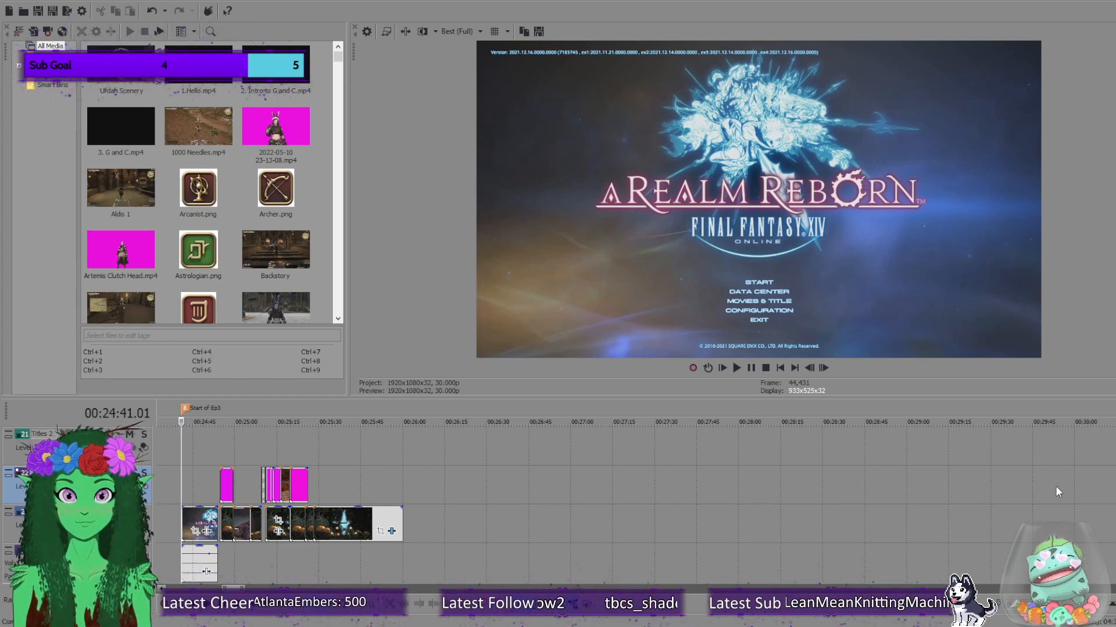
# Look over the tracks around the Start of Ep3 marker and select the time range covering the clips after its opening clip.
pyautogui.scroll(-2, 464, 506)
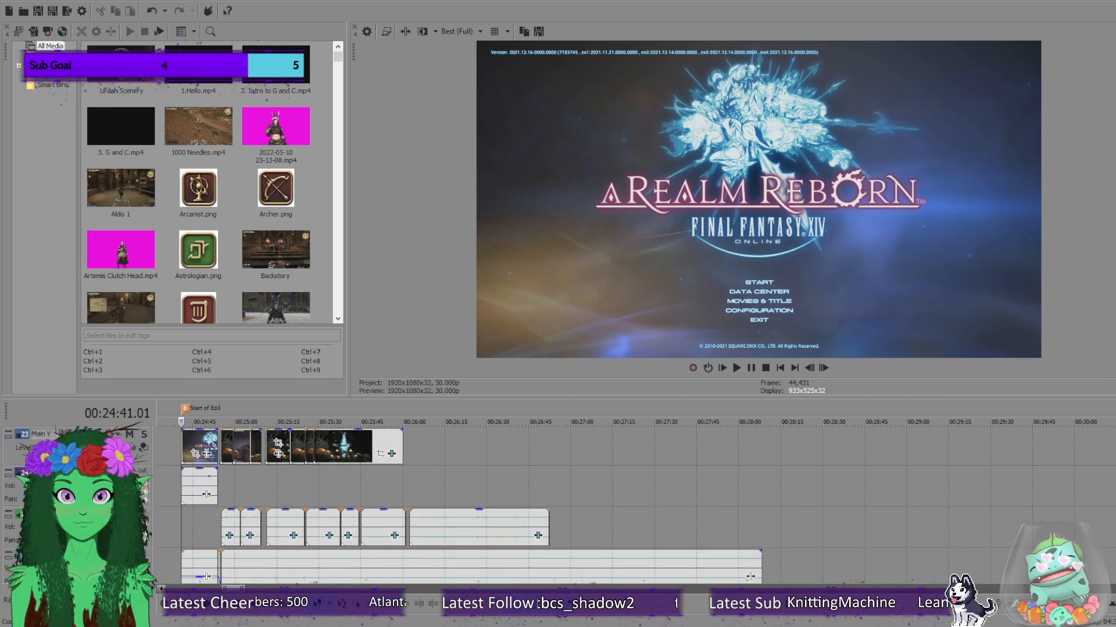
pyautogui.scroll(2, 465, 506)
pyautogui.scroll(-1, 465, 506)
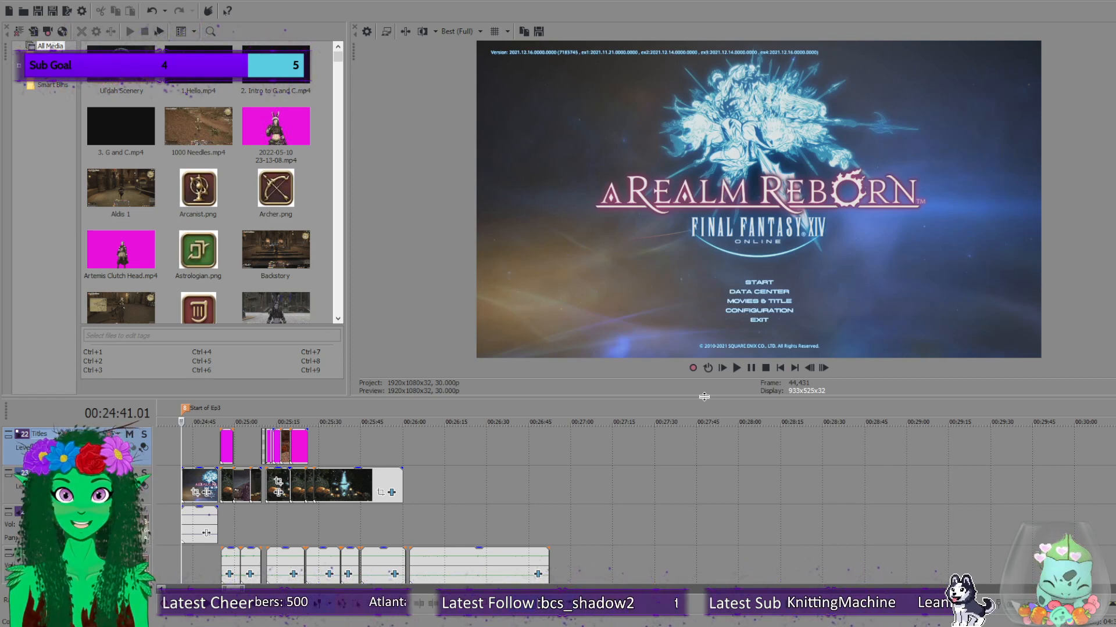
pyautogui.scroll(-5, 556, 523)
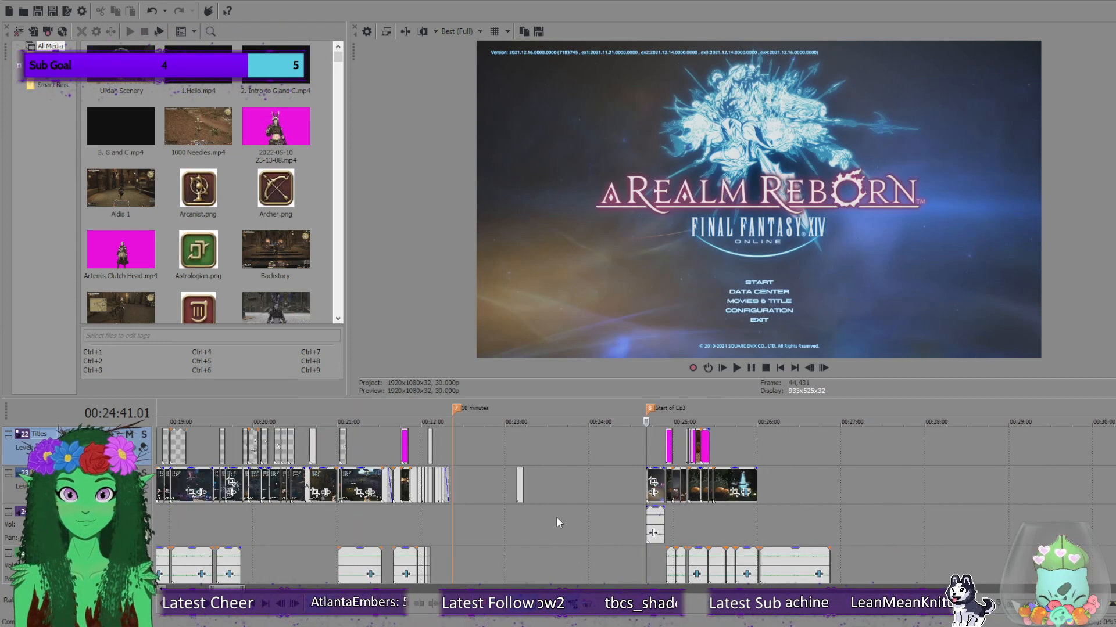
pyautogui.scroll(2, 764, 488)
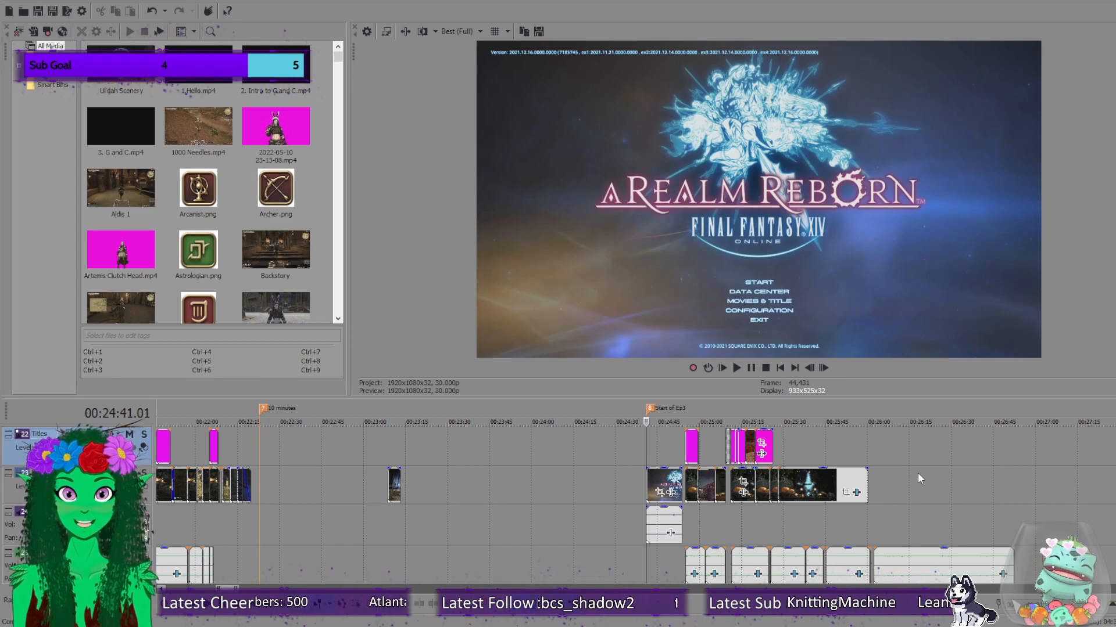
pyautogui.moveTo(685, 415); pyautogui.dragTo(893, 498)
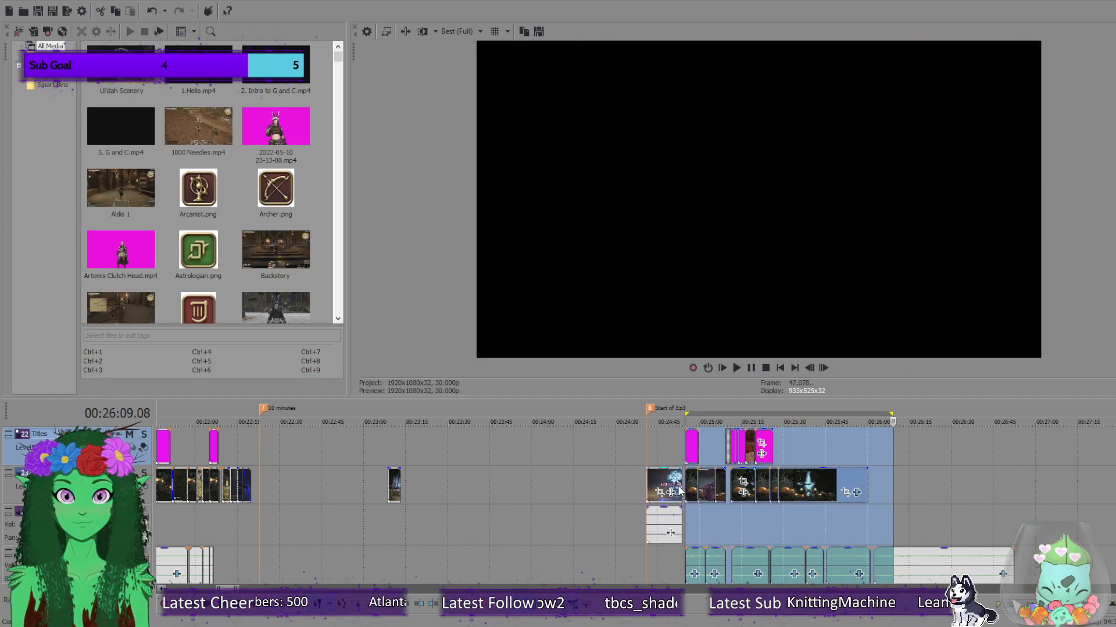
pyautogui.click(662, 451)
# Return the playhead to the Start of Ep3 marker after previewing a frame of the opening clip.
pyautogui.click(679, 411)
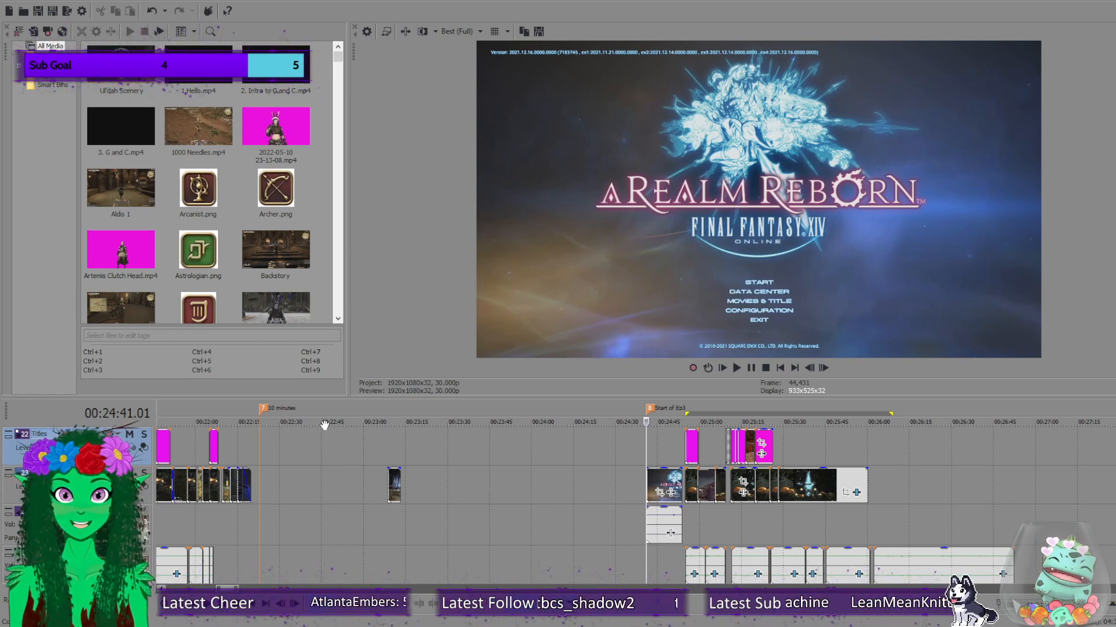
pyautogui.click(660, 408)
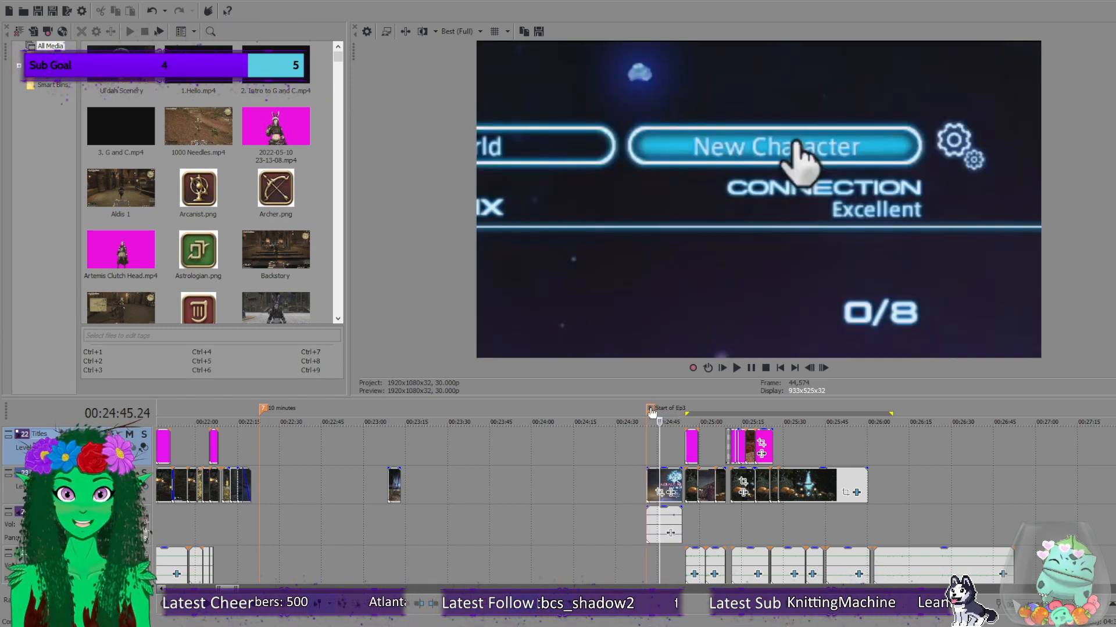
pyautogui.click(651, 409)
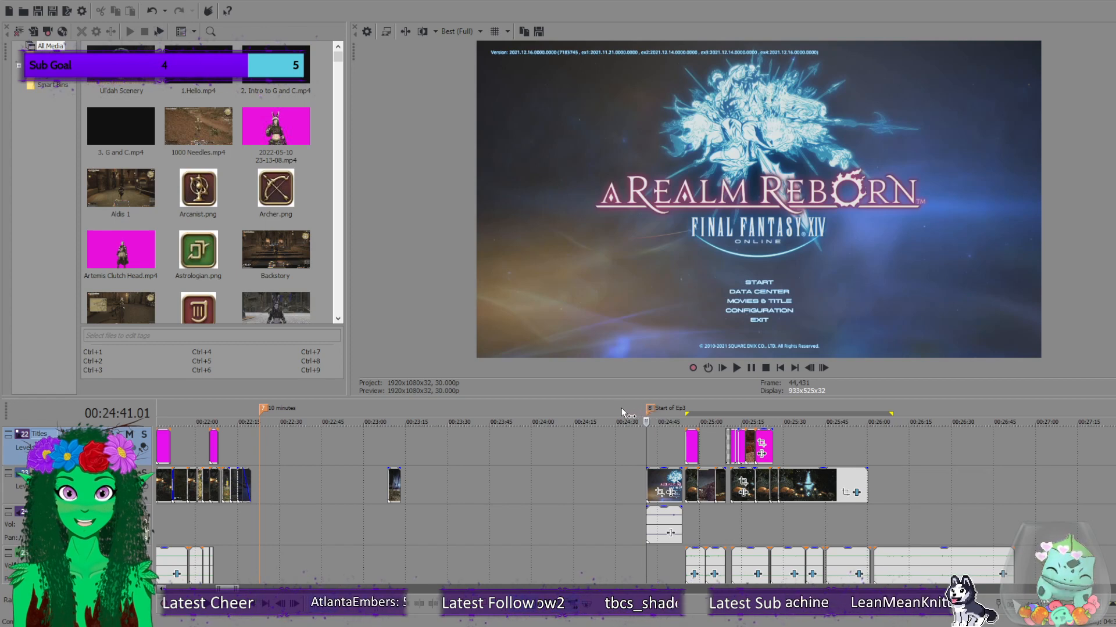
pyautogui.click(622, 408)
pyautogui.click(651, 409)
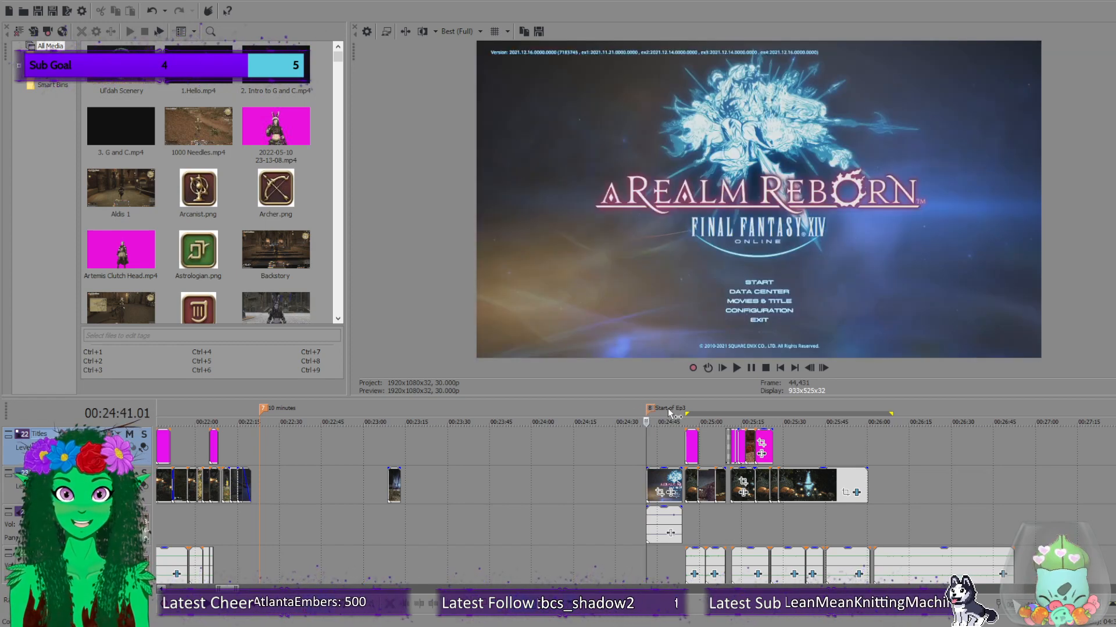
# Check the second video's span by moving the playhead between the 10 minutes and Beginning of Vid 2 markers.
pyautogui.click(273, 408)
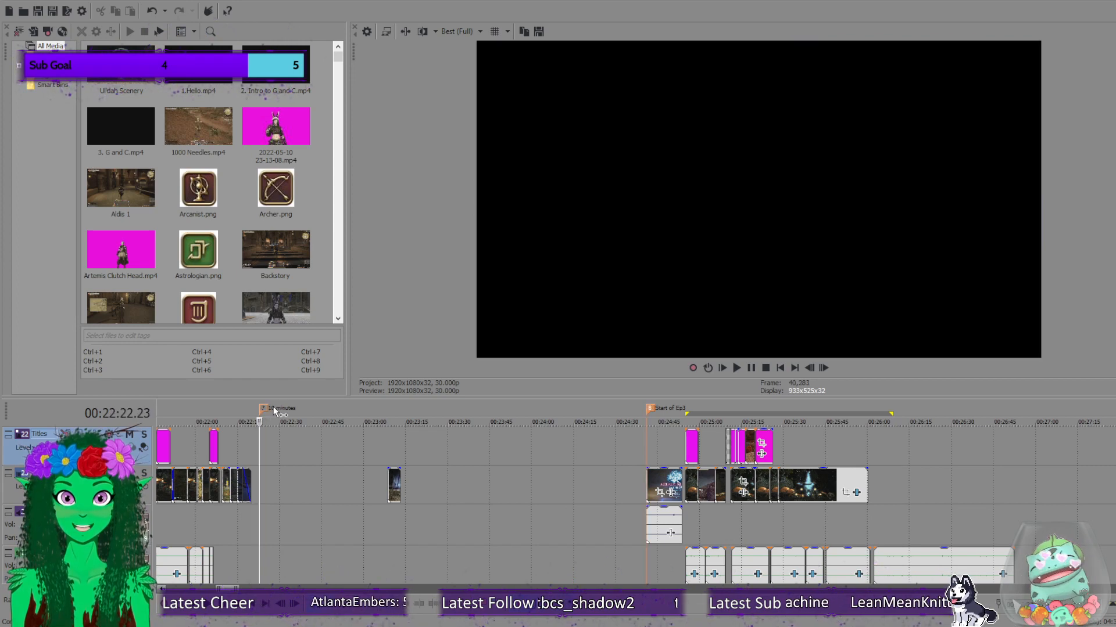
pyautogui.scroll(-5, 348, 484)
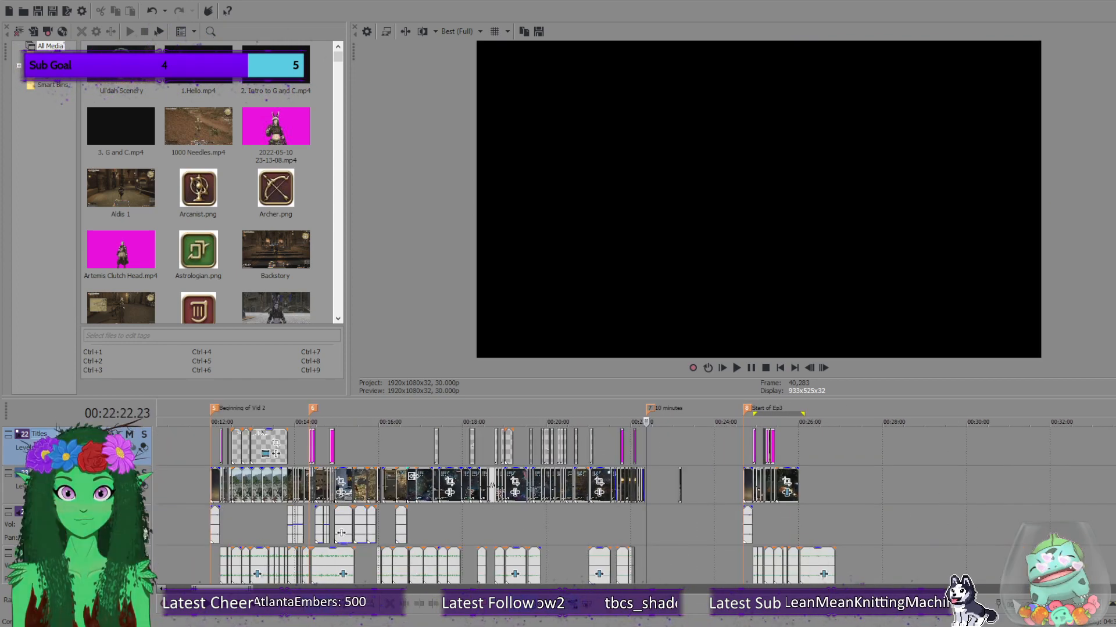
pyautogui.click(214, 409)
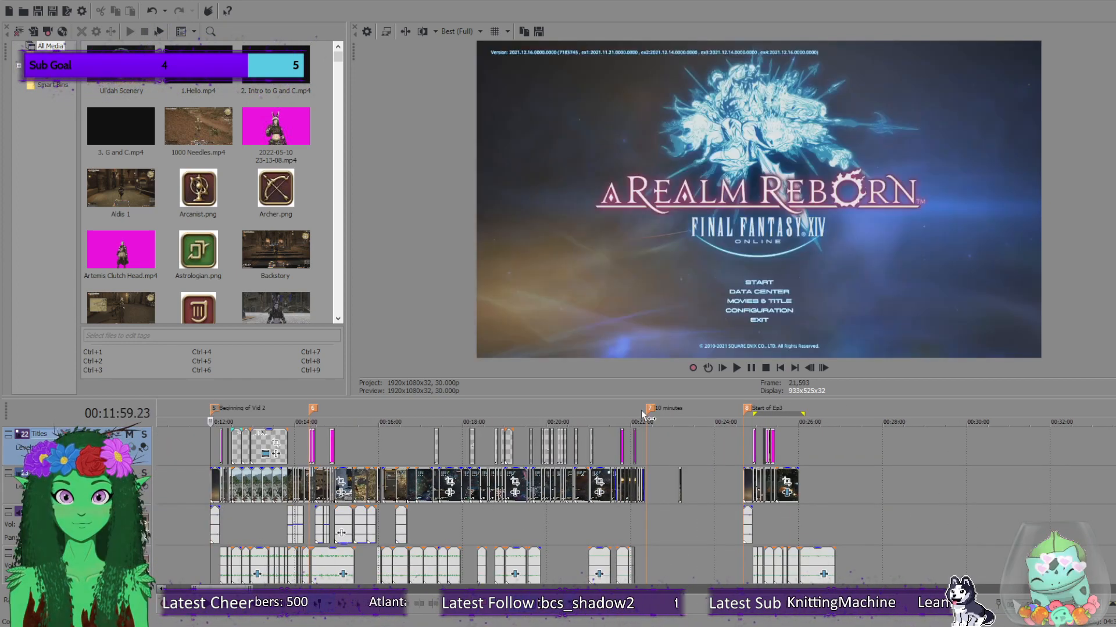
pyautogui.click(649, 409)
pyautogui.click(214, 408)
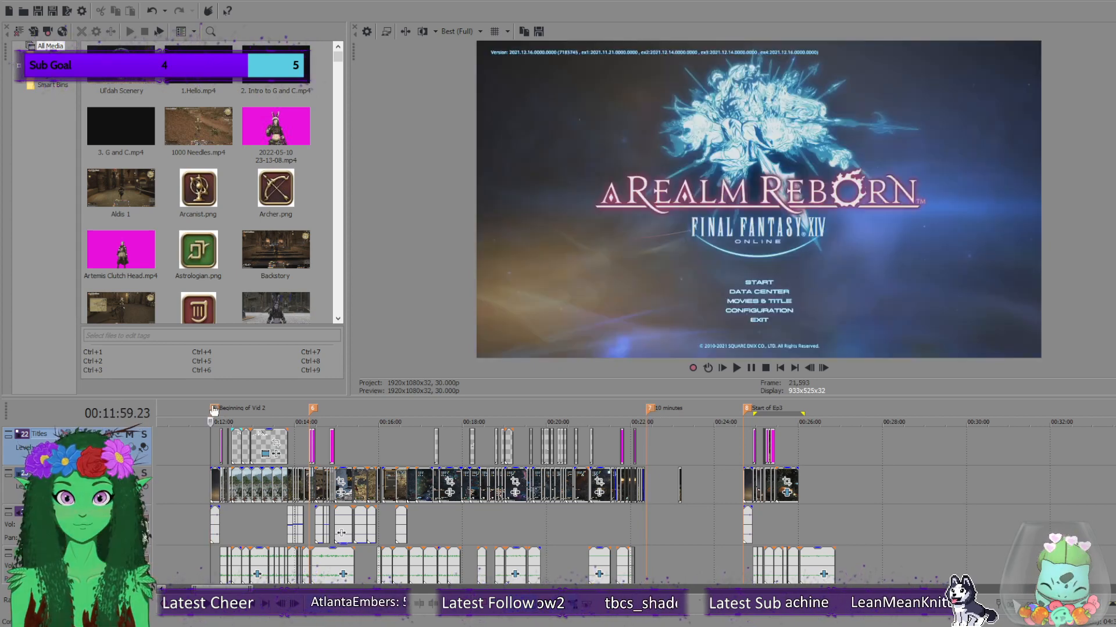
# Examine the first video's section from the Intro marker through the HUD part to its last clip and the gap after it.
pyautogui.scroll(-6, 261, 488)
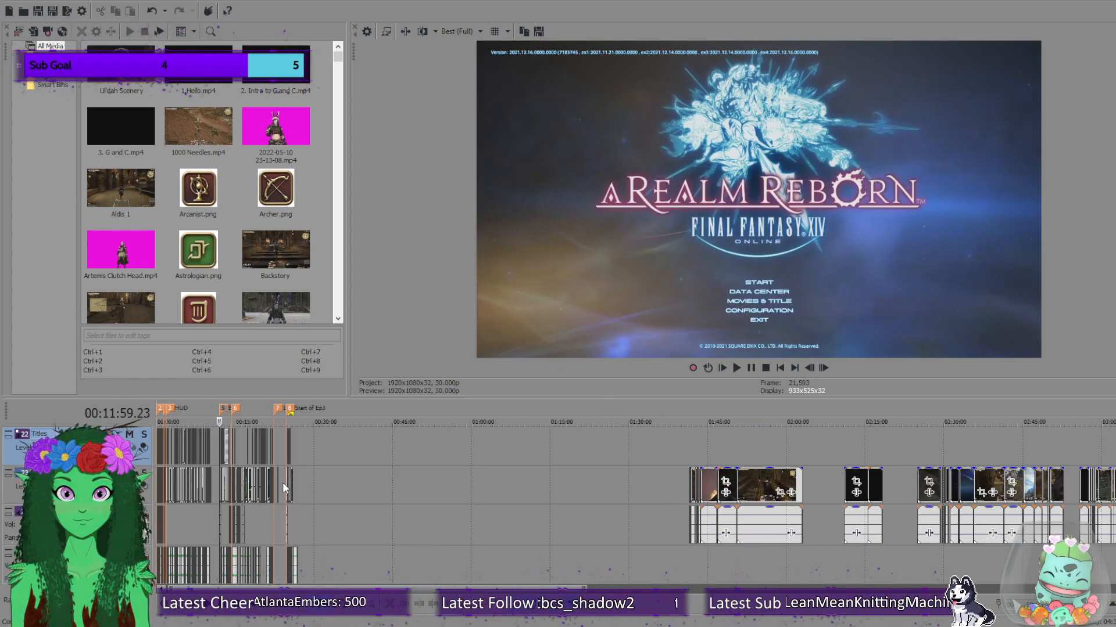
pyautogui.click(169, 409)
pyautogui.scroll(8, 231, 433)
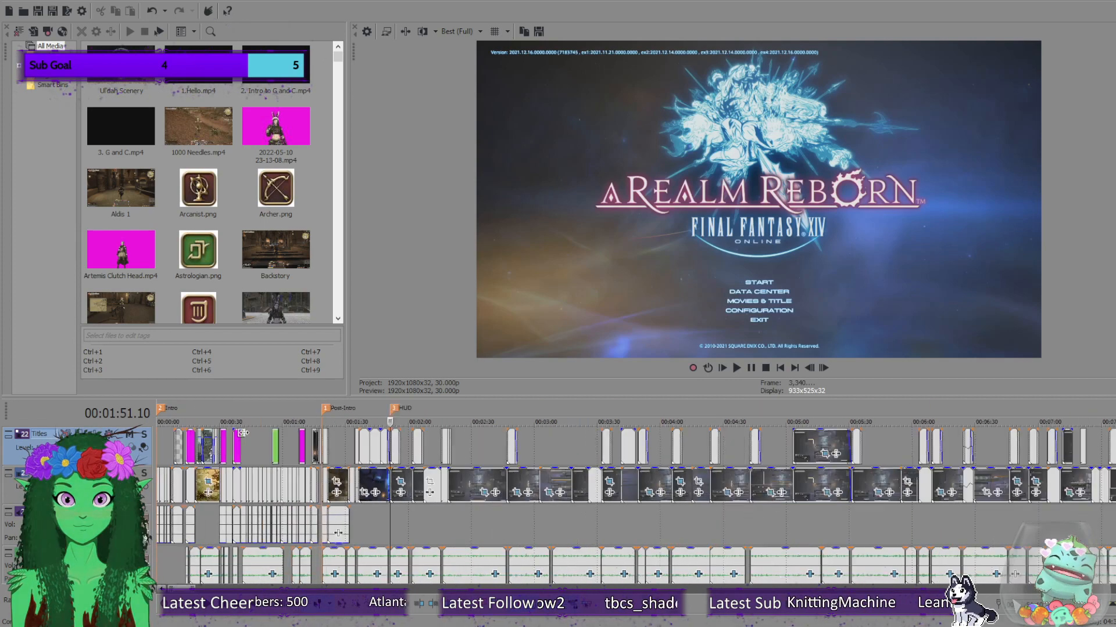
pyautogui.scroll(-4, 596, 500)
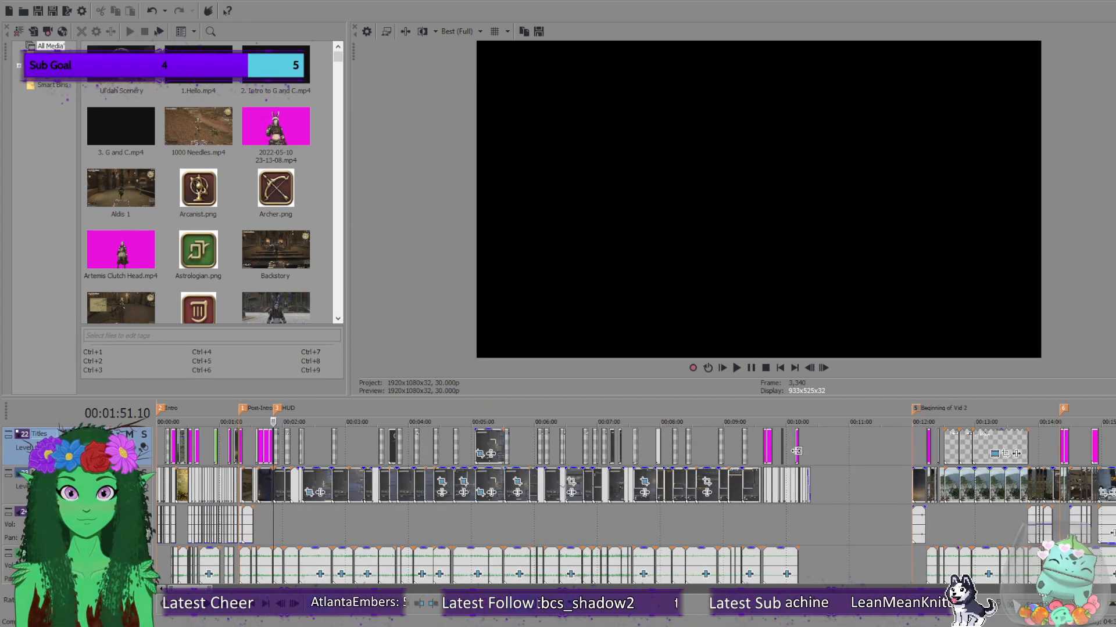
pyautogui.click(789, 519)
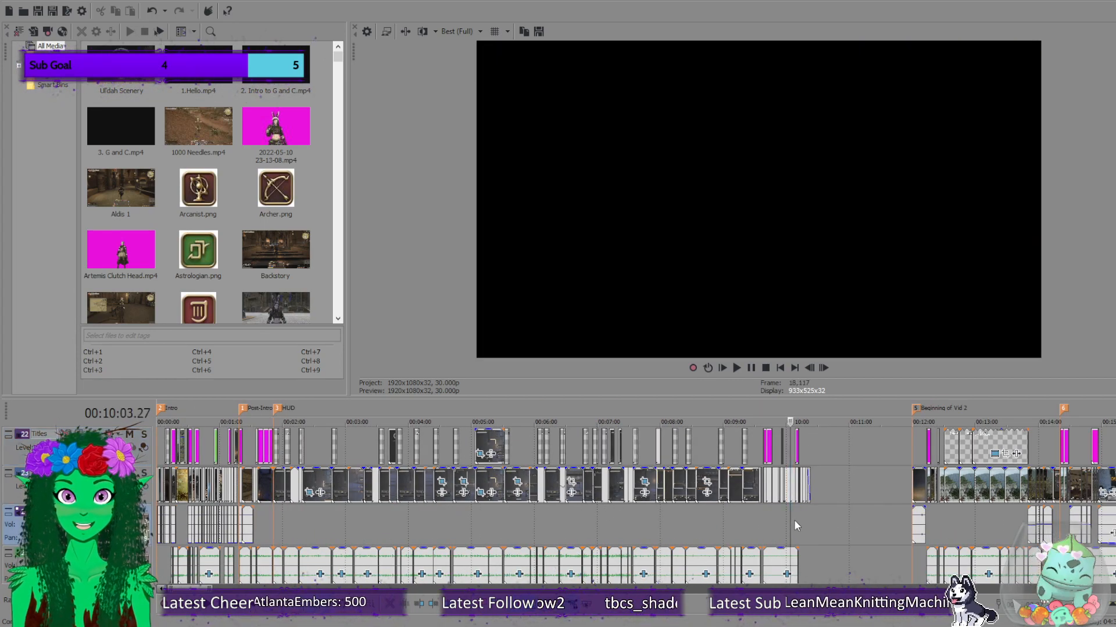
pyautogui.click(810, 527)
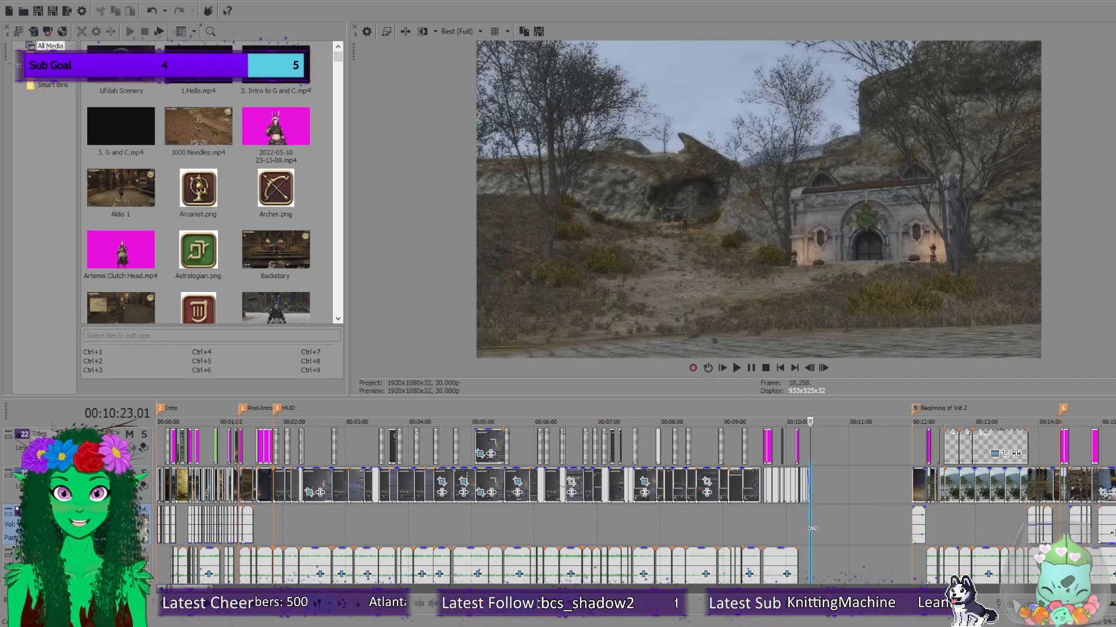
pyautogui.click(162, 513)
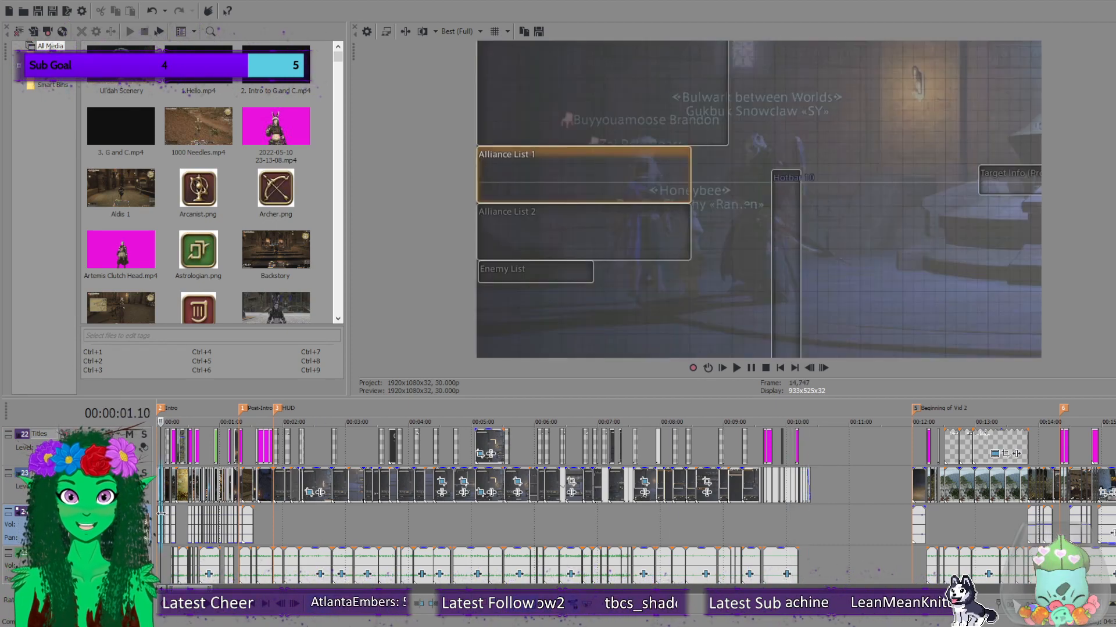
pyautogui.moveTo(161, 513); pyautogui.dragTo(718, 526)
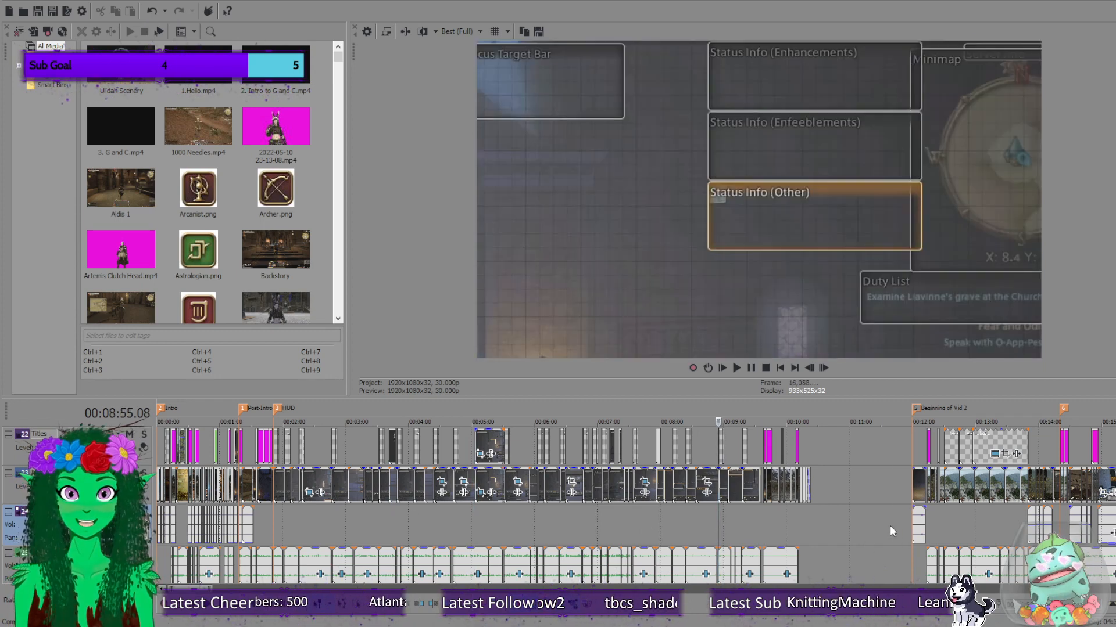
pyautogui.click(890, 526)
pyautogui.scroll(-5, 890, 525)
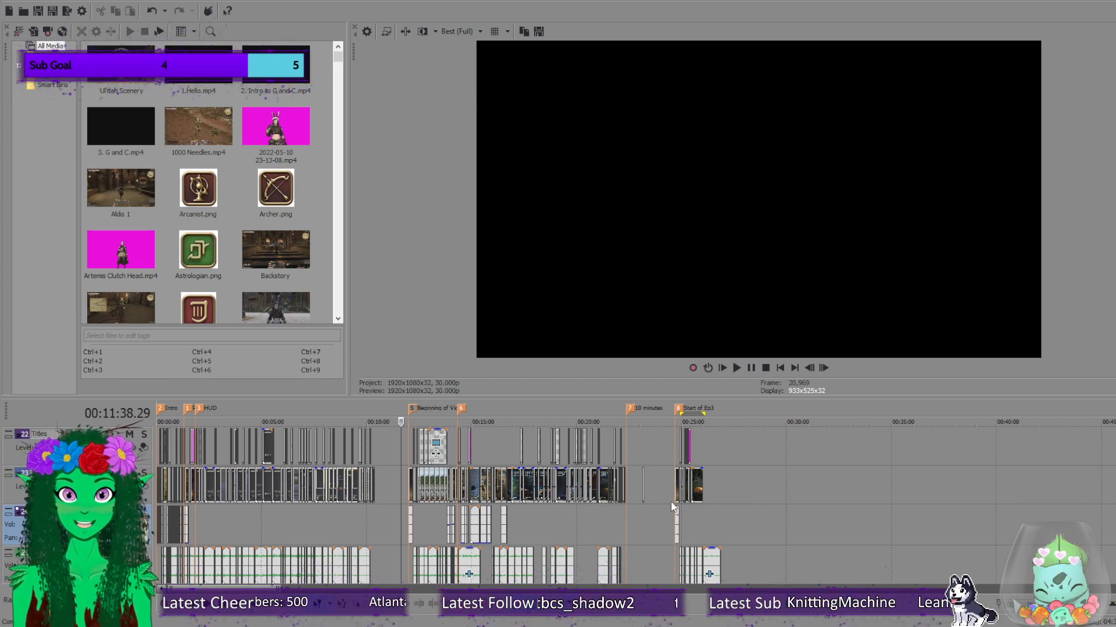
# Look through the All Media list to its end and return to its beginning.
pyautogui.scroll(5, 684, 503)
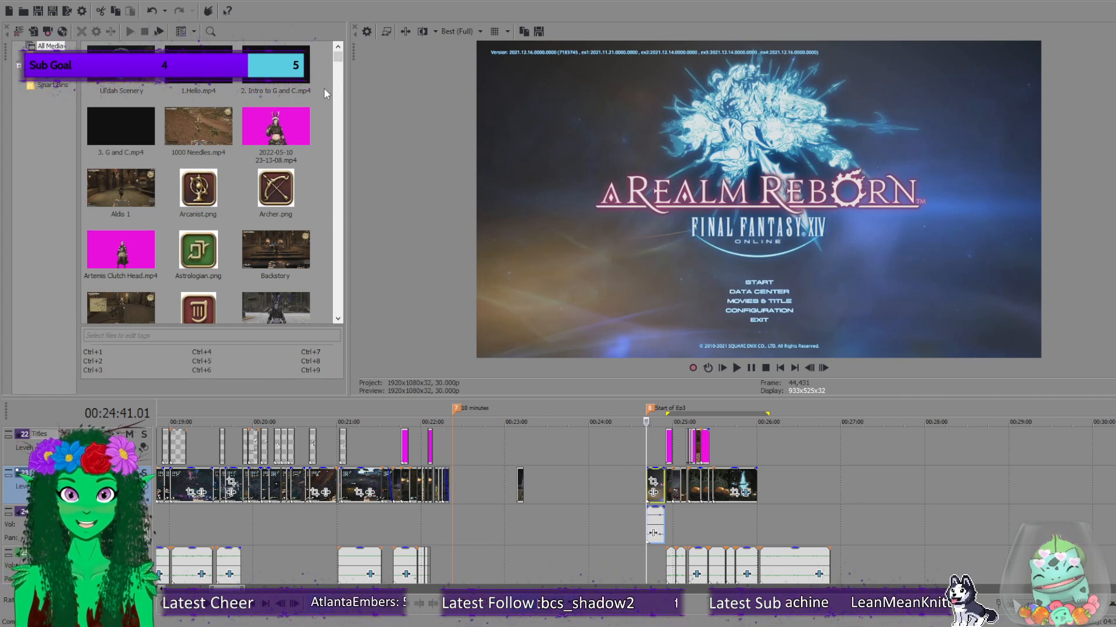
pyautogui.moveTo(339, 56); pyautogui.dragTo(340, 115)
pyautogui.scroll(5, 328, 115)
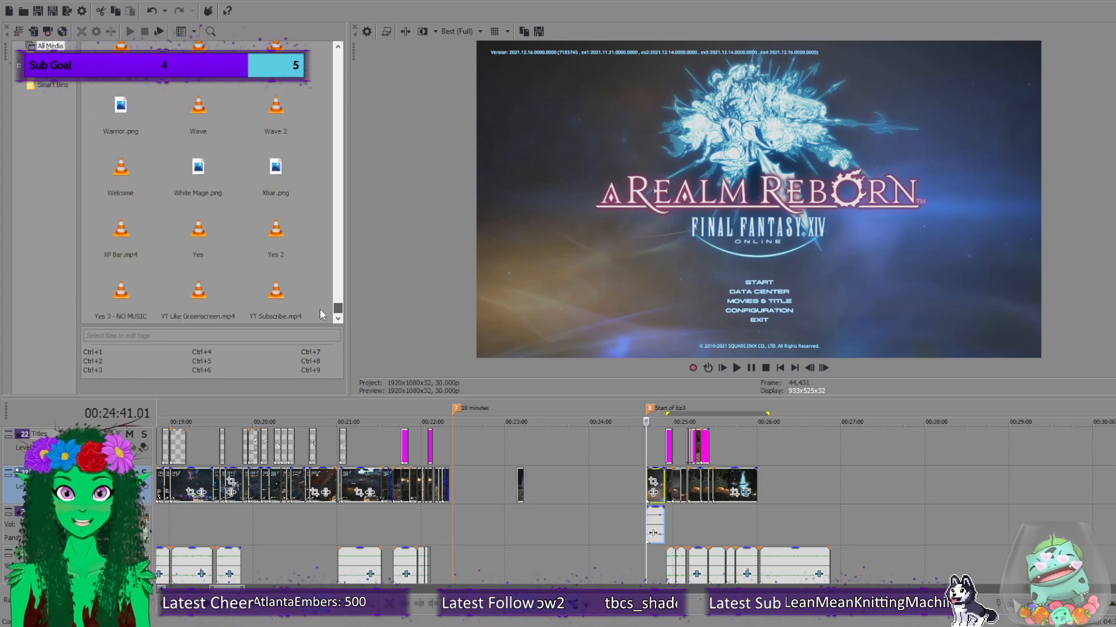
pyautogui.scroll(7, 322, 200)
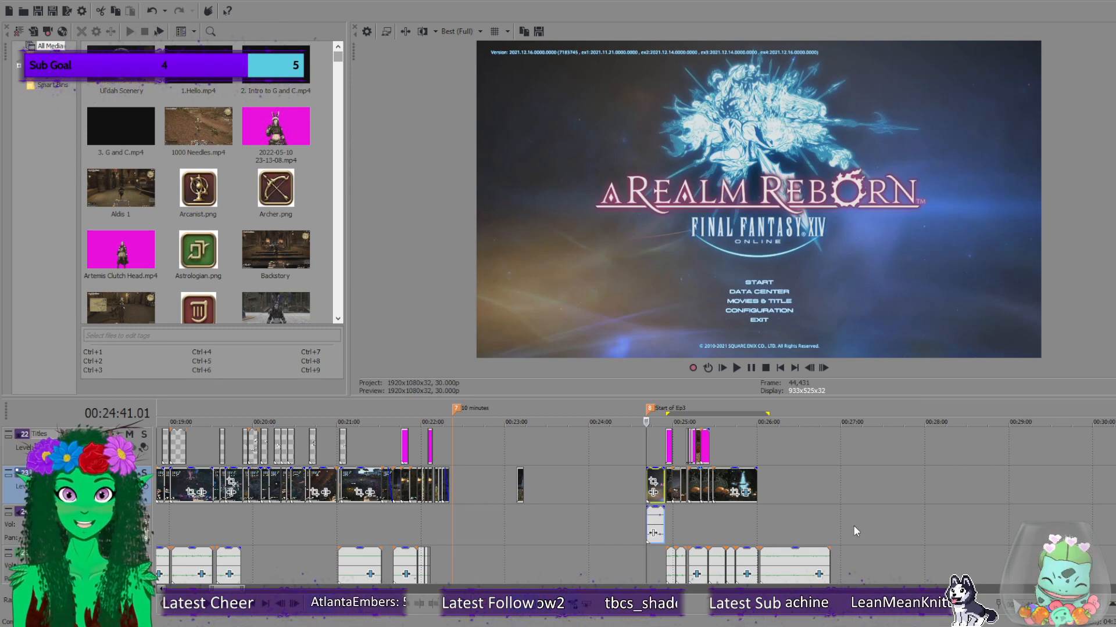
# Survey the footage groups beyond the edited episodes and move the playhead to the Post-SproutSchool marker.
pyautogui.scroll(-4, 854, 526)
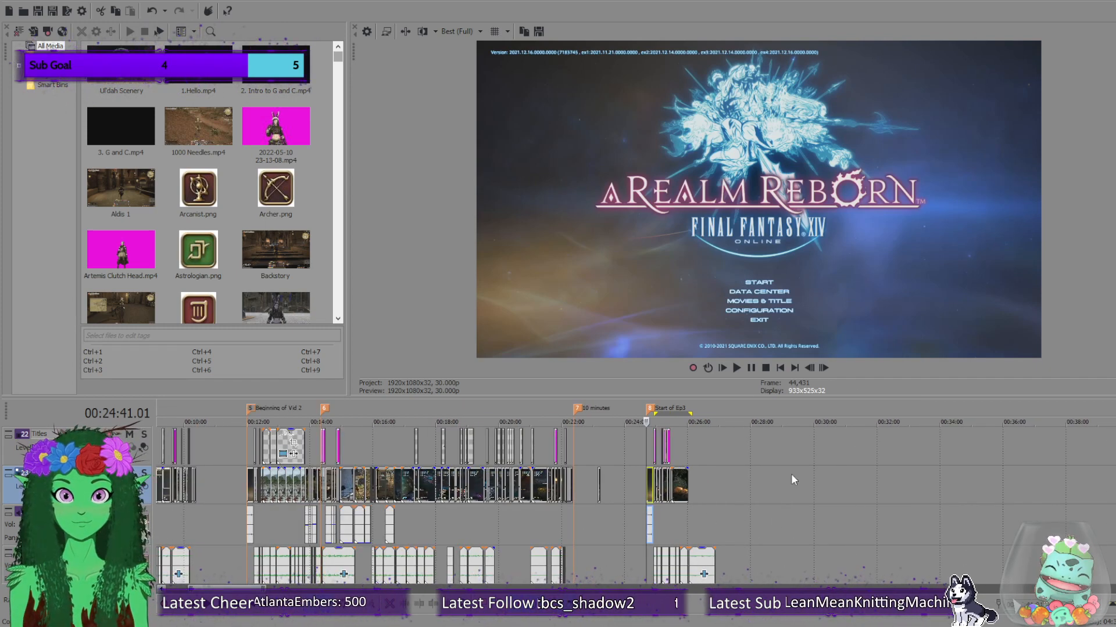
pyautogui.scroll(-8, 791, 477)
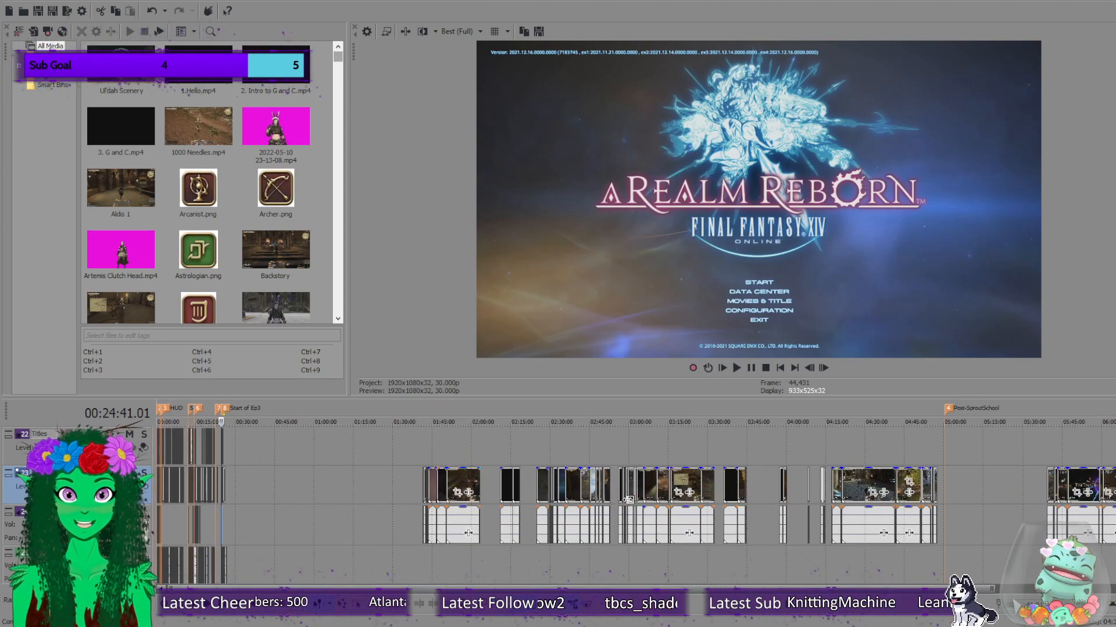
pyautogui.scroll(-1, 841, 549)
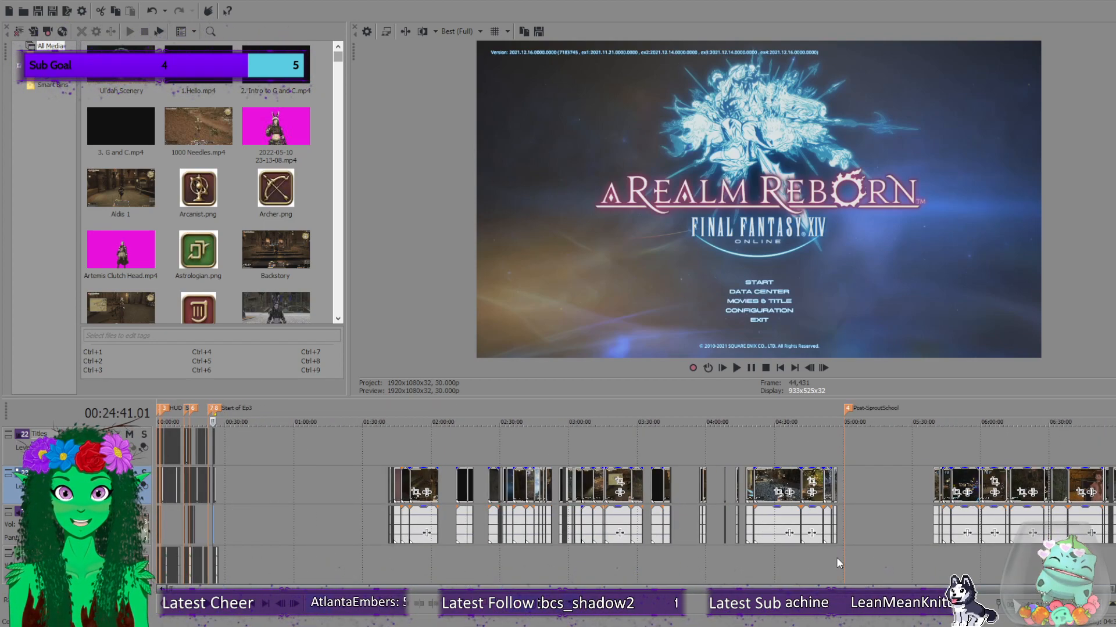
pyautogui.moveTo(392, 556)
pyautogui.mouseDown()
pyautogui.moveTo(825, 552)
pyautogui.moveTo(1113, 506)
pyautogui.moveTo(1044, 547)
pyautogui.moveTo(367, 562)
pyautogui.moveTo(1104, 546)
pyautogui.moveTo(379, 551)
pyautogui.mouseUp()
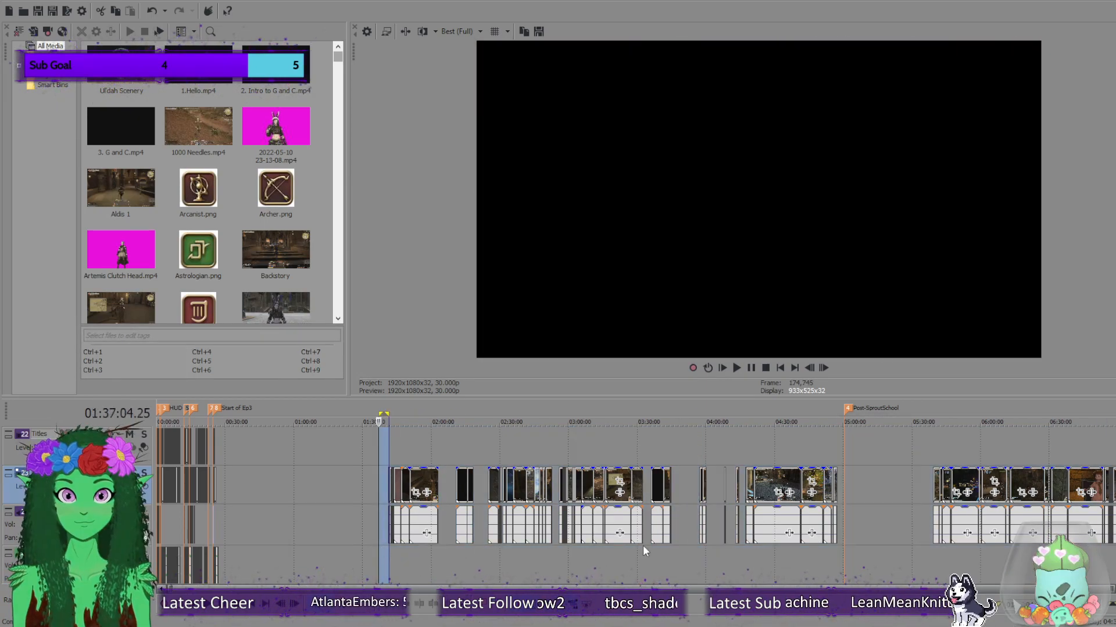
pyautogui.click(847, 410)
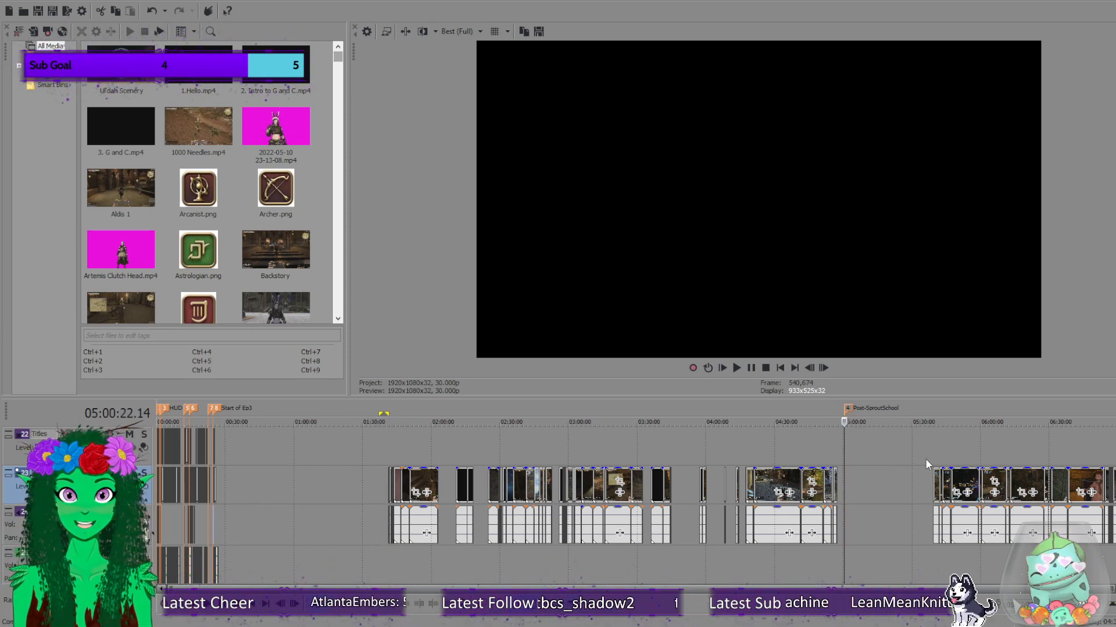
# Mark the footage ranges before and after the Post-SproutSchool marker, and place the playhead at the start of the first footage group.
pyautogui.moveTo(389, 456); pyautogui.dragTo(838, 460)
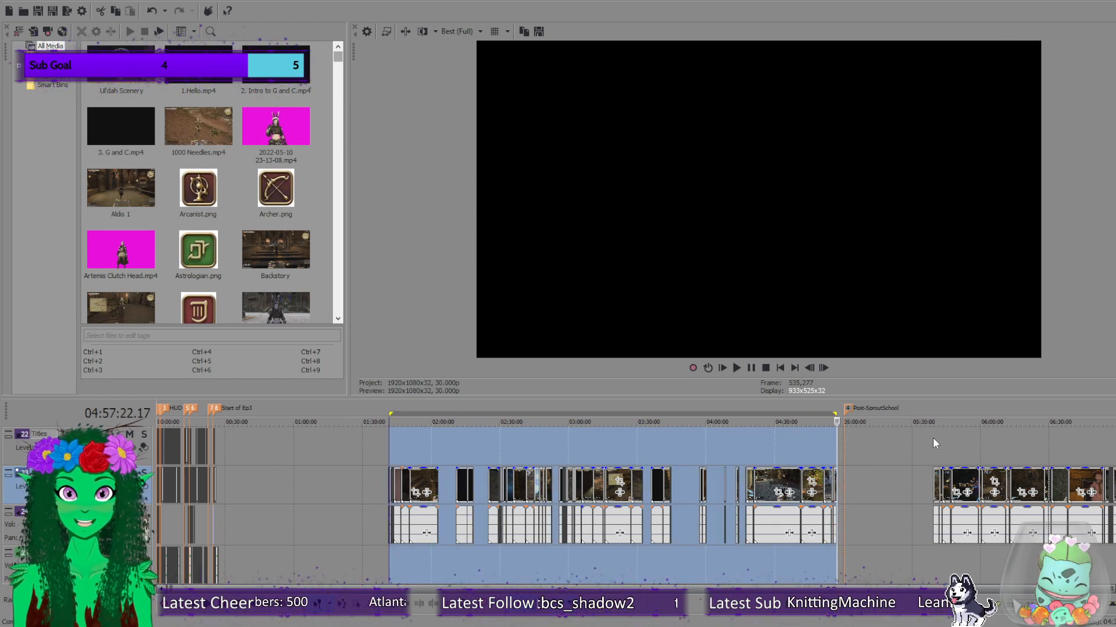
pyautogui.moveTo(933, 438); pyautogui.dragTo(1115, 447)
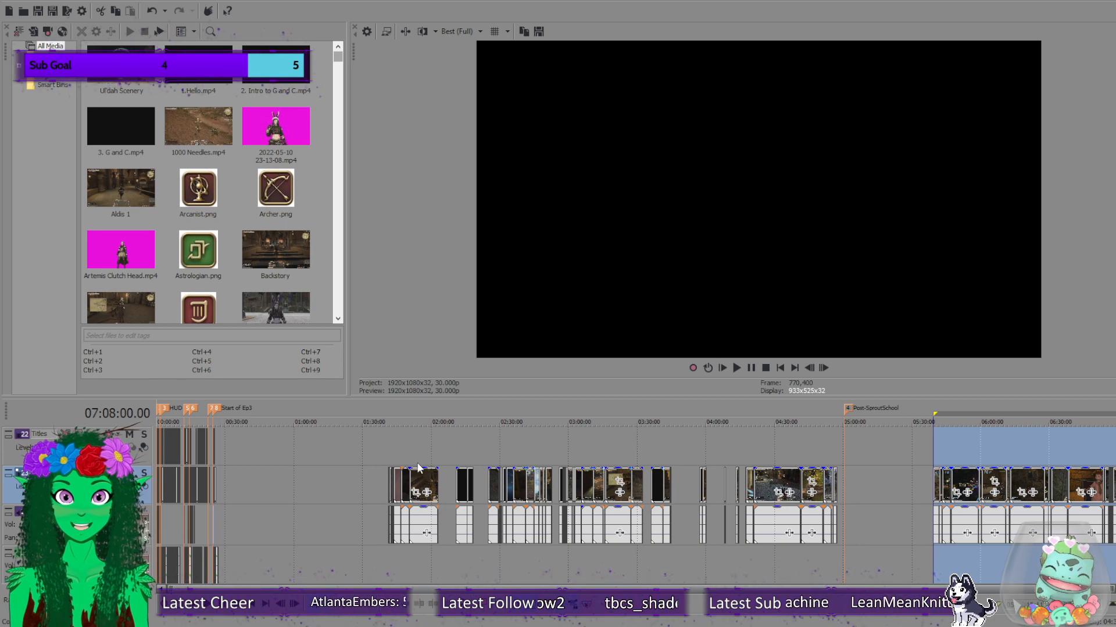
pyautogui.click(398, 440)
pyautogui.click(390, 441)
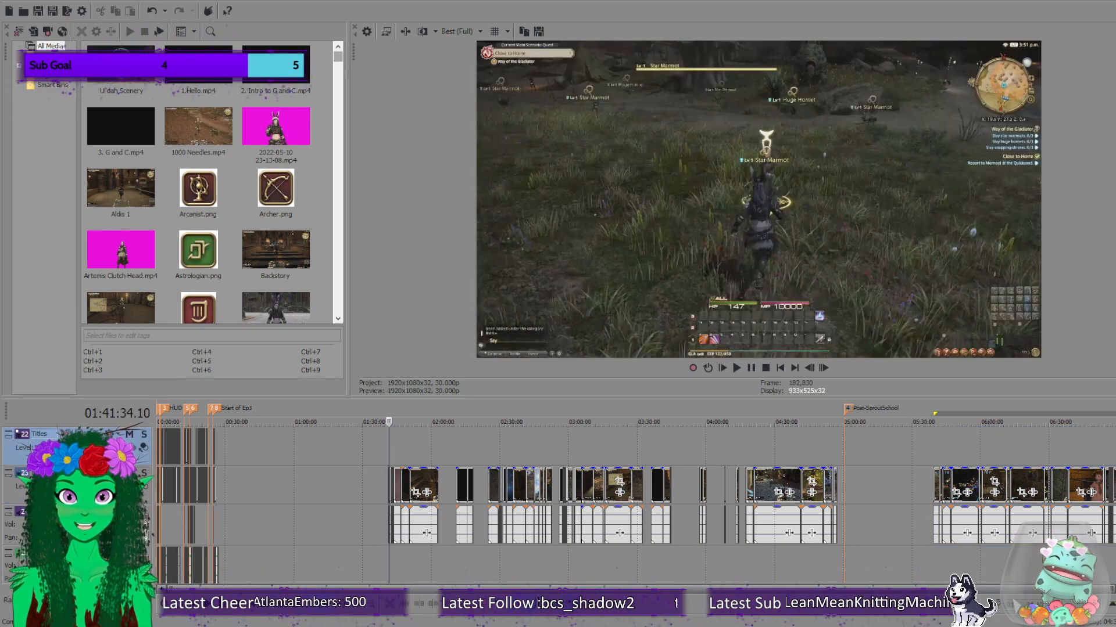
# Browse further down the project media, then expand the media bins and open the video bin.
pyautogui.scroll(-2, 339, 67)
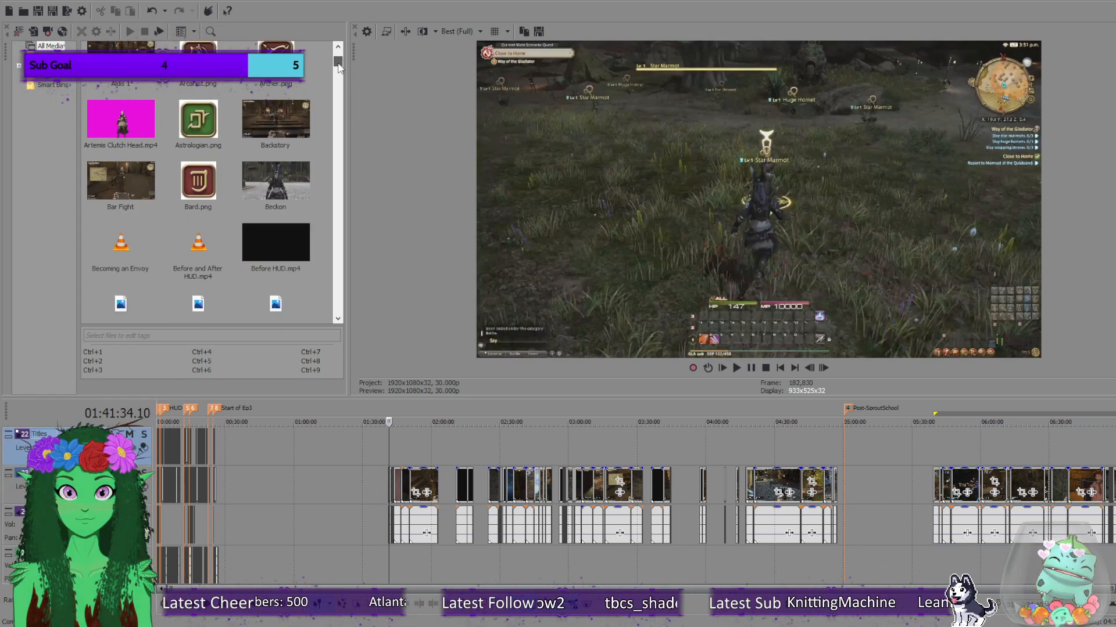
pyautogui.moveTo(339, 67); pyautogui.dragTo(340, 123)
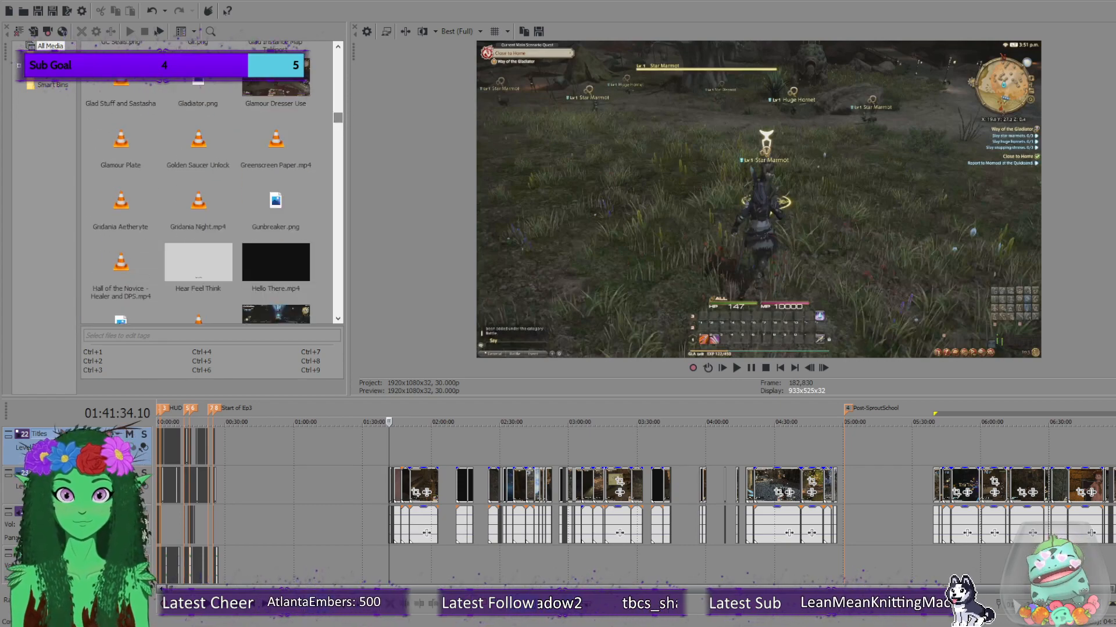
pyautogui.click(19, 67)
pyautogui.click(57, 85)
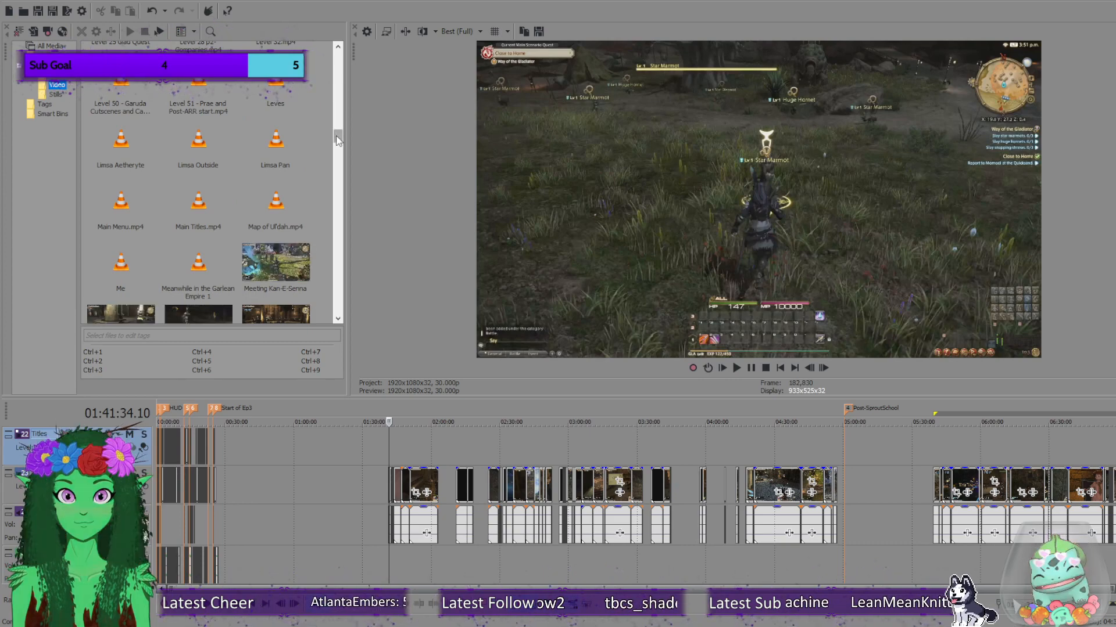
# Browse back through the video bin from the Limsa clips to the level recordings.
pyautogui.moveTo(337, 139); pyautogui.dragTo(339, 134)
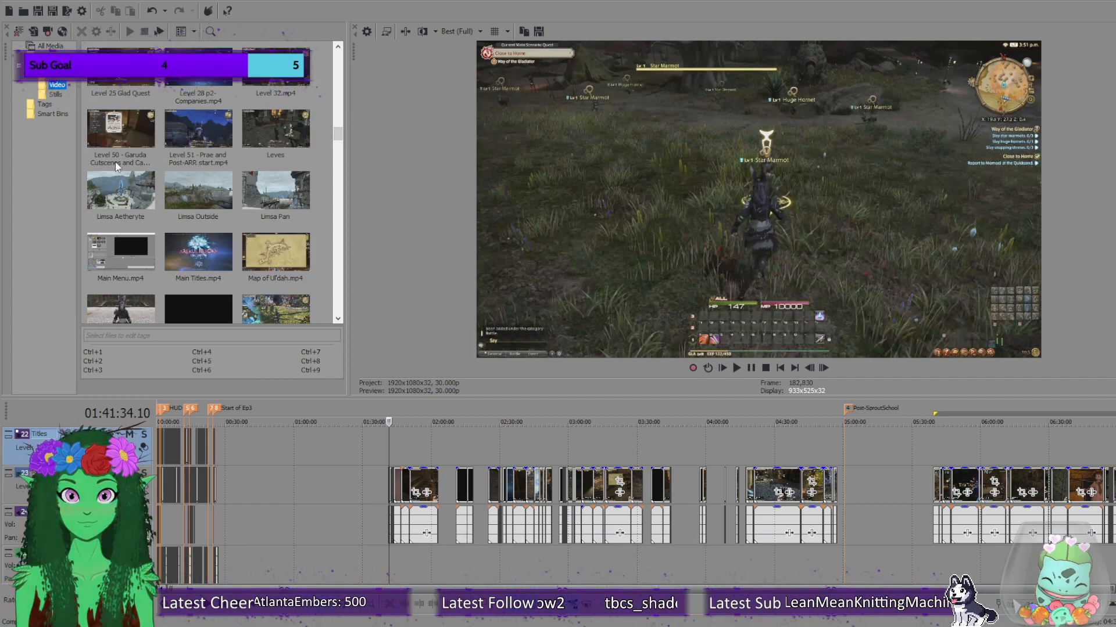
pyautogui.scroll(2, 242, 223)
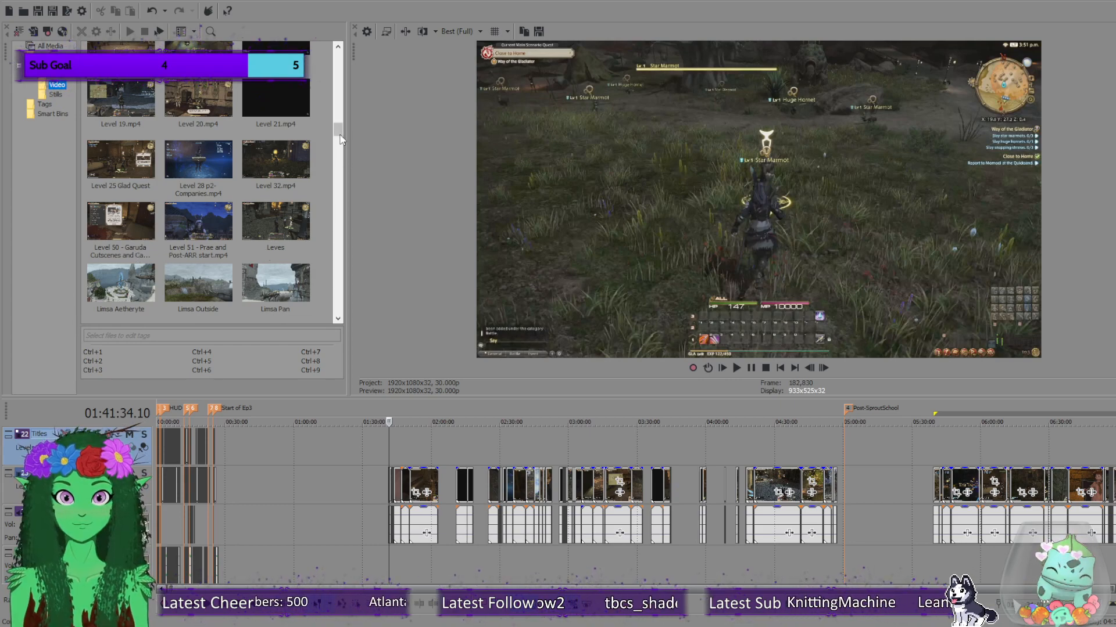
pyautogui.scroll(1, 339, 132)
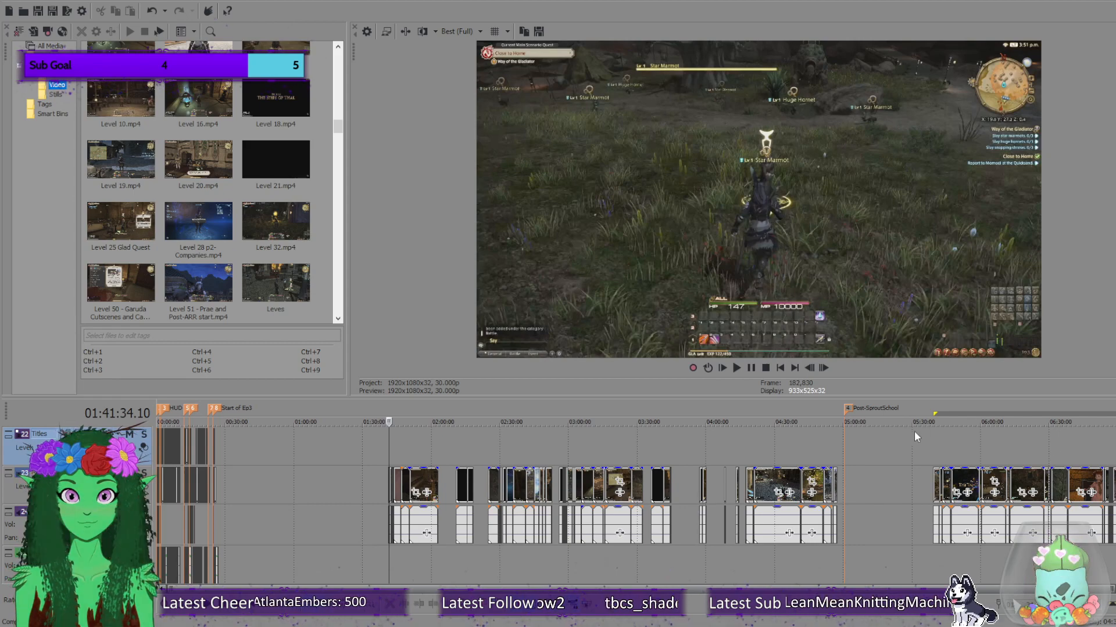
# Mark the range from the Post-SproutSchool marker into the following footage group, and select the dungeon clip there.
pyautogui.moveTo(850, 438); pyautogui.dragTo(914, 447)
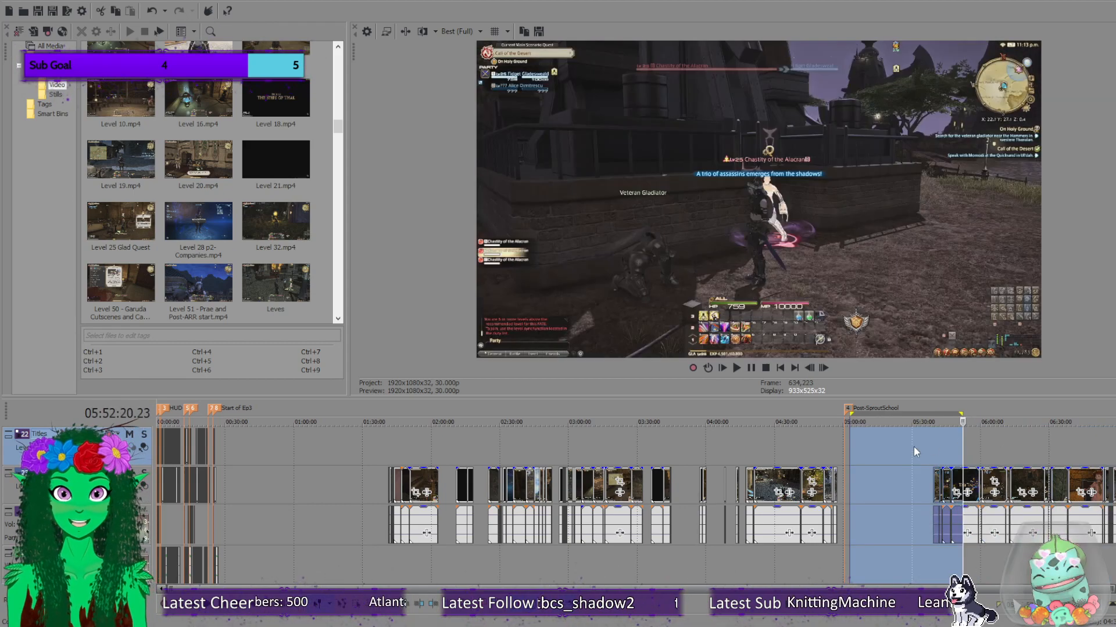
pyautogui.click(914, 447)
pyautogui.click(962, 475)
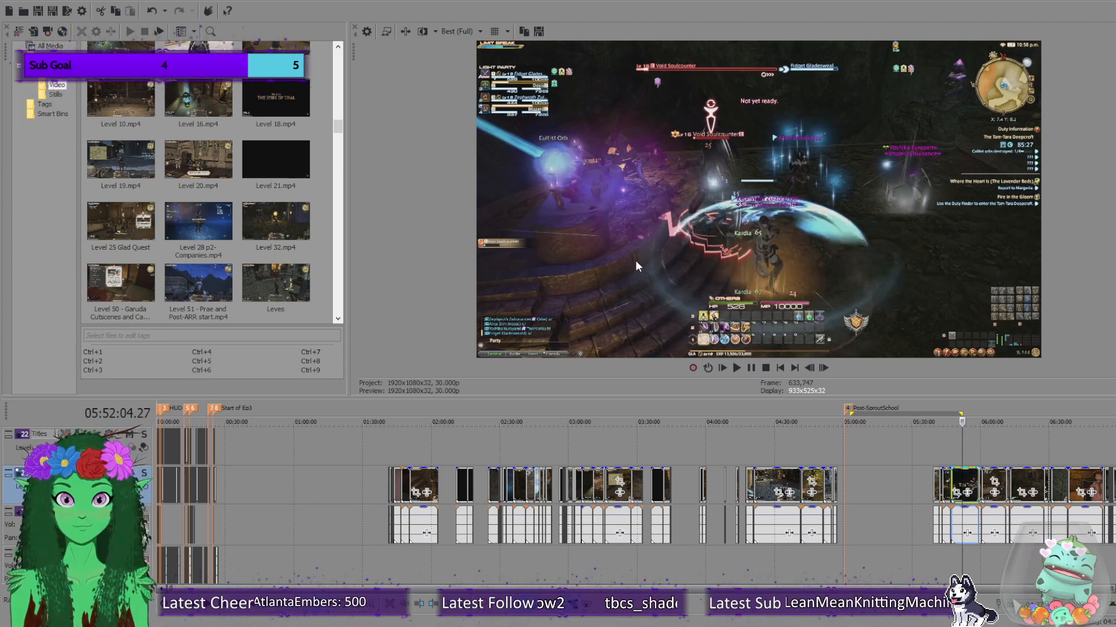
# Return to the Start of Ep3 marker and examine the episode's opening clips up to the greyscale character shot at 00:25:22.07.
pyautogui.click(213, 515)
pyautogui.scroll(5, 424, 523)
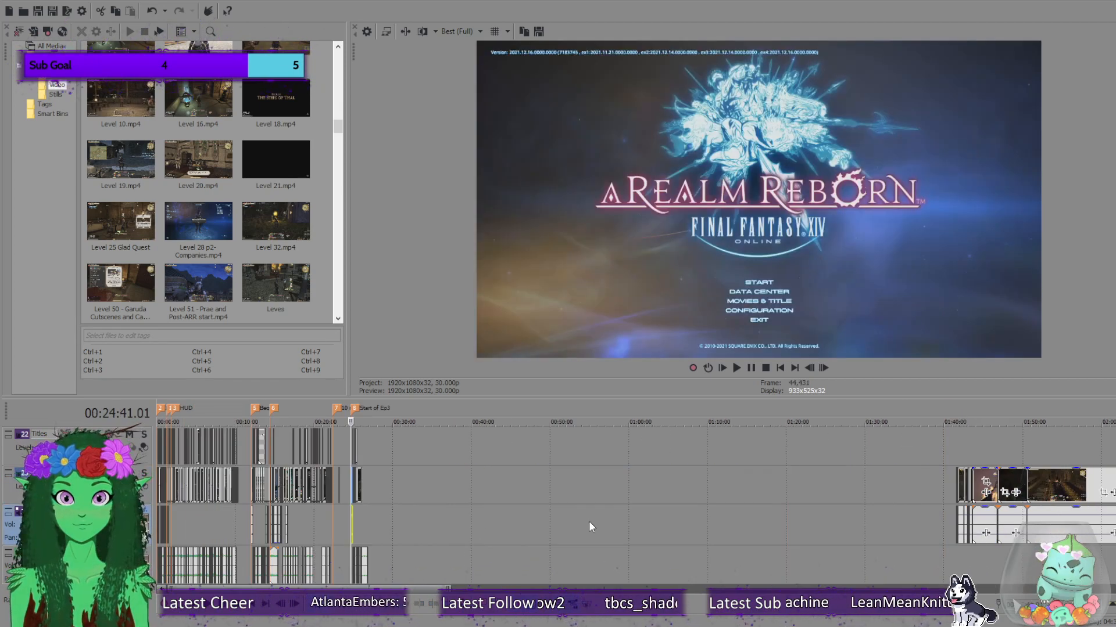
pyautogui.scroll(10, 591, 522)
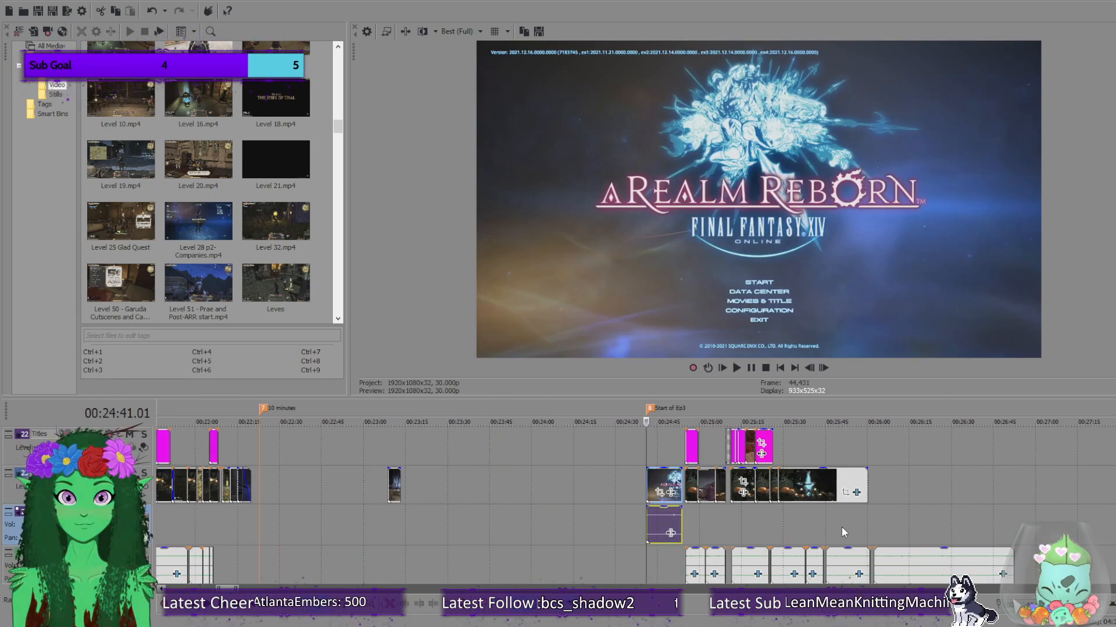
pyautogui.scroll(3, 871, 523)
pyautogui.click(885, 527)
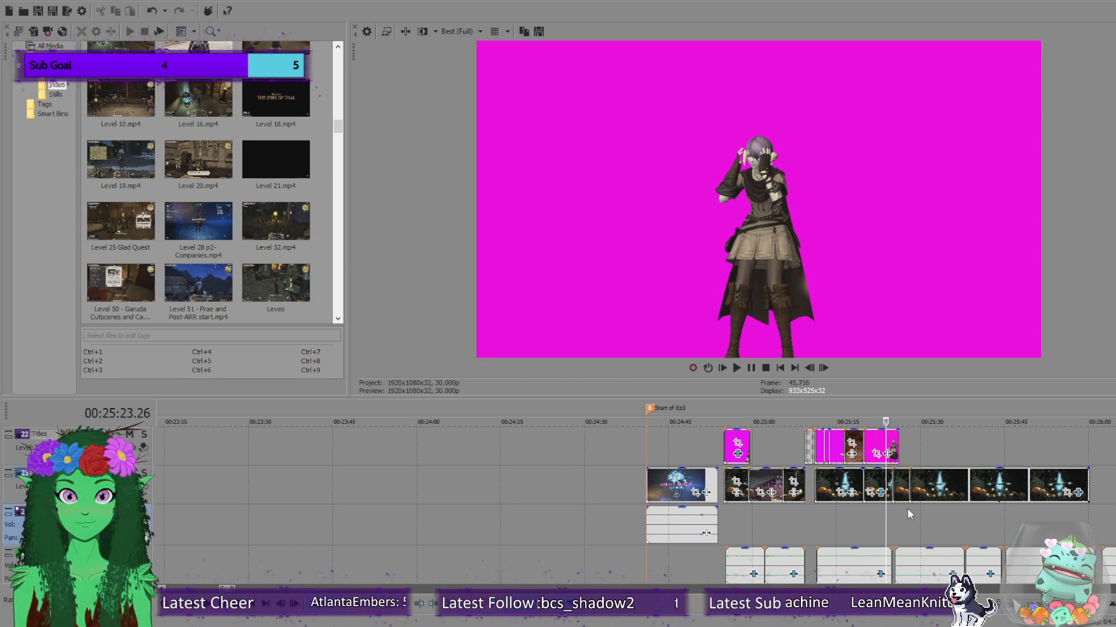
pyautogui.scroll(2, 940, 448)
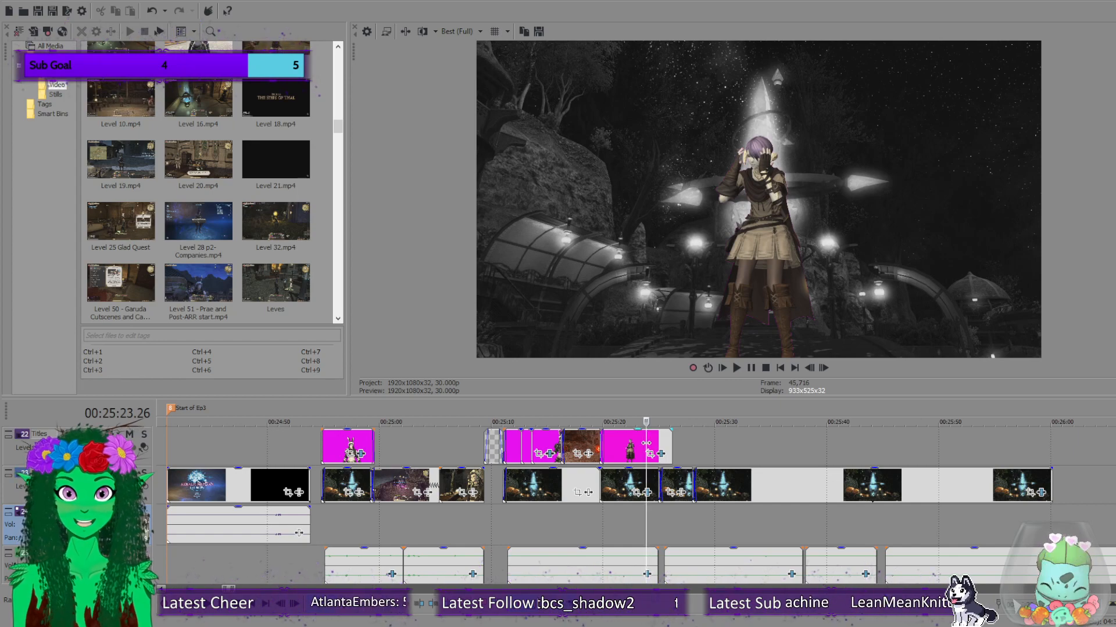
pyautogui.moveTo(646, 444); pyautogui.dragTo(628, 445)
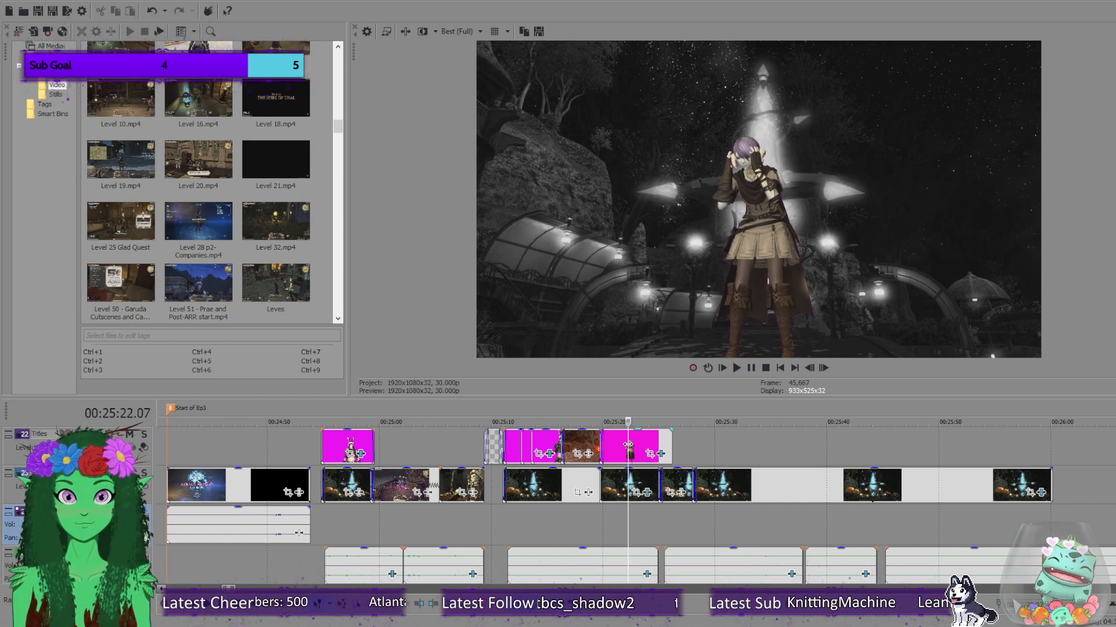
# Select the last two crystal background clips of episode 3 and shift them 1:25 later.
pyautogui.click(757, 483)
pyautogui.keyDown('ctrl'); pyautogui.click(680, 482); pyautogui.keyUp('ctrl')
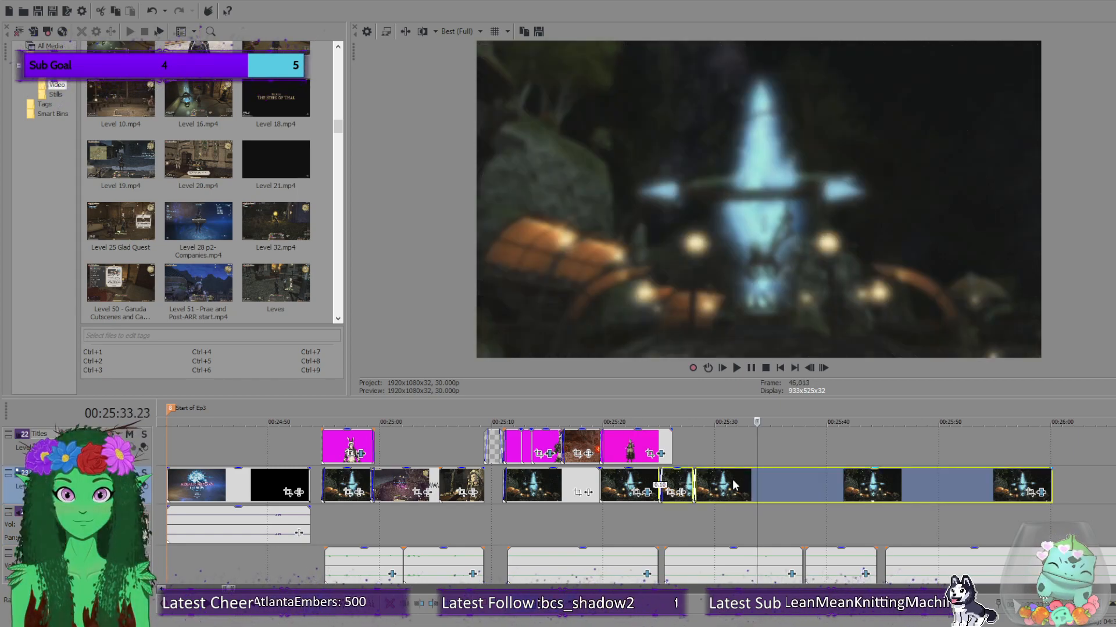
pyautogui.moveTo(731, 481); pyautogui.dragTo(750, 484)
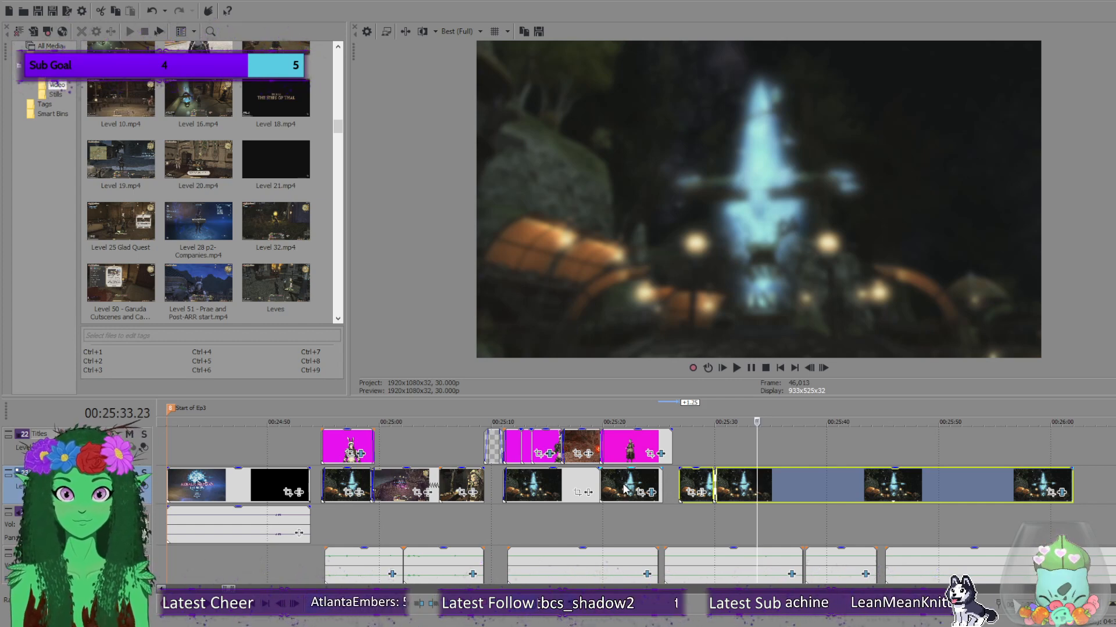
# Play back the greyscale character shot from its first frame to just past the end of its background clip.
pyautogui.click(603, 485)
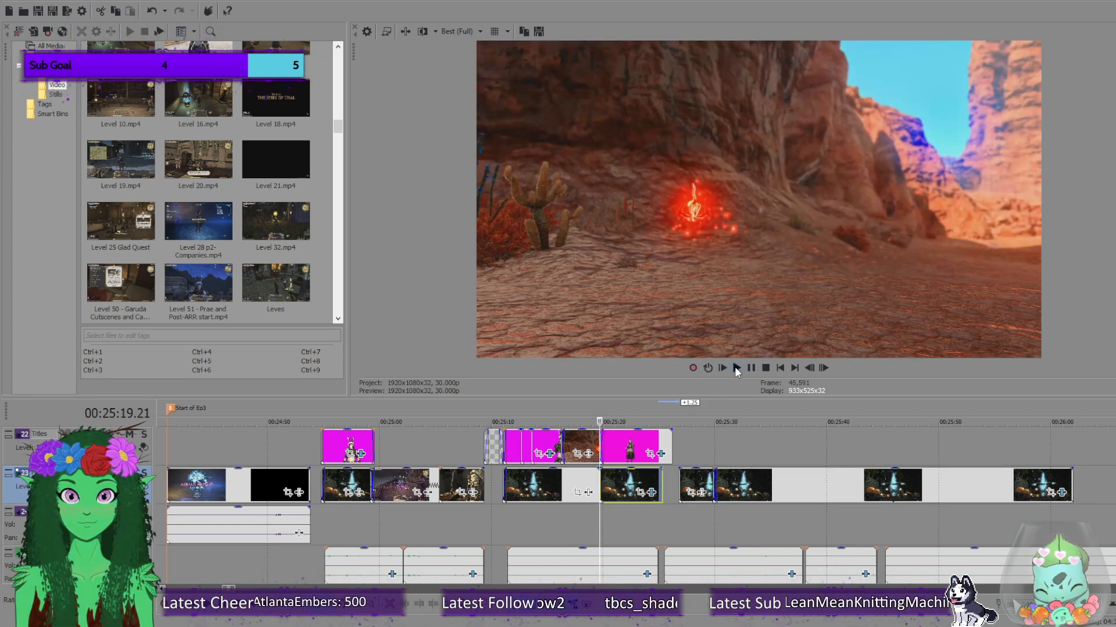
pyautogui.click(736, 368)
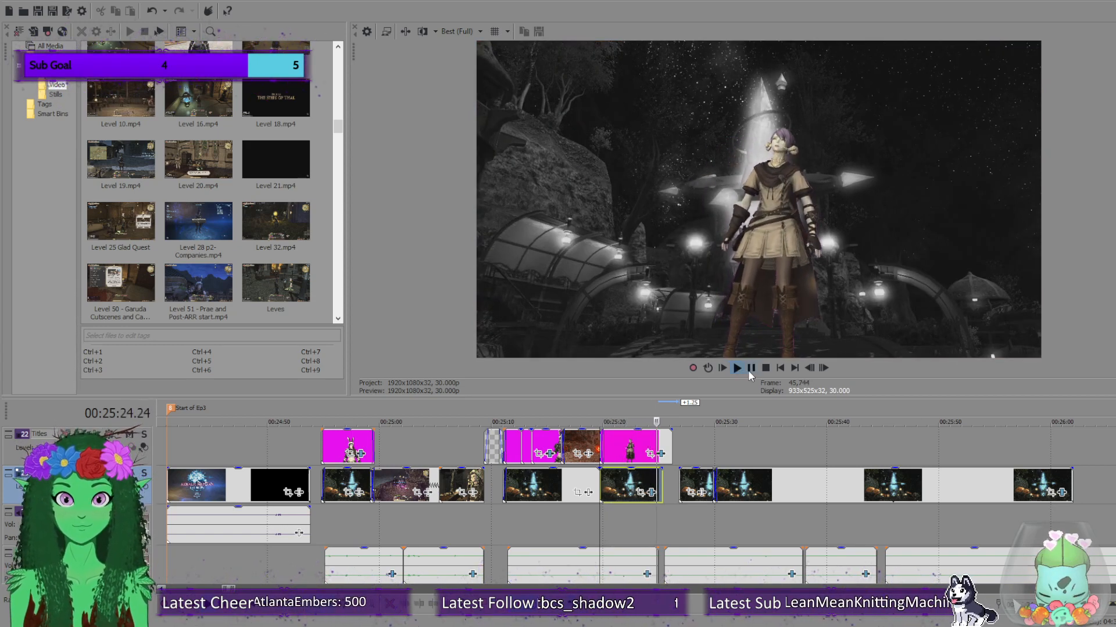
pyautogui.click(750, 370)
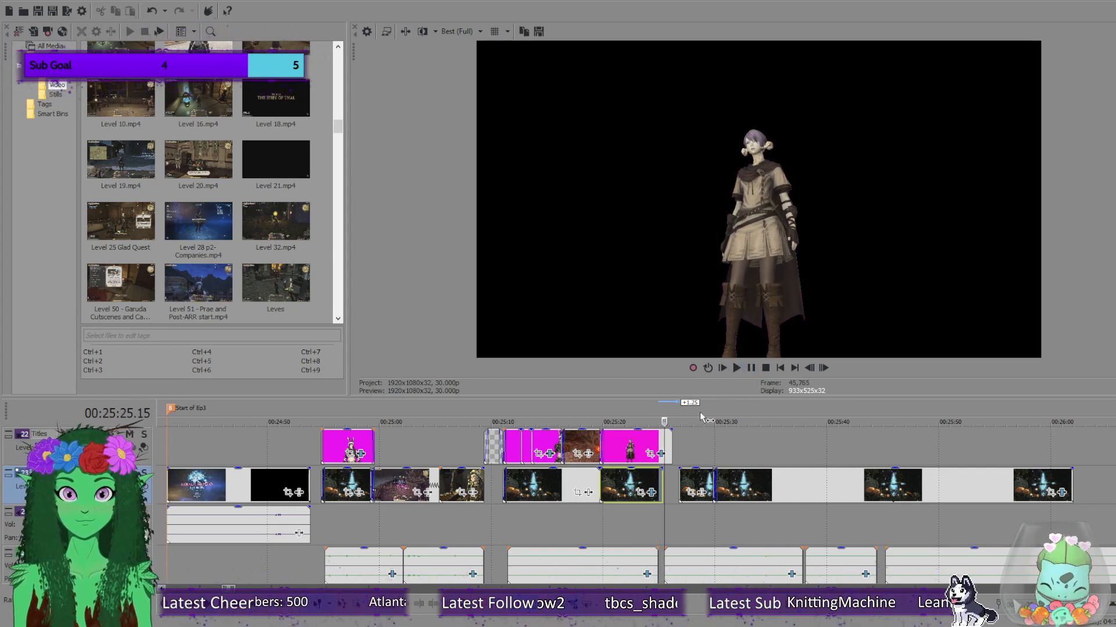
# Trim the end of the last magenta-background character clip by 0:26 to match the background clip beneath it.
pyautogui.moveTo(666, 437); pyautogui.dragTo(655, 437)
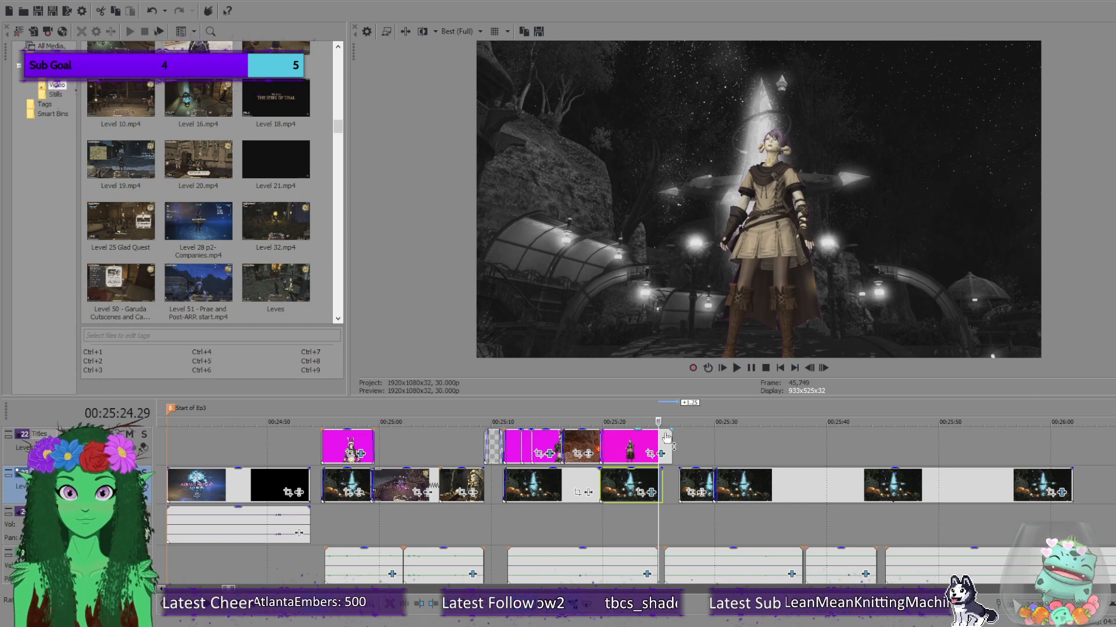
pyautogui.click(660, 447)
pyautogui.moveTo(660, 447); pyautogui.dragTo(667, 448)
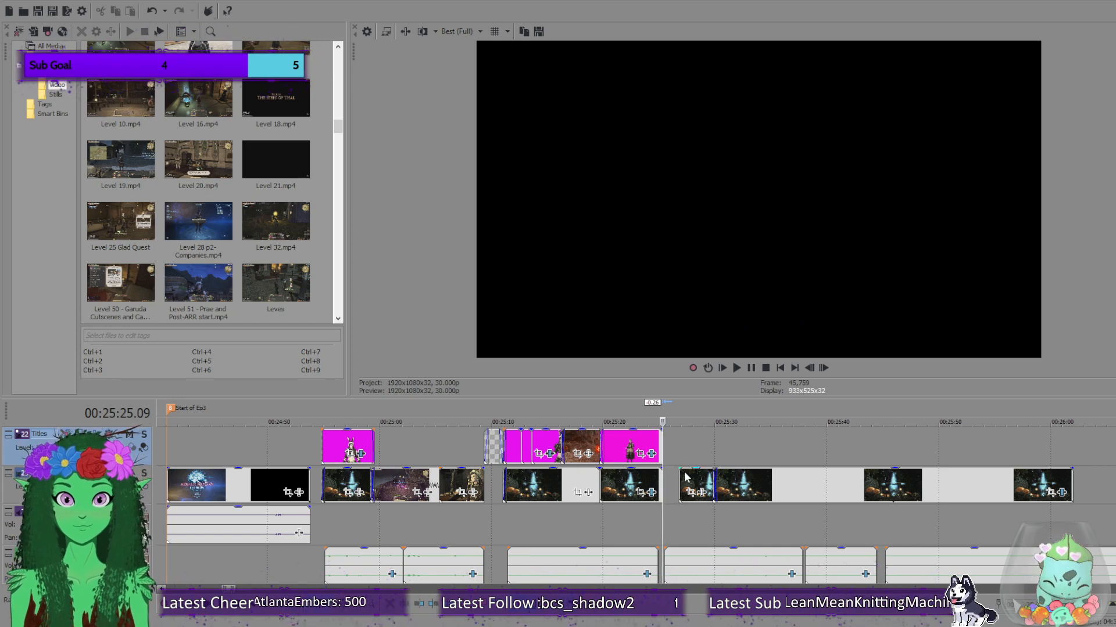
# Review the greyscale, waving-character, title card and outstretched-hand shots of episode 3, and look through the character clips in the video bin.
pyautogui.click(636, 452)
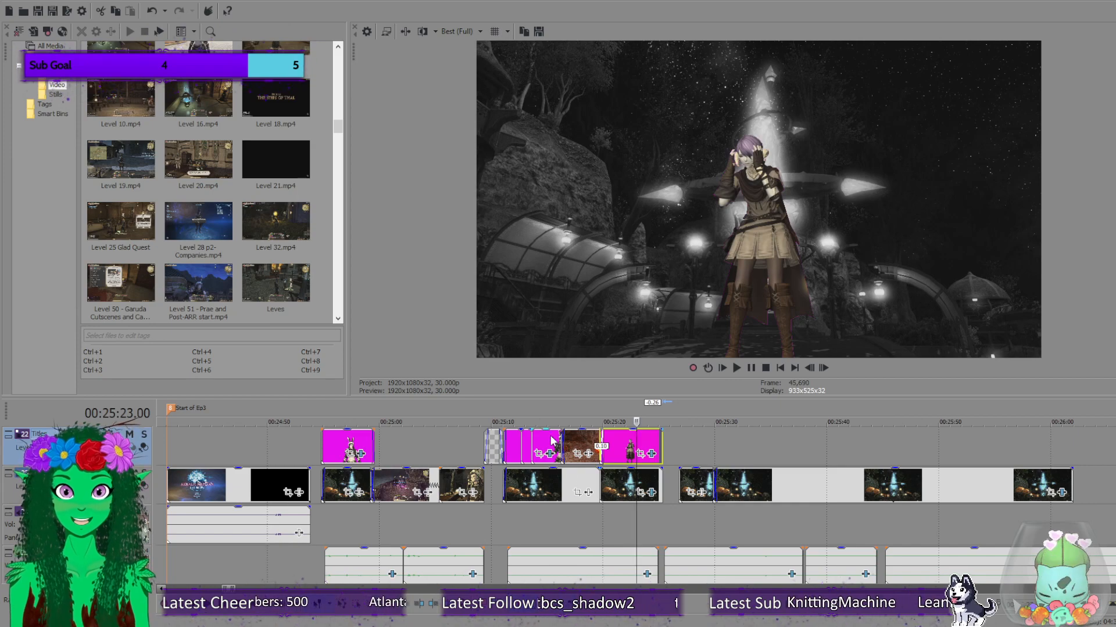
pyautogui.click(352, 446)
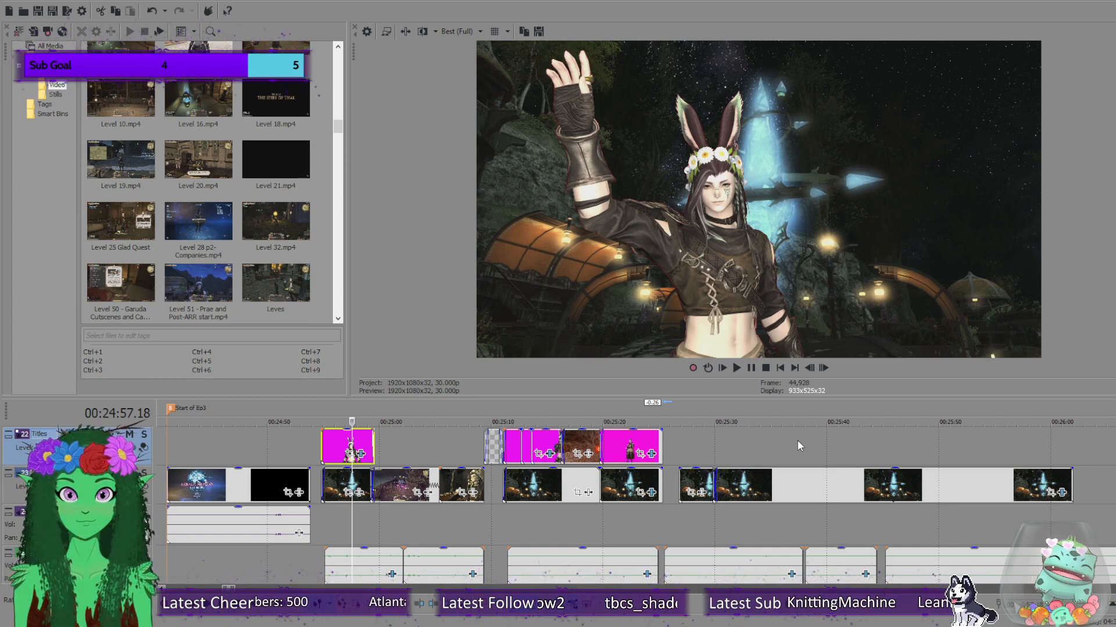
pyautogui.click(279, 454)
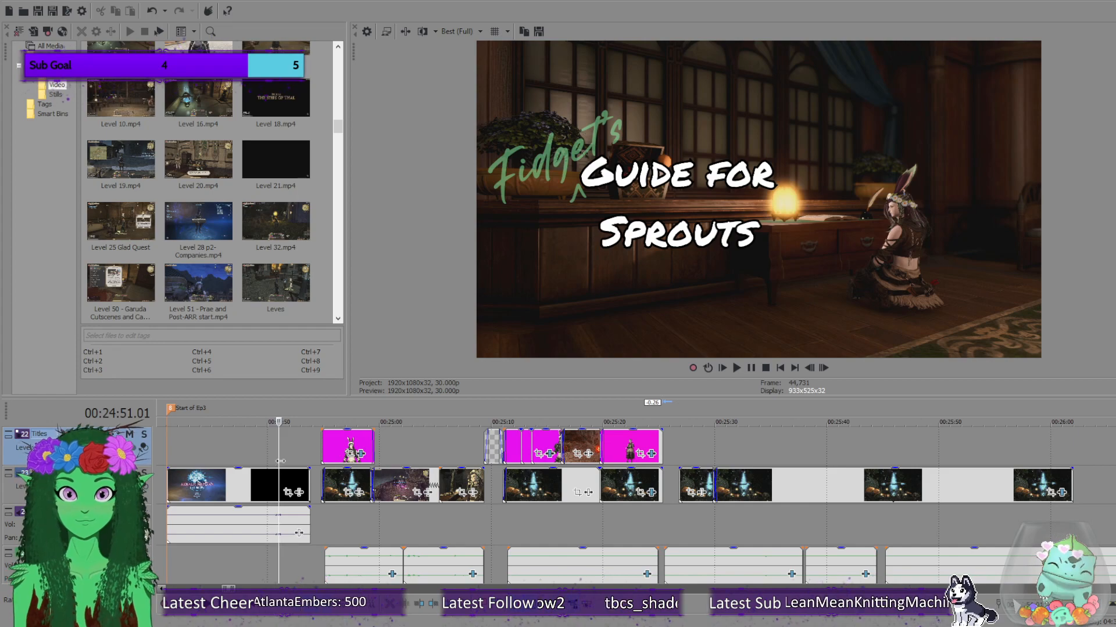
pyautogui.click(281, 457)
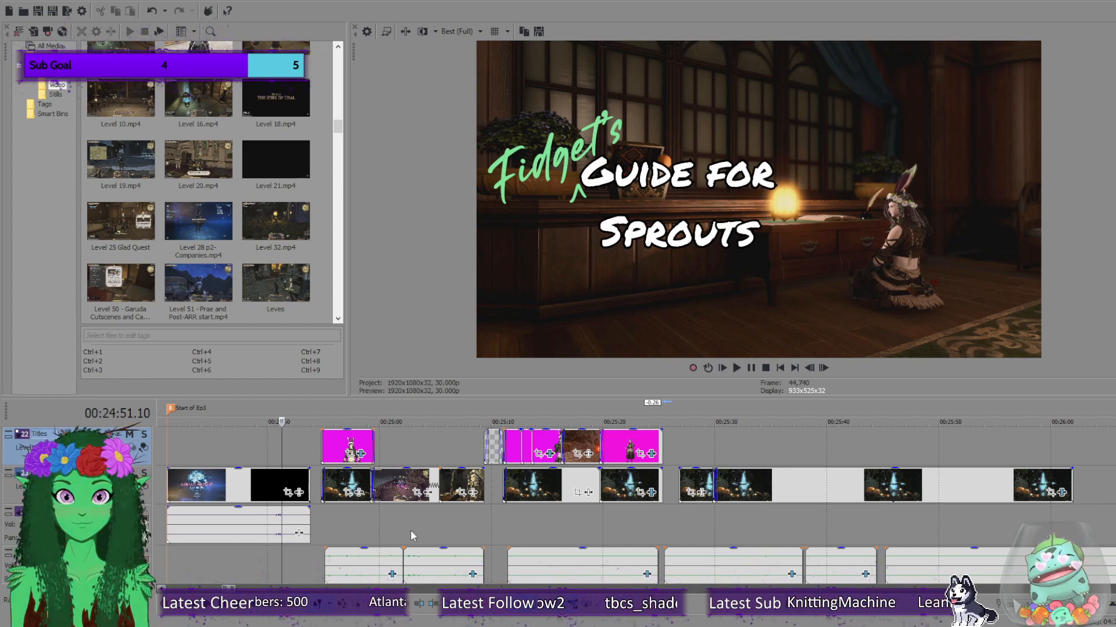
pyautogui.click(347, 525)
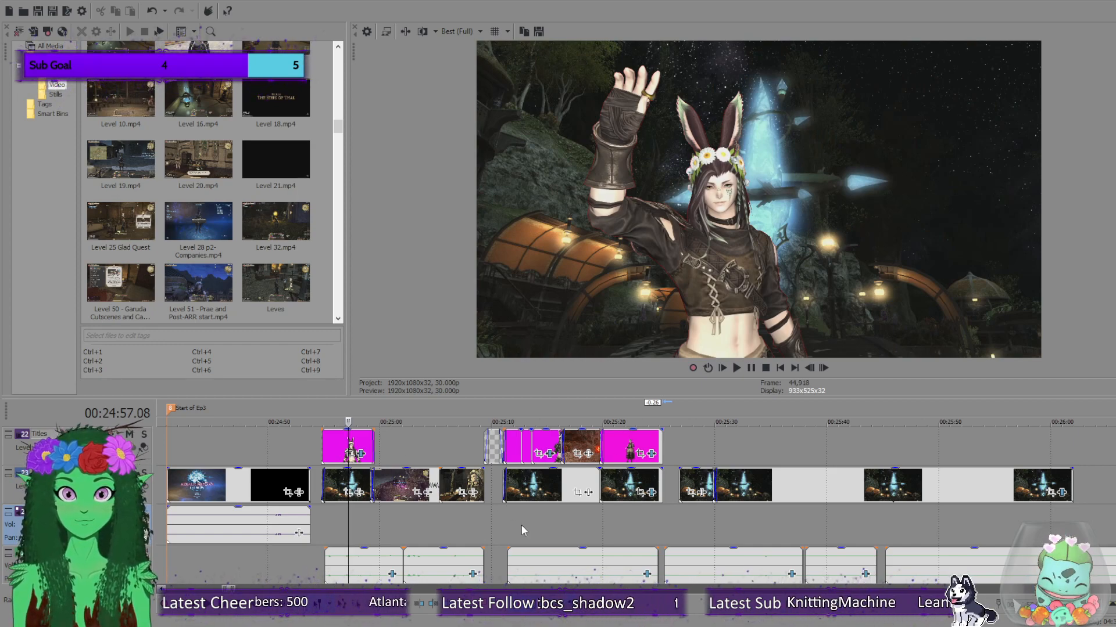
pyautogui.click(515, 521)
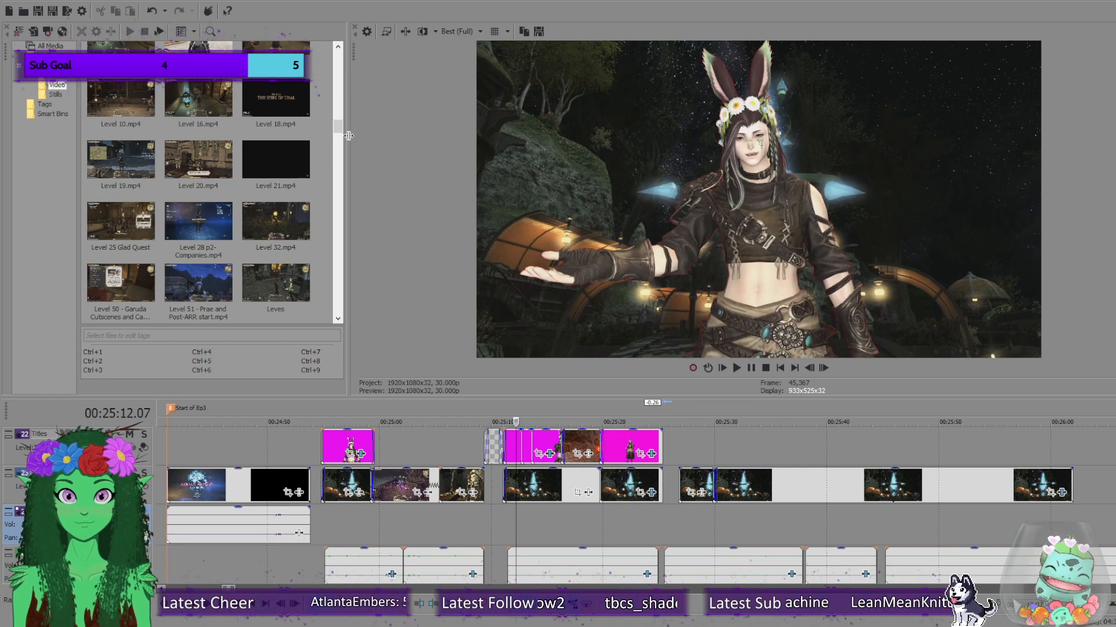
pyautogui.moveTo(339, 127); pyautogui.dragTo(341, 148)
pyautogui.scroll(2, 722, 508)
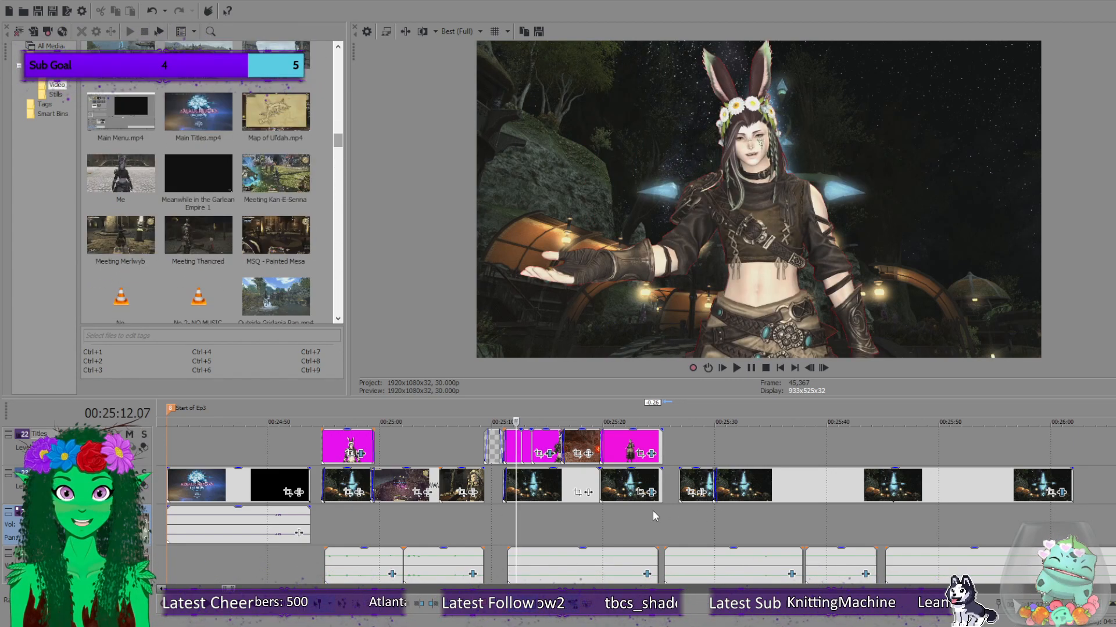
# Set a 10-frame fade-out on the last magenta-background clip, and move the two closing crystal clips 1:25 earlier against the preceding clip.
pyautogui.click(627, 507)
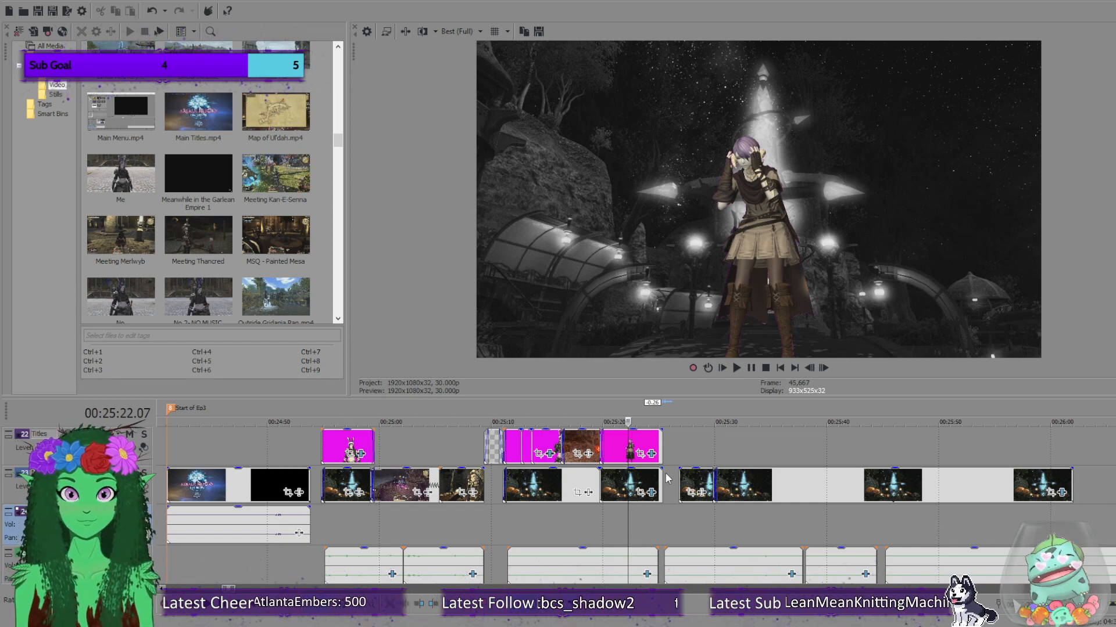
pyautogui.click(657, 437)
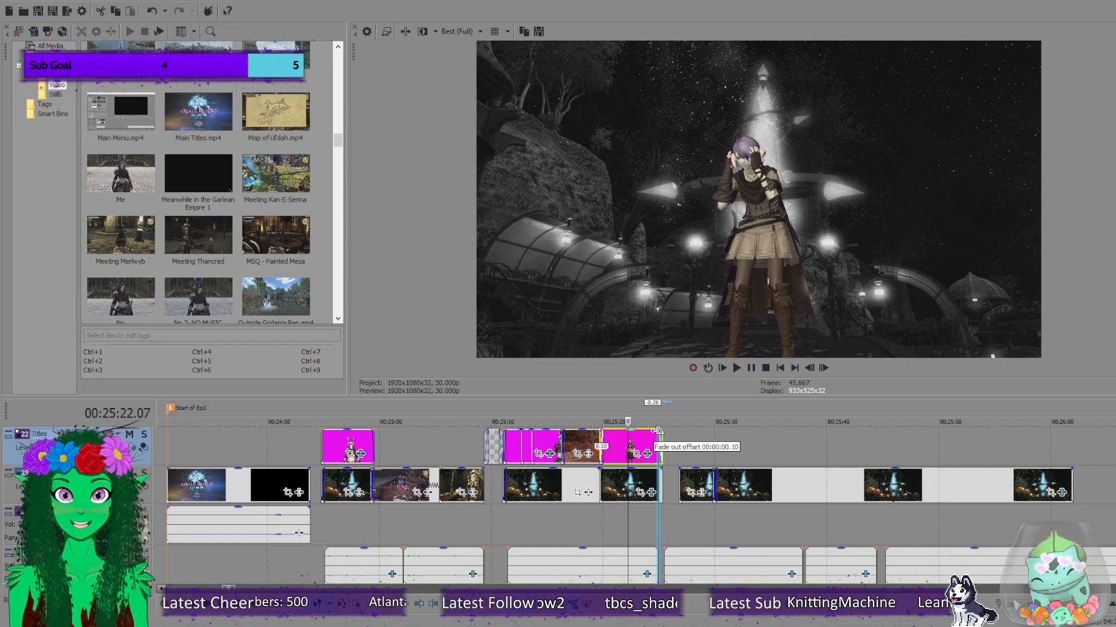
pyautogui.click(692, 482)
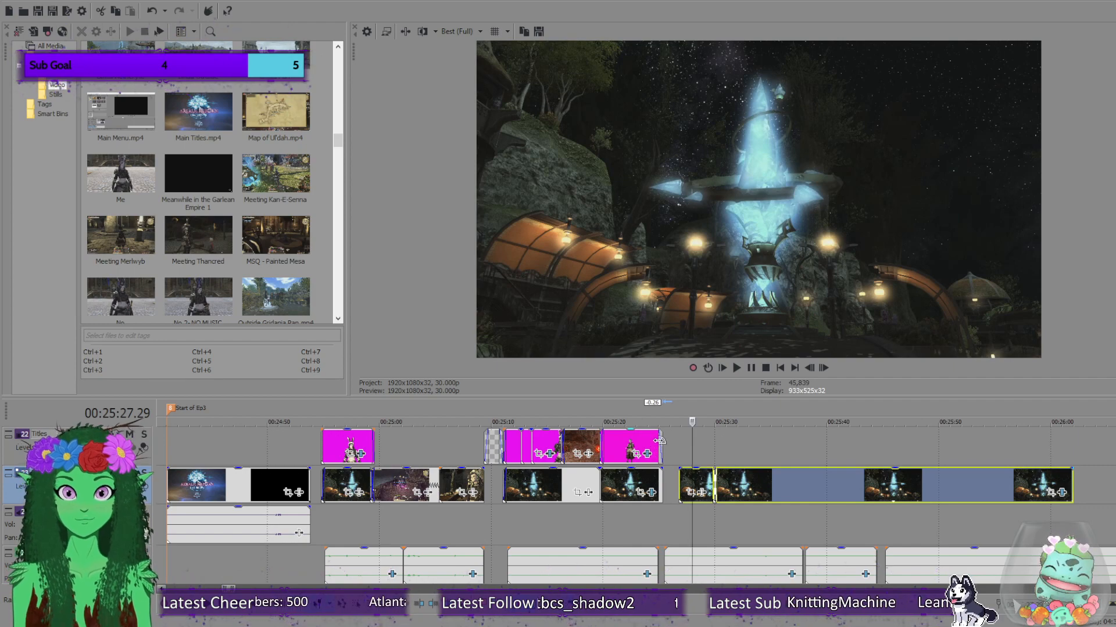
pyautogui.click(671, 451)
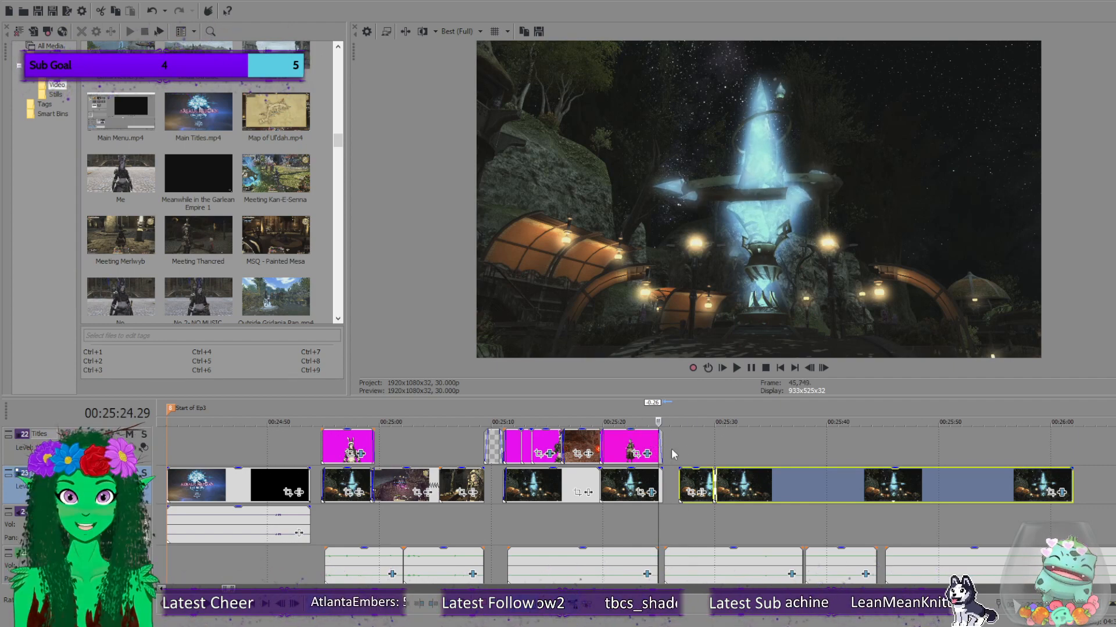
pyautogui.moveTo(769, 486); pyautogui.dragTo(740, 485)
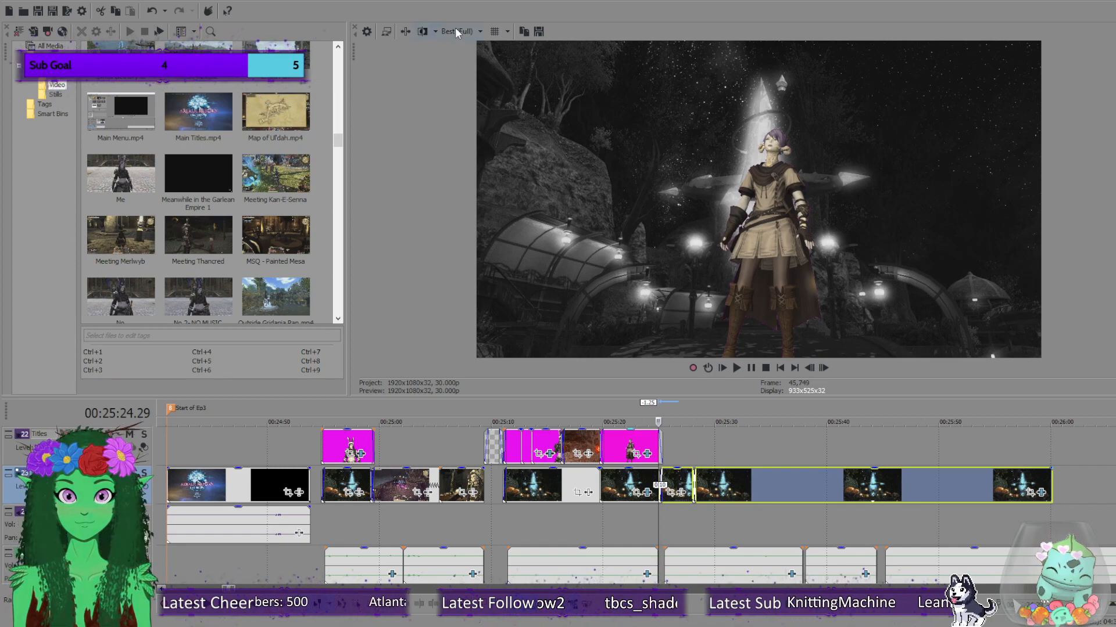
# Set the preview quality to Good (Full) and play back the episode 3 section from 00:25:11.02 to about 00:25:27.
pyautogui.click(540, 88)
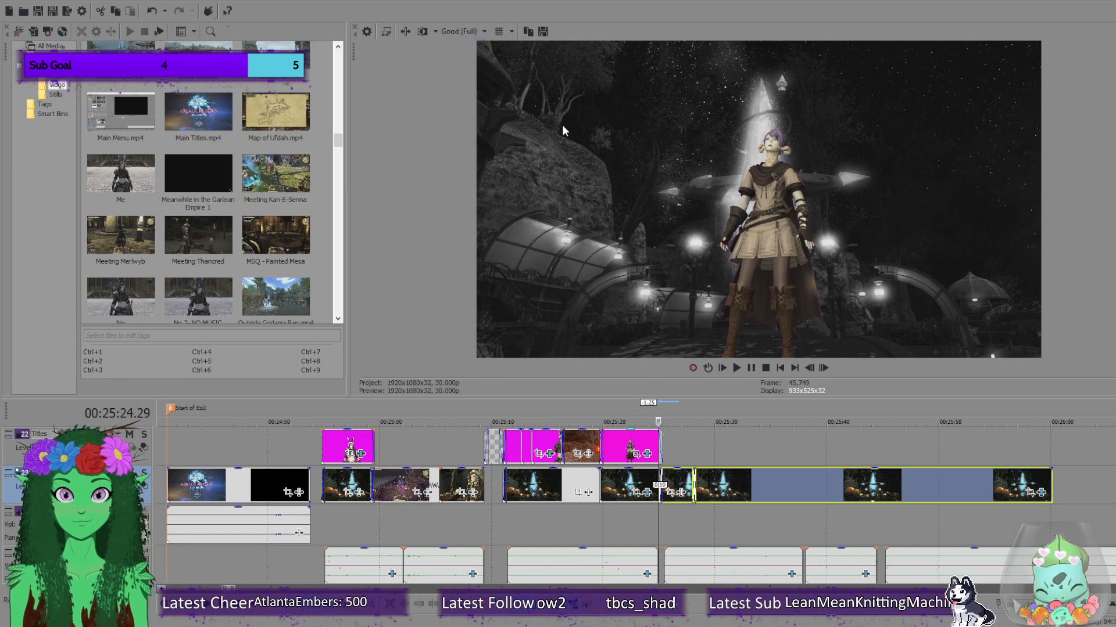
pyautogui.click(503, 487)
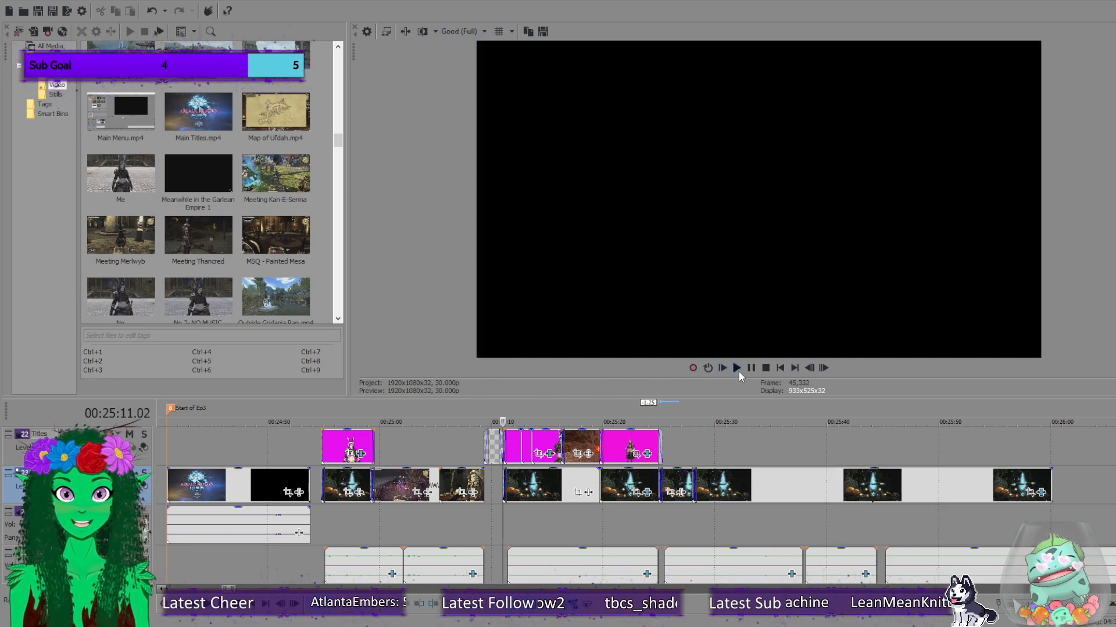
pyautogui.click(737, 371)
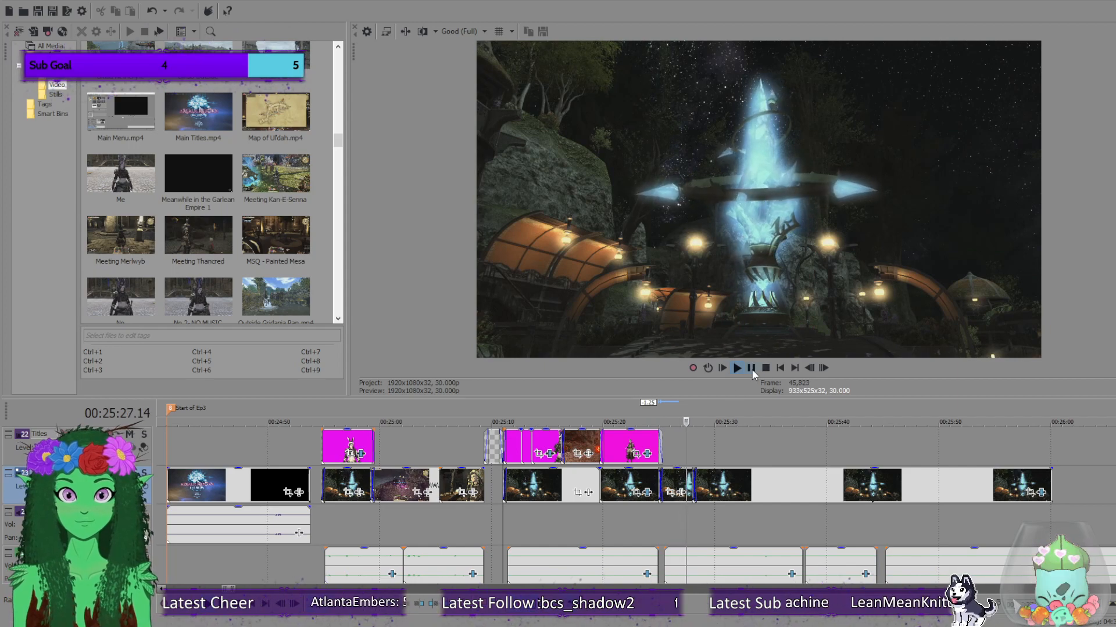
pyautogui.click(751, 368)
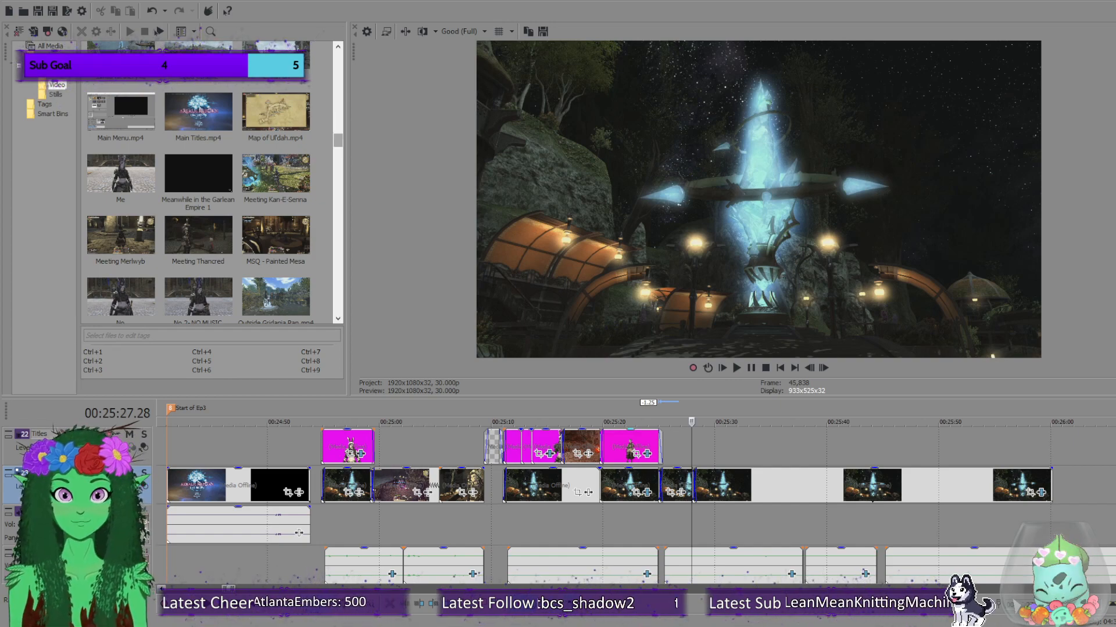
# Look back through the video bin from its last clips, past the title texts and other footage, to the PinkScreen clips.
pyautogui.scroll(-10, 341, 297)
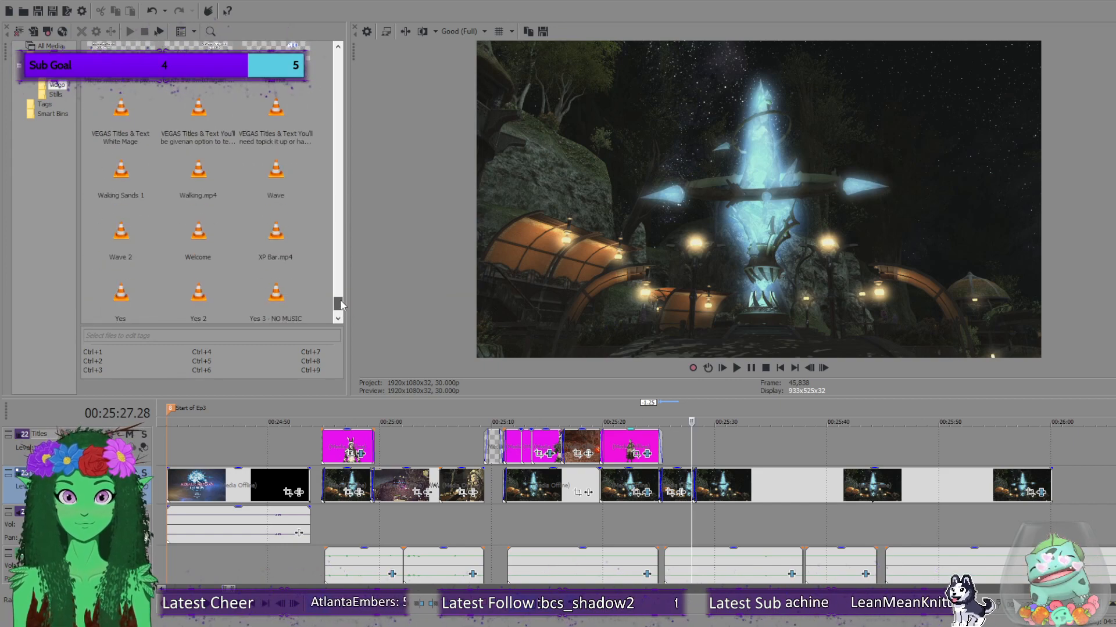
pyautogui.scroll(3, 341, 303)
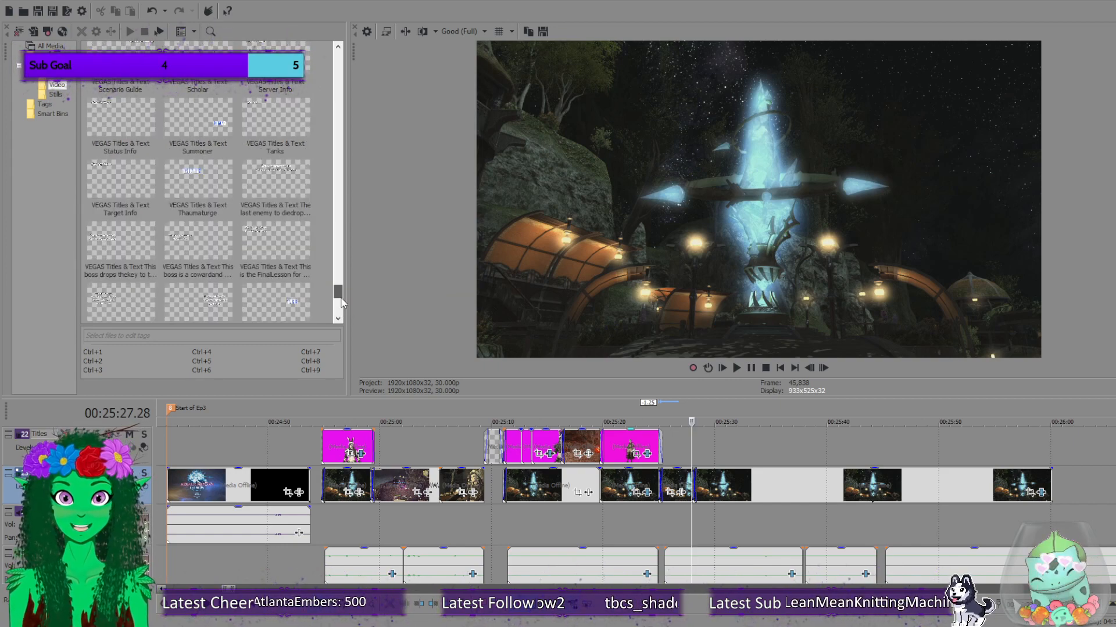
pyautogui.scroll(4, 340, 296)
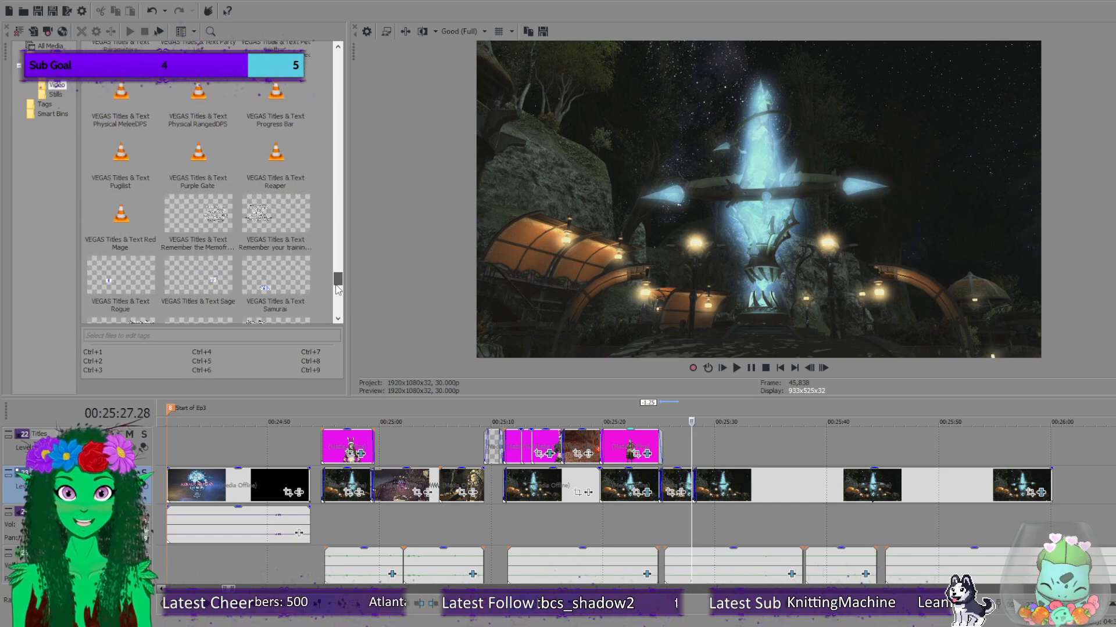
pyautogui.scroll(5, 338, 289)
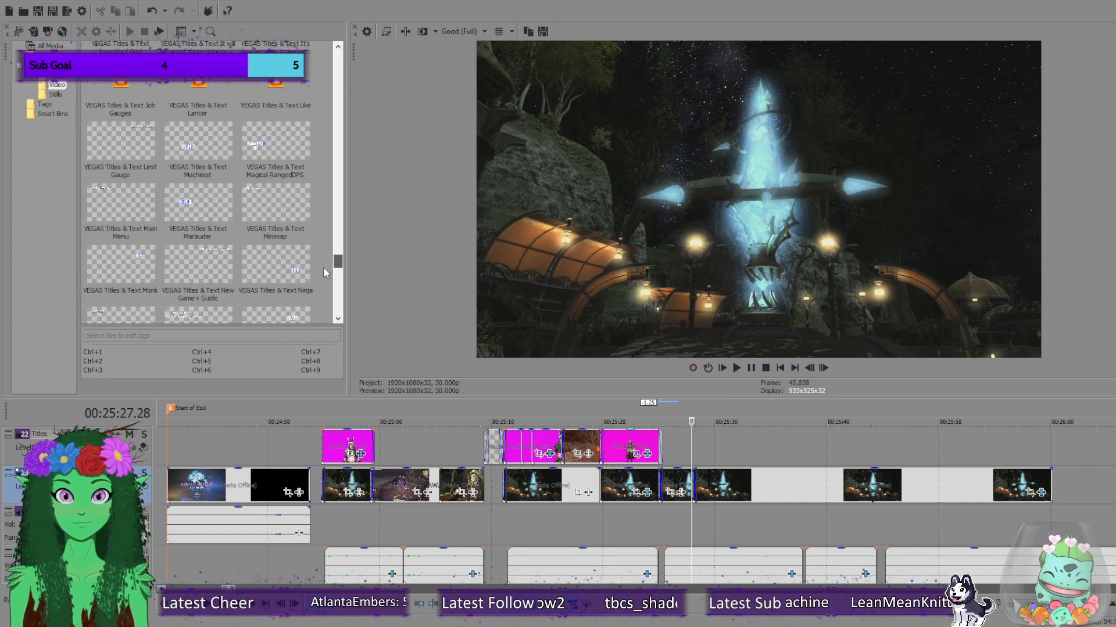
pyautogui.scroll(5, 323, 268)
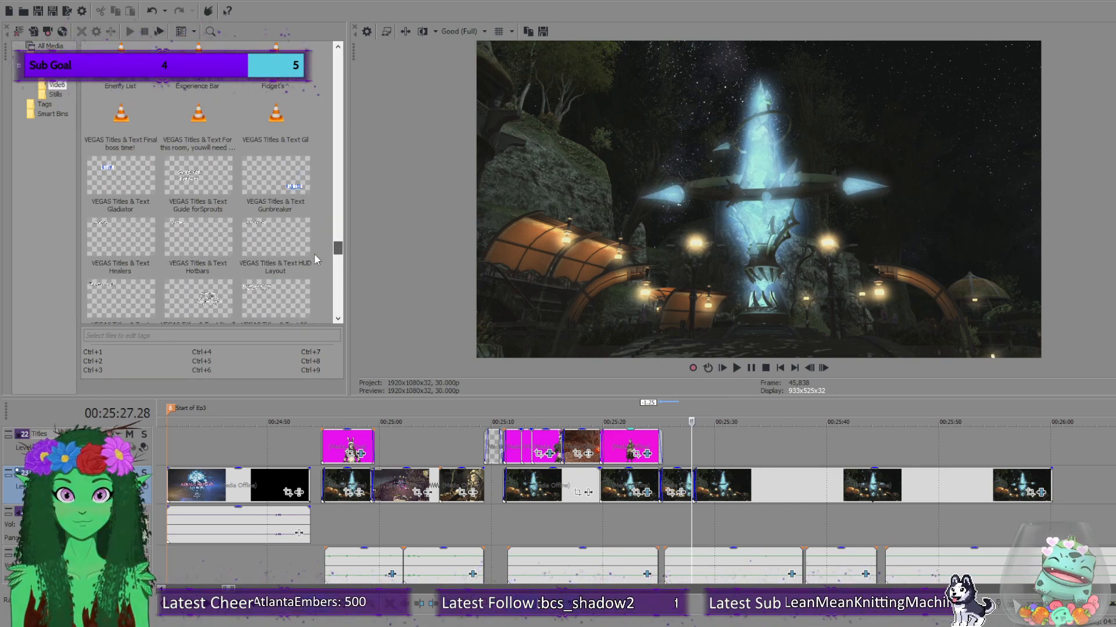
pyautogui.scroll(5, 313, 253)
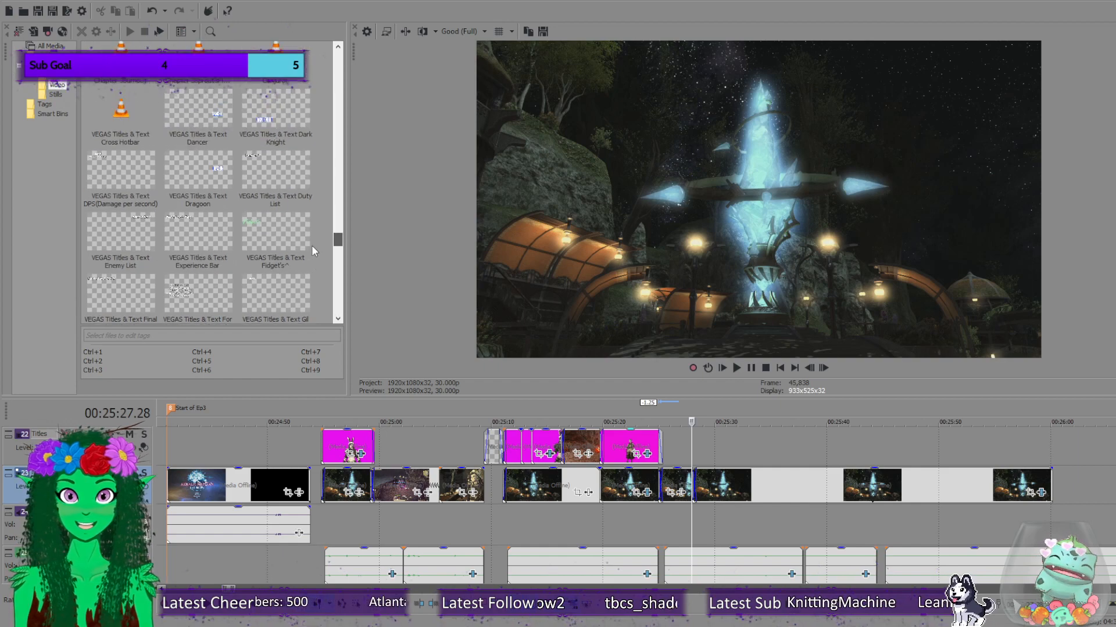
pyautogui.scroll(5, 312, 234)
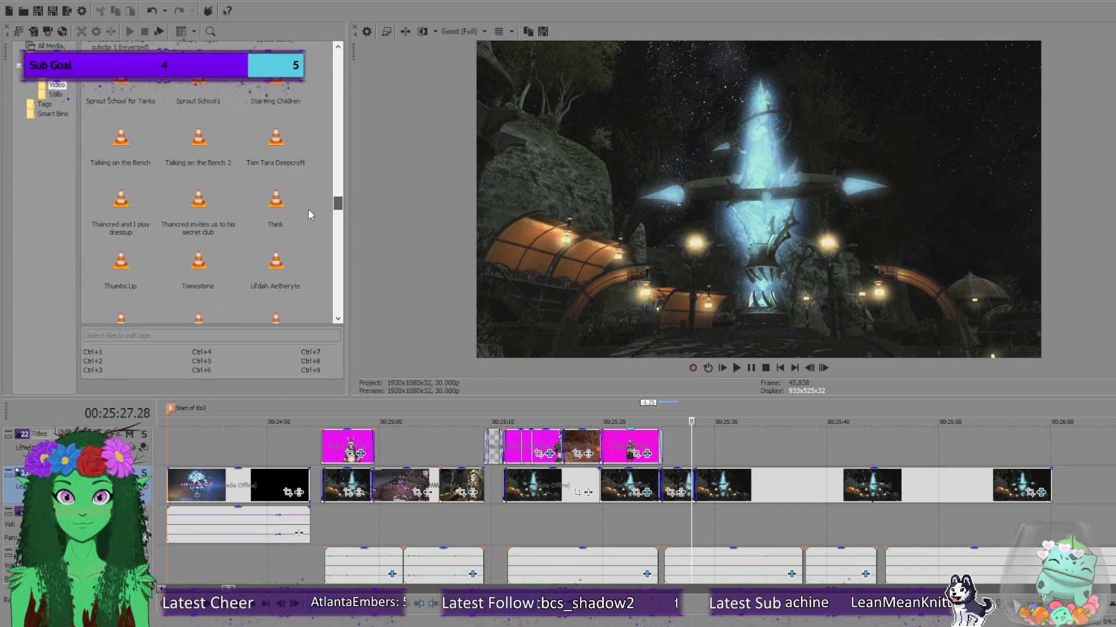
pyautogui.scroll(1, 311, 209)
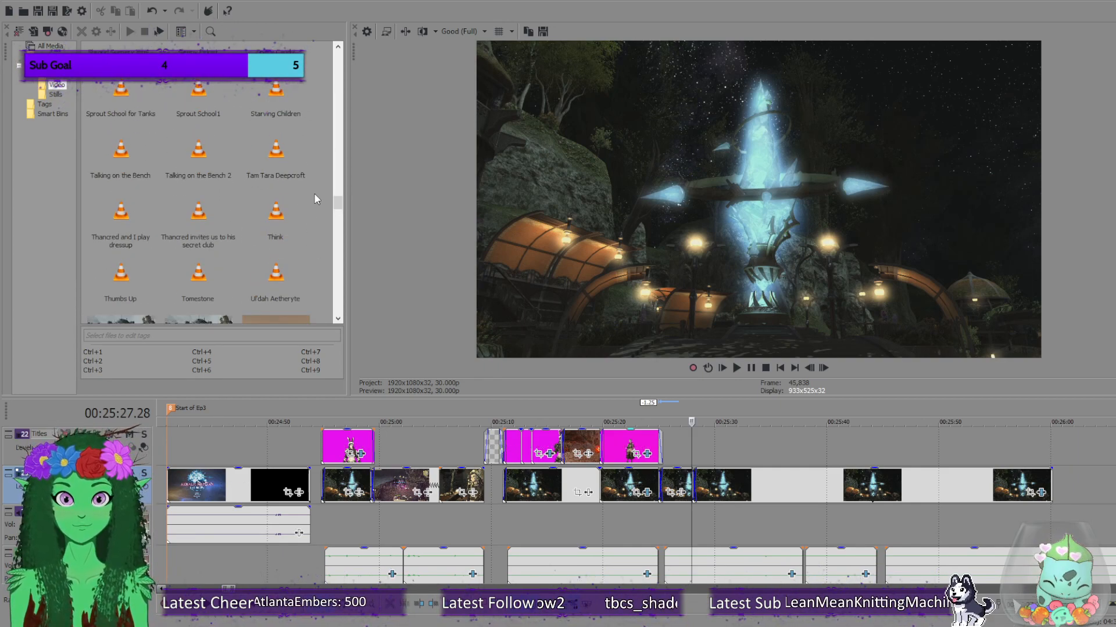
pyautogui.scroll(3, 308, 208)
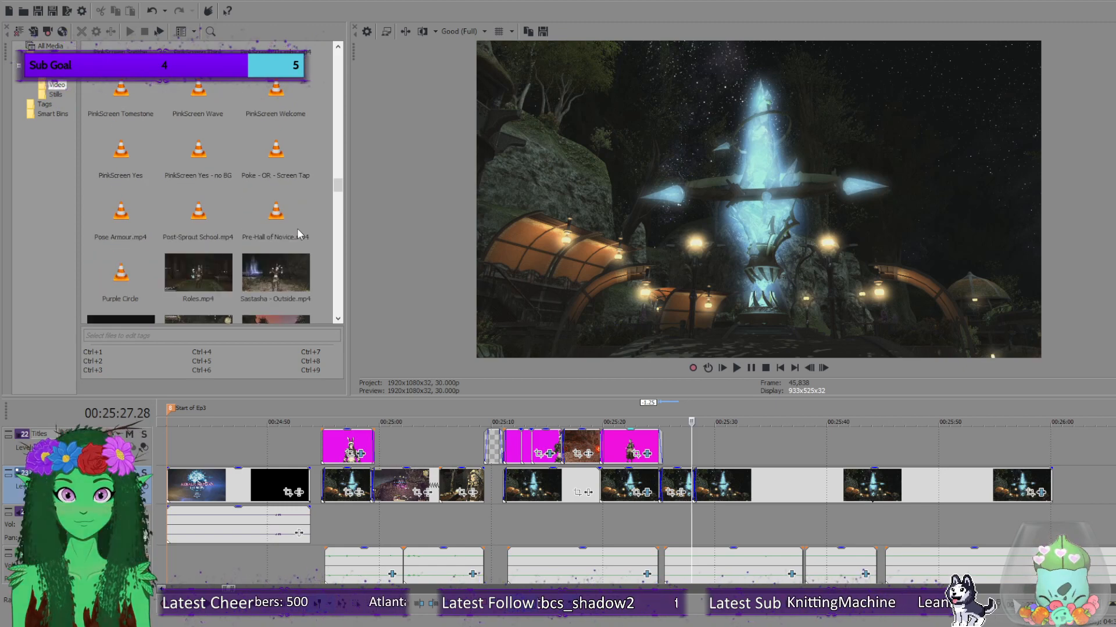
pyautogui.scroll(4, 297, 229)
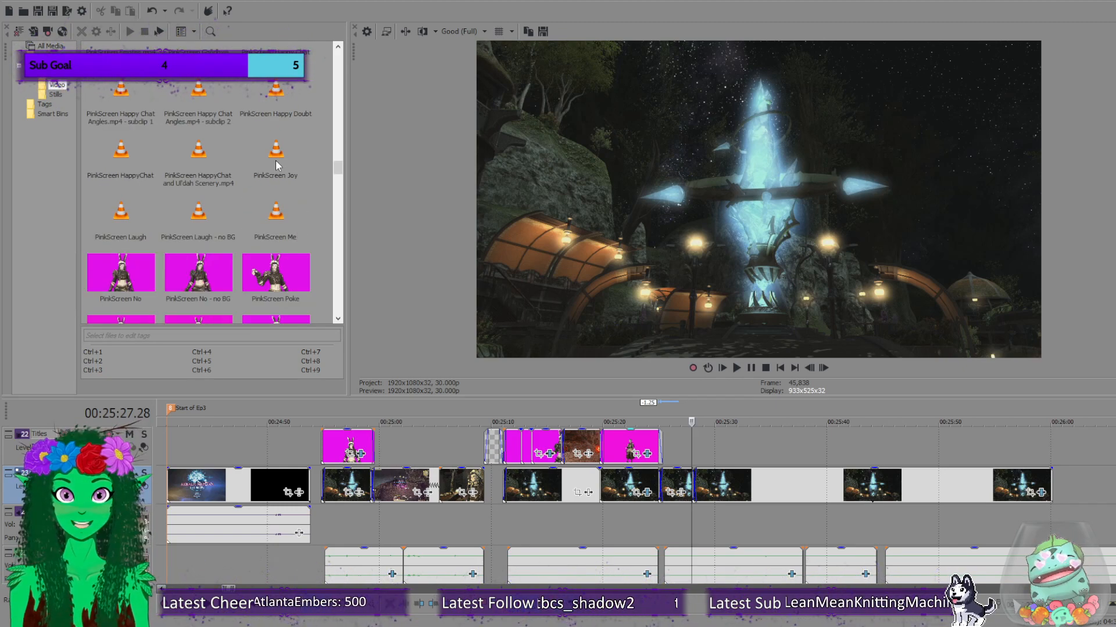
# Examine the poses in the PinkScreen character clips, from PinkScreen - Clutch Head to PinkScreen Yes, plus Pose Armour.mp4.
pyautogui.scroll(-3, 278, 167)
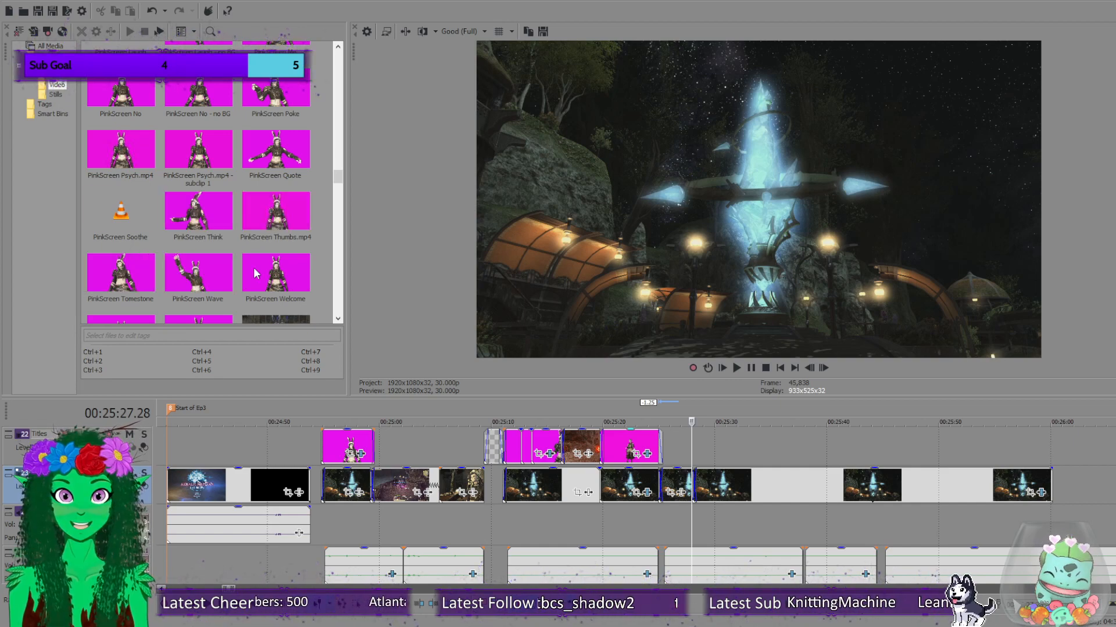
pyautogui.scroll(-2, 321, 214)
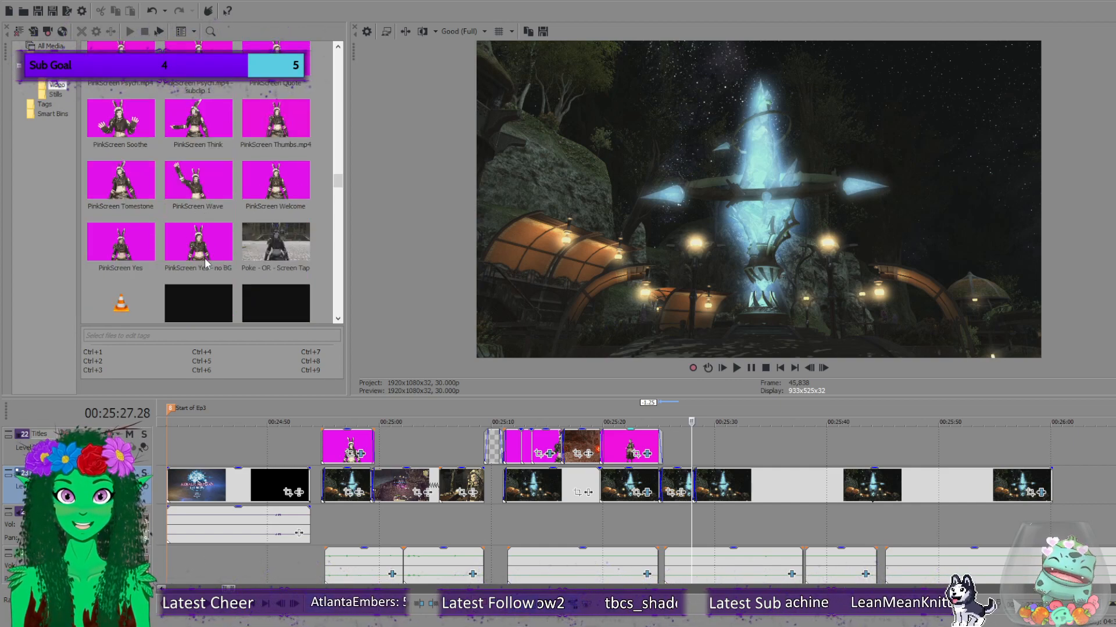
pyautogui.scroll(-1, 191, 273)
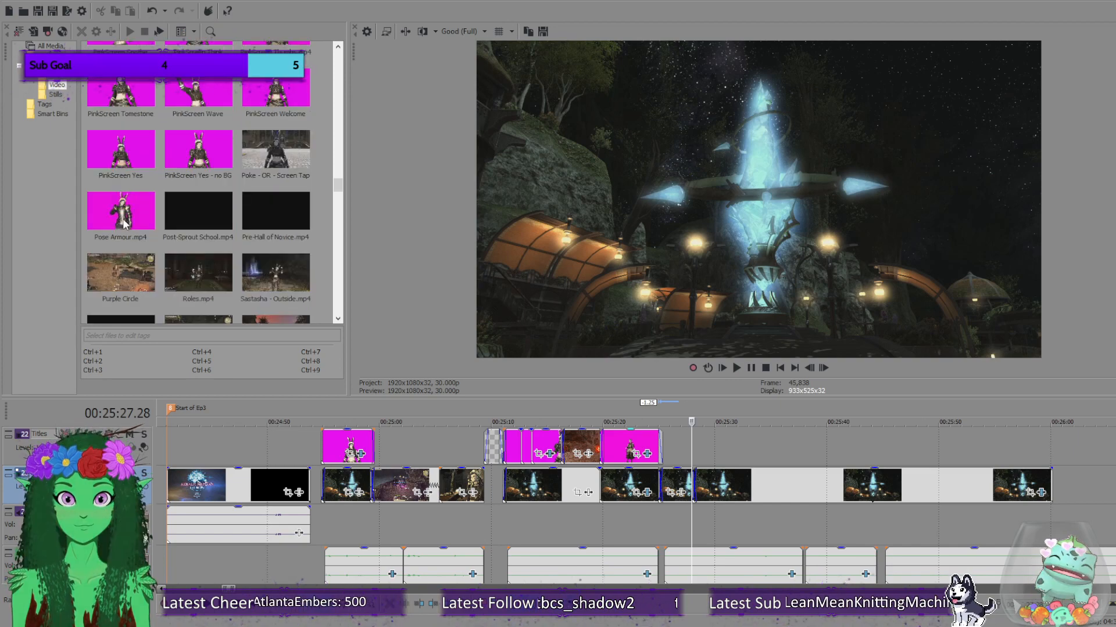
pyautogui.scroll(2, 124, 223)
pyautogui.scroll(3, 123, 224)
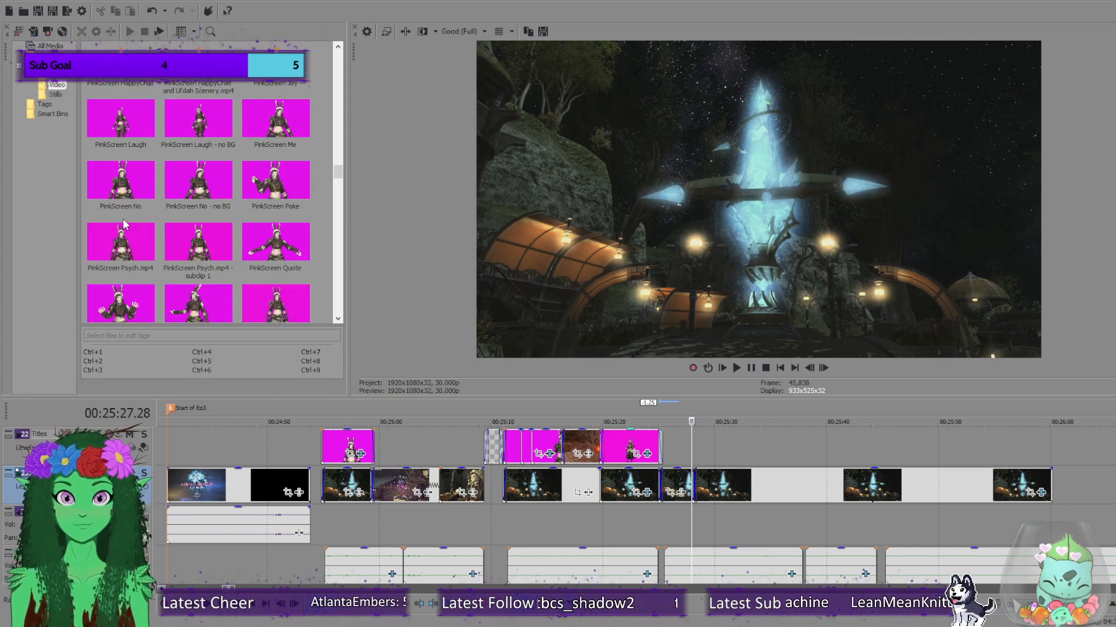
pyautogui.scroll(2, 124, 224)
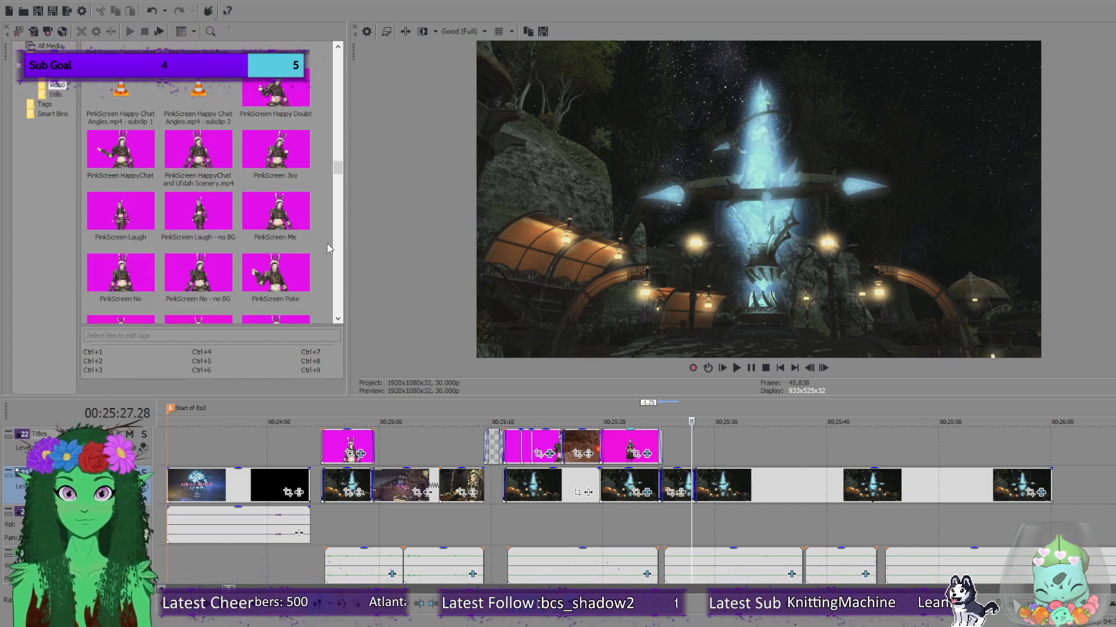
pyautogui.scroll(2, 328, 249)
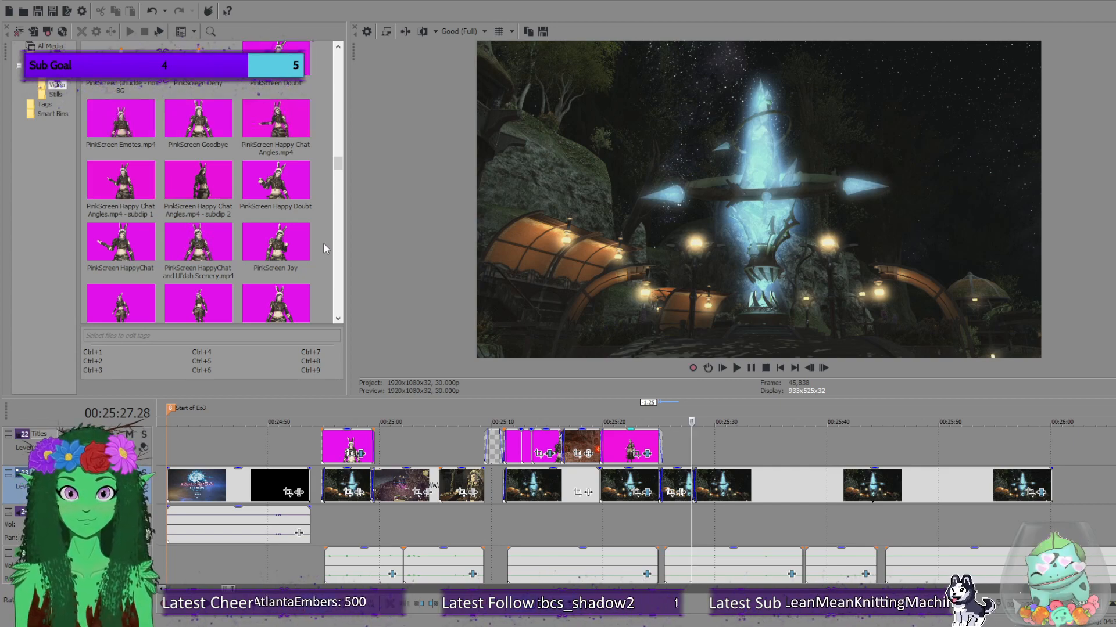
pyautogui.scroll(2, 323, 243)
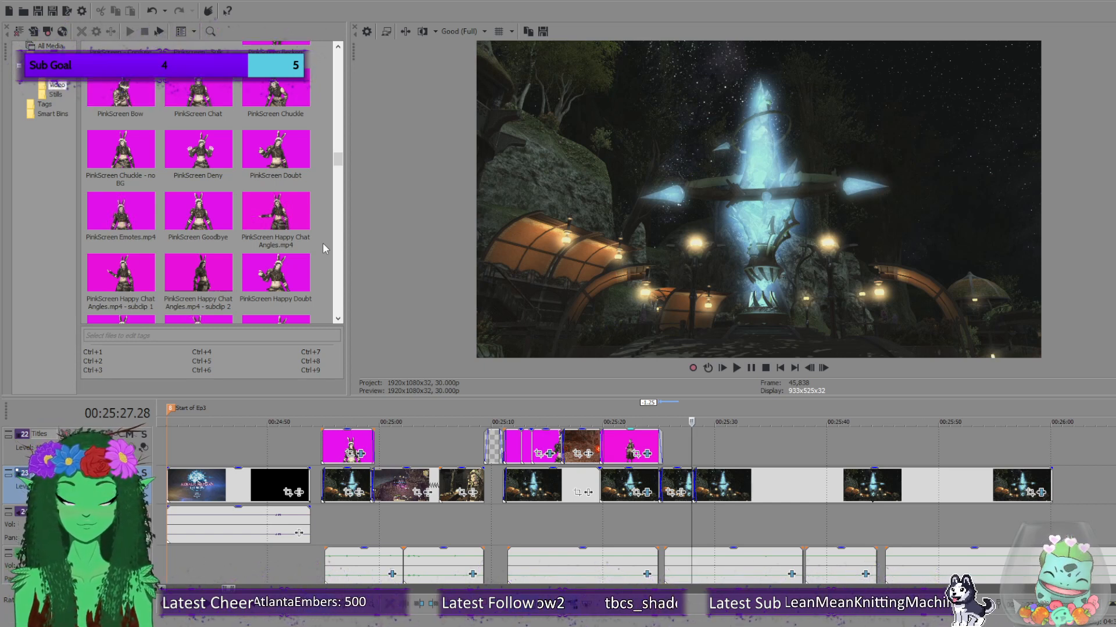
pyautogui.scroll(3, 275, 223)
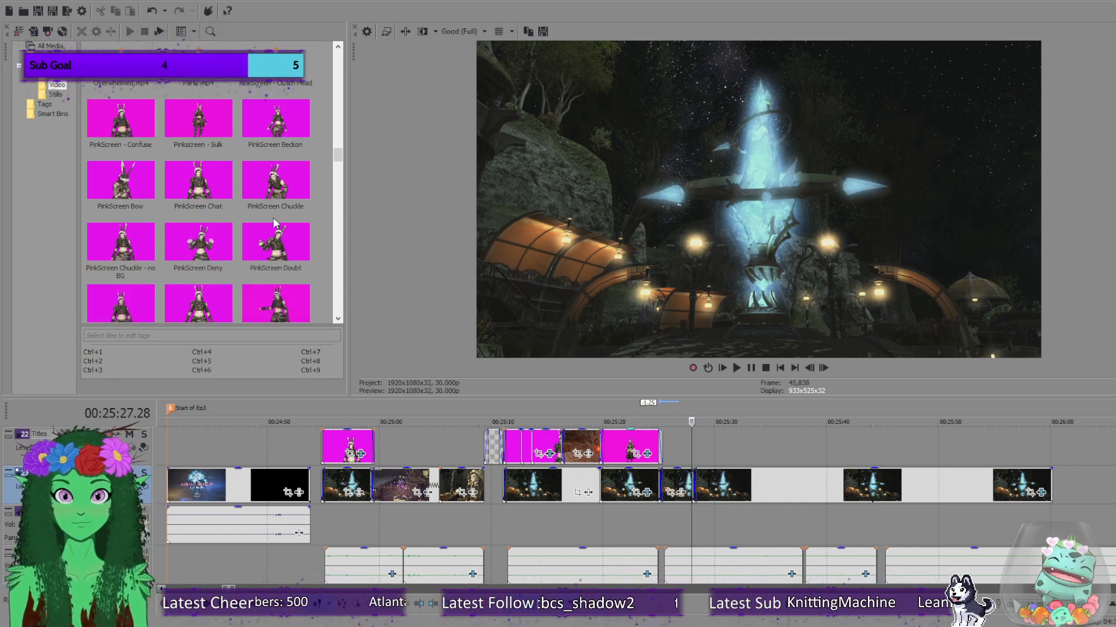
pyautogui.scroll(3, 275, 223)
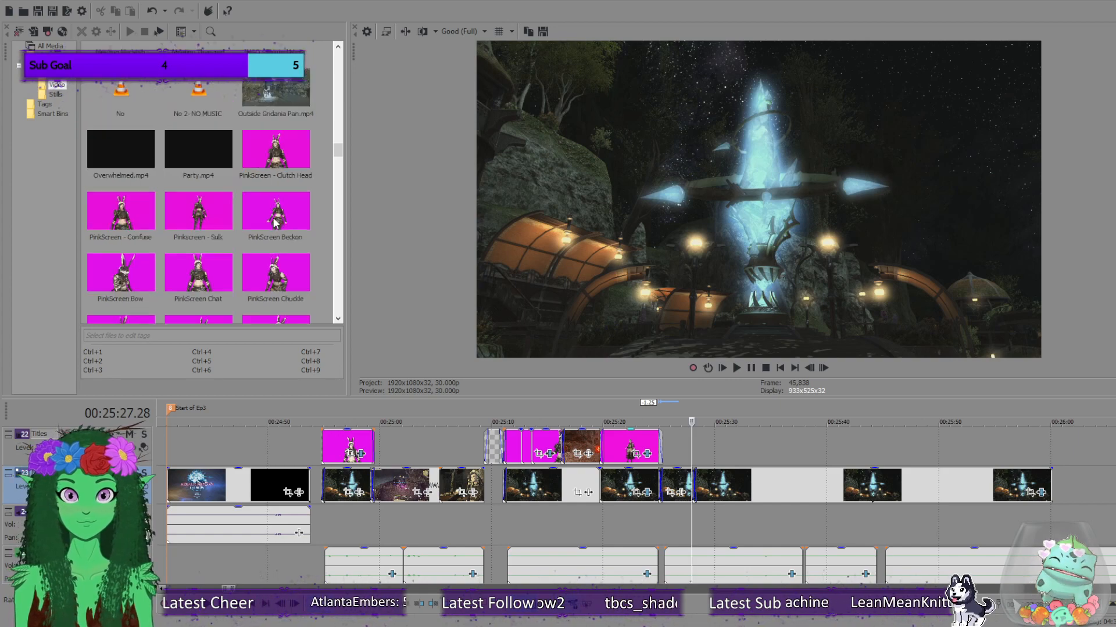
# Place the PinkScreen Happy Doubt clip after the last crystal clip, then ungroup and delete its audio.
pyautogui.scroll(-6, 276, 223)
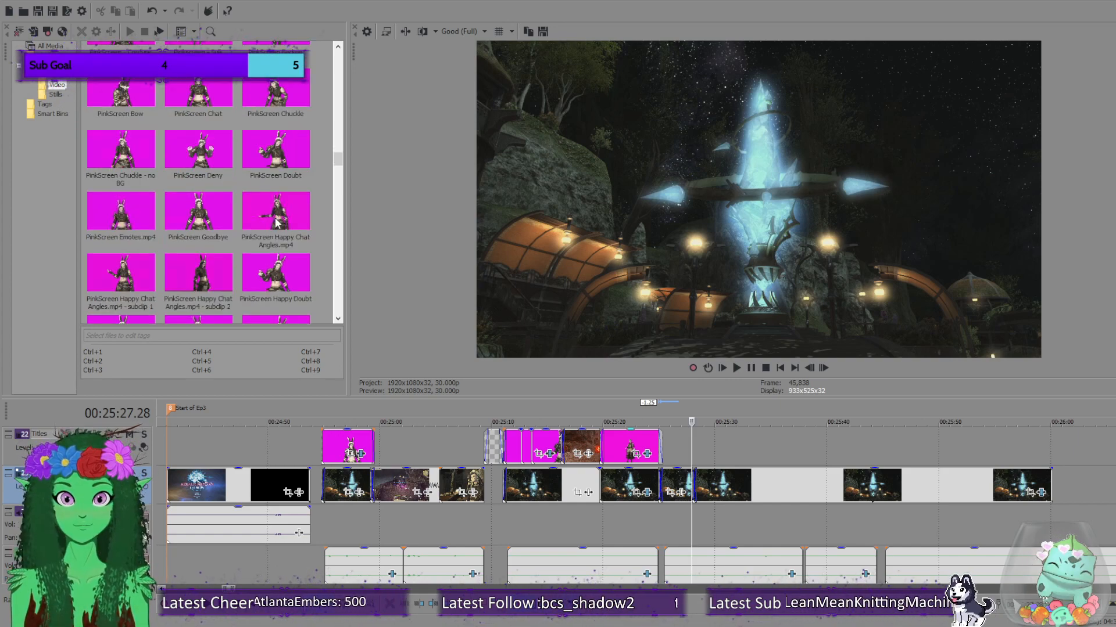
pyautogui.scroll(-3, 314, 229)
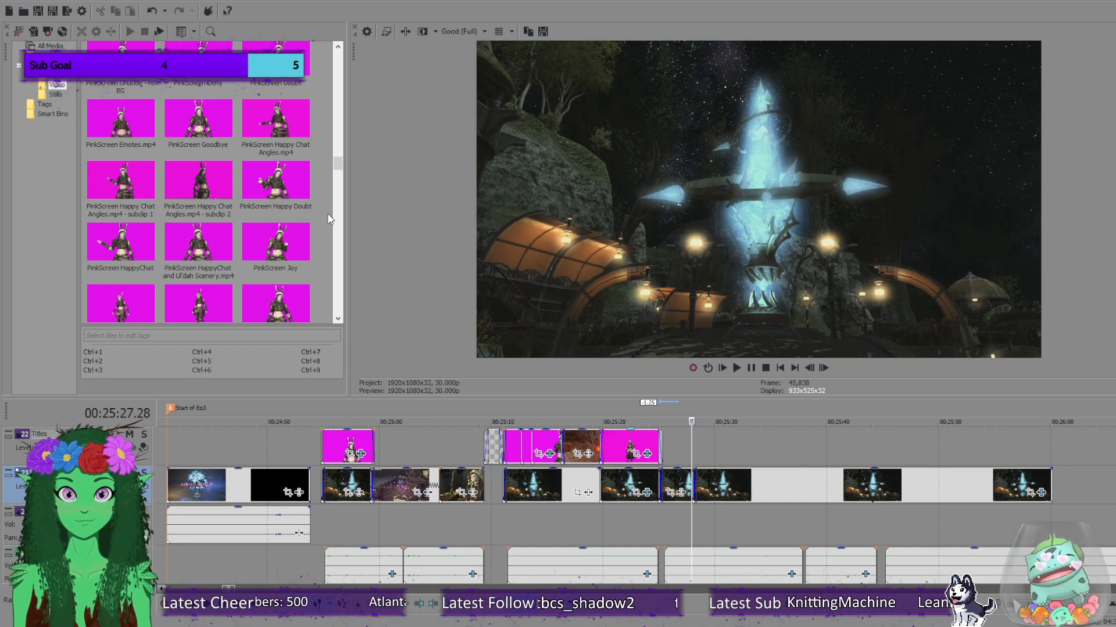
pyautogui.click(255, 176)
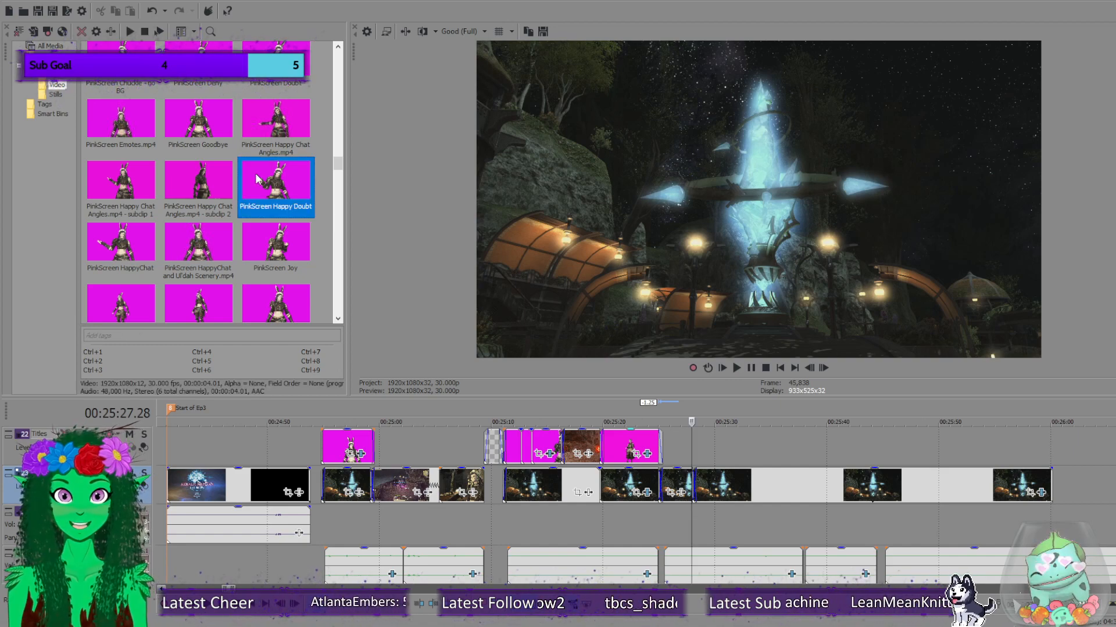
pyautogui.moveTo(251, 185); pyautogui.dragTo(1096, 493)
pyautogui.click(1104, 485)
pyautogui.press('u')
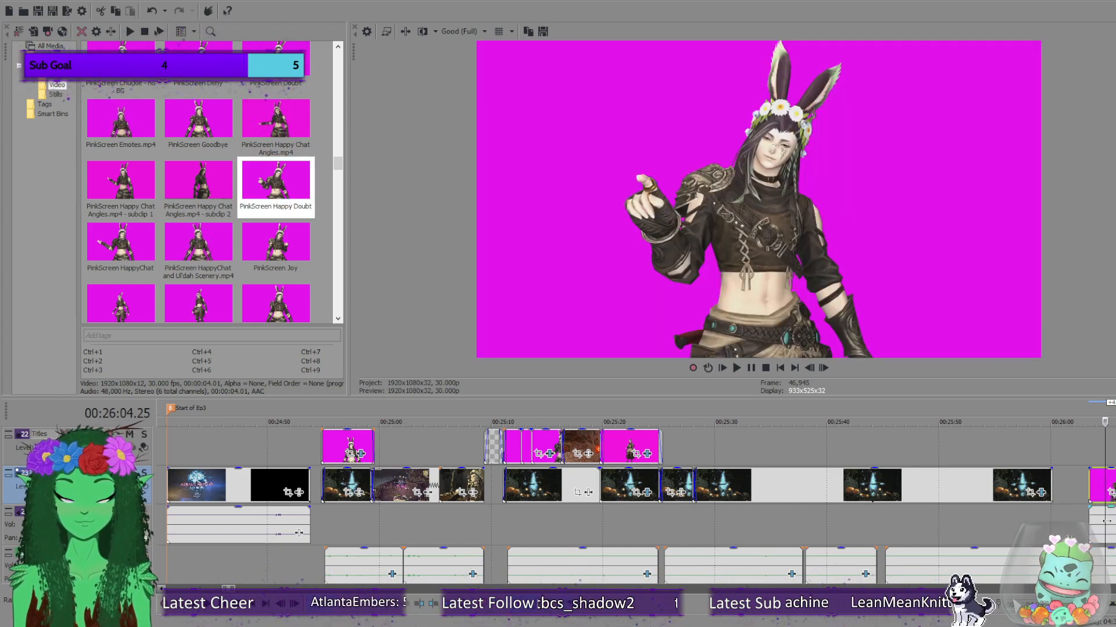
pyautogui.click(1108, 522)
pyautogui.press('Delete')
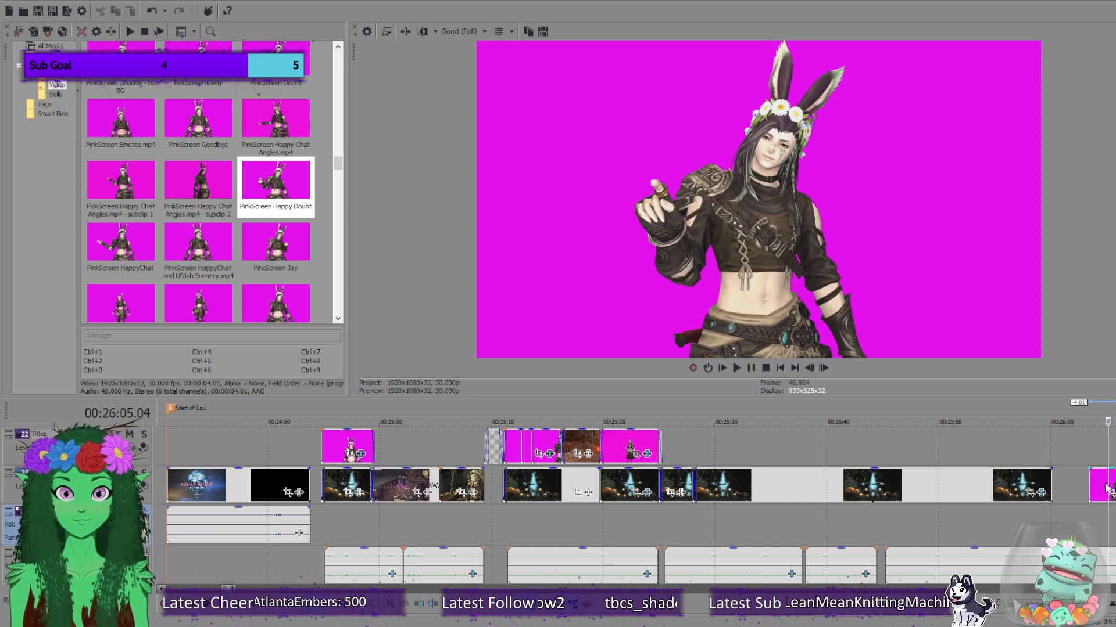
# Play the placed Happy Doubt clip and delete it from the timeline.
pyautogui.moveTo(1108, 485)
pyautogui.mouseDown()
pyautogui.moveTo(1087, 484)
pyautogui.moveTo(1101, 484)
pyautogui.mouseUp()
pyautogui.press('space')
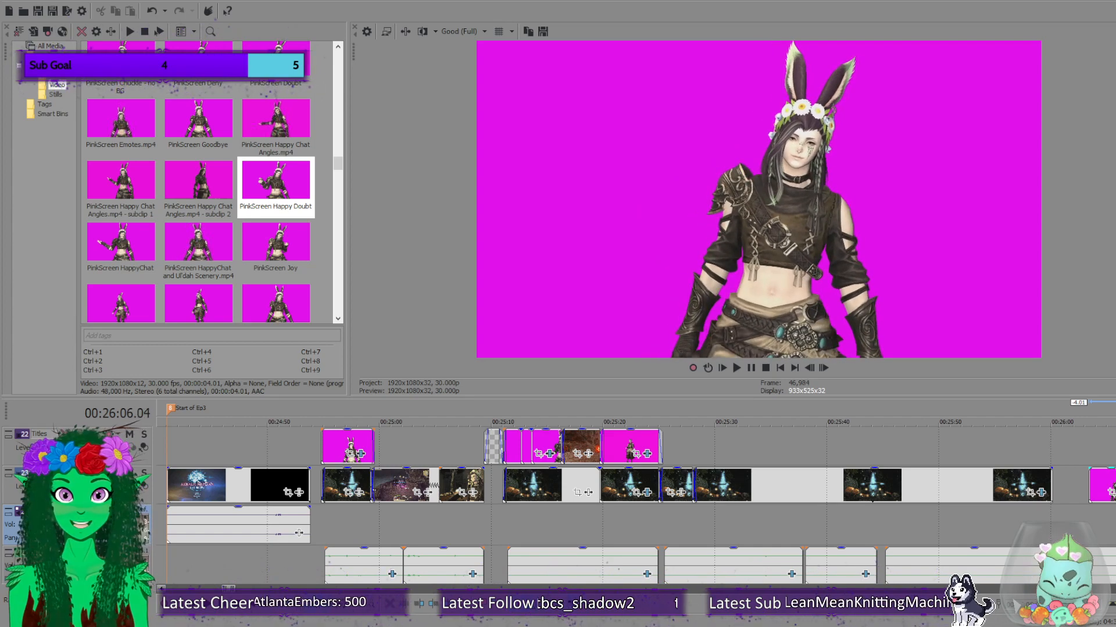
pyautogui.press('Delete')
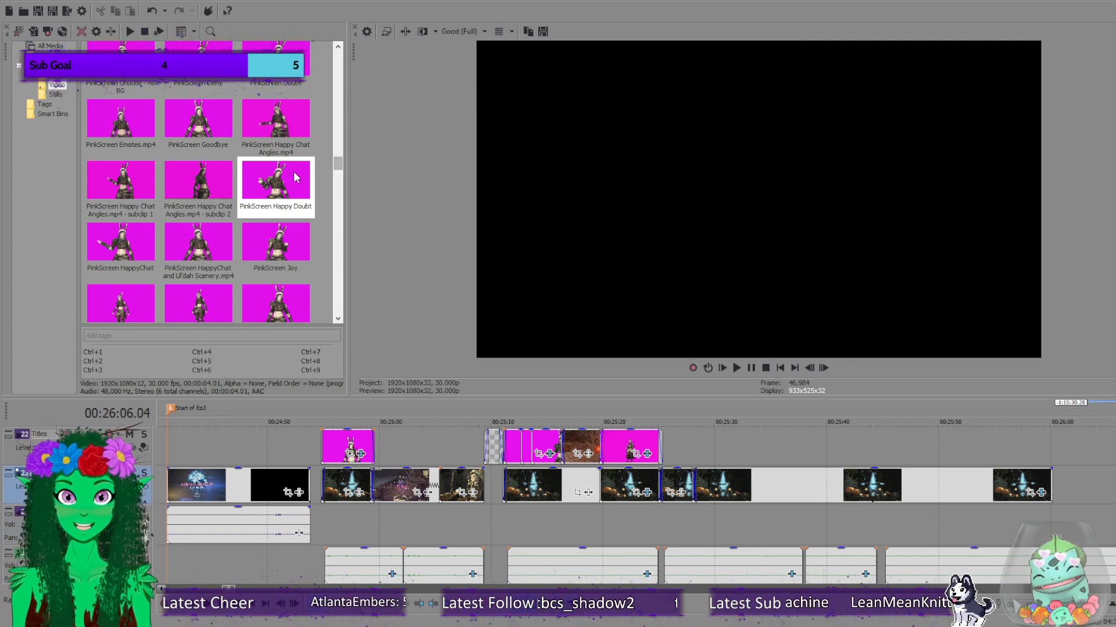
# Check the PinkScreen Joy and PinkScreen Laugh - no BG clips, and look over the remaining PinkScreen poses.
pyautogui.click(285, 247)
pyautogui.scroll(-2, 329, 246)
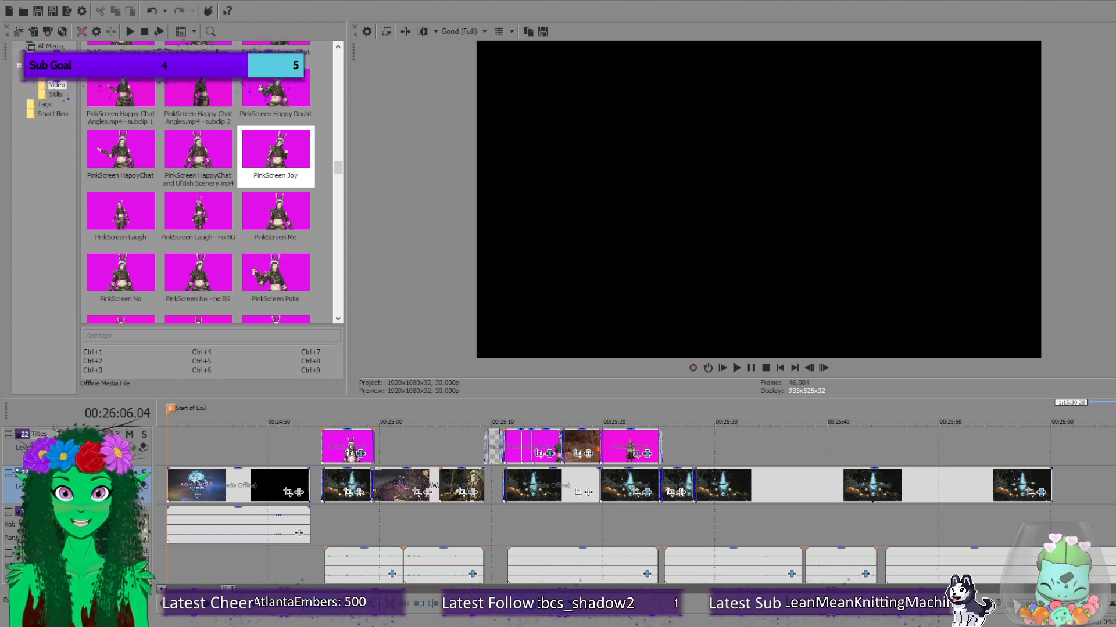
pyautogui.click(291, 165)
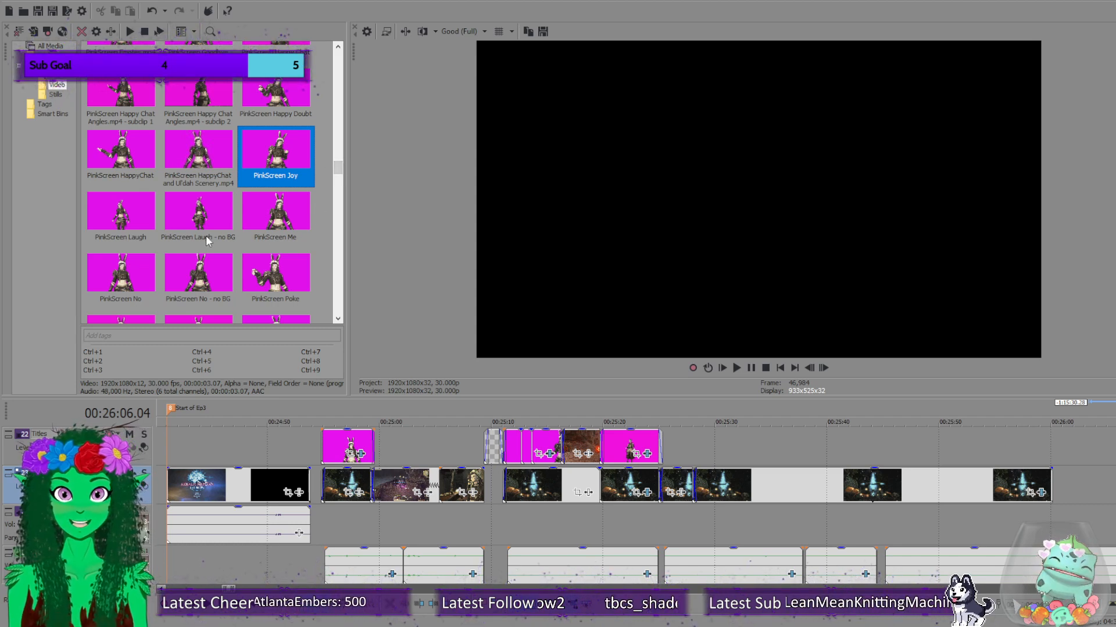
pyautogui.click(169, 235)
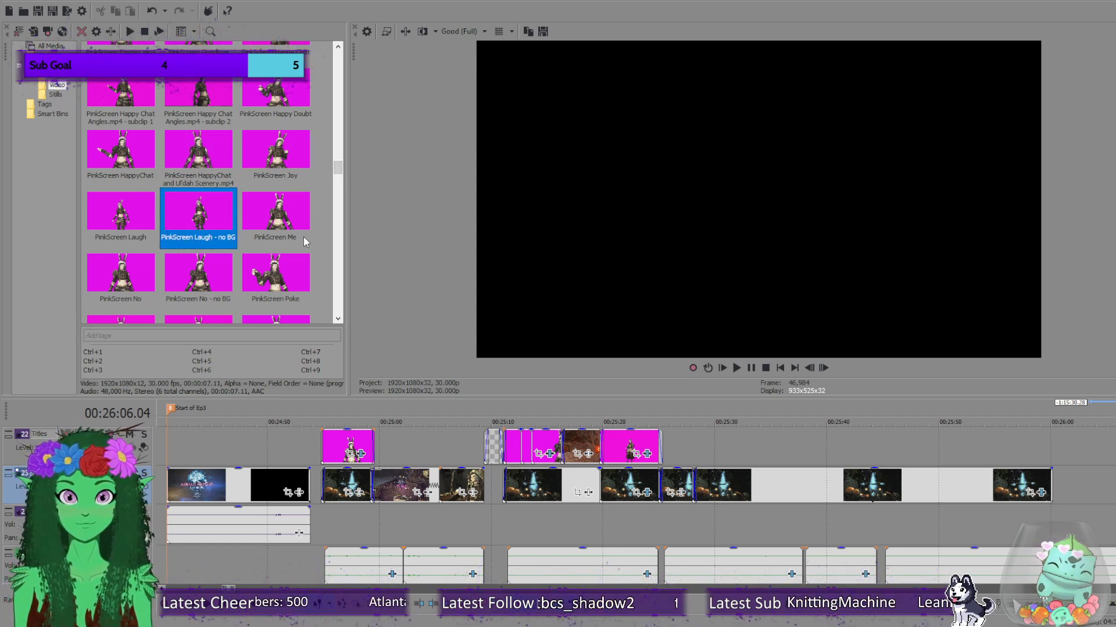
pyautogui.scroll(-2, 308, 236)
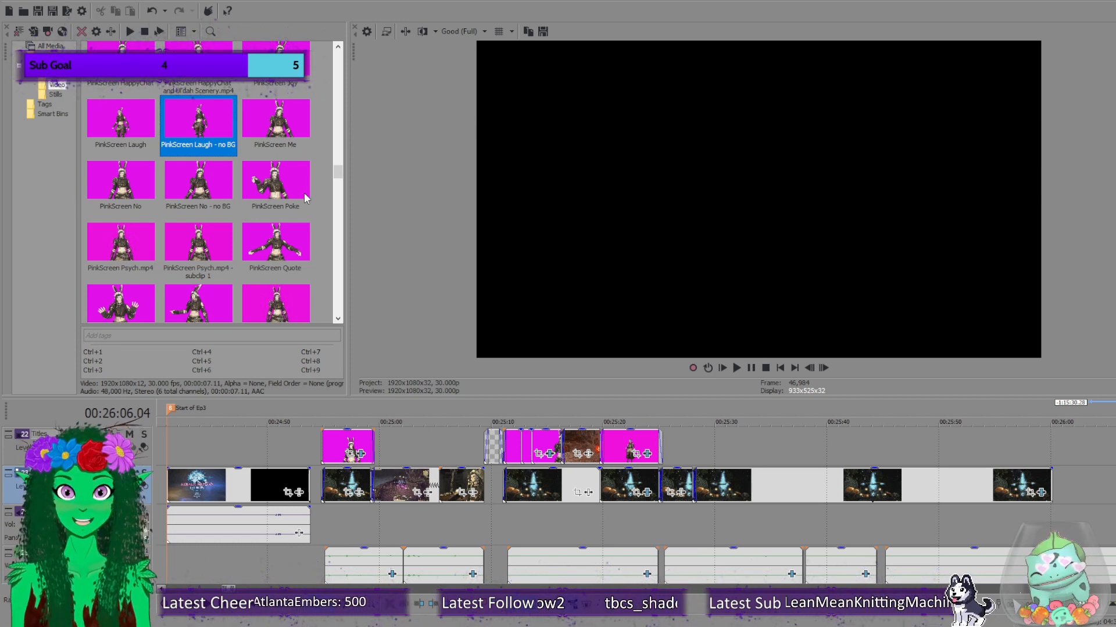
pyautogui.scroll(-2, 306, 199)
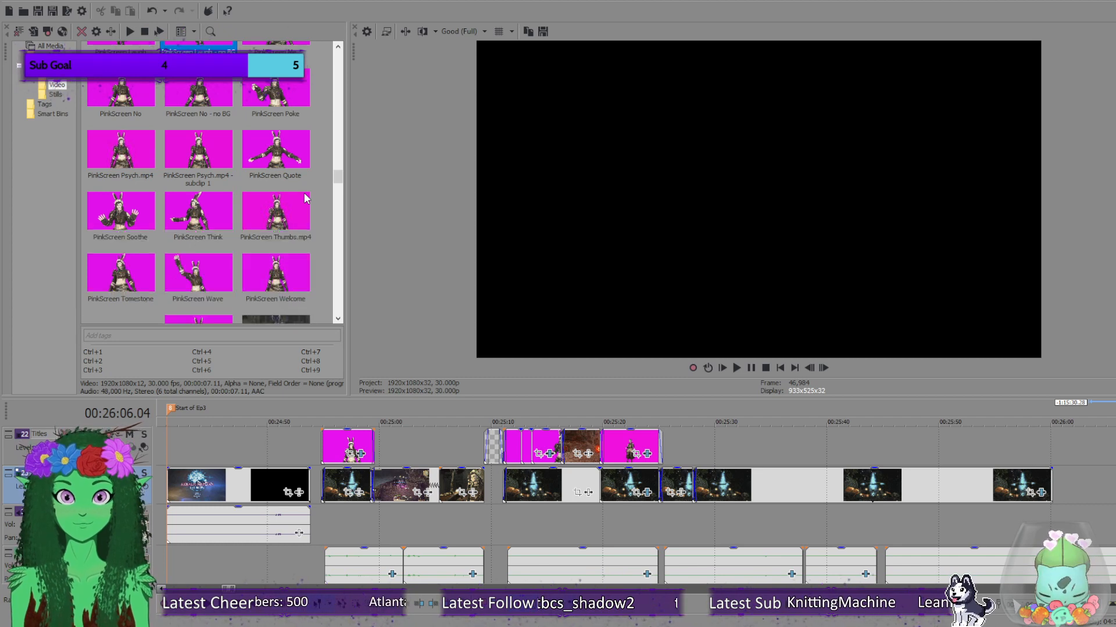
# Place the PinkScreen Soothe clip after the last crystal clip without its audio, and position the playhead at its start.
pyautogui.click(134, 233)
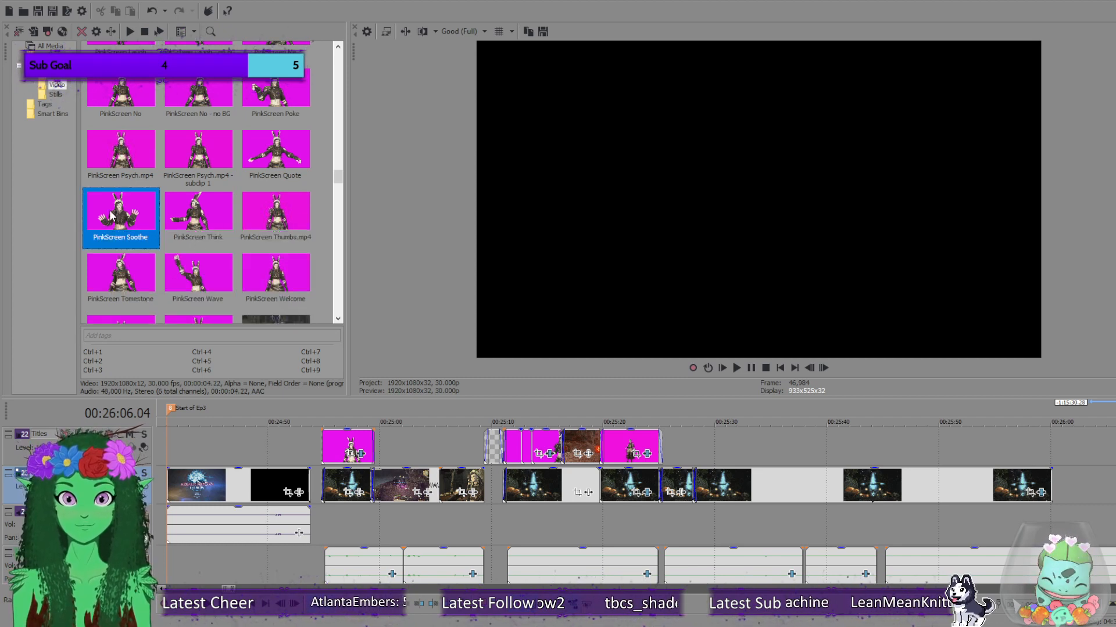
pyautogui.moveTo(111, 216); pyautogui.dragTo(1105, 501)
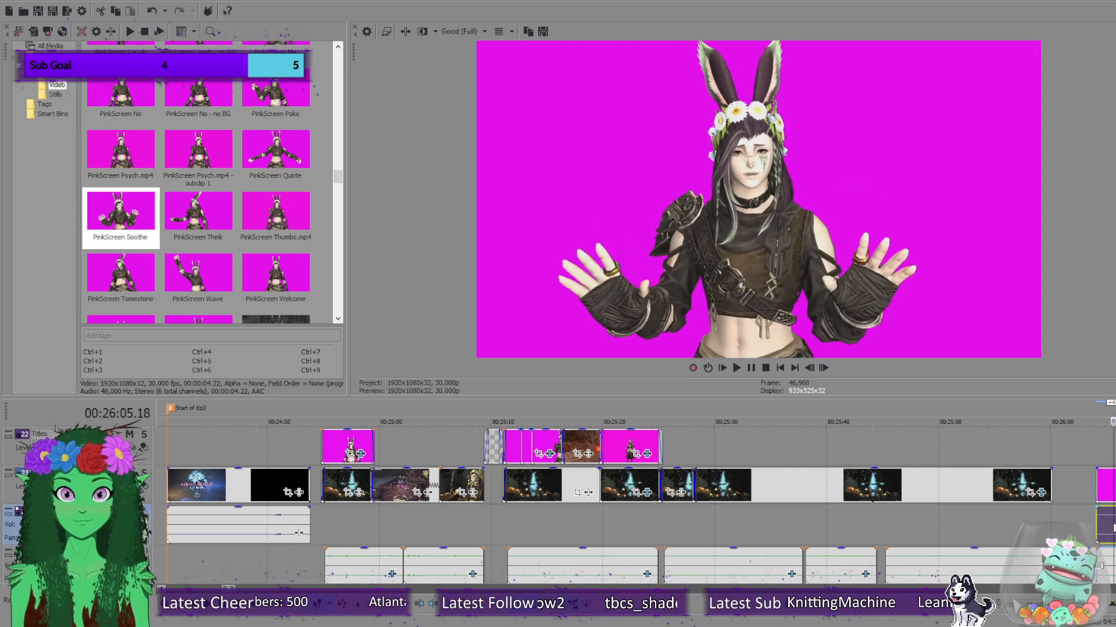
pyautogui.click(1103, 483)
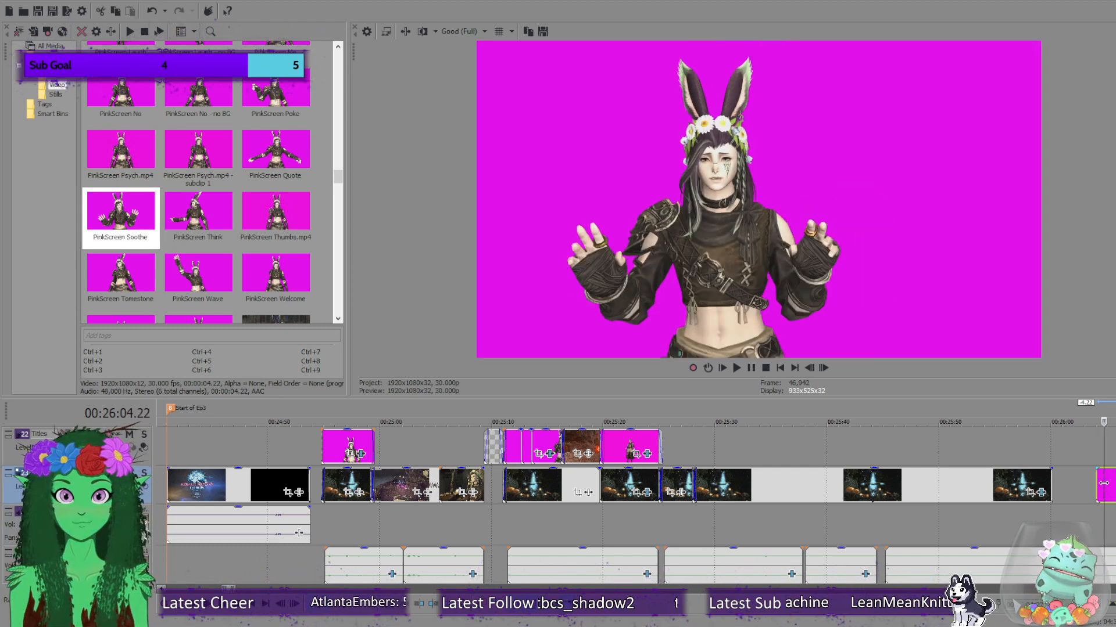
pyautogui.click(1097, 484)
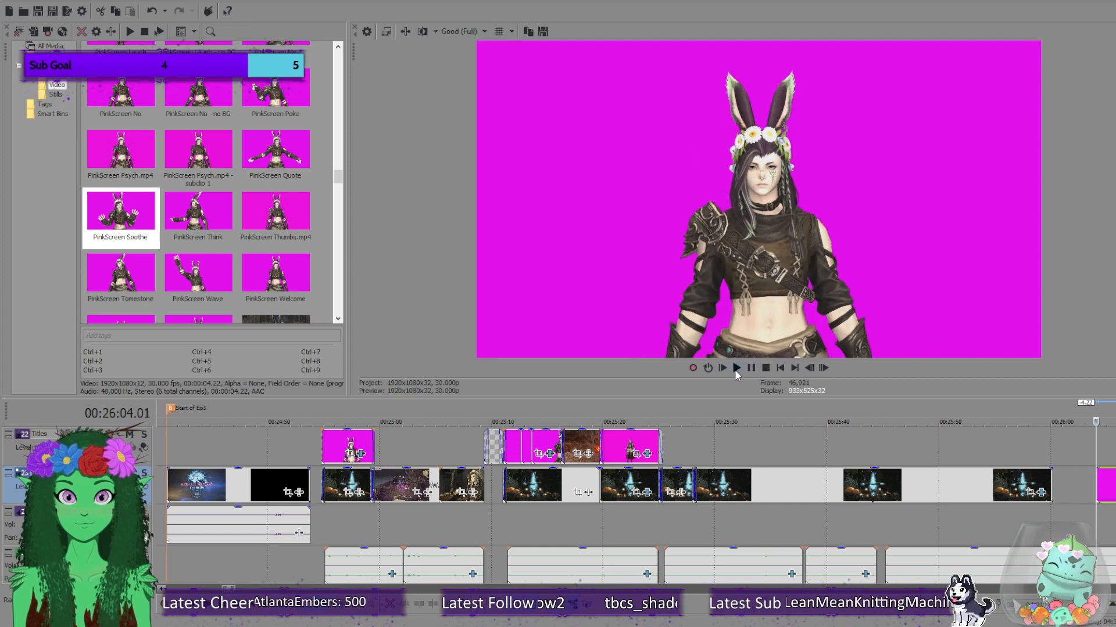
# Move the PinkScreen Soothe clip along the main video track to start at 00:26:59.15 and play it.
pyautogui.scroll(-3, 1036, 464)
pyautogui.moveTo(650, 485); pyautogui.dragTo(979, 509)
pyautogui.click(955, 479)
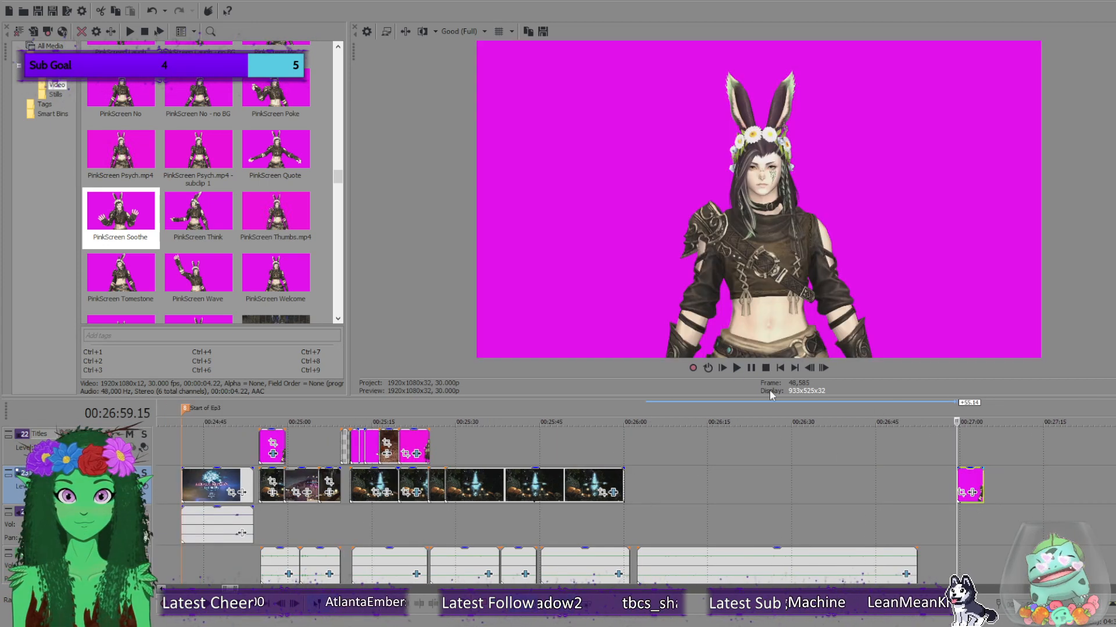
pyautogui.click(737, 368)
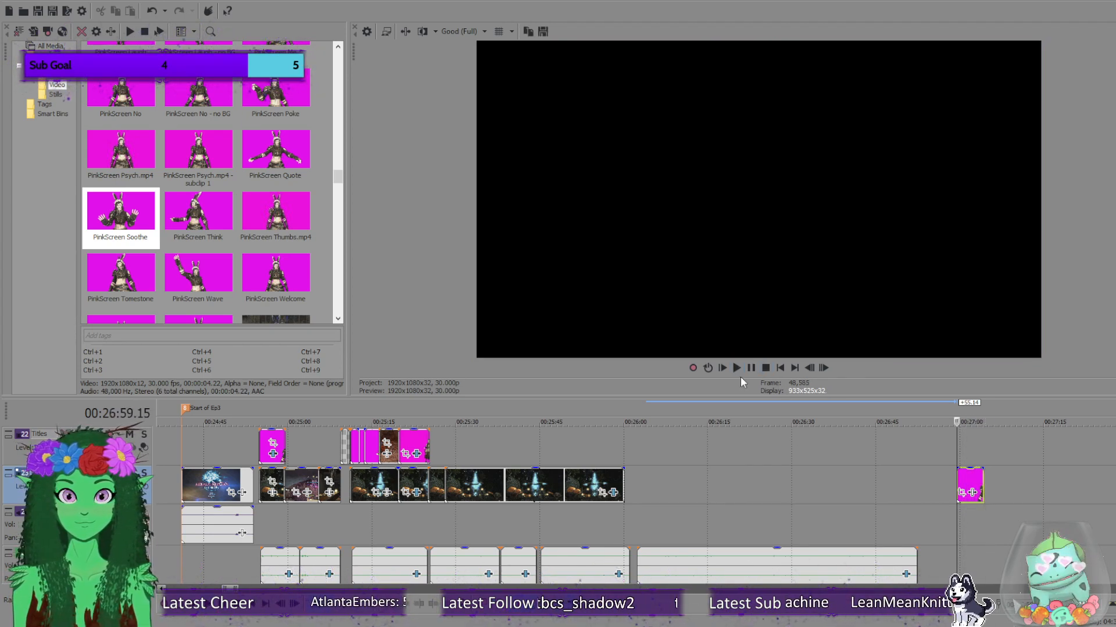
pyautogui.click(737, 369)
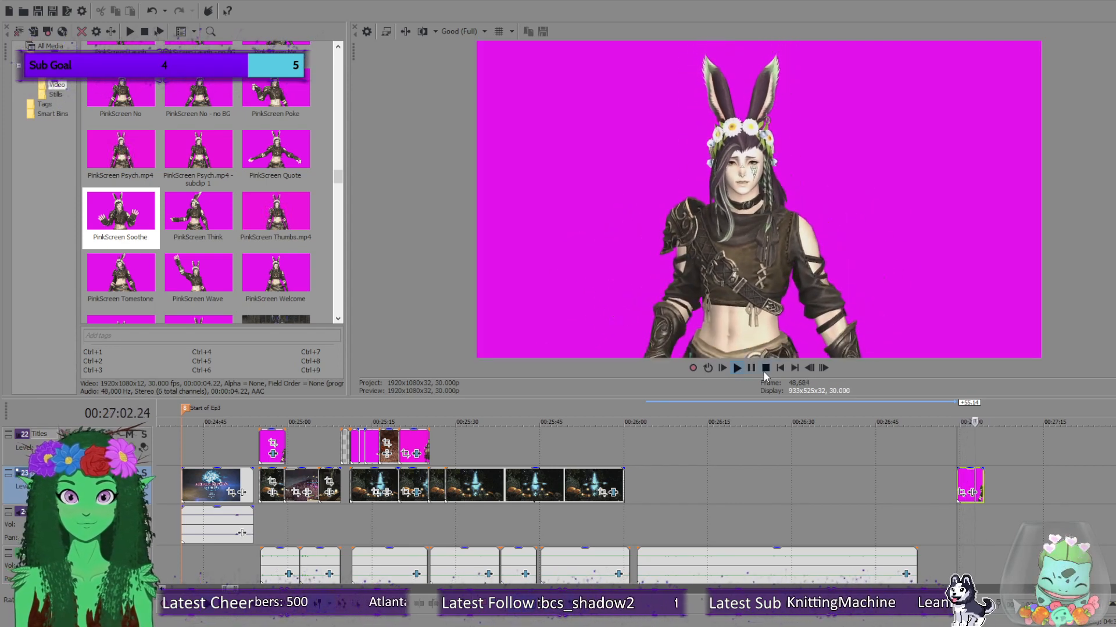
pyautogui.click(764, 370)
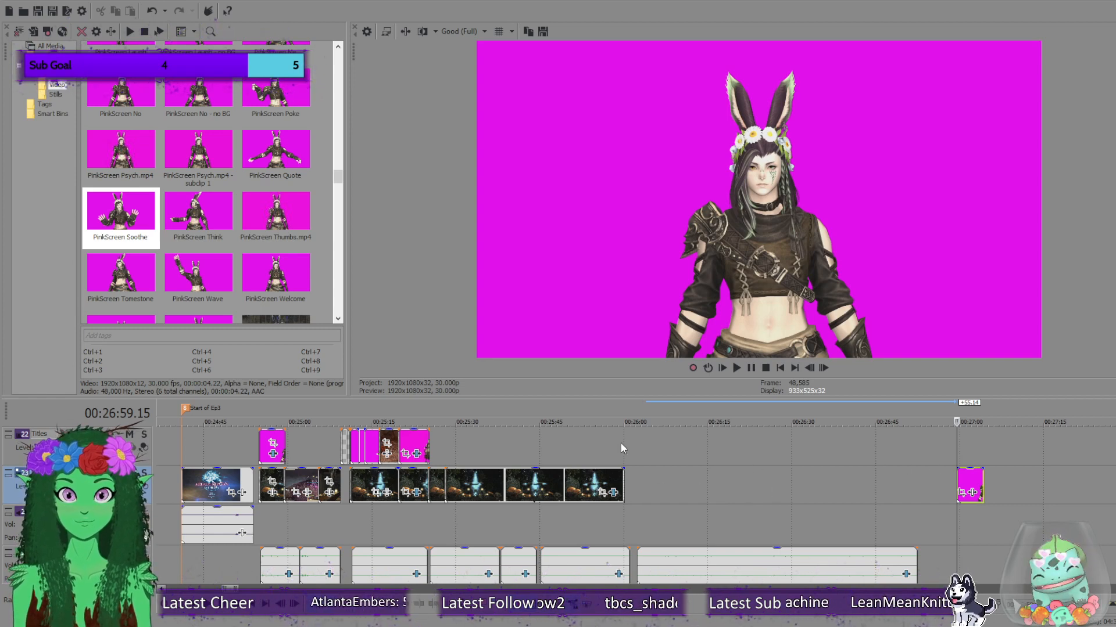
# Move the Soothe clip onto the Titles track, overlapping the end of the preceding pink-background clip in a crossfade starting at 00:25:24.29.
pyautogui.click(437, 445)
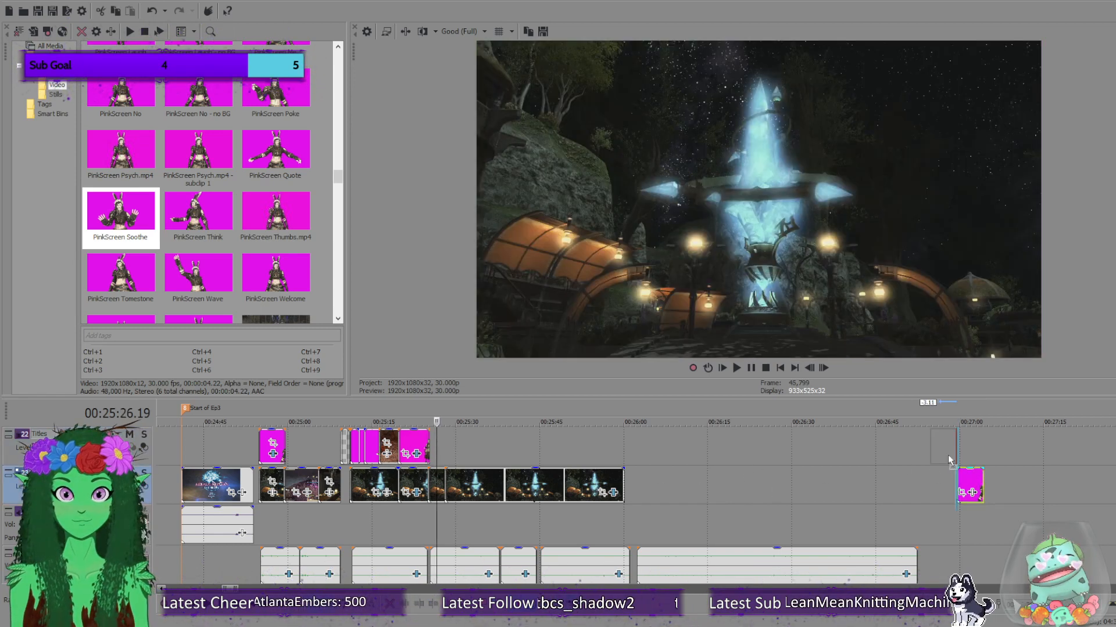
pyautogui.moveTo(971, 485); pyautogui.dragTo(467, 457)
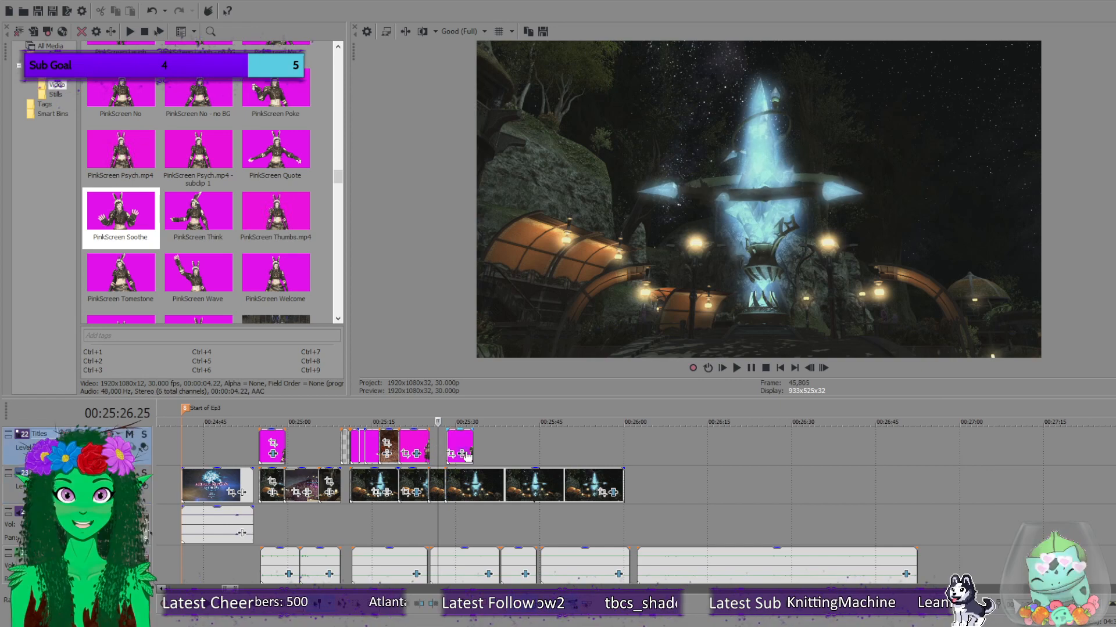
pyautogui.scroll(5, 467, 456)
pyautogui.moveTo(757, 444); pyautogui.dragTo(593, 451)
pyautogui.click(563, 440)
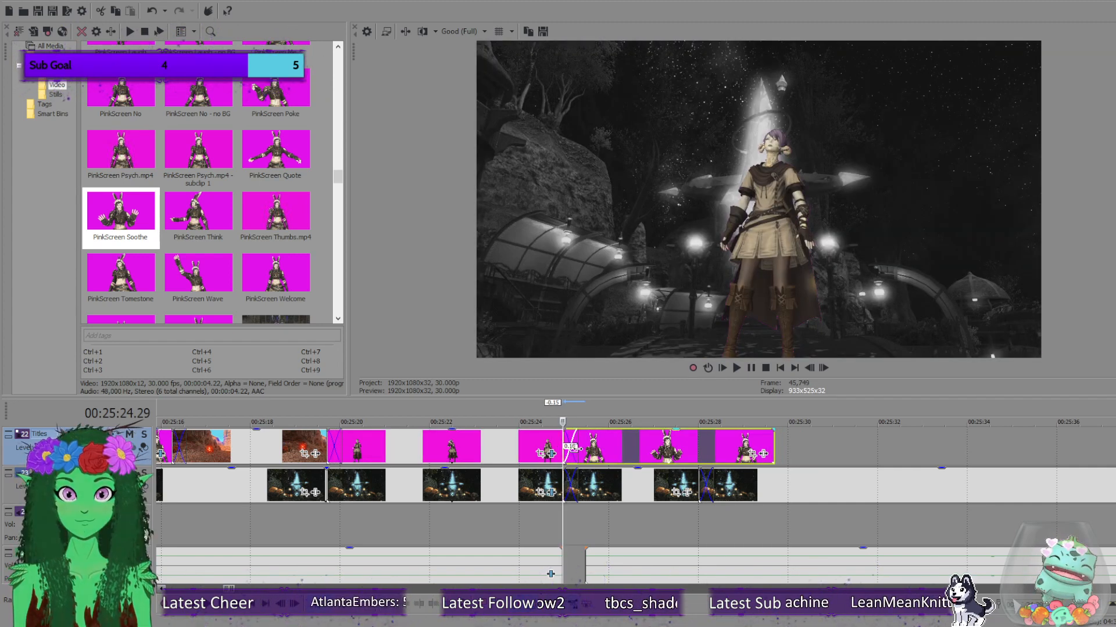
# Key out the pink background of the Soothe clip on the Titles track so the crystal footage serves as its backdrop.
pyautogui.click(572, 490)
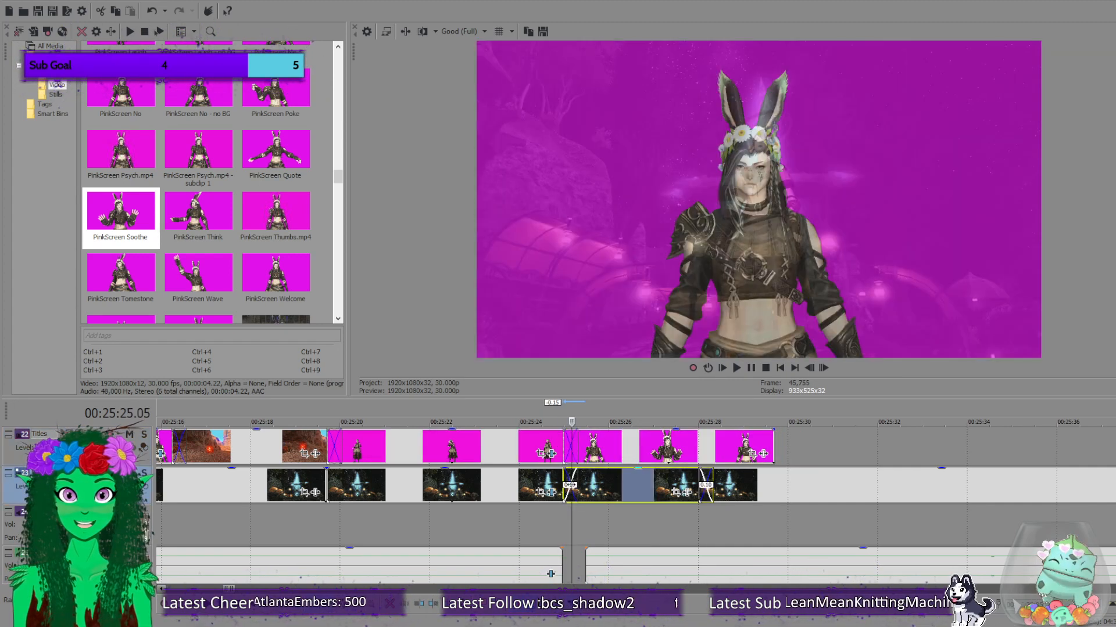
pyautogui.click(610, 454)
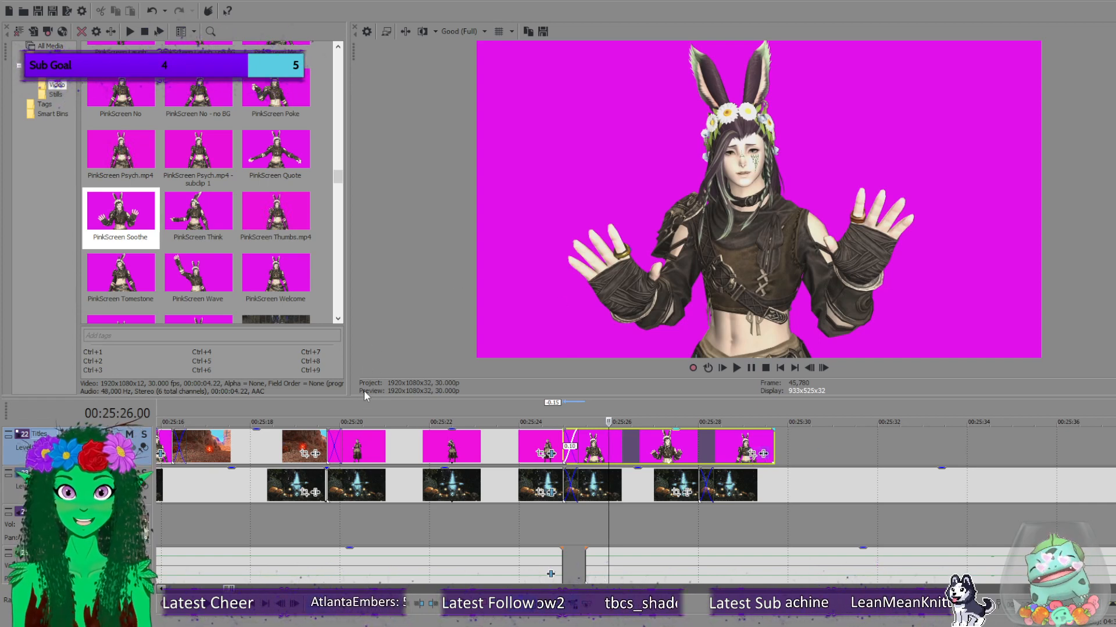
pyautogui.click(948, 134)
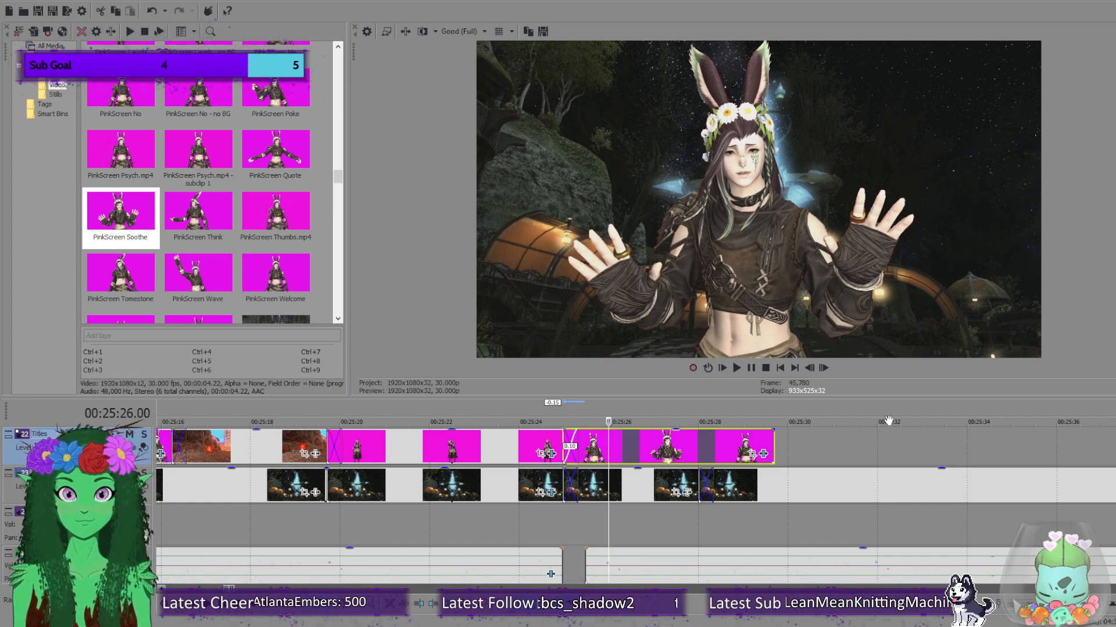
# Play the crossfade into the keyed Soothe clip from 00:25:24.21 and check the frames near the clip's end.
pyautogui.click(550, 445)
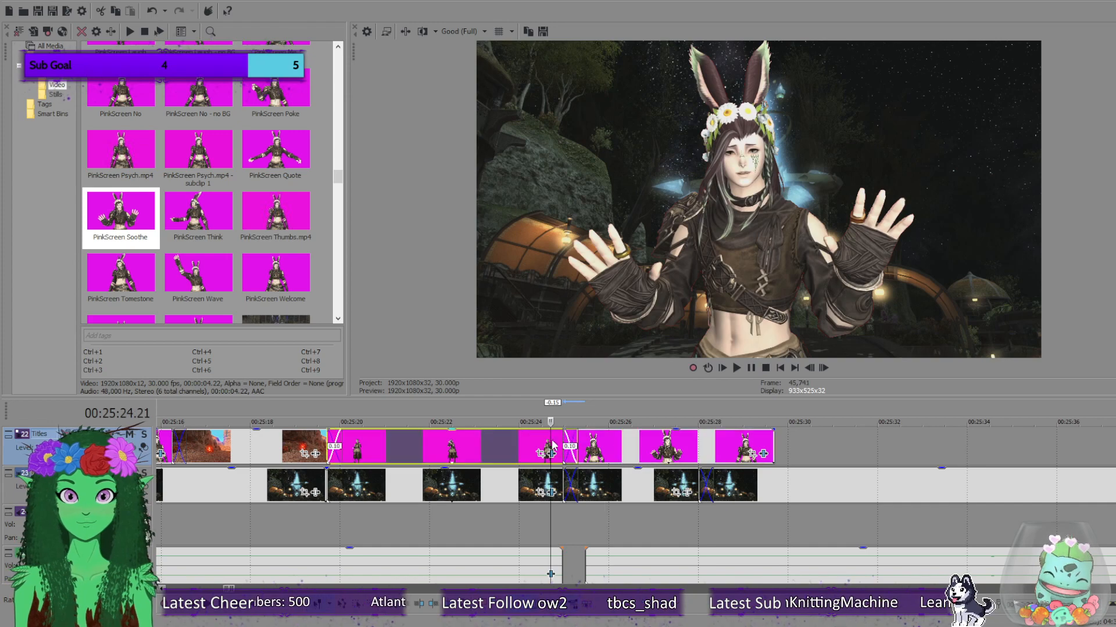
pyautogui.click(736, 368)
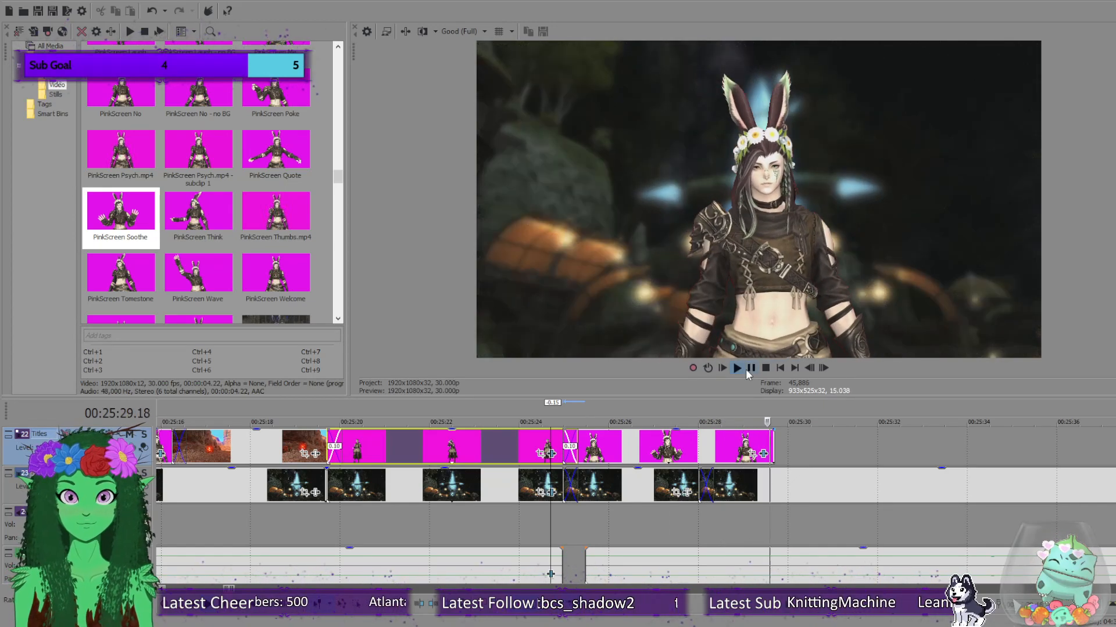
pyautogui.click(747, 370)
pyautogui.click(722, 449)
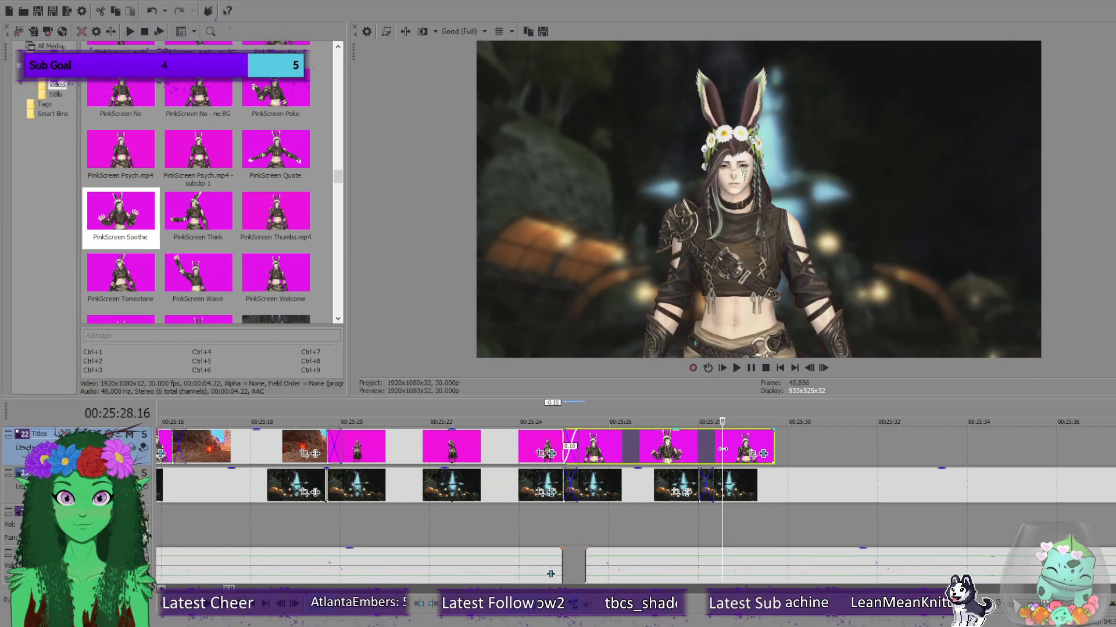
pyautogui.moveTo(709, 449); pyautogui.dragTo(692, 448)
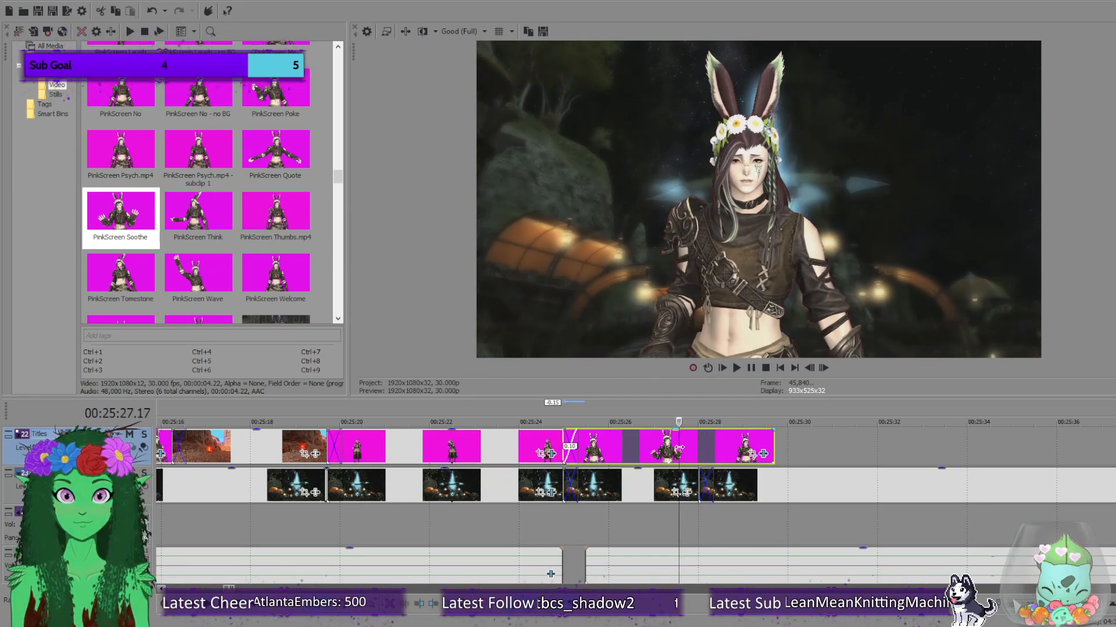
# Play the sequence from 00:25:11.02 through the red canyon shot to review its timing.
pyautogui.scroll(-5, 626, 498)
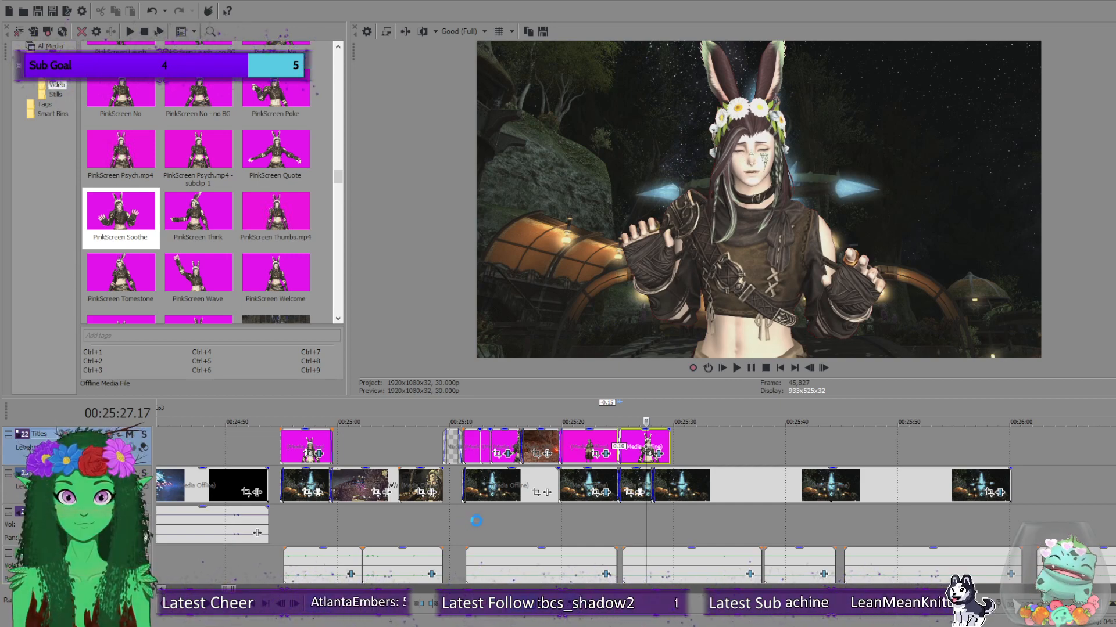
pyautogui.click(561, 504)
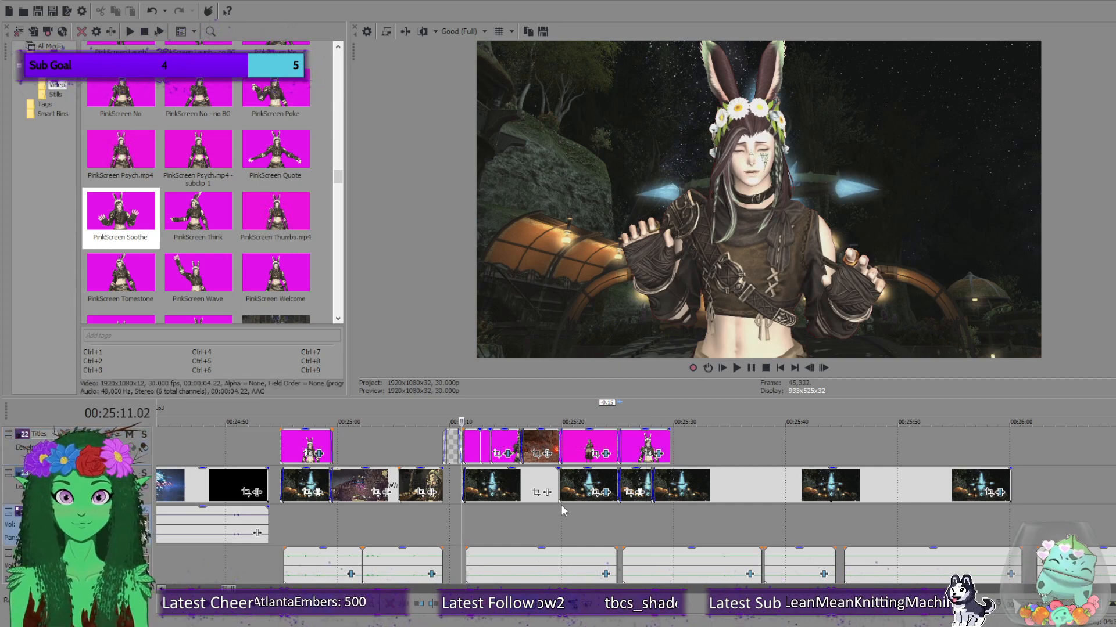
pyautogui.click(736, 367)
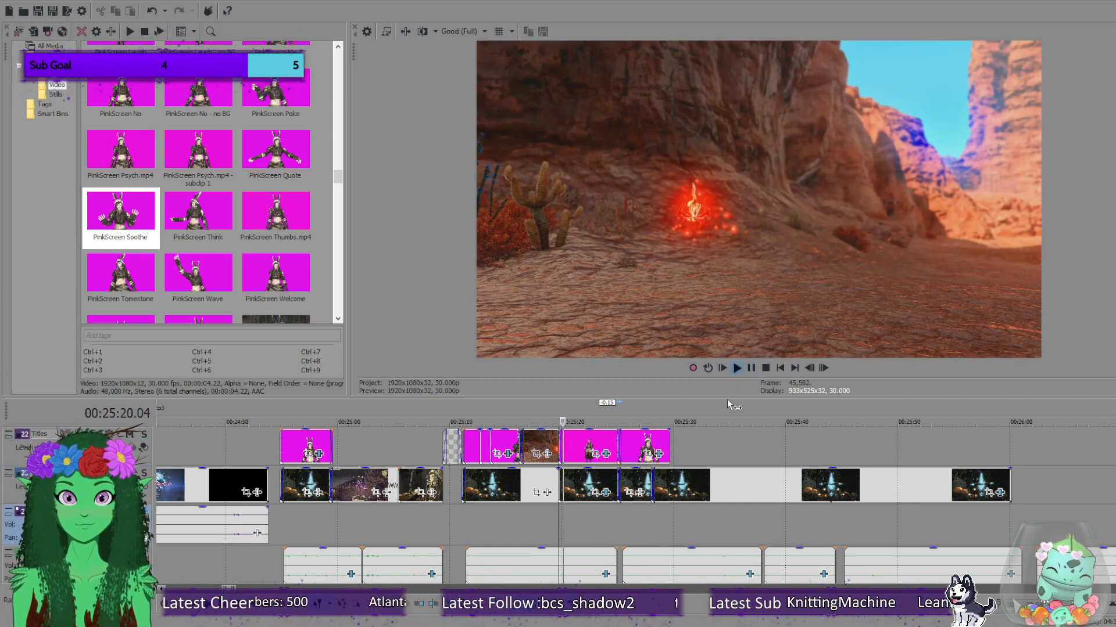
pyautogui.click(750, 371)
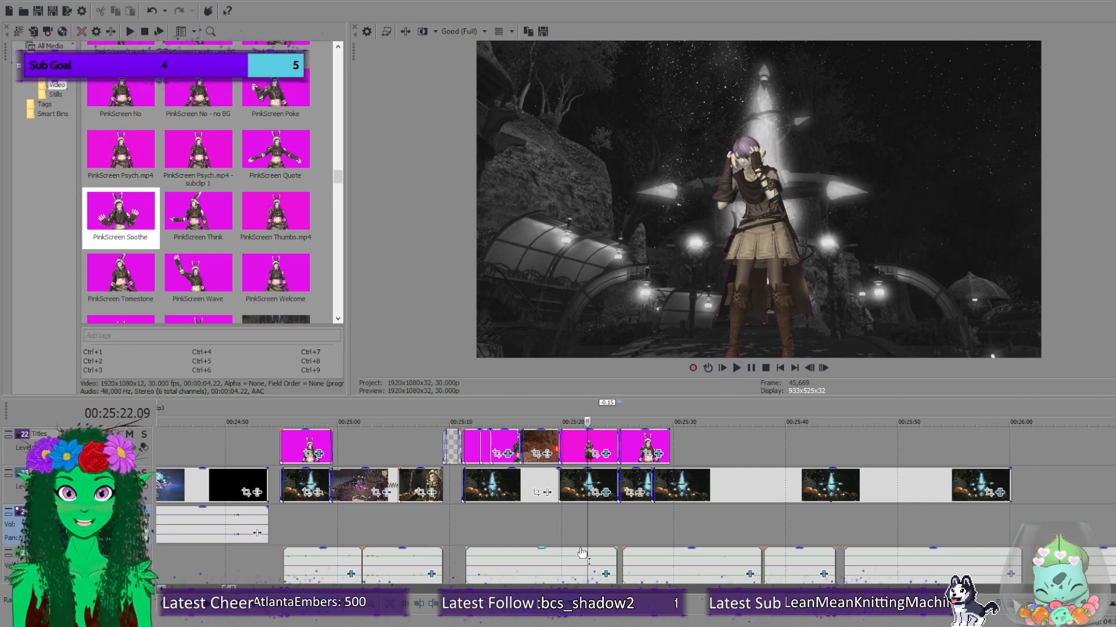
# Split the audio clip beneath the black-and-white character shot at 00:25:20.15.
pyautogui.click(560, 561)
pyautogui.scroll(3, 653, 560)
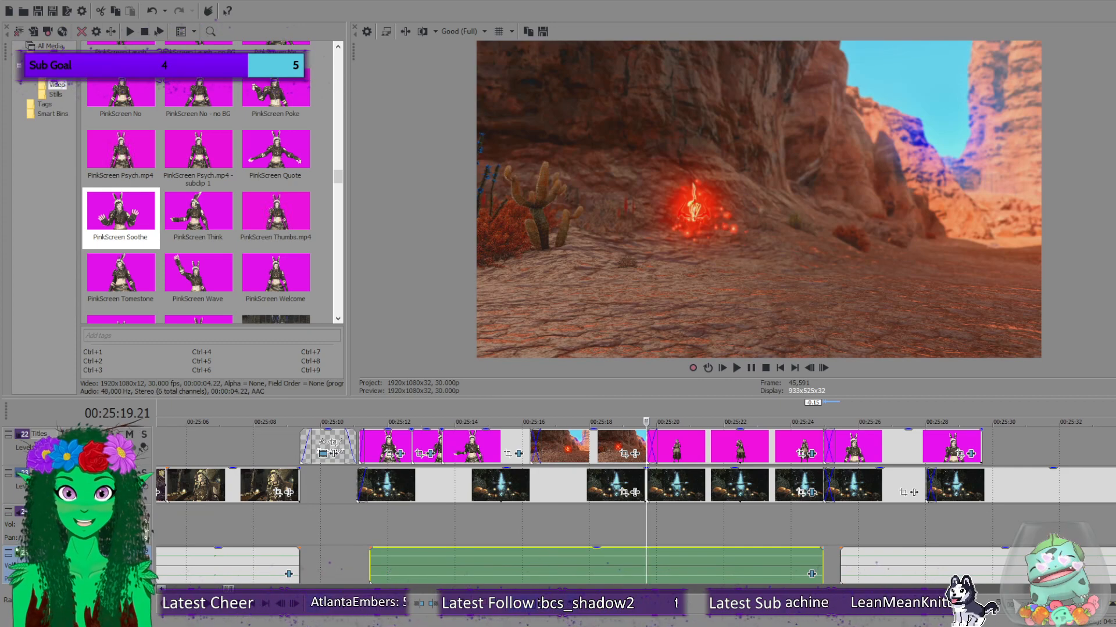
pyautogui.scroll(-1, 577, 497)
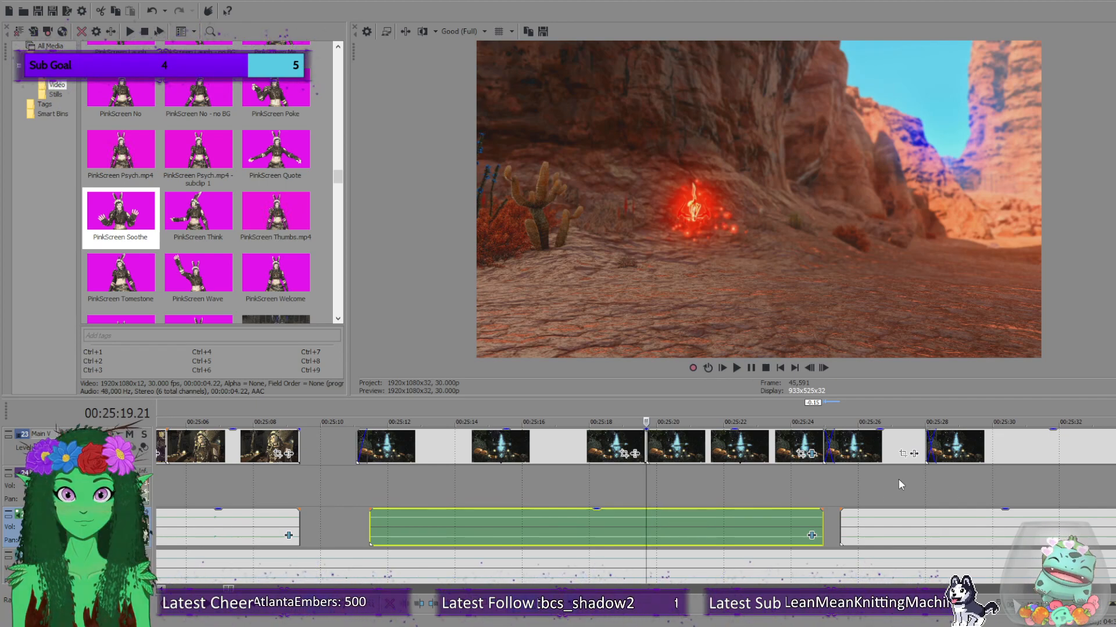
pyautogui.click(736, 369)
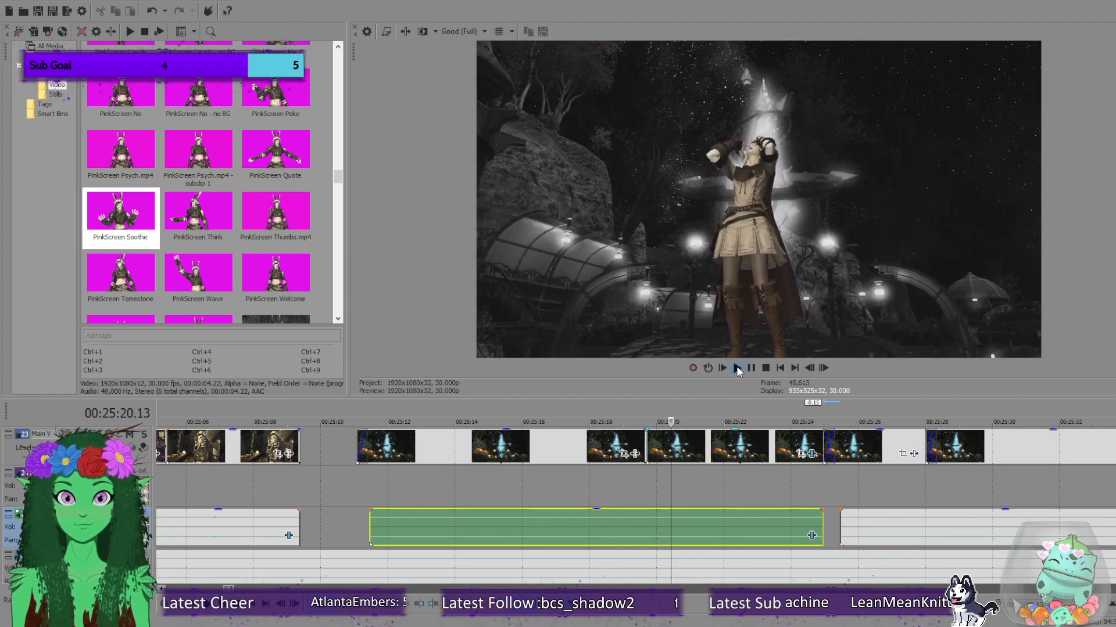
pyautogui.click(767, 369)
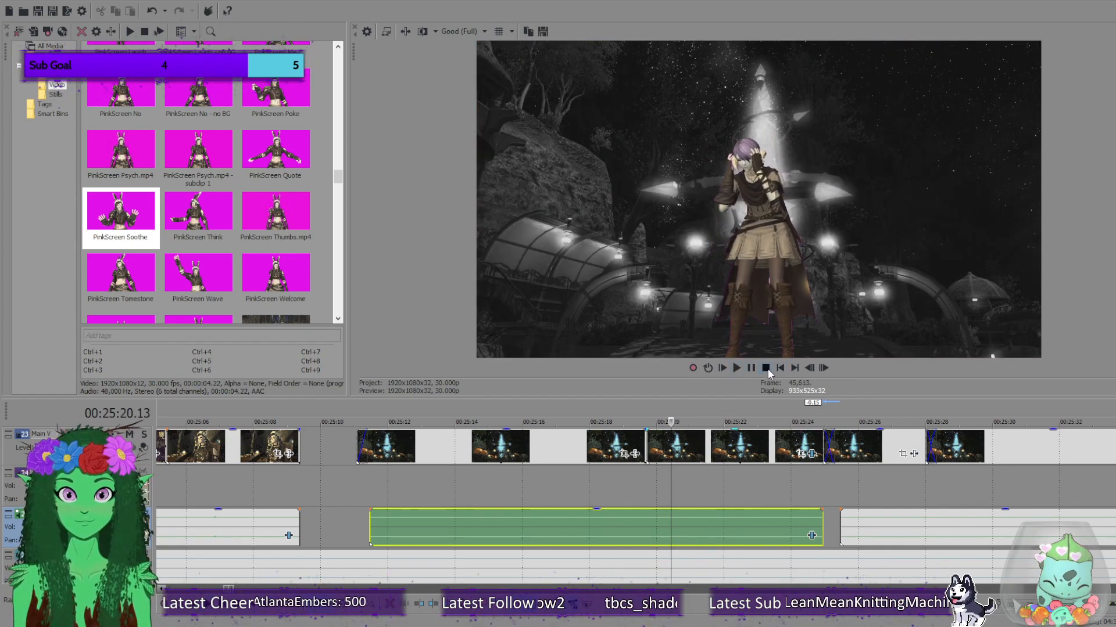
pyautogui.click(825, 370)
pyautogui.click(825, 368)
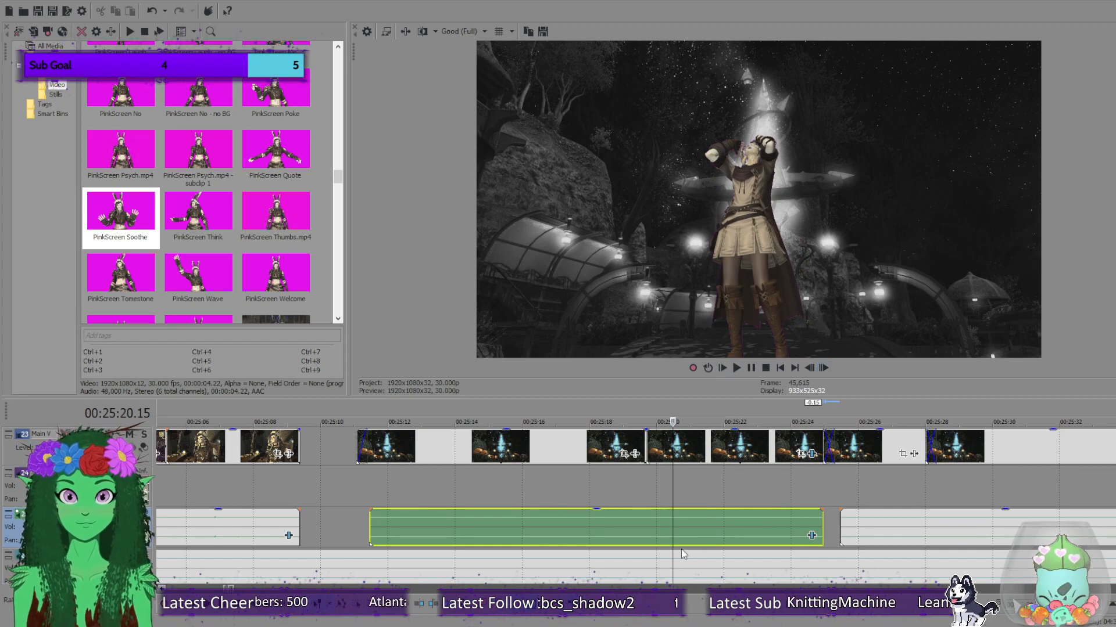
pyautogui.press('s')
# Shift the audio clips from the split onward 2 seconds 26 frames later on their track.
pyautogui.scroll(-5, 729, 536)
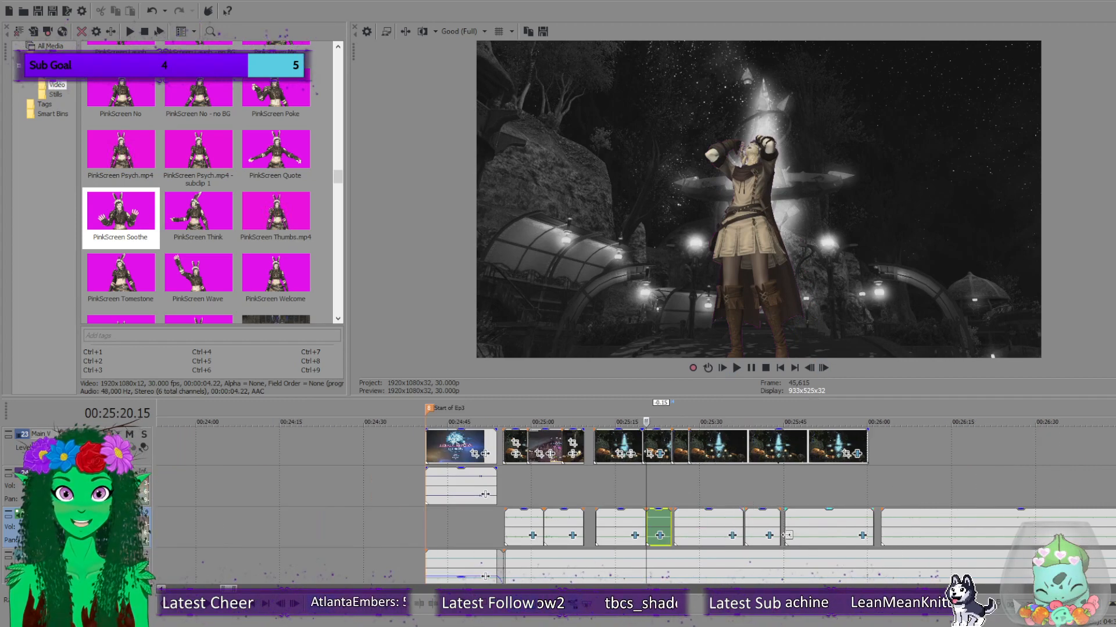
pyautogui.keyDown('shift'); pyautogui.click(926, 521); pyautogui.keyUp('shift')
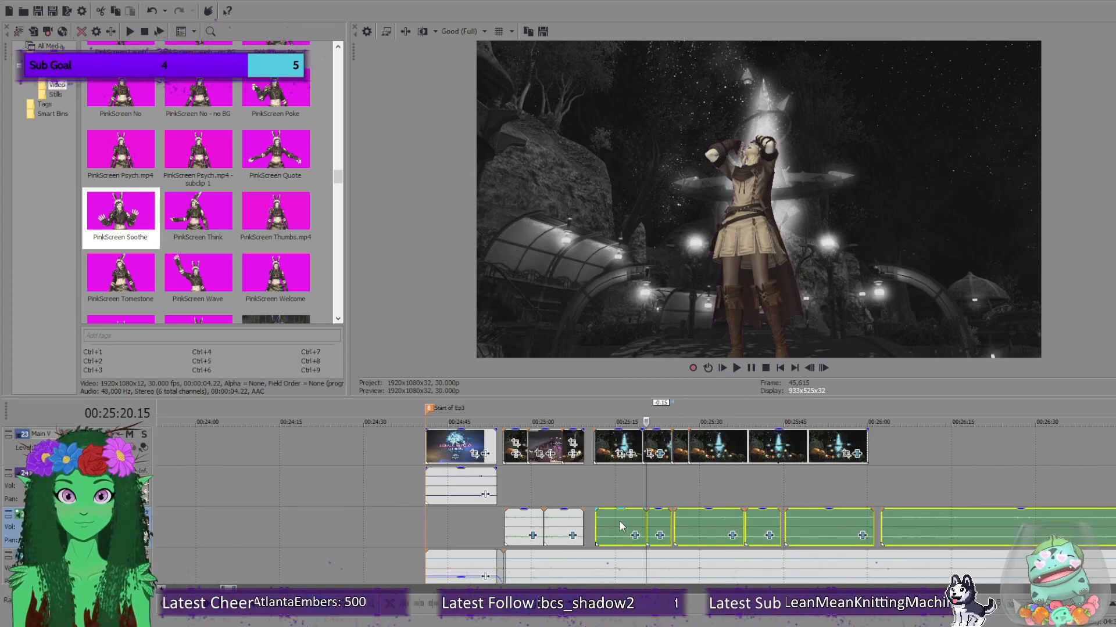
pyautogui.moveTo(650, 527); pyautogui.dragTo(656, 498)
pyautogui.scroll(3, 655, 498)
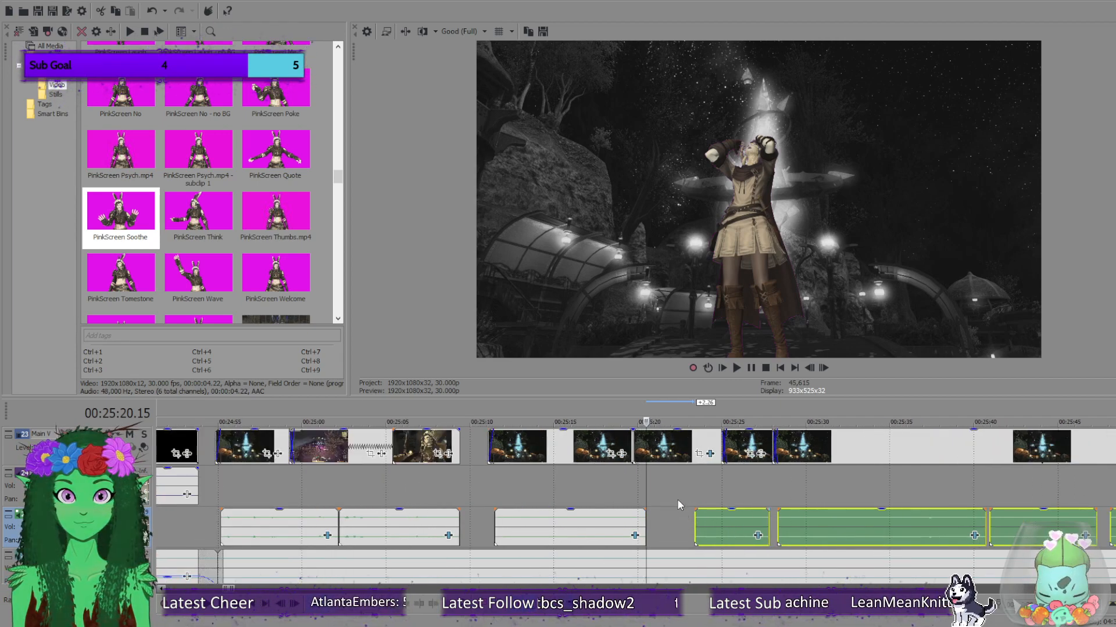
pyautogui.scroll(1, 733, 537)
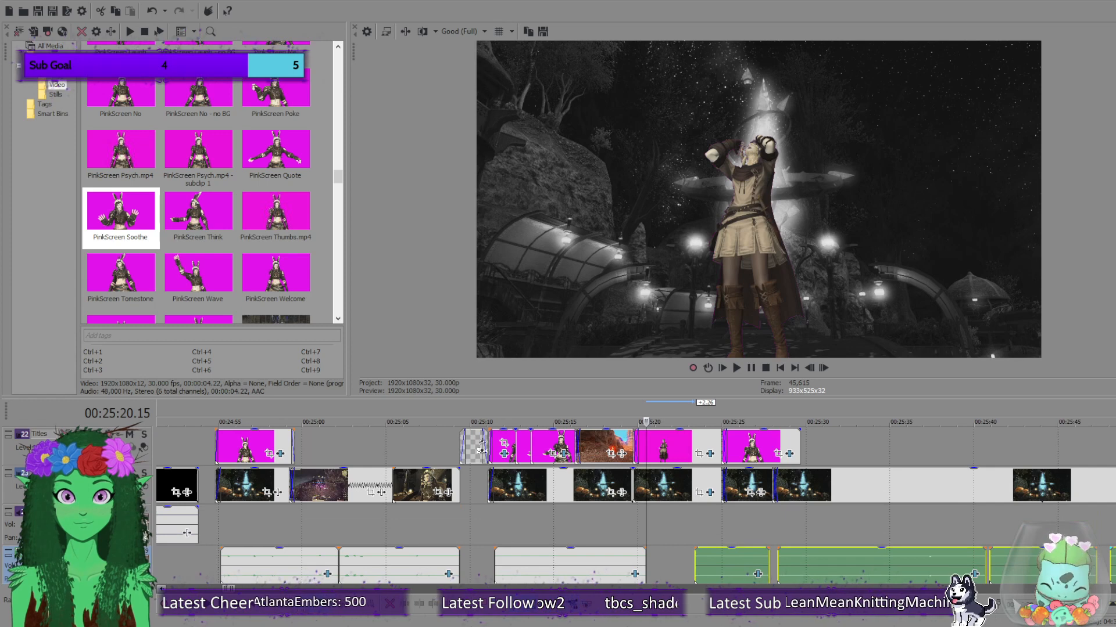
# Shift the same run of audio clips 1 second 18 frames further so it starts with the Soothe clip at 00:25:24.29.
pyautogui.click(721, 484)
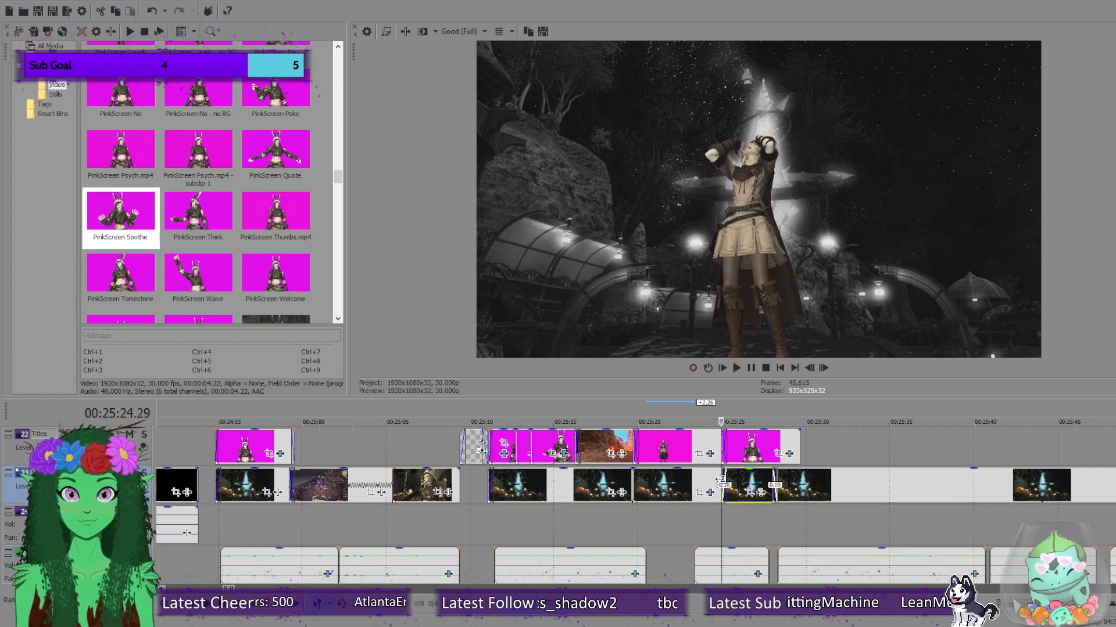
pyautogui.click(727, 556)
pyautogui.hscroll(3, 965, 566)
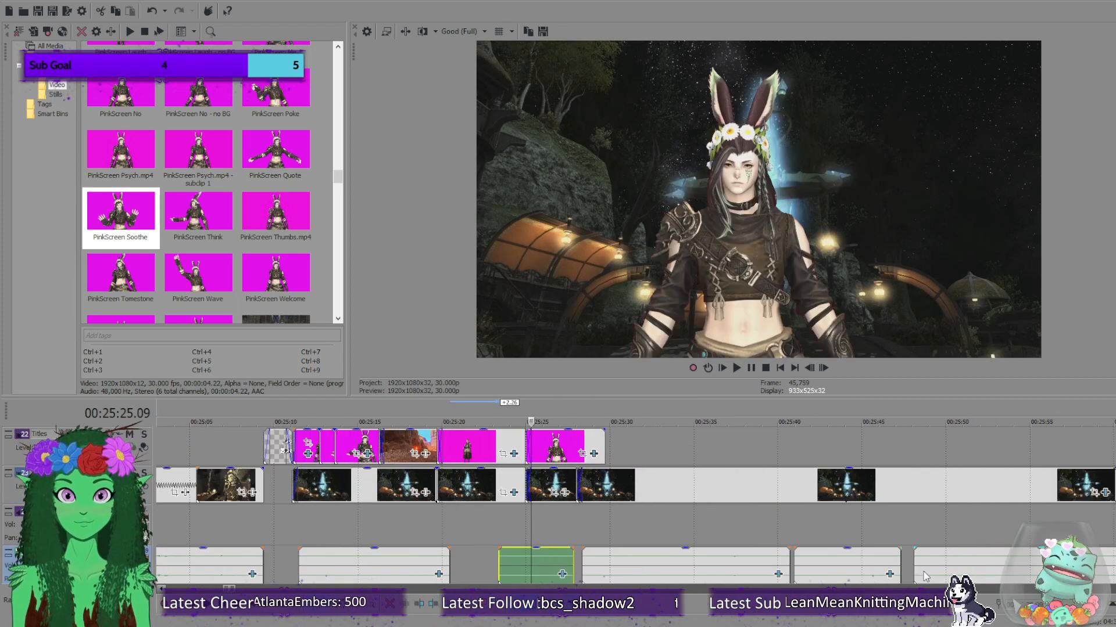
pyautogui.keyDown('shift'); pyautogui.click(964, 565); pyautogui.keyUp('shift')
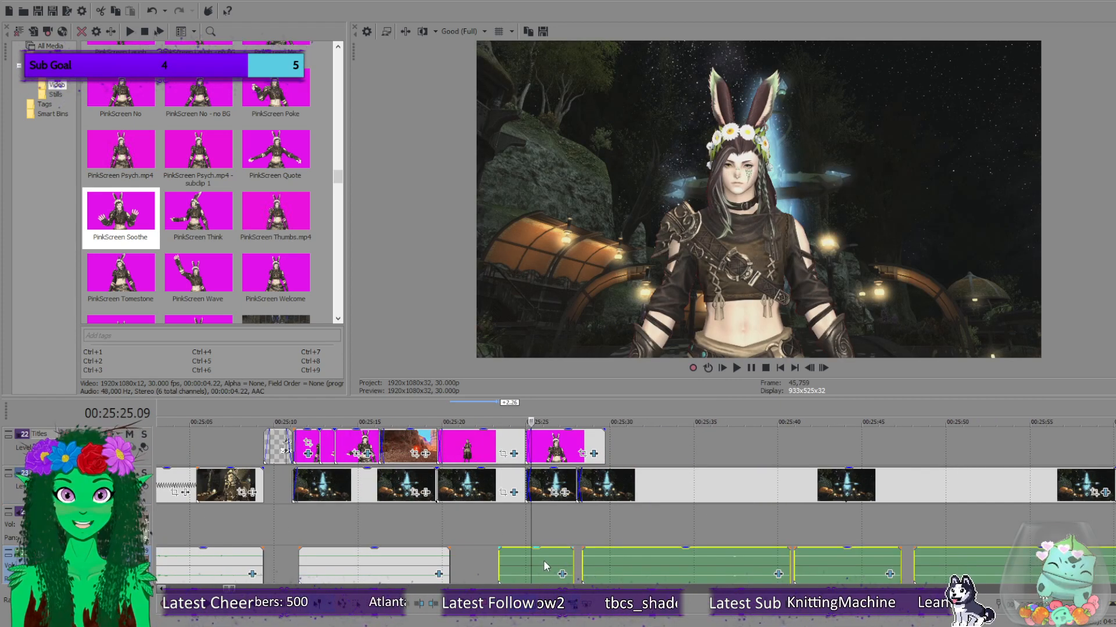
pyautogui.moveTo(542, 560); pyautogui.dragTo(570, 561)
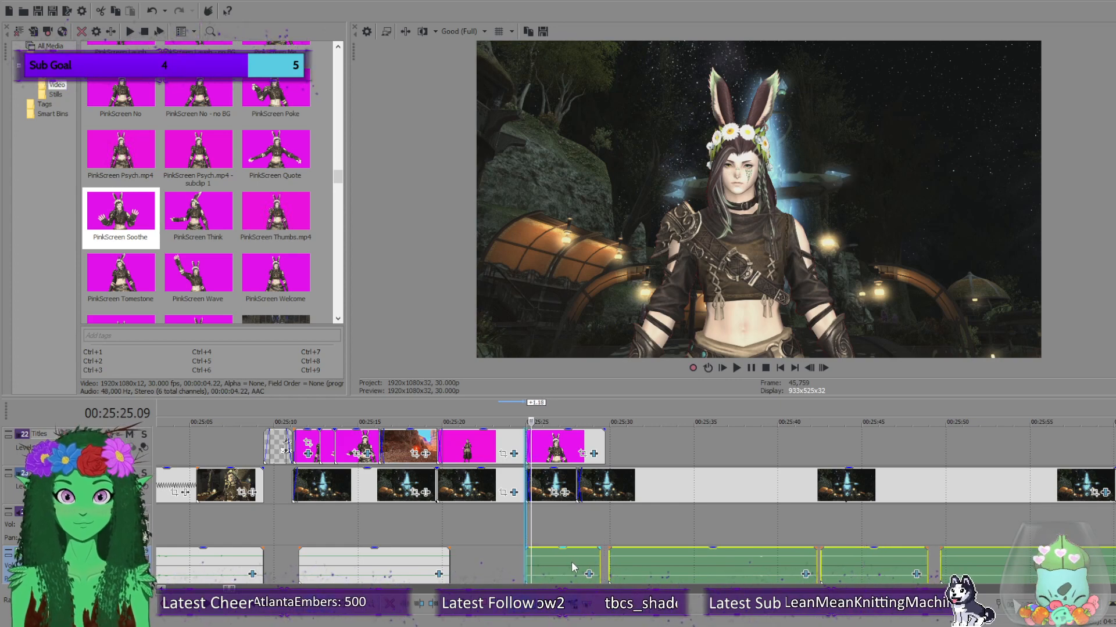
# Set the preview quality to Good (Half) for playing back from the Soothe clip's start at 00:25:24.29.
pyautogui.click(524, 521)
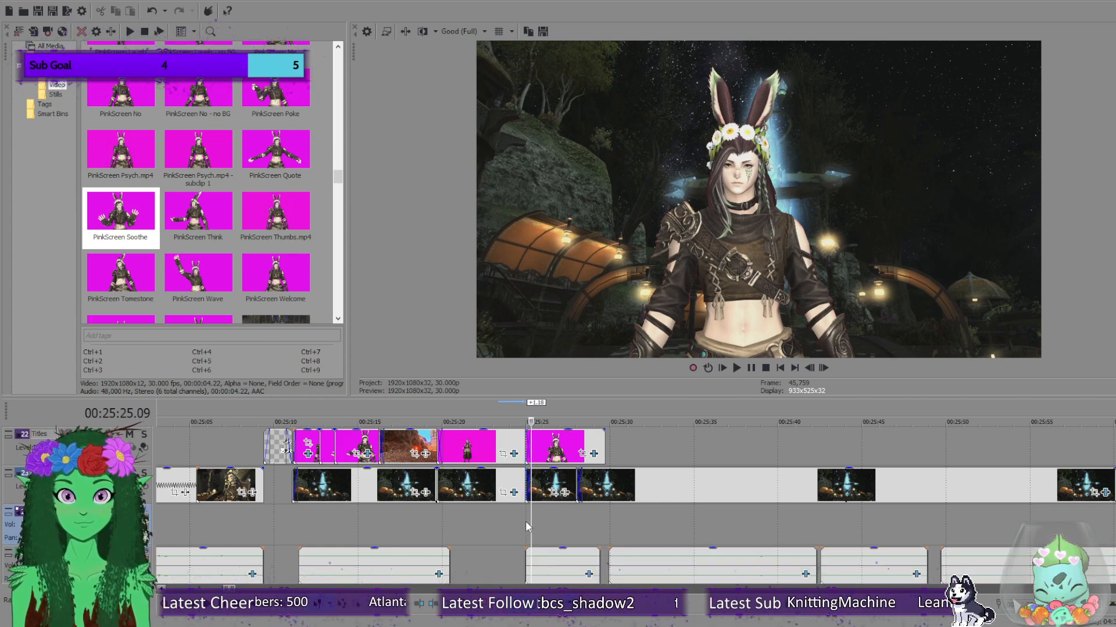
pyautogui.scroll(5, 541, 528)
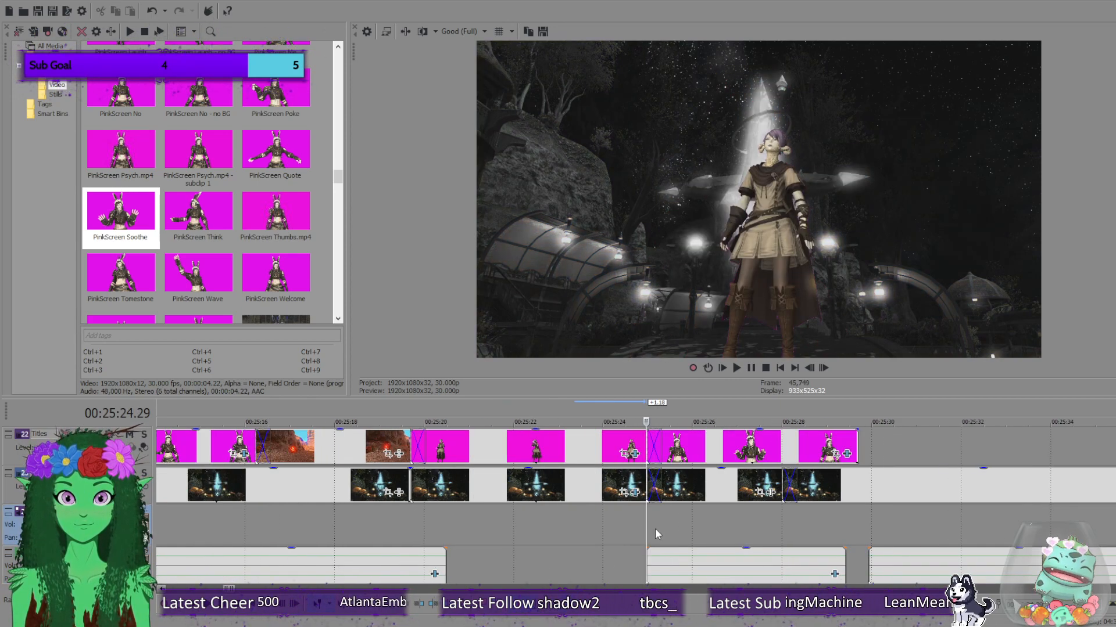
pyautogui.click(735, 368)
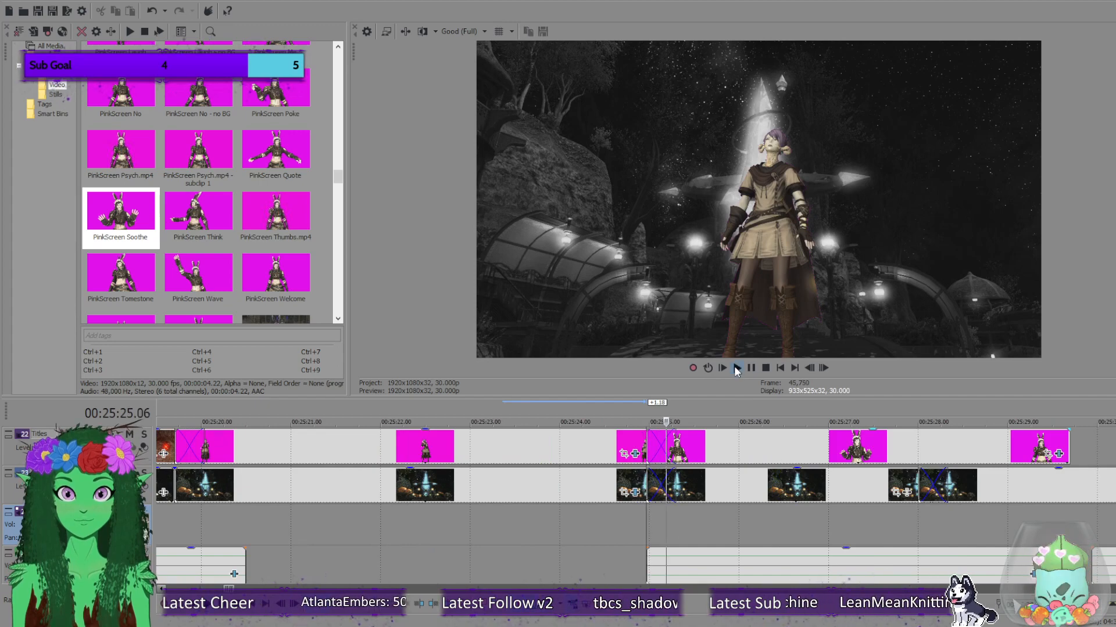
pyautogui.click(766, 368)
pyautogui.click(465, 32)
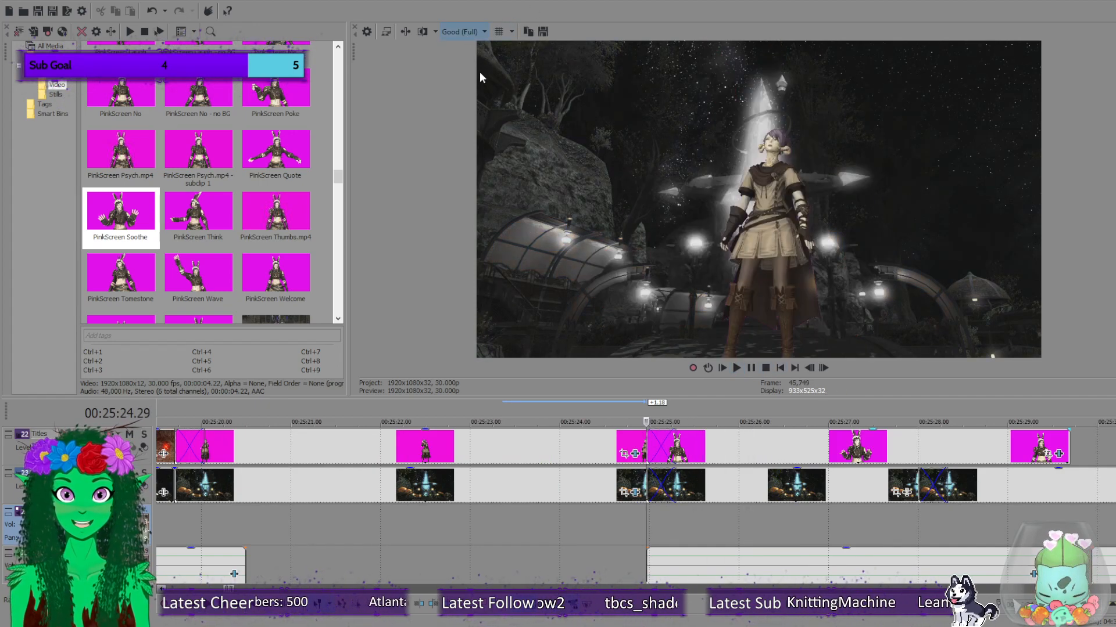
pyautogui.click(543, 99)
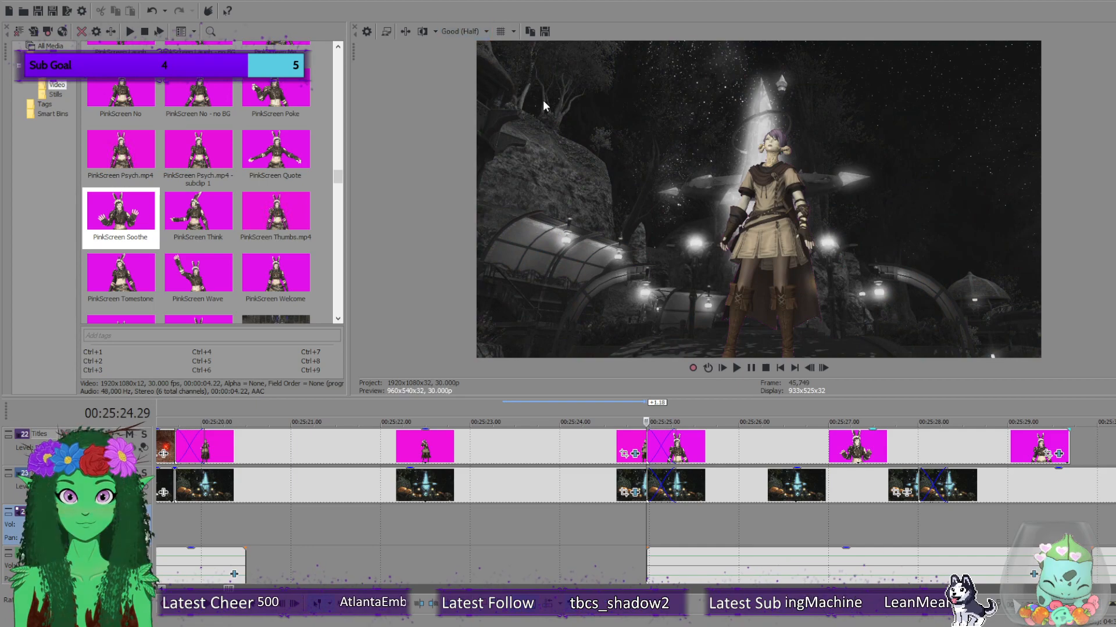
# Review the Soothe clip, then split it at 00:25:28.13 and delete the part after the split.
pyautogui.click(739, 369)
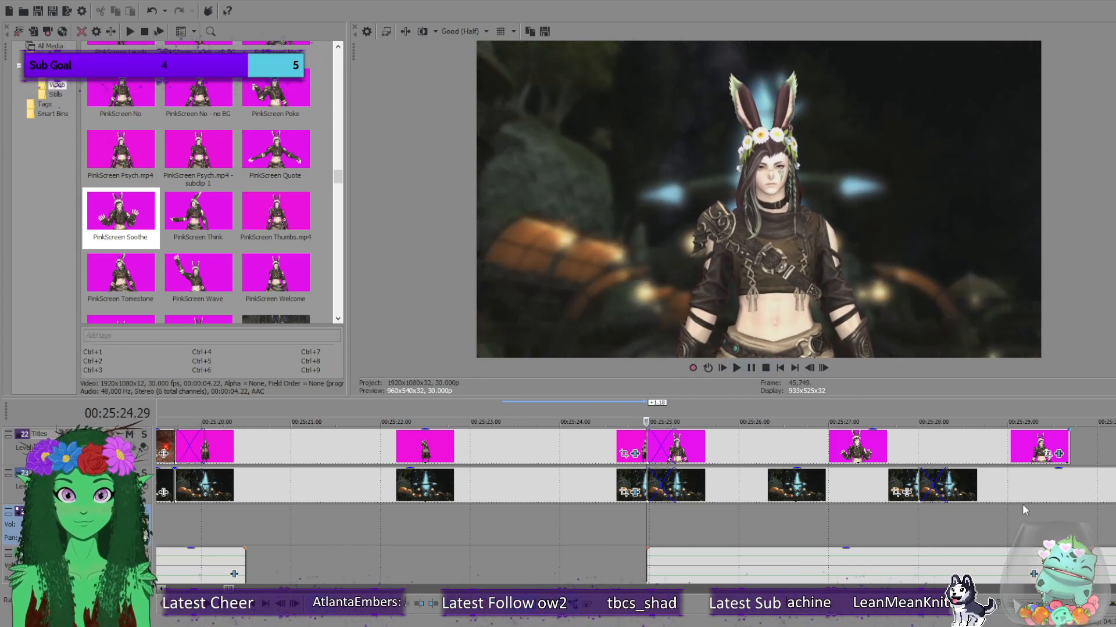
pyautogui.press('space')
pyautogui.click(947, 449)
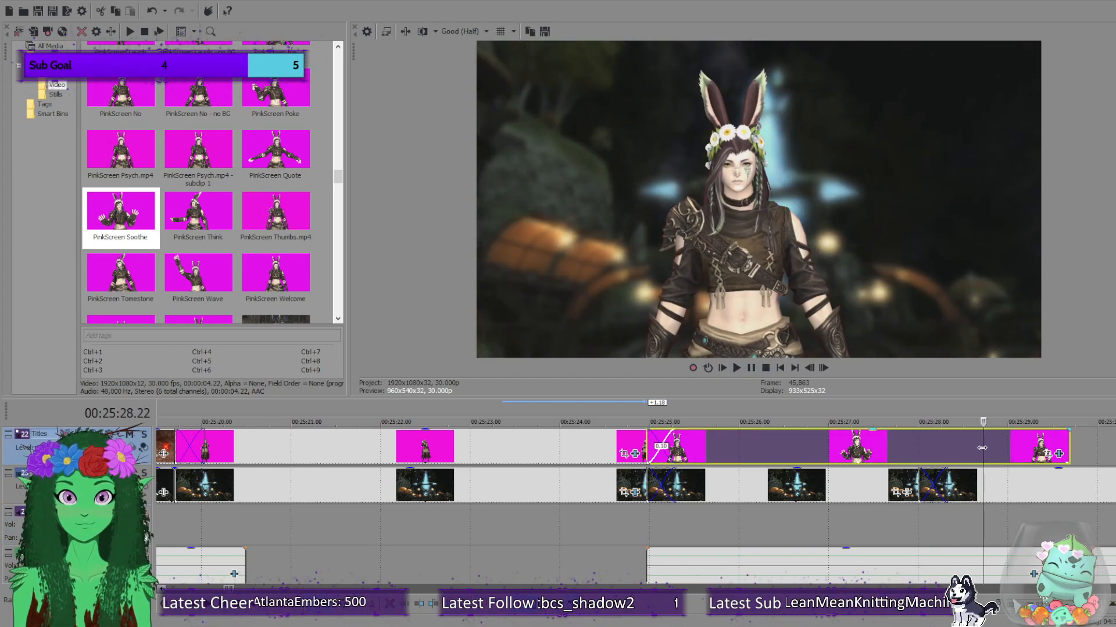
pyautogui.moveTo(946, 450); pyautogui.dragTo(958, 454)
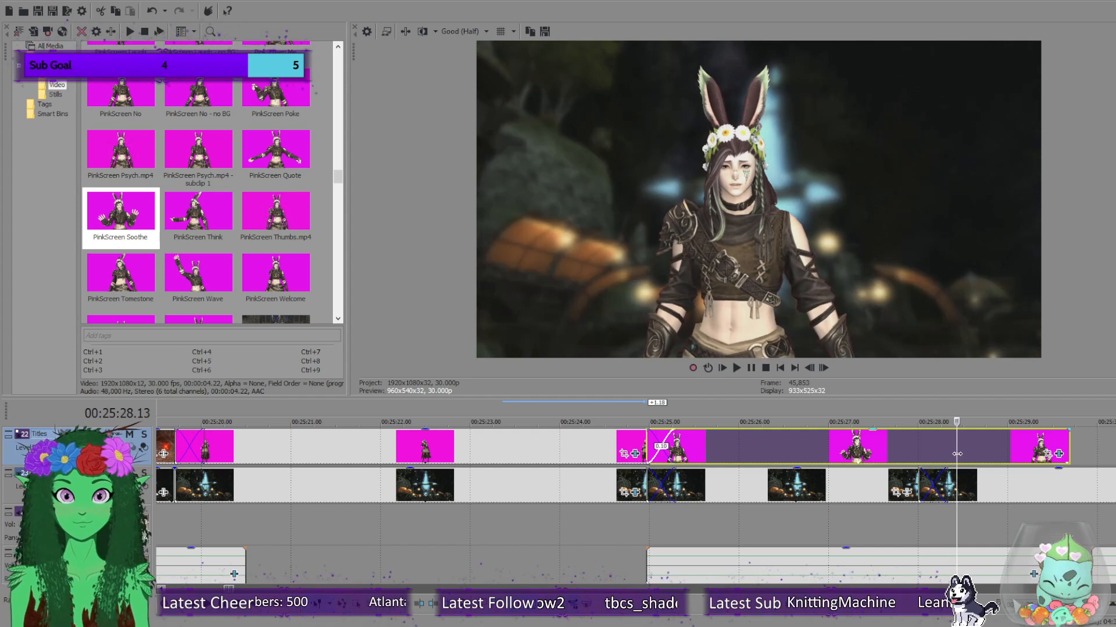
pyautogui.press('s')
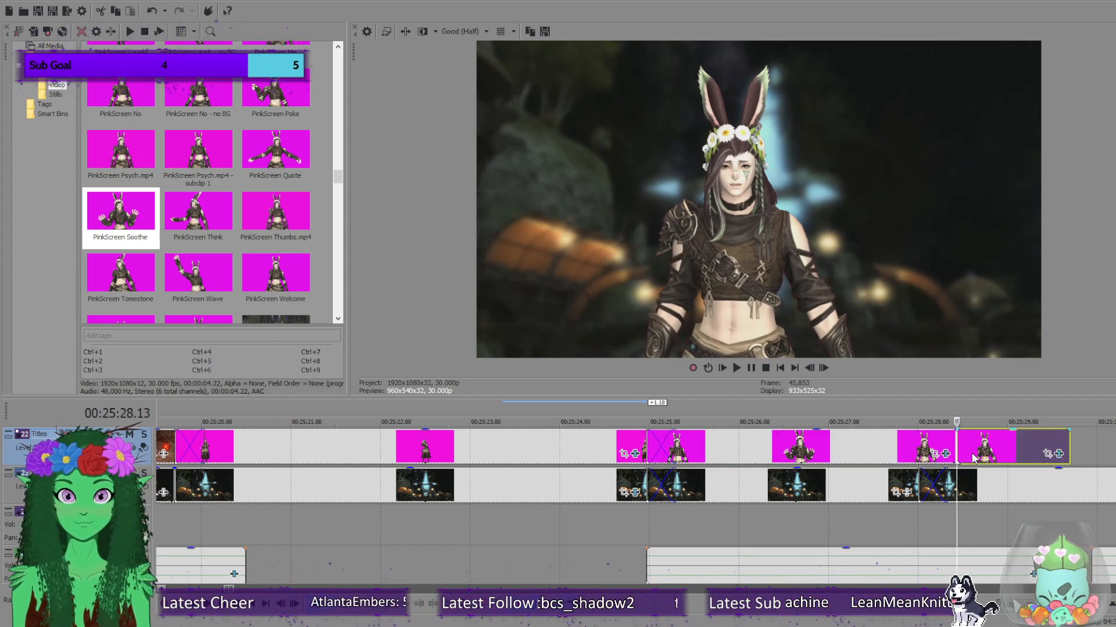
pyautogui.press('Delete')
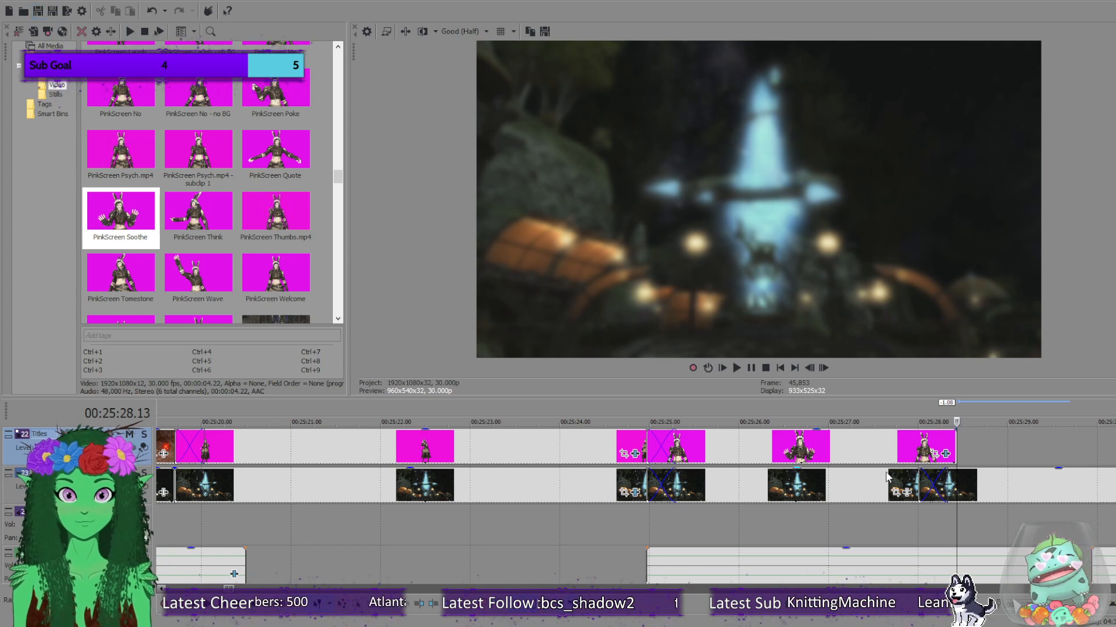
# Play the audio from 00:25:29.28 and the Soothe section from 00:25:24.29 to check their timing against the background clips.
pyautogui.scroll(-5, 674, 518)
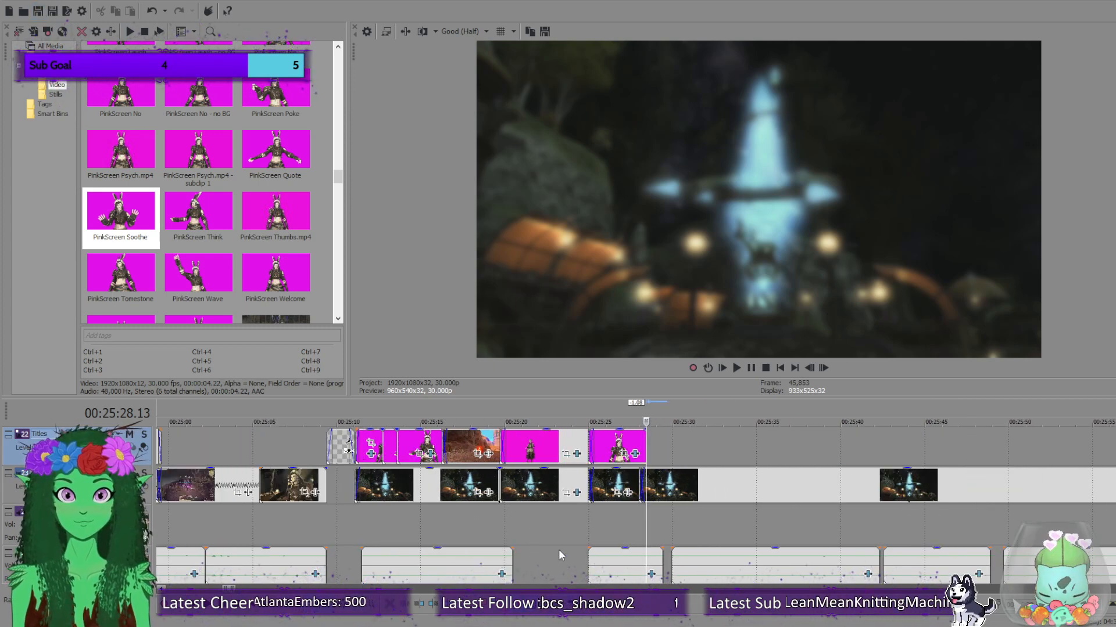
pyautogui.scroll(-5, 555, 537)
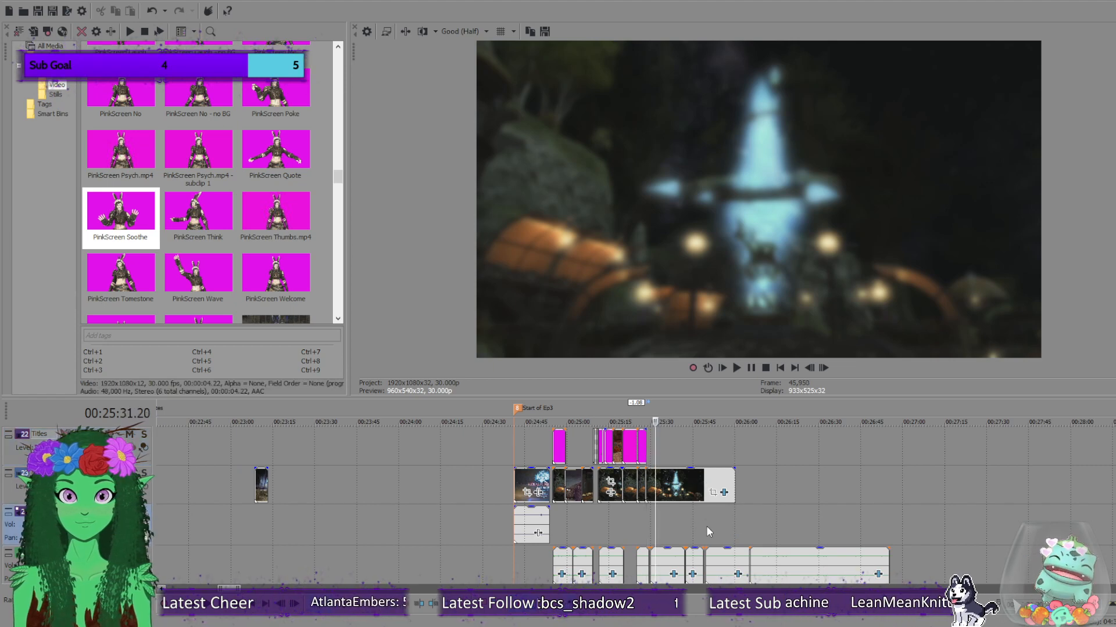
pyautogui.scroll(5, 706, 525)
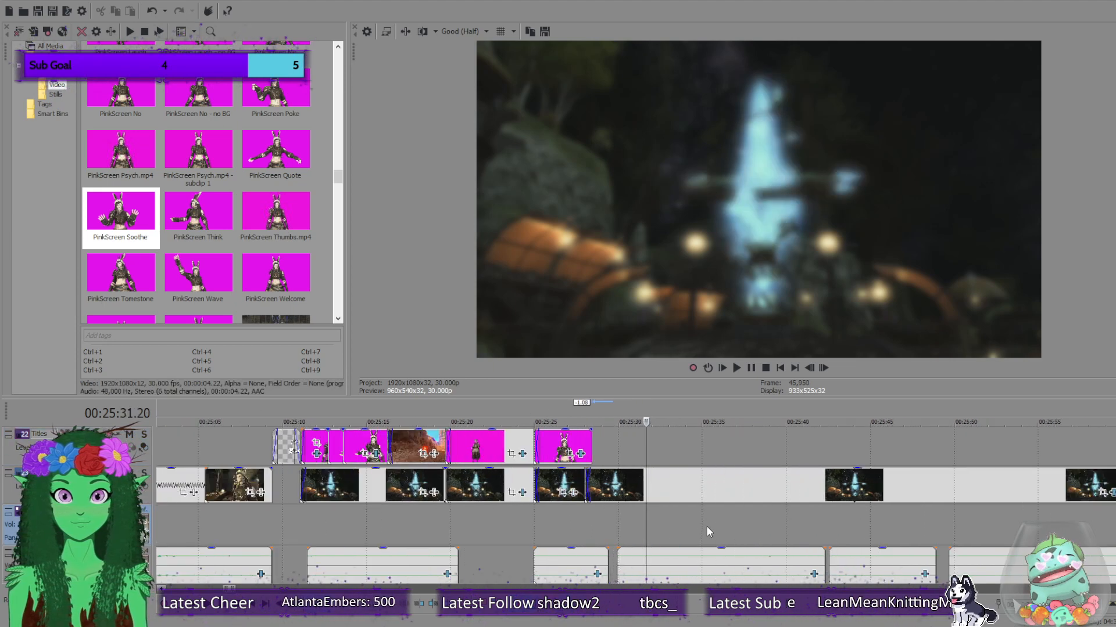
pyautogui.click(590, 539)
pyautogui.click(737, 368)
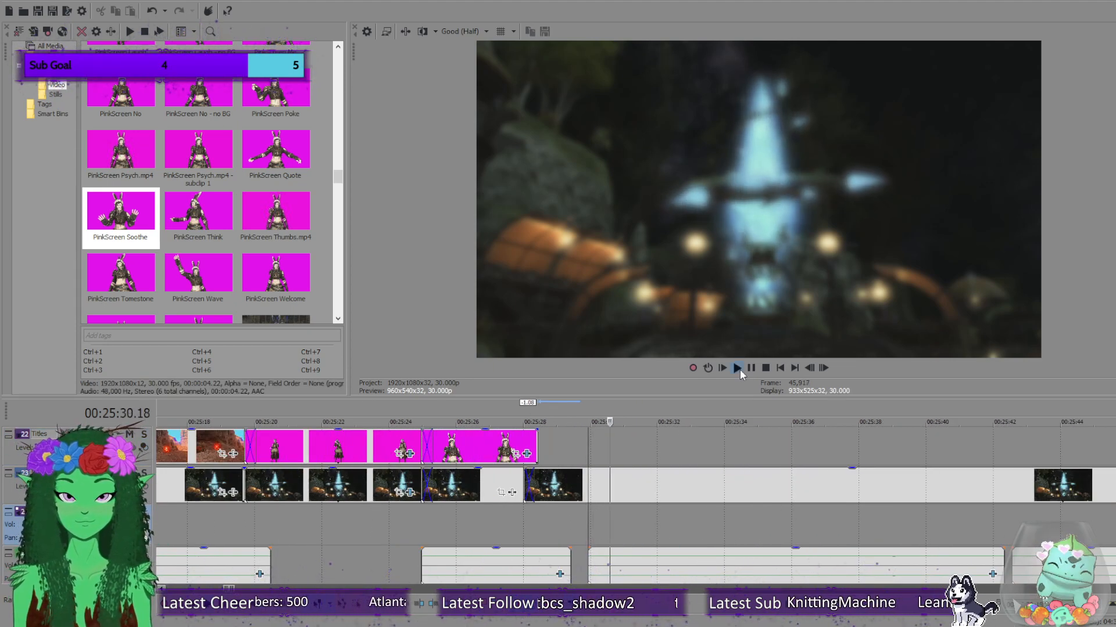
pyautogui.click(766, 368)
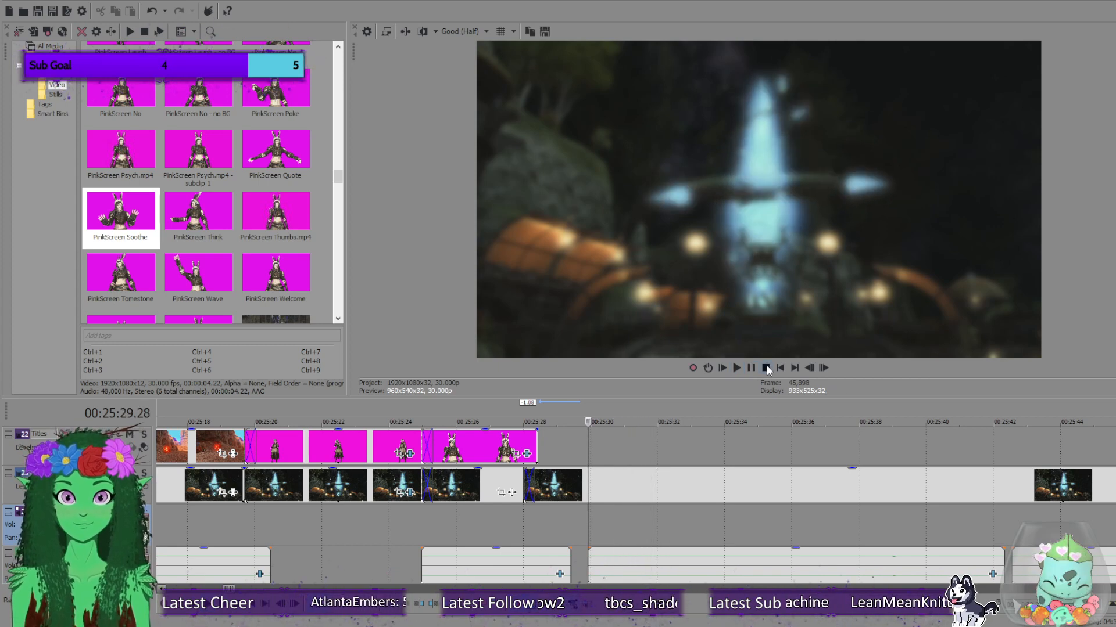
pyautogui.click(422, 565)
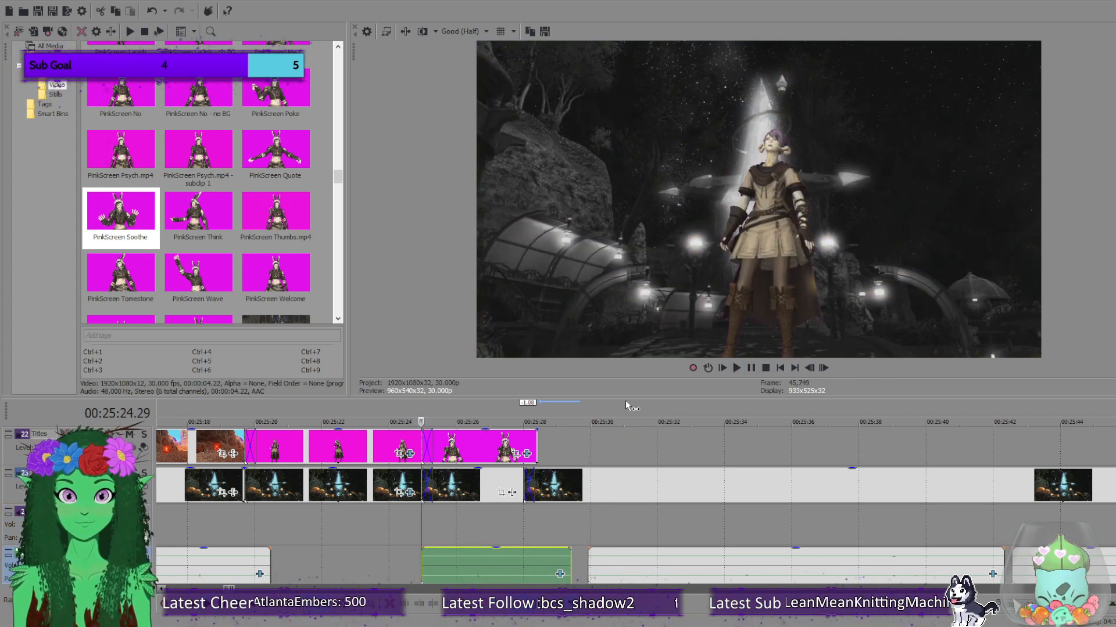
pyautogui.click(732, 368)
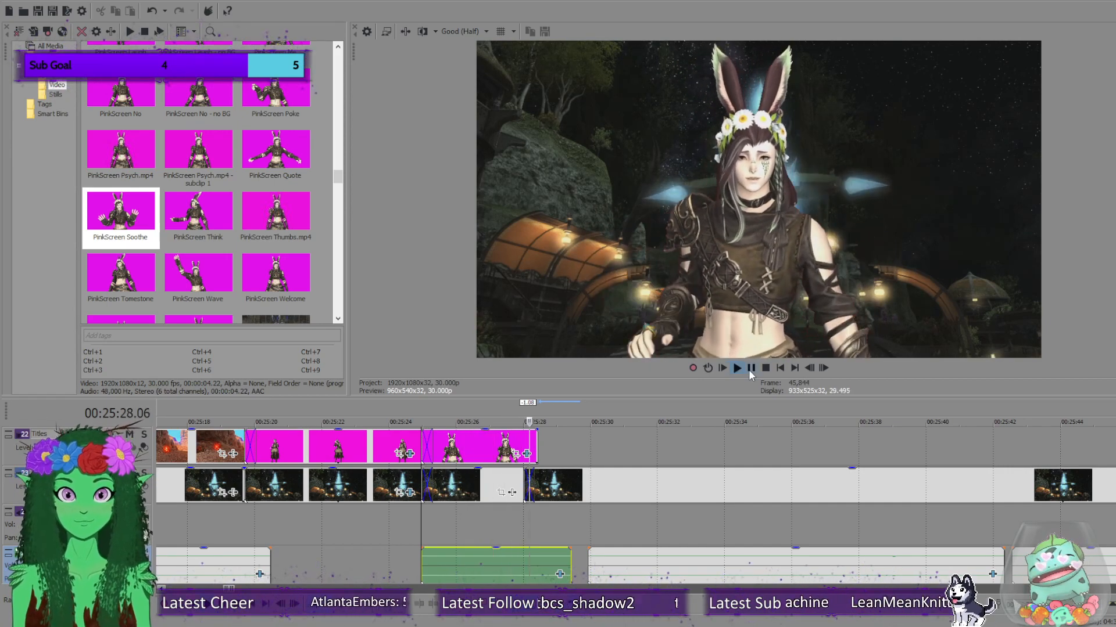
pyautogui.click(748, 370)
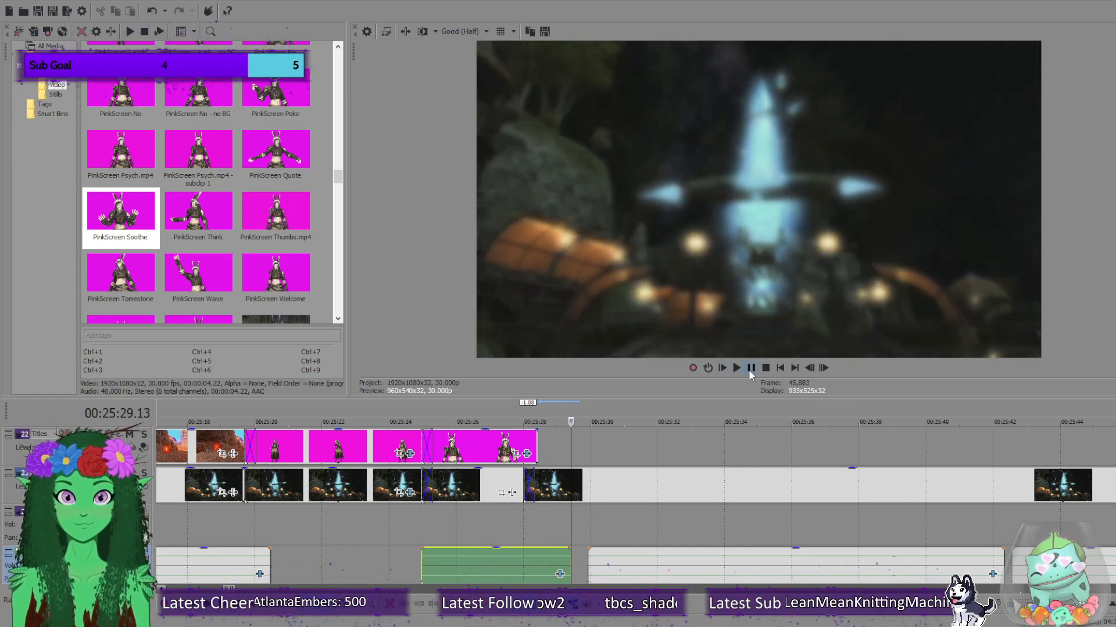
# Move the crossfade between the Soothe background and the blurred background clip 1 second 3 frames later, near 00:25:29.13.
pyautogui.click(577, 521)
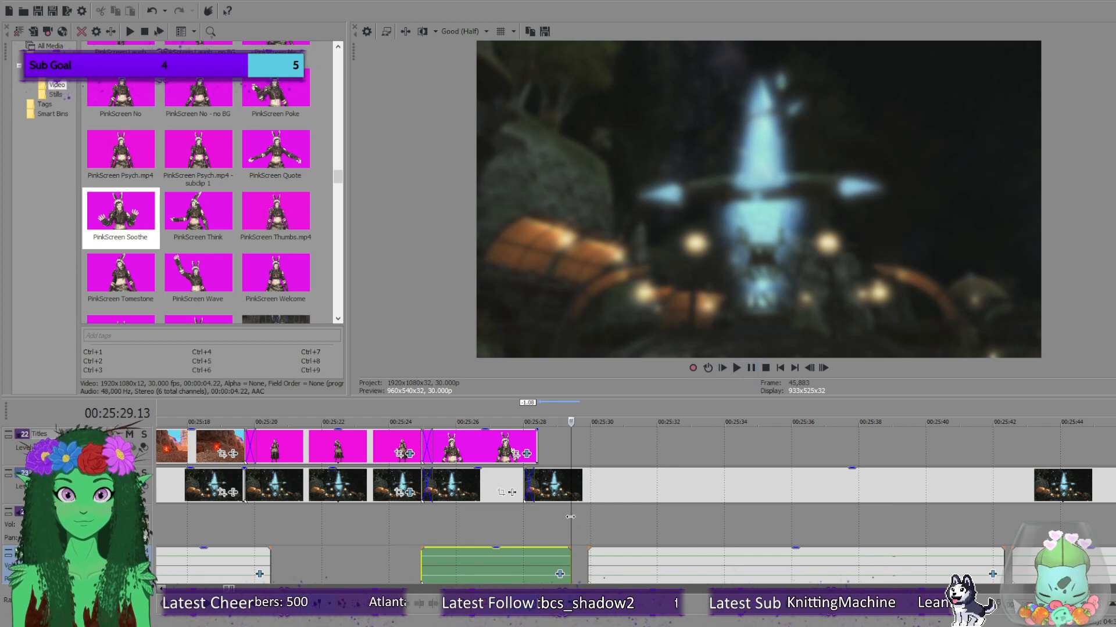
pyautogui.moveTo(577, 521); pyautogui.dragTo(573, 519)
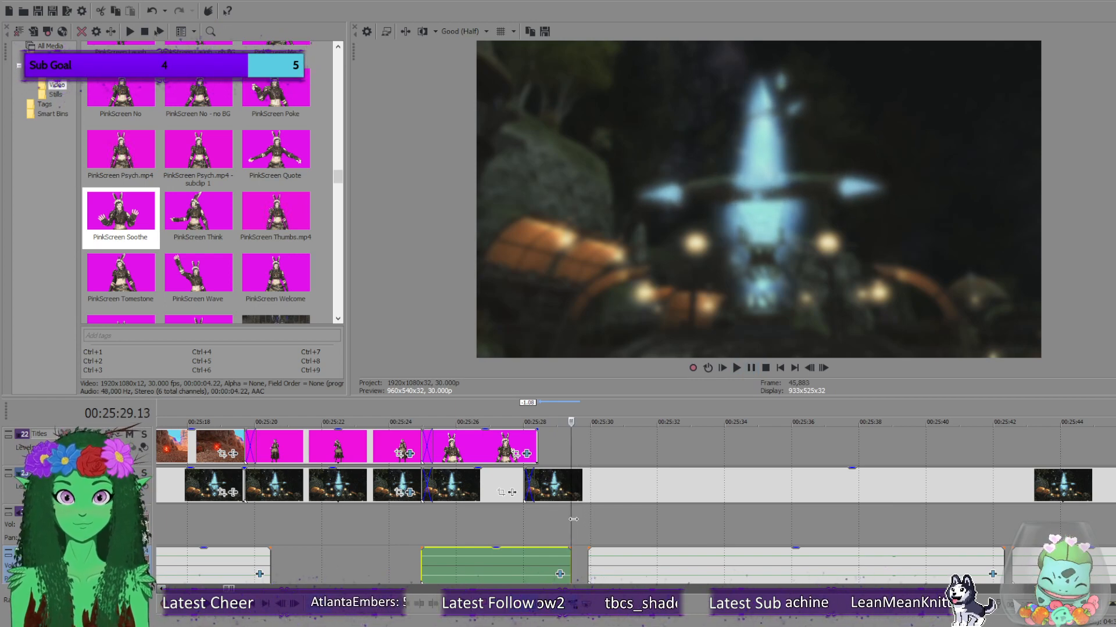
pyautogui.moveTo(532, 483); pyautogui.dragTo(565, 509)
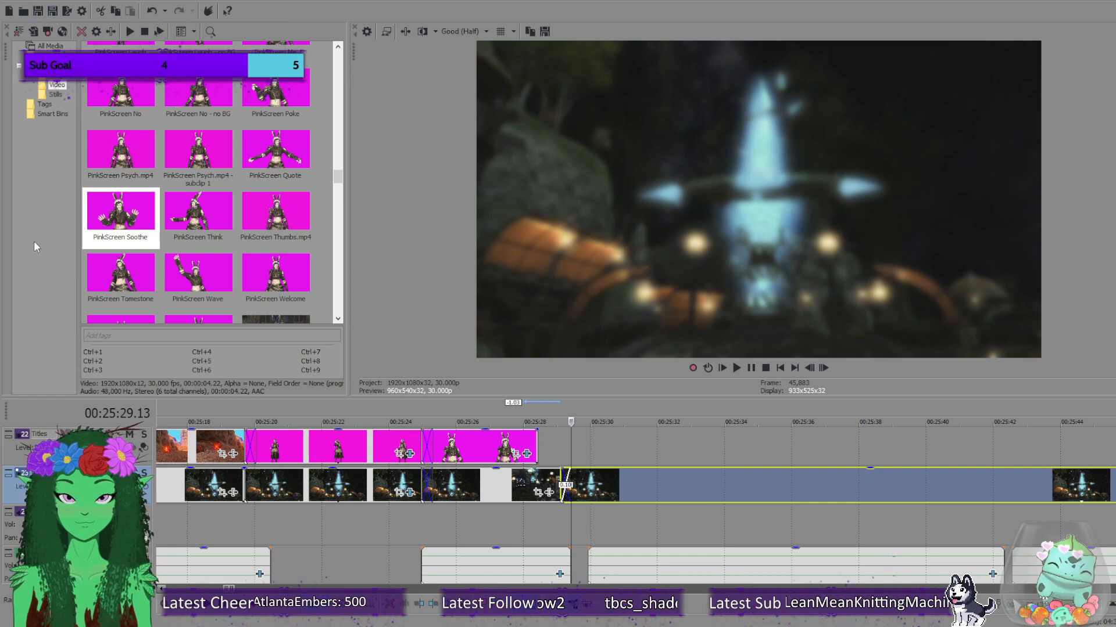
# Add a short fade-out to the end of the Soothe clip at 00:25:28.13.
pyautogui.click(535, 454)
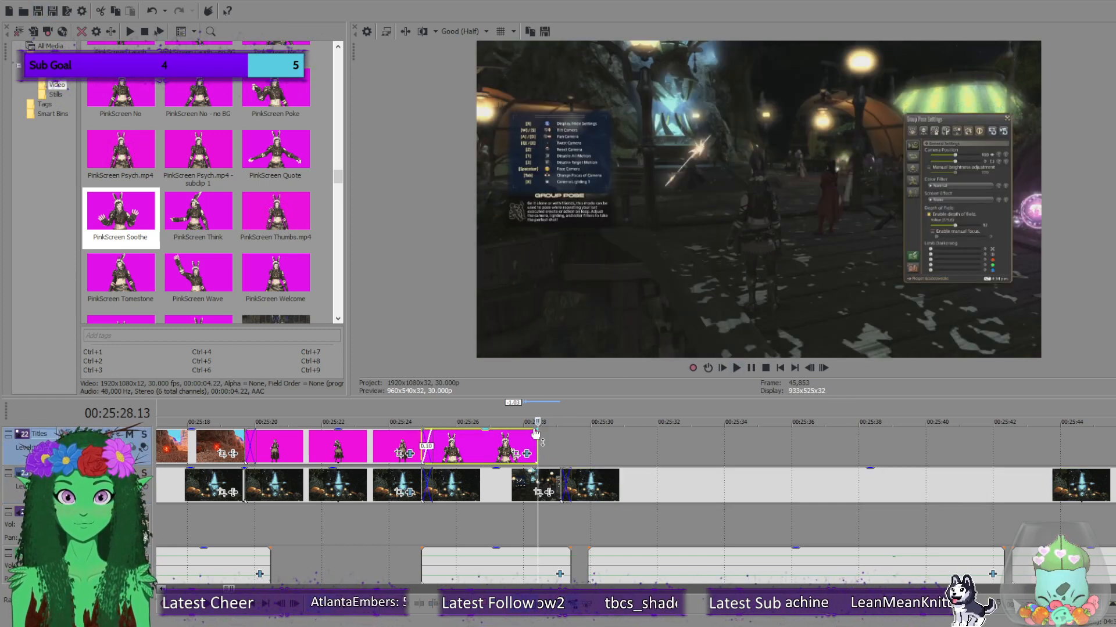
pyautogui.moveTo(536, 433); pyautogui.dragTo(525, 434)
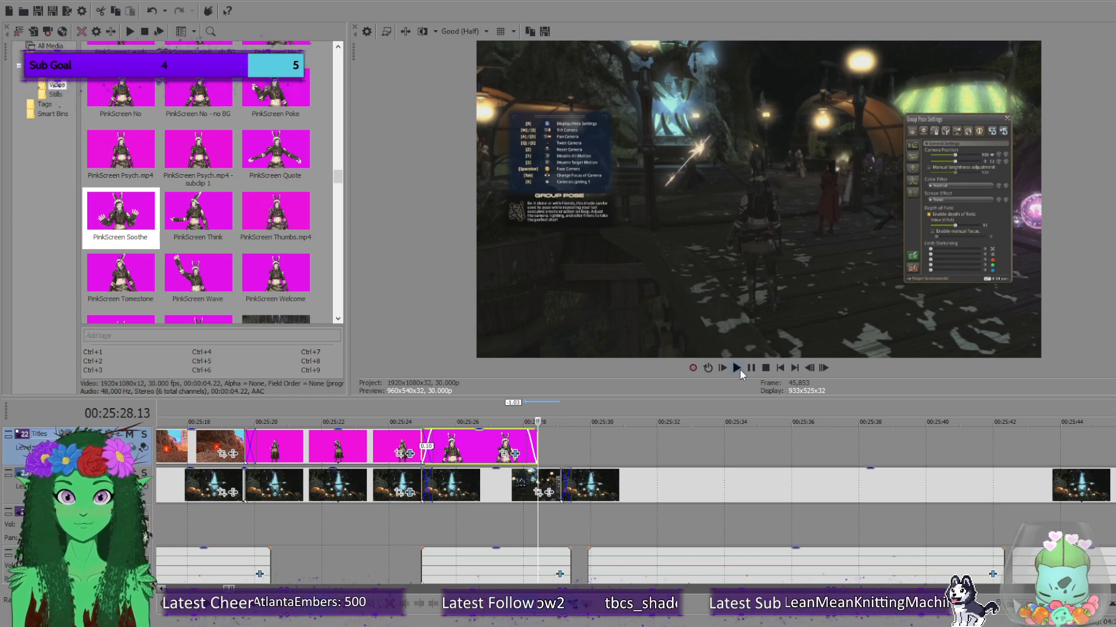
# Split the background clip beneath the Soothe clip at 00:25:28.03 and delete the part after the split.
pyautogui.click(465, 488)
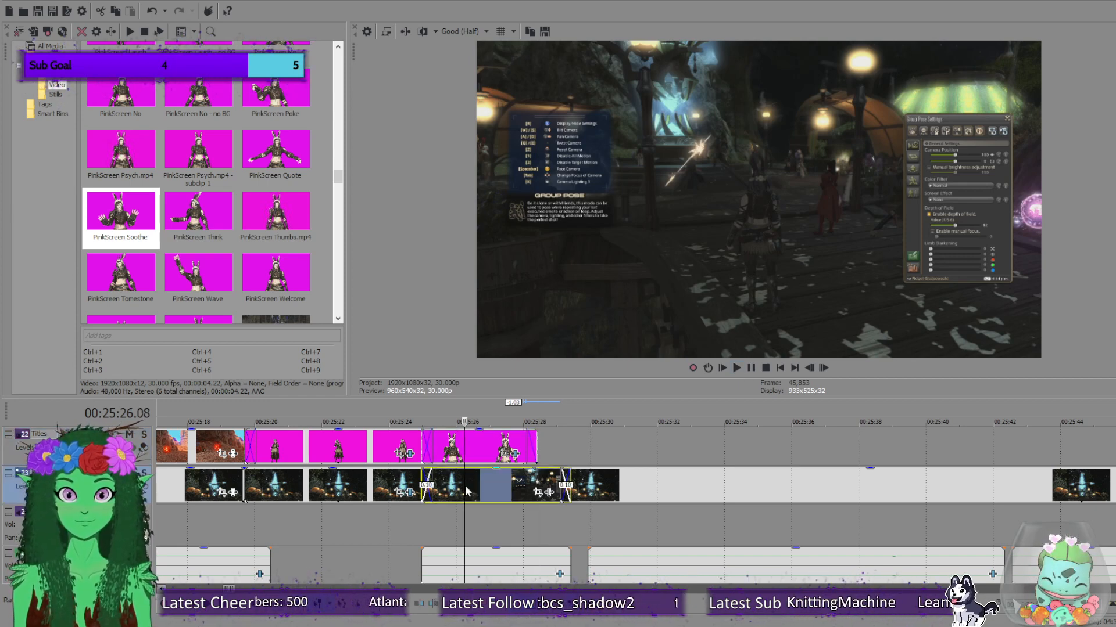
pyautogui.click(526, 489)
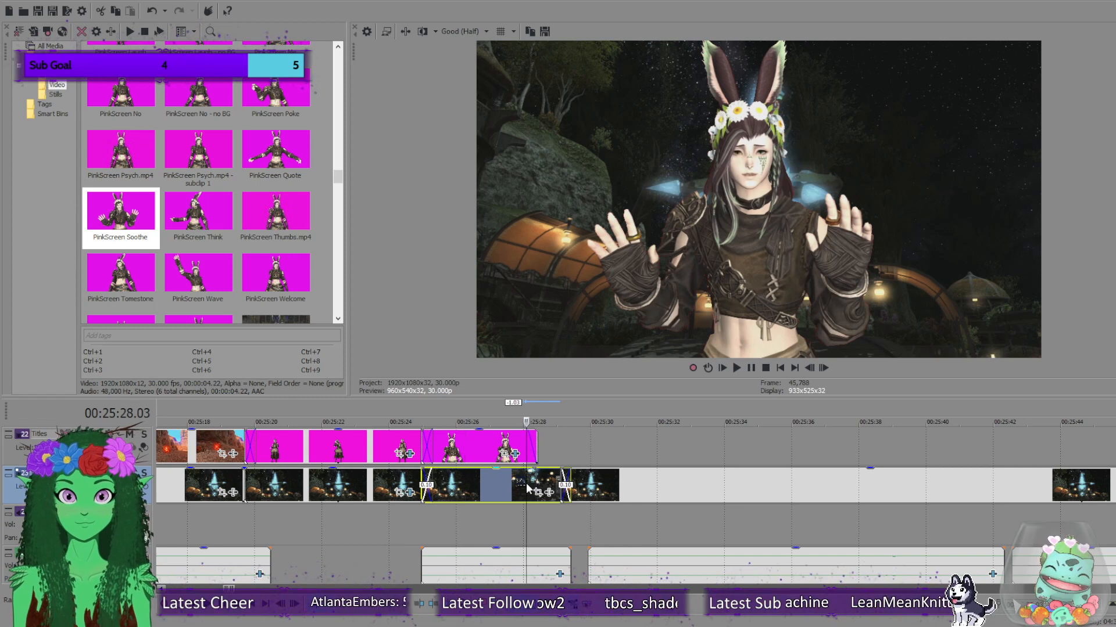
pyautogui.press('s')
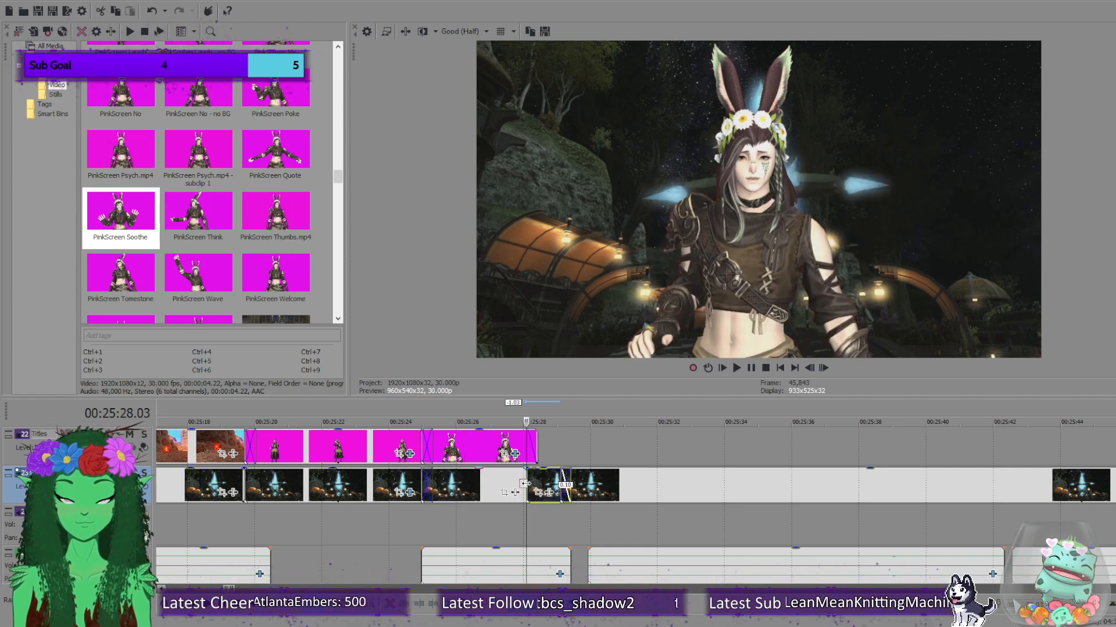
pyautogui.press('Delete')
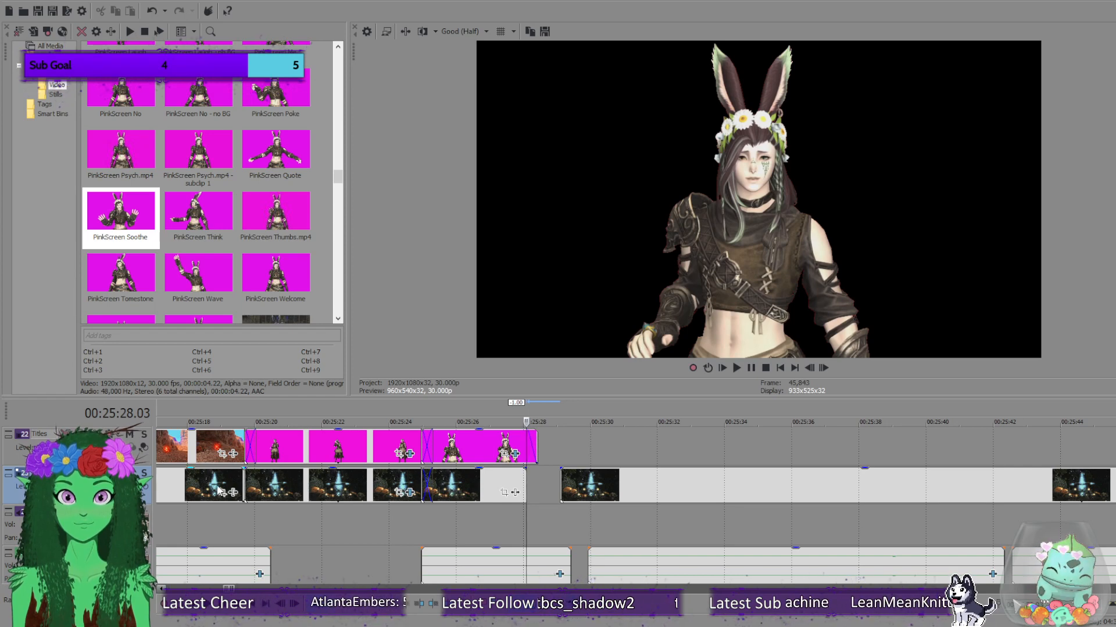
# Copy the preceding black-and-white background clip into the gap at 00:25:28.03 and trim its end to overlap the blurred clip.
pyautogui.scroll(-3, 219, 491)
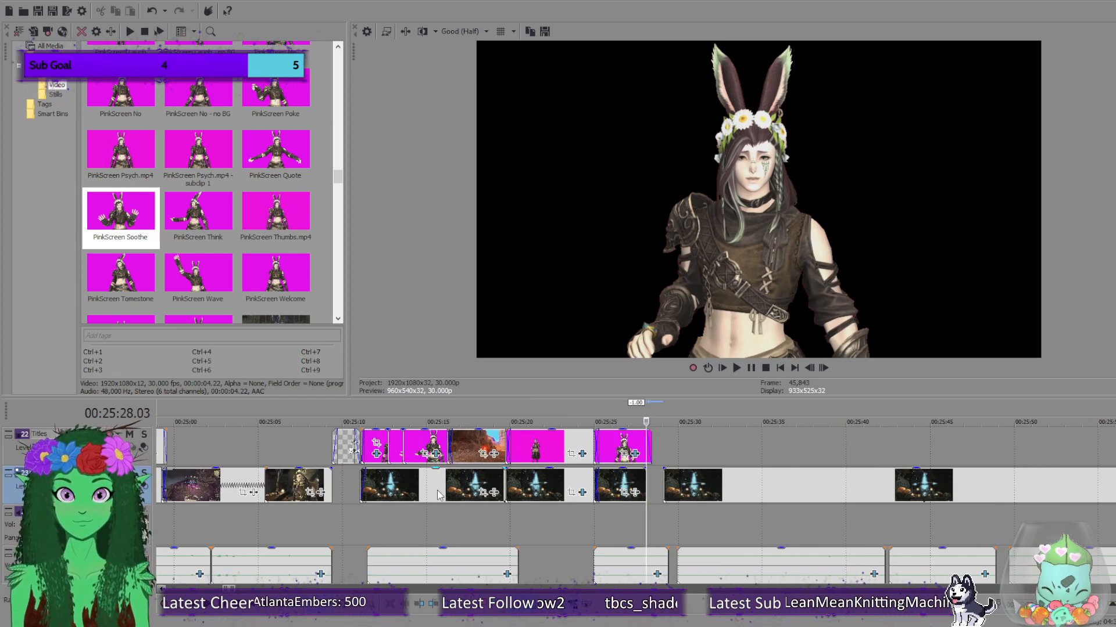
pyautogui.click(546, 493)
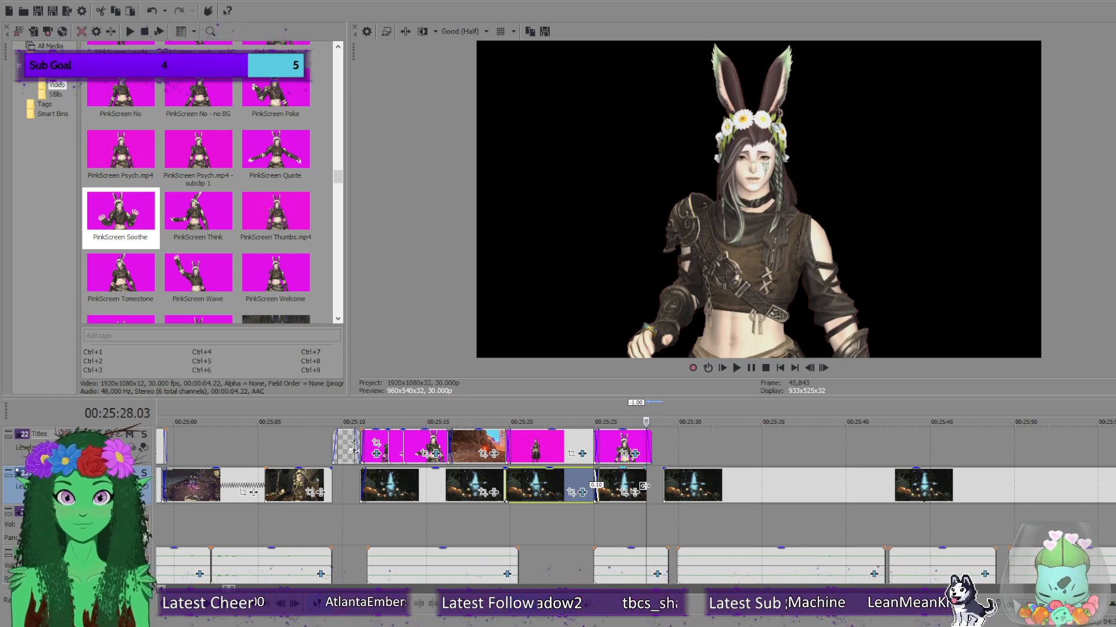
pyautogui.moveTo(644, 486); pyautogui.dragTo(668, 494)
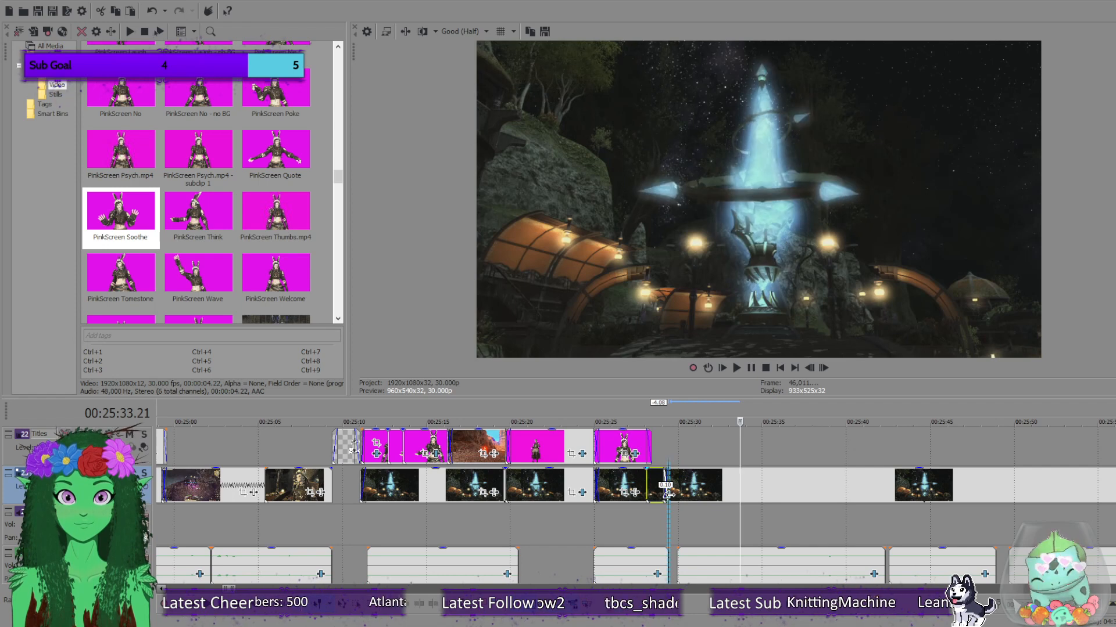
# Play the end of the Soothe section and step through the background cut from 00:25:28.03 to 00:25:28.04.
pyautogui.click(642, 486)
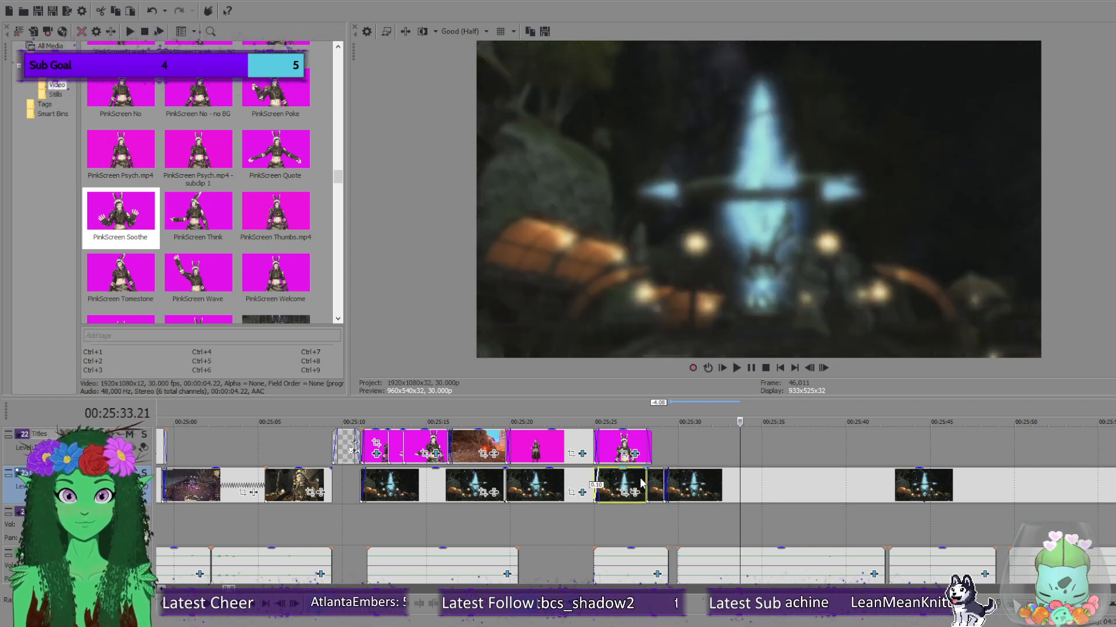
pyautogui.click(738, 368)
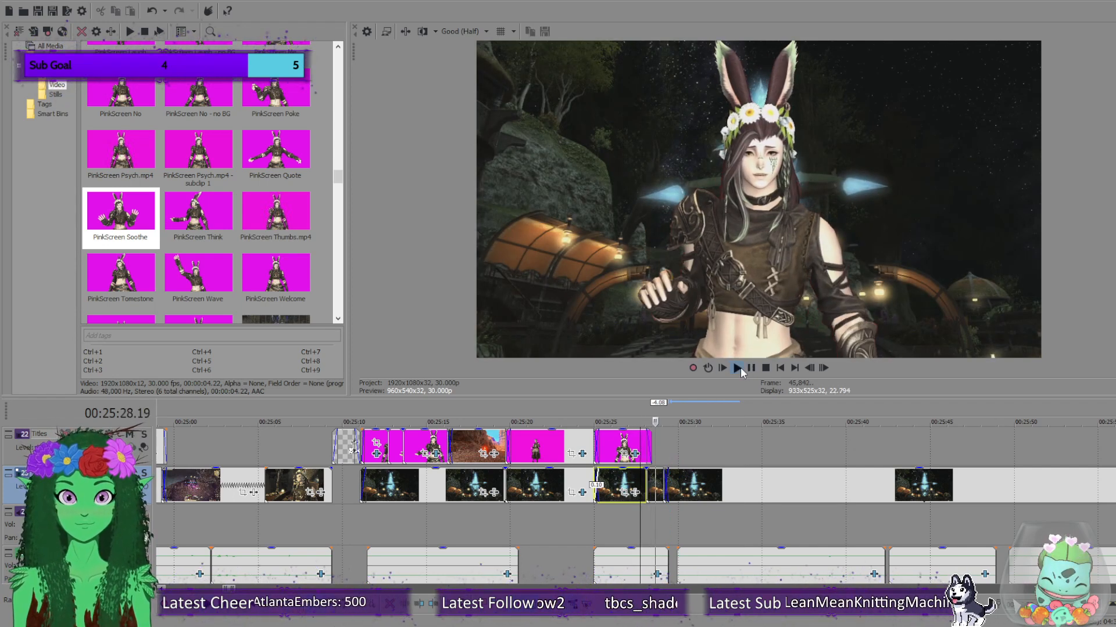
pyautogui.click(751, 368)
pyautogui.scroll(5, 704, 492)
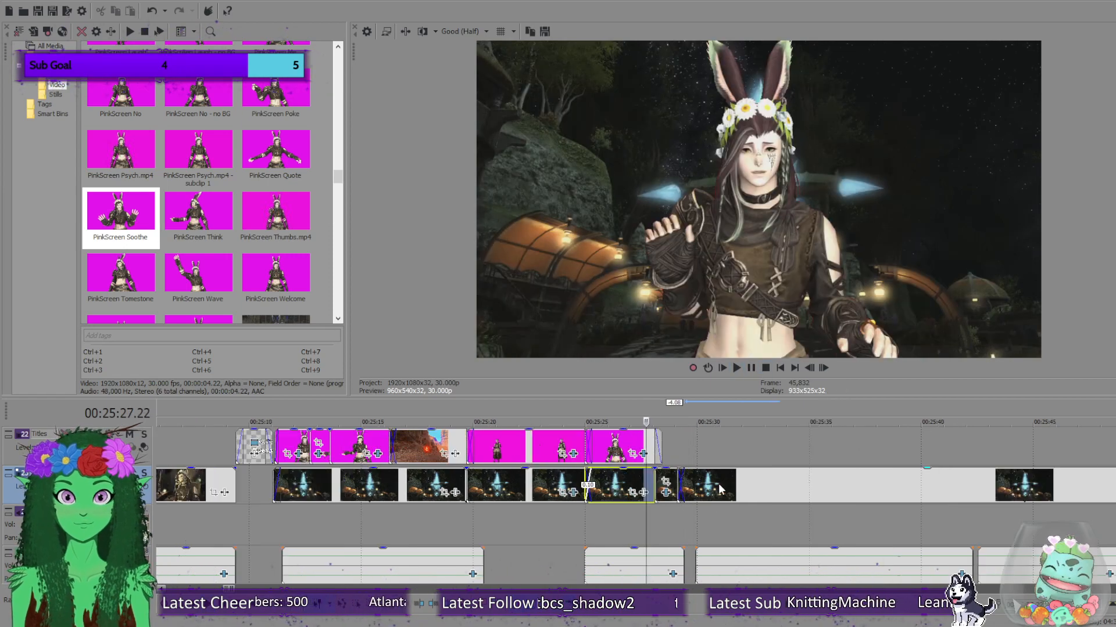
pyautogui.click(679, 484)
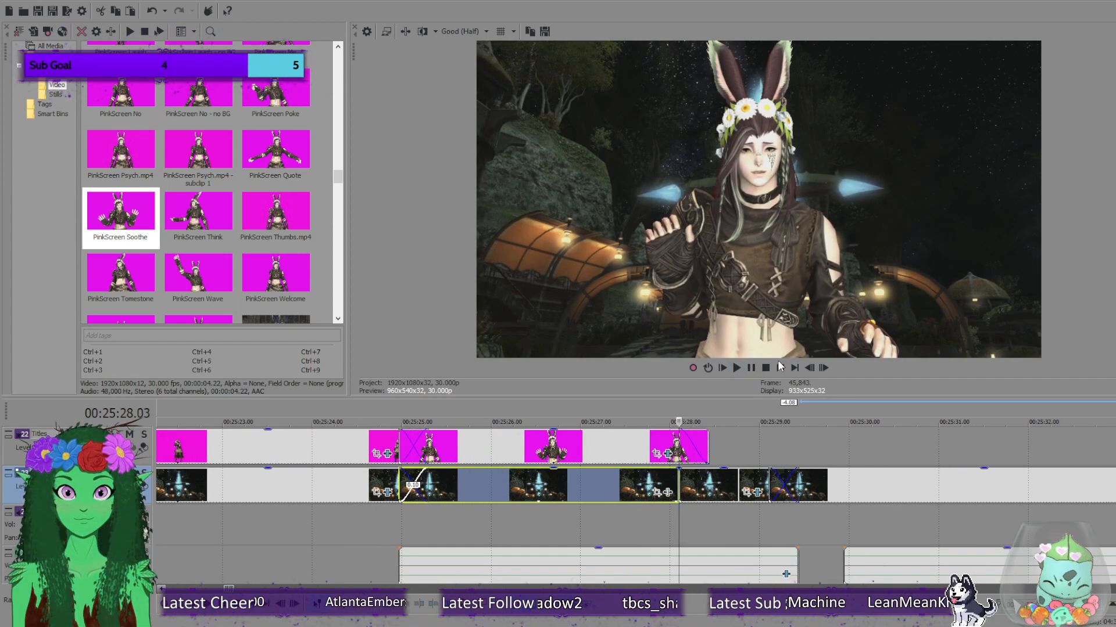
pyautogui.click(825, 368)
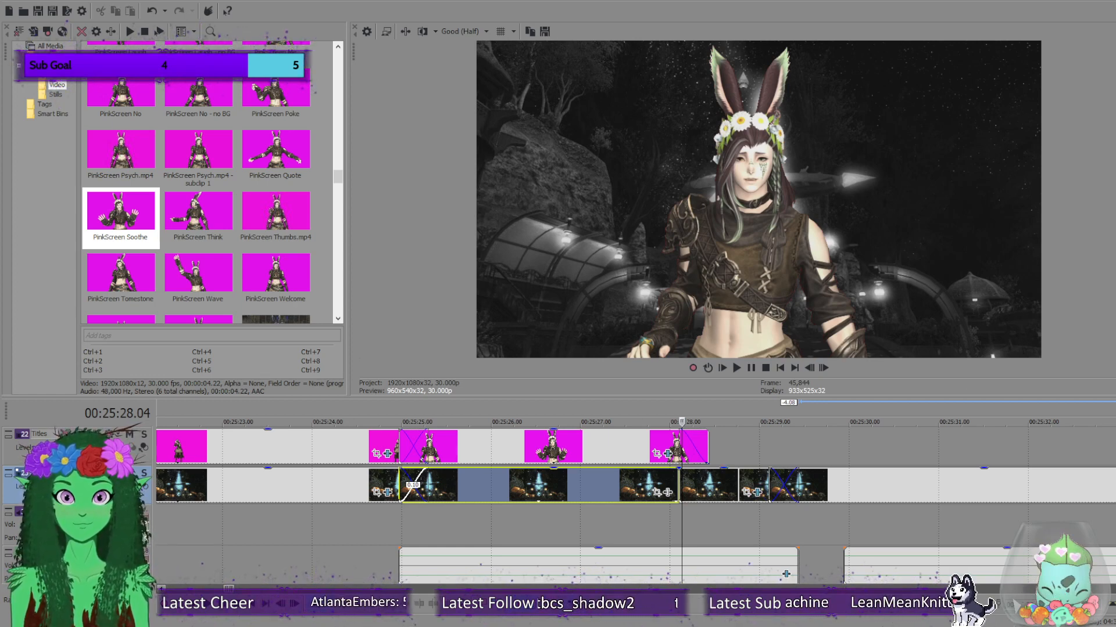
# Delete the background clip between the cut at 00:25:28.03 and the blurred clip.
pyautogui.click(720, 493)
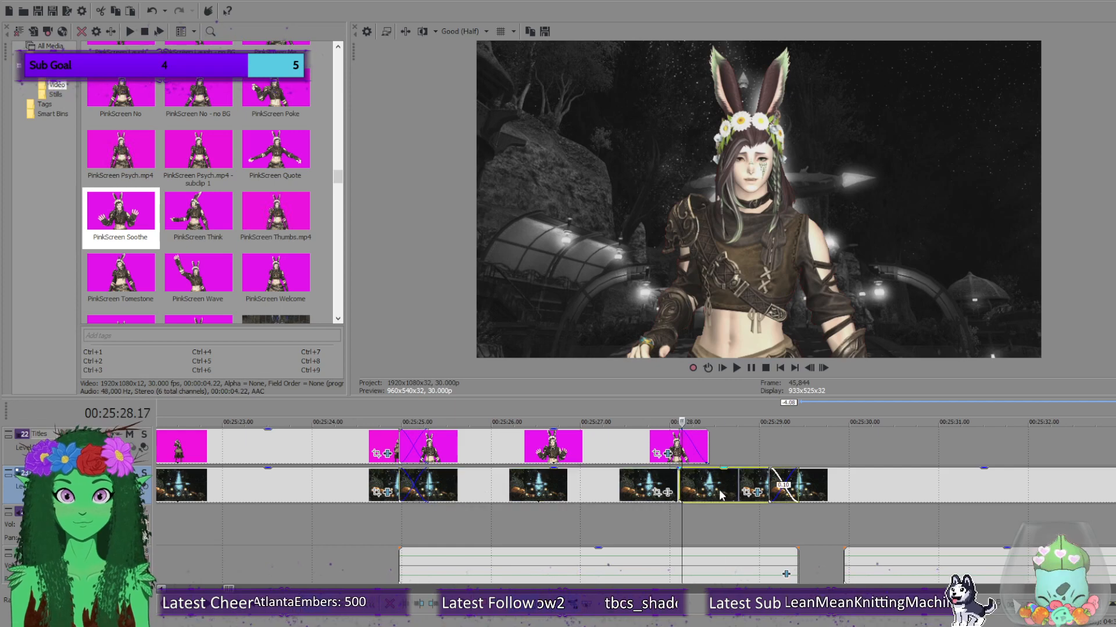
pyautogui.press('Delete')
pyautogui.scroll(-5, 604, 499)
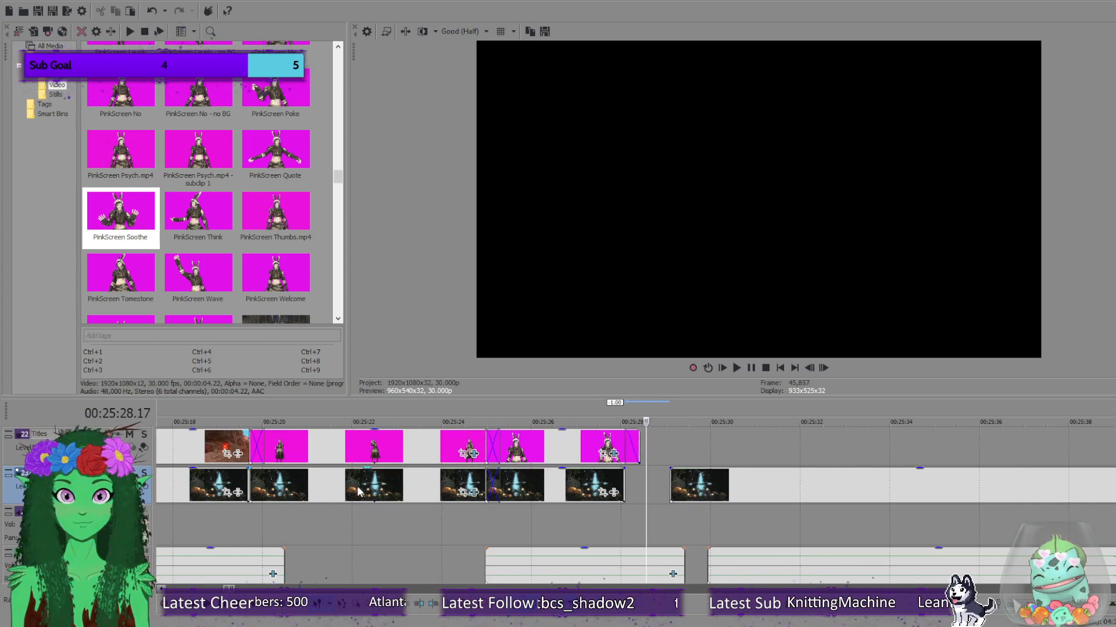
# Replace the background beneath the Soothe clip at 00:25:24.29 with a copy of the earlier crystal background, trimming its end to slightly overlap the blurred clip.
pyautogui.click(275, 496)
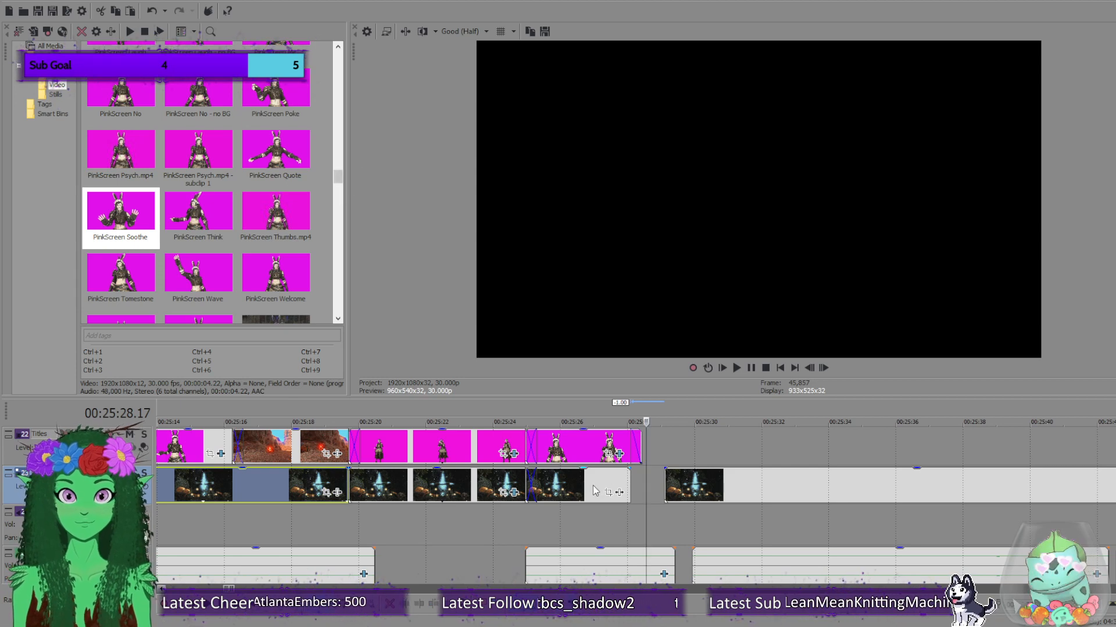
pyautogui.click(559, 492)
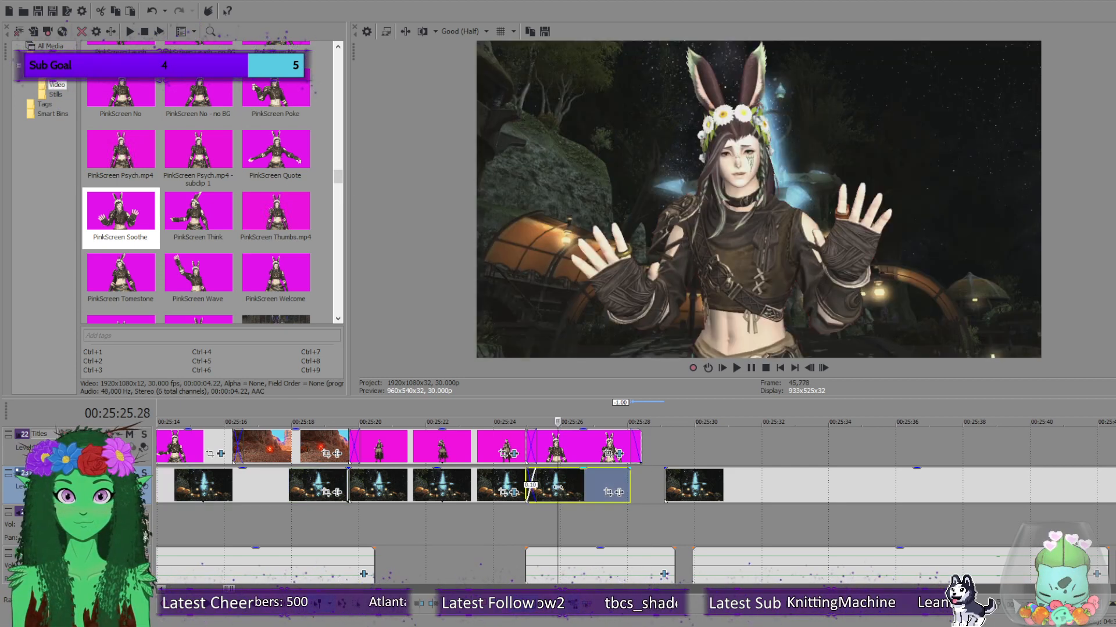
pyautogui.click(528, 480)
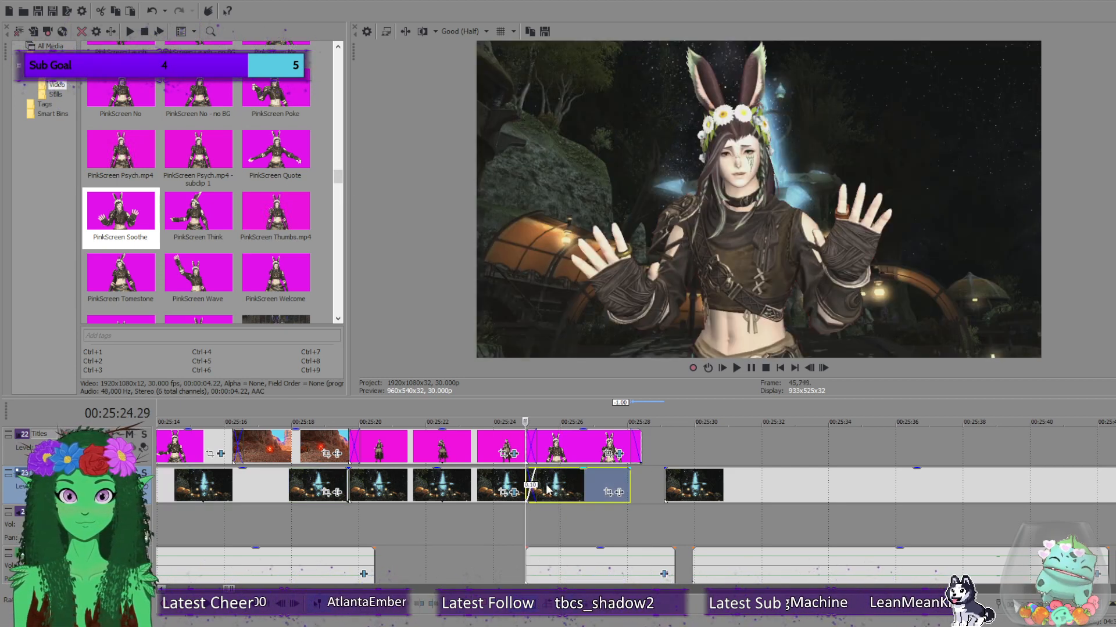
pyautogui.press('Delete')
pyautogui.hotkey('ctrl', 'v')
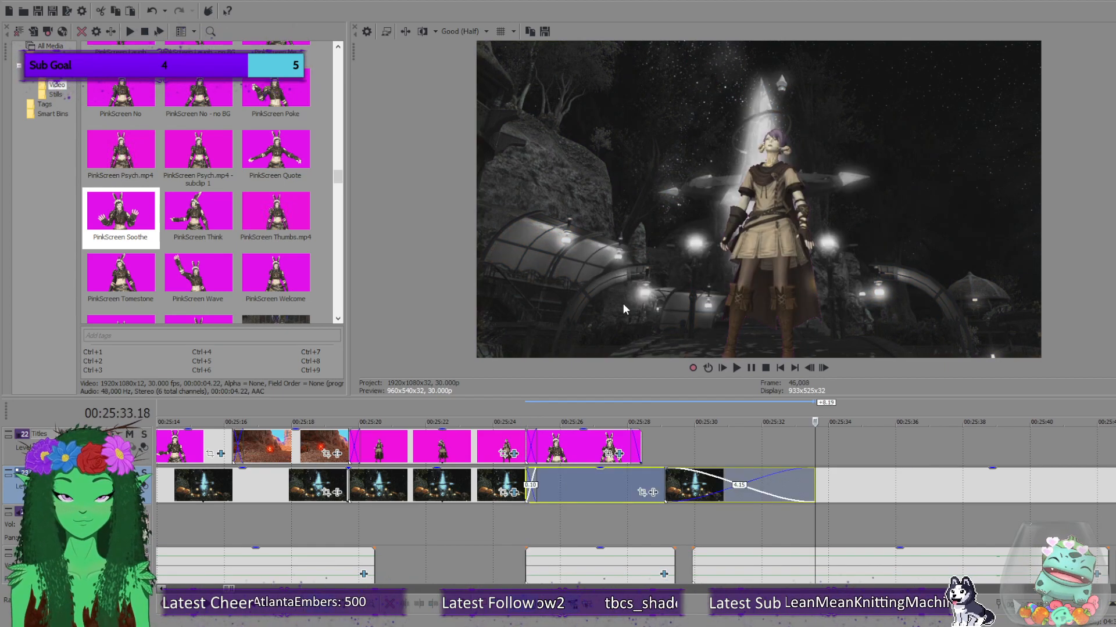
pyautogui.moveTo(779, 488); pyautogui.dragTo(673, 489)
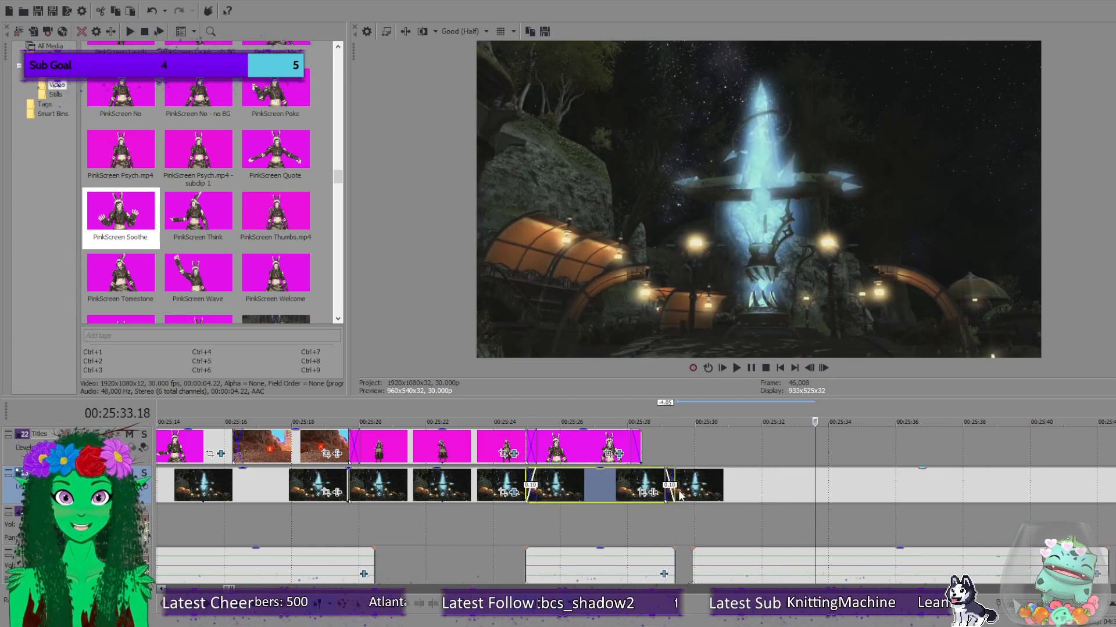
# Play the Soothe section from 00:25:24.29 through the transition into the blurred background to check the new background clip.
pyautogui.click(525, 476)
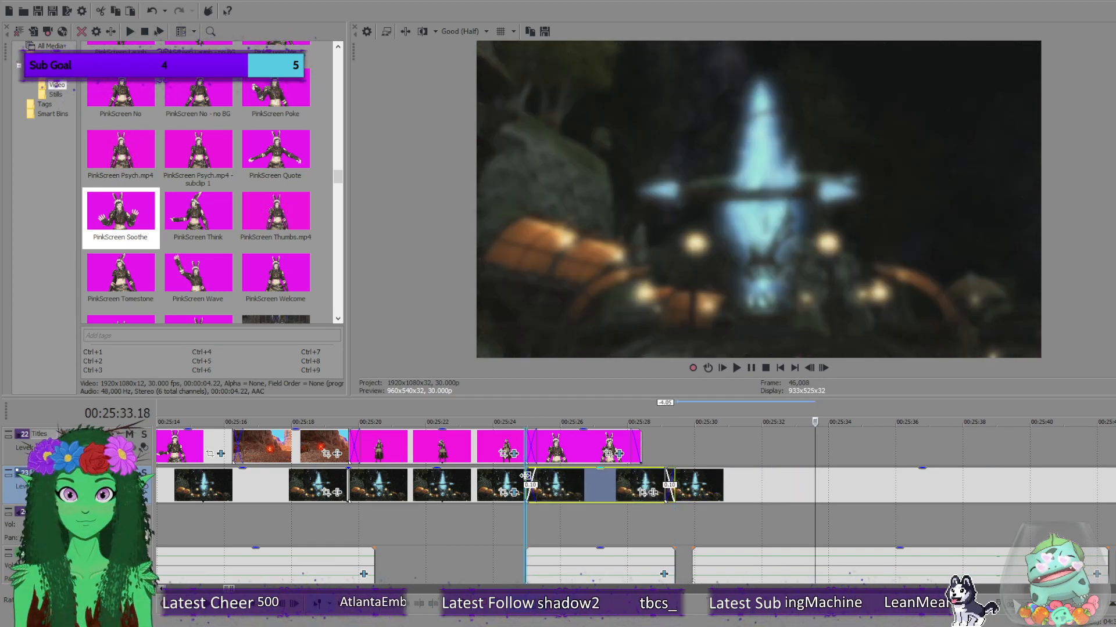
pyautogui.click(737, 368)
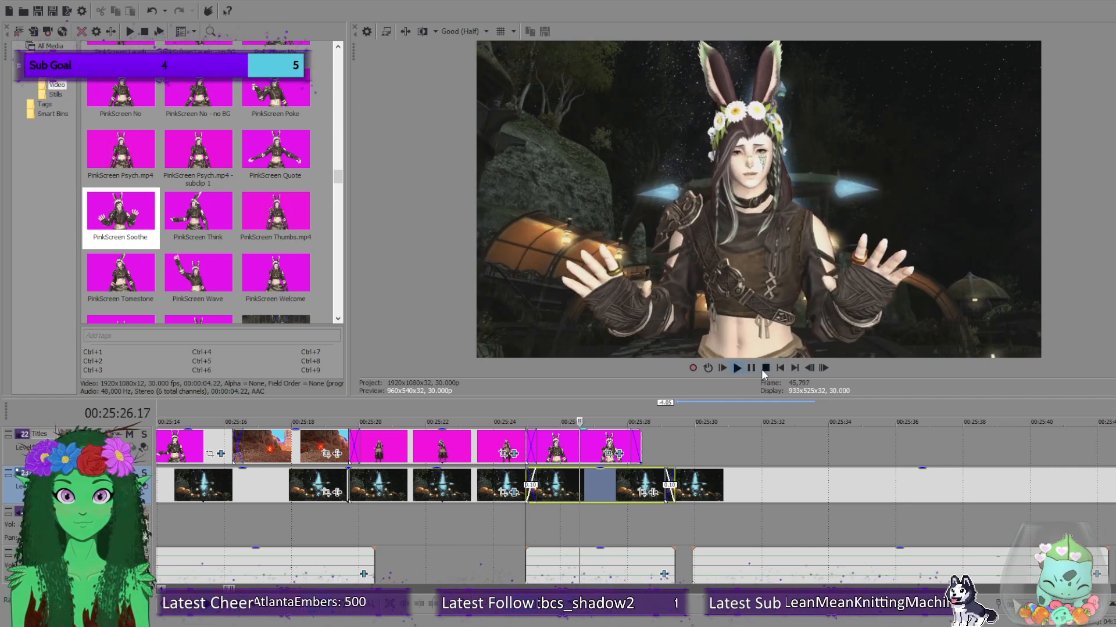
pyautogui.click(765, 368)
pyautogui.click(530, 447)
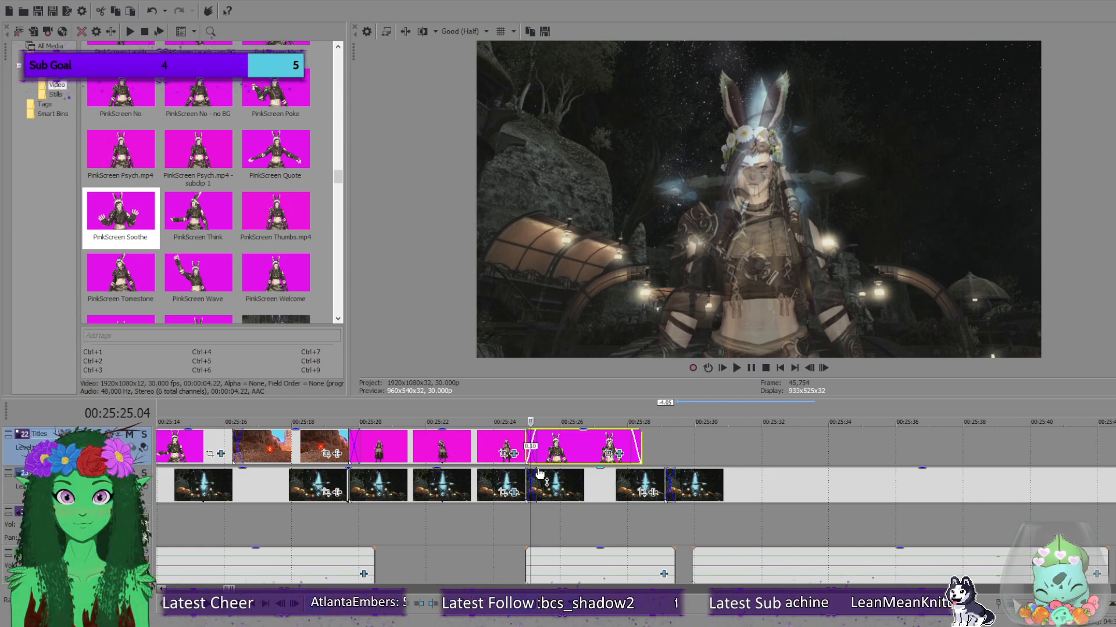
pyautogui.click(550, 489)
pyautogui.press('space')
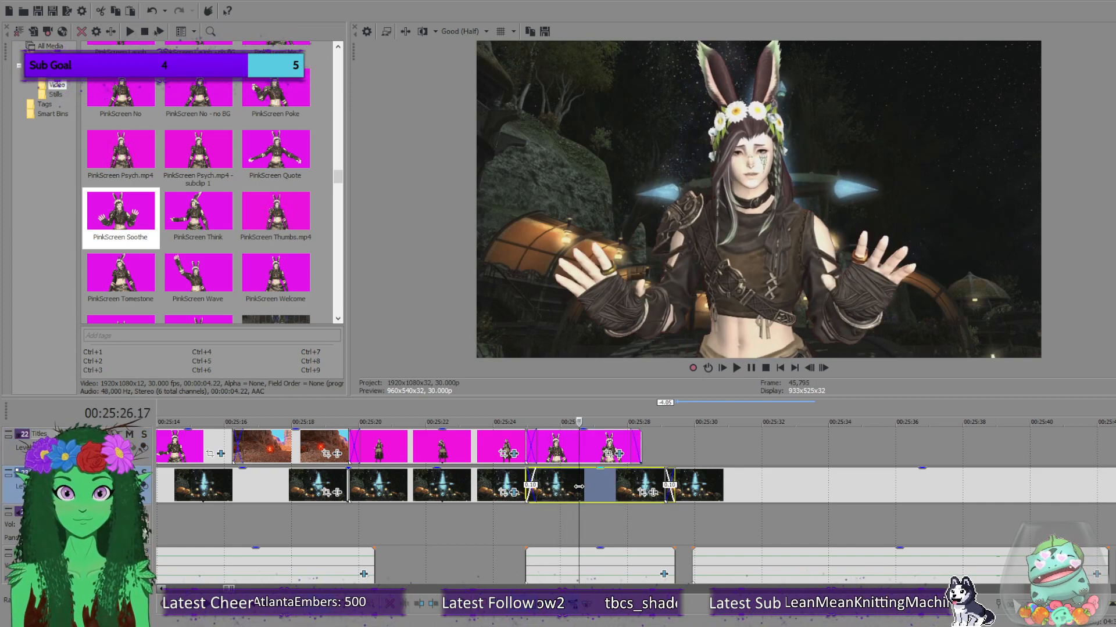
pyautogui.click(669, 493)
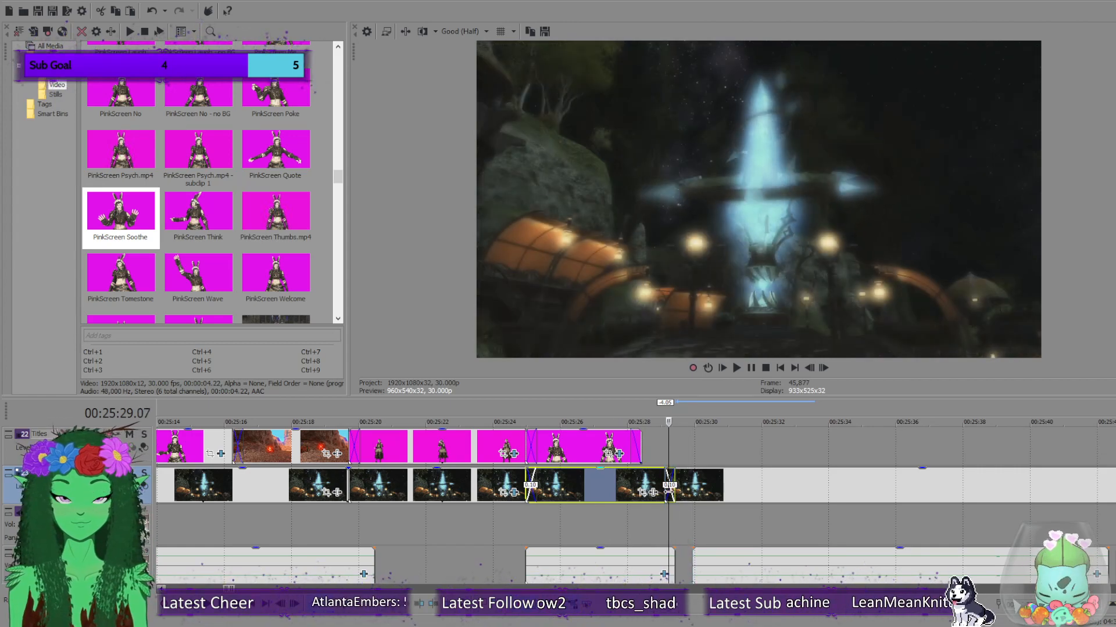
pyautogui.press('space')
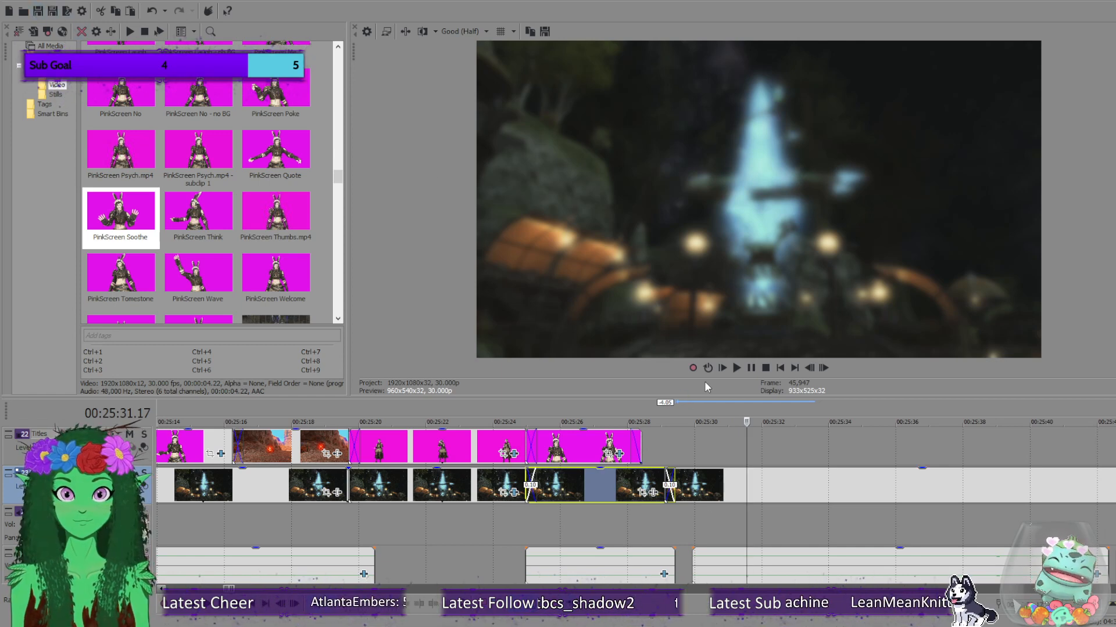
# Look over the episode 3 timeline and browse the project's still images.
pyautogui.scroll(-8, 818, 451)
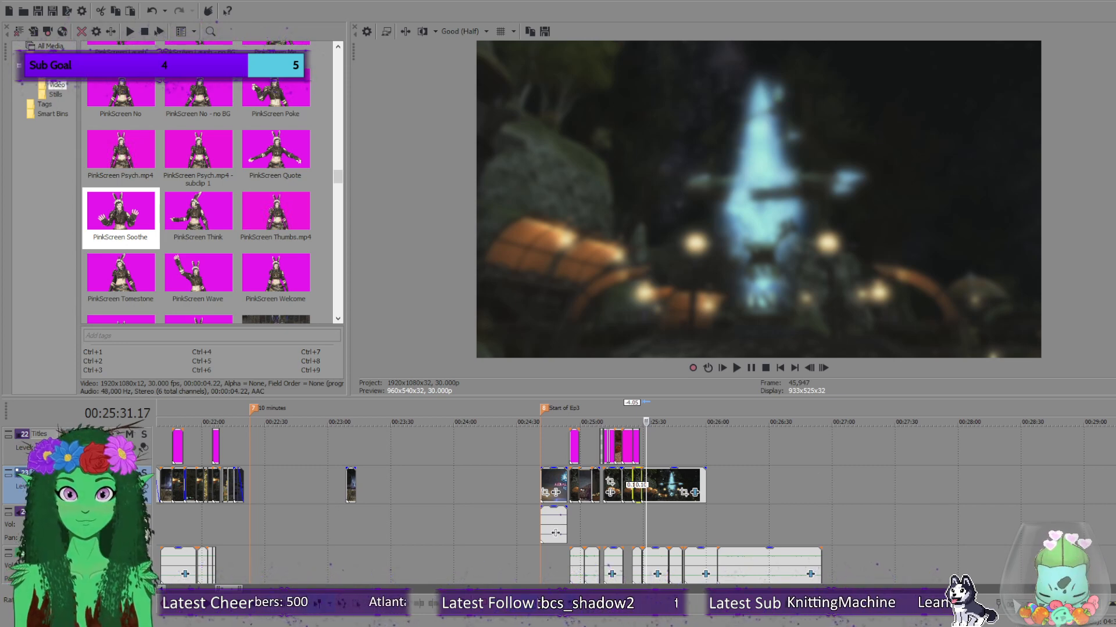
pyautogui.scroll(-1, 1074, 519)
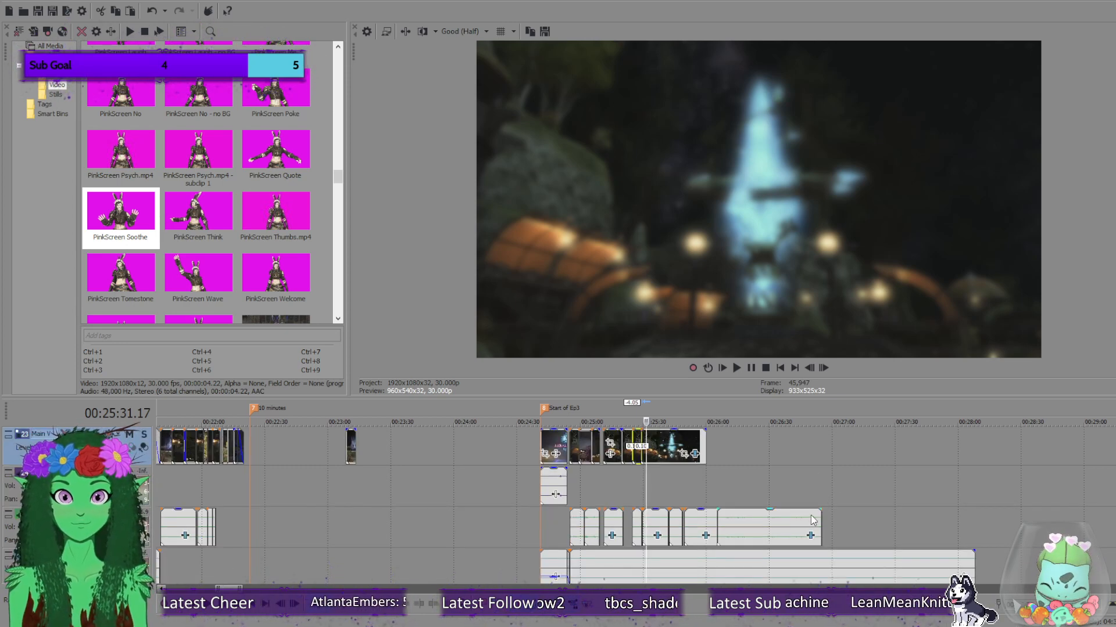
pyautogui.scroll(5, 863, 499)
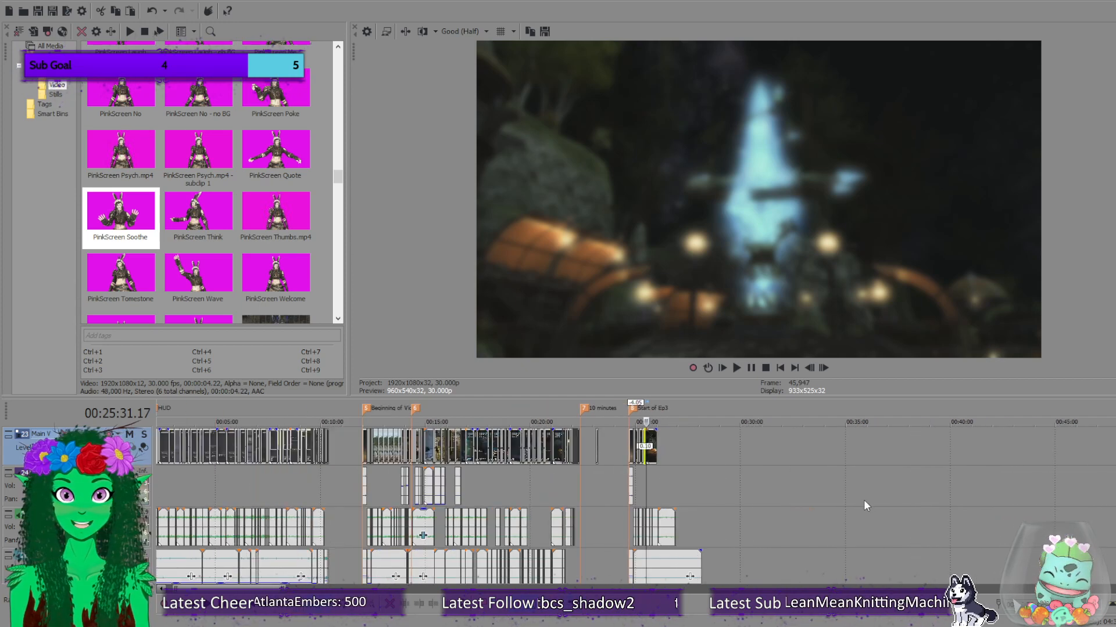
pyautogui.scroll(3, 861, 497)
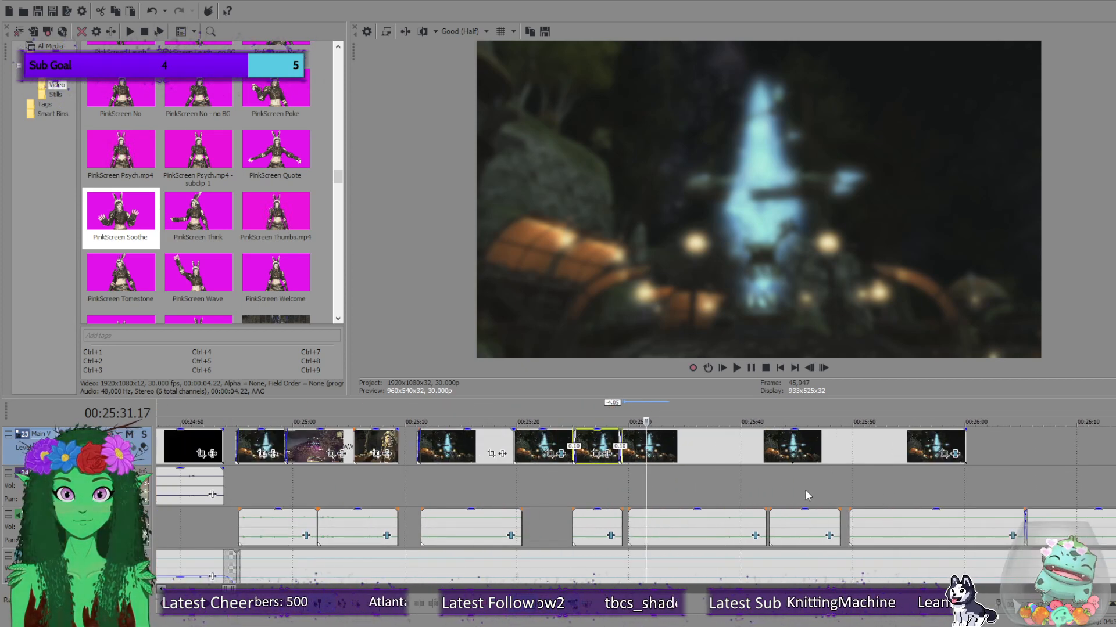
pyautogui.click(55, 95)
pyautogui.moveTo(338, 272); pyautogui.dragTo(332, 63)
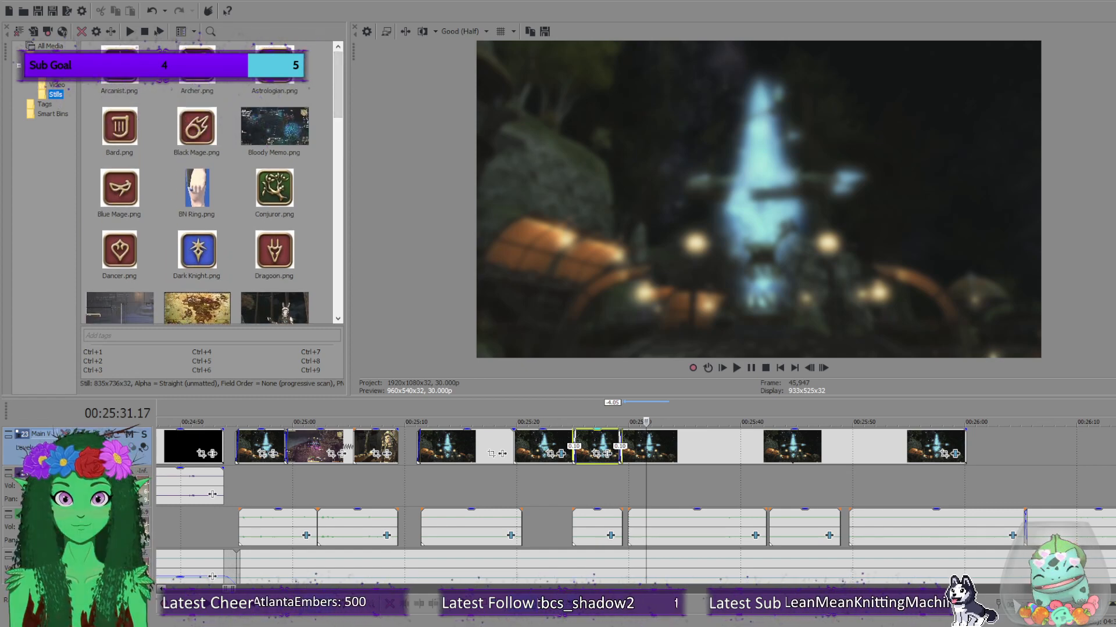
pyautogui.hotkey('alt', 'Tab')
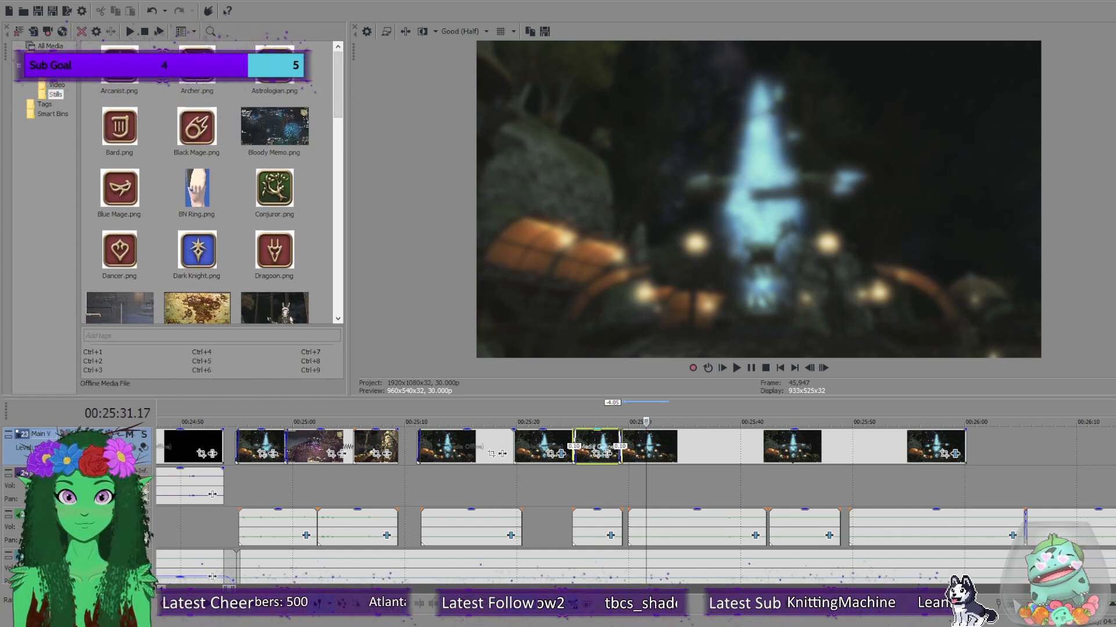
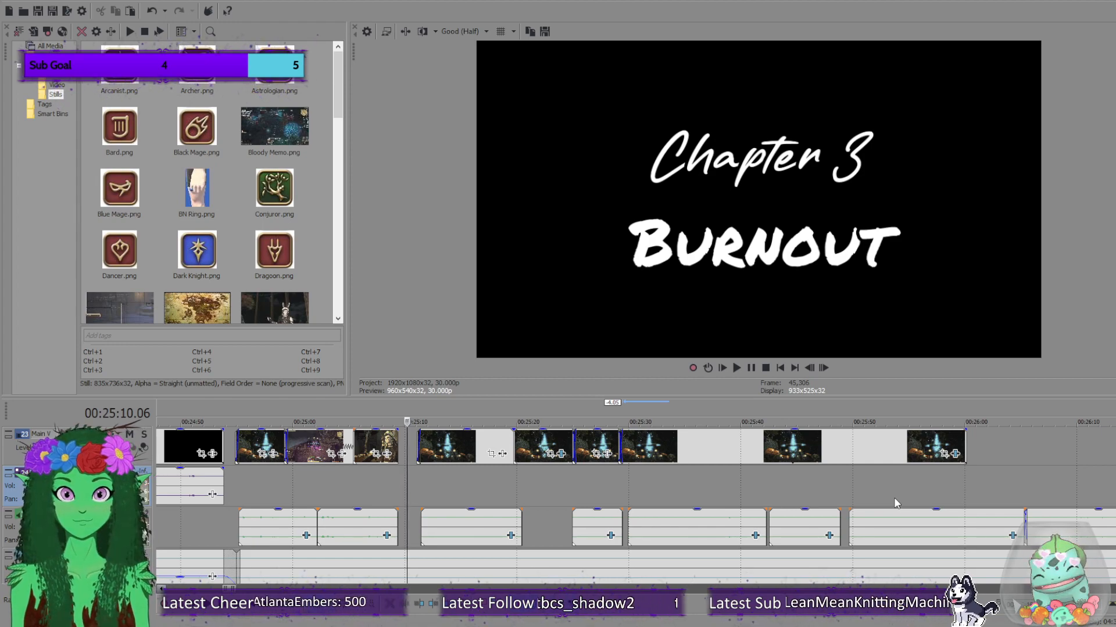
# Examine the previous chapter's title card around 00:16:05 to check its chapter number.
pyautogui.scroll(-10, 572, 496)
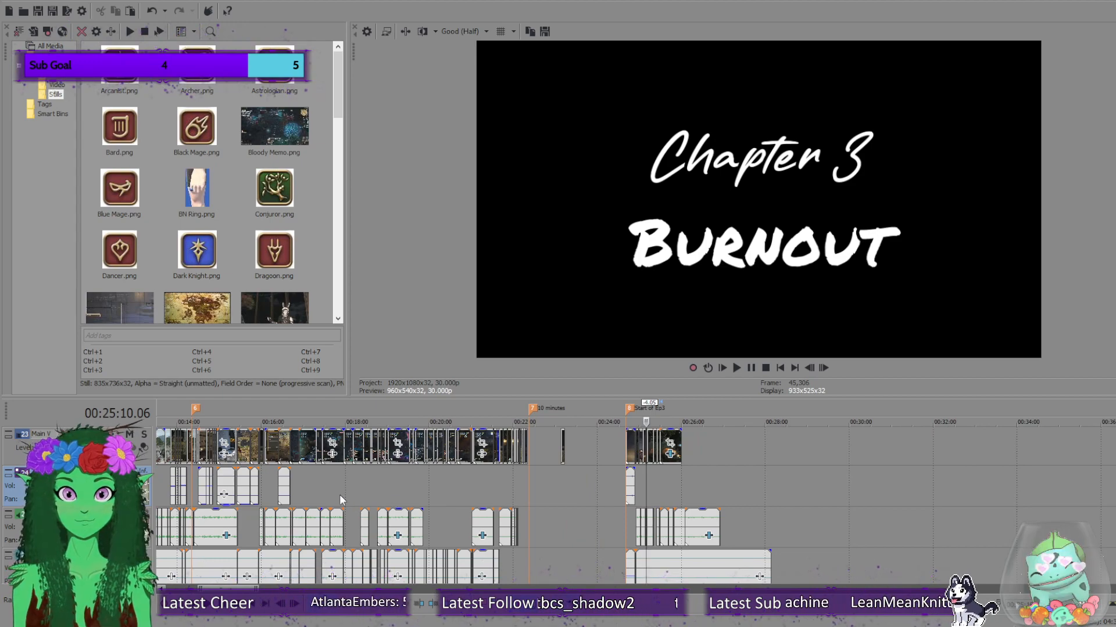
pyautogui.click(268, 494)
pyautogui.scroll(4, 739, 496)
pyautogui.scroll(3, 689, 481)
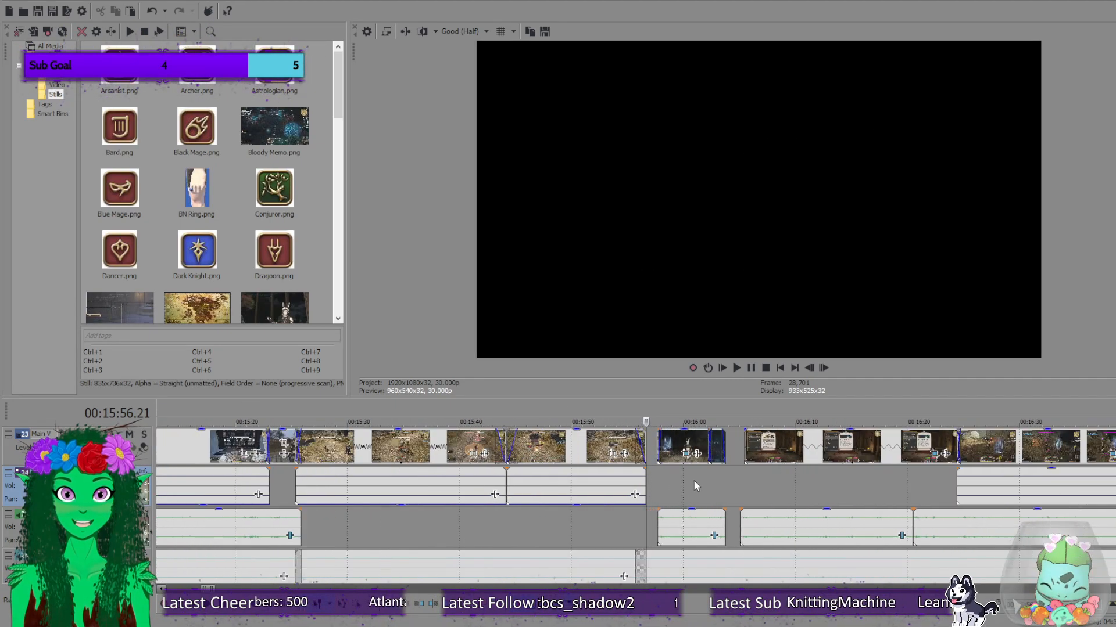
pyautogui.click(735, 471)
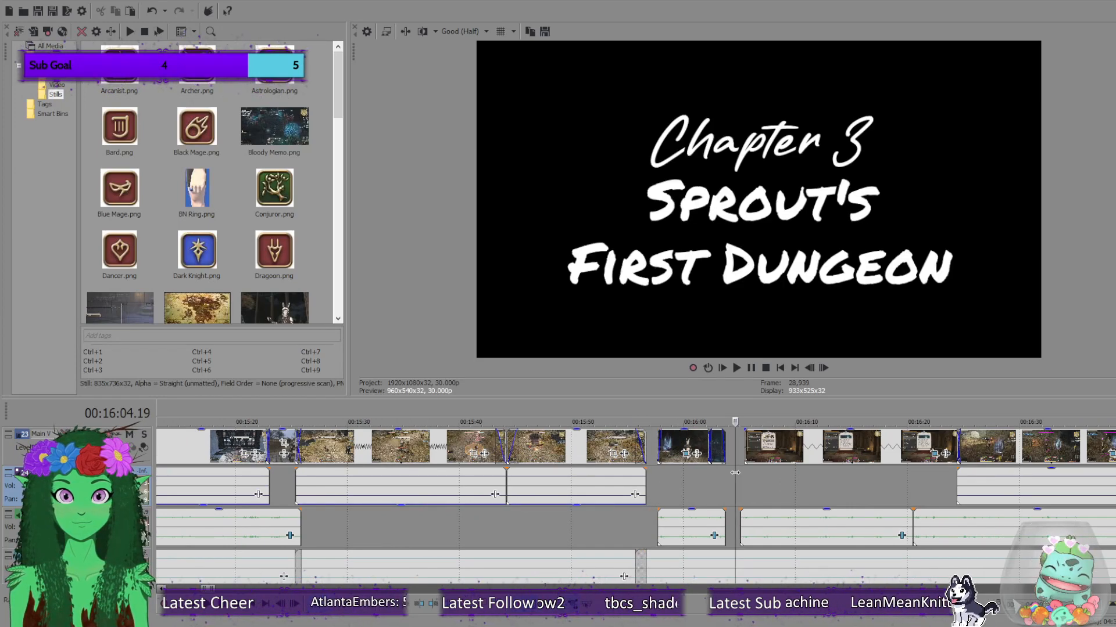
pyautogui.click(650, 464)
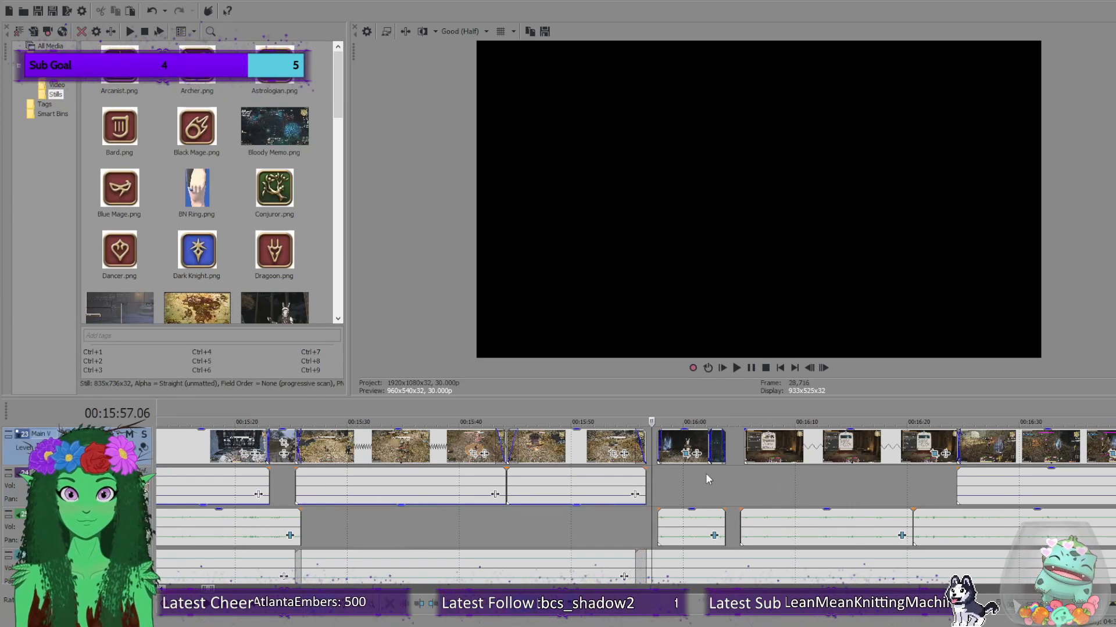
pyautogui.click(739, 479)
pyautogui.scroll(-9, 830, 482)
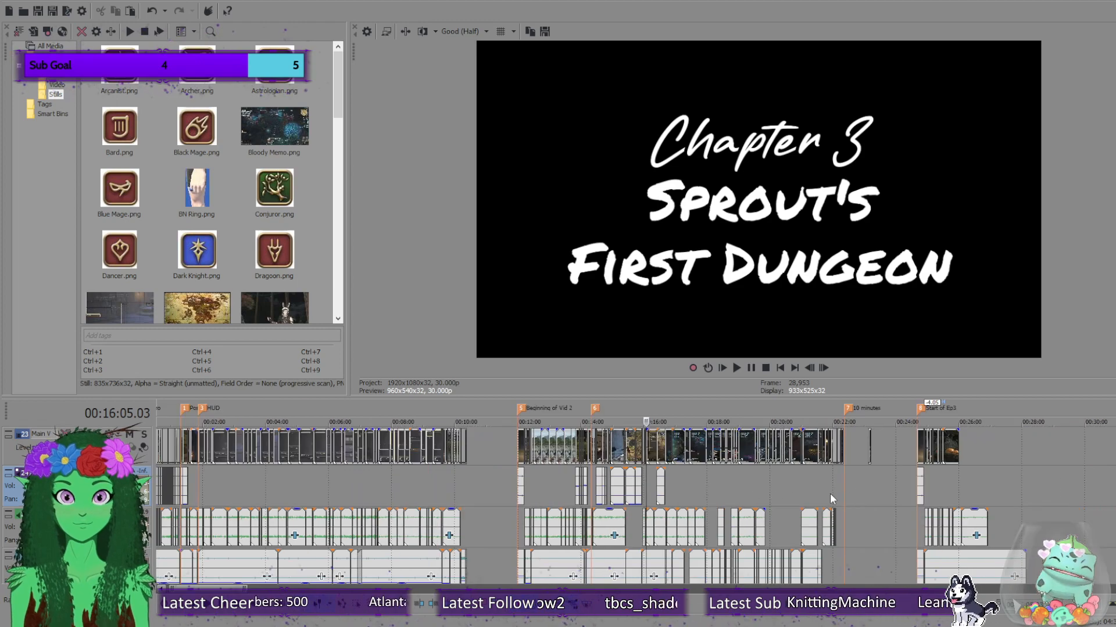
# Change the chapter number in the Burnout title at 00:25:10 so that it reads "Chapter 4".
pyautogui.click(429, 495)
pyautogui.scroll(9, 712, 476)
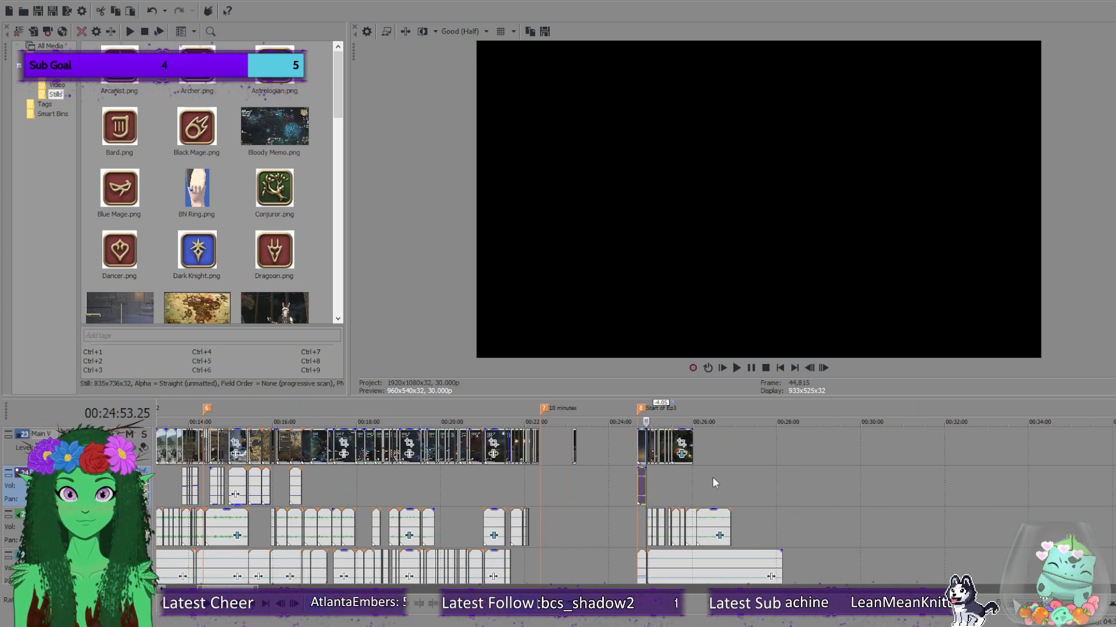
pyautogui.click(832, 482)
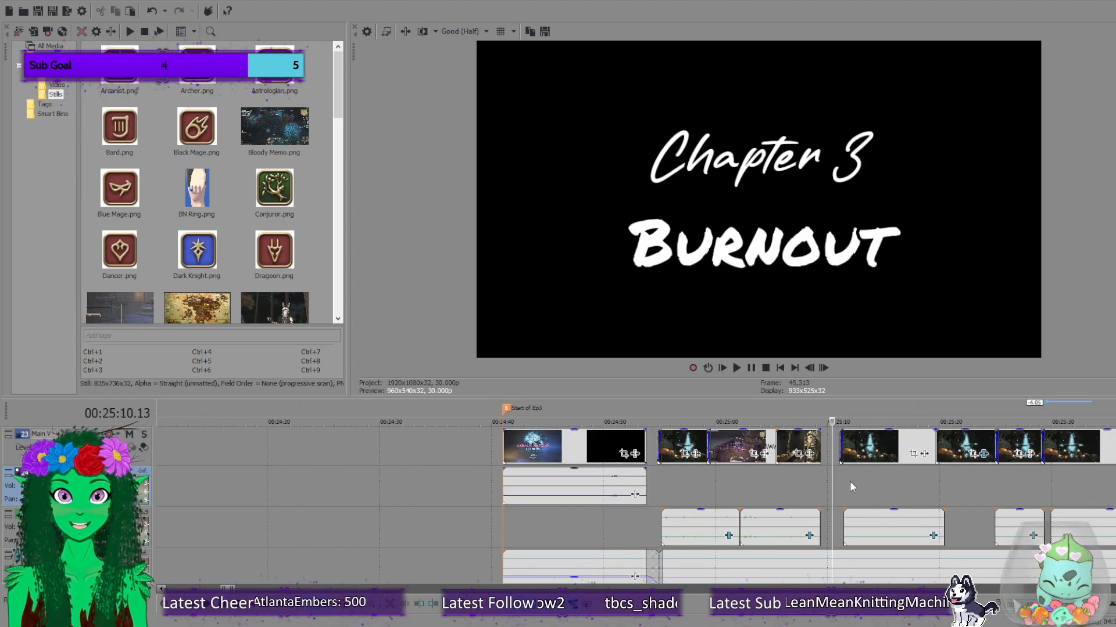
pyautogui.scroll(1, 828, 465)
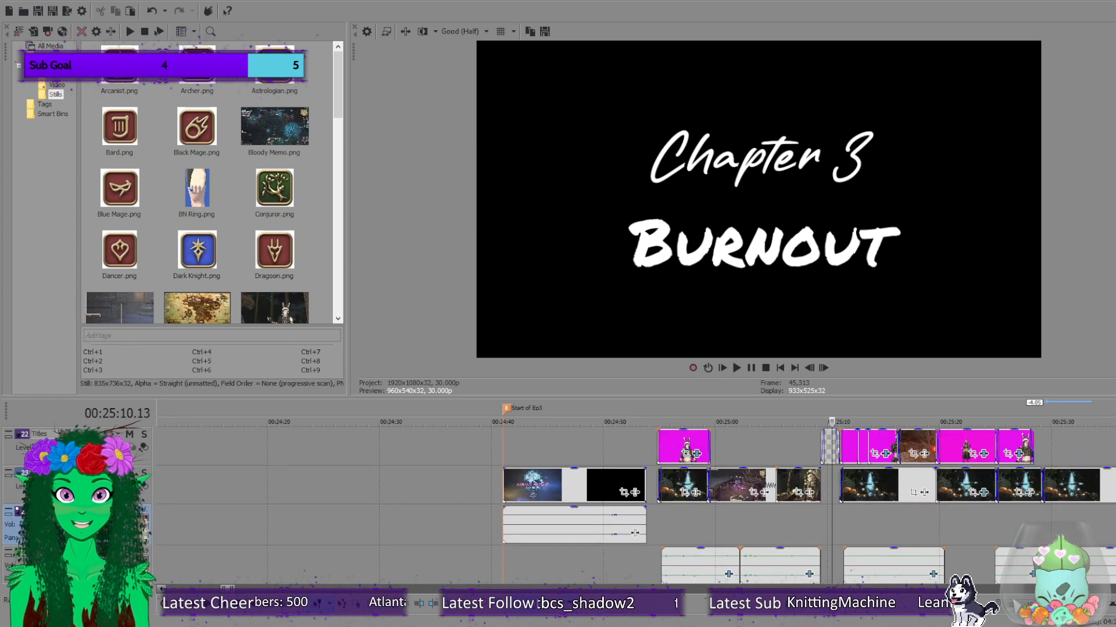
pyautogui.scroll(3, 826, 453)
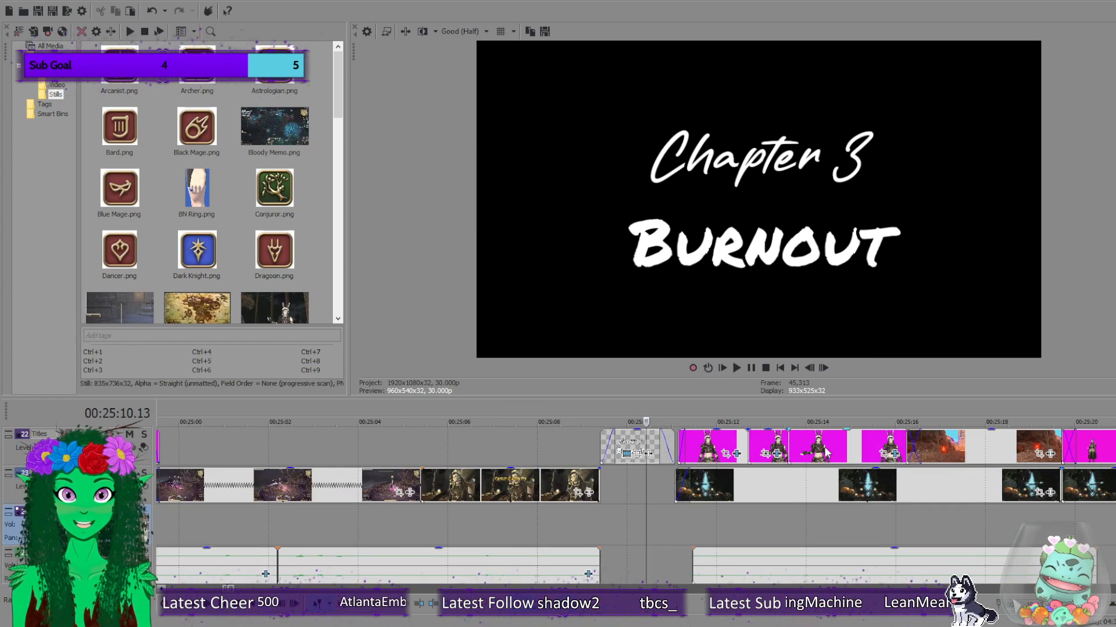
pyautogui.click(627, 453)
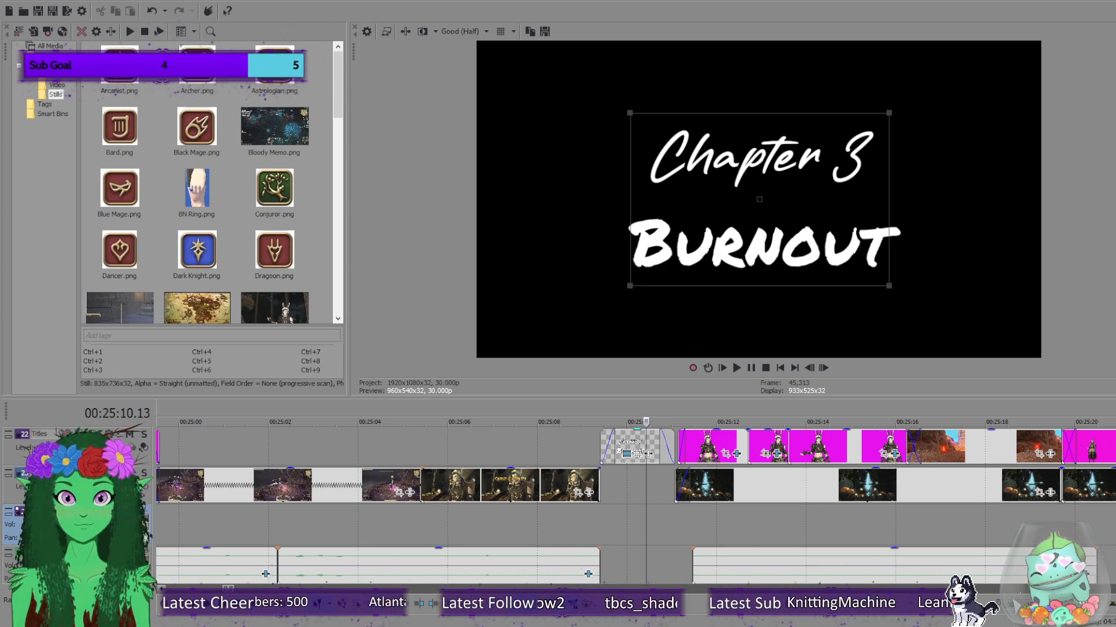
pyautogui.press('BackSpace')
pyautogui.write('4')
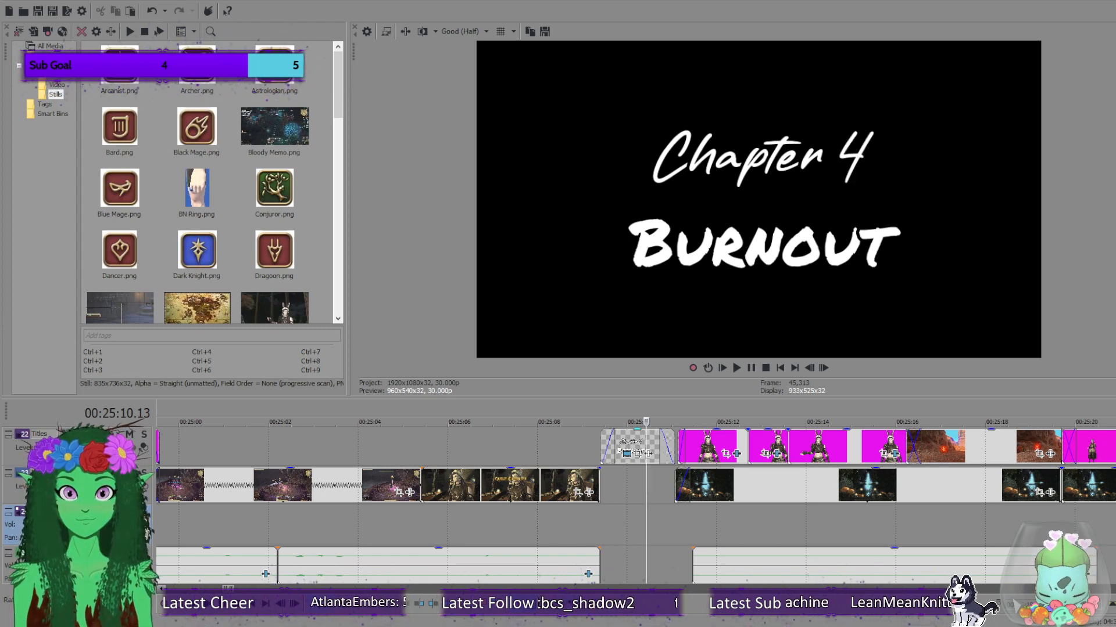
# Inspect the start of the blurred background at 00:25:29.03 and look over the whole project timeline.
pyautogui.scroll(-5, 1019, 522)
pyautogui.scroll(-5, 1019, 522)
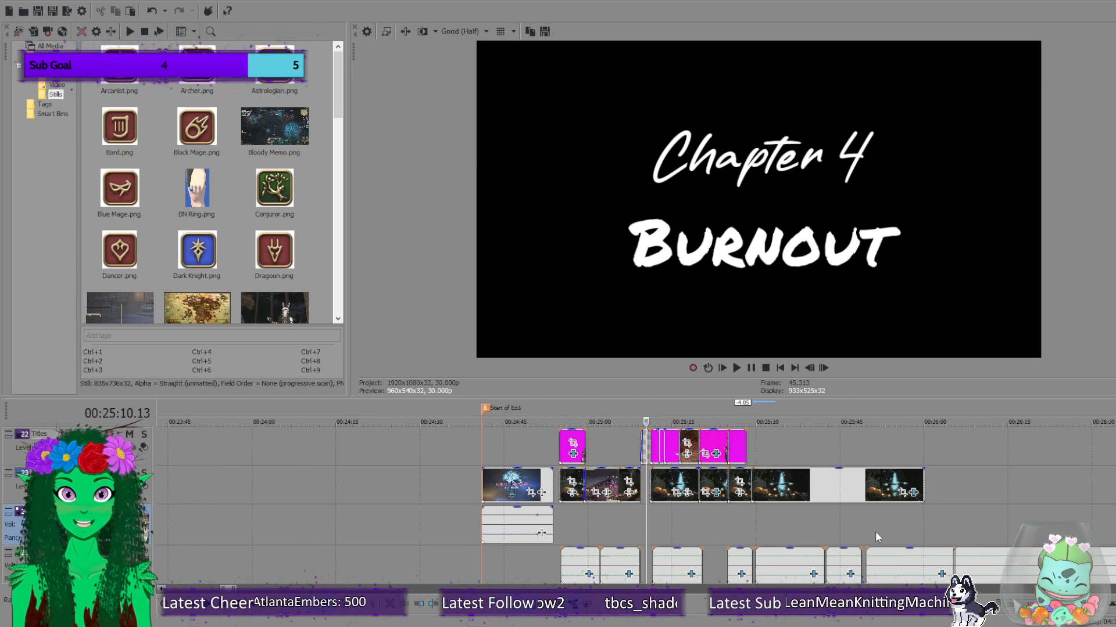
pyautogui.click(762, 526)
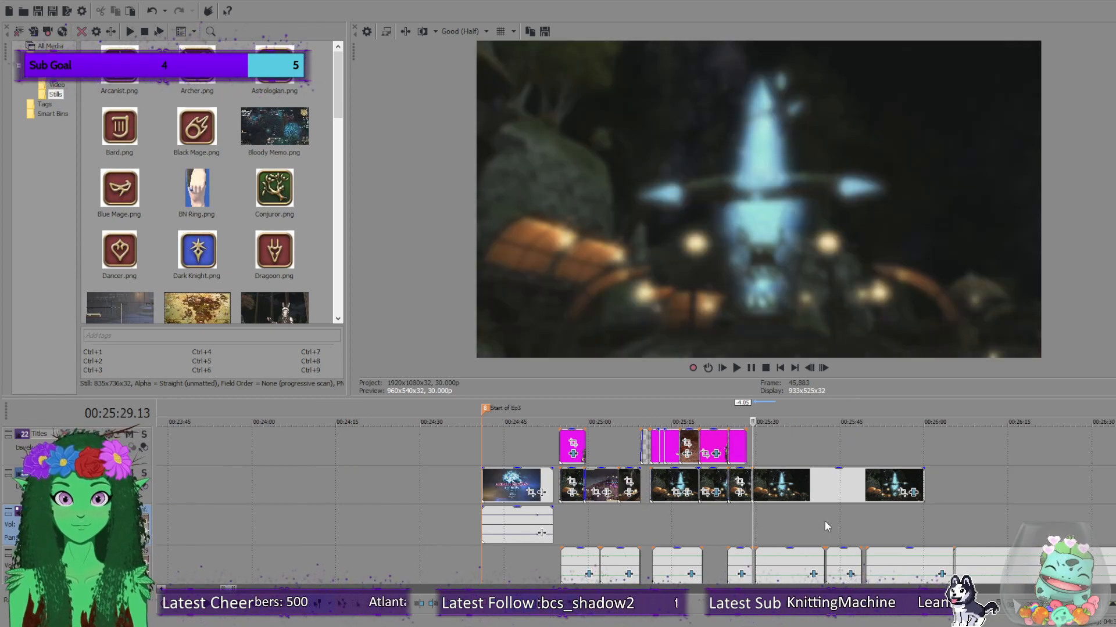
pyautogui.scroll(6, 824, 521)
pyautogui.click(639, 522)
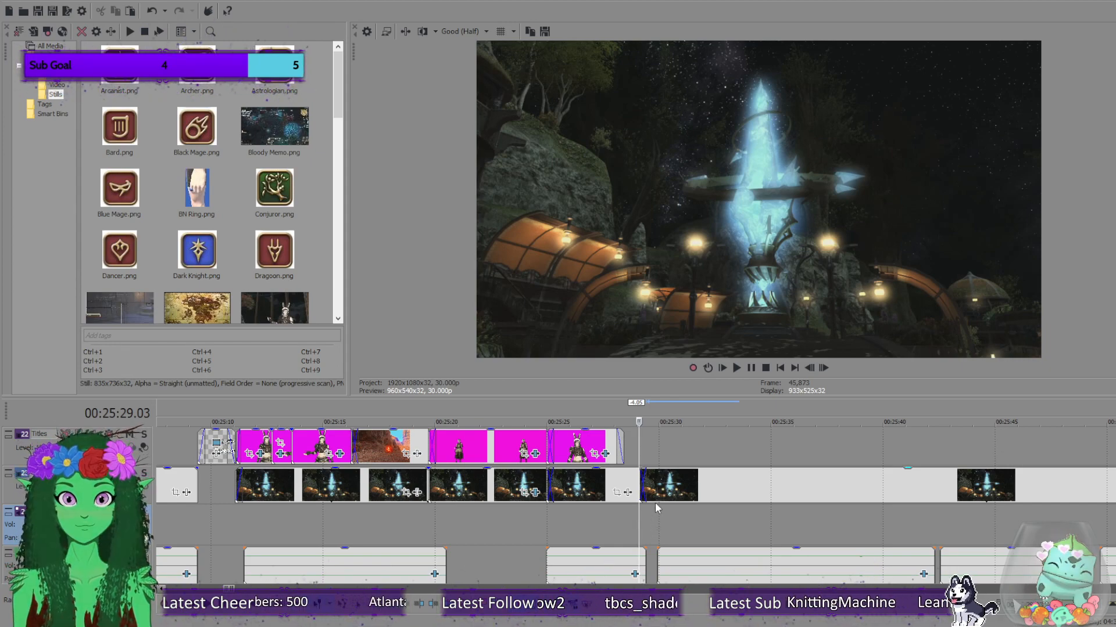
pyautogui.scroll(-15, 288, 553)
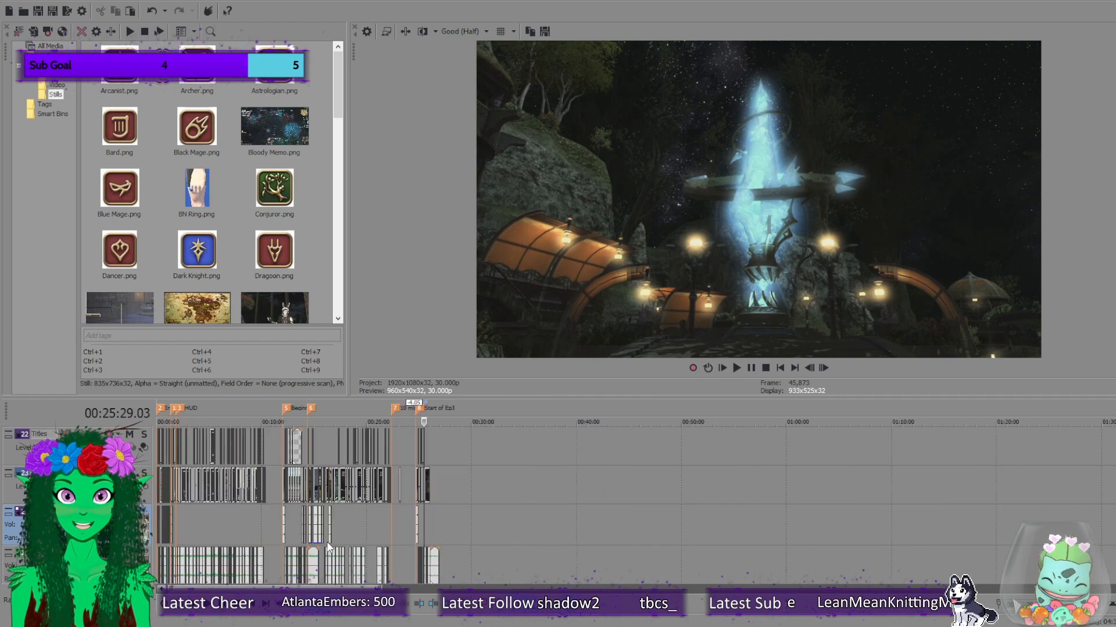
# Examine the class overview cards for tanks, healers and DPS between 00:12:28 and 00:13:42 in the second video's section.
pyautogui.click(294, 524)
pyautogui.scroll(5, 294, 525)
pyautogui.scroll(5, 485, 560)
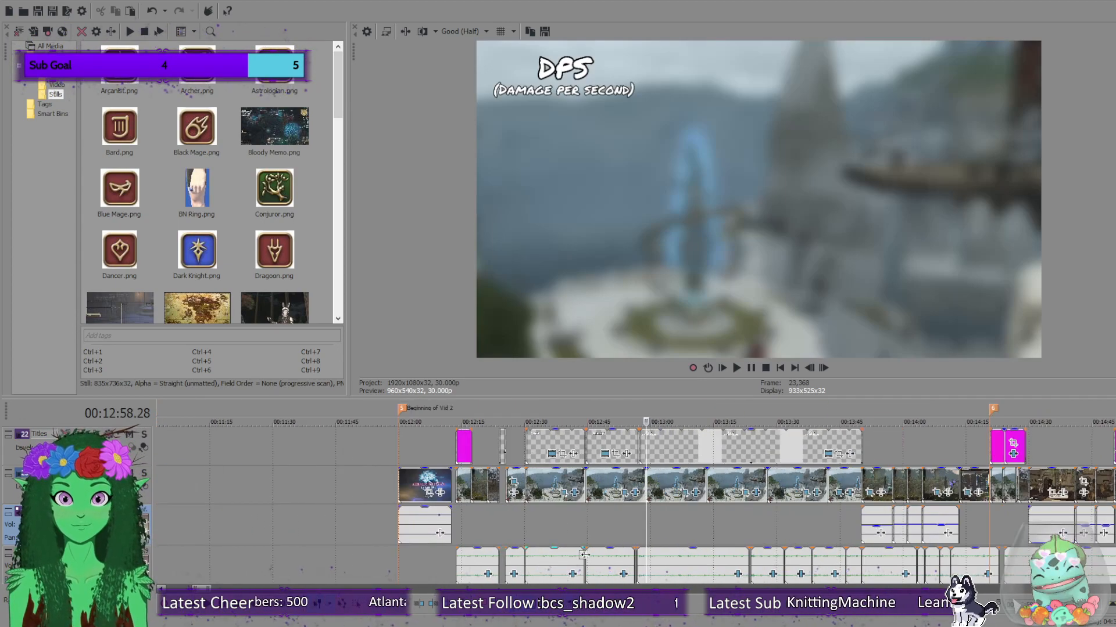
pyautogui.click(518, 528)
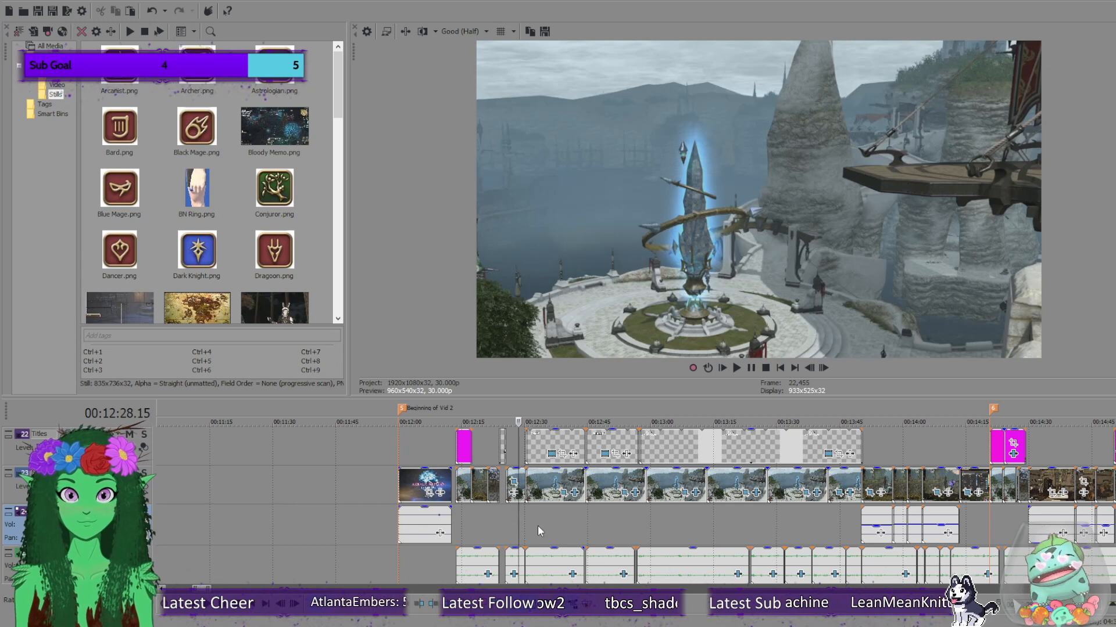
pyautogui.click(538, 526)
pyautogui.moveTo(538, 526); pyautogui.dragTo(567, 533)
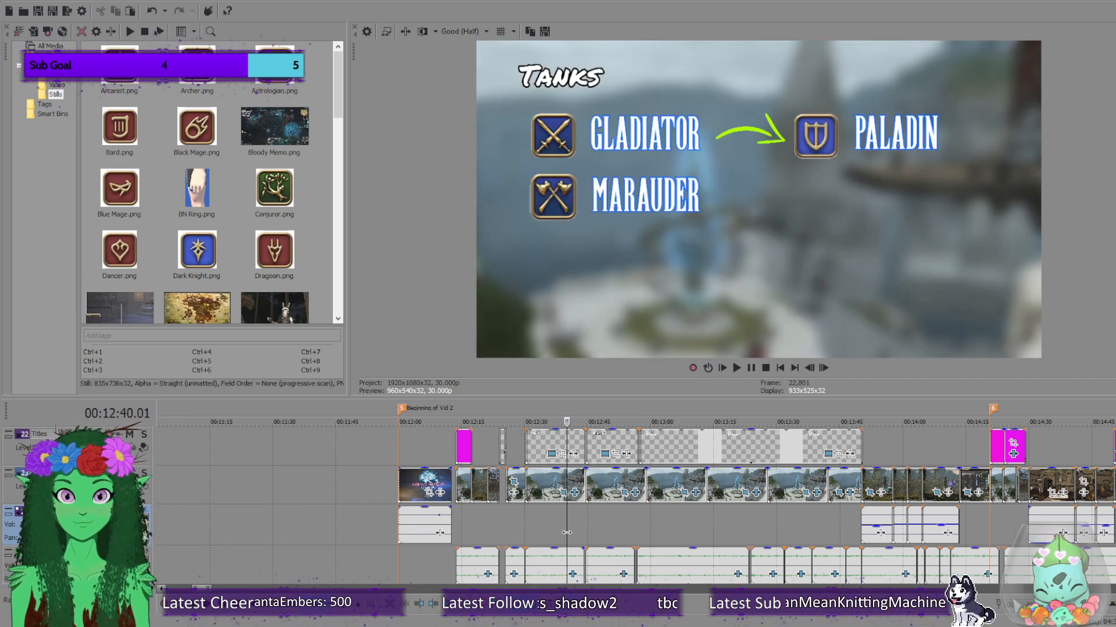
pyautogui.click(604, 527)
pyautogui.click(652, 526)
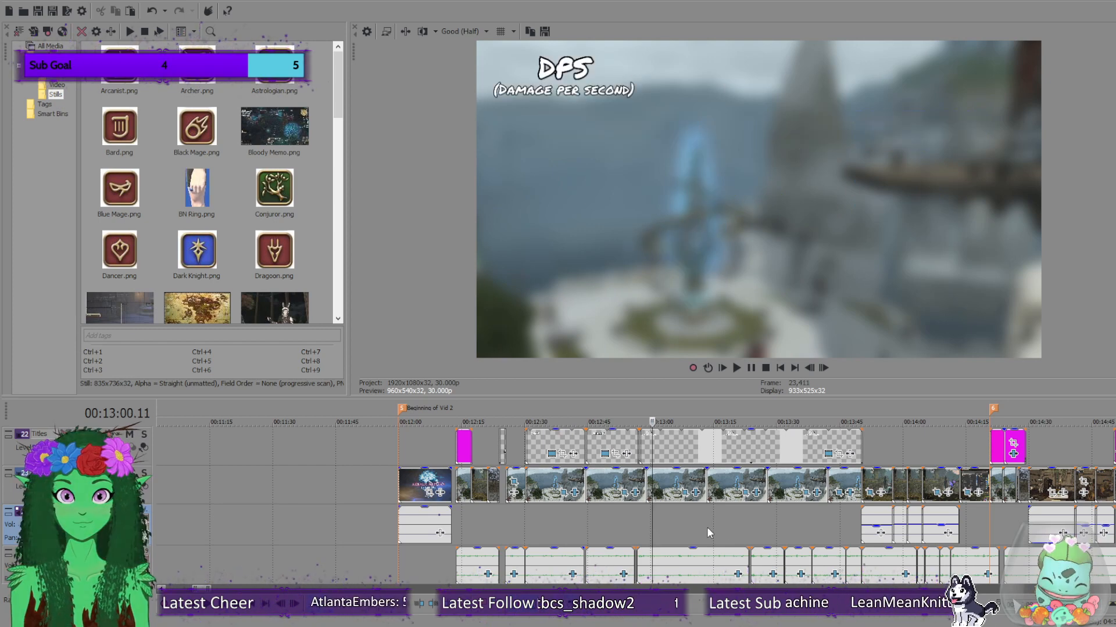
pyautogui.click(748, 525)
pyautogui.click(782, 526)
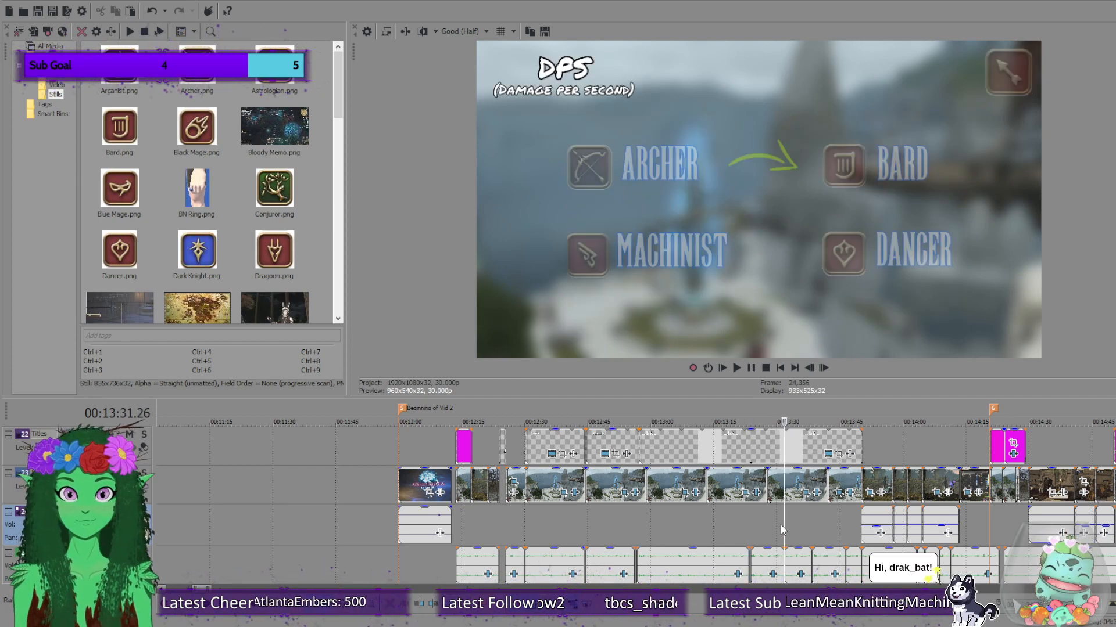
pyautogui.click(830, 526)
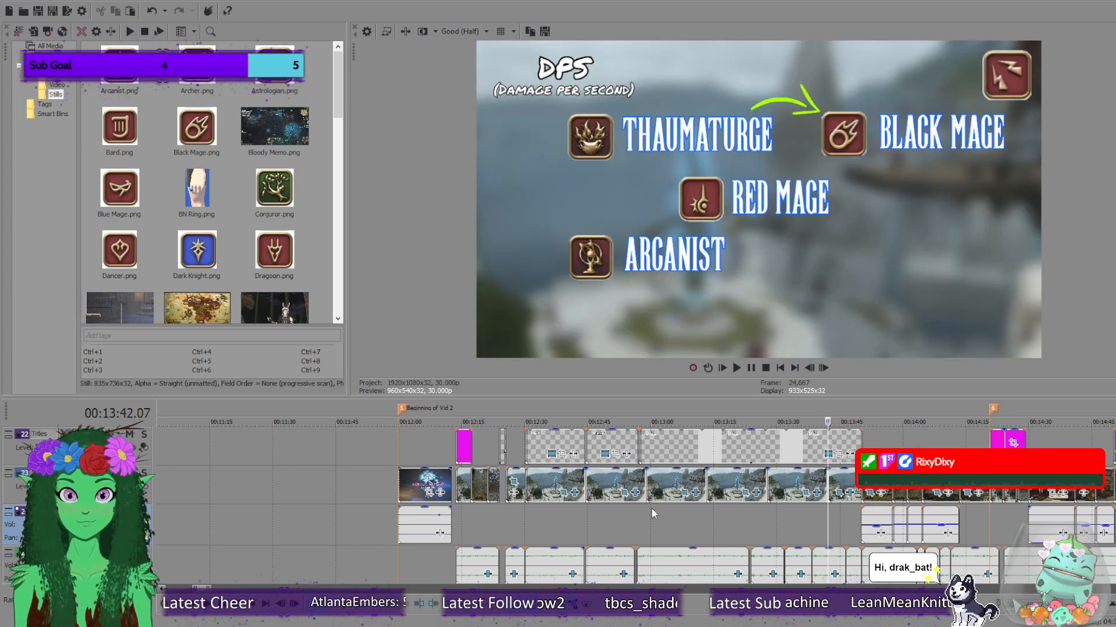
pyautogui.click(602, 510)
# Look over the project timeline and examine the episode 3 clips between 00:24:59 and 00:25:30.
pyautogui.scroll(-10, 801, 514)
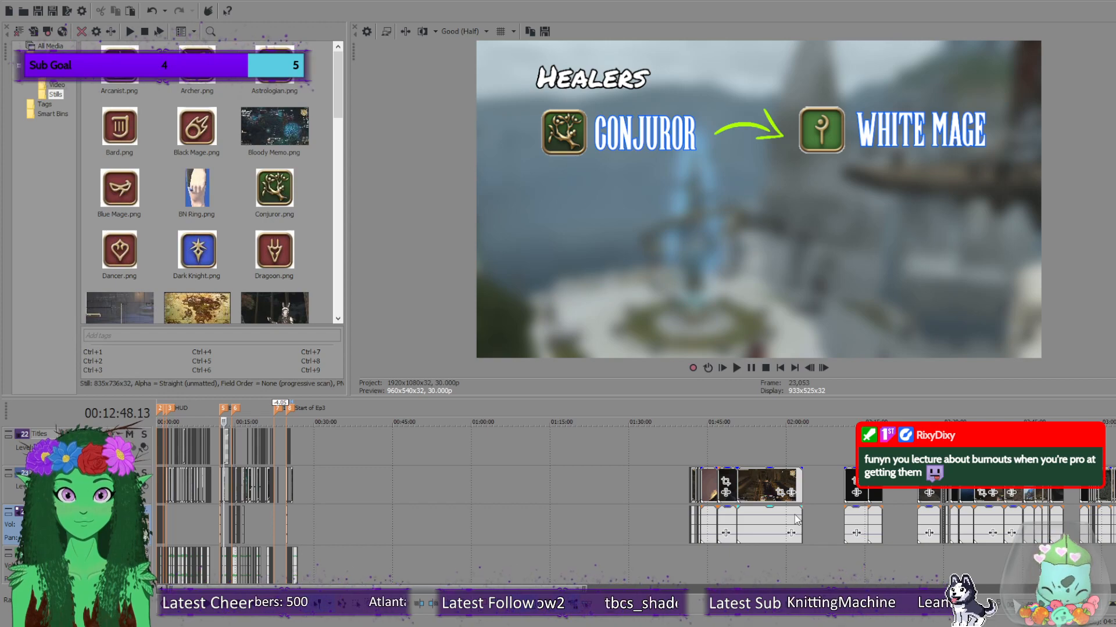
pyautogui.scroll(-4, 771, 512)
pyautogui.scroll(8, 423, 516)
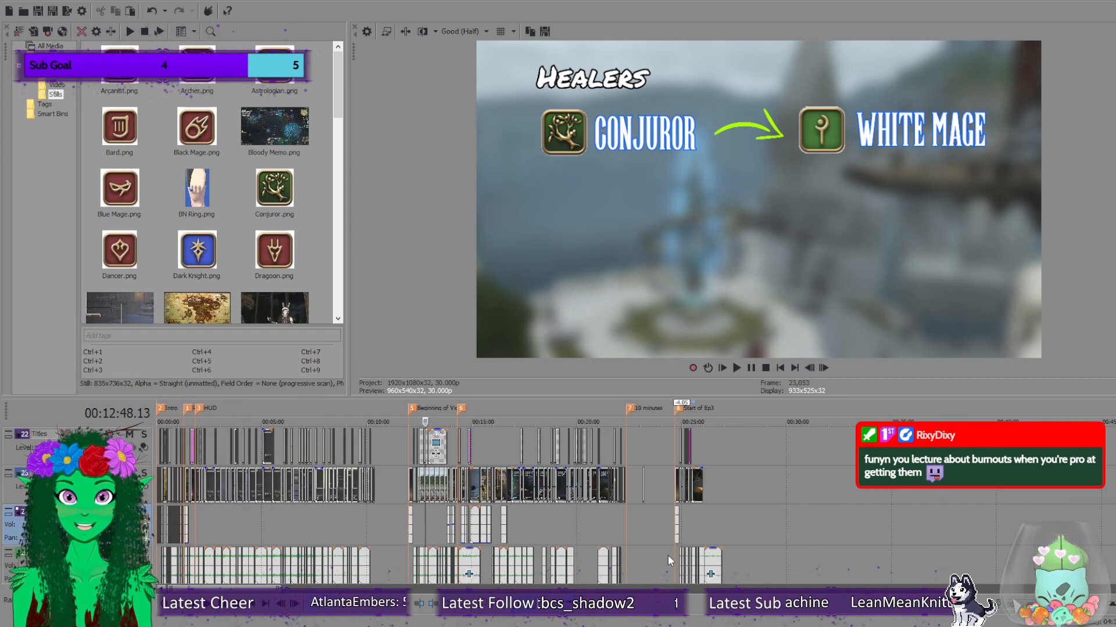
pyautogui.click(681, 526)
pyautogui.scroll(10, 710, 533)
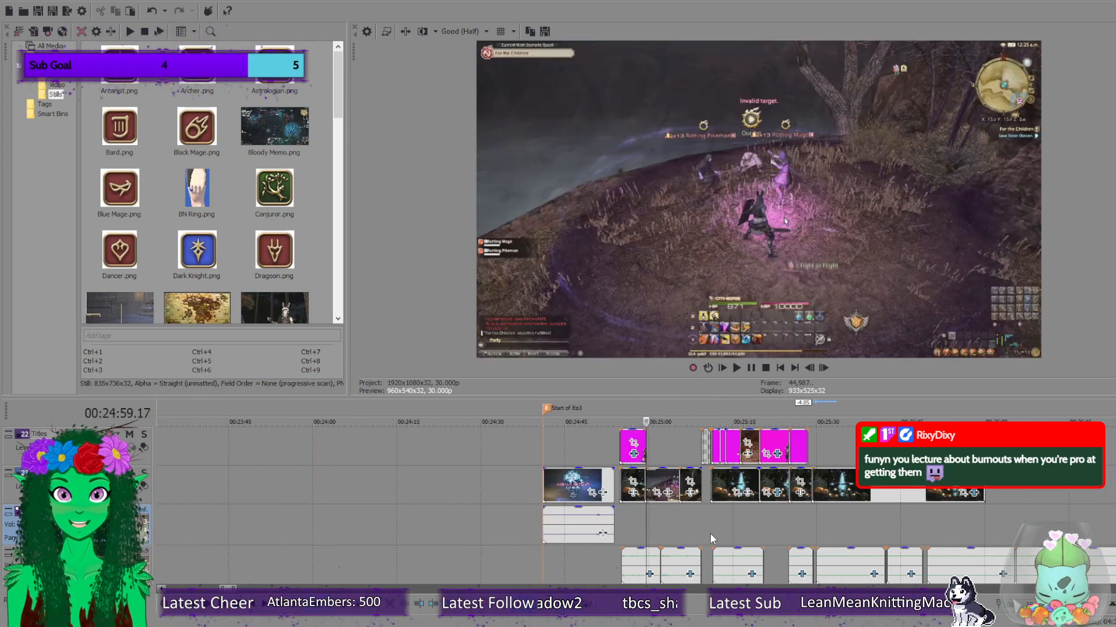
pyautogui.click(873, 528)
pyautogui.scroll(-3, 877, 528)
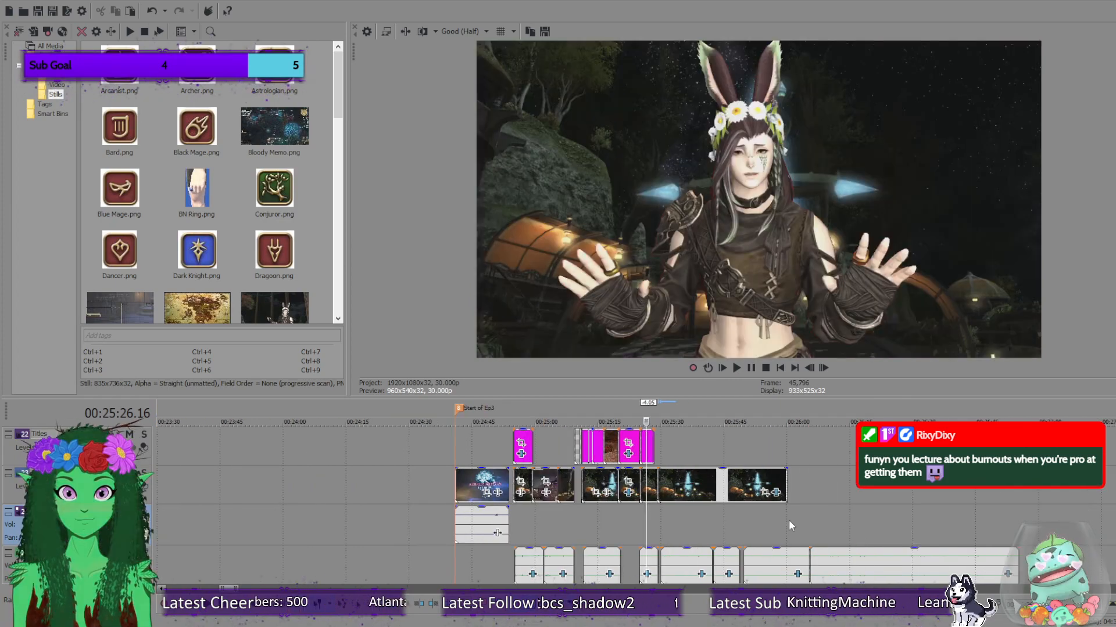
pyautogui.click(662, 518)
pyautogui.scroll(4, 687, 536)
pyautogui.scroll(3, 687, 536)
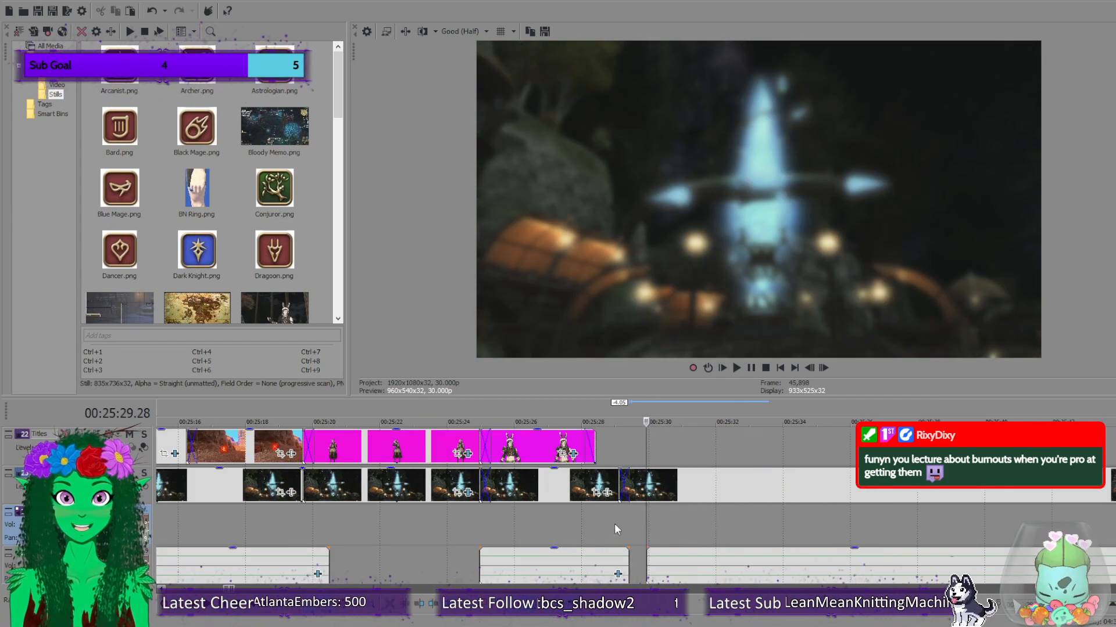
# Add a title event at 00:25:29.03 on the Titles 2 track that reads "Gatherers and Crafters".
pyautogui.click(616, 523)
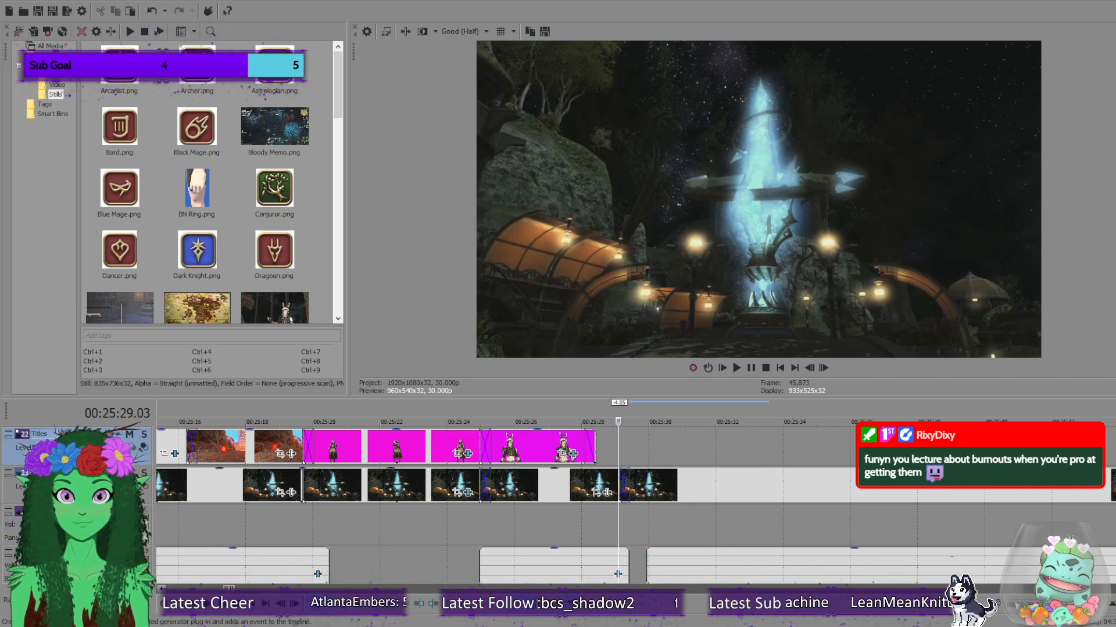
pyautogui.scroll(1, 651, 453)
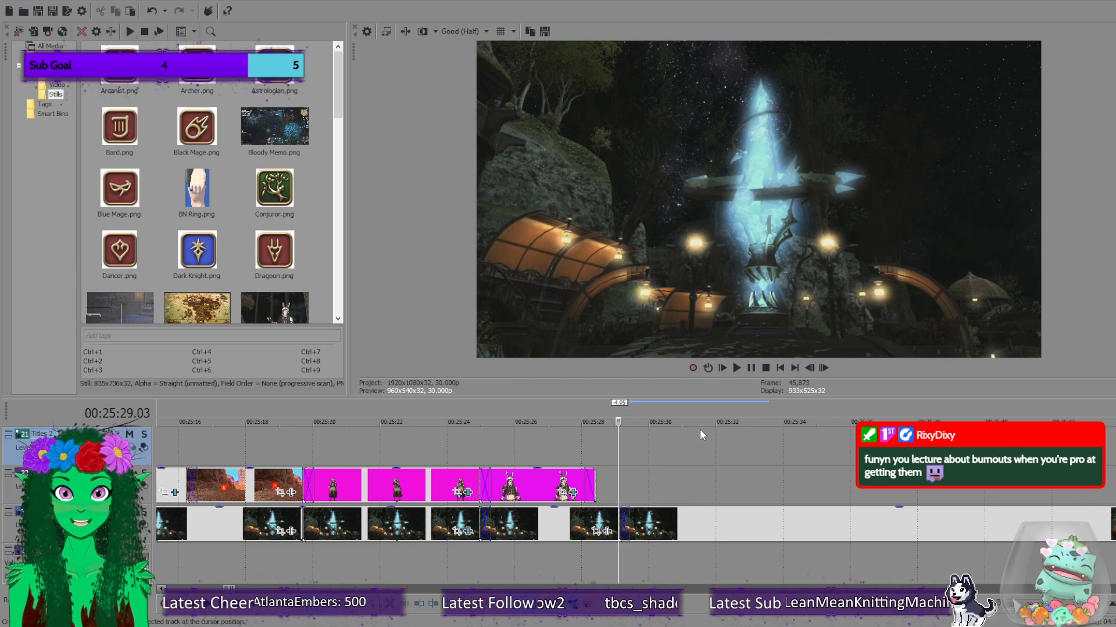
pyautogui.click(469, 129)
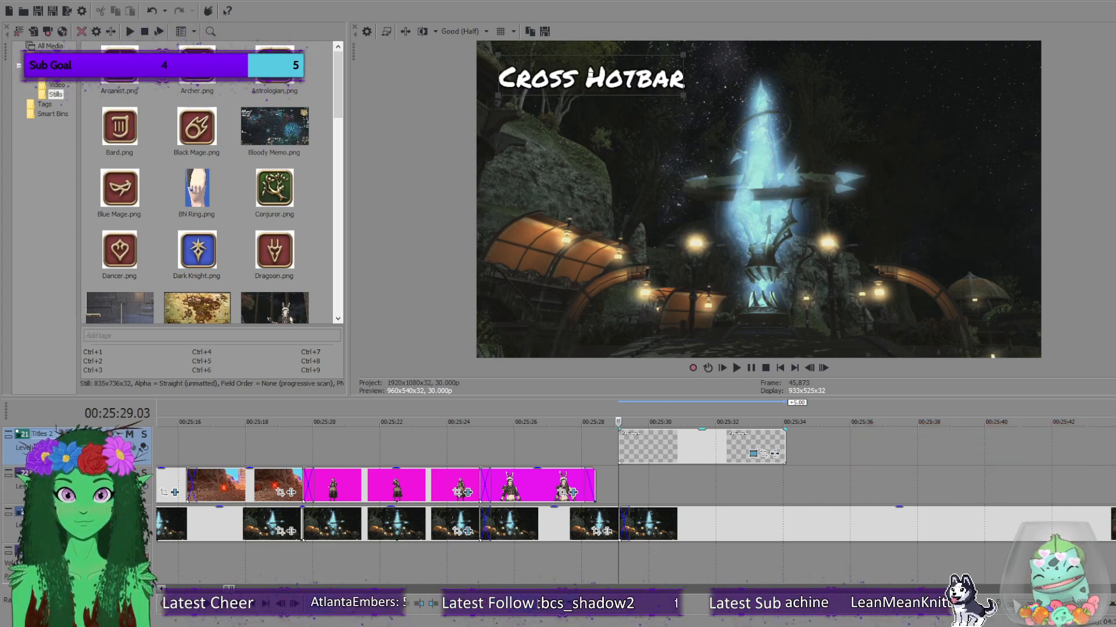
pyautogui.write('Gatherers')
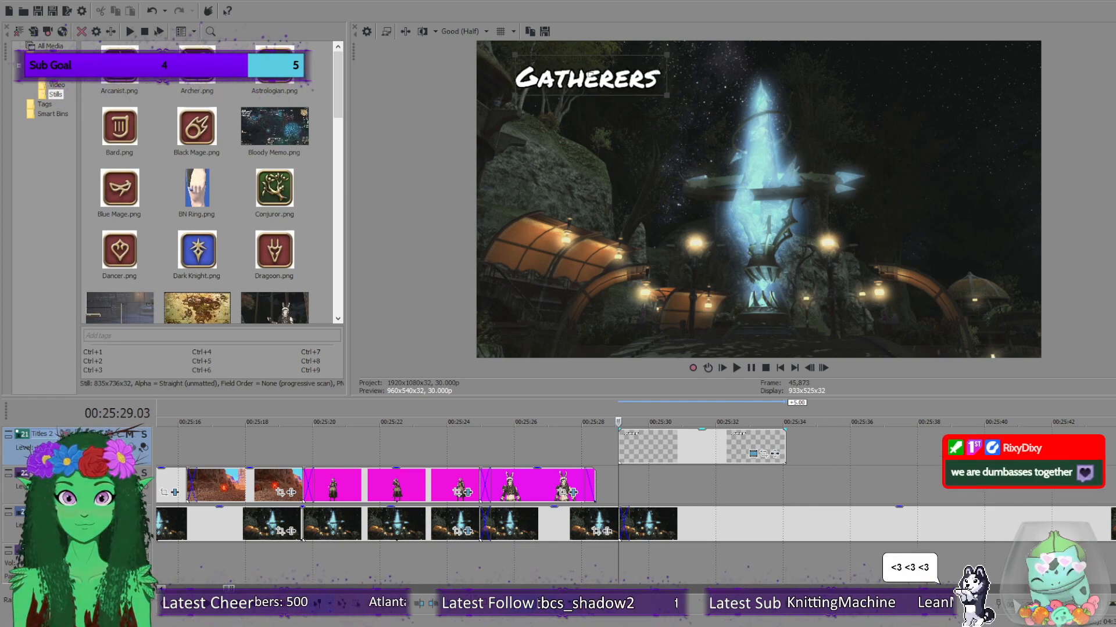
pyautogui.write(' and')
pyautogui.press('BackSpace')
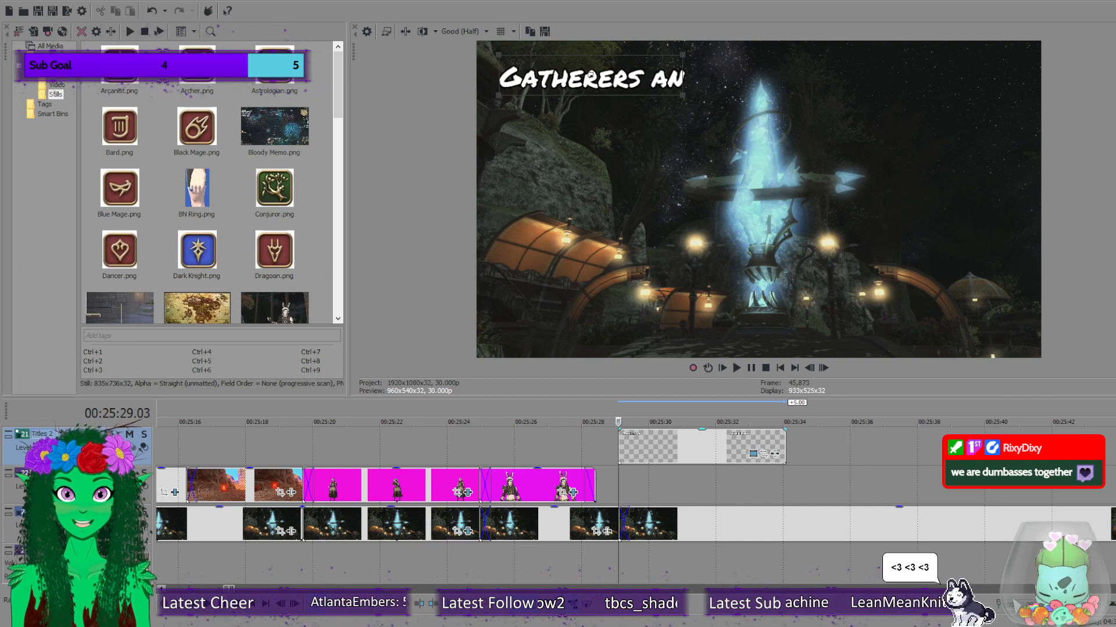
pyautogui.press('BackSpace')
pyautogui.press('BackSpace')
pyautogui.write('and ')
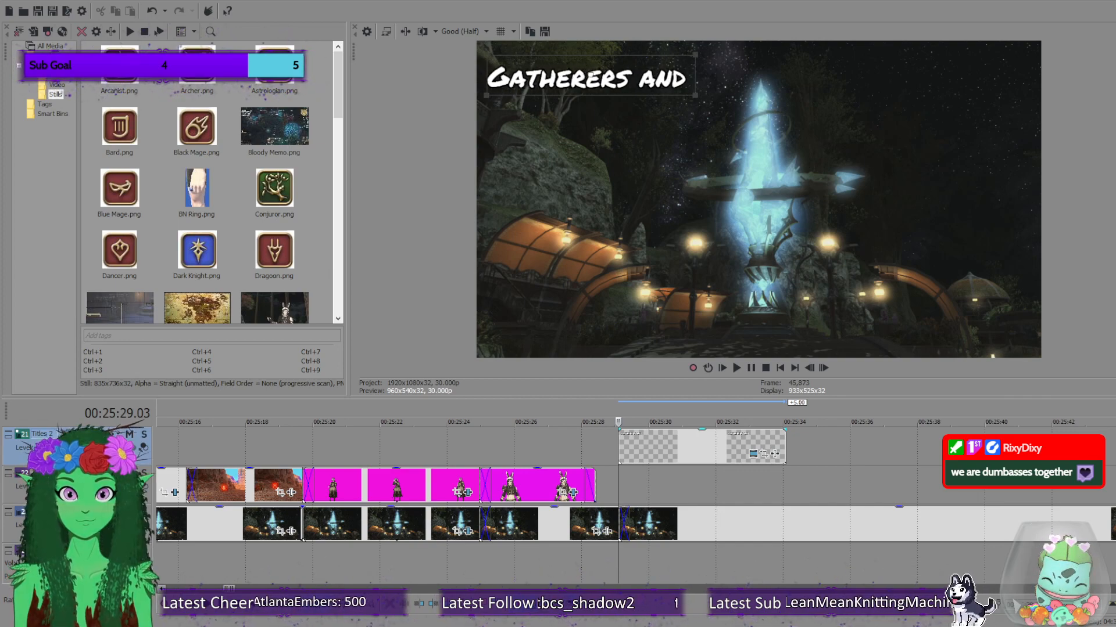
pyautogui.write('Crafters')
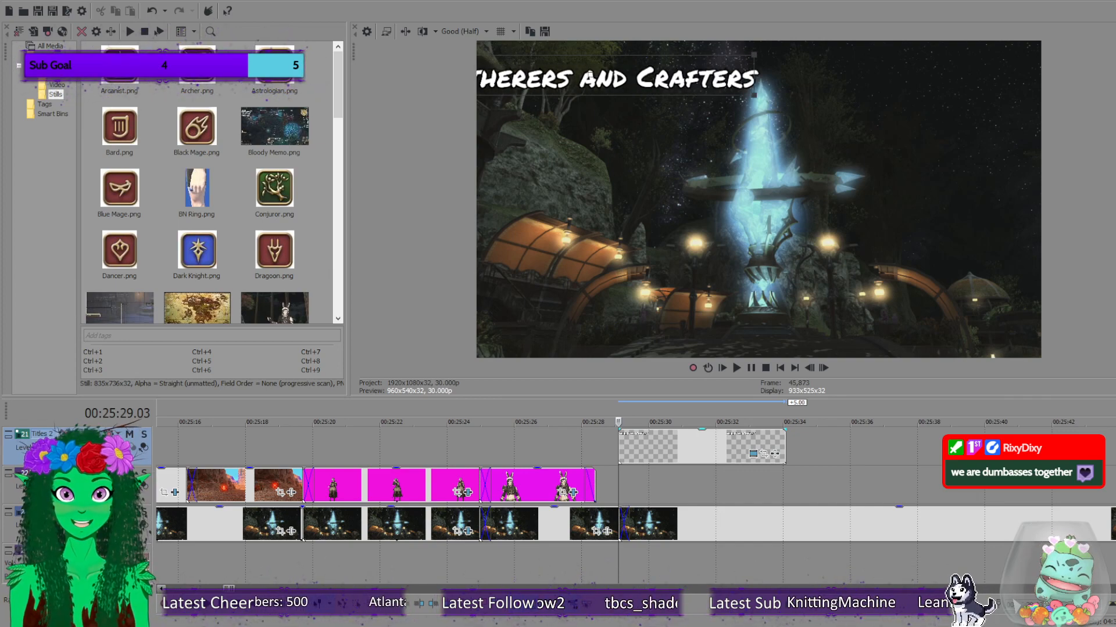
# Centre the "Gatherers and Crafters" title in the frame and enlarge it to nearly full width, using the preview grid as a guide.
pyautogui.click(501, 32)
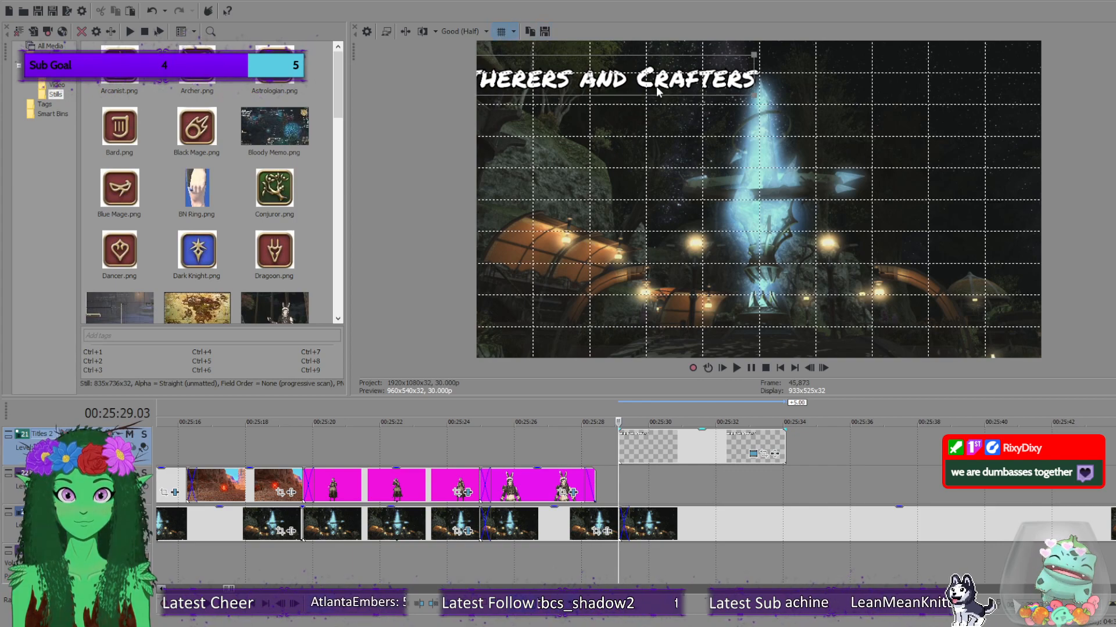
pyautogui.moveTo(657, 86); pyautogui.dragTo(797, 209)
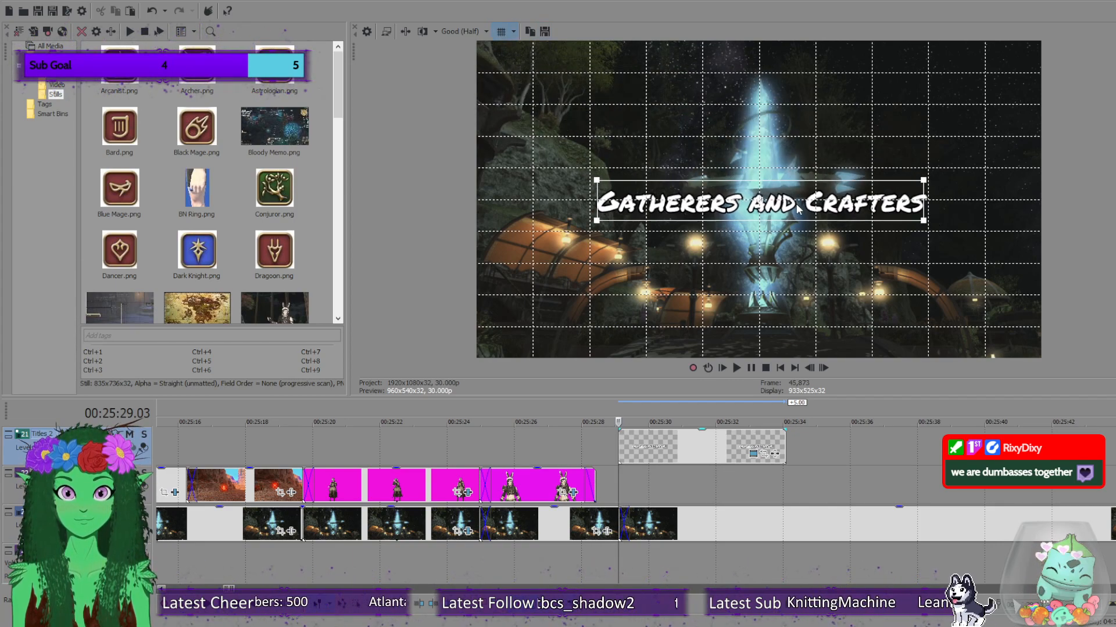
pyautogui.moveTo(925, 181); pyautogui.dragTo(1004, 174)
pyautogui.click(501, 32)
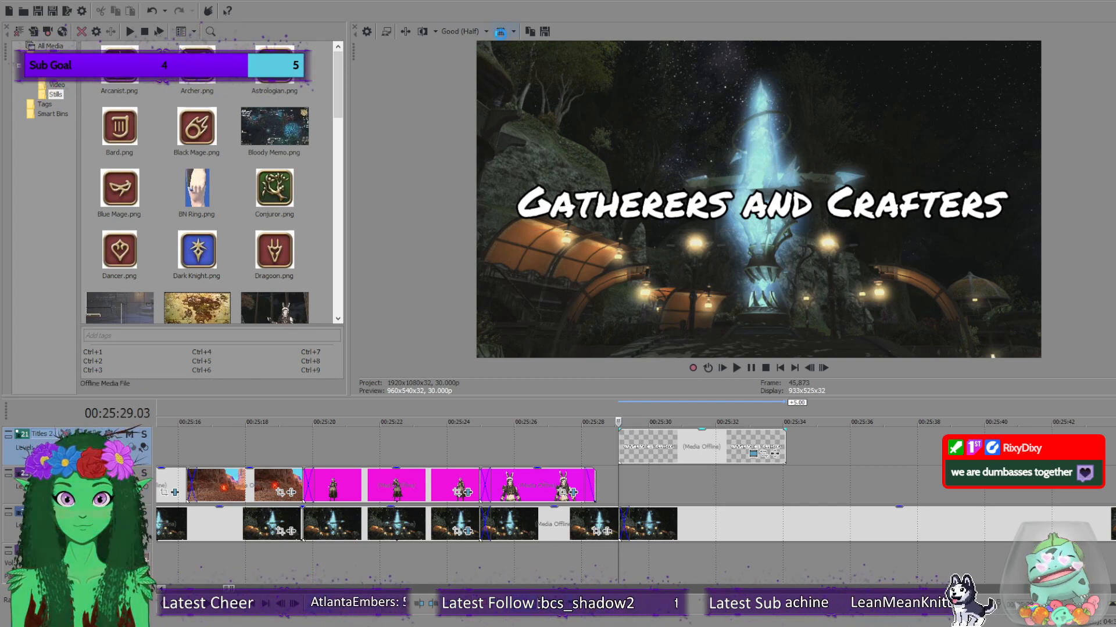
pyautogui.click(500, 32)
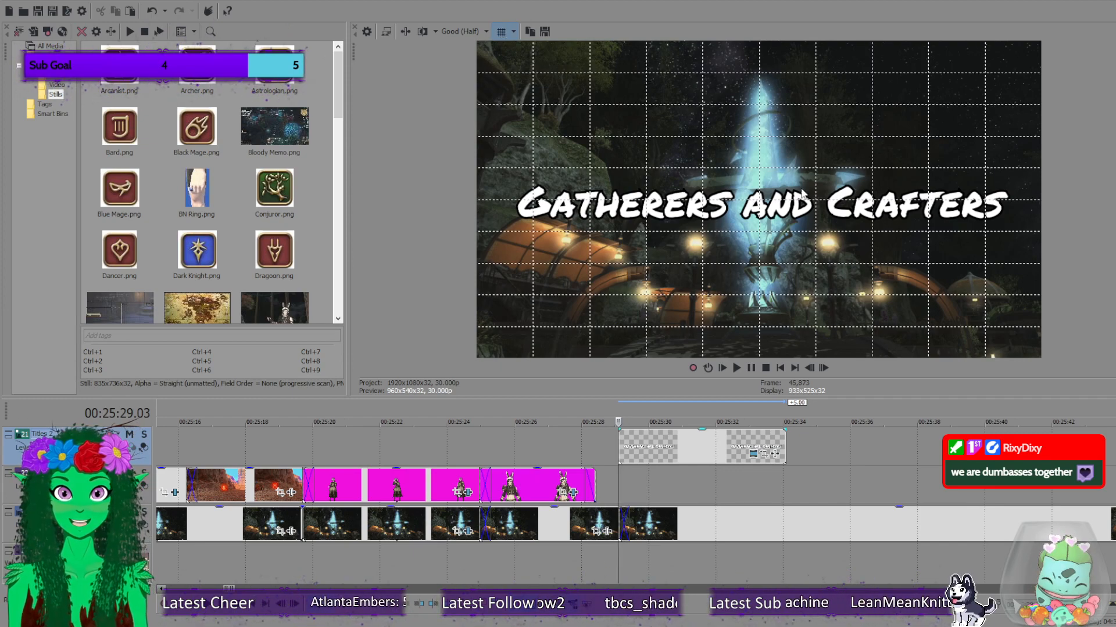
pyautogui.click(501, 31)
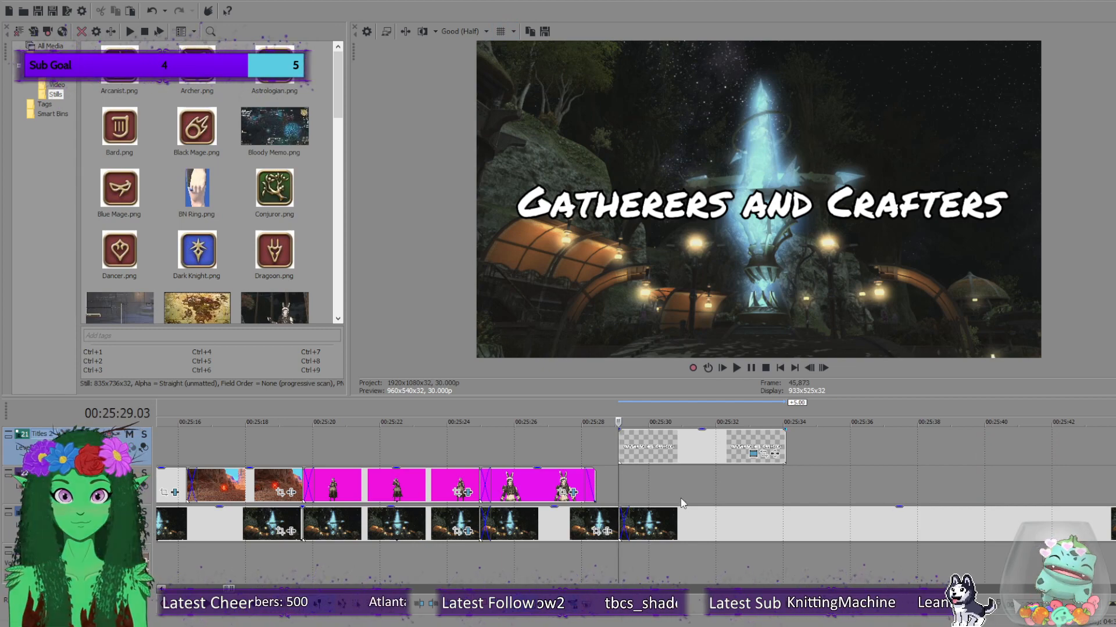
# Play back the section from 00:25:26.17 to about 00:25:34.20 to check when the title should appear.
pyautogui.scroll(-5, 681, 497)
pyautogui.scroll(-2, 639, 505)
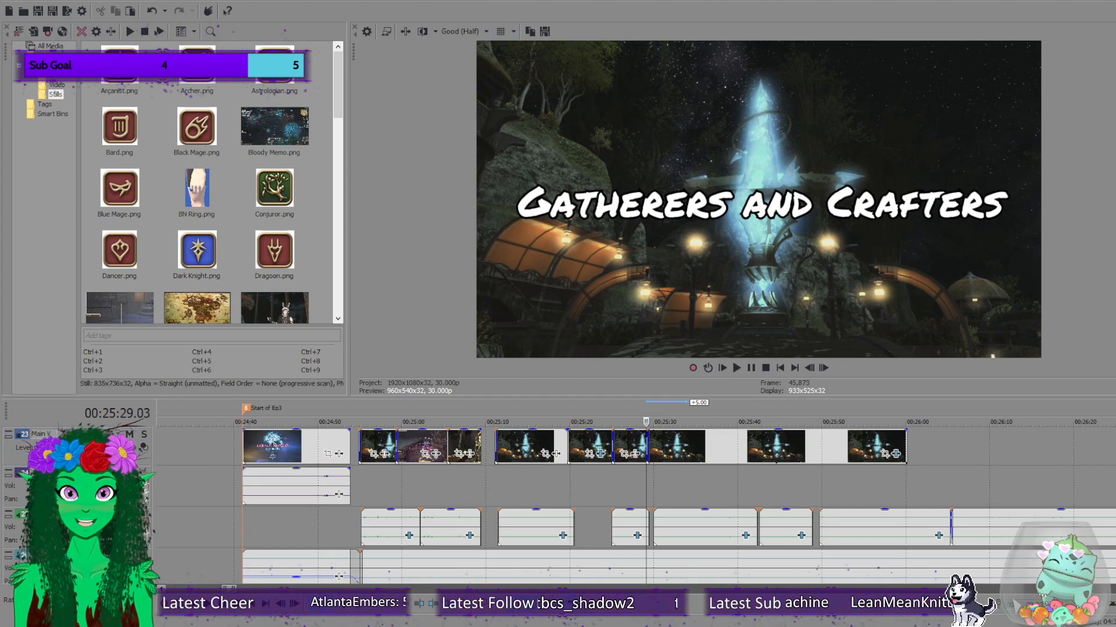
pyautogui.scroll(2, 639, 505)
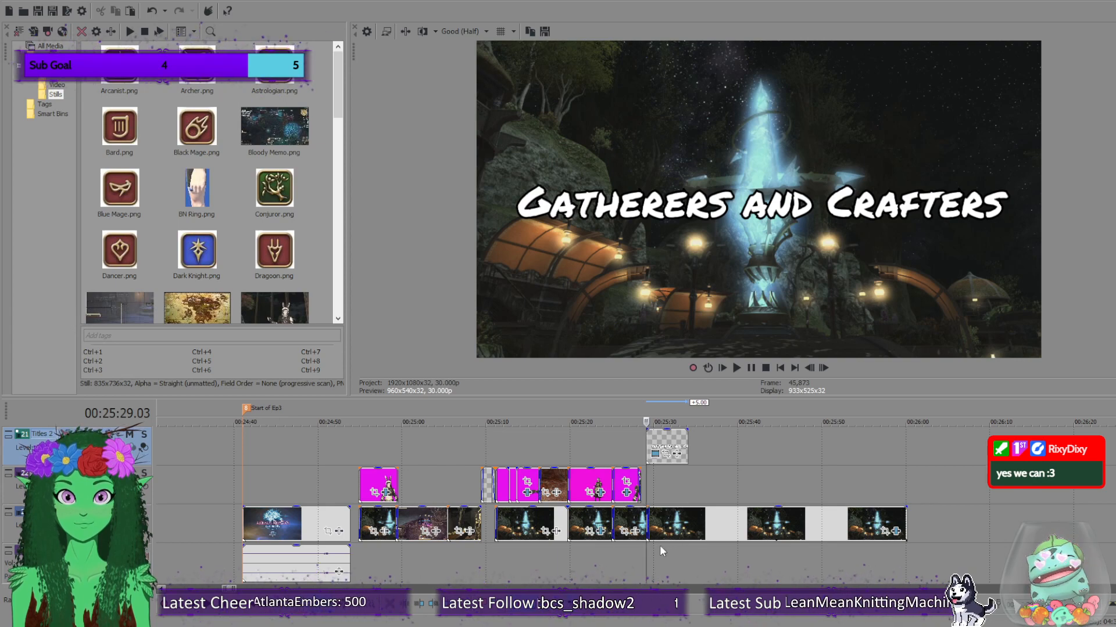
pyautogui.click(625, 553)
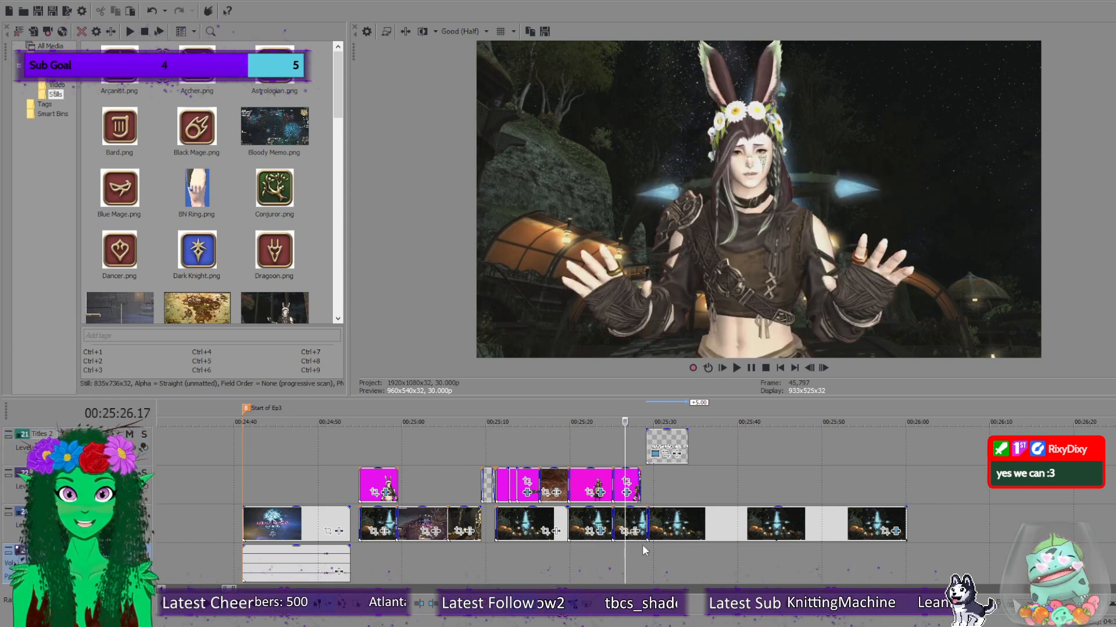
pyautogui.click(735, 368)
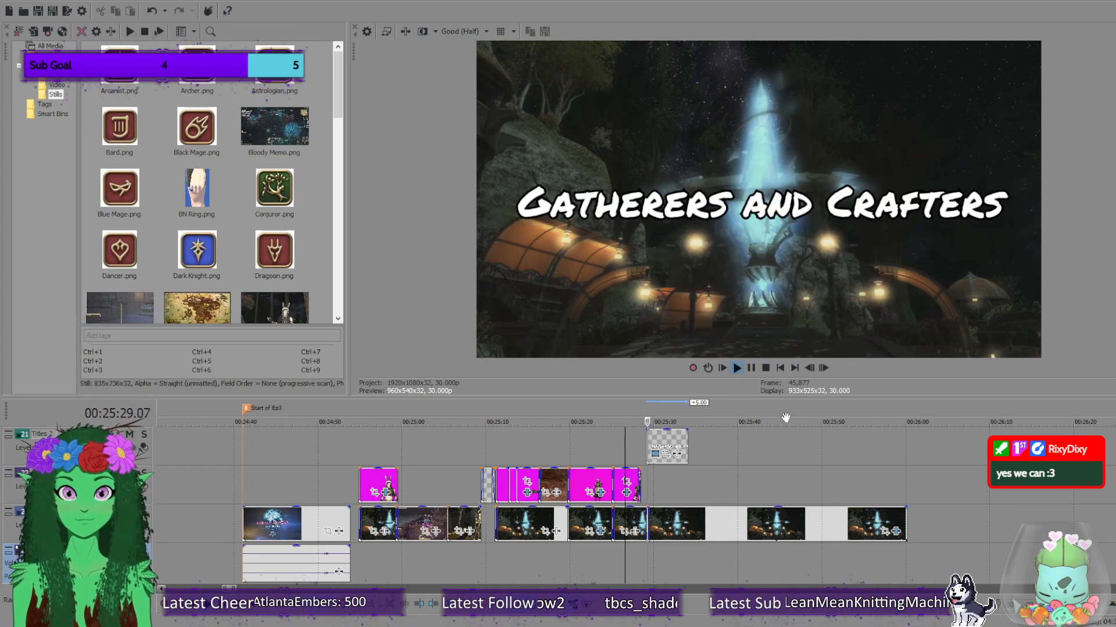
pyautogui.click(754, 368)
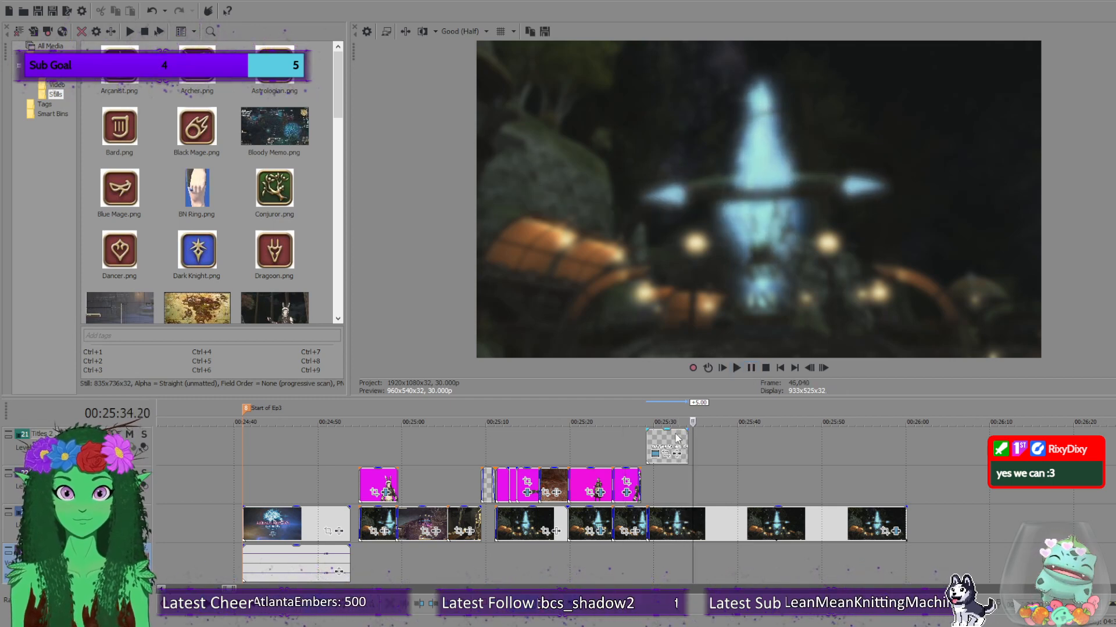
# Move the "Gatherers and Crafters" title so it starts at 00:25:34.10 and give it a fade-in of about 10 frames.
pyautogui.moveTo(670, 453); pyautogui.dragTo(717, 453)
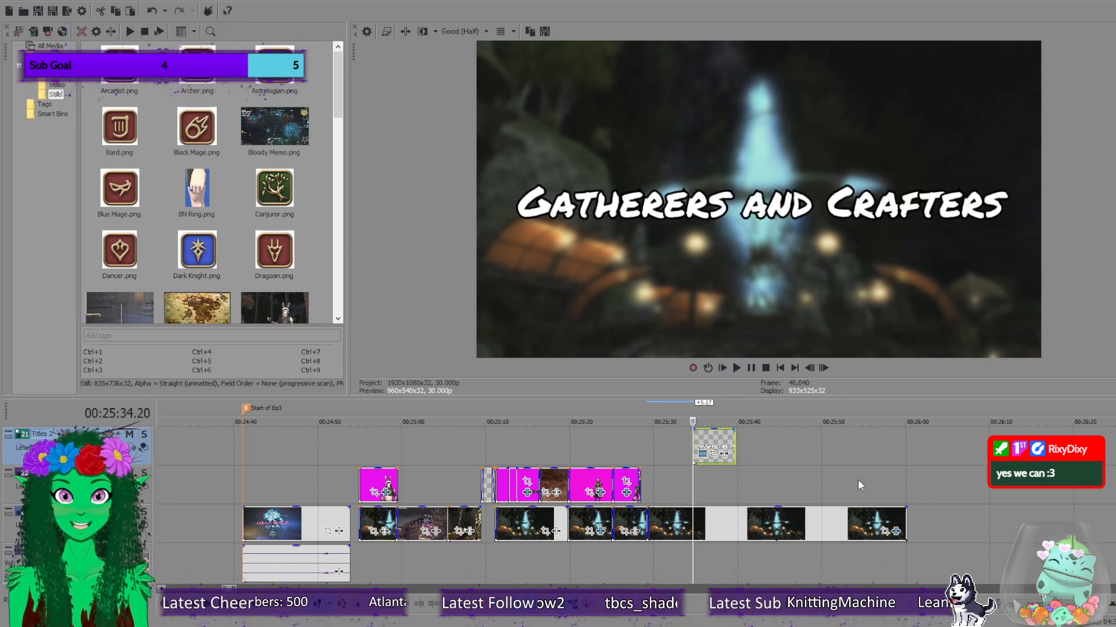
pyautogui.scroll(3, 725, 483)
pyautogui.scroll(3, 691, 447)
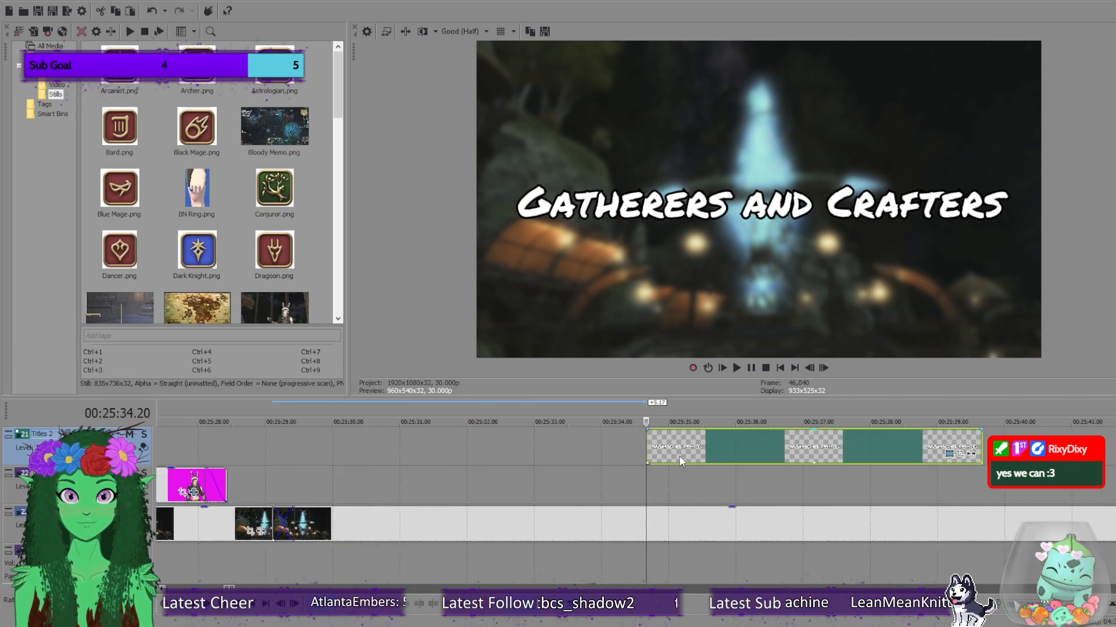
pyautogui.moveTo(698, 448); pyautogui.dragTo(644, 431)
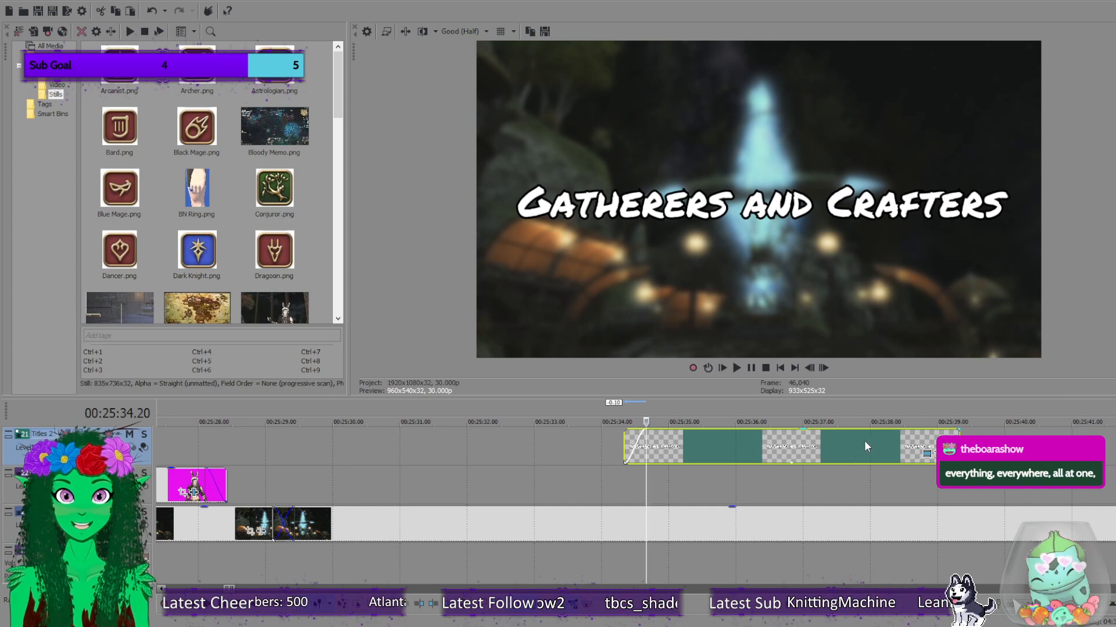
# Split the blurred background clip at 00:25:34.20, where the title's fade-in ends.
pyautogui.scroll(-4, 612, 453)
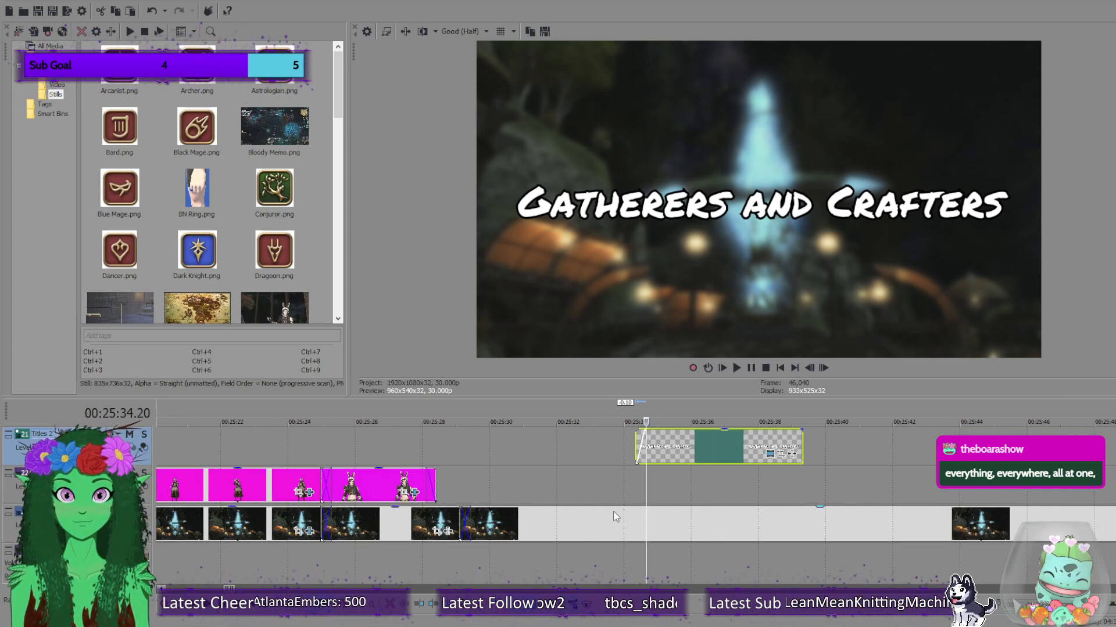
pyautogui.click(639, 521)
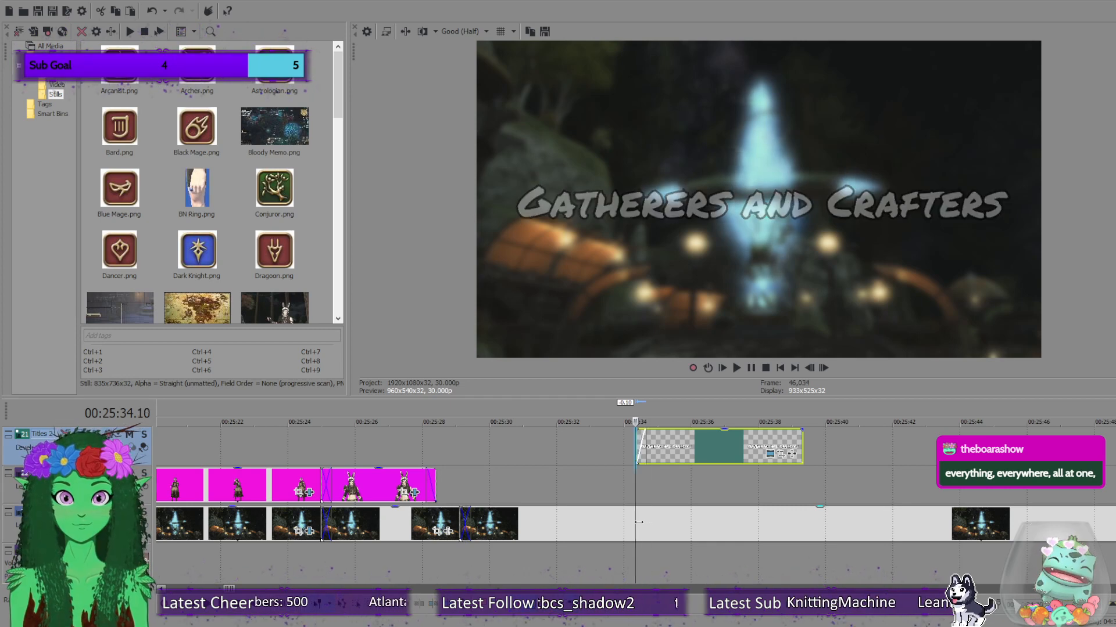
pyautogui.moveTo(637, 522); pyautogui.dragTo(645, 524)
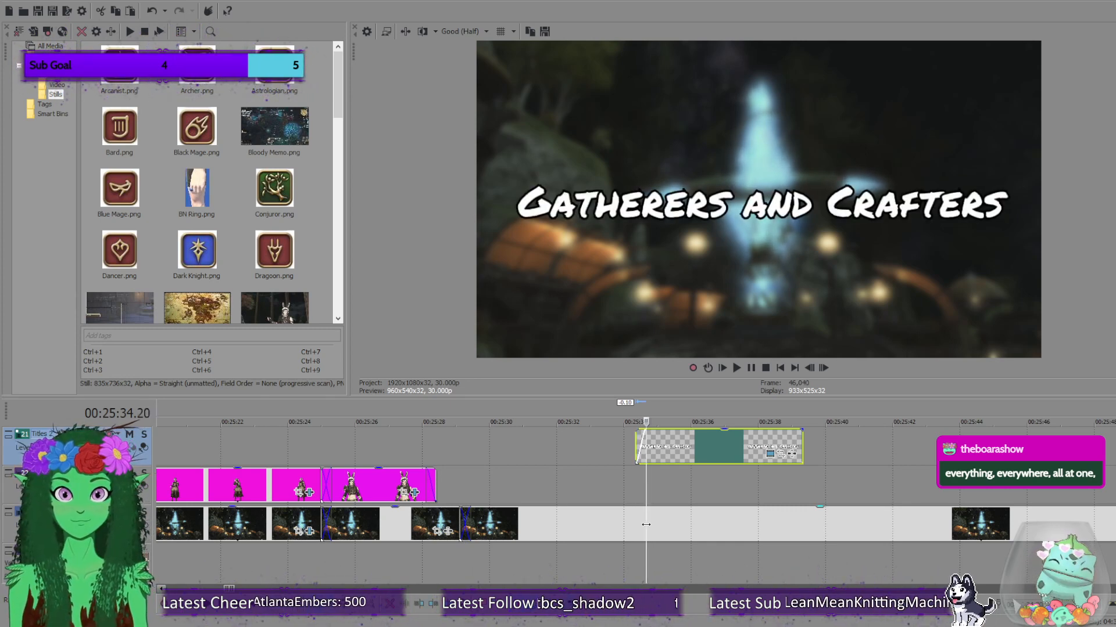
pyautogui.click(646, 525)
pyautogui.press('s')
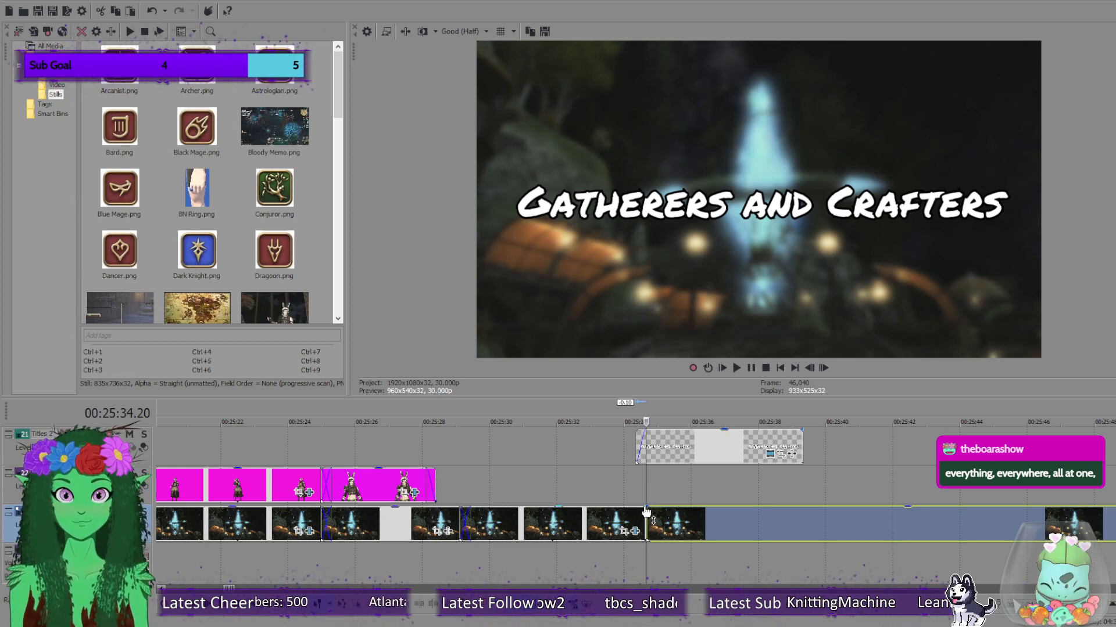
# Create a 10-frame crossfade between the sharp background clip and the blurred one beneath the "Gatherers and Crafters" title.
pyautogui.moveTo(645, 505); pyautogui.dragTo(637, 510)
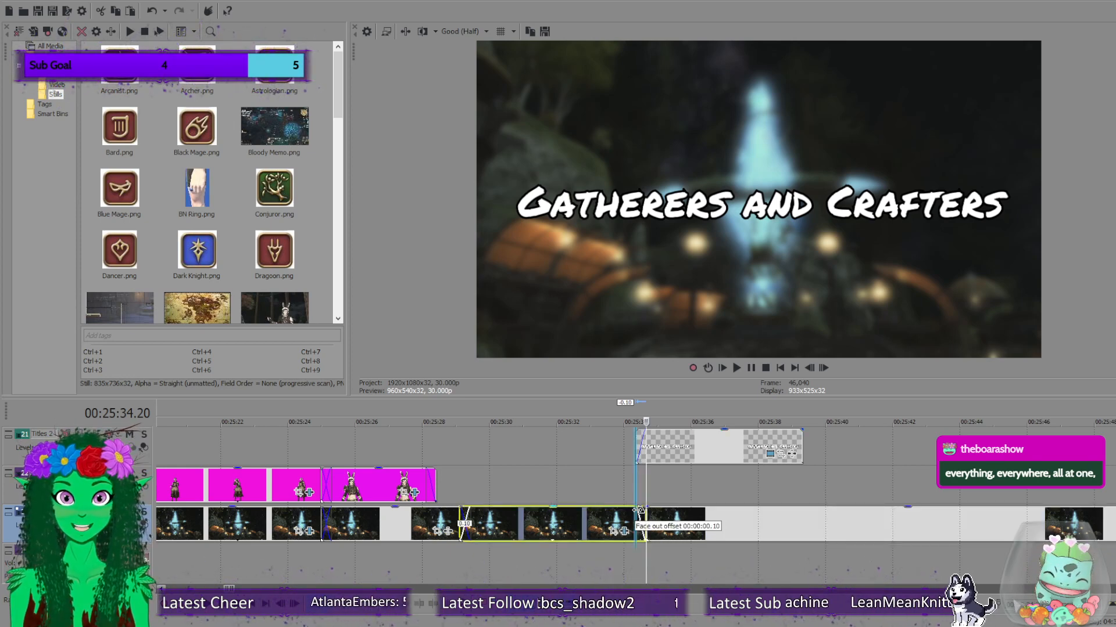
pyautogui.click(674, 523)
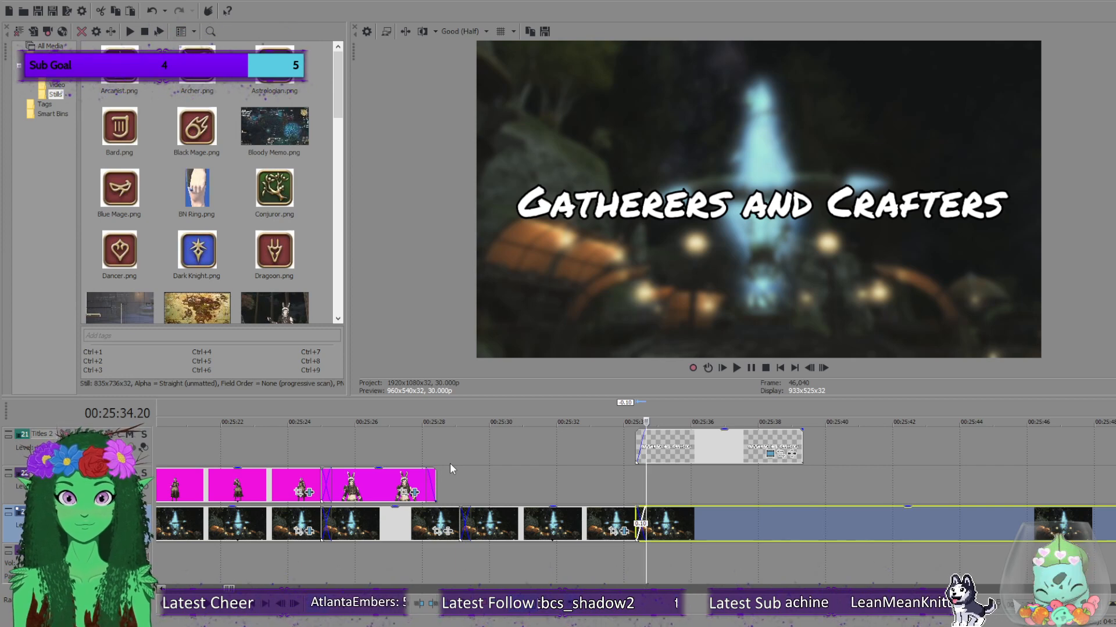
# Play back from 00:25:27.24 and scrub around 00:25:28.20 to find where the next character clip should begin.
pyautogui.scroll(-5, 461, 483)
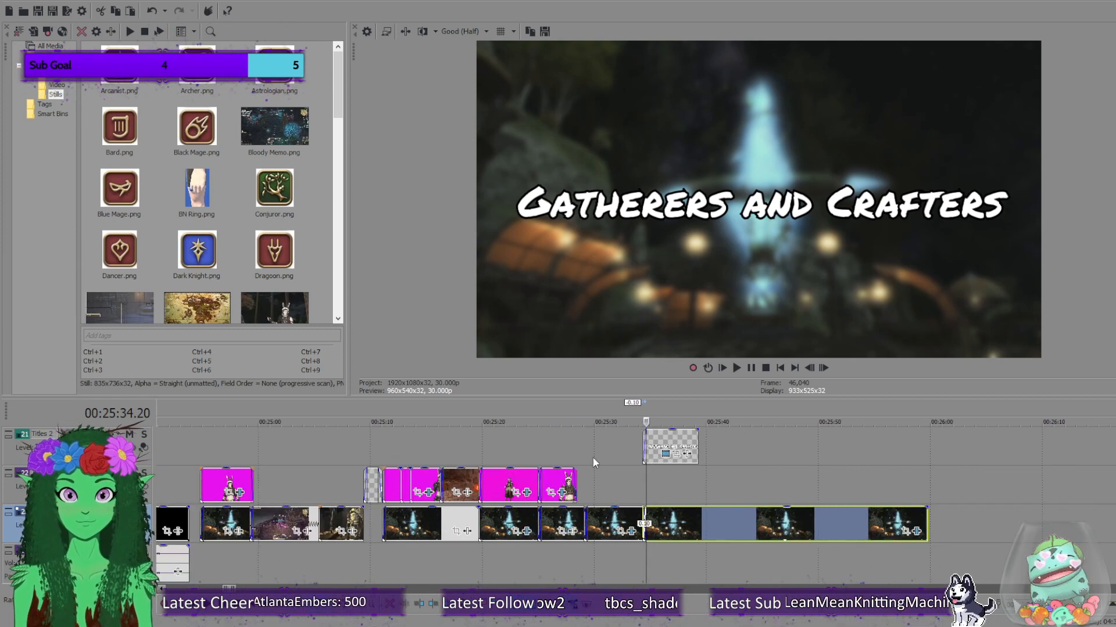
pyautogui.click(569, 452)
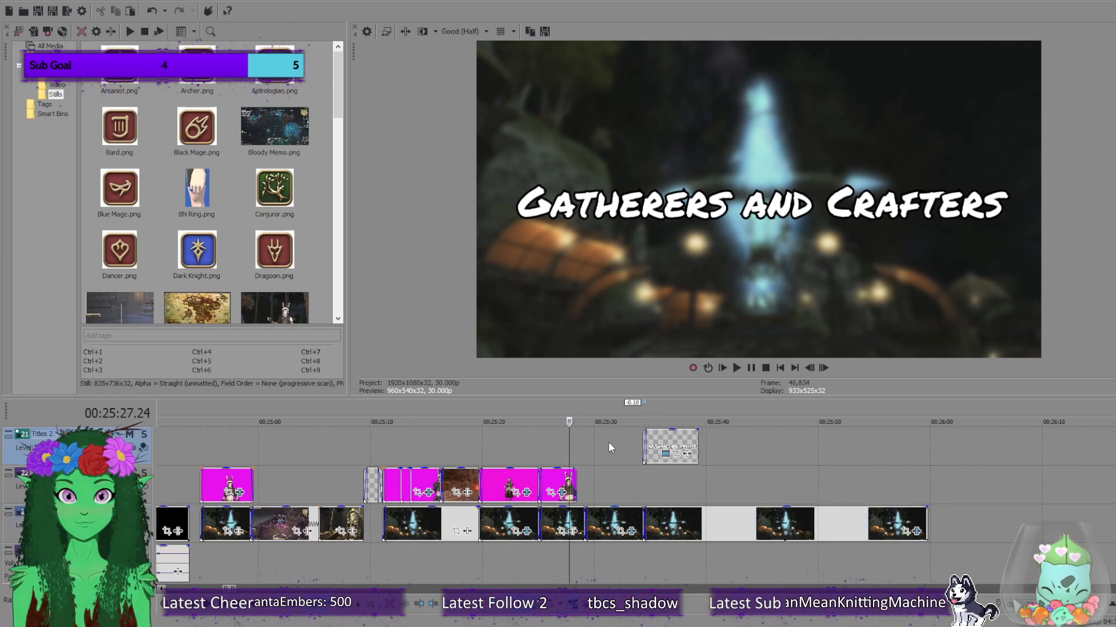
pyautogui.click(737, 368)
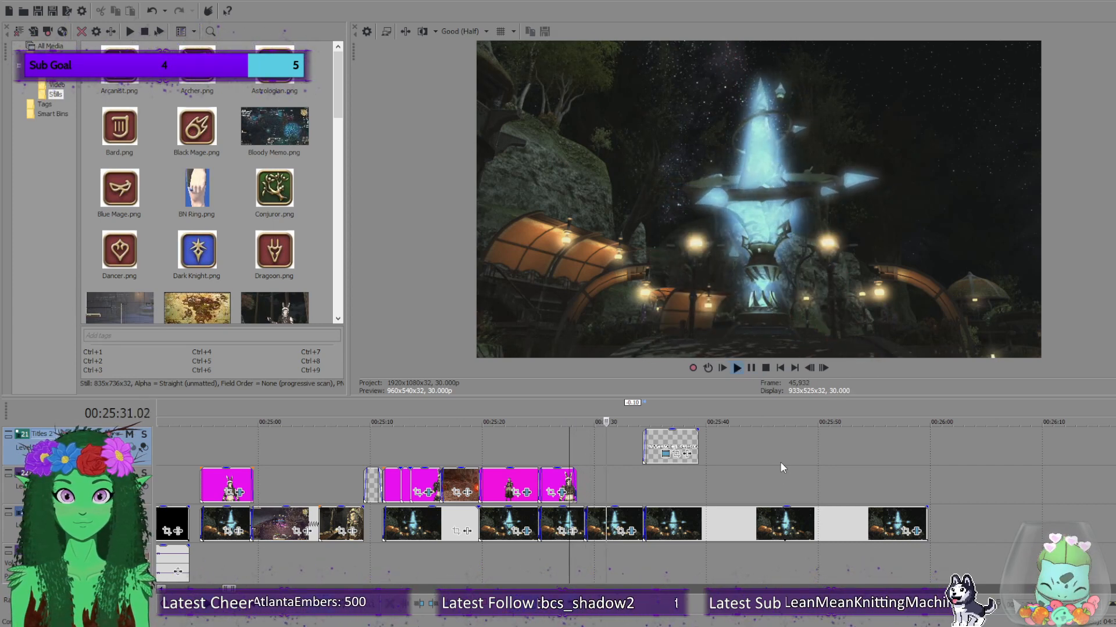
pyautogui.click(764, 368)
pyautogui.moveTo(570, 446); pyautogui.dragTo(590, 479)
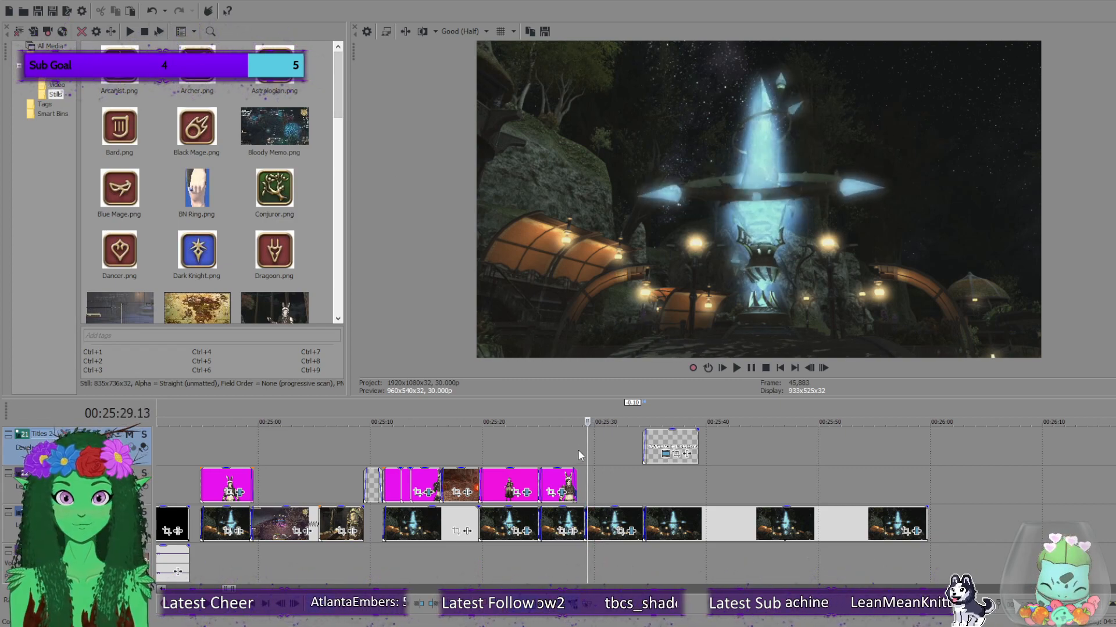
pyautogui.scroll(6, 610, 523)
pyautogui.click(615, 528)
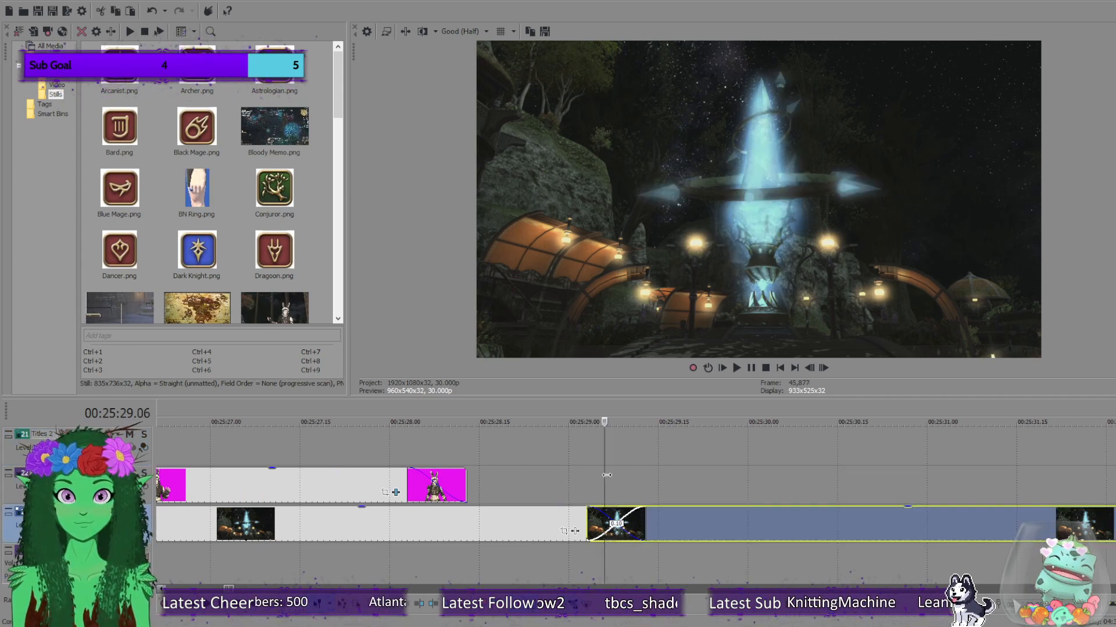
pyautogui.moveTo(616, 485); pyautogui.dragTo(545, 498)
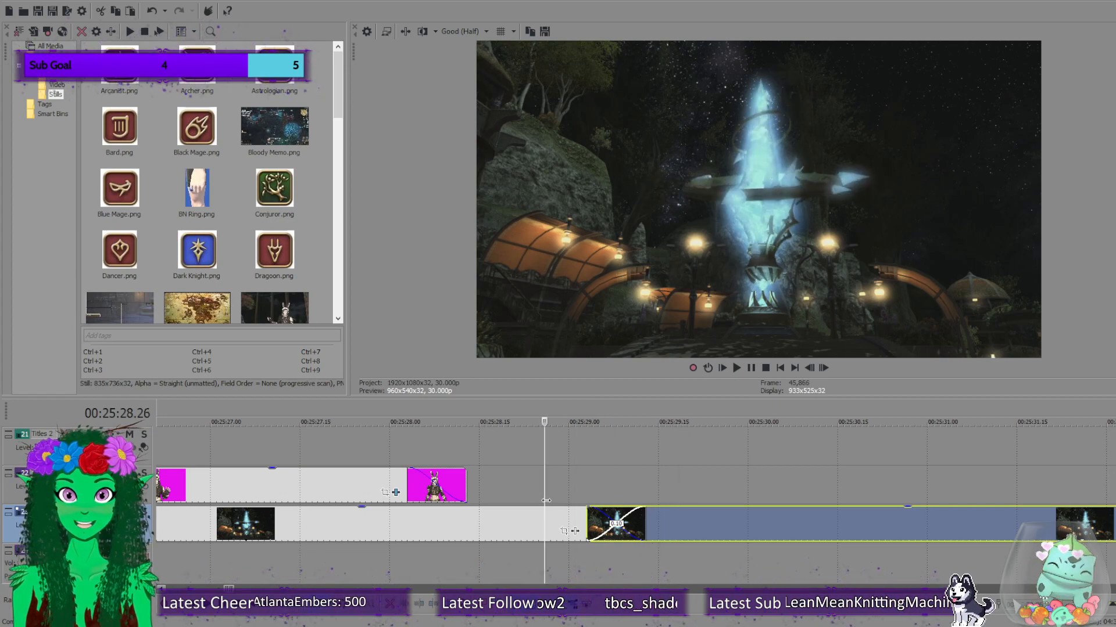
pyautogui.scroll(-3, 645, 485)
pyautogui.moveTo(645, 483); pyautogui.dragTo(633, 485)
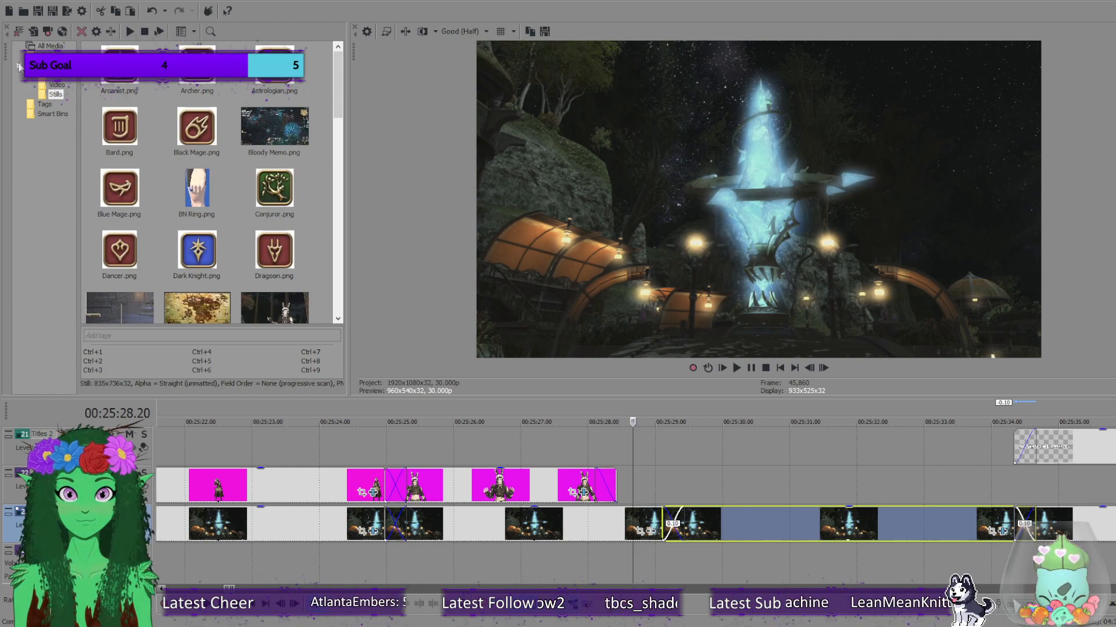
# Find "PinkScreen Happy Chat Angles.mp4 - subclip 1" in the Video bin and add it to the background track before the title.
pyautogui.click(58, 85)
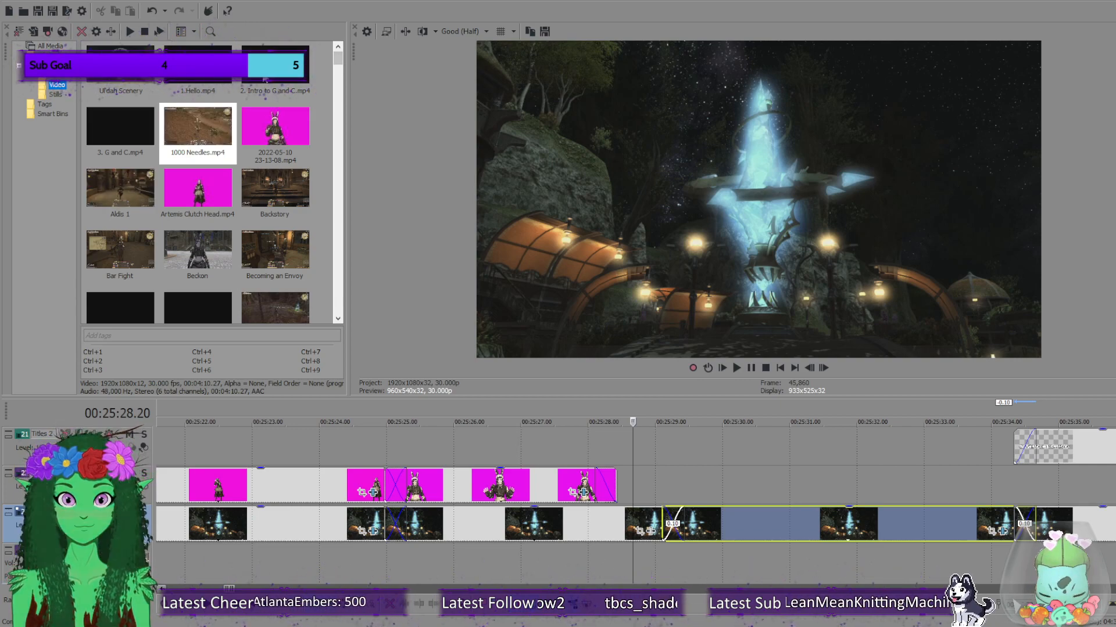
pyautogui.click(263, 72)
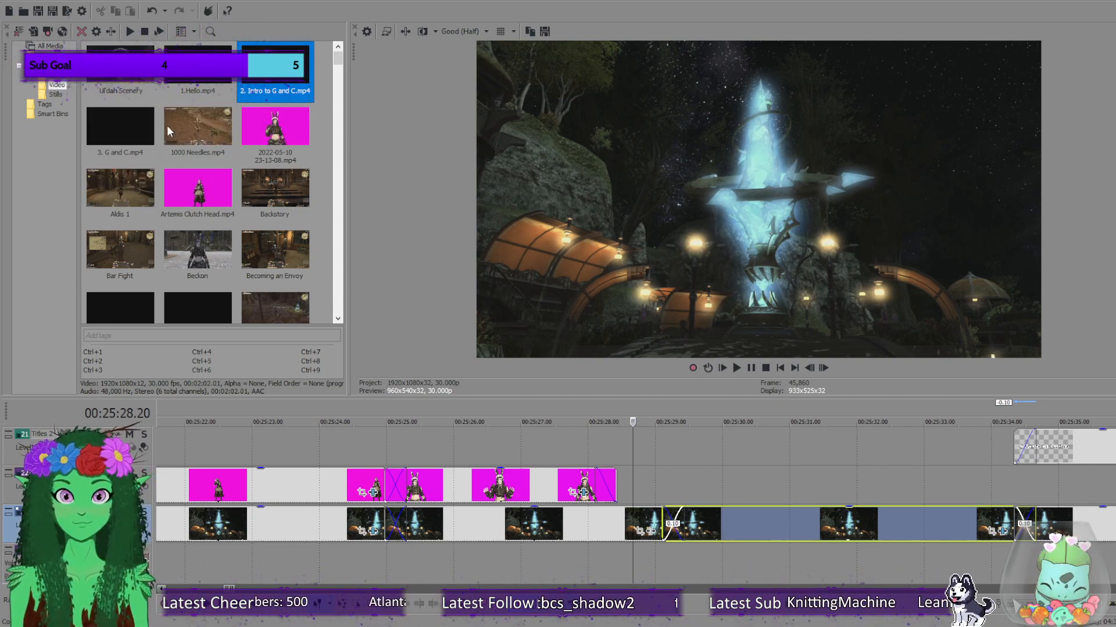
pyautogui.click(119, 145)
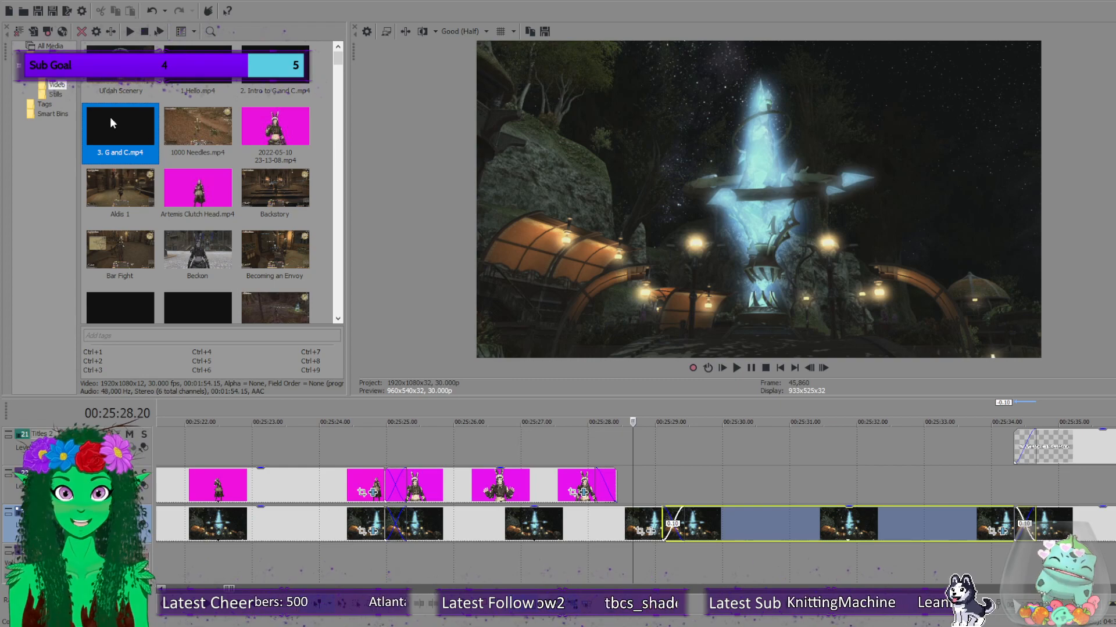
pyautogui.moveTo(341, 64); pyautogui.dragTo(323, 160)
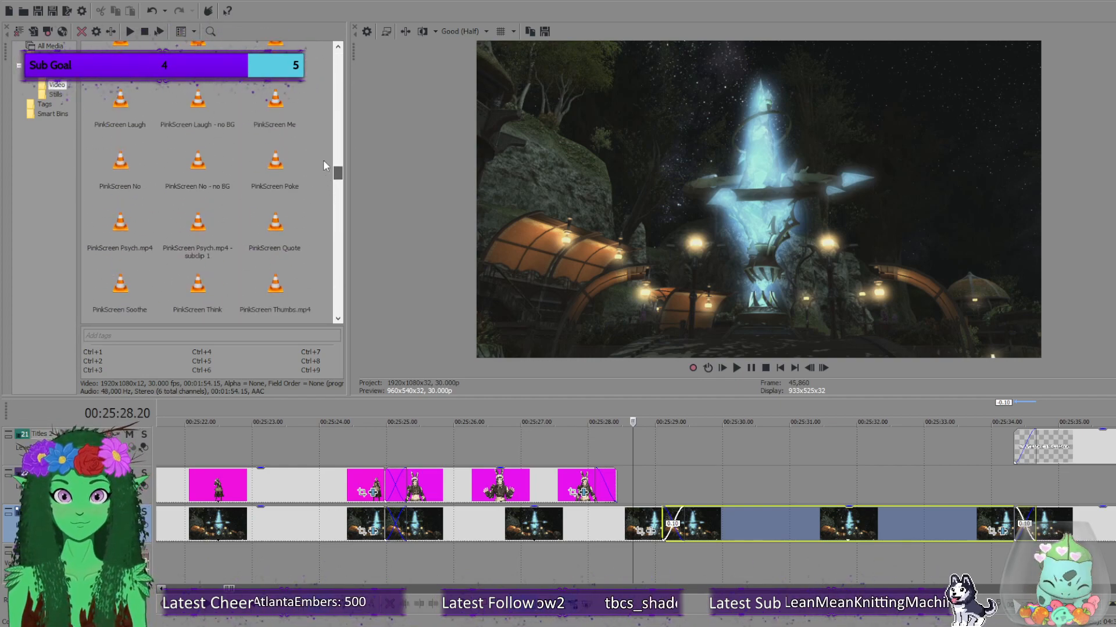
pyautogui.scroll(1, 297, 263)
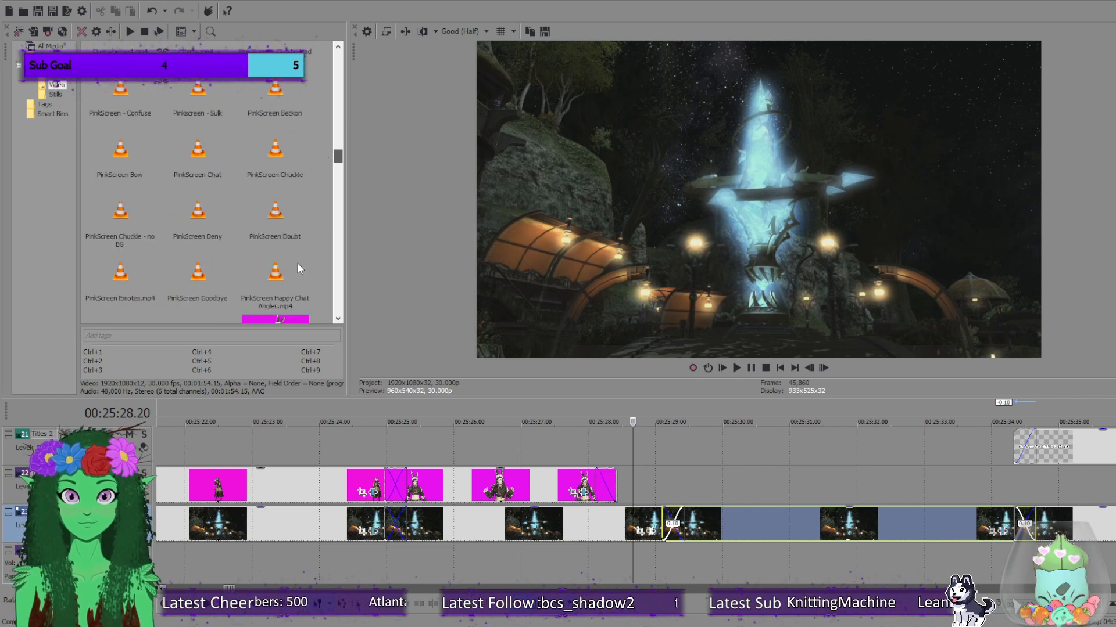
pyautogui.click(298, 263)
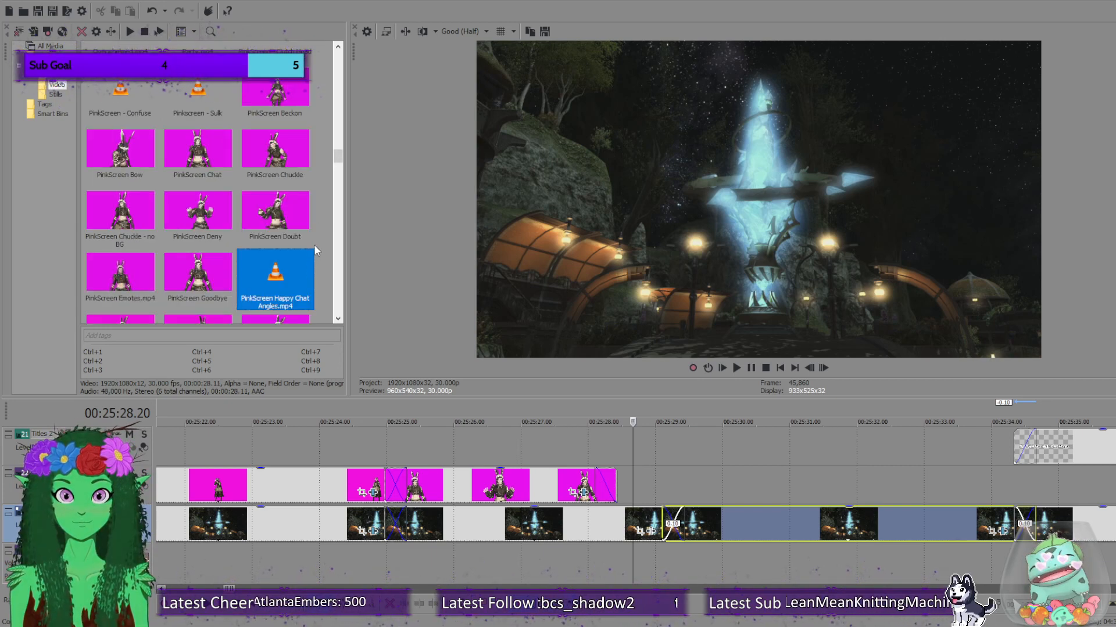
pyautogui.scroll(3, 316, 241)
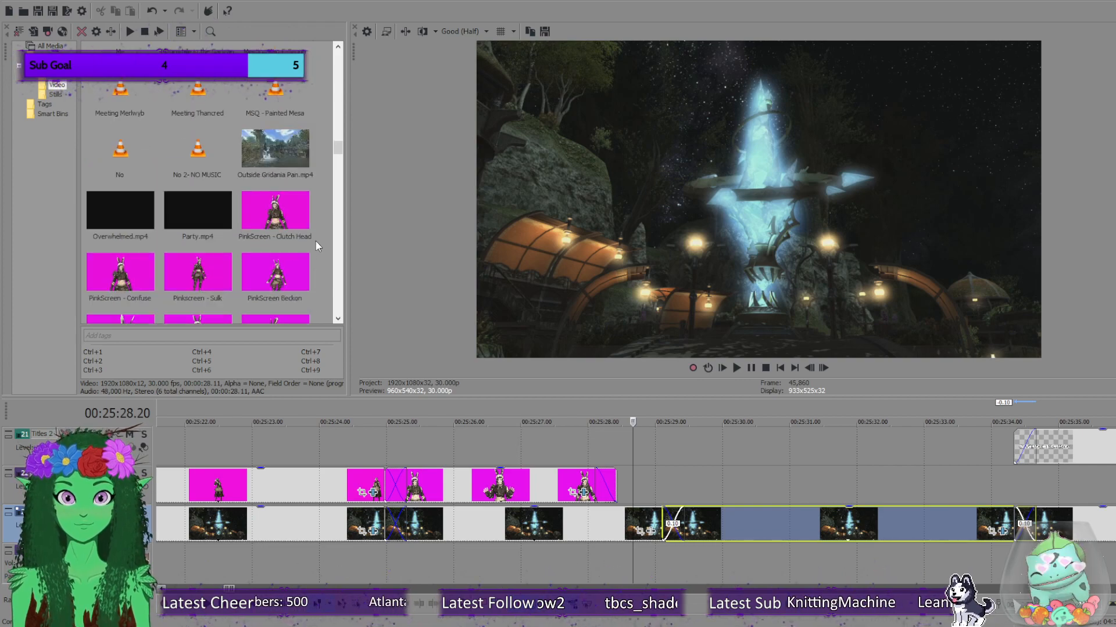
pyautogui.scroll(-3, 316, 242)
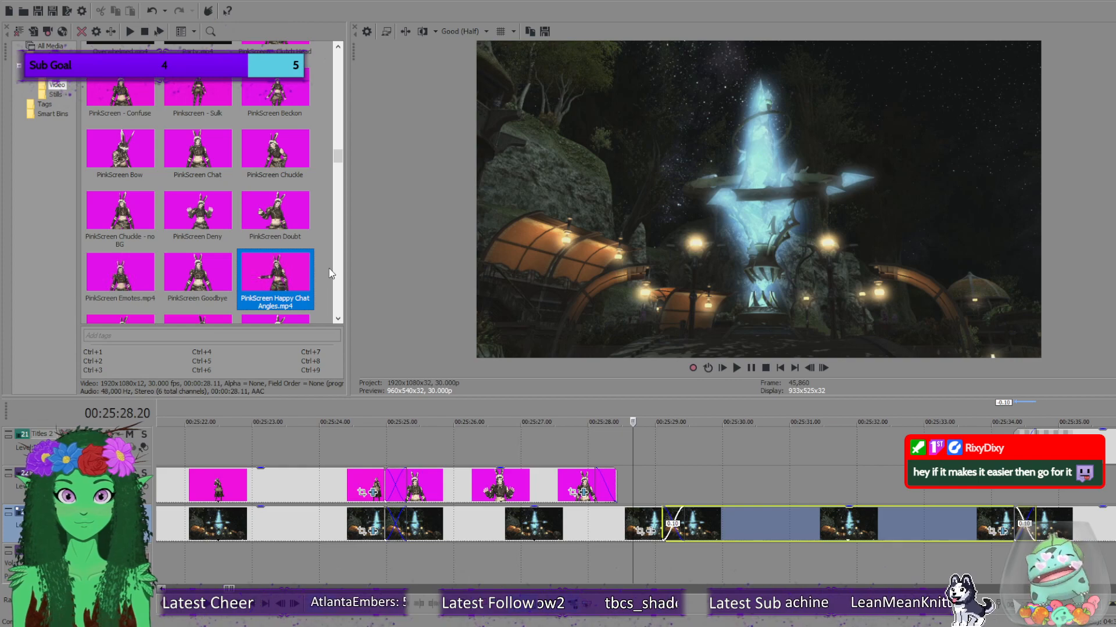
pyautogui.scroll(-2, 331, 273)
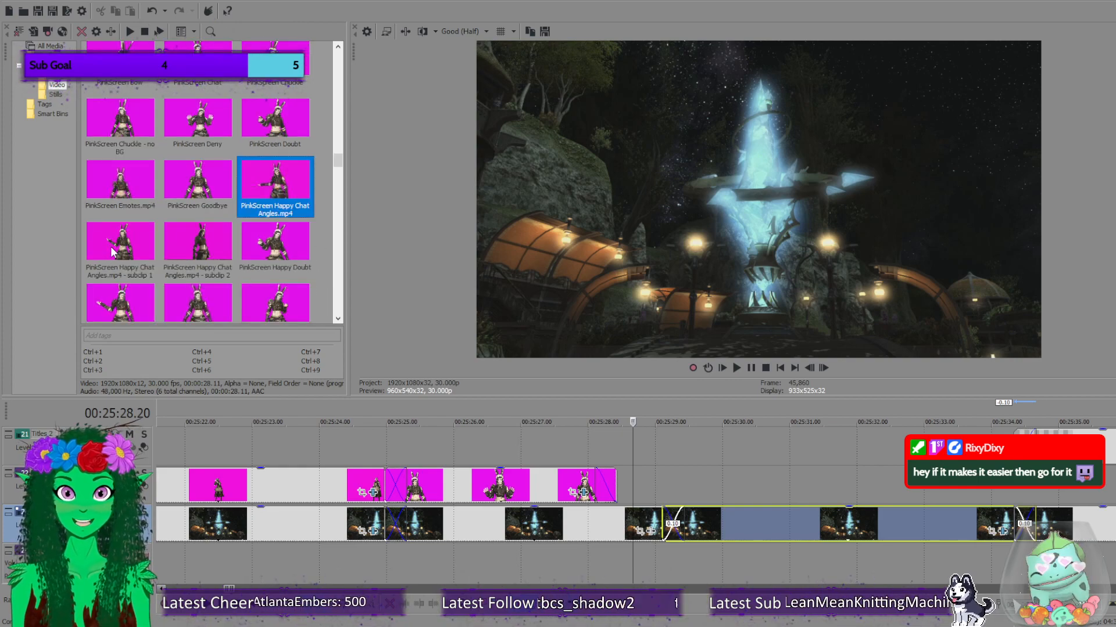
pyautogui.moveTo(110, 249); pyautogui.dragTo(723, 528)
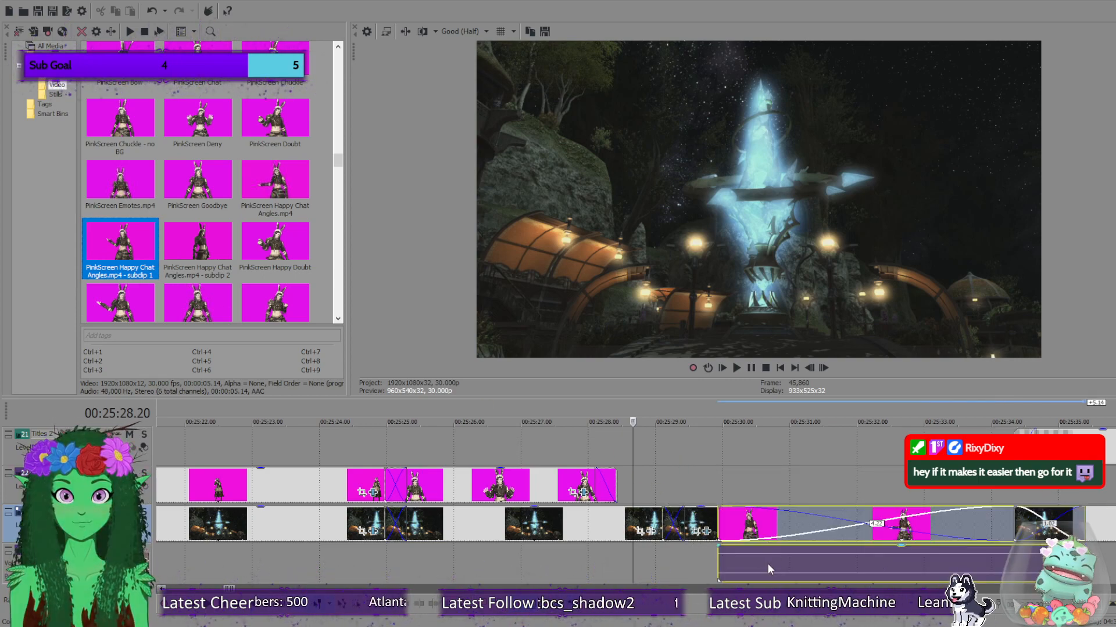
# Delete the added subclip's audio and move its video up to the PinkScreen track, ending where the title starts at 00:25:34.10.
pyautogui.click(743, 521)
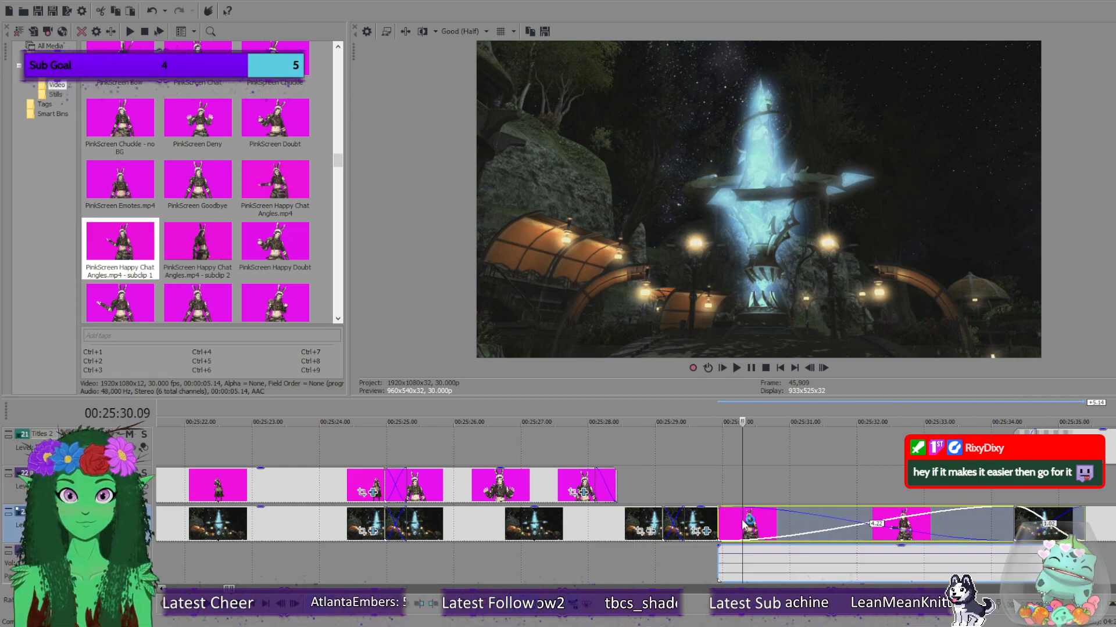
pyautogui.click(754, 571)
pyautogui.press('Delete')
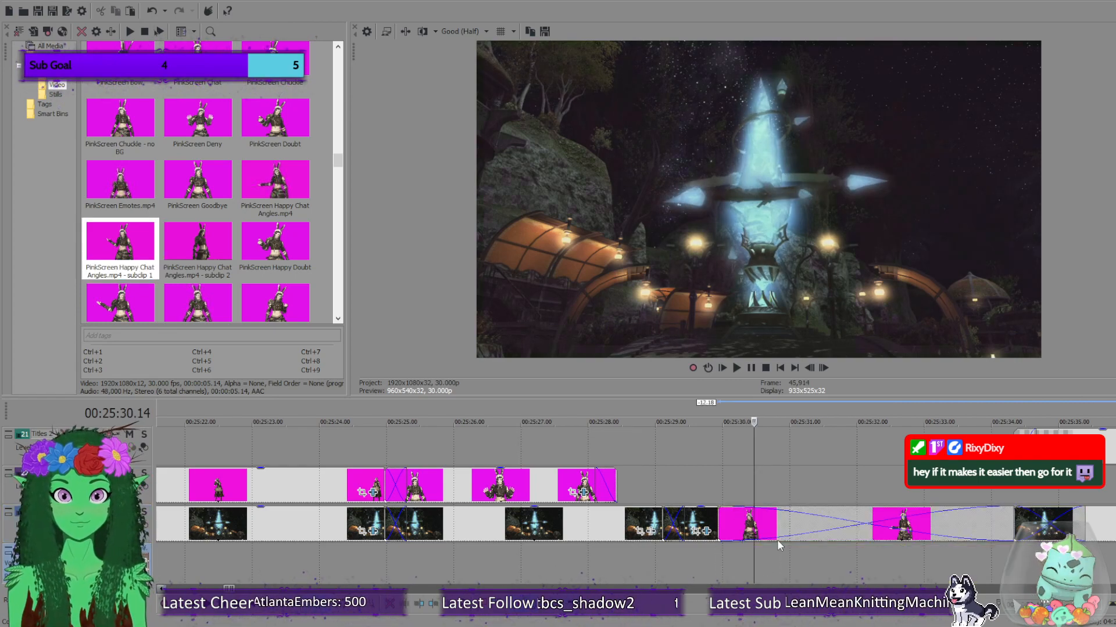
pyautogui.click(781, 522)
pyautogui.moveTo(705, 479); pyautogui.dragTo(668, 512)
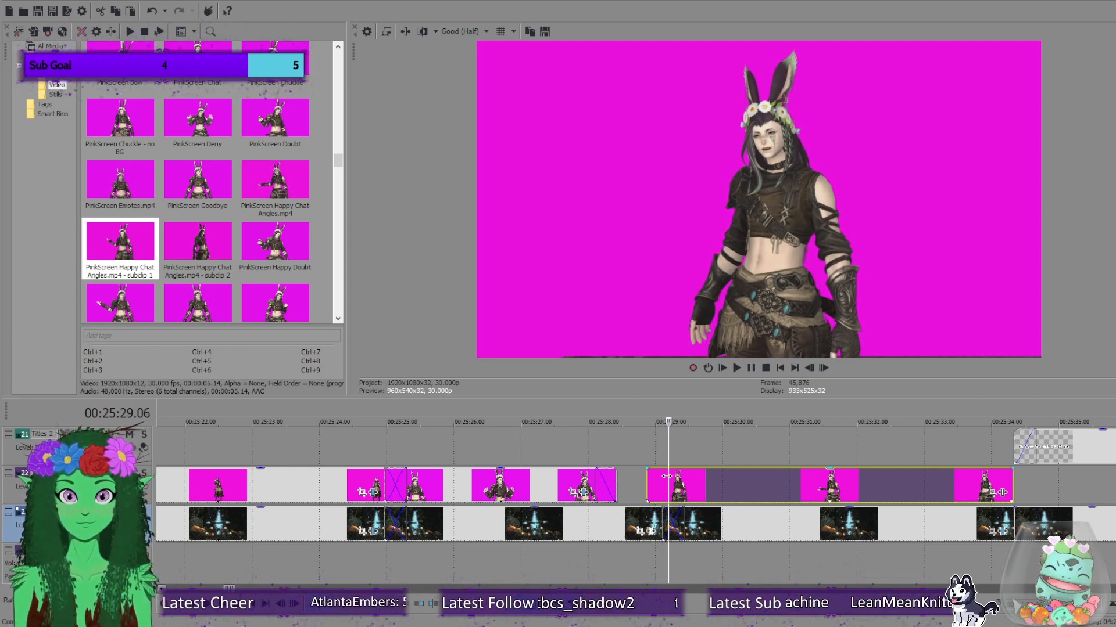
# Step frame by frame to 00:25:29.02, split the Happy Chat clip there and delete the short piece before the split.
pyautogui.click(651, 491)
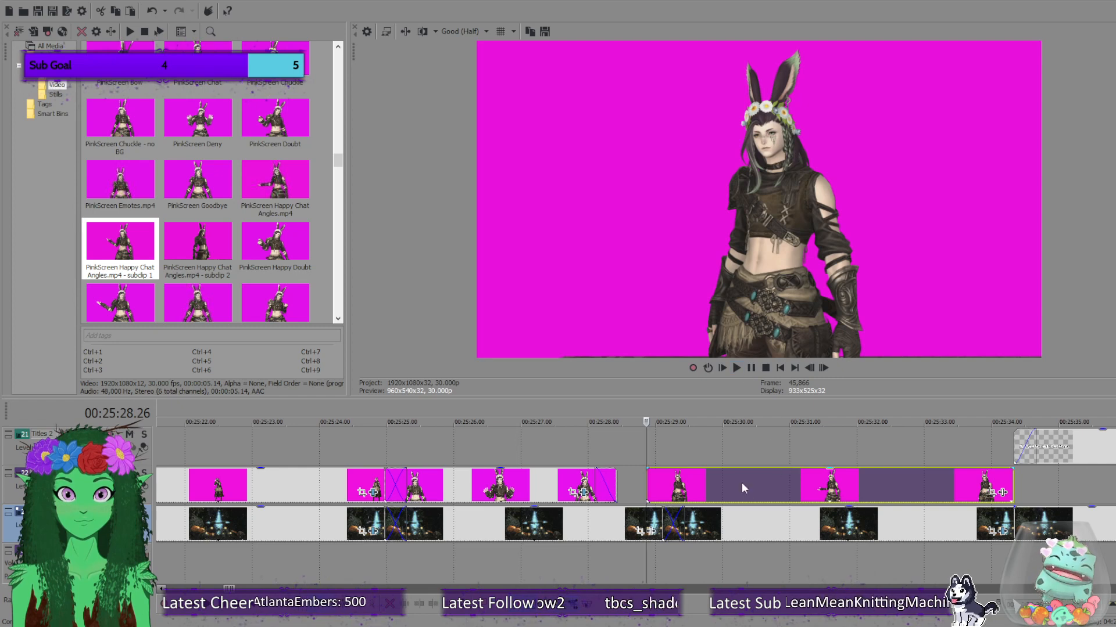
pyautogui.click(824, 368)
pyautogui.click(824, 367)
pyautogui.click(823, 368)
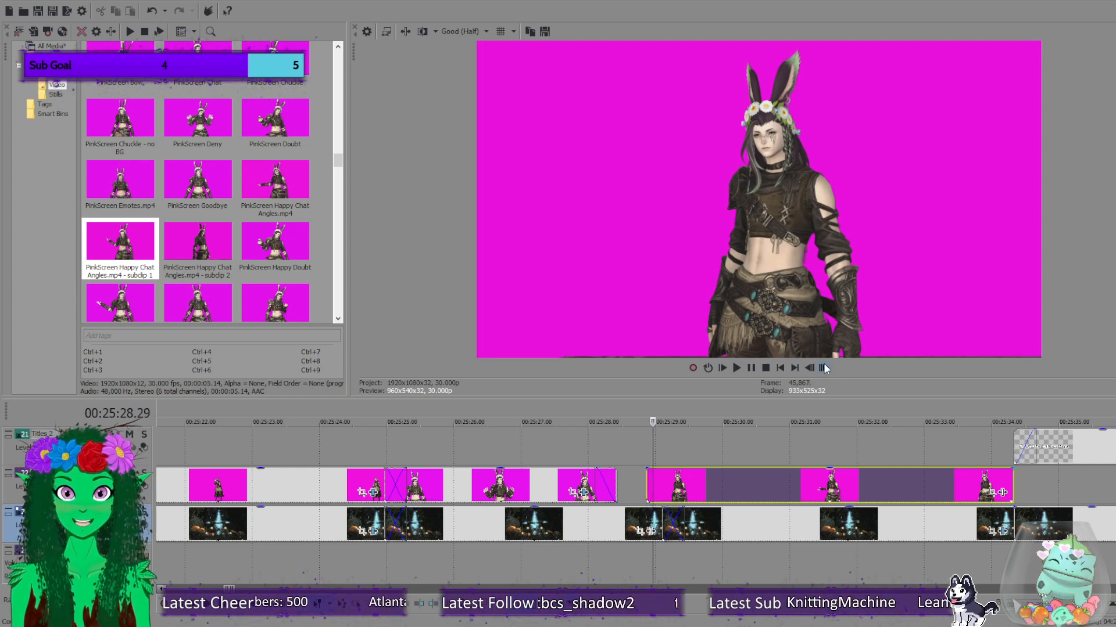
pyautogui.click(824, 367)
pyautogui.click(824, 367)
pyautogui.click(823, 368)
pyautogui.click(824, 368)
pyautogui.click(823, 368)
pyautogui.click(815, 369)
pyautogui.click(815, 369)
pyautogui.click(815, 368)
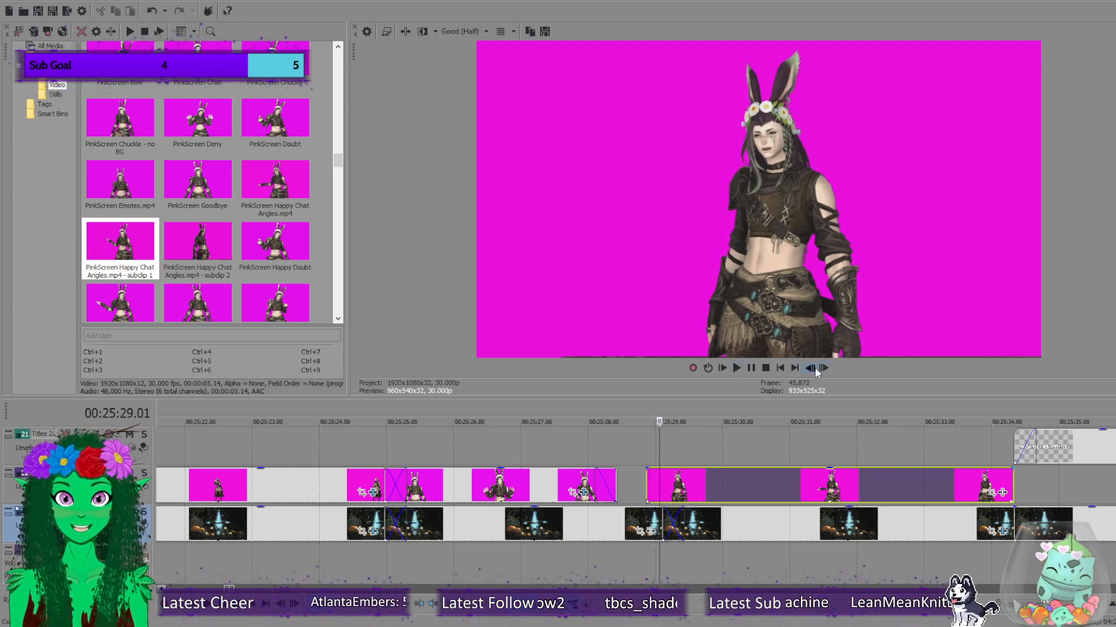
pyautogui.click(815, 368)
pyautogui.click(815, 368)
pyautogui.click(815, 368)
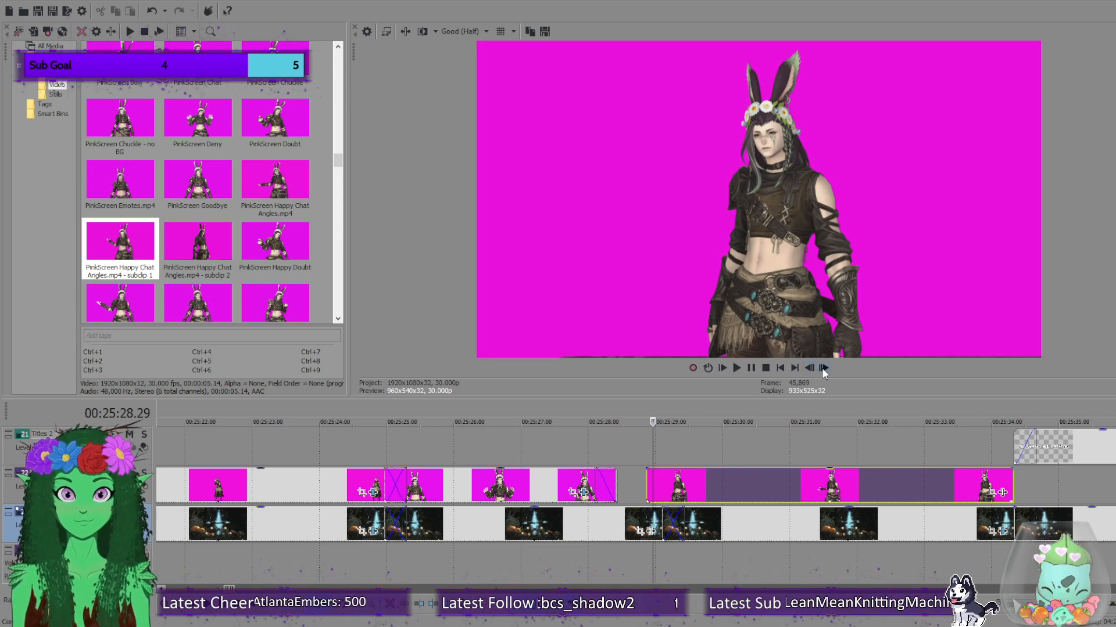
pyautogui.click(824, 369)
pyautogui.click(823, 368)
pyautogui.click(823, 368)
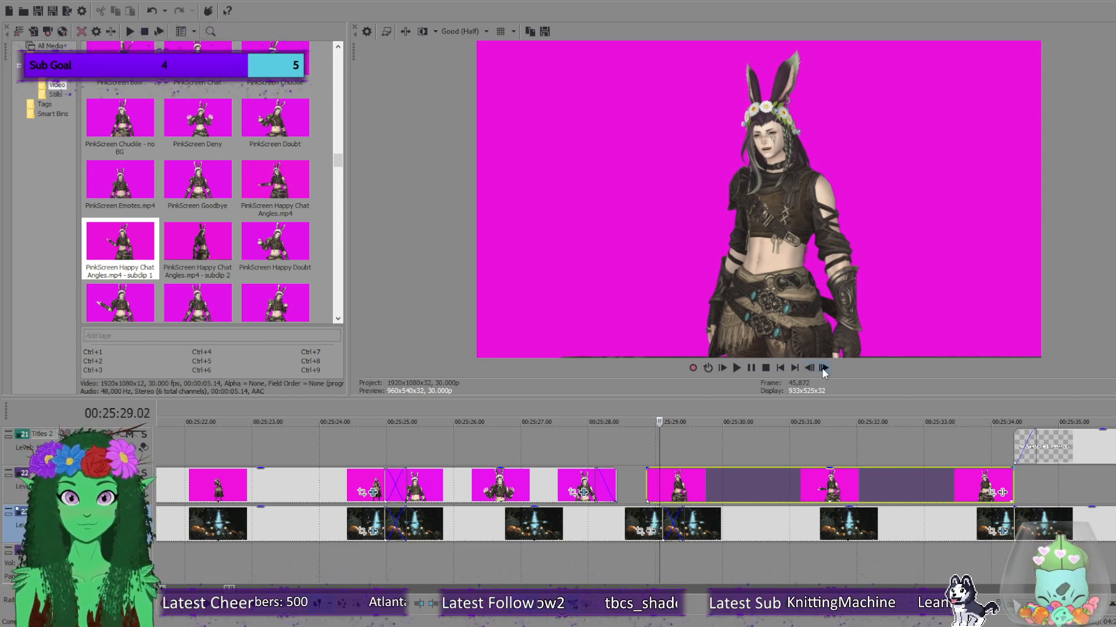
pyautogui.press('s')
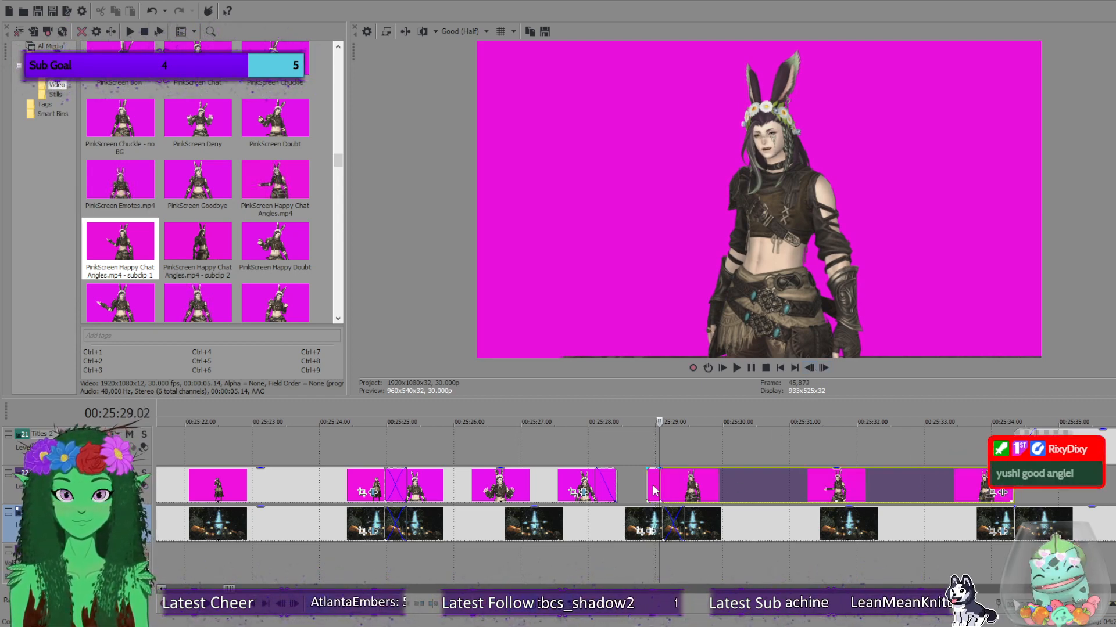
pyautogui.click(653, 491)
pyautogui.press('Delete')
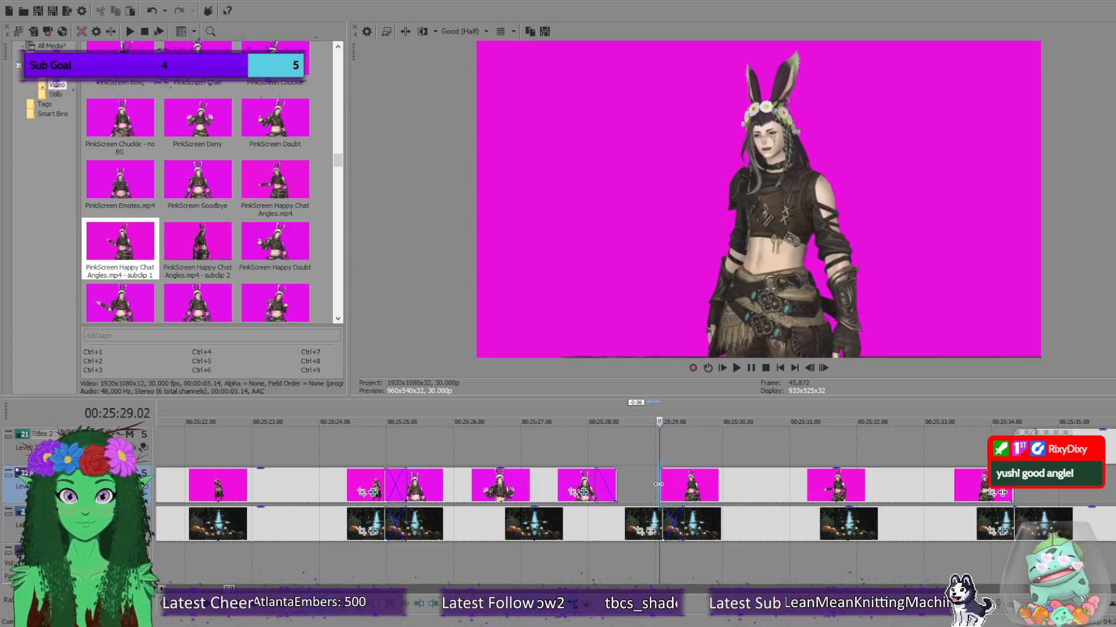
# Move the trimmed Happy Chat clip to start at 00:25:28.27 and key out its pink background.
pyautogui.moveTo(696, 486); pyautogui.dragTo(686, 487)
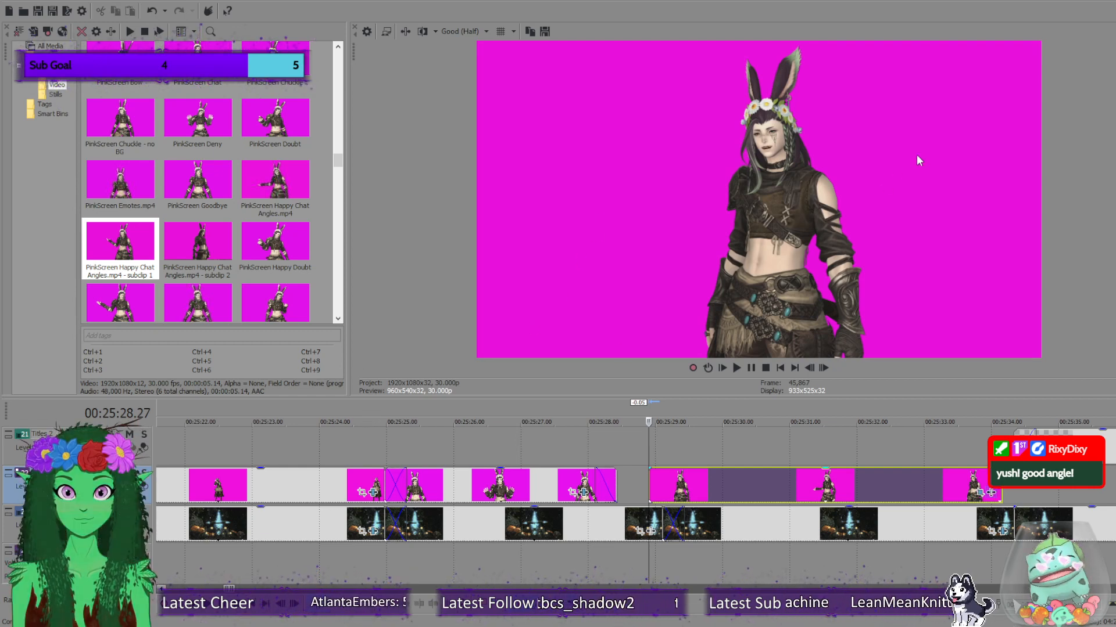
pyautogui.click(975, 133)
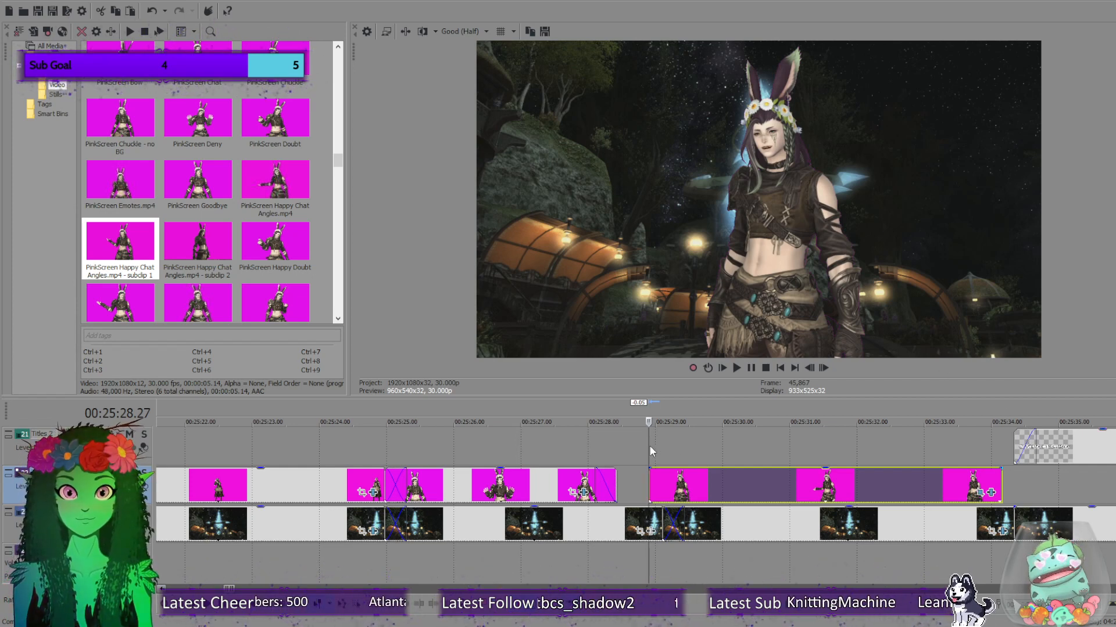
# Play back the keyed Happy Chat clip from 00:25:28.27 to about 00:25:33.26 to check its timing.
pyautogui.click(738, 370)
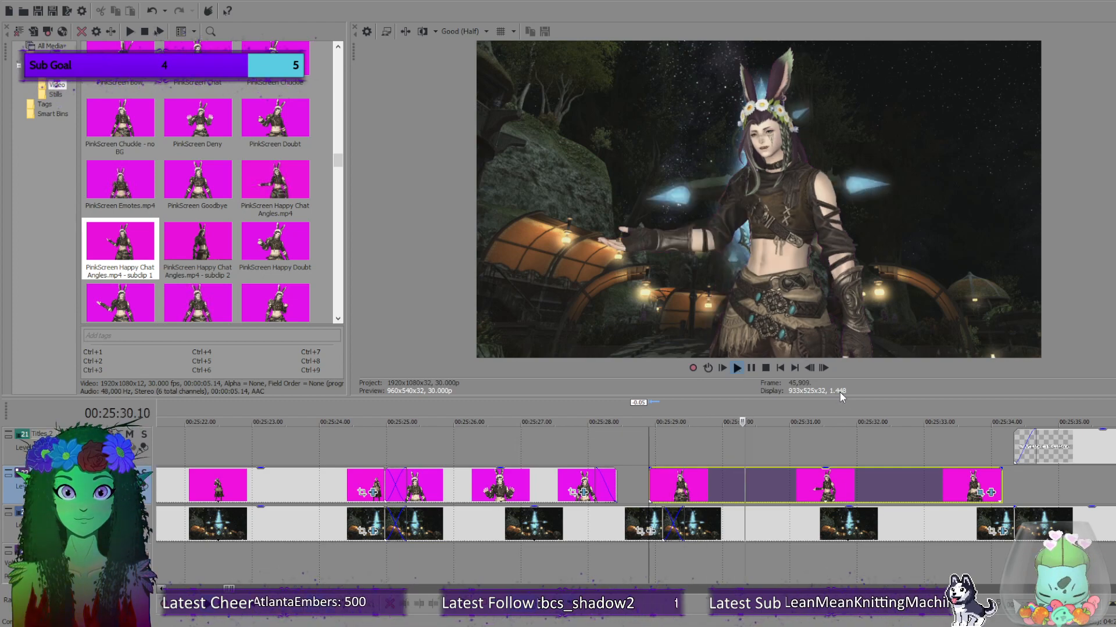
pyautogui.click(767, 367)
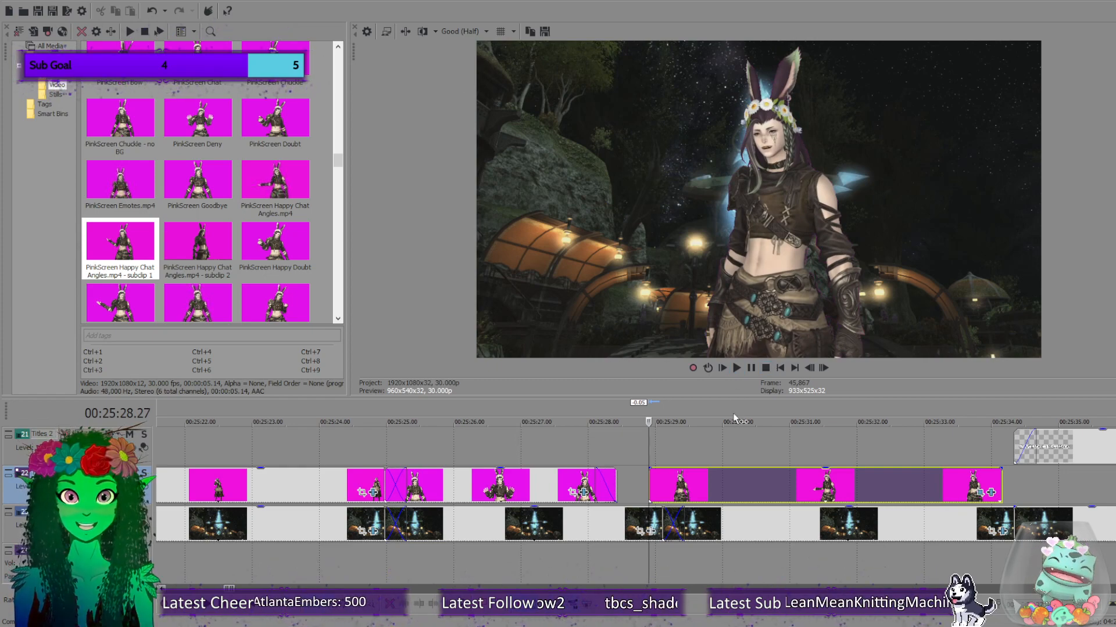
pyautogui.click(736, 367)
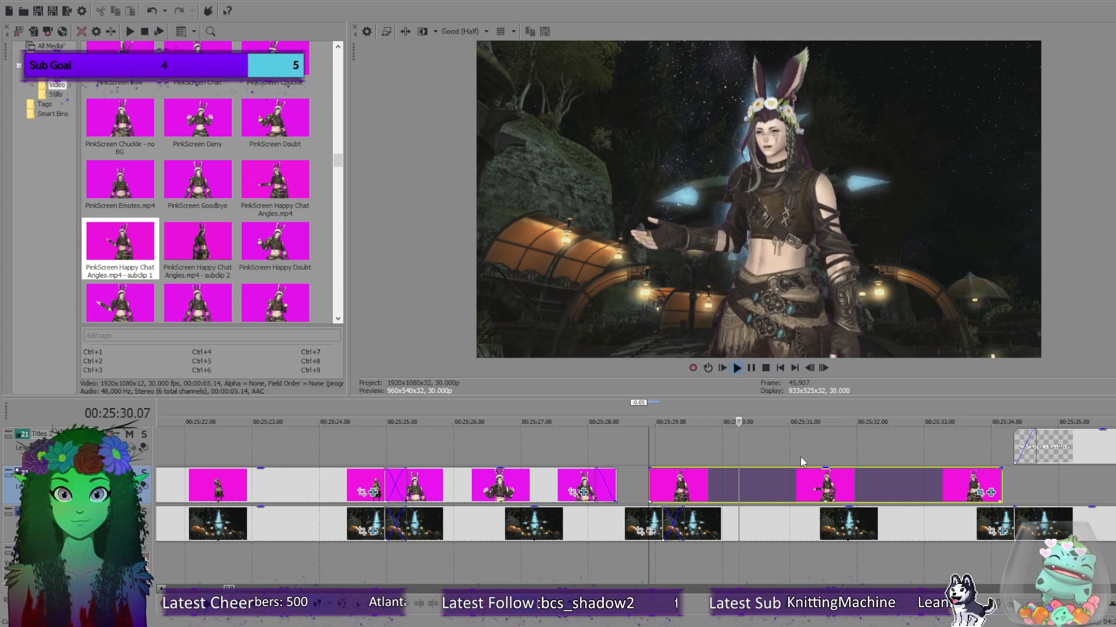
pyautogui.click(750, 369)
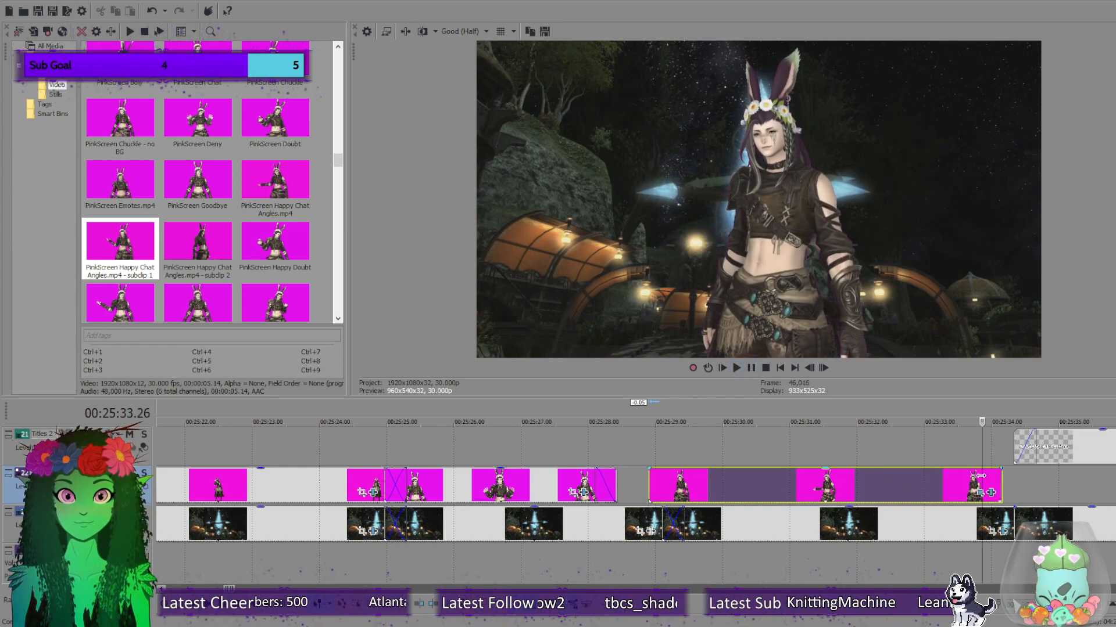
# Shift the keyed Happy Chat clip 5 frames later so it ends where the title starts, and play it back from 00:25:28.29.
pyautogui.moveTo(660, 482); pyautogui.dragTo(672, 480)
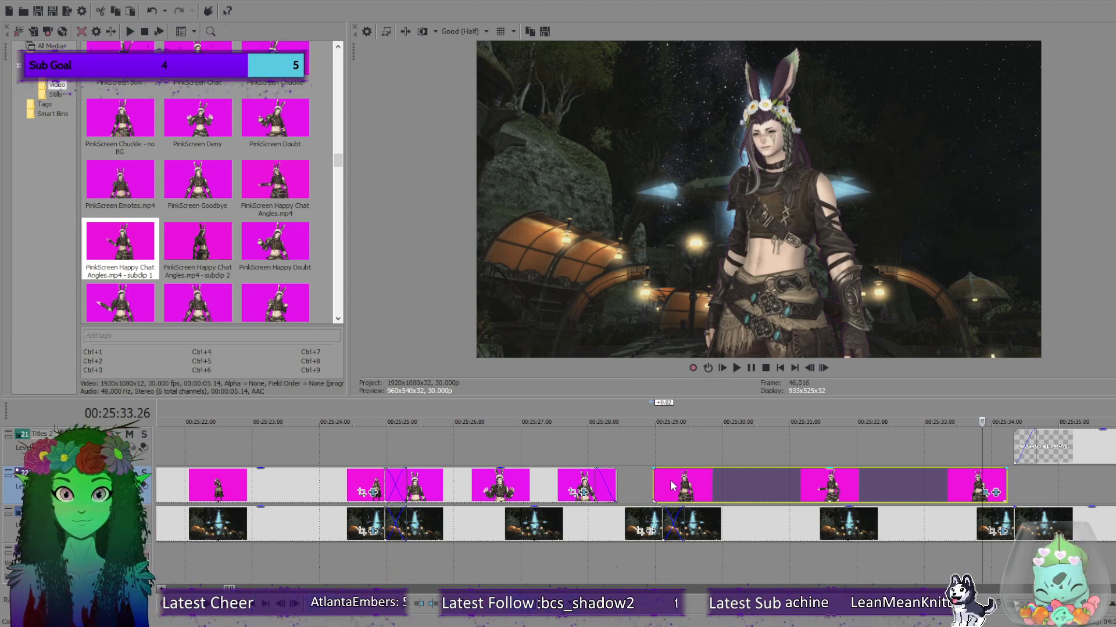
pyautogui.click(652, 485)
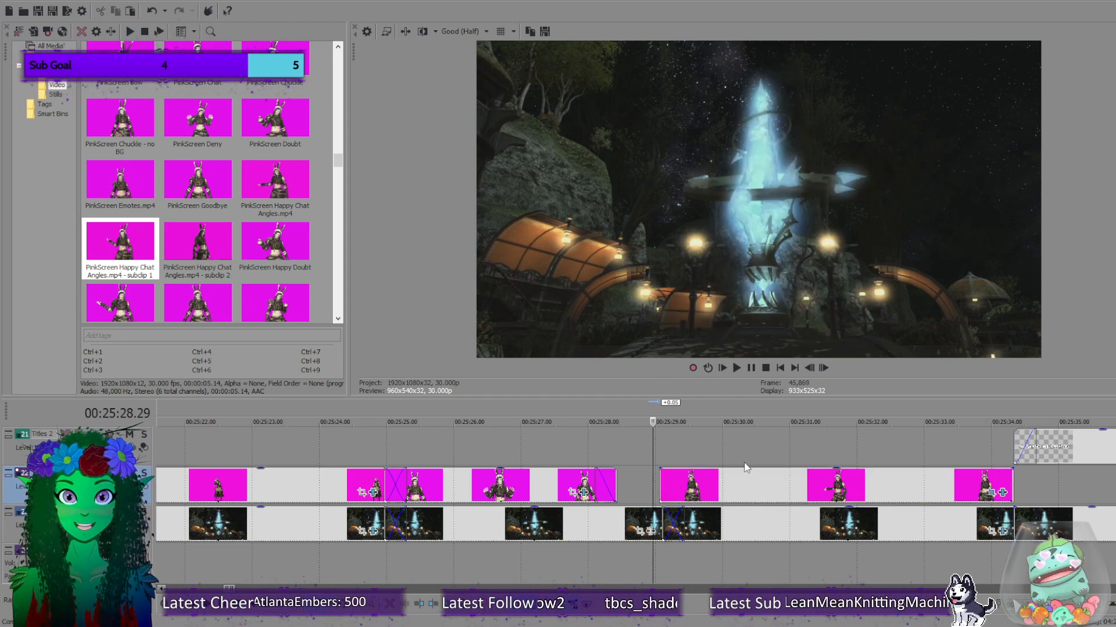
pyautogui.click(738, 370)
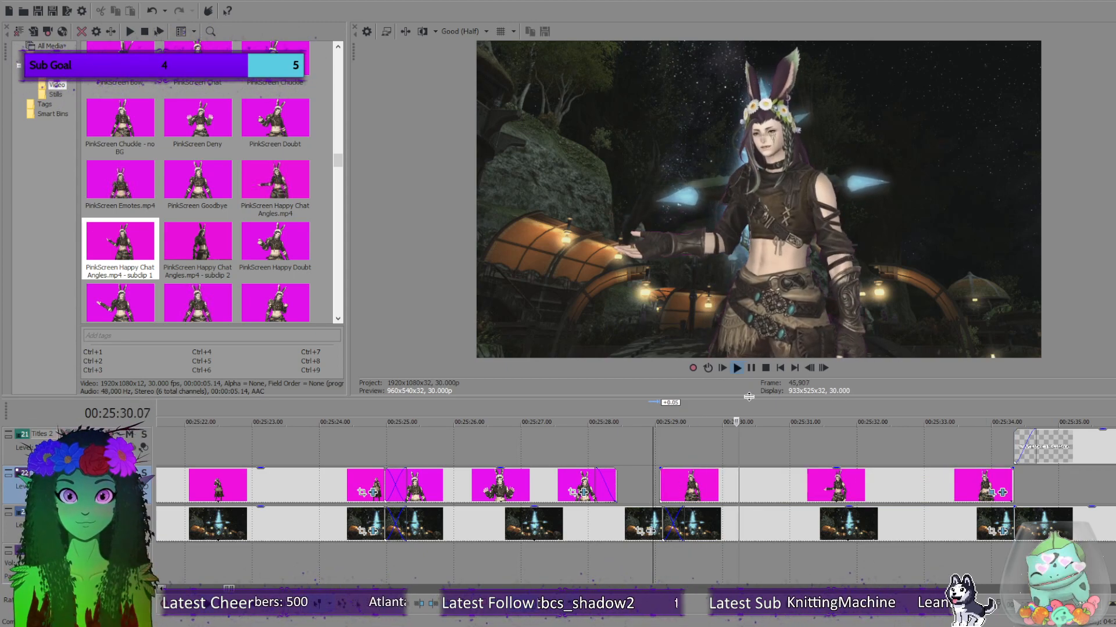
pyautogui.click(765, 368)
# Step frame by frame near the Happy Chat clip's end to 00:25:33.27, split it there and delete the piece after the split.
pyautogui.click(986, 483)
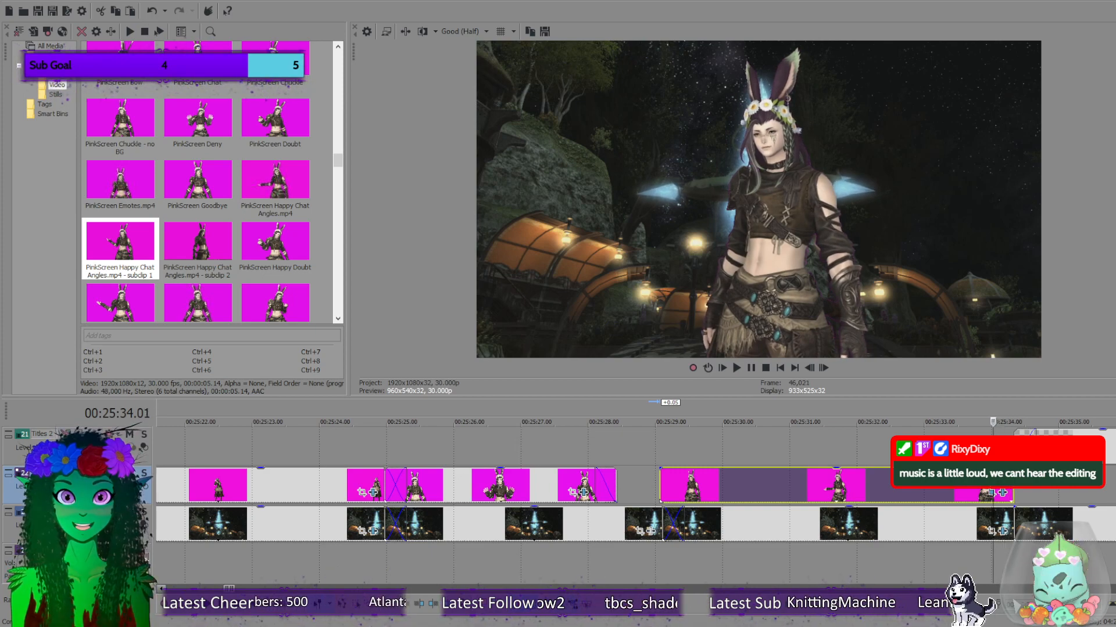
pyautogui.press('Left')
pyautogui.press('Left')
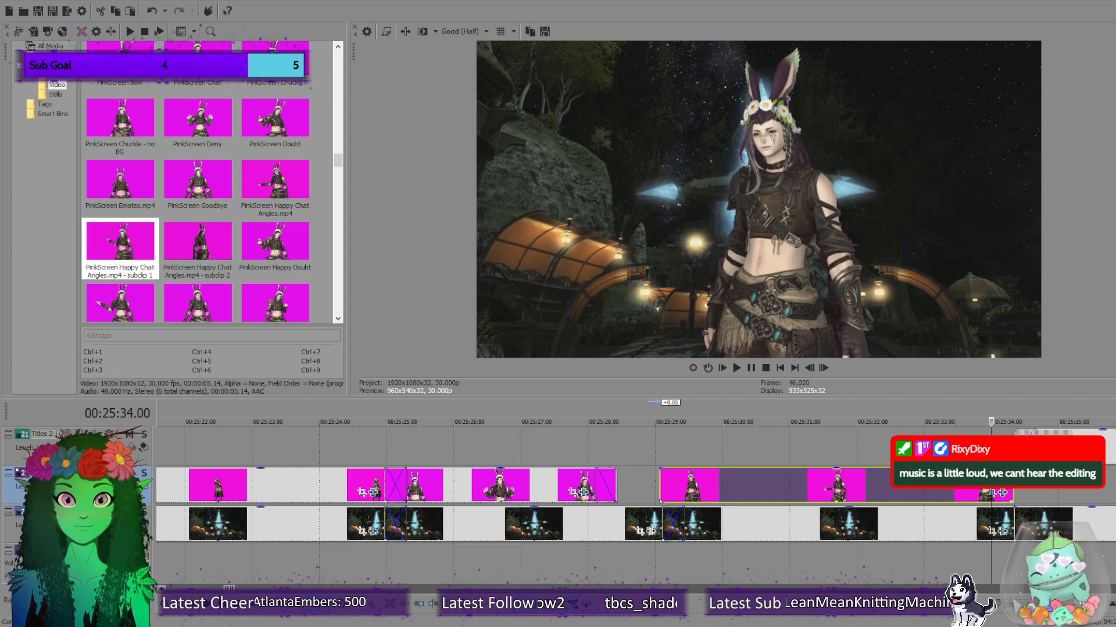
pyautogui.press('Right')
pyautogui.press('Right')
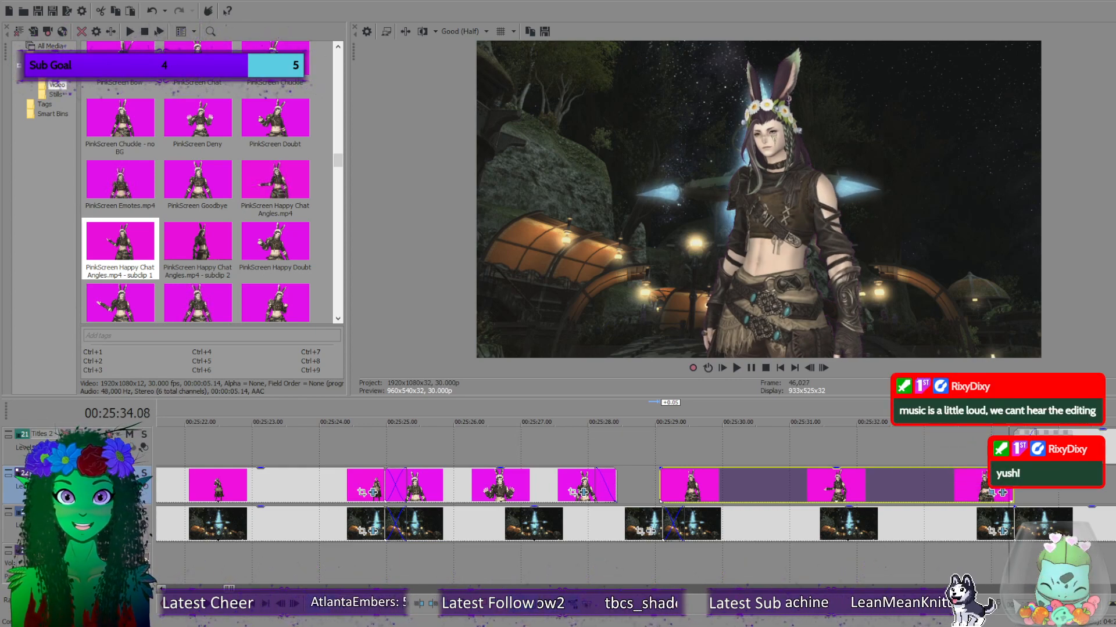
pyautogui.press('Left')
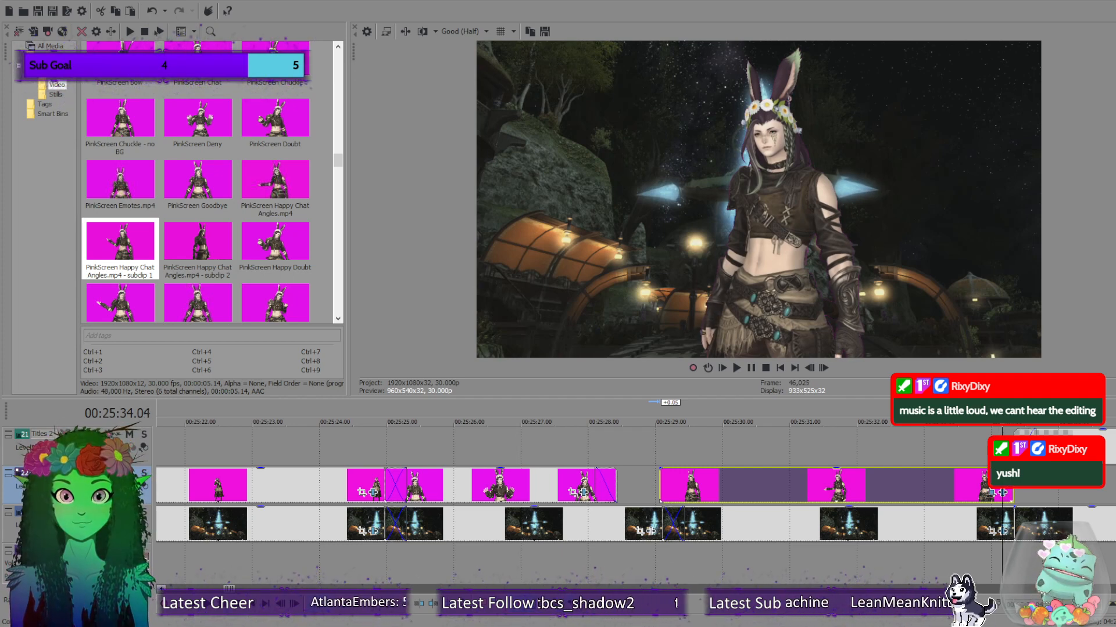
pyautogui.press('Left')
pyautogui.press('Left')
pyautogui.press('Left')
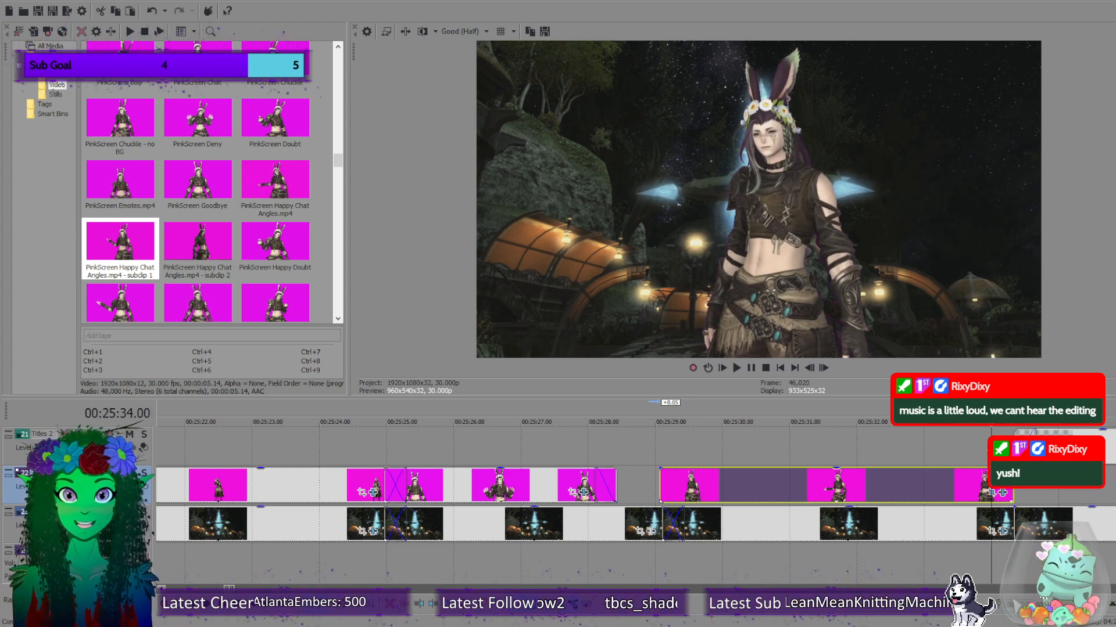
pyautogui.press('Left')
pyautogui.press('Left')
pyautogui.press('Left')
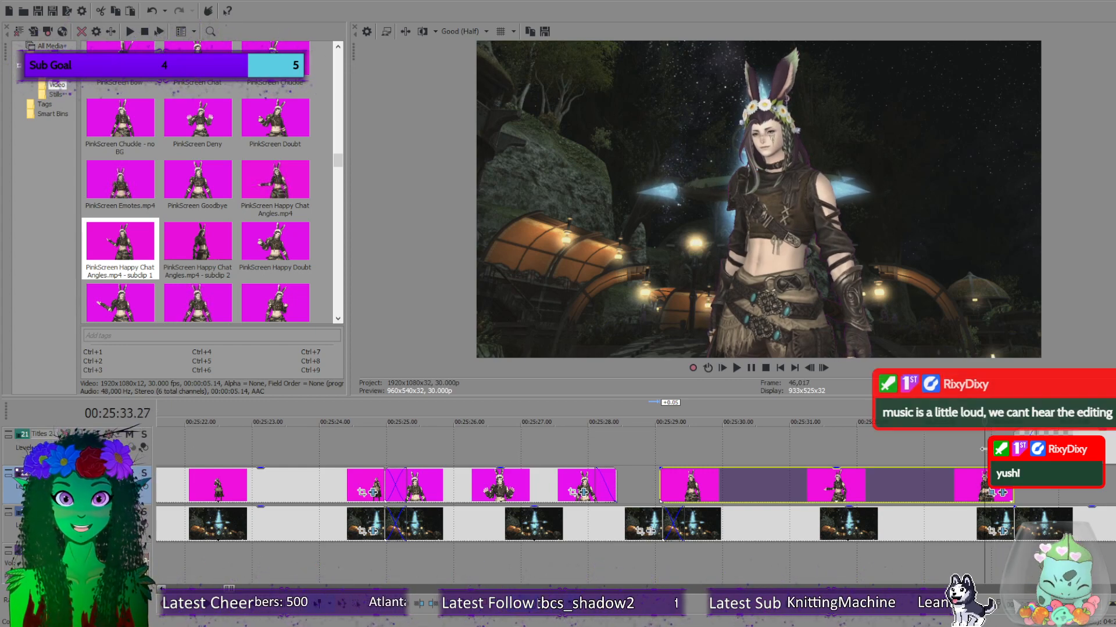
pyautogui.press('s')
pyautogui.press('Delete')
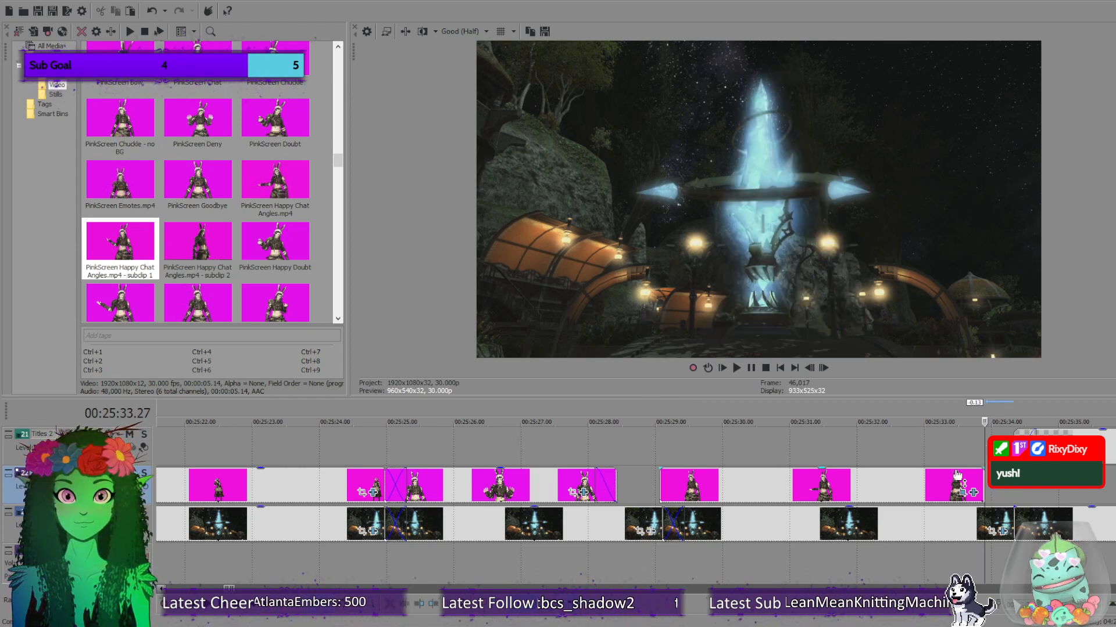
# Play back the trimmed Happy Chat clip with its narration from about 00:25:29 into the Gatherers and Crafters title.
pyautogui.click(928, 488)
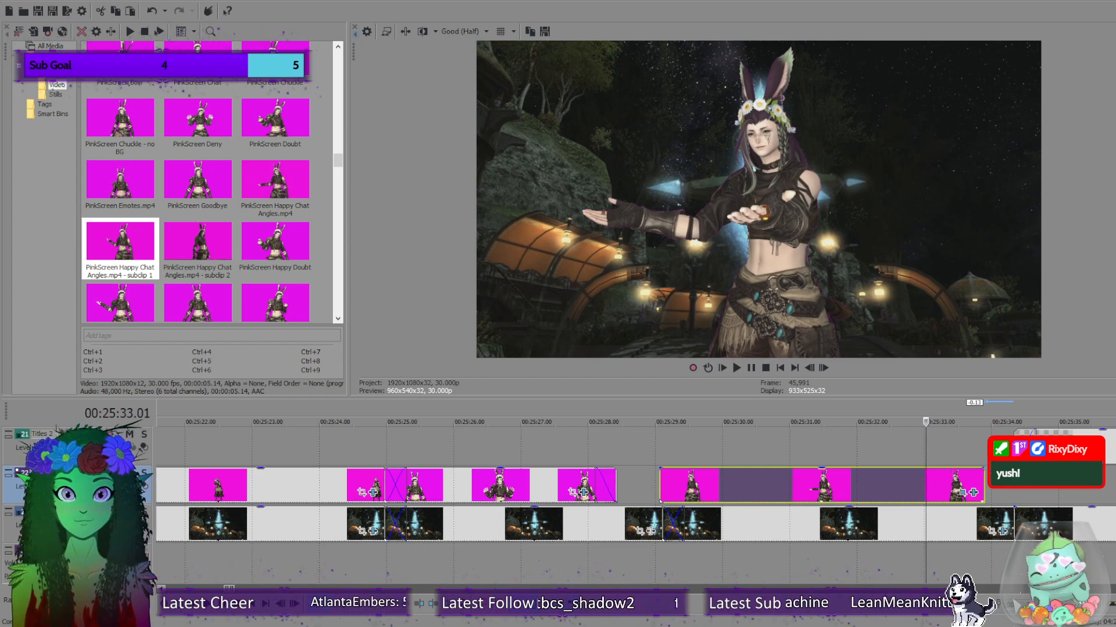
pyautogui.scroll(-3, 672, 523)
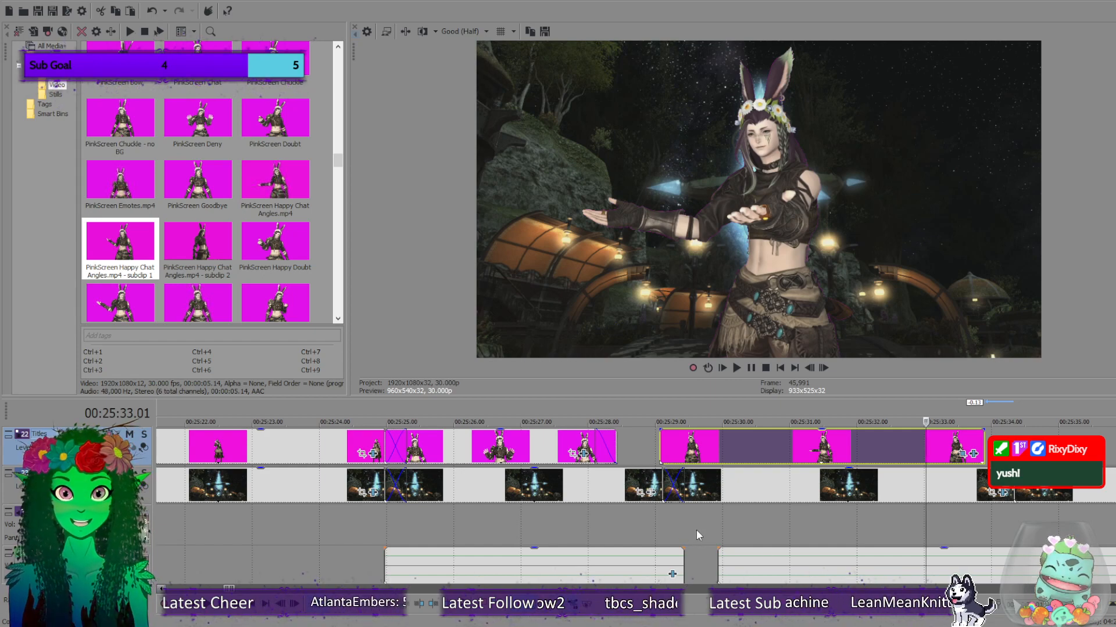
pyautogui.click(657, 525)
pyautogui.click(735, 368)
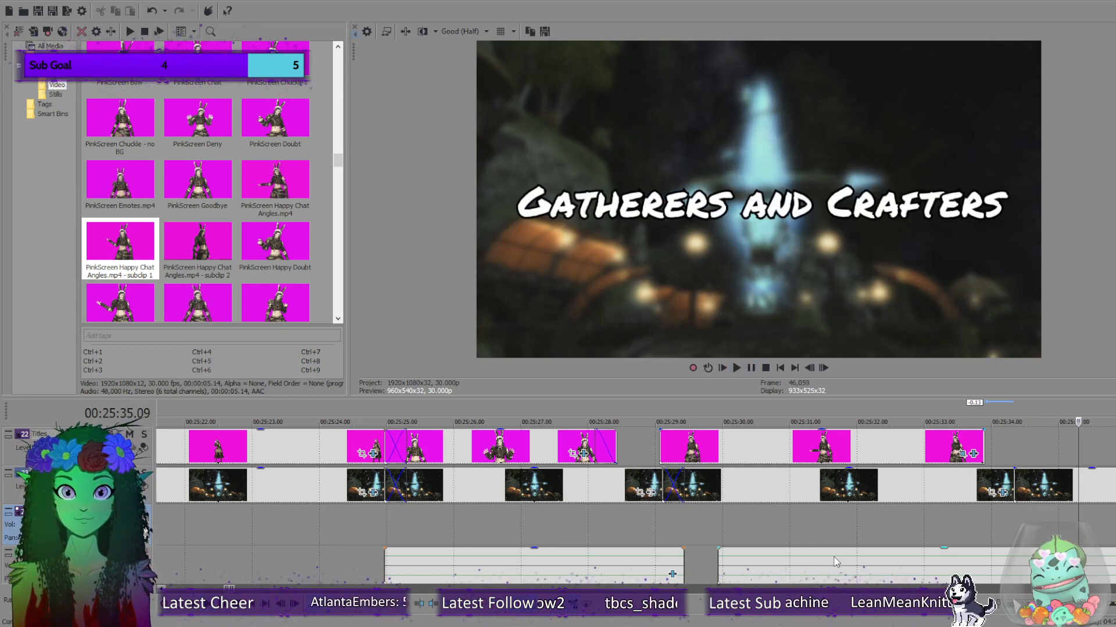
# Move the narration audio under the Happy Chat clip 10 frames earlier and play back from 00:25:28.00 to check the timing.
pyautogui.moveTo(835, 561); pyautogui.dragTo(745, 553)
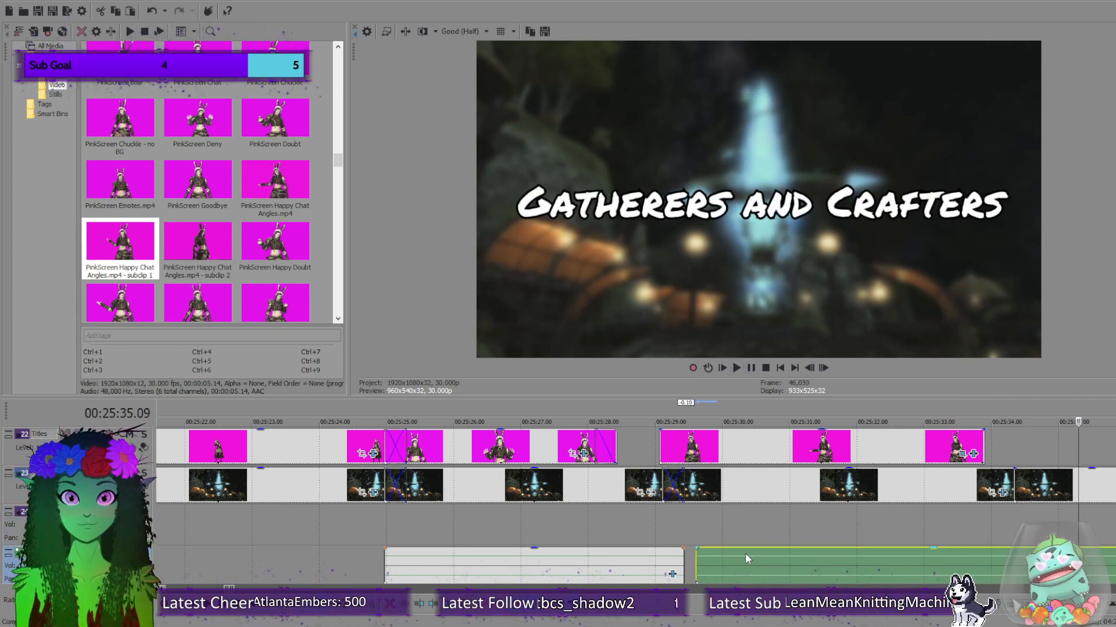
pyautogui.click(587, 529)
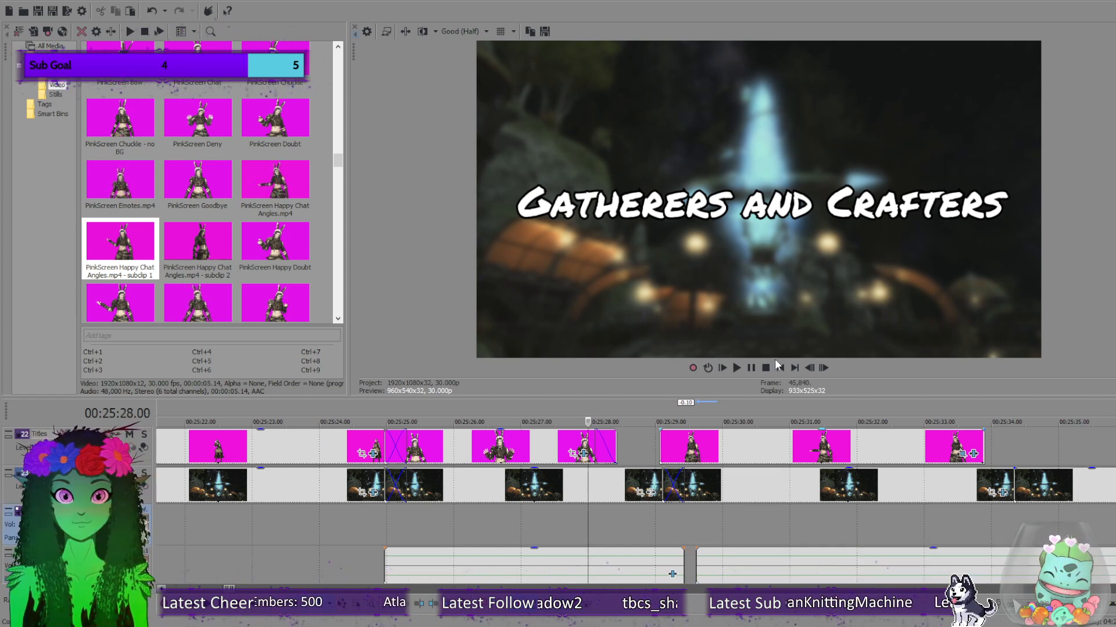
pyautogui.click(738, 367)
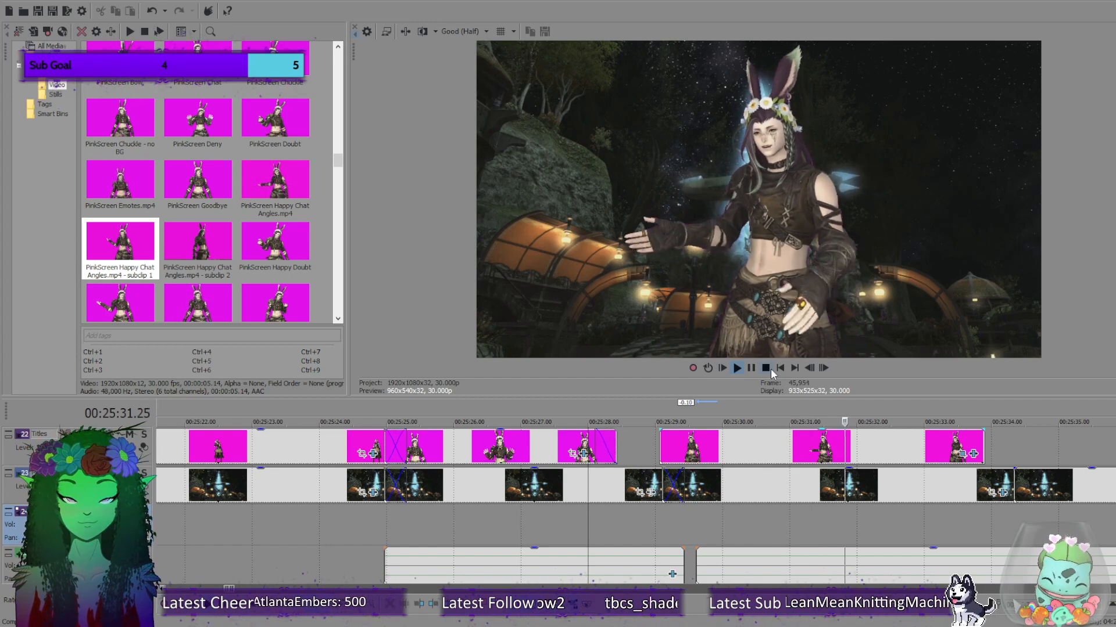
pyautogui.click(766, 369)
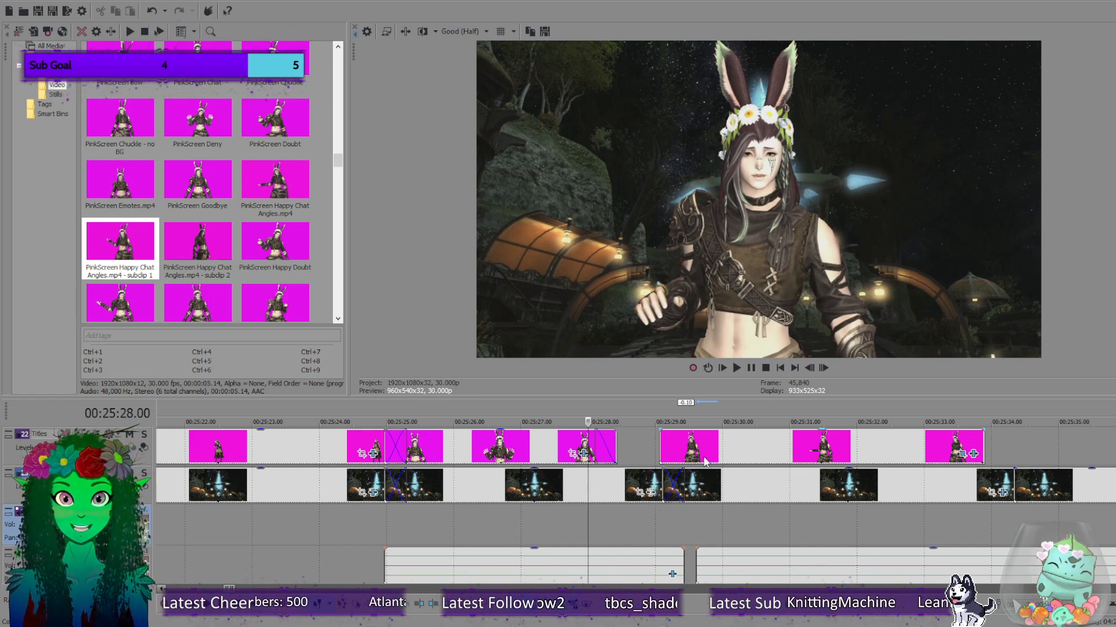
# Examine the section after the Beginning of Vid 2 marker, from the waving clip through the Tanks and DPS titles.
pyautogui.click(807, 451)
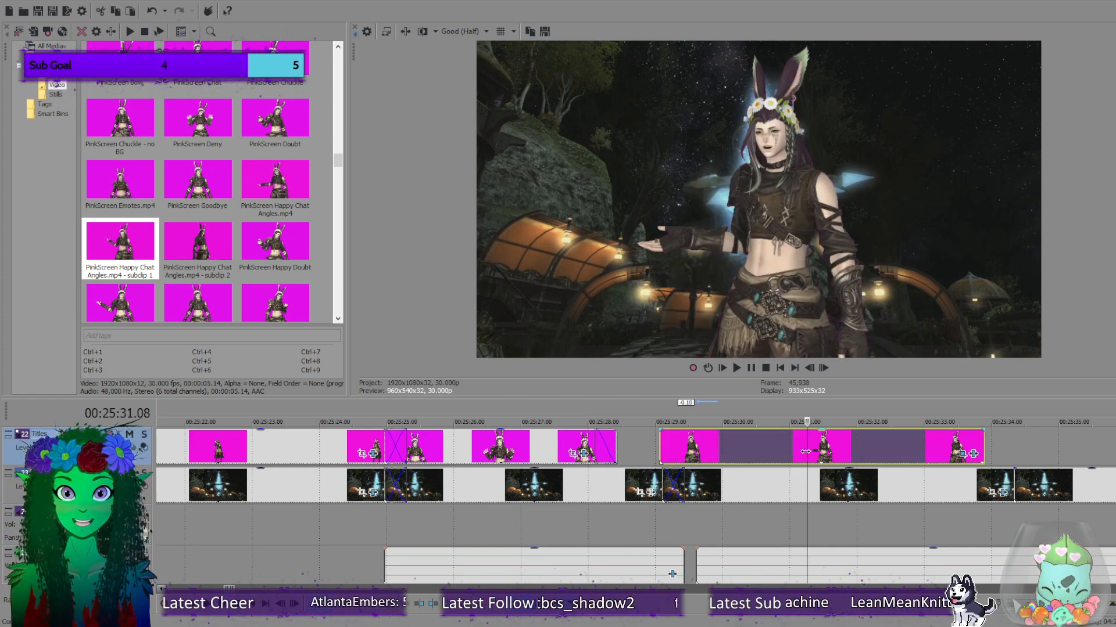
pyautogui.click(747, 495)
pyautogui.click(748, 489)
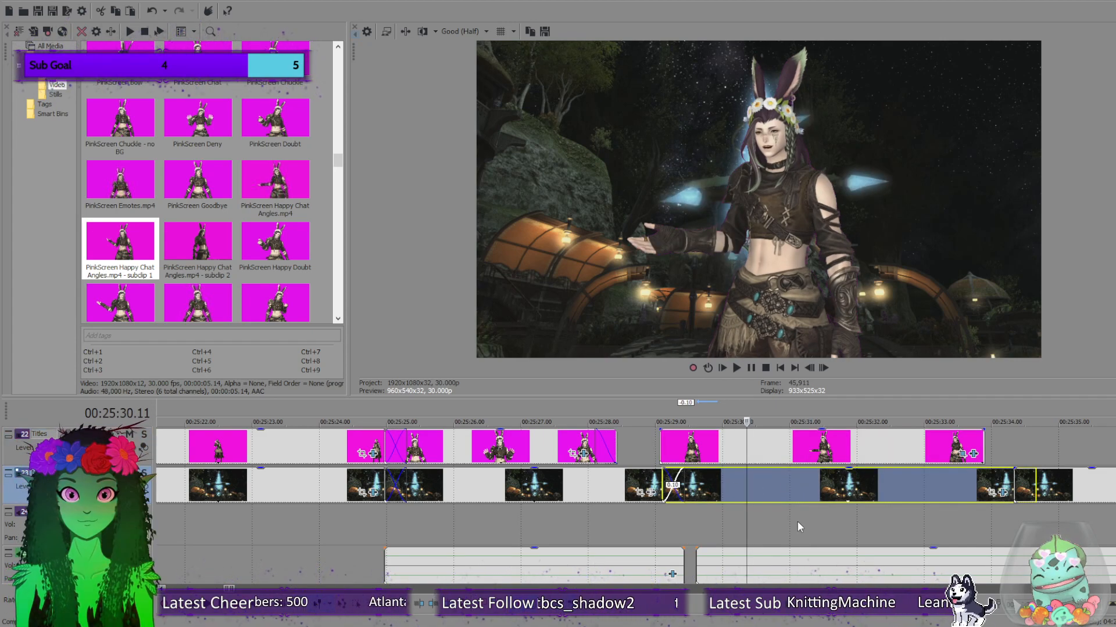
pyautogui.scroll(-5, 799, 519)
pyautogui.scroll(-10, 504, 551)
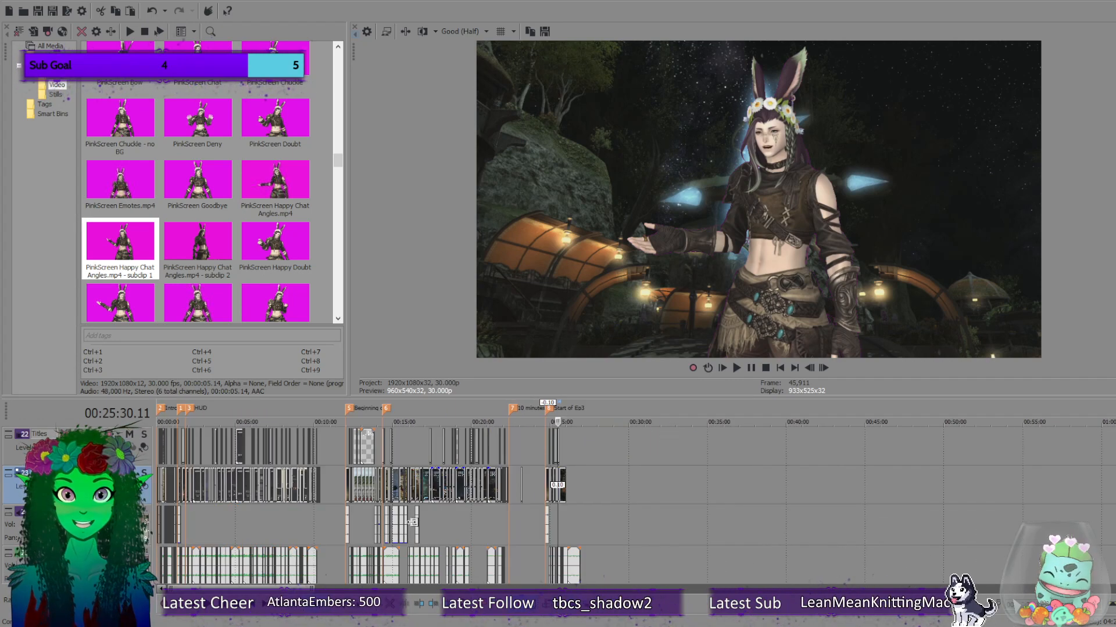
pyautogui.click(361, 515)
pyautogui.scroll(3, 366, 515)
pyautogui.scroll(8, 571, 531)
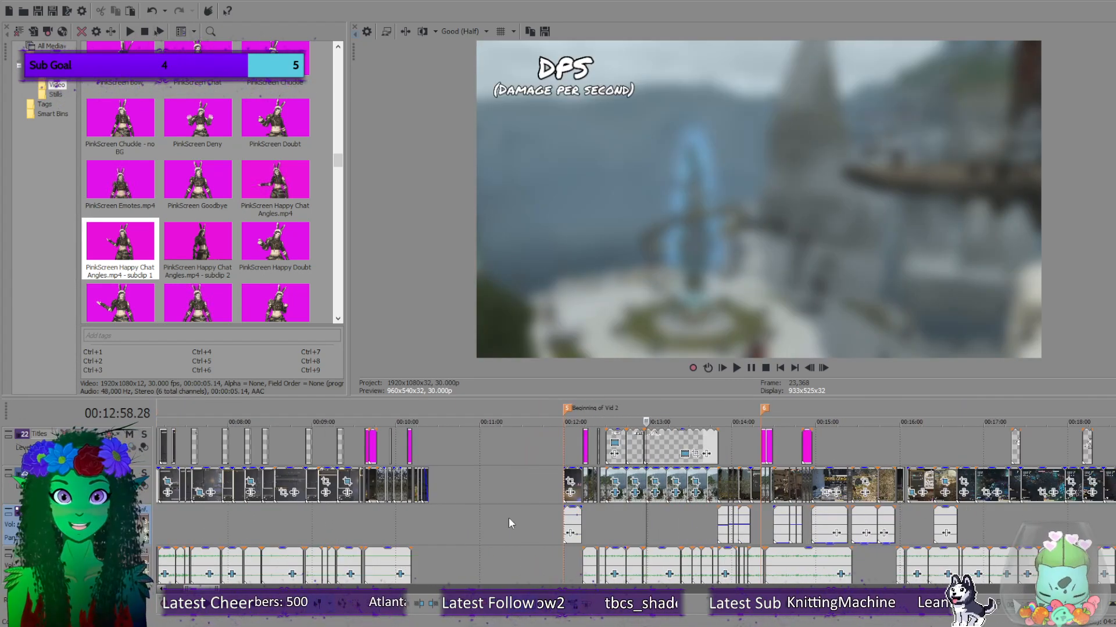
pyautogui.click(284, 515)
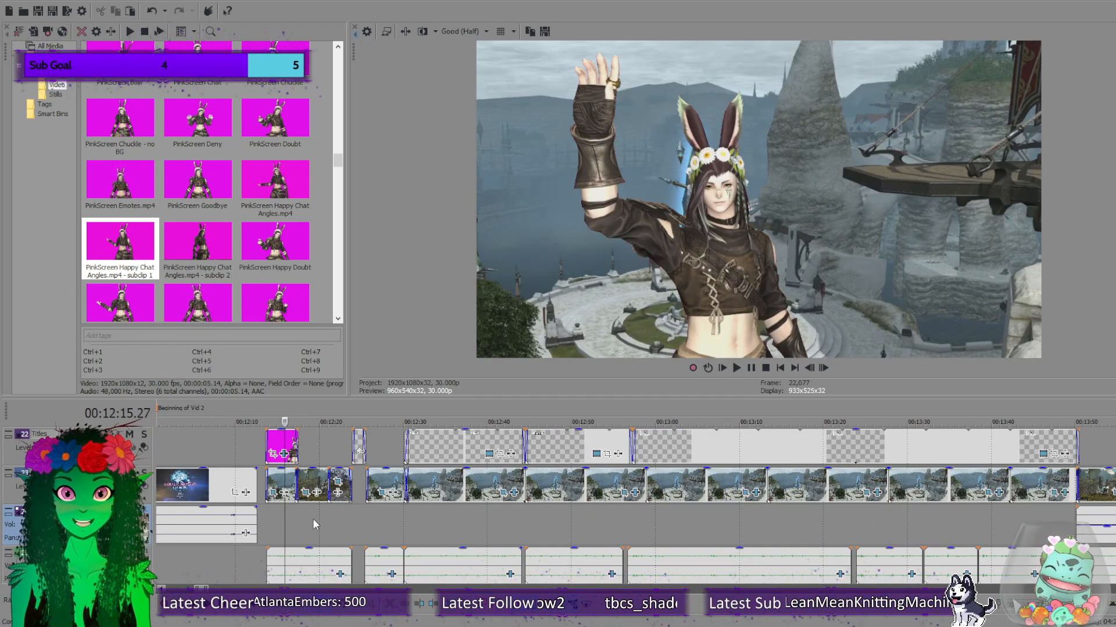
pyautogui.click(316, 517)
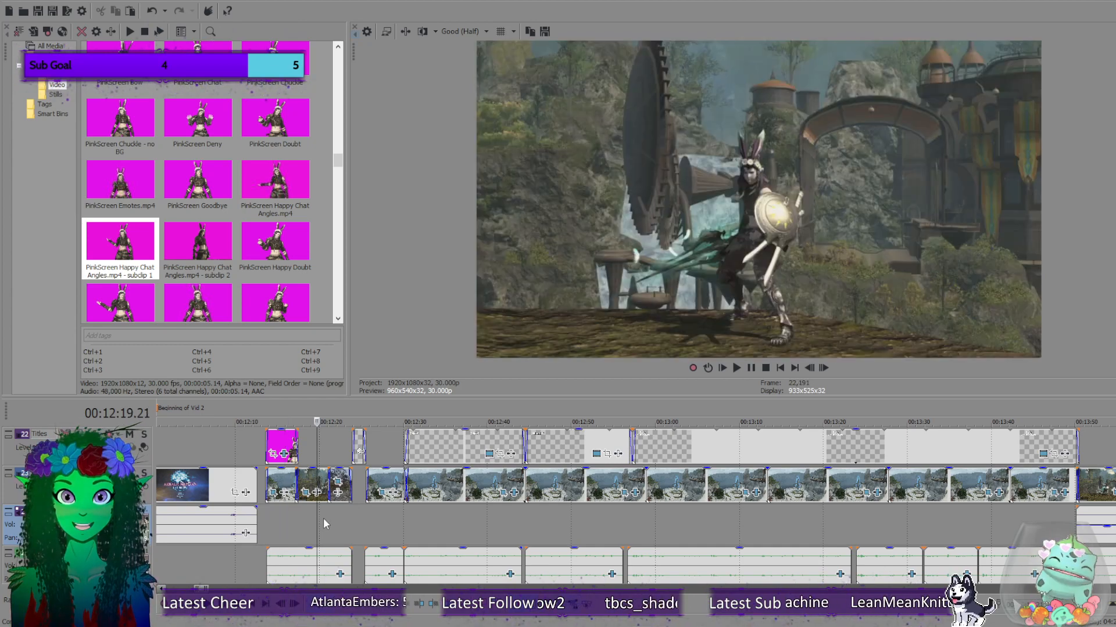
pyautogui.click(287, 518)
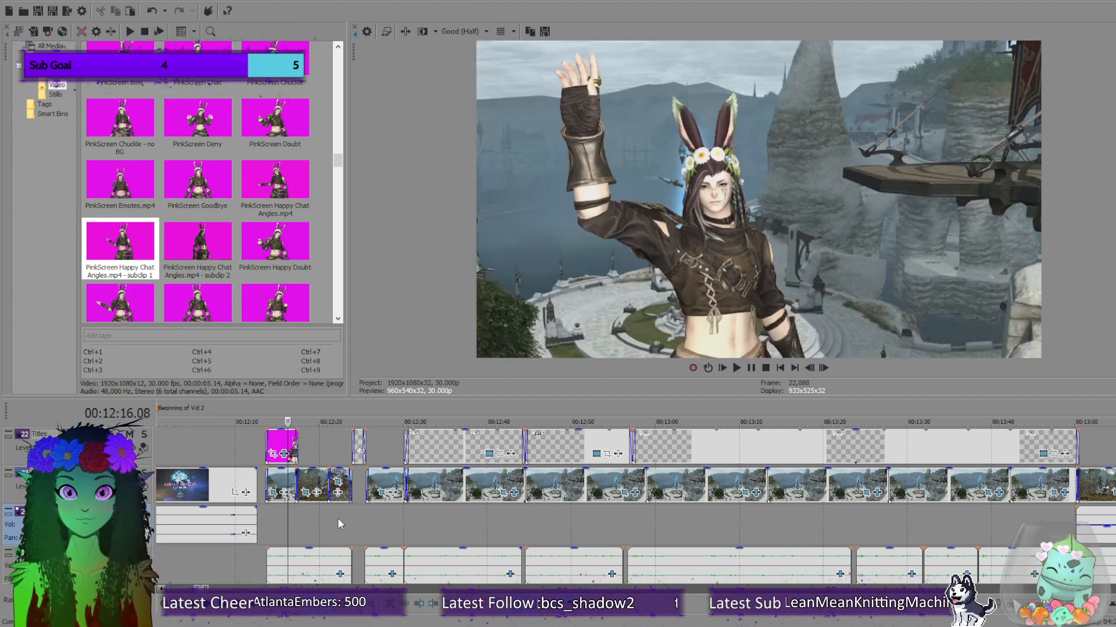
pyautogui.click(338, 518)
pyautogui.click(272, 514)
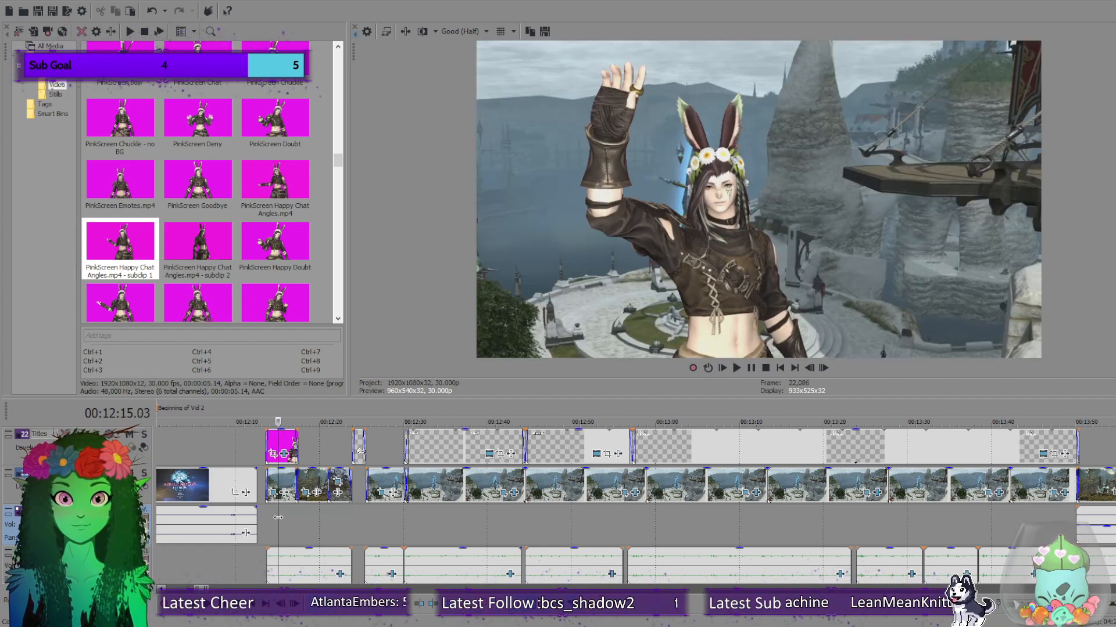
pyautogui.click(435, 517)
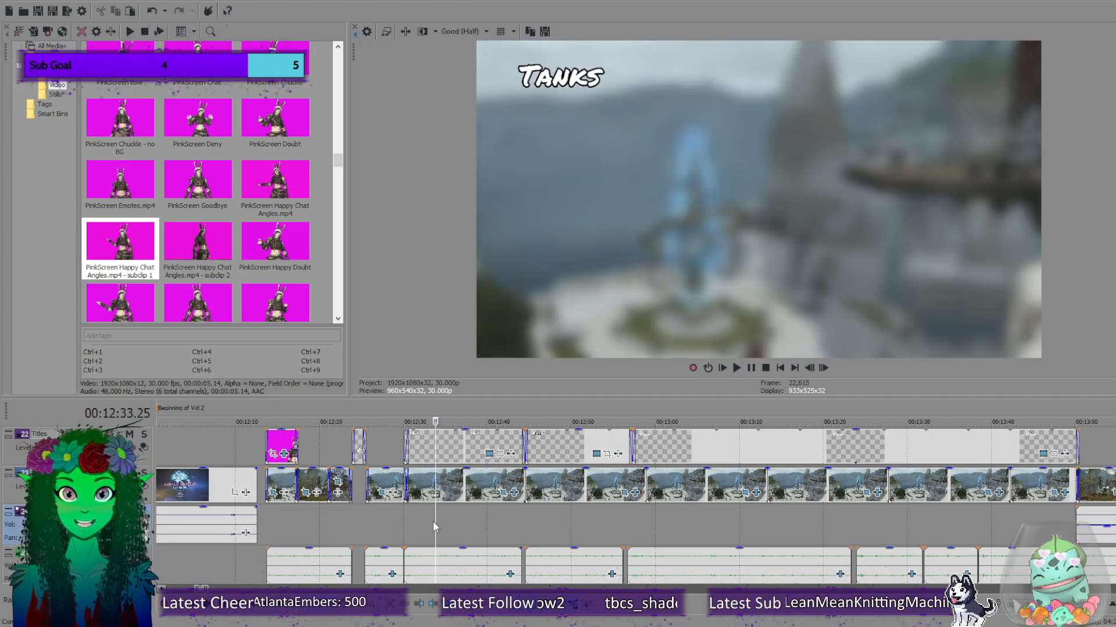
pyautogui.click(469, 528)
pyautogui.moveTo(469, 527); pyautogui.dragTo(1018, 516)
pyautogui.scroll(-15, 813, 500)
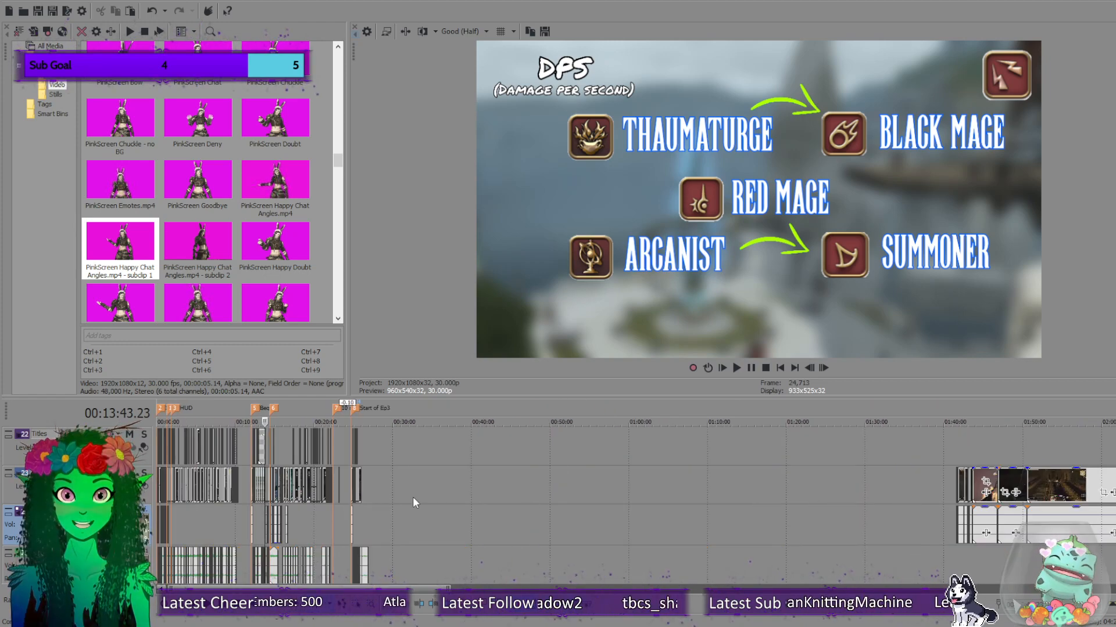
# Return to the Ep3 section and select the background clip beneath the Happy Chat clip at 00:25:31.18.
pyautogui.click(333, 514)
pyautogui.scroll(2, 395, 518)
pyautogui.scroll(6, 493, 524)
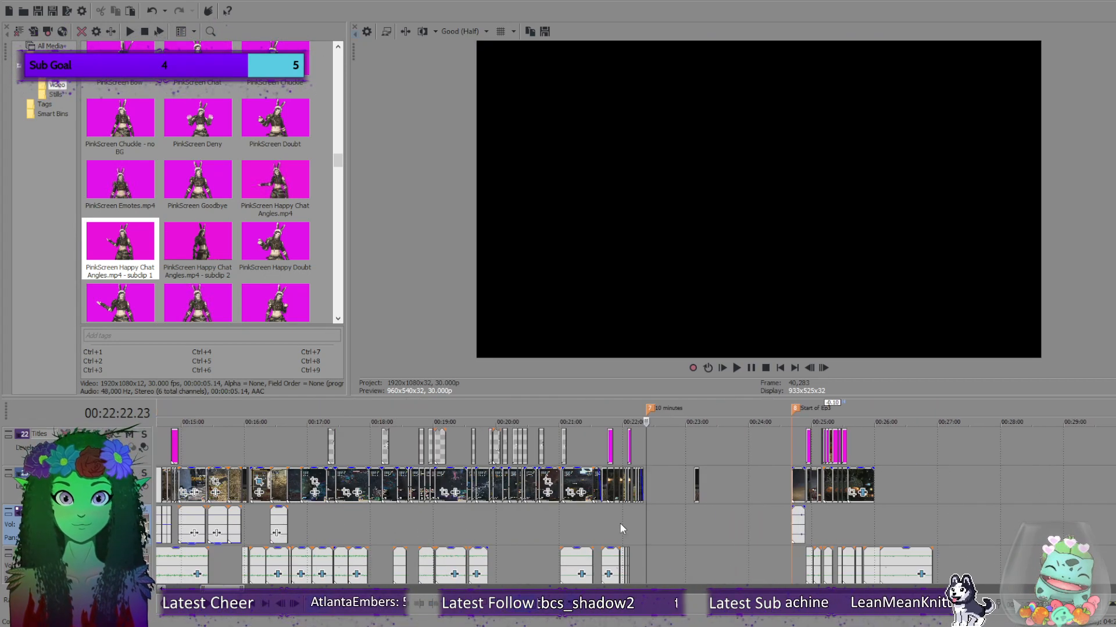
pyautogui.click(832, 514)
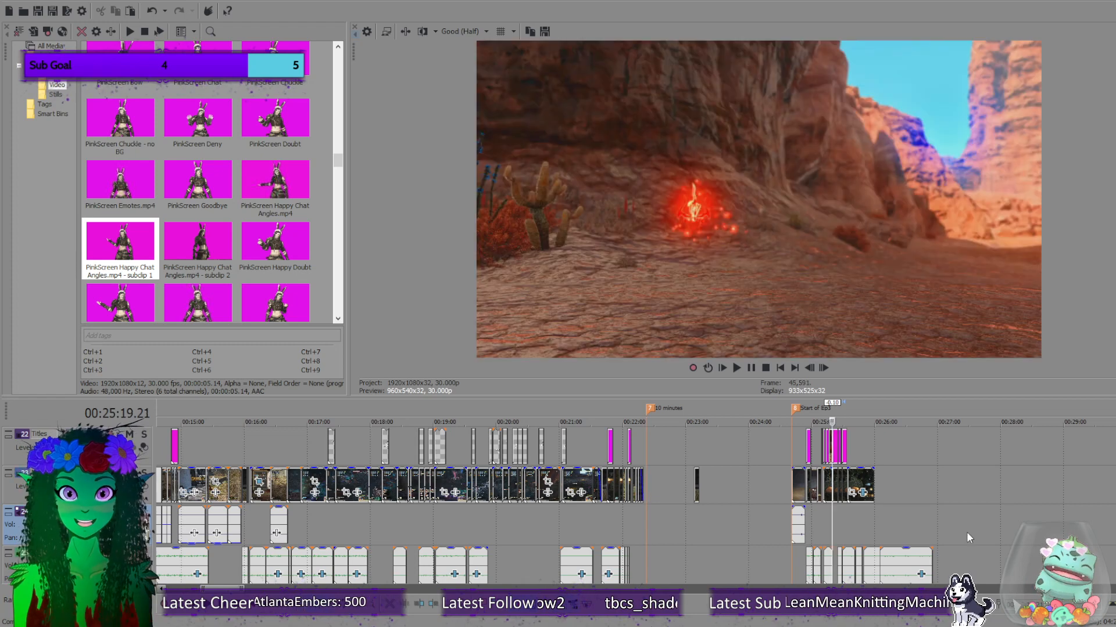
pyautogui.scroll(6, 832, 515)
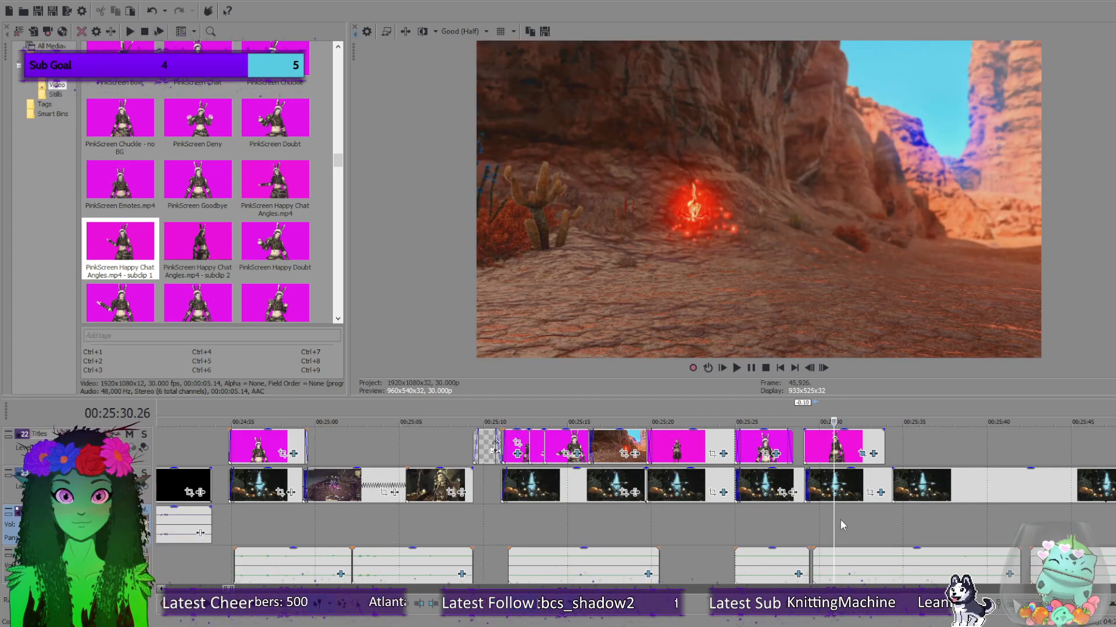
pyautogui.click(834, 482)
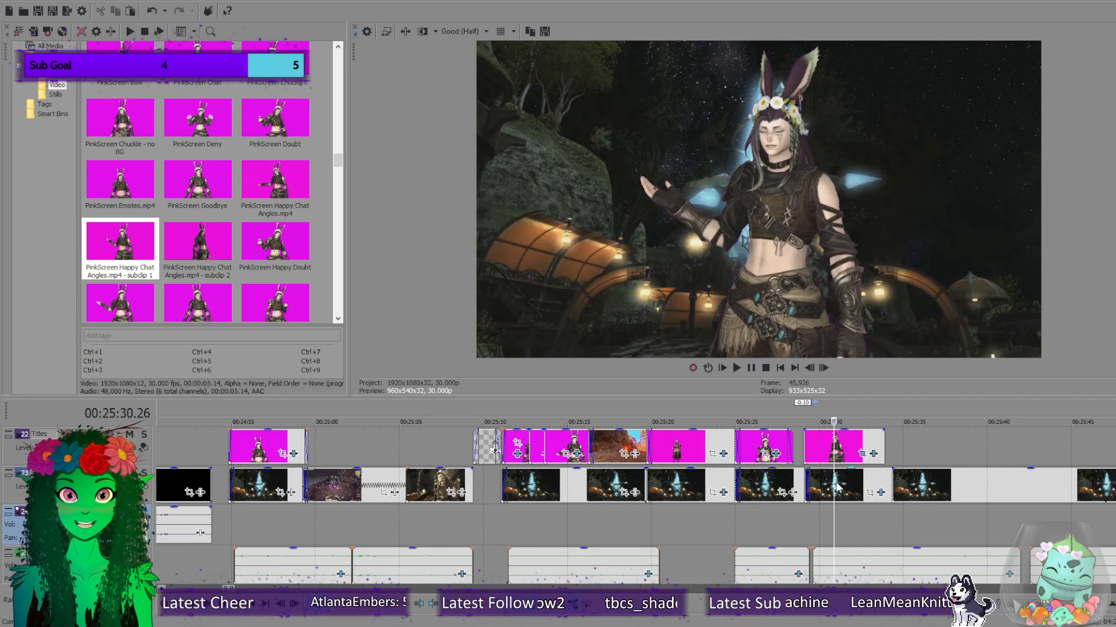
pyautogui.click(845, 485)
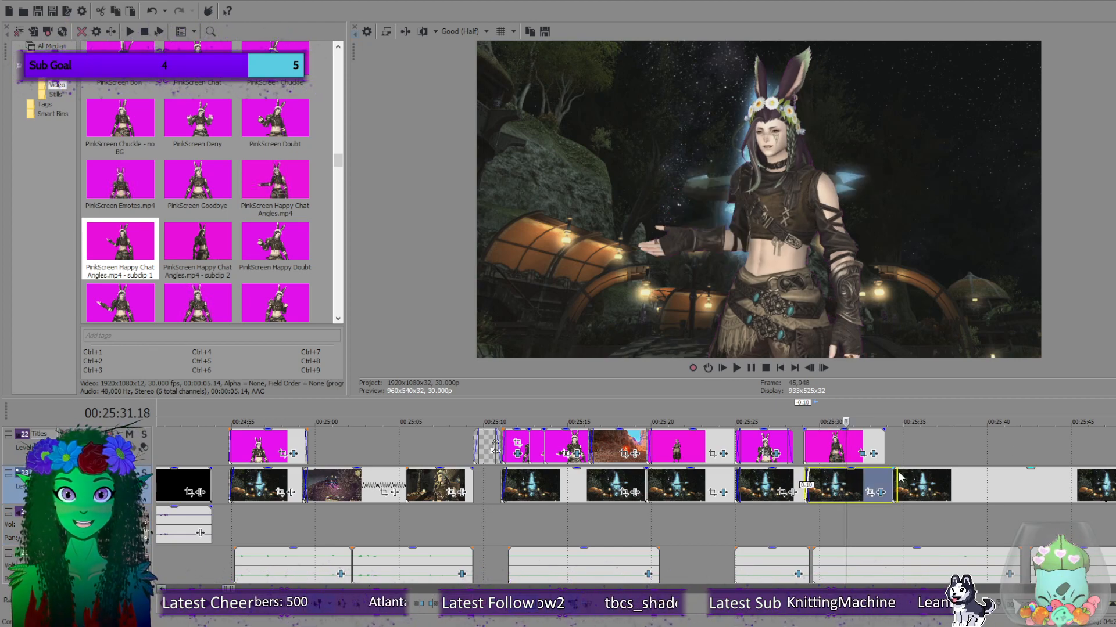
# Search the project's video media for a Gridania background clip, browsing from the PinkScreen clips up to Gridania Night.mp4.
pyautogui.scroll(-10, 942, 508)
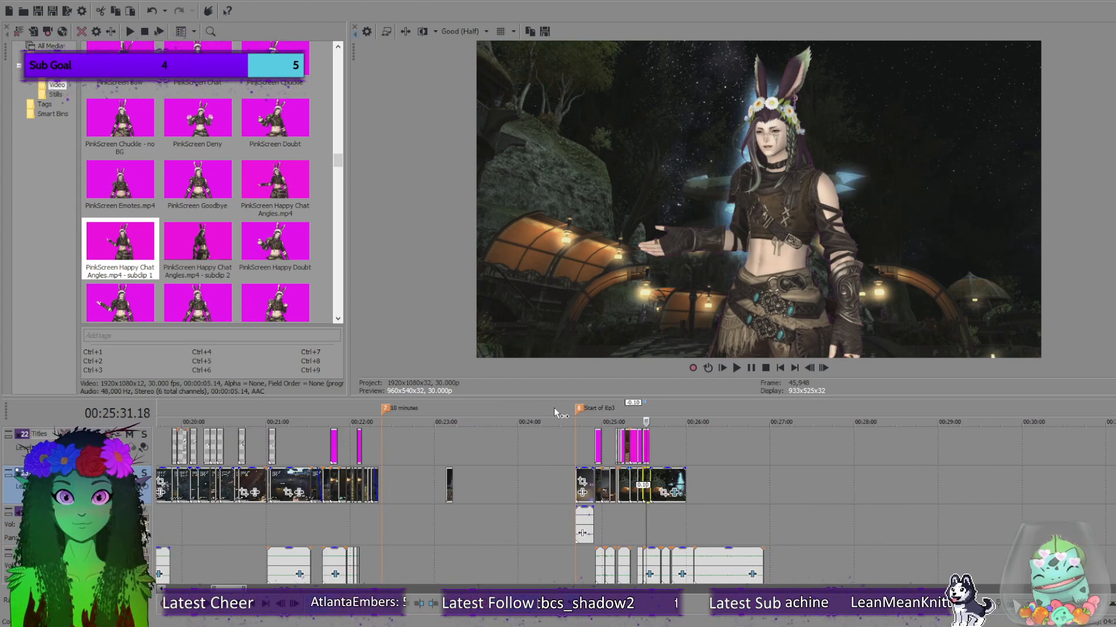
pyautogui.moveTo(338, 159); pyautogui.dragTo(338, 129)
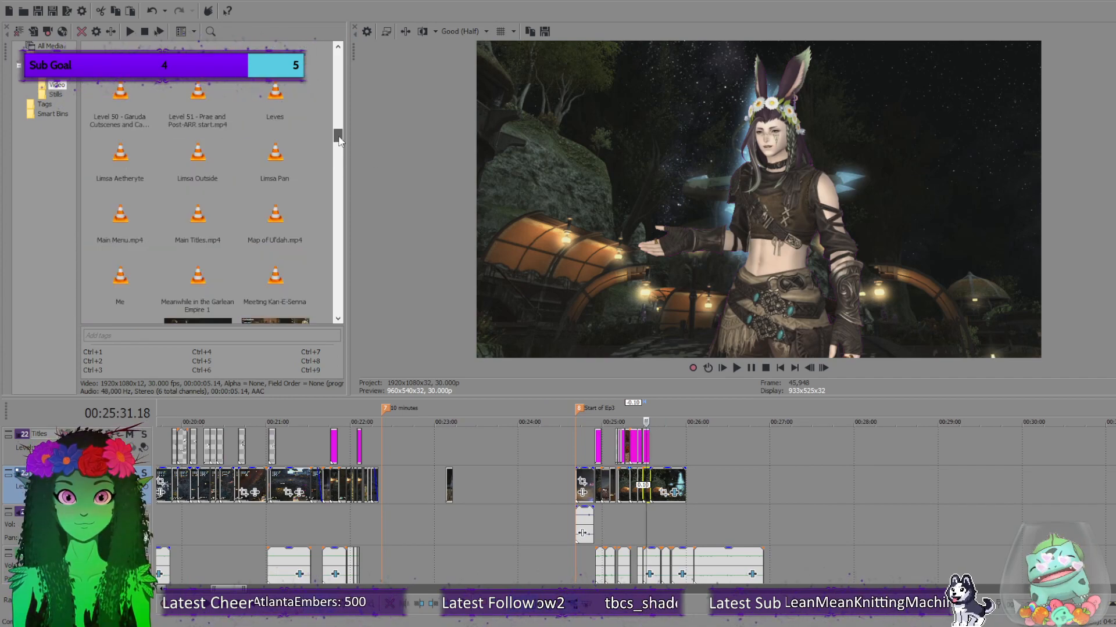
pyautogui.scroll(-5, 309, 259)
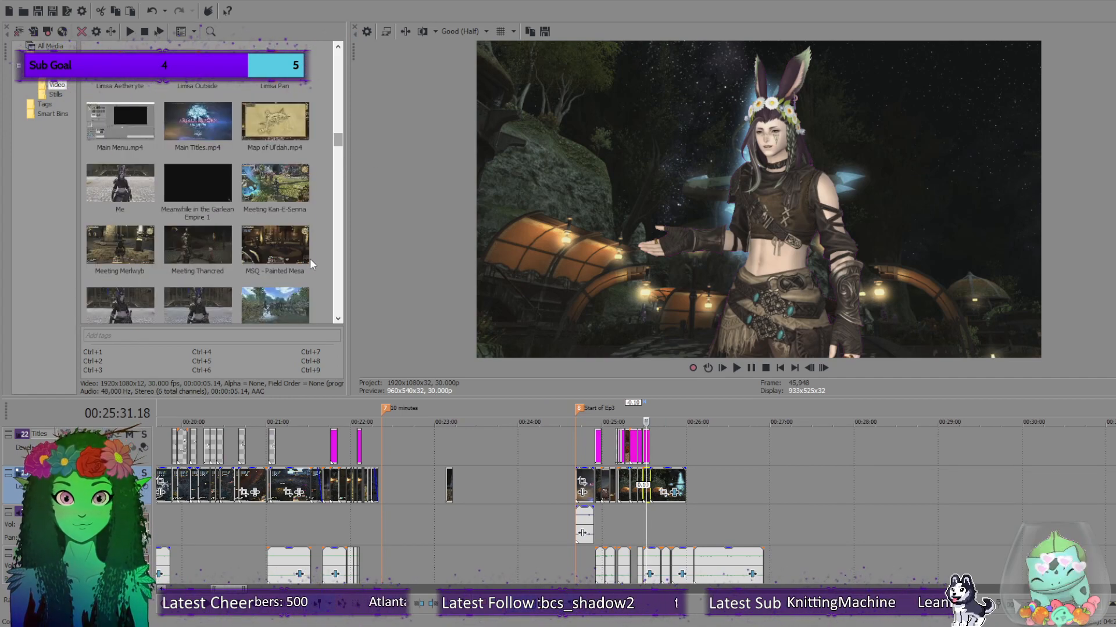
pyautogui.scroll(5, 309, 259)
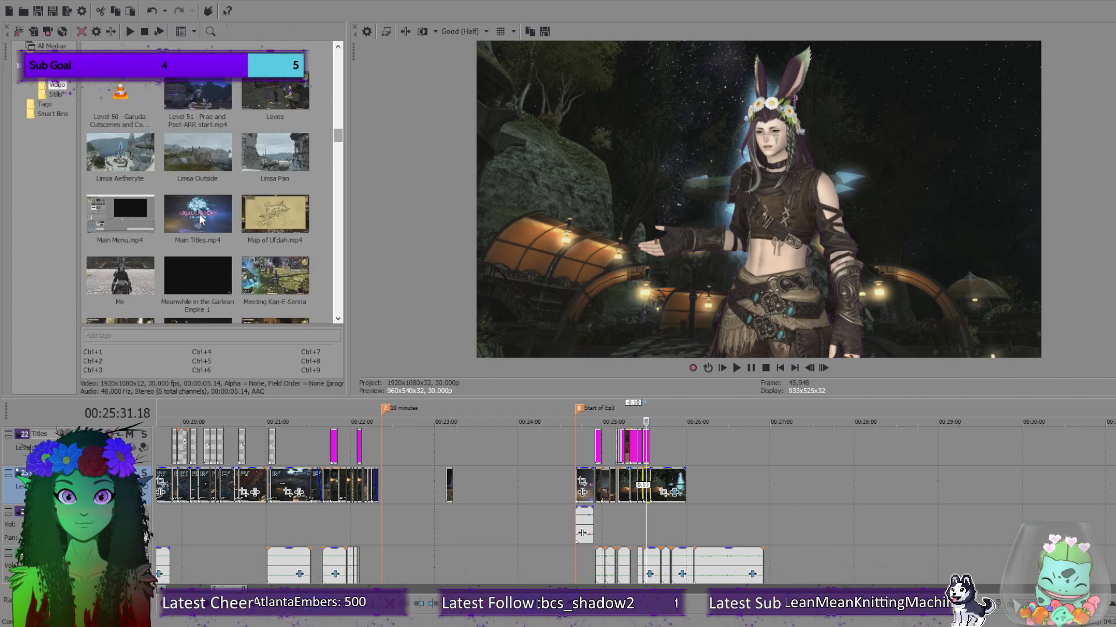
pyautogui.scroll(3, 224, 222)
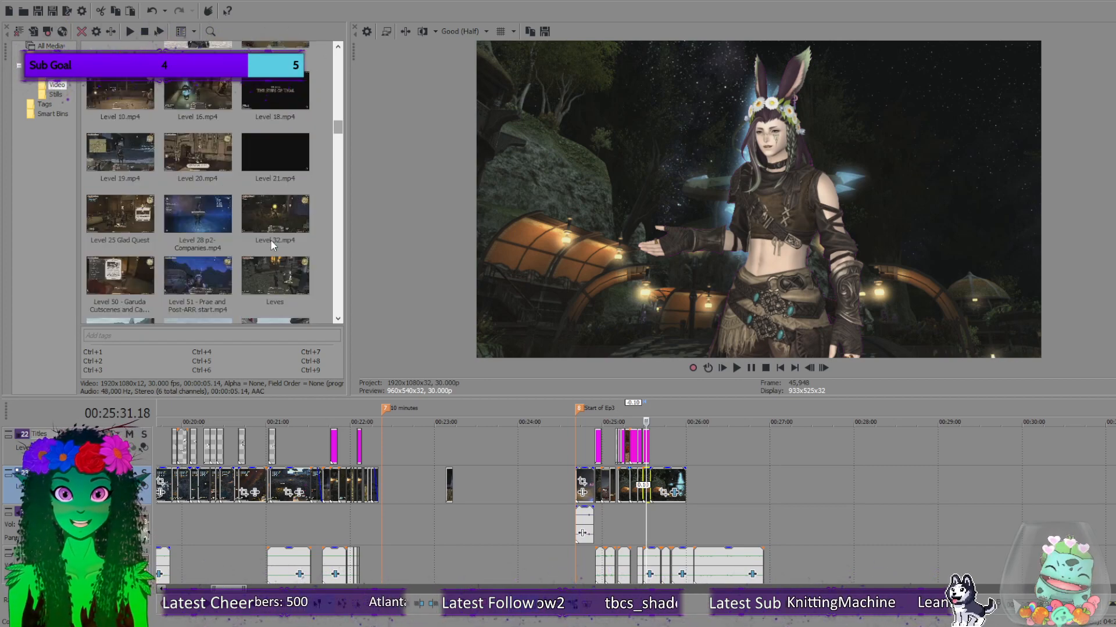
pyautogui.scroll(3, 272, 239)
pyautogui.scroll(3, 243, 274)
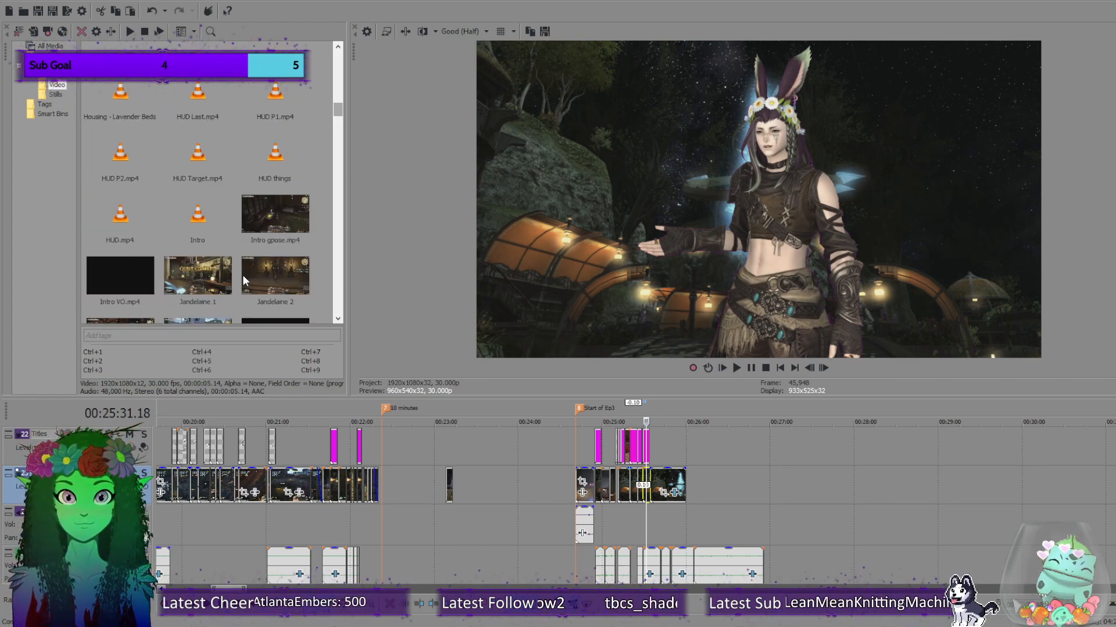
pyautogui.scroll(2, 242, 274)
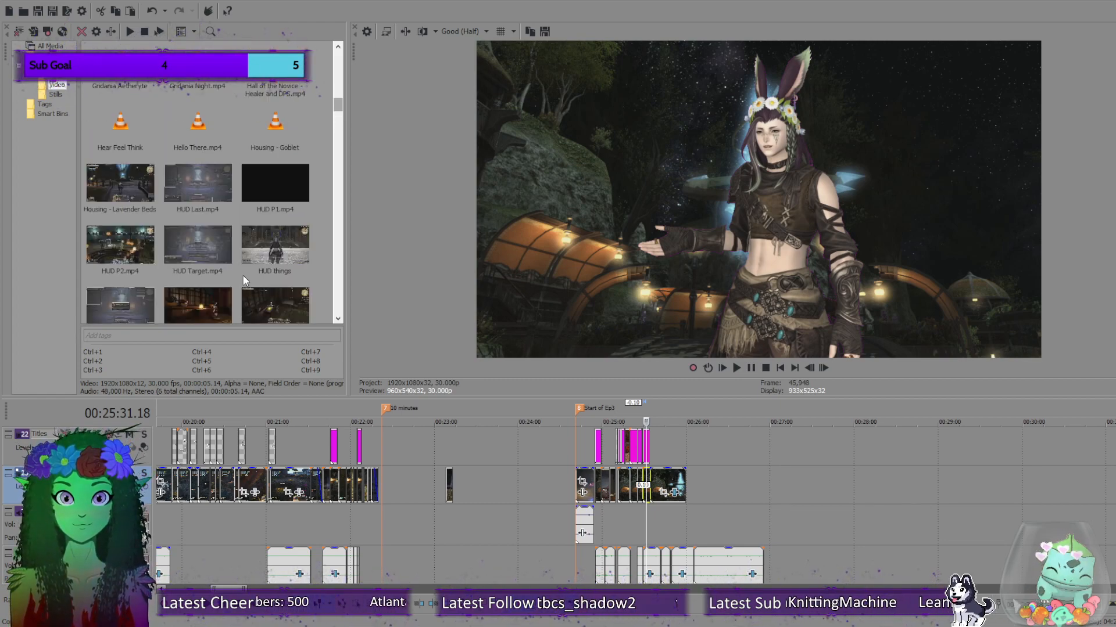
pyautogui.scroll(2, 243, 275)
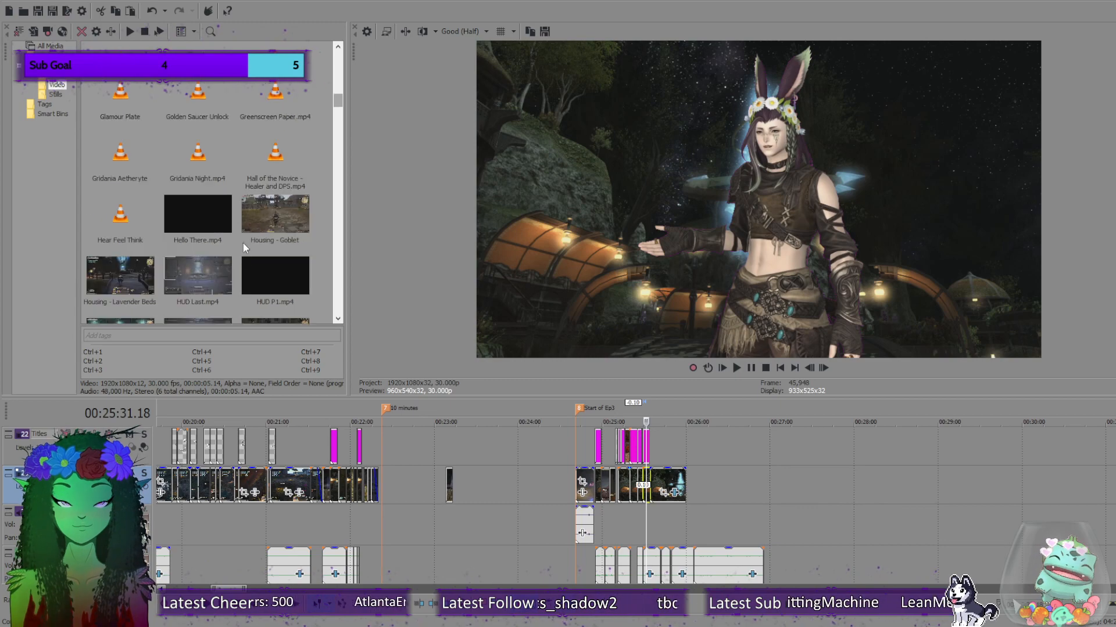
pyautogui.click(210, 166)
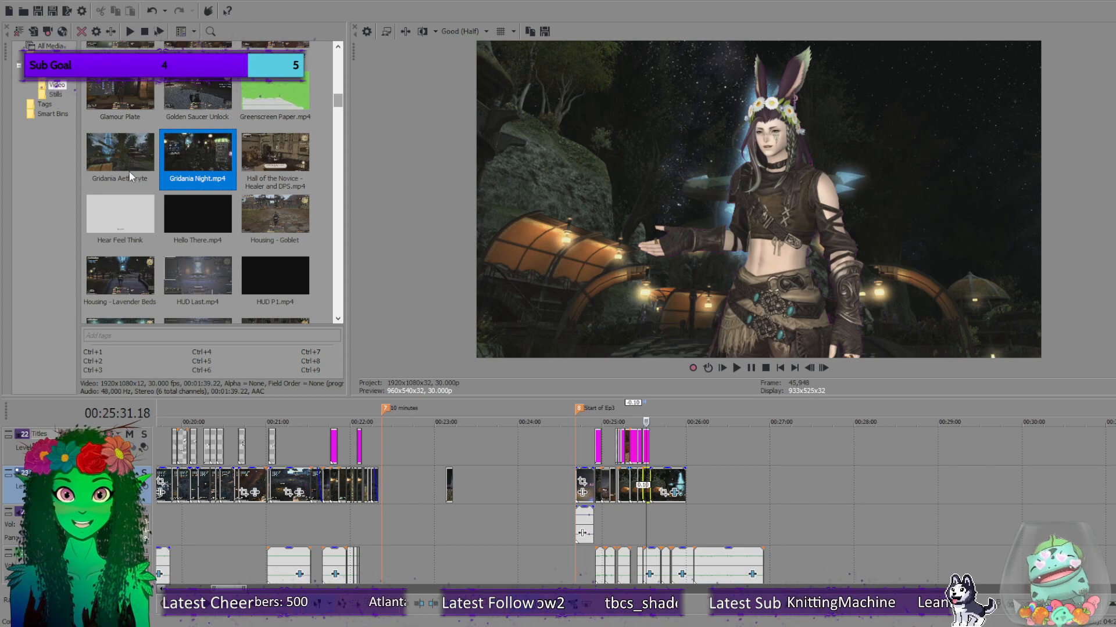
# Try the Gridania Aetheryte clip in the empty stretch of timeline around 00:28:10, previewing its footage and deleting it with its audio.
pyautogui.click(121, 152)
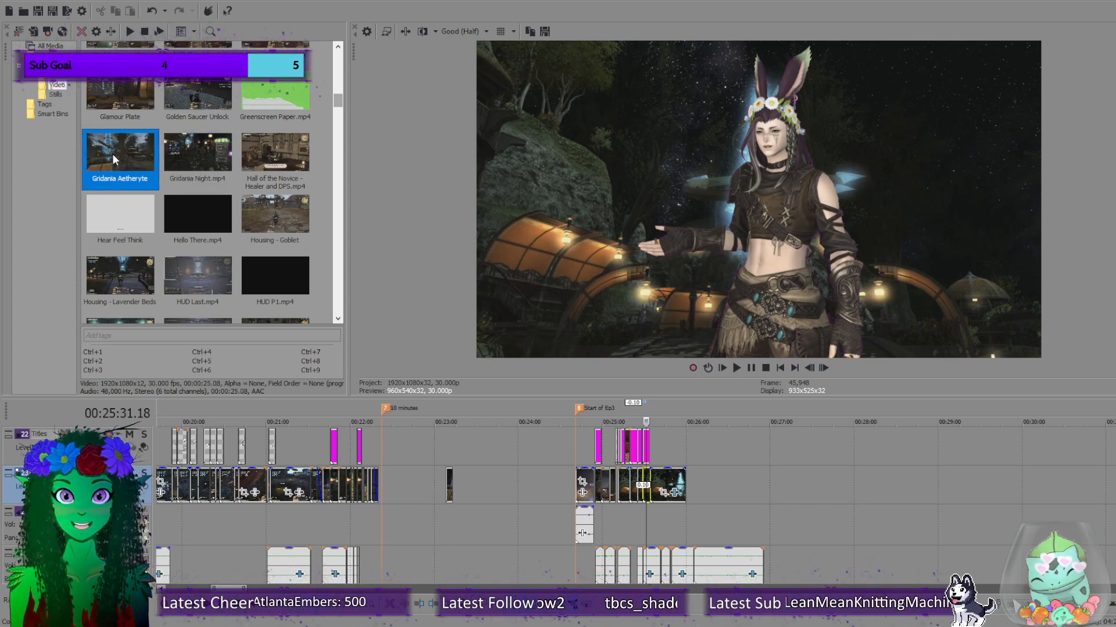
pyautogui.moveTo(870, 490); pyautogui.dragTo(871, 486)
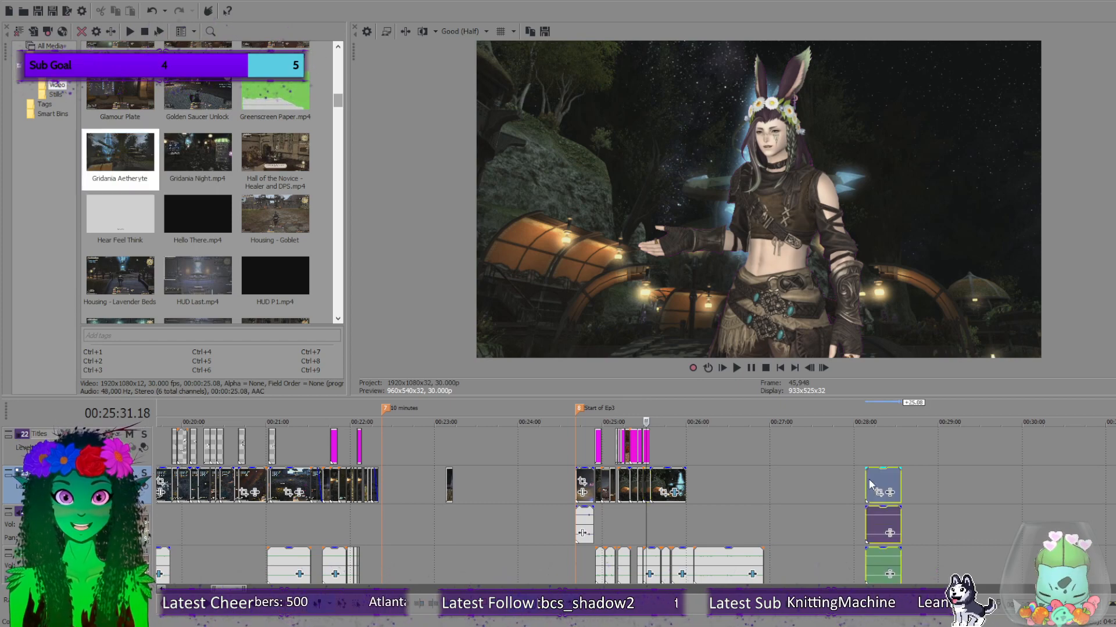
pyautogui.click(876, 479)
pyautogui.click(876, 480)
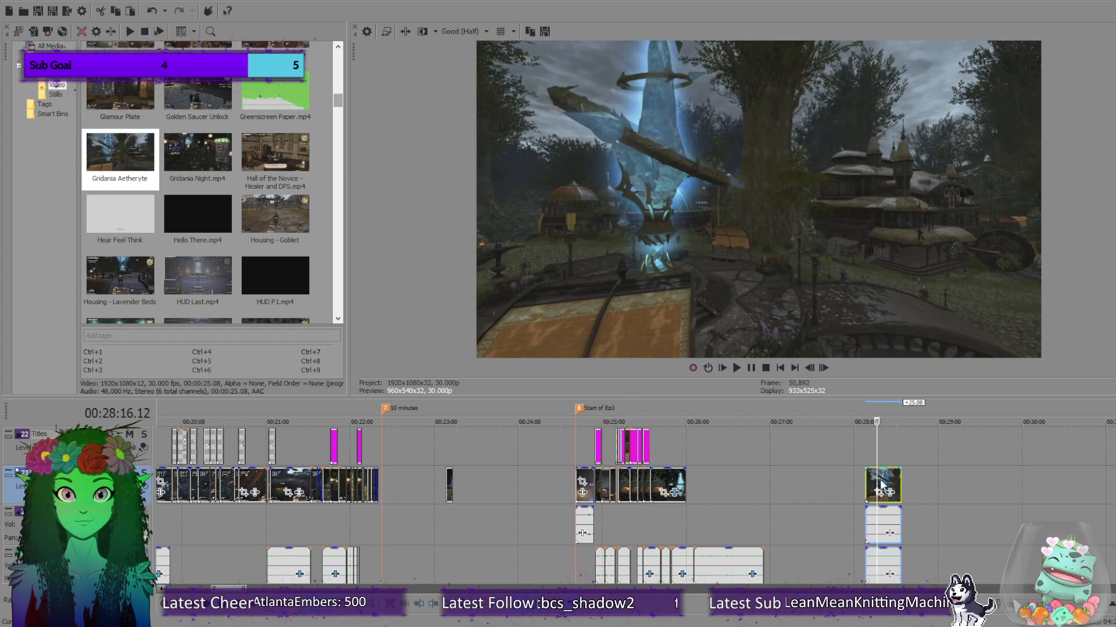
pyautogui.moveTo(877, 479); pyautogui.dragTo(880, 480)
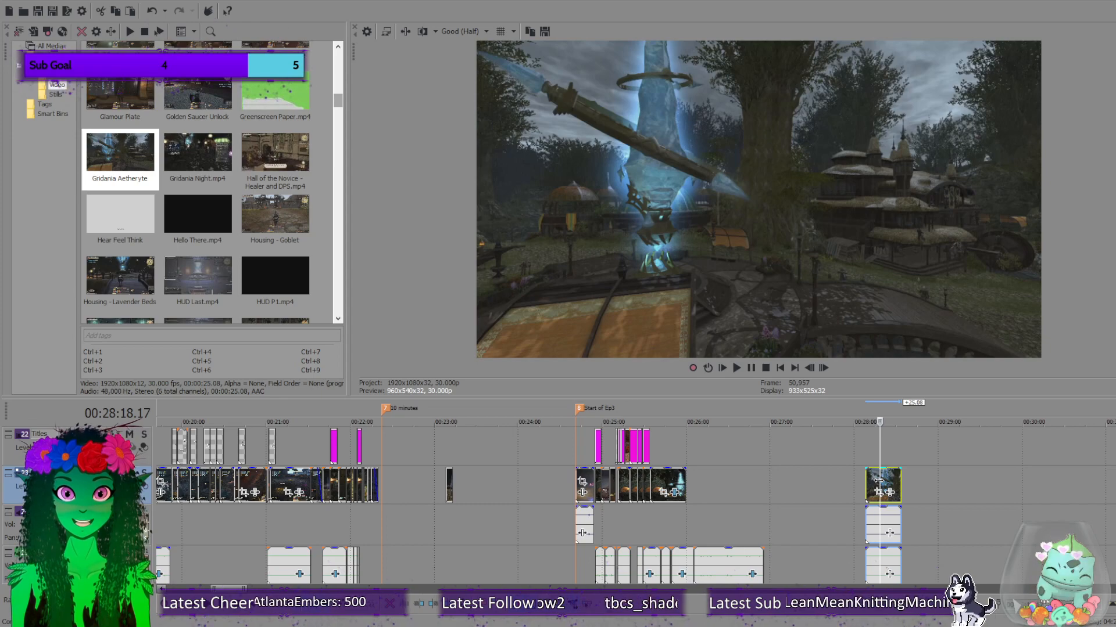
pyautogui.press('Delete')
# Add Gridania Night.mp4 to the background track at 00:28:18.17 and scrub through its camera angles, comparing them with the existing Ep3 background.
pyautogui.click(202, 159)
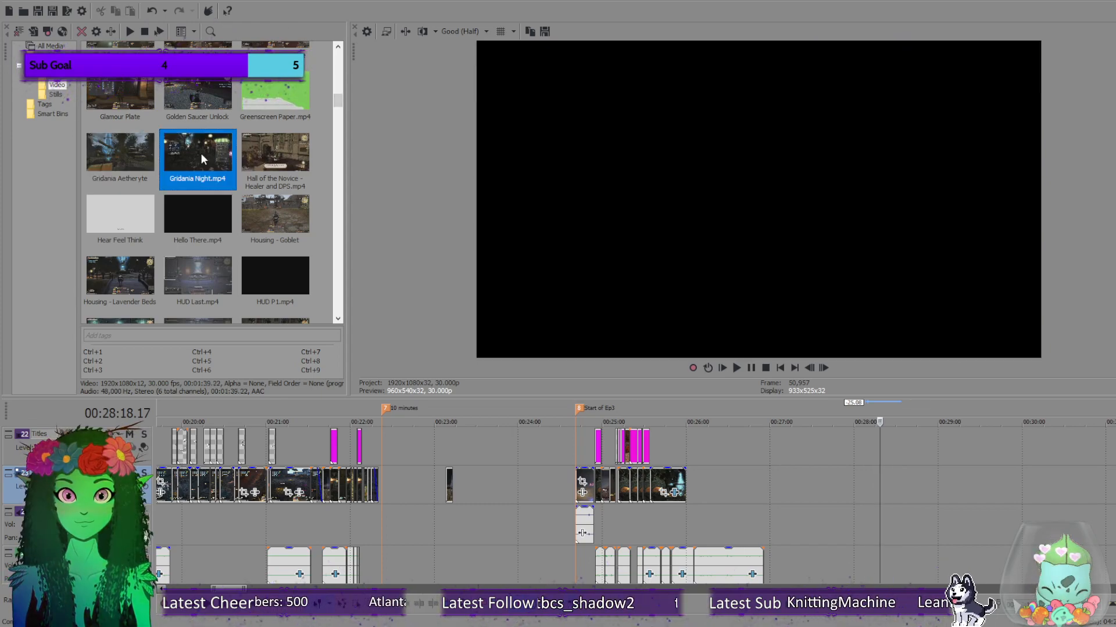
pyautogui.moveTo(186, 150); pyautogui.dragTo(885, 492)
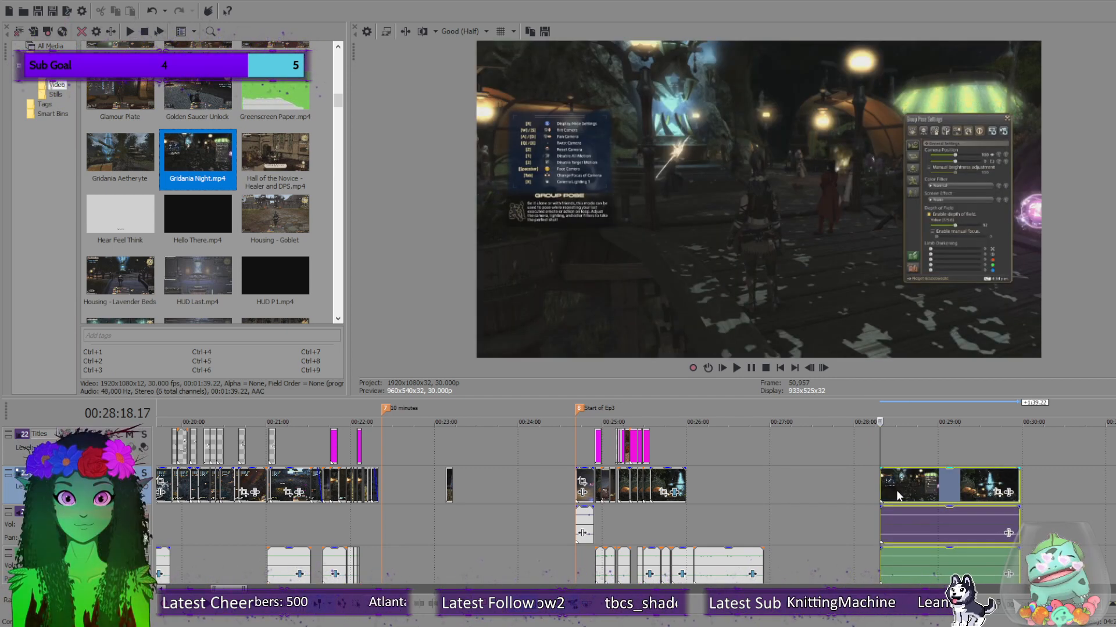
pyautogui.click(901, 491)
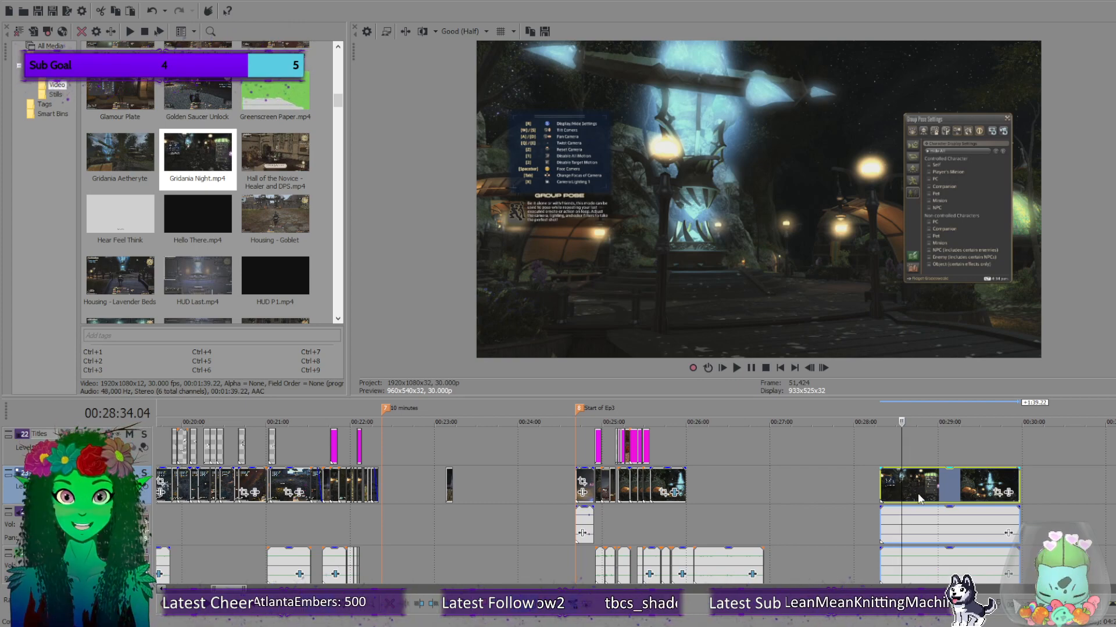
pyautogui.click(914, 491)
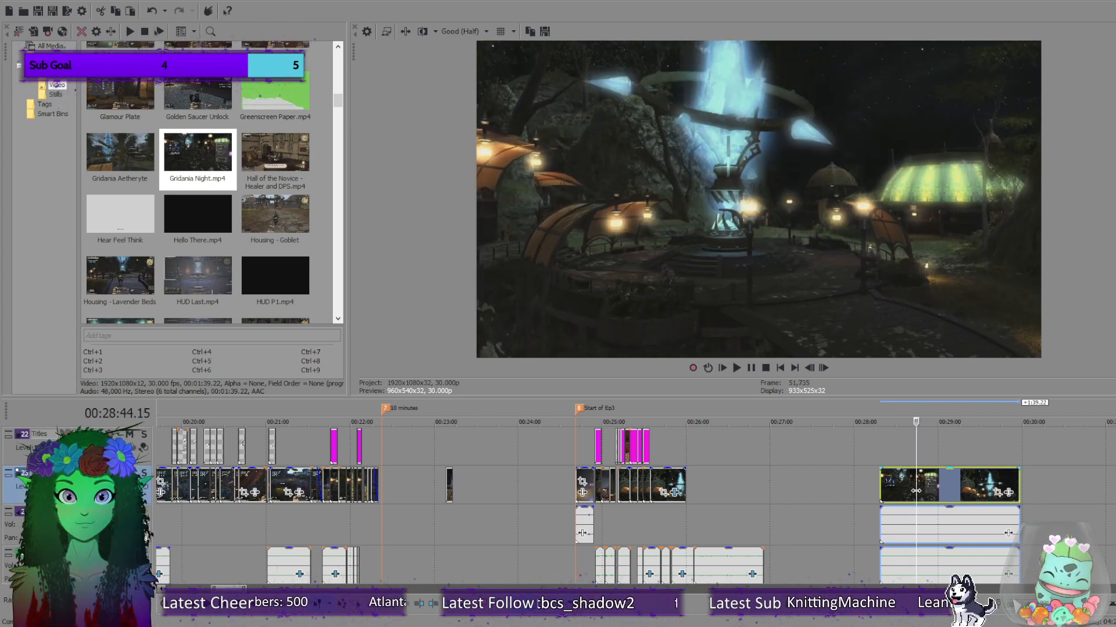
pyautogui.click(906, 490)
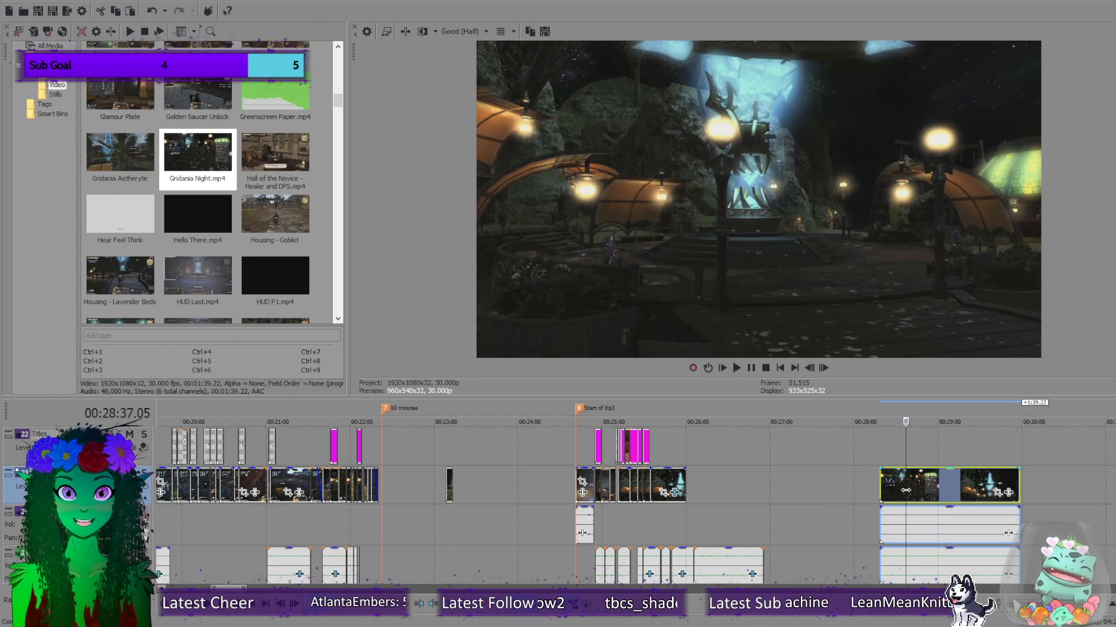
pyautogui.moveTo(906, 490); pyautogui.dragTo(976, 503)
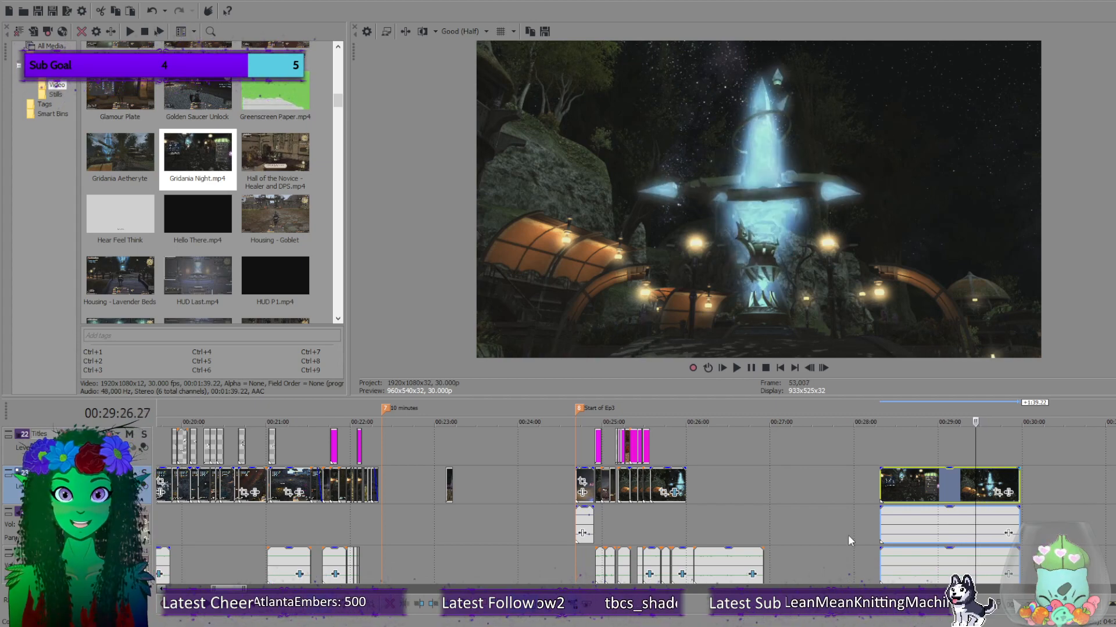
pyautogui.click(672, 517)
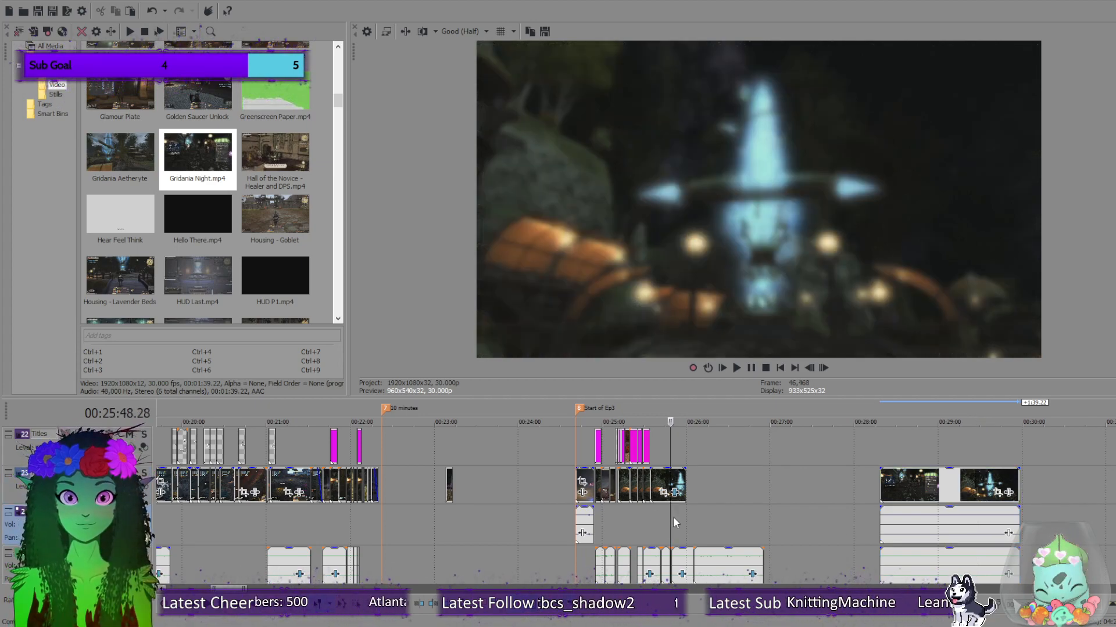
# Split the Gridania Night clip at the camera-angle change at 00:29:26.03 and delete the part after the cut.
pyautogui.click(970, 487)
pyautogui.moveTo(972, 488); pyautogui.dragTo(975, 491)
pyautogui.click(814, 372)
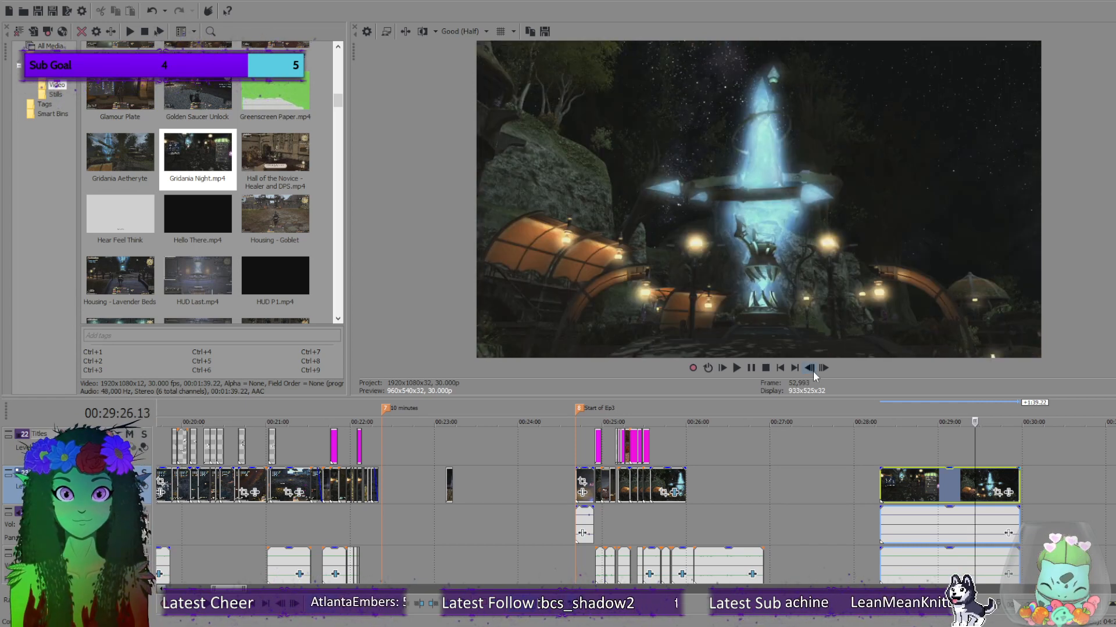
pyautogui.click(814, 372)
pyautogui.click(813, 372)
pyautogui.click(813, 372)
pyautogui.click(813, 371)
pyautogui.click(813, 371)
pyautogui.click(813, 371)
pyautogui.click(812, 370)
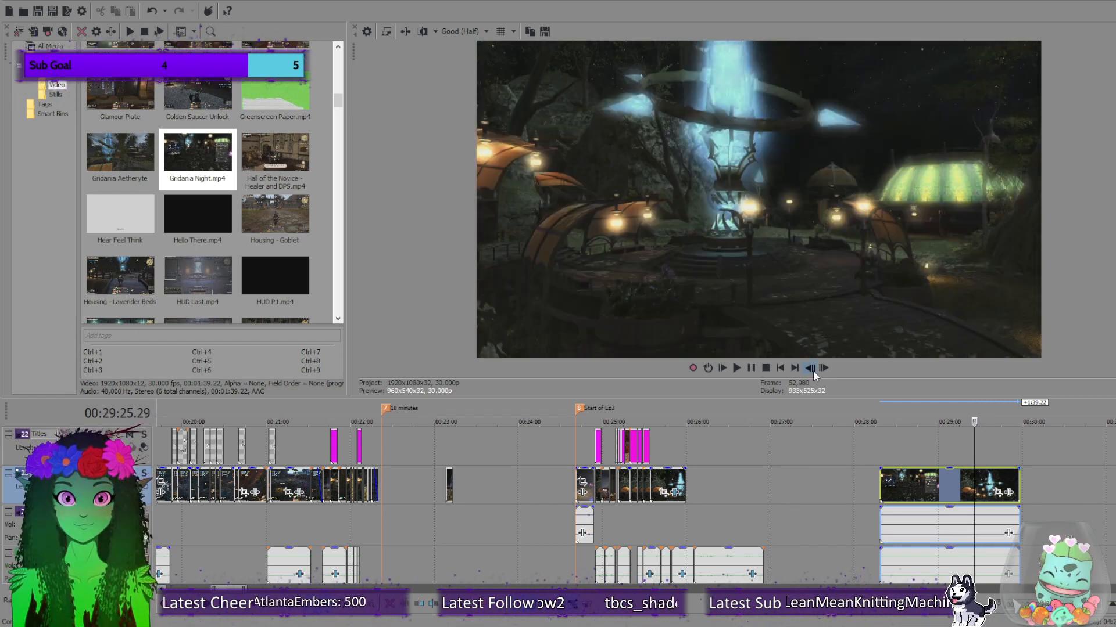
pyautogui.click(813, 371)
pyautogui.click(813, 370)
pyautogui.click(820, 372)
pyautogui.click(823, 372)
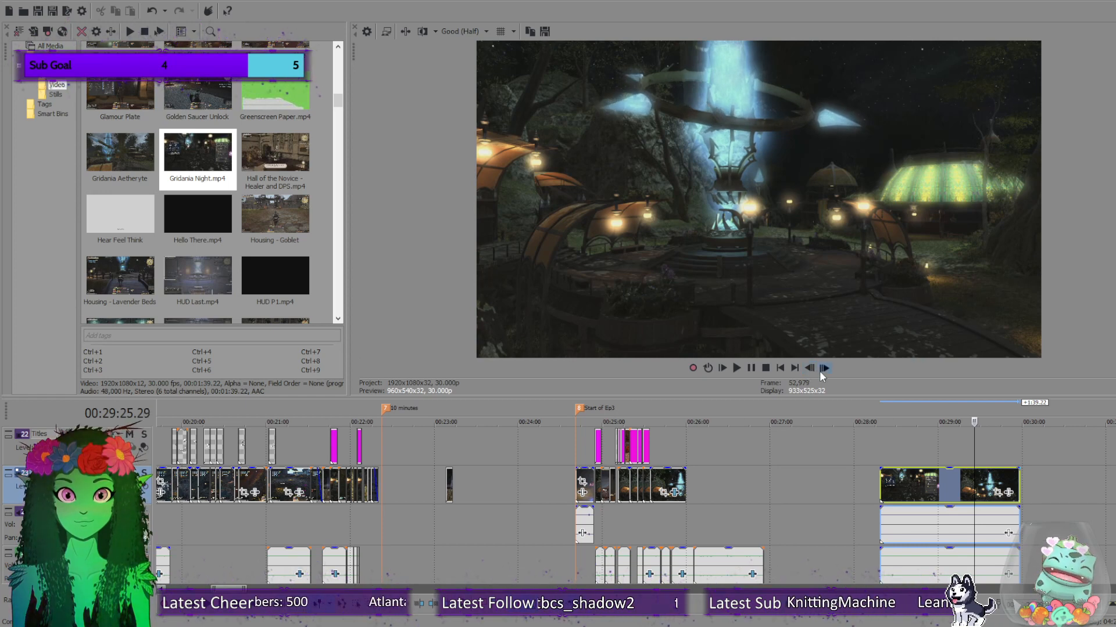
pyautogui.click(824, 372)
pyautogui.click(824, 372)
pyautogui.click(824, 372)
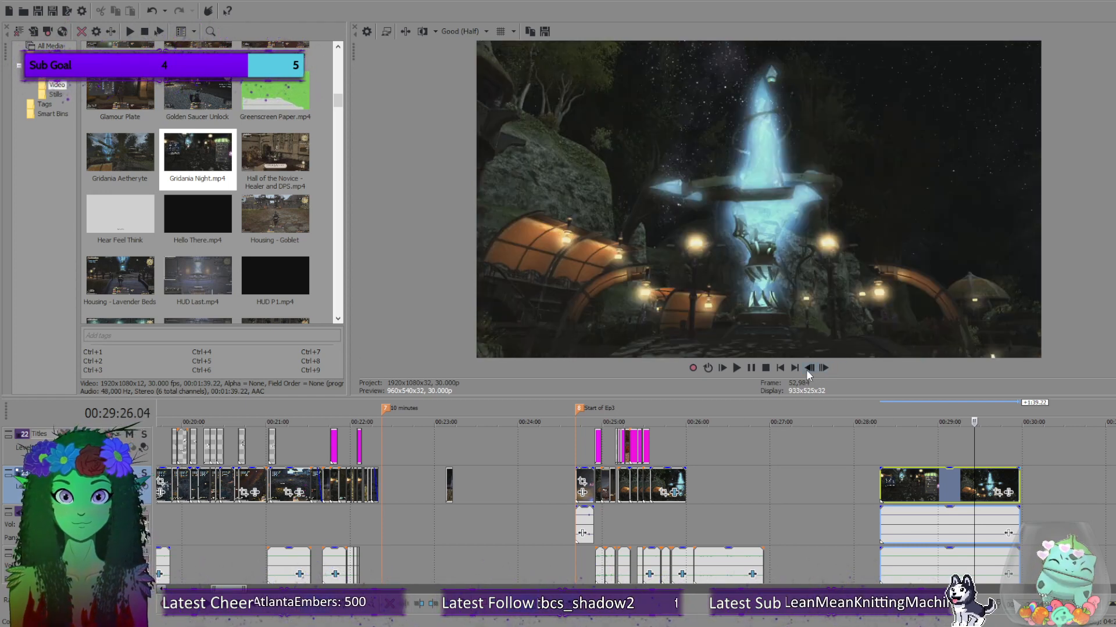
pyautogui.click(808, 369)
pyautogui.press('s')
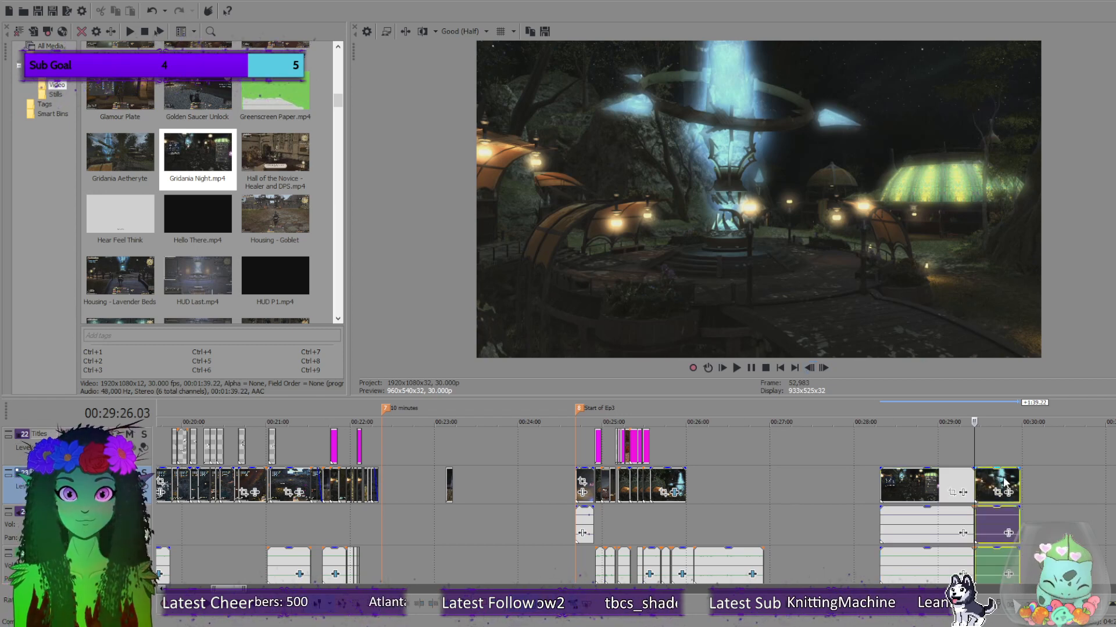
pyautogui.press('Delete')
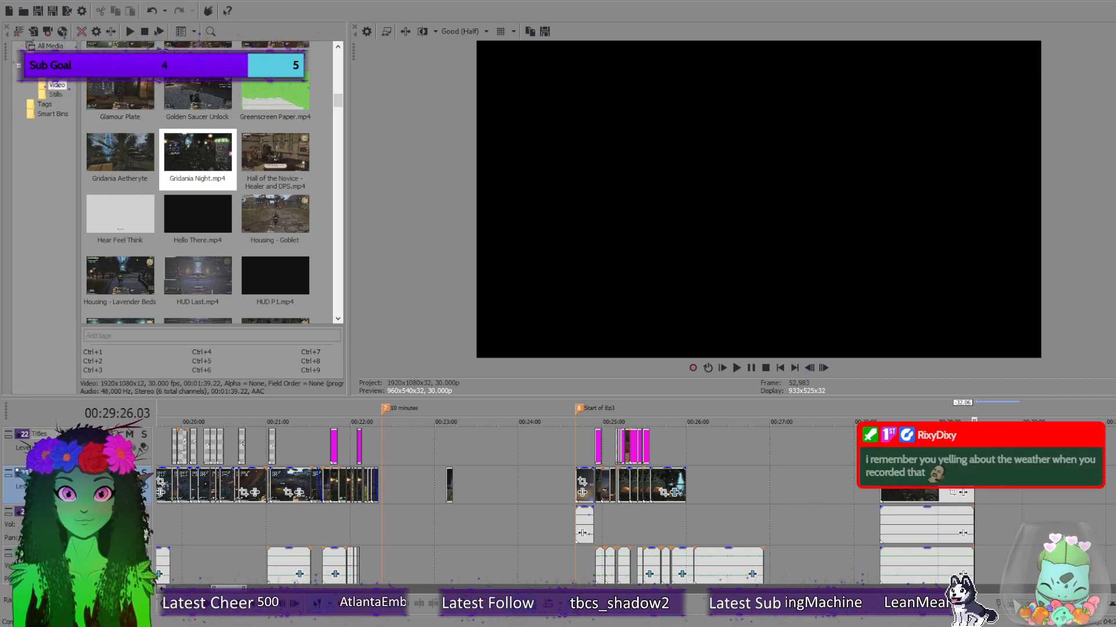
# Find the start of the steady aetheryte shot, split the Gridania Night clip at 00:28:44.28, and delete the part before it.
pyautogui.click(924, 494)
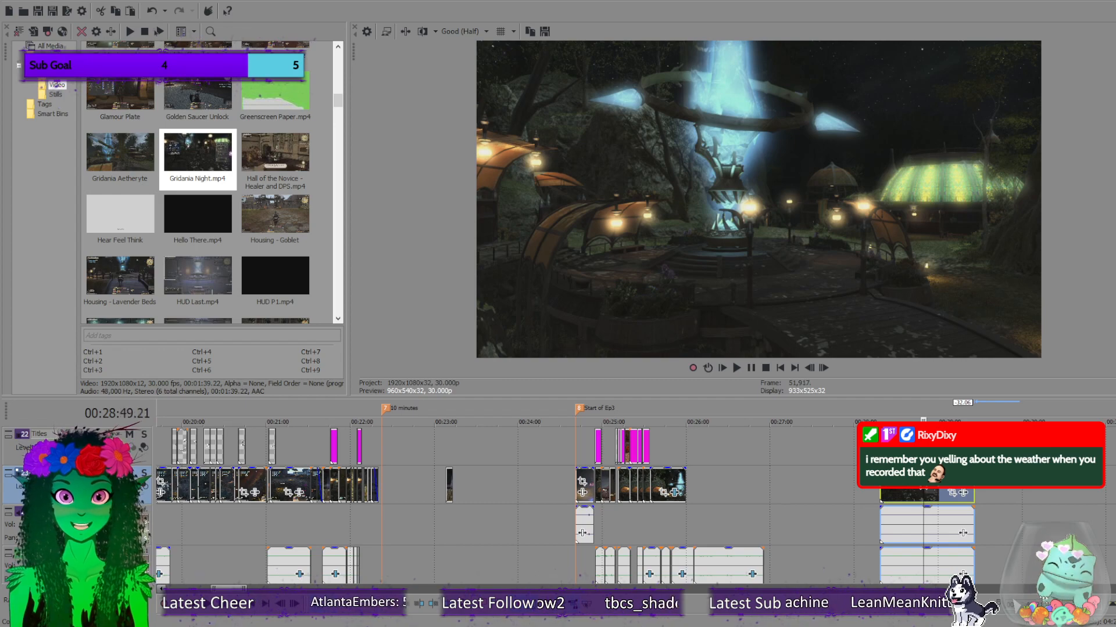
pyautogui.press('Left')
pyautogui.press('Left')
pyautogui.press('Left')
pyautogui.press('Left')
pyautogui.press('Left')
pyautogui.press('Left')
pyautogui.press('Left')
pyautogui.press('Left')
pyautogui.press('Left')
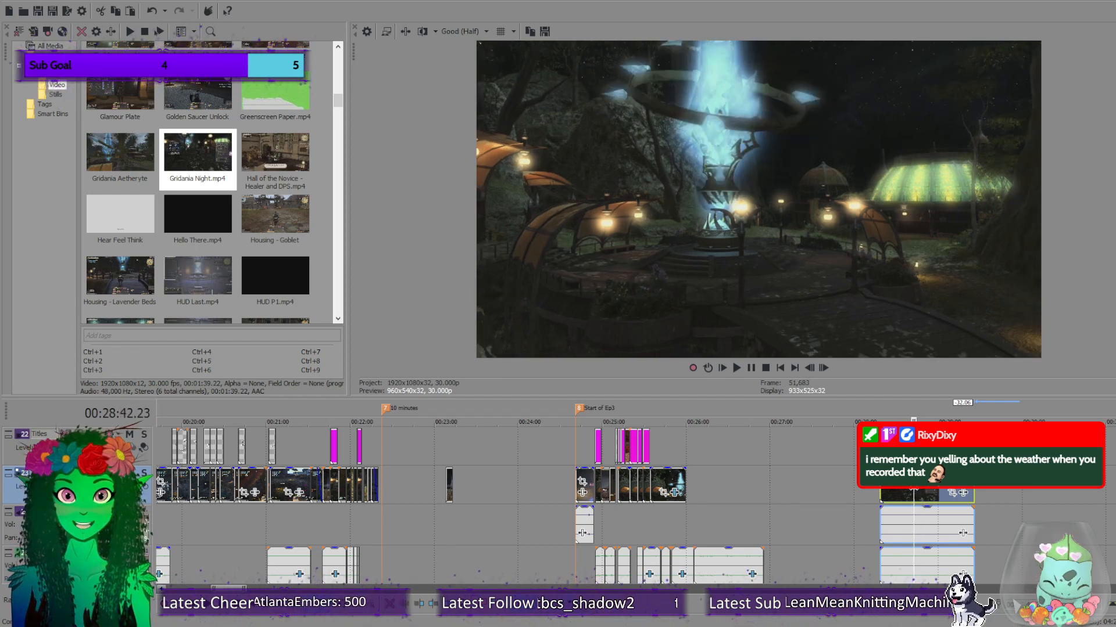
pyautogui.moveTo(913, 489)
pyautogui.mouseDown()
pyautogui.moveTo(957, 503)
pyautogui.moveTo(916, 510)
pyautogui.mouseUp()
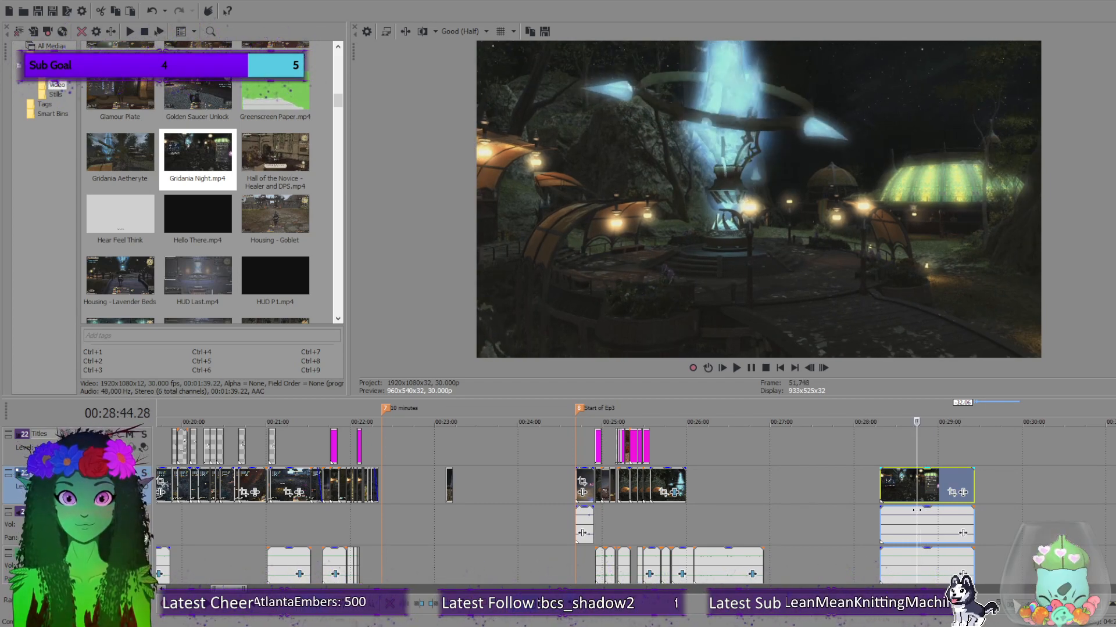
pyautogui.press('s')
pyautogui.click(907, 473)
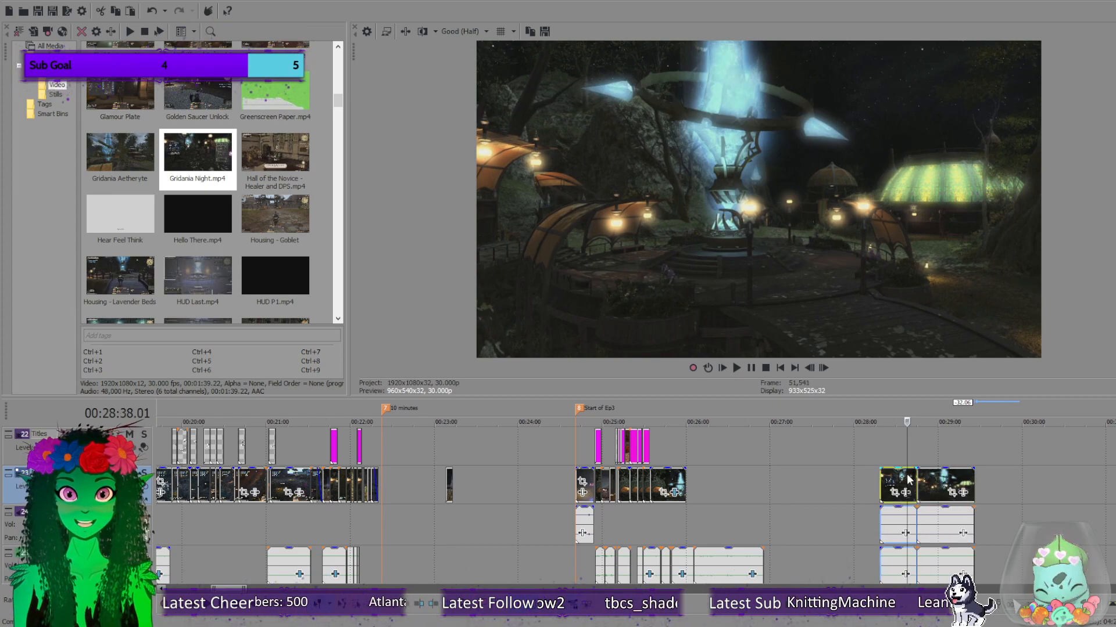
pyautogui.press('Delete')
# Delete the audio events belonging to the trimmed Gridania Night clip, keeping only its video.
pyautogui.click(926, 479)
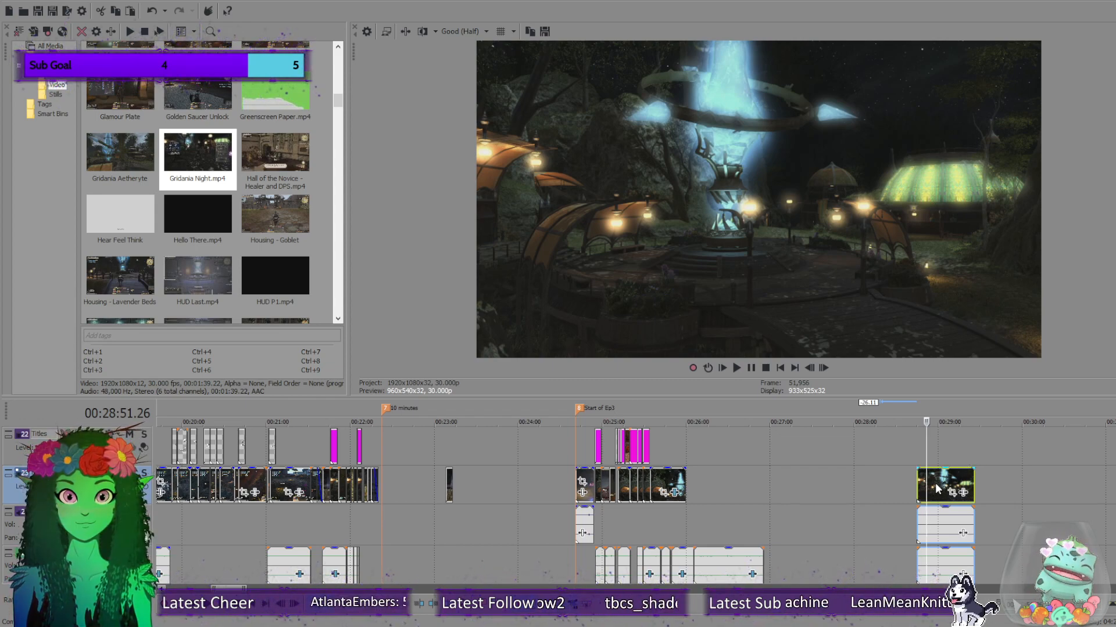
pyautogui.click(932, 522)
pyautogui.press('Delete')
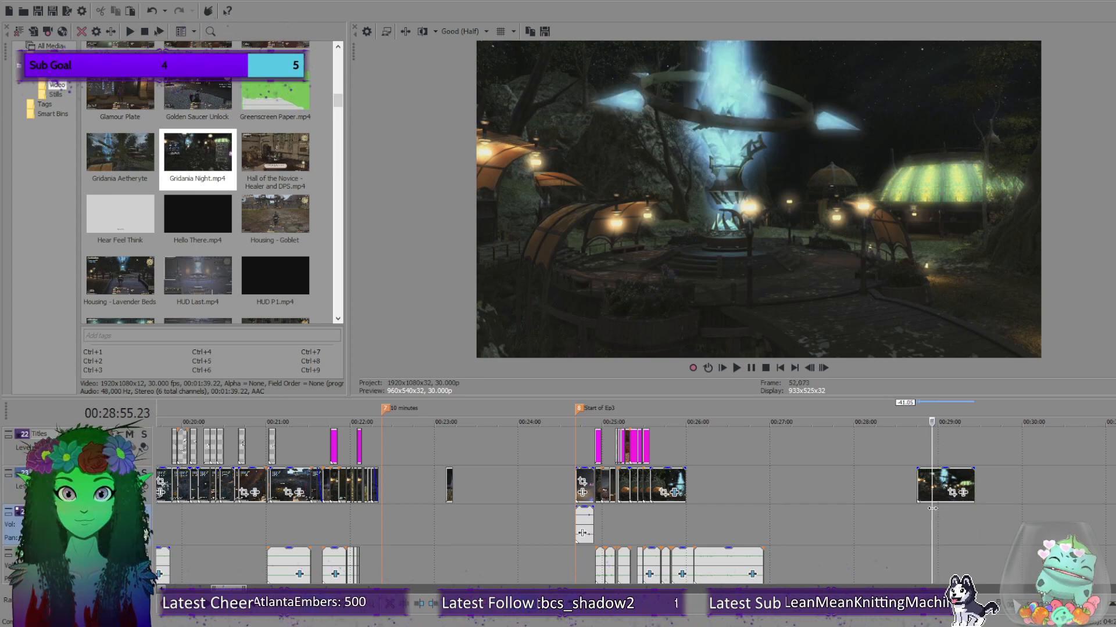
# Move the trimmed Gridania Night clip earlier to about 00:26:13, past the Ep3 backgrounds, and select the blurred background clip at 00:25:43.27.
pyautogui.click(652, 515)
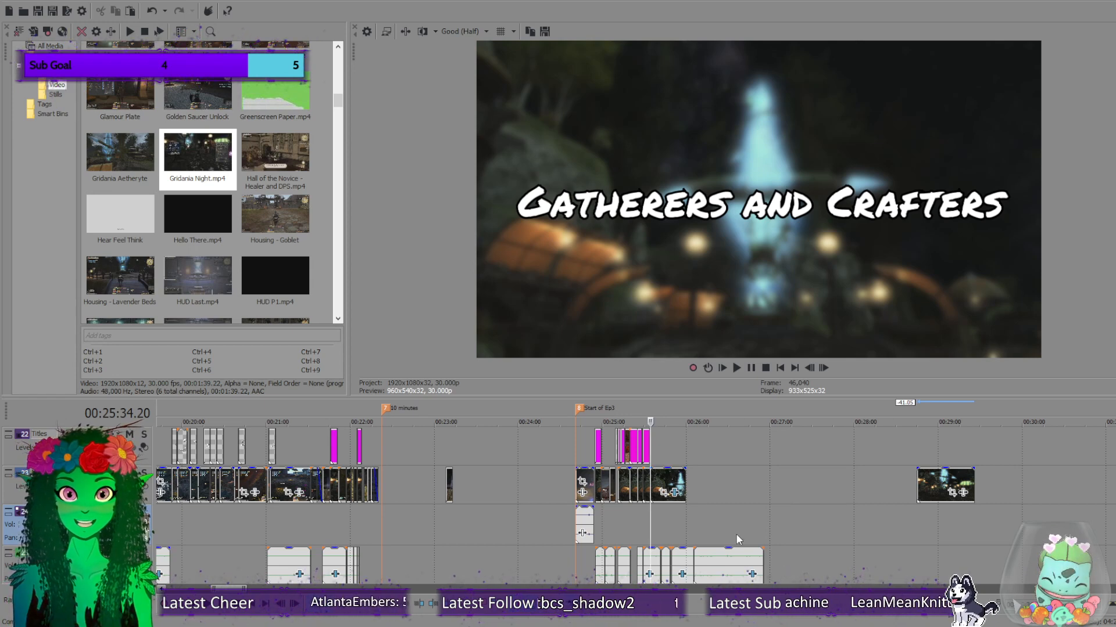
pyautogui.scroll(2, 736, 534)
pyautogui.scroll(-2, 1018, 506)
pyautogui.moveTo(940, 491); pyautogui.dragTo(729, 491)
pyautogui.scroll(2, 668, 518)
pyautogui.scroll(2, 668, 518)
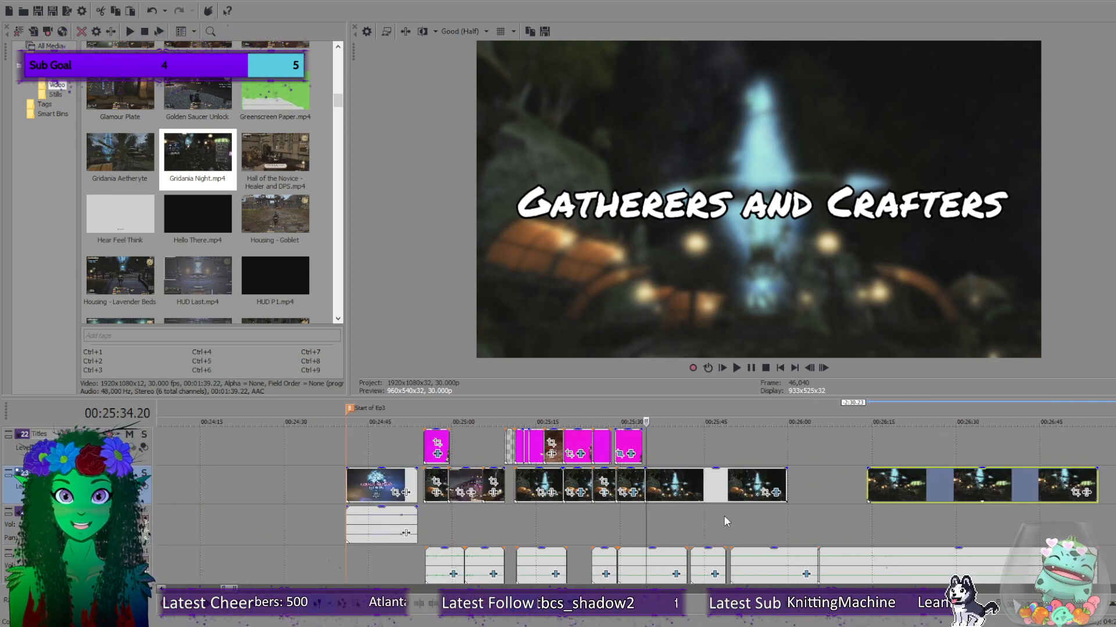
pyautogui.click(724, 486)
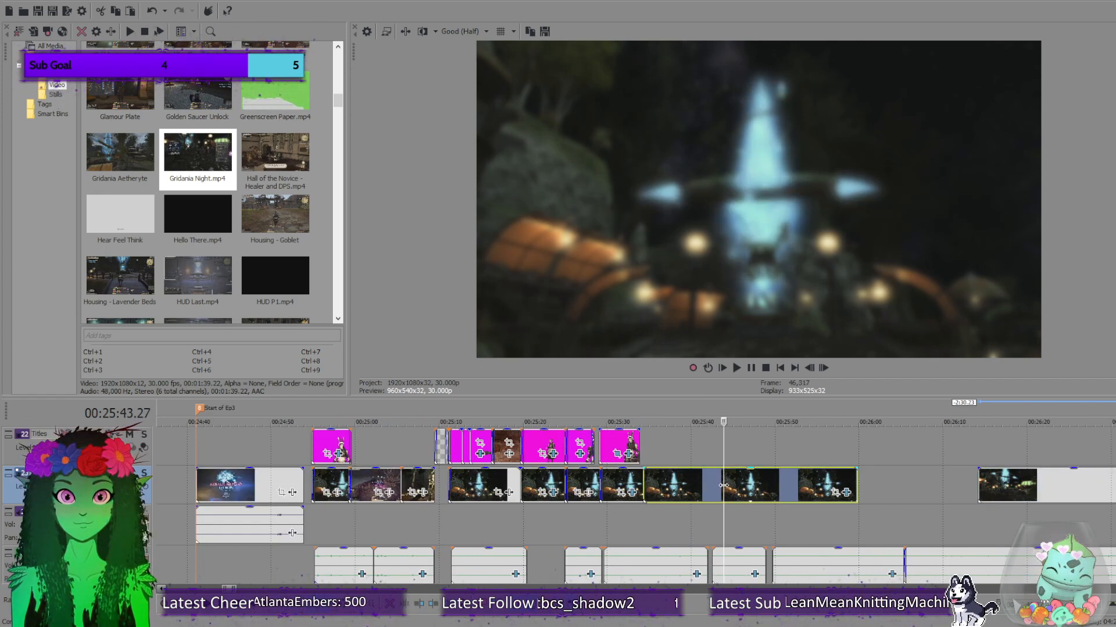
# Delete the blurred background clip and the clip before it, and move the trimmed Gridania Night clip into the gap at about 00:25:29.
pyautogui.press('Delete')
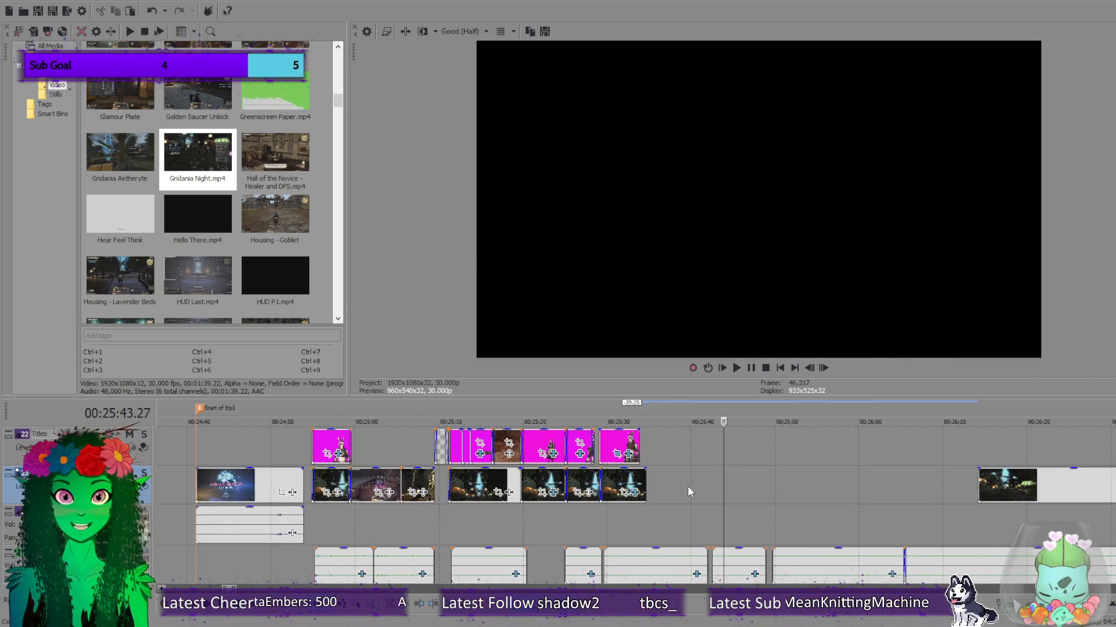
pyautogui.click(618, 488)
pyautogui.press('Delete')
pyautogui.moveTo(1033, 496); pyautogui.dragTo(601, 487)
pyautogui.scroll(4, 609, 487)
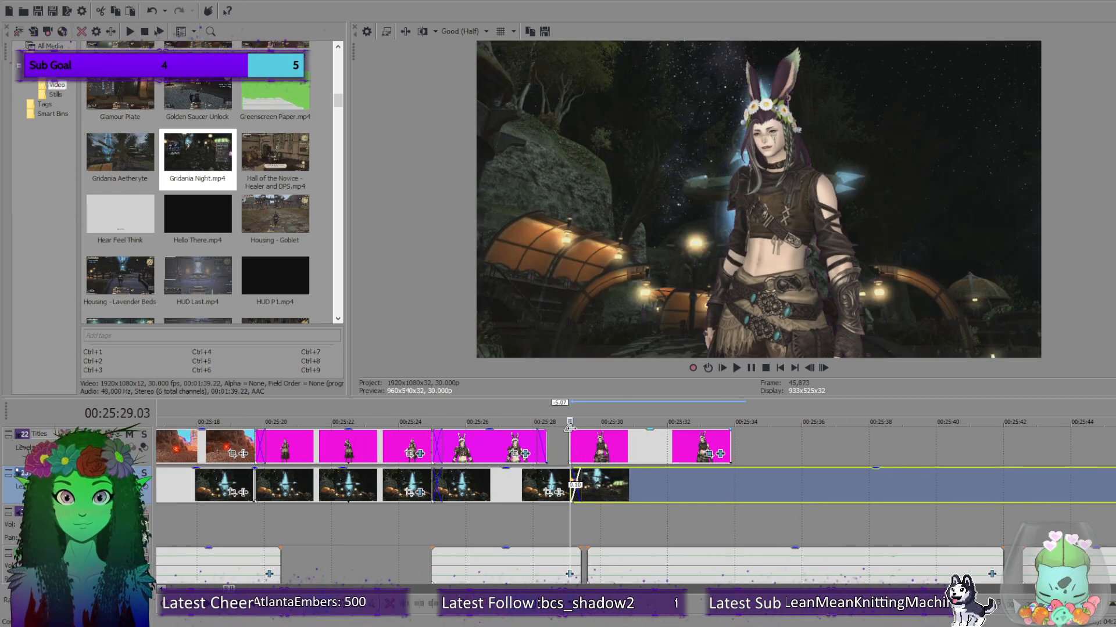
# Add a short fade-in to the PinkScreen clip starting at about 00:25:29 and play back the transition from 00:25:28.25.
pyautogui.moveTo(571, 432); pyautogui.dragTo(576, 438)
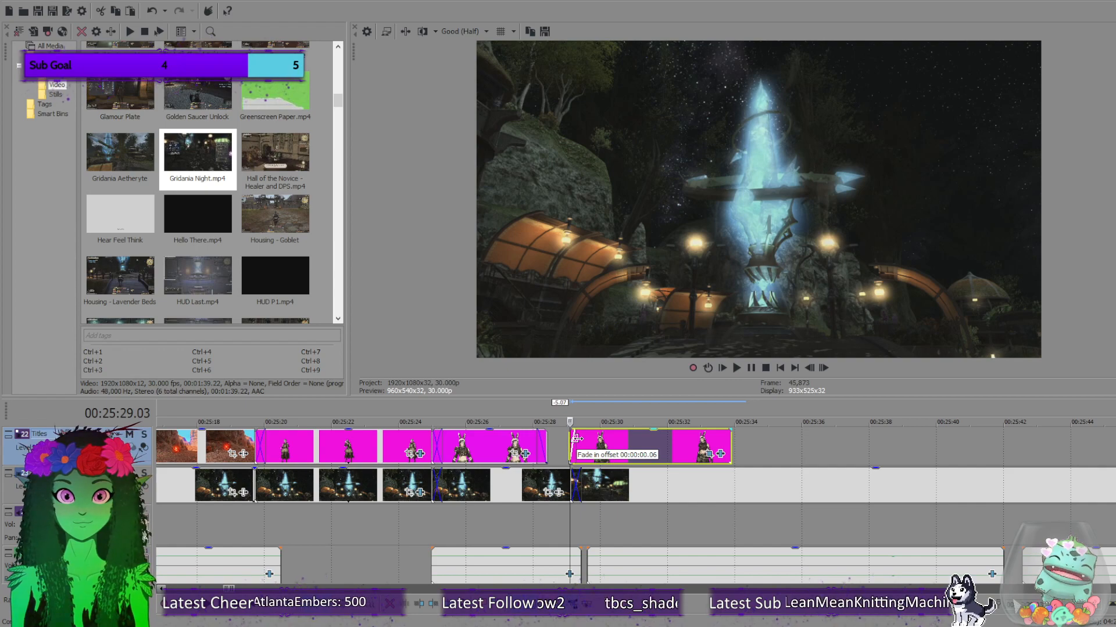
pyautogui.click(738, 369)
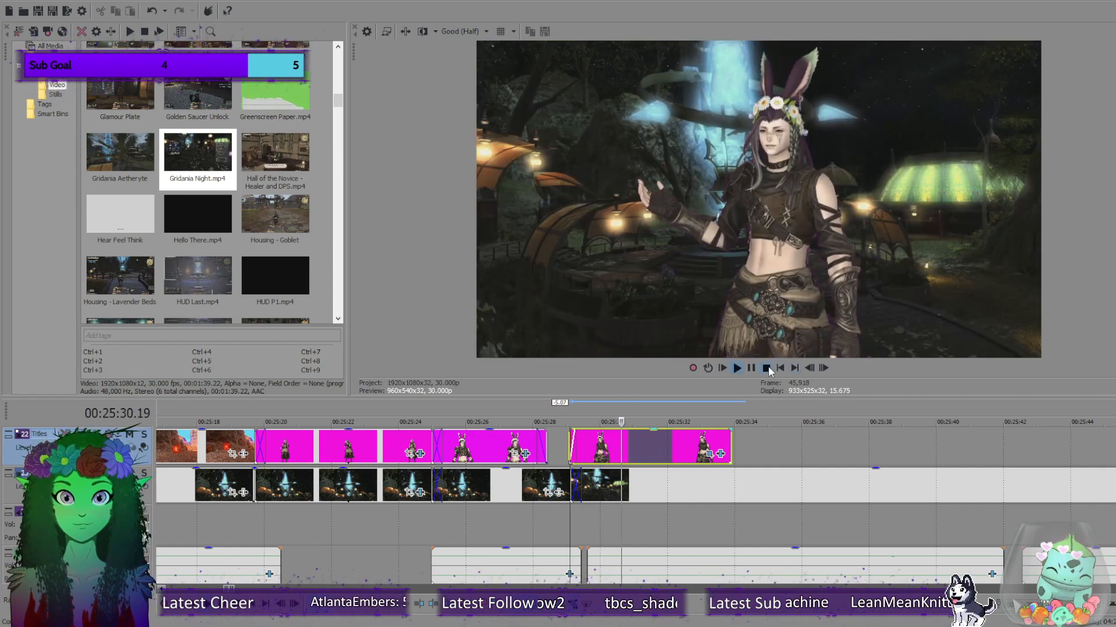
pyautogui.click(767, 369)
pyautogui.click(561, 434)
pyautogui.click(737, 368)
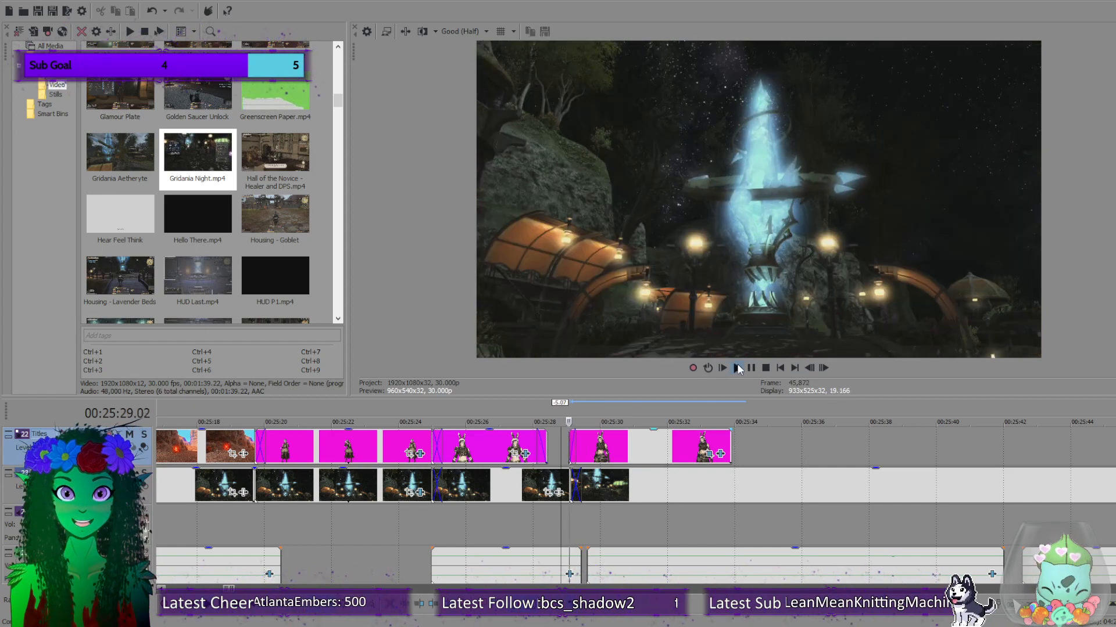
pyautogui.click(735, 369)
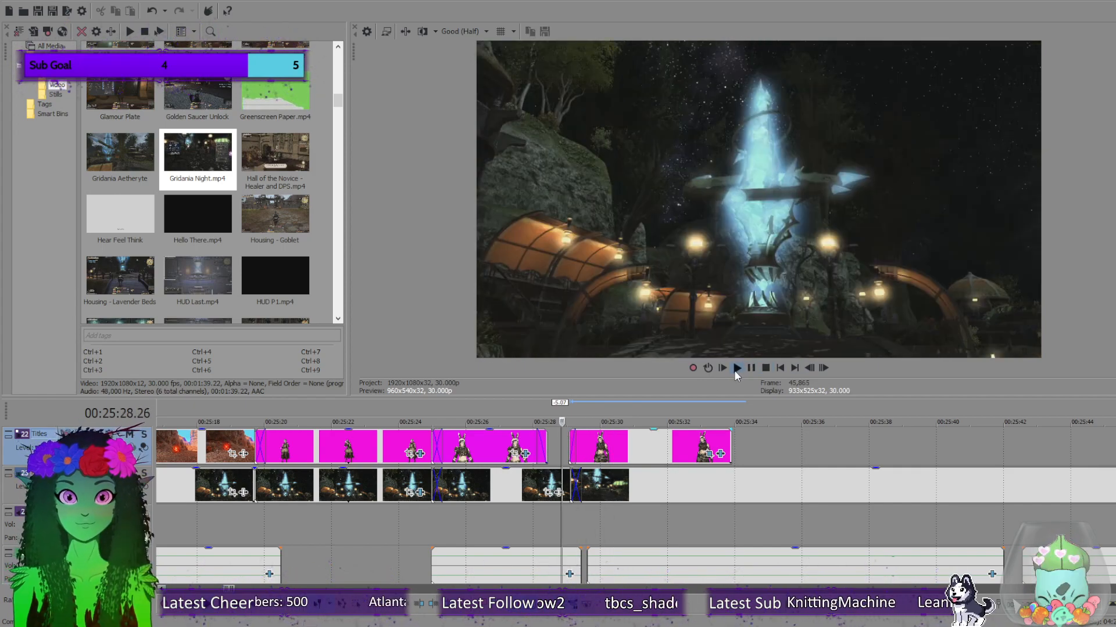
pyautogui.click(765, 369)
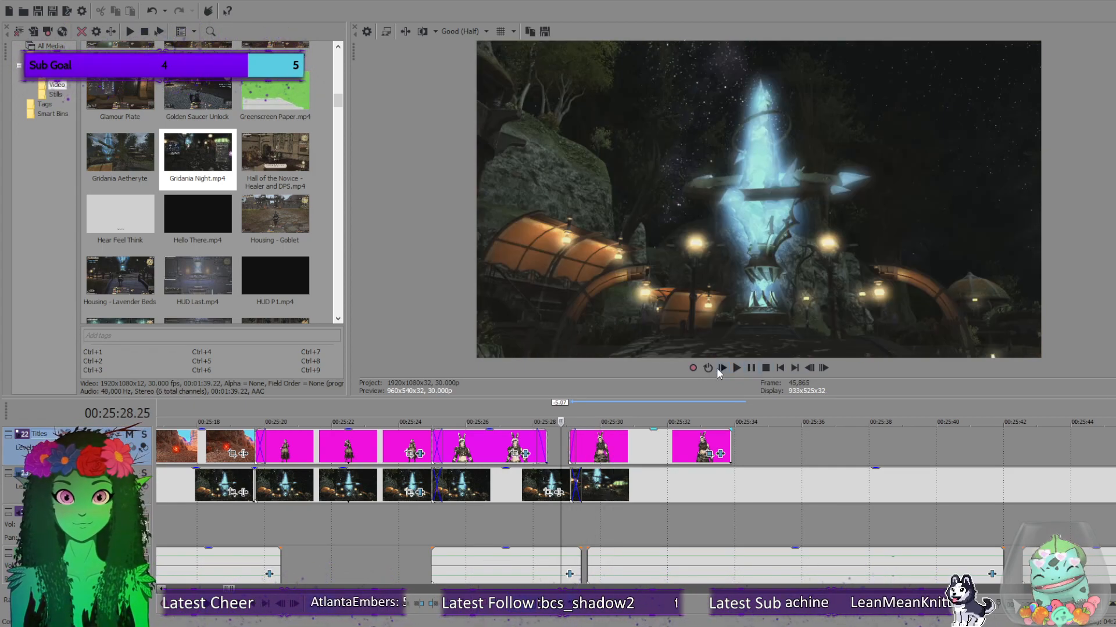
pyautogui.click(736, 368)
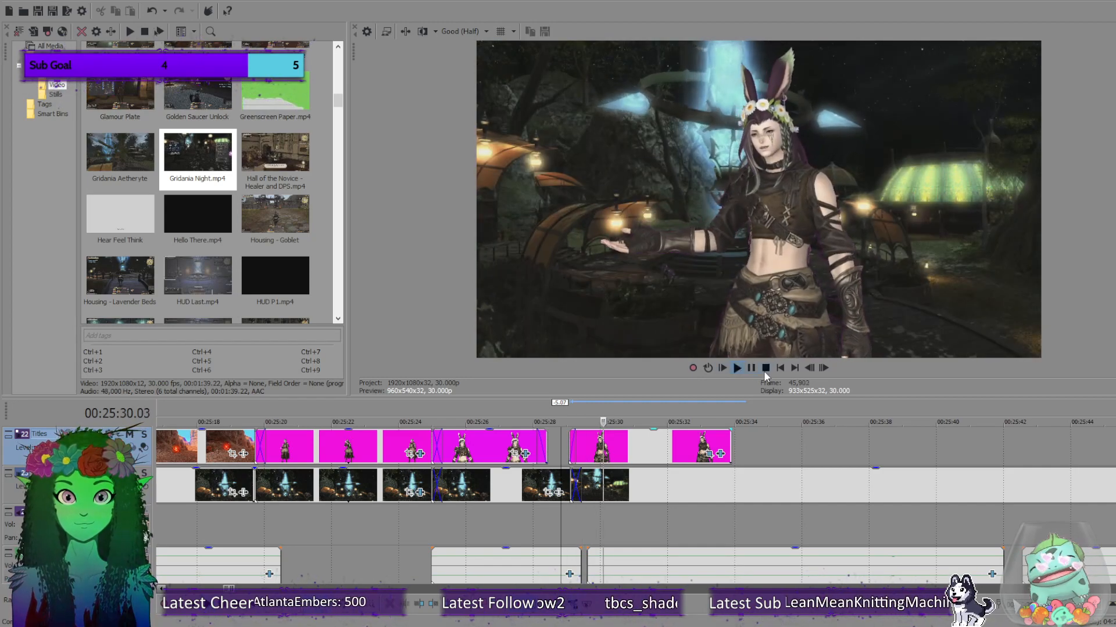
pyautogui.click(765, 368)
# Shift the PinkScreen clip at 00:25:29 one frame later to align with the background crossfade, and replay the transition through 00:25:29.21.
pyautogui.moveTo(573, 452); pyautogui.dragTo(575, 453)
pyautogui.scroll(5, 719, 485)
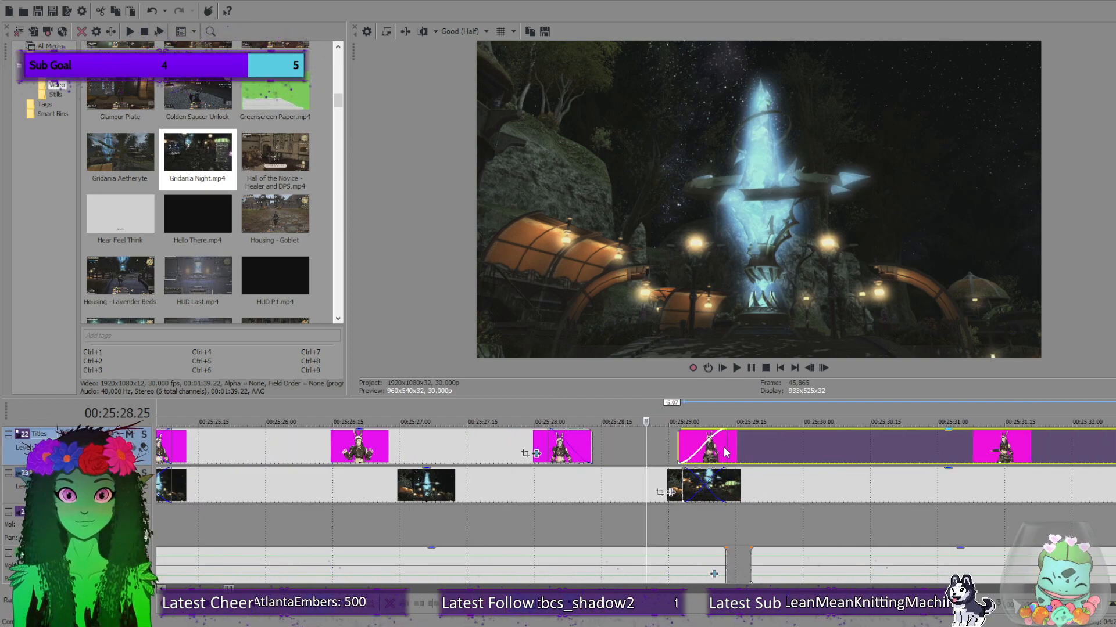
pyautogui.moveTo(723, 446); pyautogui.dragTo(690, 453)
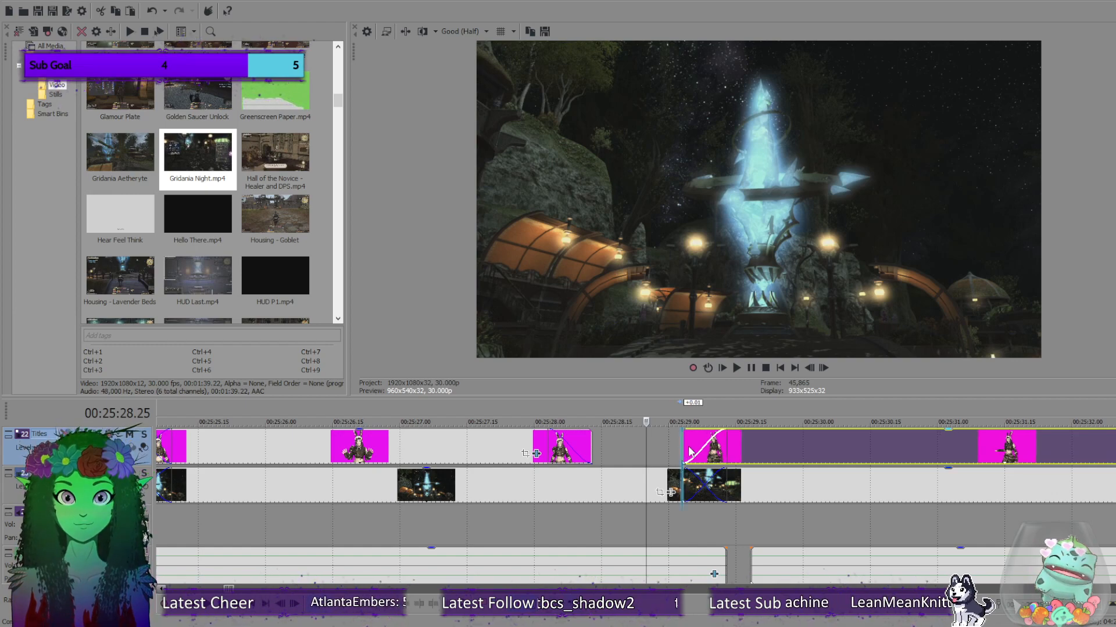
pyautogui.click(737, 367)
pyautogui.click(766, 368)
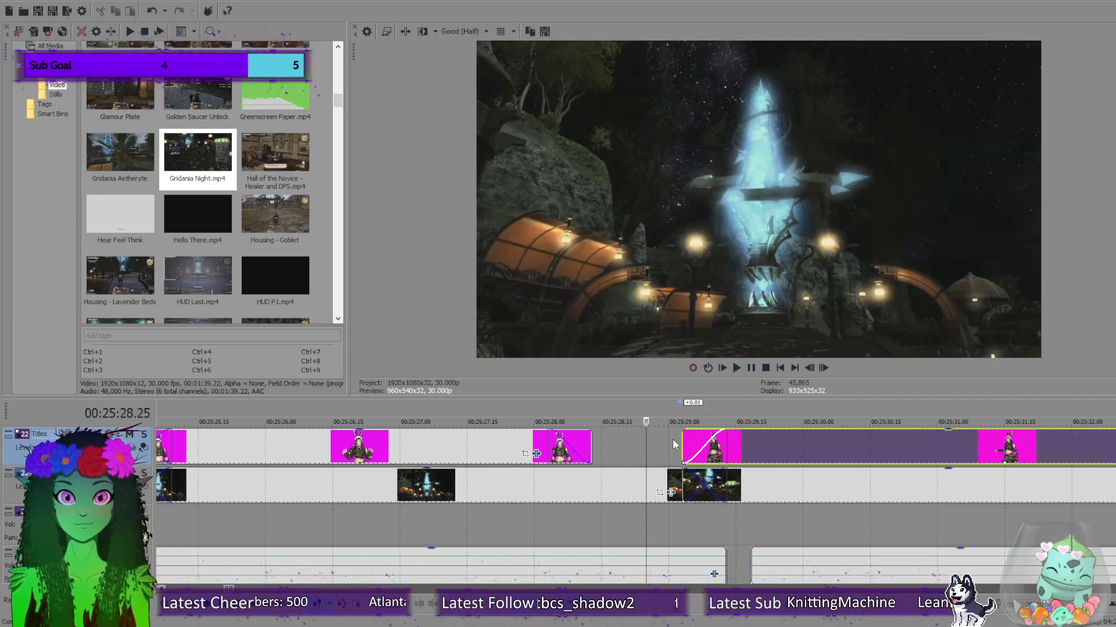
pyautogui.click(736, 367)
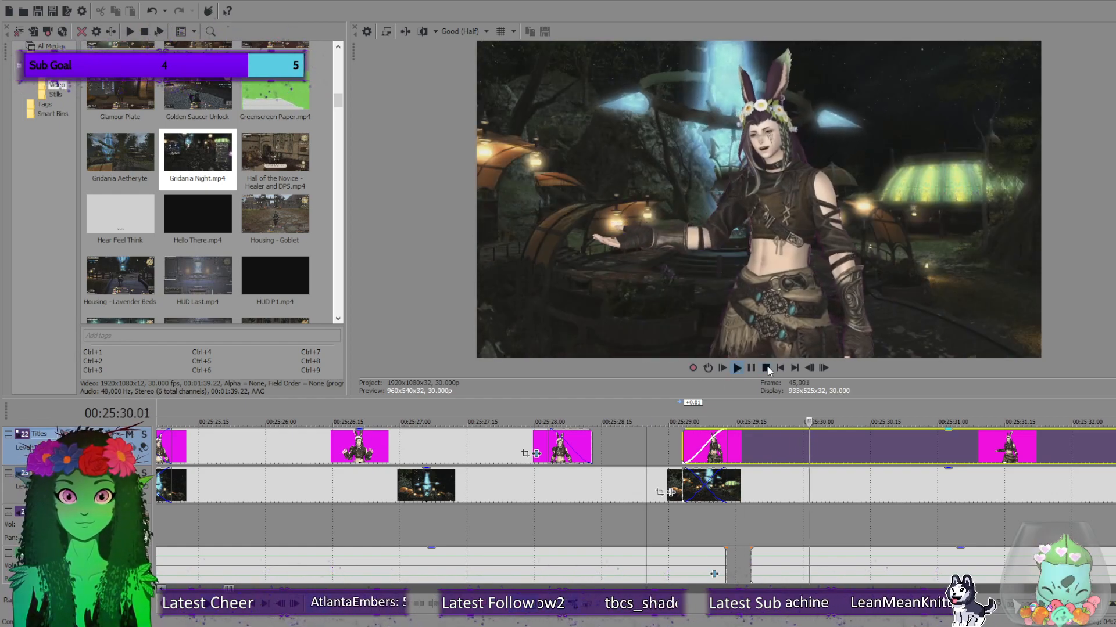
pyautogui.press('space')
pyautogui.click(732, 367)
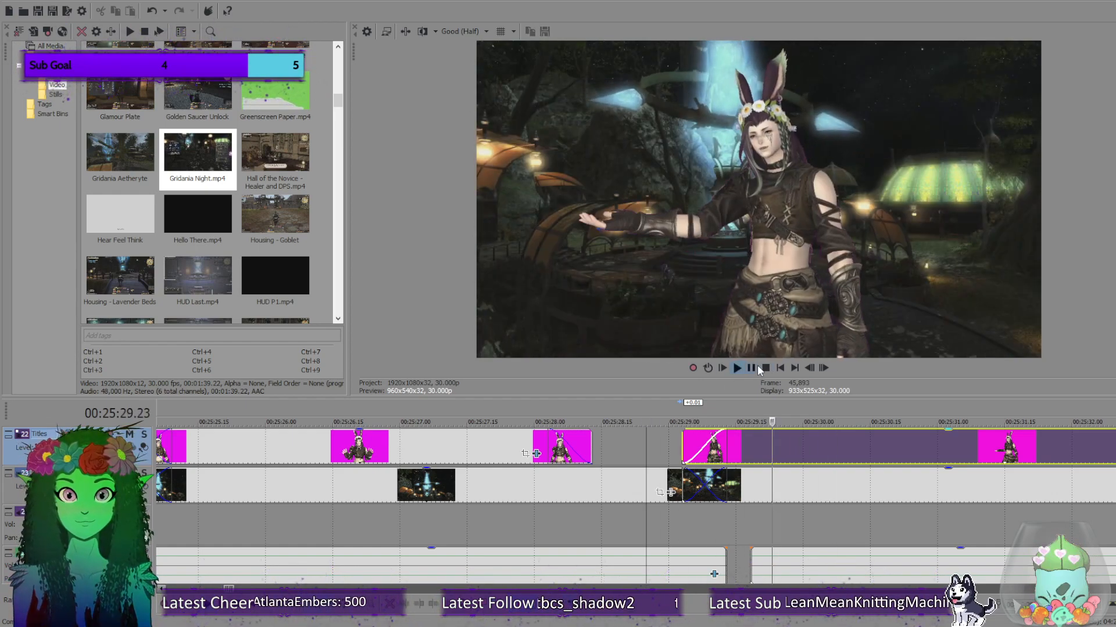
pyautogui.click(766, 366)
pyautogui.scroll(-5, 779, 476)
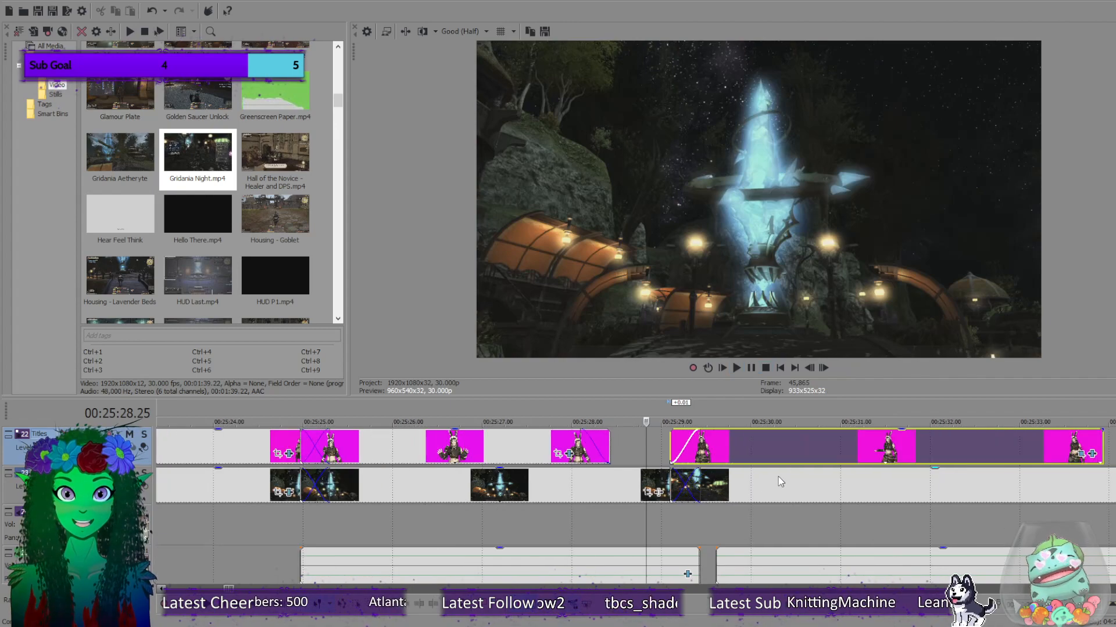
pyautogui.scroll(5, 683, 454)
pyautogui.moveTo(645, 450); pyautogui.dragTo(758, 480)
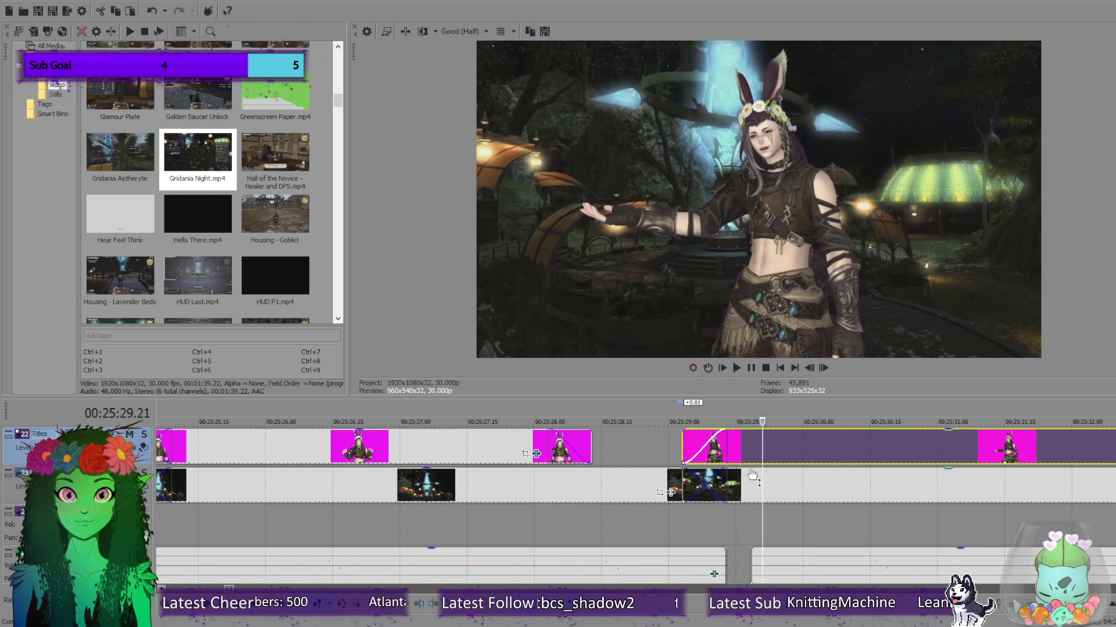
# Add a short fade-out to the end of the same PinkScreen clip, at about 00:25:33.
pyautogui.scroll(-5, 765, 445)
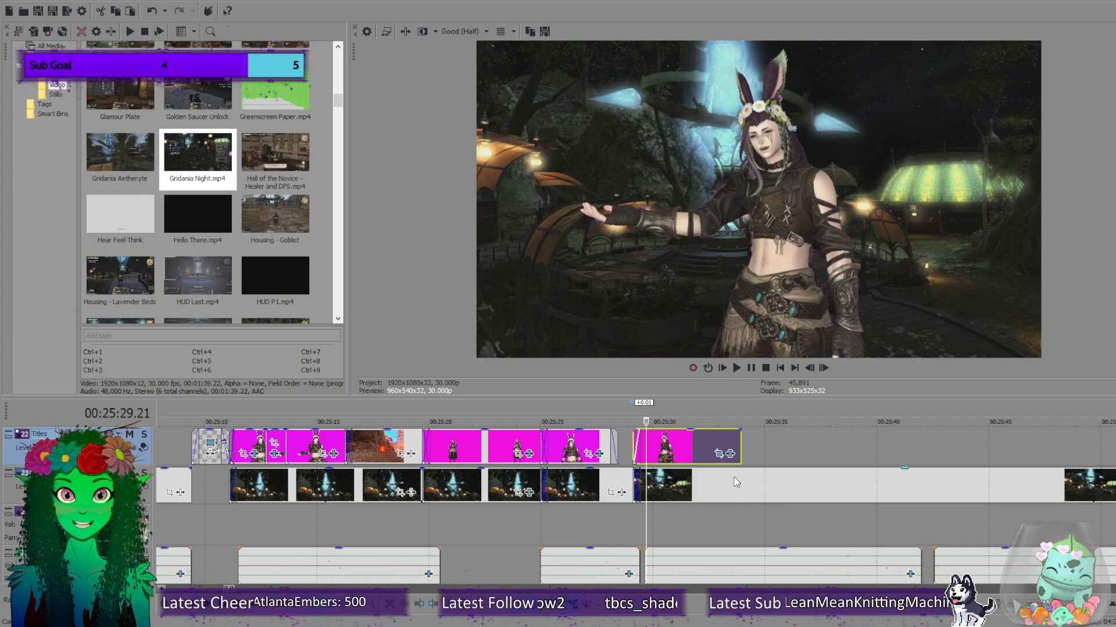
pyautogui.scroll(-2, 731, 467)
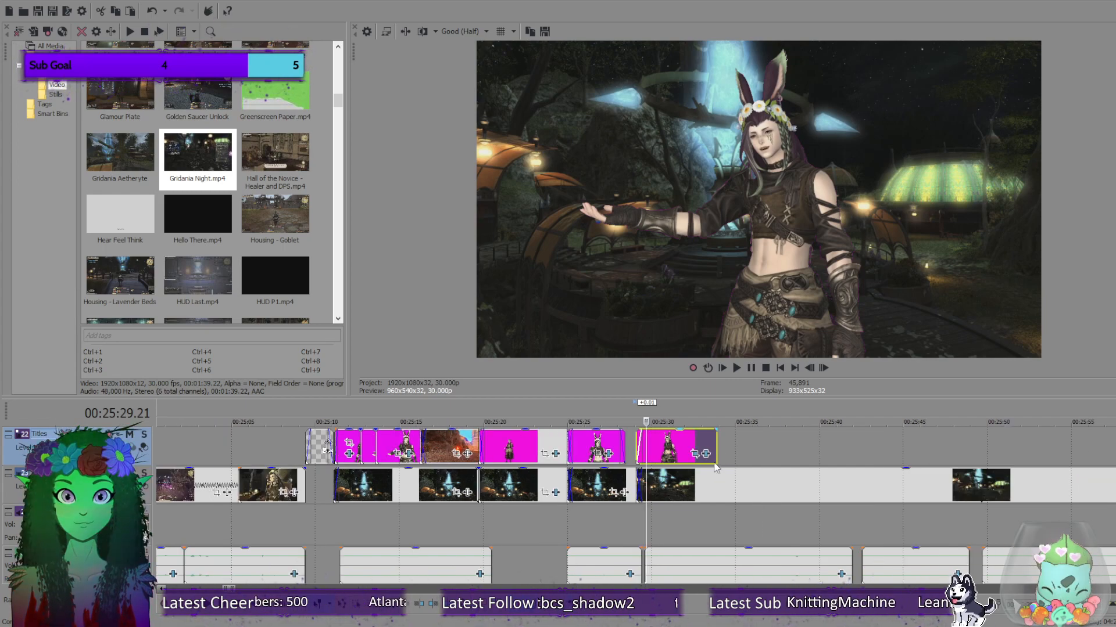
pyautogui.moveTo(719, 430); pyautogui.dragTo(713, 434)
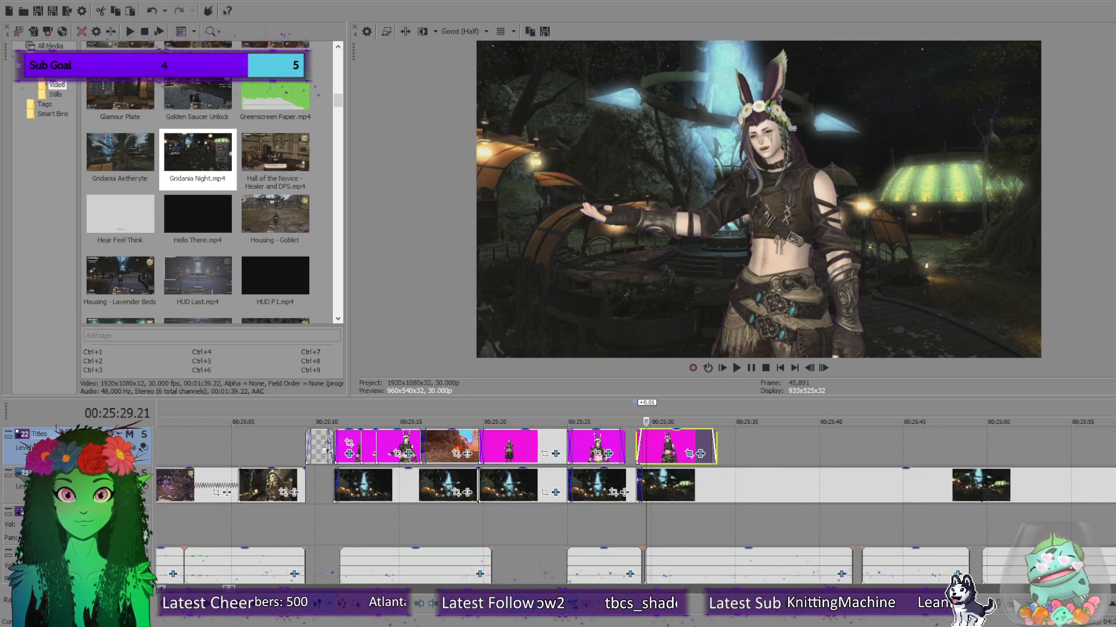
# Review the timing of the "Gatherers and Crafters" title against the narration by playing from the PinkScreen clip through about 00:25:38.
pyautogui.scroll(3, 646, 506)
pyautogui.scroll(-3, 646, 506)
pyautogui.scroll(1, 646, 505)
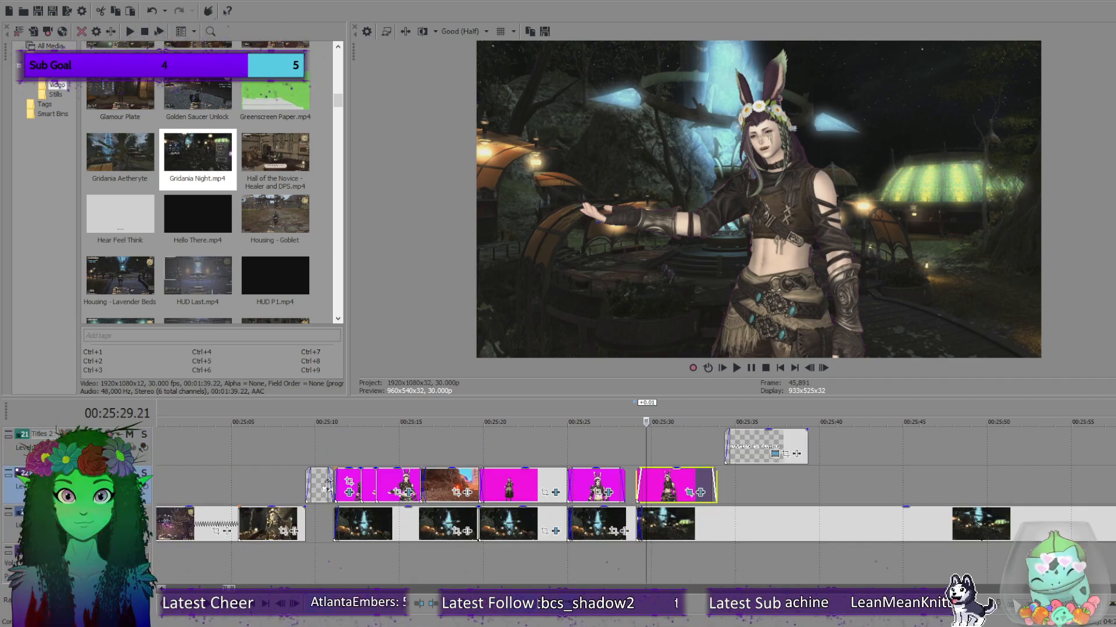
pyautogui.click(768, 442)
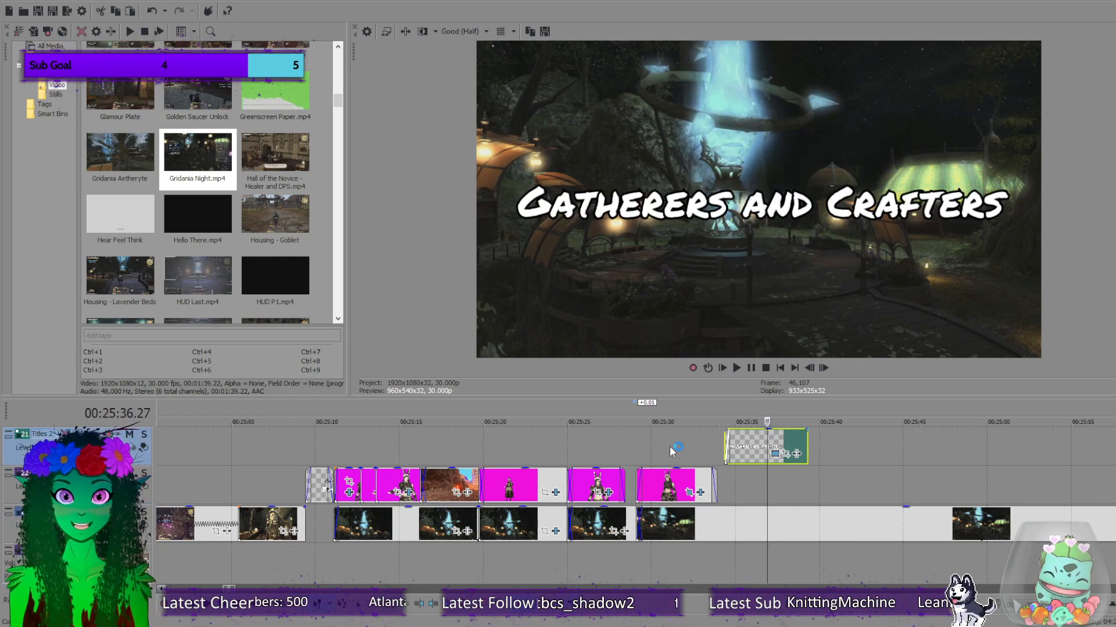
pyautogui.click(670, 447)
pyautogui.click(634, 427)
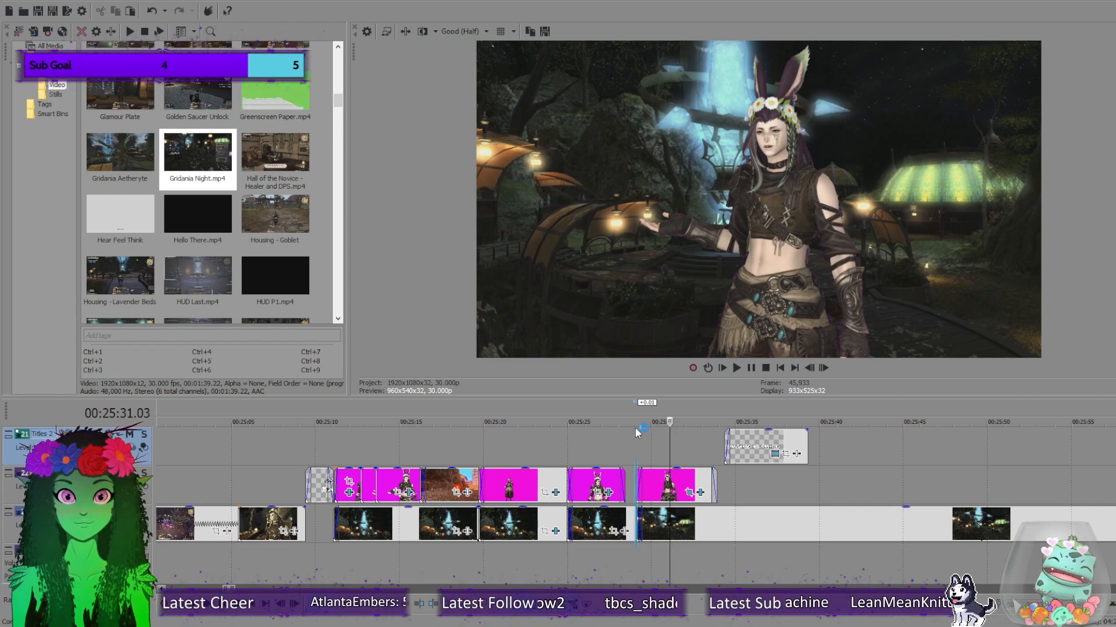
pyautogui.click(736, 368)
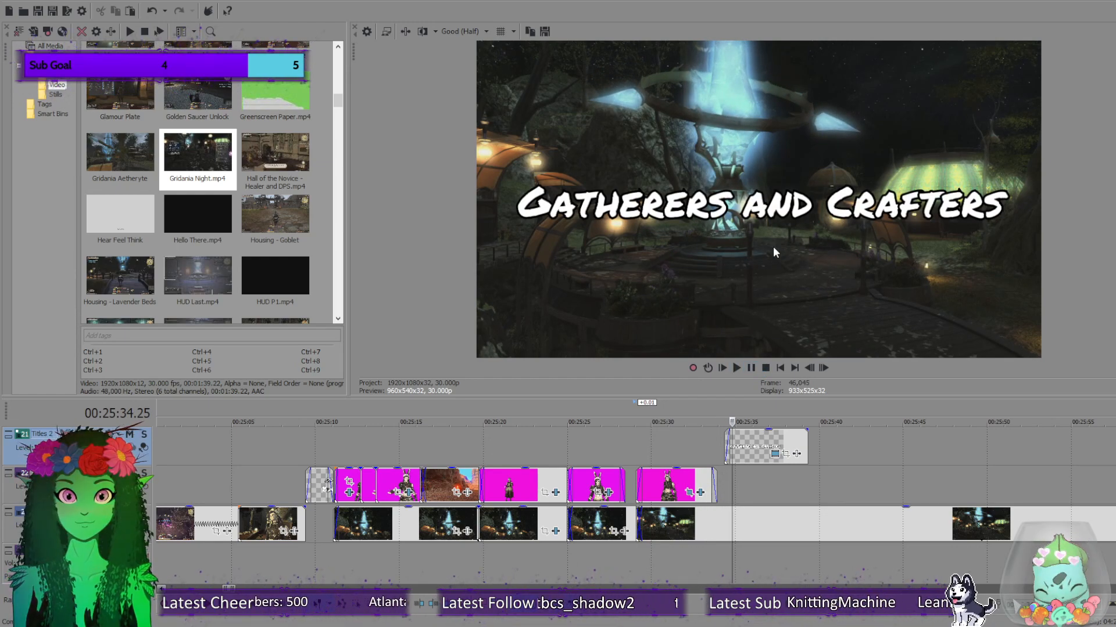
pyautogui.click(724, 480)
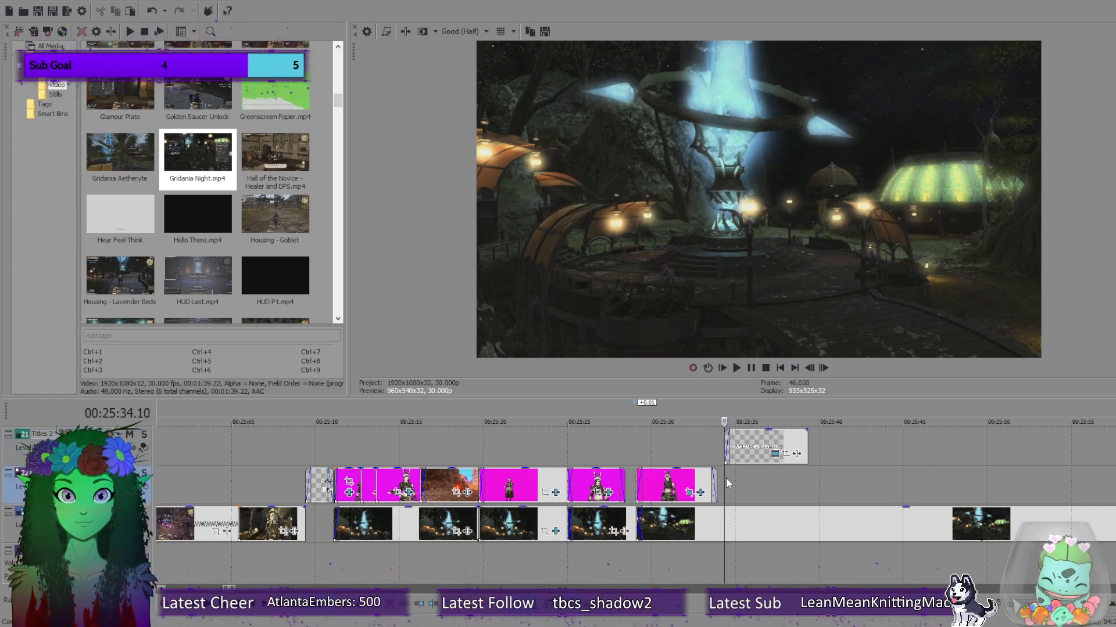
pyautogui.click(734, 370)
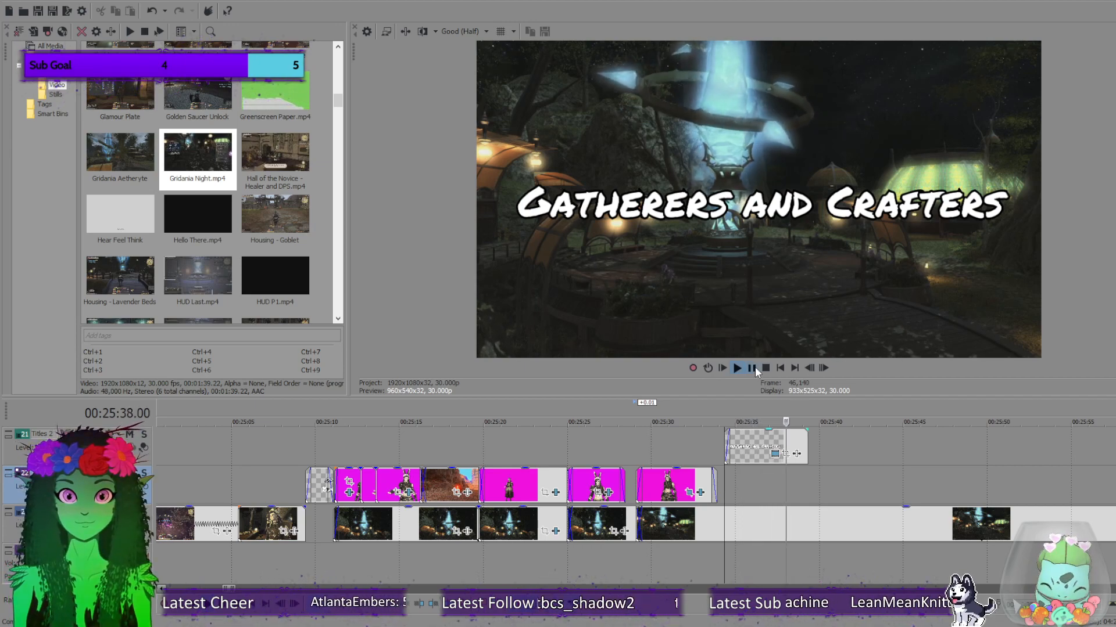
pyautogui.click(753, 368)
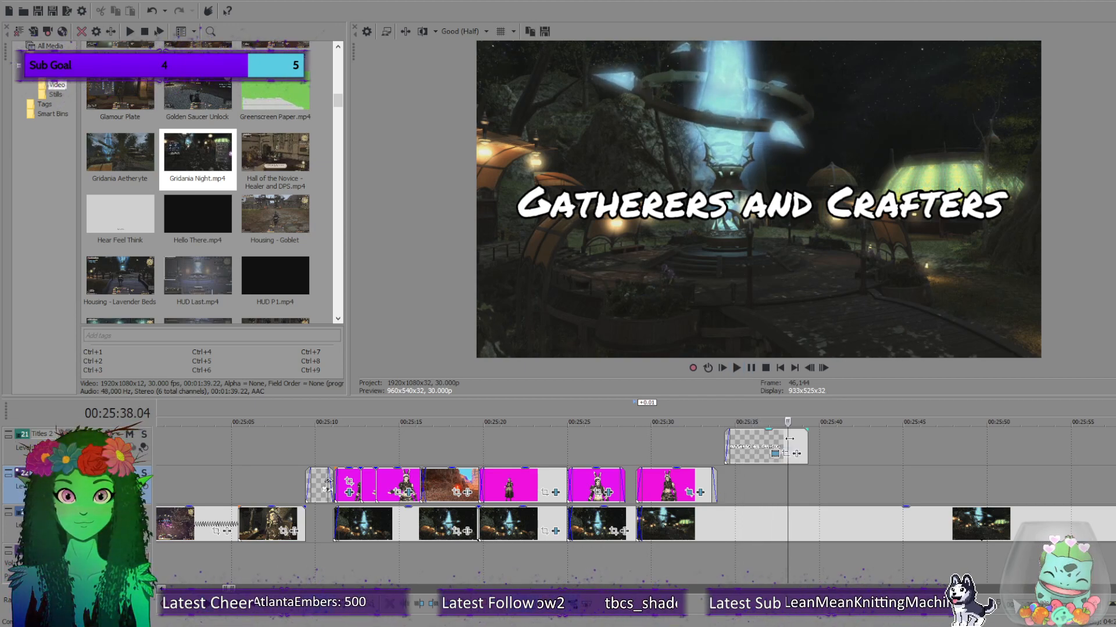
# Find the pause in the narration under the "Gatherers and Crafters" title and split the voice clip at 00:25:36.14.
pyautogui.scroll(-3, 790, 439)
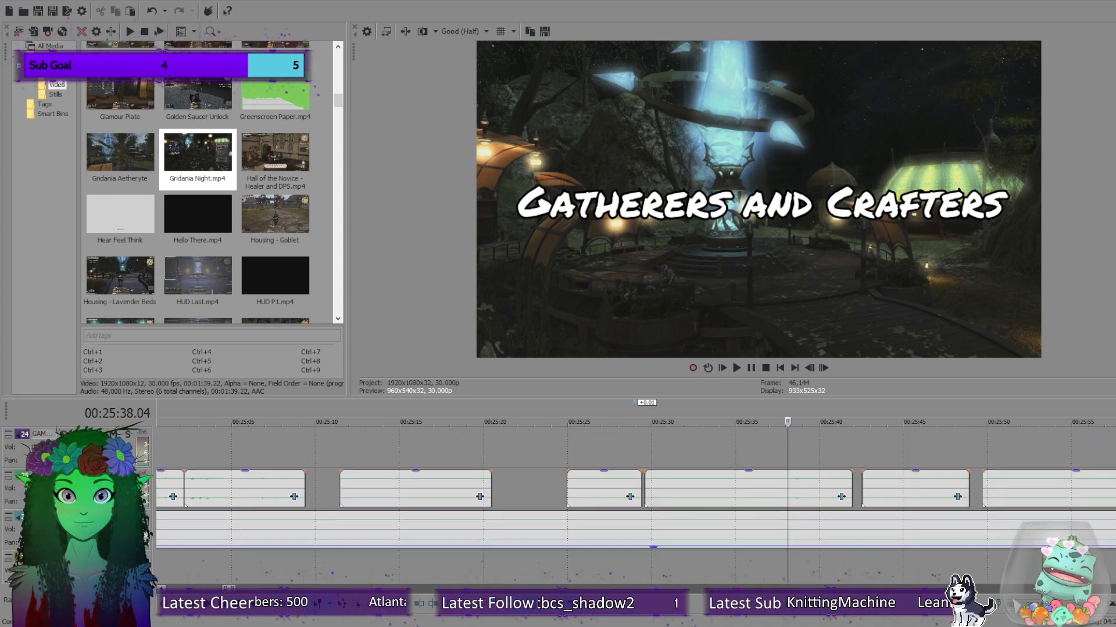
pyautogui.scroll(5, 789, 439)
pyautogui.scroll(-2, 790, 439)
pyautogui.scroll(1, 790, 439)
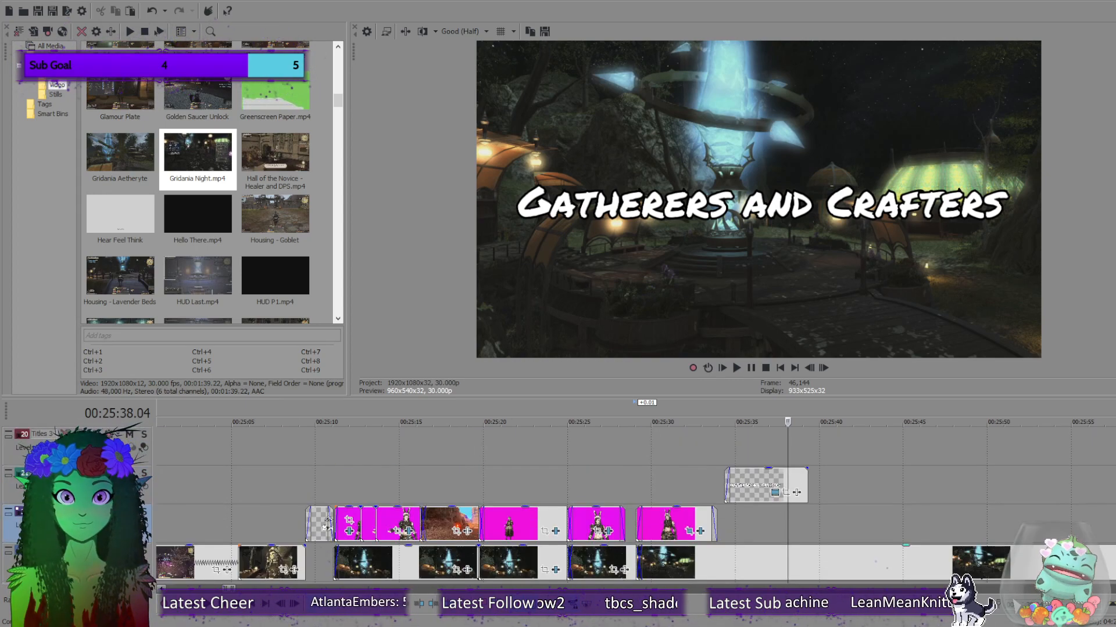
pyautogui.scroll(-2, 789, 440)
pyautogui.click(748, 528)
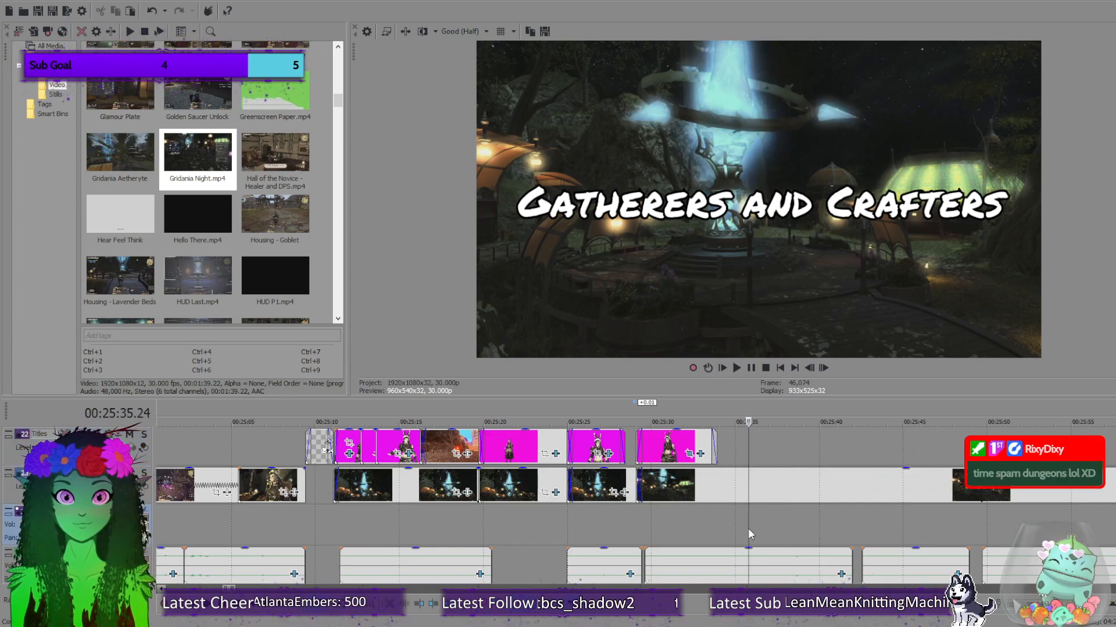
pyautogui.click(736, 368)
pyautogui.click(751, 370)
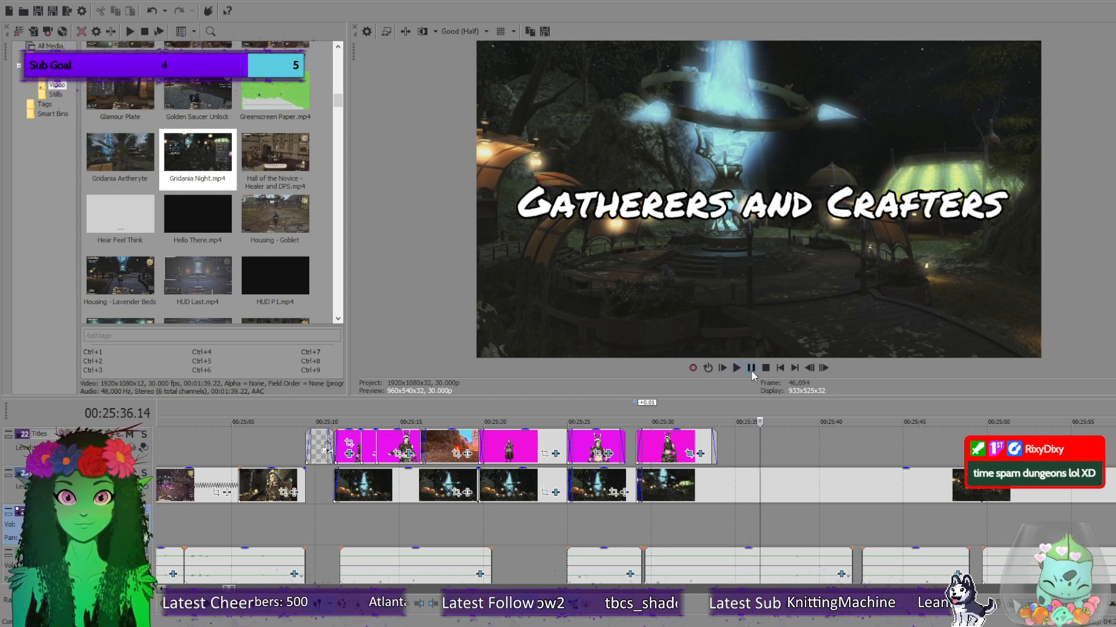
pyautogui.click(761, 562)
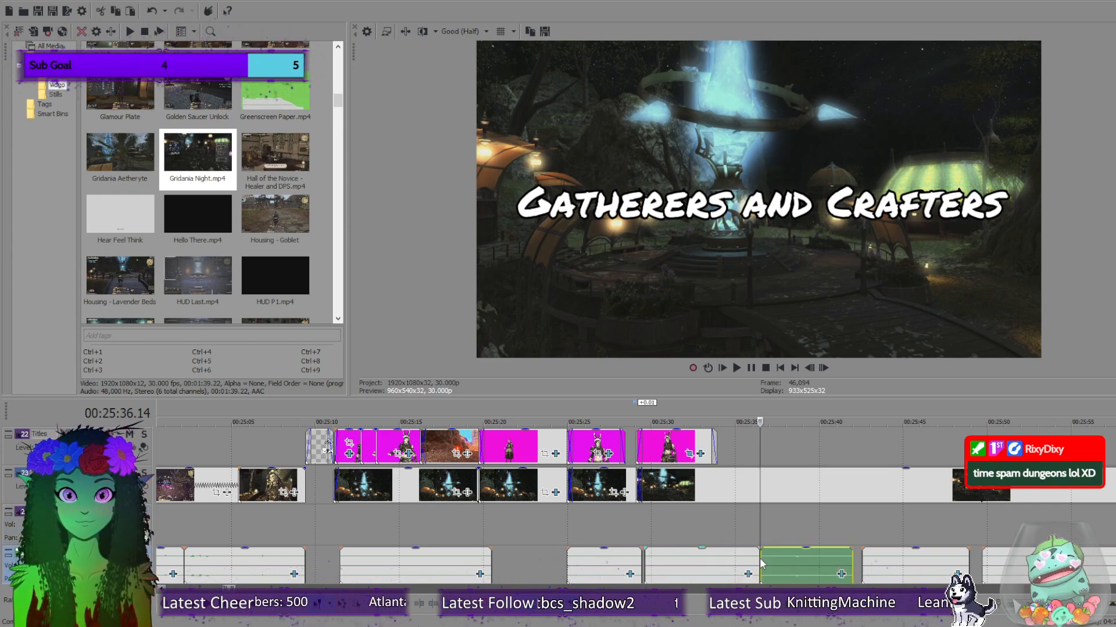
# Shorten the "Gatherers and Crafters" title so it ends just past 00:25:36.14 and give it an 11-frame fade-out.
pyautogui.scroll(1, 759, 558)
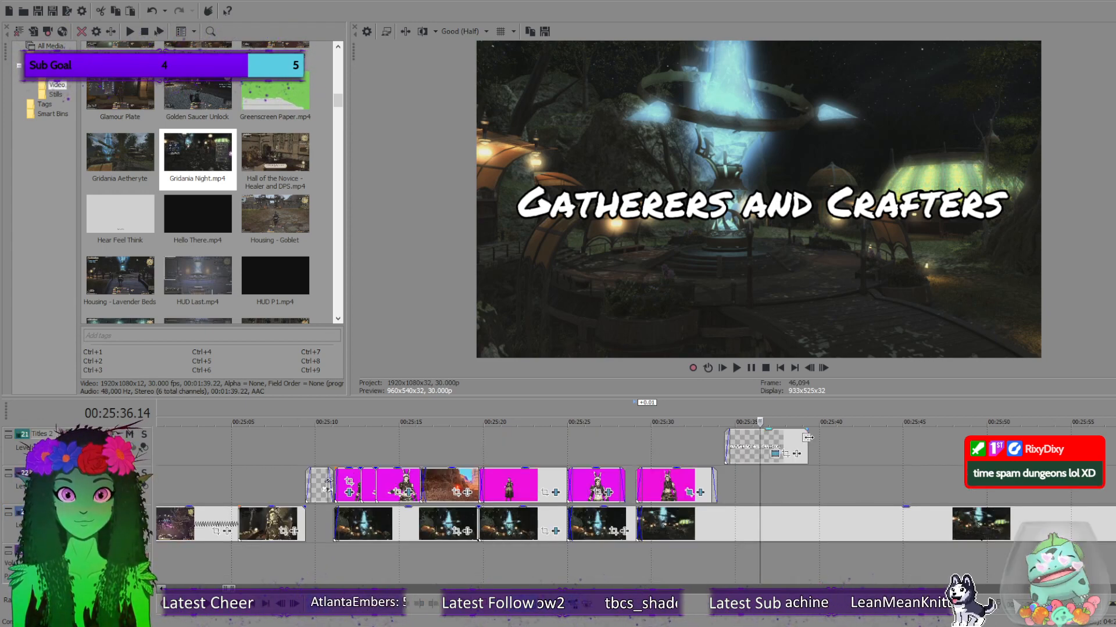
pyautogui.click(778, 437)
pyautogui.scroll(2, 778, 441)
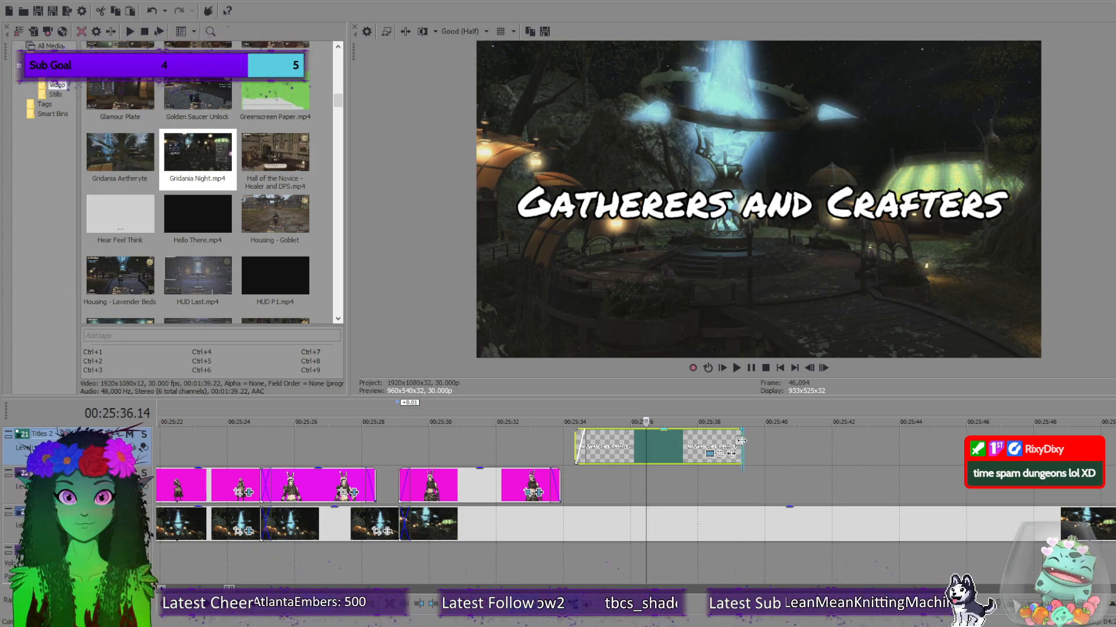
pyautogui.moveTo(741, 440); pyautogui.dragTo(669, 448)
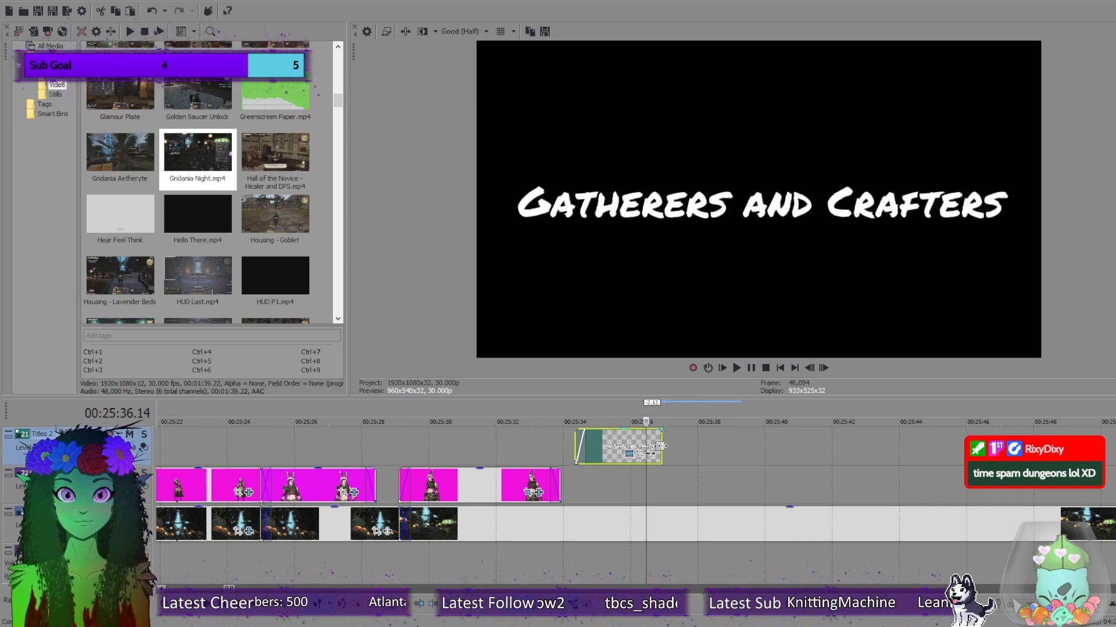
pyautogui.moveTo(660, 446); pyautogui.dragTo(648, 432)
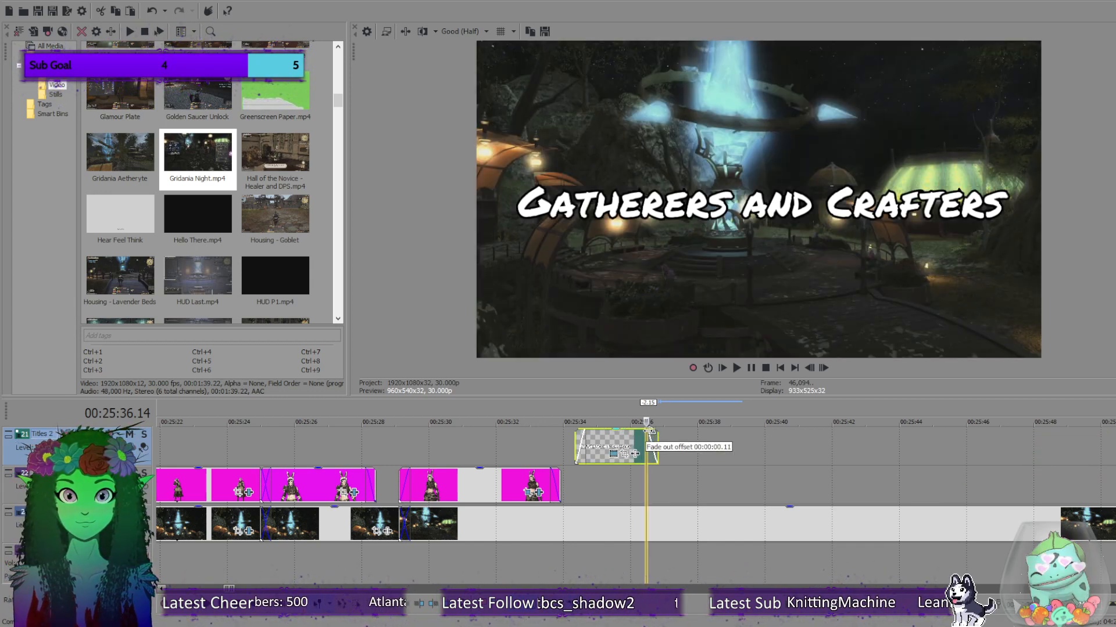
pyautogui.scroll(2, 682, 452)
pyautogui.click(823, 369)
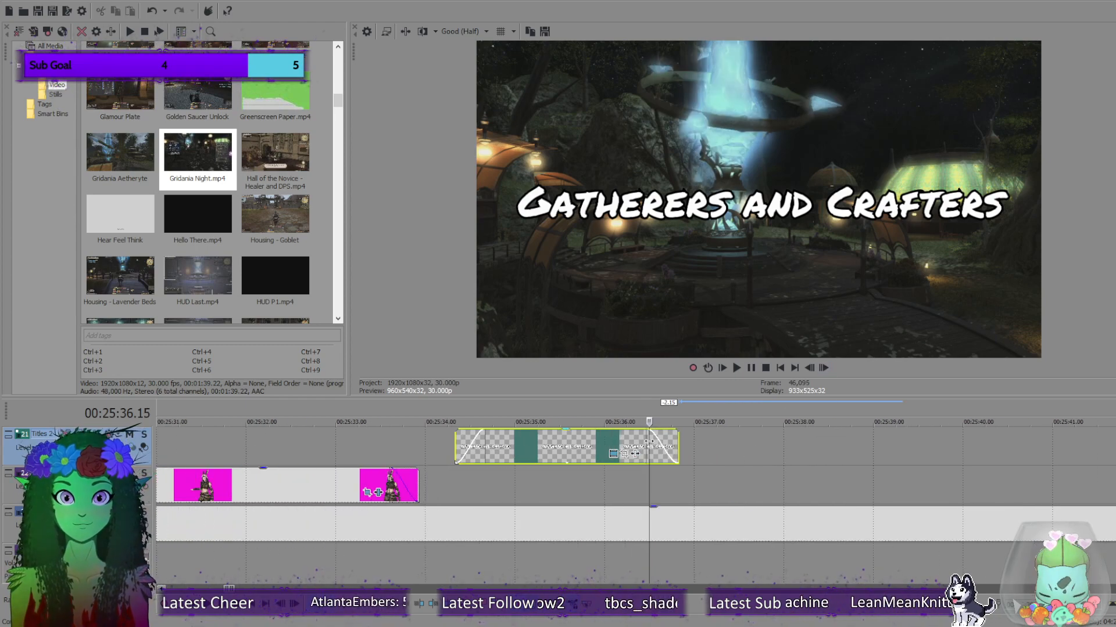
# Play the narration after the split and set the playhead at 00:25:38.00 for the next title.
pyautogui.scroll(-2, 769, 471)
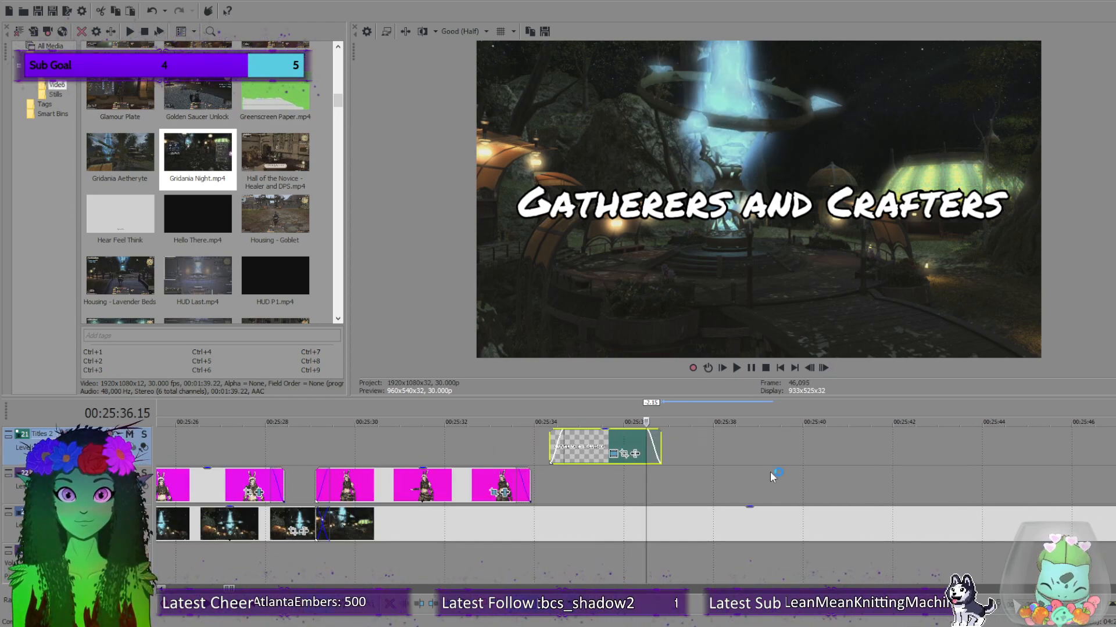
pyautogui.scroll(-3, 764, 466)
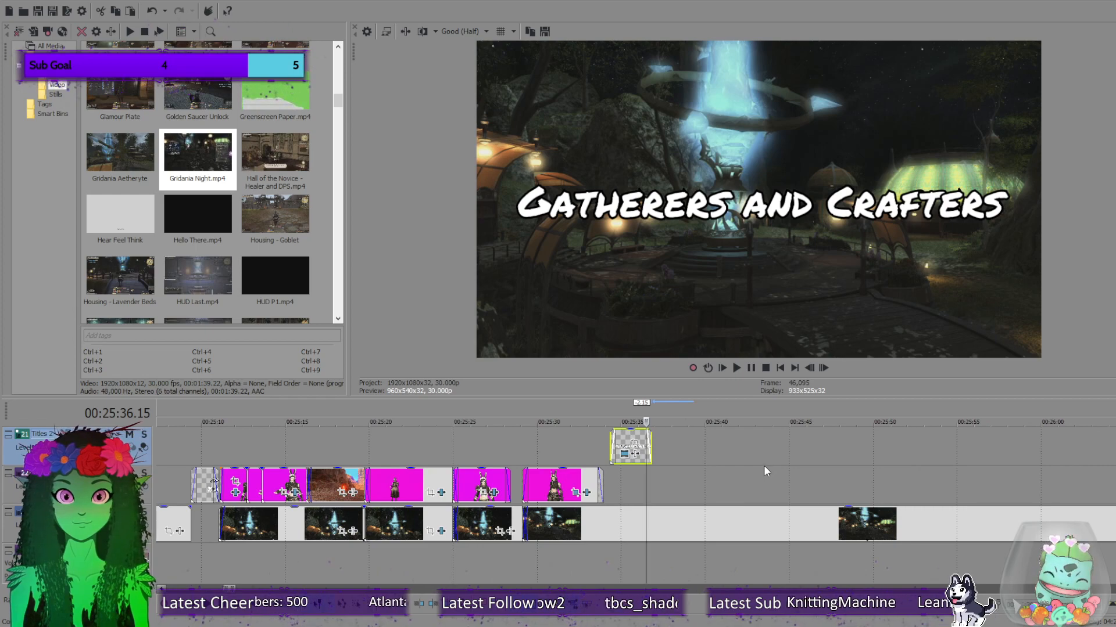
pyautogui.scroll(-2, 765, 469)
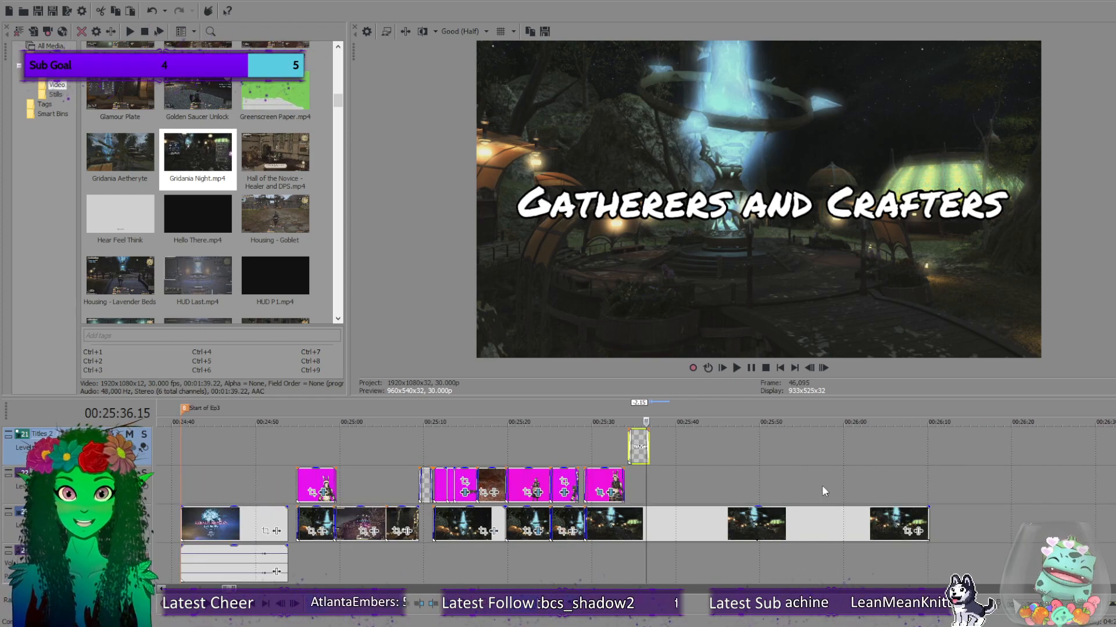
pyautogui.scroll(-1, 724, 487)
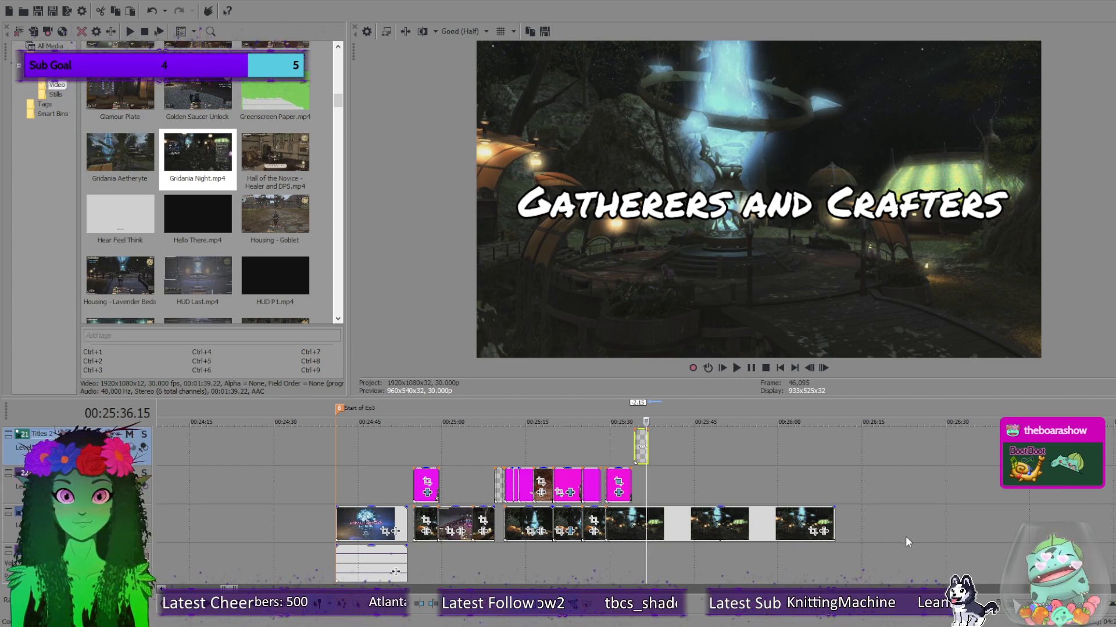
pyautogui.scroll(-2, 859, 478)
pyautogui.scroll(4, 859, 478)
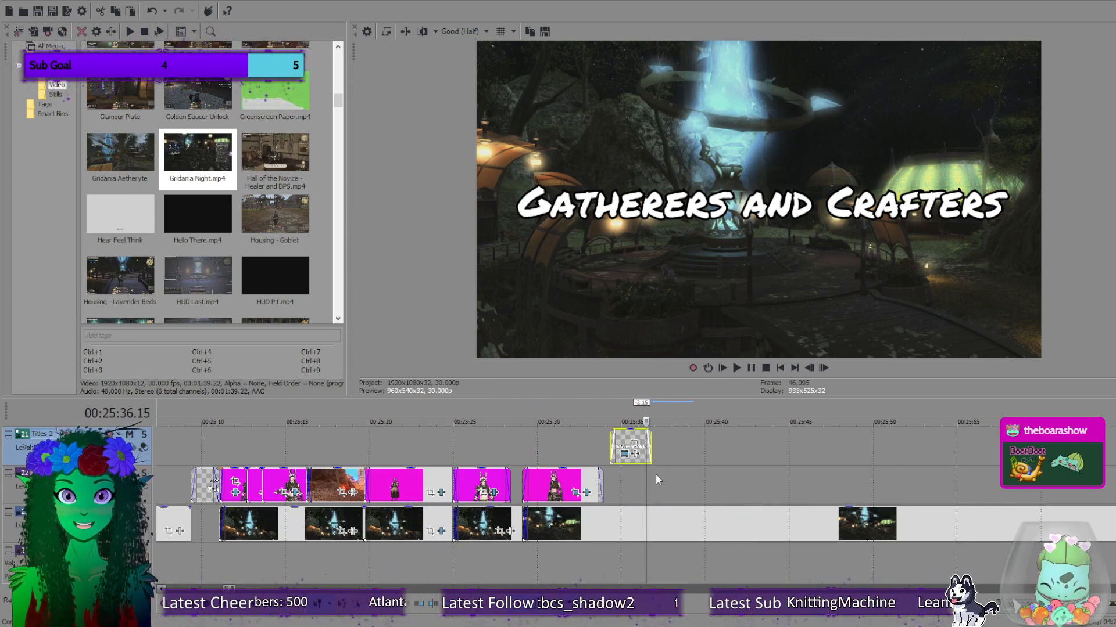
pyautogui.scroll(-3, 213, 480)
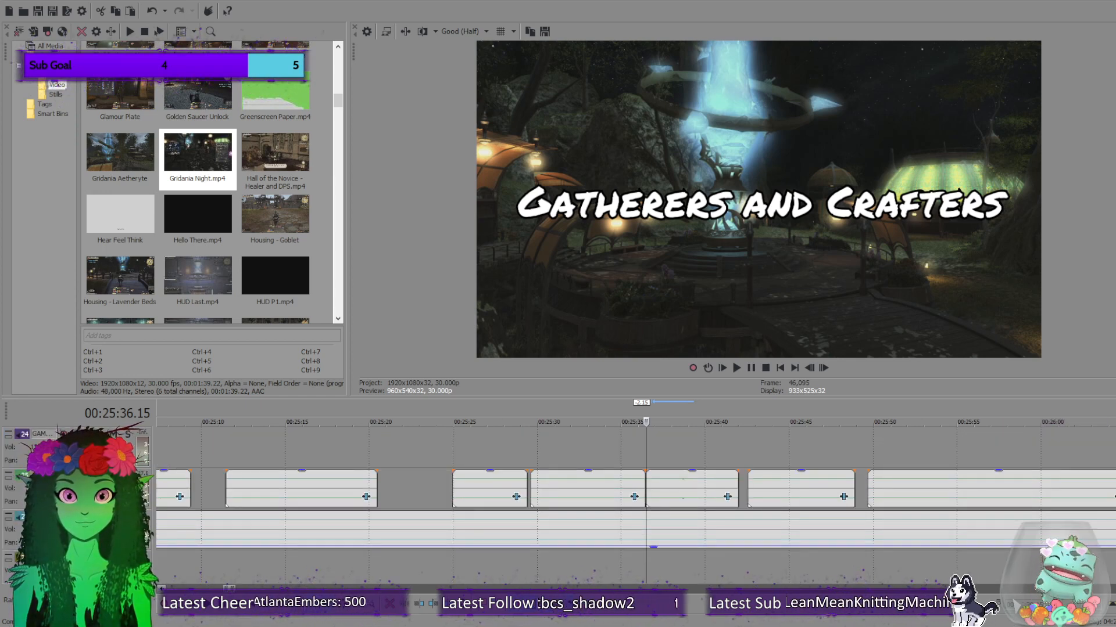
pyautogui.scroll(-2, 780, 520)
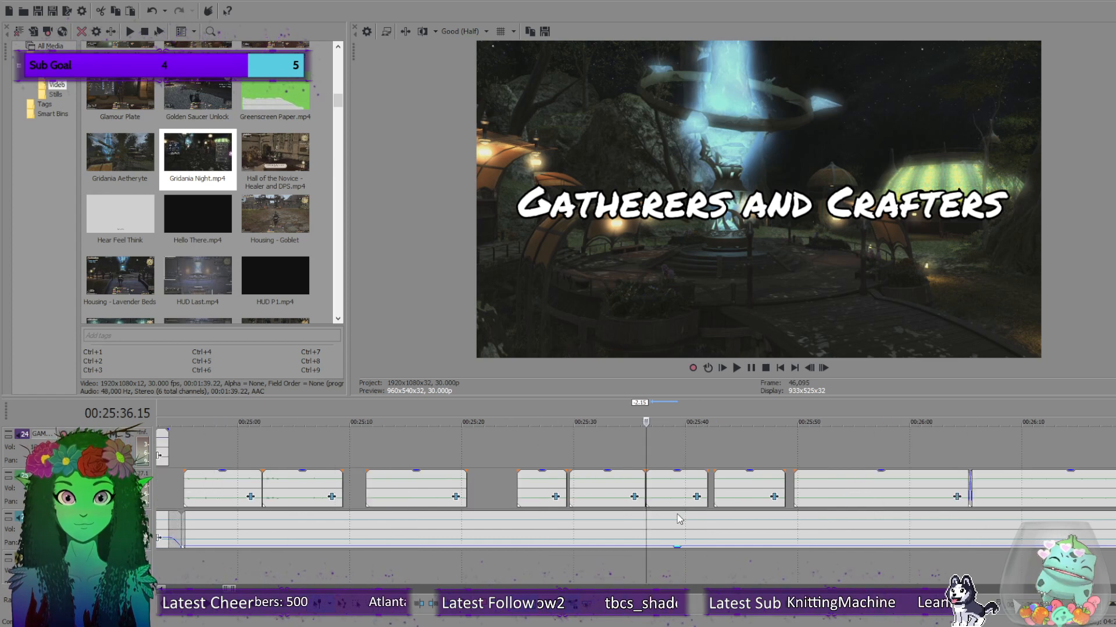
pyautogui.click(734, 372)
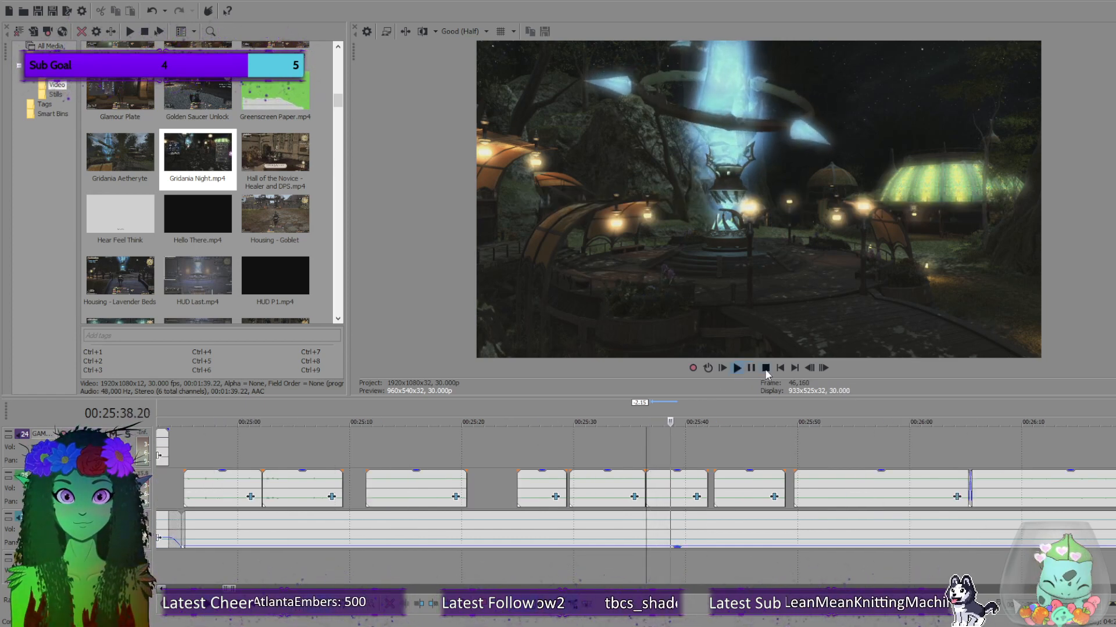
pyautogui.press('space')
pyautogui.click(664, 480)
pyautogui.press('space')
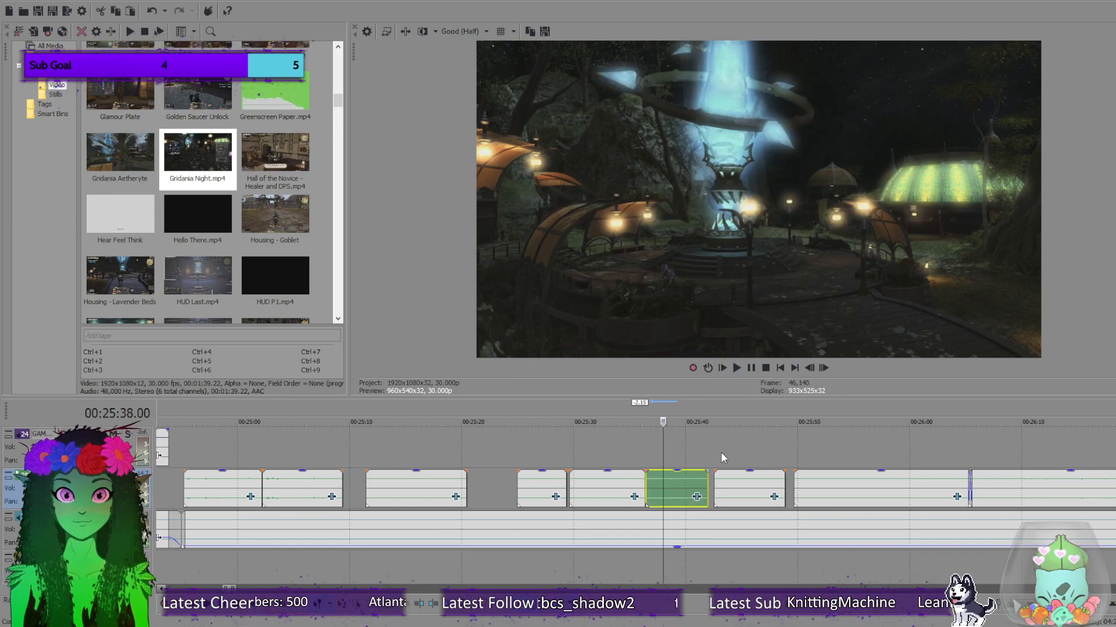
pyautogui.click(766, 369)
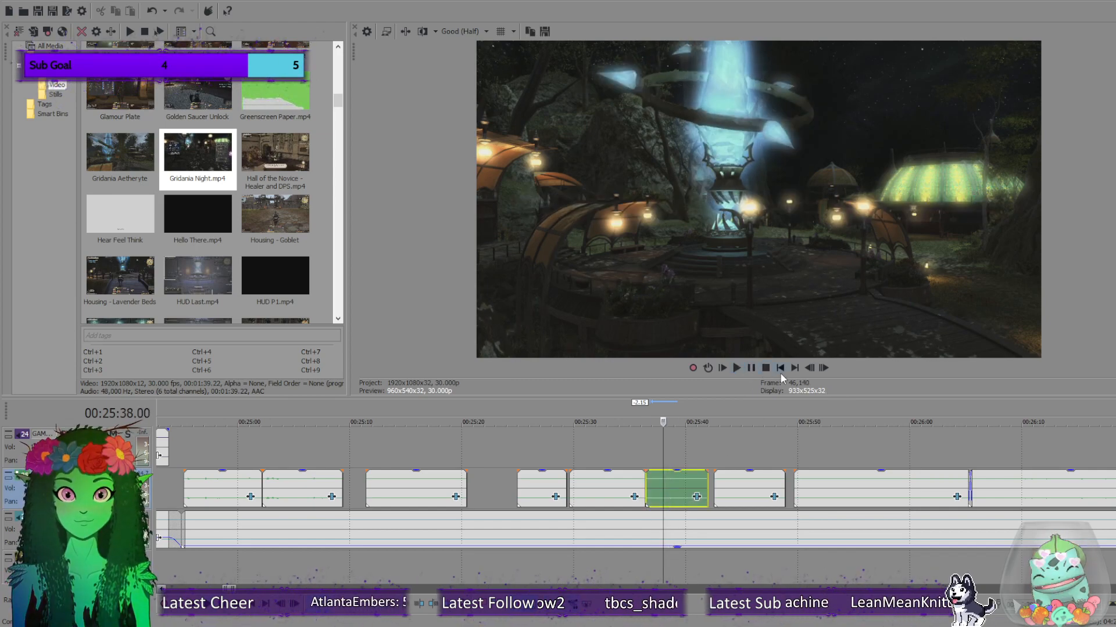
# Insert a title on the Titles 2 track at 00:25:38.00 and change its text to "Gatherers".
pyautogui.scroll(4, 639, 506)
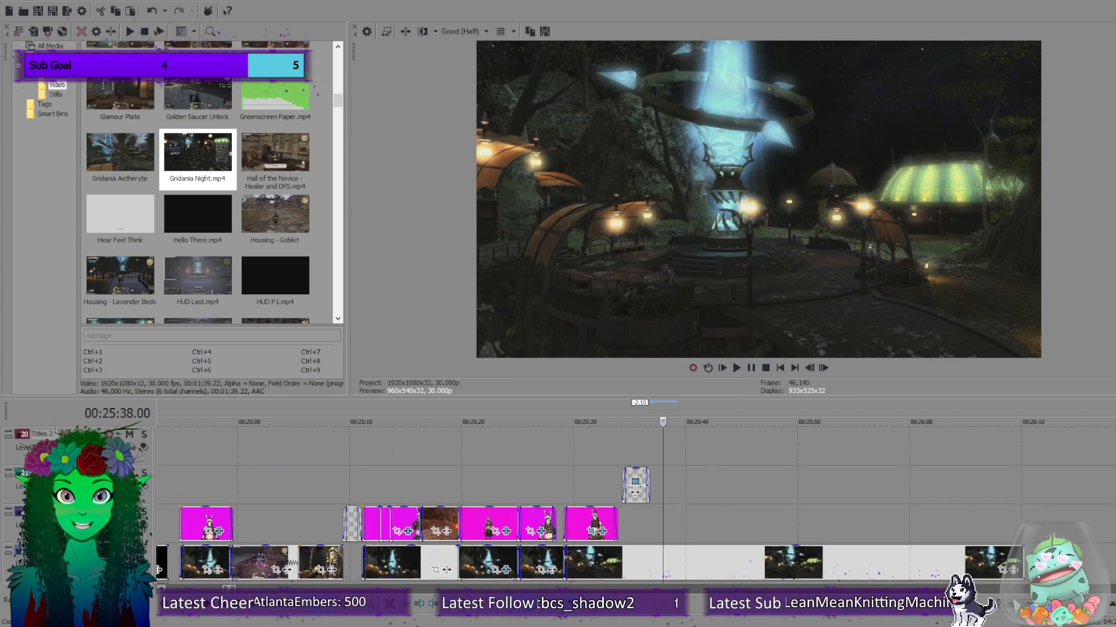
pyautogui.click(749, 468)
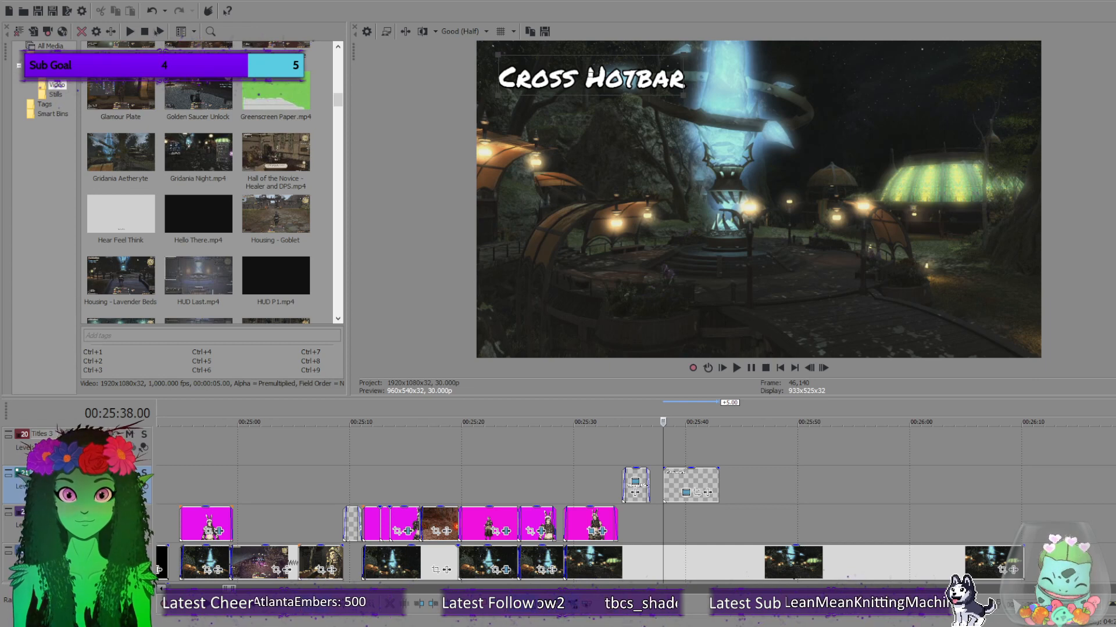
pyautogui.write('Grather')
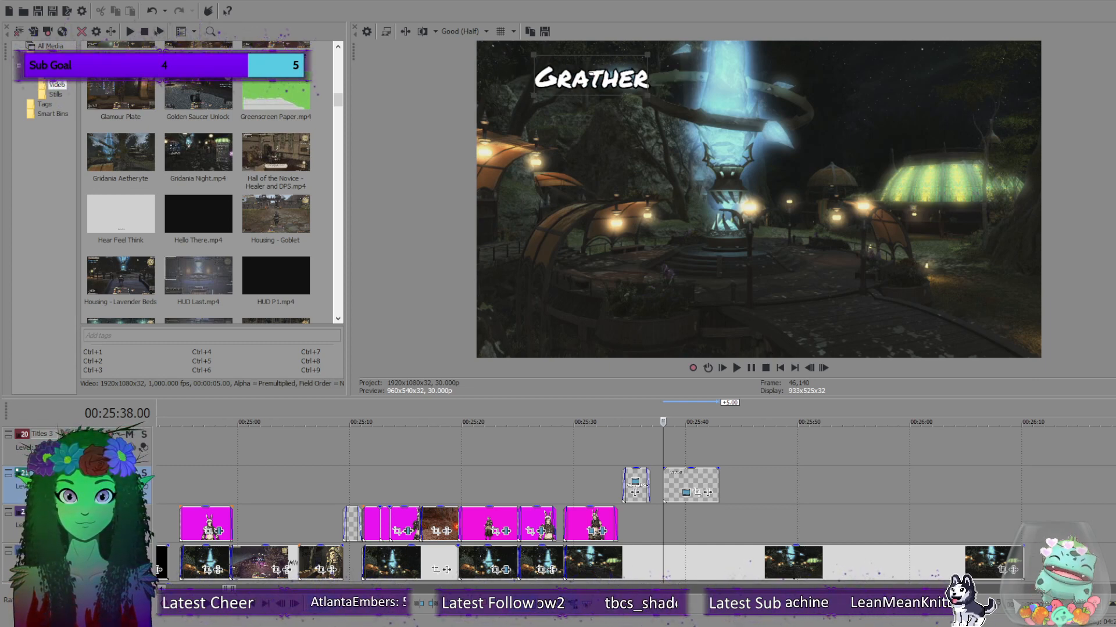
pyautogui.press('BackSpace')
pyautogui.press('BackSpace')
pyautogui.press('BackSpace')
pyautogui.press('BackSpace')
pyautogui.press('BackSpace')
pyautogui.press('BackSpace')
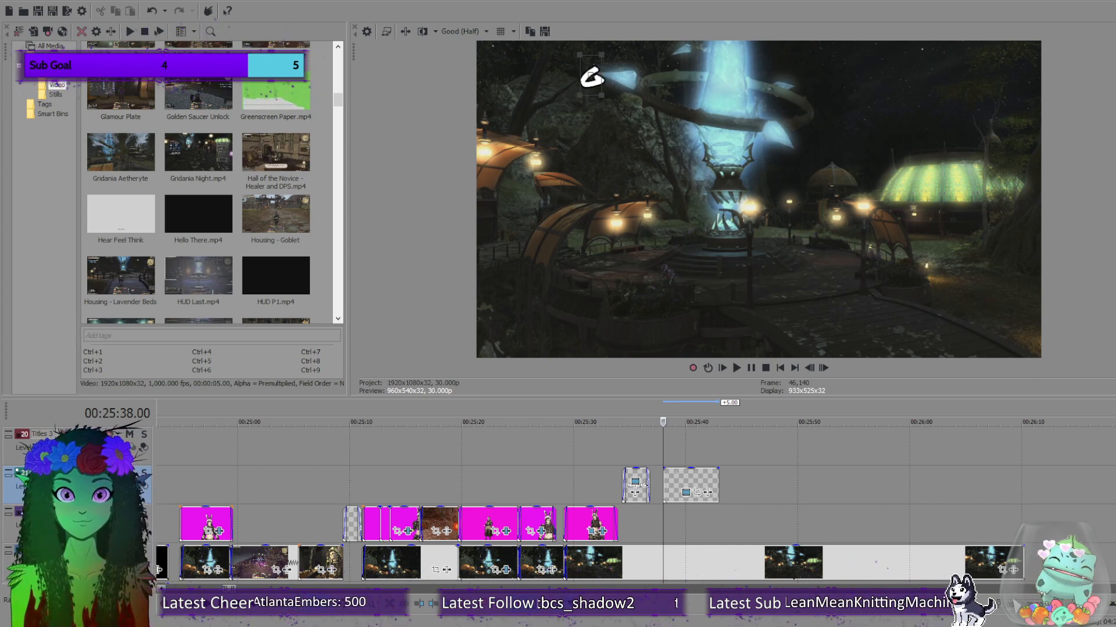
pyautogui.write('atherers')
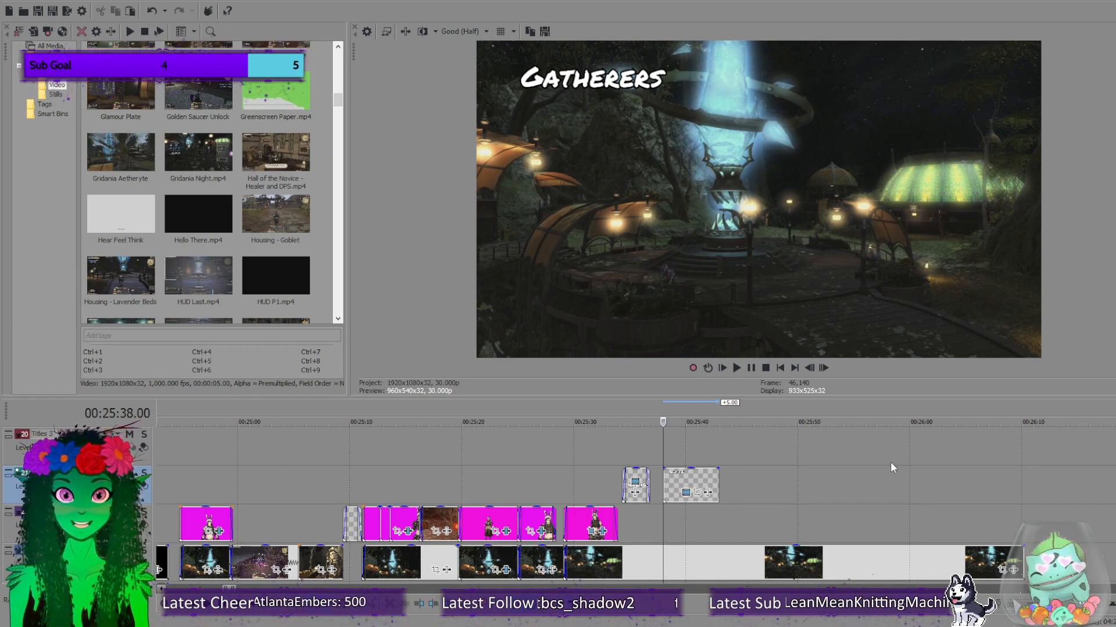
# Trim 2.15 seconds off the end of the "Gatherers" title, move it 12 frames earlier and give it a short fade-in.
pyautogui.scroll(3, 687, 479)
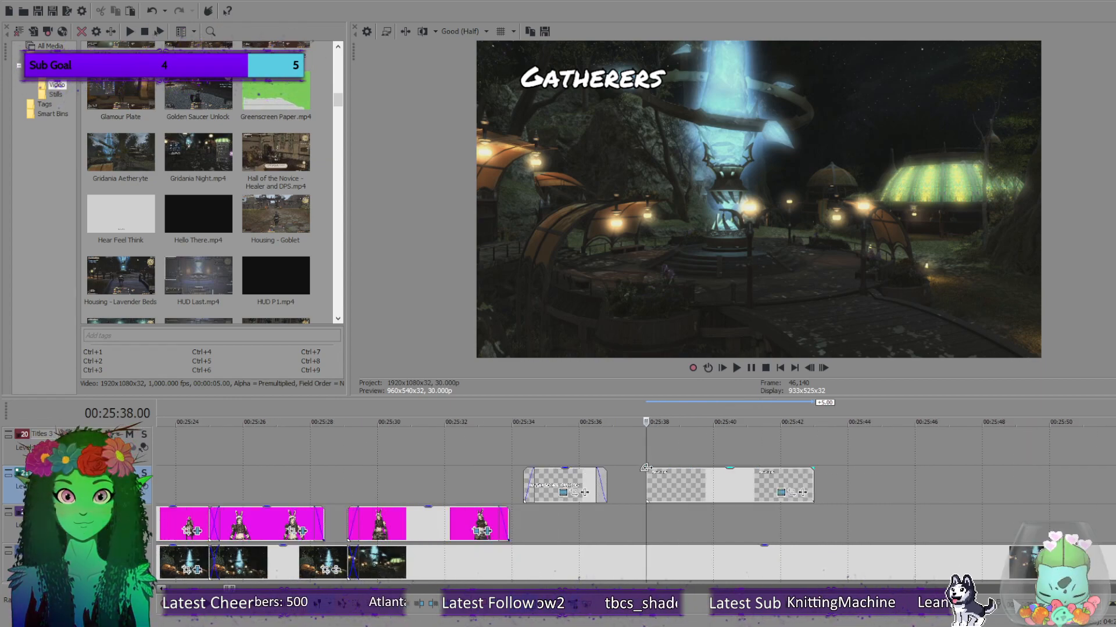
pyautogui.moveTo(665, 480)
pyautogui.mouseDown()
pyautogui.moveTo(652, 477)
pyautogui.moveTo(669, 477)
pyautogui.mouseUp()
pyautogui.moveTo(814, 485); pyautogui.dragTo(719, 485)
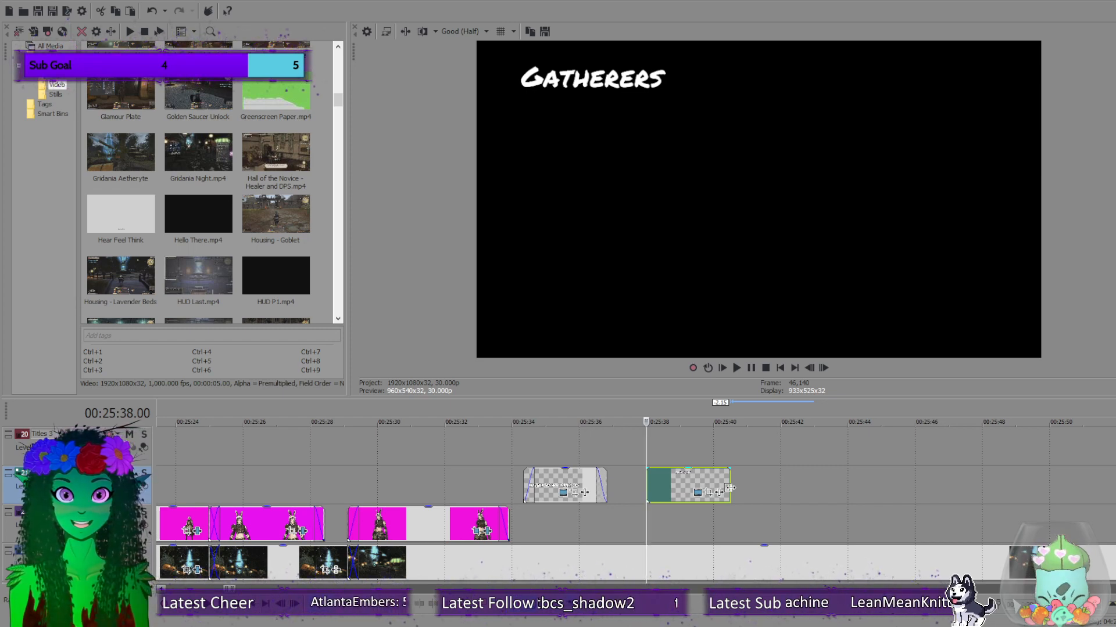
pyautogui.moveTo(690, 479); pyautogui.dragTo(678, 476)
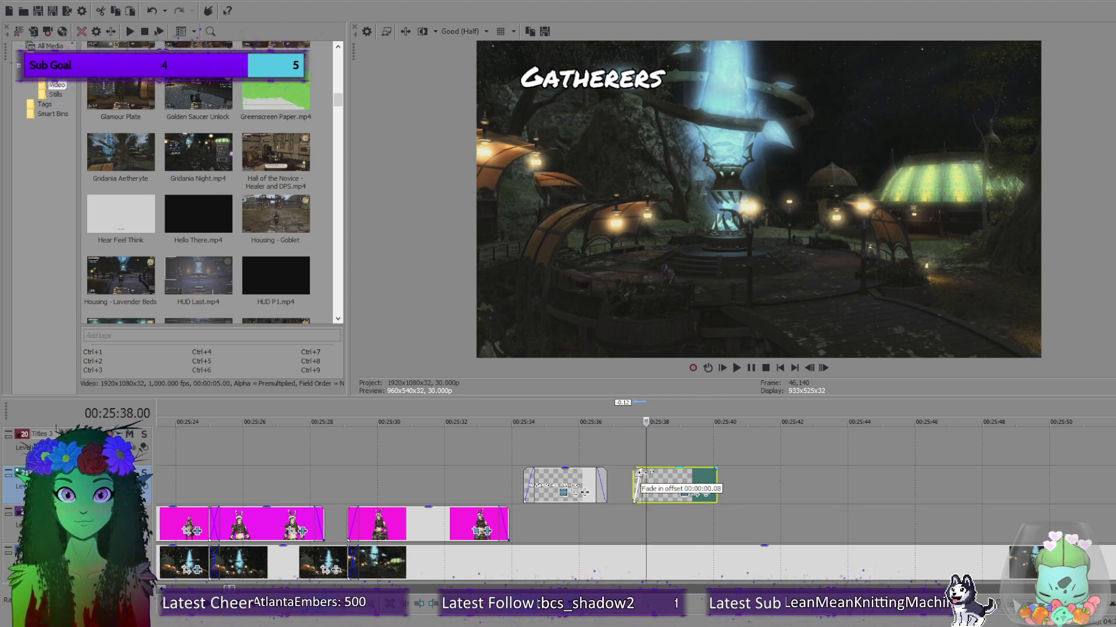
pyautogui.scroll(4, 640, 471)
pyautogui.moveTo(623, 476); pyautogui.dragTo(632, 481)
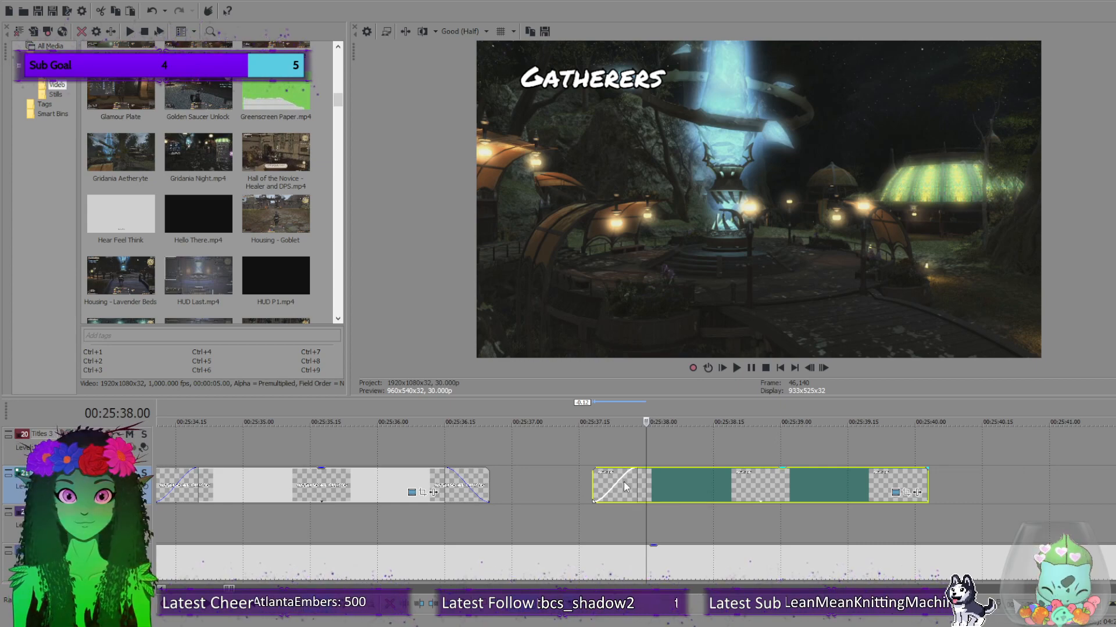
# Examine the earlier DPS section between 00:13:23.12 and 00:13:42.07 to see how its class names, icons and arrows are laid out.
pyautogui.scroll(-8, 698, 472)
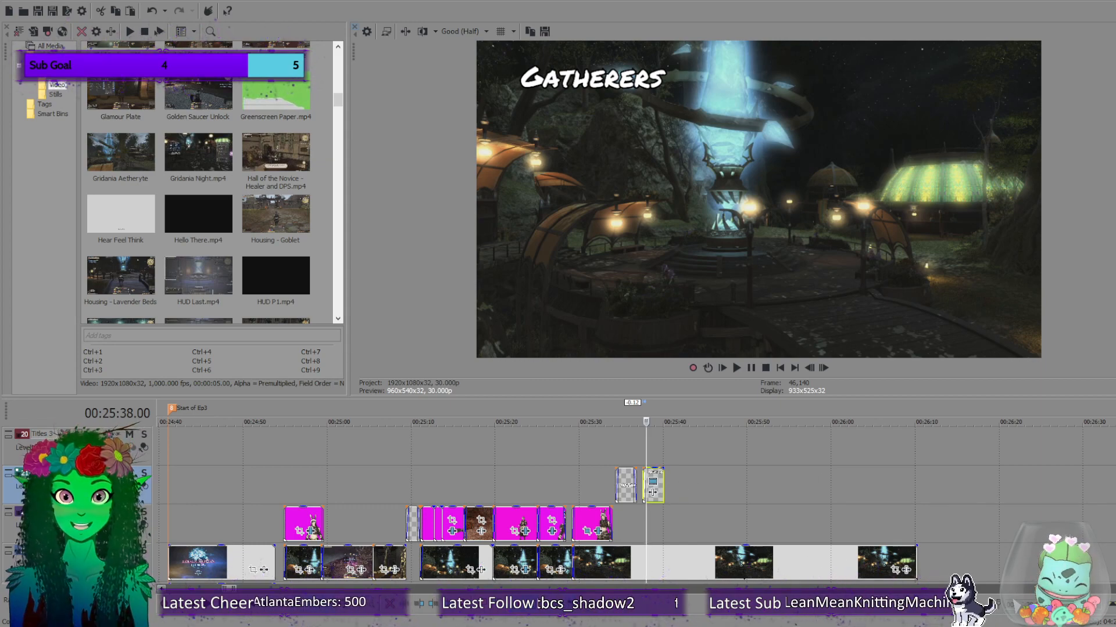
pyautogui.scroll(-1, 640, 506)
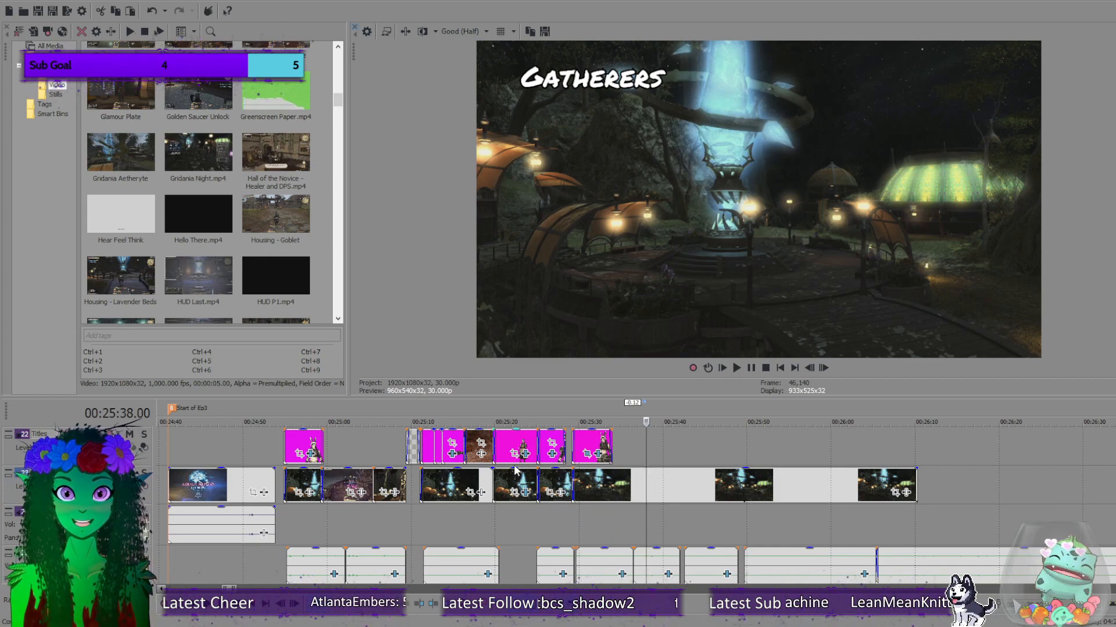
pyautogui.scroll(-10, 313, 501)
pyautogui.click(360, 514)
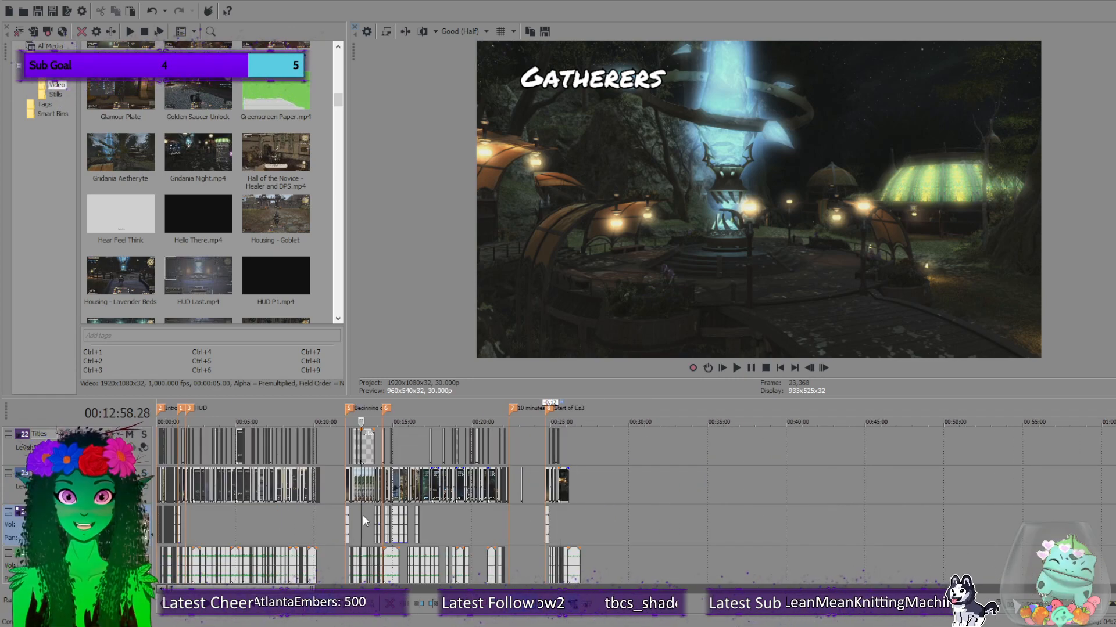
pyautogui.scroll(9, 459, 524)
pyautogui.click(716, 527)
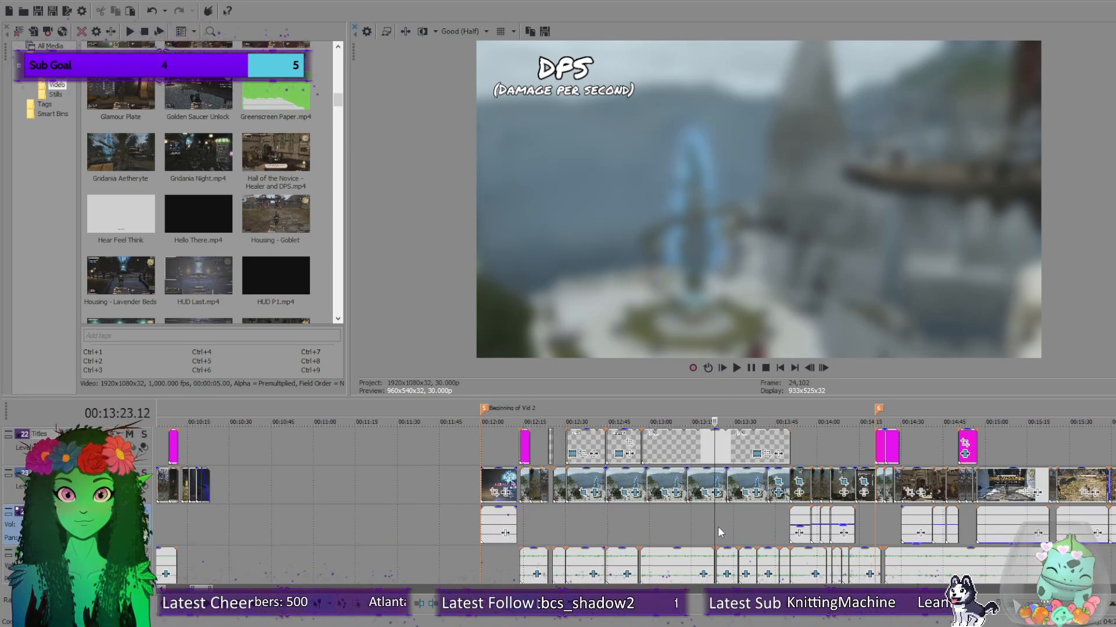
pyautogui.click(766, 521)
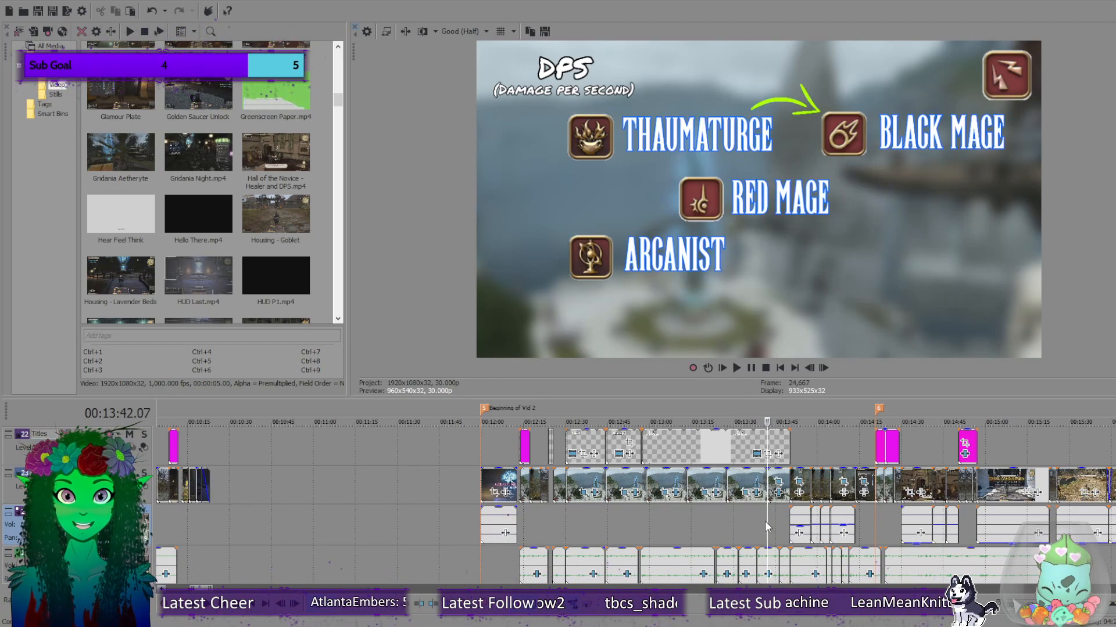
pyautogui.click(731, 518)
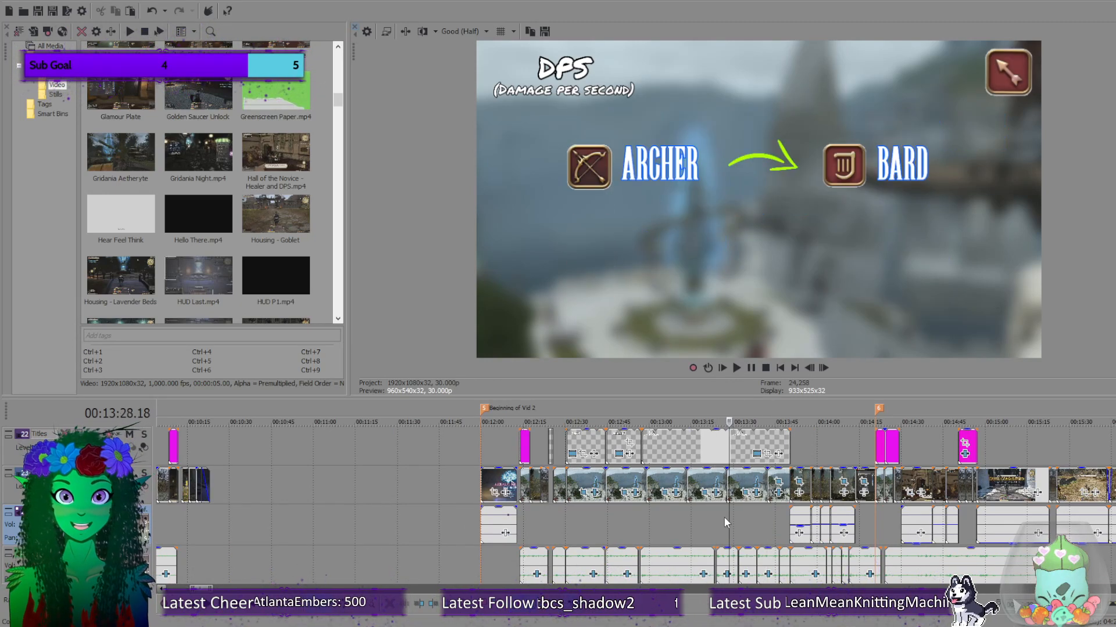
pyautogui.click(690, 510)
pyautogui.click(716, 511)
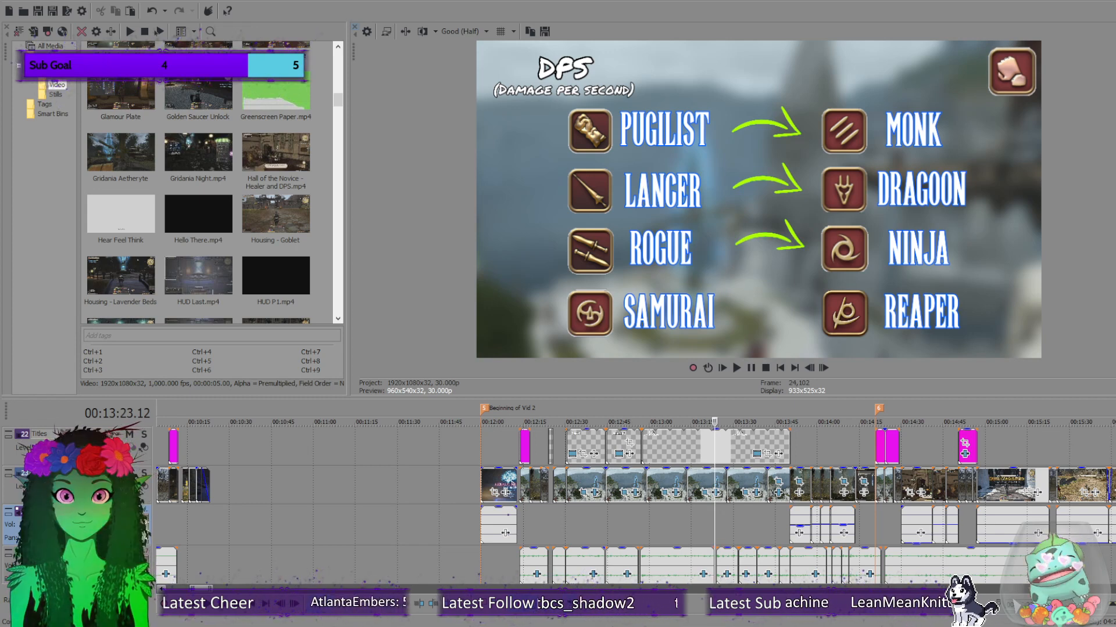
pyautogui.scroll(1, 655, 520)
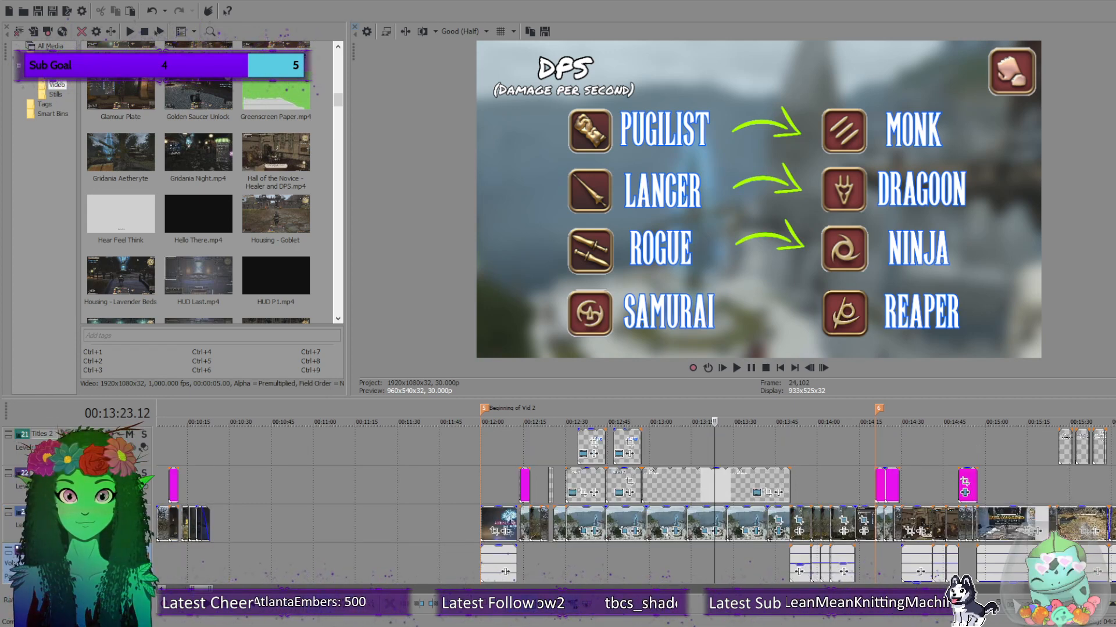
pyautogui.scroll(-1, 655, 520)
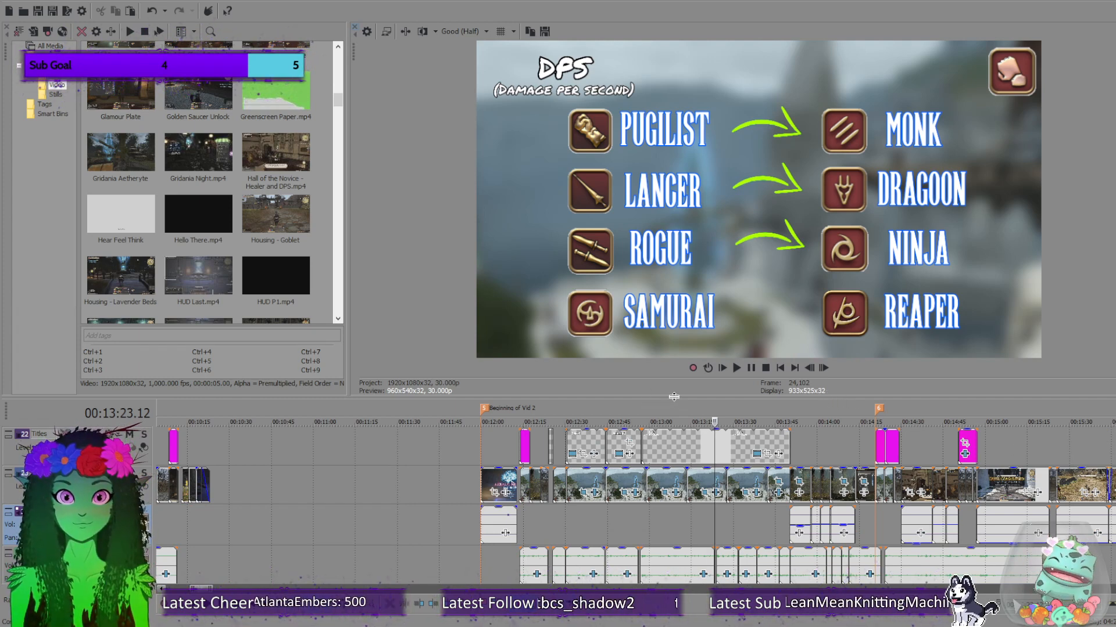
# Enlarge the timeline to examine the stacked title, arrow and icon tracks of the DPS section, and restore the preview area.
pyautogui.moveTo(675, 398); pyautogui.dragTo(698, 25)
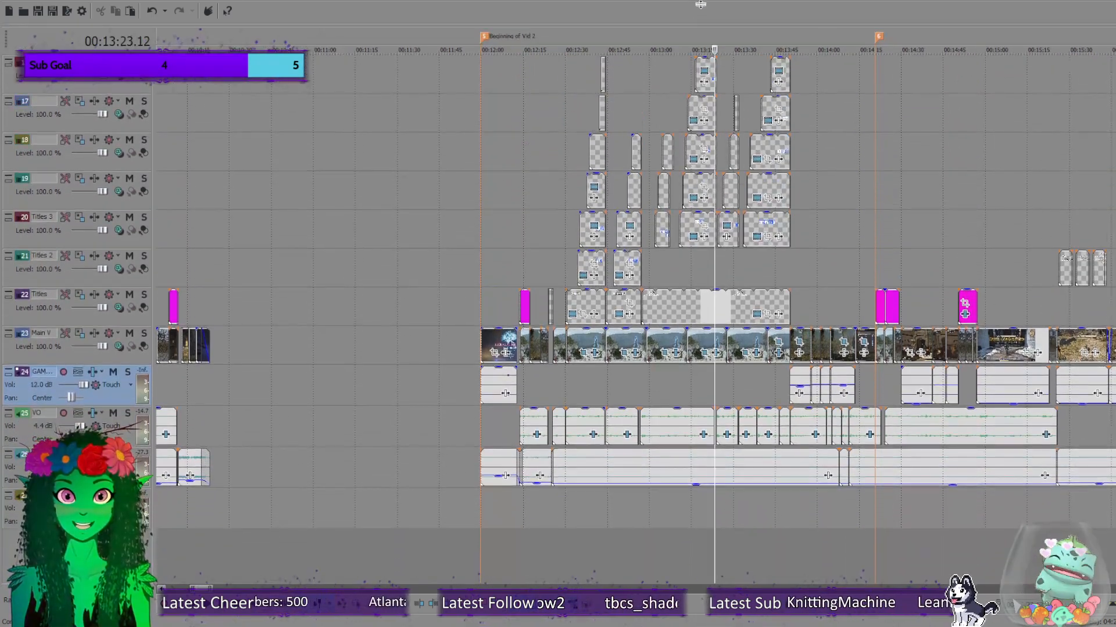
pyautogui.scroll(10, 634, 319)
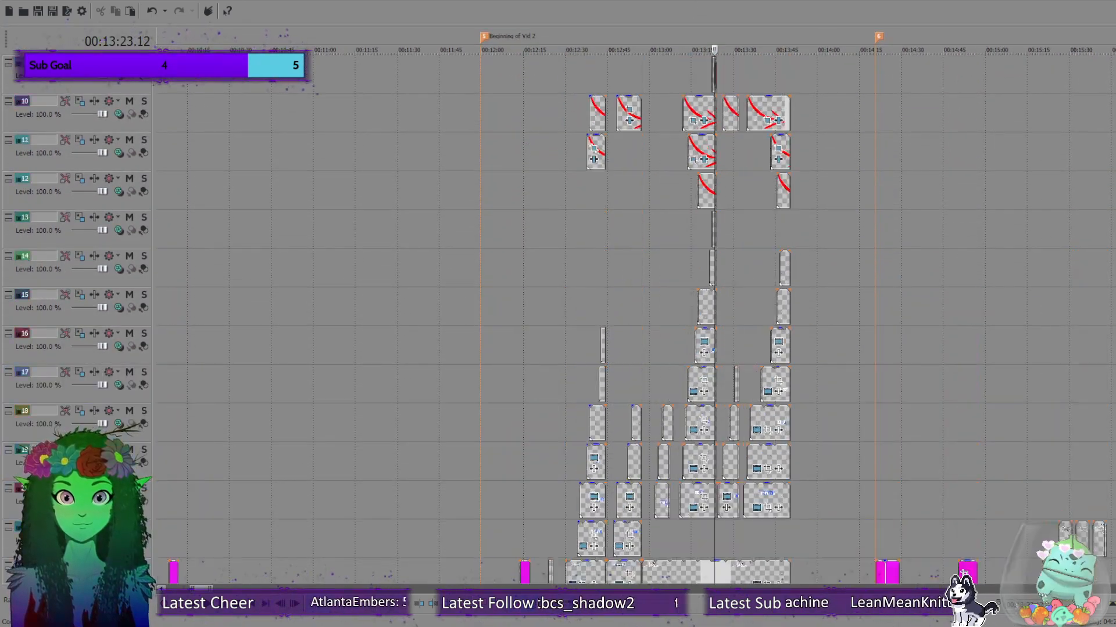
pyautogui.scroll(-10, 634, 320)
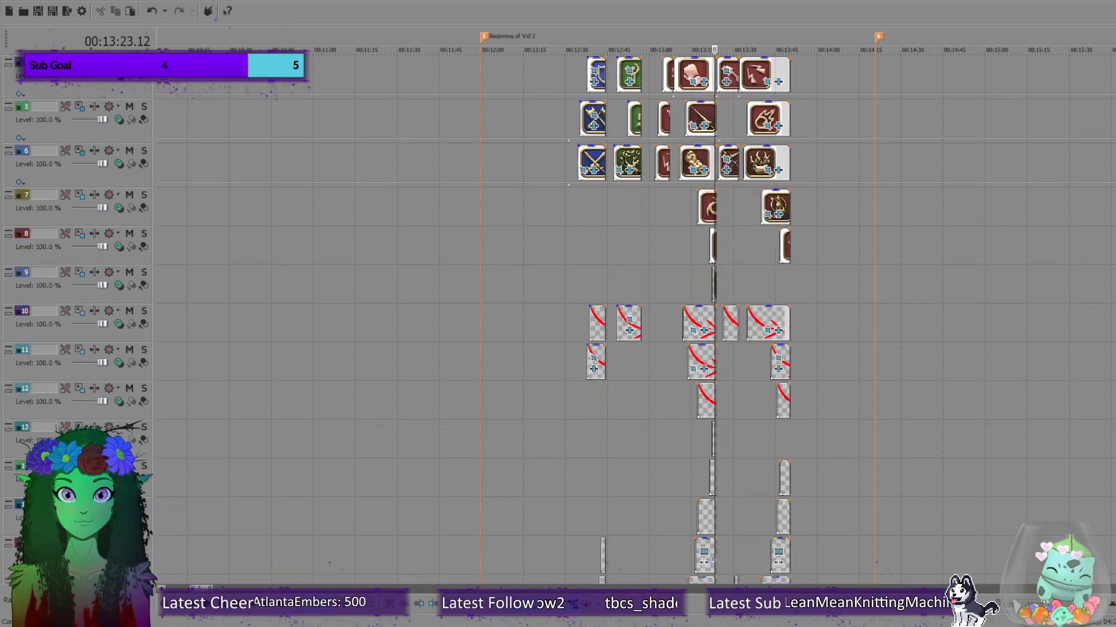
pyautogui.scroll(8, 1064, 316)
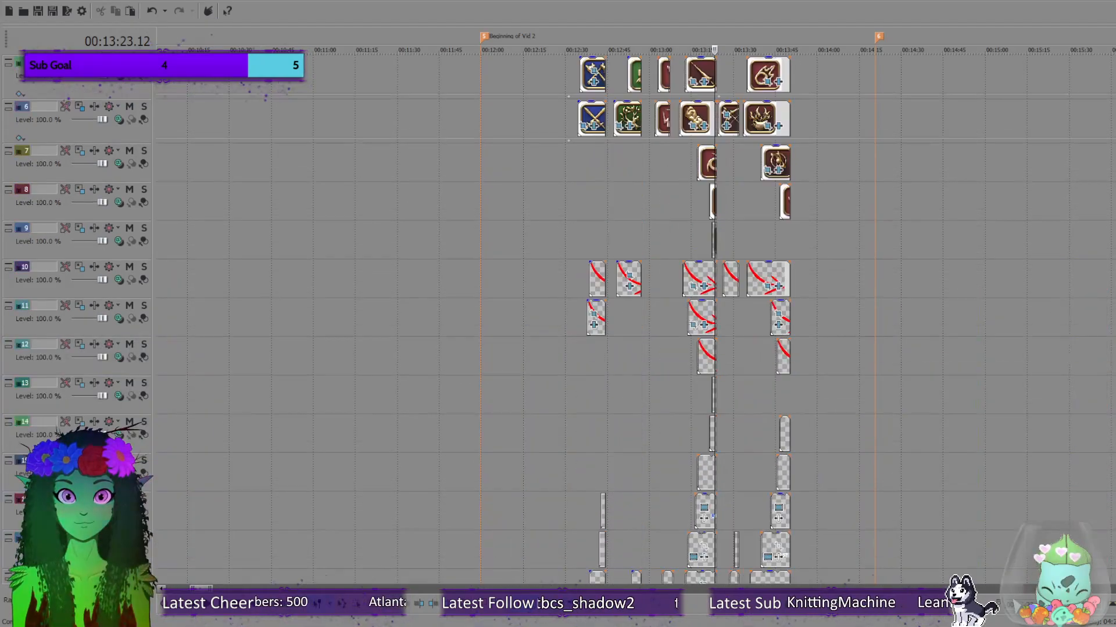
pyautogui.scroll(-10, 1065, 316)
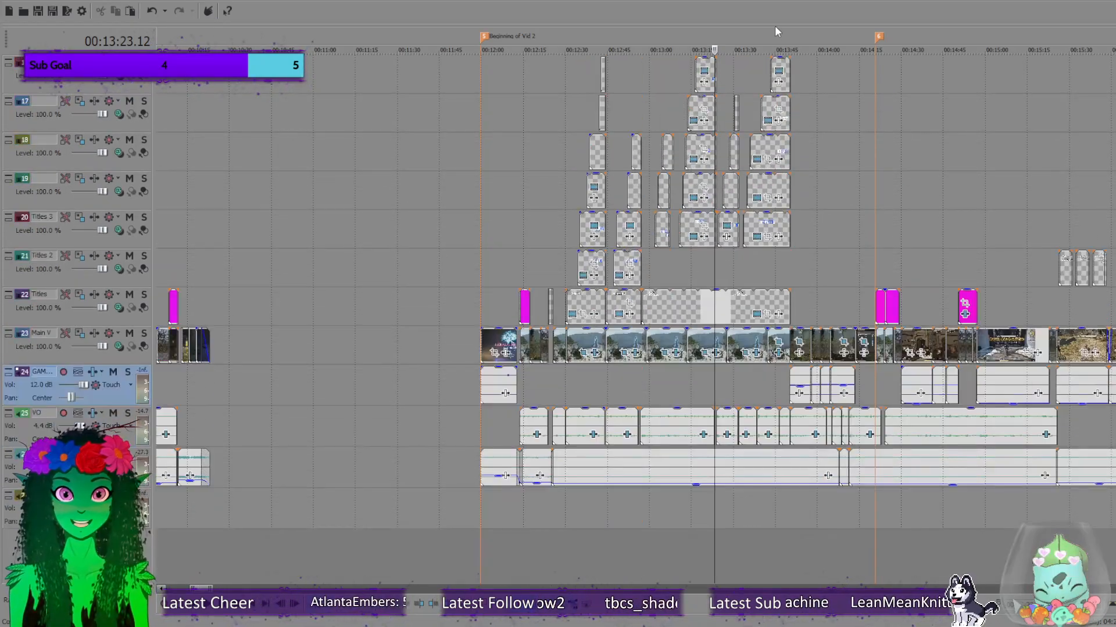
pyautogui.moveTo(775, 27); pyautogui.dragTo(759, 394)
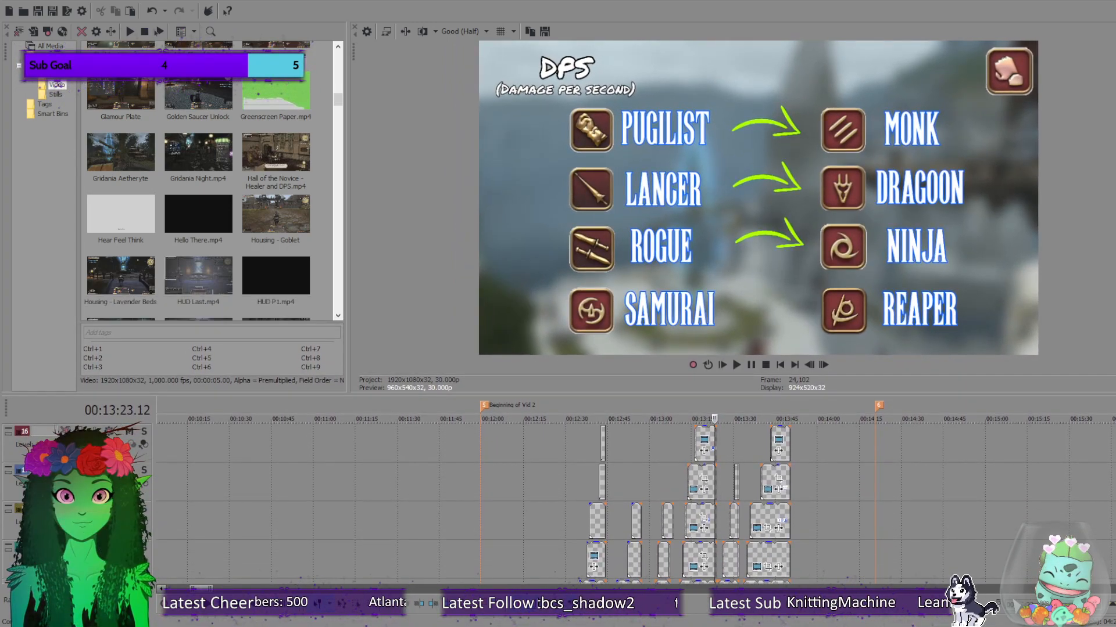
# Look through the timeline from the Vid 2 footage to the start of Ep3 and back to the Gatherers titles.
pyautogui.scroll(-15, 820, 501)
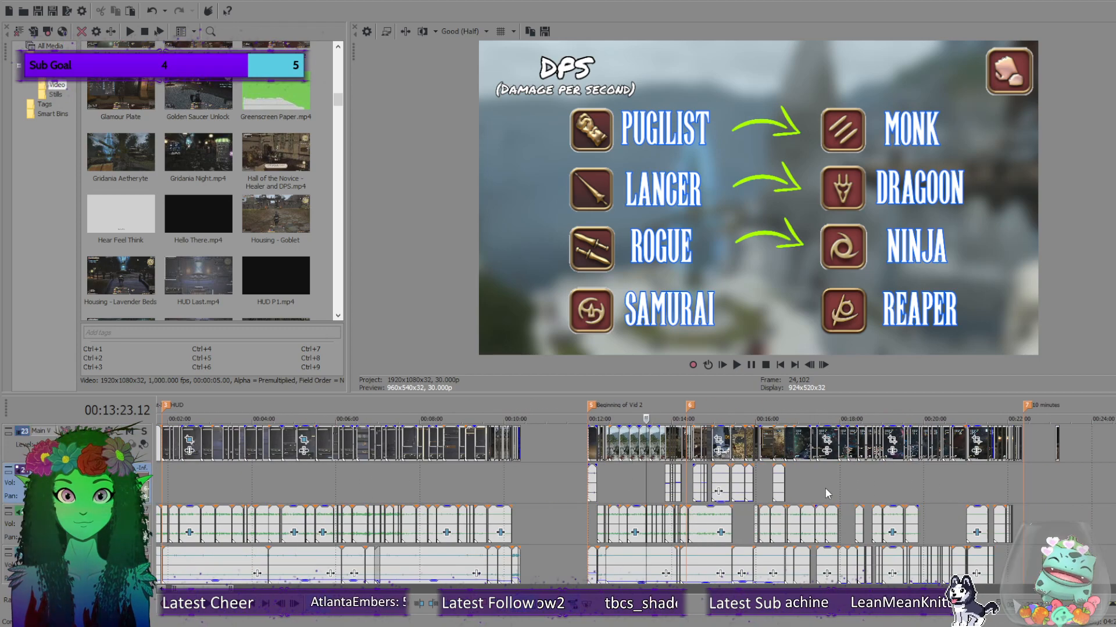
pyautogui.click(361, 466)
pyautogui.scroll(6, 510, 488)
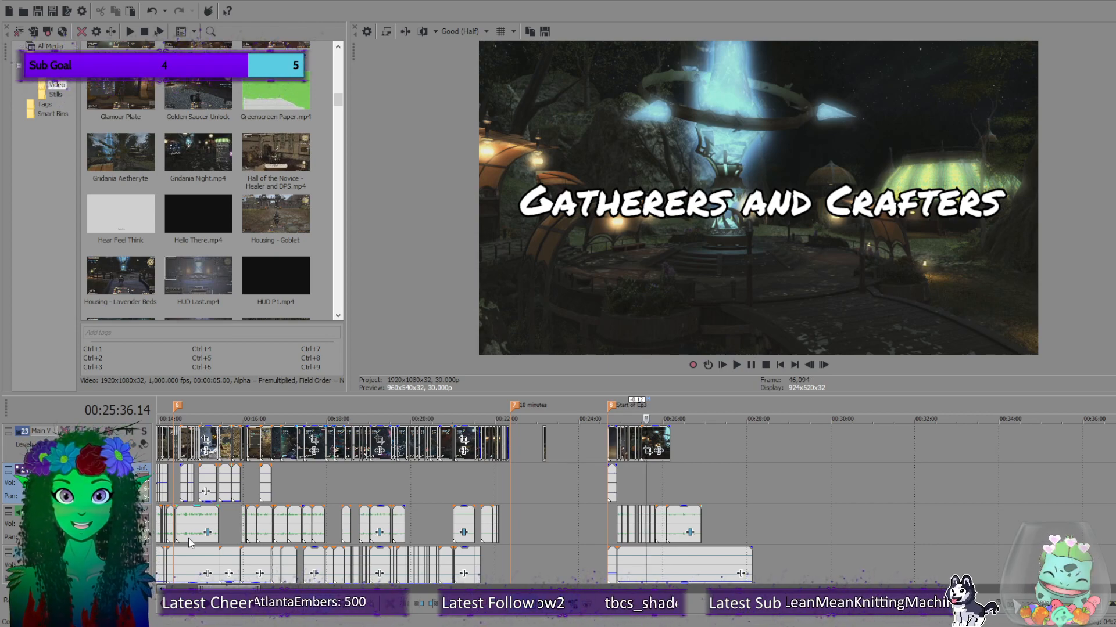
pyautogui.click(267, 477)
pyautogui.scroll(5, 349, 474)
pyautogui.click(606, 483)
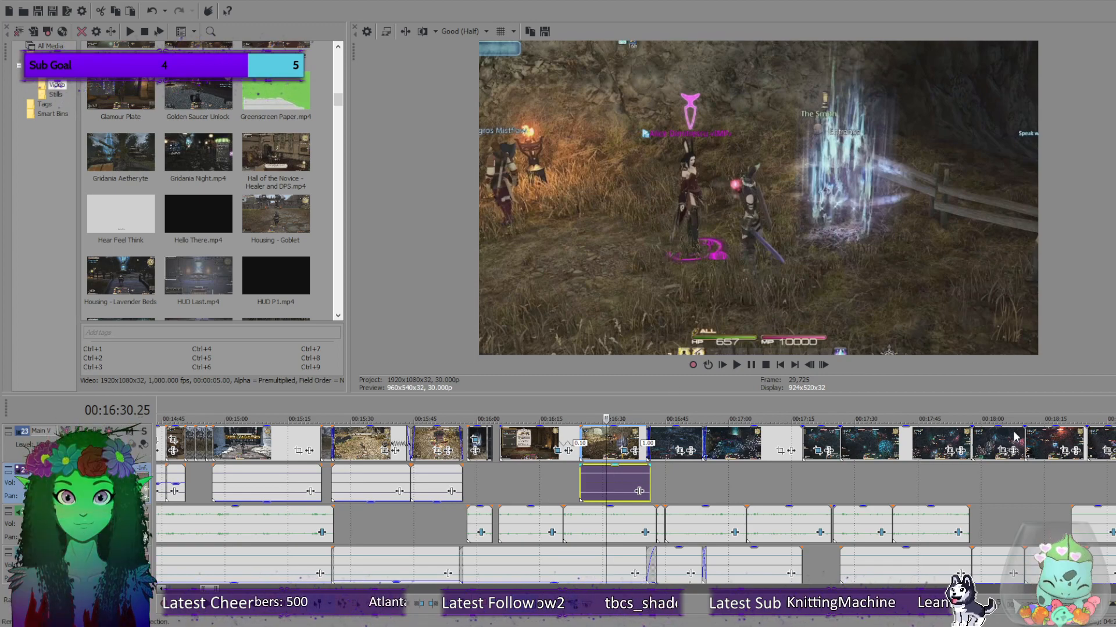
pyautogui.click(1035, 483)
pyautogui.scroll(-8, 999, 497)
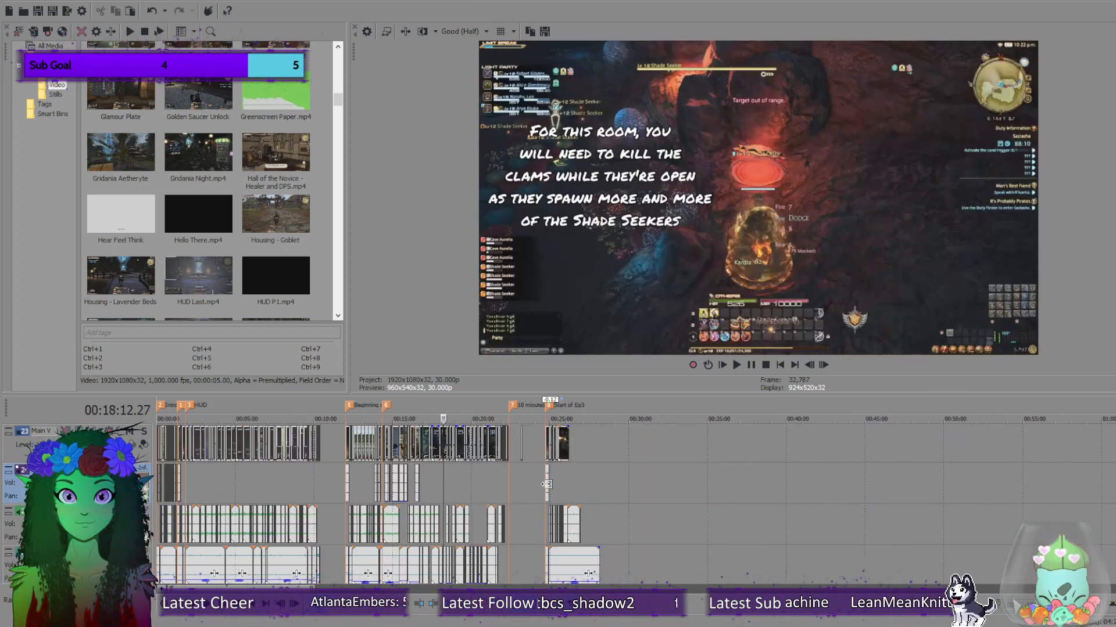
pyautogui.click(546, 483)
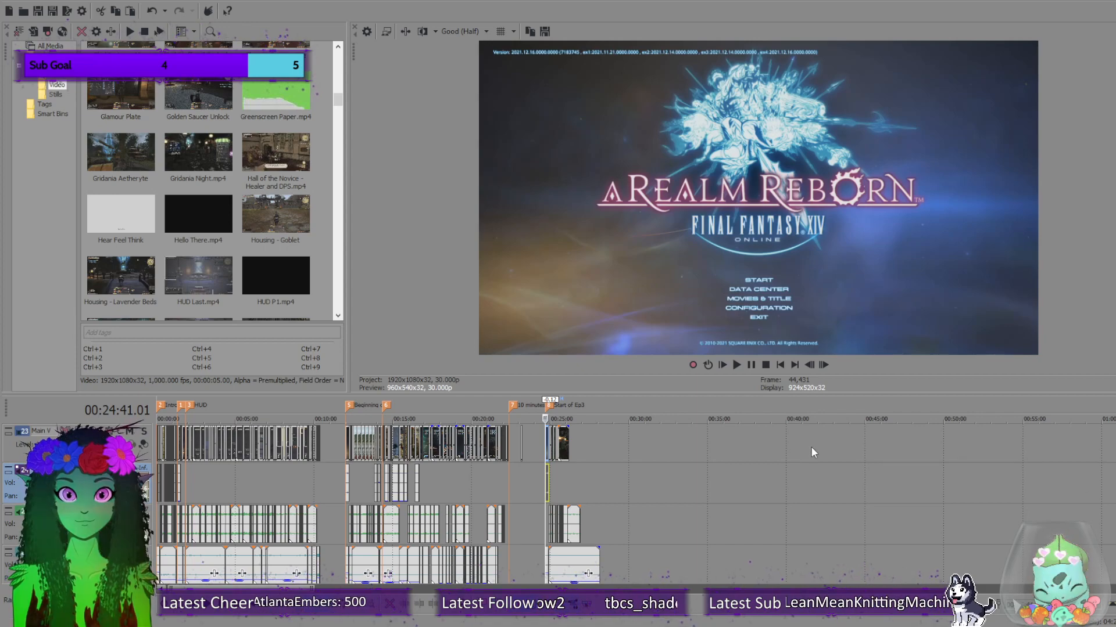
pyautogui.scroll(10, 918, 481)
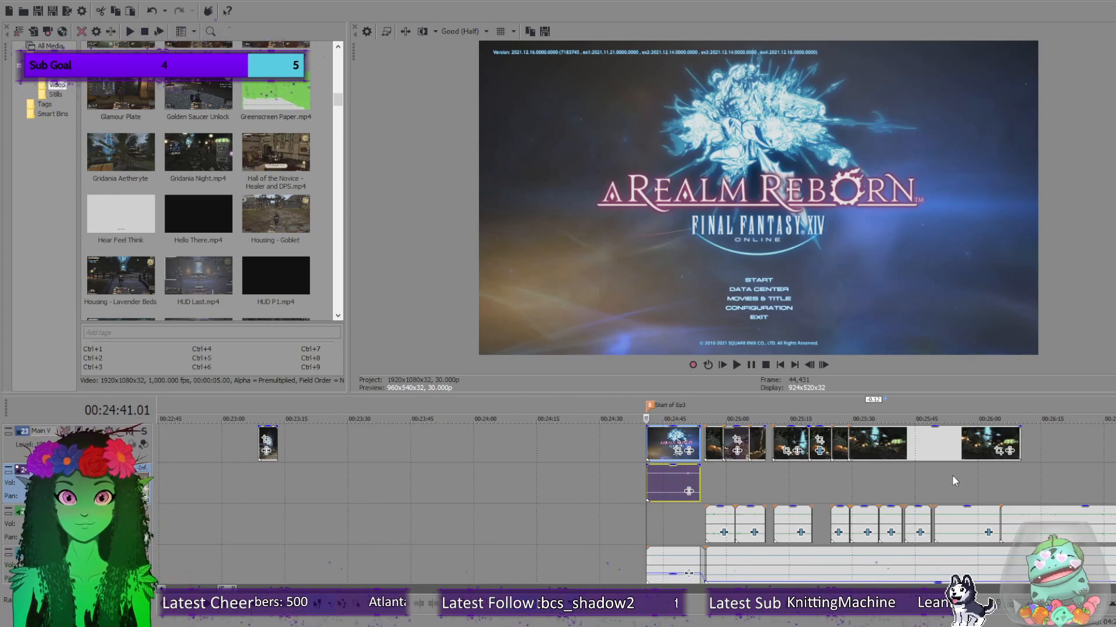
pyautogui.click(1011, 486)
pyautogui.scroll(-5, 982, 485)
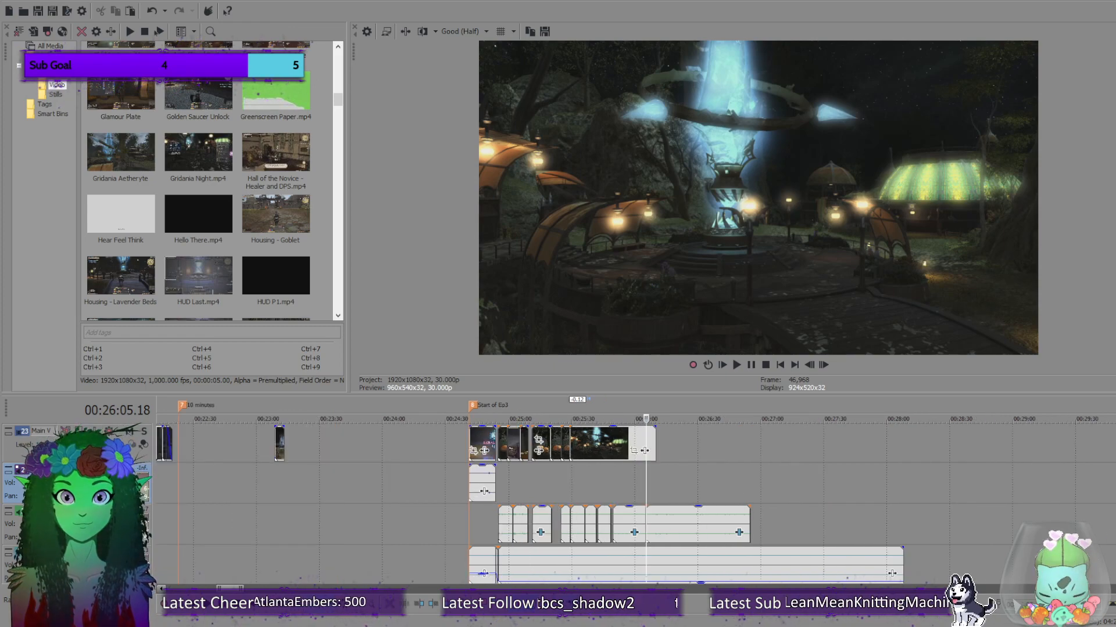
pyautogui.scroll(2, 646, 504)
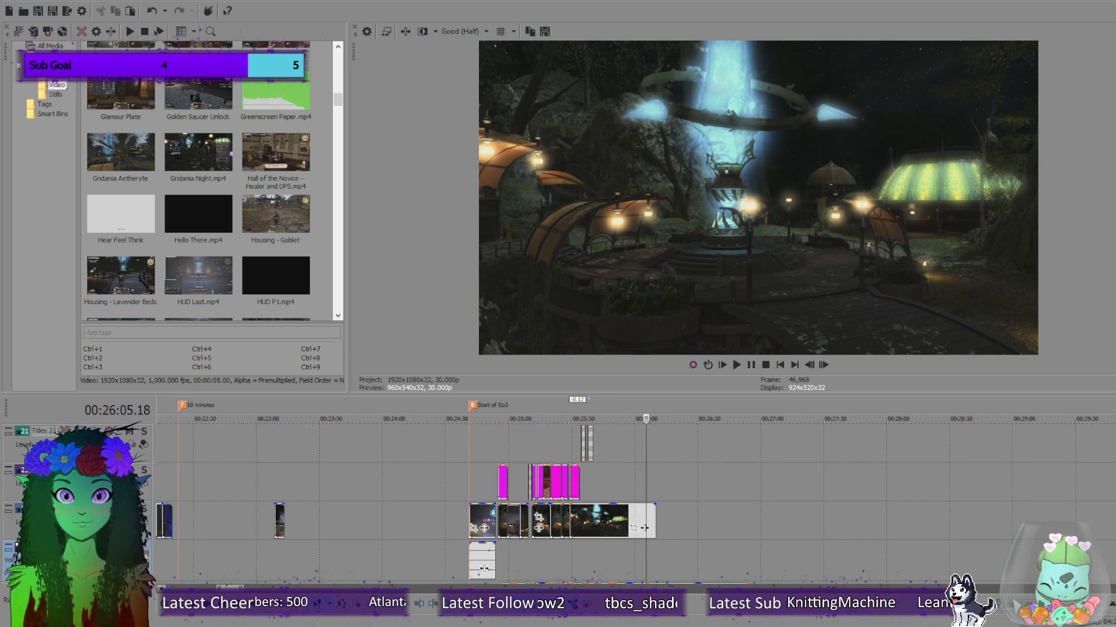
pyautogui.scroll(4, 761, 555)
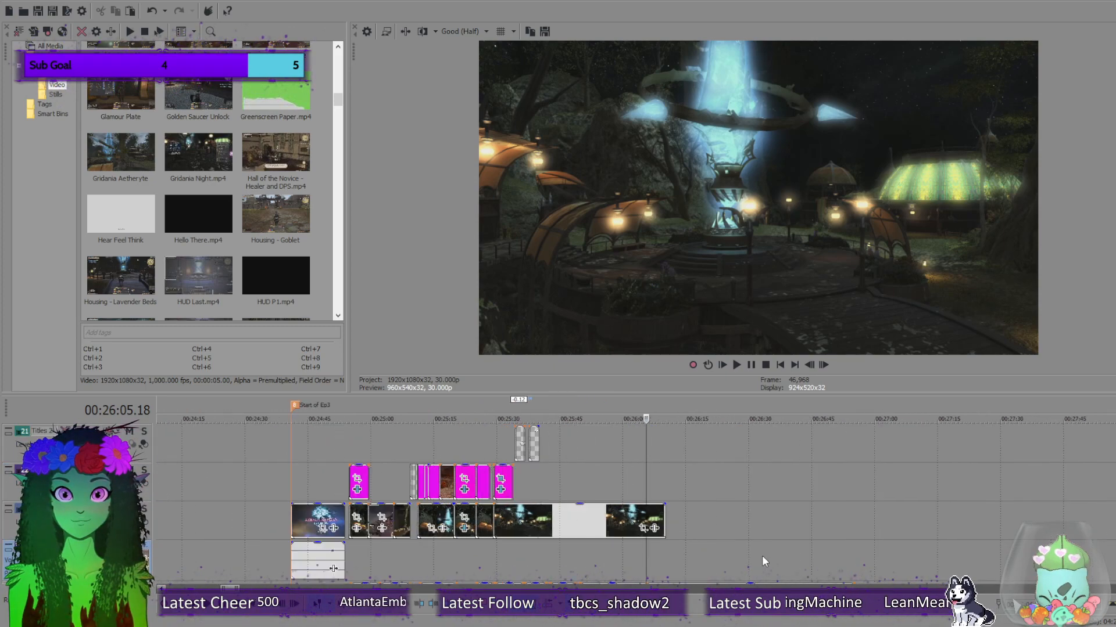
# Play the section from 00:25:32.06 through both titles and pause at 00:25:39.10 within the "Gatherers" title.
pyautogui.click(459, 553)
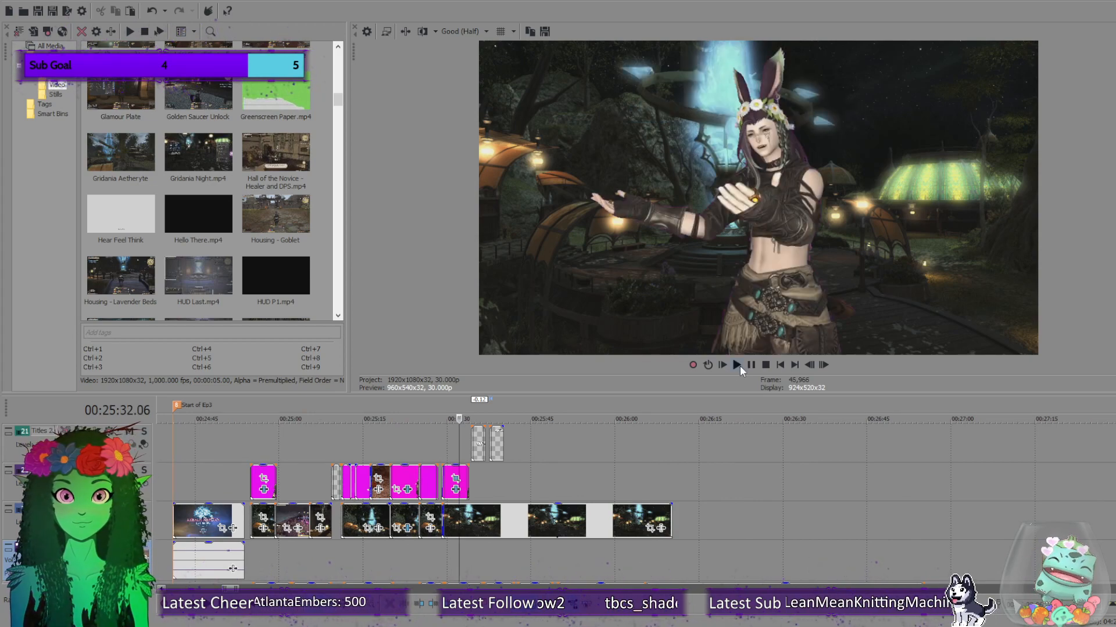
pyautogui.click(477, 476)
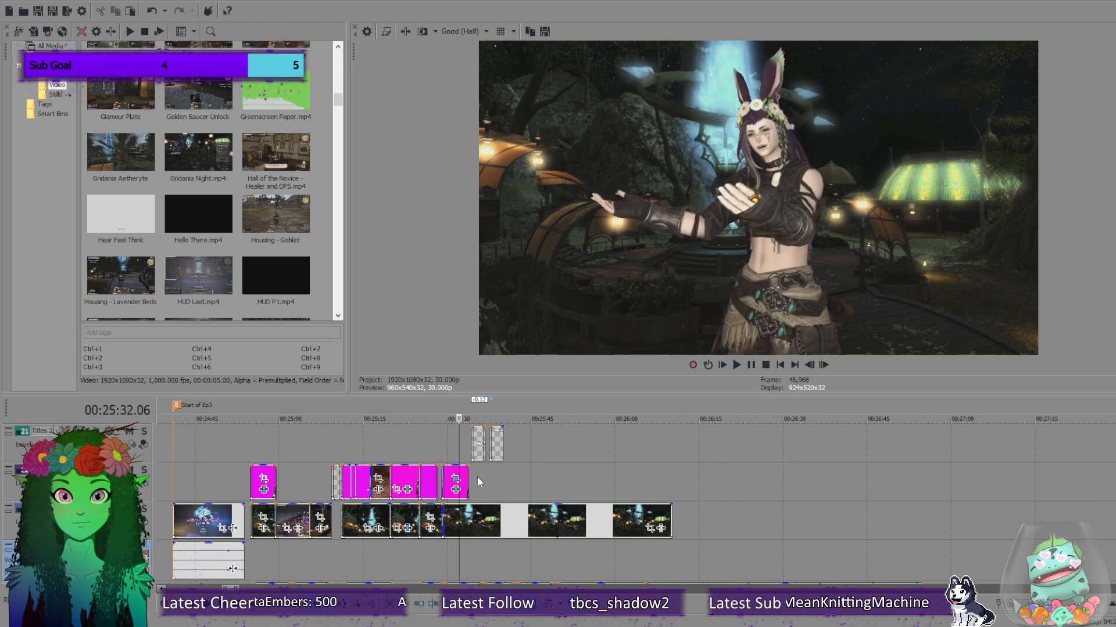
pyautogui.click(737, 366)
pyautogui.scroll(3, 818, 450)
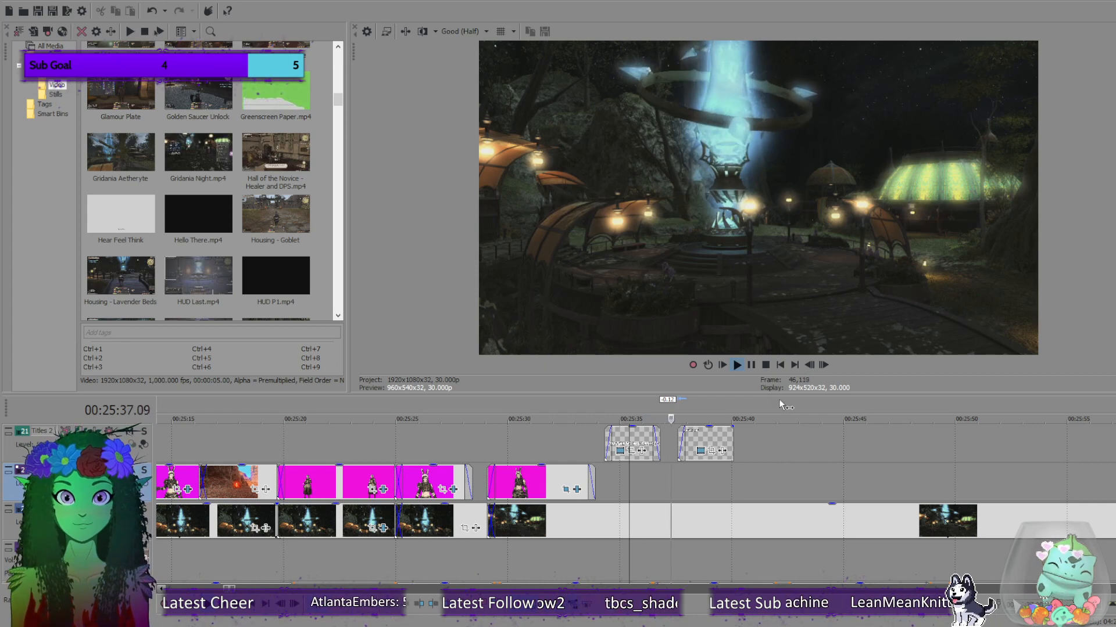
pyautogui.click(750, 365)
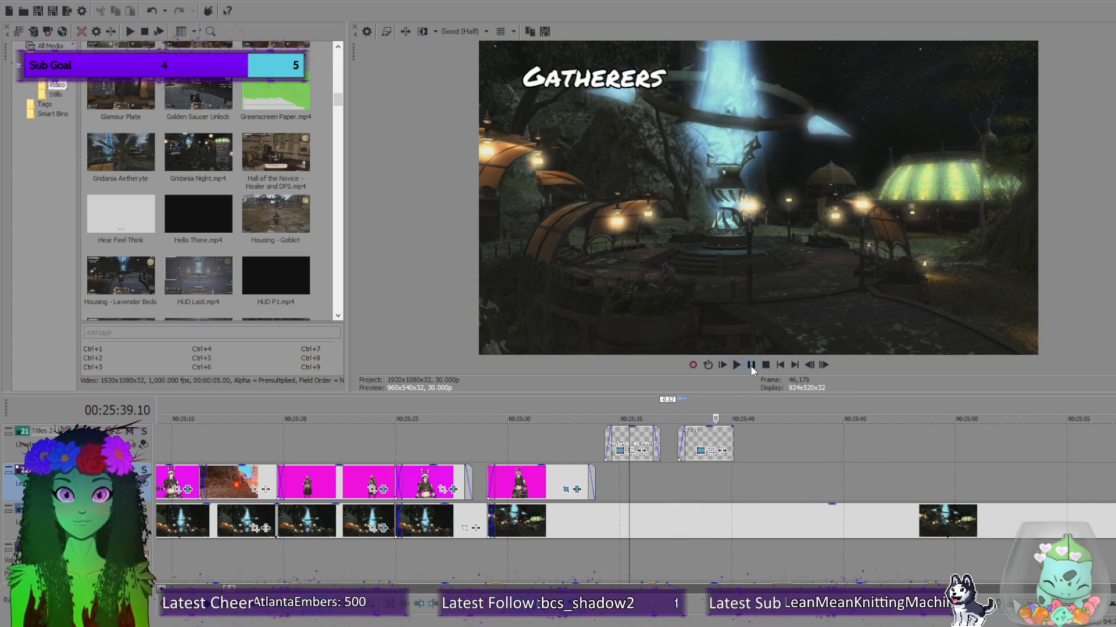
# Fine-tune the playhead against the narration to 00:25:39.16 and bring the tracks above Titles 2 into view.
pyautogui.click(738, 365)
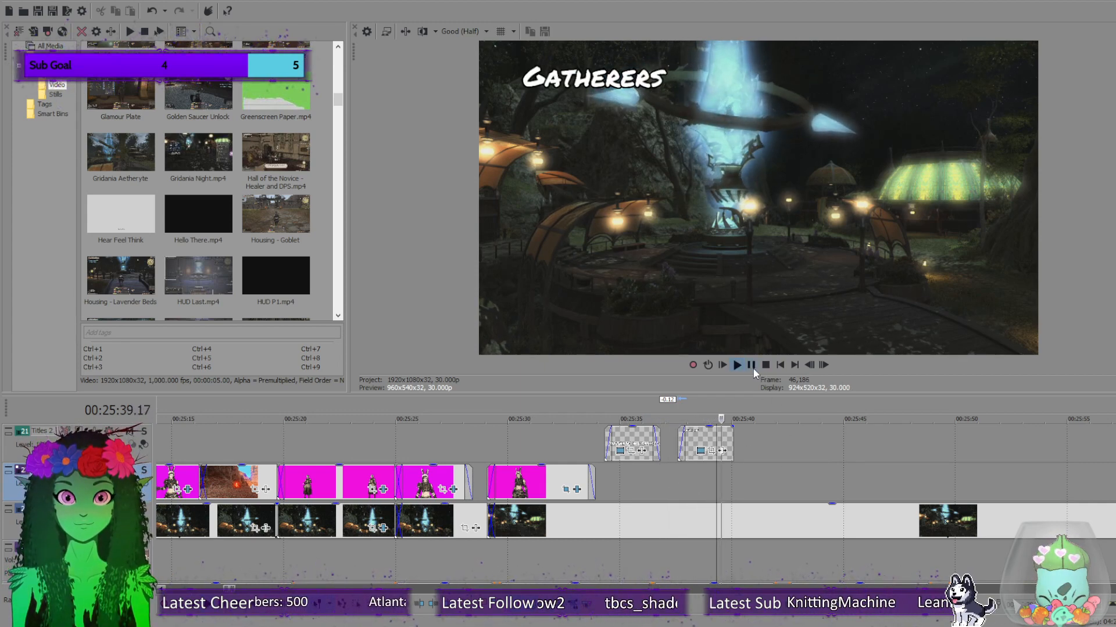
pyautogui.click(764, 366)
pyautogui.click(825, 366)
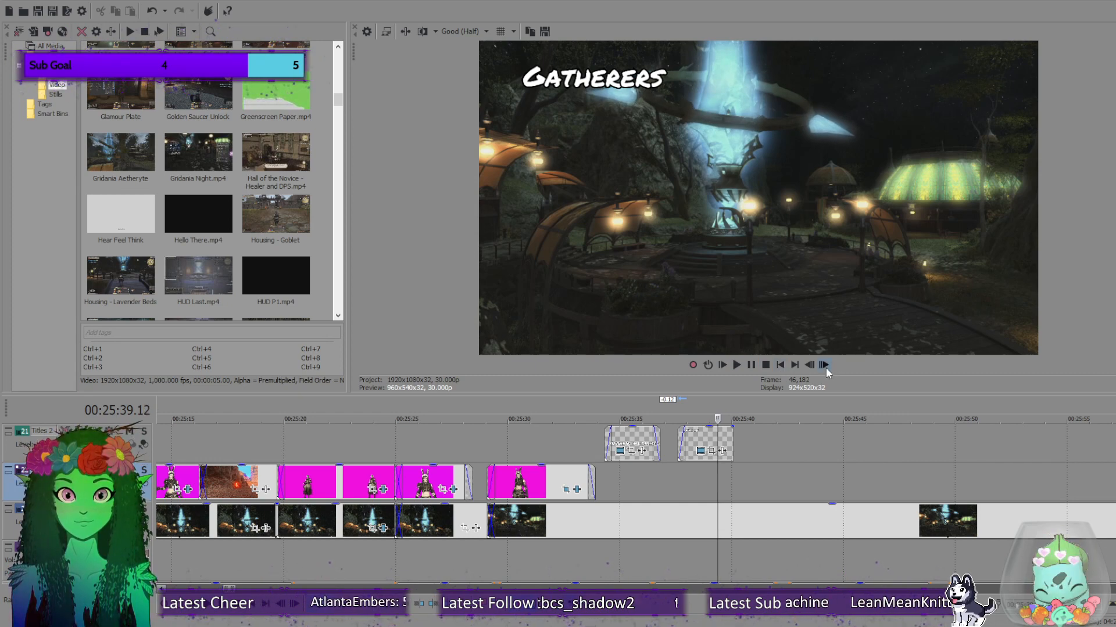
pyautogui.click(738, 364)
pyautogui.click(765, 365)
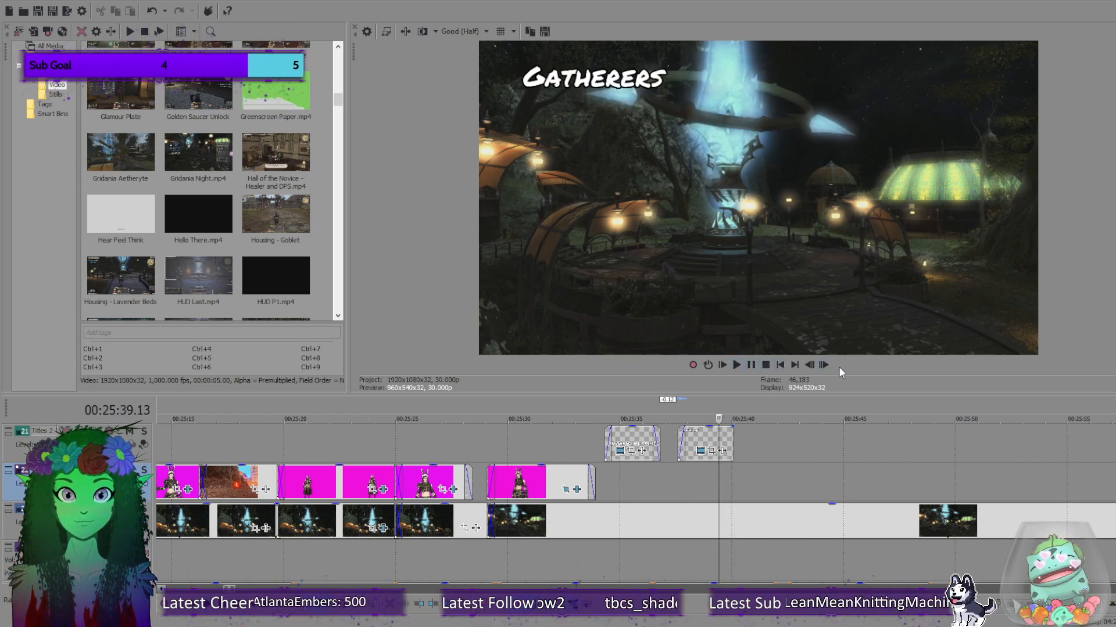
pyautogui.click(821, 368)
pyautogui.click(735, 365)
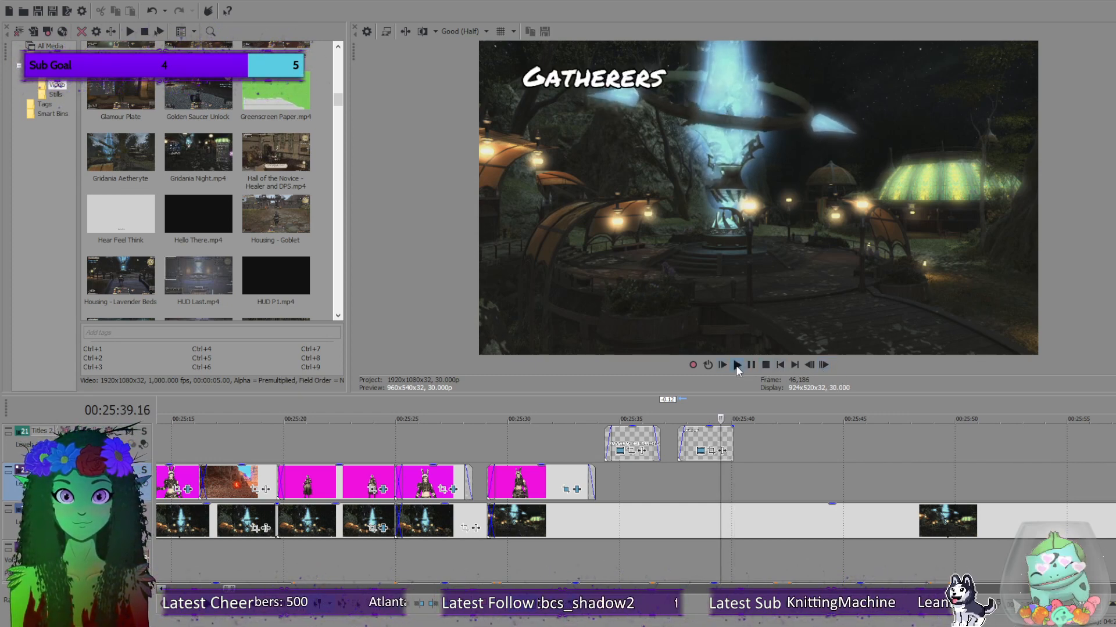
pyautogui.click(768, 365)
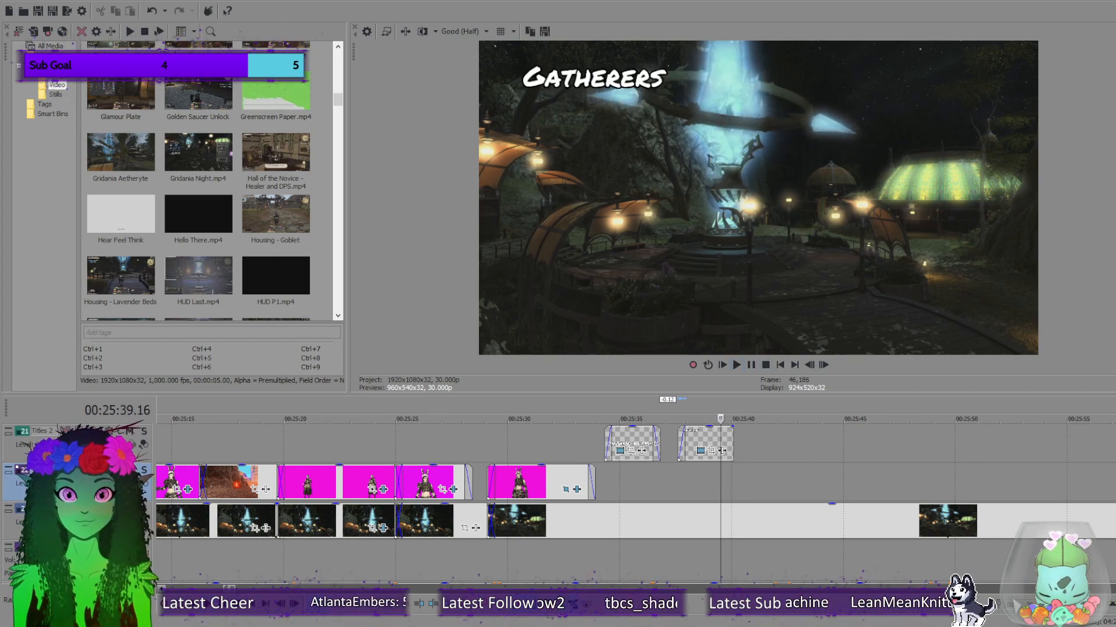
pyautogui.scroll(3, 634, 500)
pyautogui.scroll(-1, 634, 523)
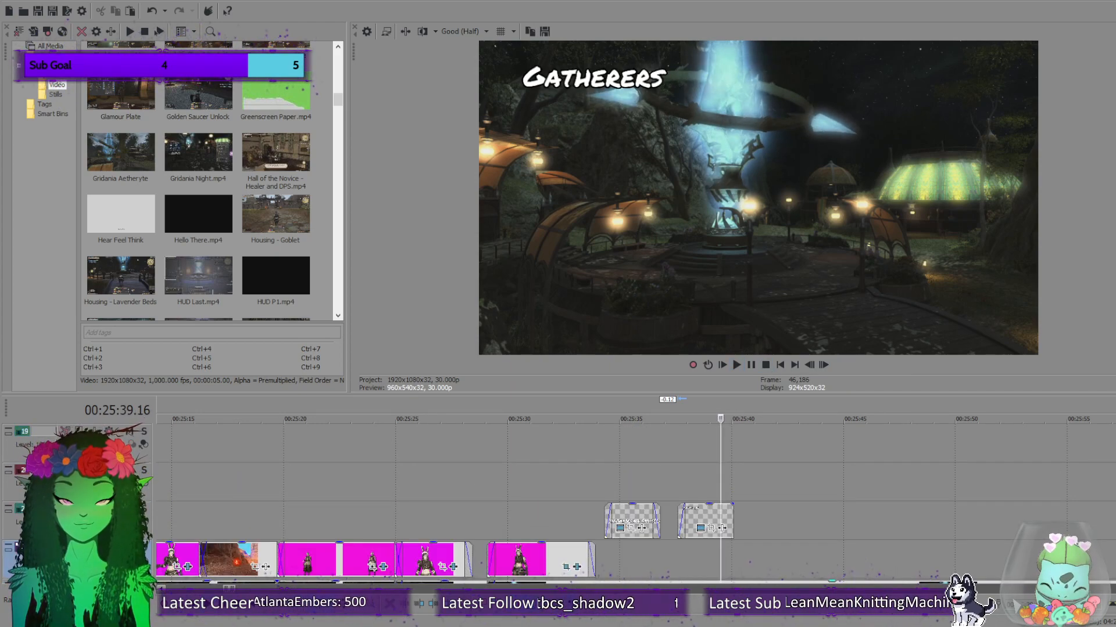
pyautogui.scroll(1, 633, 523)
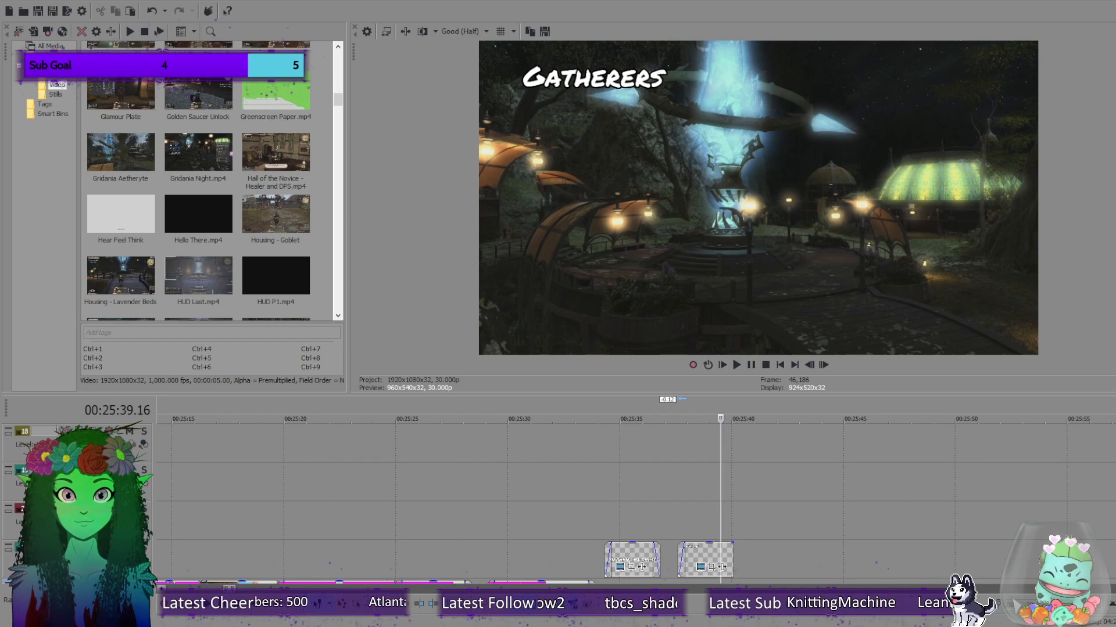
# Place a marker at 00:25:39.16 within the "Gatherers" title.
pyautogui.scroll(-8, 517, 493)
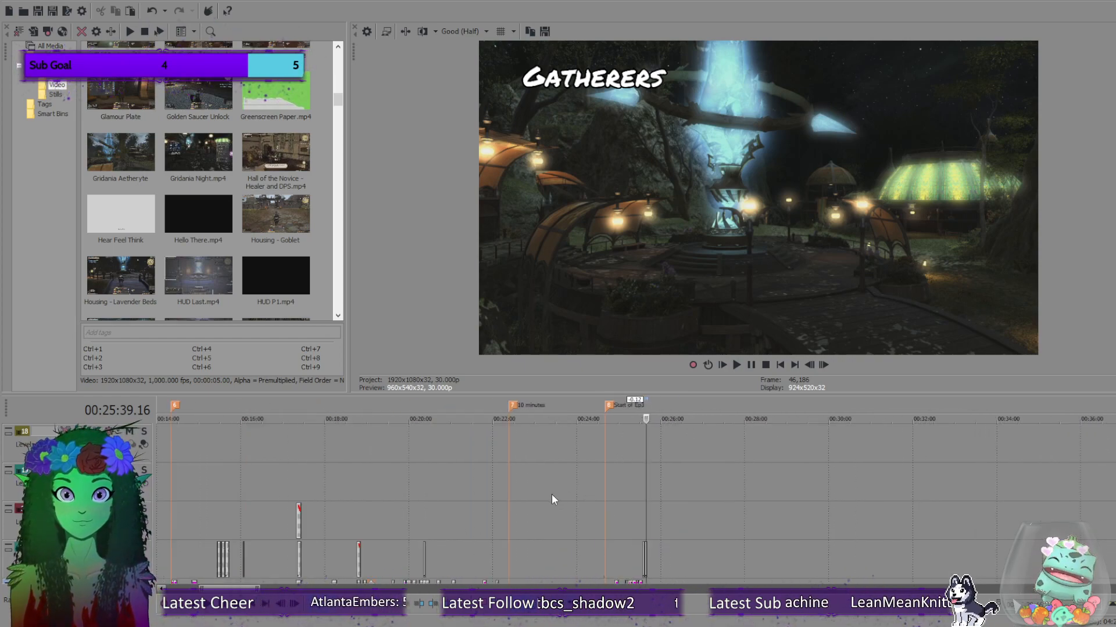
pyautogui.scroll(8, 625, 499)
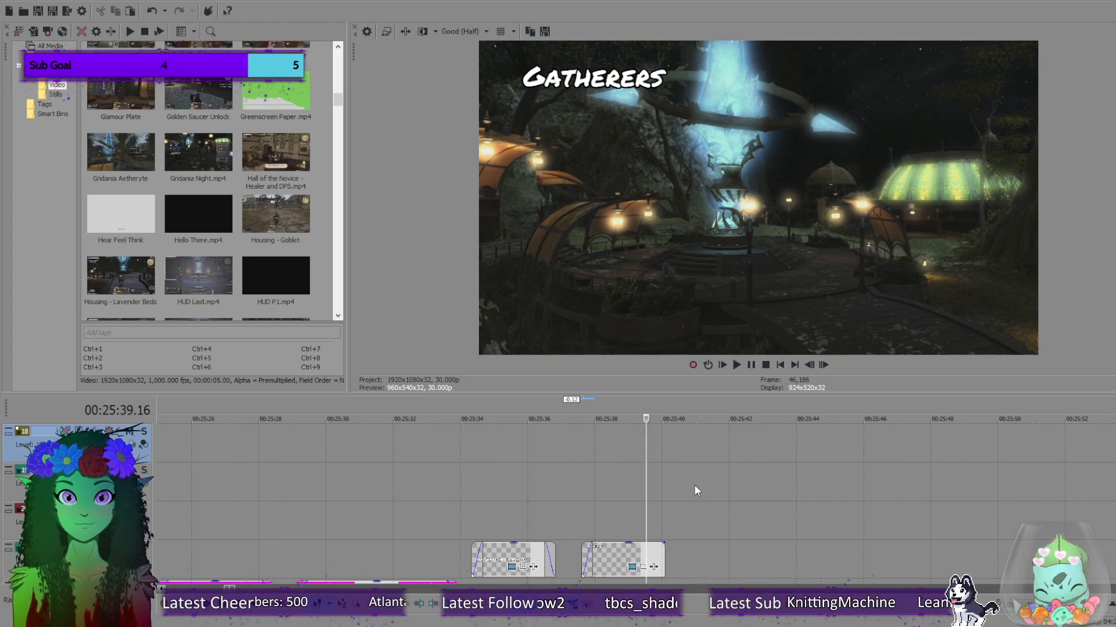
pyautogui.press('m')
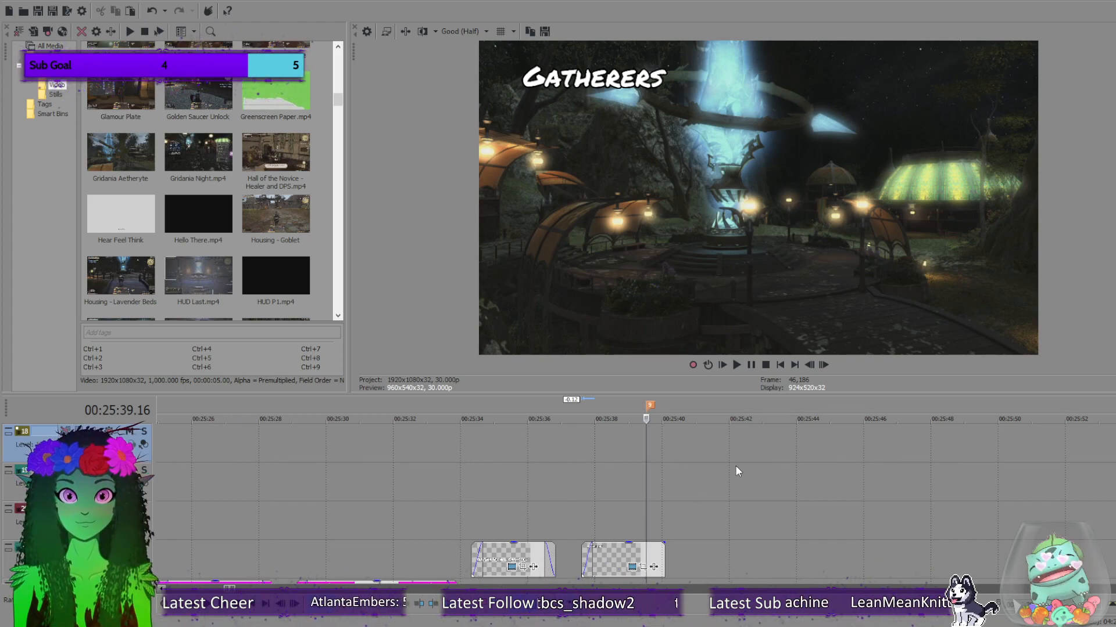
pyautogui.click(734, 465)
pyautogui.click(647, 502)
# Look through the whole timeline and its track groups, going back to the intro and HUD sections.
pyautogui.scroll(-5, 773, 493)
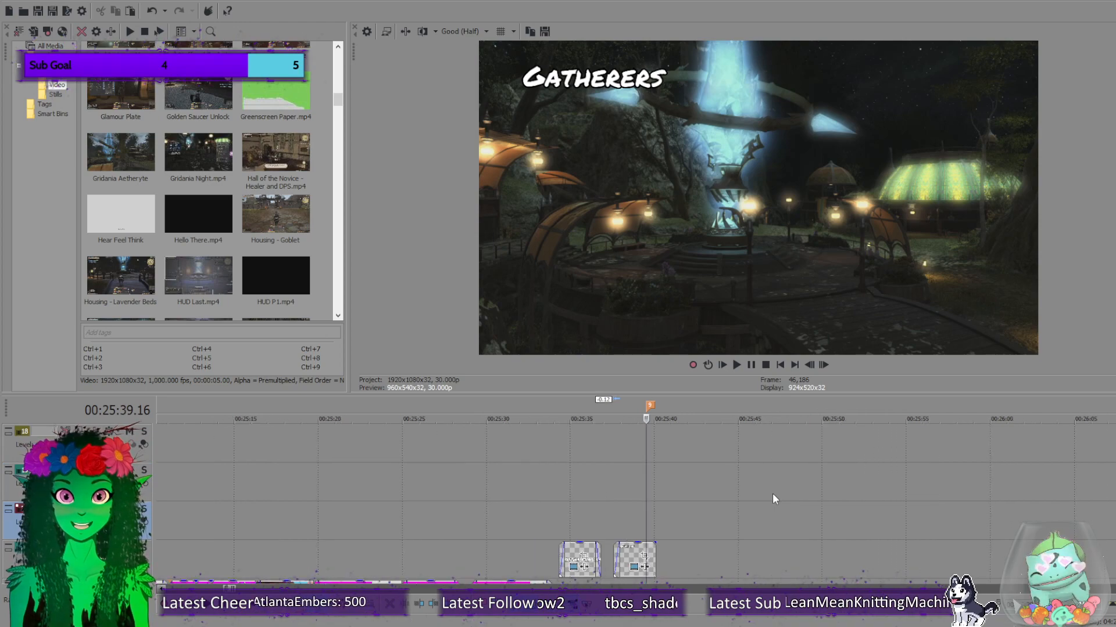
pyautogui.scroll(-4, 771, 493)
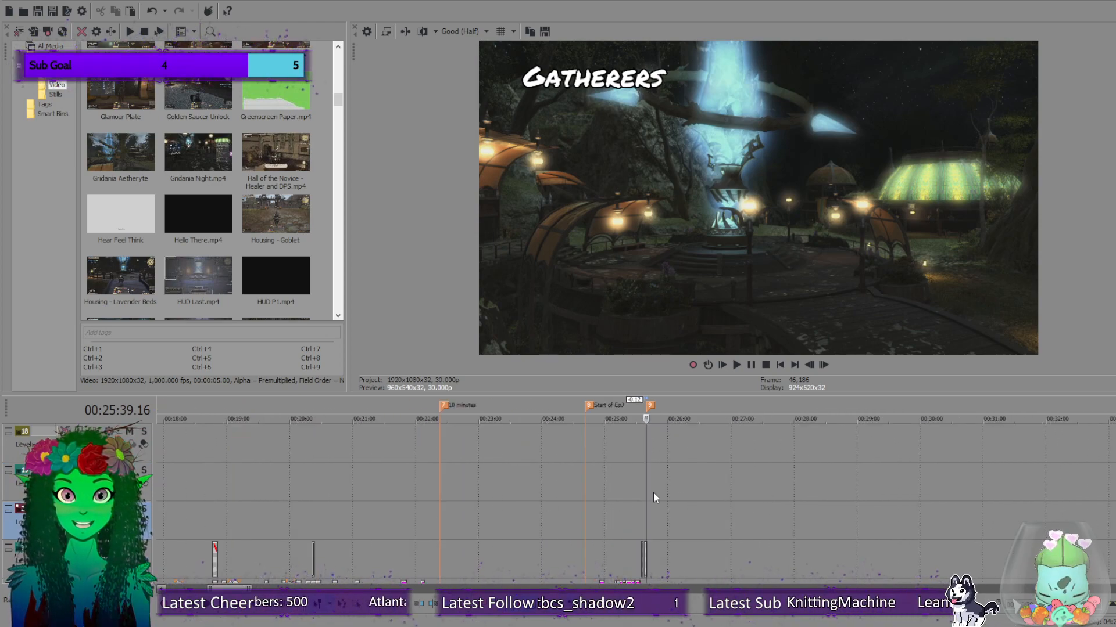
pyautogui.scroll(-5, 426, 511)
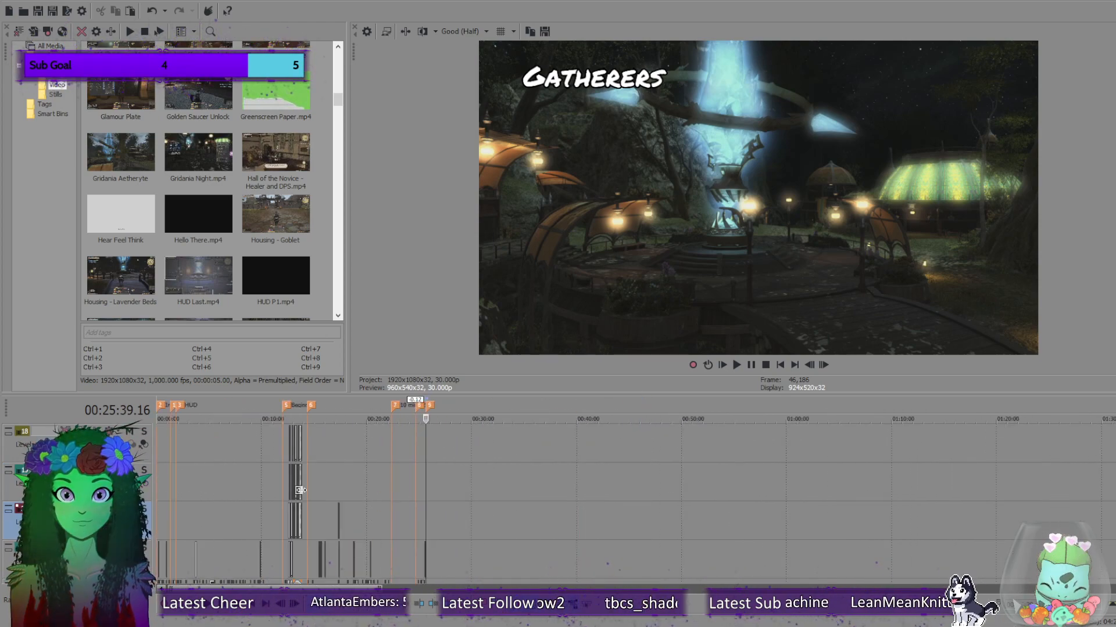
pyautogui.scroll(-2, 636, 504)
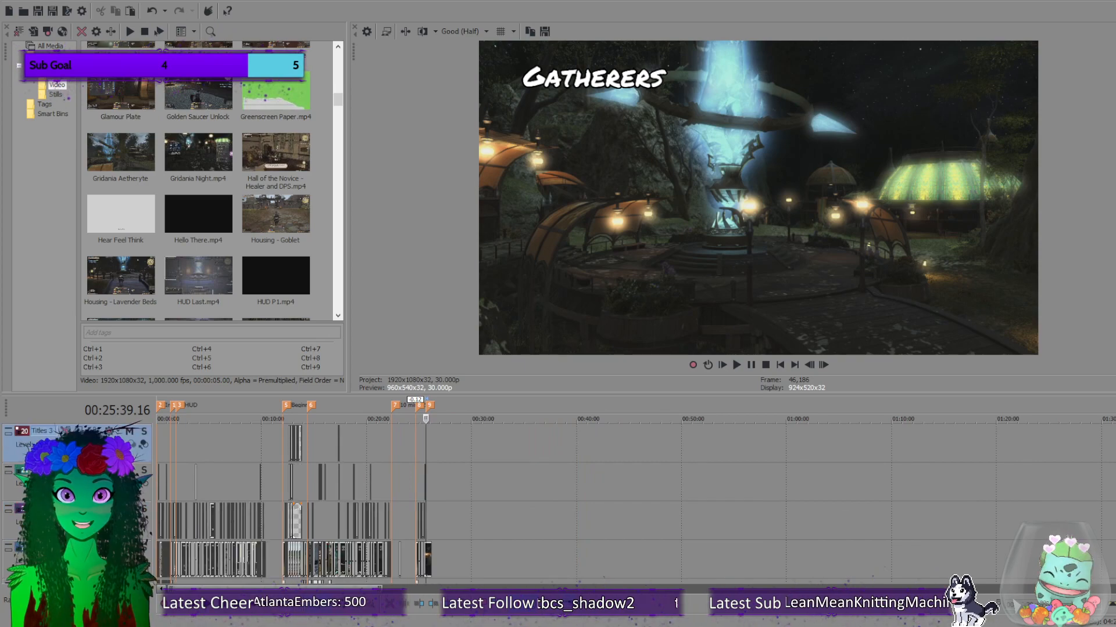
pyautogui.scroll(-2, 636, 504)
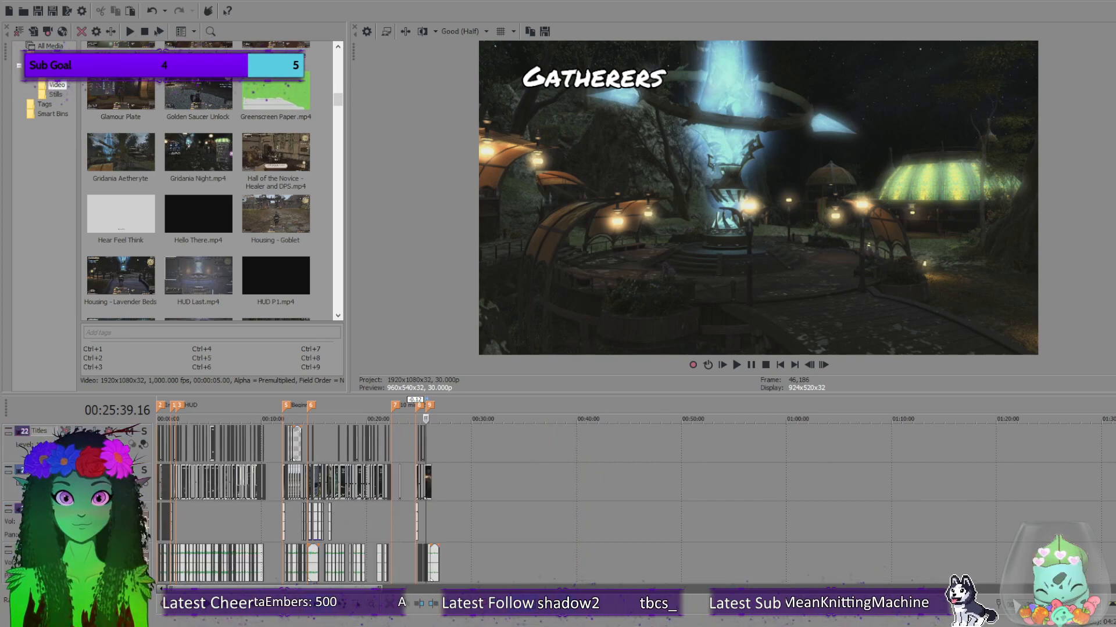
pyautogui.click(176, 528)
pyautogui.scroll(3, 177, 528)
pyautogui.scroll(3, 514, 517)
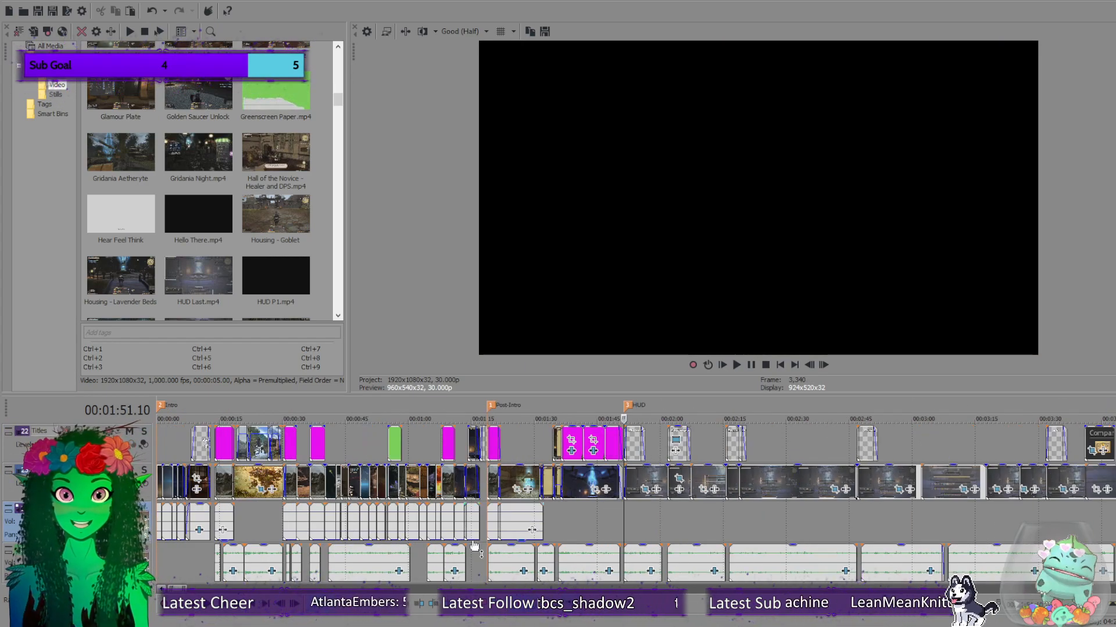
pyautogui.scroll(-4, 527, 546)
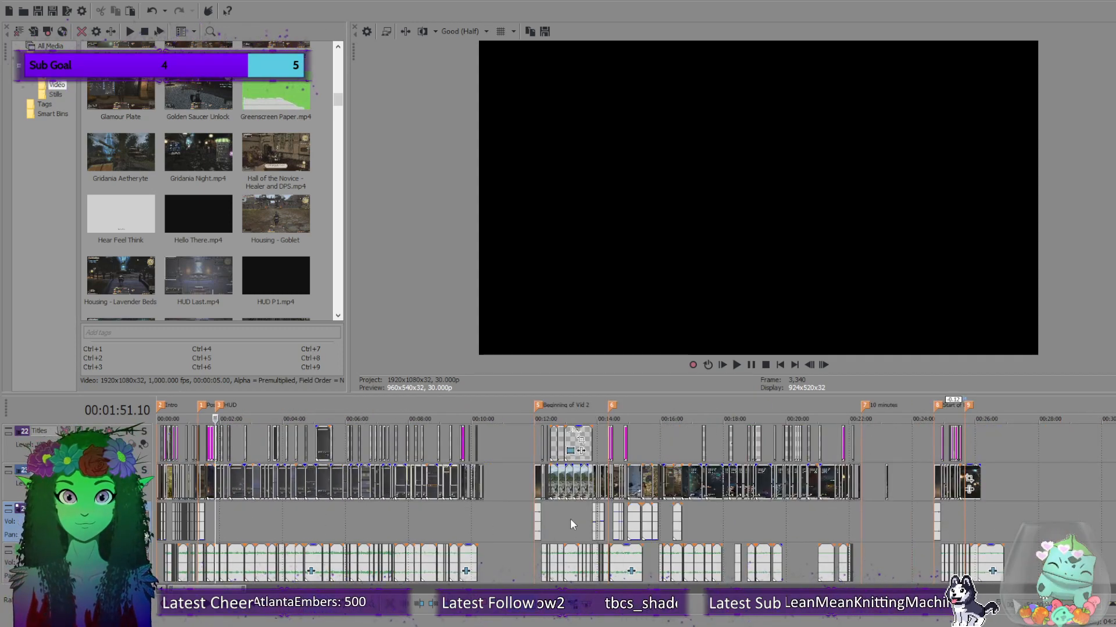
# Examine the stacked title, arrow, icon and audio tracks of the DPS section around 00:13:21.12.
pyautogui.click(578, 516)
pyautogui.scroll(5, 583, 518)
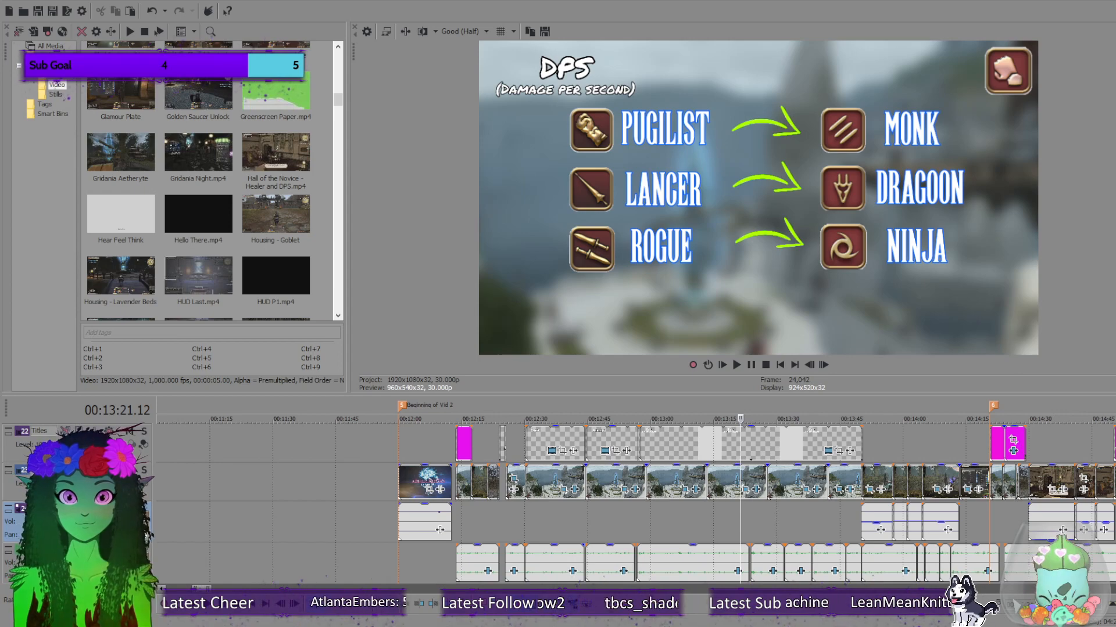
pyautogui.scroll(1, 636, 504)
pyautogui.scroll(5, 636, 505)
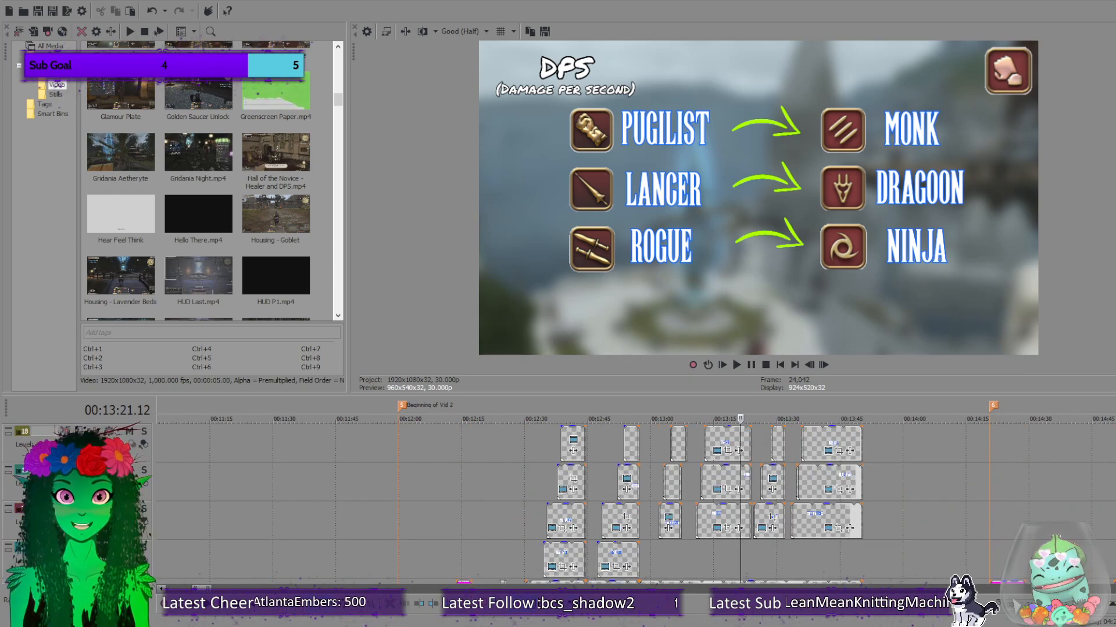
pyautogui.scroll(10, 637, 505)
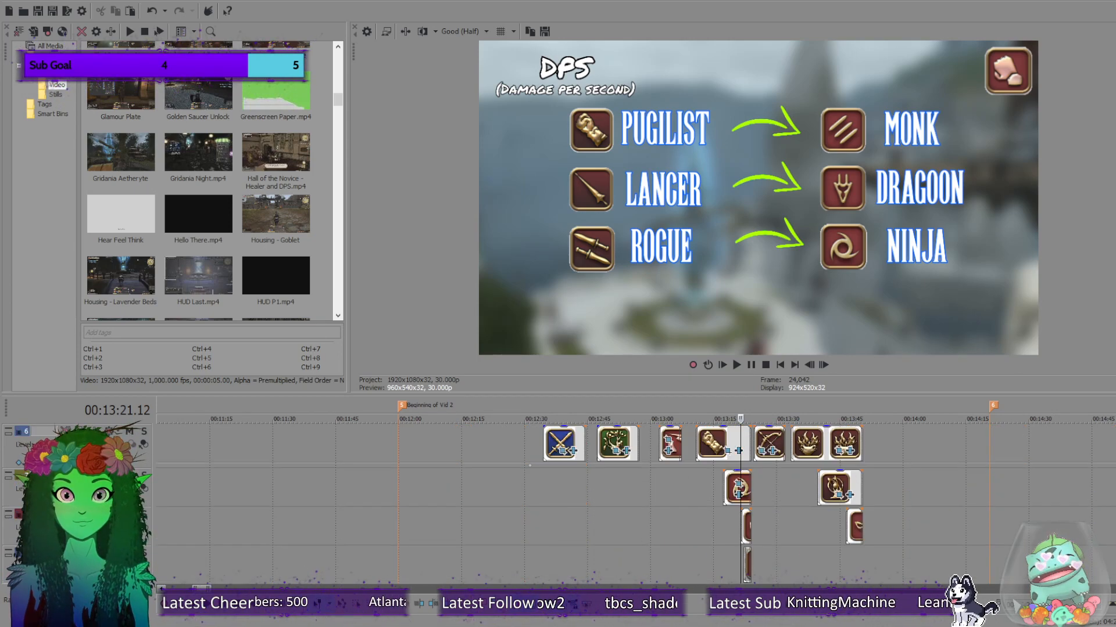
pyautogui.scroll(-14, 636, 505)
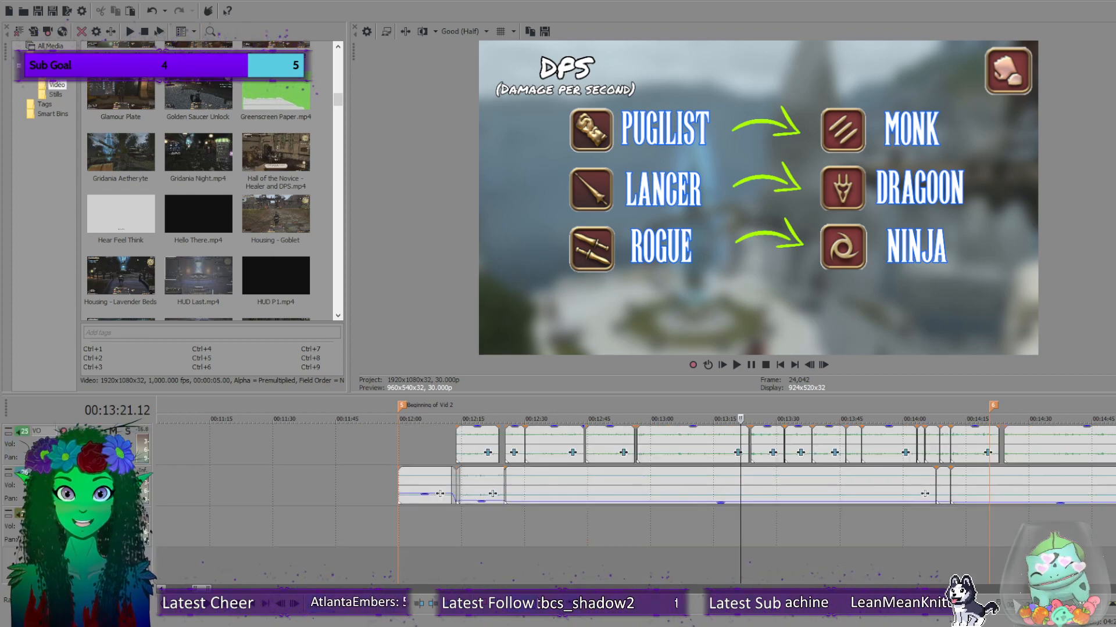
pyautogui.scroll(-2, 636, 504)
pyautogui.scroll(-10, 749, 518)
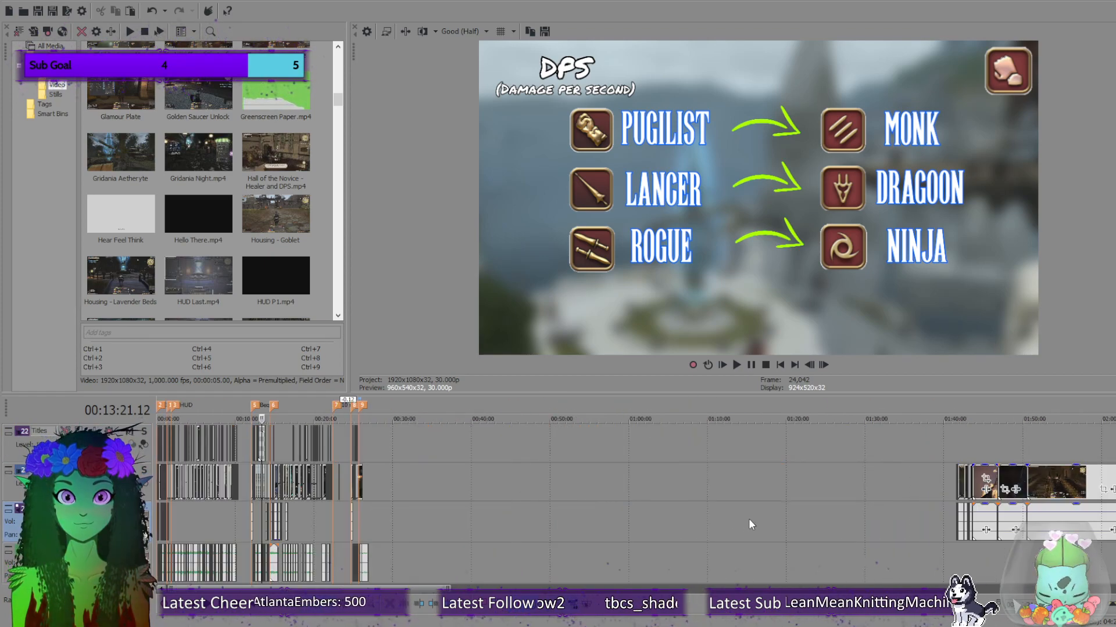
# Return the playhead to the marker at 00:25:39.16 and bring the empty tracks above the "Gatherers" title into view.
pyautogui.click(357, 510)
pyautogui.scroll(10, 357, 510)
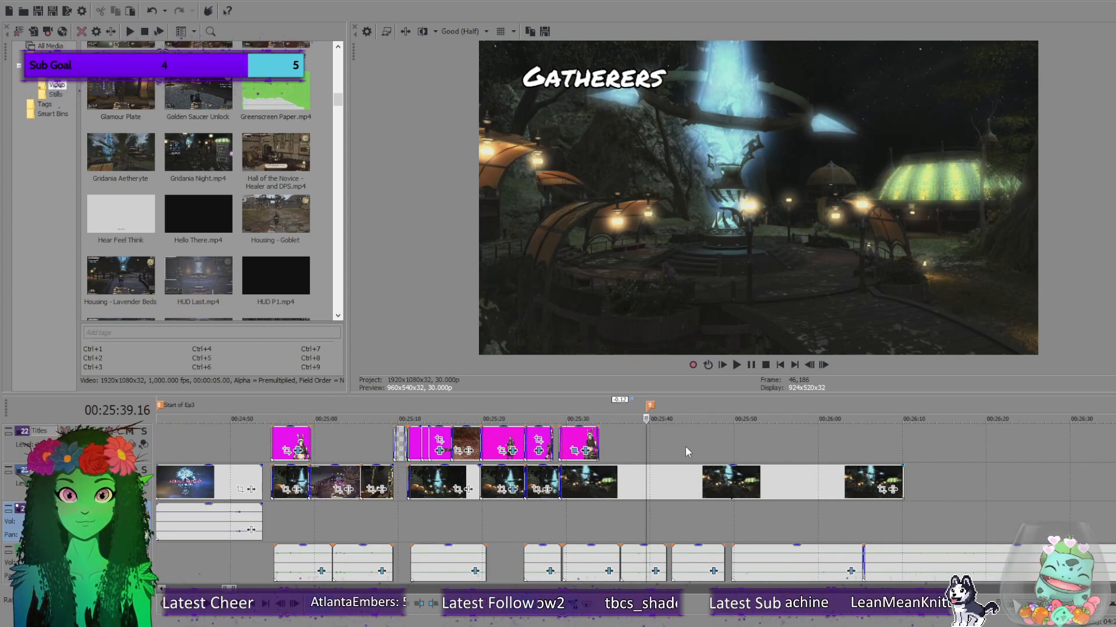
pyautogui.scroll(2, 685, 446)
pyautogui.scroll(1, 664, 499)
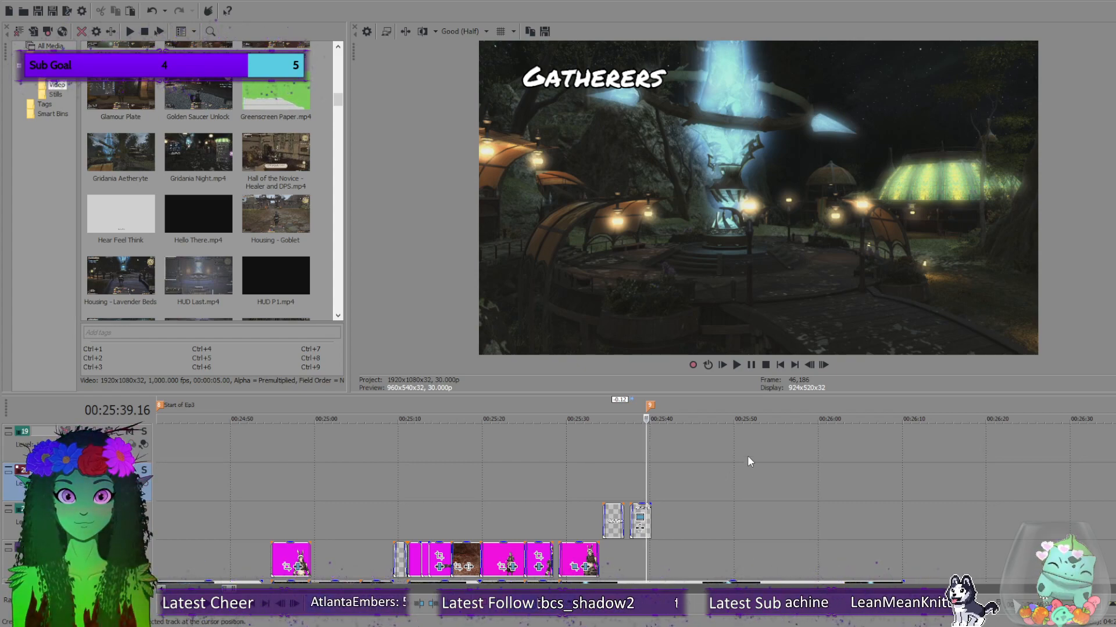
# Browse the end of the project's video media for an existing job-name title to reuse.
pyautogui.moveTo(338, 101); pyautogui.dragTo(341, 295)
pyautogui.click(304, 185)
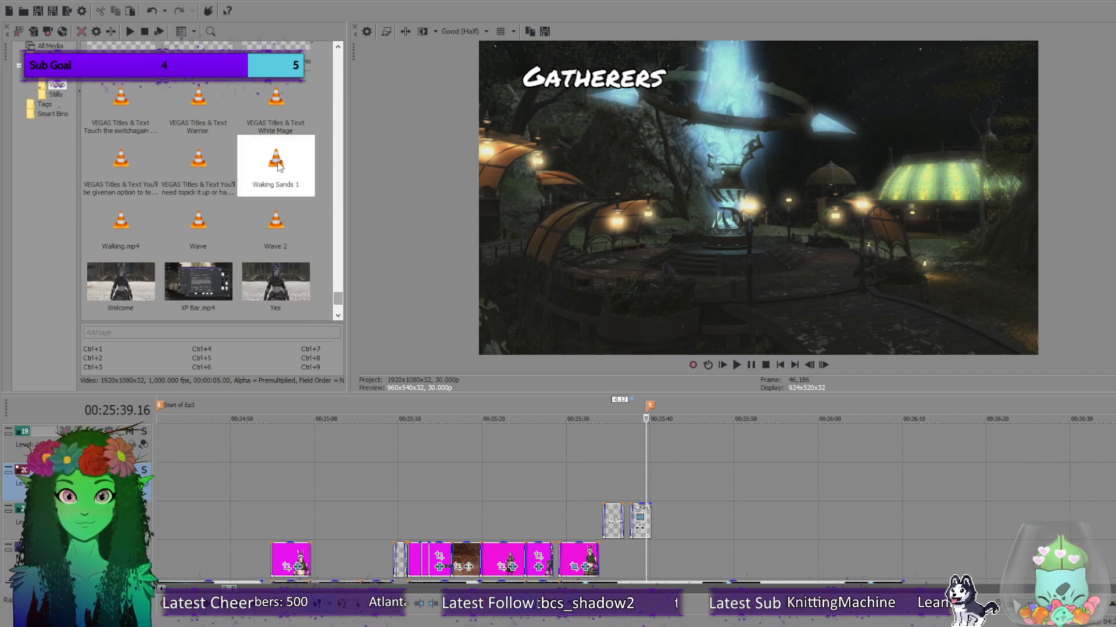
pyautogui.scroll(-2, 306, 264)
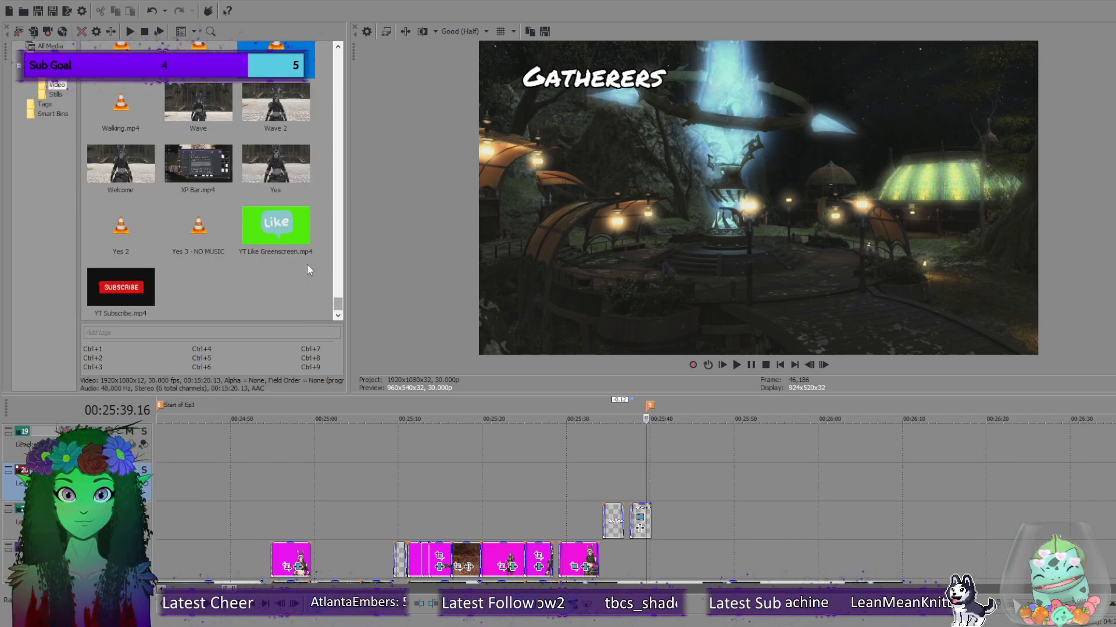
pyautogui.scroll(1, 307, 264)
pyautogui.scroll(3, 307, 264)
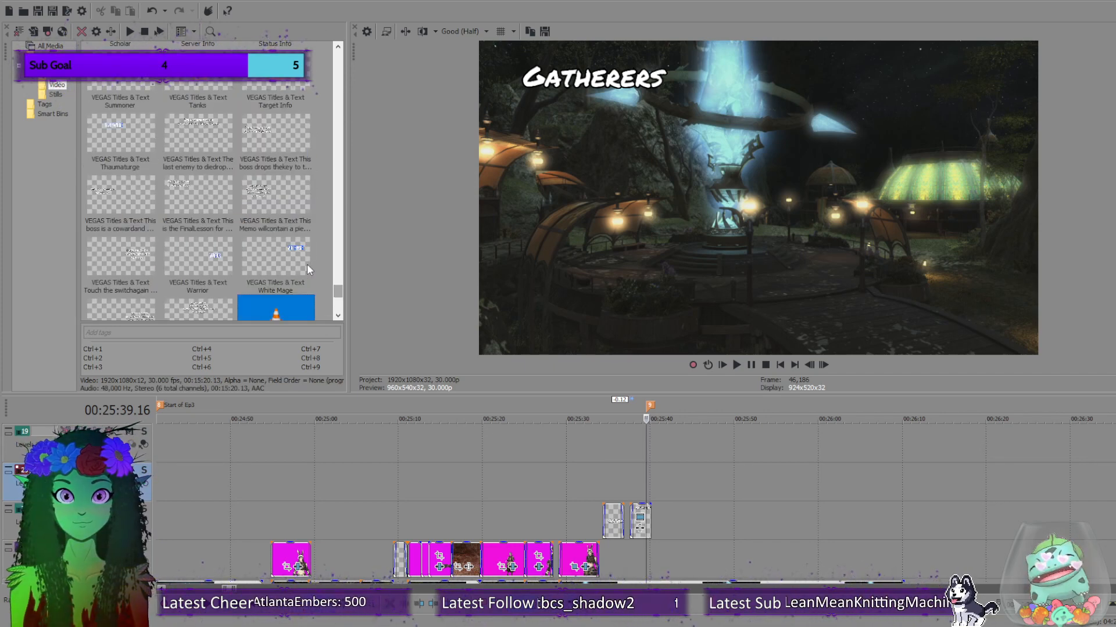
pyautogui.scroll(-4, 230, 261)
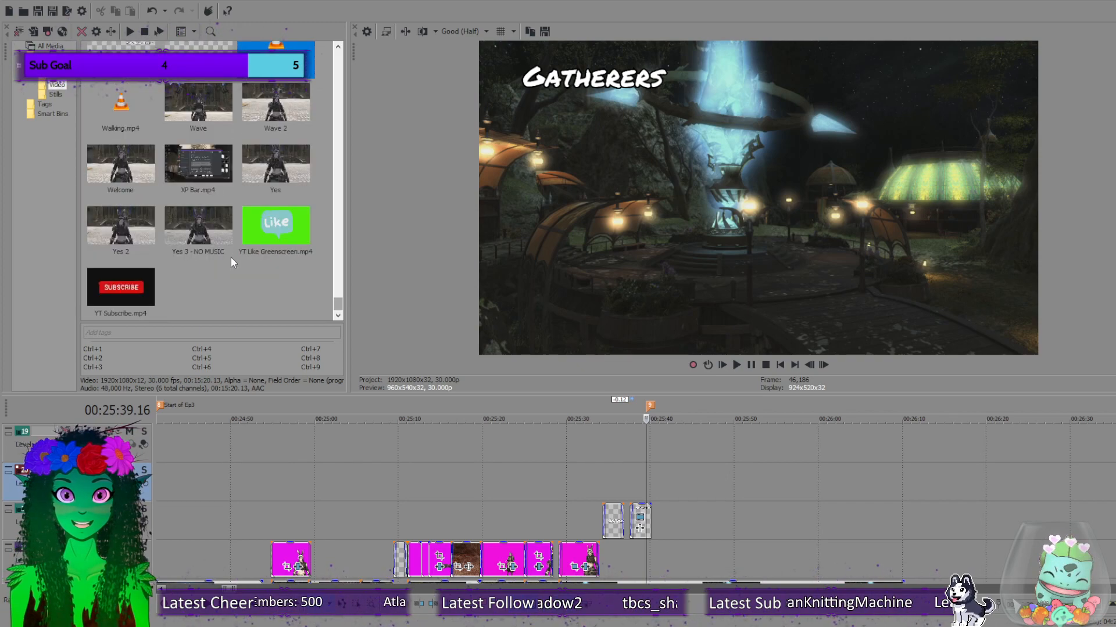
pyautogui.click(277, 227)
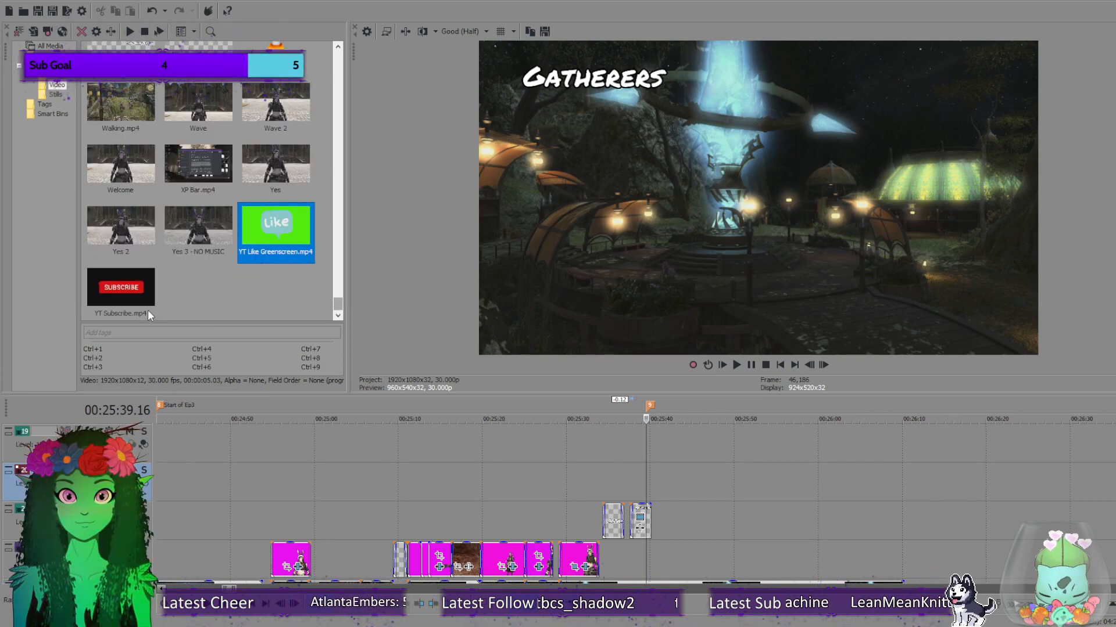
pyautogui.click(132, 287)
pyautogui.scroll(3, 308, 268)
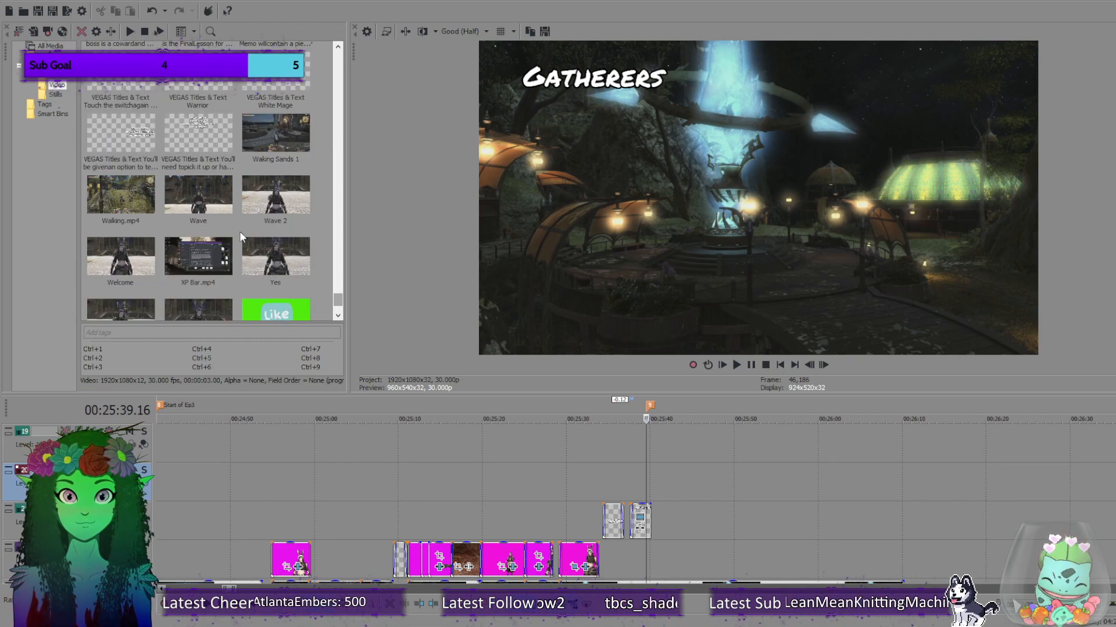
pyautogui.click(203, 201)
pyautogui.scroll(1, 236, 222)
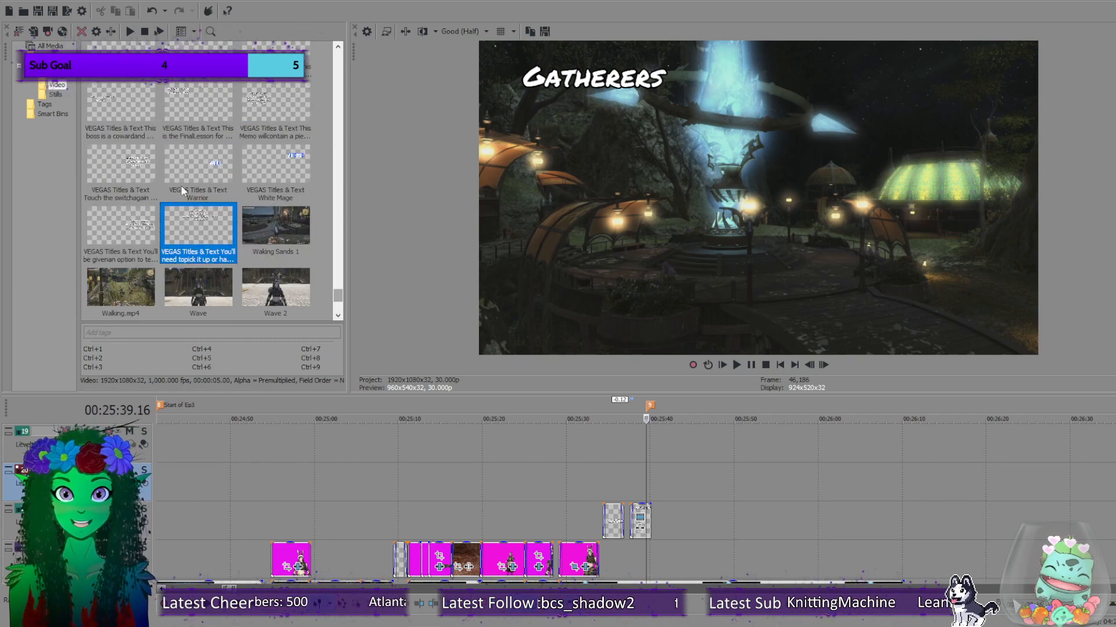
pyautogui.click(204, 164)
pyautogui.scroll(3, 249, 207)
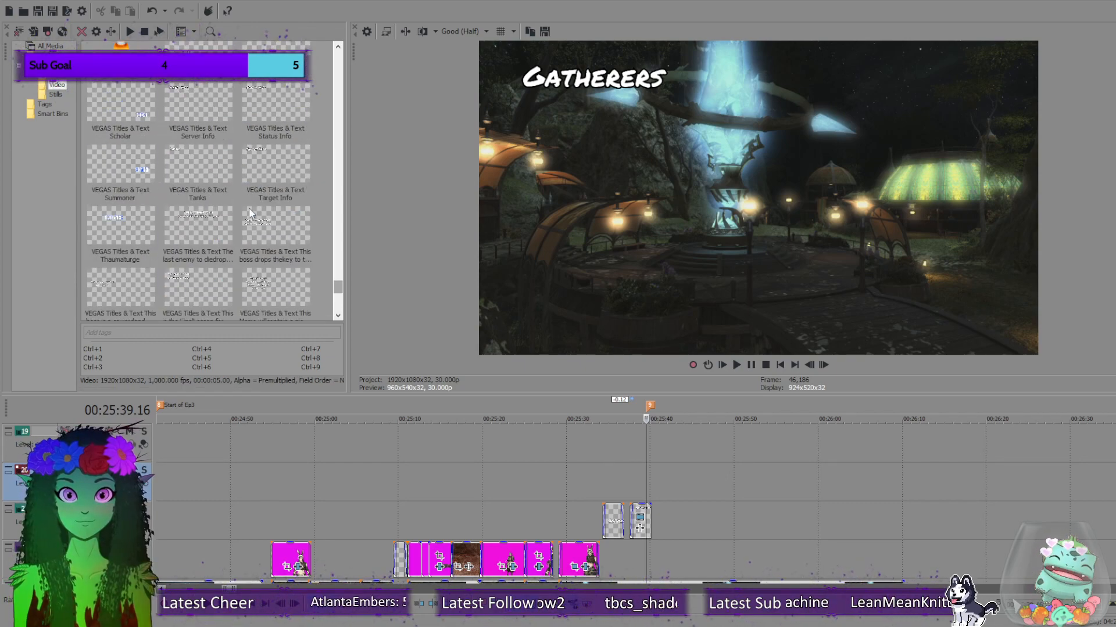
# Try reusing the "Thaumaturge" title on the track above "Gatherers" at 00:25:39.16, and remove it.
pyautogui.click(132, 230)
pyautogui.moveTo(106, 229); pyautogui.dragTo(656, 483)
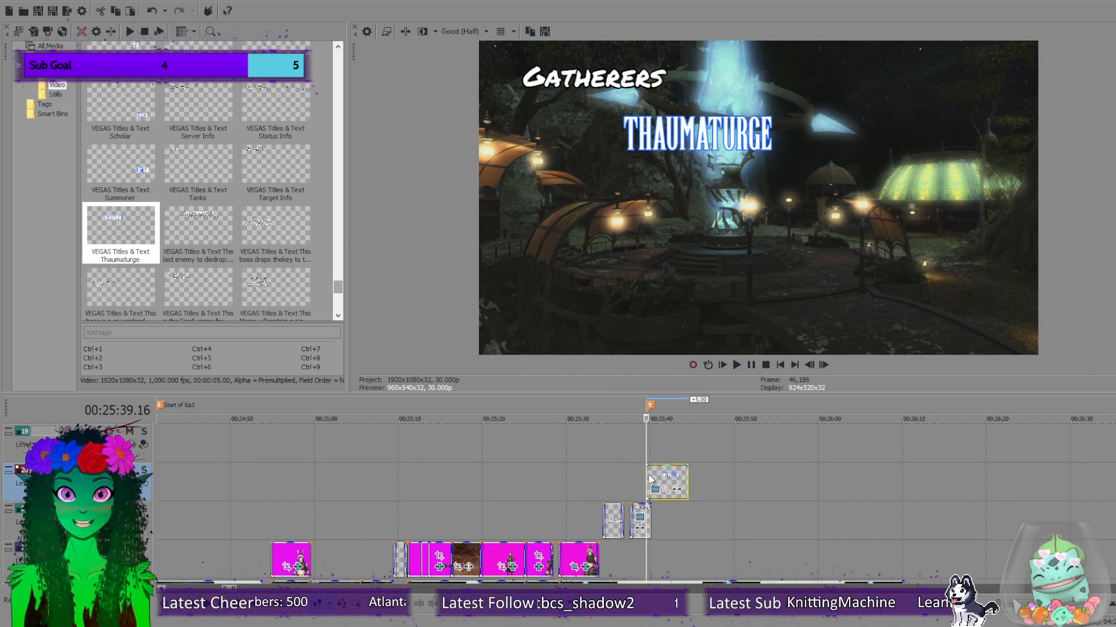
pyautogui.press('Delete')
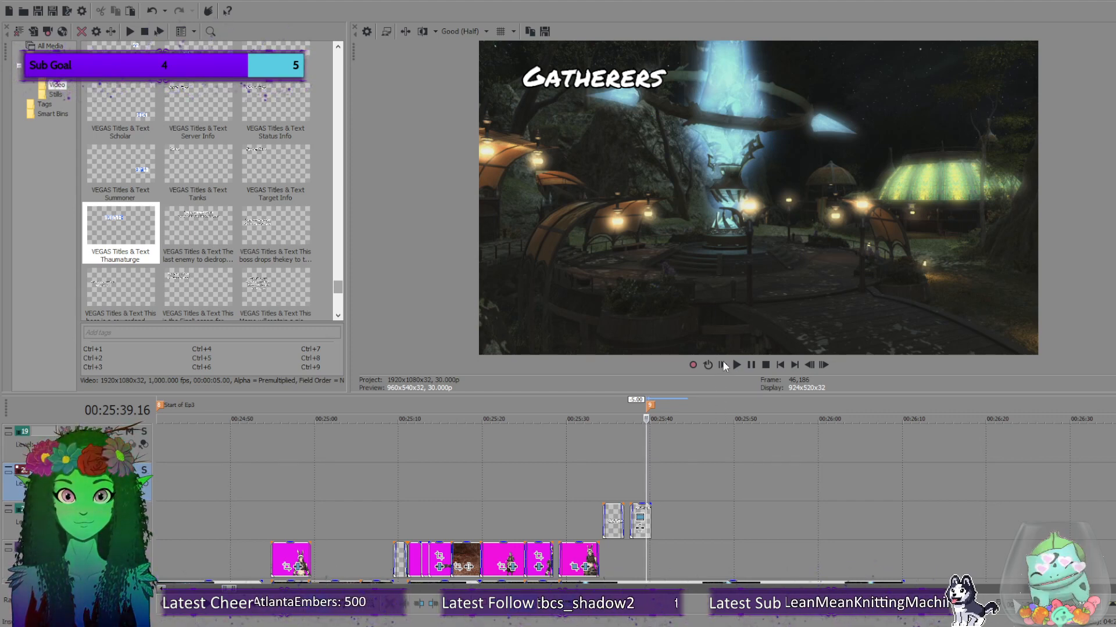
# Insert a new text title on the track above "Gatherers" at 00:25:39.16 and set its text to "Miner".
pyautogui.rightClick(720, 466)
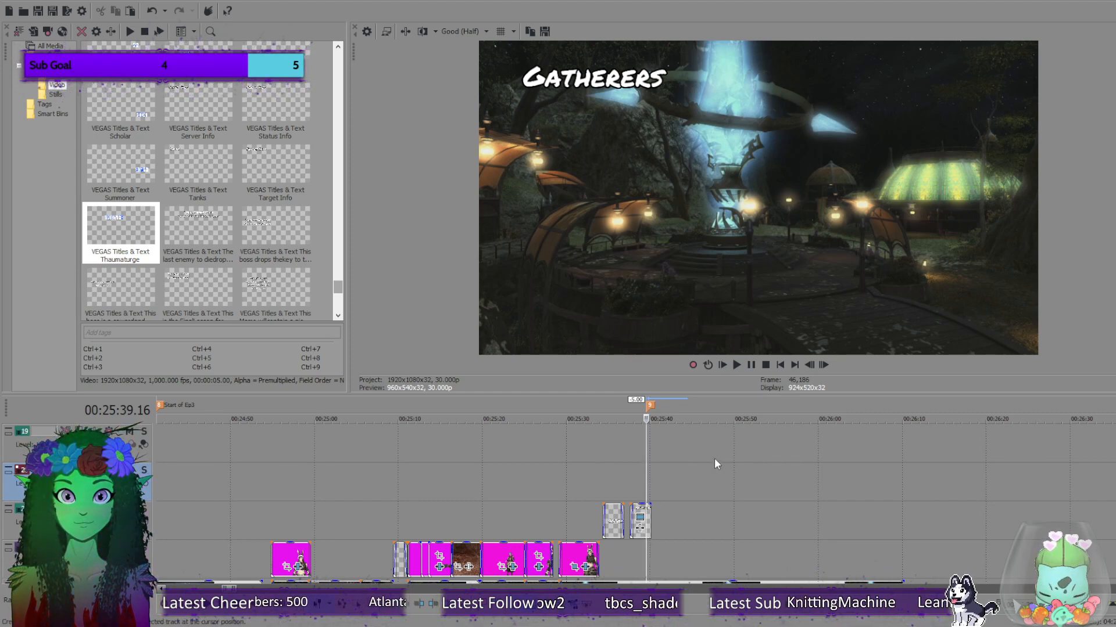
pyautogui.click(713, 458)
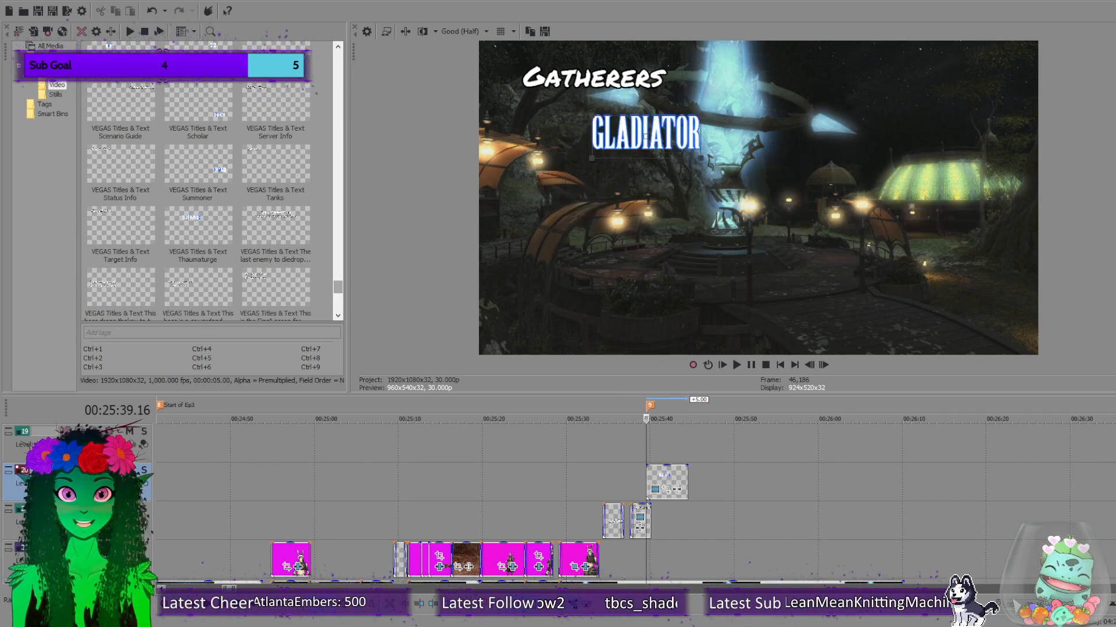
pyautogui.write('Miner')
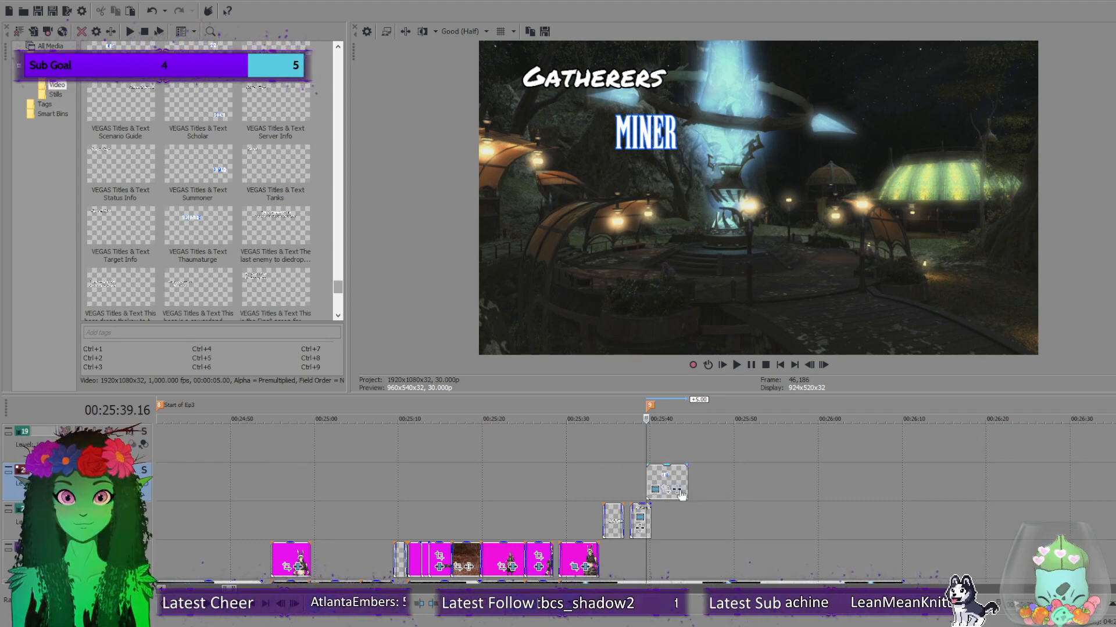
# Play the narration after the marker and fine-tune the playhead by frames to the next job-name cue at 00:25:40.05.
pyautogui.click(737, 364)
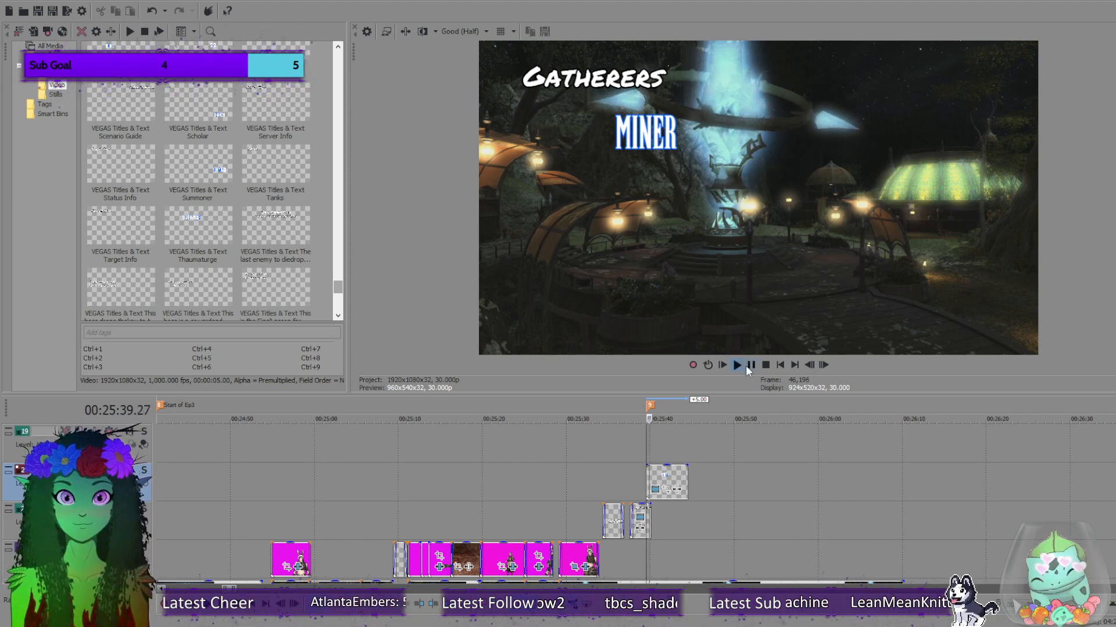
pyautogui.click(810, 366)
pyautogui.click(809, 365)
pyautogui.click(809, 365)
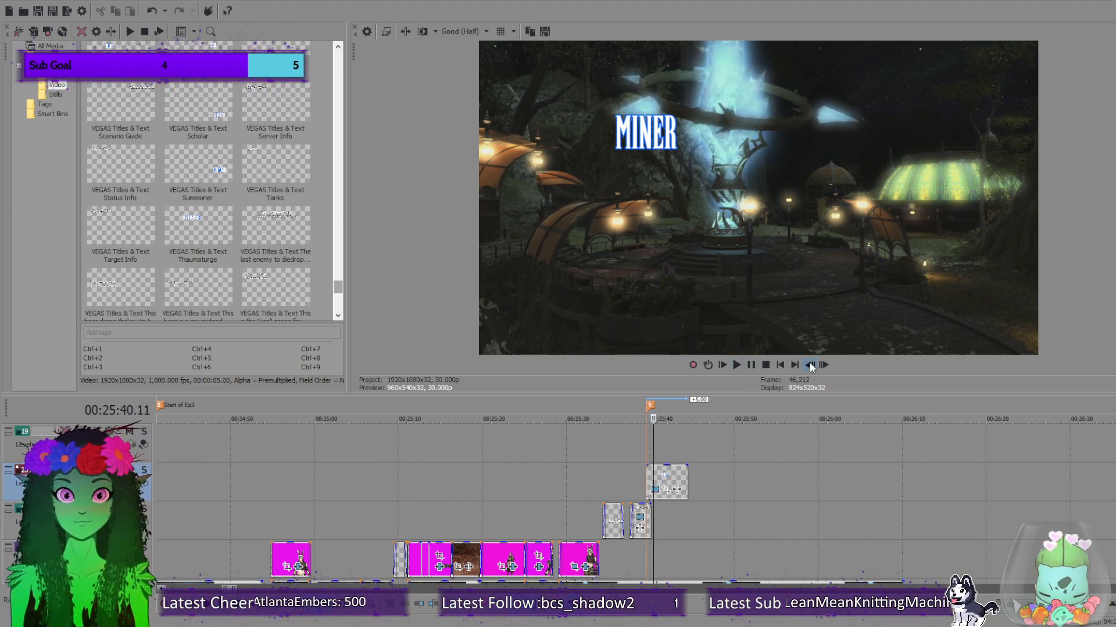
pyautogui.click(809, 365)
pyautogui.click(809, 365)
pyautogui.click(809, 365)
pyautogui.click(809, 366)
pyautogui.click(809, 365)
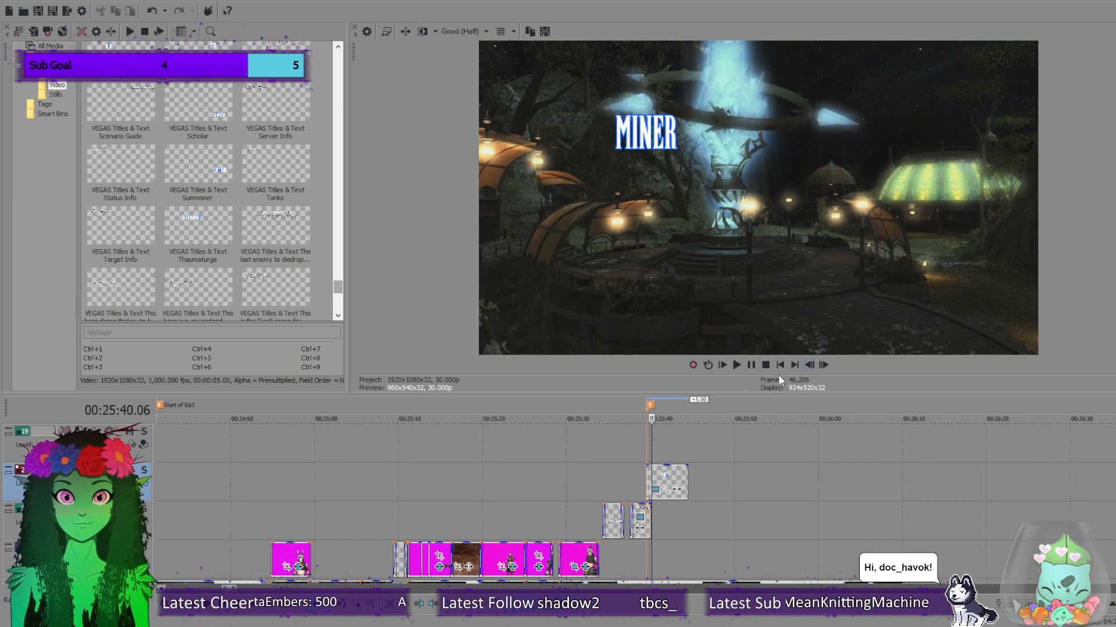
pyautogui.click(736, 365)
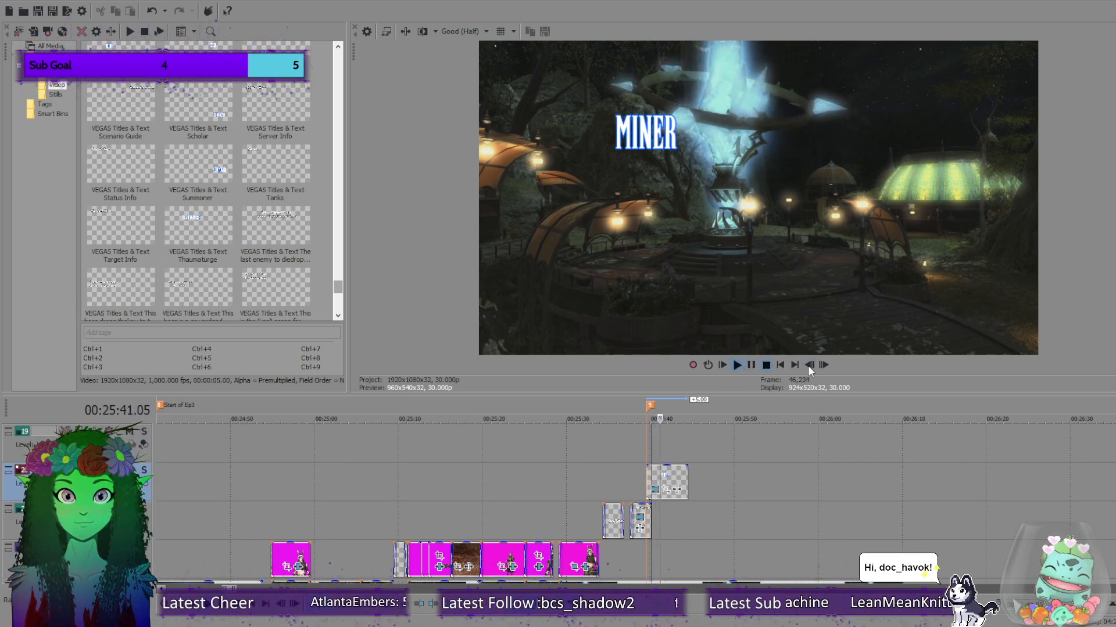
pyautogui.click(737, 364)
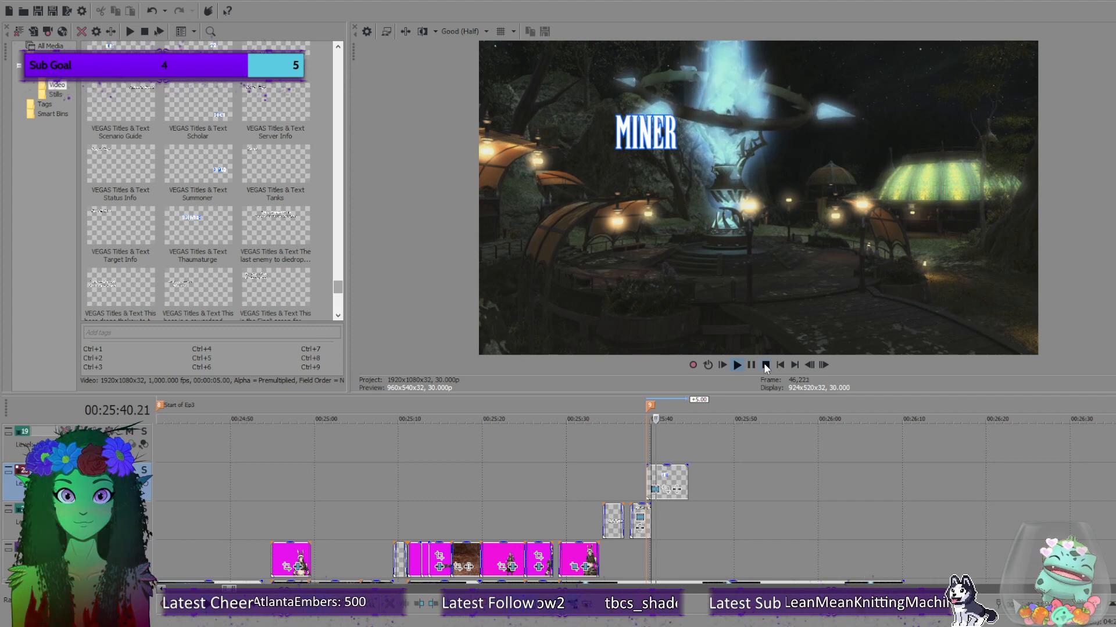
pyautogui.click(766, 365)
pyautogui.click(737, 366)
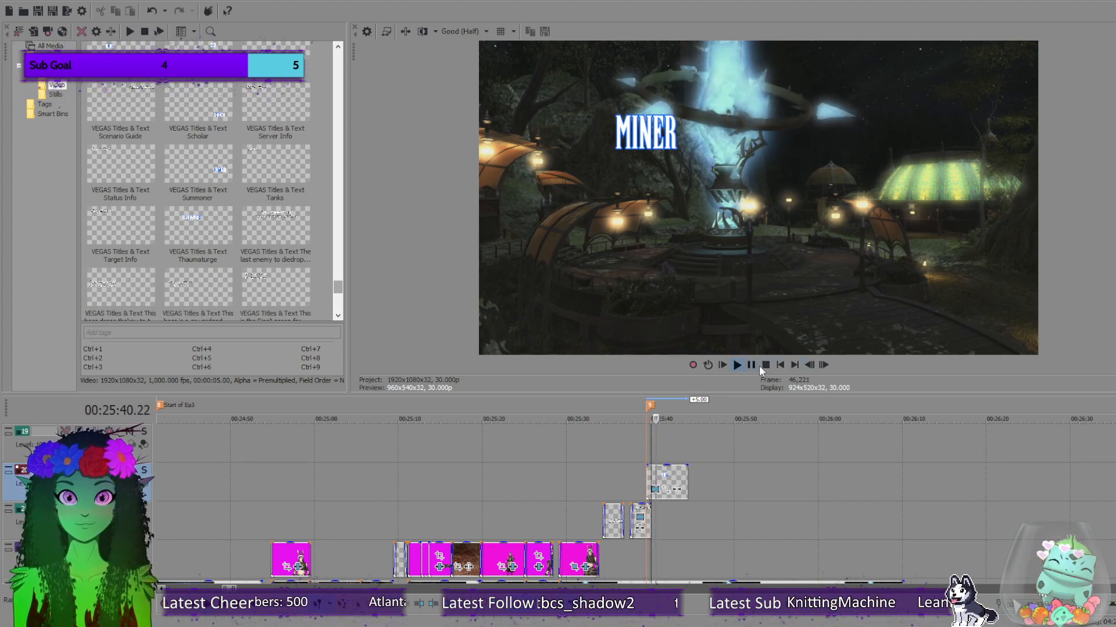
pyautogui.click(763, 365)
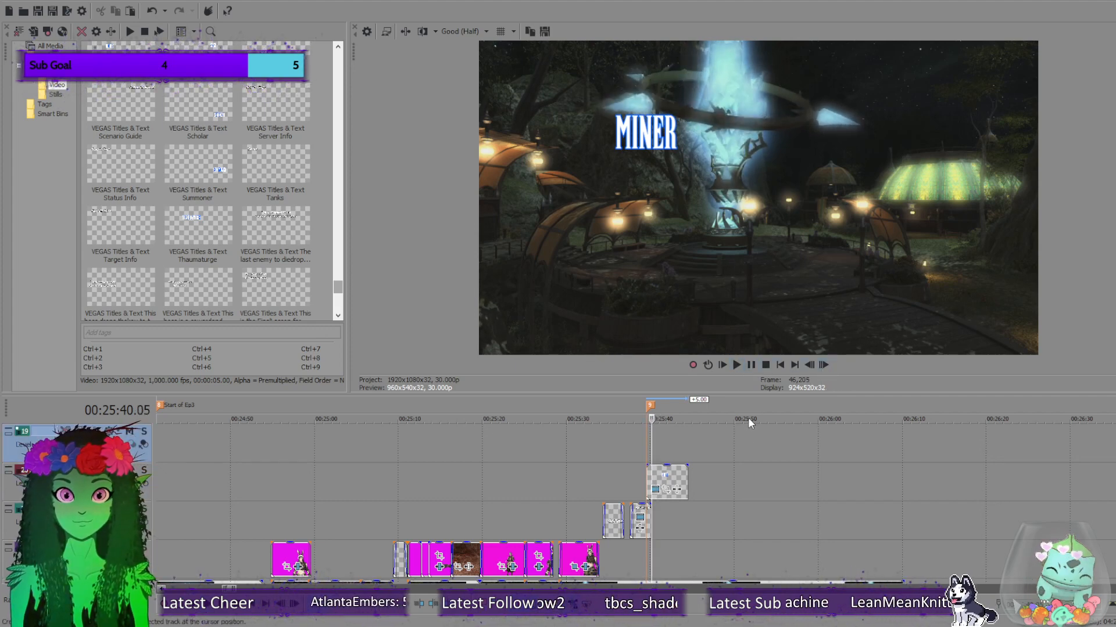
# Insert a "Botanist" text title above the "Miner" track at 00:25:40.05 and, with the preview grid shown, place it diagonally below "Miner".
pyautogui.click(766, 421)
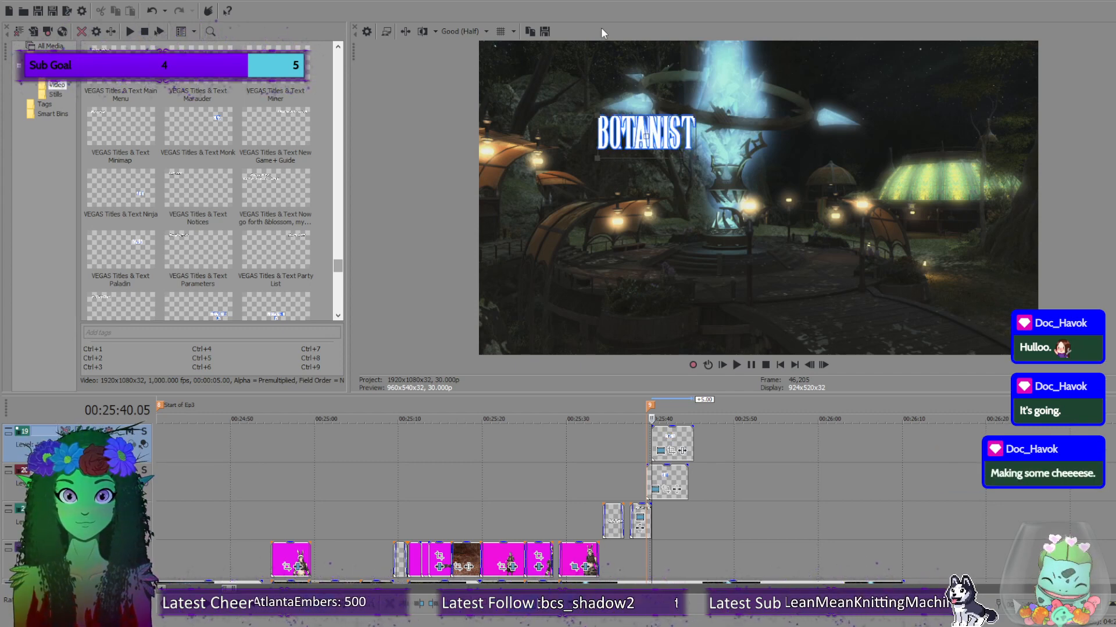
pyautogui.click(500, 32)
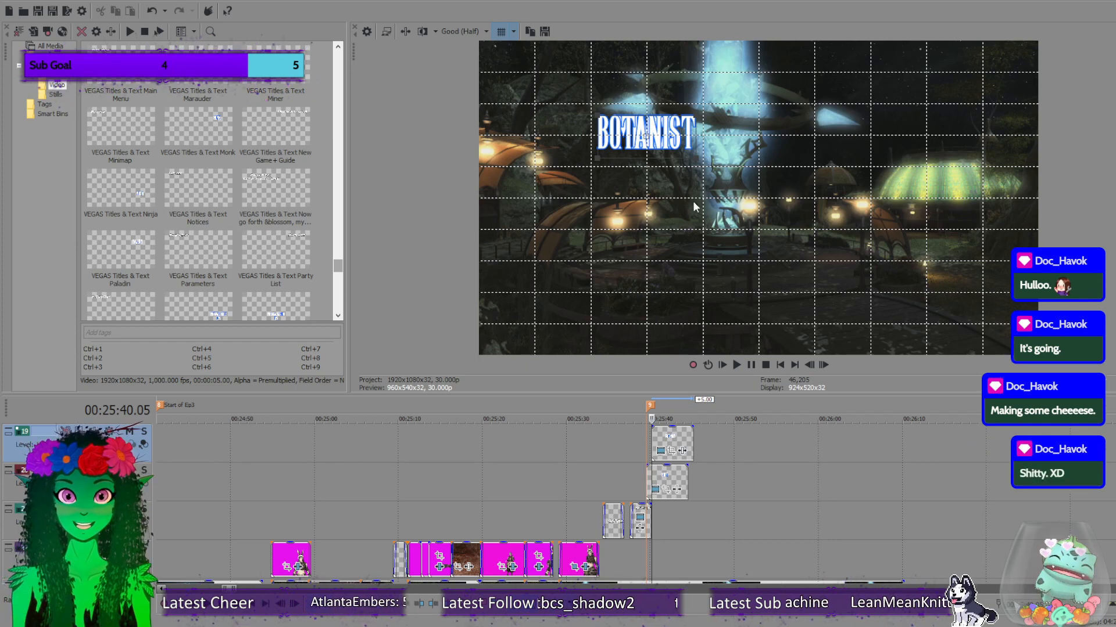
pyautogui.moveTo(650, 132); pyautogui.dragTo(765, 199)
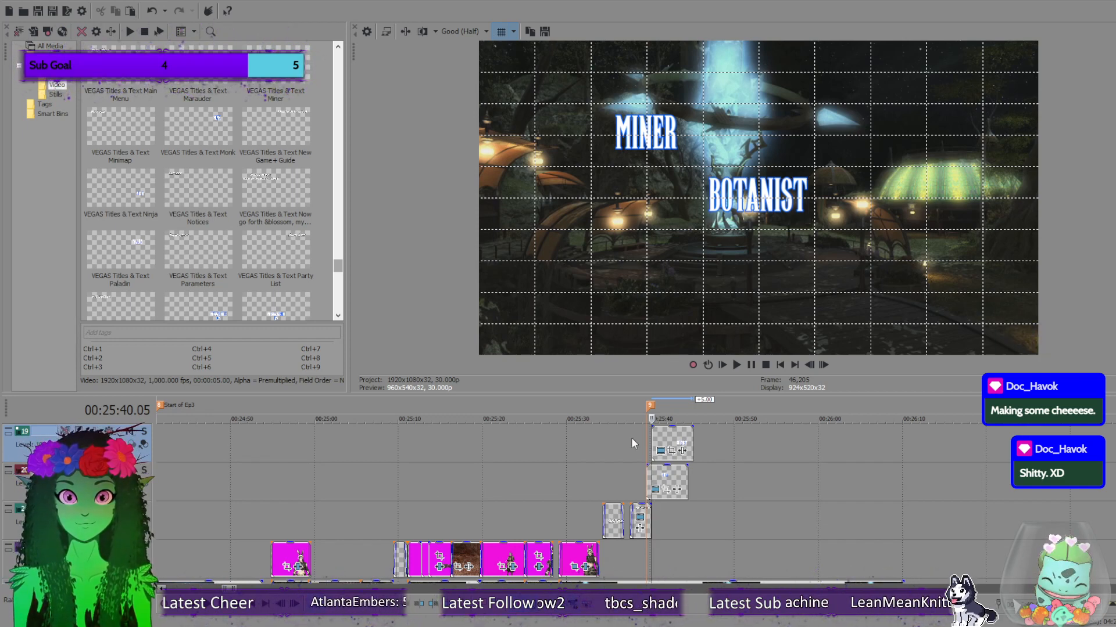
# Play the narration past the "Botanist" cue and fine-tune the playhead by frames to the third job-name cue at 00:25:40.27.
pyautogui.scroll(3, 751, 449)
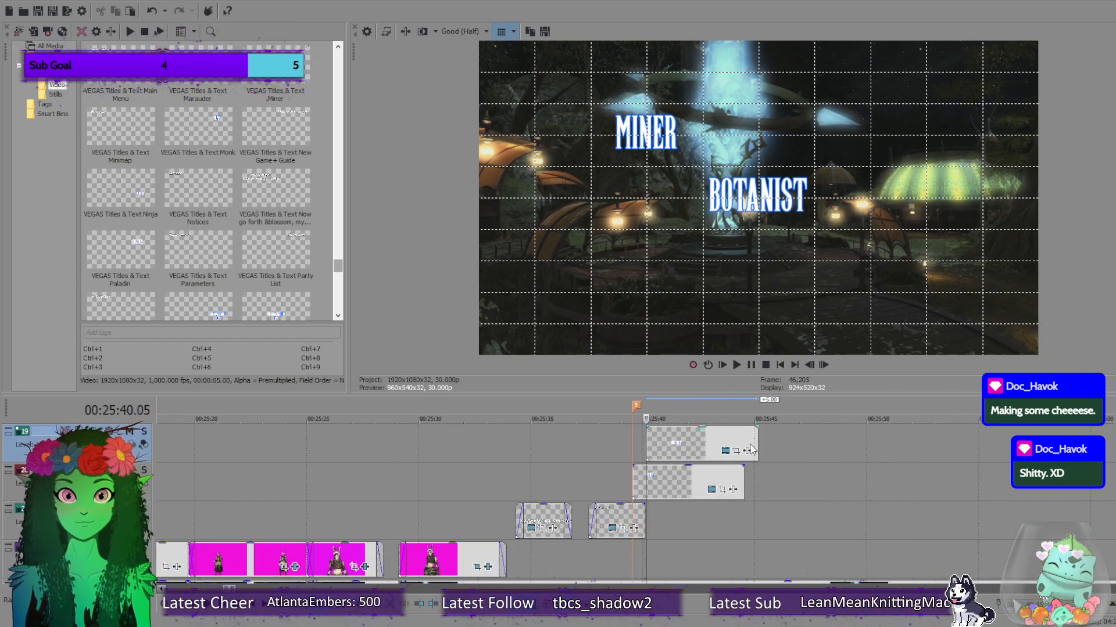
pyautogui.click(737, 365)
pyautogui.click(749, 366)
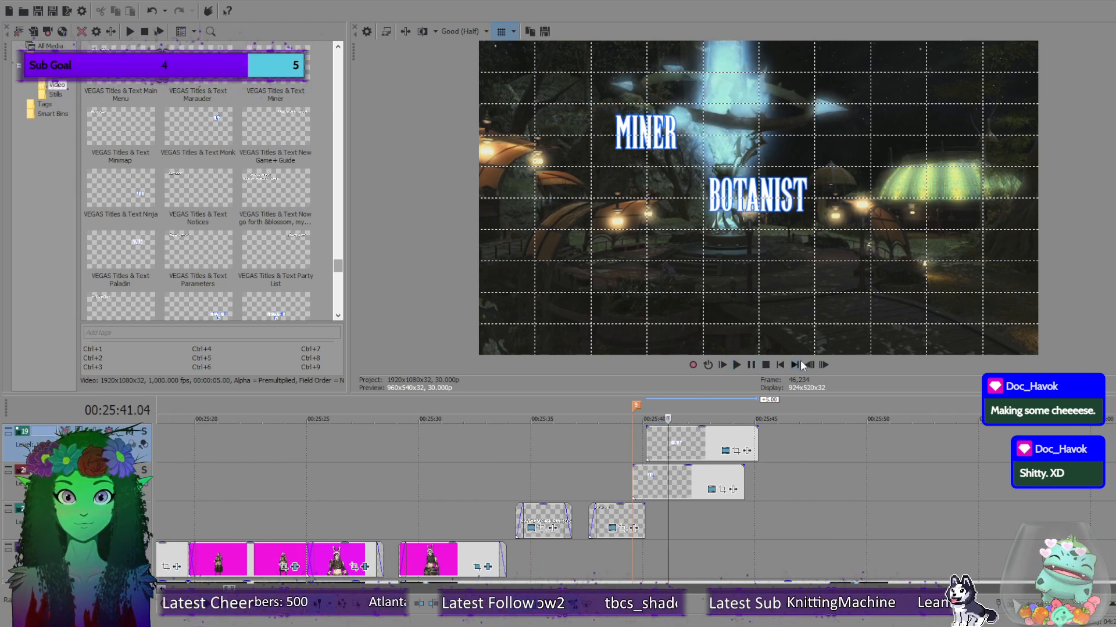
pyautogui.click(737, 365)
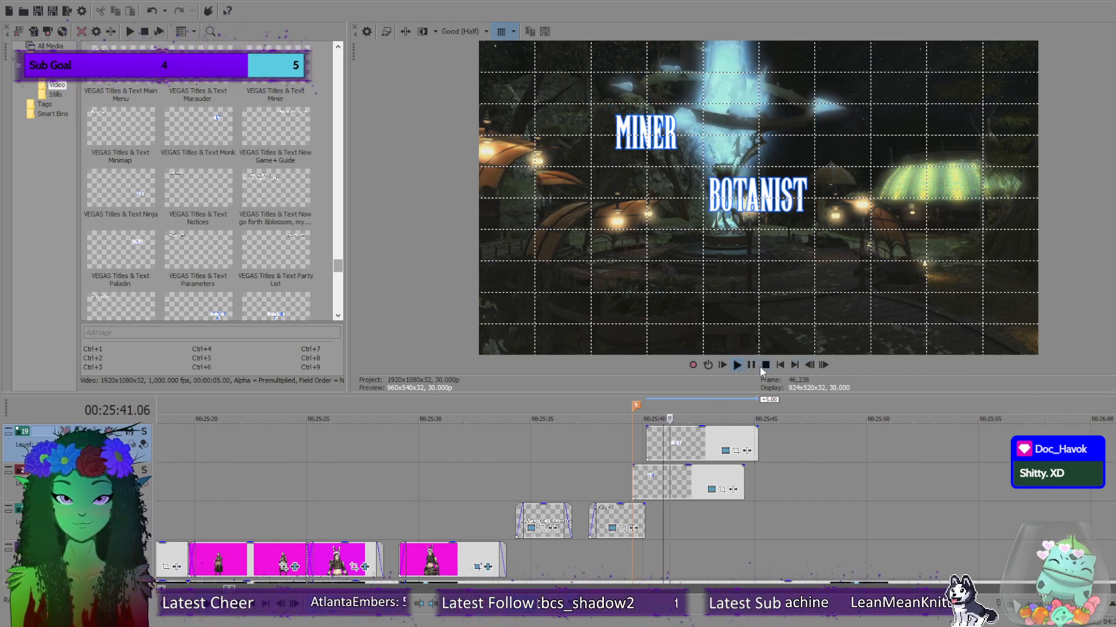
pyautogui.click(763, 367)
pyautogui.click(806, 367)
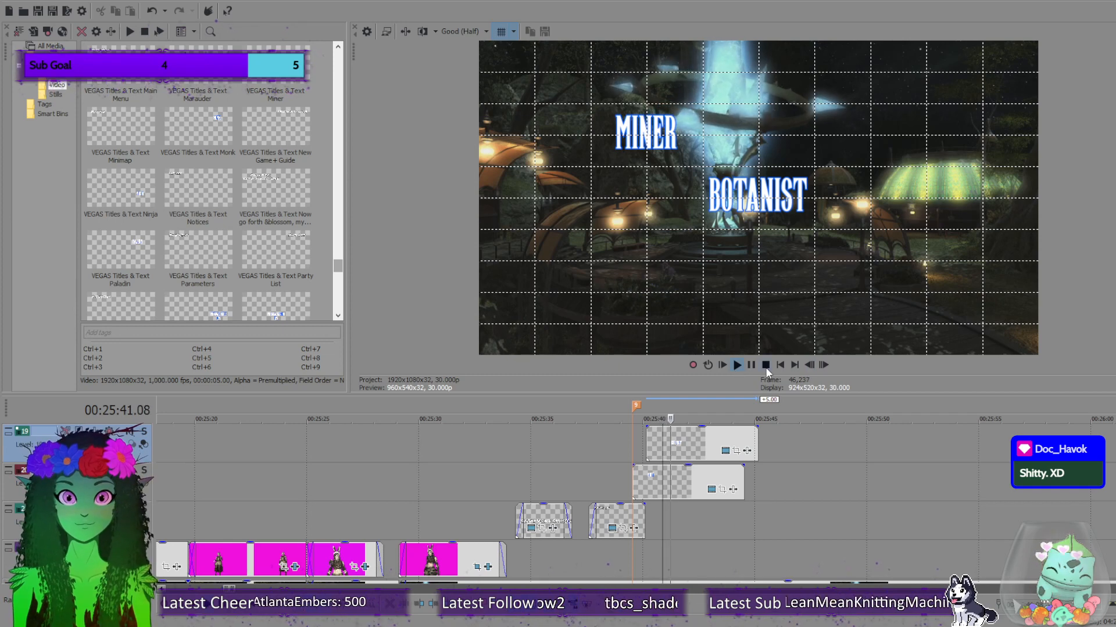
pyautogui.click(810, 365)
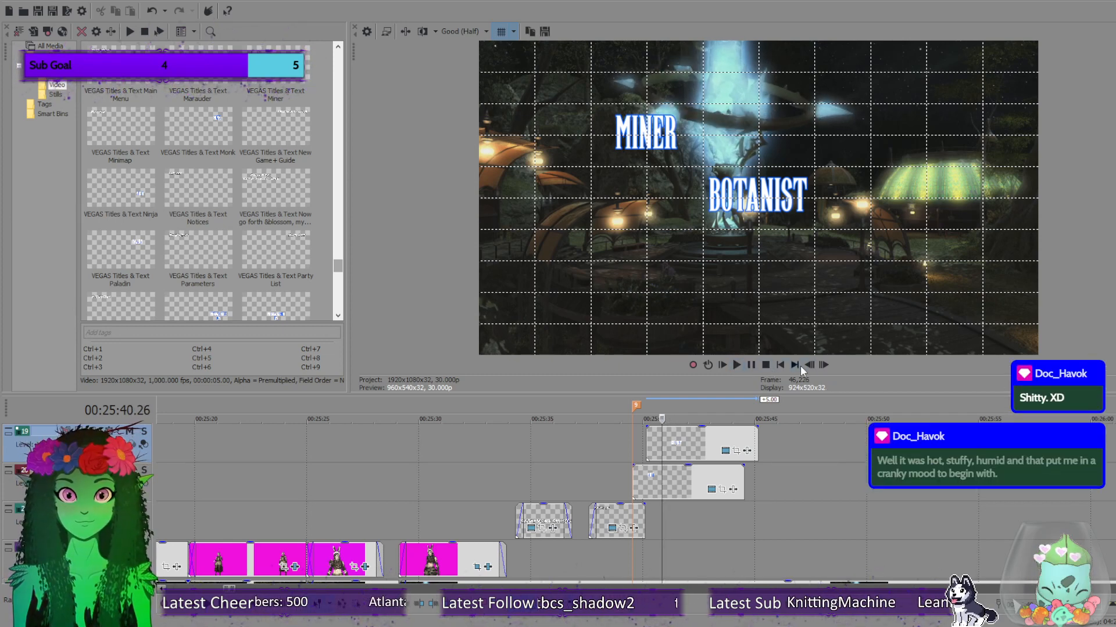
pyautogui.scroll(1, 634, 503)
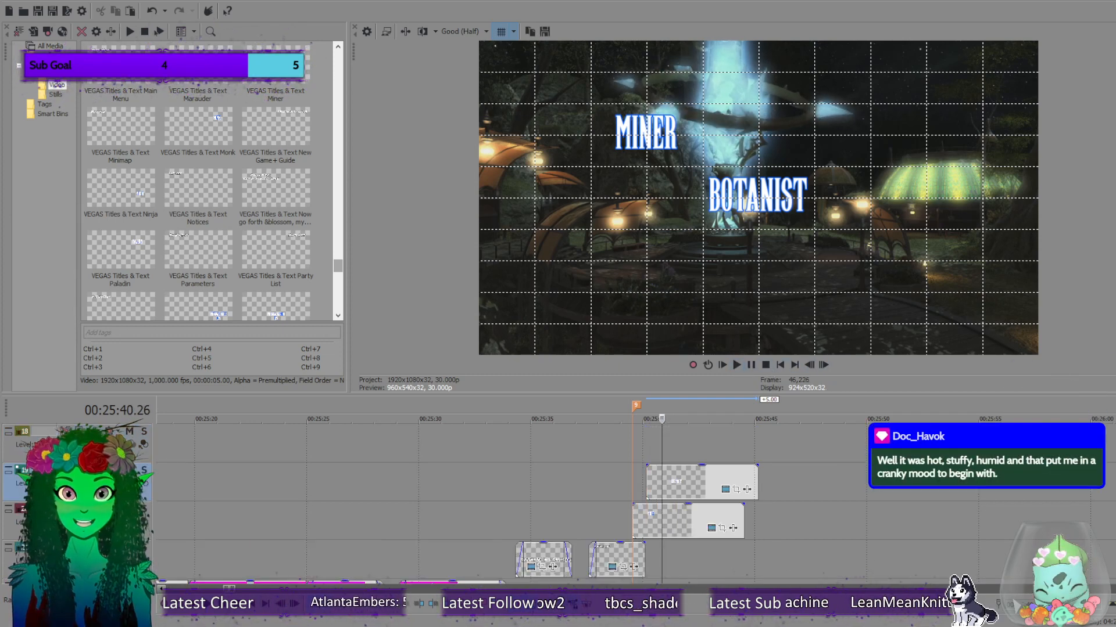
pyautogui.click(810, 365)
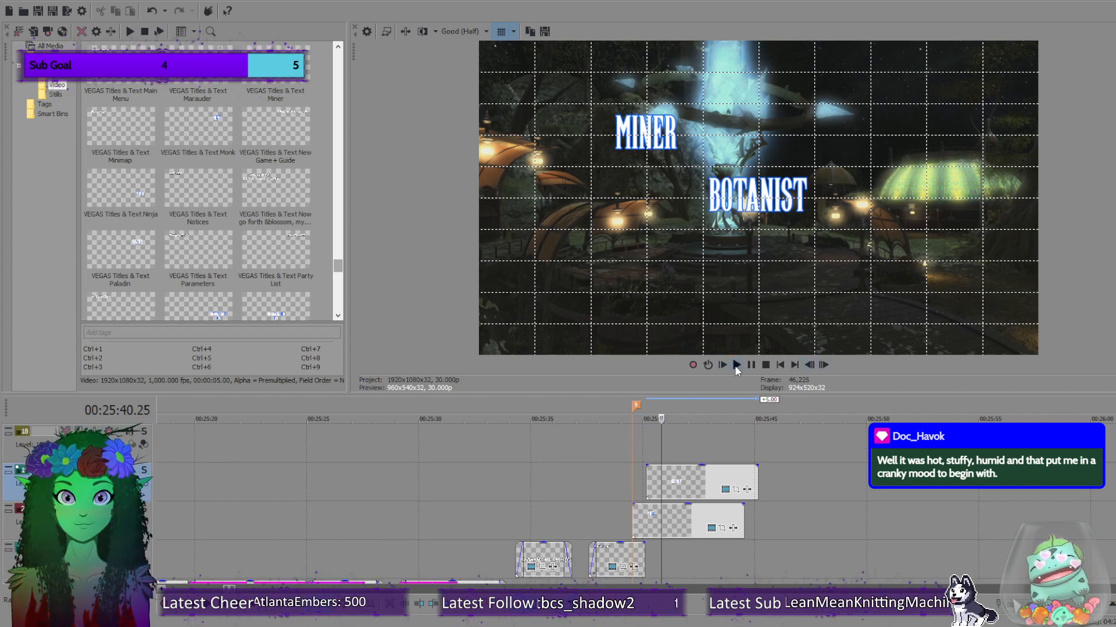
pyautogui.click(736, 366)
pyautogui.click(765, 365)
pyautogui.click(823, 366)
pyautogui.click(741, 366)
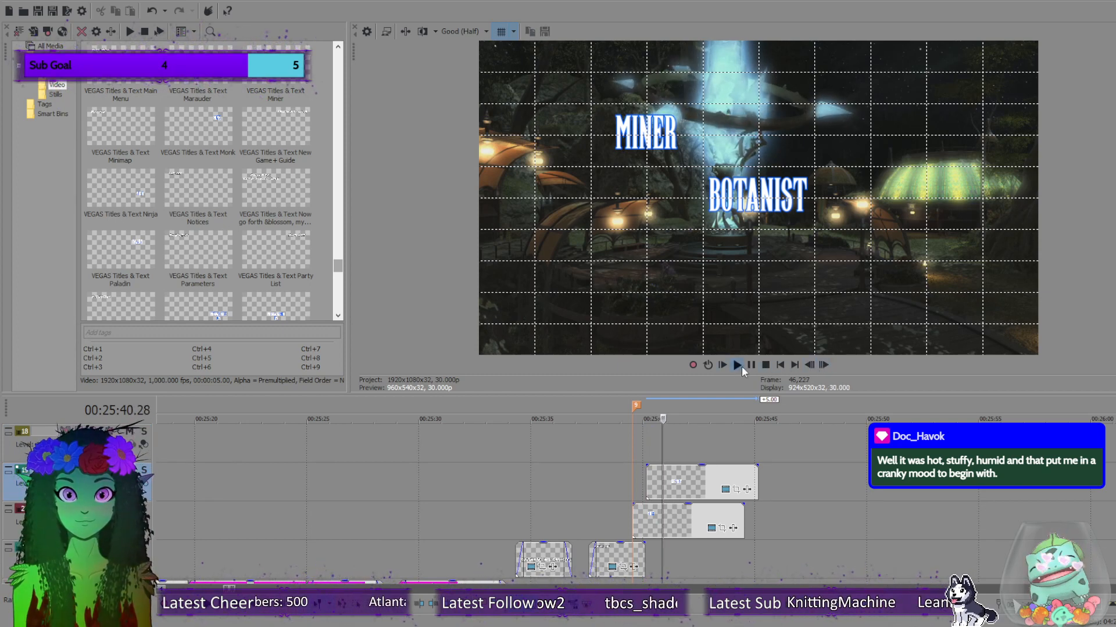
pyautogui.click(766, 366)
pyautogui.click(823, 366)
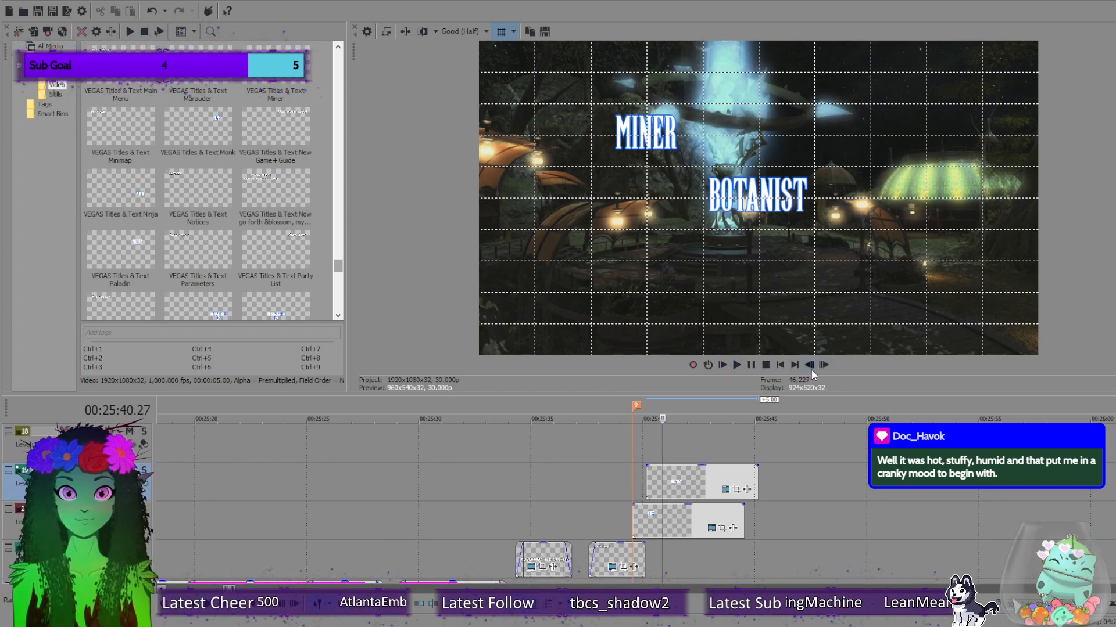
# Insert a "Fisher" text title above the "Botanist" track at 00:25:40.27, place it diagonally below "Botanist" using the grid, and hide the grid.
pyautogui.rightClick(730, 426)
pyautogui.click(770, 492)
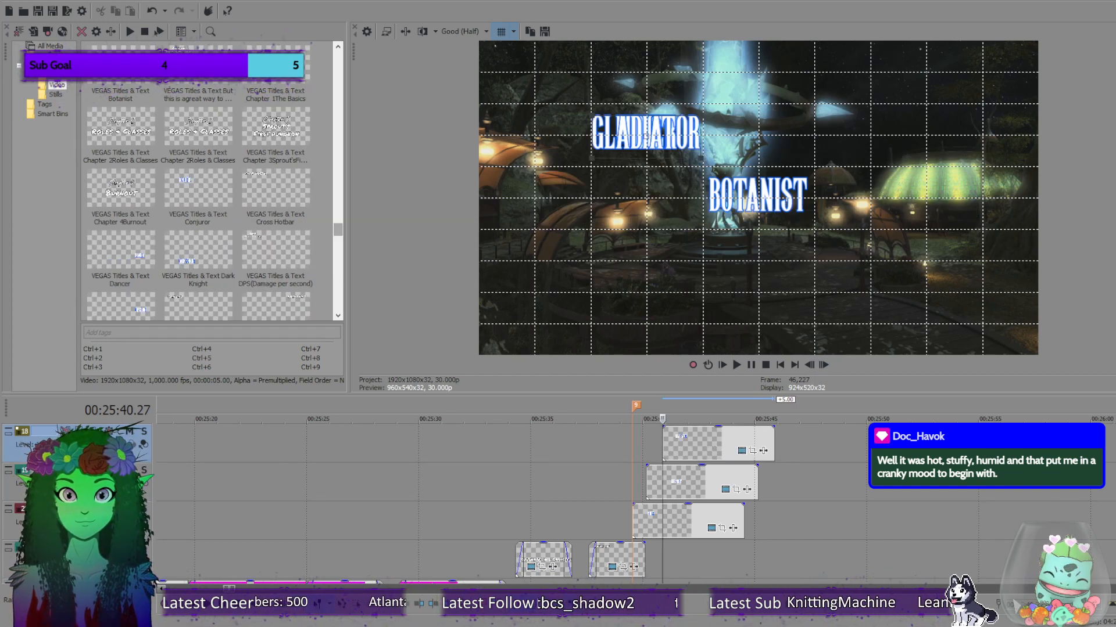
pyautogui.write('Fisher')
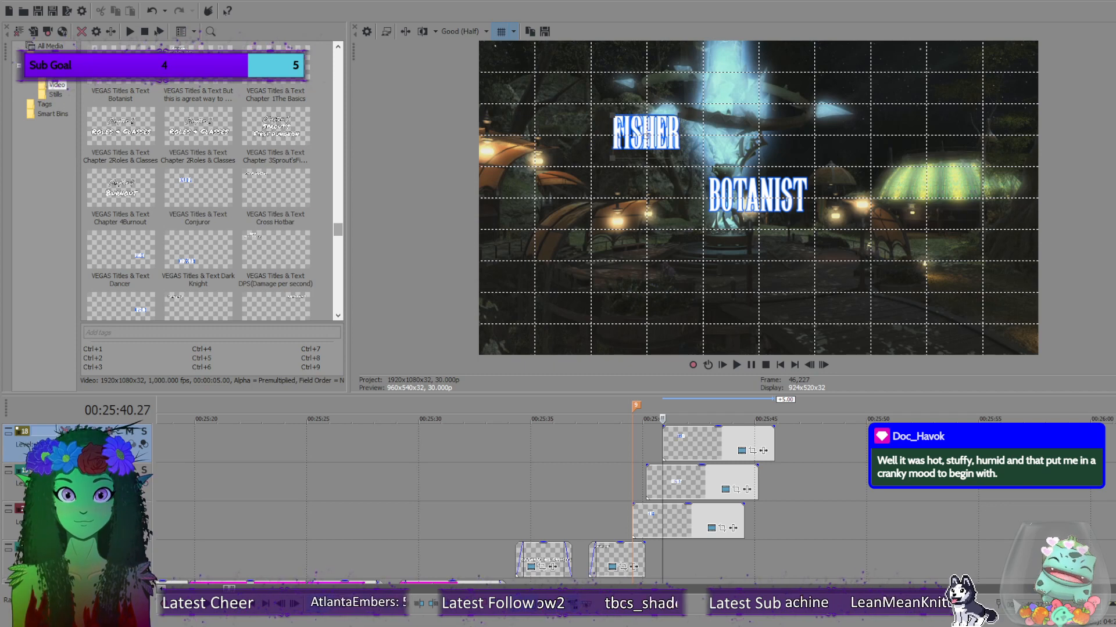
pyautogui.moveTo(647, 141); pyautogui.dragTo(859, 263)
pyautogui.moveTo(744, 230); pyautogui.dragTo(869, 263)
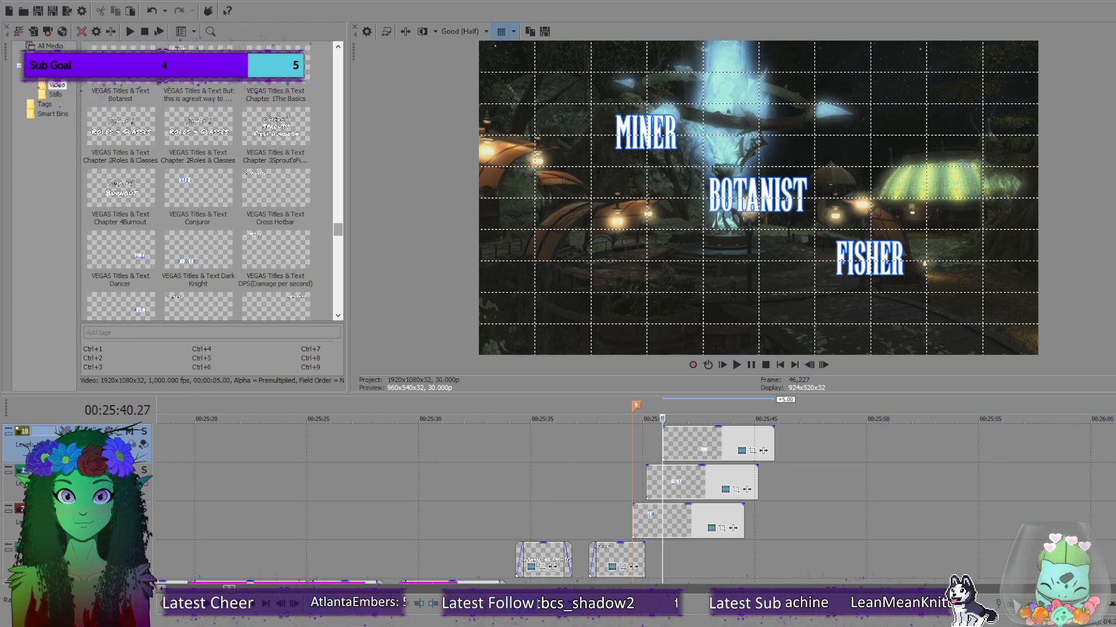
pyautogui.click(501, 31)
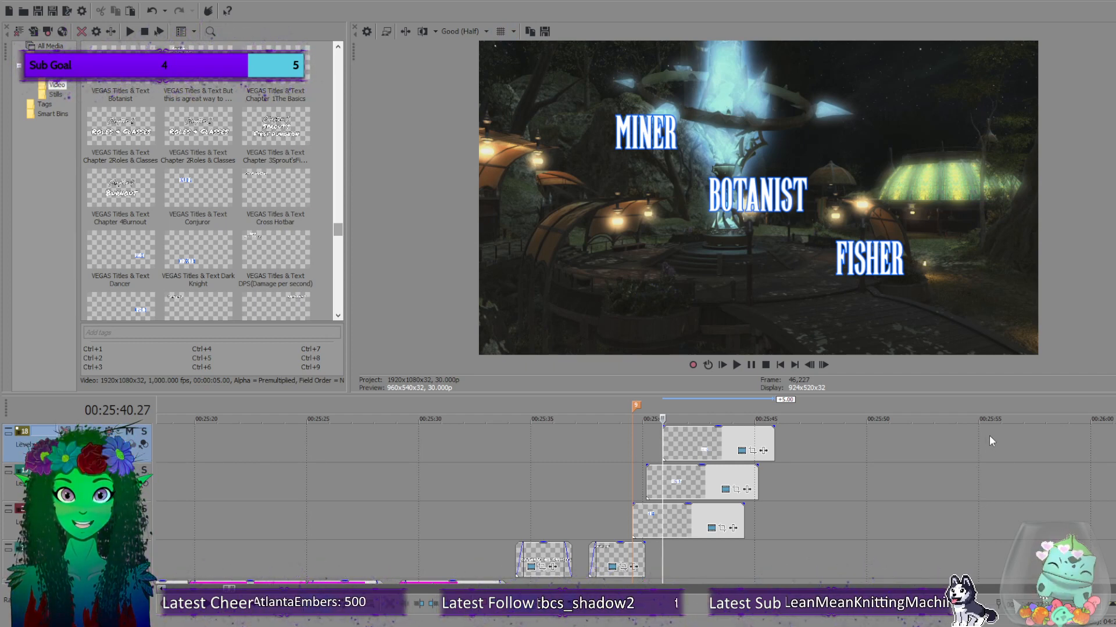
# Place MIN.png from the project's stills on the track above "Fisher" at the 00:25:39.16 marker and shrink it over the "Miner" title.
pyautogui.click(634, 474)
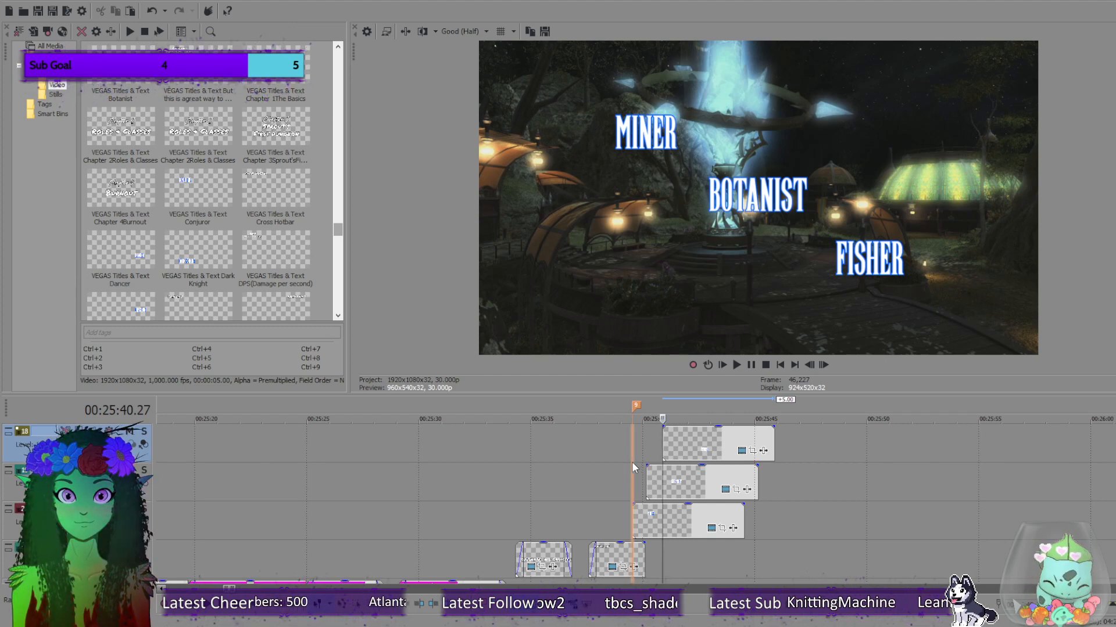
pyautogui.scroll(2, 698, 511)
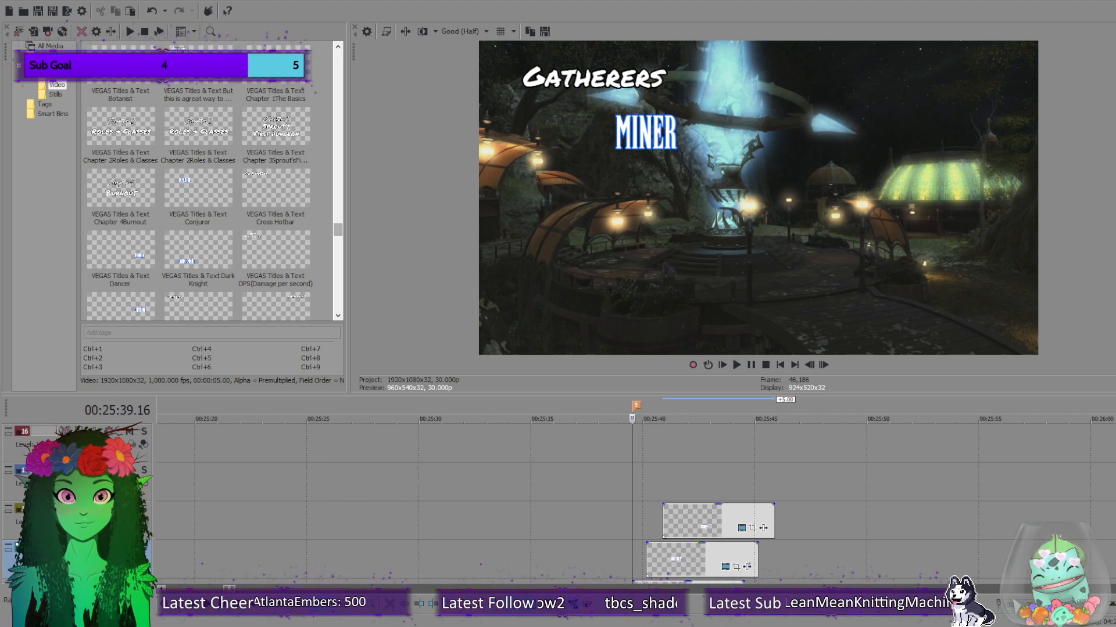
pyautogui.click(56, 95)
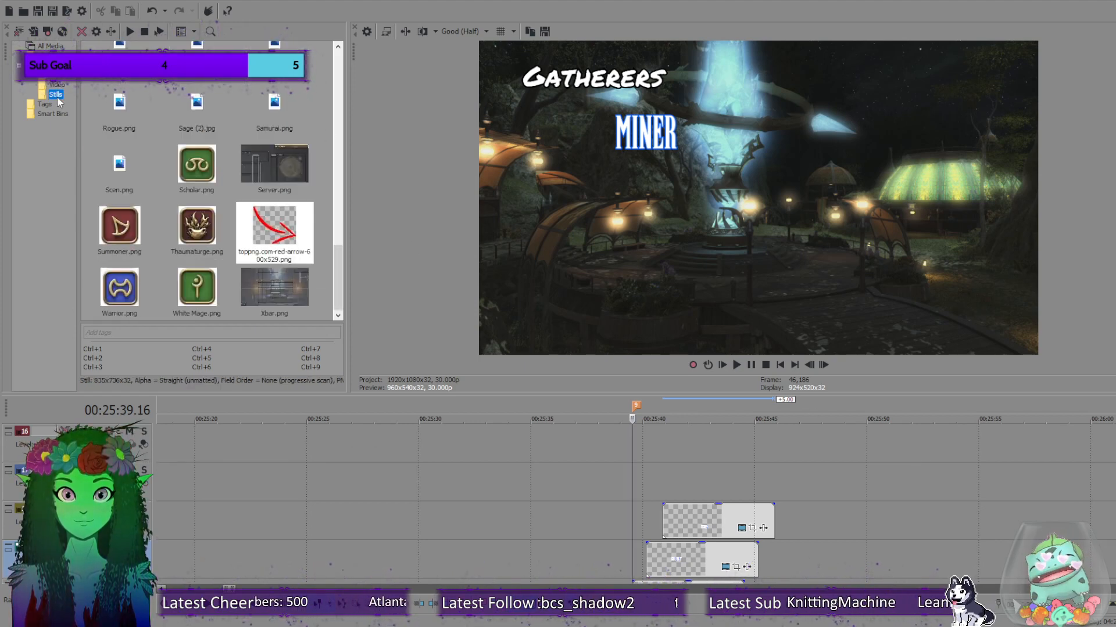
pyautogui.moveTo(339, 259); pyautogui.dragTo(337, 67)
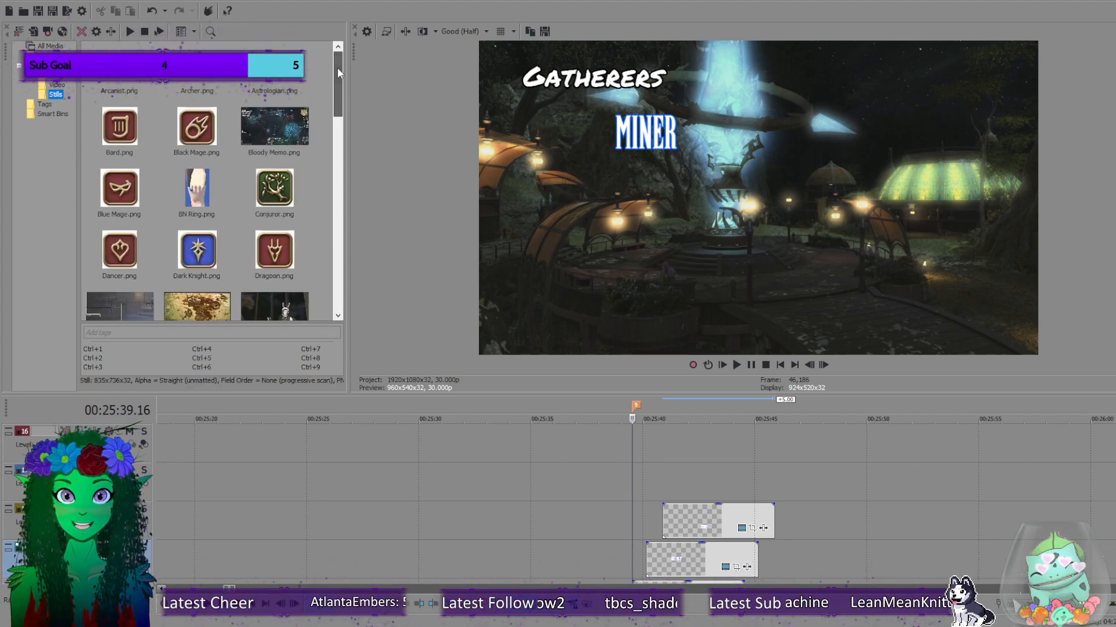
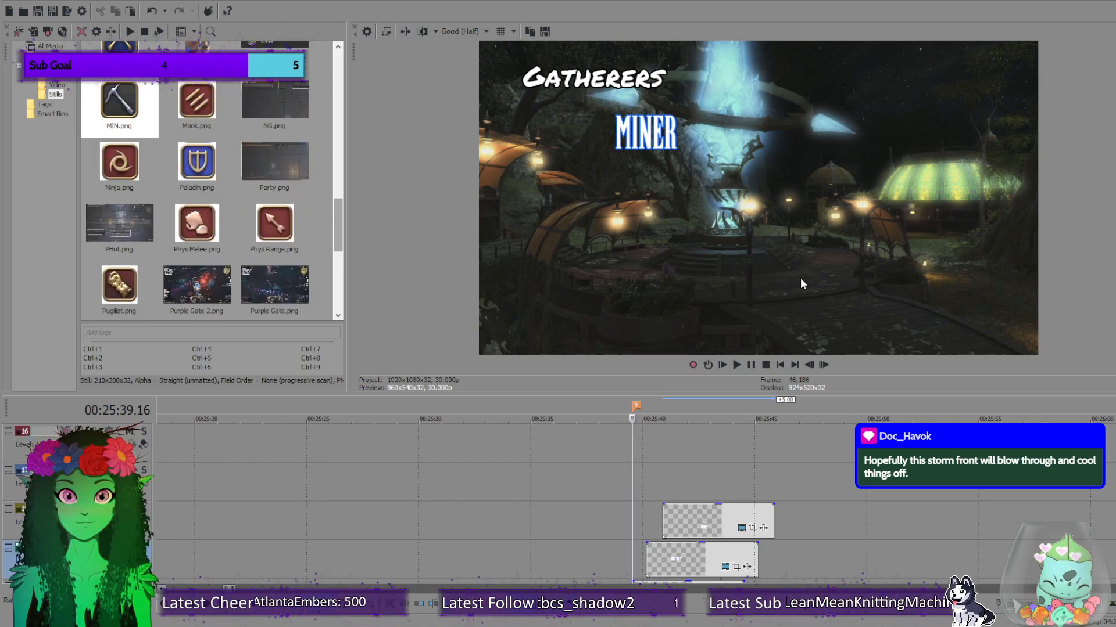
pyautogui.moveTo(111, 114); pyautogui.dragTo(204, 170)
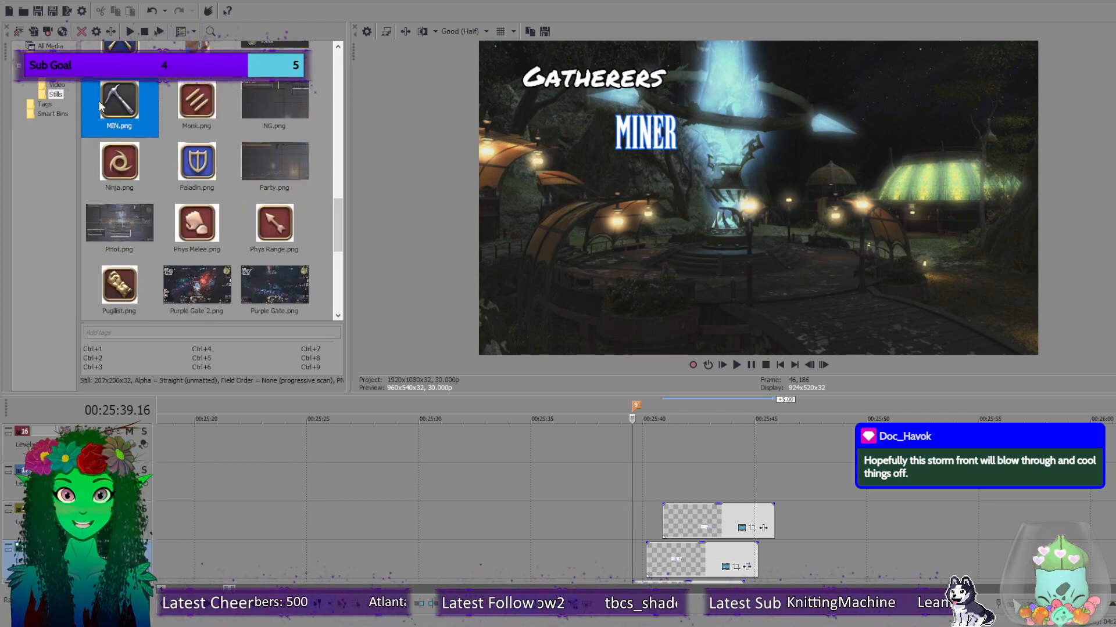
pyautogui.moveTo(108, 93); pyautogui.dragTo(636, 479)
pyautogui.click(723, 492)
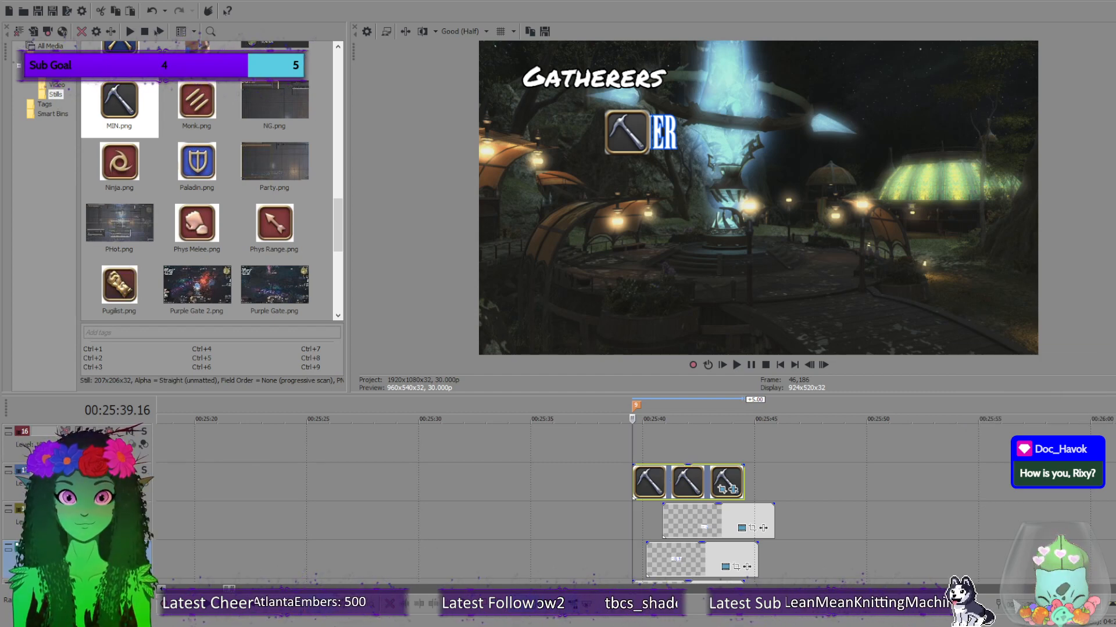
# Keyframe the pickaxe icon's track motion at 00:25:39.03, and at 00:25:39.16 move the icon just left of the "Miner" title.
pyautogui.click(81, 484)
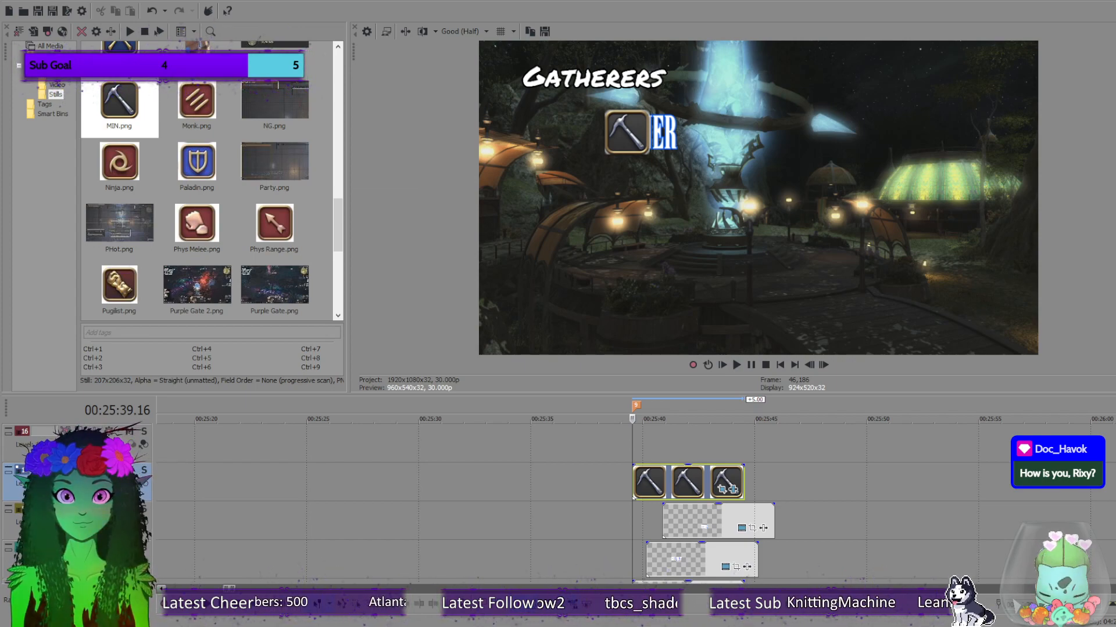
pyautogui.press('Left')
pyautogui.press('Left')
pyautogui.press('Left')
pyautogui.press('Left')
pyautogui.press('Left')
pyautogui.press('Left')
pyautogui.press('Left')
pyautogui.press('Left')
pyautogui.press('Left')
pyautogui.press('Left')
pyautogui.press('Left')
pyautogui.press('Left')
pyautogui.press('Left')
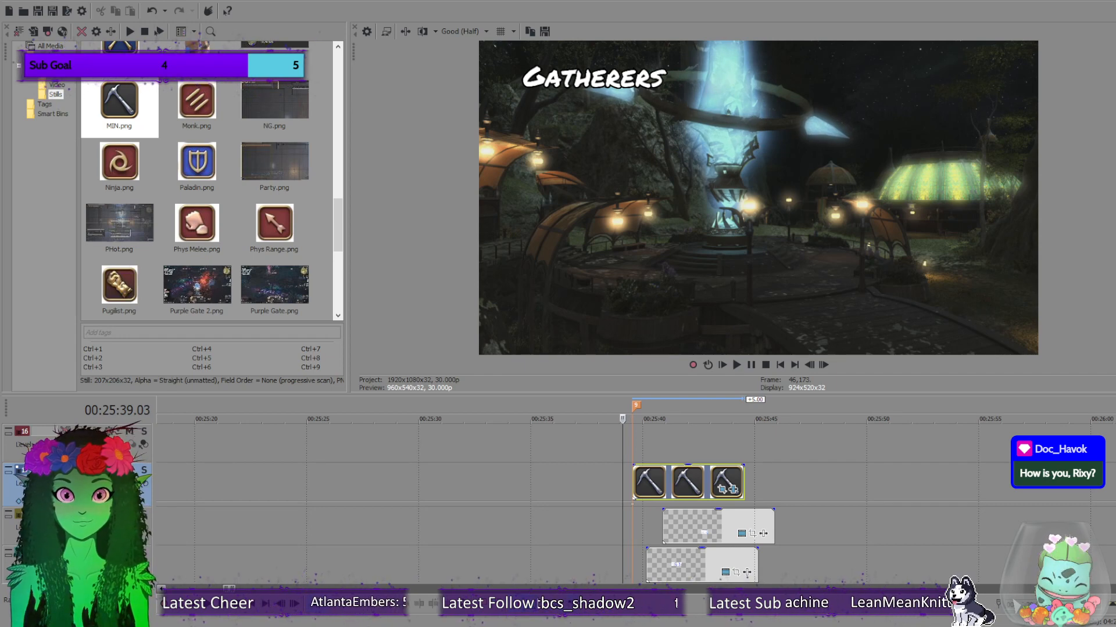
pyautogui.press('Right')
pyautogui.press('Right')
pyautogui.press('Right')
pyautogui.press('Right')
pyautogui.press('Right')
pyautogui.press('Right')
pyautogui.press('Right')
pyautogui.press('Right')
pyautogui.press('Right')
pyautogui.press('Right')
pyautogui.press('Right')
pyautogui.press('Right')
pyautogui.press('Right')
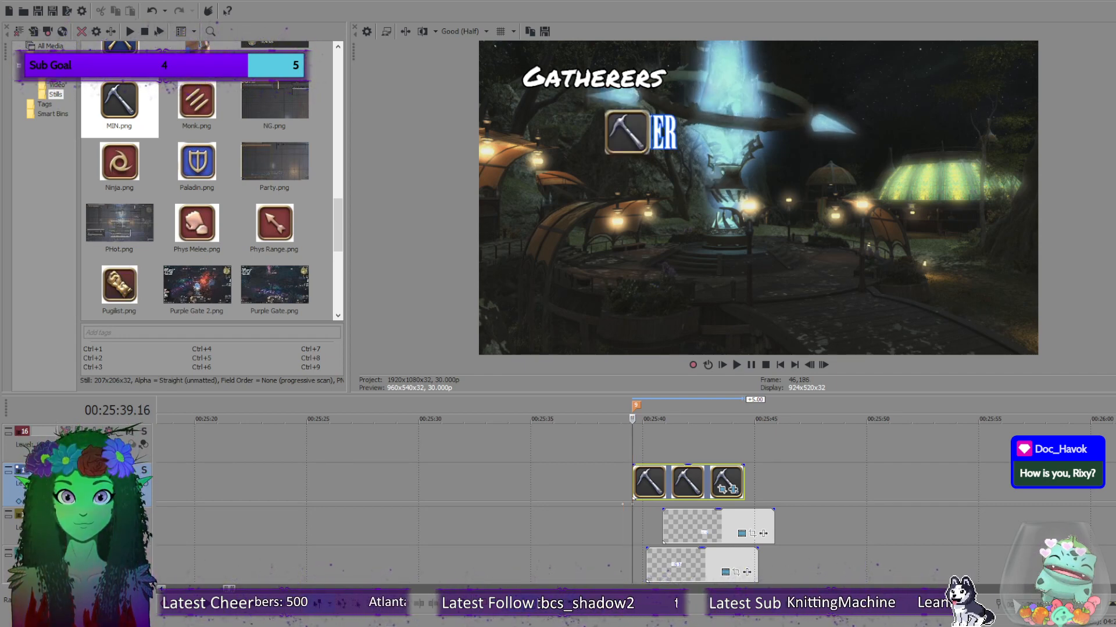
pyautogui.moveTo(625, 132); pyautogui.dragTo(589, 132)
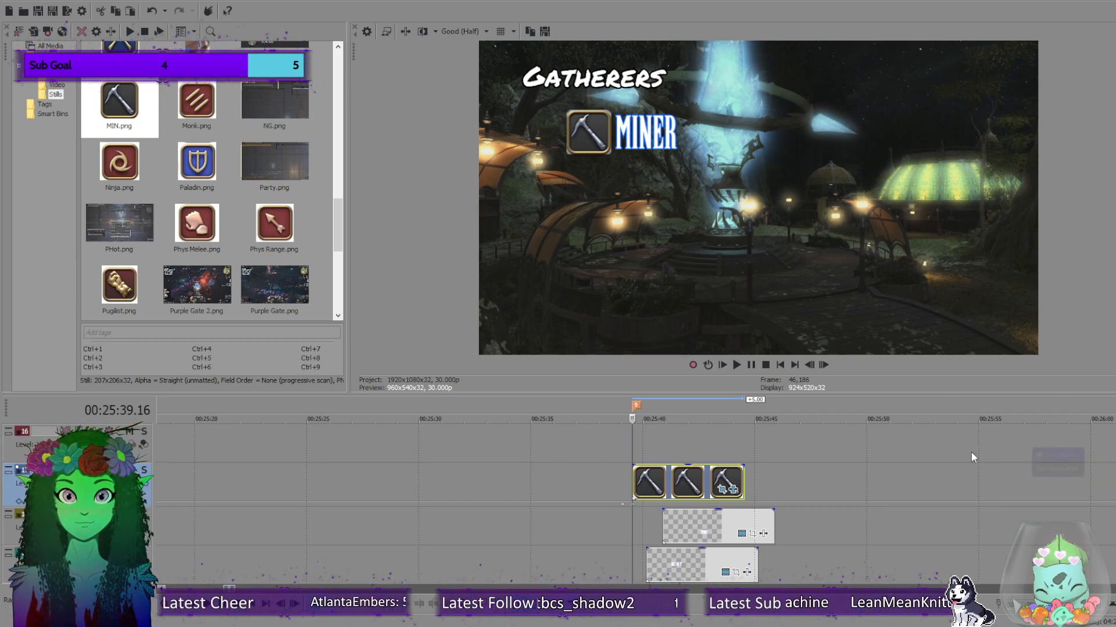
pyautogui.press('space')
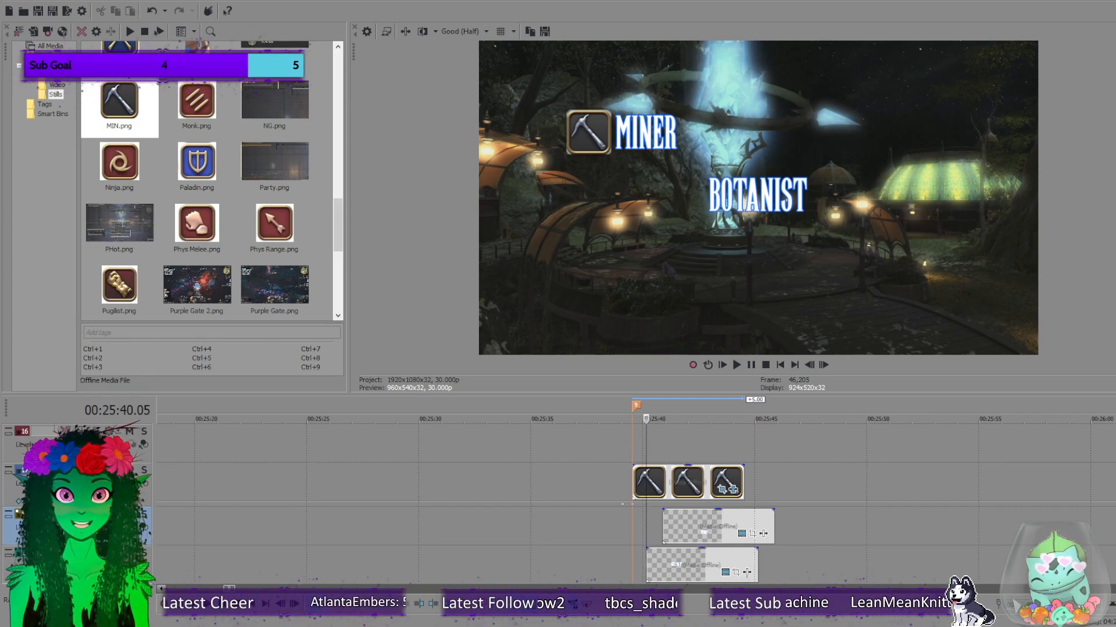
# Place BOT.png from the project's stills above the pickaxe icon's track at 00:25:40.05, shrink it and position it just left of the "Botanist" title.
pyautogui.scroll(10, 154, 104)
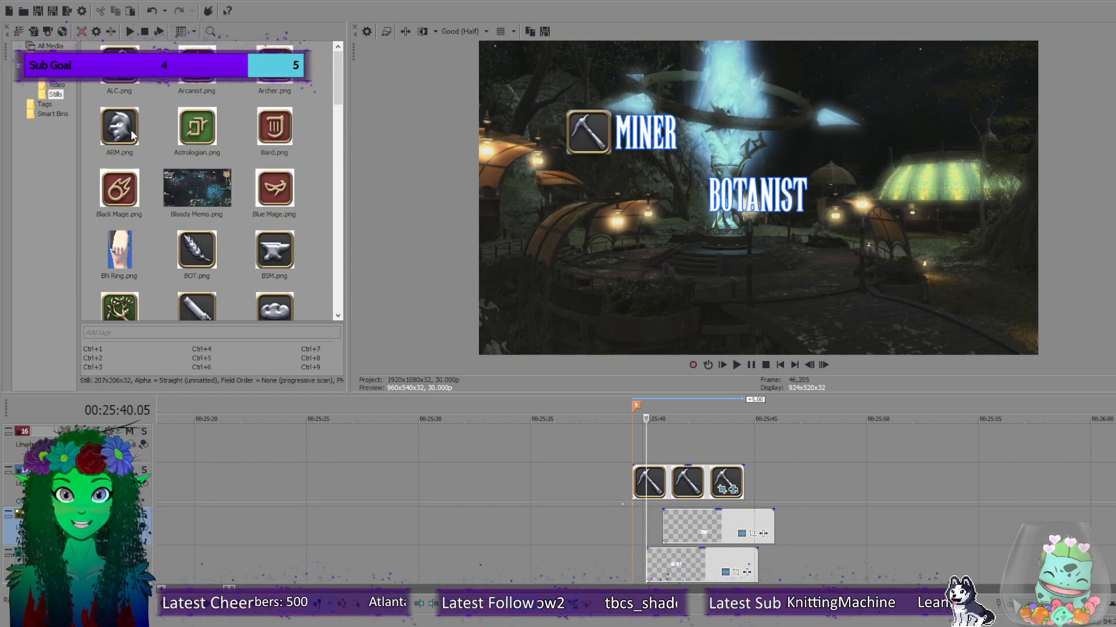
pyautogui.scroll(-2, 233, 221)
pyautogui.click(194, 167)
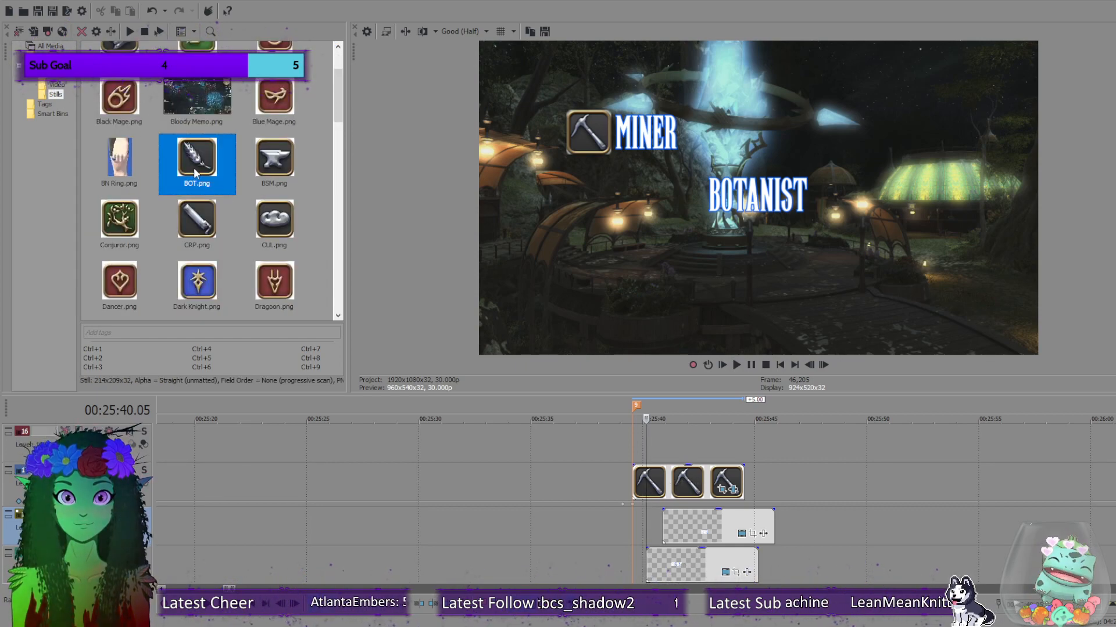
pyautogui.moveTo(198, 167); pyautogui.dragTo(650, 441)
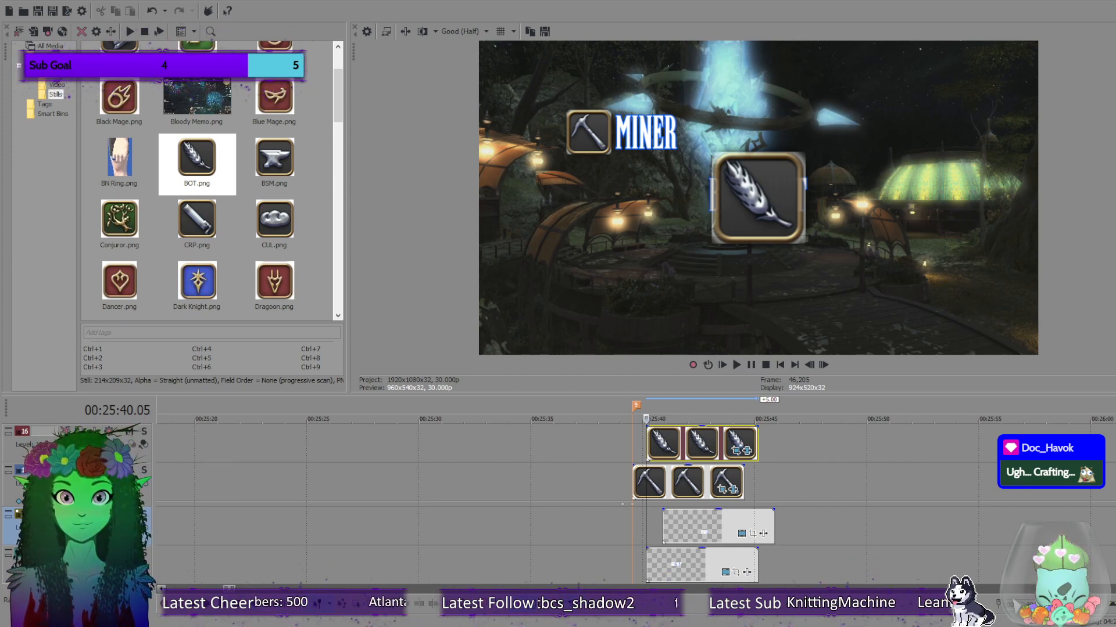
pyautogui.hotkey('ctrl', 'v')
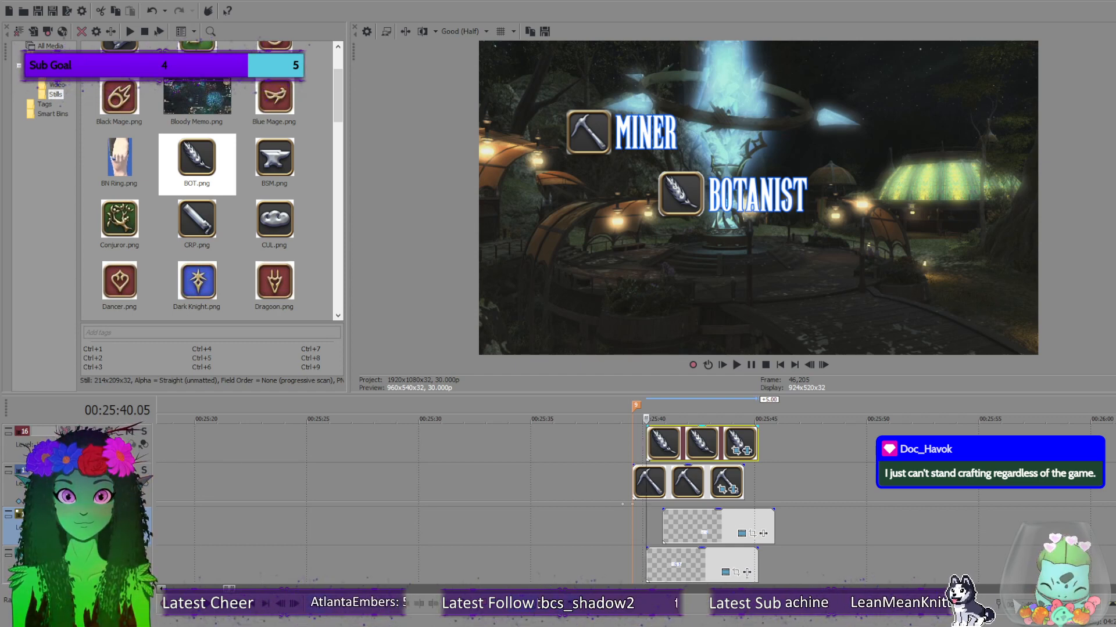
# Place the fish icon on the track above the Botanist icon at 00:25:40.27, shrunk and positioned just left of the "Fisher" title.
pyautogui.click(662, 522)
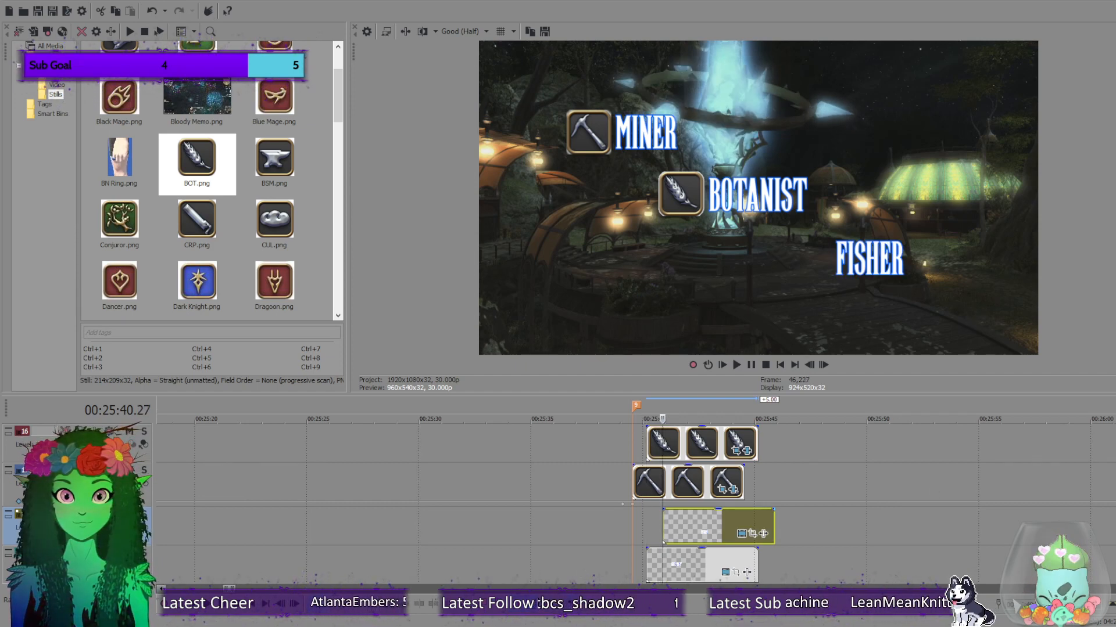
pyautogui.scroll(1, 697, 505)
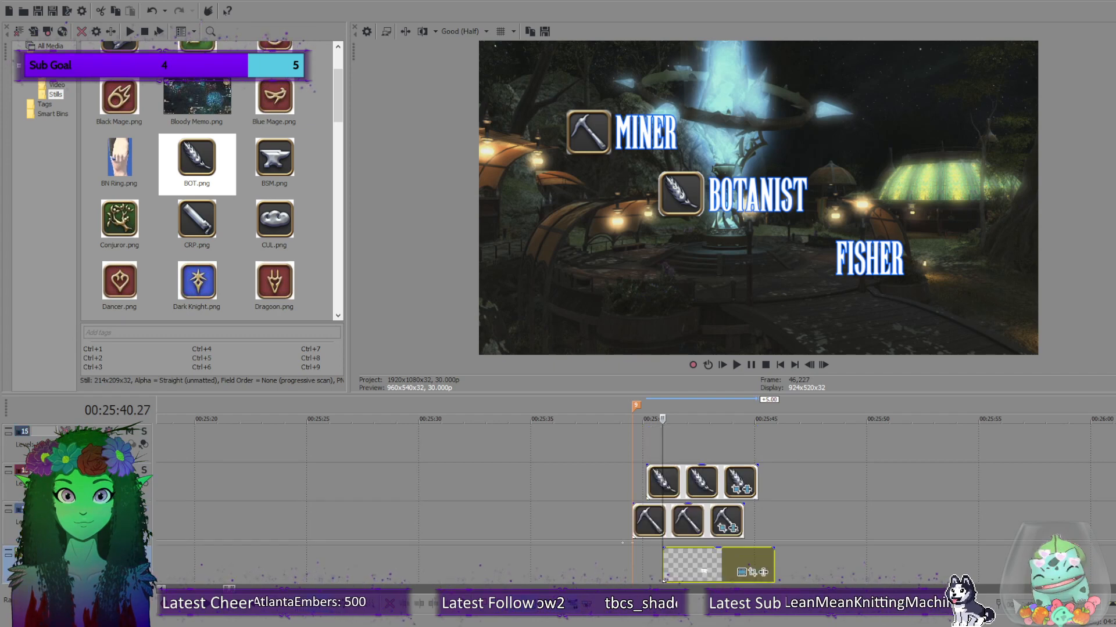
pyautogui.moveTo(719, 0); pyautogui.dragTo(719, 379)
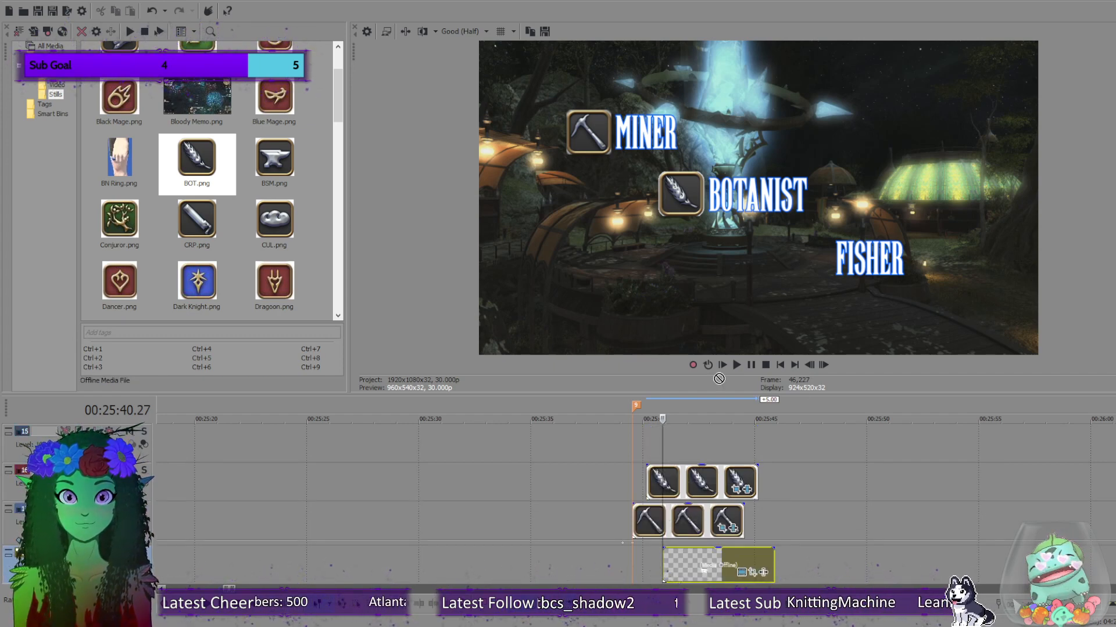
pyautogui.moveTo(666, 441); pyautogui.dragTo(668, 442)
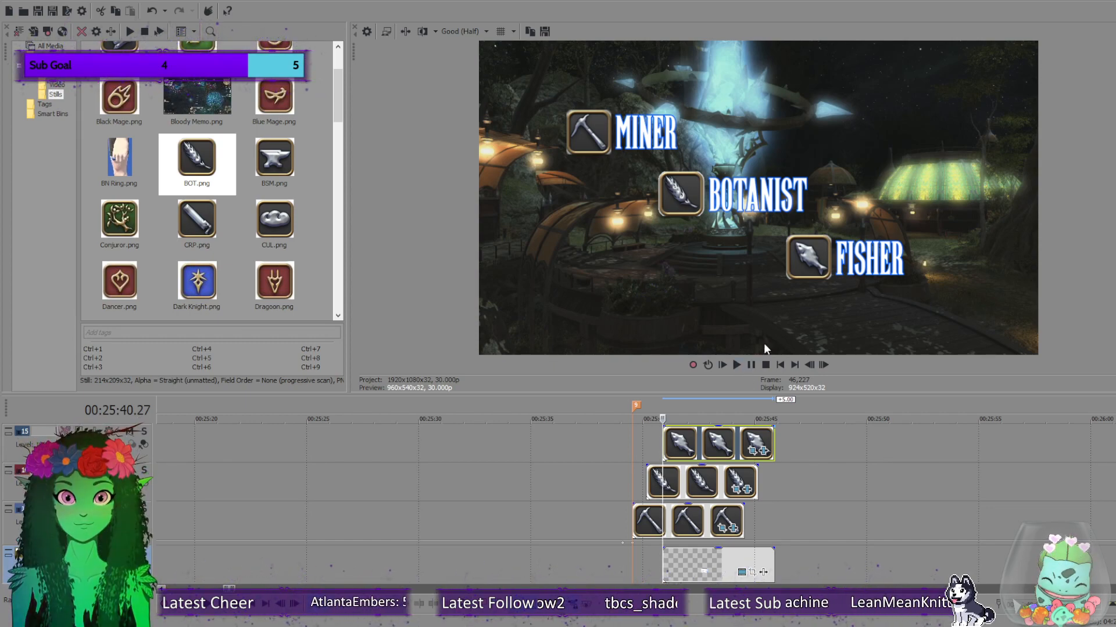
# Examine the earlier DPS job-title layout at 00:13:13.11 for comparison, and return the playhead to the 00:25:39.16 marker.
pyautogui.scroll(-15, 587, 453)
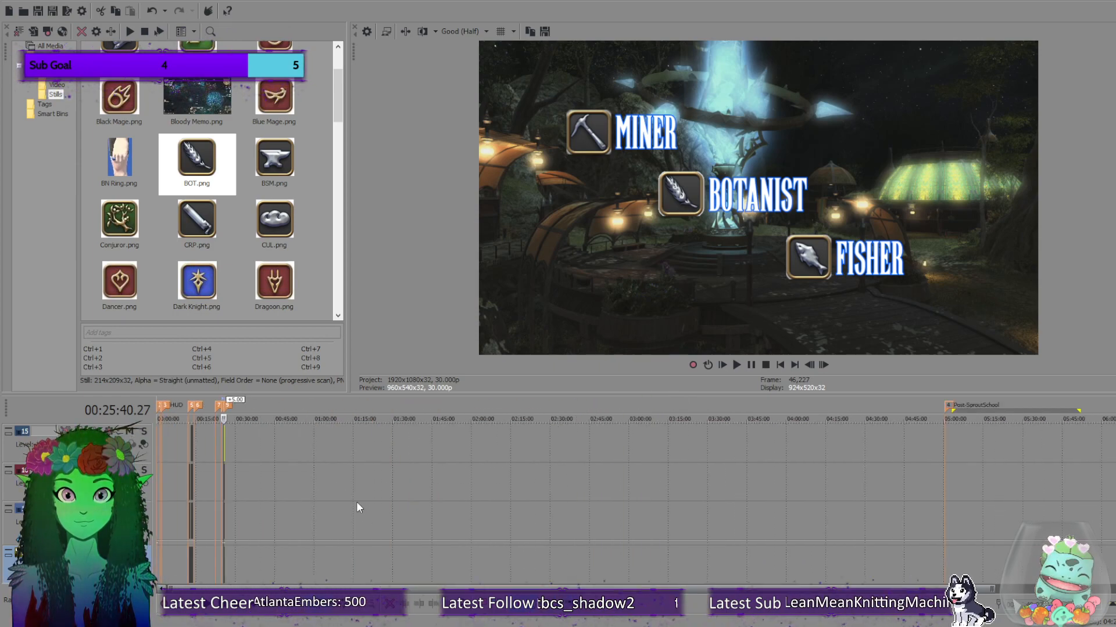
pyautogui.scroll(12, 357, 507)
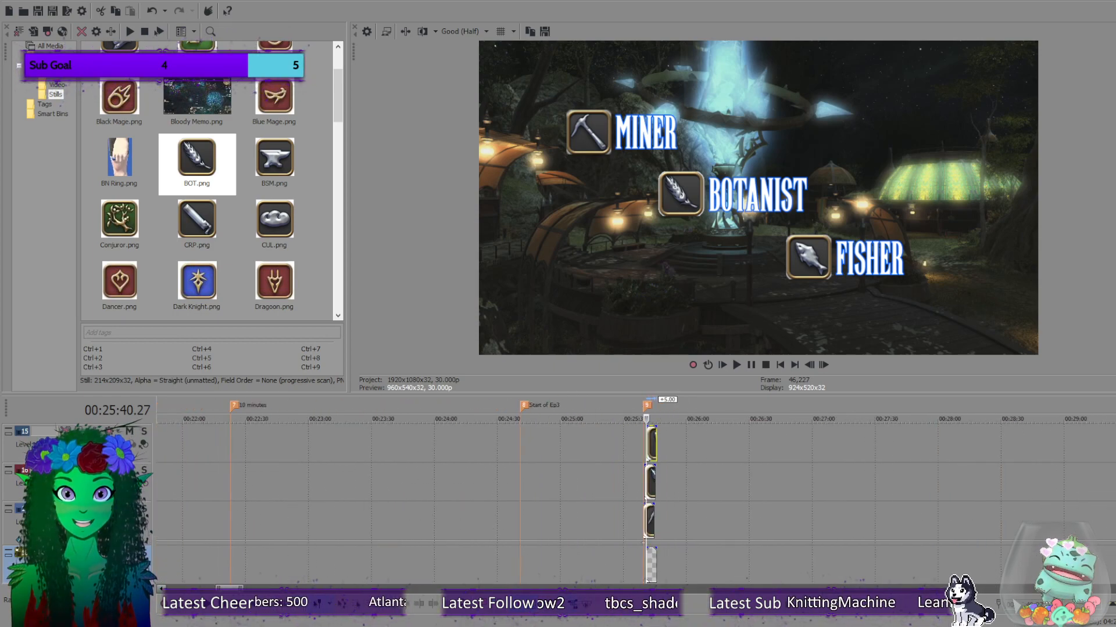
pyautogui.scroll(-4, 260, 483)
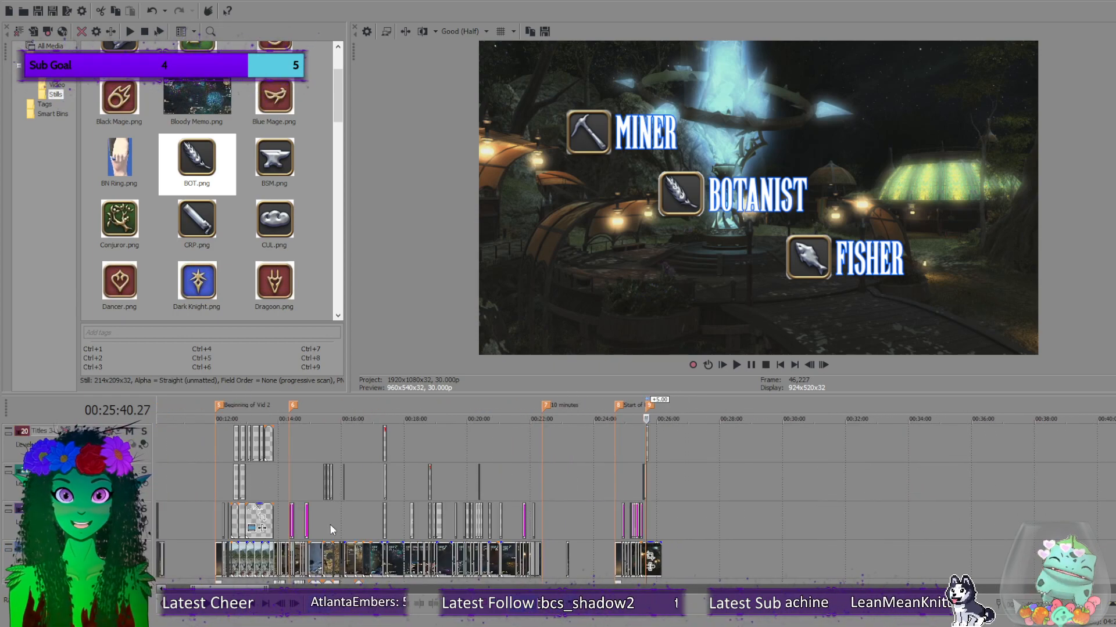
pyautogui.click(257, 486)
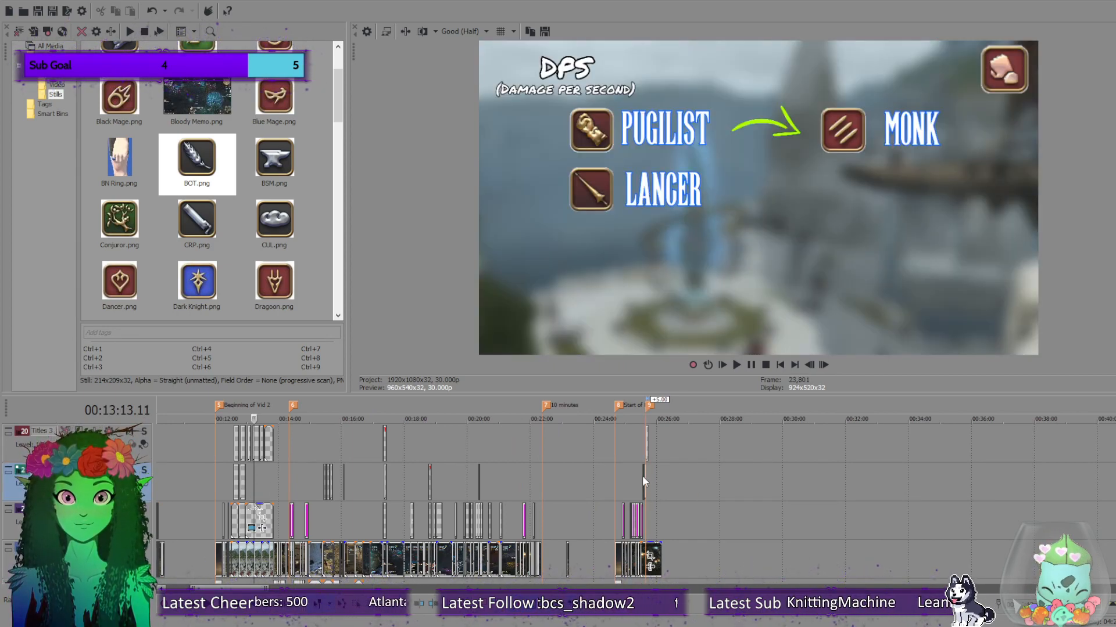
pyautogui.click(647, 516)
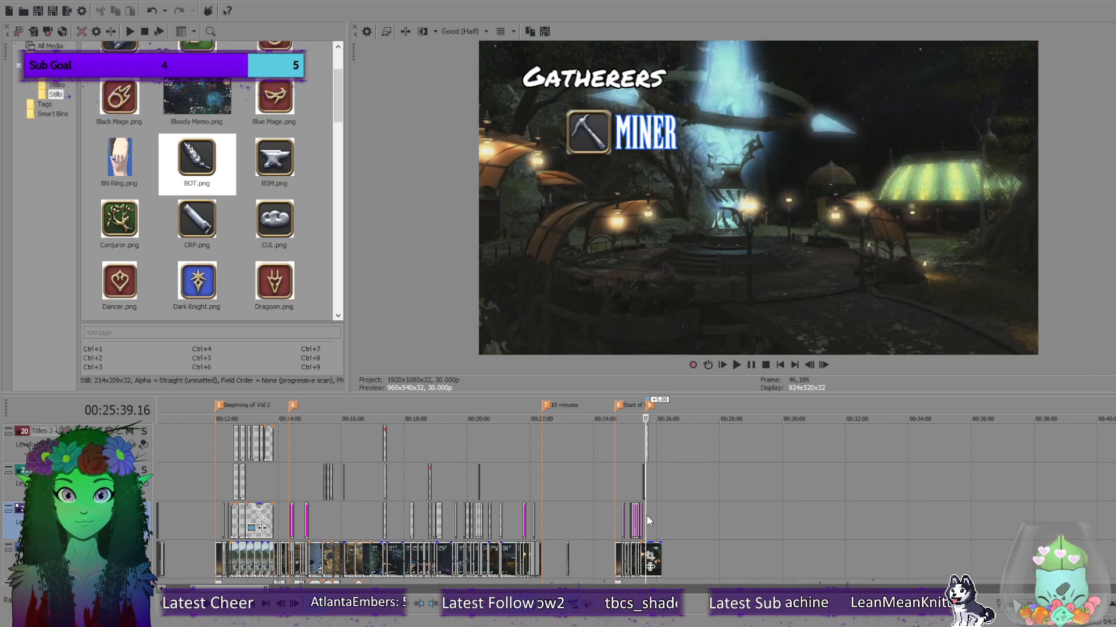
pyautogui.scroll(5, 708, 504)
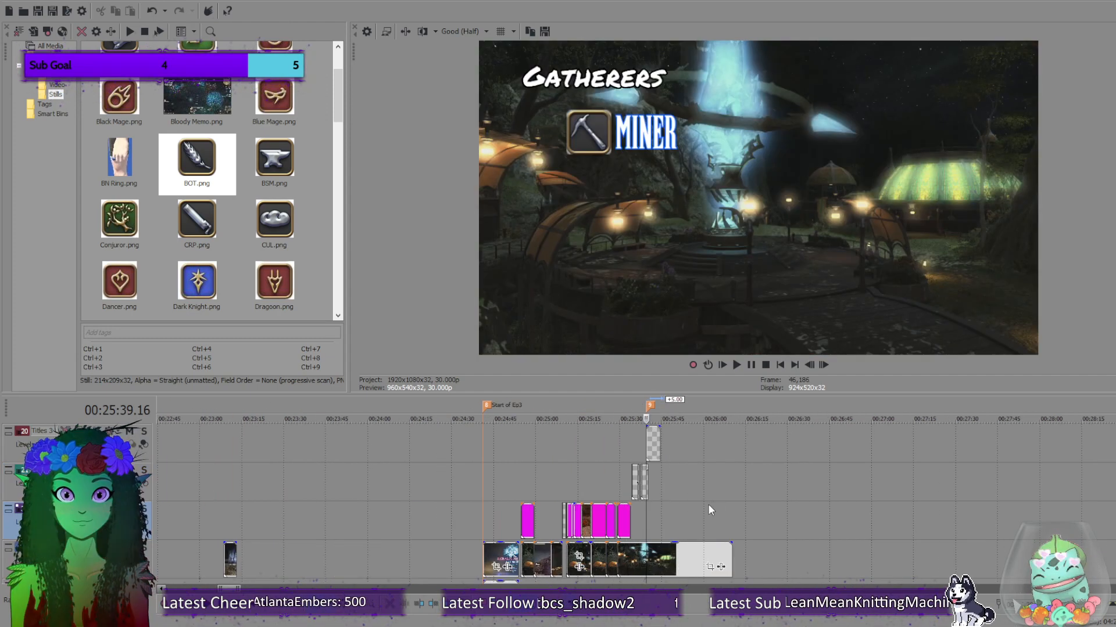
pyautogui.scroll(5, 707, 504)
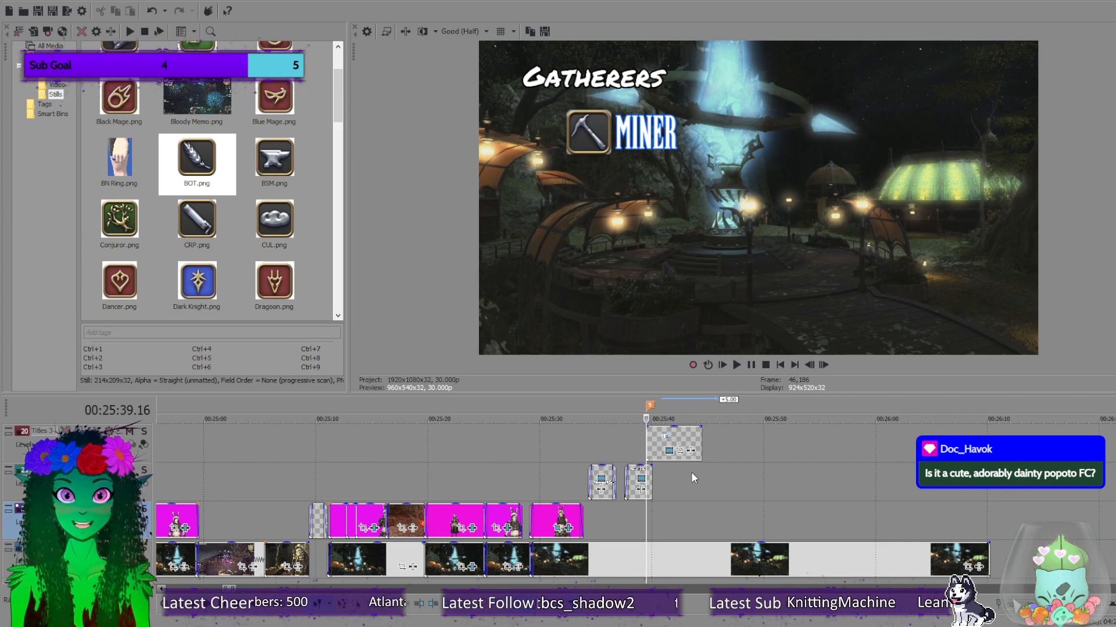
# Play the Gatherers section from the 00:25:39.16 marker to check the timing of the three titles and icons, pausing at 00:25:44.13.
pyautogui.click(454, 520)
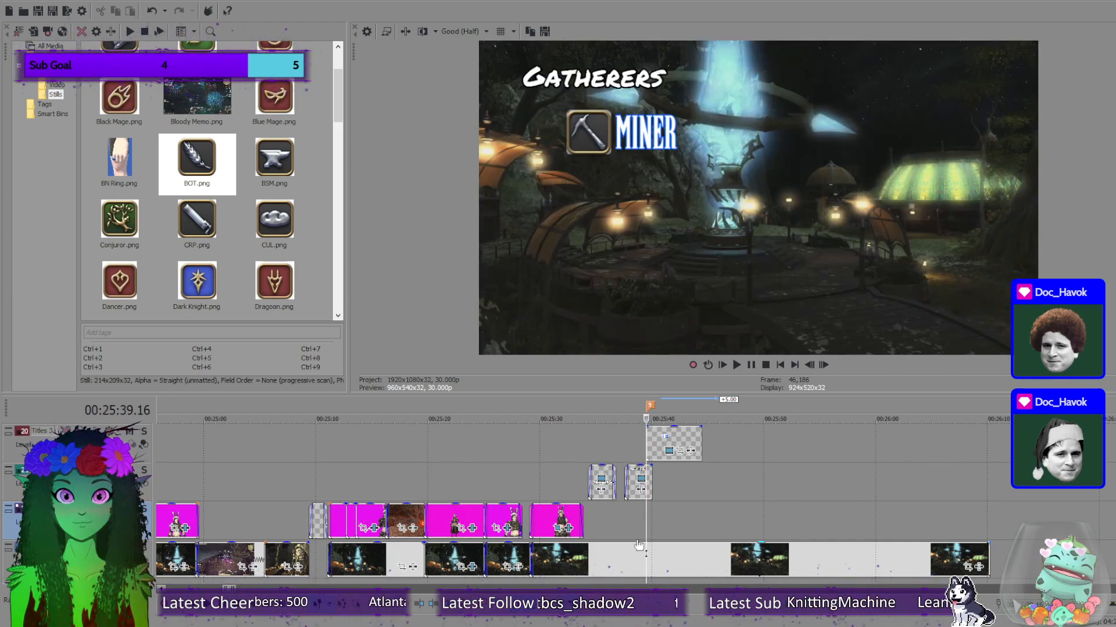
pyautogui.scroll(-1, 639, 482)
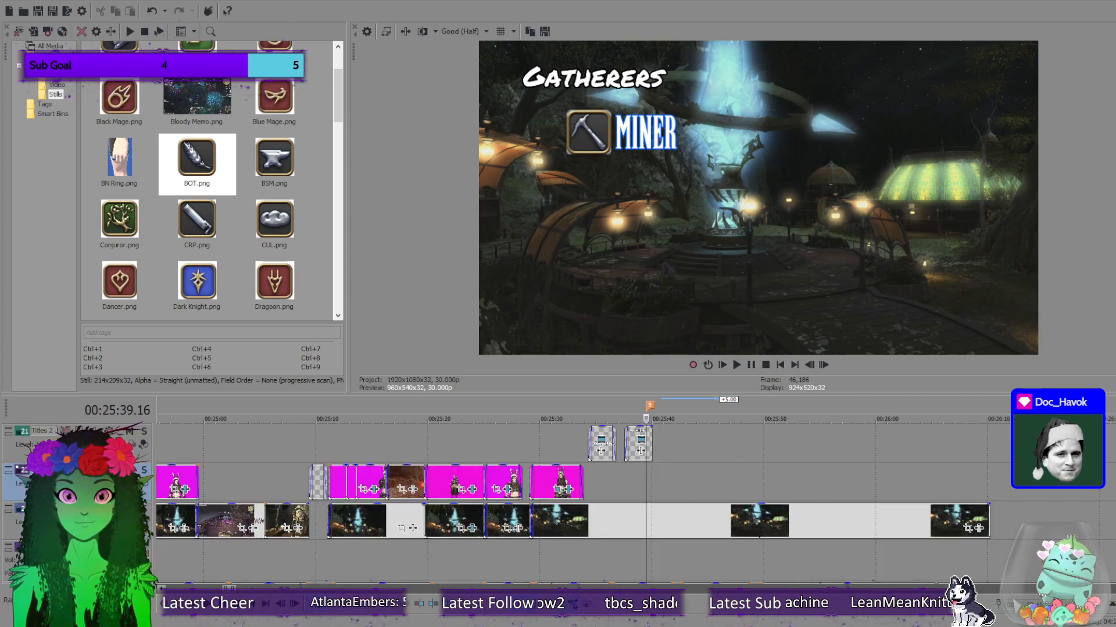
pyautogui.scroll(-2, 639, 483)
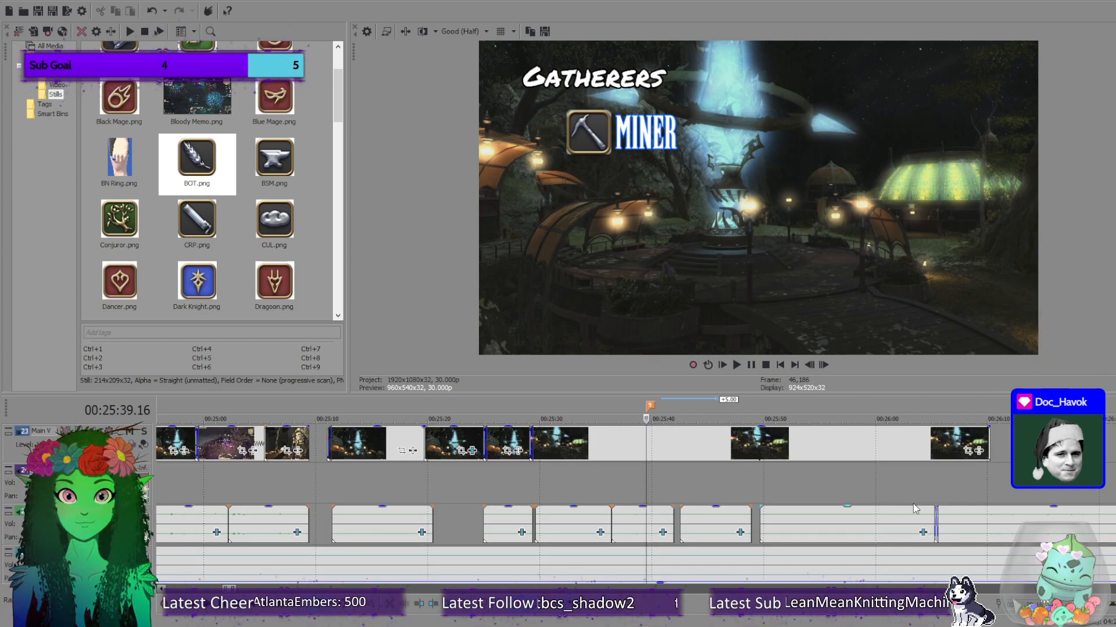
pyautogui.click(733, 366)
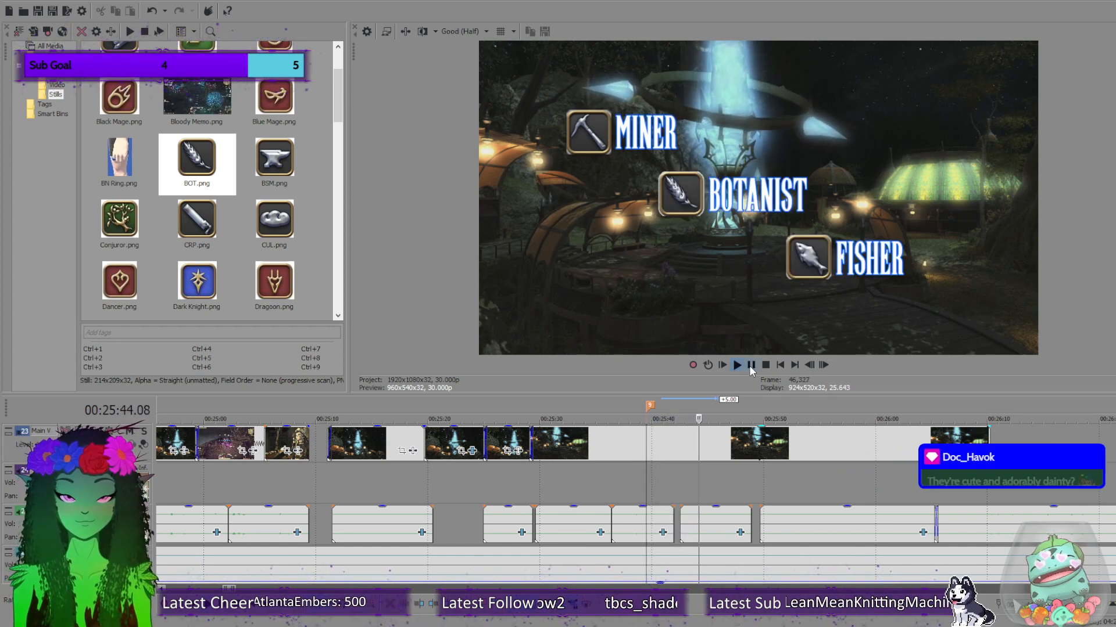
pyautogui.click(750, 365)
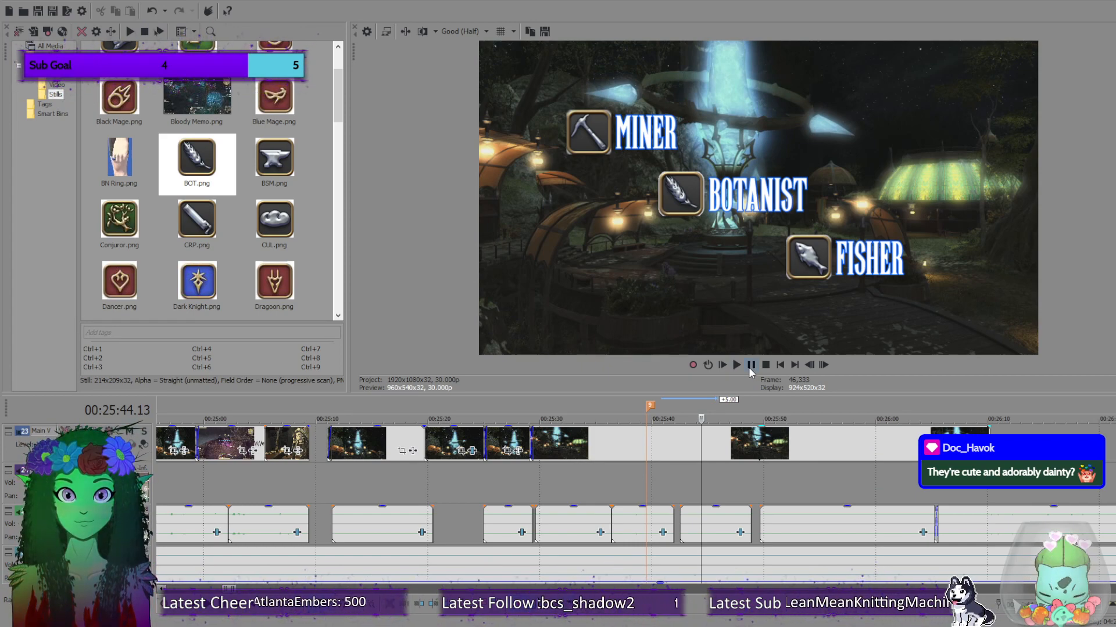
# Examine the episode's earlier shots between 00:24:51.11 and 00:25:32.10, and return the playhead to the 00:25:39.16 marker.
pyautogui.scroll(-5, 564, 466)
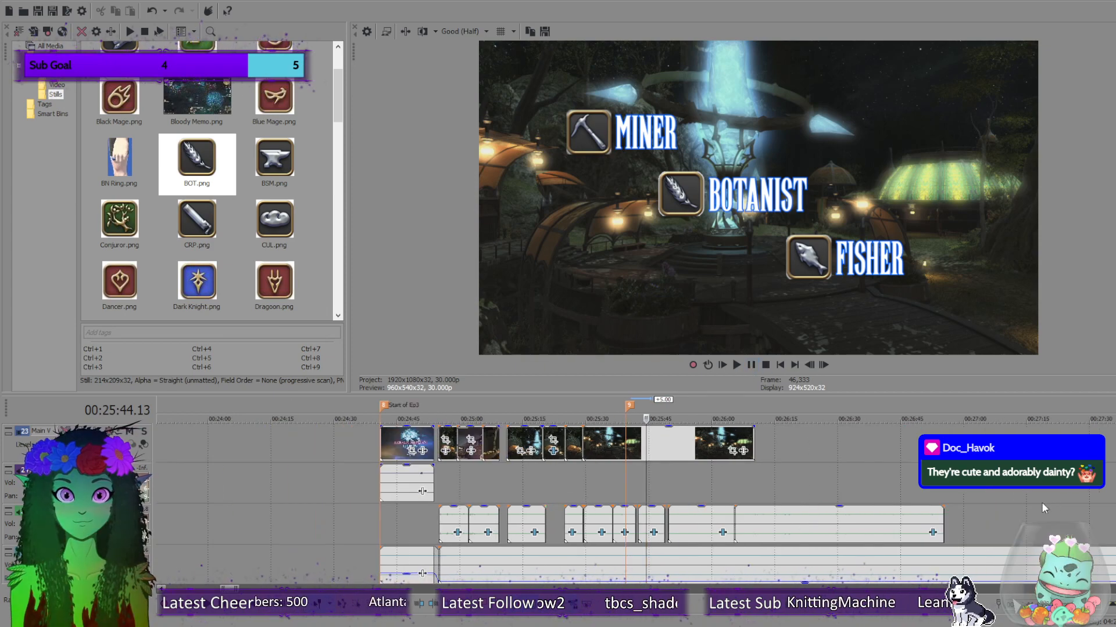
pyautogui.click(558, 475)
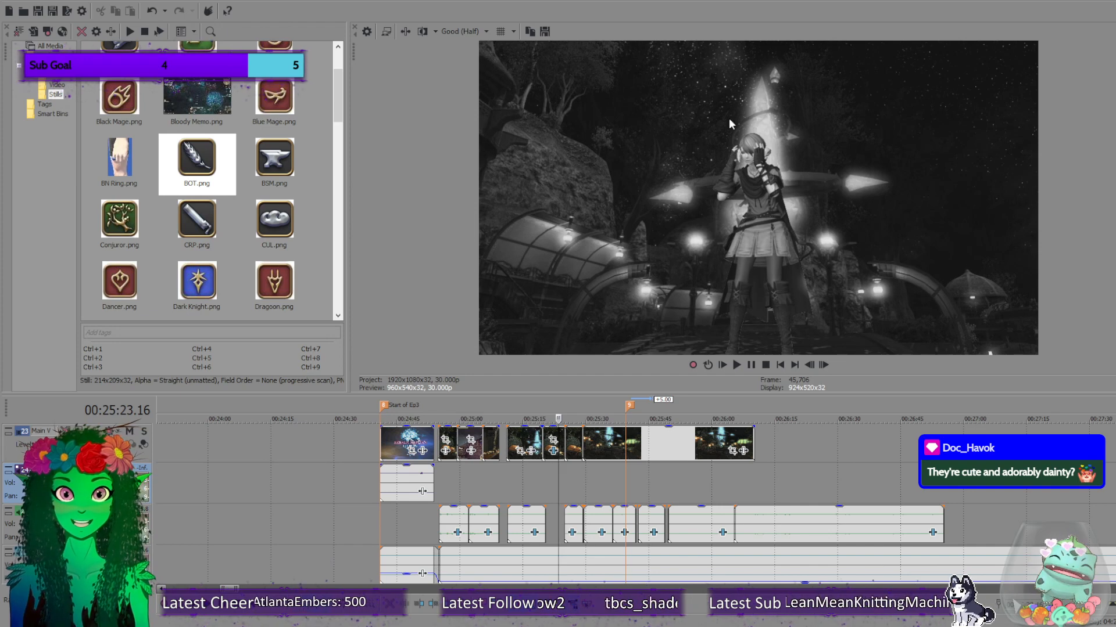
pyautogui.click(575, 472)
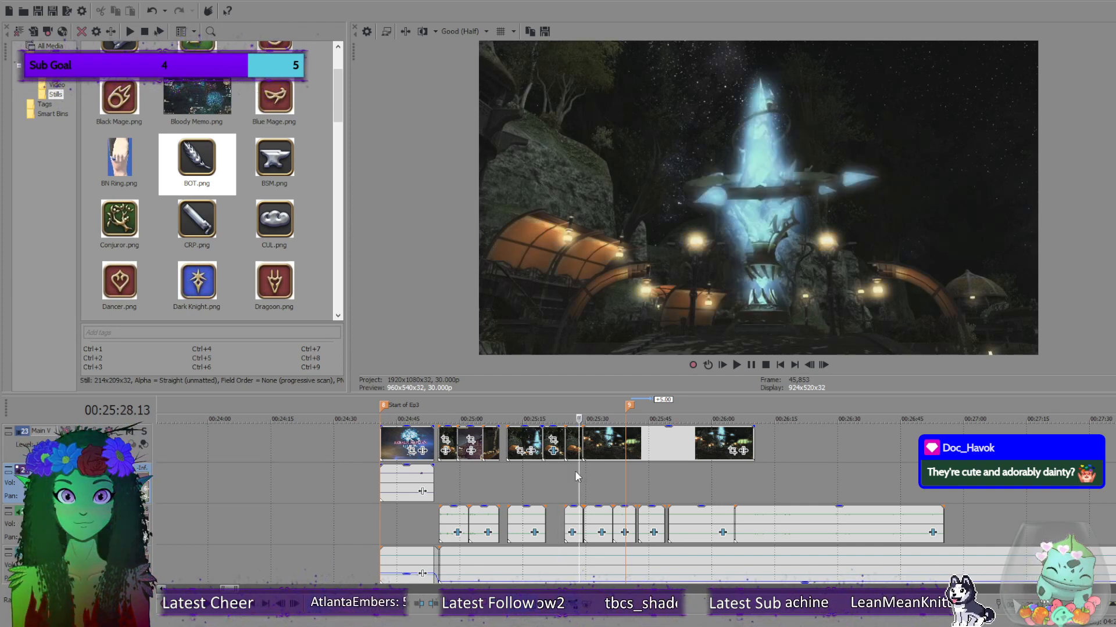
pyautogui.click(596, 470)
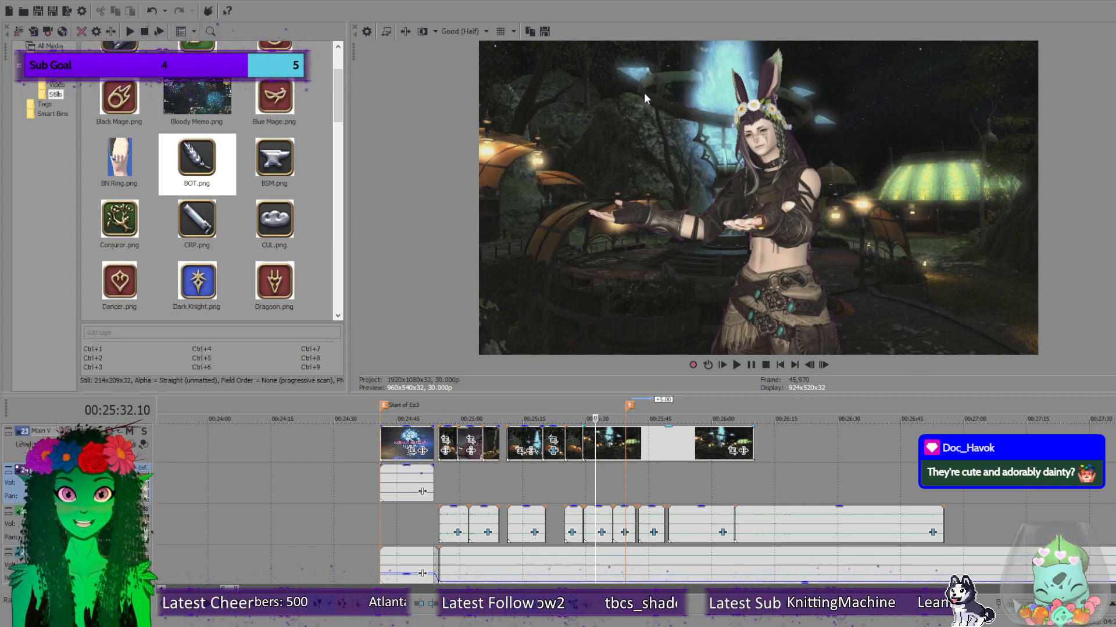
pyautogui.click(423, 485)
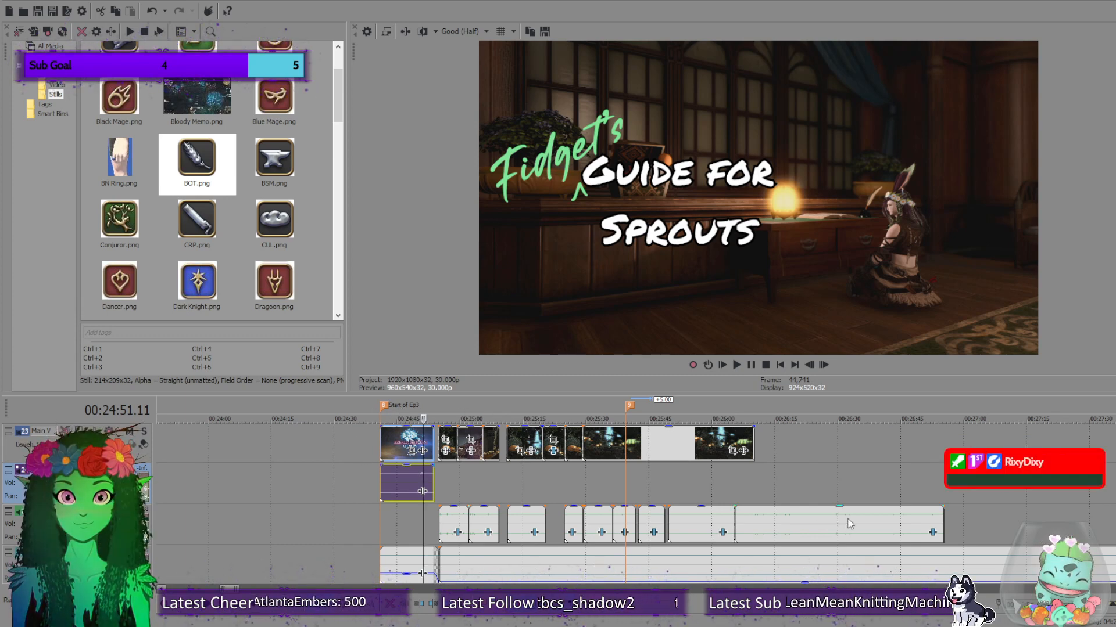
pyautogui.click(625, 479)
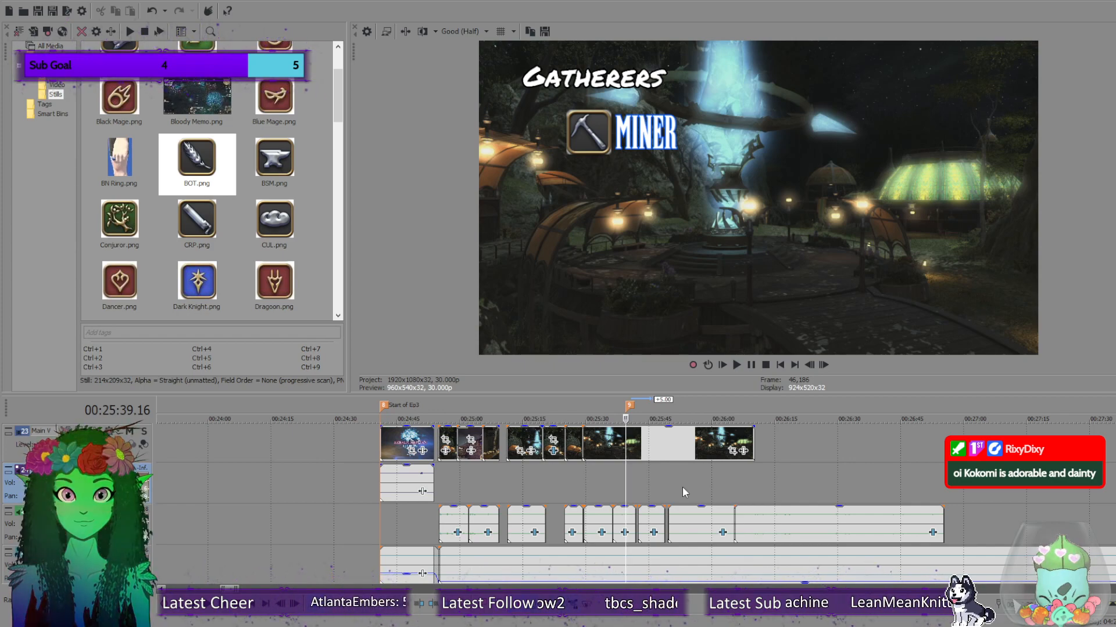
# Play the narration from 00:25:42.00 past the end of the gatherer titles and leave the playhead at 00:25:47.24.
pyautogui.scroll(-10, 655, 486)
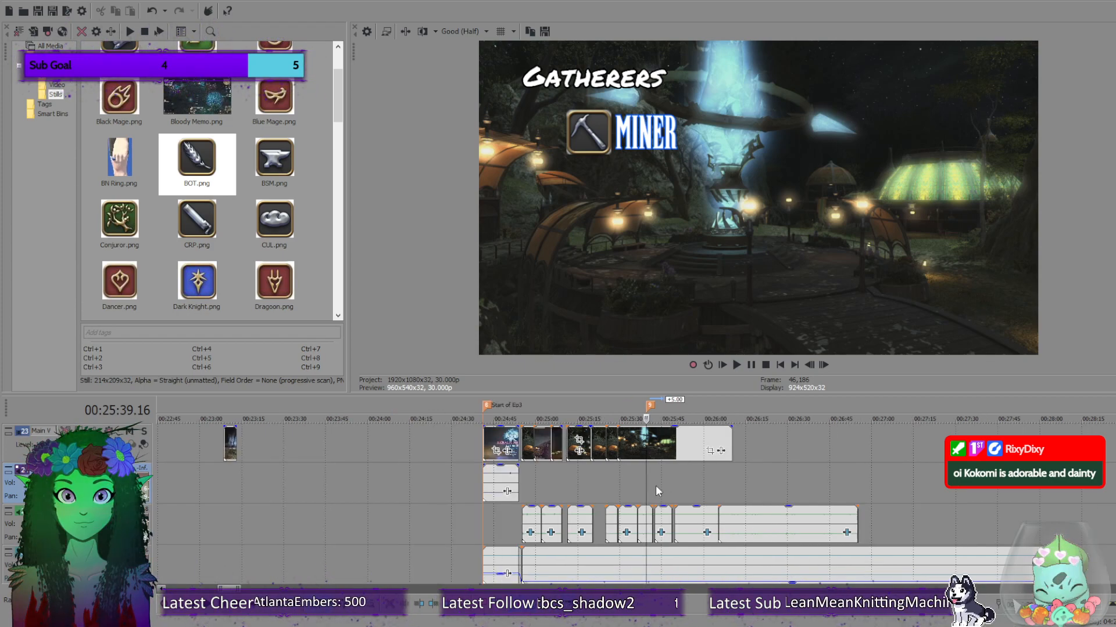
pyautogui.scroll(10, 657, 489)
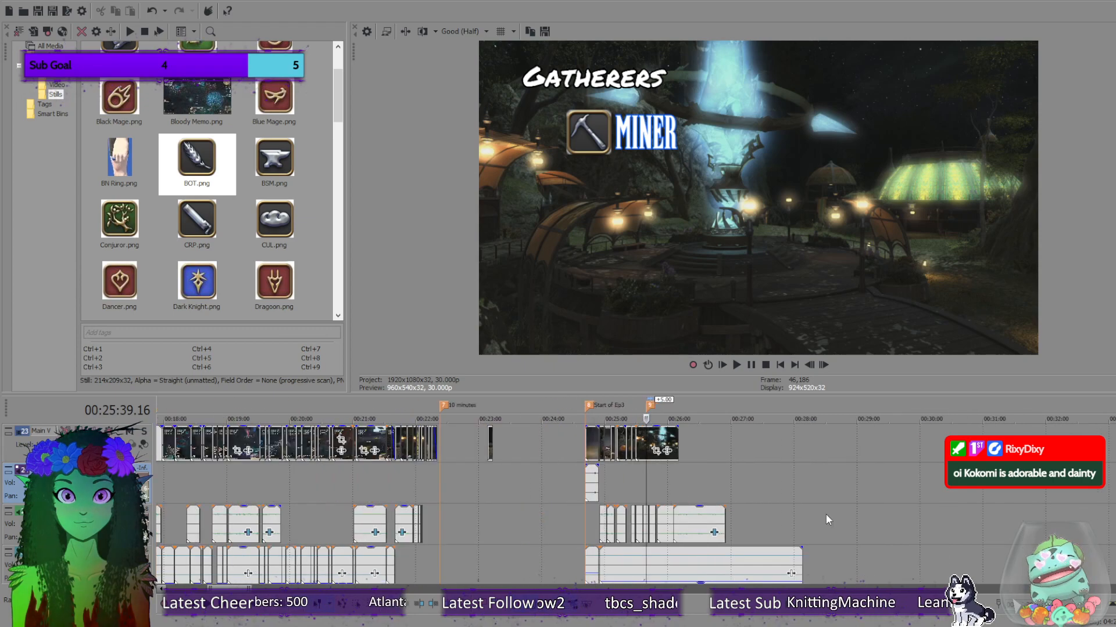
pyautogui.moveTo(642, 487); pyautogui.dragTo(678, 485)
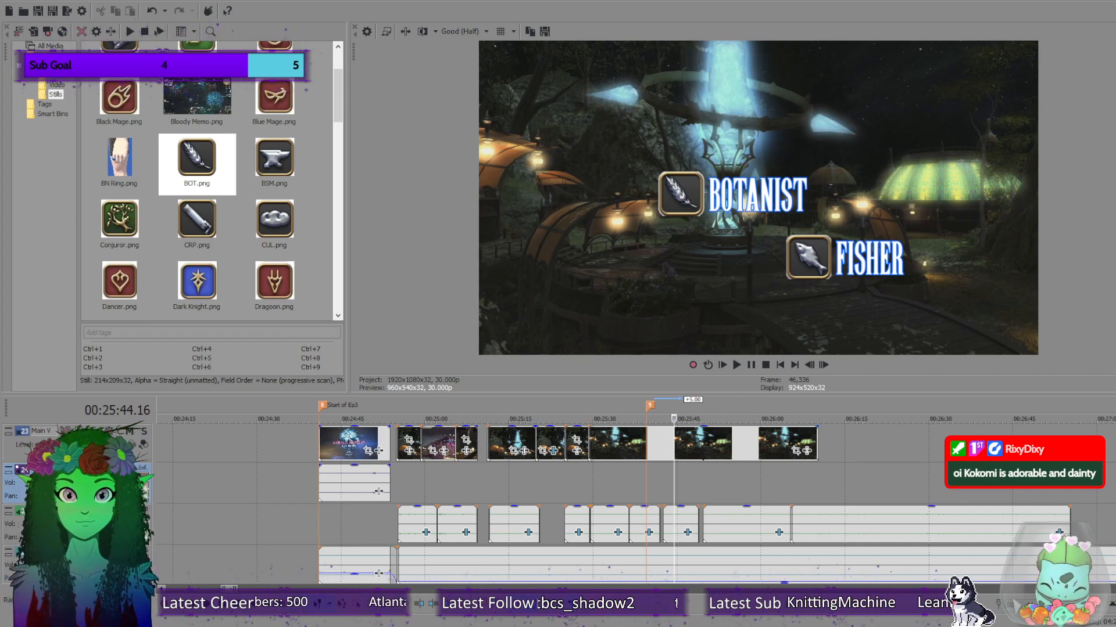
pyautogui.scroll(2, 639, 499)
pyautogui.scroll(-1, 639, 499)
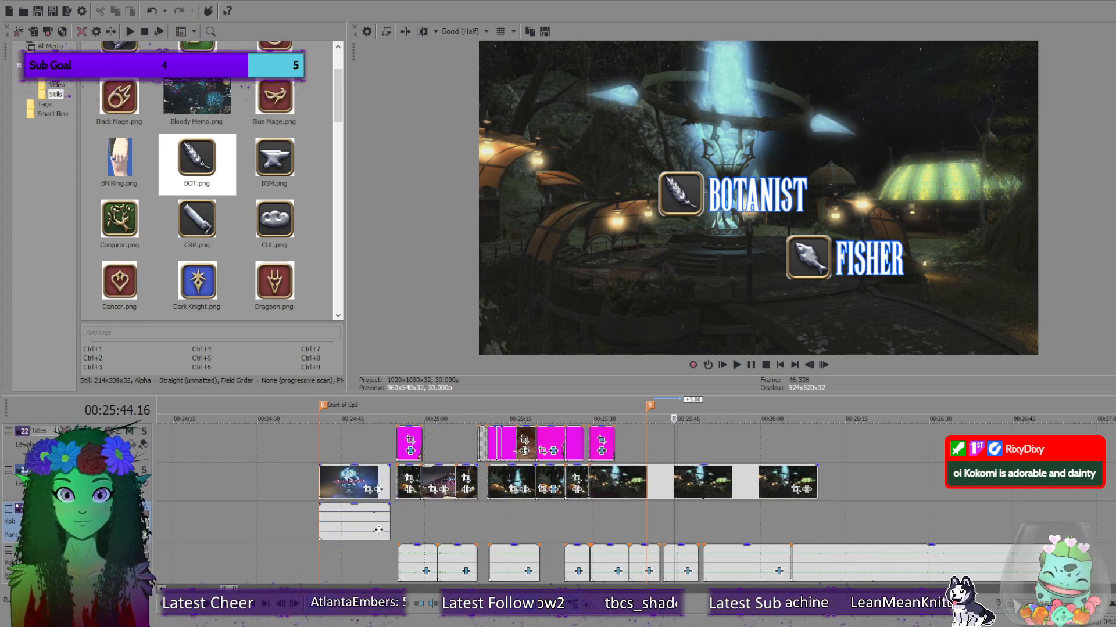
pyautogui.click(657, 506)
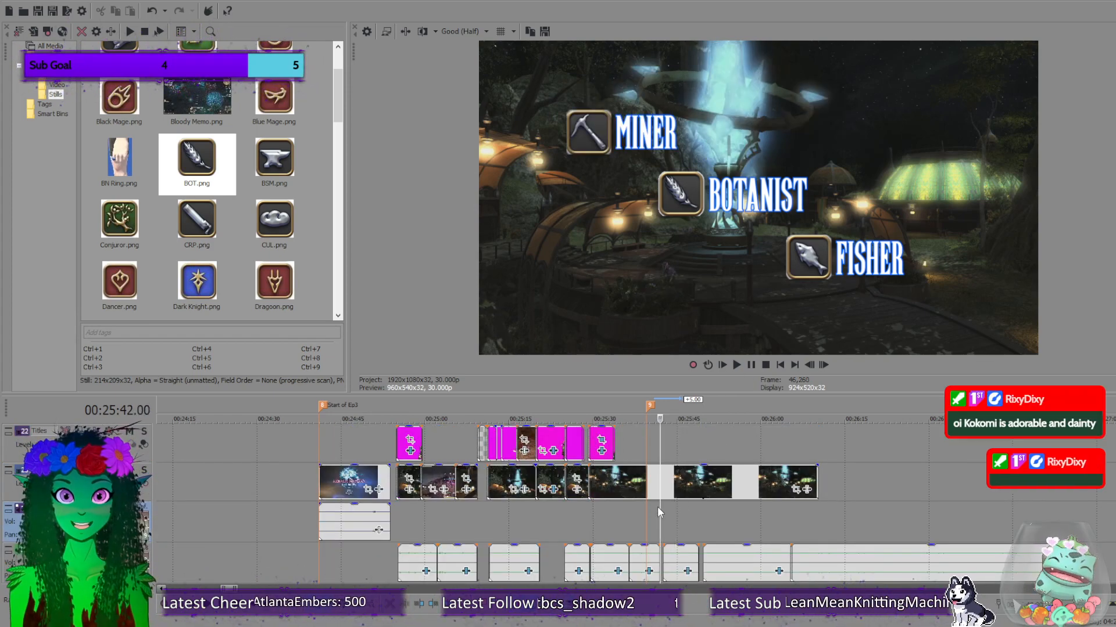
pyautogui.click(736, 365)
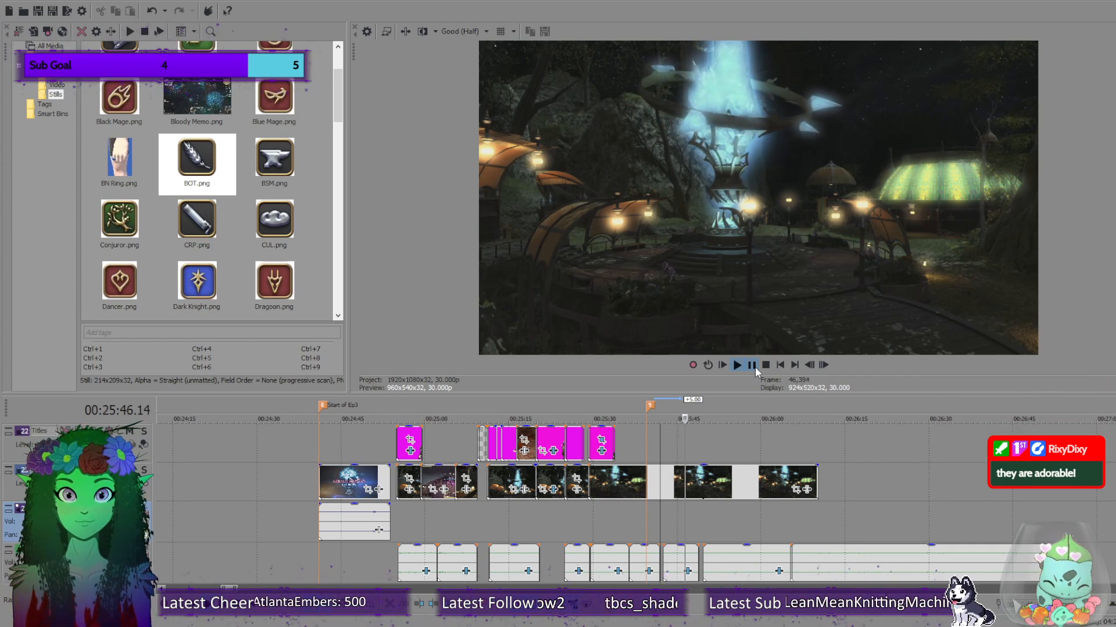
pyautogui.click(752, 365)
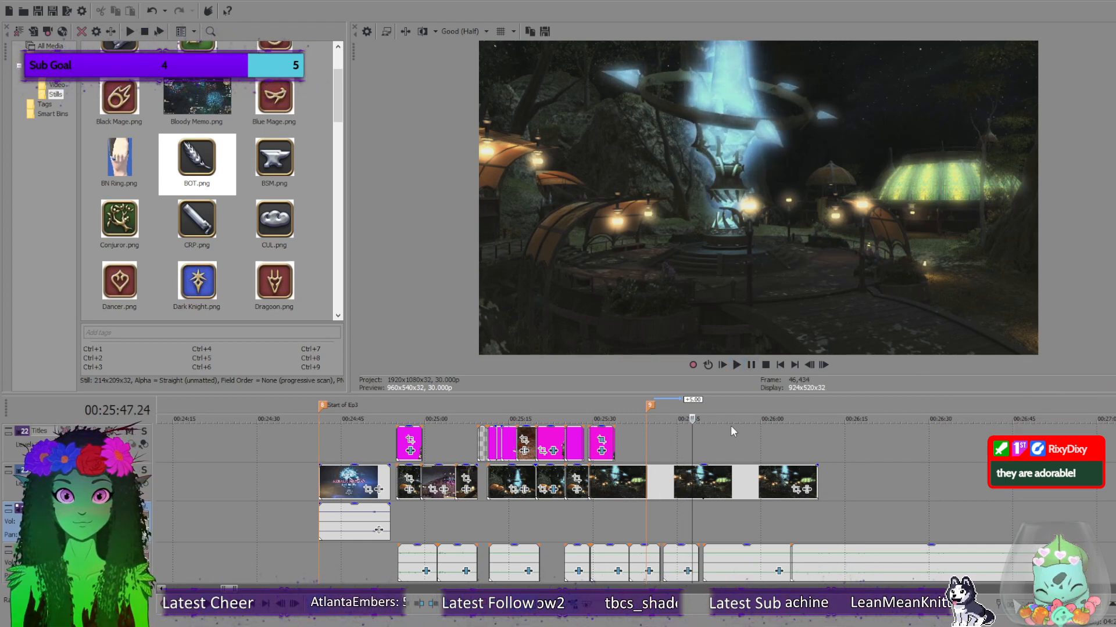
pyautogui.click(734, 368)
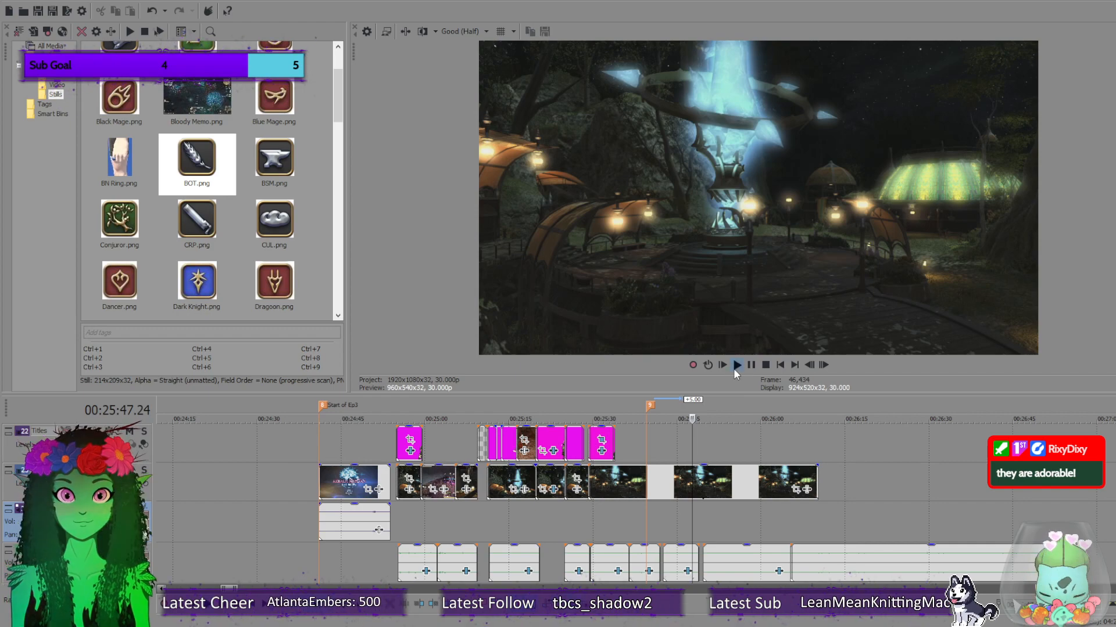
pyautogui.click(766, 365)
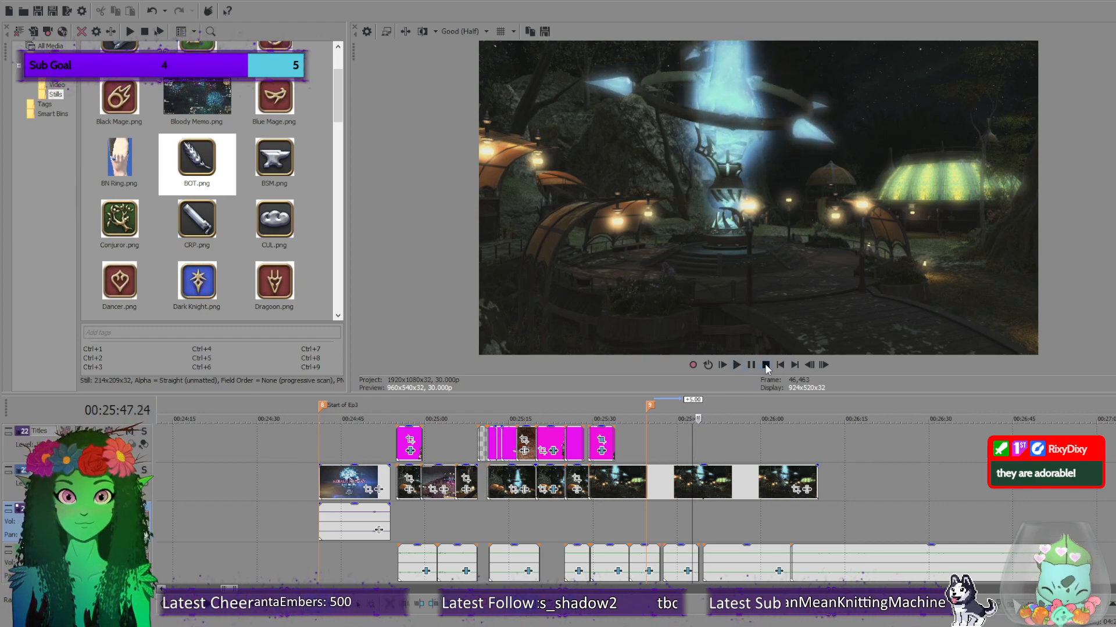
# Split the narration at 00:25:47.19, delete the leftover piece up to the next clip, and shift the following clip slightly earlier.
pyautogui.click(692, 553)
pyautogui.press('s')
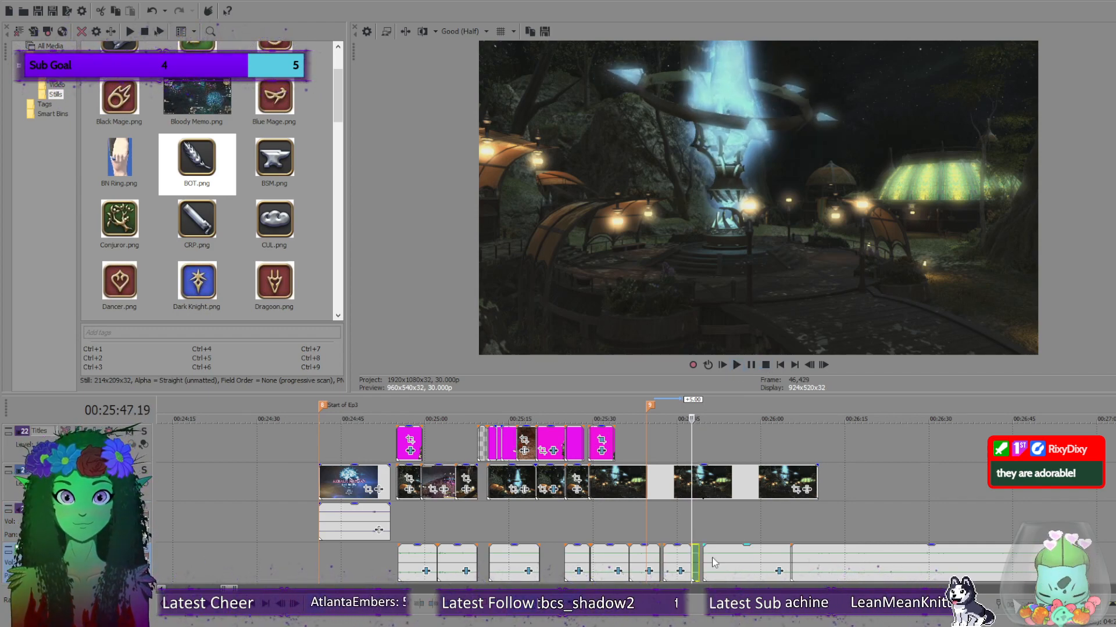
pyautogui.press('Delete')
pyautogui.moveTo(715, 556); pyautogui.dragTo(706, 556)
pyautogui.click(698, 540)
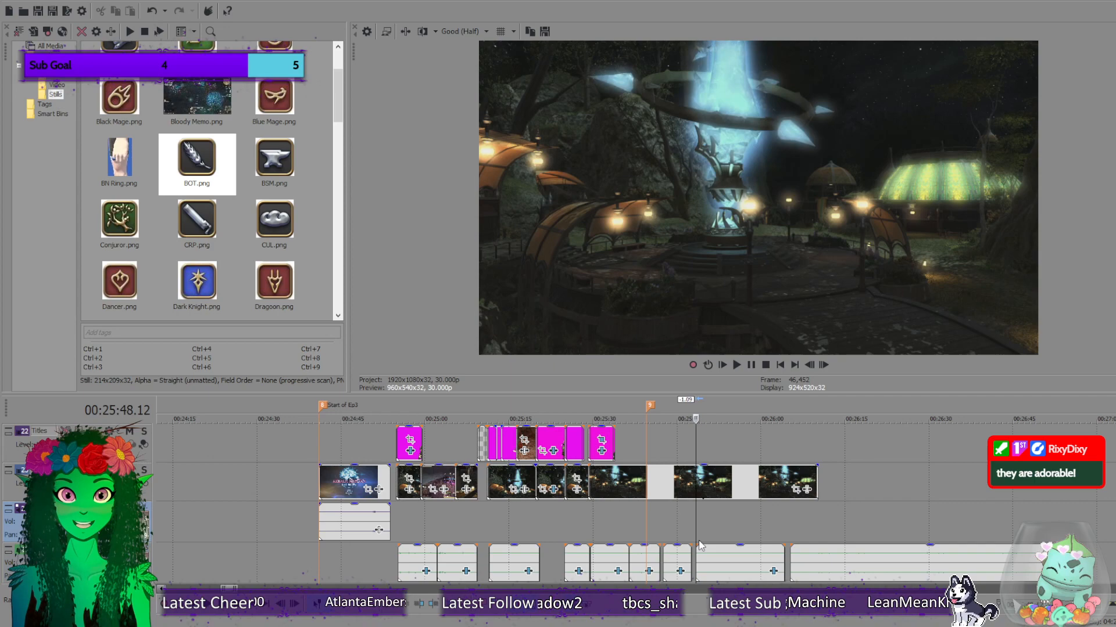
# Play the narration from 00:25:48.12 to find the end of the spoken passage, pausing at 00:26:03.13.
pyautogui.click(737, 364)
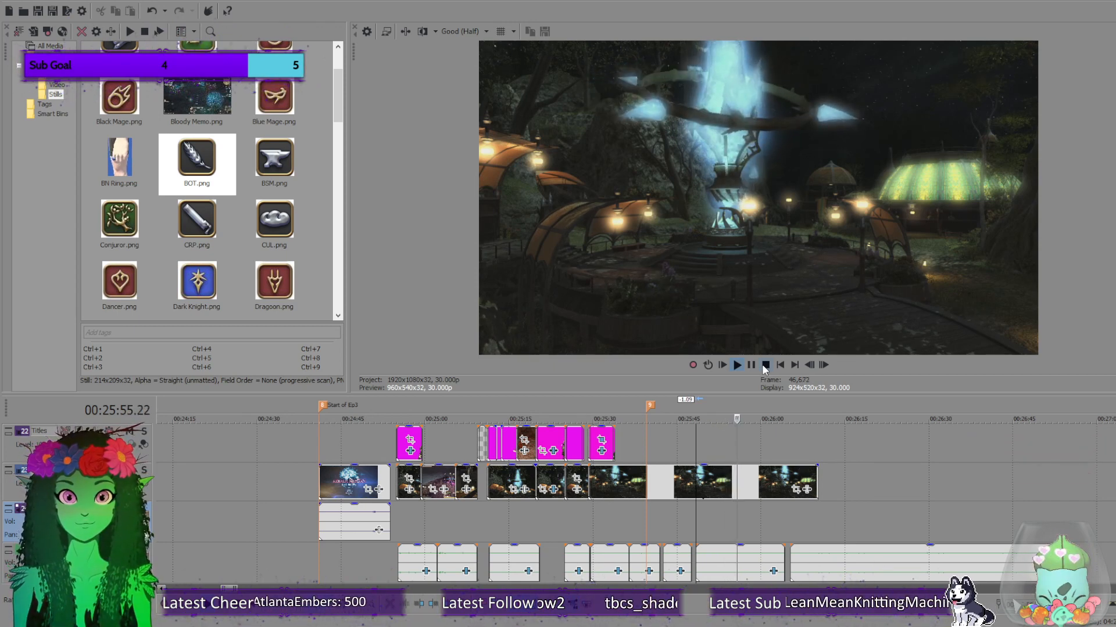
pyautogui.click(764, 365)
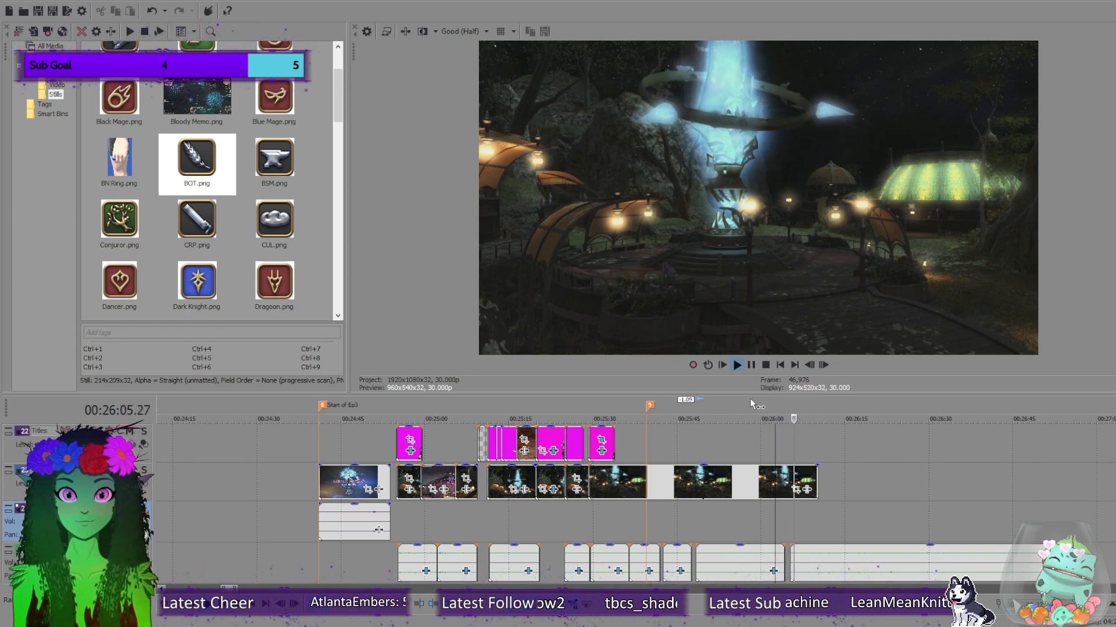
pyautogui.click(766, 364)
pyautogui.click(750, 365)
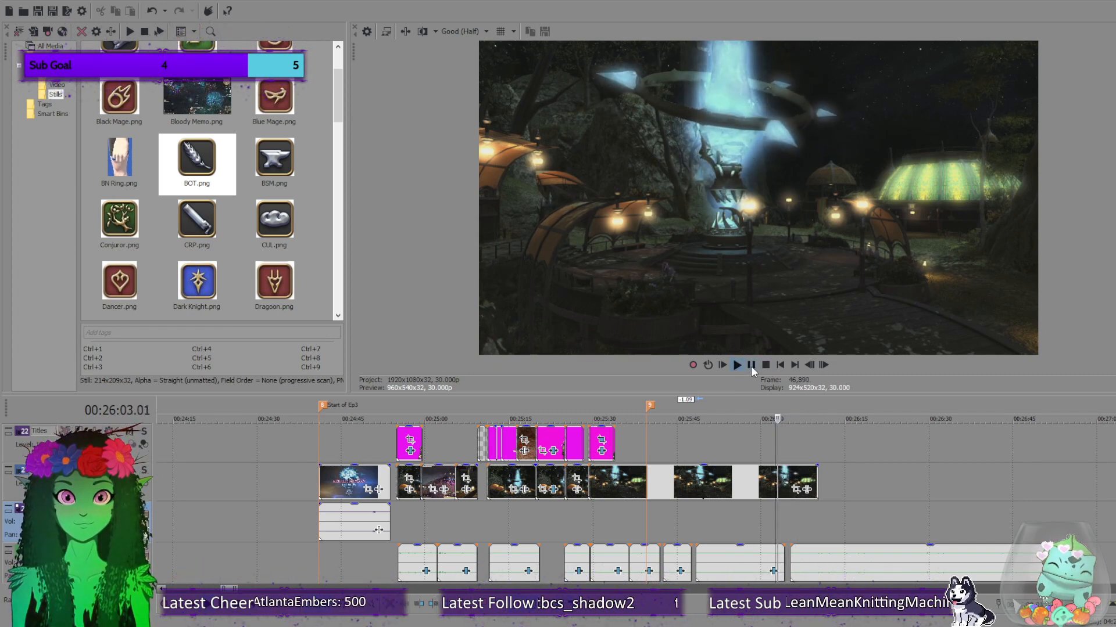
pyautogui.click(750, 365)
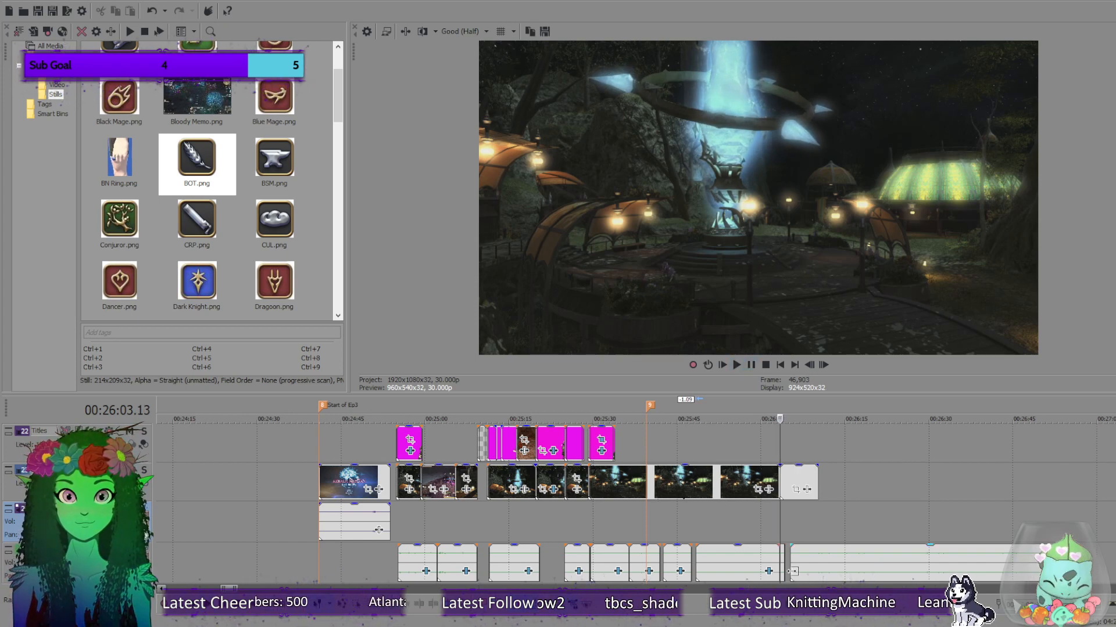
# Undo the split across the tracks, split only the narration clip at 00:26:03.13, and delete its leftover tail.
pyautogui.hotkey('ctrl', 'z')
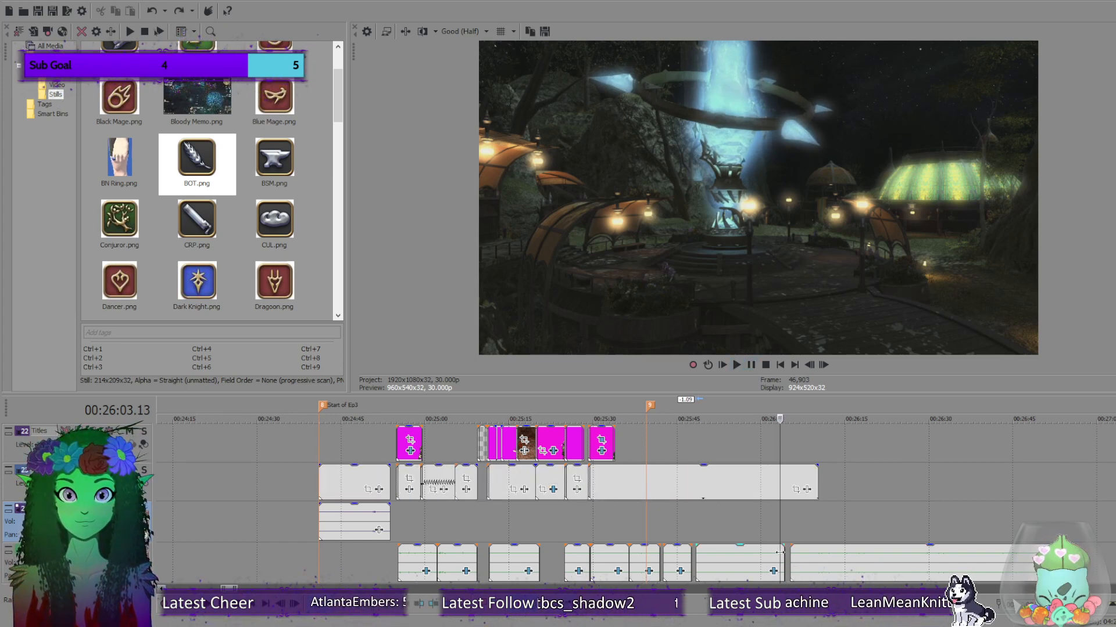
pyautogui.click(780, 565)
pyautogui.press('s')
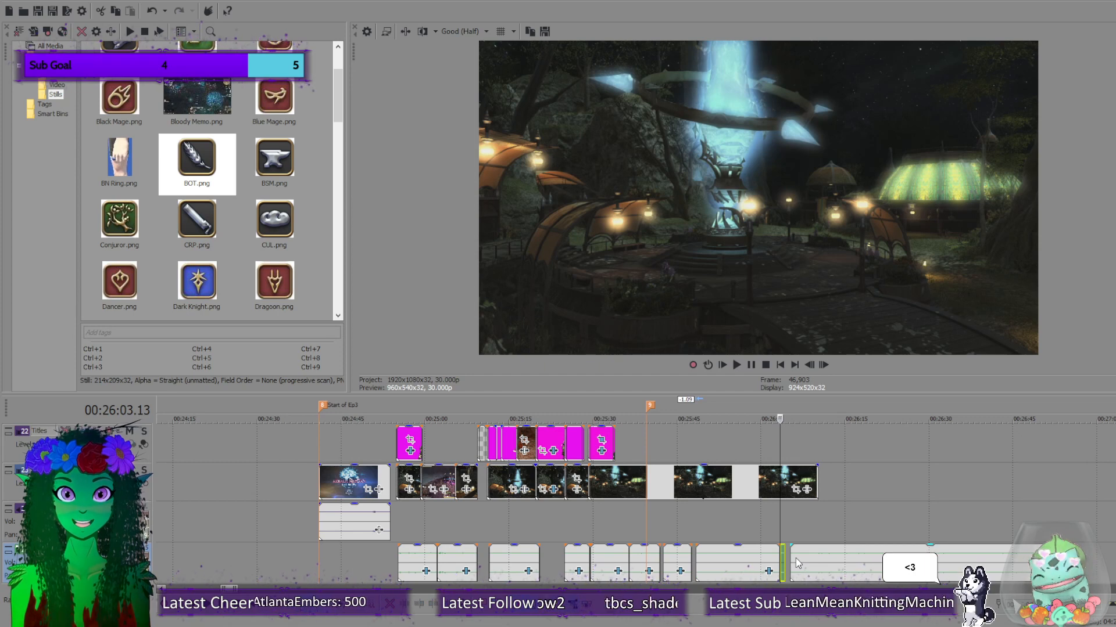
pyautogui.press('Delete')
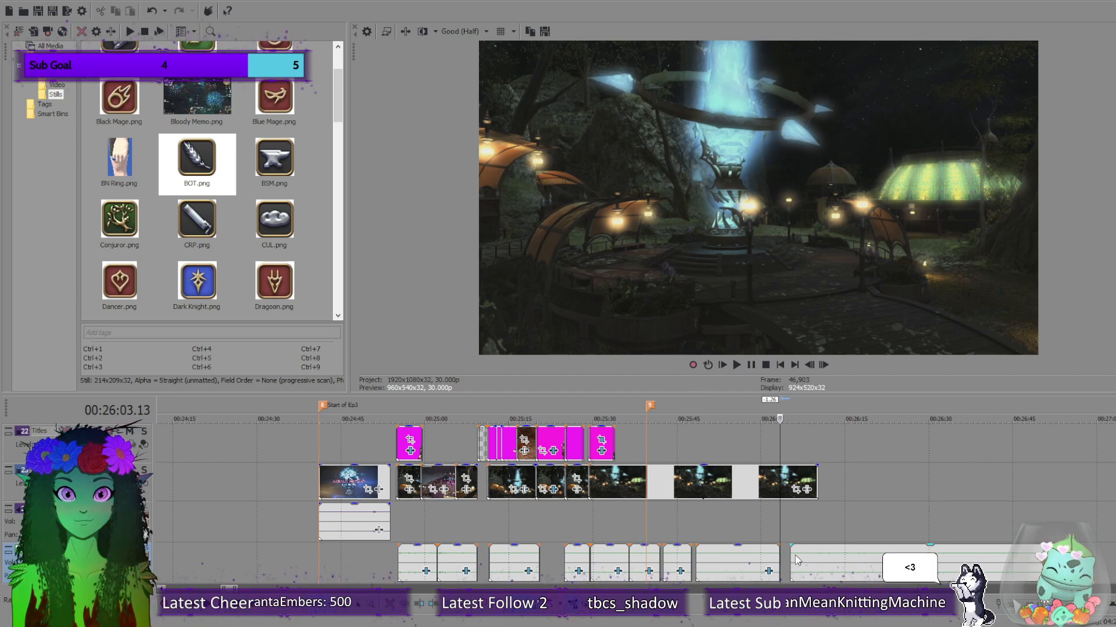
pyautogui.click(697, 516)
pyautogui.click(779, 521)
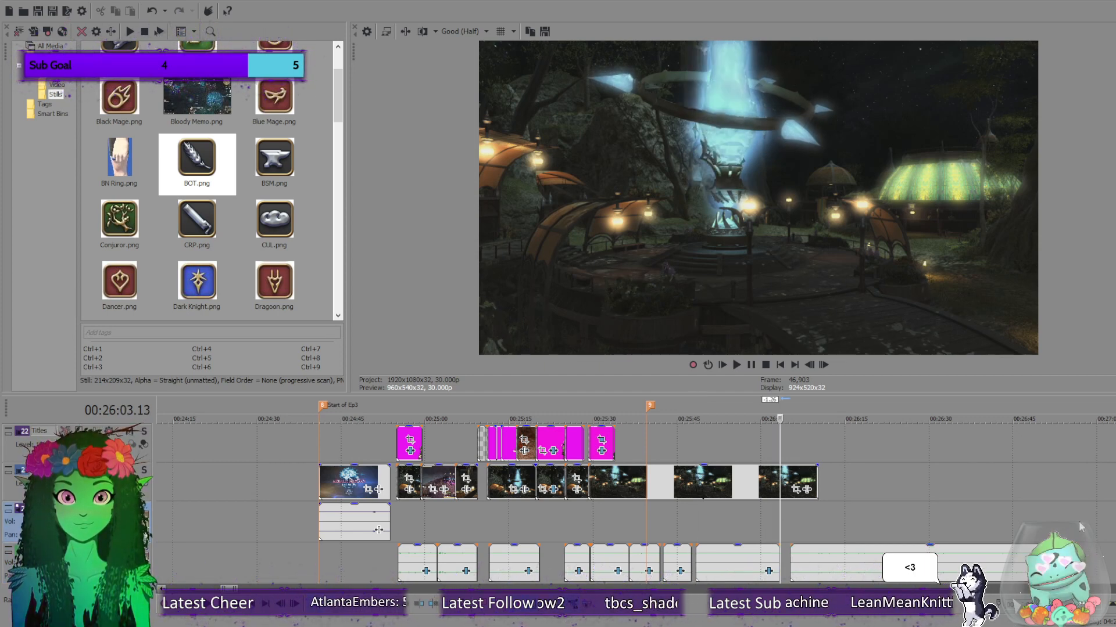
# Extend the Miner, Botanist and Fisher title events to end at 00:26:03.13.
pyautogui.scroll(4, 734, 538)
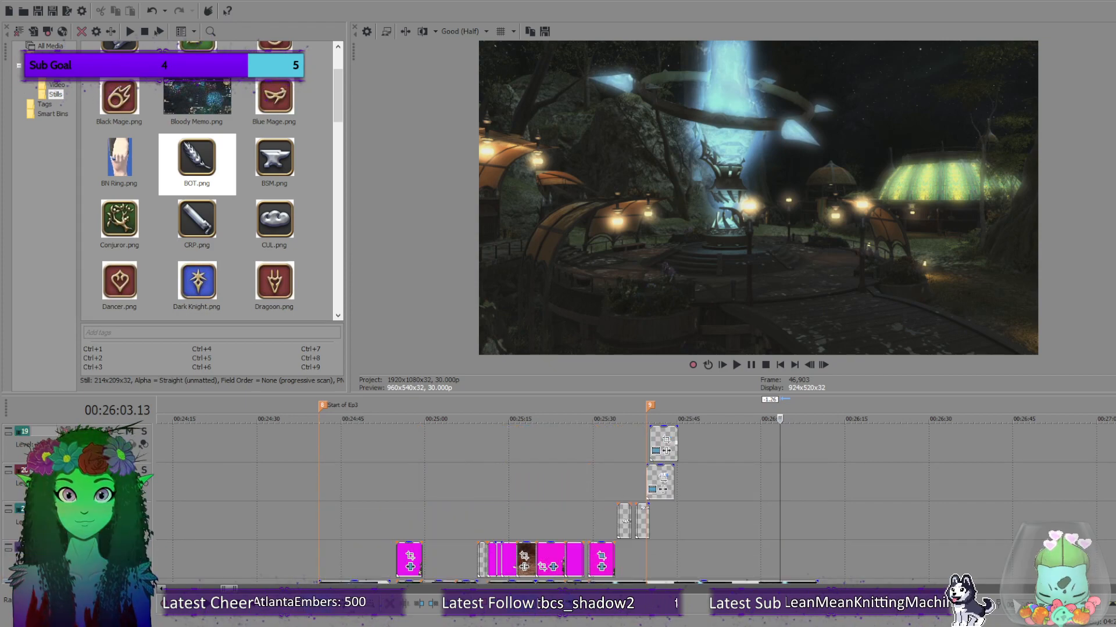
pyautogui.moveTo(673, 521); pyautogui.dragTo(779, 523)
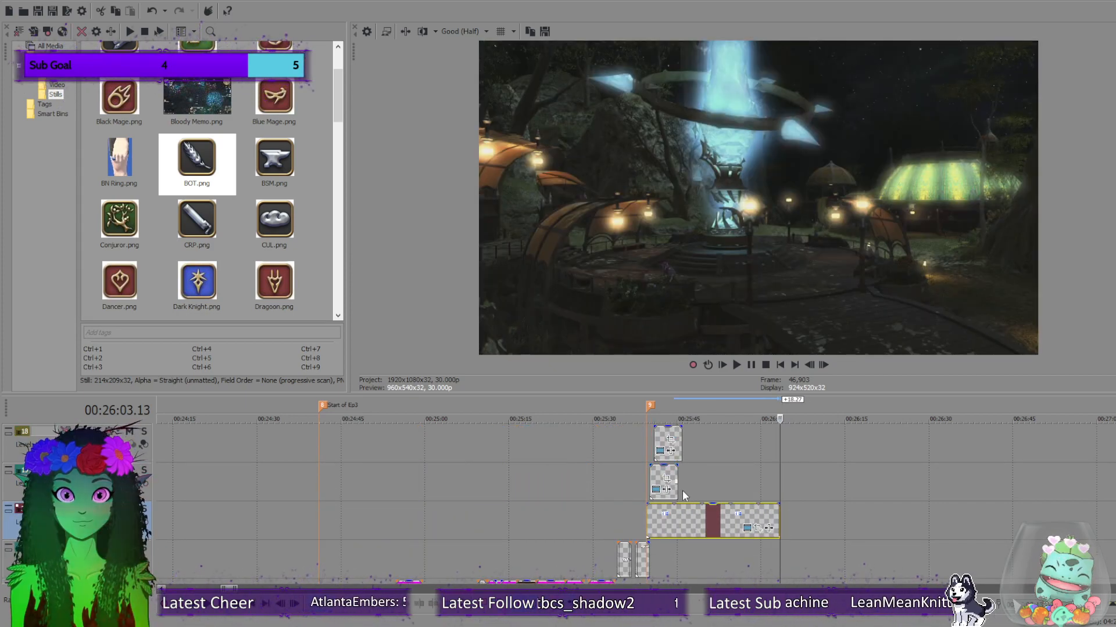
pyautogui.moveTo(679, 490); pyautogui.dragTo(776, 489)
pyautogui.moveTo(682, 446); pyautogui.dragTo(782, 448)
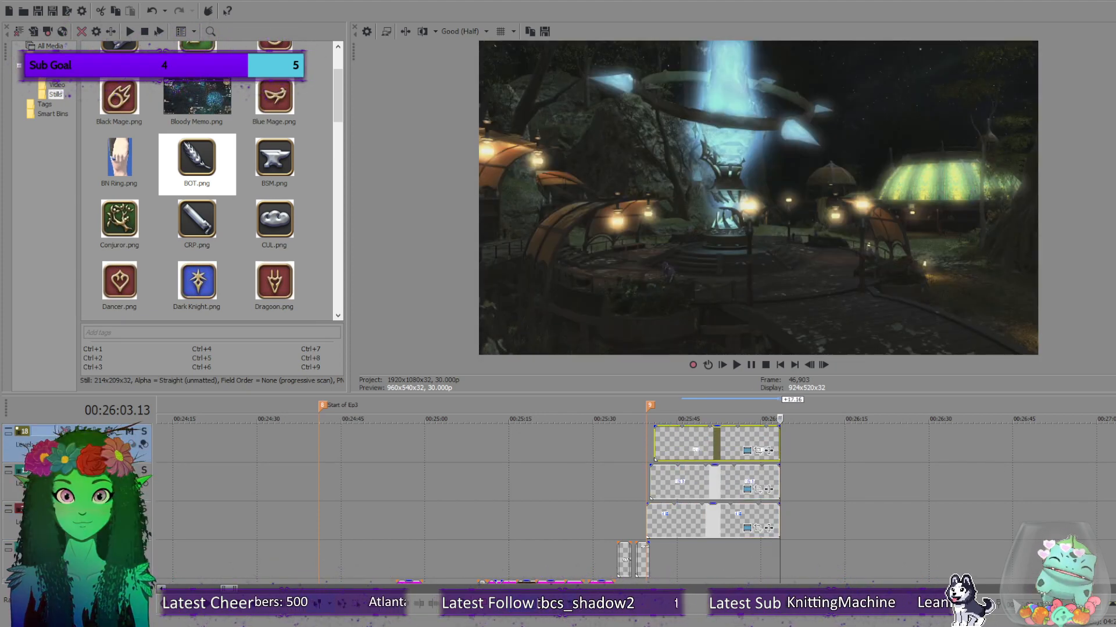
# Extend the miner, botanist and fisher icon events to end at 00:26:03.13, level with their titles.
pyautogui.scroll(3, 1024, 478)
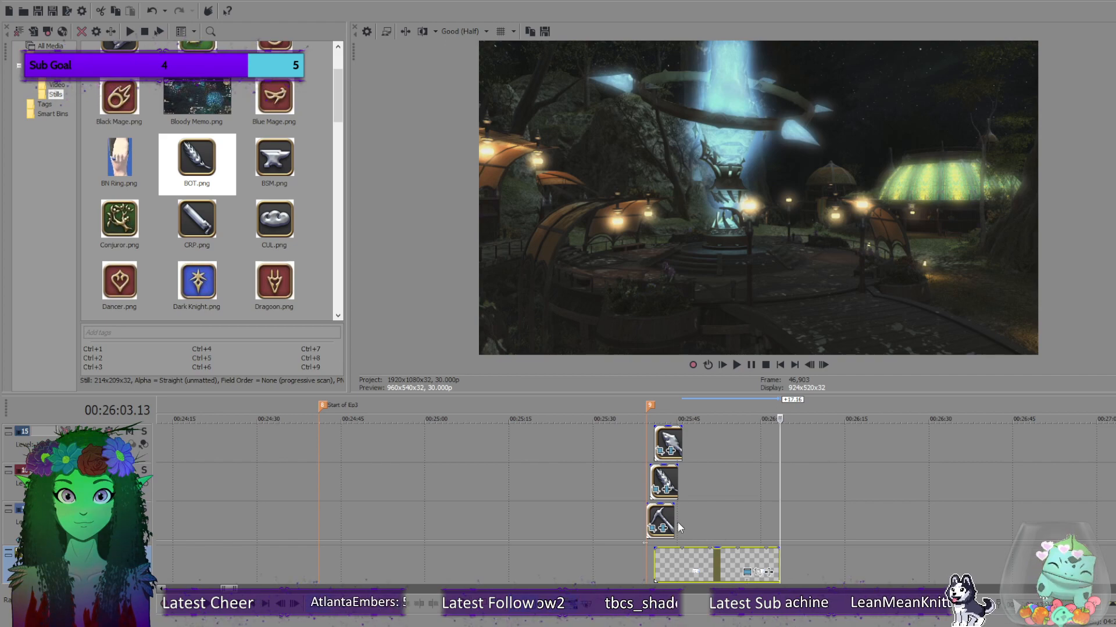
pyautogui.moveTo(675, 522); pyautogui.dragTo(780, 525)
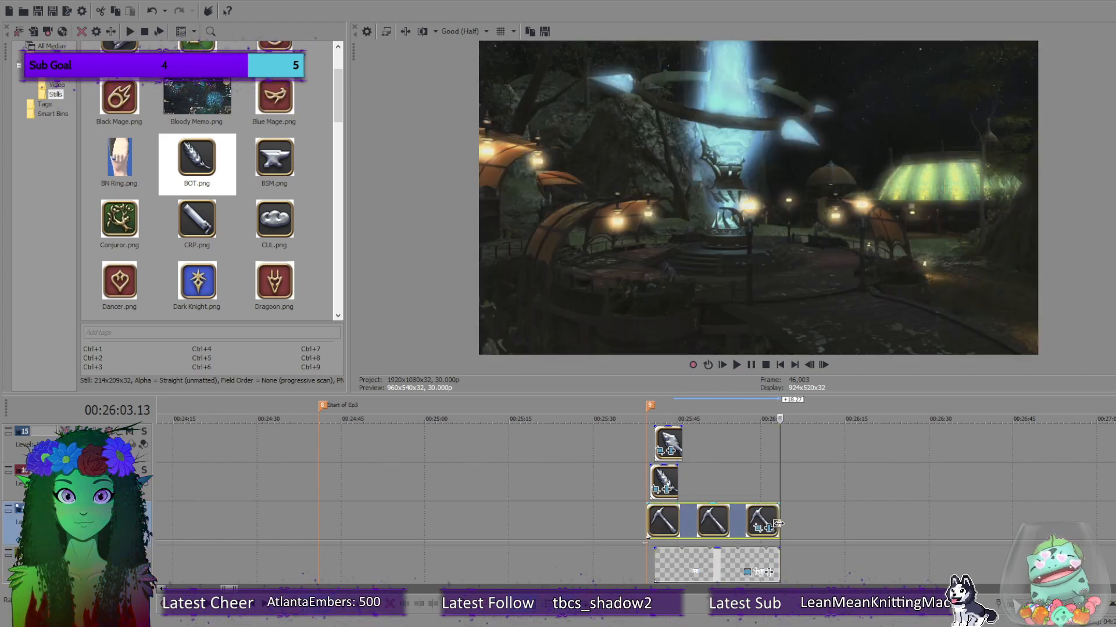
pyautogui.click(679, 486)
pyautogui.moveTo(679, 485); pyautogui.dragTo(773, 490)
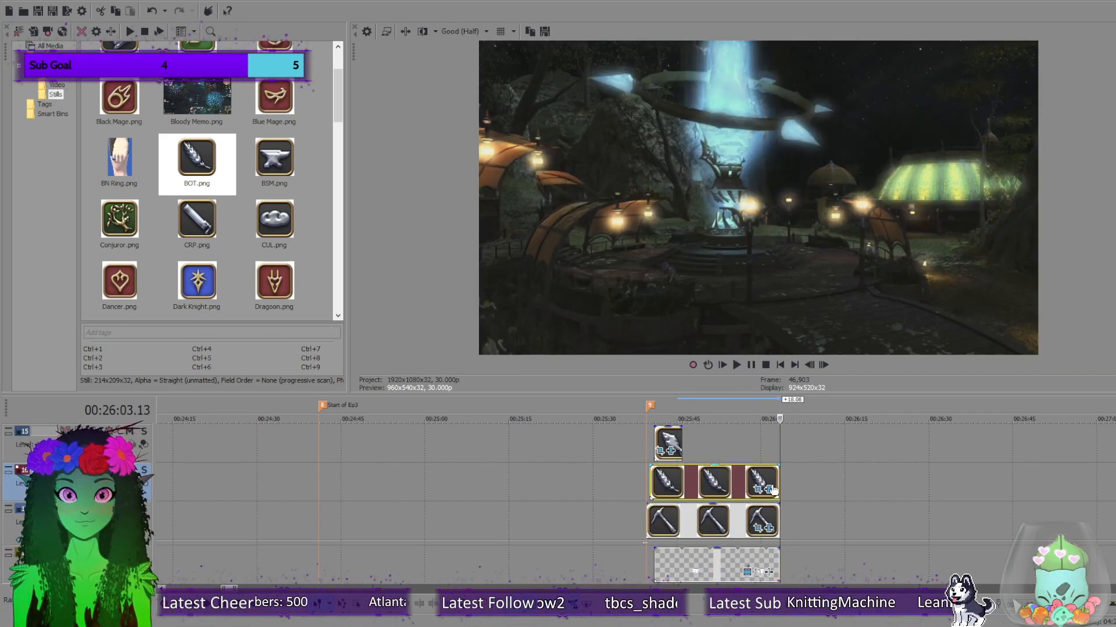
pyautogui.moveTo(678, 449); pyautogui.dragTo(784, 456)
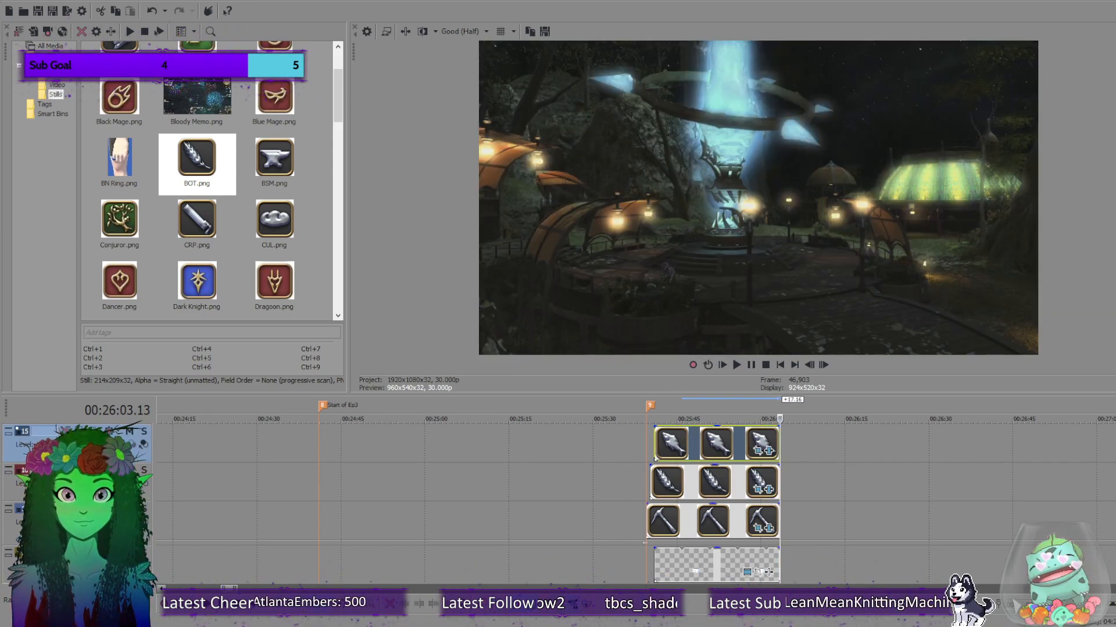
# Play the section from the start of the "Gatherers" title to check the lengthened titles and icons, pausing at 00:25:42.00.
pyautogui.scroll(-4, 636, 505)
pyautogui.scroll(3, 636, 505)
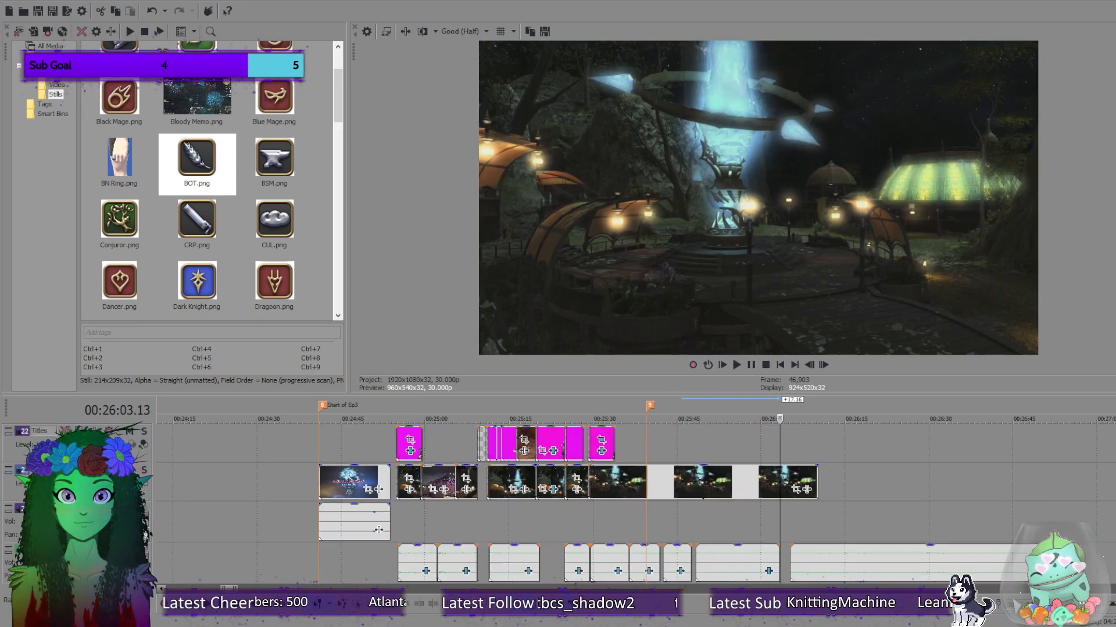
pyautogui.scroll(-4, 636, 505)
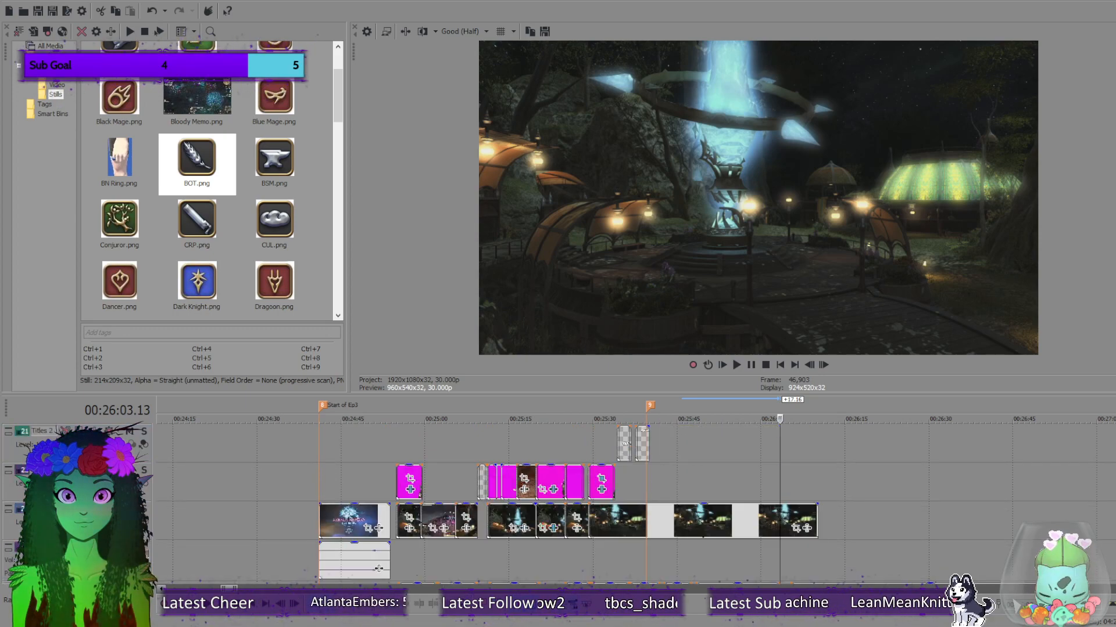
pyautogui.click(635, 555)
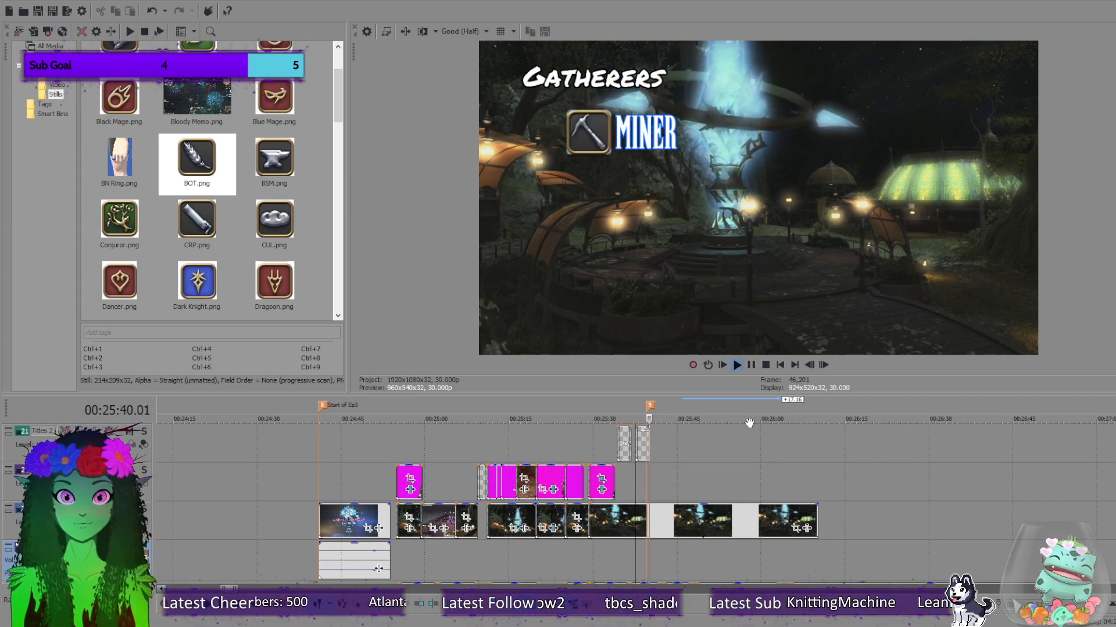
pyautogui.click(751, 366)
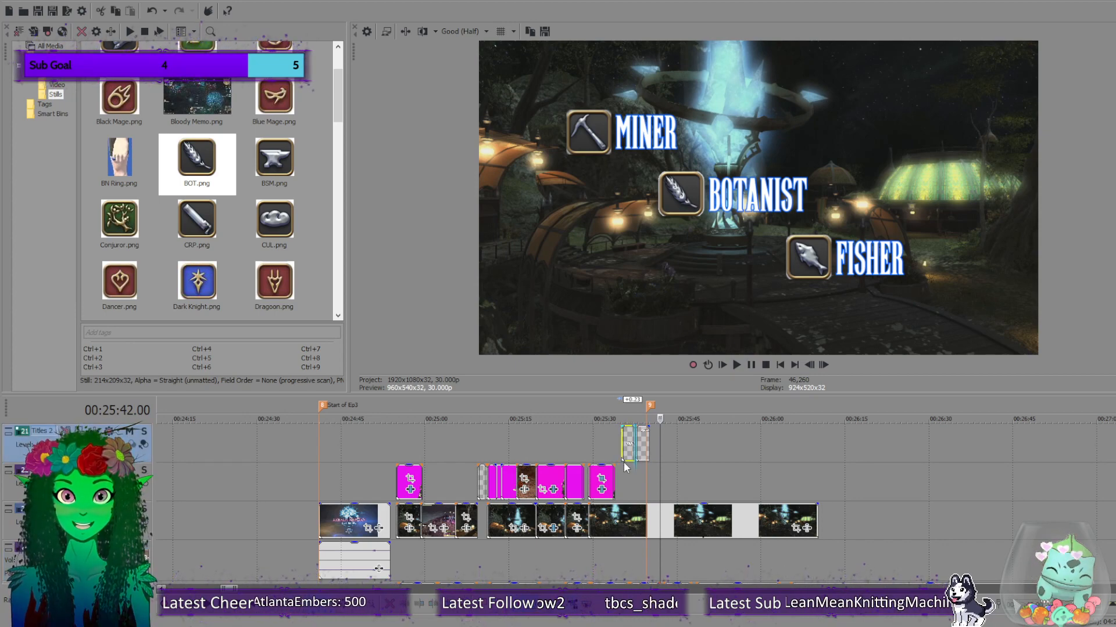
pyautogui.moveTo(623, 462); pyautogui.dragTo(695, 477)
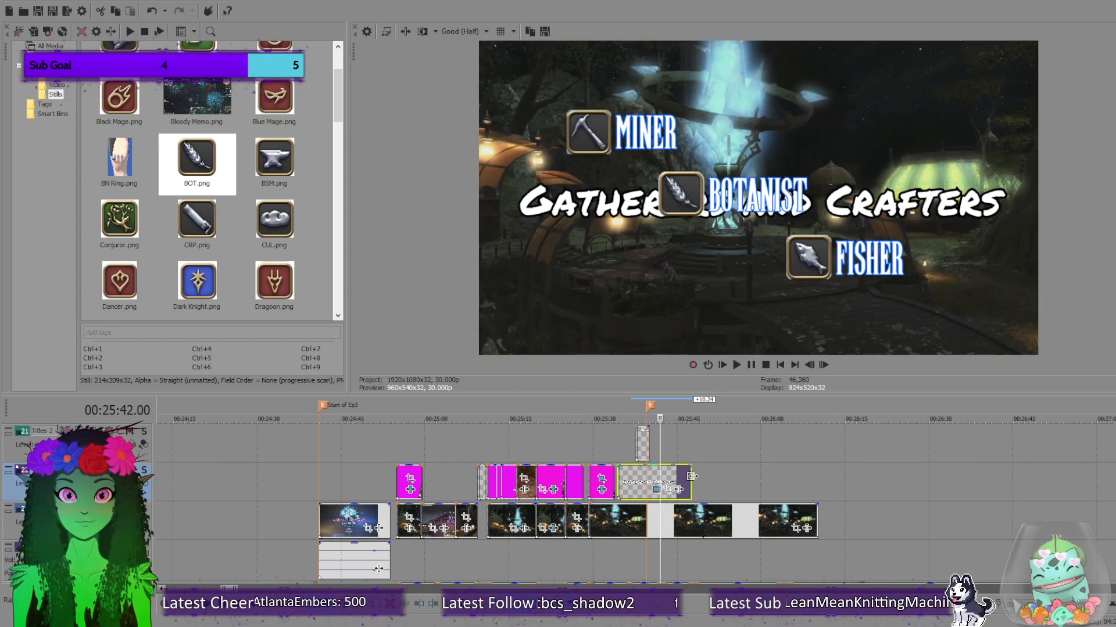
pyautogui.hotkey('ctrl', 'z')
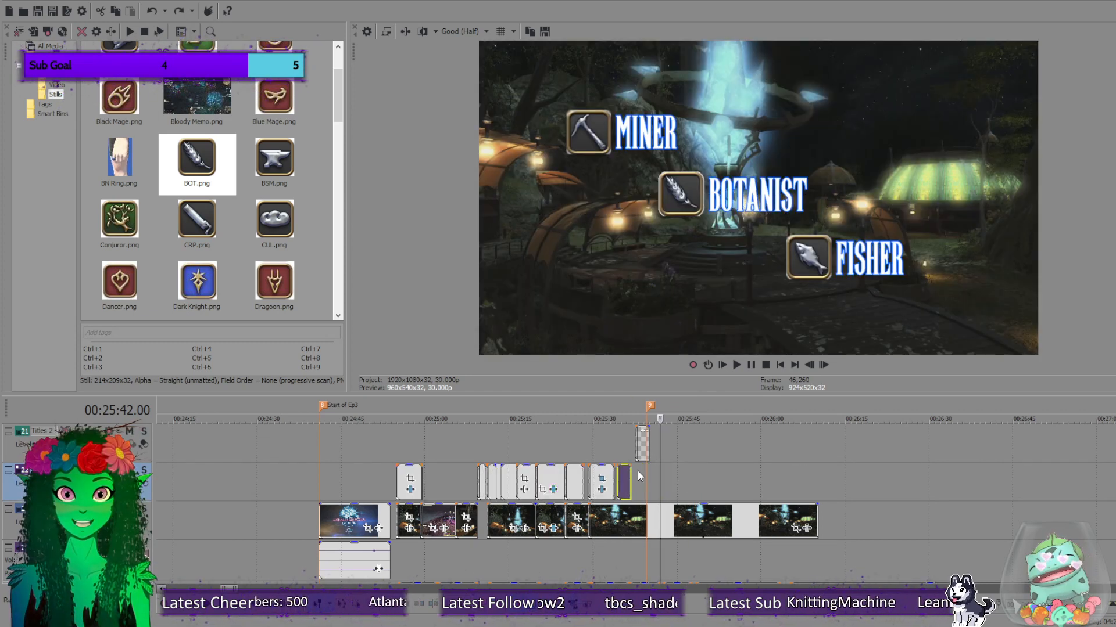
pyautogui.hotkey('ctrl', 'z')
# Extend the "Gatherers" title by 7.16 and play it from 00:25:37.18, pausing at 00:25:46.12.
pyautogui.moveTo(649, 443); pyautogui.dragTo(689, 448)
pyautogui.click(636, 440)
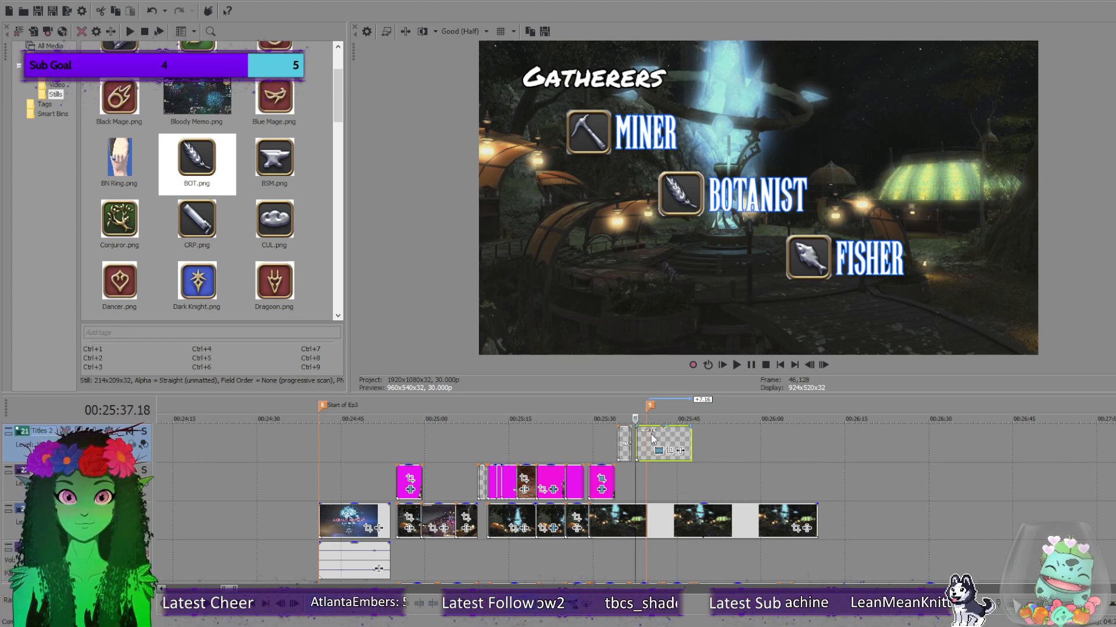
pyautogui.click(736, 365)
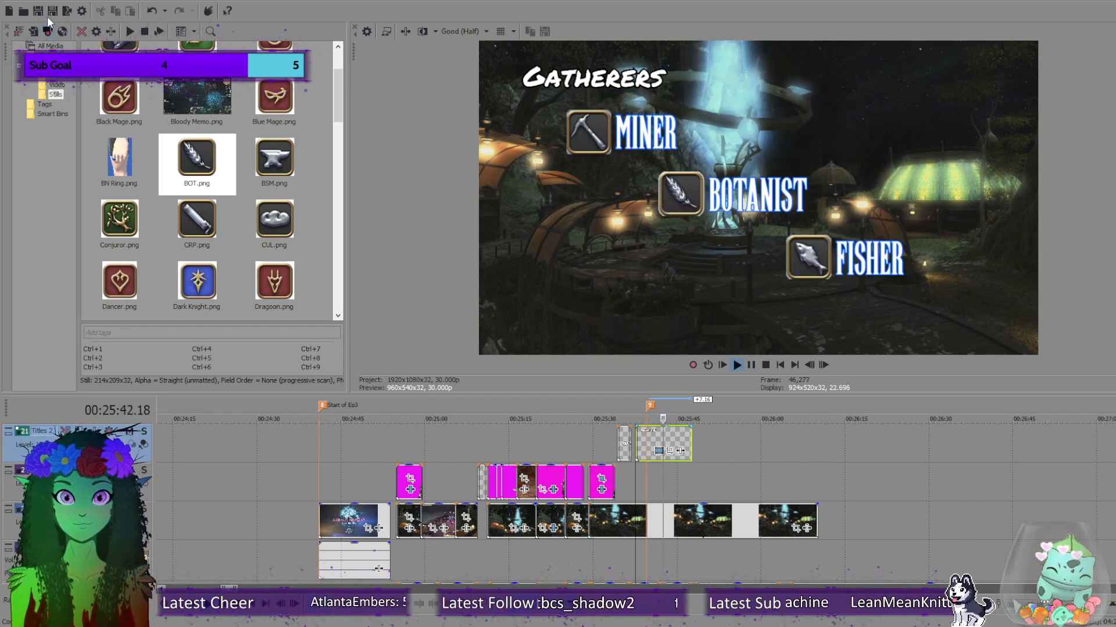
pyautogui.click(752, 367)
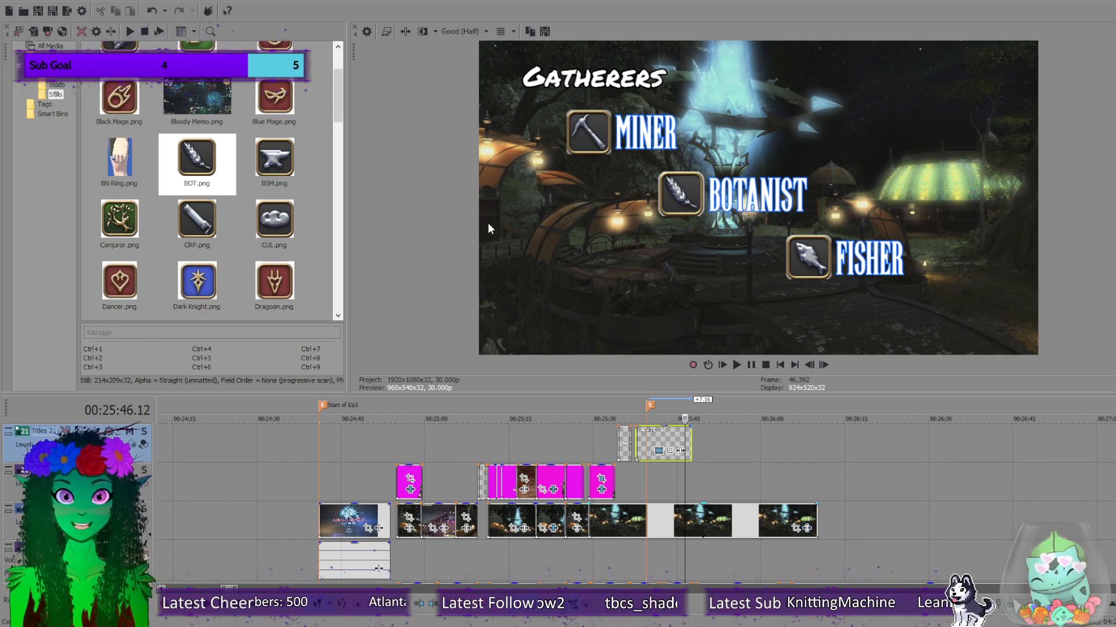
# Blur the background footage behind the gatherer titles and play the section, pausing at 00:25:57.00.
pyautogui.click(940, 132)
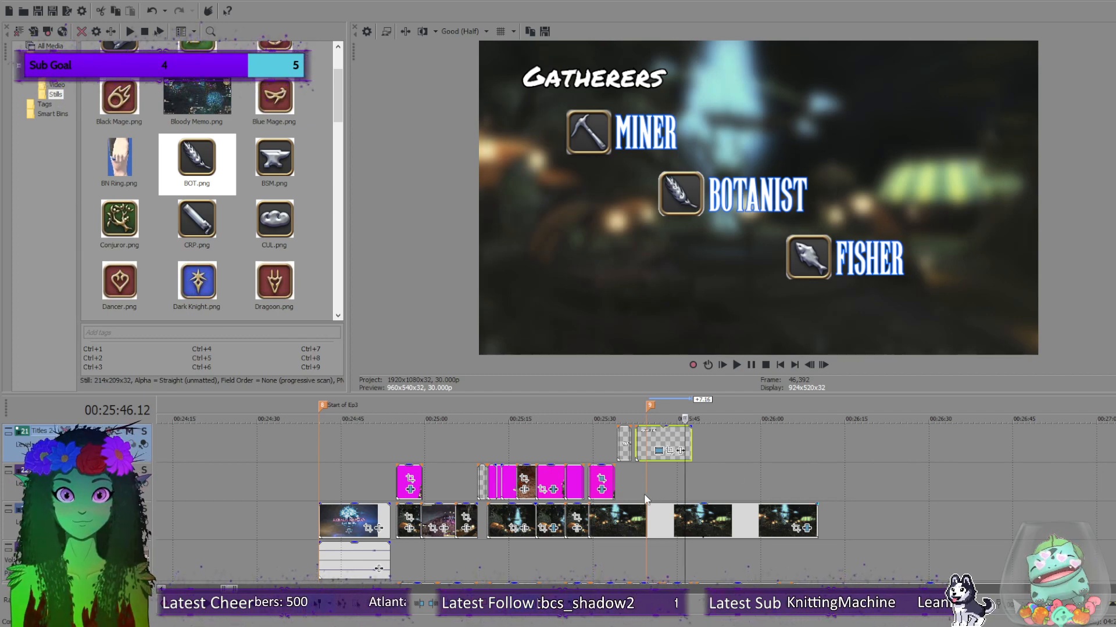
pyautogui.click(632, 482)
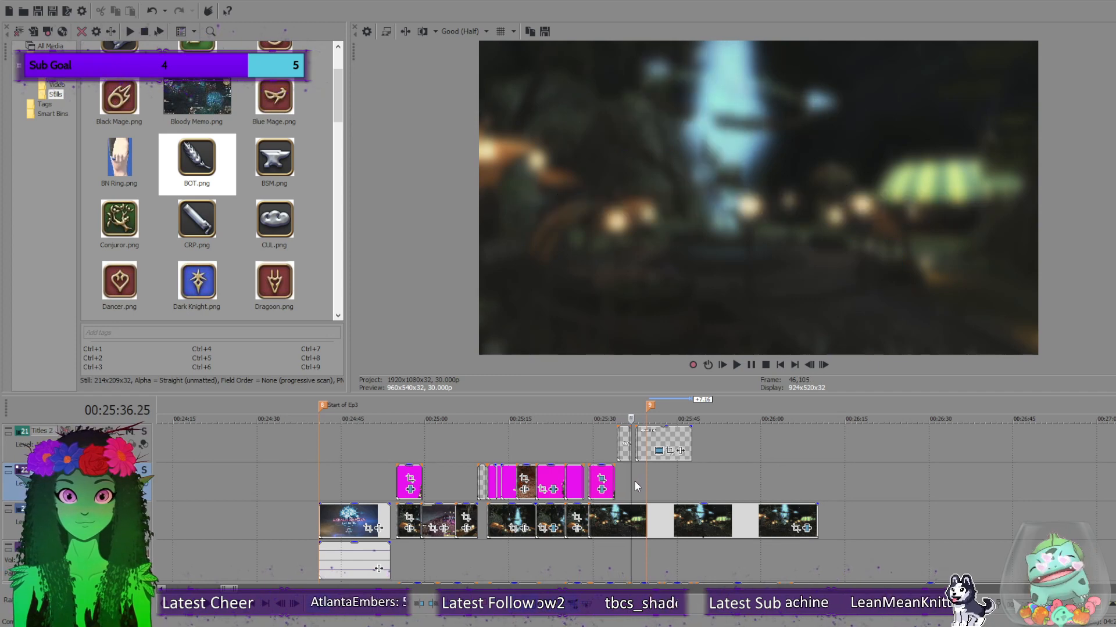
pyautogui.click(734, 366)
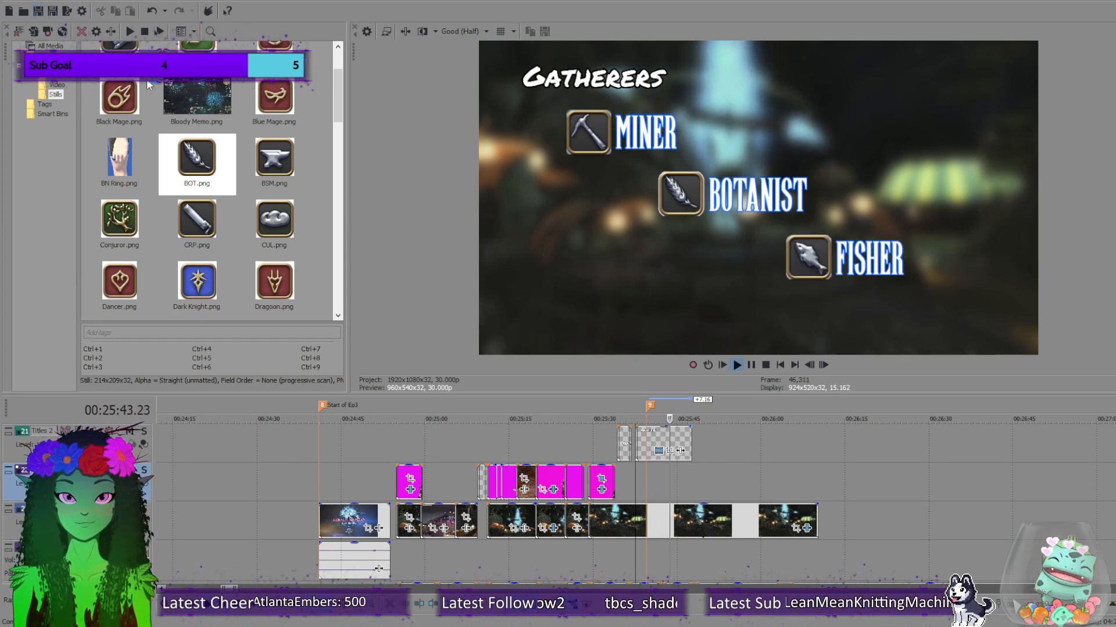
pyautogui.click(753, 364)
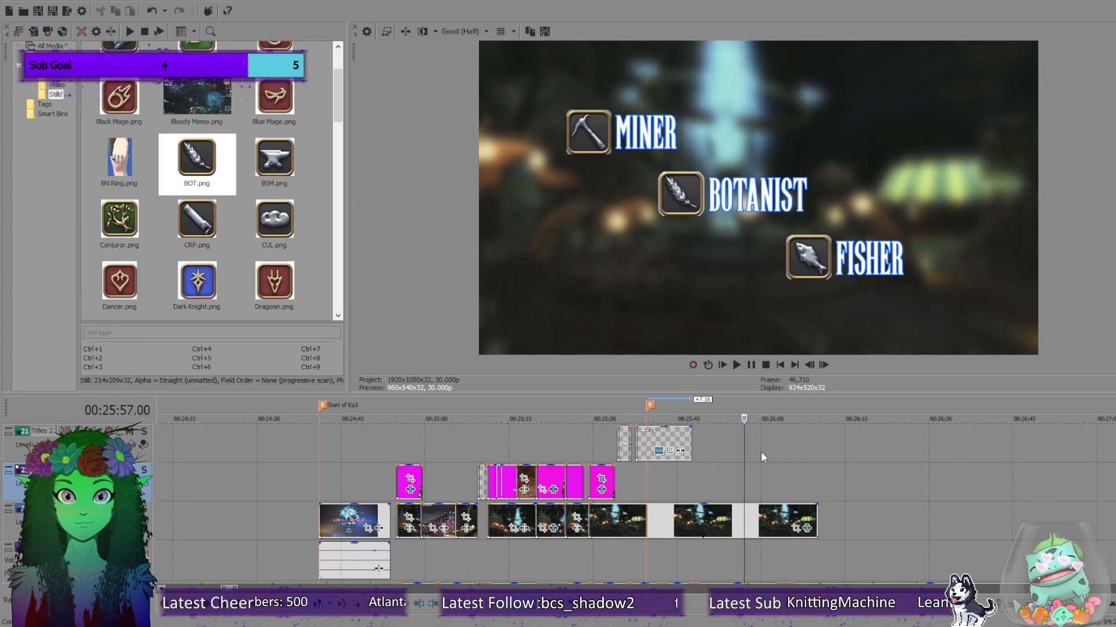
# Check the end of the job titles at 00:26:03.13 and play the next narration clip from its start, pausing at 00:26:10.04.
pyautogui.moveTo(742, 456); pyautogui.dragTo(782, 465)
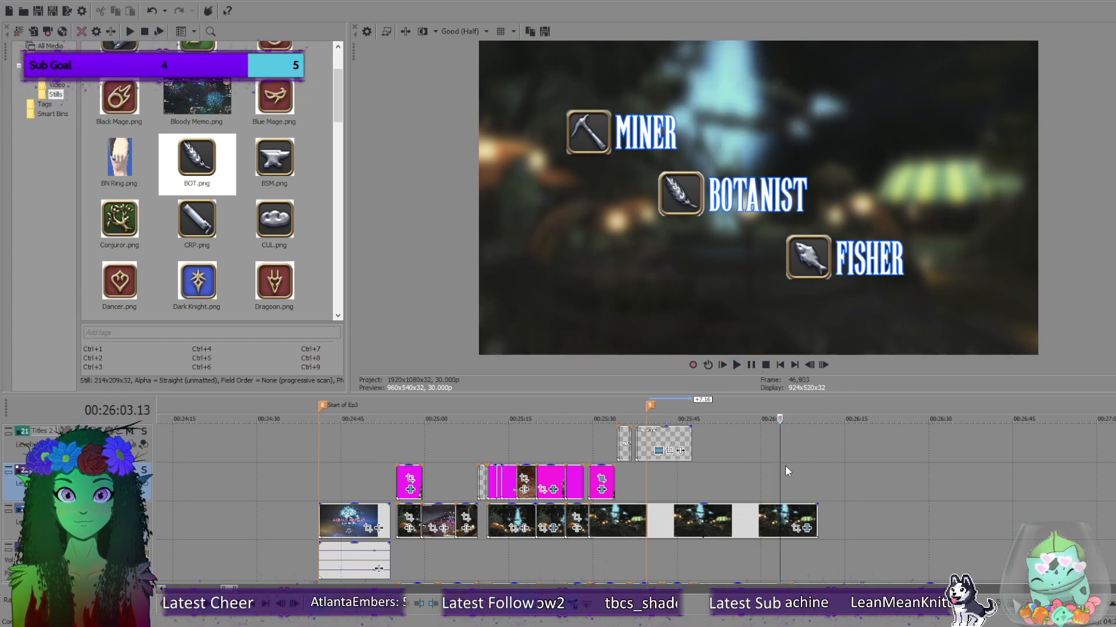
pyautogui.scroll(-2, 639, 503)
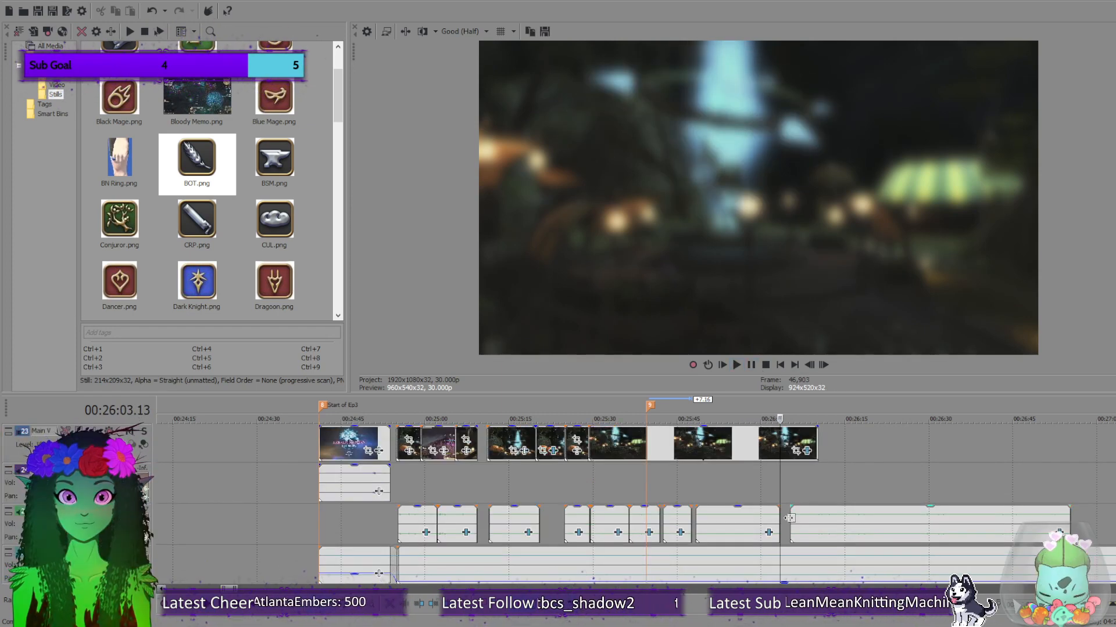
pyautogui.scroll(4, 810, 516)
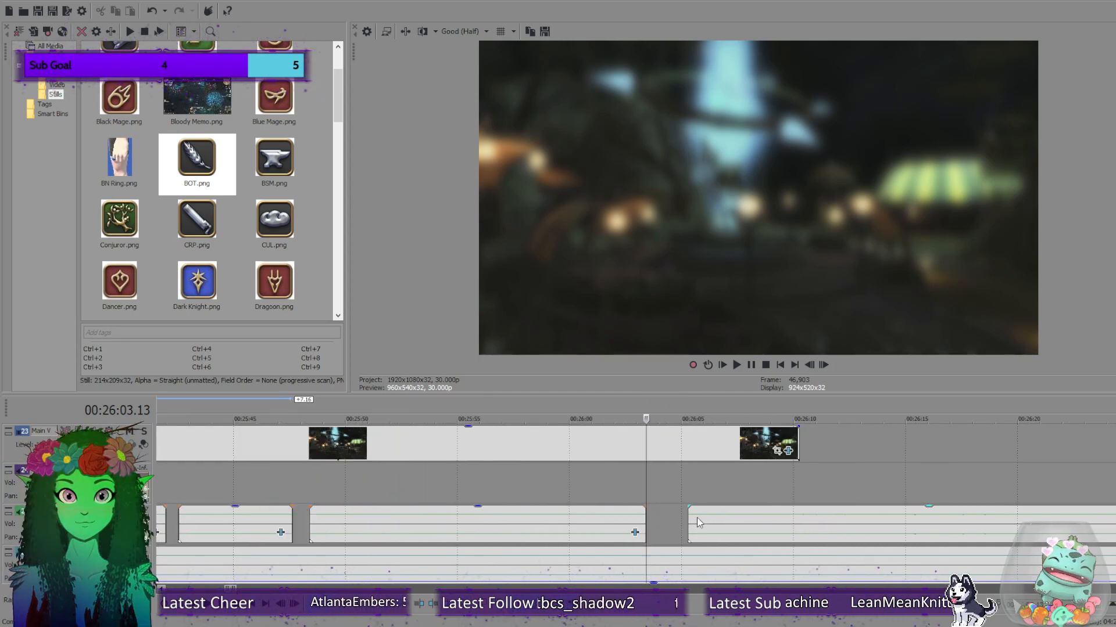
pyautogui.click(696, 518)
pyautogui.click(740, 366)
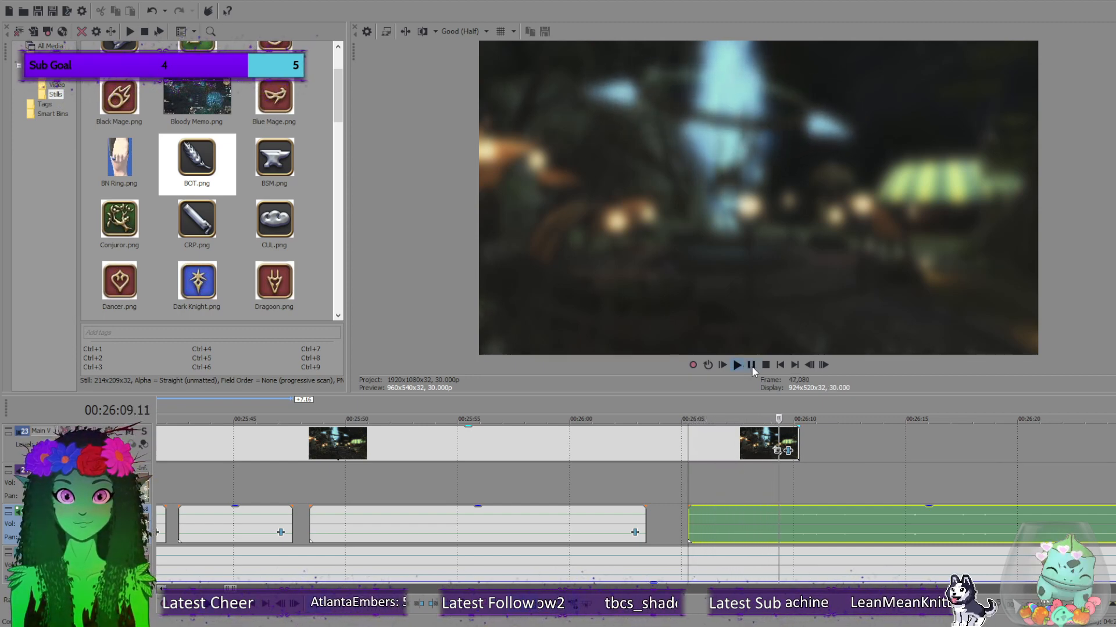
pyautogui.click(751, 366)
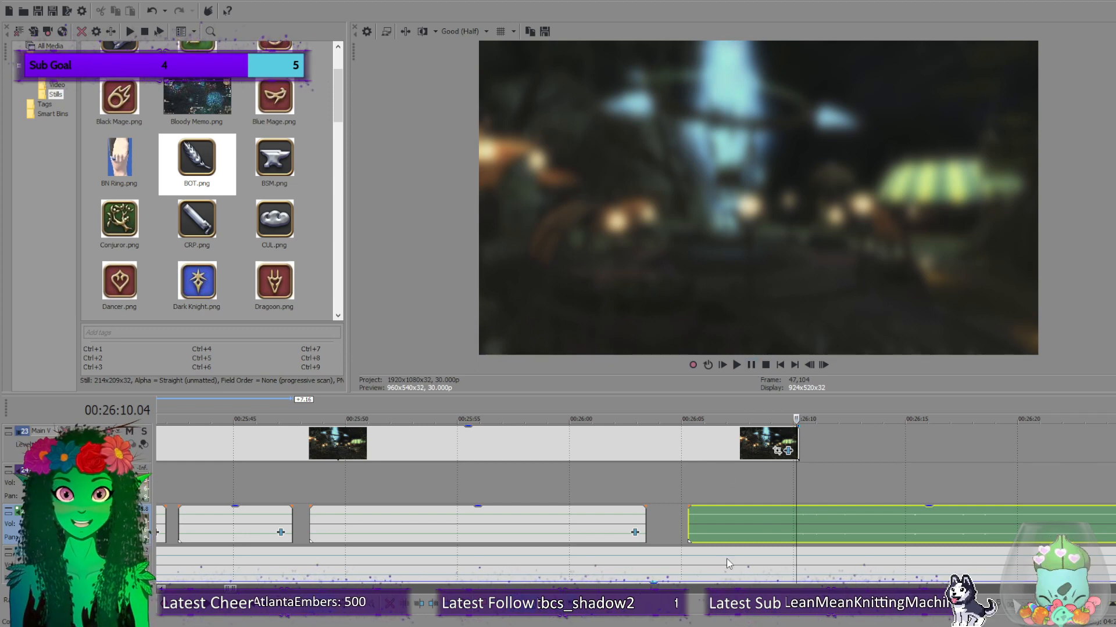
# Cut off the narration clip's opening before 00:26:10.04 and move the remainder to start at 00:26:23.12.
pyautogui.press('s')
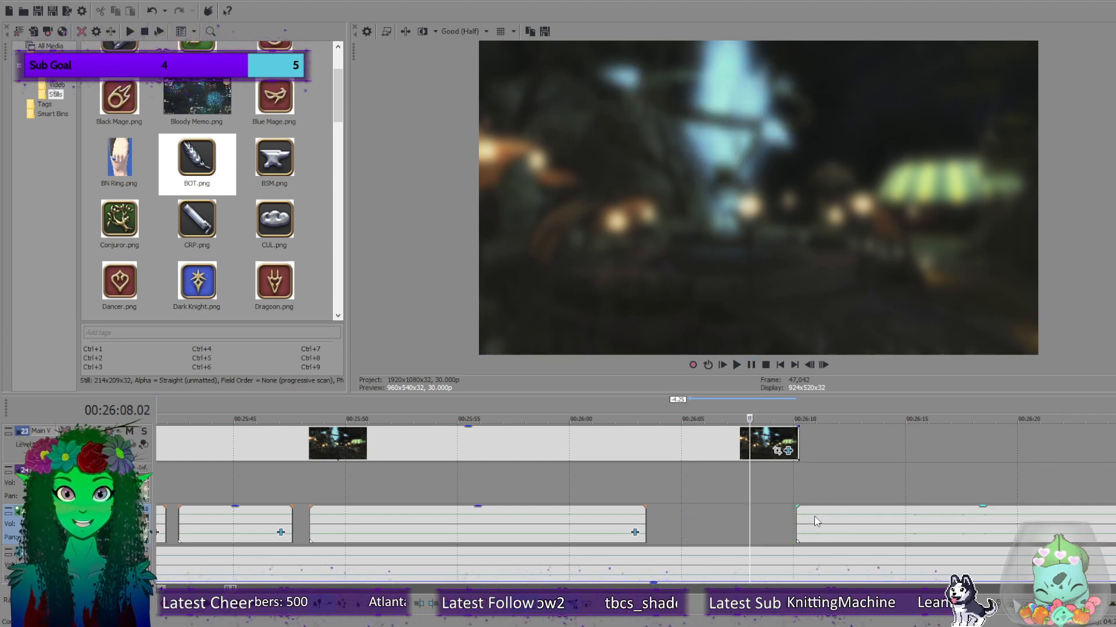
pyautogui.scroll(-5, 760, 520)
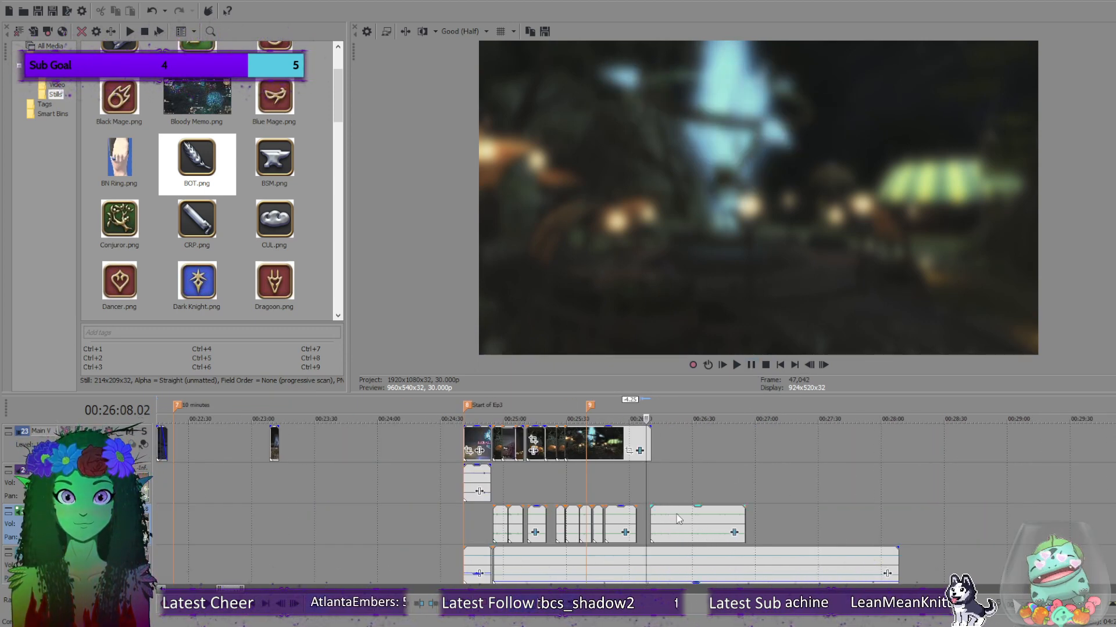
pyautogui.moveTo(668, 514); pyautogui.dragTo(694, 517)
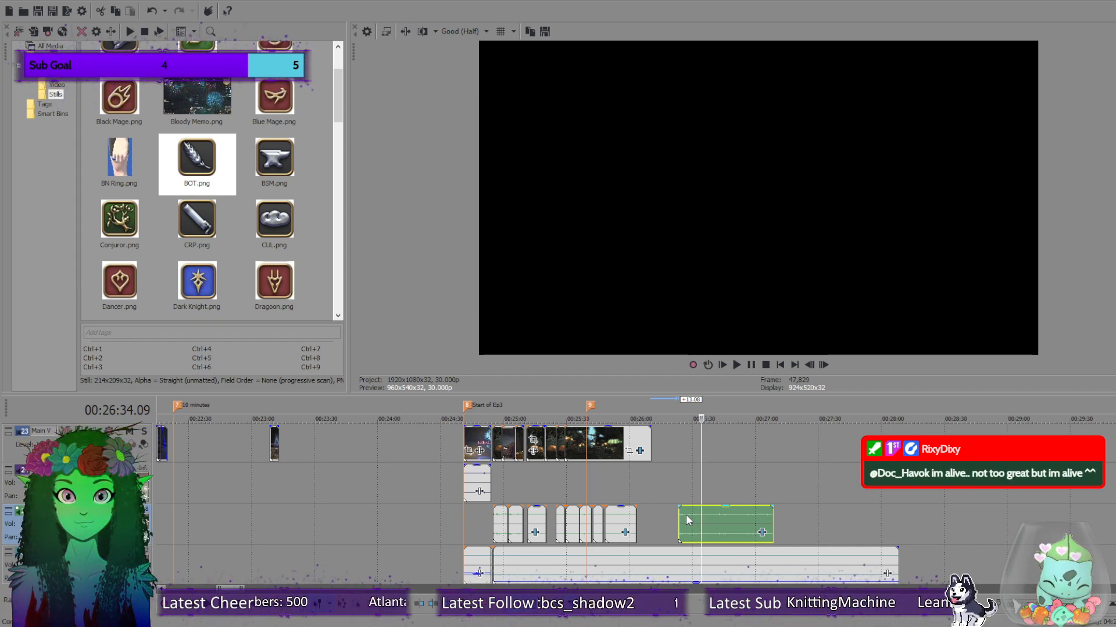
# Play the moved narration clip from its start at 00:26:23.12, pausing at 00:26:38.18.
pyautogui.click(685, 514)
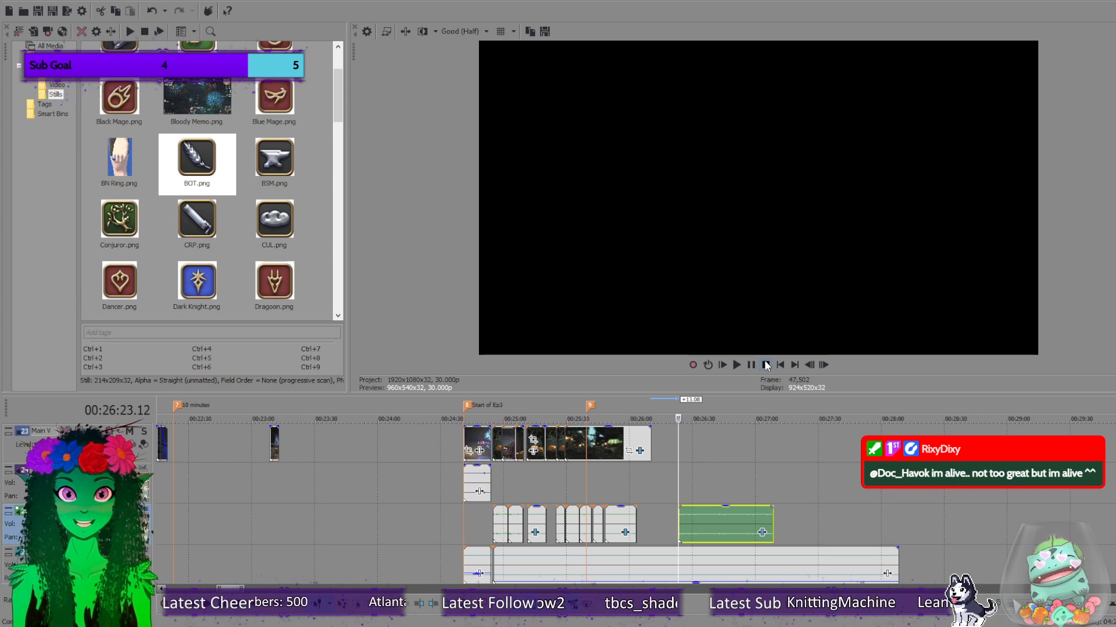
pyautogui.click(733, 367)
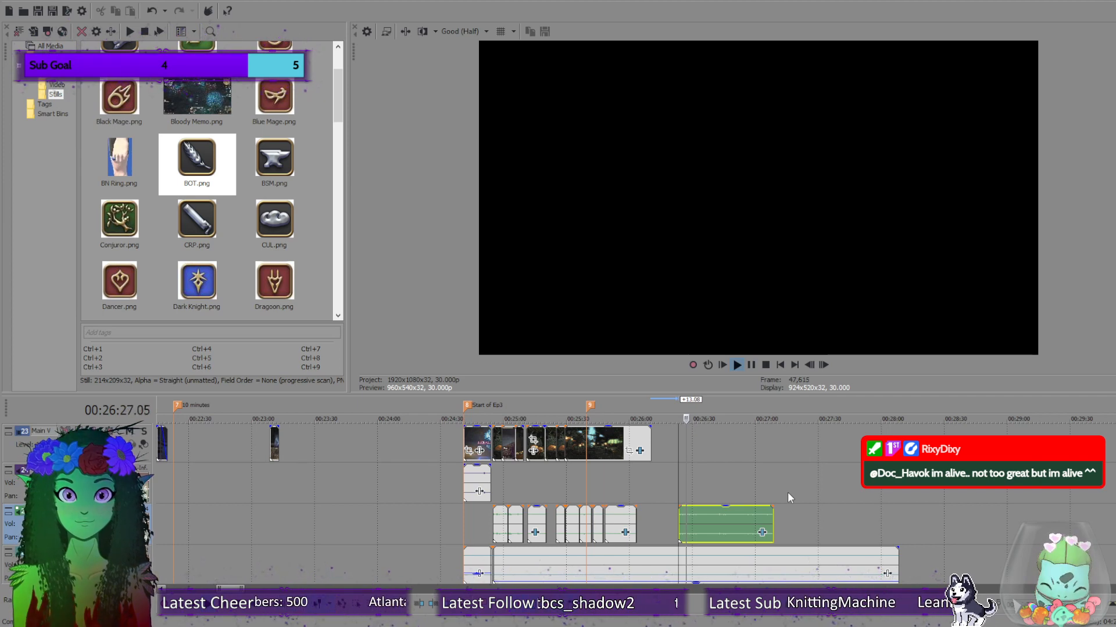
pyautogui.scroll(3, 787, 521)
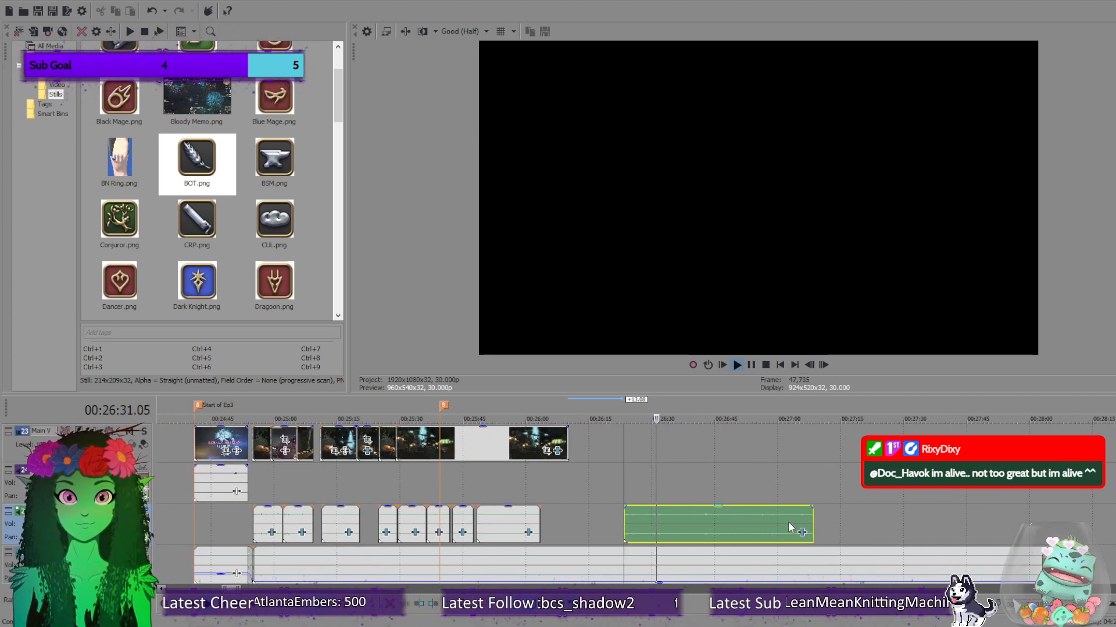
pyautogui.click(748, 366)
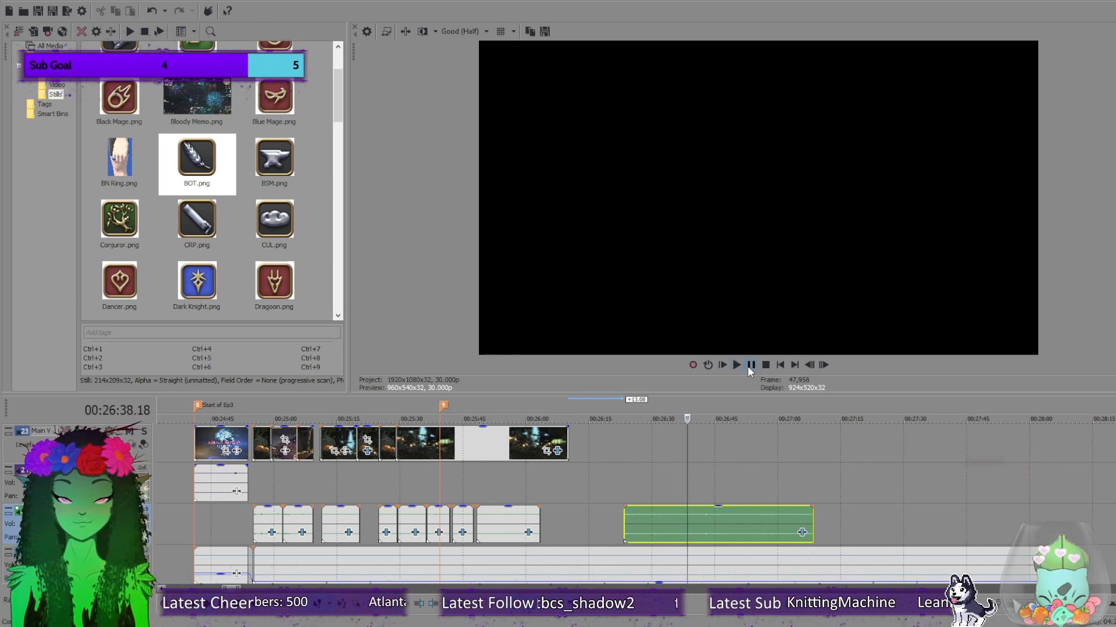
# Split the narration clip at 00:26:38.18, moving the second part well down the timeline and the first part 4.10 earlier.
pyautogui.press('s')
pyautogui.moveTo(717, 536); pyautogui.dragTo(895, 525)
pyautogui.moveTo(637, 519); pyautogui.dragTo(620, 519)
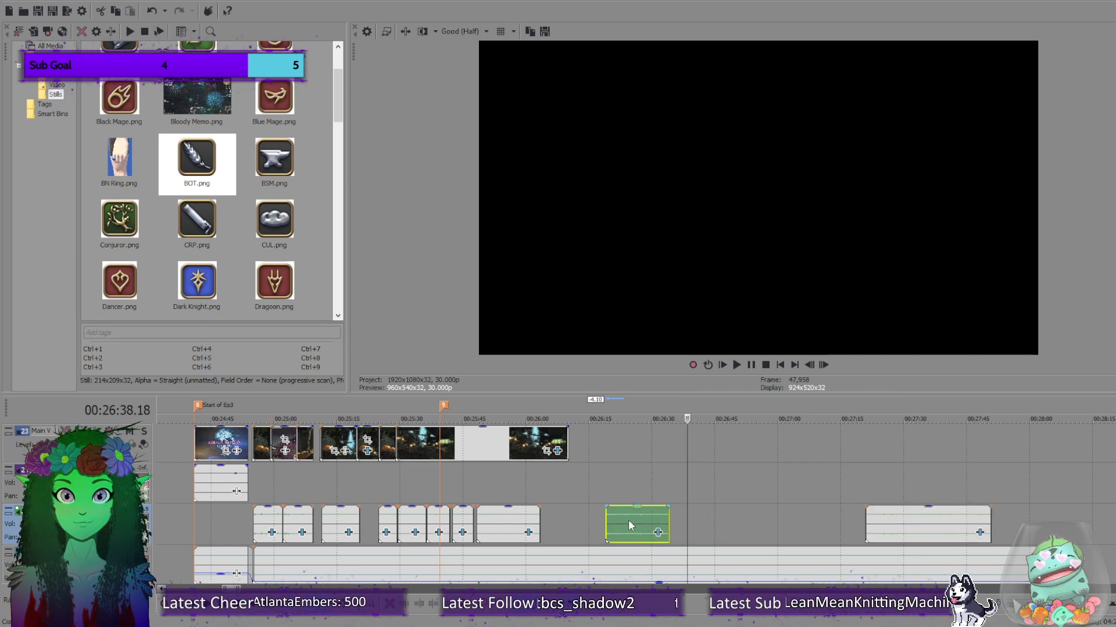
# Move the first narration part earlier so it starts about two seconds after the preceding clip's end at 00:26:03.13.
pyautogui.click(608, 517)
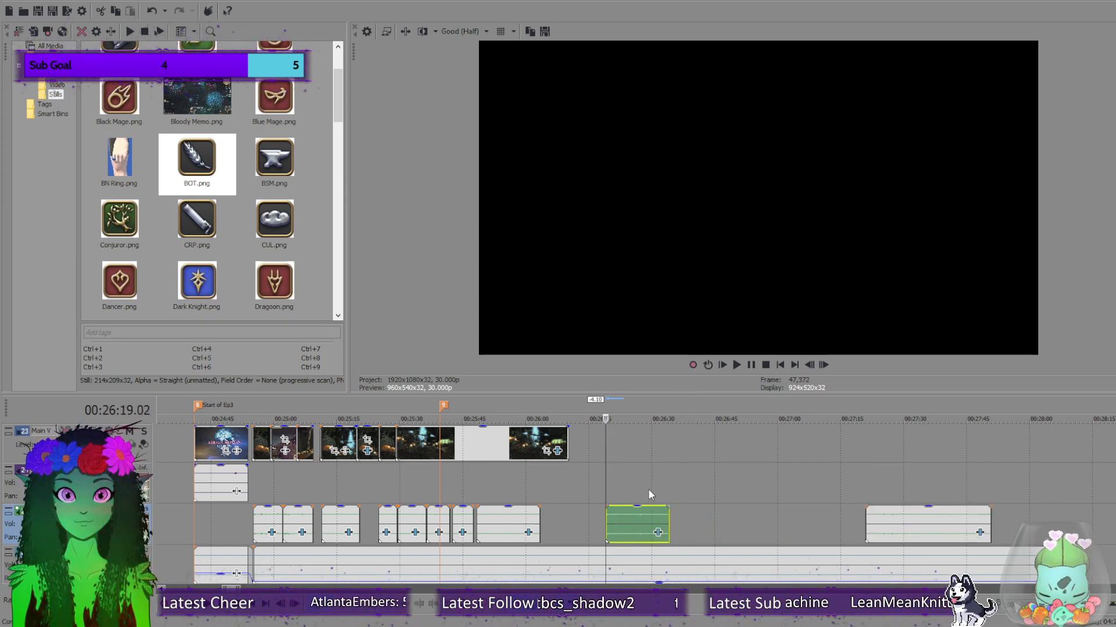
pyautogui.click(542, 486)
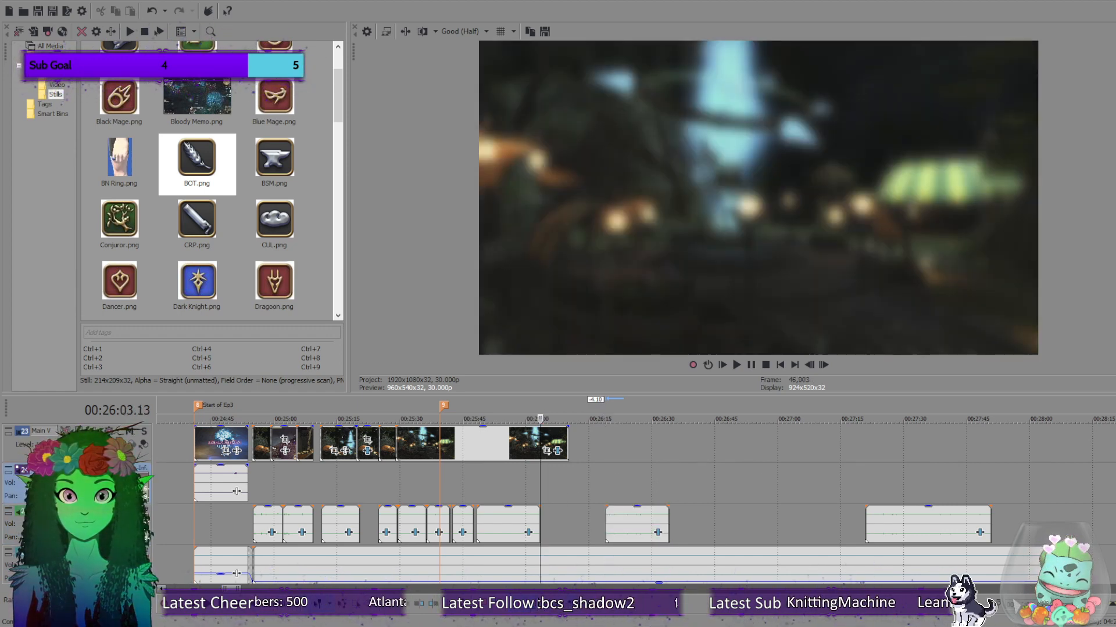
pyautogui.scroll(3, 541, 506)
pyautogui.scroll(-3, 581, 506)
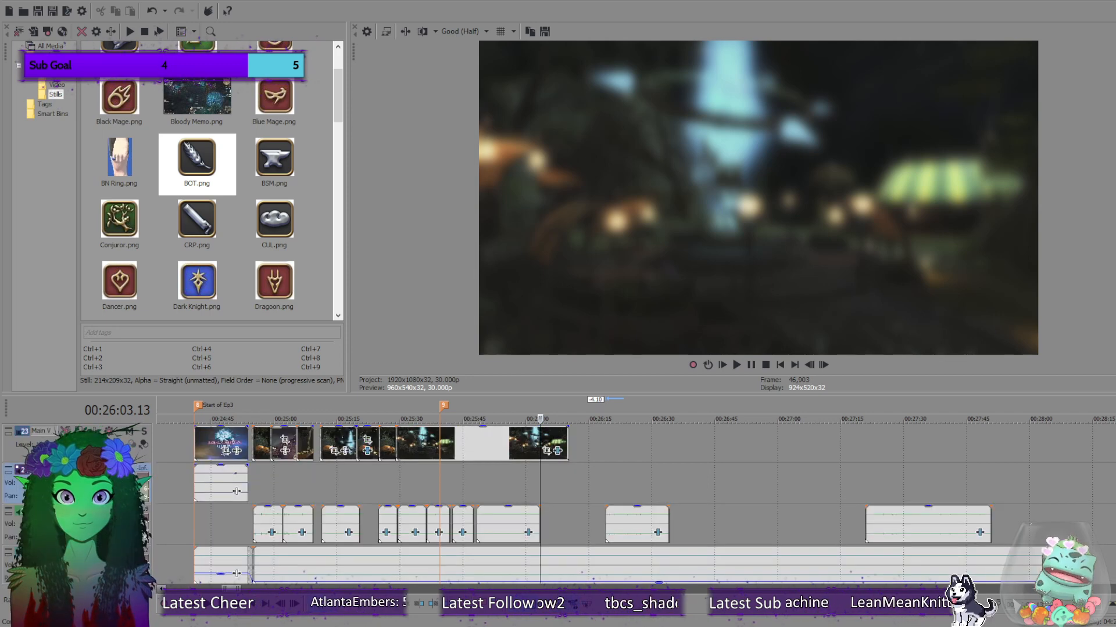
pyautogui.click(624, 514)
pyautogui.scroll(3, 578, 517)
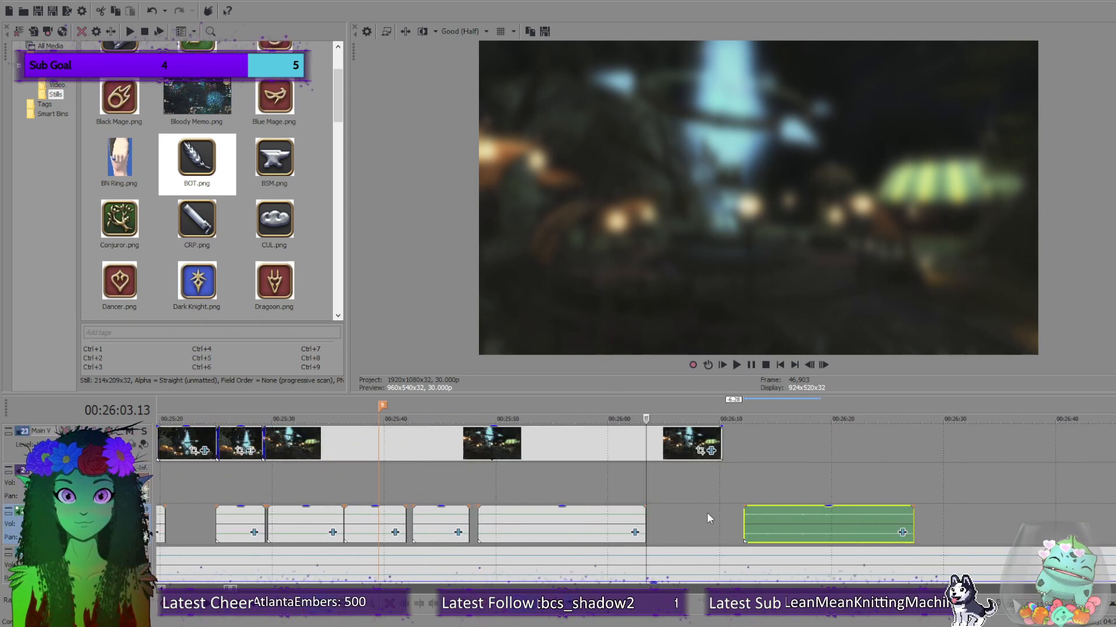
pyautogui.moveTo(807, 524); pyautogui.dragTo(734, 518)
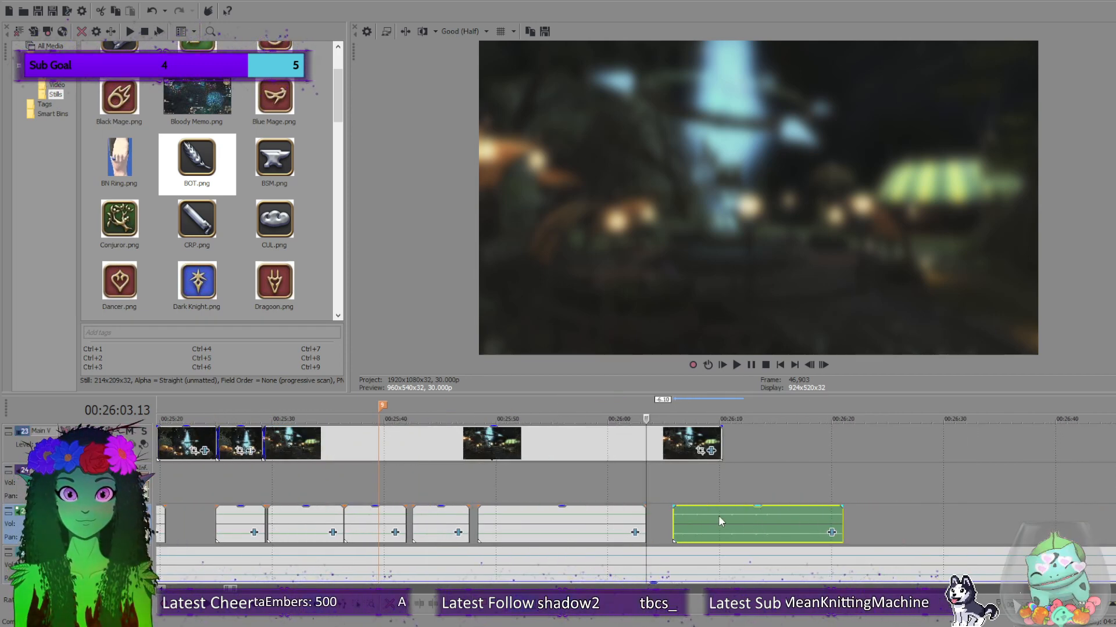
# Play across the gap between the two narration clips and move the second clip 1.07 earlier.
pyautogui.click(624, 514)
pyautogui.press('space')
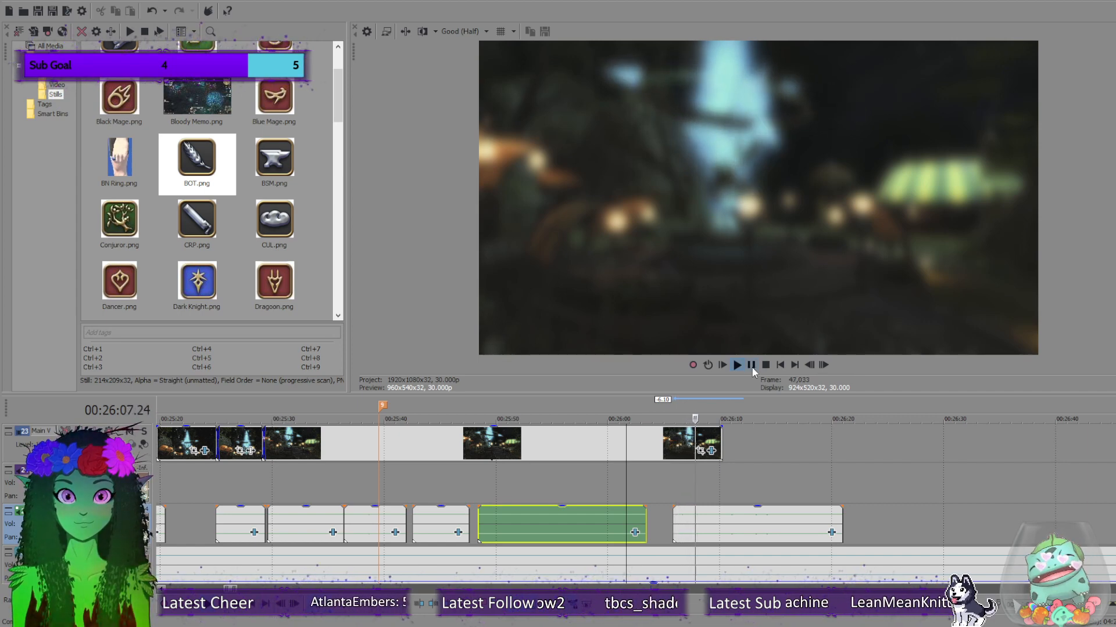
pyautogui.click(751, 366)
pyautogui.moveTo(725, 521); pyautogui.dragTo(705, 514)
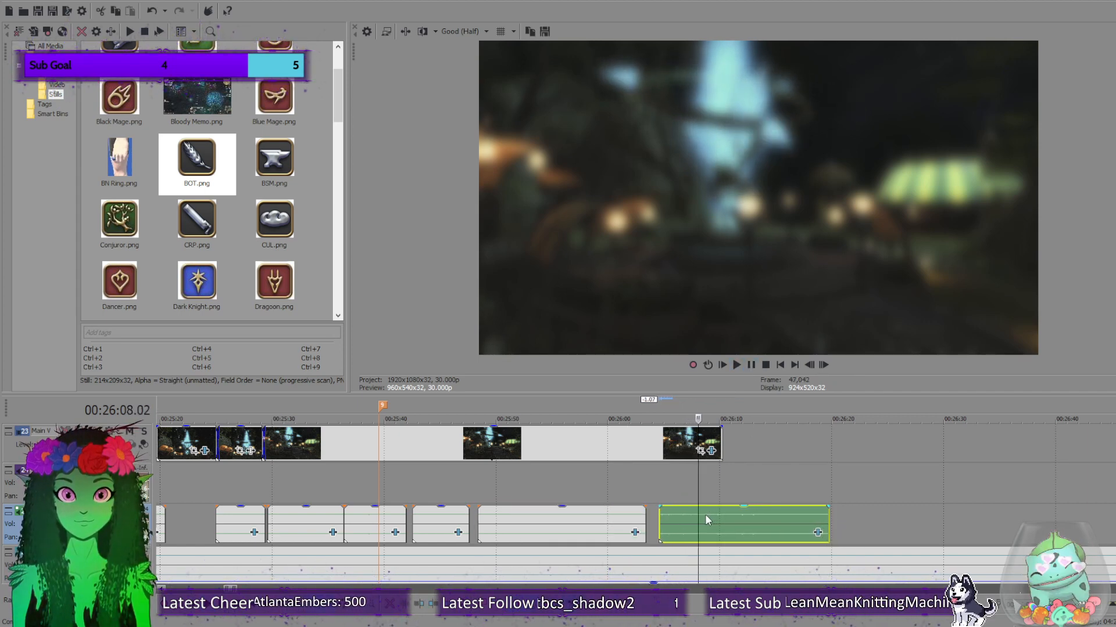
# Play the tightened narration transition from 00:26:02.14, pausing at 00:26:08.26.
pyautogui.click(635, 498)
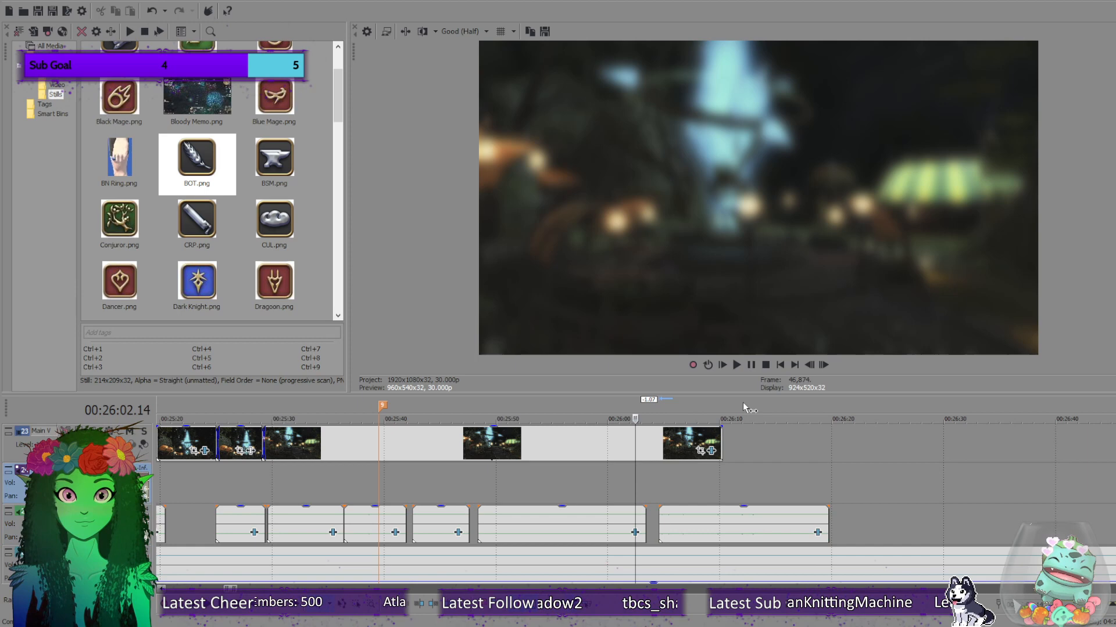
pyautogui.click(751, 365)
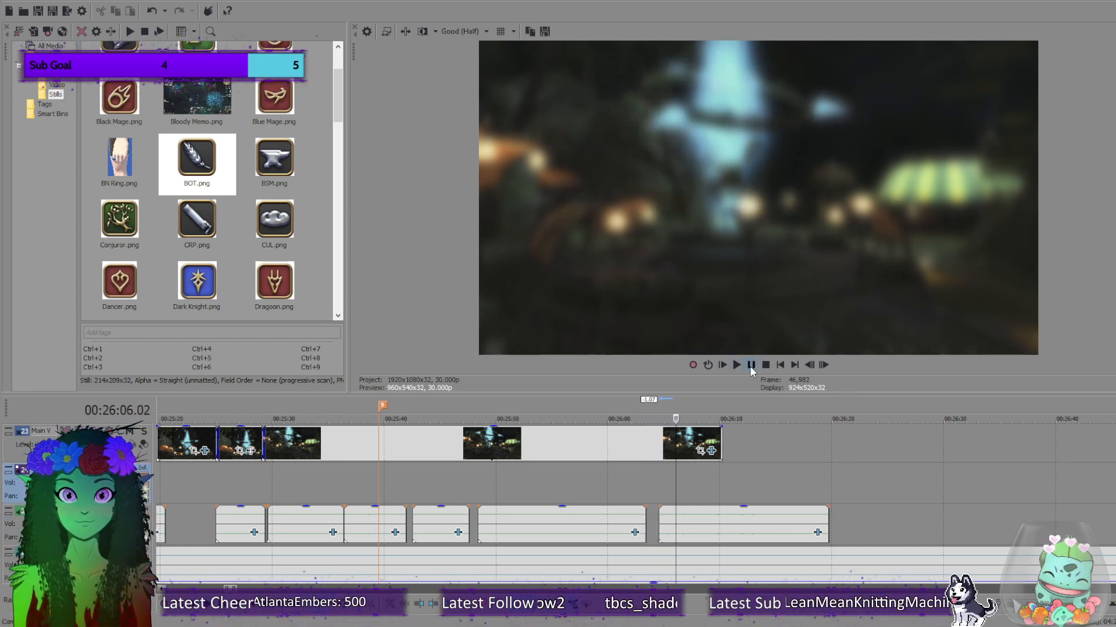
pyautogui.scroll(2, 633, 504)
pyautogui.scroll(-2, 633, 504)
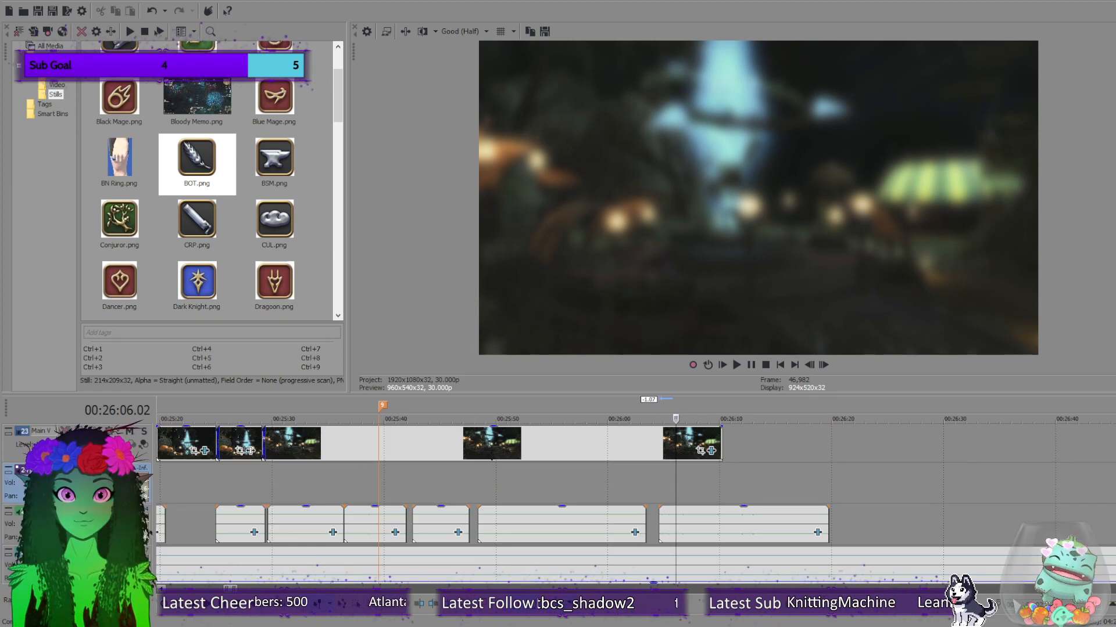
pyautogui.click(735, 365)
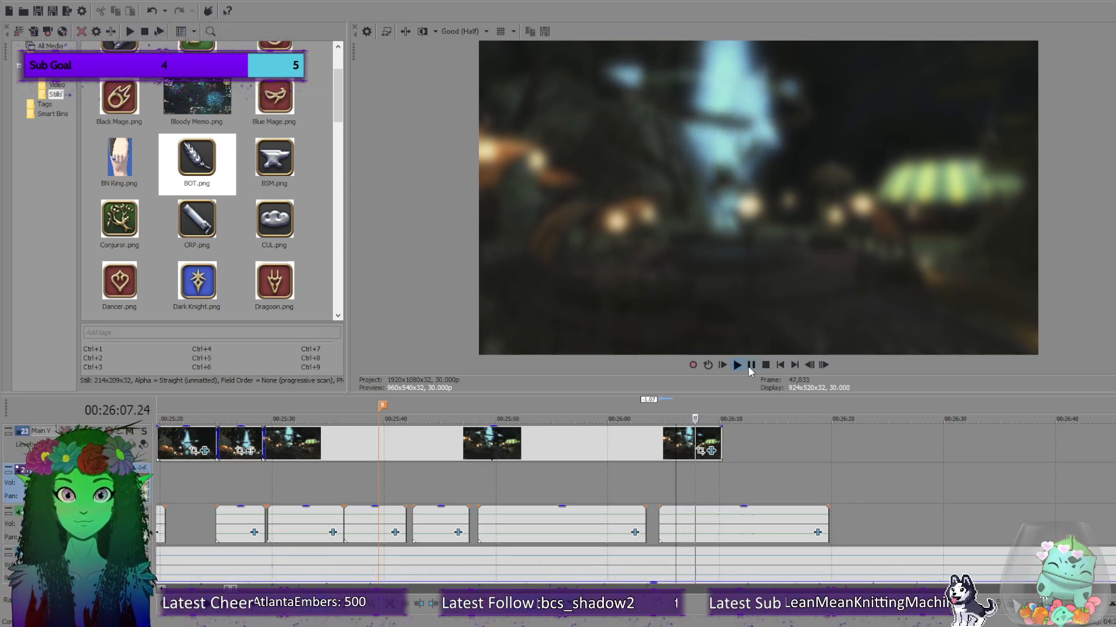
pyautogui.click(749, 365)
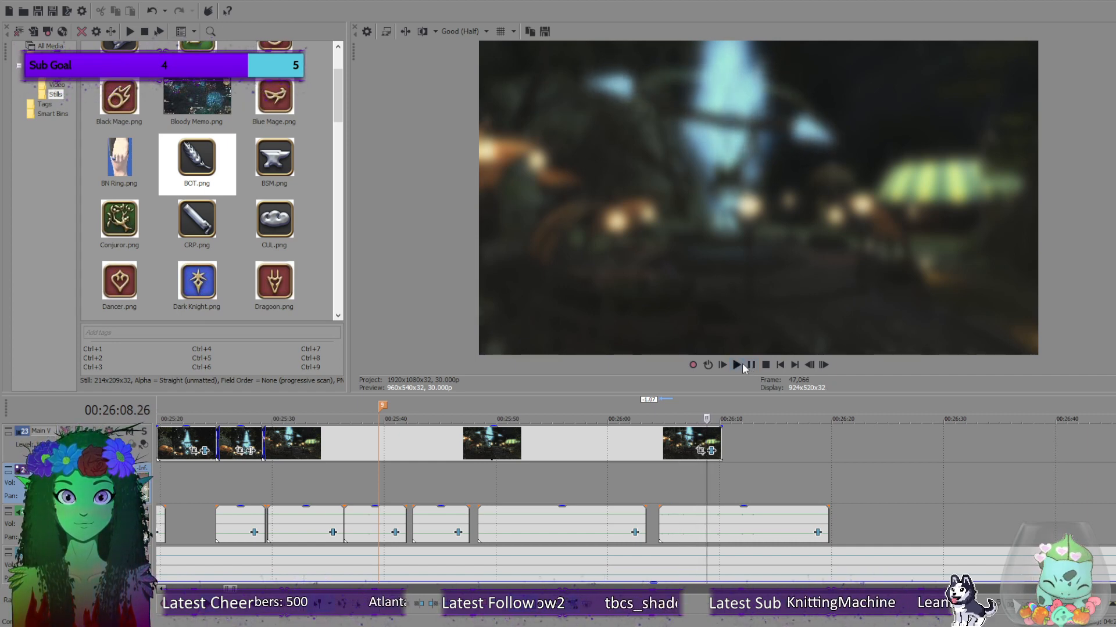
# Play and step through short stretches of the narration from 00:26:08.07 to find the title cue, stopping at 00:26:09.08.
pyautogui.moveTo(703, 493); pyautogui.dragTo(699, 493)
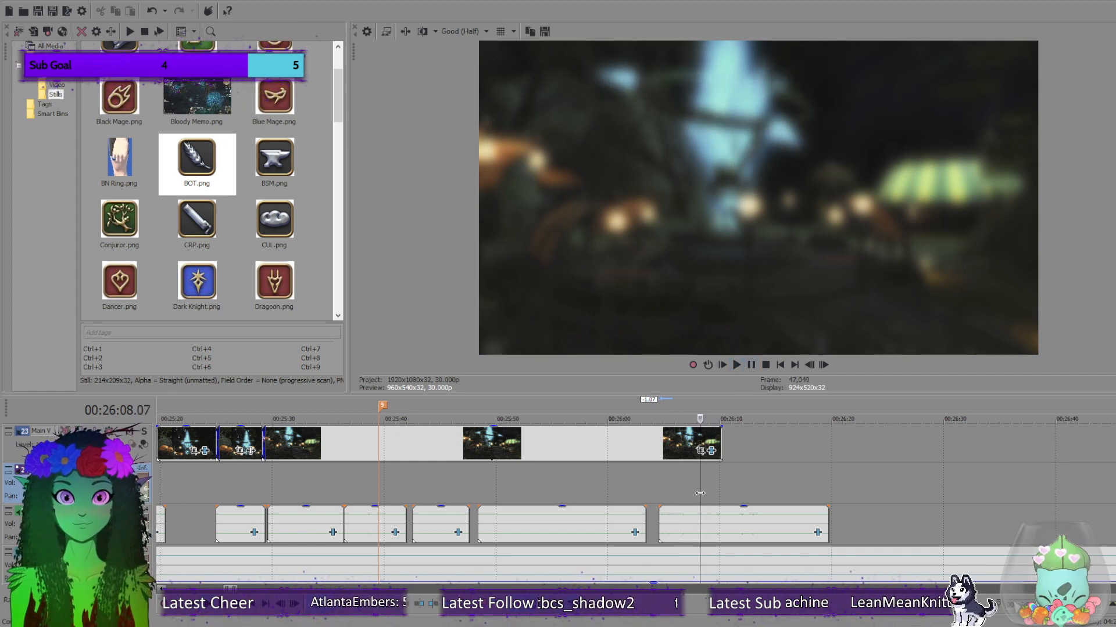
pyautogui.click(765, 365)
pyautogui.click(705, 519)
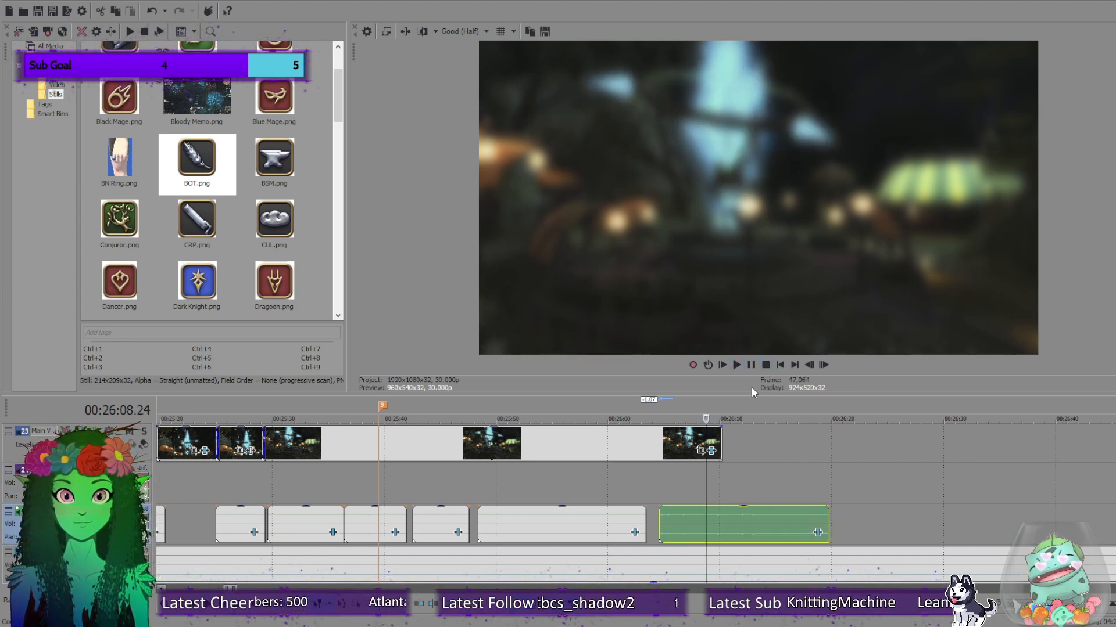
pyautogui.click(736, 365)
pyautogui.click(764, 366)
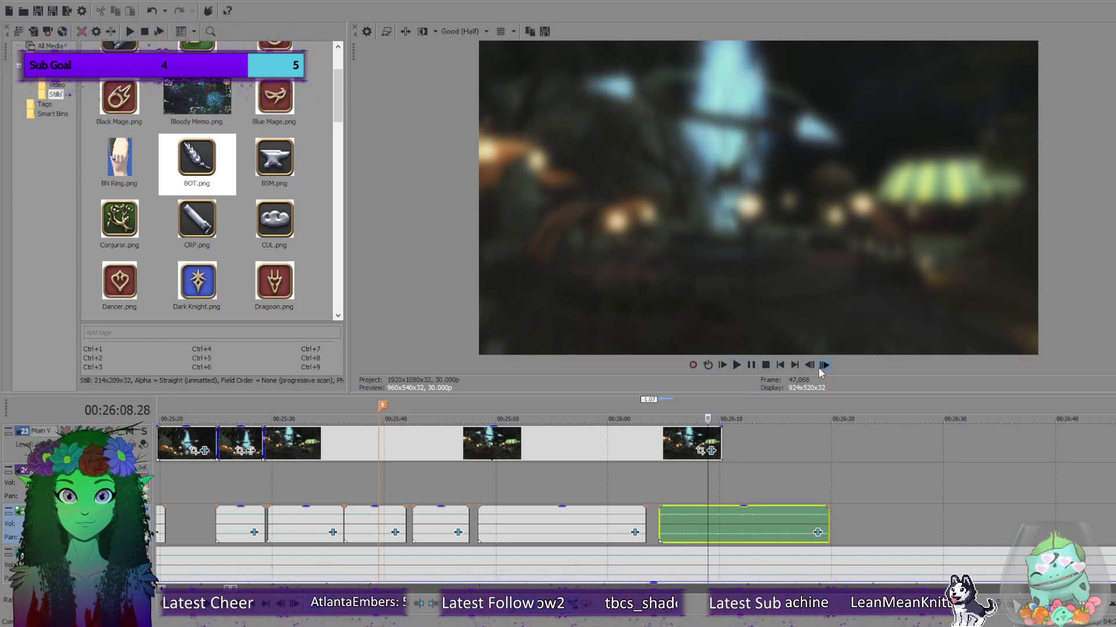
pyautogui.click(736, 365)
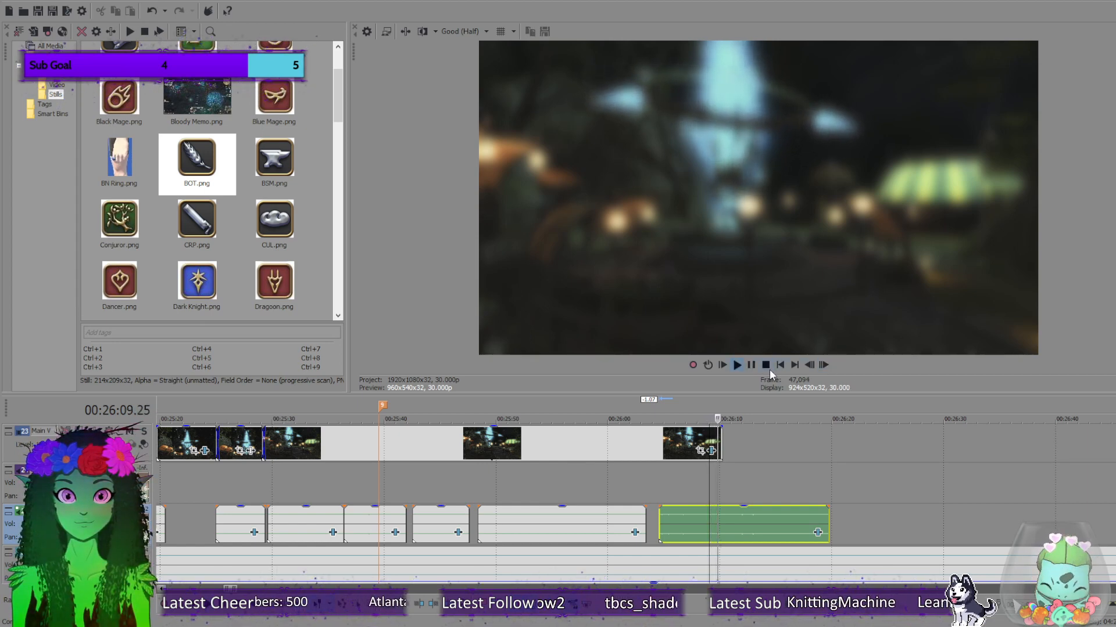
pyautogui.click(823, 366)
pyautogui.click(822, 366)
pyautogui.click(737, 366)
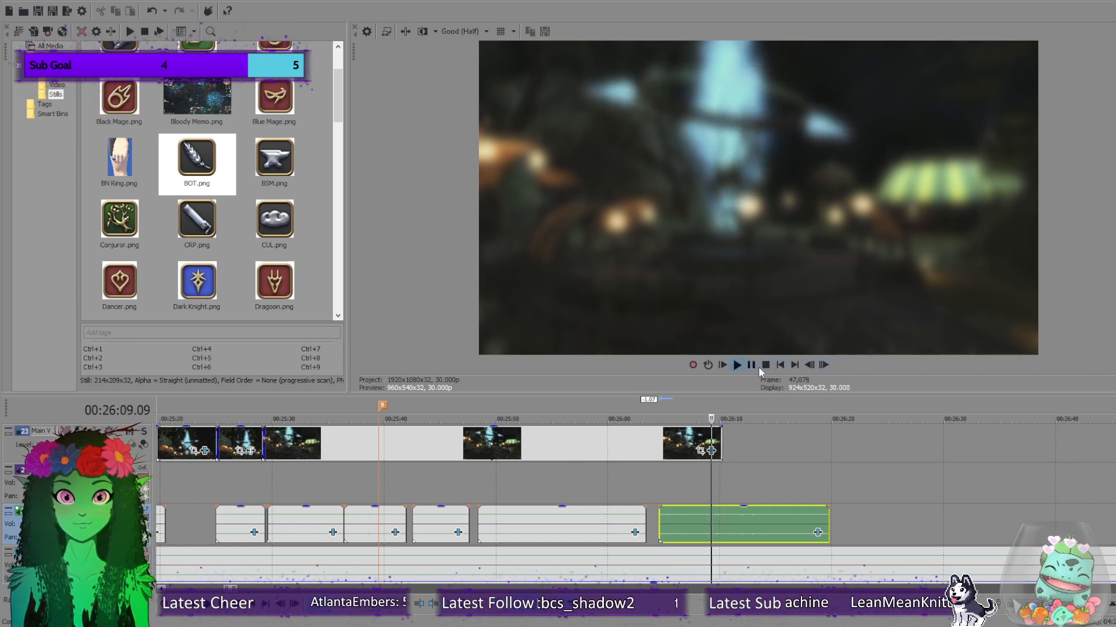
pyautogui.click(765, 366)
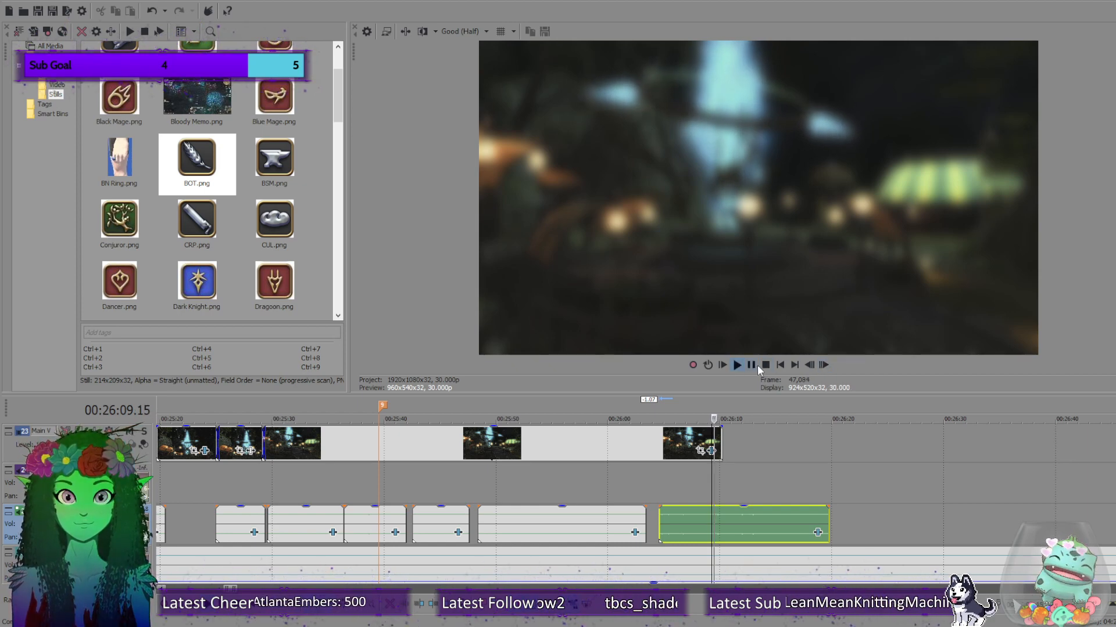
# Add a copy of the title style at 00:26:09.08 on the title track and change its text to "Crafters".
pyautogui.scroll(4, 581, 500)
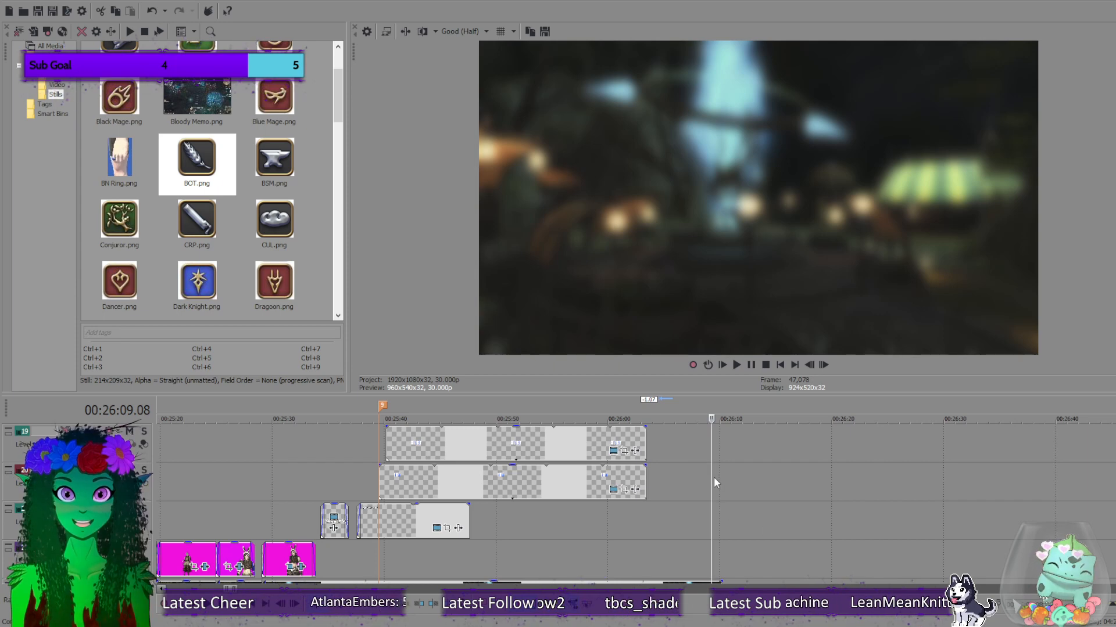
pyautogui.click(792, 492)
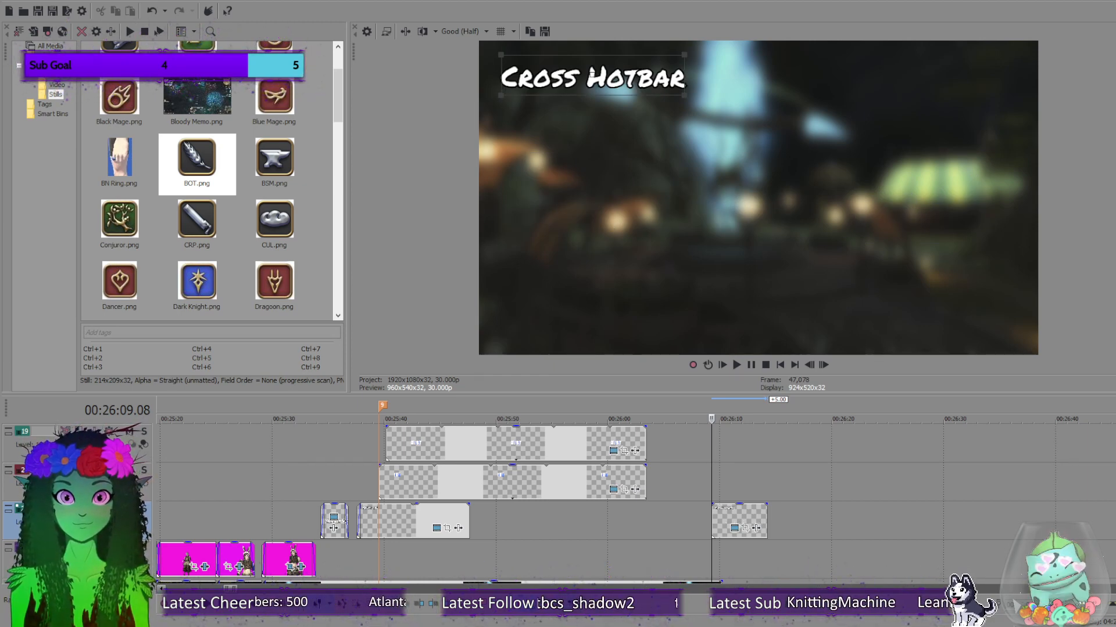
pyautogui.write('Crafter')
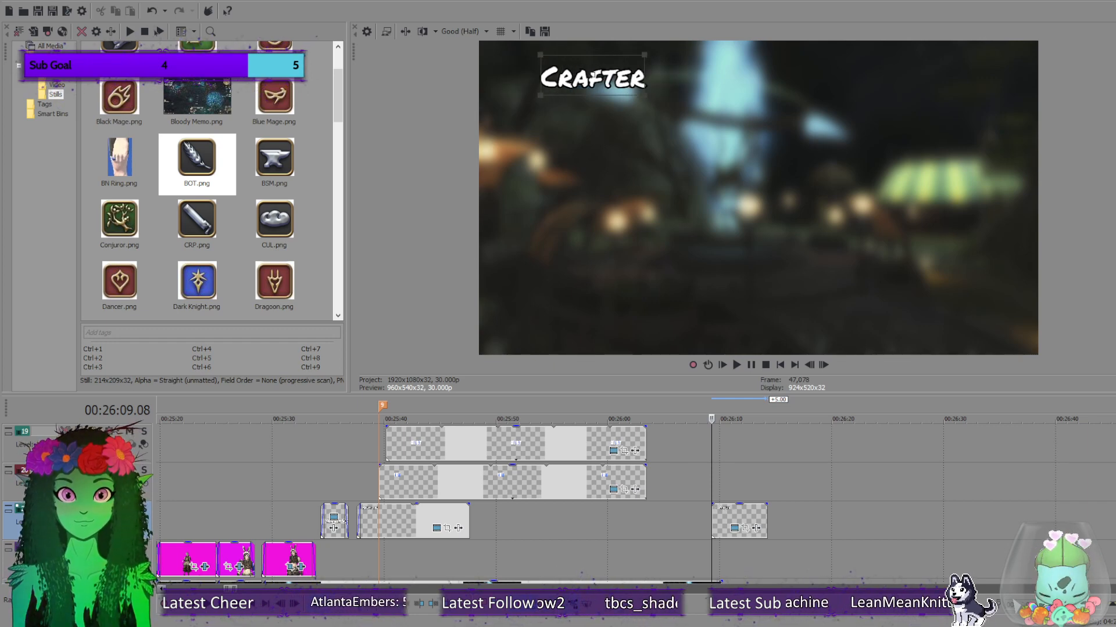
pyautogui.write('s')
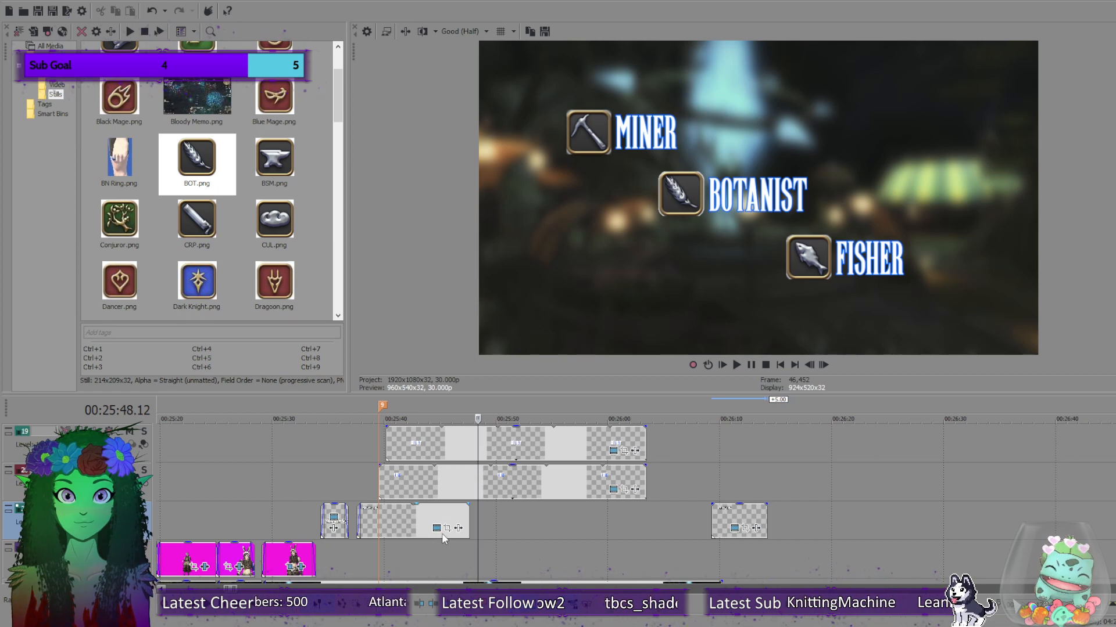
# Extend the "Gatherers" title past the end of the job titles to shortly before the "Crafters" title.
pyautogui.moveTo(470, 525); pyautogui.dragTo(699, 525)
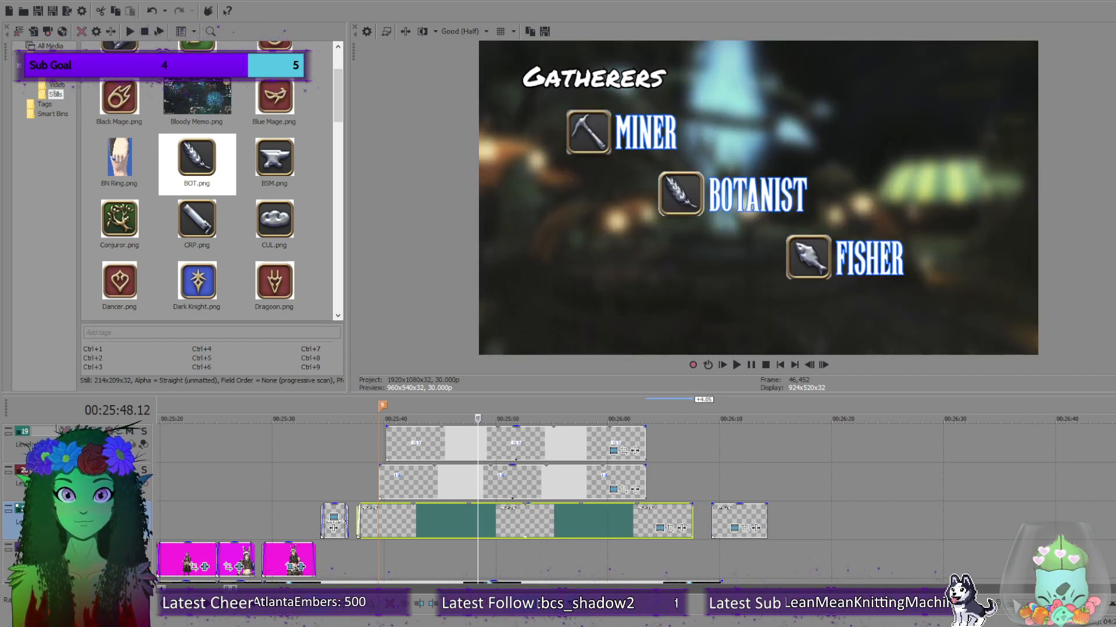
pyautogui.scroll(-4, 635, 504)
pyautogui.scroll(2, 635, 504)
pyautogui.scroll(-1, 635, 504)
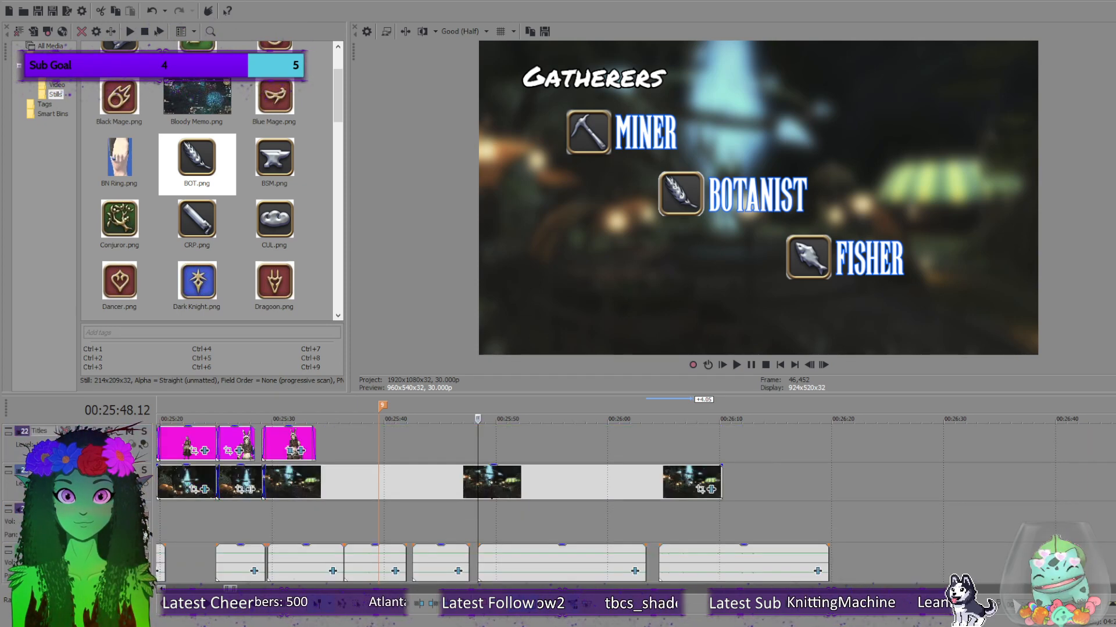
pyautogui.scroll(2, 636, 504)
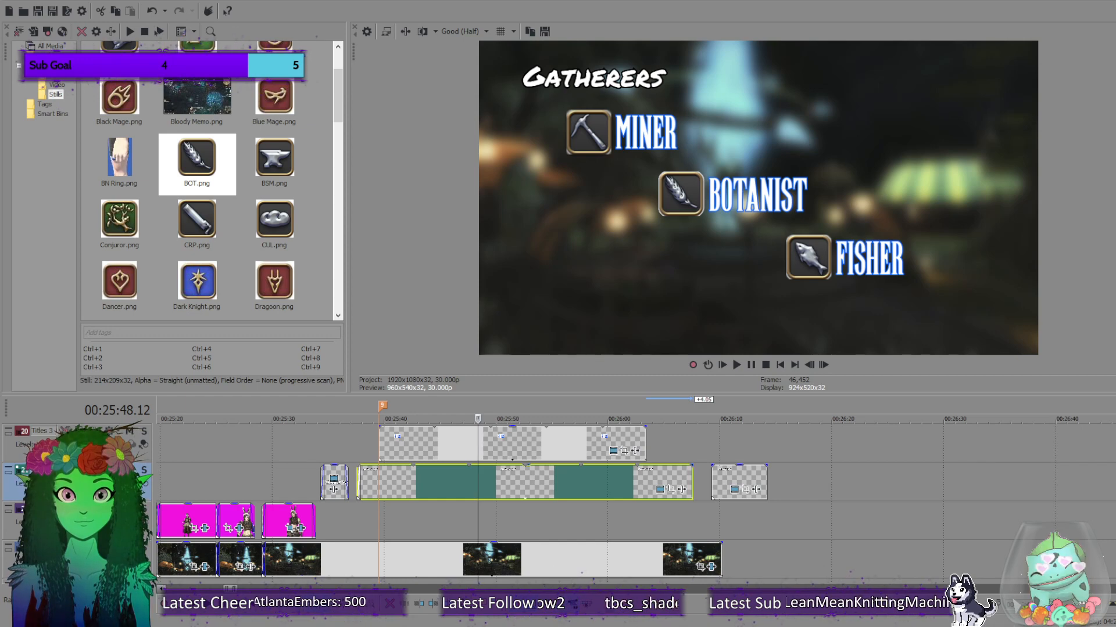
pyautogui.scroll(-2, 636, 504)
pyautogui.scroll(-1, 636, 505)
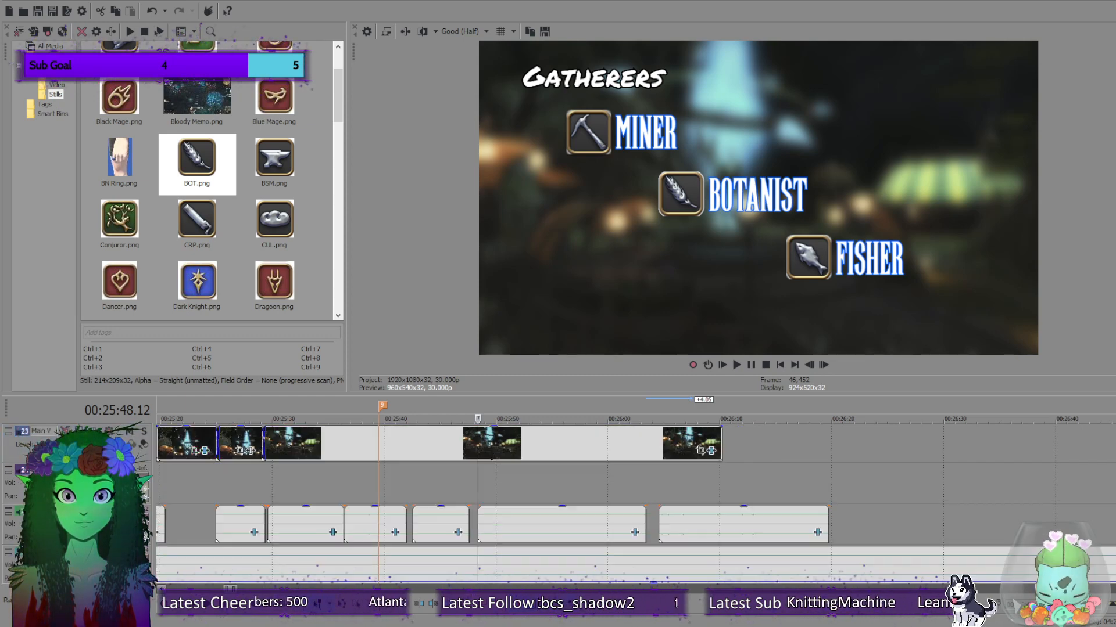
pyautogui.scroll(4, 636, 504)
pyautogui.scroll(-3, 636, 504)
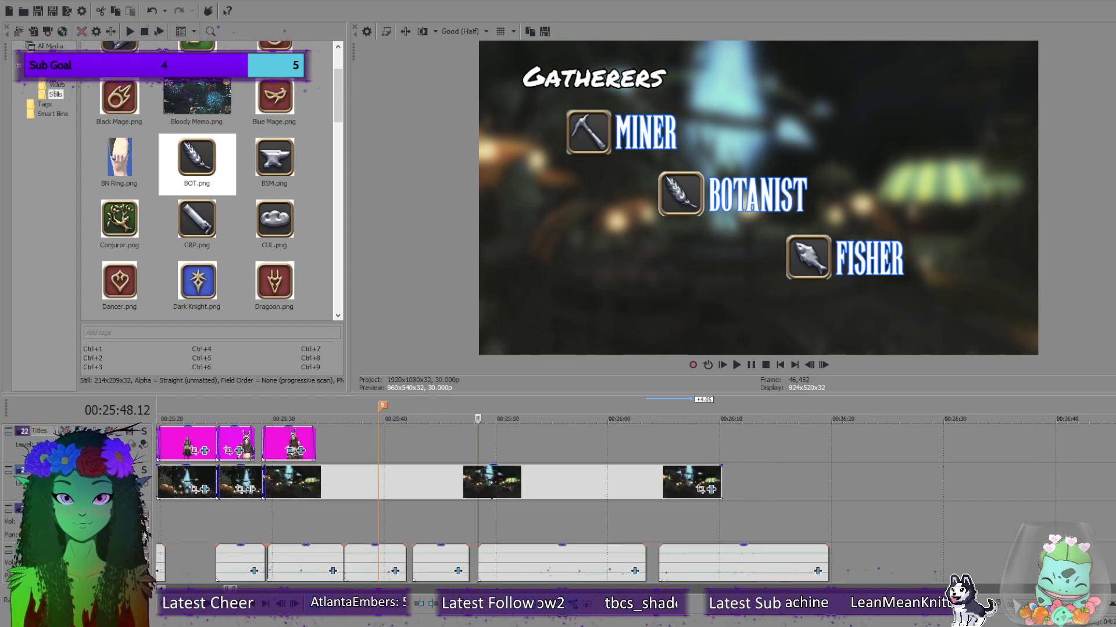
# Extend the end of the "Gatherers" title to meet the start of the "Crafters" title.
pyautogui.scroll(2, 693, 481)
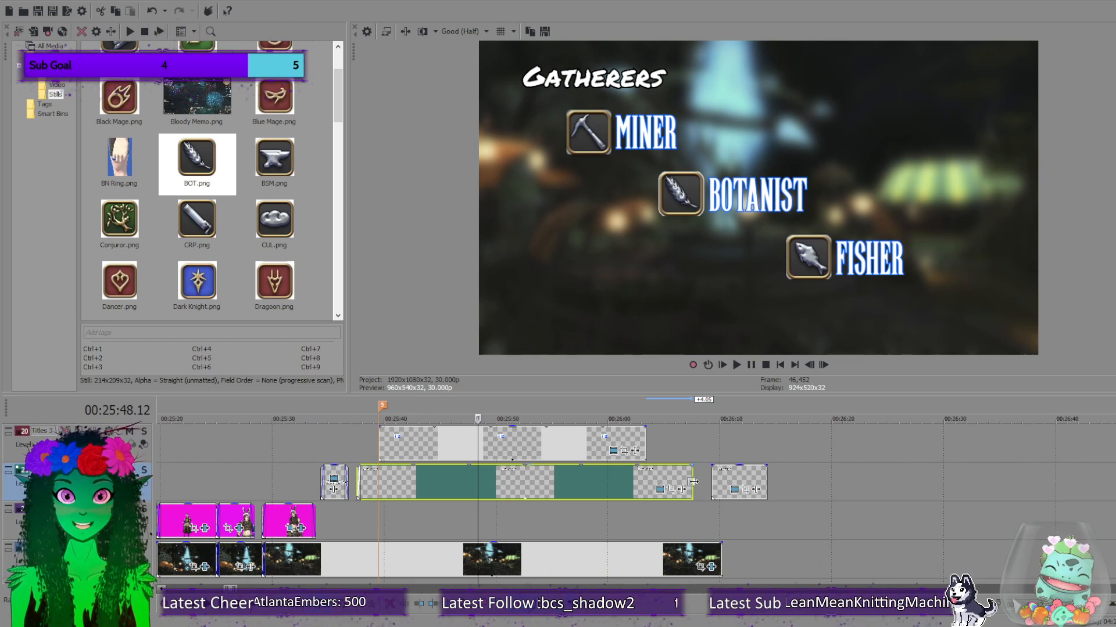
pyautogui.moveTo(693, 481); pyautogui.dragTo(711, 481)
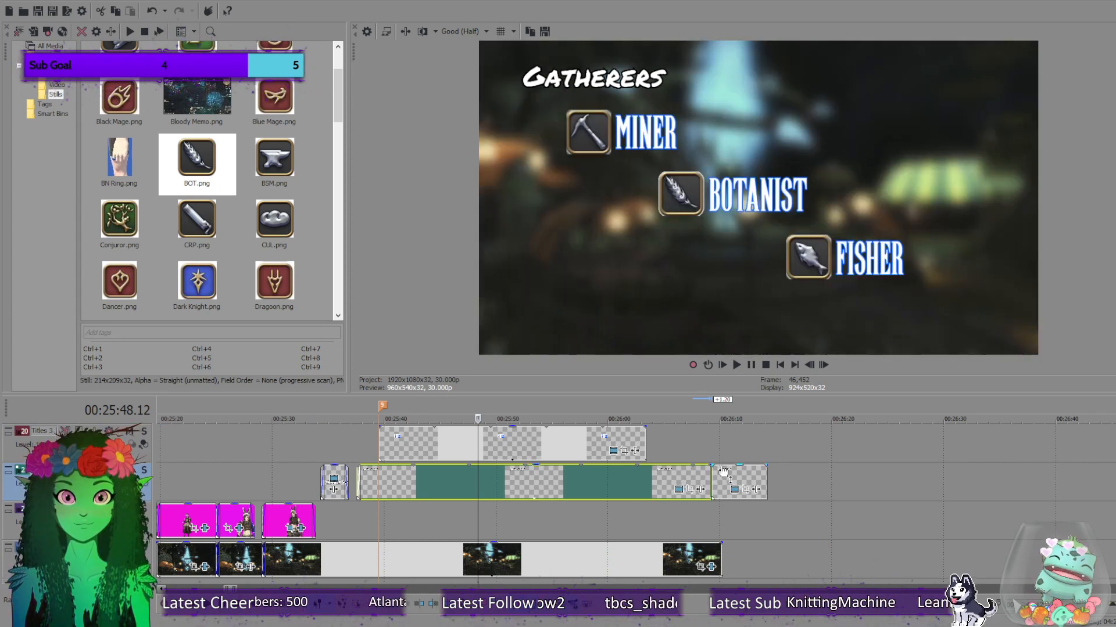
pyautogui.click(724, 473)
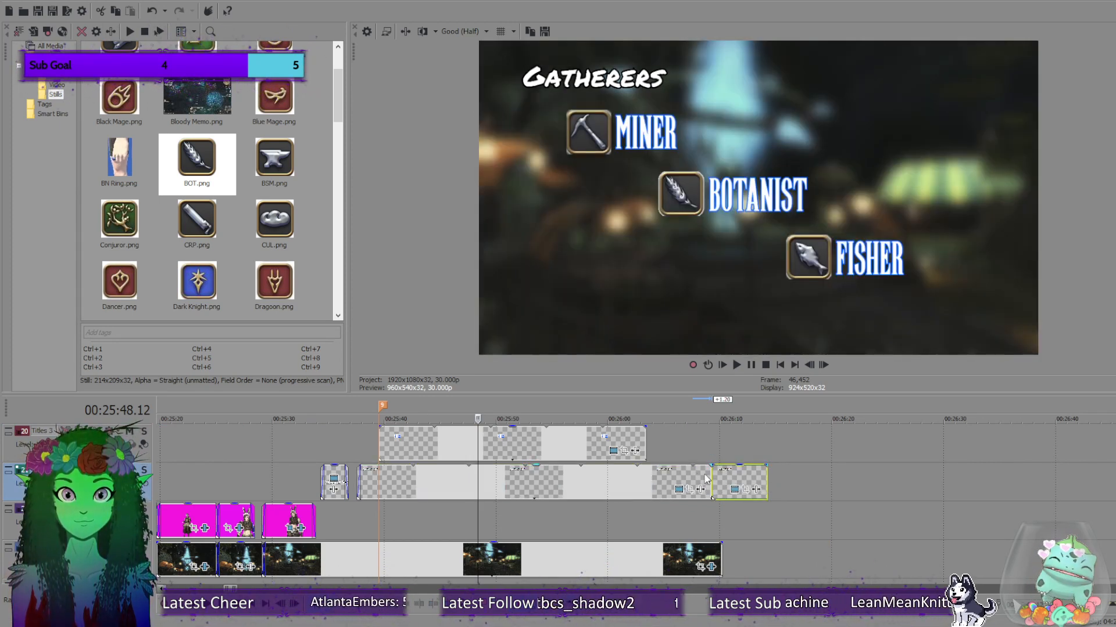
pyautogui.moveTo(706, 479); pyautogui.dragTo(710, 485)
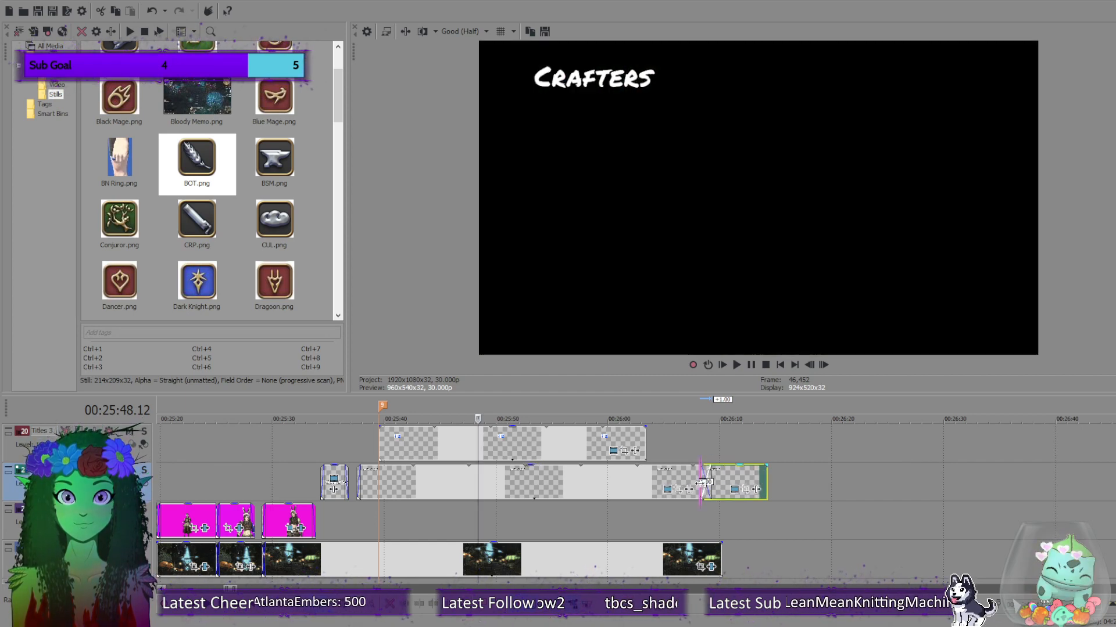
pyautogui.scroll(1, 729, 507)
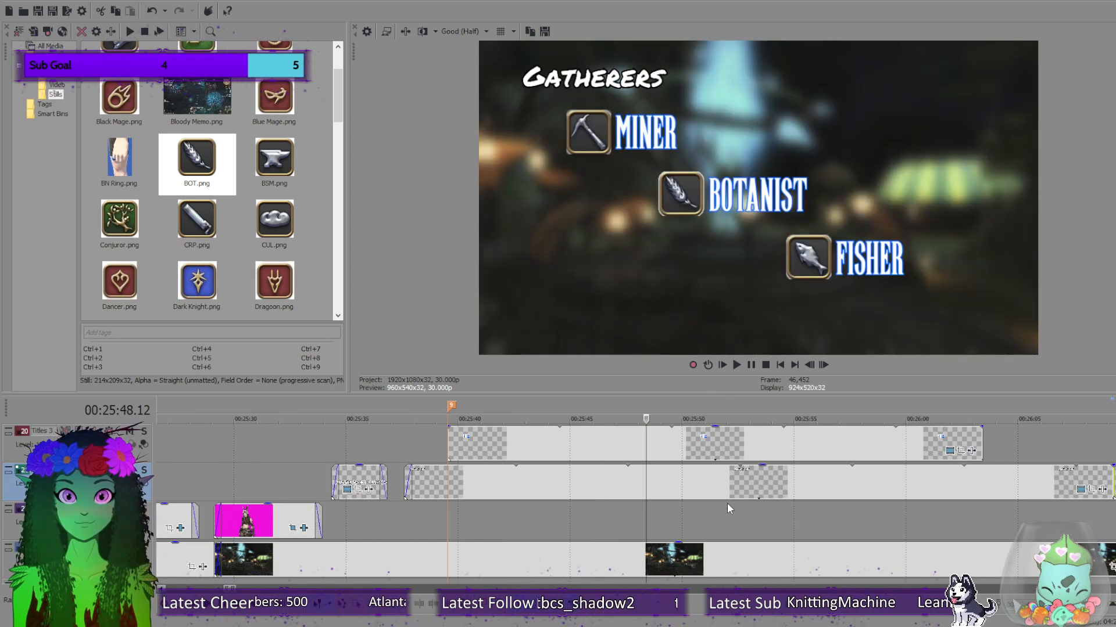
# Overlap the "Gatherers" and "Crafters" titles by 10 frames, crossfading from 00:26:08.28 to 00:26:09.08.
pyautogui.scroll(-2, 727, 503)
pyautogui.click(880, 501)
pyautogui.scroll(4, 891, 515)
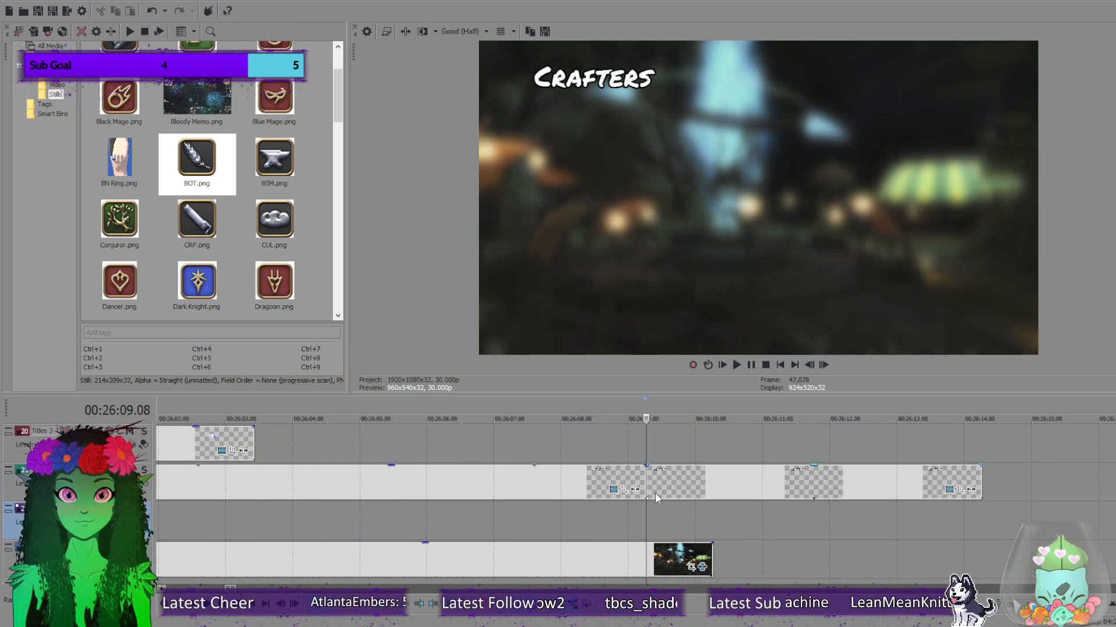
pyautogui.moveTo(654, 493); pyautogui.dragTo(627, 517)
pyautogui.scroll(-3, 629, 515)
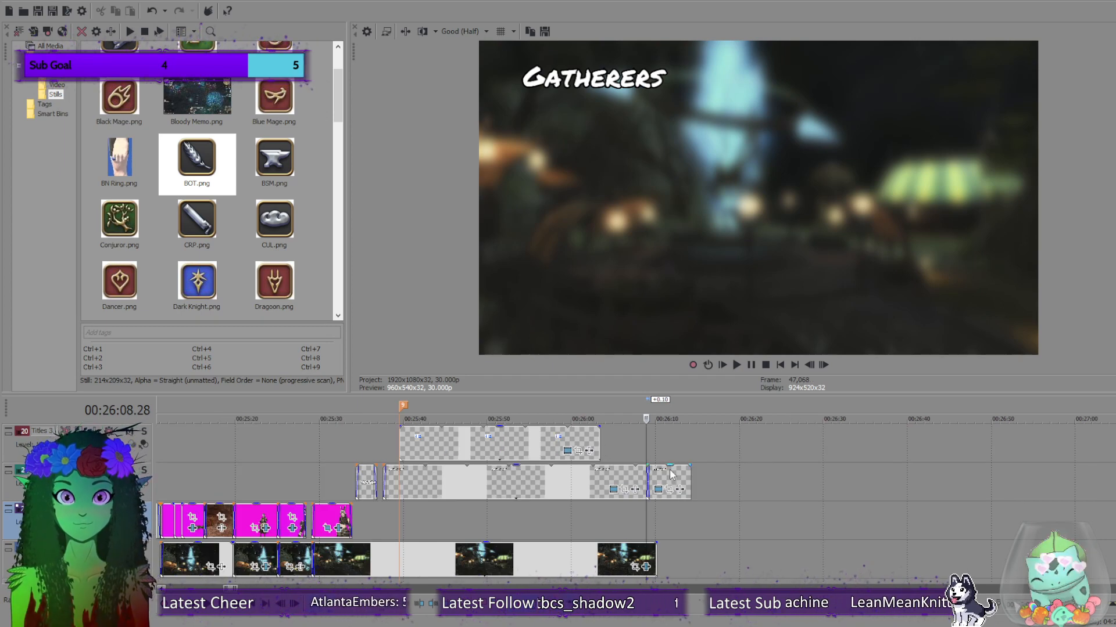
# Extend the Miner, Botanist and Fisher titles to end at 00:26:09.08, with fade-outs matching the heading's crossfade.
pyautogui.scroll(3, 671, 474)
pyautogui.click(653, 441)
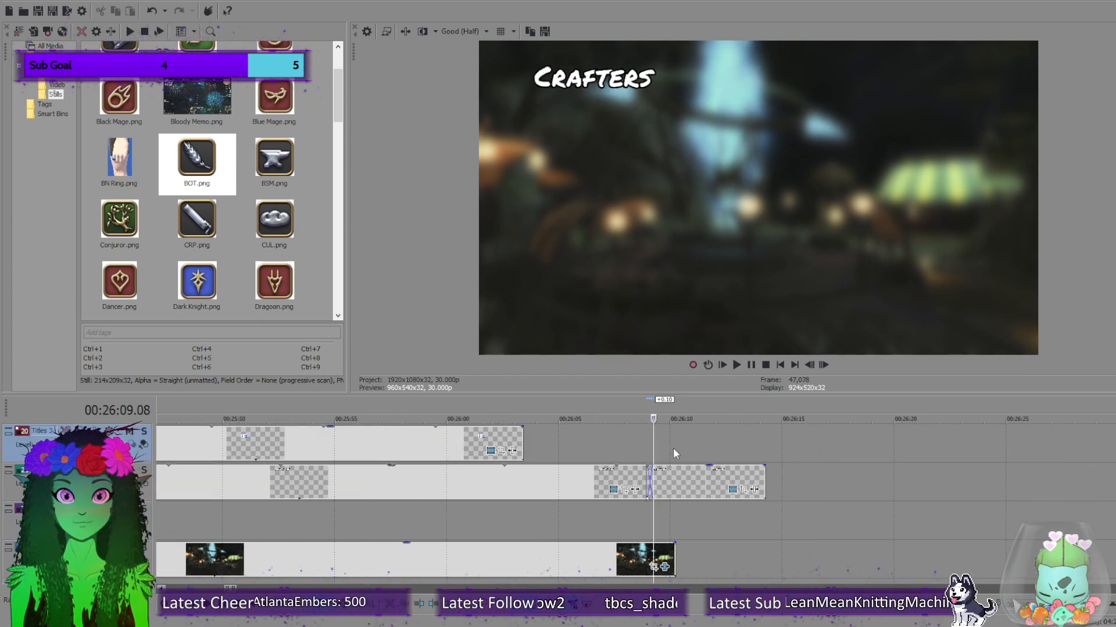
pyautogui.moveTo(521, 439); pyautogui.dragTo(646, 438)
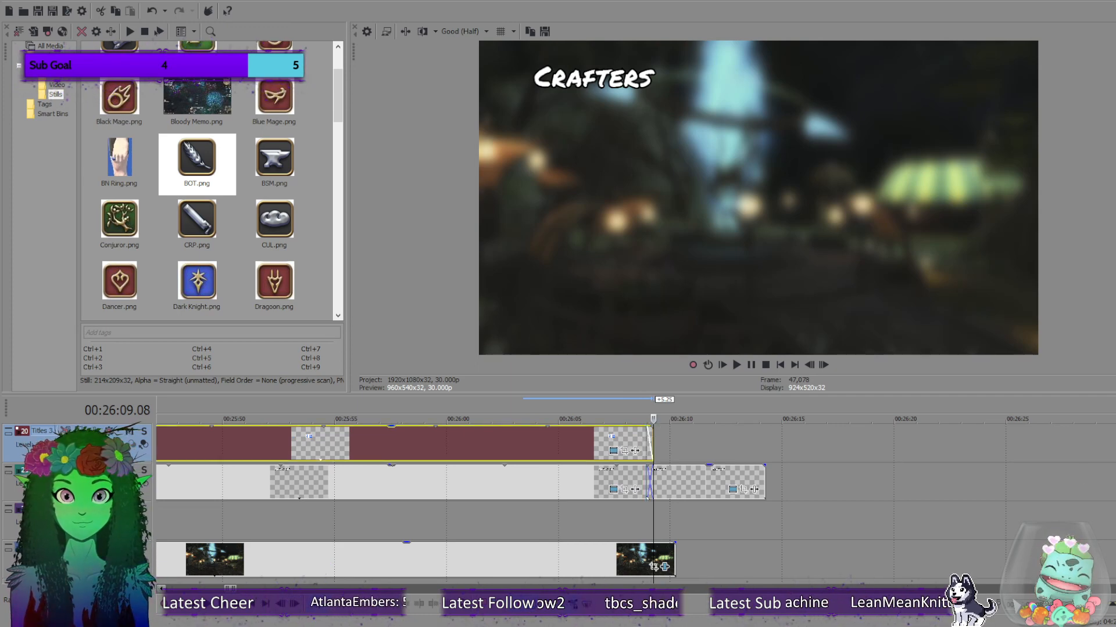
pyautogui.scroll(2, 646, 445)
pyautogui.moveTo(524, 481); pyautogui.dragTo(649, 471)
pyautogui.moveTo(526, 439); pyautogui.dragTo(651, 436)
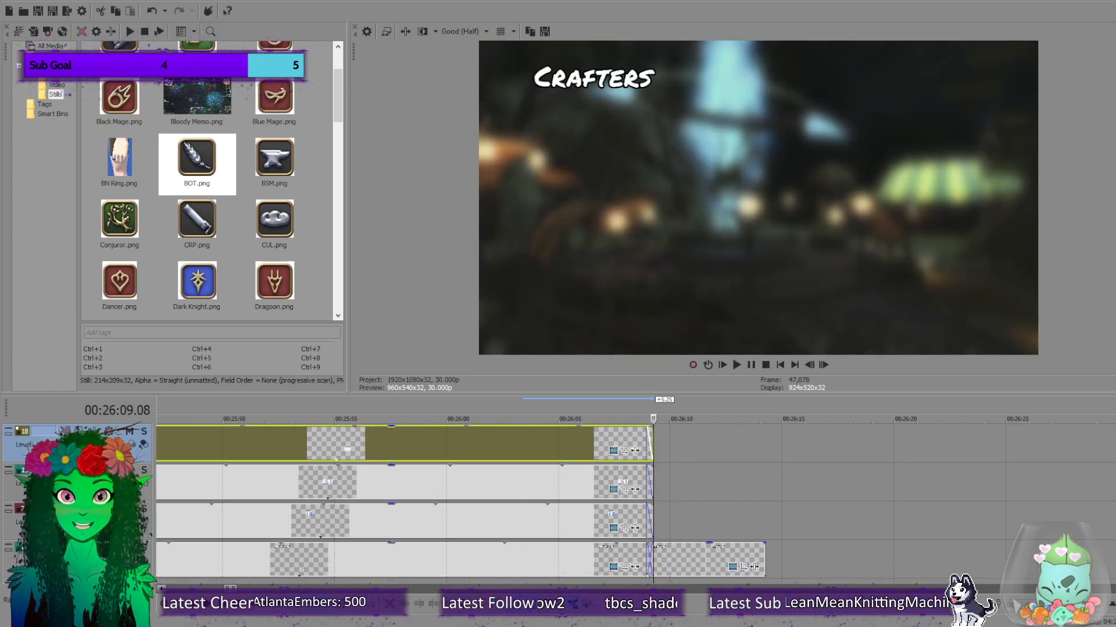
# Extend the miner, botanist and fisher icons to end at 00:26:09.08 with matching short fade-outs.
pyautogui.scroll(3, 407, 502)
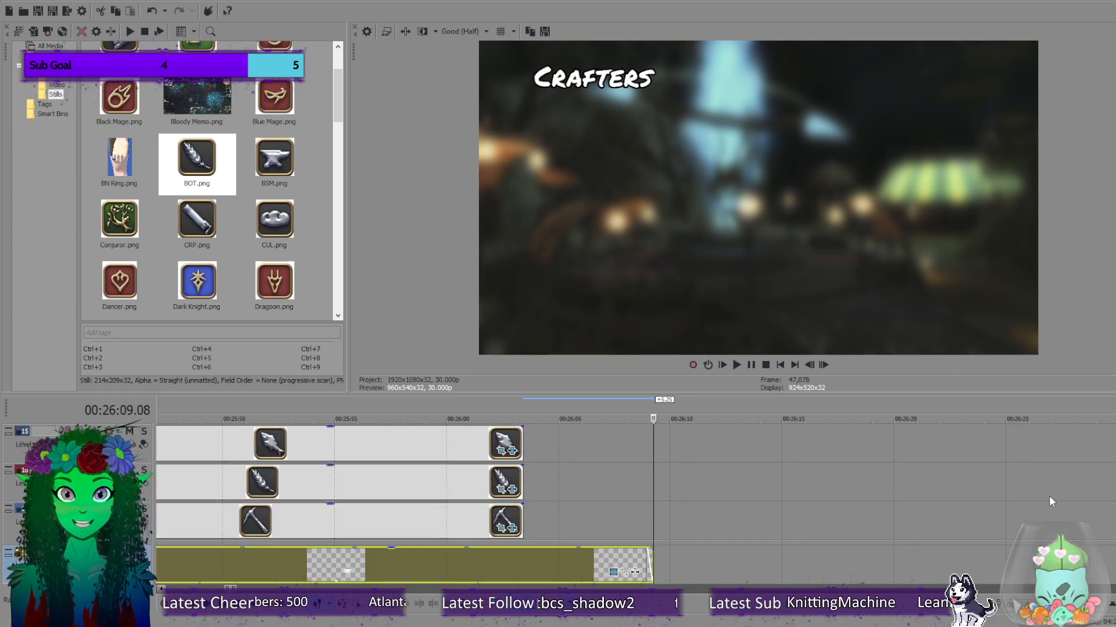
pyautogui.moveTo(523, 516); pyautogui.dragTo(652, 511)
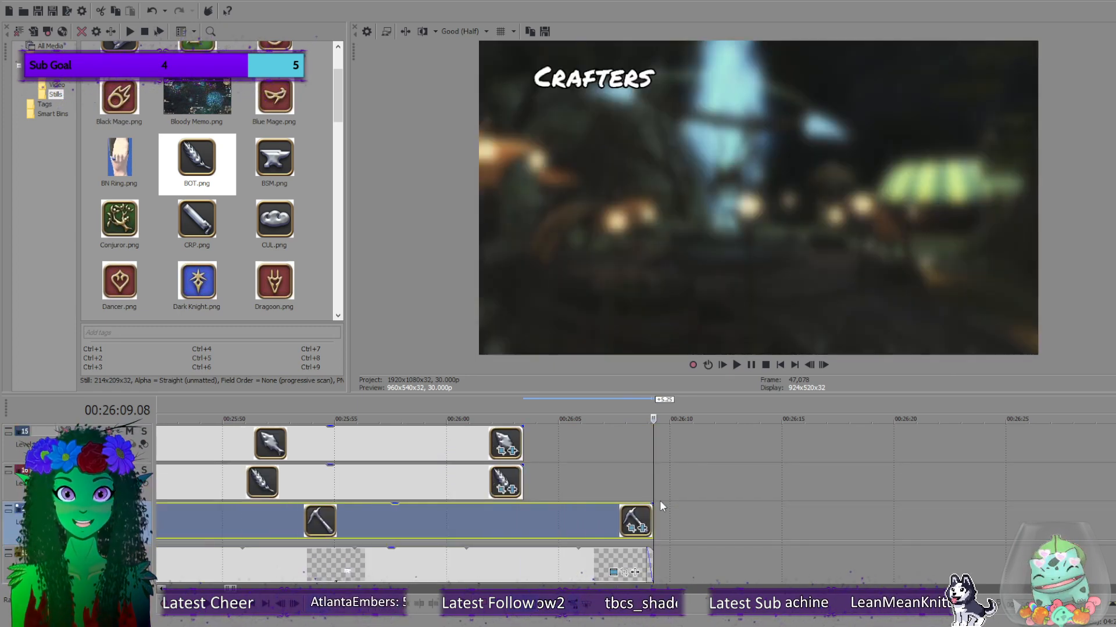
pyautogui.moveTo(522, 482); pyautogui.dragTo(652, 482)
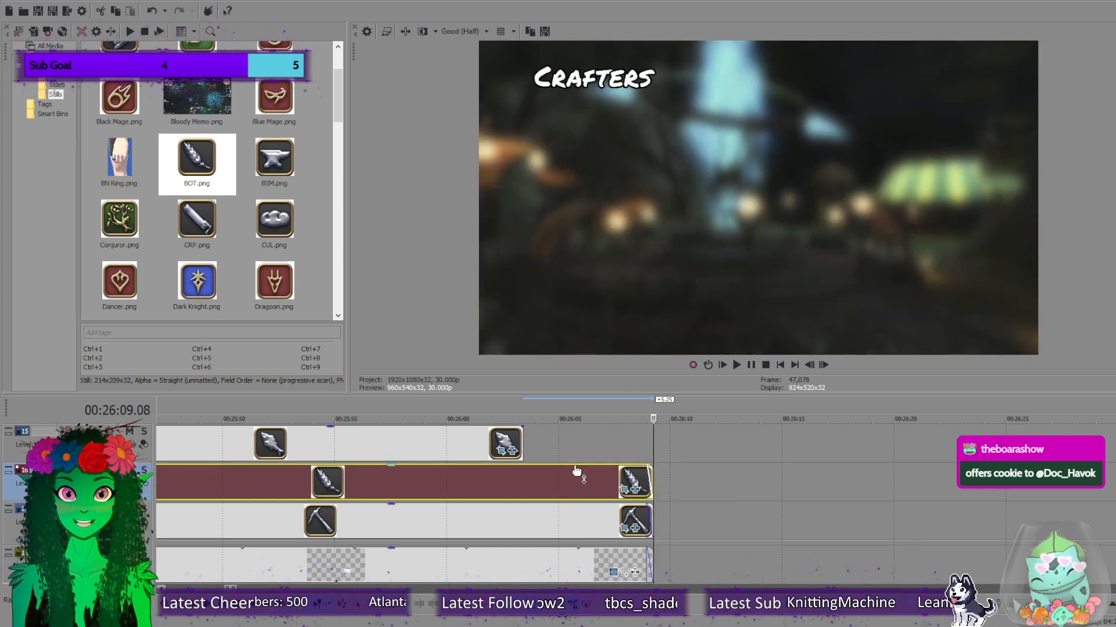
pyautogui.moveTo(521, 441); pyautogui.dragTo(653, 440)
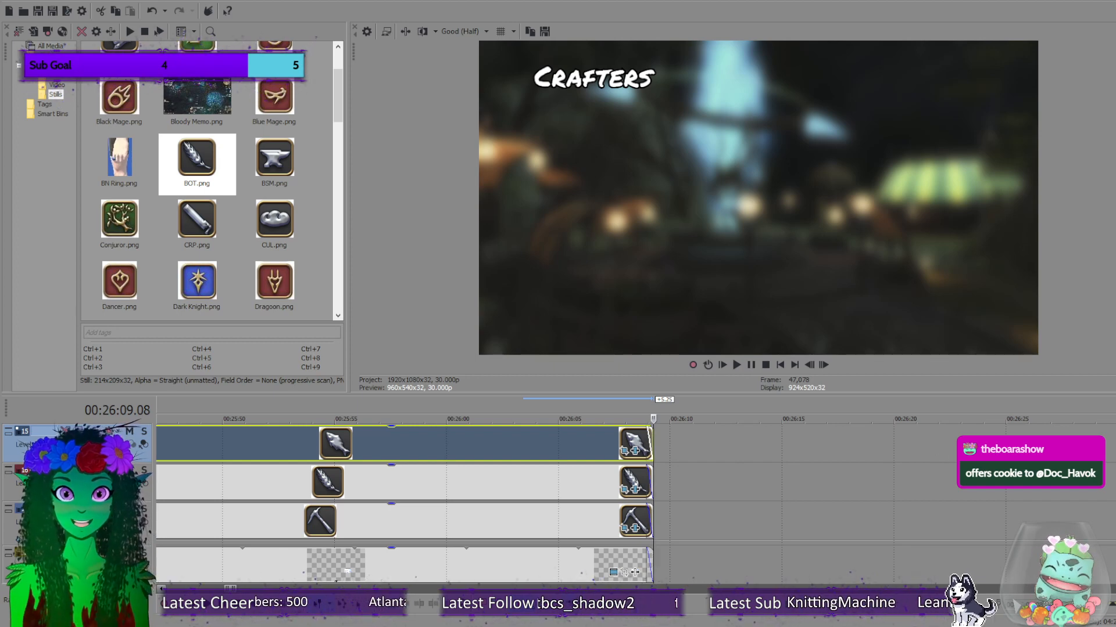
# Examine how the gatherer titles and icons fade into the "Crafters" title between 00:26:08.21 and 00:26:09.16.
pyautogui.scroll(-5, 406, 505)
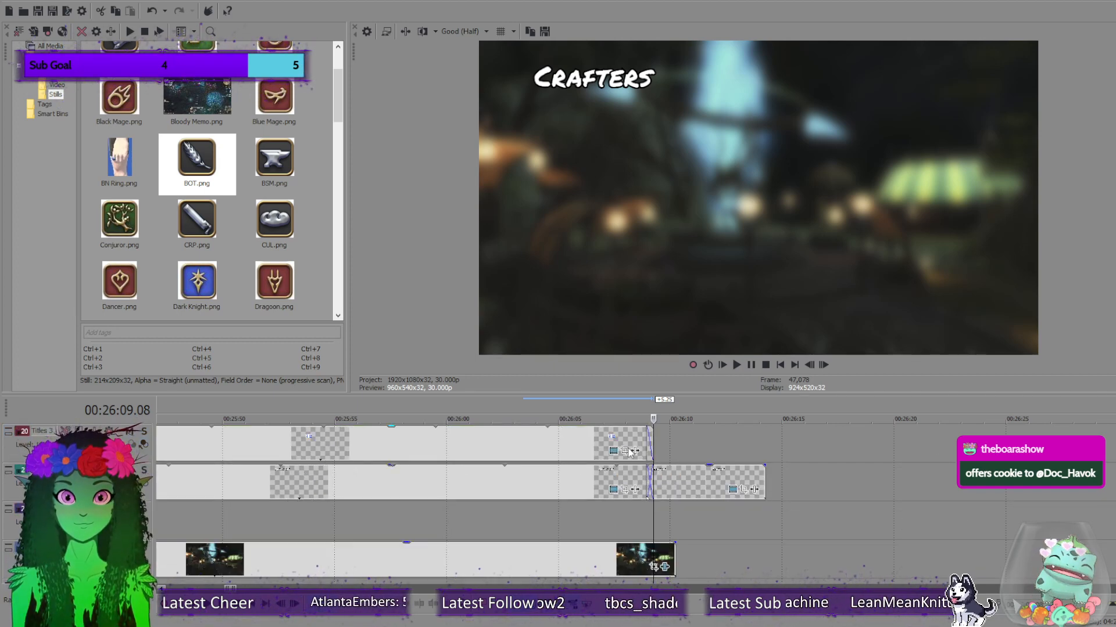
pyautogui.click(645, 444)
pyautogui.scroll(8, 711, 439)
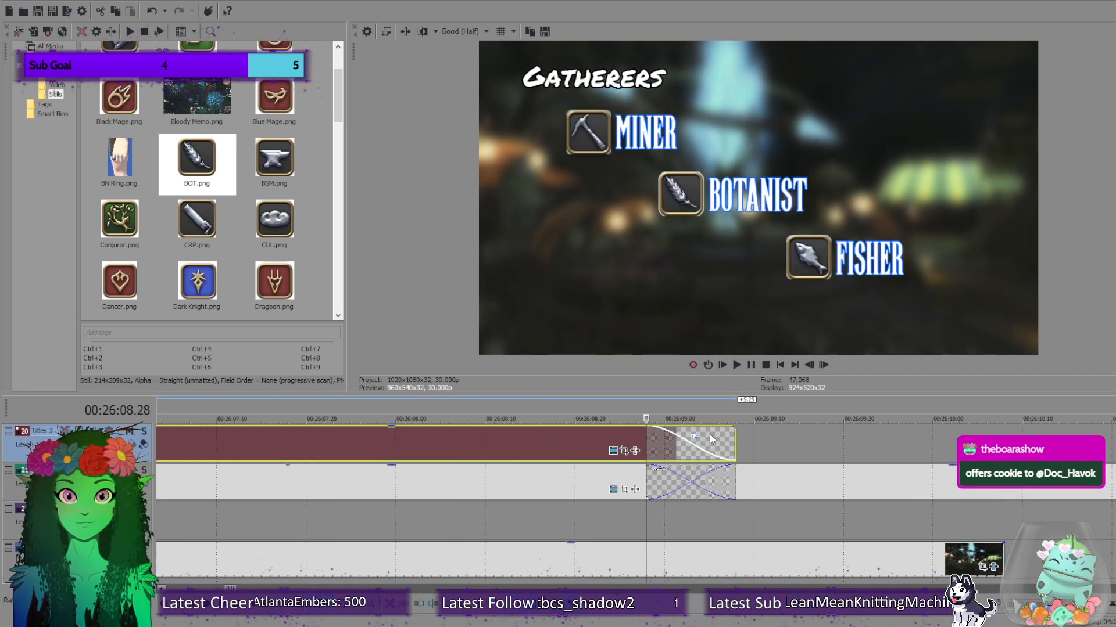
pyautogui.scroll(-3, 704, 465)
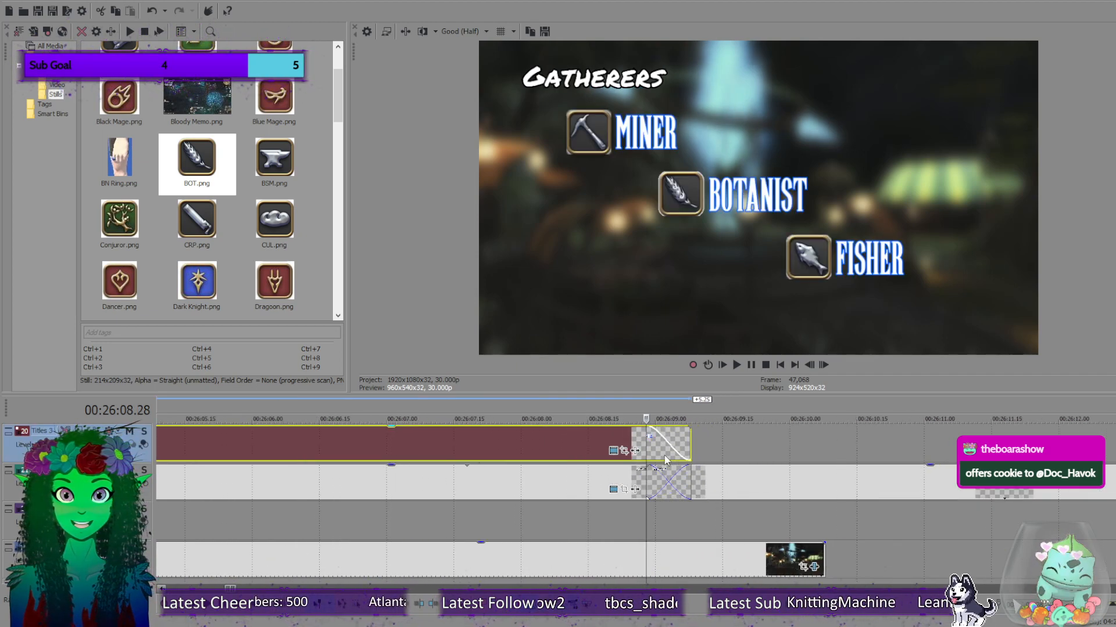
pyautogui.moveTo(665, 518)
pyautogui.mouseDown()
pyautogui.moveTo(709, 520)
pyautogui.moveTo(646, 523)
pyautogui.mouseUp()
pyautogui.click(615, 474)
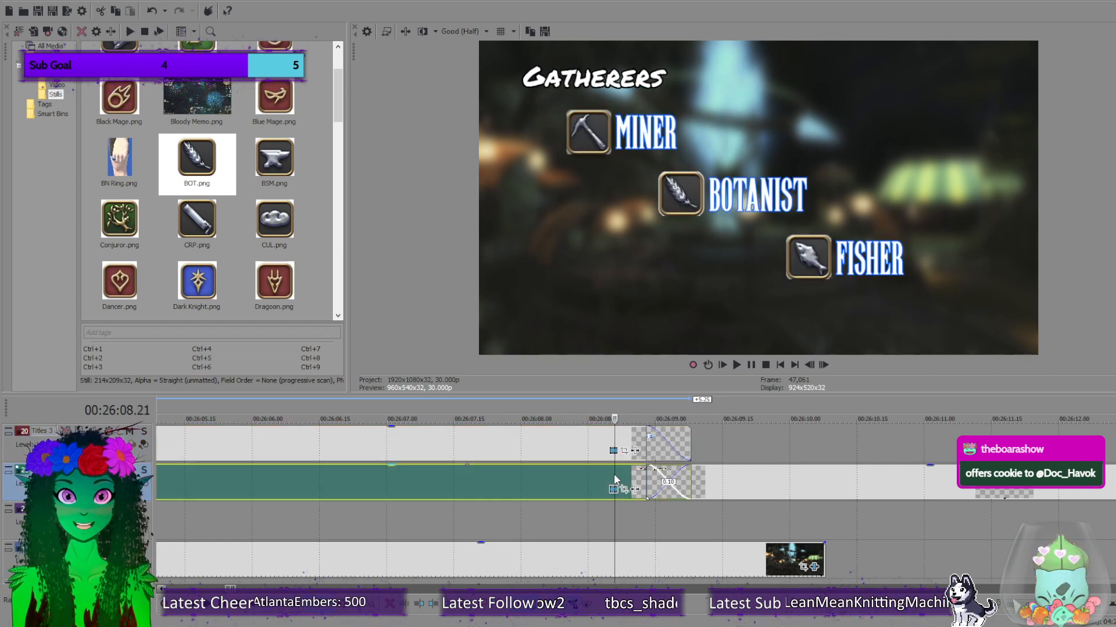
pyautogui.click(739, 484)
pyautogui.click(646, 516)
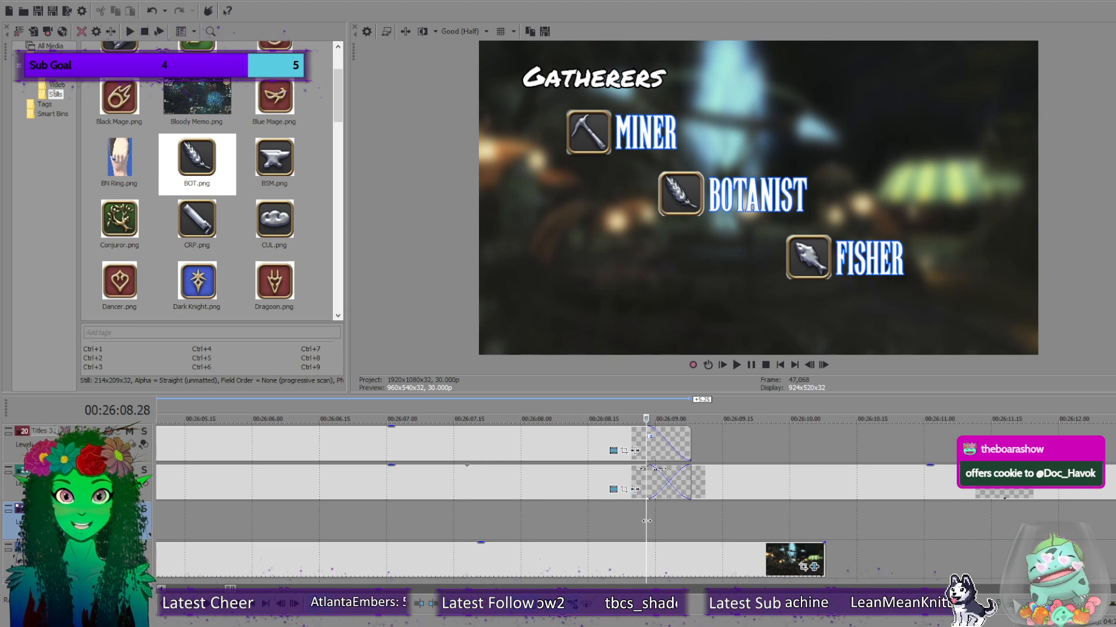
pyautogui.click(704, 519)
pyautogui.moveTo(704, 519); pyautogui.dragTo(726, 518)
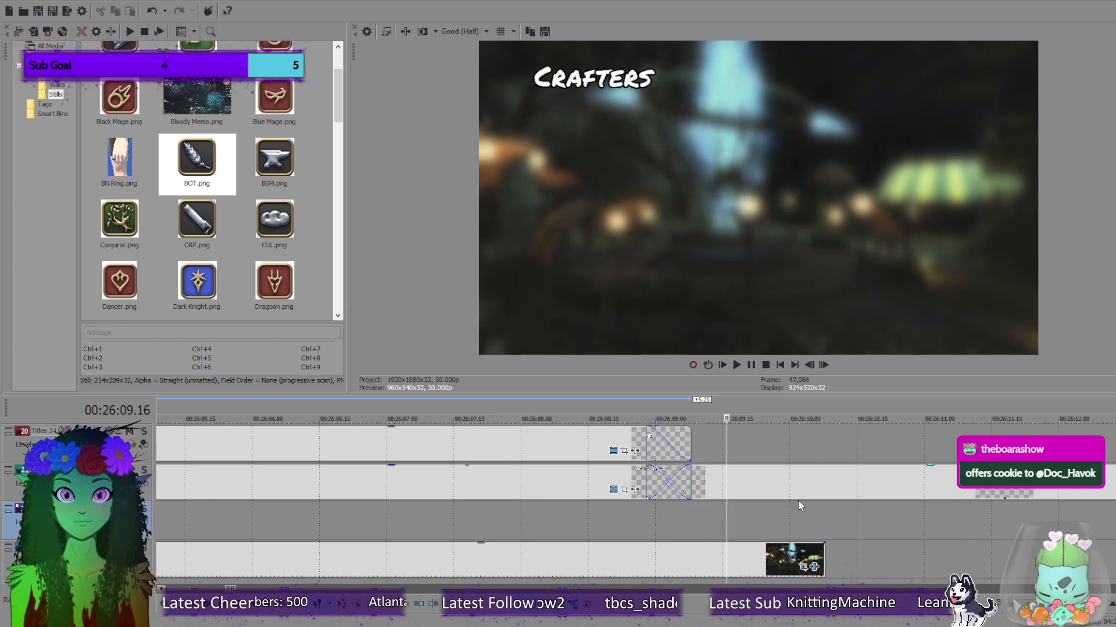
# Locate the last frame of the blurred background clip beneath the "Crafters" title.
pyautogui.scroll(-4, 784, 496)
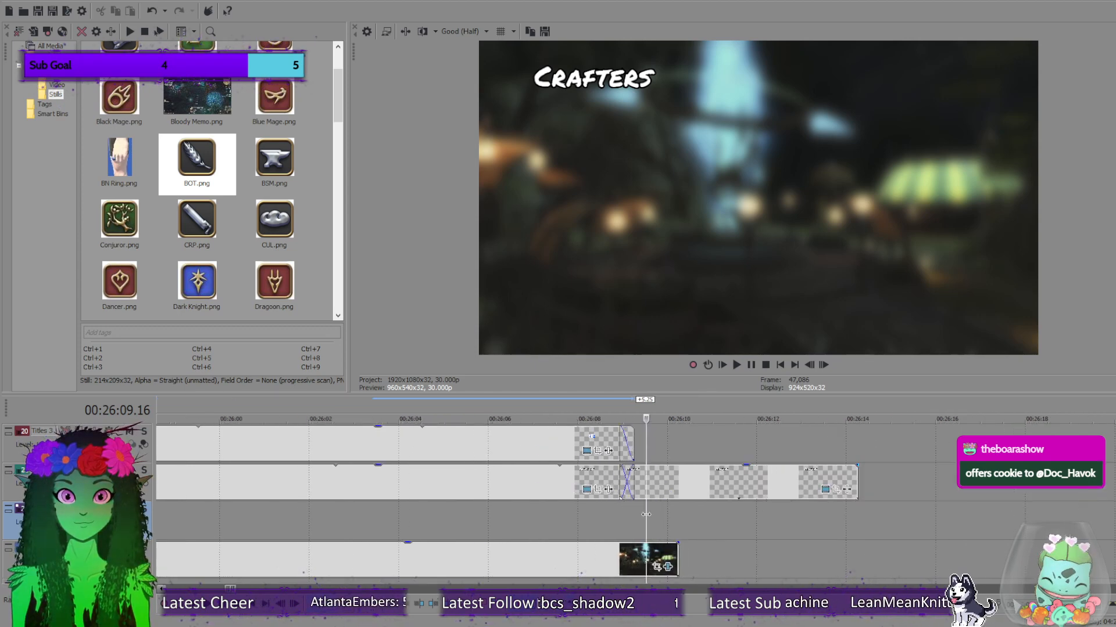
pyautogui.click(674, 561)
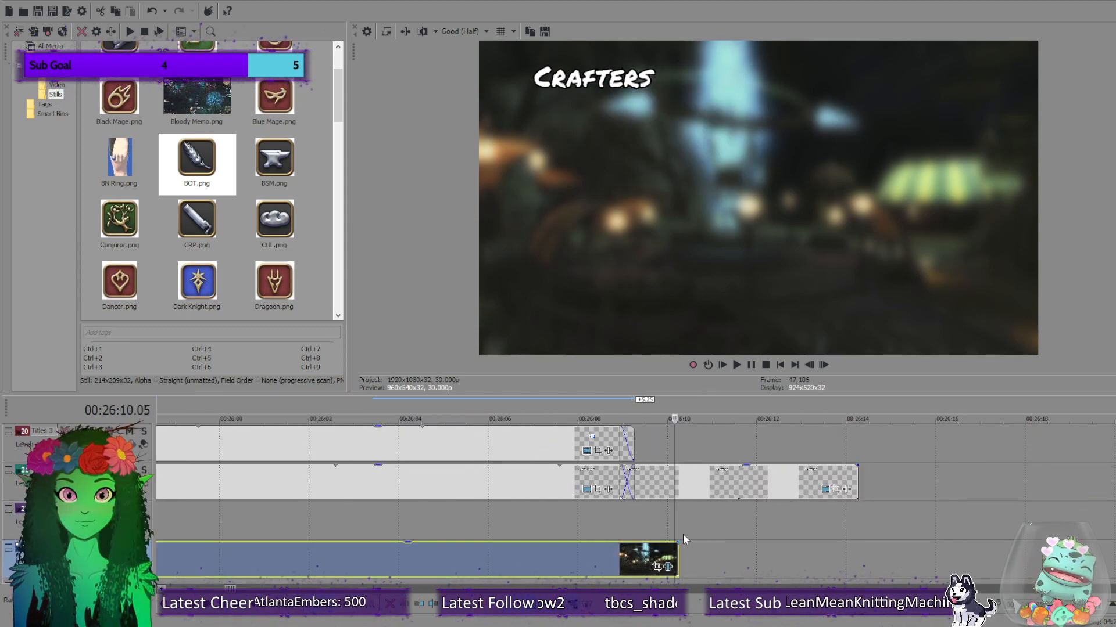
pyautogui.click(679, 516)
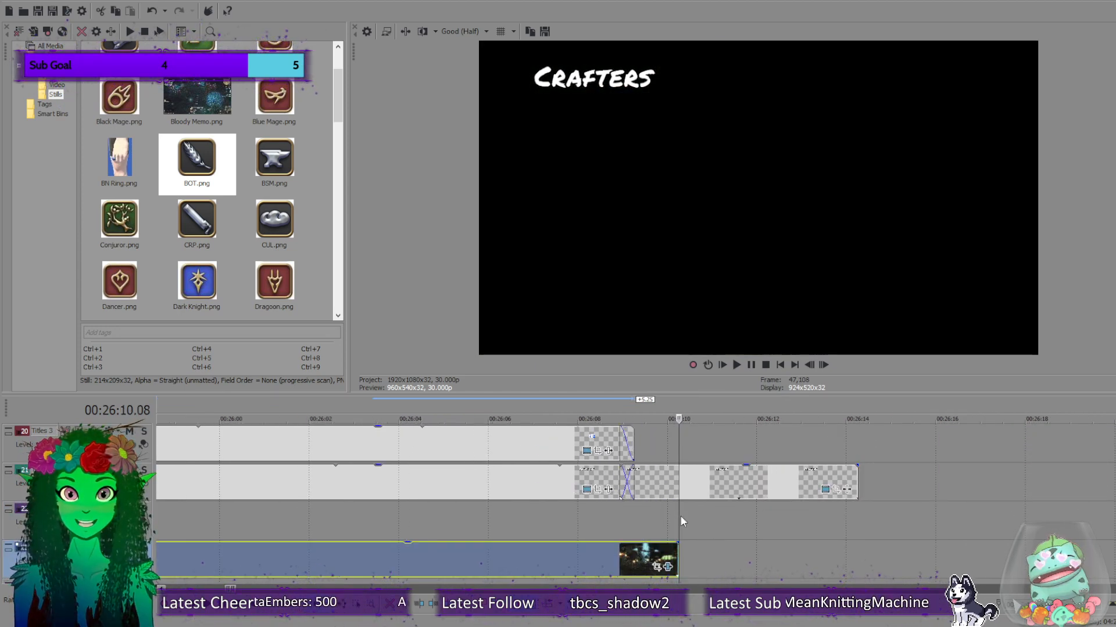
pyautogui.click(808, 365)
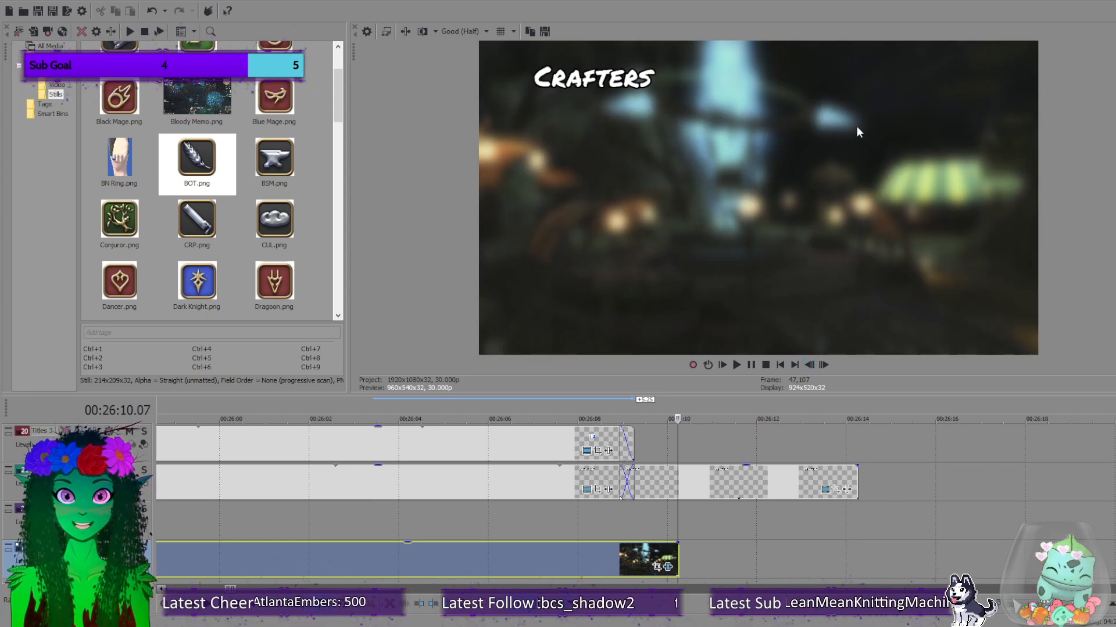
# Try trimming 10 frames off the background clip that crossfades into the blurred one at 00:25:29.03, and undo the trim.
pyautogui.scroll(-5, 596, 529)
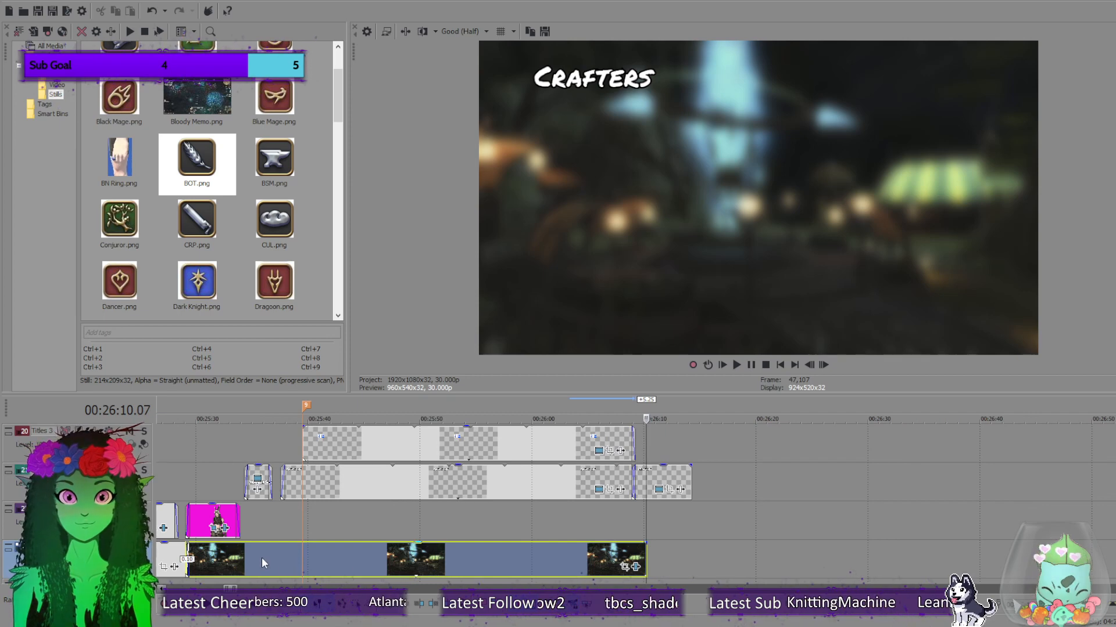
pyautogui.click(187, 566)
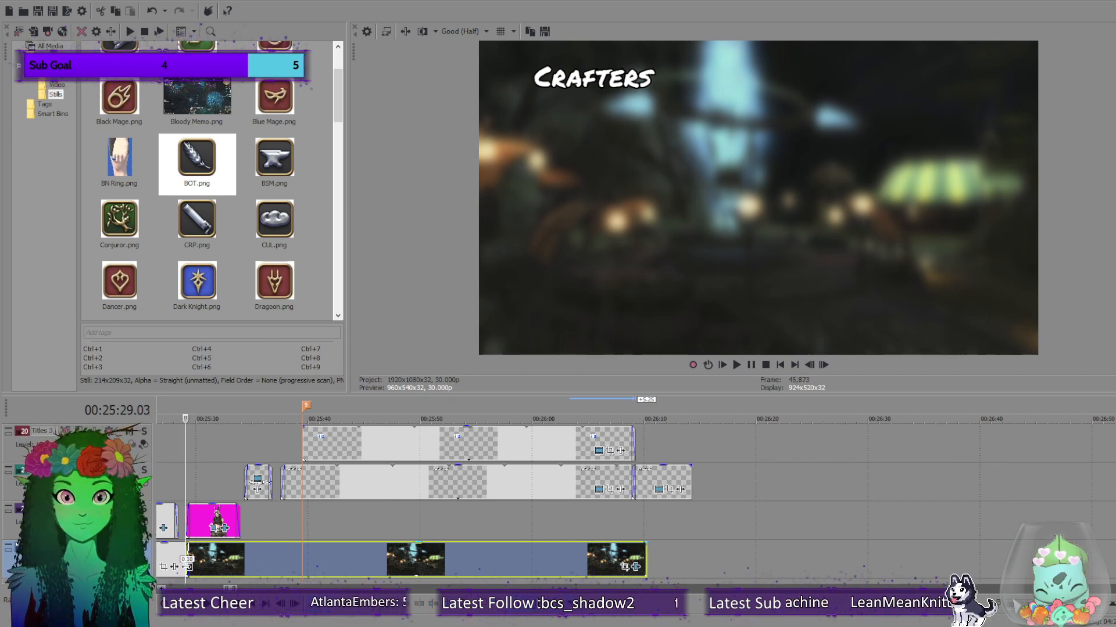
pyautogui.scroll(5, 187, 567)
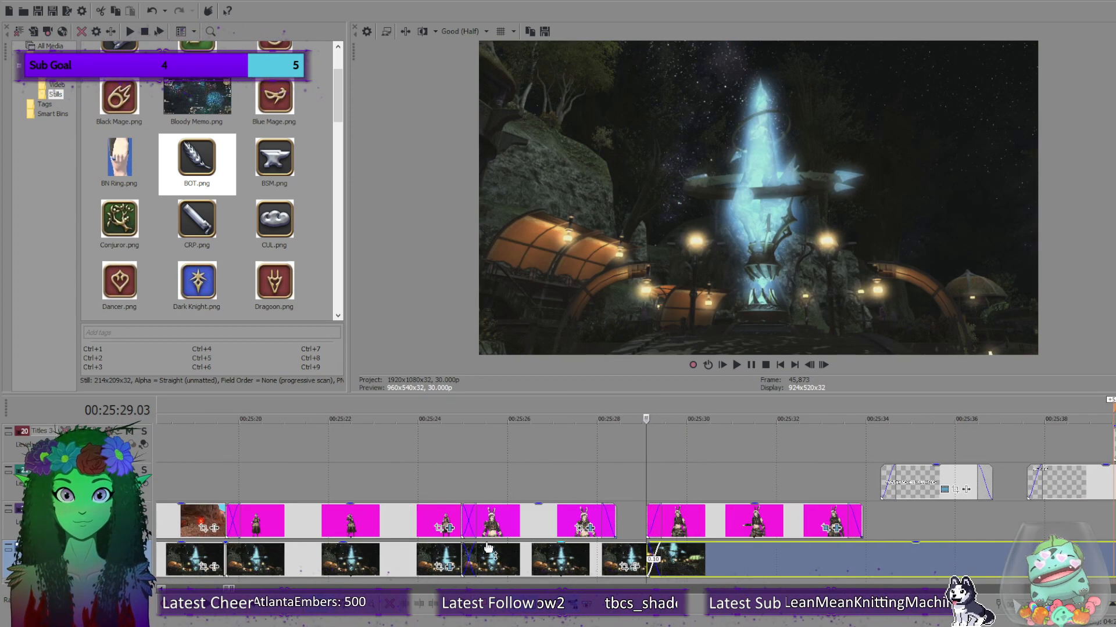
pyautogui.scroll(4, 730, 563)
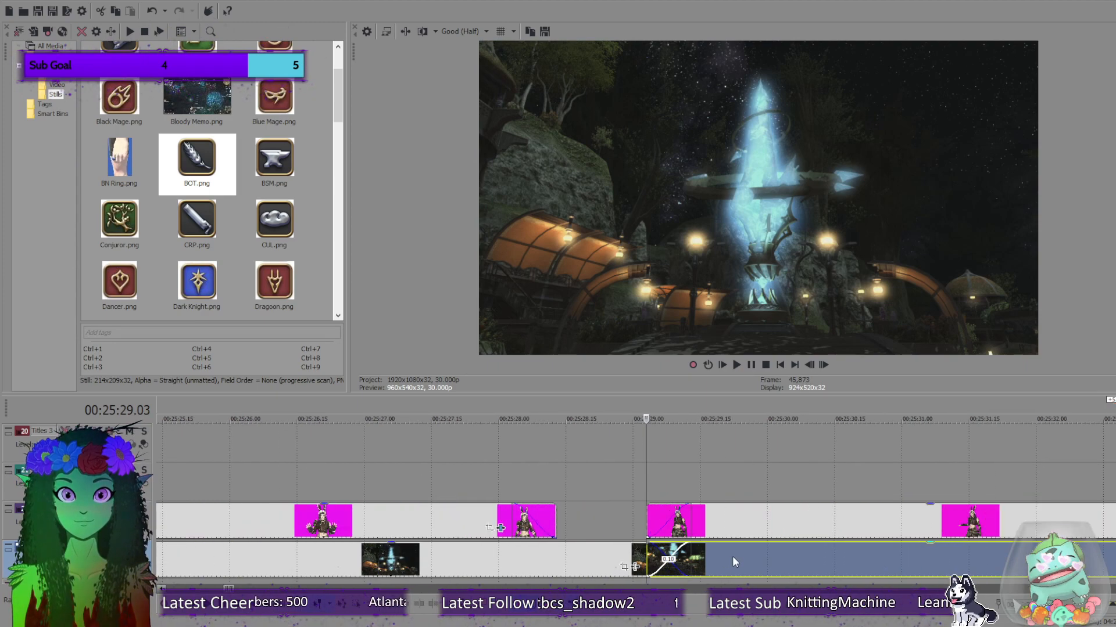
pyautogui.moveTo(690, 562); pyautogui.dragTo(640, 565)
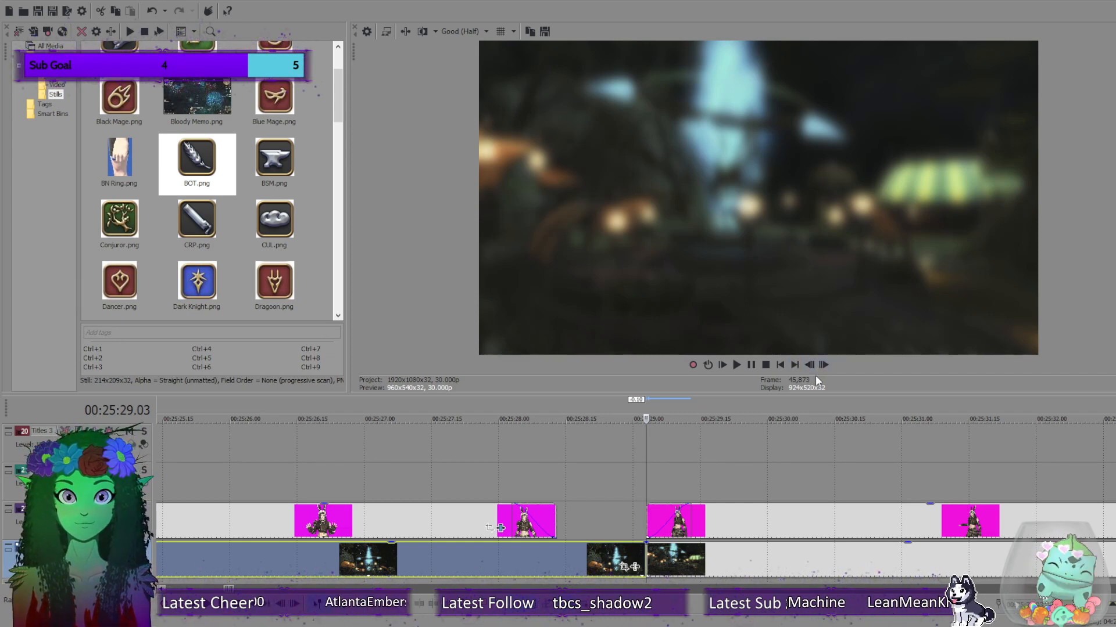
pyautogui.hotkey('ctrl', 'z')
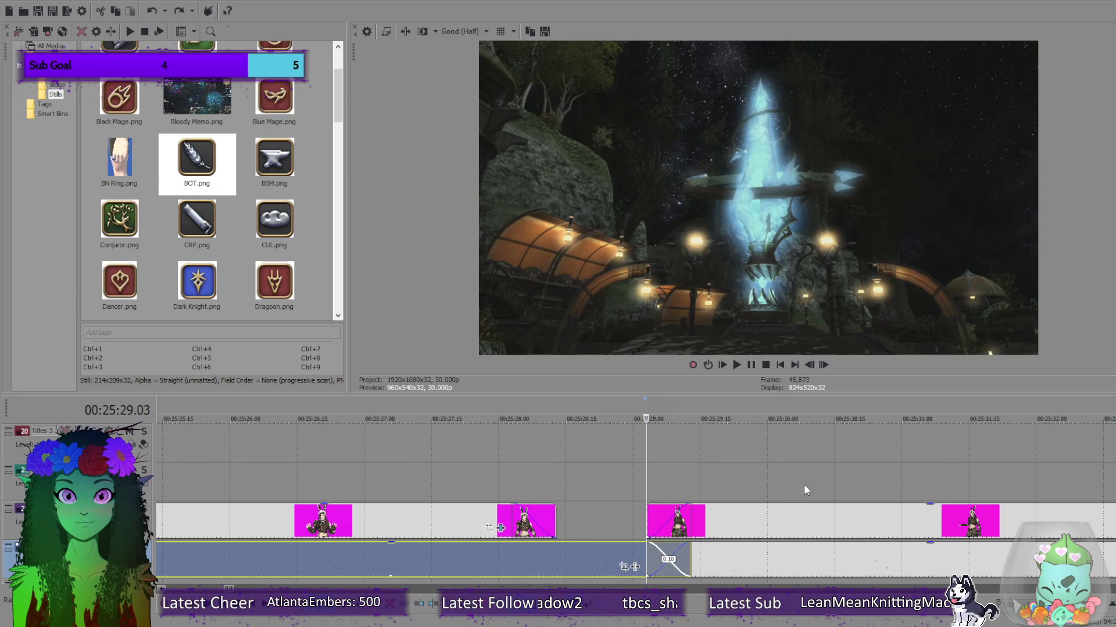
# Paste a copy of the blurred background clip on the same track at 00:26:10.14, just past the original's end.
pyautogui.scroll(-8, 805, 489)
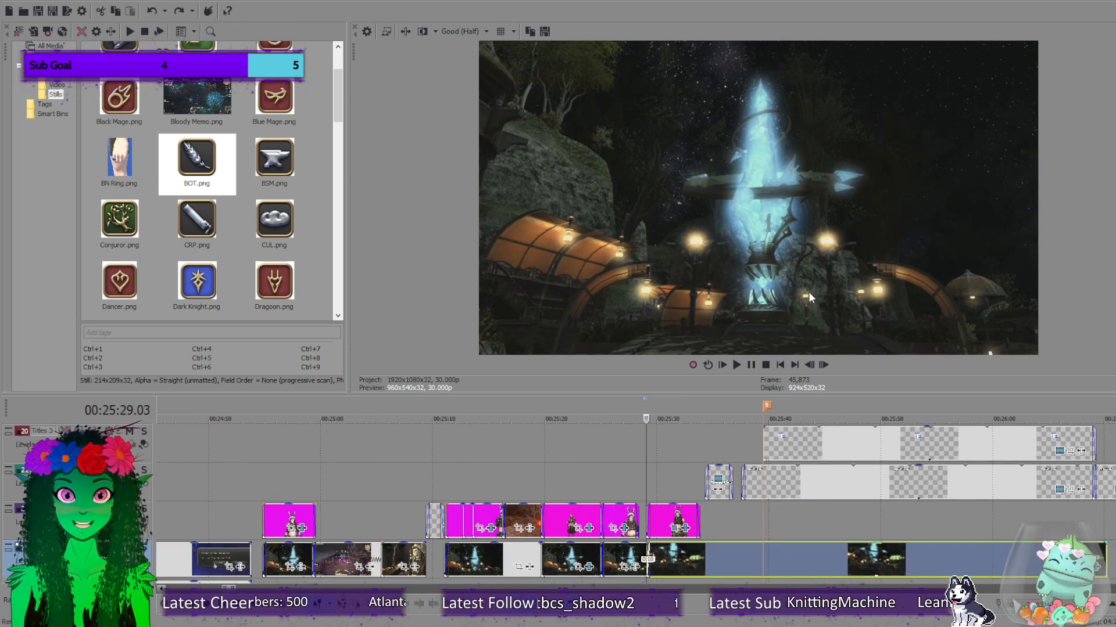
pyautogui.click(1096, 553)
pyautogui.scroll(4, 1096, 553)
pyautogui.click(699, 557)
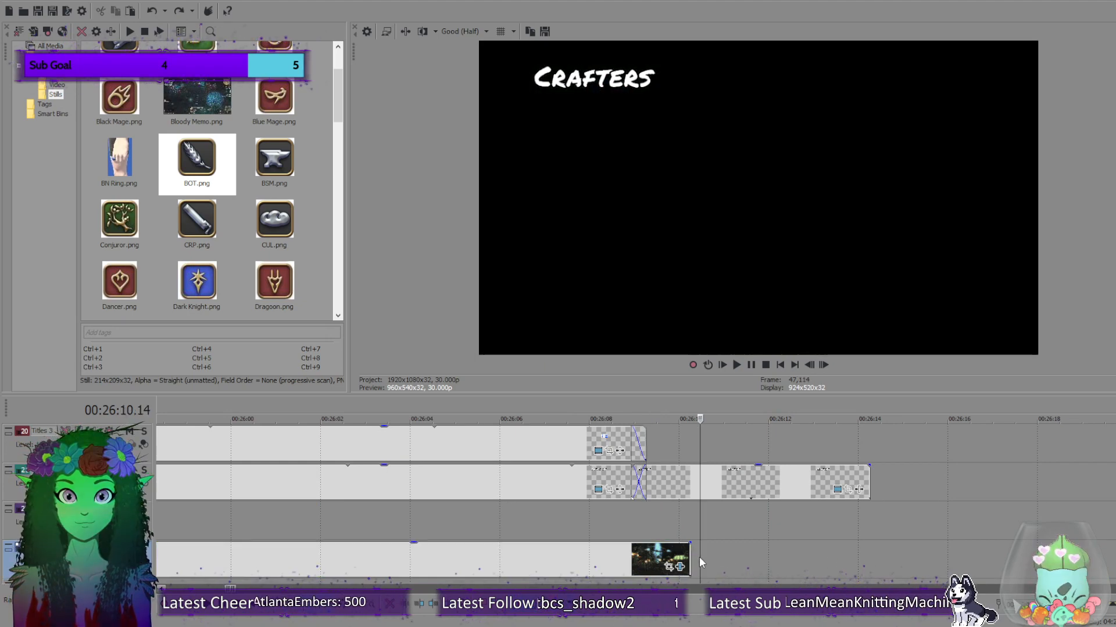
pyautogui.hotkey('ctrl', 'v')
pyautogui.scroll(-6, 798, 540)
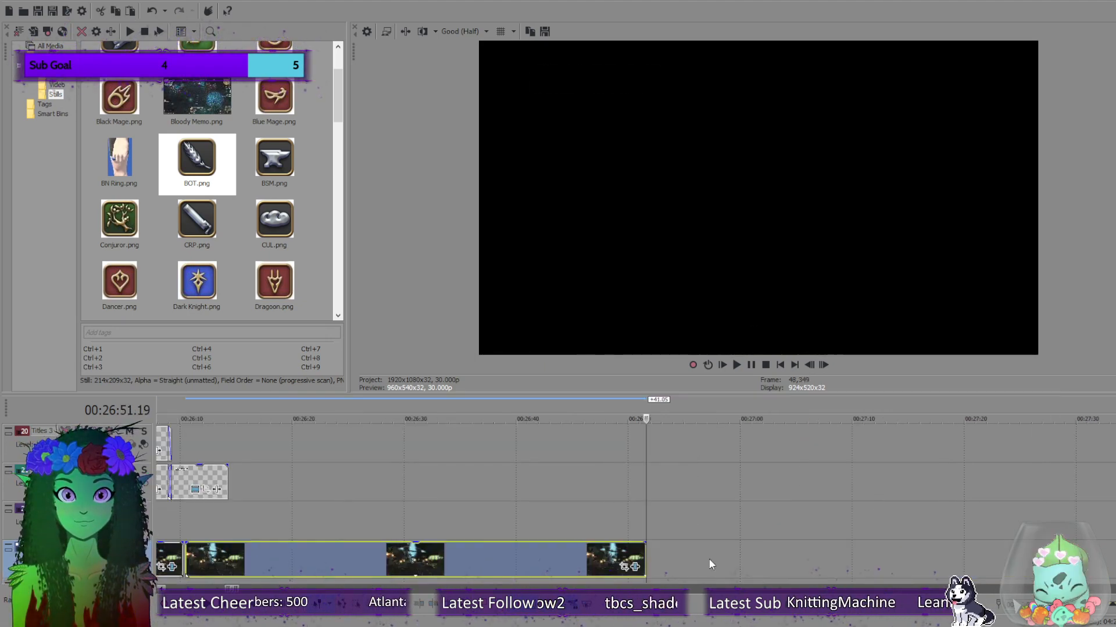
# Move the pasted background clip 6 frames earlier to close the gap after the original blurred clip.
pyautogui.click(417, 566)
pyautogui.scroll(6, 568, 553)
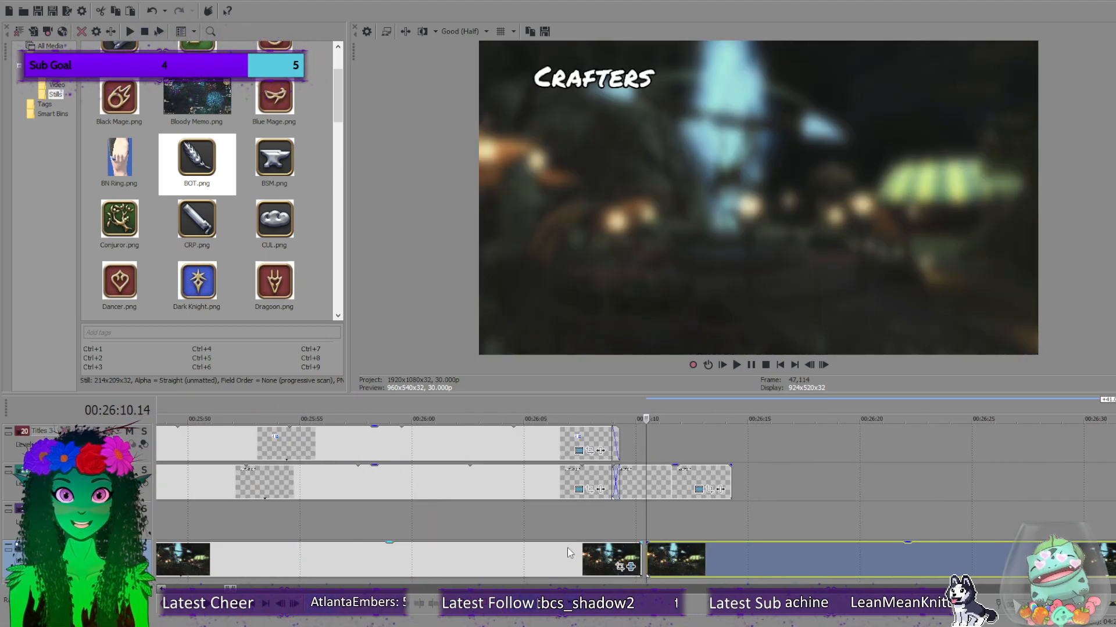
pyautogui.moveTo(685, 559); pyautogui.dragTo(645, 553)
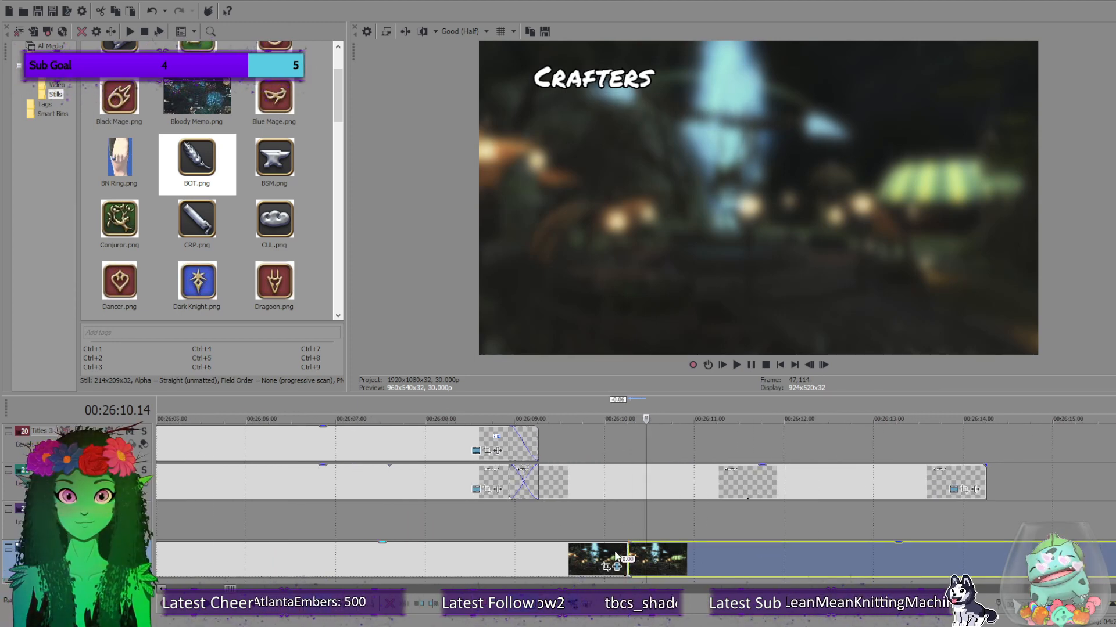
# Show the grid overlay on the preview and compare the background frames on either side of the cut near 00:26:10.08.
pyautogui.click(610, 558)
pyautogui.moveTo(611, 512)
pyautogui.mouseDown()
pyautogui.moveTo(650, 516)
pyautogui.moveTo(599, 523)
pyautogui.moveTo(667, 522)
pyautogui.moveTo(605, 520)
pyautogui.moveTo(634, 512)
pyautogui.mouseUp()
pyautogui.click(501, 32)
pyautogui.click(809, 366)
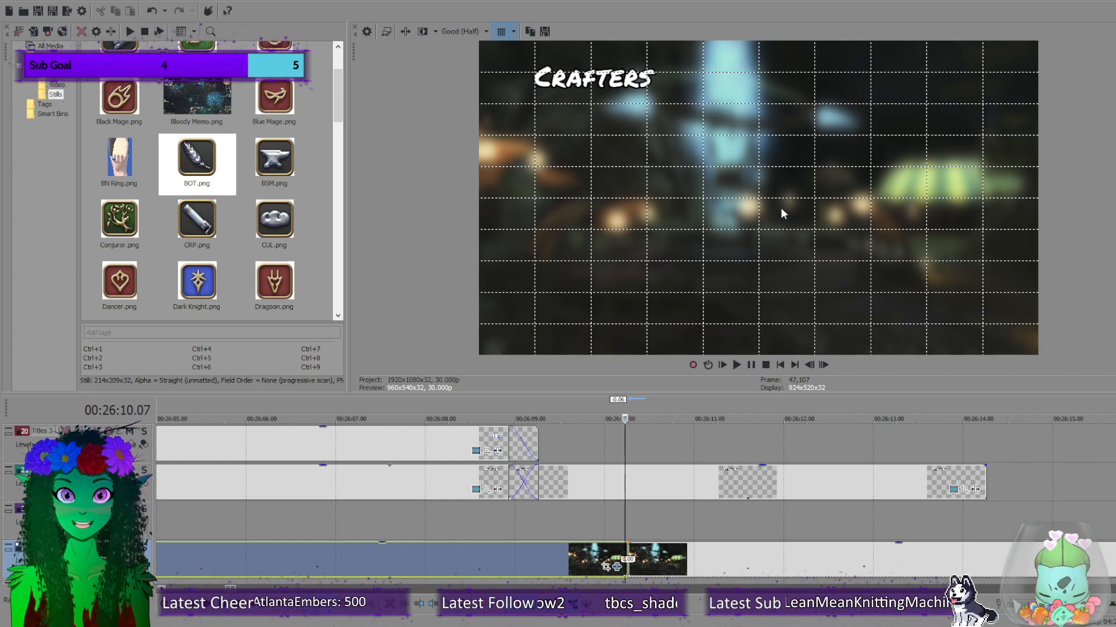
pyautogui.click(628, 556)
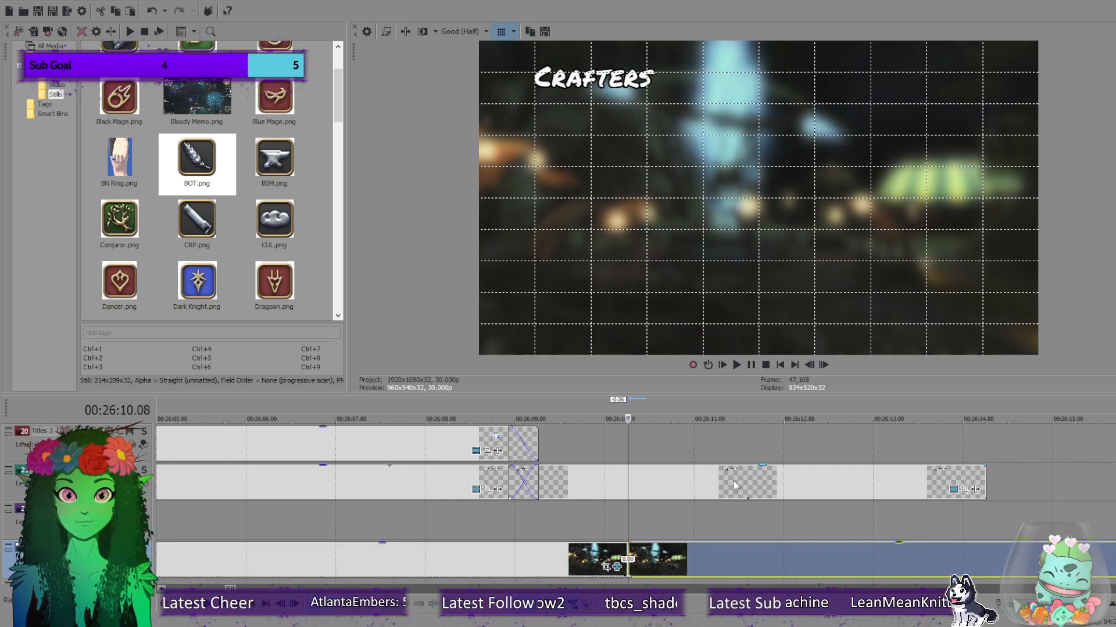
pyautogui.click(809, 366)
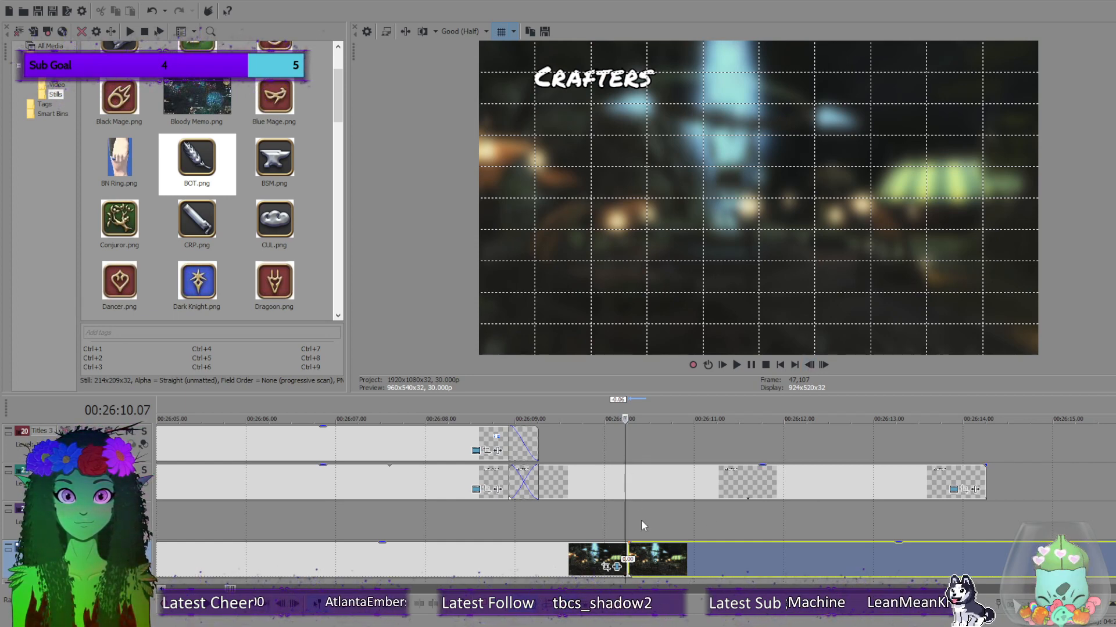
# Split the pasted background clip at 00:26:11.05, where its image matches the last frame of the original clip.
pyautogui.click(823, 365)
pyautogui.click(826, 368)
pyautogui.click(825, 367)
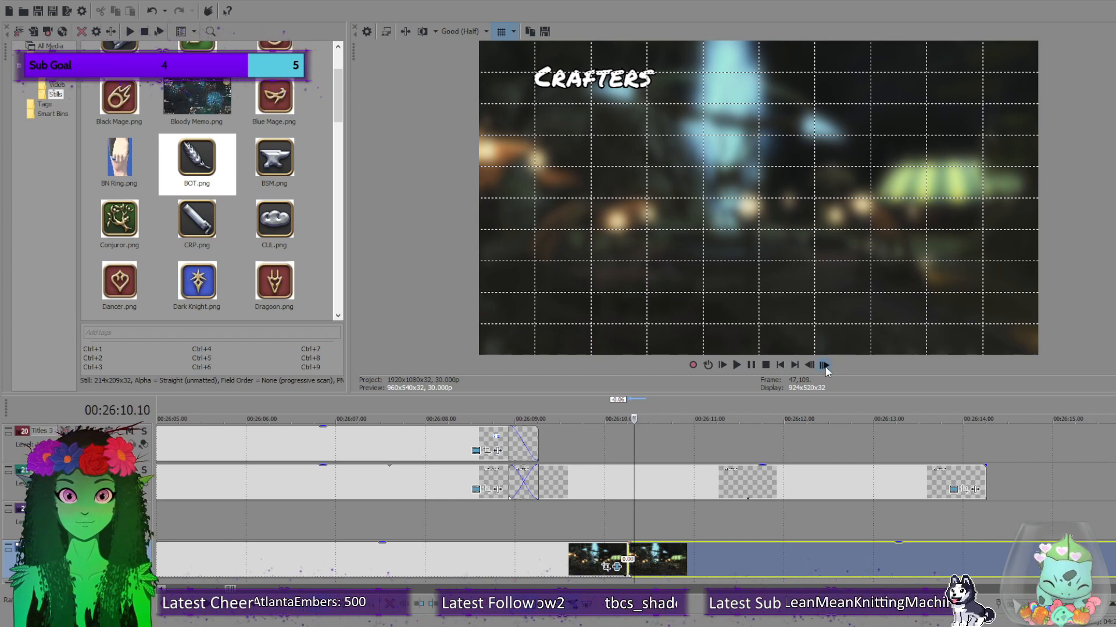
pyautogui.click(825, 367)
pyautogui.click(825, 367)
pyautogui.click(825, 367)
pyautogui.click(825, 367)
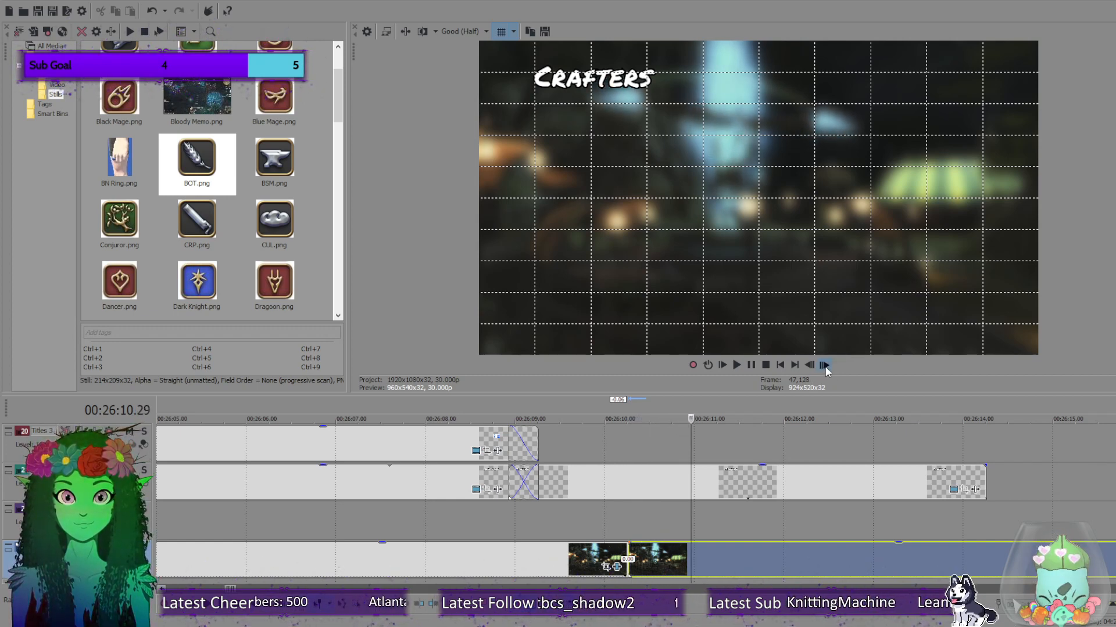
pyautogui.click(825, 367)
pyautogui.click(825, 368)
pyautogui.click(825, 367)
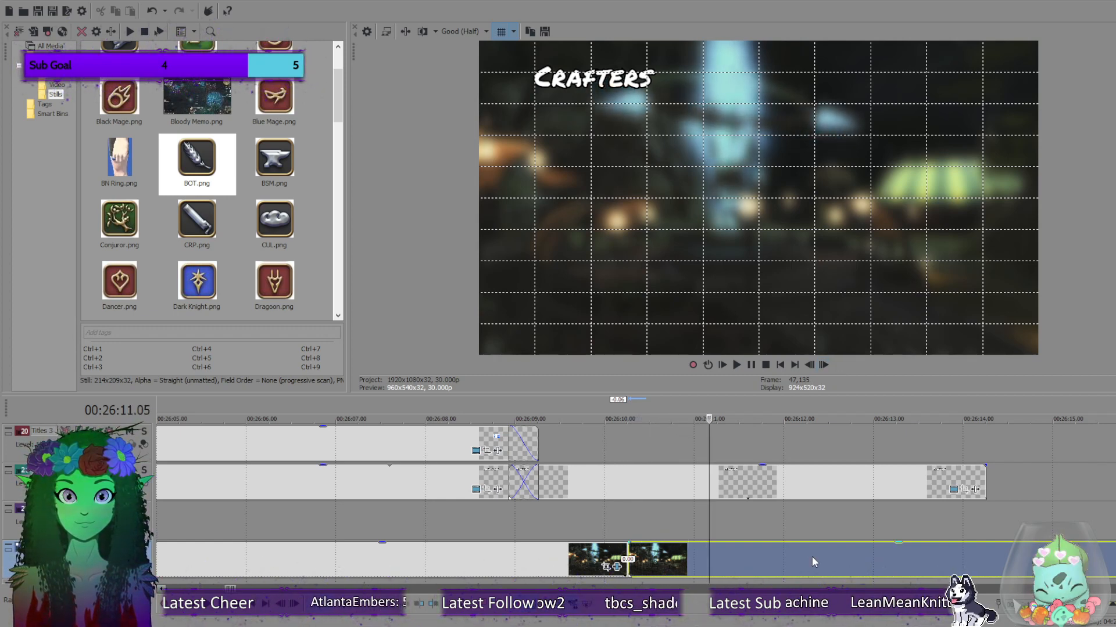
pyautogui.press('s')
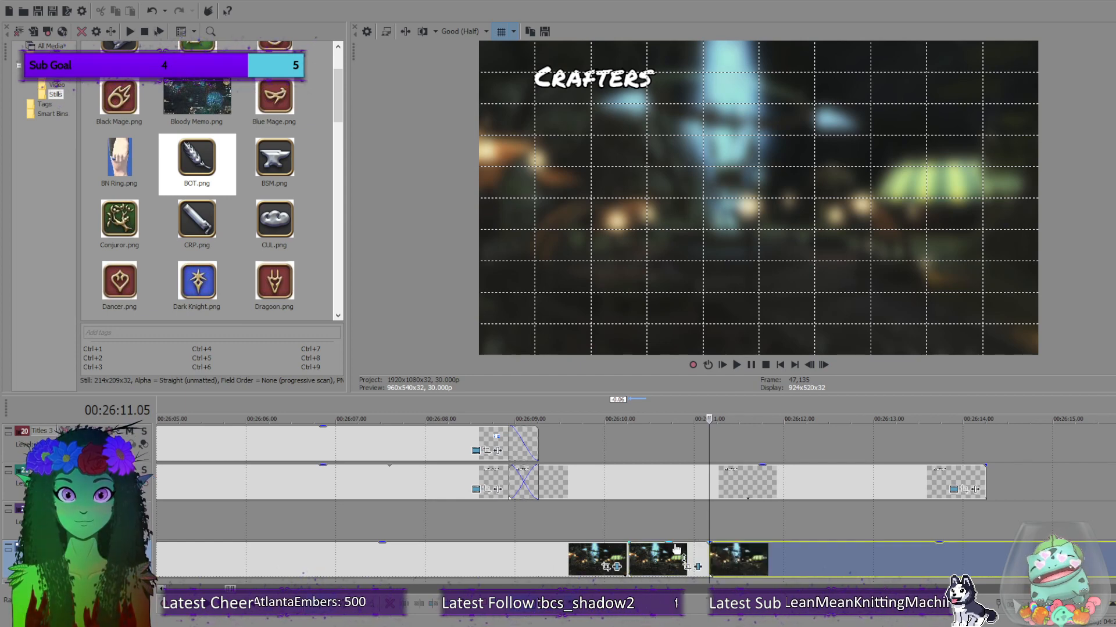
# Delete the short piece before the split and move the rest of the pasted clip earlier, against the original clip.
pyautogui.click(675, 554)
pyautogui.press('Delete')
pyautogui.moveTo(745, 566); pyautogui.dragTo(666, 571)
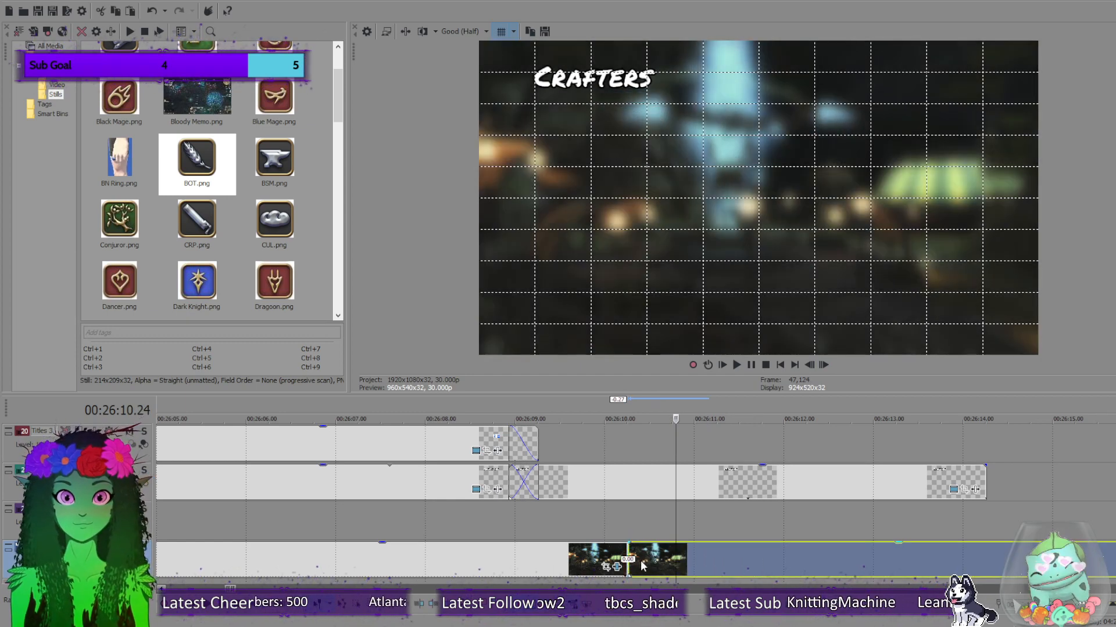
# Hide the preview grid and play the background across the join from 00:26:10.03.
pyautogui.click(613, 558)
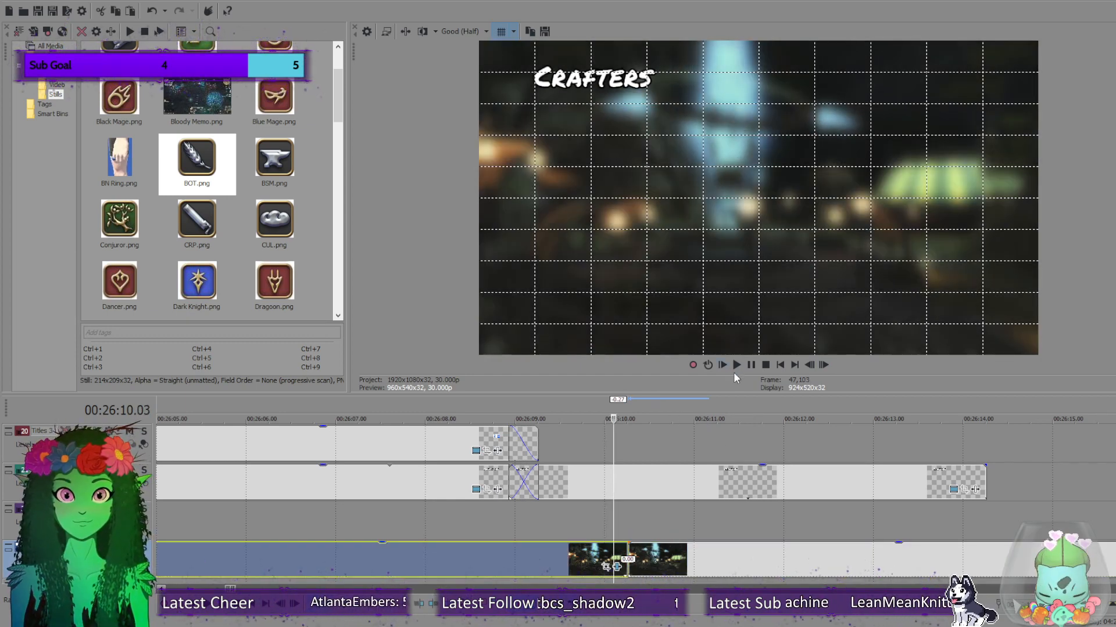
pyautogui.click(501, 31)
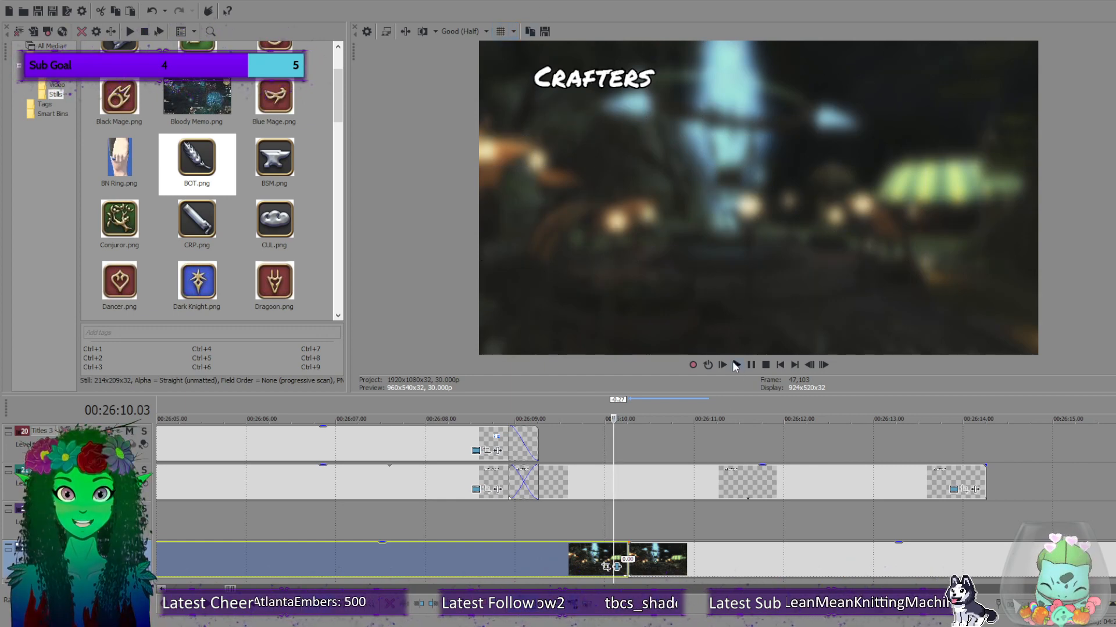
pyautogui.click(735, 364)
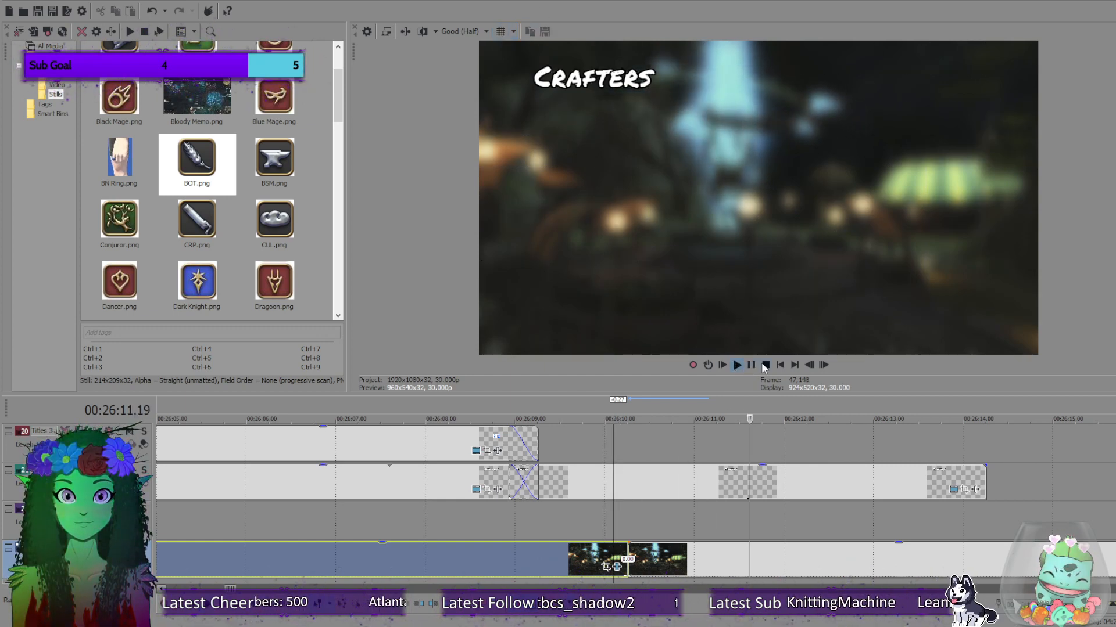
pyautogui.click(764, 365)
pyautogui.scroll(1, 730, 494)
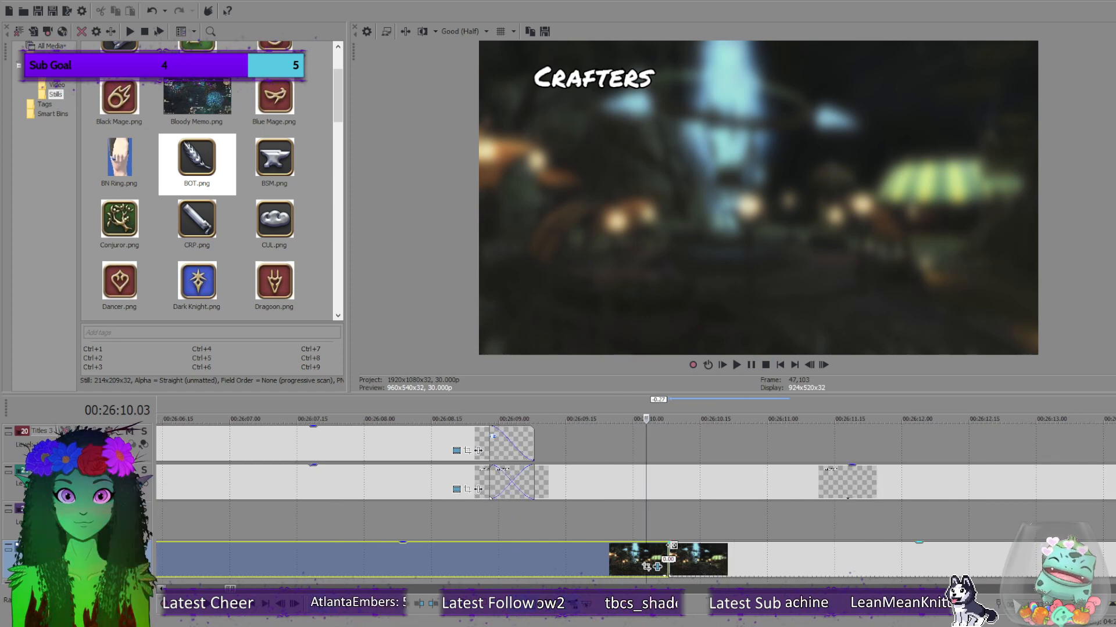
# Split the pasted background clip at 00:26:10.13, remove the 5 frames before the split, and close the gap.
pyautogui.click(670, 562)
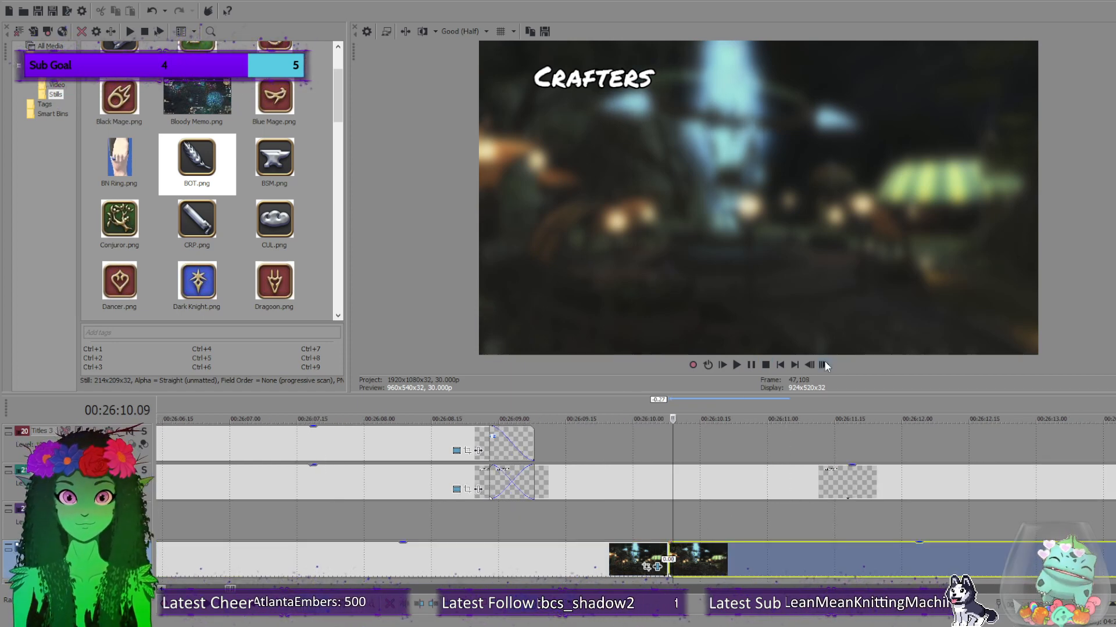
pyautogui.click(809, 366)
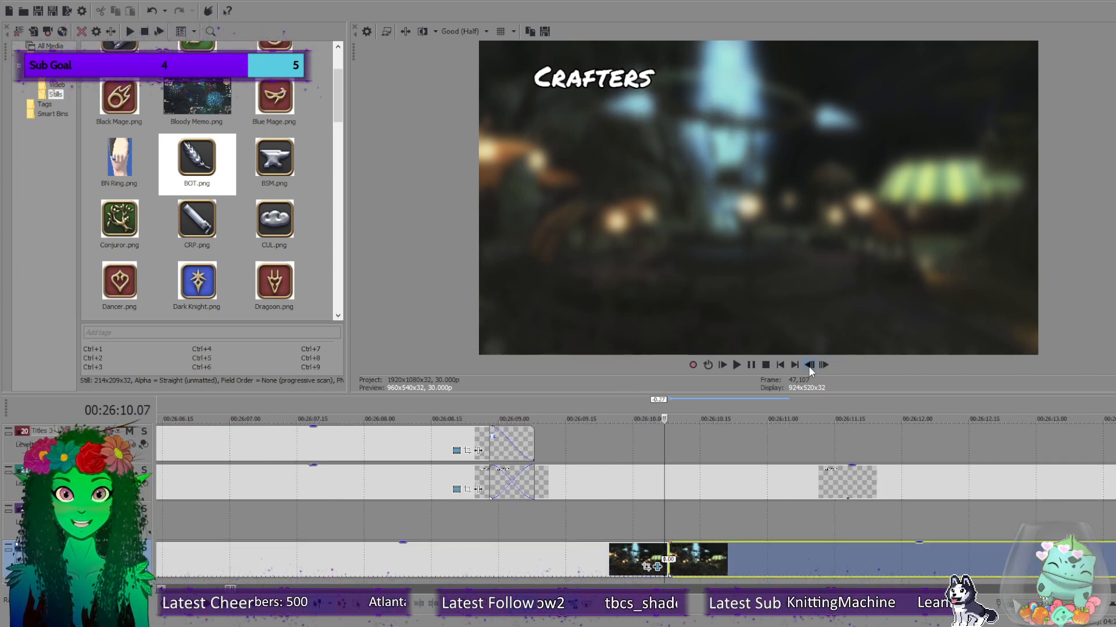
pyautogui.click(827, 367)
pyautogui.click(828, 367)
pyautogui.click(826, 366)
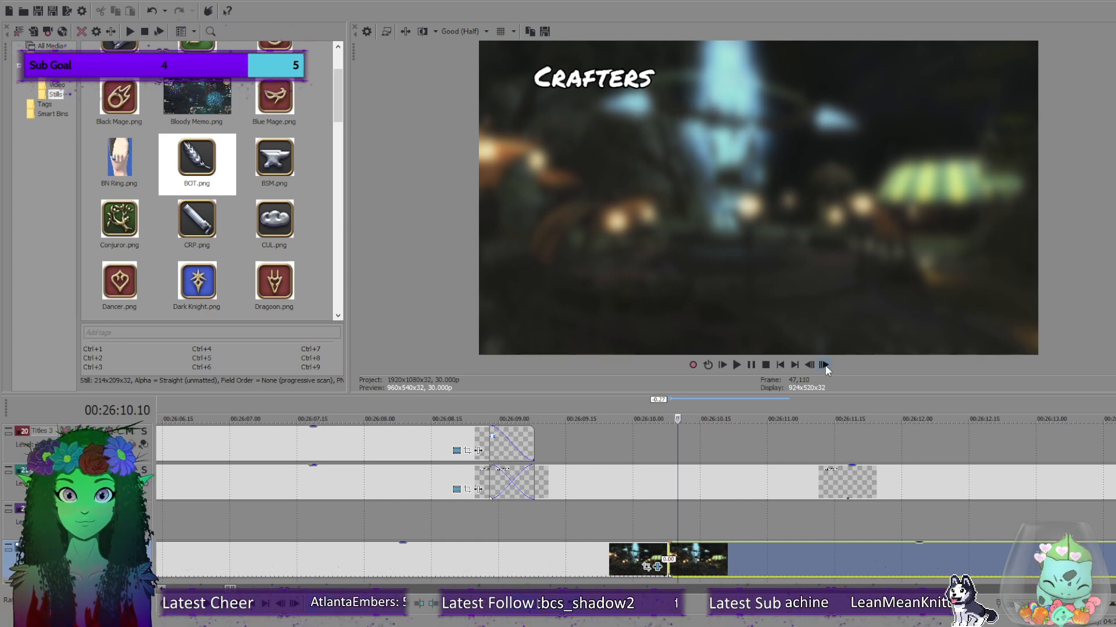
pyautogui.click(826, 366)
pyautogui.click(825, 367)
pyautogui.click(825, 366)
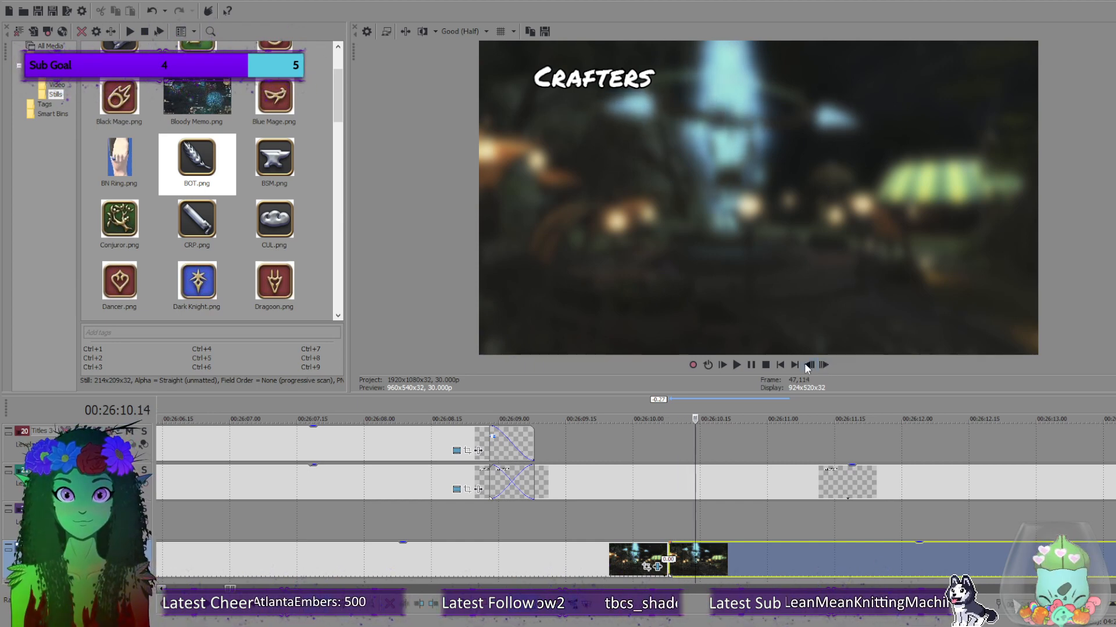
pyautogui.press('s')
pyautogui.click(687, 551)
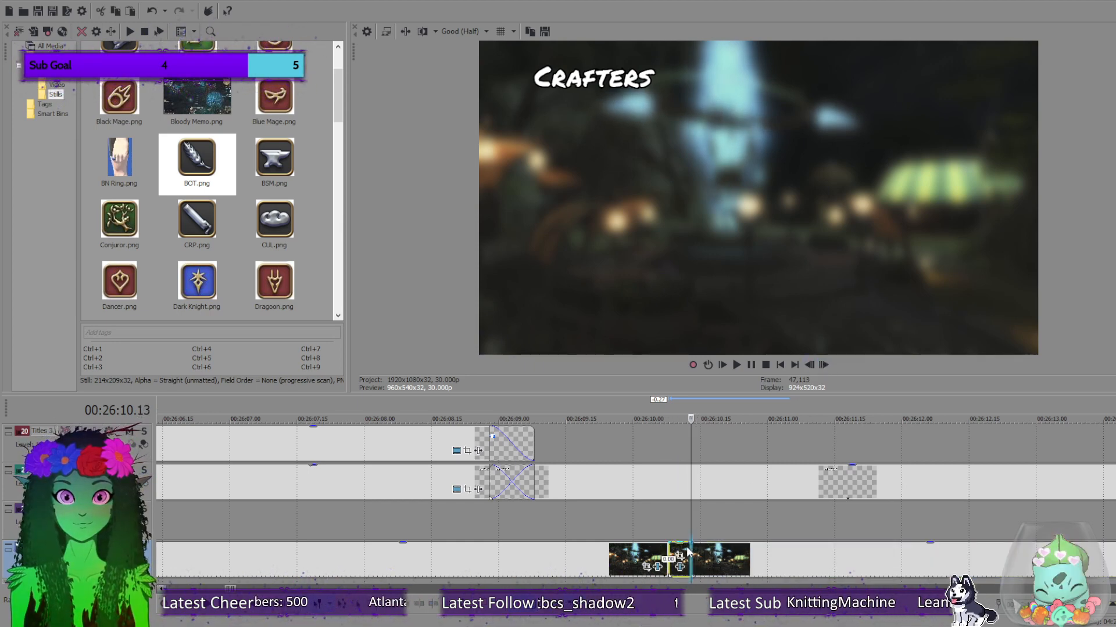
pyautogui.press('Delete')
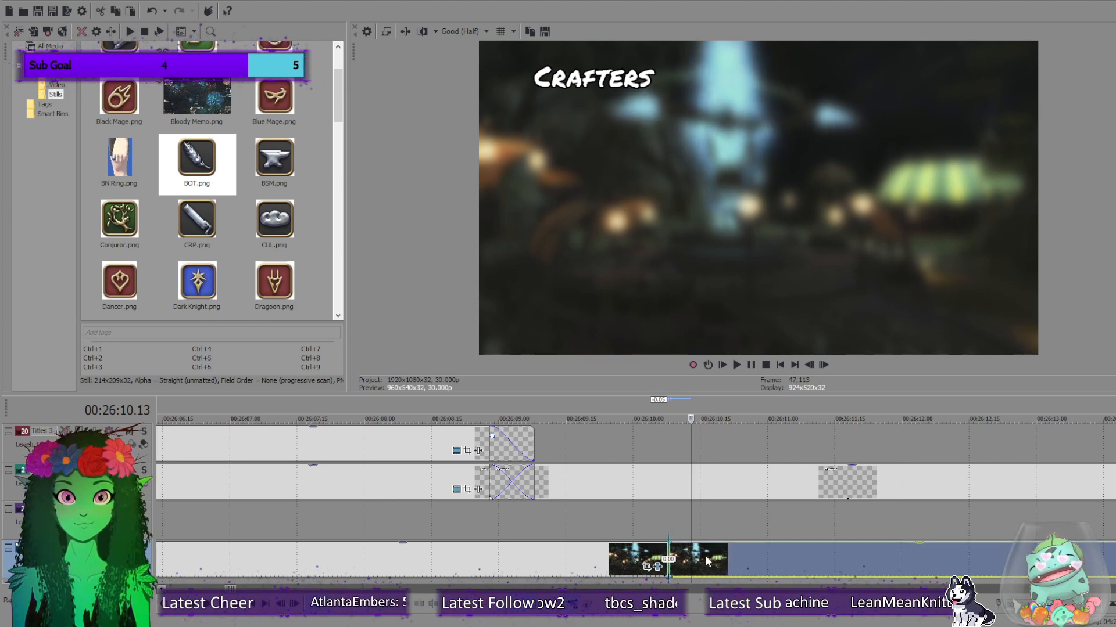
# Play across the trimmed join from 00:26:10.04 to check the background's continuity.
pyautogui.click(736, 364)
pyautogui.click(764, 366)
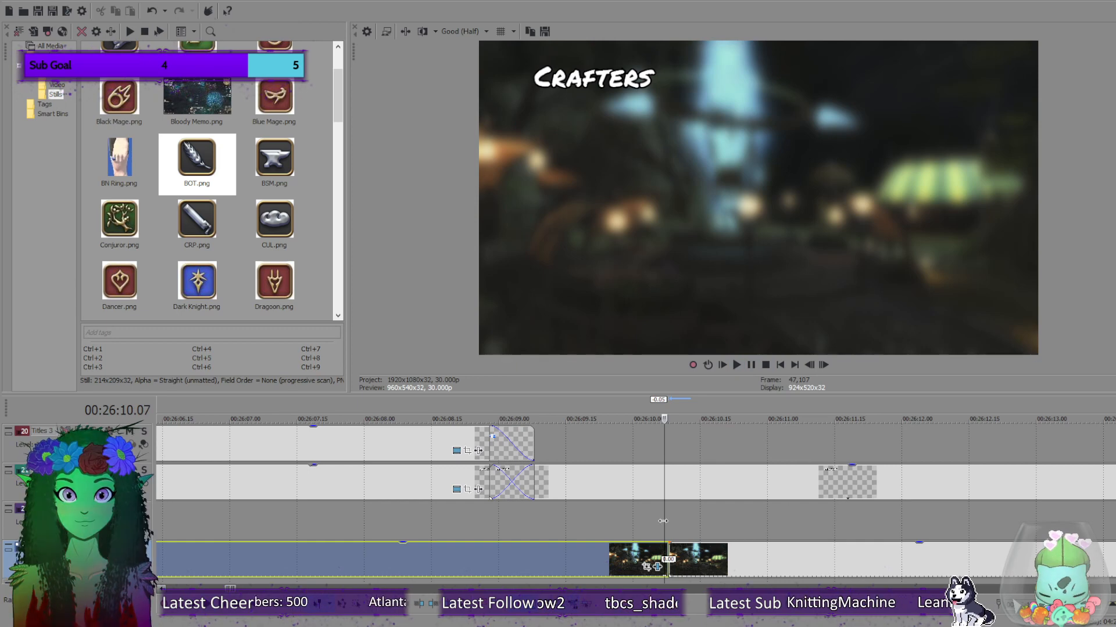
pyautogui.moveTo(663, 521); pyautogui.dragTo(650, 519)
pyautogui.click(738, 366)
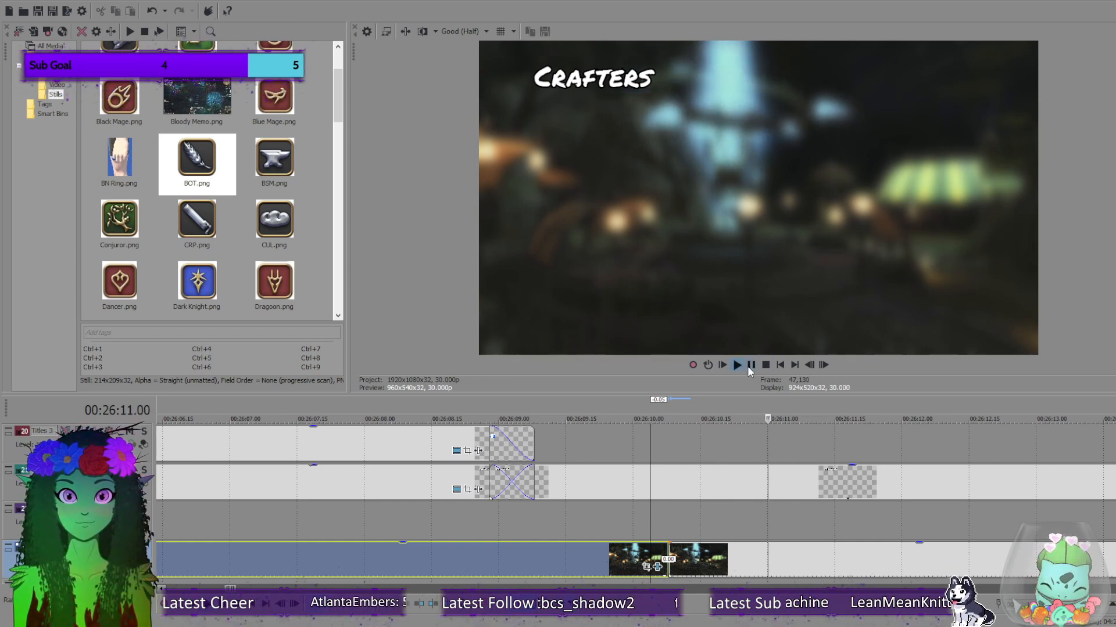
pyautogui.click(765, 365)
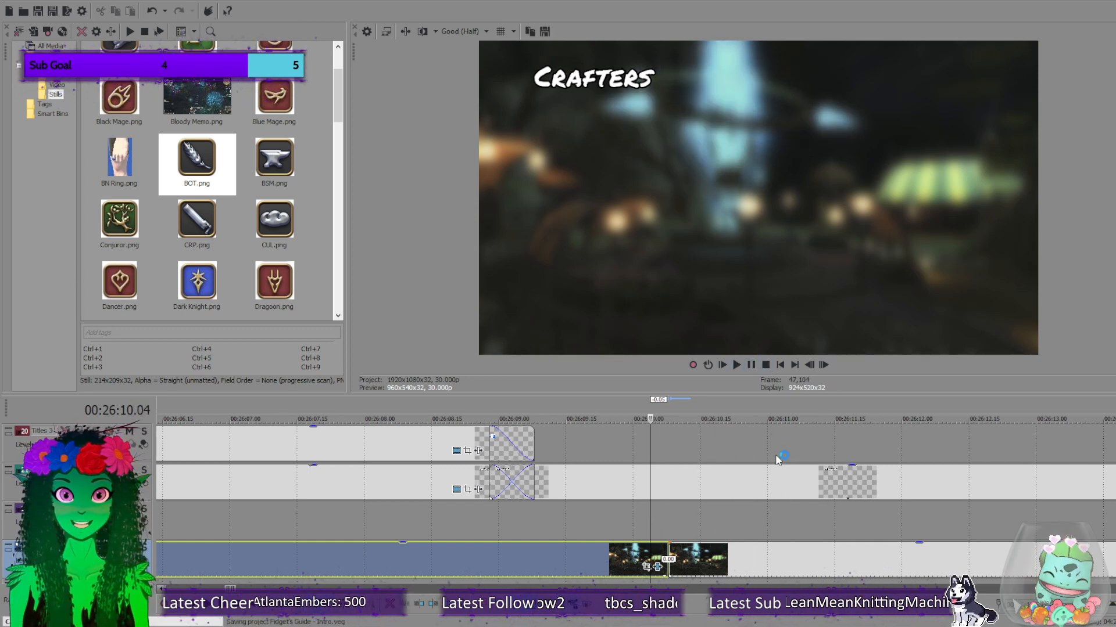
# Play the transition from the "Gatherers" title to the "Crafters" title, starting at 00:26:08.28.
pyautogui.scroll(-5, 741, 510)
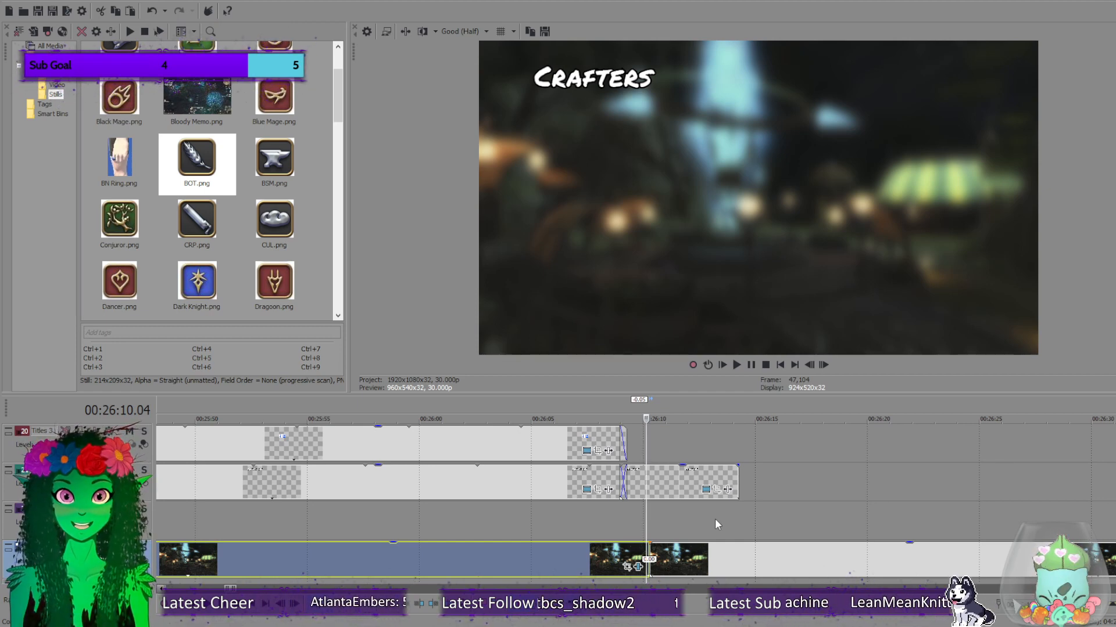
pyautogui.scroll(-5, 589, 518)
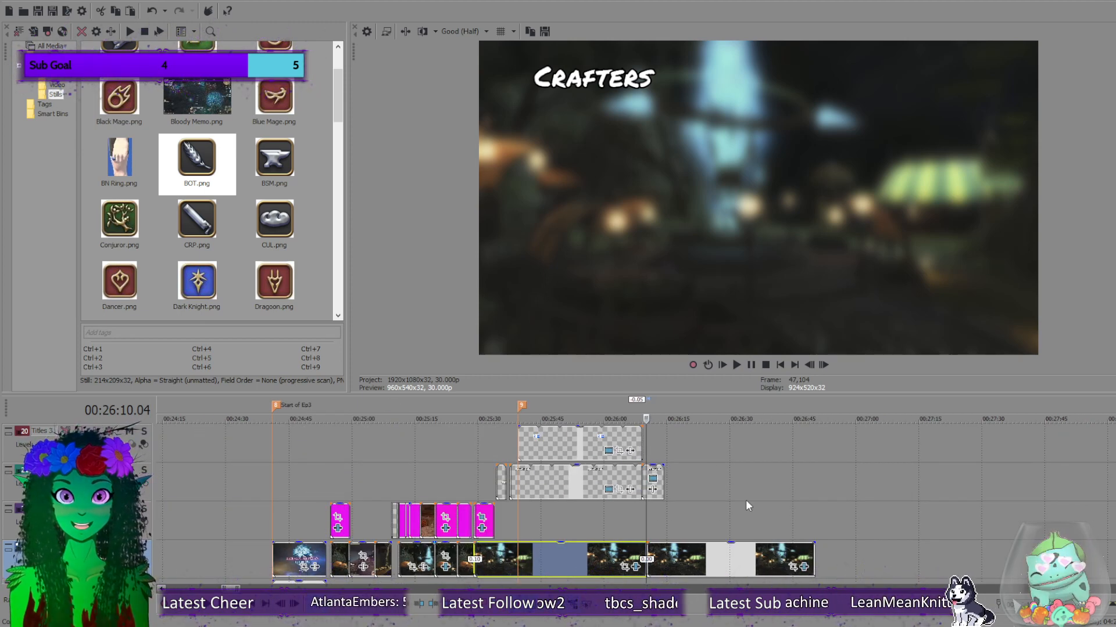
pyautogui.scroll(5, 727, 517)
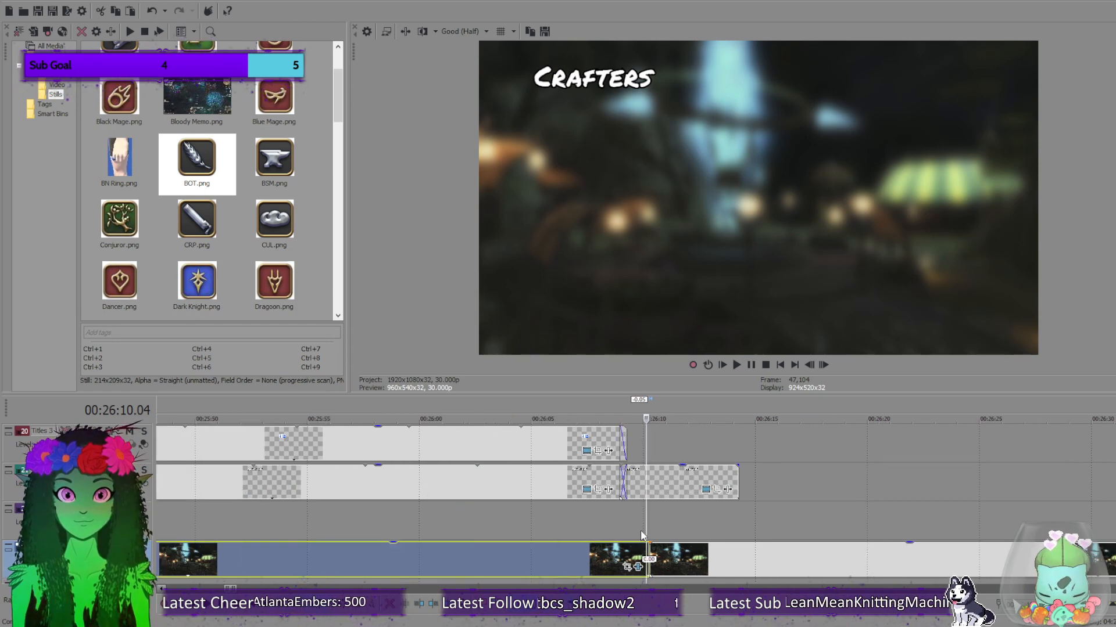
pyautogui.moveTo(645, 527); pyautogui.dragTo(617, 526)
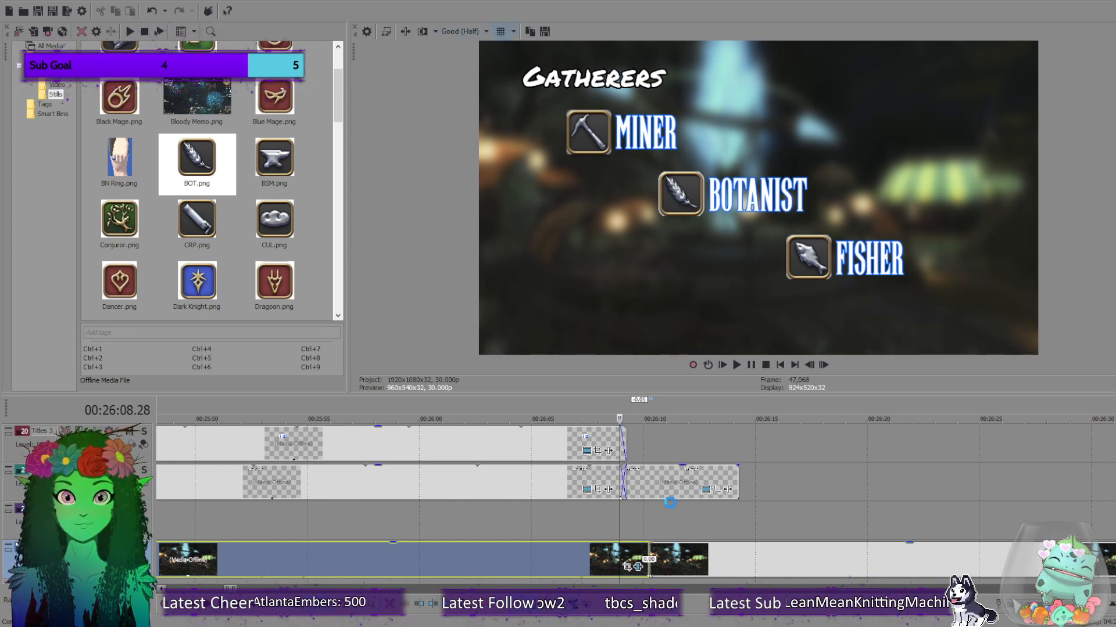
pyautogui.moveTo(619, 526)
pyautogui.mouseDown()
pyautogui.moveTo(632, 526)
pyautogui.moveTo(619, 525)
pyautogui.mouseUp()
pyautogui.click(734, 363)
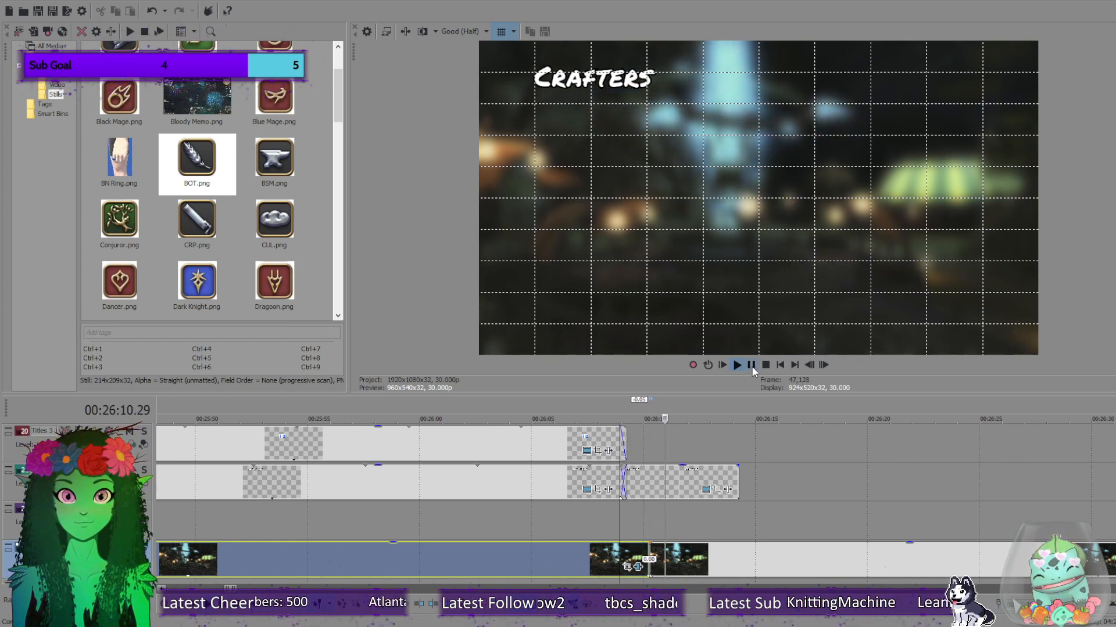
pyautogui.click(752, 366)
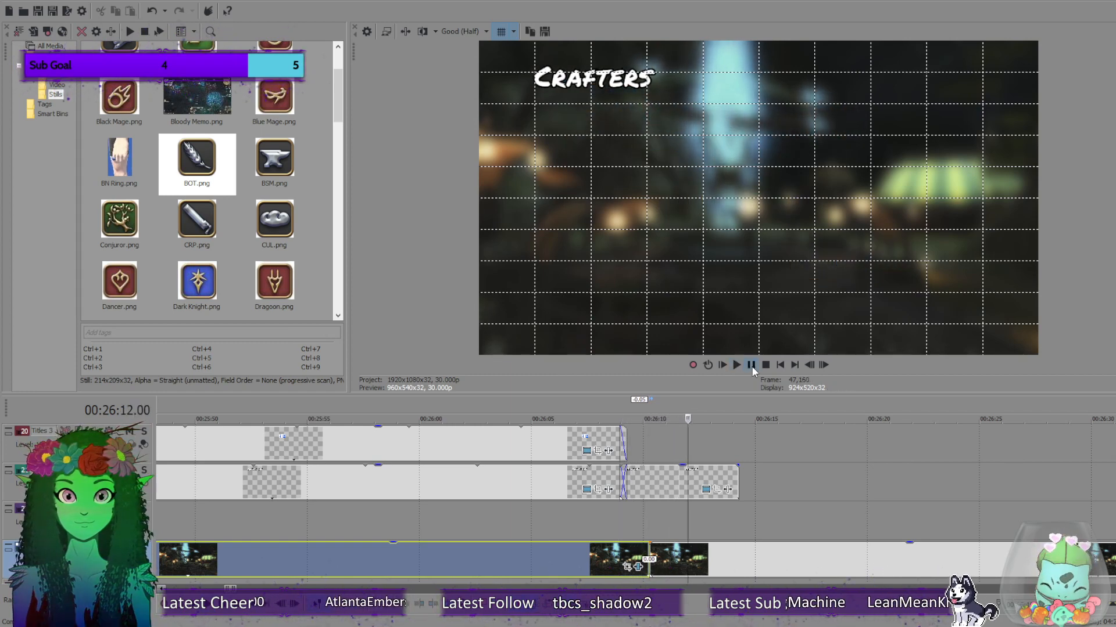
# Insert a "CARPENTER" title at 00:26:11.26 on the empty stretch of the Titles 3 track, below the "Crafters" heading.
pyautogui.click(809, 364)
pyautogui.click(809, 365)
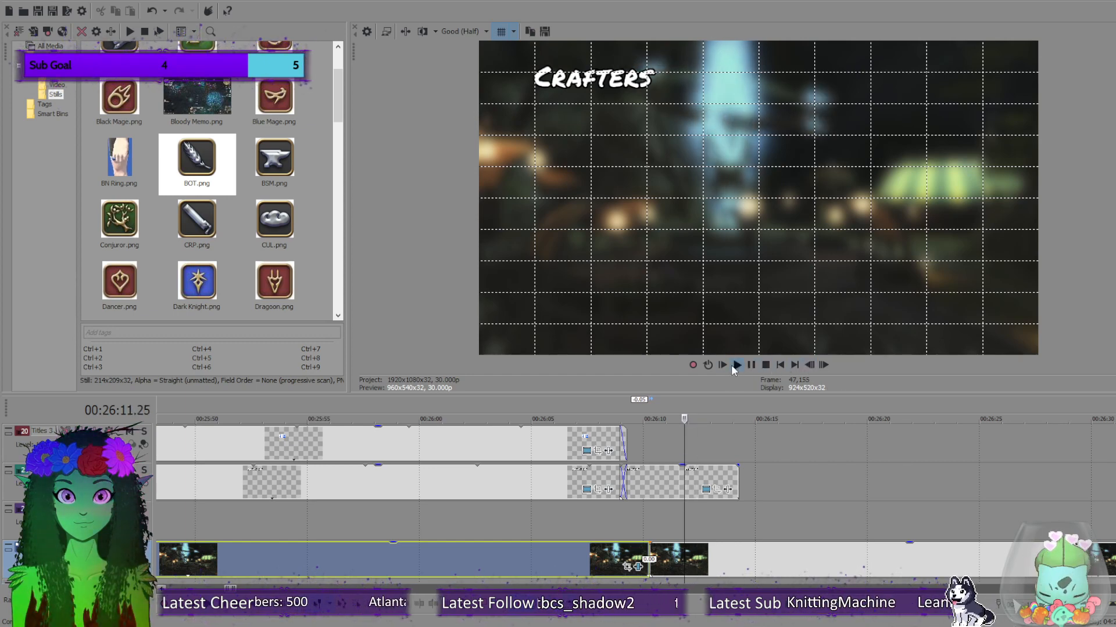
pyautogui.click(809, 365)
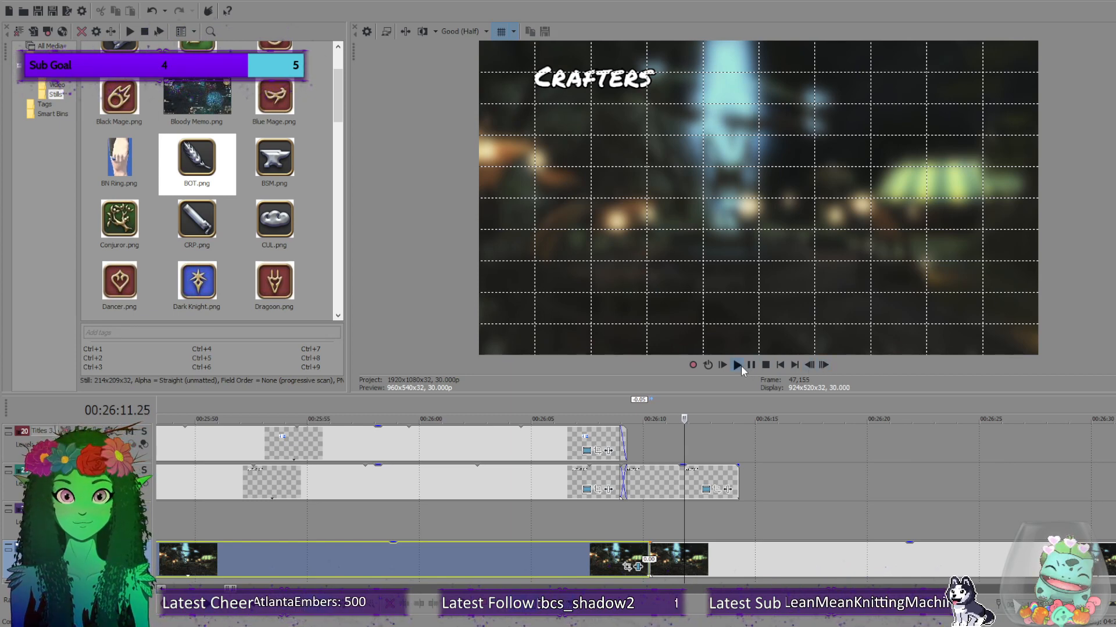
pyautogui.click(824, 366)
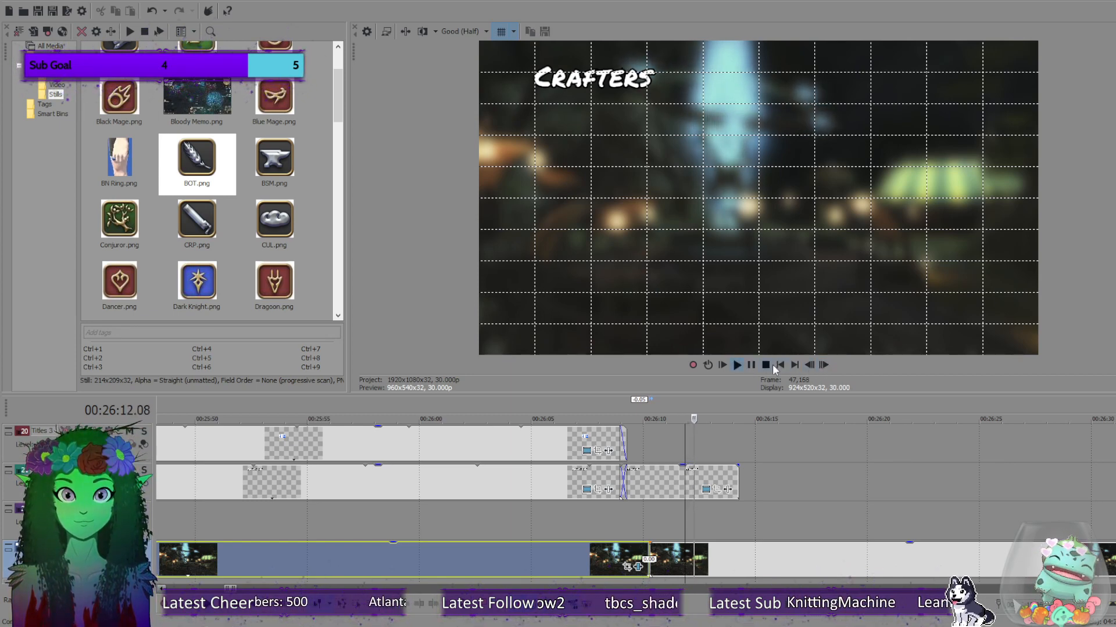
pyautogui.click(739, 445)
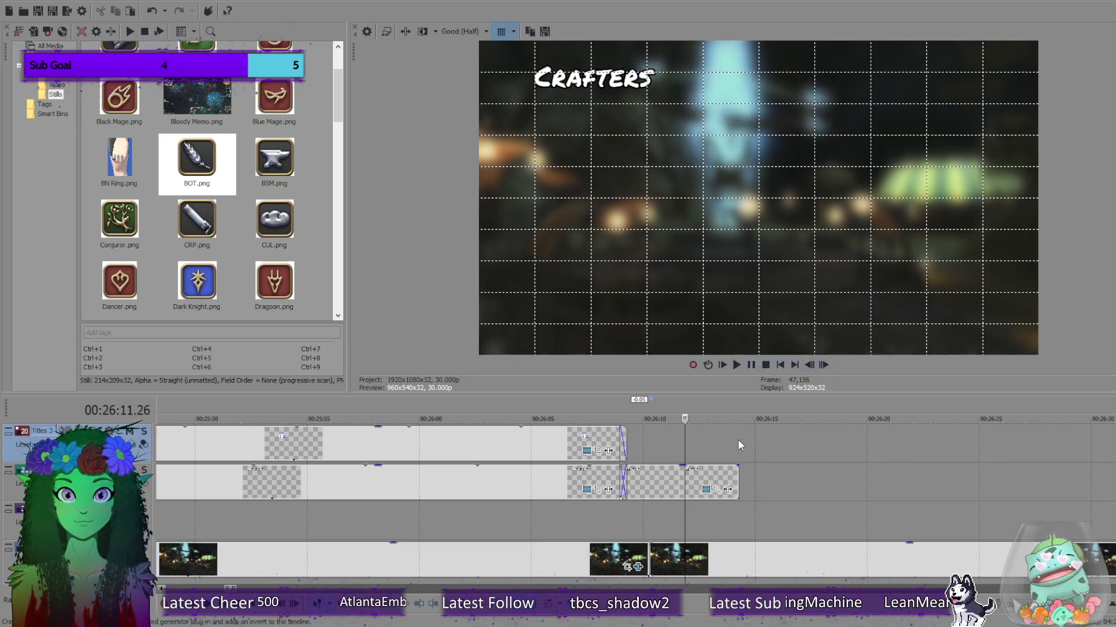
pyautogui.click(928, 168)
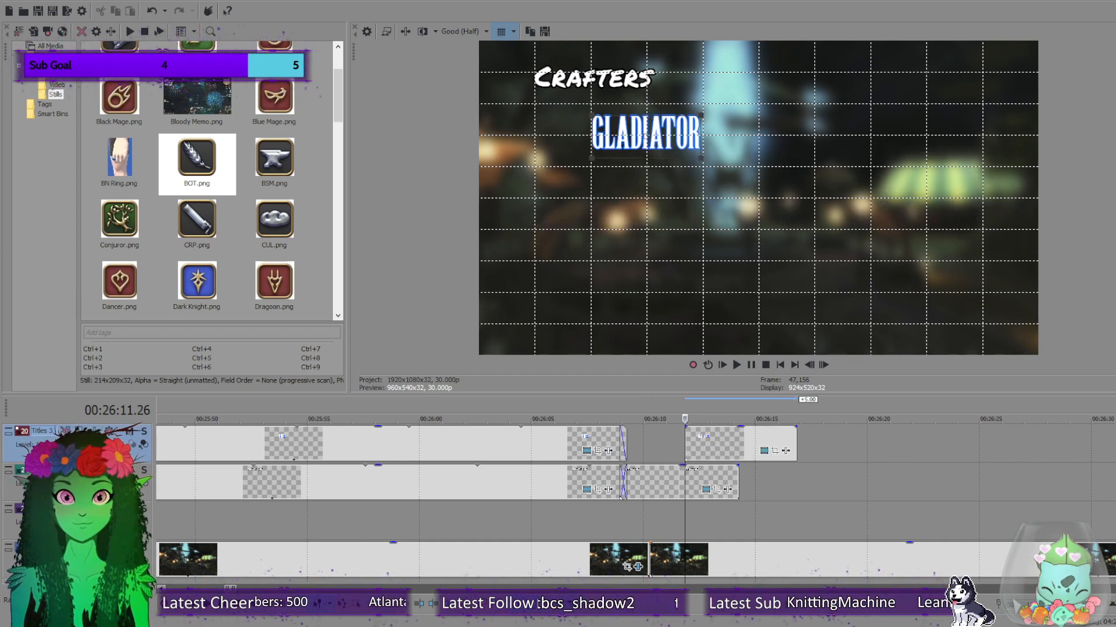
pyautogui.write('CARPENTER')
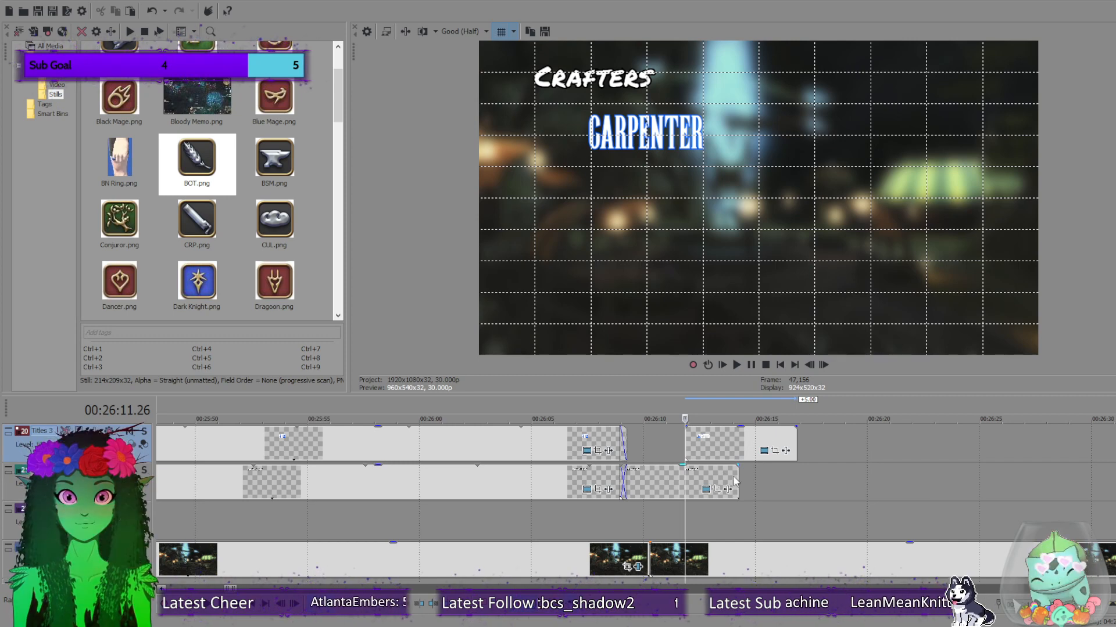
# Extend the "Crafters" title to the end of the second blurred background clip, at about 00:26:50.
pyautogui.moveTo(736, 477); pyautogui.dragTo(829, 482)
pyautogui.moveTo(1112, 491); pyautogui.dragTo(1037, 494)
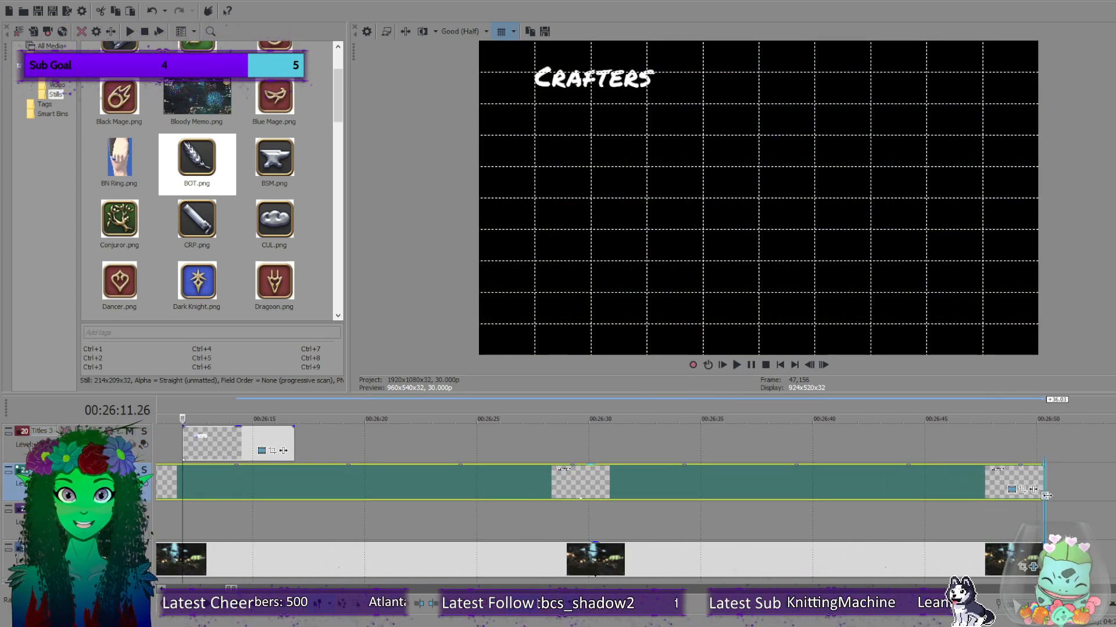
pyautogui.hscroll(-10, 563, 526)
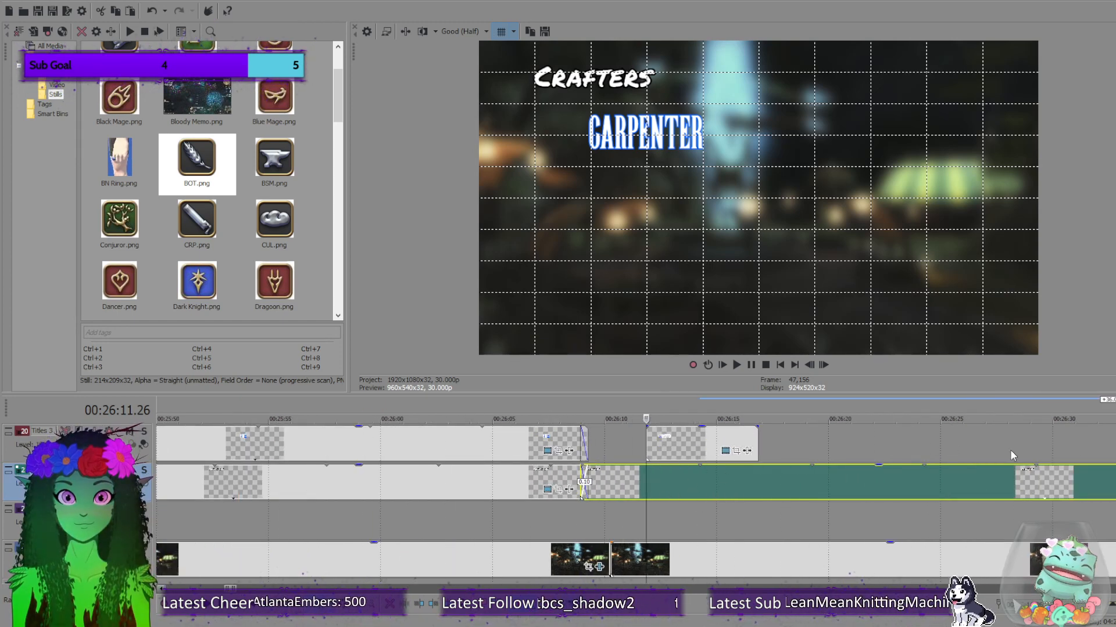
# Insert a "BLACKSMITH" title at 00:26:12.28 on the track directly above "CARPENTER" and place it just below that title in the frame.
pyautogui.scroll(2, 755, 445)
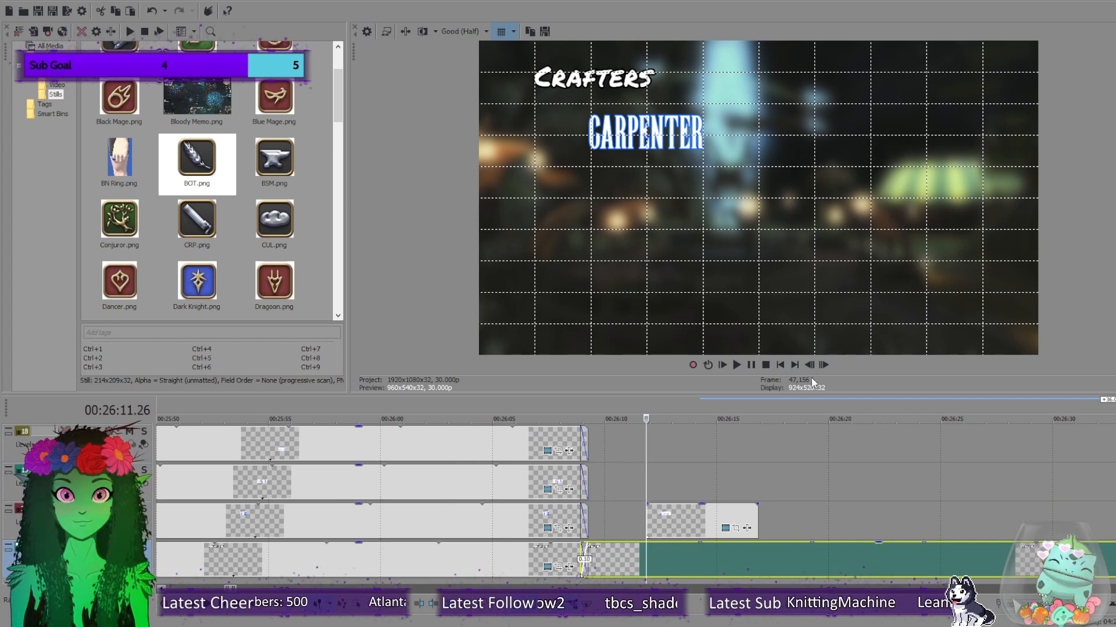
pyautogui.click(738, 365)
pyautogui.click(750, 365)
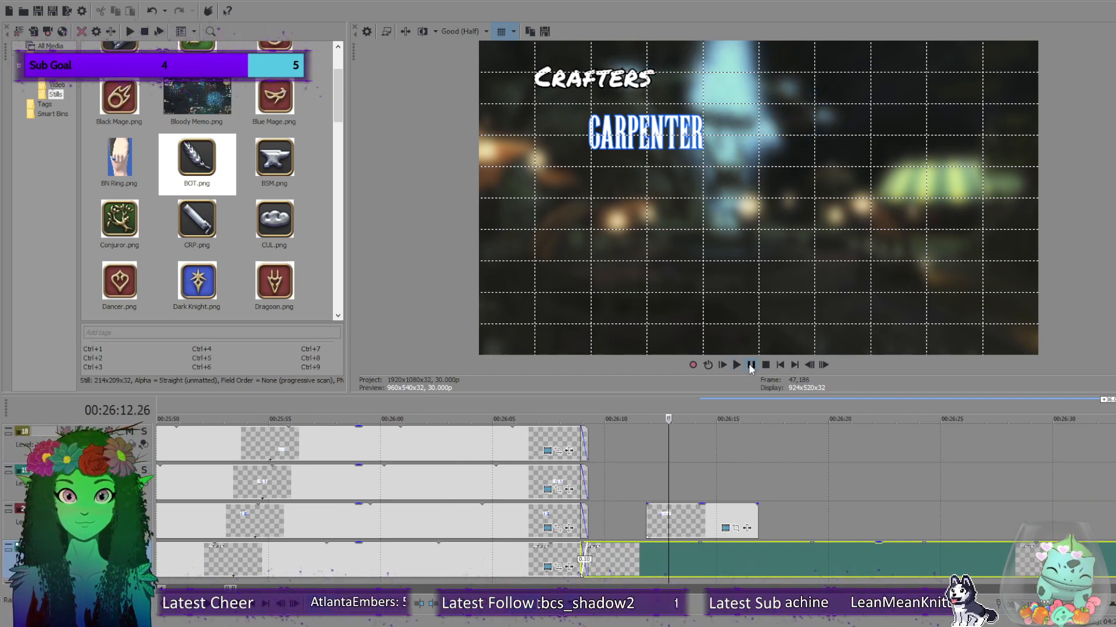
pyautogui.click(823, 365)
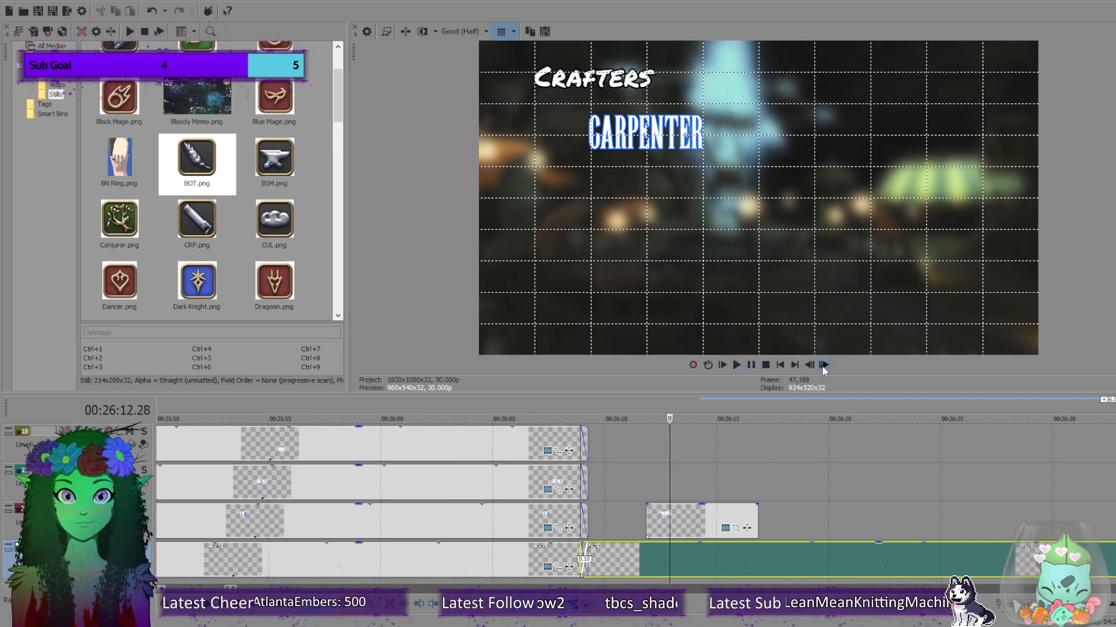
pyautogui.rightClick(749, 468)
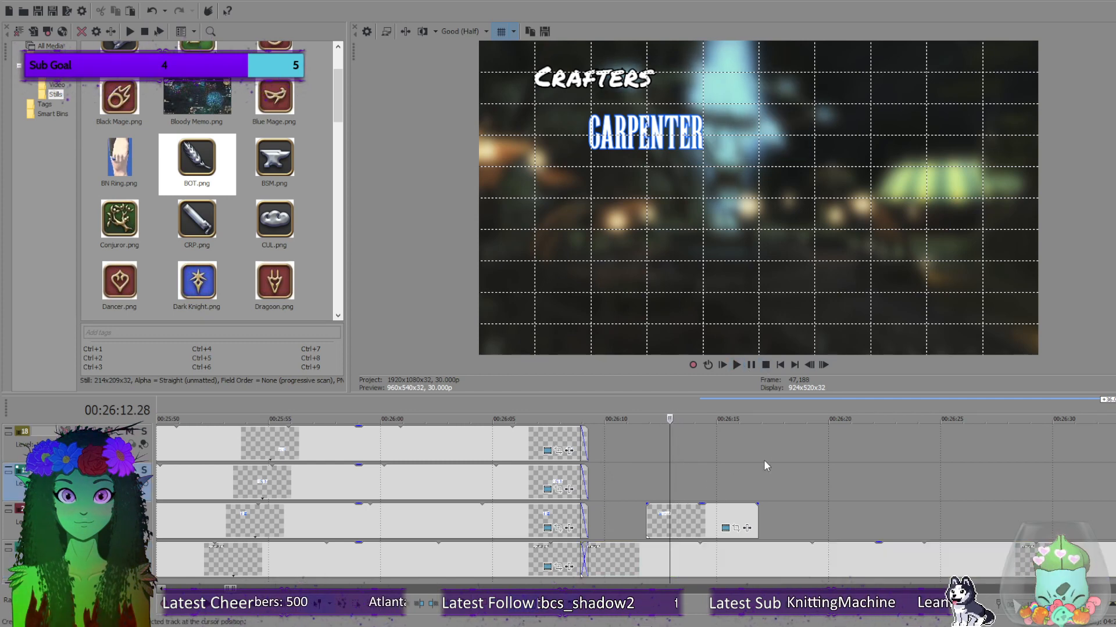
pyautogui.click(886, 453)
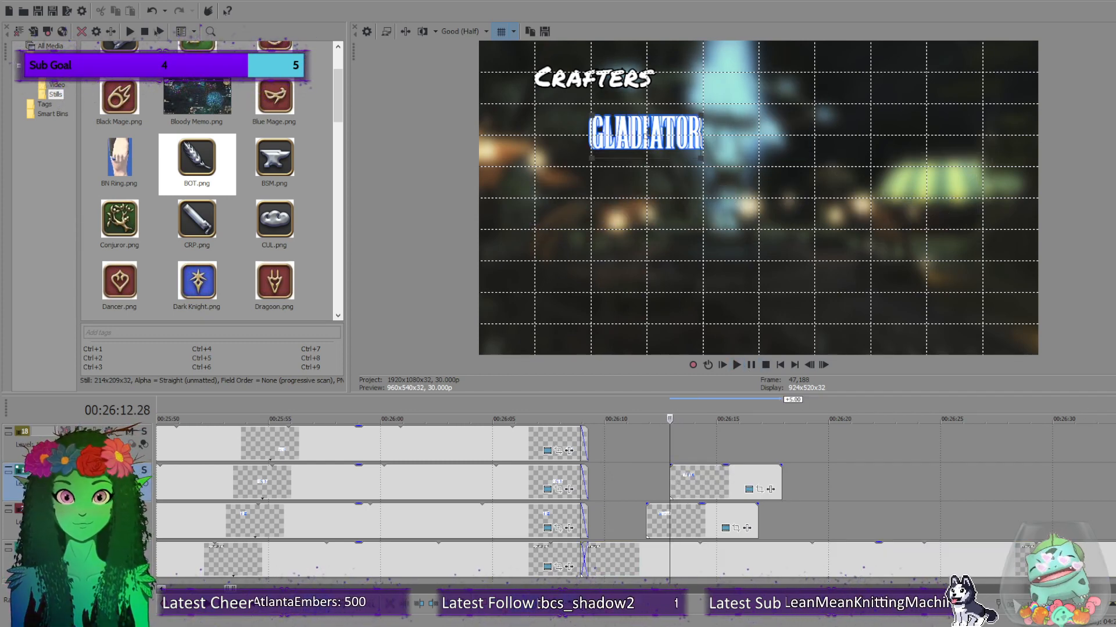
pyautogui.hotkey('ctrl', 'a')
pyautogui.write('BLACKSMITH')
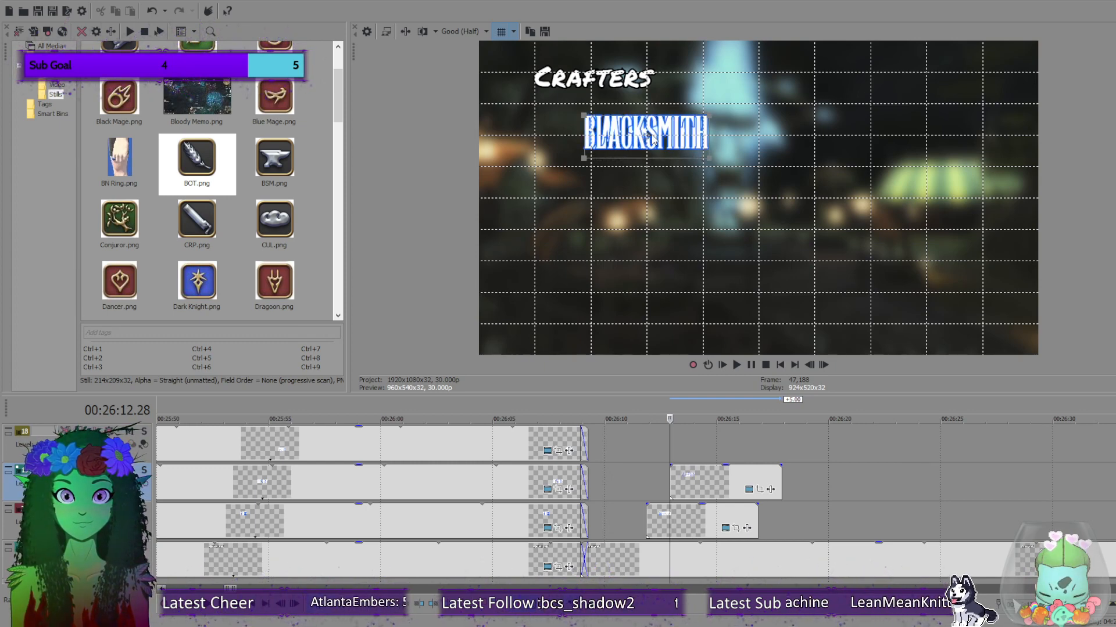
pyautogui.moveTo(646, 136); pyautogui.dragTo(647, 182)
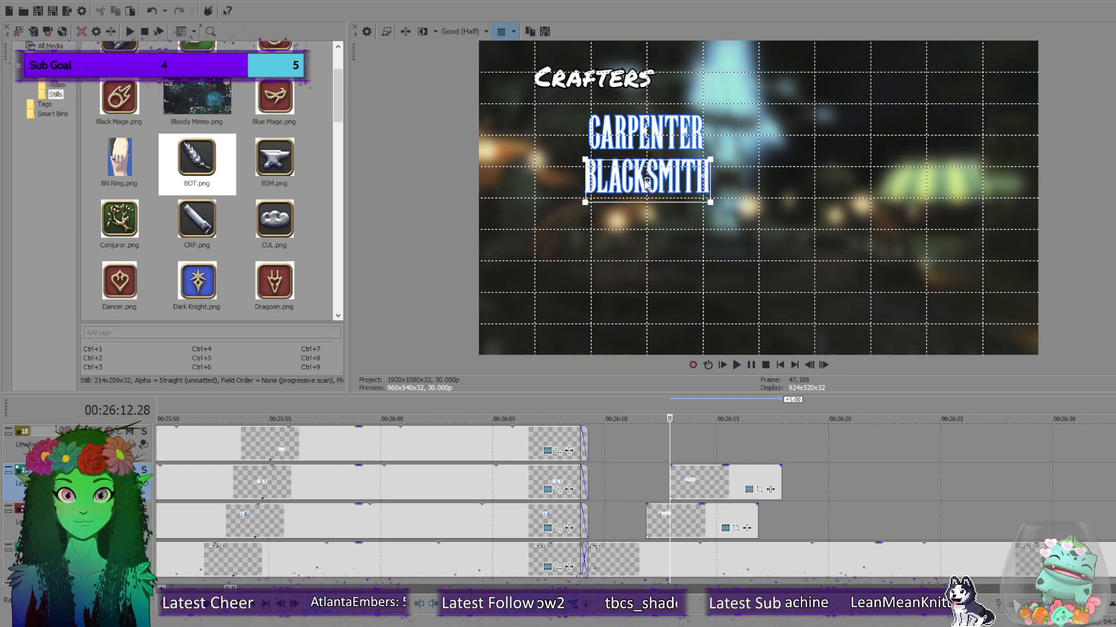
pyautogui.moveTo(645, 180); pyautogui.dragTo(644, 181)
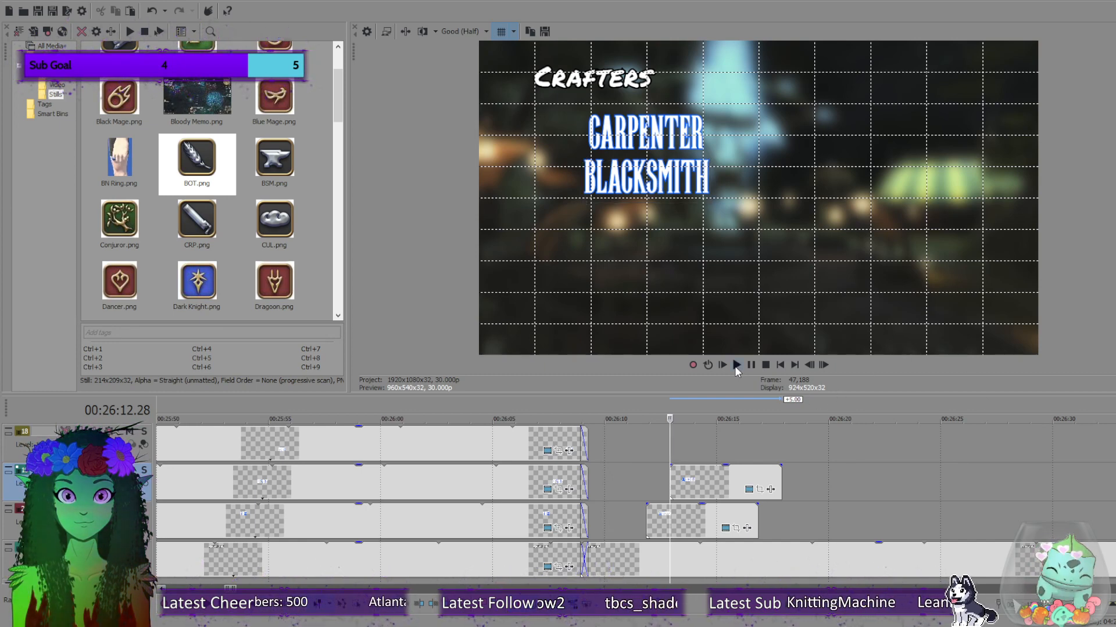
# Extend the "CARPENTER" and "BLACKSMITH" titles on the timeline to about 00:26:35.
pyautogui.click(749, 365)
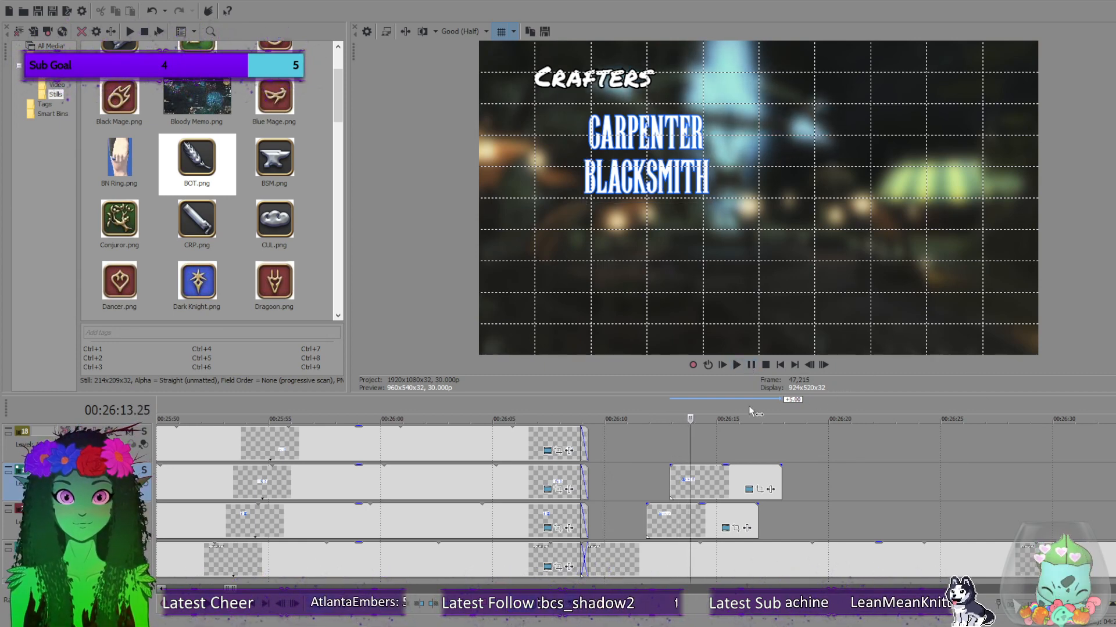
pyautogui.moveTo(757, 509); pyautogui.dragTo(1113, 512)
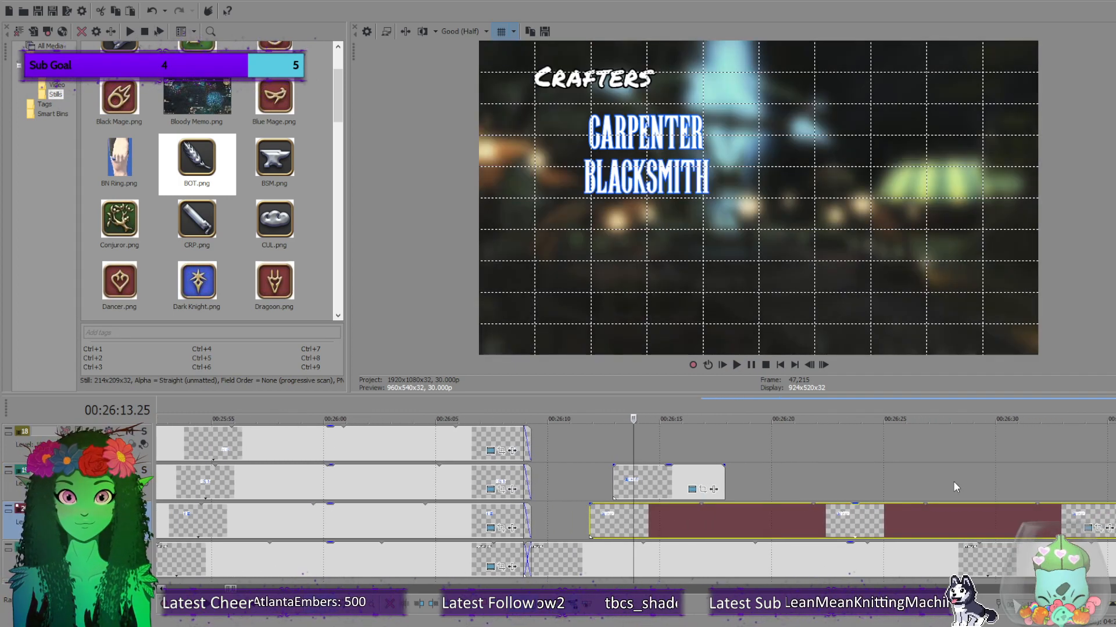
pyautogui.moveTo(725, 482); pyautogui.dragTo(1110, 488)
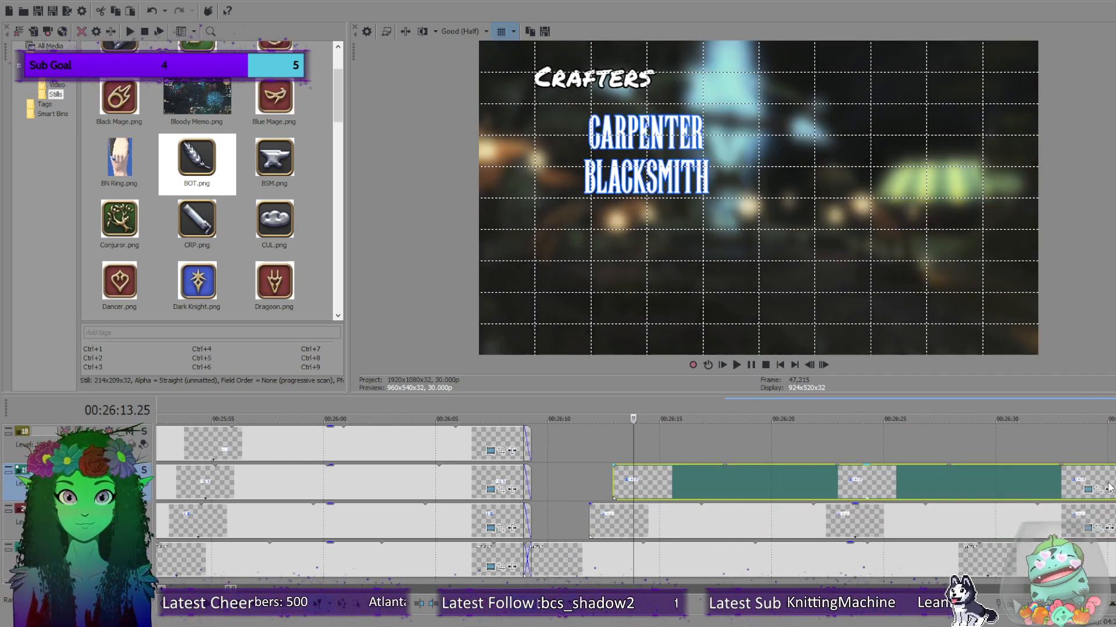
# Find the spoken cue frame by frame and insert an "ARMOURER" title at 00:26:13.24 on track 18, above the "BLACKSMITH" clip.
pyautogui.click(736, 366)
pyautogui.click(750, 365)
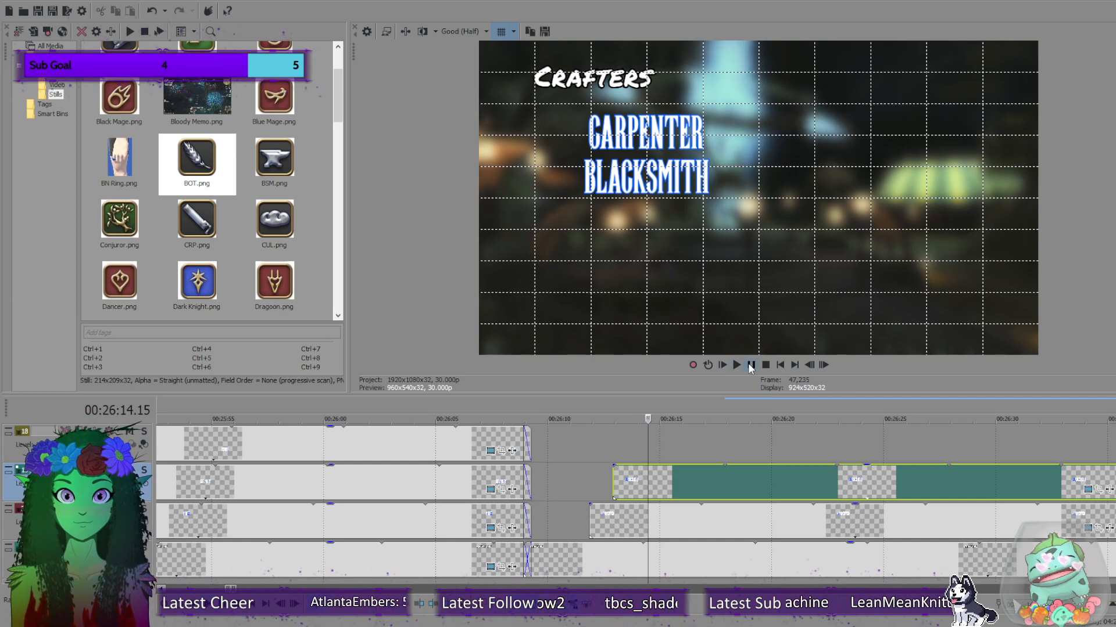
pyautogui.click(625, 449)
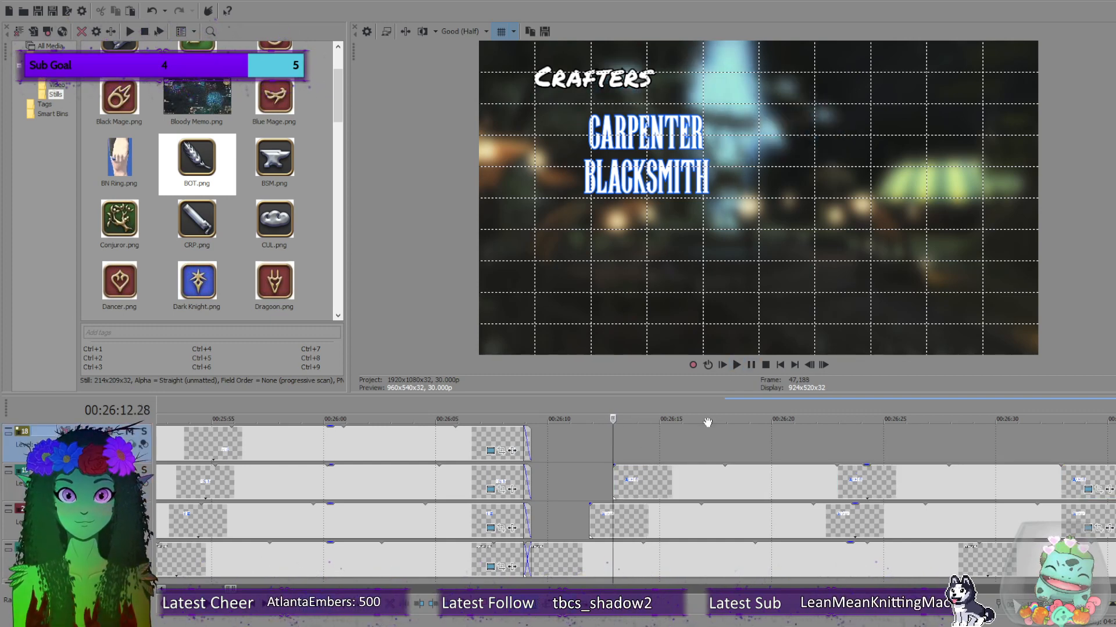
pyautogui.click(737, 365)
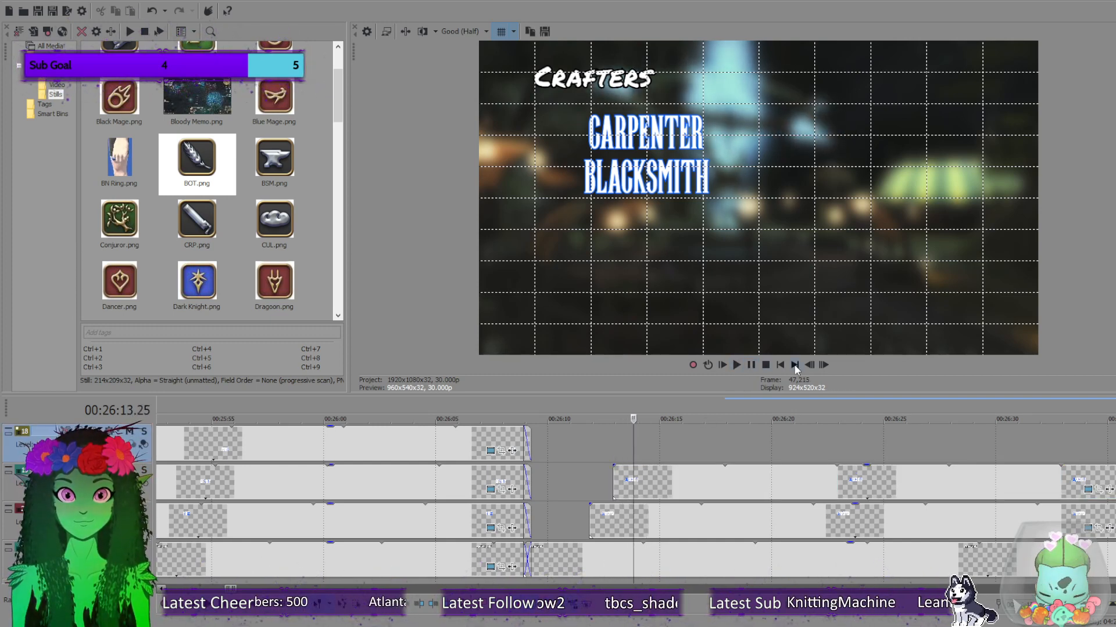
pyautogui.click(809, 365)
pyautogui.click(809, 365)
pyautogui.click(809, 365)
pyautogui.click(737, 365)
pyautogui.click(765, 366)
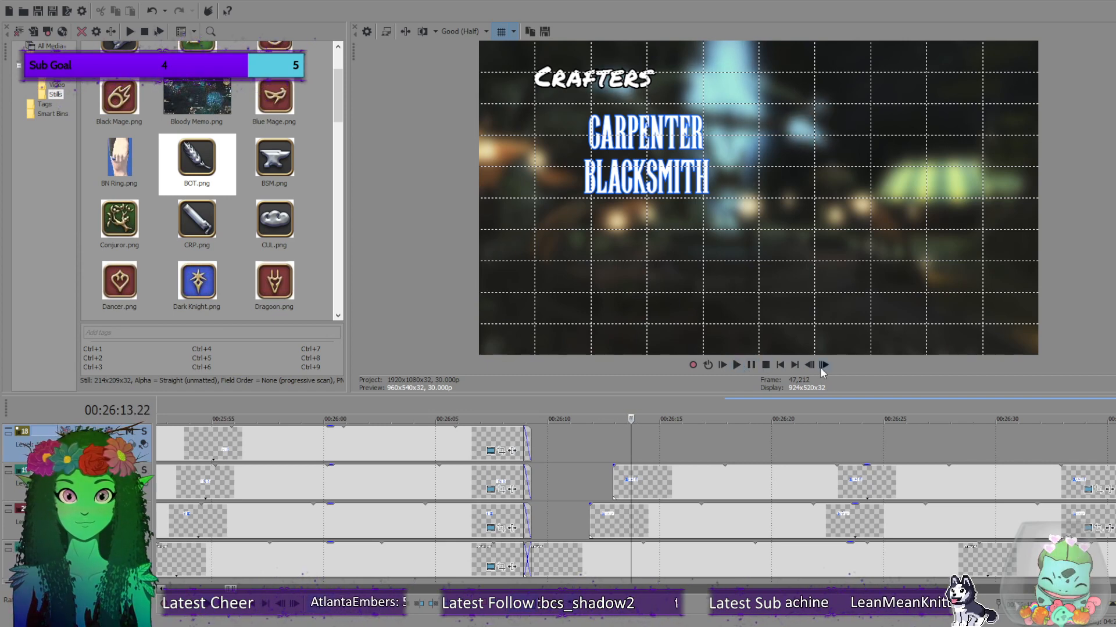
pyautogui.click(822, 368)
pyautogui.click(738, 365)
pyautogui.click(765, 366)
pyautogui.click(821, 369)
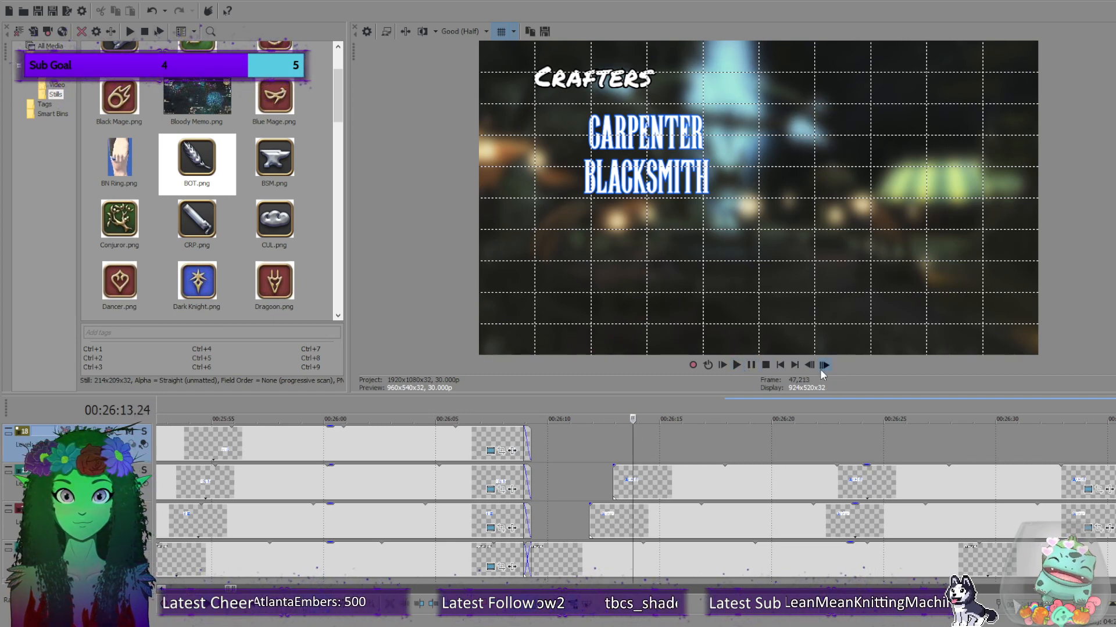
pyautogui.click(736, 365)
pyautogui.click(765, 366)
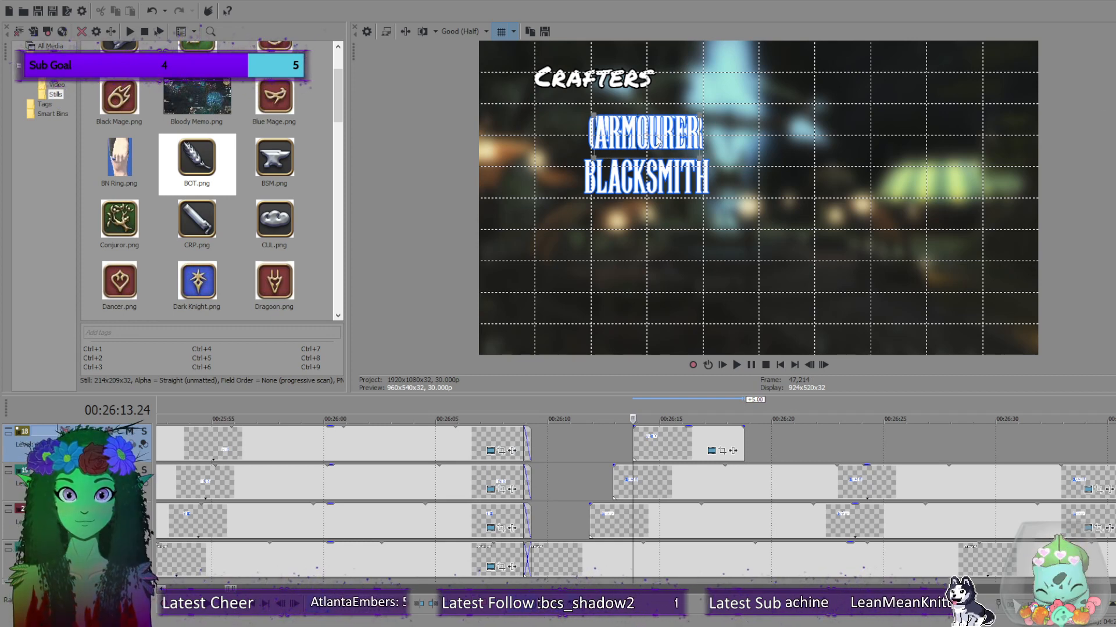
# Place "ARMOURER" just below "BLACKSMITH" in the frame and align the left edges of both titles to the same vertical gridline.
pyautogui.moveTo(645, 140); pyautogui.dragTo(647, 229)
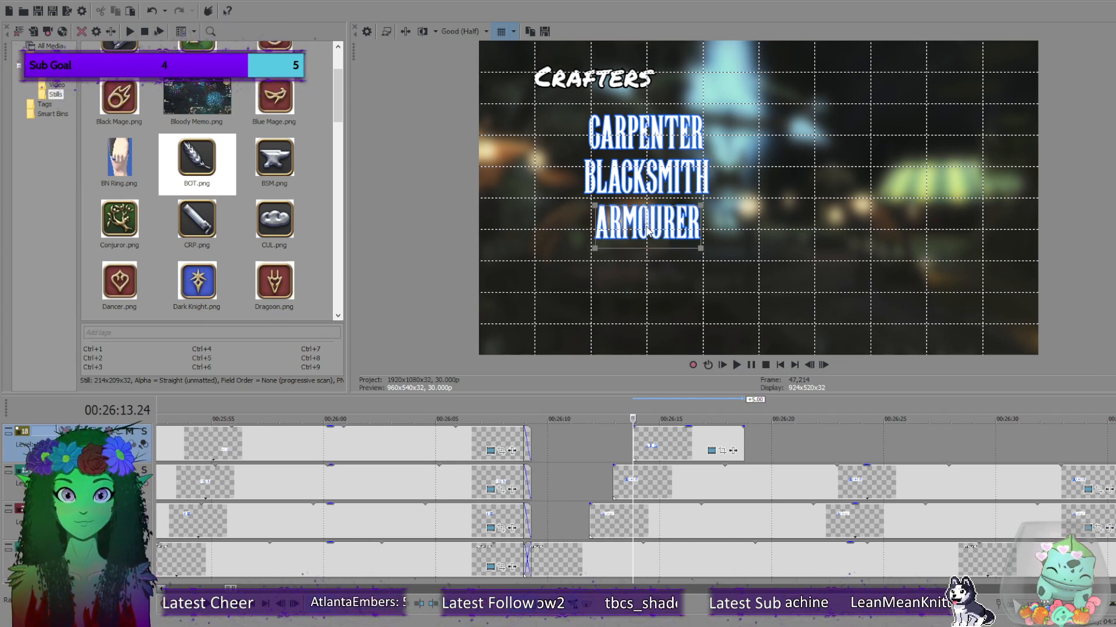
pyautogui.moveTo(648, 231); pyautogui.dragTo(644, 229)
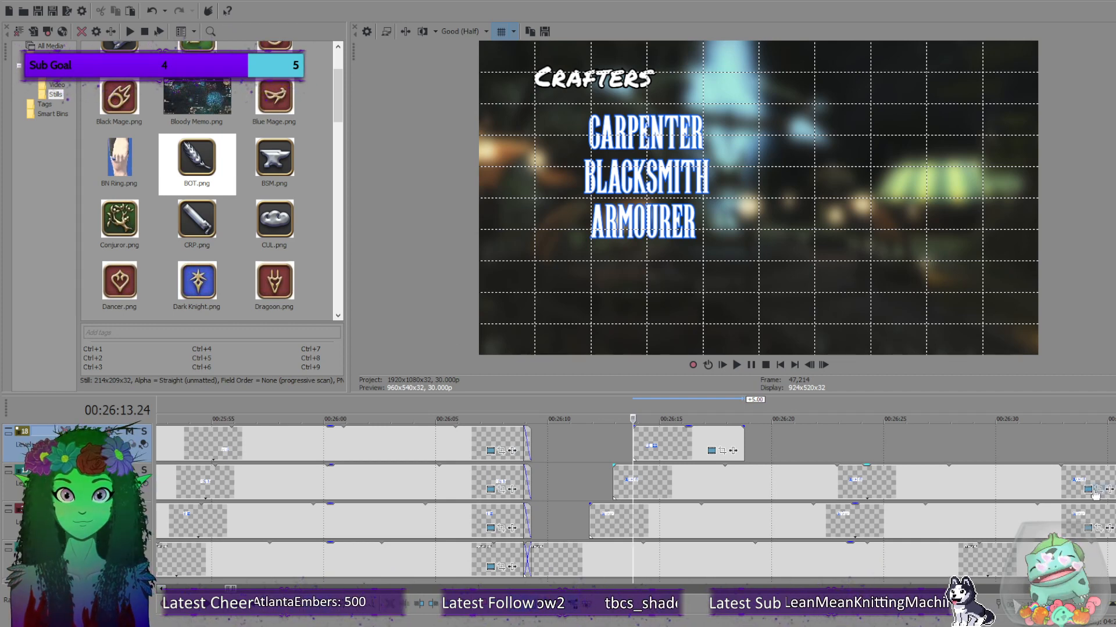
pyautogui.moveTo(645, 183); pyautogui.dragTo(650, 185)
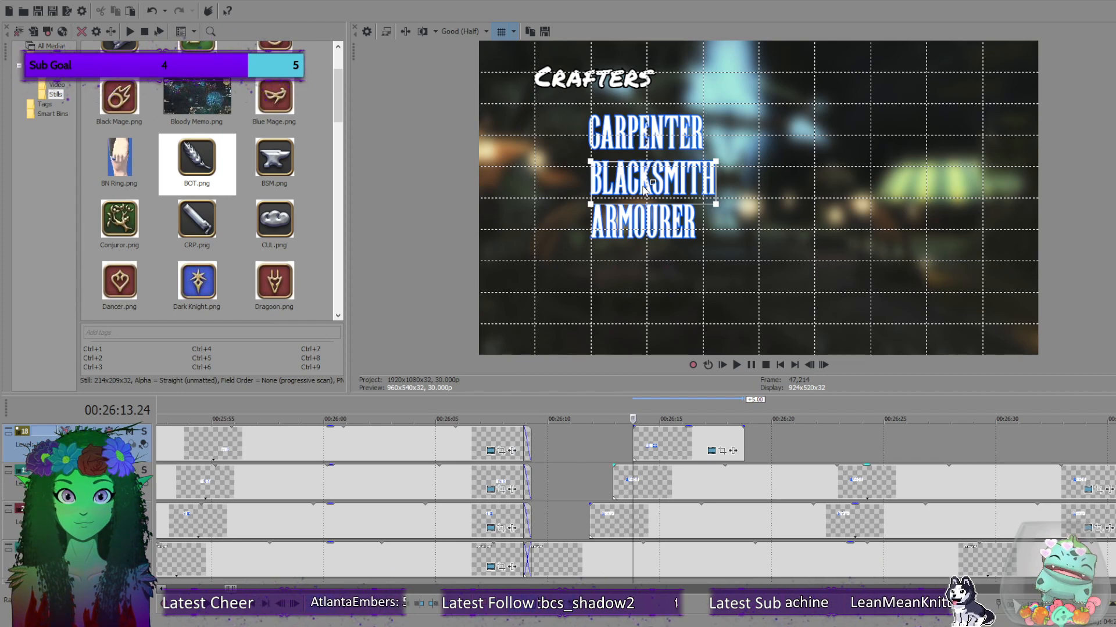
pyautogui.moveTo(644, 185); pyautogui.dragTo(642, 184)
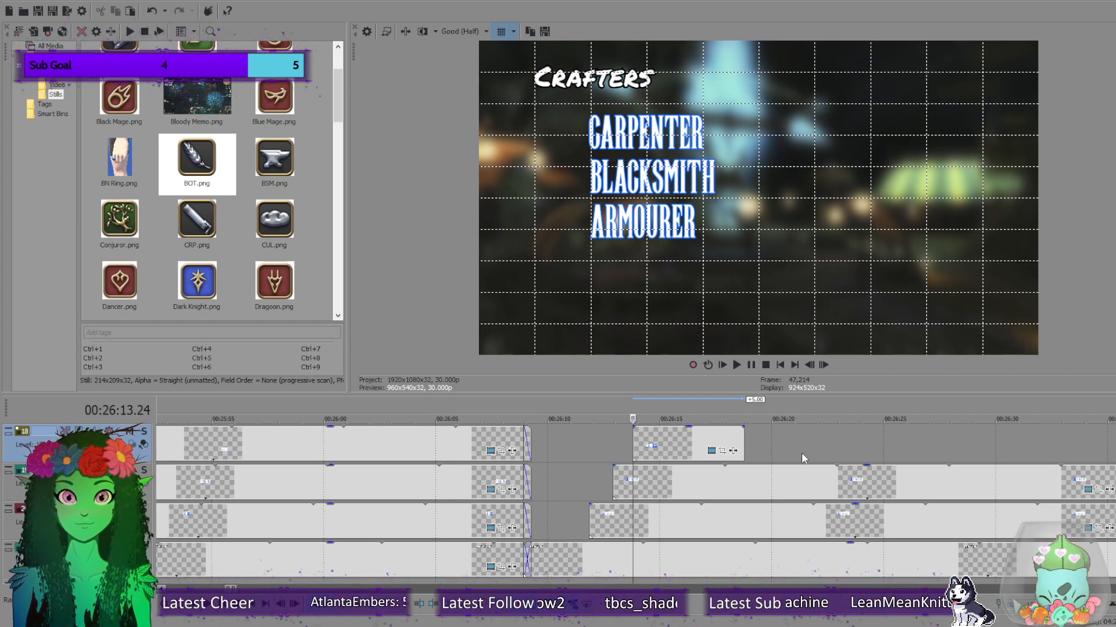
# Extend the "ARMOURER" title to about 00:26:35 and shift "CARPENTER" so its left edge lines up with the two titles below.
pyautogui.moveTo(743, 441); pyautogui.dragTo(1115, 446)
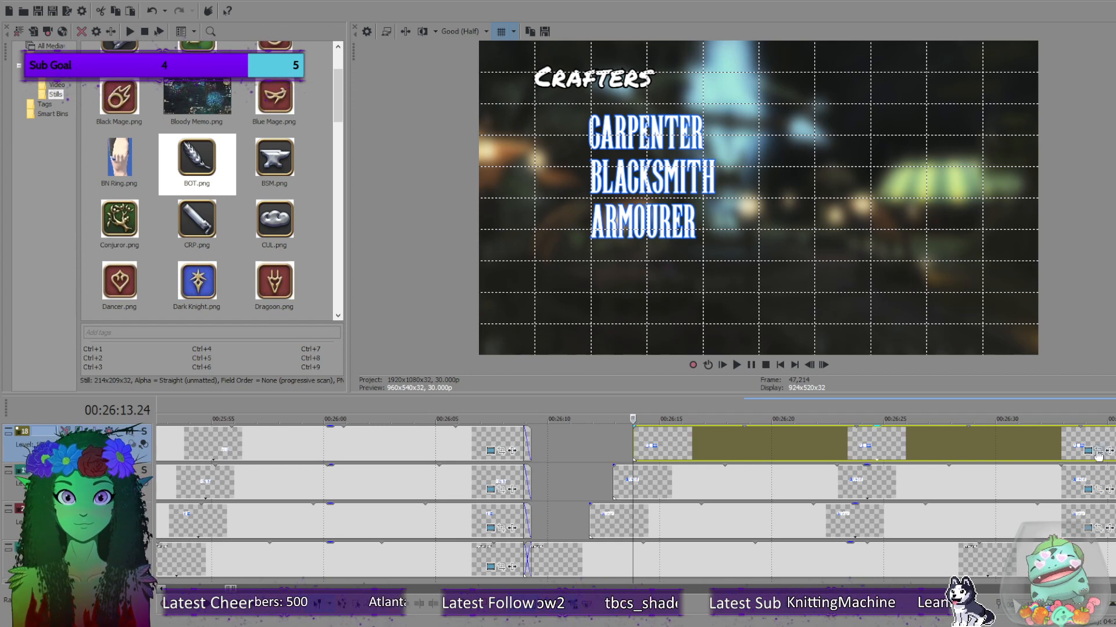
pyautogui.click(1088, 530)
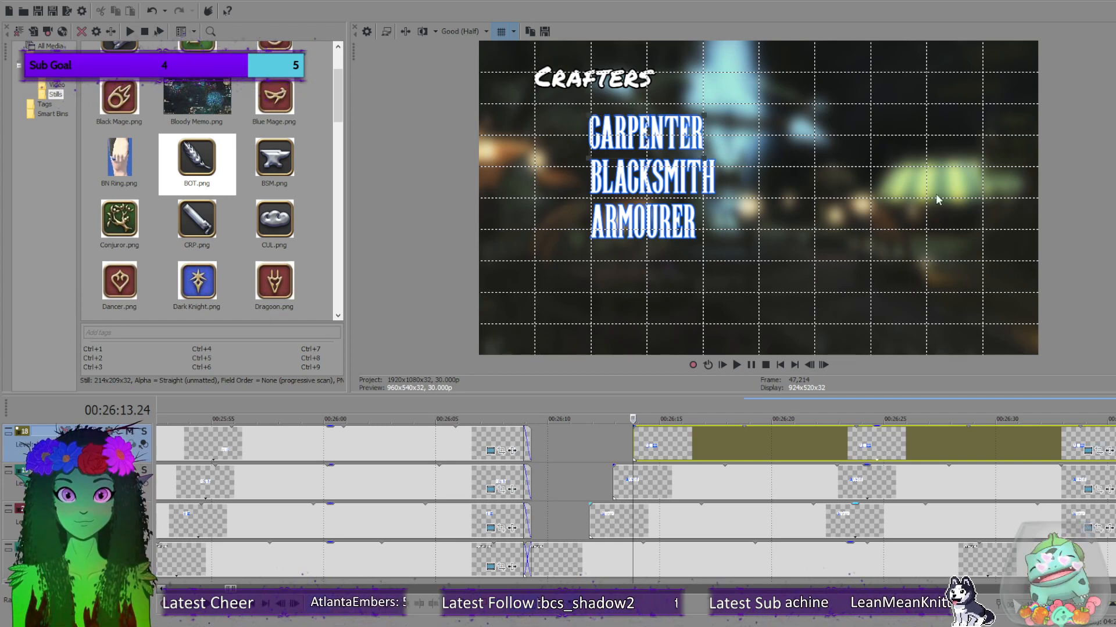
pyautogui.moveTo(647, 137); pyautogui.dragTo(650, 138)
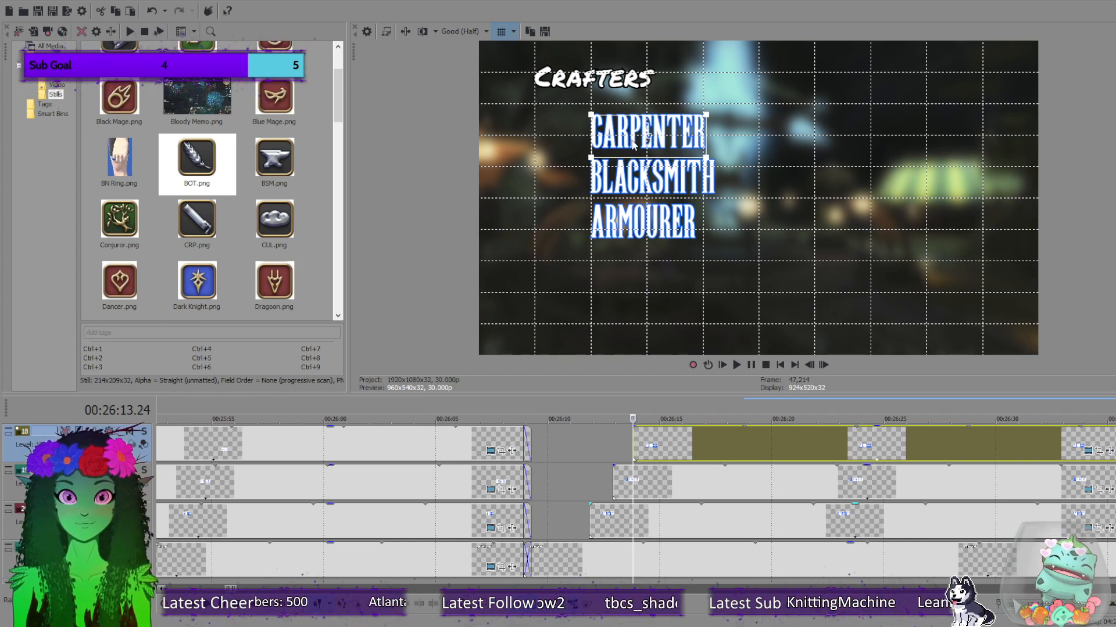
pyautogui.moveTo(631, 141); pyautogui.dragTo(631, 140)
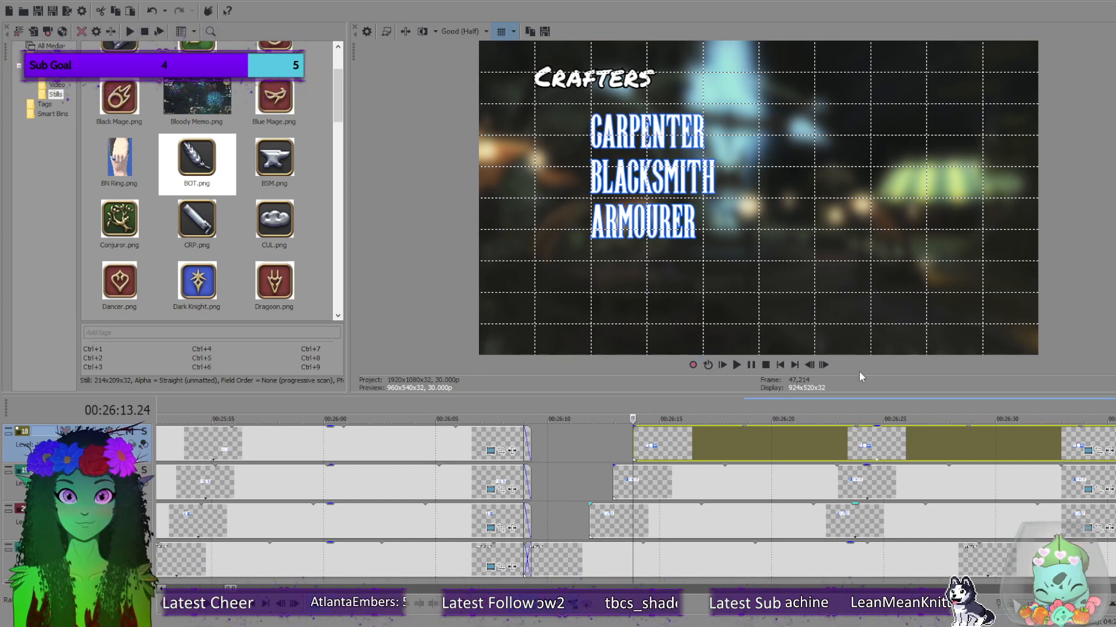
pyautogui.click(502, 32)
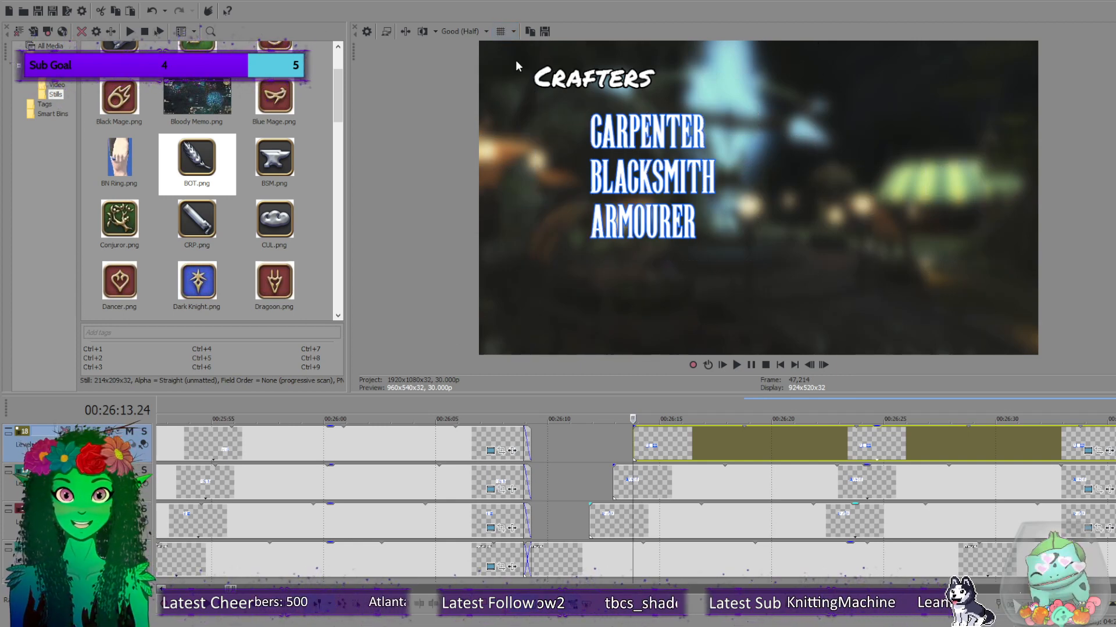
pyautogui.click(500, 32)
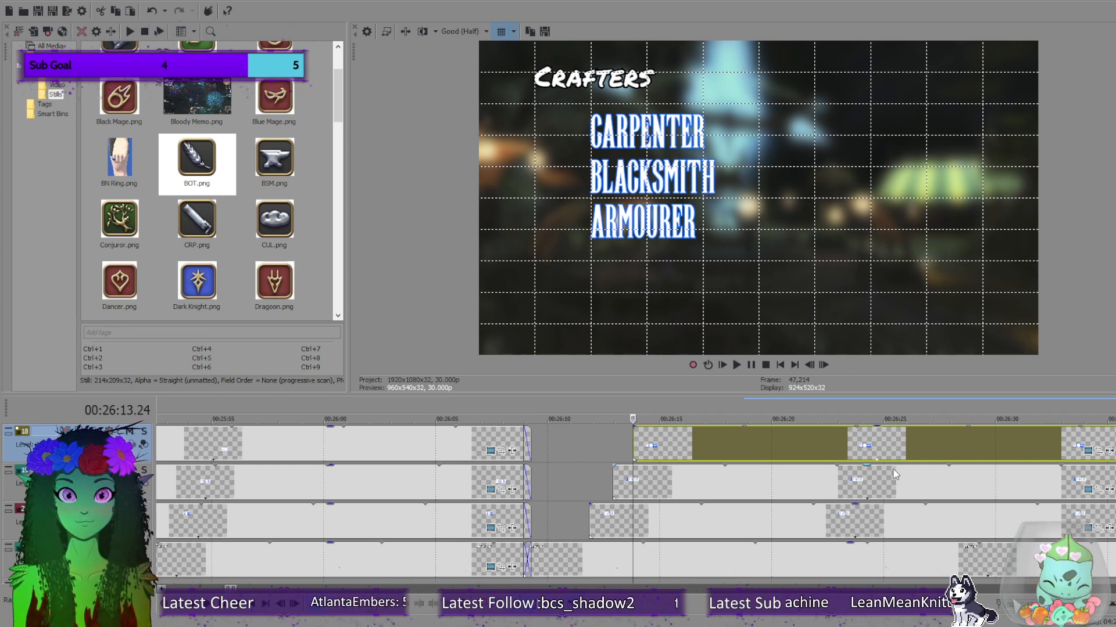
# Look through the track stack above the crafter titles for the icon tracks and empty tracks around 00:26:13.24.
pyautogui.scroll(3, 639, 505)
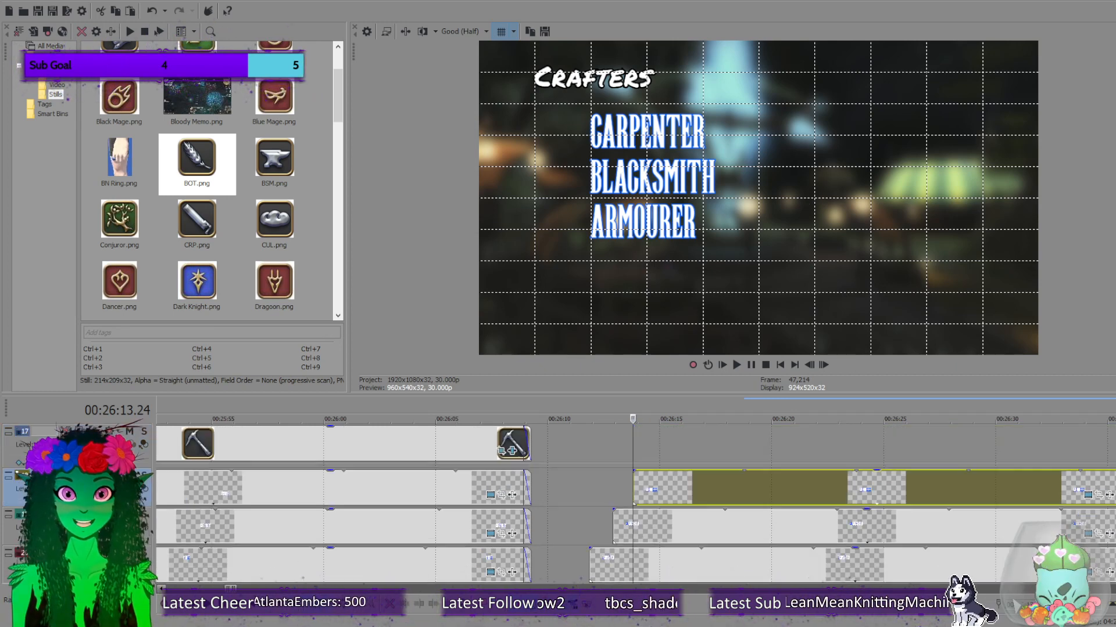
pyautogui.scroll(5, 639, 506)
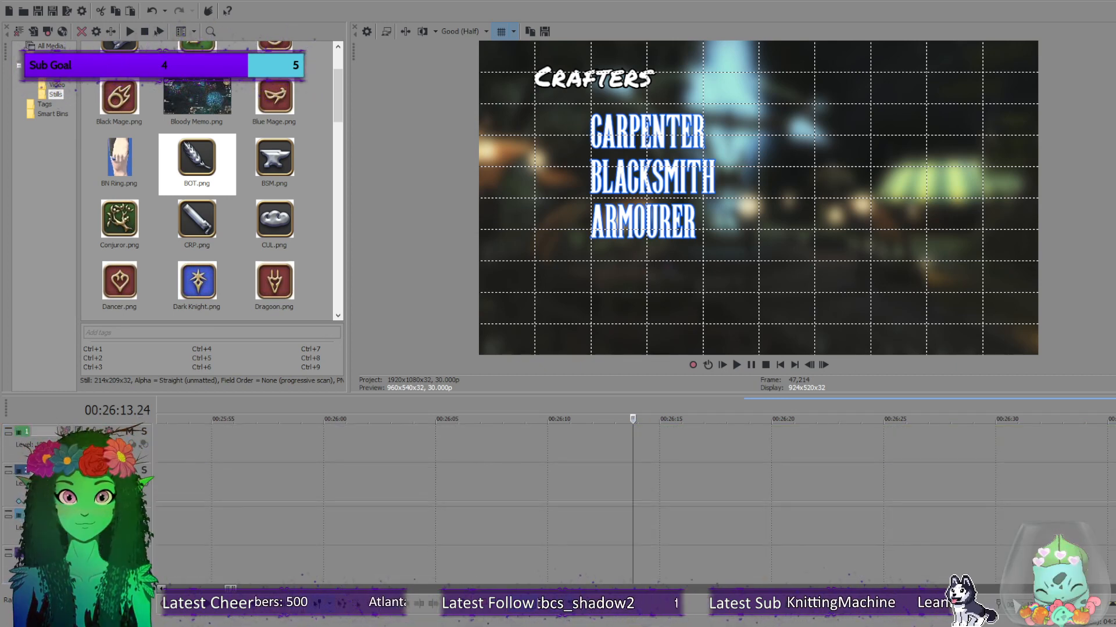
pyautogui.scroll(-5, 640, 506)
pyautogui.scroll(-3, 639, 505)
pyautogui.scroll(3, 639, 505)
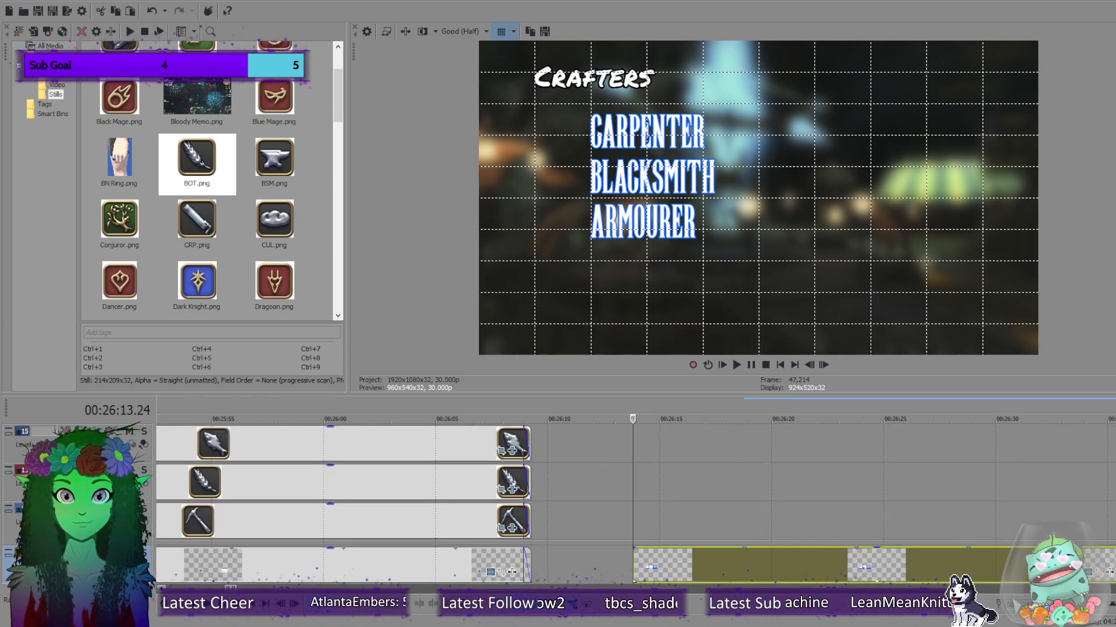
pyautogui.scroll(-1, 639, 506)
pyautogui.scroll(-1, 639, 506)
pyautogui.scroll(6, 639, 505)
pyautogui.scroll(-12, 639, 505)
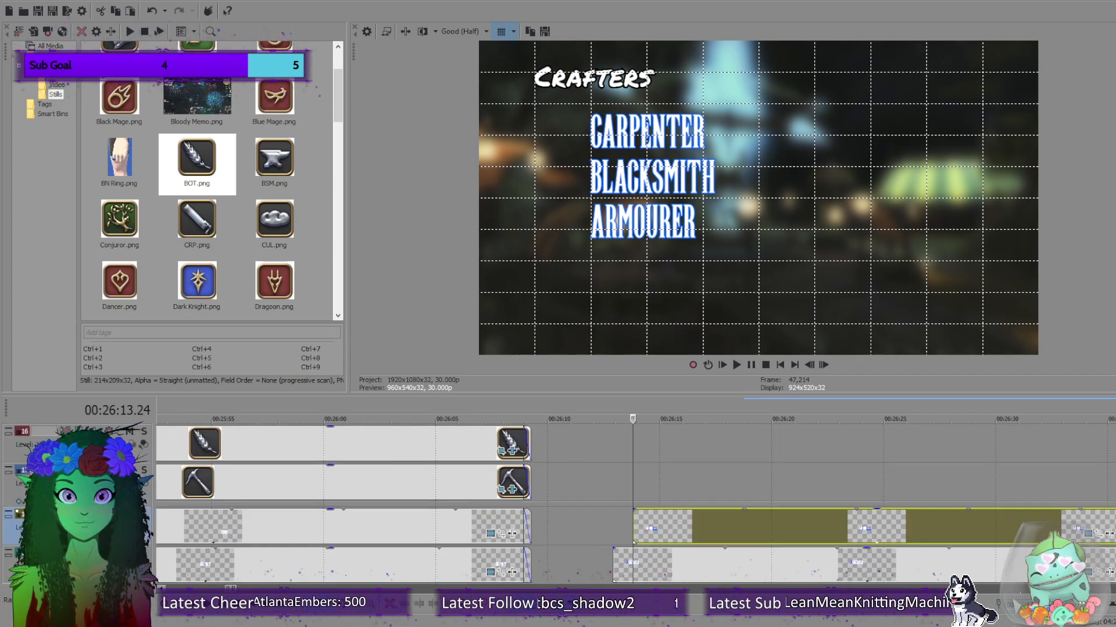
pyautogui.scroll(10, 639, 506)
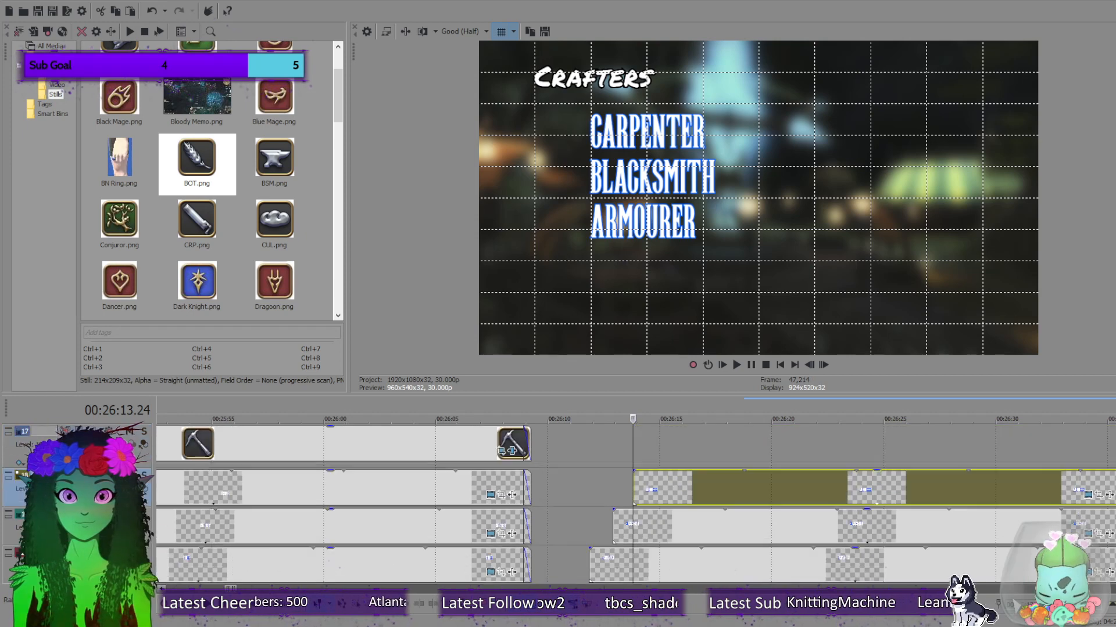
pyautogui.scroll(12, 639, 506)
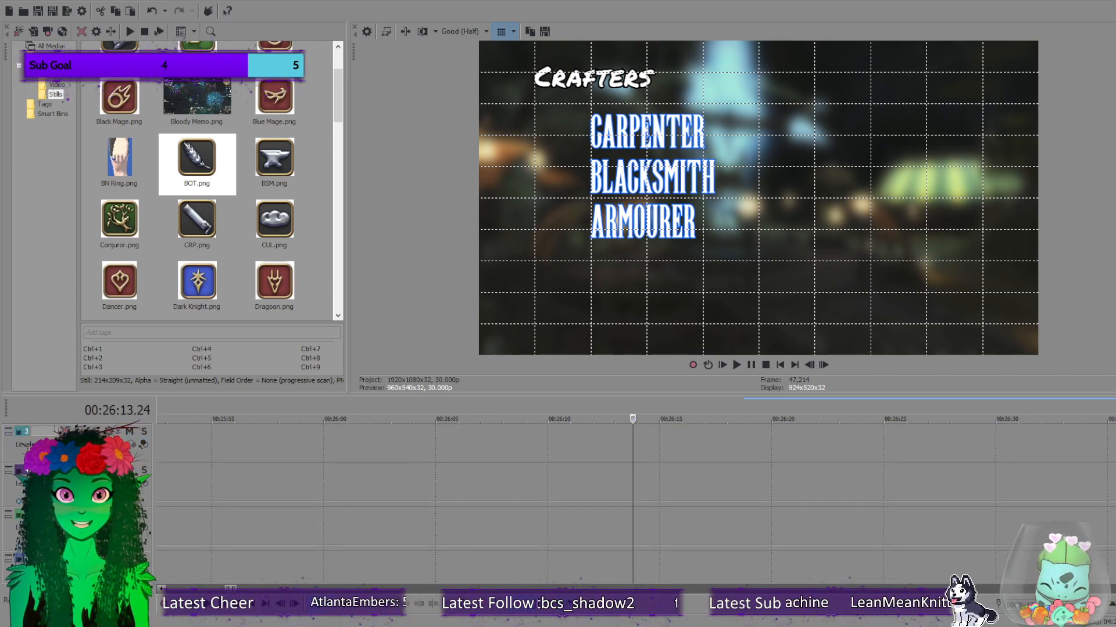
pyautogui.scroll(-12, 969, 515)
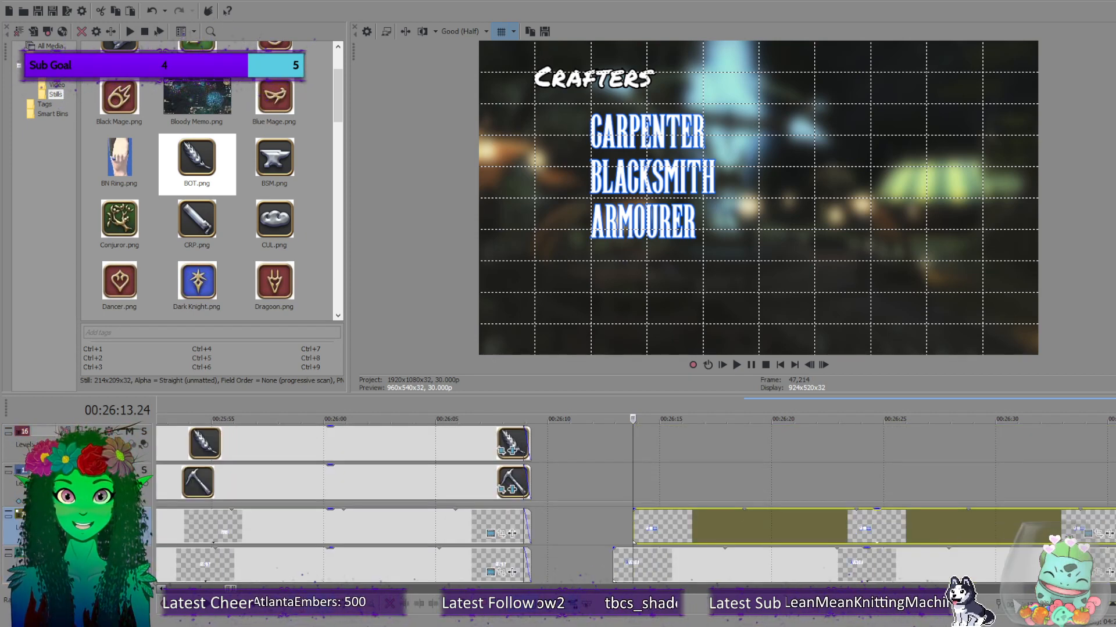
# Play the narration just after 00:26:13.24 and step through frames to listen for the next crafter's name.
pyautogui.click(735, 365)
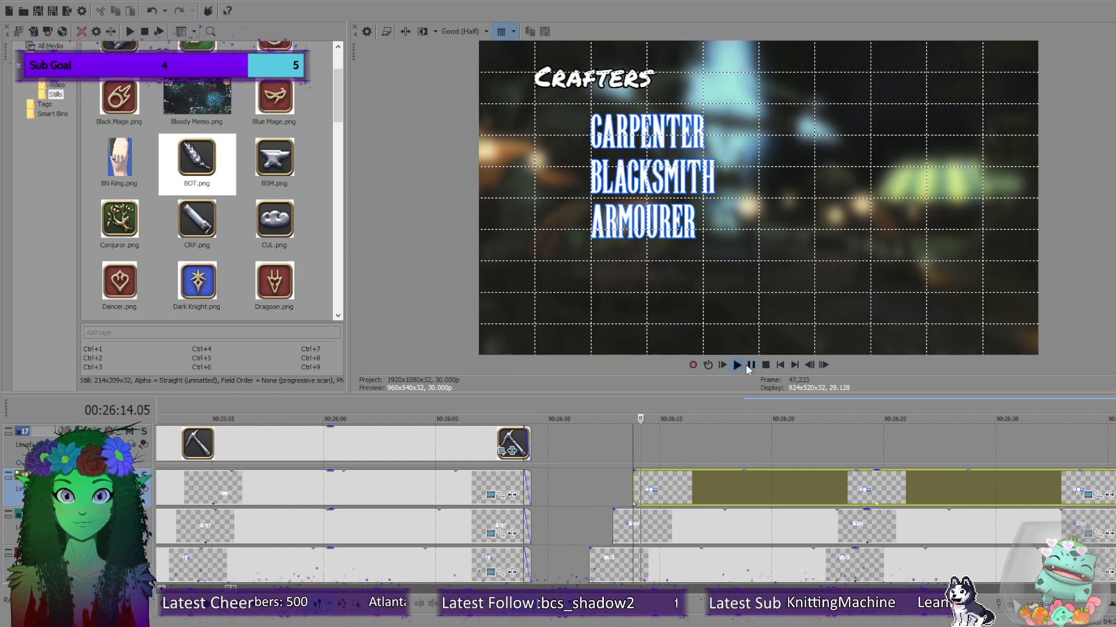
pyautogui.click(809, 365)
pyautogui.click(810, 365)
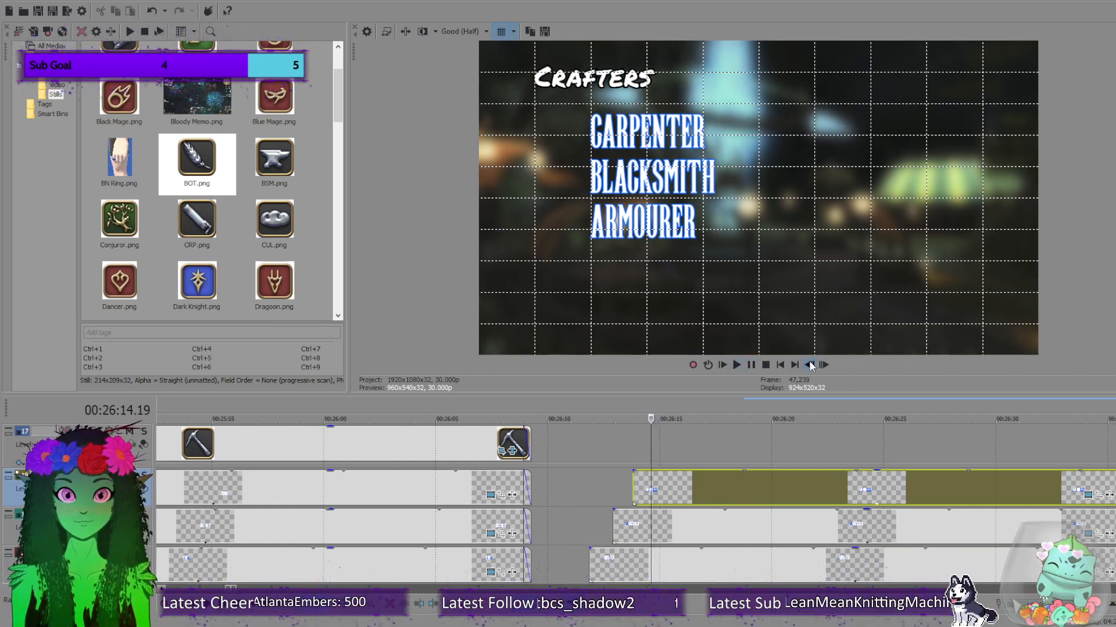
pyautogui.click(737, 367)
pyautogui.click(766, 366)
pyautogui.click(820, 365)
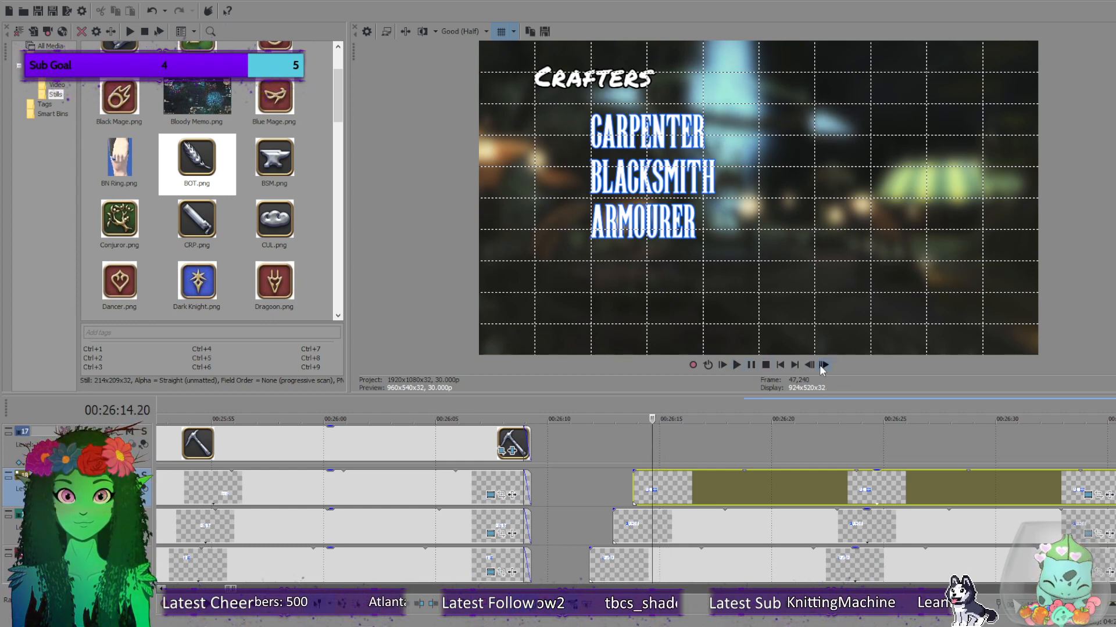
pyautogui.click(820, 366)
pyautogui.click(737, 364)
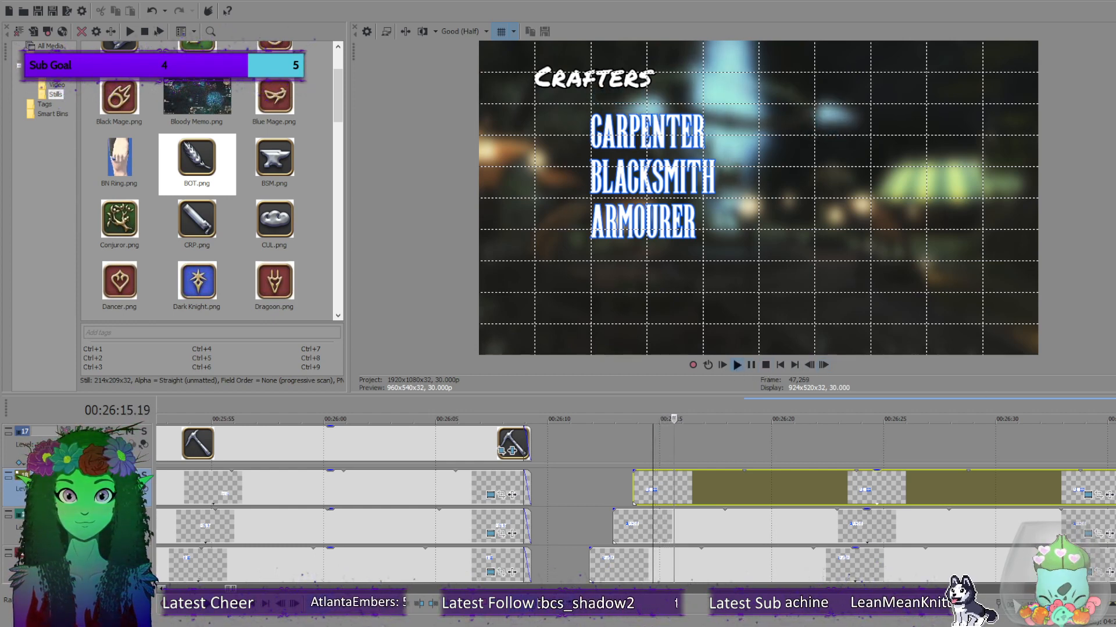
pyautogui.click(766, 365)
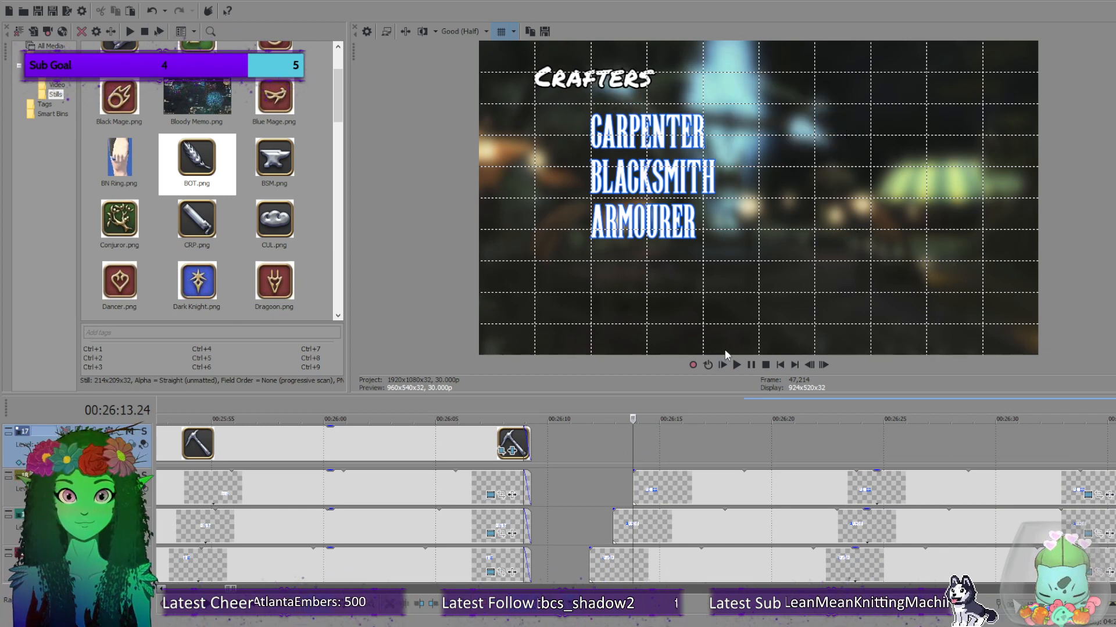
# Find the next spoken crafter cue frame by frame and set the cursor at 00:26:14.23 on track 17.
pyautogui.click(649, 451)
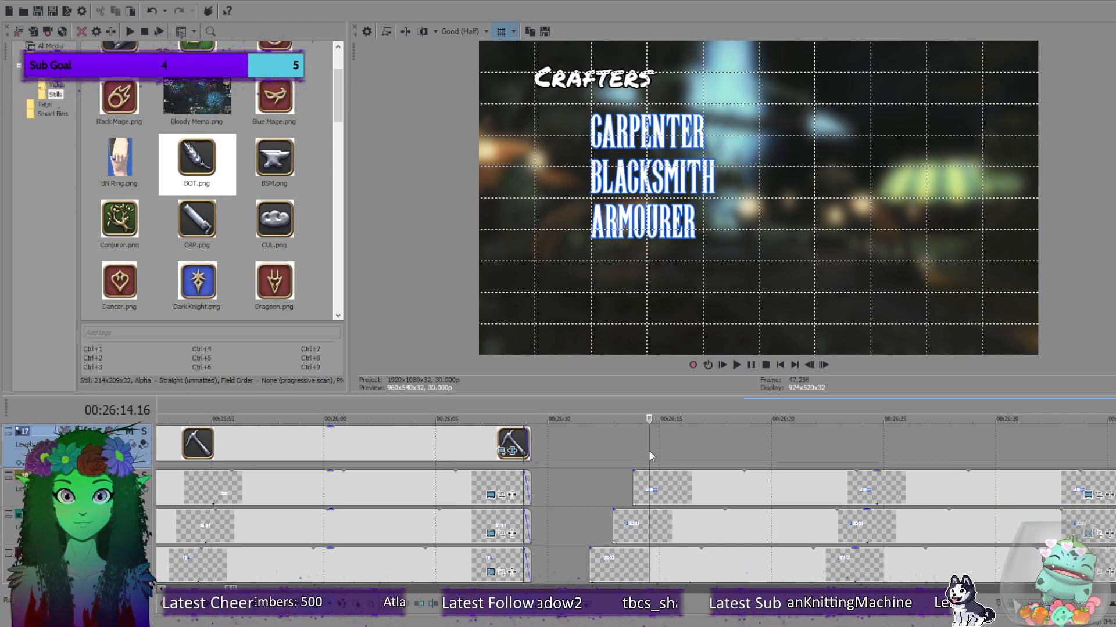
pyautogui.click(736, 365)
pyautogui.click(767, 365)
pyautogui.click(822, 367)
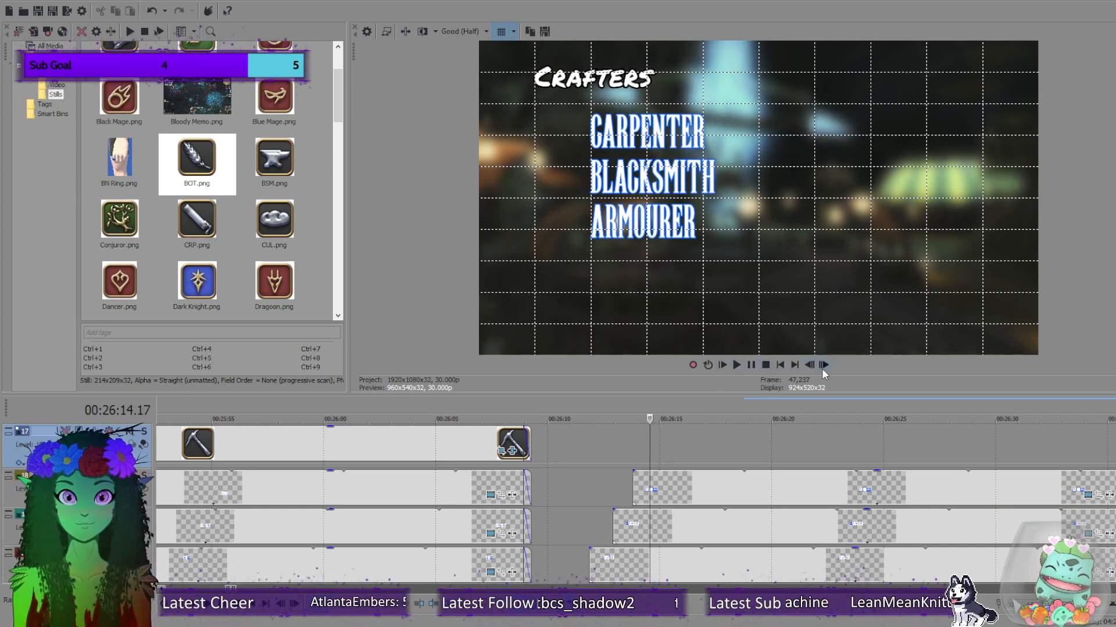
pyautogui.click(824, 368)
pyautogui.click(823, 369)
pyautogui.click(736, 366)
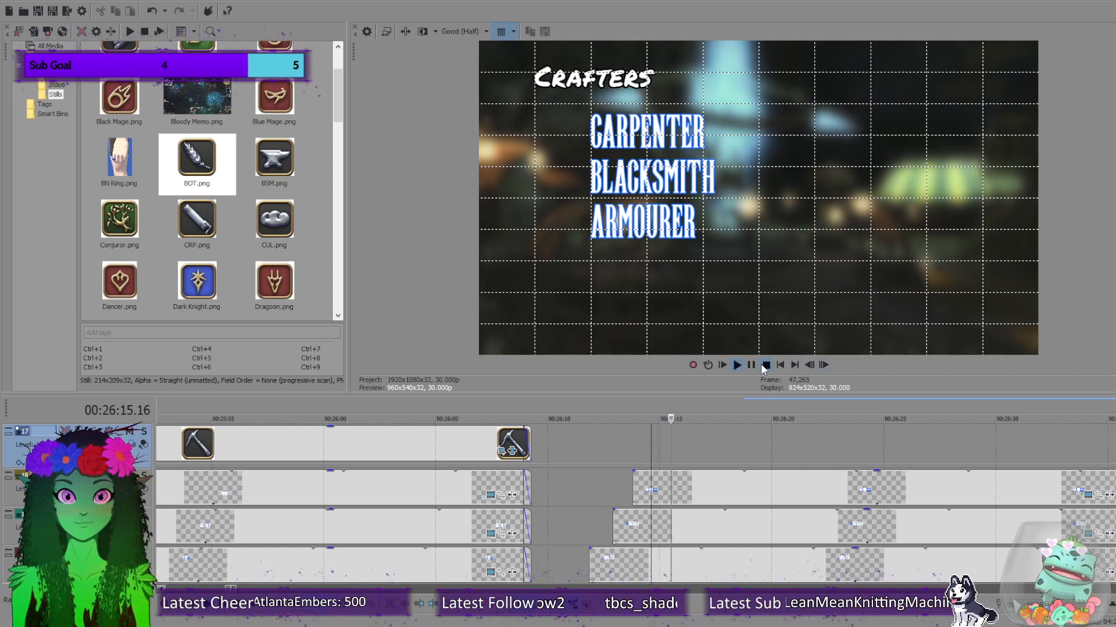
pyautogui.click(765, 366)
pyautogui.click(823, 366)
pyautogui.click(823, 366)
pyautogui.click(824, 367)
pyautogui.click(824, 369)
pyautogui.click(825, 371)
pyautogui.click(737, 369)
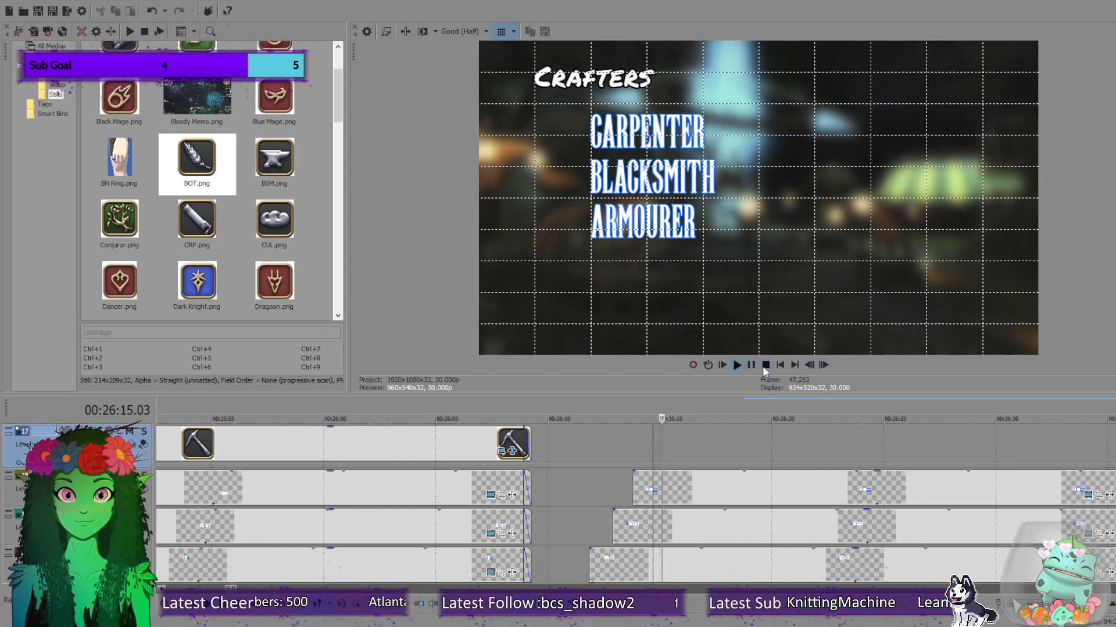
pyautogui.click(766, 366)
pyautogui.click(741, 368)
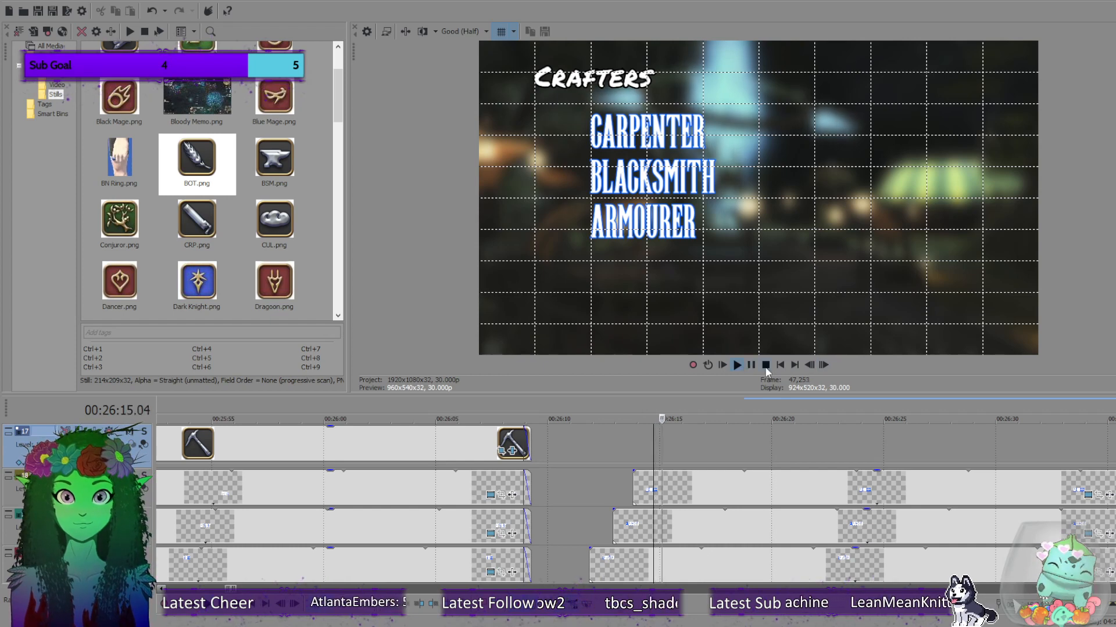
pyautogui.click(766, 367)
pyautogui.click(737, 365)
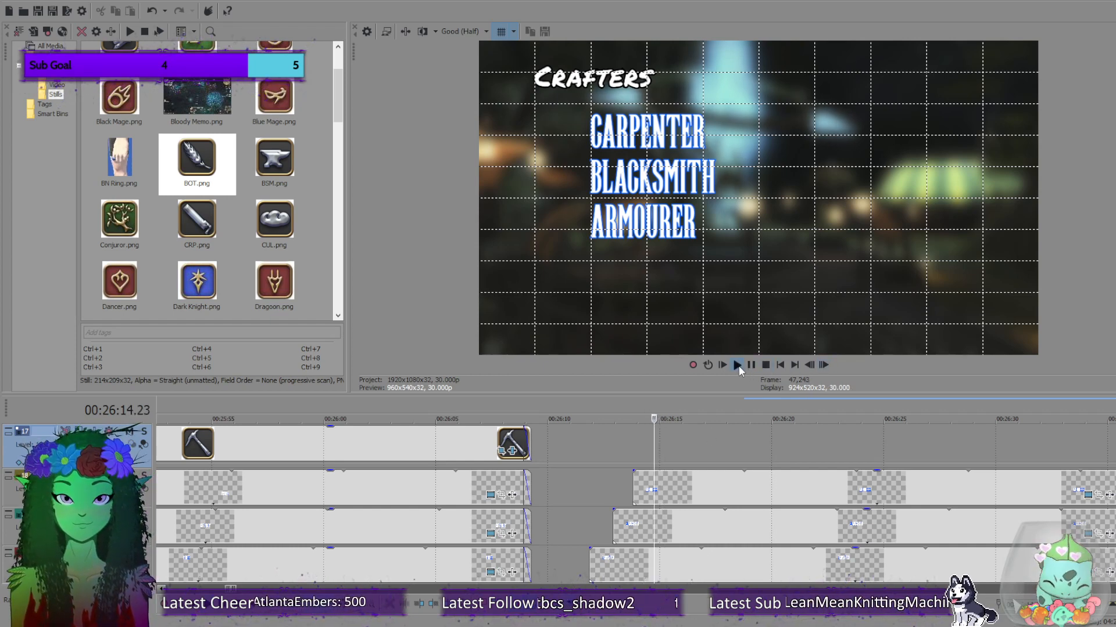
pyautogui.click(766, 366)
# Insert a "GOLDSMITH" title at 00:26:14.23, place it just below "ARMOURER", and extend its clip to match the other crafter titles.
pyautogui.rightClick(686, 437)
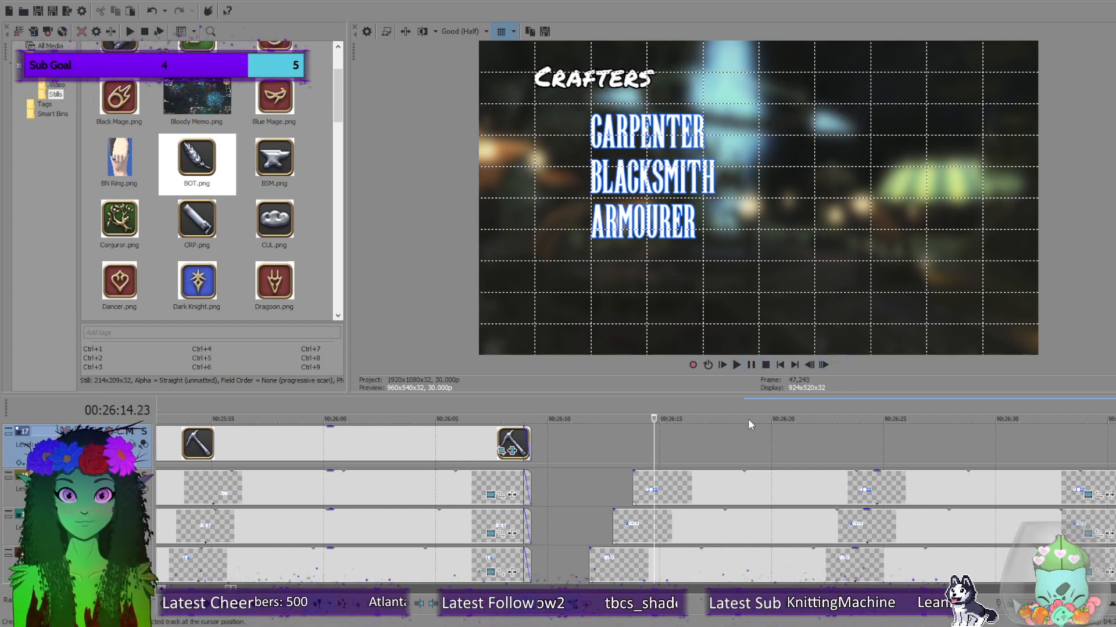
pyautogui.click(747, 421)
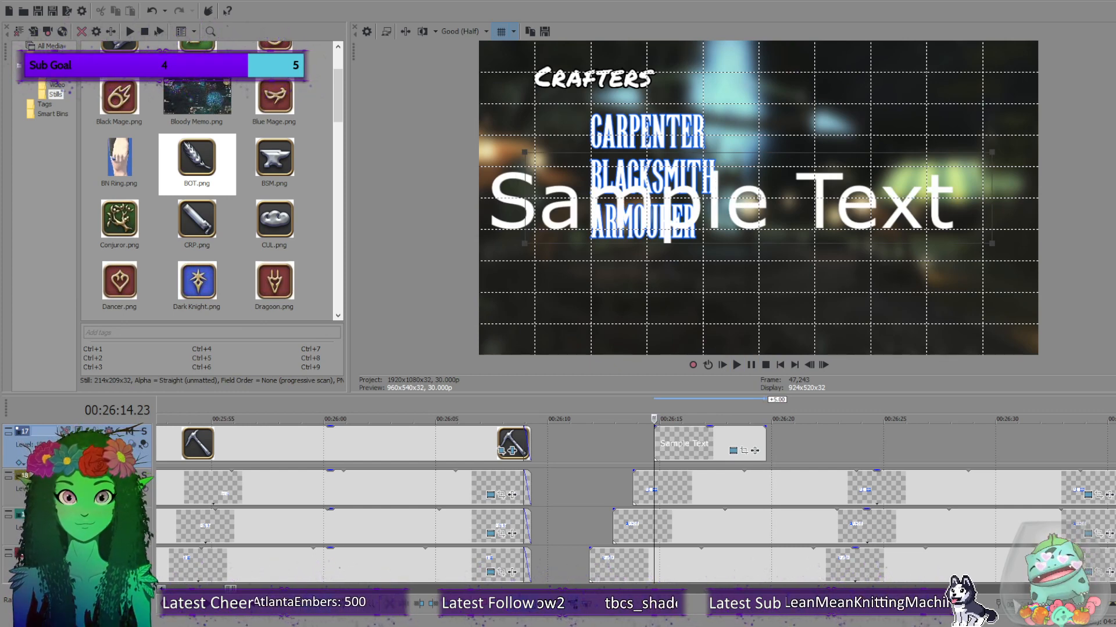
pyautogui.write('GOLDSMITH')
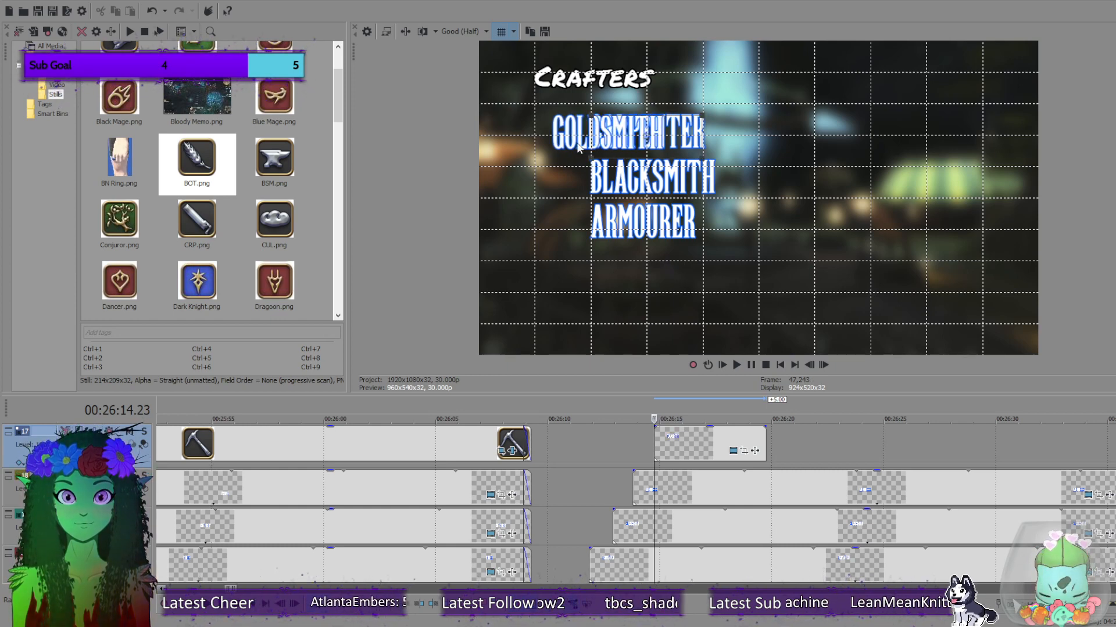
pyautogui.moveTo(579, 147); pyautogui.dragTo(671, 274)
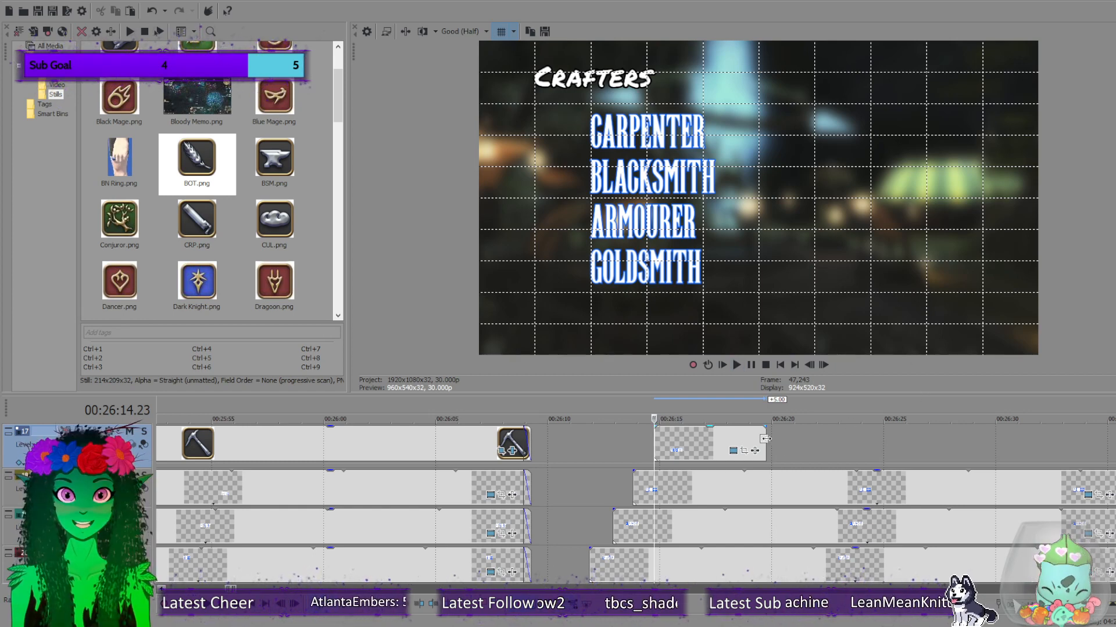
pyautogui.moveTo(765, 439); pyautogui.dragTo(1111, 452)
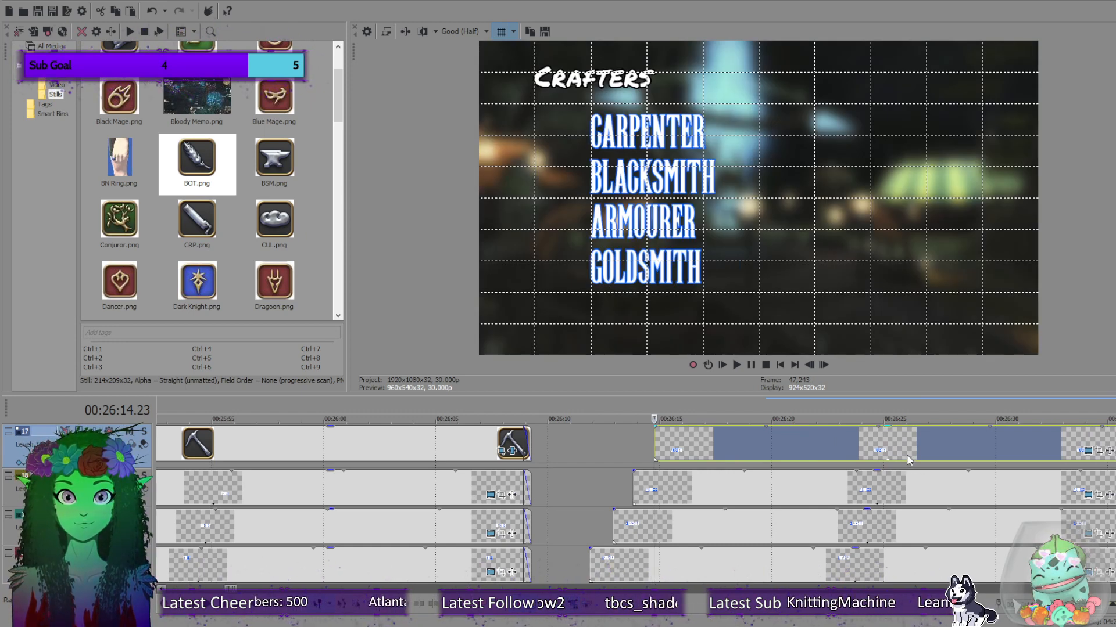
# Shift "GOLDSMITH" so its left edge lines up with the titles above, and check the layout without the grid.
pyautogui.click(527, 450)
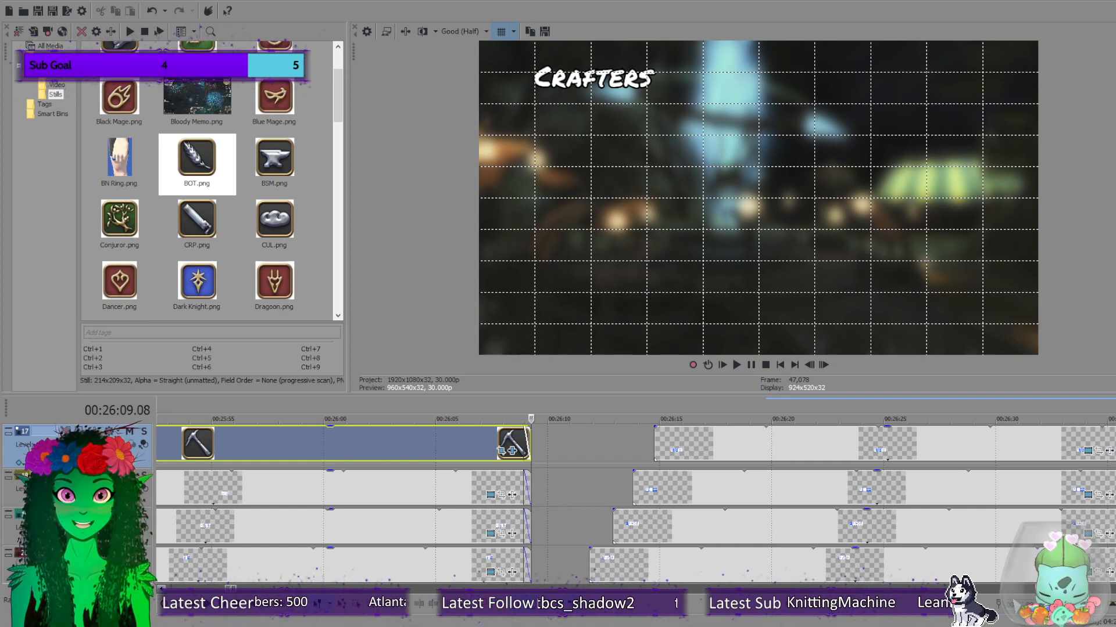
pyautogui.press('space')
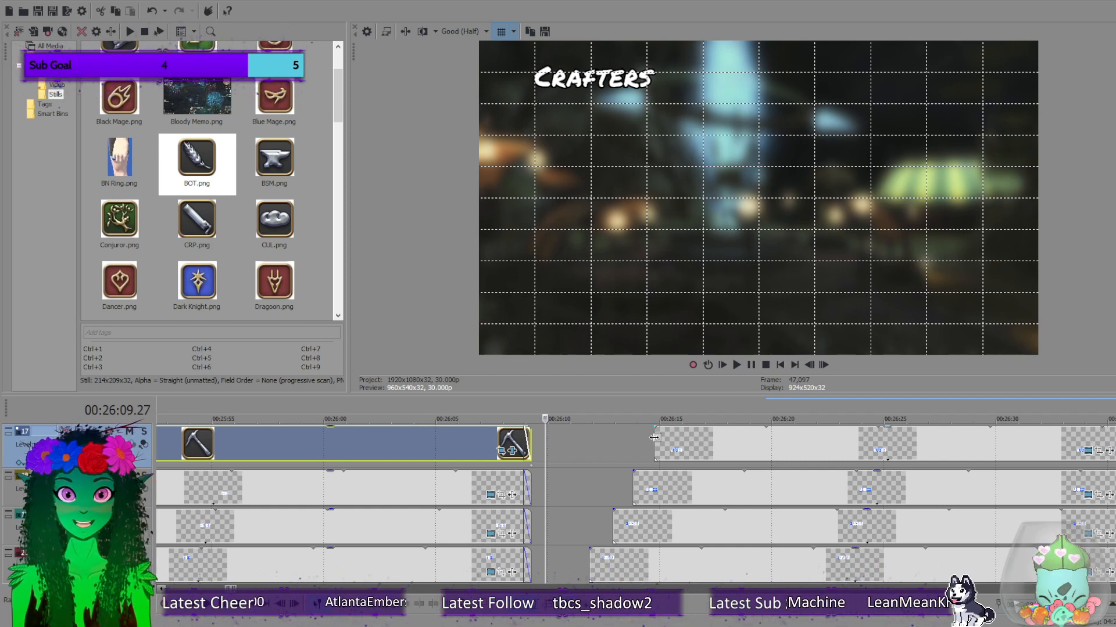
pyautogui.click(653, 440)
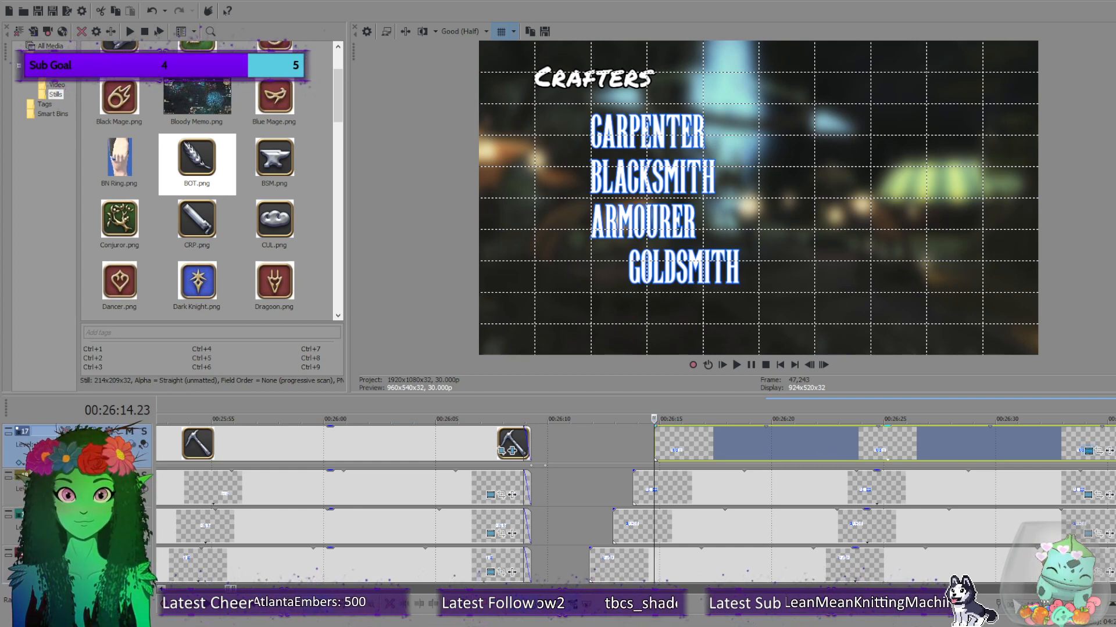
pyautogui.moveTo(675, 270); pyautogui.dragTo(649, 270)
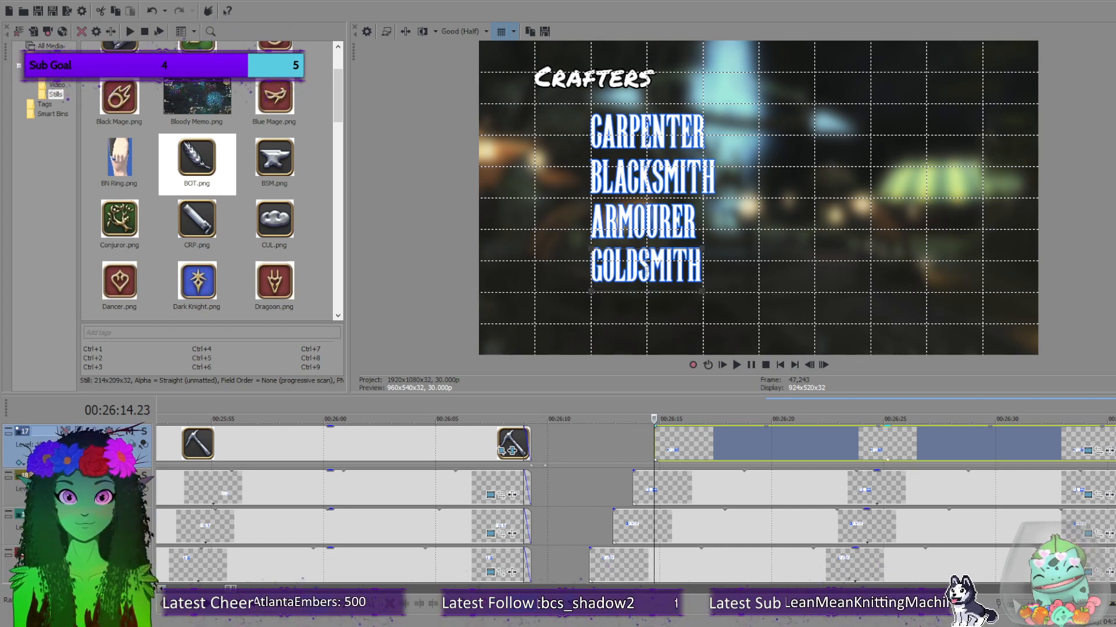
pyautogui.click(498, 32)
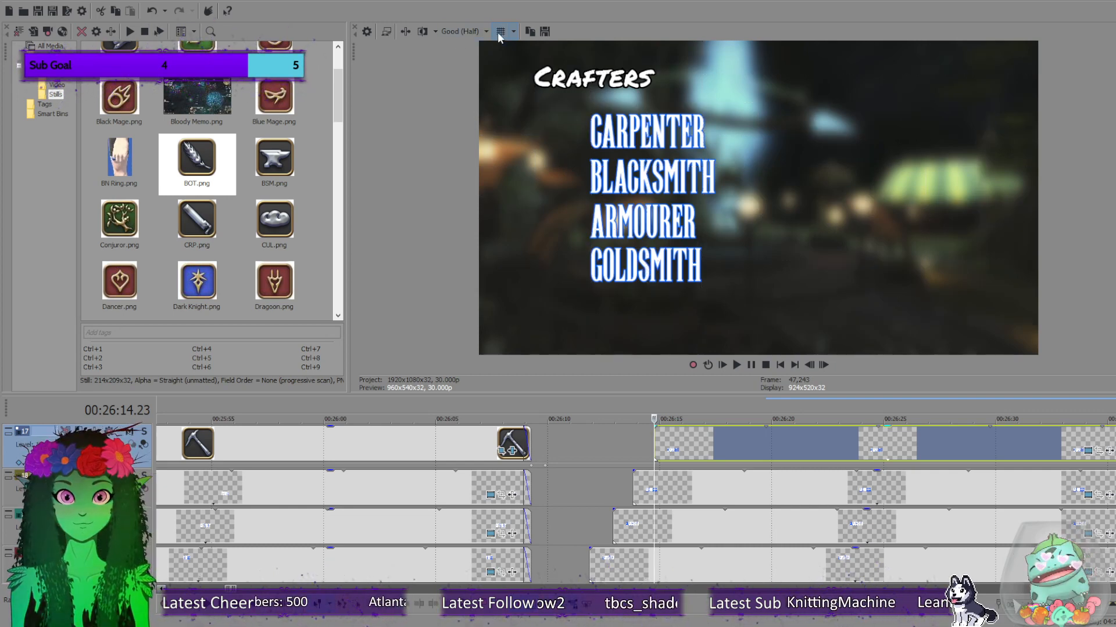
pyautogui.click(498, 33)
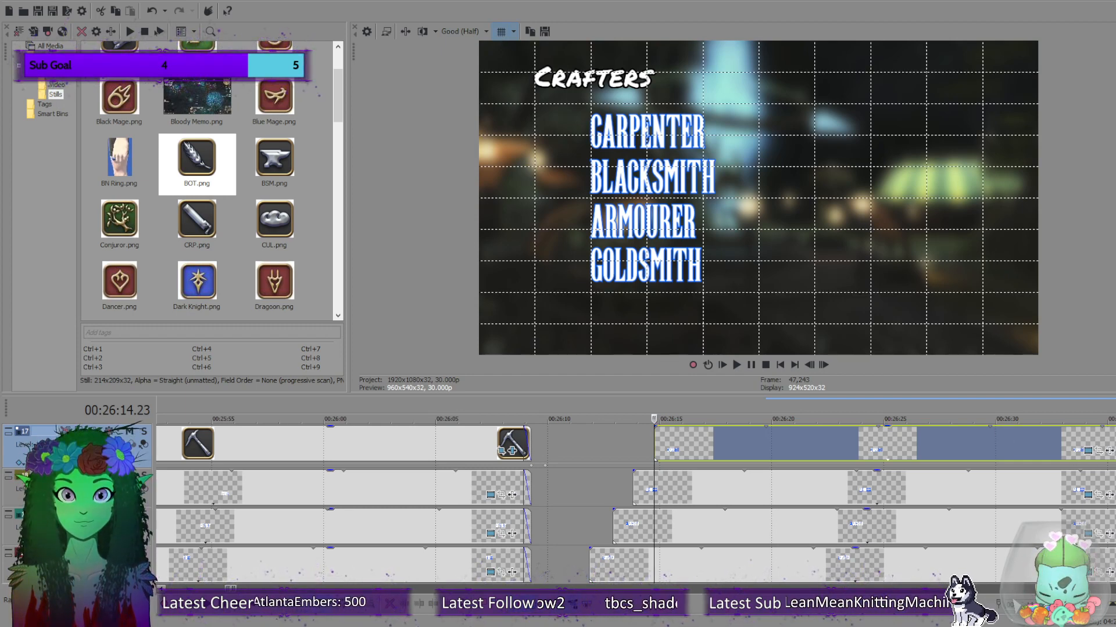
# Find the spoken cue following "GOLDSMITH" frame by frame around 00:26:15.23, with track 16 selected.
pyautogui.scroll(3, 633, 506)
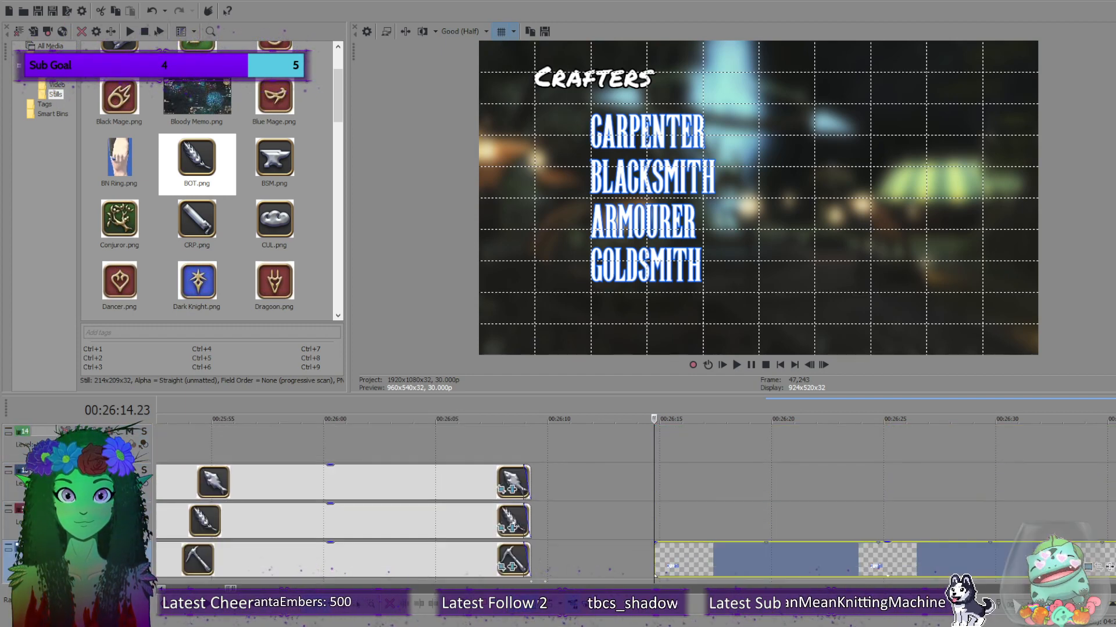
pyautogui.click(735, 367)
pyautogui.click(751, 366)
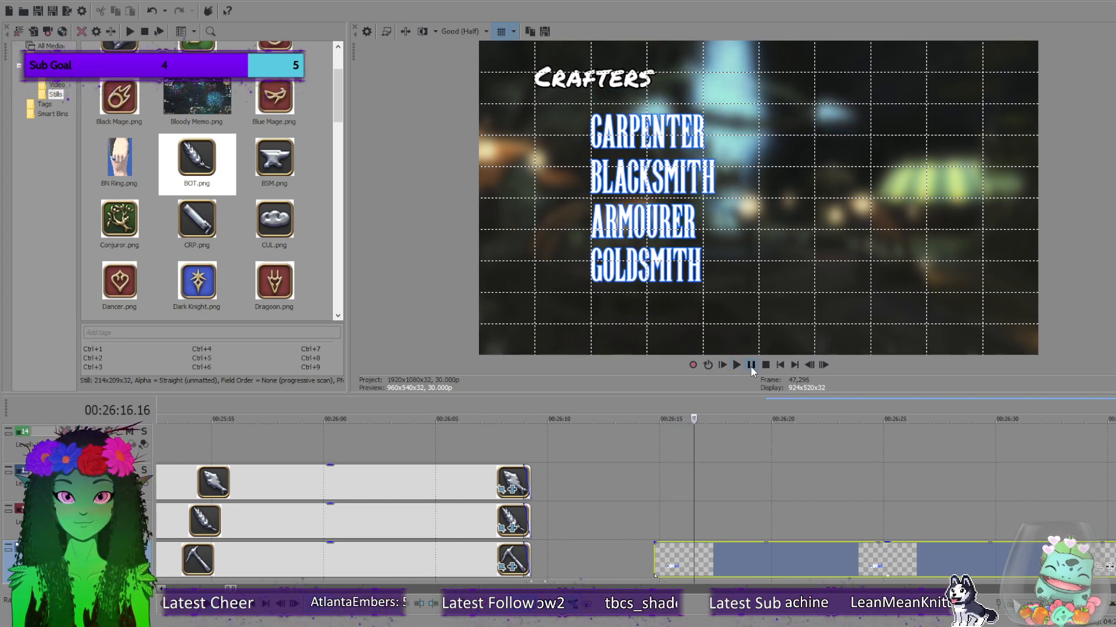
pyautogui.click(681, 518)
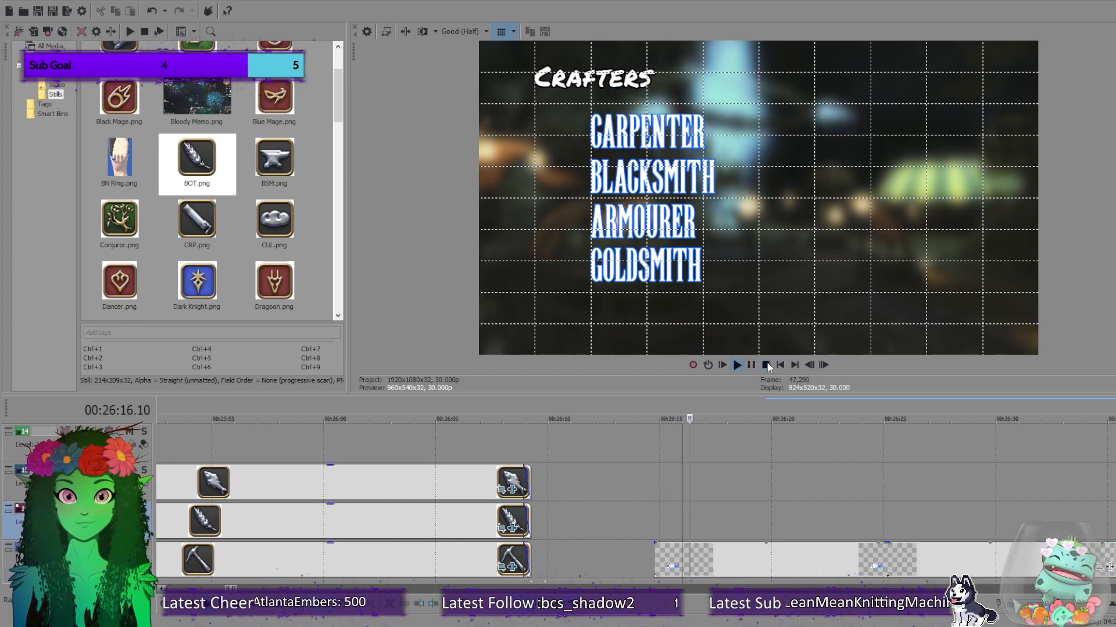
pyautogui.click(813, 366)
pyautogui.click(813, 366)
pyautogui.click(813, 366)
pyautogui.click(812, 366)
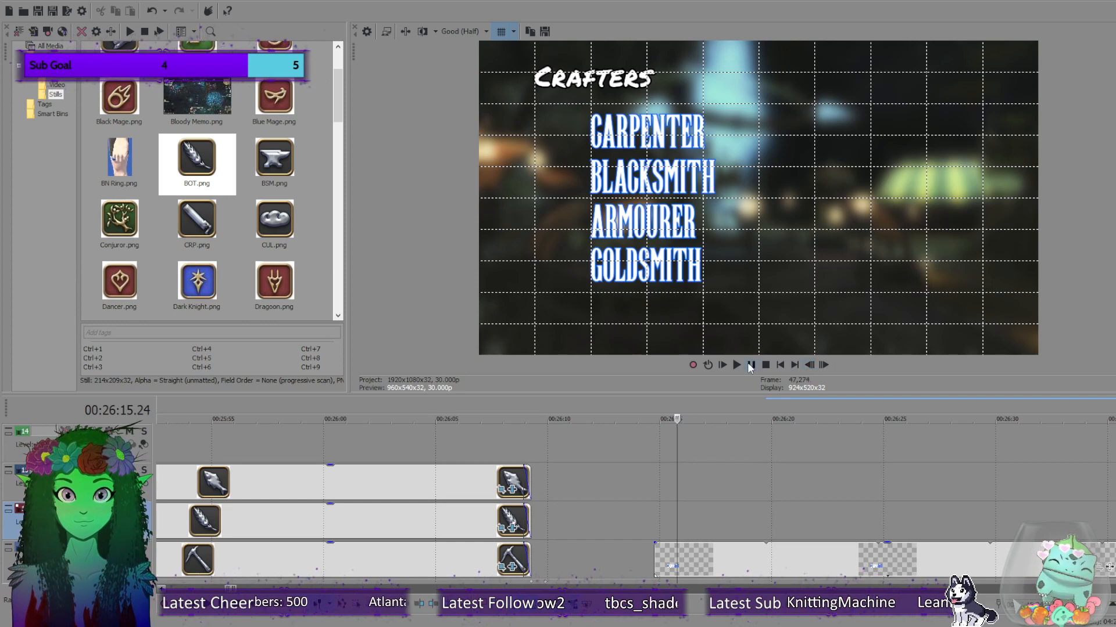
pyautogui.click(803, 367)
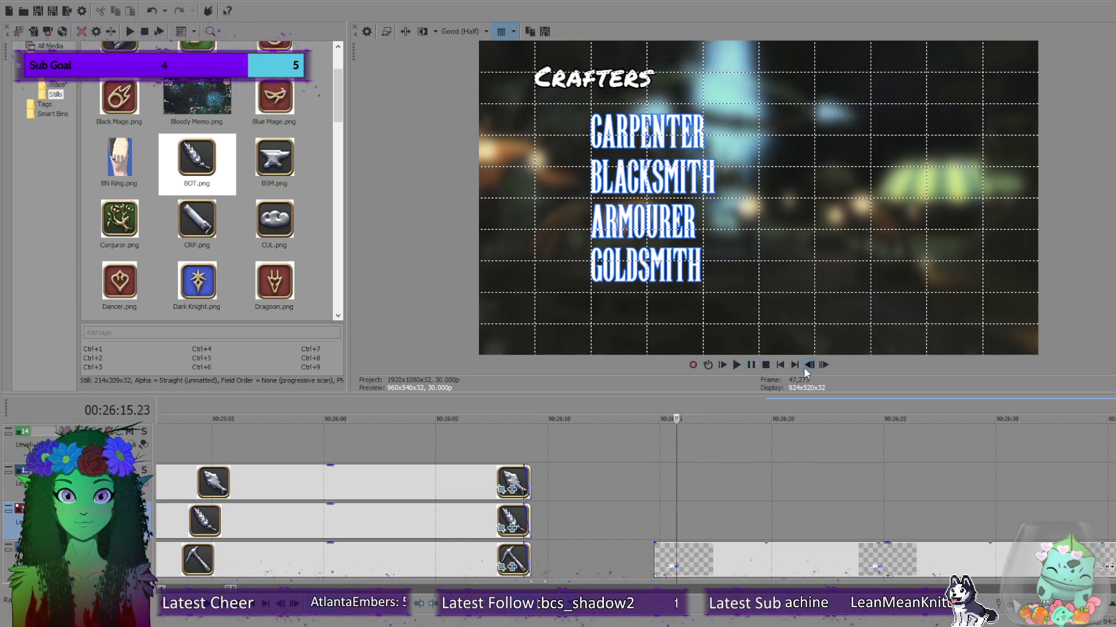
pyautogui.click(804, 367)
pyautogui.click(736, 366)
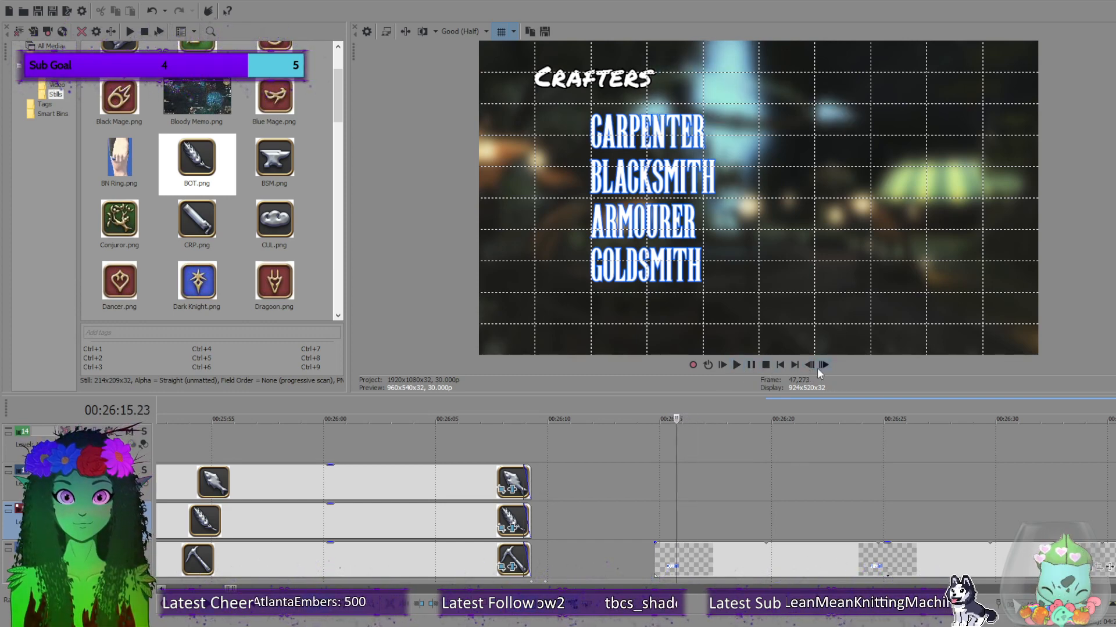
# Add a LEATHERWORKER title at 00:26:15.22, placed in the frame's second column level with CARPENTER, and extend its event past 00:26:30.
pyautogui.click(765, 365)
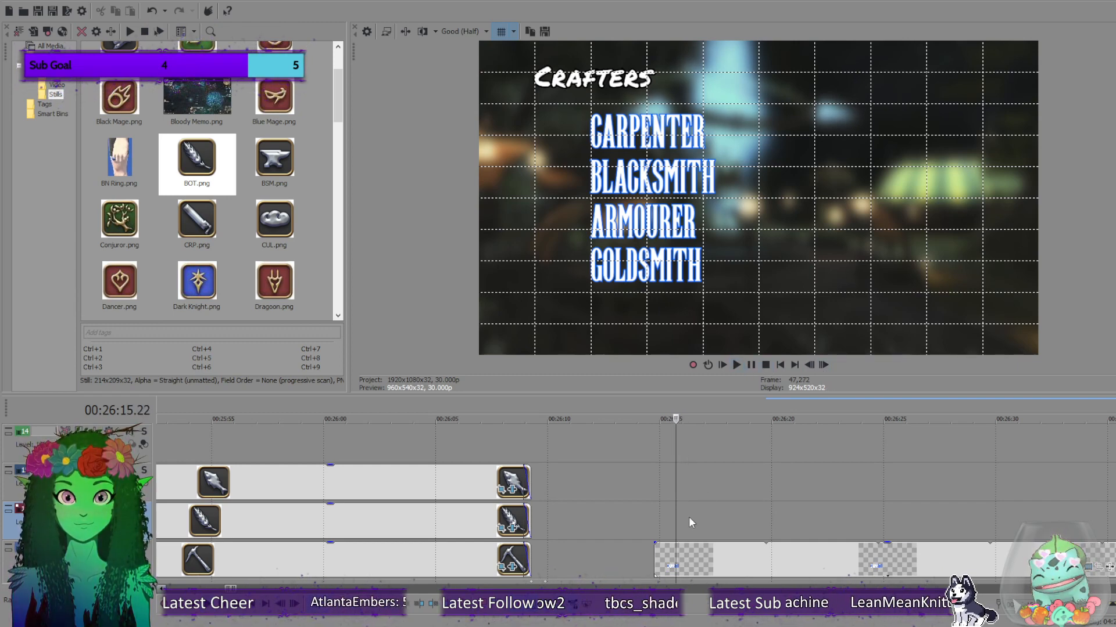
pyautogui.click(720, 523)
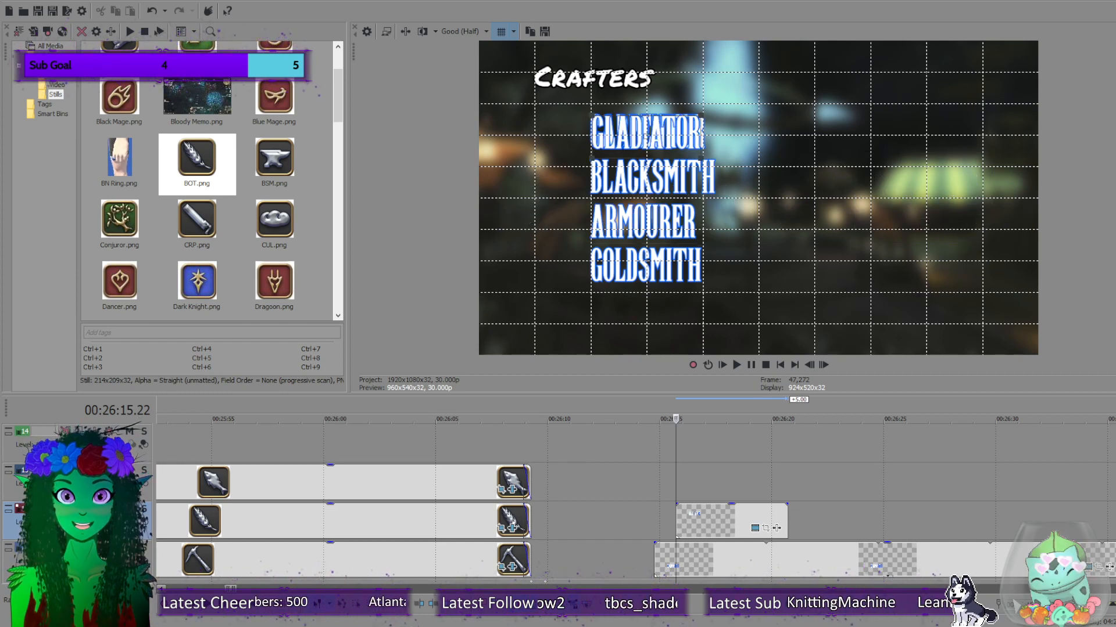
pyautogui.write('LEATHER')
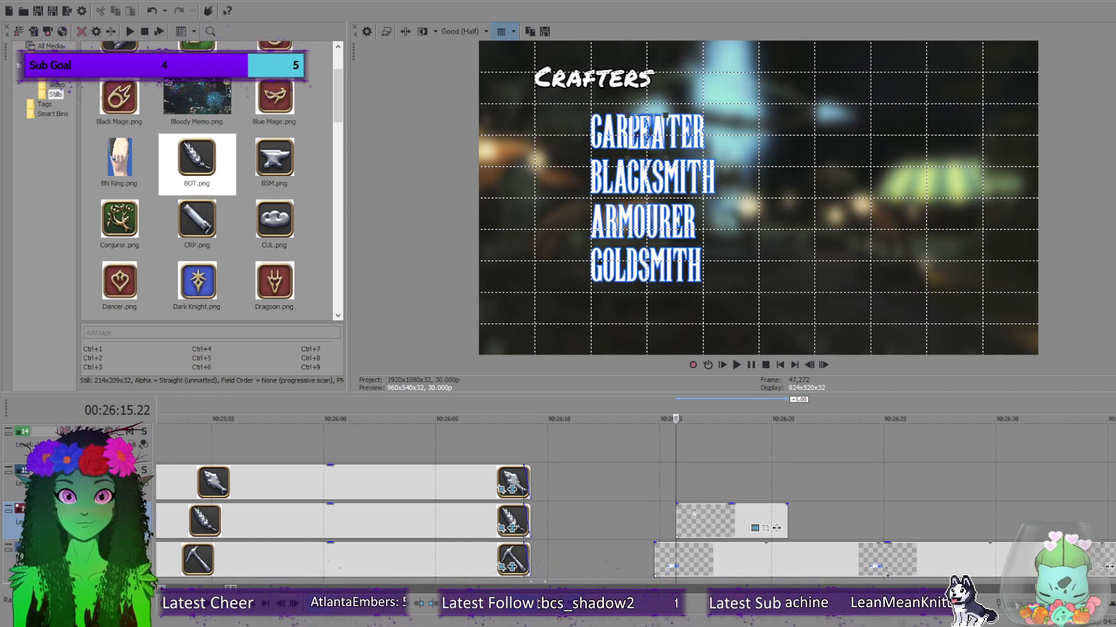
pyautogui.write('WORKER')
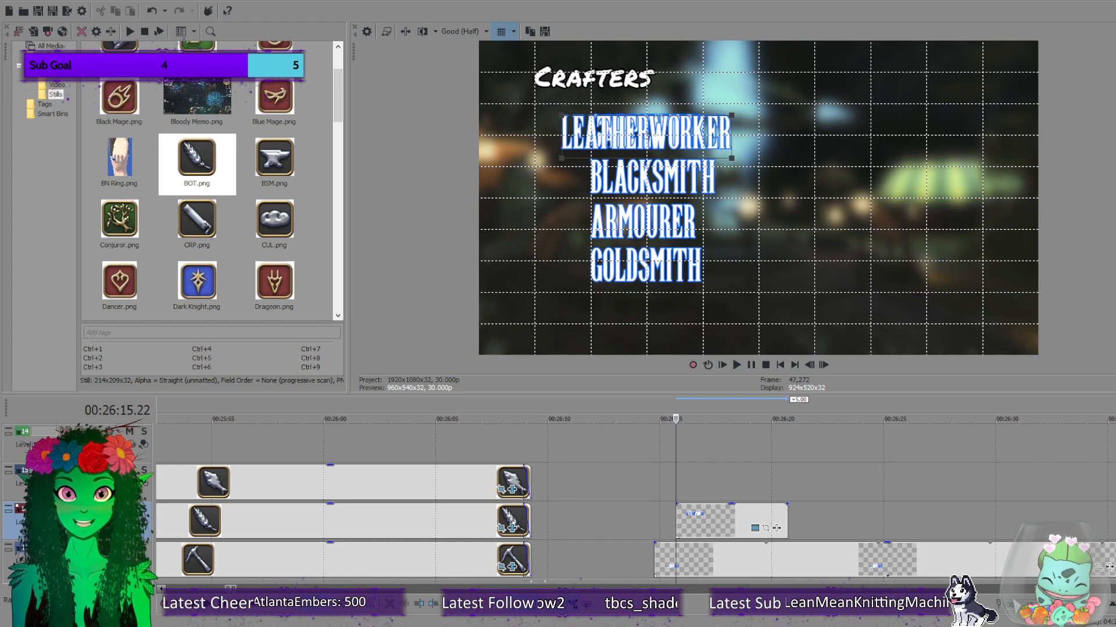
pyautogui.moveTo(649, 139); pyautogui.dragTo(899, 139)
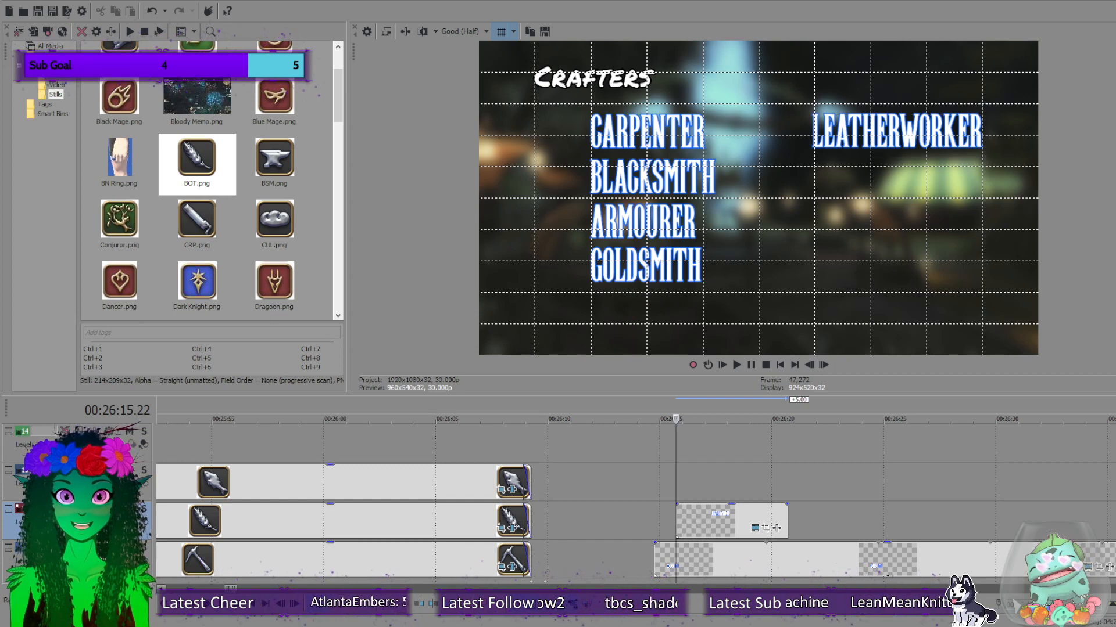
pyautogui.moveTo(787, 520); pyautogui.dragTo(1115, 519)
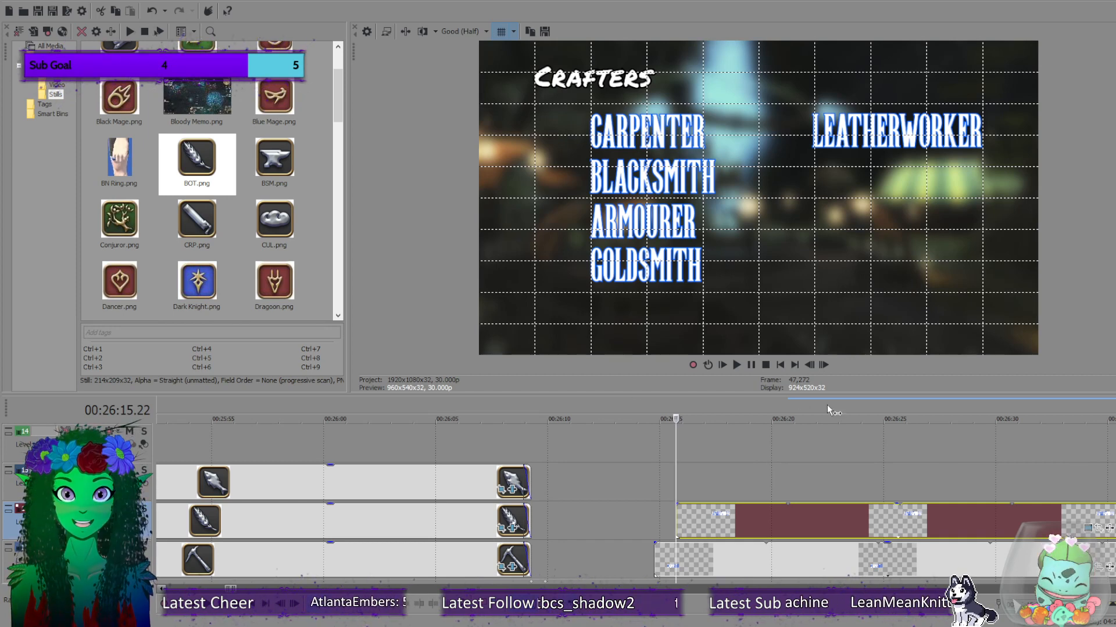
# Play back and step frame by frame from the LEATHERWORKER event's start to cue the playhead at 00:26:16.22.
pyautogui.click(735, 364)
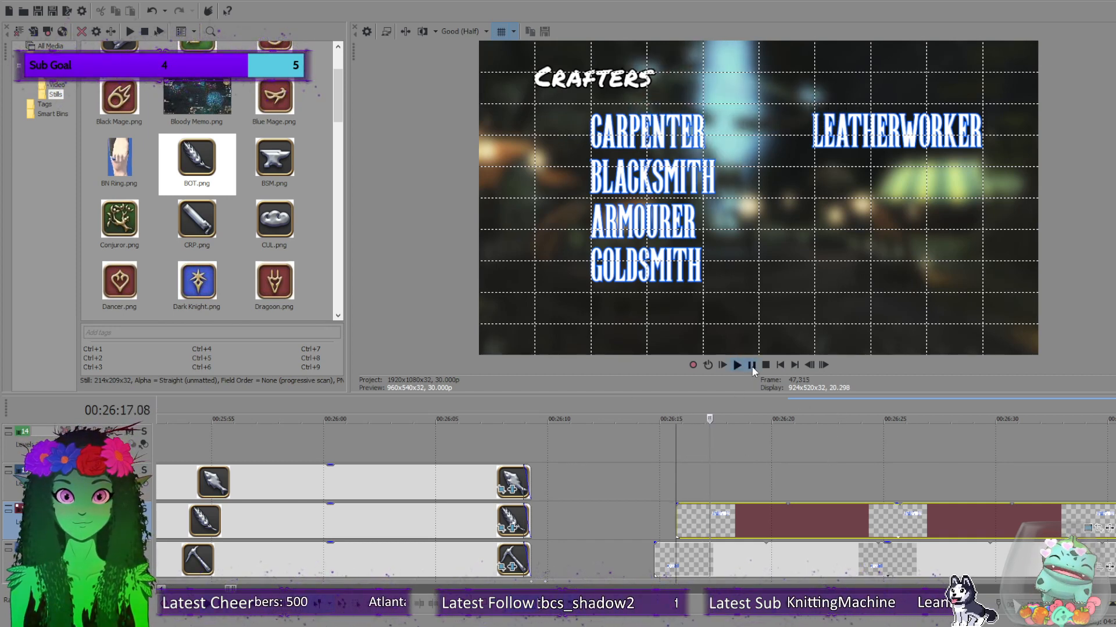
pyautogui.click(809, 365)
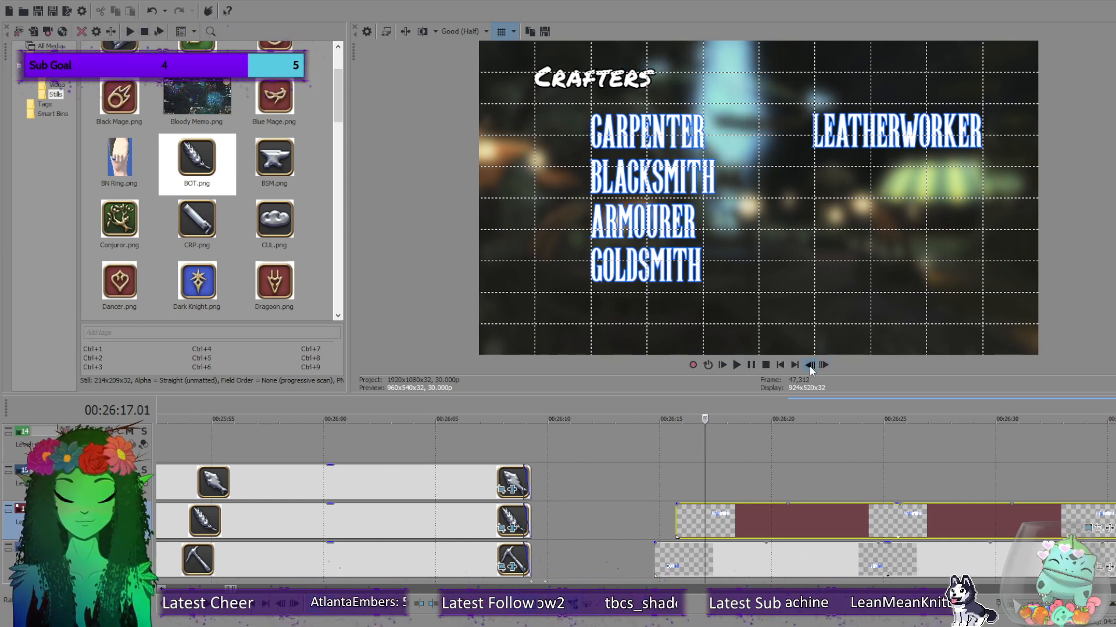
pyautogui.click(808, 365)
pyautogui.click(809, 365)
pyautogui.click(809, 365)
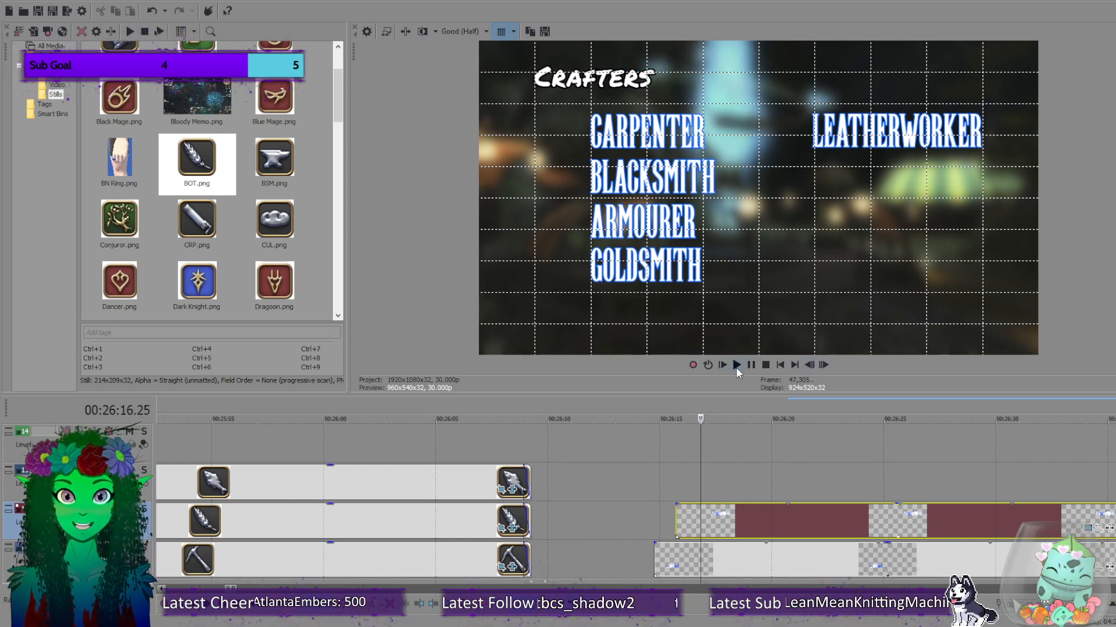
pyautogui.click(735, 364)
pyautogui.click(765, 365)
pyautogui.click(809, 364)
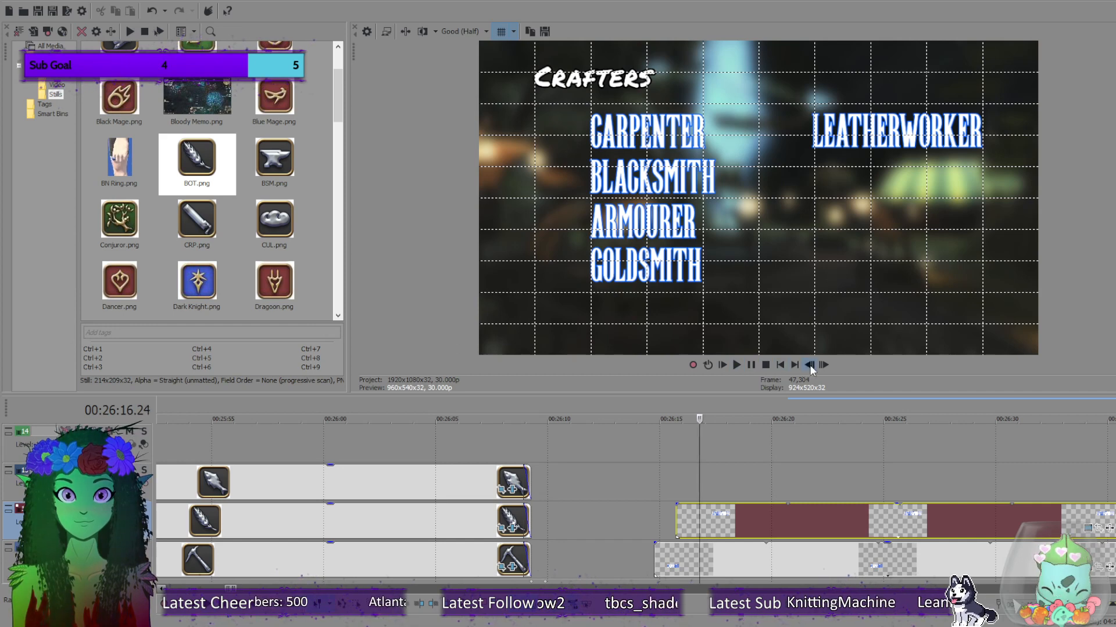
pyautogui.click(809, 365)
pyautogui.click(737, 365)
pyautogui.click(765, 365)
pyautogui.click(809, 365)
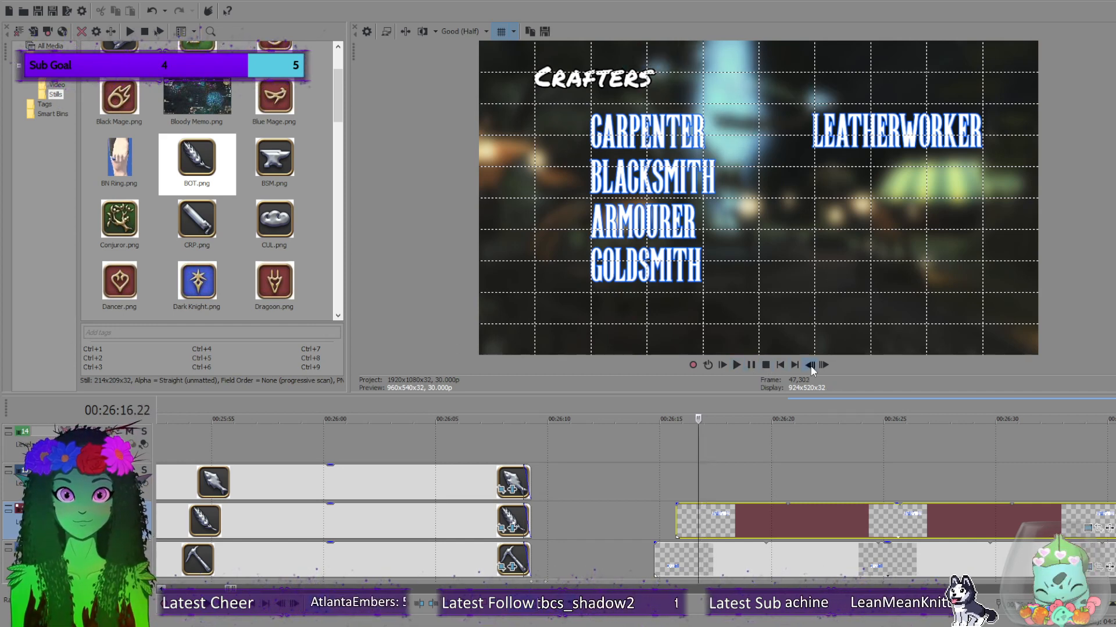
pyautogui.click(810, 365)
pyautogui.click(737, 365)
pyautogui.click(765, 365)
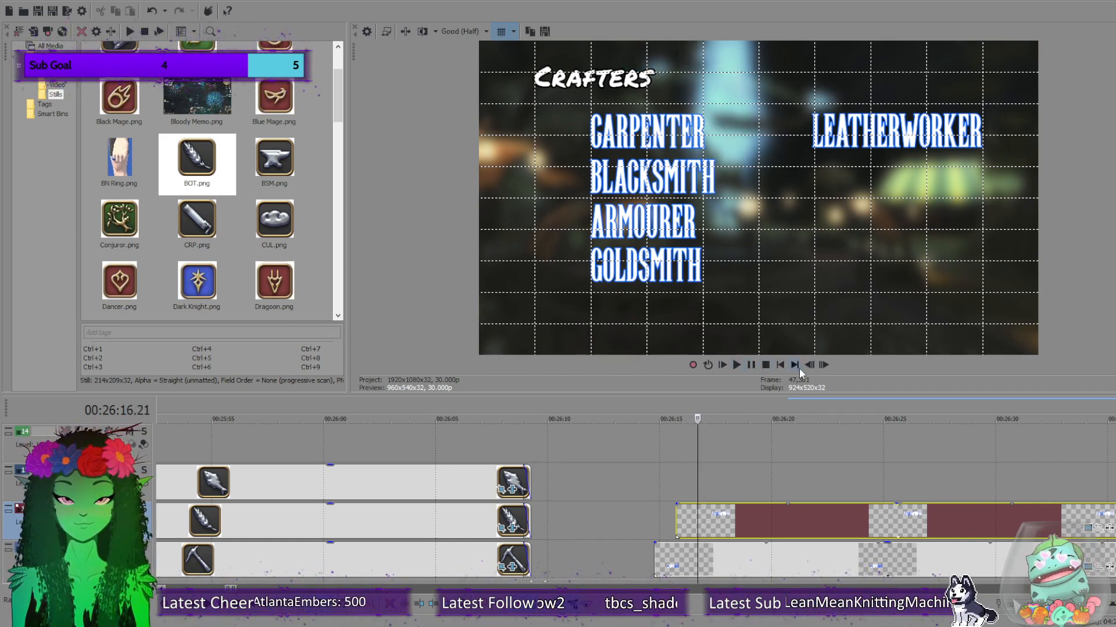
pyautogui.click(810, 365)
pyautogui.click(809, 365)
pyautogui.click(736, 365)
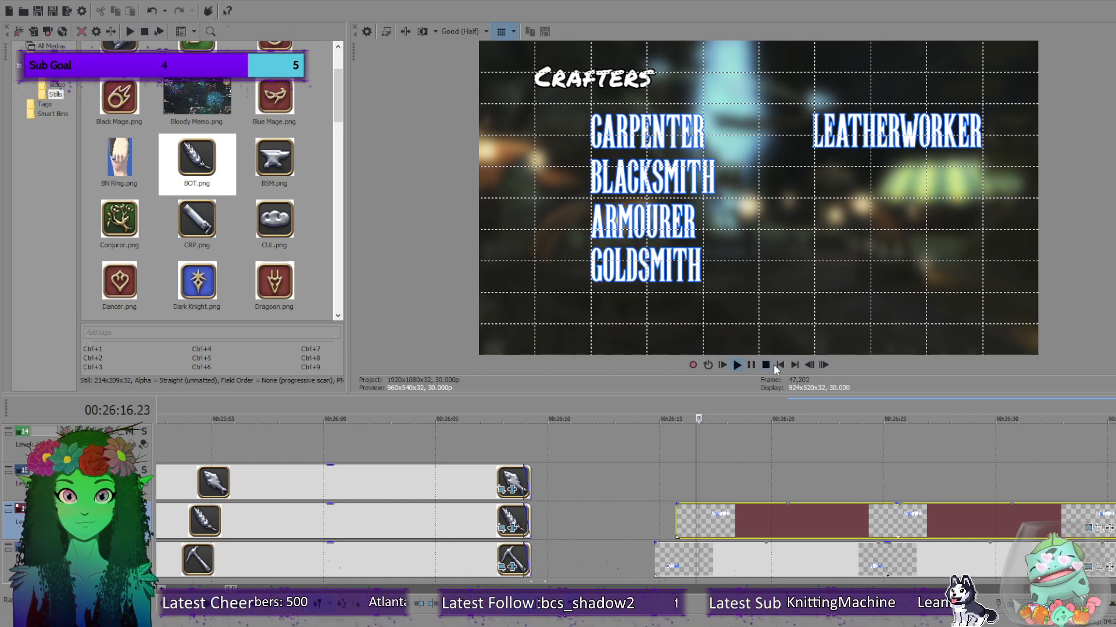
pyautogui.click(765, 365)
pyautogui.click(735, 364)
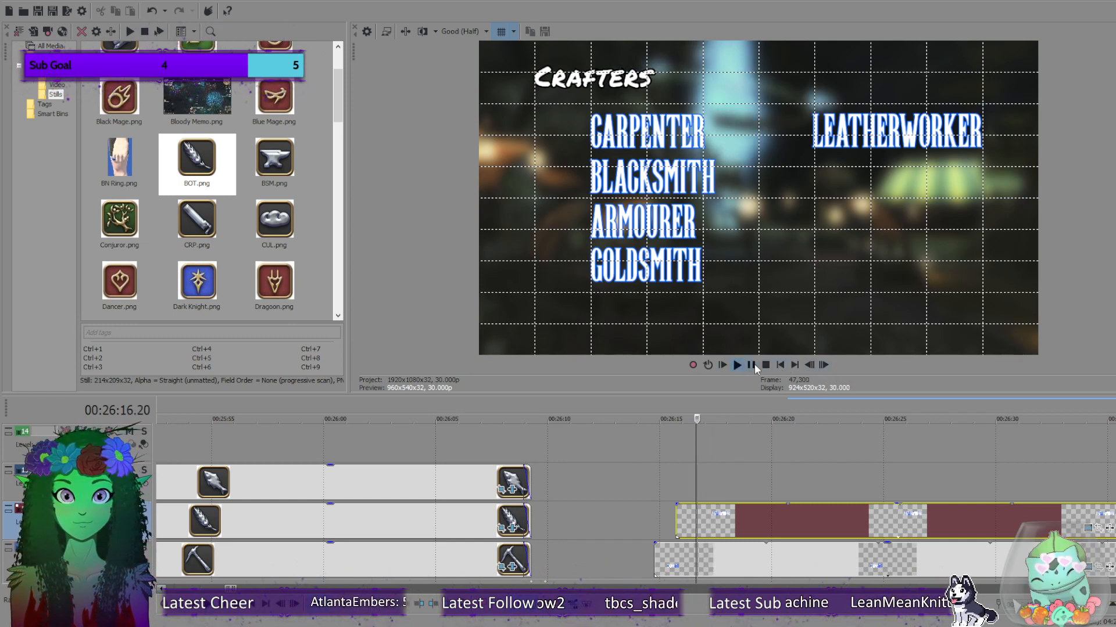
pyautogui.click(765, 365)
pyautogui.click(823, 365)
pyautogui.click(823, 365)
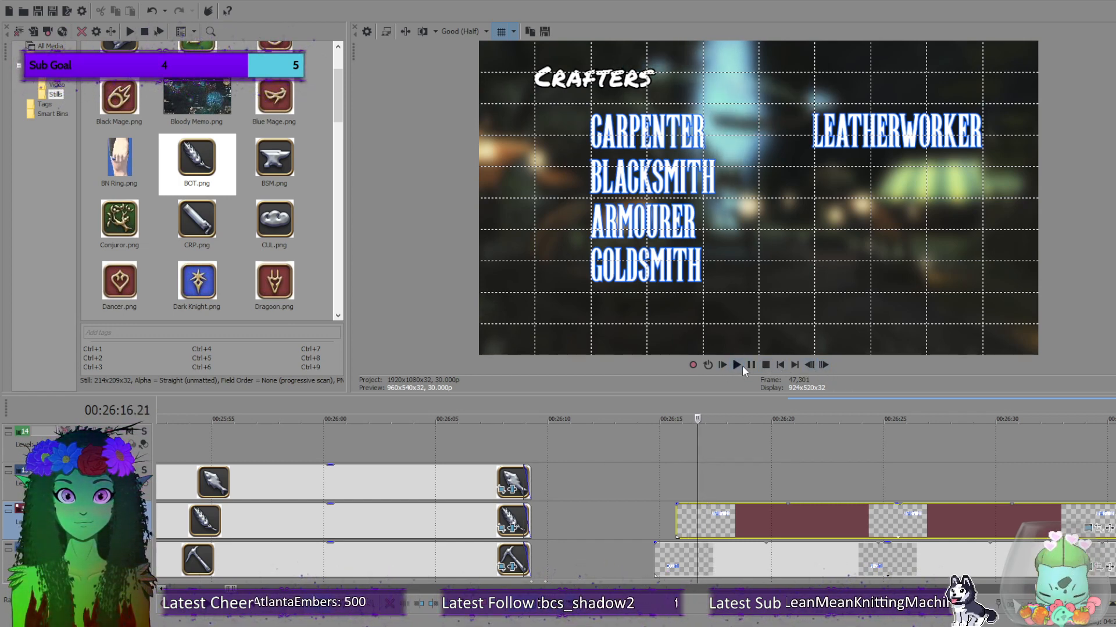
pyautogui.click(737, 365)
pyautogui.click(765, 365)
pyautogui.click(810, 365)
pyautogui.click(823, 364)
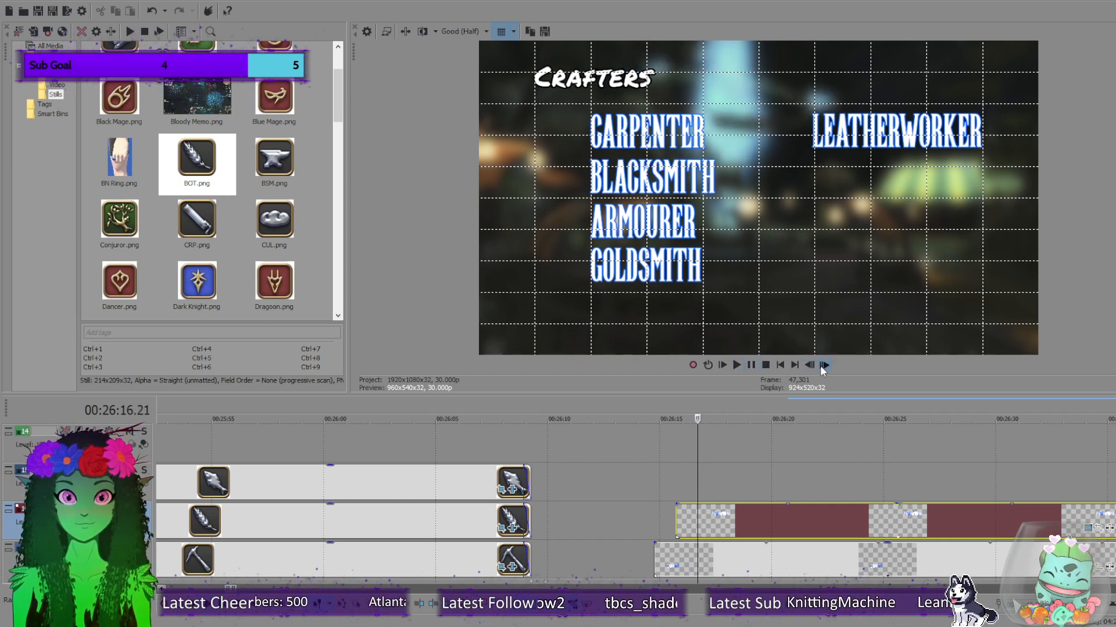
pyautogui.click(765, 365)
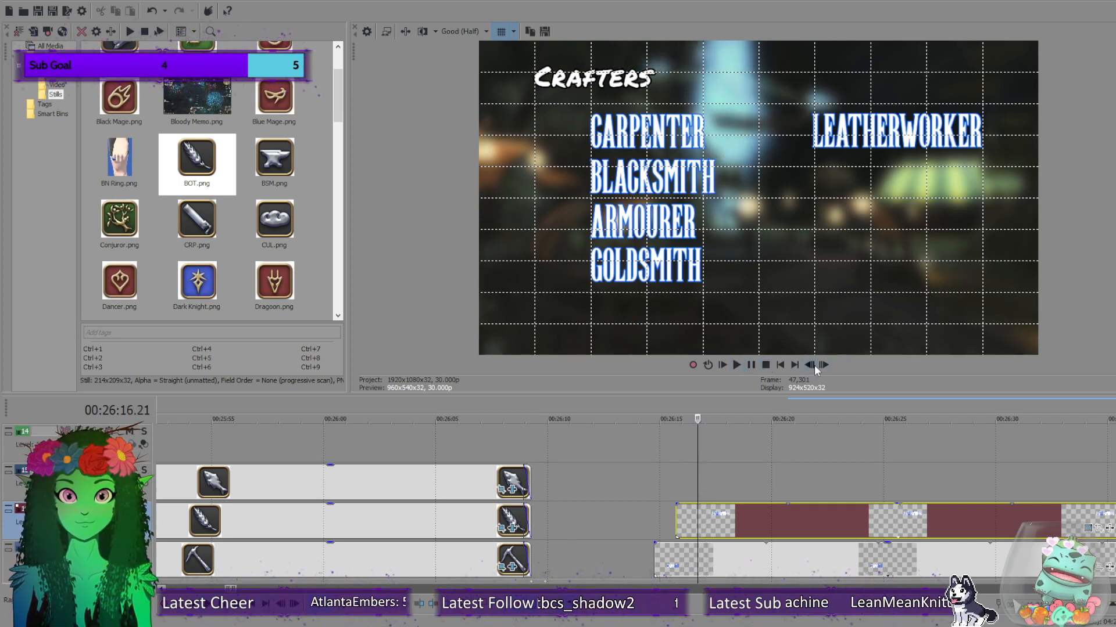
pyautogui.click(737, 366)
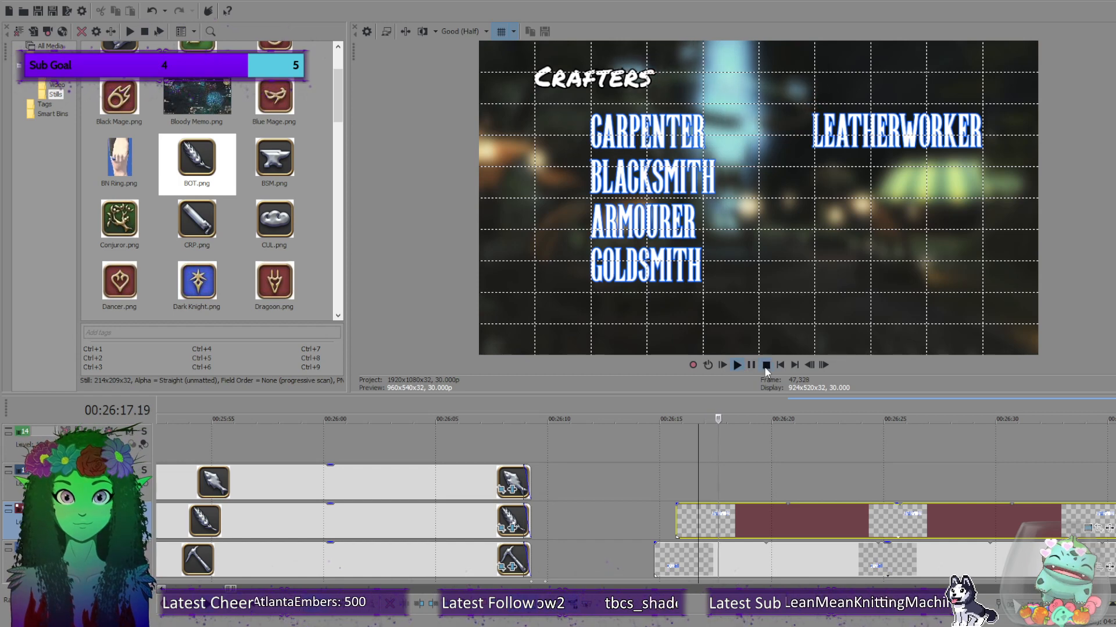
pyautogui.press('space')
# Add a WEAVER title at 00:26:16.22, right-aligned under LEATHERWORKER and level with BLACKSMITH, and extend its event past 00:26:30.
pyautogui.click(756, 464)
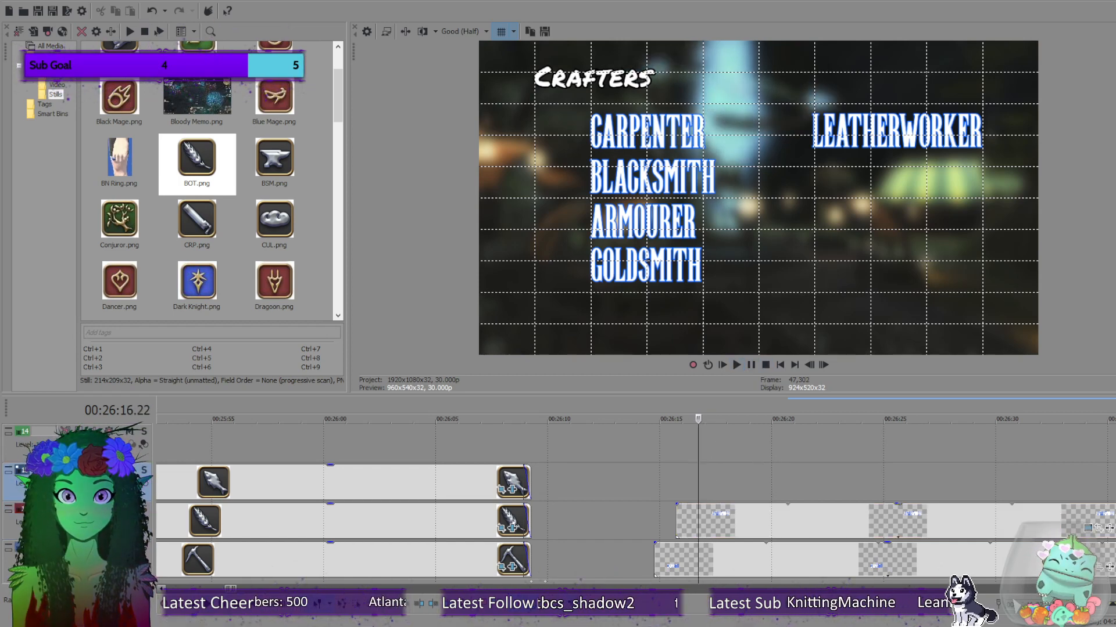
pyautogui.click(787, 504)
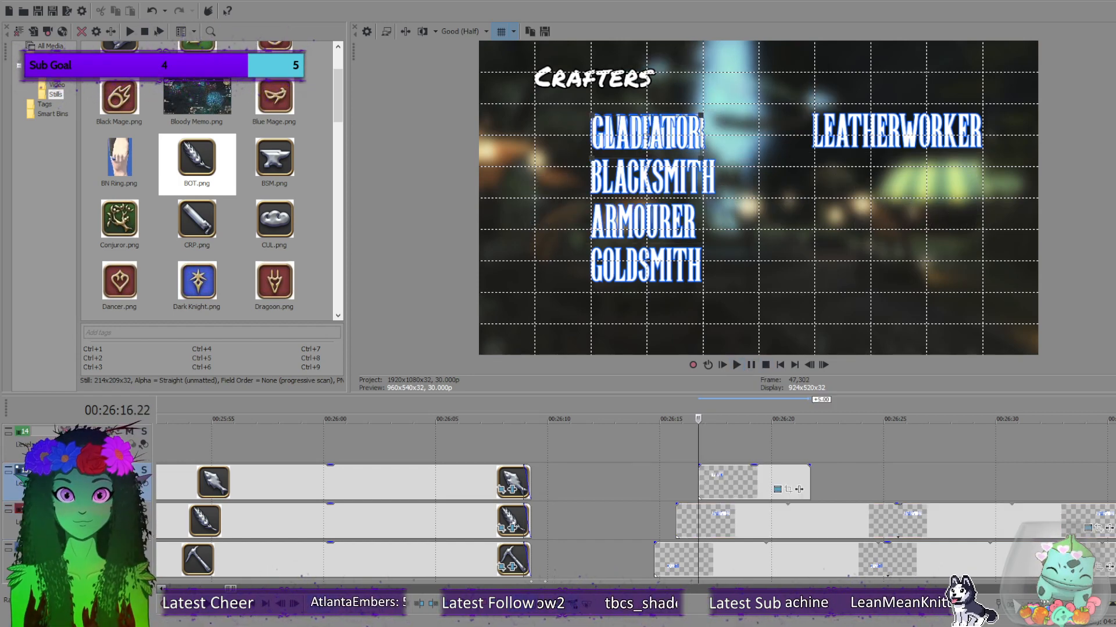
pyautogui.write('WEAVER')
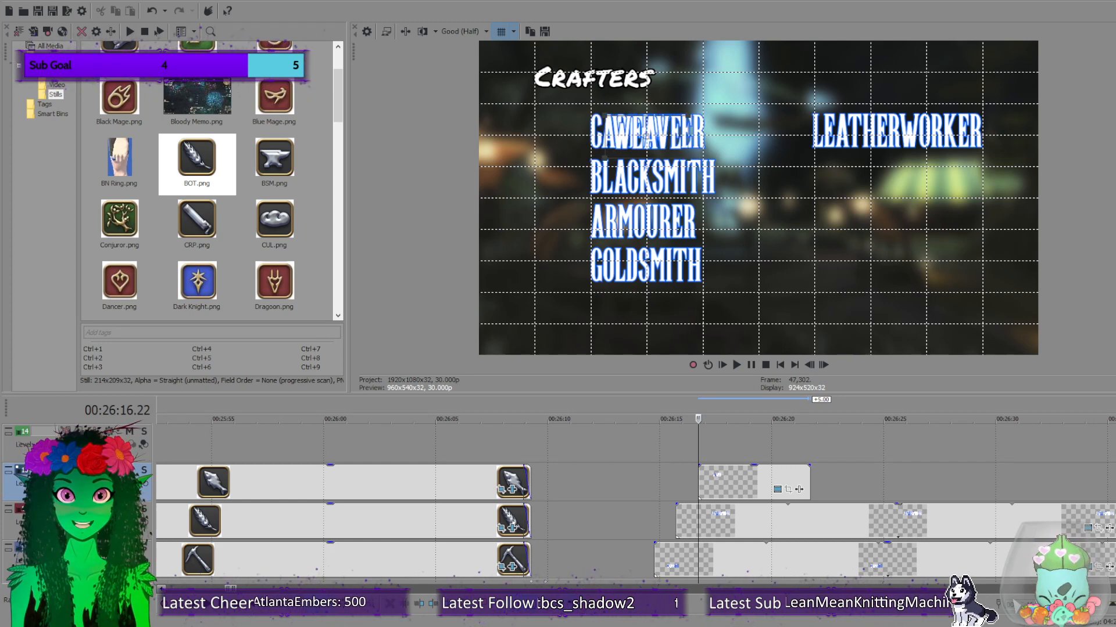
pyautogui.moveTo(650, 138); pyautogui.dragTo(963, 200)
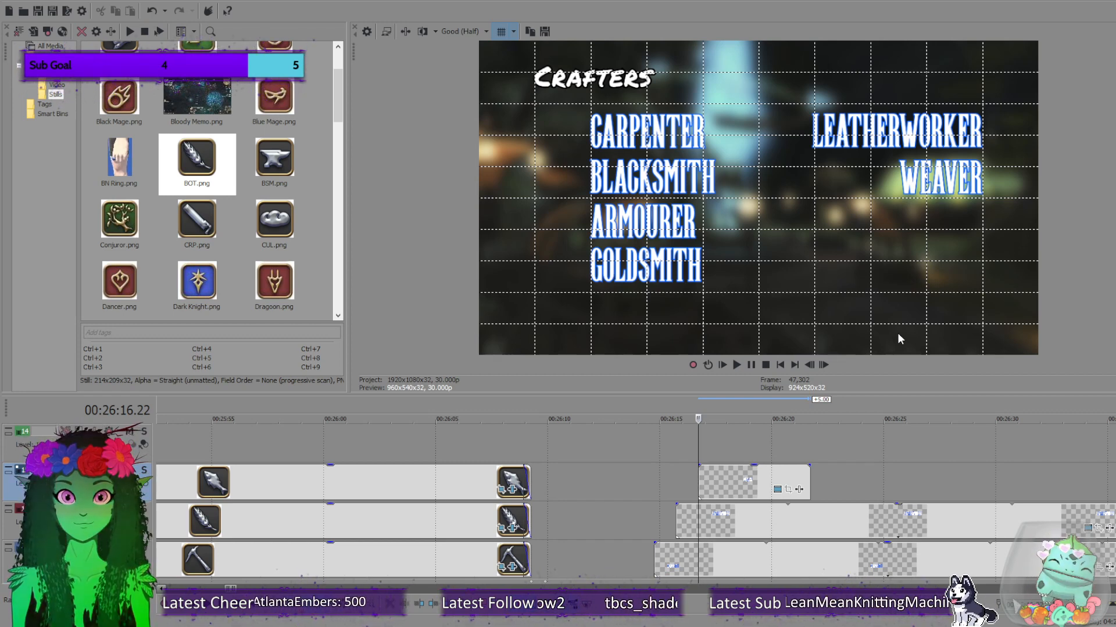
pyautogui.moveTo(809, 482); pyautogui.dragTo(1112, 482)
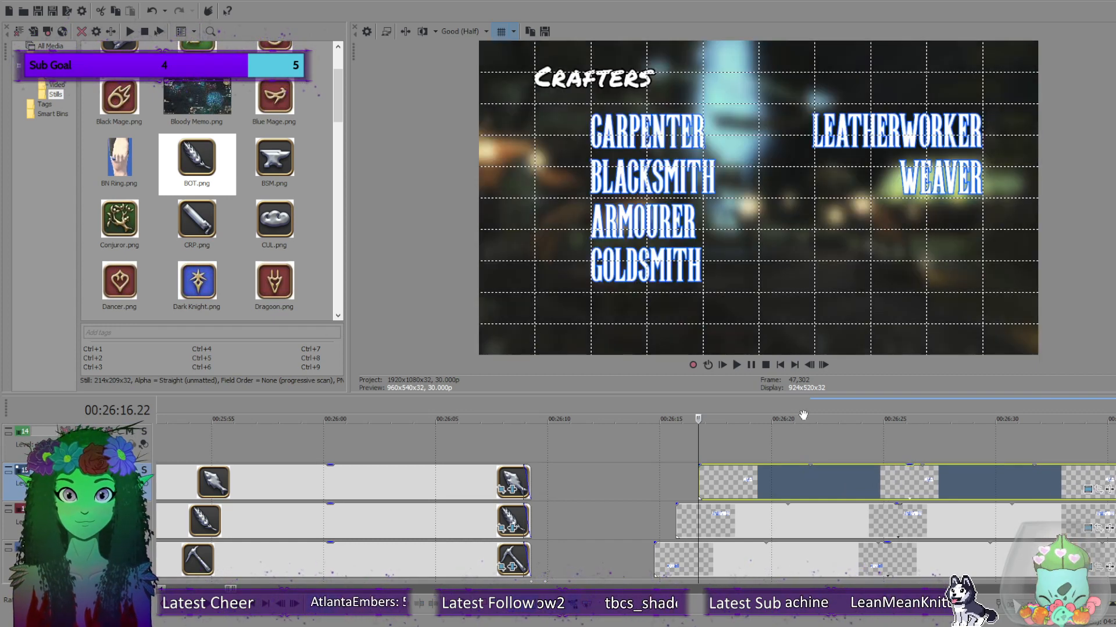
# Play back from the WEAVER event's start and step frames to cue the playhead at 00:26:17.23.
pyautogui.click(738, 364)
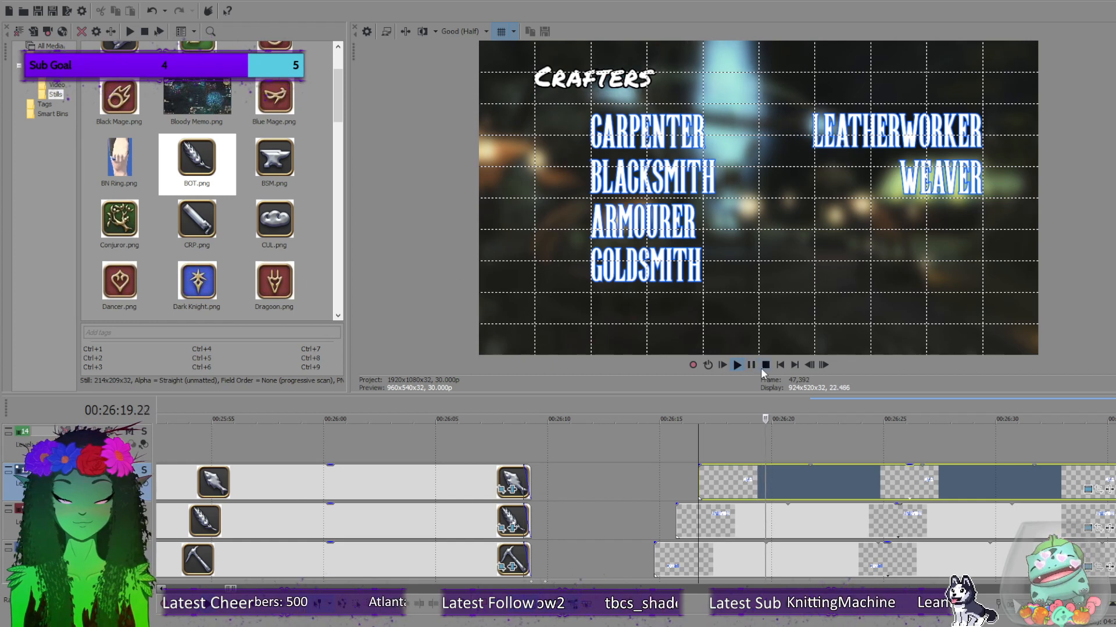
pyautogui.press('space')
pyautogui.click(741, 365)
pyautogui.click(751, 365)
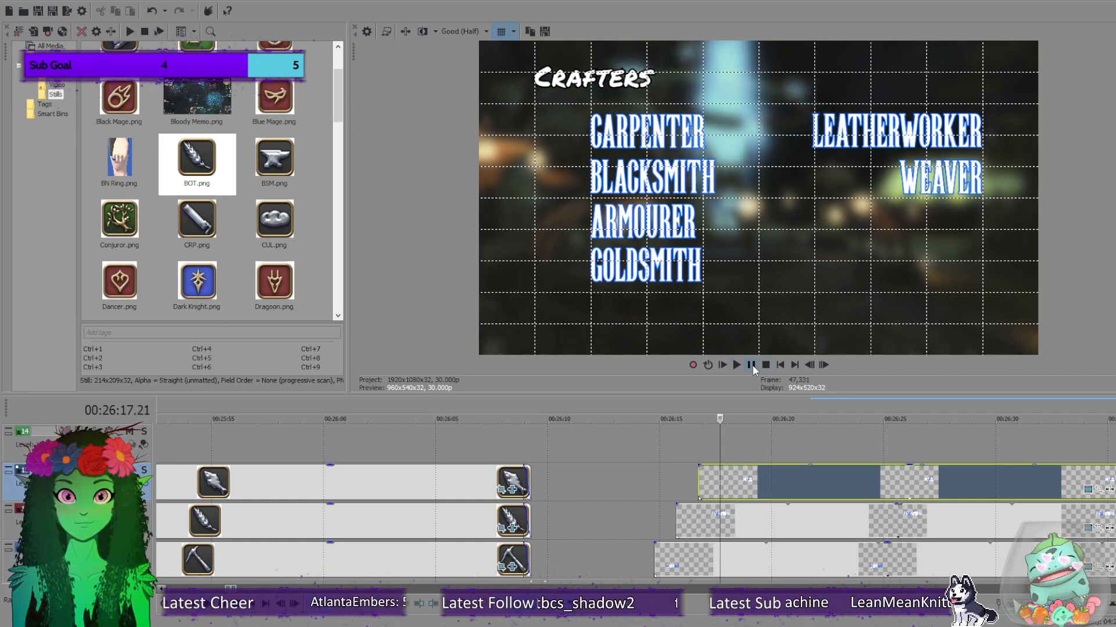
pyautogui.click(753, 366)
pyautogui.press('space')
pyautogui.click(827, 367)
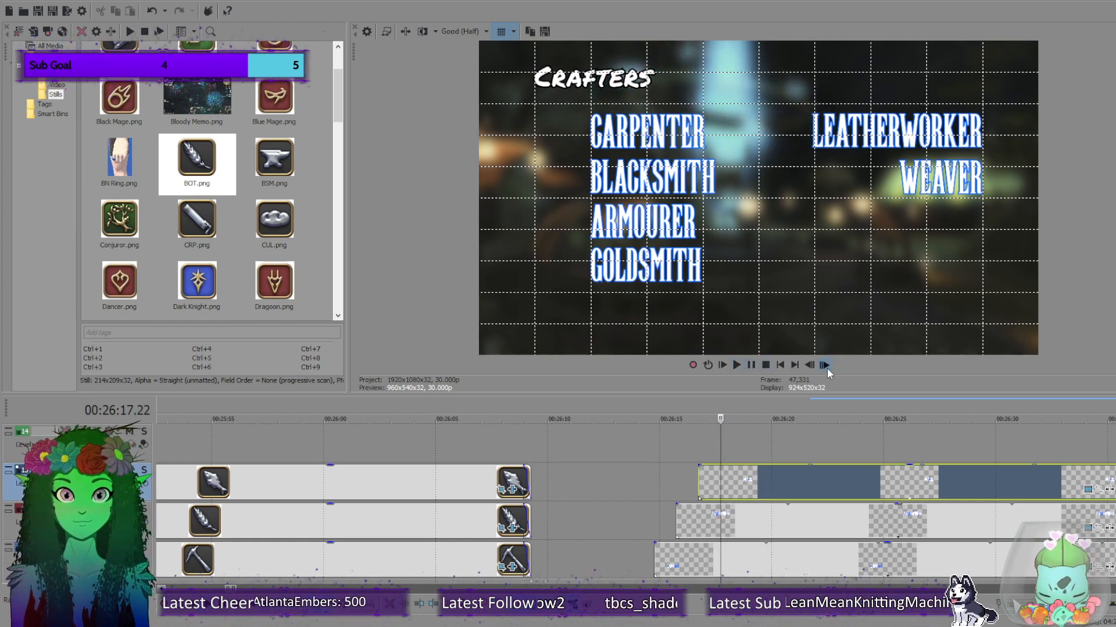
pyautogui.click(826, 367)
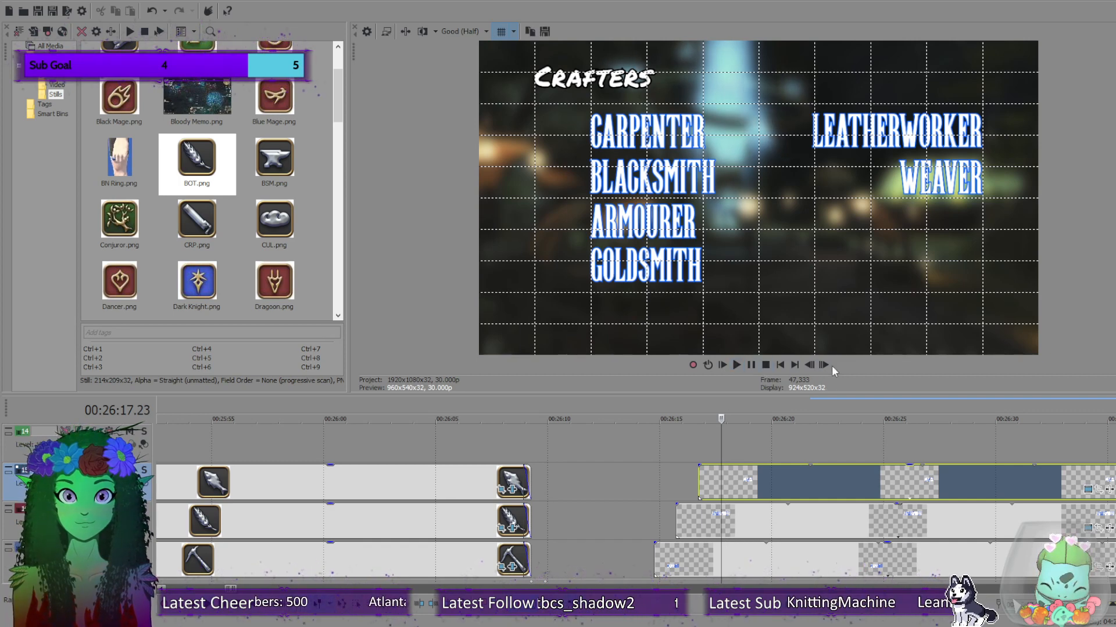
# Add an ALCHEMIST title at 00:26:17.23, right-aligned under WEAVER and level with ARMOURER, and extend its event past 00:26:30.
pyautogui.rightClick(758, 433)
pyautogui.click(1035, 400)
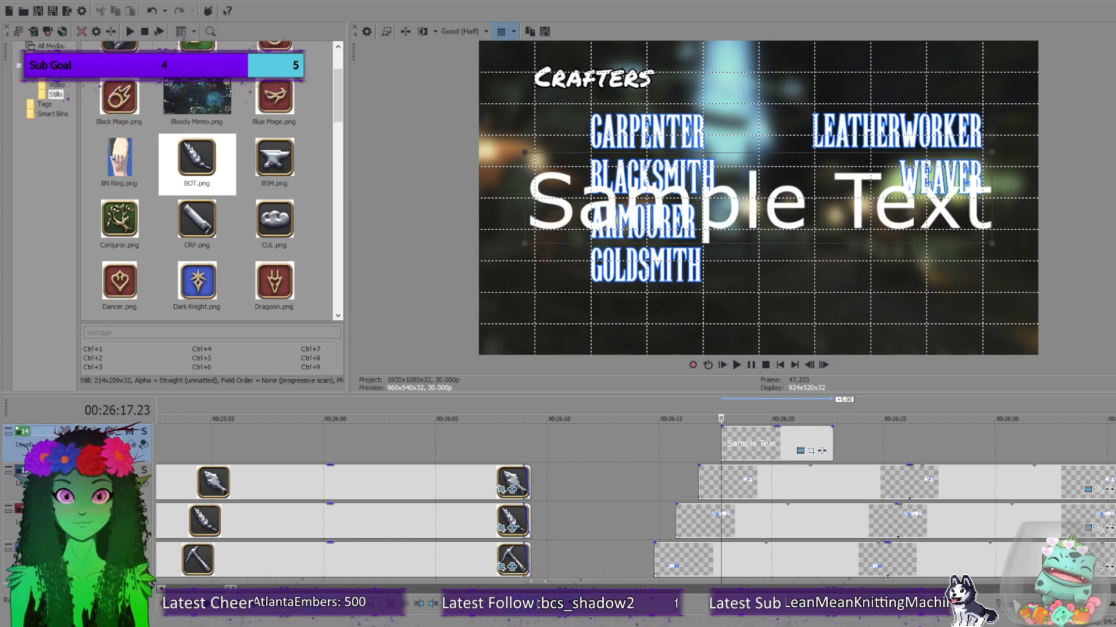
pyautogui.hotkey('ctrl', 'a')
pyautogui.press('BackSpace')
pyautogui.write('ALCH')
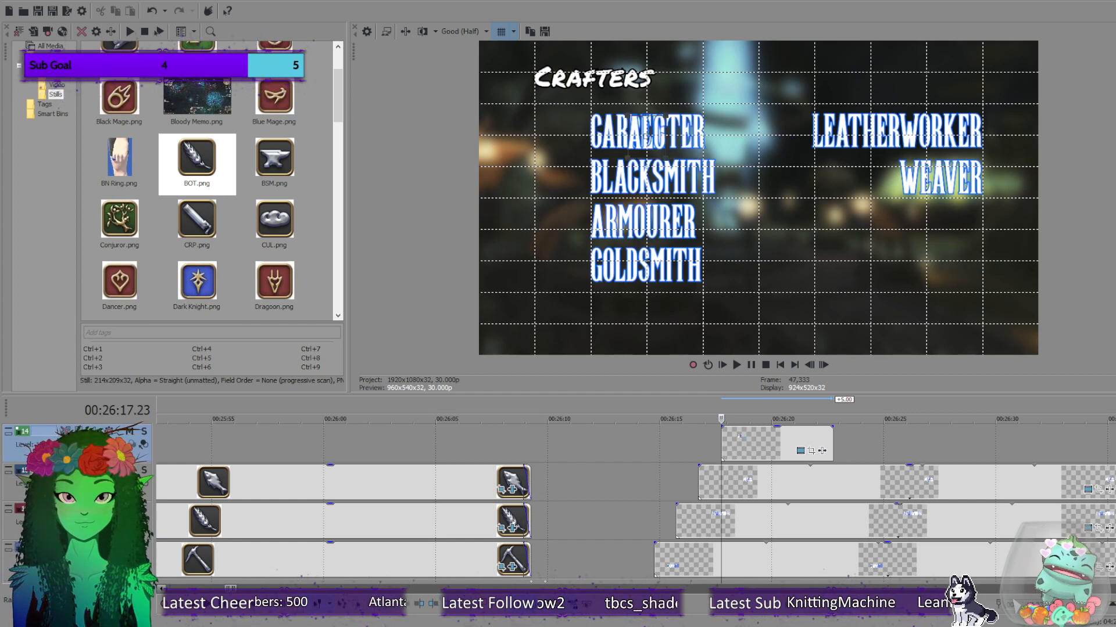
pyautogui.write('EMIST')
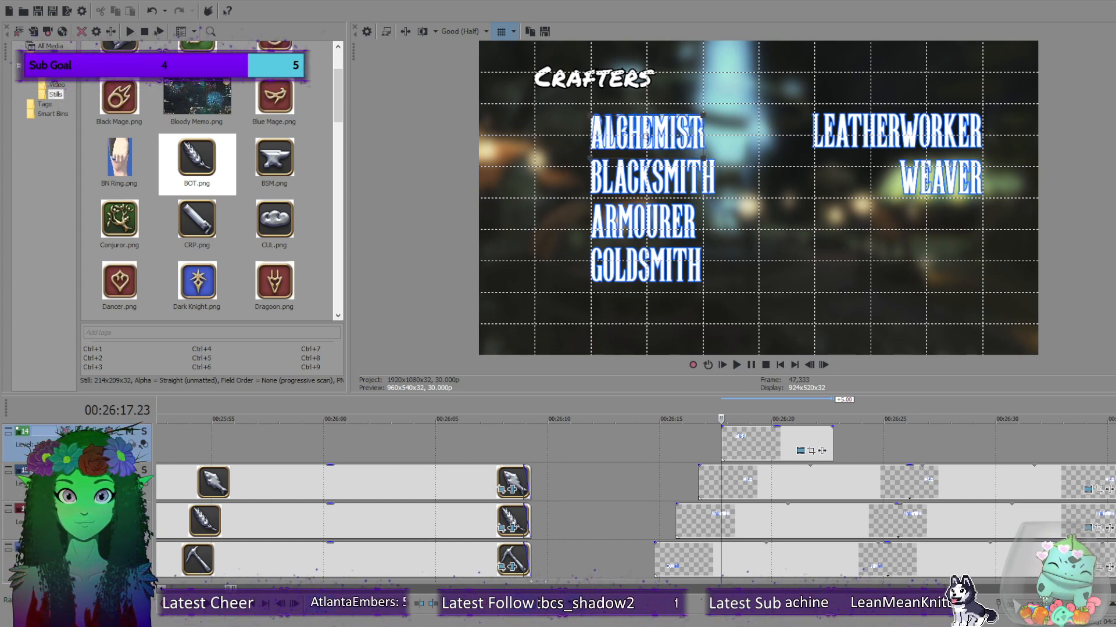
pyautogui.moveTo(651, 138); pyautogui.dragTo(927, 235)
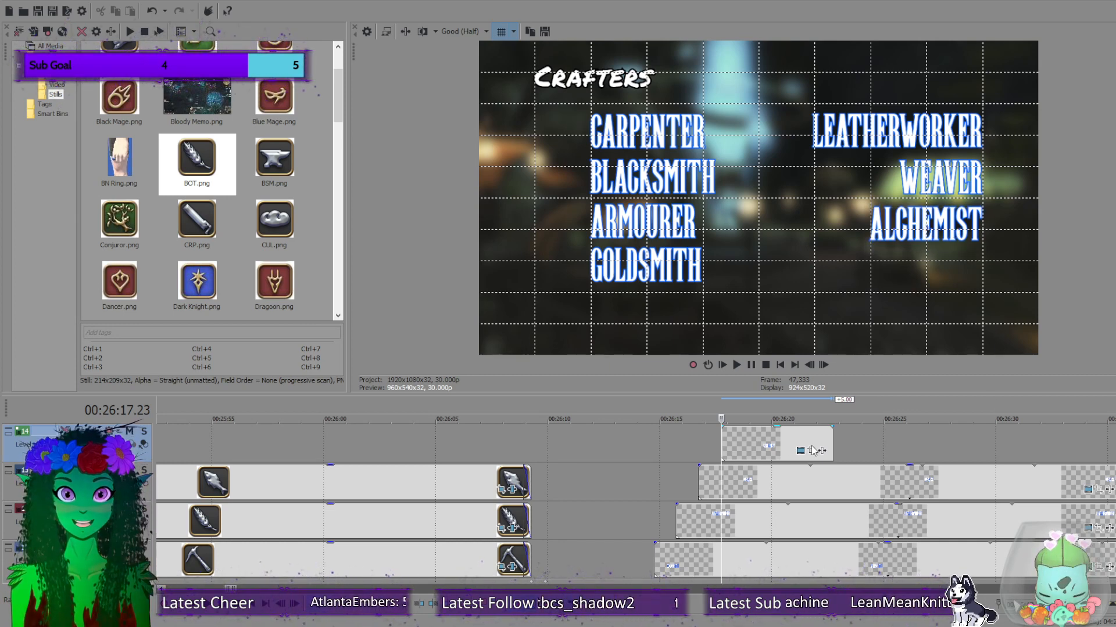
pyautogui.moveTo(834, 446); pyautogui.dragTo(1115, 445)
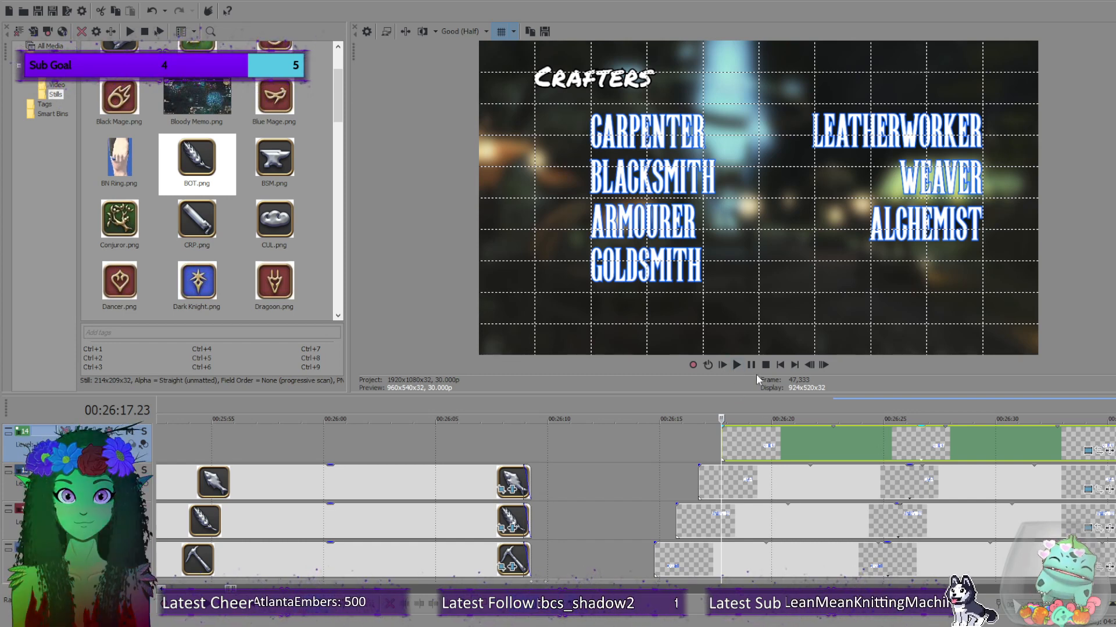
# Play back from the ALCHEMIST event's start and step frame by frame to cue the playhead at 00:26:18.21.
pyautogui.click(736, 366)
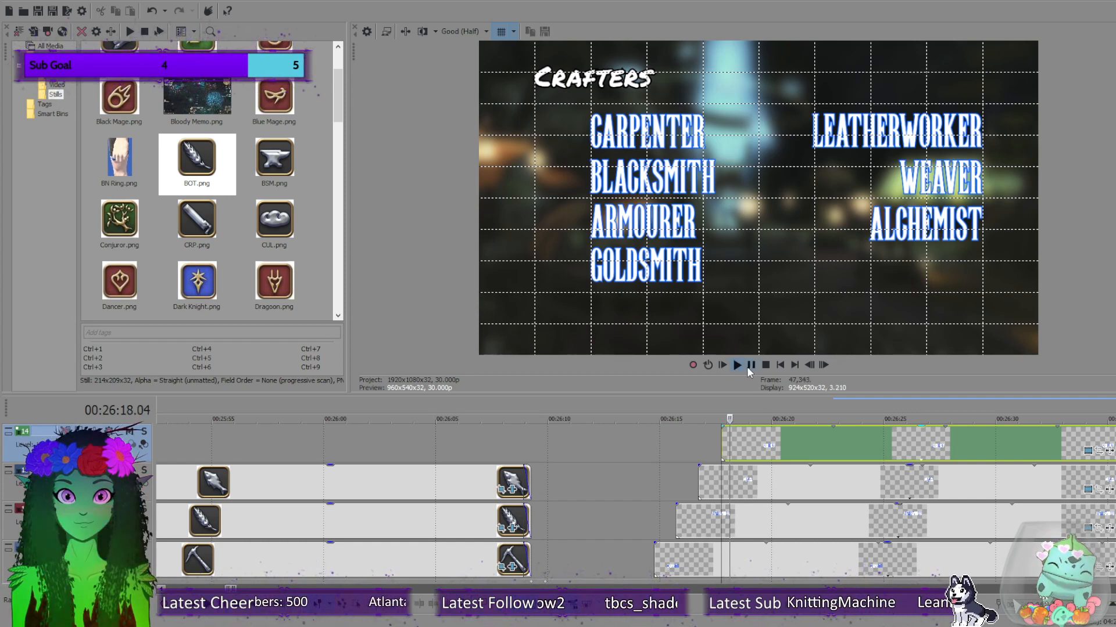
pyautogui.click(749, 366)
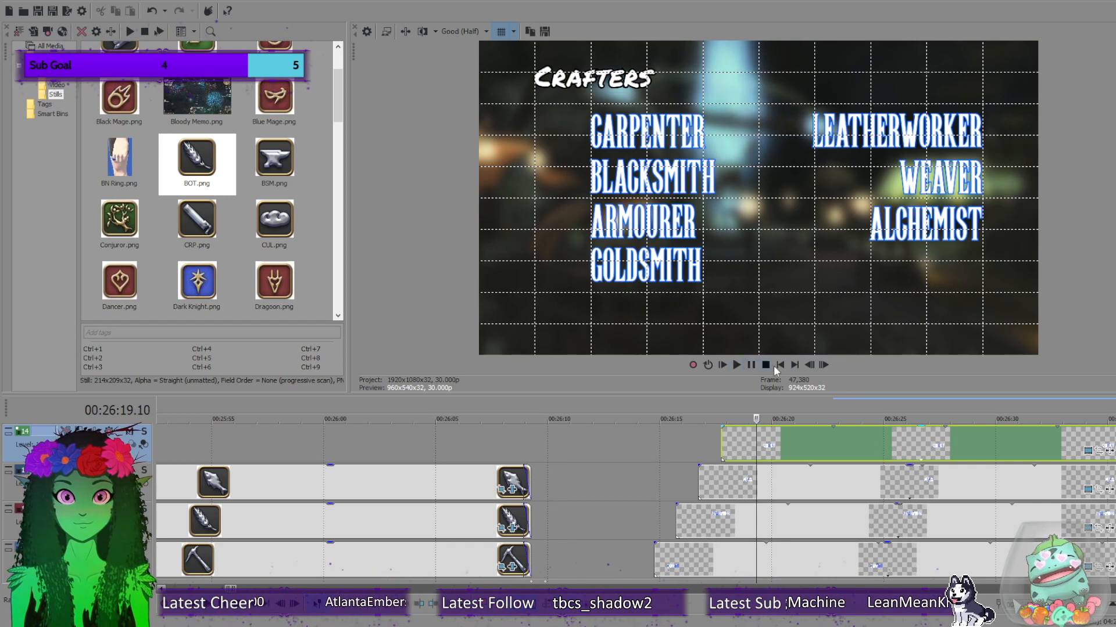
pyautogui.click(809, 364)
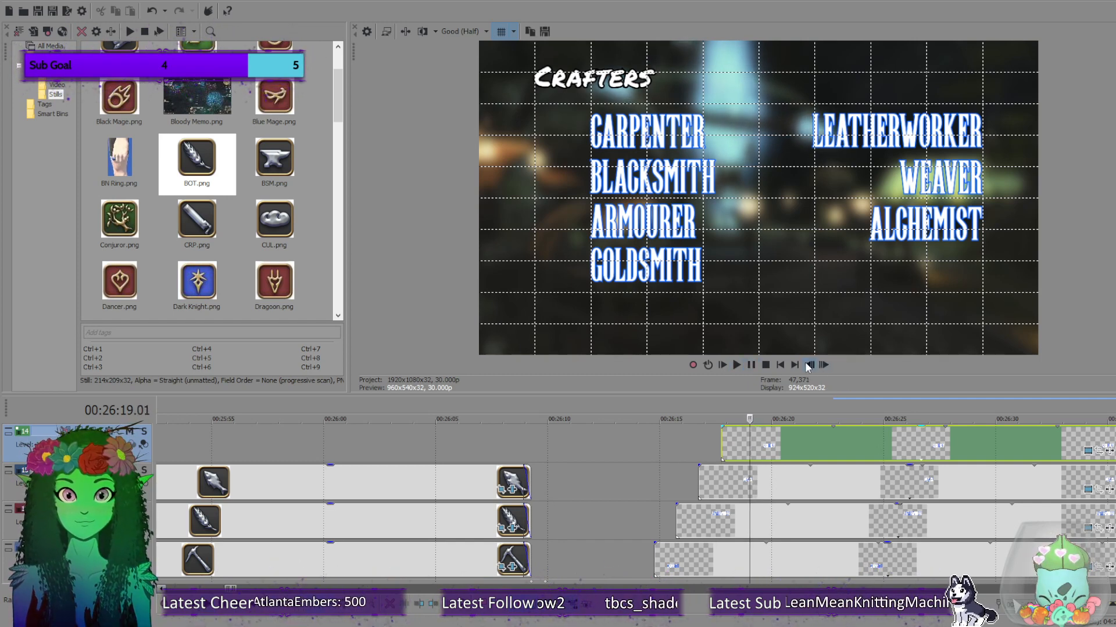
pyautogui.click(809, 365)
pyautogui.click(809, 364)
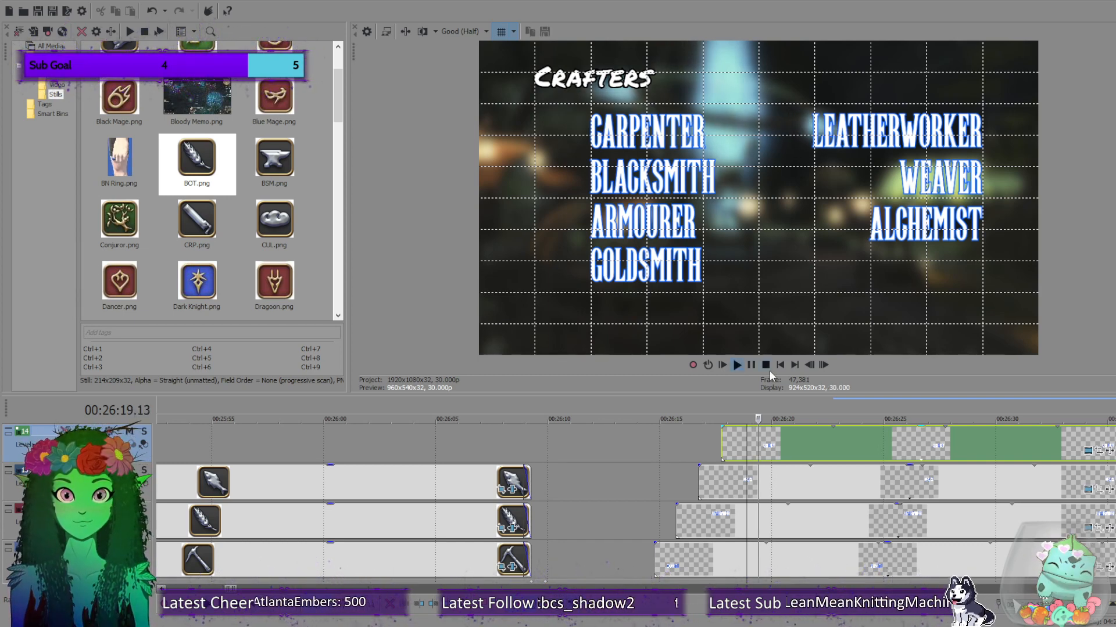
pyautogui.click(811, 366)
pyautogui.click(811, 366)
pyautogui.click(811, 366)
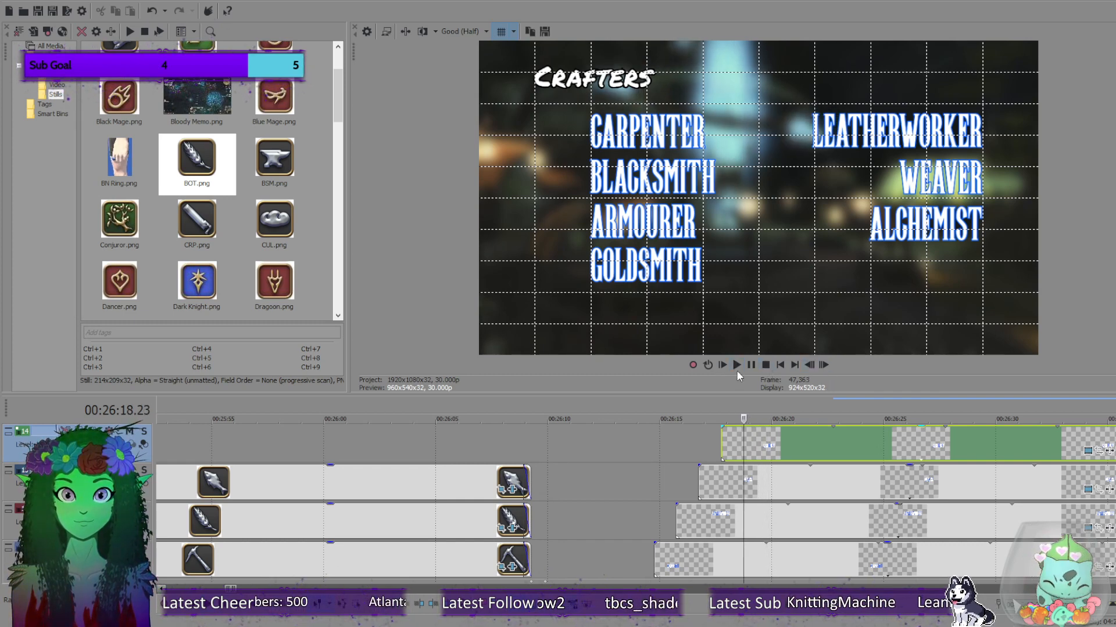
pyautogui.click(809, 365)
pyautogui.click(809, 366)
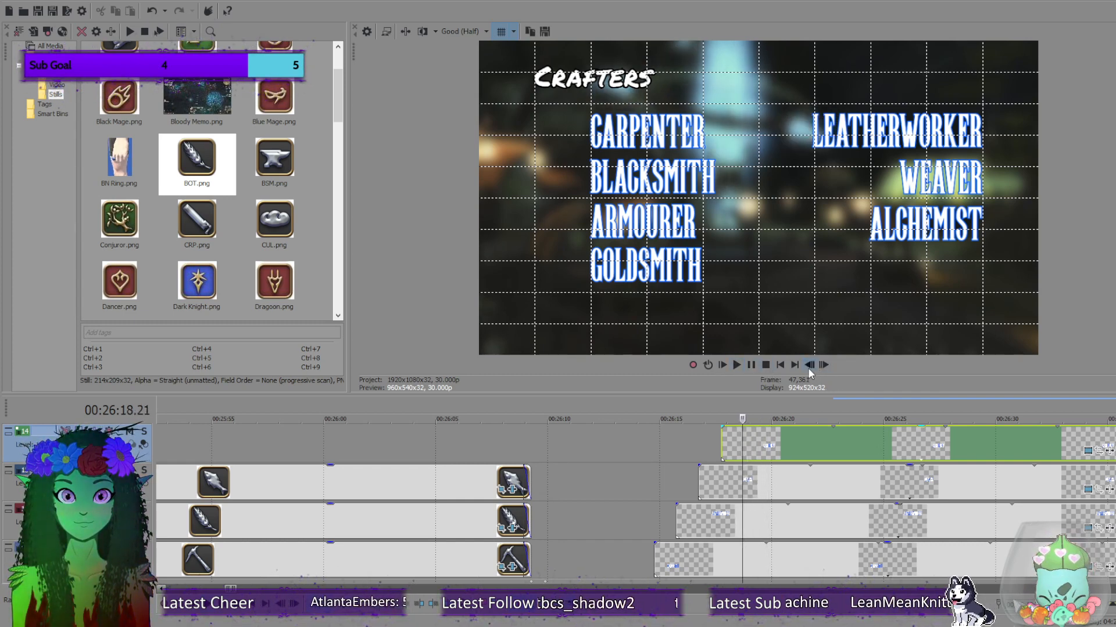
pyautogui.click(809, 366)
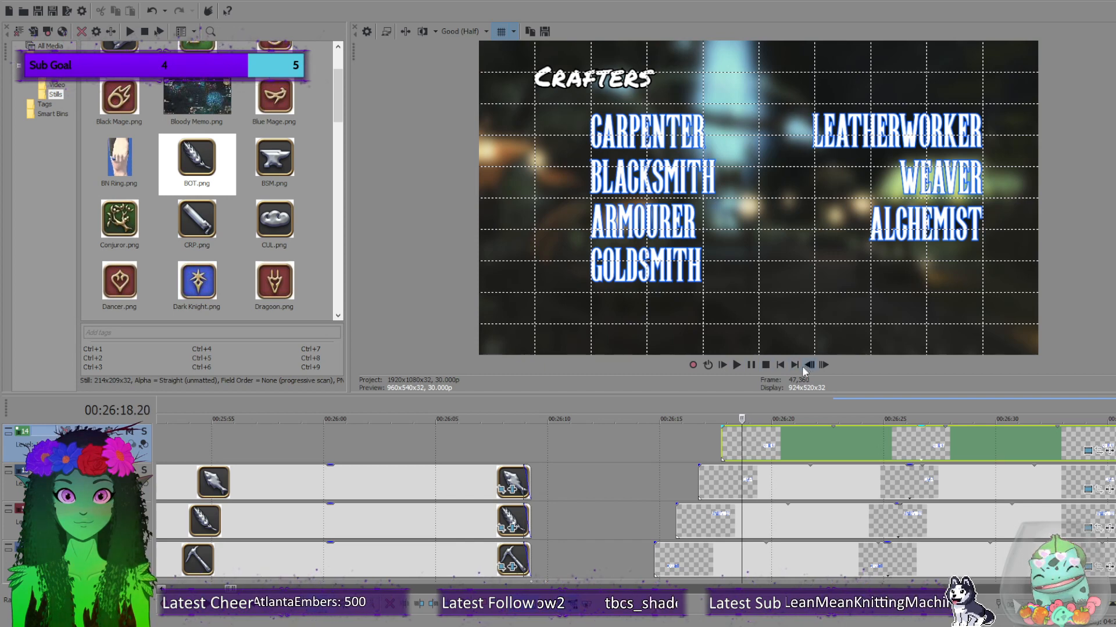
pyautogui.click(824, 366)
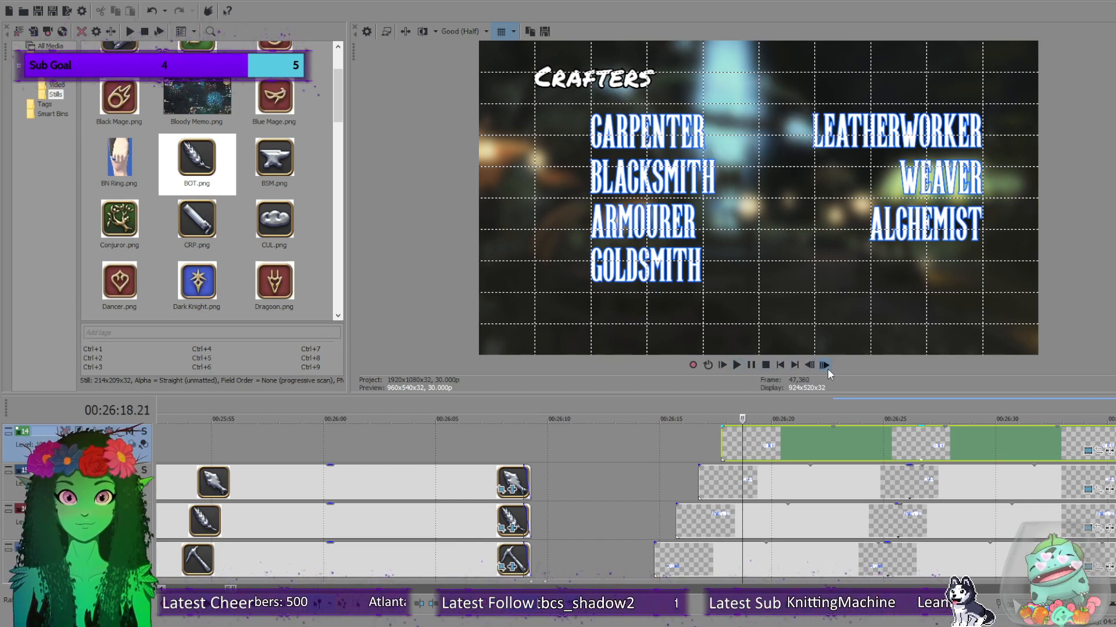
# Add a CULINARIAN title at 00:26:18.21, right-aligned under ALCHEMIST and level with GOLDSMITH, and extend its event past 00:26:30.
pyautogui.scroll(5, 942, 419)
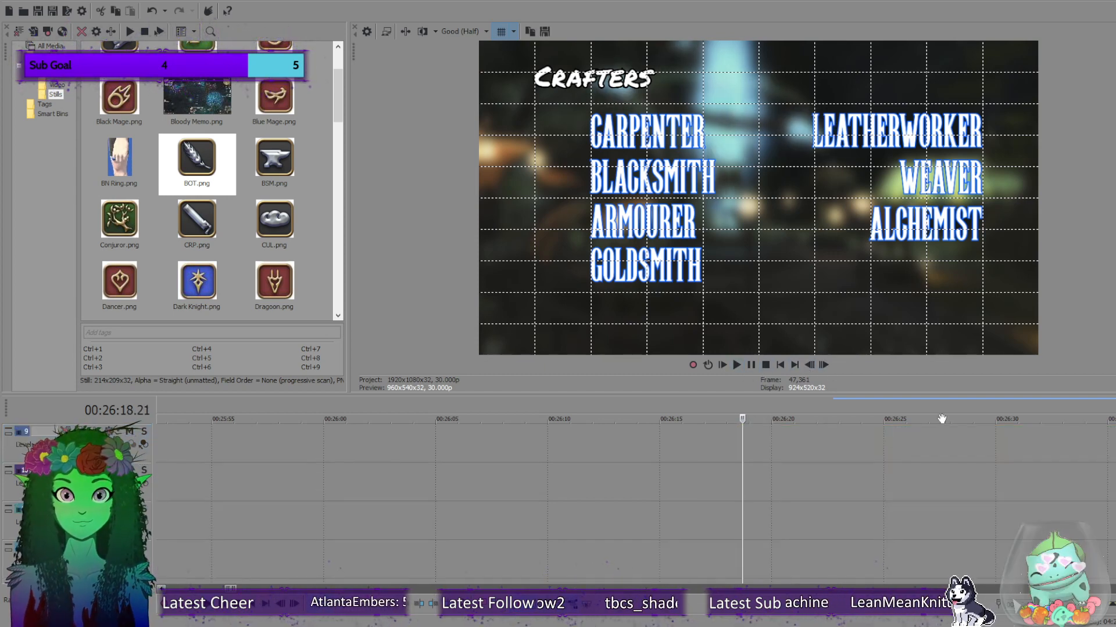
pyautogui.scroll(-1, 639, 500)
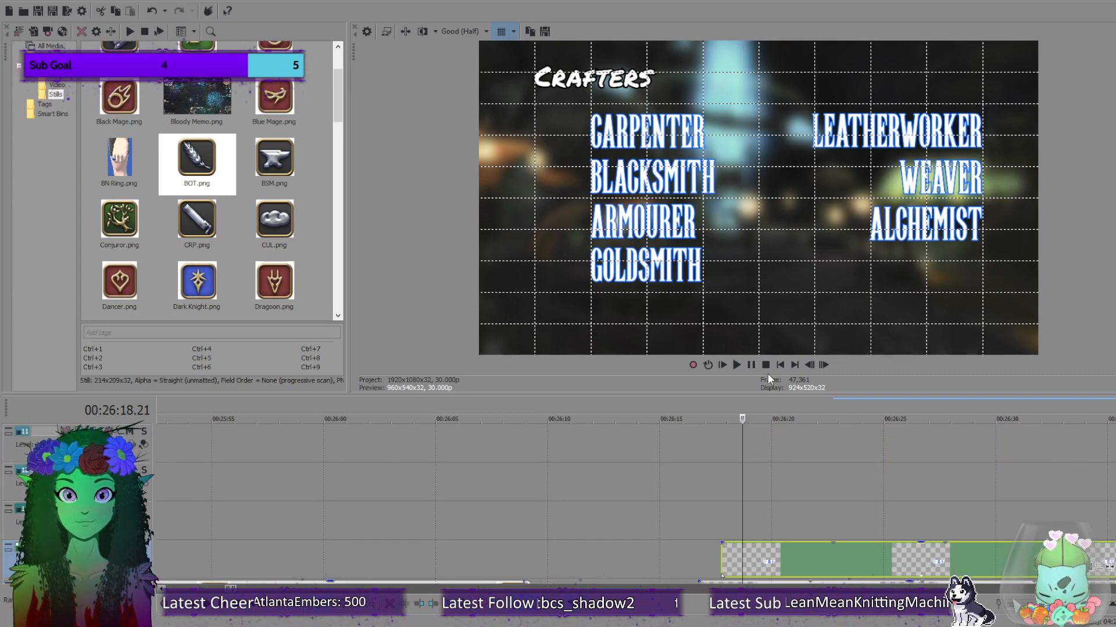
pyautogui.click(779, 514)
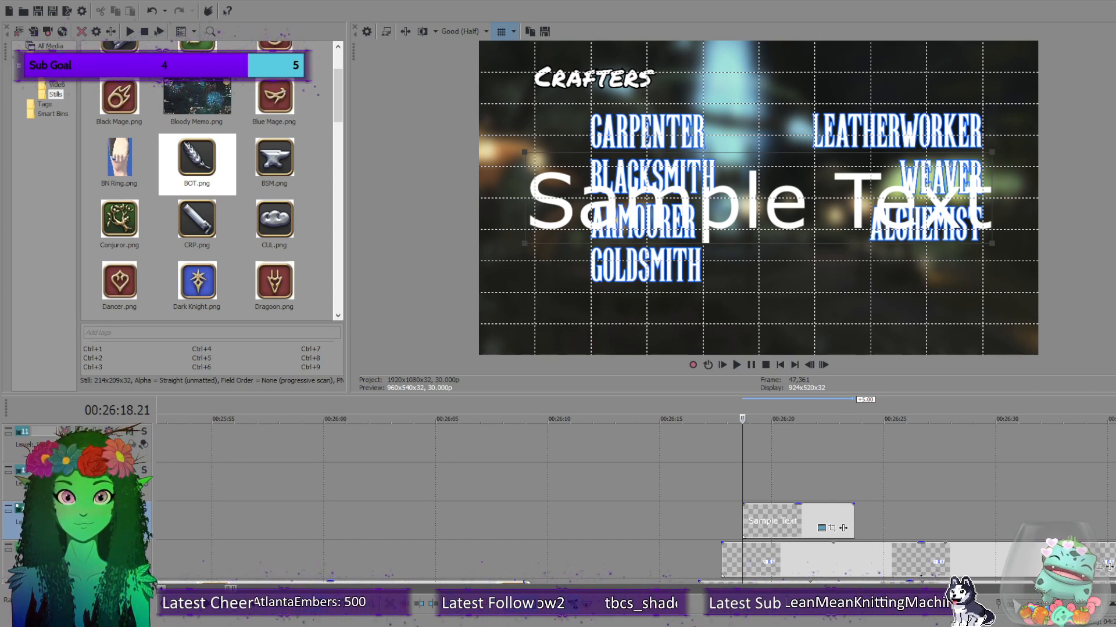
pyautogui.write('CULINA')
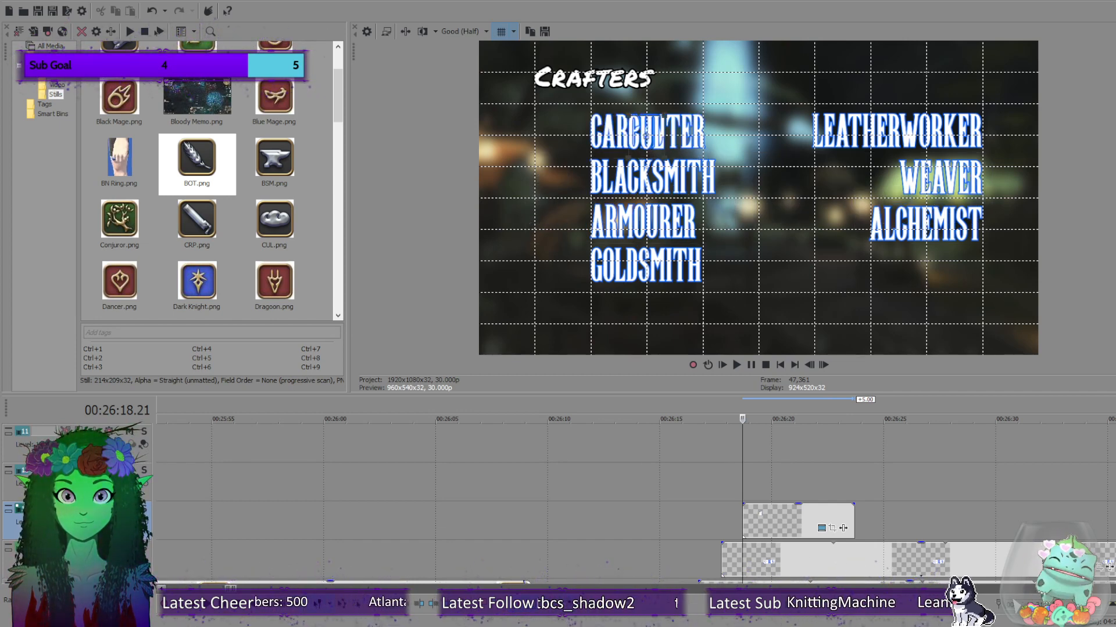
pyautogui.write('RIAN')
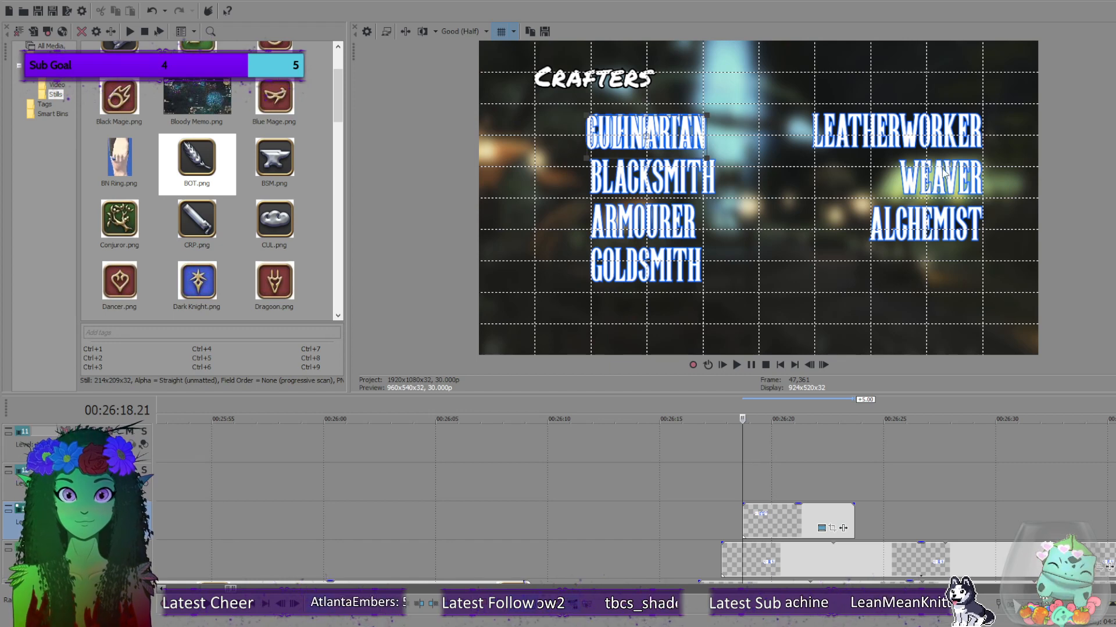
pyautogui.moveTo(647, 140); pyautogui.dragTo(923, 276)
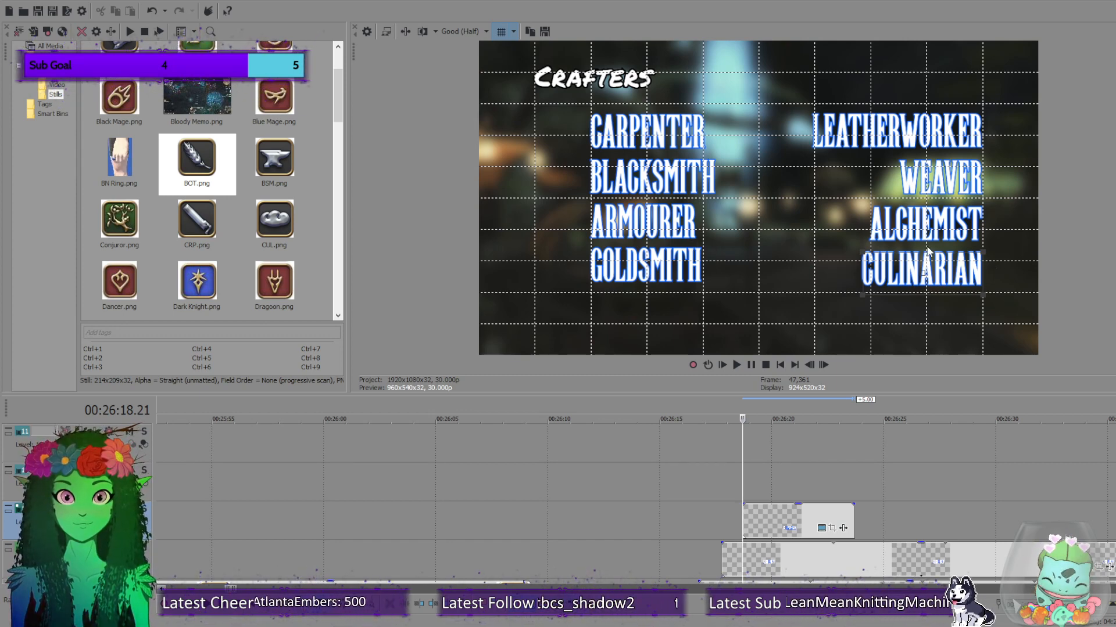
pyautogui.click(926, 278)
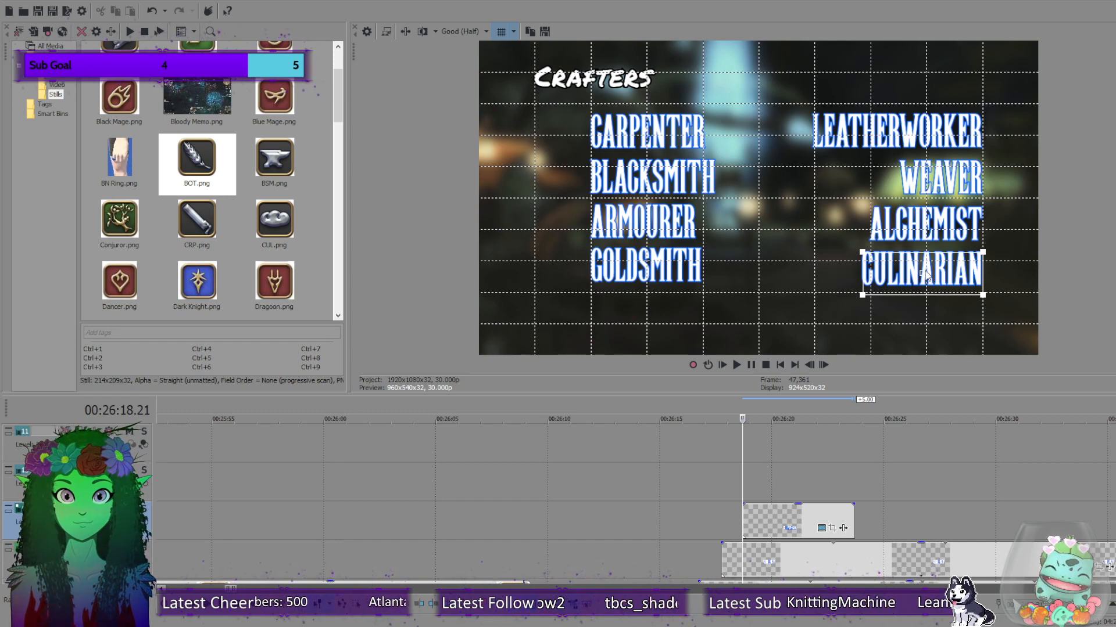
pyautogui.moveTo(926, 278); pyautogui.dragTo(926, 272)
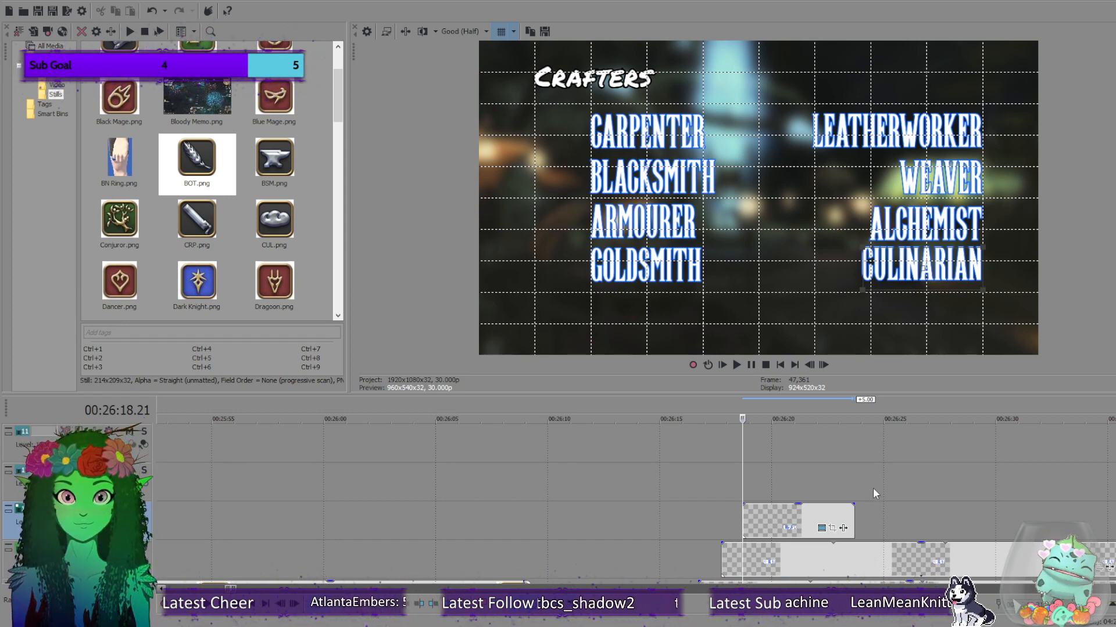
pyautogui.moveTo(854, 522); pyautogui.dragTo(1113, 521)
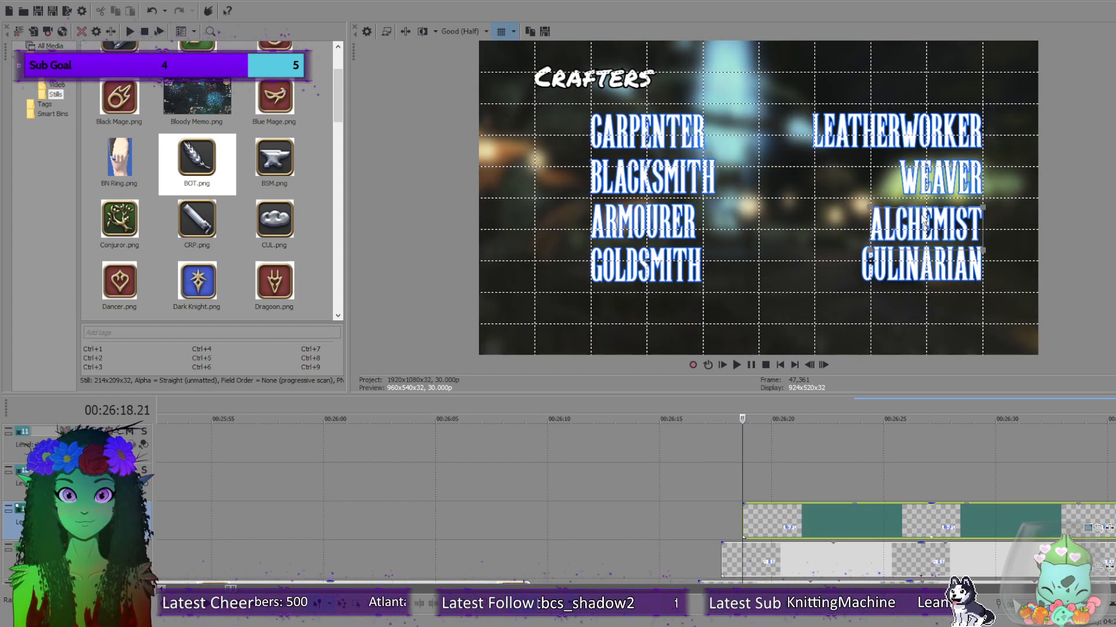
# Nudge the ALCHEMIST title up to even the spacing between WEAVER and CULINARIAN, and save the project.
pyautogui.moveTo(927, 235); pyautogui.dragTo(926, 231)
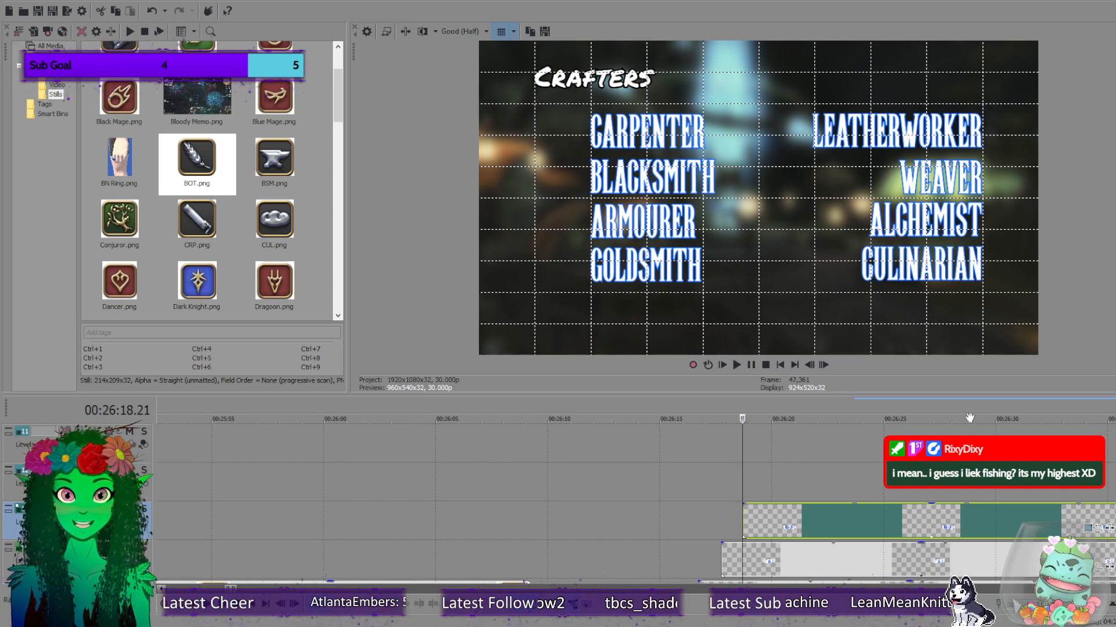
pyautogui.hotkey('ctrl', 's')
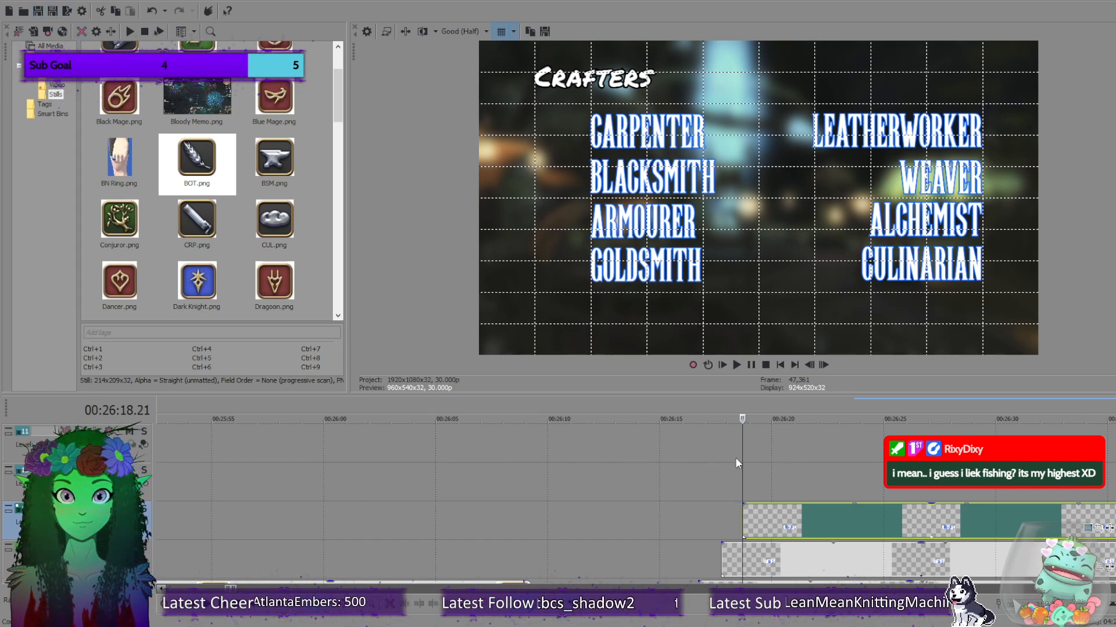
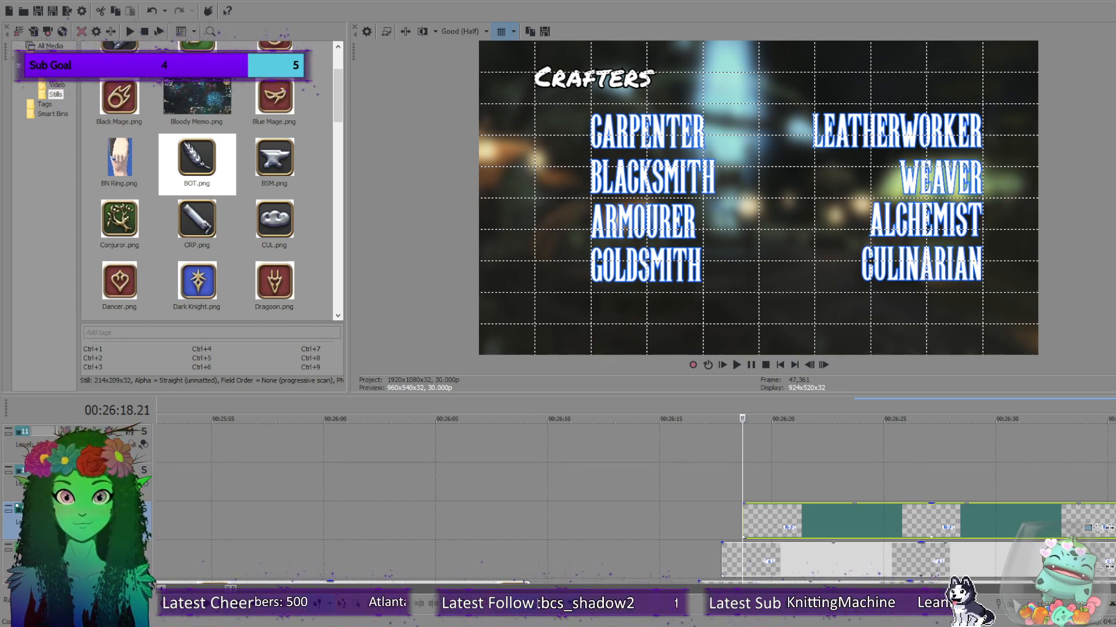
# Hide the preview grid and play back the finished Crafters list from 00:26:08.28, at the end of the Gatherers section.
pyautogui.scroll(-7, 636, 503)
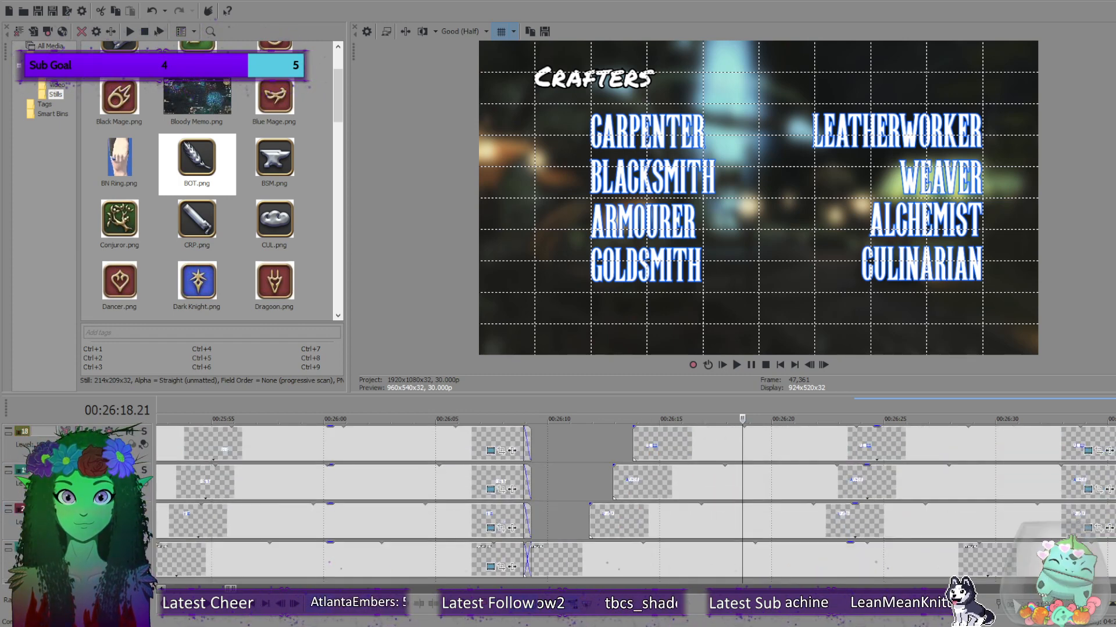
pyautogui.scroll(-2, 635, 504)
pyautogui.scroll(-3, 946, 506)
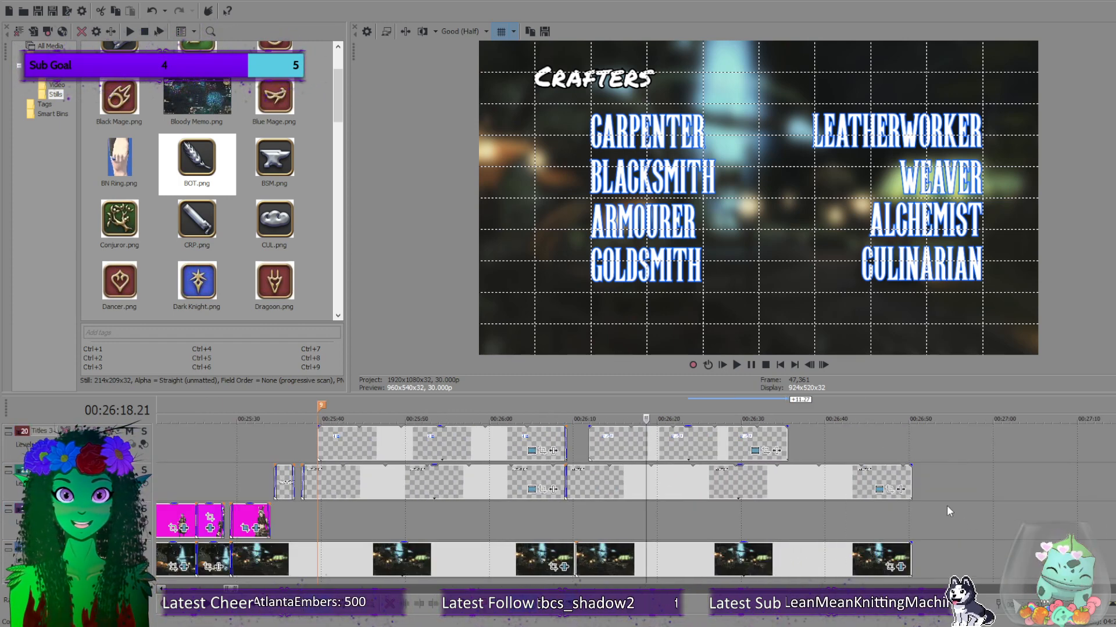
pyautogui.scroll(-2, 946, 506)
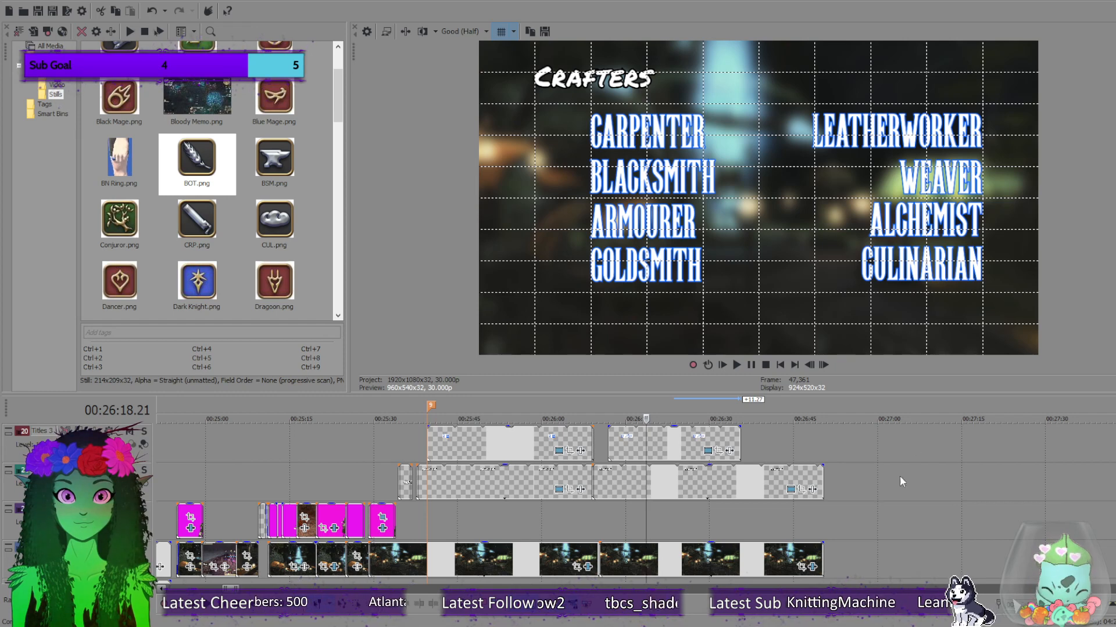
pyautogui.scroll(2, 883, 491)
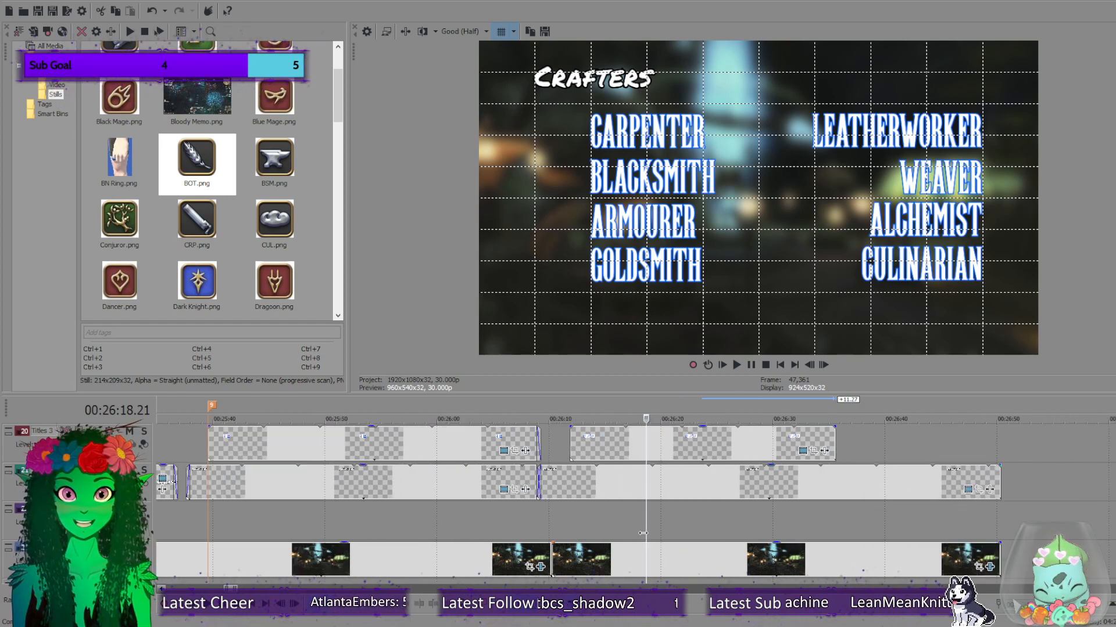
pyautogui.click(617, 519)
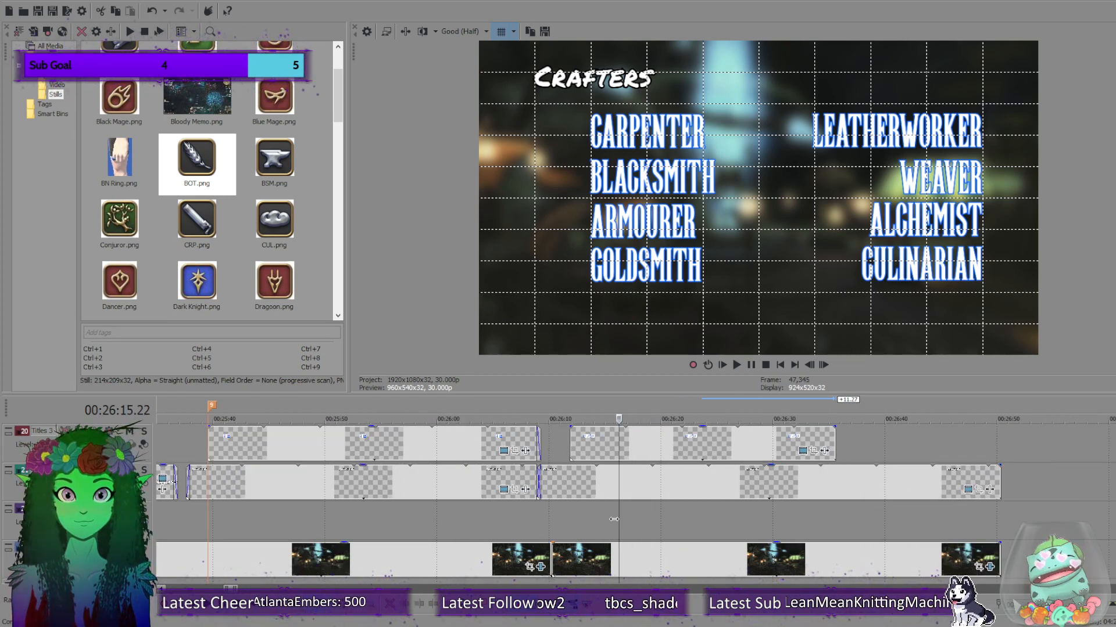
pyautogui.moveTo(614, 519); pyautogui.dragTo(535, 531)
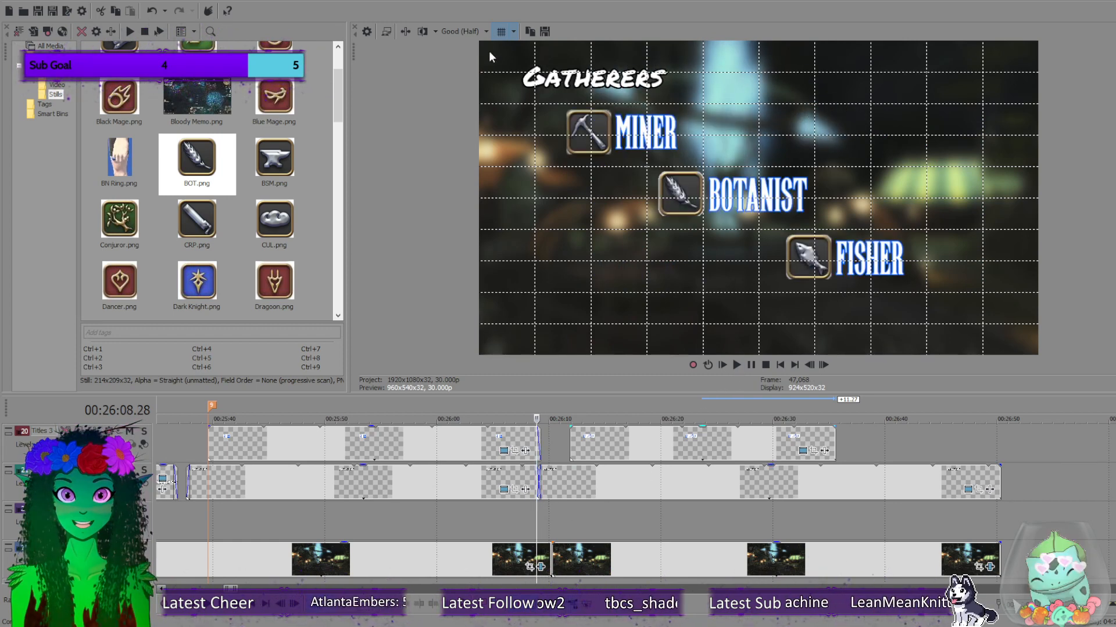
pyautogui.click(500, 32)
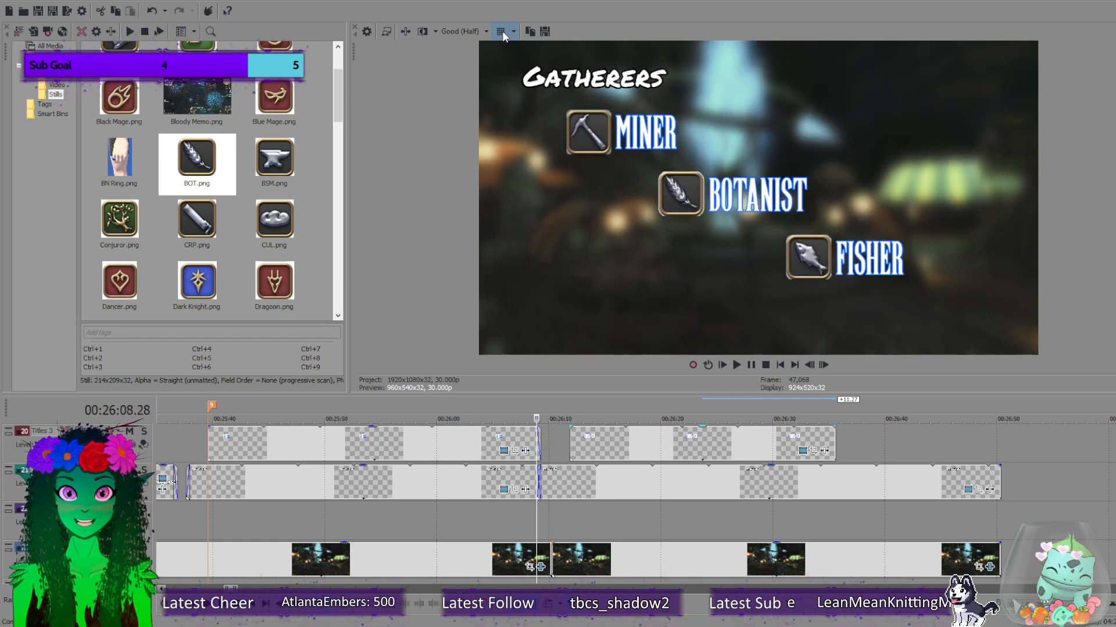
pyautogui.click(738, 365)
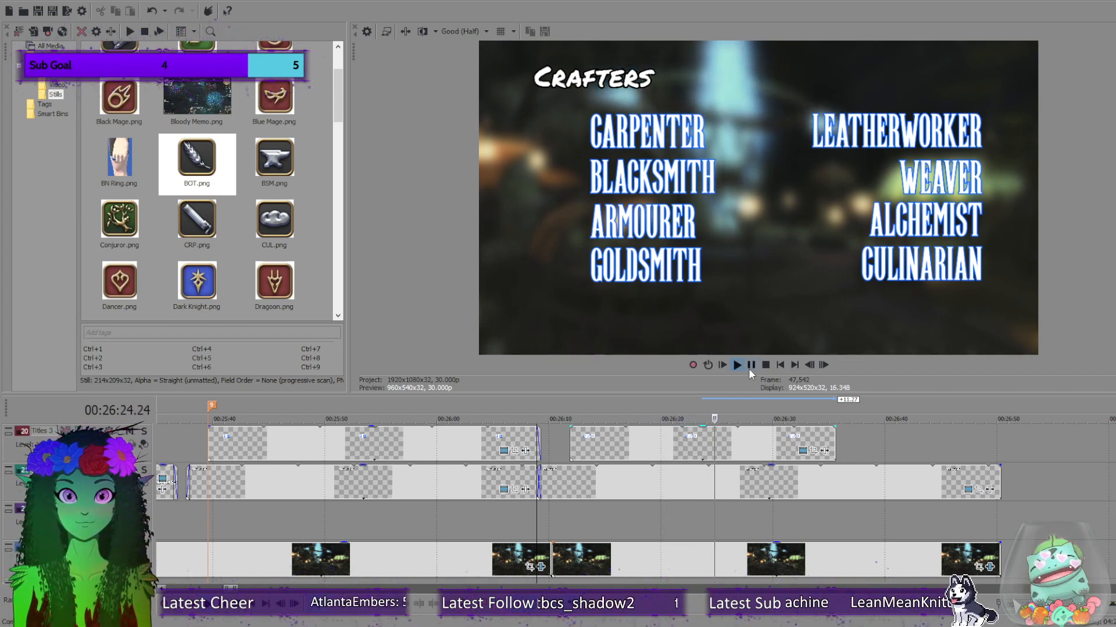
pyautogui.click(764, 365)
# Move the isolated audio event after 00:27:15 about 8 seconds earlier on its track.
pyautogui.scroll(-1, 82, 505)
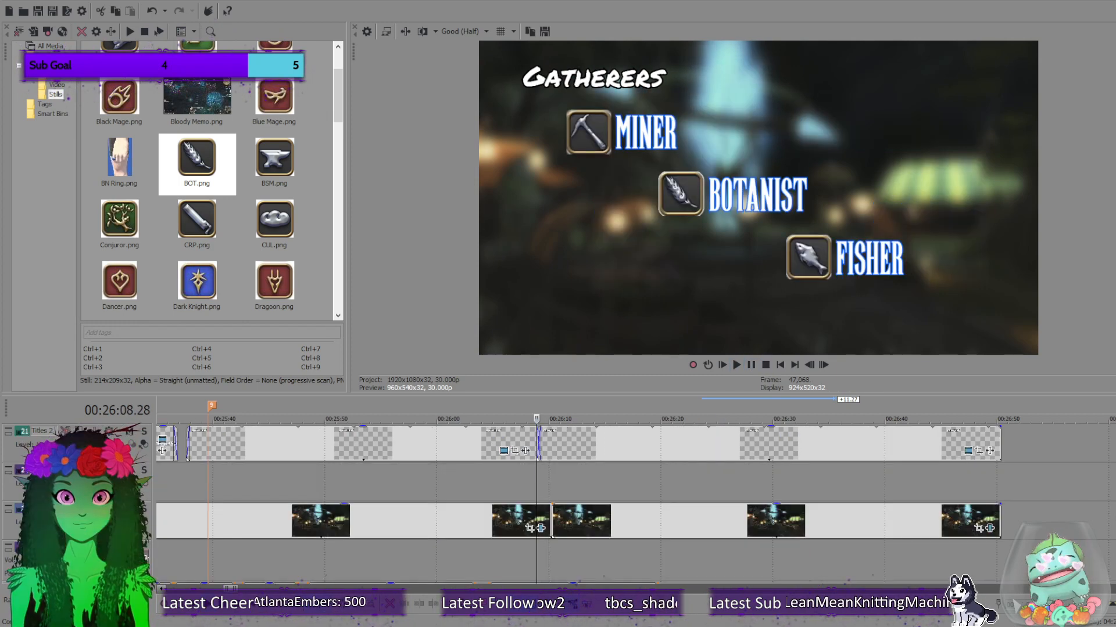
pyautogui.scroll(-2, 81, 505)
pyautogui.scroll(-3, 1002, 537)
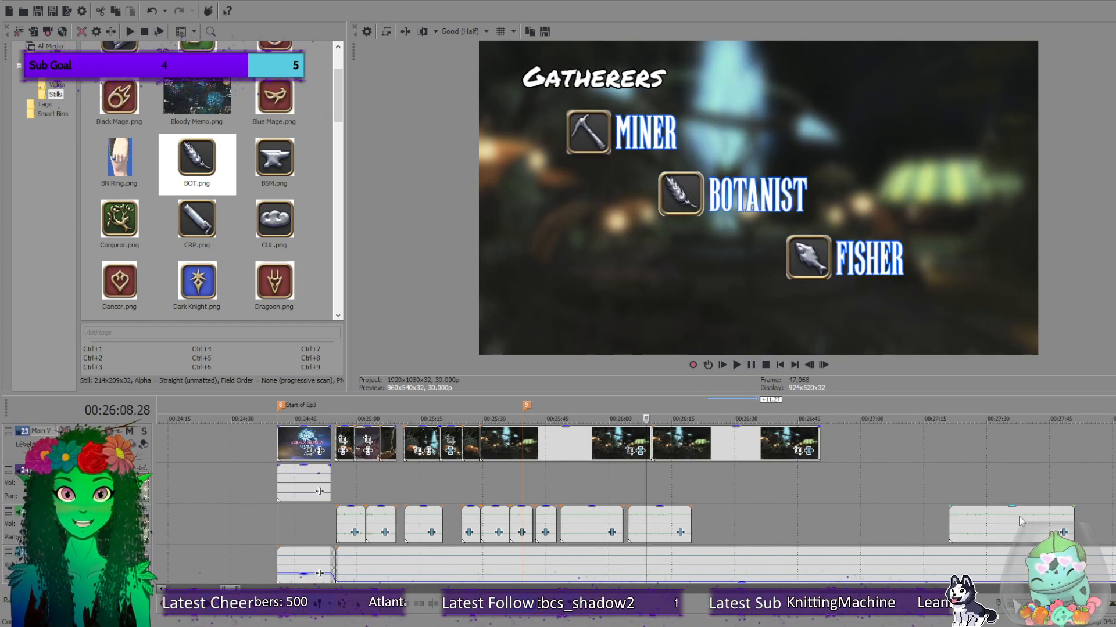
pyautogui.moveTo(1001, 517); pyautogui.dragTo(925, 524)
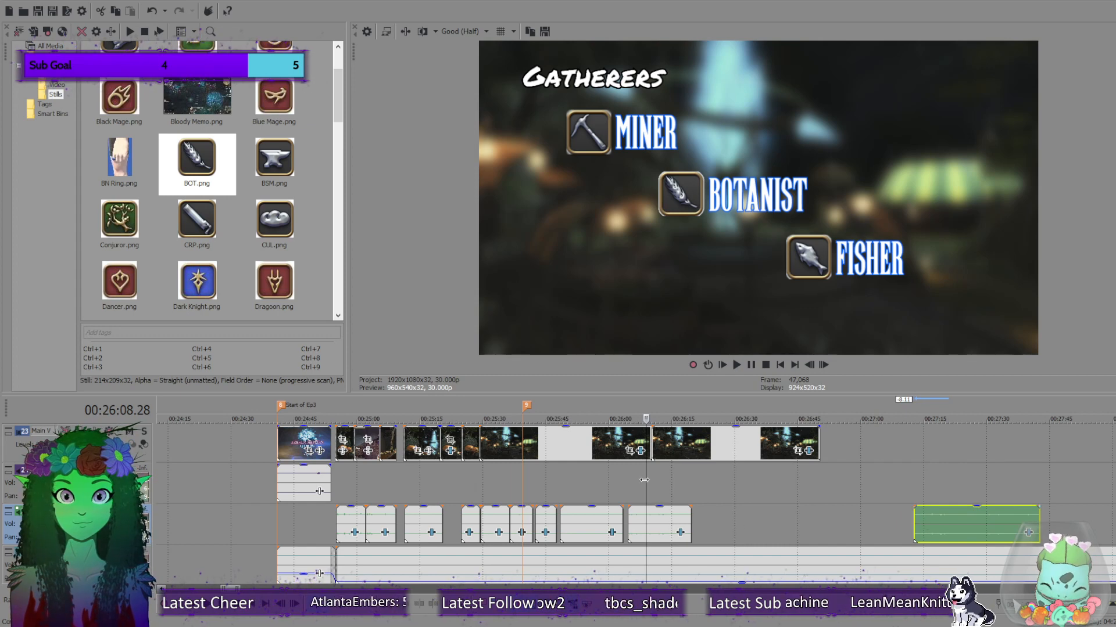
# Place the playhead at the start of the CARPENTER title, 00:26:11.26, and find the empty track above the Crafters titles.
pyautogui.moveTo(647, 479)
pyautogui.mouseDown()
pyautogui.moveTo(660, 477)
pyautogui.moveTo(634, 476)
pyautogui.mouseUp()
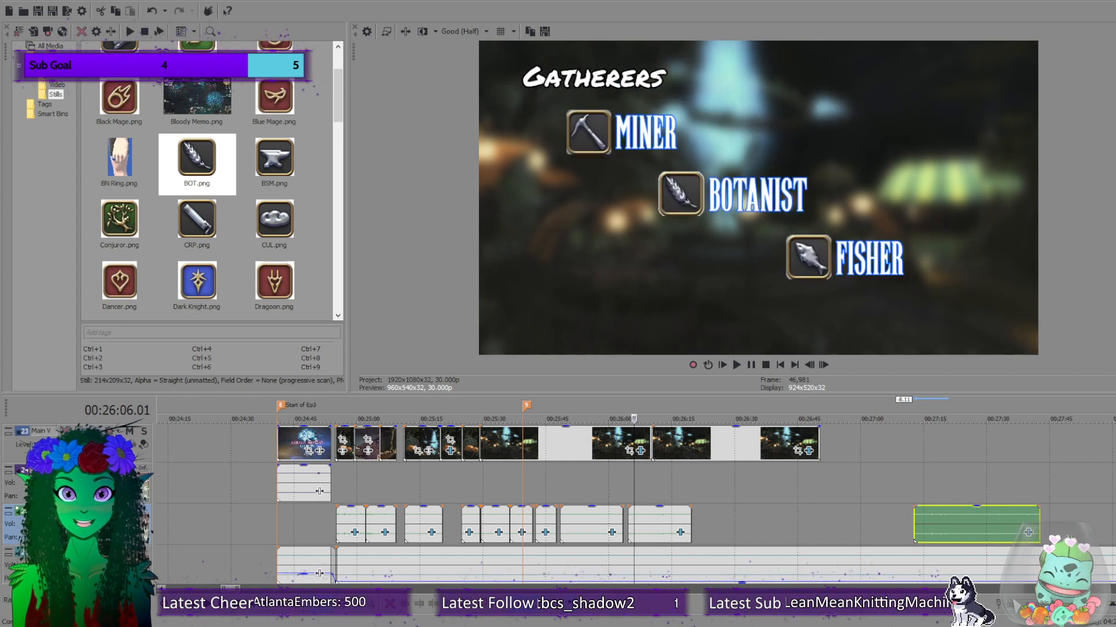
pyautogui.scroll(7, 651, 459)
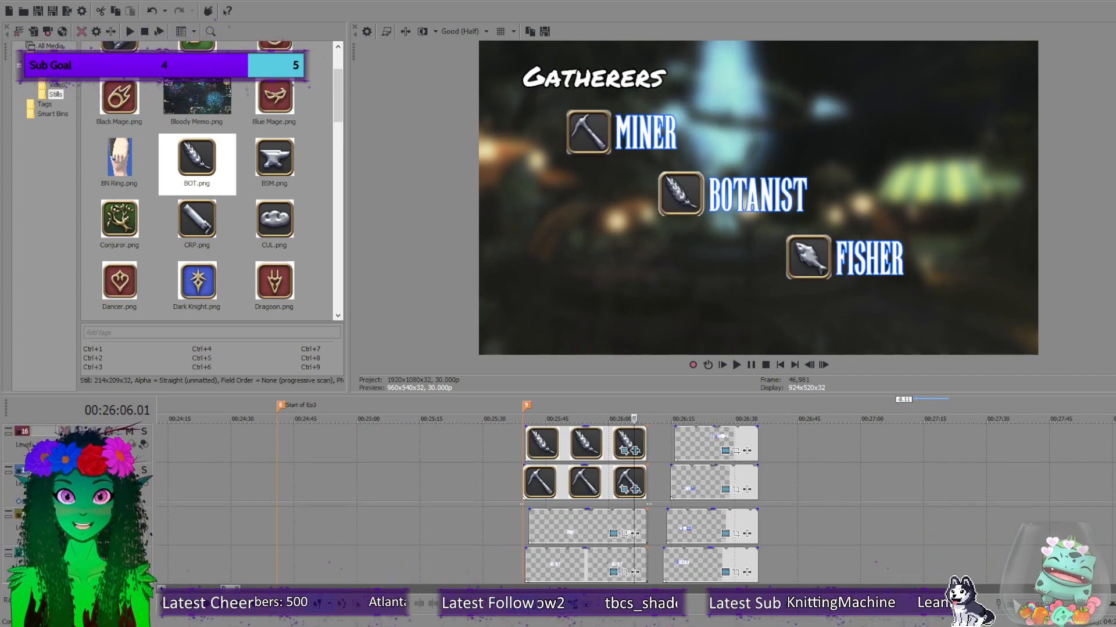
pyautogui.scroll(4, 641, 505)
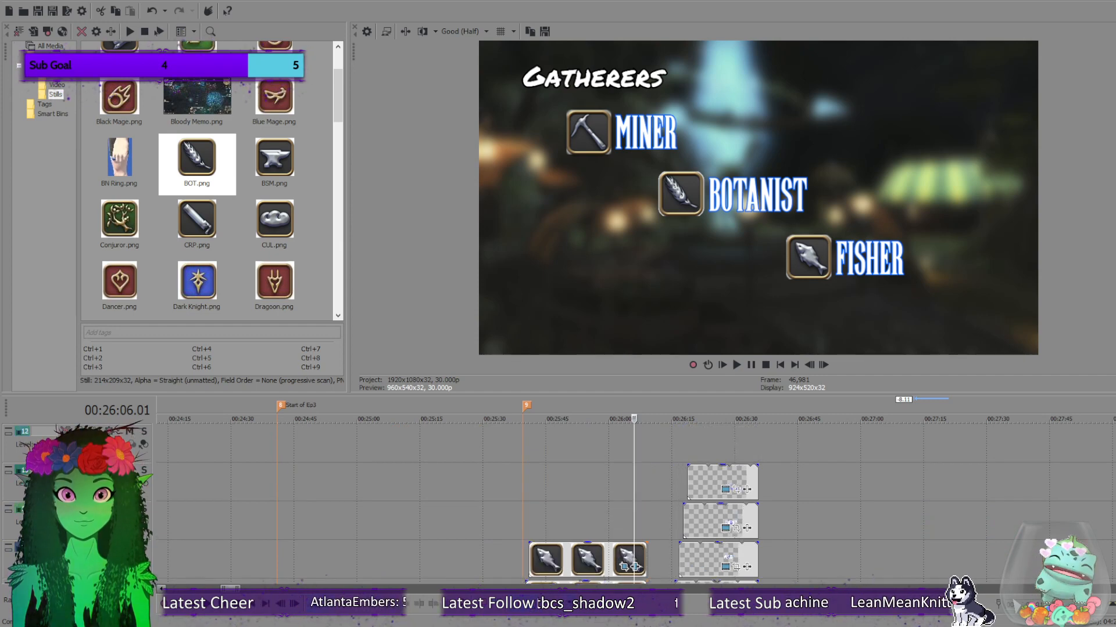
pyautogui.scroll(8, 642, 505)
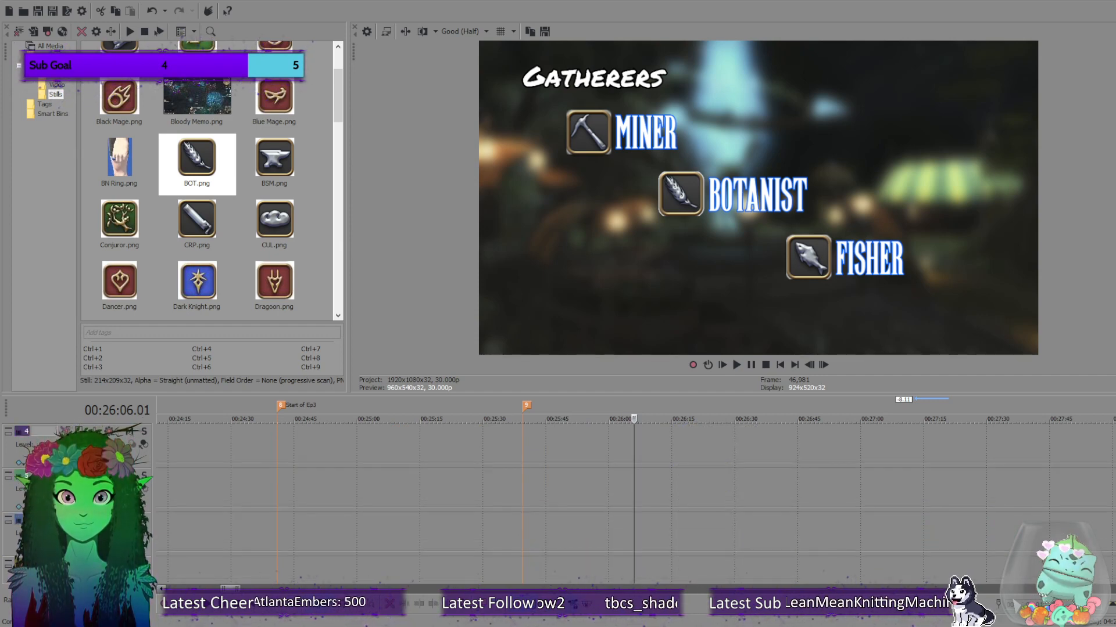
pyautogui.scroll(-8, 642, 505)
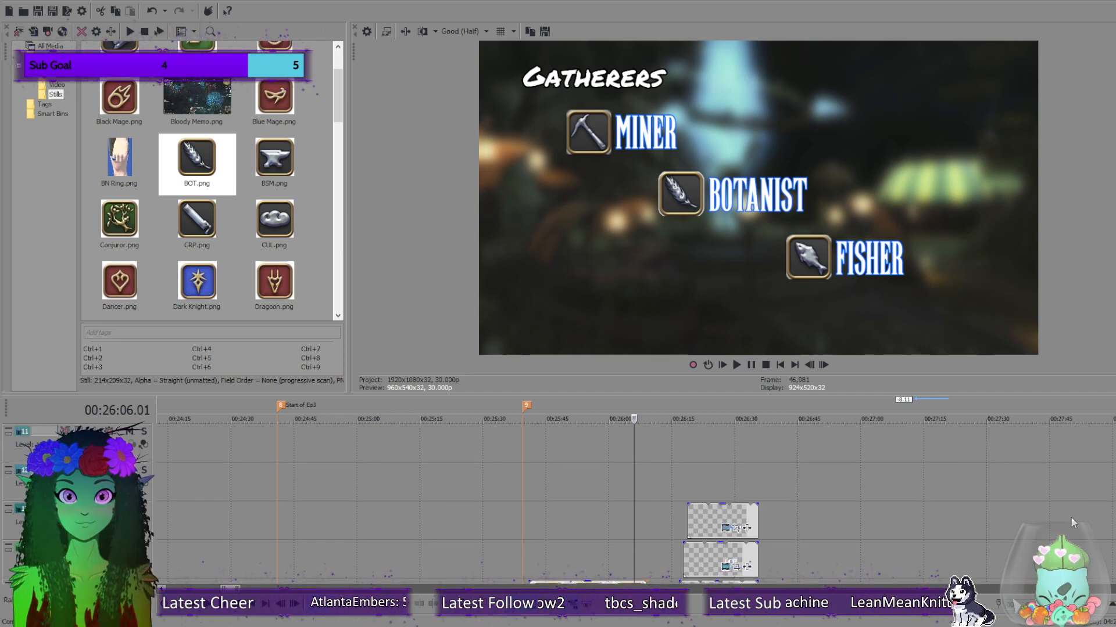
pyautogui.scroll(-6, 641, 504)
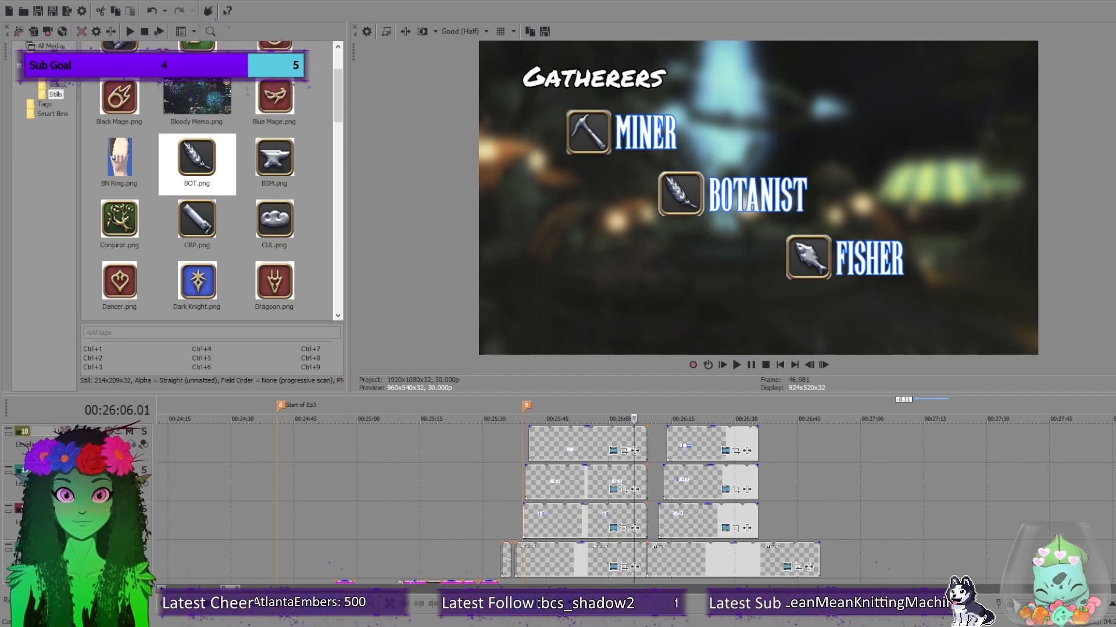
pyautogui.click(657, 526)
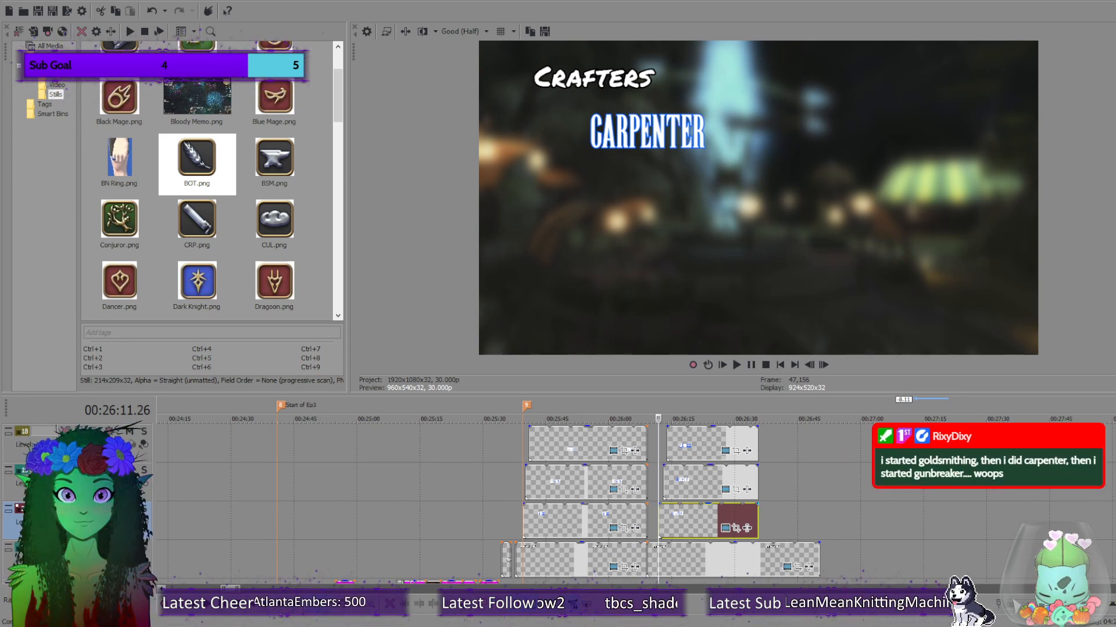
pyautogui.scroll(5, 641, 504)
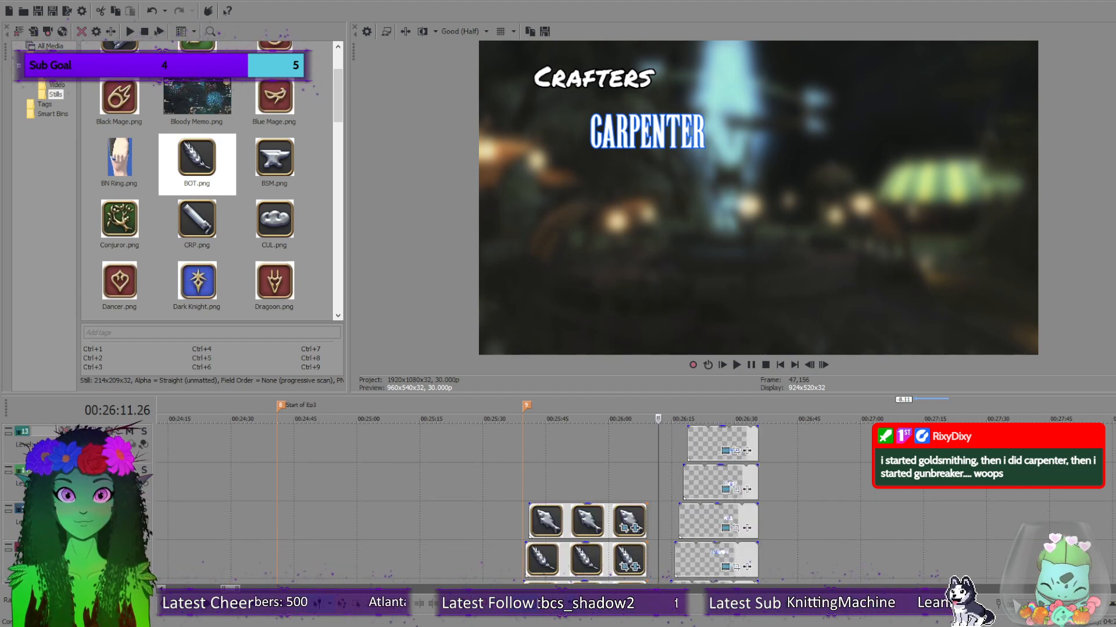
pyautogui.scroll(2, 642, 504)
pyautogui.rightClick(700, 486)
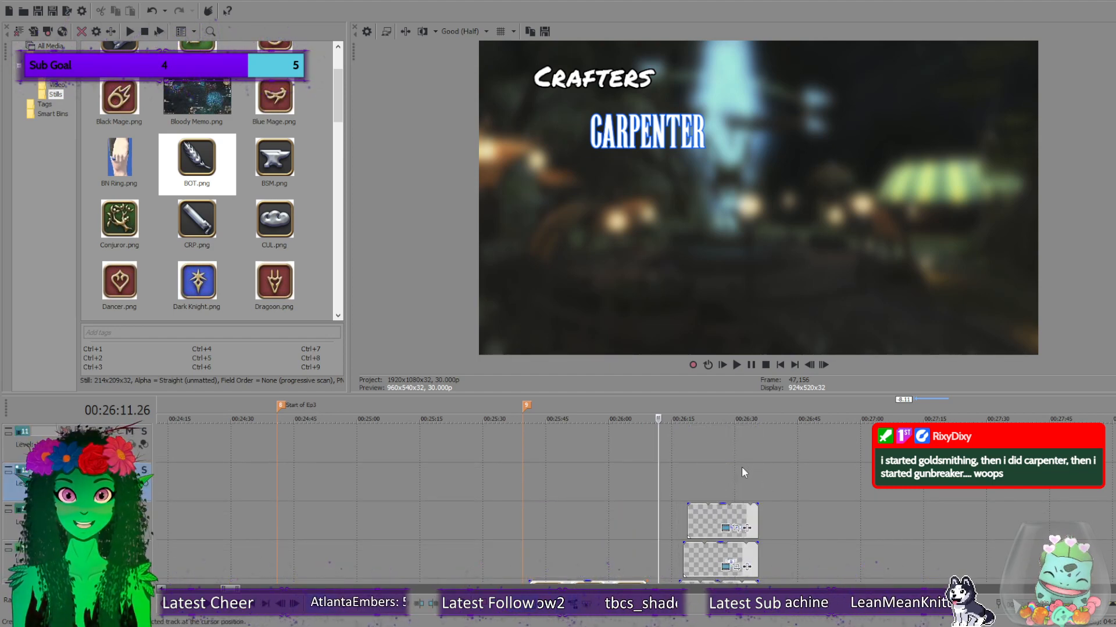
pyautogui.click(761, 460)
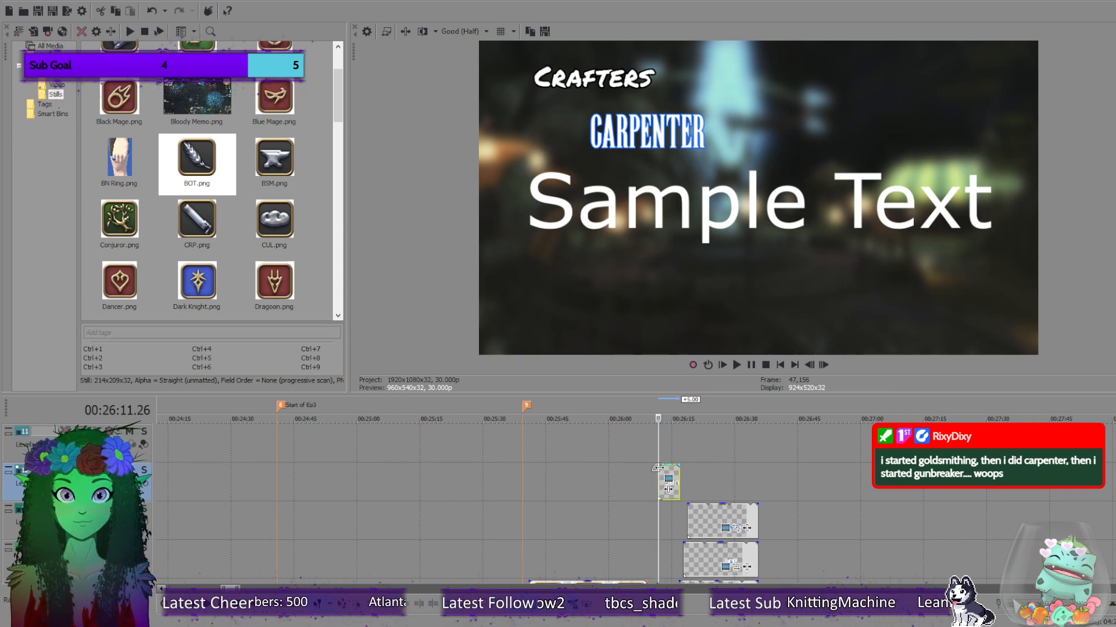
pyautogui.hotkey('ctrl', 'z')
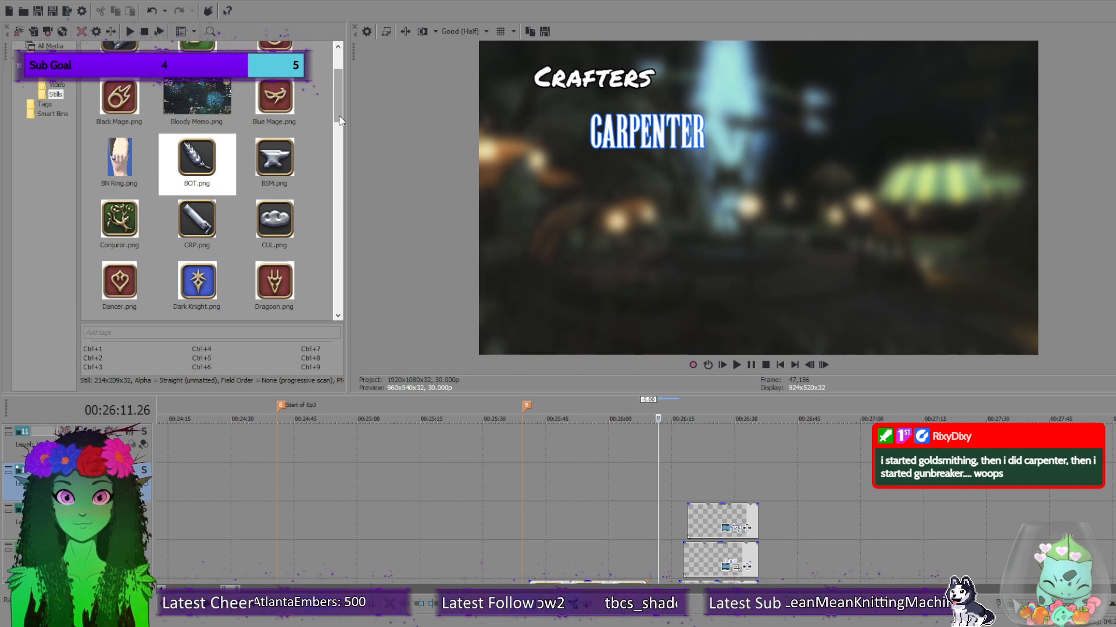
# Add CRP.png at 00:26:11.26 above the Crafters titles, extend it to their common end, and scale it to the Gatherers icons' size.
pyautogui.moveTo(197, 221); pyautogui.dragTo(663, 482)
pyautogui.moveTo(747, 475); pyautogui.dragTo(758, 474)
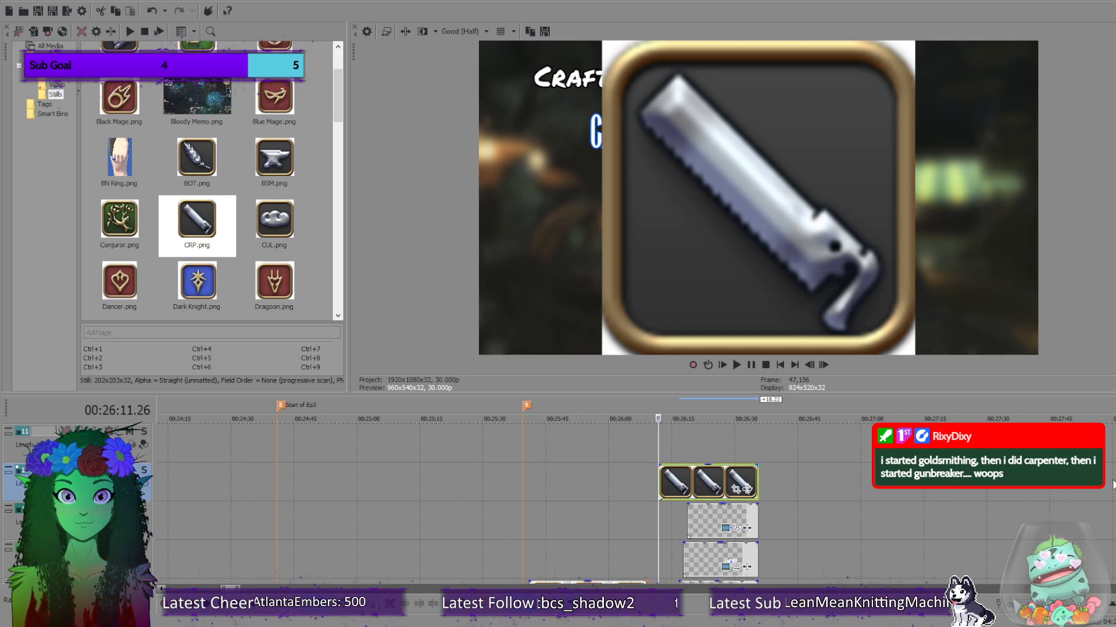
pyautogui.scroll(-3, 633, 490)
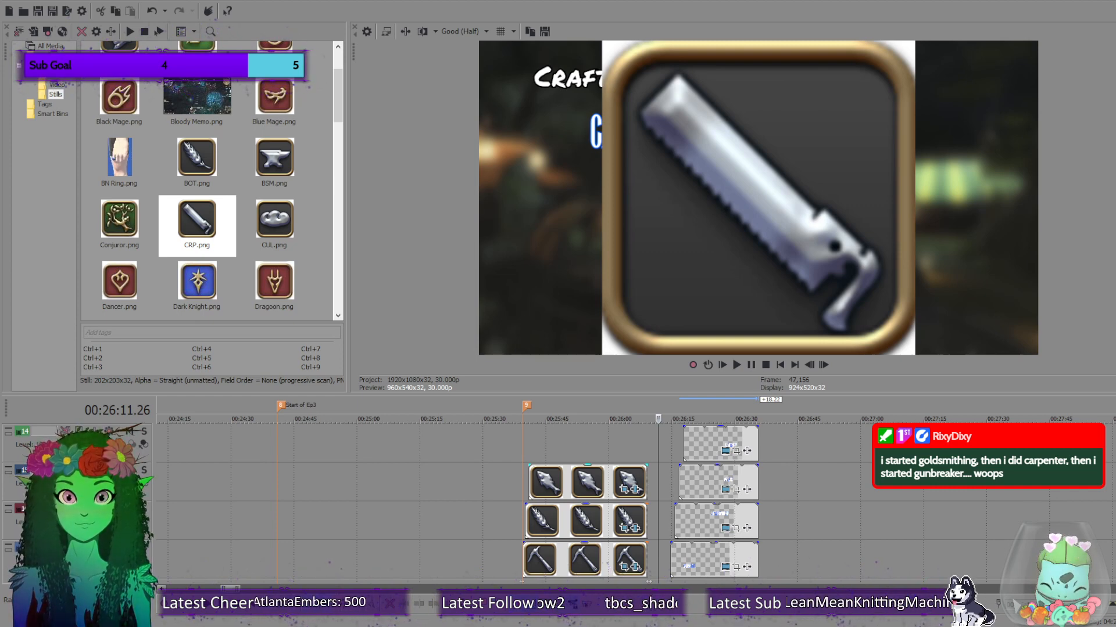
pyautogui.scroll(4, 736, 534)
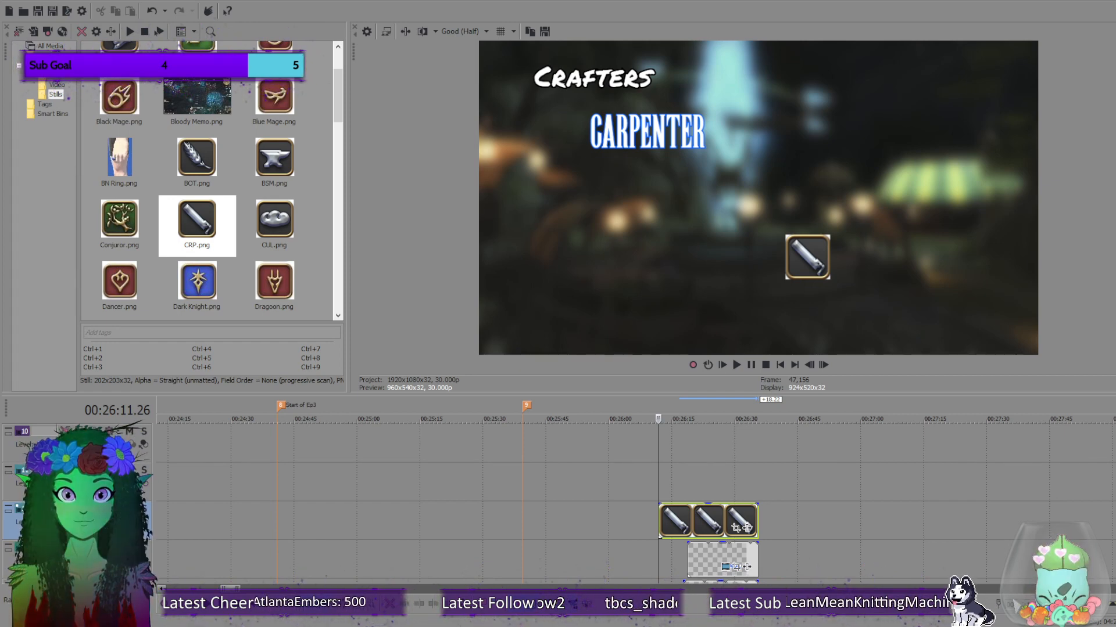
# Move the carpenter icon in the frame so it sits directly left of the CARPENTER title, level with it.
pyautogui.moveTo(808, 256); pyautogui.dragTo(645, 130)
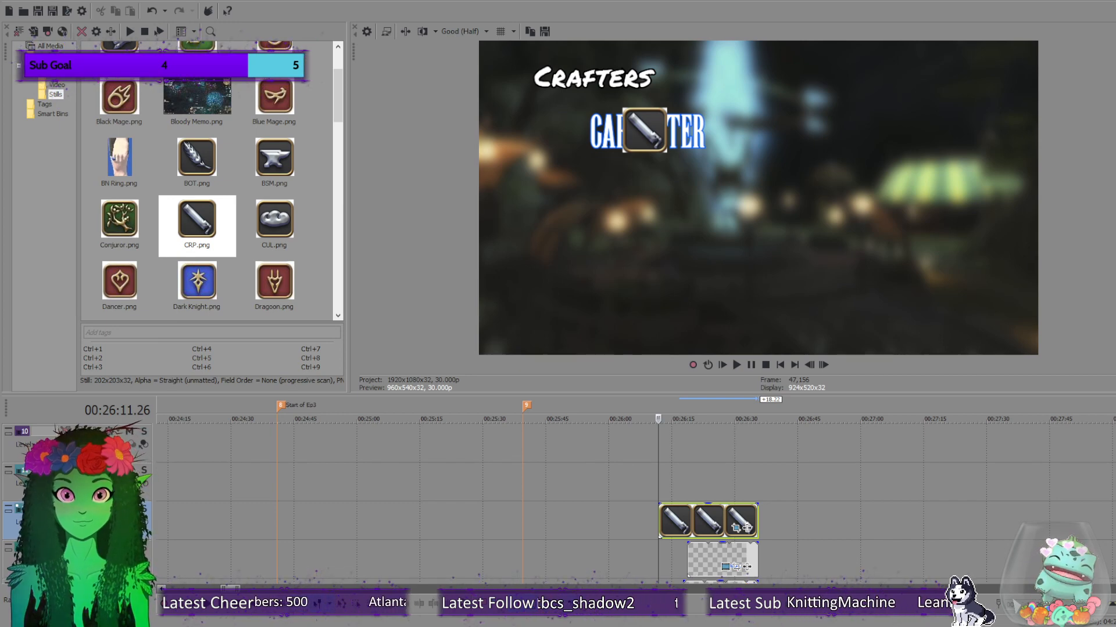
pyautogui.click(805, 368)
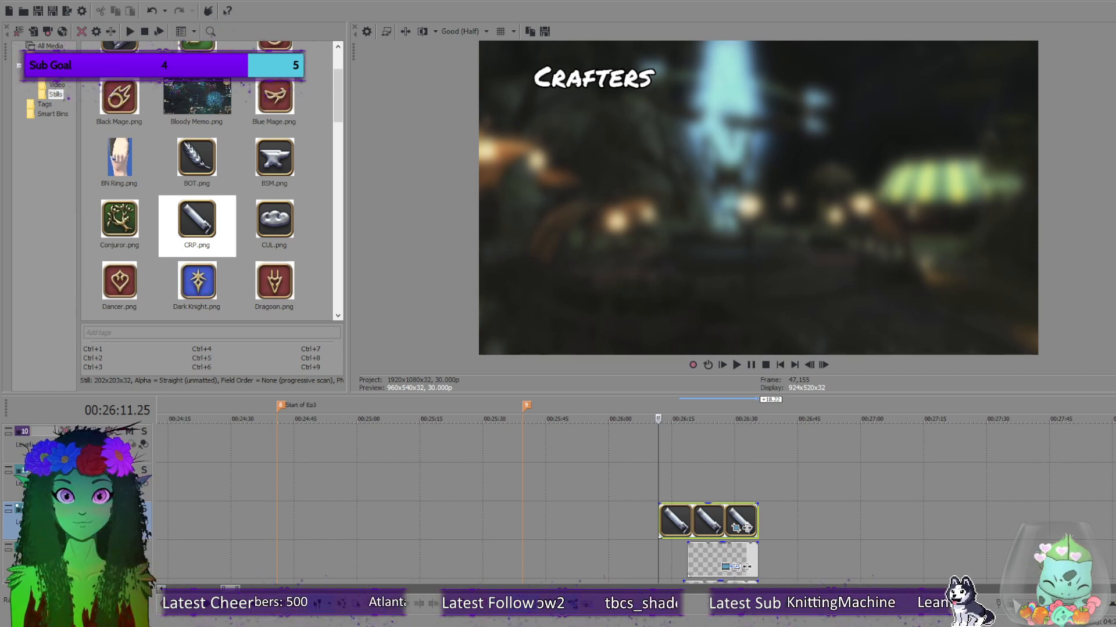
pyautogui.click(824, 365)
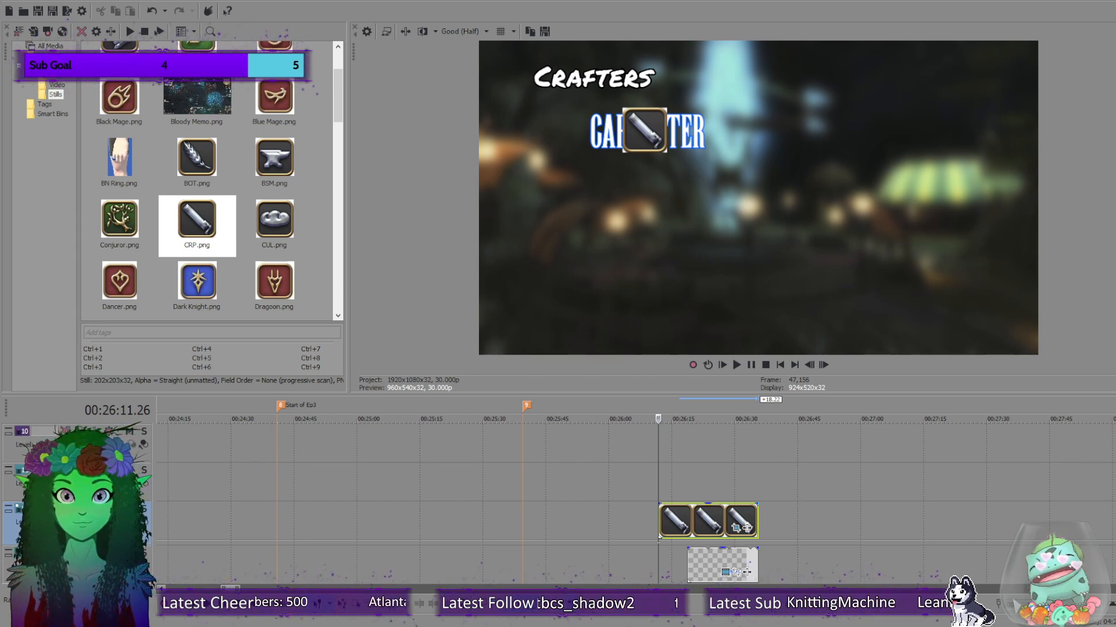
pyautogui.moveTo(645, 131); pyautogui.dragTo(564, 131)
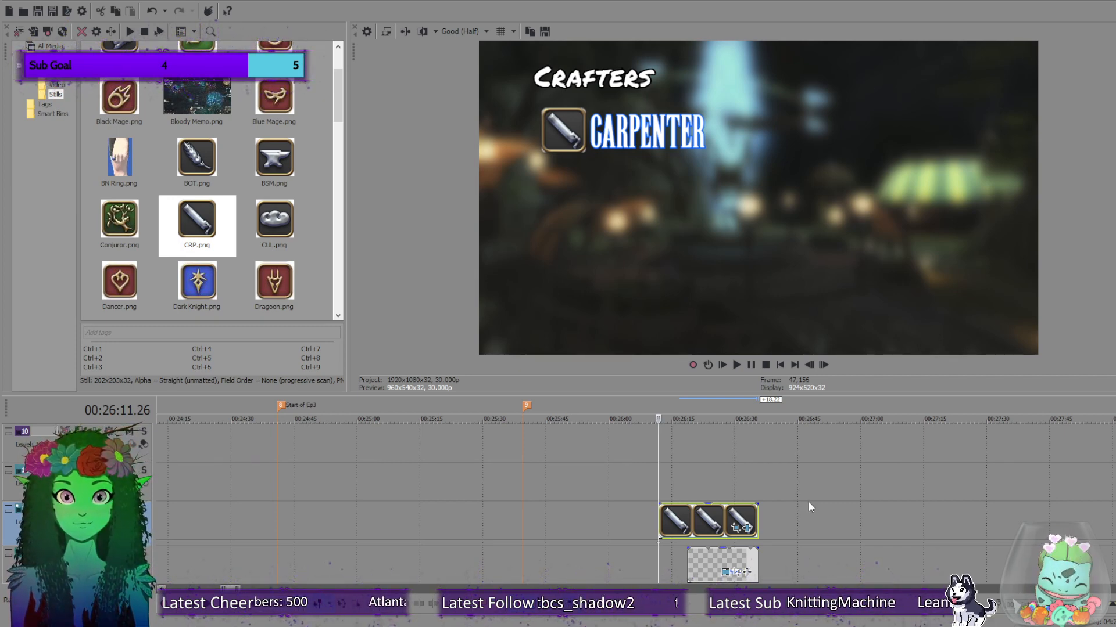
# Place the playhead at the start of the BLACKSMITH title, 00:26:12.28.
pyautogui.scroll(-4, 807, 507)
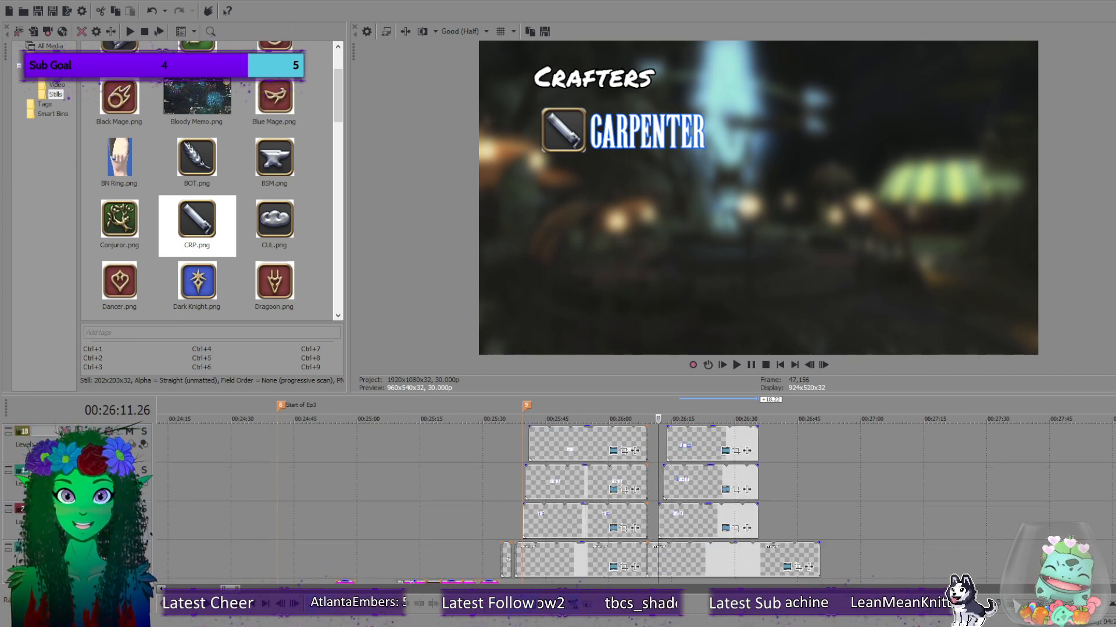
pyautogui.scroll(-2, 555, 496)
pyautogui.scroll(-1, 555, 497)
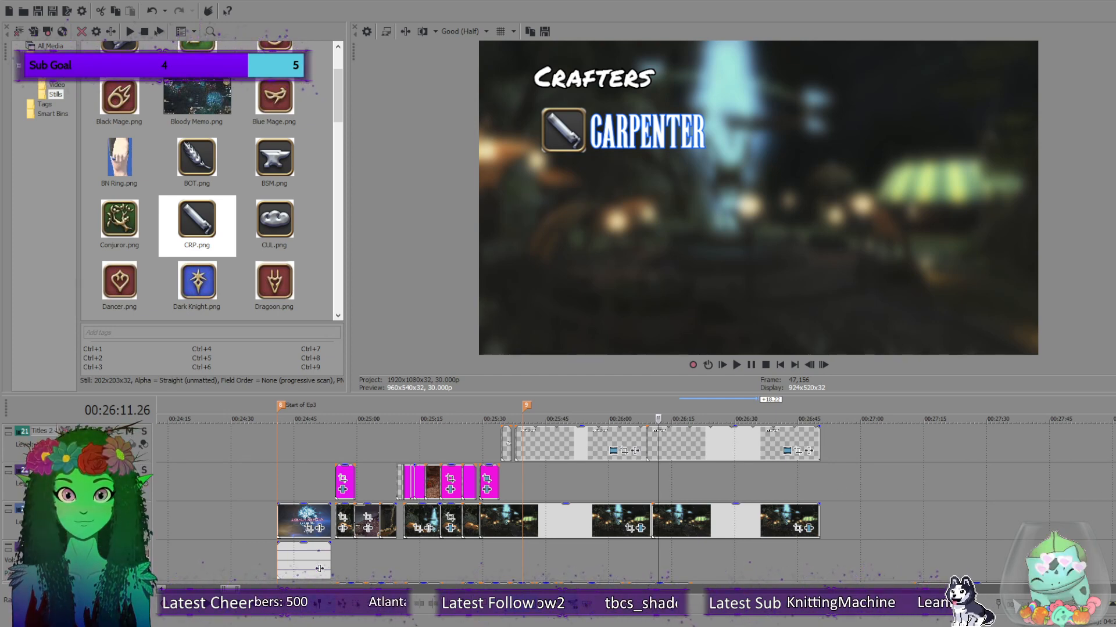
pyautogui.scroll(2, 523, 505)
pyautogui.scroll(1, 522, 505)
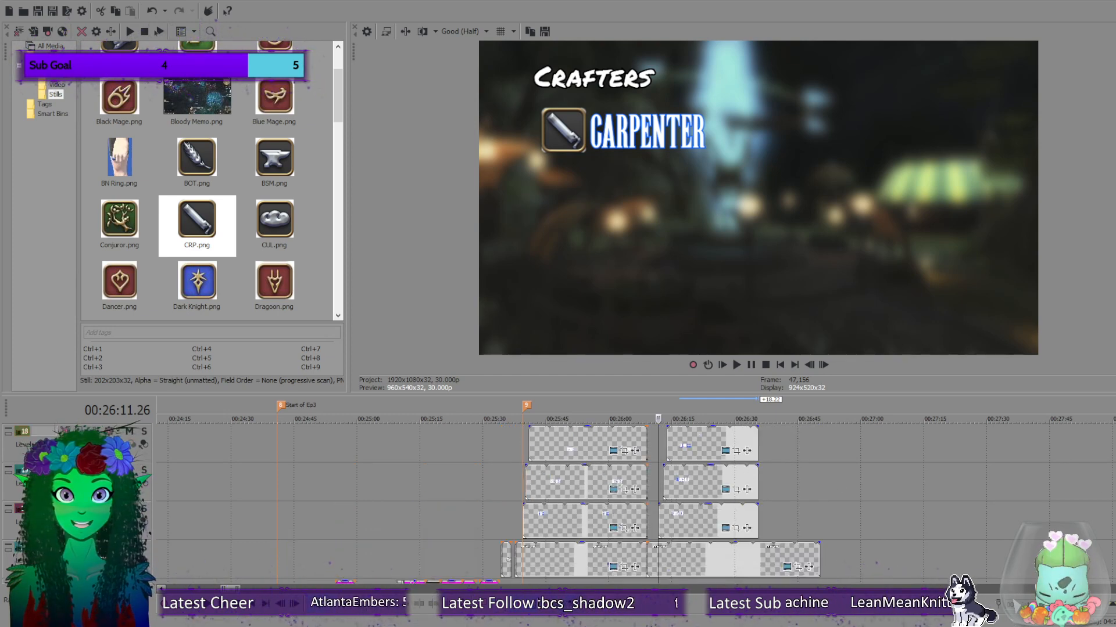
pyautogui.scroll(4, 581, 505)
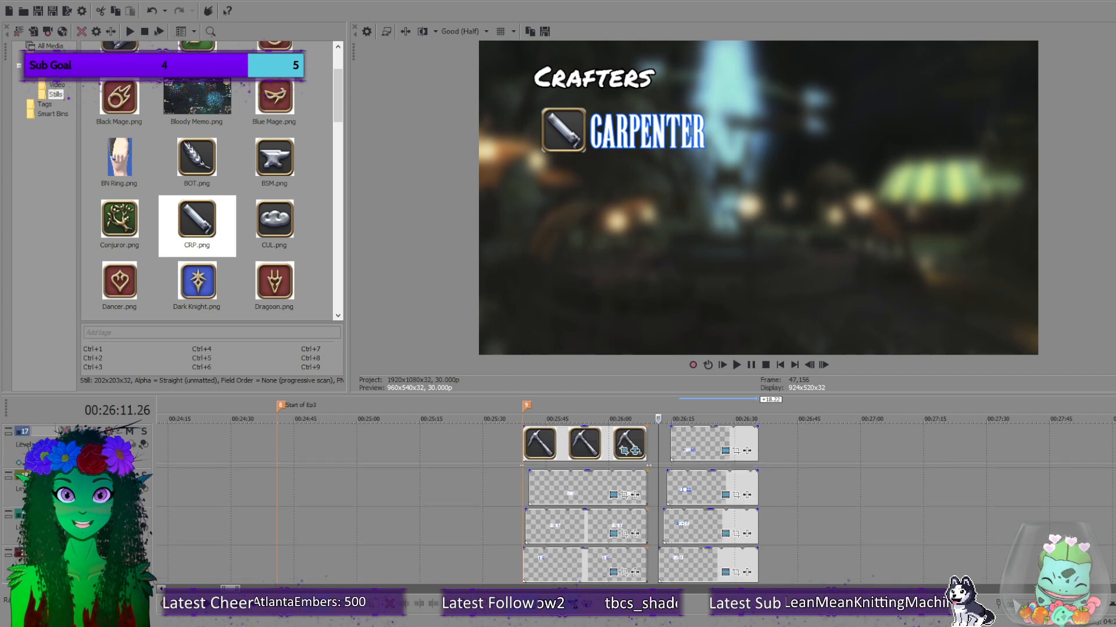
pyautogui.scroll(3, 703, 514)
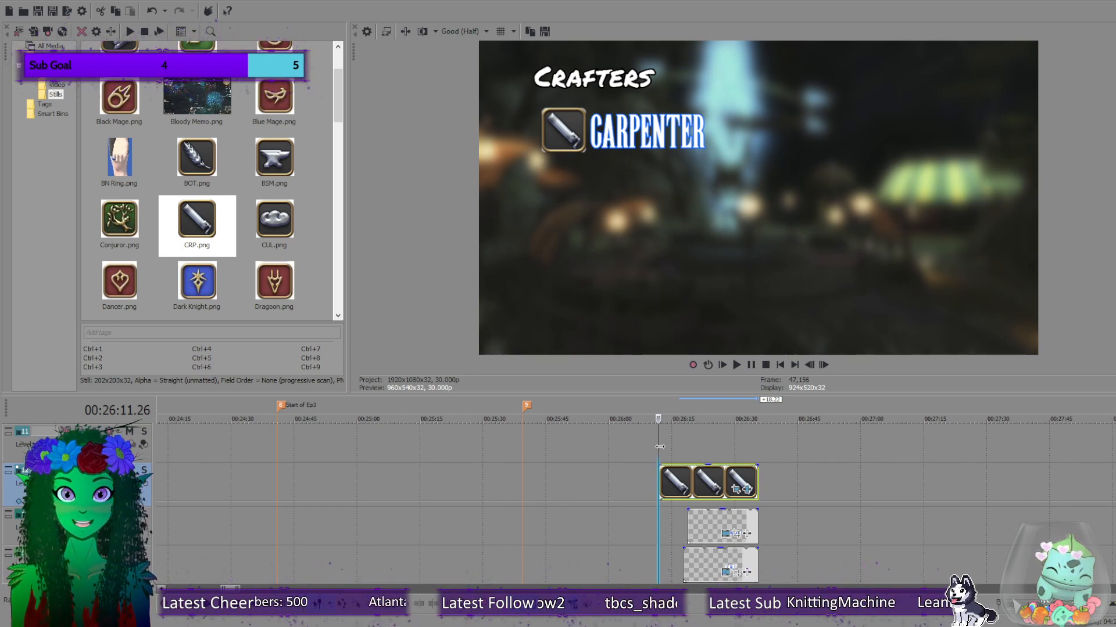
pyautogui.moveTo(660, 448); pyautogui.dragTo(669, 448)
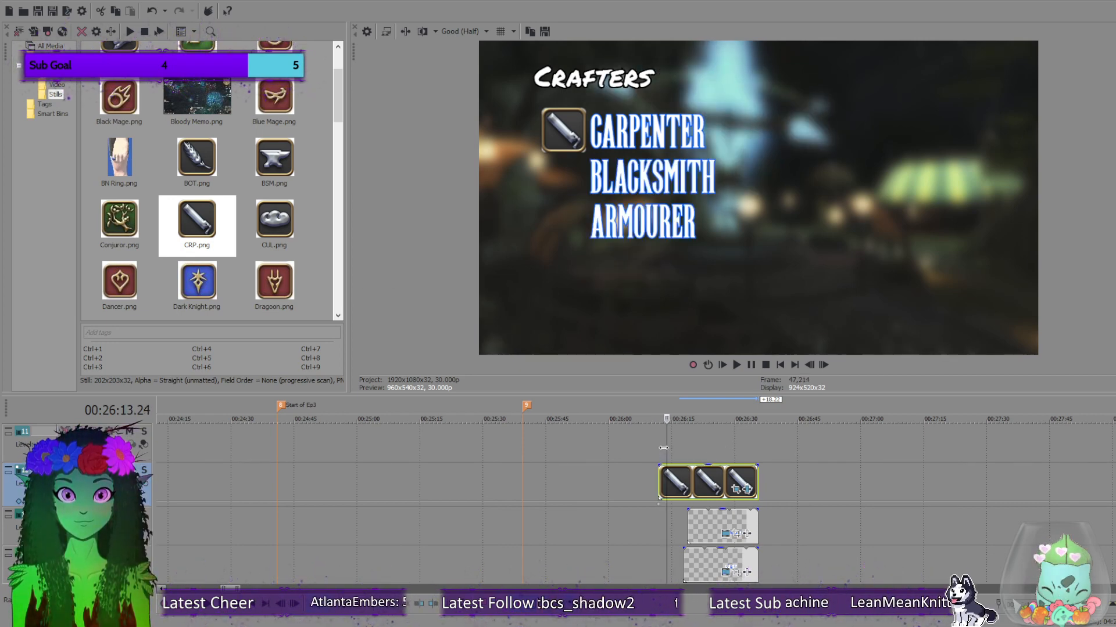
pyautogui.scroll(-2, 1109, 489)
pyautogui.scroll(-3, 1108, 488)
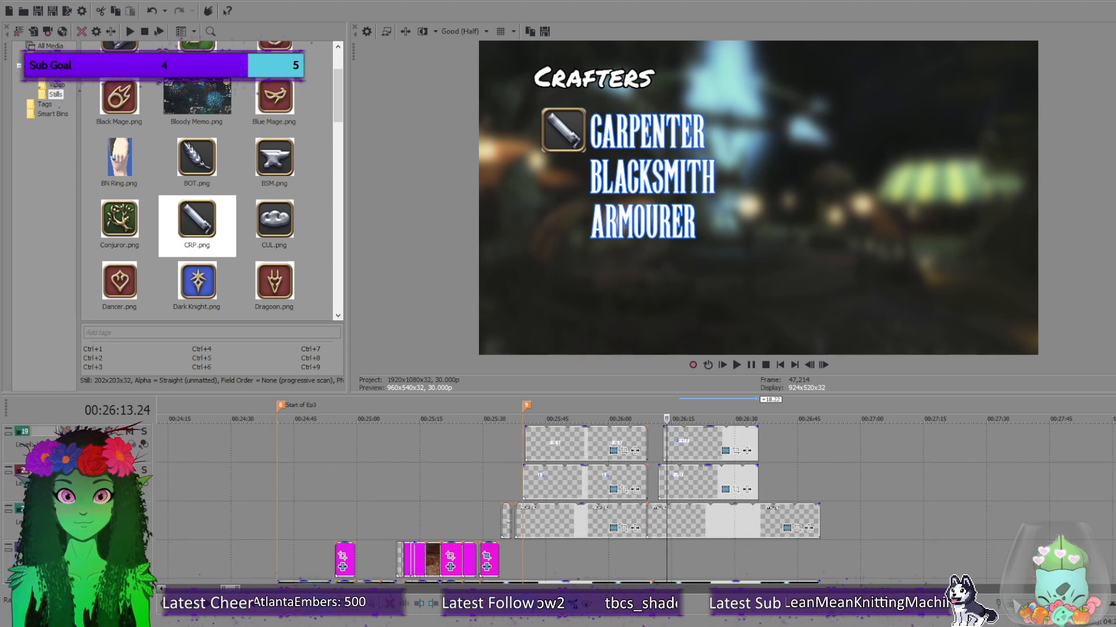
pyautogui.click(664, 448)
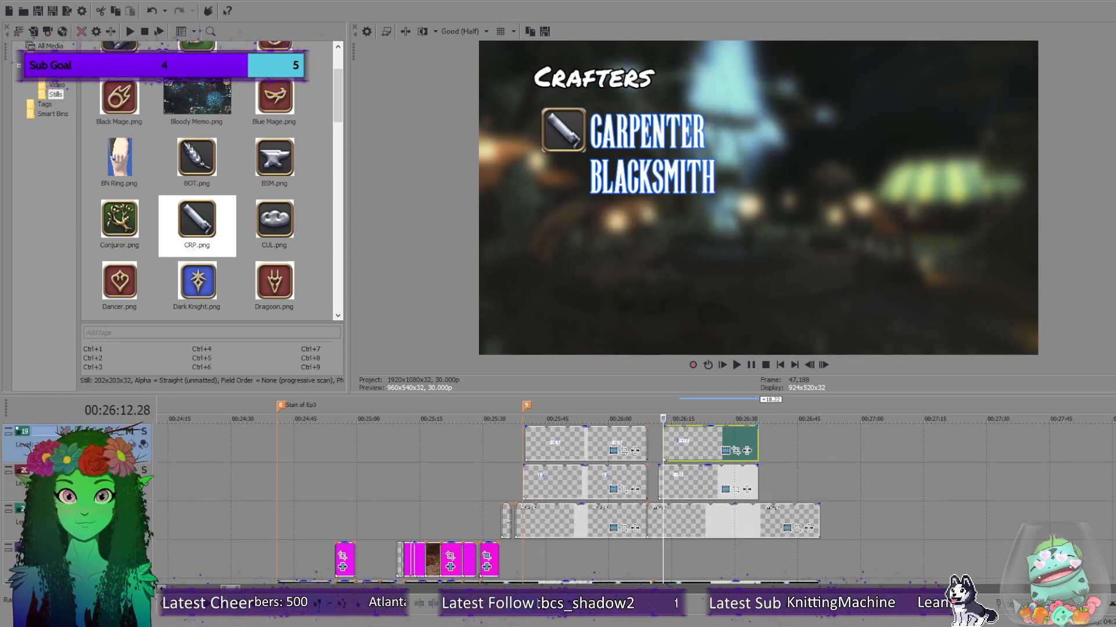
# Add BSM.png at 00:26:12.28 on the track above the carpenter icon, ending with it, and scale it to the same icon size.
pyautogui.scroll(5, 639, 500)
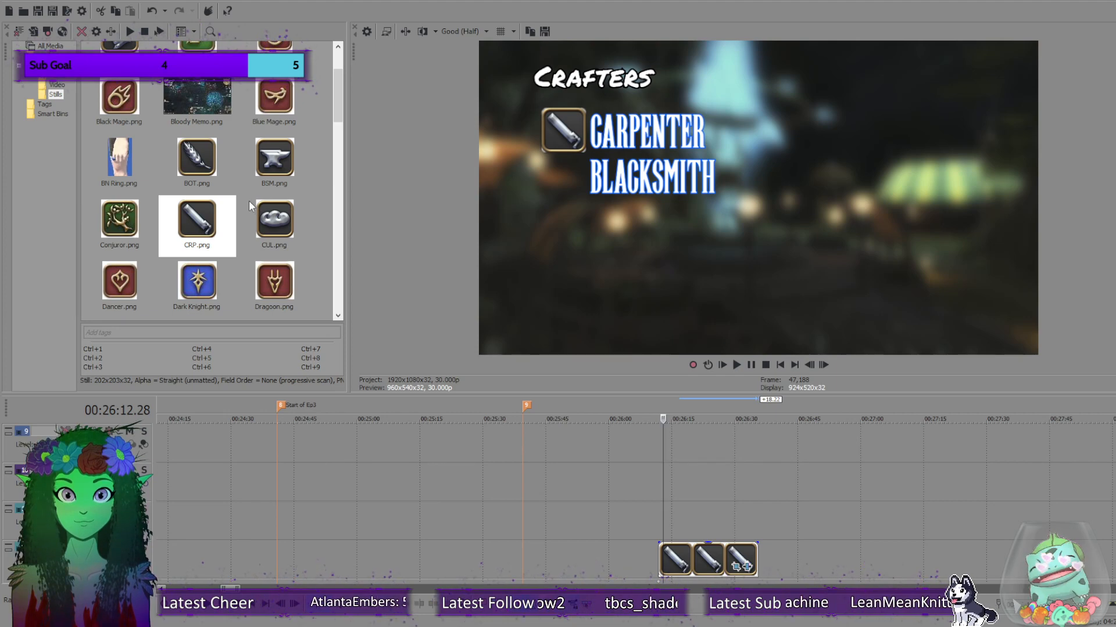
pyautogui.click(275, 183)
pyautogui.moveTo(275, 169); pyautogui.dragTo(669, 518)
pyautogui.moveTo(782, 529); pyautogui.dragTo(757, 528)
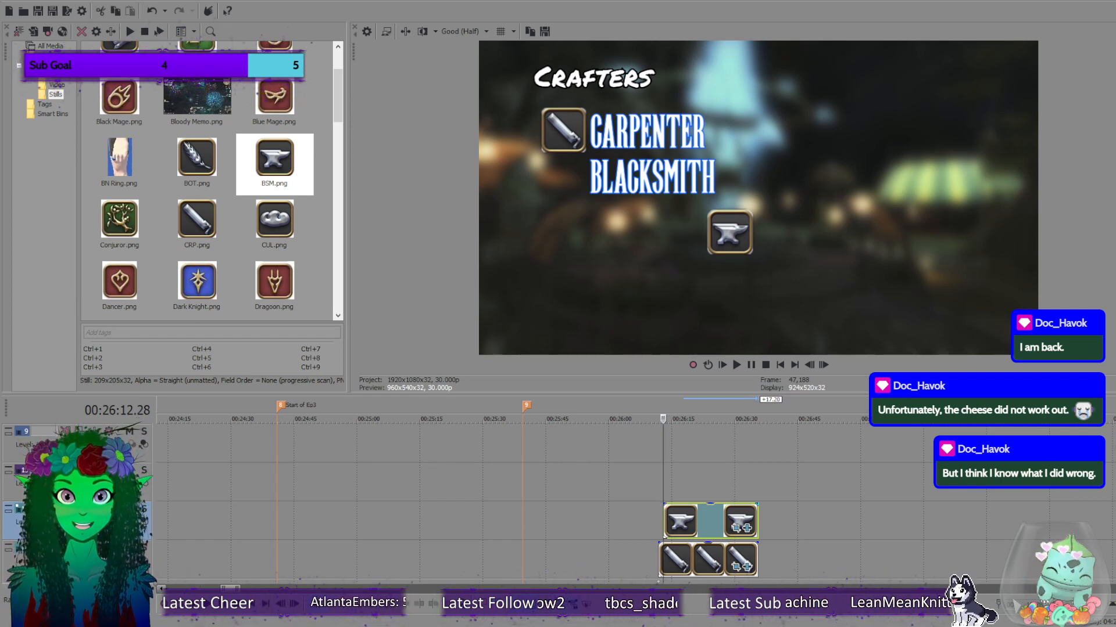
# Move the blacksmith icon in the frame to sit directly left of the BLACKSMITH title, aligned under the carpenter icon.
pyautogui.scroll(2, 843, 546)
pyautogui.scroll(1, 842, 546)
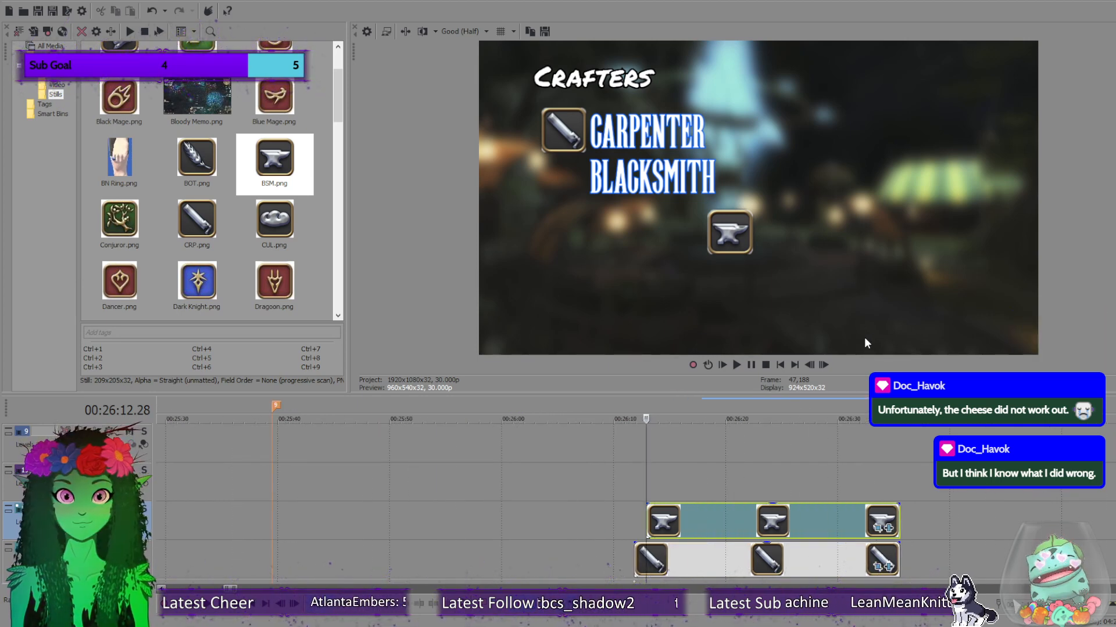
pyautogui.click(808, 366)
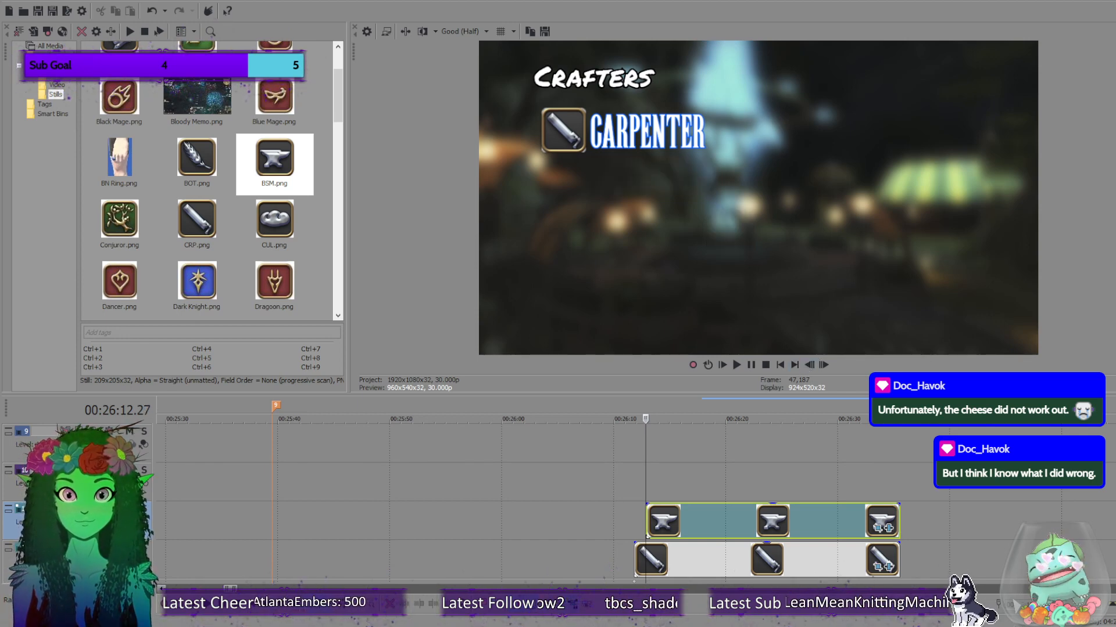
pyautogui.click(824, 366)
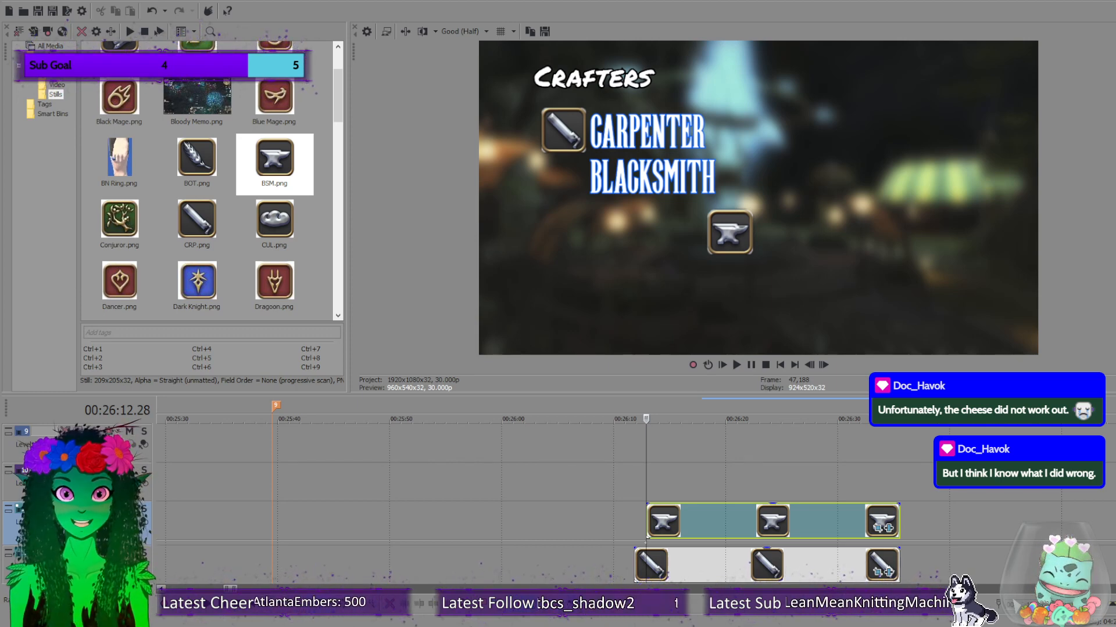
pyautogui.press('Left')
pyautogui.press('Left')
pyautogui.press('Left')
pyautogui.press('Left')
pyautogui.press('Left')
pyautogui.press('Left')
pyautogui.press('Left')
pyautogui.press('Left')
pyautogui.press('Left')
pyautogui.press('Left')
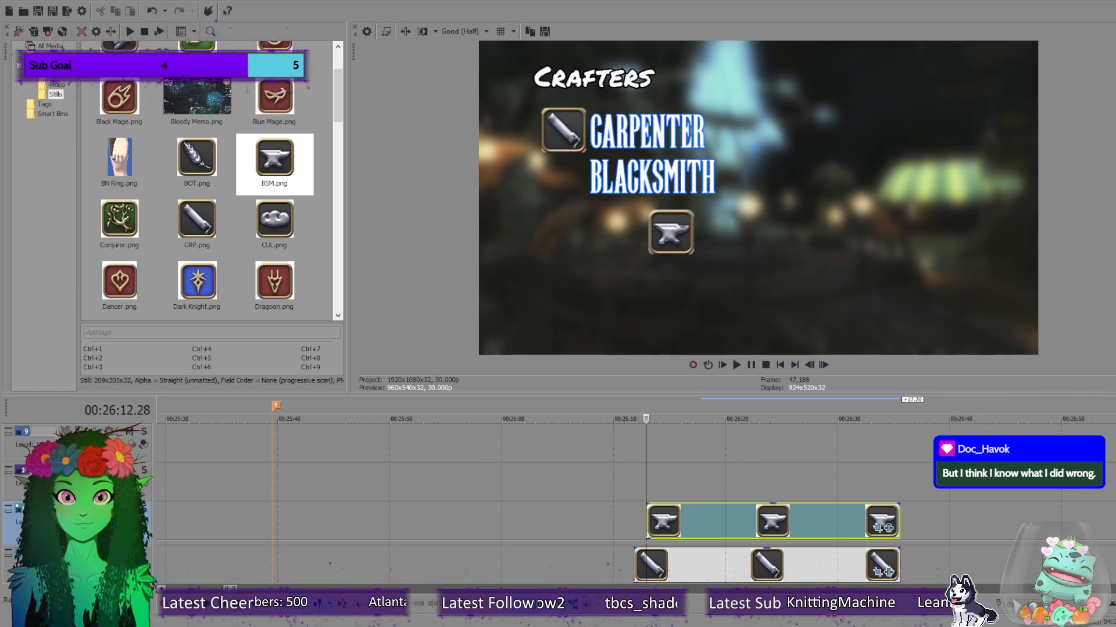
pyautogui.moveTo(671, 233); pyautogui.dragTo(563, 179)
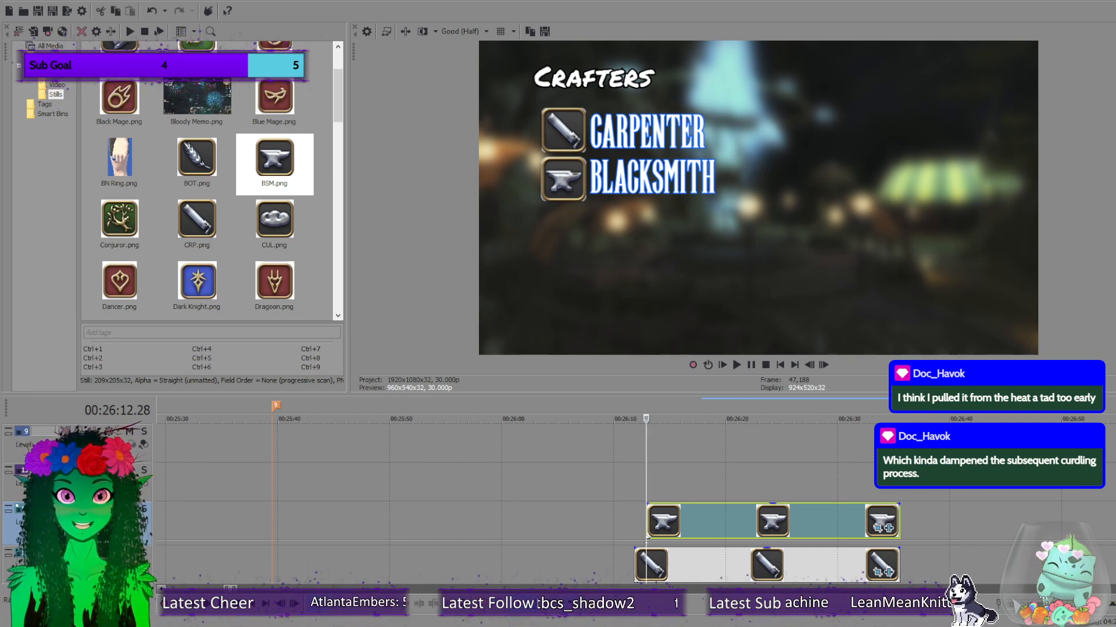
# Add ARM.png at the start of the ARMOURER title, around 00:26:13.24, on the track above the blacksmith icon, ending with it.
pyautogui.moveTo(644, 486); pyautogui.dragTo(655, 486)
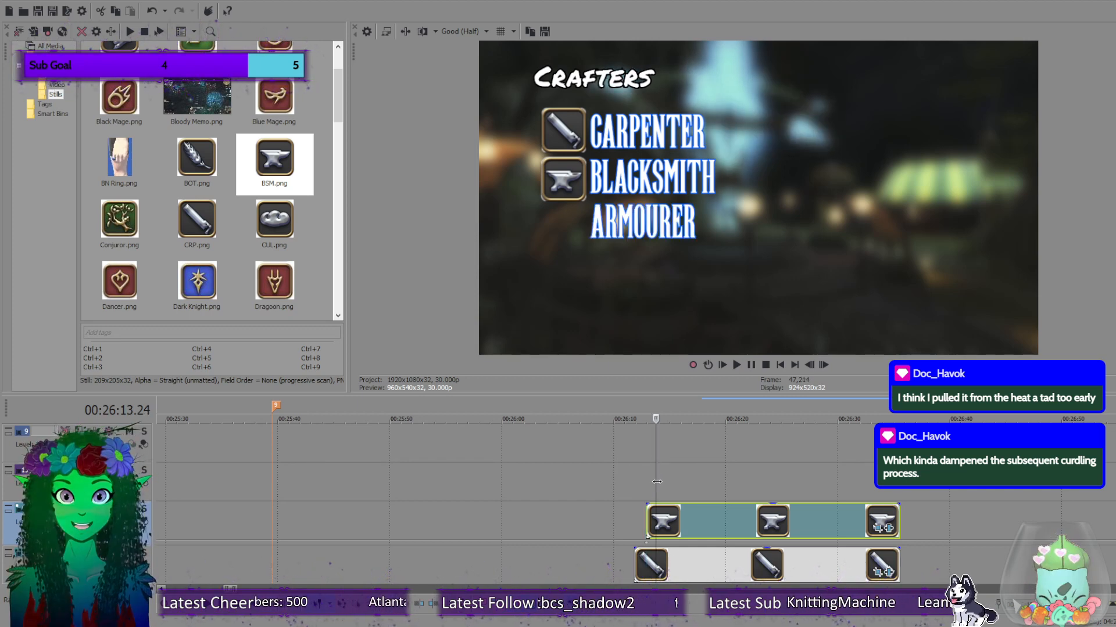
pyautogui.click(683, 482)
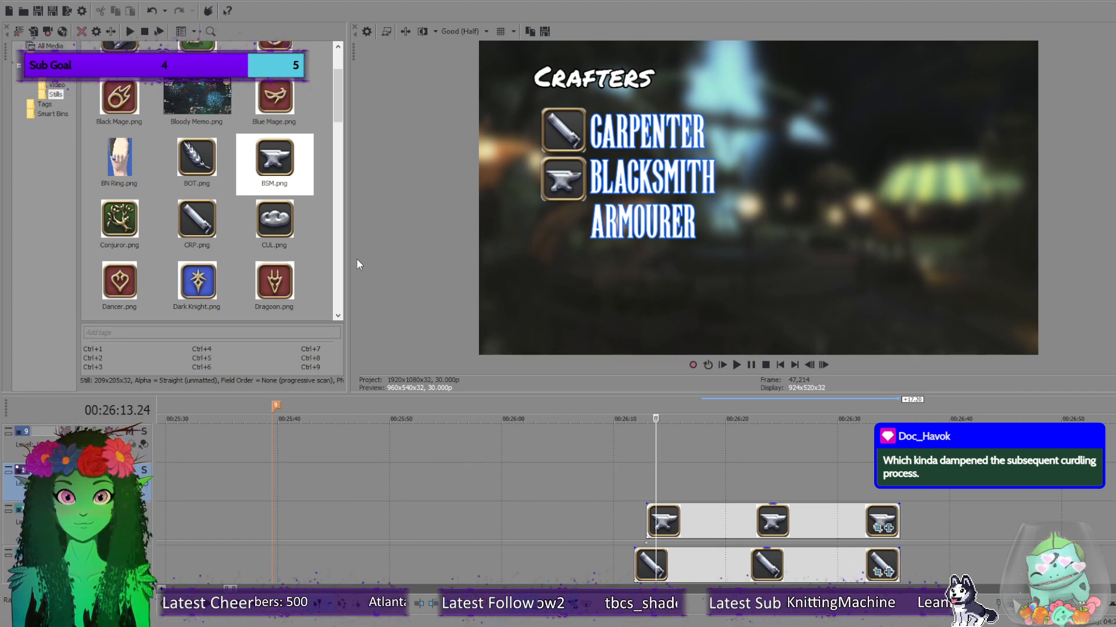
pyautogui.scroll(3, 146, 116)
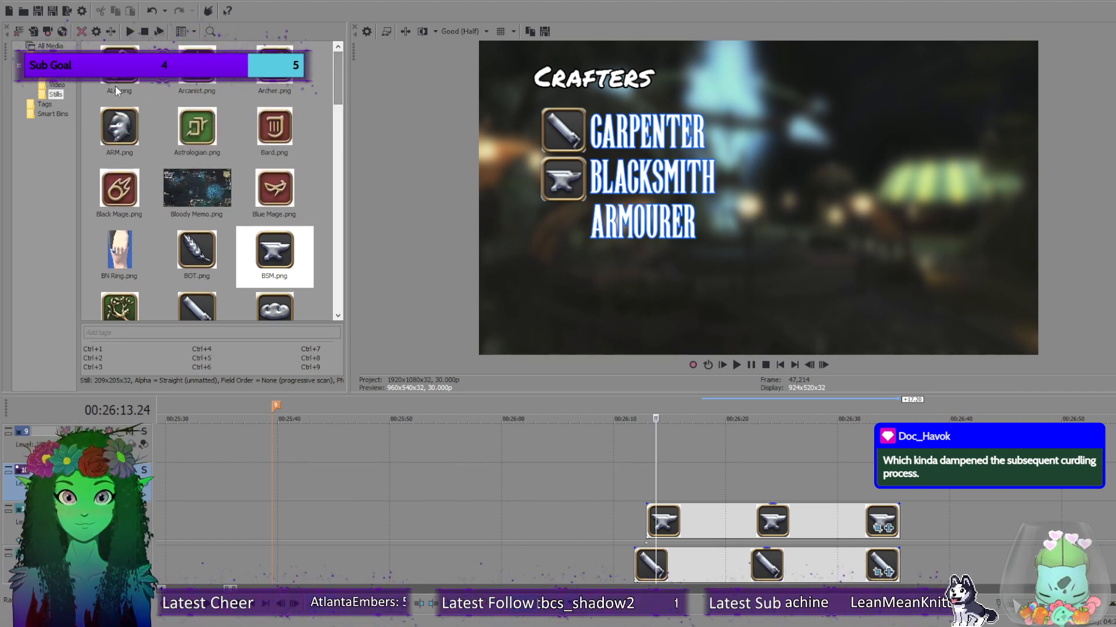
pyautogui.moveTo(127, 148); pyautogui.dragTo(898, 490)
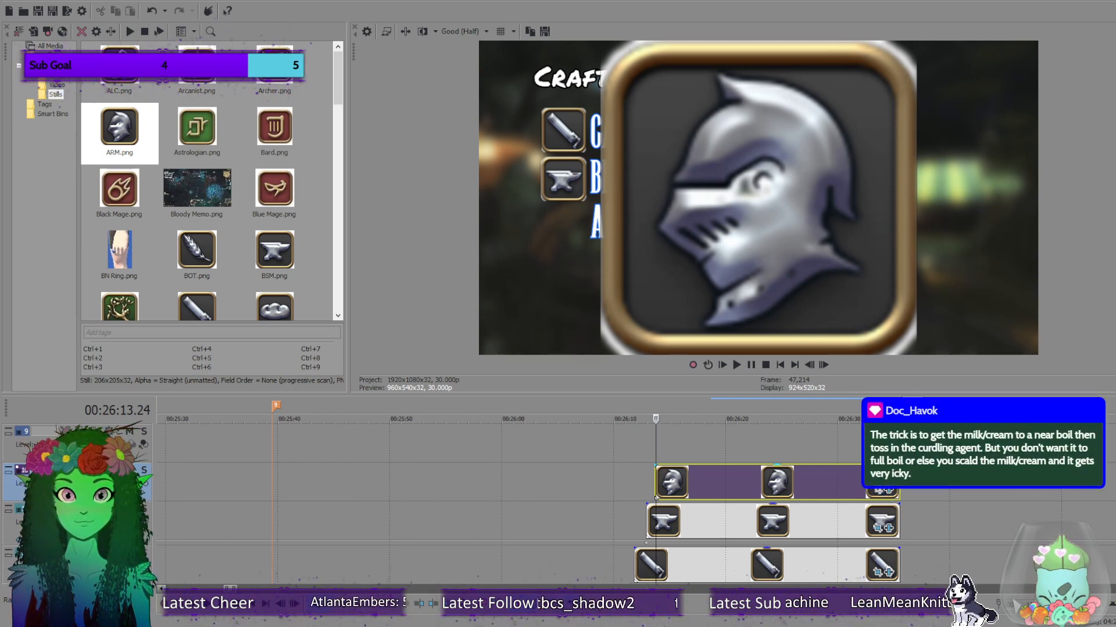
# Scale the armourer icon to the other icons' size and shift its clip to start on the ARMOURER title's first frame, 00:26:13.24.
pyautogui.click(702, 418)
pyautogui.click(654, 419)
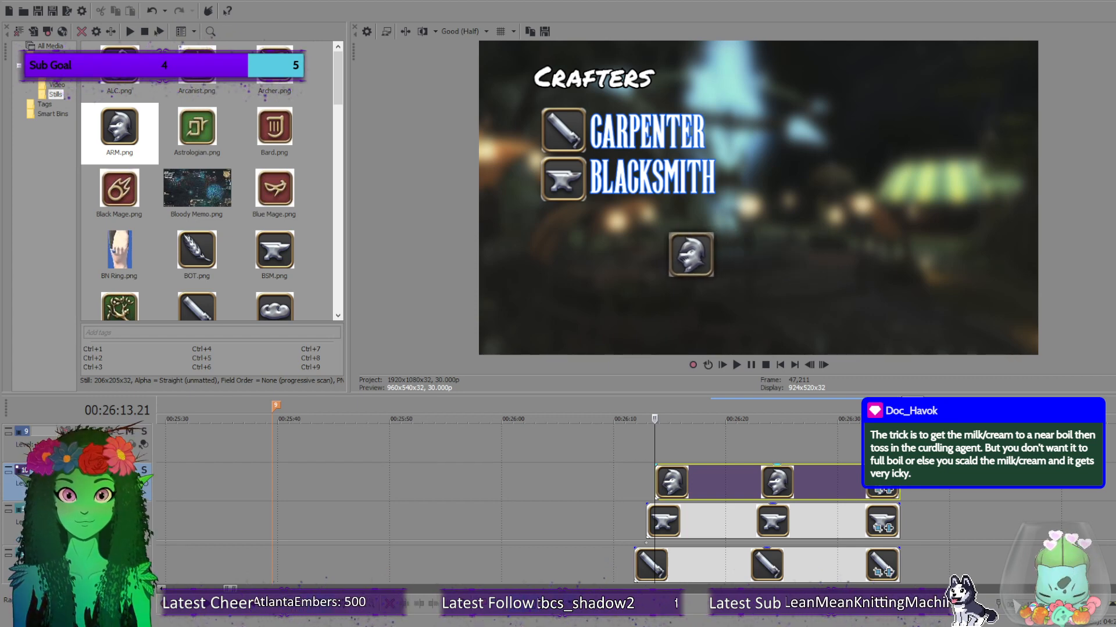
pyautogui.scroll(5, 795, 509)
pyautogui.click(822, 365)
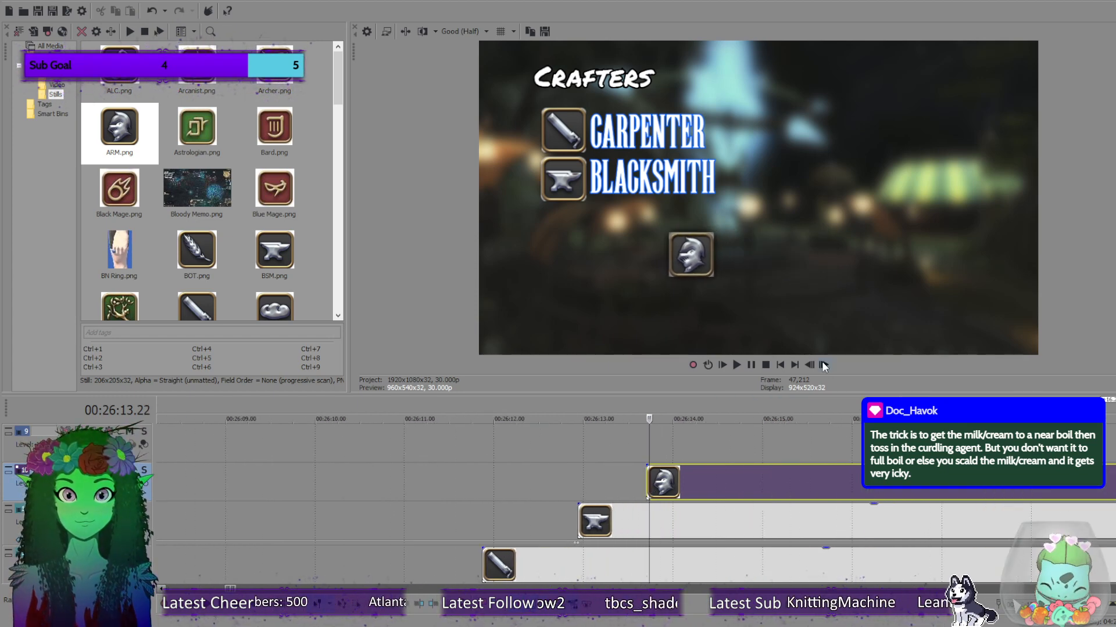
pyautogui.click(822, 364)
pyautogui.click(823, 364)
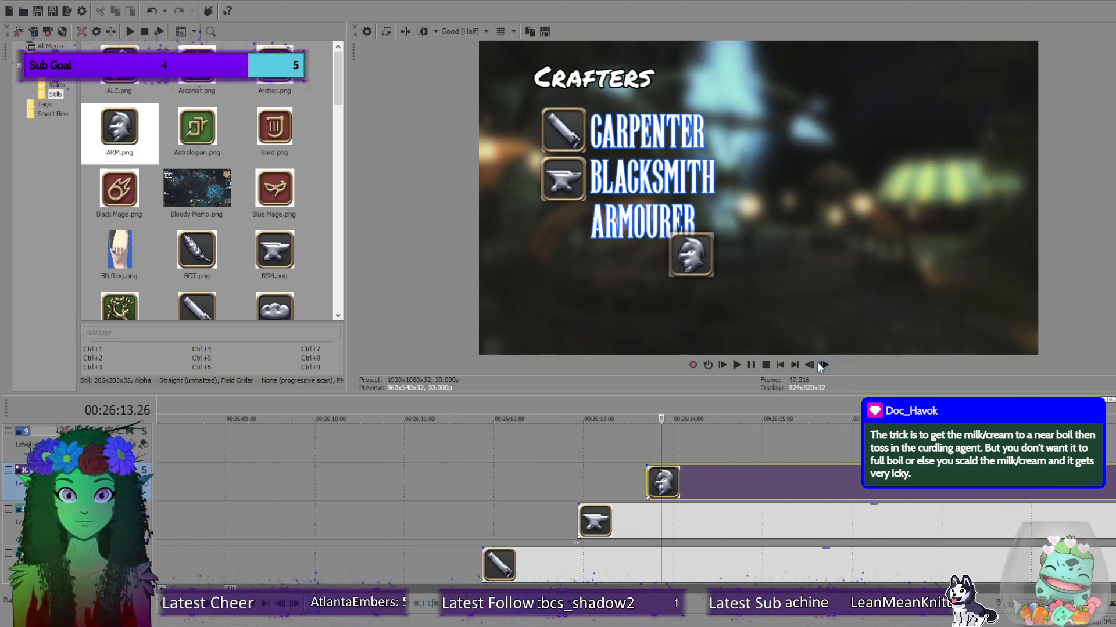
pyautogui.click(809, 365)
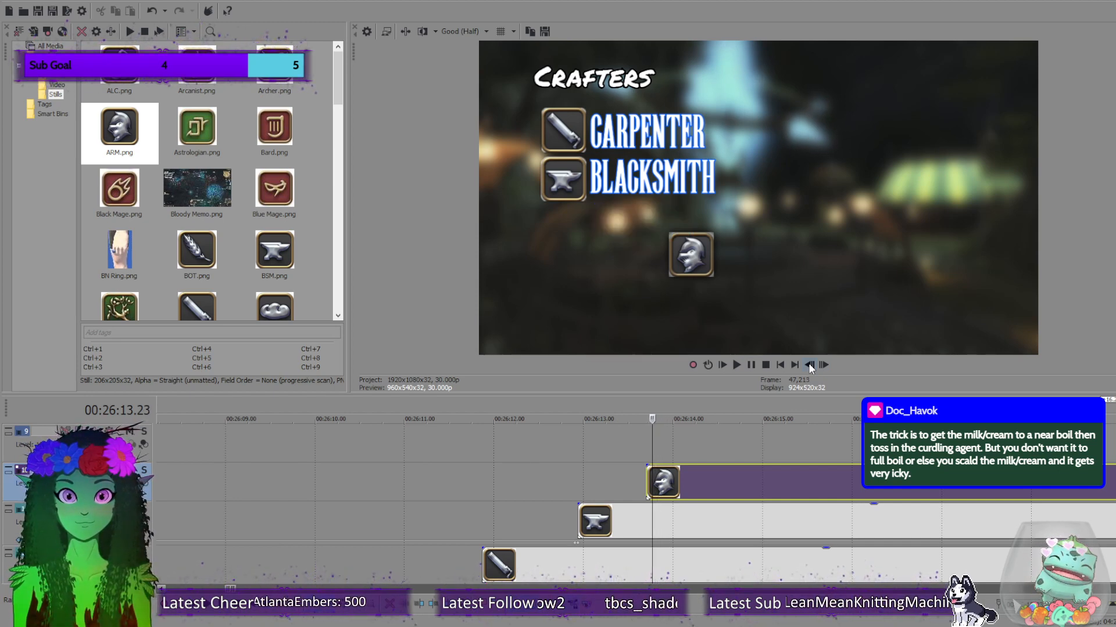
pyautogui.click(823, 364)
pyautogui.moveTo(692, 491)
pyautogui.mouseDown()
pyautogui.moveTo(723, 476)
pyautogui.moveTo(703, 485)
pyautogui.mouseUp()
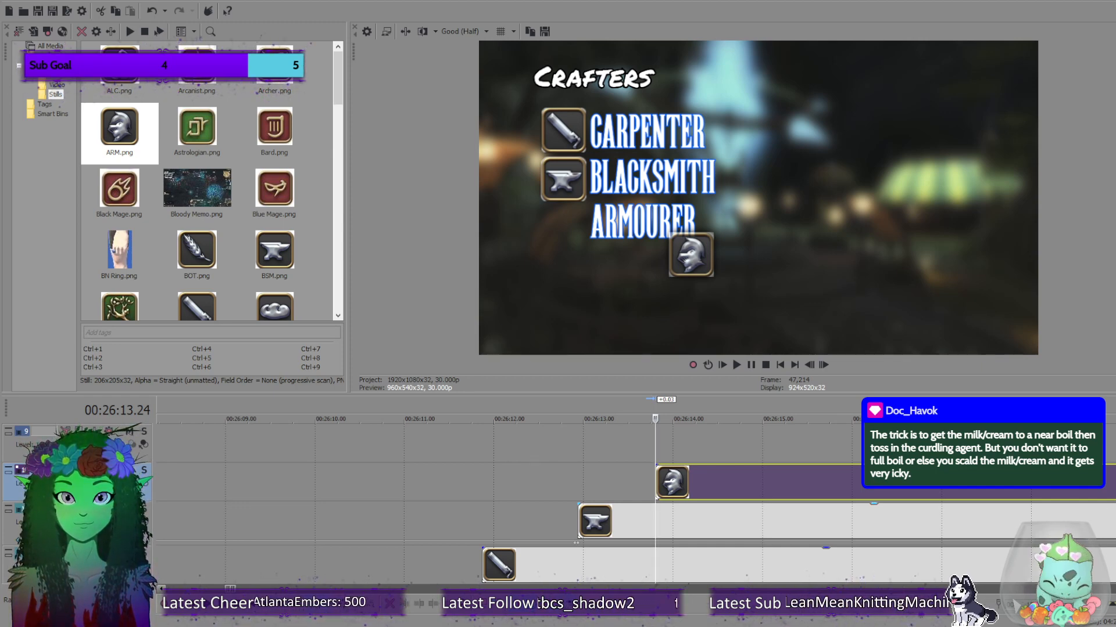
pyautogui.press('Right')
pyautogui.press('Right')
pyautogui.press('Right')
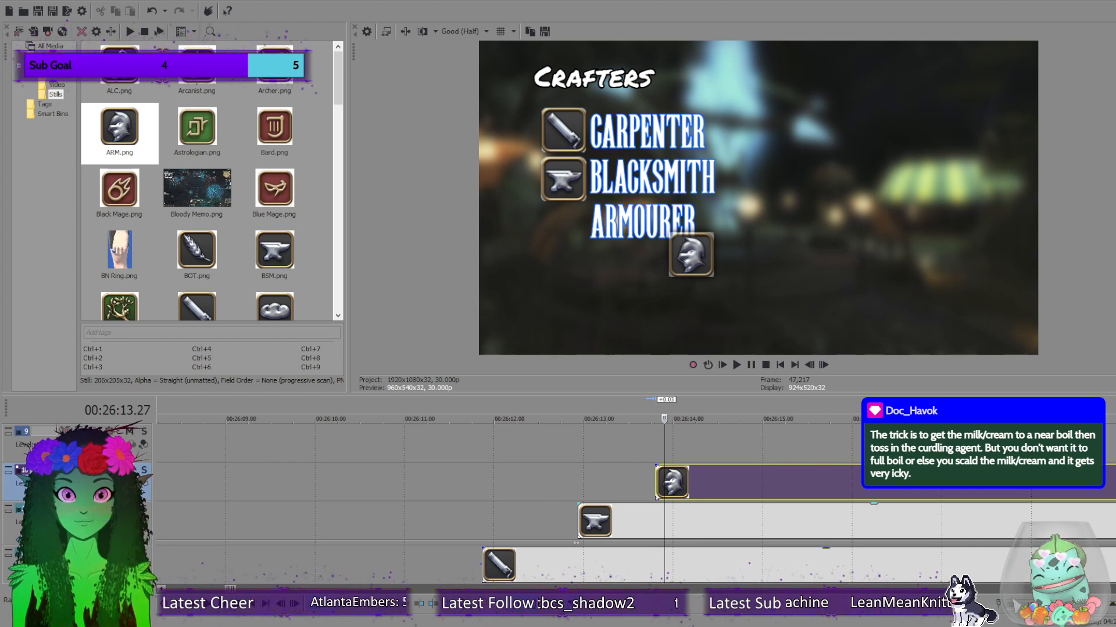
# Move the armourer icon in the frame to sit directly left of the ARMOURER title, aligned under the blacksmith icon.
pyautogui.click(652, 483)
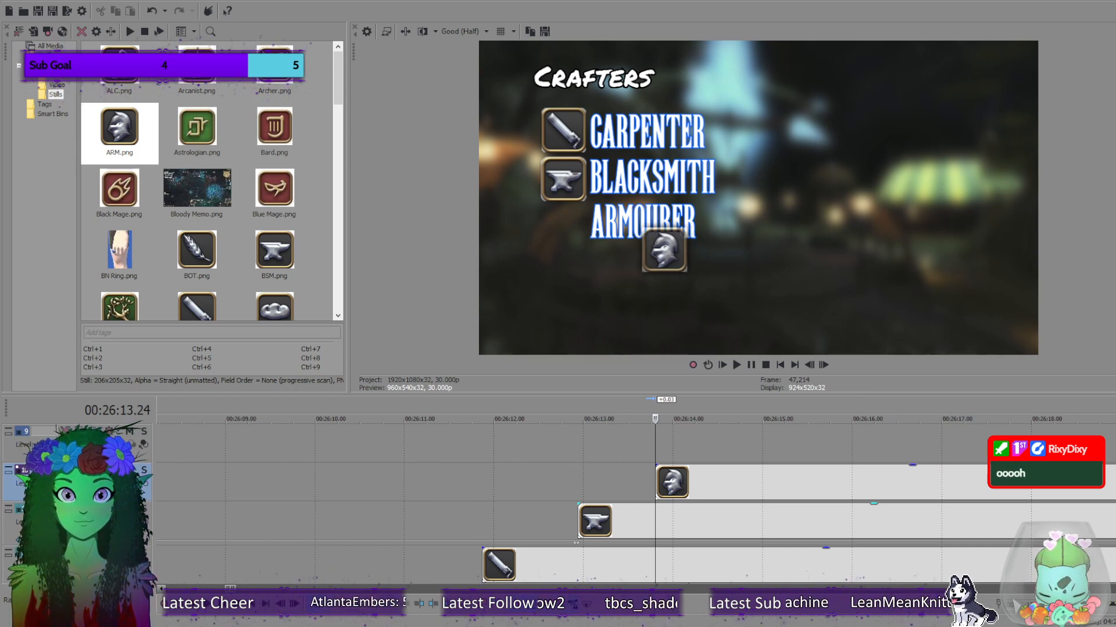
pyautogui.hotkey('ctrl', 'z')
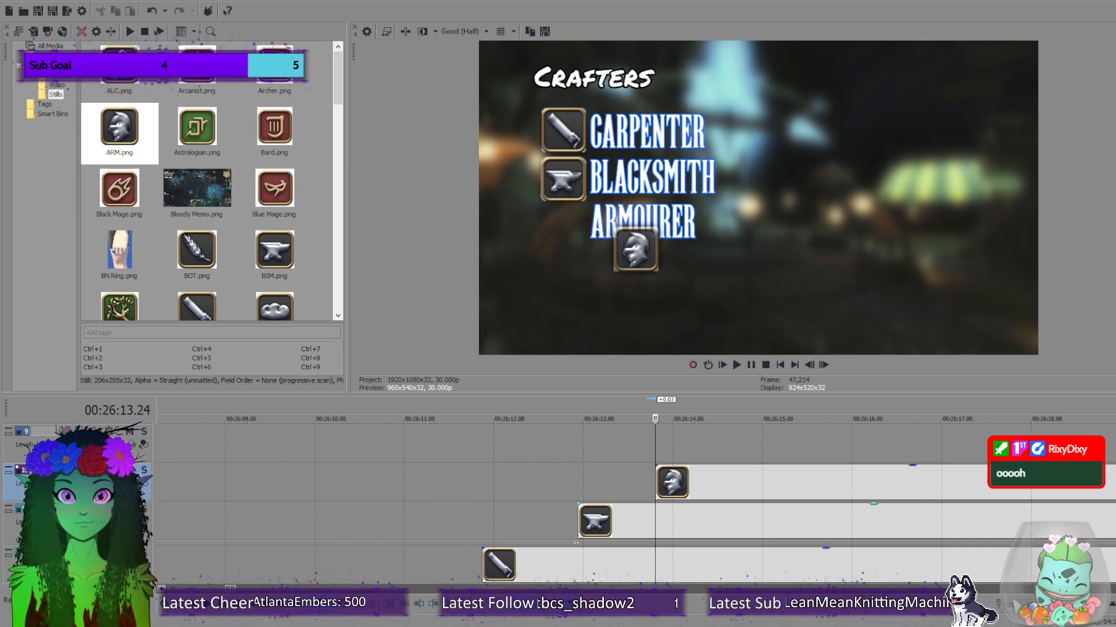
pyautogui.scroll(-6, 995, 492)
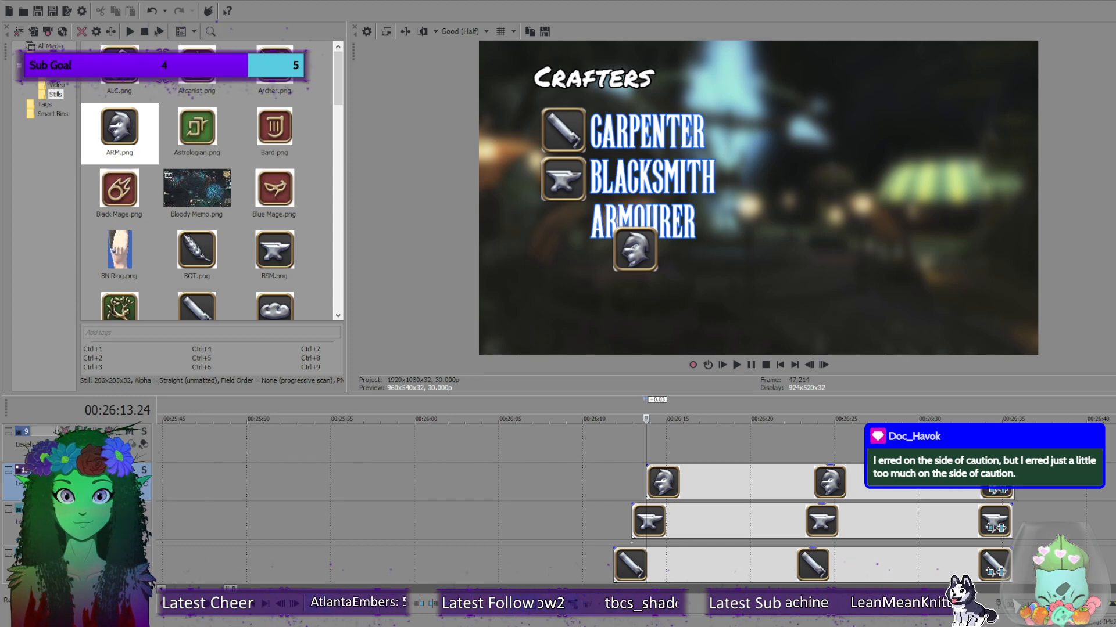
pyautogui.click(809, 365)
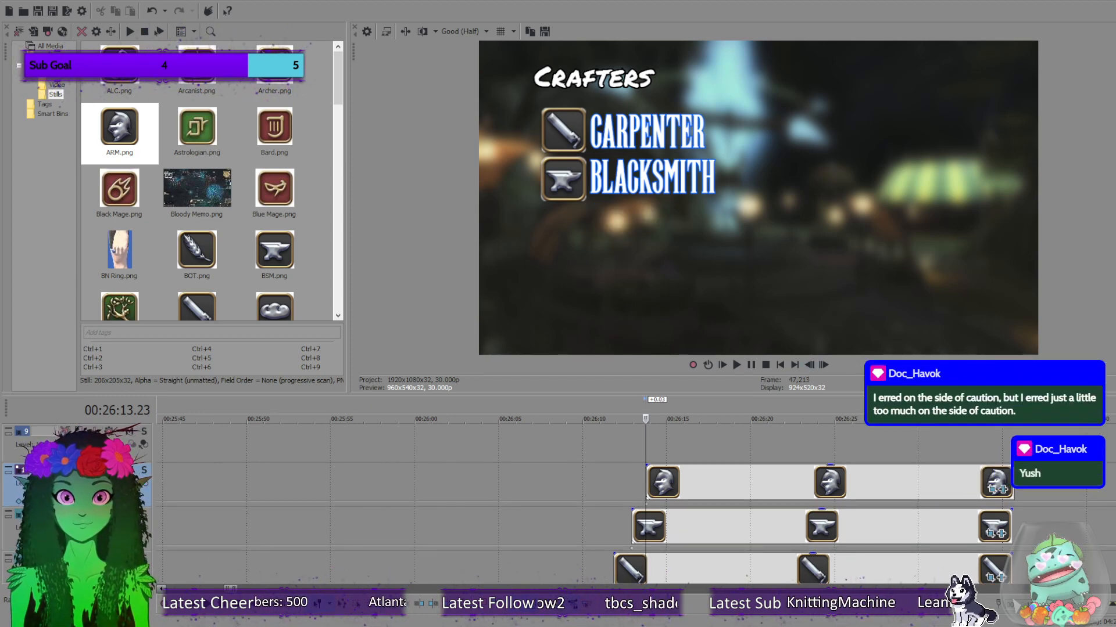
pyautogui.click(824, 365)
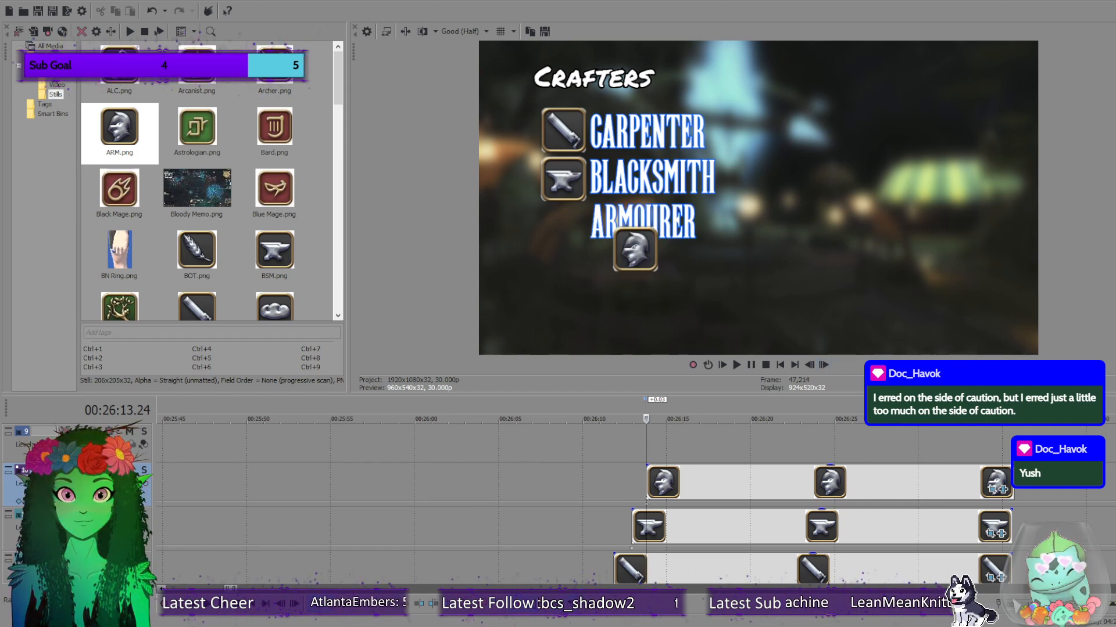
pyautogui.moveTo(635, 249); pyautogui.dragTo(563, 227)
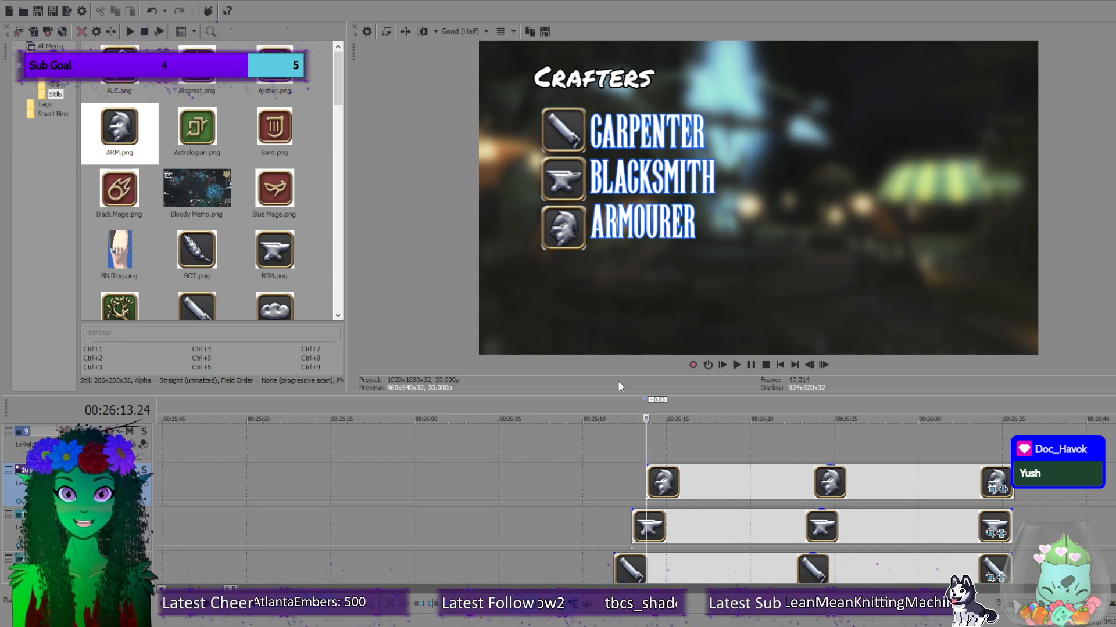
# Add GSM.png at the start of the GOLDSMITH title, 00:26:14.23, on the track above the armourer icon.
pyautogui.click(657, 441)
pyautogui.click(661, 442)
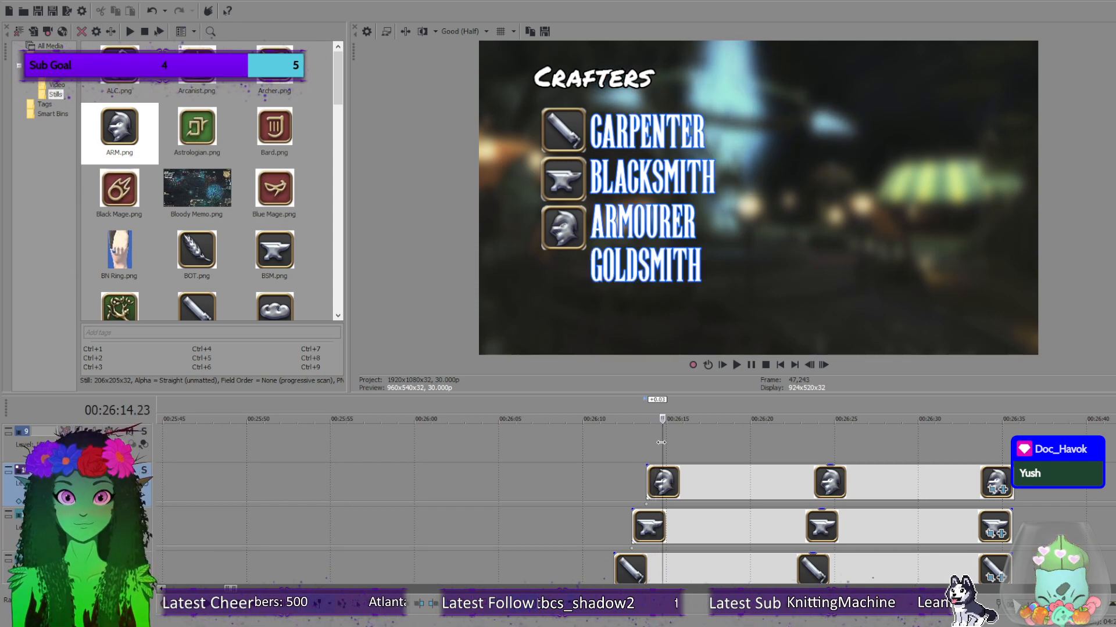
pyautogui.scroll(-3, 297, 170)
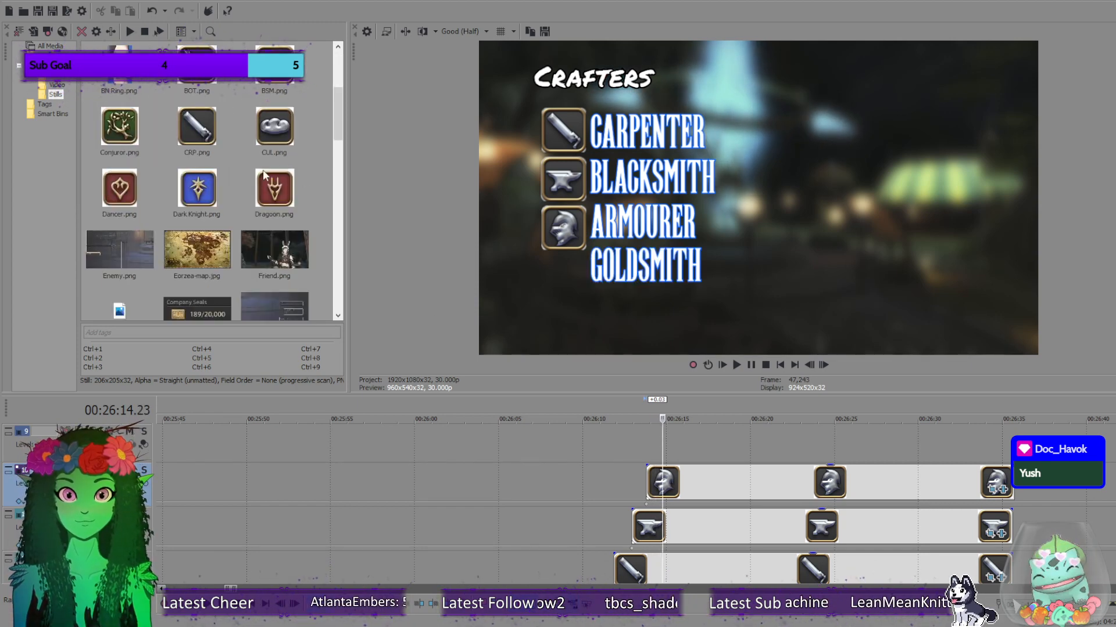
pyautogui.scroll(-5, 228, 215)
pyautogui.click(181, 96)
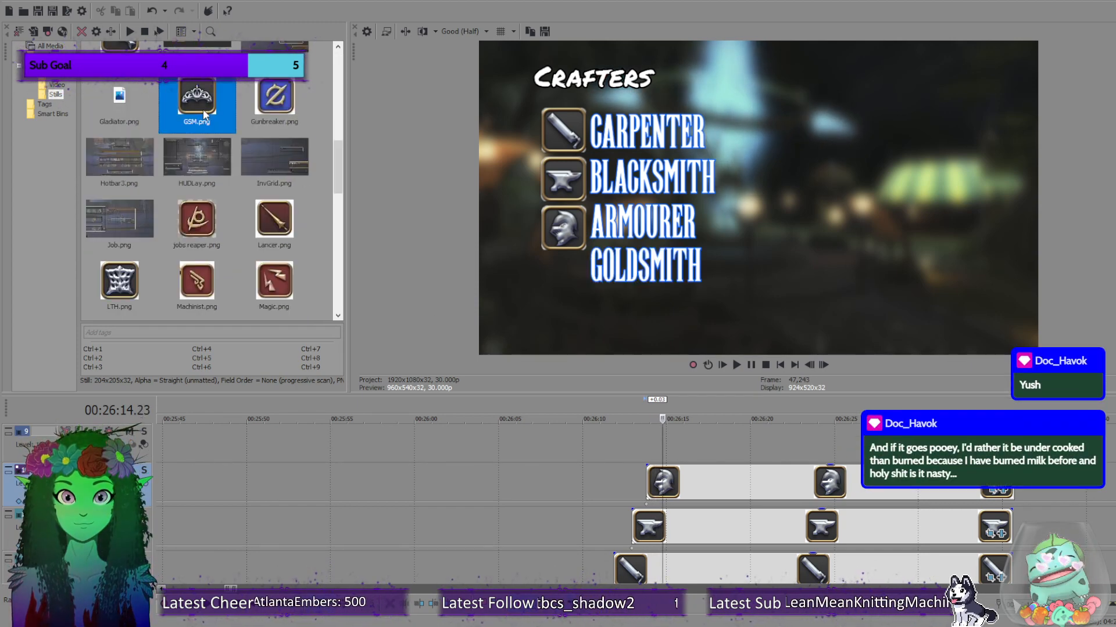
pyautogui.moveTo(182, 96); pyautogui.dragTo(701, 446)
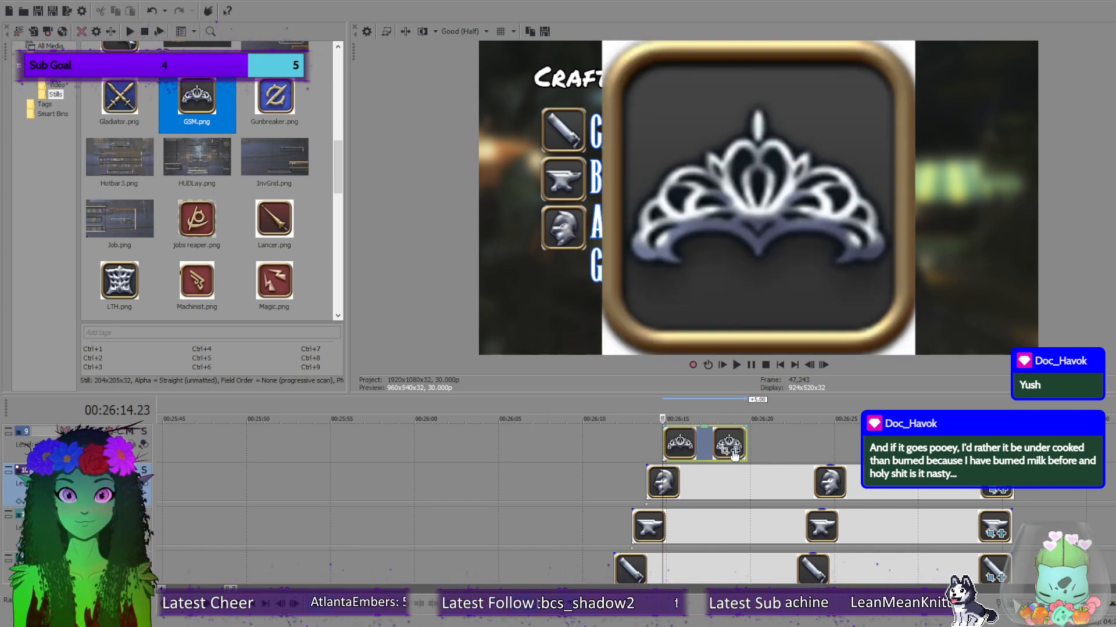
# Scale the goldsmith icon to the other icons' size and remove its white corners.
pyautogui.click(724, 451)
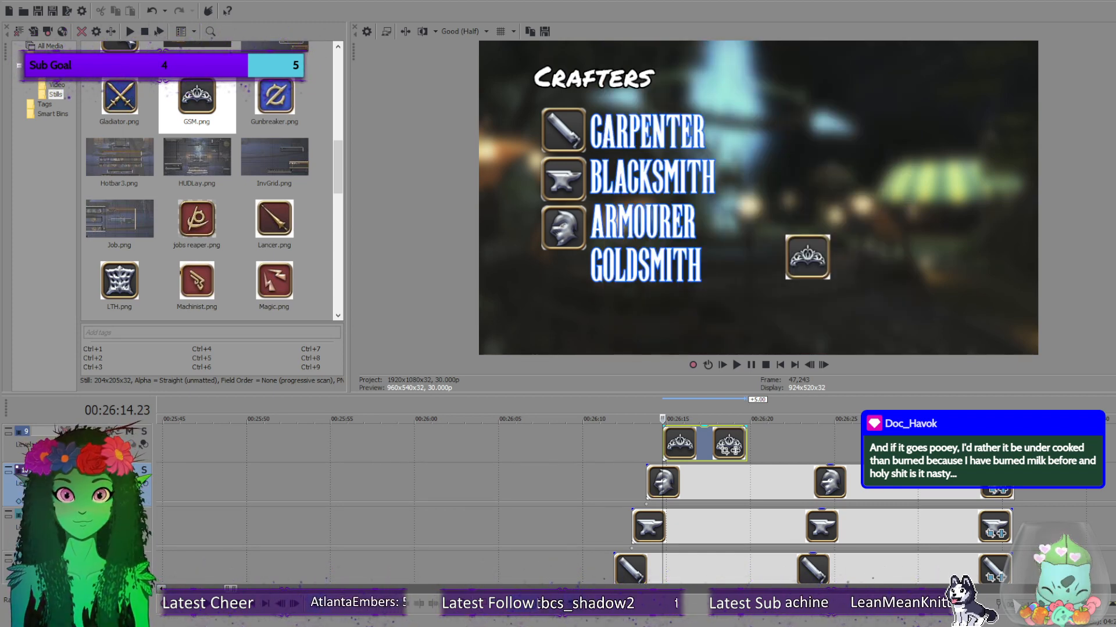
pyautogui.click(736, 457)
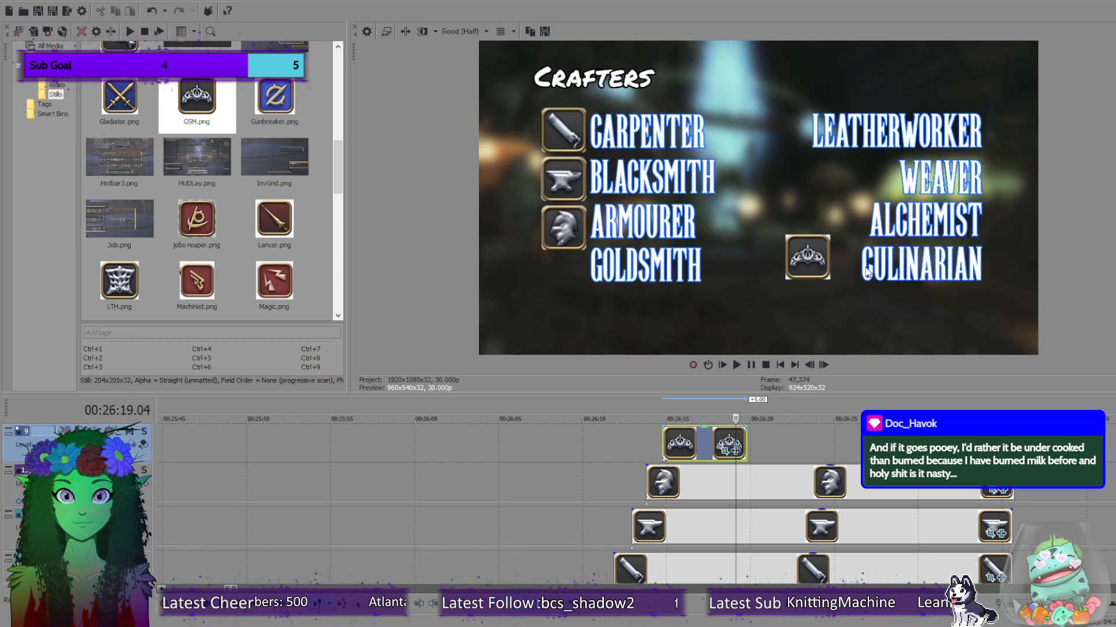
pyautogui.click(668, 442)
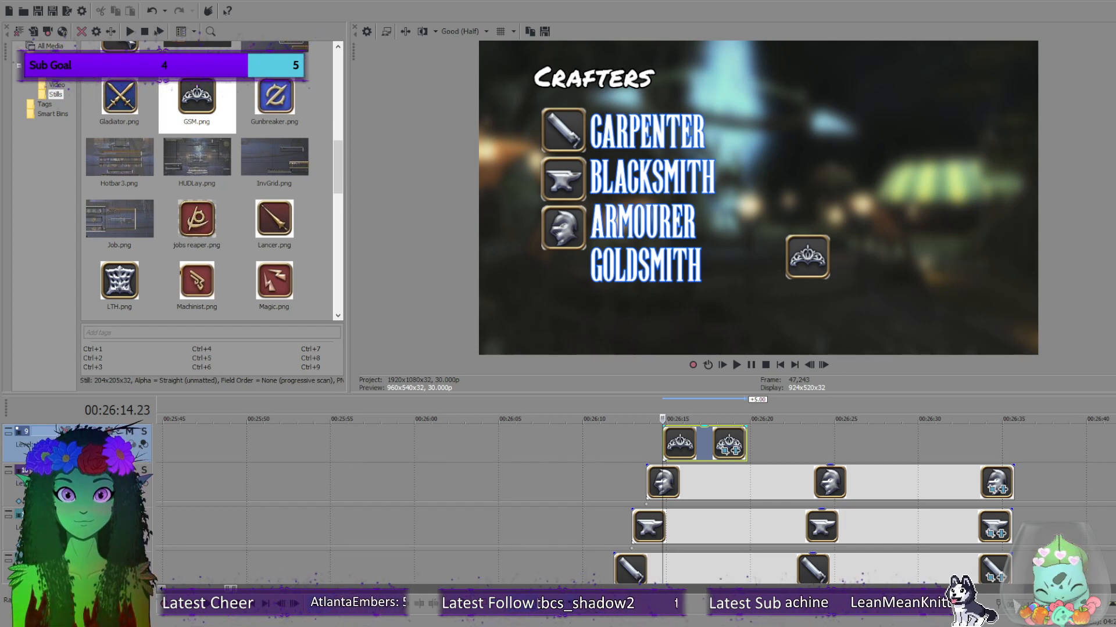
# Move the goldsmith icon in the frame to the left of the GOLDSMITH title, aligned under the armourer icon.
pyautogui.moveTo(807, 257); pyautogui.dragTo(628, 269)
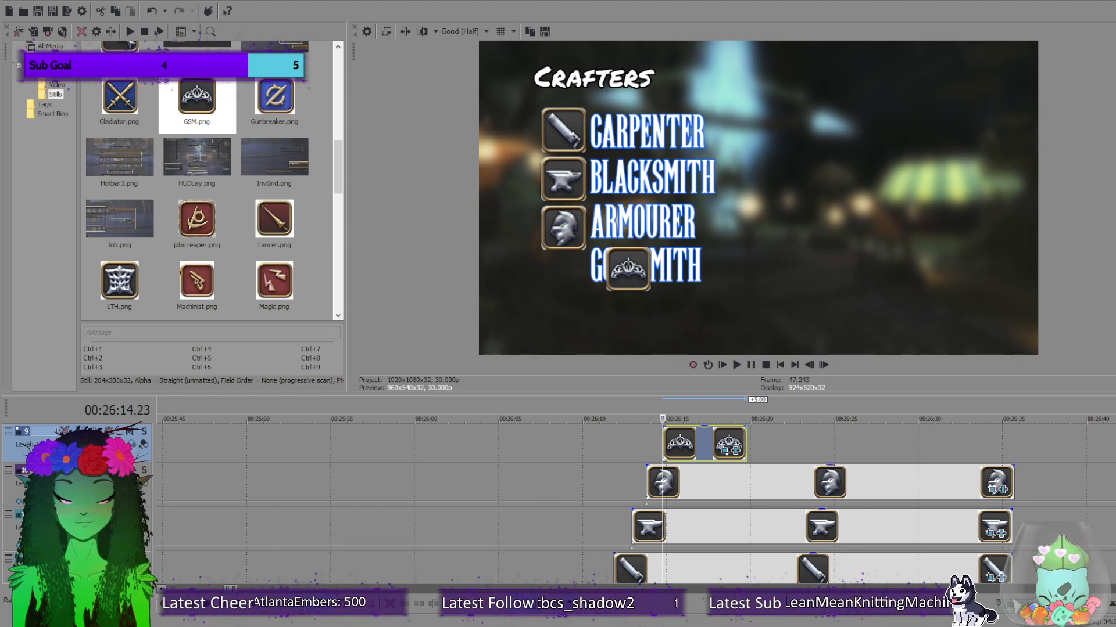
pyautogui.click(79, 432)
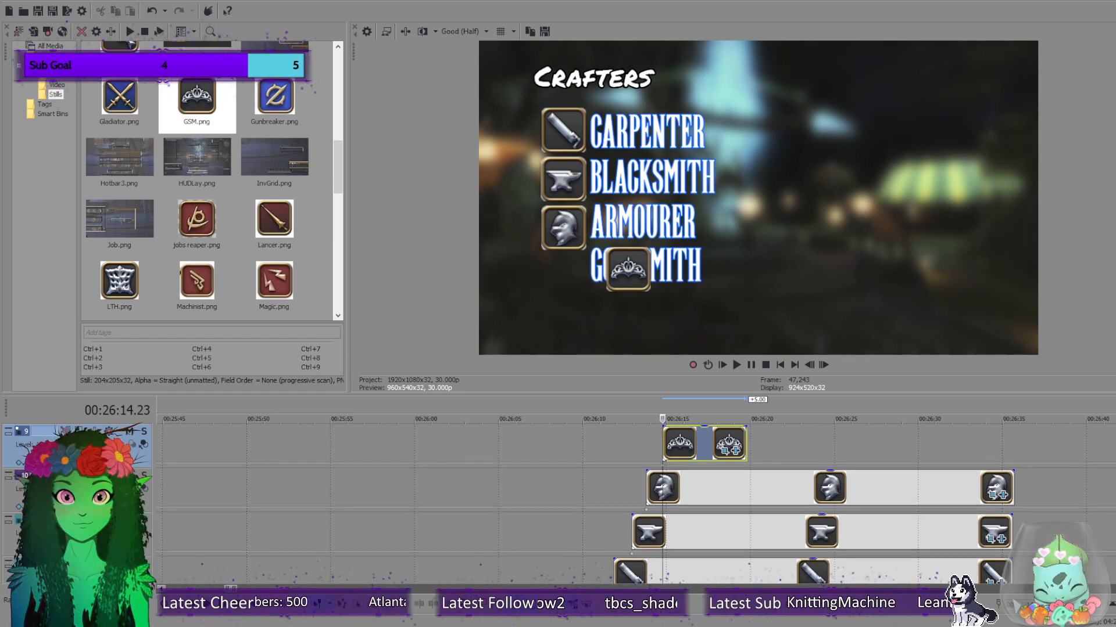
pyautogui.hotkey('ctrl', 'z')
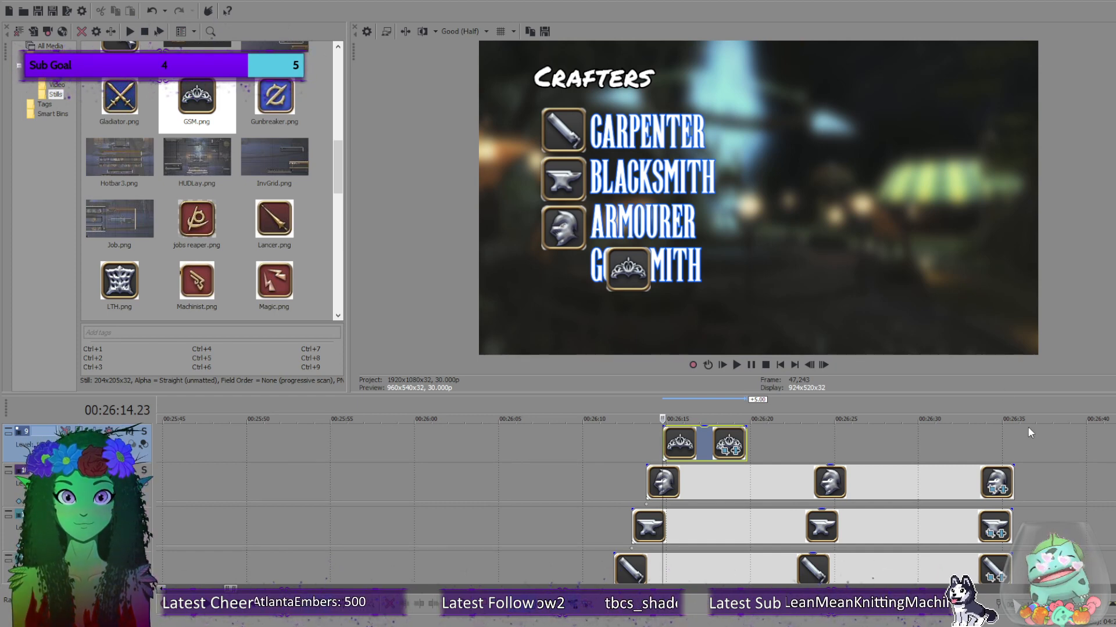
pyautogui.click(808, 365)
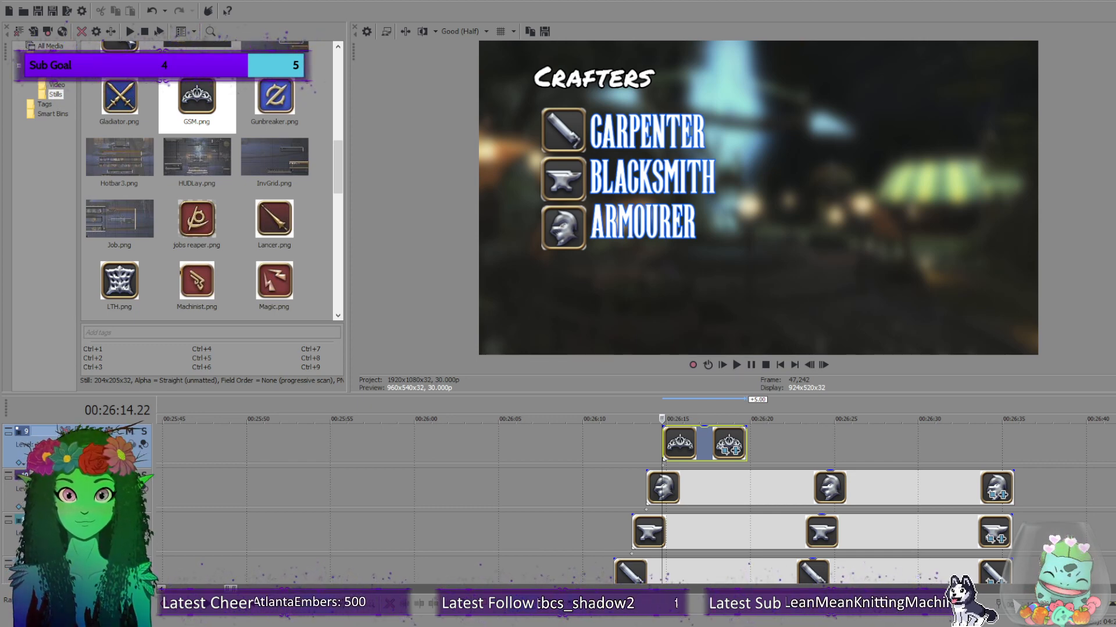
pyautogui.click(823, 365)
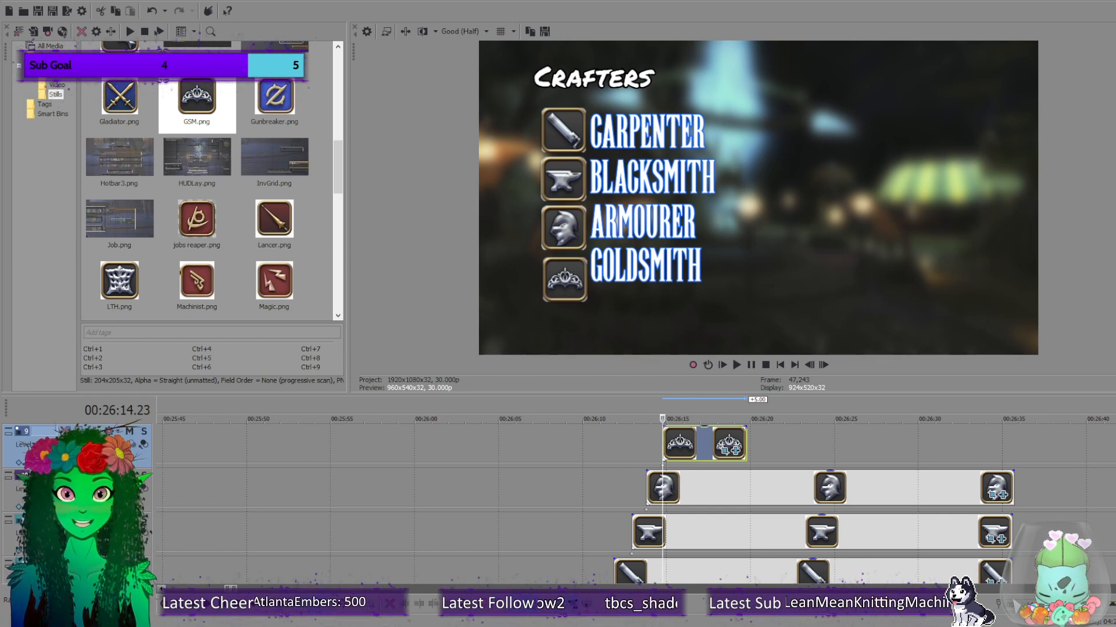
# Show the grid over the preview and lower the BLACKSMITH title slightly so it is level with the blacksmith icon.
pyautogui.scroll(-8, 640, 504)
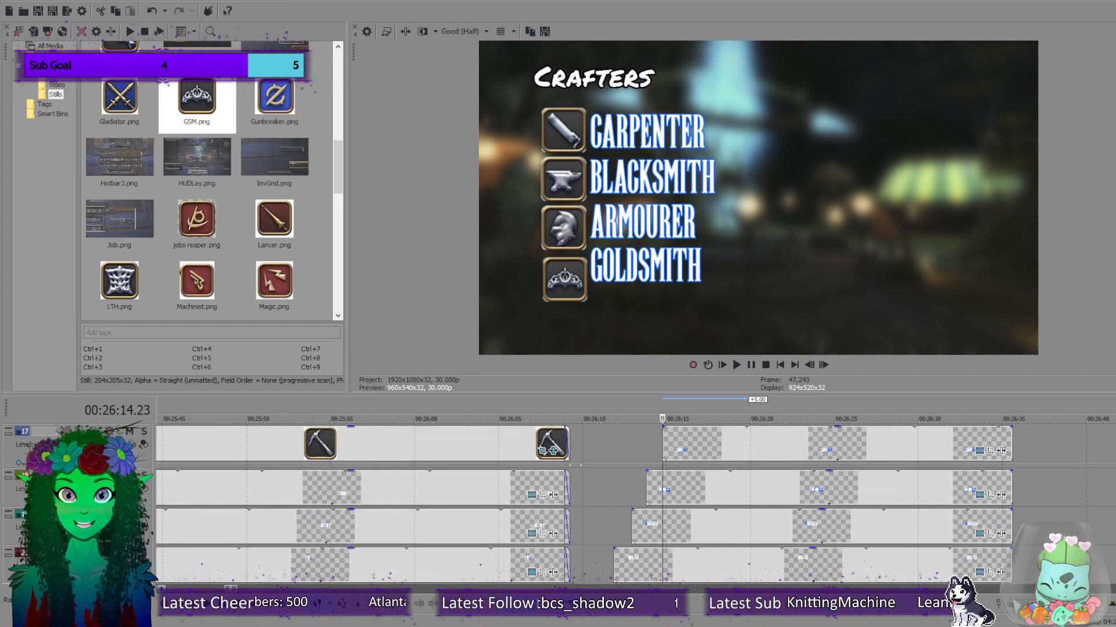
pyautogui.scroll(-2, 979, 493)
pyautogui.click(613, 480)
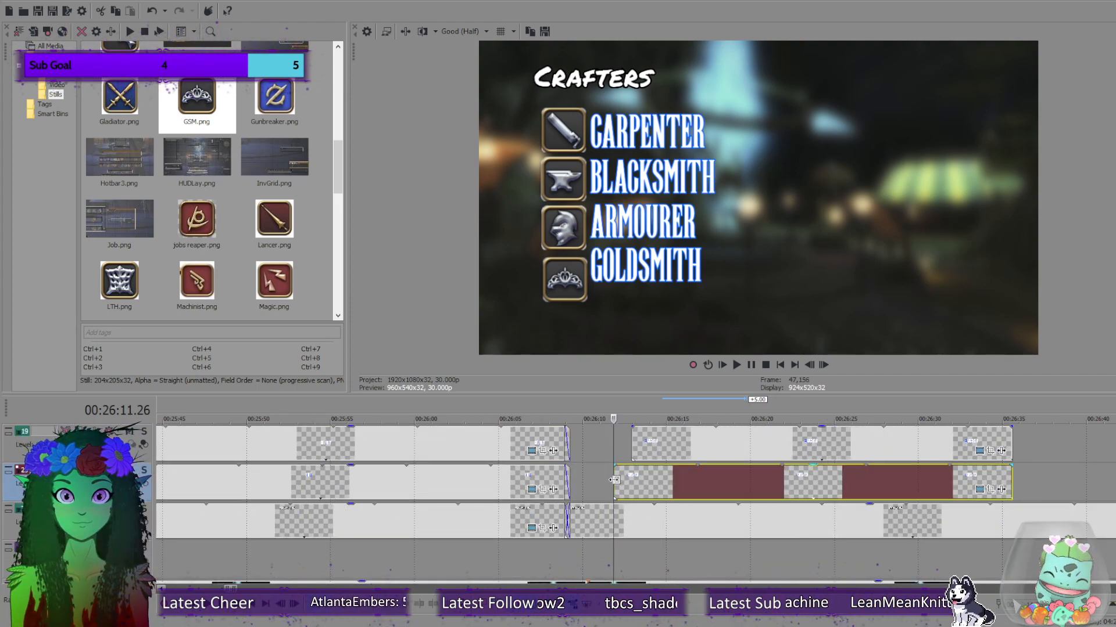
pyautogui.click(635, 440)
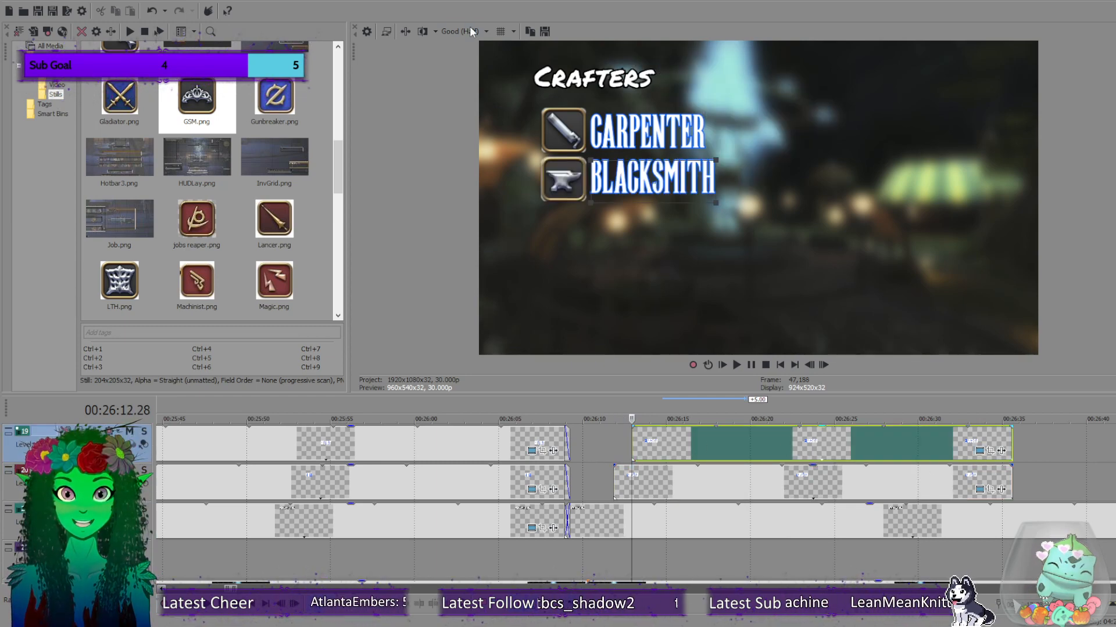
pyautogui.click(499, 31)
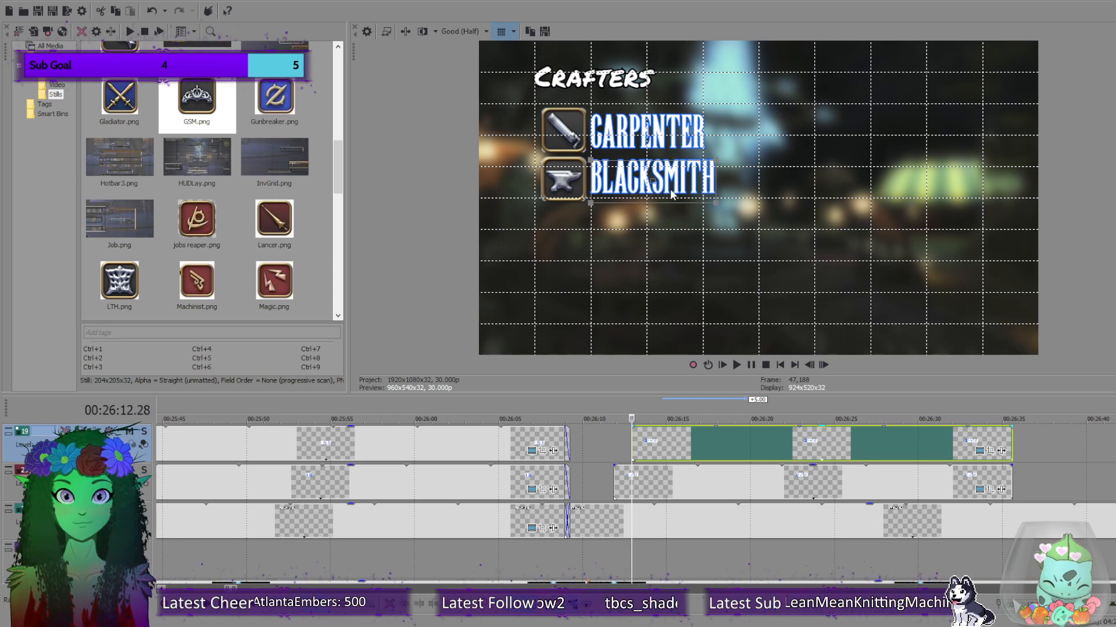
pyautogui.moveTo(666, 189); pyautogui.dragTo(666, 194)
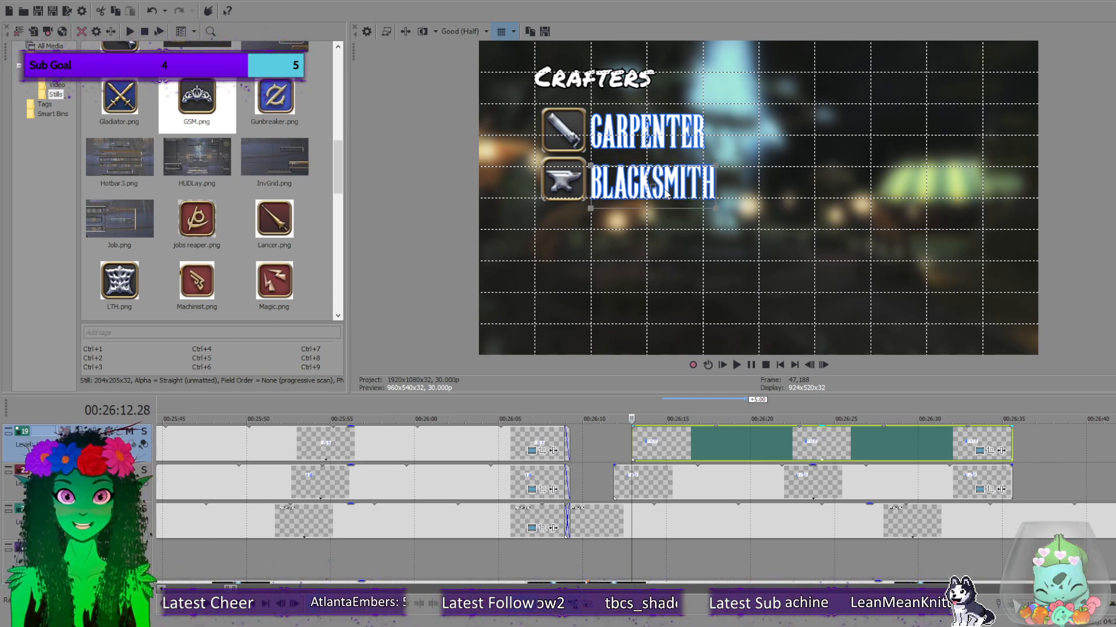
pyautogui.click(666, 194)
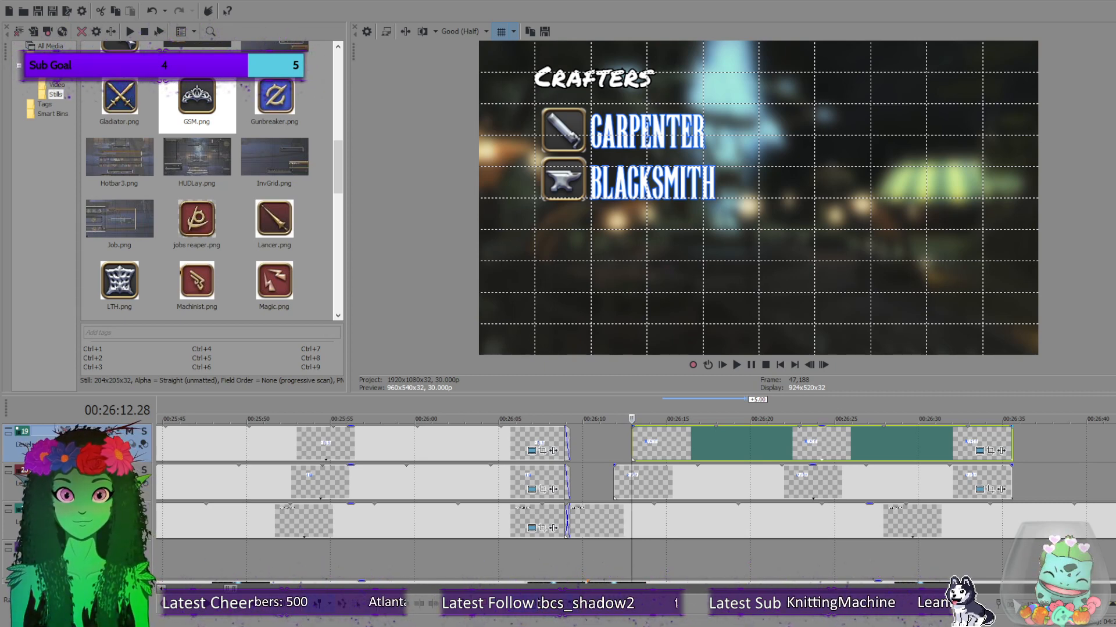
# Lower the ARMOURER title in the frame so it is level with the armourer icon.
pyautogui.scroll(1, 604, 503)
pyautogui.click(646, 448)
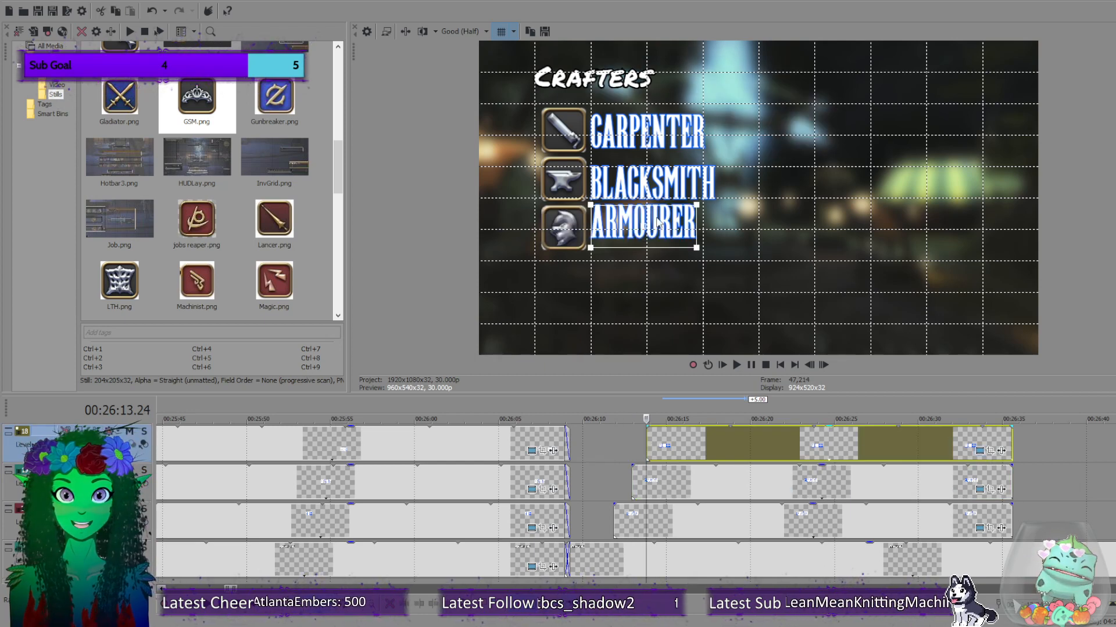
pyautogui.moveTo(656, 219); pyautogui.dragTo(658, 231)
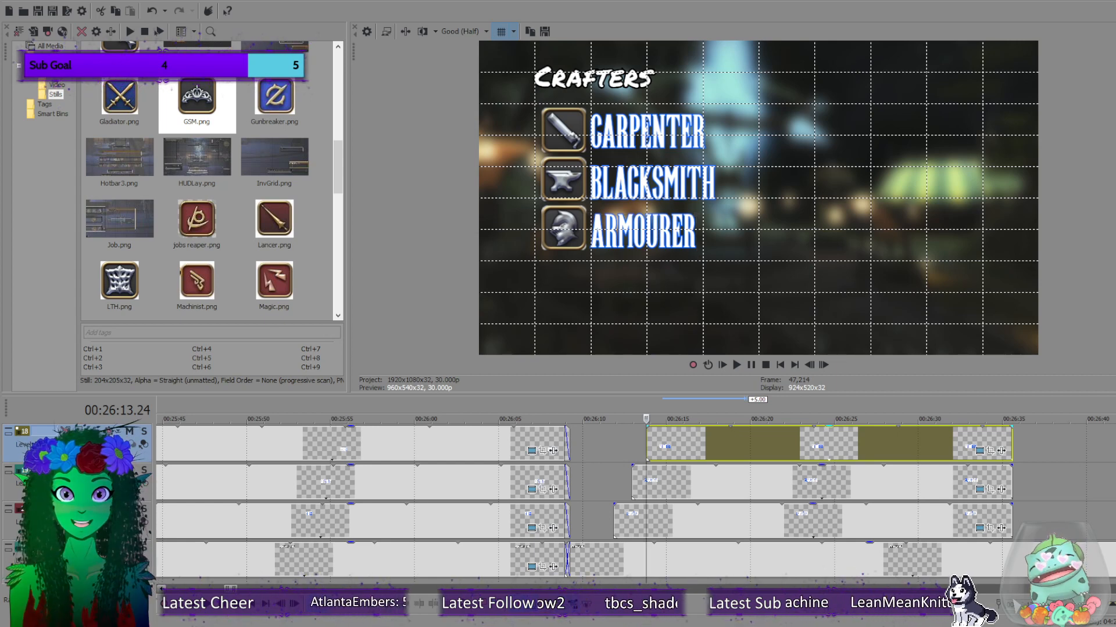
# Lower the GOLDSMITH title so it is level with the goldsmith icon, and hide the preview grid.
pyautogui.scroll(1, 662, 482)
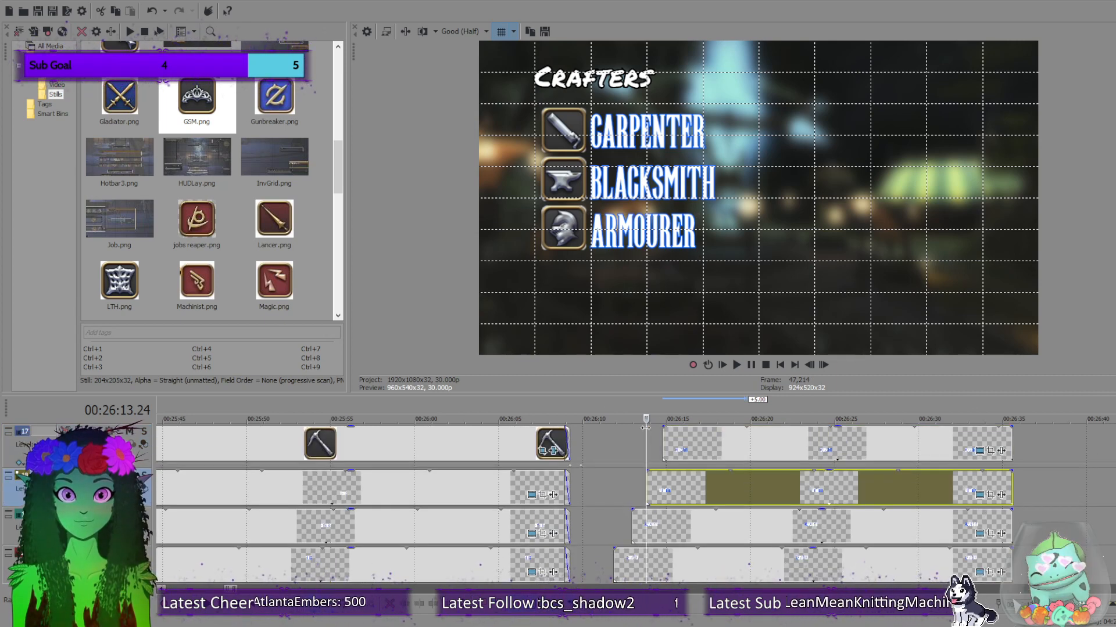
pyautogui.click(666, 444)
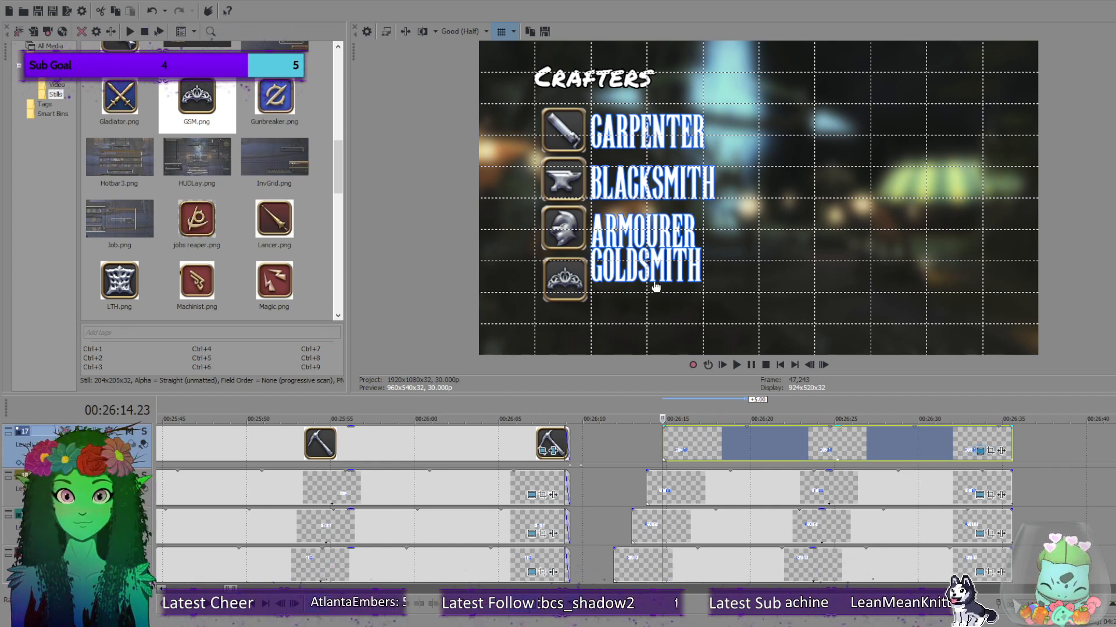
pyautogui.moveTo(654, 263)
pyautogui.mouseDown()
pyautogui.moveTo(655, 286)
pyautogui.moveTo(651, 277)
pyautogui.mouseUp()
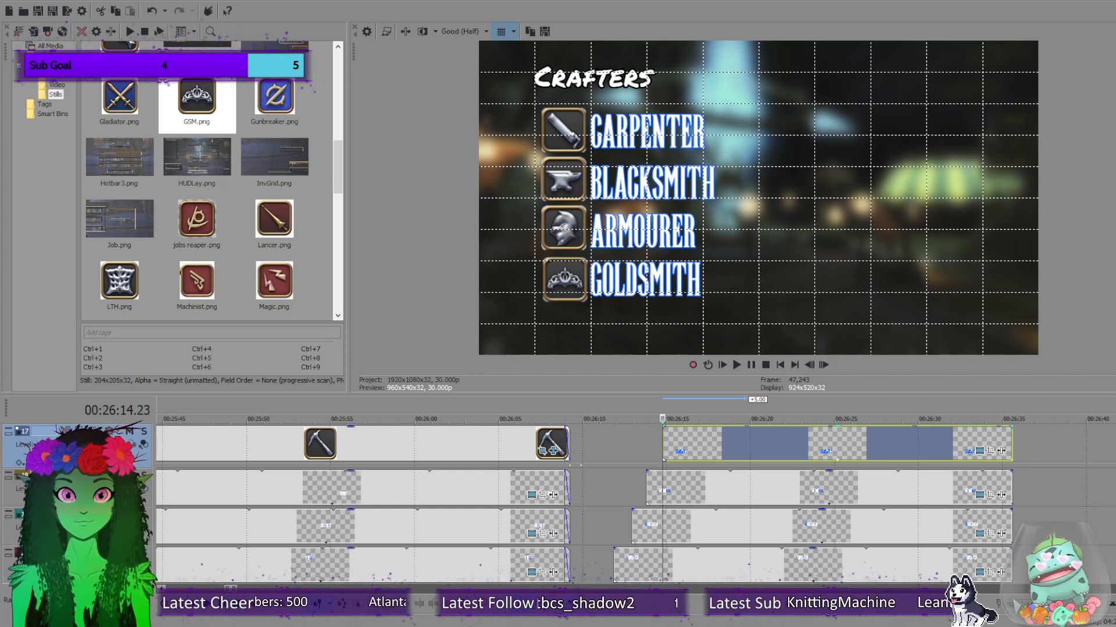
pyautogui.click(502, 31)
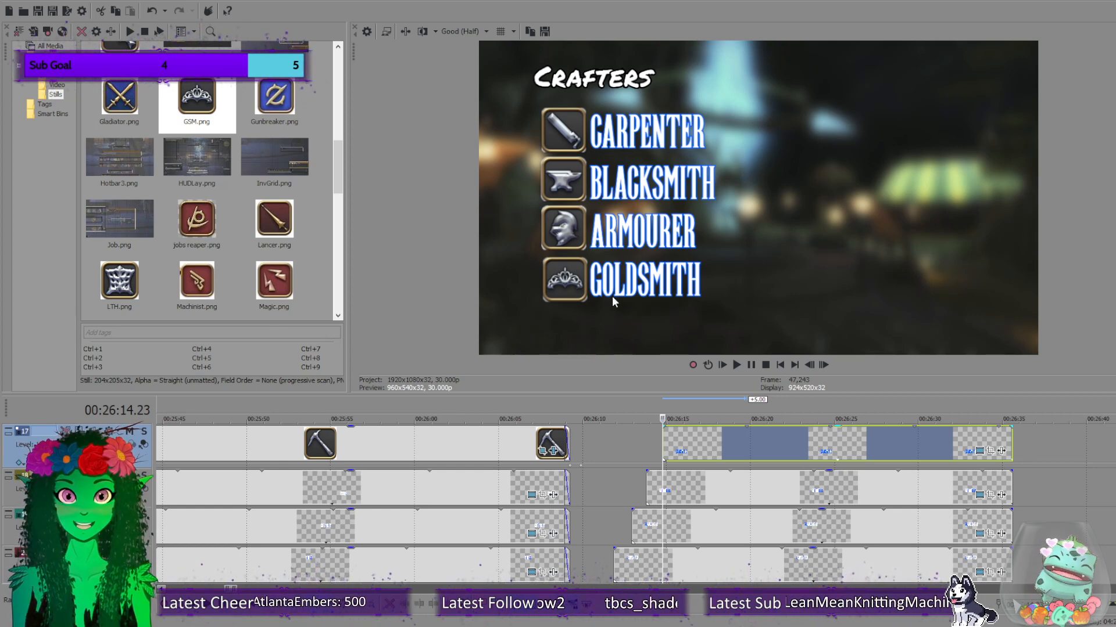
# Extend the goldsmith icon's clip on the timeline so it ends together with the other icon clips.
pyautogui.scroll(4, 581, 506)
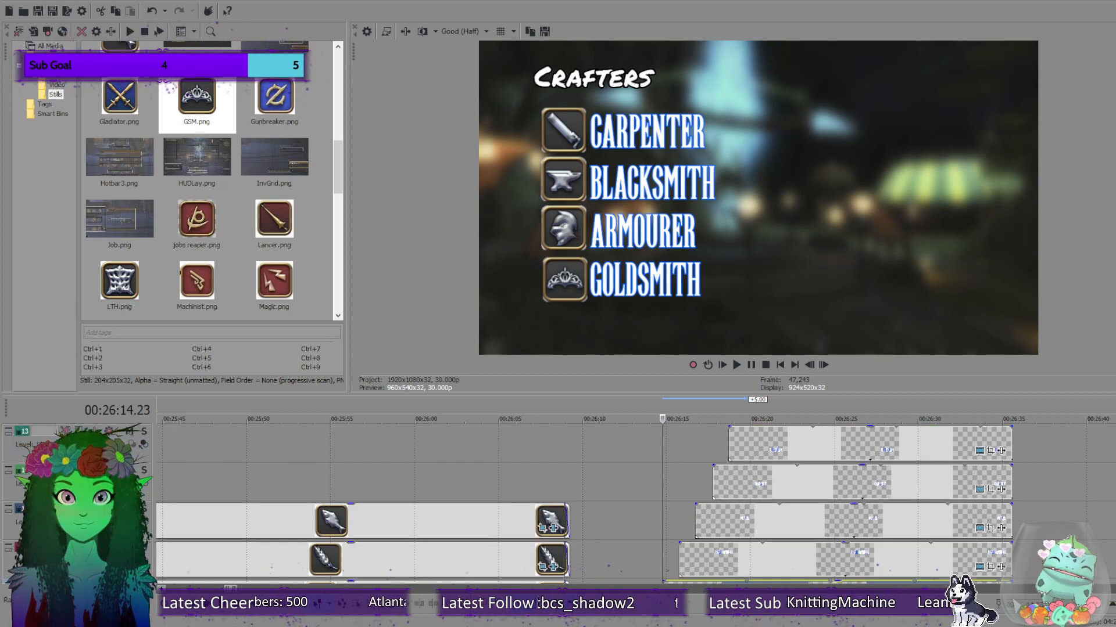
pyautogui.scroll(4, 1101, 467)
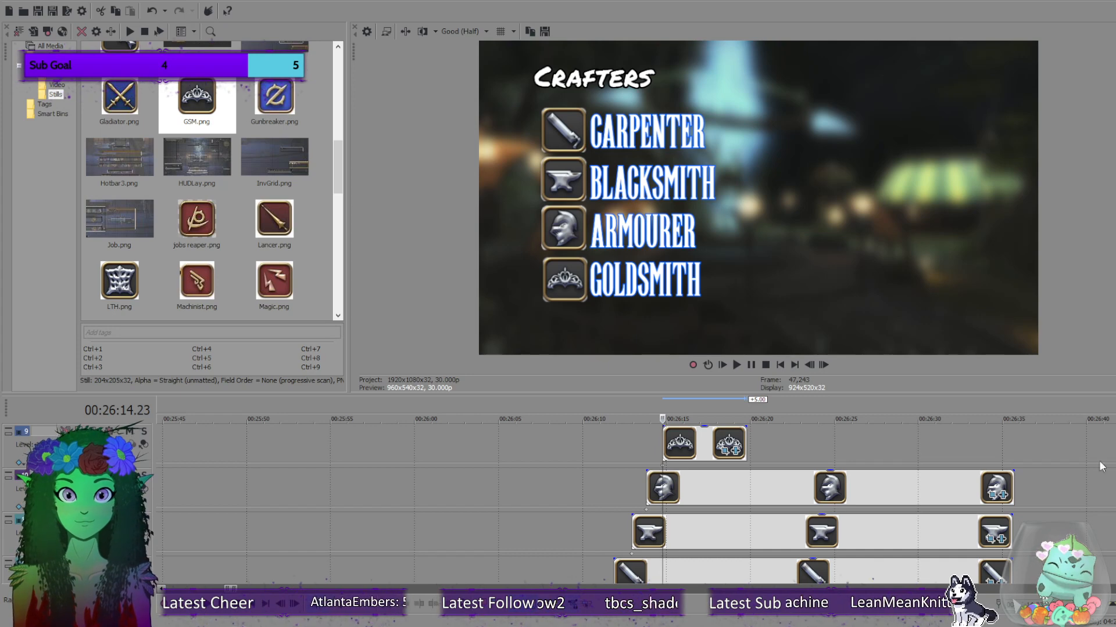
pyautogui.moveTo(746, 447); pyautogui.dragTo(1014, 449)
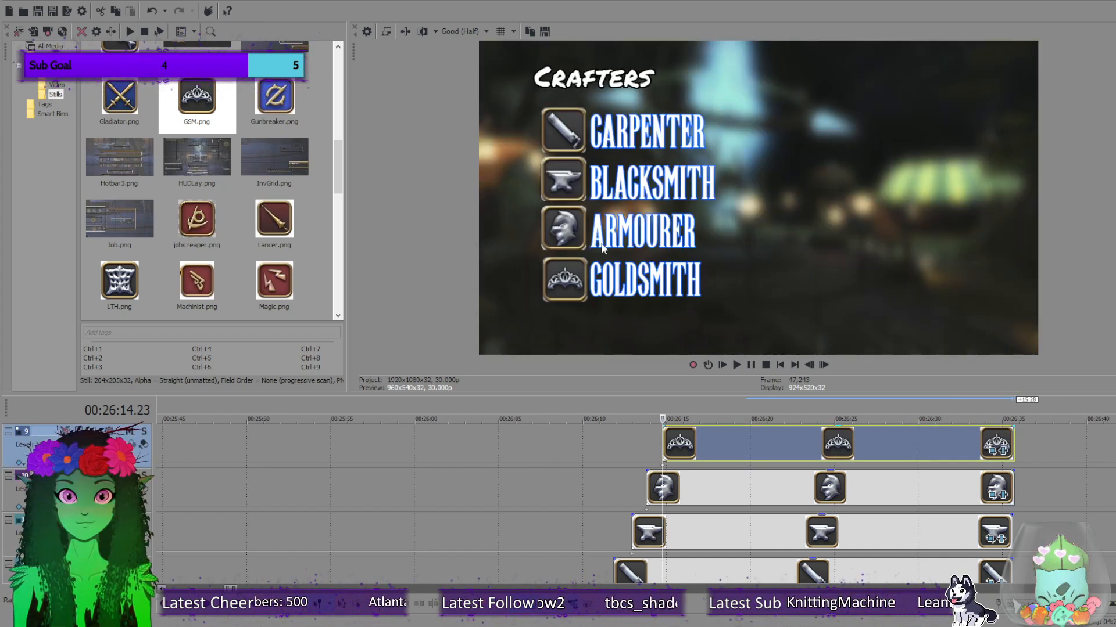
# Nudge the blacksmith and armourer icons slightly down in the frame to even out the spacing of the icon column.
pyautogui.click(633, 526)
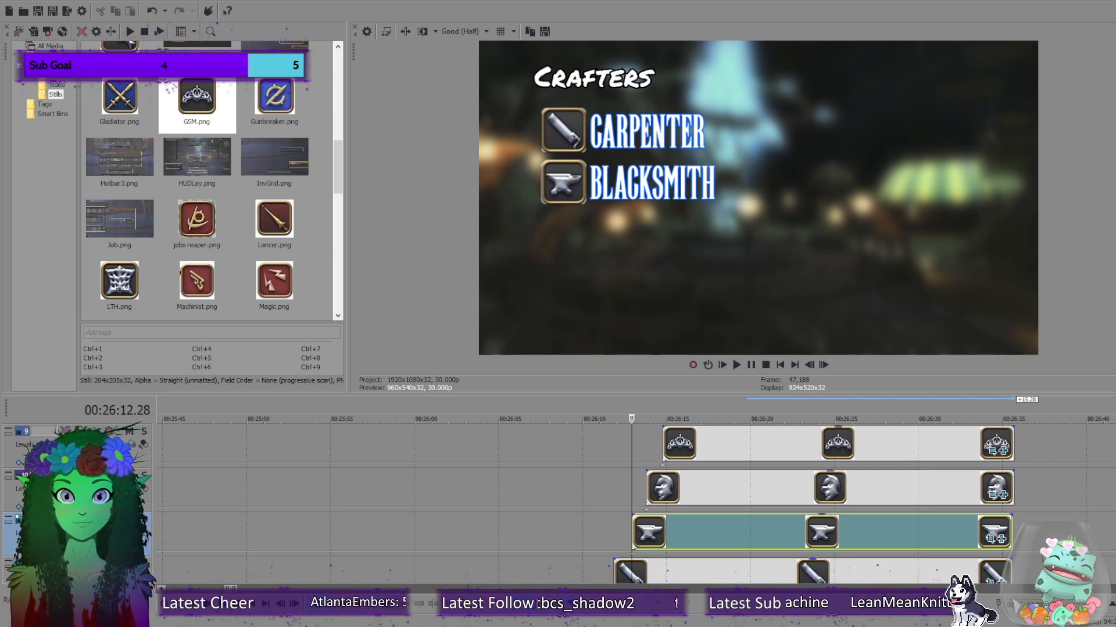
pyautogui.click(683, 493)
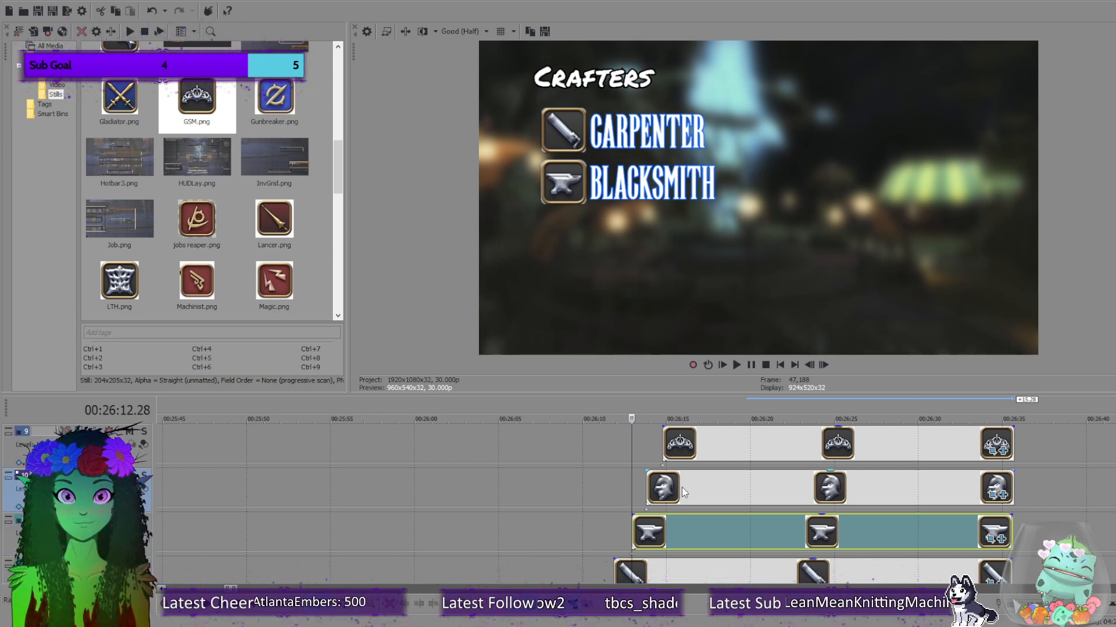
pyautogui.click(682, 493)
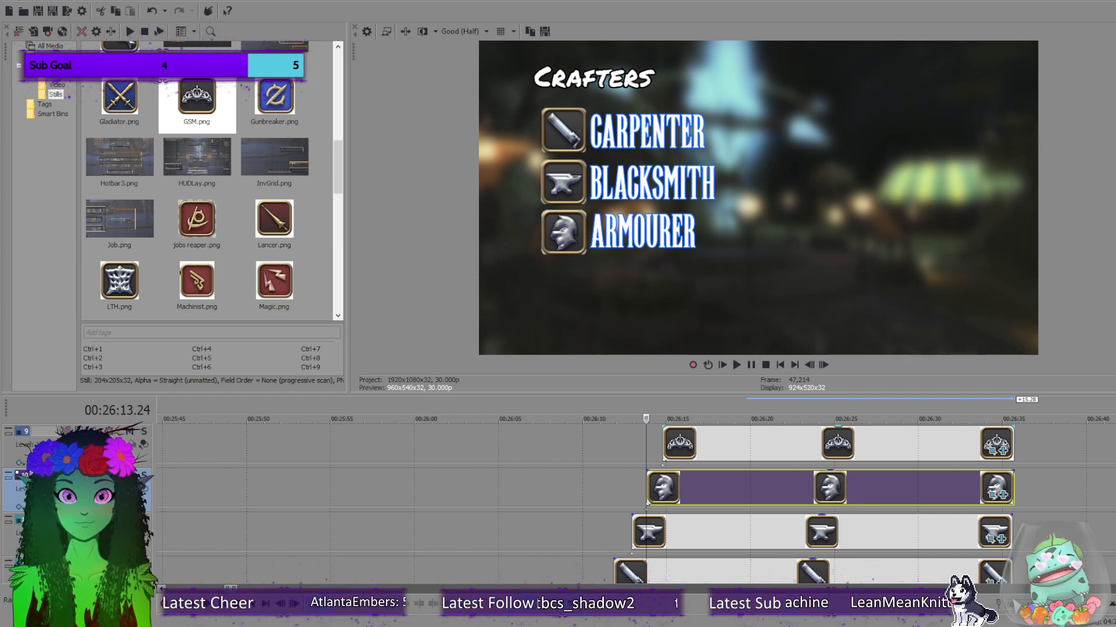
# Show the preview grid and nudge the goldsmith icon slightly down and left to line it up under the armourer icon.
pyautogui.click(663, 445)
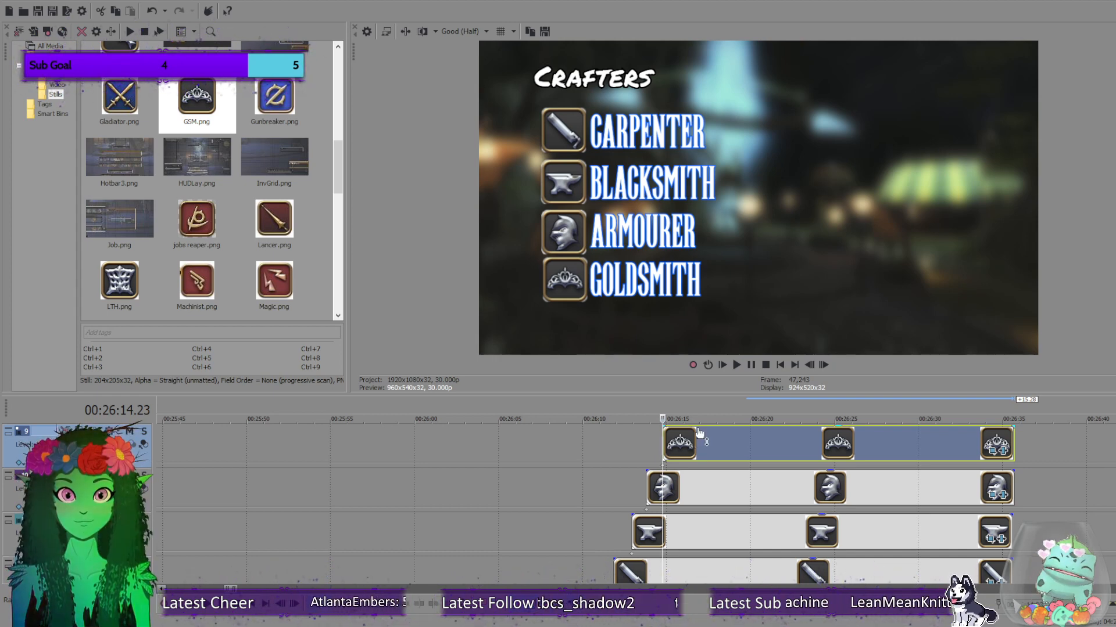
pyautogui.click(508, 33)
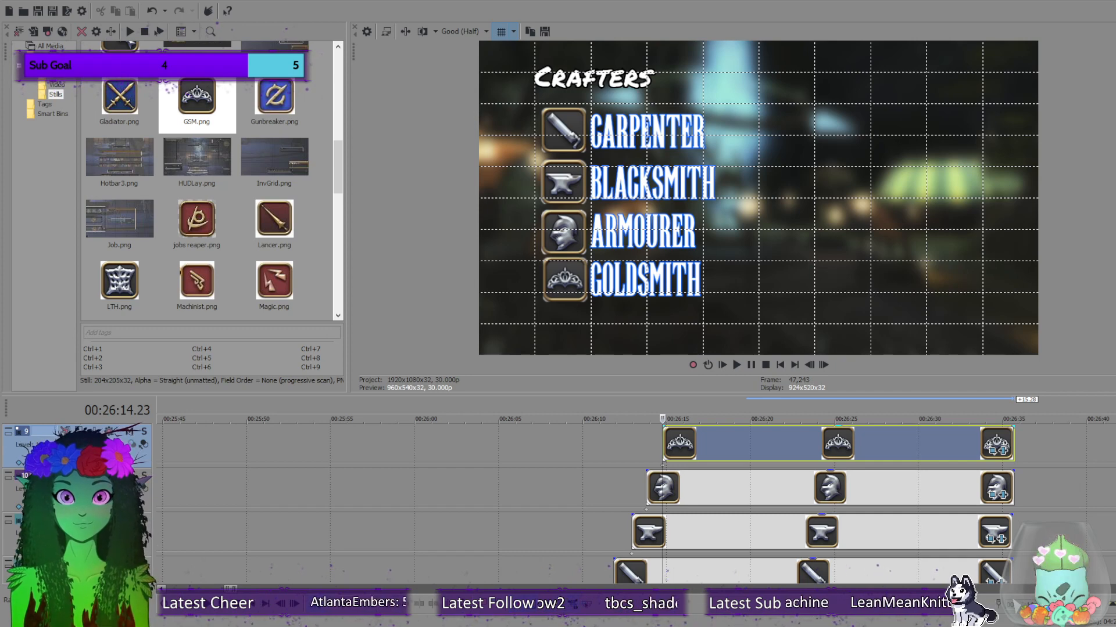
pyautogui.press('Down')
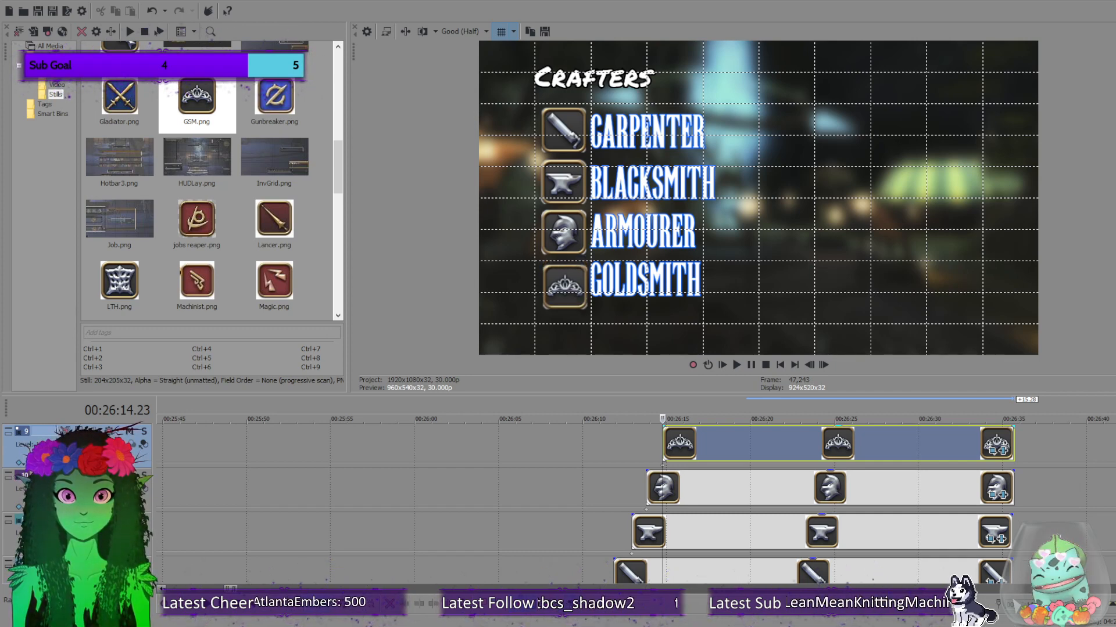
pyautogui.press('Left')
pyautogui.press('Left')
pyautogui.press('Left')
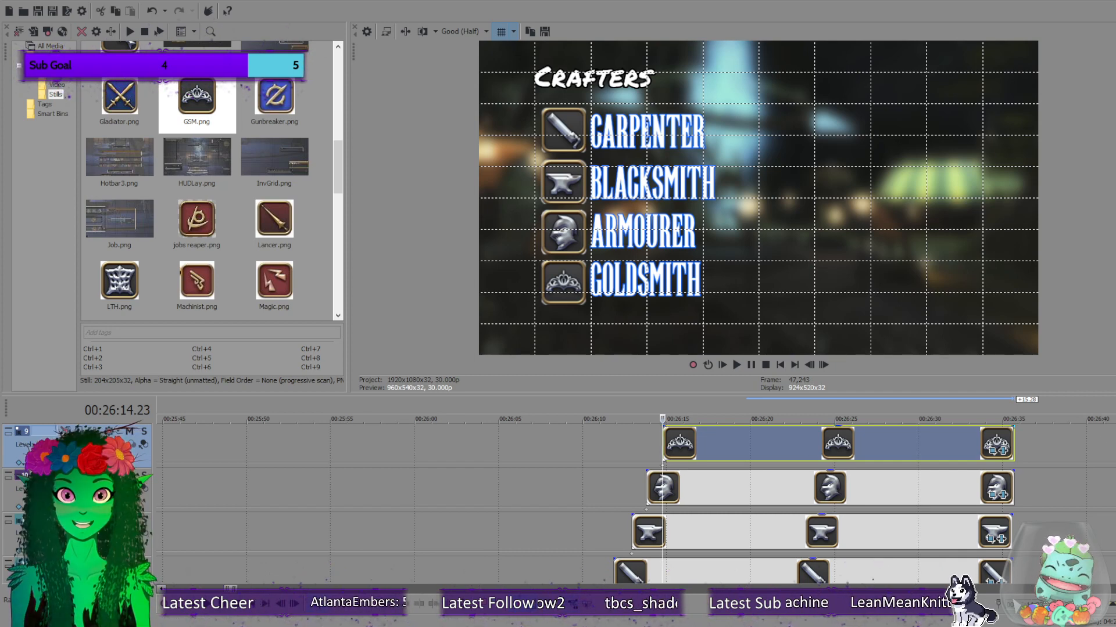
# Lower the GOLDSMITH title slightly to centre it on its repositioned icon, and hide the preview grid.
pyautogui.scroll(-5, 1075, 463)
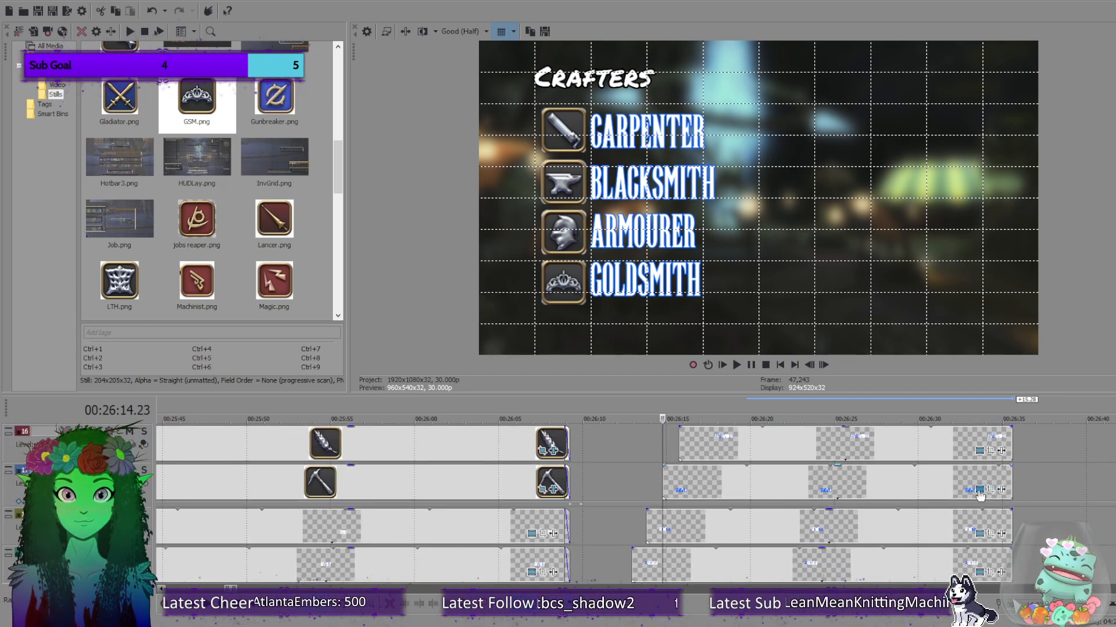
pyautogui.moveTo(640, 283); pyautogui.dragTo(640, 285)
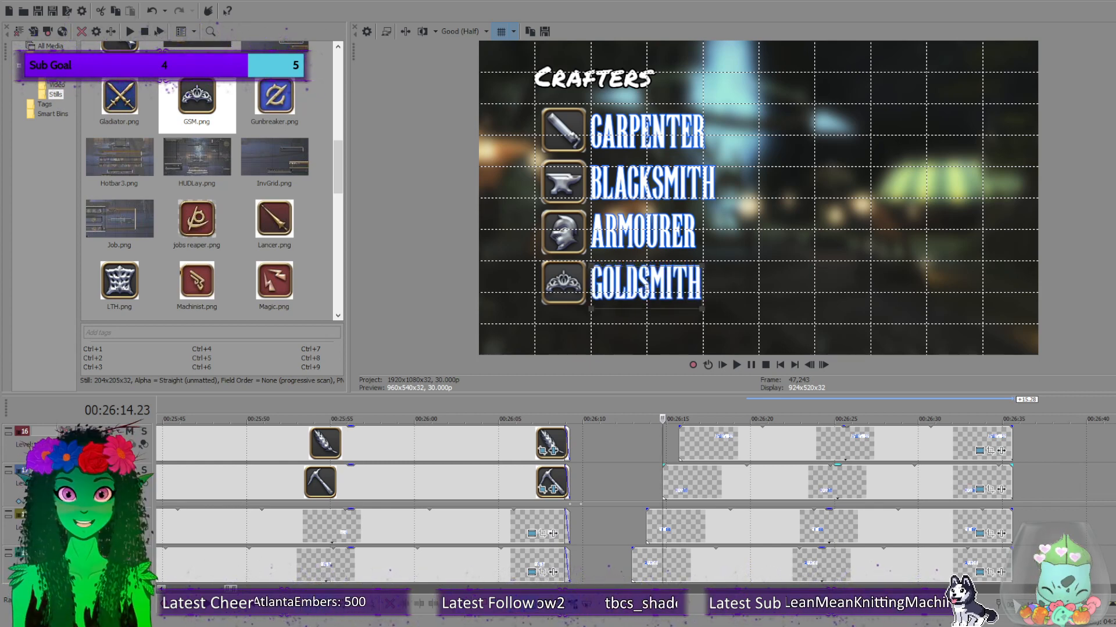
pyautogui.click(622, 277)
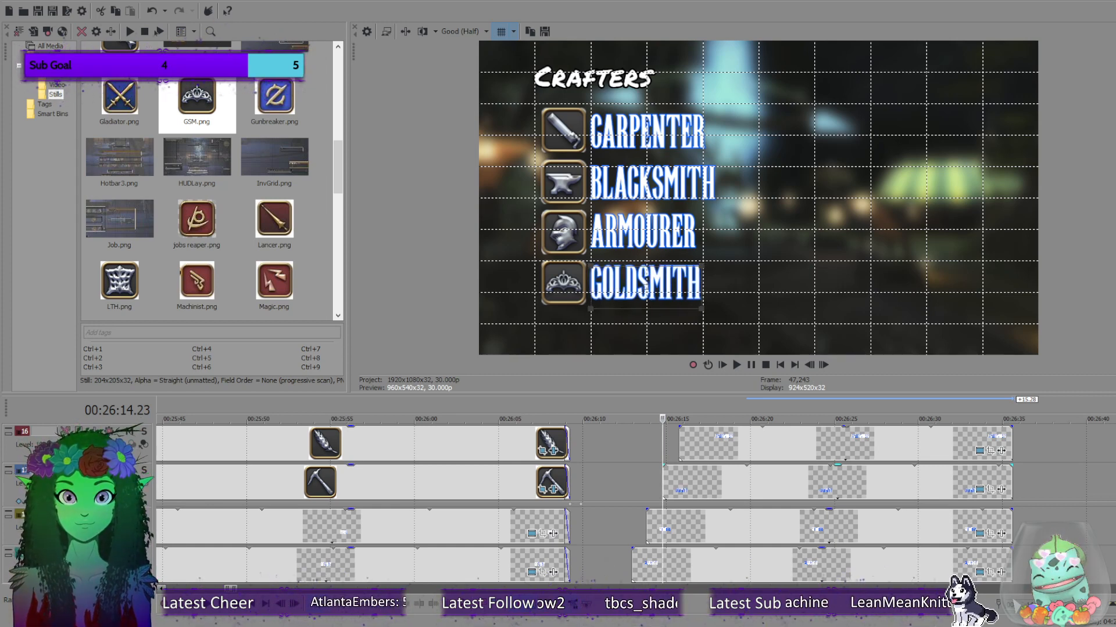
pyautogui.click(501, 31)
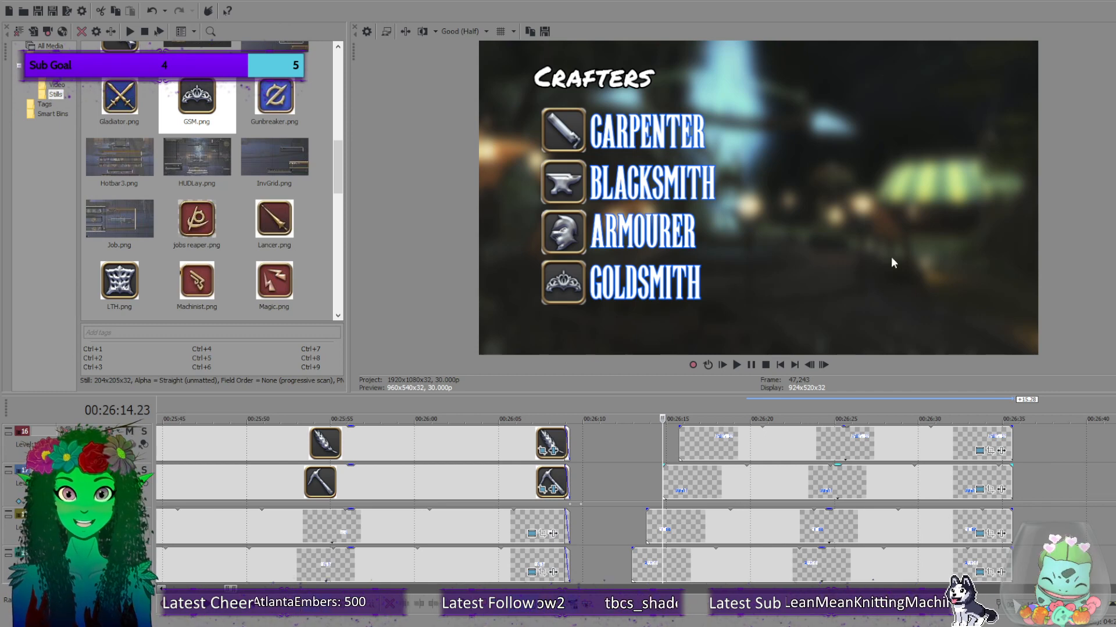
# Show the preview grid and lower the WEAVER title so it is level with BLACKSMITH and flush right with LEATHERWORKER.
pyautogui.click(681, 450)
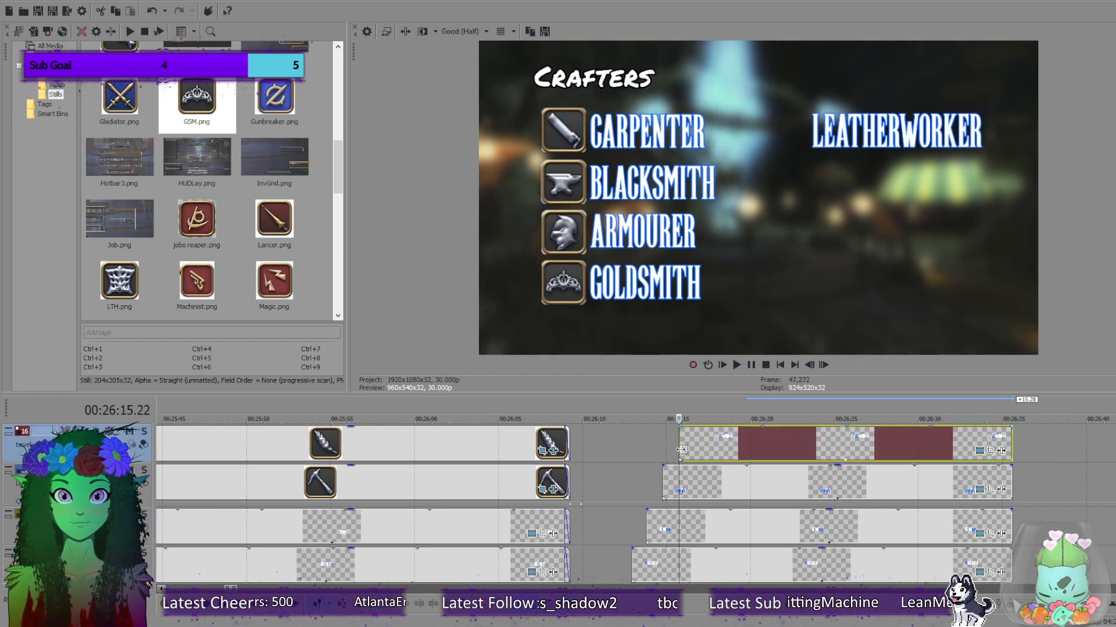
pyautogui.click(501, 31)
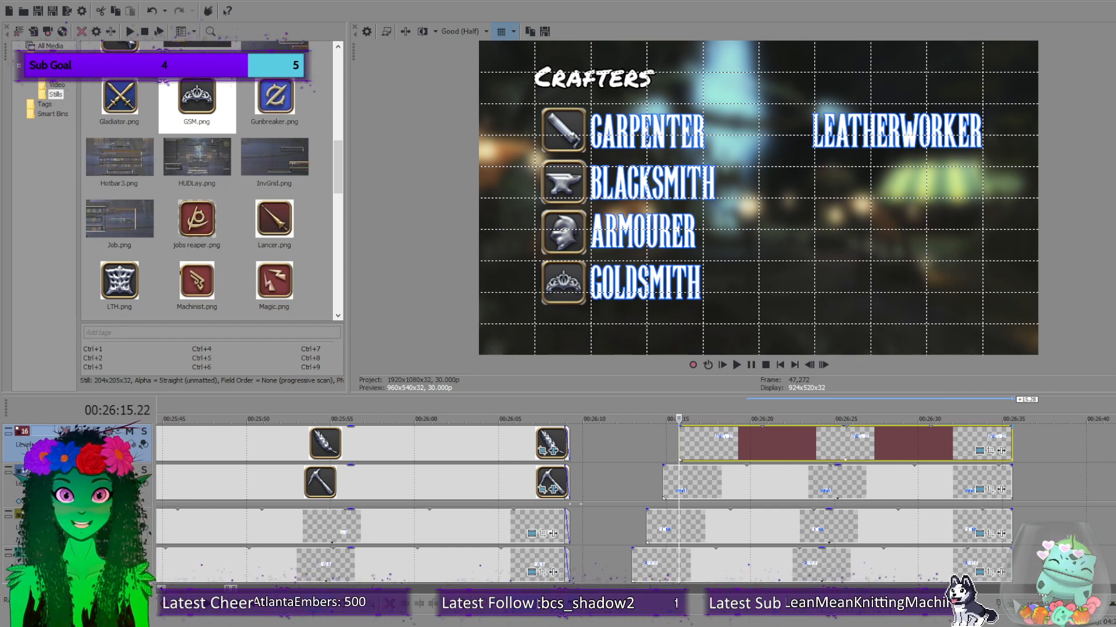
pyautogui.scroll(2, 639, 505)
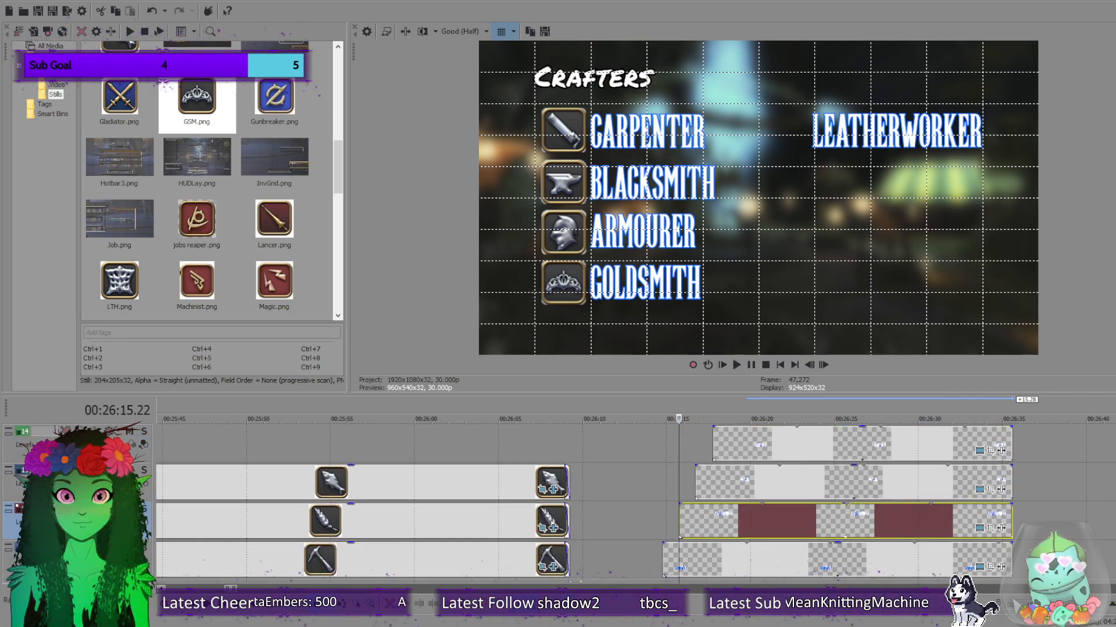
pyautogui.click(696, 484)
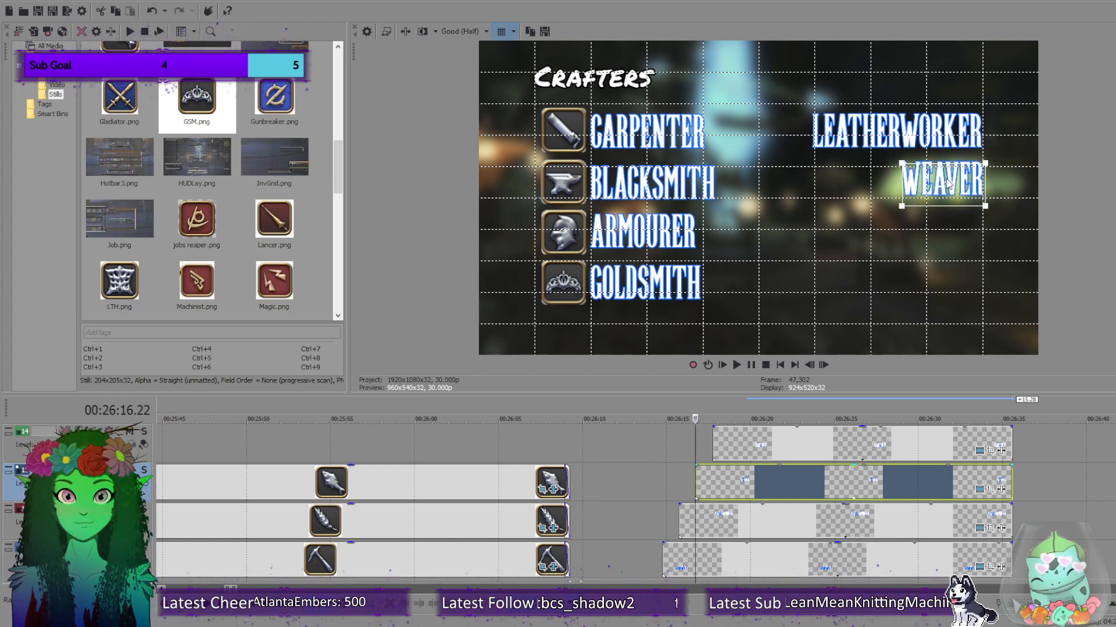
pyautogui.moveTo(945, 184); pyautogui.dragTo(942, 184)
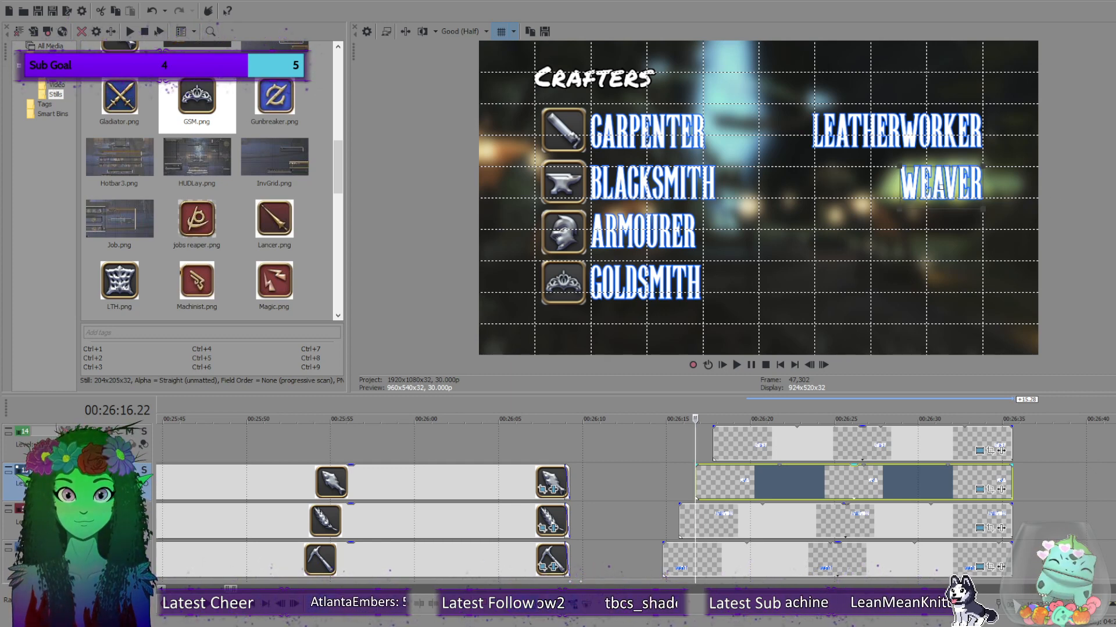
# Lower the ALCHEMIST title so it is level with ARMOURER and flush right with the WEAVER title.
pyautogui.click(714, 445)
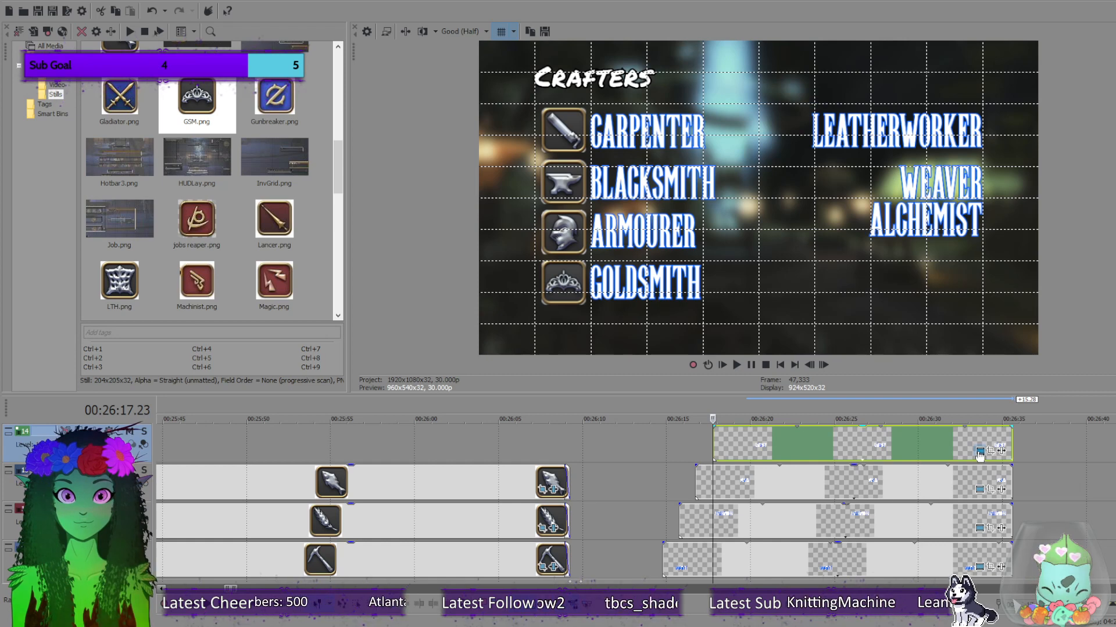
pyautogui.moveTo(955, 221); pyautogui.dragTo(954, 236)
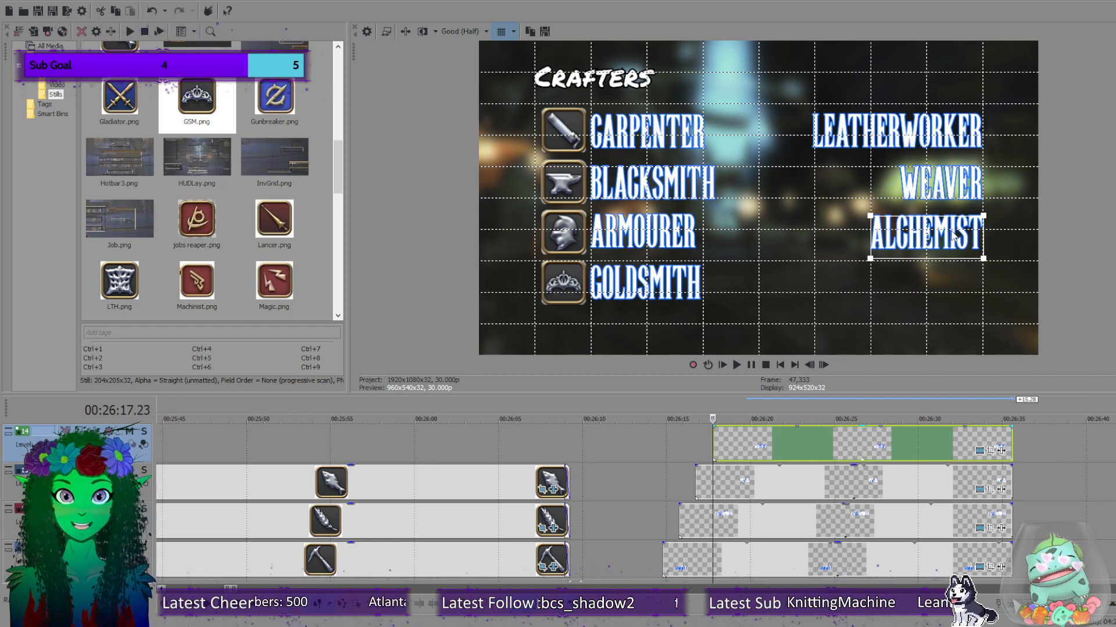
pyautogui.moveTo(953, 235); pyautogui.dragTo(953, 235)
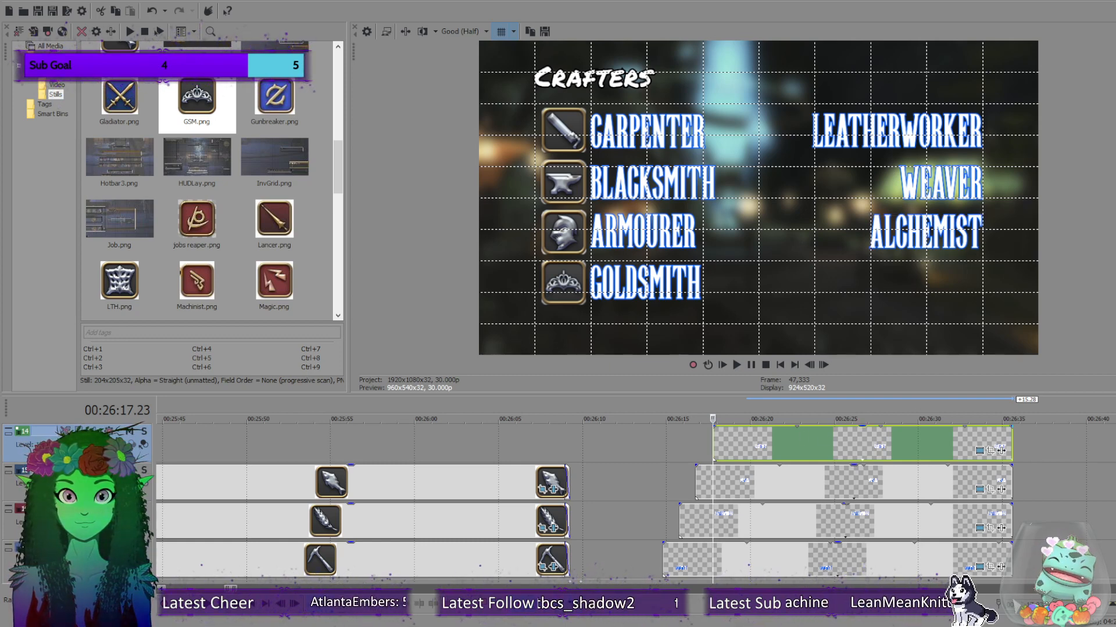
# Lower the CULINARIAN title so it is level with GOLDSMITH and flush right with its column, and hide the preview grid.
pyautogui.scroll(1, 721, 447)
pyautogui.click(732, 447)
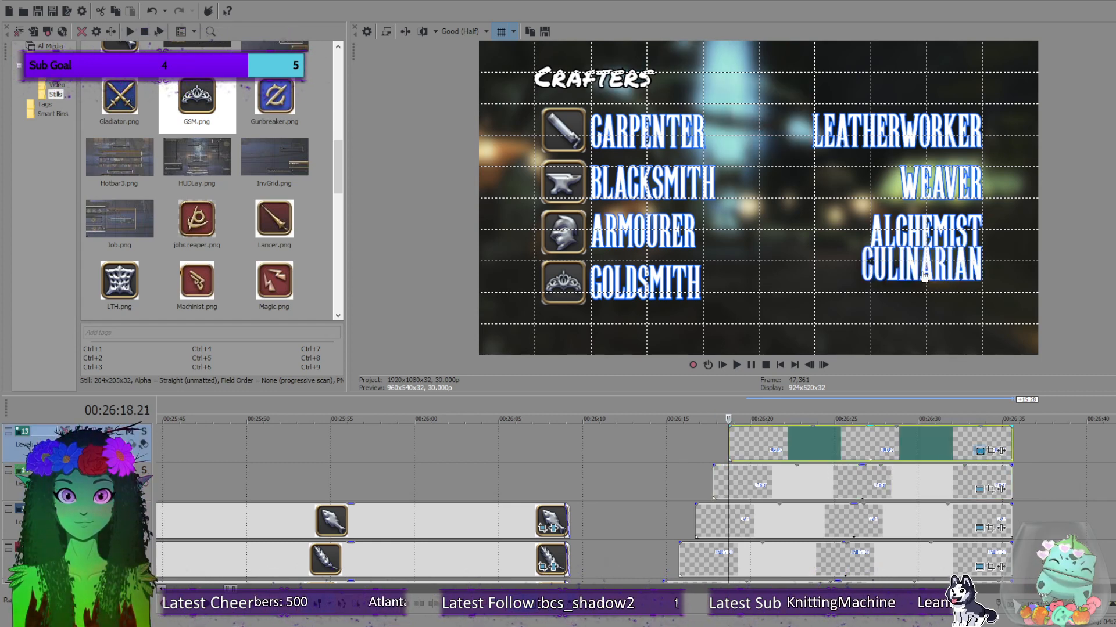
pyautogui.moveTo(936, 265); pyautogui.dragTo(938, 283)
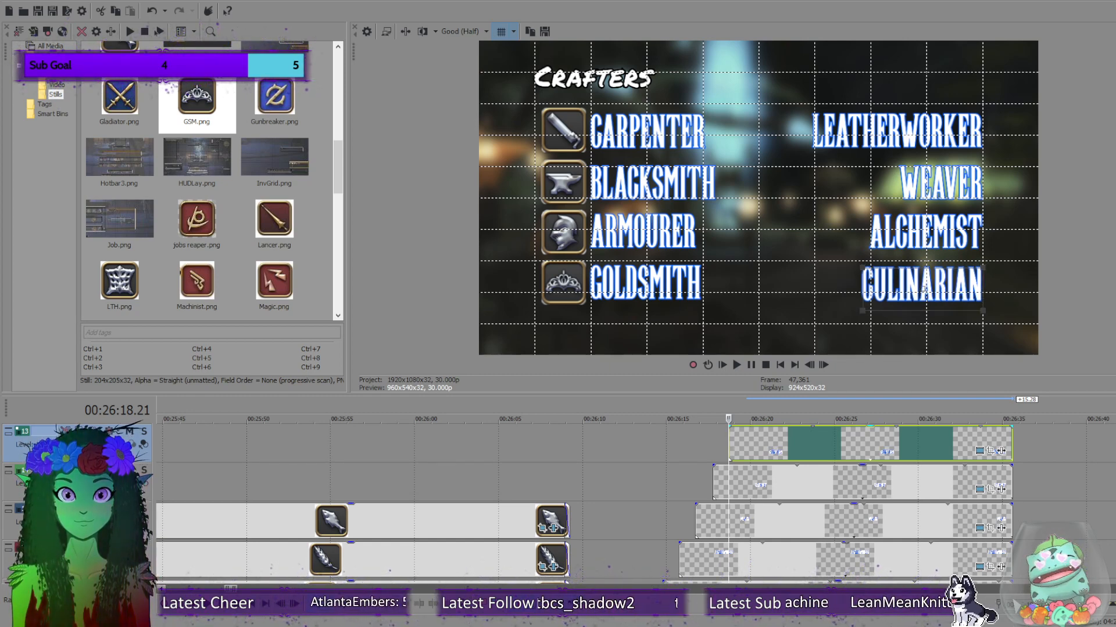
pyautogui.moveTo(942, 289); pyautogui.dragTo(943, 288)
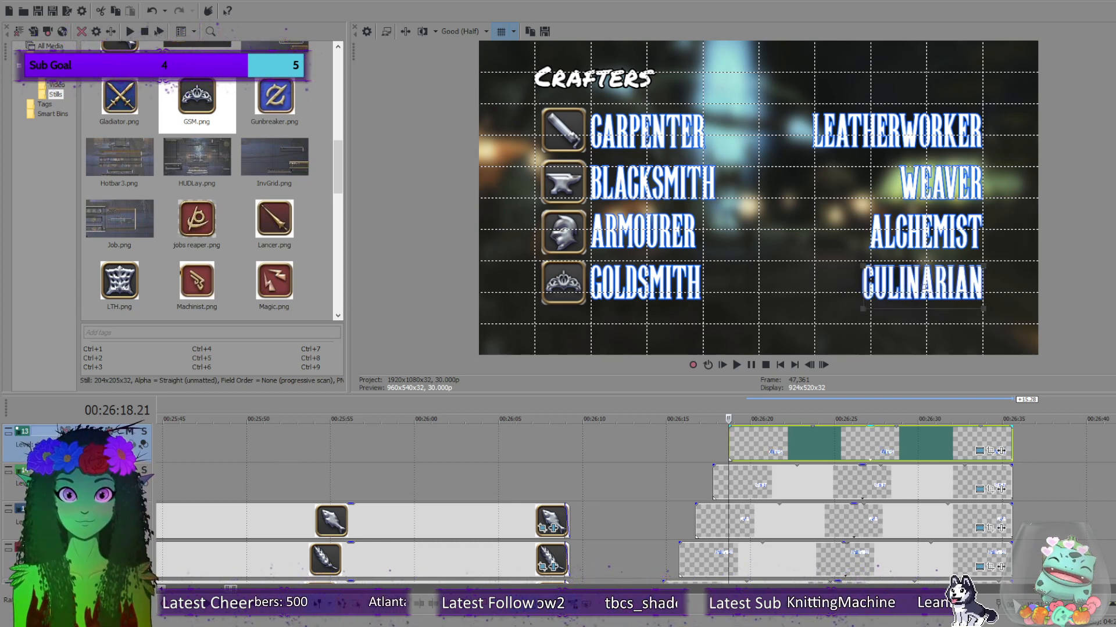
pyautogui.click(500, 32)
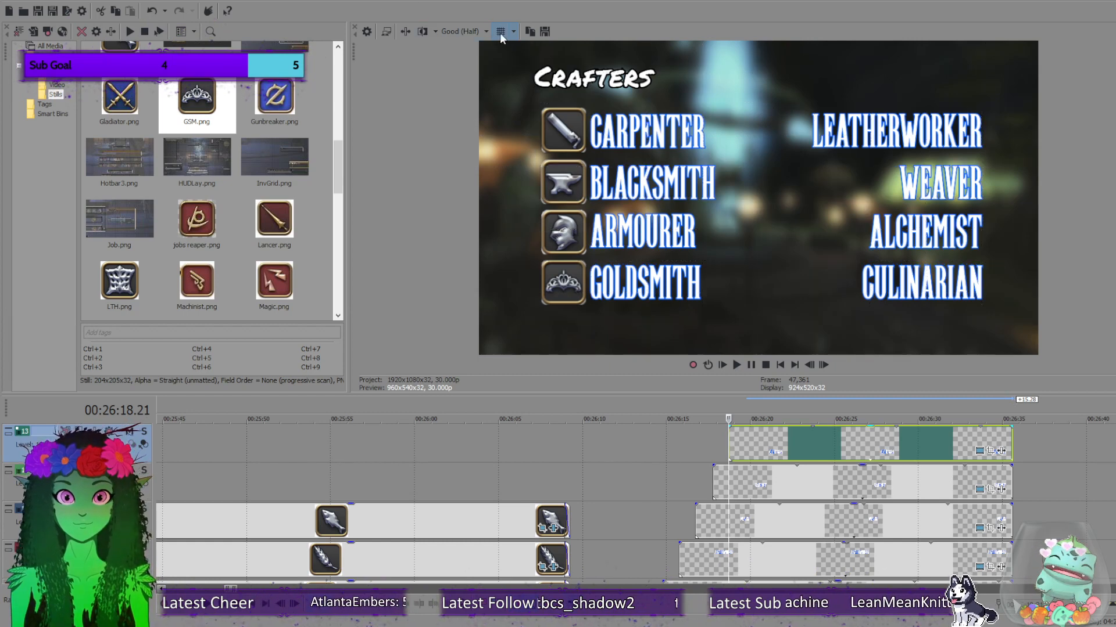
# Place LTH.png on the track above the goldsmith icon at the LEATHERWORKER title's start and extend it to the other icons' end.
pyautogui.click(675, 525)
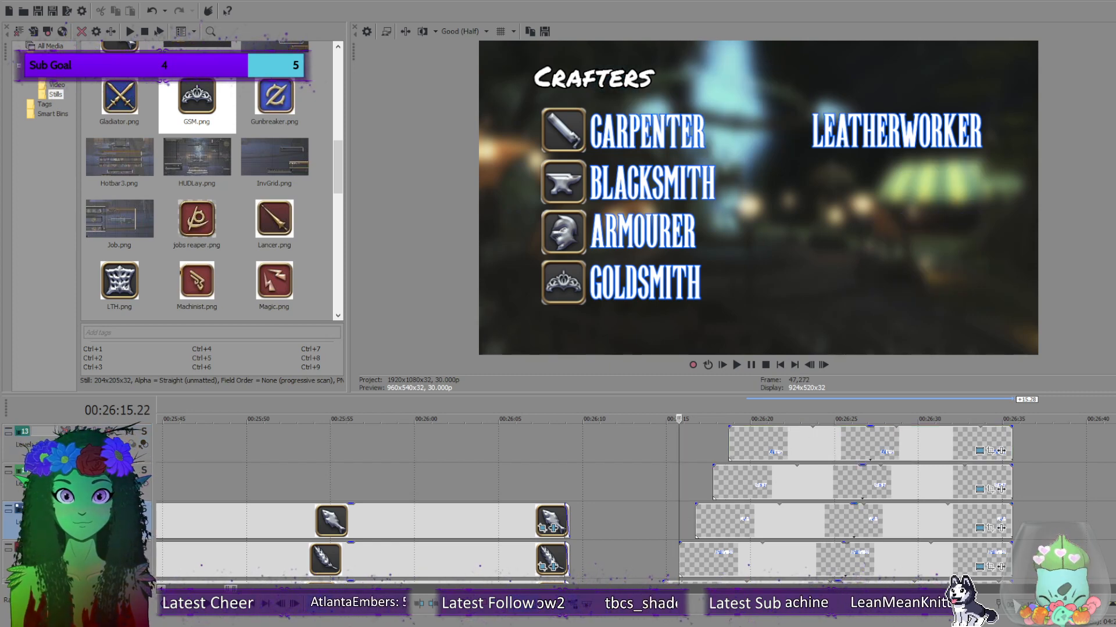
pyautogui.scroll(5, 675, 525)
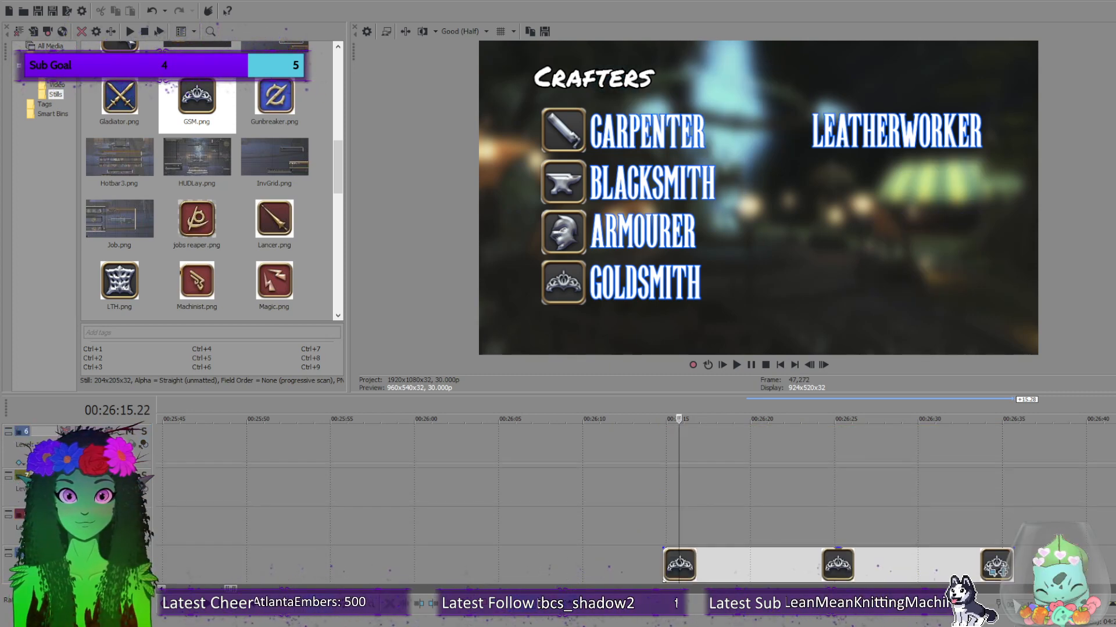
pyautogui.scroll(-1, 676, 525)
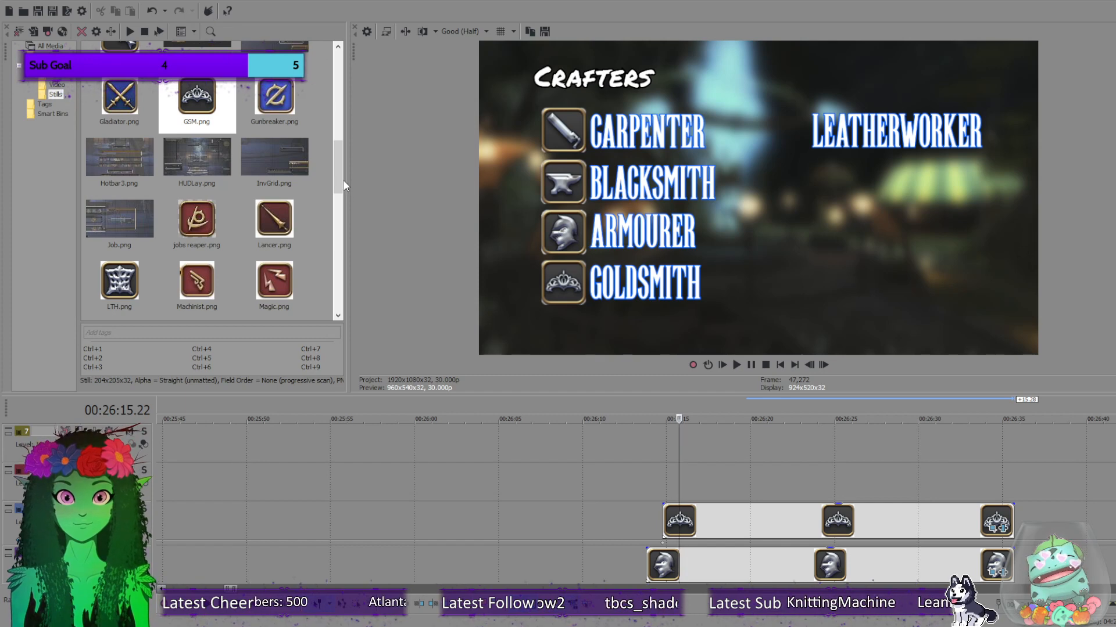
pyautogui.moveTo(340, 179); pyautogui.dragTo(340, 209)
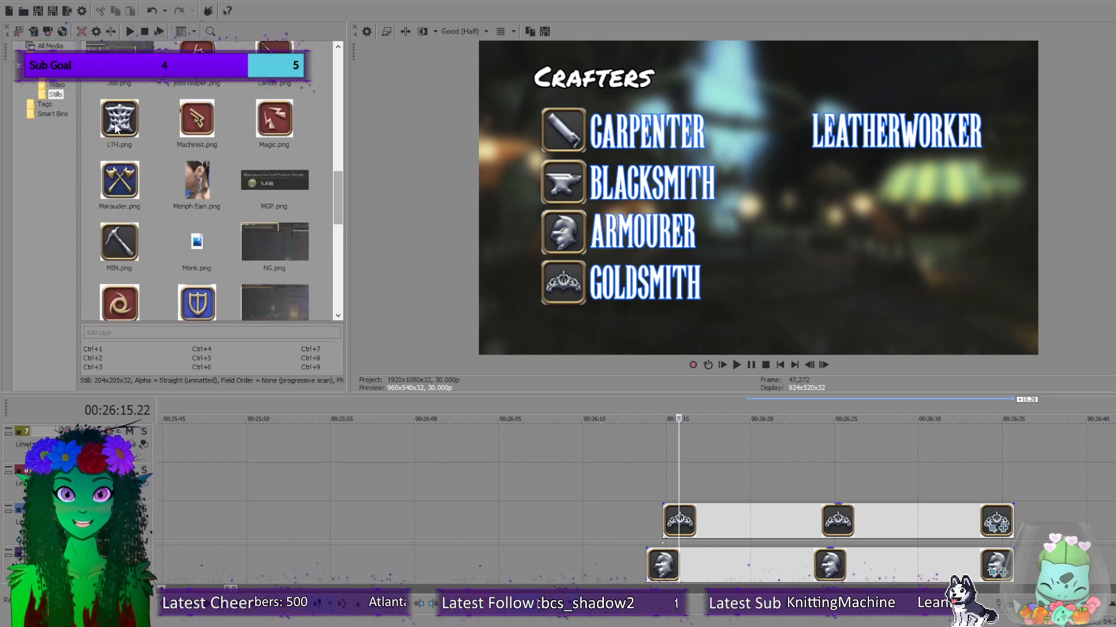
pyautogui.moveTo(117, 128); pyautogui.dragTo(687, 475)
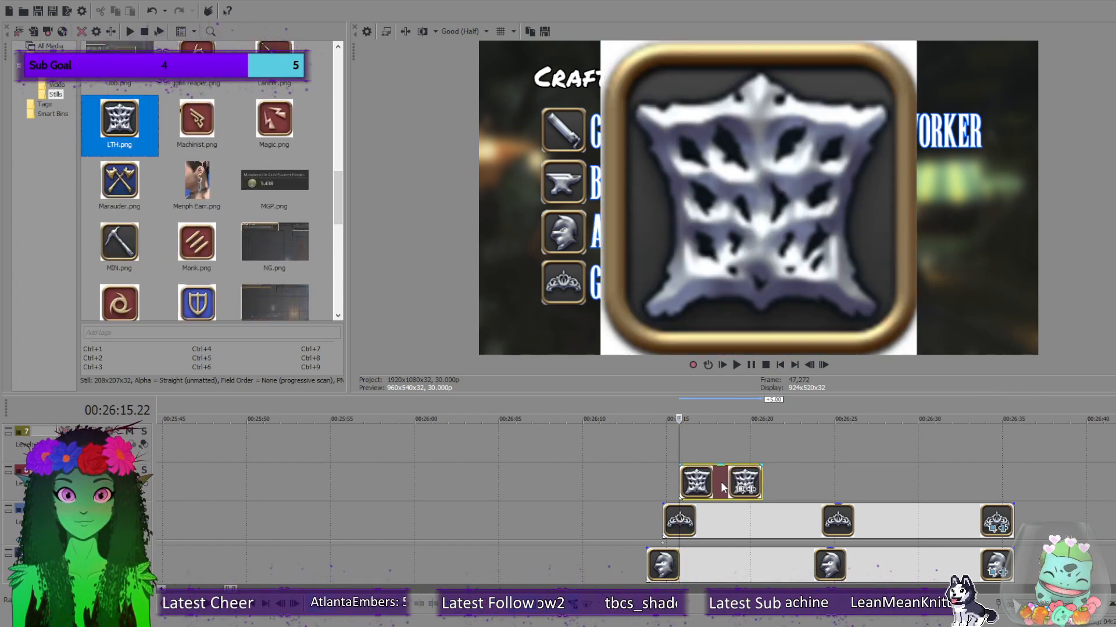
pyautogui.moveTo(761, 485); pyautogui.dragTo(1008, 489)
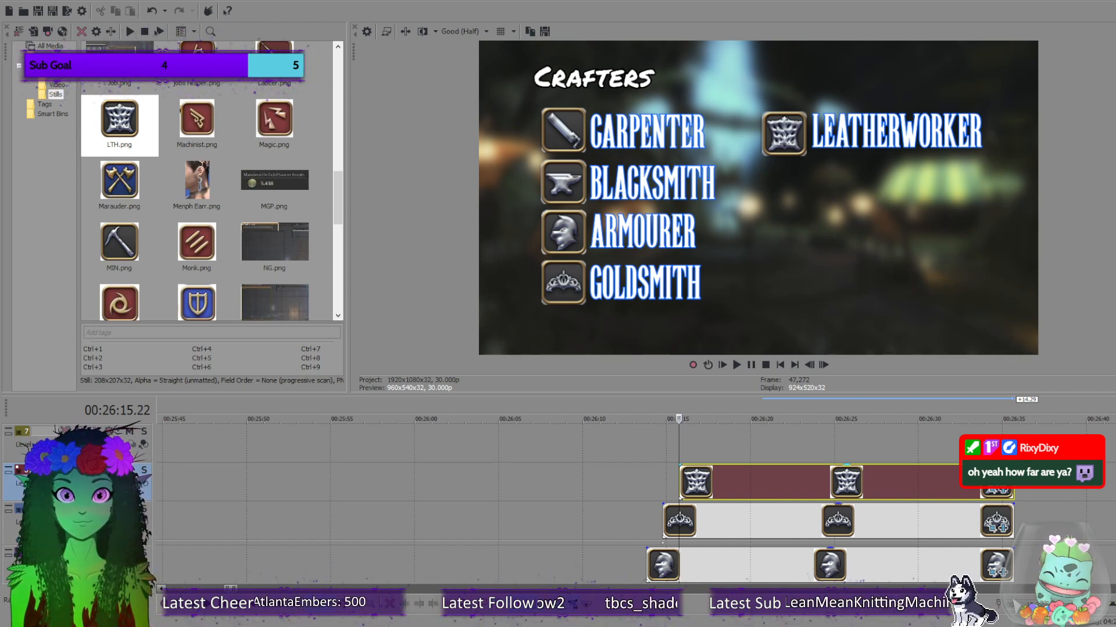
# Show the preview grid and move the playhead to the start of the WEAVER title.
pyautogui.click(500, 32)
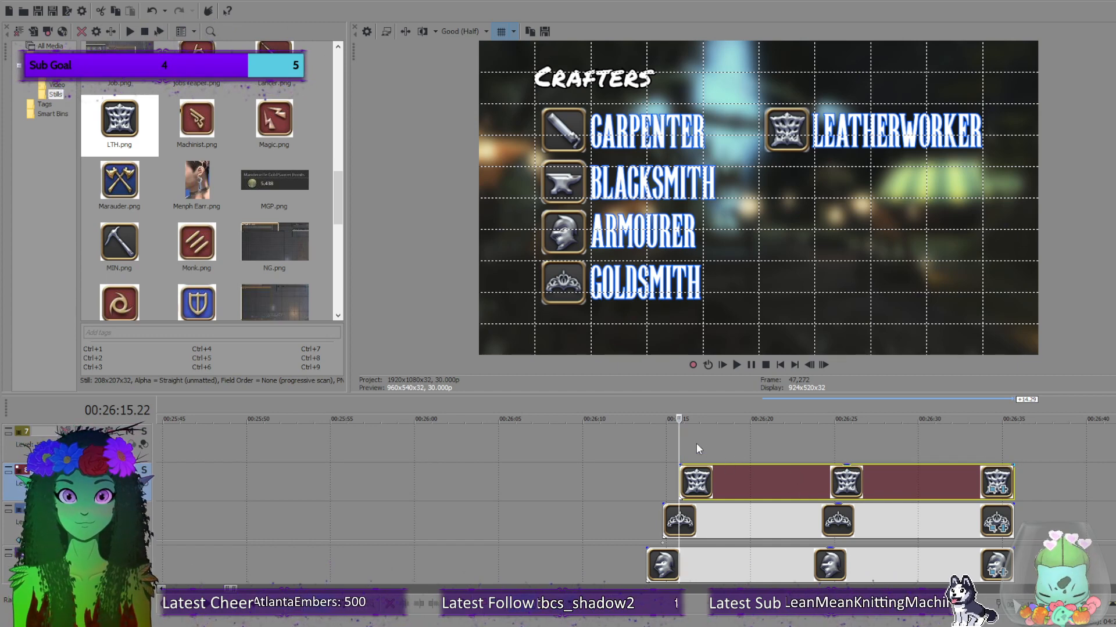
pyautogui.moveTo(679, 449); pyautogui.dragTo(696, 448)
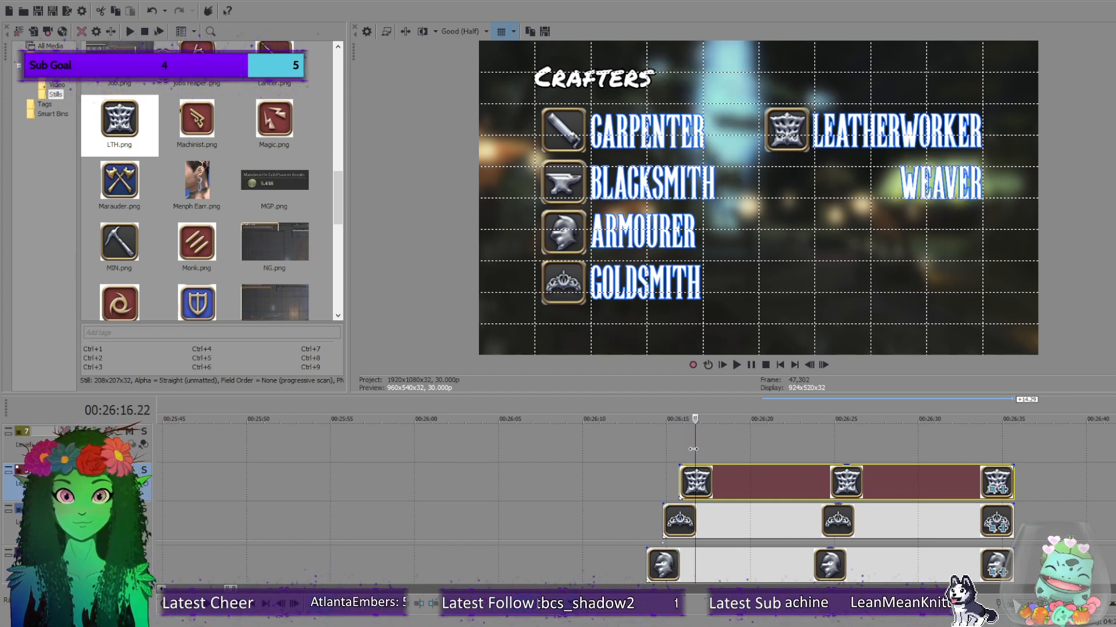
pyautogui.click(753, 432)
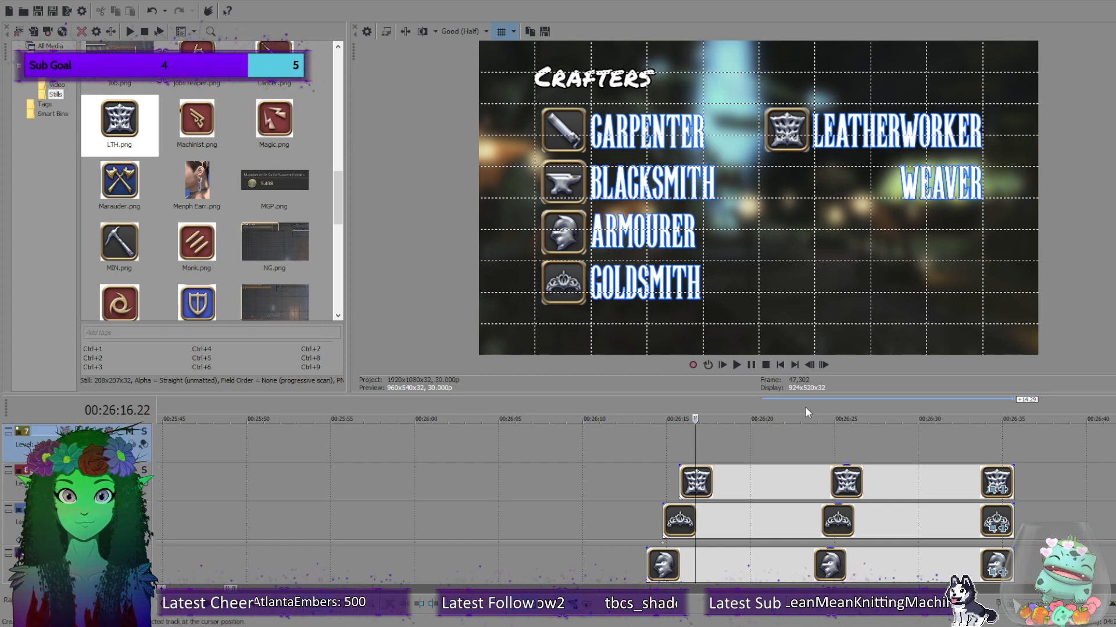
pyautogui.click(804, 407)
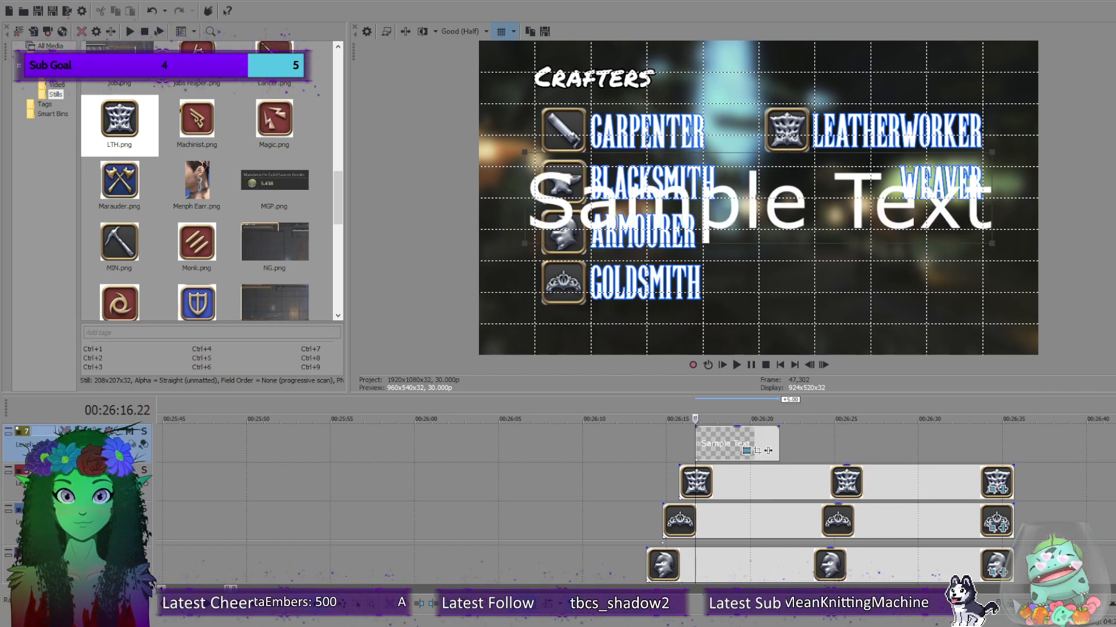
pyautogui.click(698, 444)
pyautogui.press('Delete')
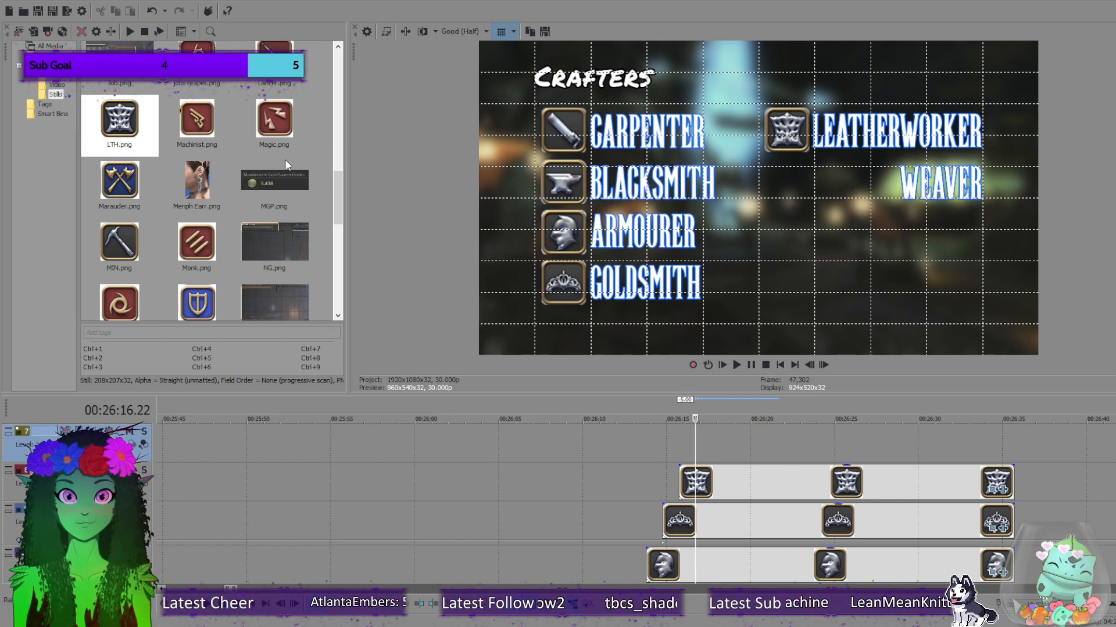
# Place WVR.png at the WEAVER title's start, extended to the other icons' end, and position it in that row beneath the leatherworker icon.
pyautogui.moveTo(341, 191); pyautogui.dragTo(314, 279)
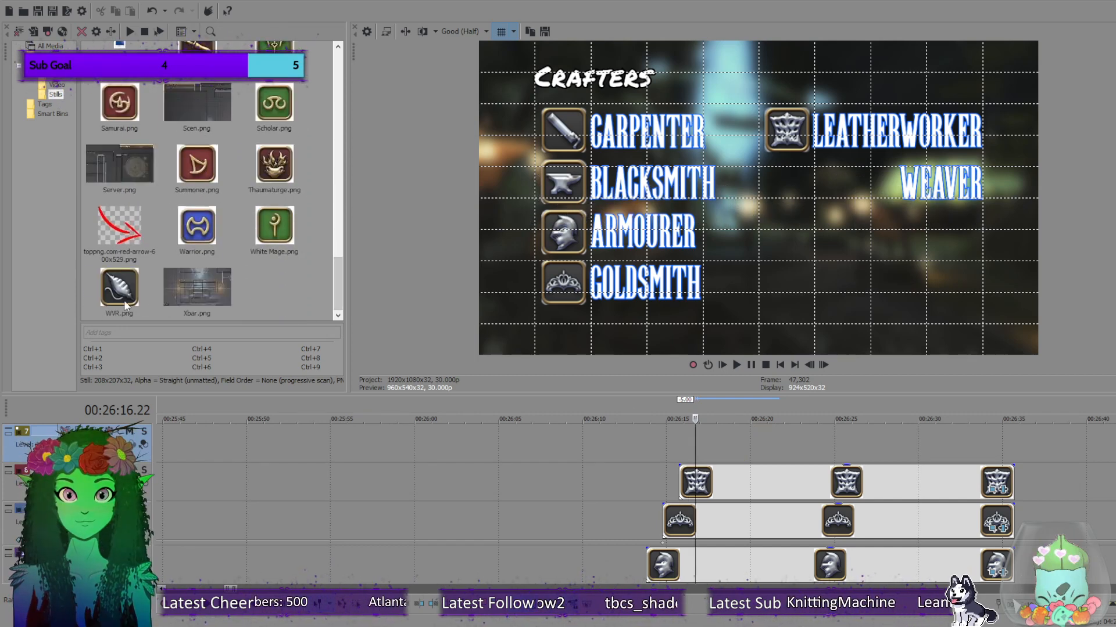
pyautogui.moveTo(122, 293); pyautogui.dragTo(702, 436)
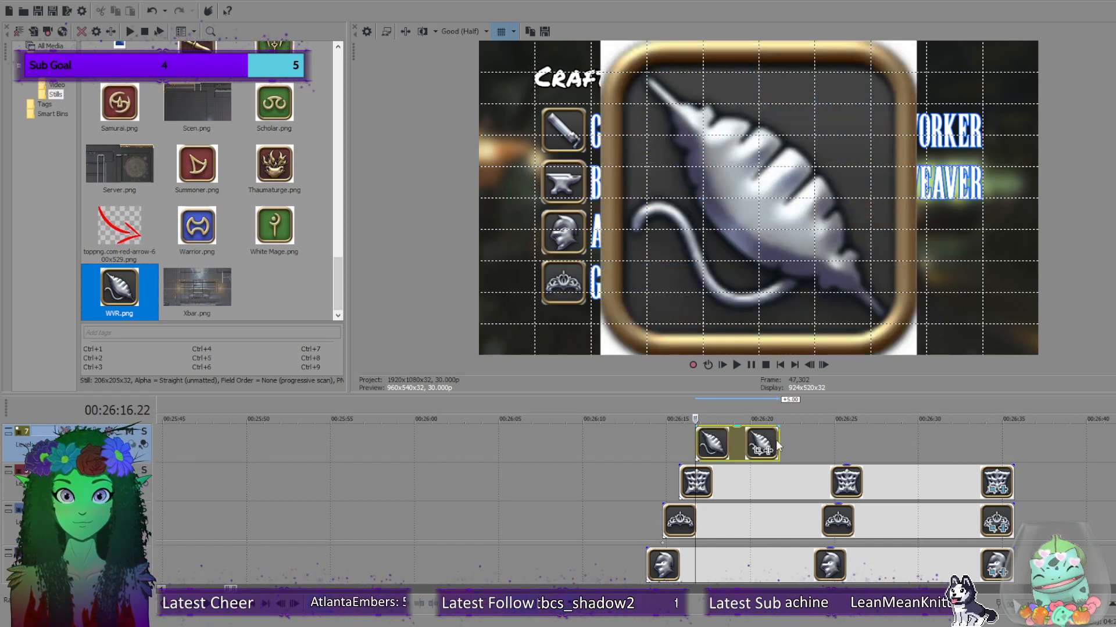
pyautogui.moveTo(899, 455); pyautogui.dragTo(1012, 456)
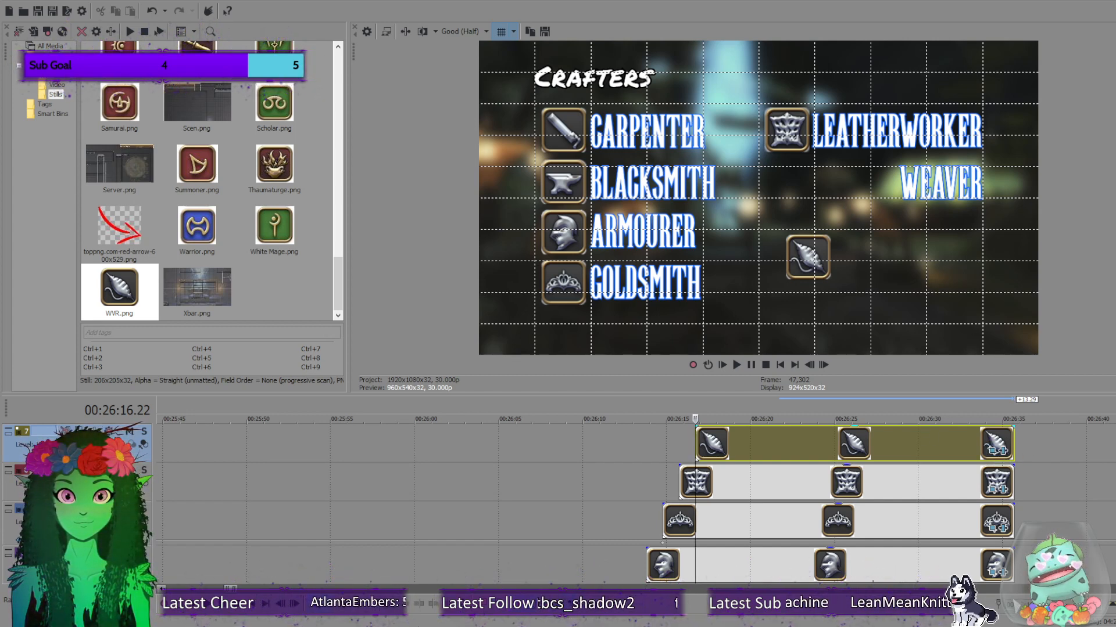
pyautogui.moveTo(808, 257); pyautogui.dragTo(789, 179)
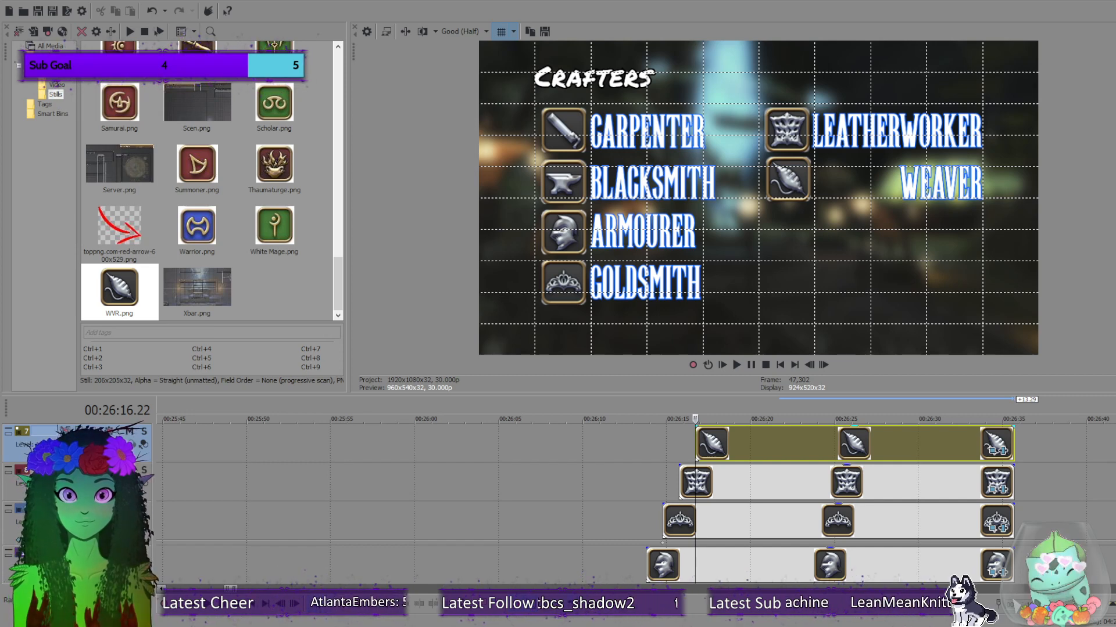
# Review the layout of the earlier DPS, Healers and Tanks list screens, and return to the Crafters list.
pyautogui.scroll(-8, 766, 483)
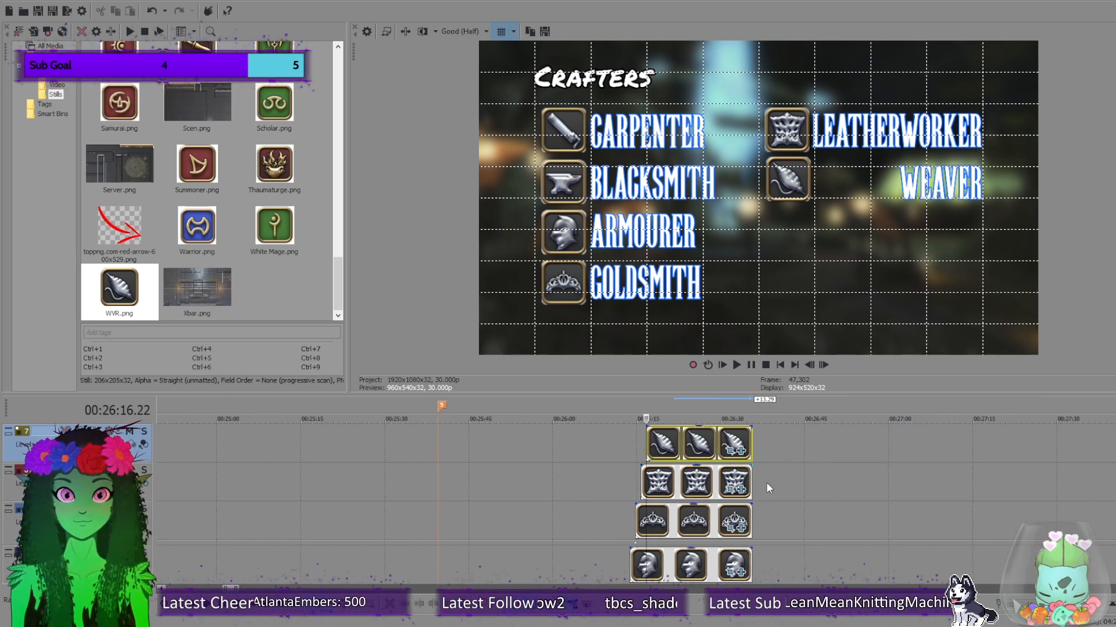
pyautogui.click(218, 525)
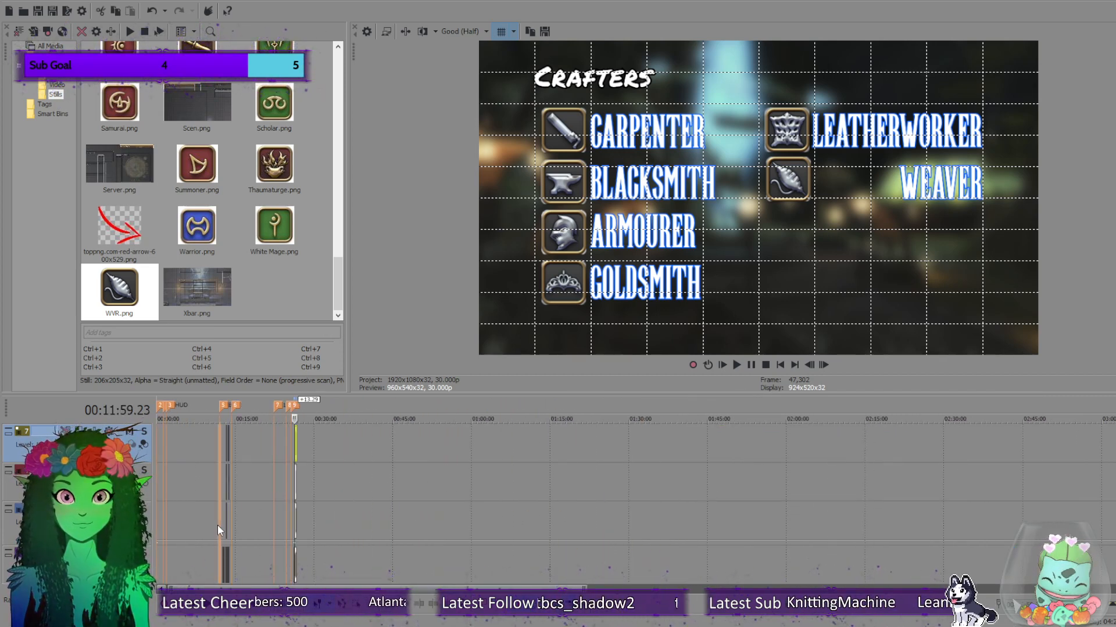
pyautogui.scroll(4, 341, 514)
pyautogui.scroll(3, 533, 495)
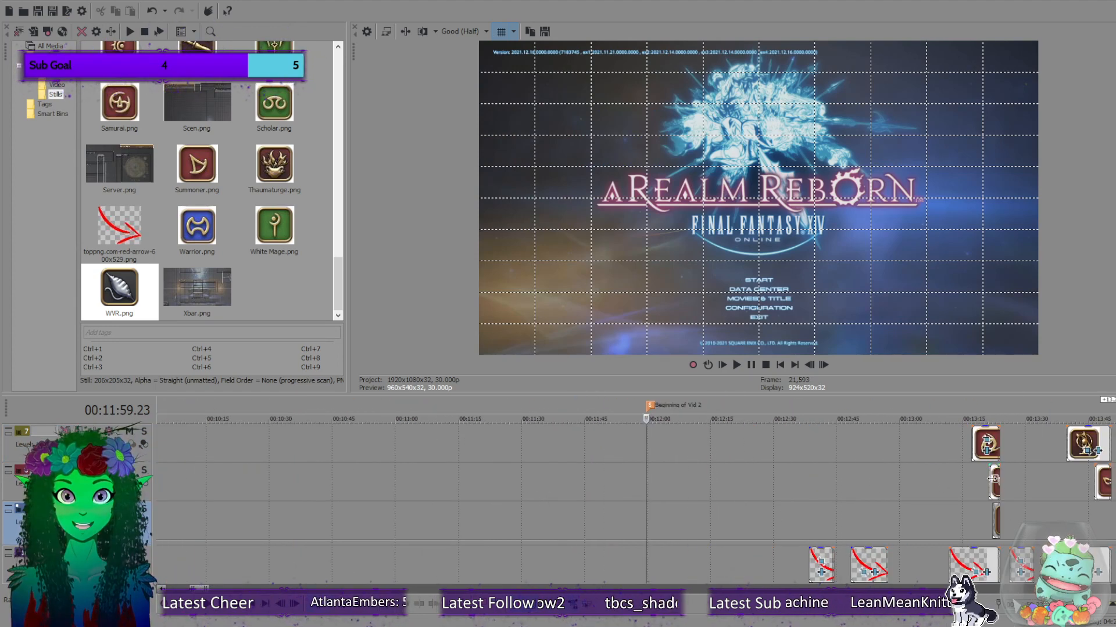
pyautogui.click(982, 506)
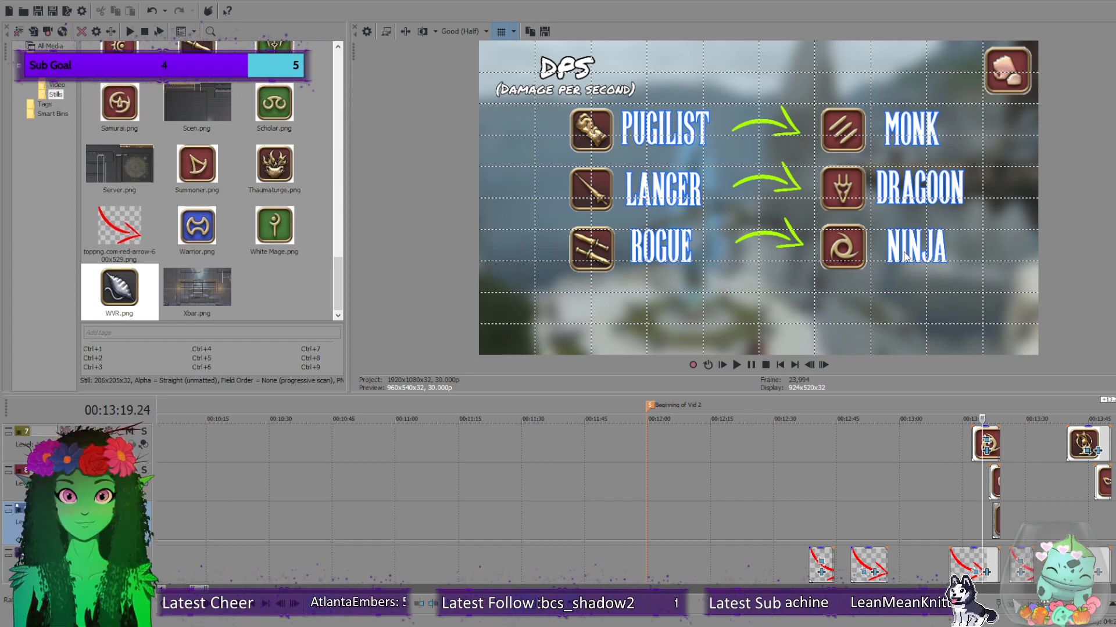
pyautogui.scroll(-3, 974, 477)
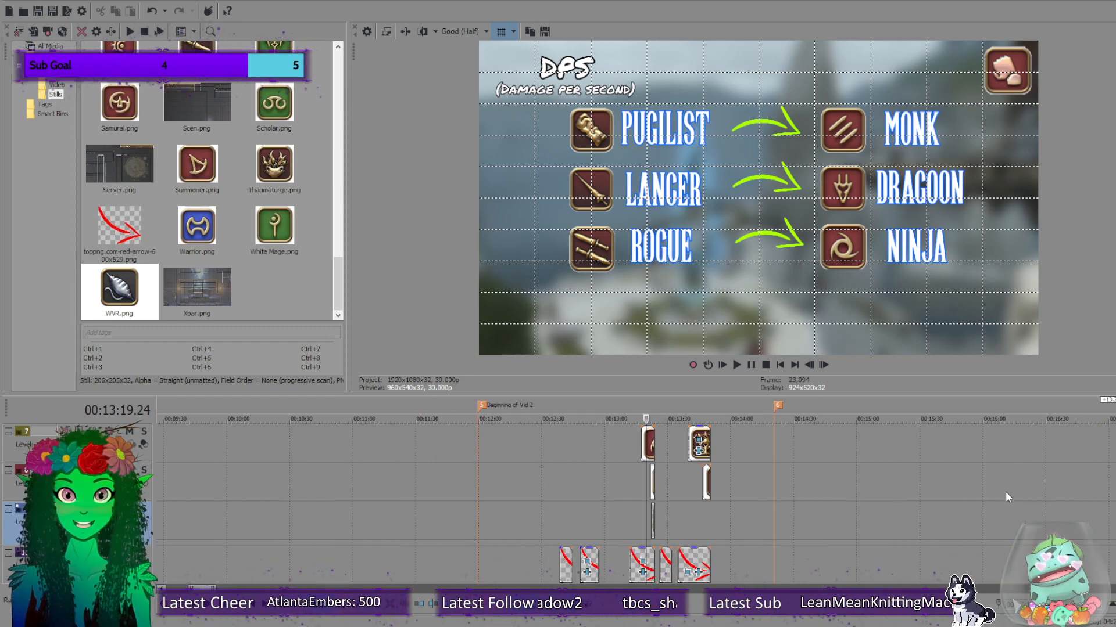
pyautogui.click(695, 521)
pyautogui.click(695, 522)
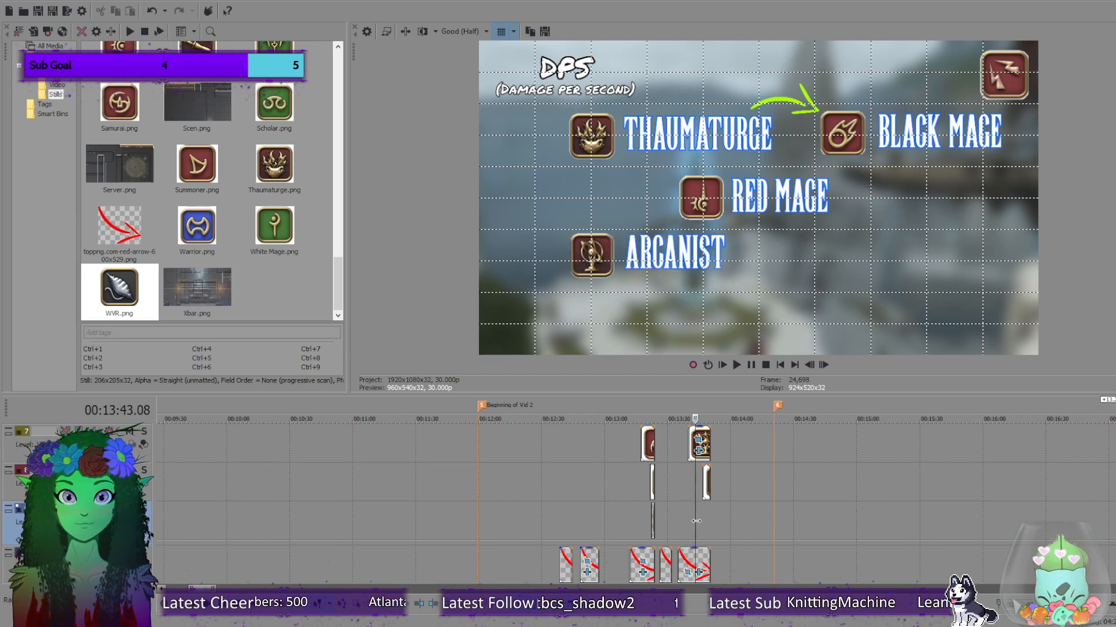
pyautogui.click(595, 506)
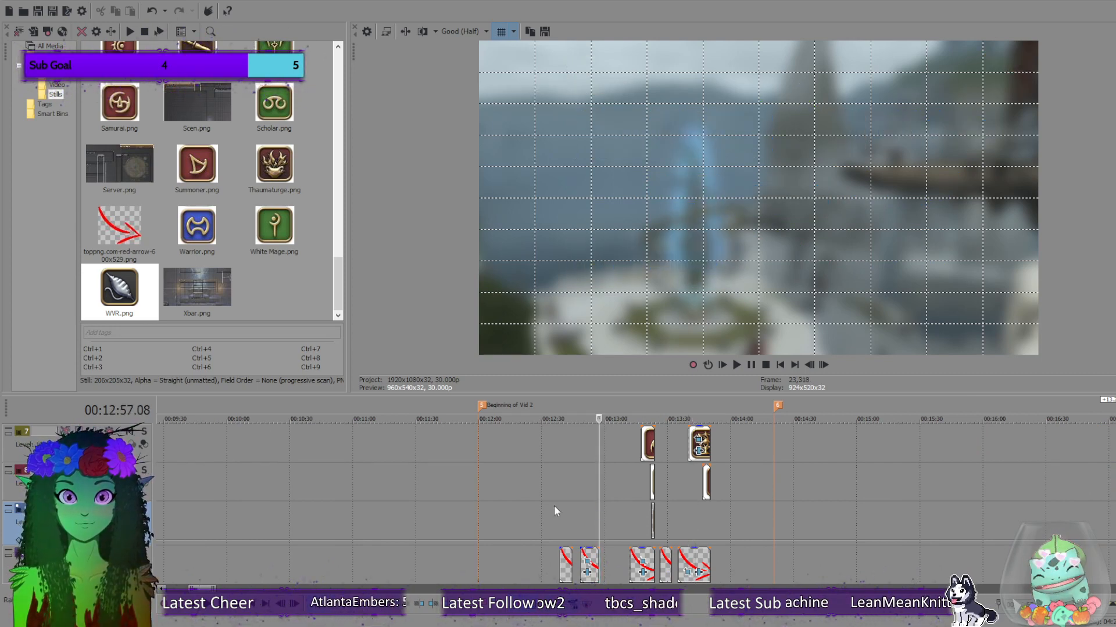
pyautogui.click(586, 490)
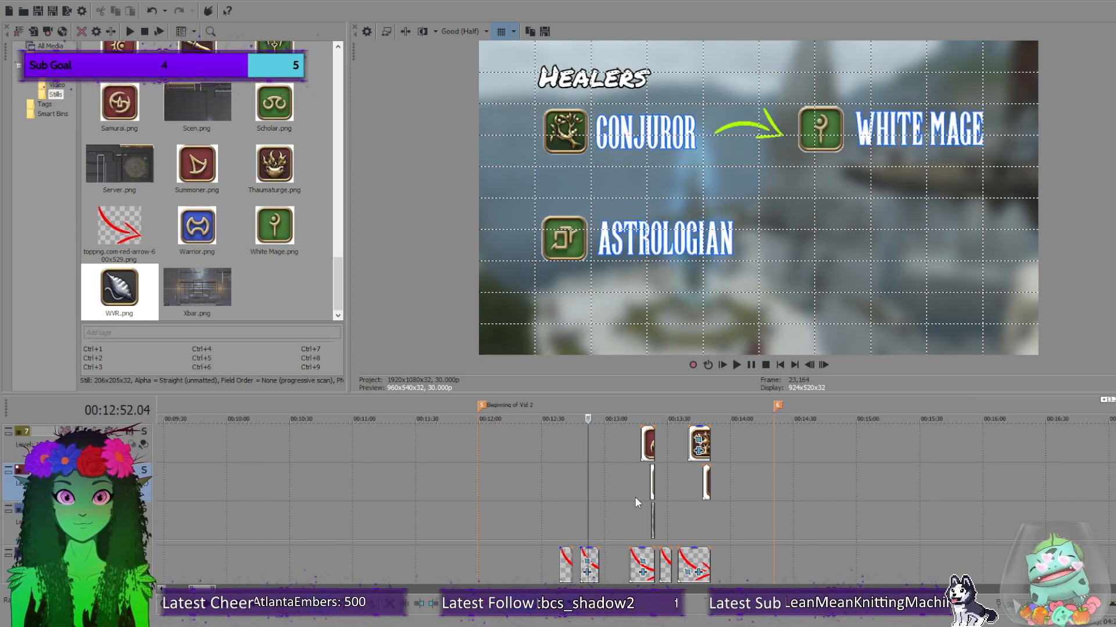
pyautogui.click(566, 505)
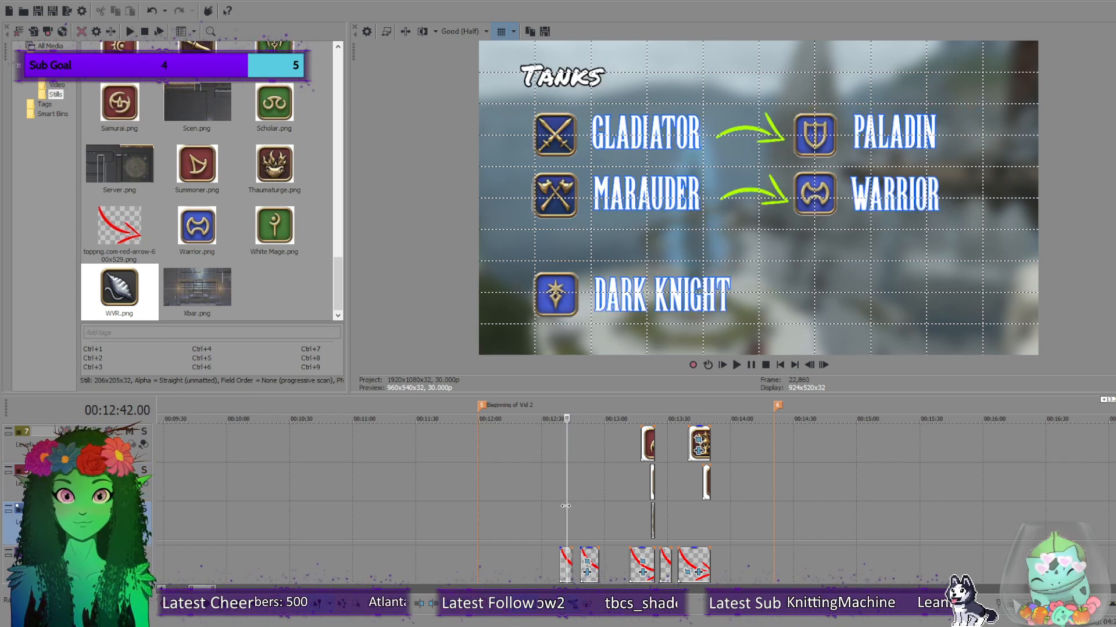
pyautogui.scroll(-5, 956, 511)
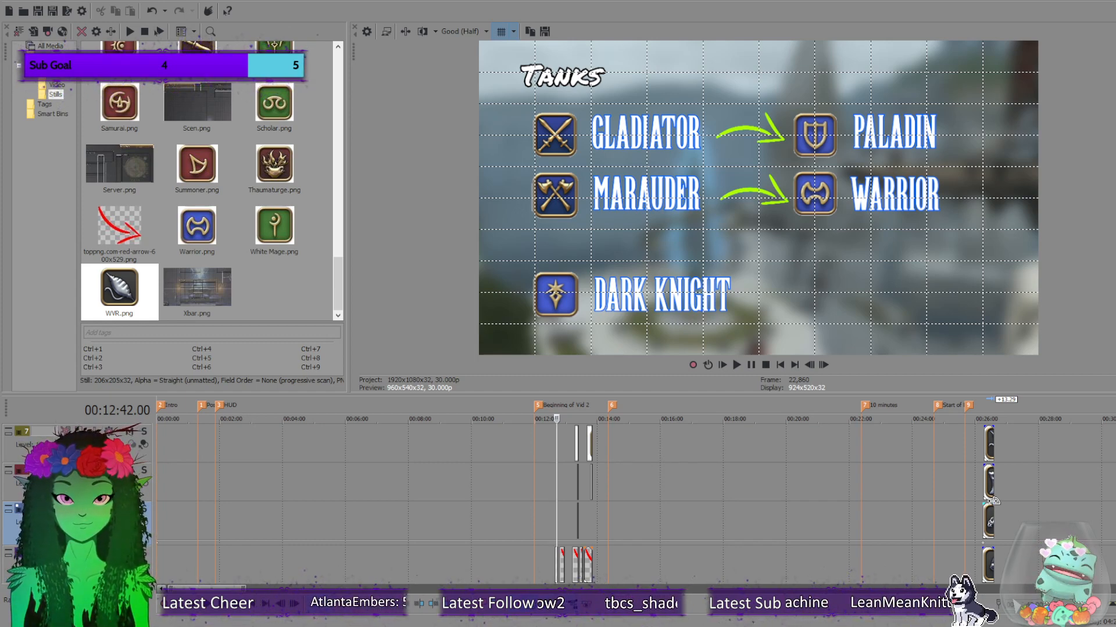
pyautogui.click(1008, 507)
pyautogui.scroll(6, 1008, 507)
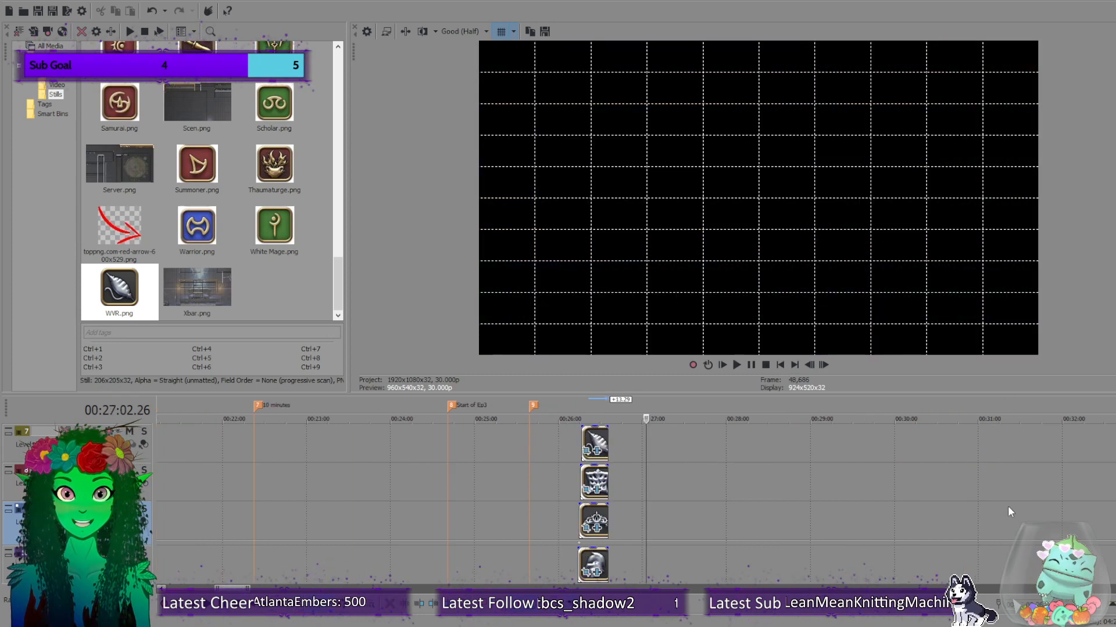
pyautogui.click(489, 472)
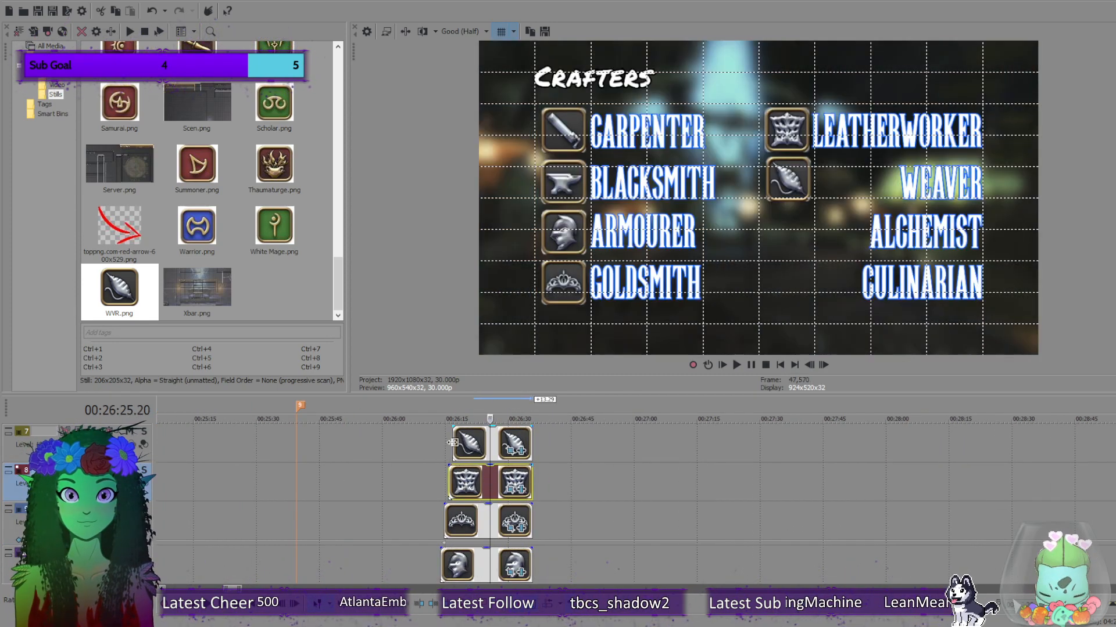
# Place ALC.png on the track above the weaver icon at the ALCHEMIST title's start and extend it to the other icons' end.
pyautogui.click(453, 443)
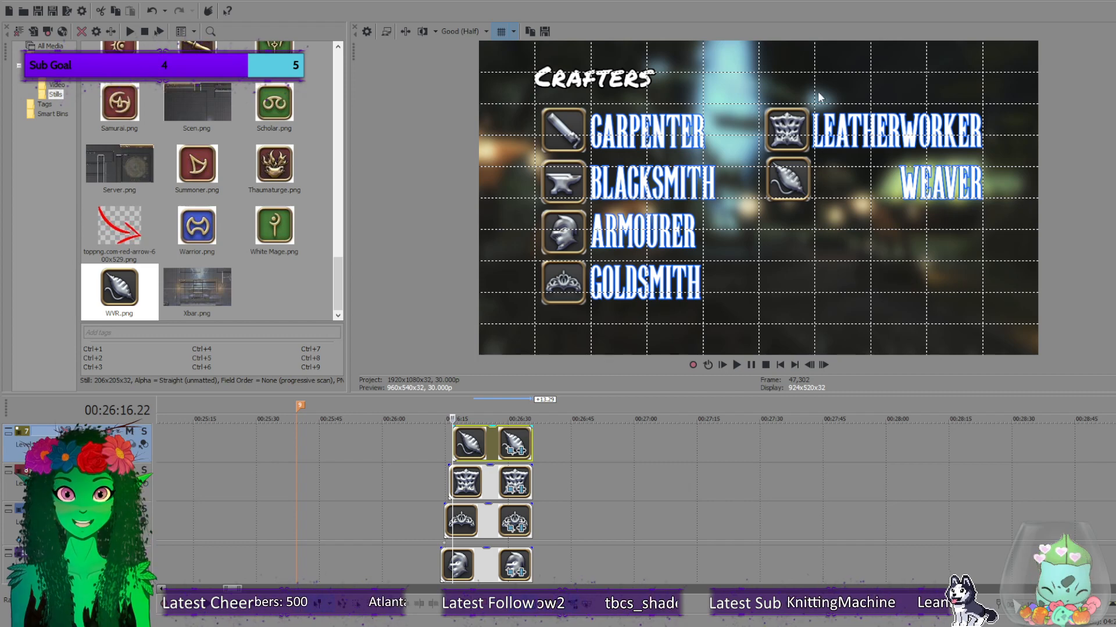
pyautogui.scroll(2, 449, 495)
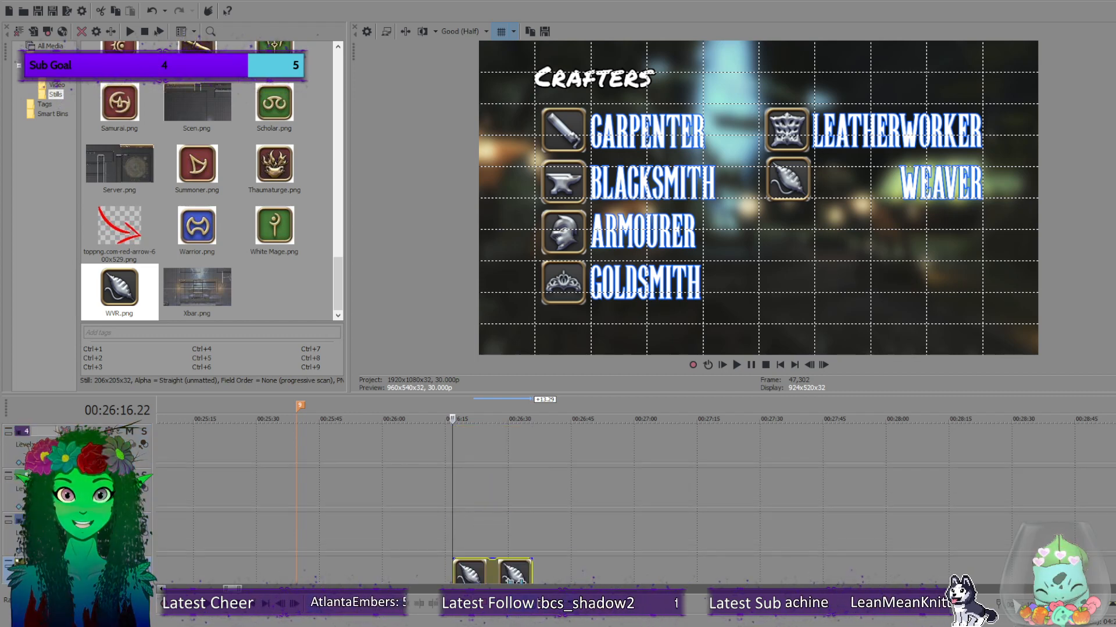
pyautogui.scroll(3, 505, 493)
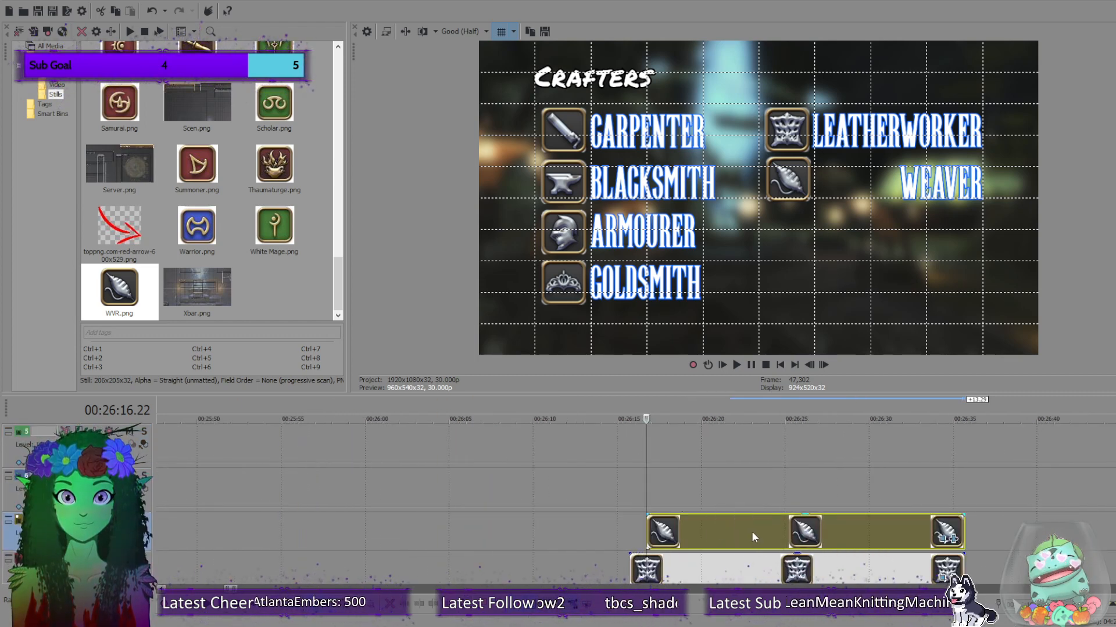
pyautogui.moveTo(645, 495); pyautogui.dragTo(664, 494)
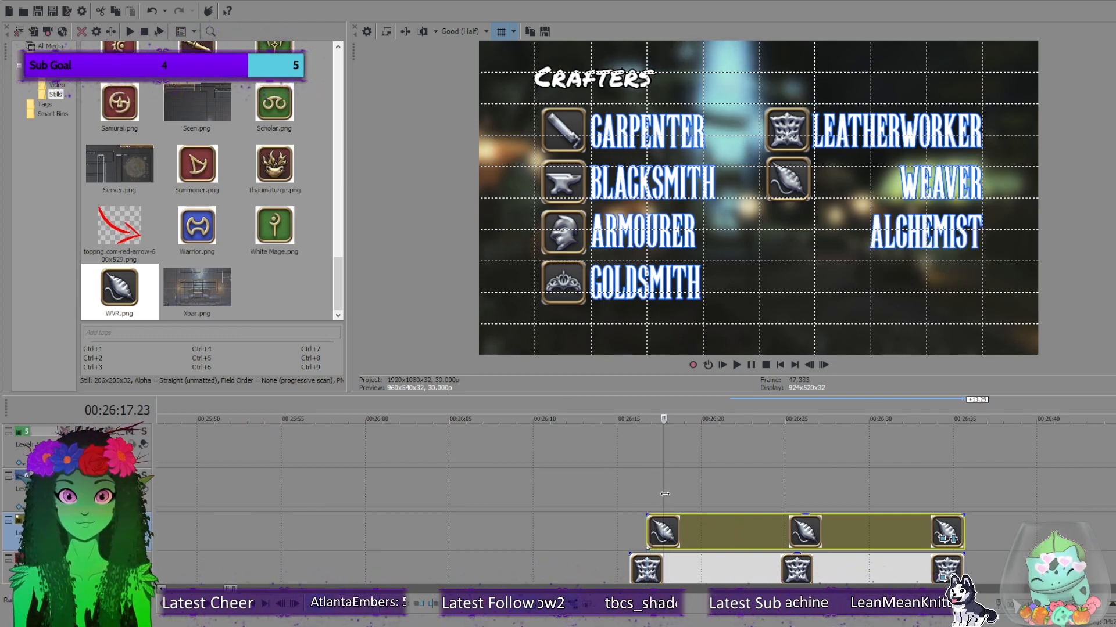
pyautogui.click(665, 494)
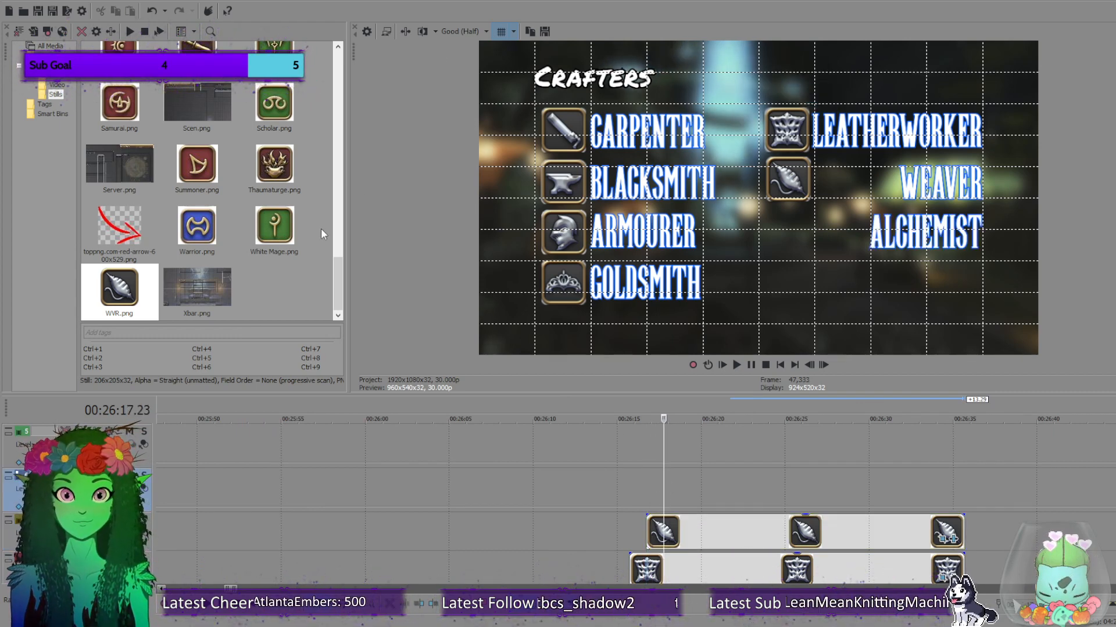
pyautogui.moveTo(338, 280); pyautogui.dragTo(341, 63)
pyautogui.moveTo(124, 72); pyautogui.dragTo(296, 192)
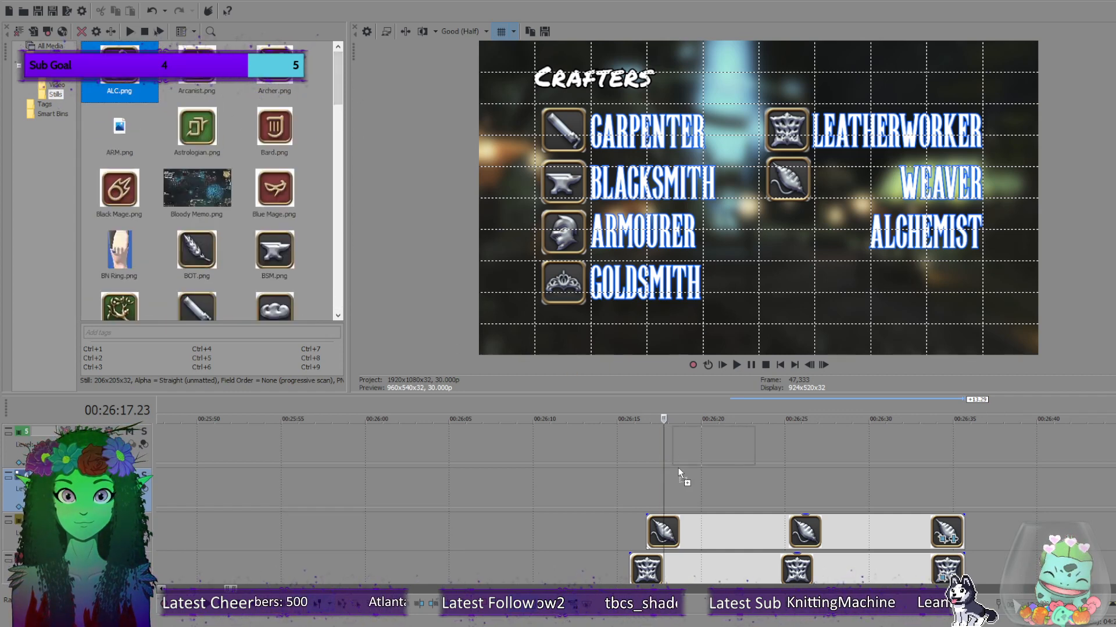
pyautogui.moveTo(678, 468); pyautogui.dragTo(668, 487)
pyautogui.moveTo(747, 487); pyautogui.dragTo(963, 494)
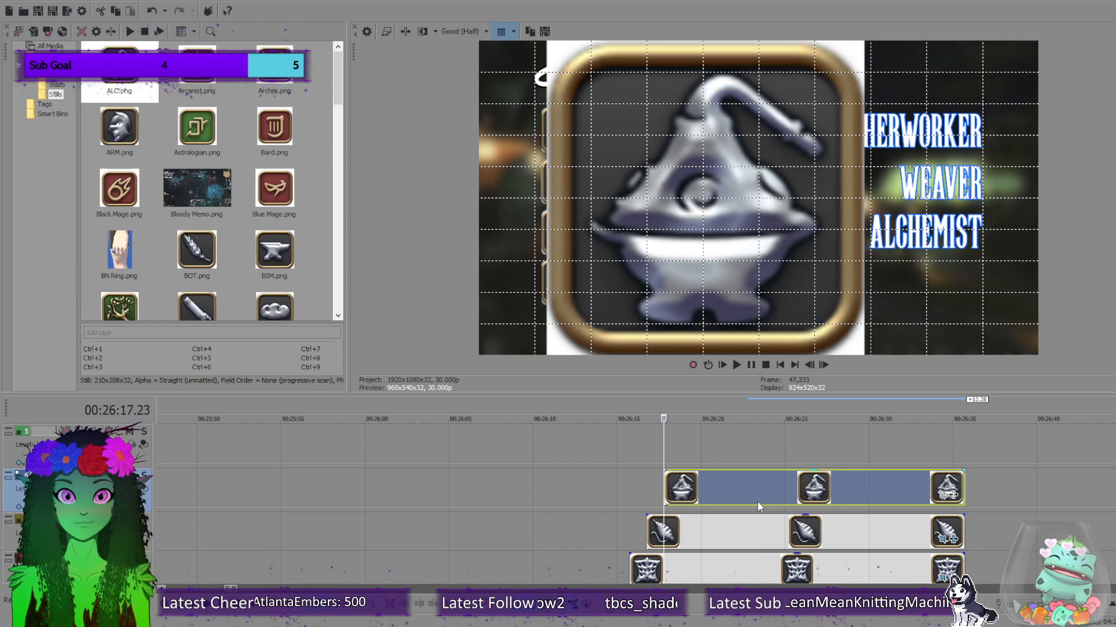
pyautogui.scroll(-15, 757, 501)
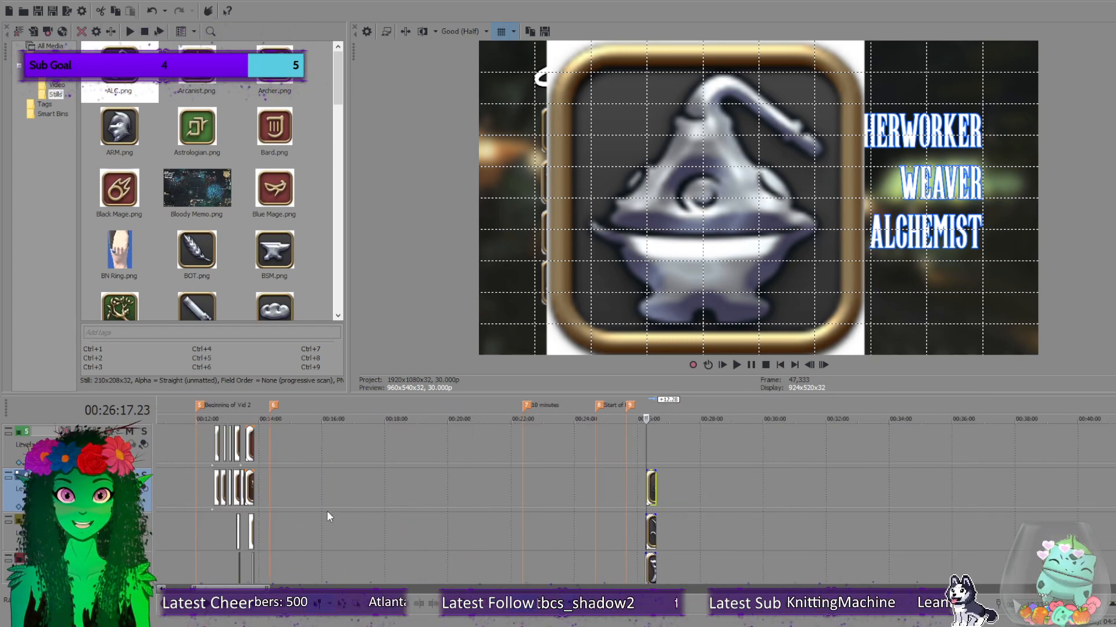
# Shrink the alchemist icon and position it beneath the weaver icon, in the ALCHEMIST title's row.
pyautogui.scroll(-3, 328, 517)
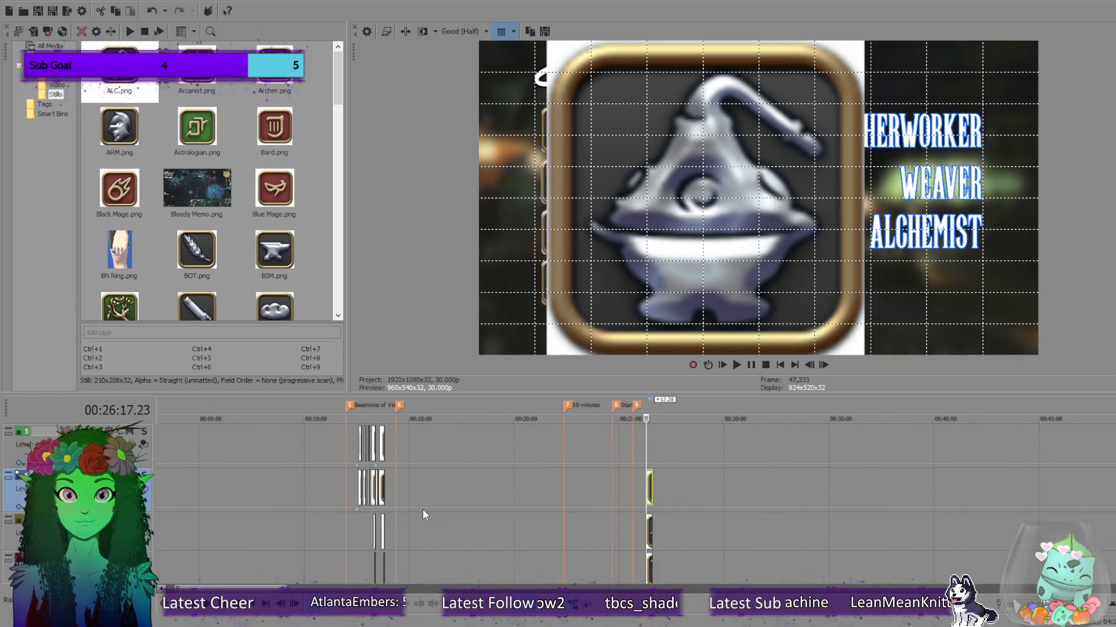
pyautogui.scroll(15, 688, 507)
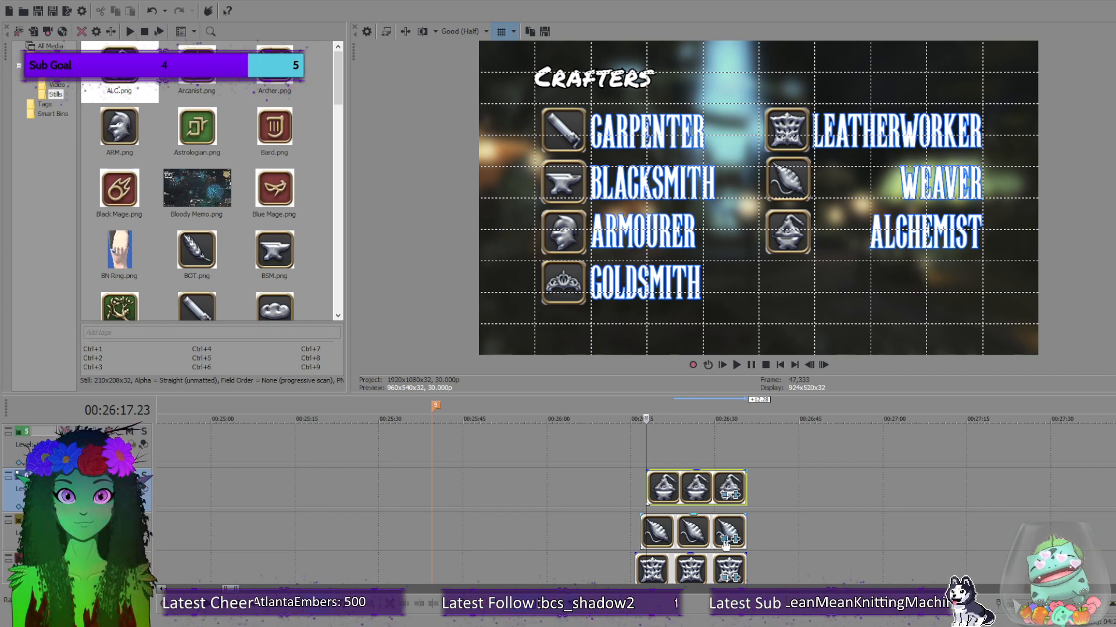
pyautogui.click(641, 528)
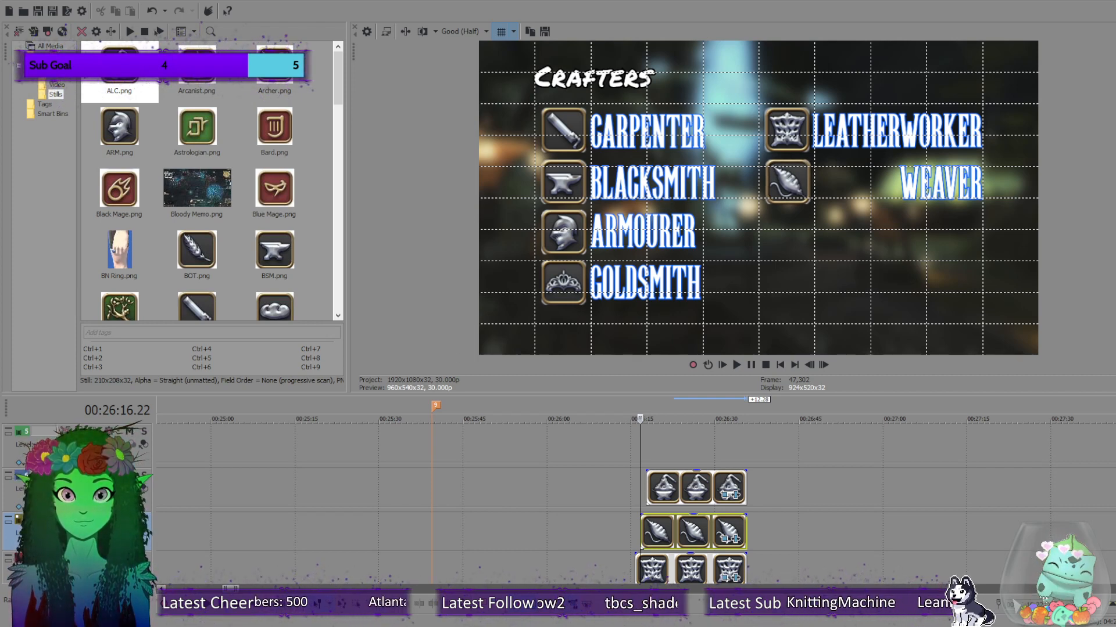
pyautogui.click(647, 488)
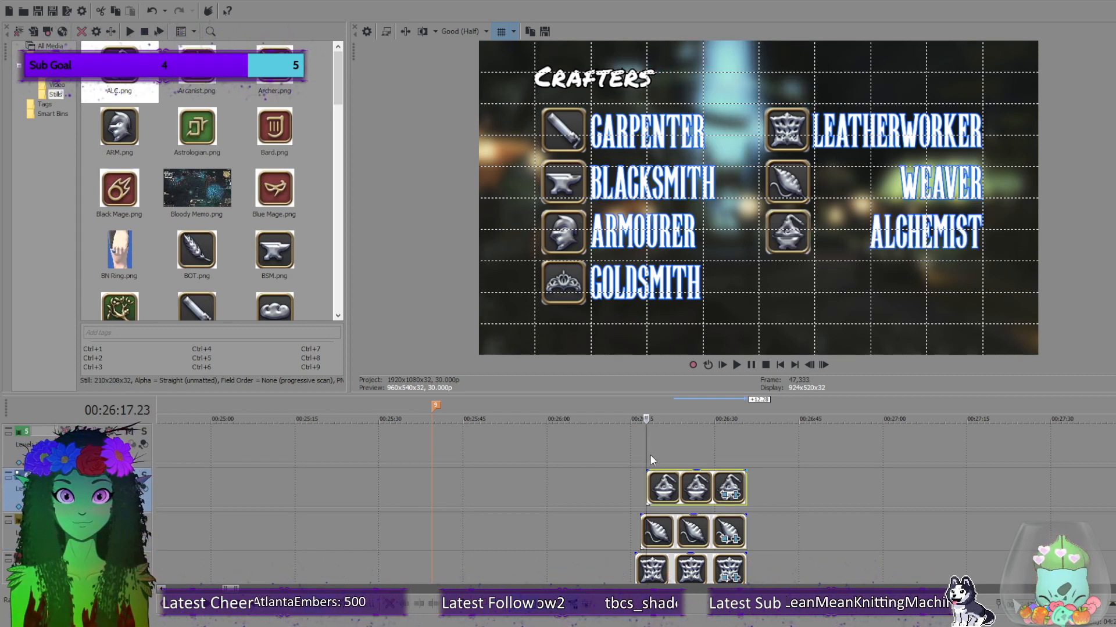
# Place CUL.png at the CULINARIAN title's start, extended to the other icons' end, and position it in that row beneath the alchemist icon.
pyautogui.moveTo(648, 447); pyautogui.dragTo(653, 448)
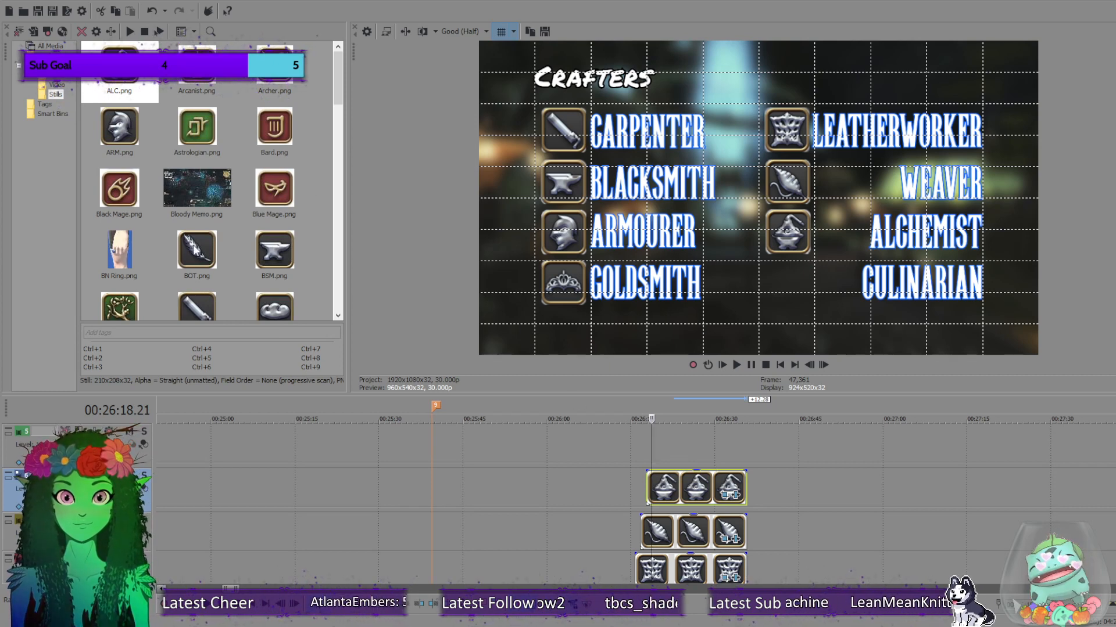
pyautogui.click(287, 310)
pyautogui.moveTo(758, 421); pyautogui.dragTo(746, 445)
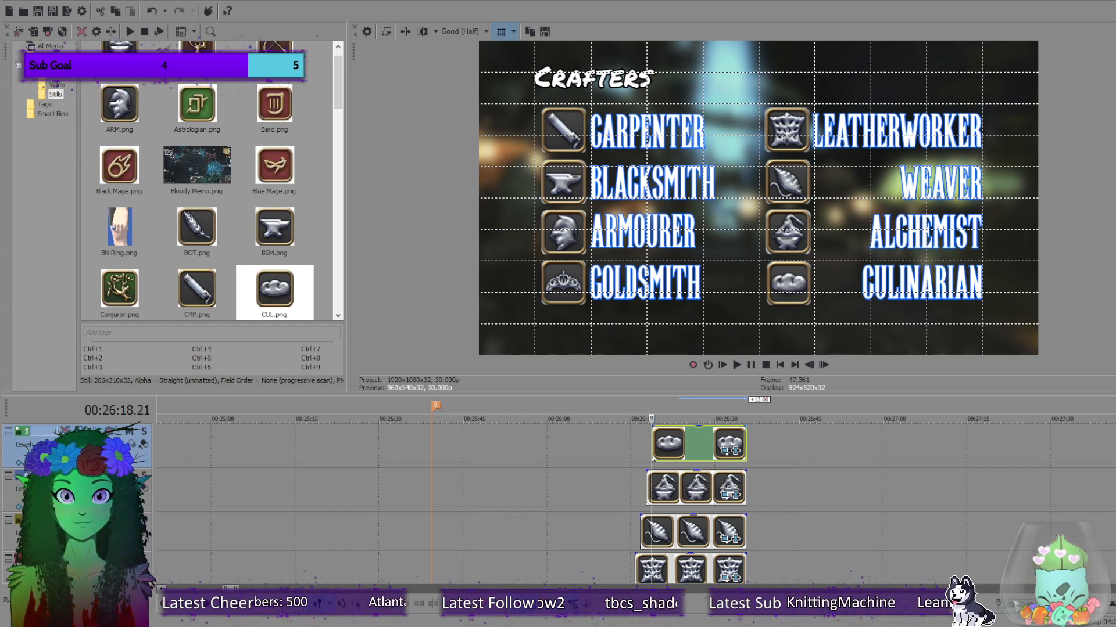
# Move the CULINARIAN title directly beside the culinarian icon.
pyautogui.scroll(-10, 592, 505)
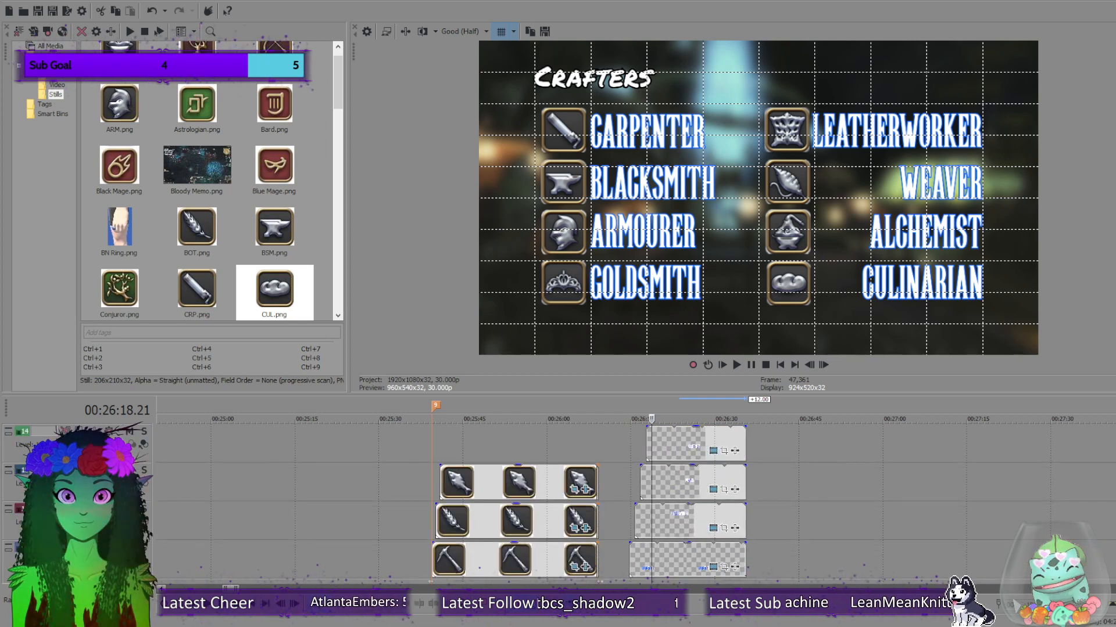
pyautogui.scroll(3, 593, 506)
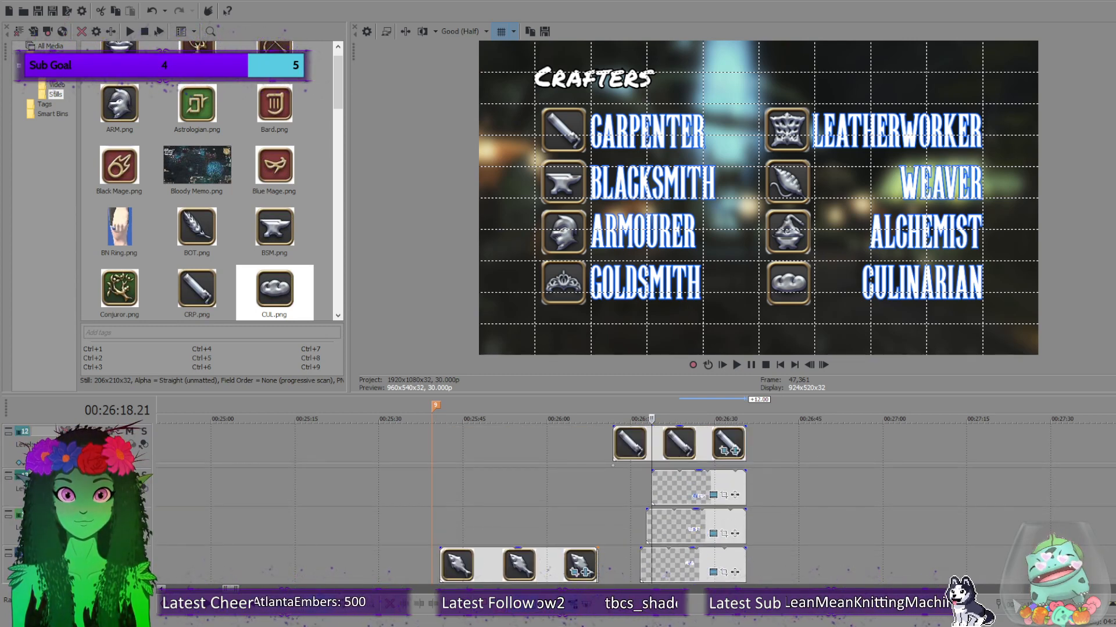
pyautogui.scroll(-2, 592, 506)
pyautogui.scroll(2, 593, 506)
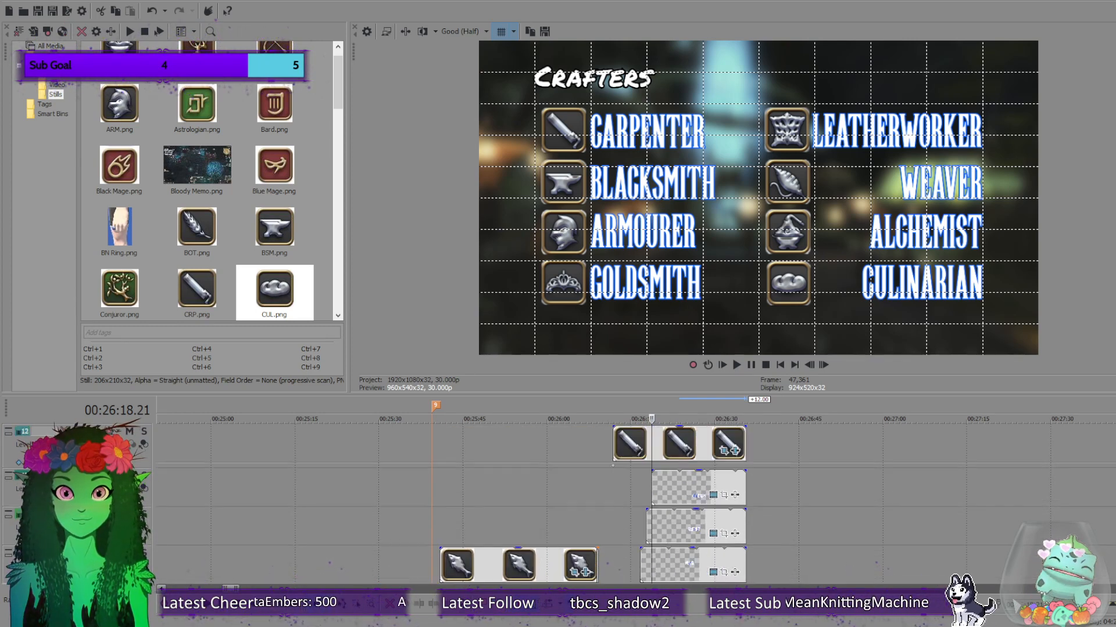
pyautogui.click(682, 489)
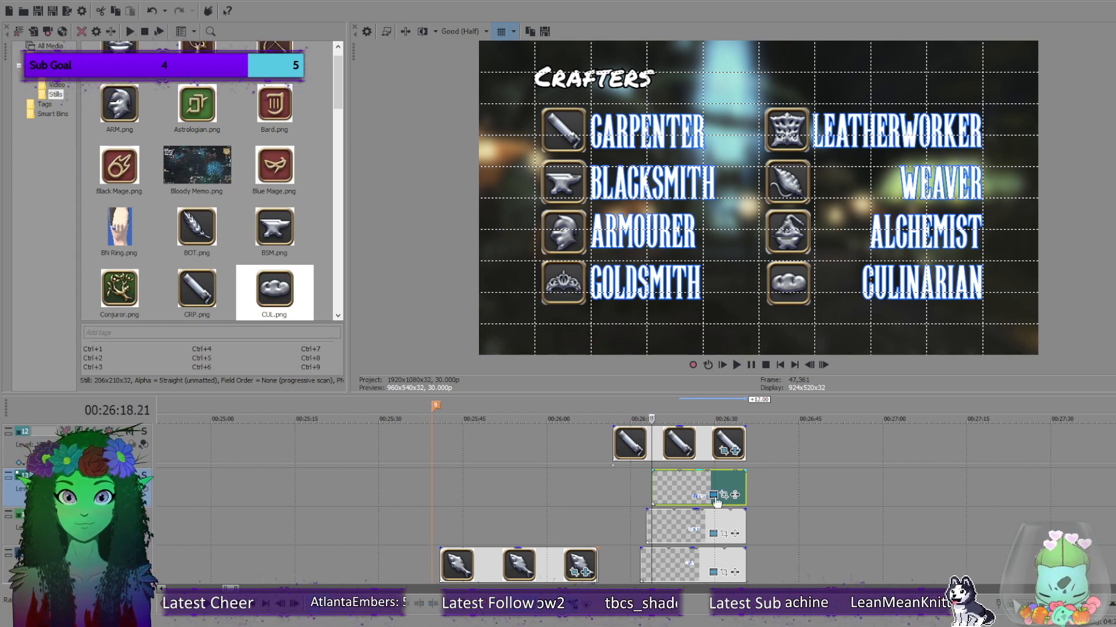
pyautogui.moveTo(934, 290); pyautogui.dragTo(884, 284)
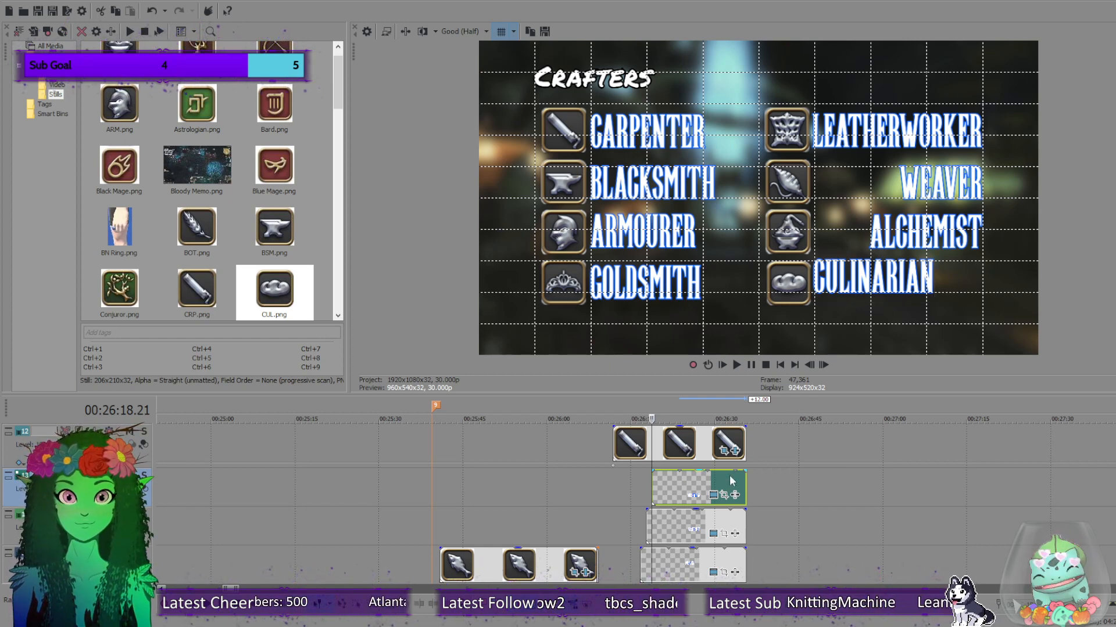
# Move the ALCHEMIST title directly beside its icon, aligned with the start of the CULINARIAN title.
pyautogui.click(647, 529)
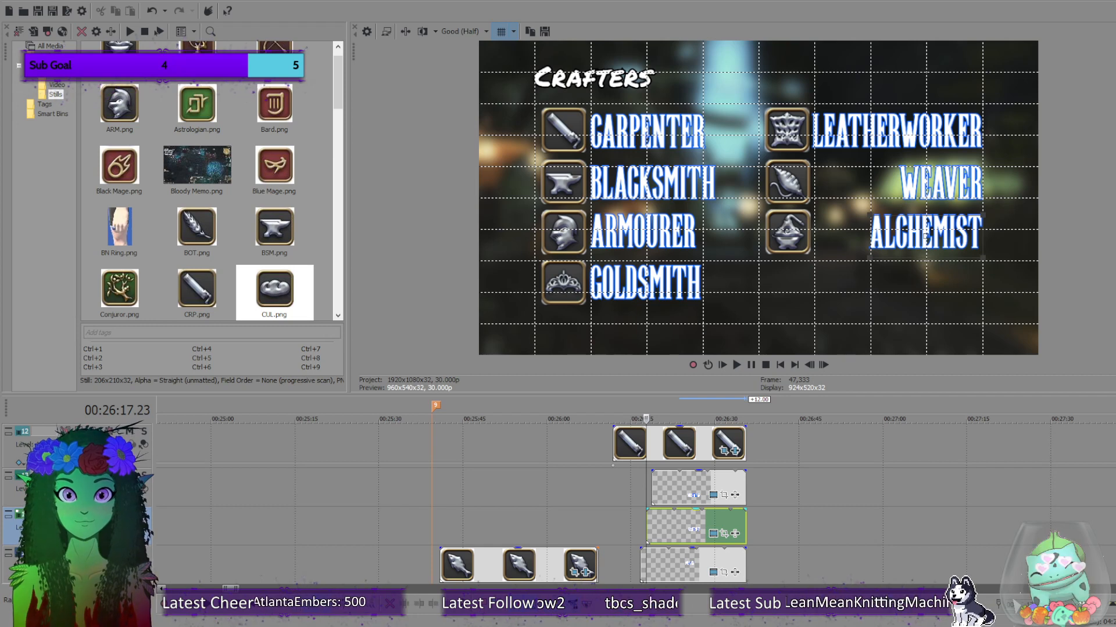
pyautogui.click(652, 487)
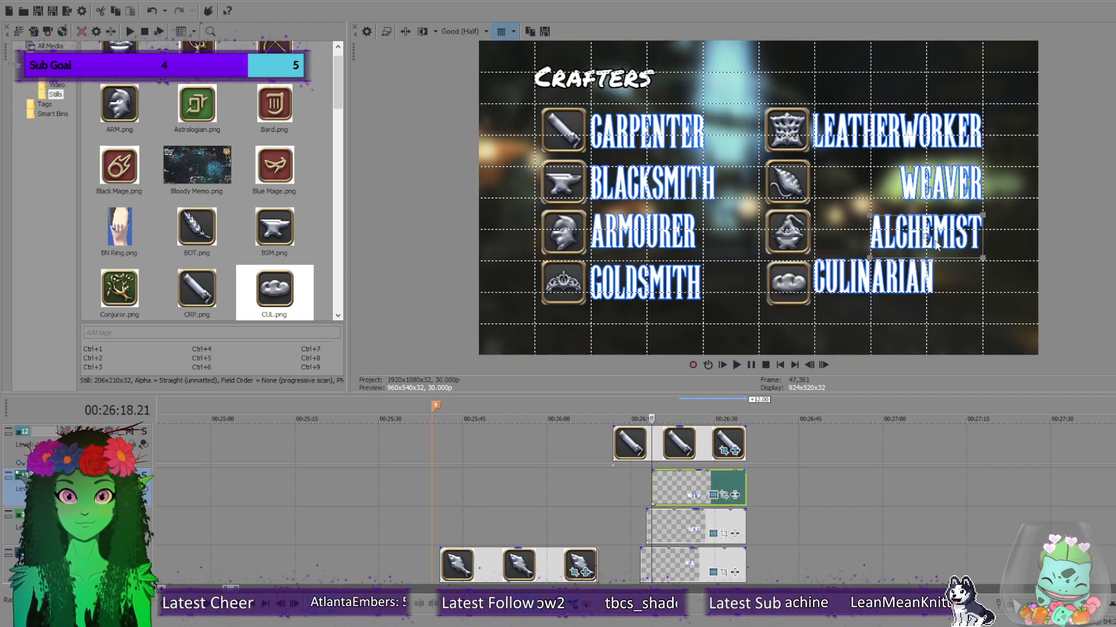
pyautogui.moveTo(945, 243); pyautogui.dragTo(882, 243)
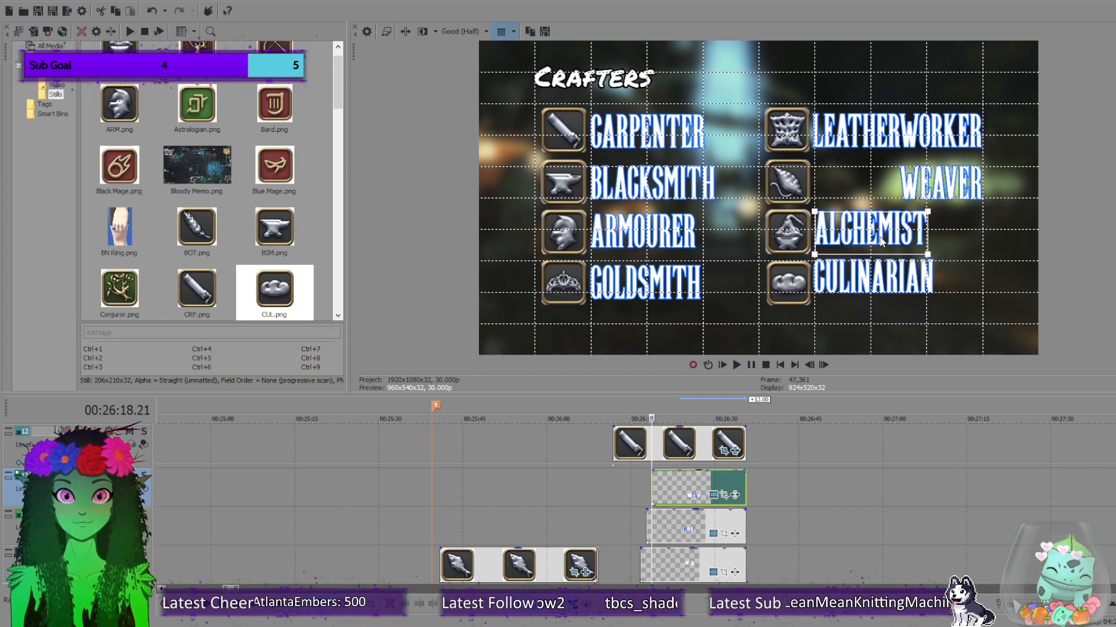
pyautogui.moveTo(882, 243); pyautogui.dragTo(878, 238)
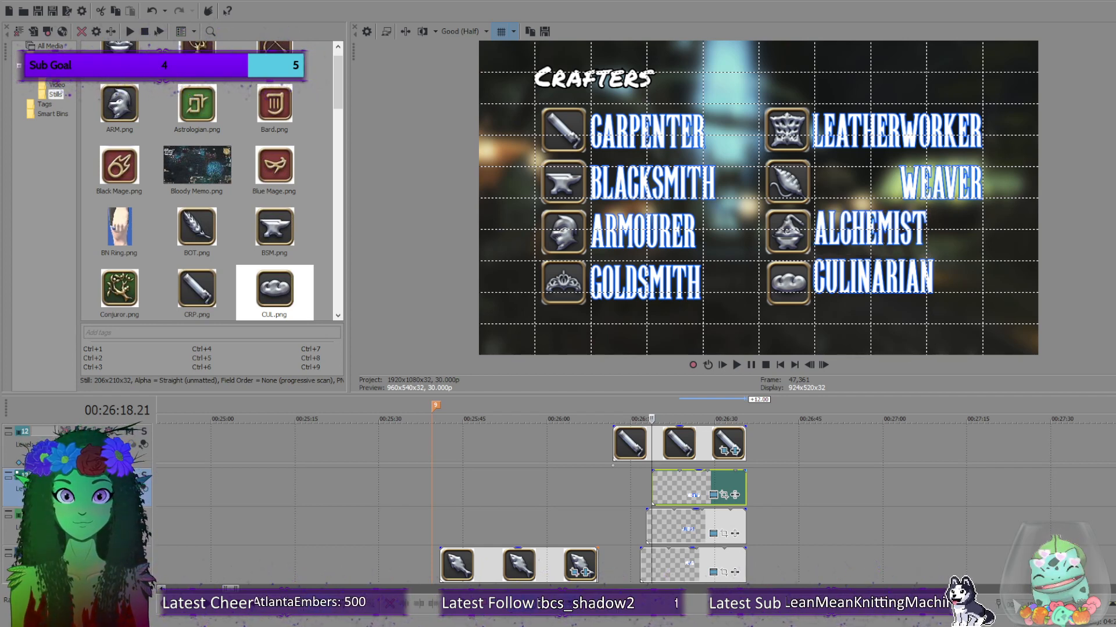
# Move the WEAVER title directly beside the weaver icon, aligned with the start of the ALCHEMIST title.
pyautogui.click(711, 574)
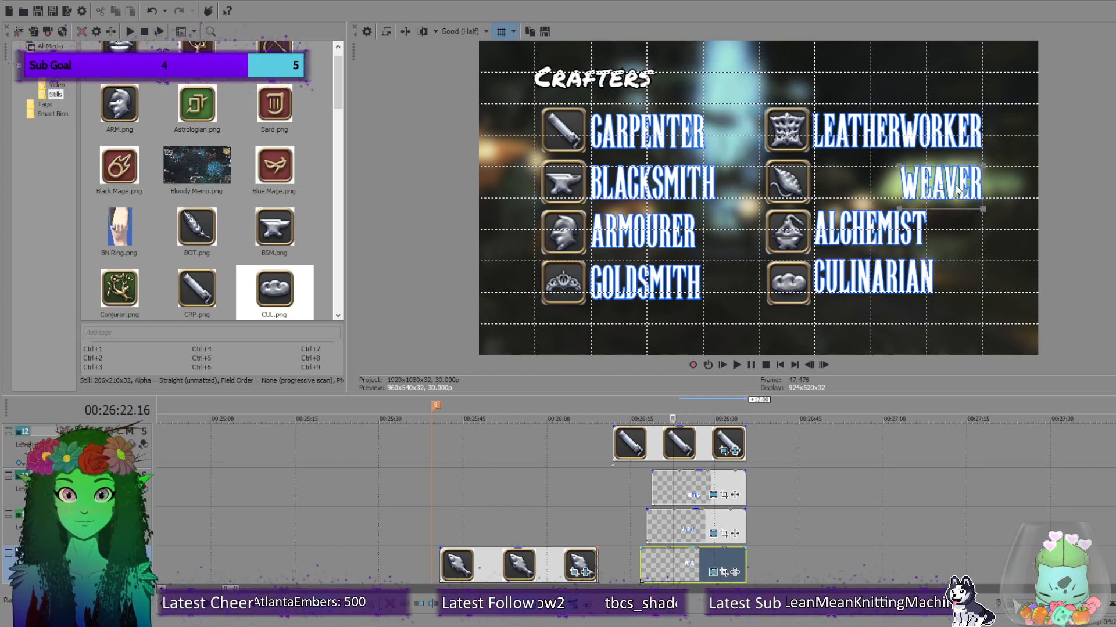
pyautogui.moveTo(958, 189); pyautogui.dragTo(870, 185)
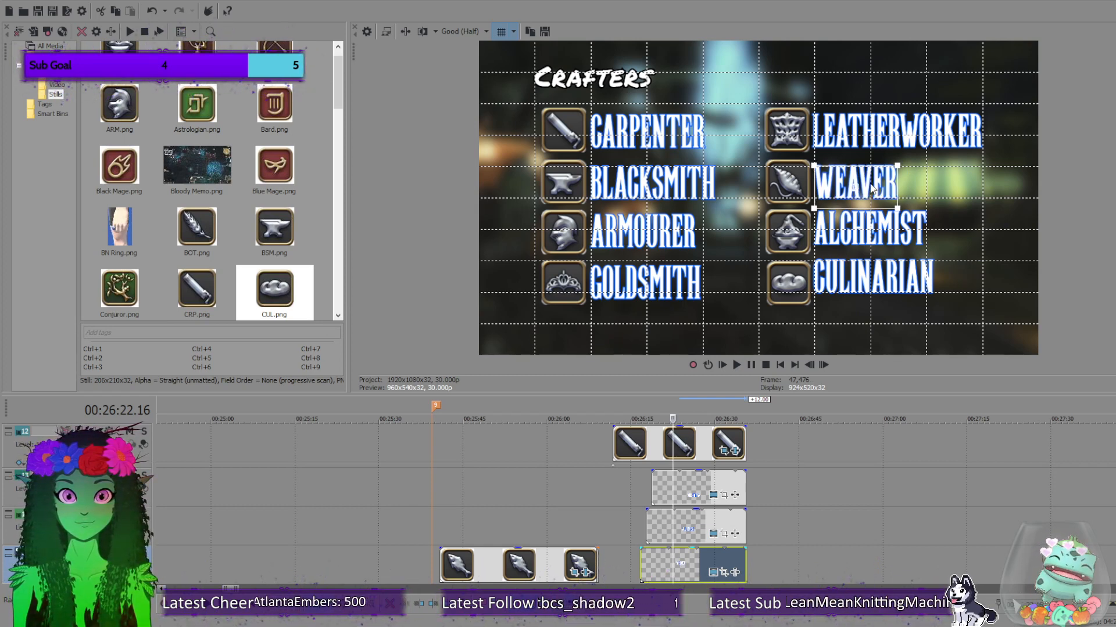
pyautogui.moveTo(871, 185); pyautogui.dragTo(870, 185)
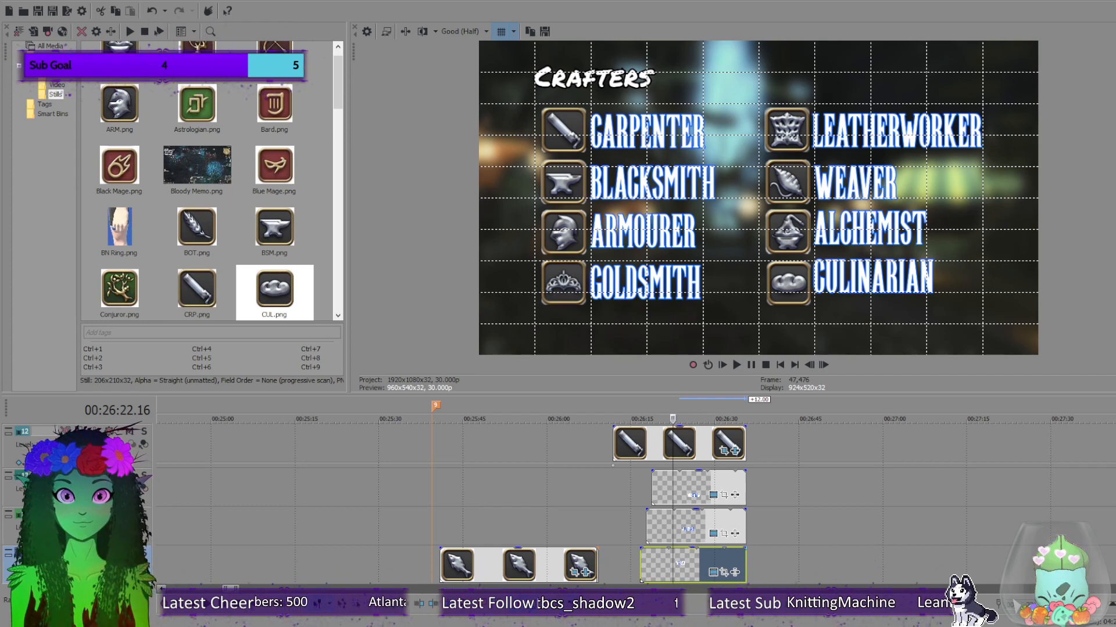
# Nudge the LEATHERWORKER title into line with the titles beneath it and hide the preview grid.
pyautogui.scroll(-4, 581, 505)
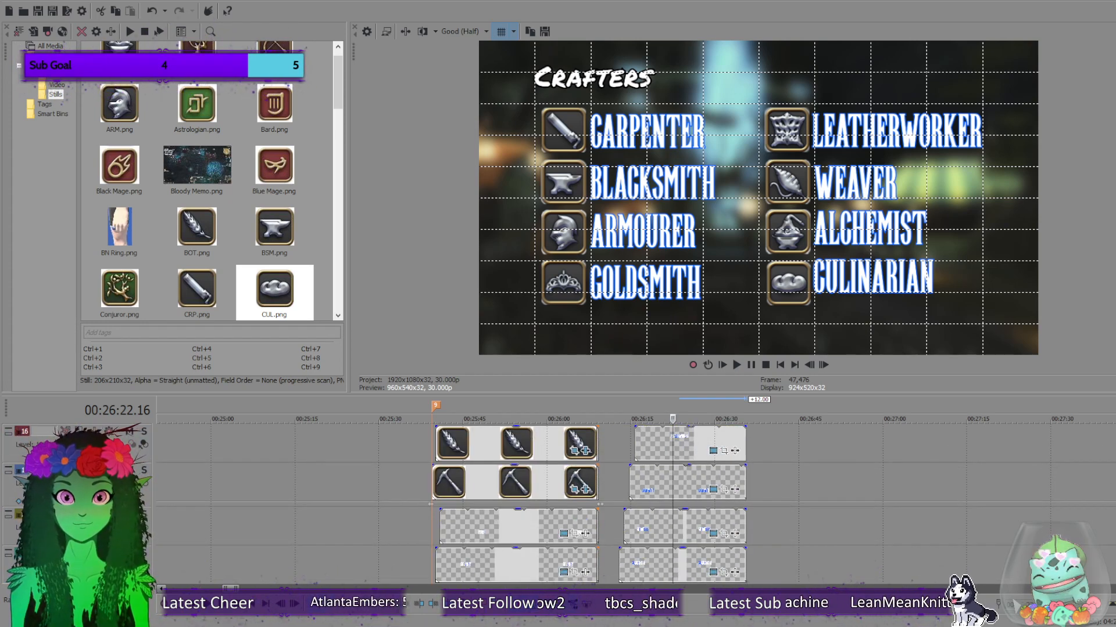
pyautogui.scroll(1, 695, 496)
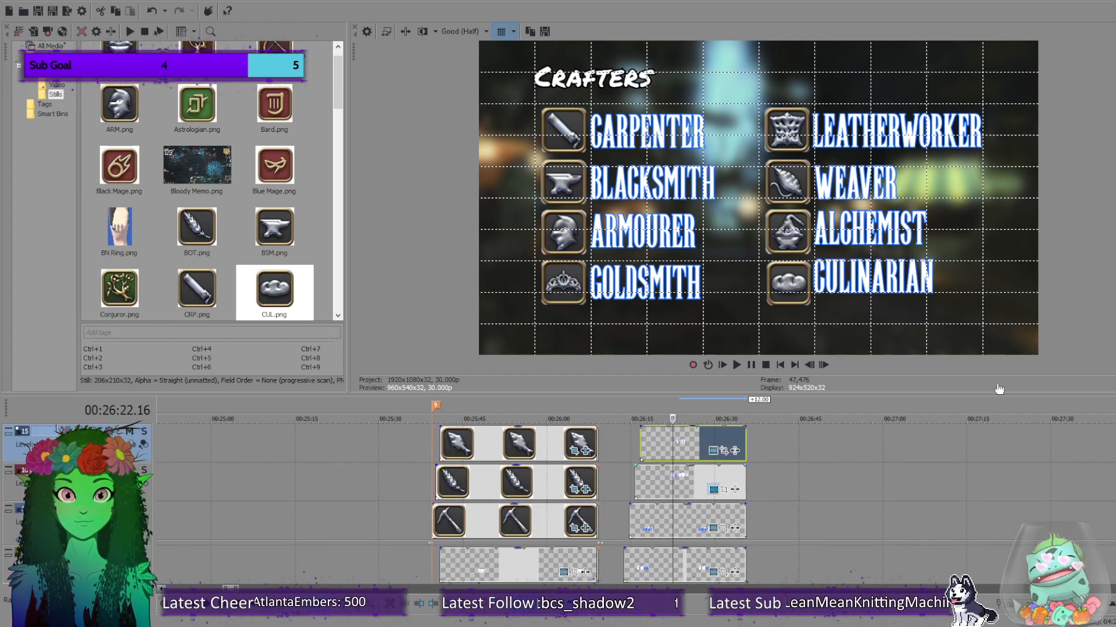
pyautogui.moveTo(873, 137)
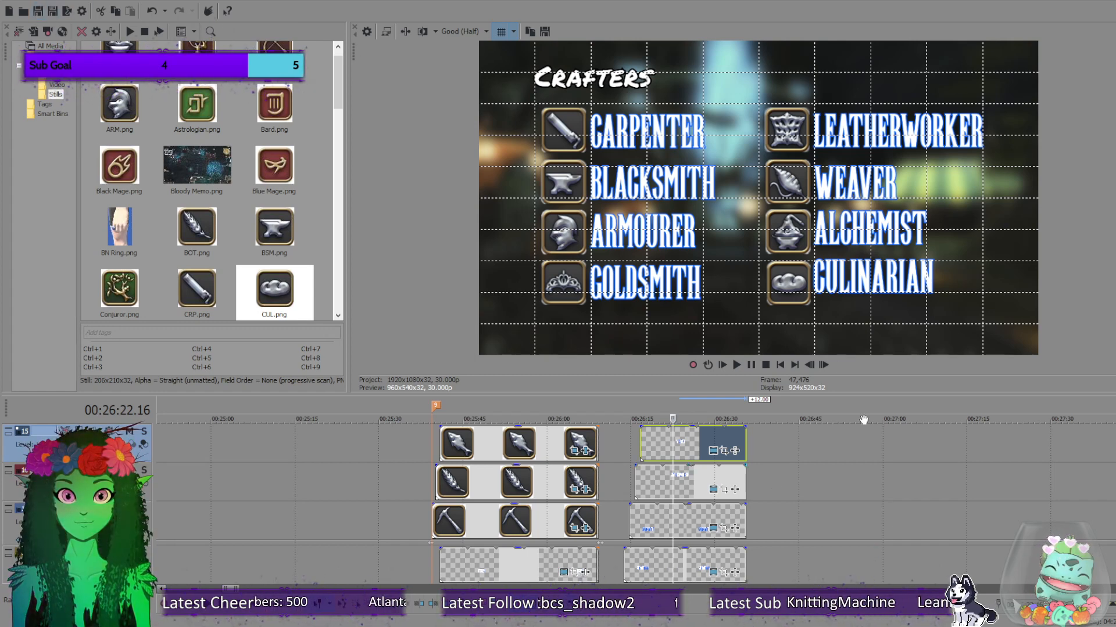
pyautogui.click(500, 32)
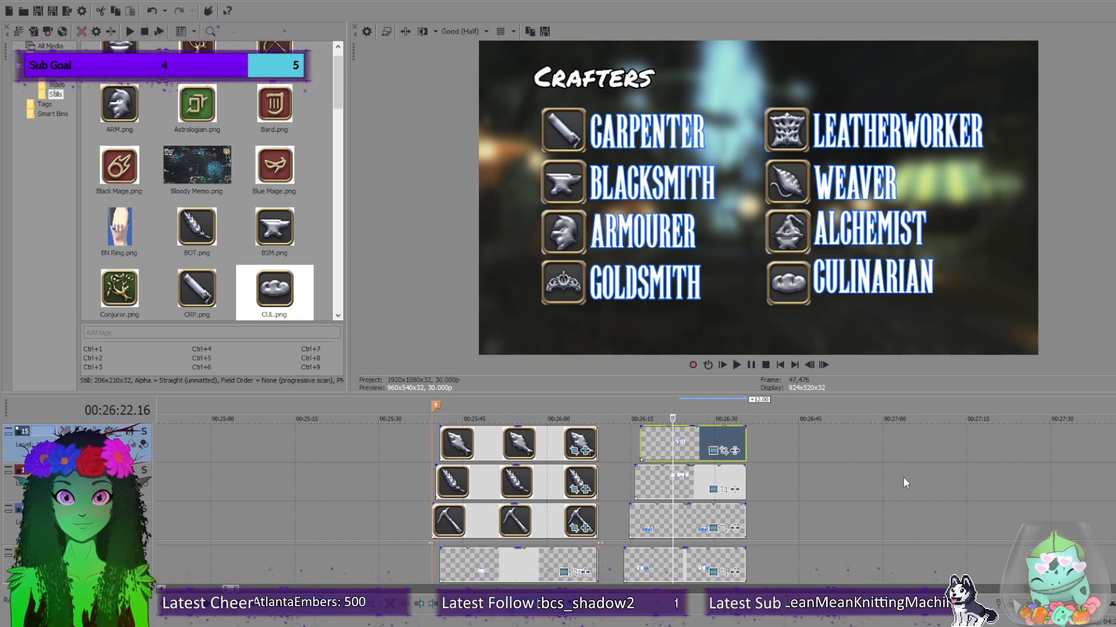
# Move the separate last audio clip beyond the end of the long audio clip beneath it, starting at about 00:28:14.
pyautogui.scroll(-8, 893, 469)
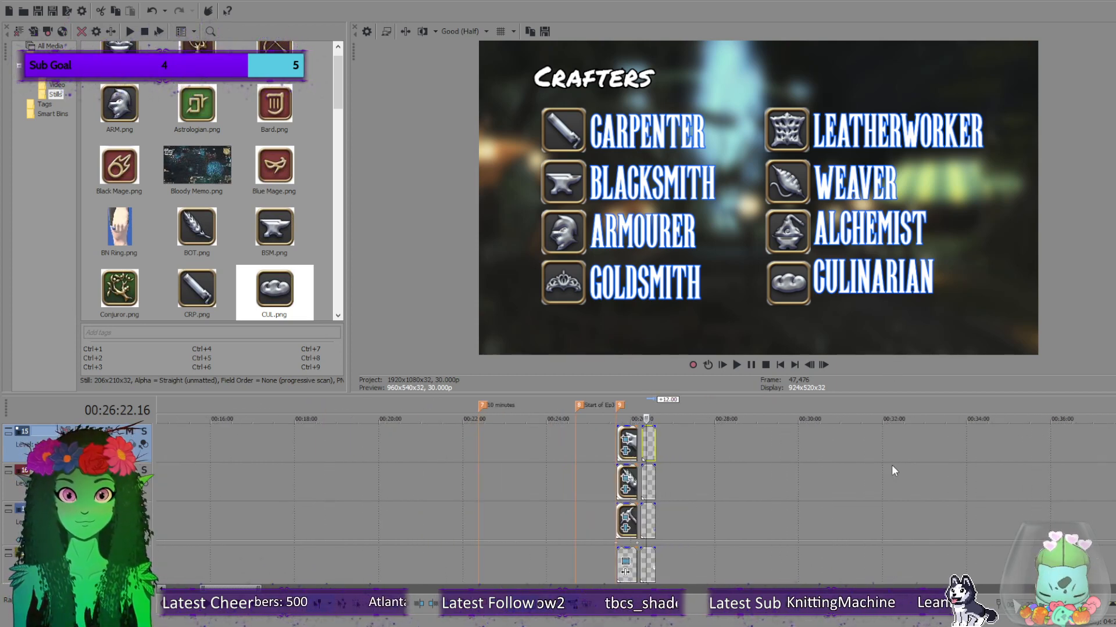
pyautogui.scroll(-4, 633, 505)
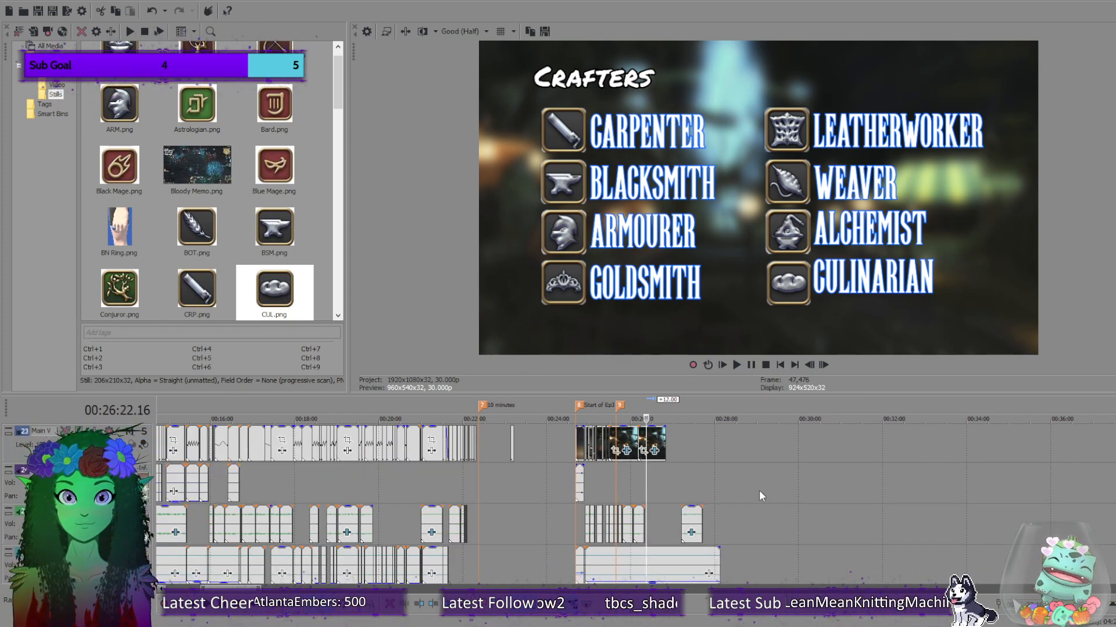
pyautogui.scroll(-3, 755, 492)
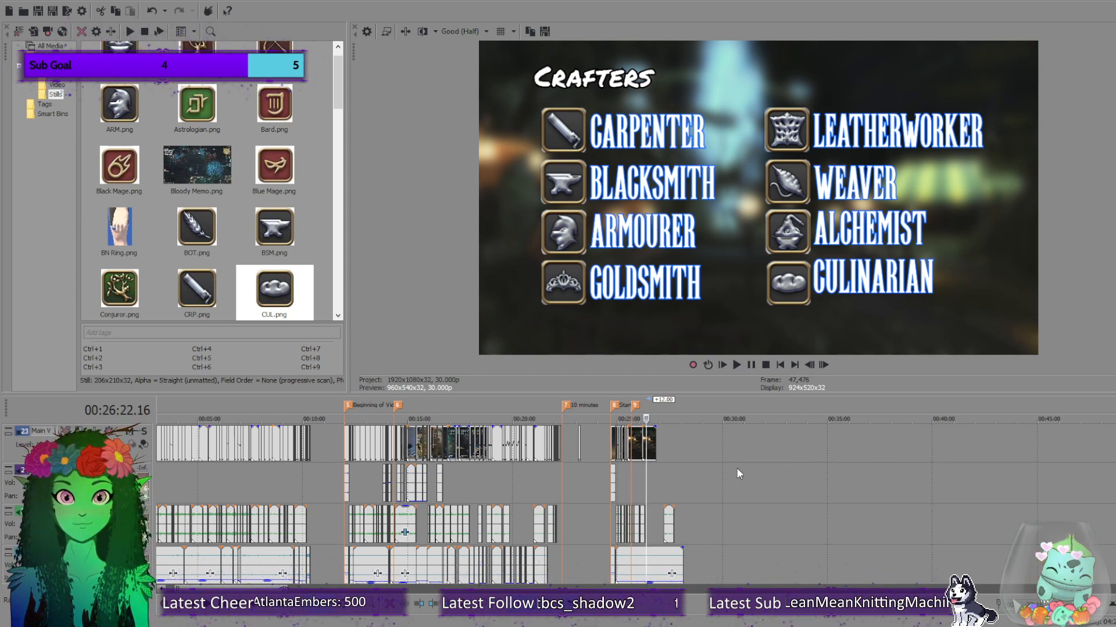
pyautogui.scroll(4, 759, 517)
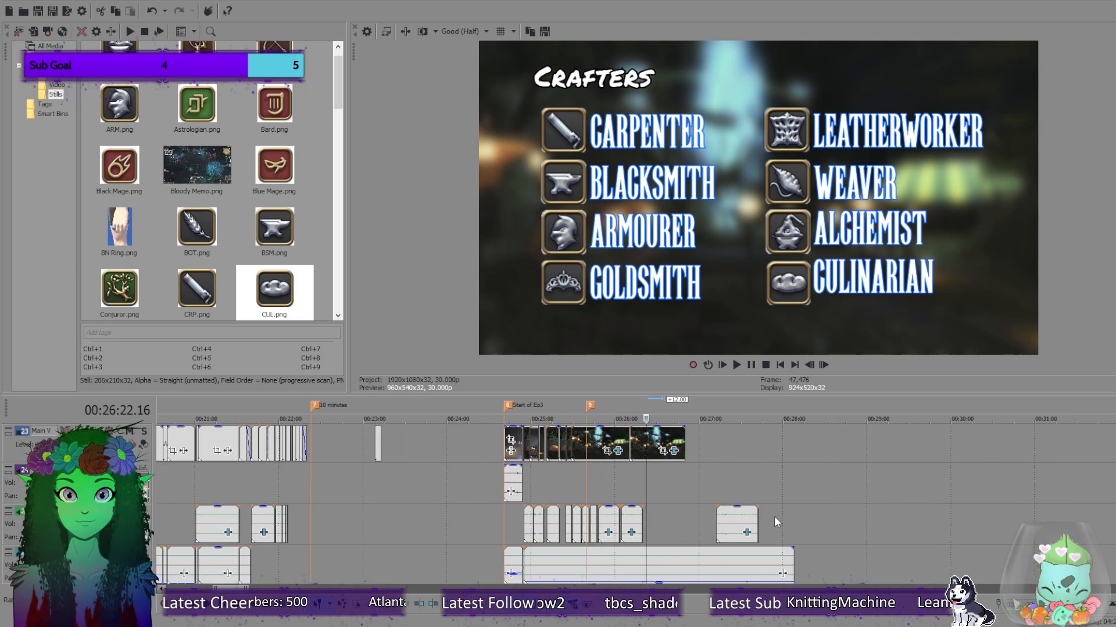
pyautogui.scroll(2, 774, 517)
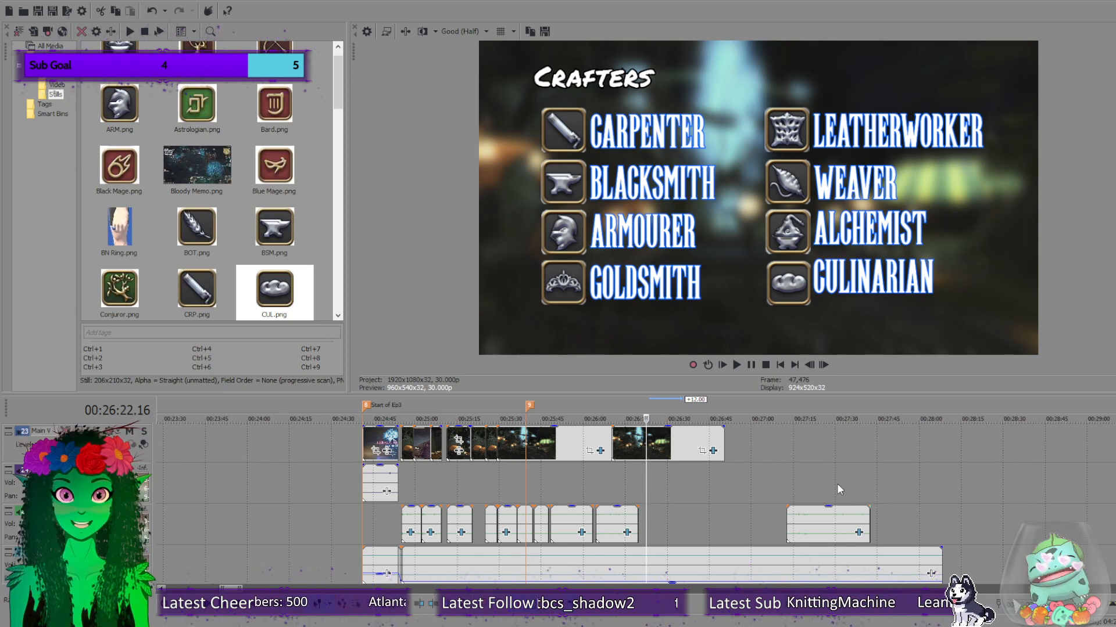
pyautogui.moveTo(807, 512); pyautogui.dragTo(980, 513)
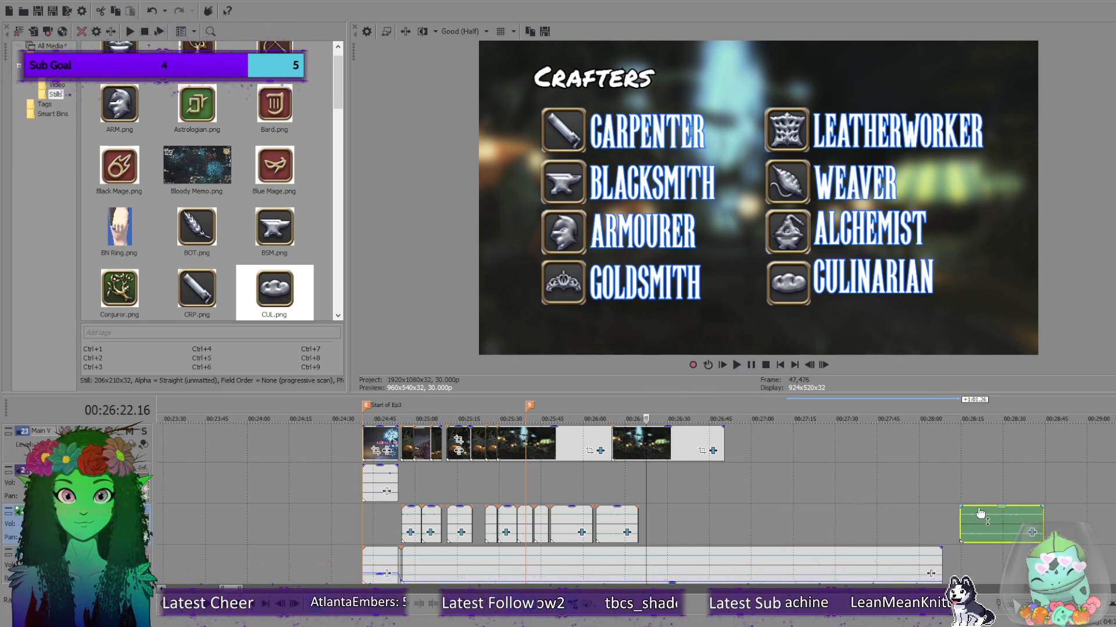
pyautogui.click(962, 514)
pyautogui.scroll(1, 1043, 523)
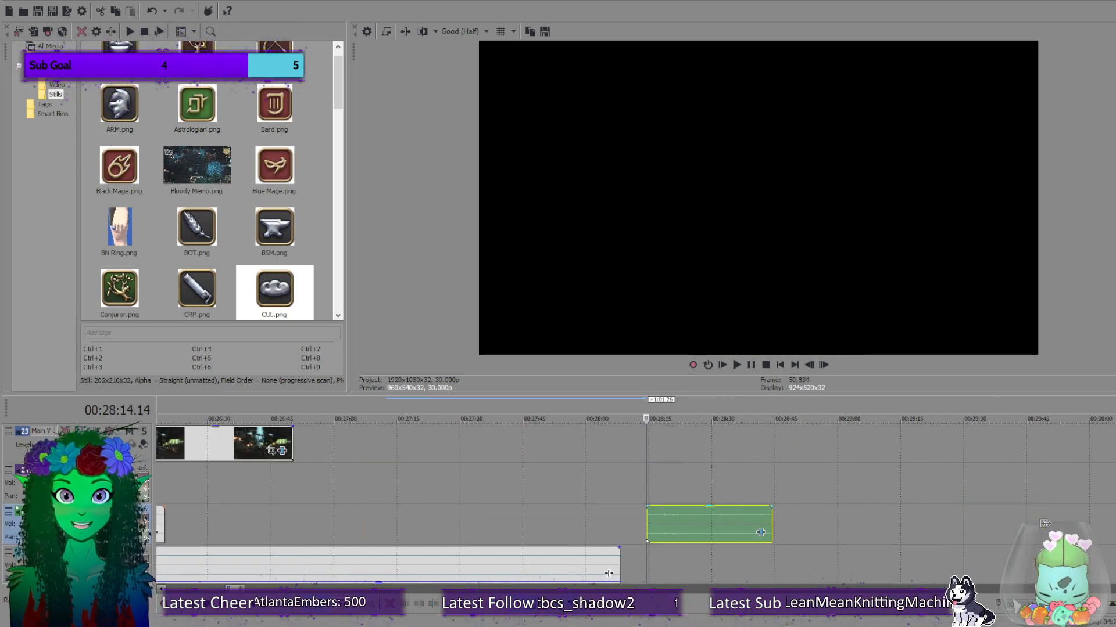
pyautogui.scroll(2, 846, 522)
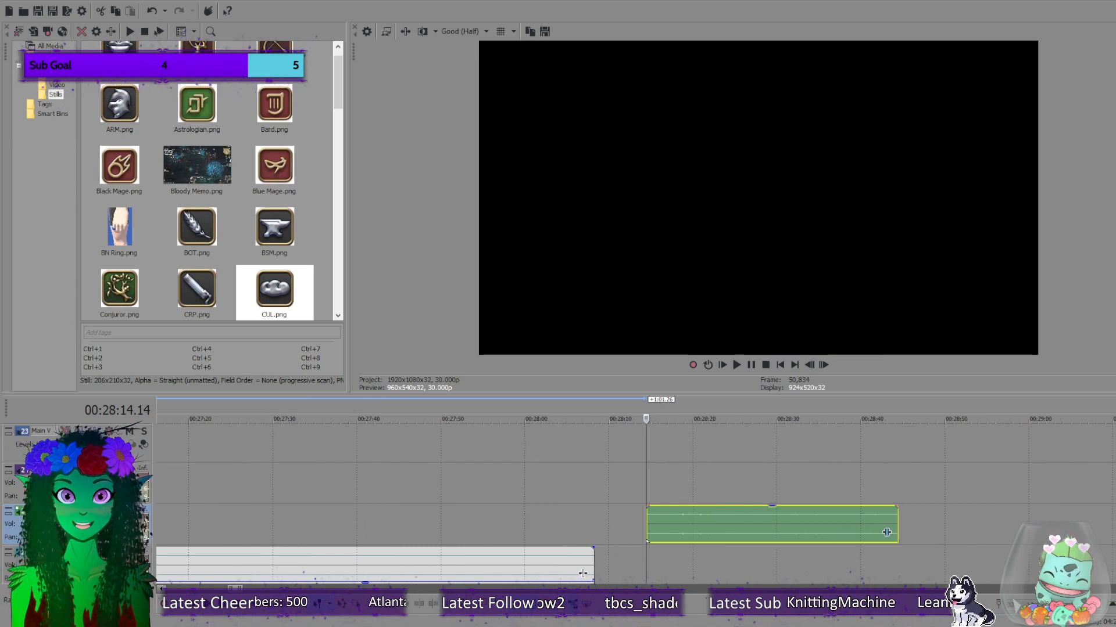
pyautogui.scroll(-3, 621, 546)
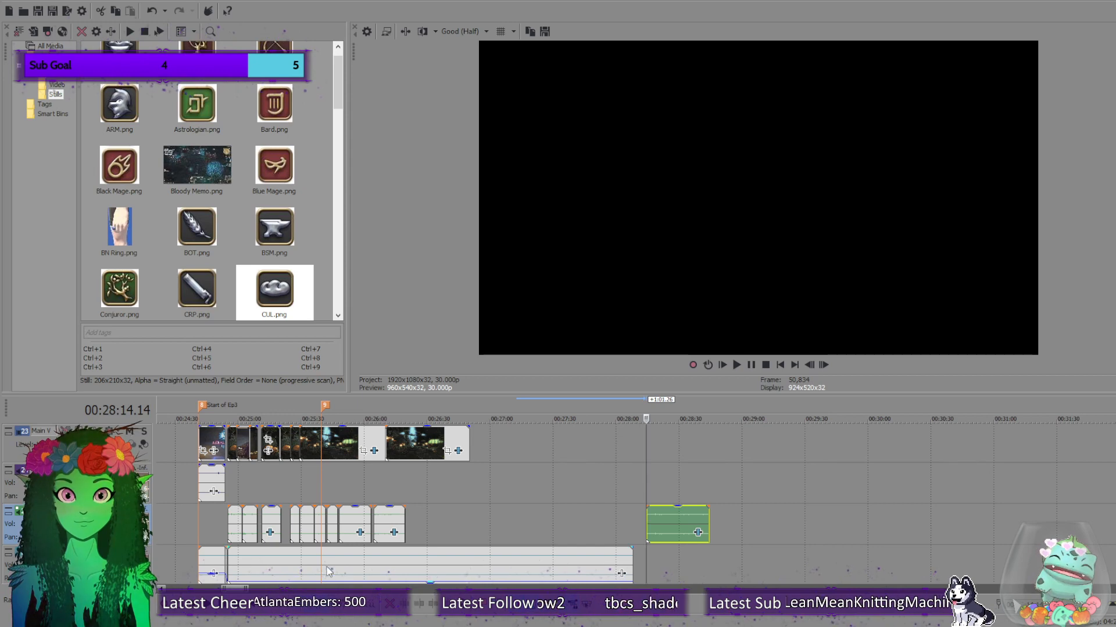
# Check the long audio clip and the end of the main video against the start of the moved audio clip.
pyautogui.click(385, 554)
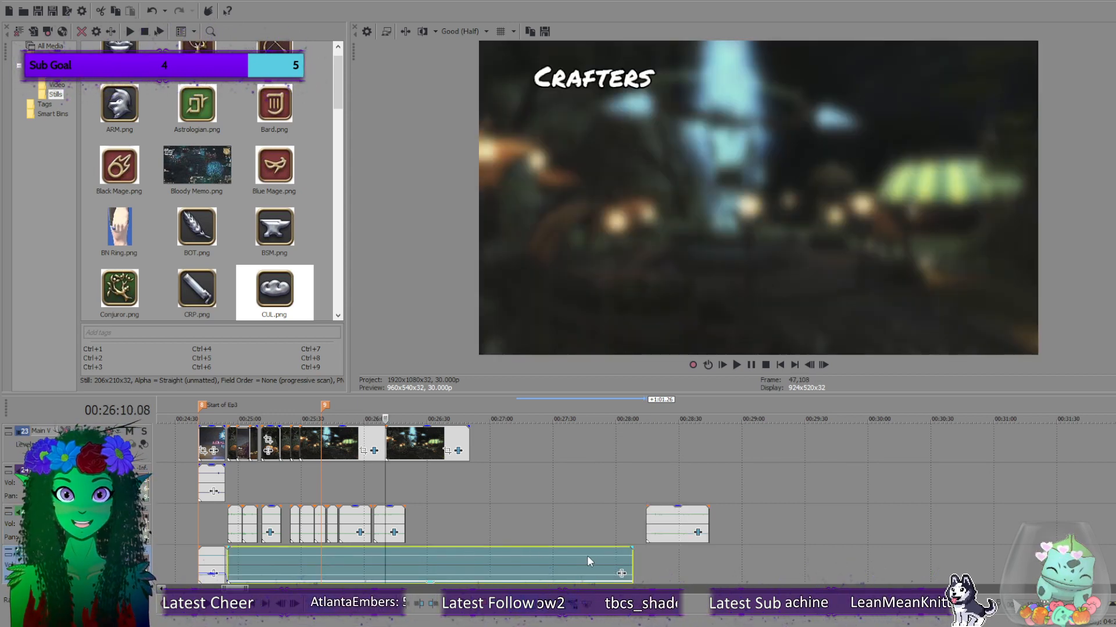
pyautogui.click(470, 481)
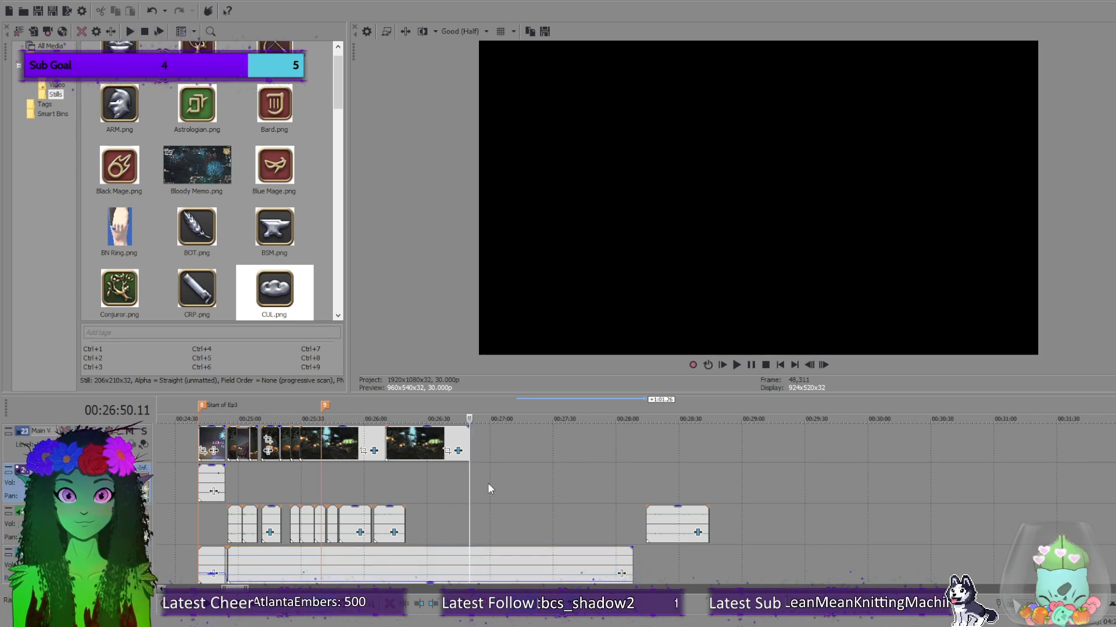
pyautogui.click(645, 518)
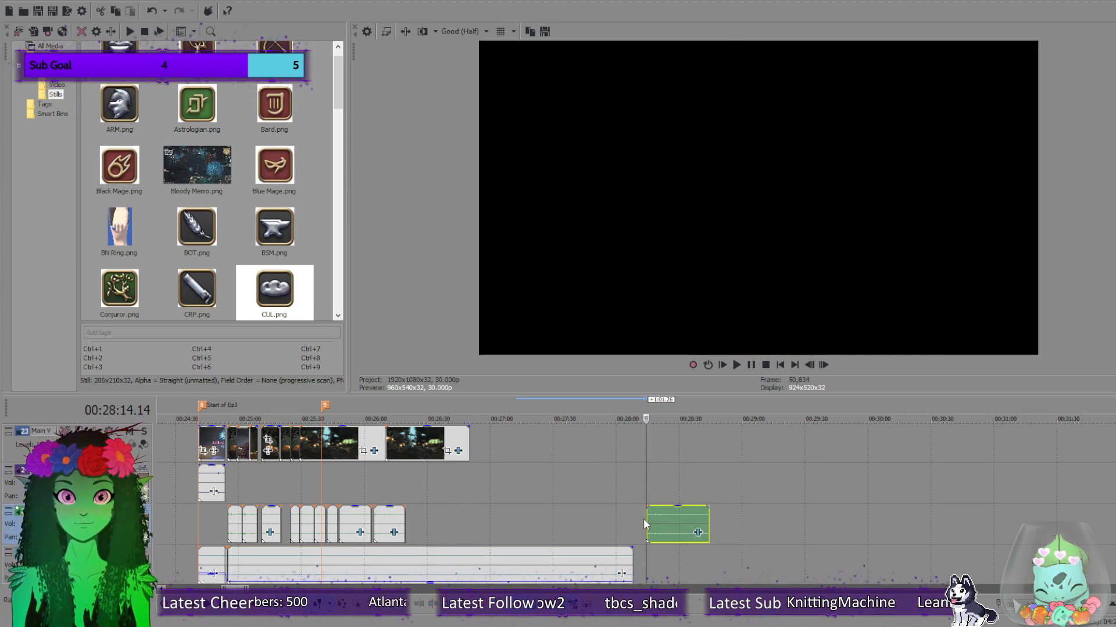
pyautogui.scroll(4, 879, 542)
pyautogui.scroll(-2, 880, 542)
pyautogui.click(539, 559)
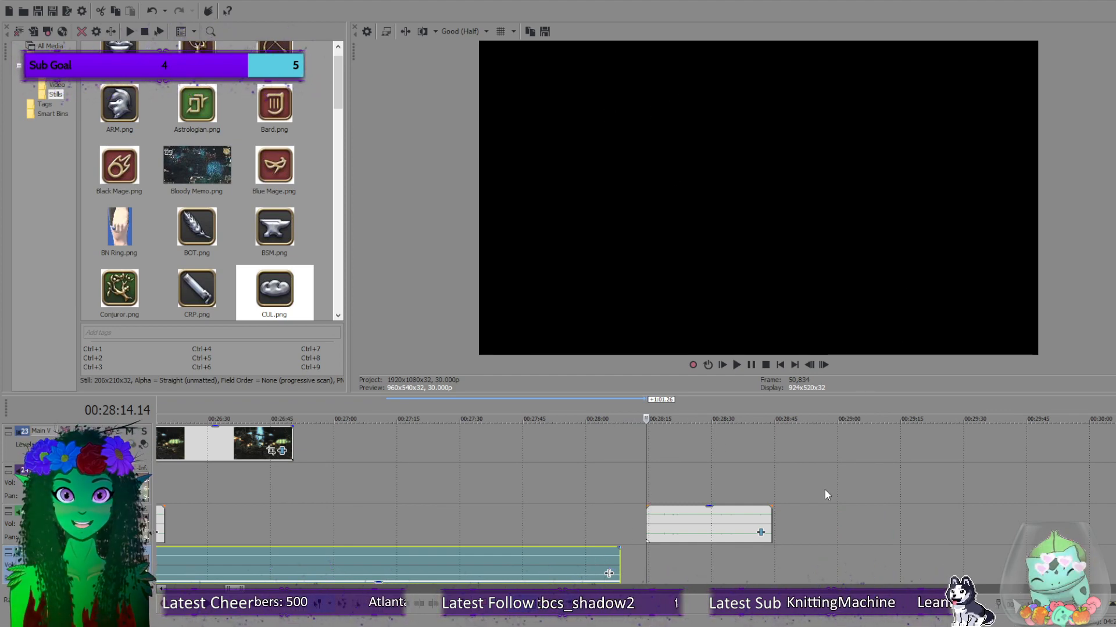
# Split the moved audio clip at about 00:28:17.28 and delete the short piece before the split.
pyautogui.click(734, 368)
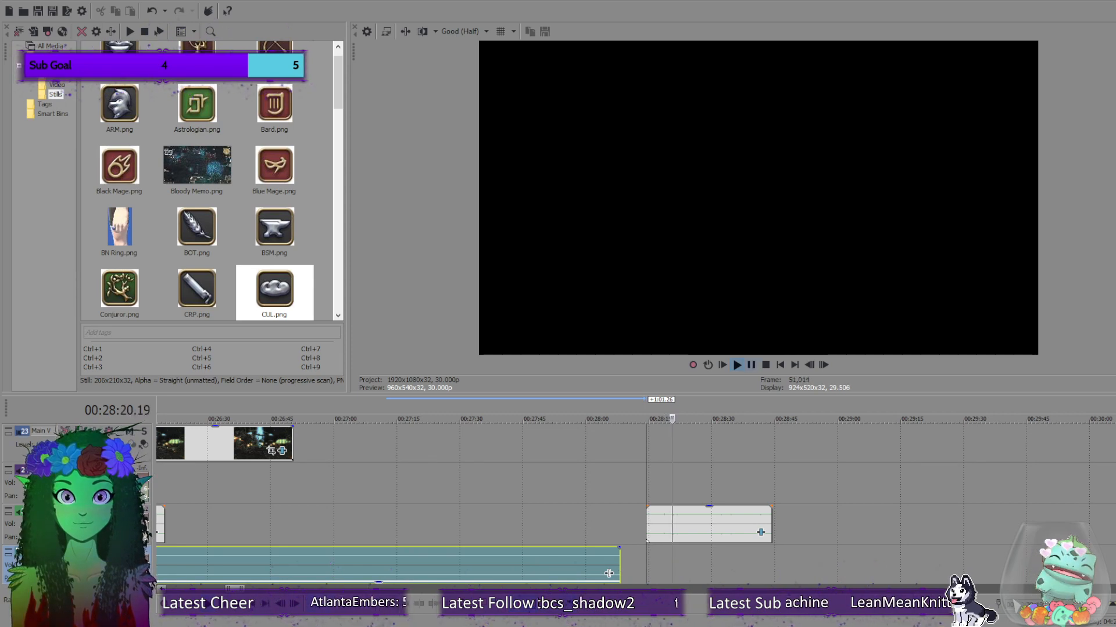
pyautogui.click(764, 364)
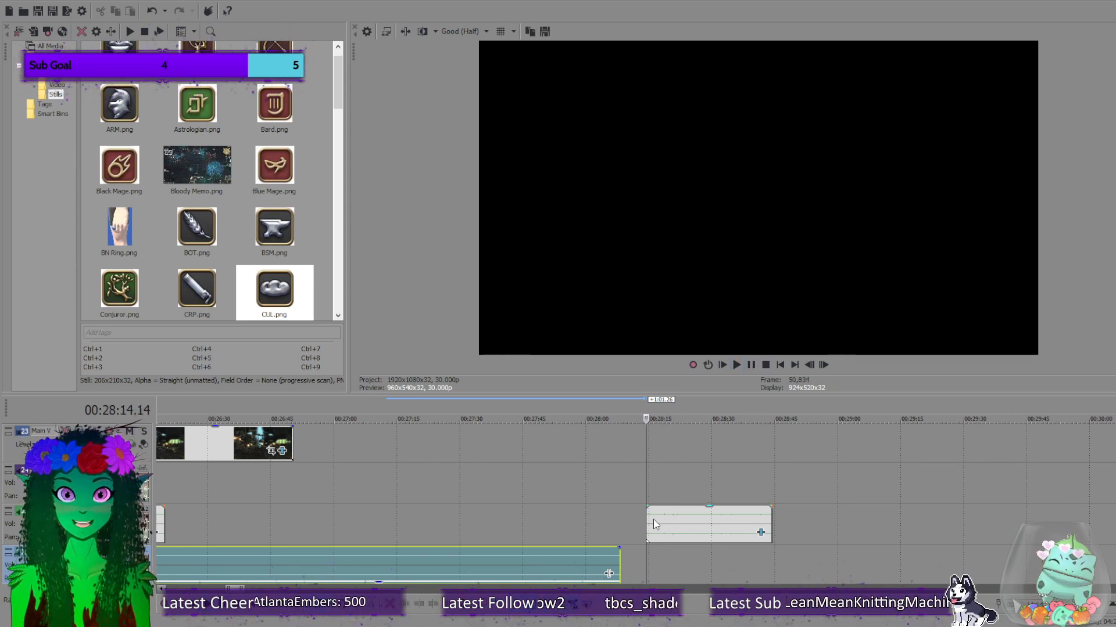
pyautogui.click(735, 366)
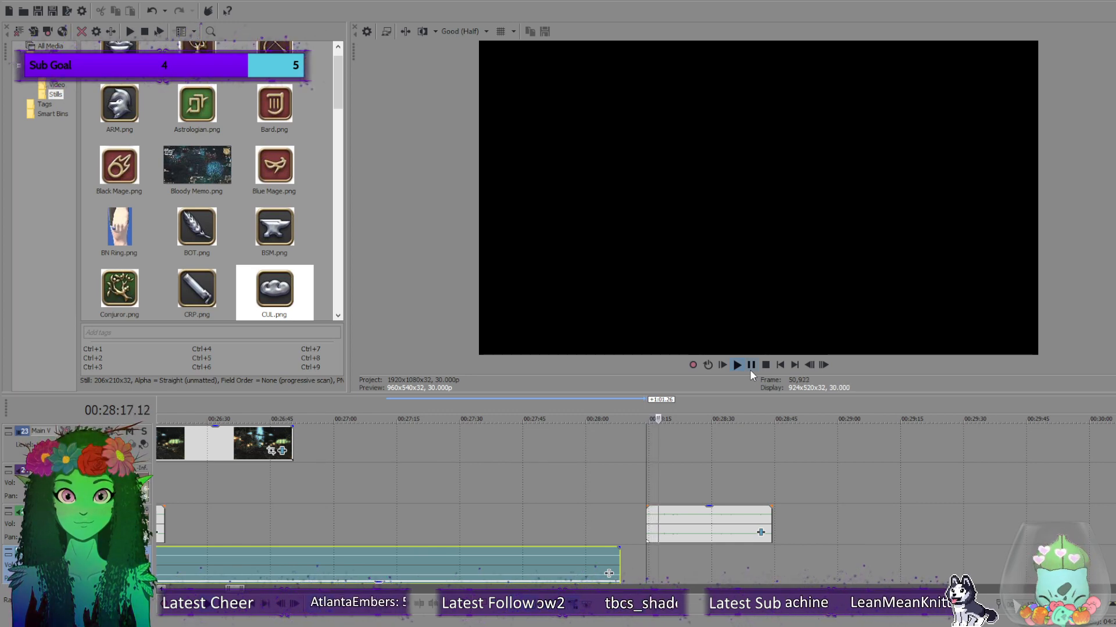
pyautogui.click(750, 367)
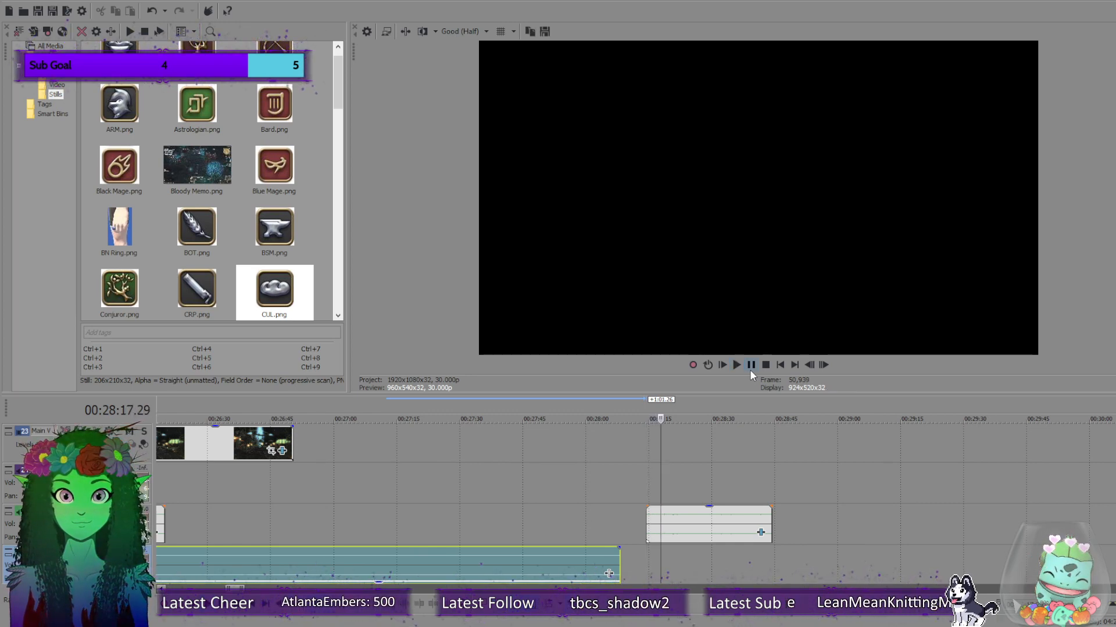
pyautogui.click(661, 518)
pyautogui.press('s')
pyautogui.click(653, 524)
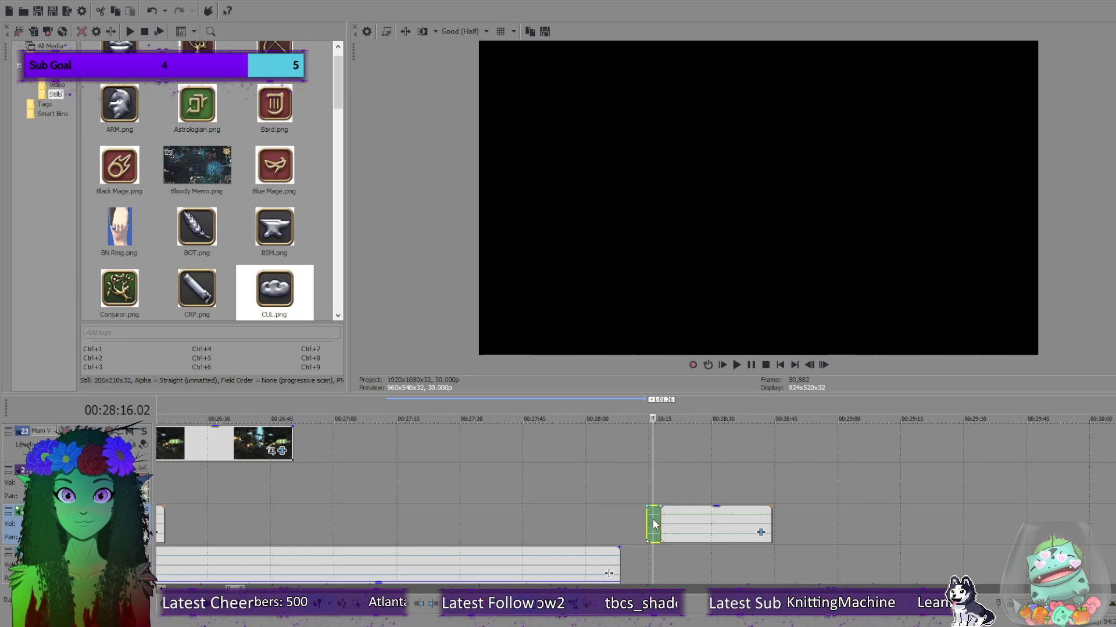
pyautogui.click(661, 518)
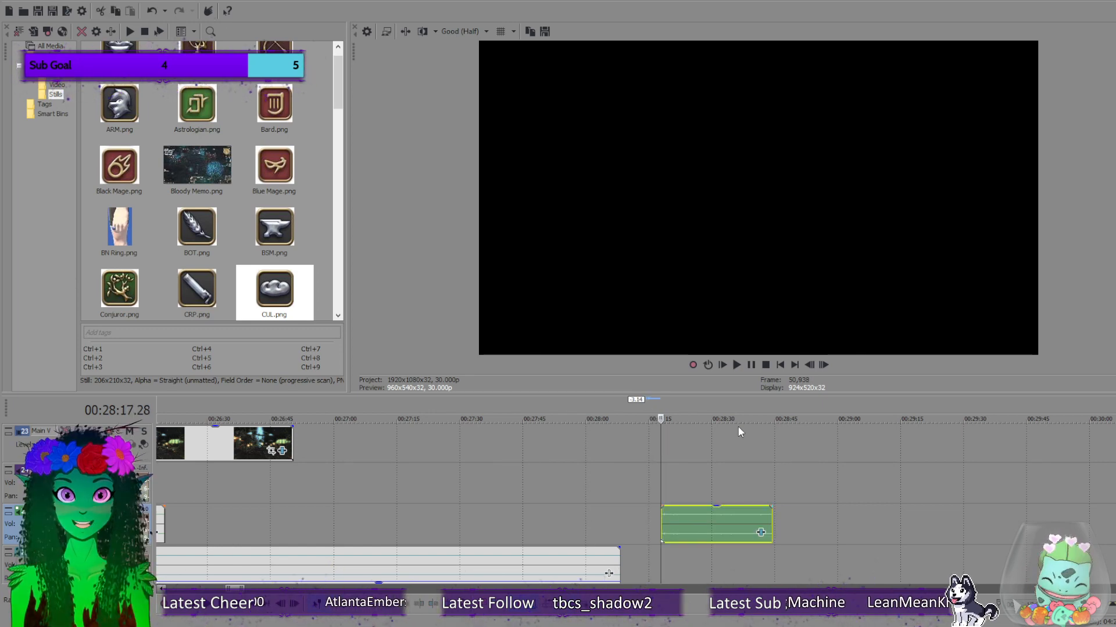
# Play the trimmed audio clip from its new start and again near its end to check the narration.
pyautogui.click(740, 362)
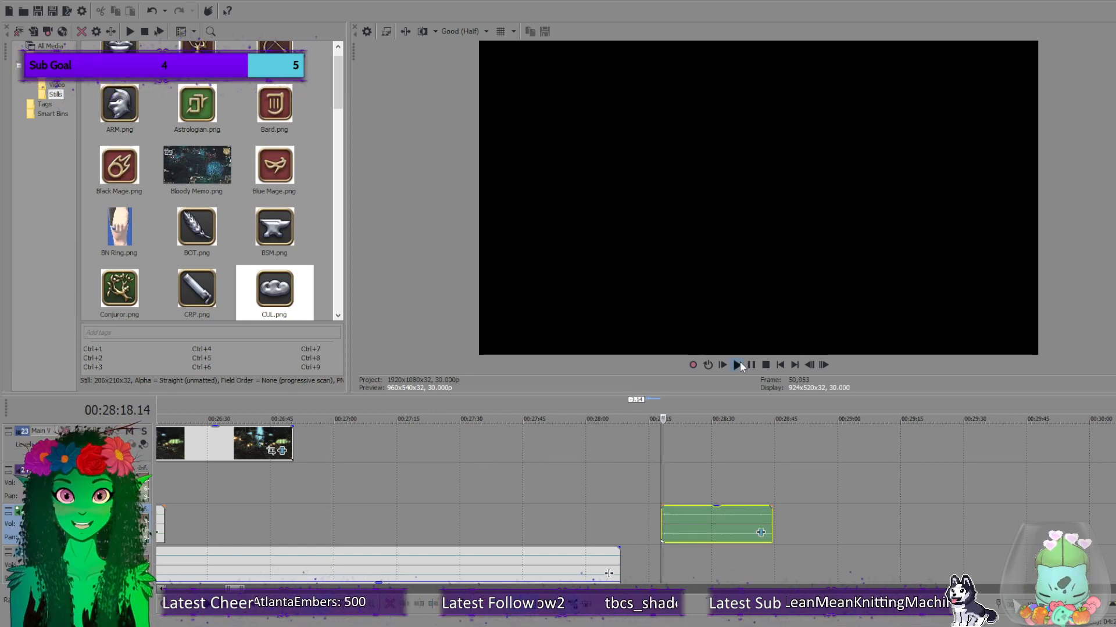
pyautogui.click(751, 365)
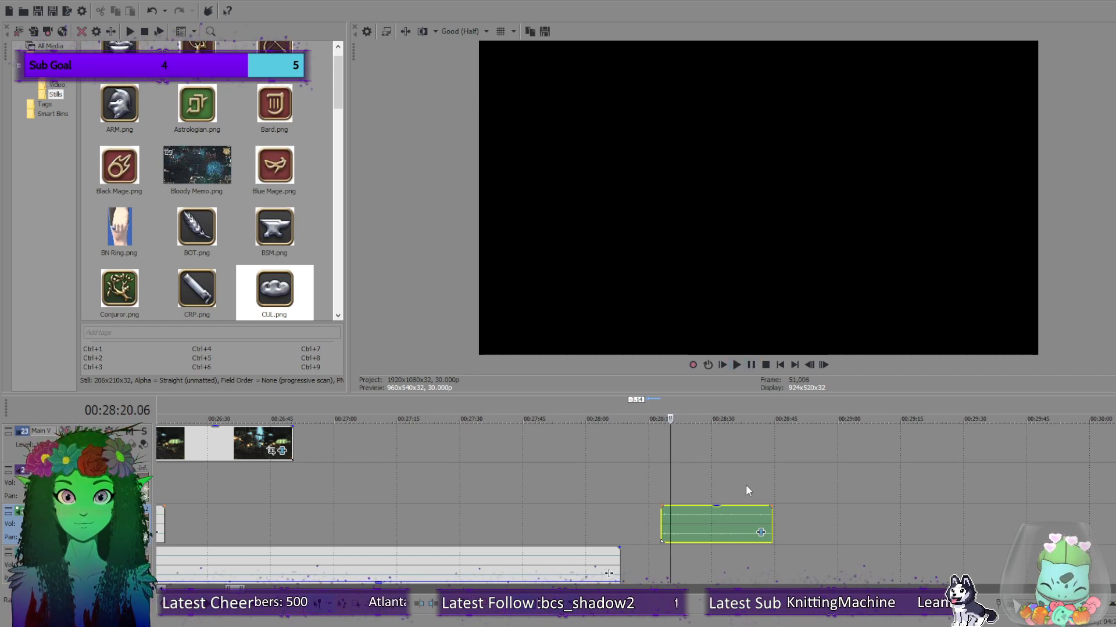
pyautogui.click(734, 364)
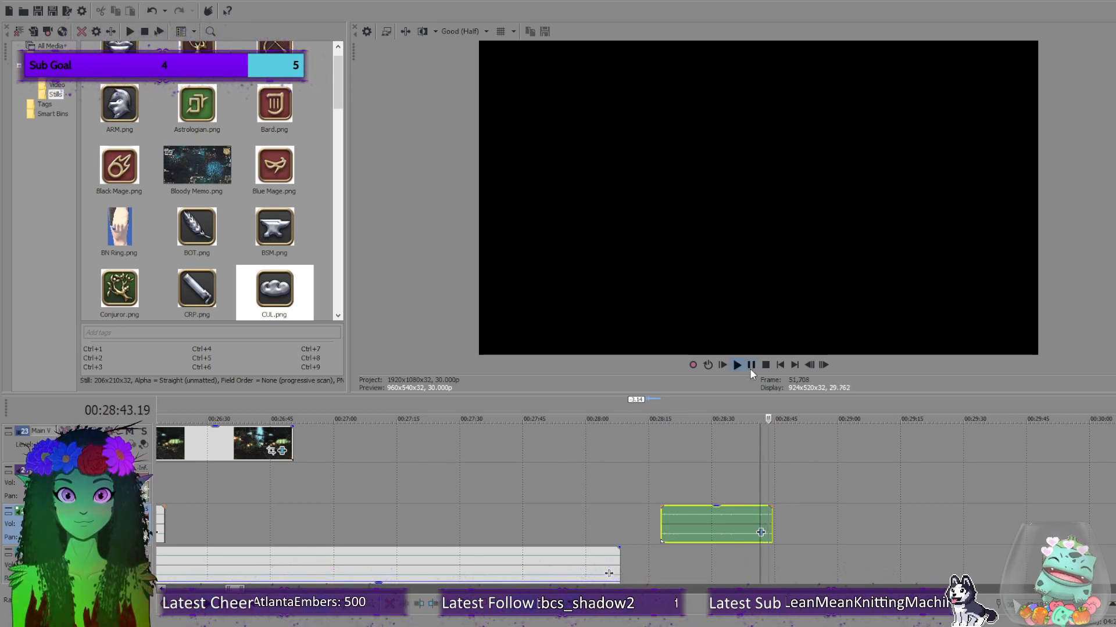
pyautogui.click(766, 368)
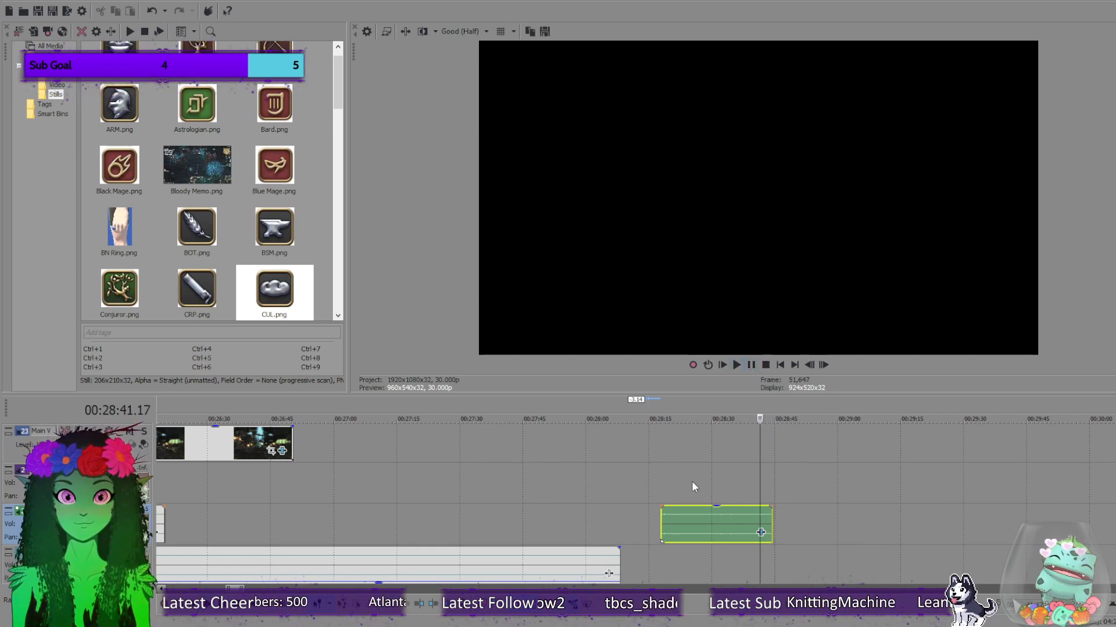
pyautogui.click(663, 484)
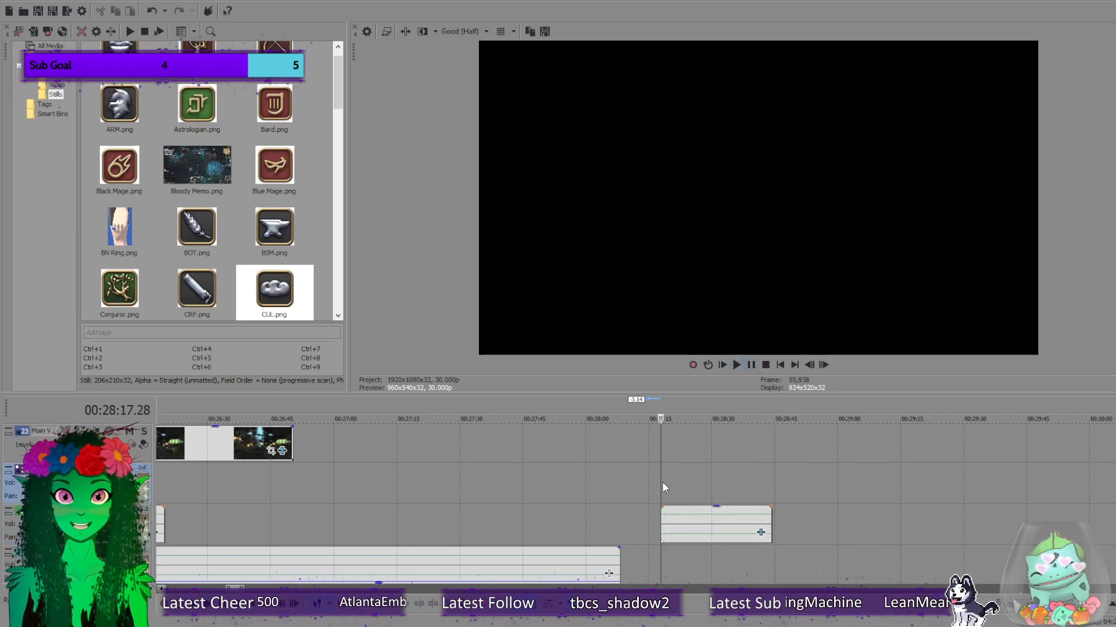
pyautogui.click(736, 366)
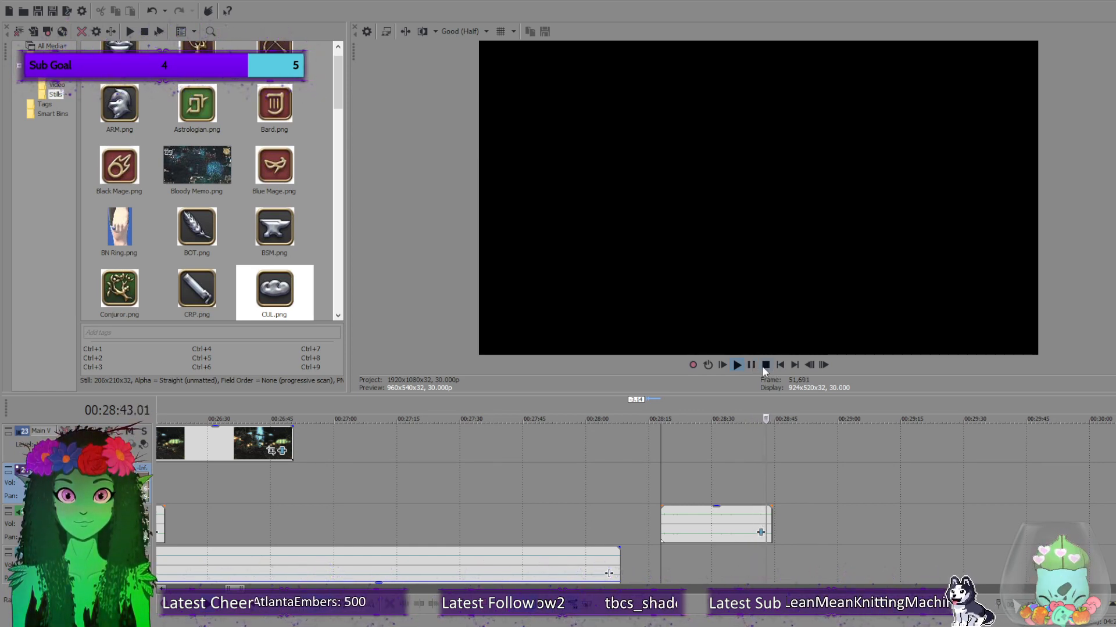
pyautogui.click(765, 366)
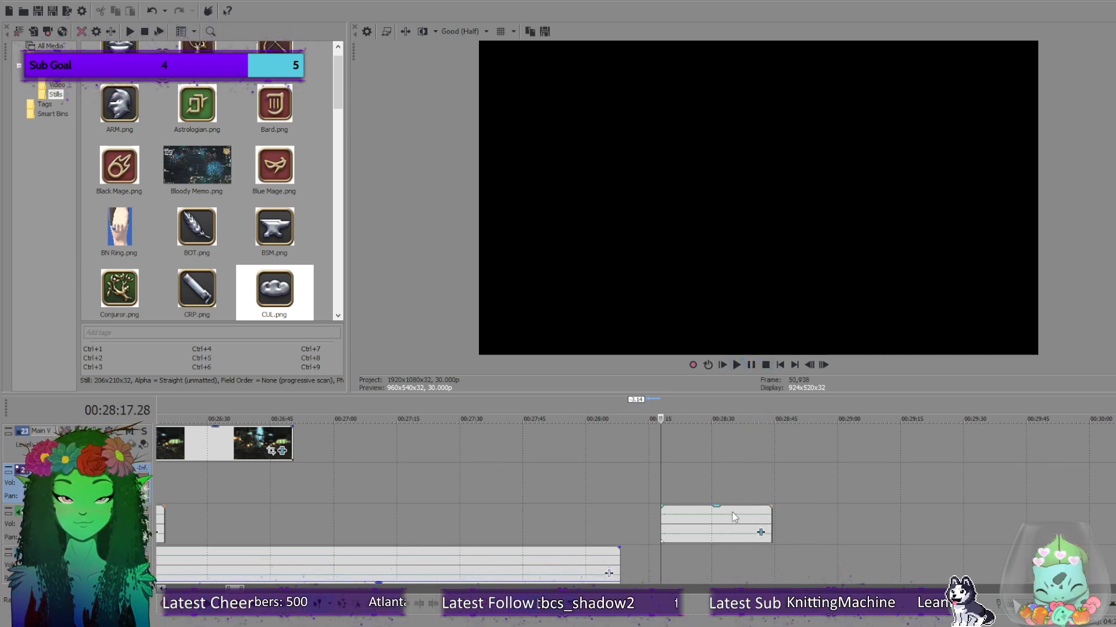
# Move the trimmed audio clip back against the end of the last narration clip under the Crafters section and play across the join.
pyautogui.click(719, 520)
pyautogui.moveTo(677, 512); pyautogui.dragTo(444, 521)
pyautogui.scroll(-5, 444, 521)
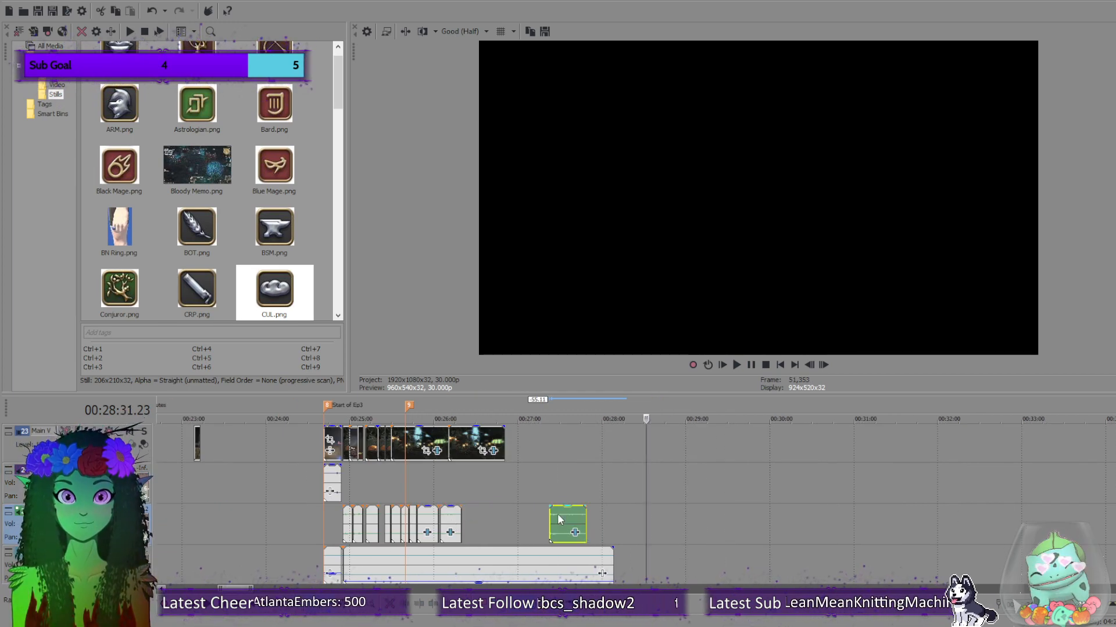
pyautogui.moveTo(556, 514); pyautogui.dragTo(459, 518)
pyautogui.scroll(6, 459, 518)
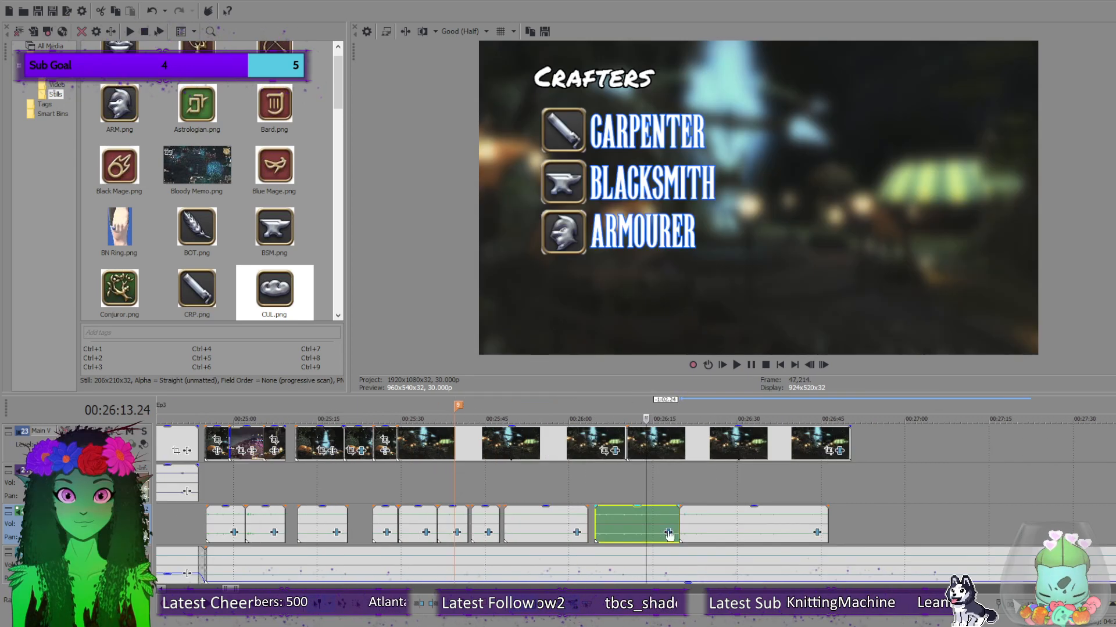
pyautogui.click(736, 365)
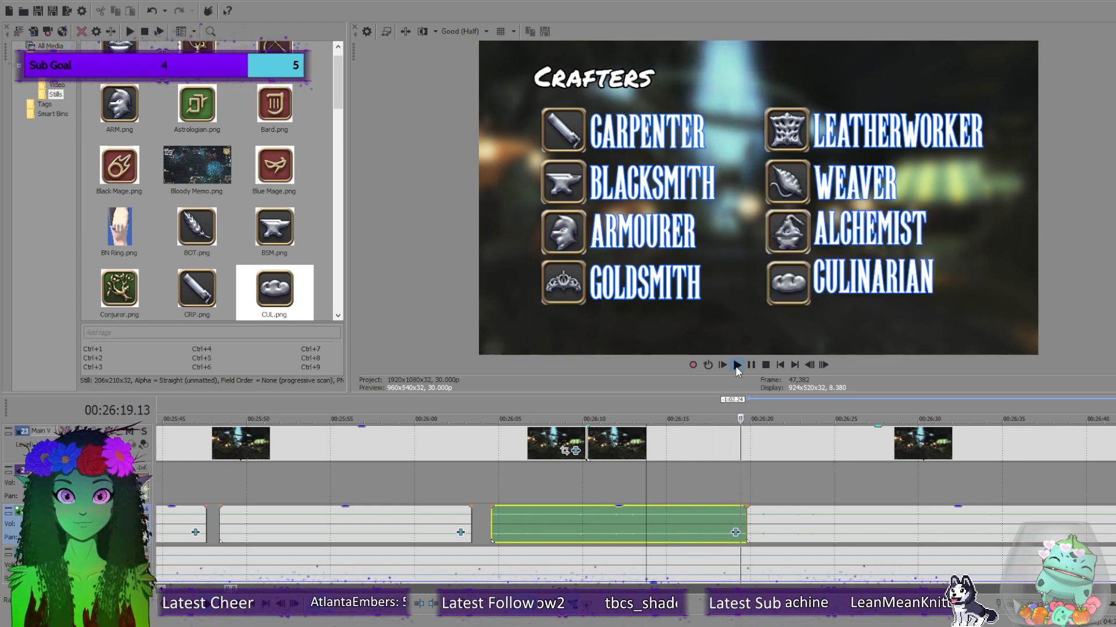
pyautogui.click(765, 366)
# Shorten the Crafters title to end at 00:26:46.20, with a fade-out starting at the narration's end at 00:26:46.10.
pyautogui.scroll(-6, 710, 482)
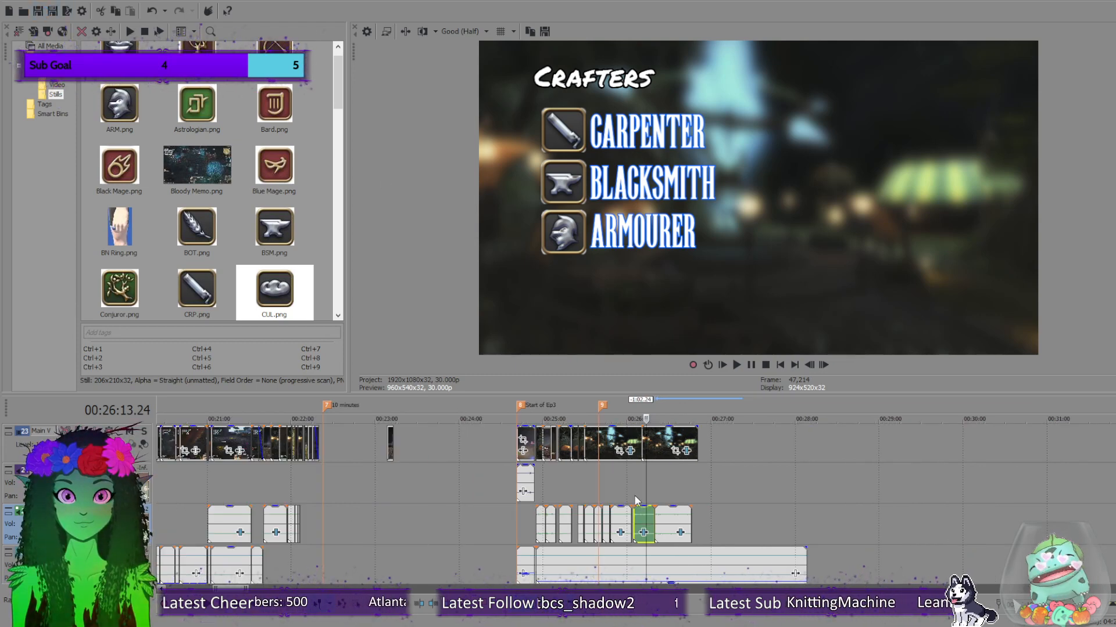
pyautogui.click(690, 498)
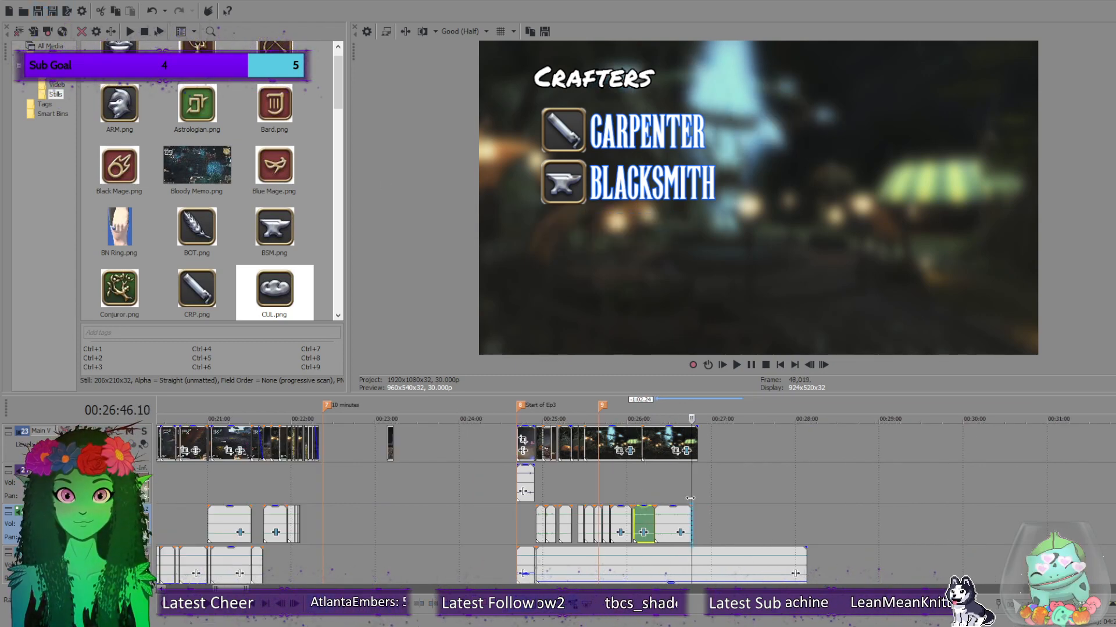
pyautogui.scroll(5, 808, 479)
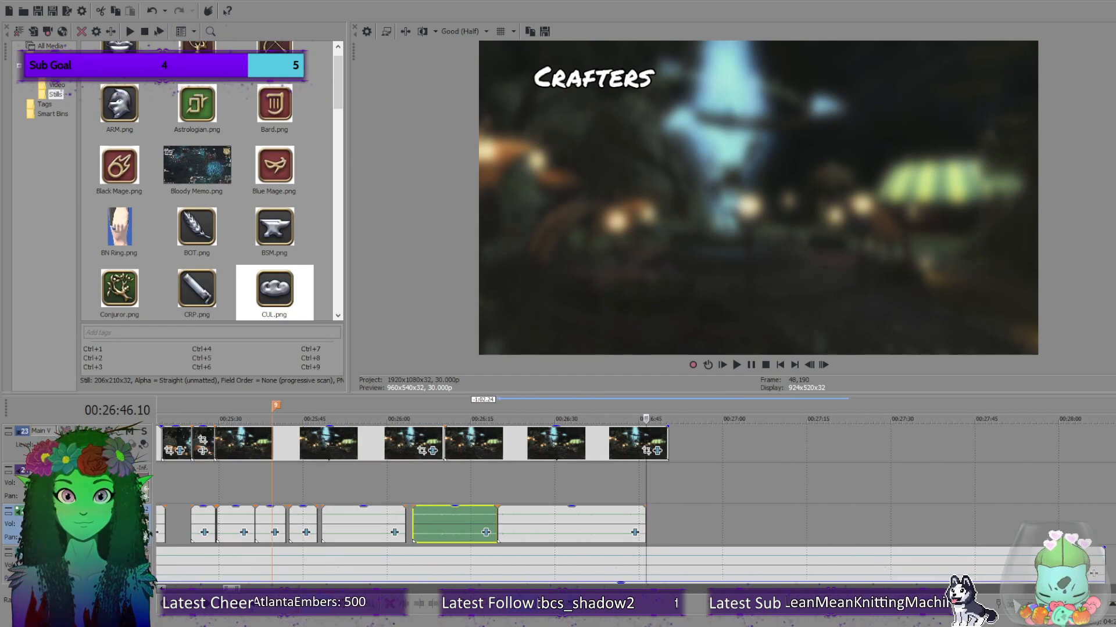
pyautogui.scroll(3, 581, 500)
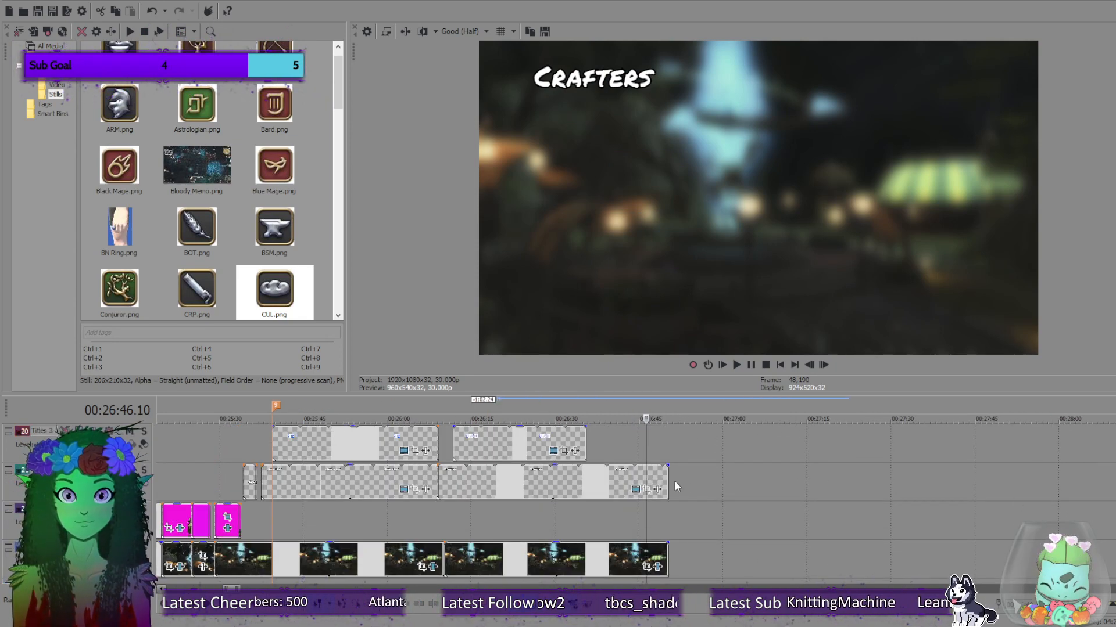
pyautogui.moveTo(668, 483); pyautogui.dragTo(642, 469)
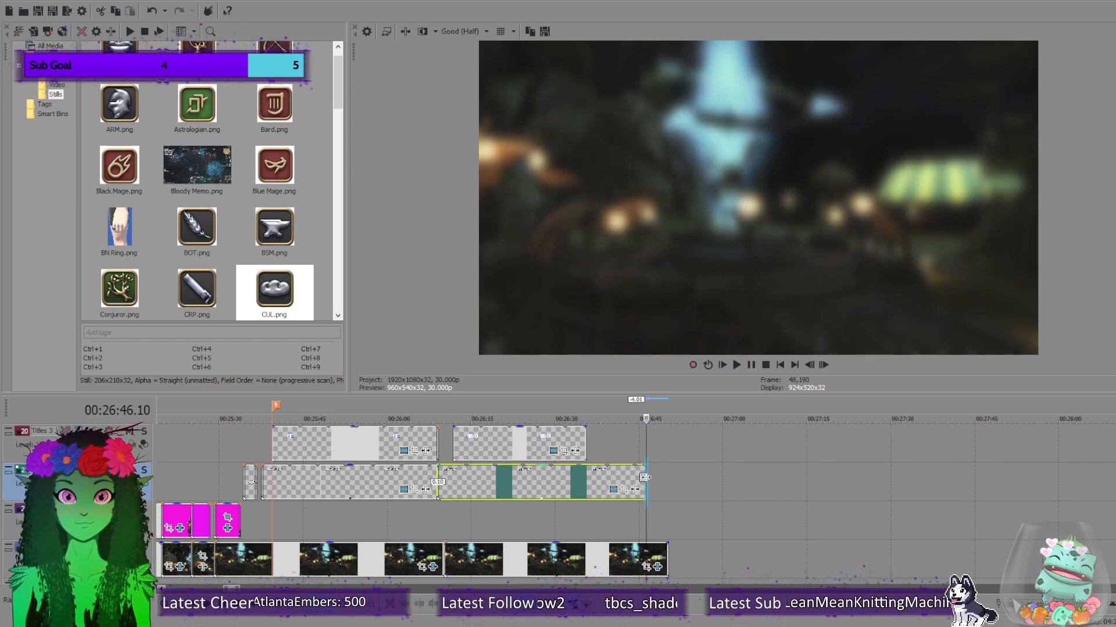
pyautogui.moveTo(645, 478)
pyautogui.mouseDown()
pyautogui.moveTo(659, 482)
pyautogui.moveTo(645, 469)
pyautogui.mouseUp()
pyautogui.scroll(2, 678, 484)
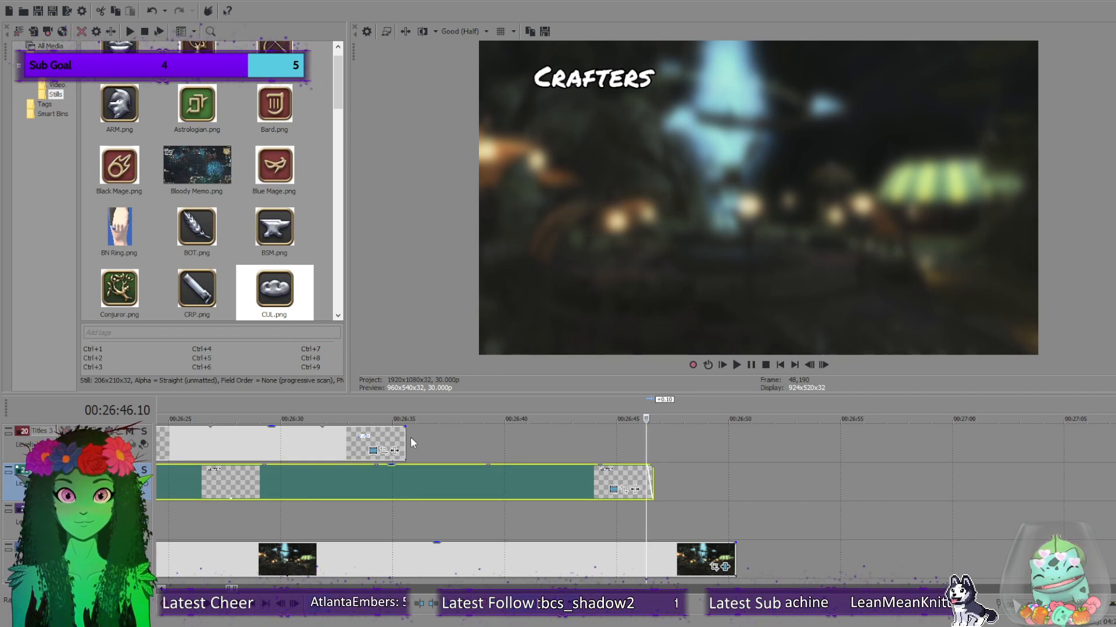
# Extend the CARPENTER, BLACKSMITH, ARMOURER and GOLDSMITH title clips to end with the Crafters title at 00:26:46.20.
pyautogui.click(652, 449)
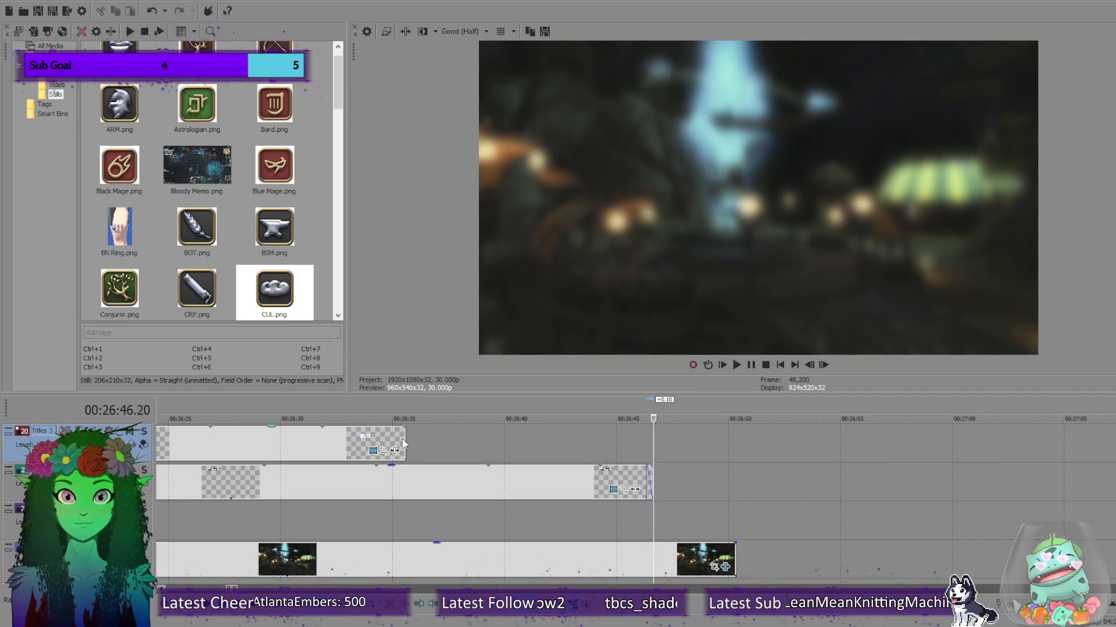
pyautogui.moveTo(404, 441); pyautogui.dragTo(651, 452)
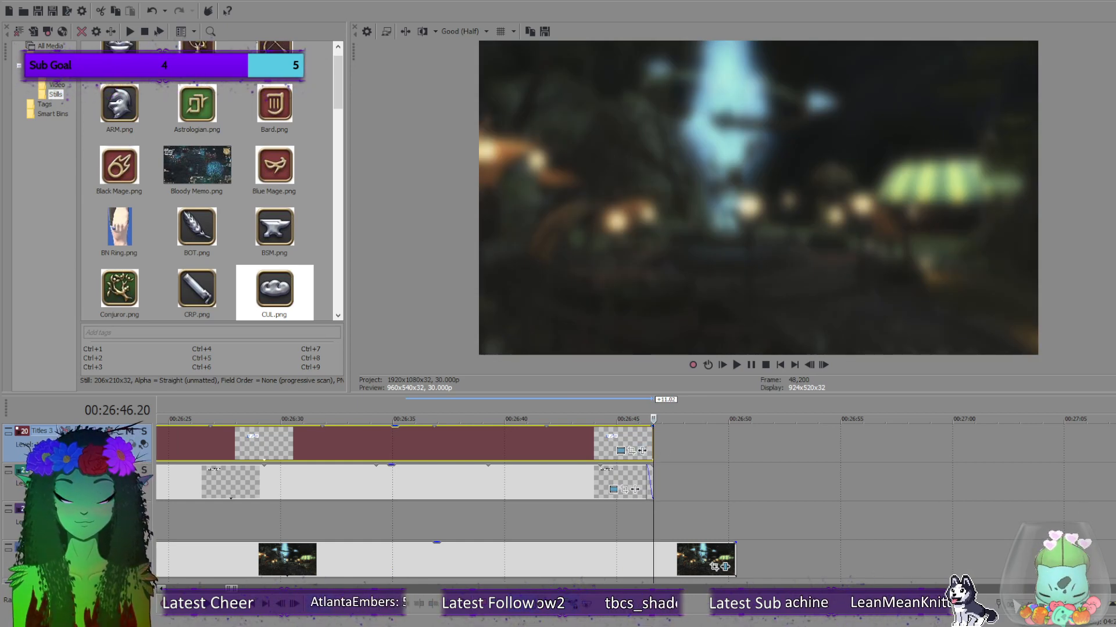
pyautogui.scroll(3, 406, 502)
pyautogui.moveTo(405, 526); pyautogui.dragTo(643, 529)
pyautogui.moveTo(405, 491); pyautogui.dragTo(650, 493)
pyautogui.moveTo(406, 441); pyautogui.dragTo(651, 443)
# Extend the LEATHERWORKER, WEAVER, ALCHEMIST and CULINARIAN title clips to the same end point at 00:26:46.20.
pyautogui.scroll(2, 406, 502)
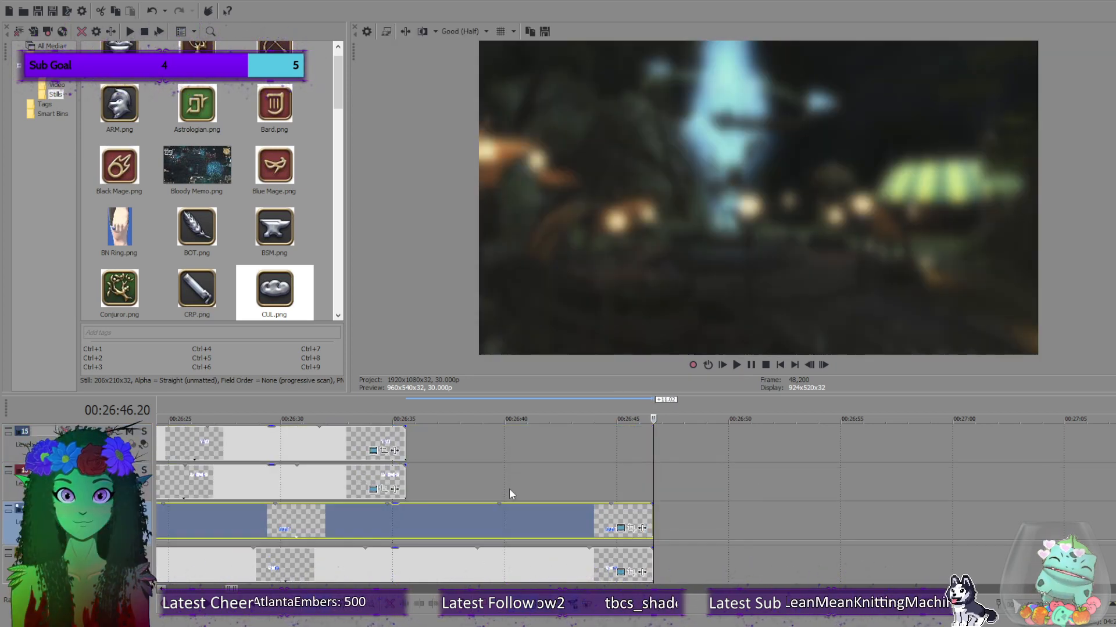
pyautogui.moveTo(402, 485); pyautogui.dragTo(649, 486)
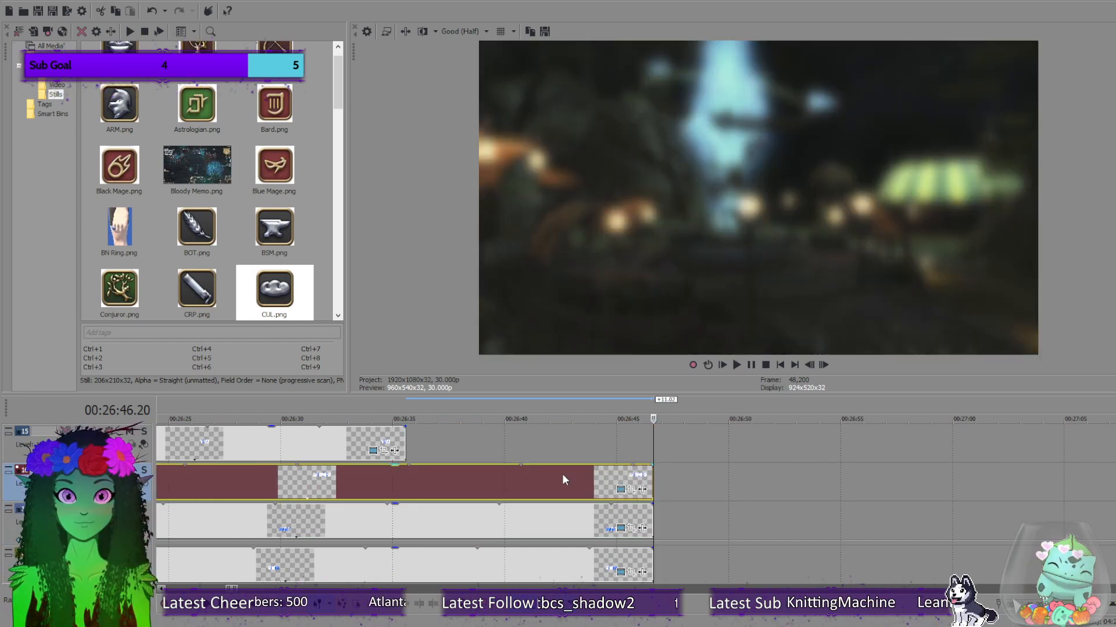
pyautogui.moveTo(406, 442); pyautogui.dragTo(651, 443)
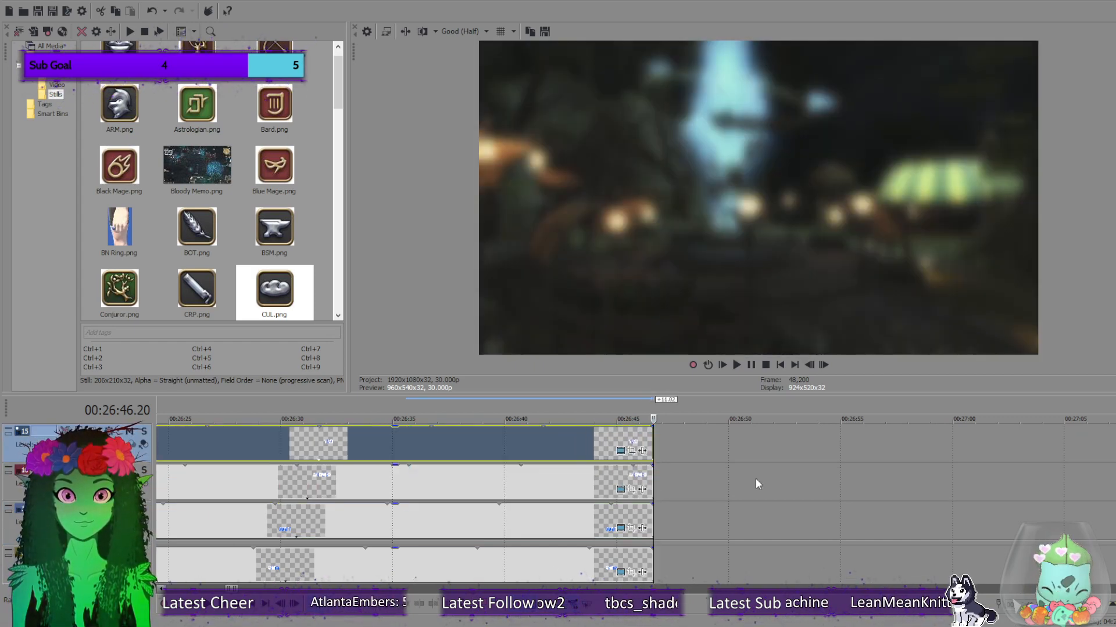
pyautogui.scroll(3, 406, 502)
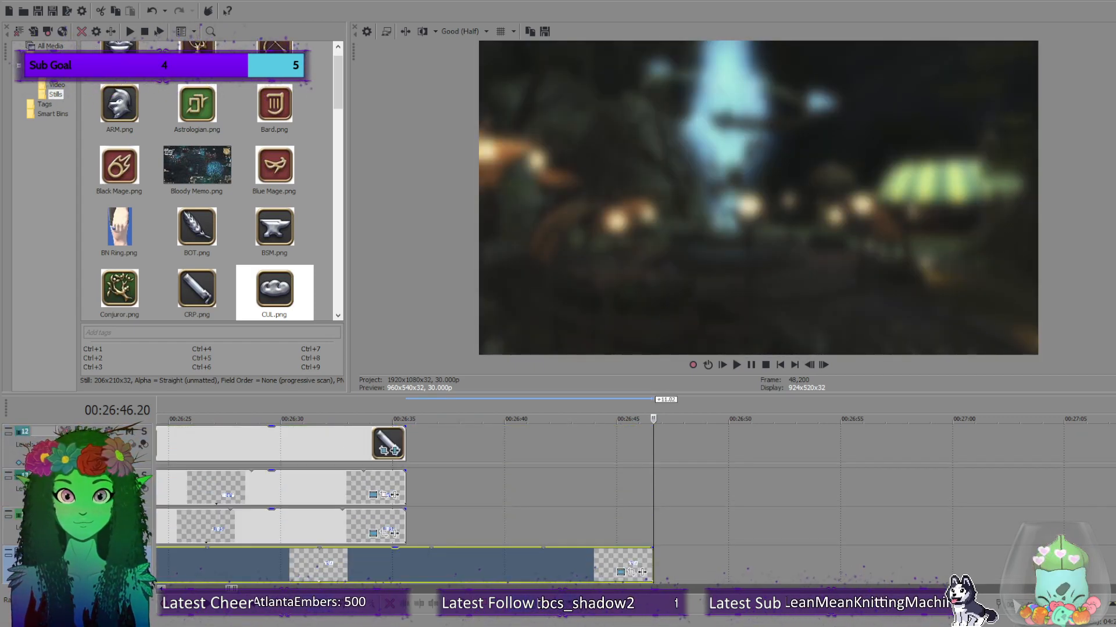
pyautogui.moveTo(404, 528); pyautogui.dragTo(651, 526)
pyautogui.moveTo(405, 487); pyautogui.dragTo(650, 487)
# Extend the carpenter, blacksmith and armourer icon clips to end at 00:26:46.20.
pyautogui.moveTo(405, 450); pyautogui.dragTo(652, 450)
pyautogui.scroll(2, 406, 506)
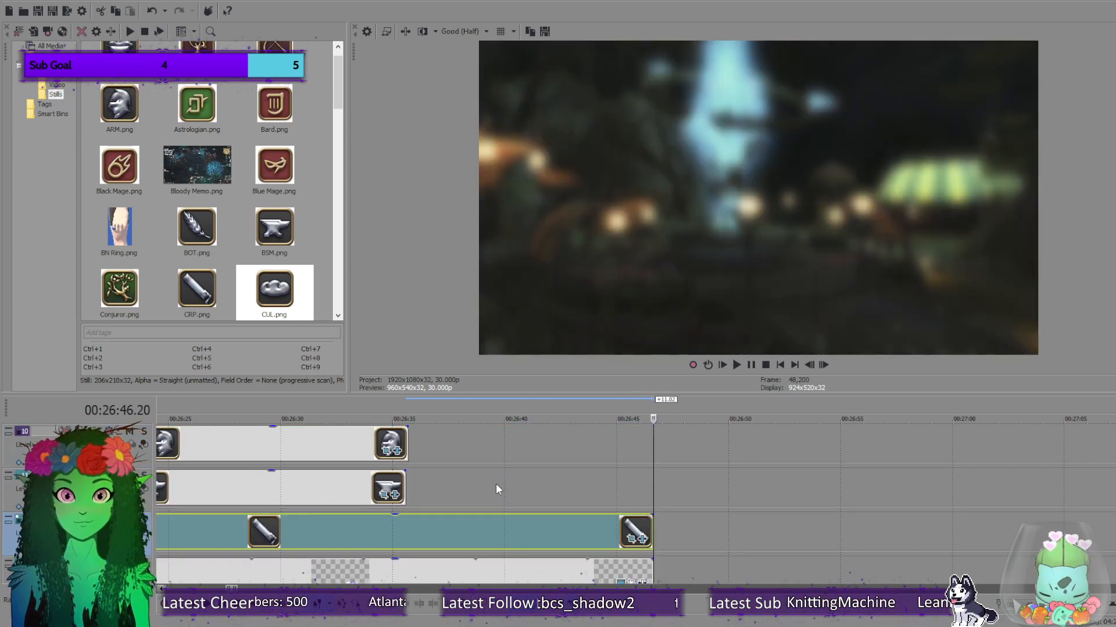
pyautogui.moveTo(405, 494); pyautogui.dragTo(652, 494)
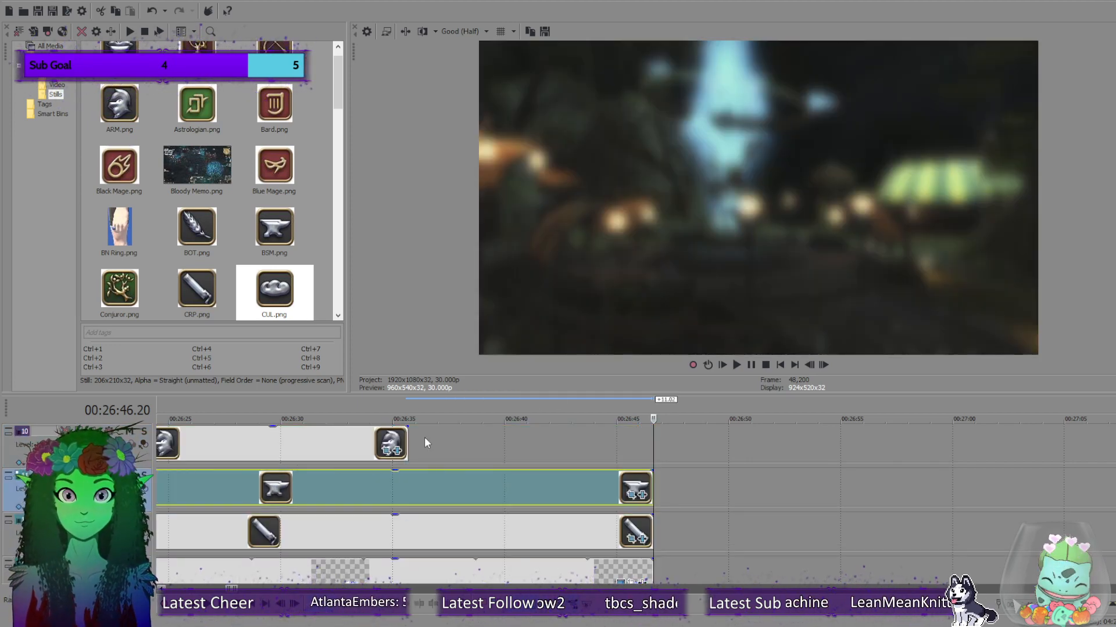
pyautogui.moveTo(405, 440); pyautogui.dragTo(651, 459)
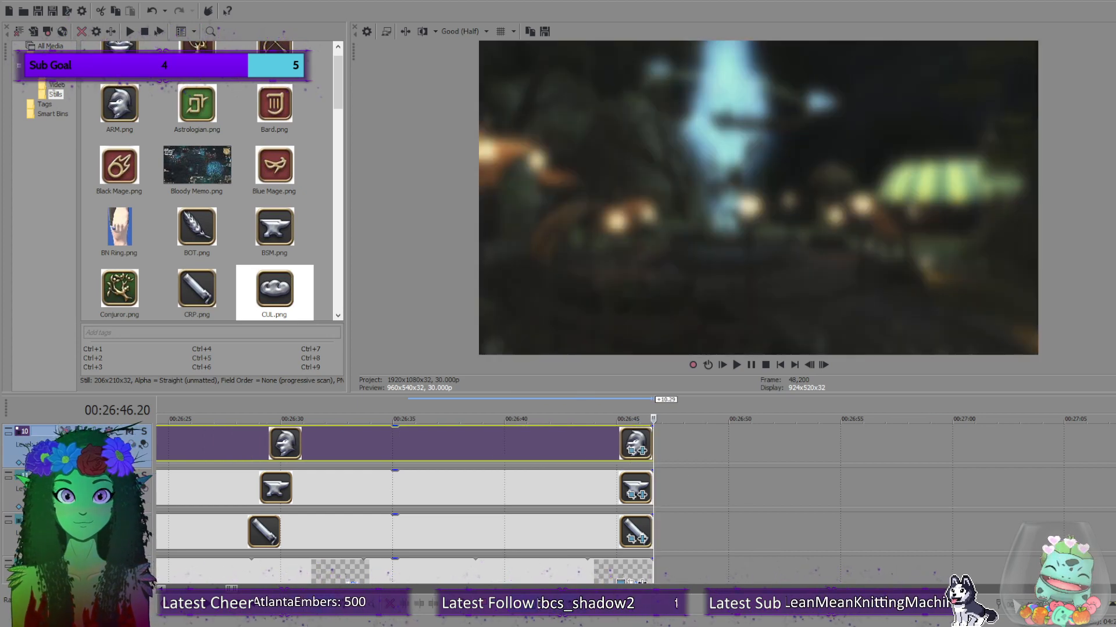
# Extend the goldsmith, leatherworker, weaver, alchemist and culinarian icon clips to end at 00:26:46.20.
pyautogui.scroll(3, 406, 505)
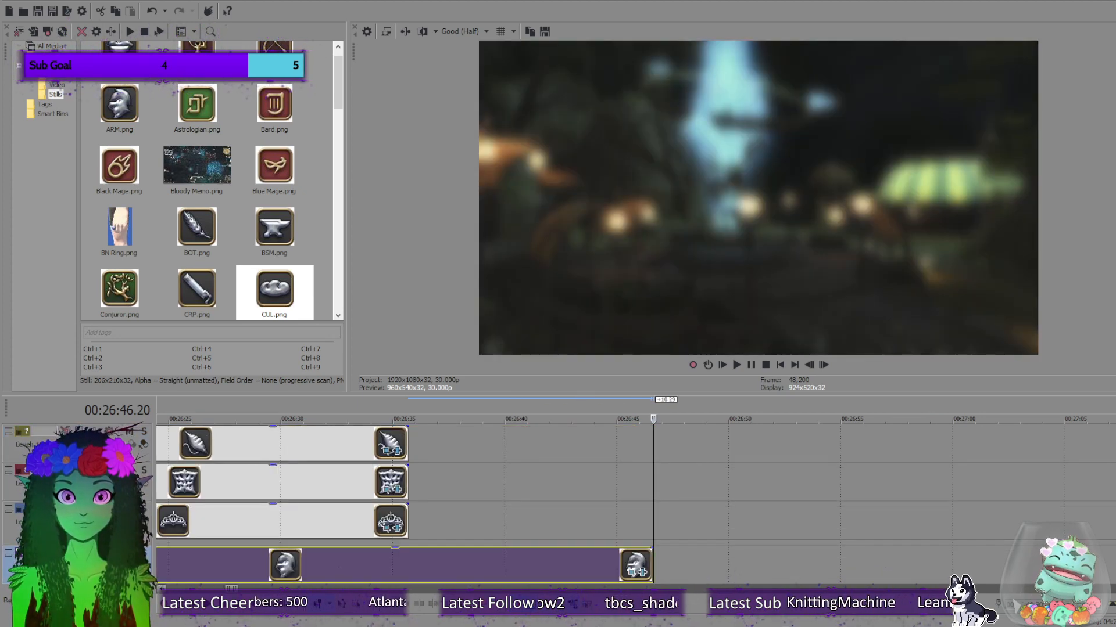
pyautogui.moveTo(406, 516); pyautogui.dragTo(652, 520)
pyautogui.moveTo(410, 479); pyautogui.dragTo(652, 482)
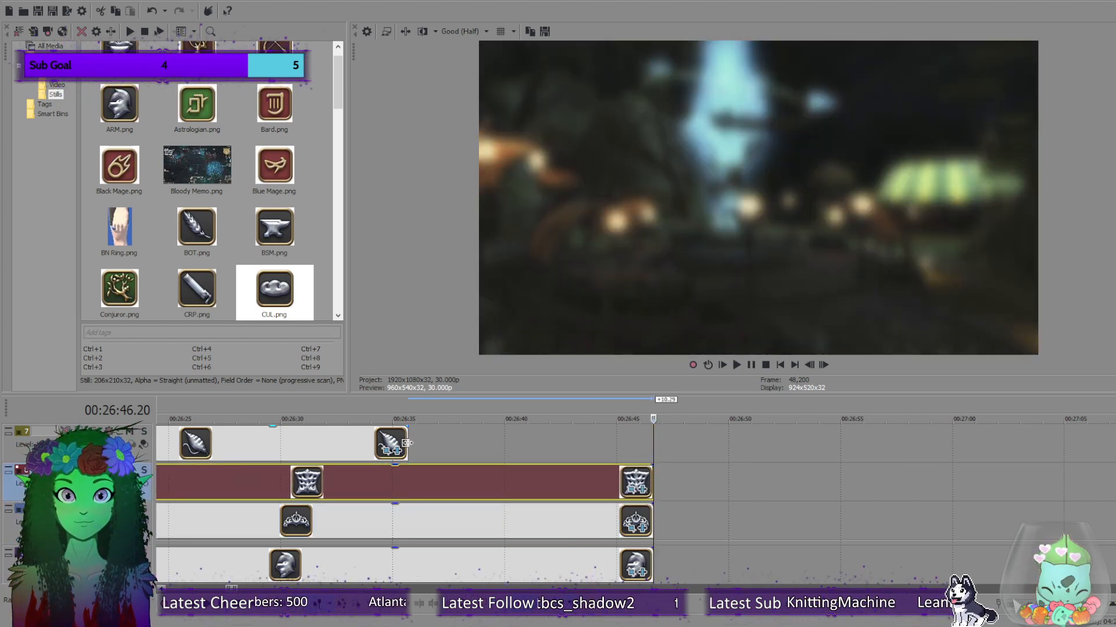
pyautogui.moveTo(407, 443); pyautogui.dragTo(652, 444)
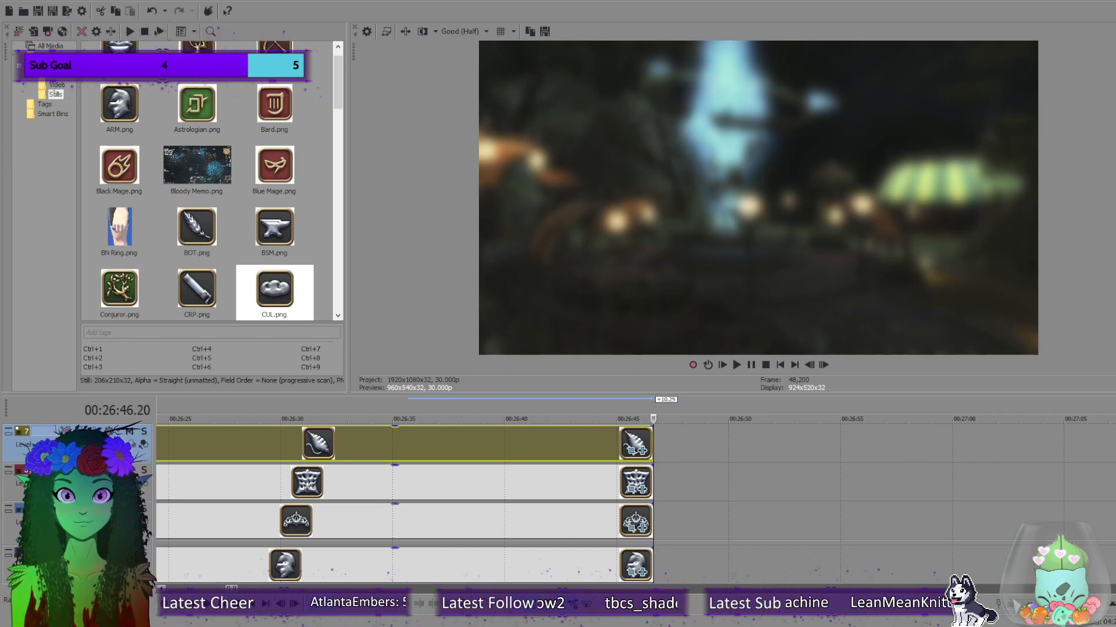
pyautogui.scroll(2, 404, 505)
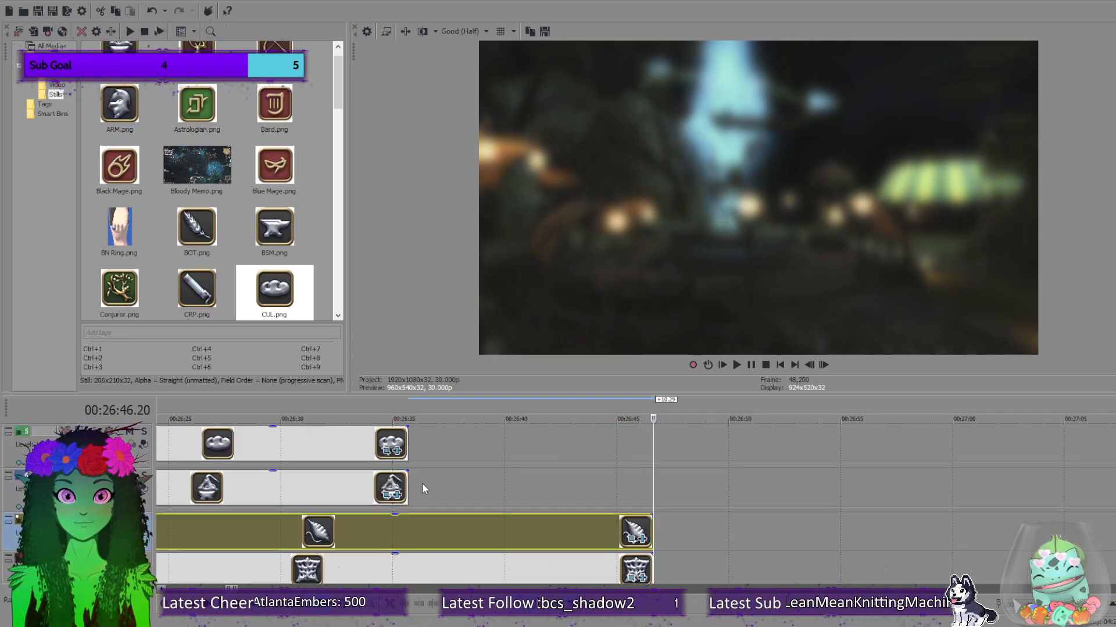
pyautogui.moveTo(406, 492); pyautogui.dragTo(652, 491)
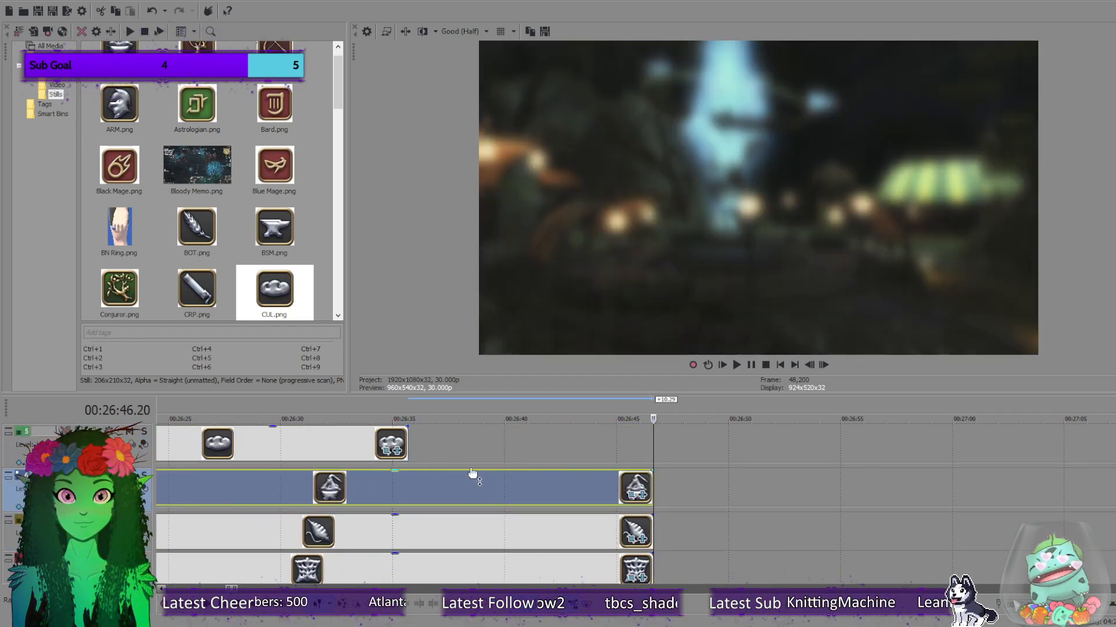
pyautogui.moveTo(407, 444); pyautogui.dragTo(652, 444)
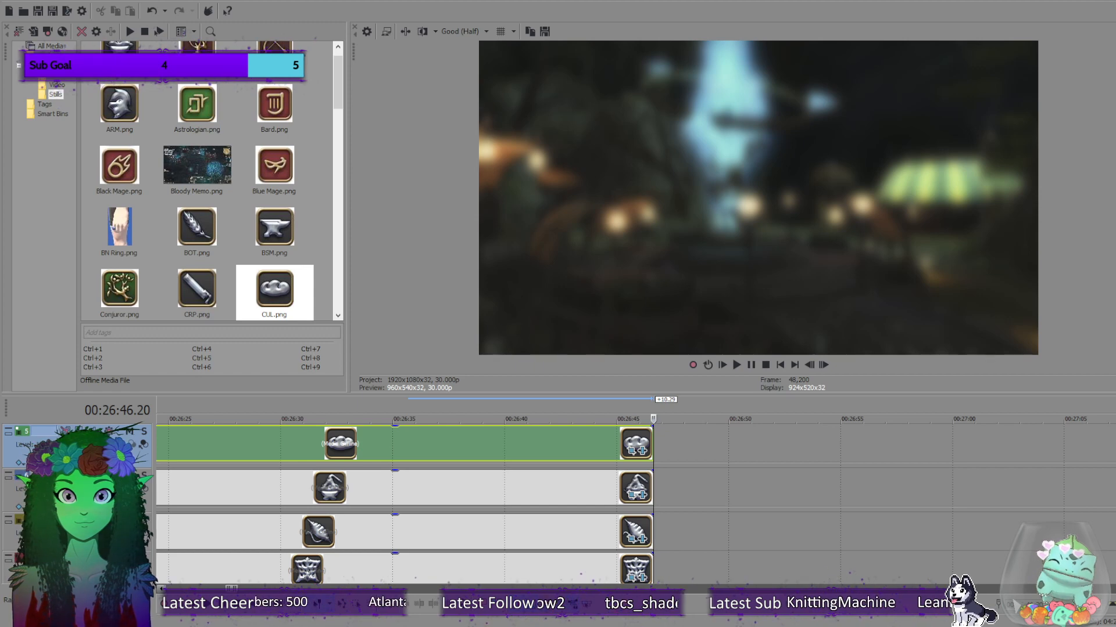
# Check the clip ends across the Crafters tracks and set the playhead to the Crafters title's fade-out start at 00:26:46.10.
pyautogui.scroll(3, 406, 506)
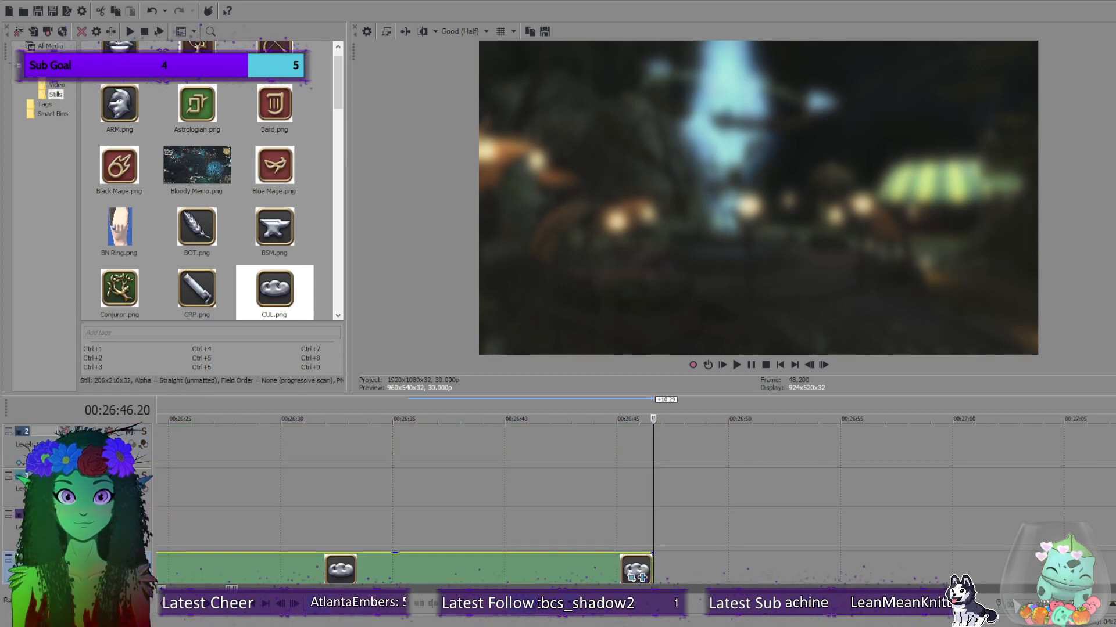
pyautogui.scroll(-1, 798, 566)
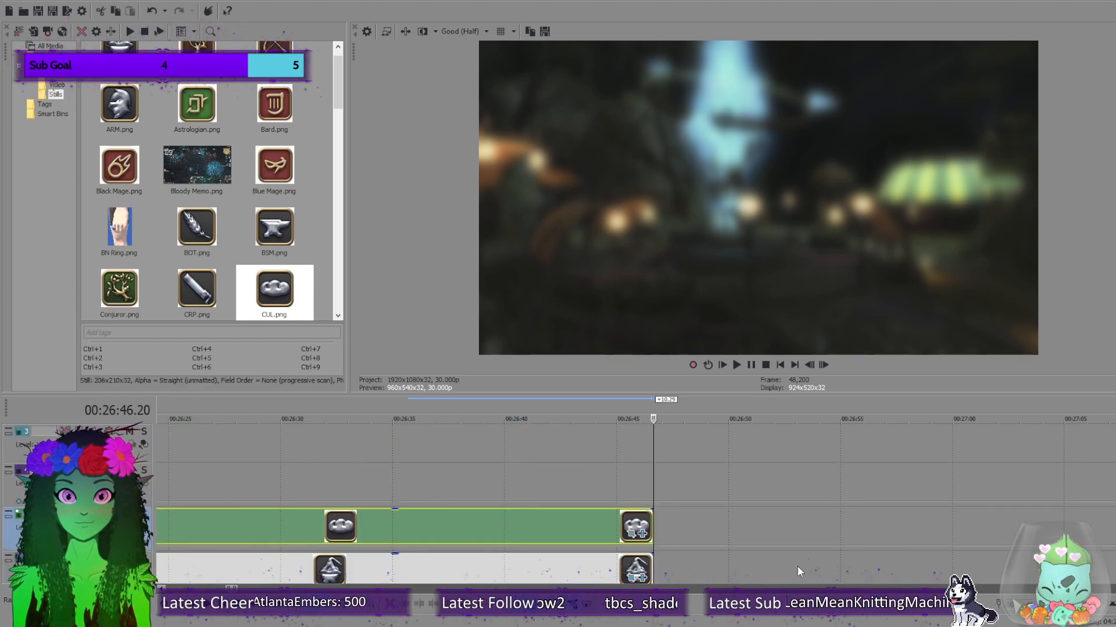
pyautogui.scroll(-3, 683, 515)
pyautogui.scroll(-7, 683, 514)
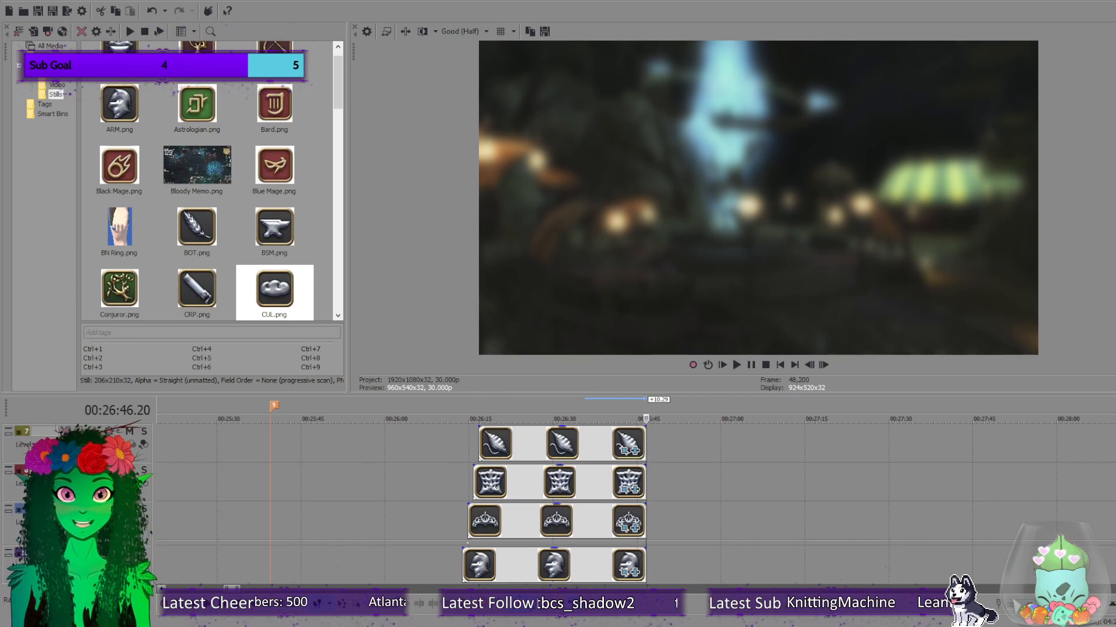
pyautogui.scroll(-9, 683, 515)
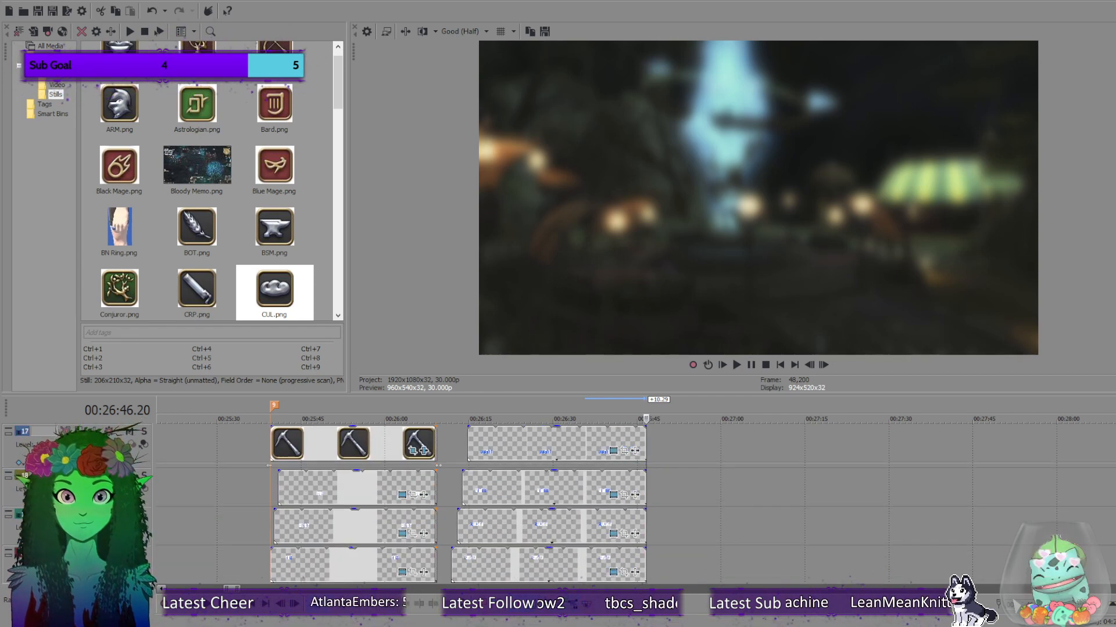
pyautogui.scroll(-1, 683, 514)
pyautogui.scroll(4, 683, 514)
pyautogui.scroll(-3, 683, 514)
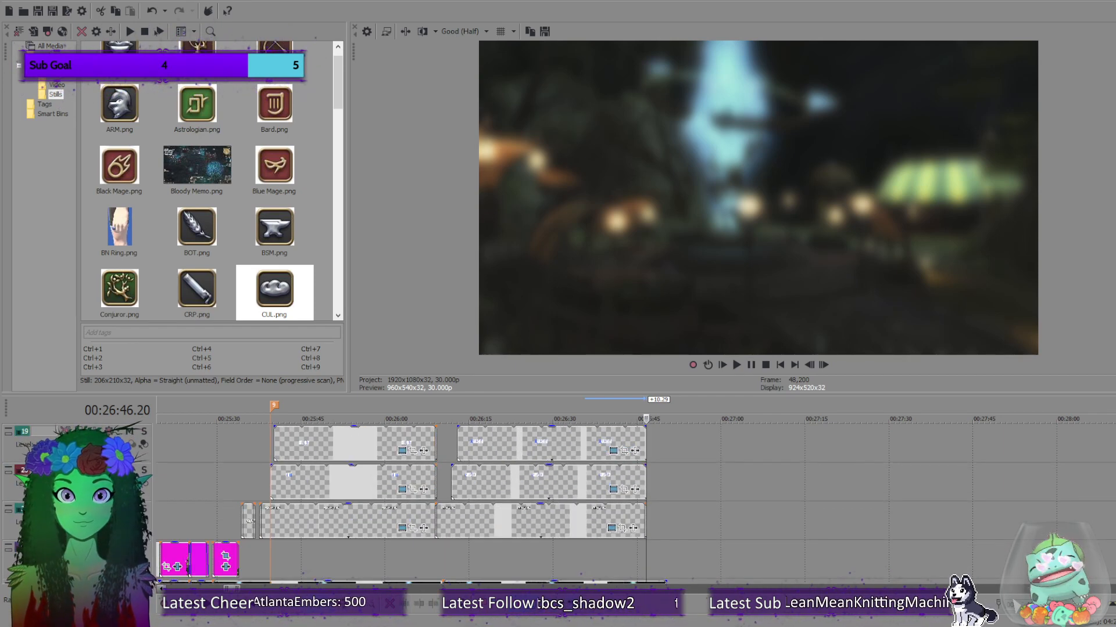
pyautogui.scroll(8, 683, 515)
pyautogui.scroll(7, 677, 495)
pyautogui.scroll(5, 677, 495)
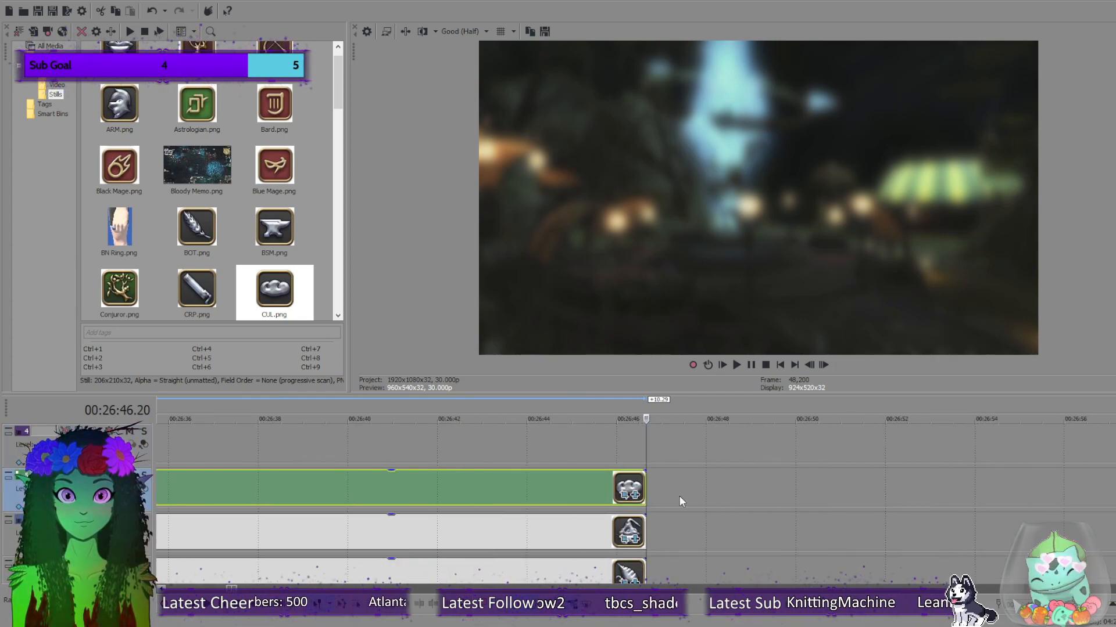
pyautogui.scroll(-16, 994, 521)
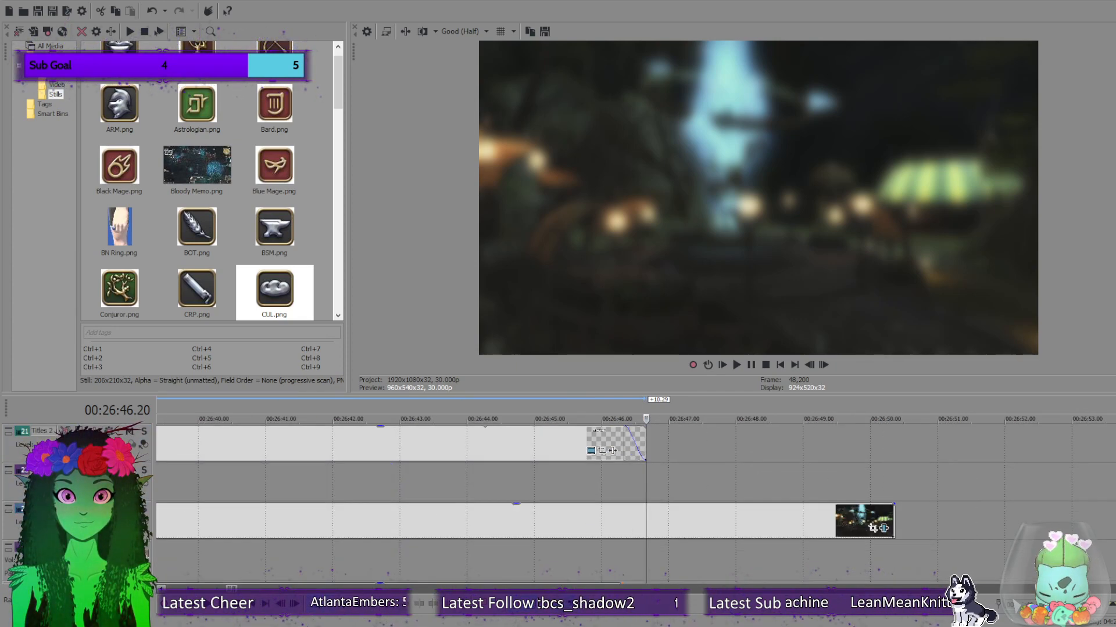
pyautogui.click(623, 482)
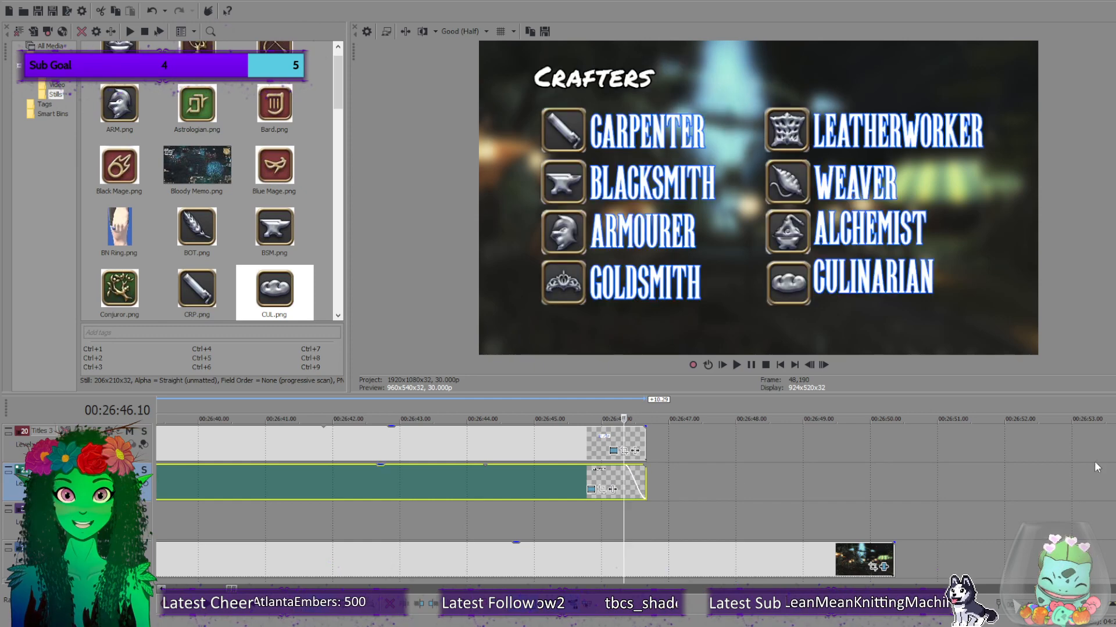
# Add fade-outs starting at 00:26:46.10 to the CARPENTER, BLACKSMITH and ARMOURER title clips.
pyautogui.scroll(2, 647, 502)
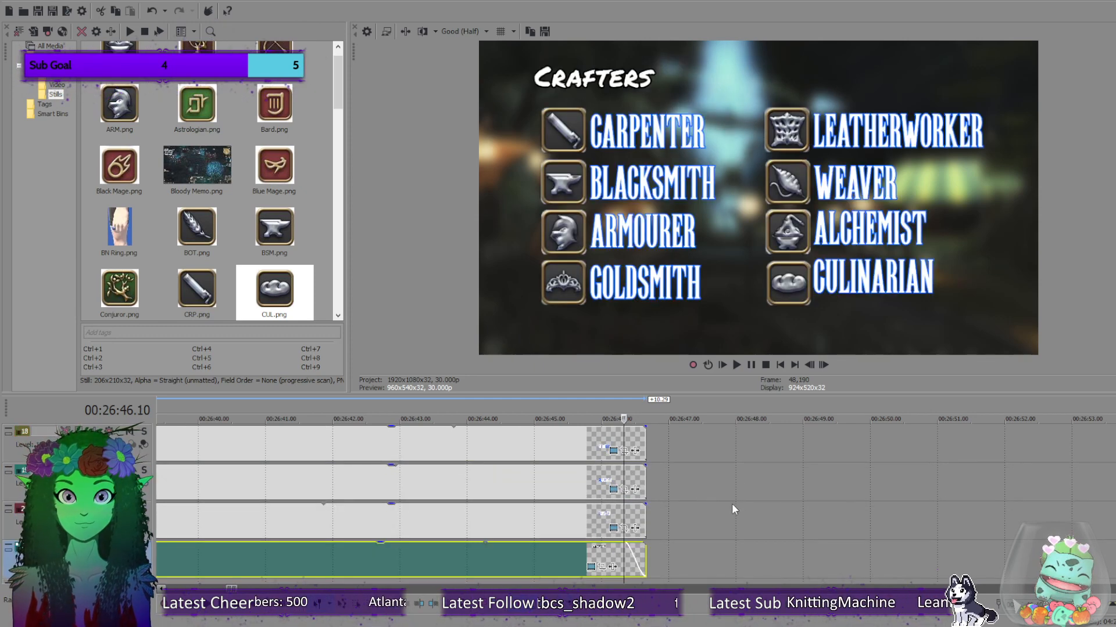
pyautogui.click(645, 506)
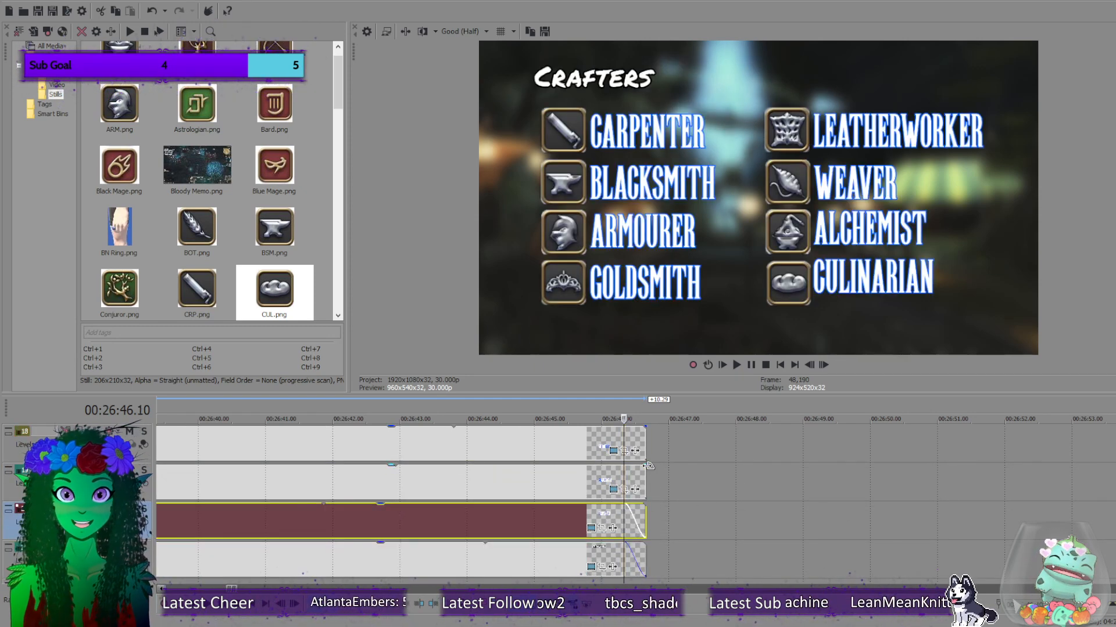
pyautogui.click(628, 471)
pyautogui.click(630, 444)
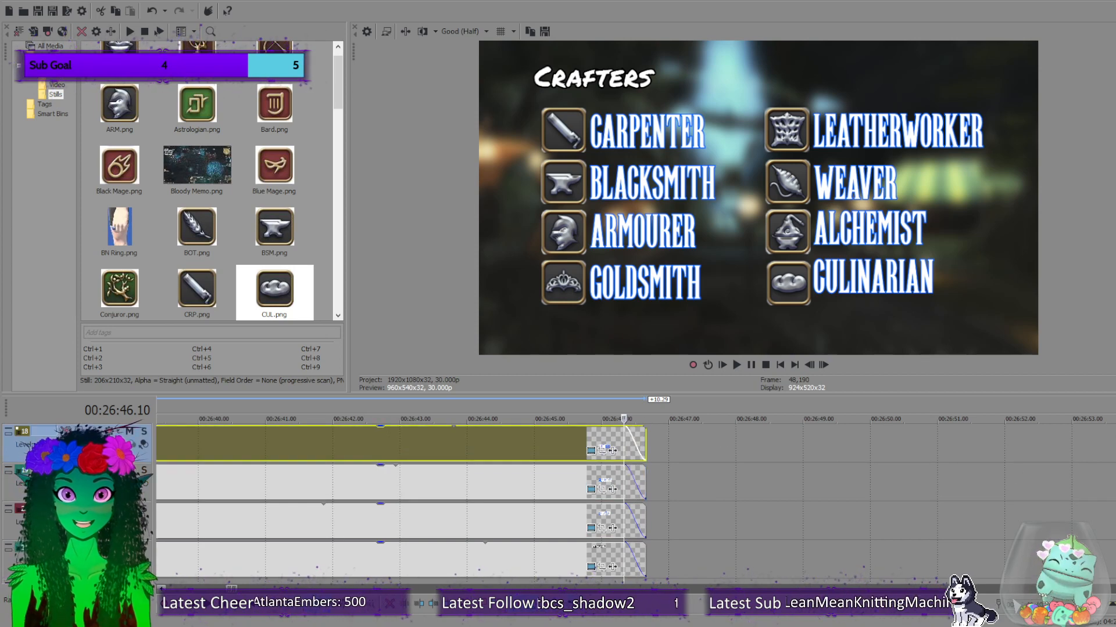
# Add fade-outs starting at 00:26:46.10 to the GOLDSMITH, LEATHERWORKER, WEAVER, ALCHEMIST and CULINARIAN title clips.
pyautogui.scroll(4, 630, 444)
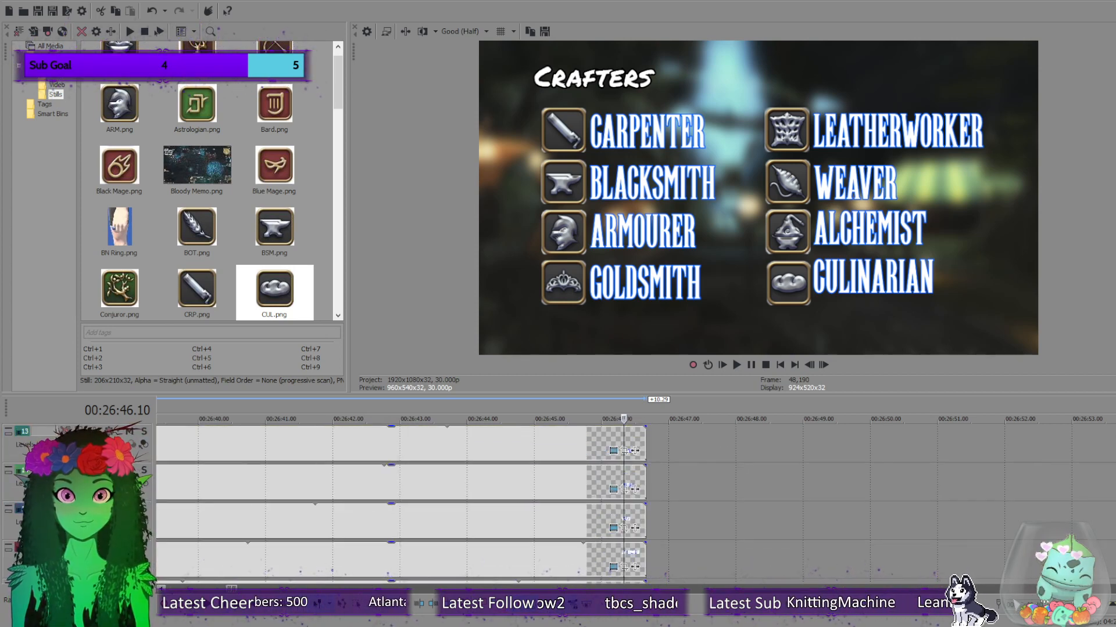
pyautogui.scroll(-1, 747, 538)
pyautogui.moveTo(645, 505); pyautogui.dragTo(626, 504)
pyautogui.moveTo(645, 466); pyautogui.dragTo(626, 467)
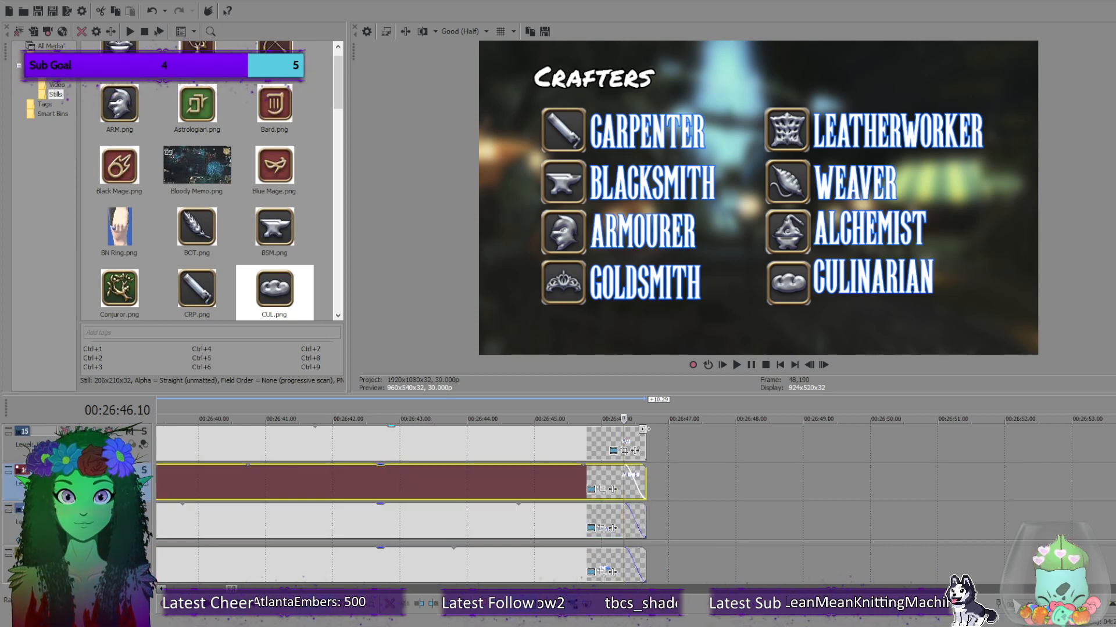
pyautogui.moveTo(645, 428); pyautogui.dragTo(626, 429)
pyautogui.scroll(2, 626, 445)
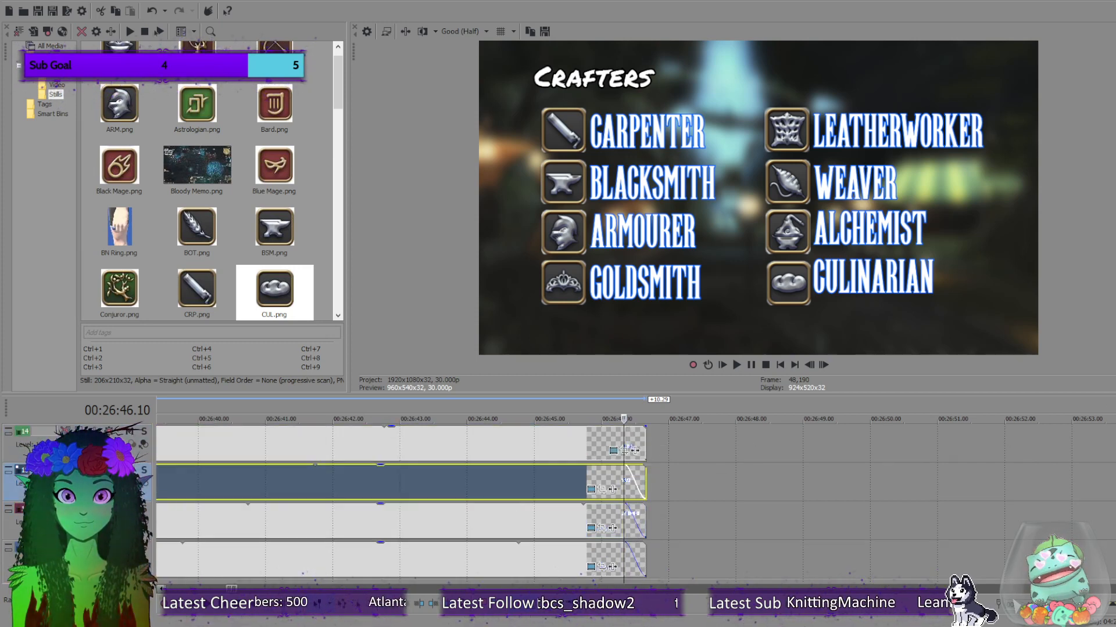
pyautogui.scroll(2, 626, 445)
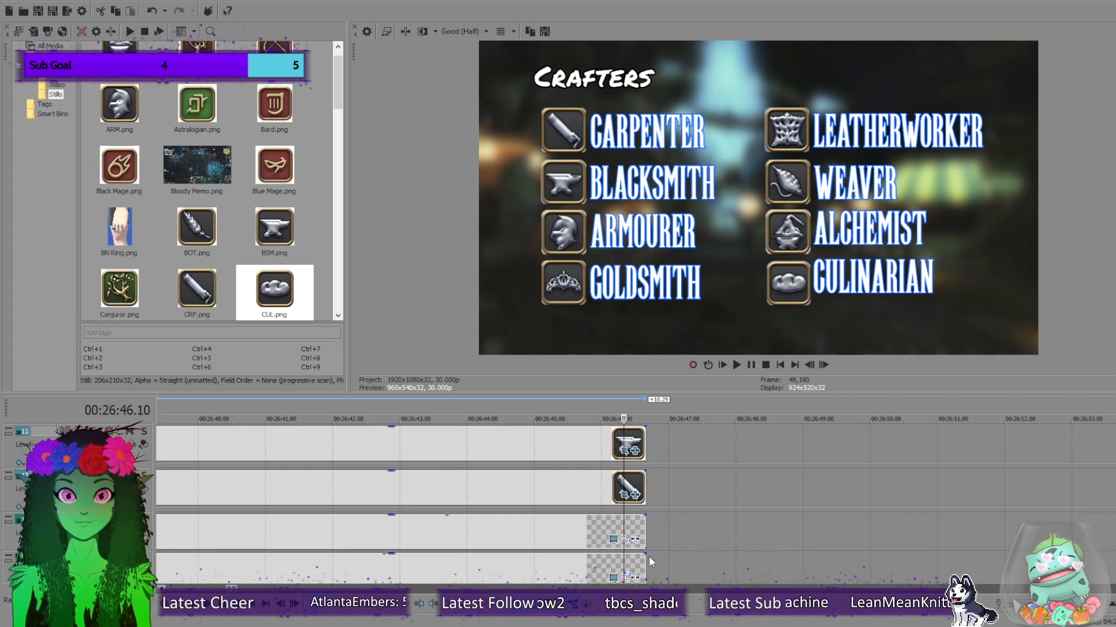
pyautogui.moveTo(645, 557); pyautogui.dragTo(625, 556)
pyautogui.moveTo(645, 516); pyautogui.dragTo(626, 515)
# Add fade-outs starting at 00:26:46.10 to the carpenter, blacksmith and armourer icon clips.
pyautogui.moveTo(644, 472); pyautogui.dragTo(626, 472)
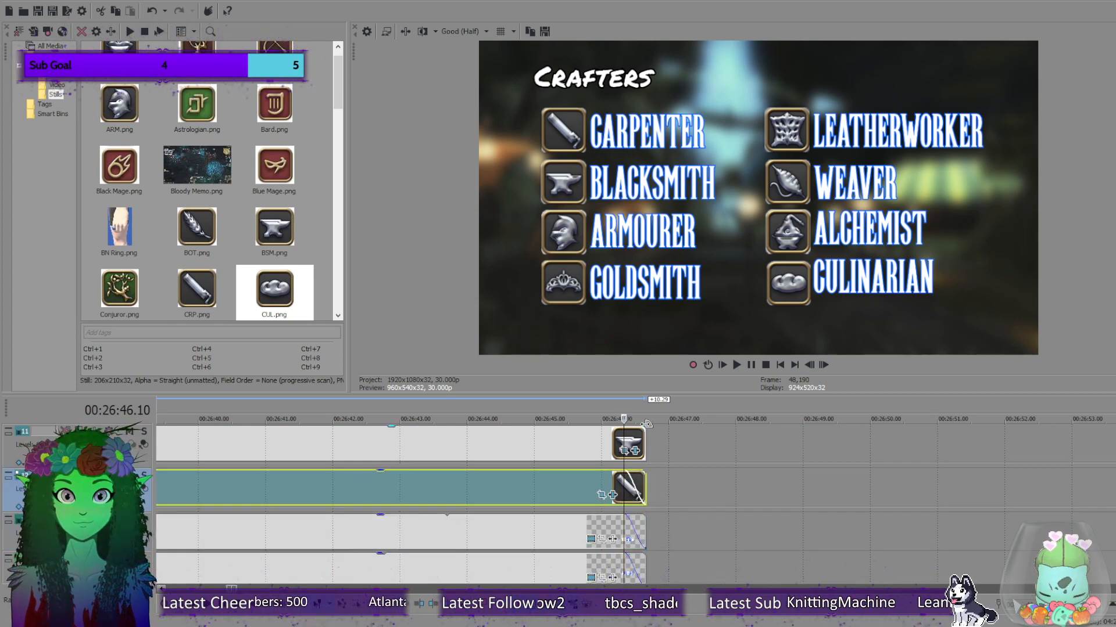
pyautogui.moveTo(645, 428); pyautogui.dragTo(626, 430)
pyautogui.scroll(2, 627, 446)
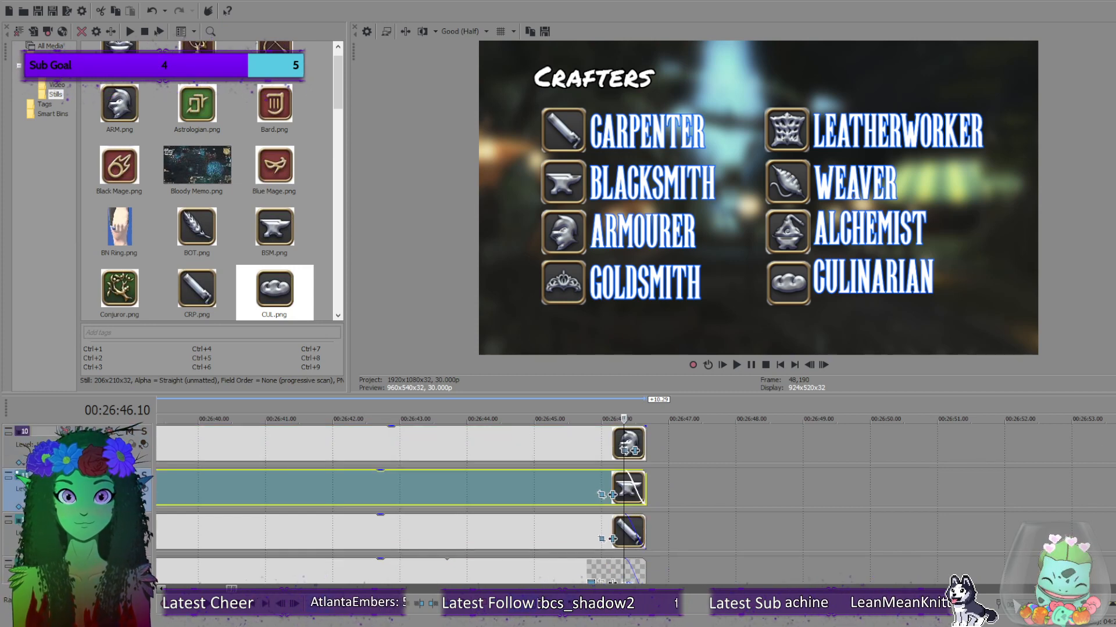
pyautogui.scroll(1, 627, 494)
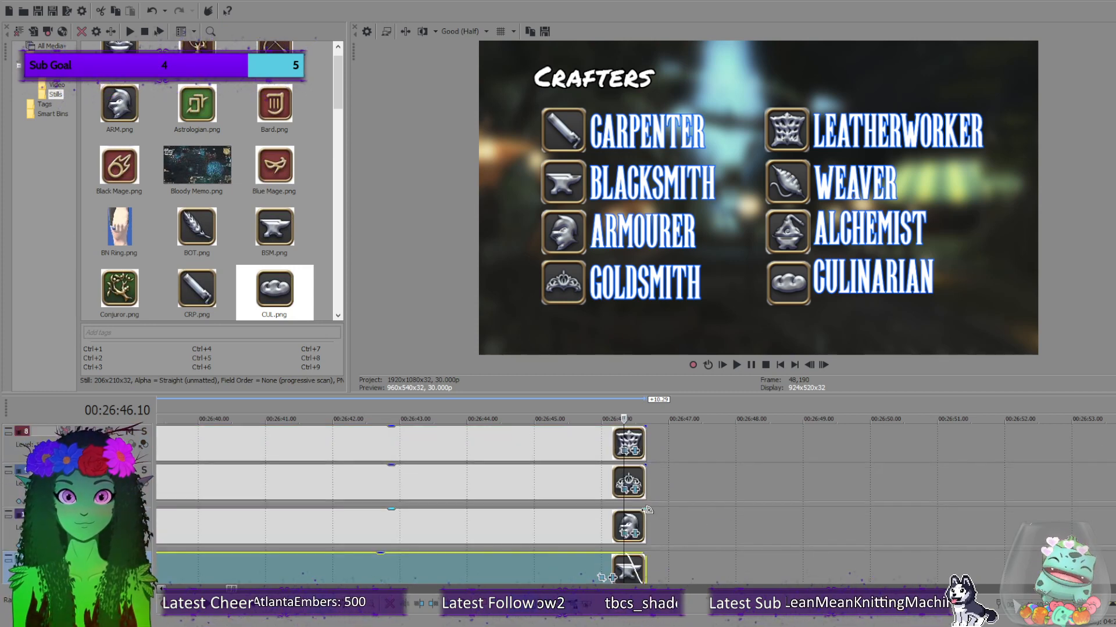
pyautogui.moveTo(645, 511); pyautogui.dragTo(626, 512)
# Add fade-outs starting at 00:26:46.10 to the goldsmith, leatherworker, weaver, alchemist and culinarian icon clips.
pyautogui.moveTo(645, 467); pyautogui.dragTo(626, 469)
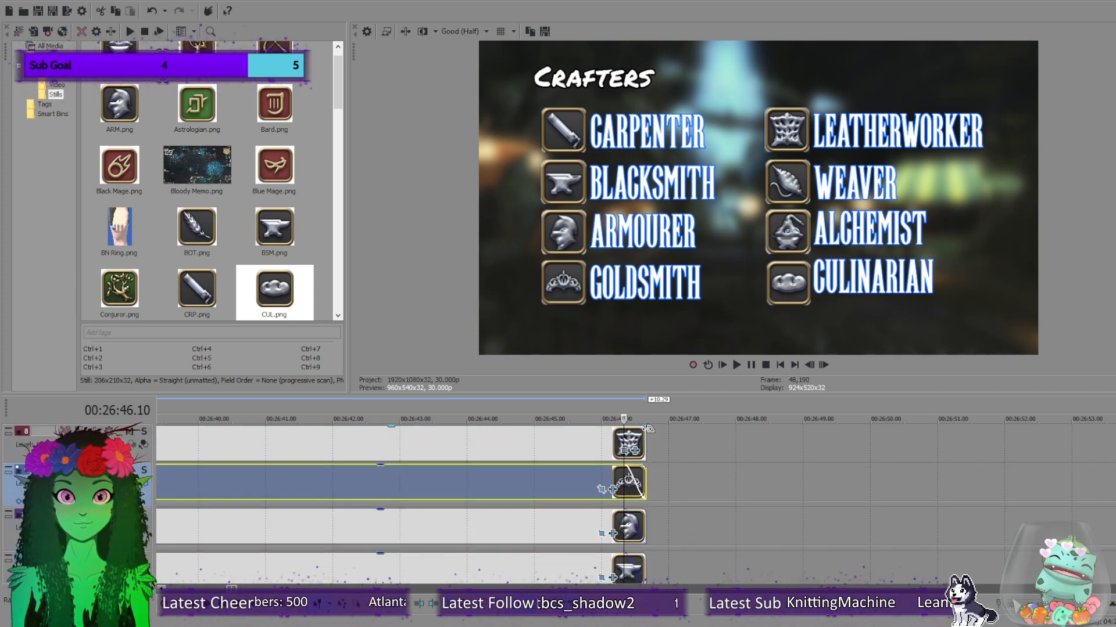
pyautogui.moveTo(644, 428); pyautogui.dragTo(626, 431)
pyautogui.scroll(3, 643, 519)
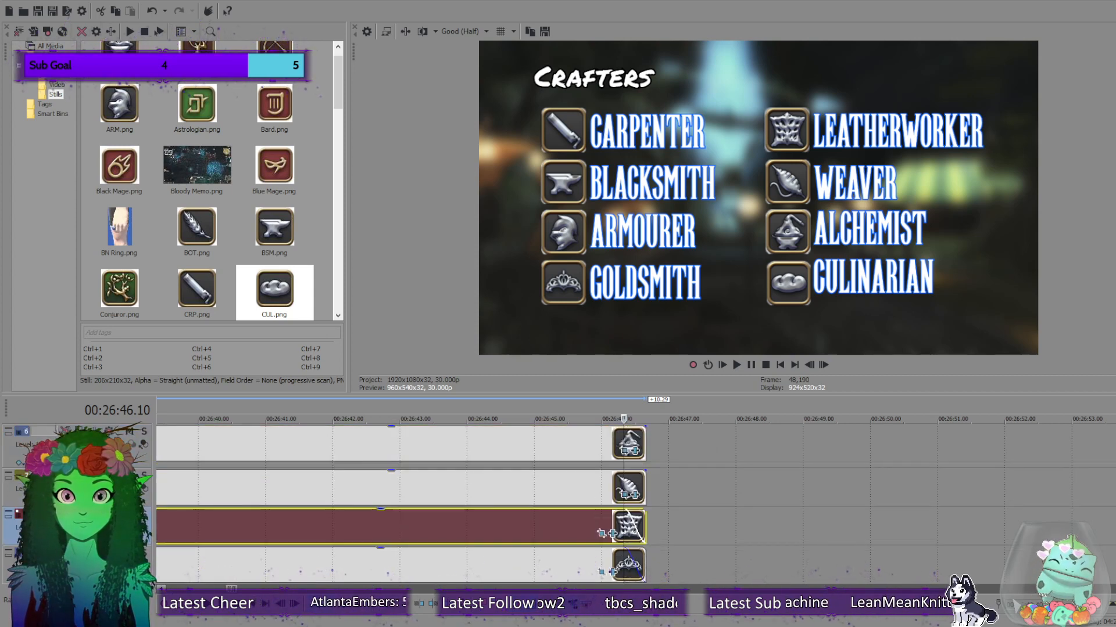
pyautogui.moveTo(643, 516); pyautogui.dragTo(625, 521)
pyautogui.moveTo(645, 472); pyautogui.dragTo(626, 475)
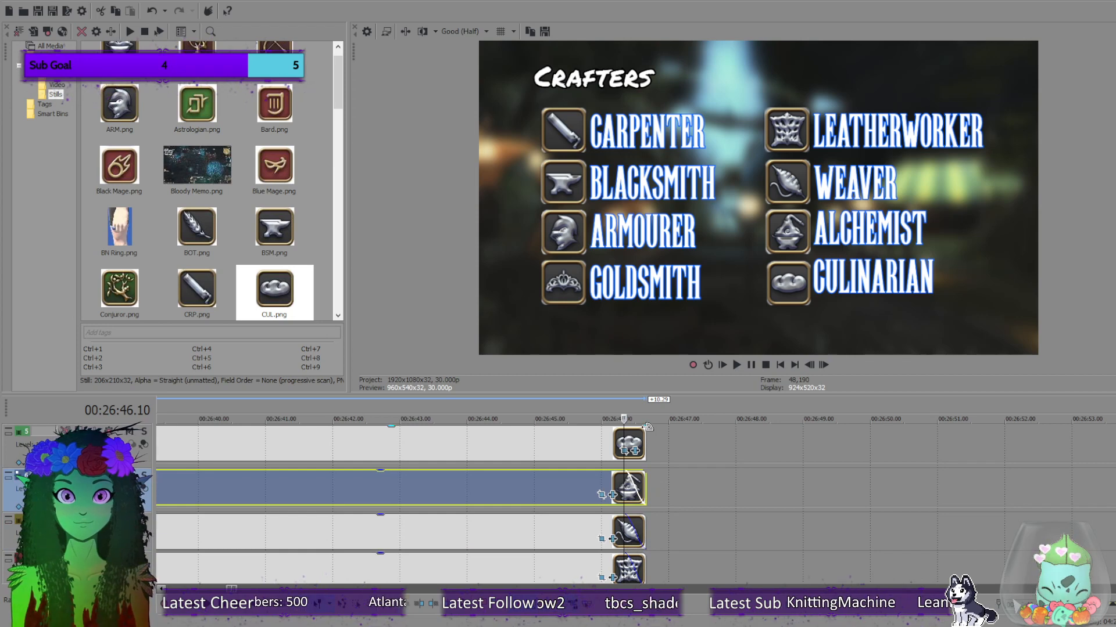
pyautogui.moveTo(646, 427); pyautogui.dragTo(627, 430)
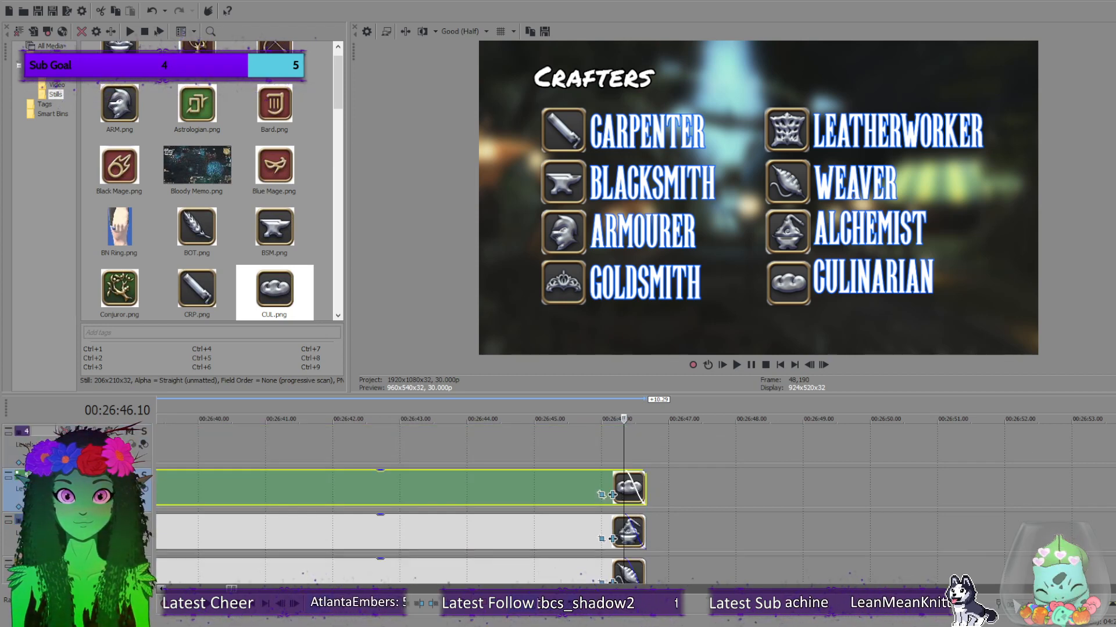
# Place 3. G and C.mp4 from the Video bin on the background video track at about 00:29:30, with the playhead at 00:30:03.04.
pyautogui.scroll(-8, 936, 513)
pyautogui.scroll(-5, 936, 513)
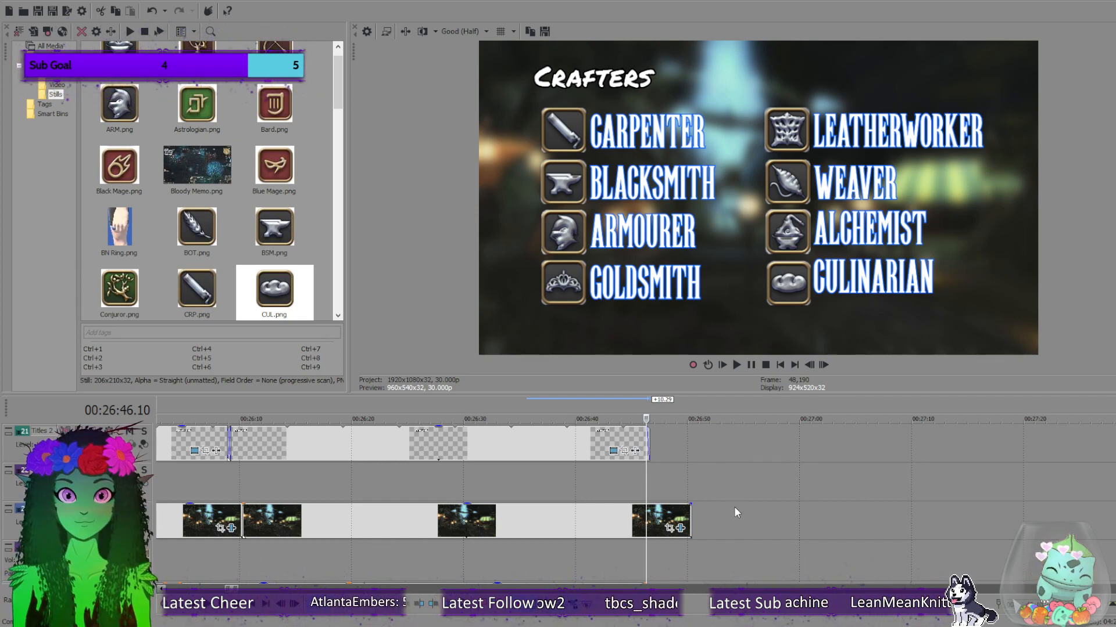
pyautogui.scroll(-2, 734, 507)
pyautogui.scroll(-5, 706, 470)
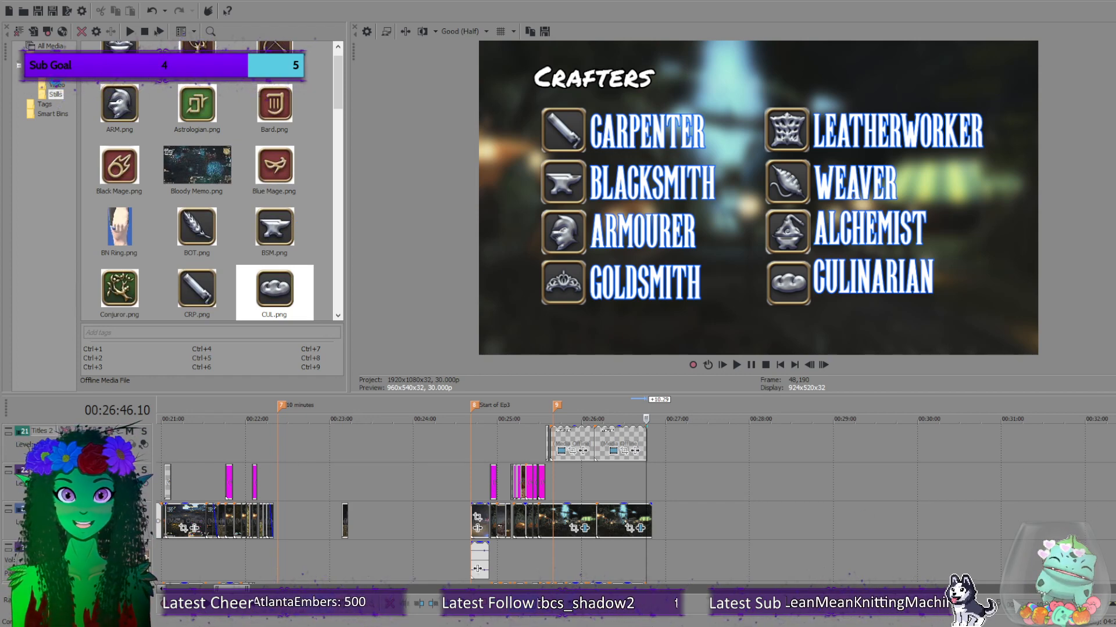
pyautogui.click(57, 85)
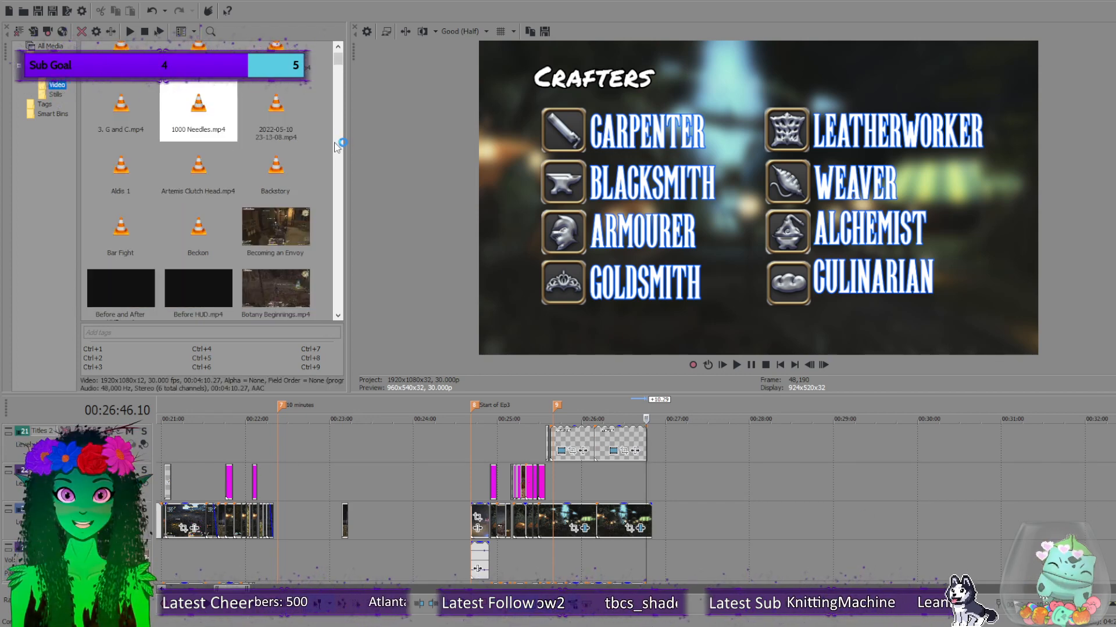
pyautogui.scroll(1, 337, 51)
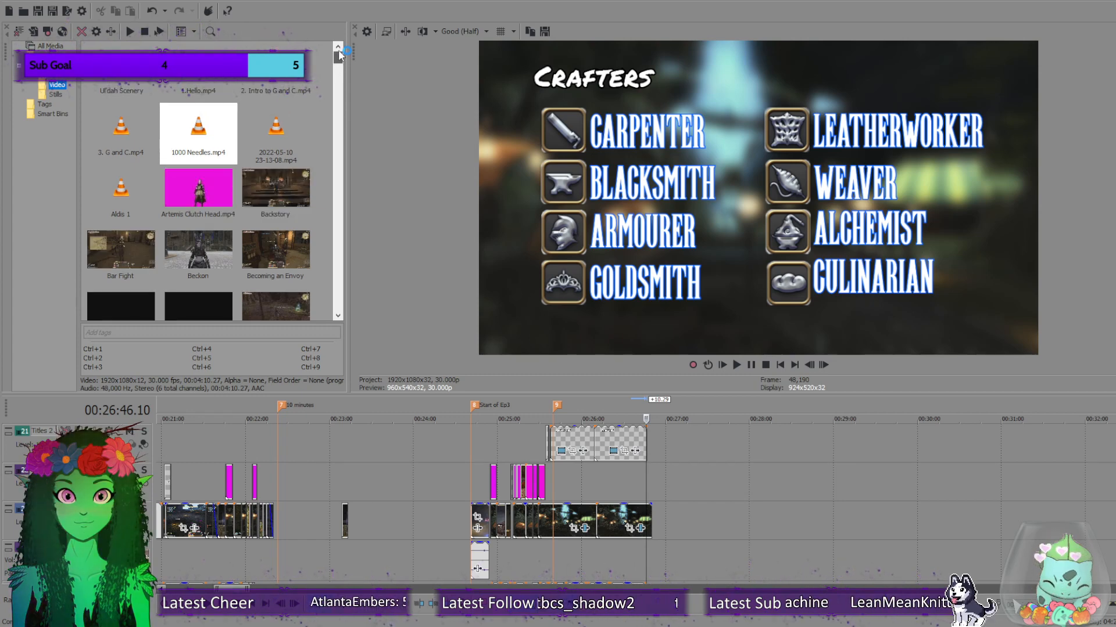
pyautogui.click(135, 128)
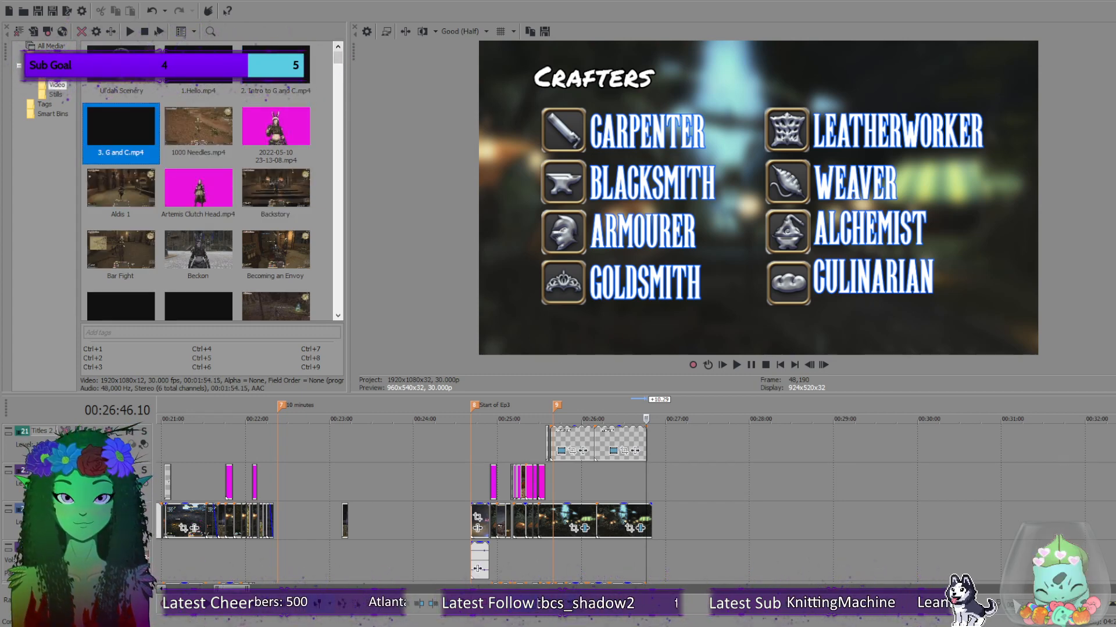
pyautogui.hotkey('alt', 'Tab')
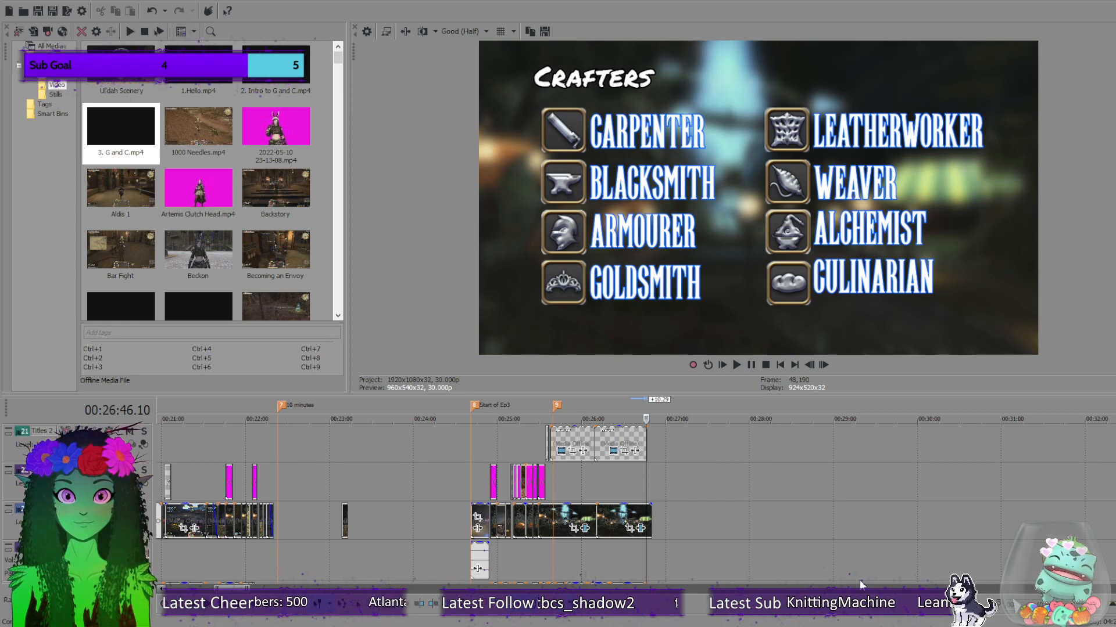
pyautogui.moveTo(859, 581); pyautogui.dragTo(922, 518)
pyautogui.click(921, 519)
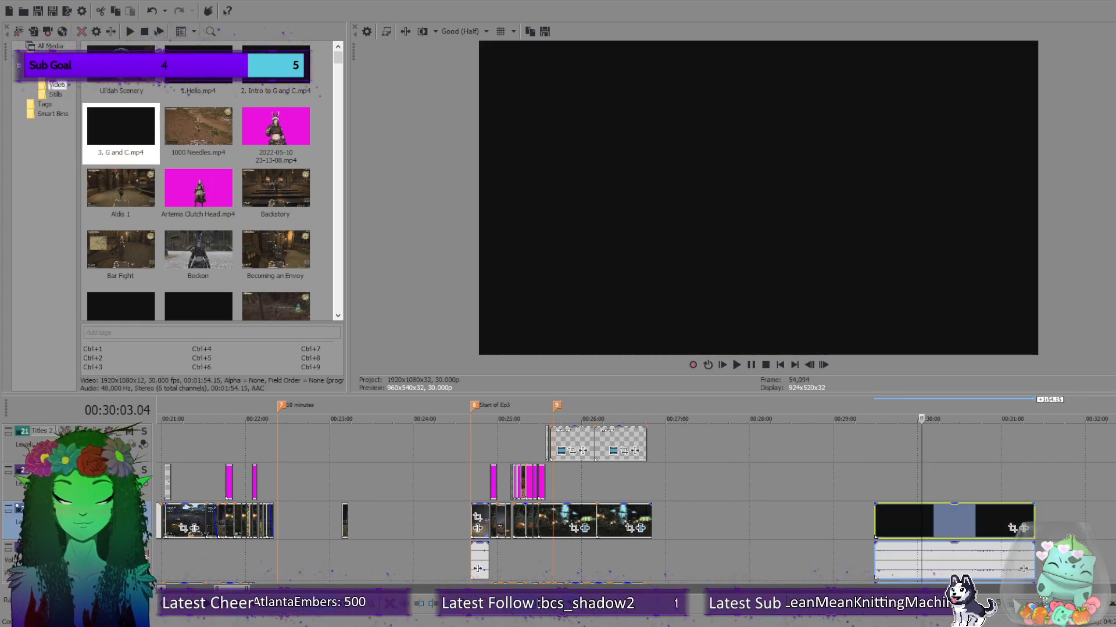
# Reduce 3. G and C.mp4 to its audio on the green track and move that clip to start at about 00:28:57.
pyautogui.scroll(-3, 922, 519)
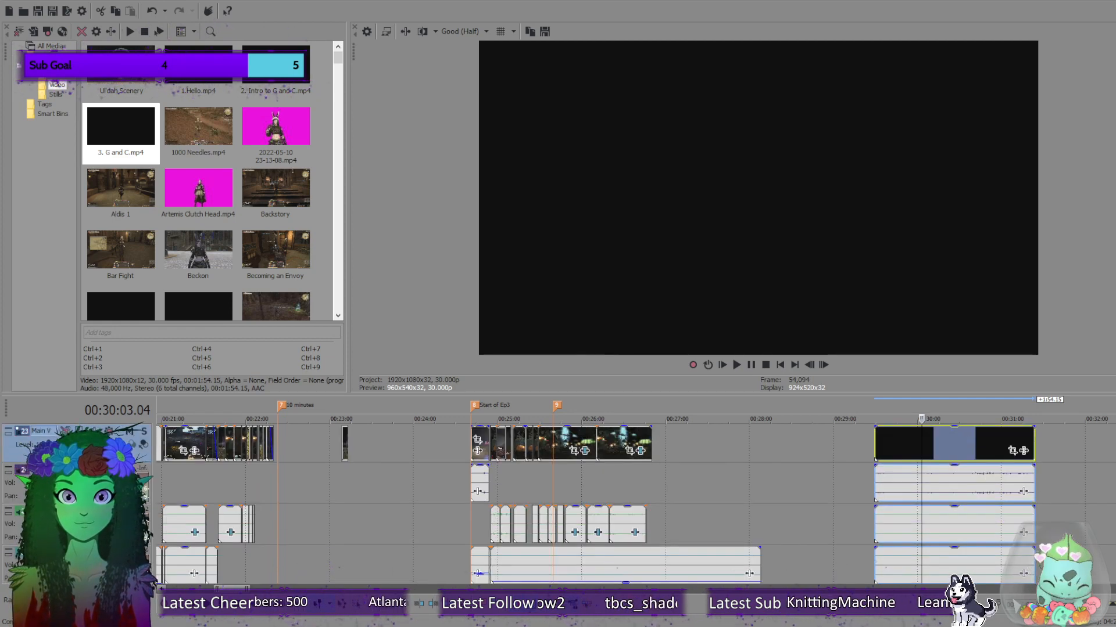
pyautogui.scroll(1, 941, 500)
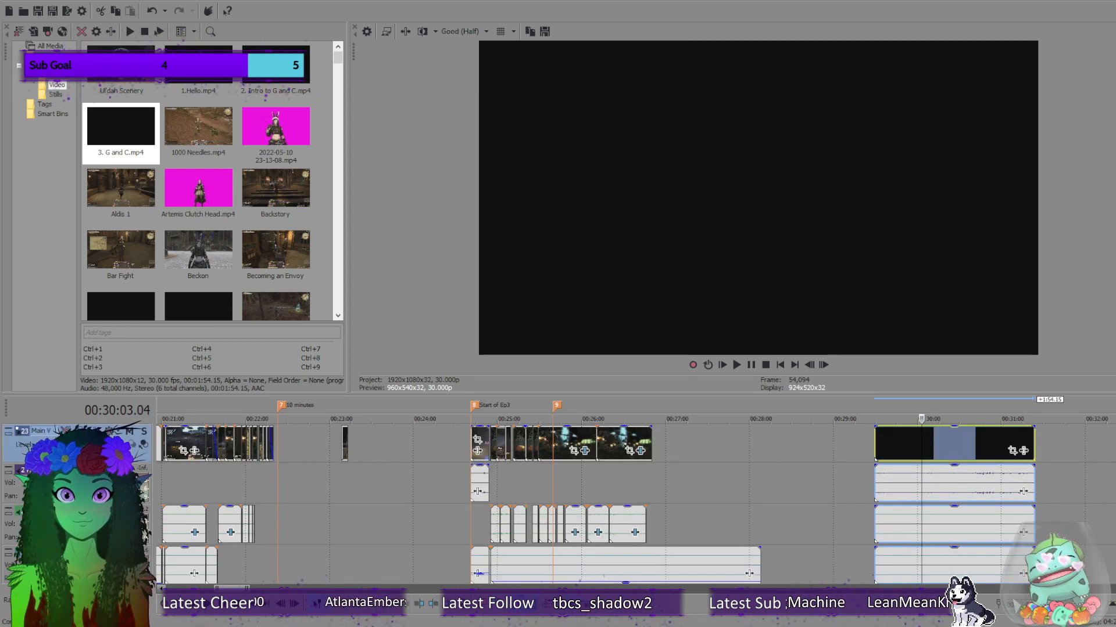
pyautogui.click(960, 477)
pyautogui.click(919, 430)
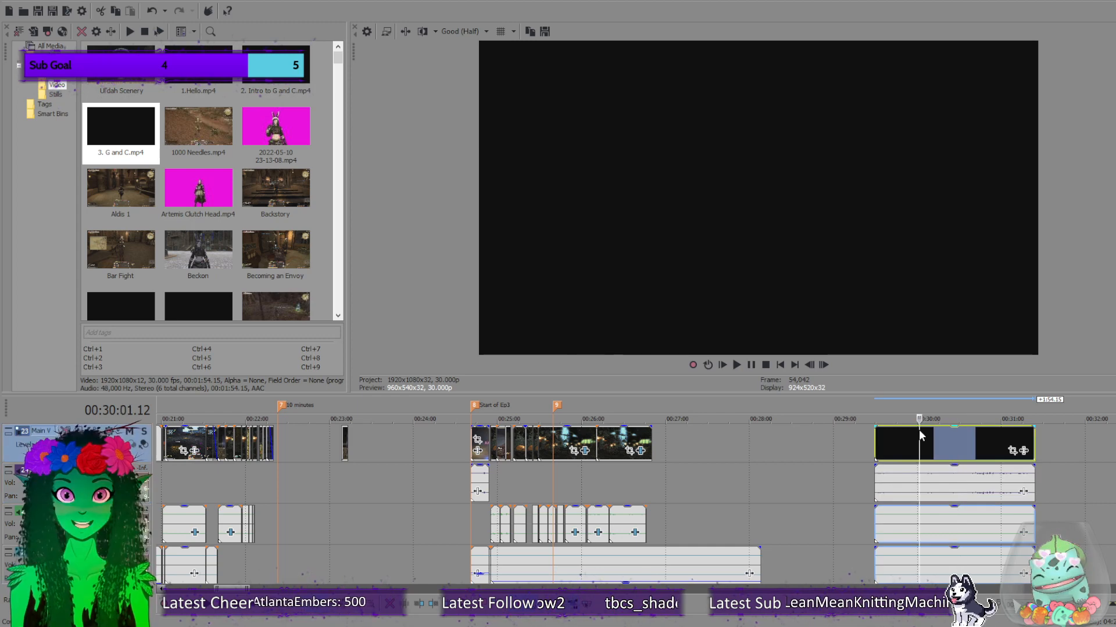
pyautogui.press('Delete')
pyautogui.moveTo(898, 478); pyautogui.dragTo(851, 532)
# Play the audio clip of 3. G and C.mp4 from its start to hear its content.
pyautogui.click(831, 525)
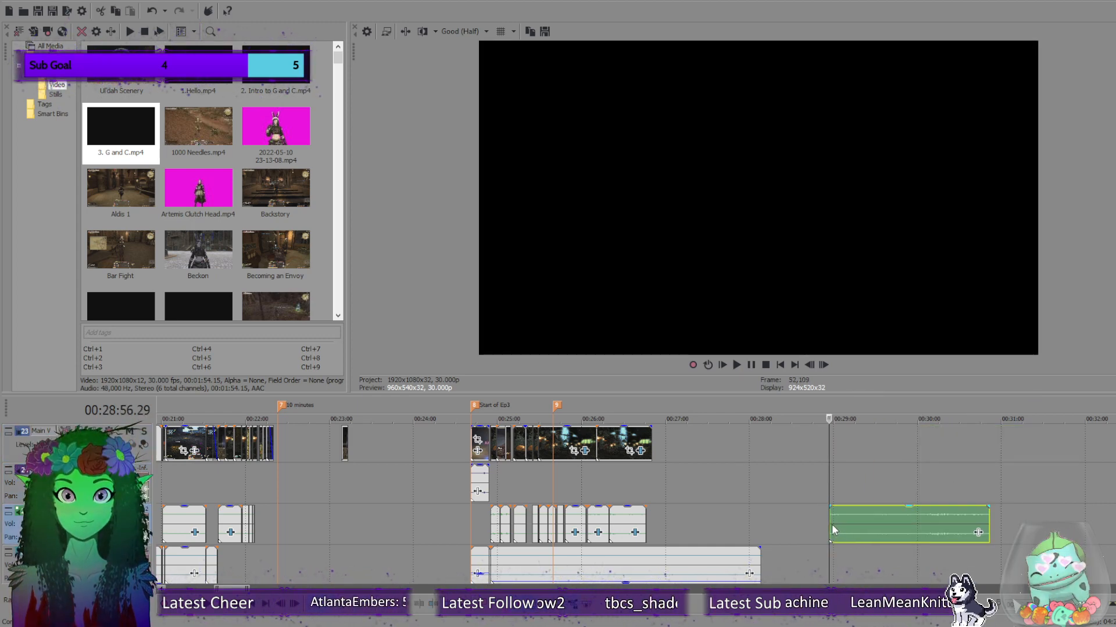
pyautogui.click(736, 365)
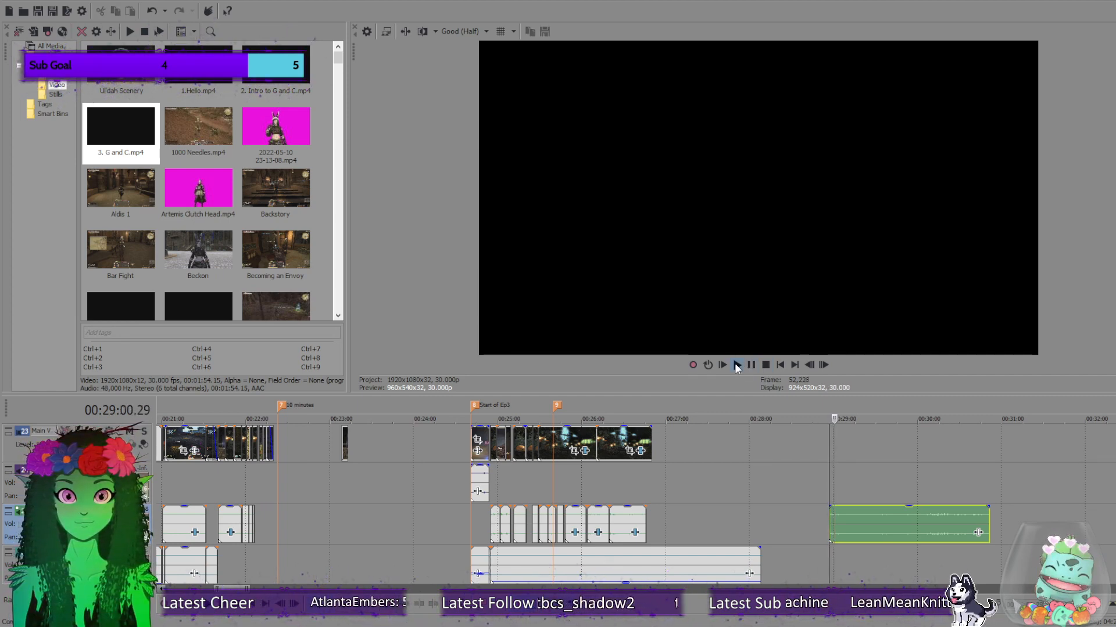
pyautogui.click(765, 365)
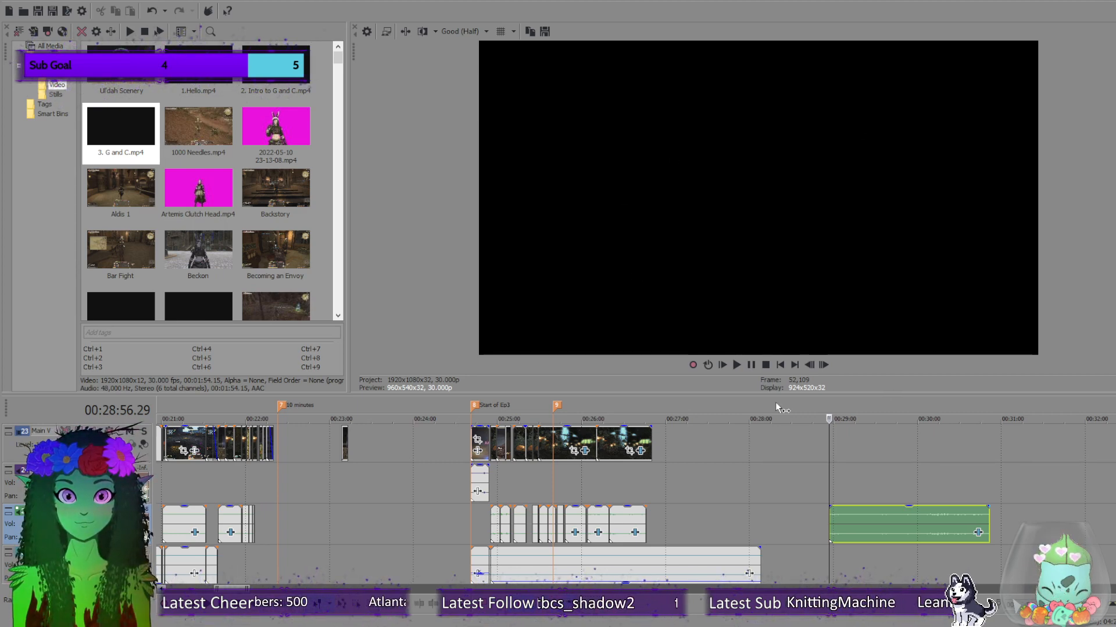
pyautogui.click(739, 366)
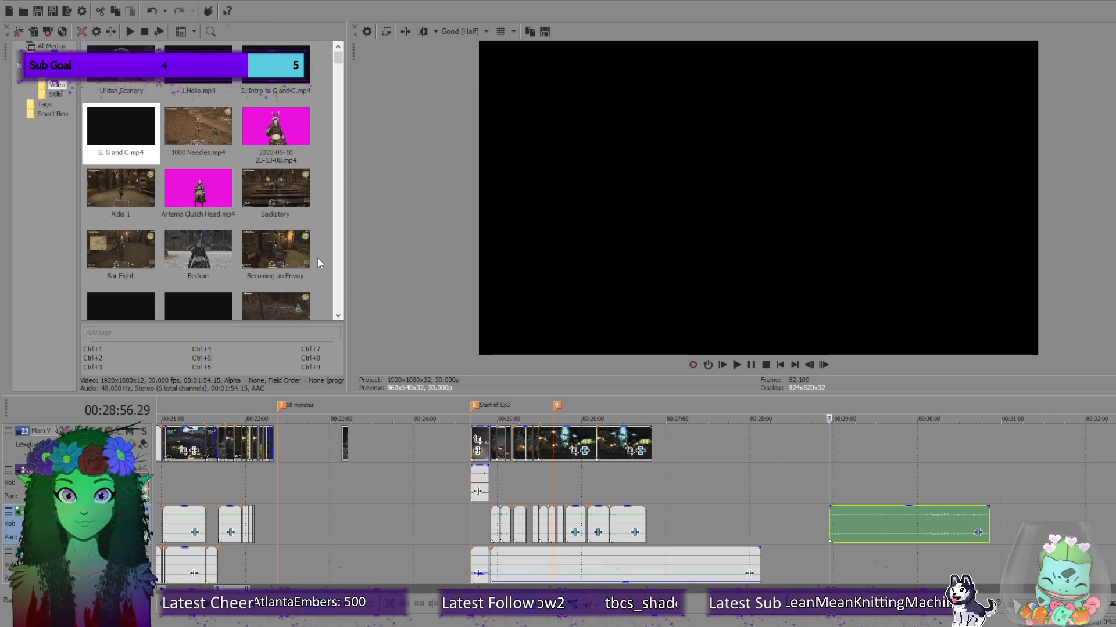
# Place Botany Beginnings.mp4 from the Video bin on the main video track at about 00:33:15, after the G and C audio clip.
pyautogui.scroll(-2, 317, 258)
pyautogui.click(293, 240)
pyautogui.click(294, 240)
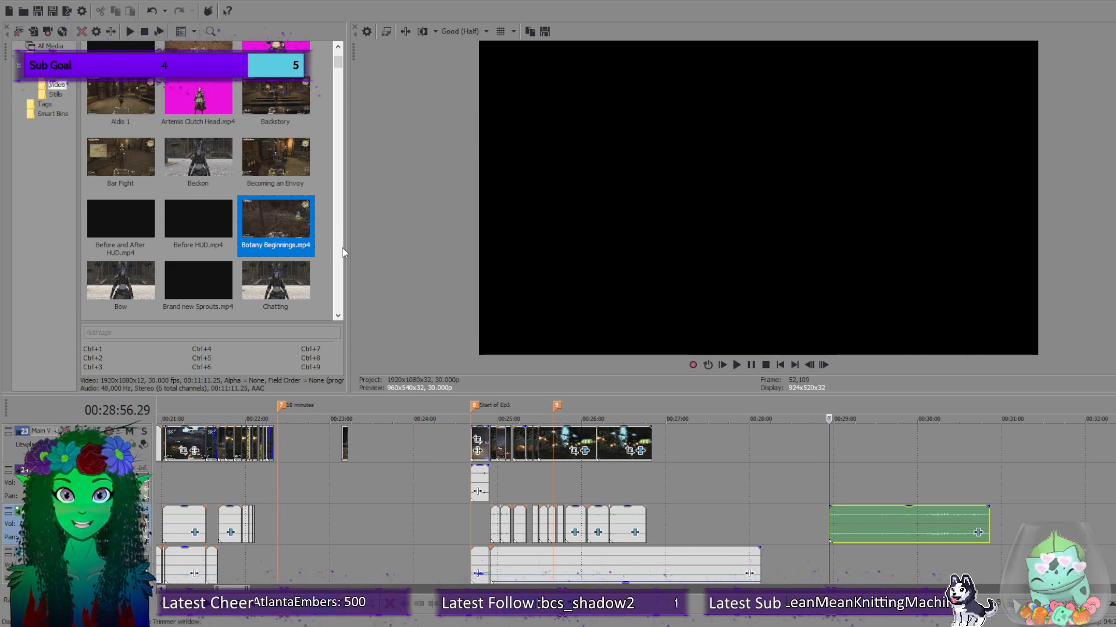
pyautogui.hotkey('ctrl', 'z')
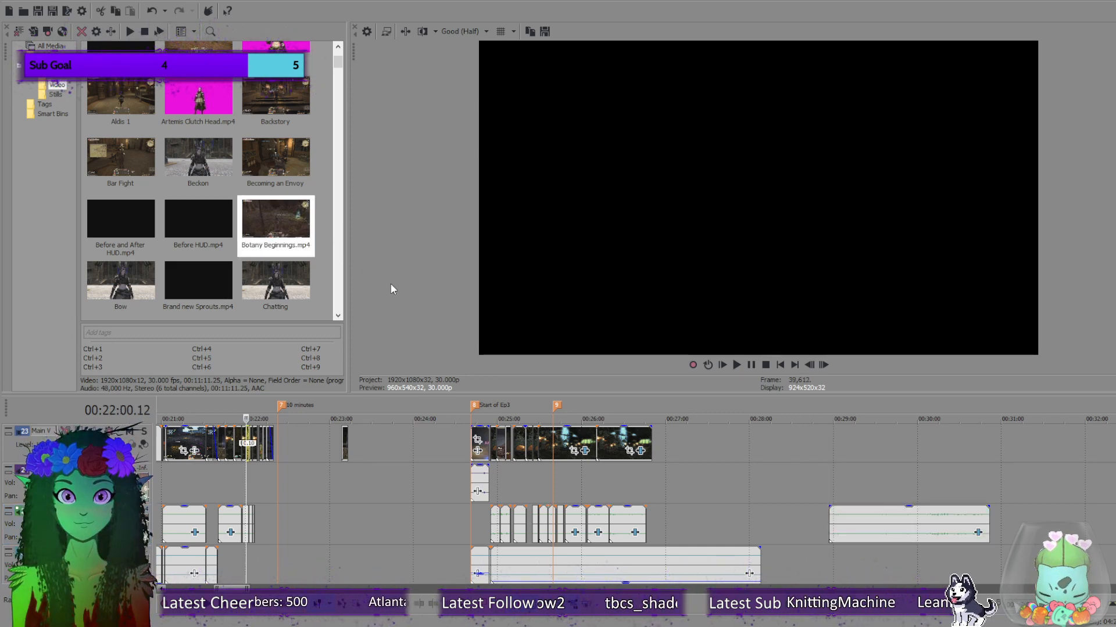
pyautogui.scroll(-5, 814, 514)
pyautogui.scroll(-3, 813, 515)
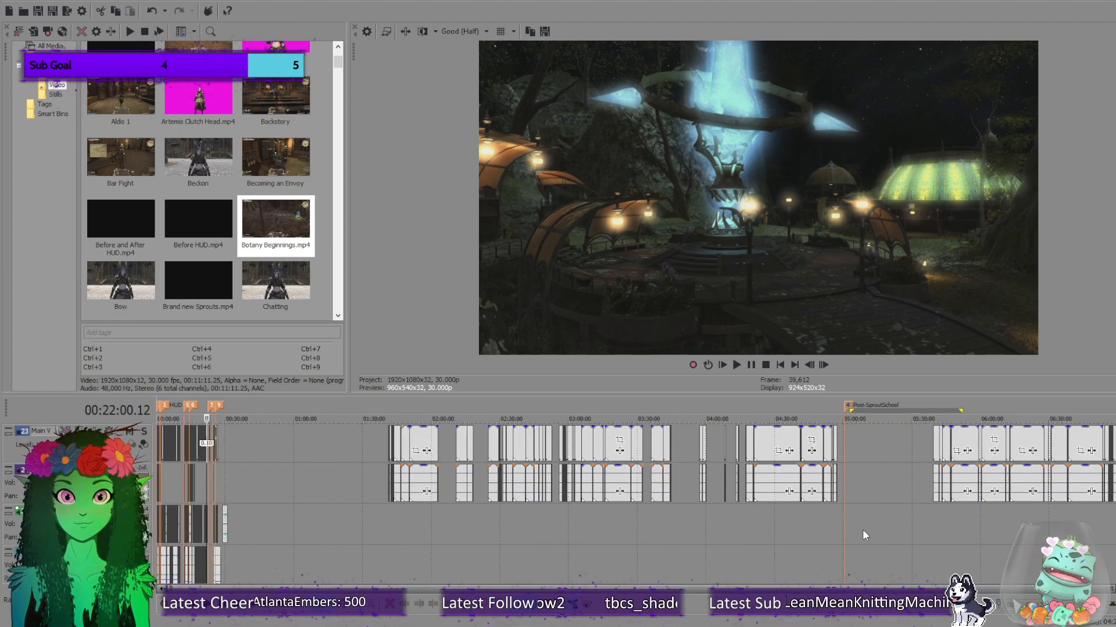
pyautogui.scroll(5, 247, 499)
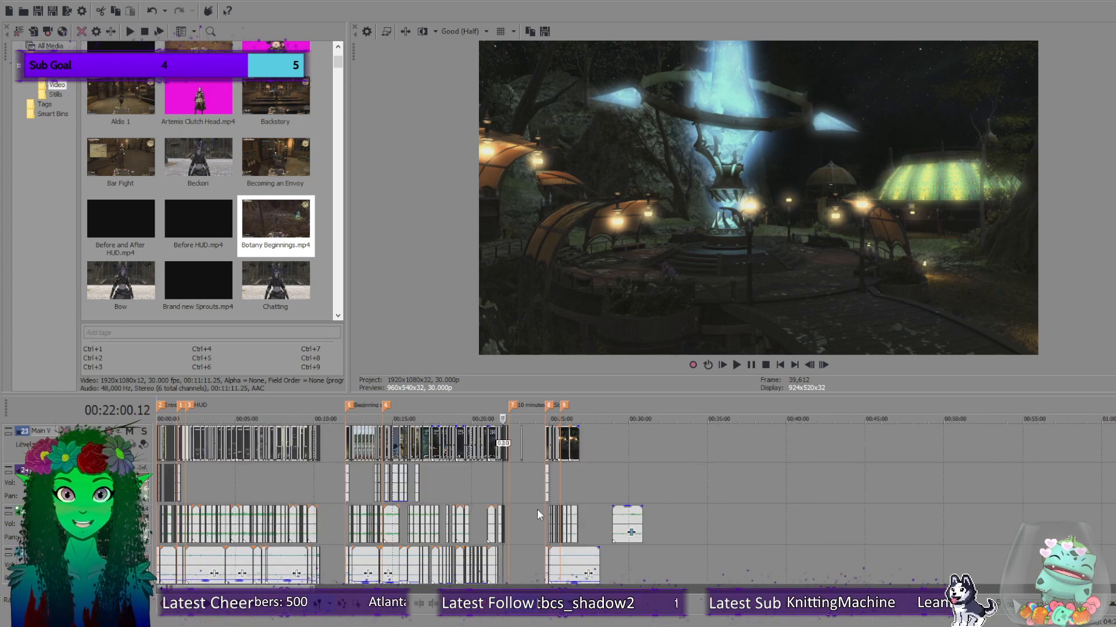
pyautogui.click(789, 474)
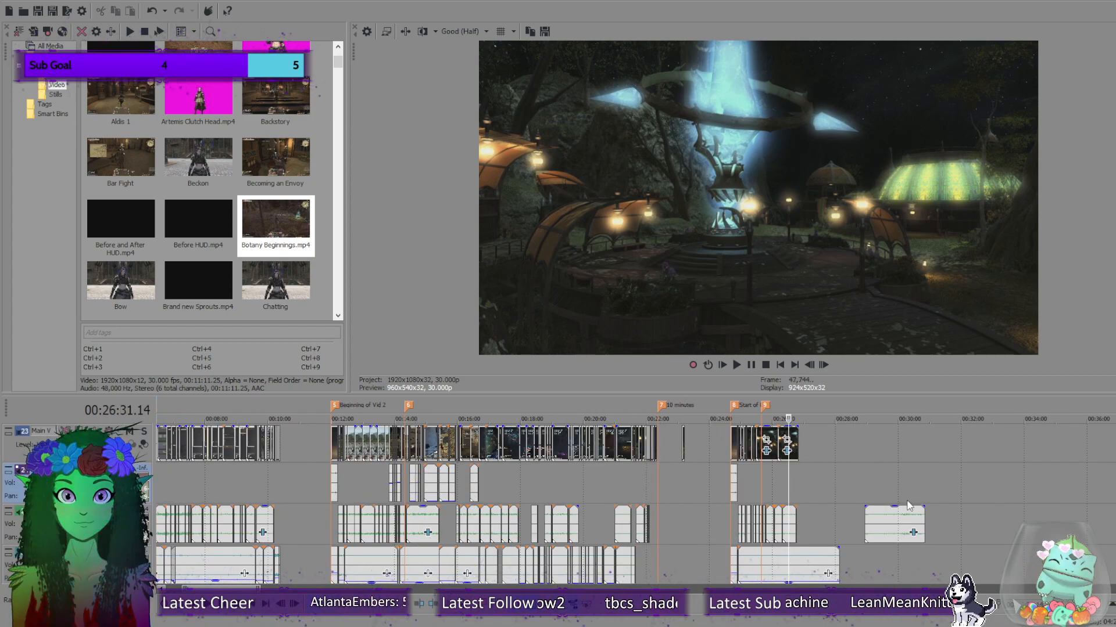
pyautogui.click(896, 516)
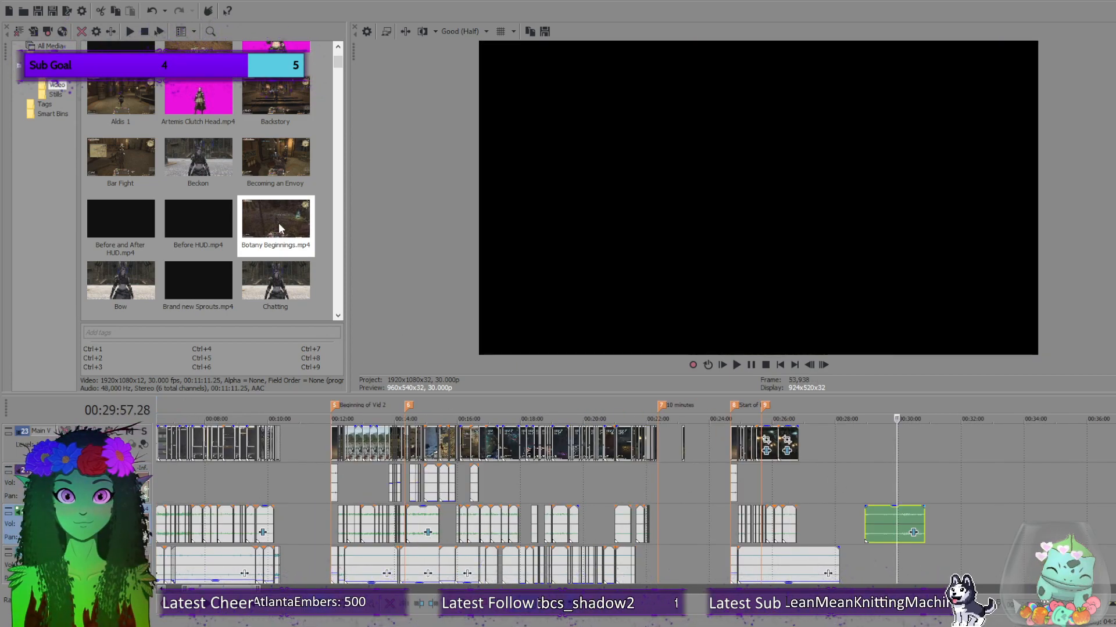
pyautogui.moveTo(274, 228); pyautogui.dragTo(1005, 442)
# Delete all audio clips of Botany Beginnings.mp4, keeping only its video.
pyautogui.scroll(-2, 1061, 465)
pyautogui.click(746, 449)
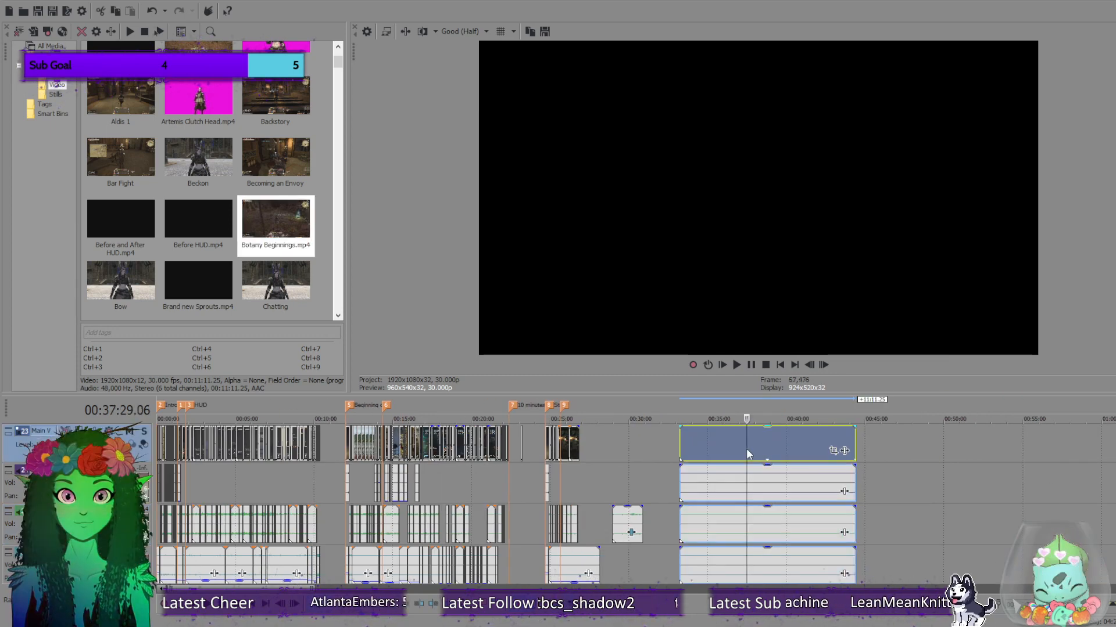
pyautogui.click(780, 485)
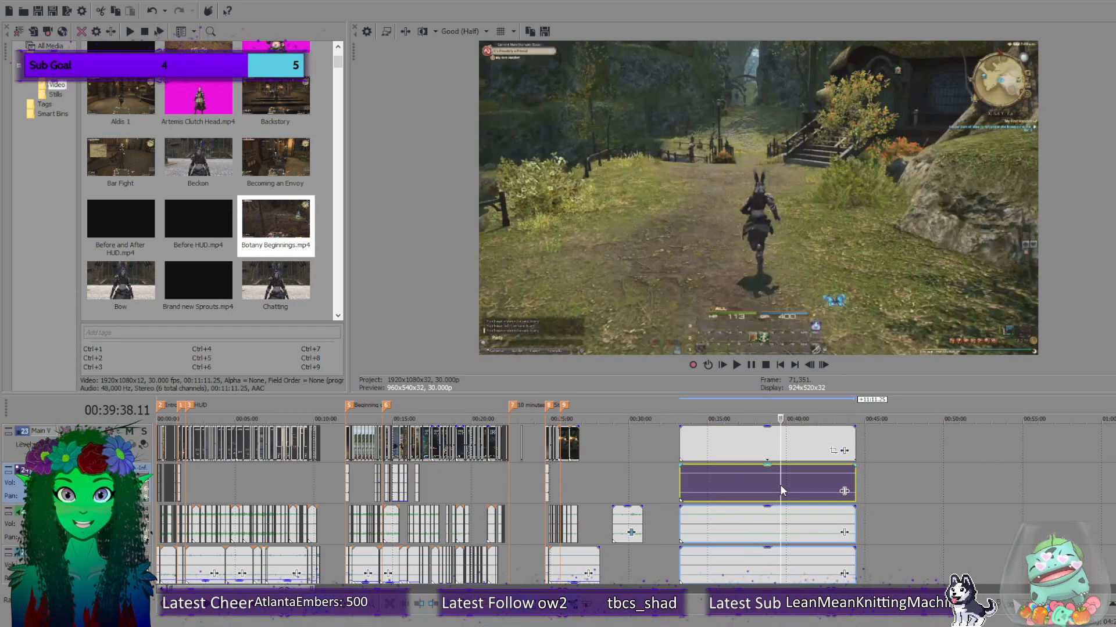
pyautogui.press('Delete')
# Scrub through the Botany Beginnings.mp4 clip to examine its gameplay footage.
pyautogui.click(721, 438)
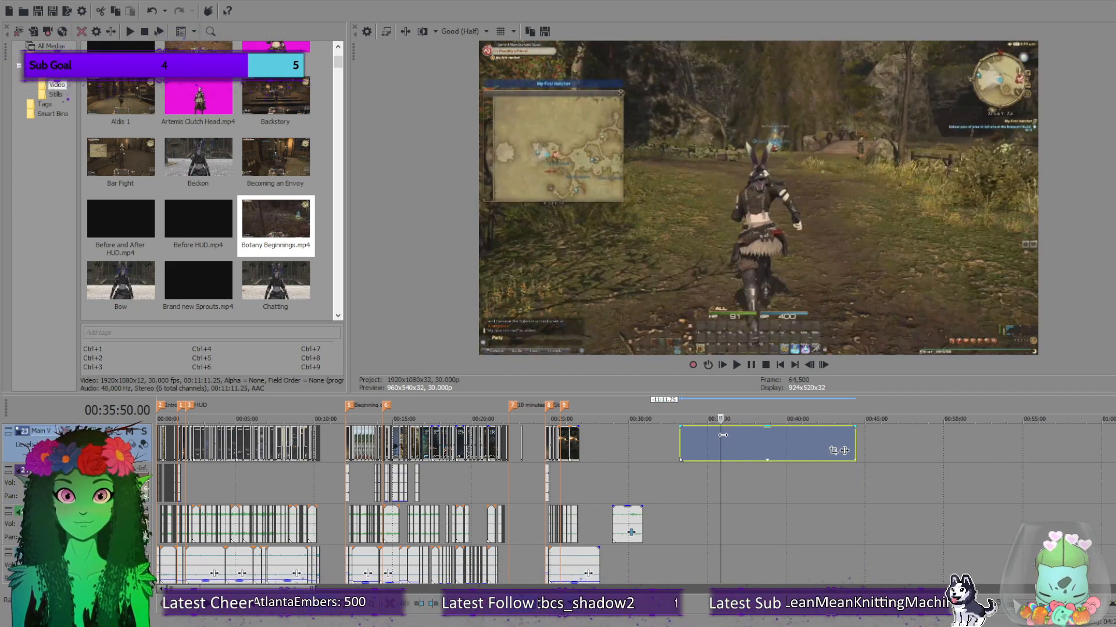
pyautogui.click(716, 438)
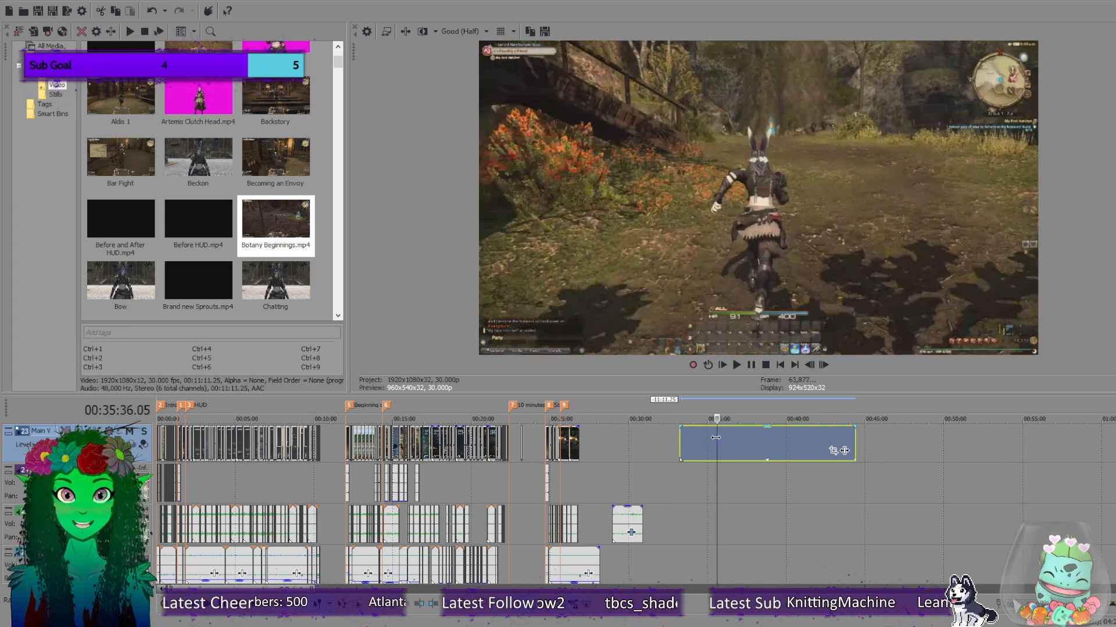
pyautogui.click(722, 441)
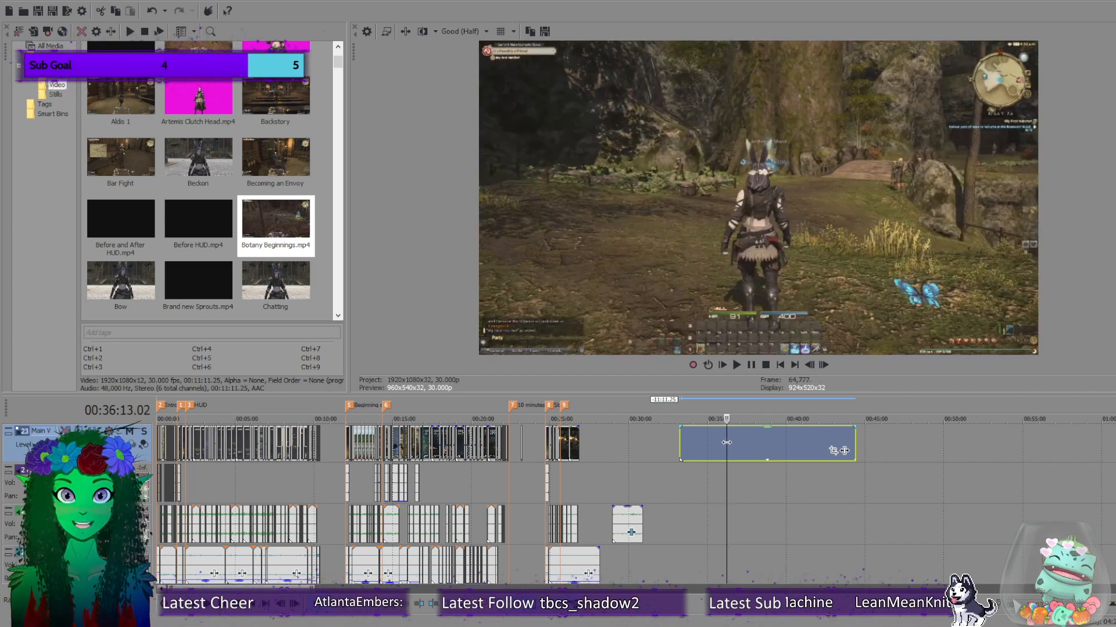
pyautogui.moveTo(727, 443)
pyautogui.mouseDown()
pyautogui.moveTo(800, 464)
pyautogui.moveTo(687, 437)
pyautogui.moveTo(741, 447)
pyautogui.mouseUp()
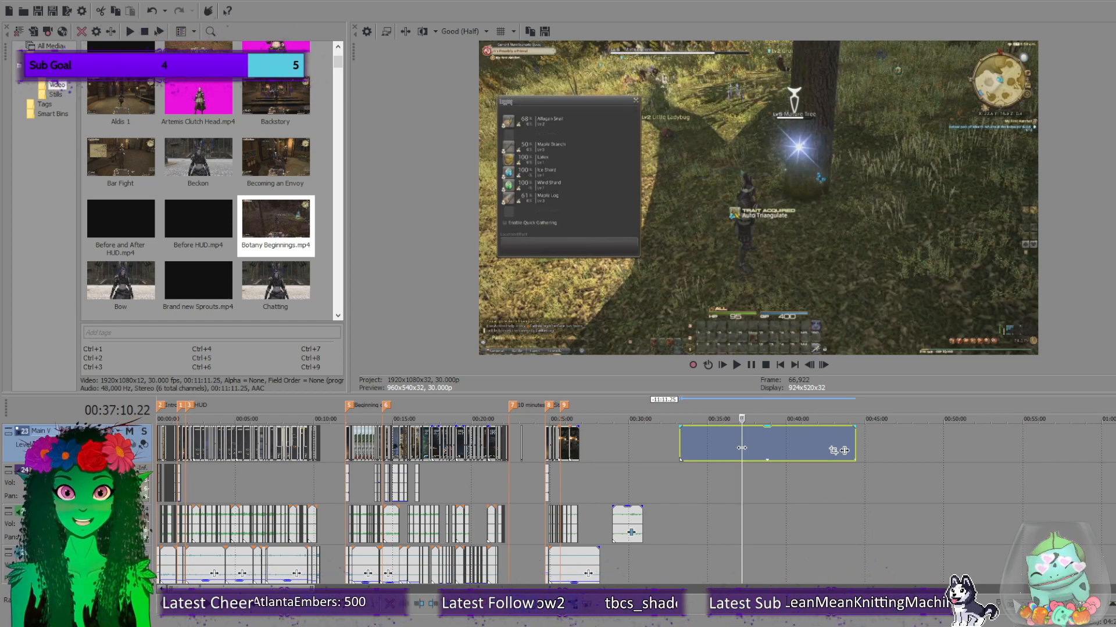
pyautogui.moveTo(754, 451); pyautogui.dragTo(793, 454)
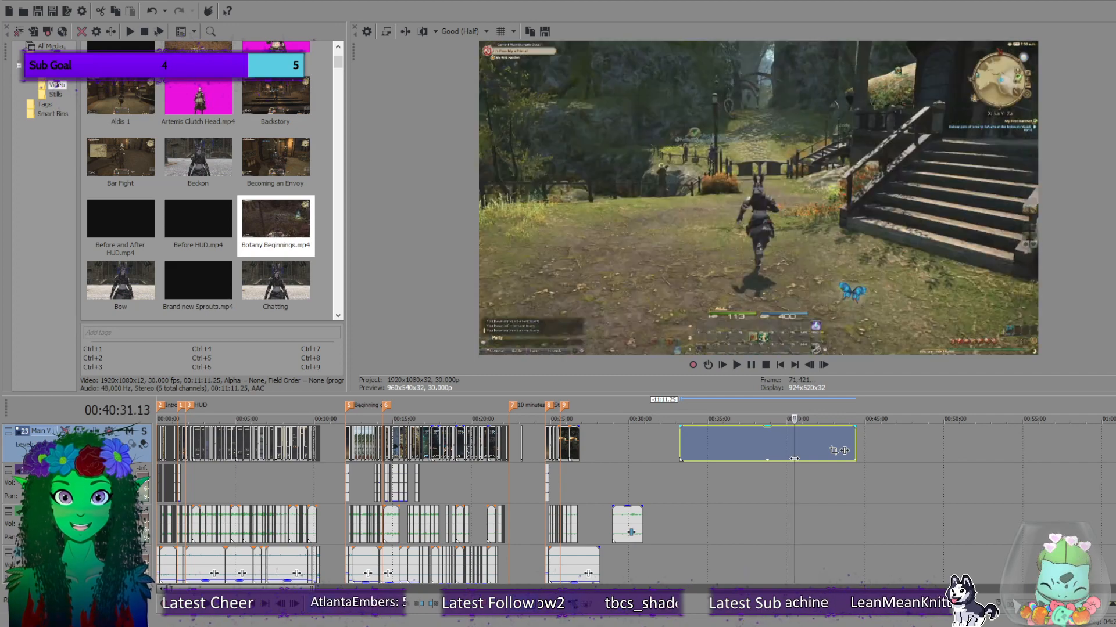
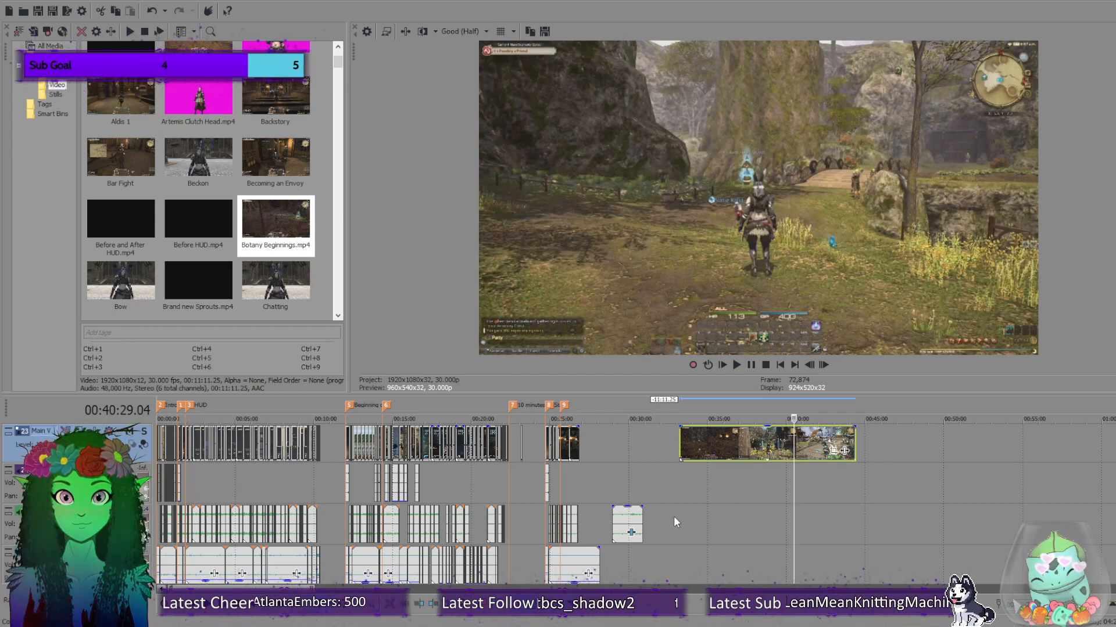
# Replace the unnamed marker at about 00:25:39 with a marker named "End of Explanation" at 00:26:46.10, where the Crafters fade-outs begin.
pyautogui.click(561, 469)
pyautogui.scroll(5, 587, 490)
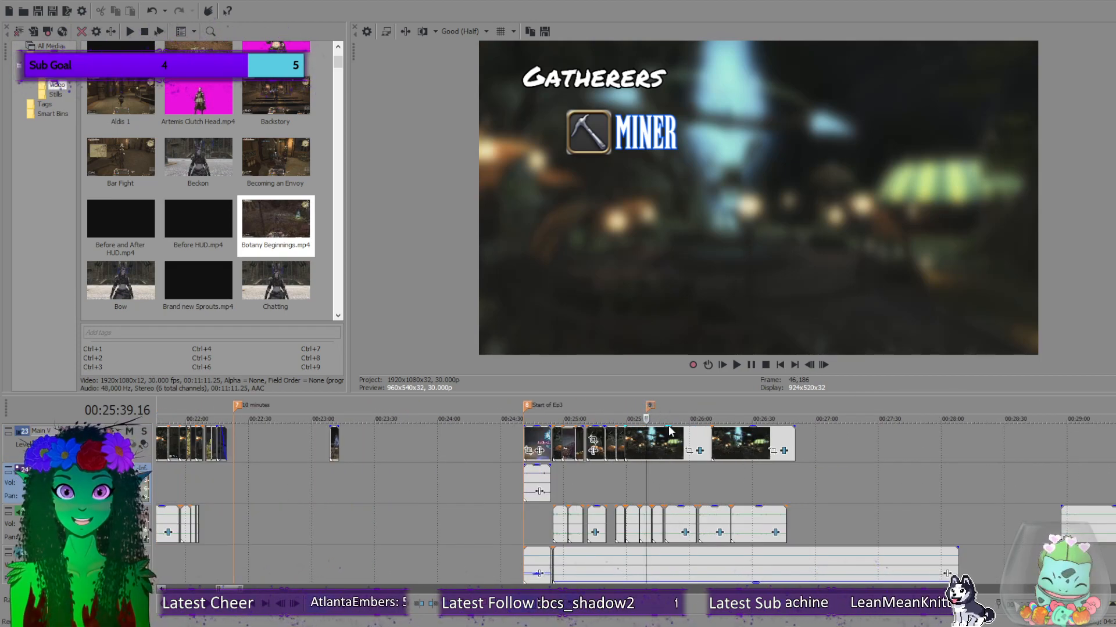
pyautogui.click(787, 480)
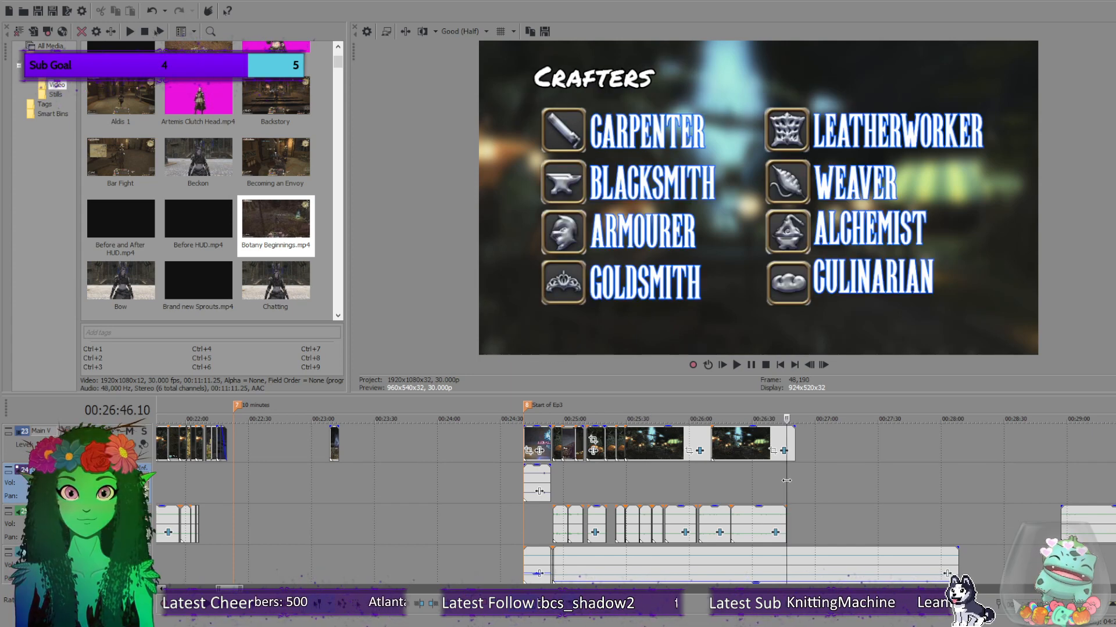
pyautogui.scroll(3, 853, 472)
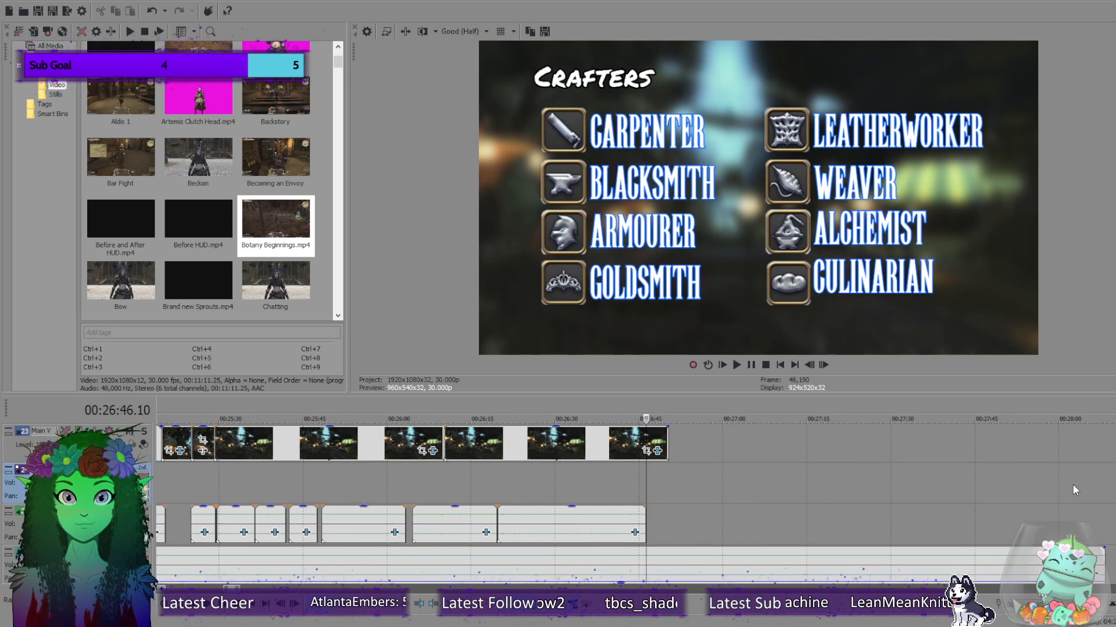
pyautogui.scroll(1, 845, 473)
pyautogui.scroll(3, 758, 539)
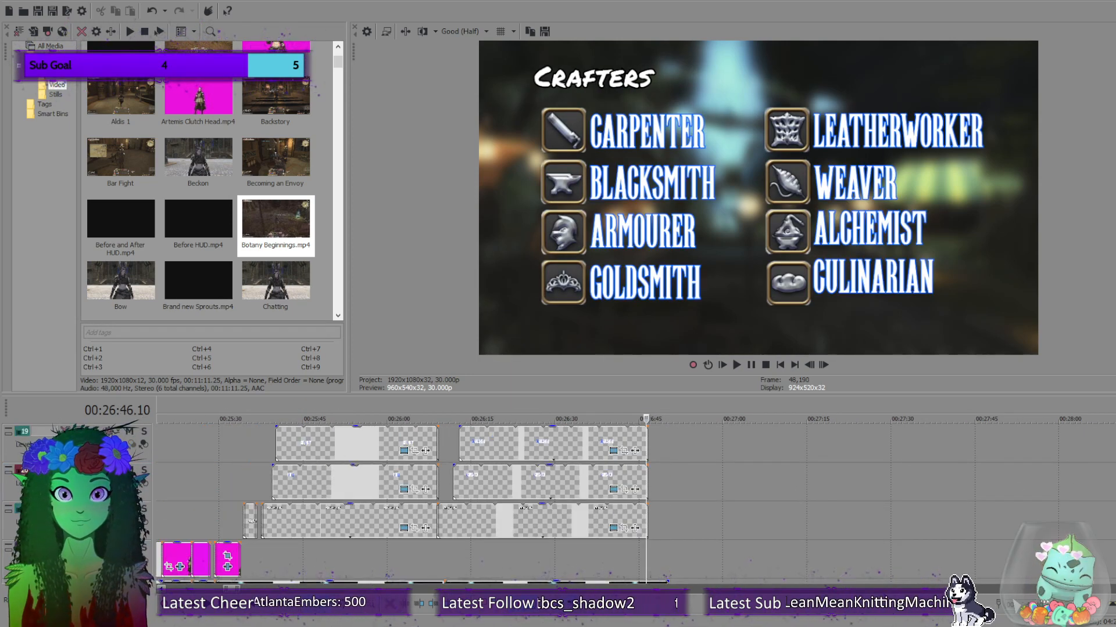
pyautogui.scroll(7, 758, 539)
pyautogui.click(691, 555)
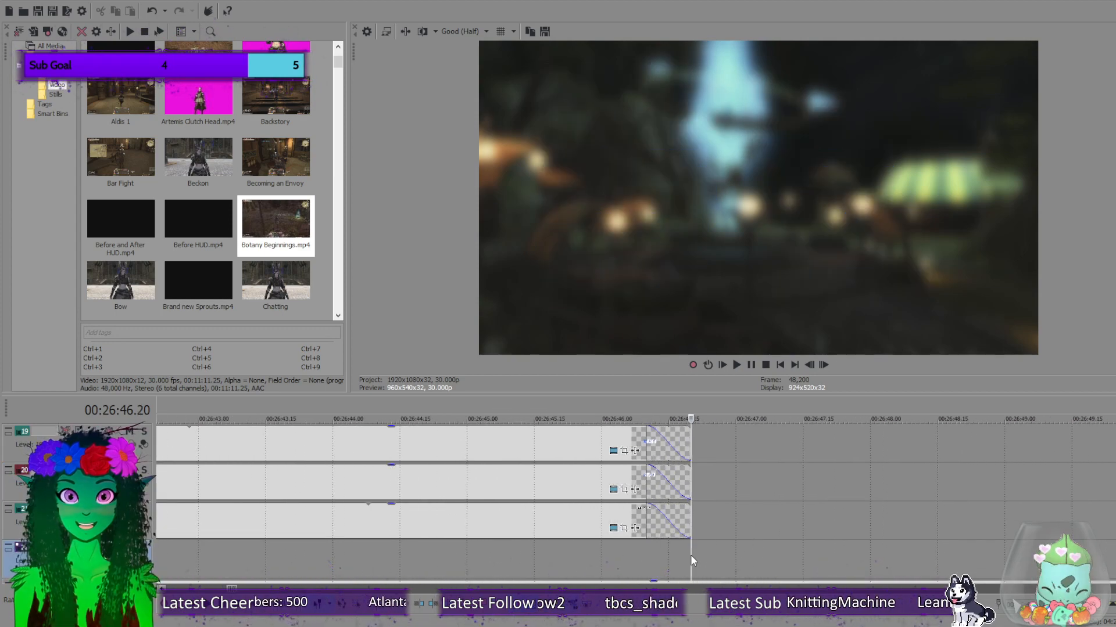
pyautogui.click(646, 560)
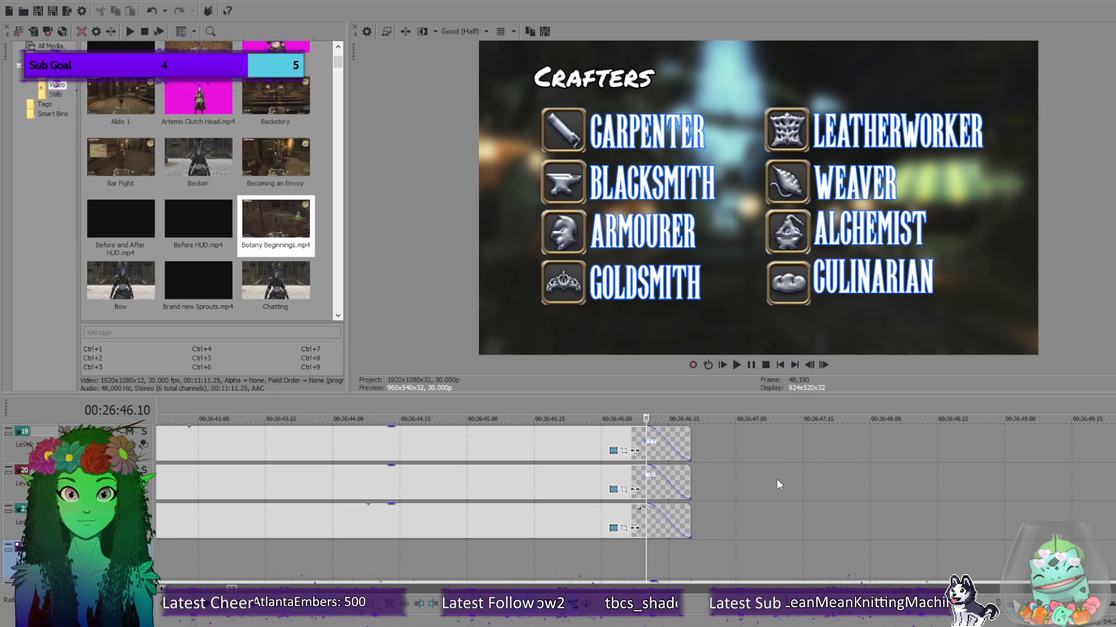
pyautogui.write('mEnd of')
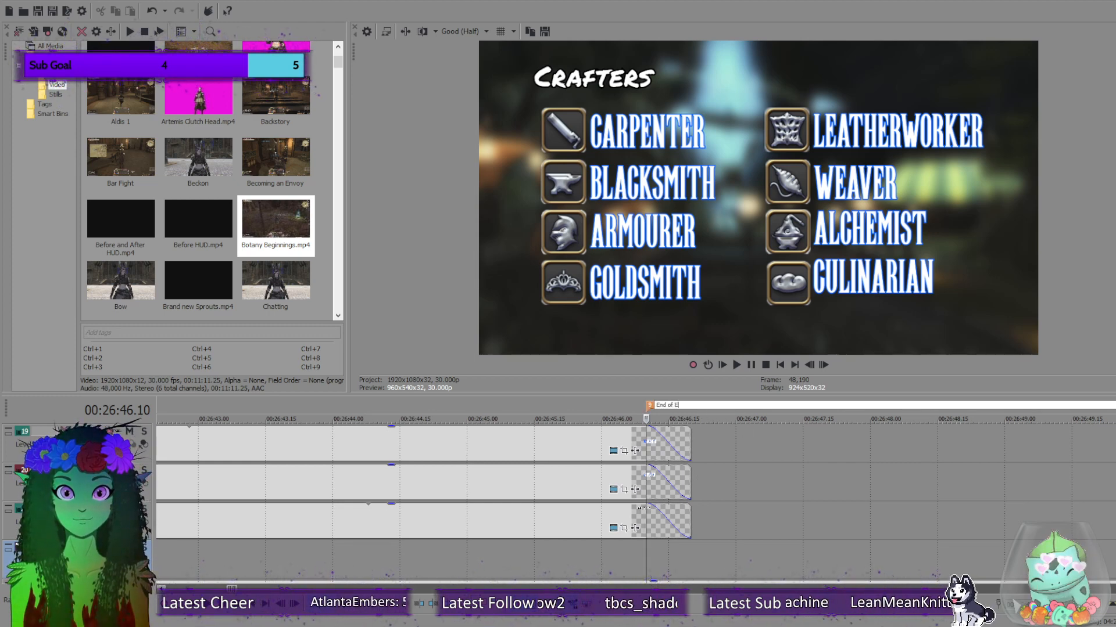
pyautogui.write(' Ep')
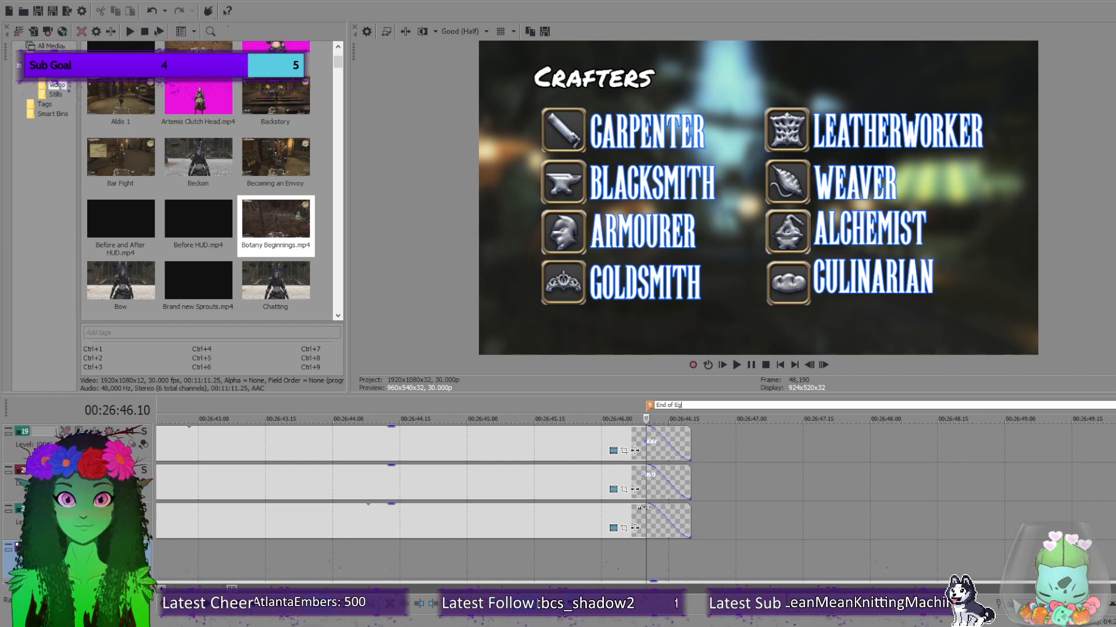
pyautogui.write('p')
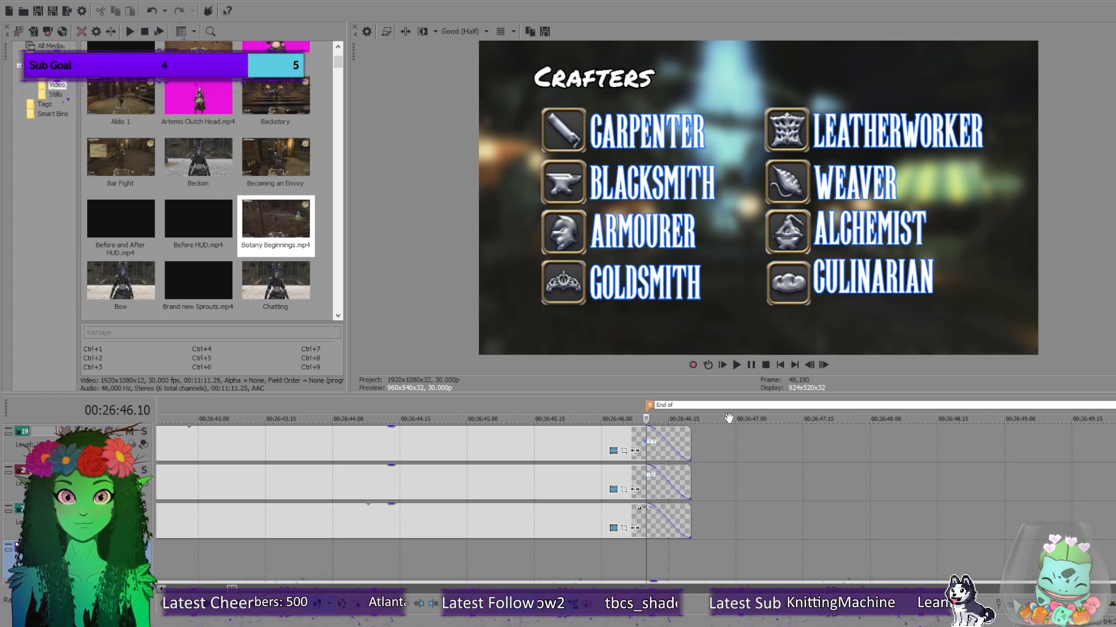
pyautogui.write('la')
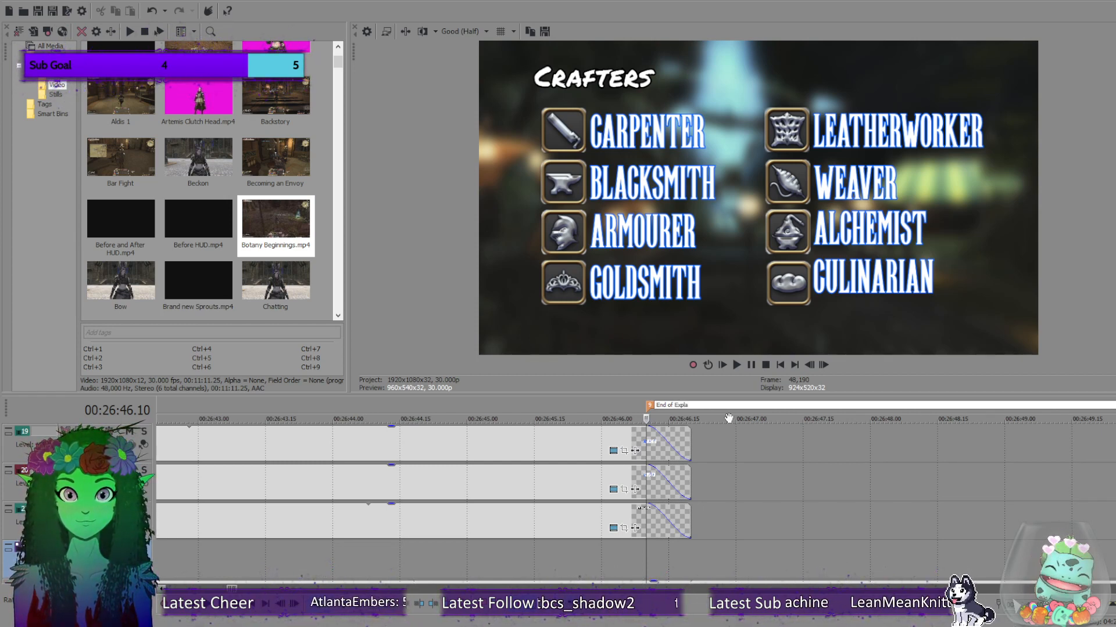
pyautogui.write('nation')
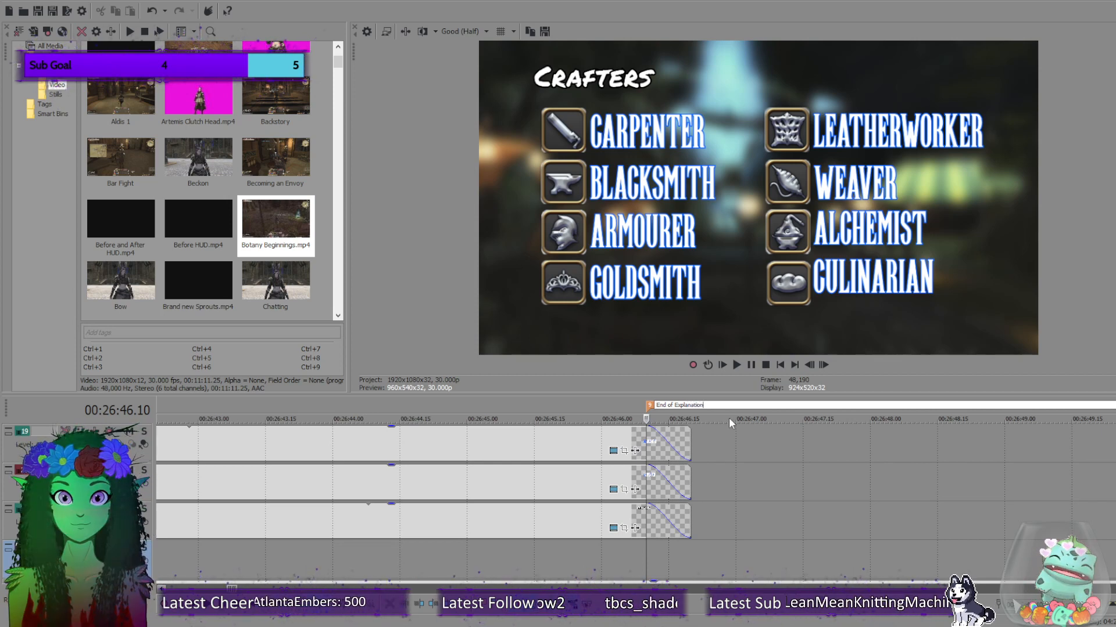
pyautogui.press('Return')
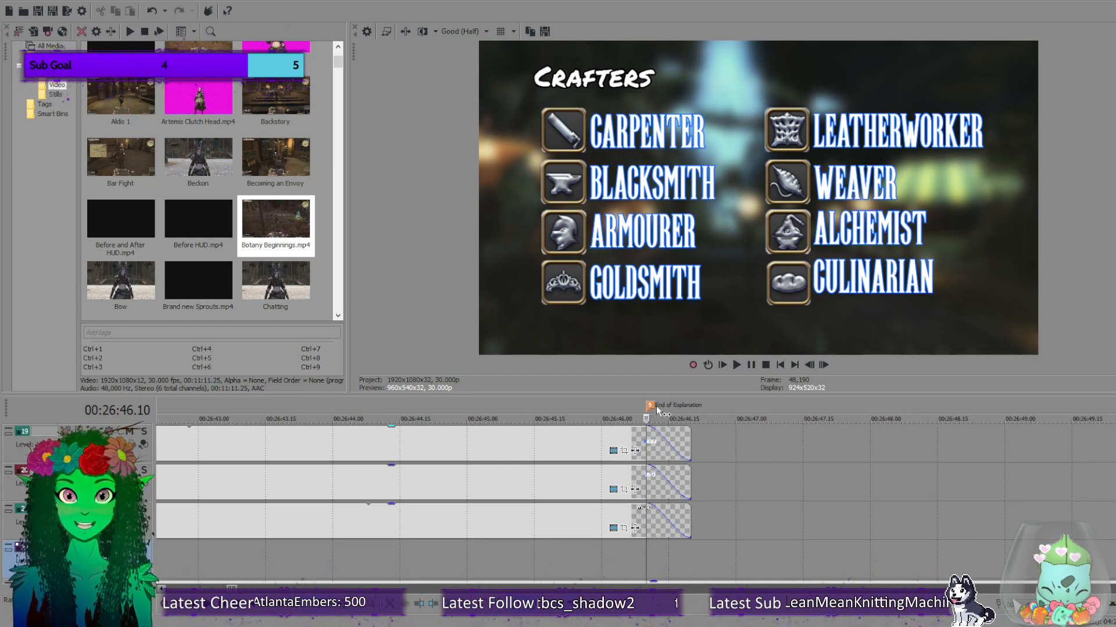
pyautogui.scroll(-15, 666, 406)
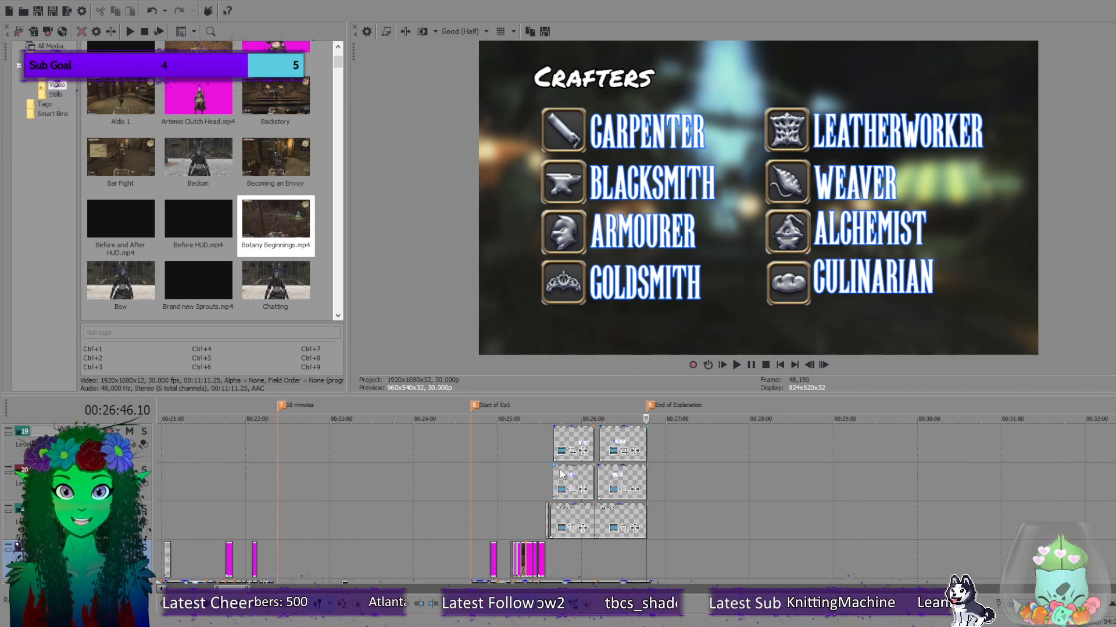
pyautogui.scroll(-5, 406, 472)
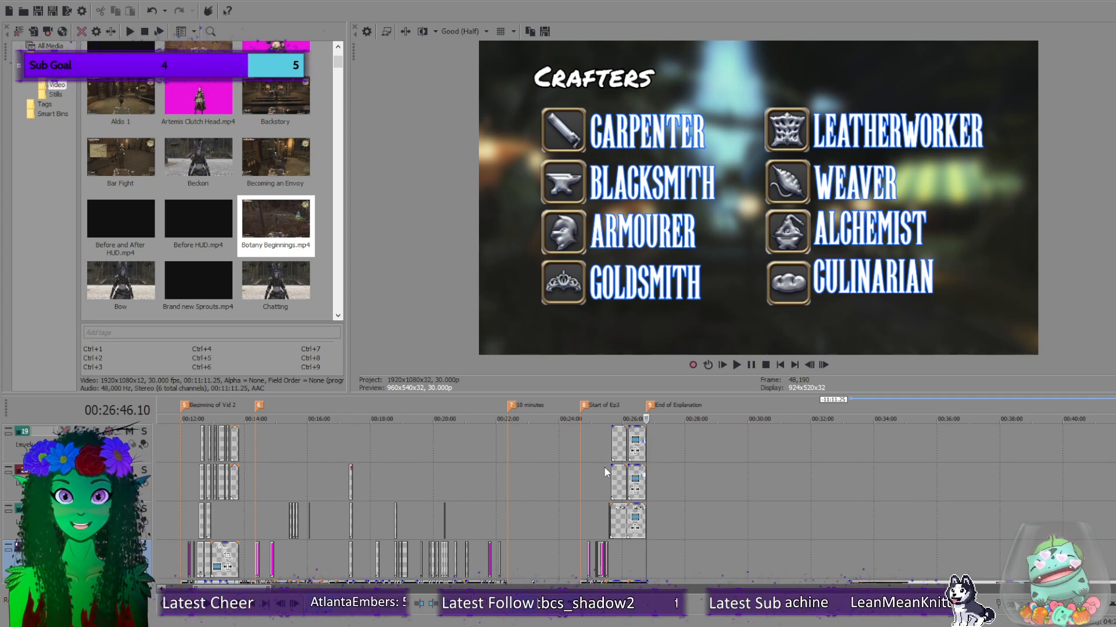
# Delete the "10 minutes" marker located before the marker at 00:24:41.01.
pyautogui.click(579, 472)
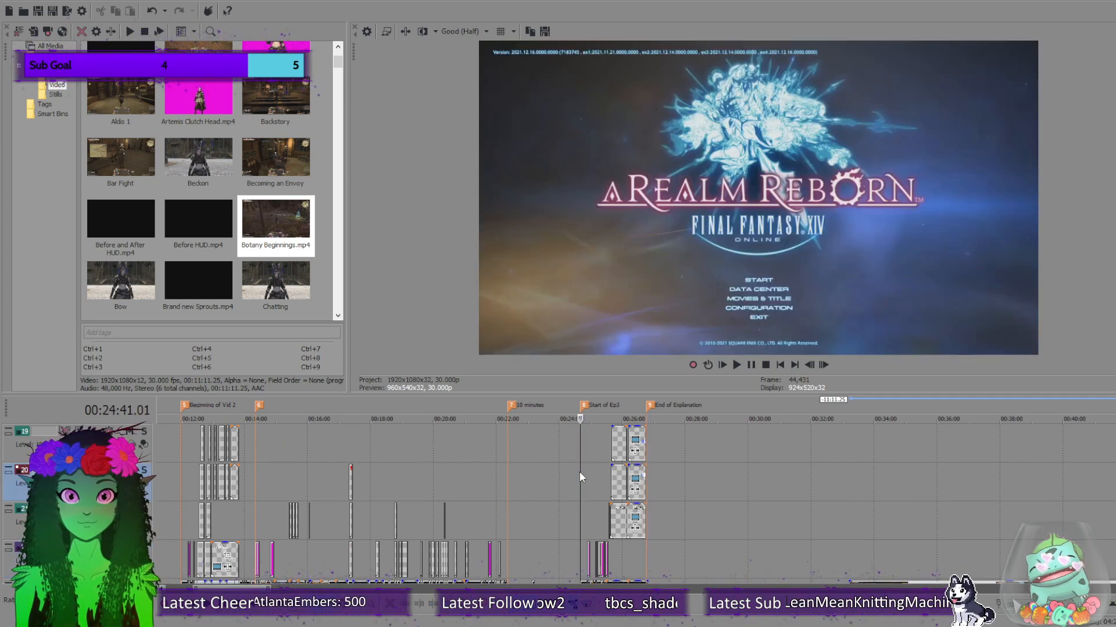
pyautogui.moveTo(508, 405)
pyautogui.mouseDown()
pyautogui.moveTo(519, 402)
pyautogui.moveTo(509, 406)
pyautogui.mouseUp()
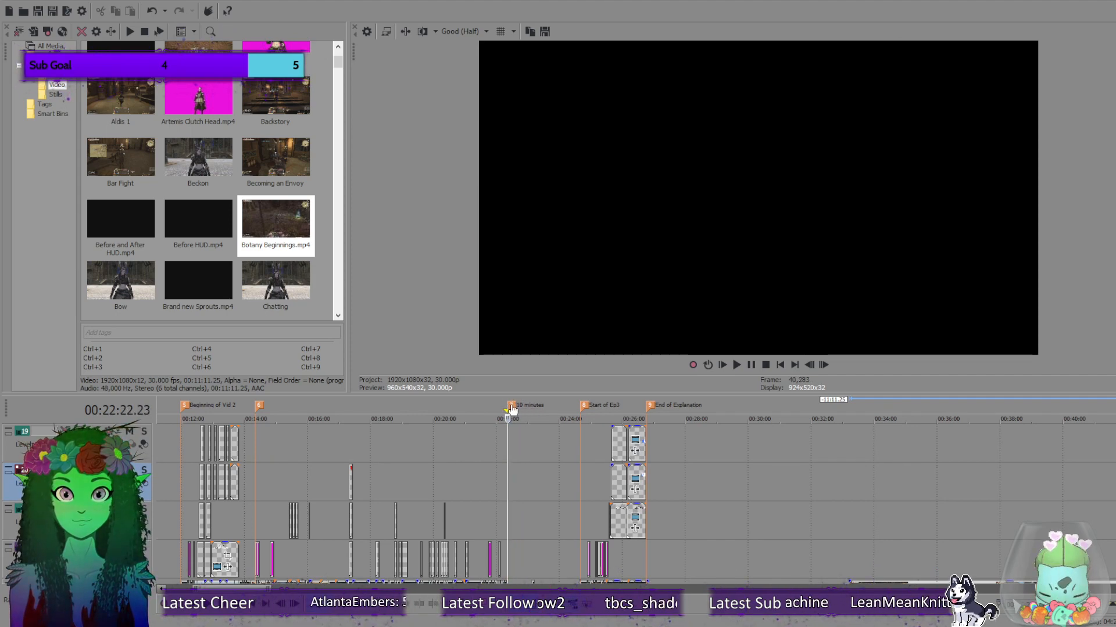
pyautogui.rightClick(511, 406)
pyautogui.click(546, 448)
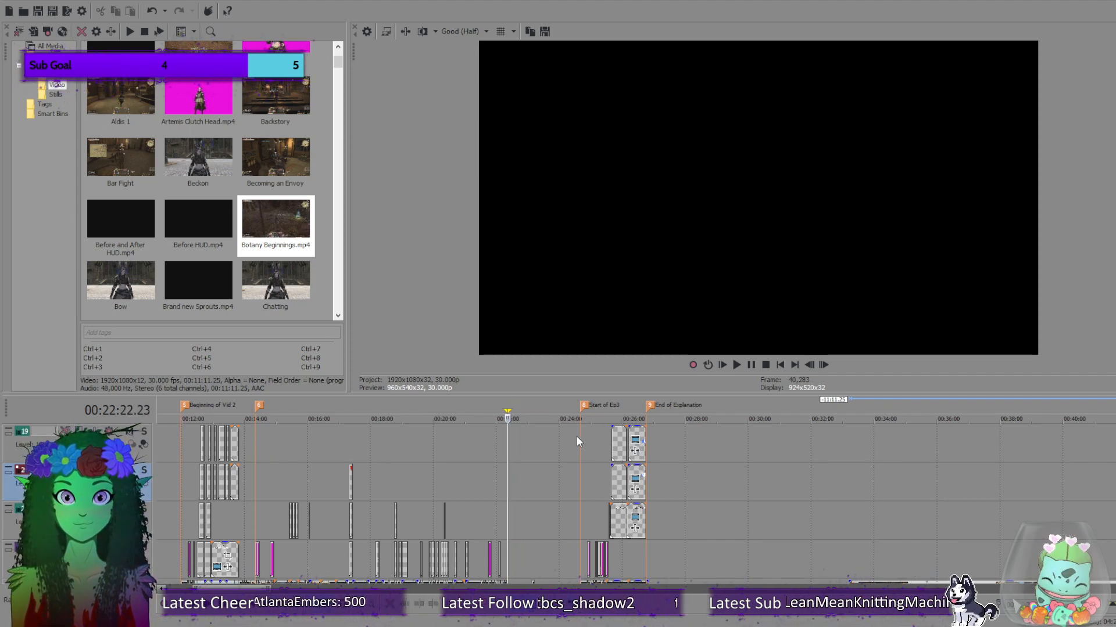
# Add a marker named "10" at 00:34:41.01, exactly ten minutes after the marker at 00:24:41.01.
pyautogui.click(585, 408)
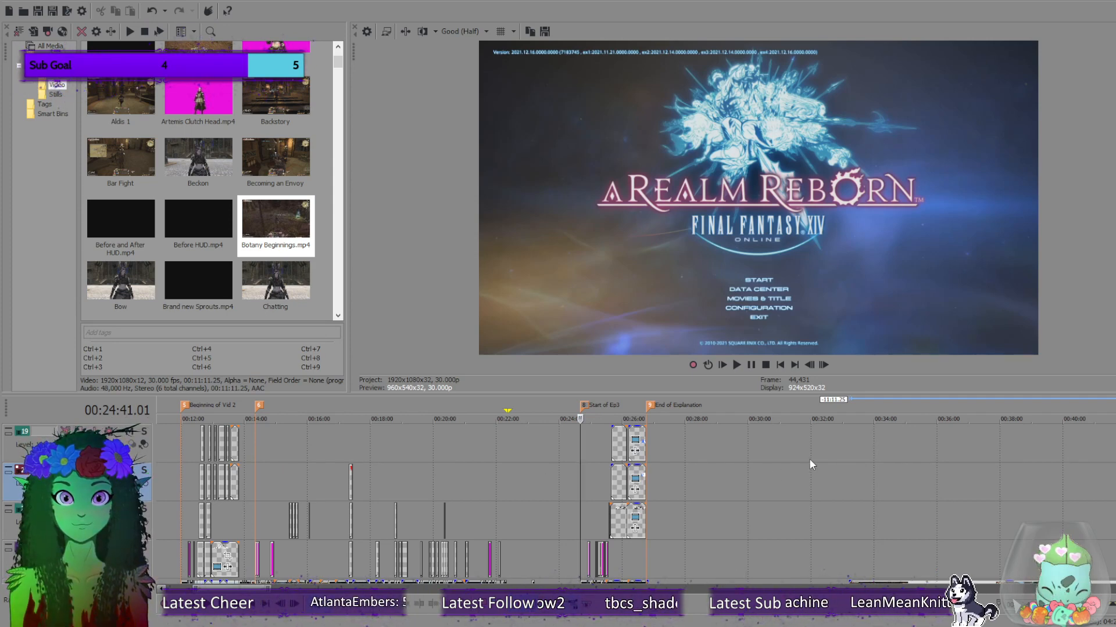
pyautogui.click(874, 445)
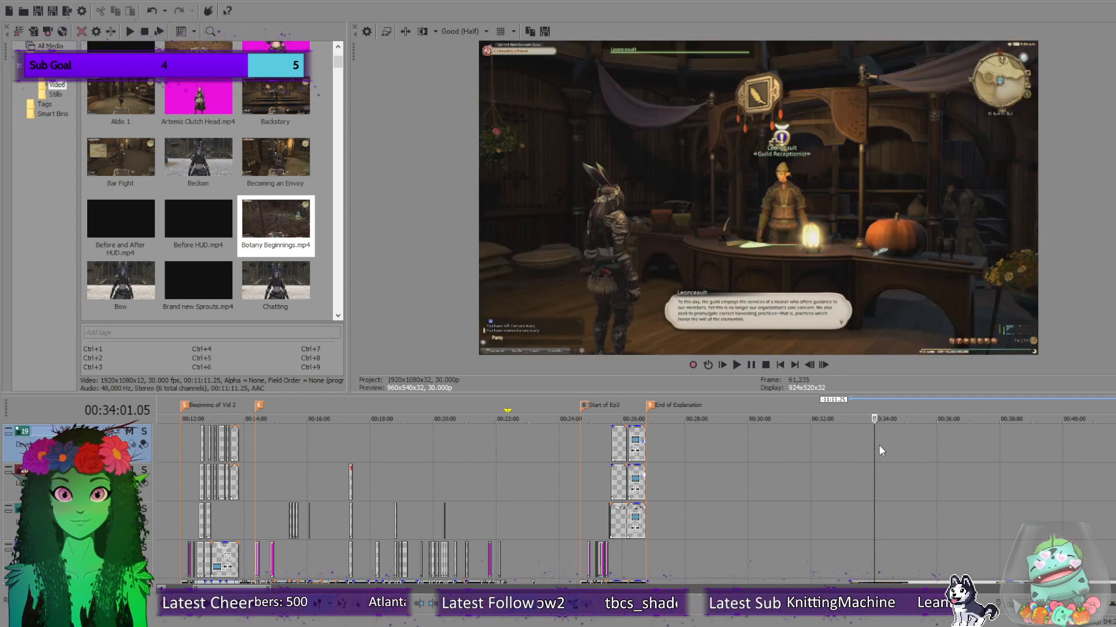
pyautogui.click(878, 445)
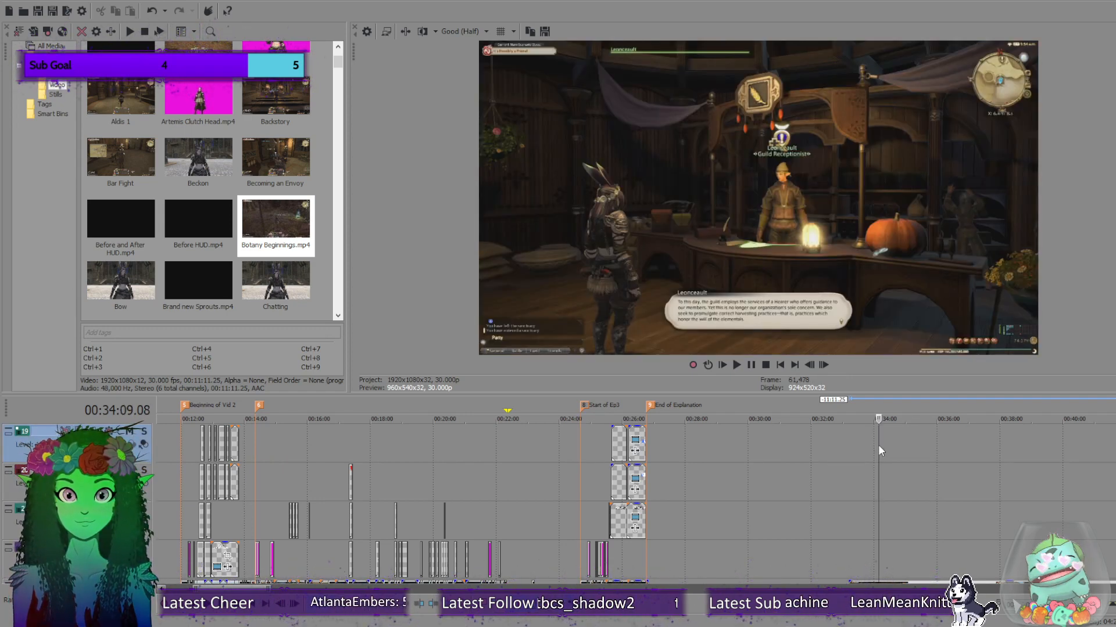
pyautogui.click(887, 445)
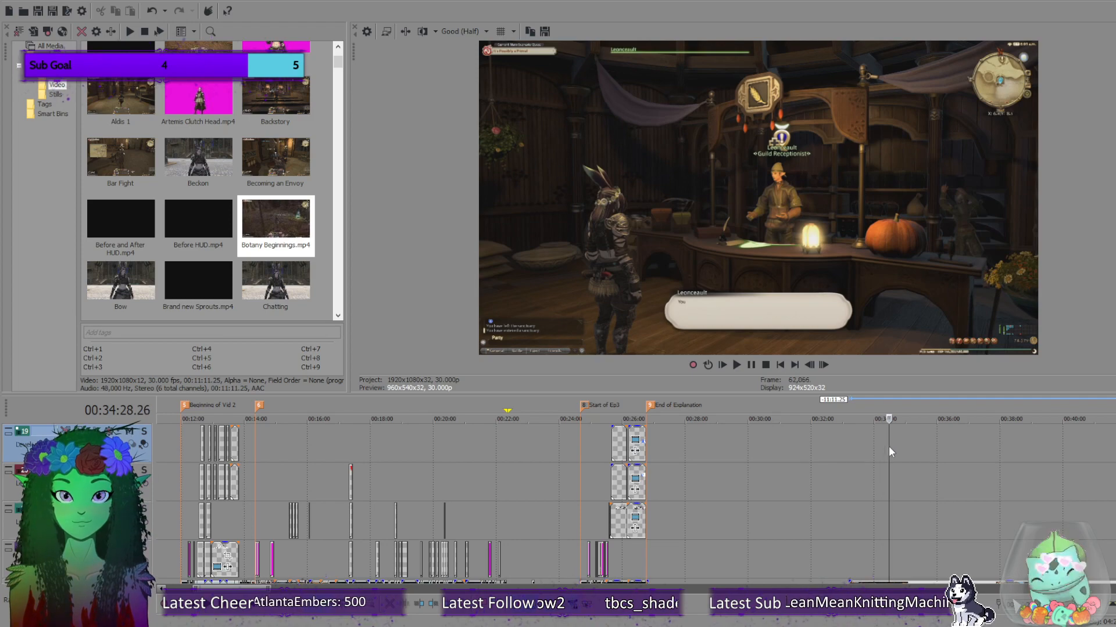
pyautogui.click(890, 446)
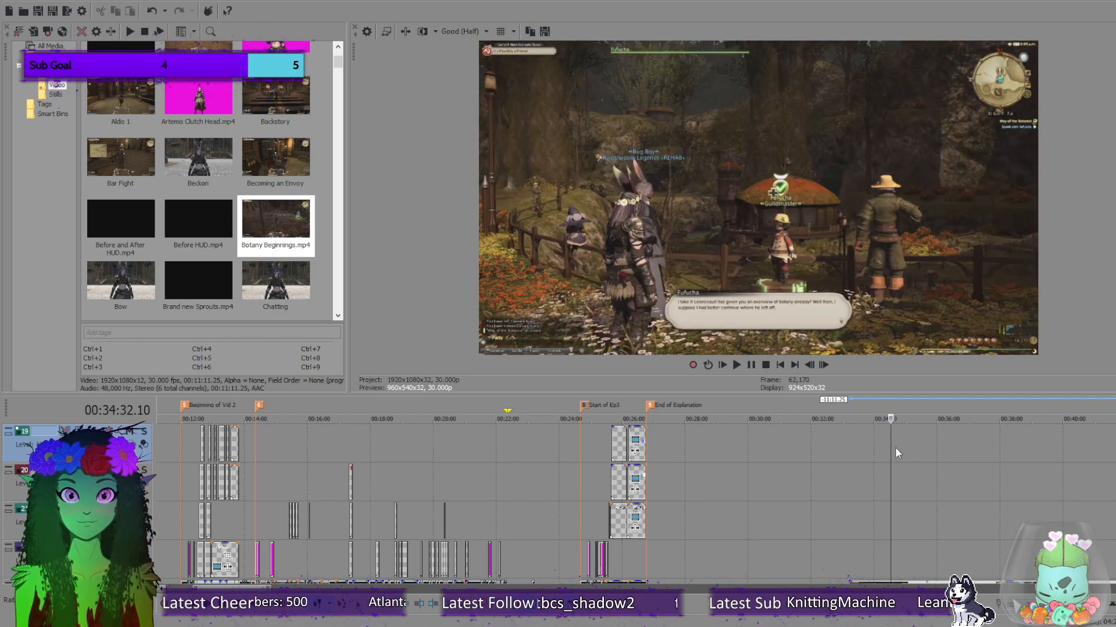
pyautogui.click(896, 449)
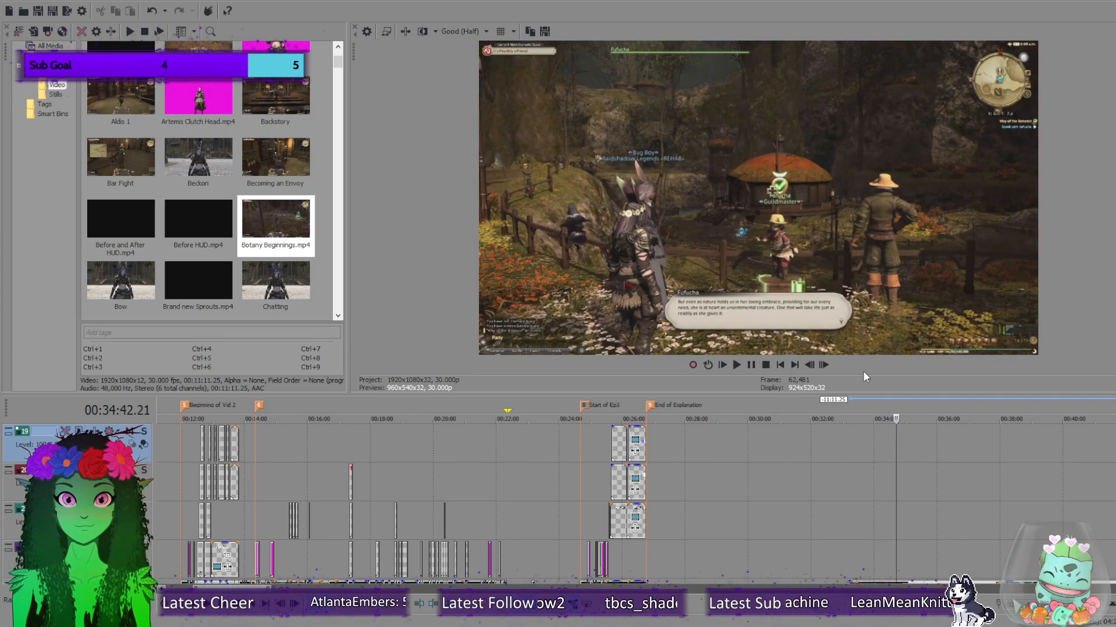
pyautogui.click(813, 367)
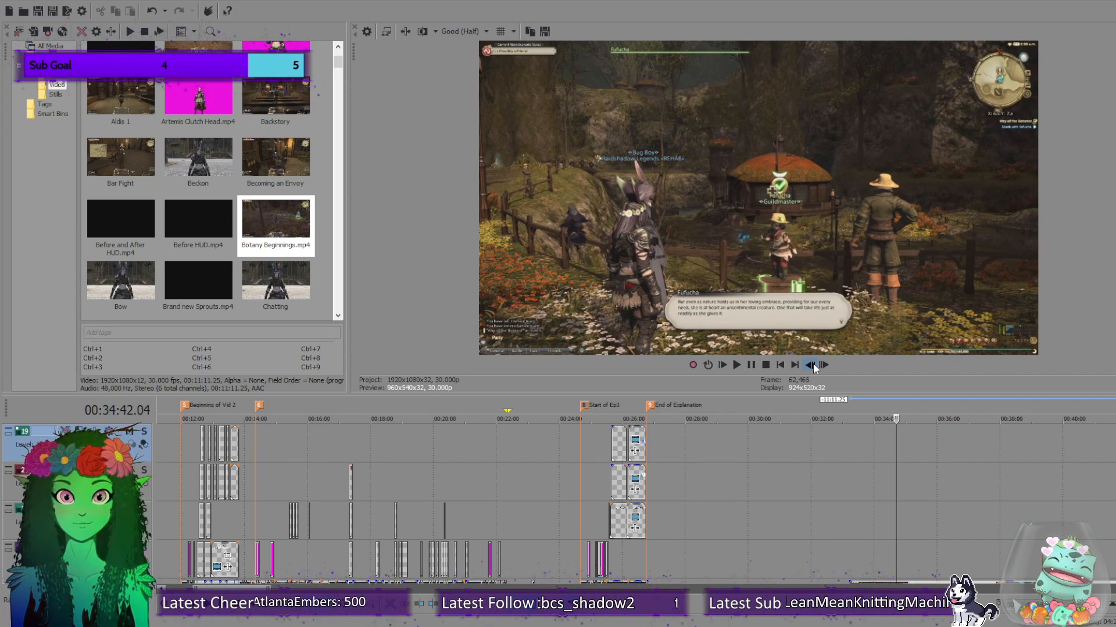
pyautogui.click(811, 365)
pyautogui.click(811, 366)
pyautogui.click(811, 366)
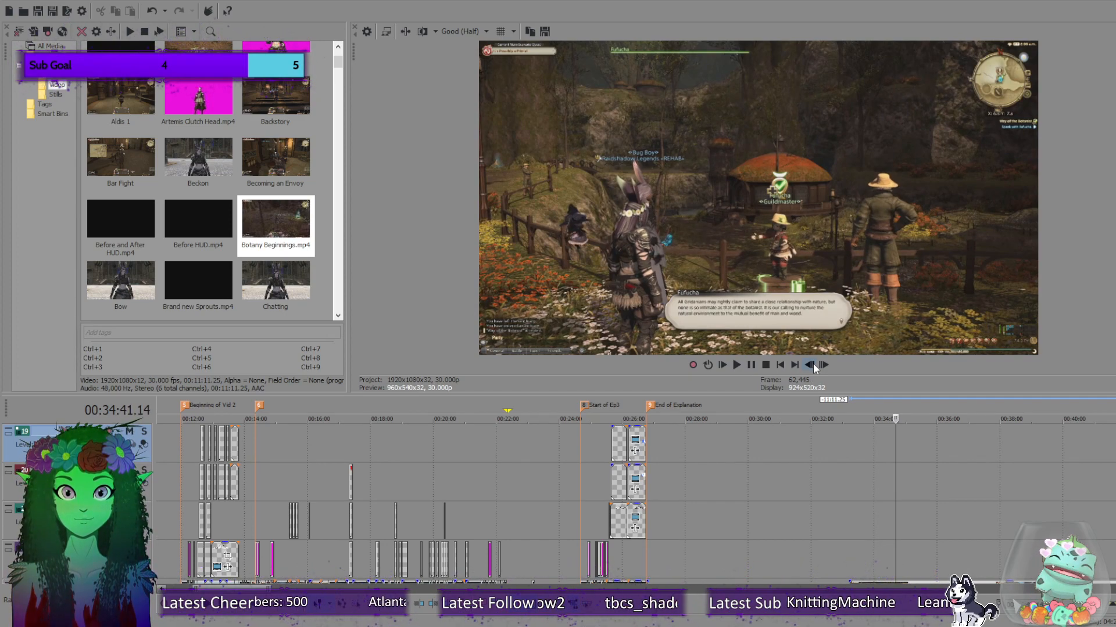
pyautogui.click(811, 366)
pyautogui.click(813, 366)
pyautogui.click(813, 366)
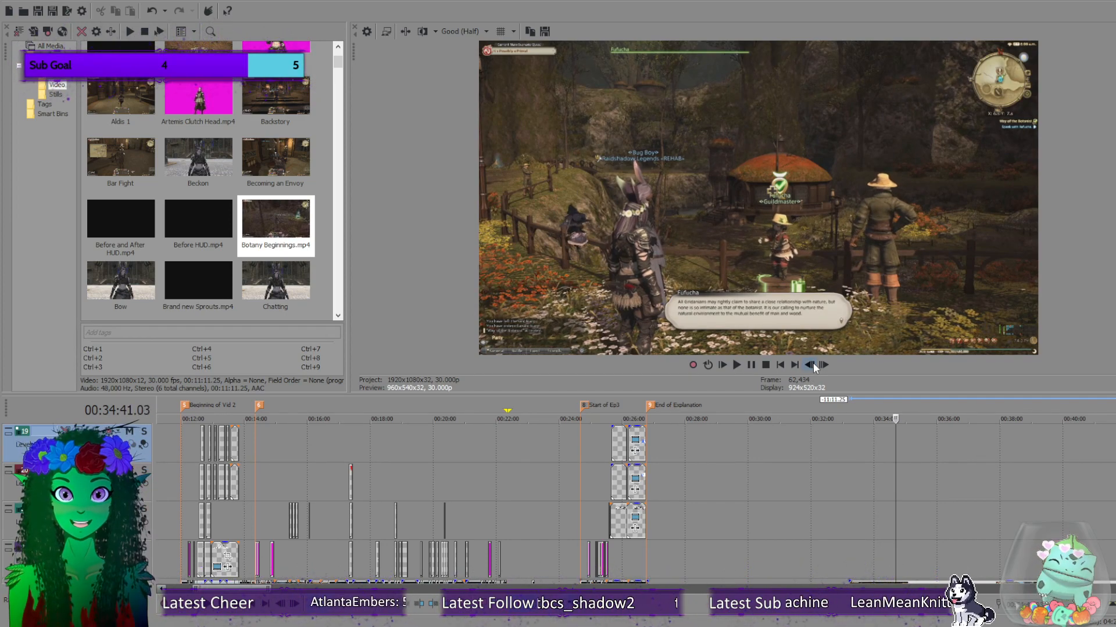
pyautogui.click(814, 366)
pyautogui.click(814, 366)
pyautogui.click(814, 366)
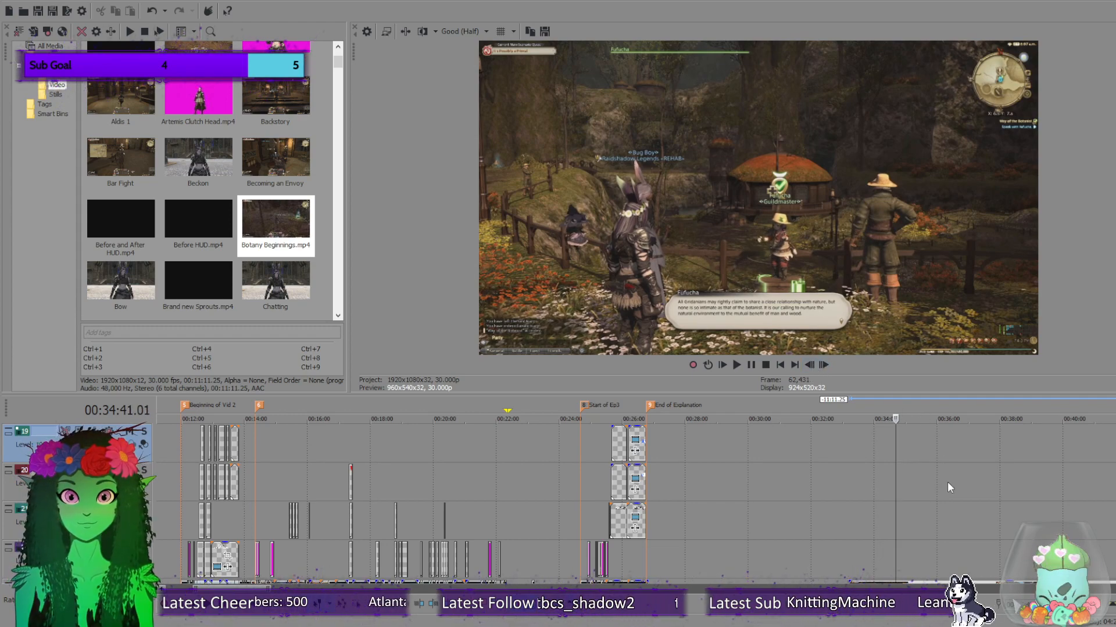
pyautogui.write('m10')
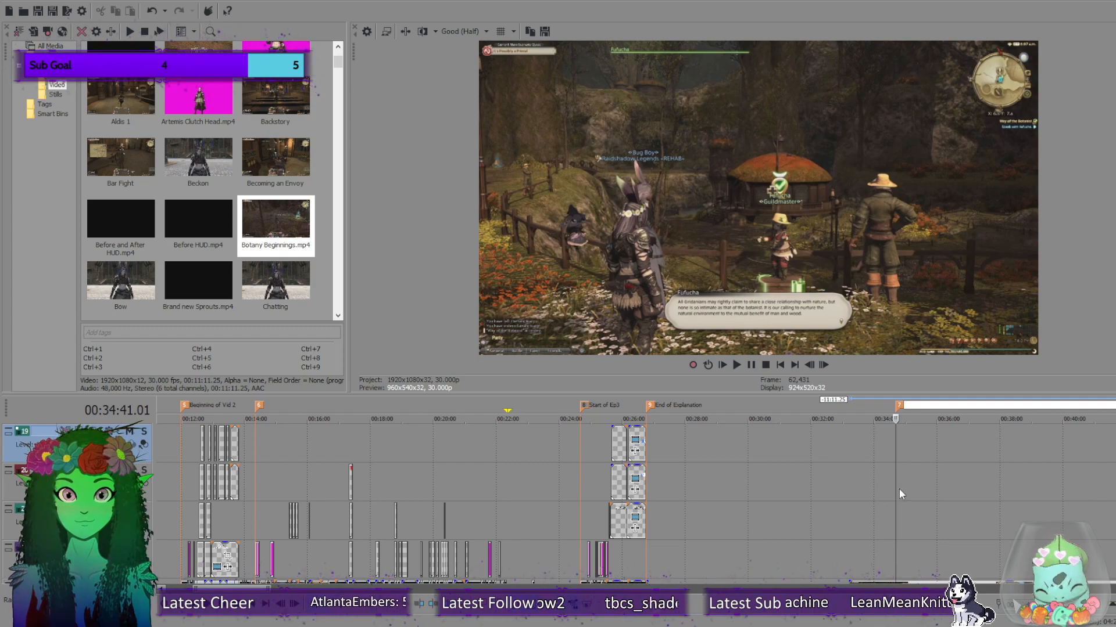
pyautogui.press('Return')
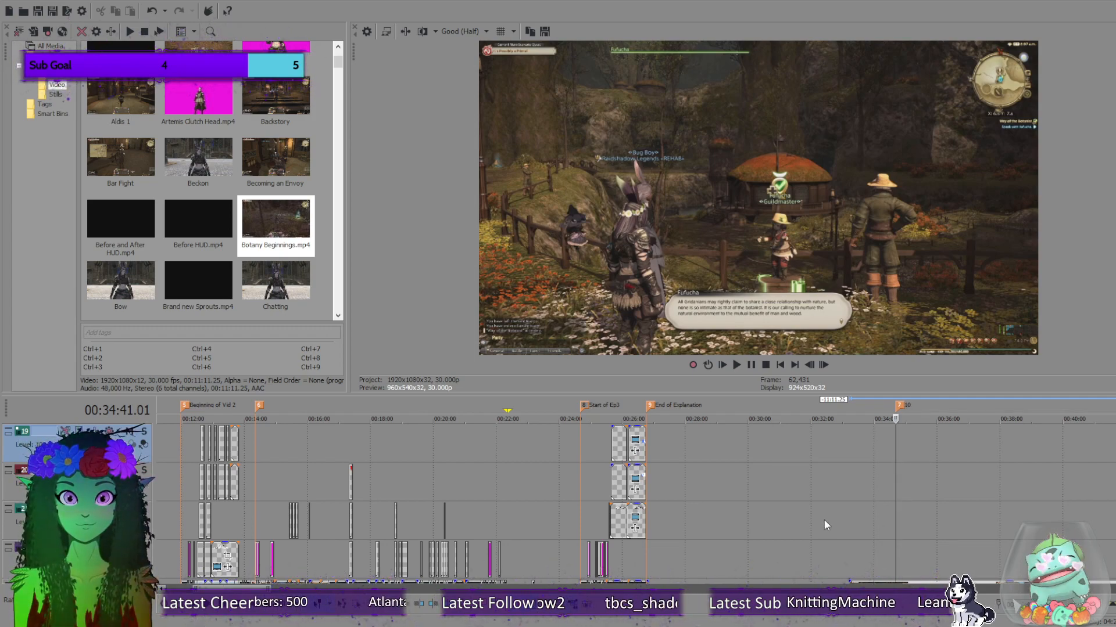
# Move the Botany Beginnings.mp4 clip about 56 seconds earlier on the main video track.
pyautogui.click(581, 437)
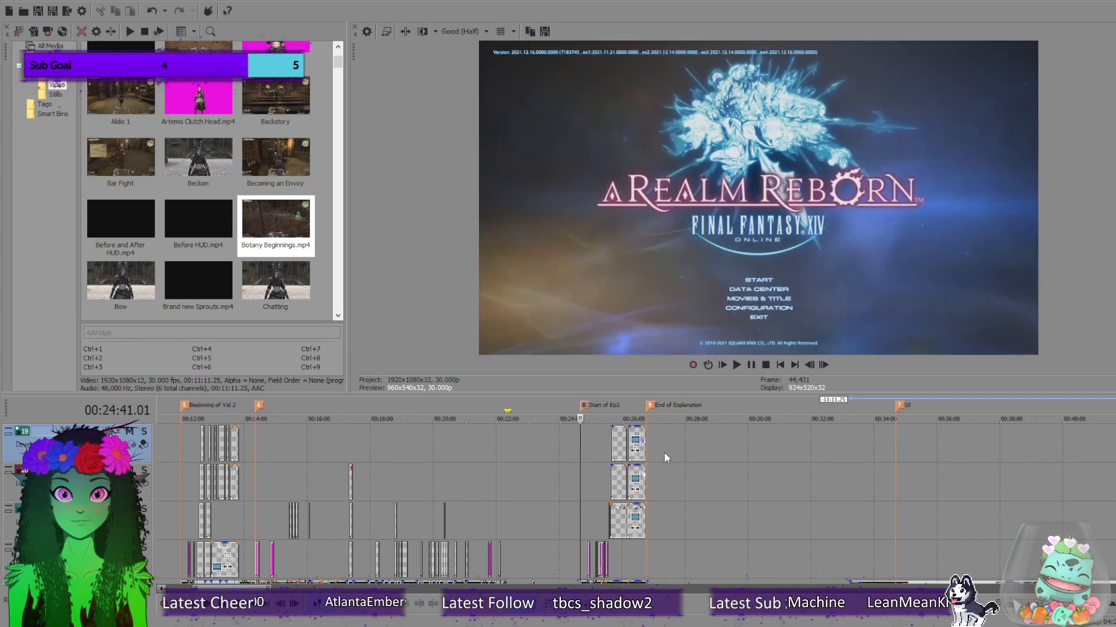
pyautogui.click(895, 449)
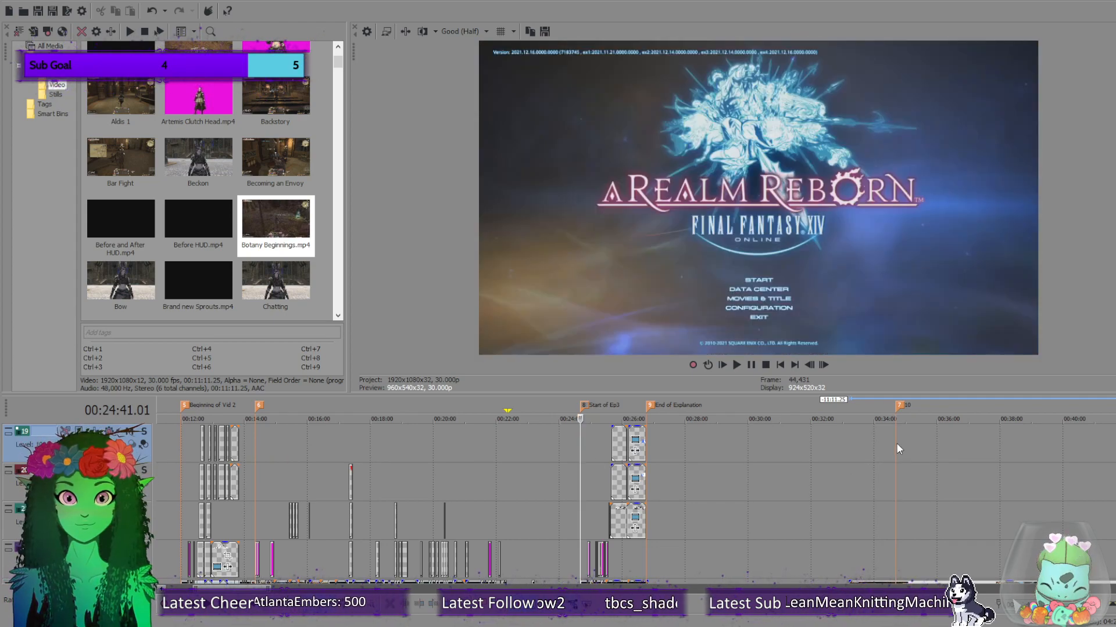
pyautogui.click(895, 445)
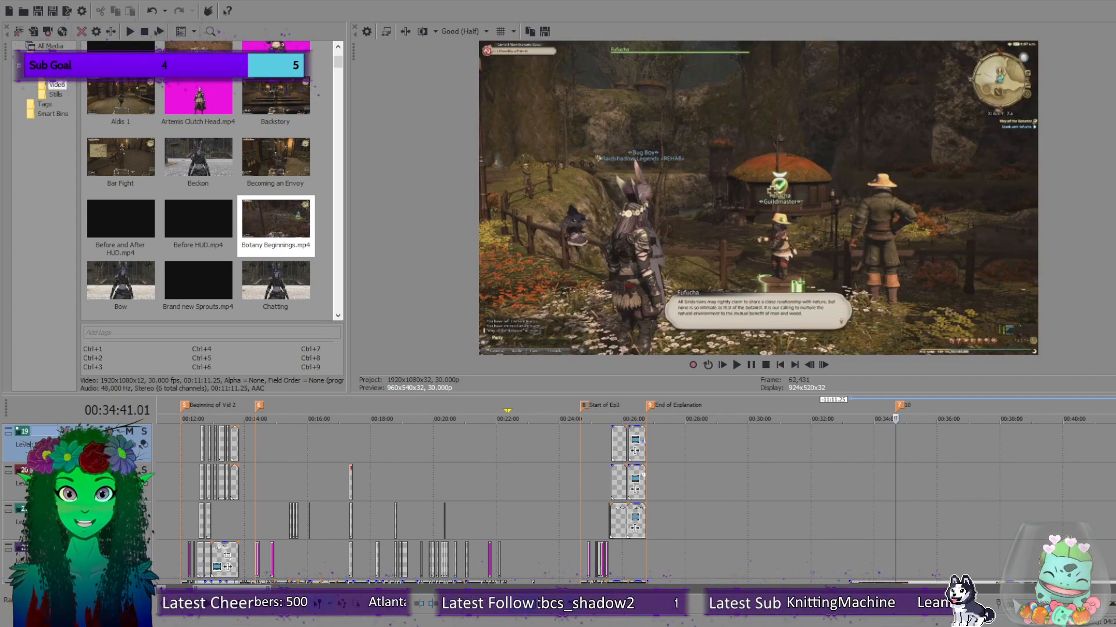
pyautogui.scroll(-5, 523, 505)
pyautogui.scroll(3, 522, 506)
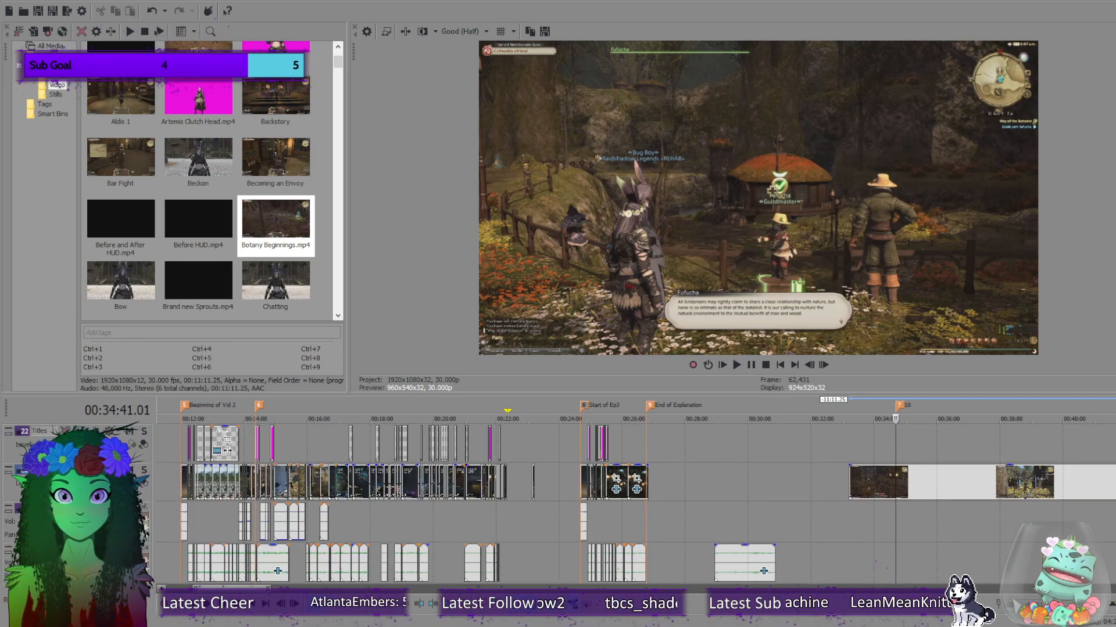
pyautogui.scroll(-1, 789, 465)
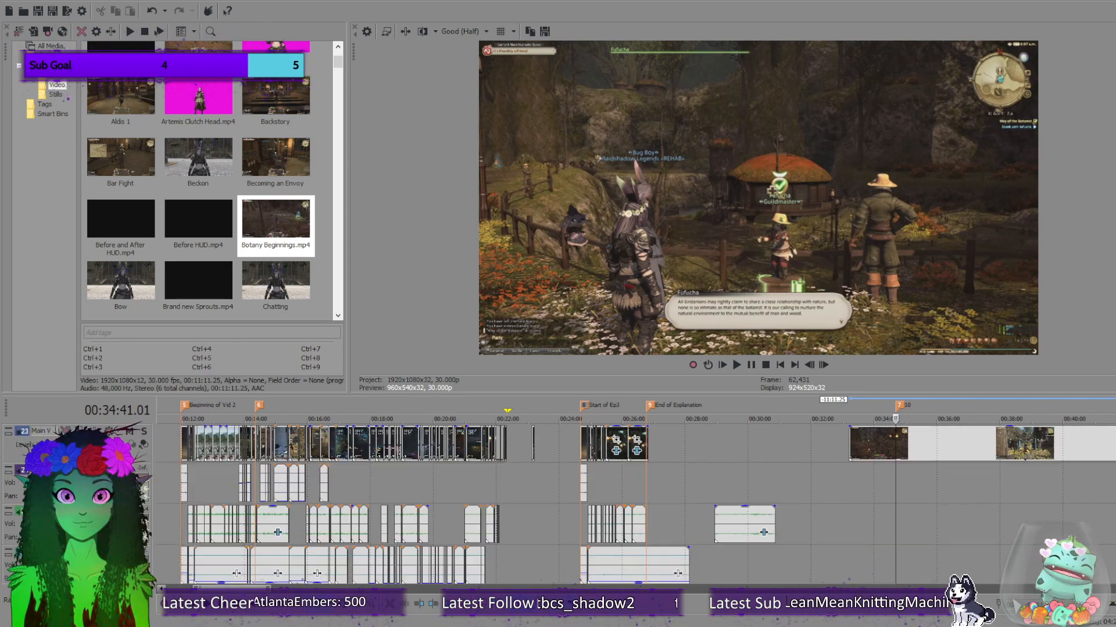
pyautogui.scroll(1, 789, 465)
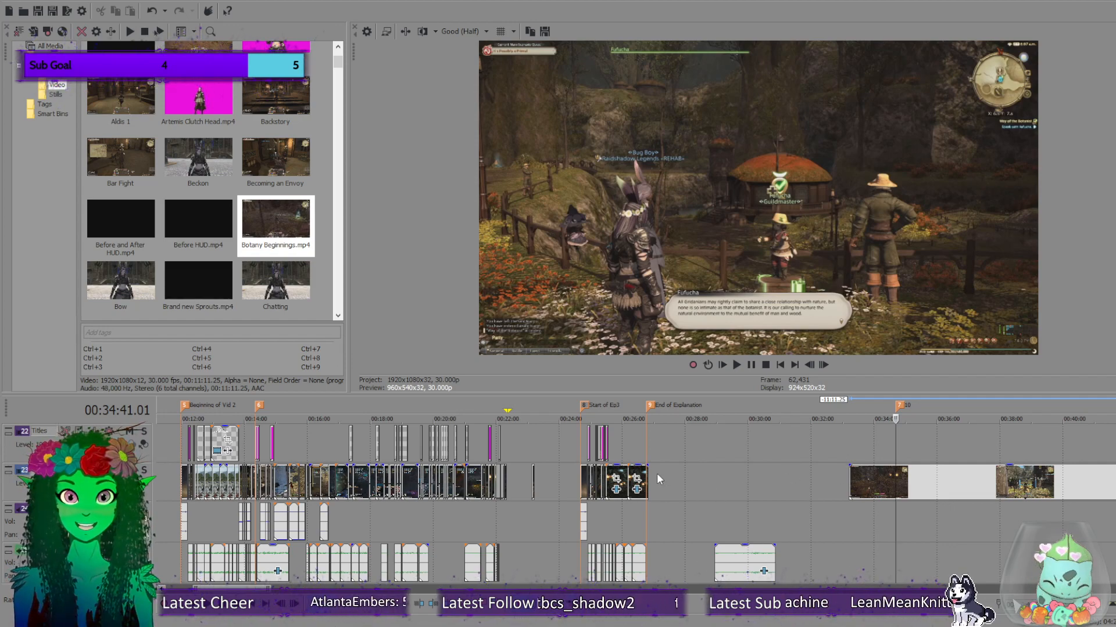
pyautogui.moveTo(908, 476)
pyautogui.mouseDown()
pyautogui.moveTo(856, 472)
pyautogui.moveTo(905, 475)
pyautogui.mouseUp()
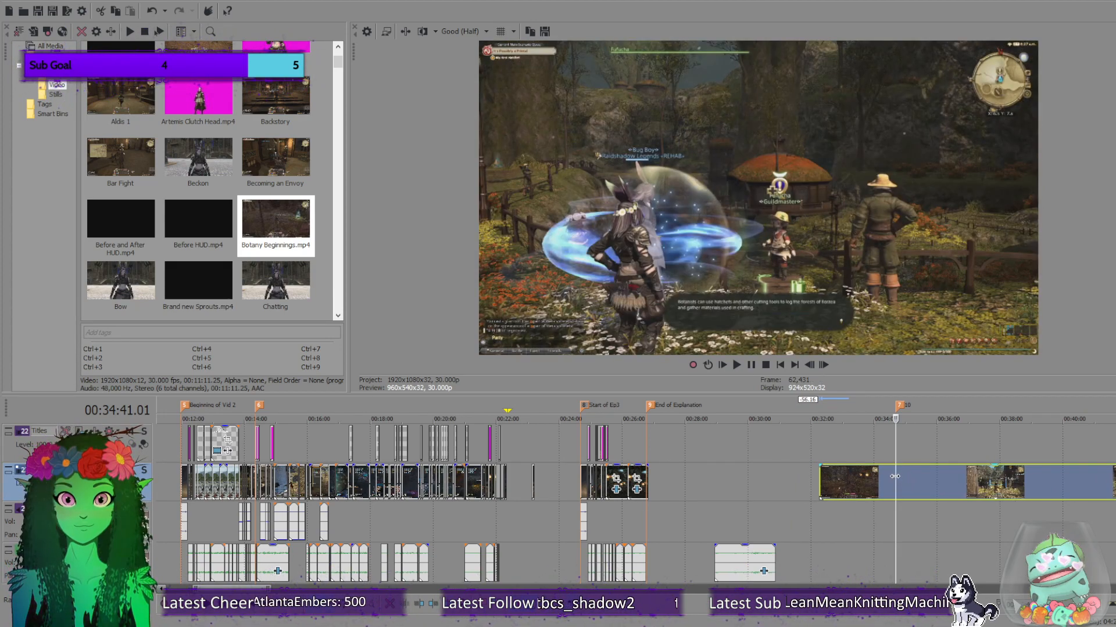
# Scrub the Botany Beginnings.mp4 clip between about 00:34:41 and 00:37:55 to examine its gameplay footage.
pyautogui.moveTo(895, 476); pyautogui.dragTo(997, 488)
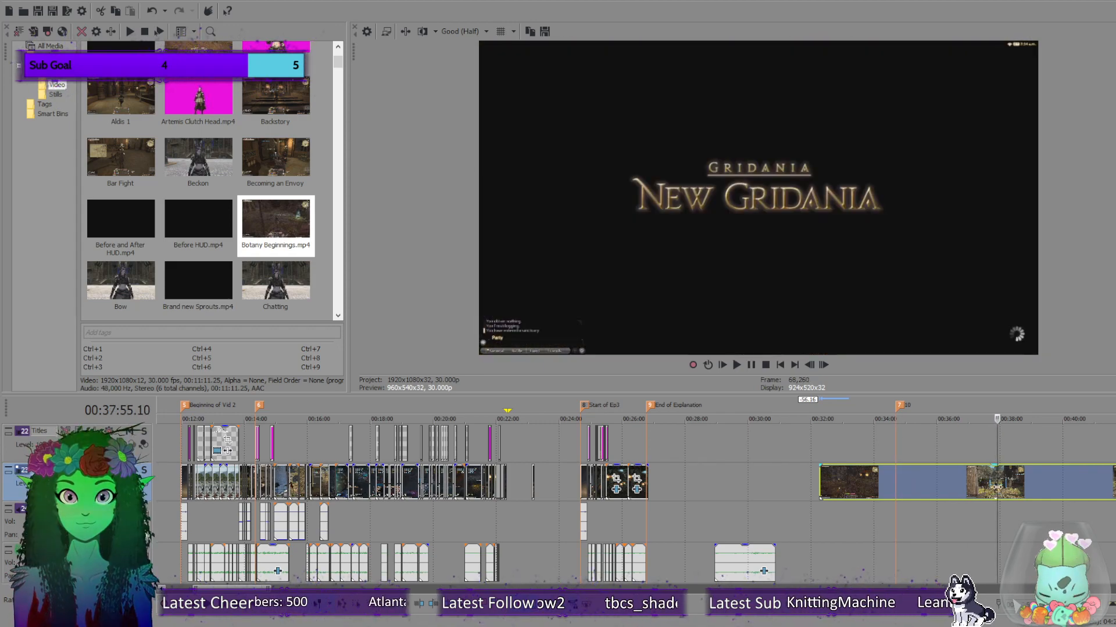
pyautogui.click(991, 487)
pyautogui.click(967, 485)
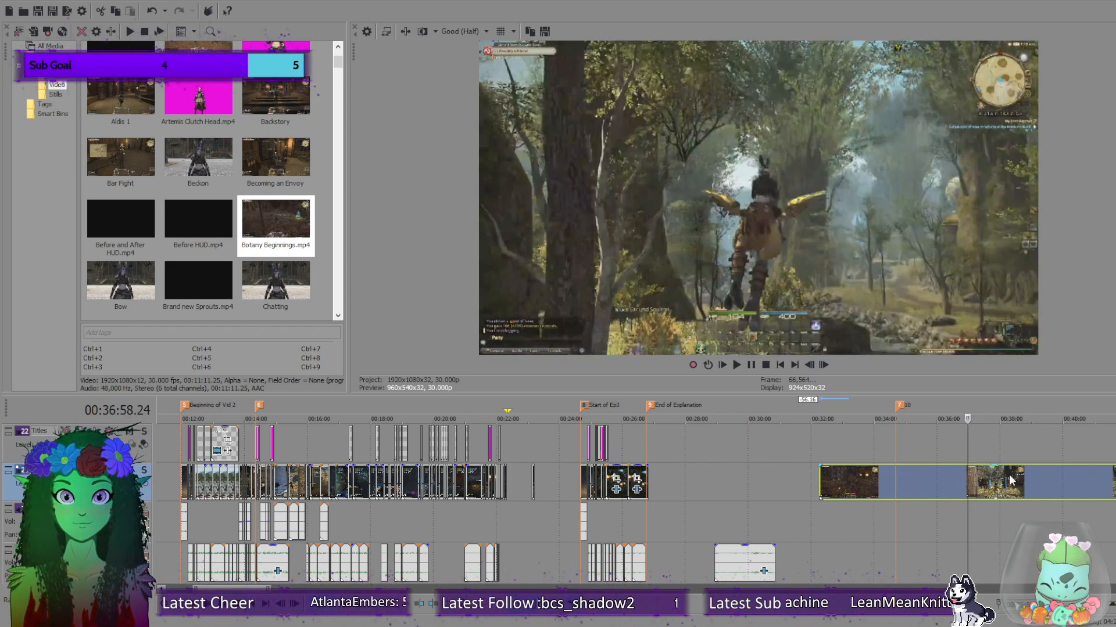
# Examine the later gameplay clips before the Post-SproutSchool marker, between about 04:11:51 and 04:46:58.
pyautogui.scroll(-8, 1009, 474)
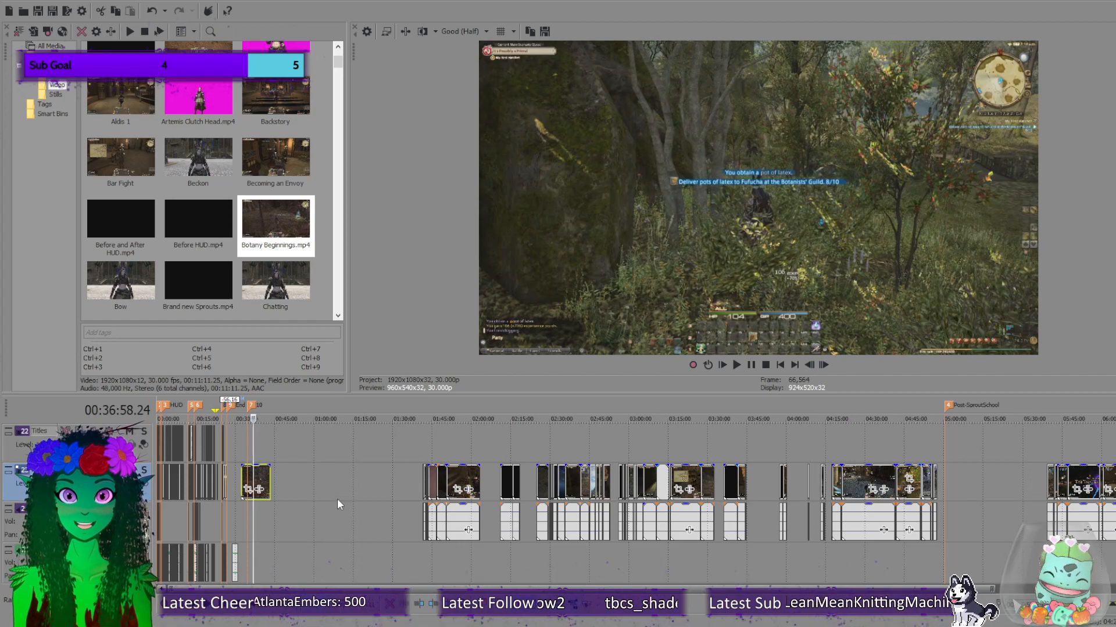
pyautogui.click(909, 551)
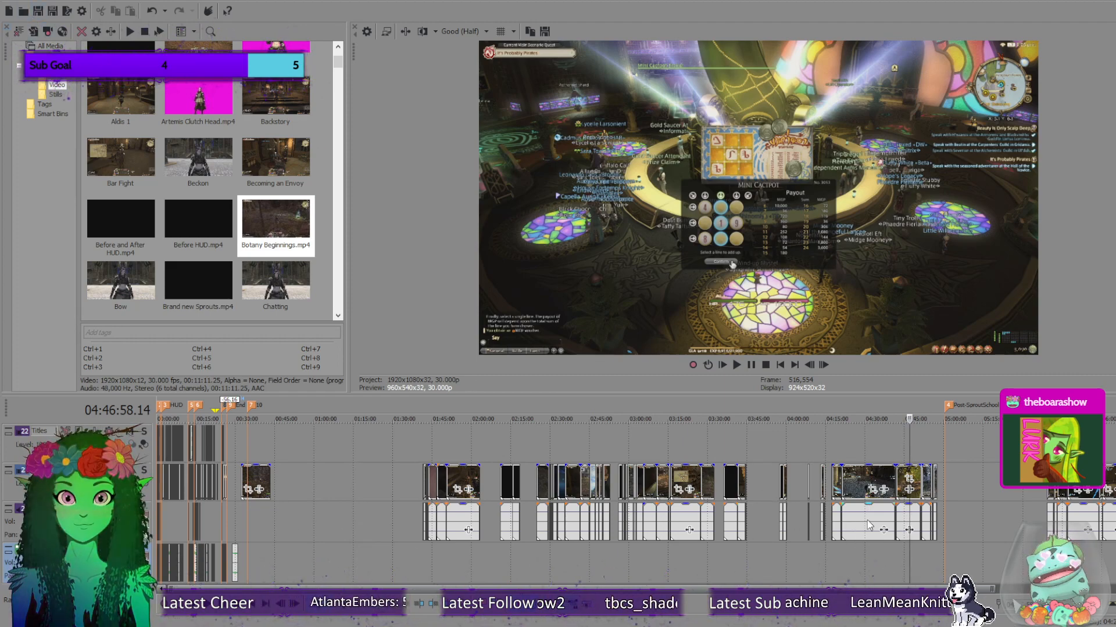
pyautogui.scroll(10, 901, 522)
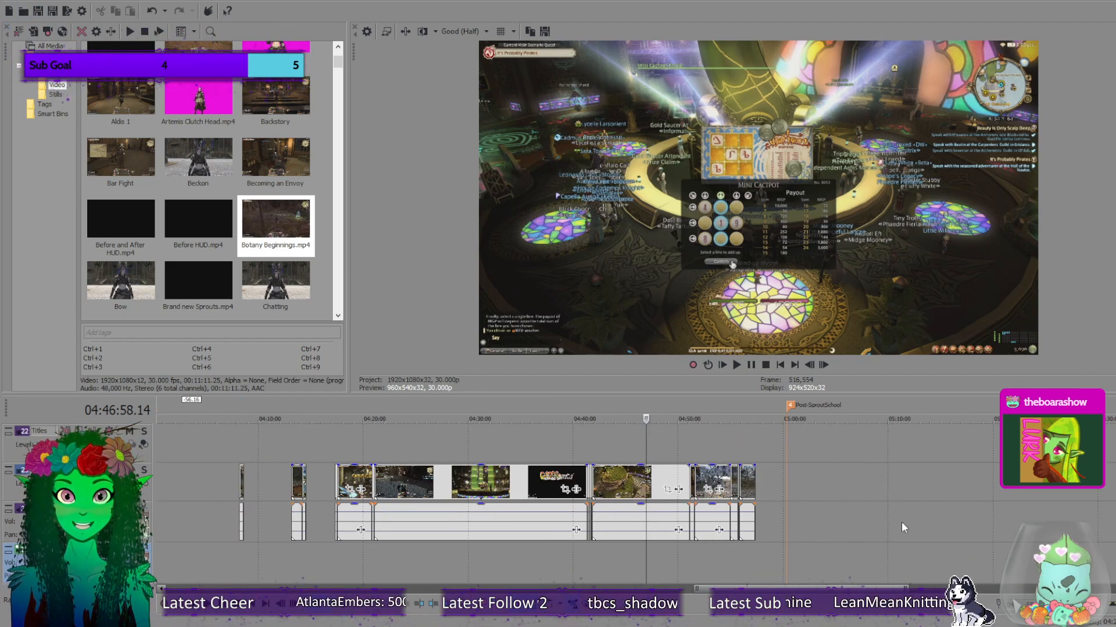
pyautogui.click(468, 545)
pyautogui.moveTo(458, 546); pyautogui.dragTo(524, 567)
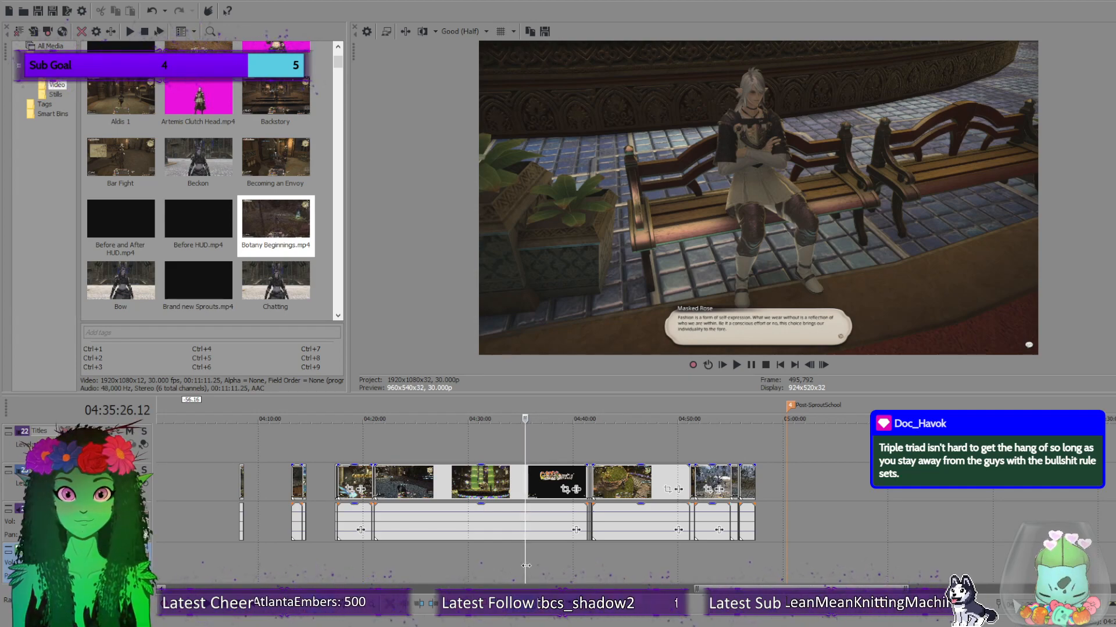
pyautogui.moveTo(525, 566); pyautogui.dragTo(600, 555)
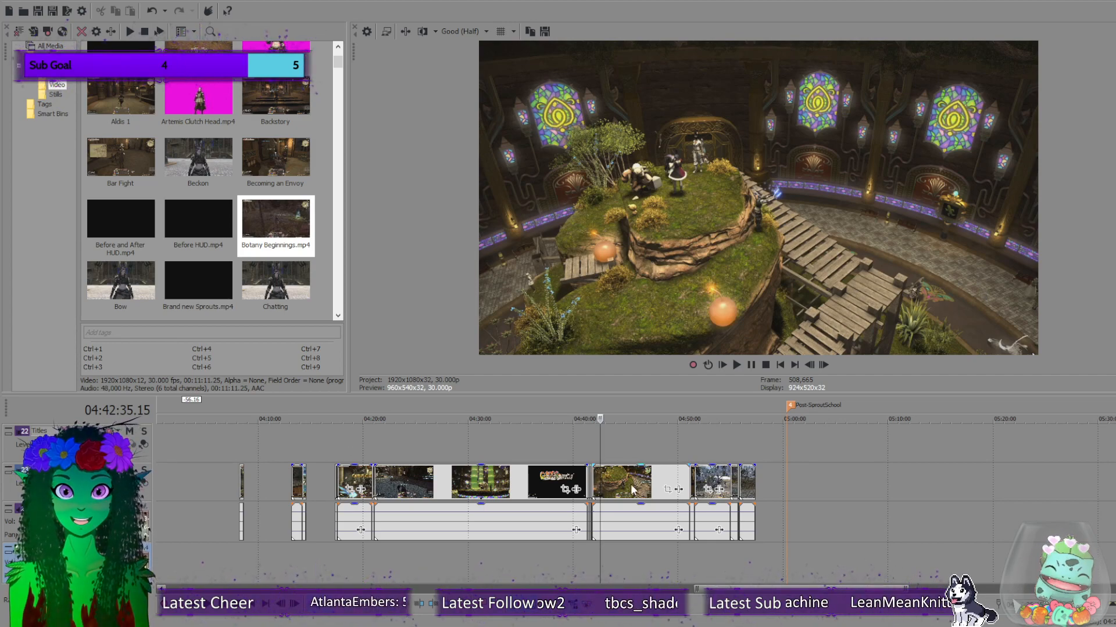
pyautogui.moveTo(600, 444); pyautogui.dragTo(277, 520)
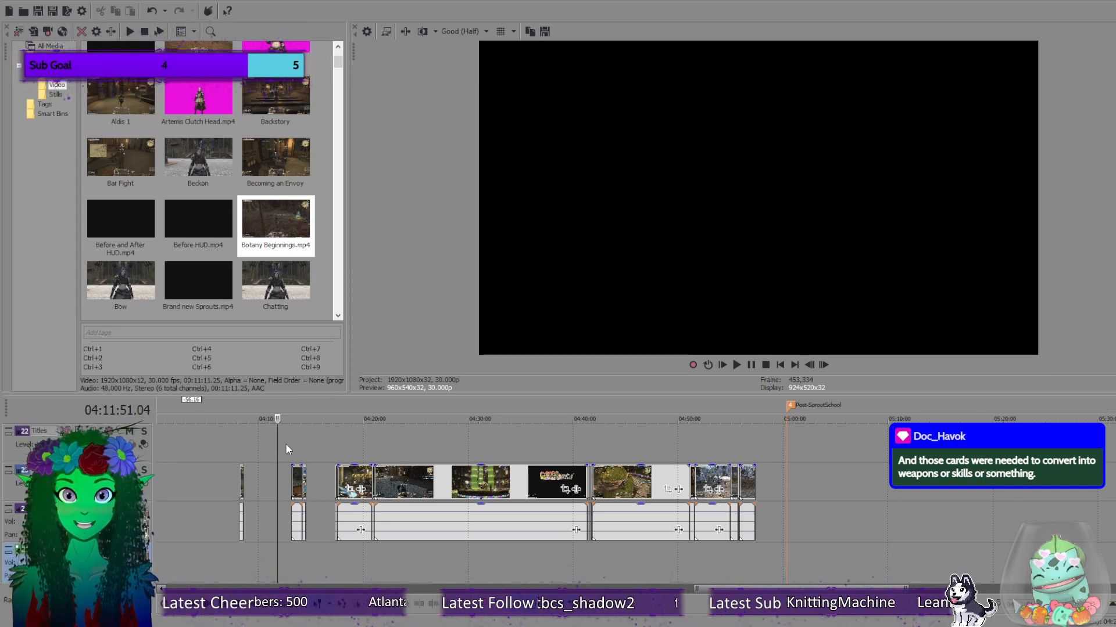
# Return the playhead to the End of Explanation marker at 00:26:46.10 and show the surrounding clips in detail.
pyautogui.scroll(-5, 274, 468)
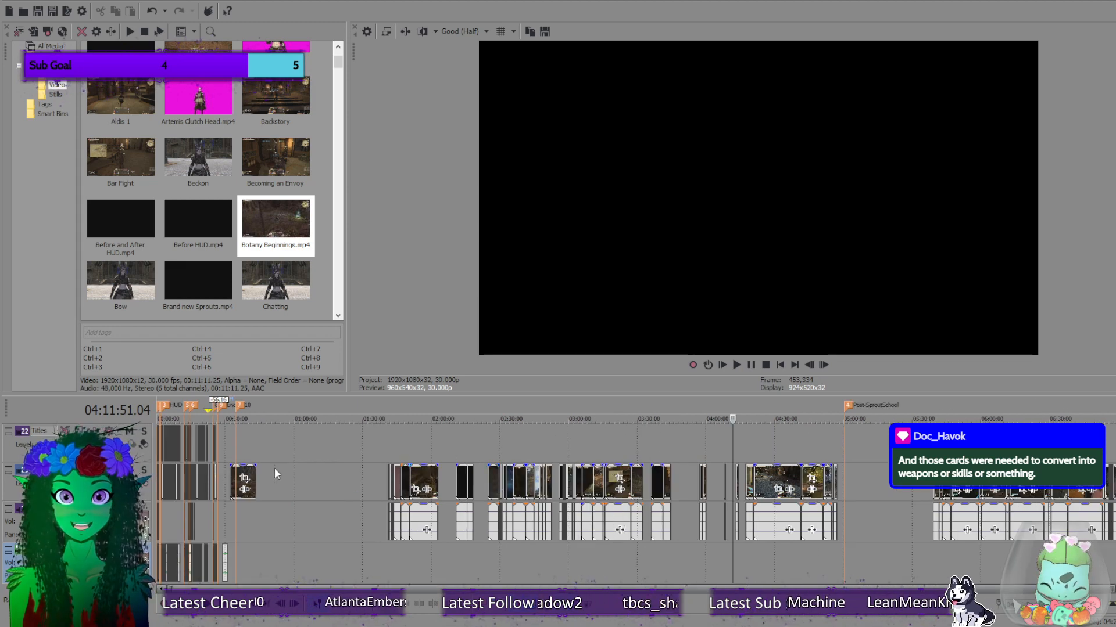
pyautogui.click(221, 452)
pyautogui.scroll(8, 530, 473)
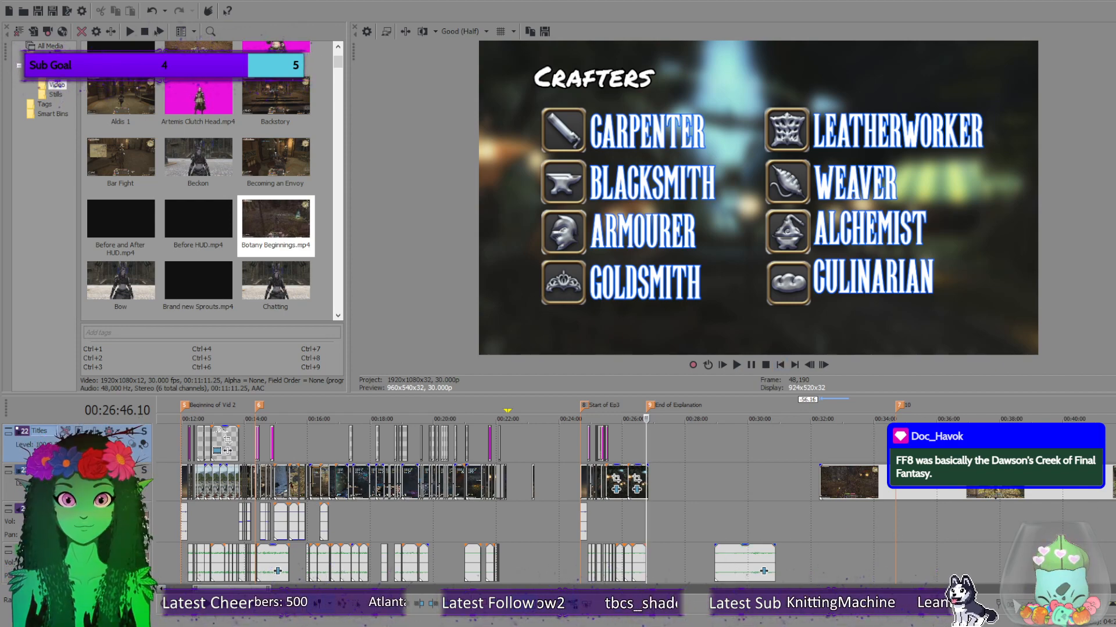
# Examine the music clips that run from the Start of Ep3 marker past the End of Explanation marker.
pyautogui.scroll(-2, 1112, 556)
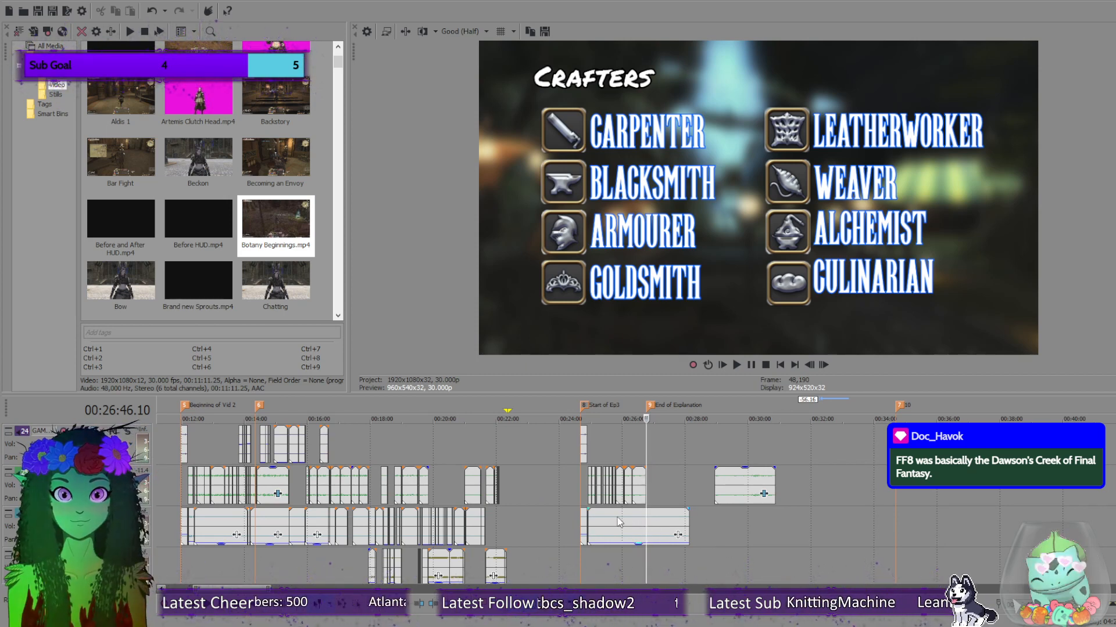
pyautogui.scroll(5, 639, 526)
pyautogui.click(317, 519)
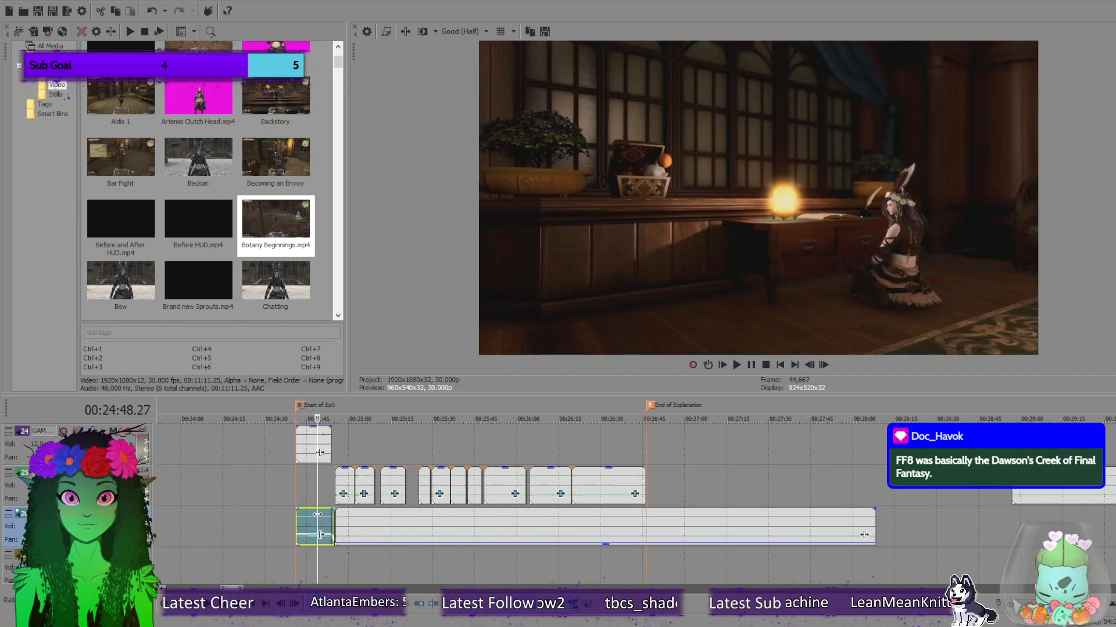
pyautogui.click(349, 528)
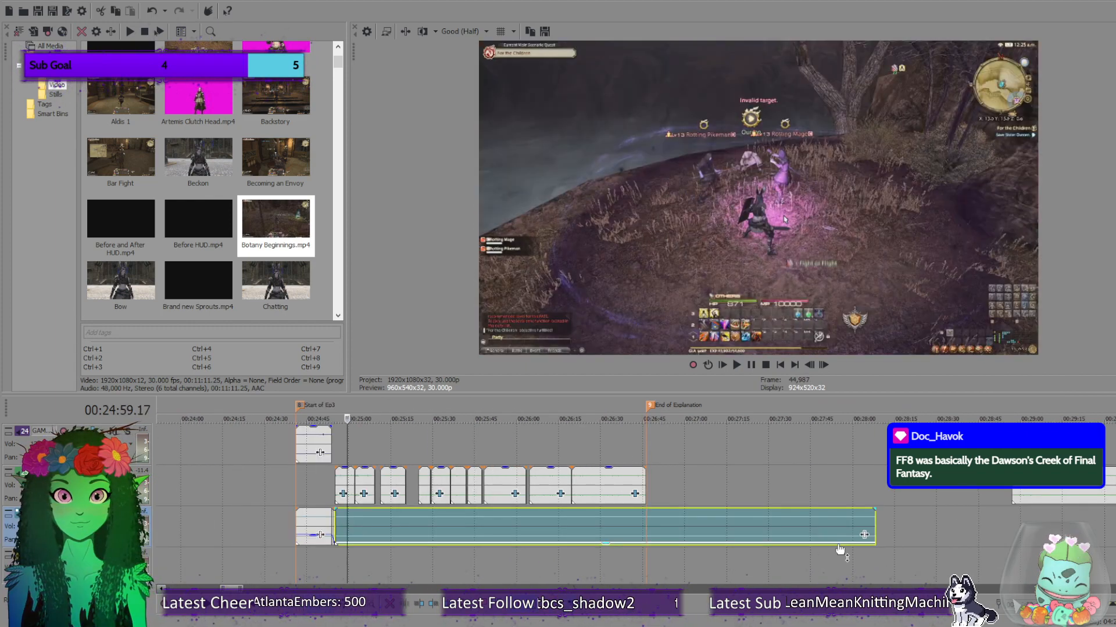
pyautogui.click(843, 515)
pyautogui.click(647, 527)
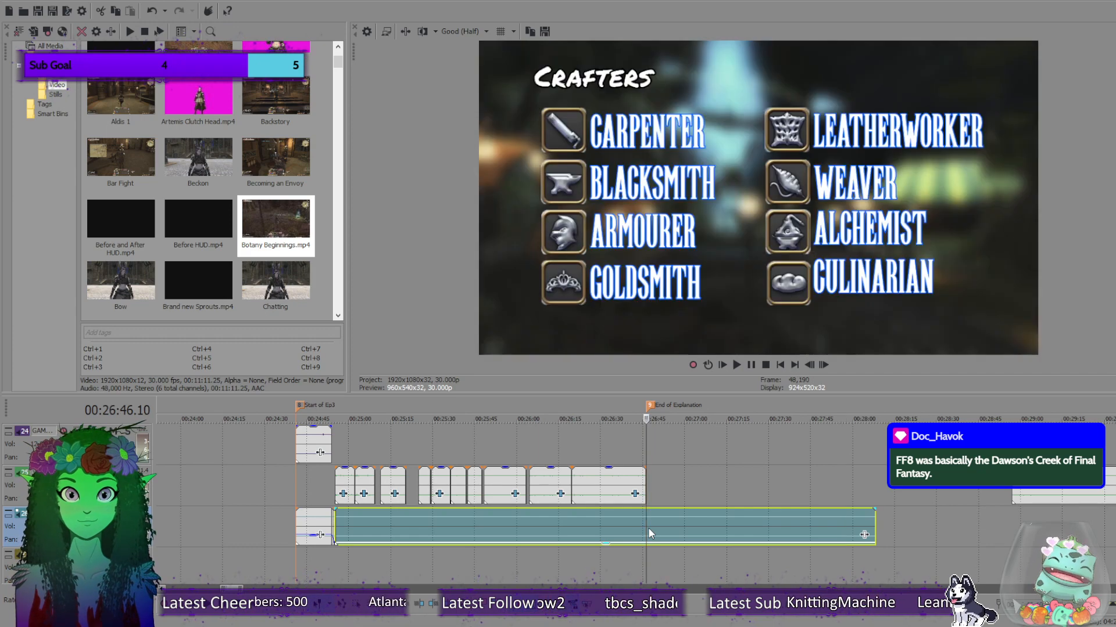
# Check the start and end of the separate voice-over clip after End of Explanation against the long music clip beneath it.
pyautogui.scroll(-4, 804, 502)
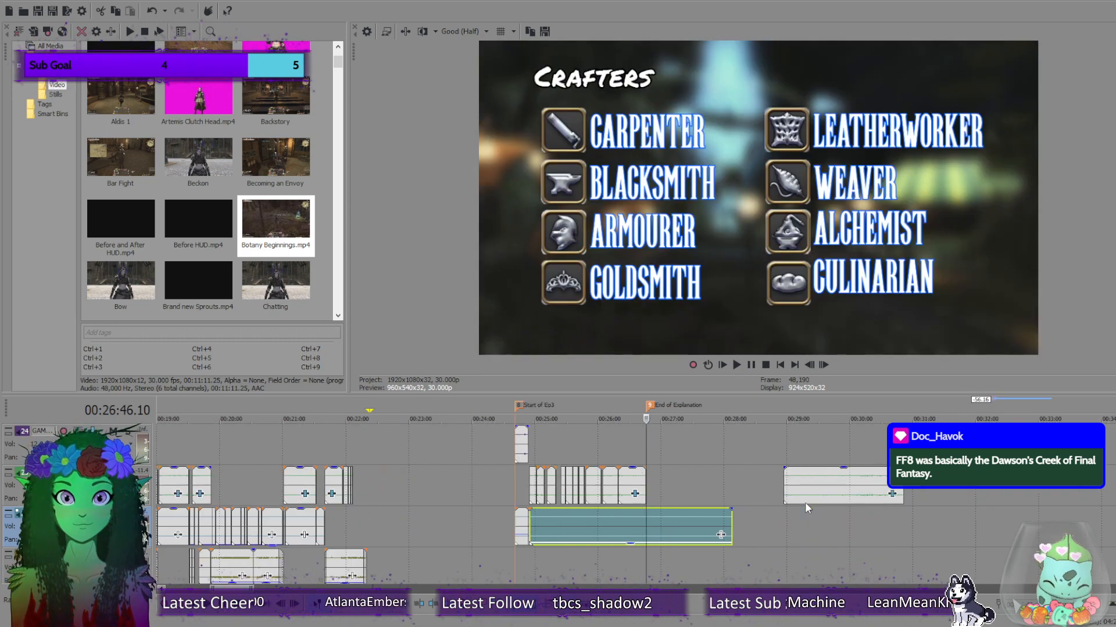
pyautogui.click(824, 480)
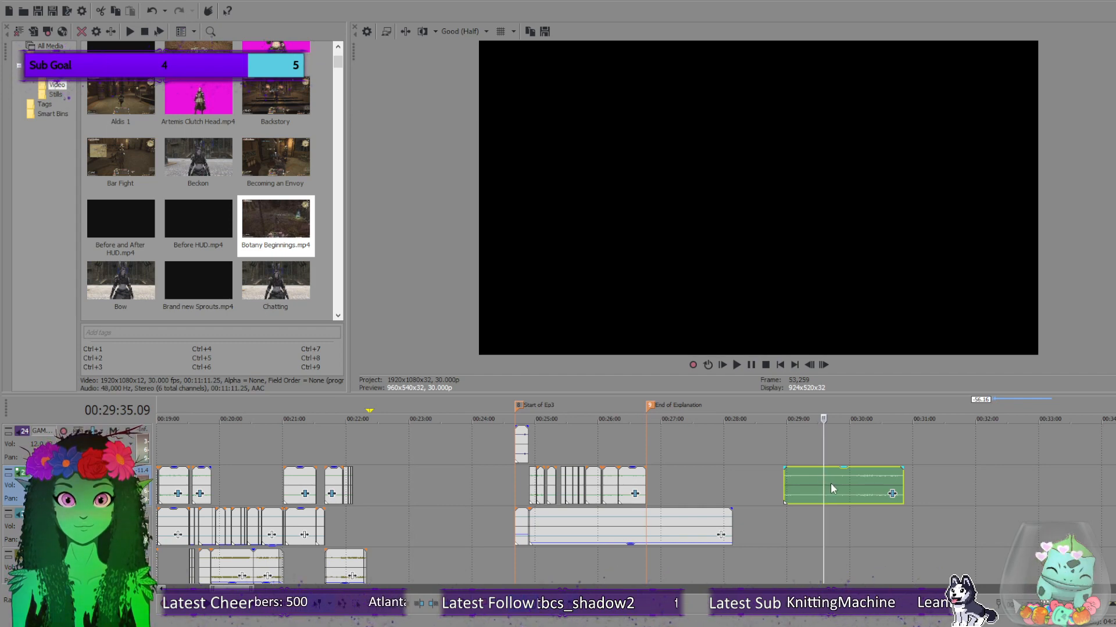
pyautogui.click(893, 494)
pyautogui.moveTo(893, 495); pyautogui.dragTo(819, 495)
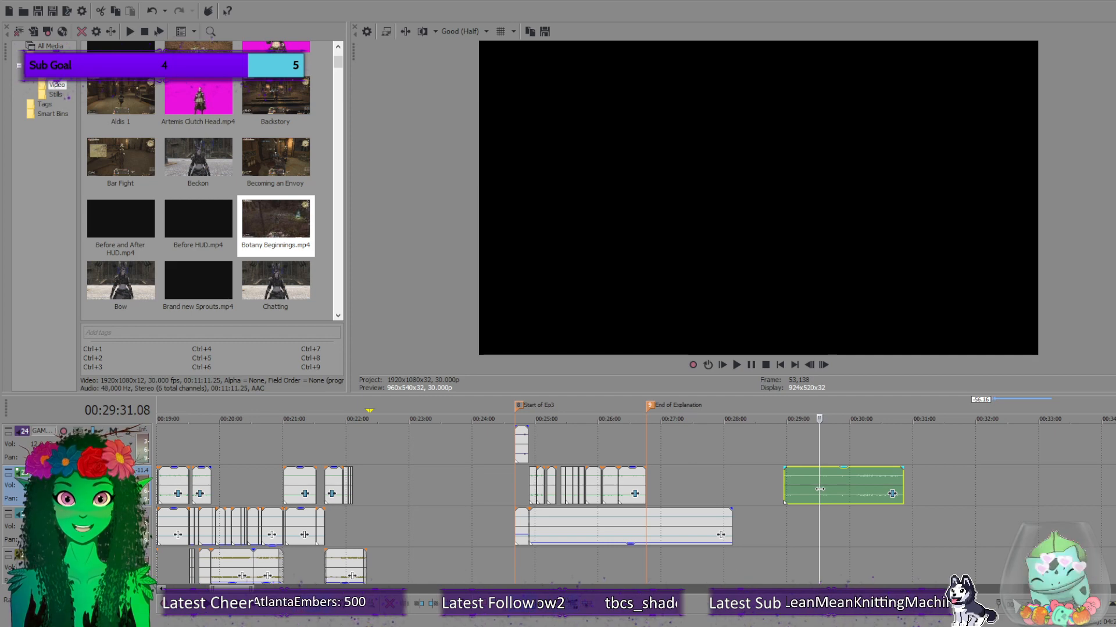
pyautogui.moveTo(820, 489); pyautogui.dragTo(783, 533)
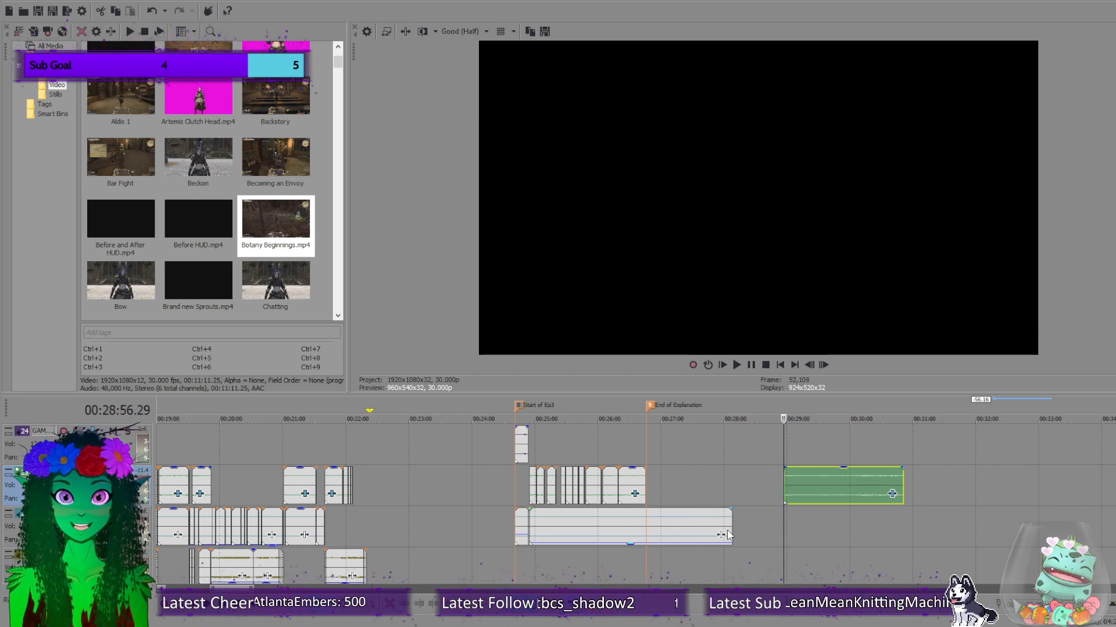
pyautogui.click(678, 530)
pyautogui.moveTo(678, 528); pyautogui.dragTo(904, 520)
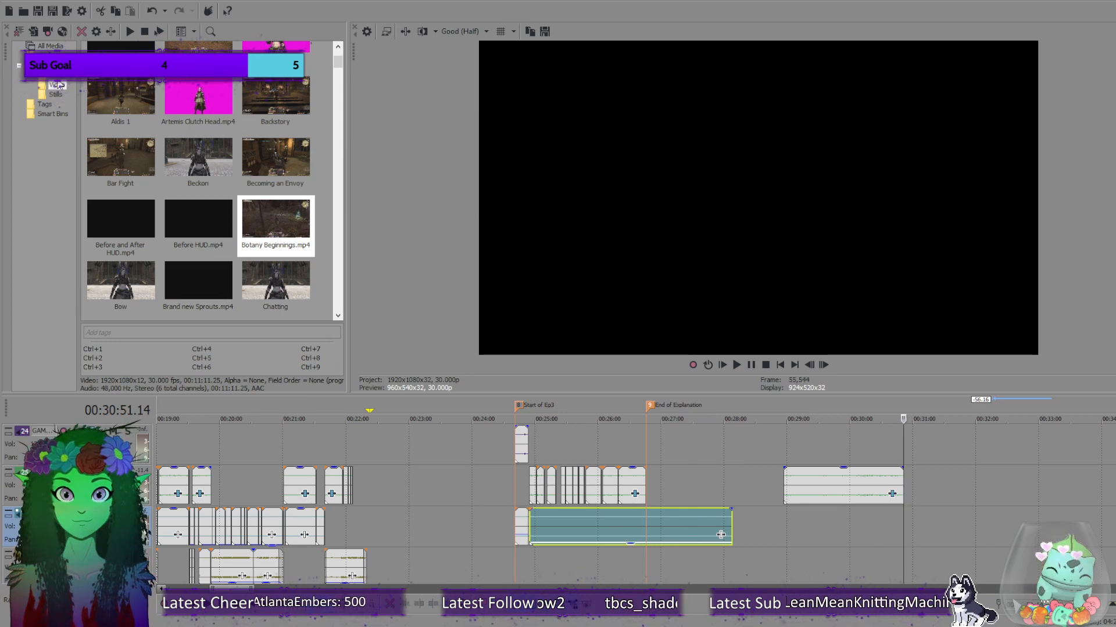
# Open the project's music media bin and check the Ultros and Gilgamesh battle themes.
pyautogui.moveTo(339, 61); pyautogui.dragTo(338, 56)
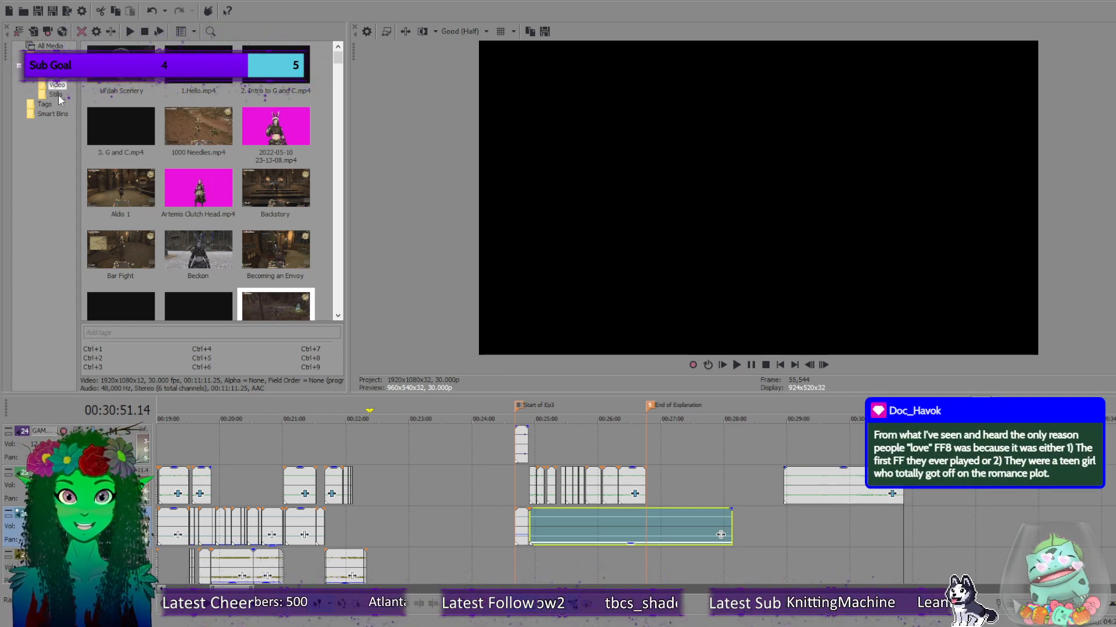
pyautogui.click(64, 78)
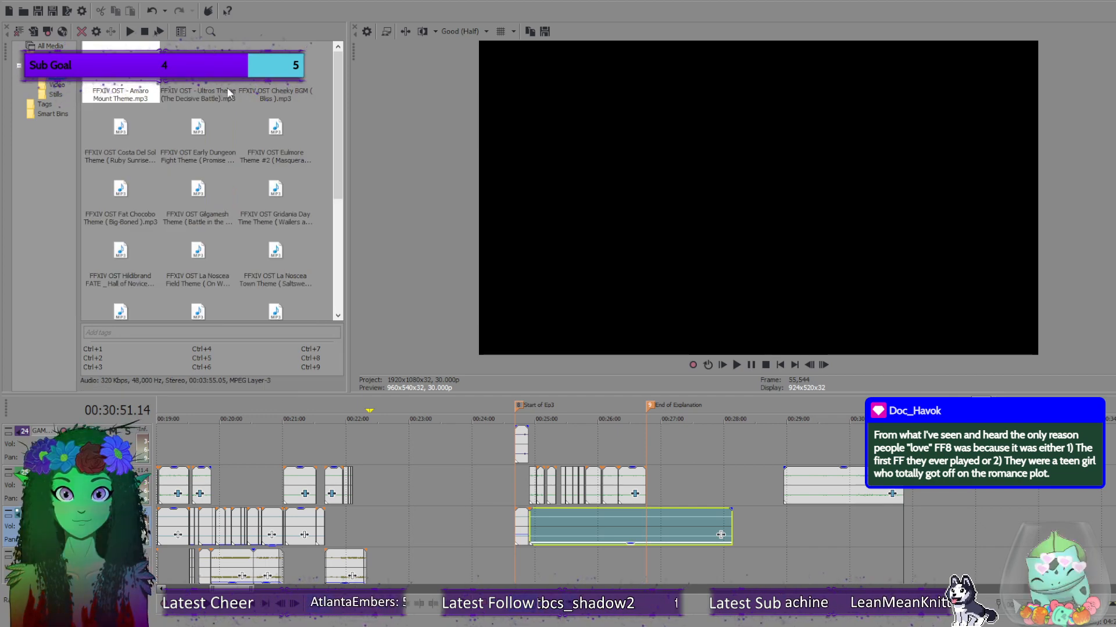
pyautogui.click(216, 97)
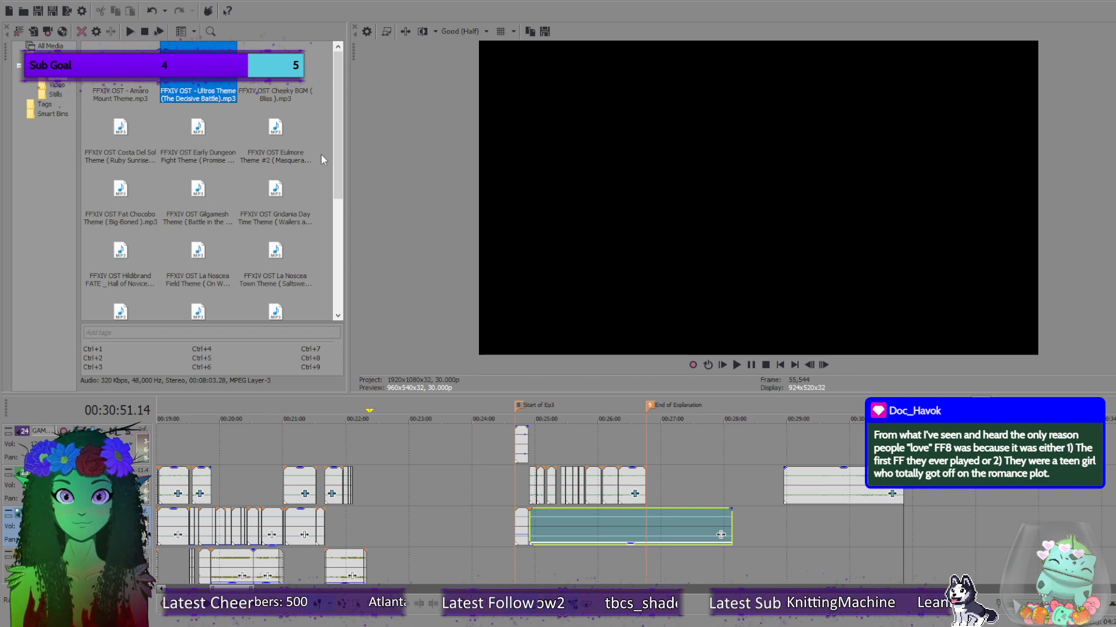
pyautogui.click(199, 220)
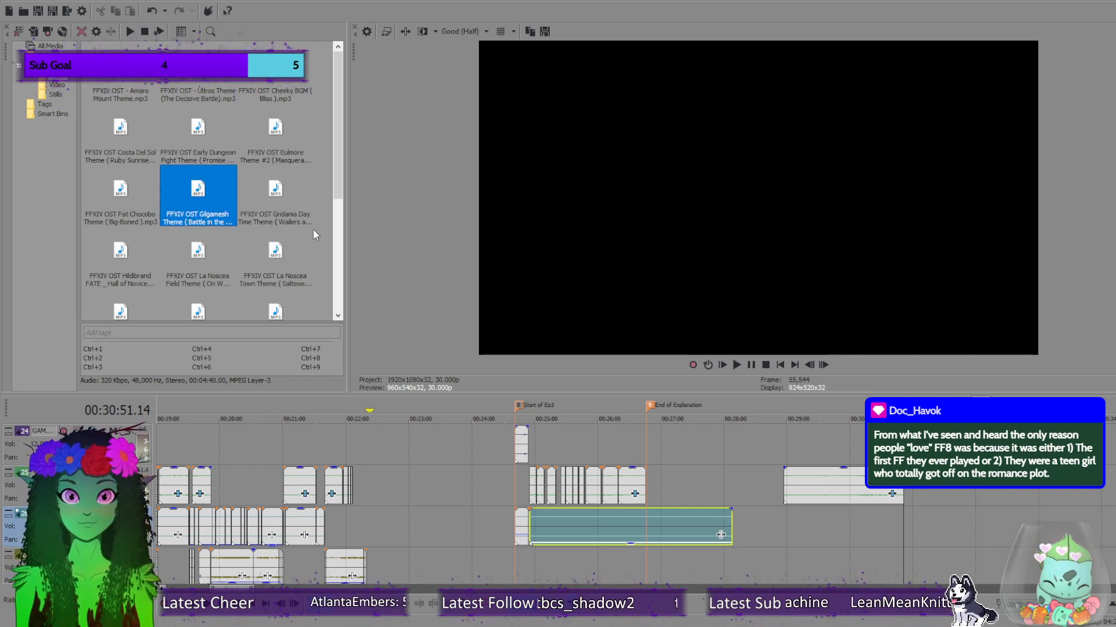
# Look through the remaining music files for a suitable track, checking the Shadowbringers Town and Great Gubal Library themes.
pyautogui.scroll(-3, 311, 229)
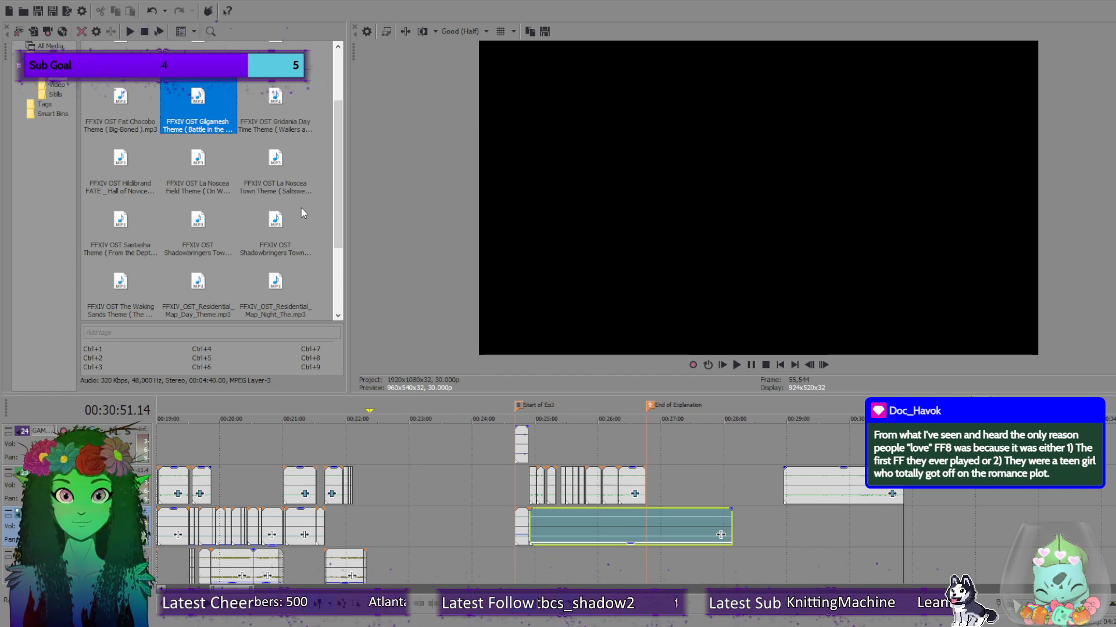
pyautogui.scroll(-4, 302, 212)
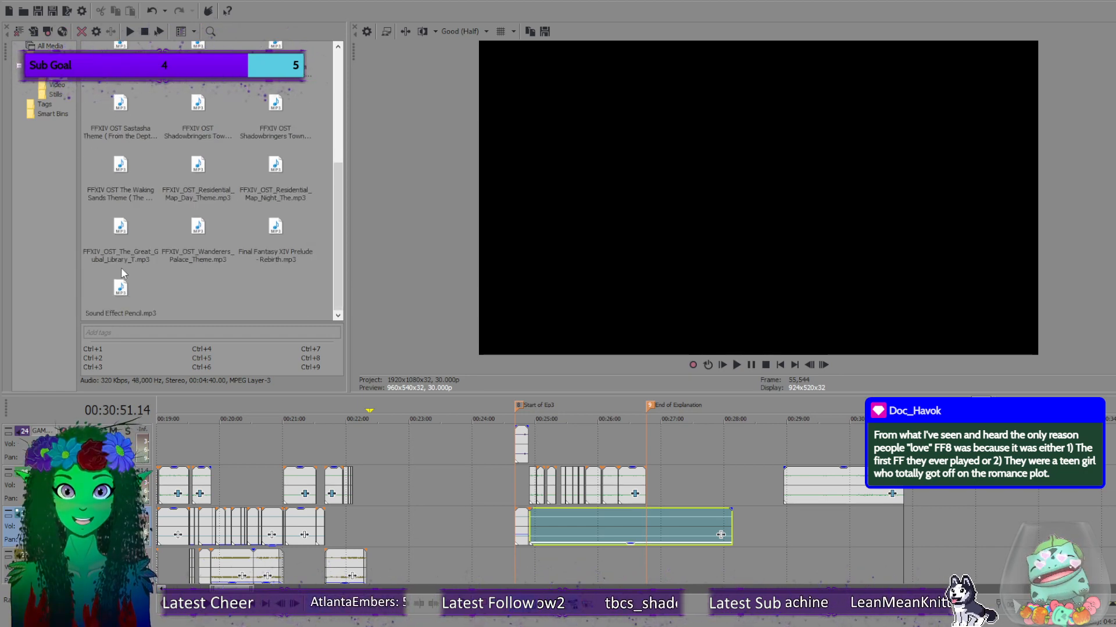
pyautogui.scroll(3, 125, 250)
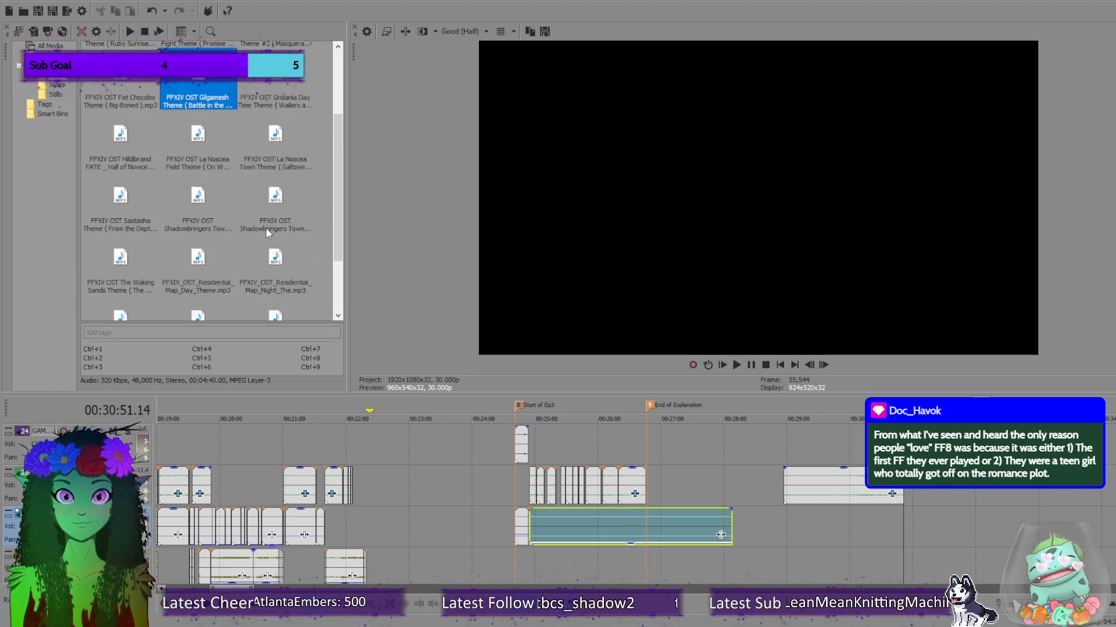
pyautogui.scroll(4, 267, 226)
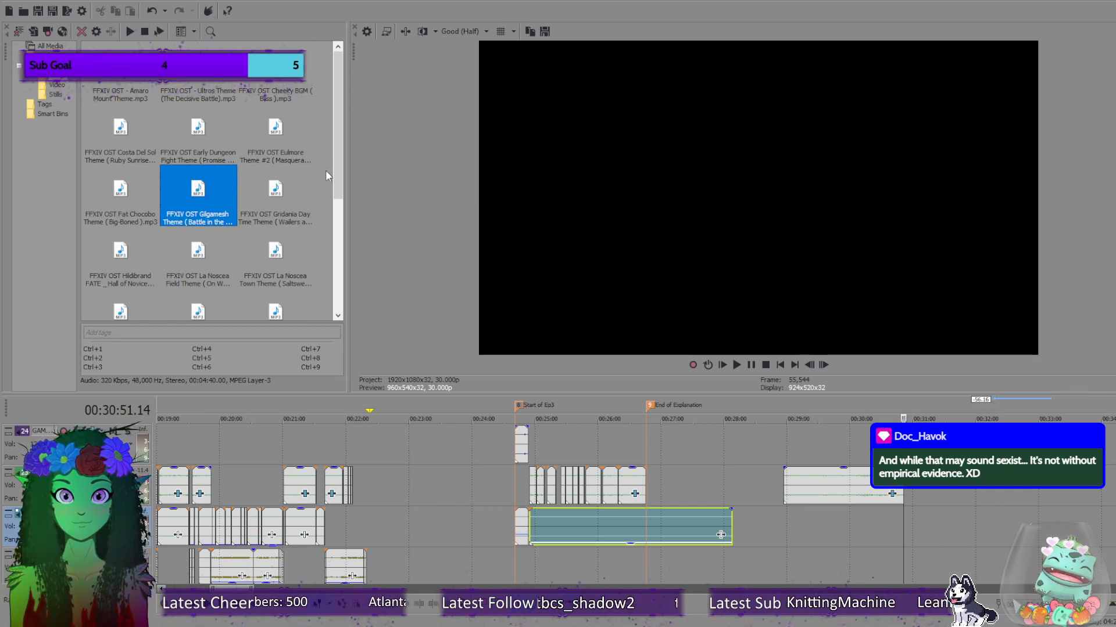
pyautogui.scroll(-3, 326, 170)
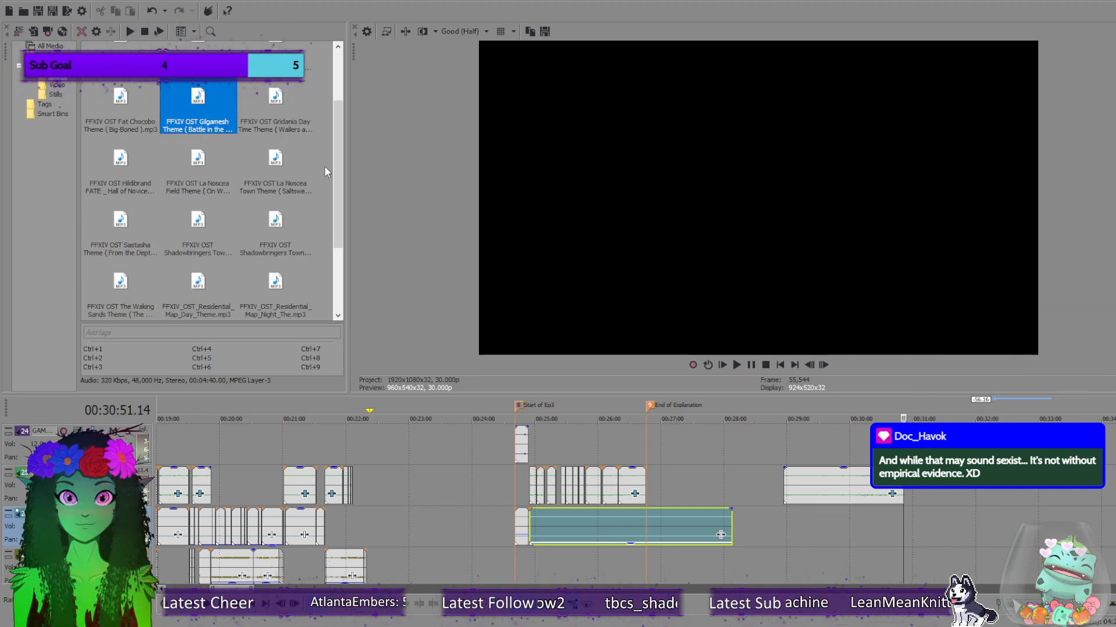
pyautogui.scroll(-3, 319, 169)
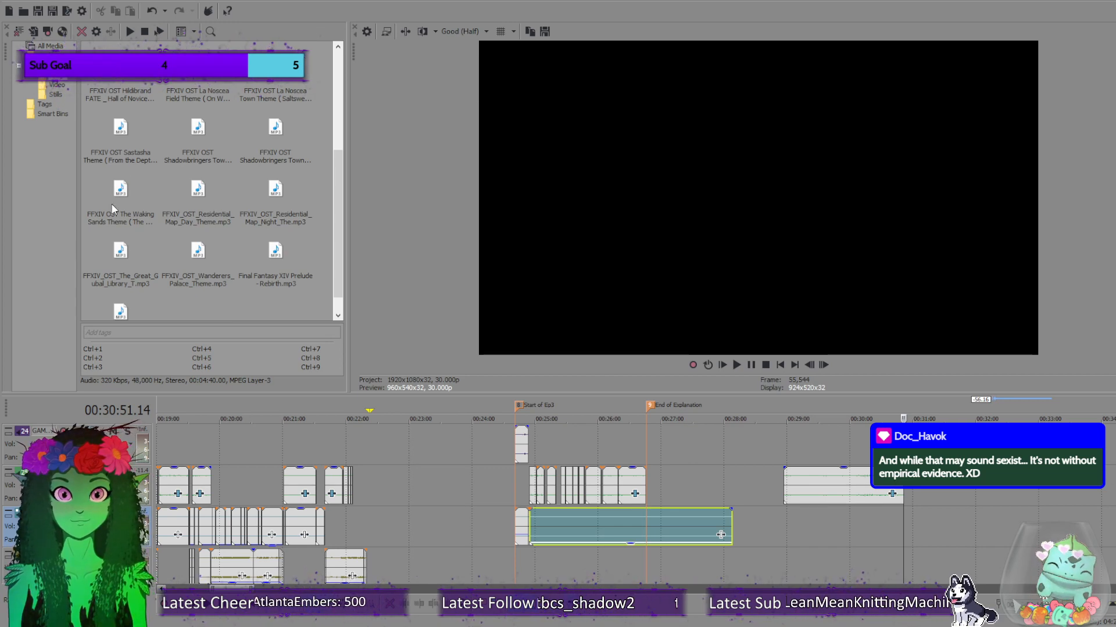
pyautogui.scroll(6, 297, 245)
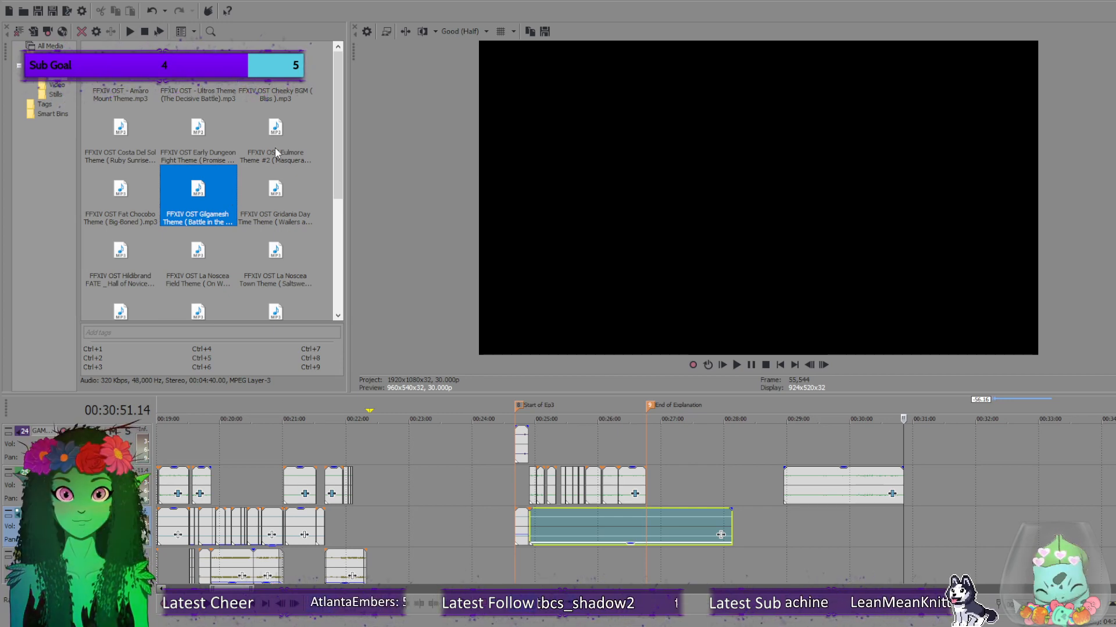
pyautogui.scroll(-2, 321, 221)
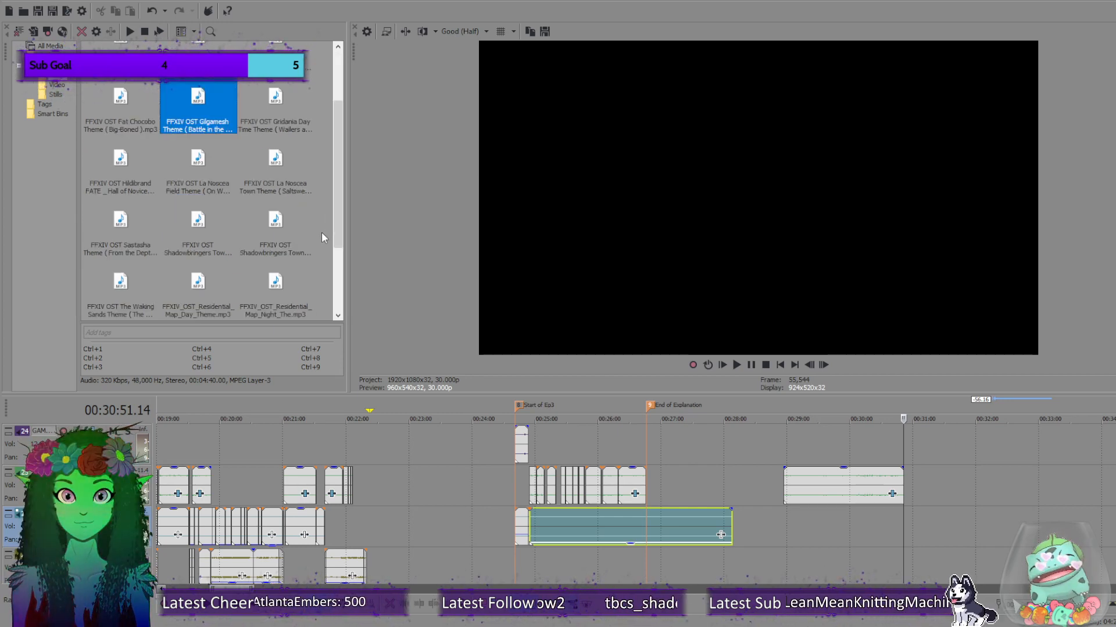
pyautogui.click(201, 240)
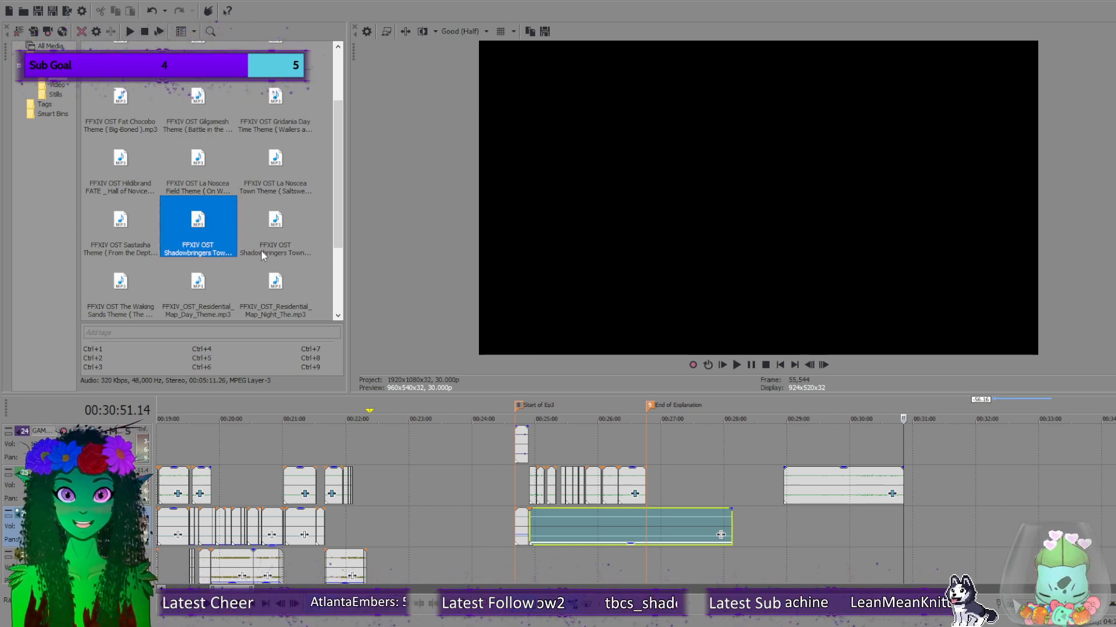
pyautogui.scroll(-3, 302, 250)
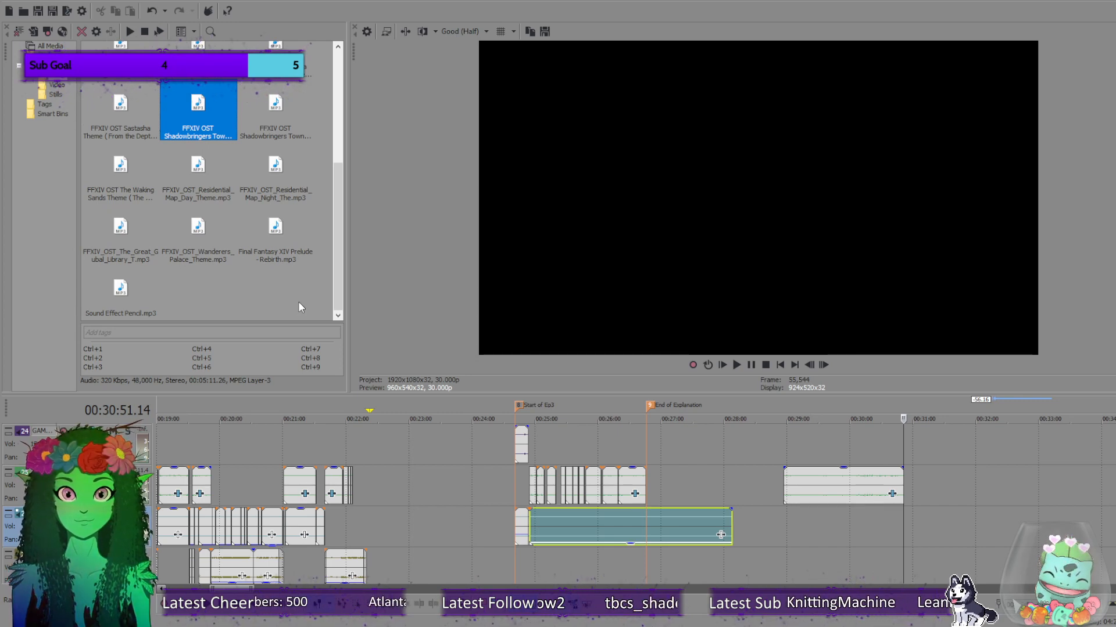
pyautogui.click(132, 257)
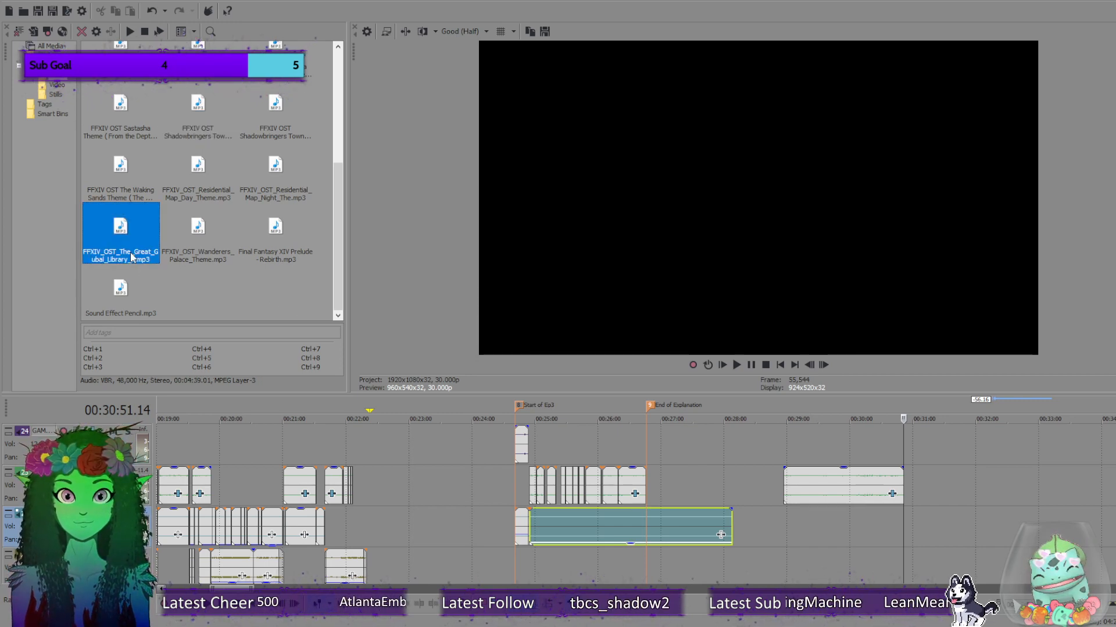
pyautogui.click(316, 294)
pyautogui.moveTo(334, 290); pyautogui.dragTo(330, 142)
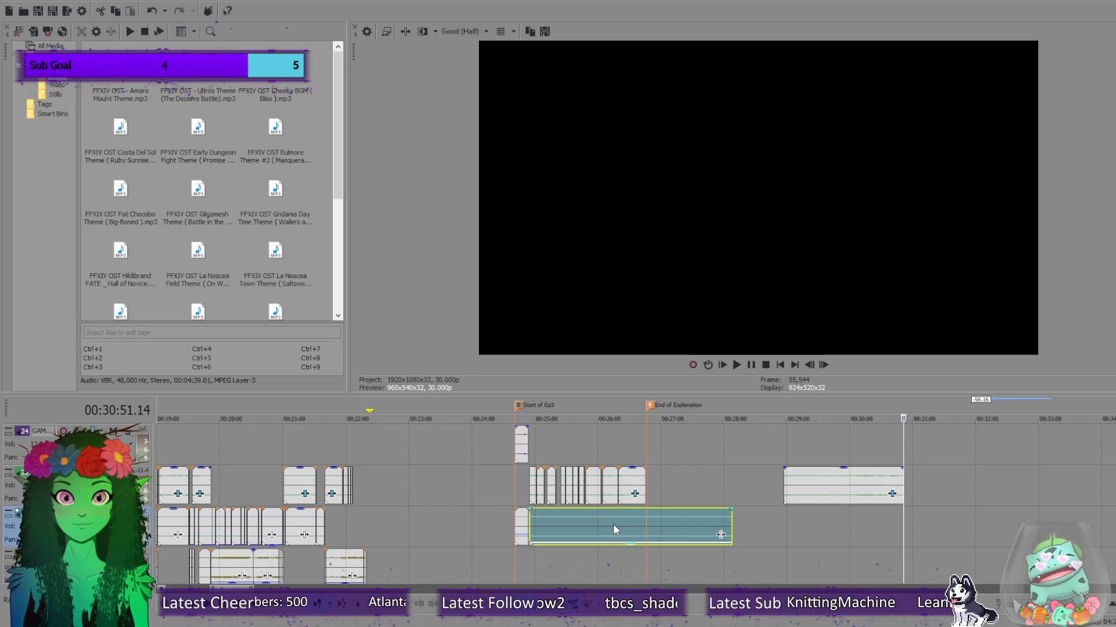
# Examine the music clips already used on the timeline before the Start of Ep3 marker.
pyautogui.click(437, 511)
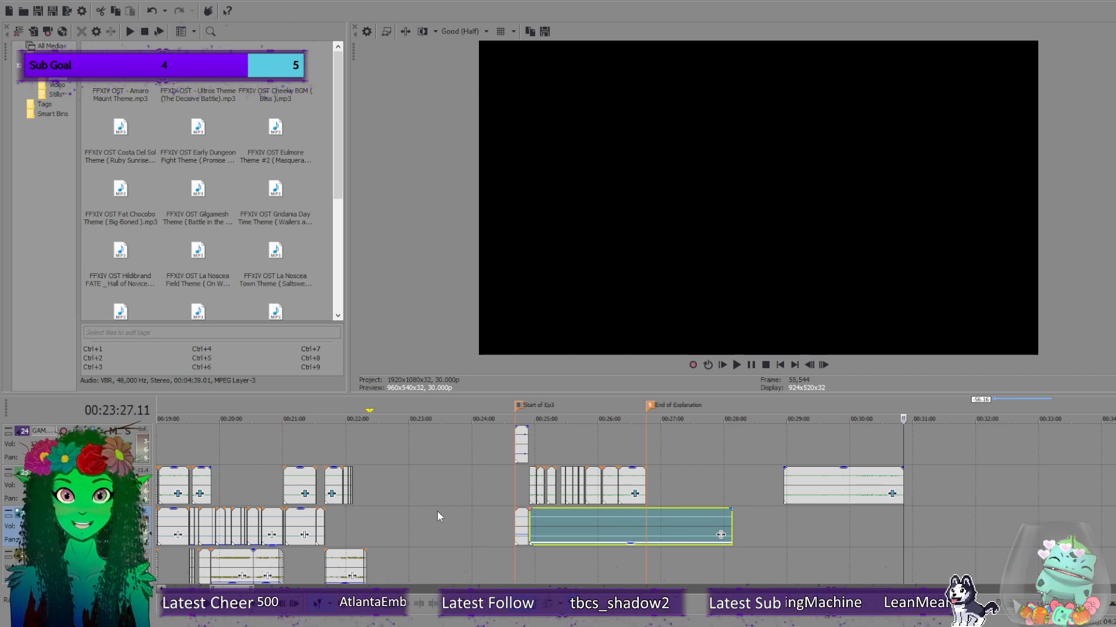
pyautogui.click(348, 530)
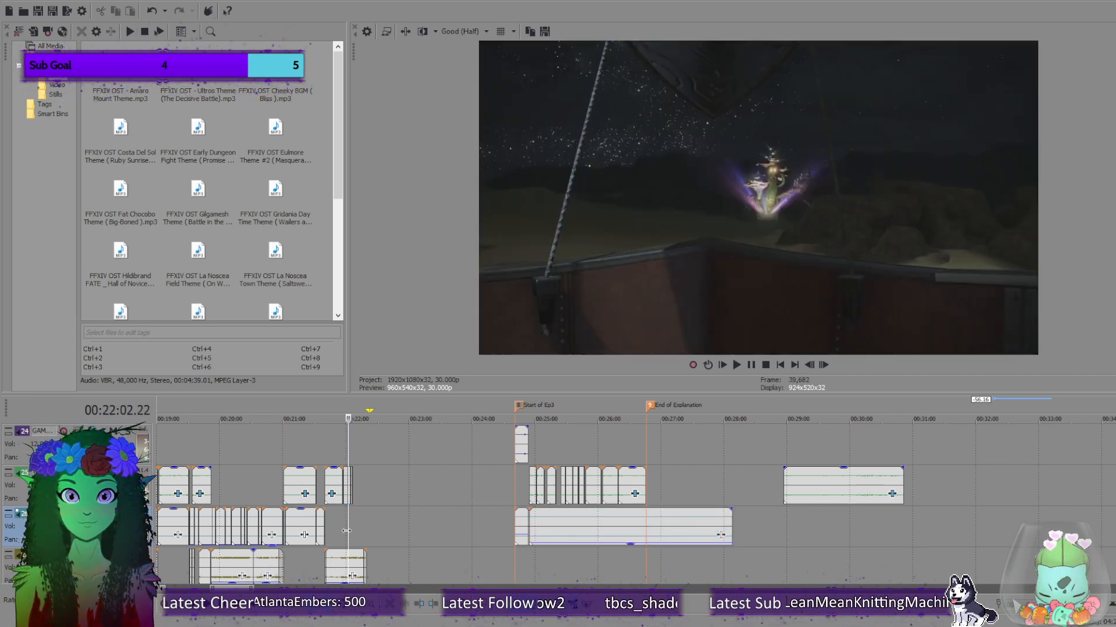
pyautogui.click(342, 533)
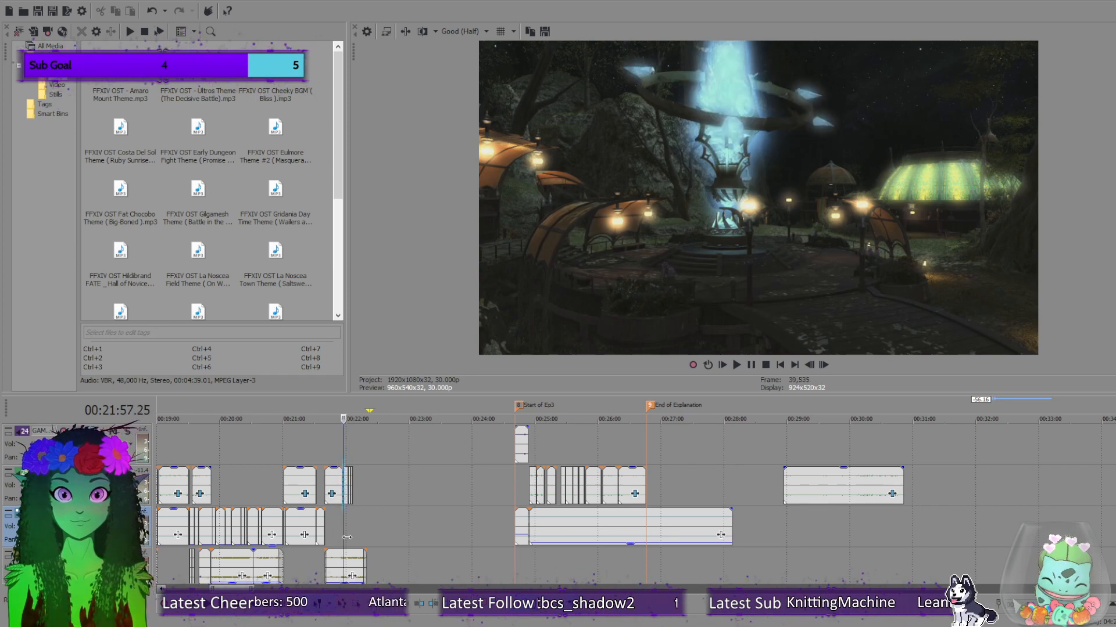
pyautogui.click(307, 525)
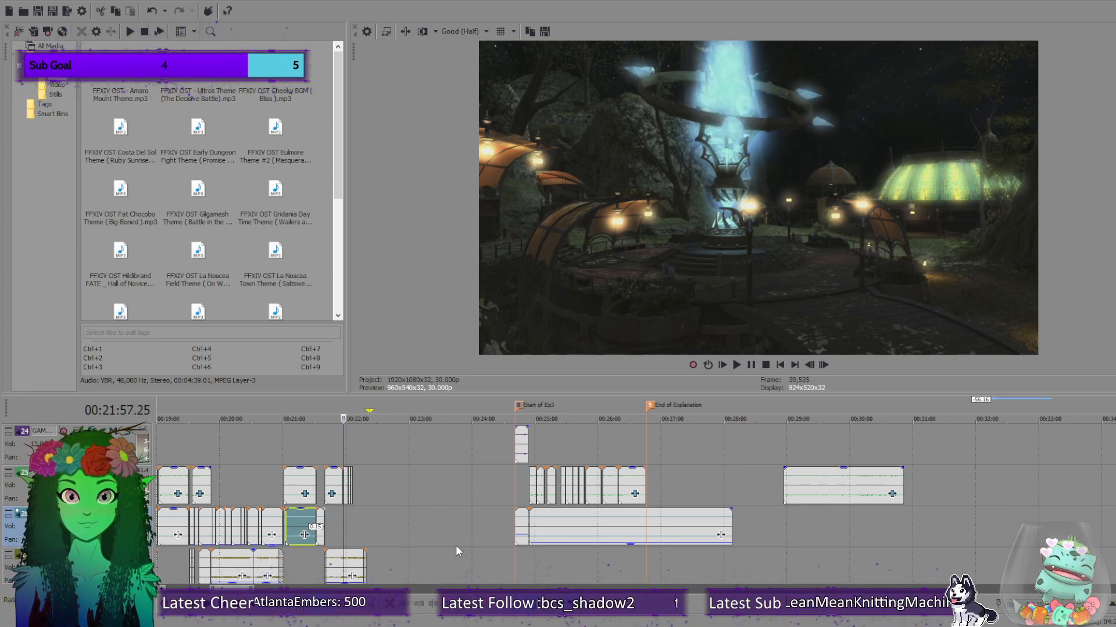
pyautogui.scroll(-1, 313, 552)
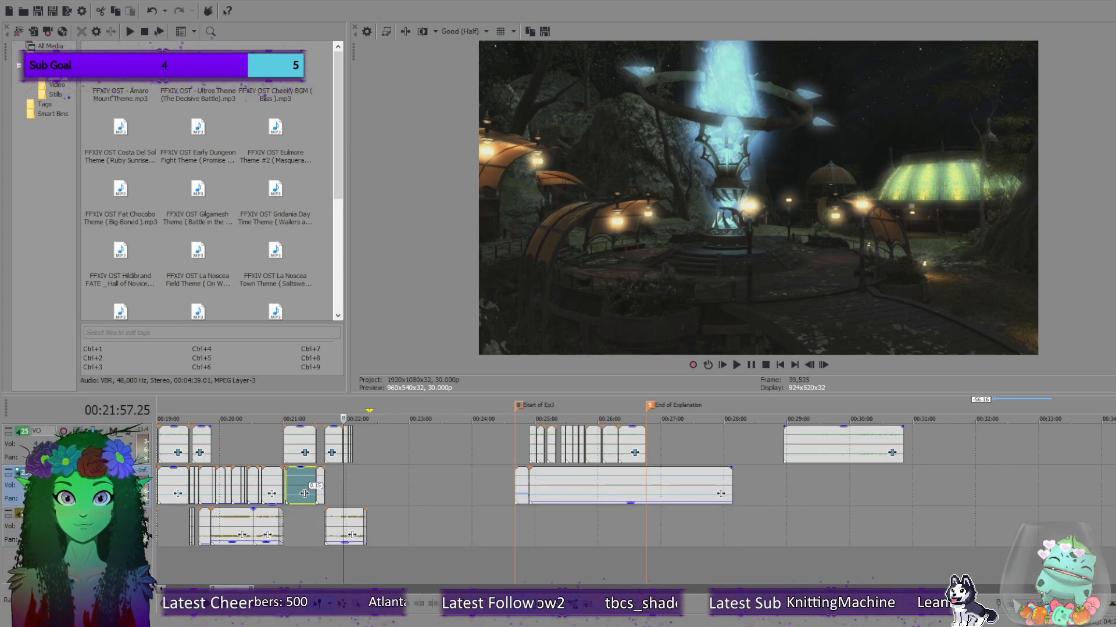
pyautogui.scroll(-3, 454, 562)
pyautogui.scroll(-2, 454, 557)
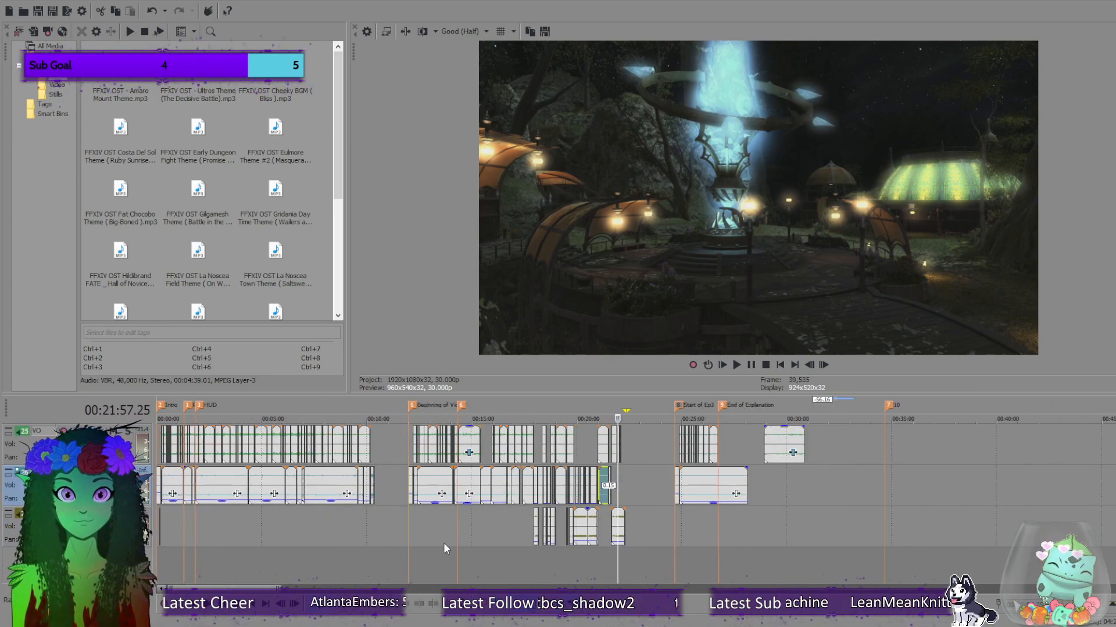
pyautogui.click(434, 477)
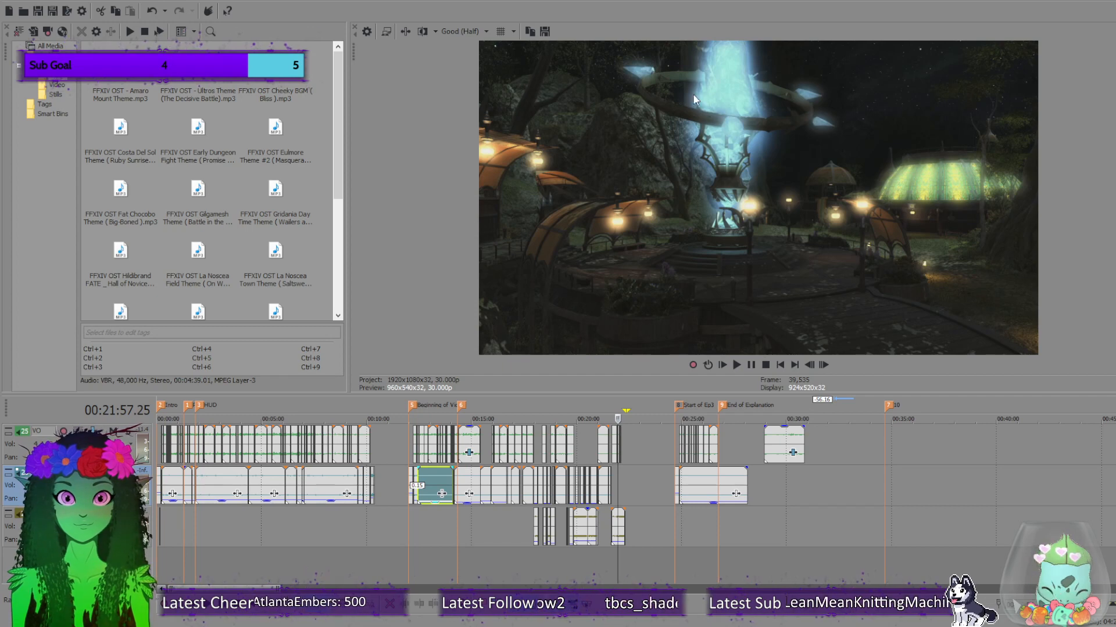
pyautogui.click(499, 485)
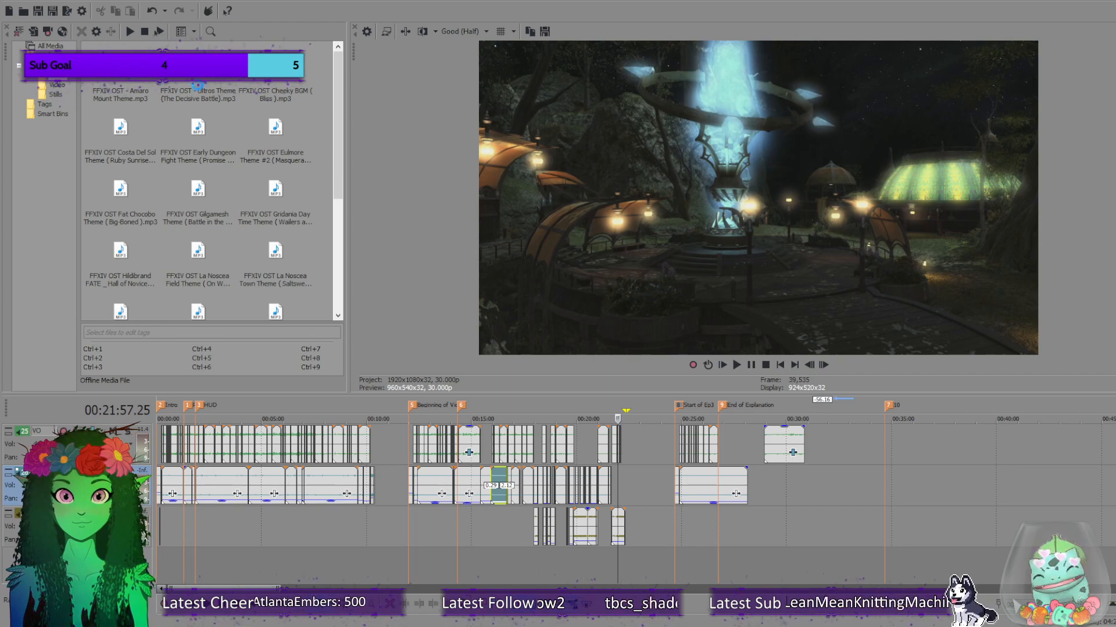
# Place the Ultros Theme (The Decisive Battle) on the music track at marker 7, lower the clip's volume and start playback.
pyautogui.click(121, 78)
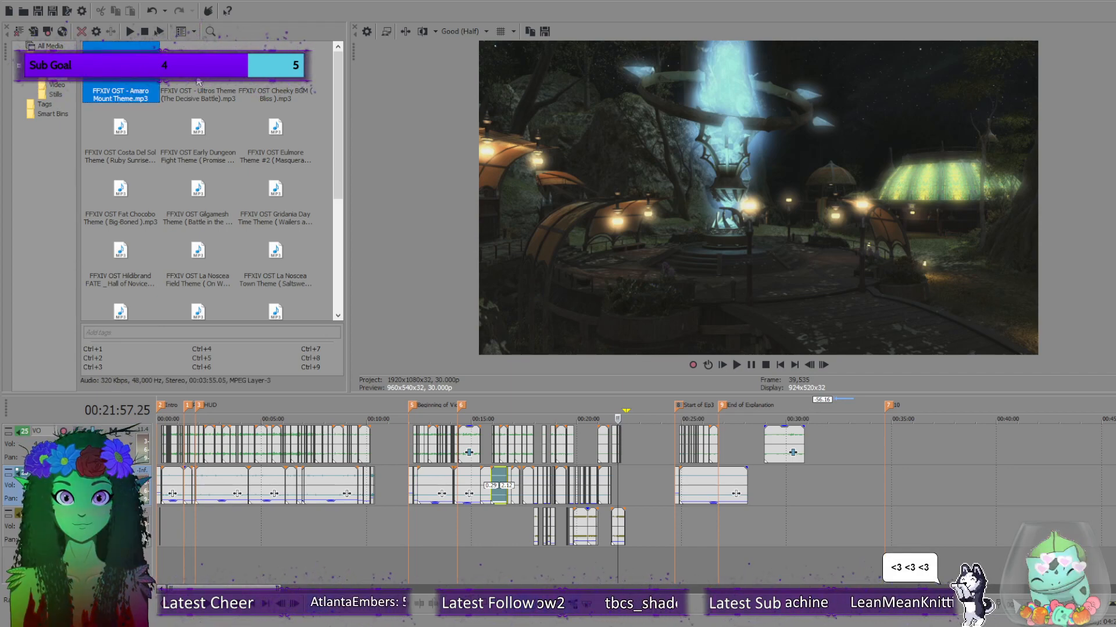
pyautogui.moveTo(200, 87)
pyautogui.mouseDown()
pyautogui.moveTo(273, 140)
pyautogui.moveTo(643, 337)
pyautogui.moveTo(878, 489)
pyautogui.moveTo(903, 486)
pyautogui.moveTo(884, 484)
pyautogui.mouseUp()
pyautogui.moveTo(970, 469); pyautogui.dragTo(970, 499)
pyautogui.click(738, 368)
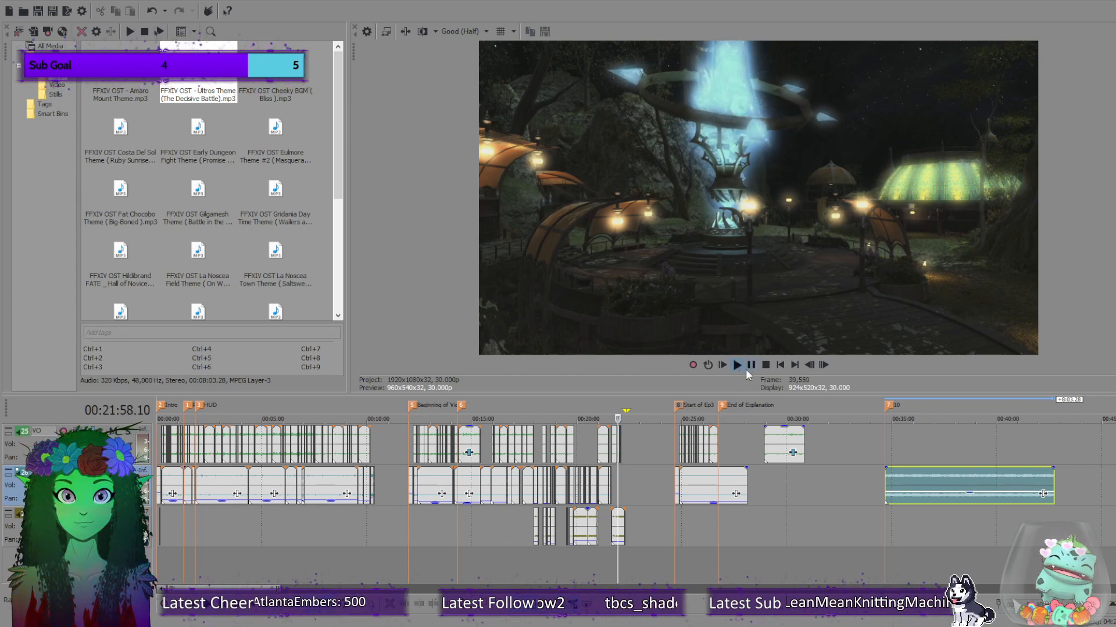
# Play the Ultros Theme clip from its start at marker 7 and remove it from the music track.
pyautogui.click(764, 368)
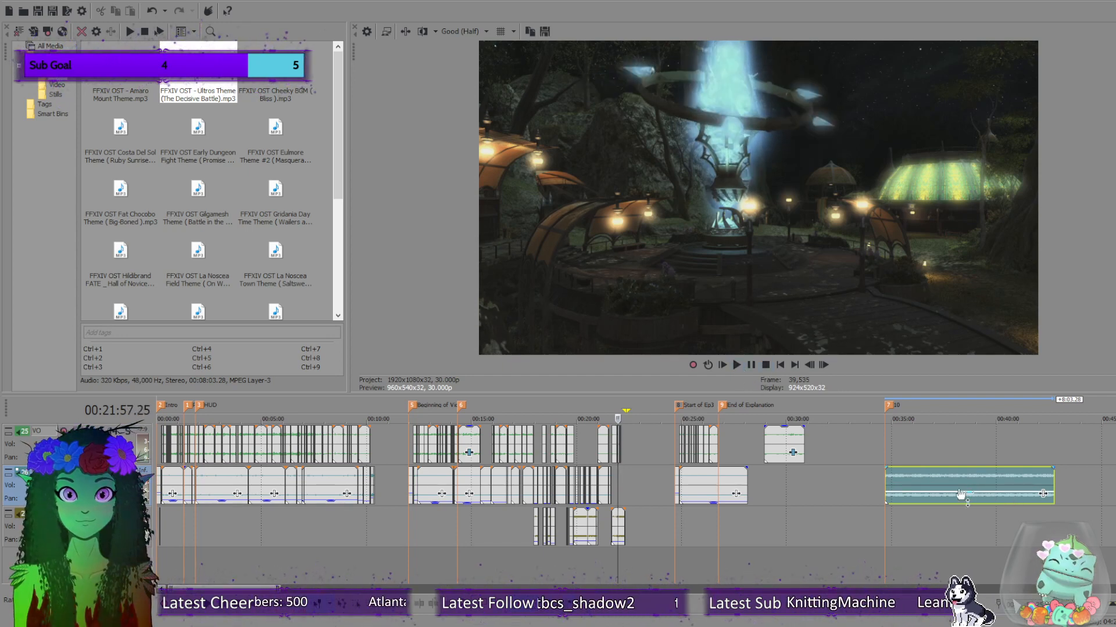
pyautogui.click(884, 484)
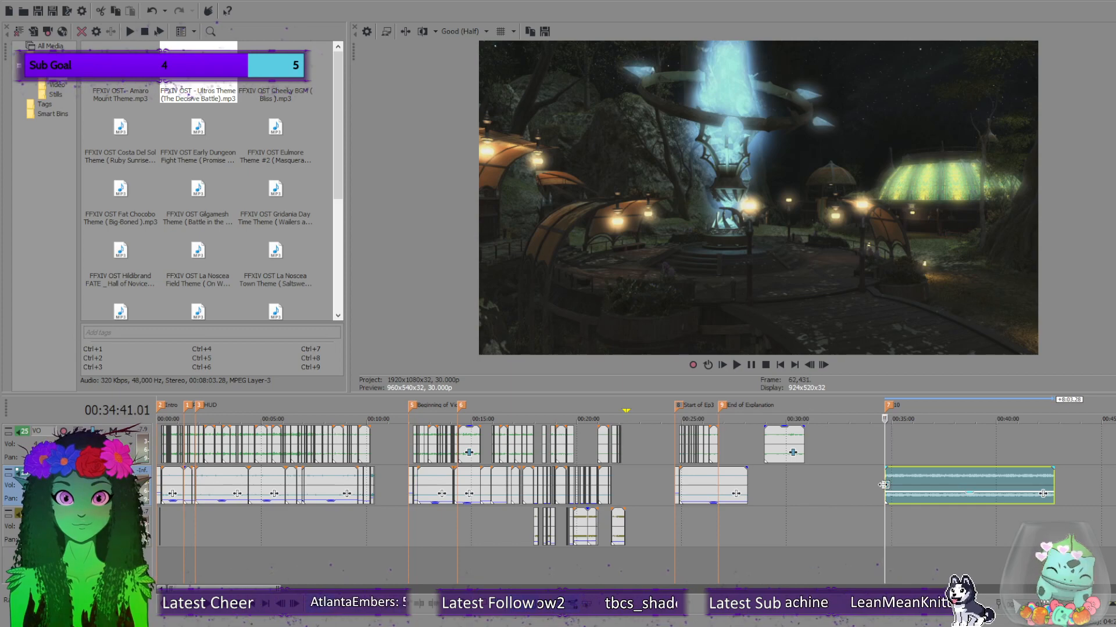
pyautogui.click(737, 367)
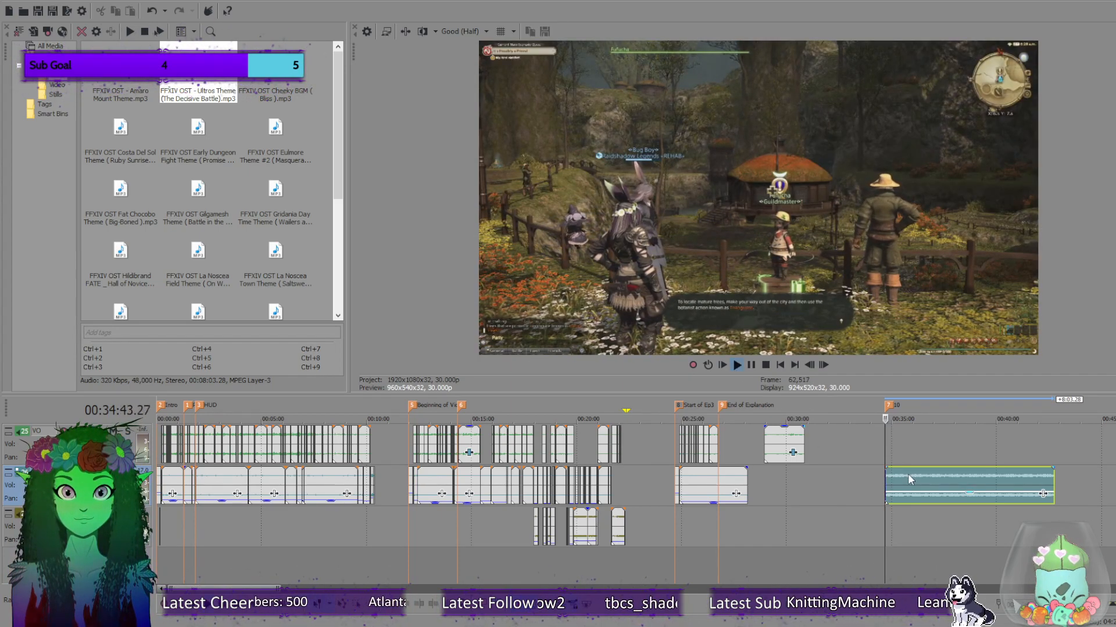
pyautogui.click(765, 365)
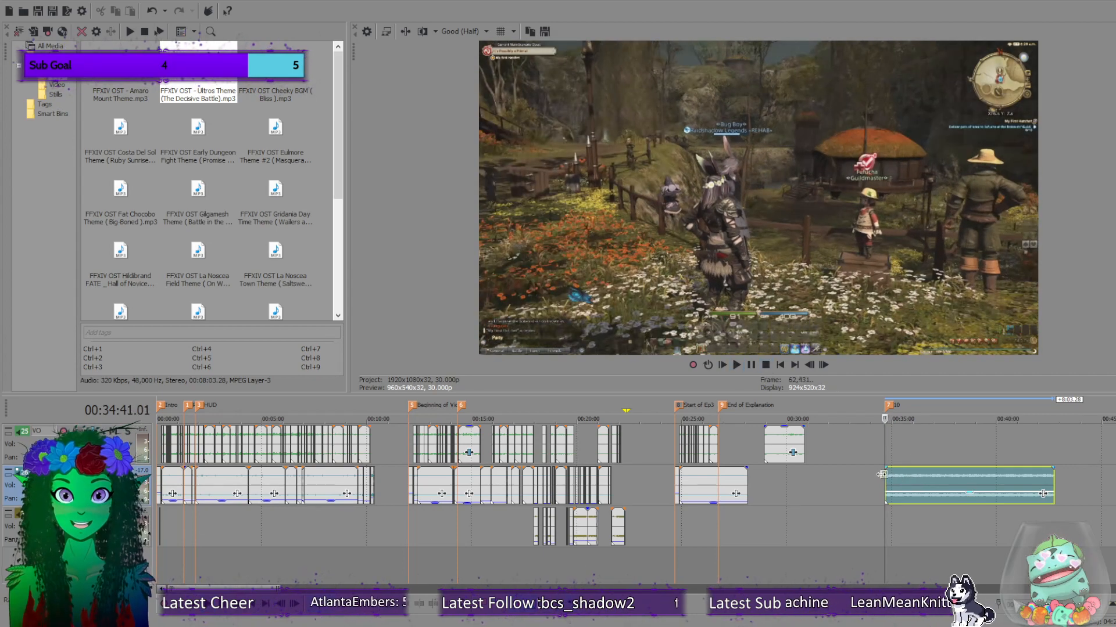
pyautogui.press('Delete')
# Try the Cheeky BGM (Bliss) track at marker 7 with its volume lowered, play it briefly and delete the clip.
pyautogui.moveTo(287, 84); pyautogui.dragTo(893, 482)
pyautogui.scroll(3, 894, 479)
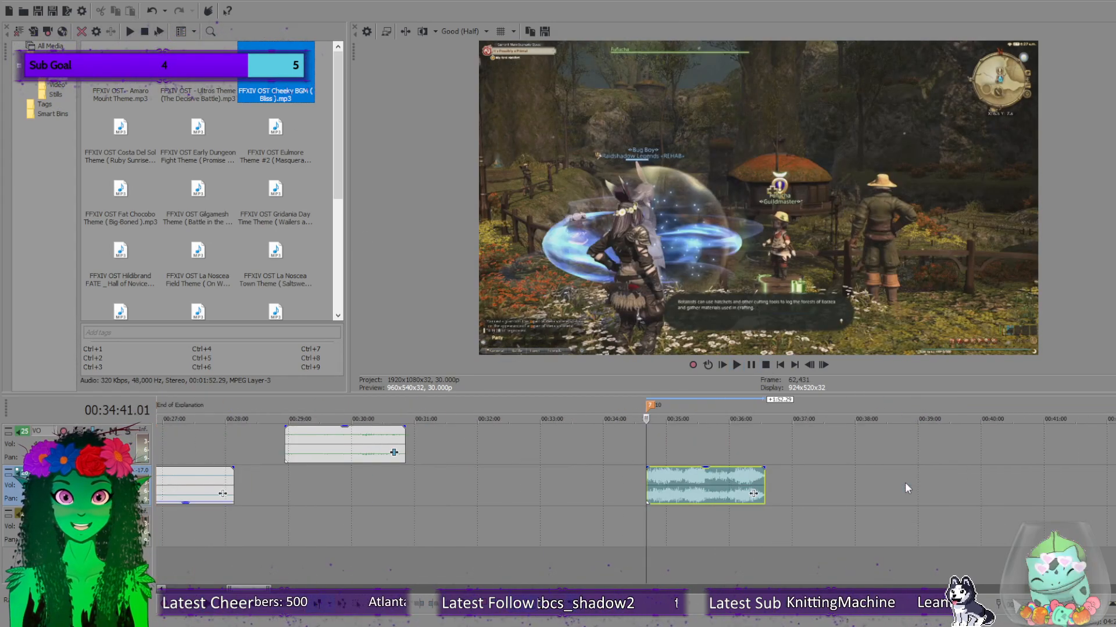
pyautogui.moveTo(708, 468); pyautogui.dragTo(711, 492)
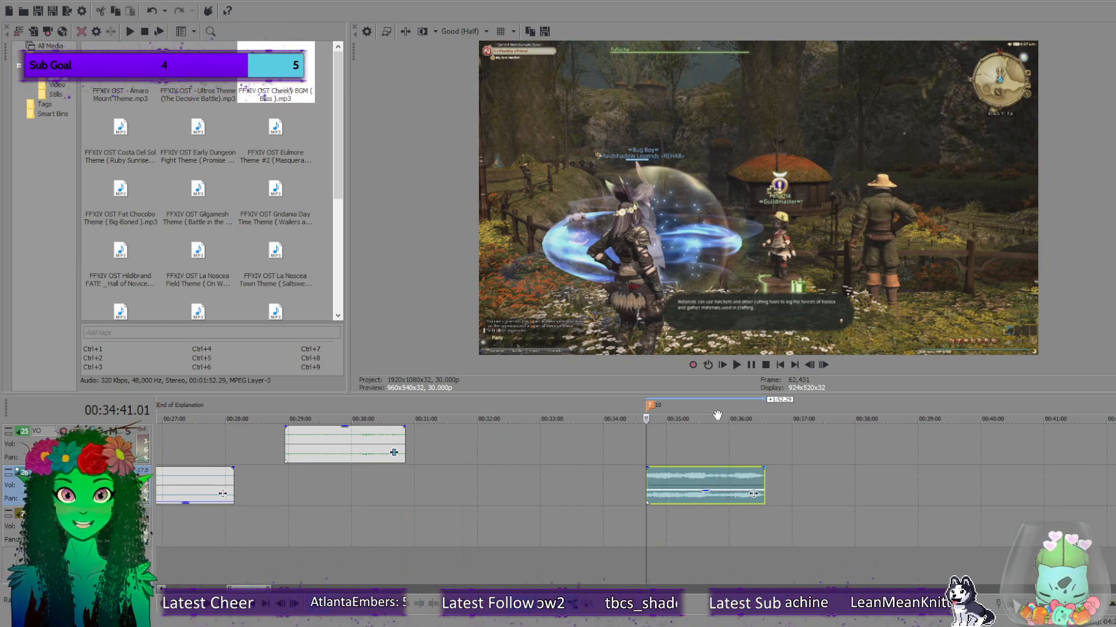
pyautogui.click(737, 365)
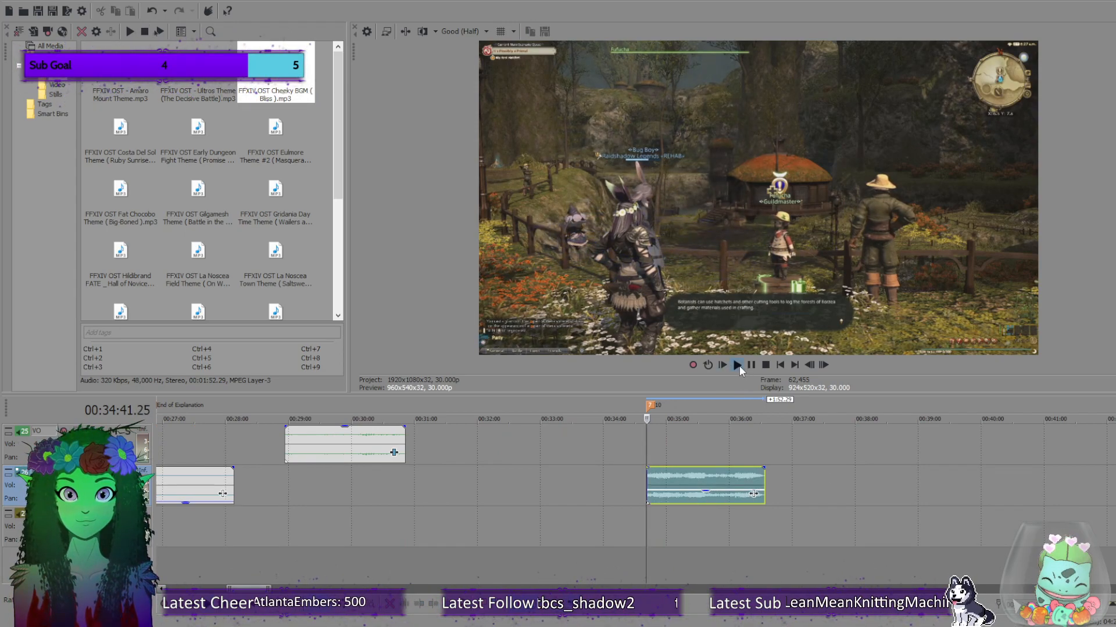
pyautogui.click(765, 366)
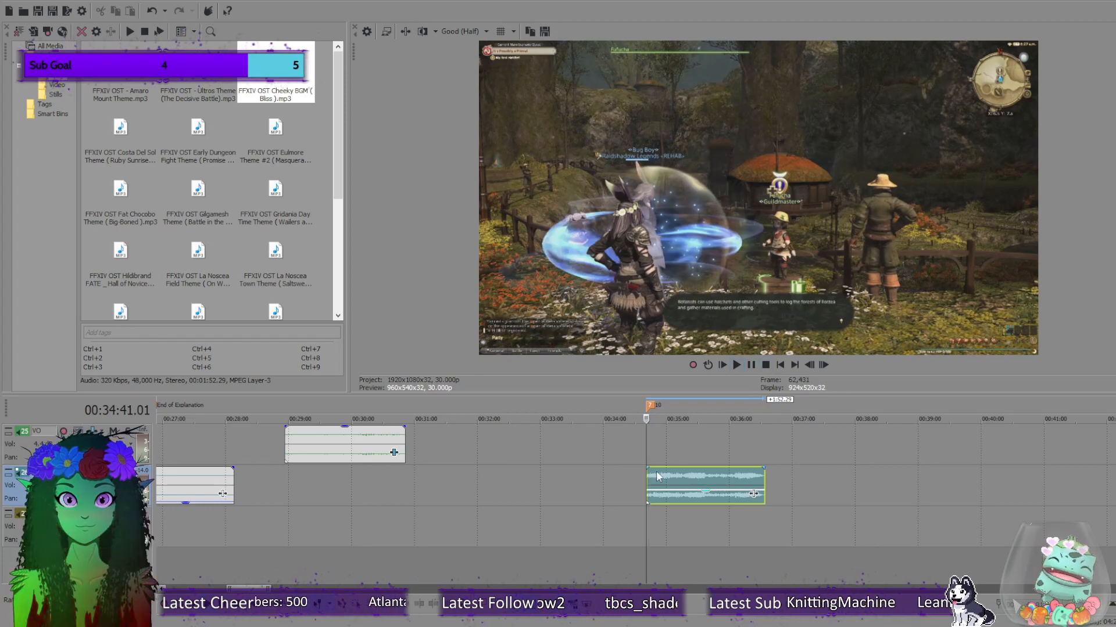
pyautogui.press('Delete')
# Check the Costa Del Sol, Early Dungeon Fight, Eulmore and Fat Chocobo themes among the music files.
pyautogui.click(148, 154)
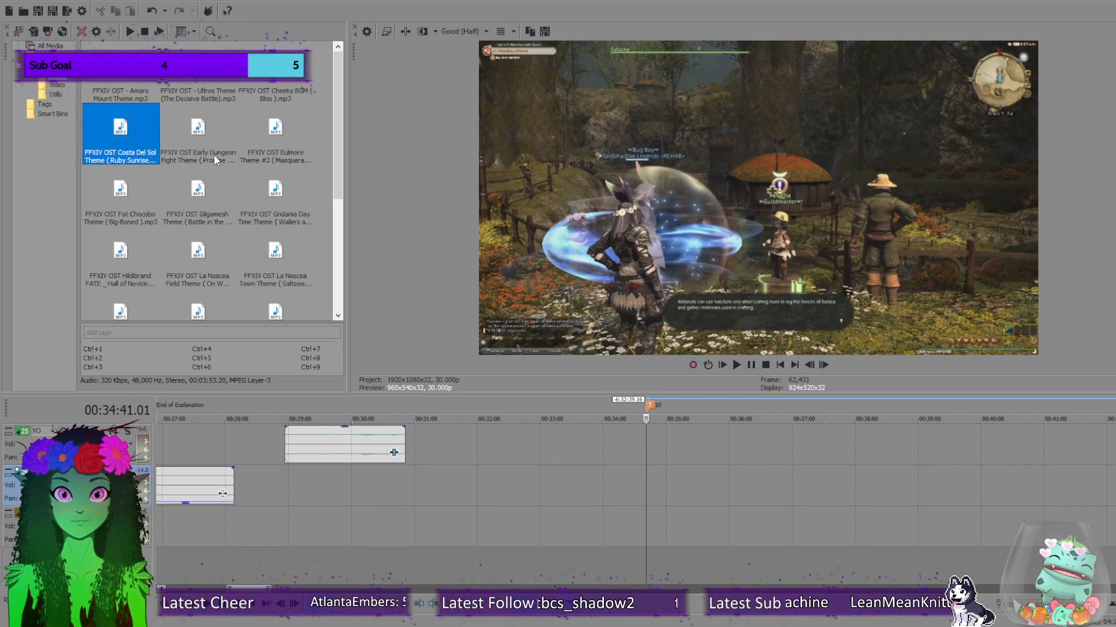
pyautogui.click(211, 152)
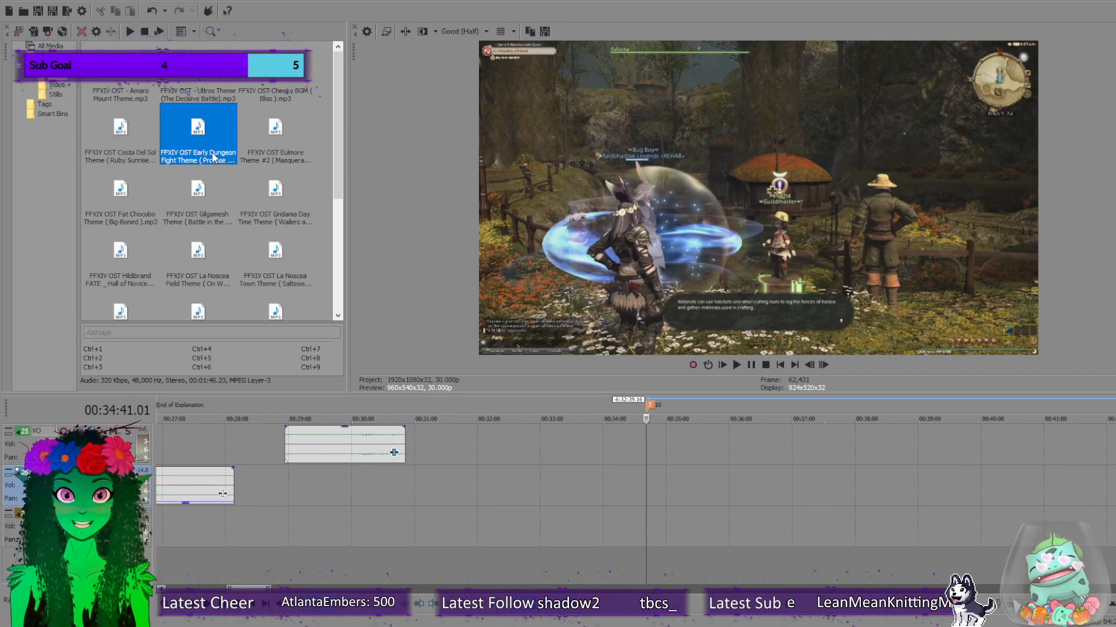
pyautogui.click(288, 158)
pyautogui.click(134, 221)
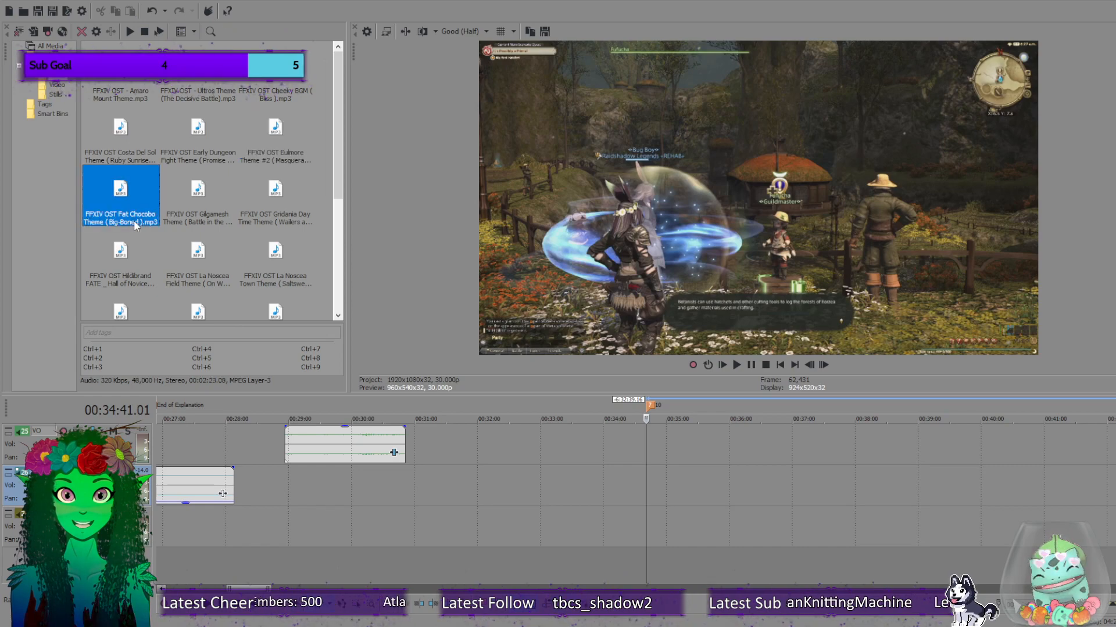
# Try the Gilgamesh Theme at marker 7 with its volume lowered, play it briefly and delete the clip.
pyautogui.click(204, 220)
pyautogui.moveTo(204, 222); pyautogui.dragTo(661, 484)
pyautogui.moveTo(793, 468); pyautogui.dragTo(801, 501)
pyautogui.press('space')
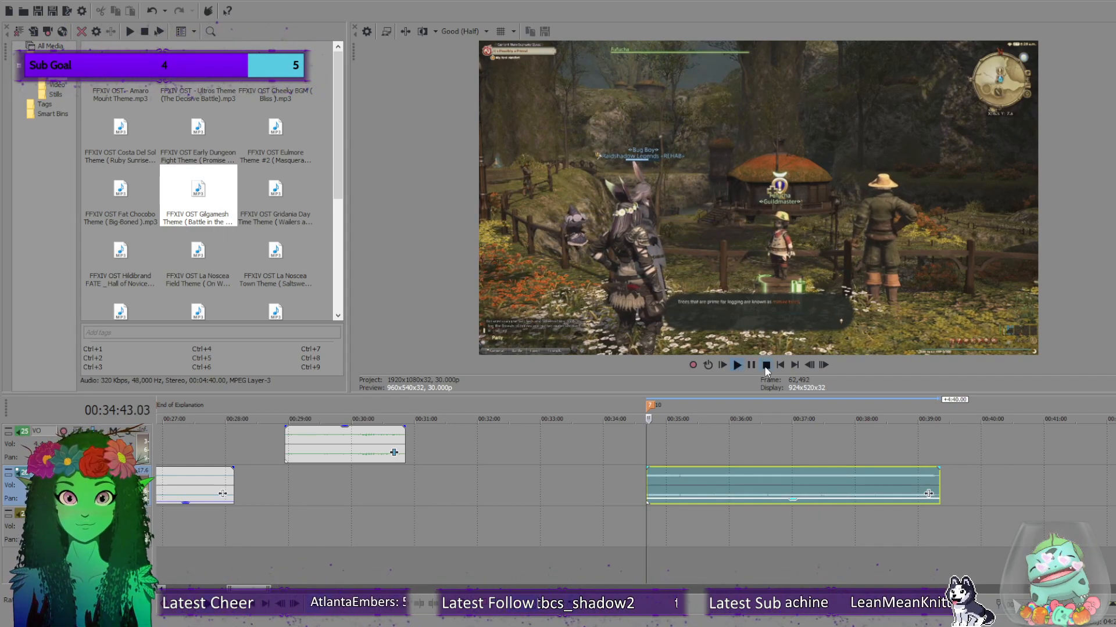
pyautogui.press('space')
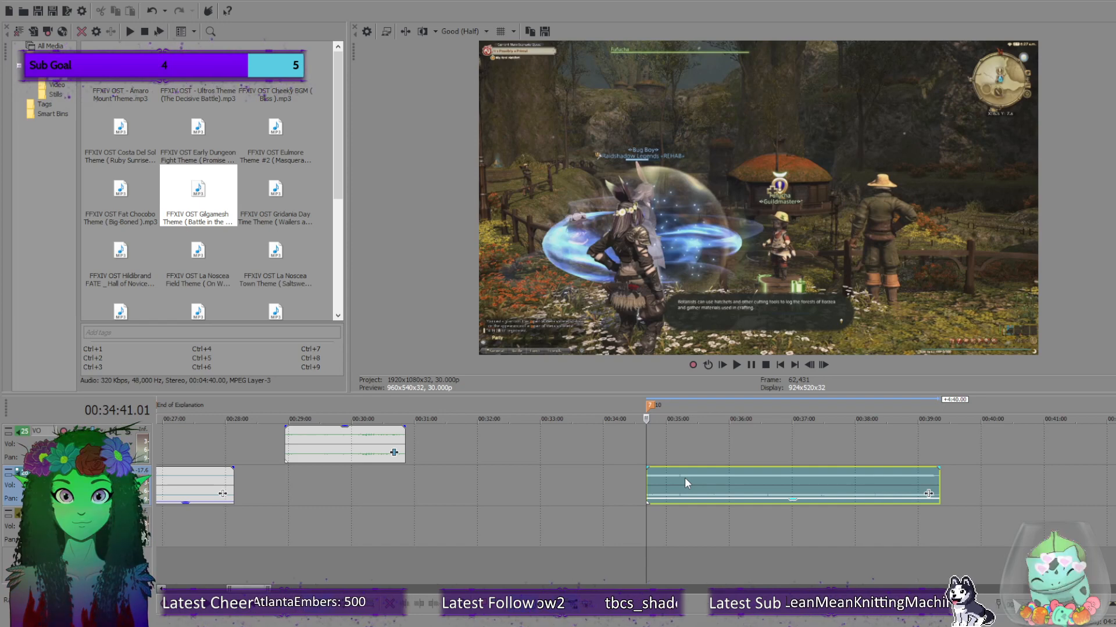
pyautogui.press('Delete')
# Check the La Noscea Field Theme and look through the rest of the music files for another candidate.
pyautogui.click(222, 277)
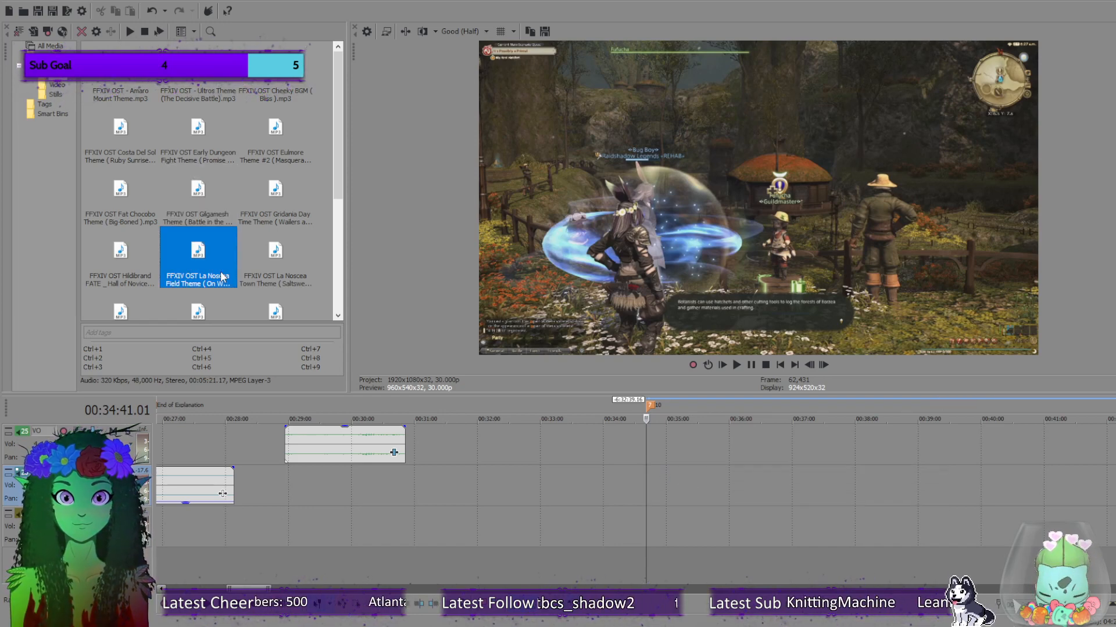
pyautogui.scroll(-3, 121, 259)
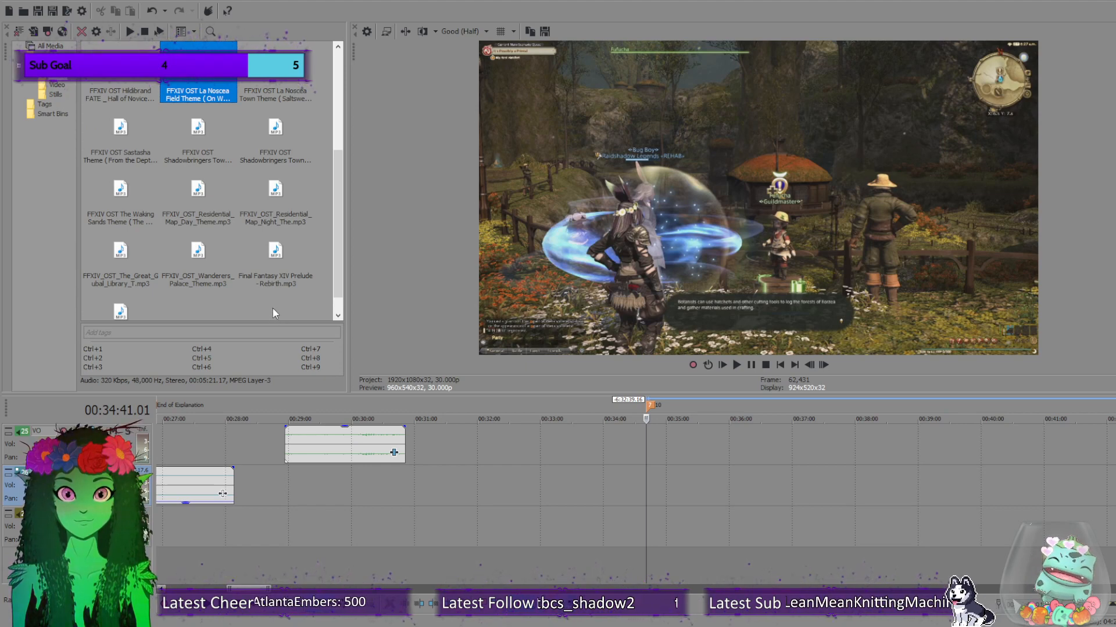
pyautogui.scroll(-1, 273, 309)
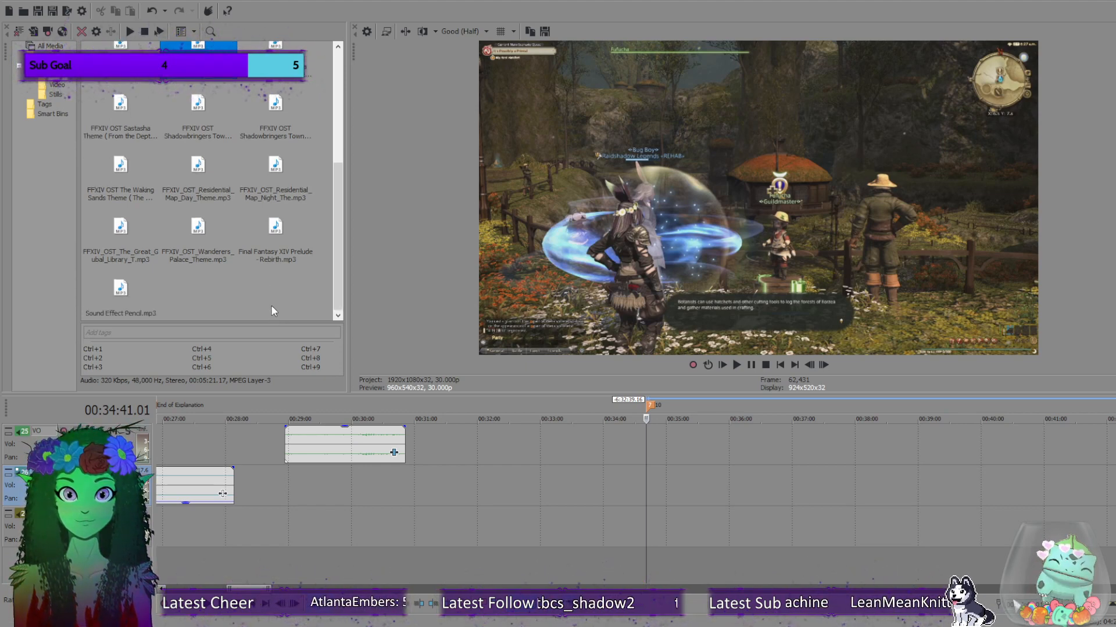
pyautogui.scroll(5, 271, 305)
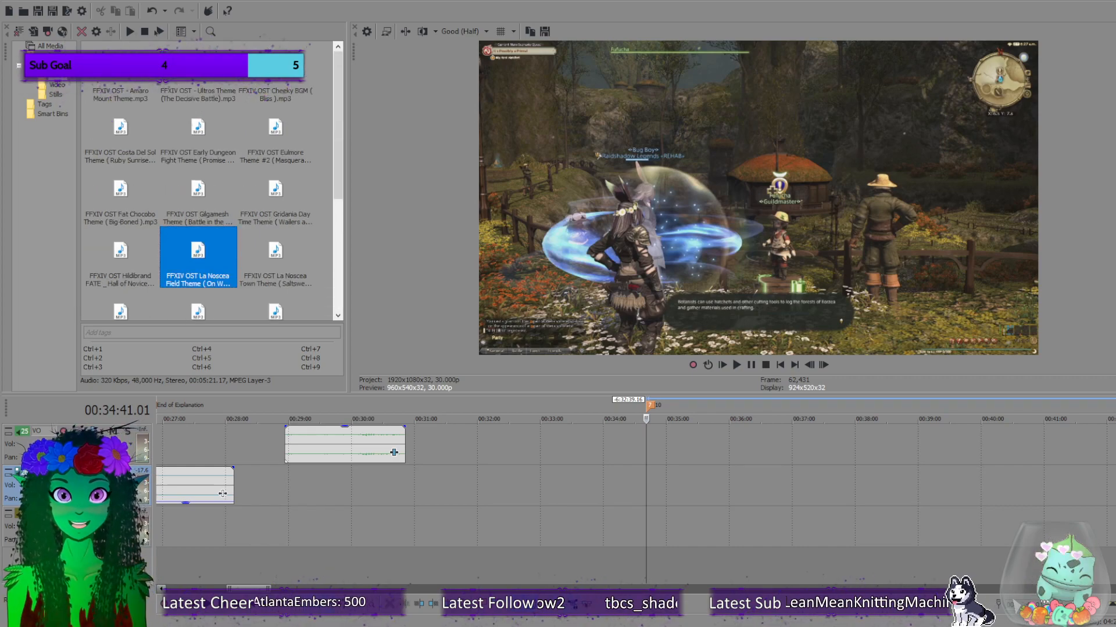
# Place the GATEs Theme (Gold Saucer) on the music track ahead of marker 7 and cut off its intro at 00:32:35.05.
pyautogui.hotkey('alt', 'Tab')
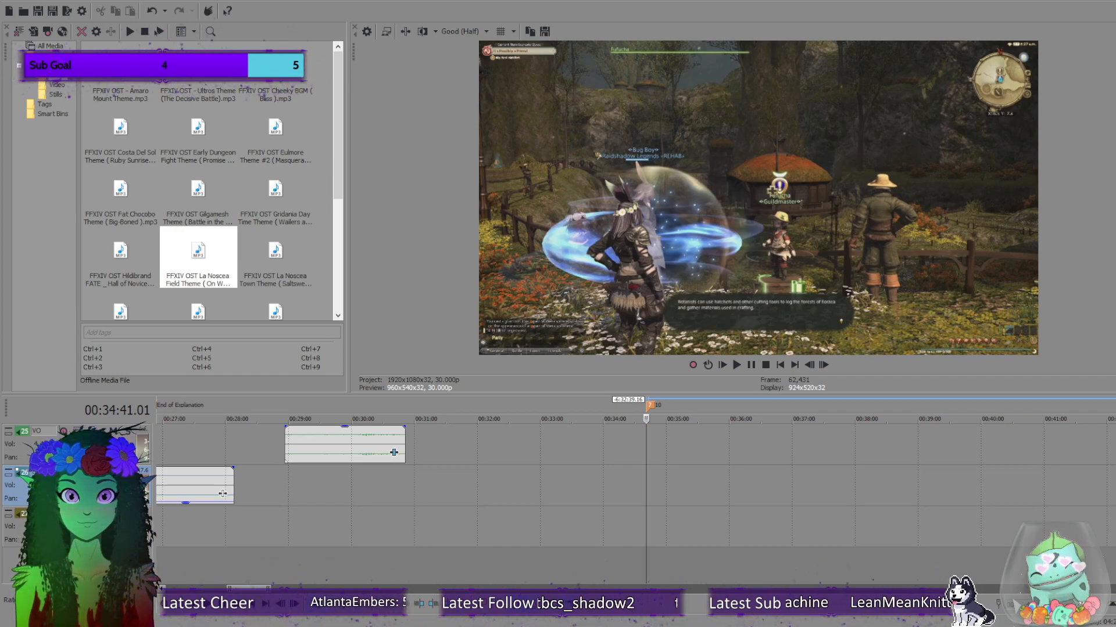
pyautogui.moveTo(198, 256); pyautogui.dragTo(509, 486)
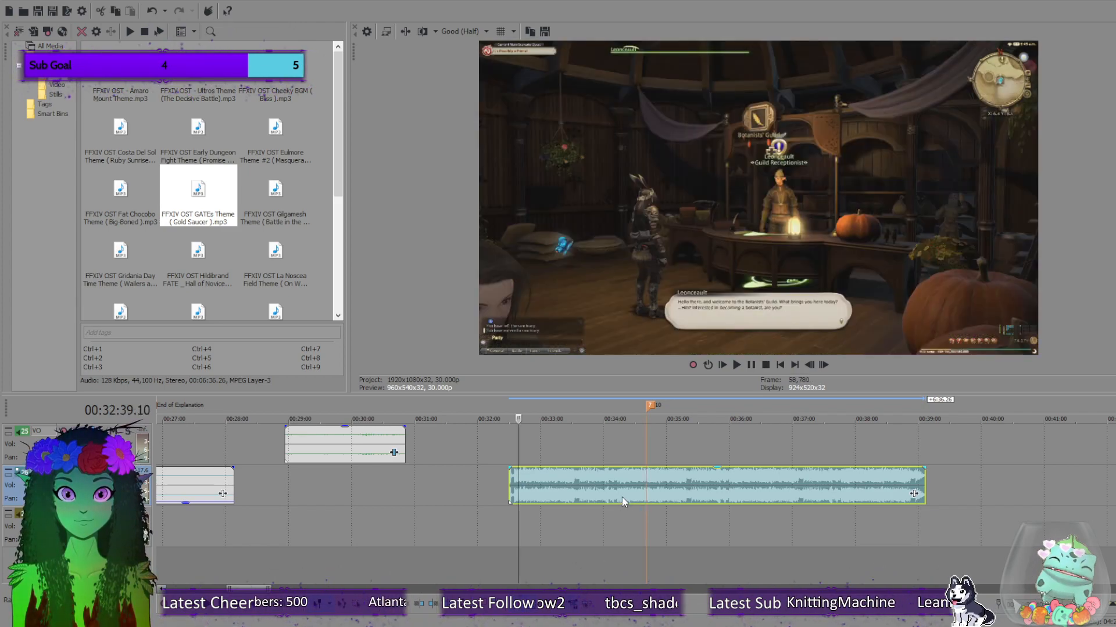
pyautogui.scroll(8, 636, 499)
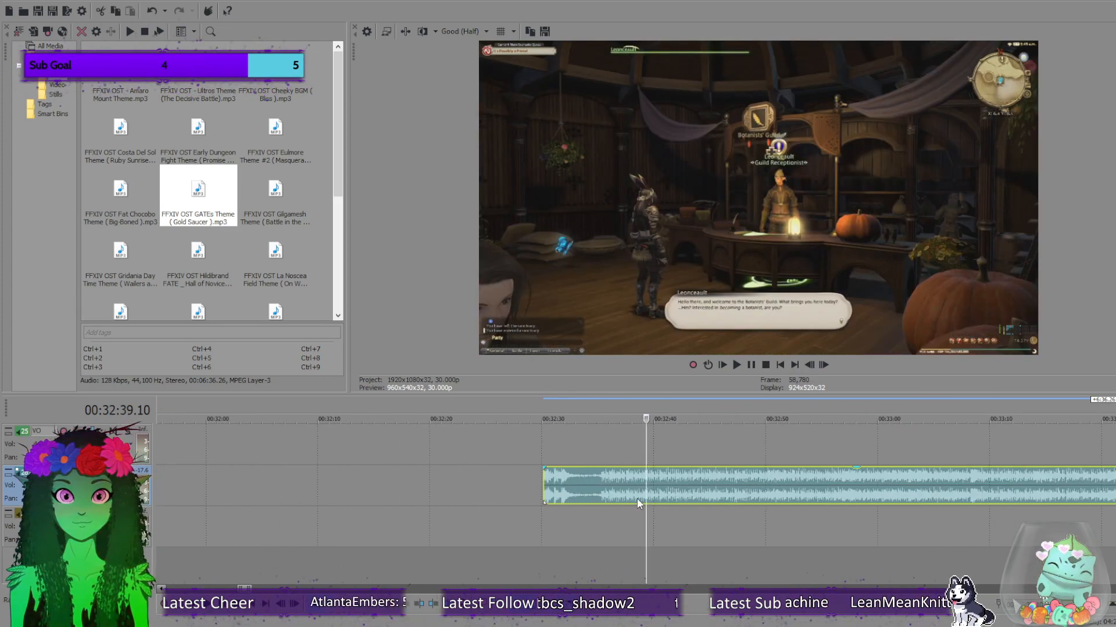
pyautogui.click(599, 488)
pyautogui.scroll(5, 707, 500)
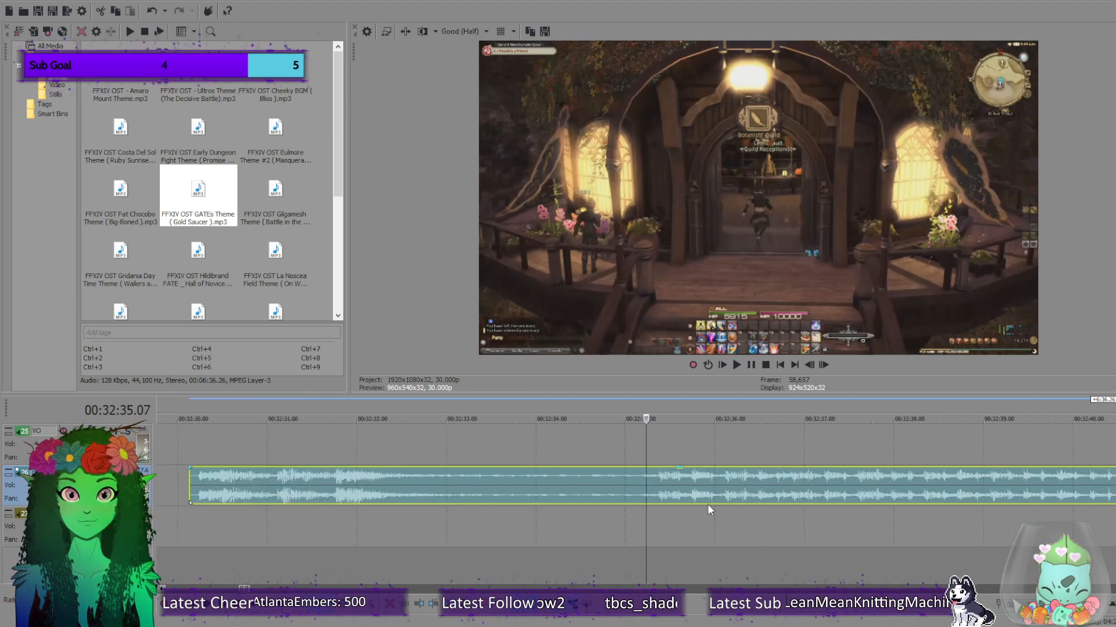
pyautogui.click(640, 489)
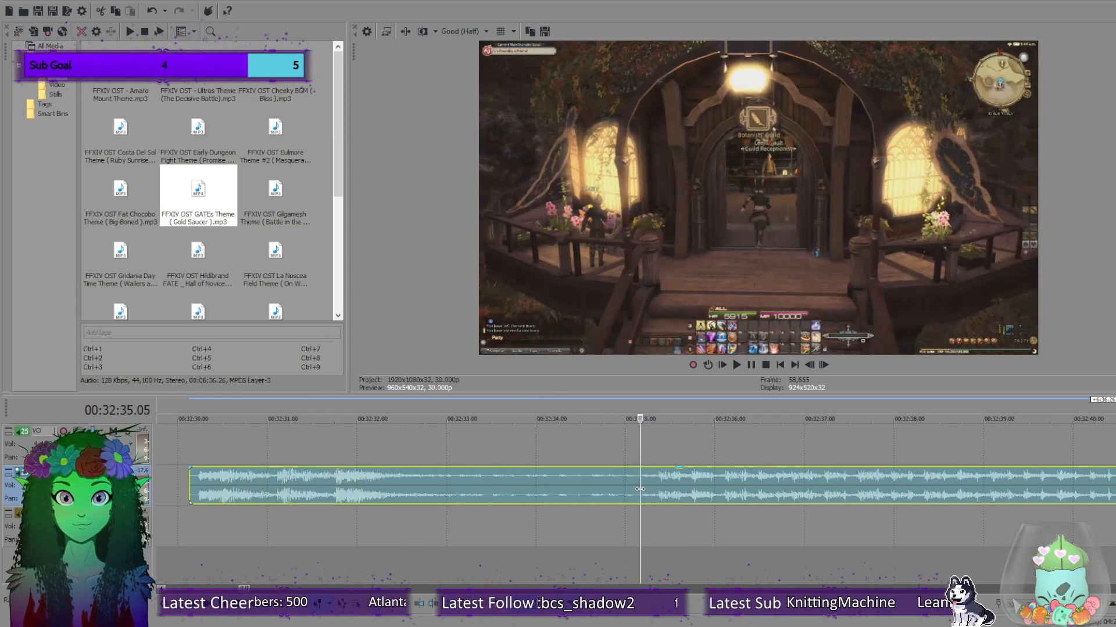
pyautogui.press('s')
pyautogui.click(547, 481)
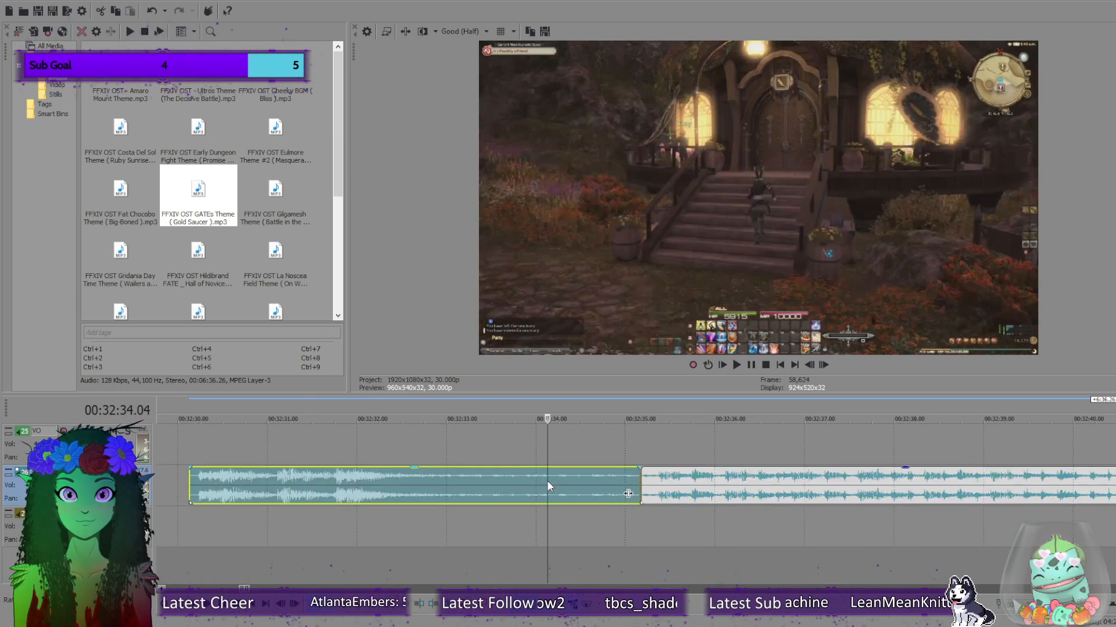
pyautogui.press('Delete')
# Lower the volume of the GATEs Theme clip and play it from 00:32:34.04 to check the level.
pyautogui.scroll(-10, 713, 495)
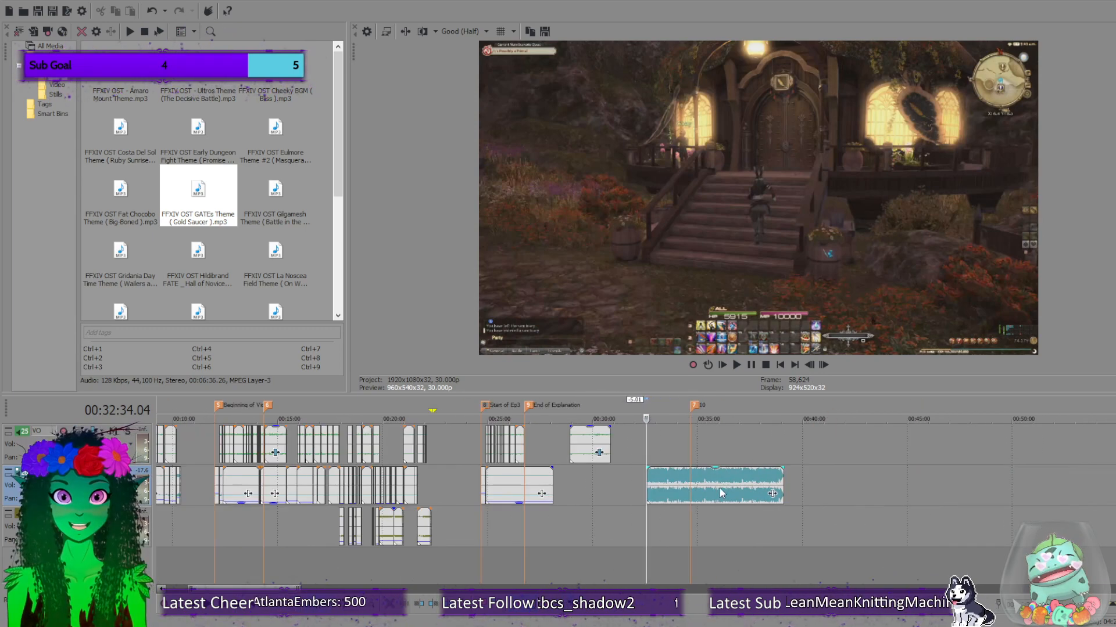
pyautogui.moveTo(719, 470); pyautogui.dragTo(720, 509)
pyautogui.click(733, 368)
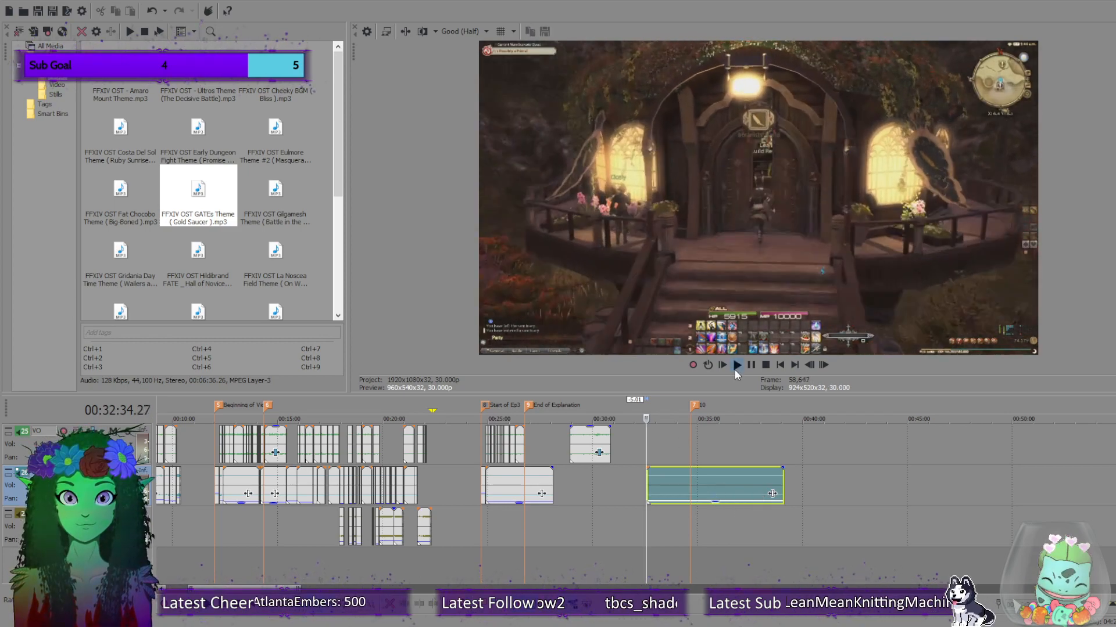
pyautogui.scroll(3, 689, 533)
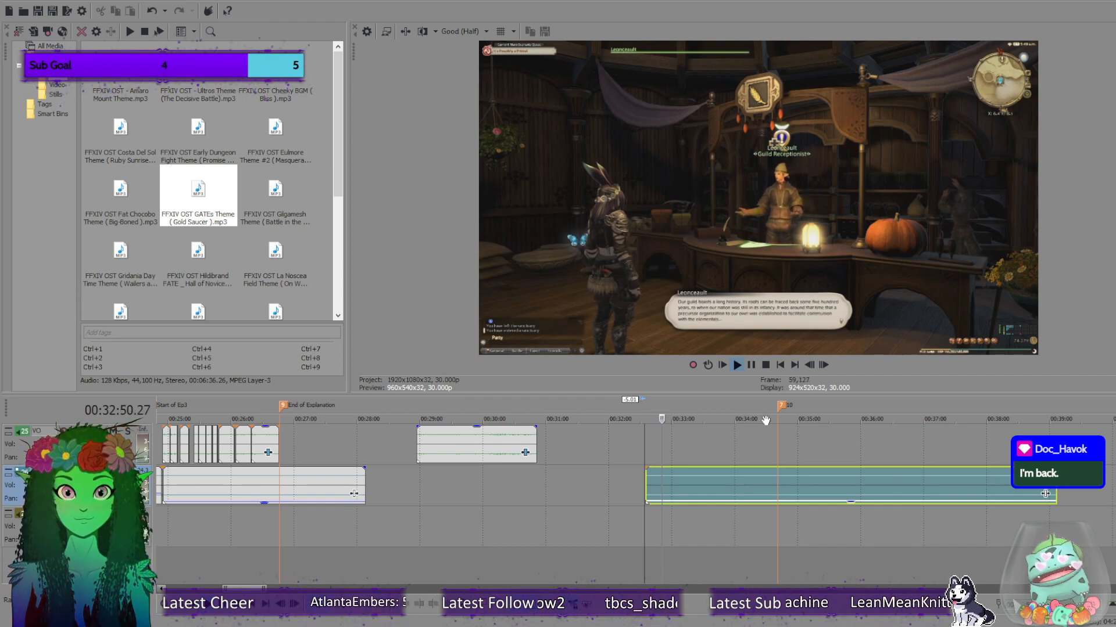
pyautogui.click(767, 364)
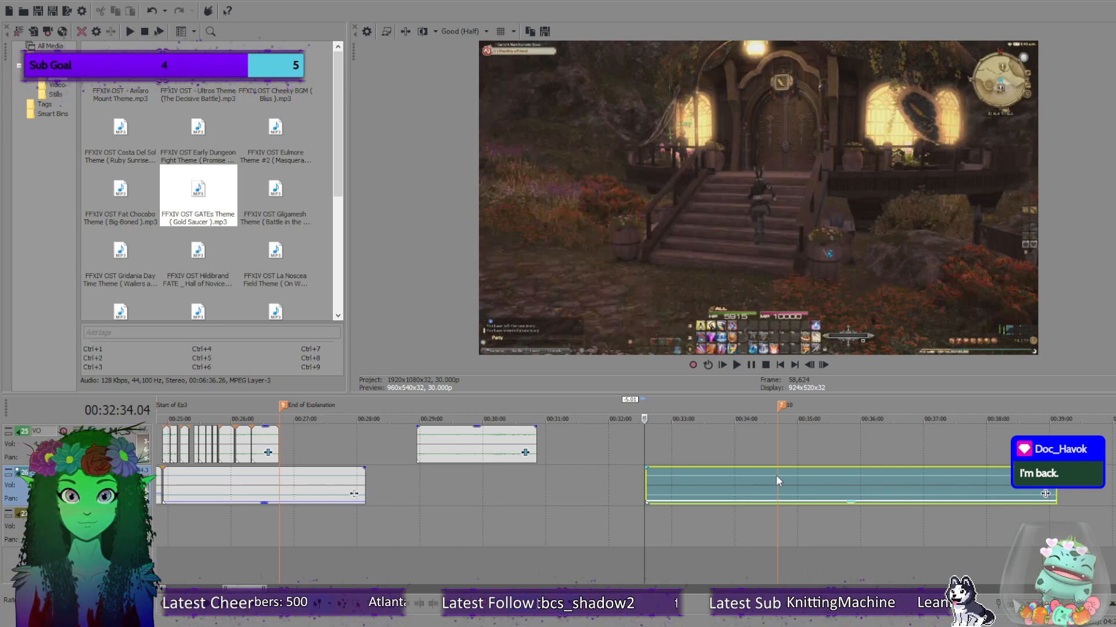
# Play the opening of the voice-over clip after the End of Explanation marker, replaying it from 00:28:59.17.
pyautogui.click(440, 490)
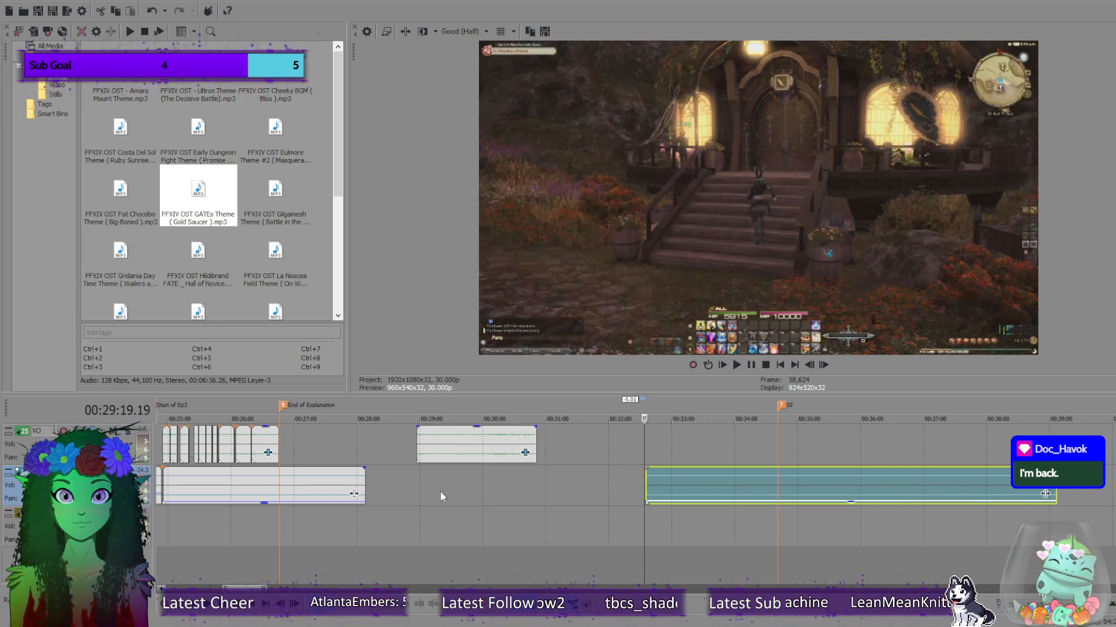
pyautogui.scroll(-5, 445, 488)
pyautogui.scroll(6, 640, 490)
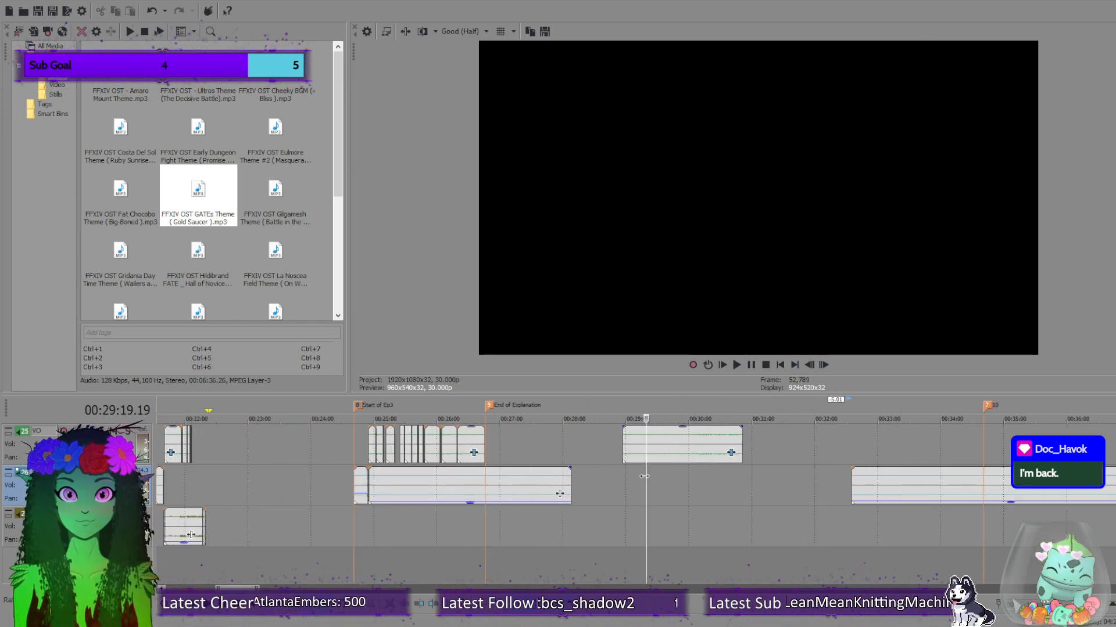
pyautogui.click(624, 444)
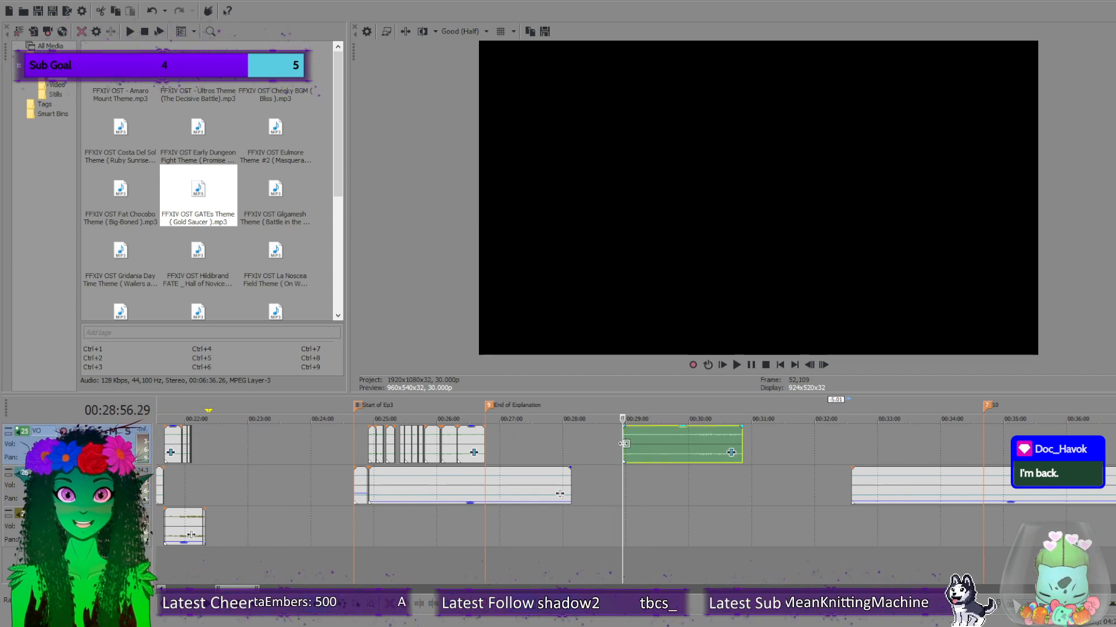
pyautogui.click(735, 365)
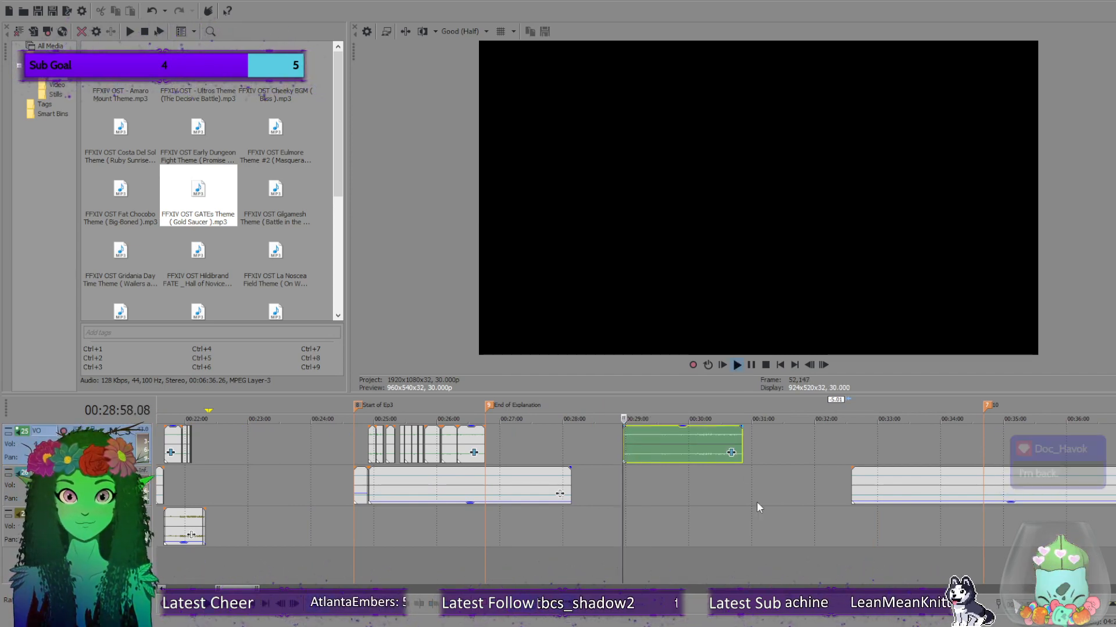
pyautogui.scroll(6, 757, 494)
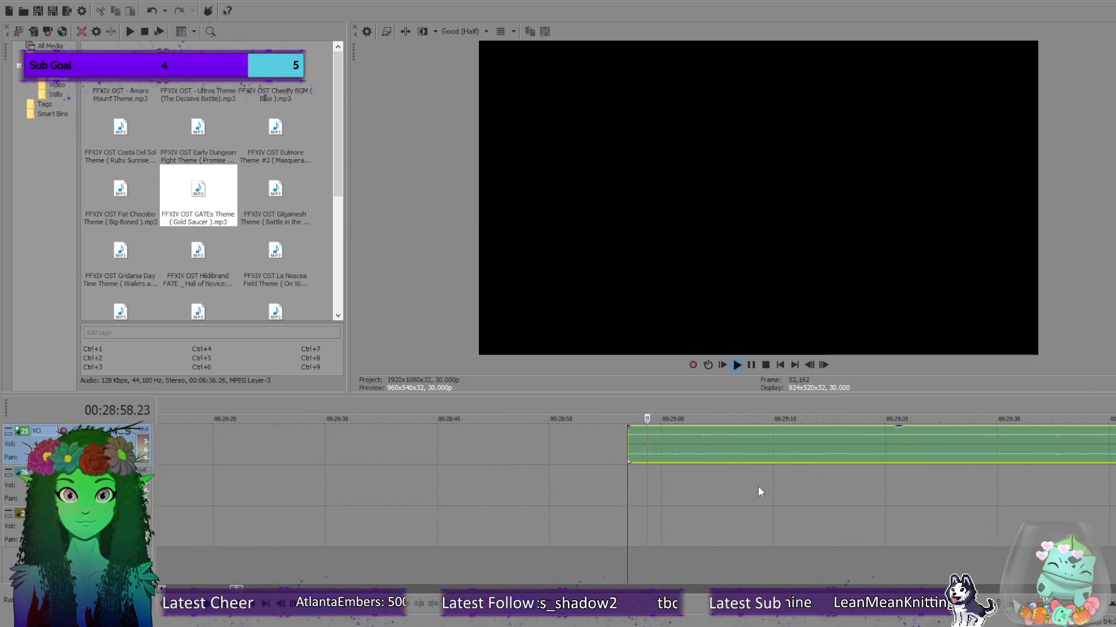
pyautogui.click(750, 366)
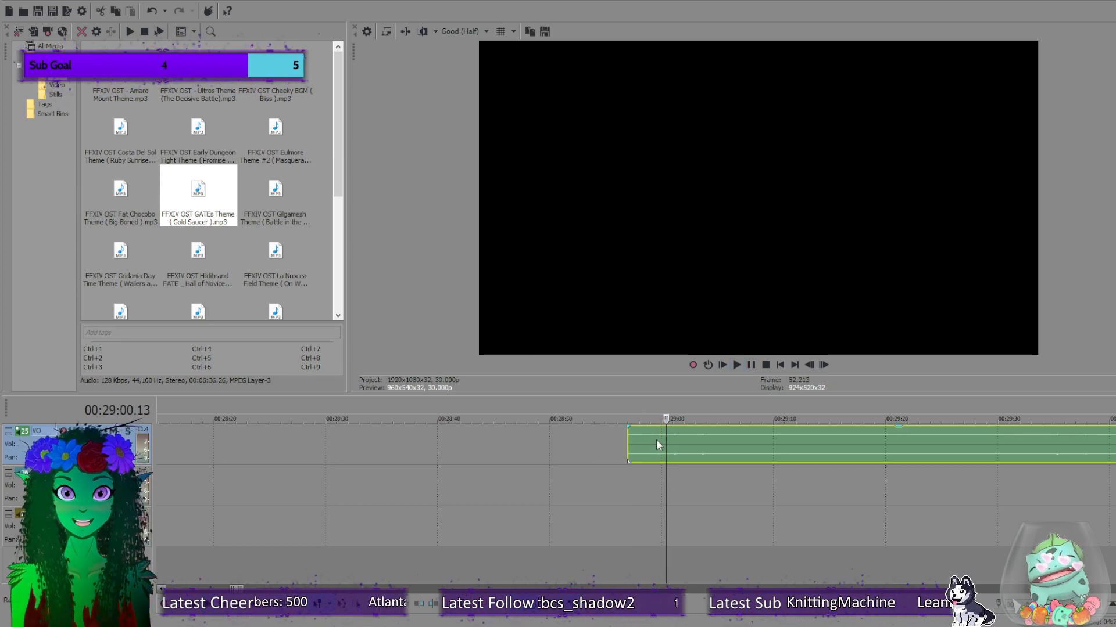
pyautogui.click(656, 440)
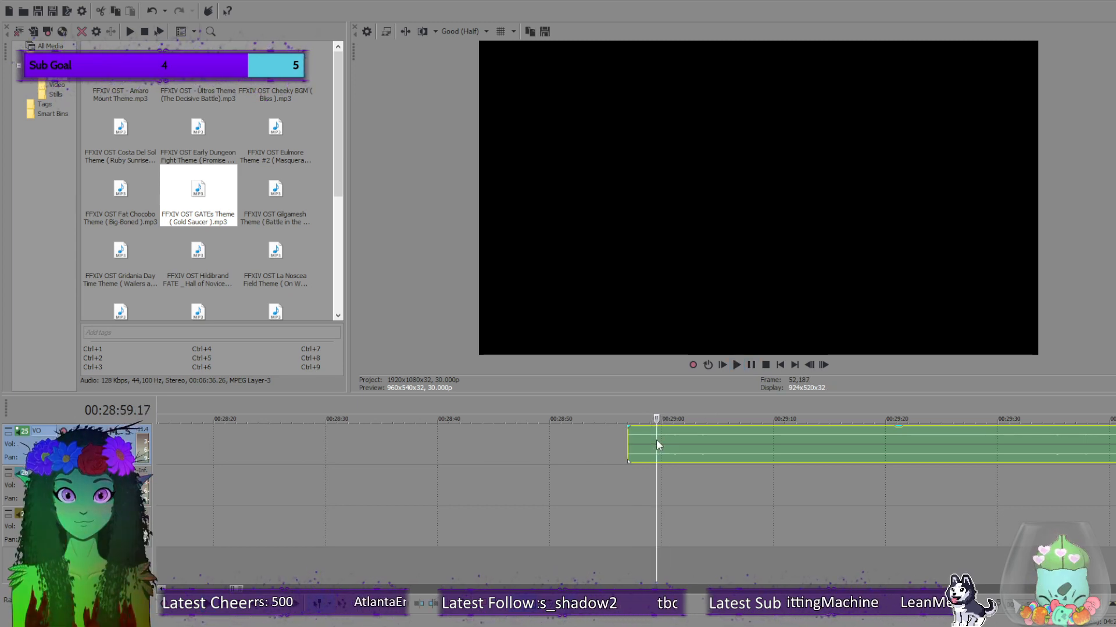
pyautogui.click(737, 365)
pyautogui.click(766, 366)
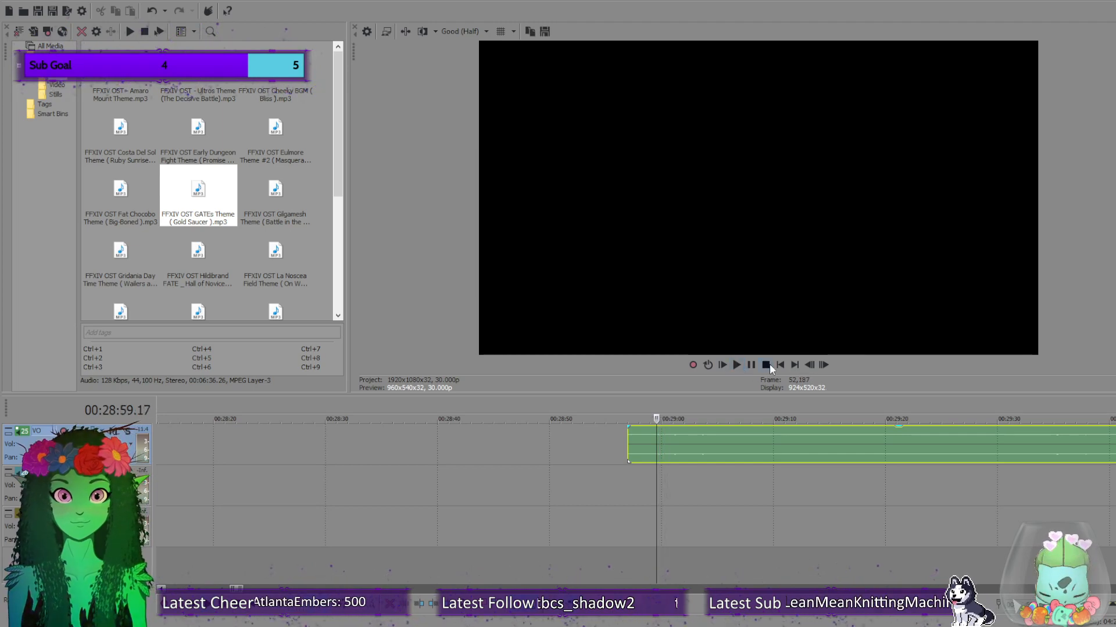
# Split the voice-over clip after the End of Explanation marker at 00:28:59.17 and delete the part before the cut.
pyautogui.press('s')
pyautogui.click(640, 443)
pyautogui.press('Delete')
pyautogui.click(658, 444)
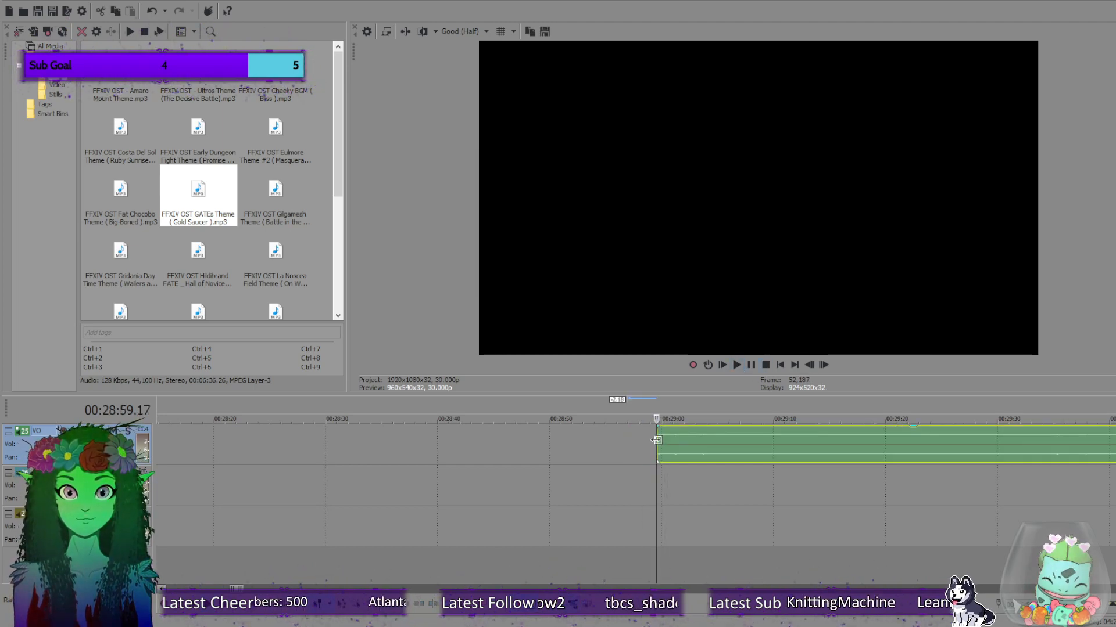
# Play the trimmed voice-over, split it at 00:29:21.08 and move the front piece about 41 seconds earlier on its track.
pyautogui.scroll(-4, 748, 406)
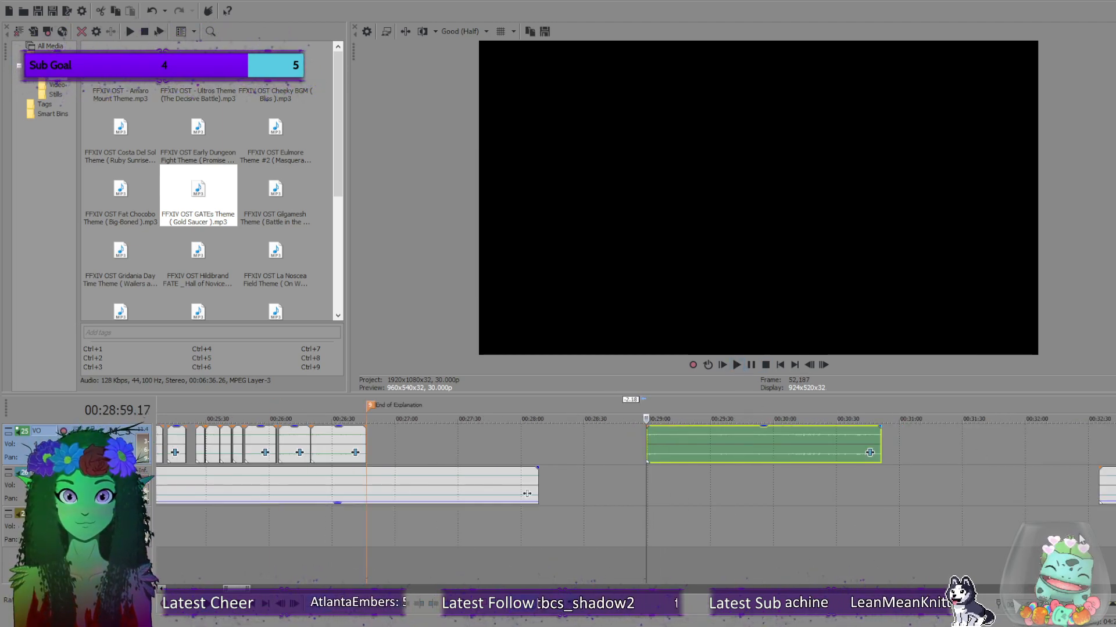
pyautogui.scroll(2, 407, 494)
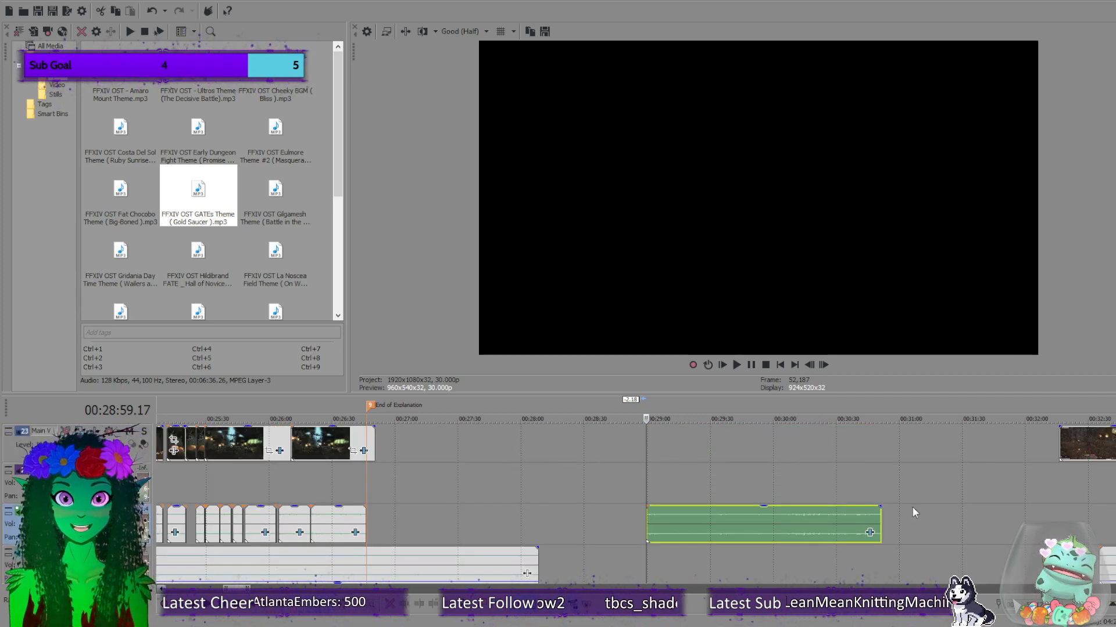
pyautogui.click(736, 365)
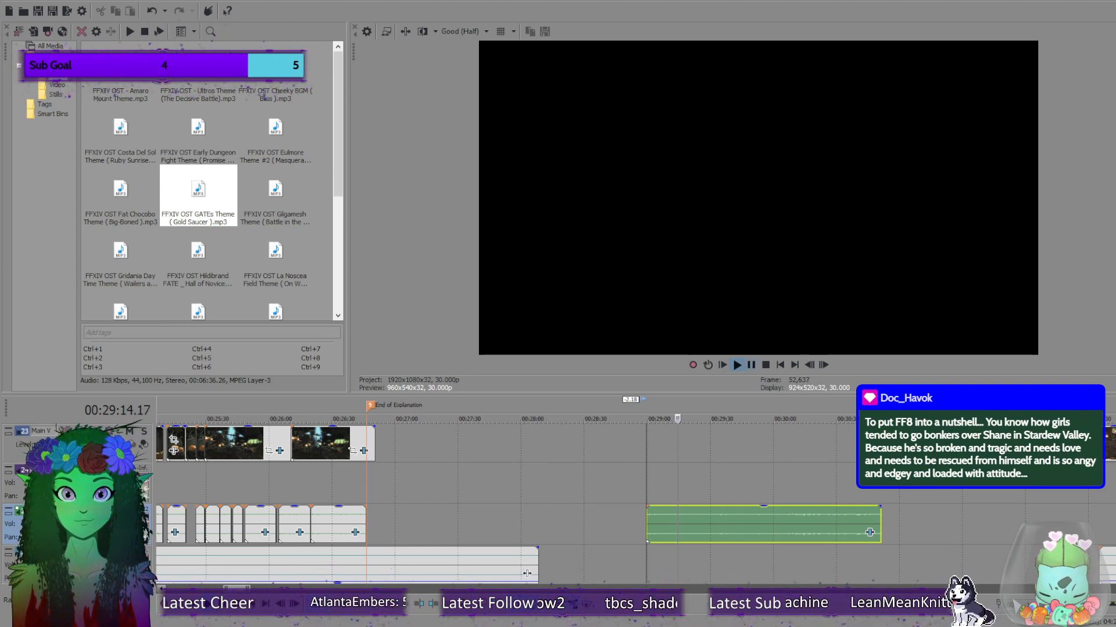
pyautogui.click(751, 365)
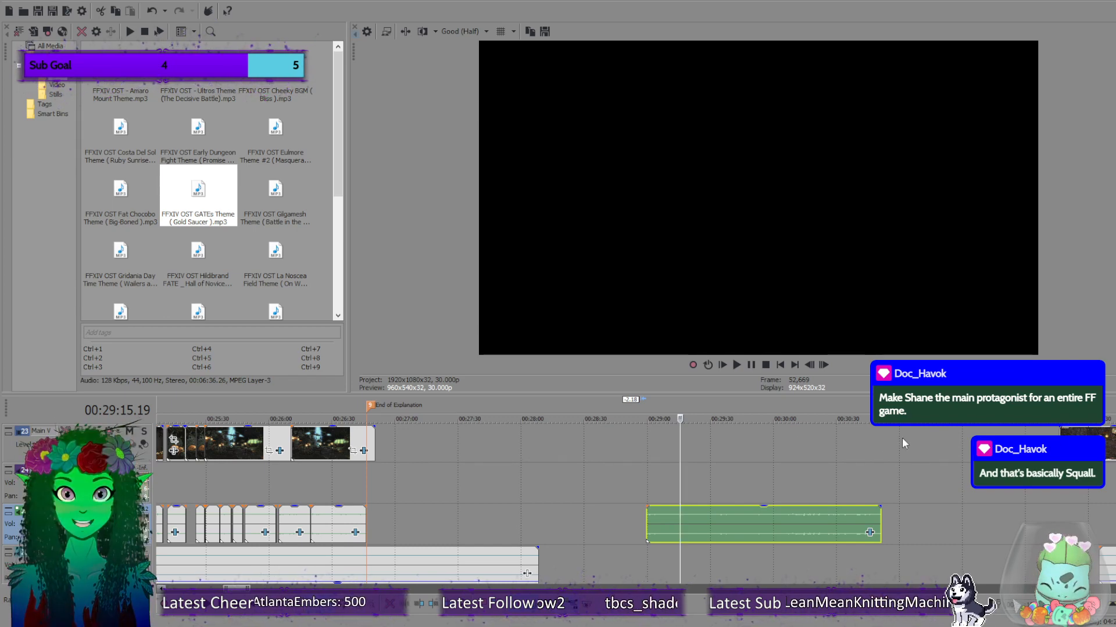
pyautogui.click(737, 366)
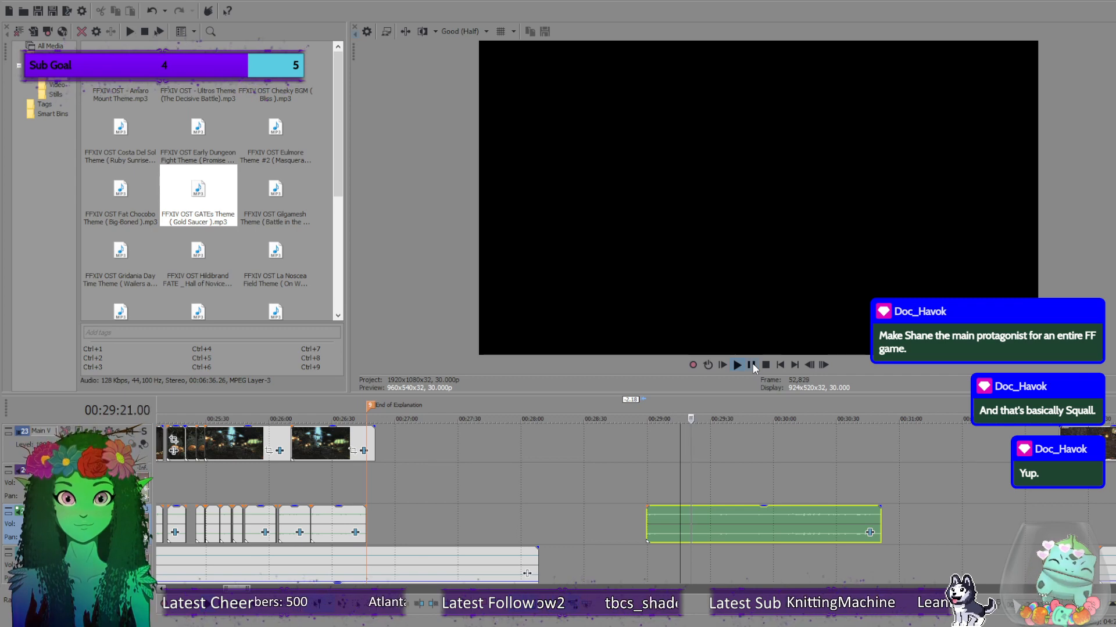
pyautogui.click(752, 365)
pyautogui.press('s')
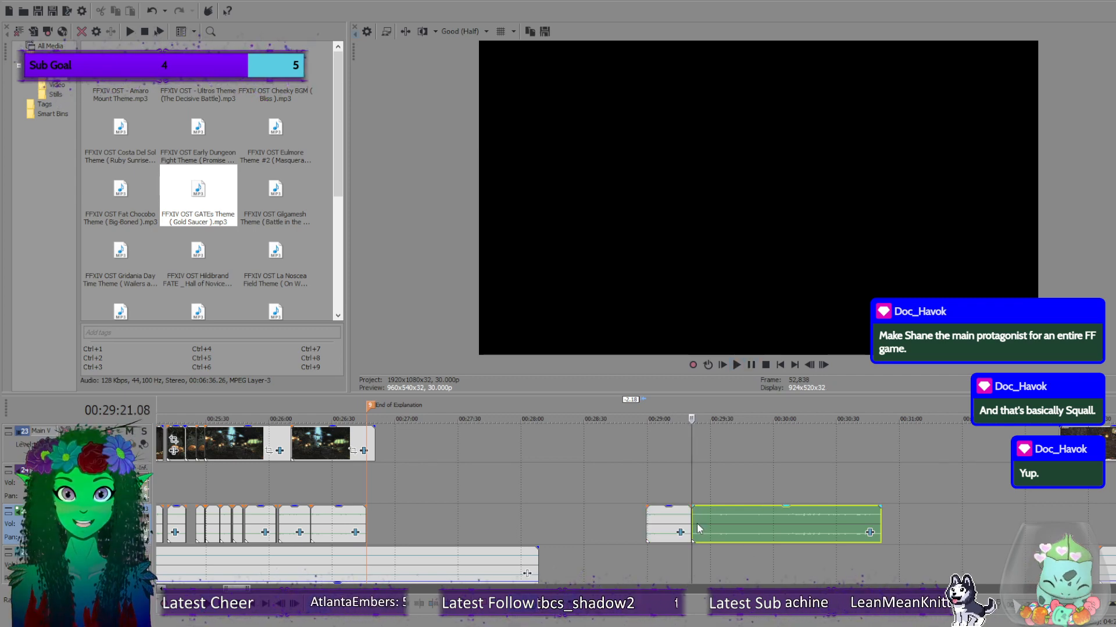
pyautogui.click(676, 518)
pyautogui.moveTo(675, 518); pyautogui.dragTo(588, 519)
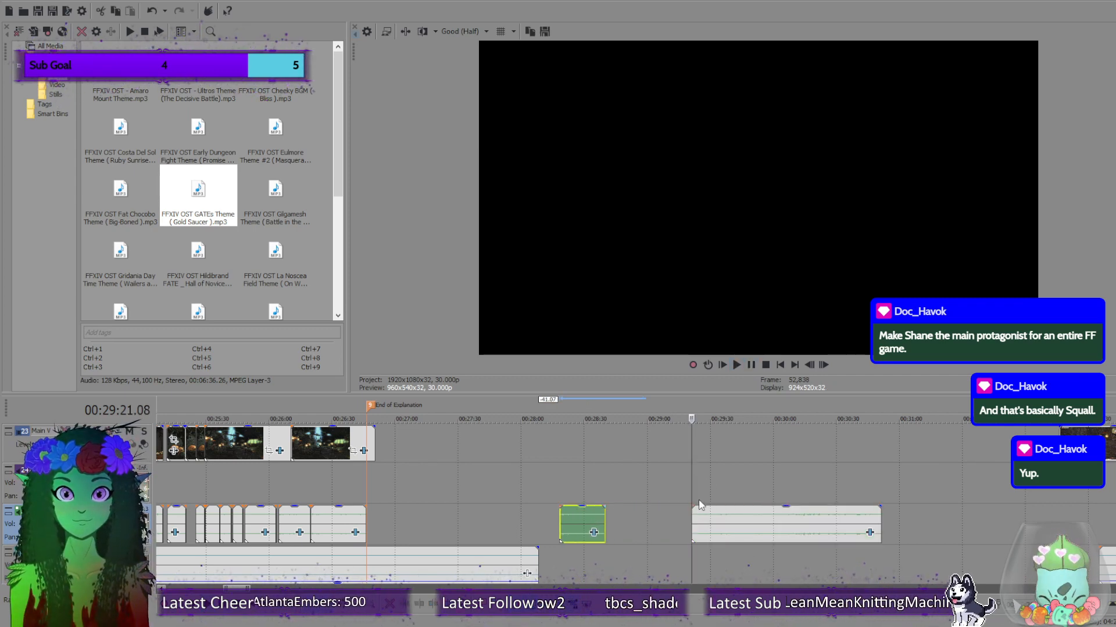
# Listen to the start of the remaining voice-over clip and trim its beginning to 00:29:23.00.
pyautogui.click(736, 365)
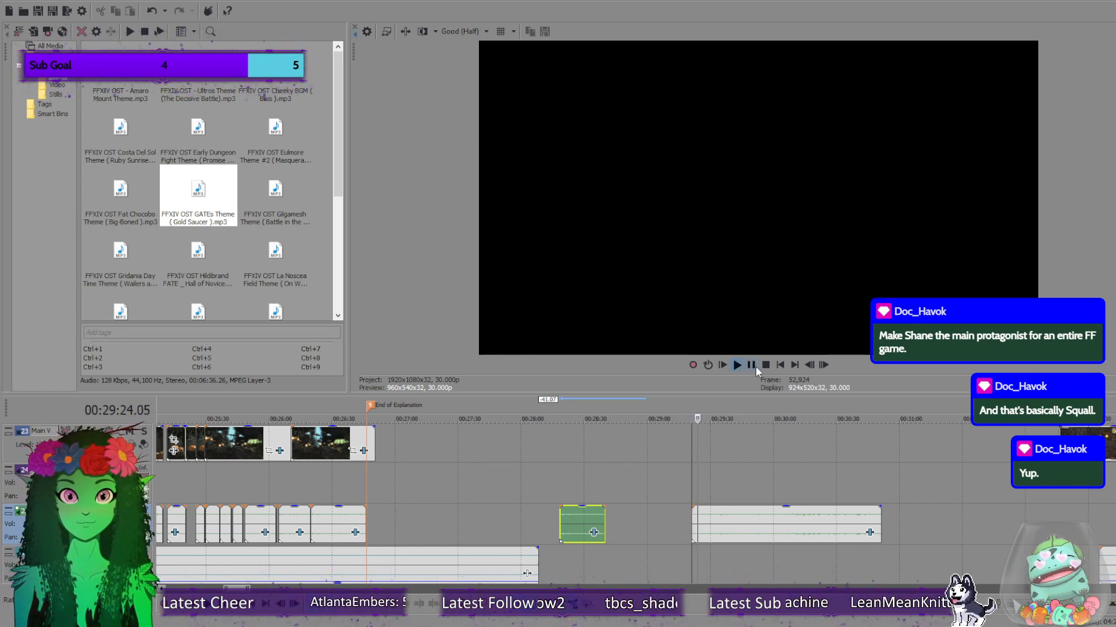
pyautogui.click(765, 365)
pyautogui.scroll(4, 744, 519)
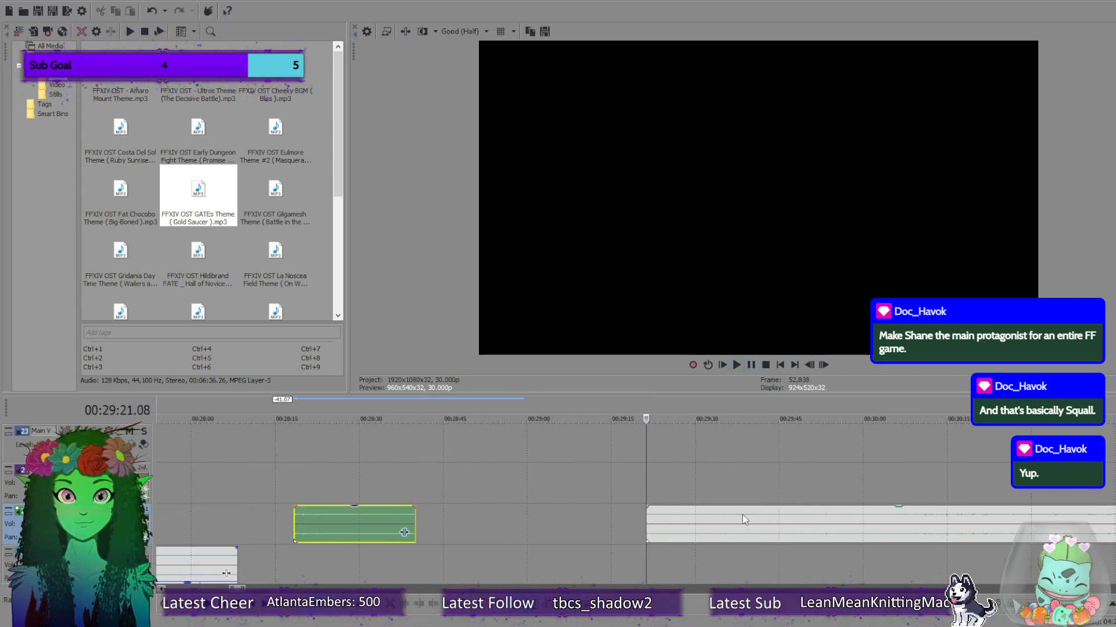
pyautogui.click(736, 365)
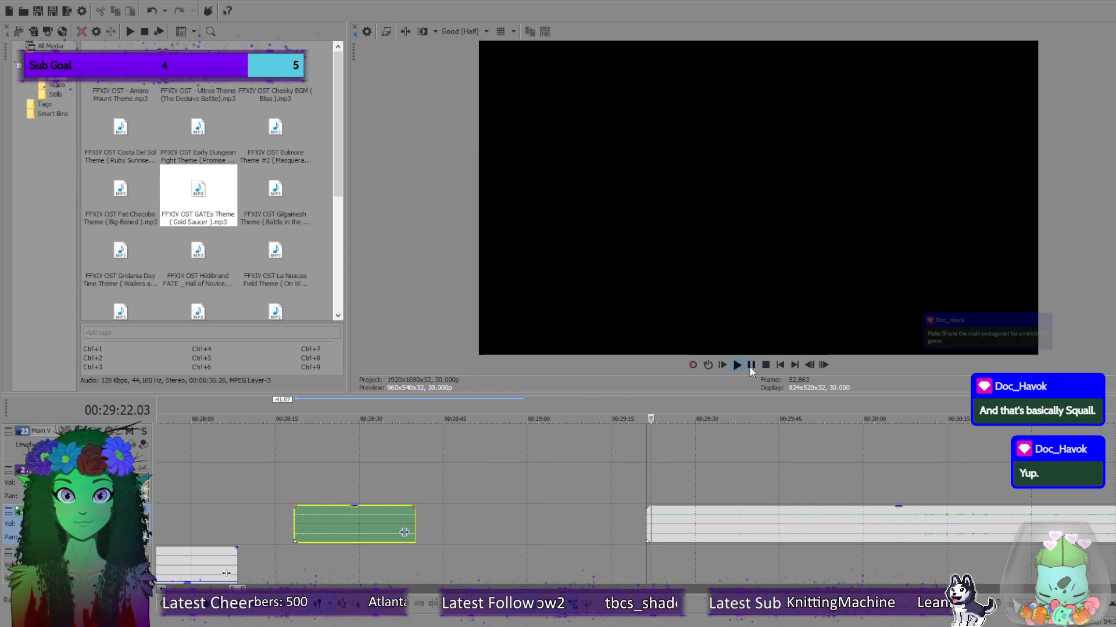
pyautogui.click(750, 366)
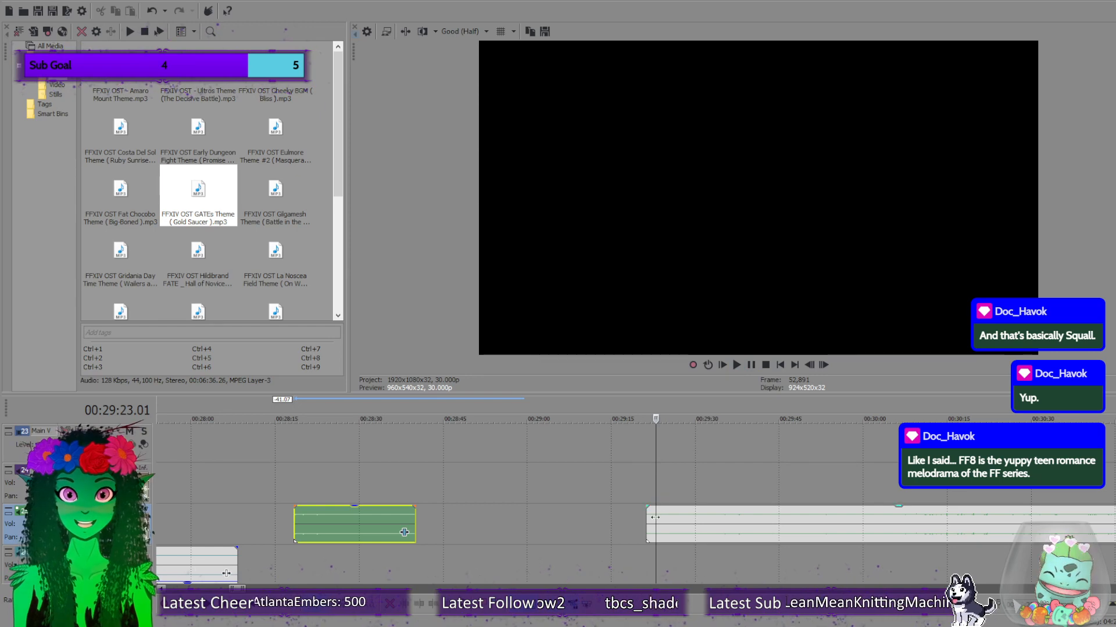
pyautogui.moveTo(654, 518); pyautogui.dragTo(656, 518)
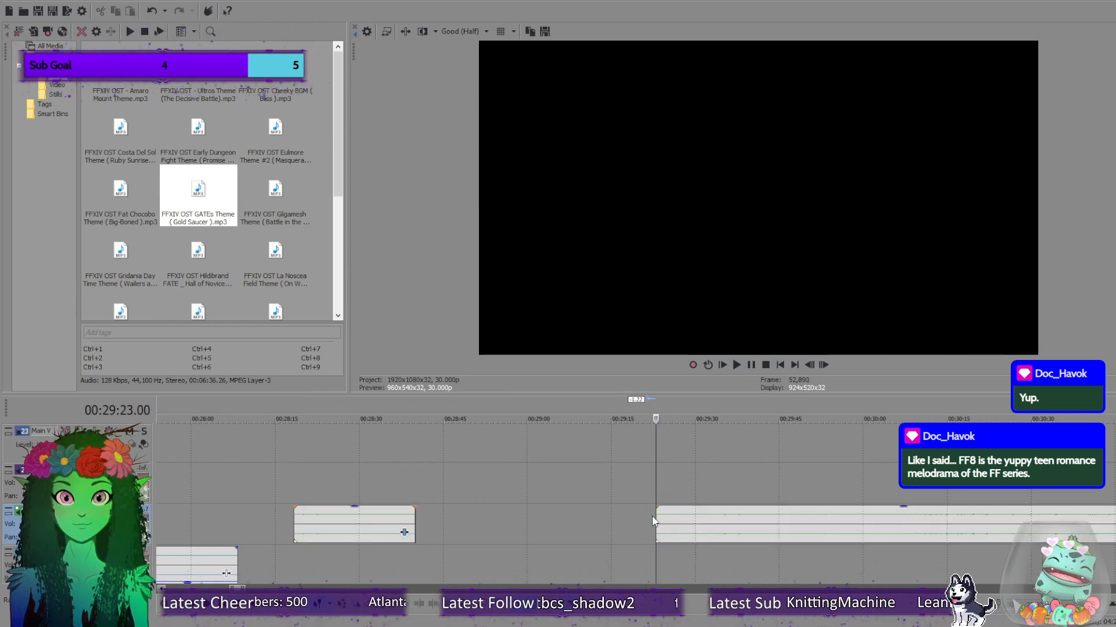
pyautogui.click(660, 518)
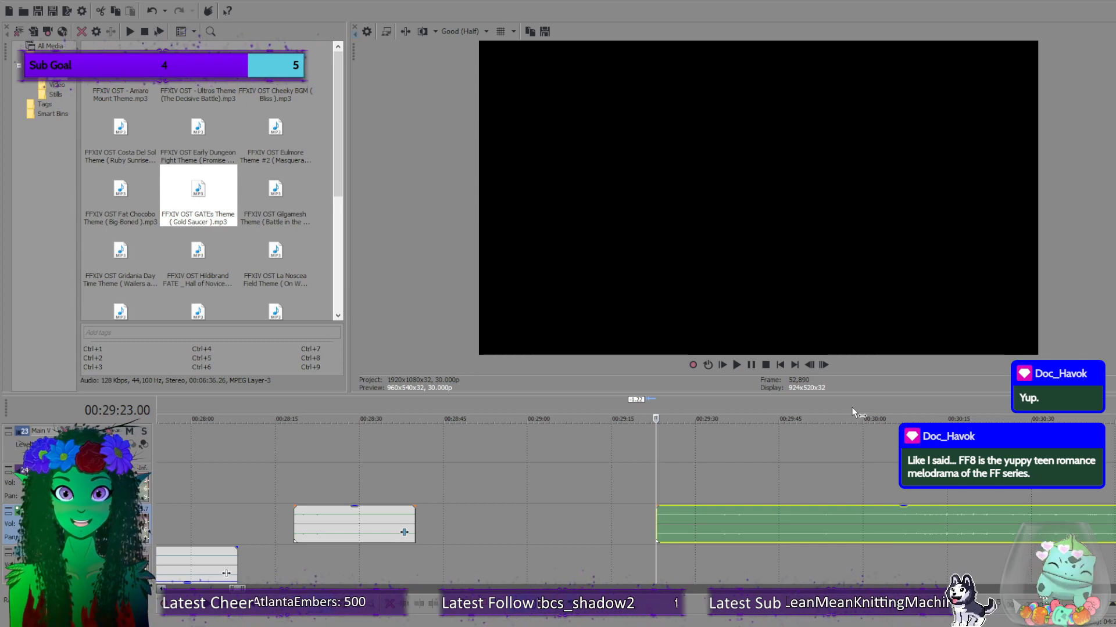
# Play the remaining voice-over, split it at 00:29:50.14 and move the front piece about 7 seconds earlier.
pyautogui.click(737, 365)
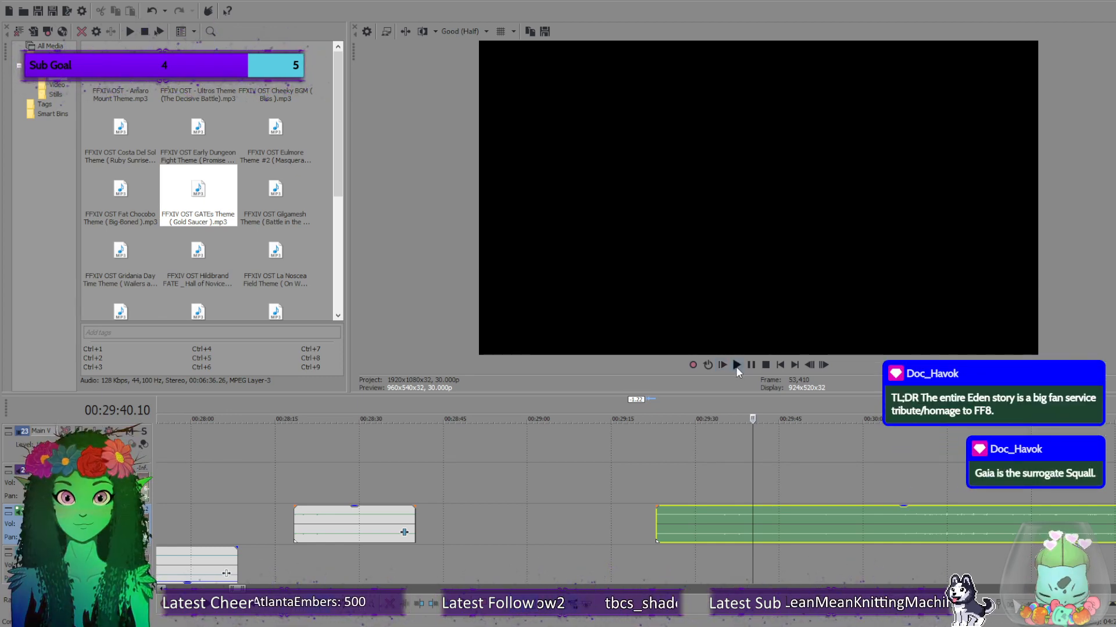
pyautogui.click(737, 366)
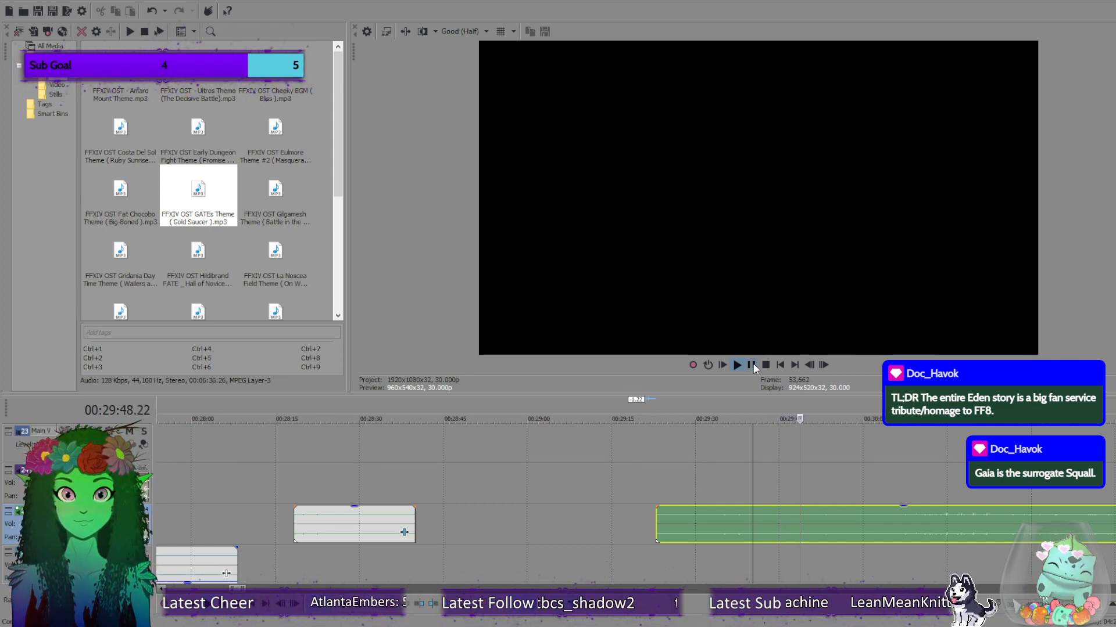
pyautogui.click(751, 365)
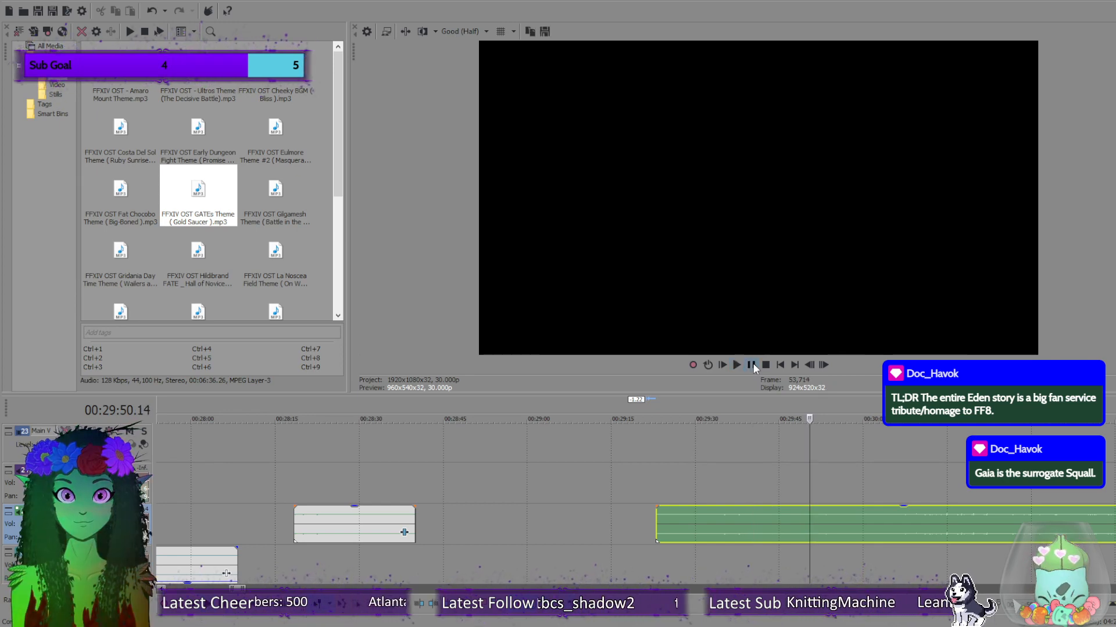
pyautogui.press('s')
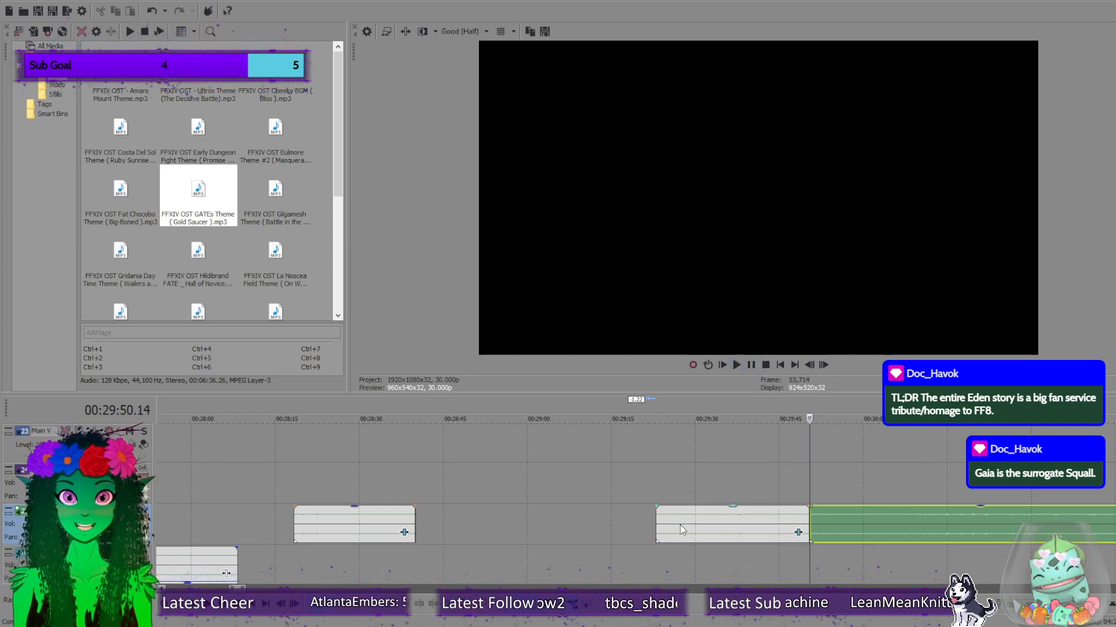
pyautogui.click(662, 532)
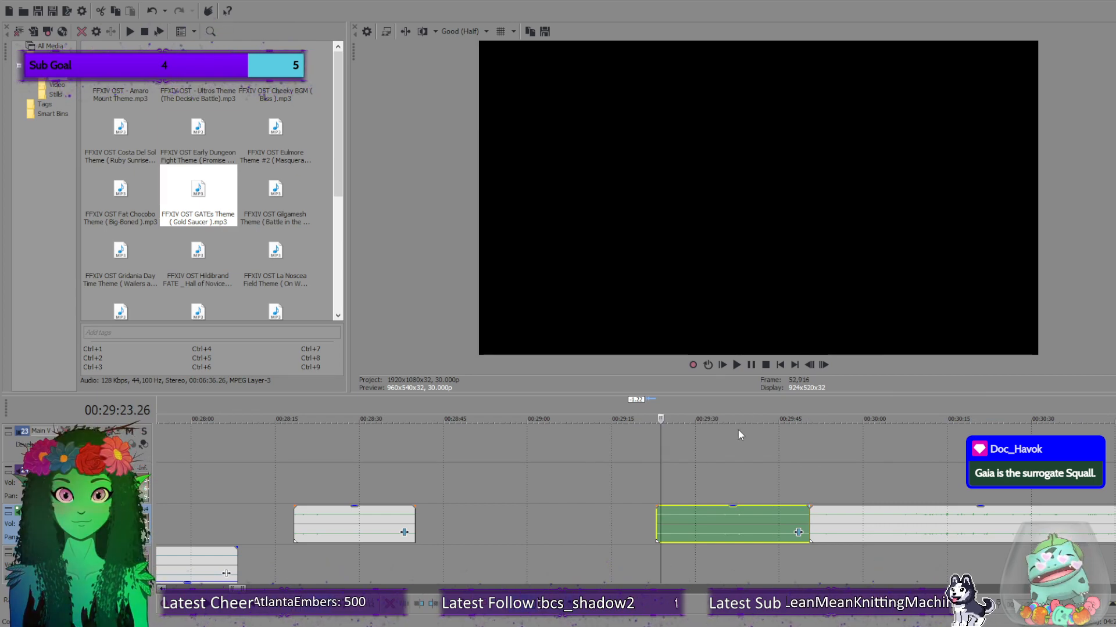
pyautogui.moveTo(717, 511); pyautogui.dragTo(675, 521)
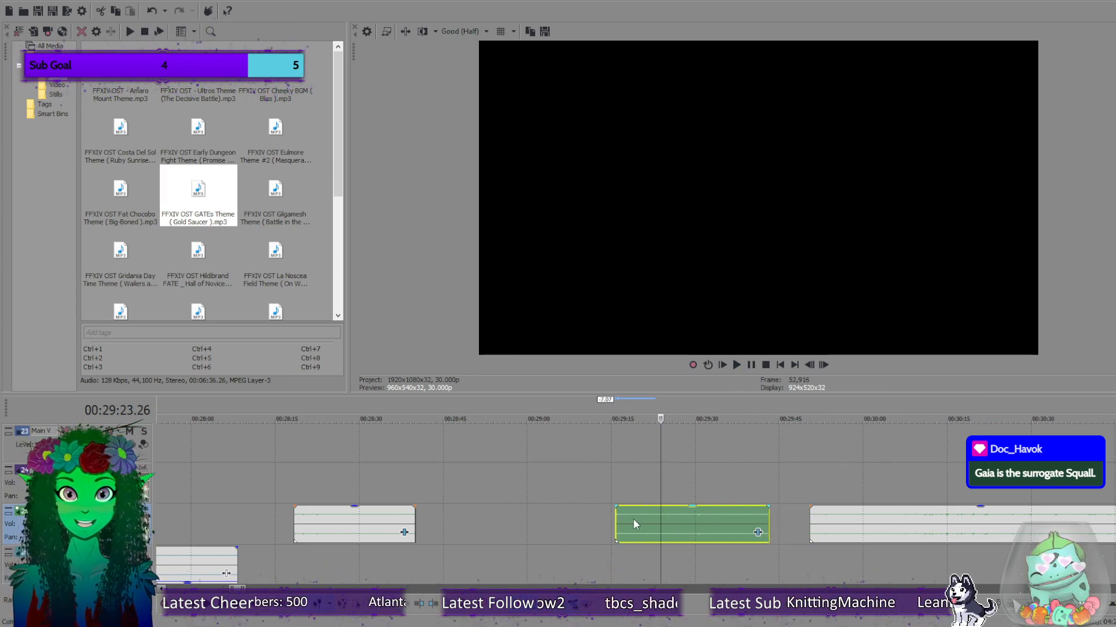
# Play the moved piece from its start, split it at 00:29:22.01 and delete the part before the cut.
pyautogui.click(618, 520)
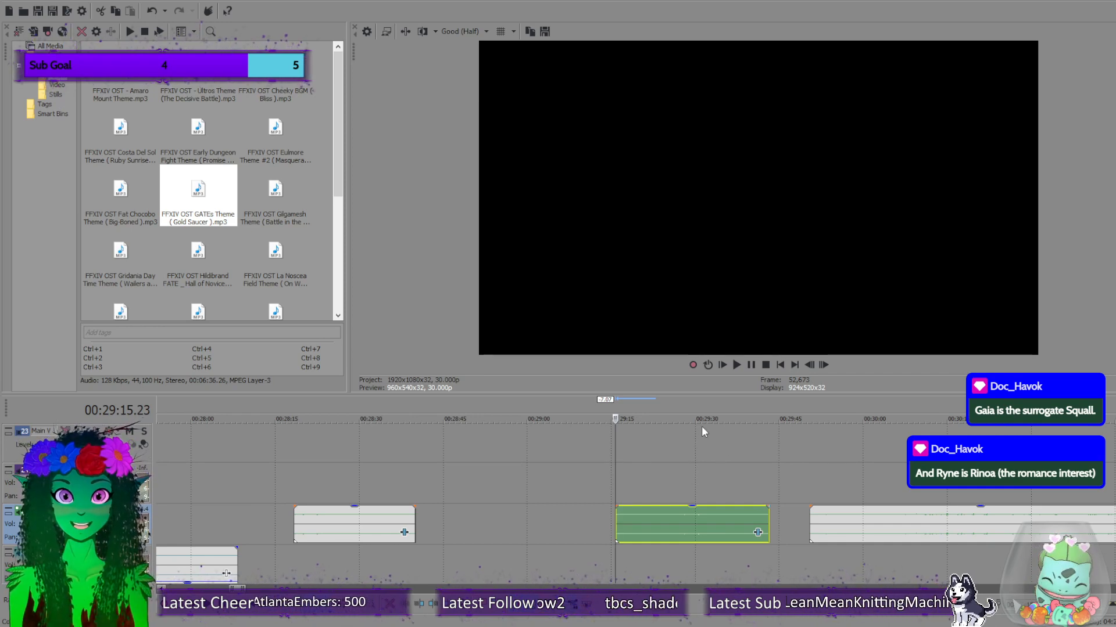
pyautogui.click(736, 365)
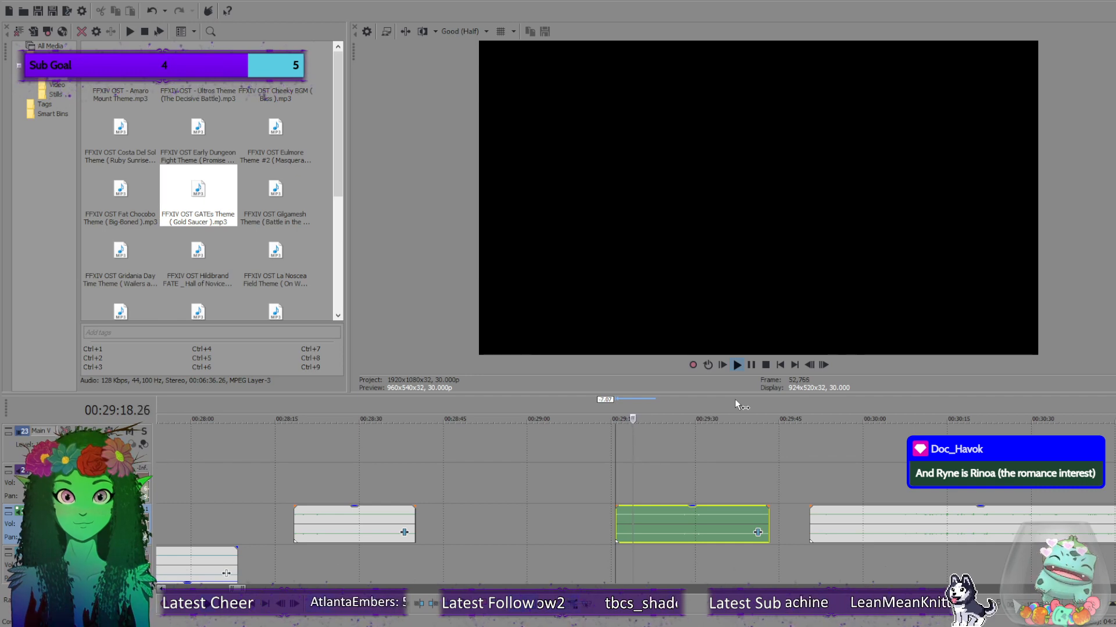
pyautogui.click(751, 364)
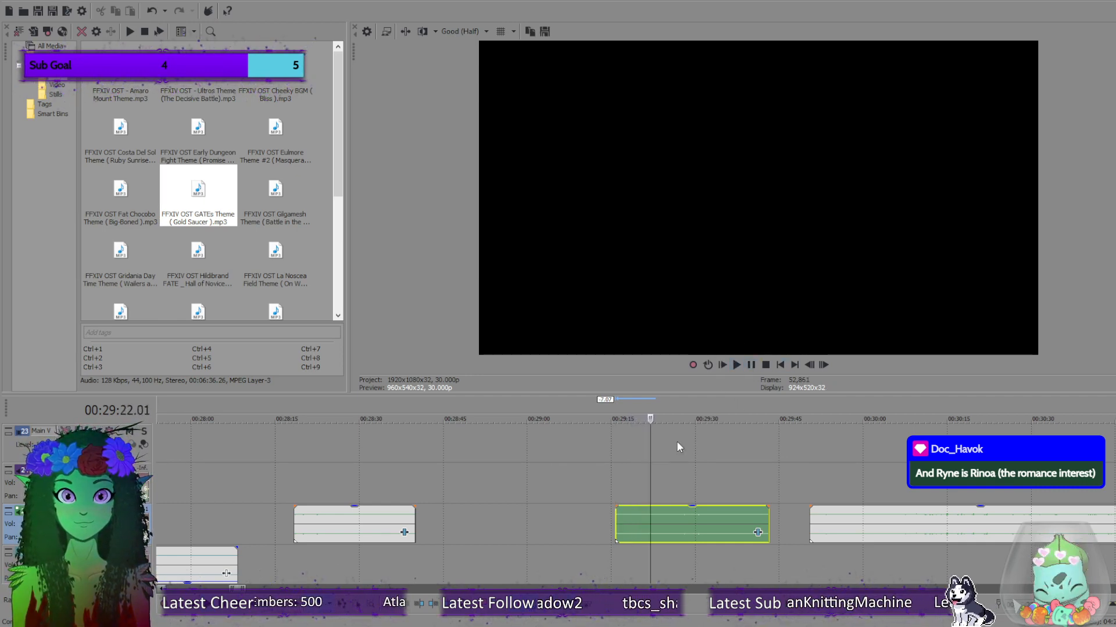
pyautogui.press('s')
pyautogui.click(636, 530)
pyautogui.press('Delete')
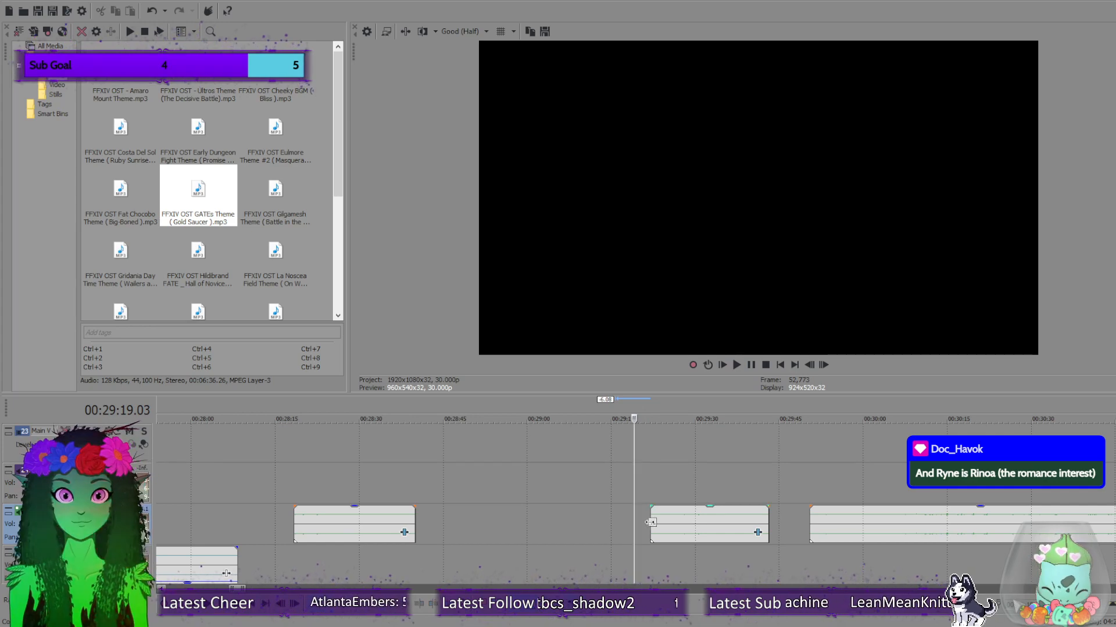
# Play the shortened piece, split it at 00:29:24.02 and move the short front part back to about 00:29:06.
pyautogui.click(706, 523)
pyautogui.press('space')
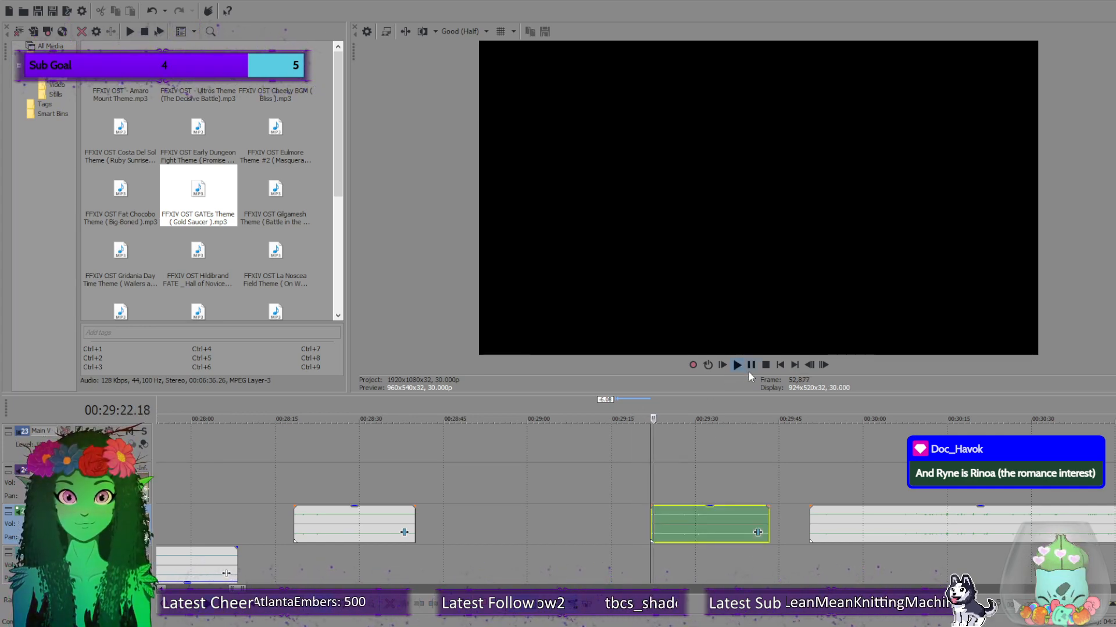
pyautogui.click(750, 365)
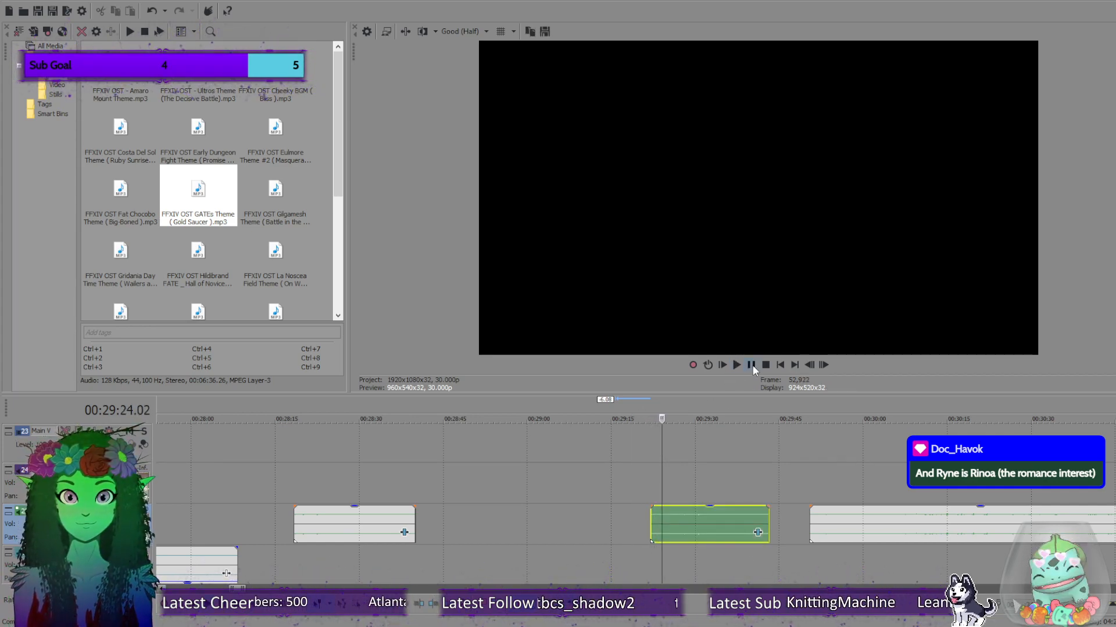
pyautogui.press('s')
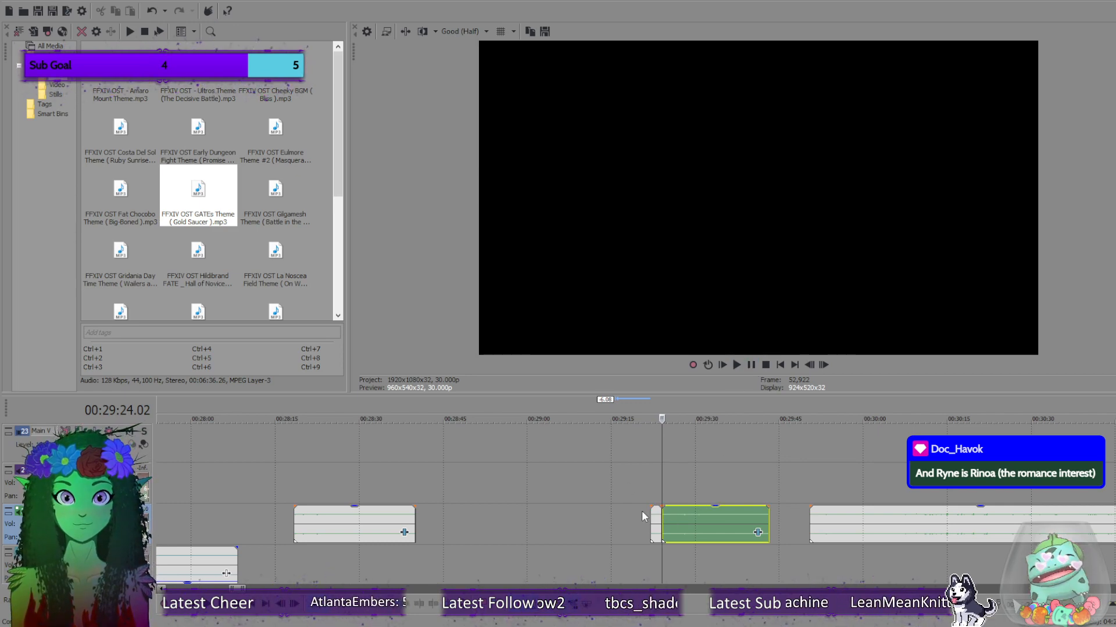
pyautogui.moveTo(655, 518); pyautogui.dragTo(569, 517)
# Play the rest of the piece, split it at 00:29:39.18 and delete the part before the cut.
pyautogui.click(736, 364)
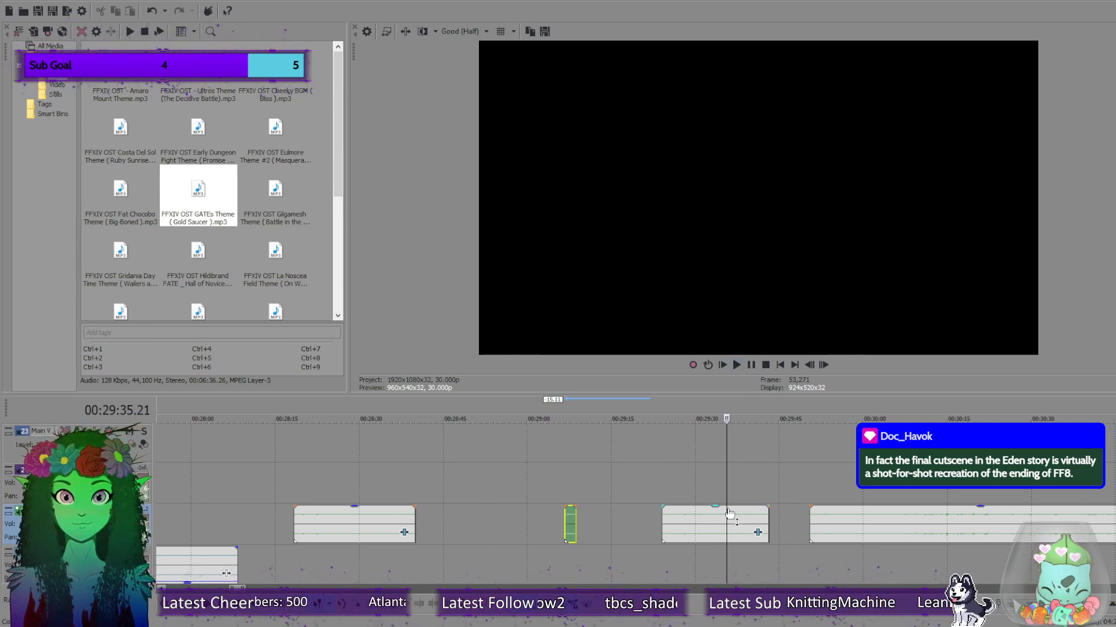
pyautogui.click(727, 511)
pyautogui.click(737, 365)
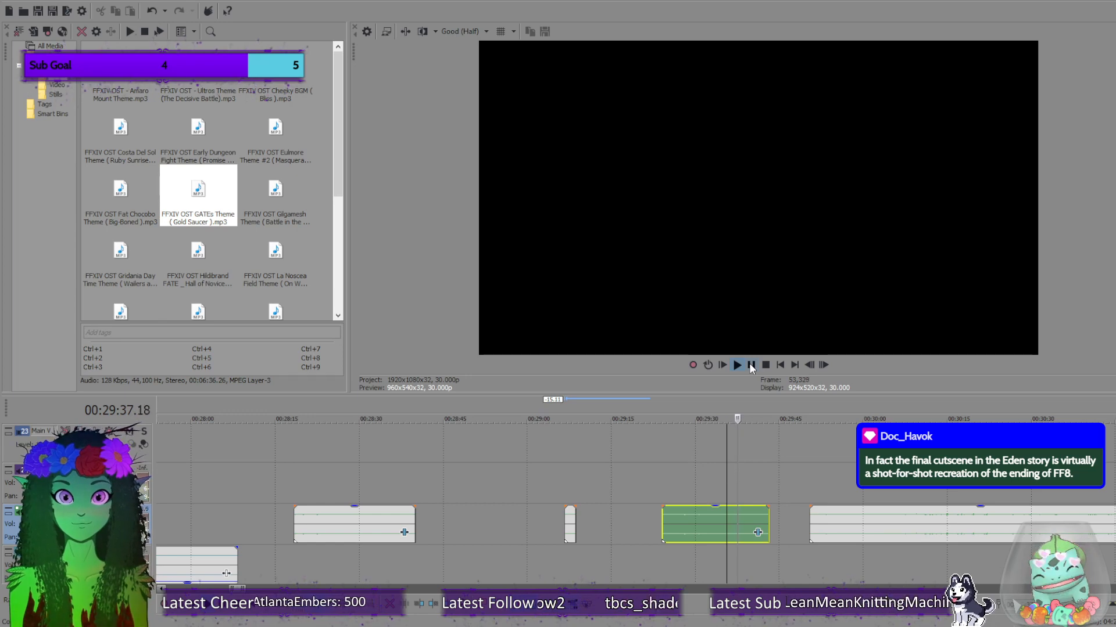
pyautogui.click(751, 364)
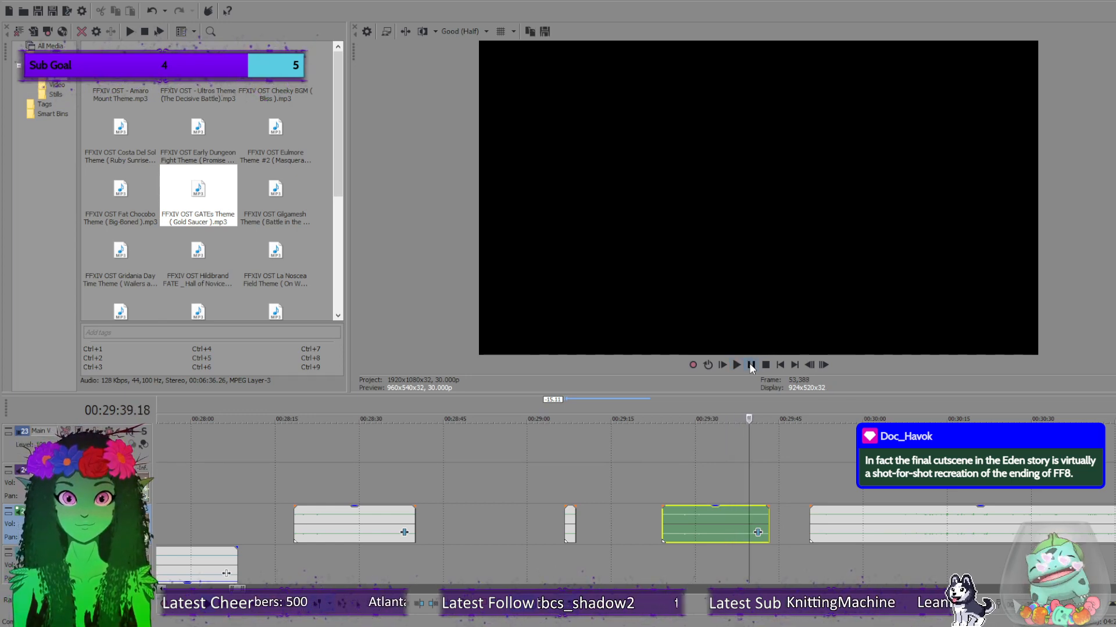
pyautogui.click(736, 365)
pyautogui.click(766, 368)
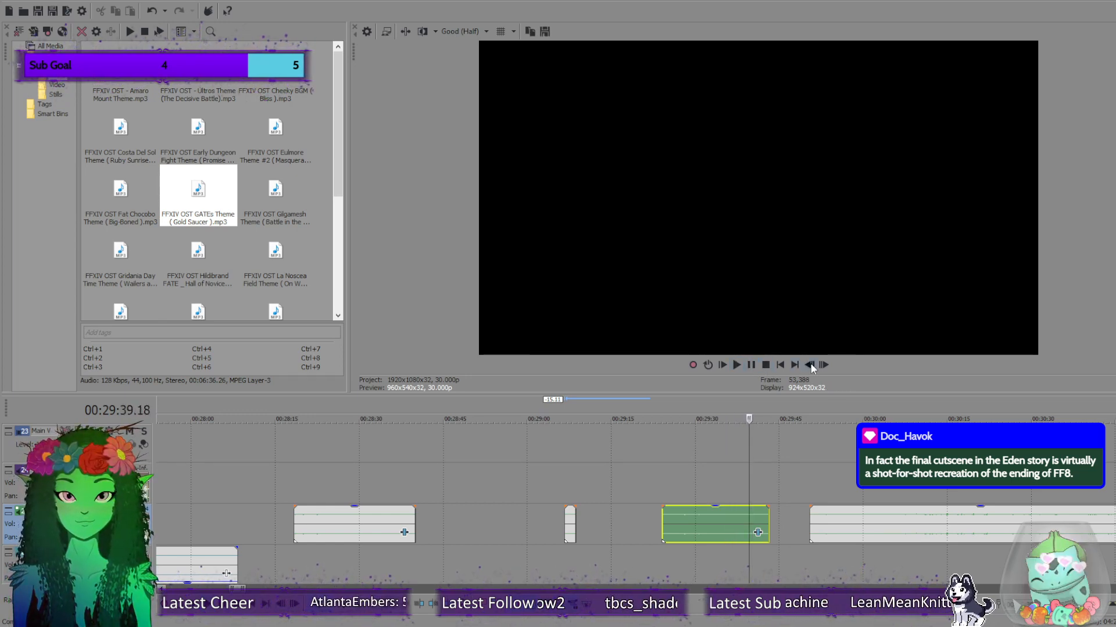
pyautogui.press('s')
pyautogui.click(721, 514)
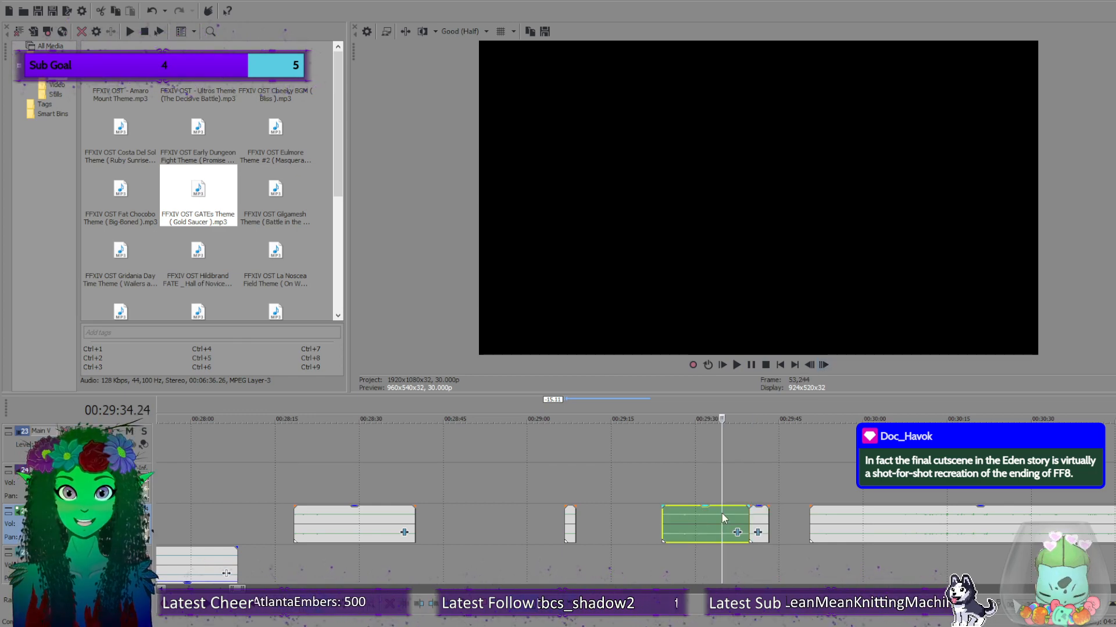
pyautogui.press('Delete')
# Move the leftover voice-over piece against the end of the short clip and play the join from 00:29:06.20.
pyautogui.moveTo(754, 516); pyautogui.dragTo(583, 522)
pyautogui.click(568, 517)
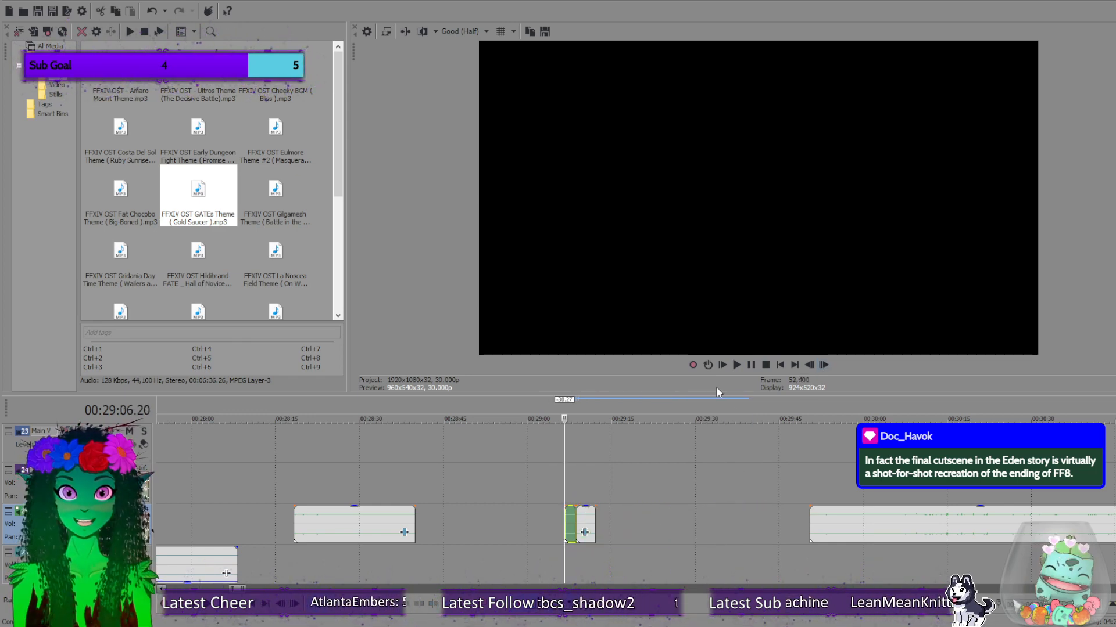
pyautogui.click(736, 366)
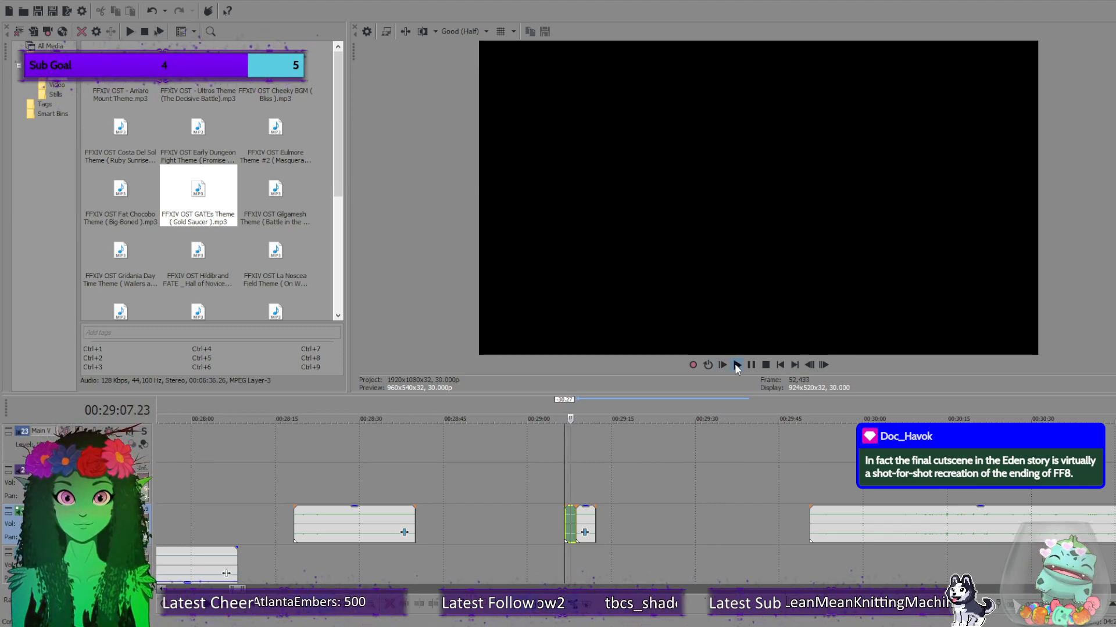
pyautogui.click(767, 365)
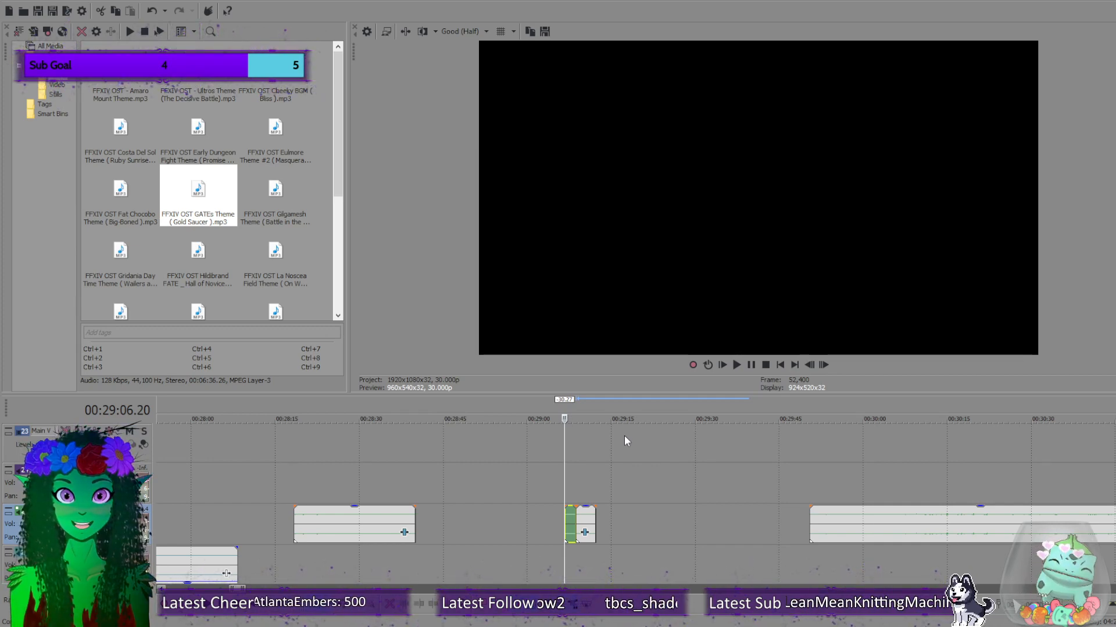
# Select both short adjoining voice-over pieces and move them together back to about 00:27:07, behind the End of Explanation marker.
pyautogui.click(587, 517)
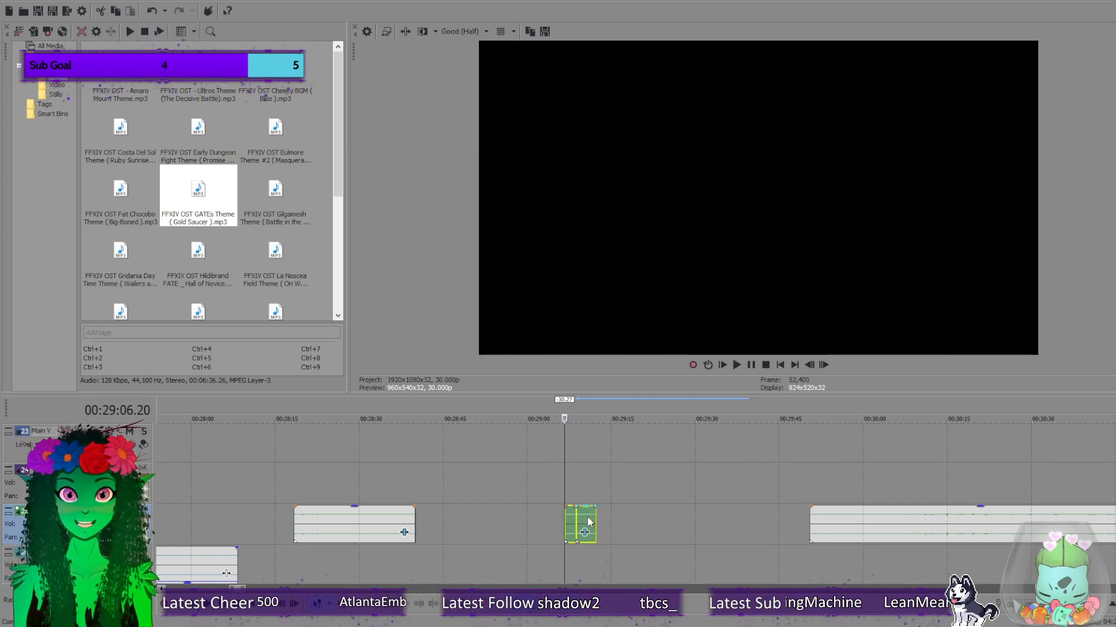
pyautogui.click(647, 516)
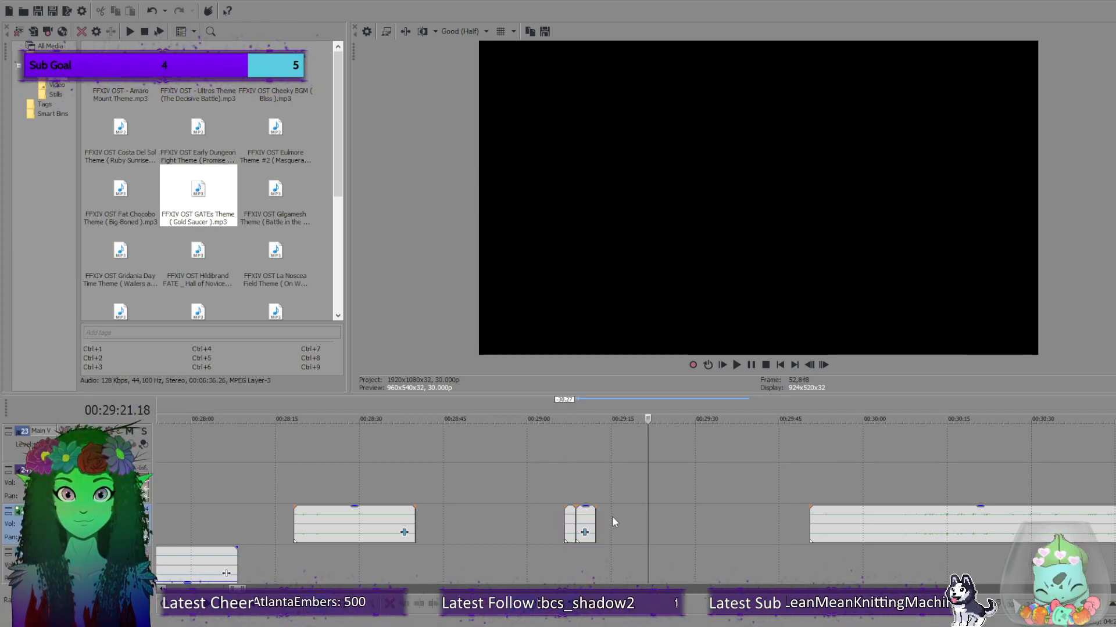
pyautogui.moveTo(573, 516); pyautogui.dragTo(532, 485)
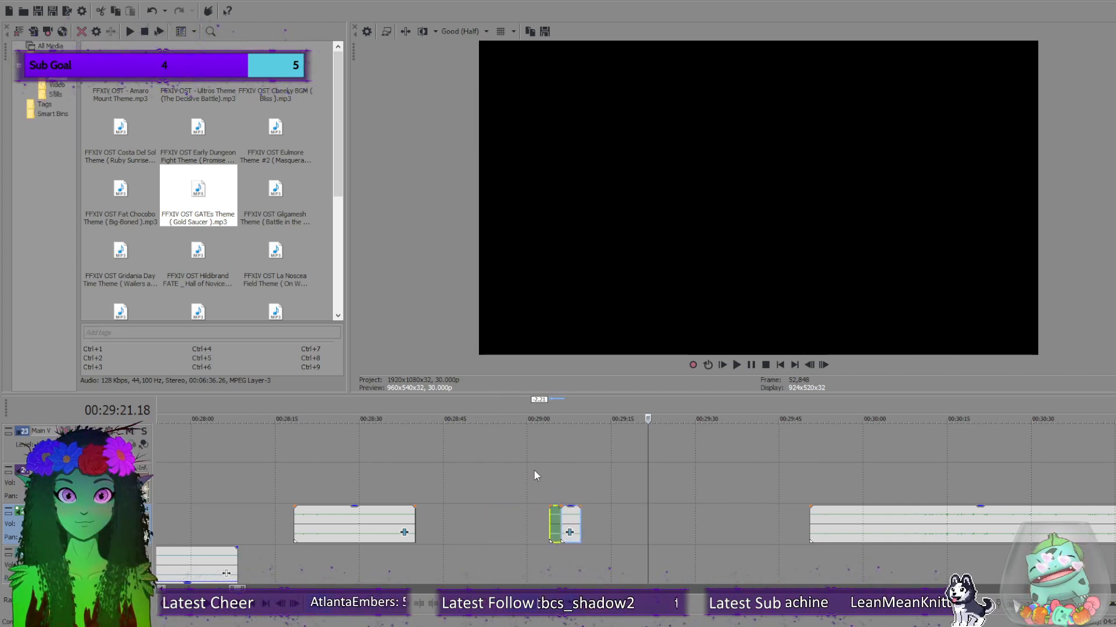
pyautogui.scroll(-5, 533, 469)
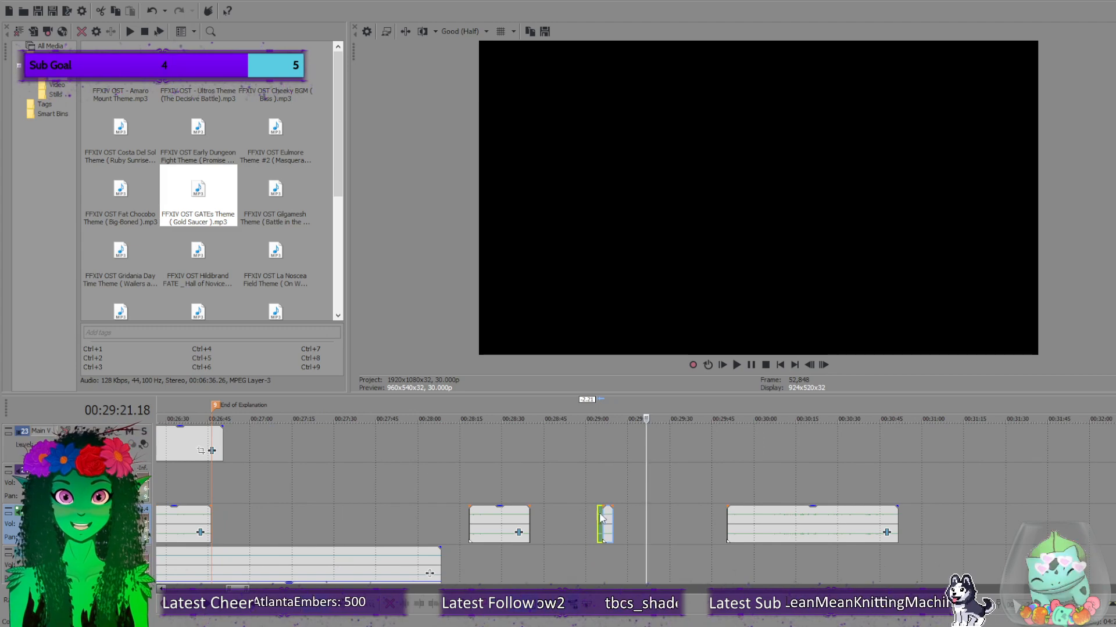
pyautogui.moveTo(599, 519); pyautogui.dragTo(273, 519)
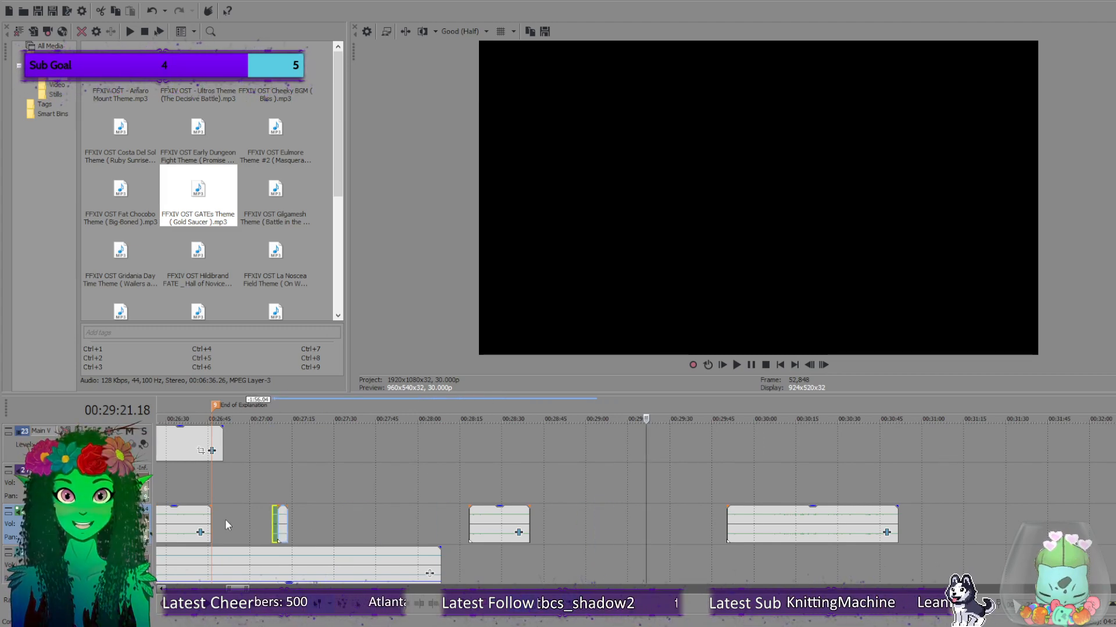
# Play the end of the voice-over piece before the End of Explanation marker from 00:26:43.15.
pyautogui.click(204, 519)
pyautogui.scroll(4, 204, 519)
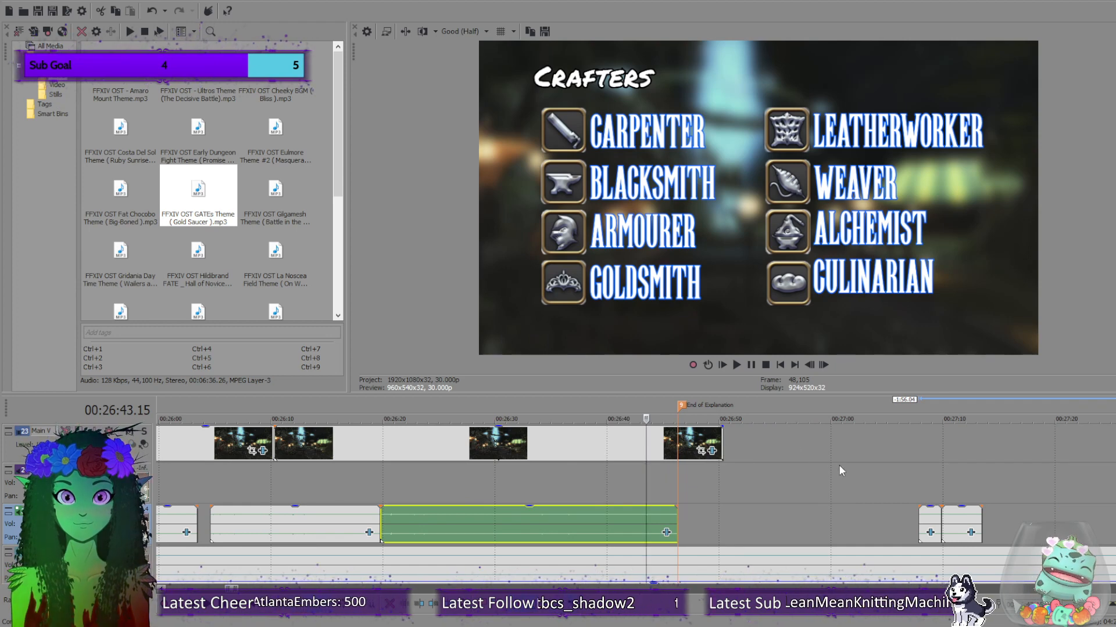
pyautogui.click(738, 366)
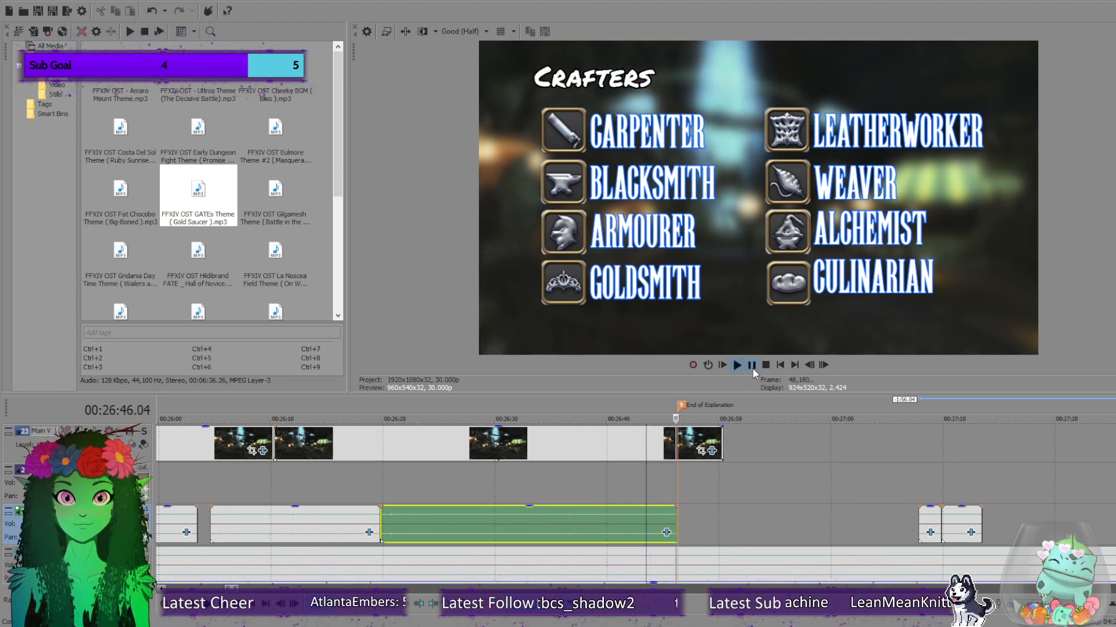
pyautogui.click(753, 370)
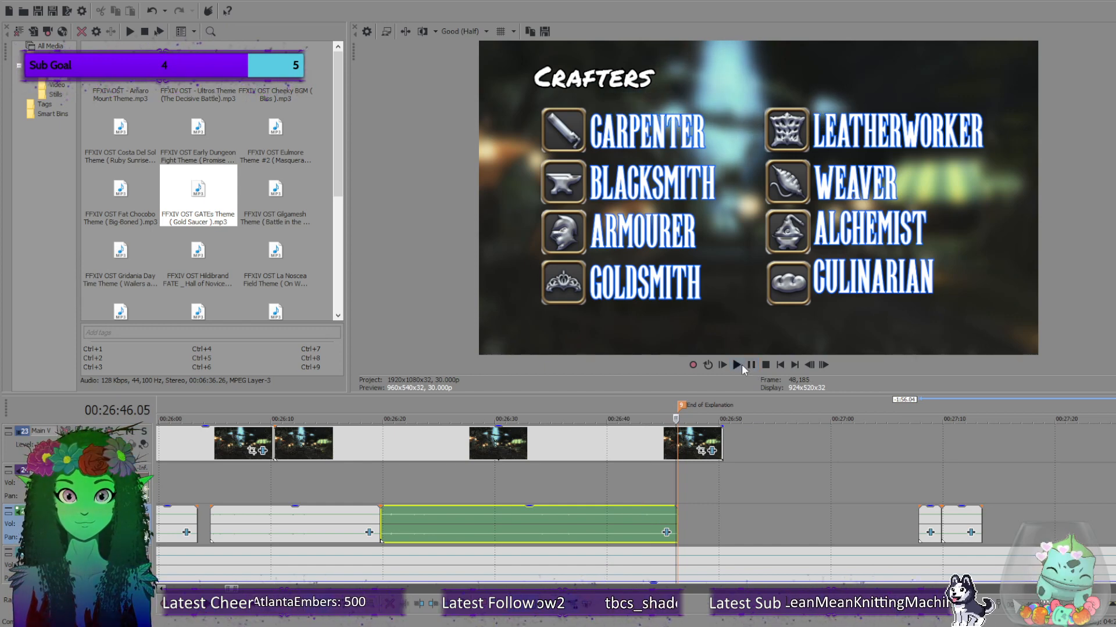
# Move the two short pieces together against the end of the explanation voice-over and play them from 00:26:46.05.
pyautogui.click(932, 524)
pyautogui.moveTo(932, 524); pyautogui.dragTo(698, 519)
pyautogui.scroll(5, 697, 519)
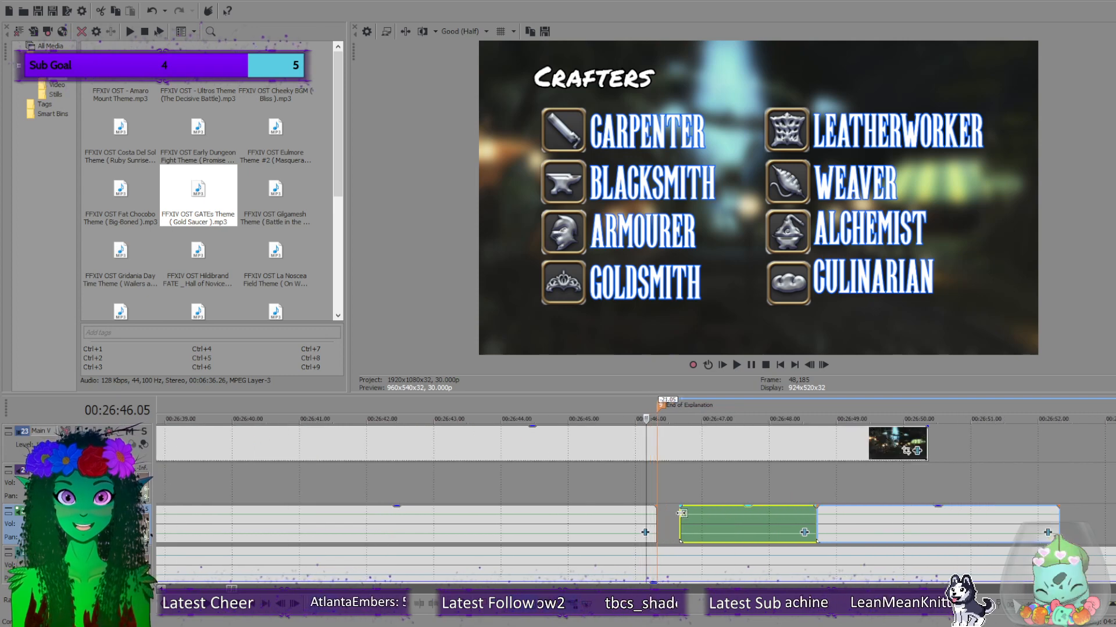
pyautogui.scroll(-3, 669, 520)
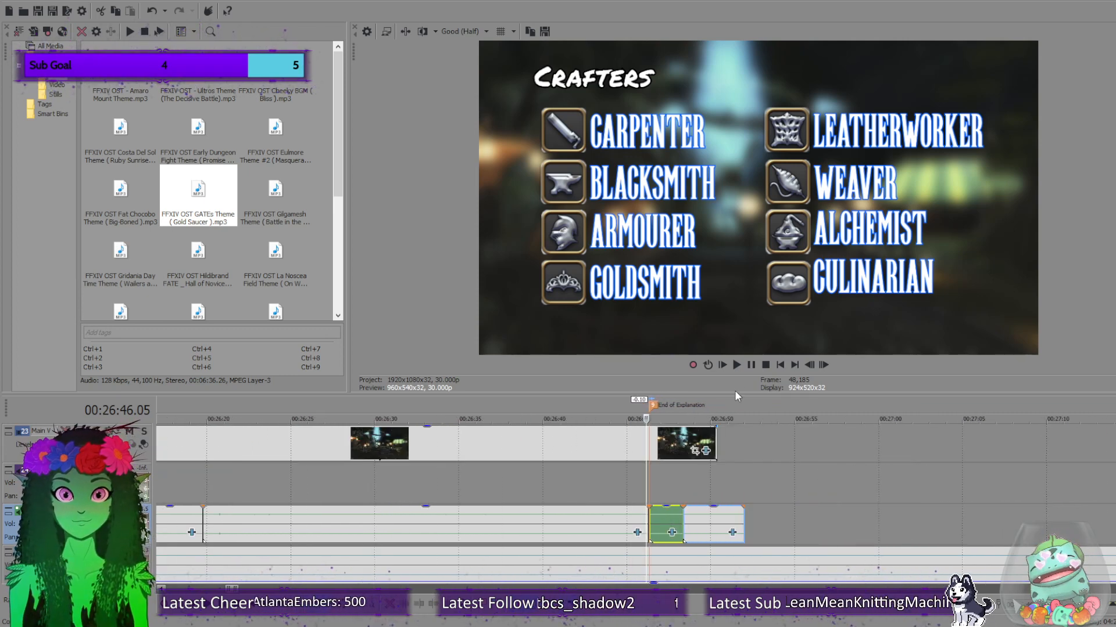
pyautogui.click(736, 366)
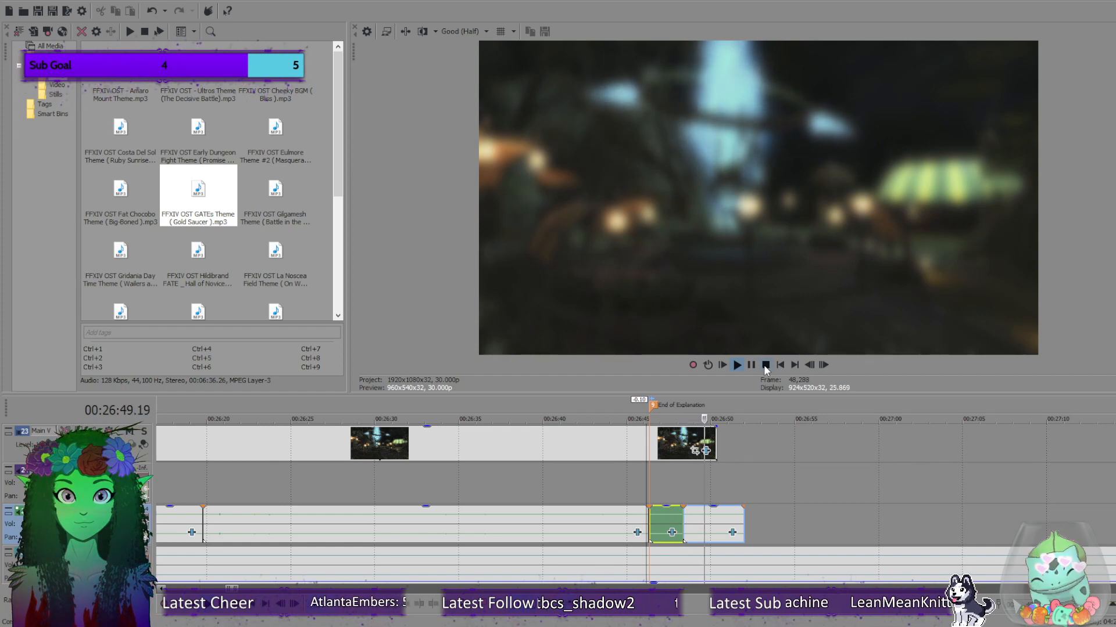
pyautogui.click(764, 366)
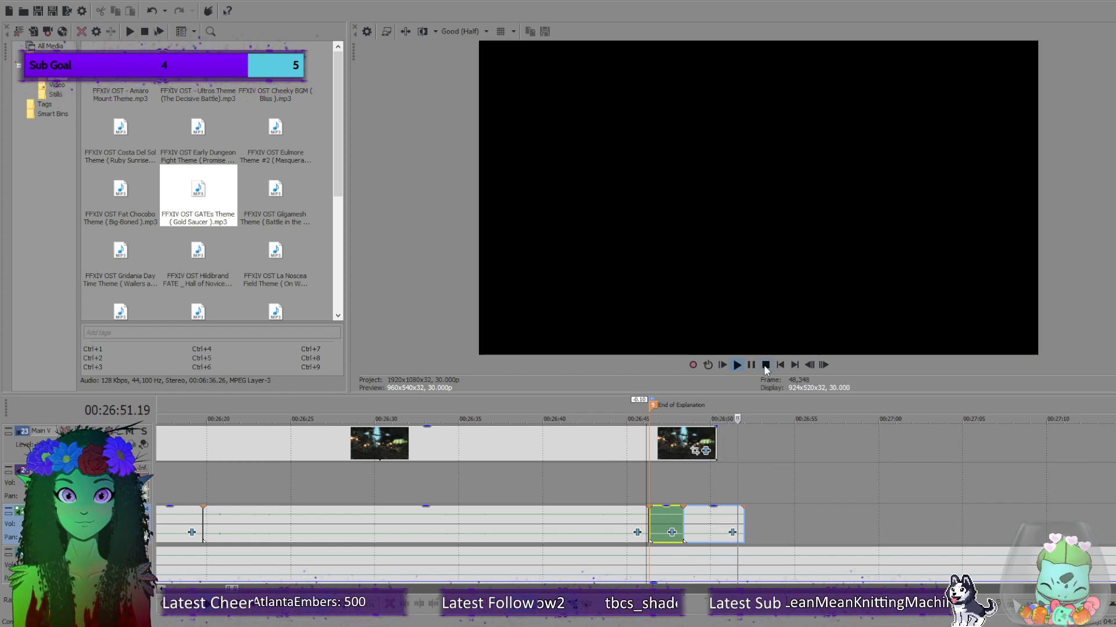
# Play the separate voice-over piece from its start at 00:28:18.10.
pyautogui.scroll(-3, 796, 499)
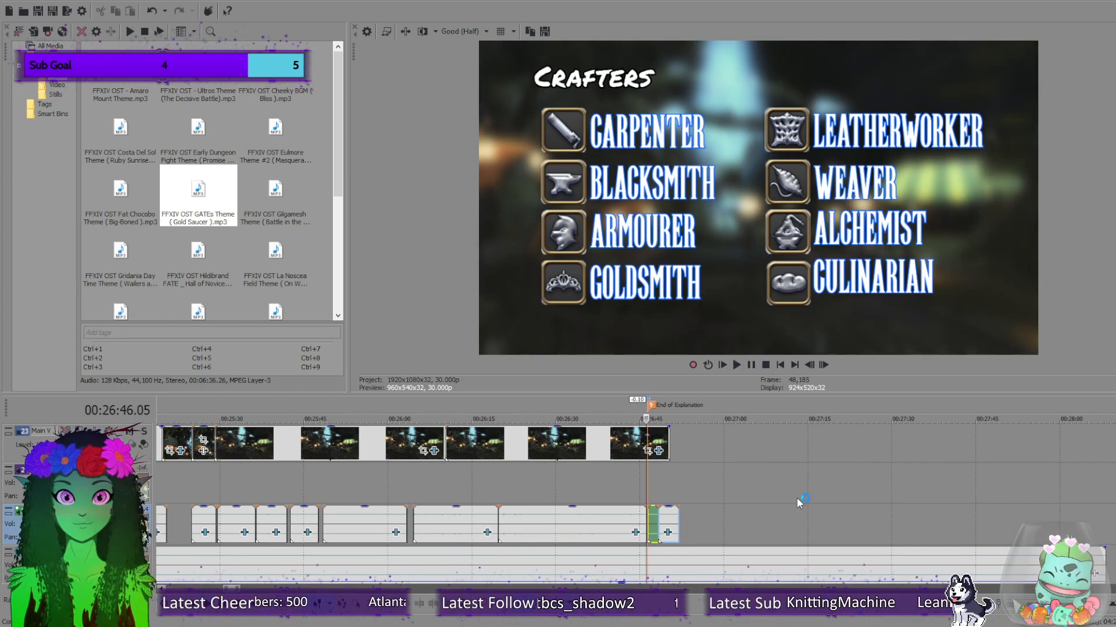
pyautogui.scroll(-6, 797, 497)
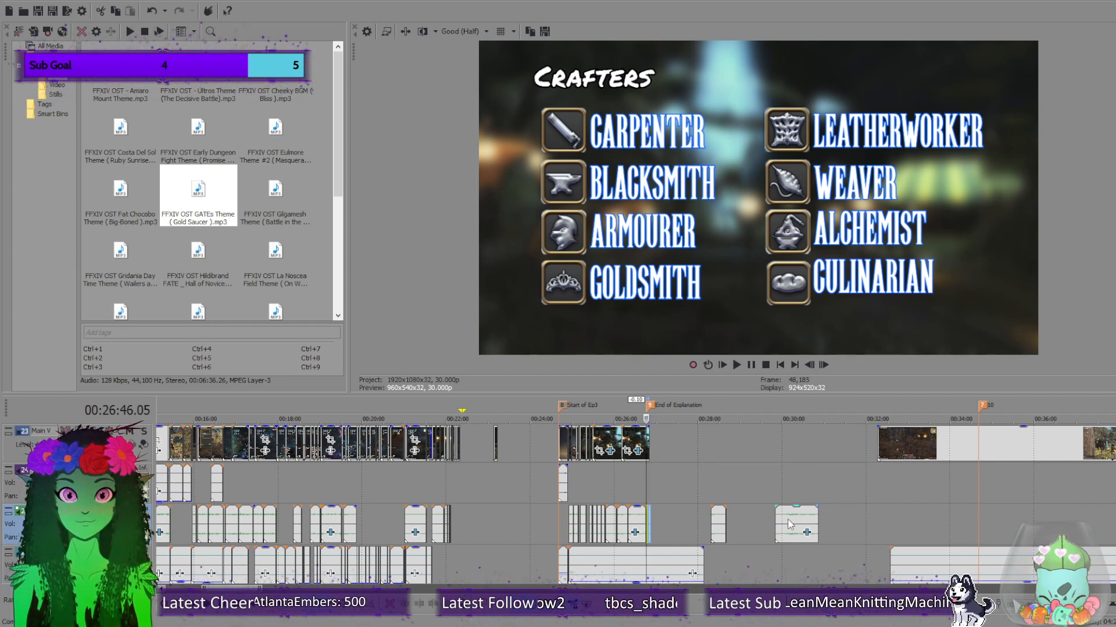
pyautogui.click(718, 529)
pyautogui.scroll(5, 730, 524)
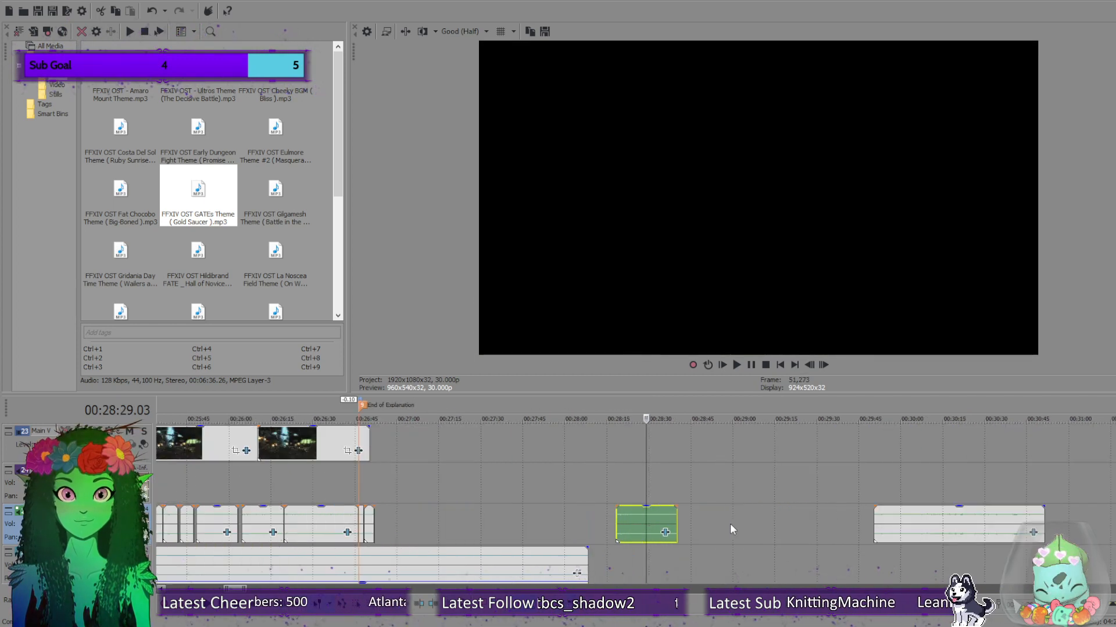
pyautogui.click(589, 531)
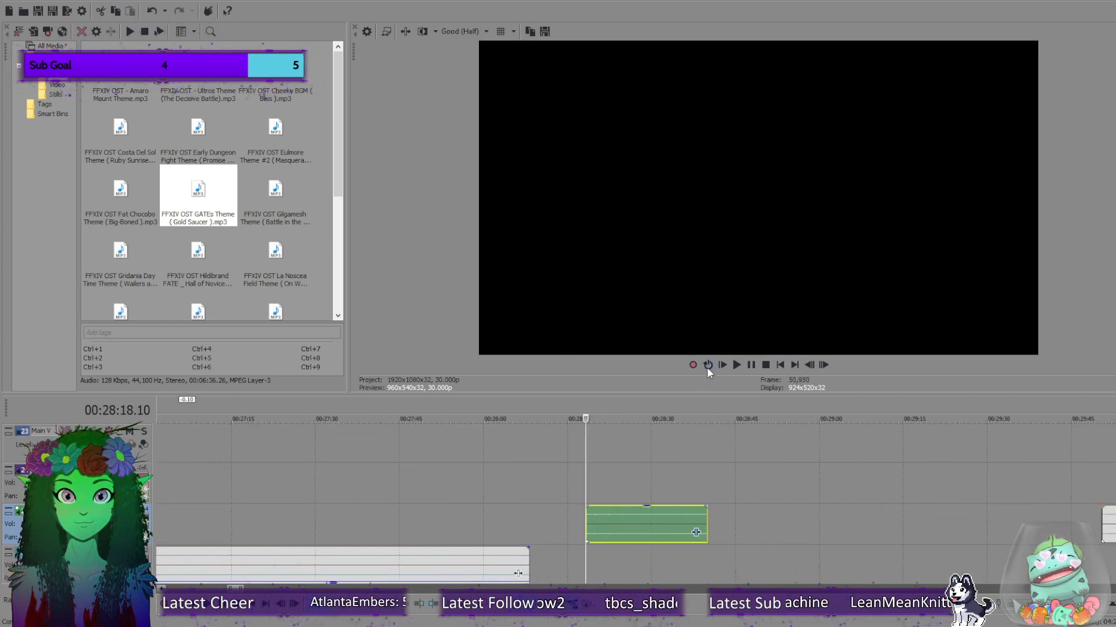
pyautogui.click(733, 365)
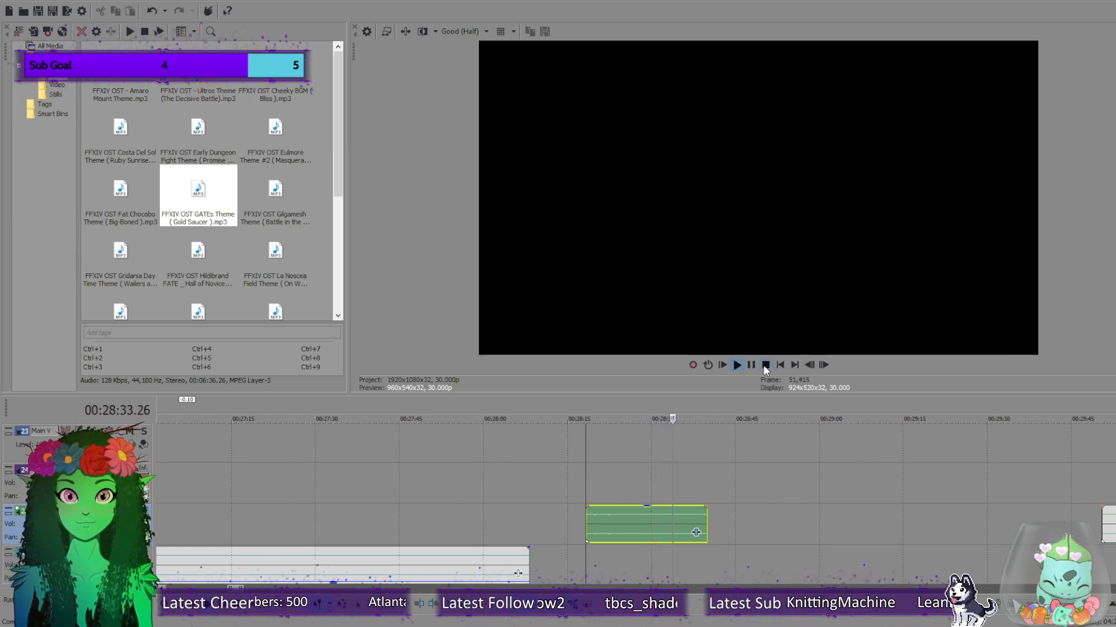
pyautogui.click(765, 365)
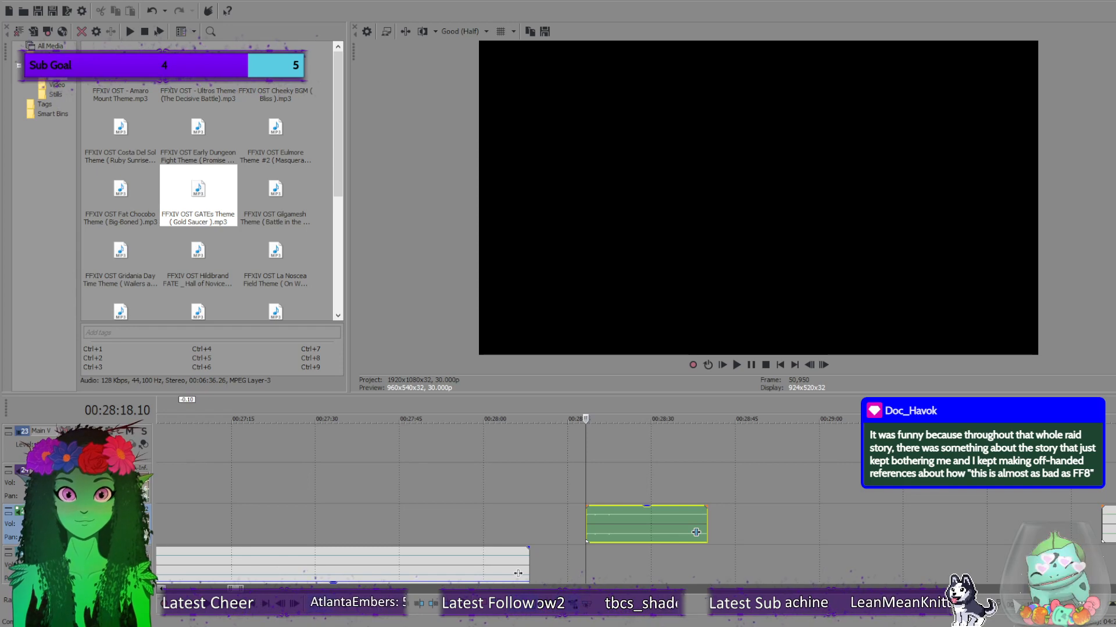
# Replay the end of the explanation voice-over from 00:26:43.04.
pyautogui.scroll(-5, 503, 530)
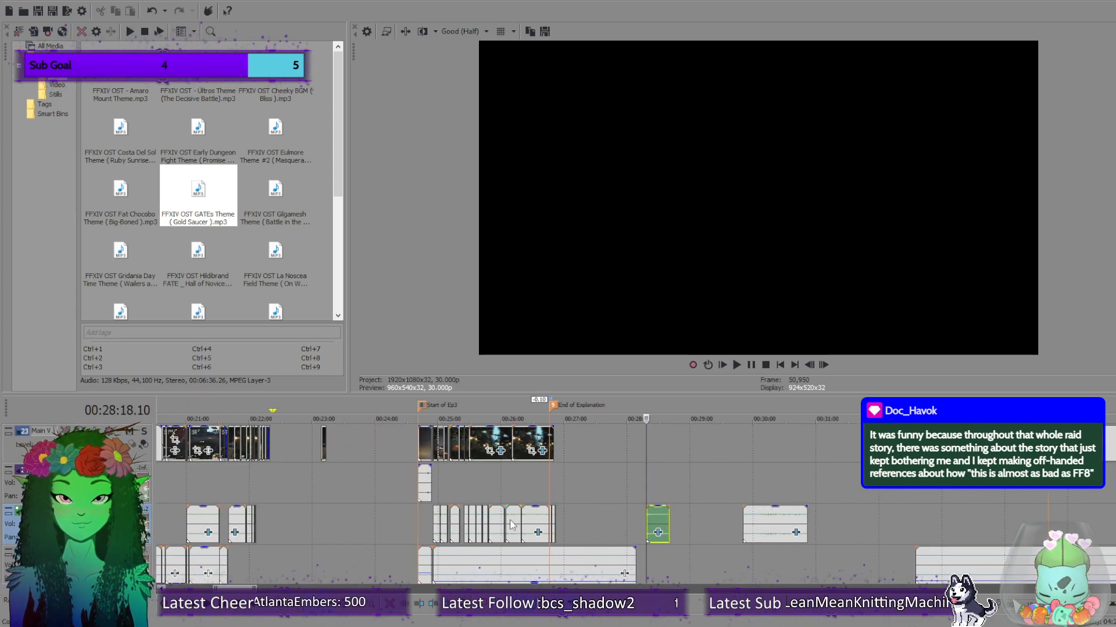
pyautogui.scroll(3, 503, 530)
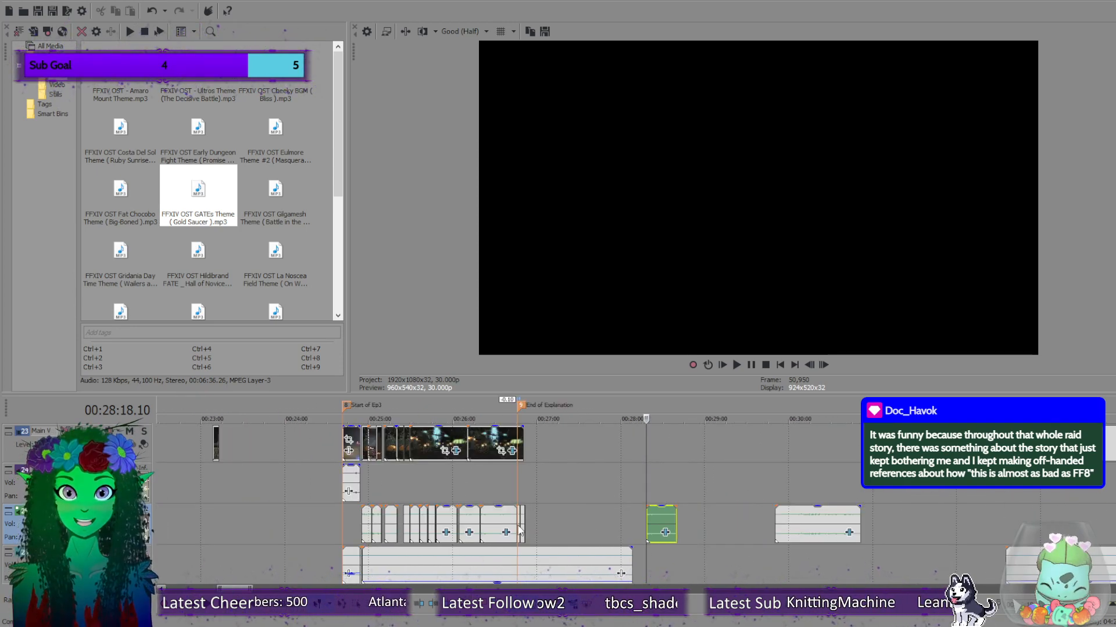
pyautogui.click(516, 529)
pyautogui.scroll(7, 617, 531)
pyautogui.click(591, 525)
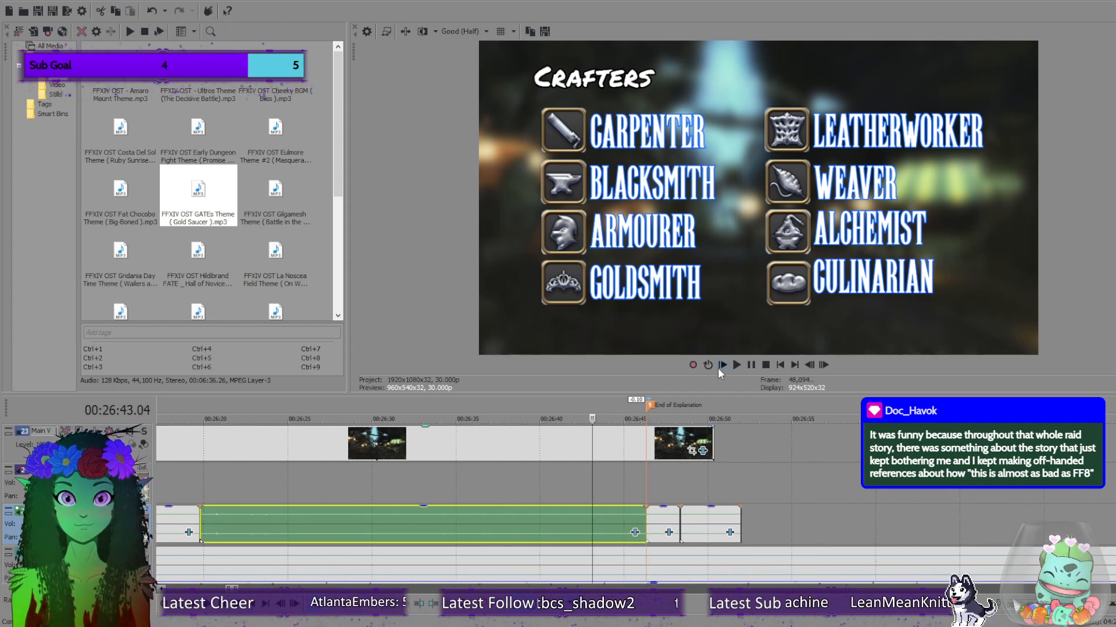
pyautogui.click(736, 364)
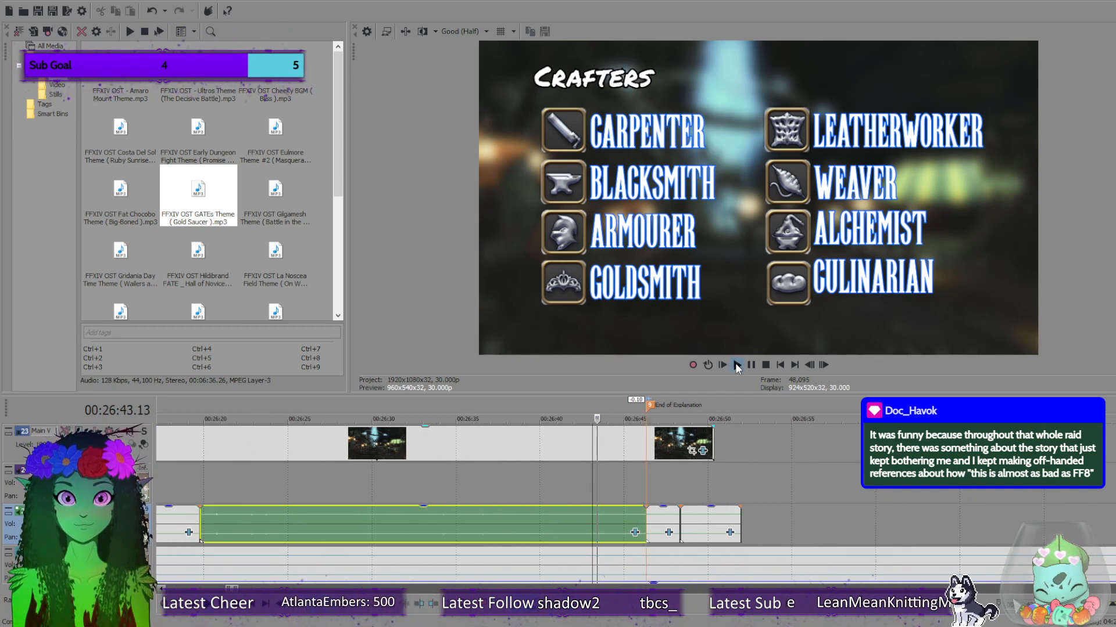
pyautogui.click(765, 365)
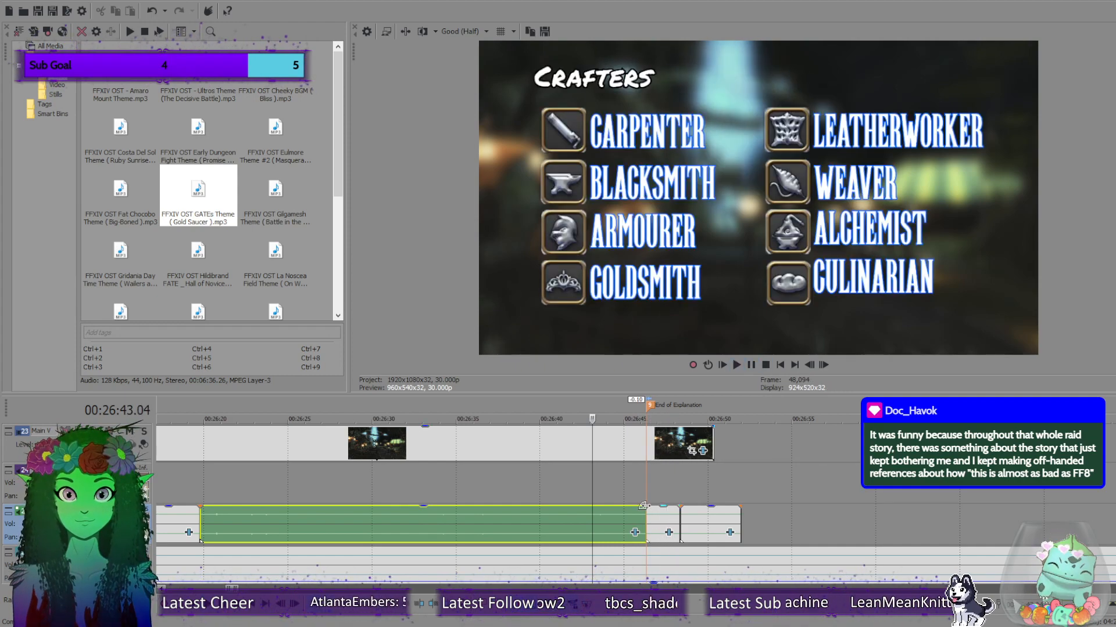
# Move the two short voice-over pieces together to about 00:28:43, just behind the separate piece that starts at 00:28:18.10.
pyautogui.scroll(-6, 894, 503)
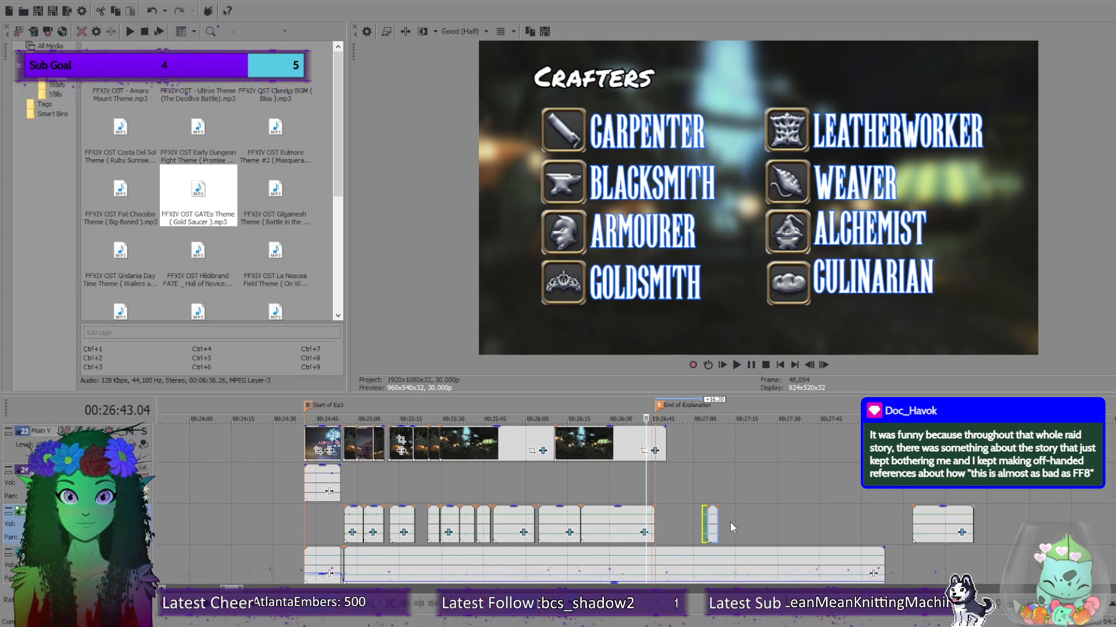
pyautogui.moveTo(714, 520); pyautogui.dragTo(994, 520)
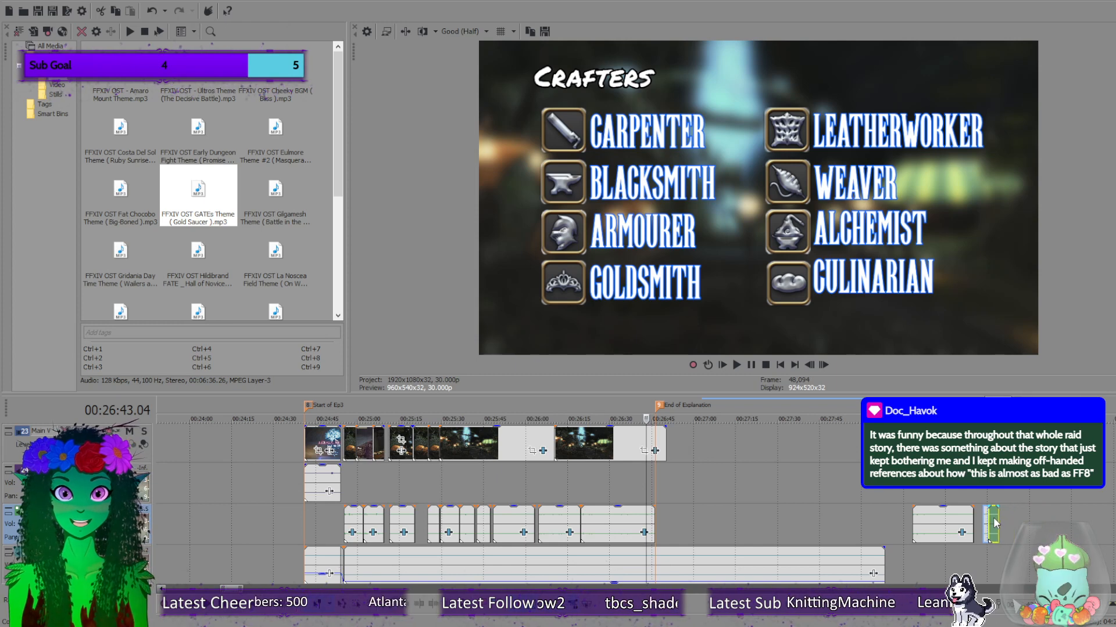
pyautogui.click(982, 522)
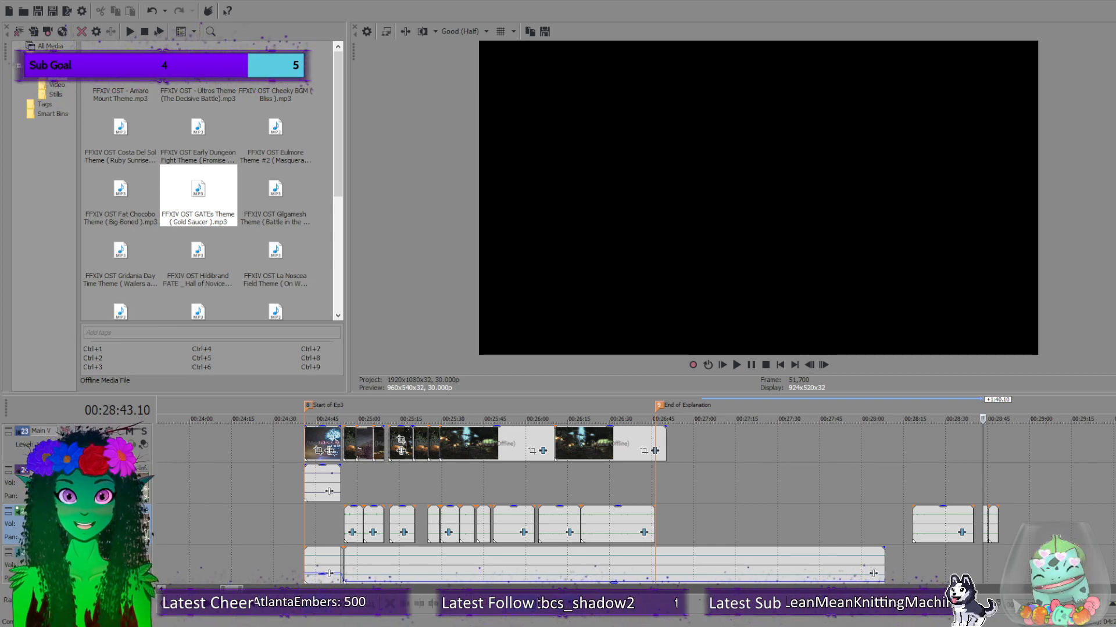
pyautogui.scroll(-1, 637, 505)
pyautogui.scroll(-1, 646, 504)
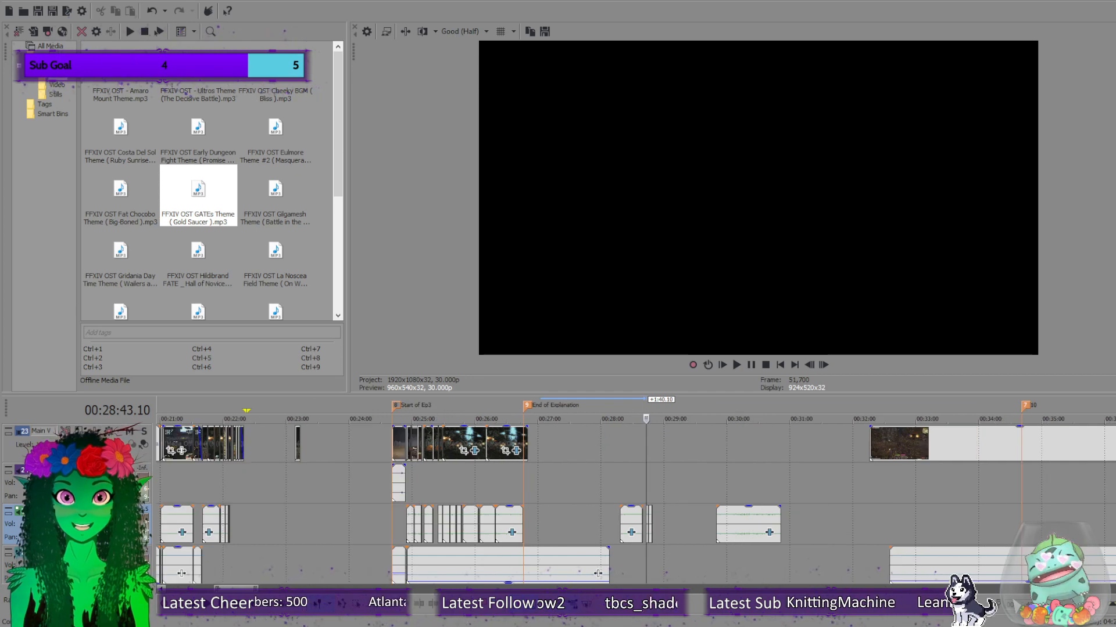
pyautogui.click(596, 484)
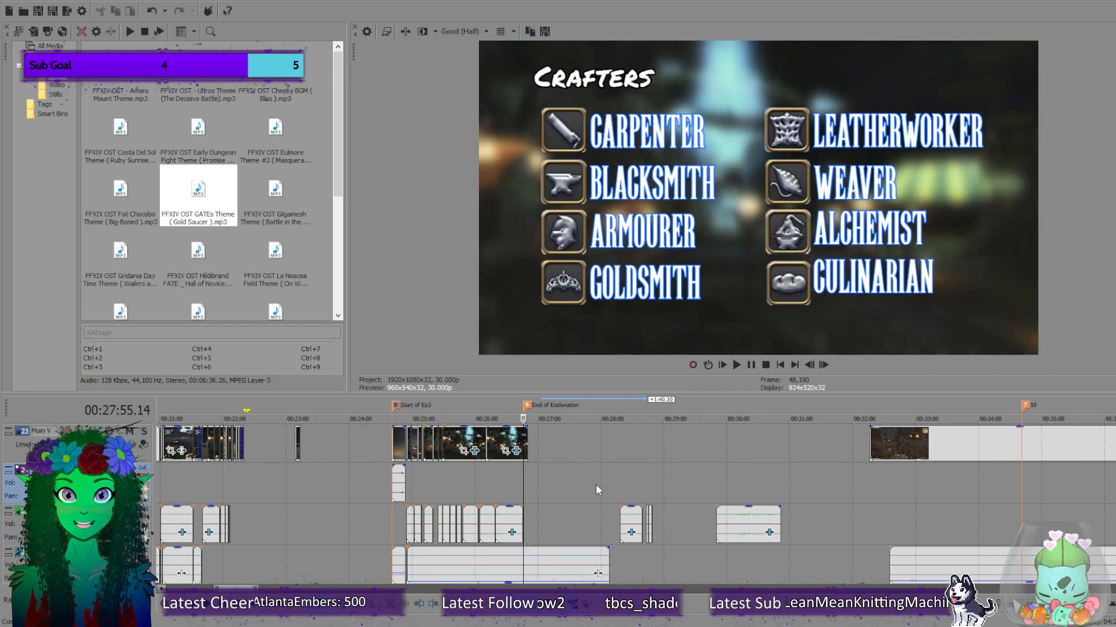
pyautogui.click(614, 484)
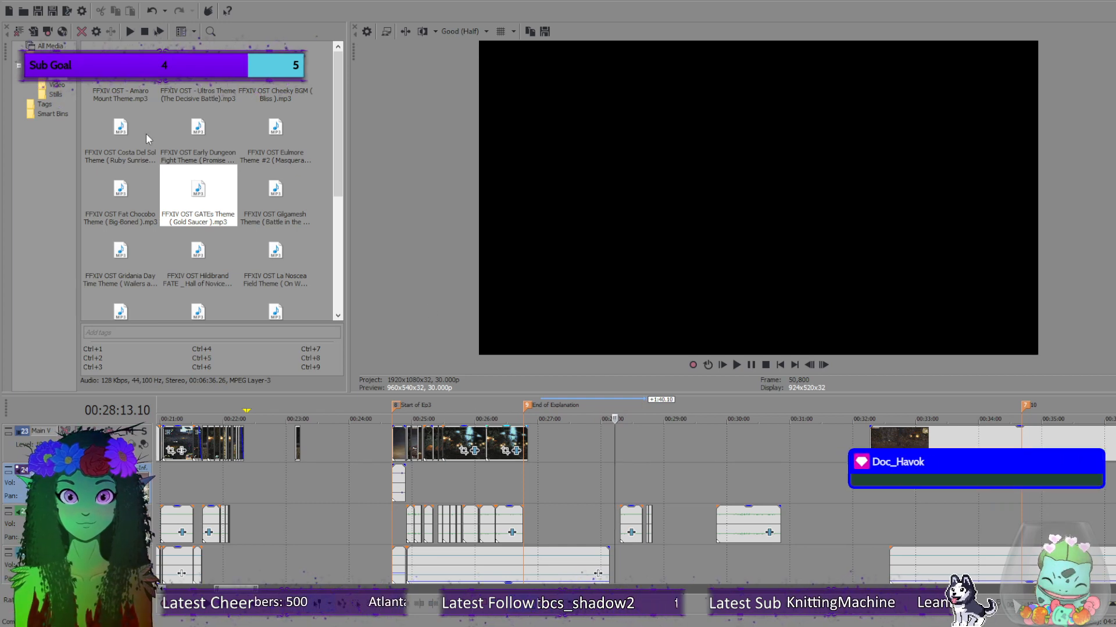
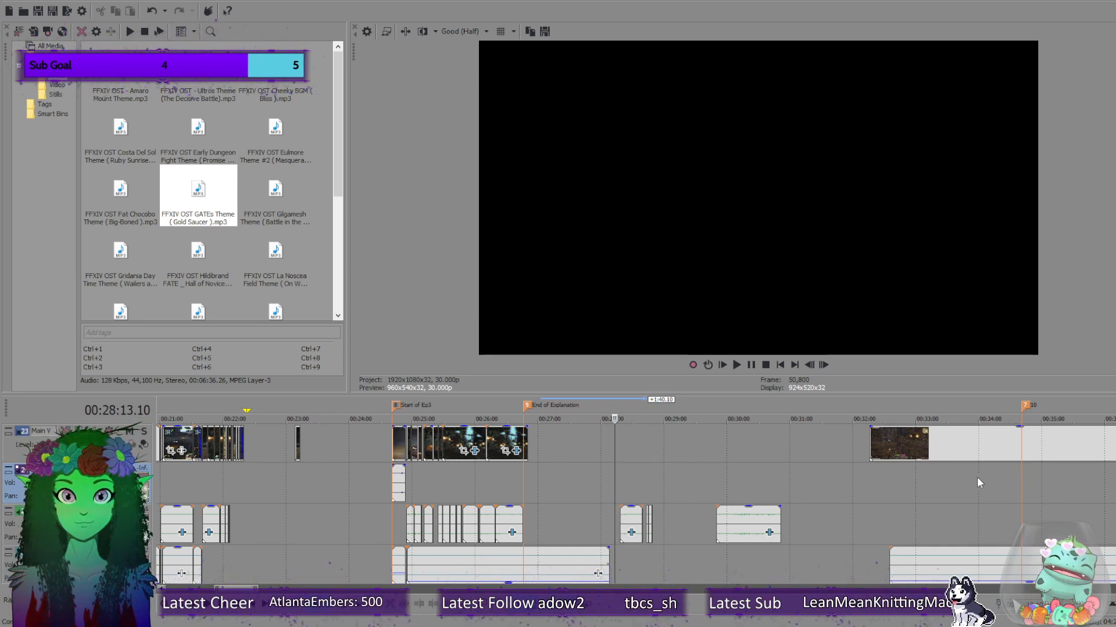
# Move the long video clip after the gap on the main video track about one minute earlier, to start near 00:31:12.
pyautogui.scroll(3, 685, 522)
pyautogui.scroll(2, 683, 523)
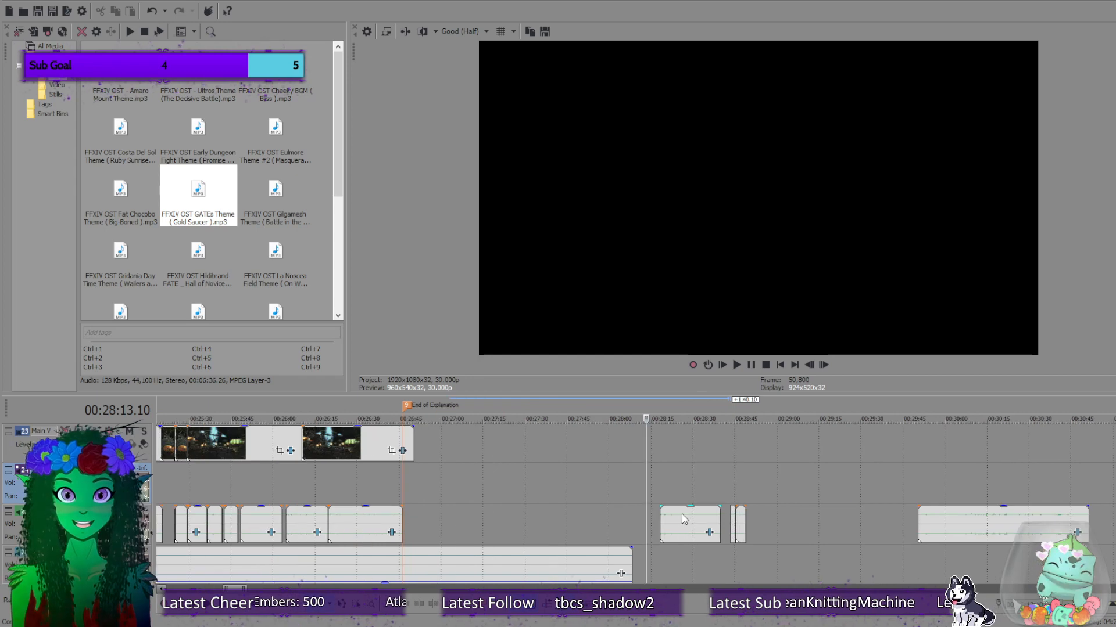
pyautogui.click(705, 514)
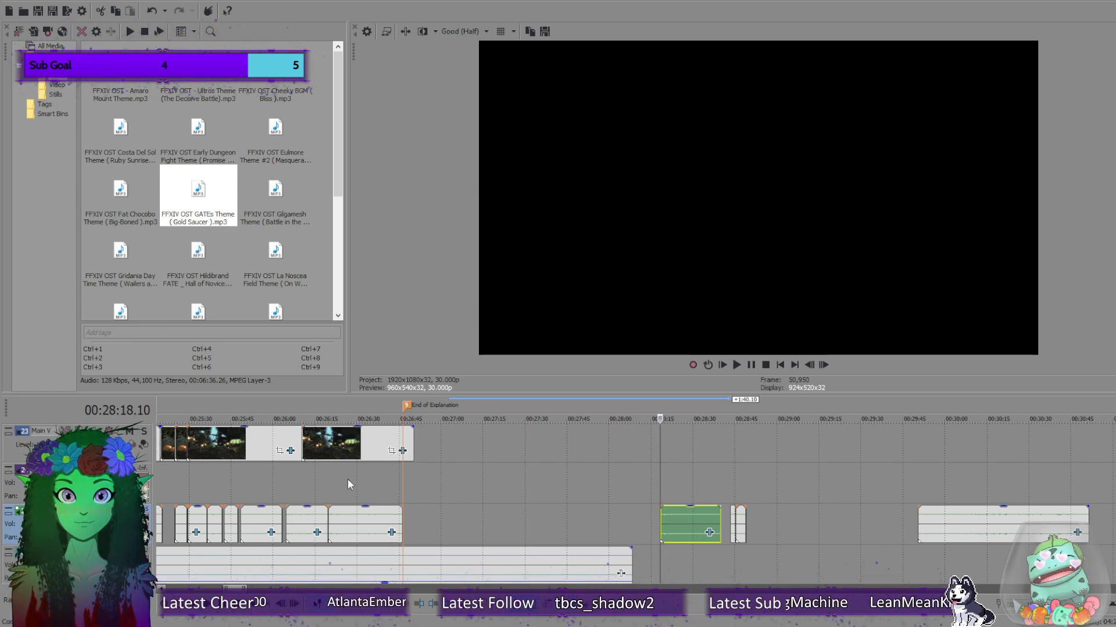
pyautogui.scroll(-4, 757, 421)
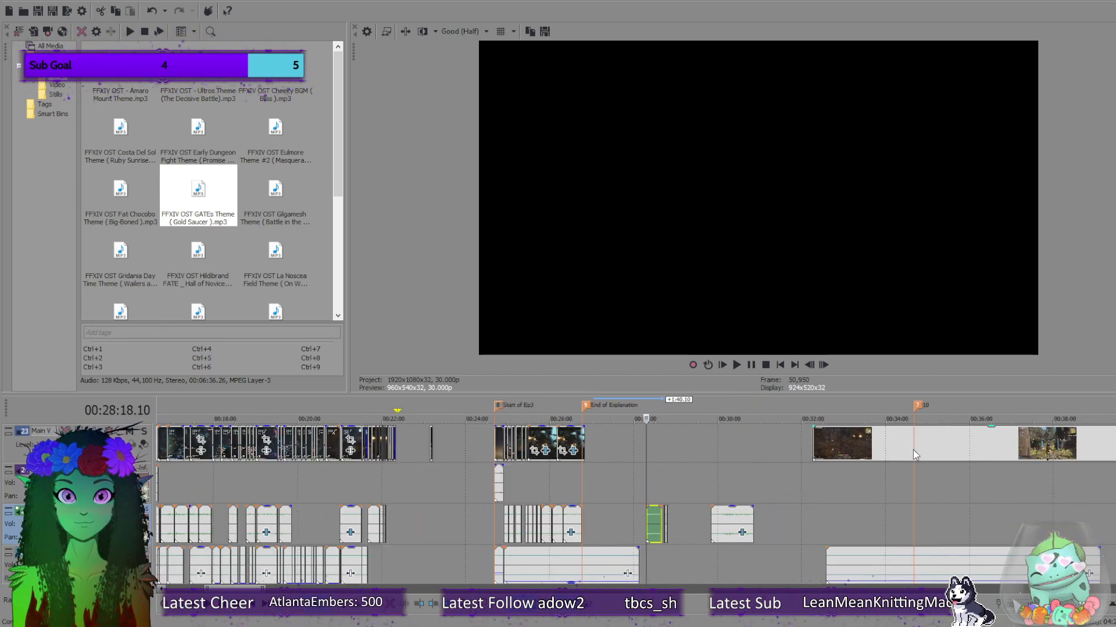
pyautogui.moveTo(897, 448); pyautogui.dragTo(868, 447)
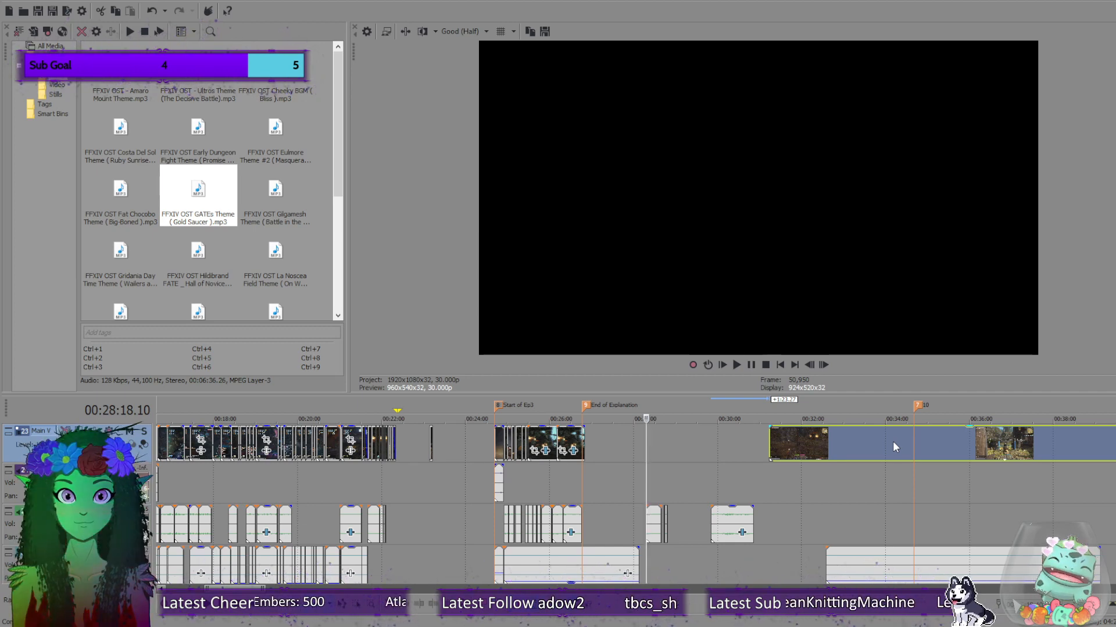
# Move the two short voice-over pieces later to about 00:28:57 and the longer piece behind them earlier to about 00:29:27.
pyautogui.click(653, 525)
pyautogui.scroll(6, 744, 547)
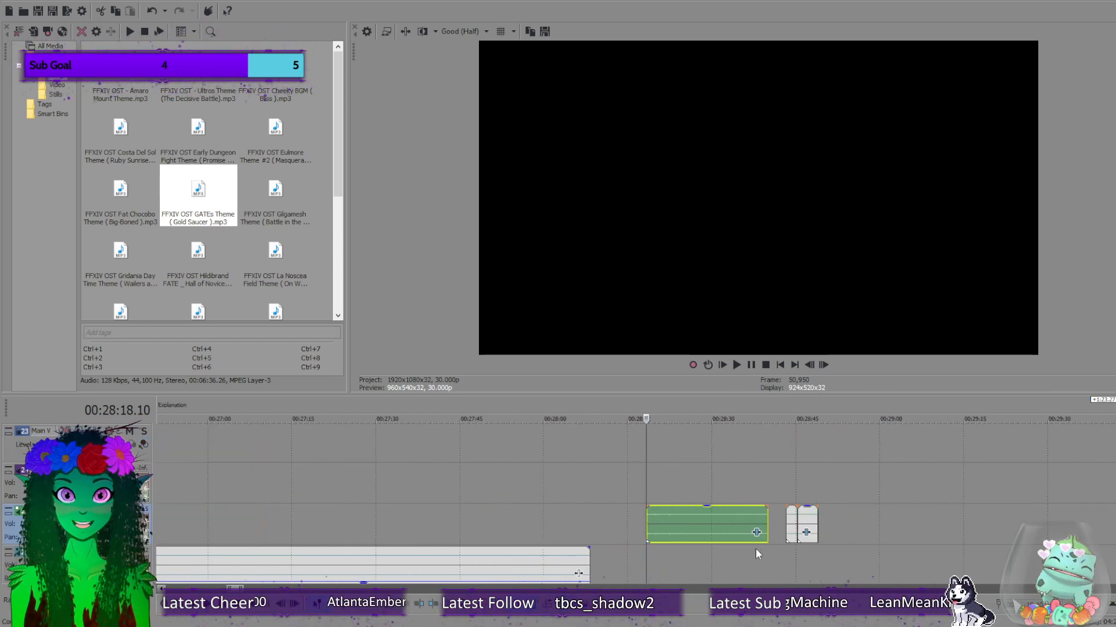
pyautogui.scroll(-2, 721, 520)
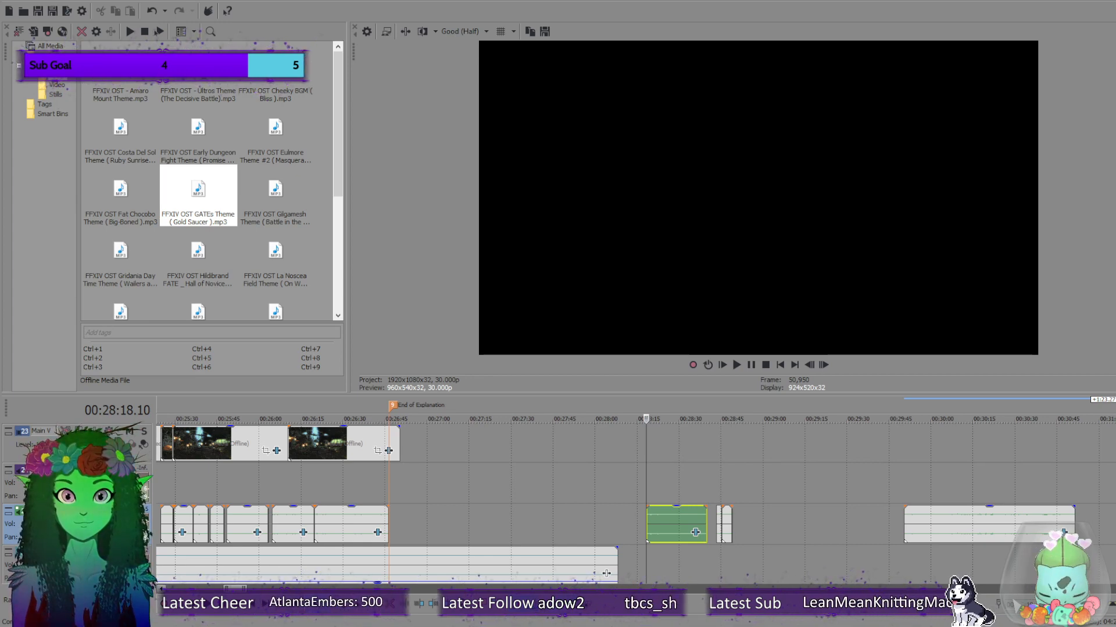
pyautogui.press('Up')
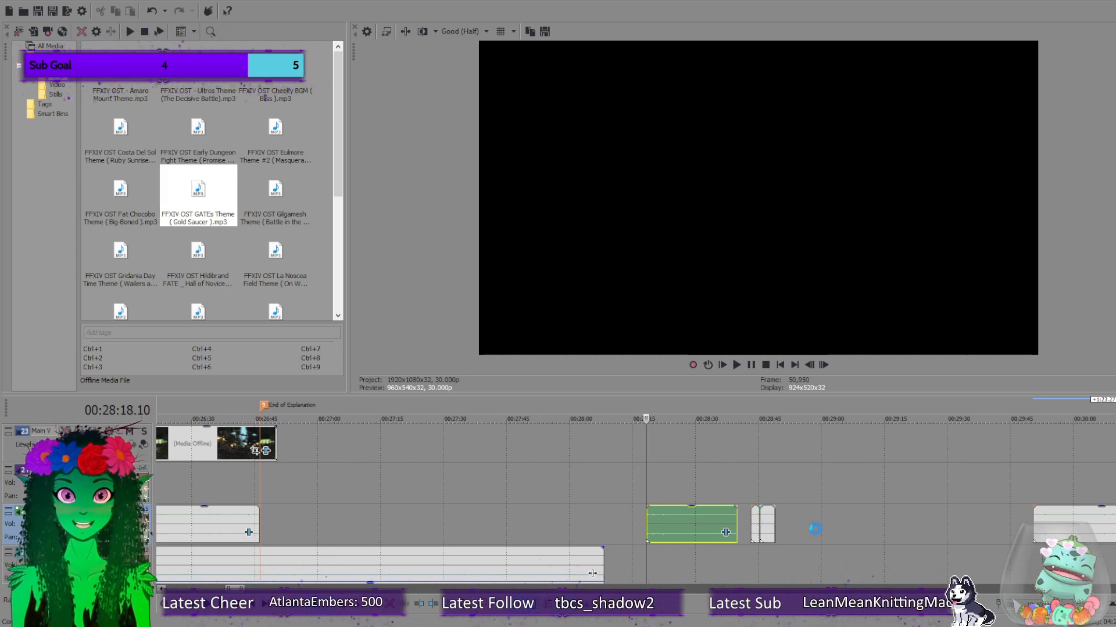
pyautogui.click(769, 537)
pyautogui.moveTo(768, 537); pyautogui.dragTo(830, 535)
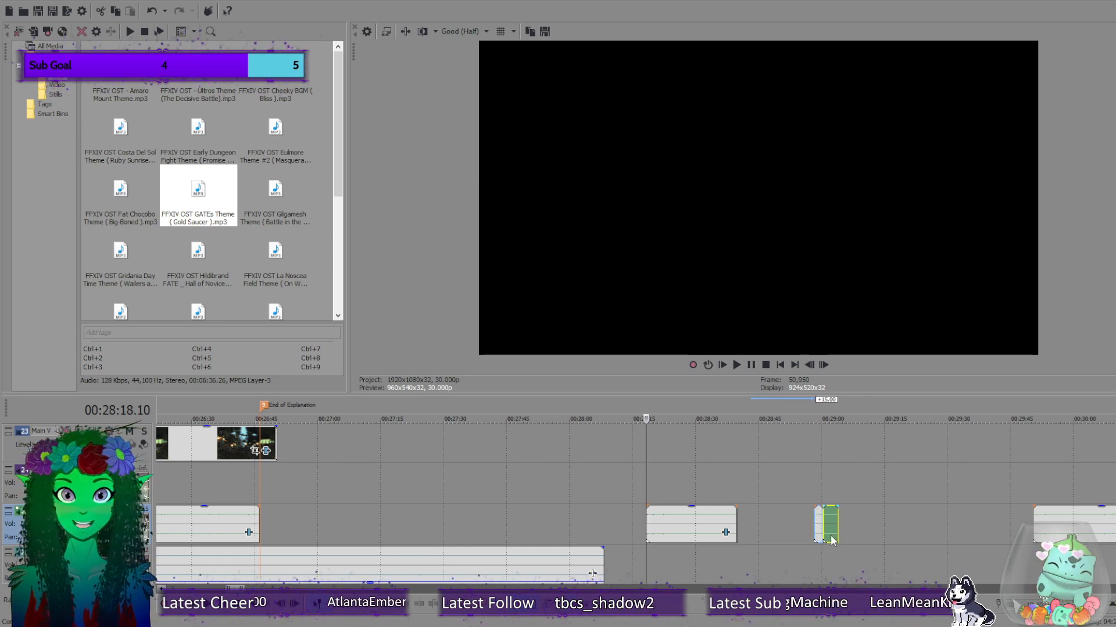
pyautogui.click(649, 516)
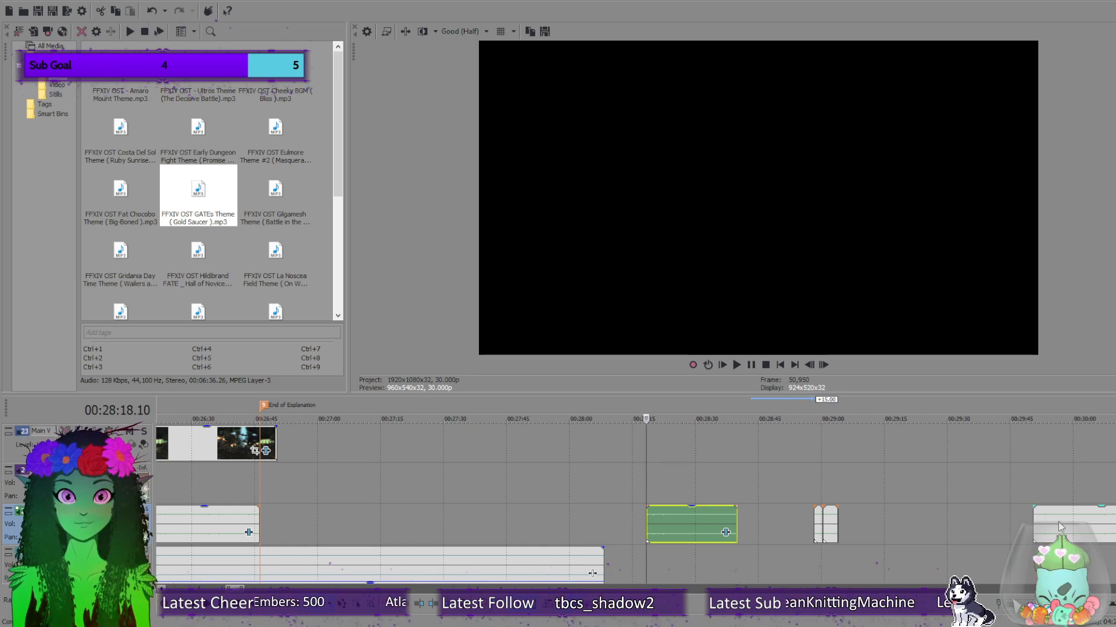
pyautogui.moveTo(1059, 514); pyautogui.dragTo(925, 508)
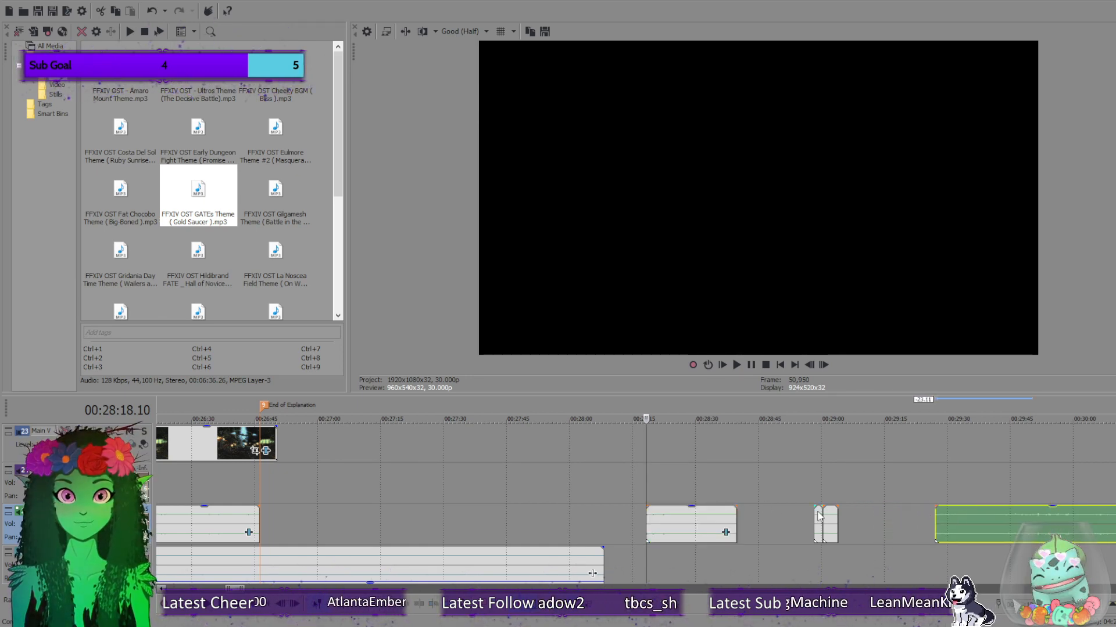
pyautogui.moveTo(825, 522); pyautogui.dragTo(820, 523)
# Move the separate voice-over piece to start at 00:26:47.10, one second after the End of Explanation marker.
pyautogui.moveTo(663, 527); pyautogui.dragTo(409, 525)
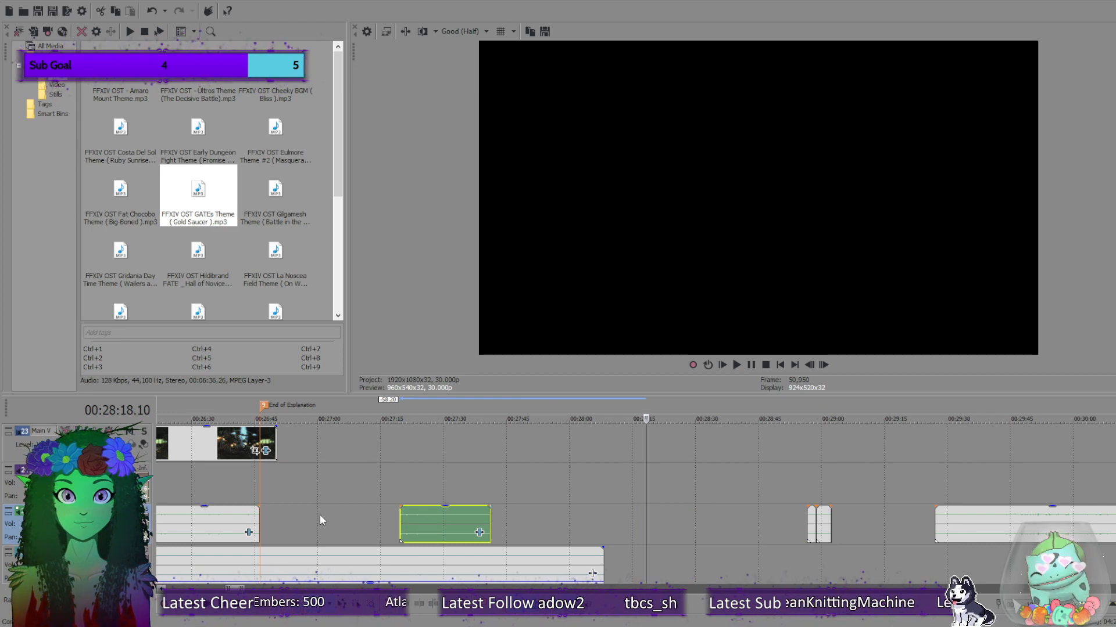
pyautogui.scroll(3, 347, 507)
pyautogui.scroll(-3, 347, 507)
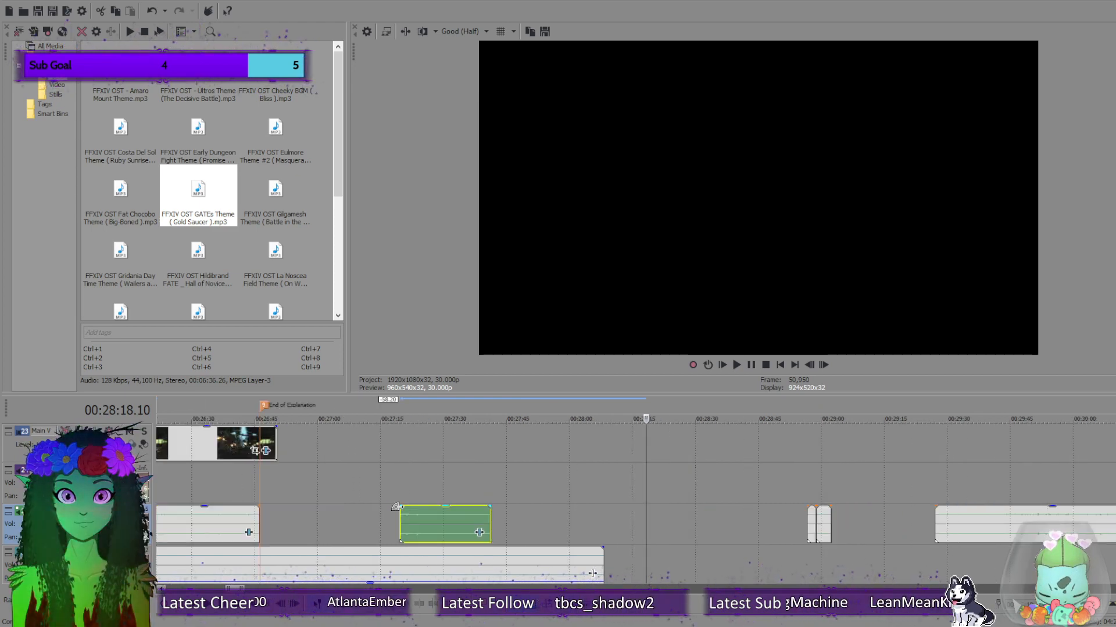
pyautogui.click(262, 488)
pyautogui.scroll(3, 348, 505)
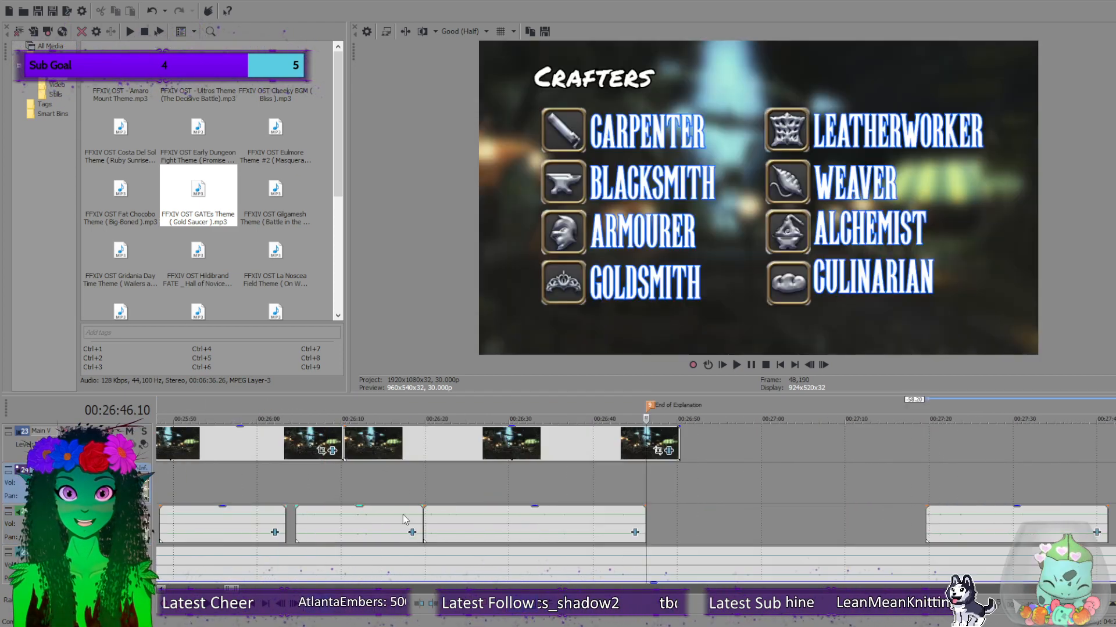
pyautogui.click(655, 490)
pyautogui.click(643, 489)
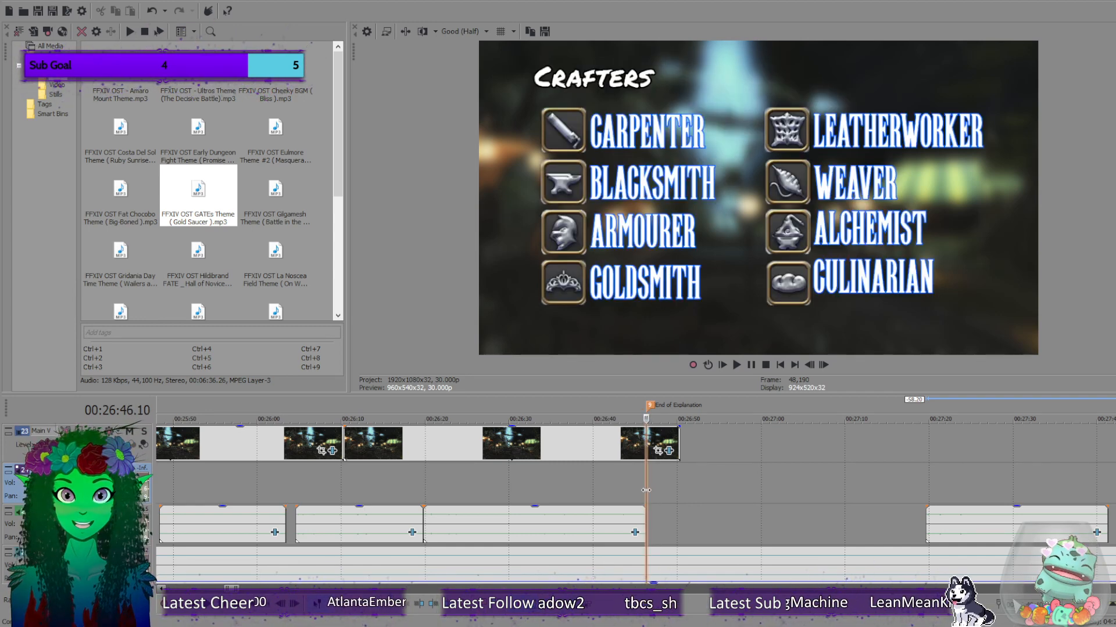
pyautogui.click(655, 491)
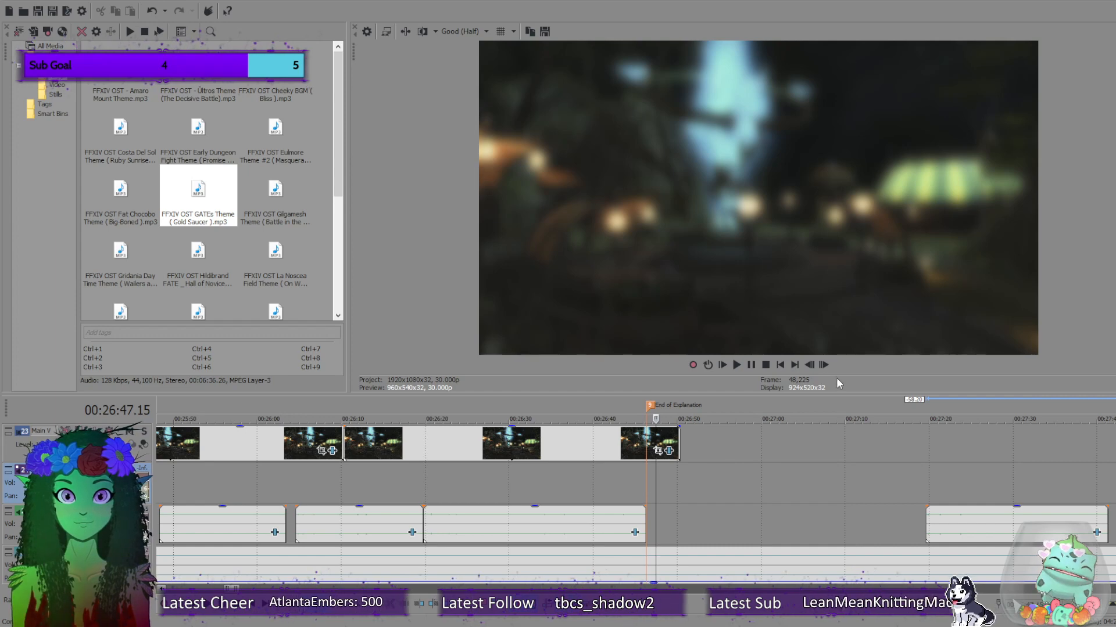
pyautogui.click(809, 365)
pyautogui.click(810, 365)
pyautogui.click(810, 365)
pyautogui.click(810, 365)
pyautogui.click(809, 365)
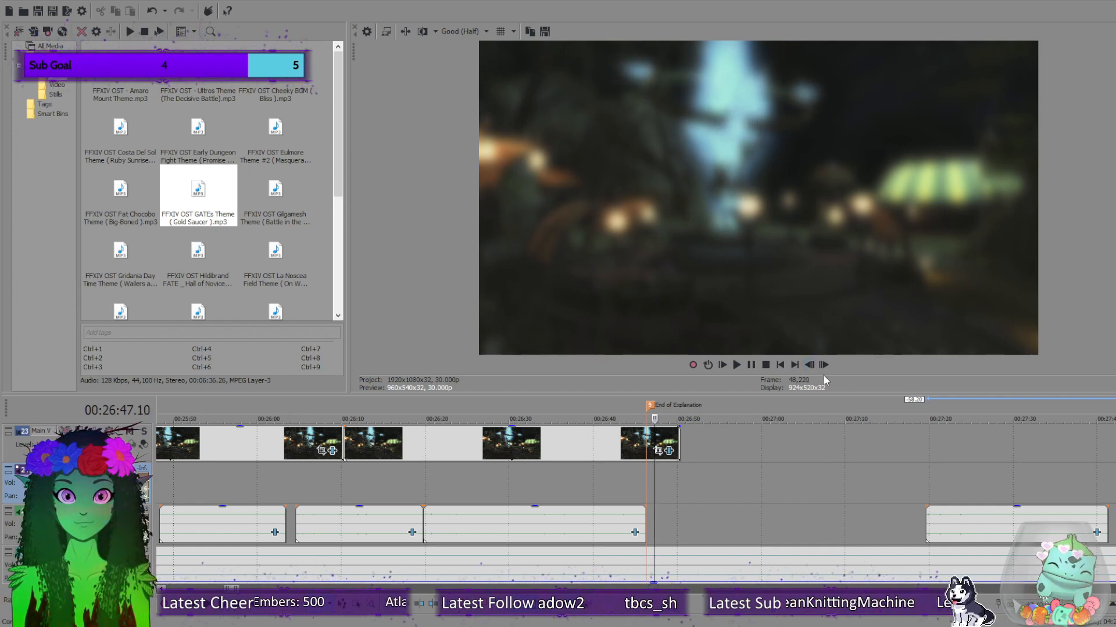
pyautogui.moveTo(1007, 525); pyautogui.dragTo(736, 525)
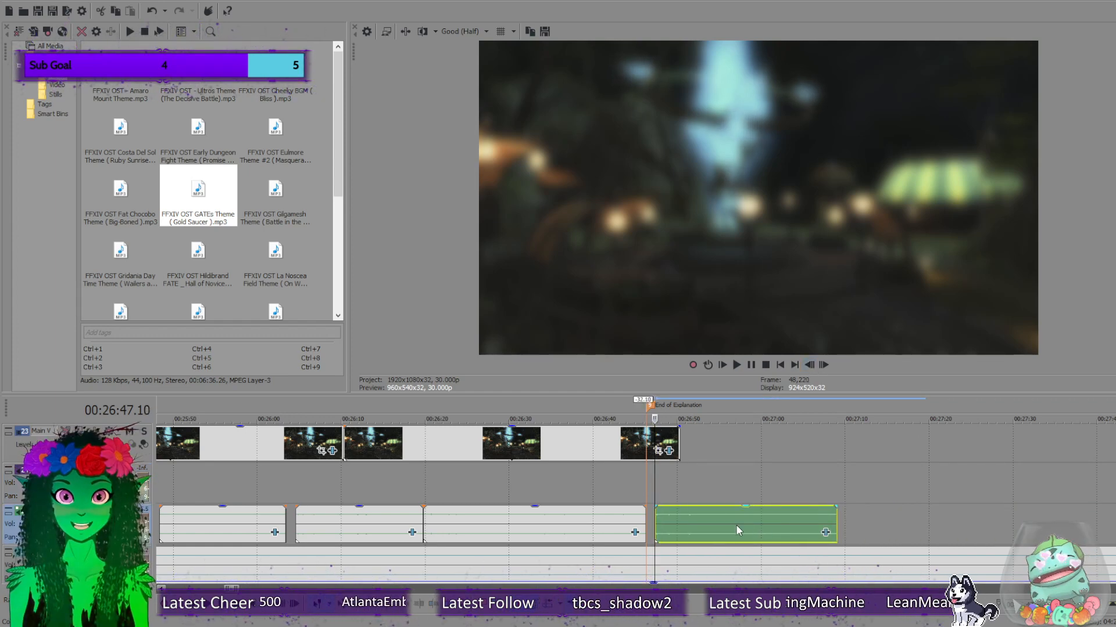
# Play the transition into the moved voice-over piece from 00:26:43.05.
pyautogui.click(621, 489)
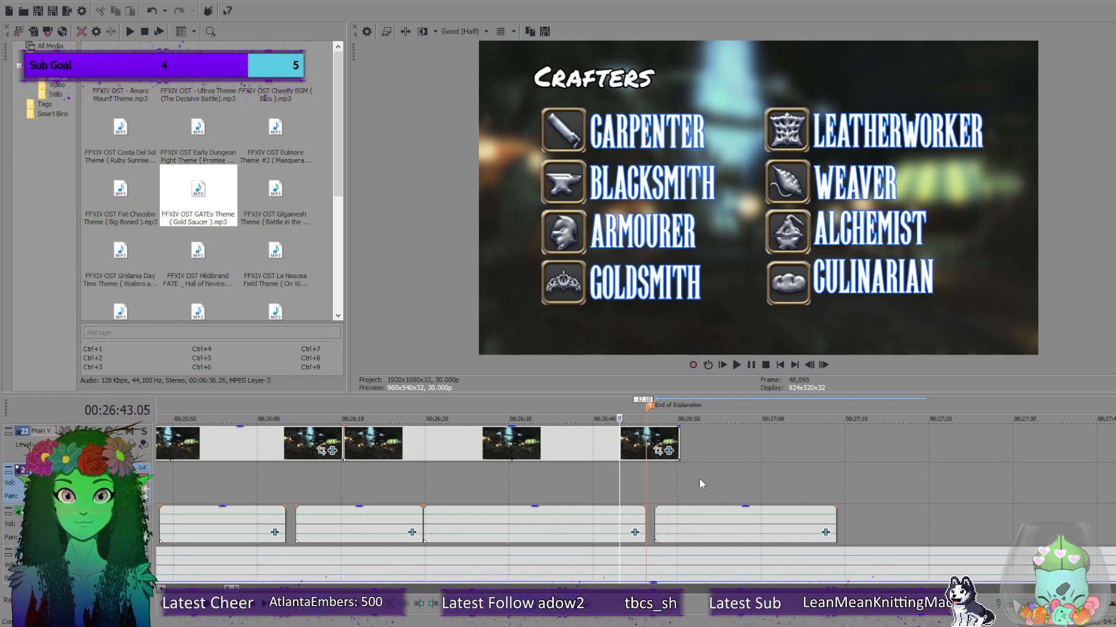
pyautogui.click(736, 366)
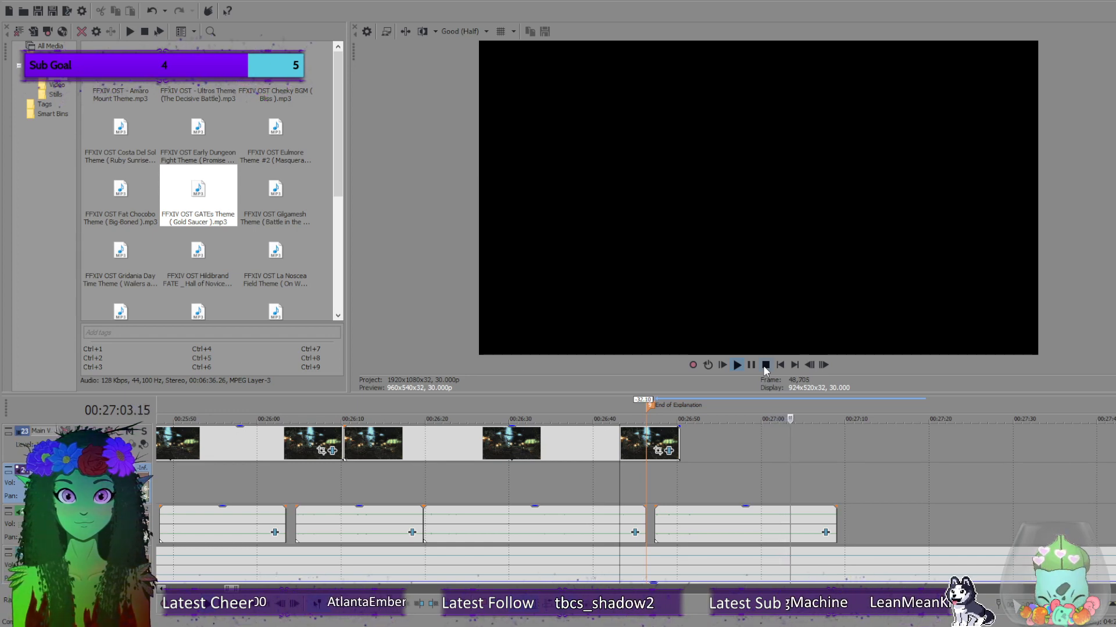
pyautogui.click(764, 365)
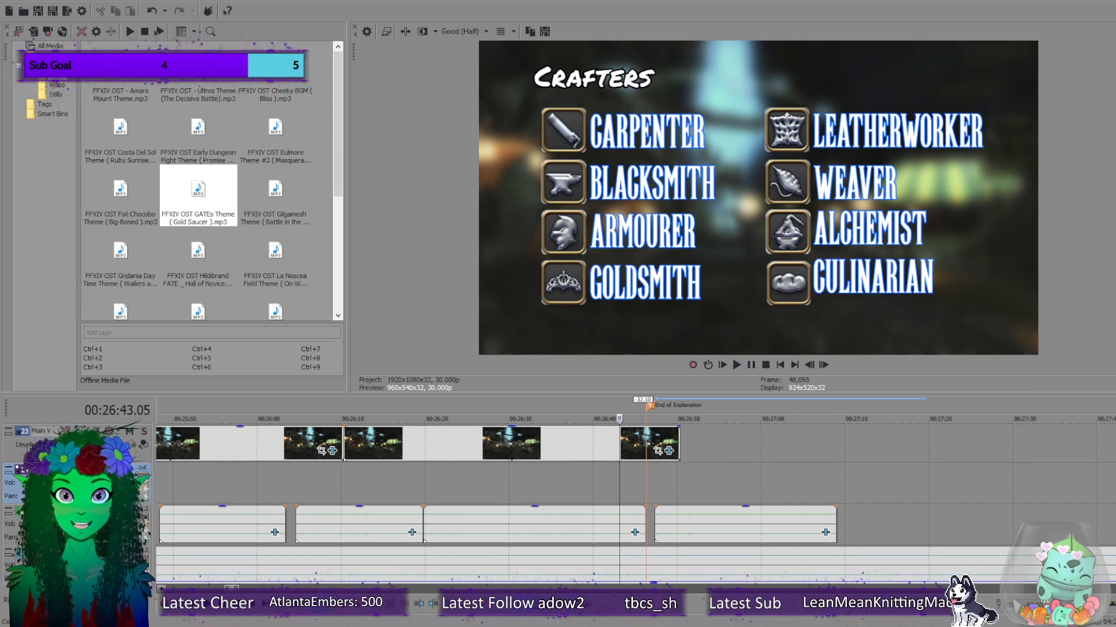
# Examine the title, overlay and main video tracks around the end of the explanation section.
pyautogui.scroll(3, 581, 499)
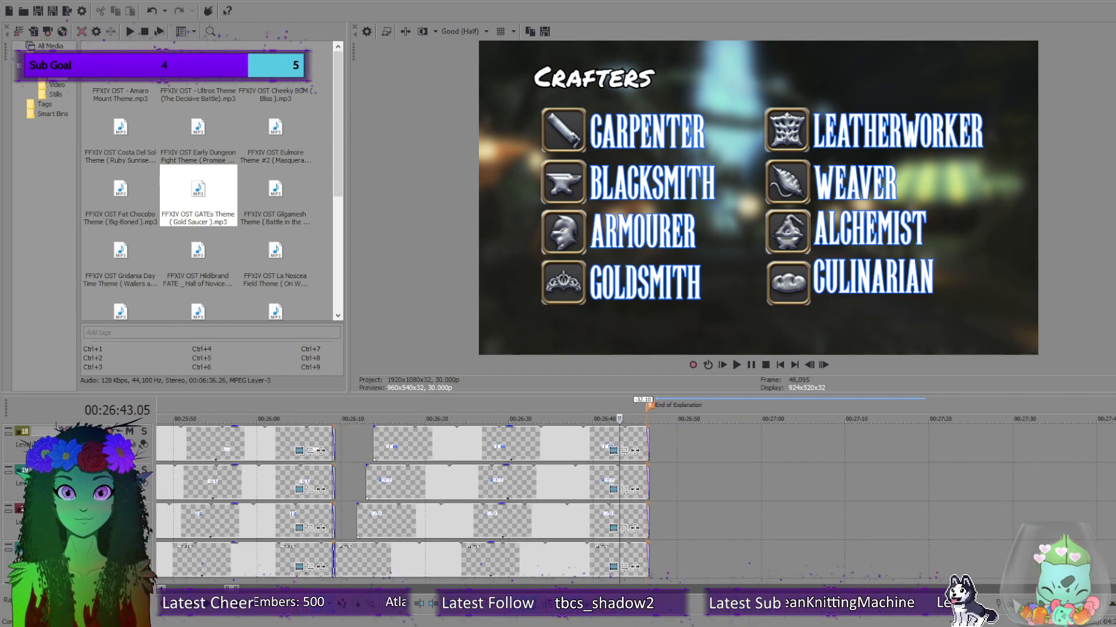
pyautogui.scroll(-3, 407, 503)
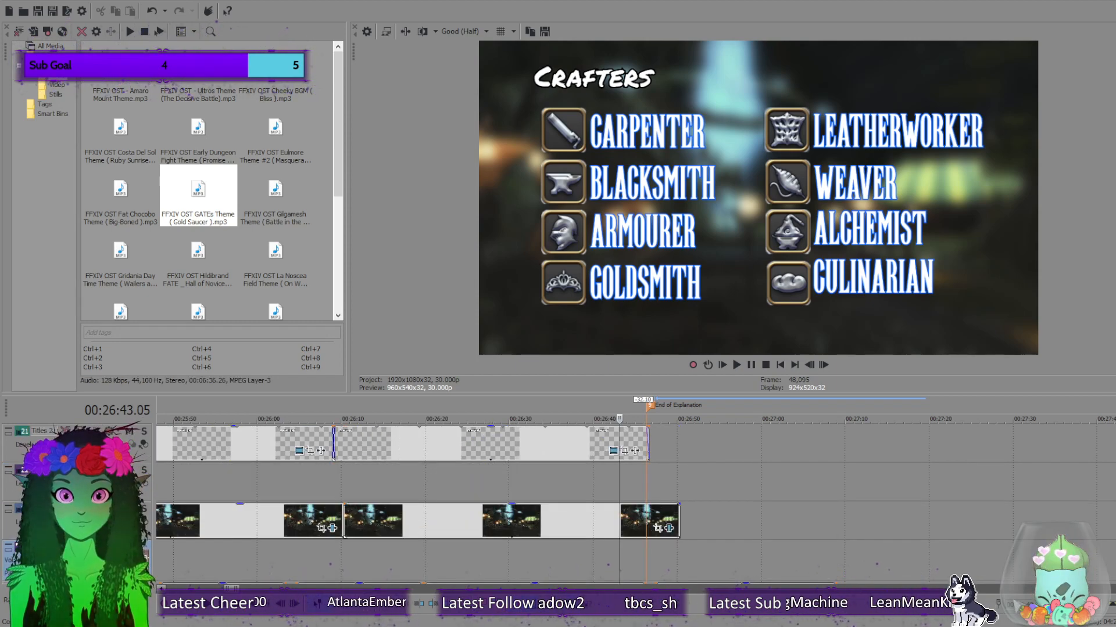
pyautogui.scroll(-1, 407, 503)
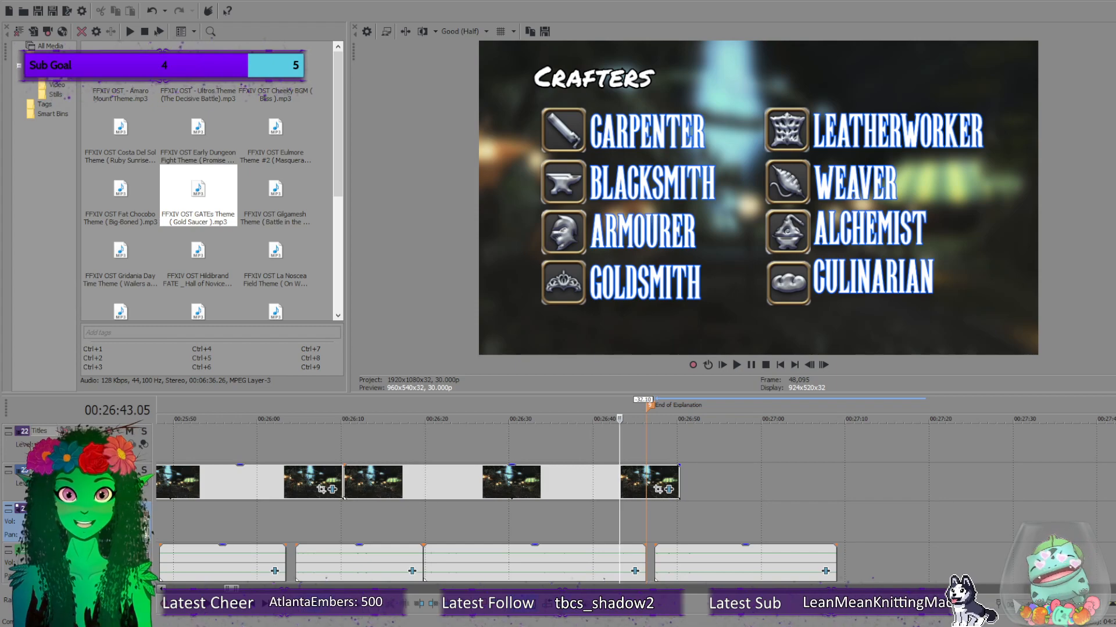
pyautogui.scroll(2, 407, 503)
pyautogui.scroll(-4, 743, 502)
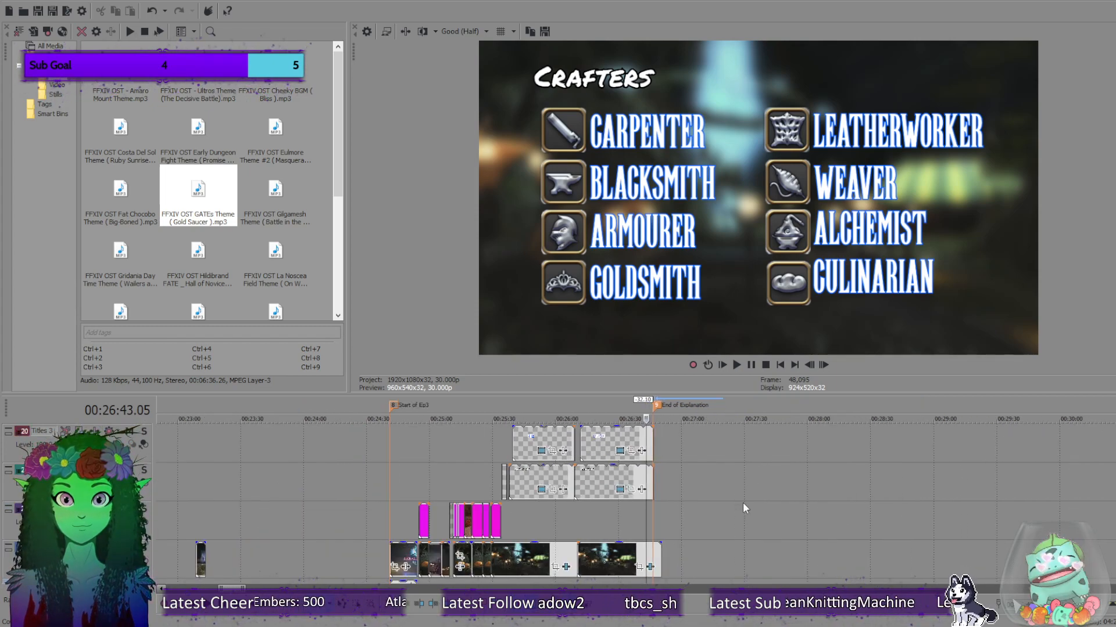
pyautogui.scroll(4, 742, 503)
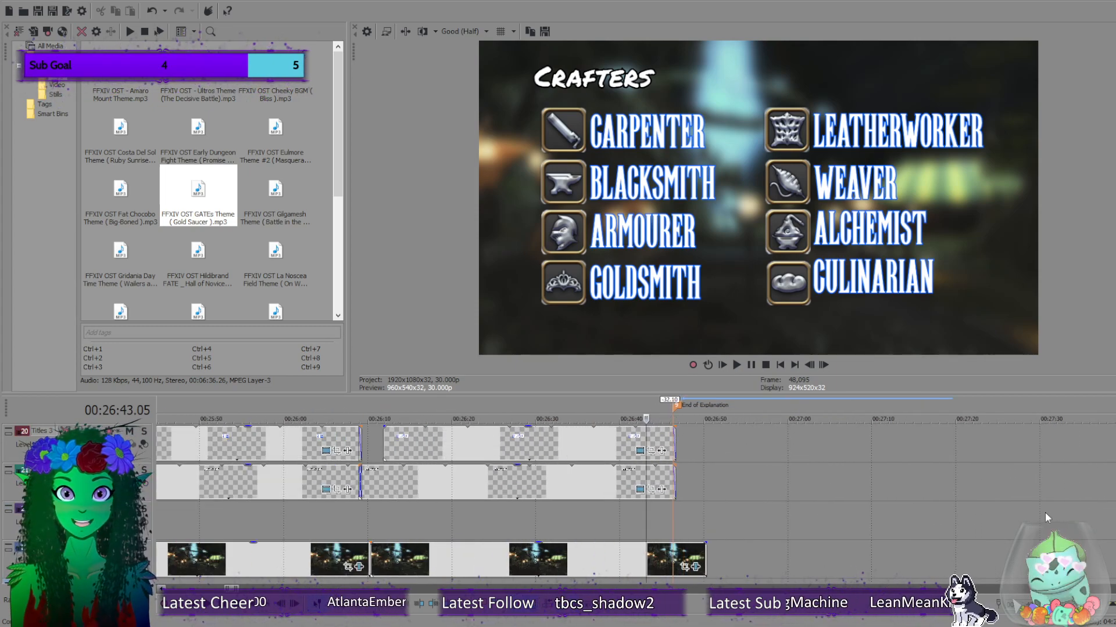
pyautogui.scroll(-3, 681, 491)
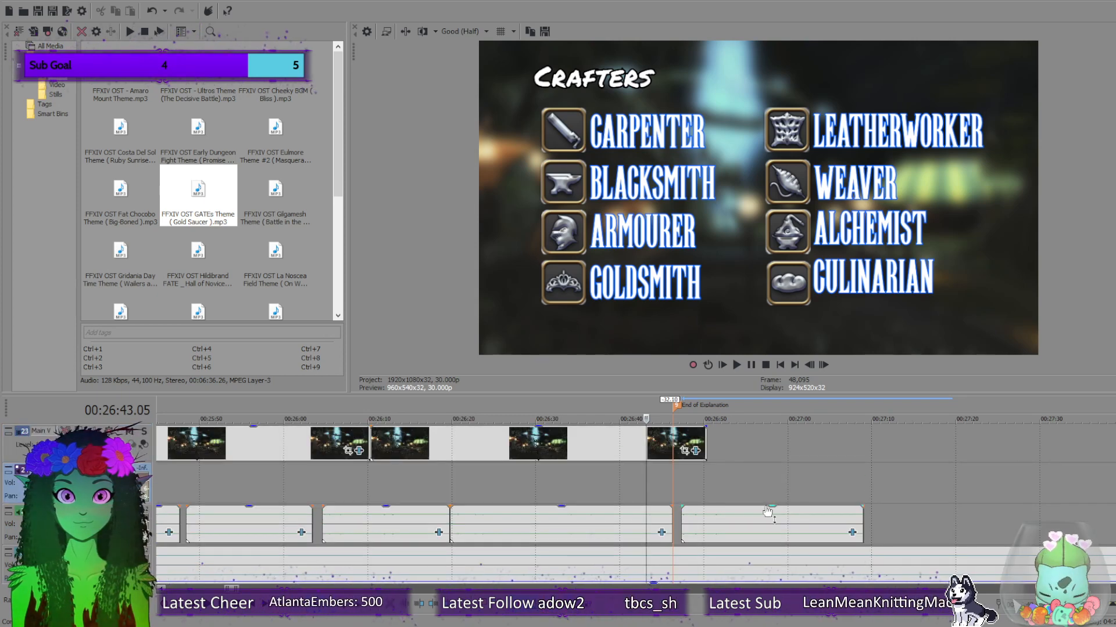
# Check where the voice-over piece behind the End of Explanation marker starts and ends against the video tracks.
pyautogui.click(681, 483)
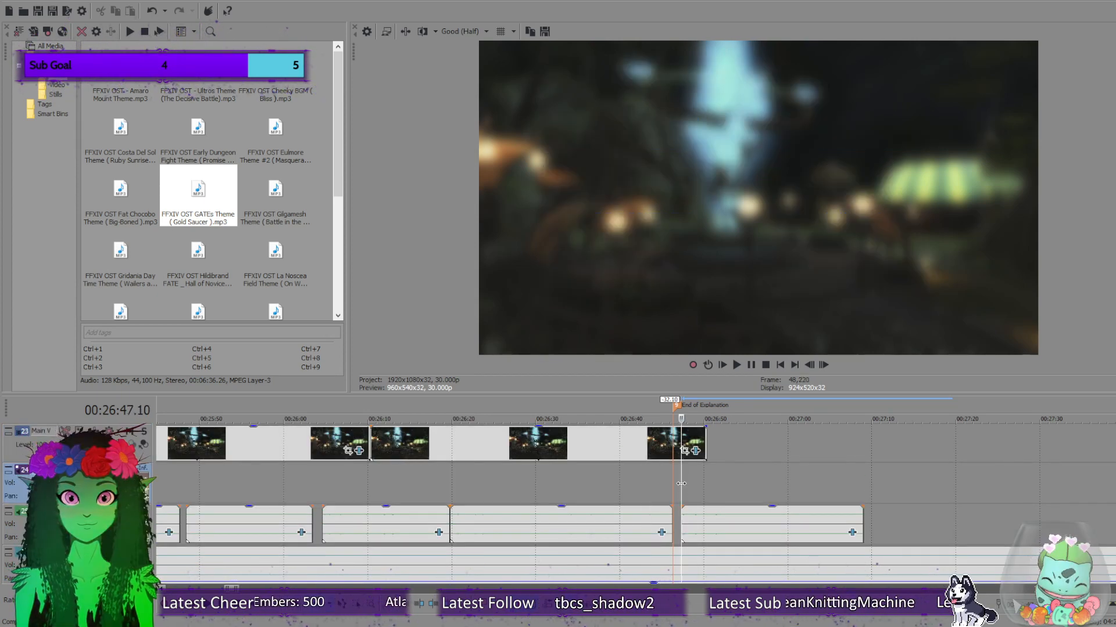
pyautogui.click(862, 482)
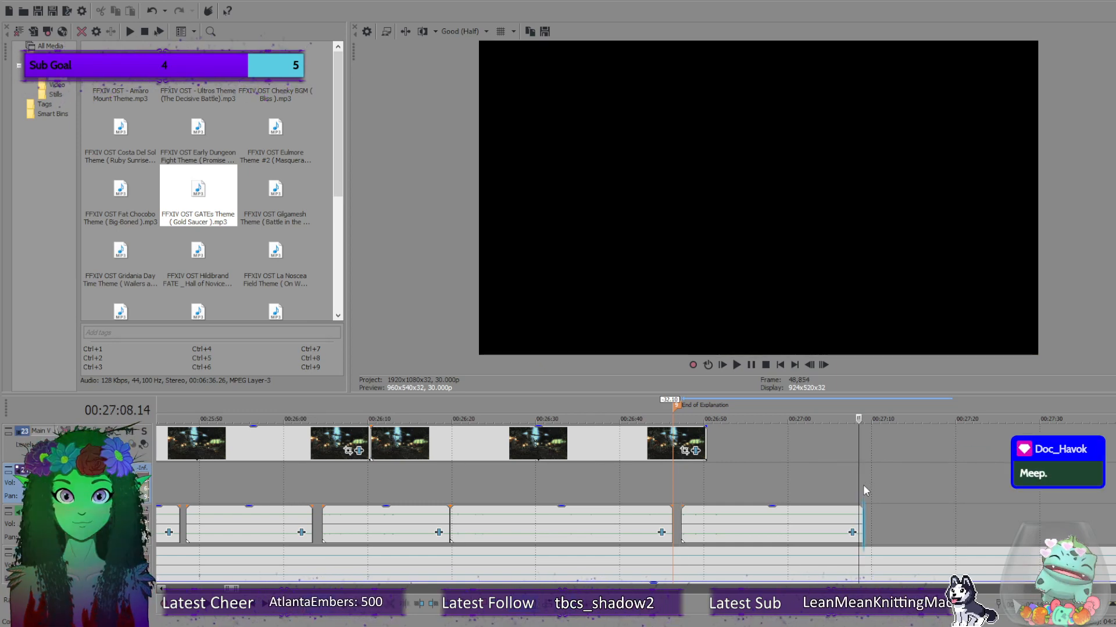
pyautogui.click(682, 488)
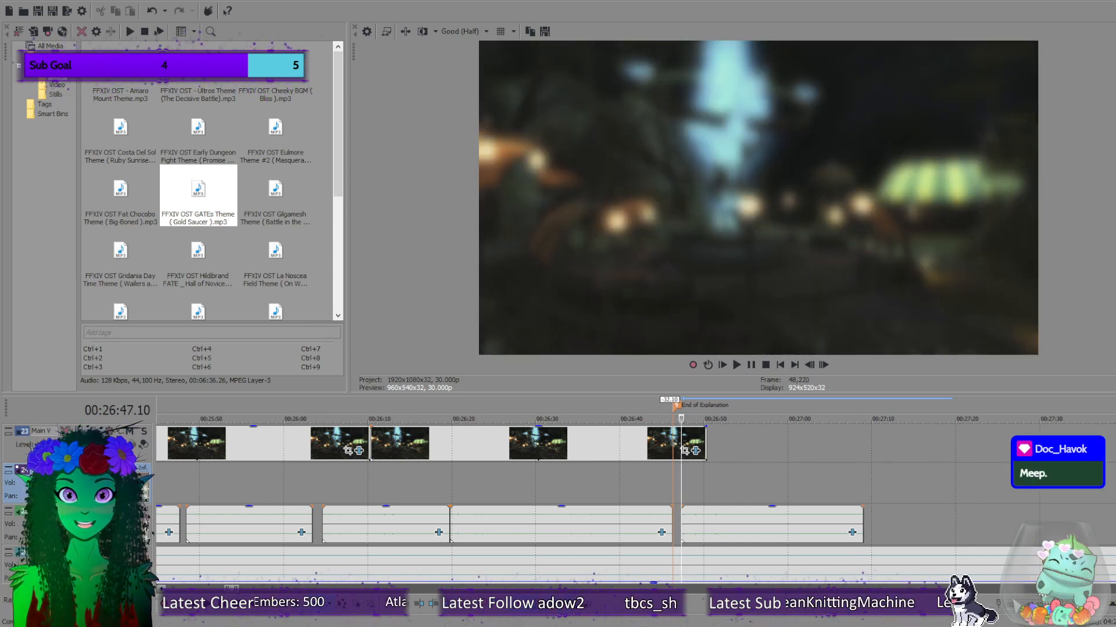
pyautogui.scroll(2, 683, 491)
pyautogui.scroll(1, 728, 469)
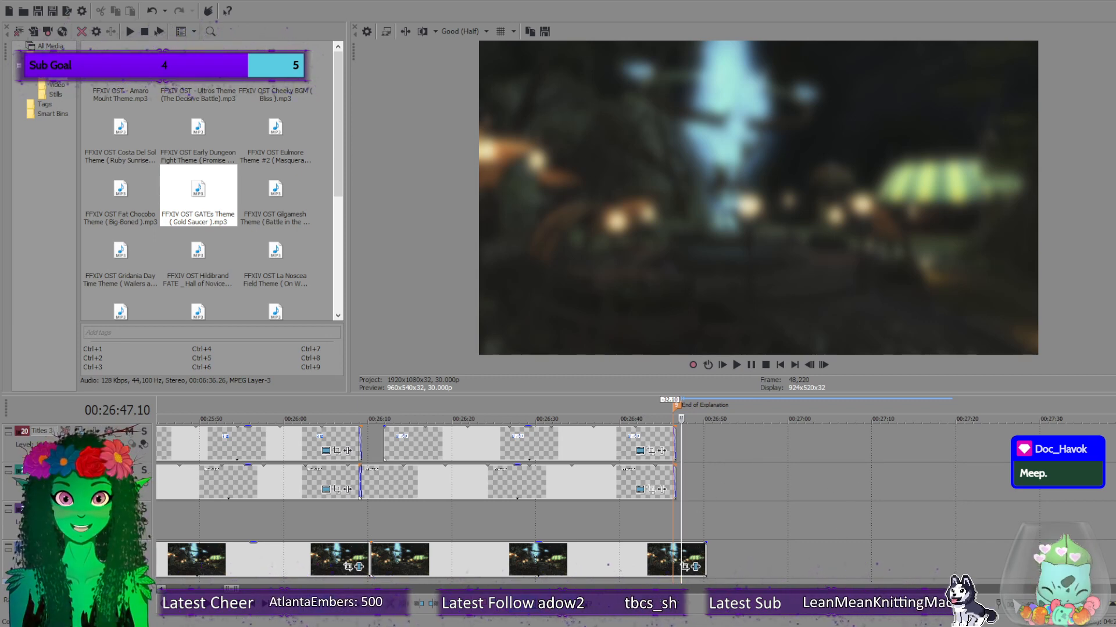
pyautogui.scroll(-2, 430, 505)
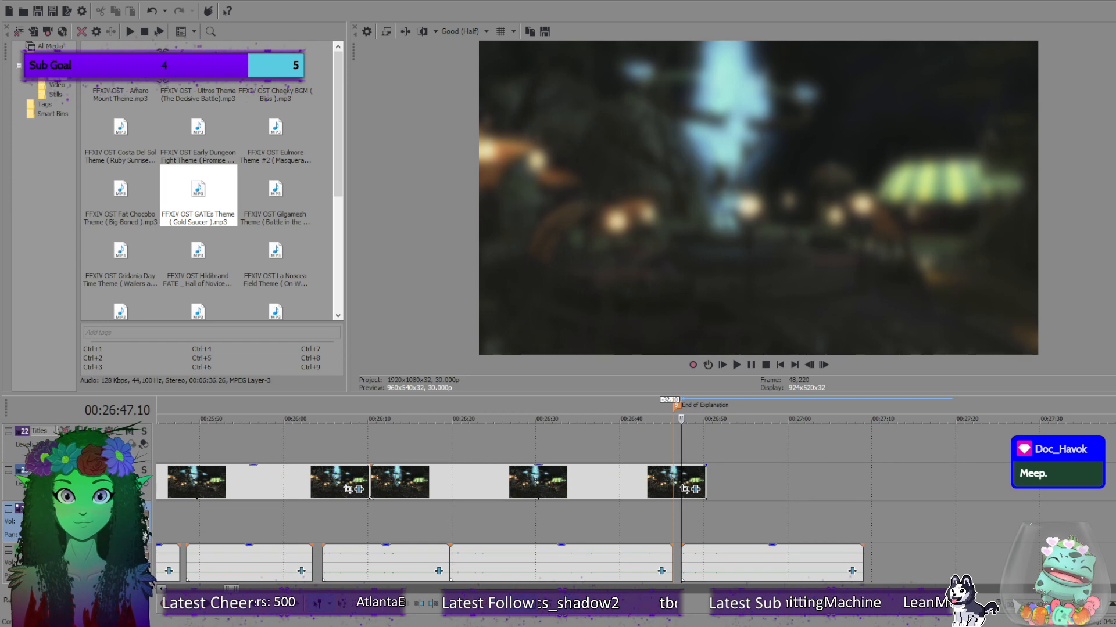
pyautogui.click(860, 521)
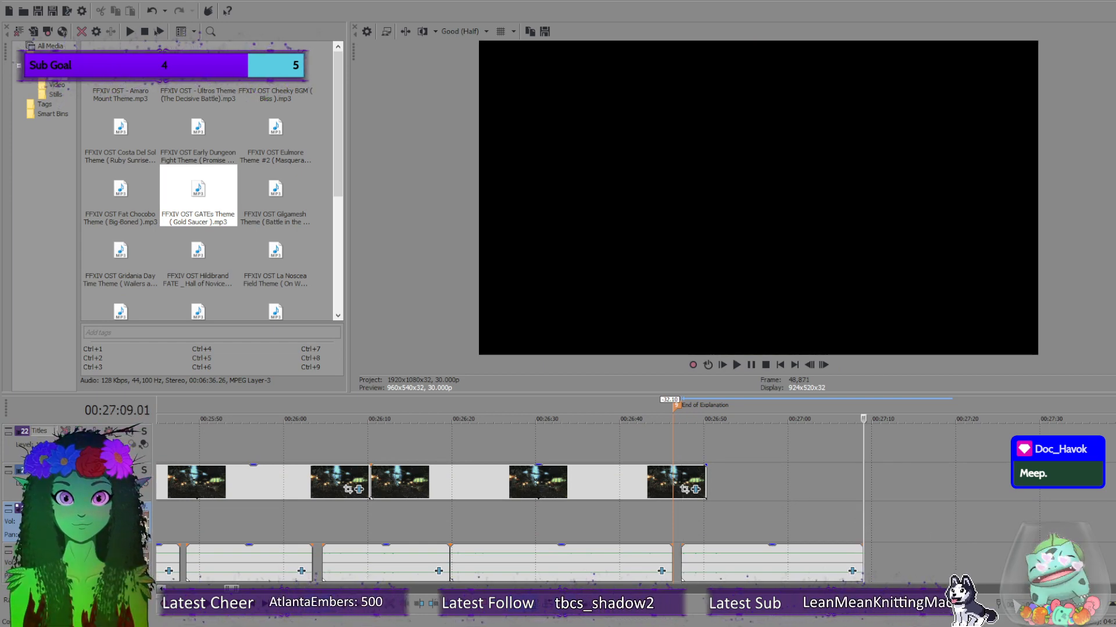
# Add a marker named "Recording of Crafting" at 00:26:47.10, where the moved voice-over piece starts.
pyautogui.click(688, 434)
pyautogui.click(681, 437)
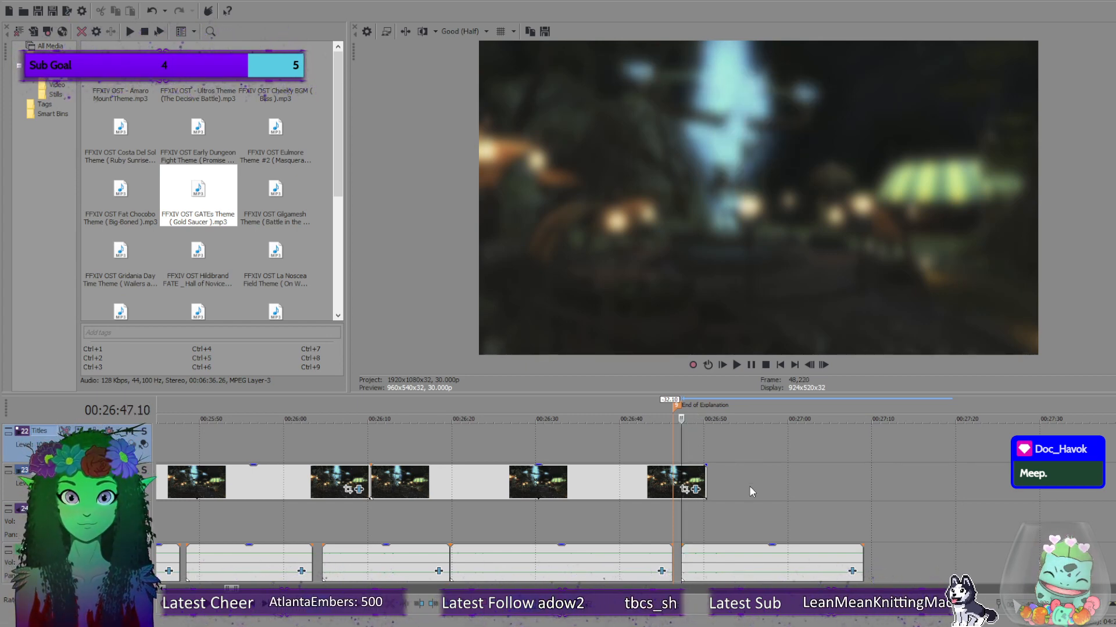
pyautogui.write('m')
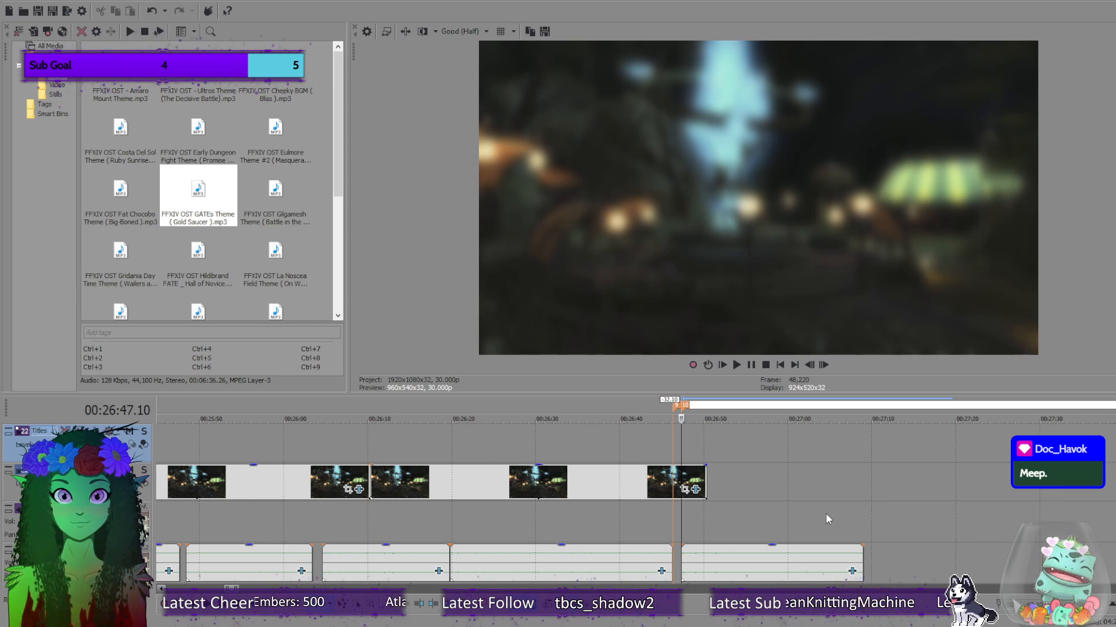
pyautogui.write('Recording')
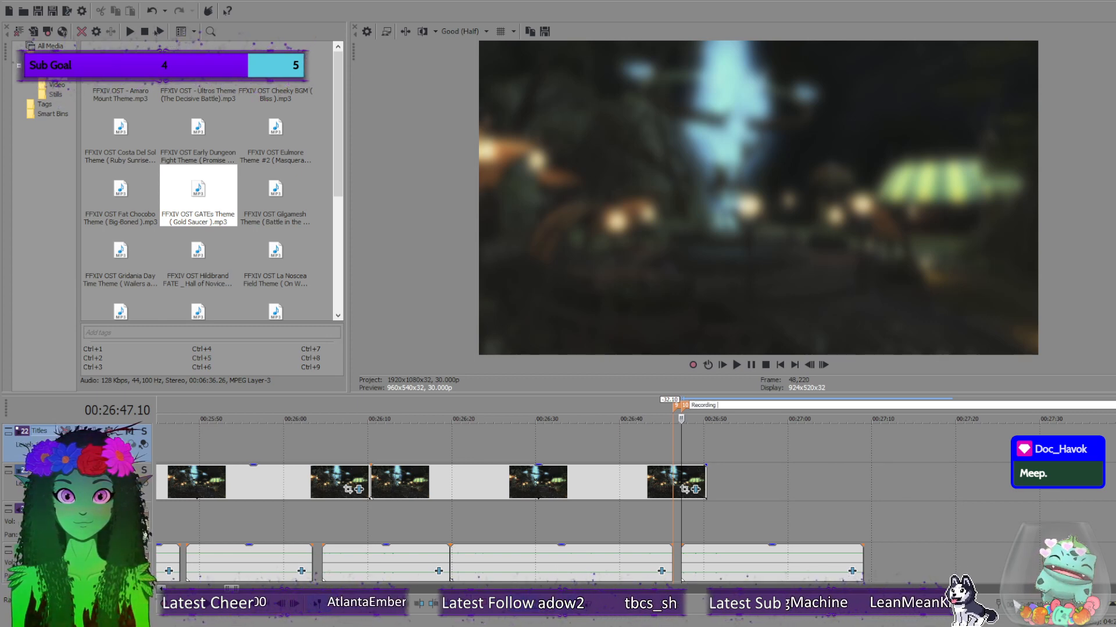
pyautogui.write(' of Crafting')
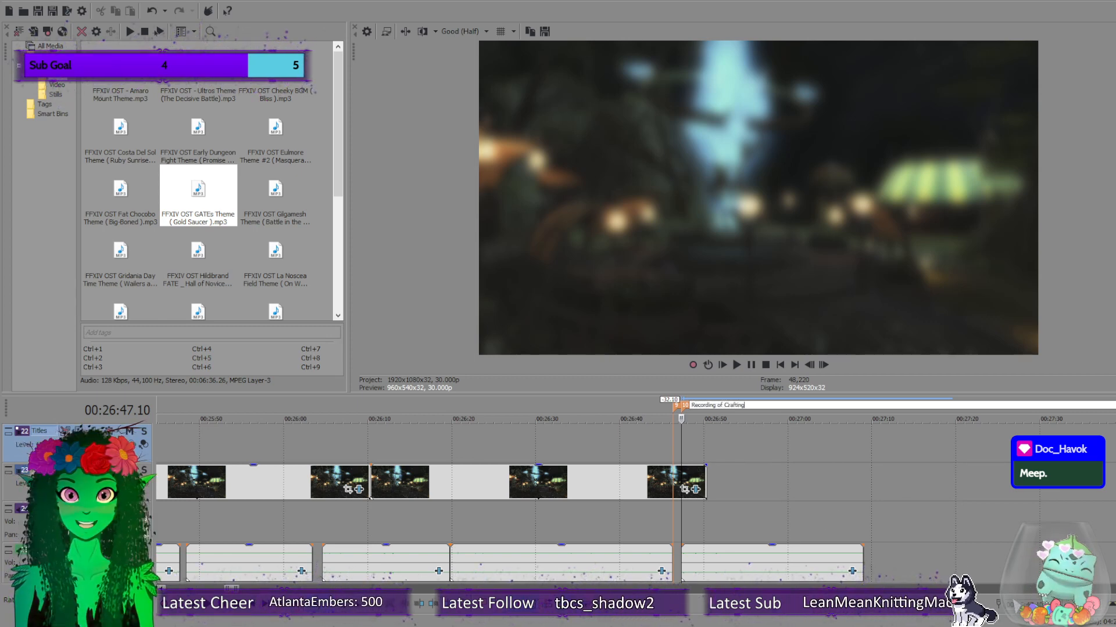
pyautogui.press('Return')
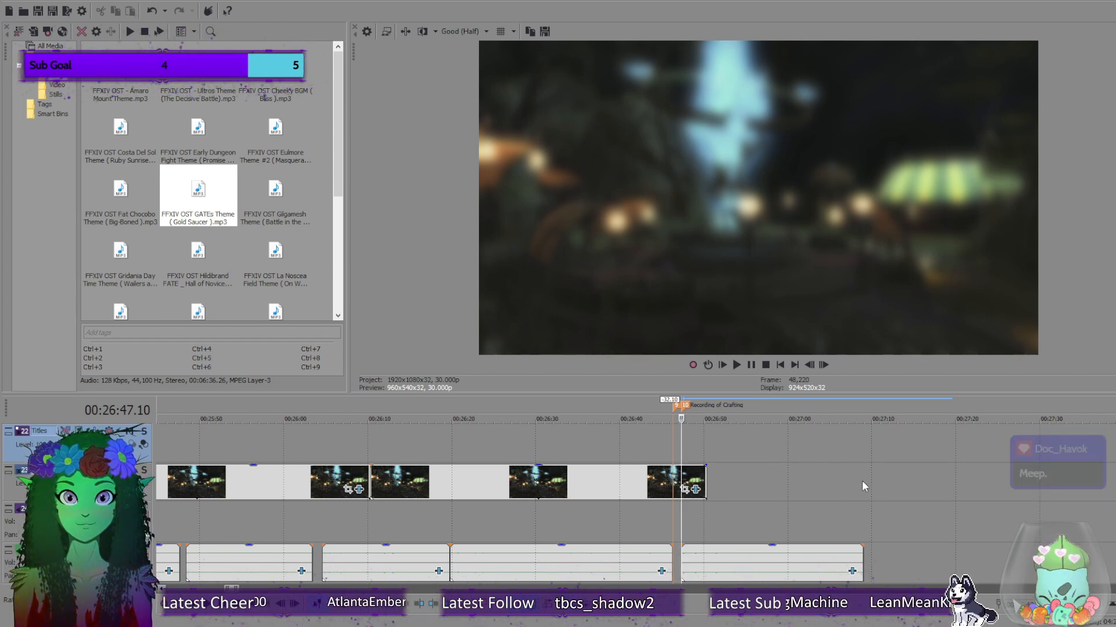
# Examine the voice-over piece behind the Recording of Crafting marker, the title and icon tracks above it, and the surrounding timeline.
pyautogui.click(862, 523)
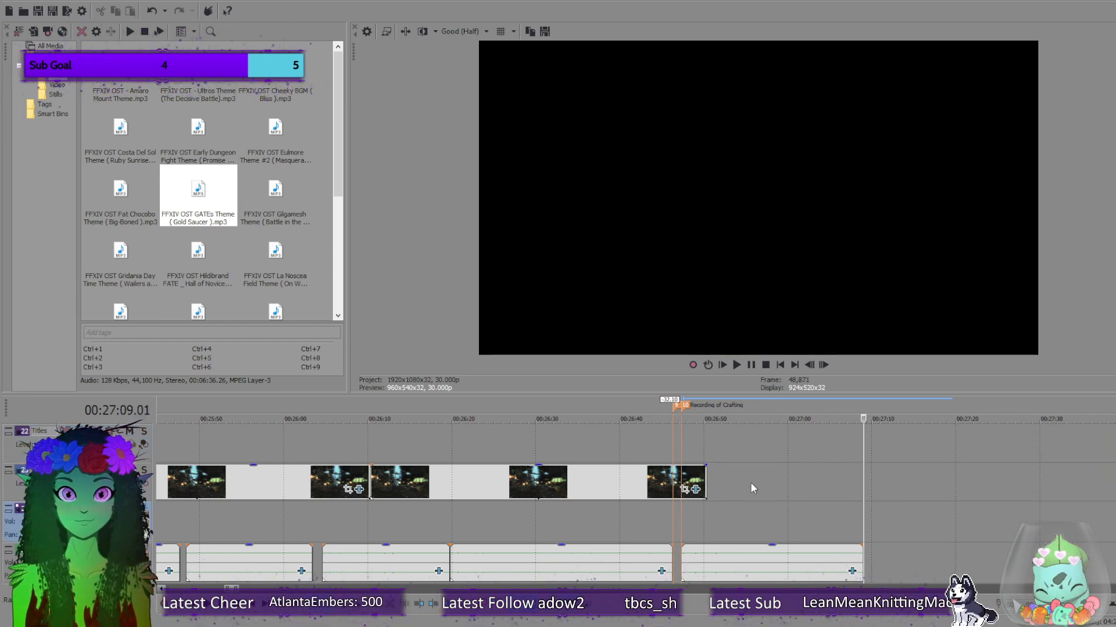
pyautogui.click(682, 514)
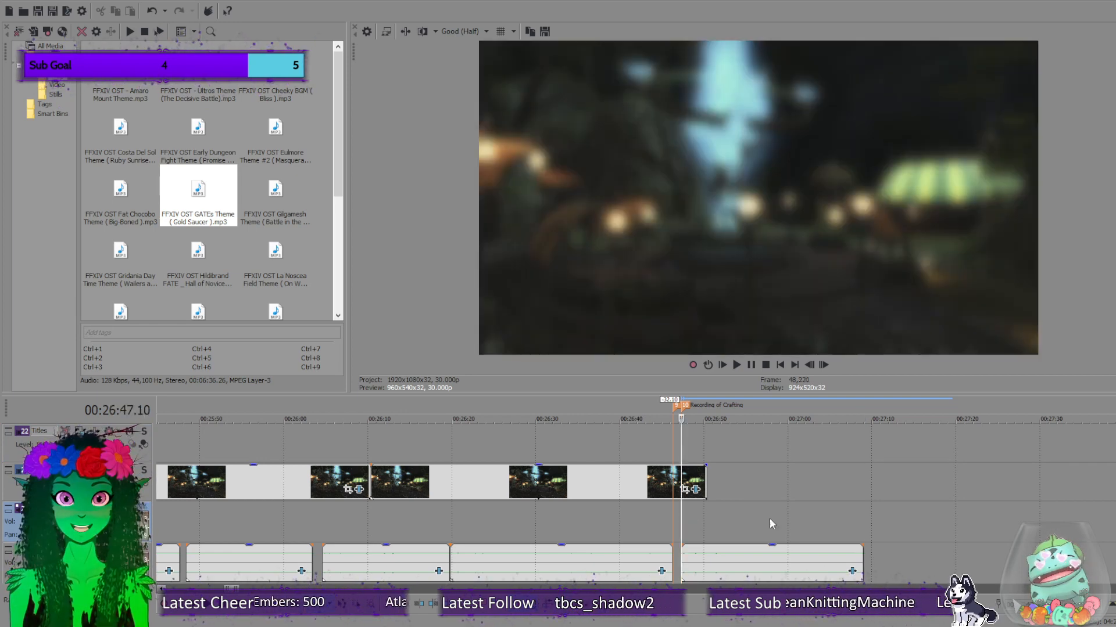
pyautogui.scroll(3, 682, 514)
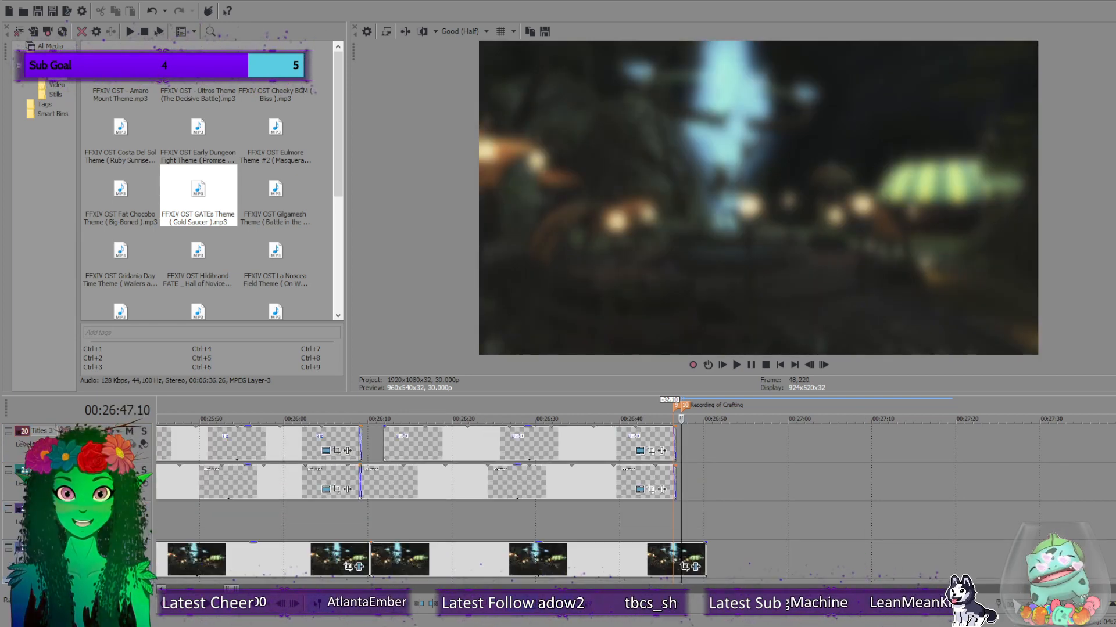
pyautogui.scroll(4, 415, 502)
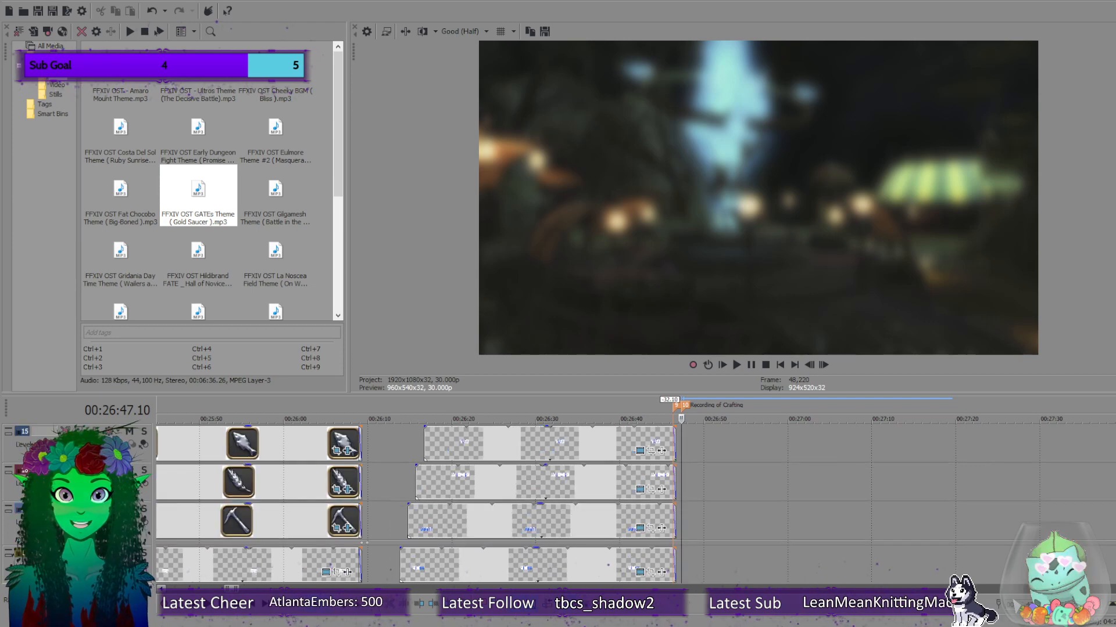
pyautogui.scroll(10, 416, 505)
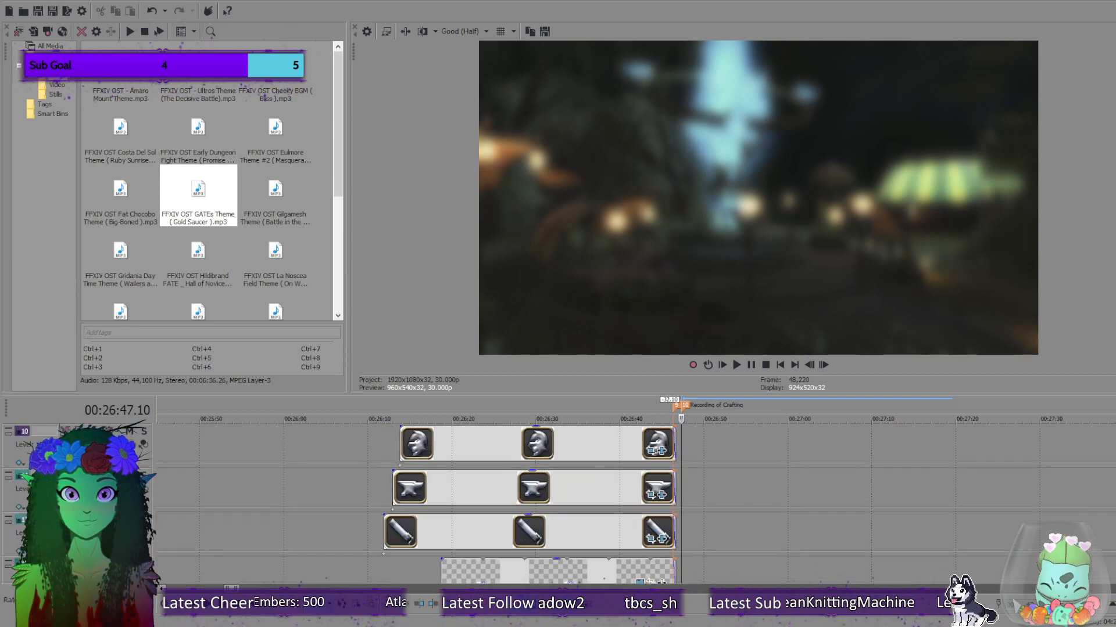
pyautogui.scroll(-12, 872, 527)
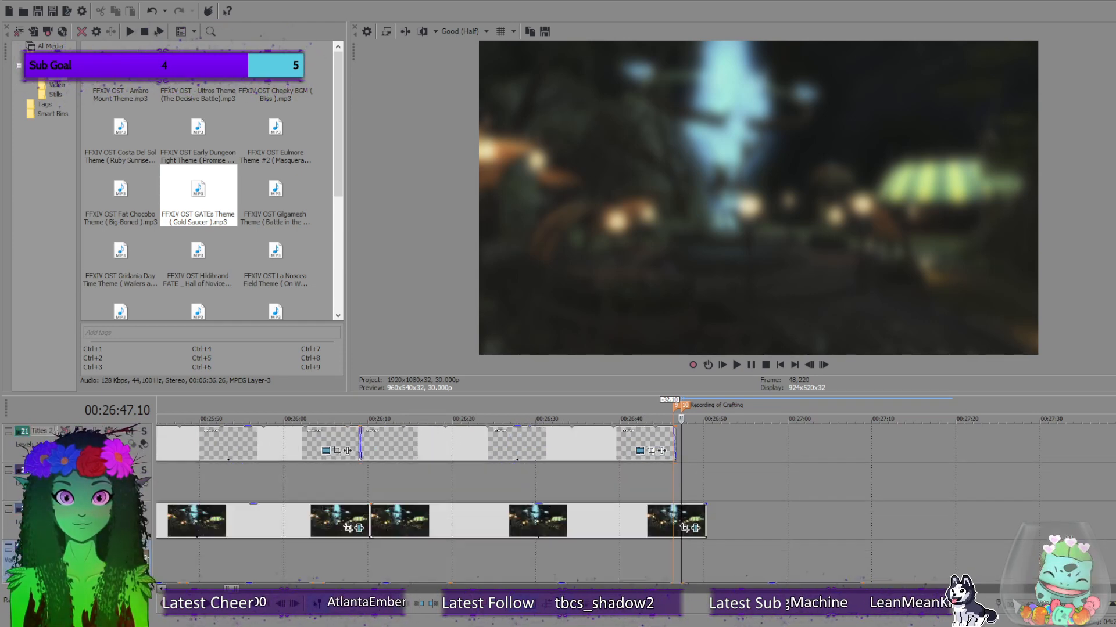
pyautogui.scroll(-2, 871, 528)
pyautogui.scroll(-1, 872, 521)
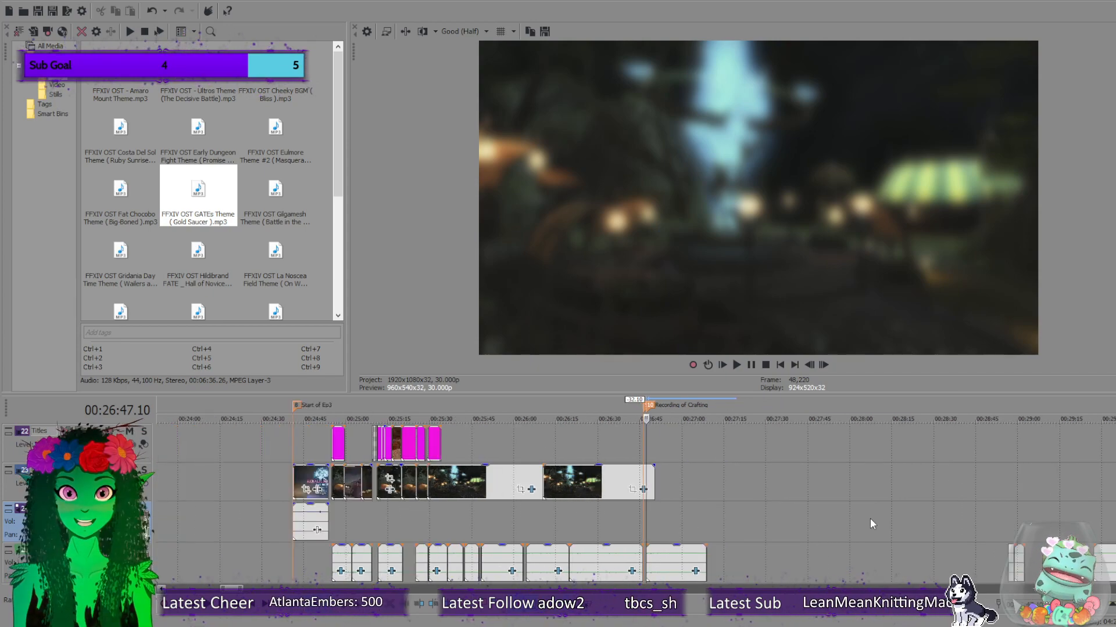
pyautogui.scroll(-3, 663, 481)
pyautogui.scroll(-3, 720, 502)
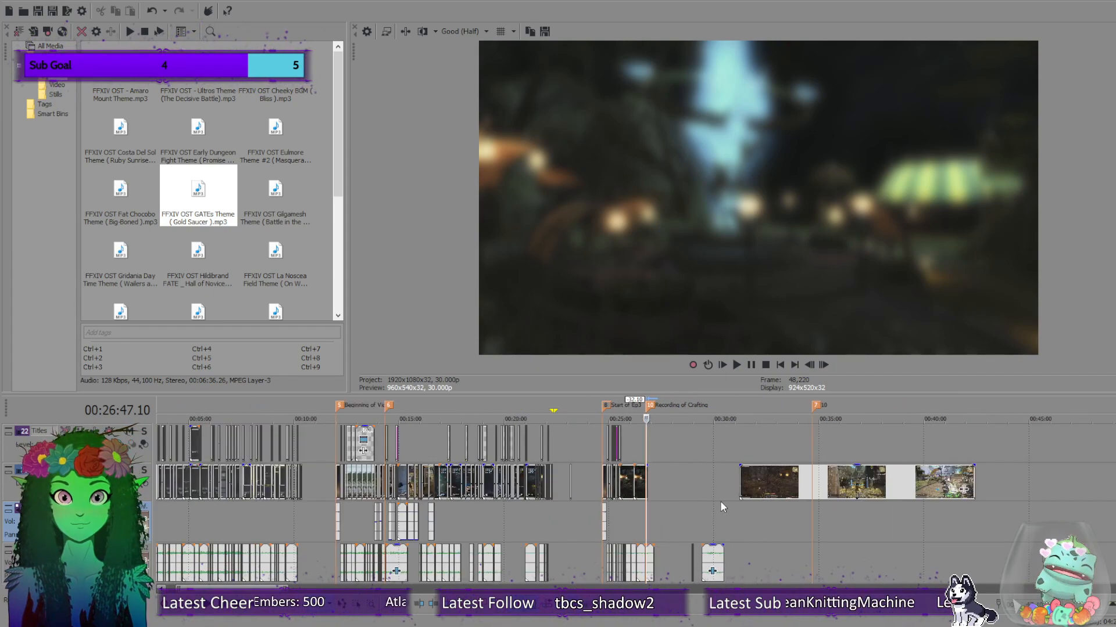
# Compare the character shots on the overlay track between 00:25:21 and 00:25:33 near the start of the third episode.
pyautogui.scroll(5, 720, 501)
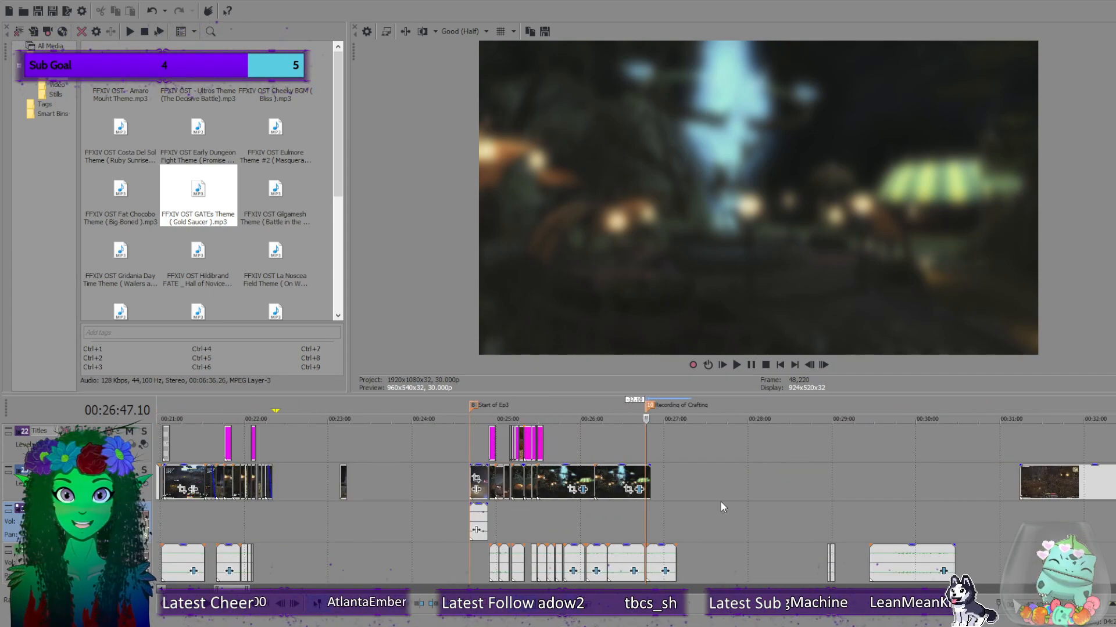
pyautogui.scroll(3, 511, 517)
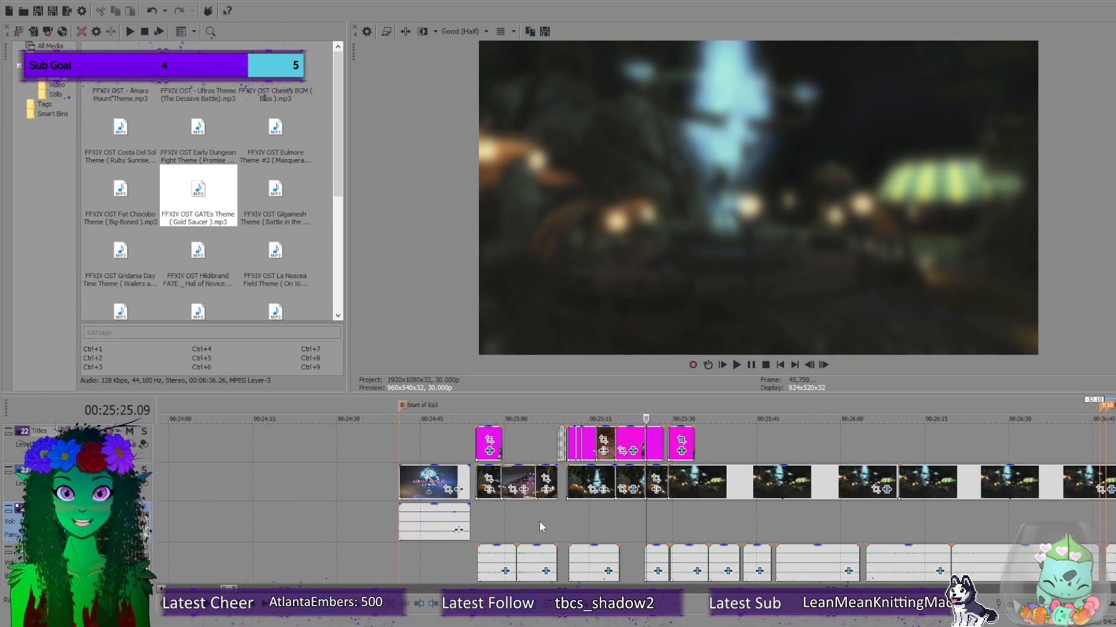
pyautogui.click(626, 511)
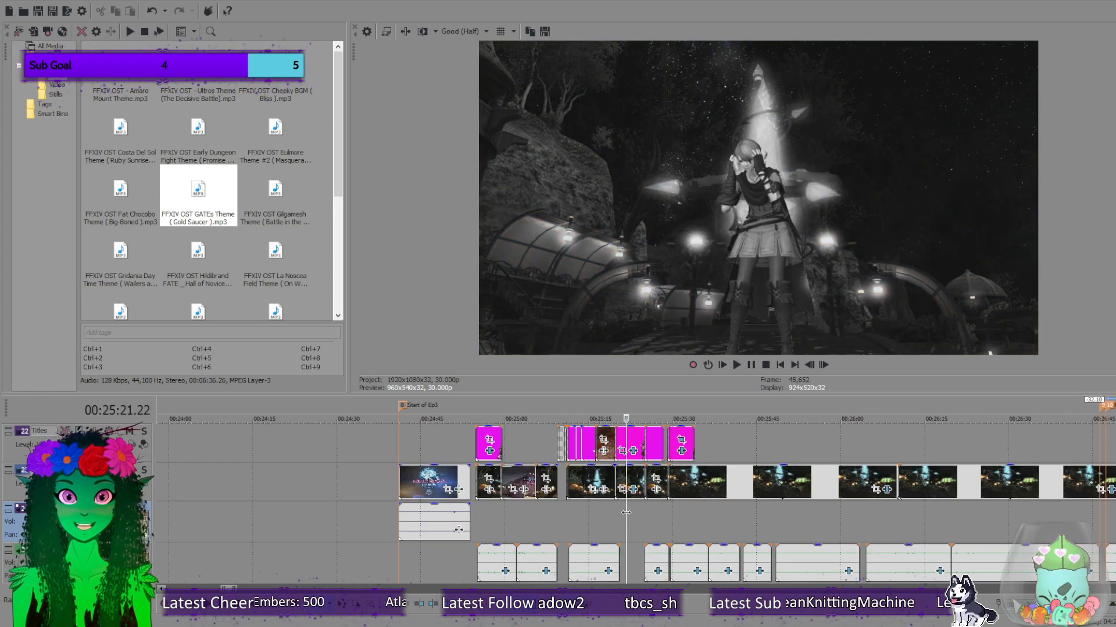
pyautogui.click(688, 511)
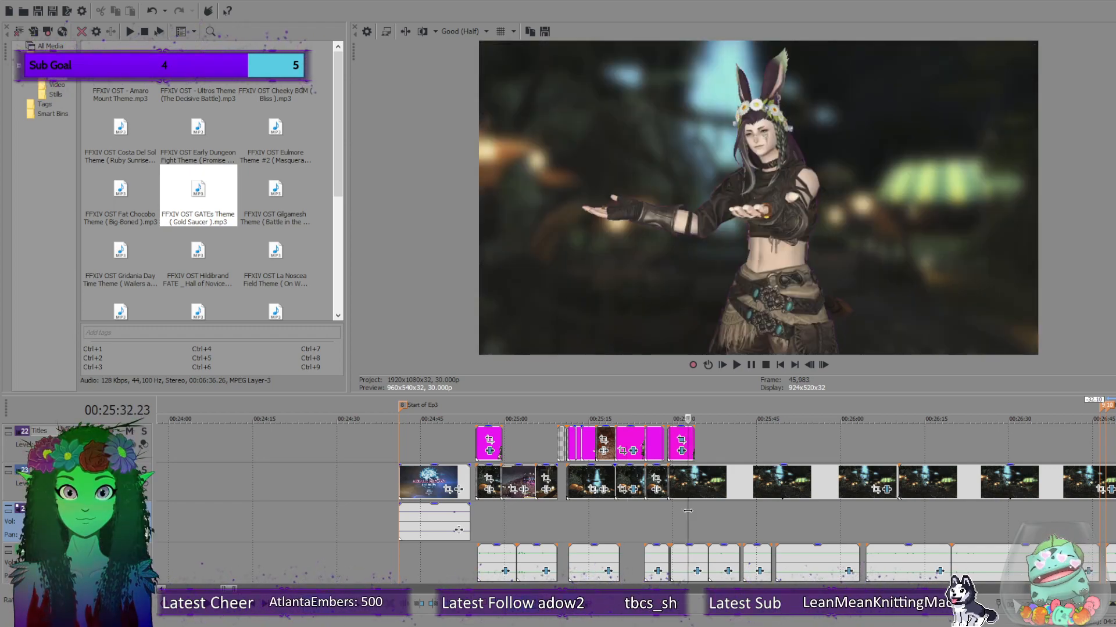
pyautogui.scroll(3, 669, 511)
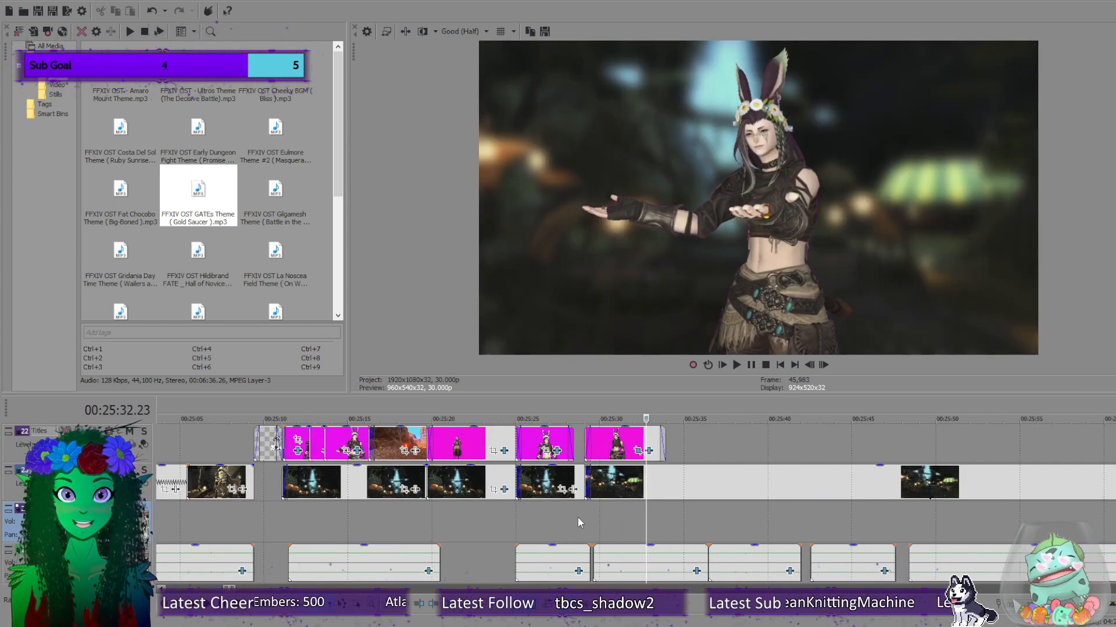
pyautogui.click(553, 511)
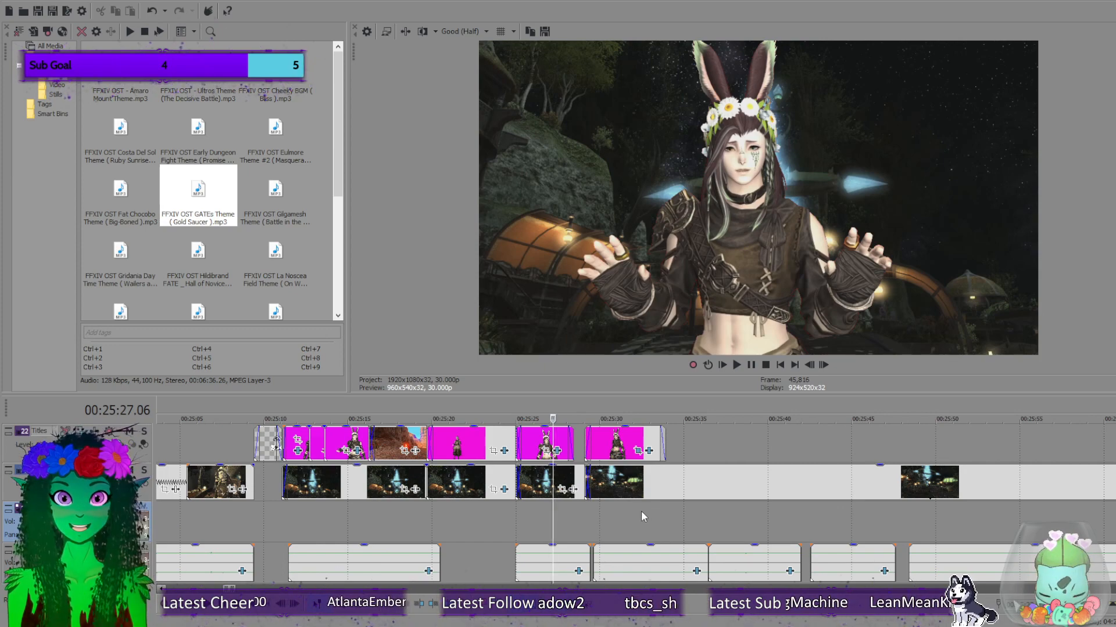
pyautogui.click(640, 510)
pyautogui.click(552, 511)
pyautogui.click(643, 511)
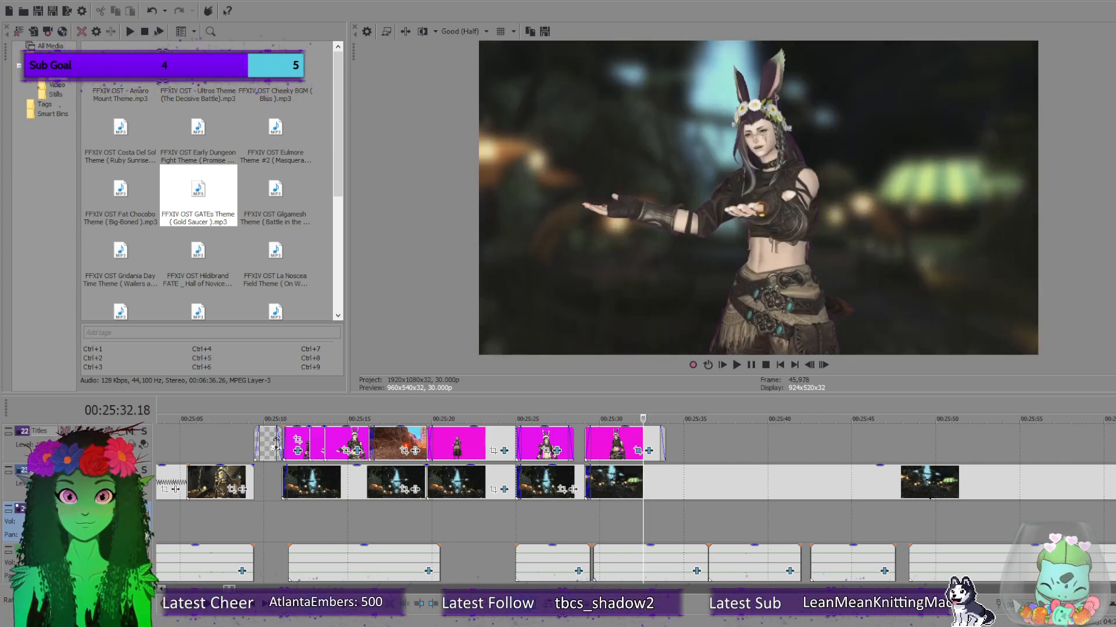
# Preview the explanation titles from "Gatherers and Crafters" at 00:25:36.02 through the full crafters list at 00:26:46.10.
pyautogui.scroll(3, 677, 513)
pyautogui.scroll(1, 686, 517)
pyautogui.scroll(-1, 692, 523)
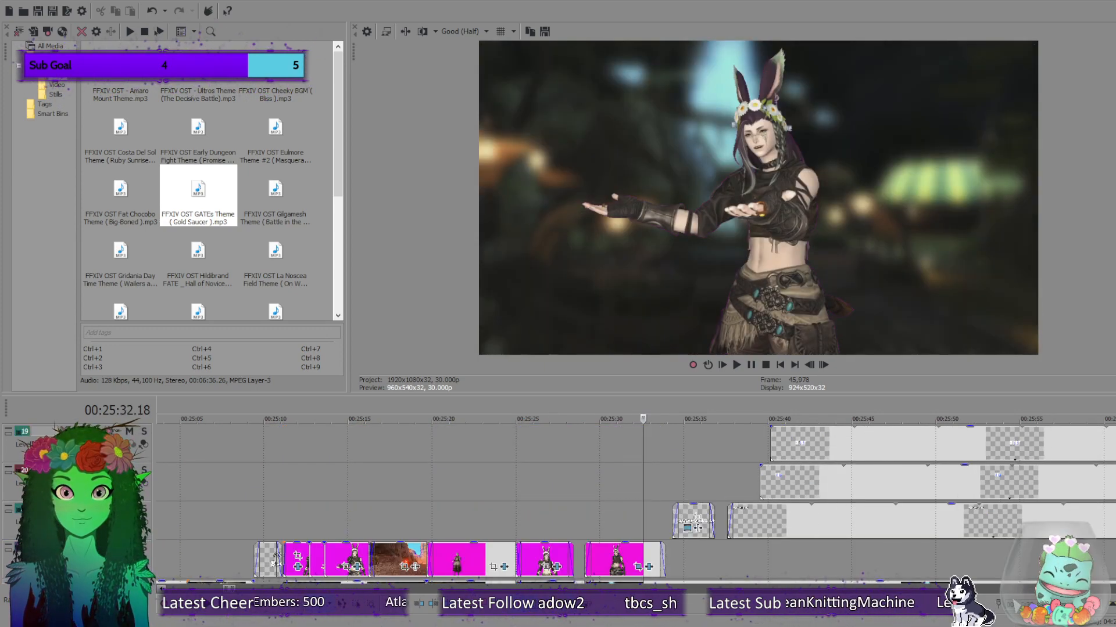
pyautogui.click(701, 552)
pyautogui.scroll(-6, 819, 535)
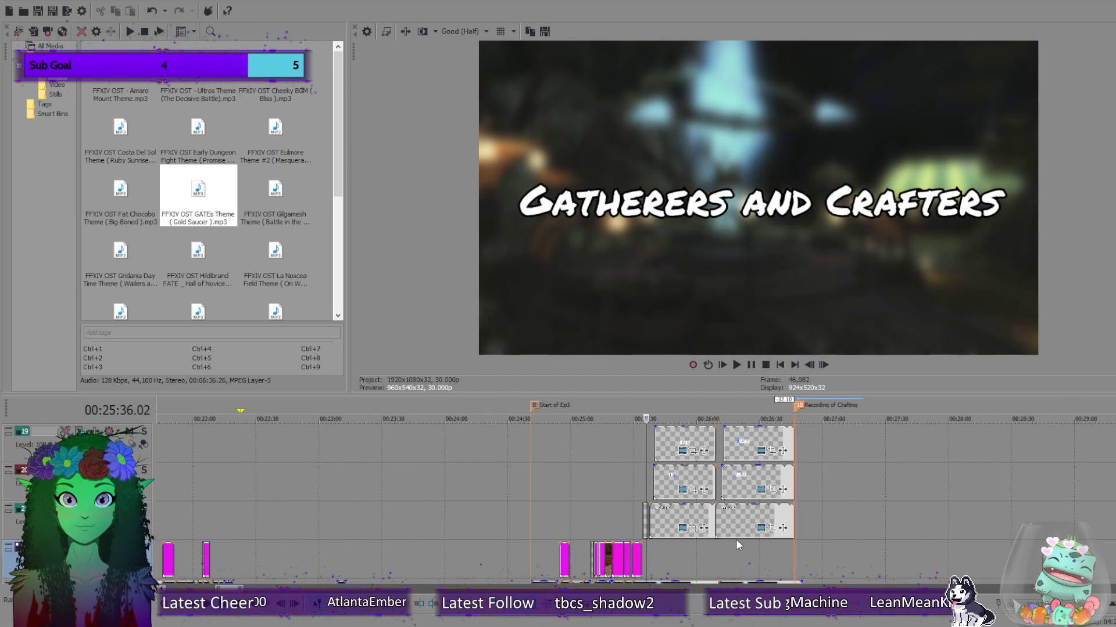
pyautogui.moveTo(646, 459); pyautogui.dragTo(844, 461)
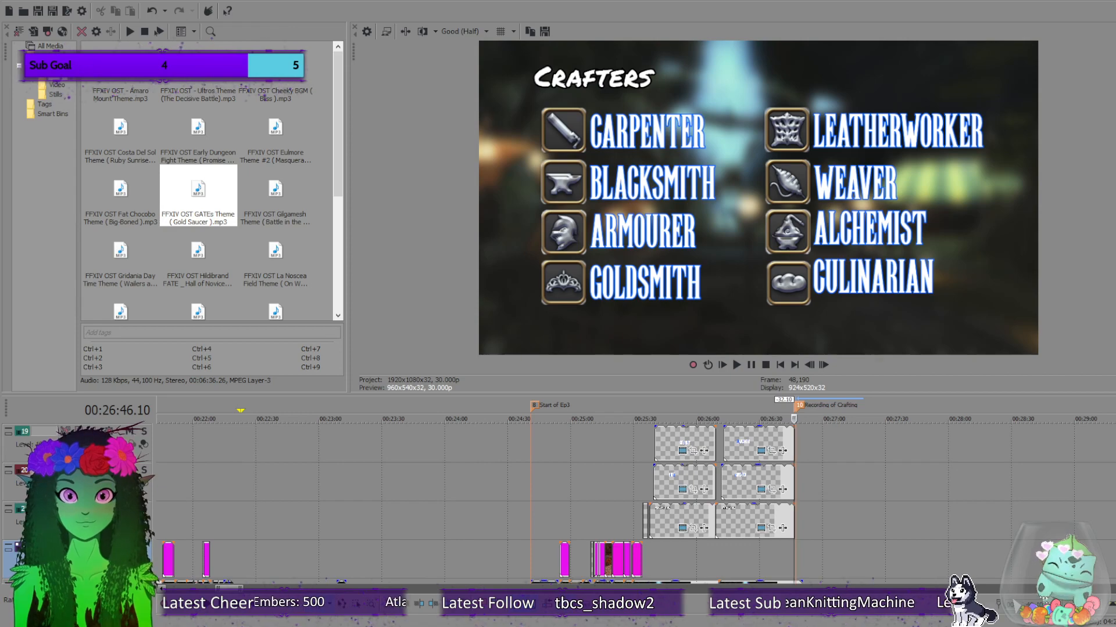
pyautogui.scroll(-5, 844, 461)
pyautogui.scroll(2, 845, 461)
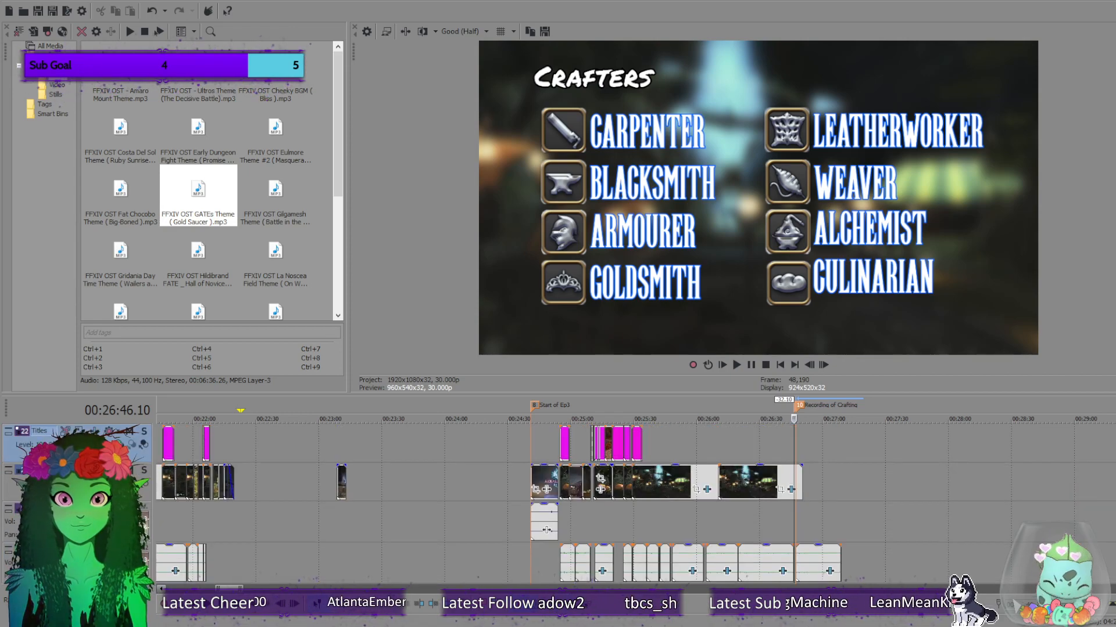
# Check the end of the voice-over piece behind the Recording of Crafting marker against the long audio event beneath it.
pyautogui.scroll(-1, 845, 461)
pyautogui.scroll(4, 895, 500)
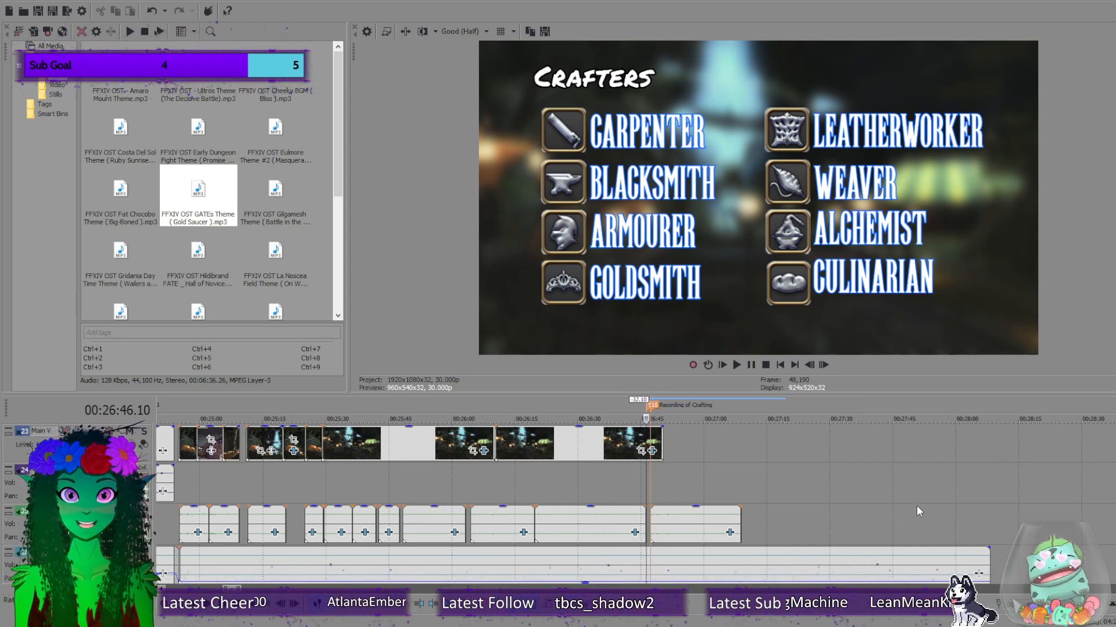
pyautogui.click(742, 466)
pyautogui.scroll(-4, 872, 490)
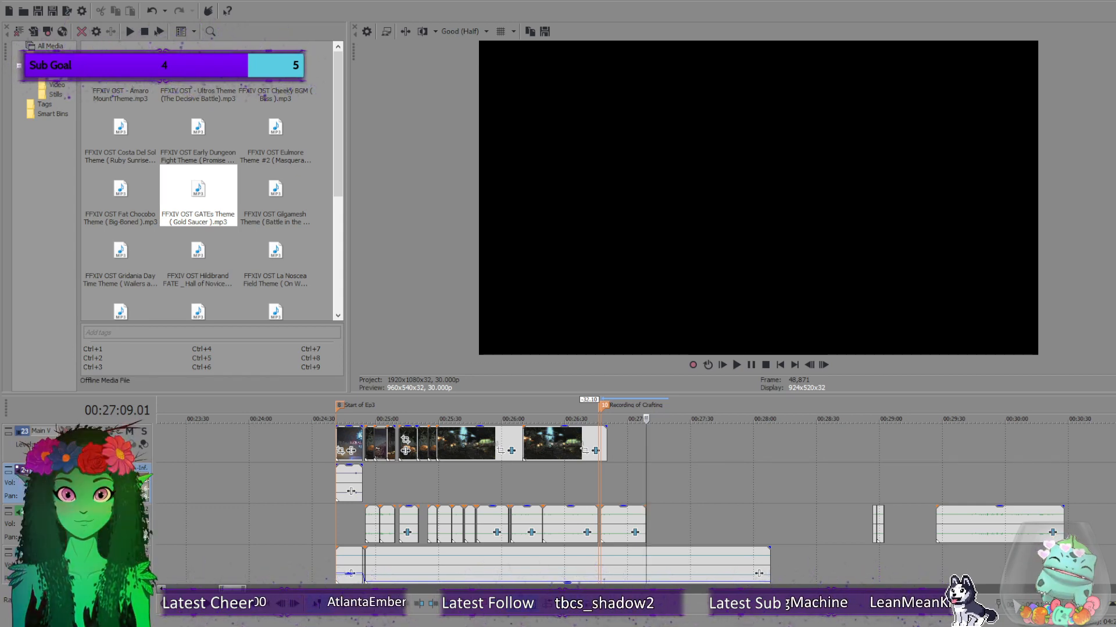
# Inspect the frames around 00:26:14 where the individual crafter titles start, comparing the start points of the staggered title events.
pyautogui.click(553, 481)
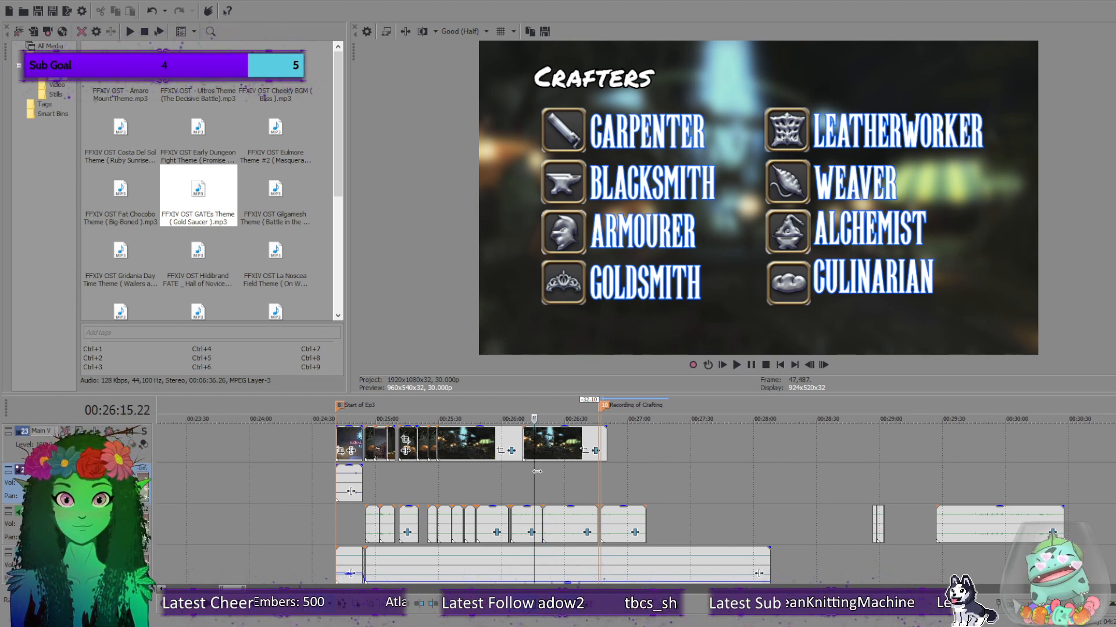
pyautogui.scroll(3, 538, 472)
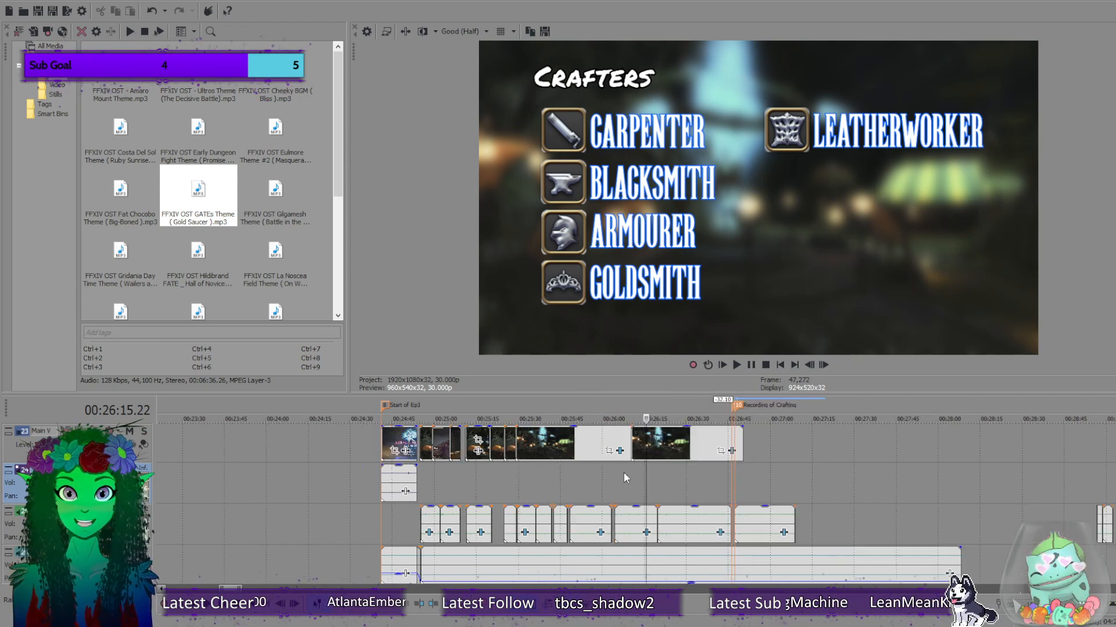
pyautogui.scroll(3, 639, 505)
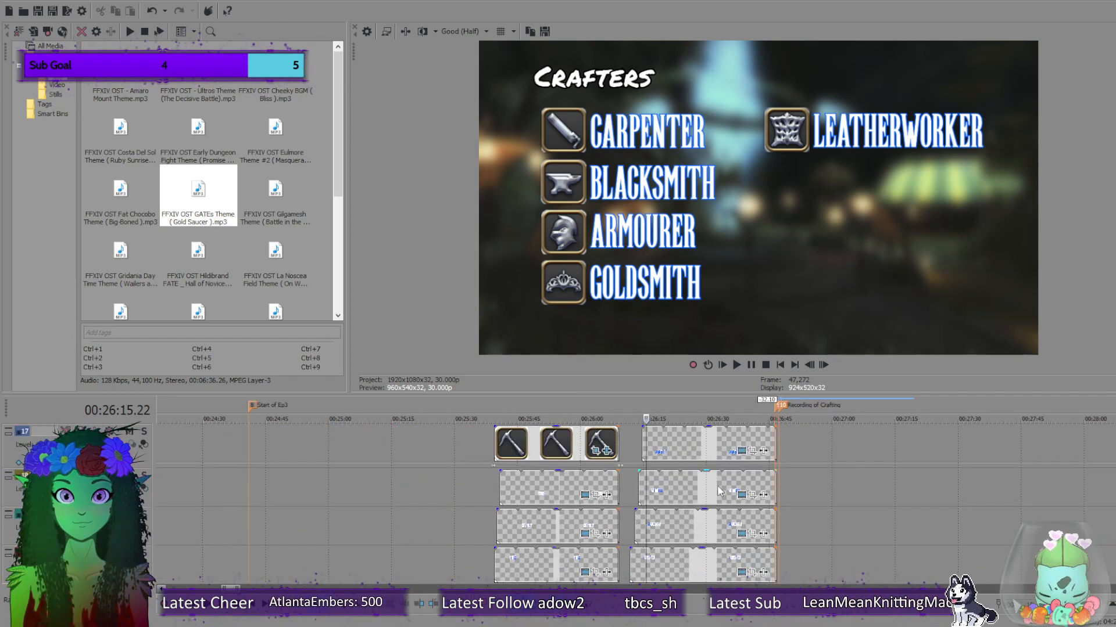
pyautogui.click(644, 440)
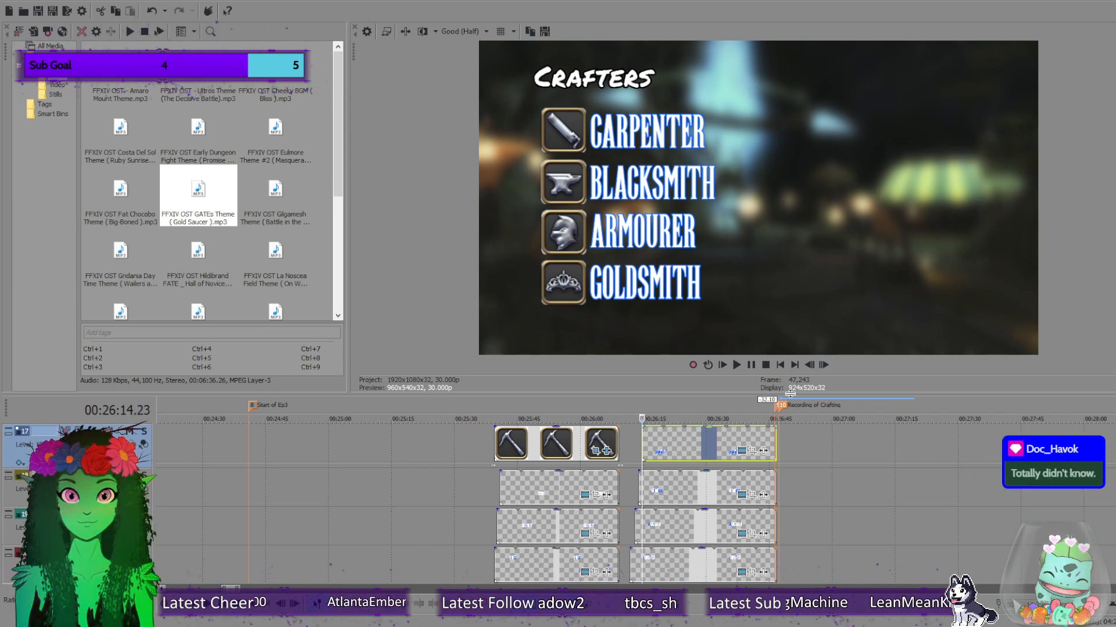
pyautogui.click(824, 365)
pyautogui.click(824, 365)
pyautogui.scroll(4, 699, 452)
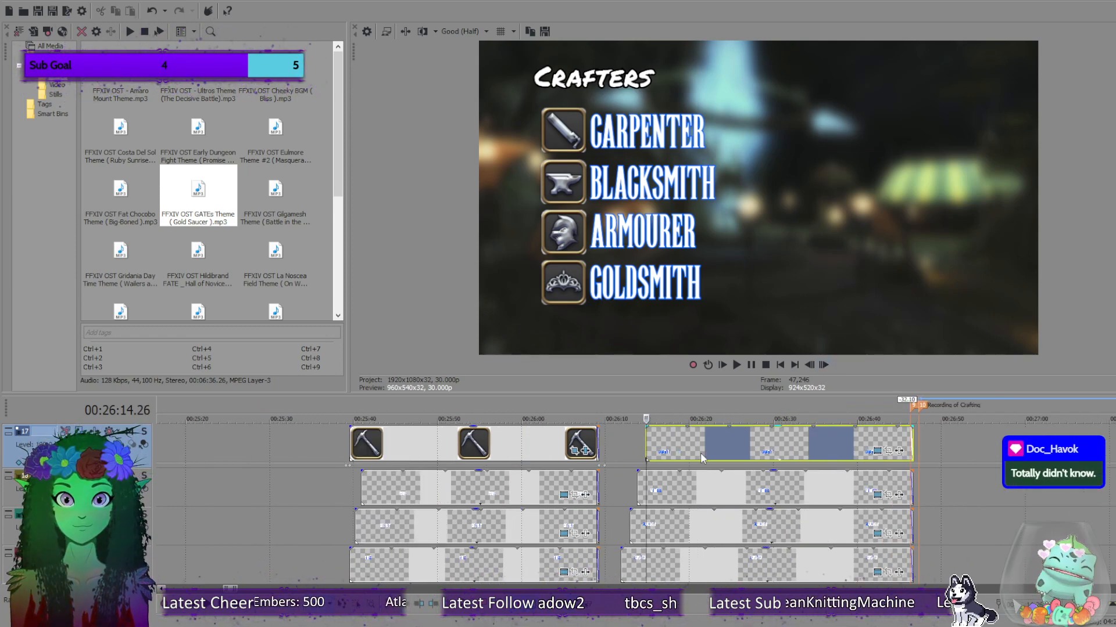
pyautogui.scroll(3, 699, 452)
pyautogui.click(645, 442)
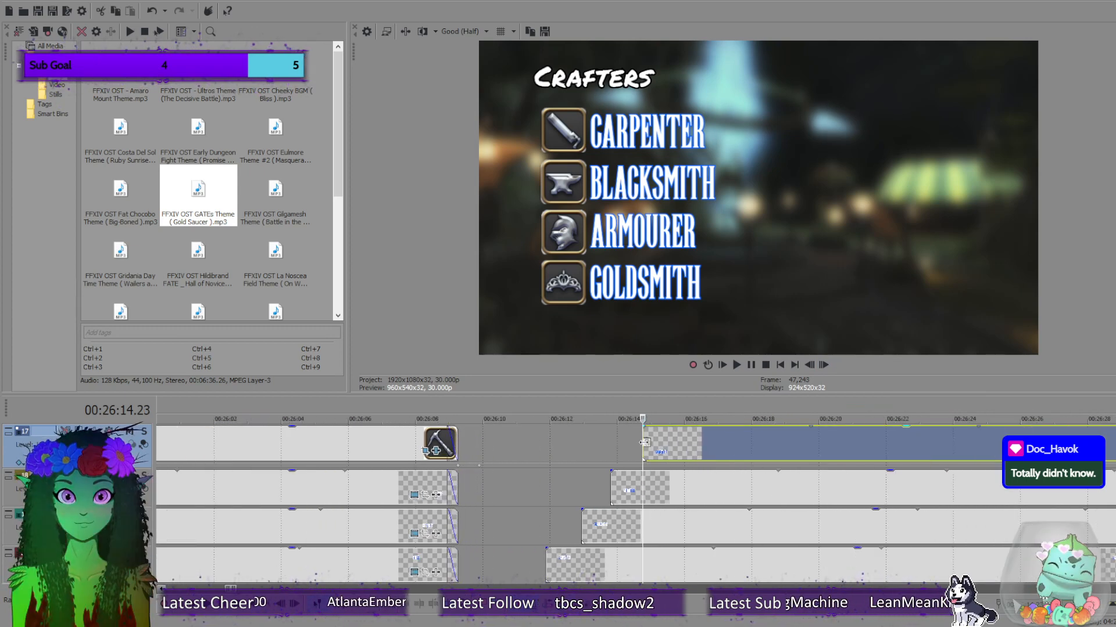
pyautogui.click(609, 483)
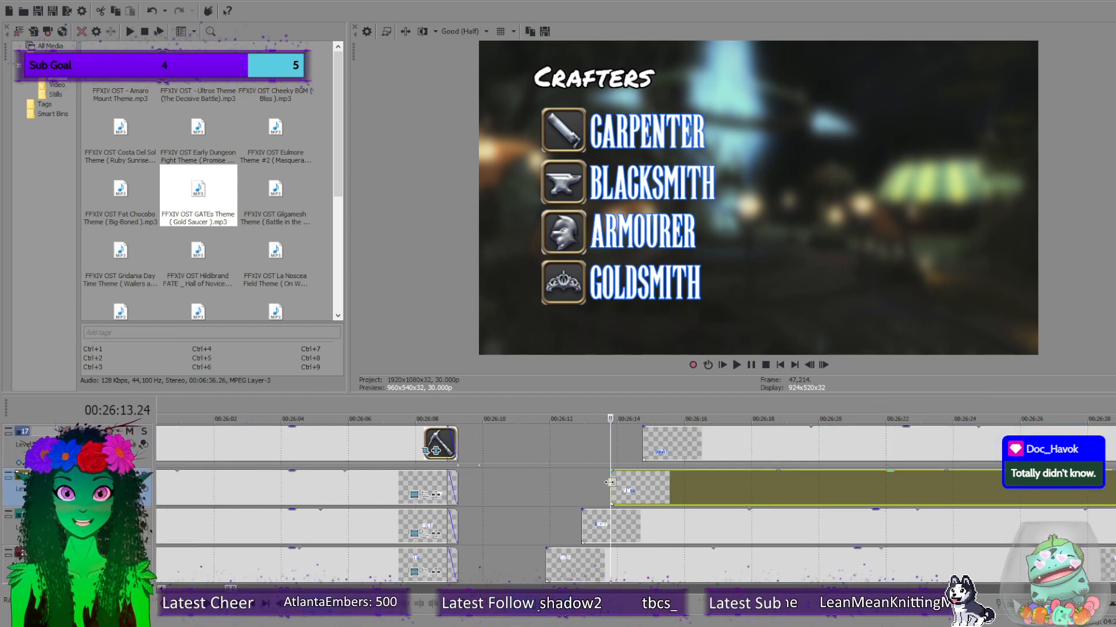
pyautogui.click(644, 444)
pyautogui.scroll(-7, 985, 505)
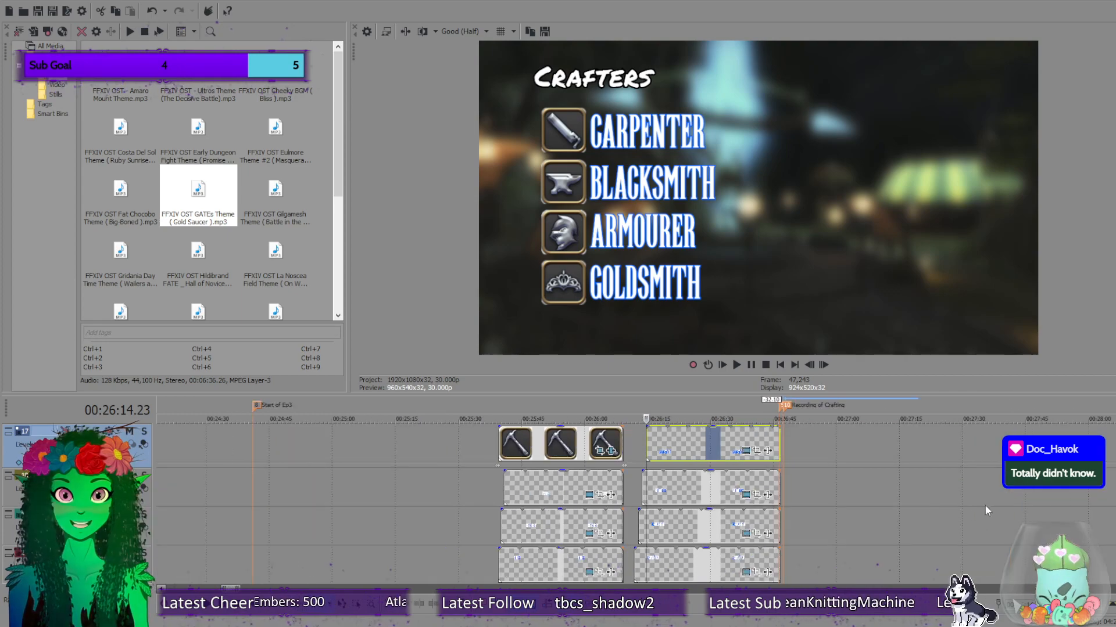
# Check the voice-over piece's span from the Recording of Crafting marker at 00:26:47.10 to its end at 00:27:09.01.
pyautogui.scroll(-5, 639, 506)
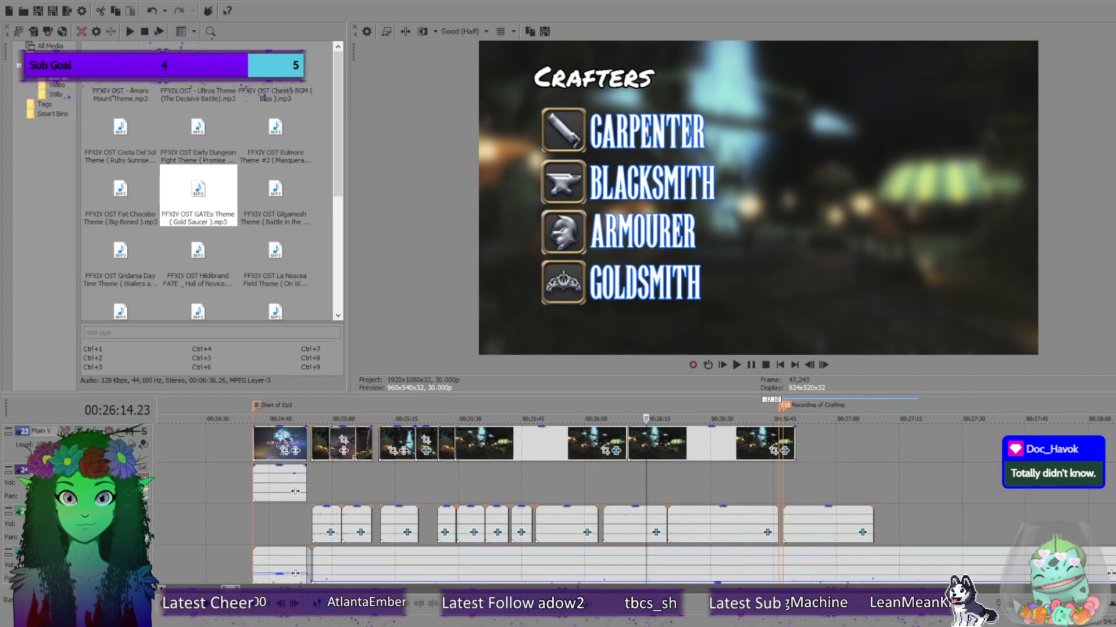
pyautogui.click(783, 496)
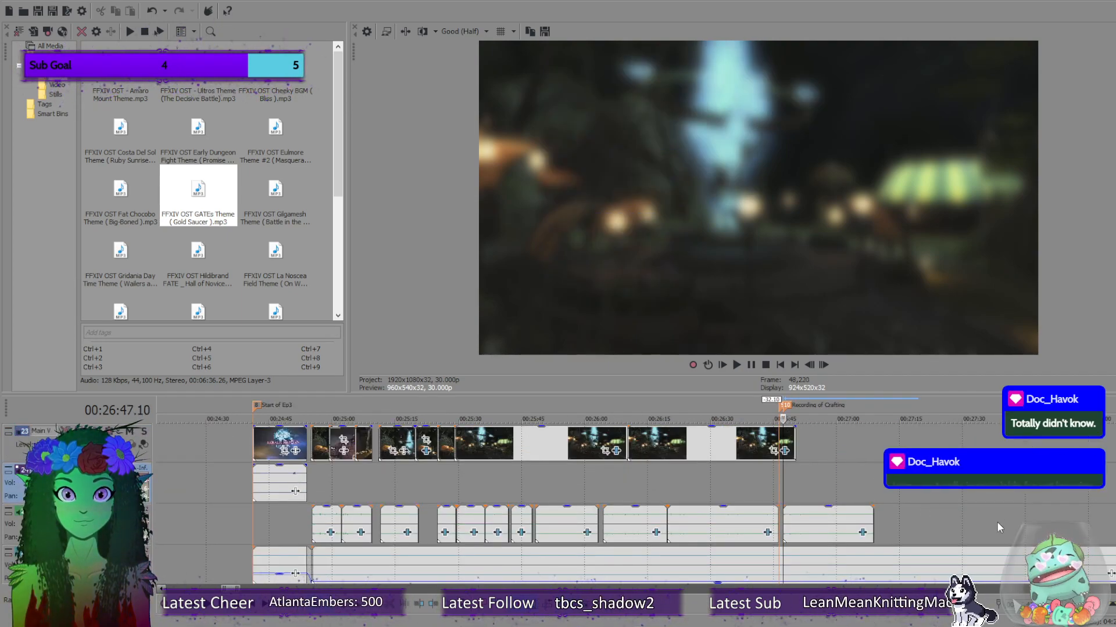
pyautogui.hscroll(3, 912, 523)
pyautogui.scroll(5, 913, 521)
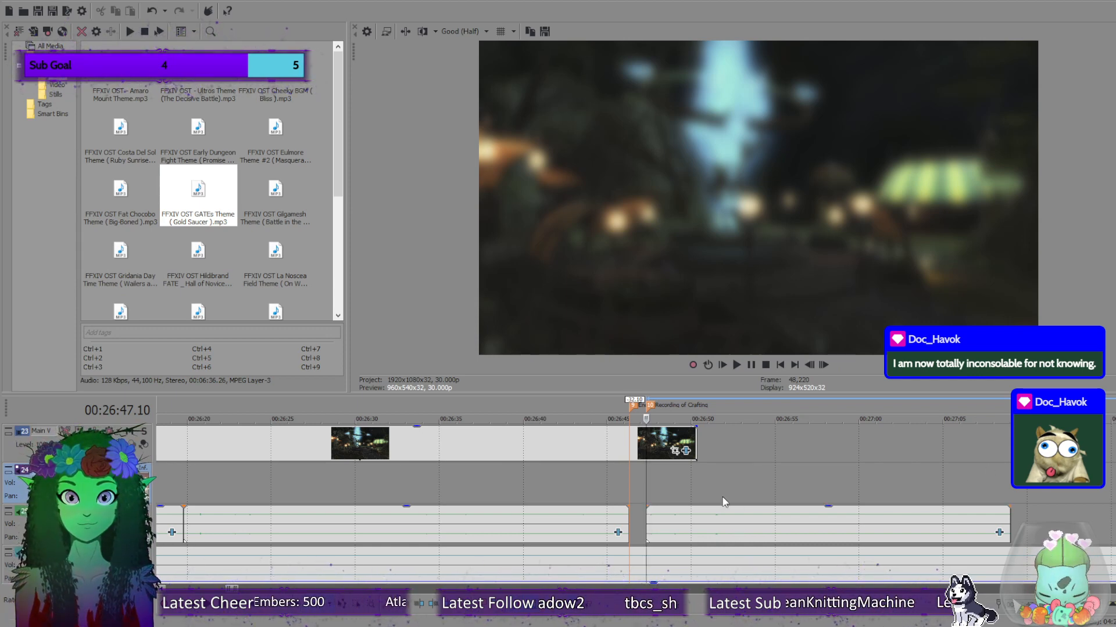
pyautogui.scroll(-3, 755, 485)
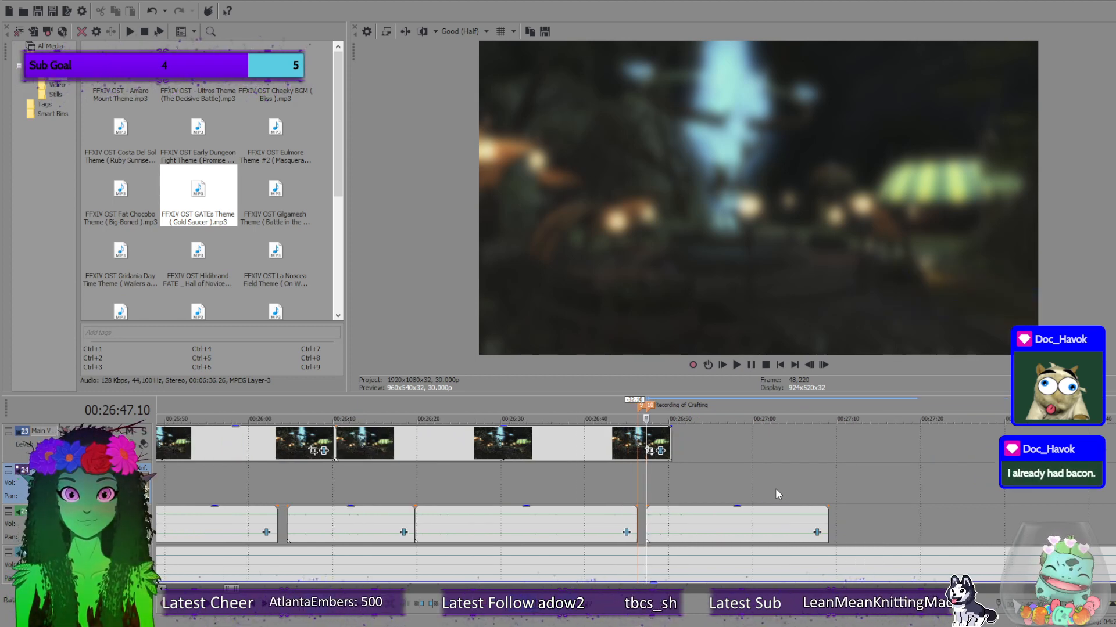
pyautogui.click(828, 480)
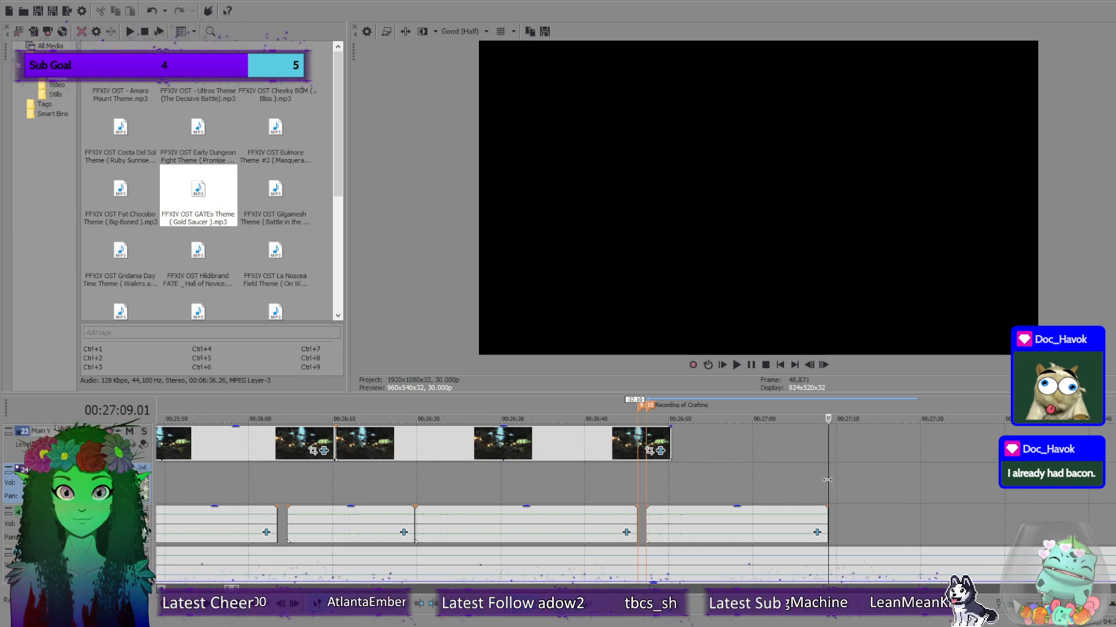
pyautogui.scroll(-2, 846, 462)
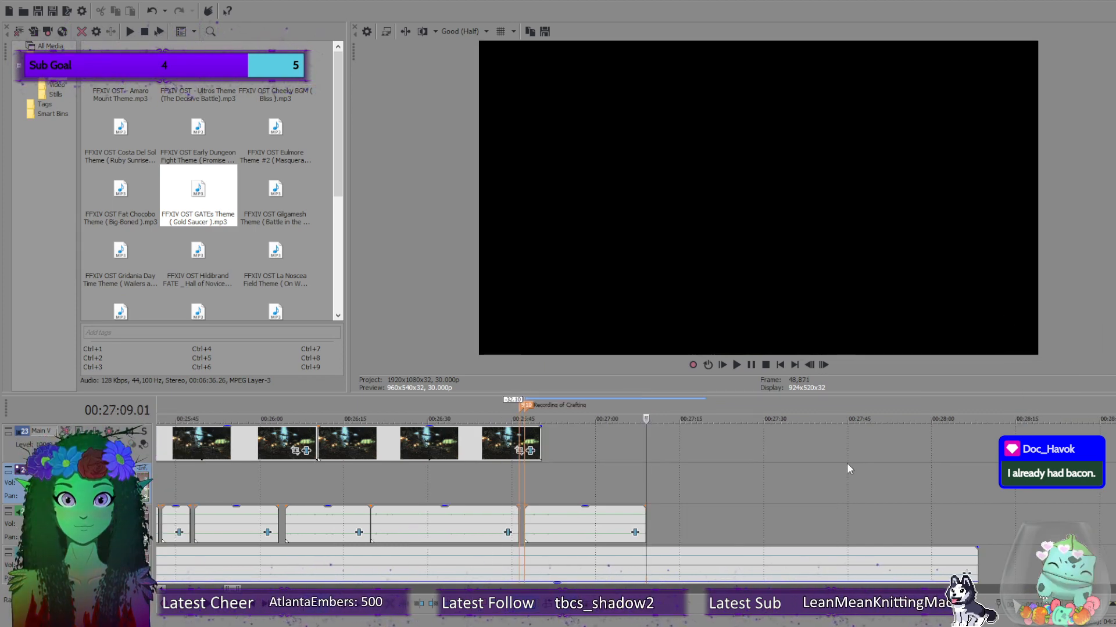
# Move the two short voice-over pieces earlier to about 00:28:40 and the long take behind them to about 00:29:06.
pyautogui.scroll(-2, 846, 462)
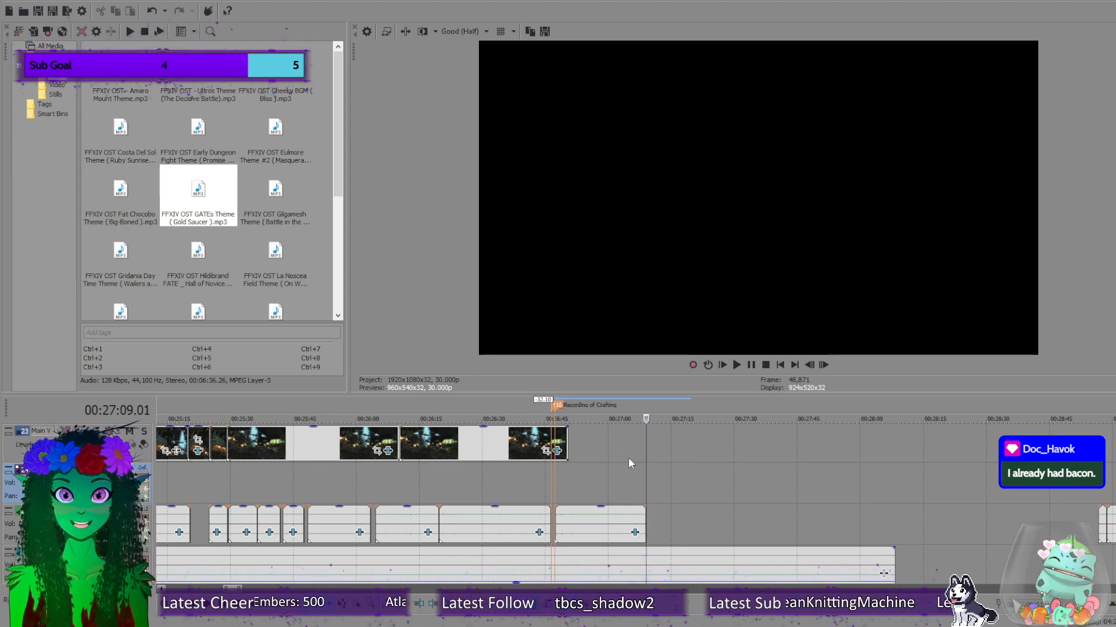
pyautogui.click(636, 475)
pyautogui.moveTo(636, 476)
pyautogui.mouseDown()
pyautogui.moveTo(551, 478)
pyautogui.moveTo(734, 490)
pyautogui.moveTo(645, 490)
pyautogui.mouseUp()
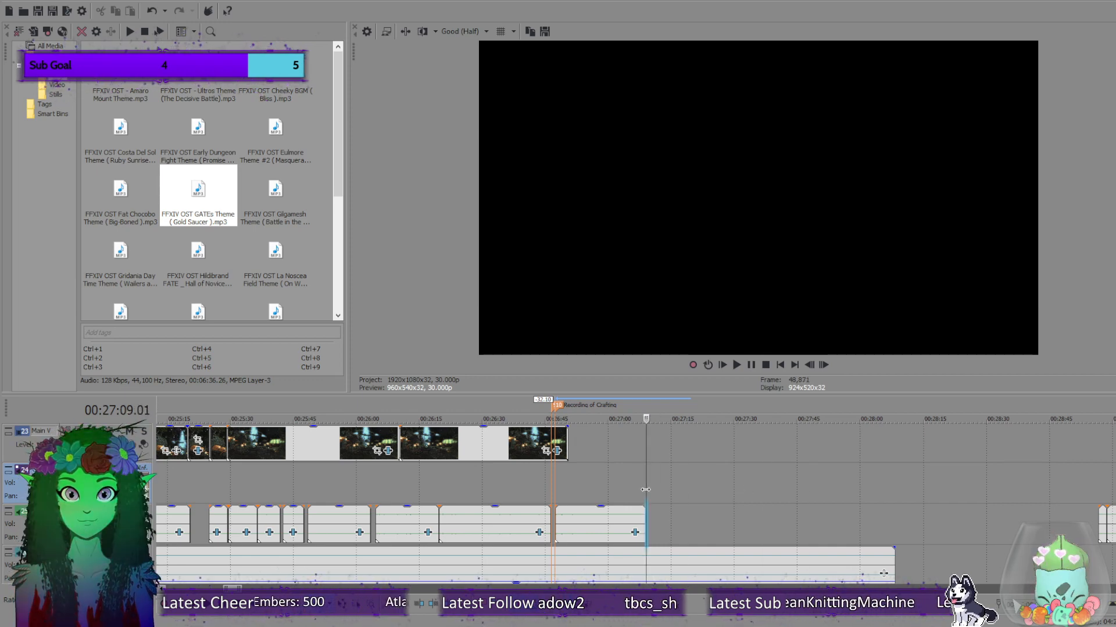
pyautogui.scroll(-4, 1040, 510)
pyautogui.scroll(3, 739, 524)
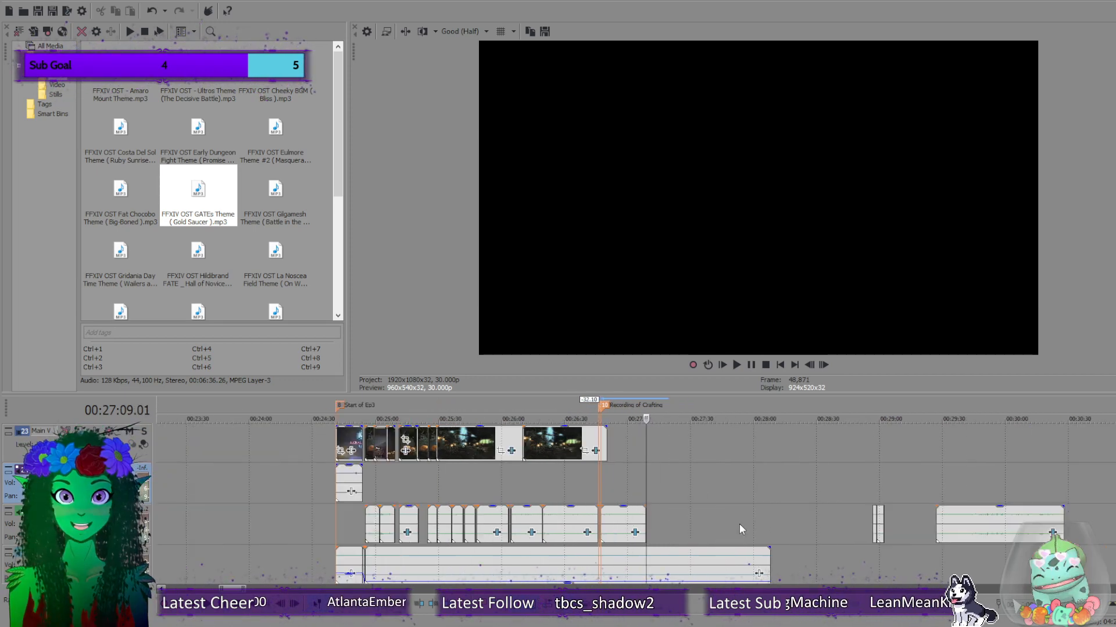
pyautogui.scroll(-2, 739, 524)
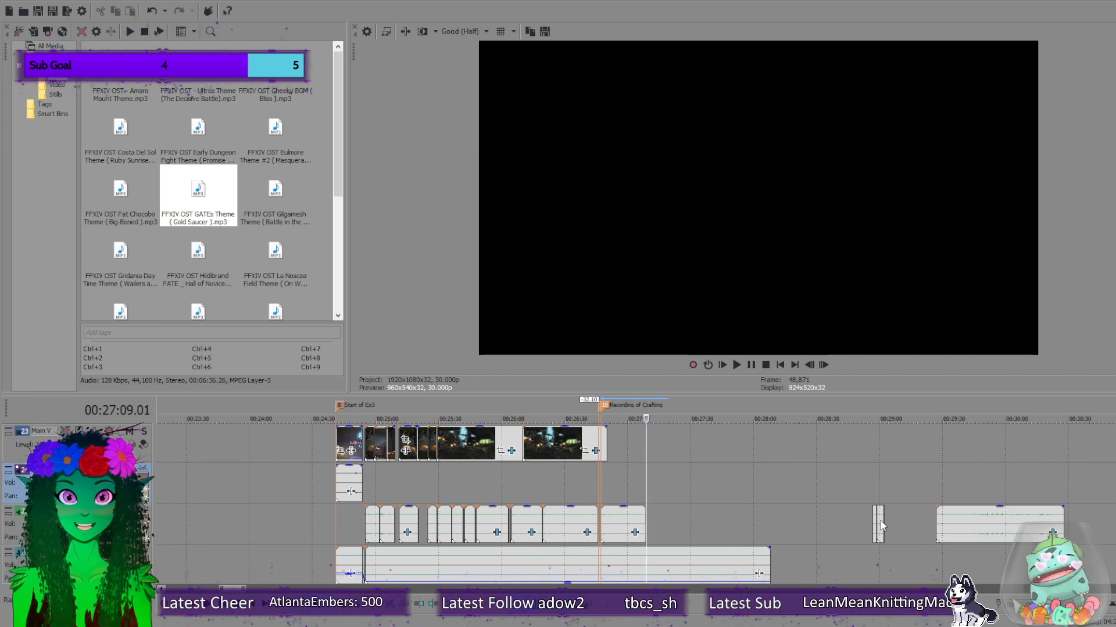
pyautogui.moveTo(880, 524); pyautogui.dragTo(847, 528)
pyautogui.moveTo(953, 525)
pyautogui.mouseDown()
pyautogui.moveTo(900, 521)
pyautogui.moveTo(989, 518)
pyautogui.moveTo(943, 524)
pyautogui.mouseUp()
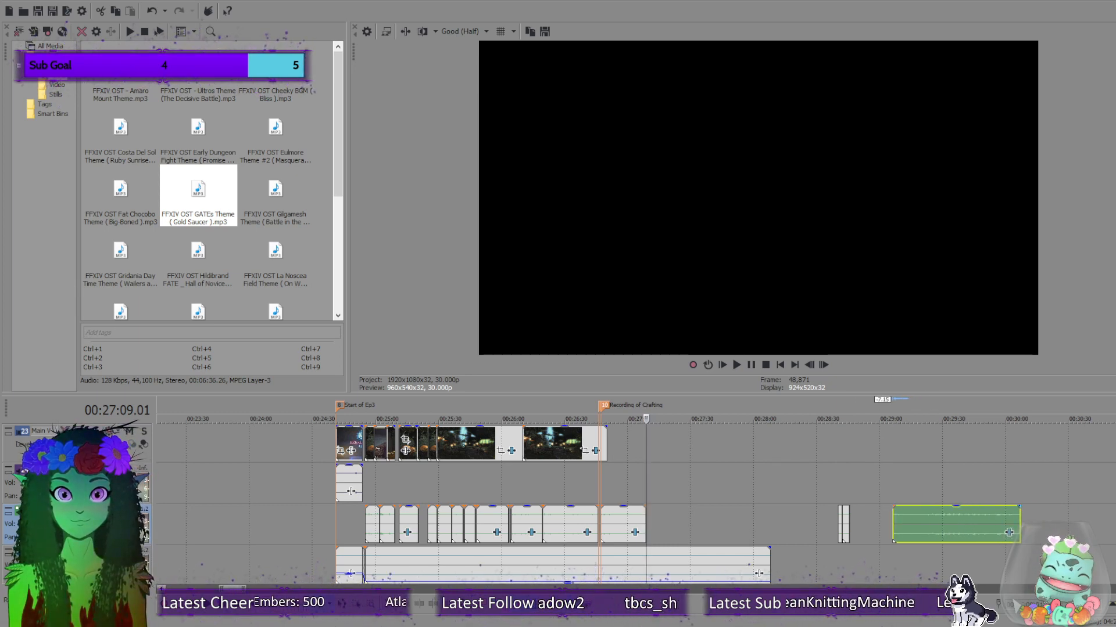
# Listen to the long voice-over take from its start at about 00:29:06 through 00:29:54.
pyautogui.click(888, 524)
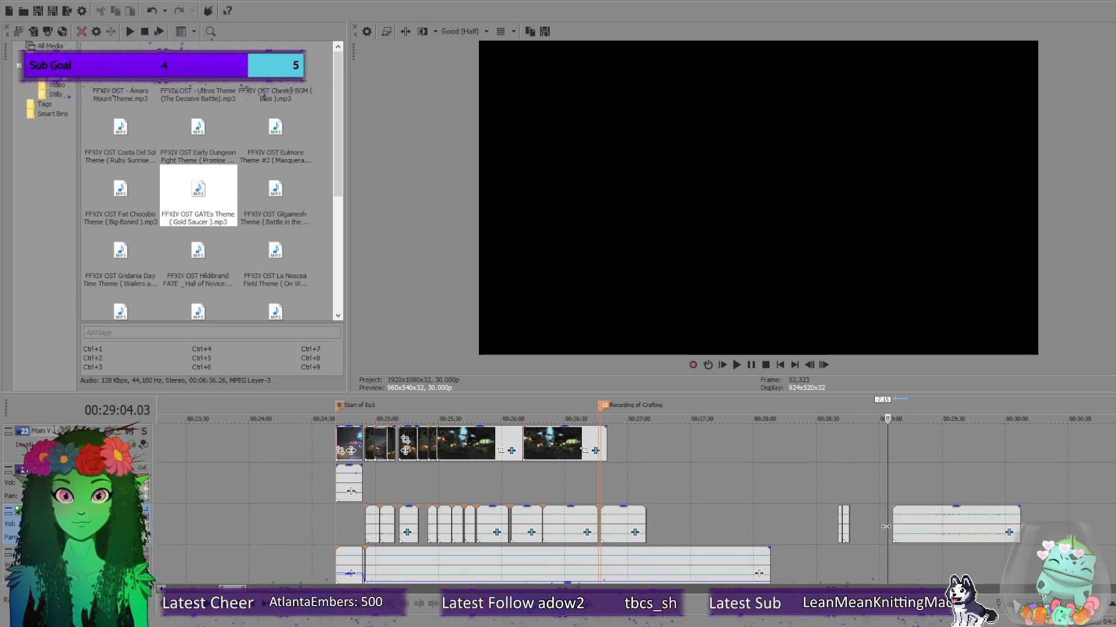
pyautogui.click(895, 525)
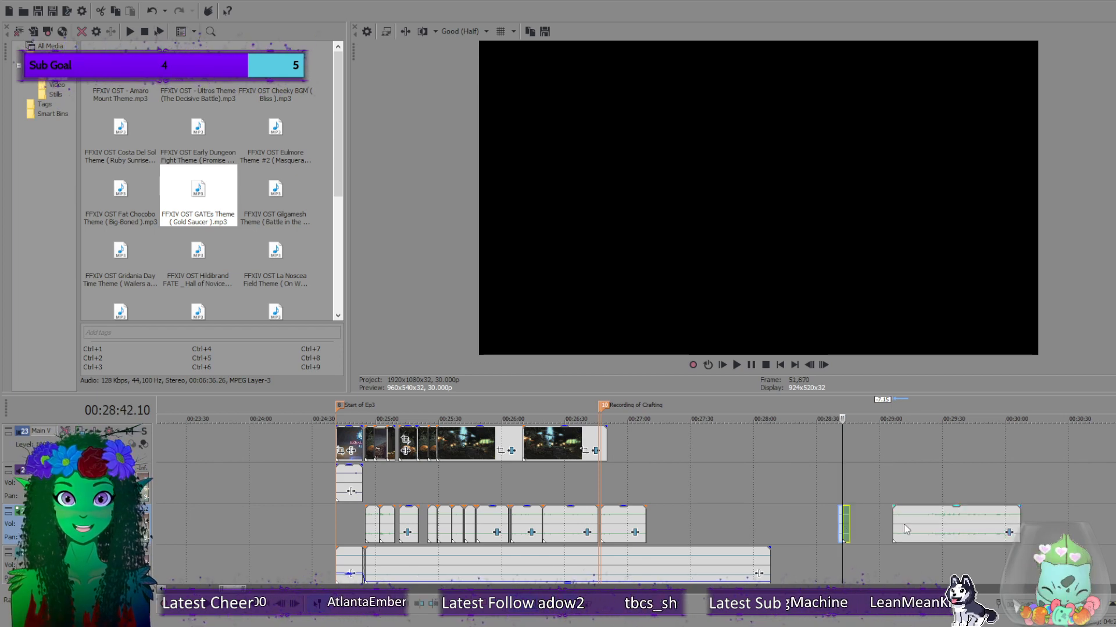
pyautogui.click(735, 366)
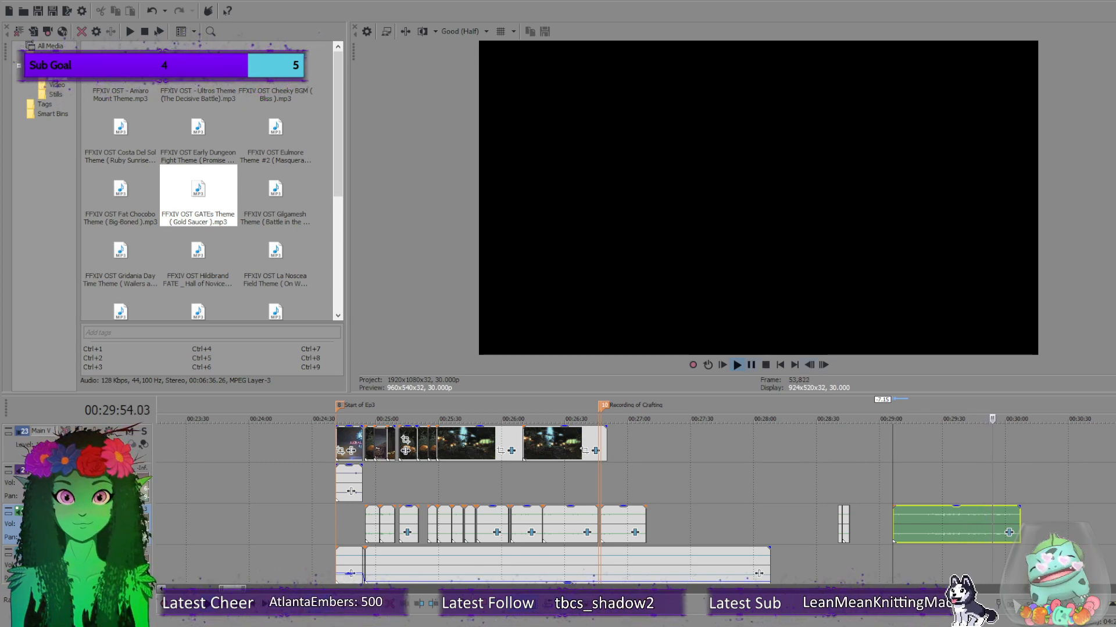
pyautogui.click(751, 366)
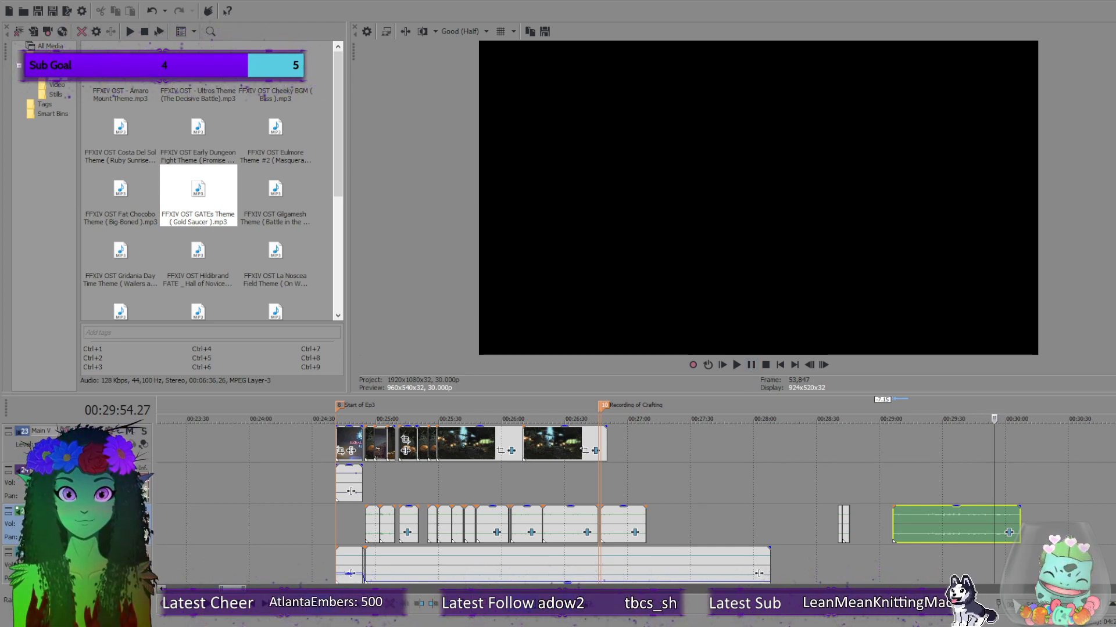
# Move the gameplay footage after the gap earlier so it starts at about 00:29:16, above the long voice-over take.
pyautogui.click(892, 487)
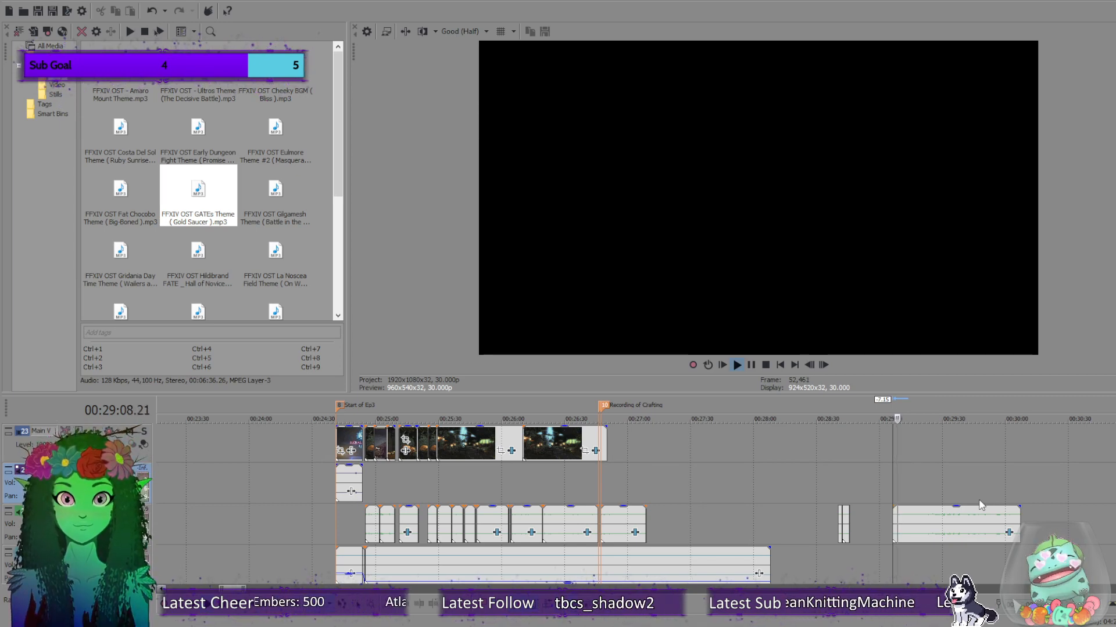
pyautogui.scroll(3, 982, 511)
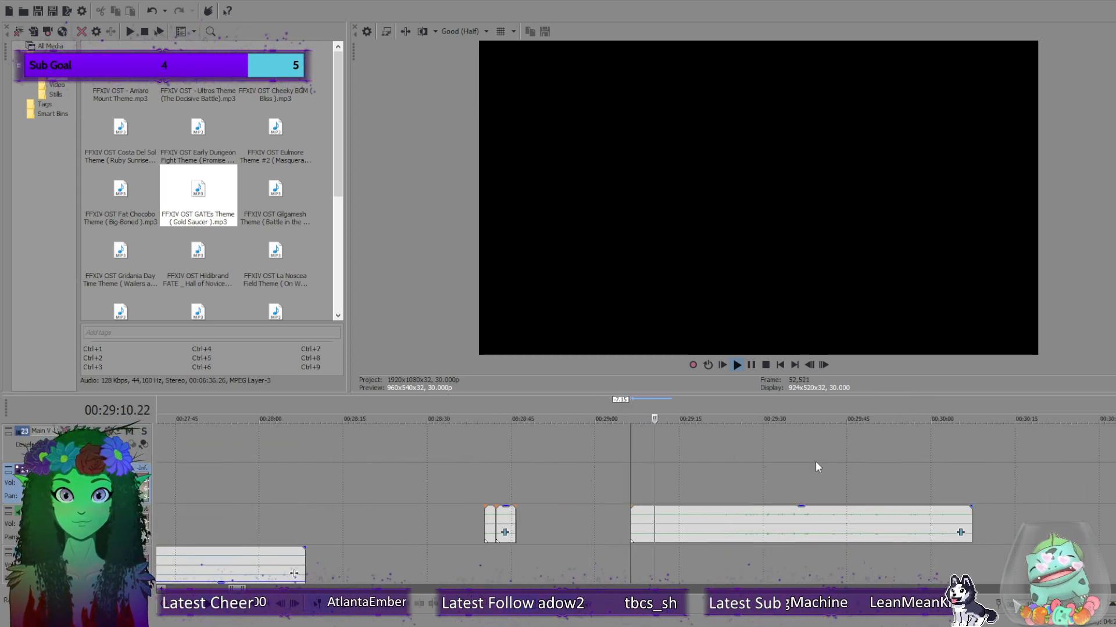
pyautogui.scroll(-3, 815, 466)
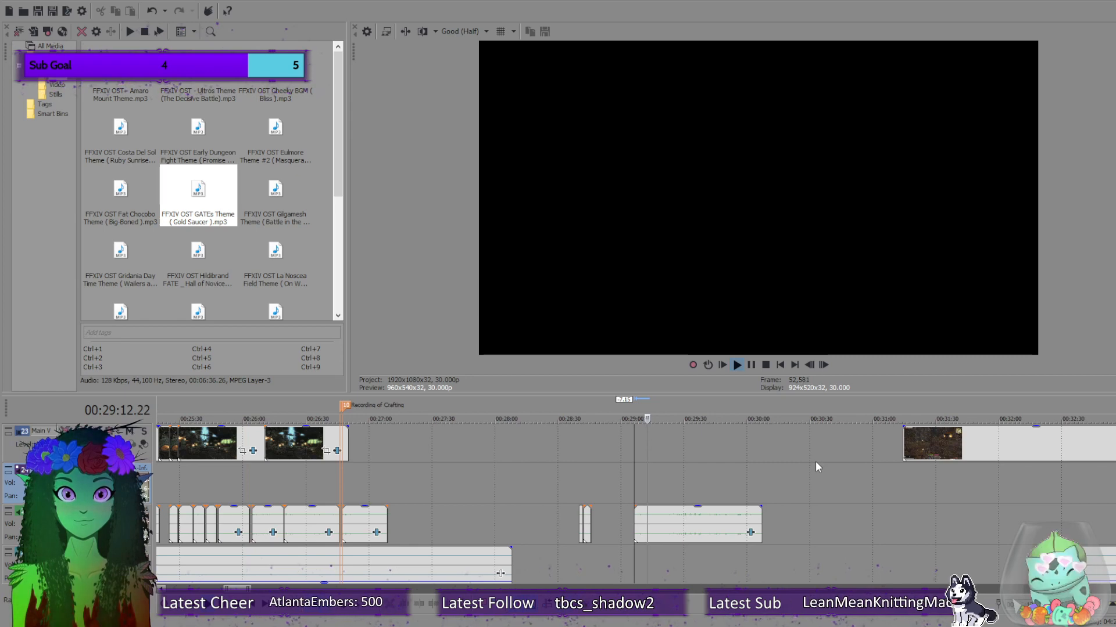
pyautogui.moveTo(959, 441); pyautogui.dragTo(712, 455)
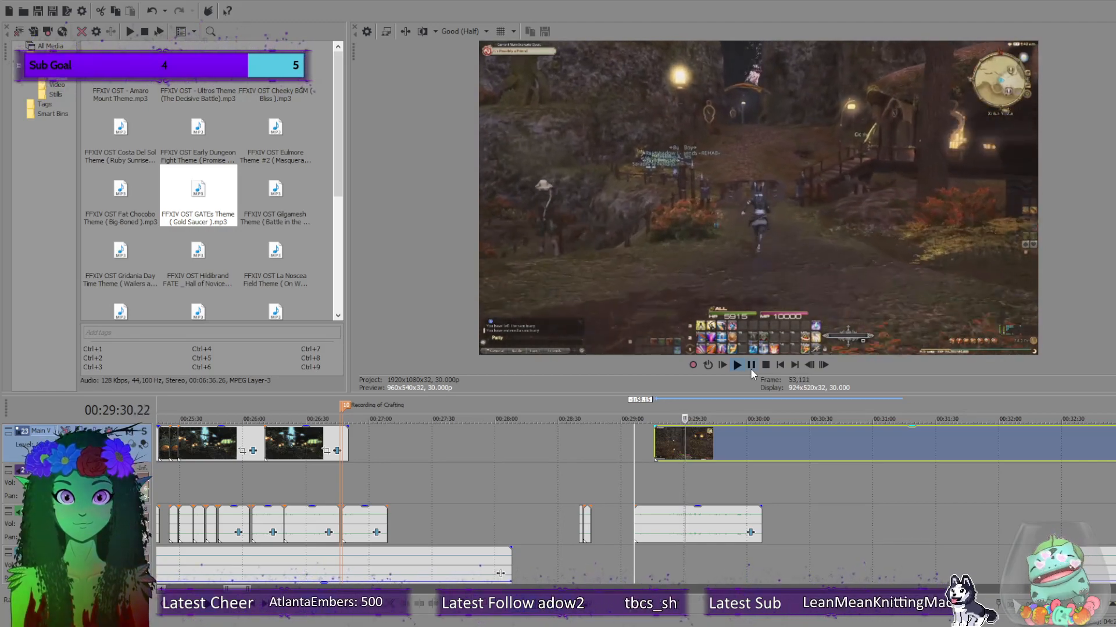
pyautogui.click(751, 364)
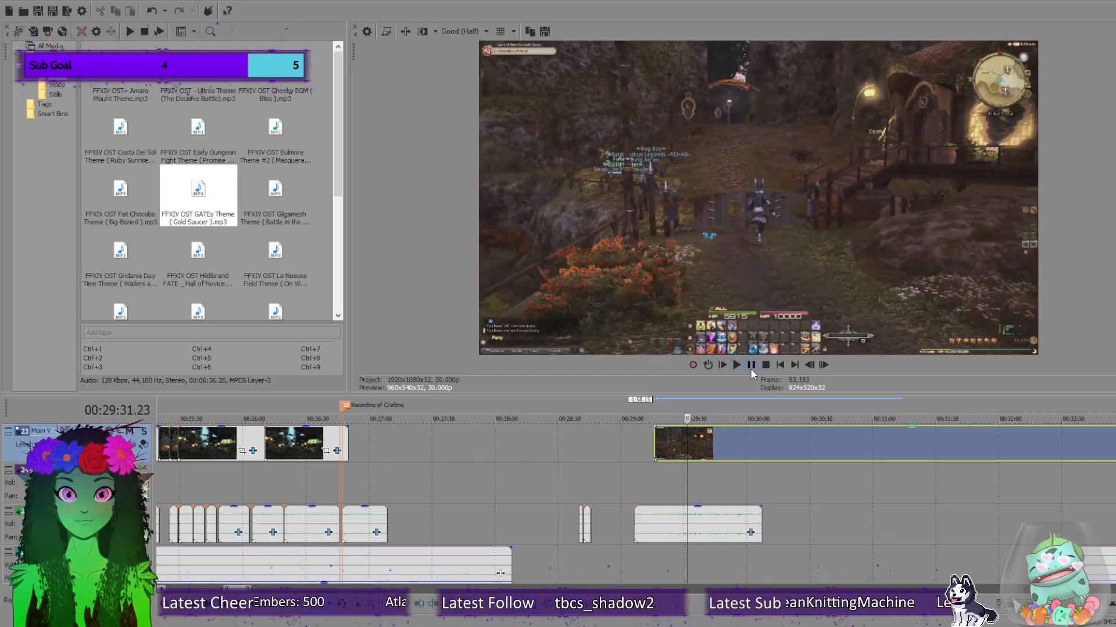
pyautogui.click(686, 521)
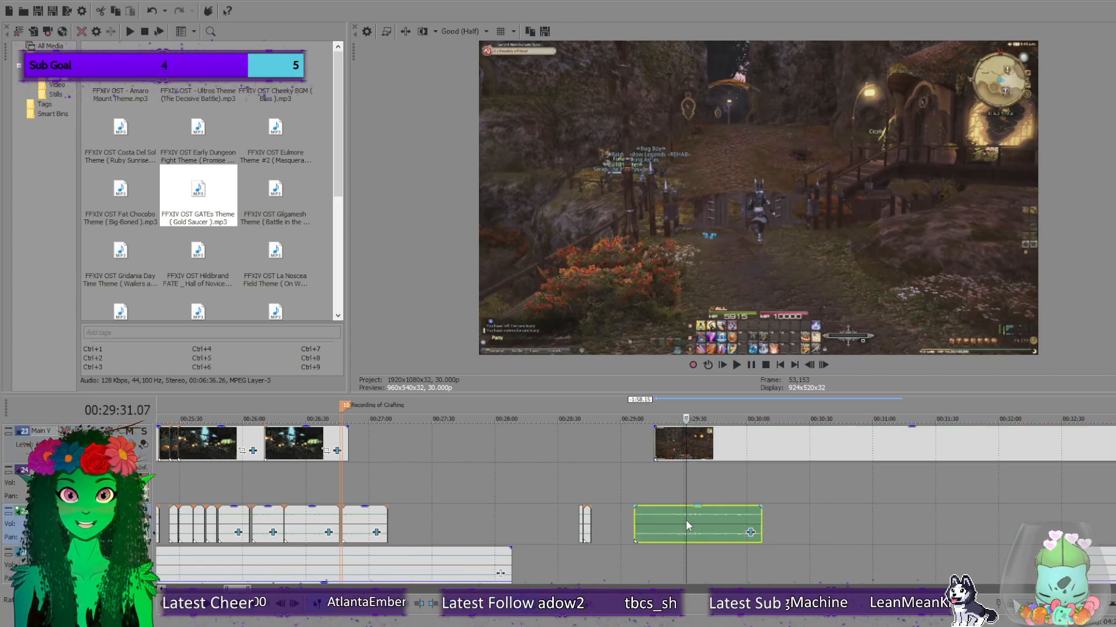
pyautogui.press('s')
pyautogui.click(739, 366)
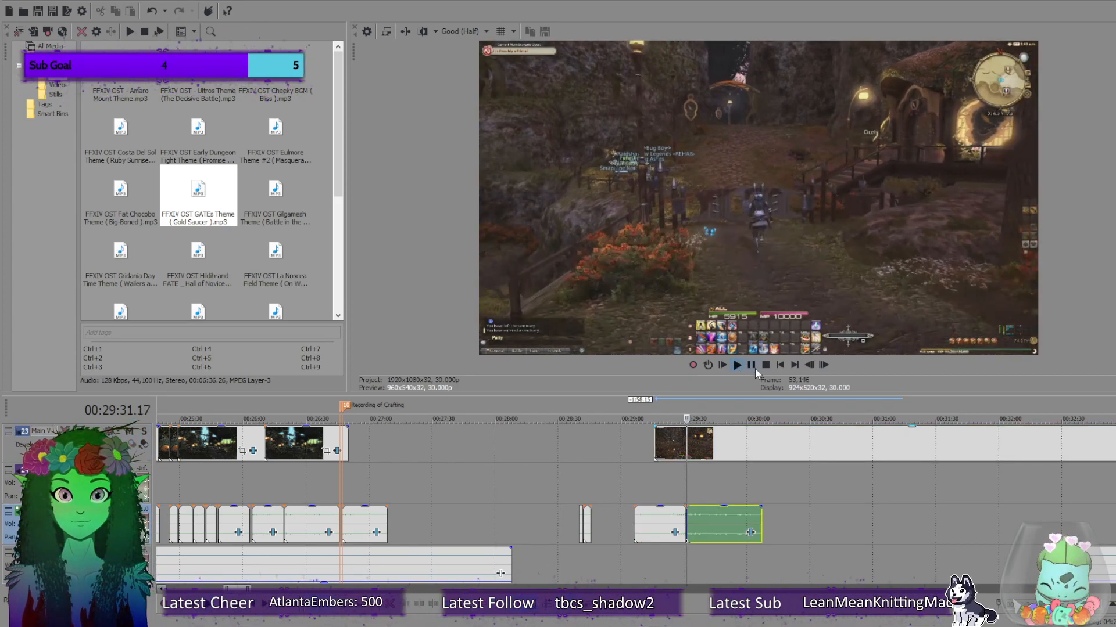
pyautogui.click(764, 365)
pyautogui.scroll(5, 711, 555)
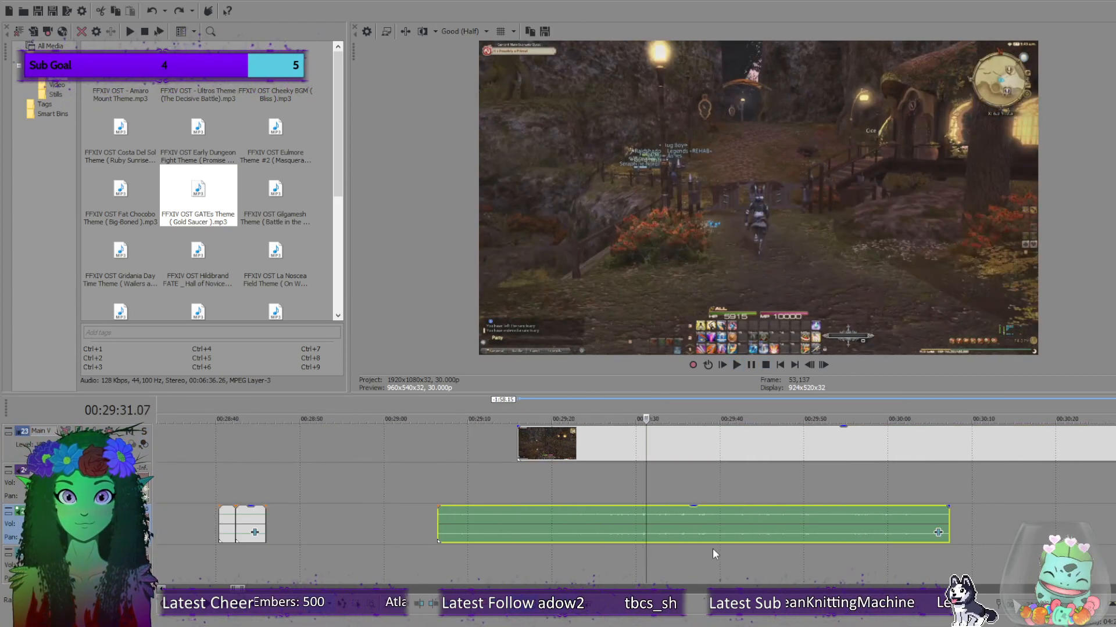
# Split the long voice-over take at 00:29:31.11, then move its second part to about 00:29:40 and its first part to 00:29:02.16.
pyautogui.click(736, 366)
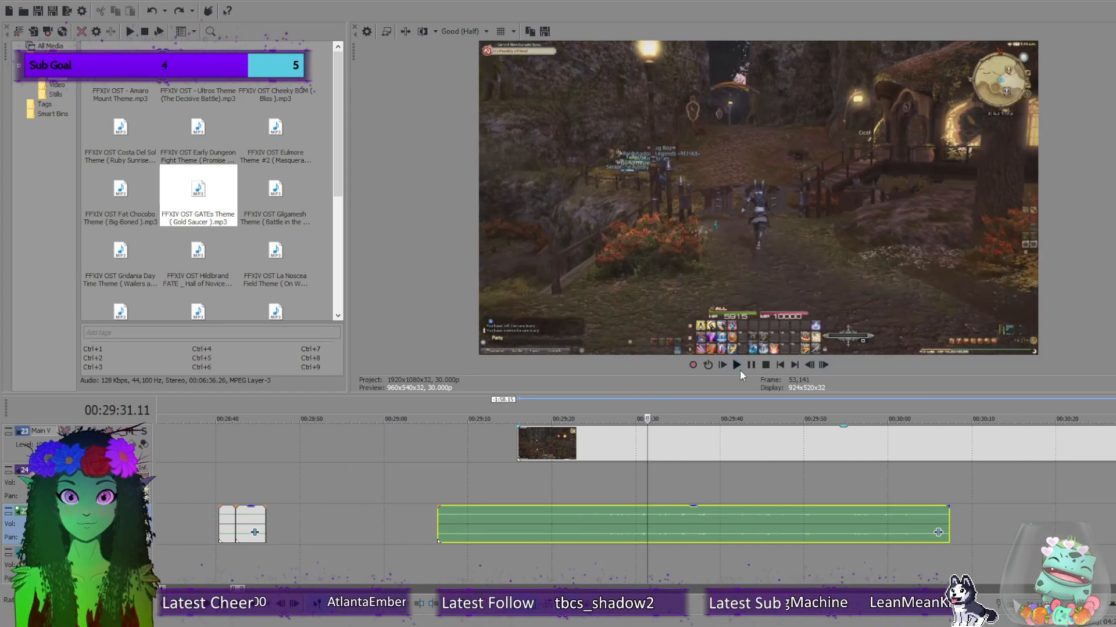
pyautogui.click(765, 365)
pyautogui.press('s')
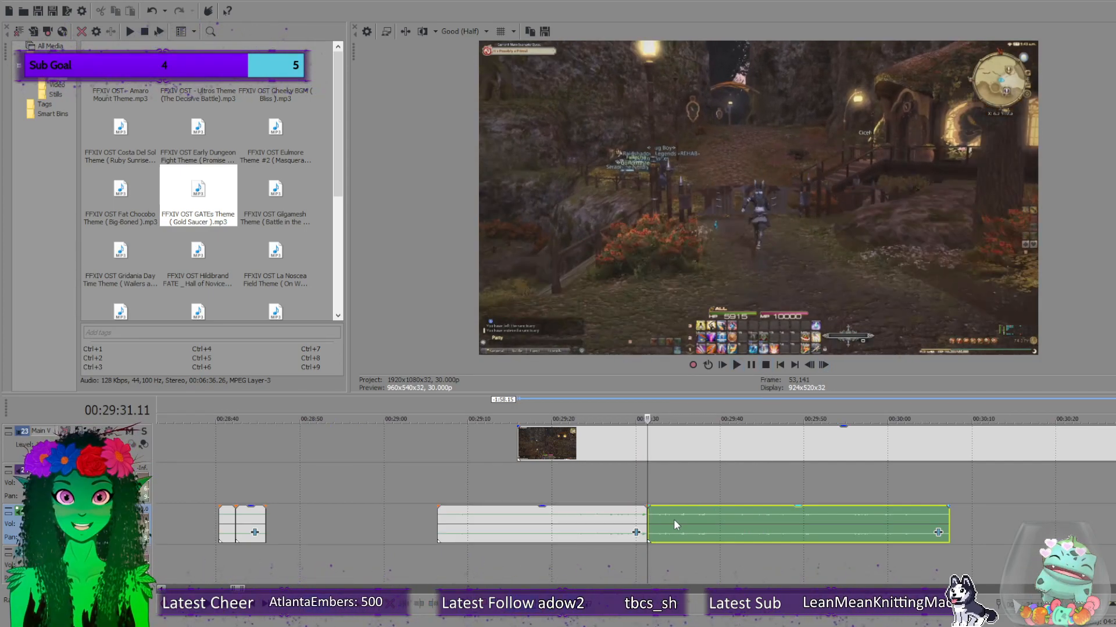
pyautogui.moveTo(674, 520); pyautogui.dragTo(745, 521)
pyautogui.moveTo(601, 525); pyautogui.dragTo(567, 524)
# Listen to the opening of the split take's first part from 00:29:02.16 to locate where the narration begins.
pyautogui.click(413, 512)
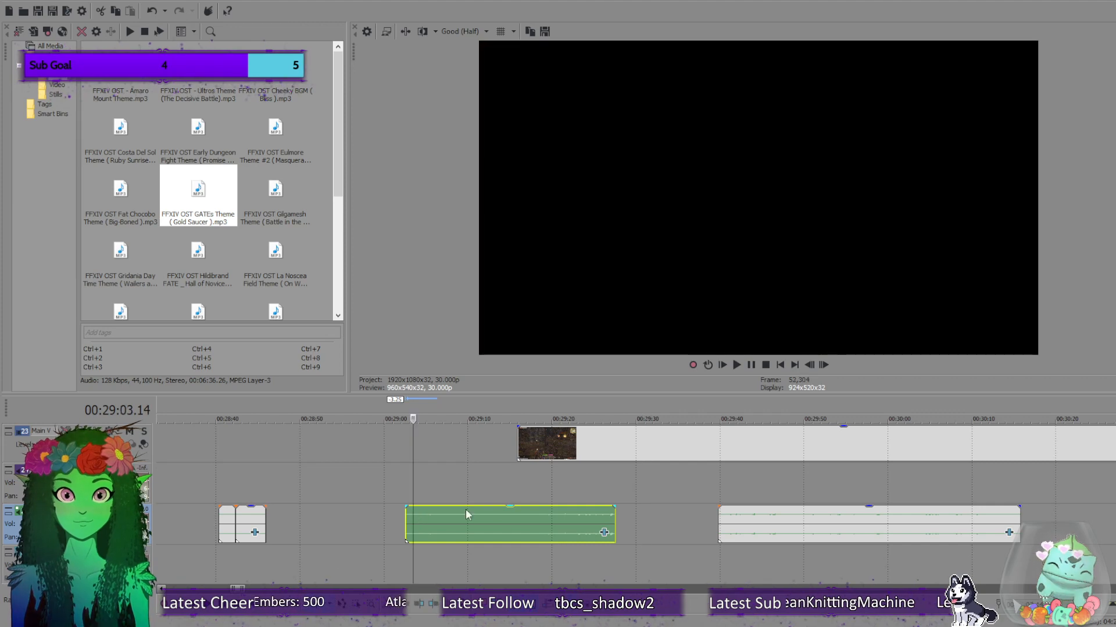
pyautogui.click(406, 514)
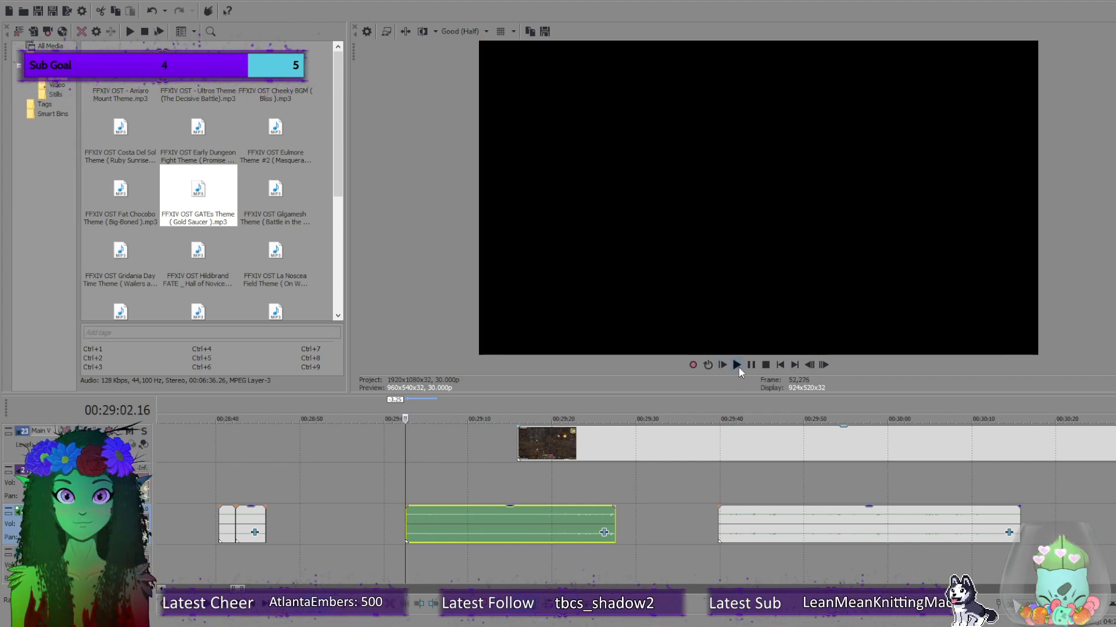
pyautogui.click(738, 367)
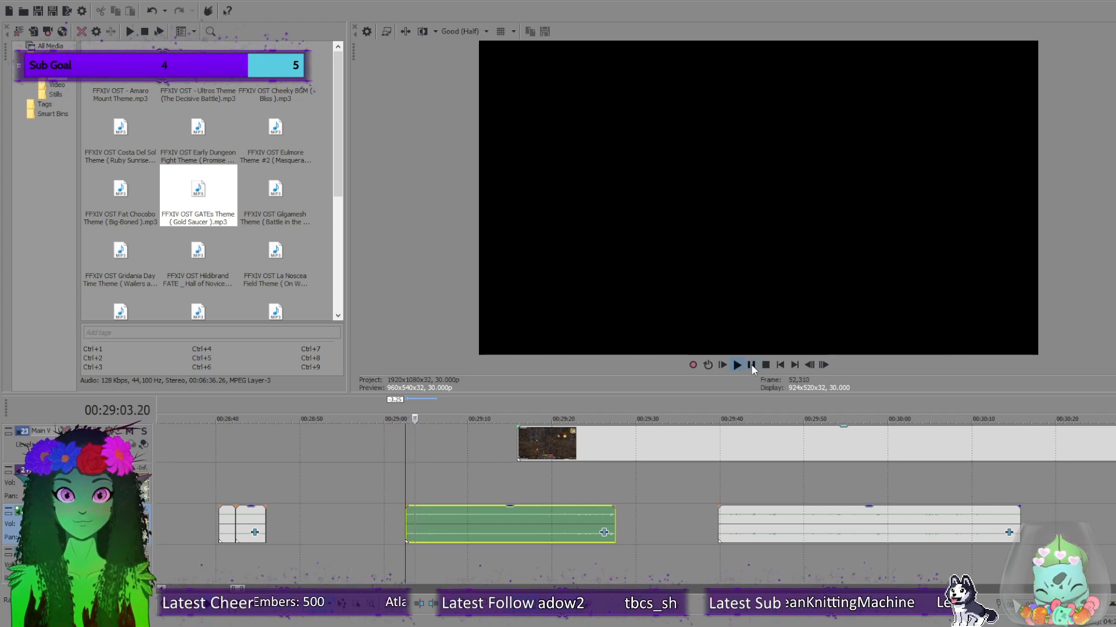
pyautogui.click(751, 364)
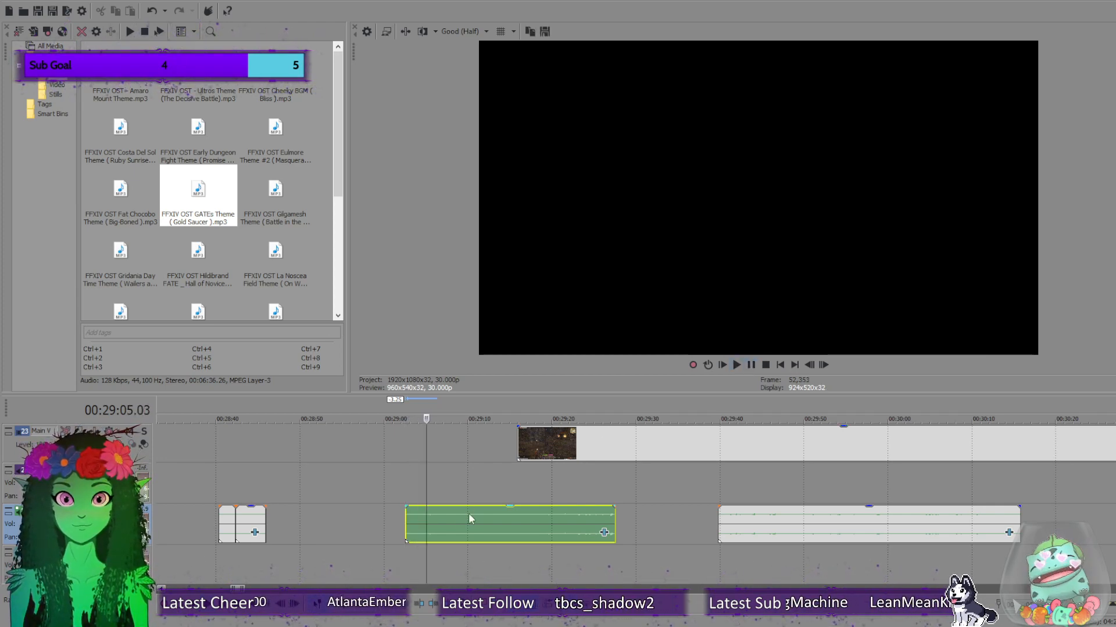
pyautogui.click(737, 366)
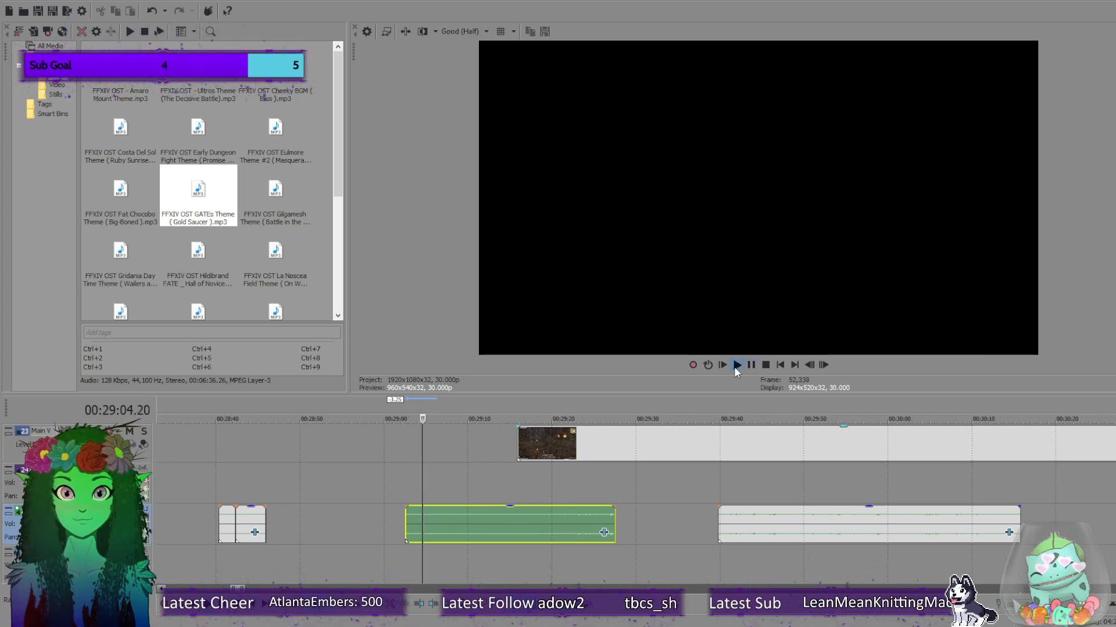
pyautogui.click(765, 367)
# Fine-tune the cut point frame by frame and trim the start of the split take's first part to 00:29:04.07.
pyautogui.click(809, 367)
pyautogui.click(809, 367)
pyautogui.click(808, 367)
pyautogui.click(809, 367)
pyautogui.click(809, 367)
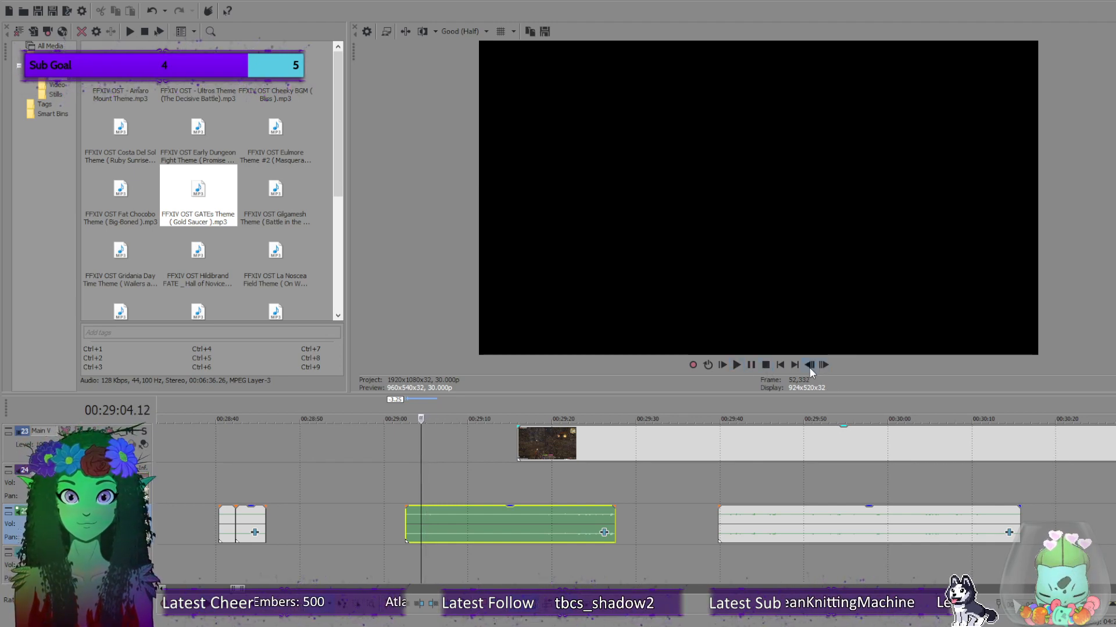
pyautogui.click(735, 366)
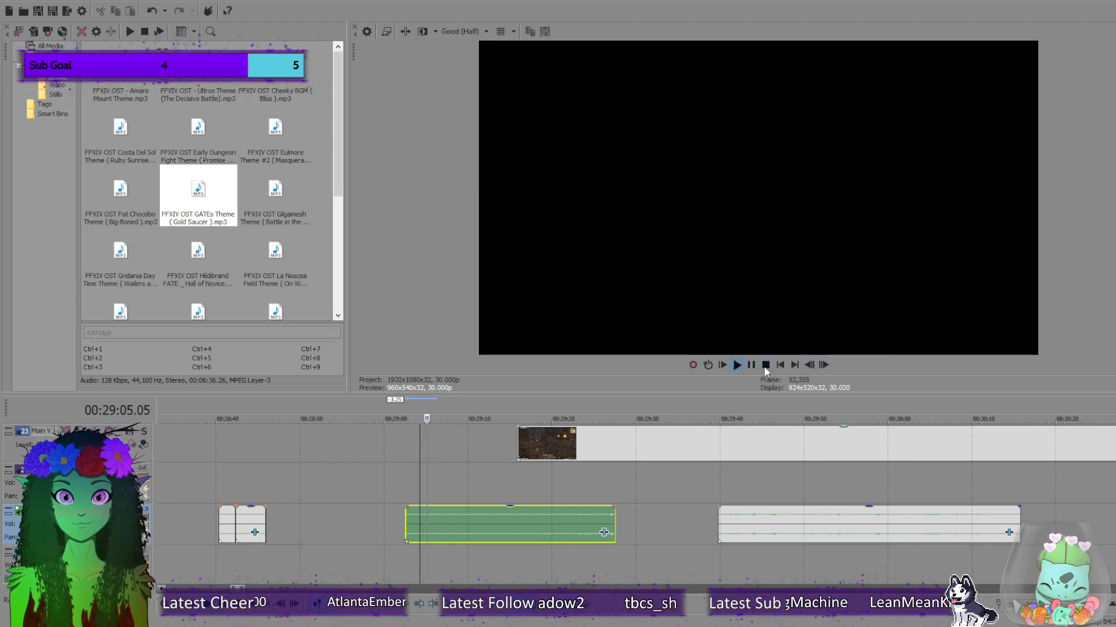
pyautogui.click(764, 366)
pyautogui.click(809, 366)
pyautogui.click(809, 366)
pyautogui.click(808, 366)
pyautogui.click(809, 366)
pyautogui.click(808, 366)
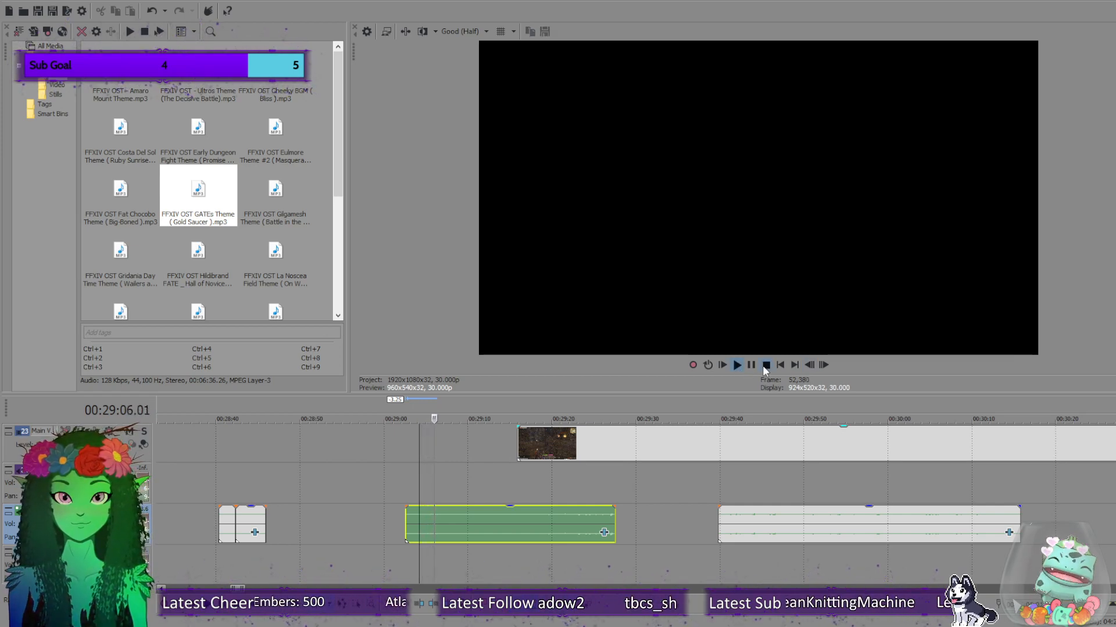
pyautogui.click(414, 525)
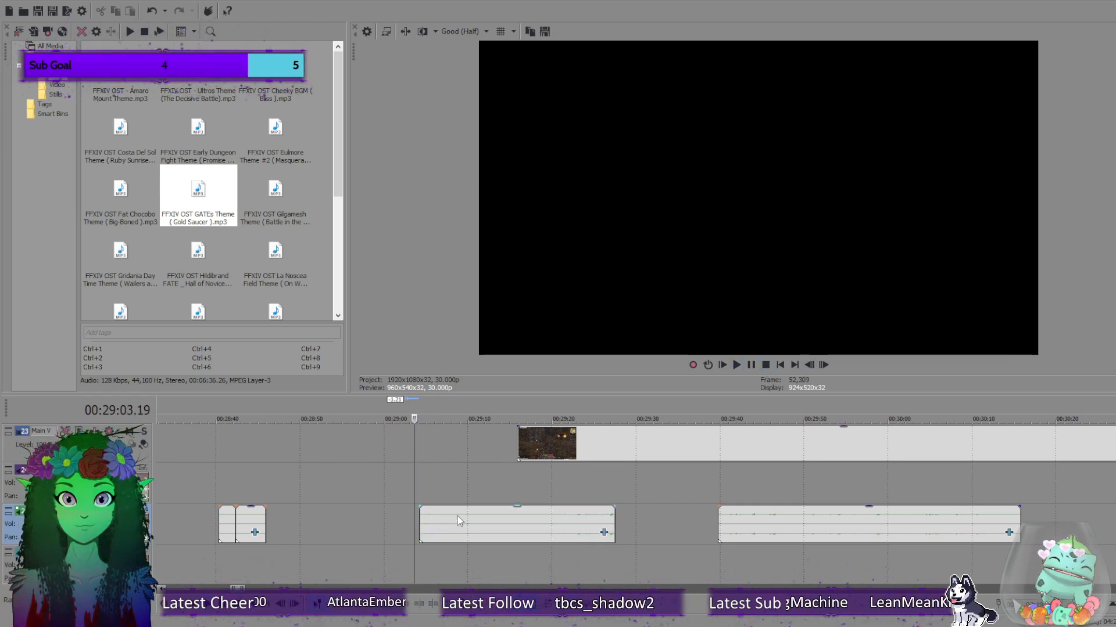
# Play the trimmed voice-over piece up to 00:29:20.06 against the gameplay footage and return to the piece's start.
pyautogui.click(422, 530)
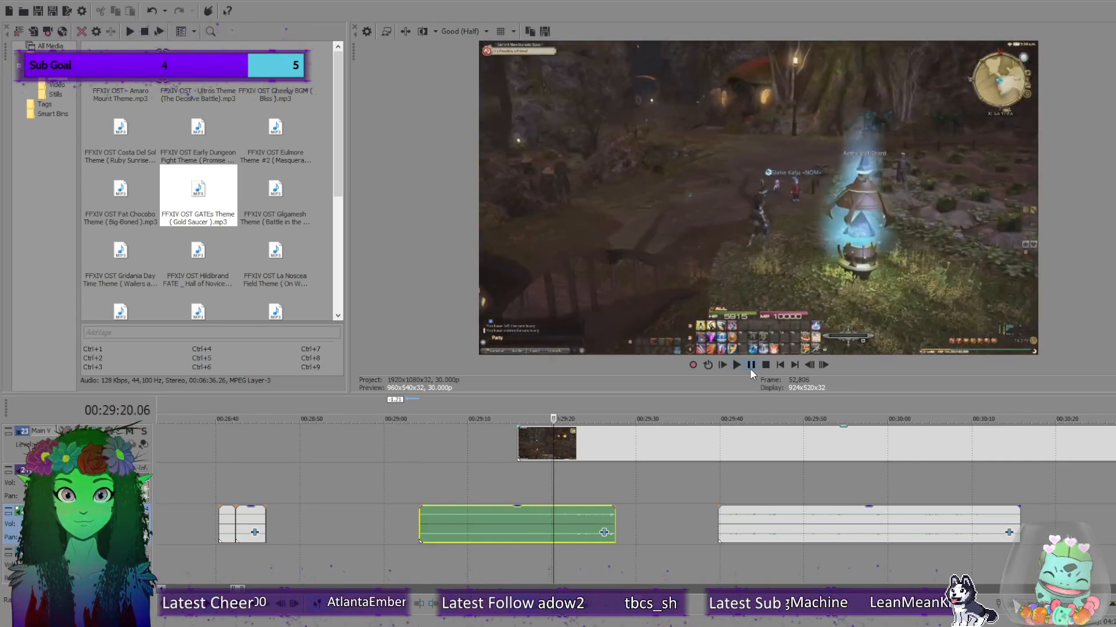
pyautogui.click(749, 366)
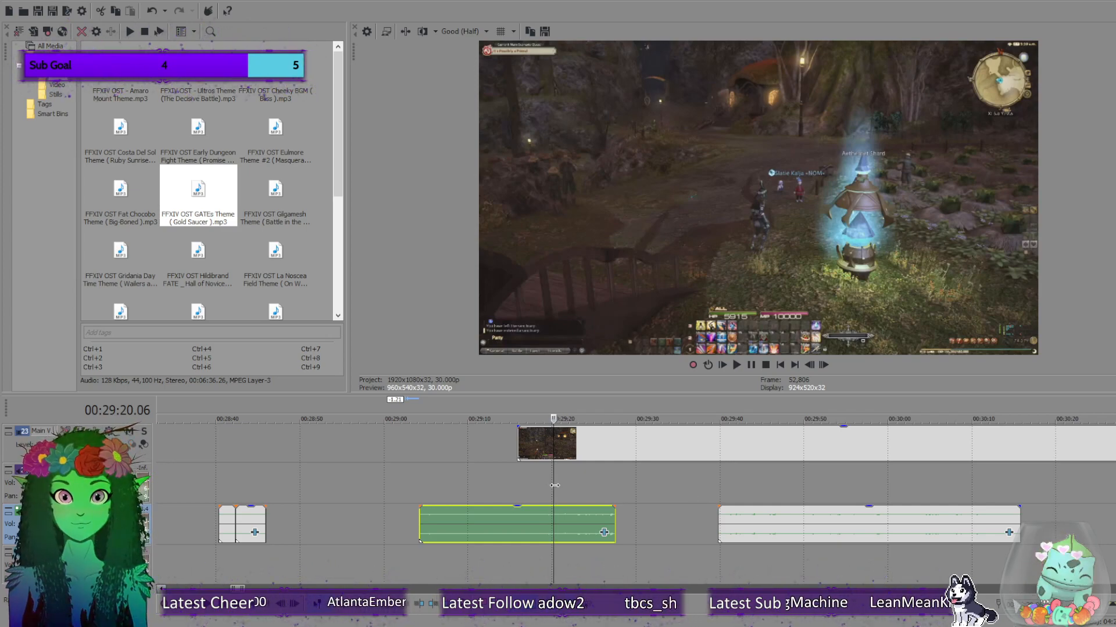
pyautogui.moveTo(553, 491); pyautogui.dragTo(422, 504)
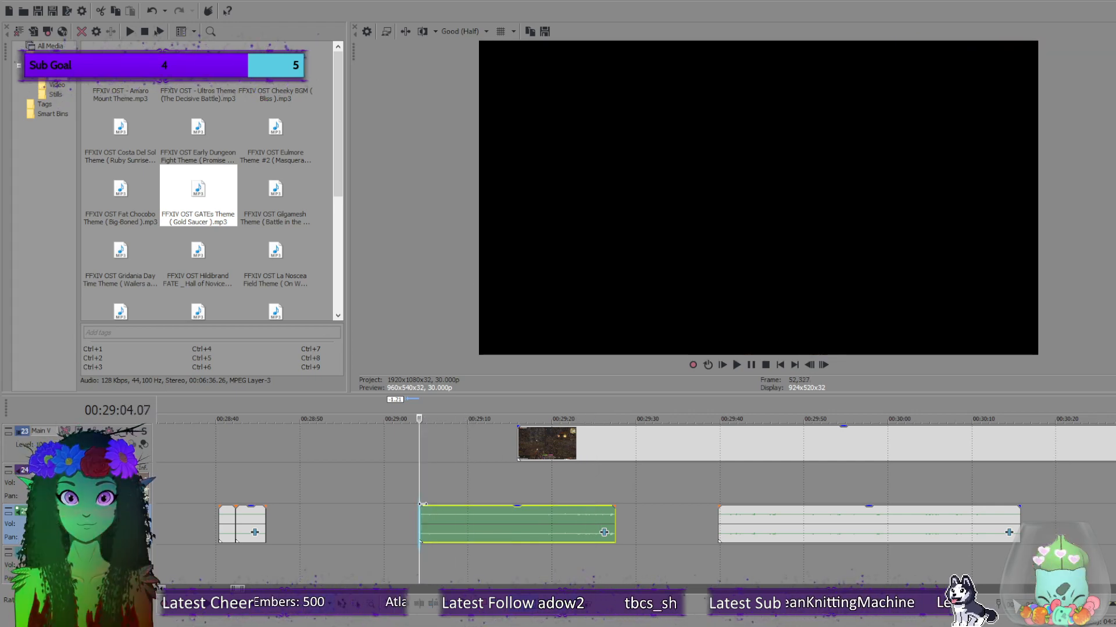
# Move the gameplay footage to start at about 00:29:28, split it at 00:29:32.27 and delete the part before the cut.
pyautogui.moveTo(548, 445); pyautogui.dragTo(633, 453)
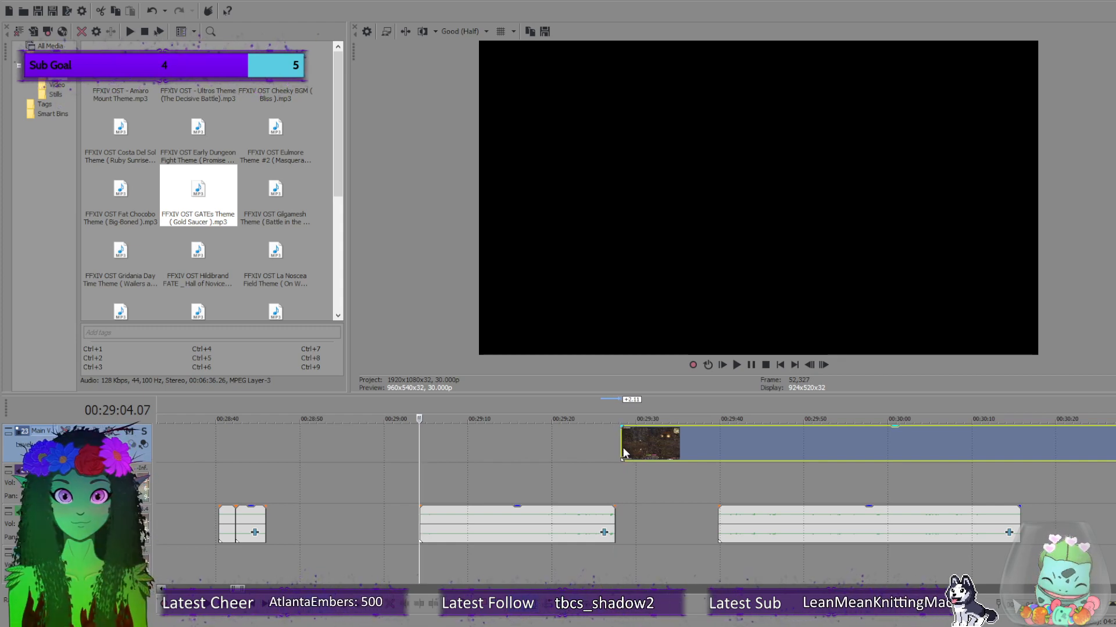
pyautogui.click(624, 448)
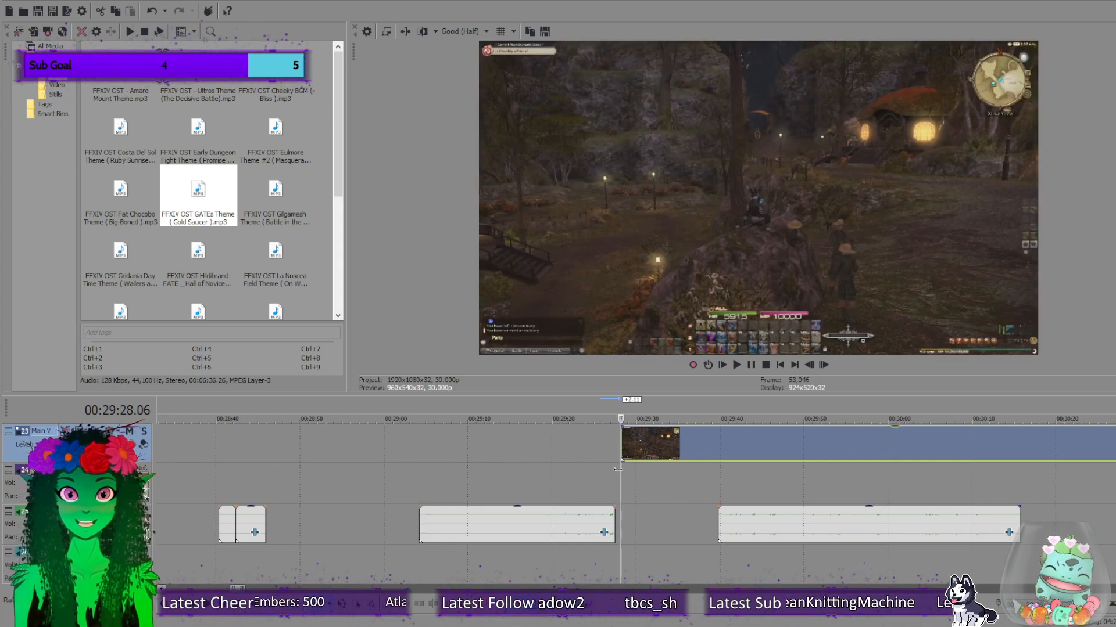
pyautogui.moveTo(623, 472); pyautogui.dragTo(660, 479)
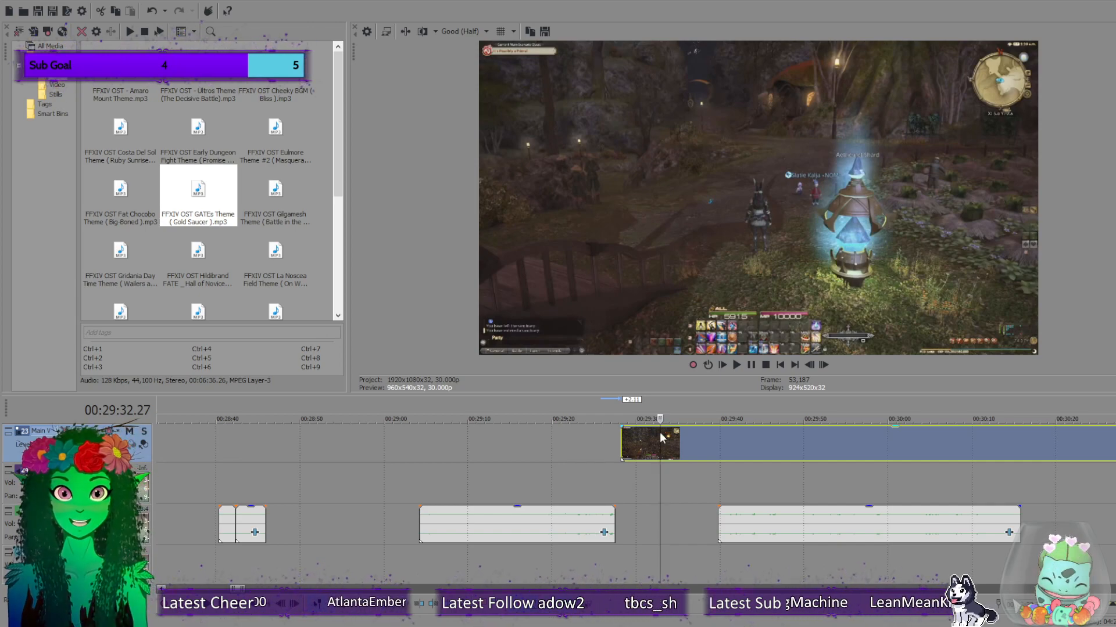
pyautogui.press('s')
pyautogui.click(644, 434)
pyautogui.press('Delete')
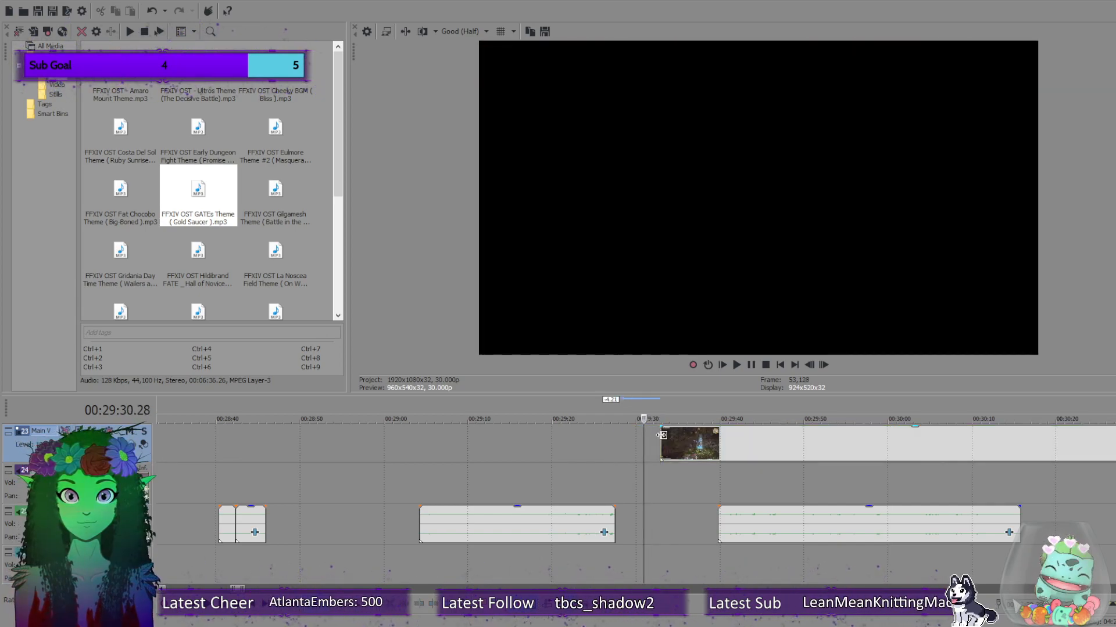
# Play the trimmed gameplay footage from its start at 00:29:32.27 up to about 00:29:41 and return to the start.
pyautogui.click(664, 434)
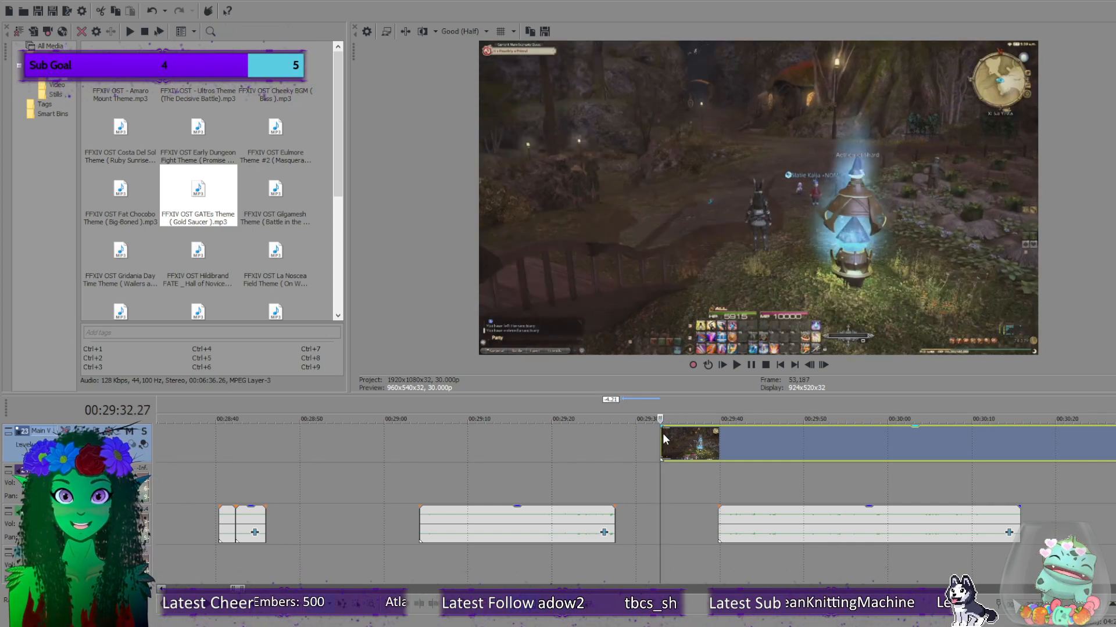
pyautogui.click(736, 366)
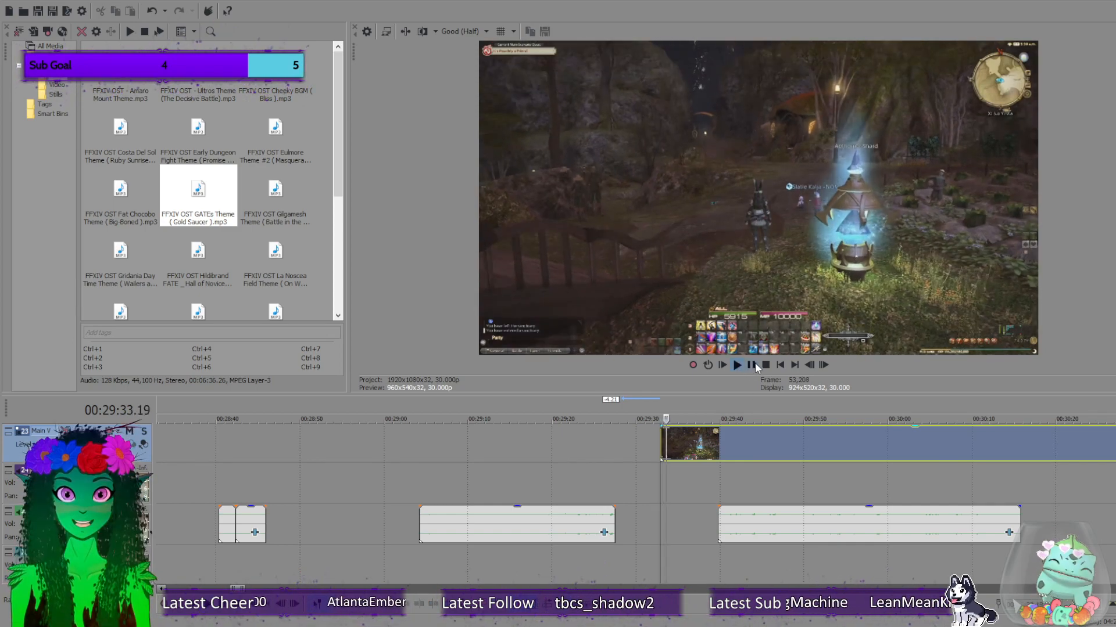
pyautogui.click(765, 365)
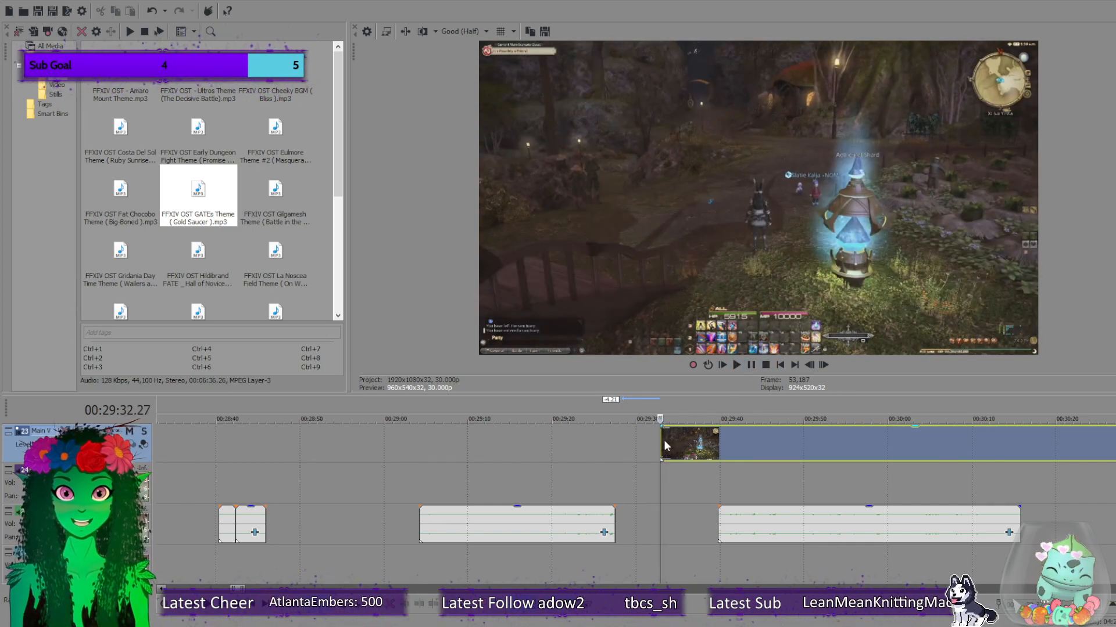
pyautogui.click(734, 365)
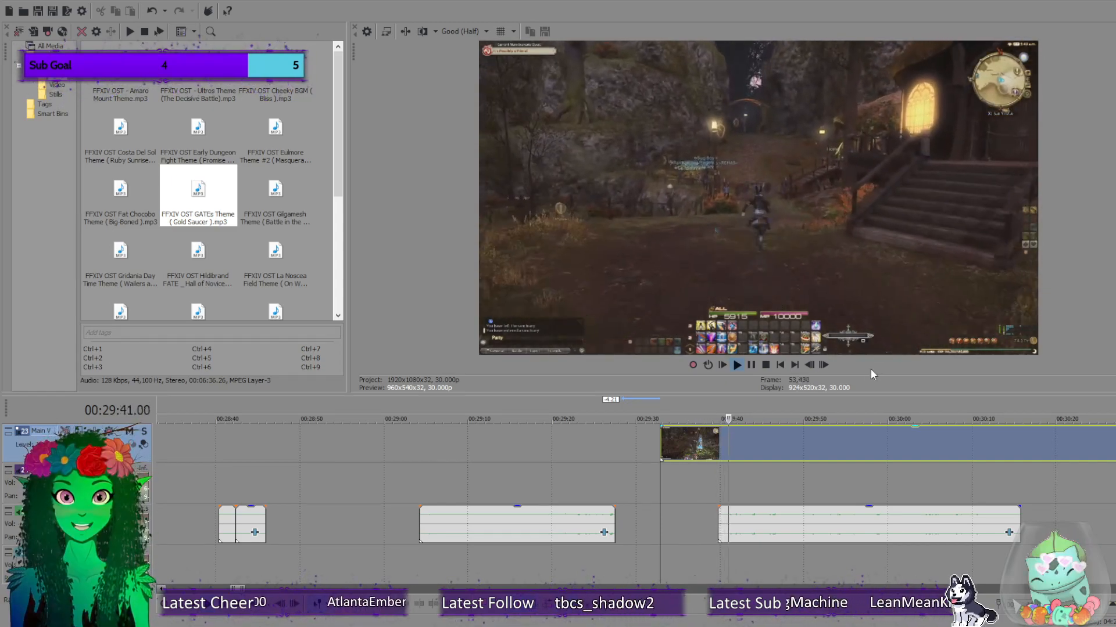
pyautogui.click(764, 366)
# Move the last voice-over take to start at about 00:30:00 and the gameplay footage to start at about 00:29:14.
pyautogui.moveTo(807, 526); pyautogui.dragTo(836, 527)
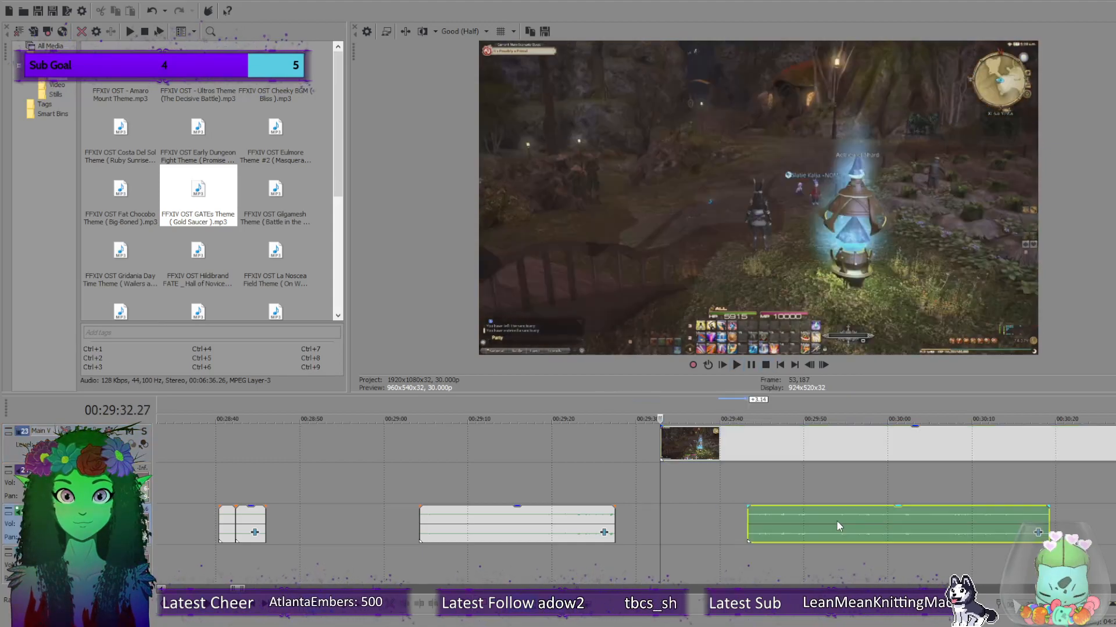
pyautogui.scroll(-4, 769, 514)
pyautogui.click(710, 446)
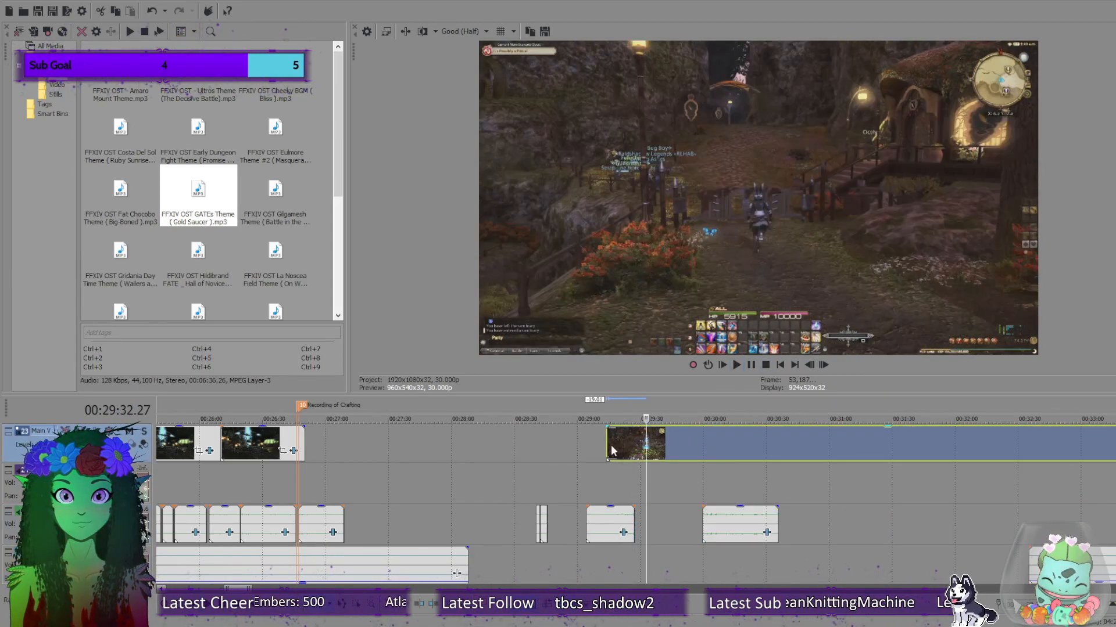
# Split the gameplay footage at the quest-complete moment at 00:30:56.01 and move the part before the cut to start at about 00:28:48.
pyautogui.click(613, 445)
pyautogui.click(614, 444)
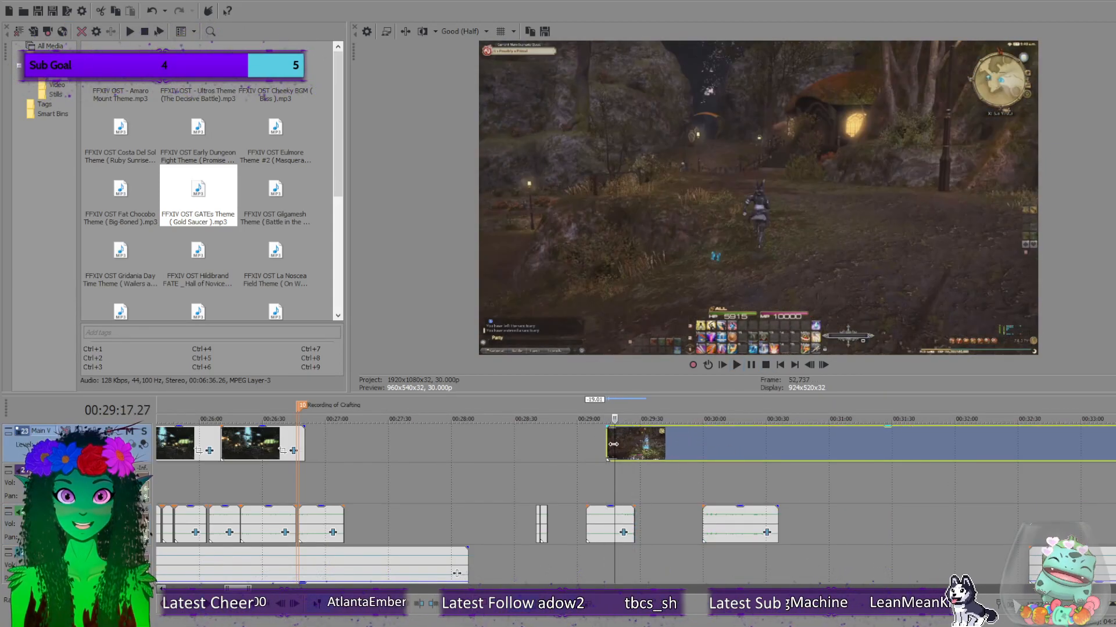
pyautogui.scroll(4, 615, 444)
pyautogui.moveTo(647, 445); pyautogui.dragTo(753, 455)
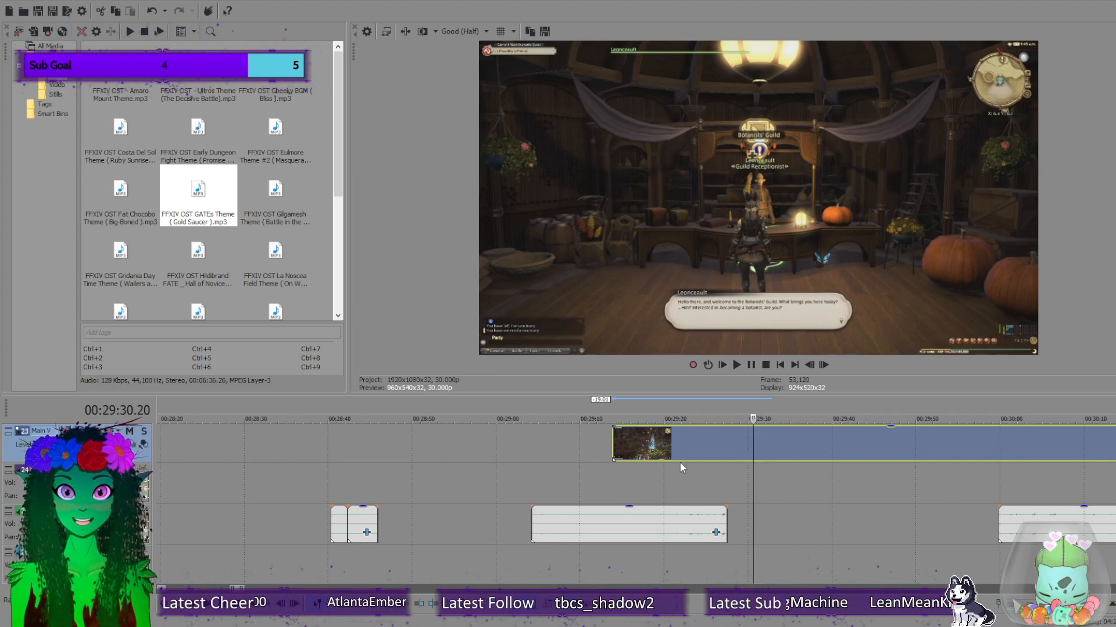
pyautogui.scroll(-4, 728, 437)
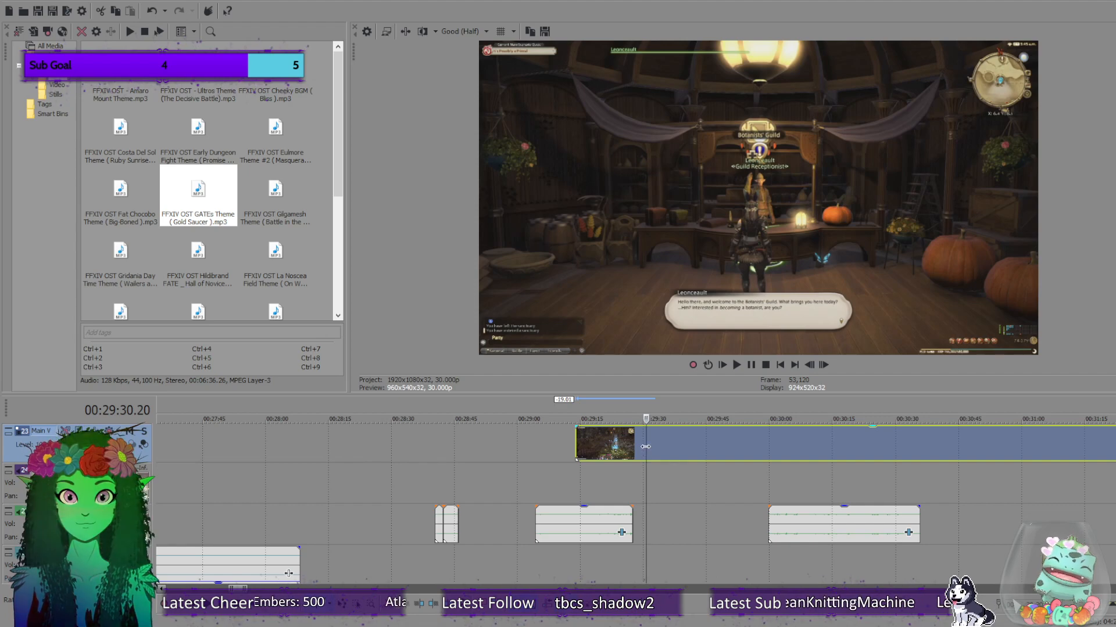
pyautogui.moveTo(645, 447); pyautogui.dragTo(1020, 449)
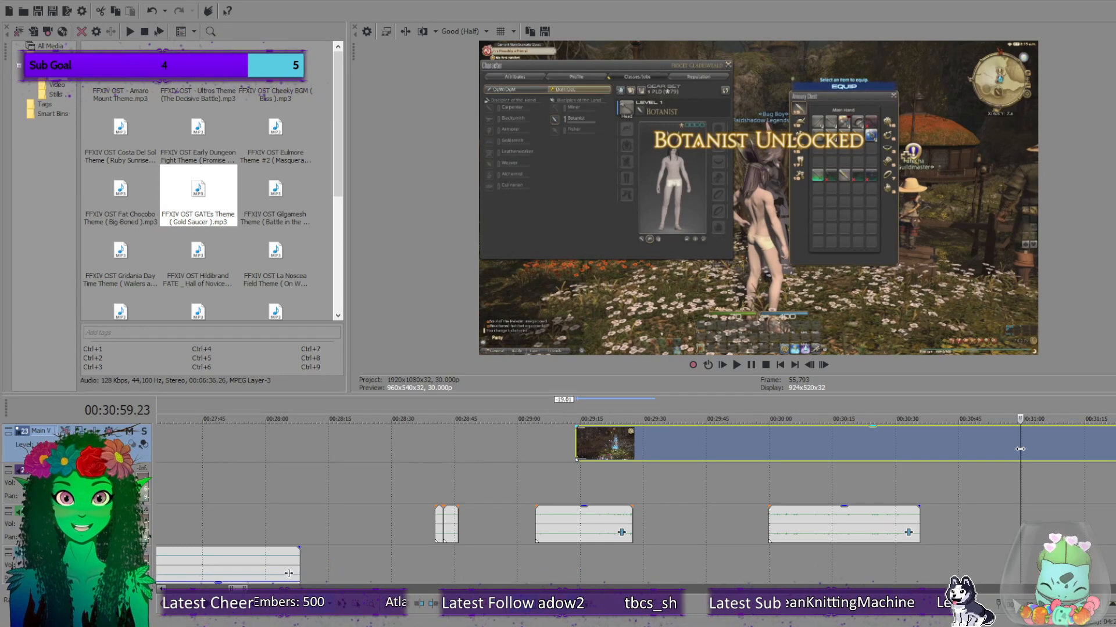
pyautogui.moveTo(1020, 449); pyautogui.dragTo(1009, 453)
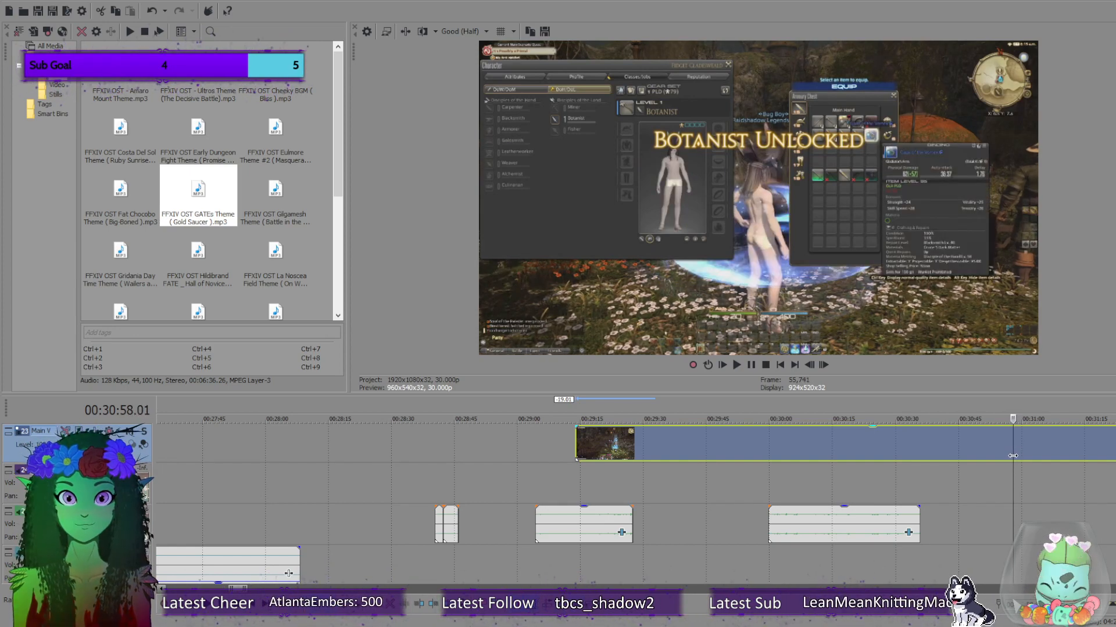
pyautogui.moveTo(1015, 458)
pyautogui.mouseDown()
pyautogui.moveTo(1025, 460)
pyautogui.moveTo(1004, 462)
pyautogui.mouseUp()
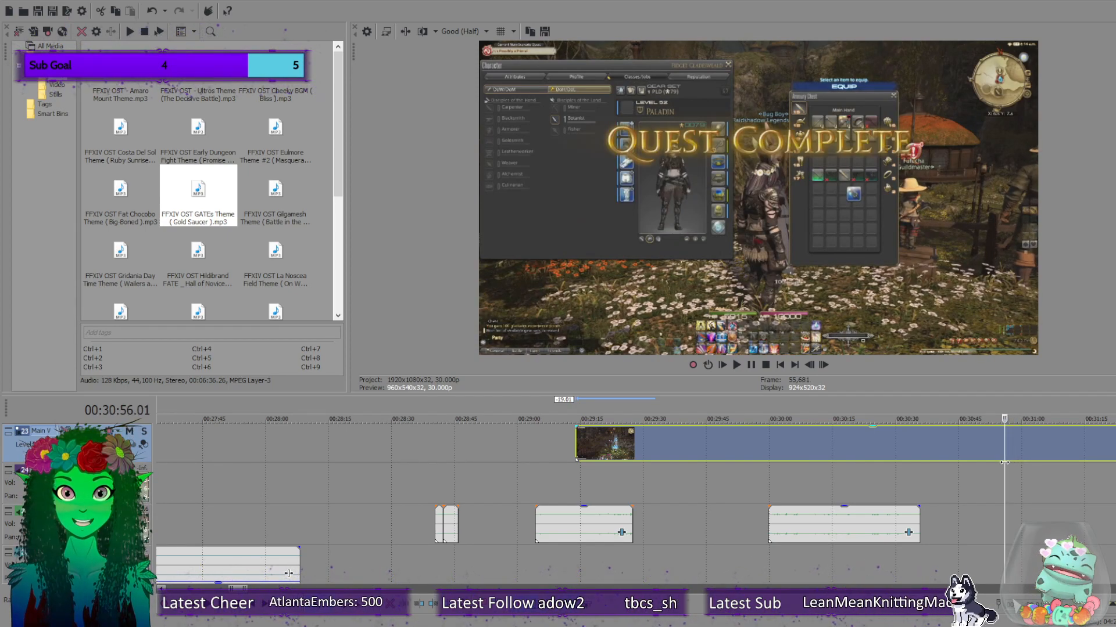
pyautogui.press('s')
pyautogui.moveTo(985, 450); pyautogui.dragTo(878, 449)
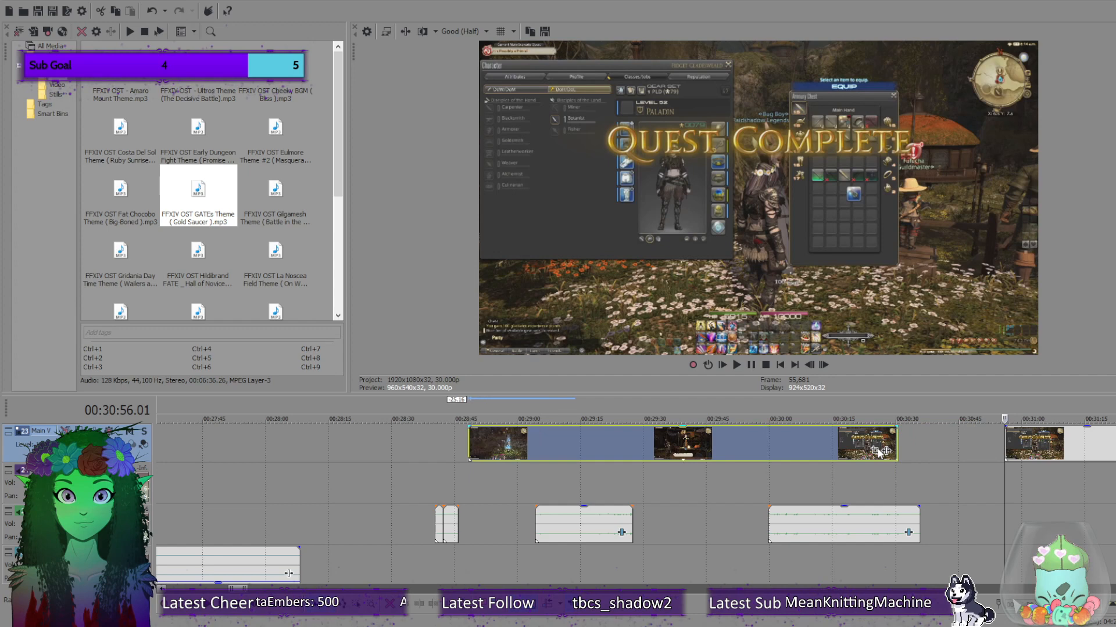
# Cut the remaining footage at 00:31:02.20, delete the short part before the cut and move the rest to start at about 00:30:45.
pyautogui.click(1038, 442)
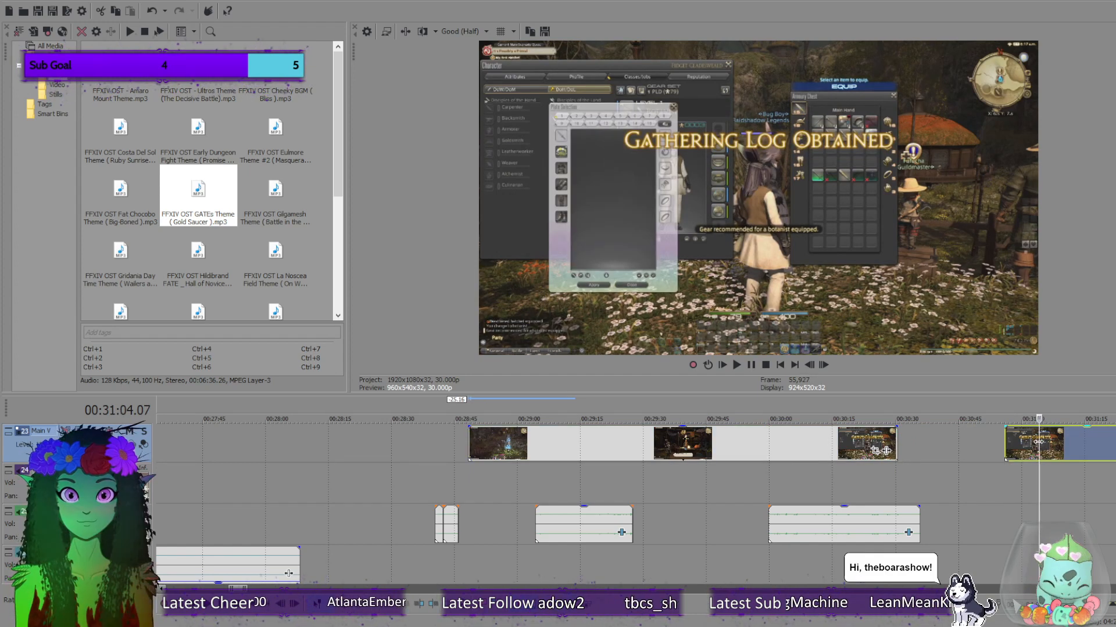
pyautogui.moveTo(1038, 443); pyautogui.dragTo(1019, 448)
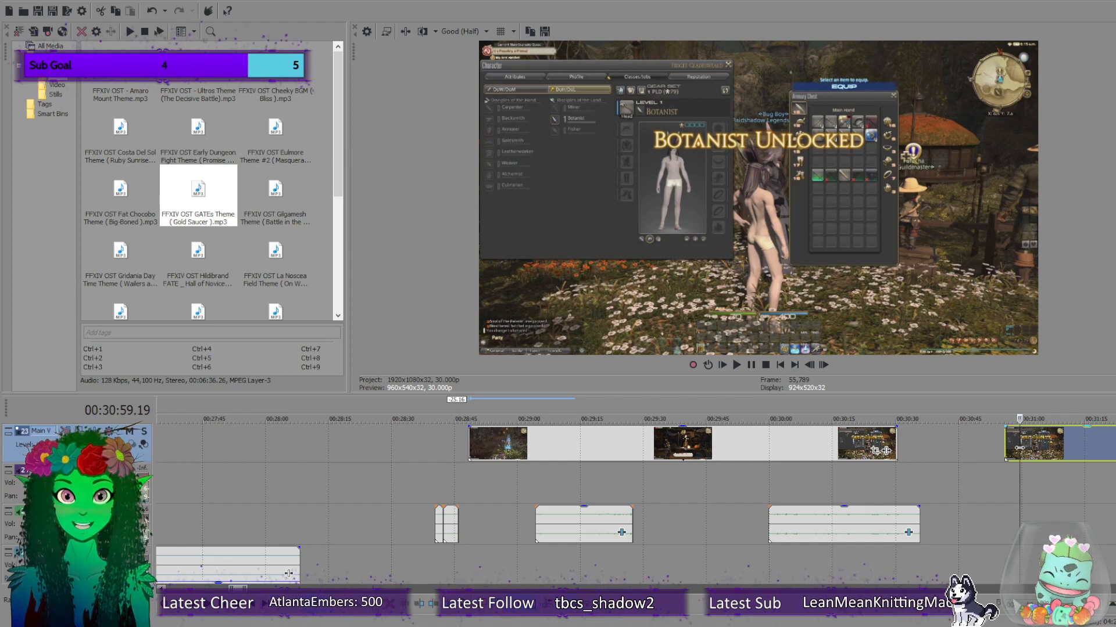
pyautogui.moveTo(1021, 451); pyautogui.dragTo(1032, 454)
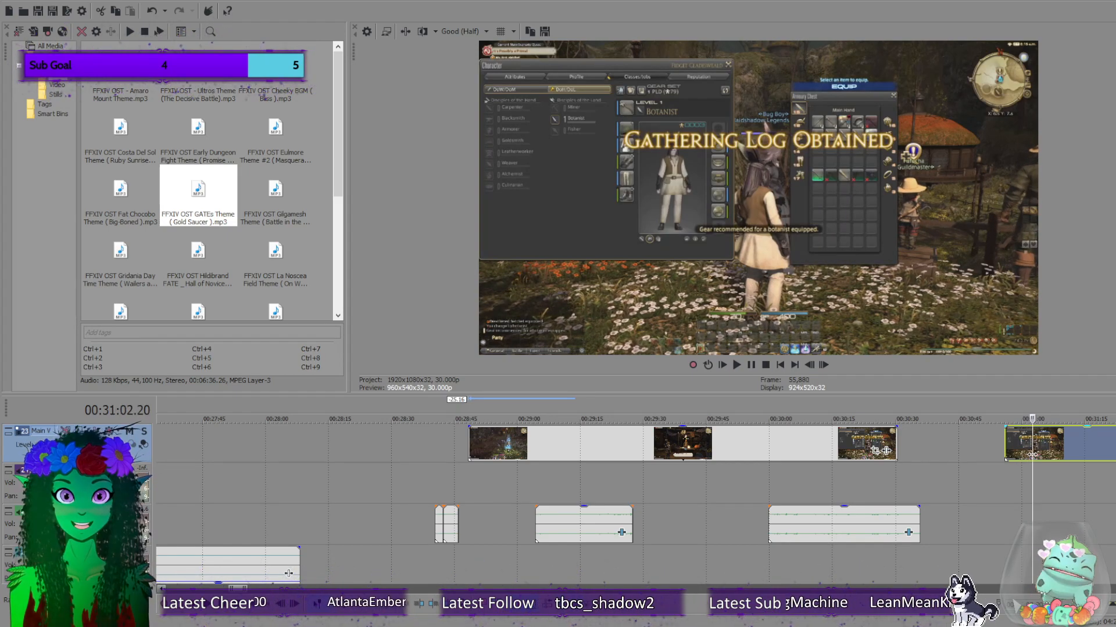
pyautogui.press('s')
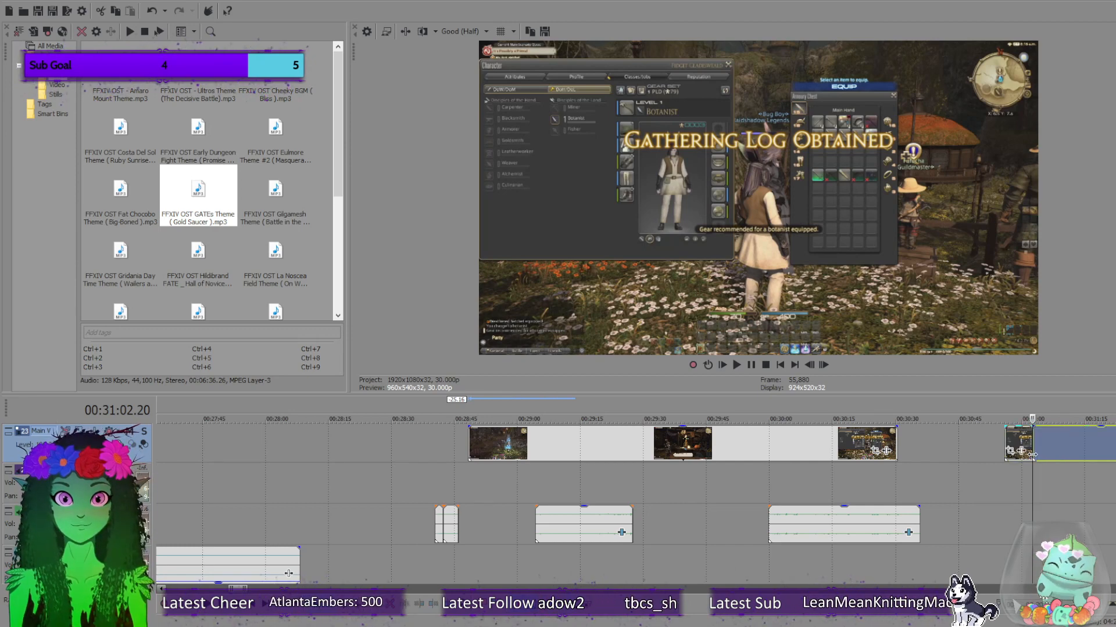
pyautogui.click(1017, 442)
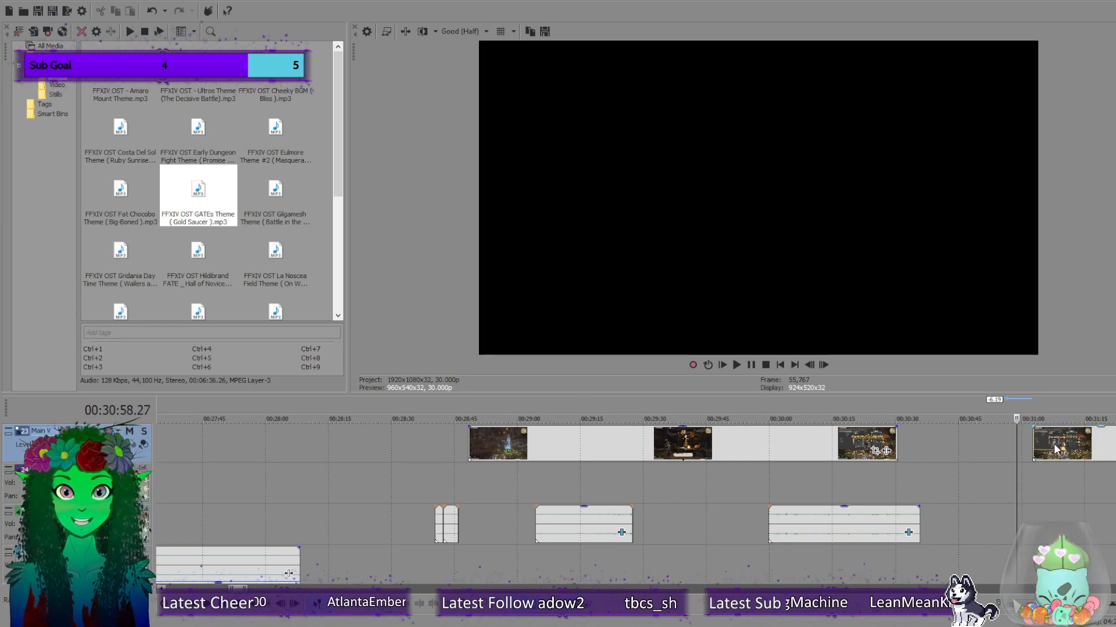
pyautogui.moveTo(1057, 447); pyautogui.dragTo(980, 441)
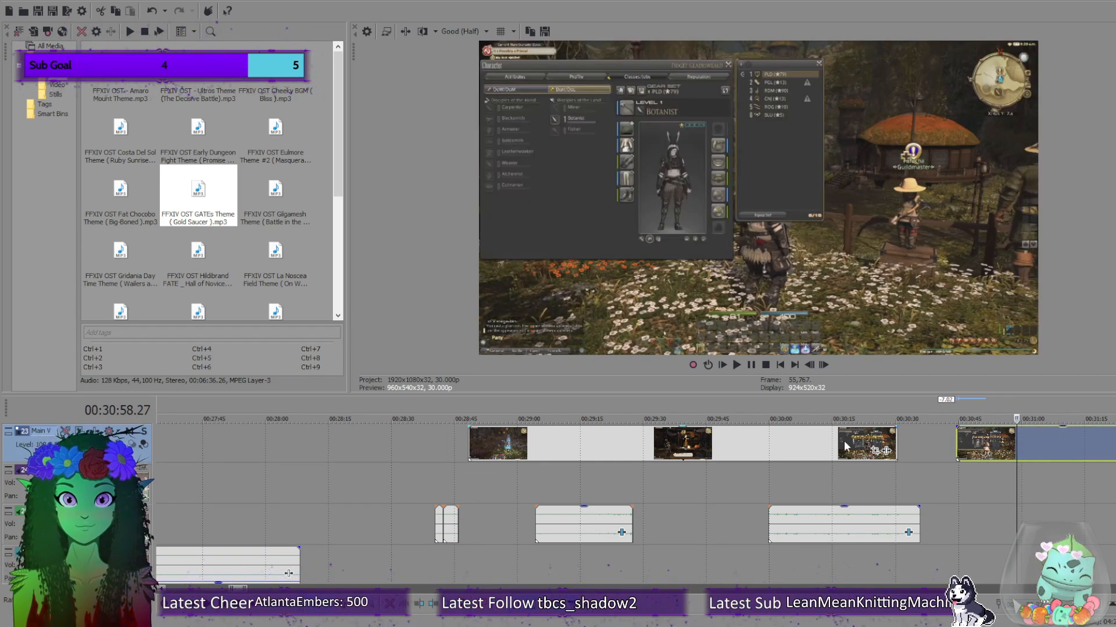
# Move the first gameplay clip to start at about 00:28:59 and split it at the Botanists' Guild entrance at 00:29:13.07.
pyautogui.click(539, 522)
pyautogui.moveTo(526, 448); pyautogui.dragTo(695, 443)
pyautogui.click(692, 443)
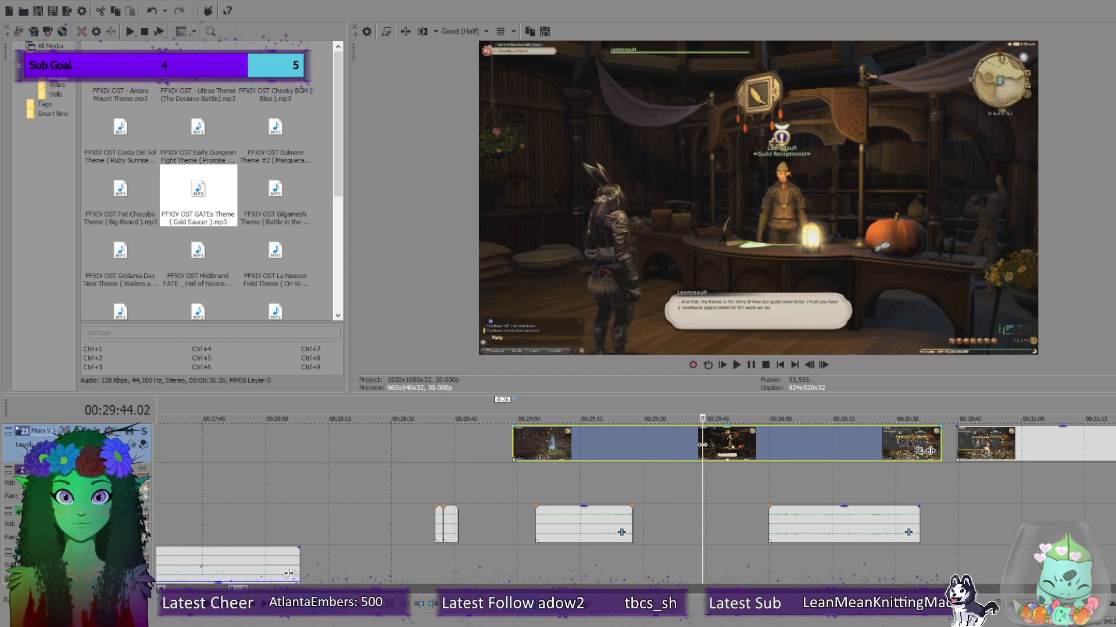
pyautogui.moveTo(722, 447); pyautogui.dragTo(573, 453)
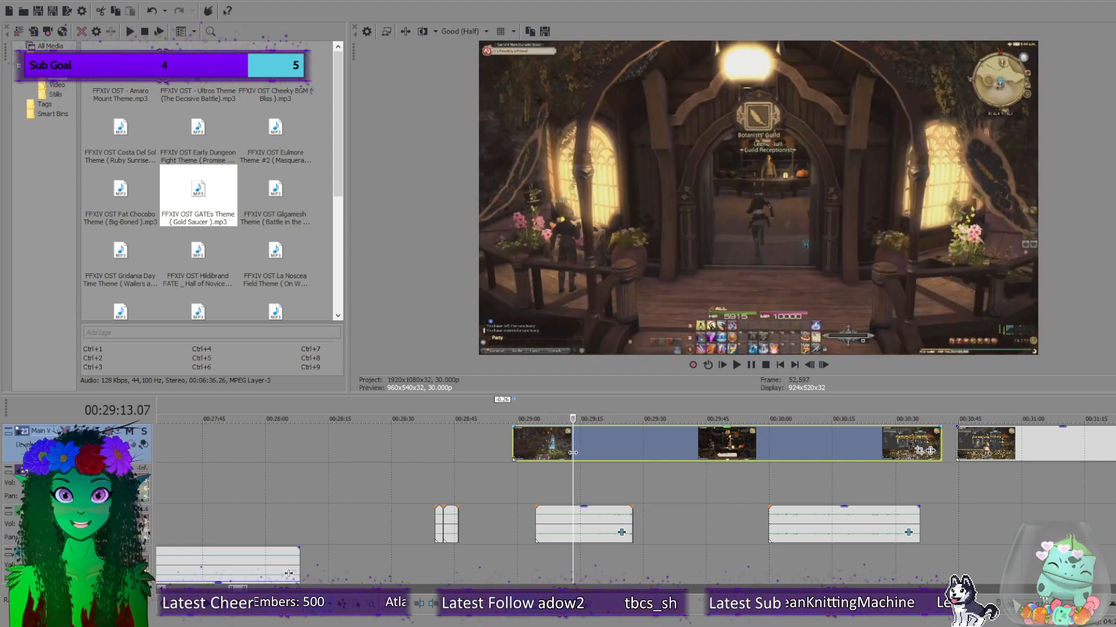
pyautogui.press('s')
# Place the clip's opening piece at 00:28:53.07 with its end trimmed to about 00:29:00, and play it back.
pyautogui.moveTo(541, 438); pyautogui.dragTo(524, 436)
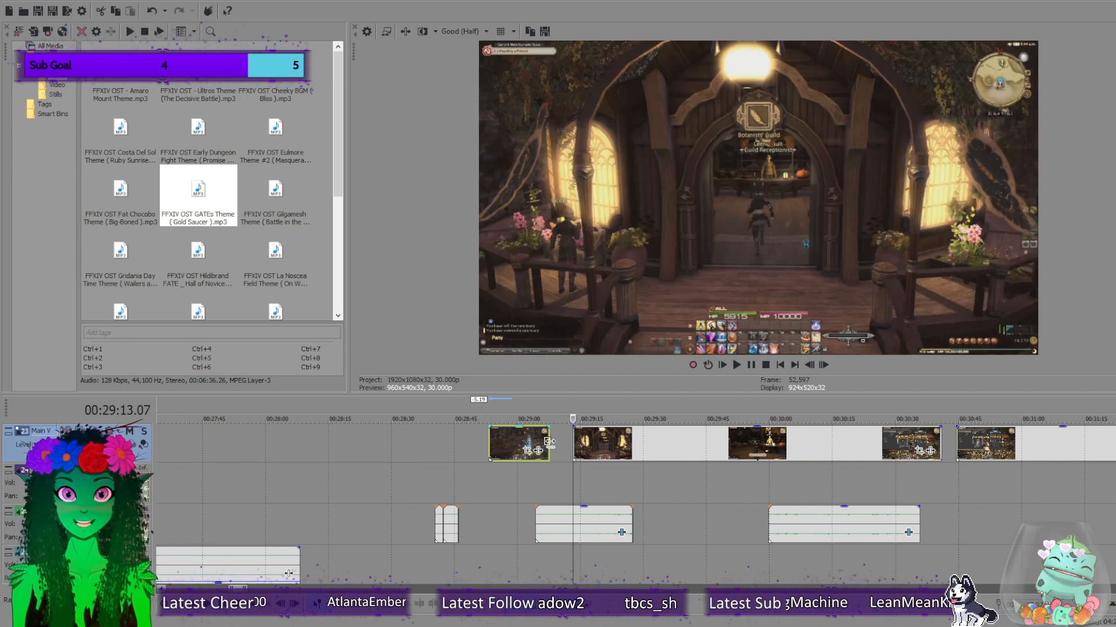
pyautogui.moveTo(548, 442); pyautogui.dragTo(514, 446)
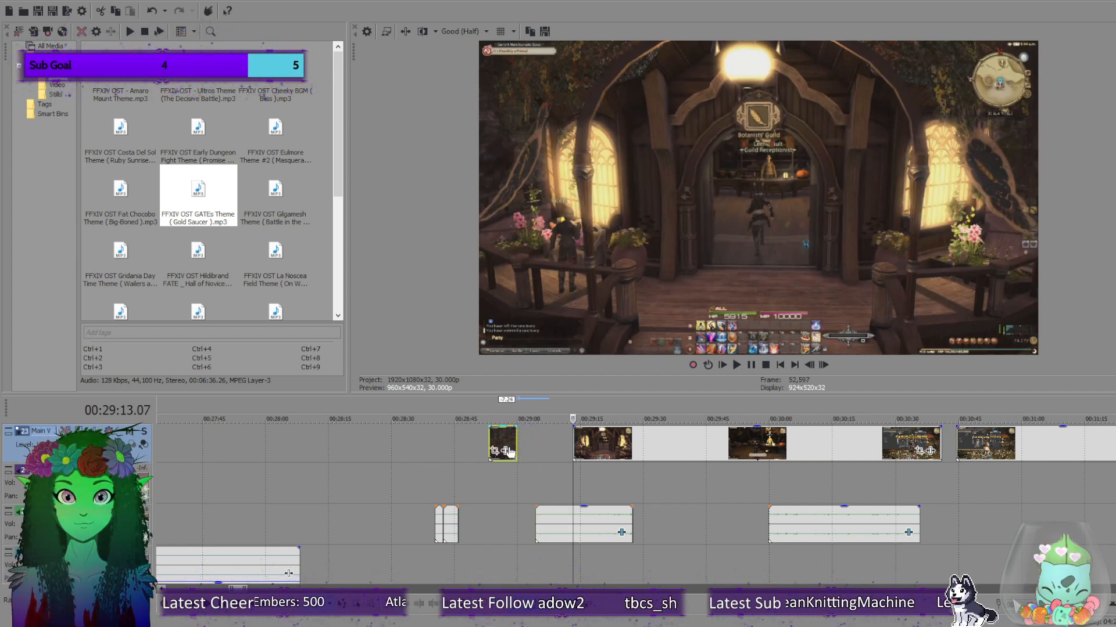
pyautogui.click(489, 437)
pyautogui.click(737, 365)
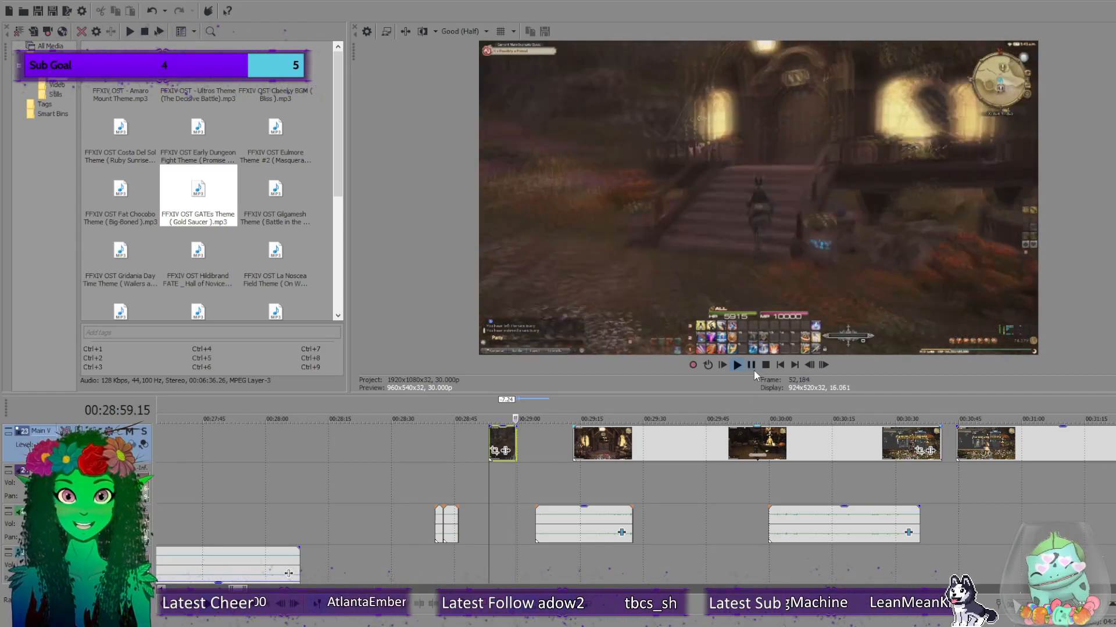
pyautogui.click(765, 366)
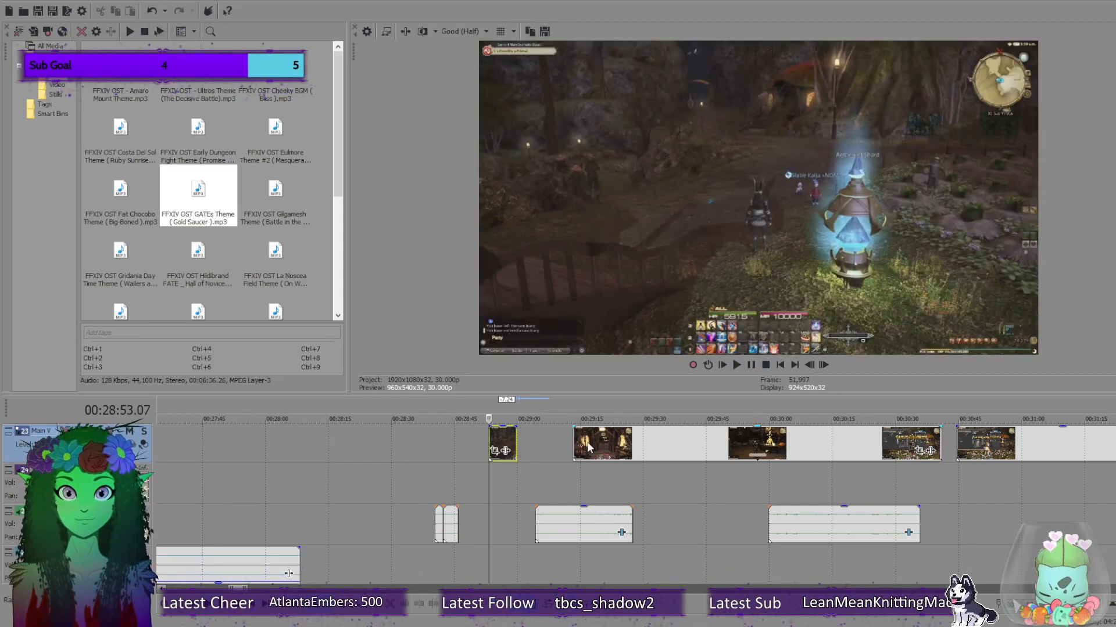
# Split the guild footage at 00:29:24.14 in the receptionist dialogue and align the front piece with the voice-over starting at 00:29:04.07.
pyautogui.click(575, 445)
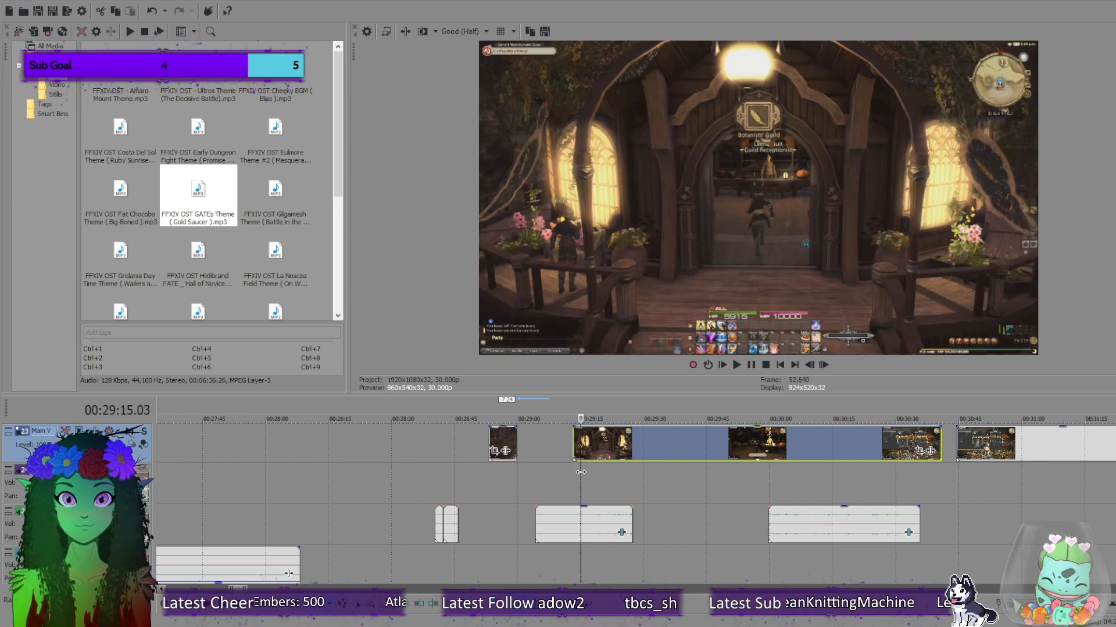
pyautogui.moveTo(580, 472); pyautogui.dragTo(620, 478)
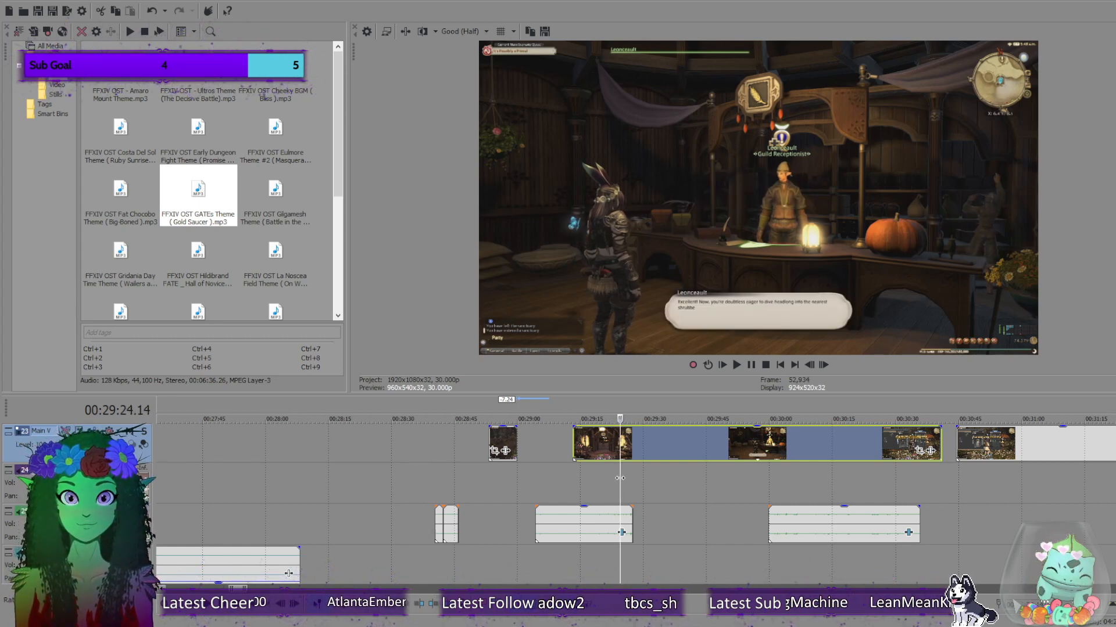
pyautogui.press('s')
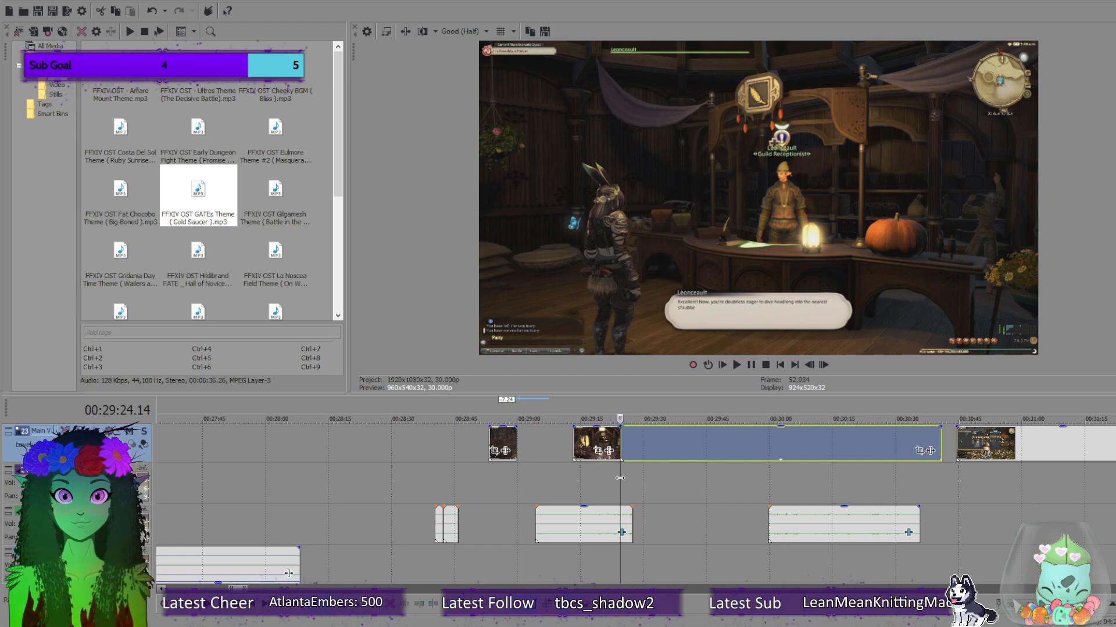
pyautogui.moveTo(604, 443); pyautogui.dragTo(566, 443)
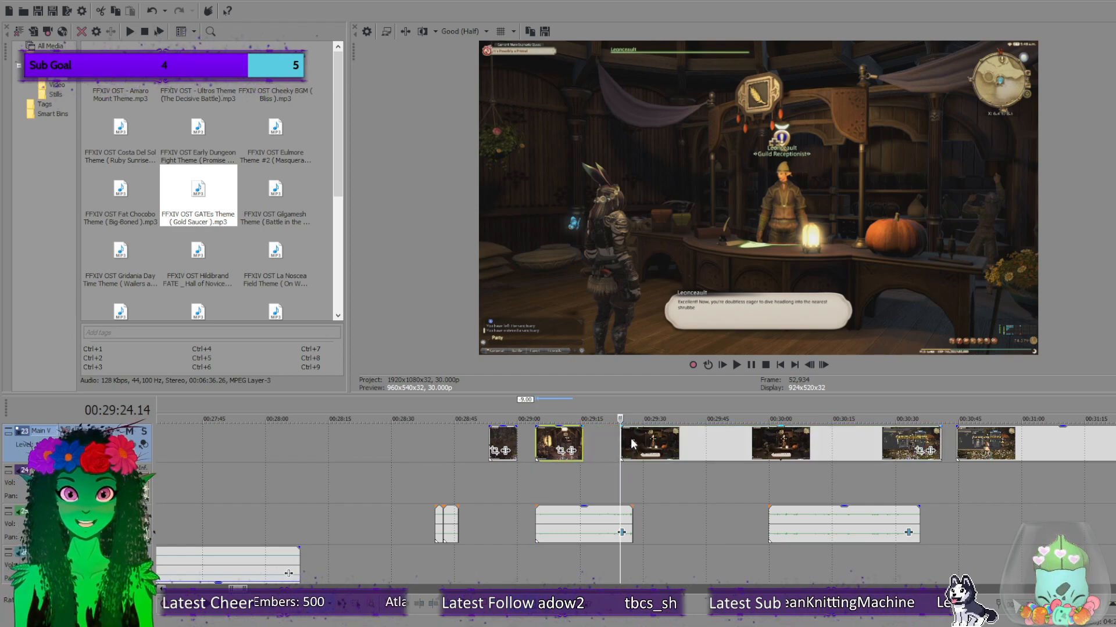
# Locate the guildmaster's question about walking the botanist path frame by frame and split the gameplay footage there at 00:30:25.09.
pyautogui.click(671, 455)
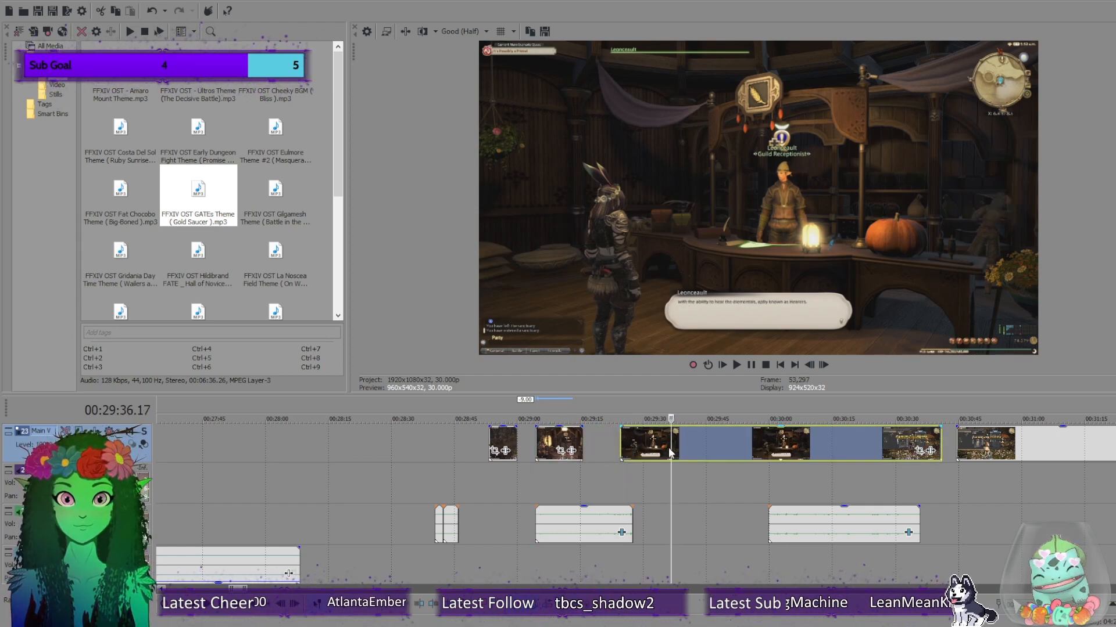
pyautogui.moveTo(682, 450); pyautogui.dragTo(874, 461)
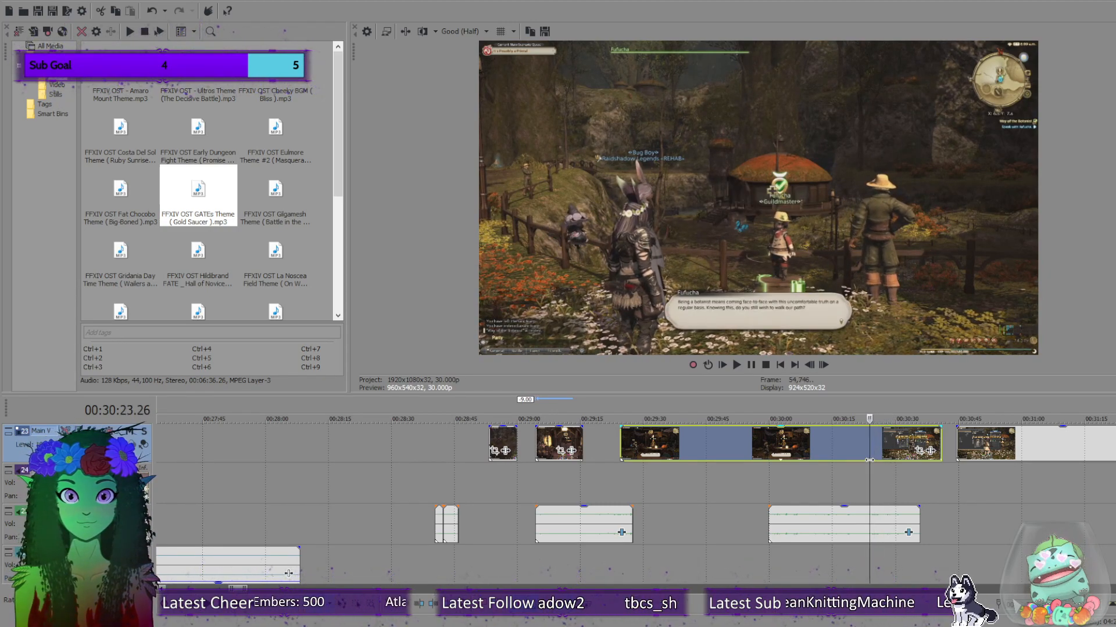
pyautogui.click(823, 365)
pyautogui.click(822, 365)
pyautogui.click(823, 365)
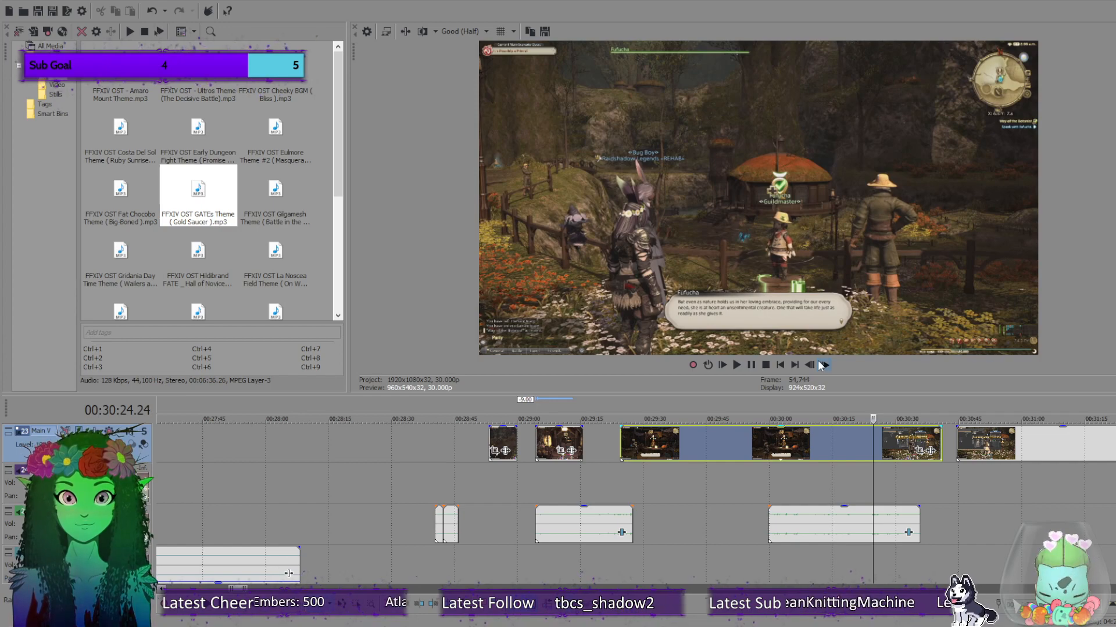
pyautogui.click(823, 365)
pyautogui.click(823, 365)
pyautogui.click(823, 365)
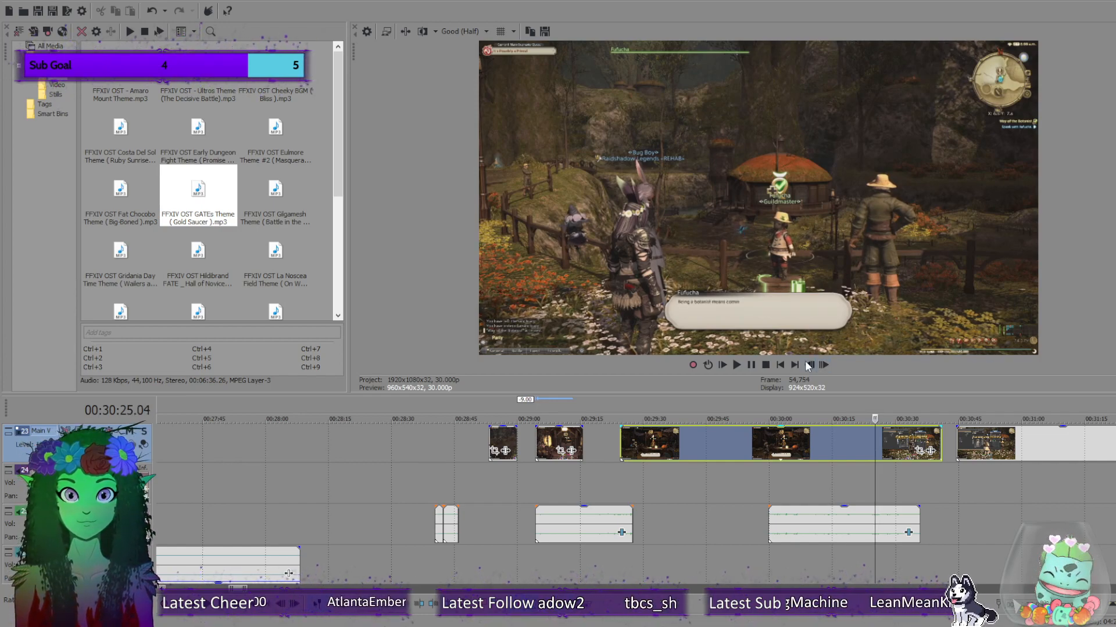
pyautogui.click(821, 365)
pyautogui.click(822, 365)
pyautogui.click(821, 365)
pyautogui.click(821, 365)
pyautogui.click(822, 365)
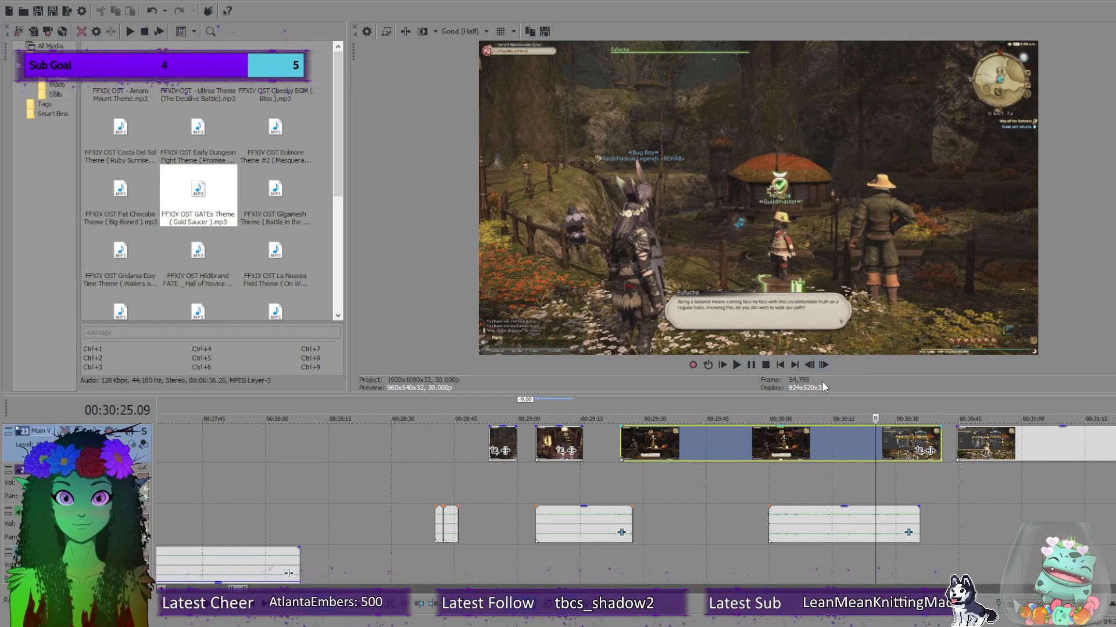
pyautogui.press('s')
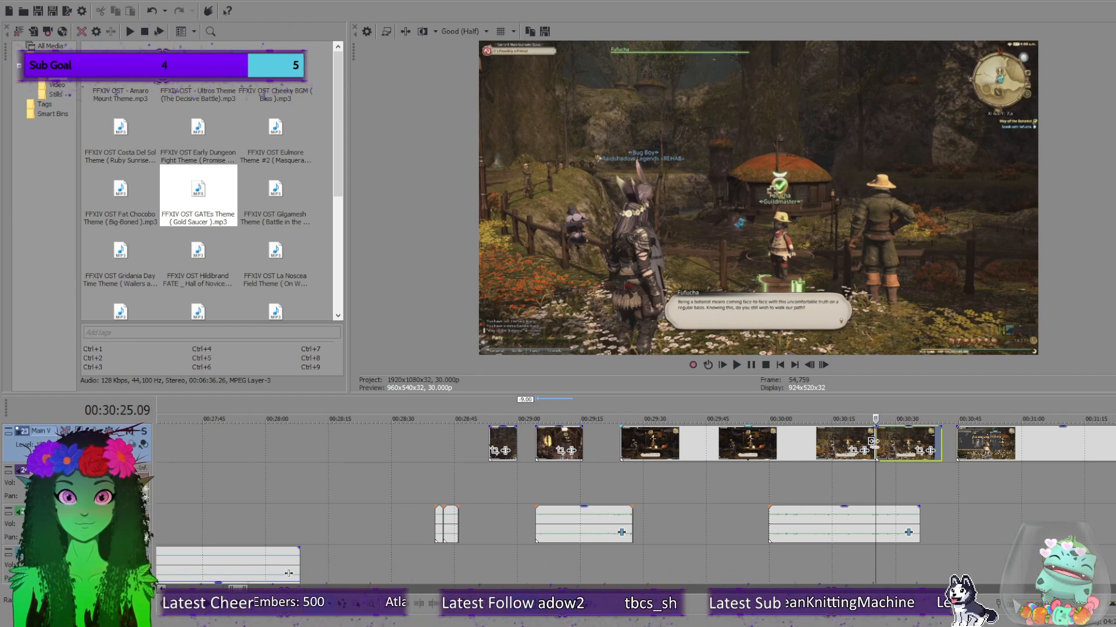
# Trim the receptionist dialogue piece's end to about 00:29:58, then close the gaps so the gameplay pieces run continuously from 00:29:06.20.
pyautogui.moveTo(871, 442); pyautogui.dragTo(756, 456)
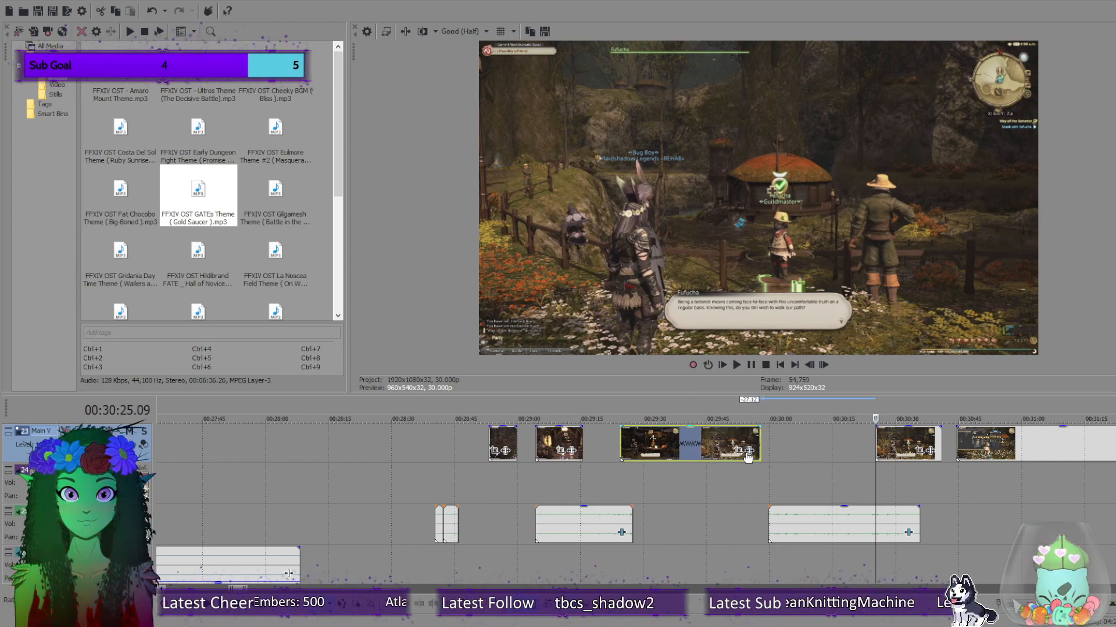
pyautogui.moveTo(893, 439); pyautogui.dragTo(815, 442)
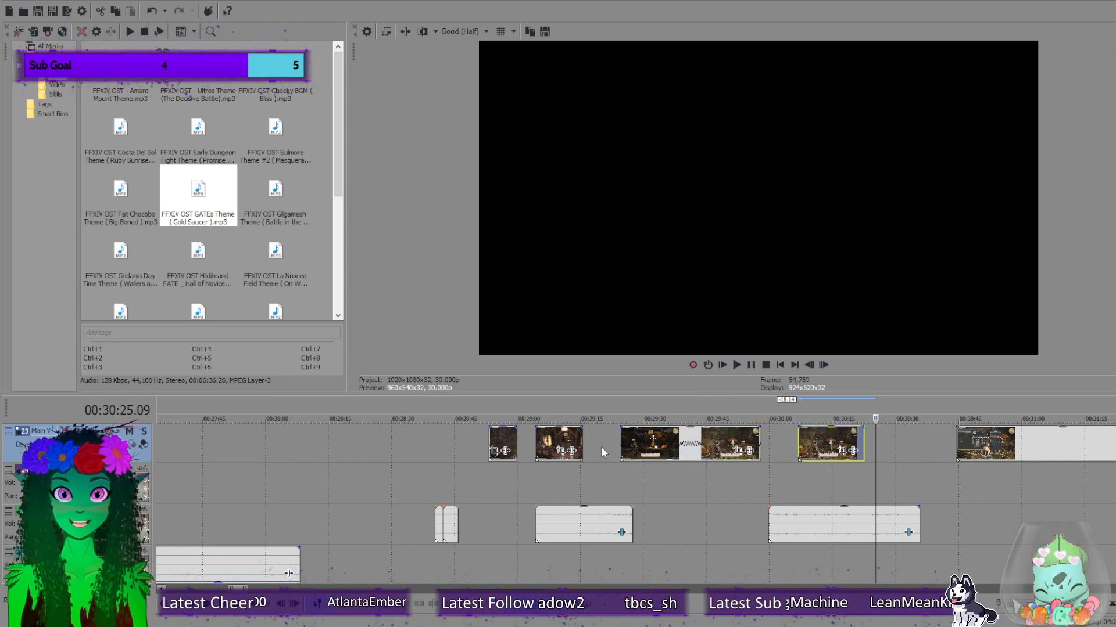
pyautogui.moveTo(545, 447); pyautogui.dragTo(583, 446)
pyautogui.moveTo(814, 443); pyautogui.dragTo(777, 441)
pyautogui.moveTo(509, 445); pyautogui.dragTo(546, 438)
pyautogui.click(735, 365)
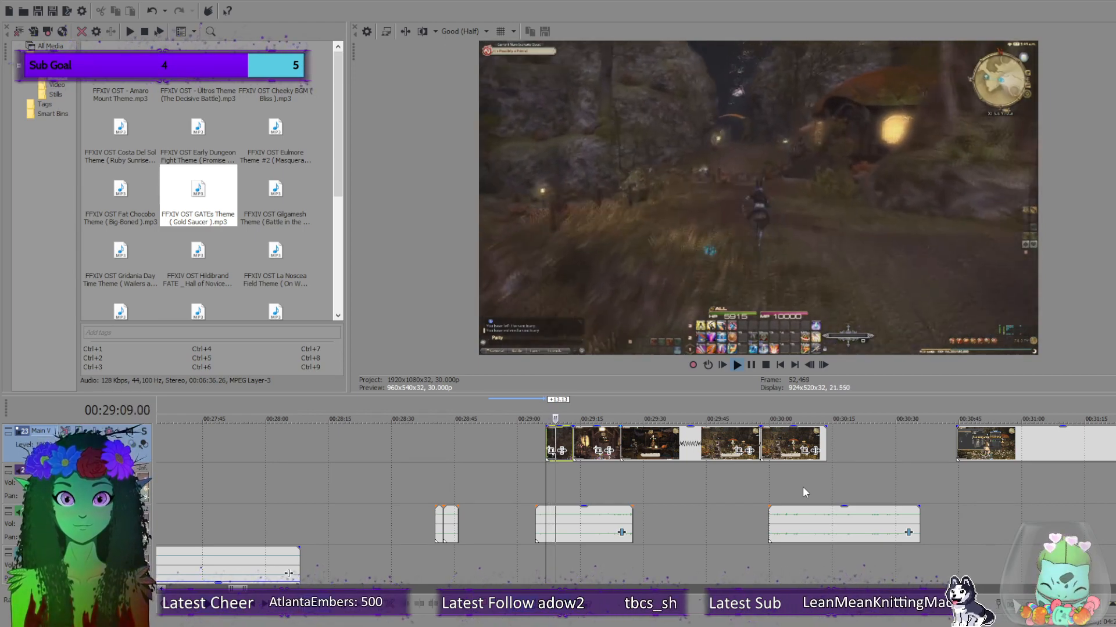
pyautogui.click(765, 365)
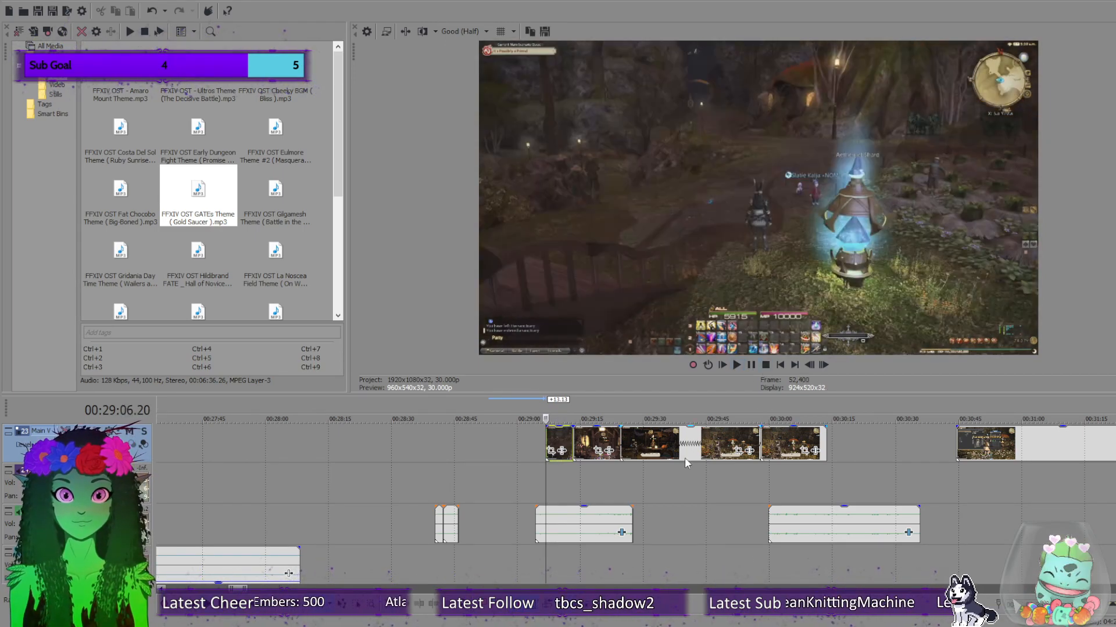
# Move the short voice-over takes to about 00:28:13 and the following take to about 00:28:34.
pyautogui.moveTo(454, 525); pyautogui.dragTo(338, 522)
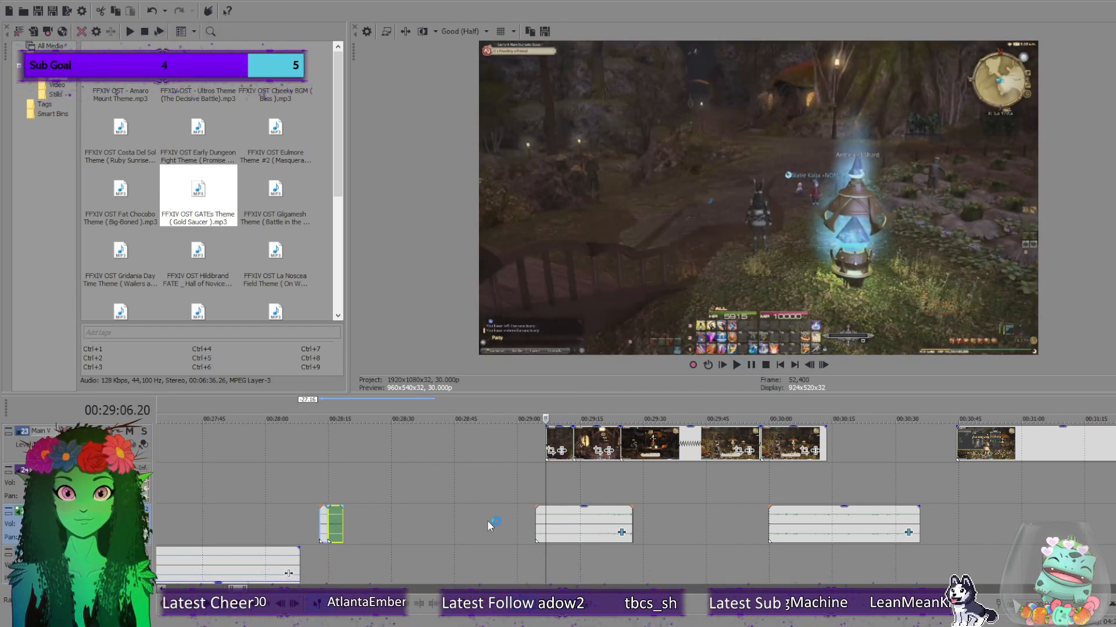
pyautogui.moveTo(561, 518); pyautogui.dragTo(434, 521)
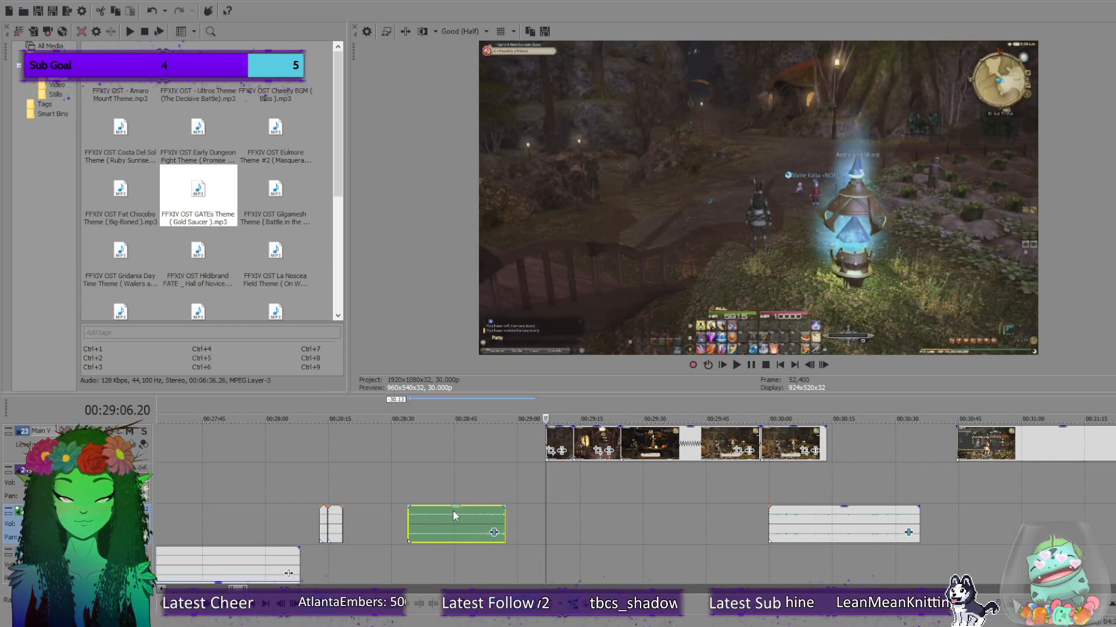
# Trim the dialogue piece starting at 00:29:24.14 to end at about 00:29:47 and move the following guildmaster piece up against it.
pyautogui.click(737, 365)
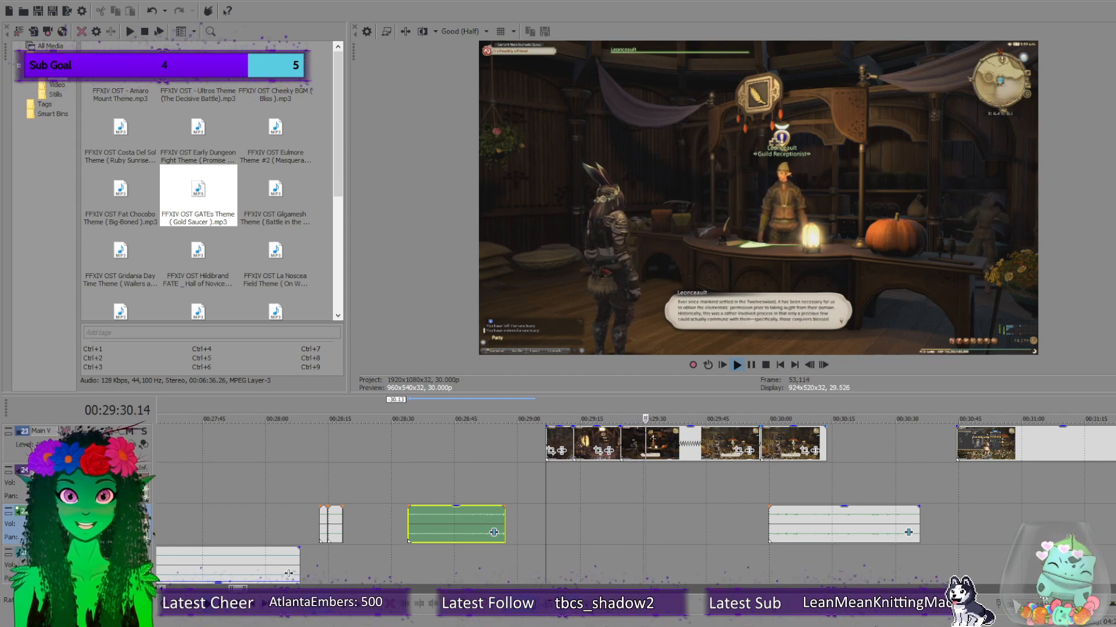
pyautogui.click(752, 365)
pyautogui.moveTo(754, 444); pyautogui.dragTo(710, 445)
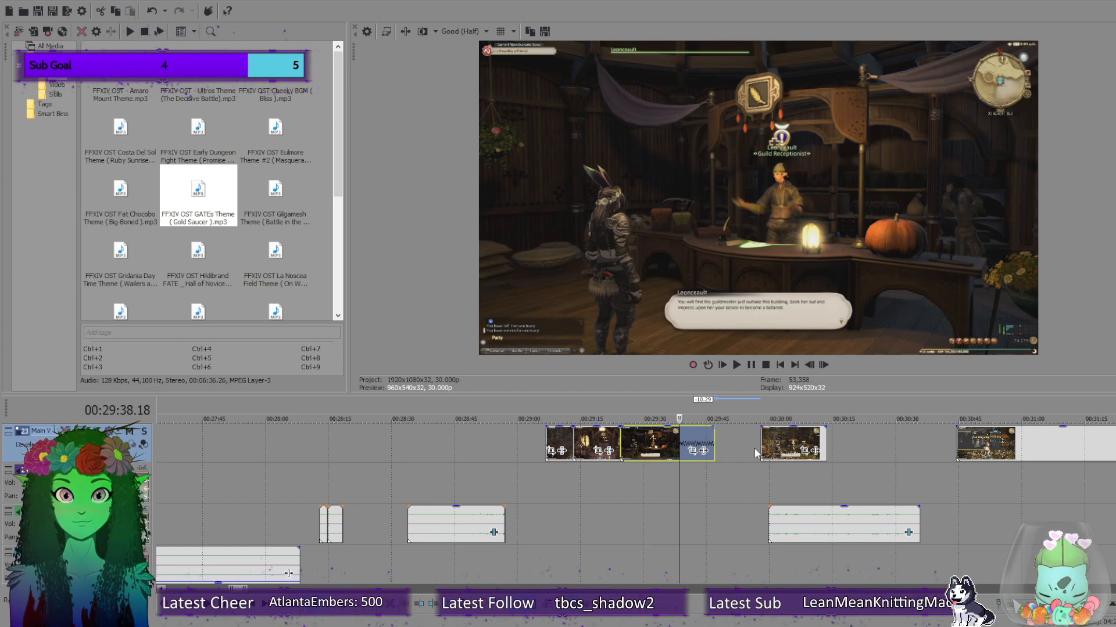
pyautogui.moveTo(779, 457); pyautogui.dragTo(733, 456)
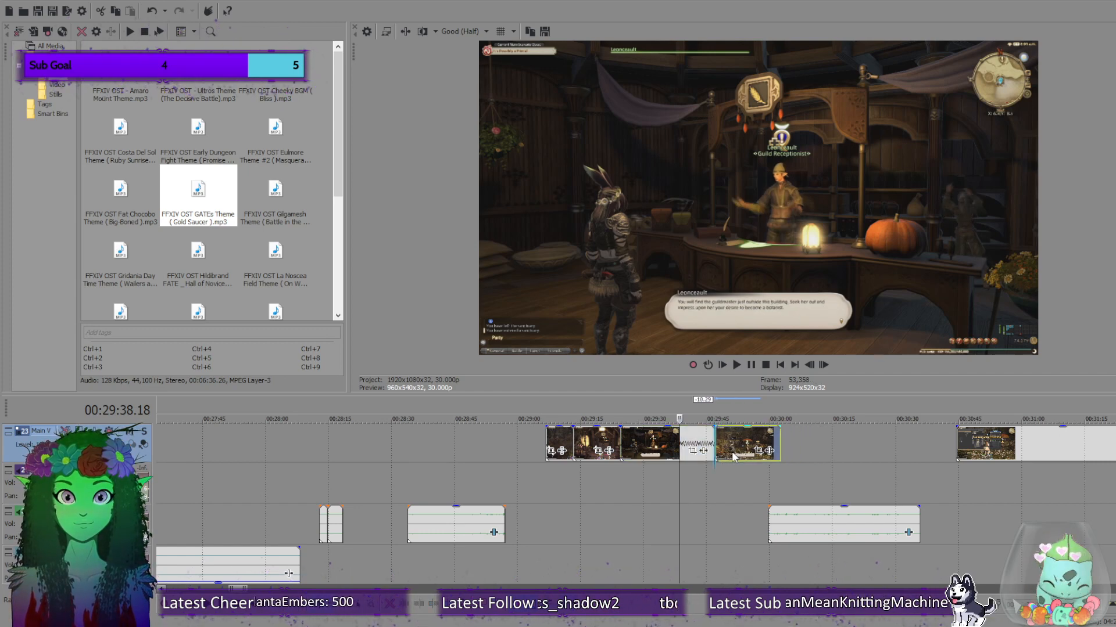
pyautogui.click(626, 445)
pyautogui.click(737, 365)
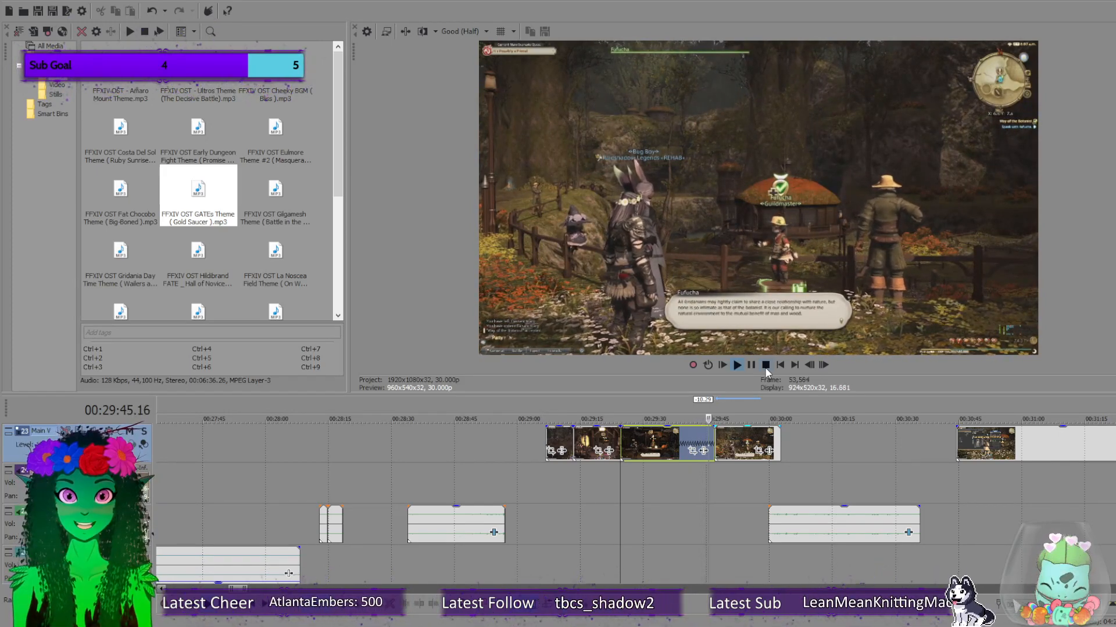
pyautogui.click(766, 366)
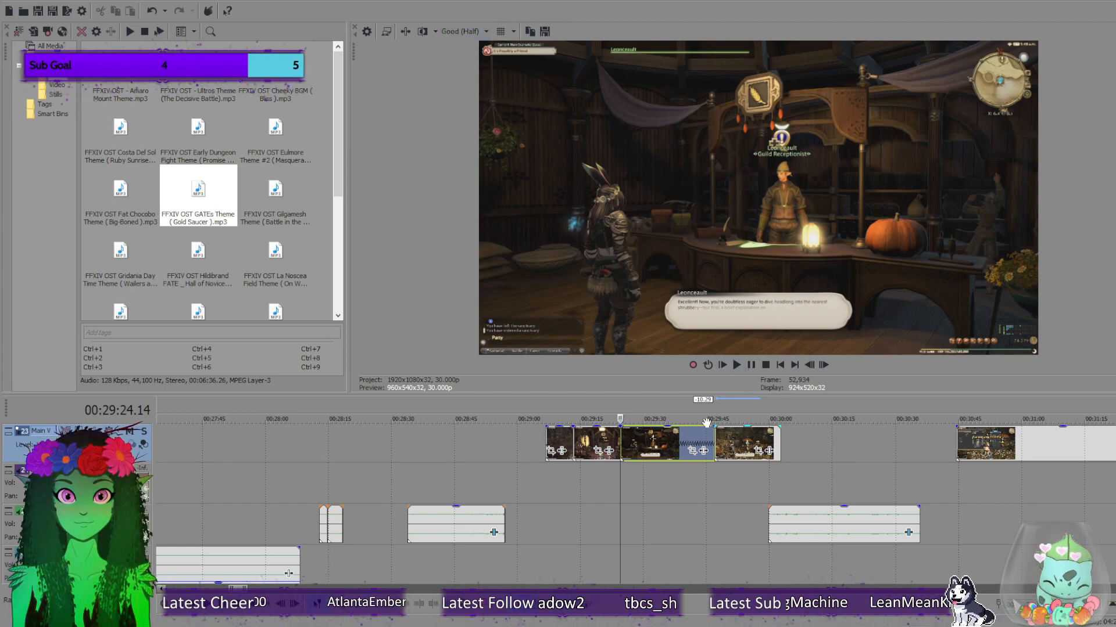
# Examine the timeline as a whole, from the crafters list near 00:26:20 to the guildmaster footage near 00:29:47.
pyautogui.click(678, 434)
pyautogui.moveTo(678, 436); pyautogui.dragTo(758, 470)
pyautogui.scroll(-3, 727, 473)
pyautogui.scroll(-3, 726, 472)
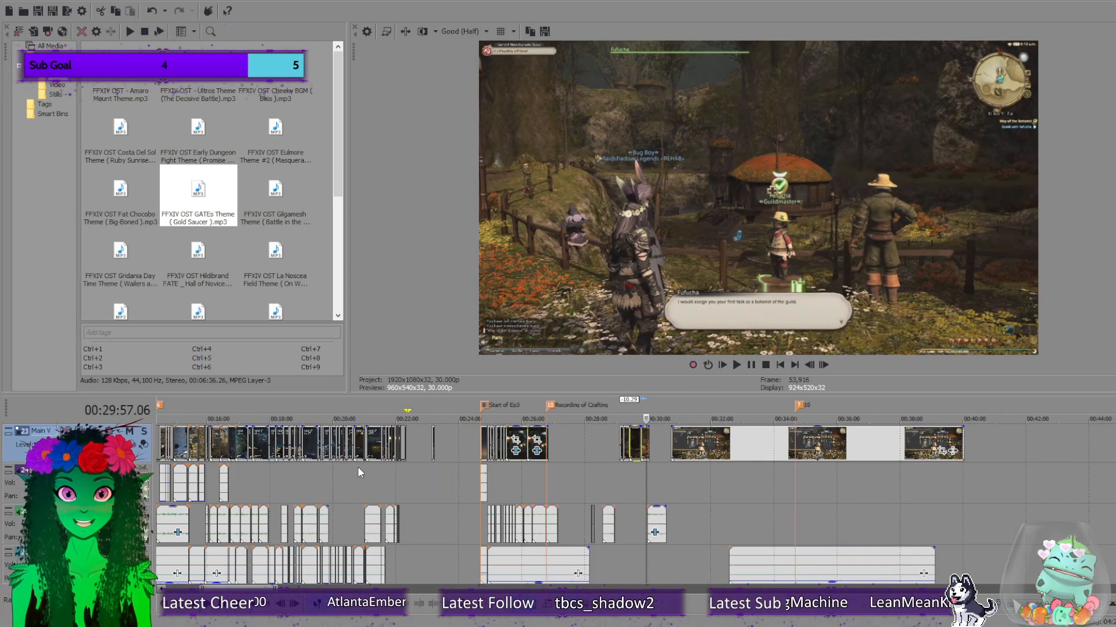
pyautogui.click(535, 480)
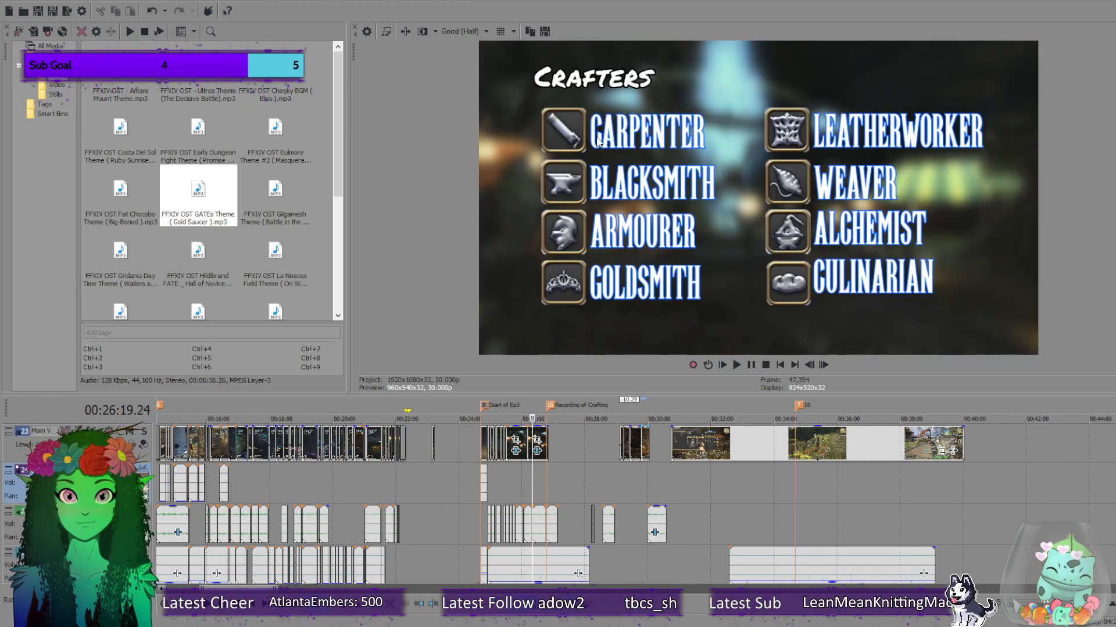
pyautogui.click(650, 483)
pyautogui.scroll(5, 698, 513)
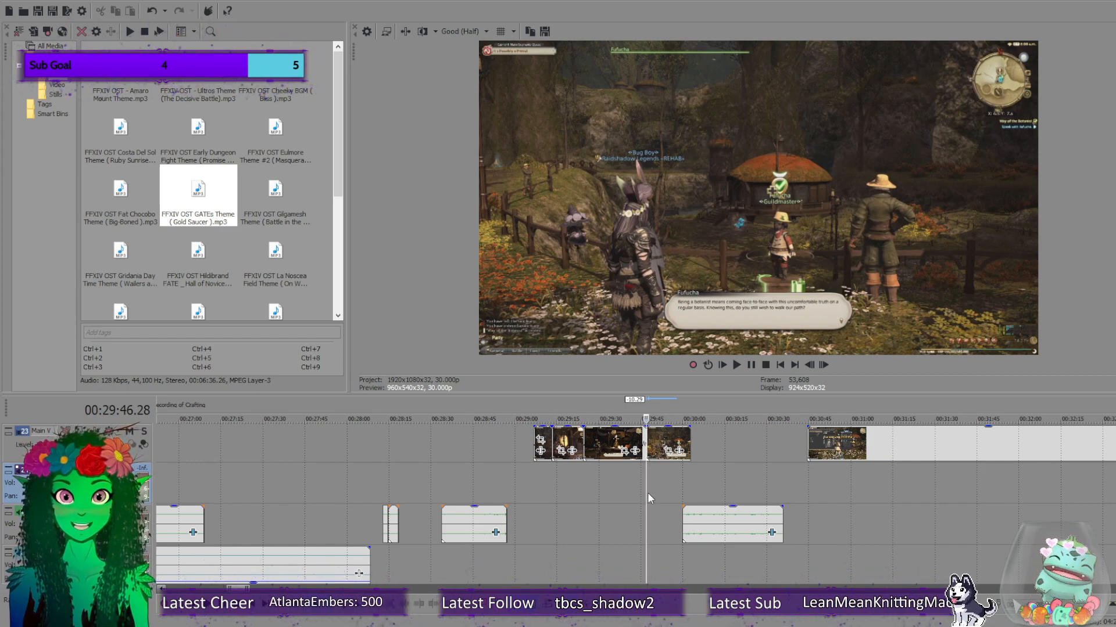
pyautogui.moveTo(644, 499)
pyautogui.mouseDown()
pyautogui.moveTo(682, 500)
pyautogui.moveTo(660, 501)
pyautogui.mouseUp()
# Delete the long dialogue piece starting at 00:29:24.14 and move the final guildmaster piece into its place.
pyautogui.click(611, 447)
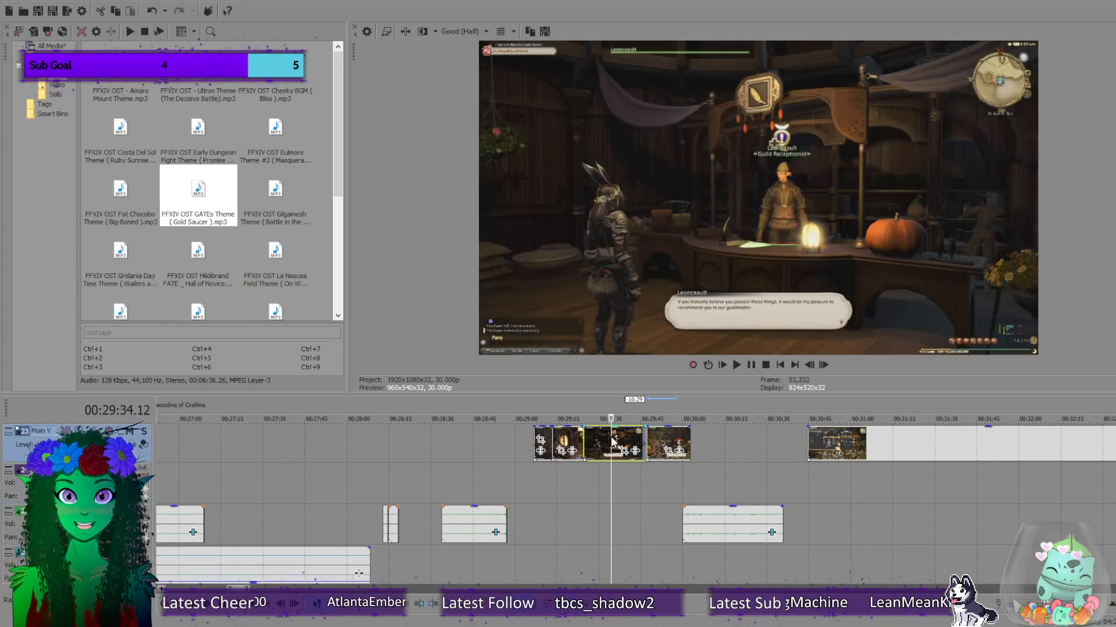
pyautogui.press('Delete')
pyautogui.moveTo(678, 442); pyautogui.dragTo(615, 442)
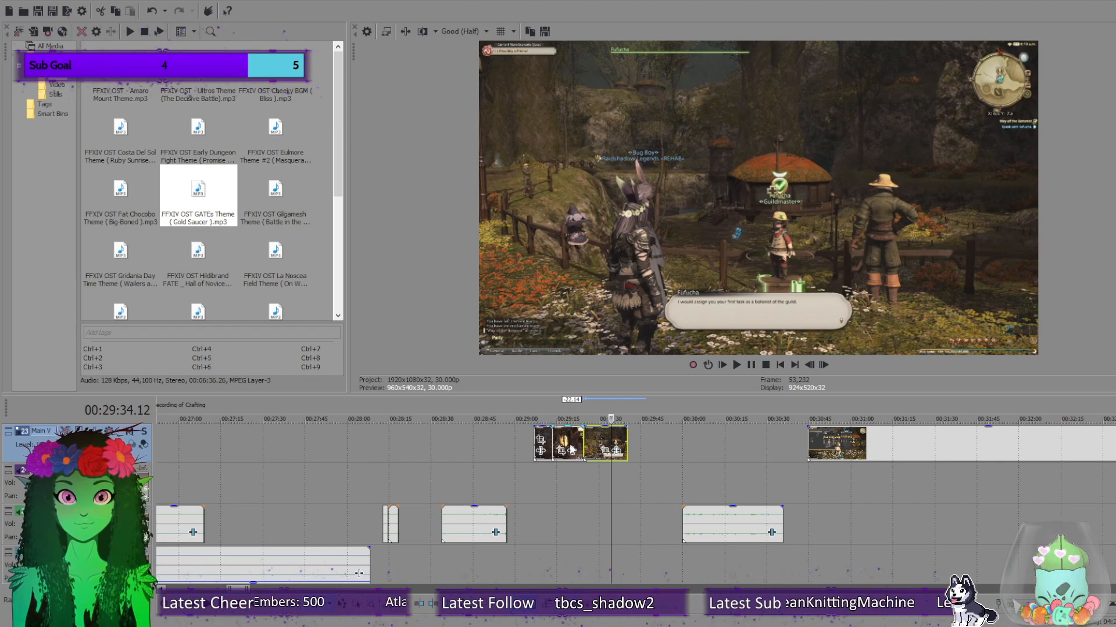
# Overlap the start of the guildmaster piece with the end of the guild footage by about 10 frames for a crossfade.
pyautogui.scroll(4, 607, 445)
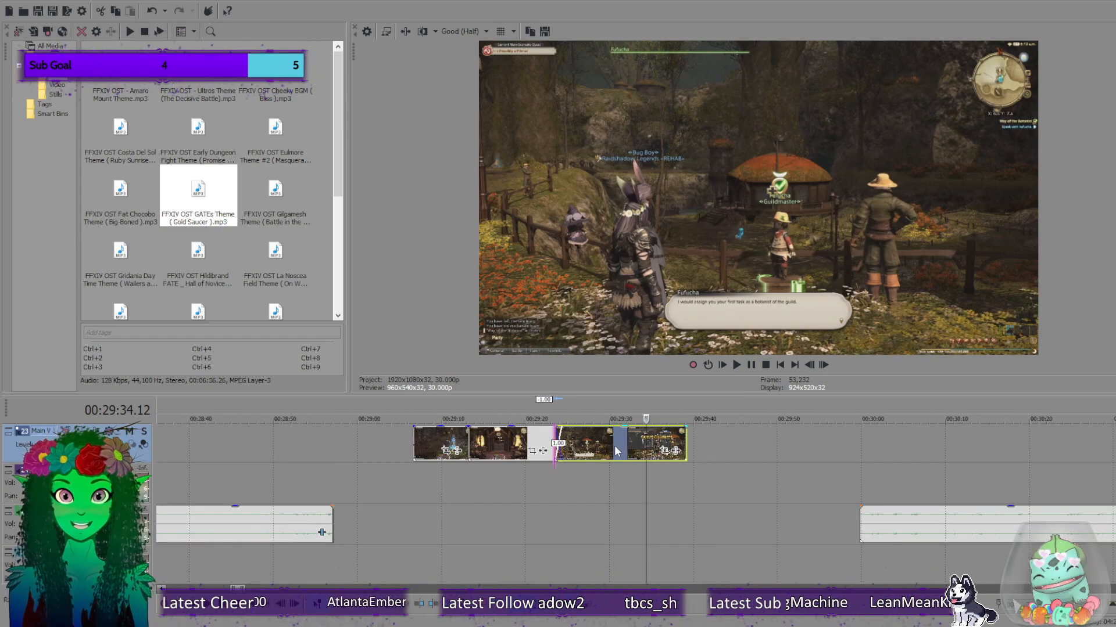
pyautogui.click(565, 445)
pyautogui.scroll(5, 719, 447)
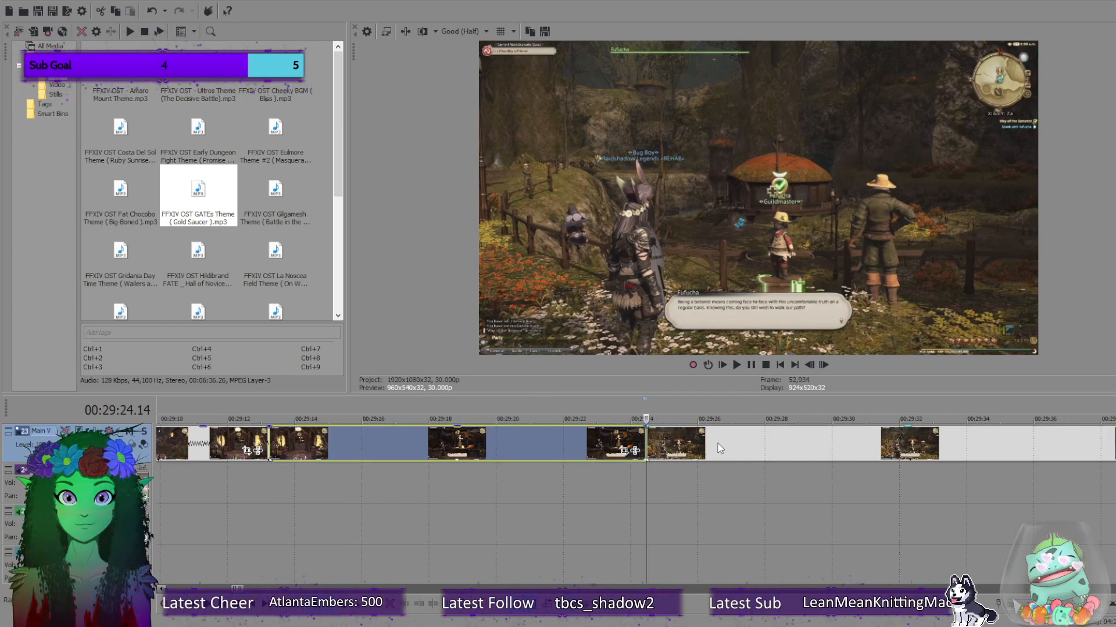
pyautogui.moveTo(719, 447); pyautogui.dragTo(705, 449)
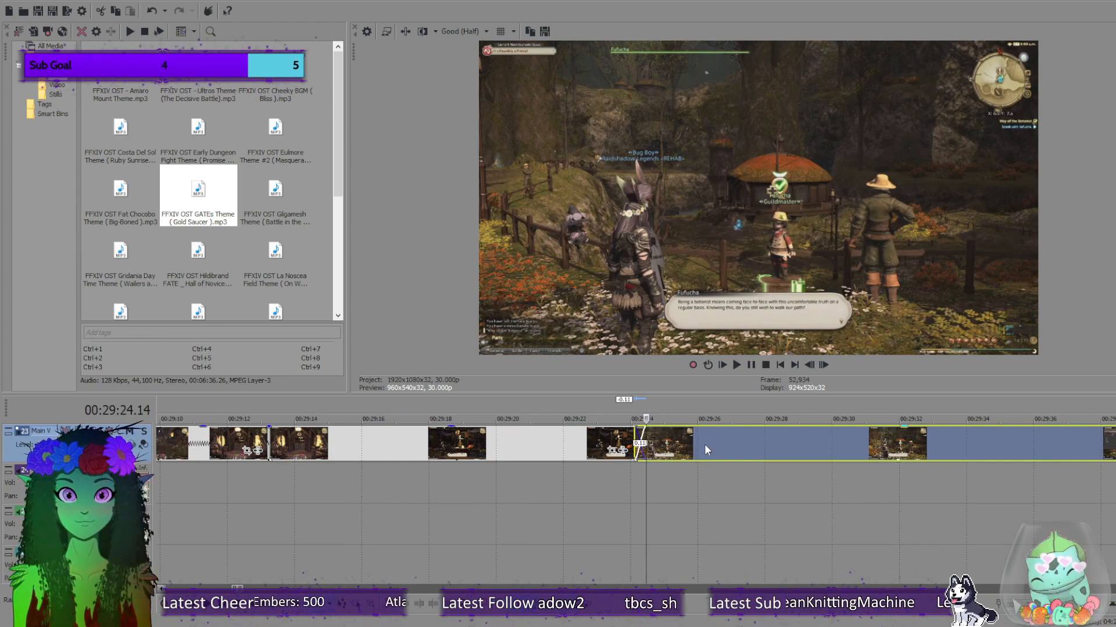
pyautogui.click(604, 437)
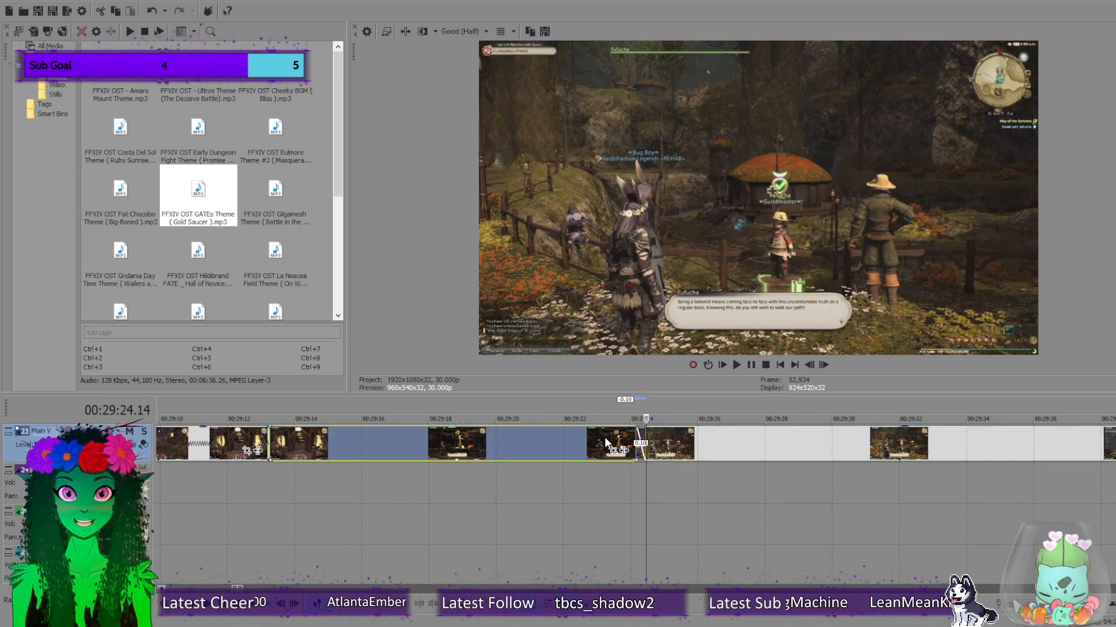
# Play the gameplay from the guild entrance at 00:29:13.07 through the crossfade to check the cut.
pyautogui.click(549, 438)
pyautogui.scroll(-5, 541, 448)
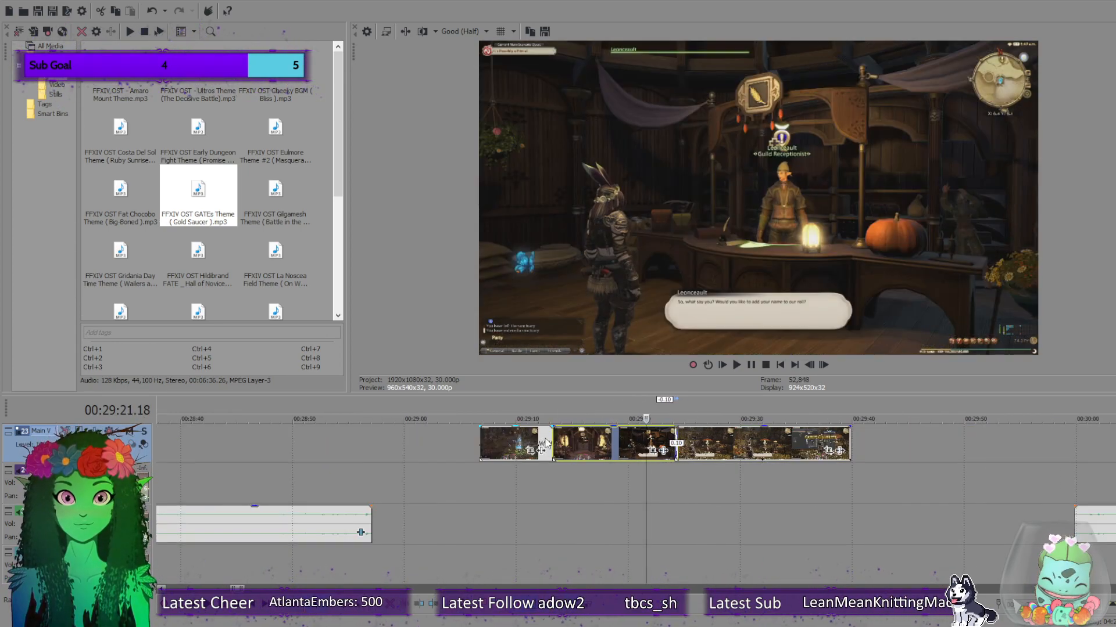
pyautogui.moveTo(645, 475); pyautogui.dragTo(551, 475)
pyautogui.click(735, 365)
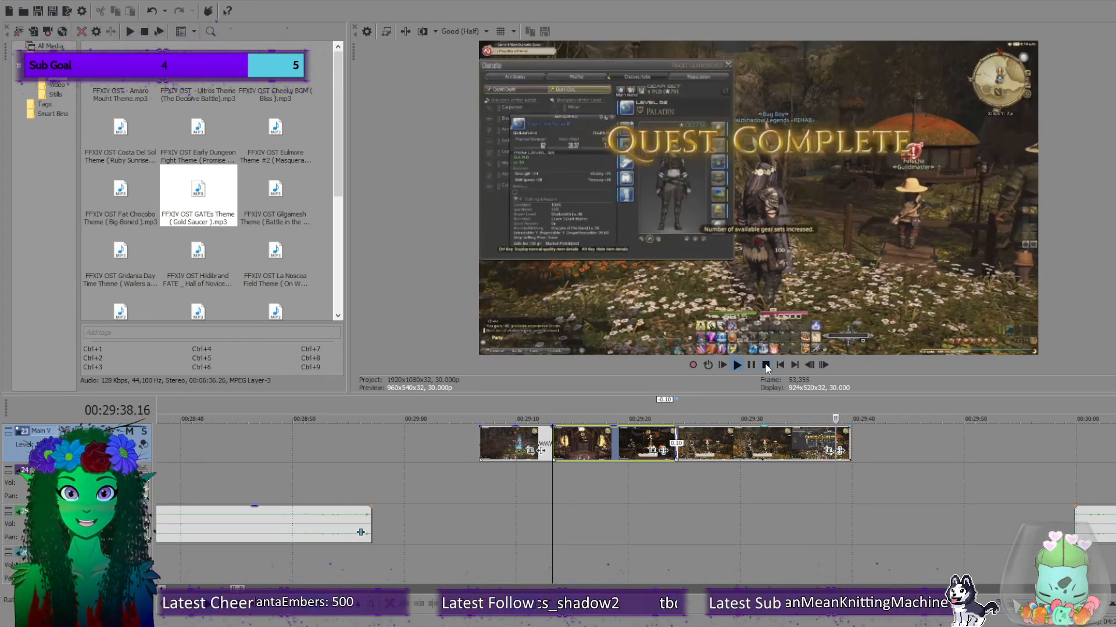
pyautogui.click(766, 364)
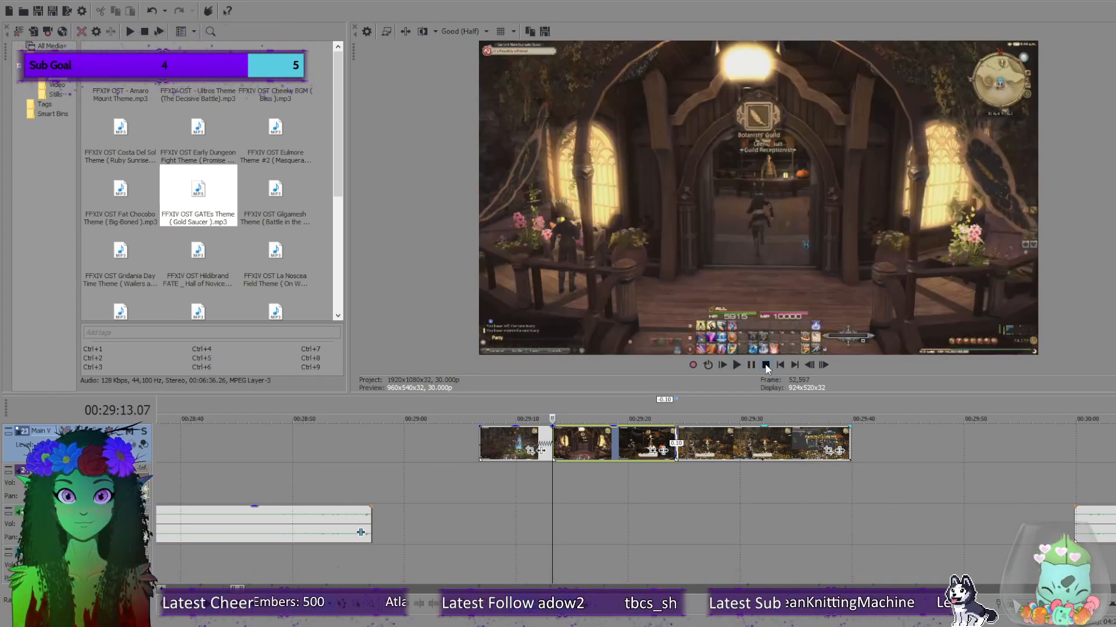
# Align the voice-over take with the start of the first gameplay piece at 00:29:06.20.
pyautogui.click(933, 458)
pyautogui.scroll(-5, 740, 419)
pyautogui.scroll(-2, 740, 419)
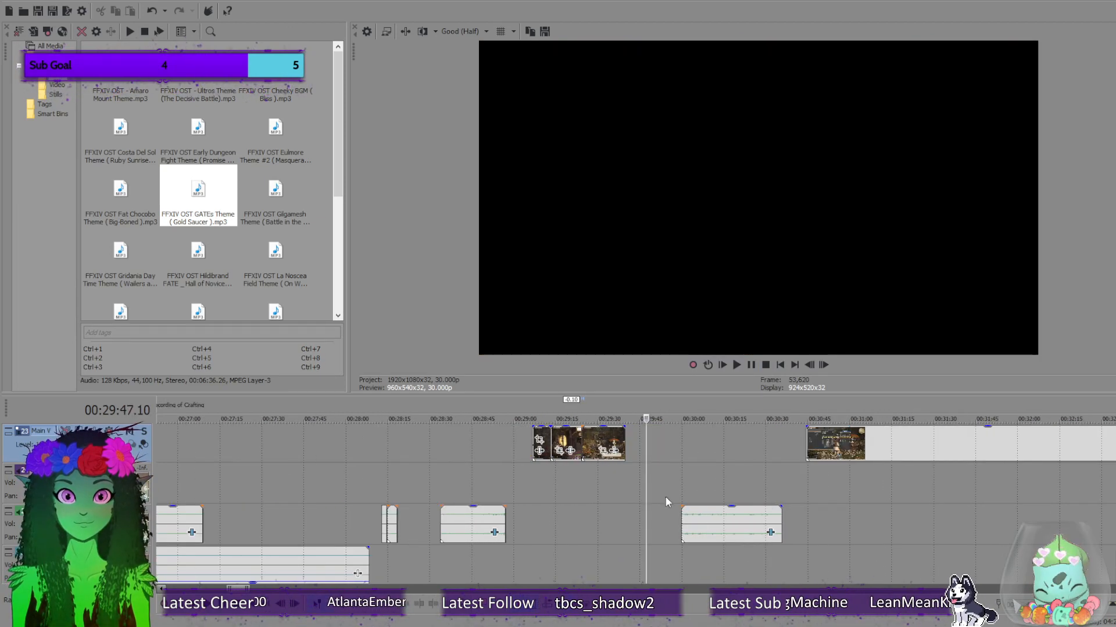
pyautogui.click(532, 436)
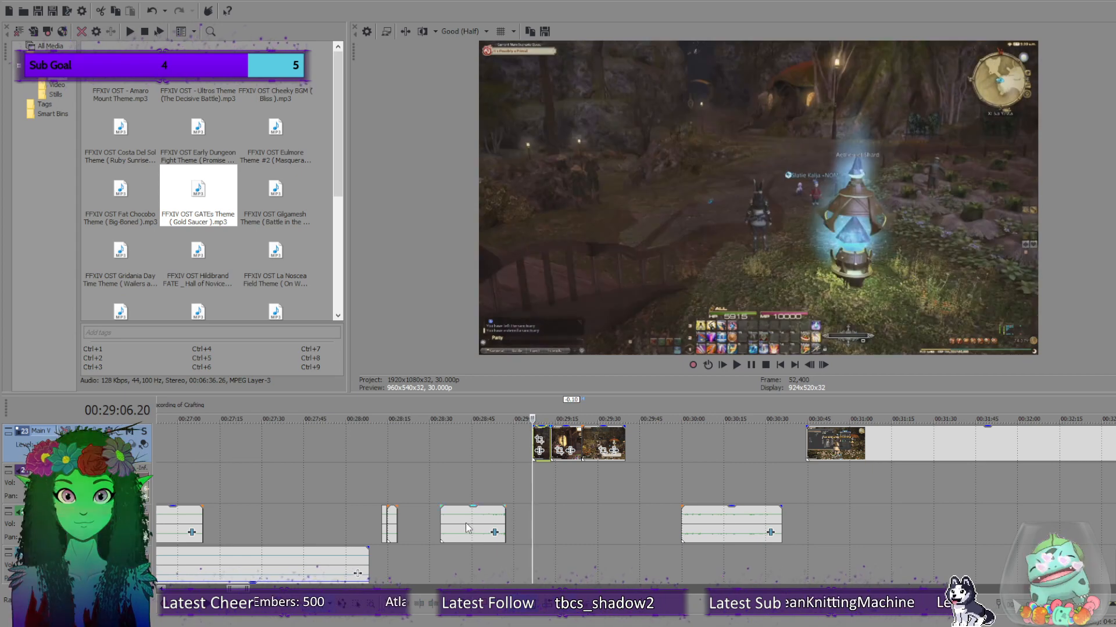
pyautogui.moveTo(465, 523); pyautogui.dragTo(560, 518)
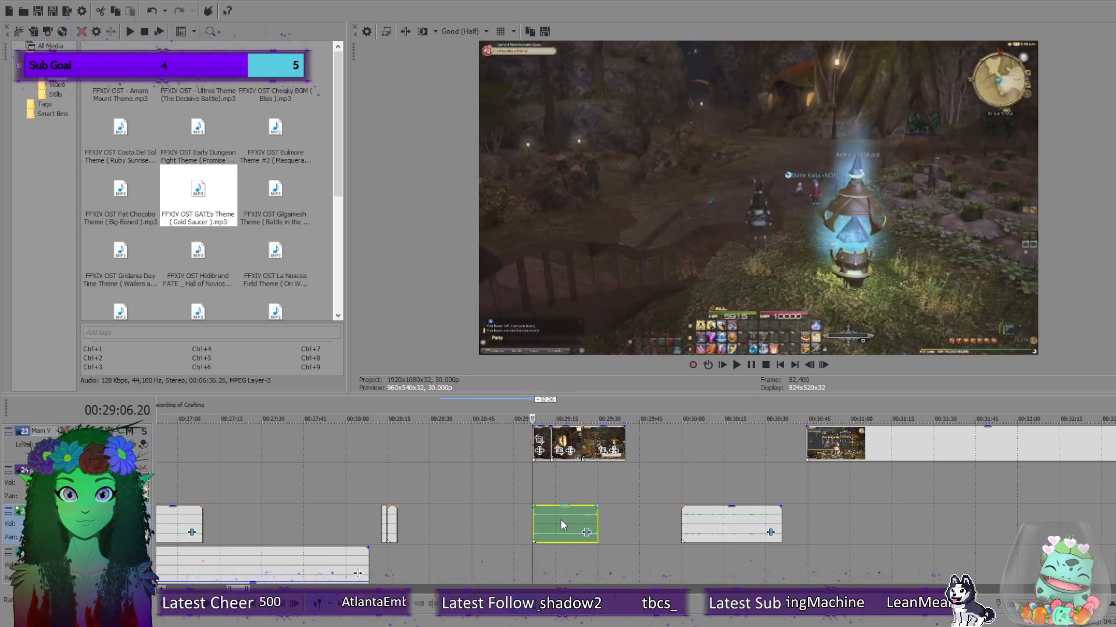
# Play back the guildmaster footage from 00:29:24.04 to check it against the voice-over.
pyautogui.click(598, 443)
pyautogui.scroll(3, 631, 479)
pyautogui.scroll(2, 654, 465)
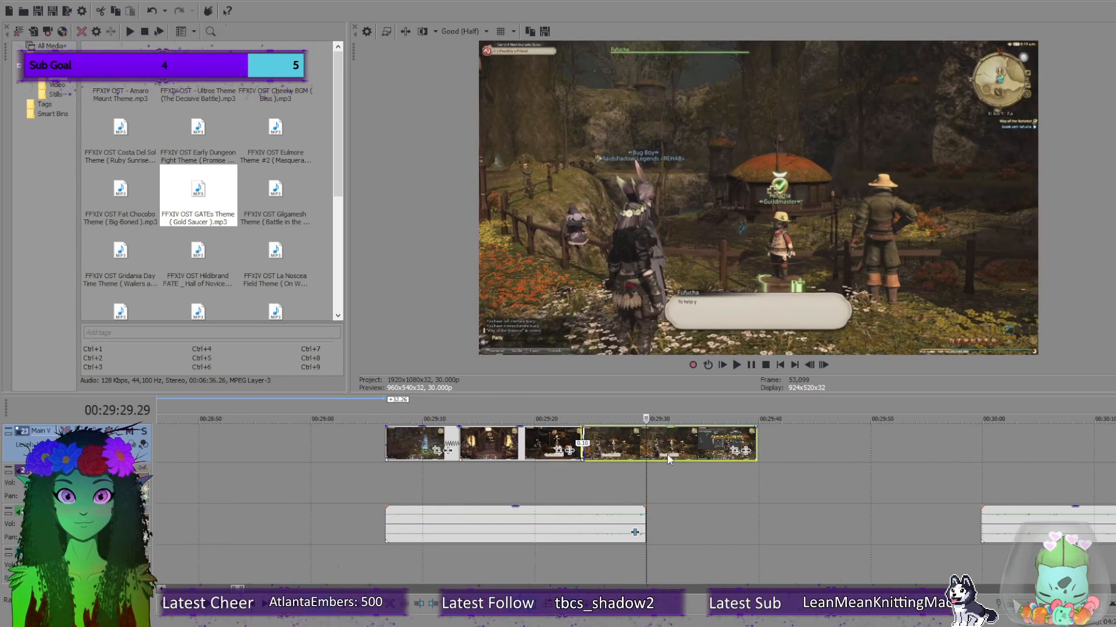
pyautogui.click(661, 442)
pyautogui.moveTo(662, 442); pyautogui.dragTo(584, 445)
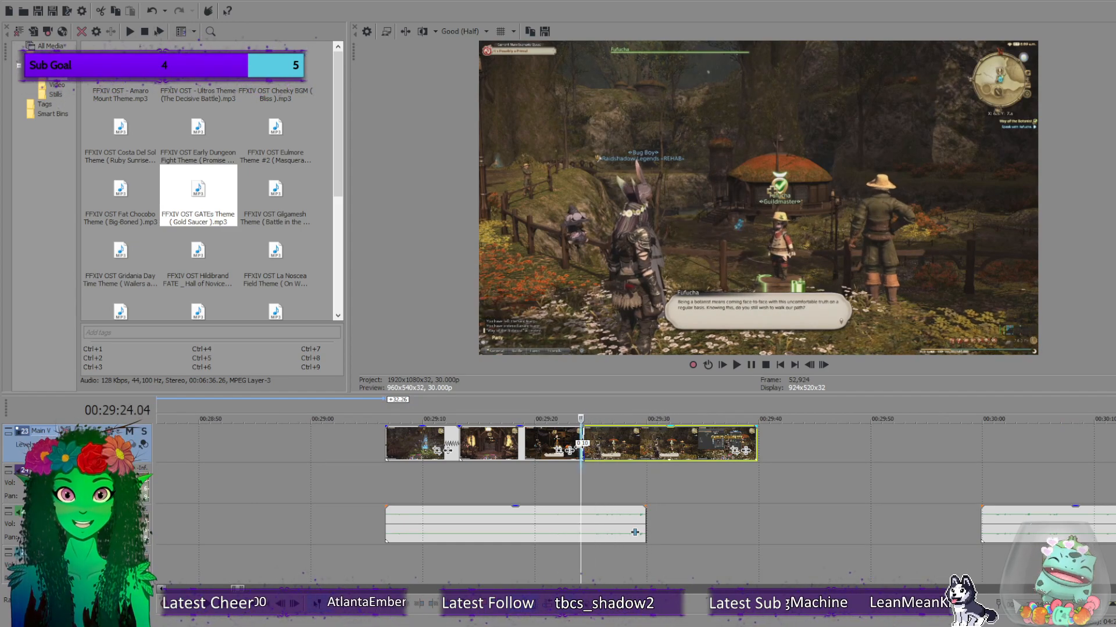
pyautogui.click(735, 365)
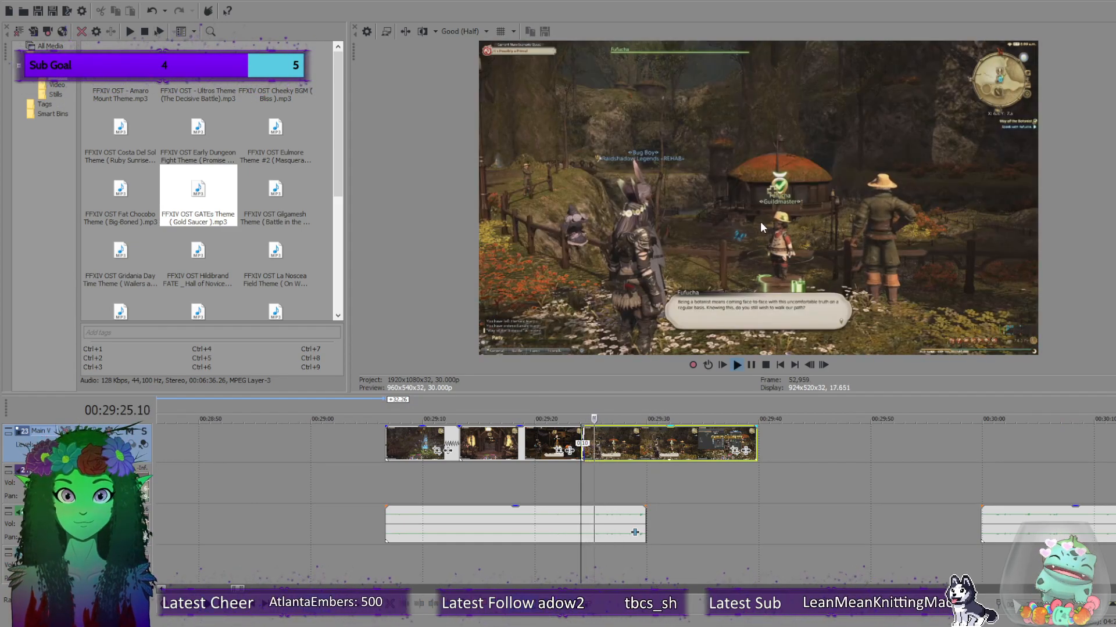
pyautogui.click(754, 364)
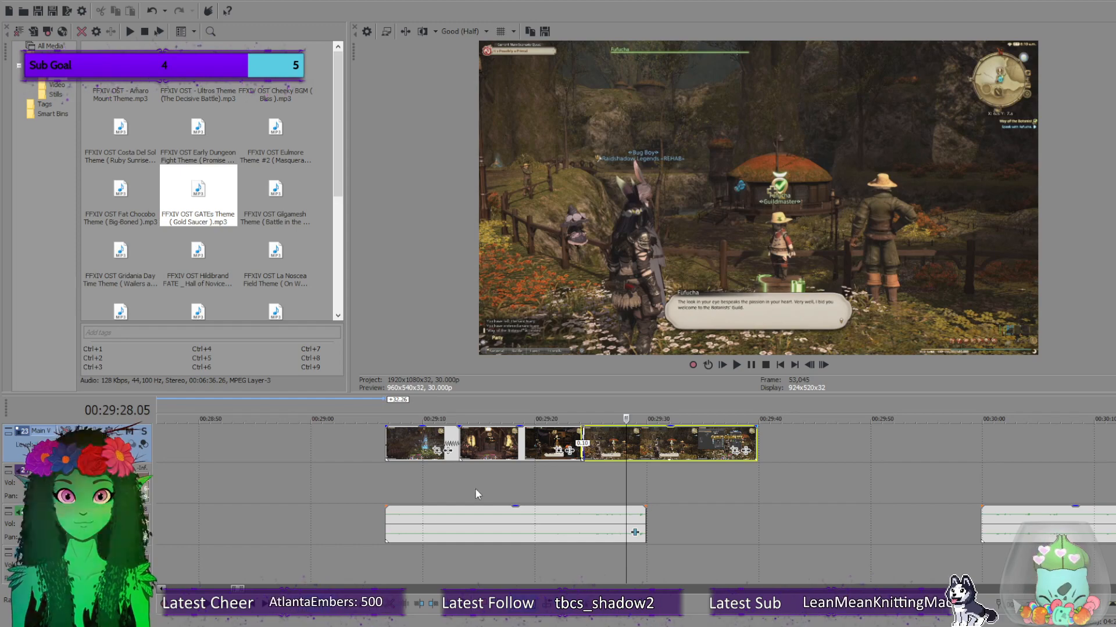
# Move the voice-over take to start at the guild entrance footage at 00:29:13.07 and delete the opening gameplay piece before it.
pyautogui.moveTo(422, 524); pyautogui.dragTo(497, 520)
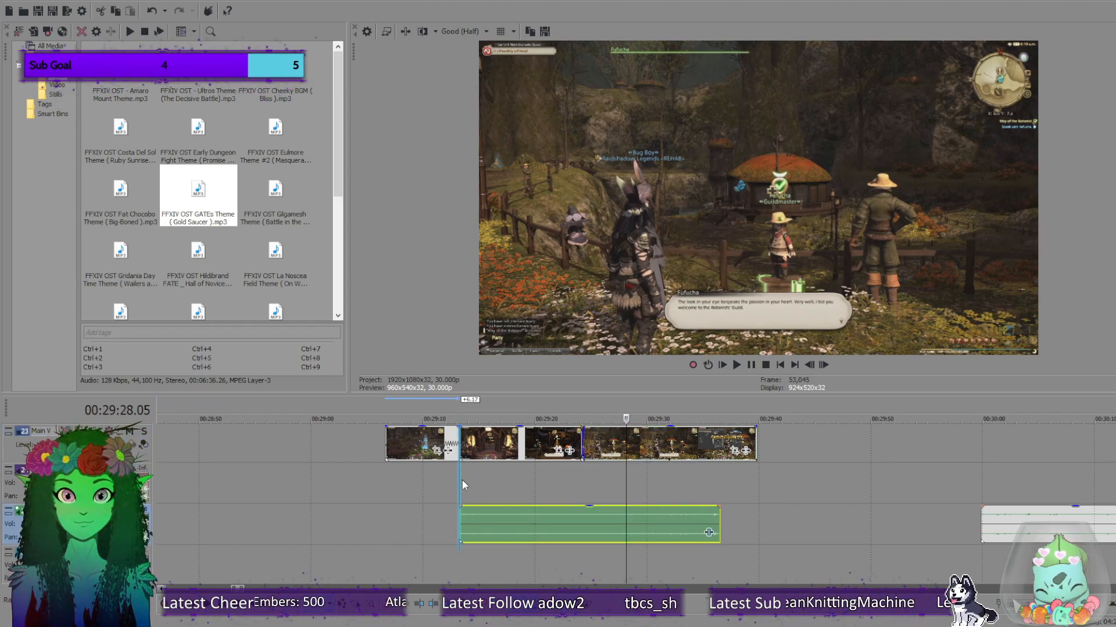
pyautogui.click(462, 480)
pyautogui.click(734, 367)
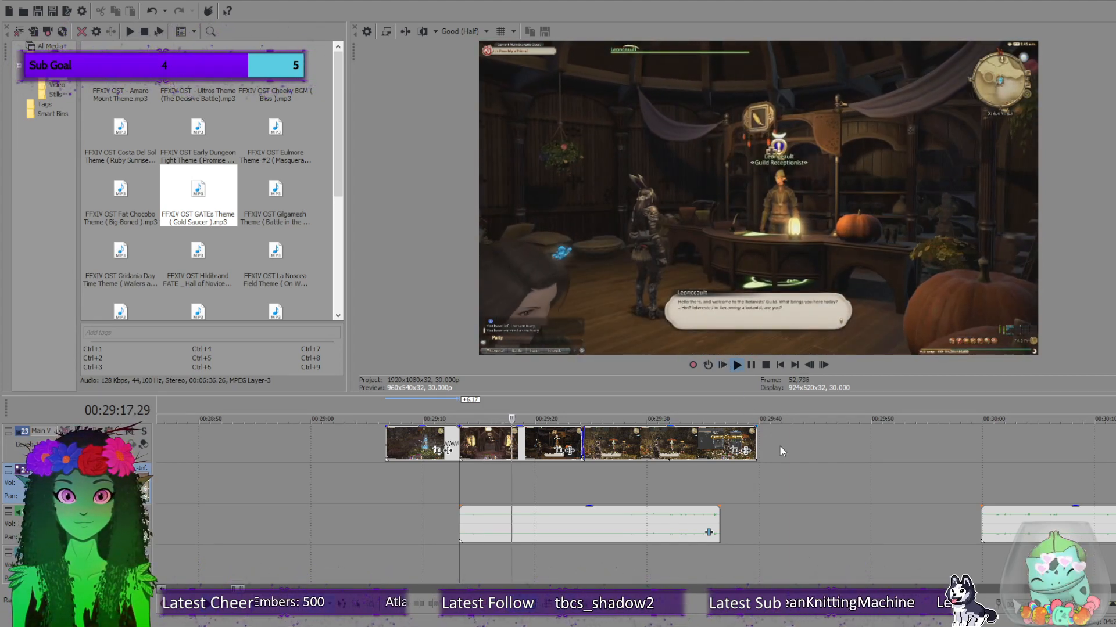
pyautogui.click(398, 434)
pyautogui.press('Delete')
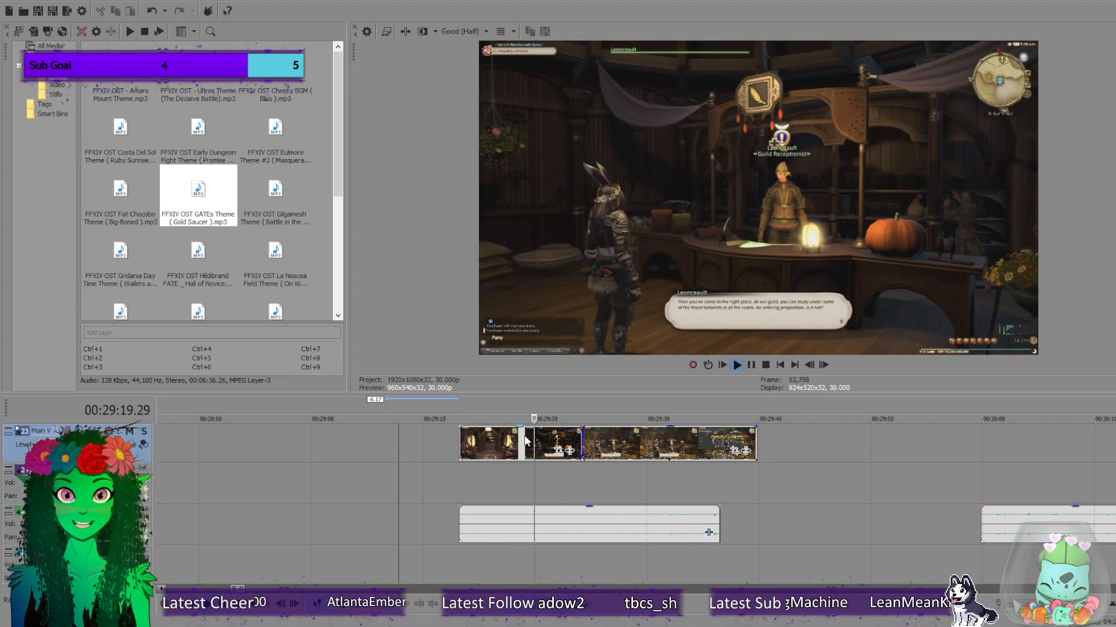
# List all project media and trim the guildmaster footage's end by splitting it at 00:29:37.14 and deleting the remainder.
pyautogui.click(464, 452)
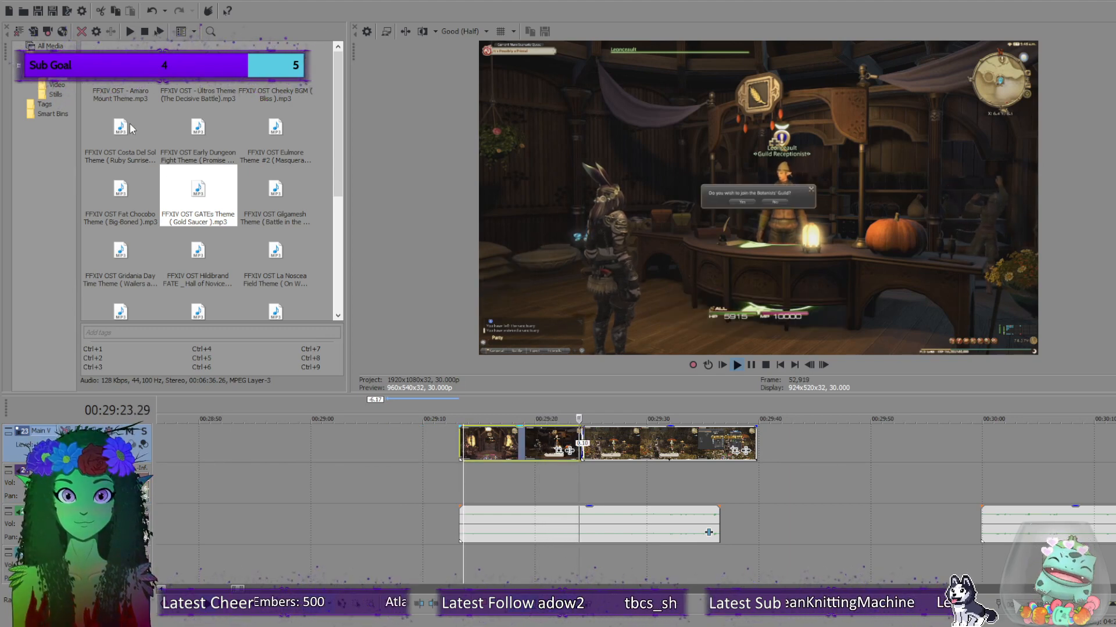
pyautogui.click(50, 46)
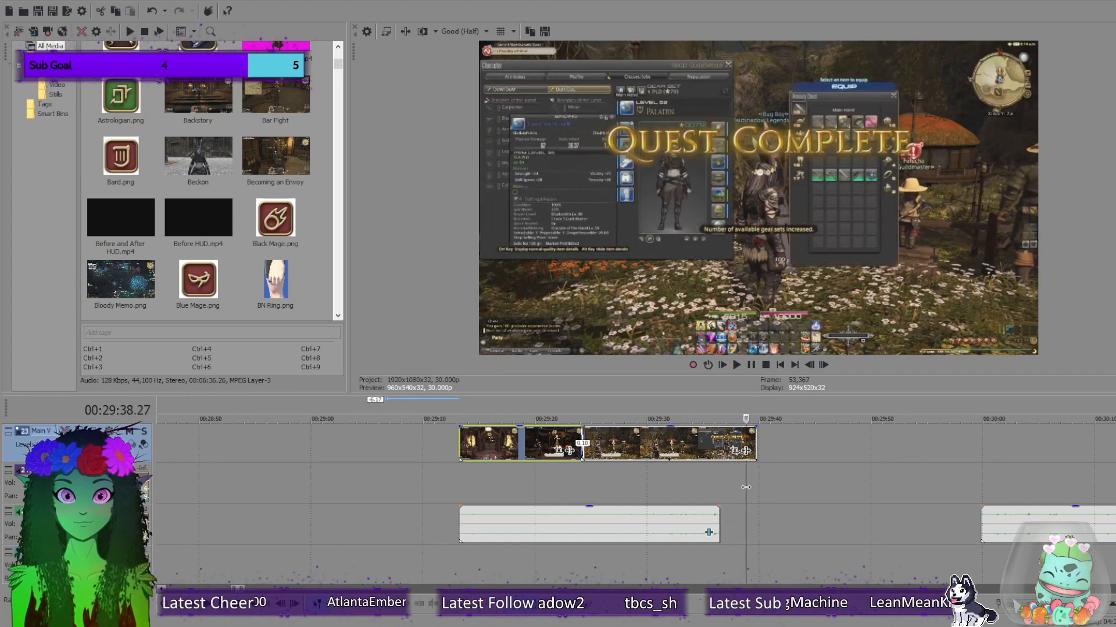
pyautogui.moveTo(746, 487); pyautogui.dragTo(734, 485)
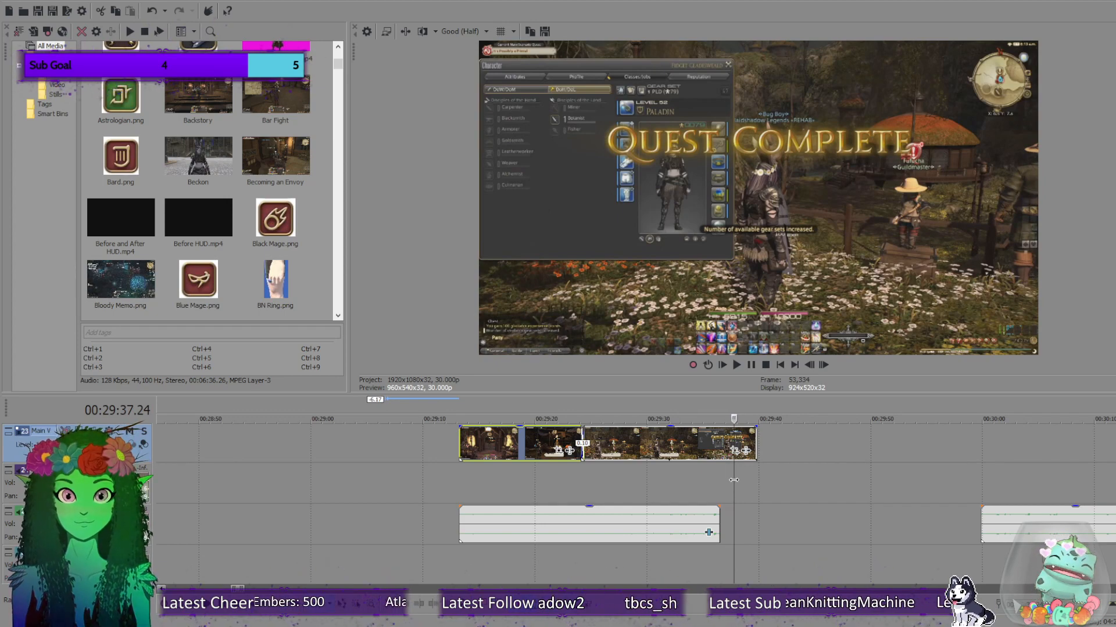
pyautogui.moveTo(734, 474)
pyautogui.mouseDown()
pyautogui.moveTo(691, 477)
pyautogui.moveTo(731, 477)
pyautogui.moveTo(704, 478)
pyautogui.moveTo(719, 479)
pyautogui.mouseUp()
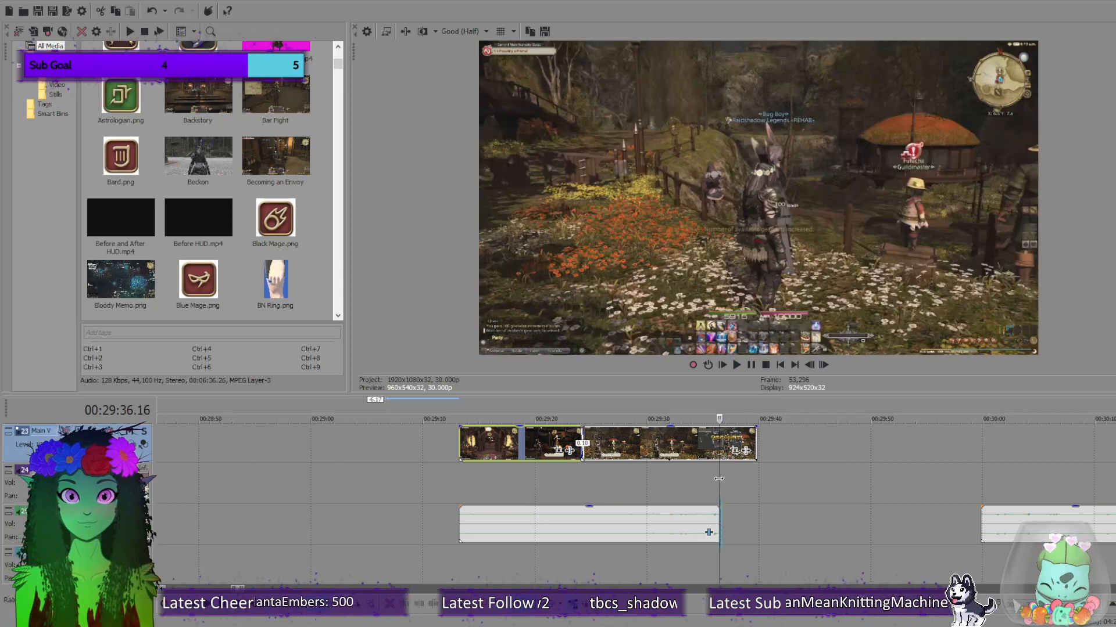
pyautogui.click(820, 367)
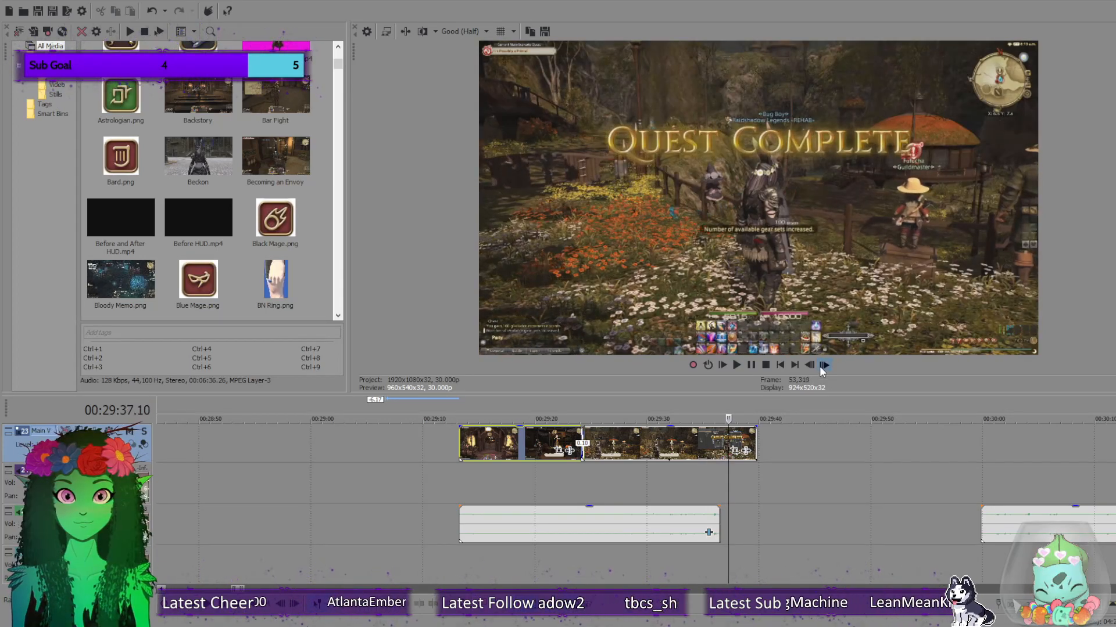
pyautogui.click(809, 366)
pyautogui.click(809, 366)
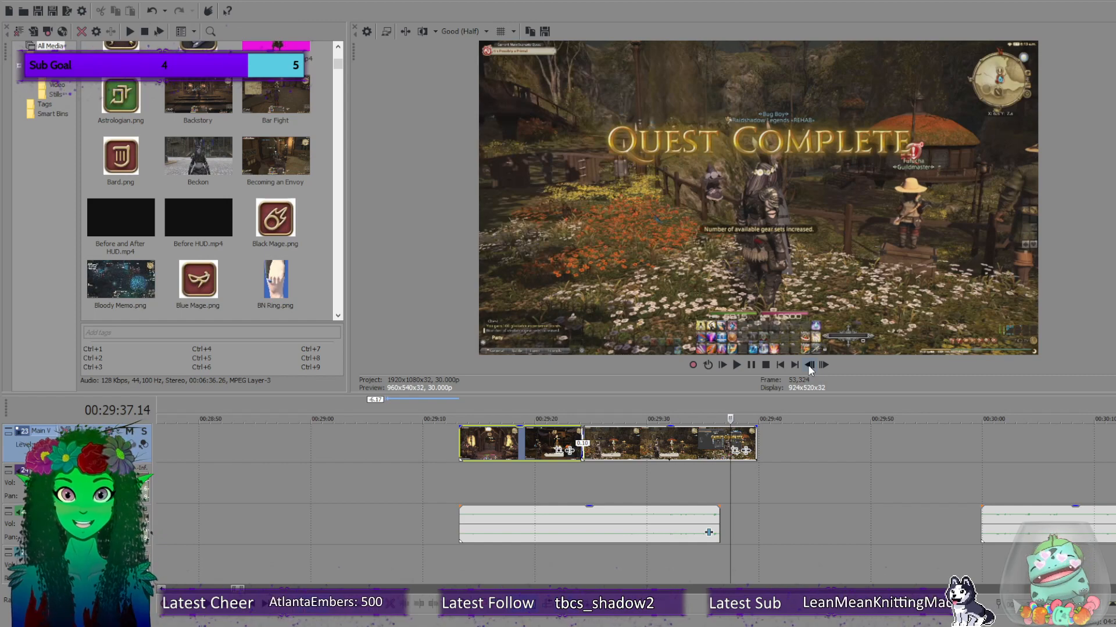
pyautogui.click(730, 437)
pyautogui.press('s')
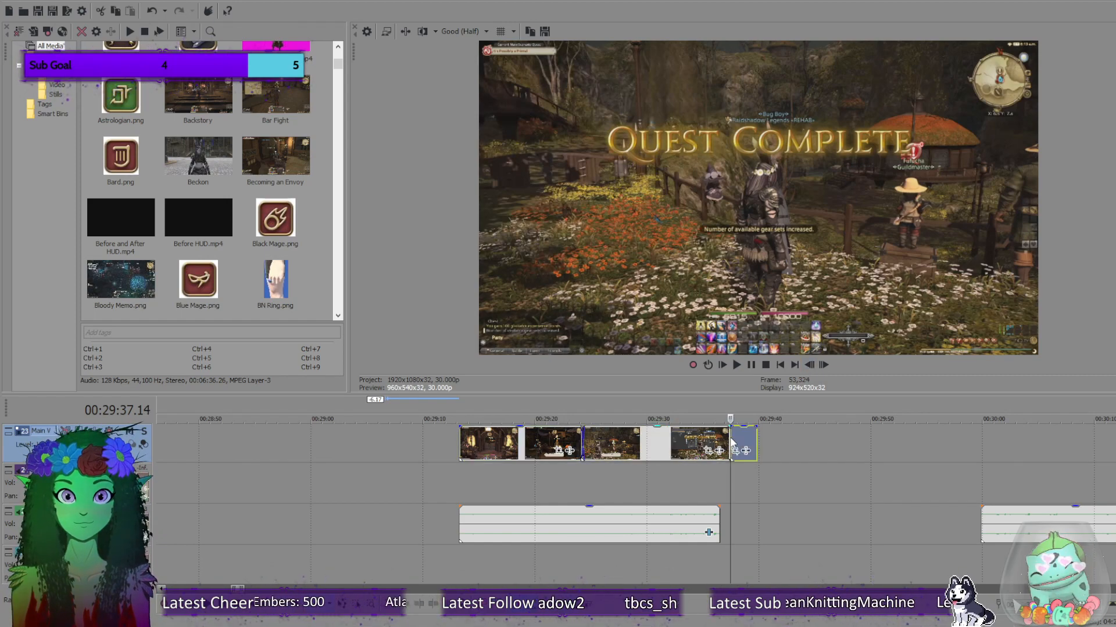
pyautogui.press('Delete')
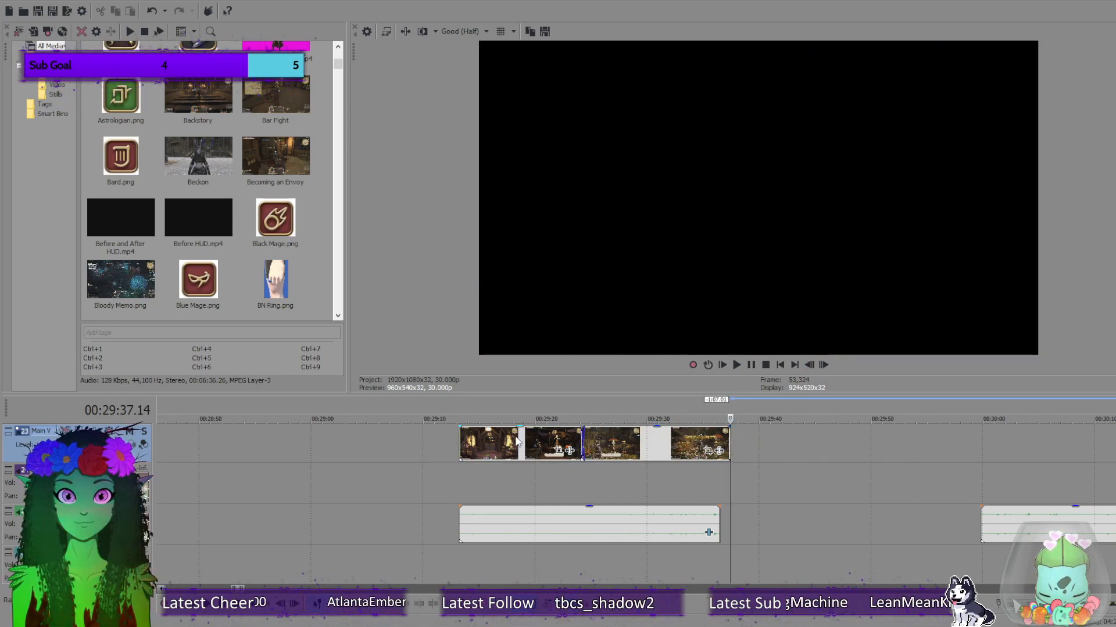
# Move both botanist guild gameplay pieces and their voice-over take together about 11 seconds earlier.
pyautogui.scroll(-4, 583, 456)
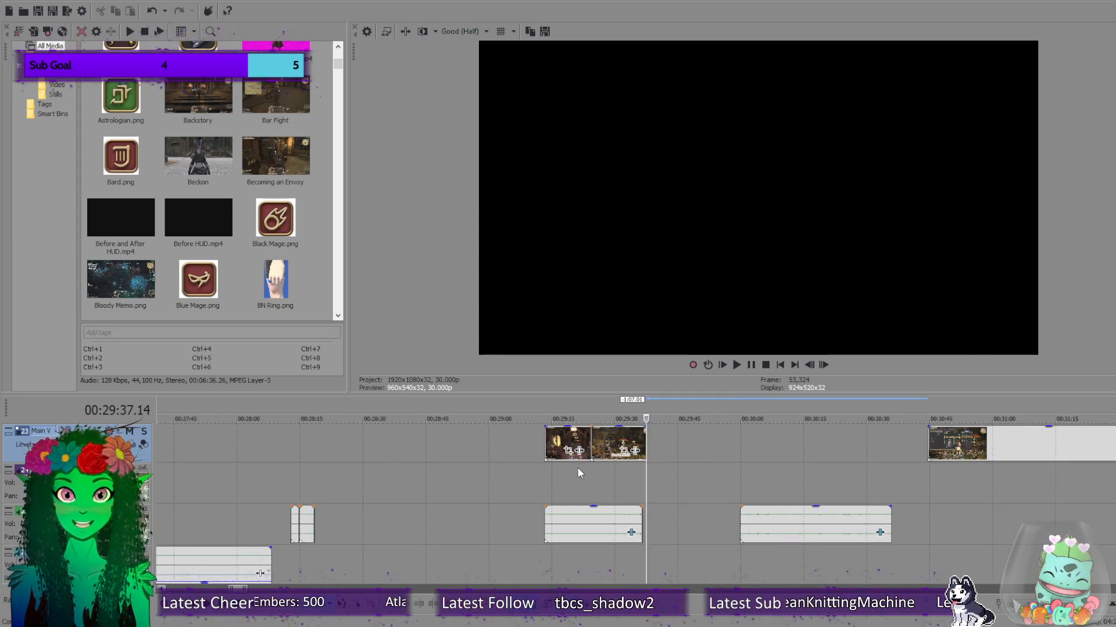
pyautogui.click(556, 467)
pyautogui.click(633, 518)
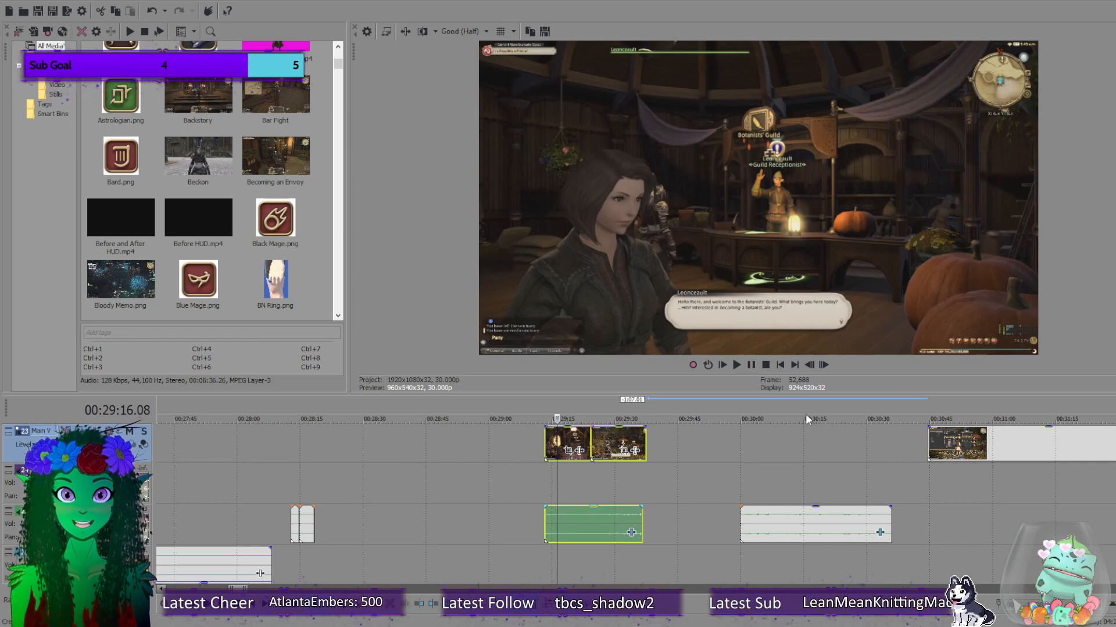
pyautogui.click(696, 479)
pyautogui.moveTo(621, 446); pyautogui.dragTo(575, 446)
pyautogui.click(757, 443)
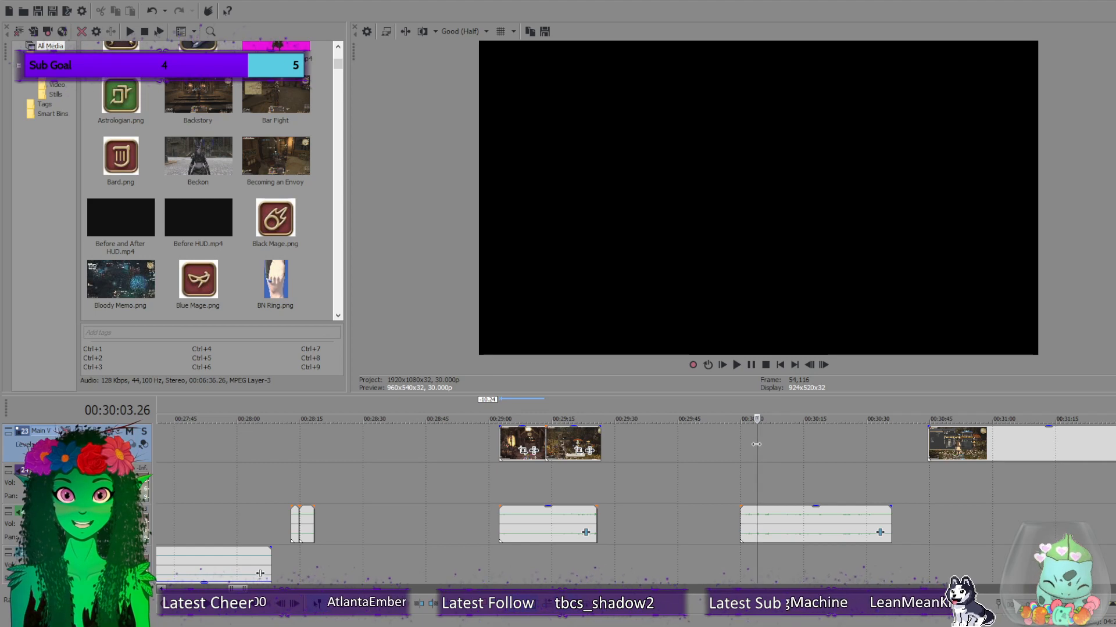
# Move the long gathering gameplay piece about 6 seconds later on the main video track.
pyautogui.scroll(-2, 655, 475)
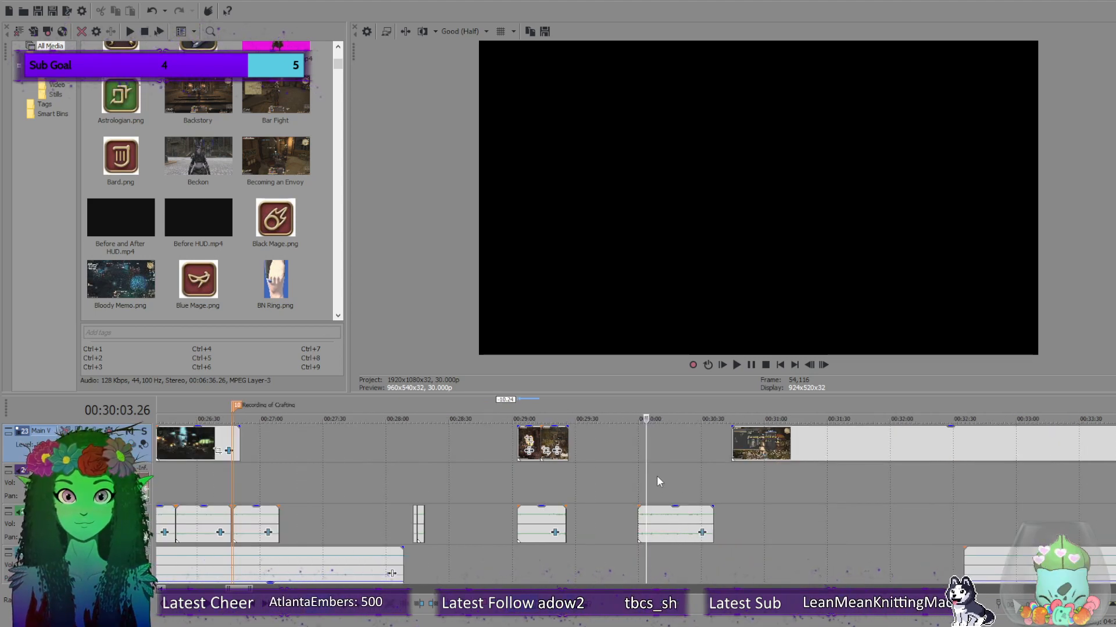
pyautogui.scroll(-2, 653, 473)
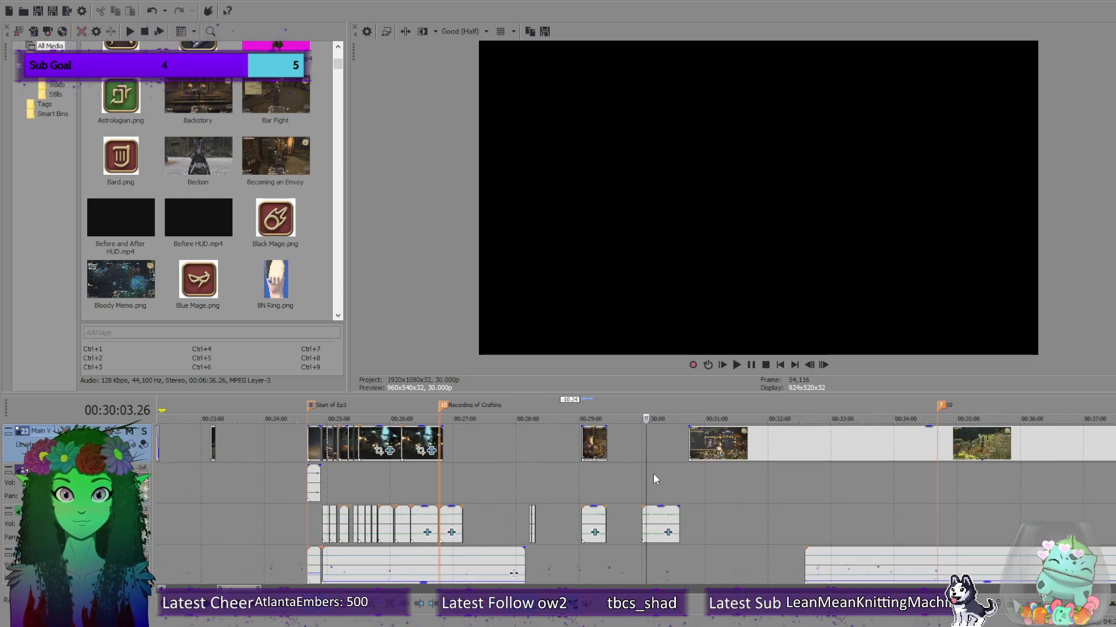
pyautogui.click(600, 444)
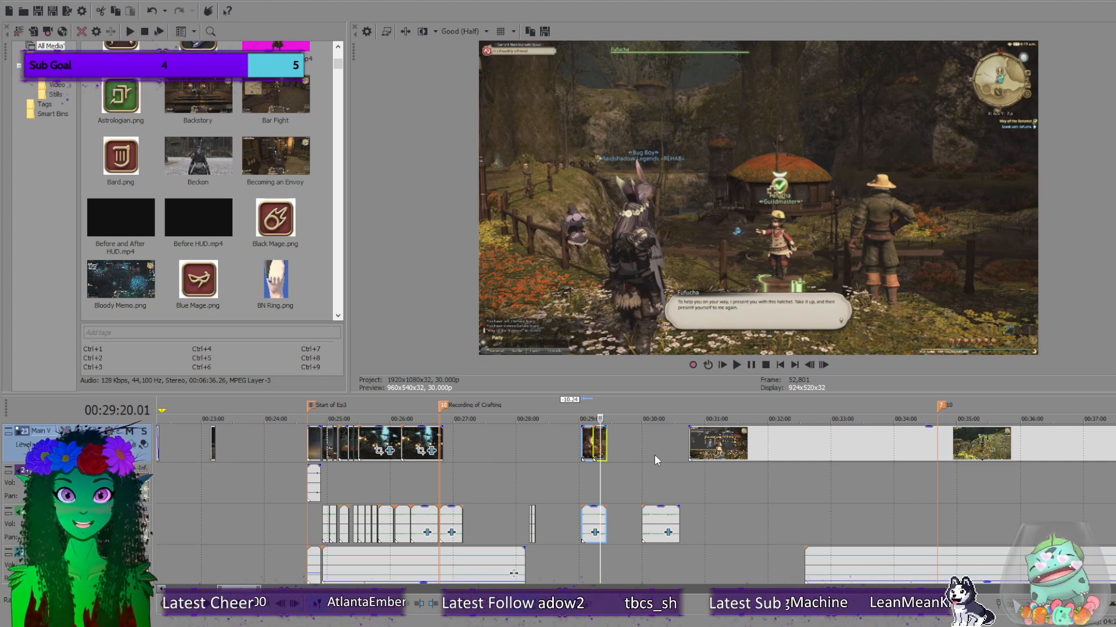
pyautogui.click(654, 454)
pyautogui.moveTo(770, 446); pyautogui.dragTo(777, 445)
# Look through the gathering gameplay between 00:31:26.10 and 00:34:22.24.
pyautogui.scroll(-3, 744, 443)
pyautogui.click(673, 449)
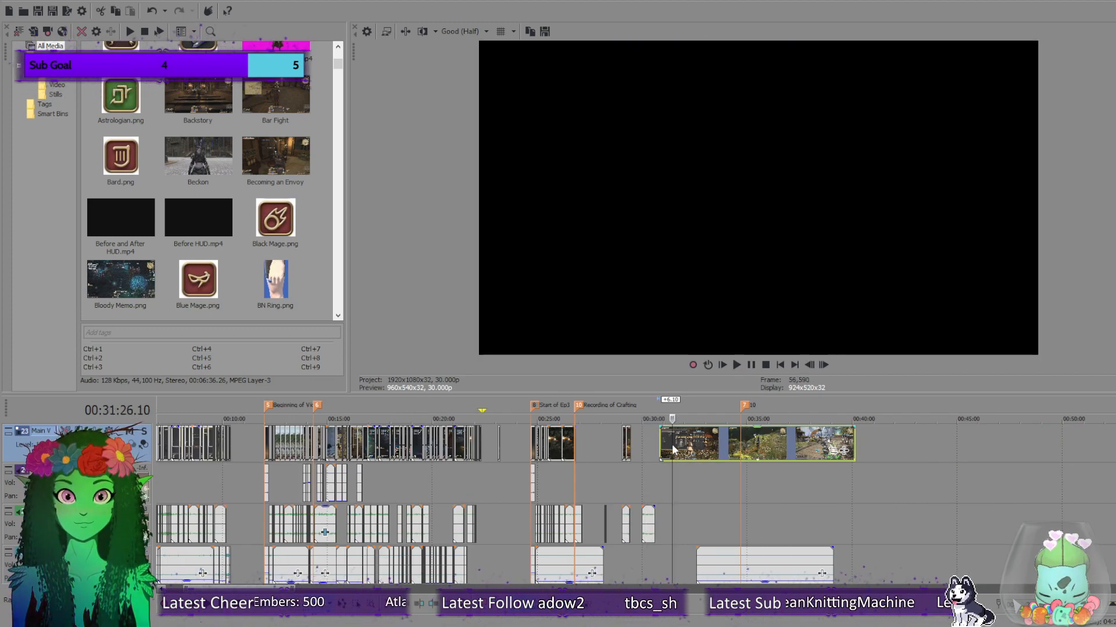
pyautogui.click(688, 449)
pyautogui.click(695, 449)
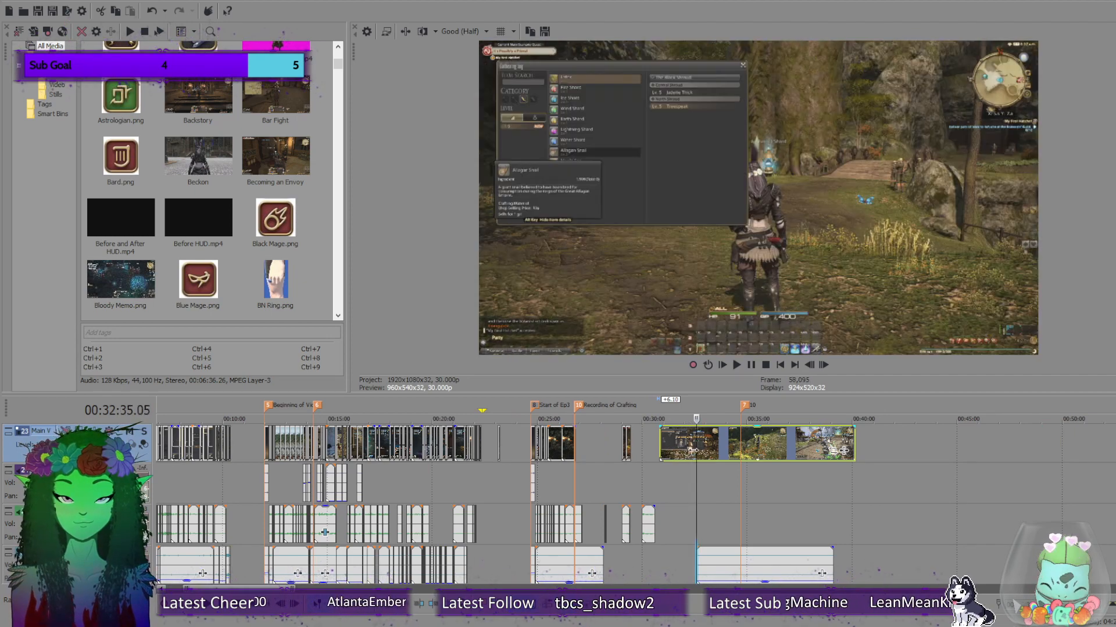
pyautogui.moveTo(697, 451)
pyautogui.mouseDown()
pyautogui.moveTo(835, 471)
pyautogui.moveTo(656, 460)
pyautogui.moveTo(681, 463)
pyautogui.mouseUp()
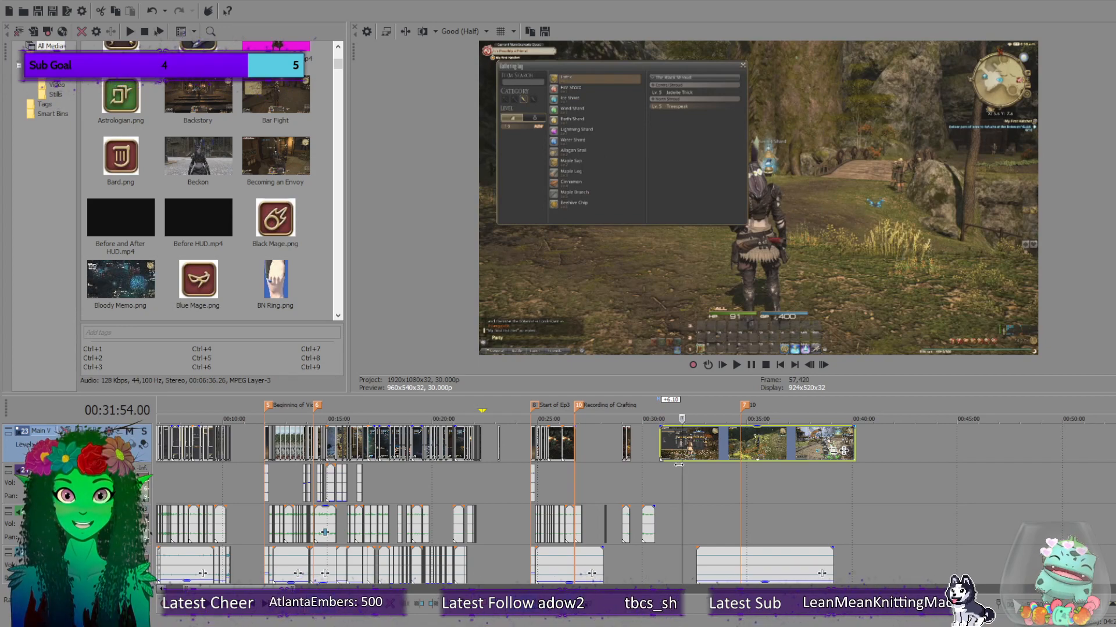
pyautogui.click(701, 443)
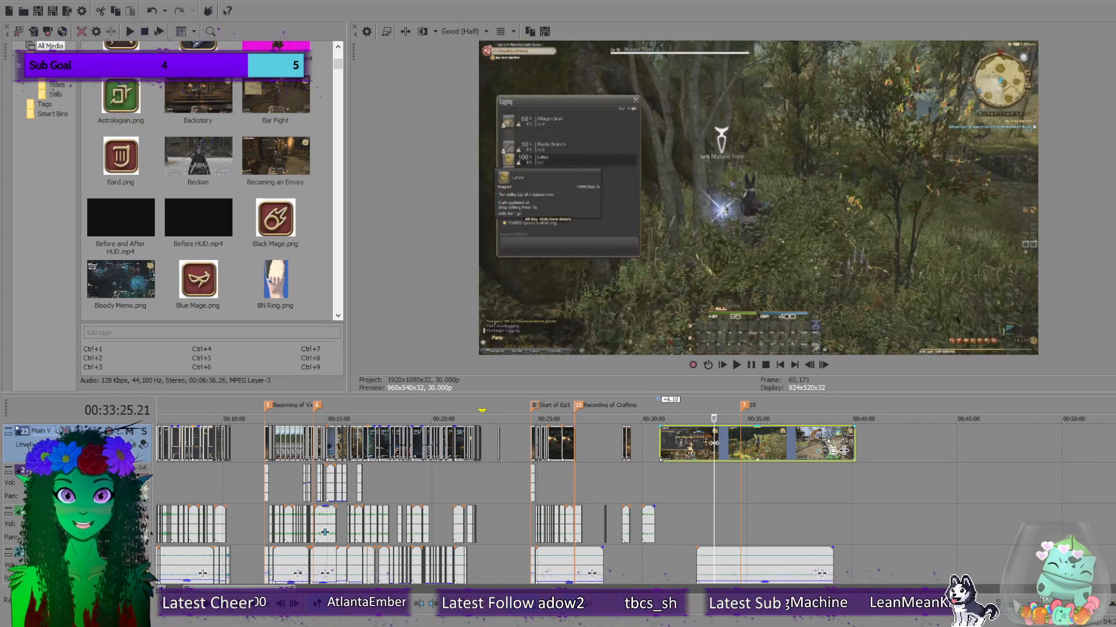
pyautogui.moveTo(712, 443); pyautogui.dragTo(734, 447)
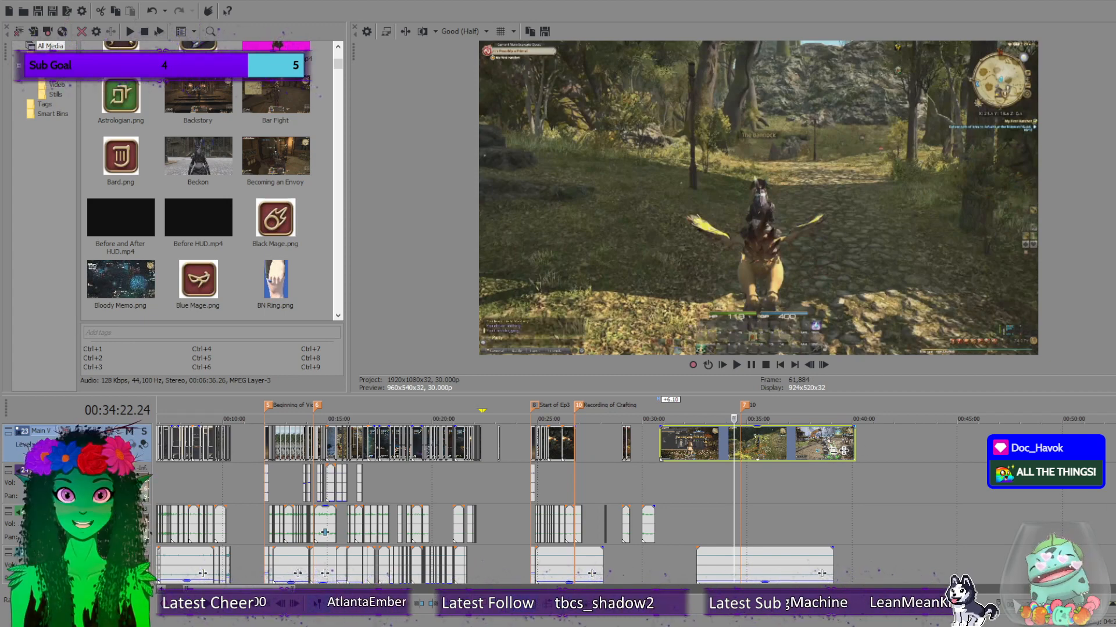
pyautogui.scroll(-10, 795, 533)
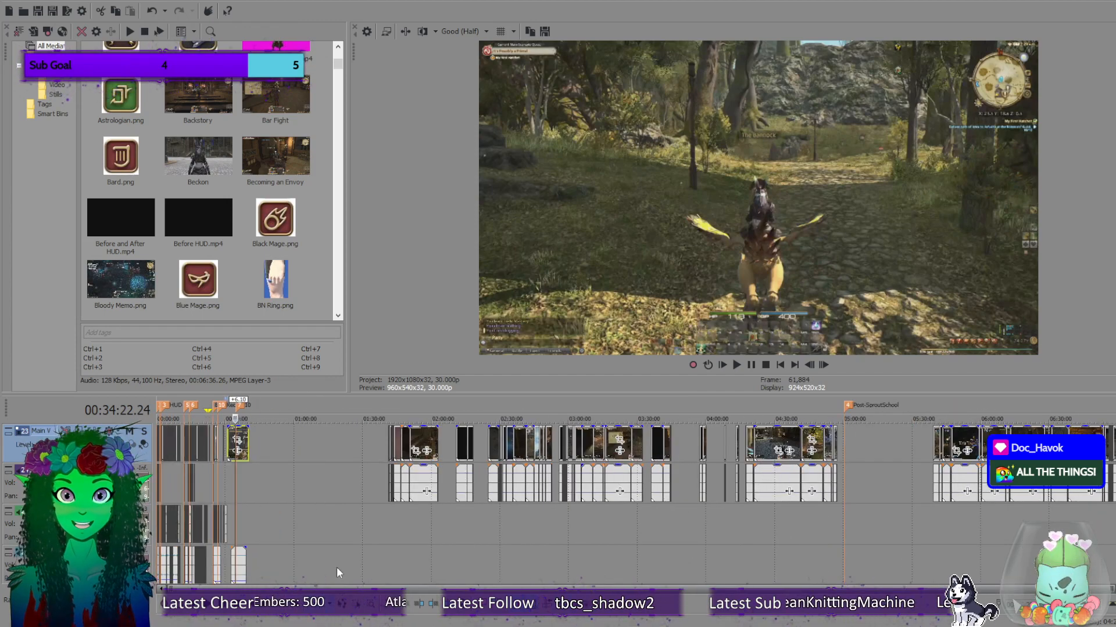
pyautogui.scroll(6, 420, 535)
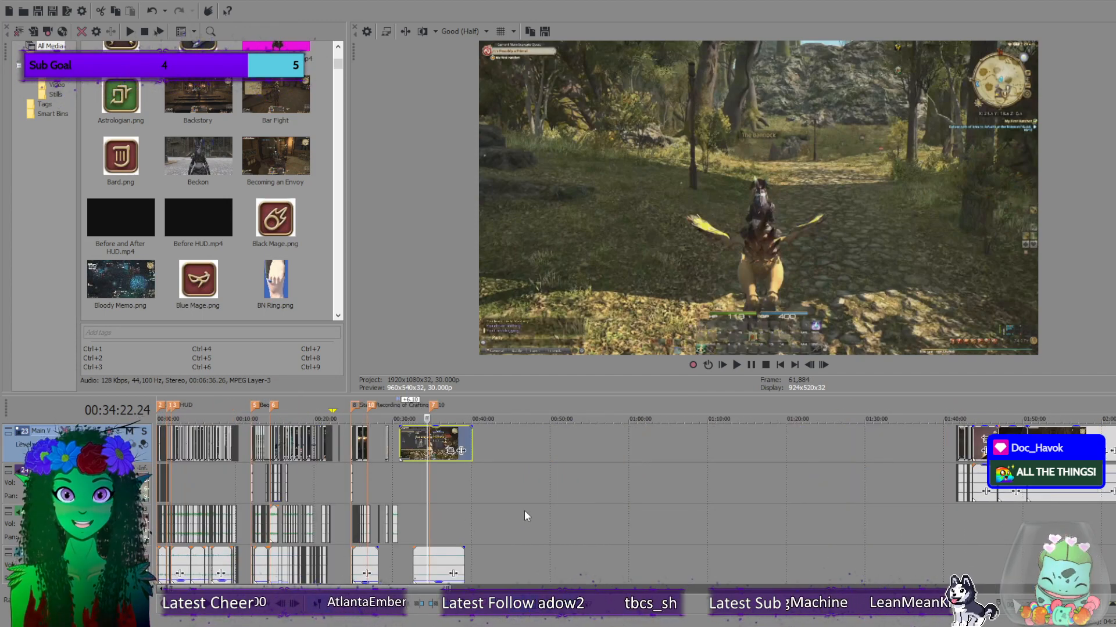
pyautogui.scroll(5, 253, 150)
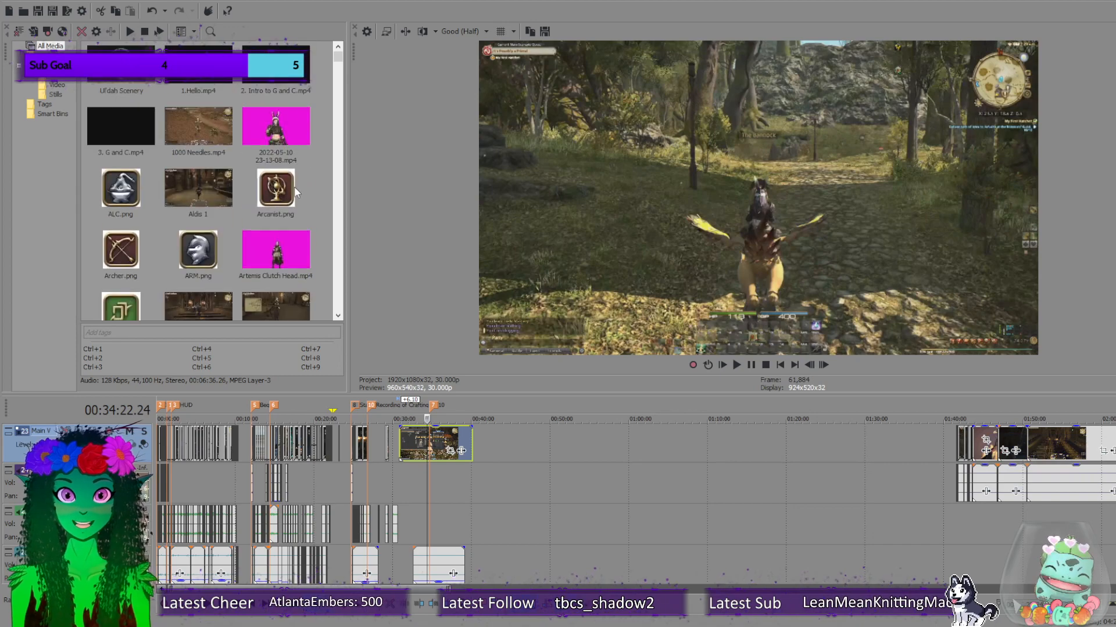
pyautogui.click(290, 137)
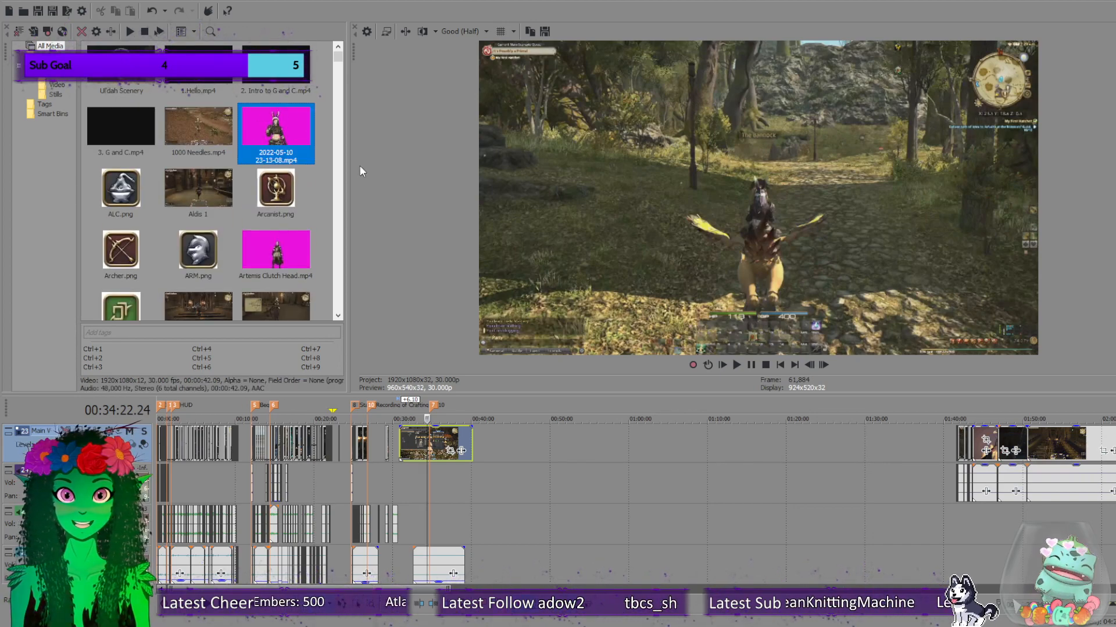
pyautogui.scroll(-5, 231, 218)
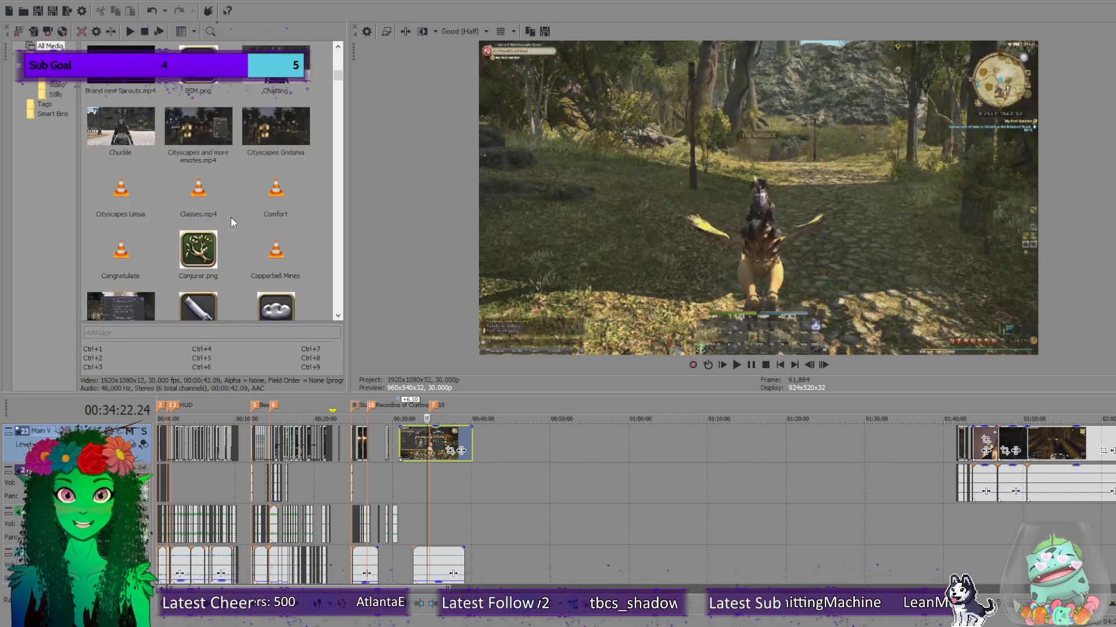
pyautogui.click(441, 440)
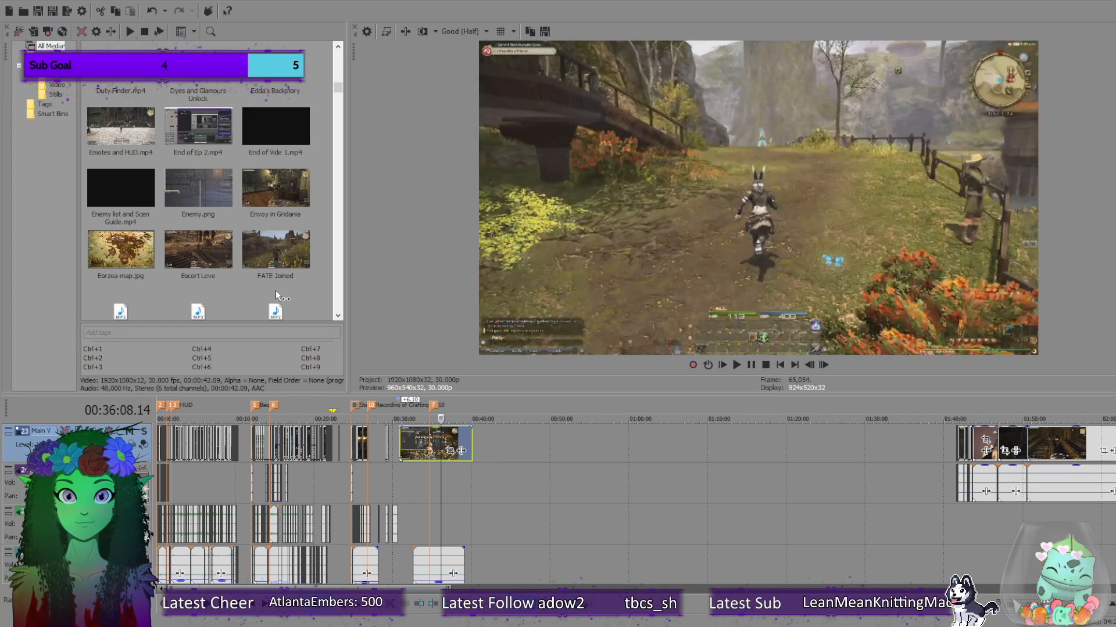
pyautogui.scroll(-5, 279, 283)
pyautogui.scroll(3, 291, 267)
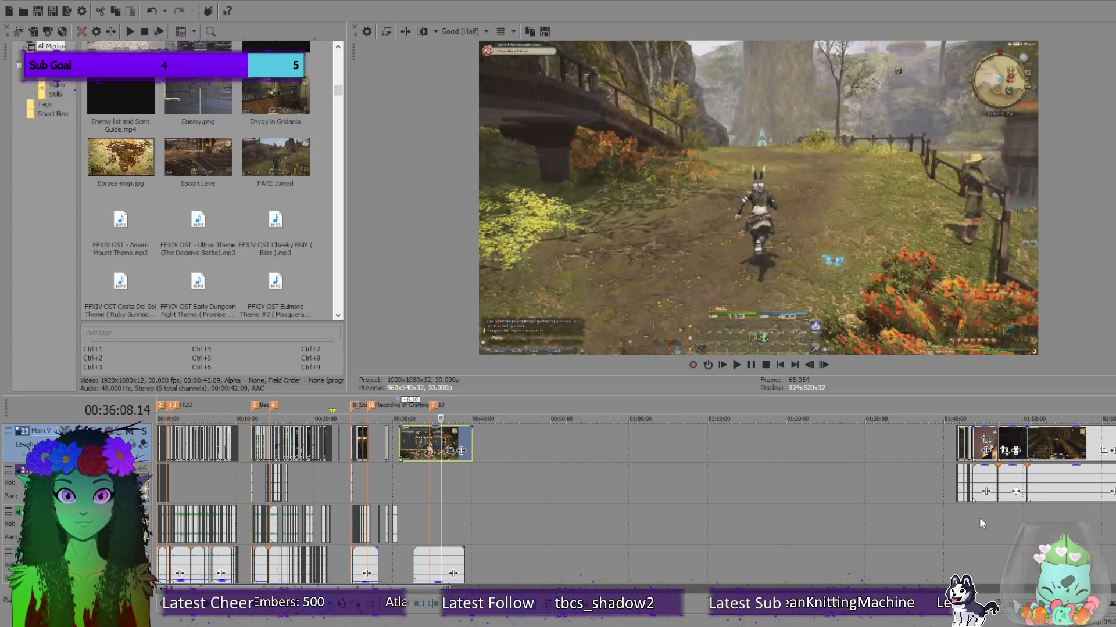
pyautogui.scroll(-3, 310, 225)
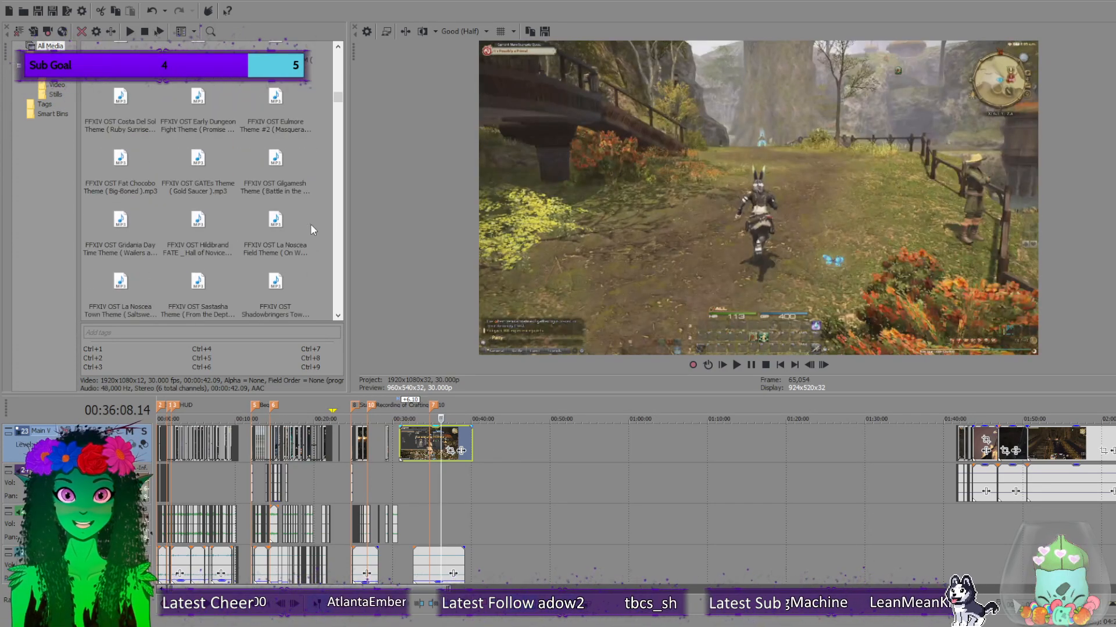
pyautogui.scroll(-2, 303, 192)
pyautogui.scroll(-2, 333, 217)
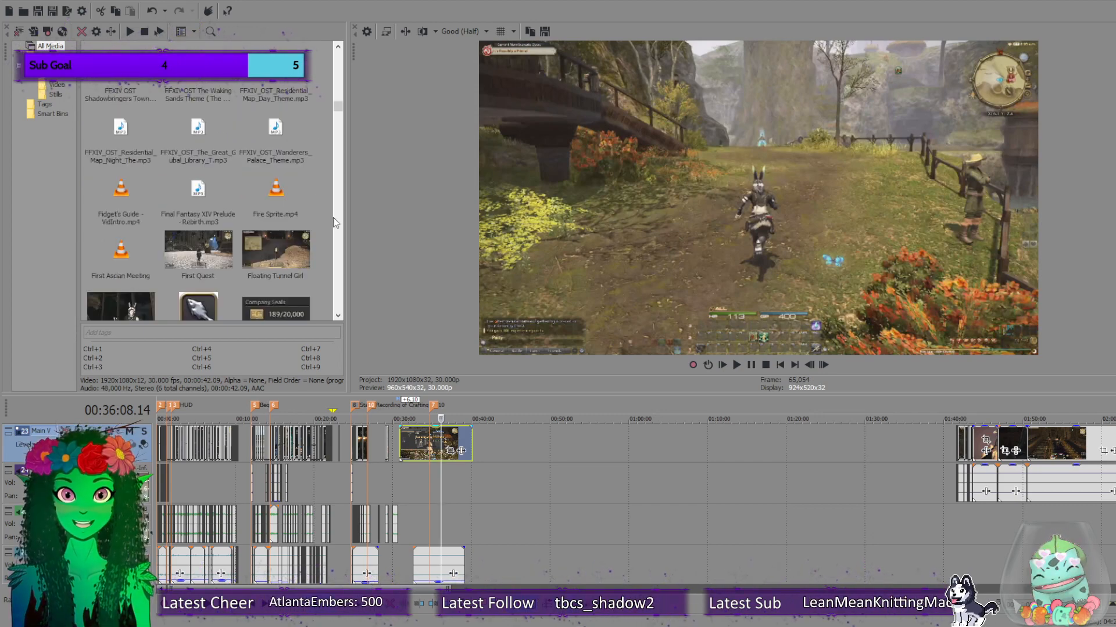
pyautogui.scroll(-1, 308, 264)
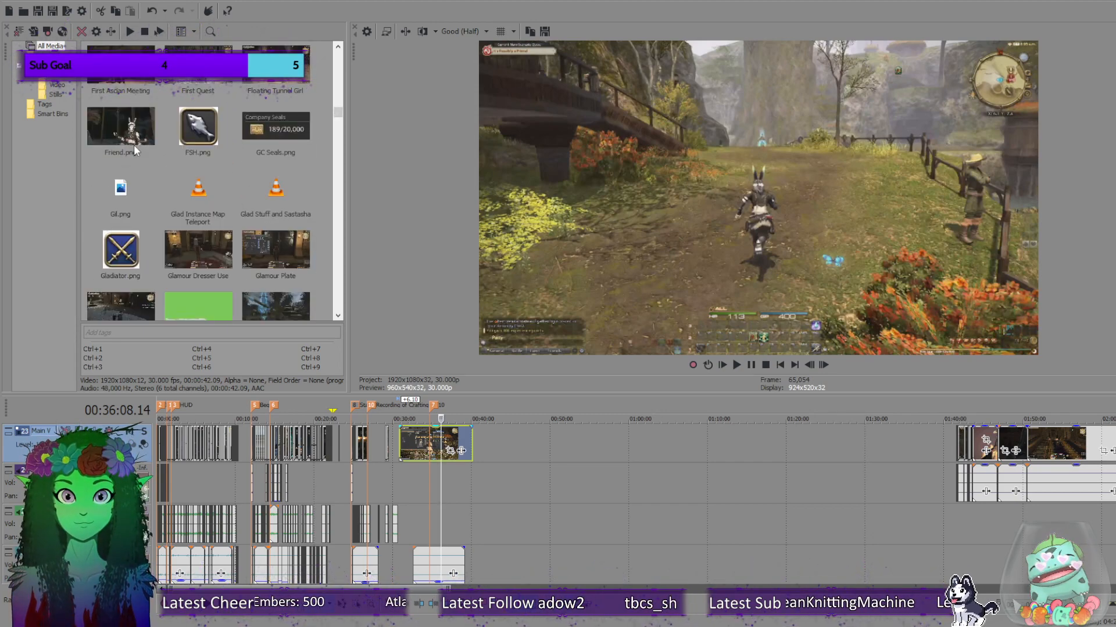
pyautogui.scroll(-2, 151, 186)
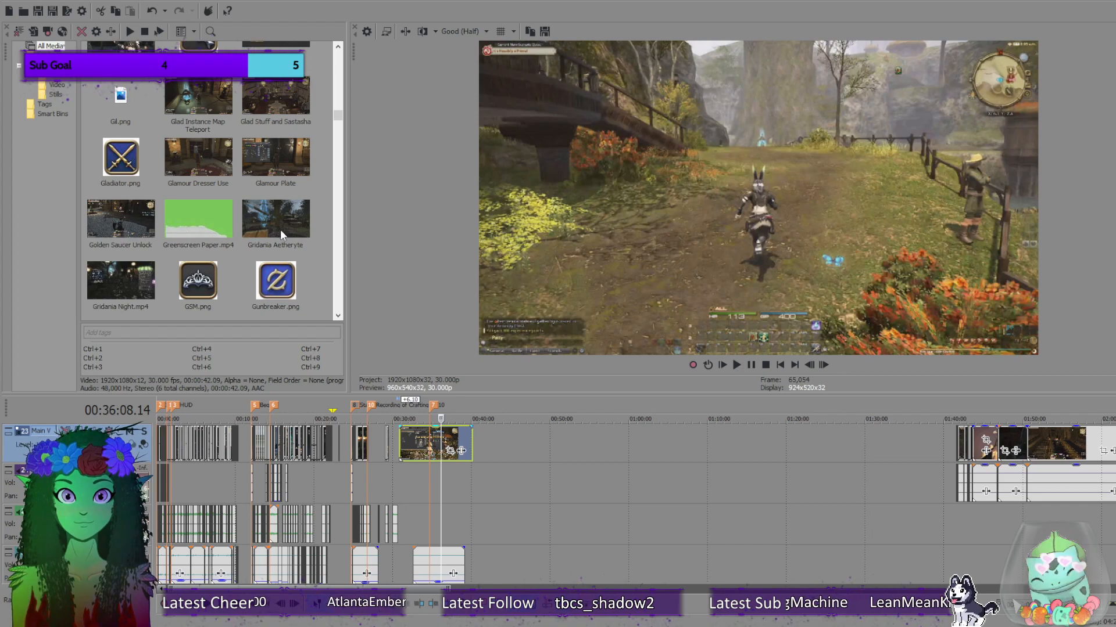
pyautogui.click(200, 155)
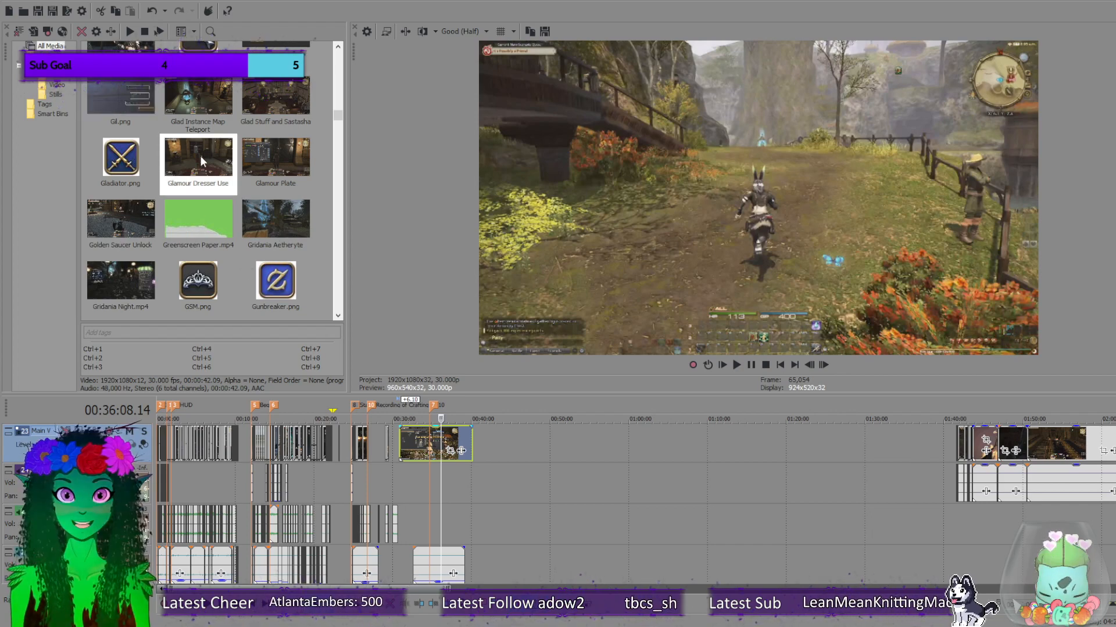
pyautogui.scroll(5, 304, 215)
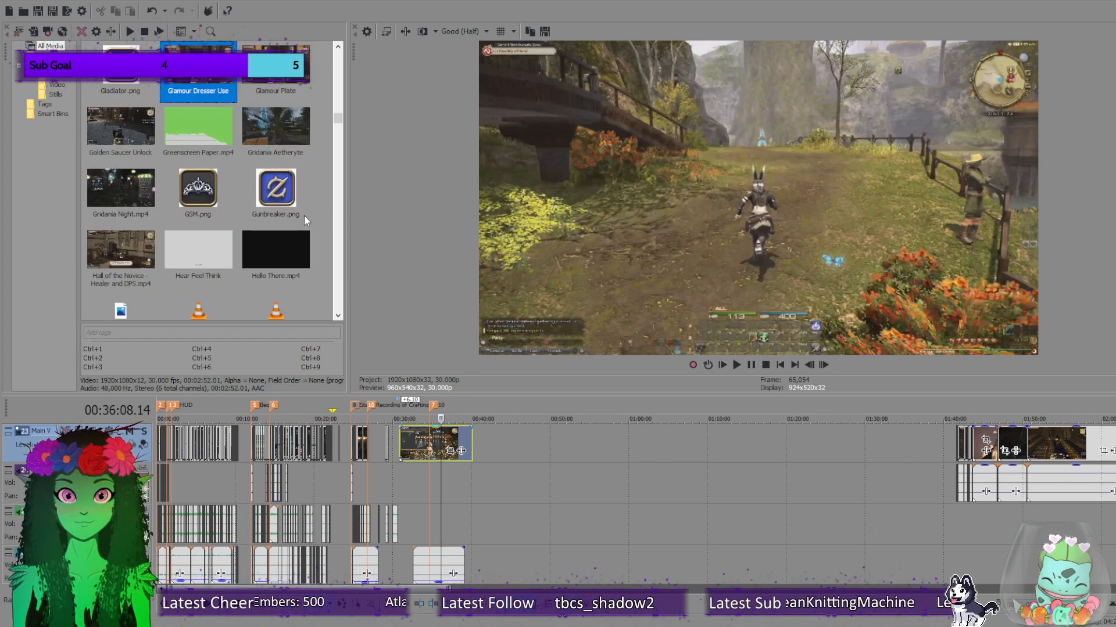
pyautogui.scroll(10, 305, 215)
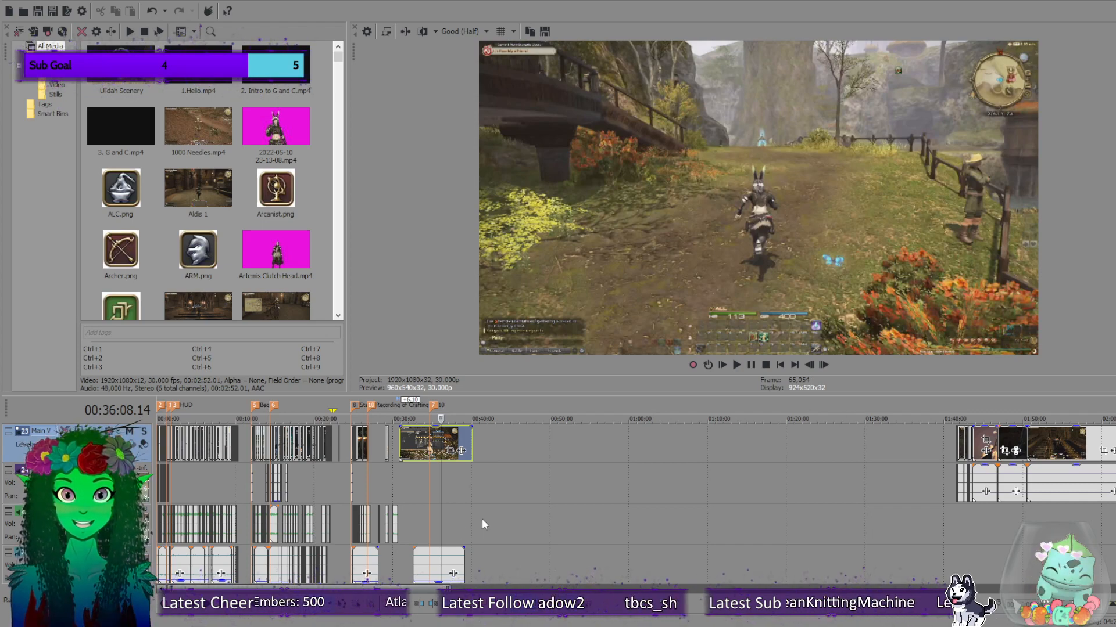
# Examine the gathering gameplay from 00:36:08.14 back to the guild scene at 00:35:52.01.
pyautogui.scroll(5, 480, 516)
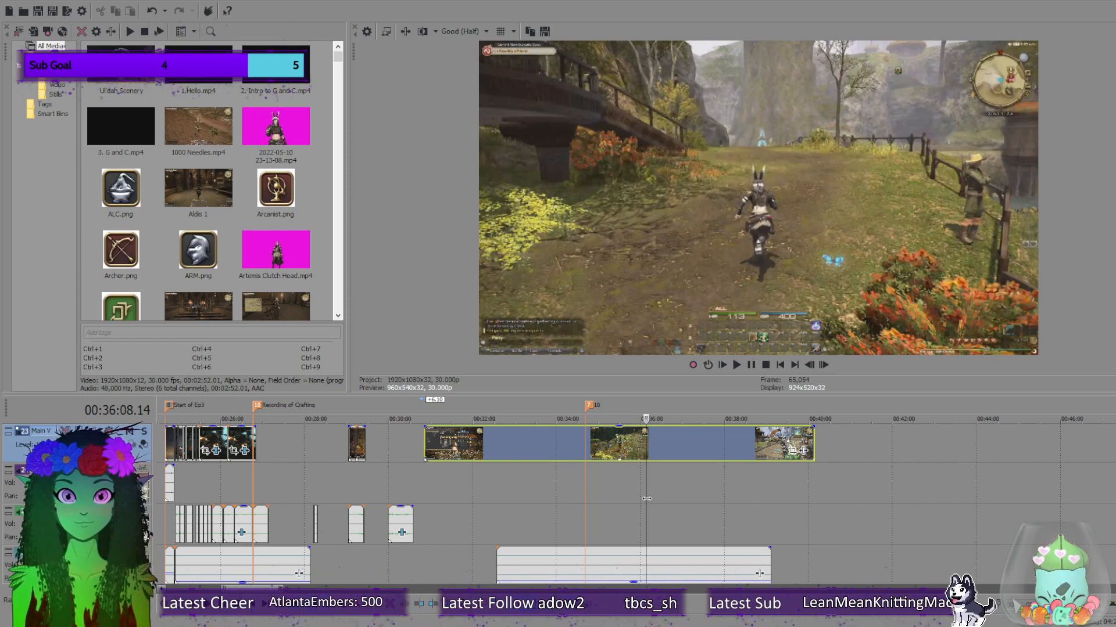
pyautogui.moveTo(646, 499)
pyautogui.mouseDown()
pyautogui.moveTo(438, 504)
pyautogui.moveTo(758, 509)
pyautogui.moveTo(635, 503)
pyautogui.mouseUp()
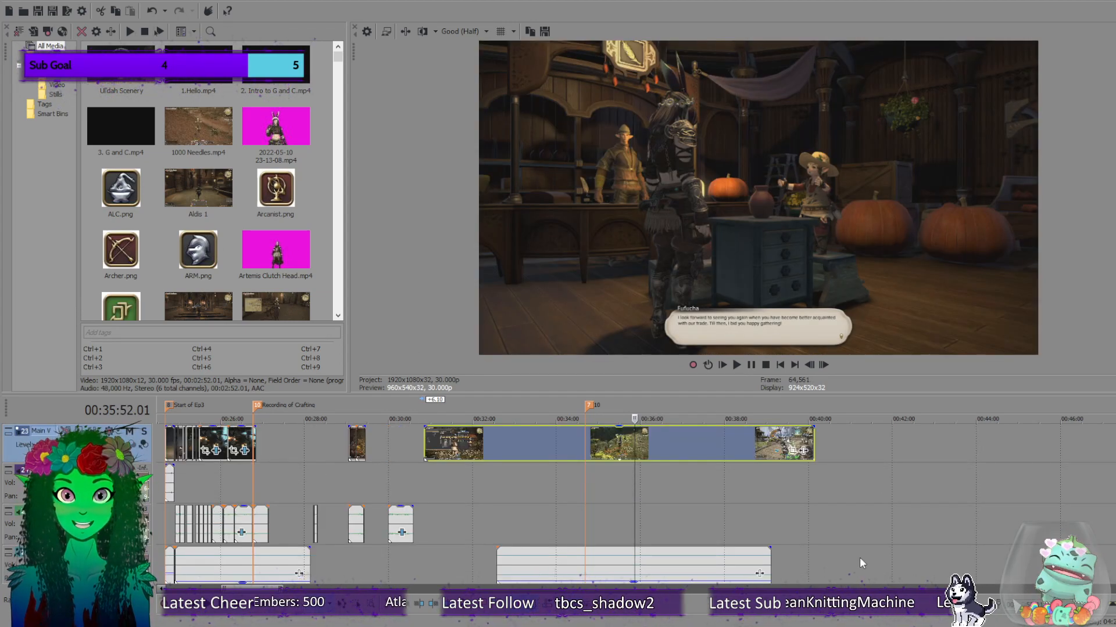
# Place Artemis Clutch Head.mp4 on the timeline at about 00:54:45, in the empty stretch well past the gathering gameplay.
pyautogui.scroll(-6, 859, 523)
pyautogui.scroll(-2, 511, 515)
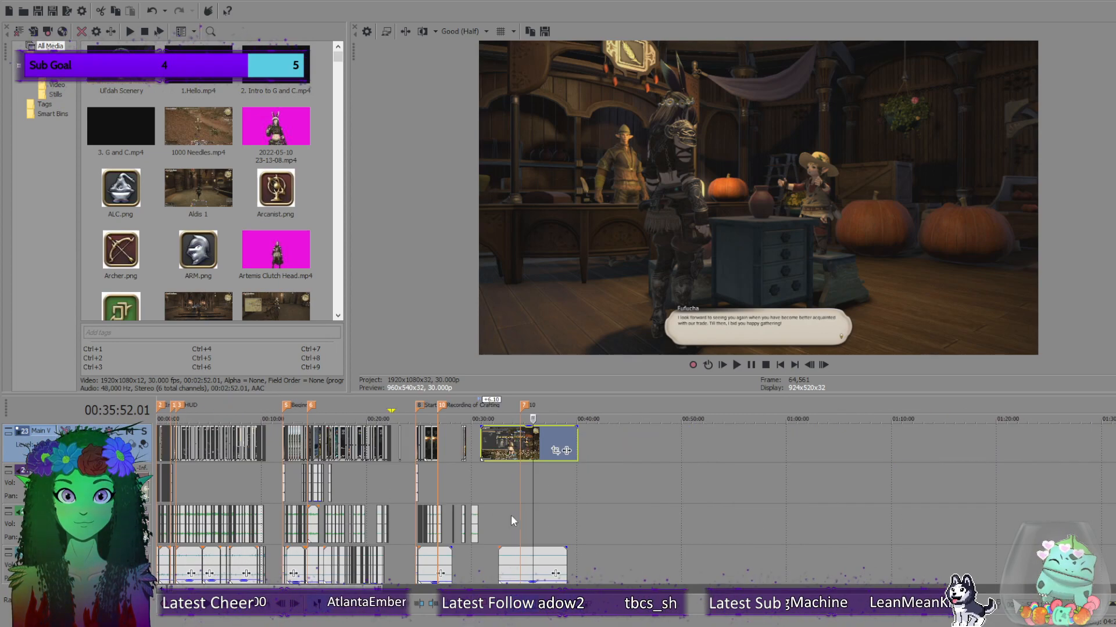
pyautogui.moveTo(276, 250); pyautogui.dragTo(732, 445)
pyautogui.scroll(3, 772, 457)
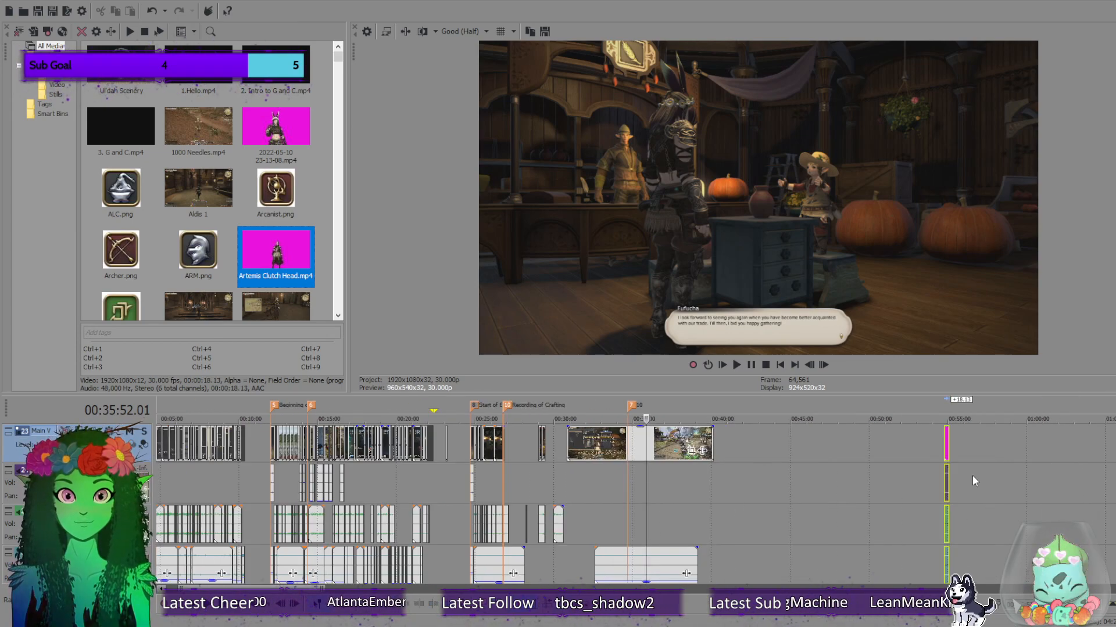
pyautogui.click(992, 488)
pyautogui.scroll(10, 1005, 501)
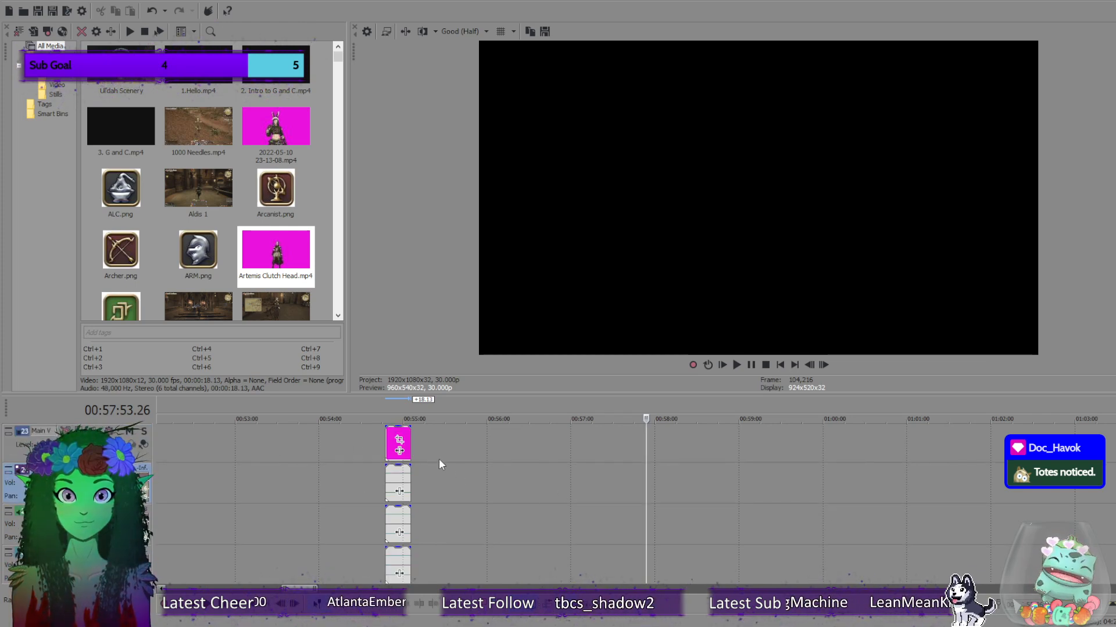
pyautogui.click(420, 449)
pyautogui.scroll(4, 529, 470)
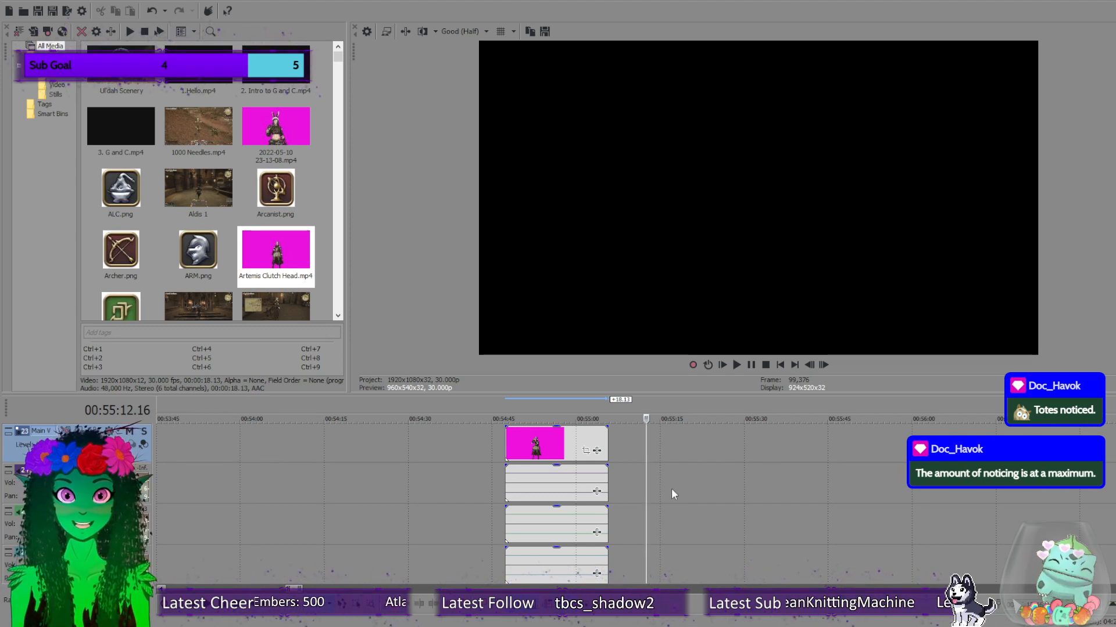
# Examine the Artemis Clutch Head clip at several points from 00:54:49.25 to 00:54:57.25, shifting it with its audio about 1.5 seconds later.
pyautogui.click(542, 449)
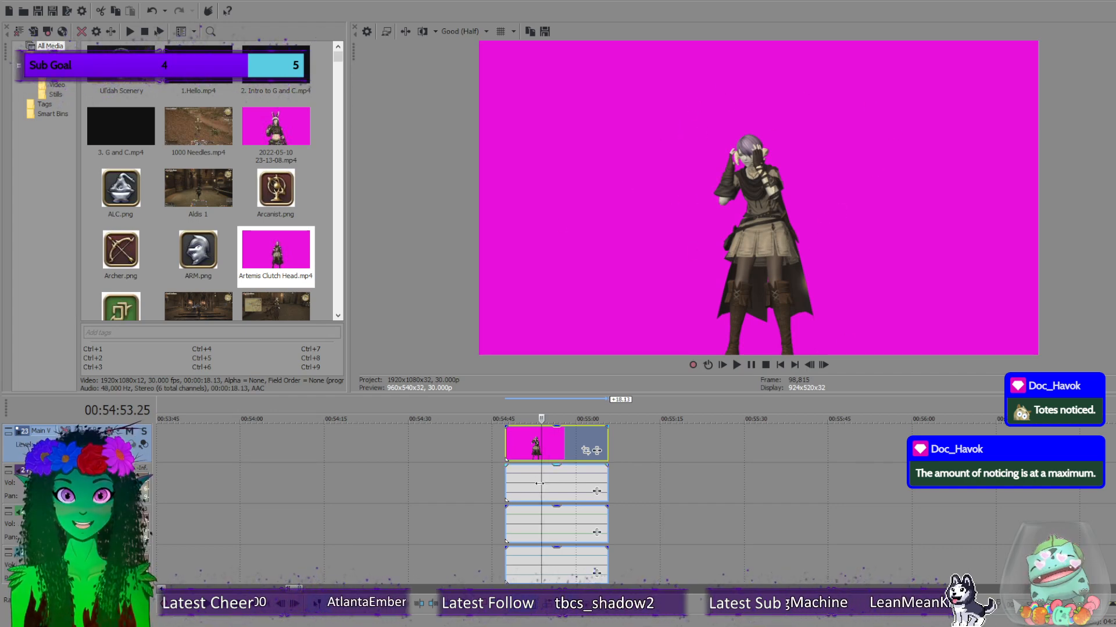
pyautogui.click(519, 484)
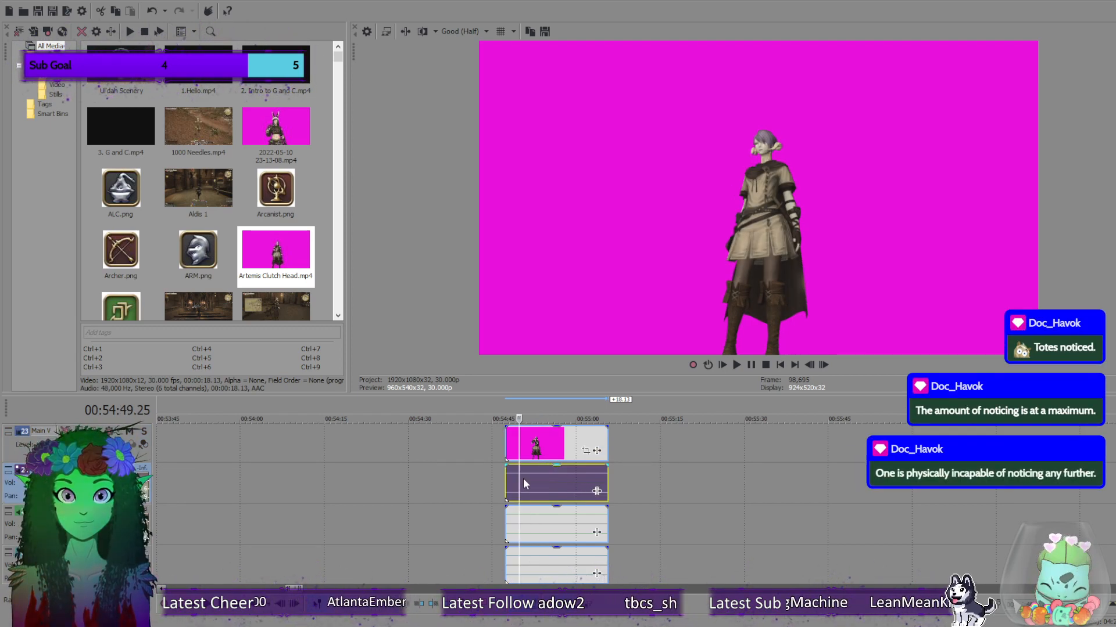
pyautogui.click(535, 537)
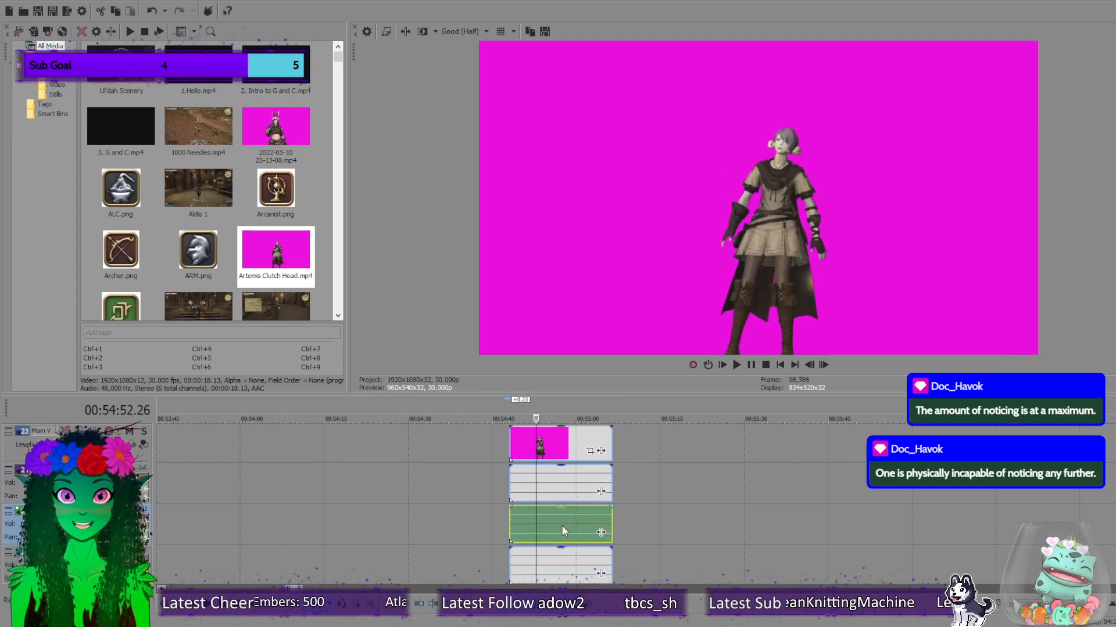
pyautogui.moveTo(561, 531); pyautogui.dragTo(558, 526)
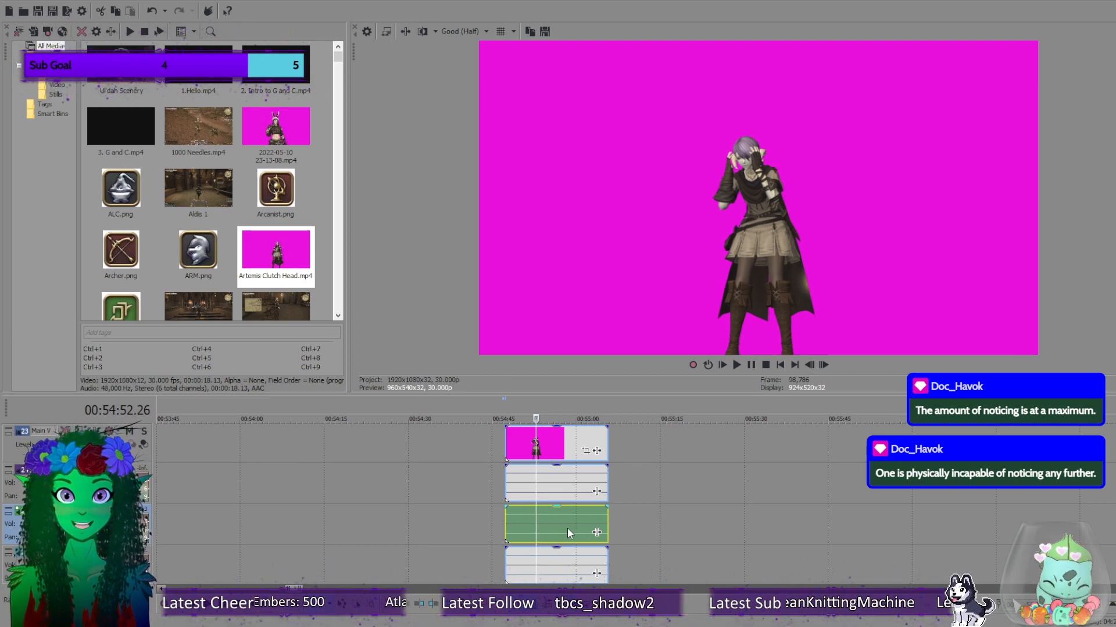
pyautogui.click(555, 560)
pyautogui.moveTo(563, 560); pyautogui.dragTo(534, 562)
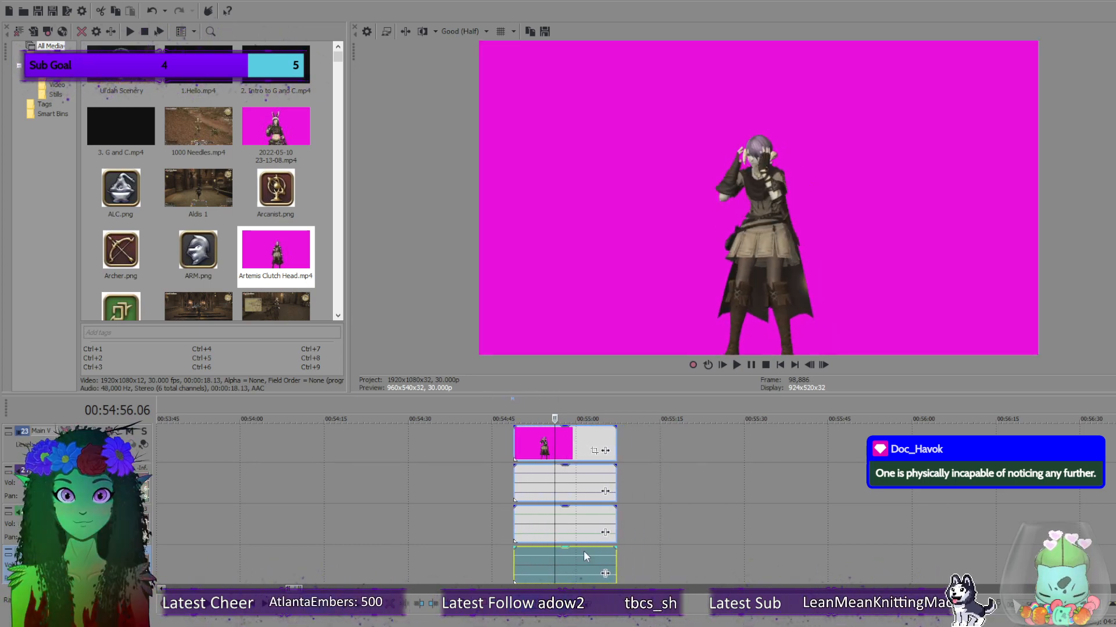
pyautogui.click(539, 511)
pyautogui.click(540, 451)
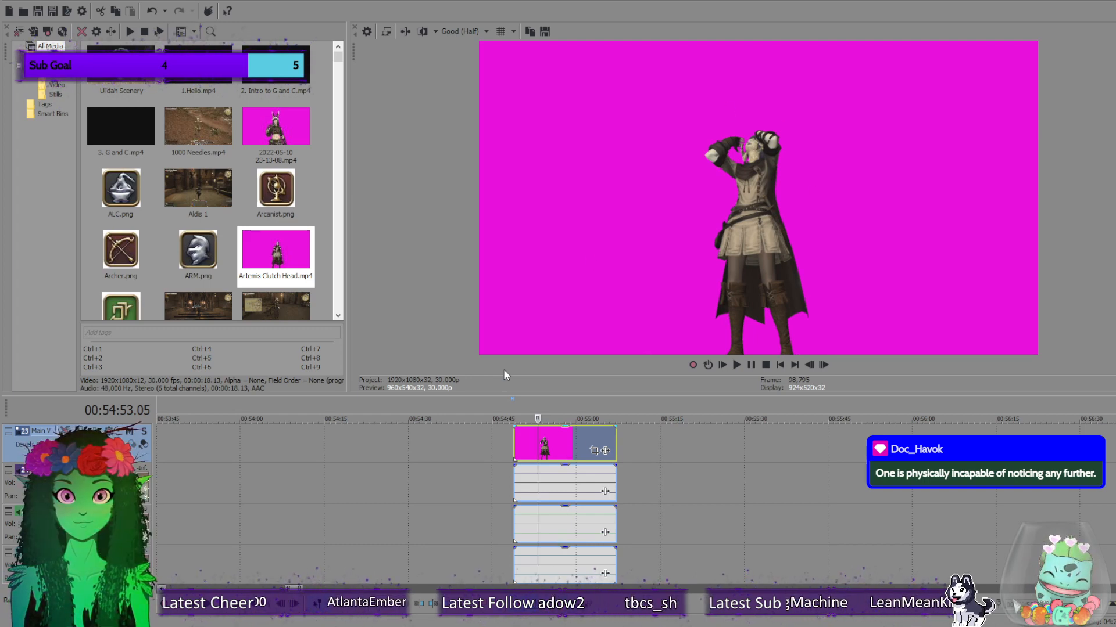
pyautogui.click(563, 442)
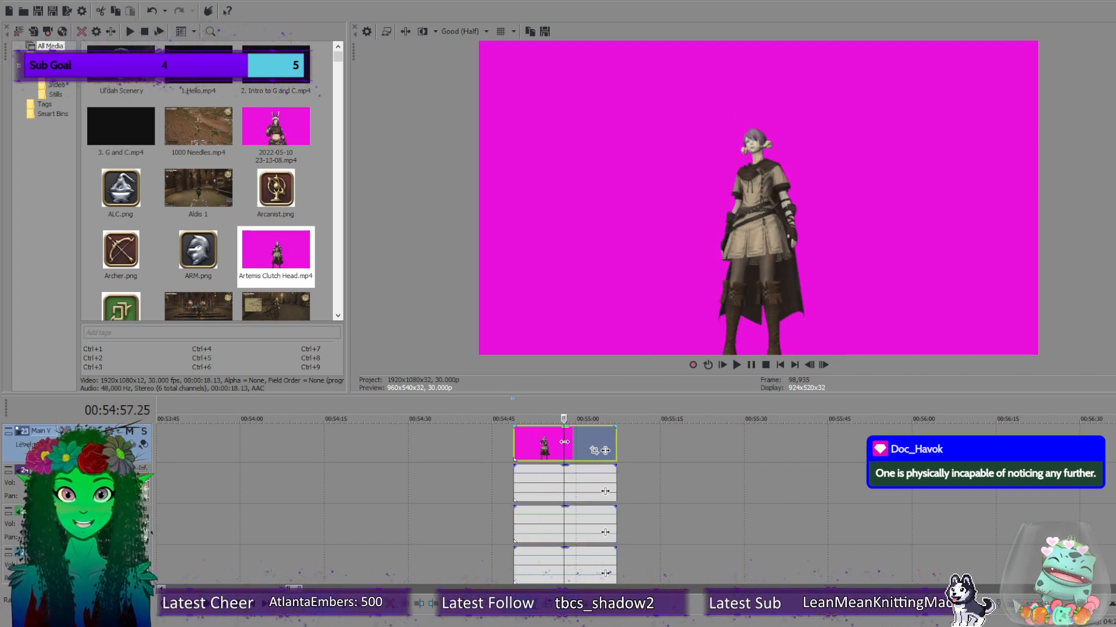
pyautogui.moveTo(583, 481); pyautogui.dragTo(824, 490)
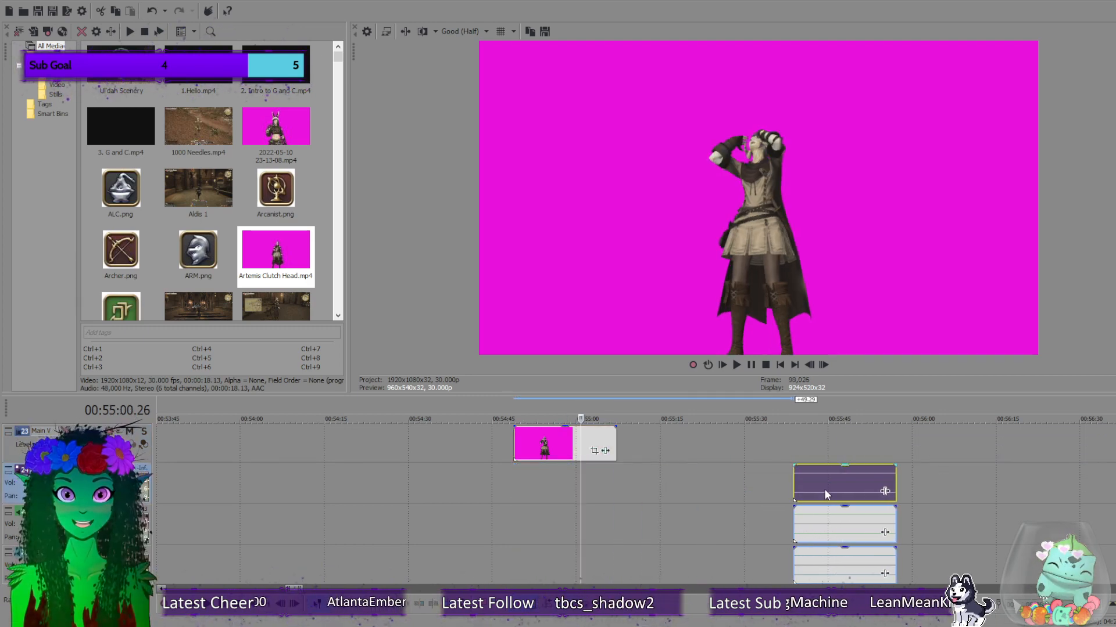
pyautogui.press('Delete')
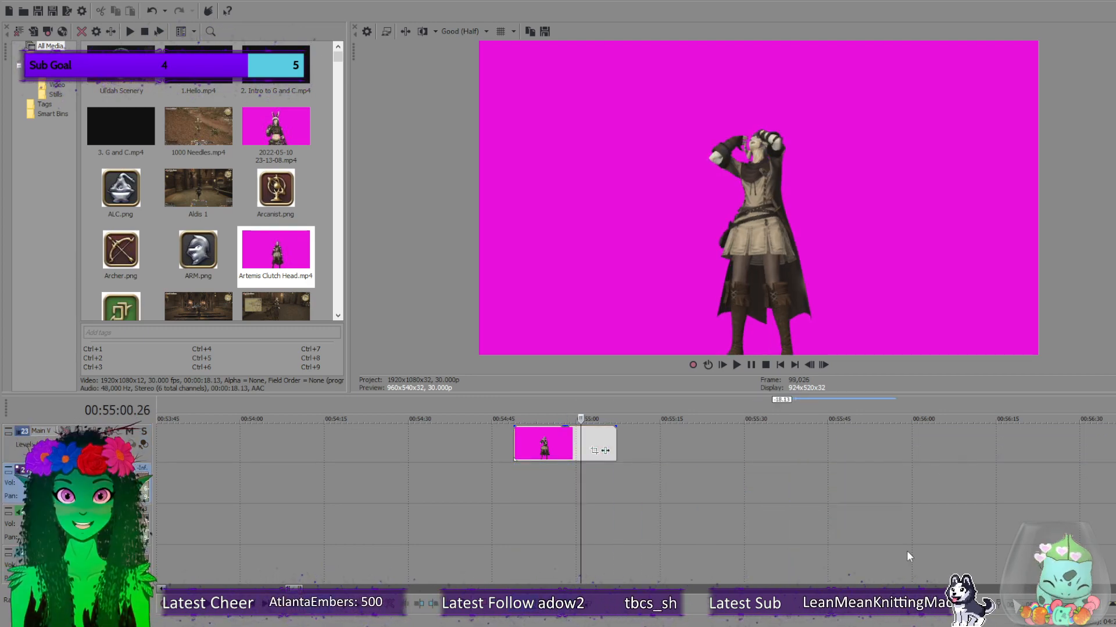
pyautogui.hotkey('ctrl', 'z')
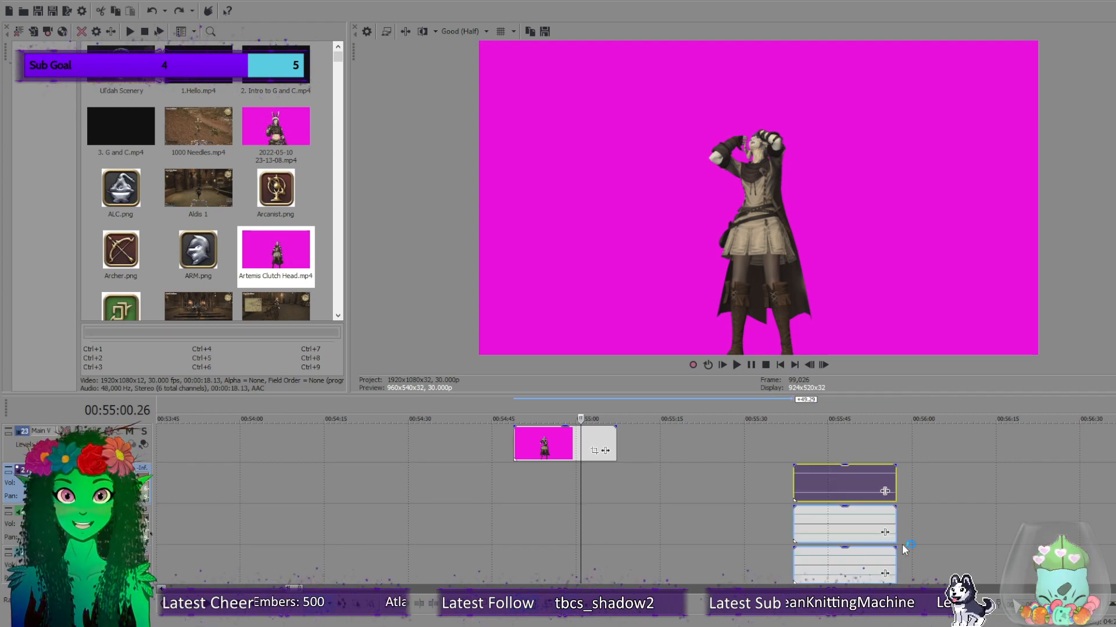
pyautogui.hotkey('ctrl', 'z')
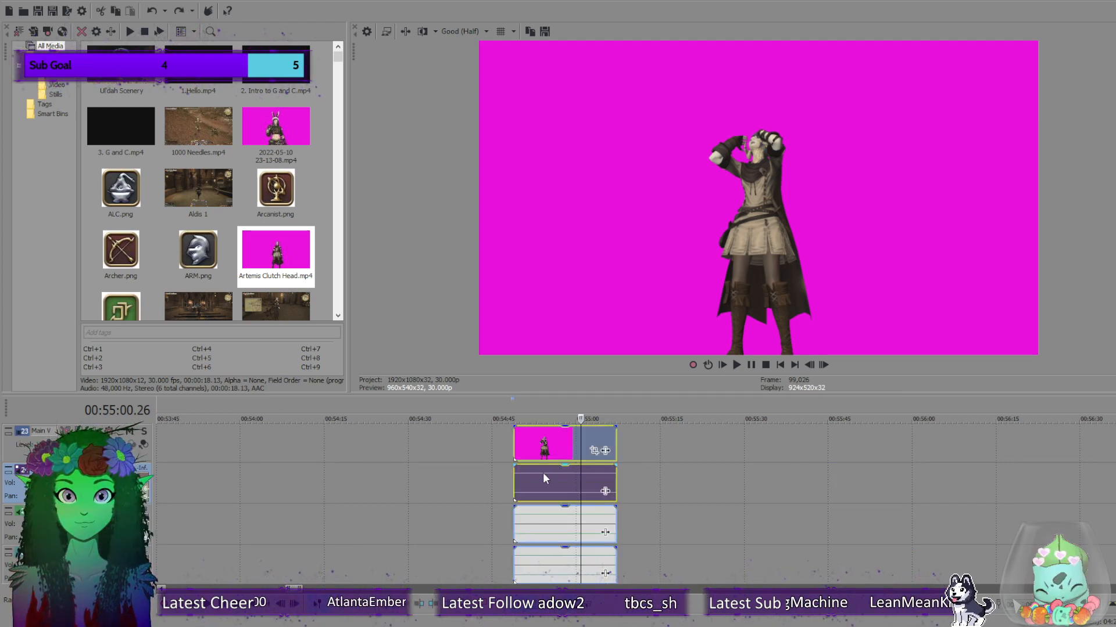
# Move the Artemis Clutch Head clip's uppermost audio part about 30 seconds later, and delete the clip with all its audio.
pyautogui.click(543, 472)
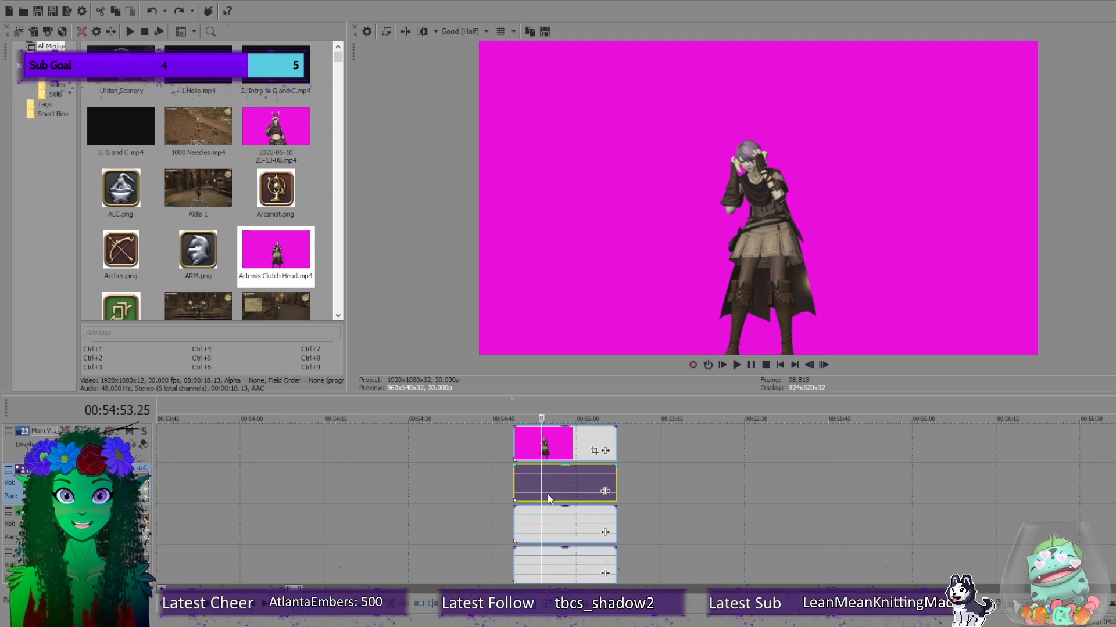
pyautogui.moveTo(547, 490); pyautogui.dragTo(731, 483)
pyautogui.click(576, 446)
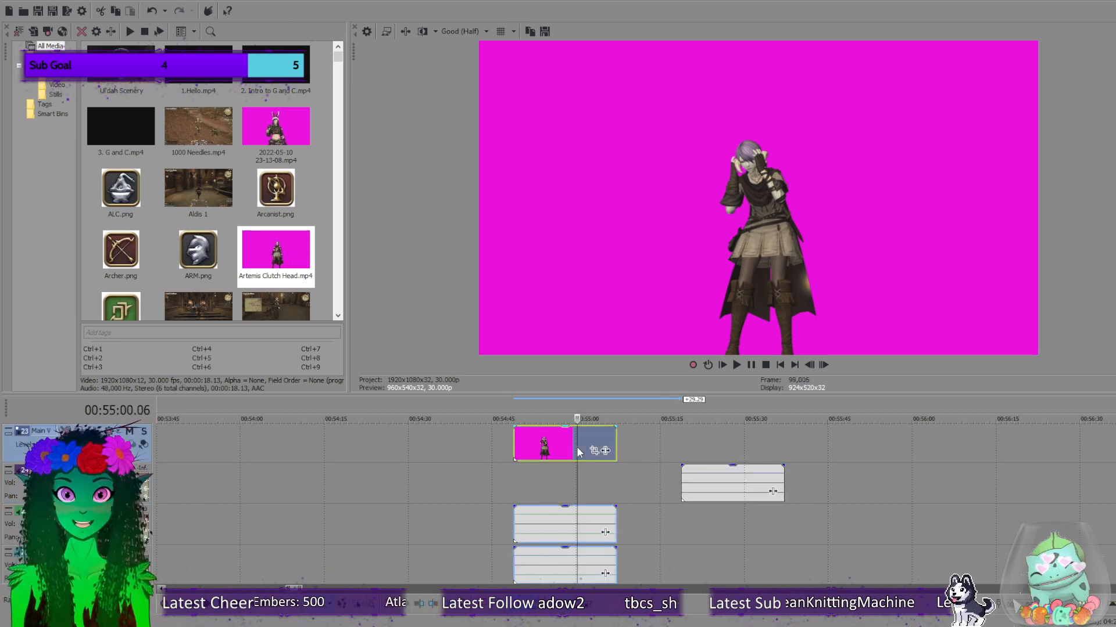
pyautogui.press('Delete')
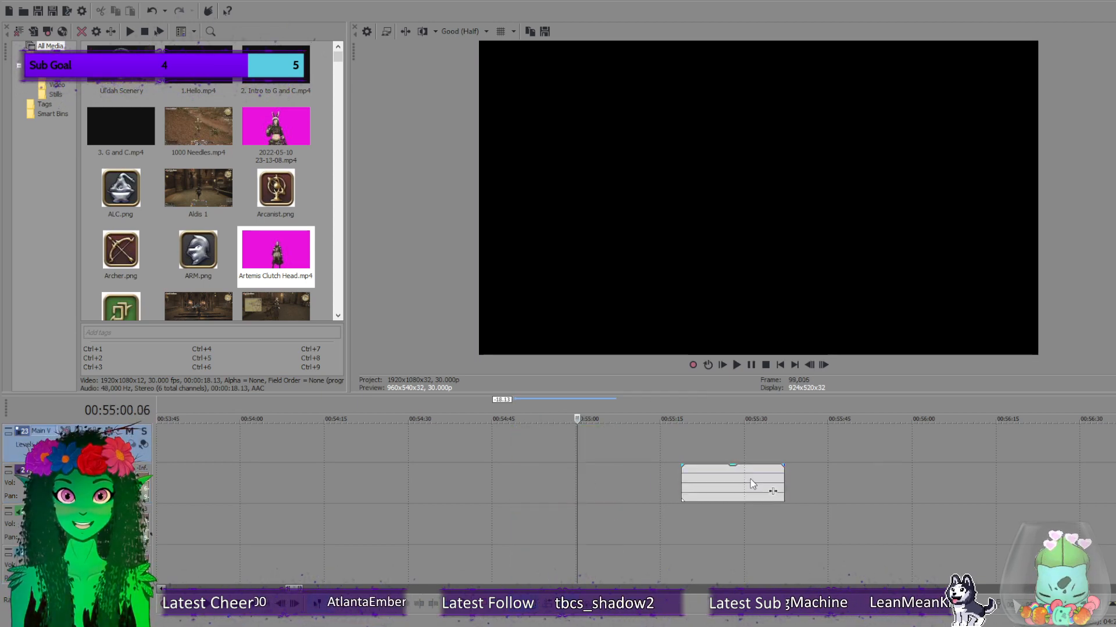
pyautogui.click(750, 478)
pyautogui.press('Delete')
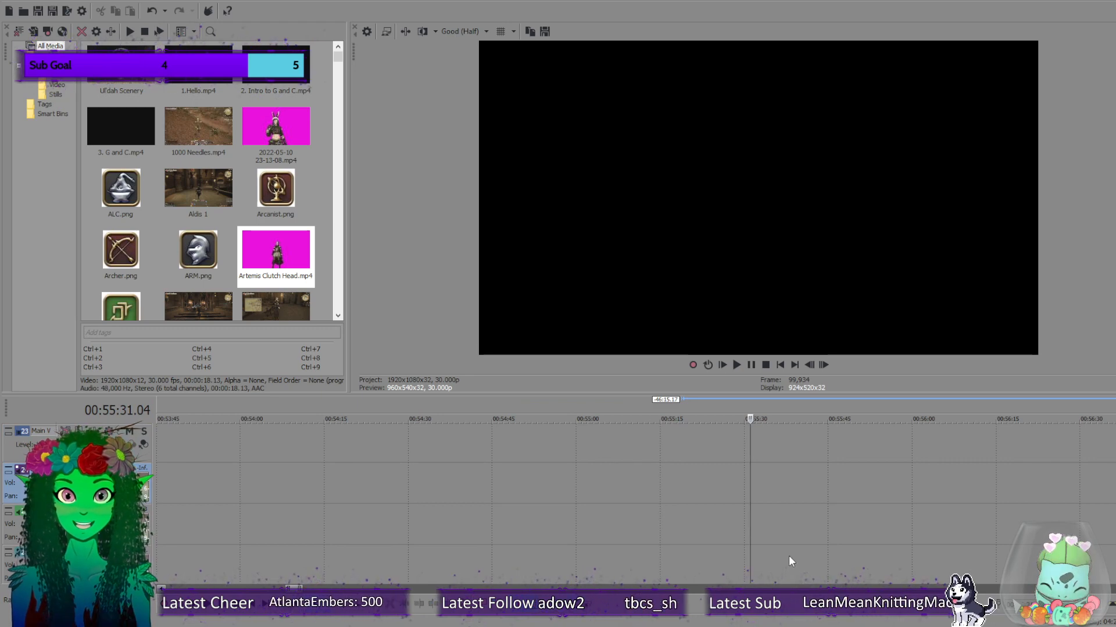
# Return to the gathering gameplay on the main video track and view it at 00:34:41.01.
pyautogui.scroll(-2, 455, 466)
pyautogui.scroll(-10, 455, 465)
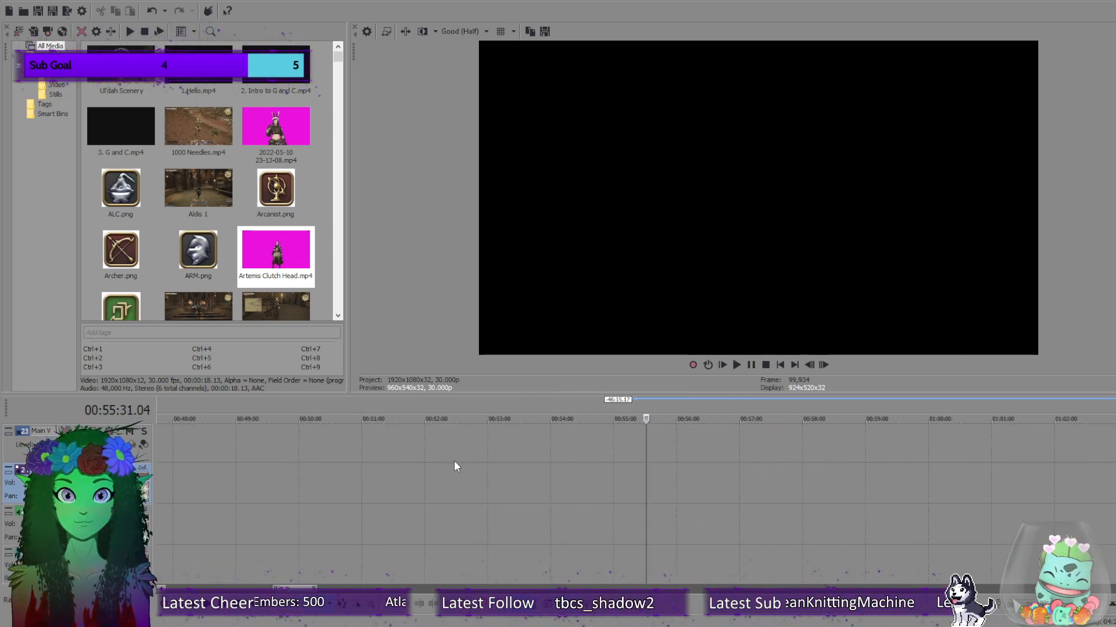
pyautogui.click(429, 500)
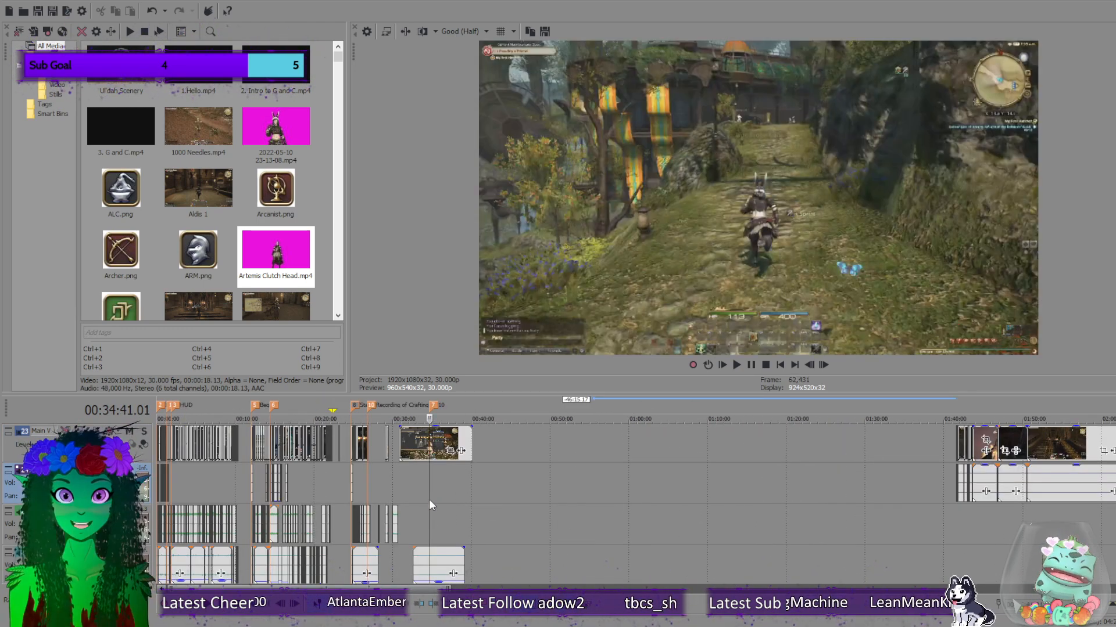
# Scrub through the long gameplay clip between about 00:31:27 and 00:33:16 to review its footage.
pyautogui.click(403, 483)
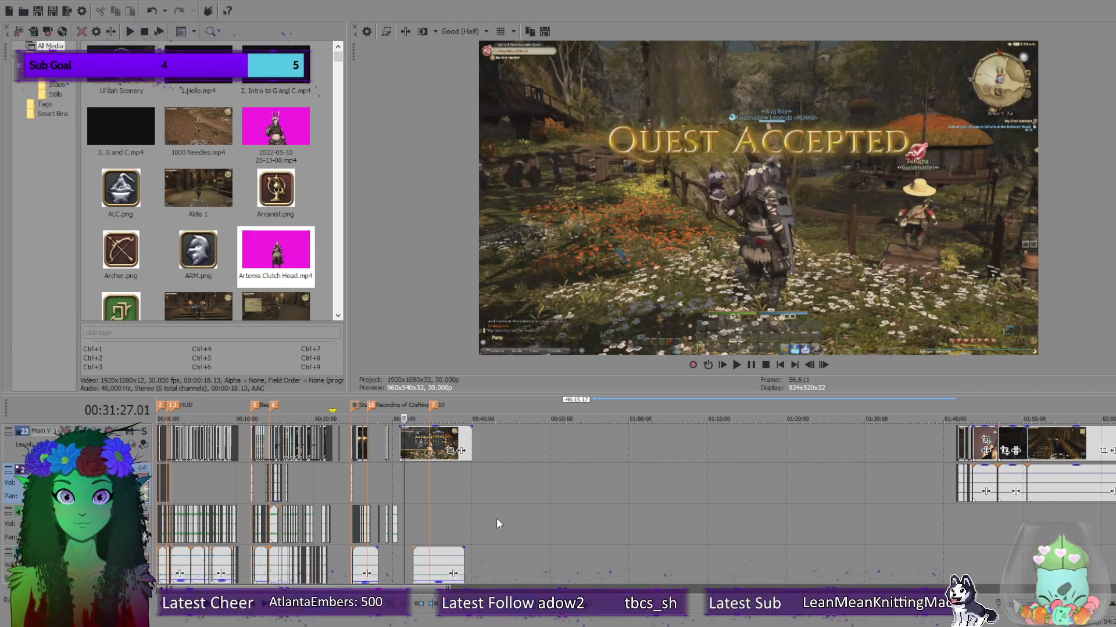
pyautogui.scroll(5, 493, 530)
pyautogui.scroll(2, 577, 531)
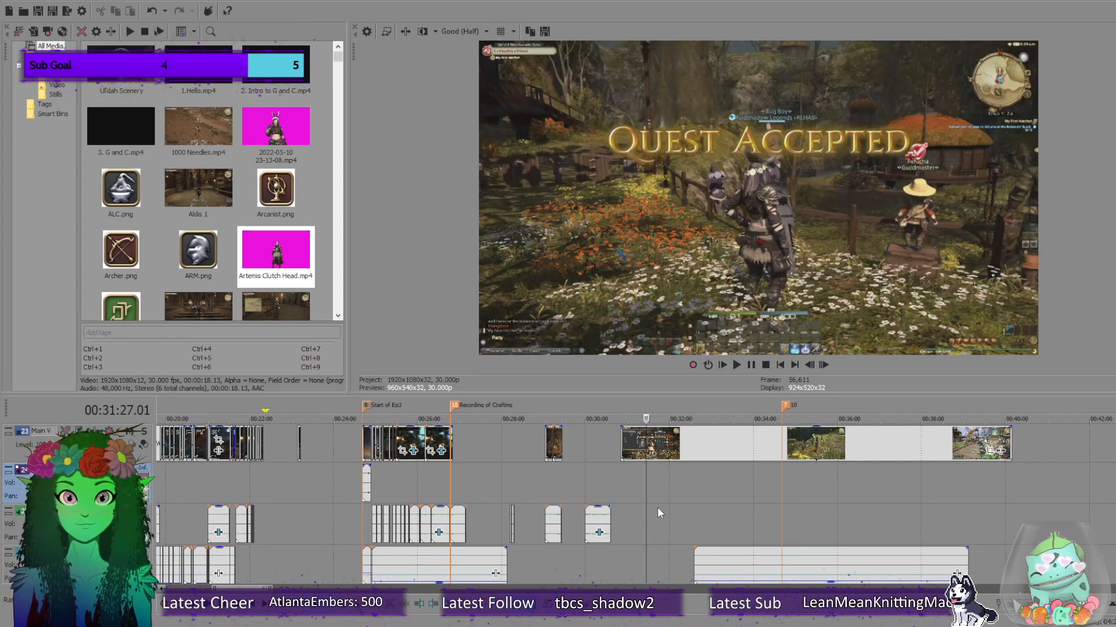
pyautogui.moveTo(646, 485); pyautogui.dragTo(722, 493)
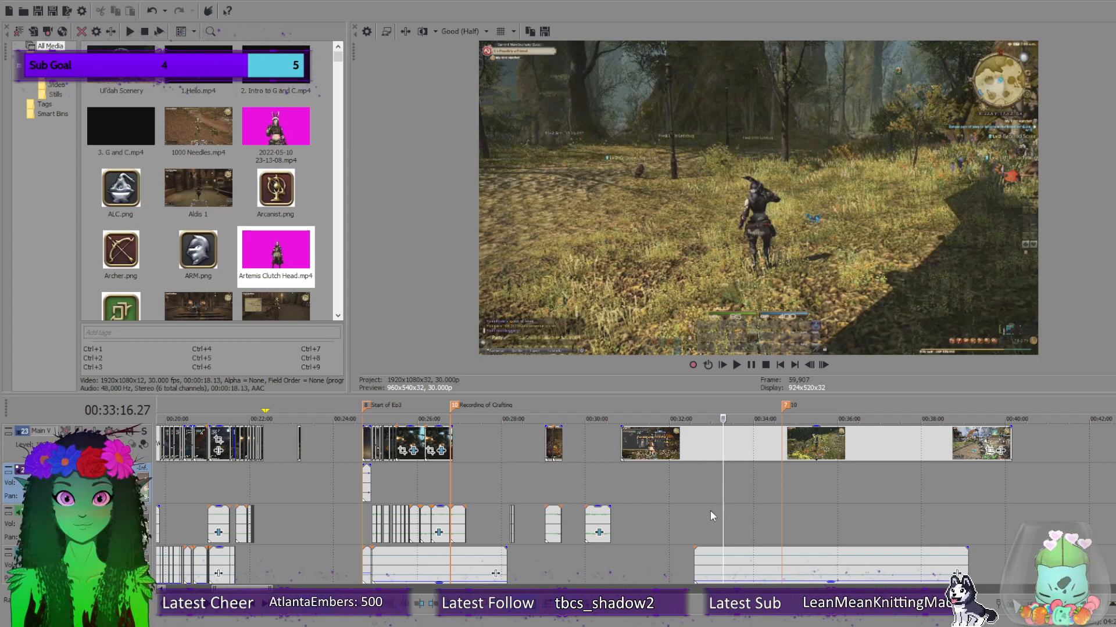
pyautogui.moveTo(723, 489); pyautogui.dragTo(655, 532)
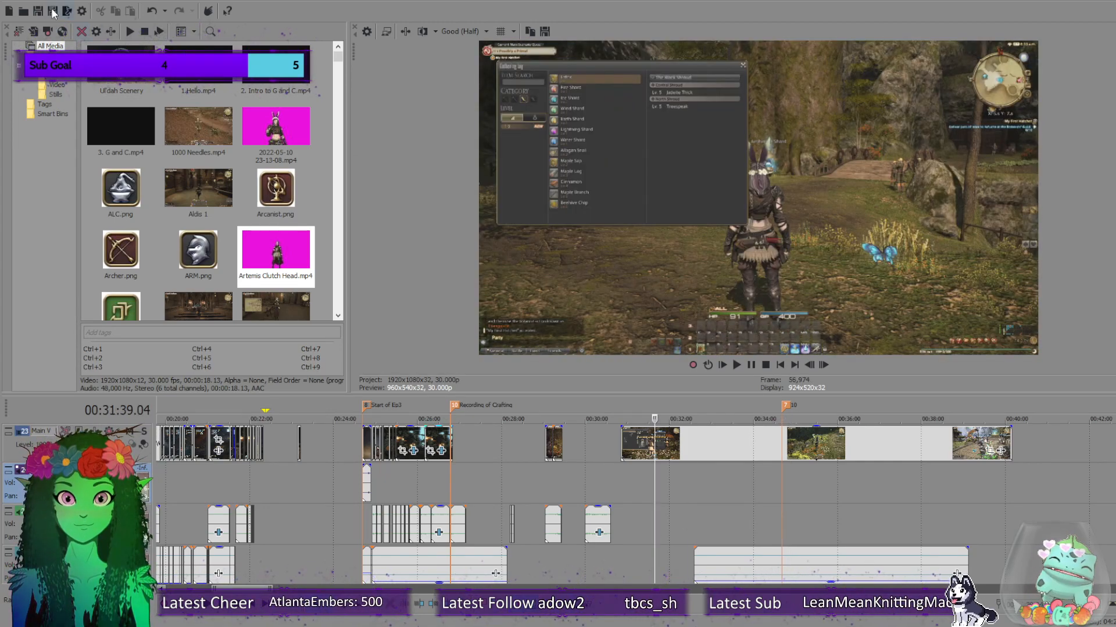
# Play the opening seconds of the audio clip starting at 00:29:59.25 to find where to trim it.
pyautogui.moveTo(658, 513); pyautogui.dragTo(585, 514)
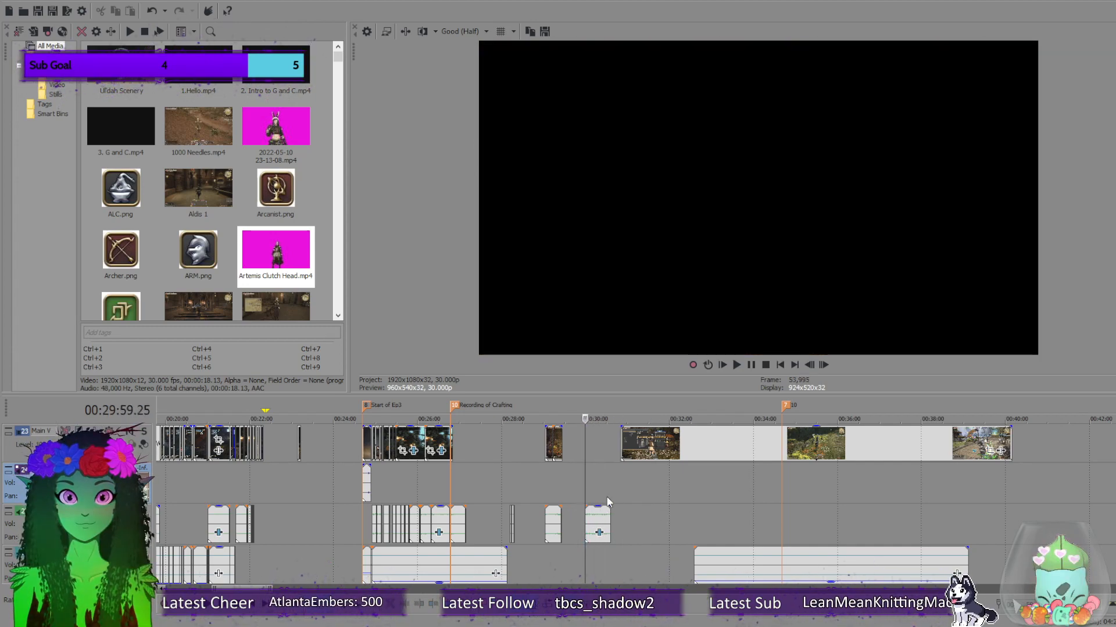
pyautogui.click(735, 365)
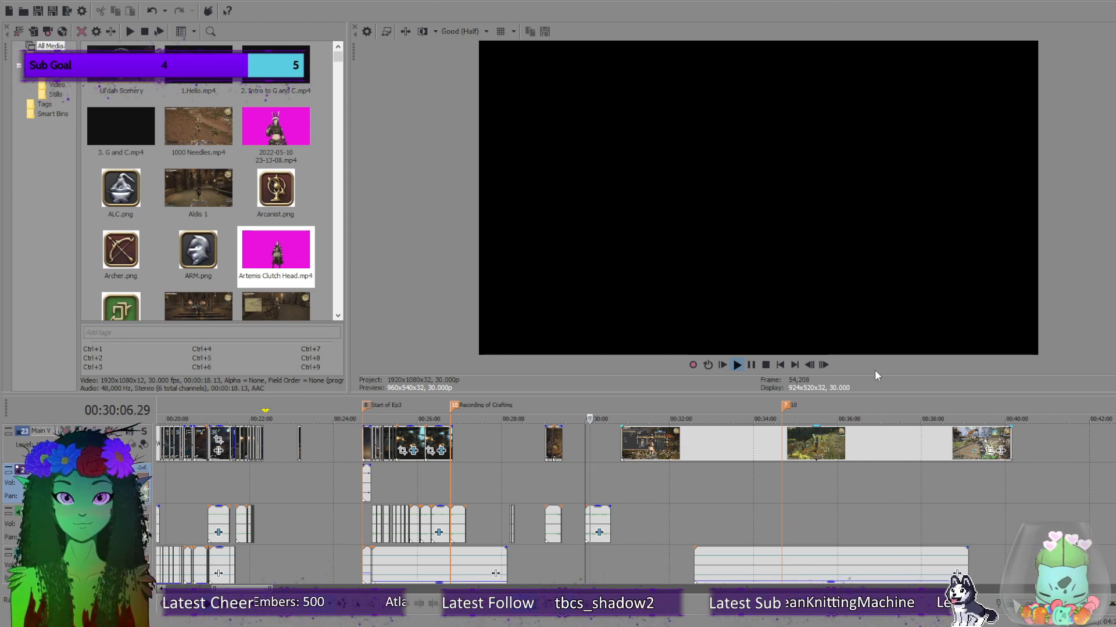
pyautogui.click(757, 365)
pyautogui.scroll(6, 546, 515)
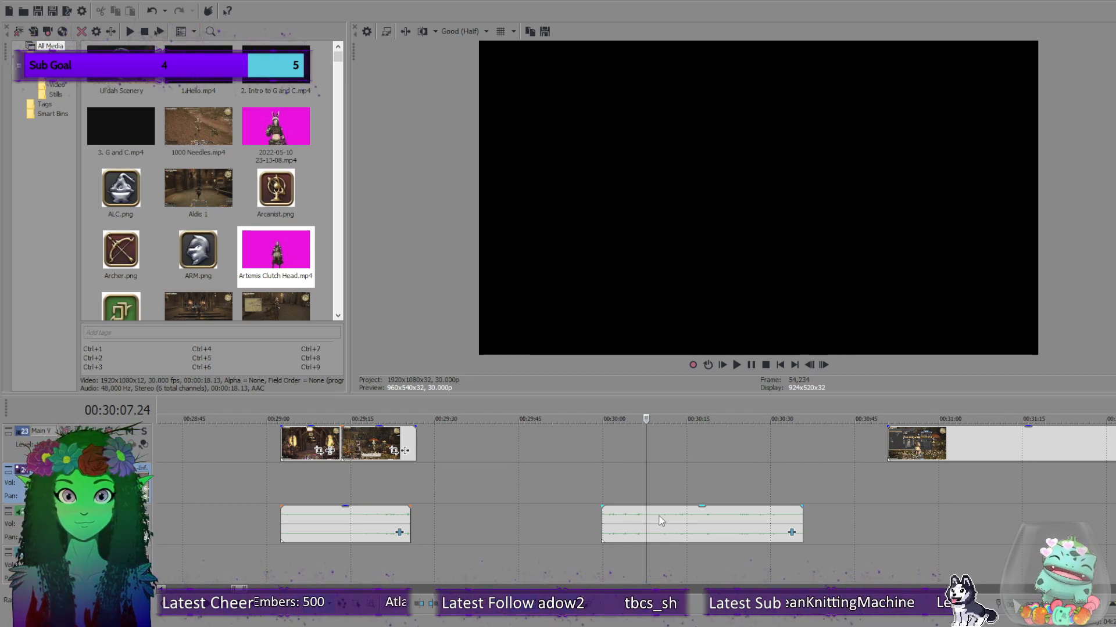
pyautogui.click(603, 527)
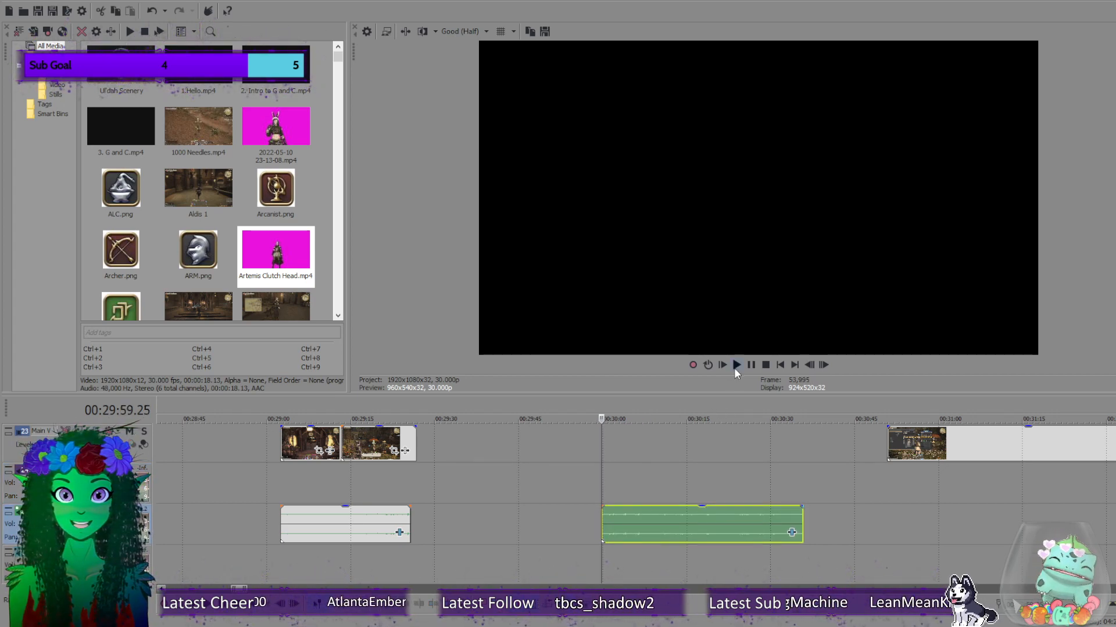
pyautogui.click(623, 516)
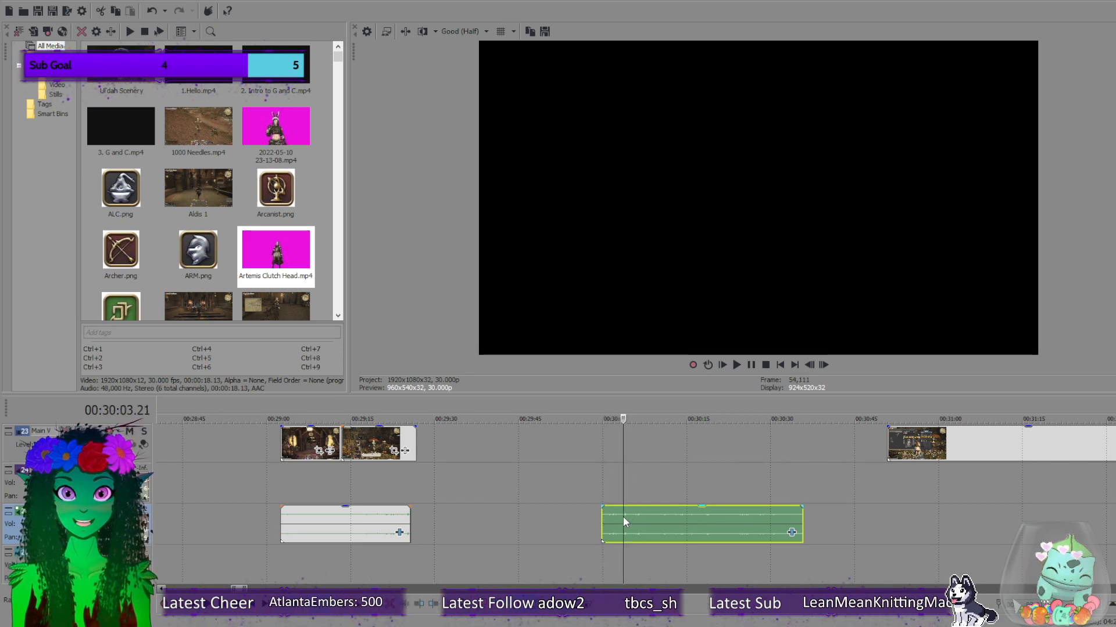
pyautogui.click(739, 366)
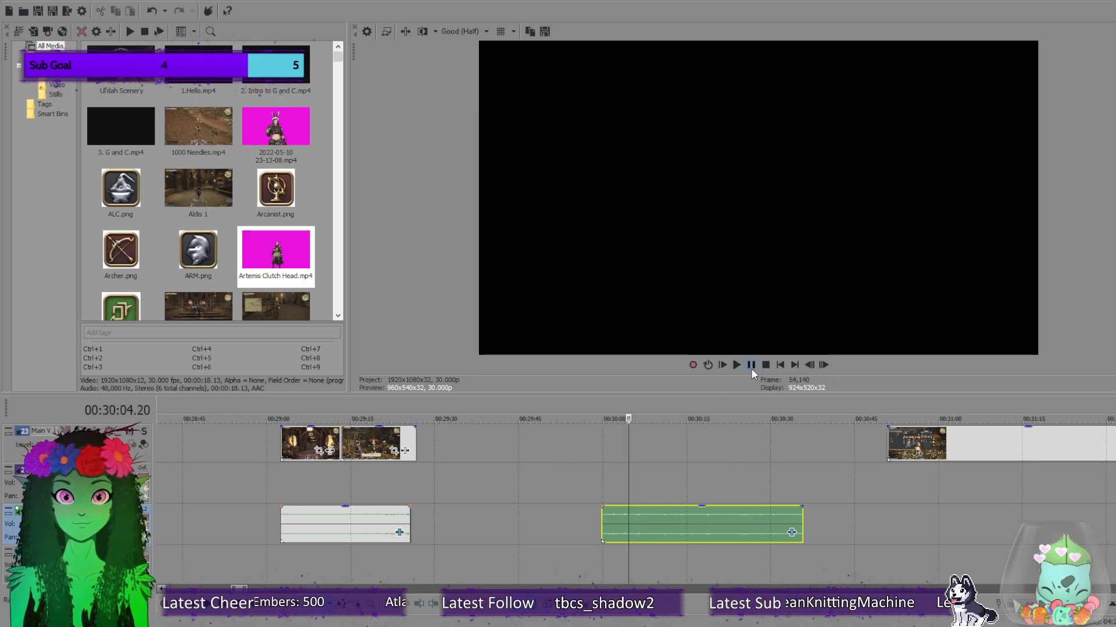
pyautogui.click(750, 366)
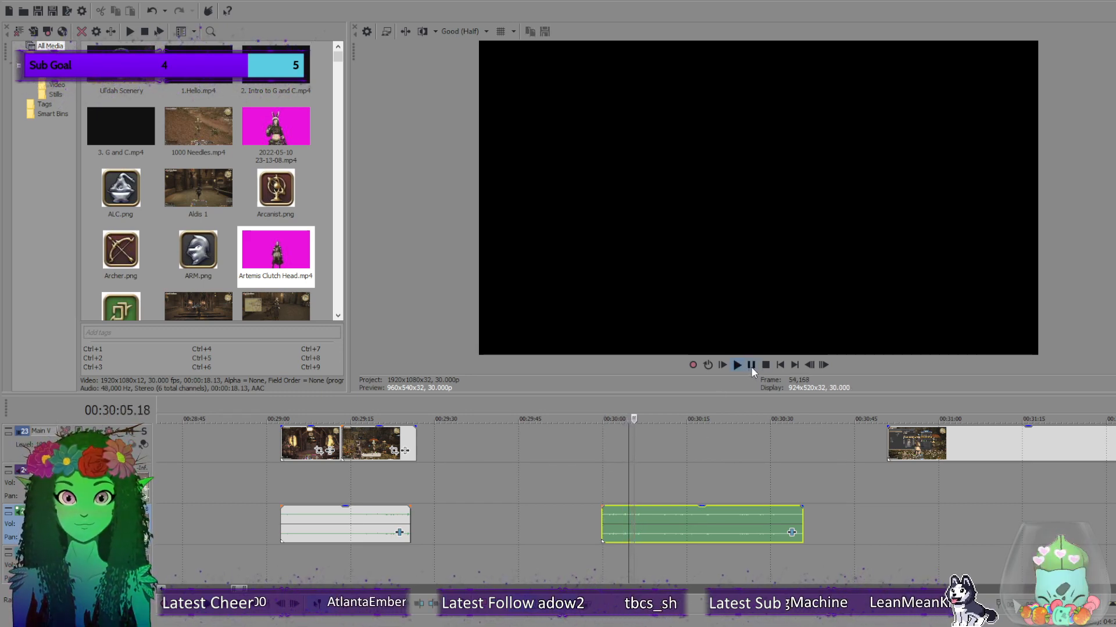
# Advance the playhead frame by frame to 00:30:05.18 within the audio clip, checking the sound along the way.
pyautogui.tripleClick(824, 367)
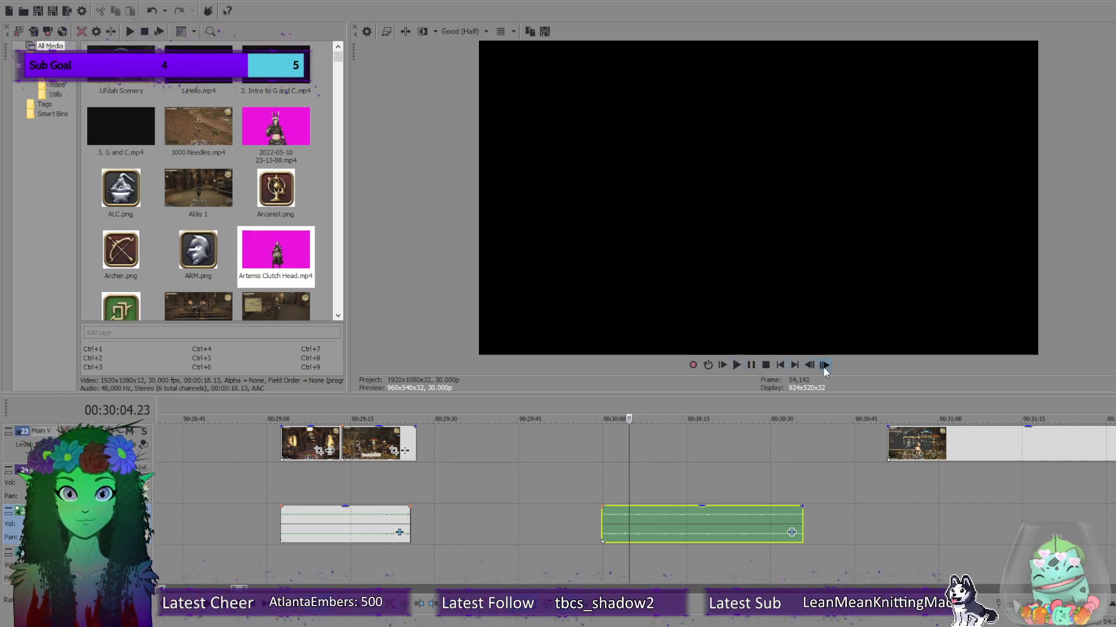
pyautogui.tripleClick(824, 366)
pyautogui.tripleClick(824, 366)
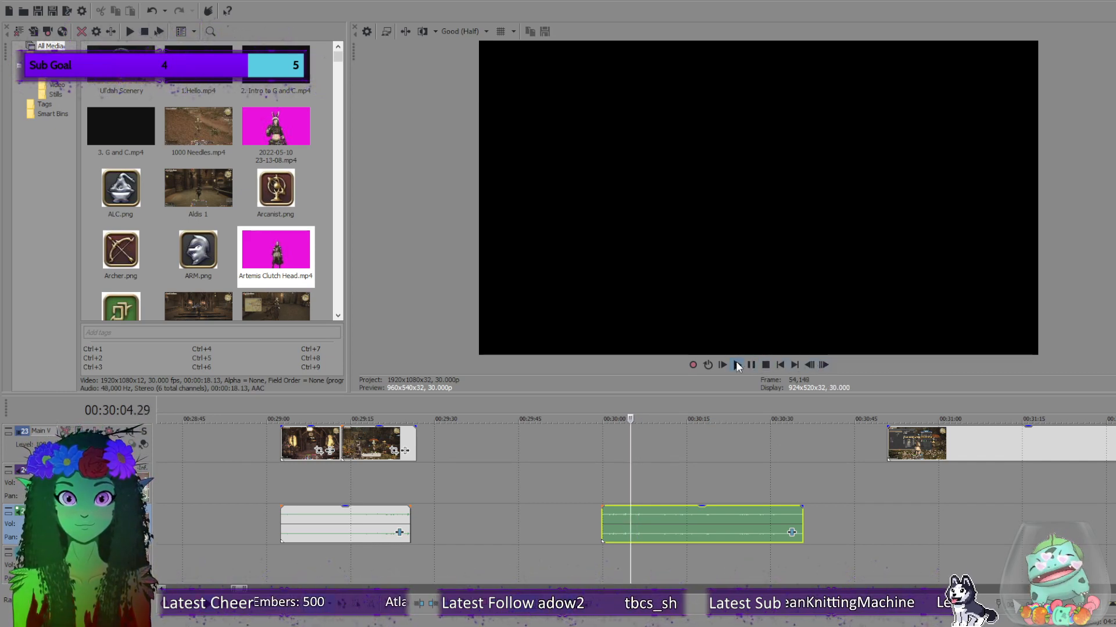
pyautogui.click(736, 365)
pyautogui.click(766, 365)
pyautogui.tripleClick(824, 366)
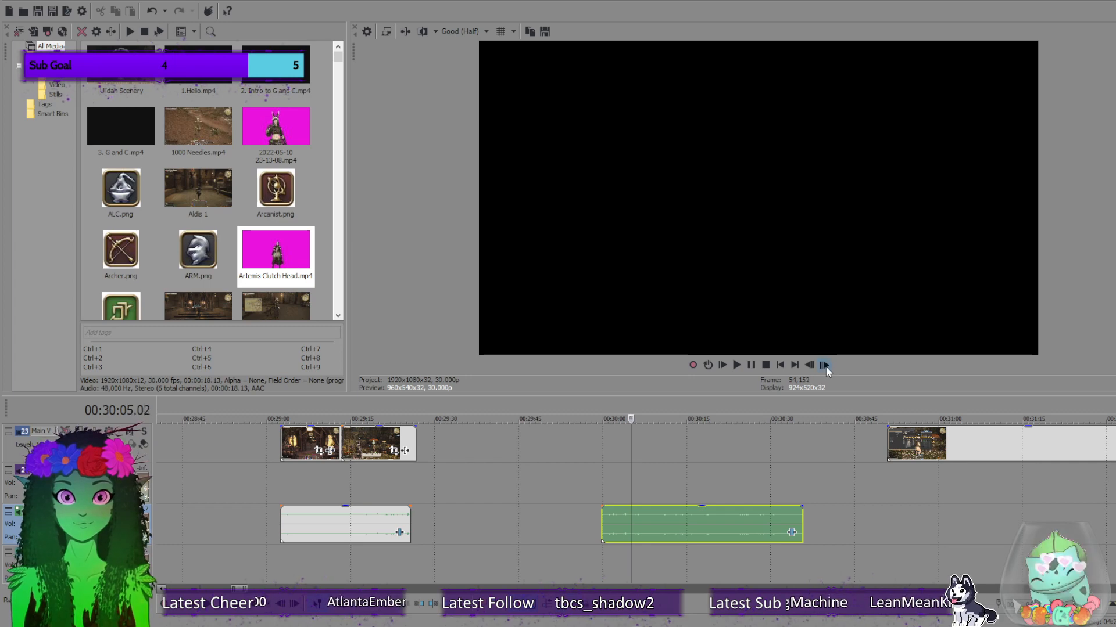
pyautogui.tripleClick(823, 366)
pyautogui.tripleClick(824, 366)
pyautogui.tripleClick(824, 366)
pyautogui.tripleClick(824, 366)
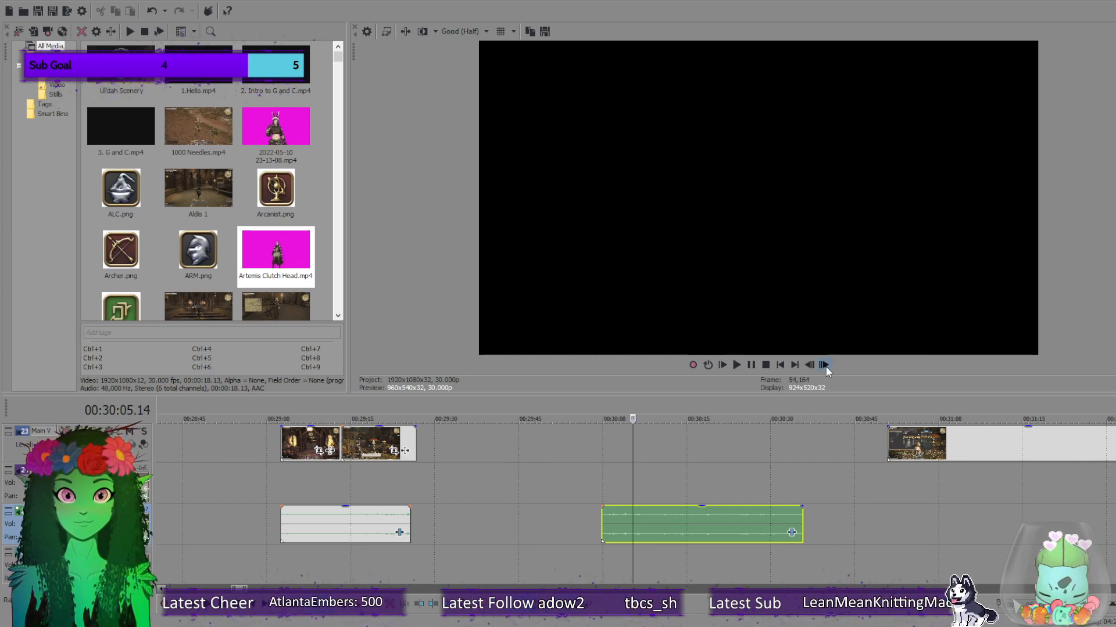
pyautogui.doubleClick(824, 366)
pyautogui.doubleClick(824, 366)
# Check playback from 00:30:05.18, split the audio clip at that point and delete the portion before the cut.
pyautogui.click(737, 366)
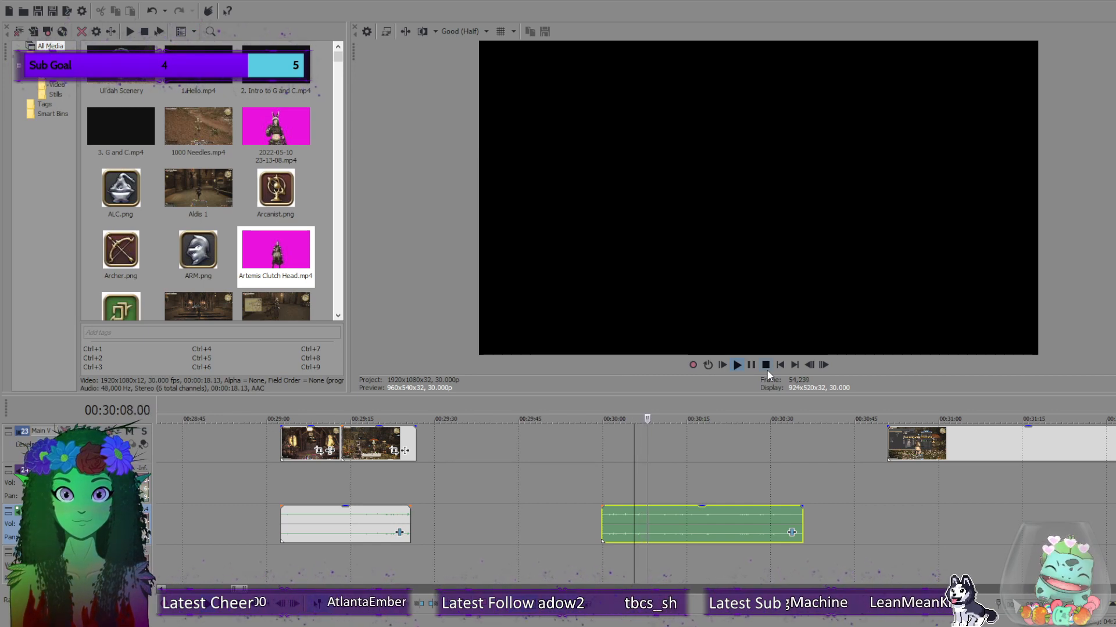
pyautogui.click(766, 366)
pyautogui.press('s')
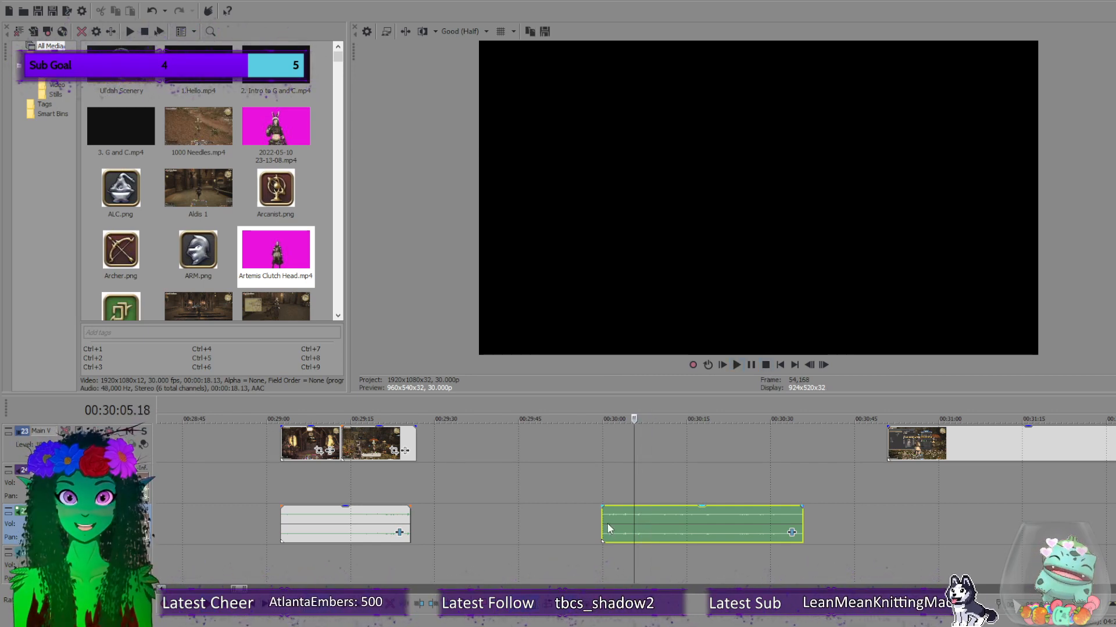
pyautogui.click(609, 516)
pyautogui.press('Delete')
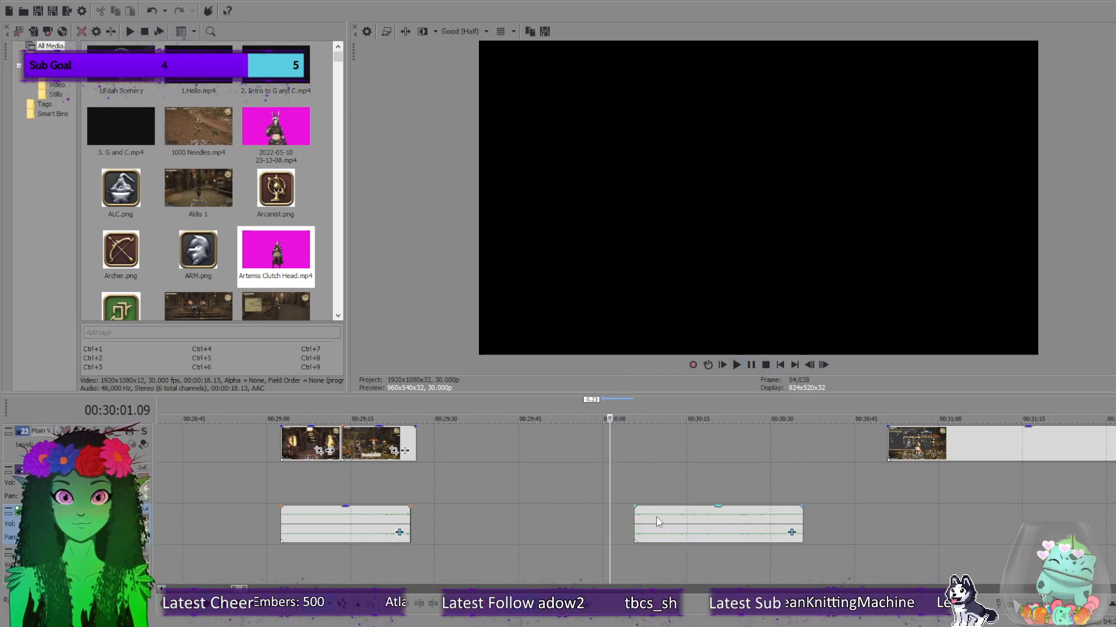
# Play the trimmed audio clip from its start and recheck the passage around 00:30:19.
pyautogui.click(637, 516)
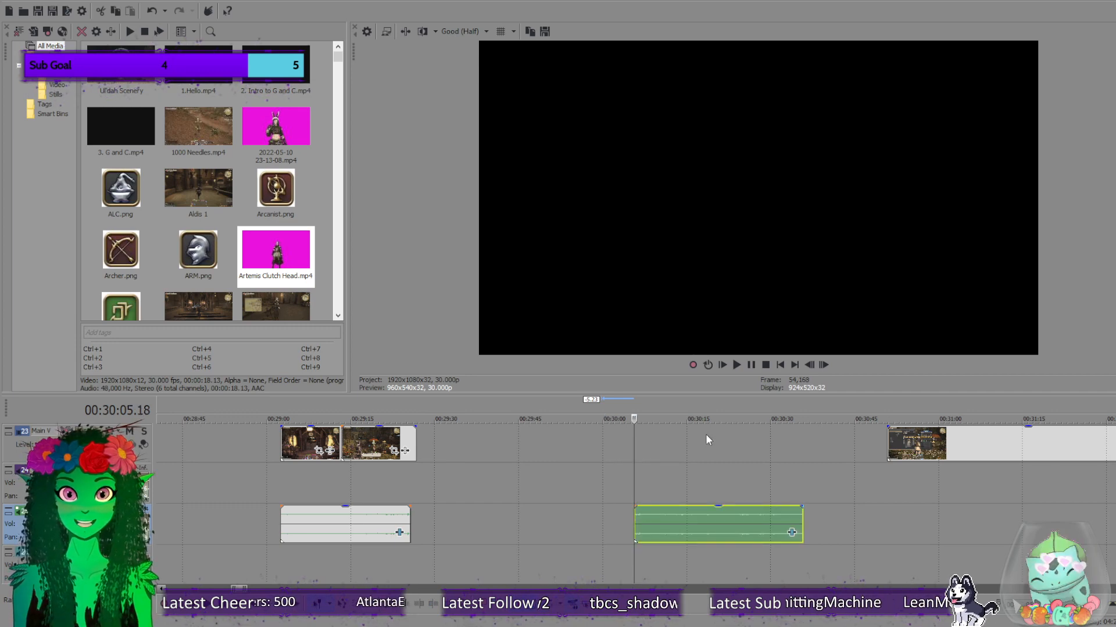
pyautogui.click(737, 365)
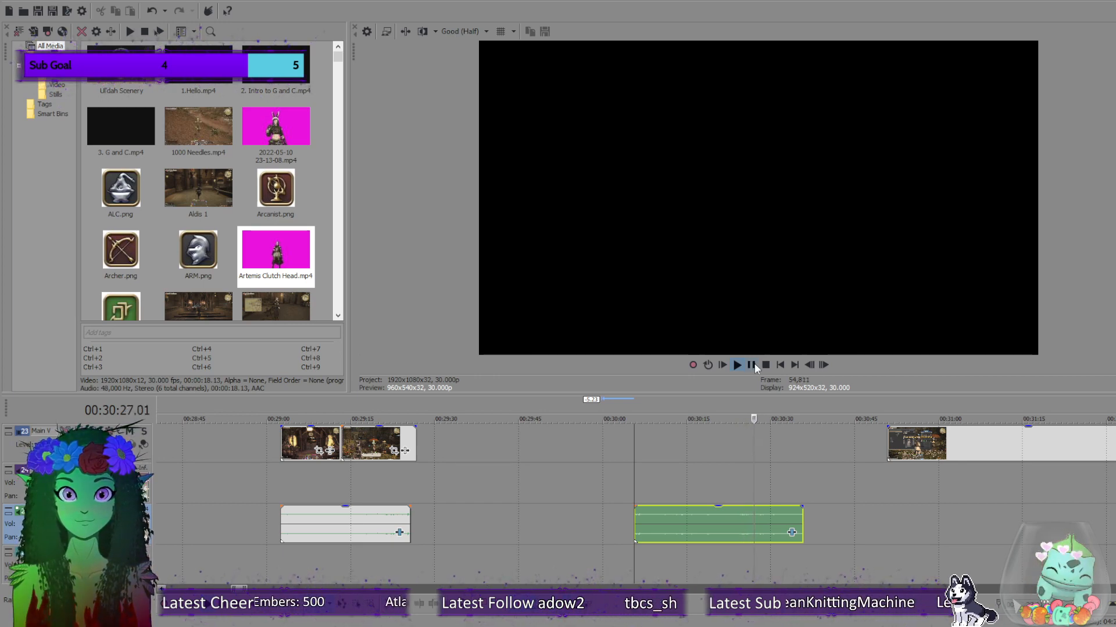
pyautogui.click(753, 365)
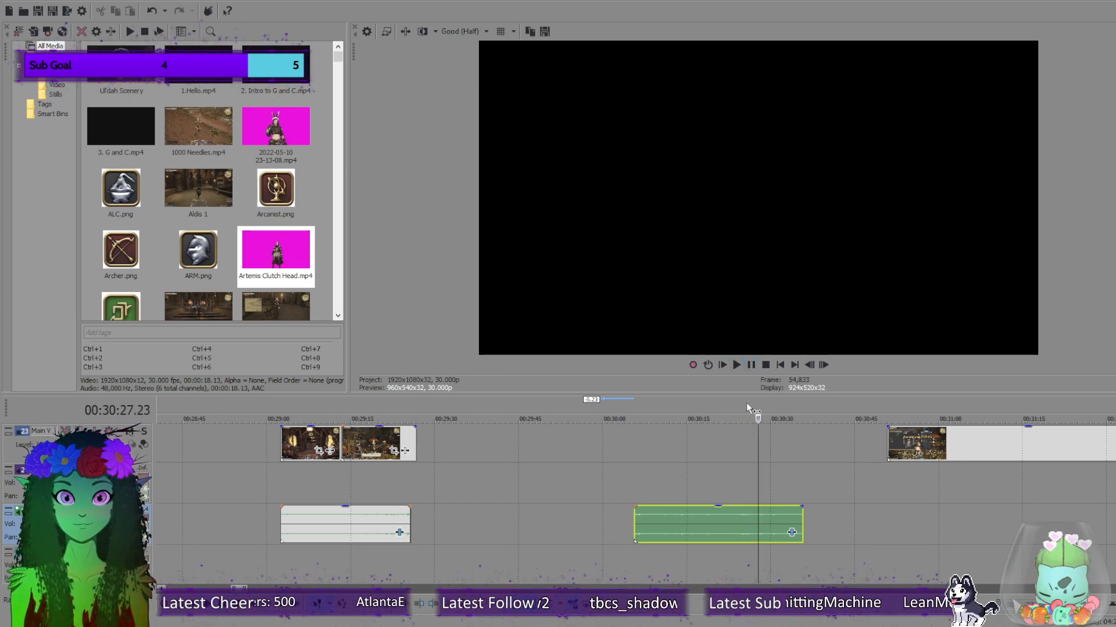
pyautogui.click(714, 526)
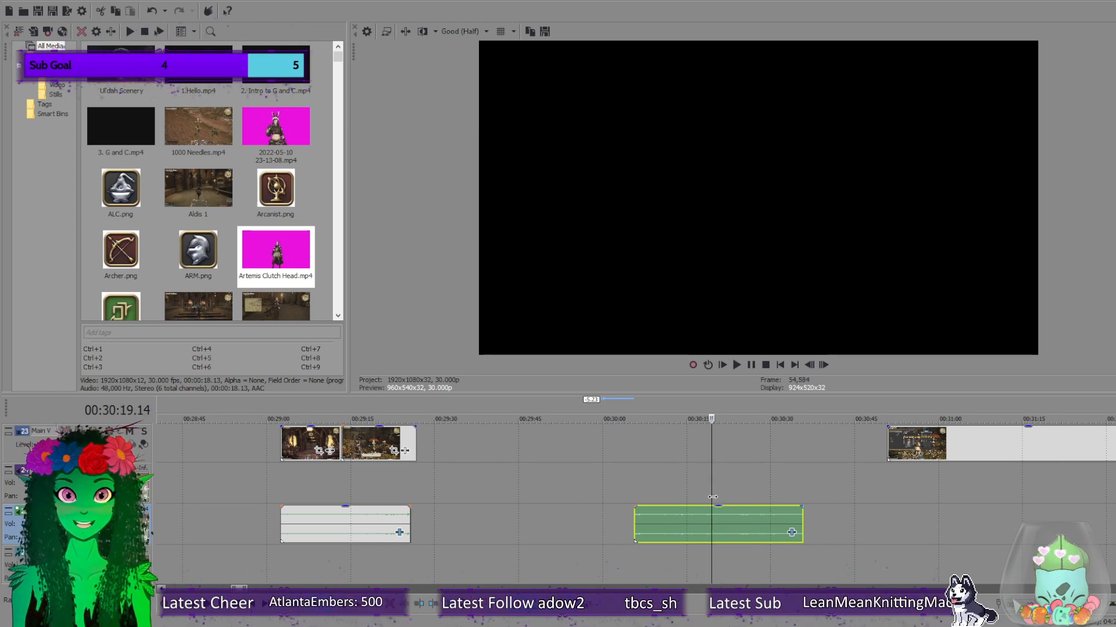
pyautogui.press('space')
pyautogui.press('space')
# Replay the audio clip from 00:30:16.26 and split it at 00:30:21.05.
pyautogui.moveTo(716, 495)
pyautogui.mouseDown()
pyautogui.moveTo(732, 495)
pyautogui.moveTo(697, 493)
pyautogui.mouseUp()
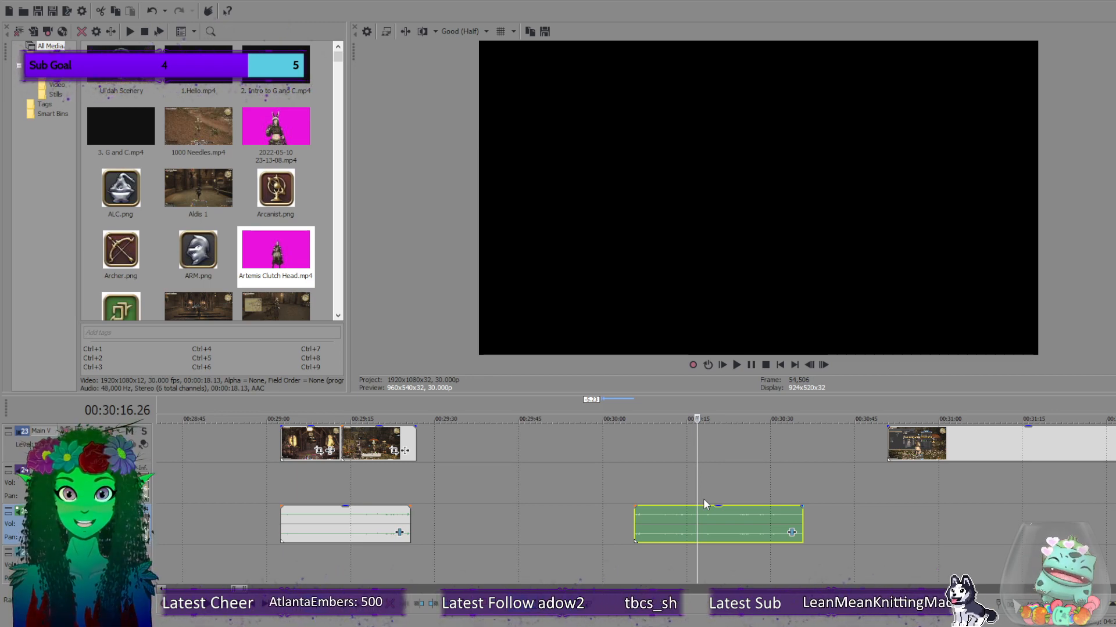
pyautogui.click(741, 362)
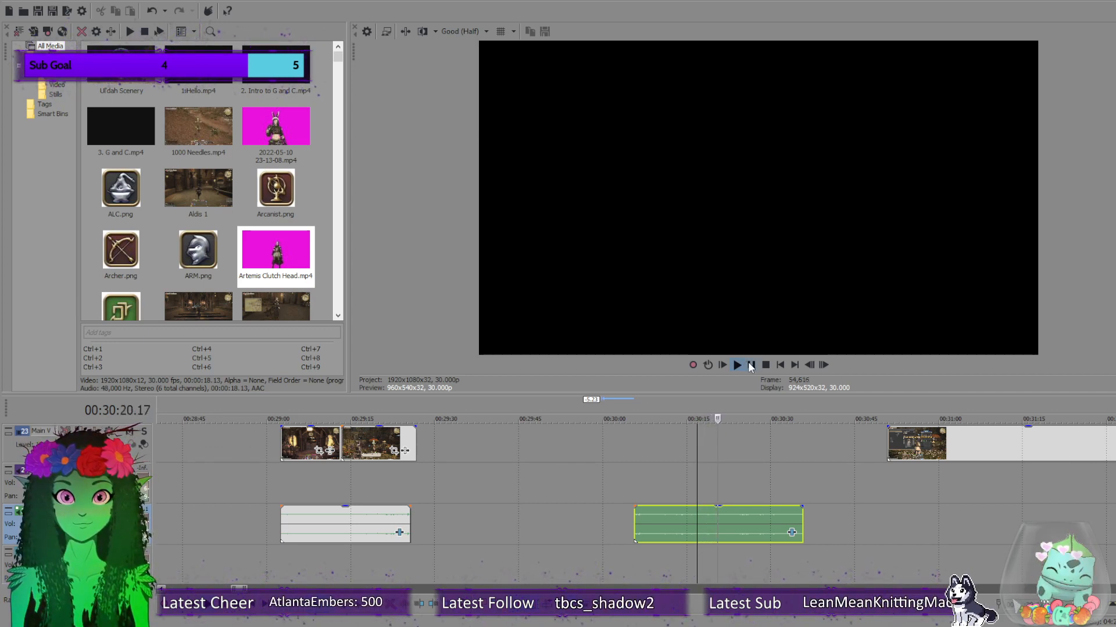
pyautogui.click(748, 363)
pyautogui.press('s')
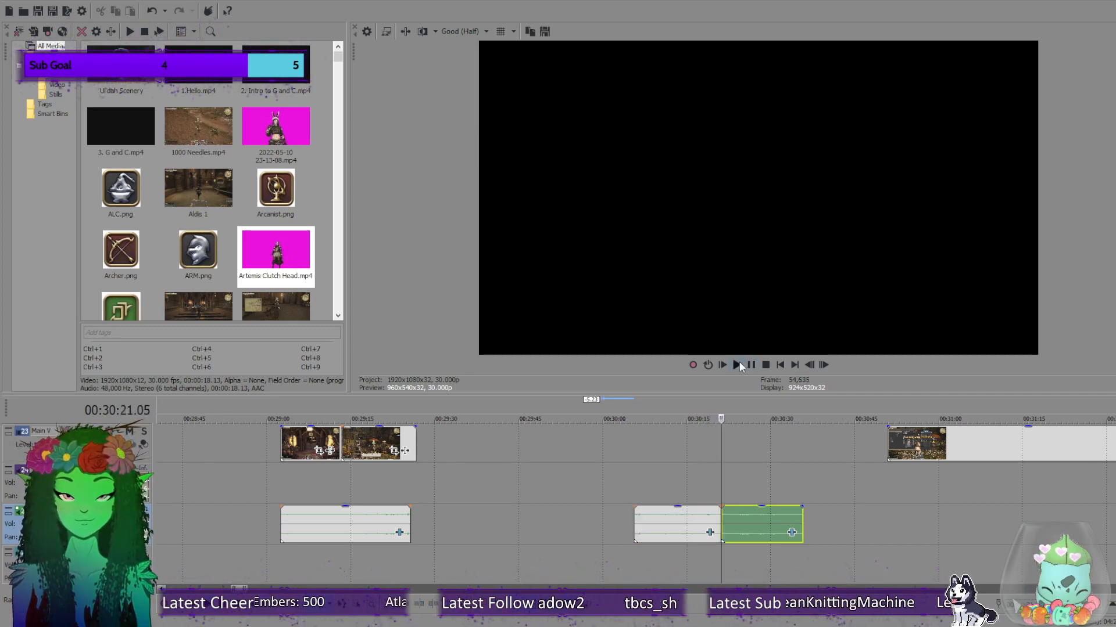
# Split the second audio segment at 00:30:24.12 and delete the section between the two cuts.
pyautogui.click(738, 364)
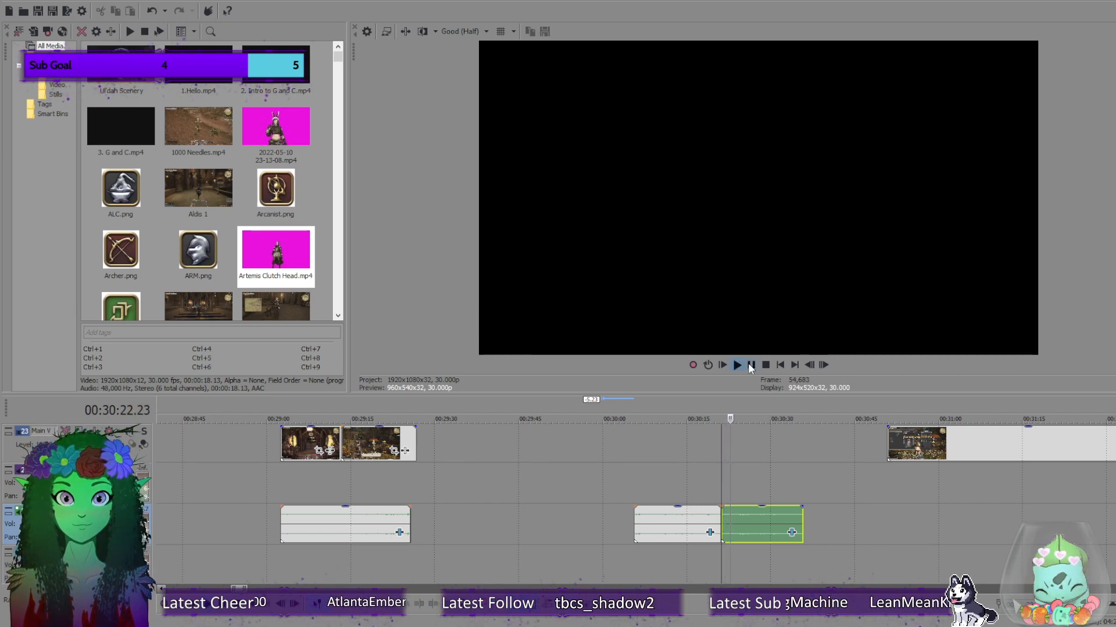
pyautogui.click(750, 366)
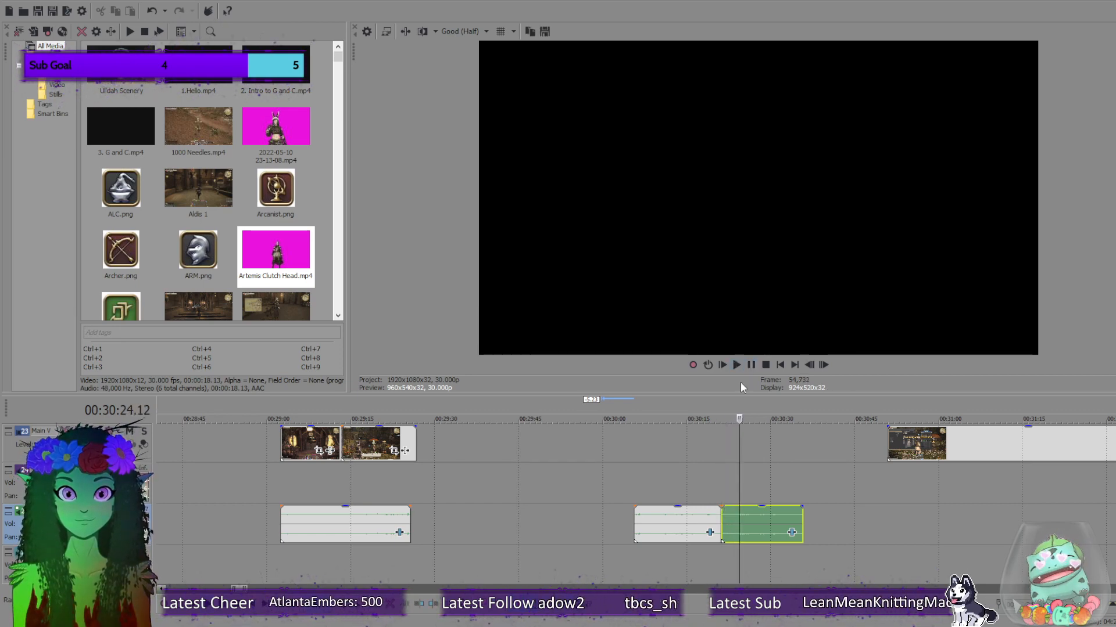
pyautogui.press('s')
pyautogui.click(733, 517)
pyautogui.press('Delete')
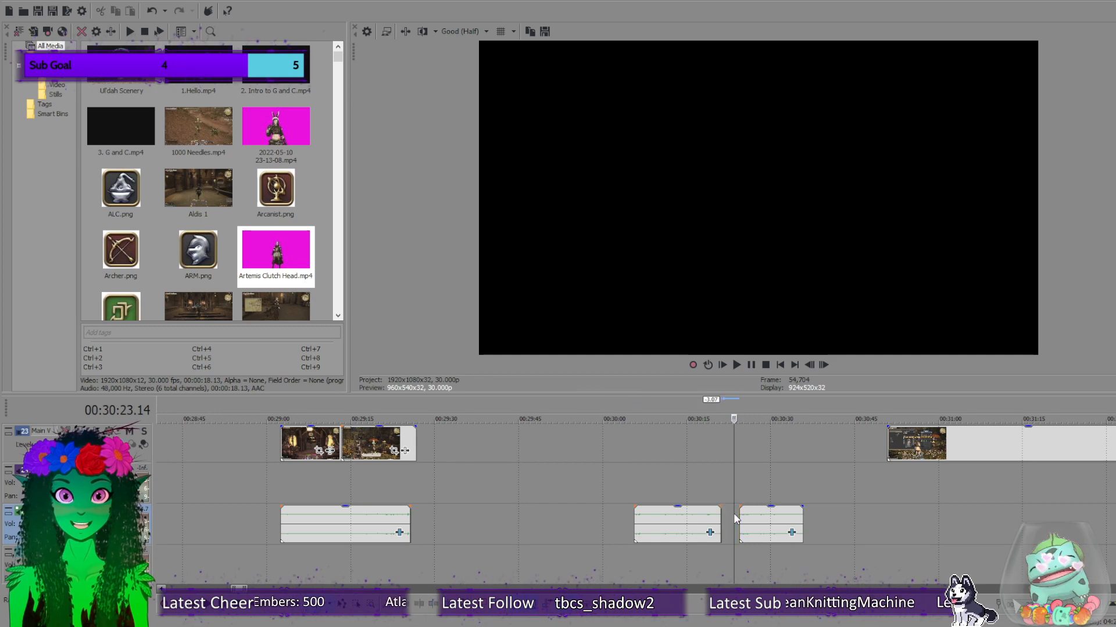
# Select the remaining audio segment after the gap and play its beginning from 00:30:24.12.
pyautogui.scroll(-3, 723, 528)
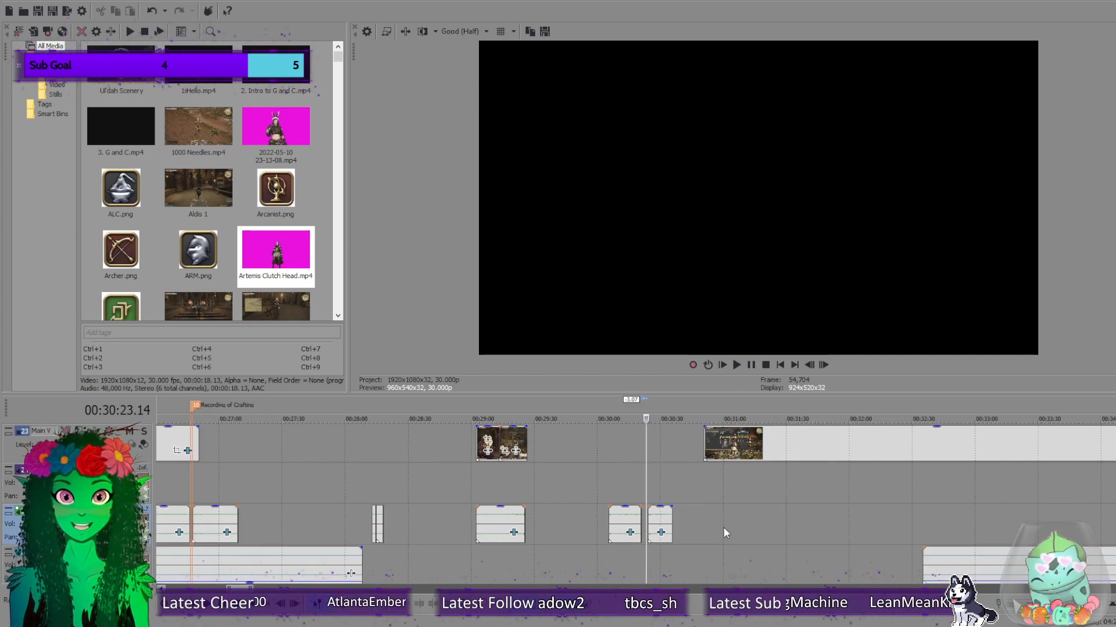
pyautogui.scroll(4, 725, 523)
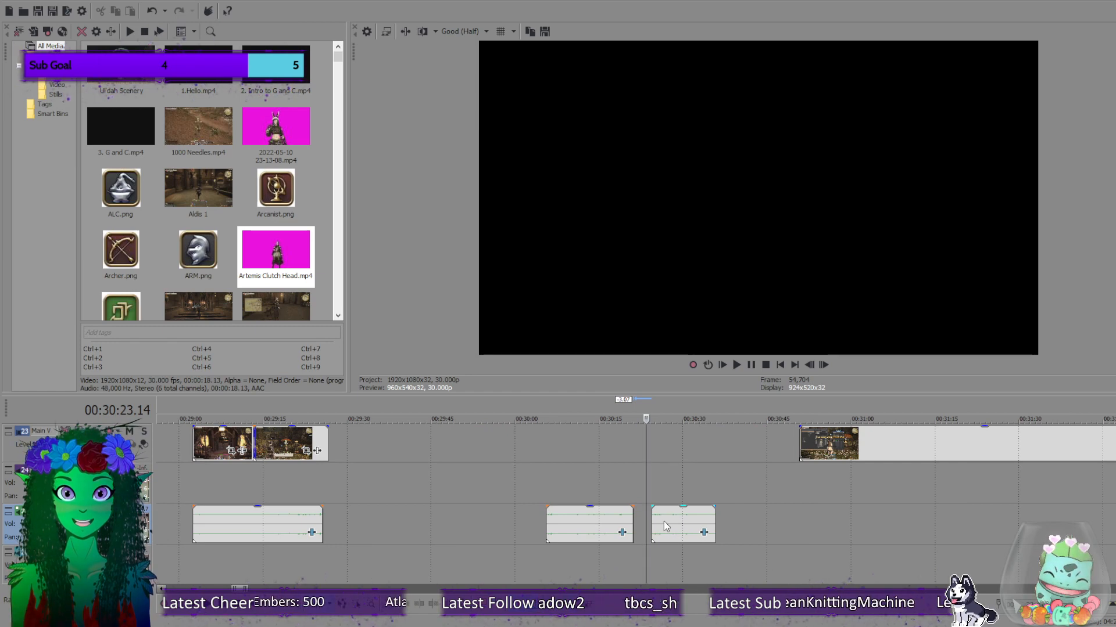
pyautogui.scroll(2, 664, 540)
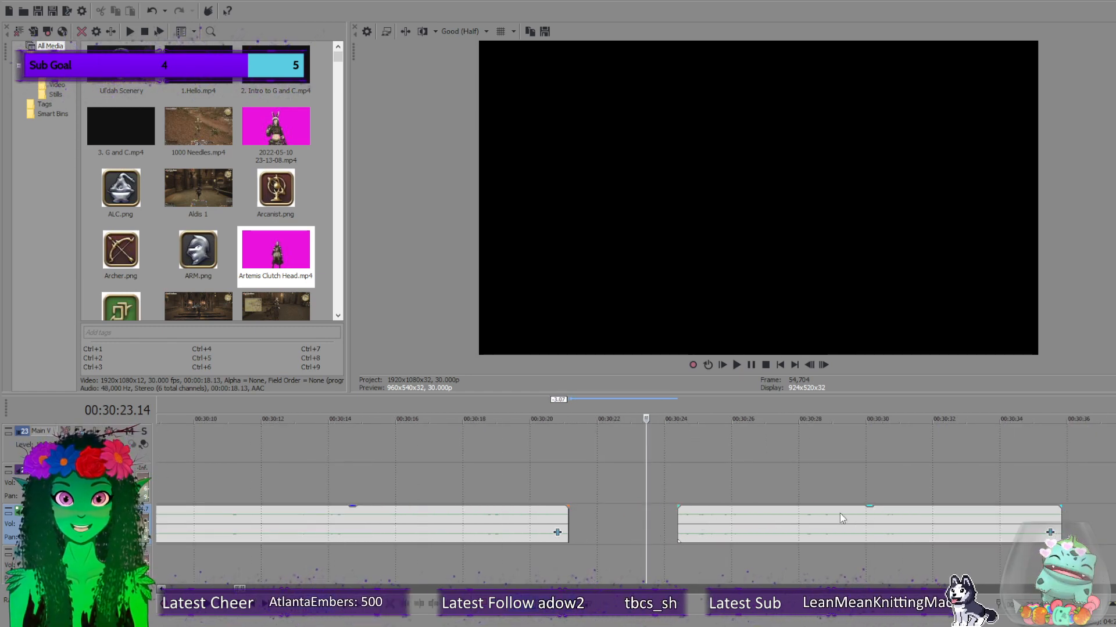
pyautogui.scroll(-3, 724, 522)
pyautogui.scroll(-6, 723, 522)
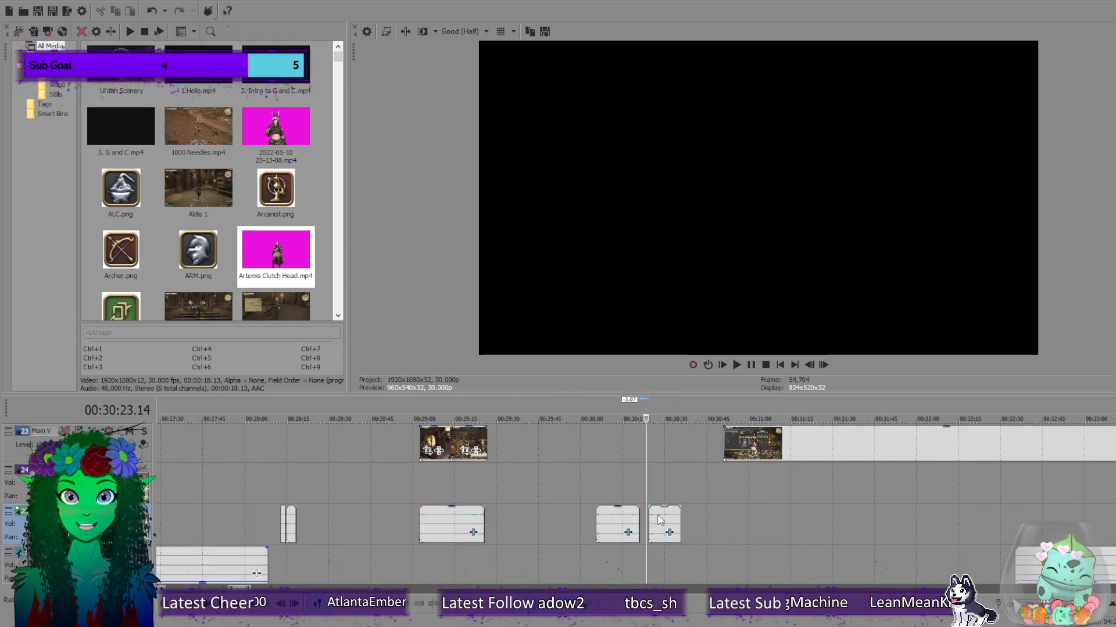
pyautogui.click(661, 520)
pyautogui.scroll(1, 716, 527)
pyautogui.scroll(1, 716, 527)
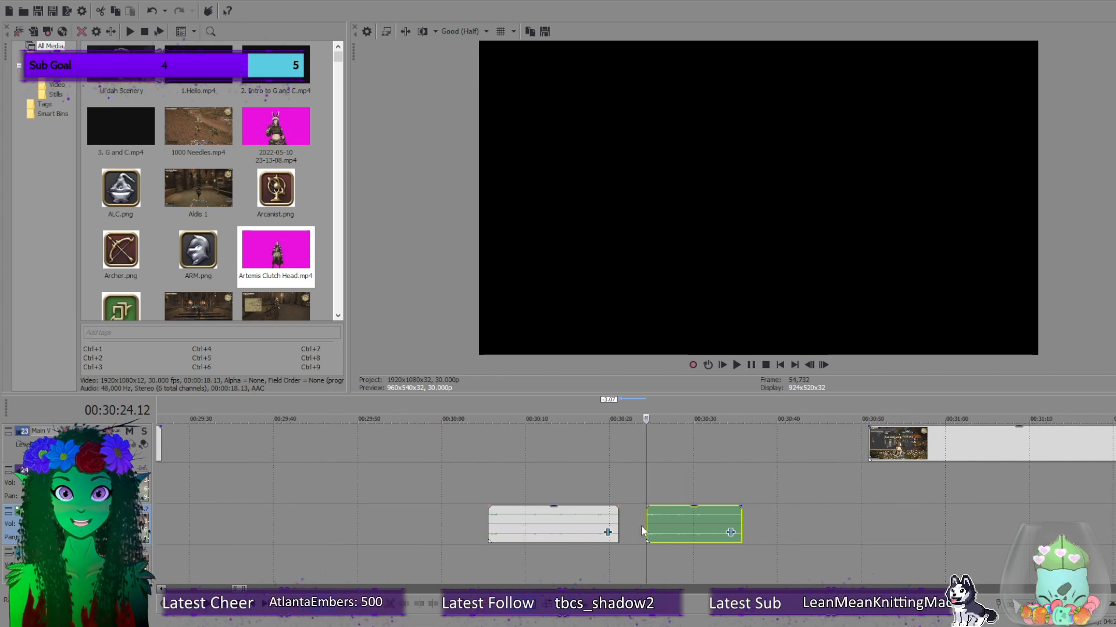
pyautogui.click(737, 365)
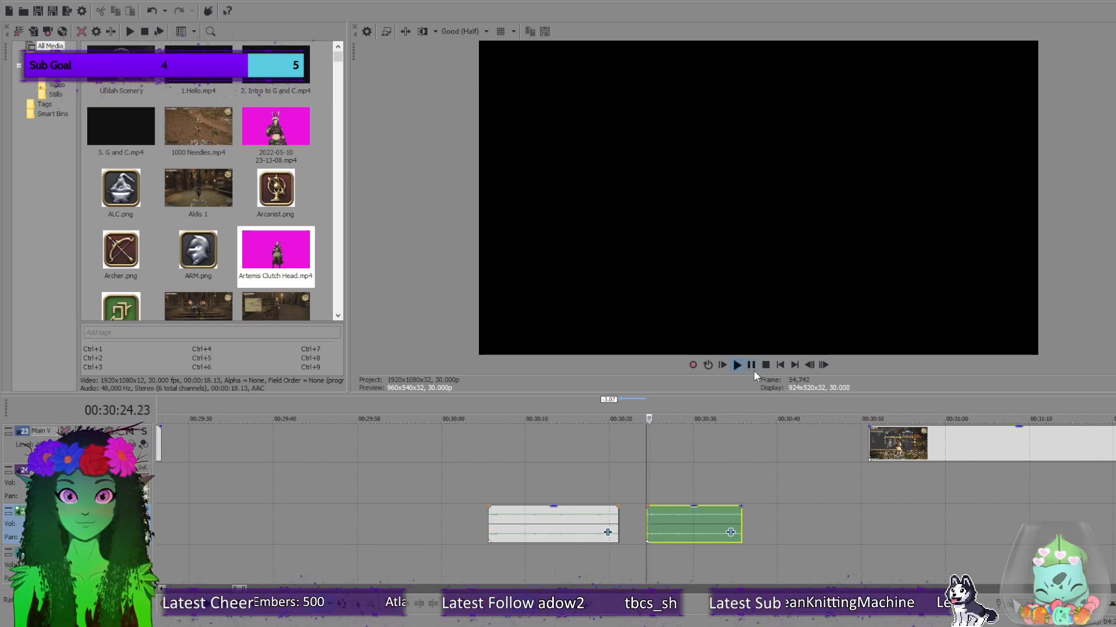
pyautogui.click(765, 366)
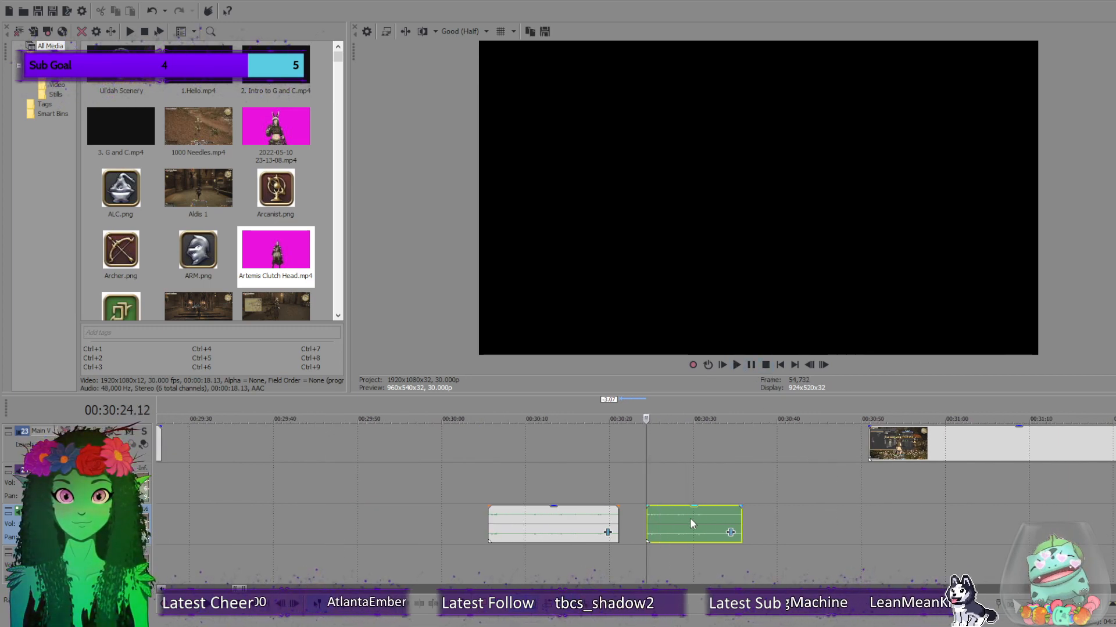
# Move the audio segment after the gap later on the timeline so it starts at about 00:31:44.
pyautogui.moveTo(689, 518); pyautogui.dragTo(751, 514)
pyautogui.scroll(-3, 731, 517)
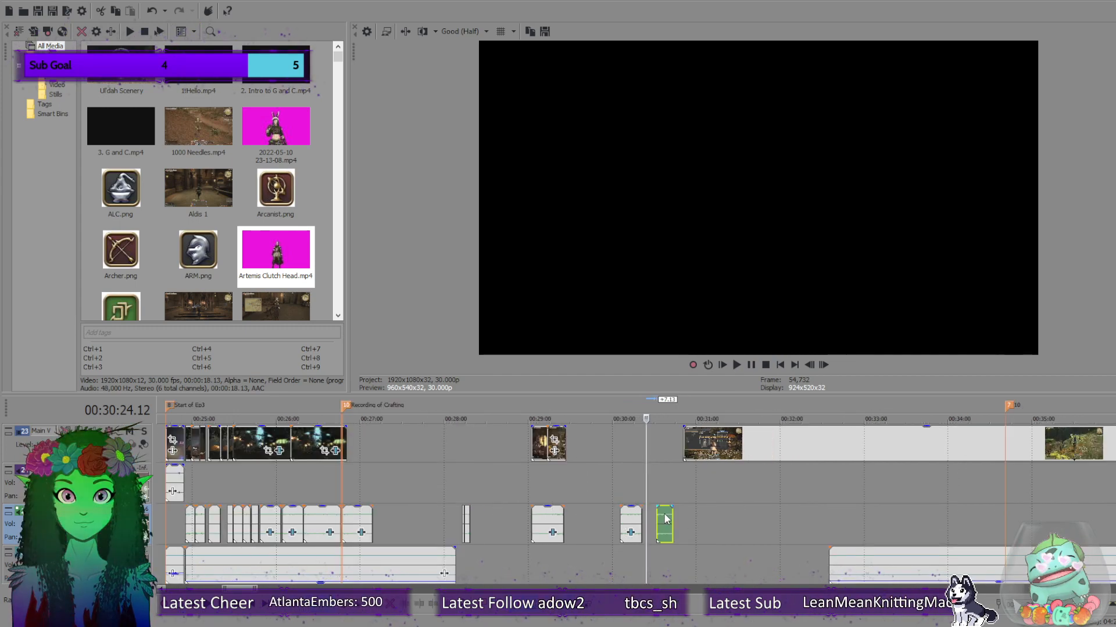
pyautogui.moveTo(664, 526); pyautogui.dragTo(765, 523)
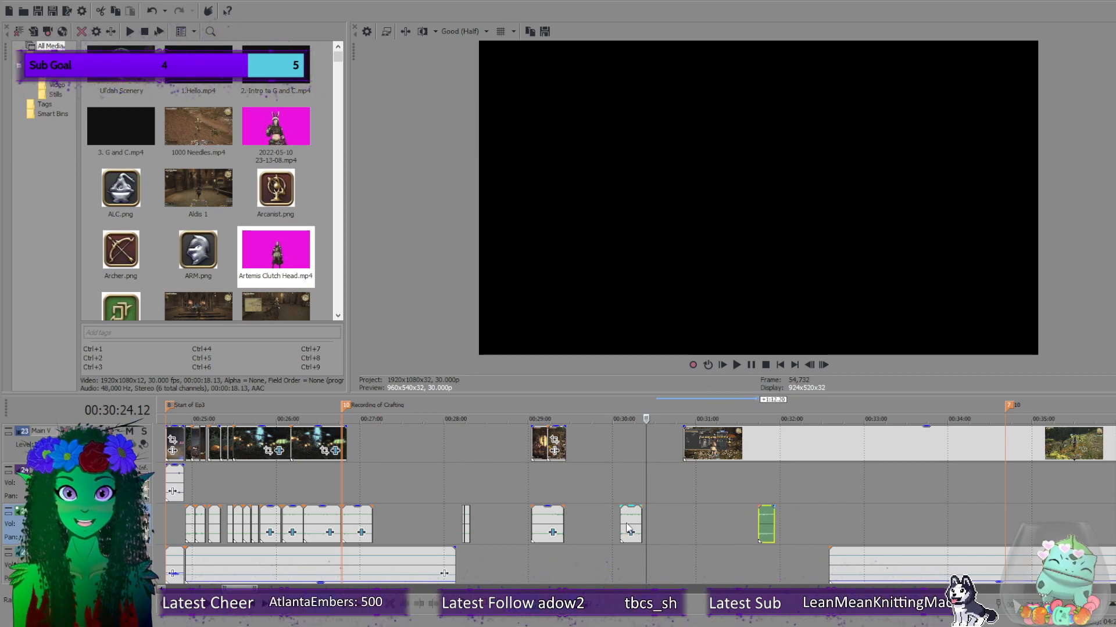
# Shift the audio segment at 00:30:05.18 earlier so it starts at about 00:29:58.
pyautogui.click(630, 519)
pyautogui.moveTo(629, 515)
pyautogui.mouseDown()
pyautogui.moveTo(650, 516)
pyautogui.moveTo(616, 516)
pyautogui.mouseUp()
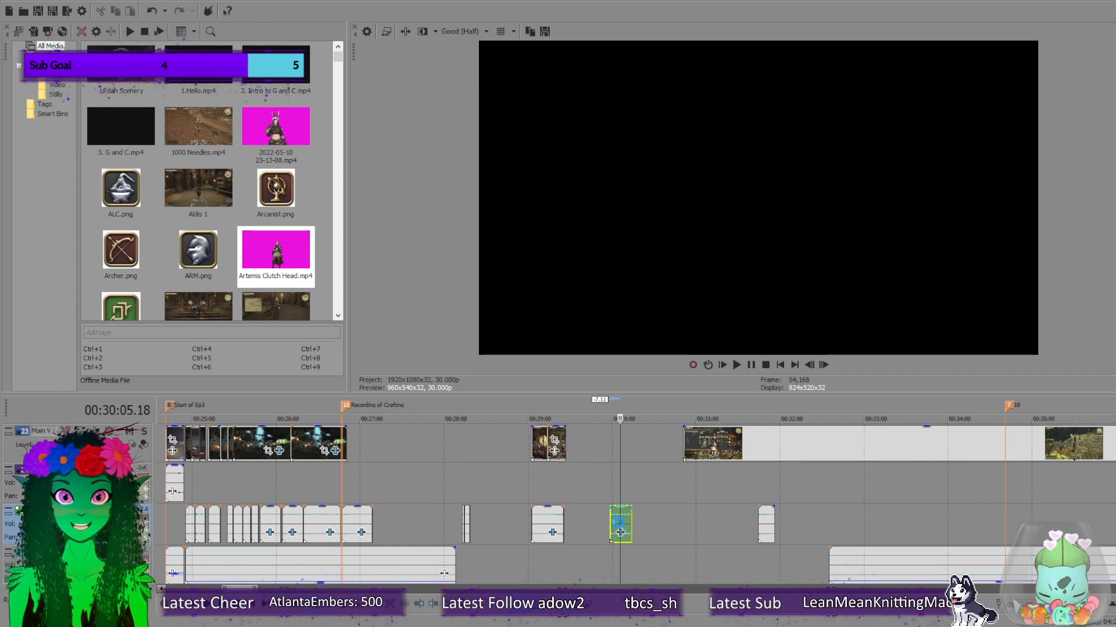
pyautogui.moveTo(624, 522)
pyautogui.mouseDown()
pyautogui.moveTo(634, 517)
pyautogui.moveTo(615, 525)
pyautogui.moveTo(625, 521)
pyautogui.mouseUp()
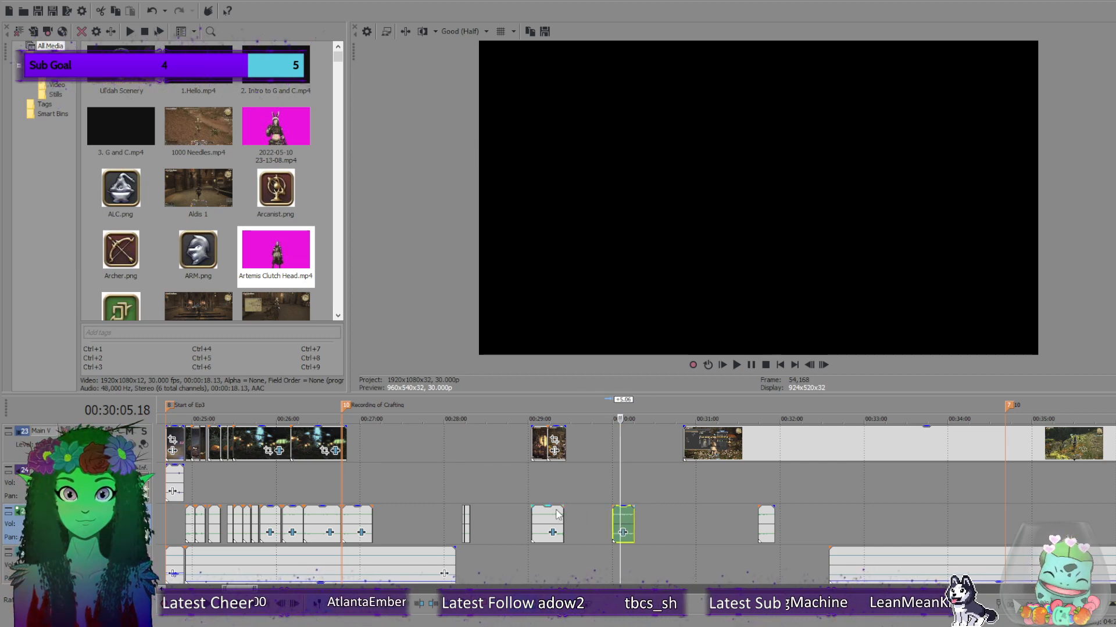
pyautogui.moveTo(626, 517); pyautogui.dragTo(625, 520)
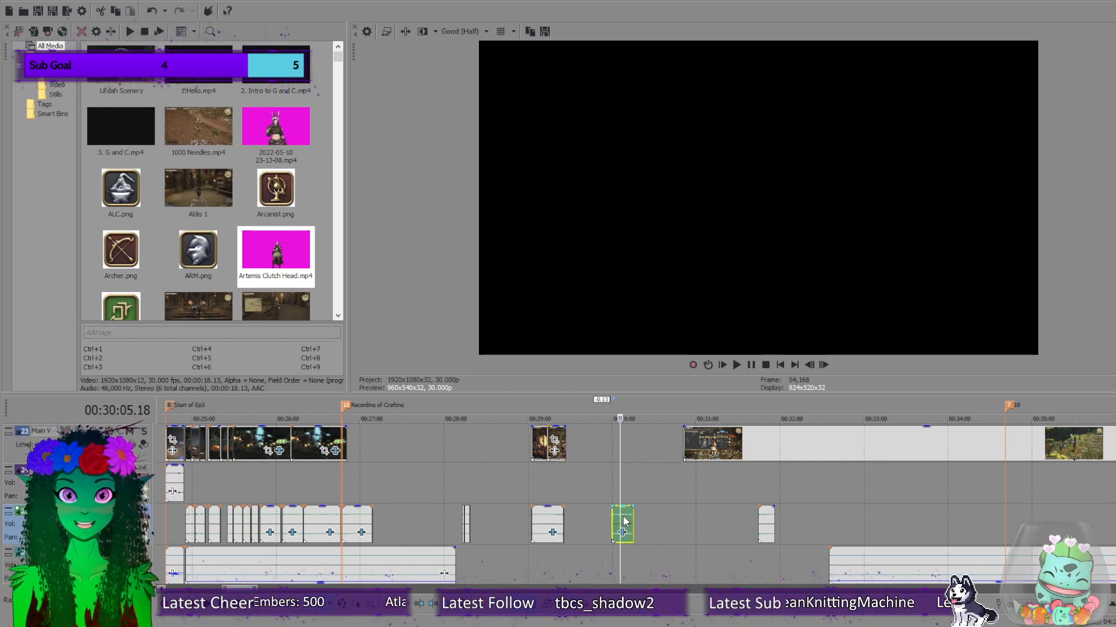
pyautogui.moveTo(624, 521); pyautogui.dragTo(622, 521)
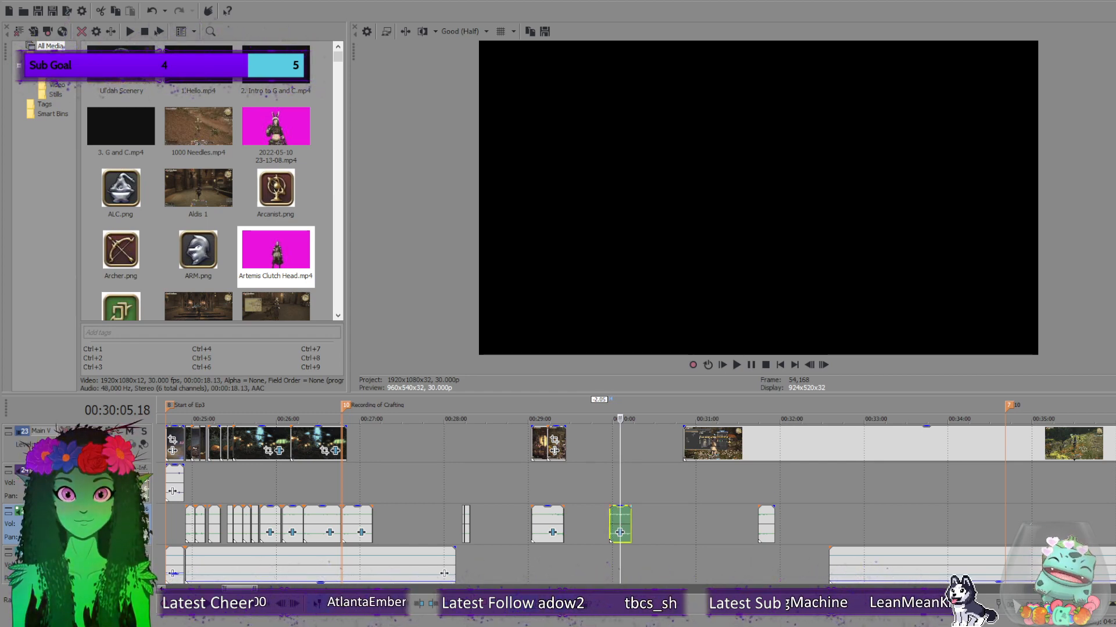
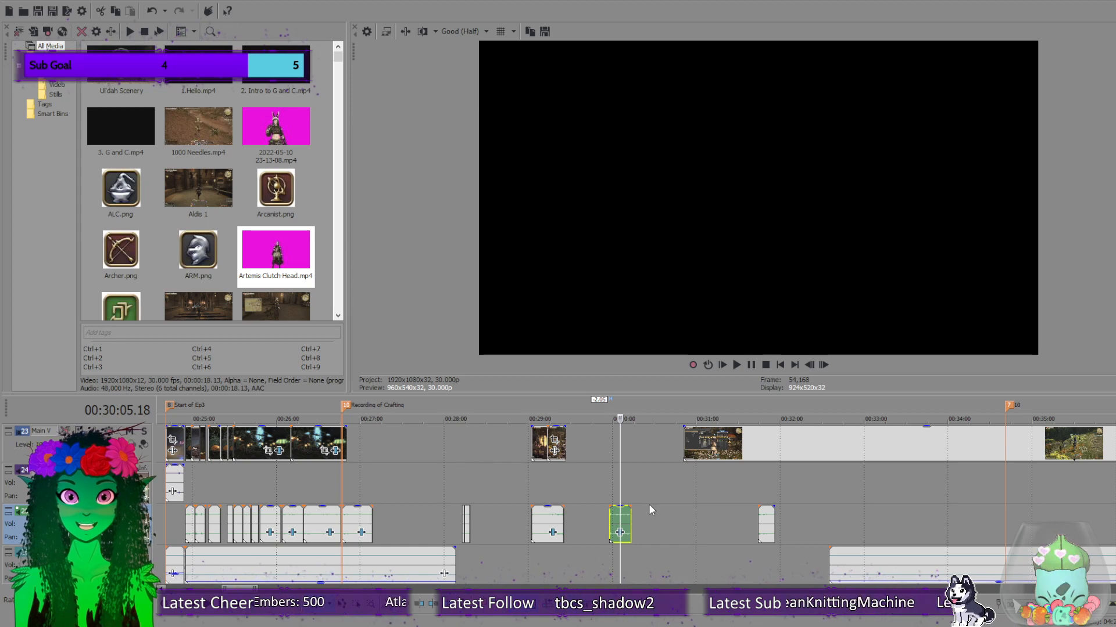
# Move the audio segment near 00:30:00 to start at about 00:30:23 and nudge the grouped clips near 00:29:00 slightly earlier.
pyautogui.hscroll(-3, 621, 513)
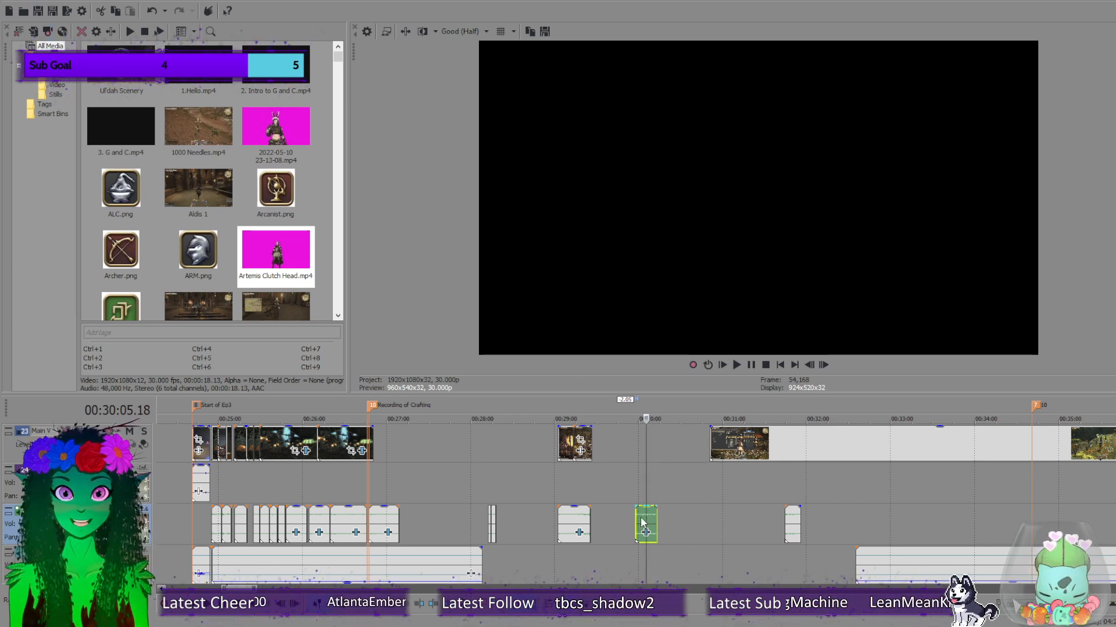
pyautogui.moveTo(642, 520); pyautogui.dragTo(666, 519)
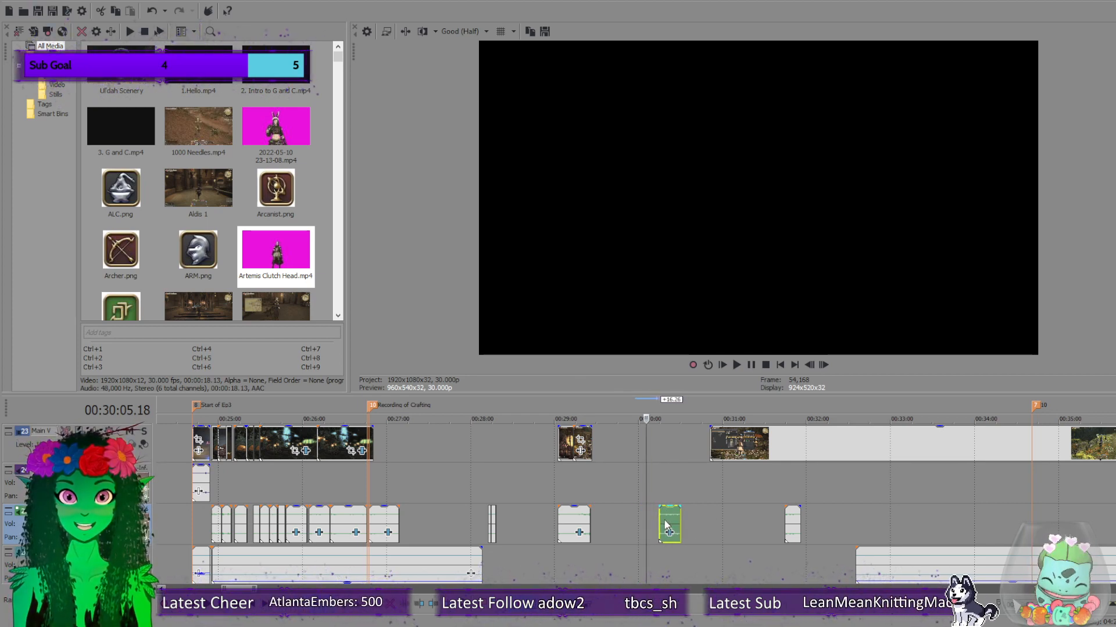
pyautogui.moveTo(564, 523); pyautogui.dragTo(560, 523)
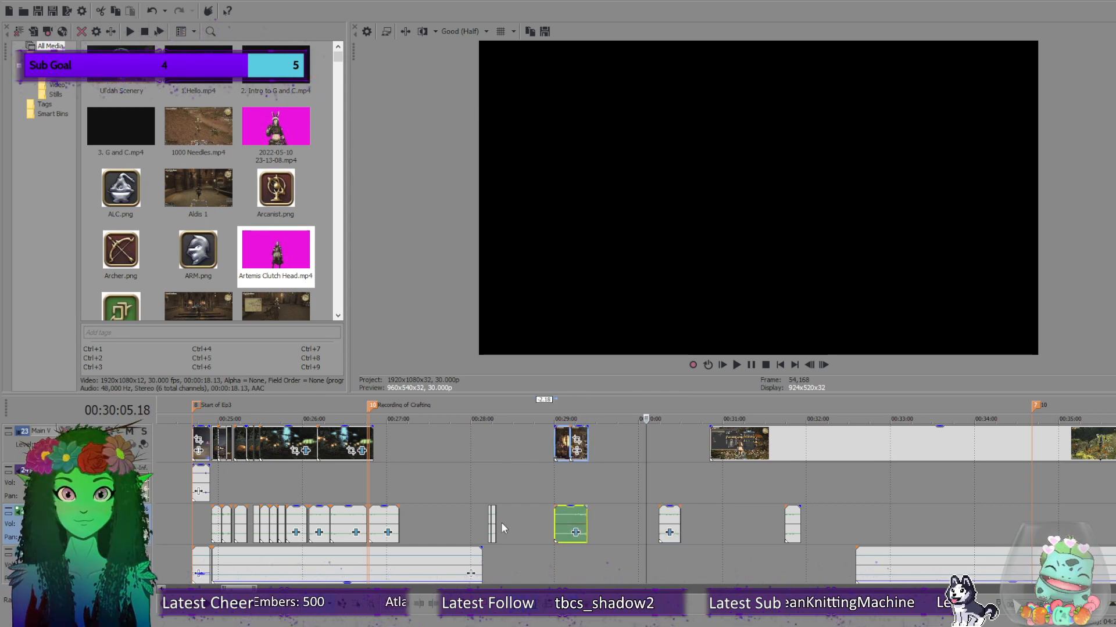
pyautogui.click(670, 525)
pyautogui.moveTo(669, 524); pyautogui.dragTo(688, 531)
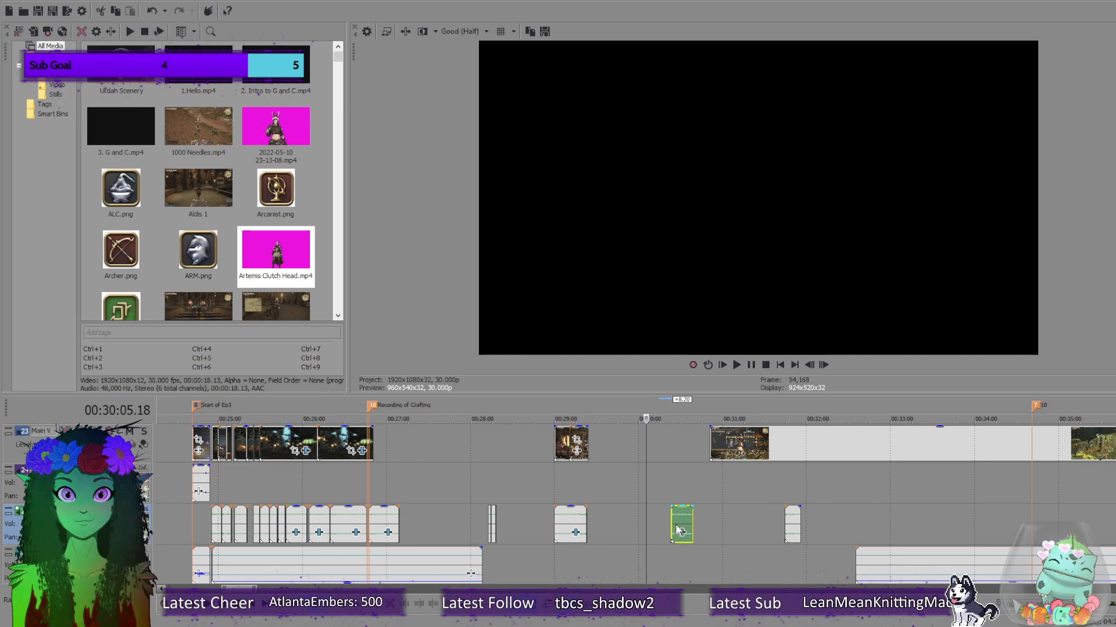
# Select the first of the two short adjoining audio clips and play the pair from 00:28:12.23.
pyautogui.click(493, 522)
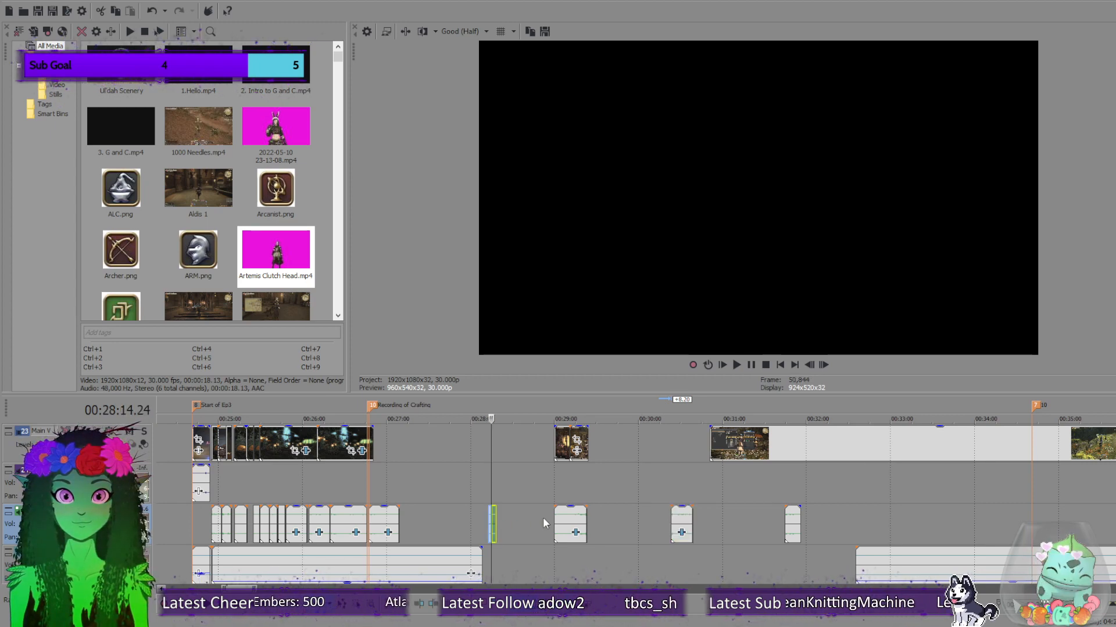
pyautogui.scroll(5, 547, 514)
pyautogui.click(629, 523)
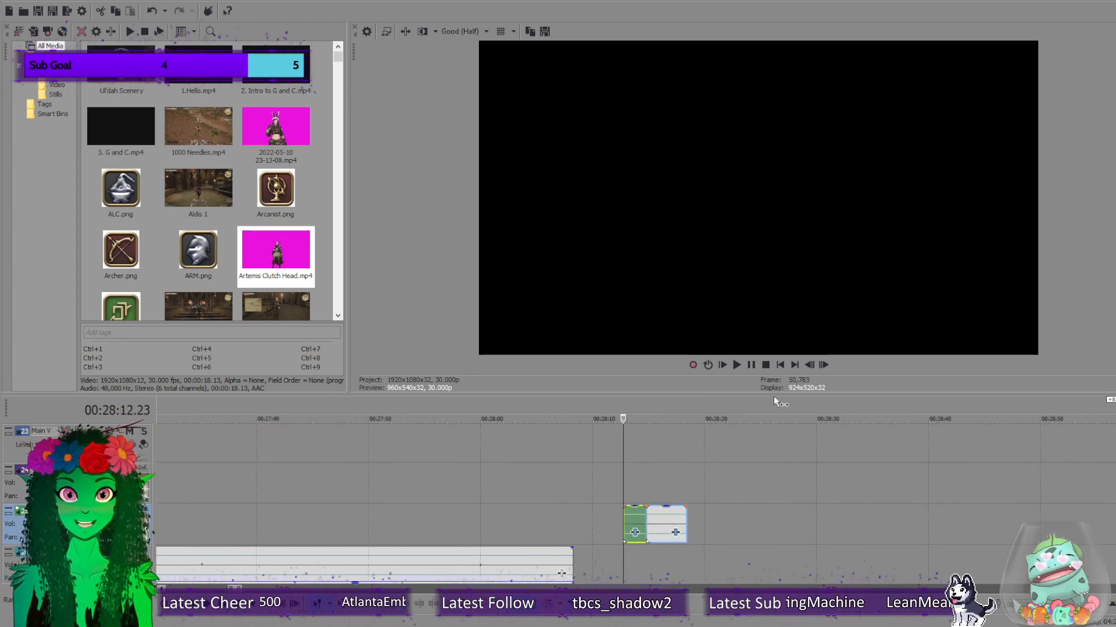
pyautogui.click(743, 366)
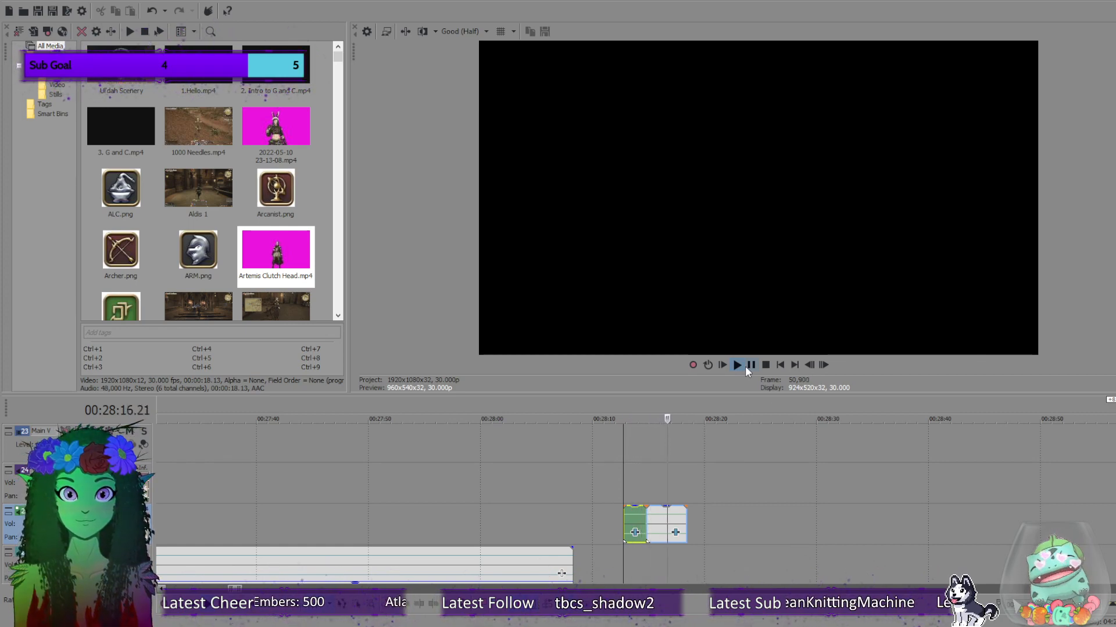
pyautogui.click(765, 365)
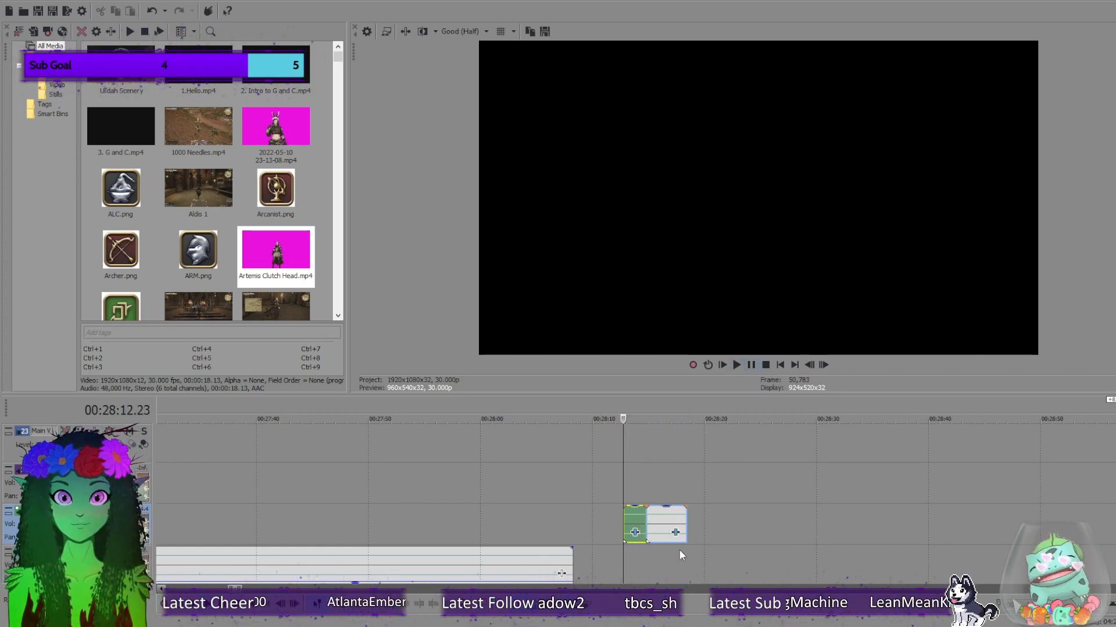
# Move the two short audio clips to about 00:27:16 and the grouped video and audio clips to about 00:27:29.
pyautogui.scroll(-3, 678, 544)
pyautogui.moveTo(651, 531); pyautogui.dragTo(534, 536)
pyautogui.moveTo(768, 512); pyautogui.dragTo(580, 512)
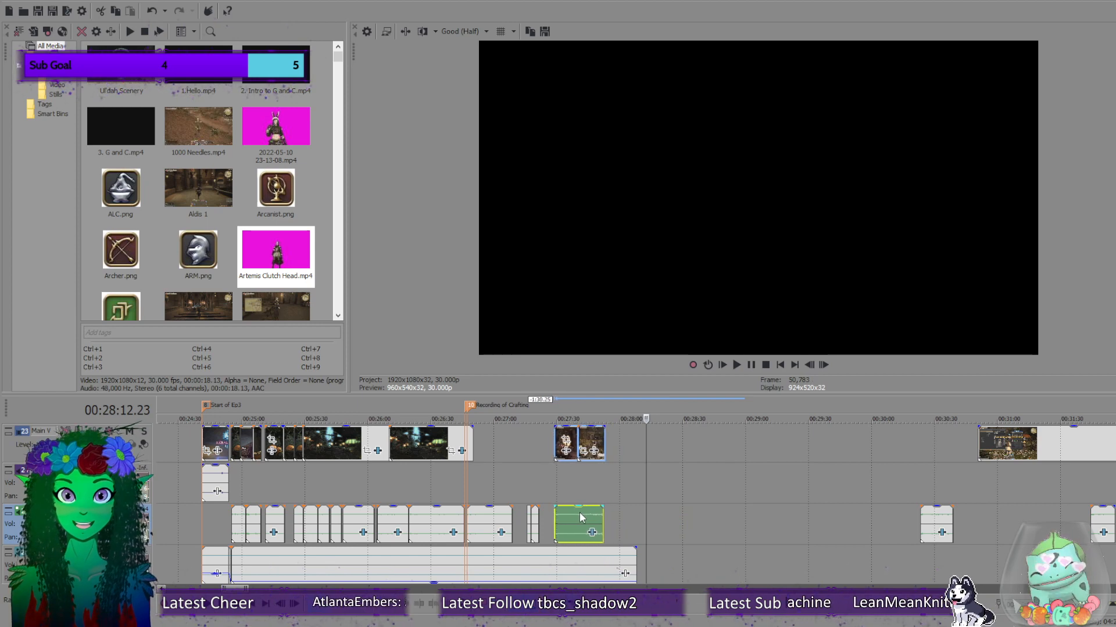
# Play the timeline from 00:26:47.13 through the end of the audio clip and pause at 00:27:09.13.
pyautogui.click(468, 487)
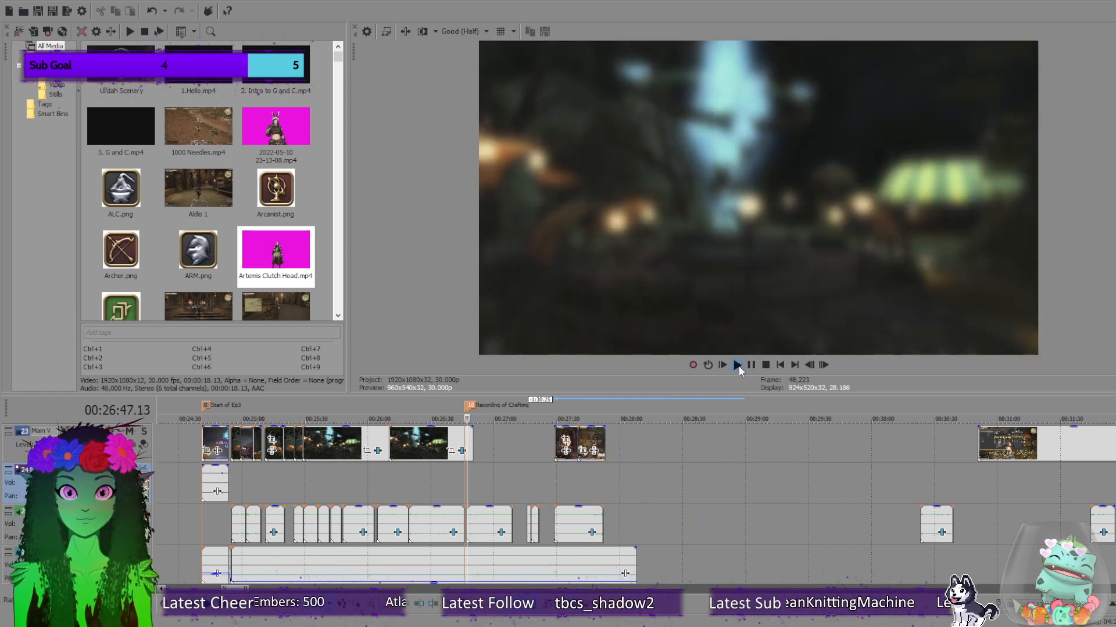
pyautogui.scroll(4, 686, 512)
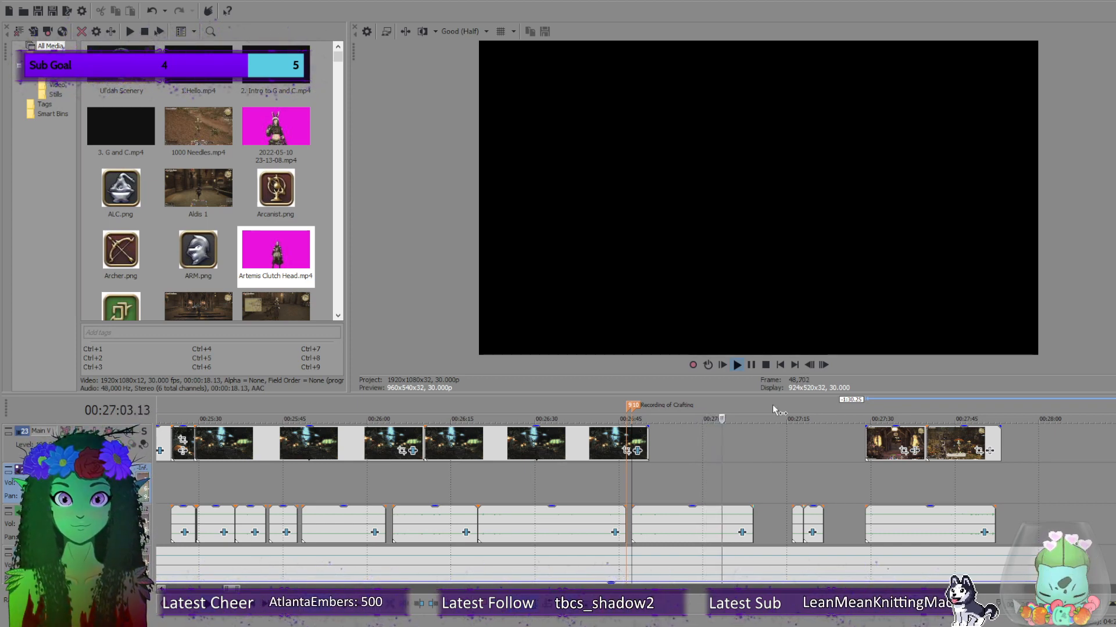
pyautogui.click(751, 366)
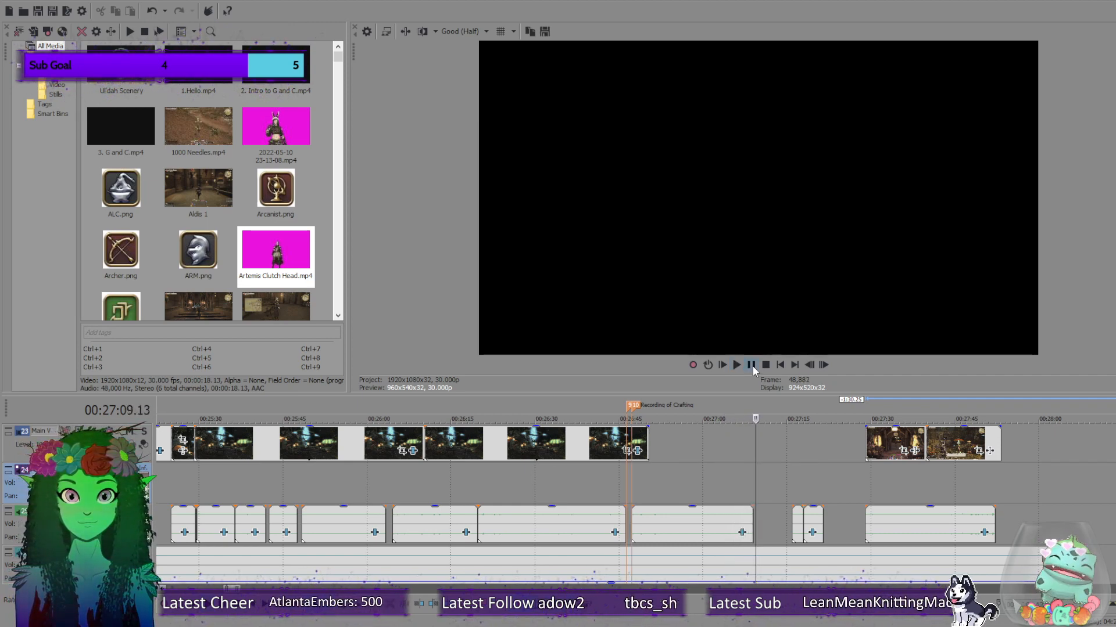
# Set the playhead to 00:27:09.16, just after the long audio clip, and move the two short clips to start there.
pyautogui.scroll(2, 772, 518)
pyautogui.scroll(2, 772, 522)
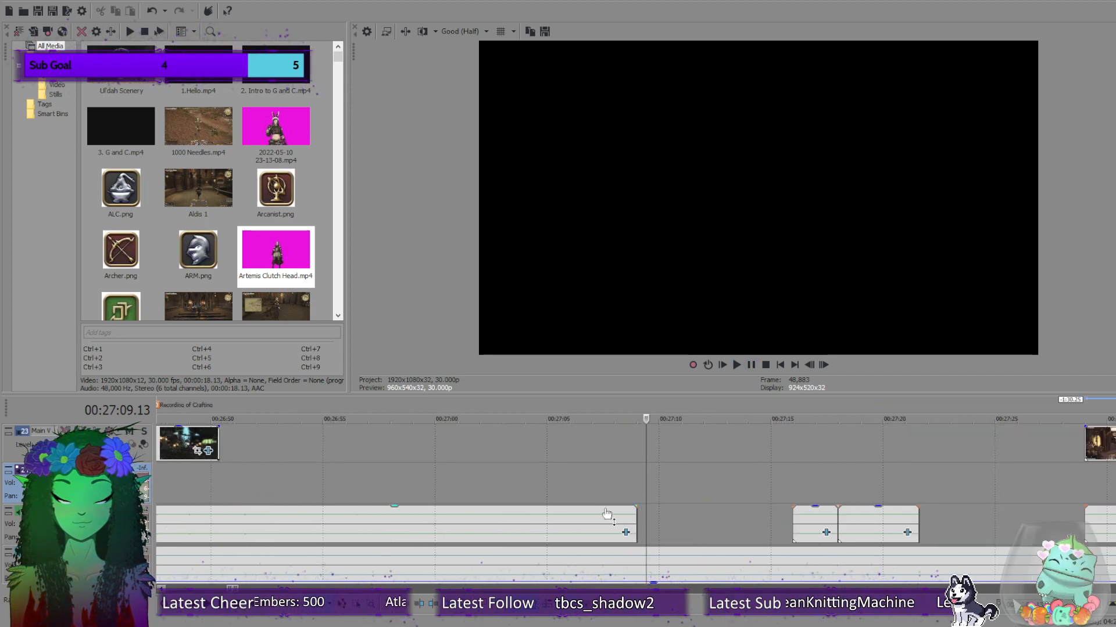
pyautogui.click(634, 520)
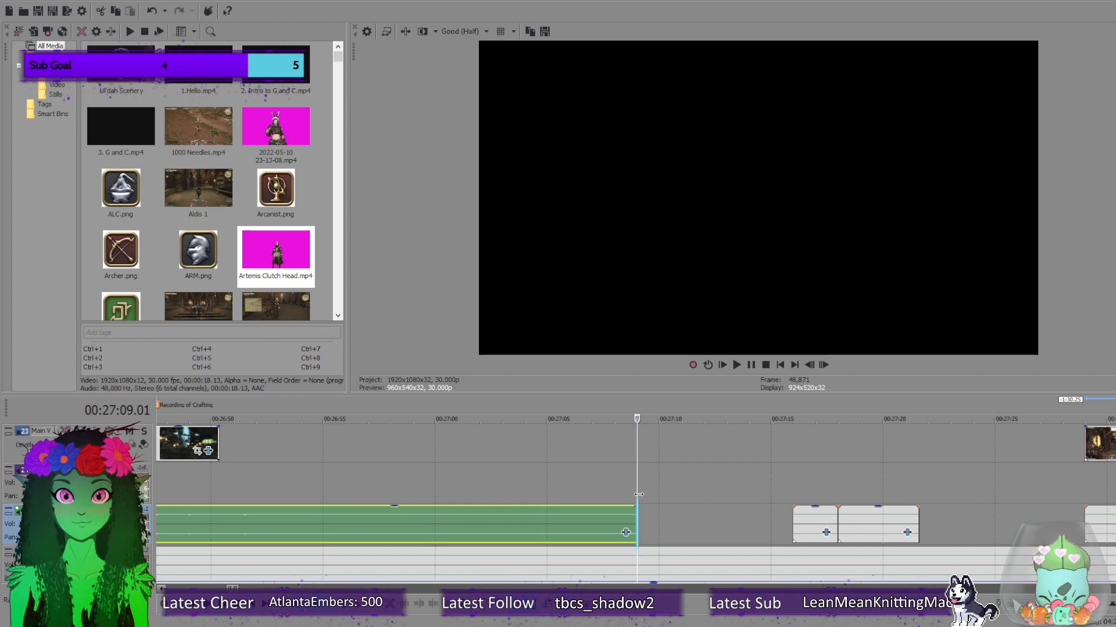
pyautogui.click(643, 495)
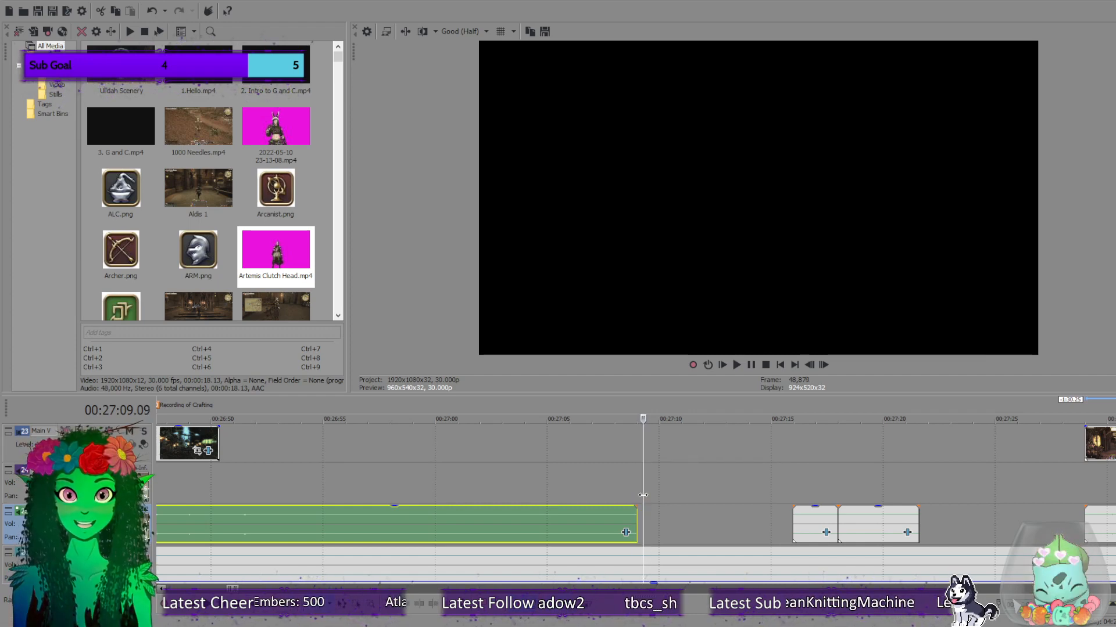
pyautogui.moveTo(643, 495); pyautogui.dragTo(648, 497)
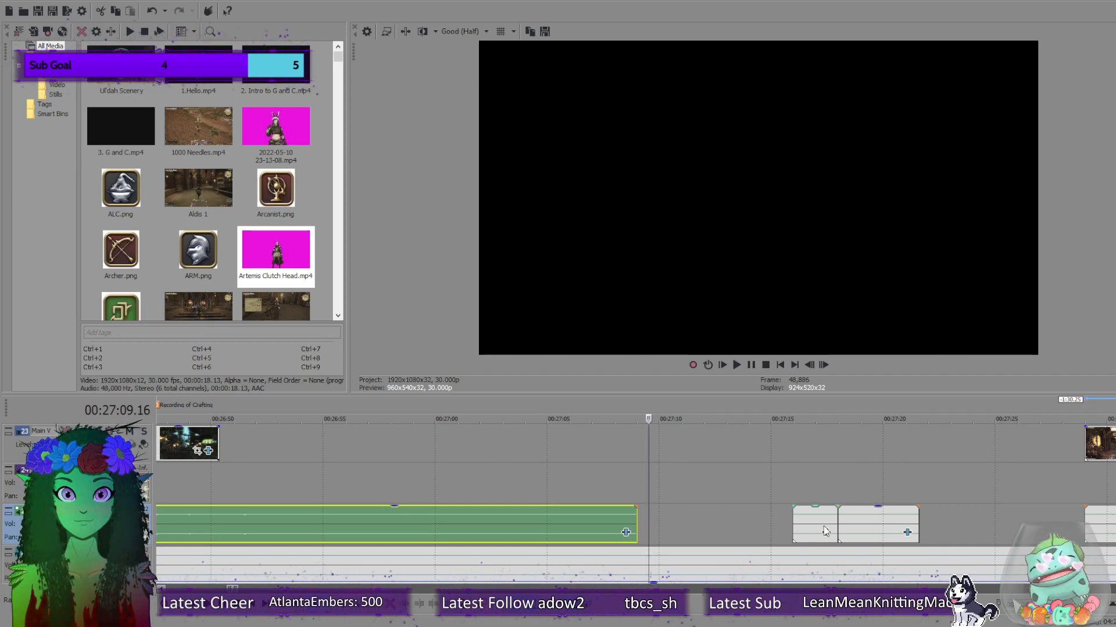
pyautogui.moveTo(814, 520); pyautogui.dragTo(672, 517)
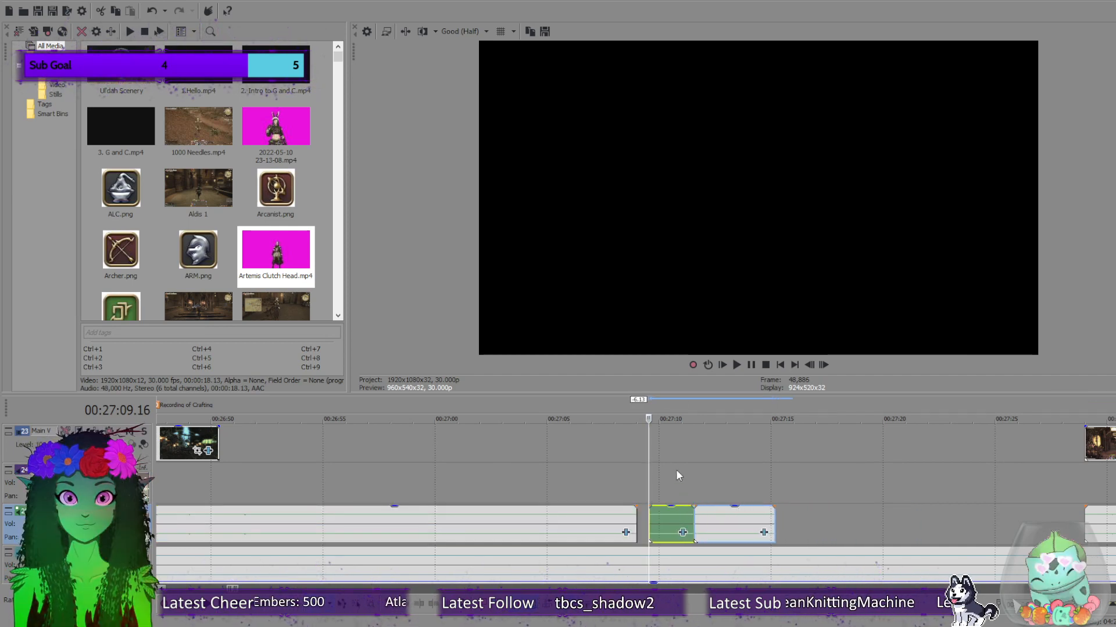
# Play the transition from 00:27:07.21 through the end of the two short audio clips.
pyautogui.scroll(-4, 709, 480)
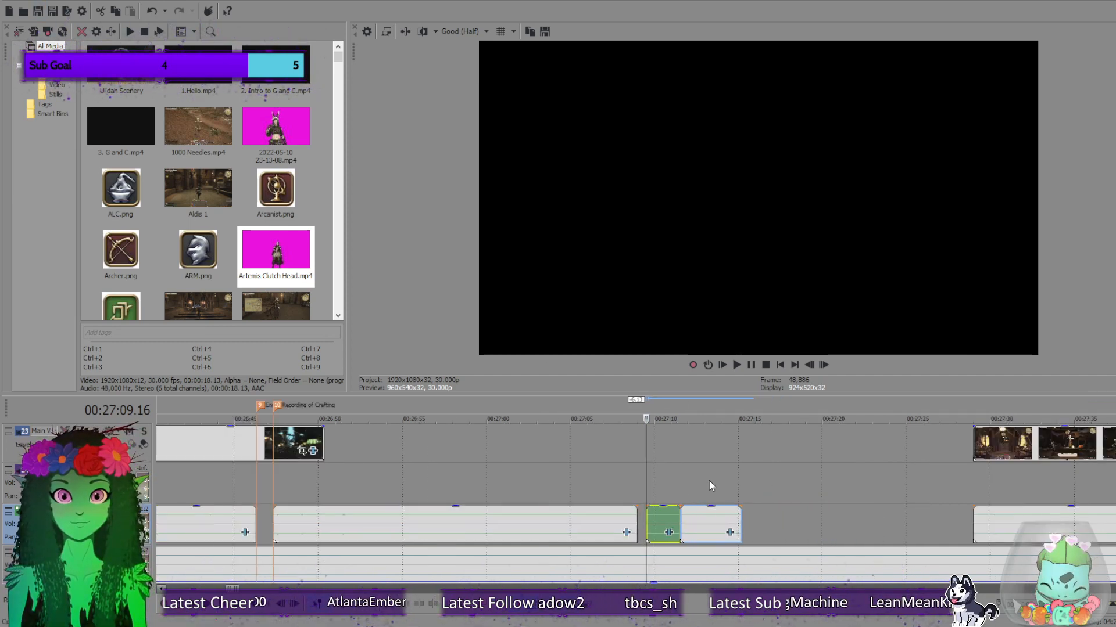
pyautogui.click(635, 492)
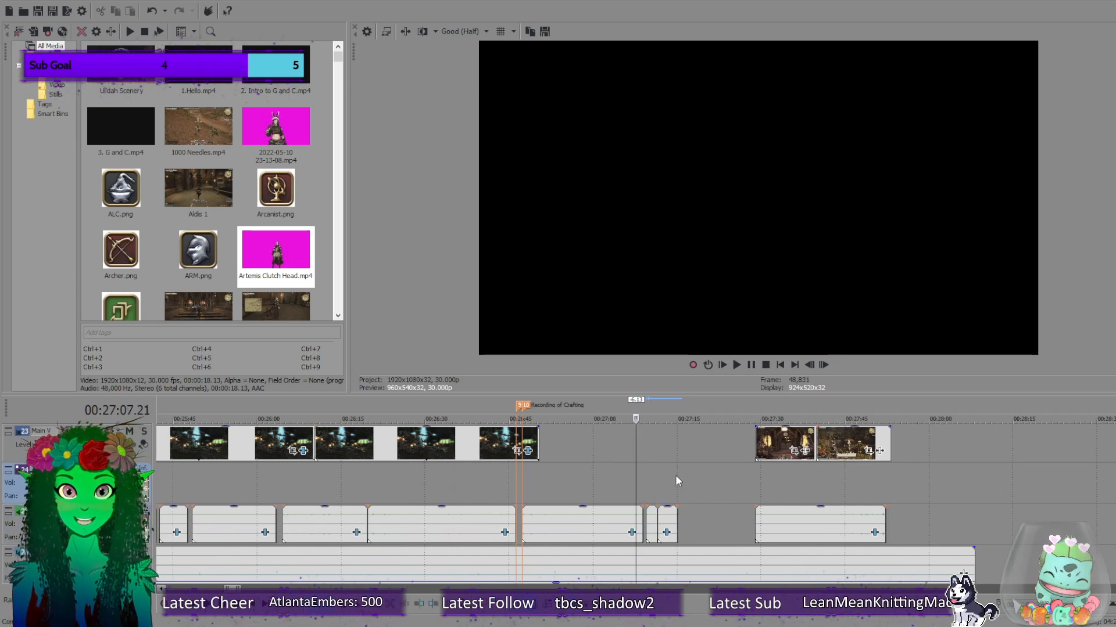
pyautogui.click(736, 365)
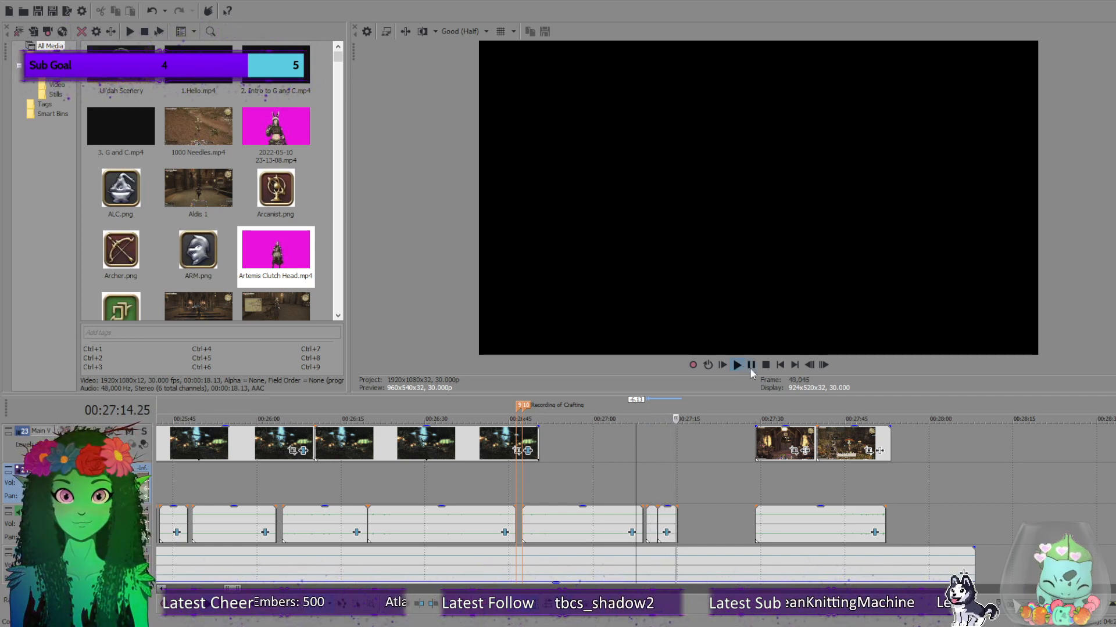
pyautogui.click(750, 366)
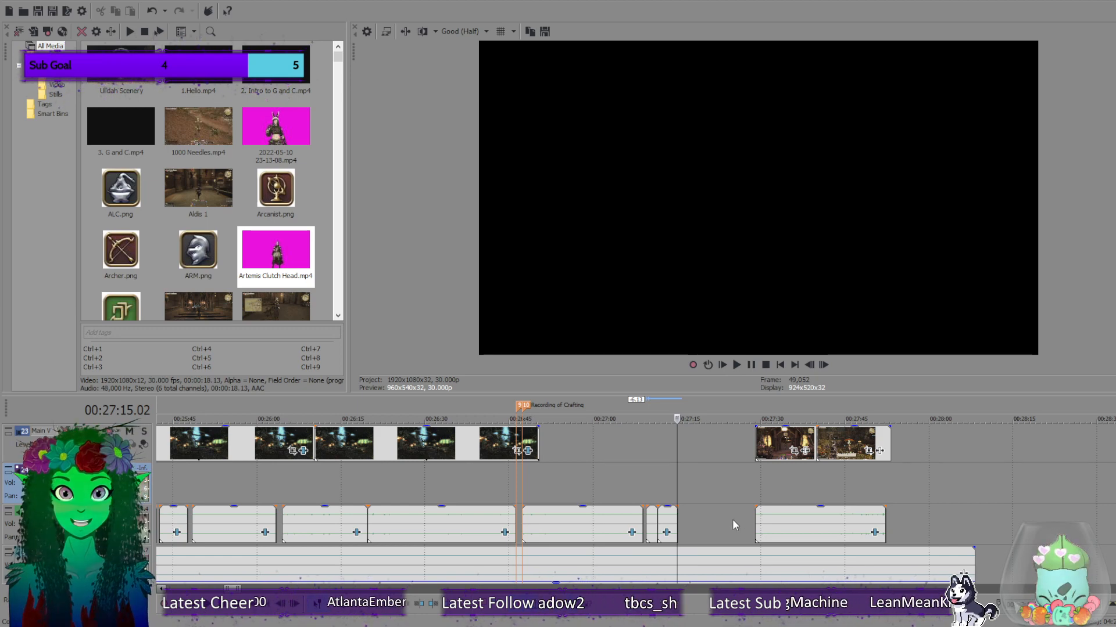
# Add a marker at 00:27:15.06, where the short clips end, labelled "Add on to how crafters sup. each other".
pyautogui.scroll(3, 731, 519)
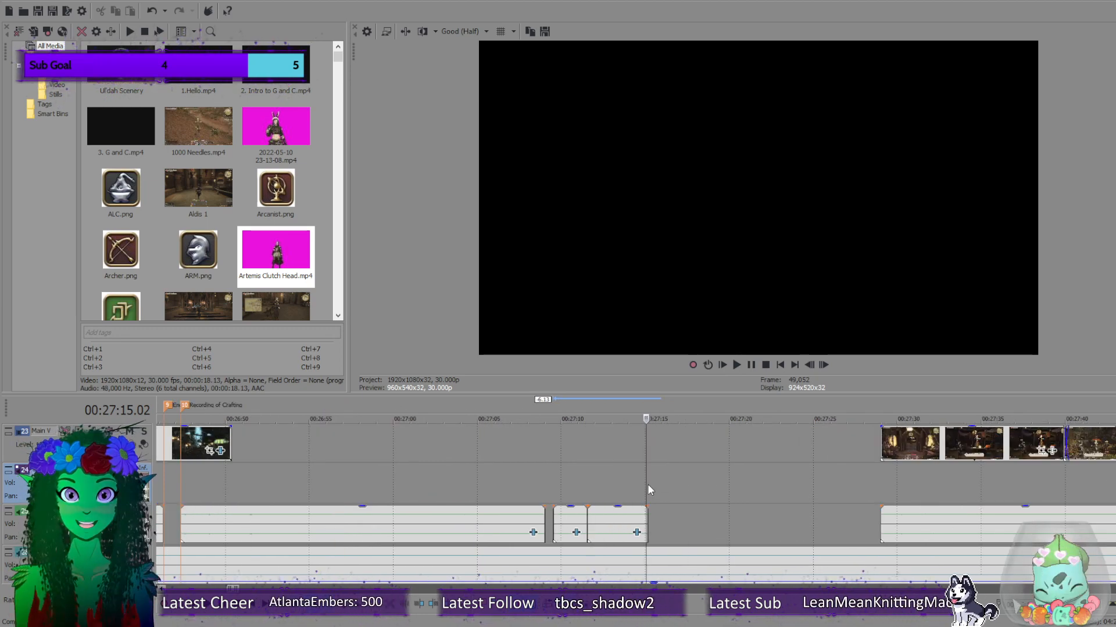
pyautogui.moveTo(647, 485)
pyautogui.mouseDown()
pyautogui.moveTo(711, 485)
pyautogui.moveTo(633, 487)
pyautogui.moveTo(647, 490)
pyautogui.mouseUp()
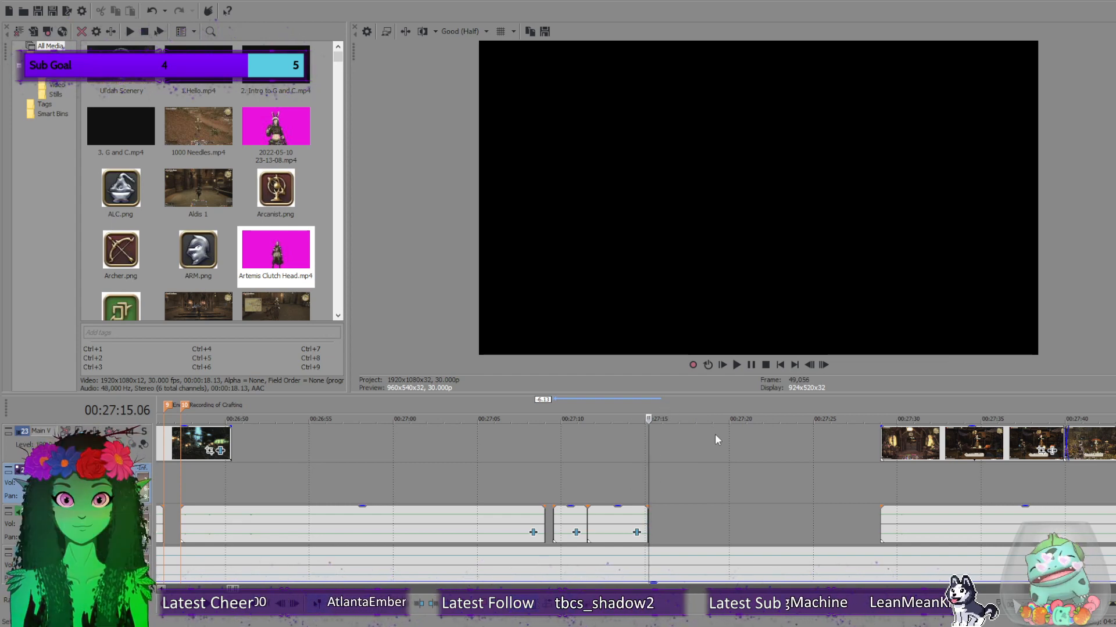
pyautogui.write('m')
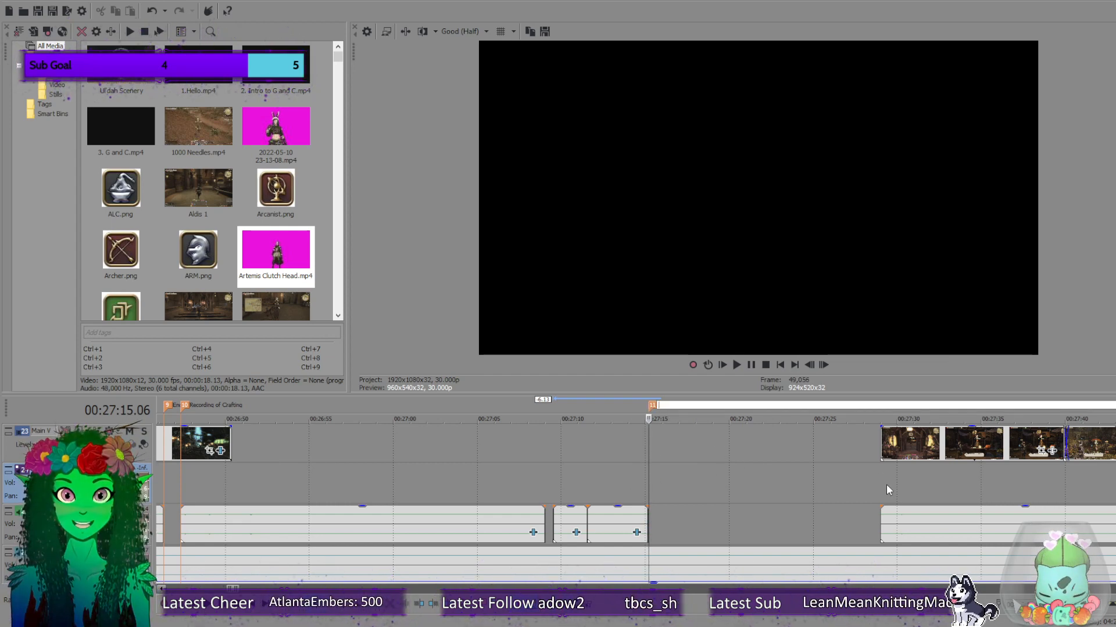
pyautogui.write('Add on to how crafter')
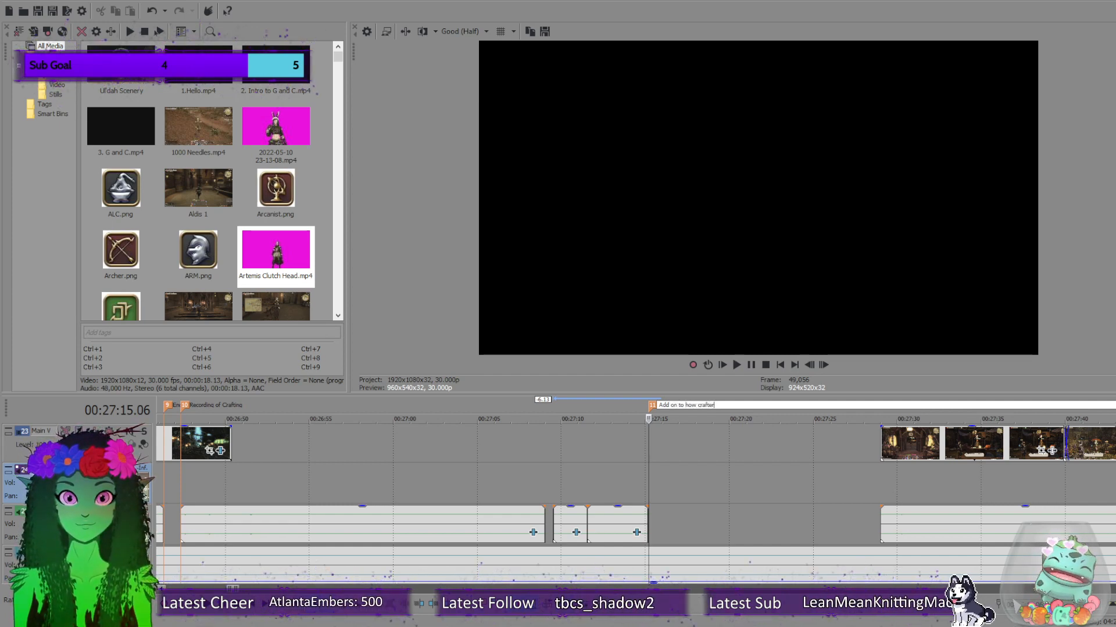
pyautogui.write('s sup')
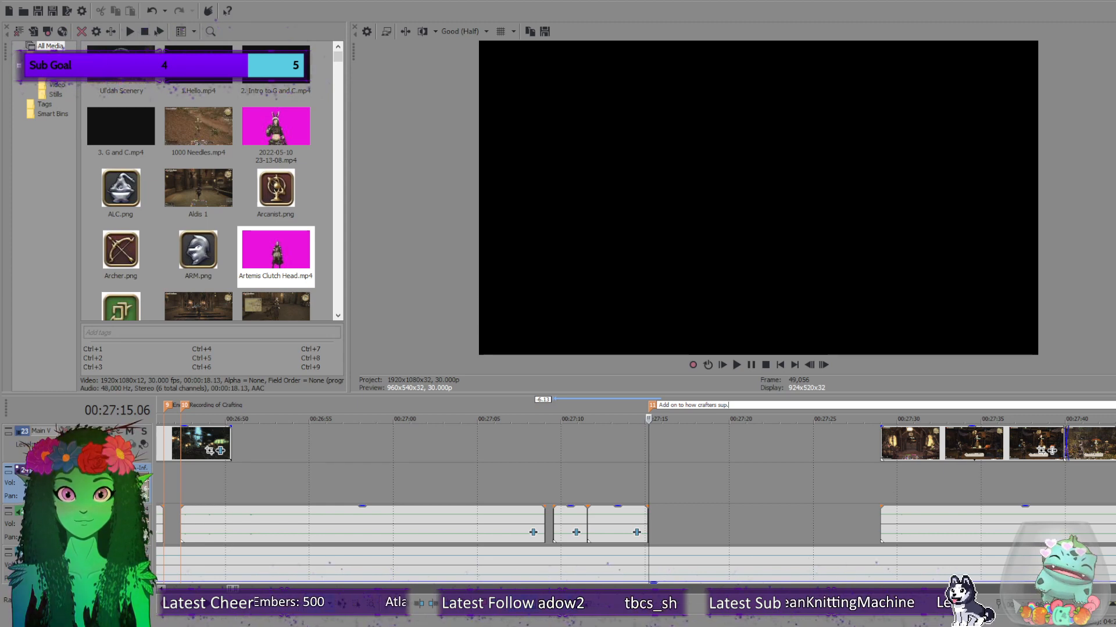
pyautogui.write('. eahc')
pyautogui.press('BackSpace')
pyautogui.press('BackSpace')
pyautogui.write('ch other')
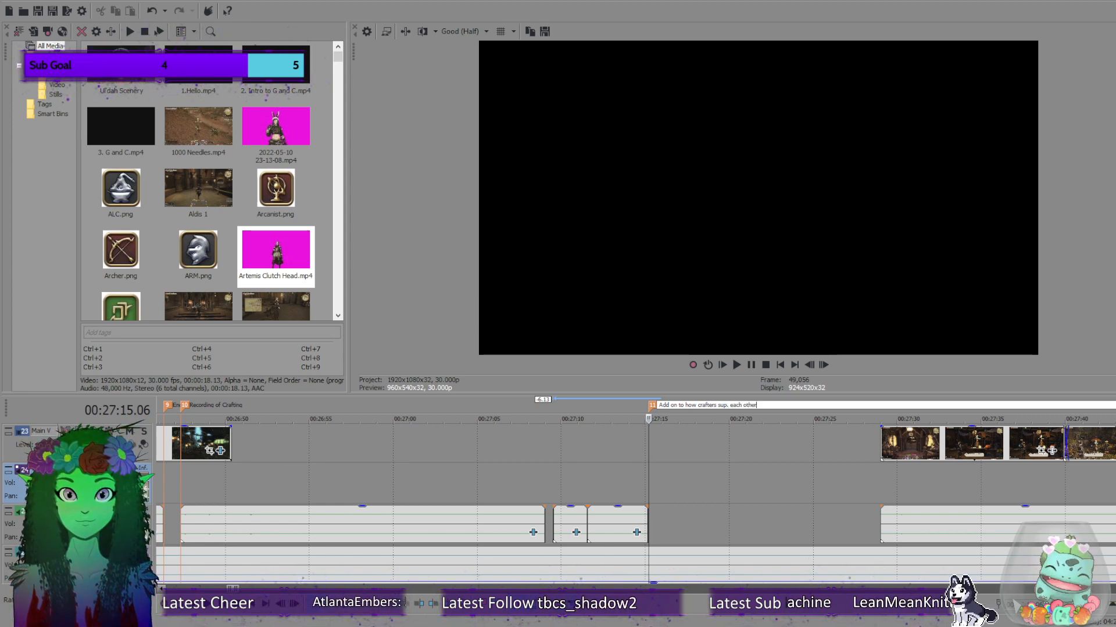
pyautogui.press('Return')
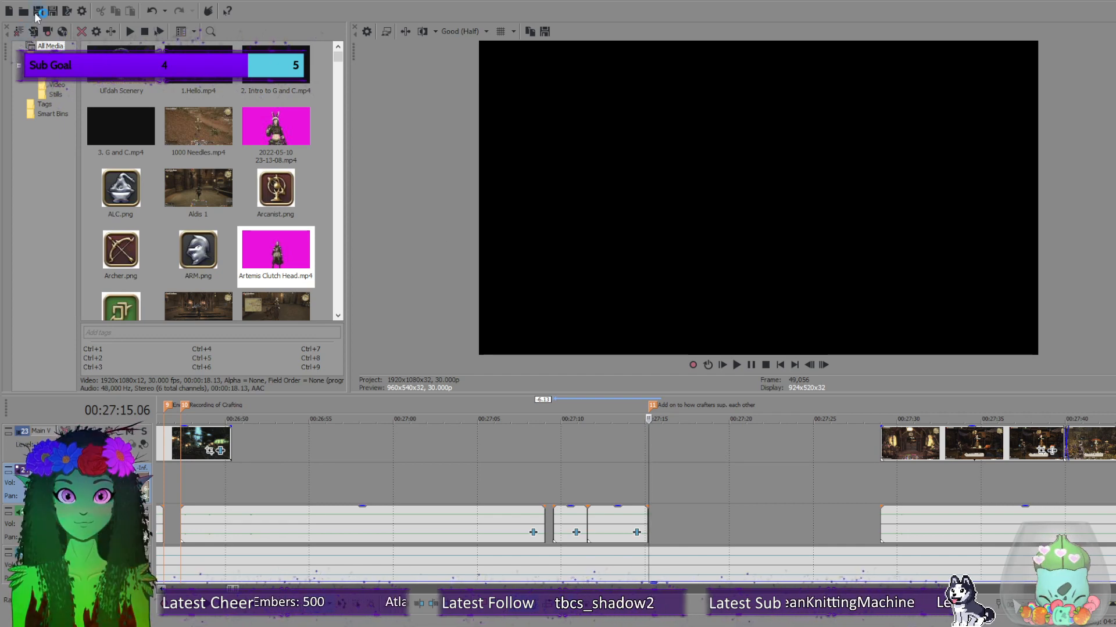
# Set the playhead to 00:27:20.27 and move the audio clip after marker 11, together with its video clips, to start there.
pyautogui.scroll(-3, 347, 483)
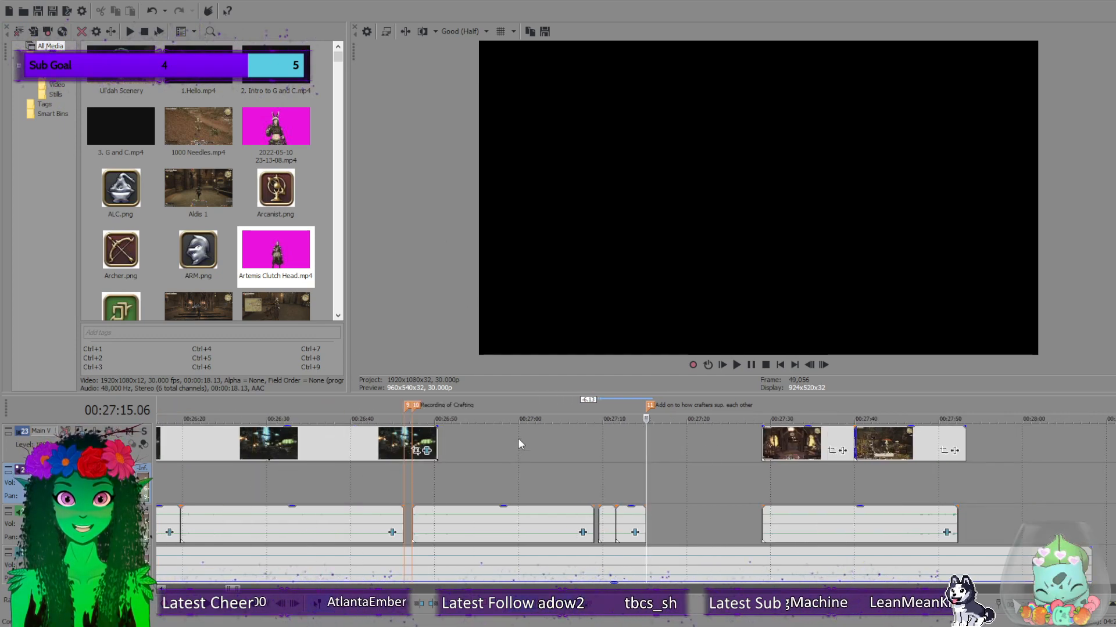
pyautogui.moveTo(467, 448); pyautogui.dragTo(515, 448)
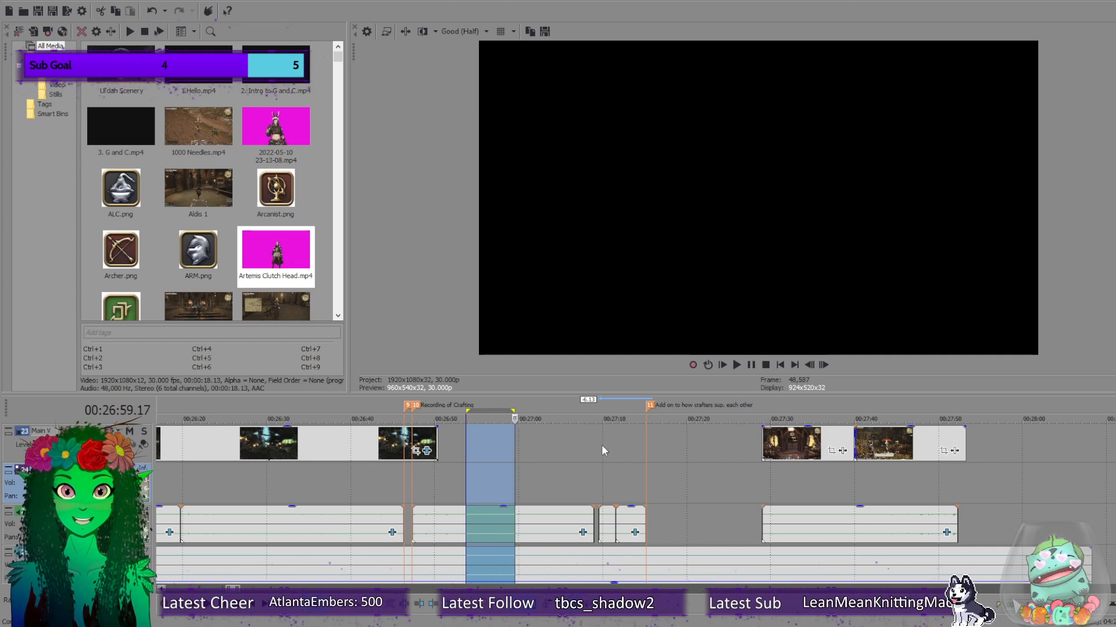
pyautogui.click(693, 459)
pyautogui.scroll(-3, 697, 488)
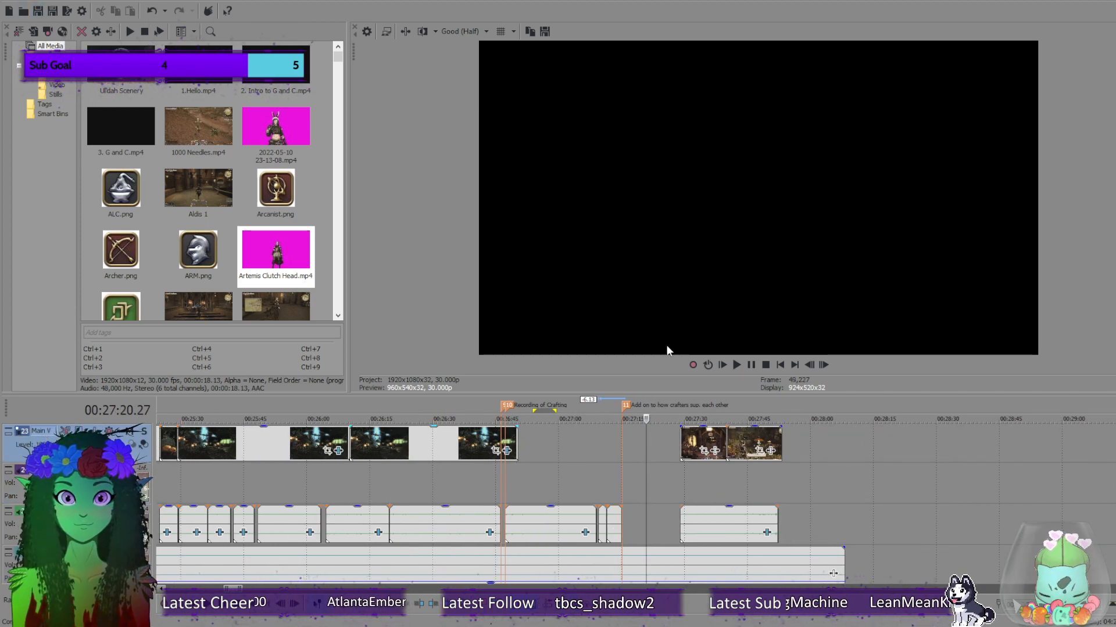
pyautogui.scroll(3, 665, 500)
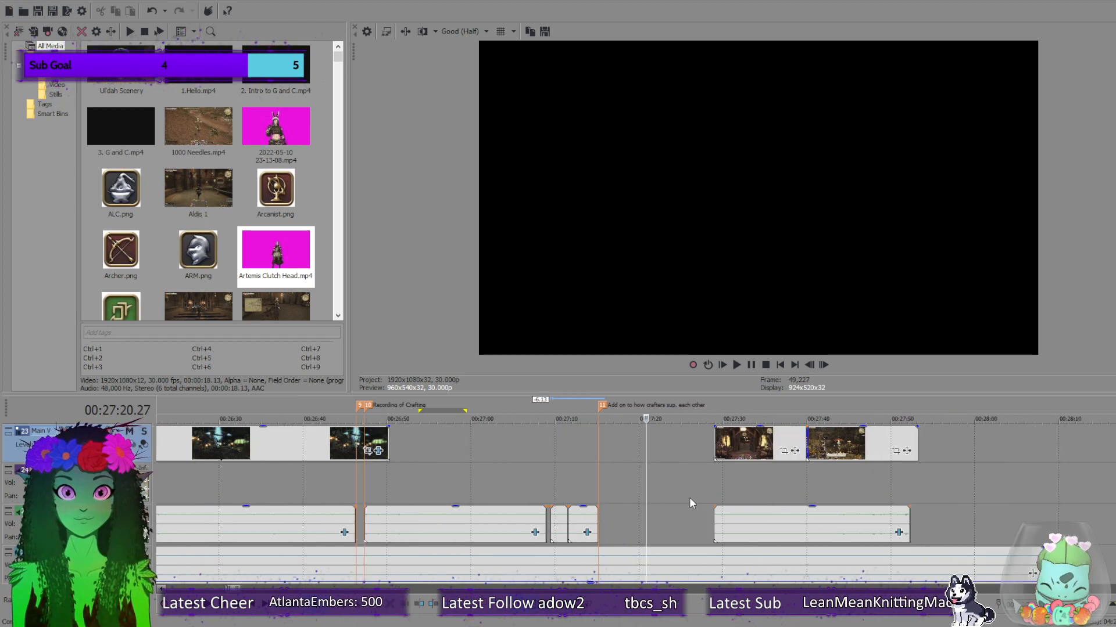
pyautogui.click(741, 519)
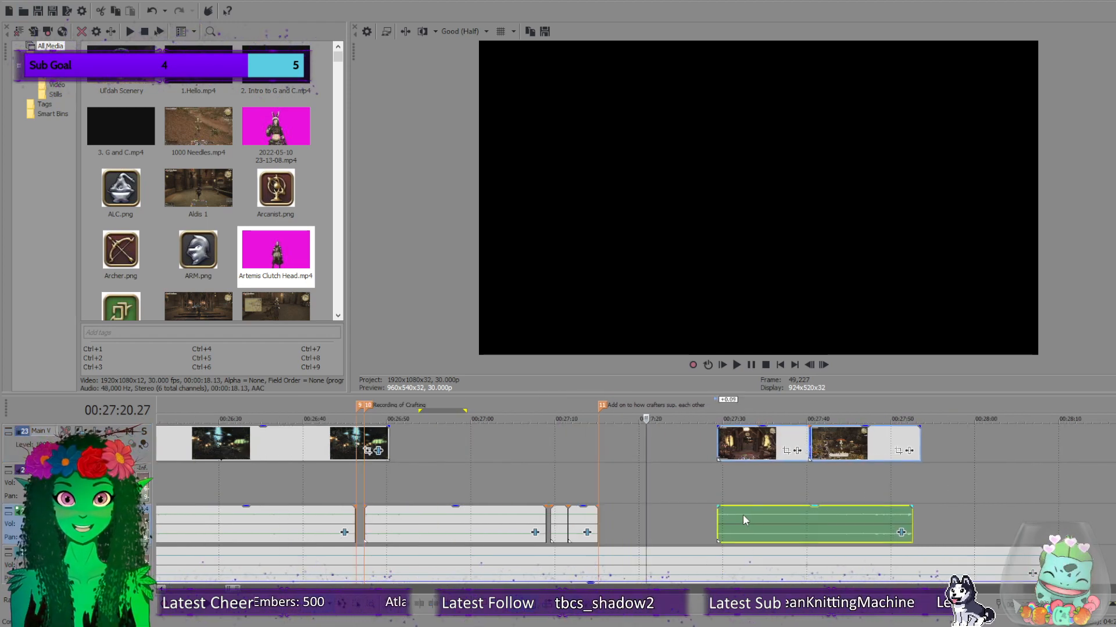
pyautogui.moveTo(742, 516); pyautogui.dragTo(674, 513)
pyautogui.click(951, 486)
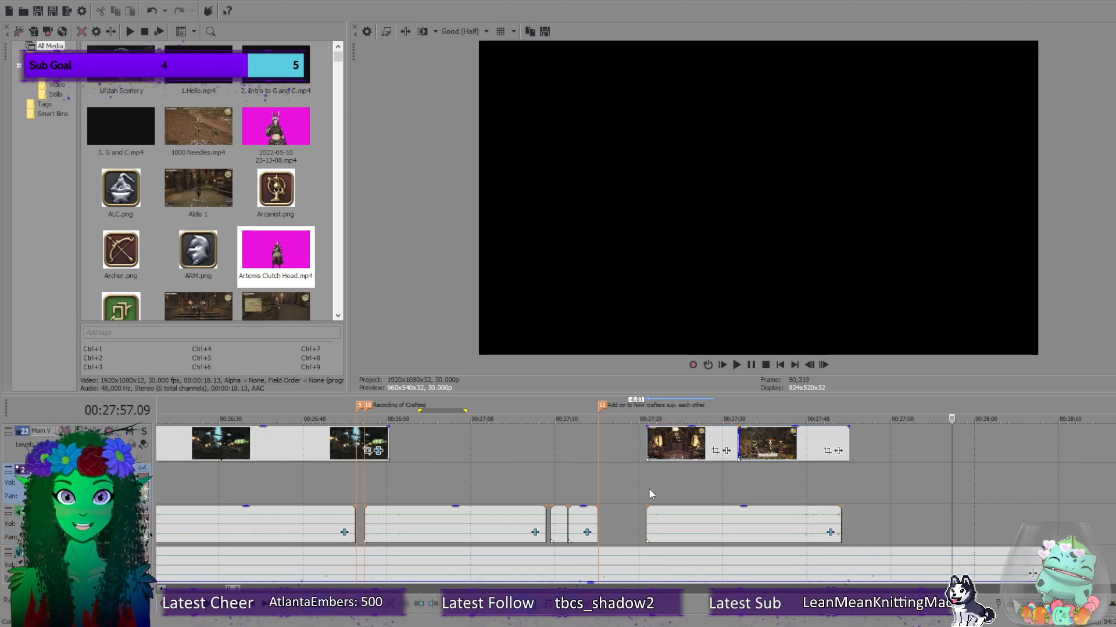
pyautogui.moveTo(639, 486)
pyautogui.mouseDown()
pyautogui.moveTo(598, 490)
pyautogui.moveTo(639, 493)
pyautogui.mouseUp()
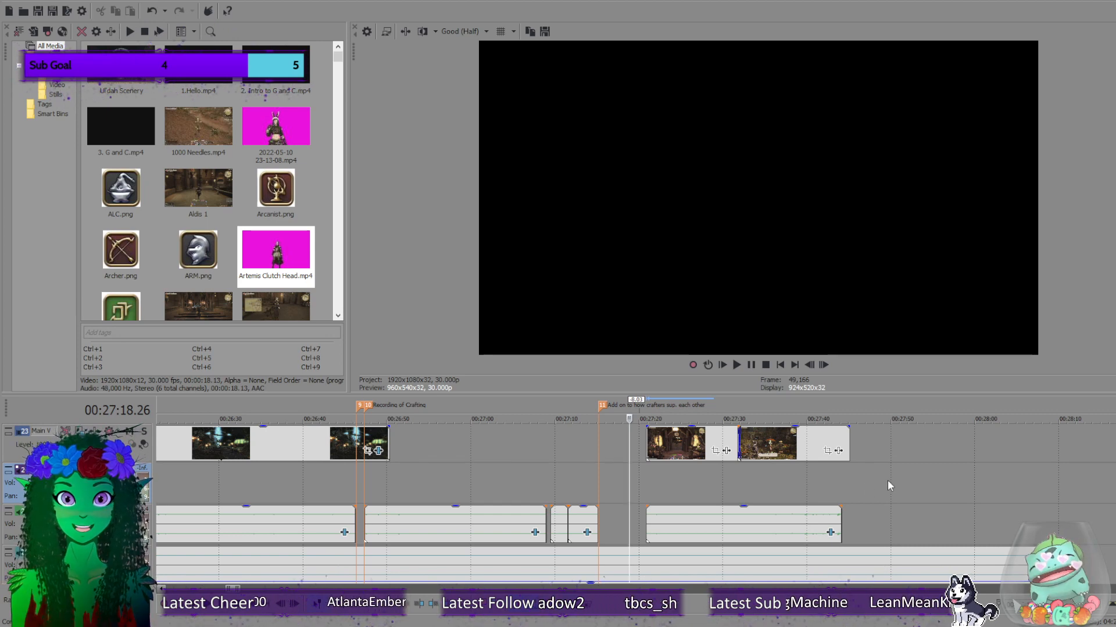
# Move the isolated voice clip near 00:30:00 back to just after the repositioned audio clip, leaving a small gap before it.
pyautogui.scroll(-6, 887, 480)
pyautogui.scroll(-2, 767, 485)
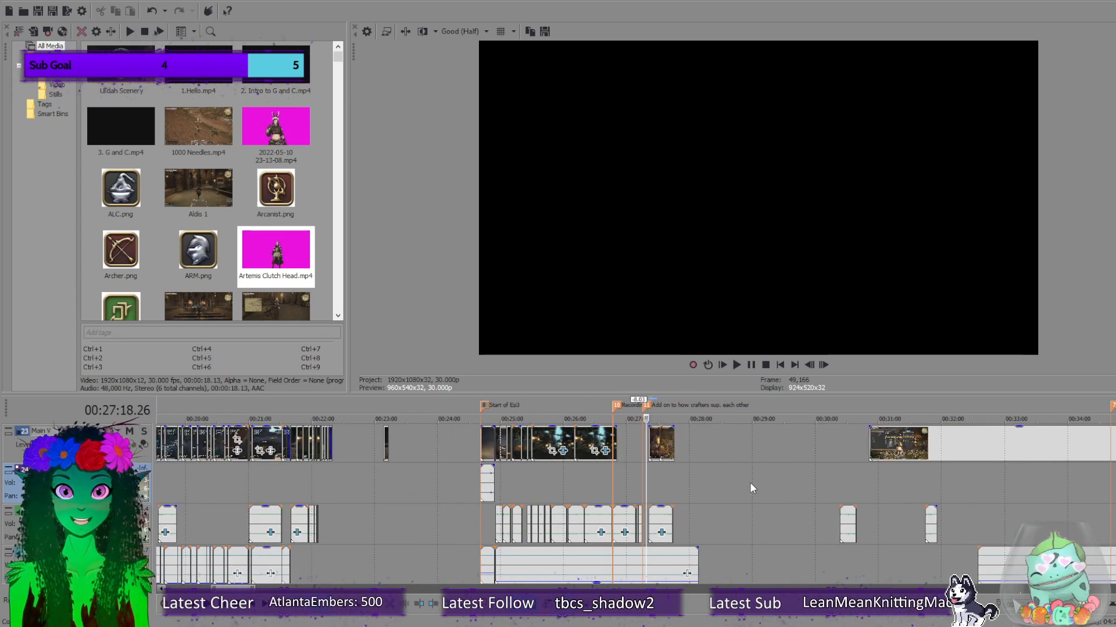
pyautogui.scroll(-1, 748, 482)
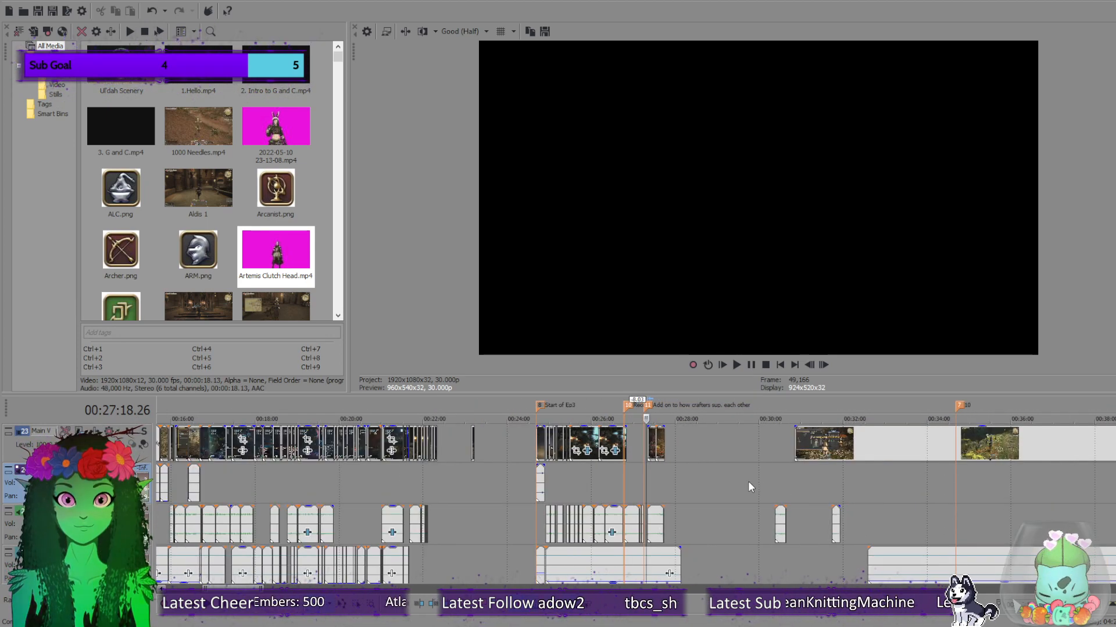
pyautogui.scroll(-1, 727, 479)
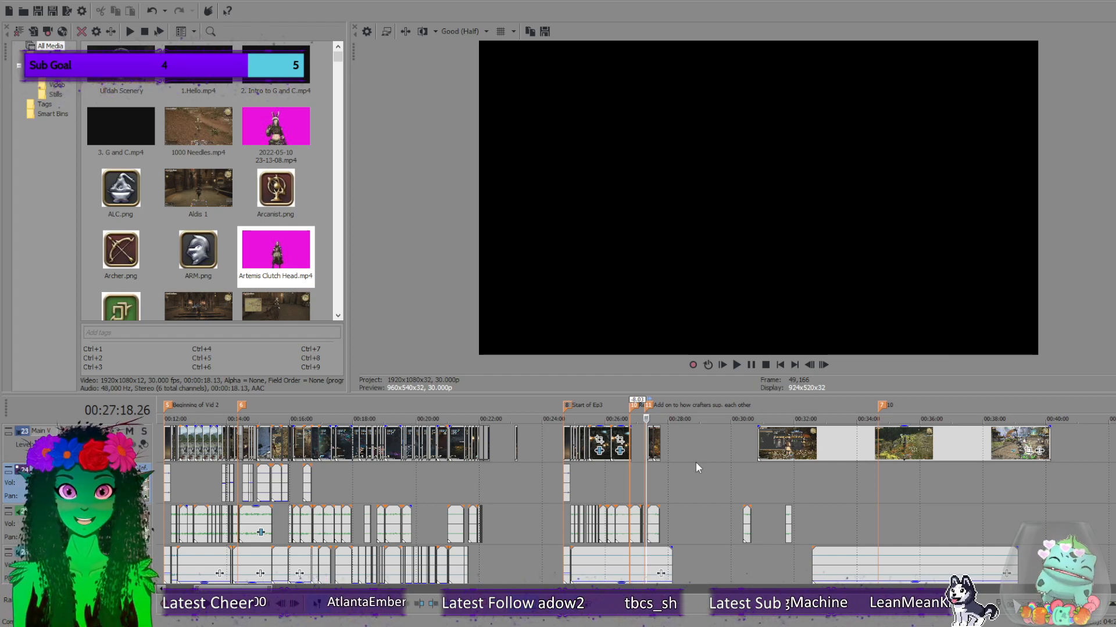
pyautogui.click(671, 487)
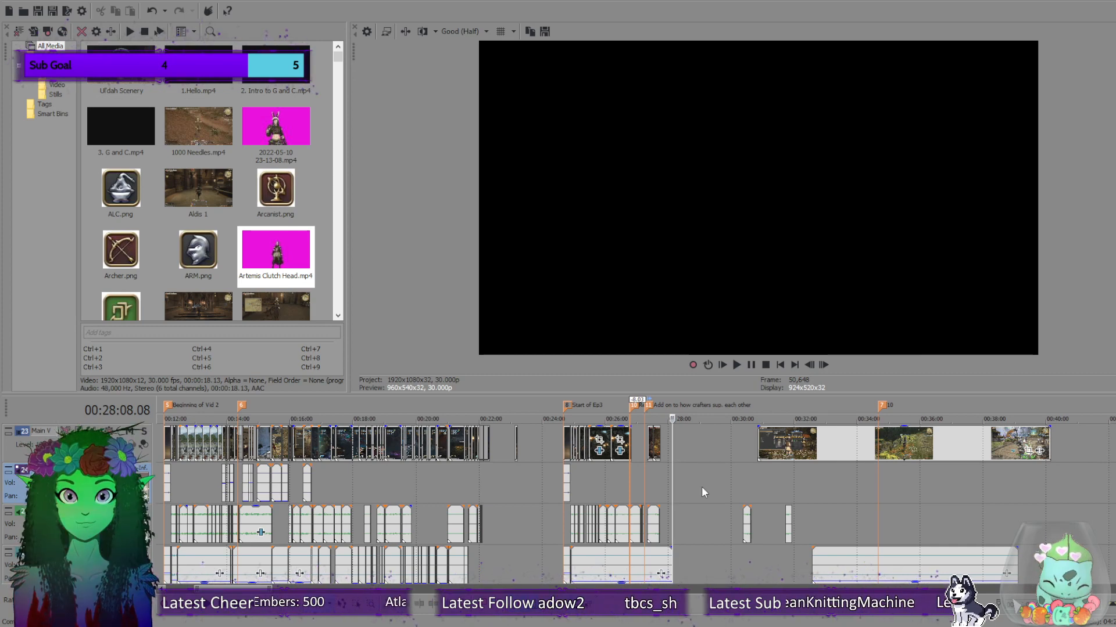
pyautogui.scroll(3, 716, 516)
pyautogui.scroll(-2, 705, 494)
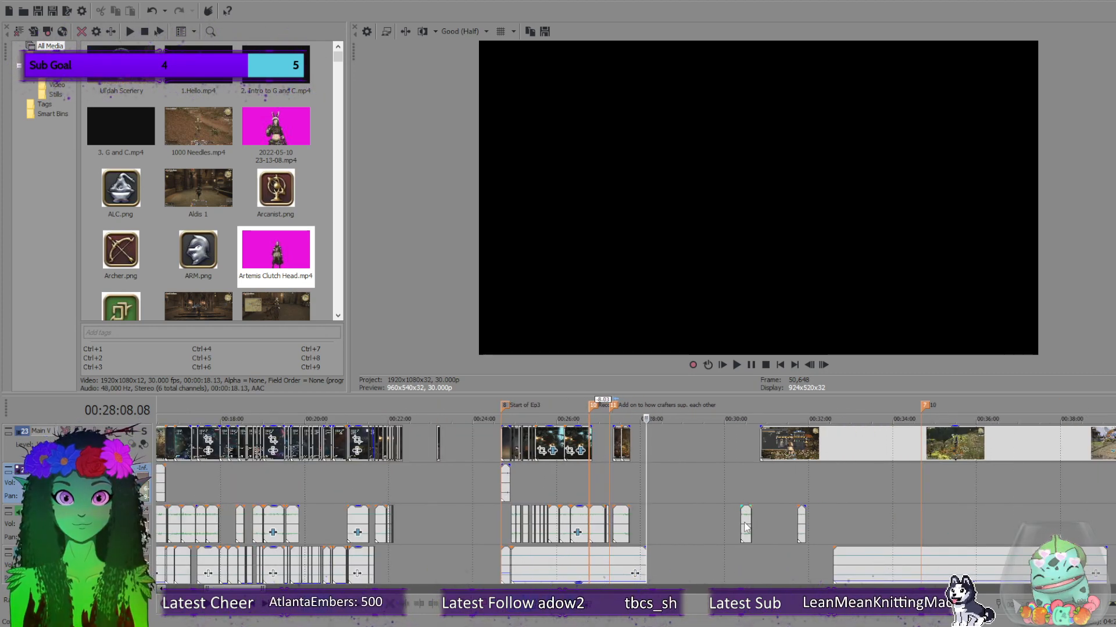
pyautogui.moveTo(748, 520); pyautogui.dragTo(642, 532)
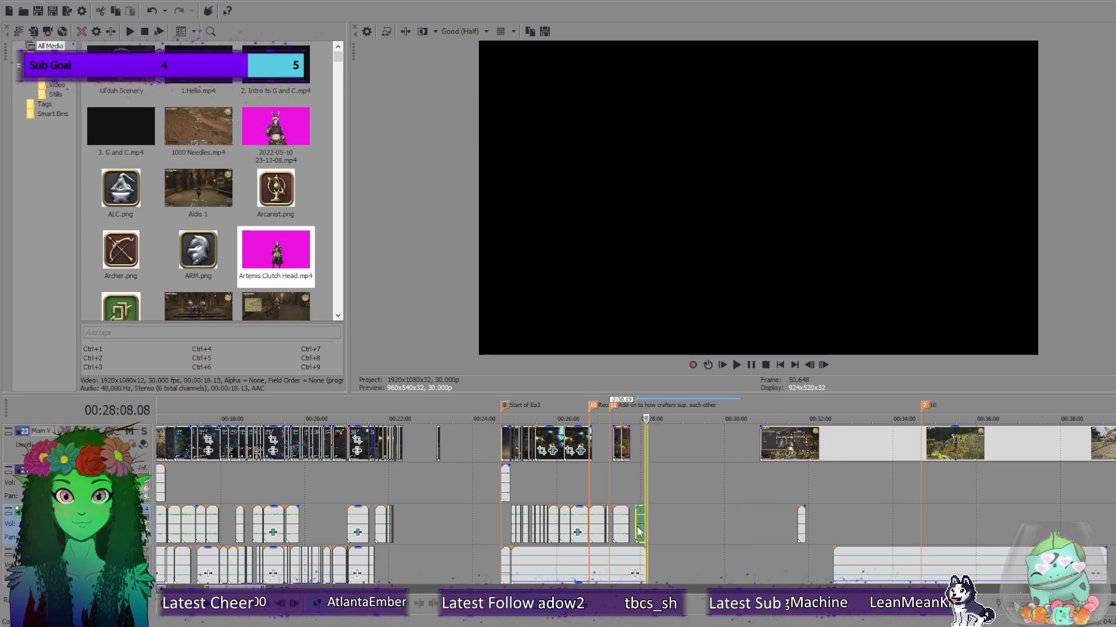
pyautogui.scroll(4, 682, 524)
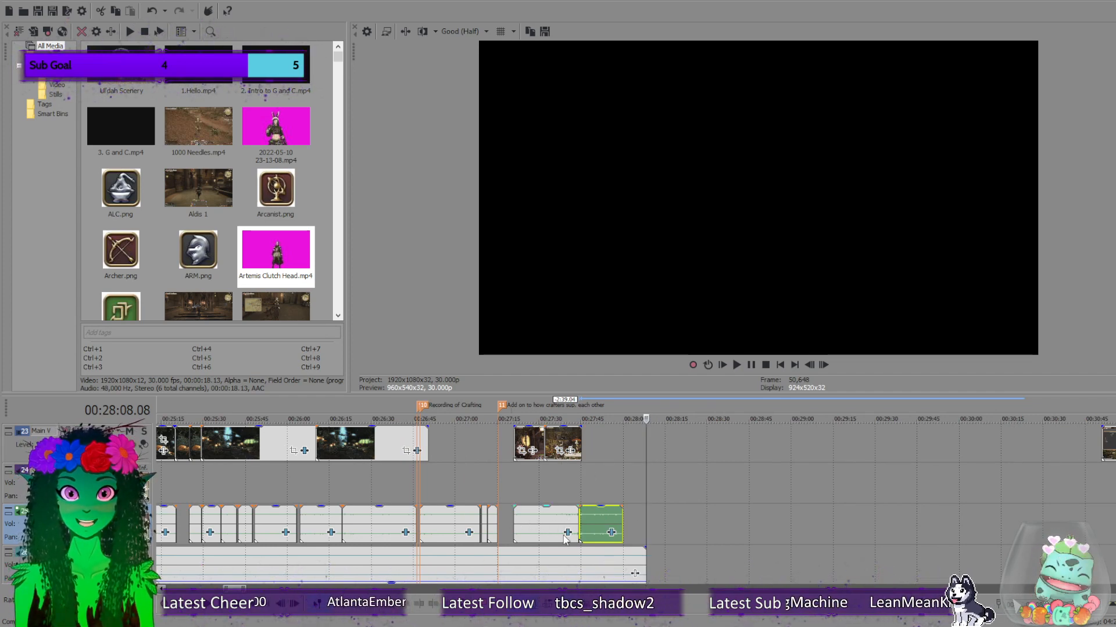
pyautogui.moveTo(593, 515); pyautogui.dragTo(612, 521)
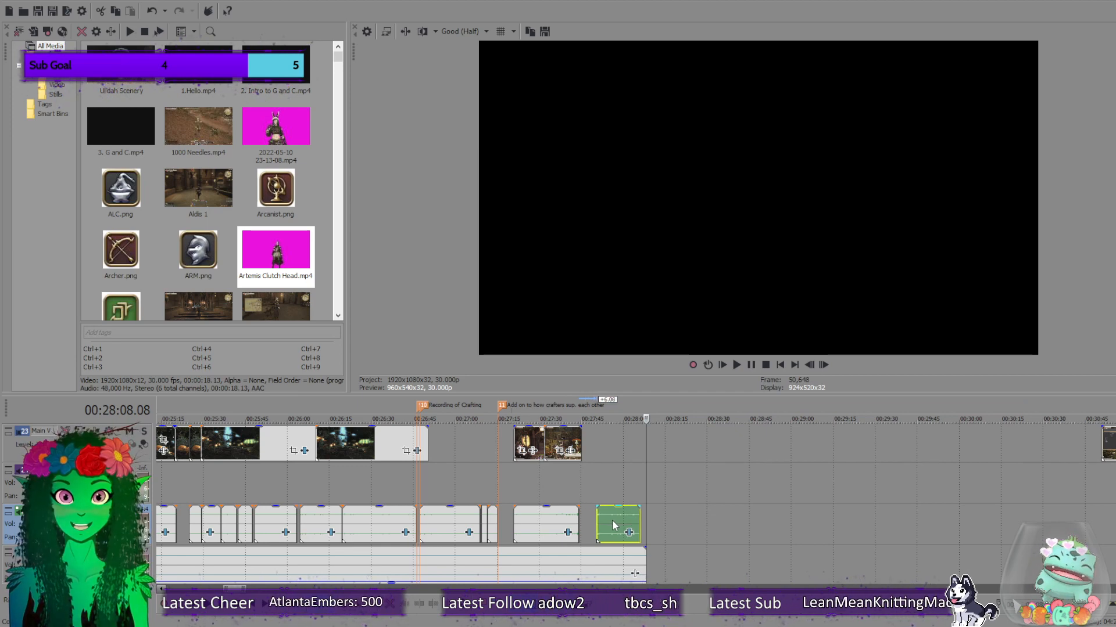
# Play the end of the repositioned audio clip and pause at 00:27:46.00, just past its video.
pyautogui.click(567, 517)
pyautogui.click(735, 365)
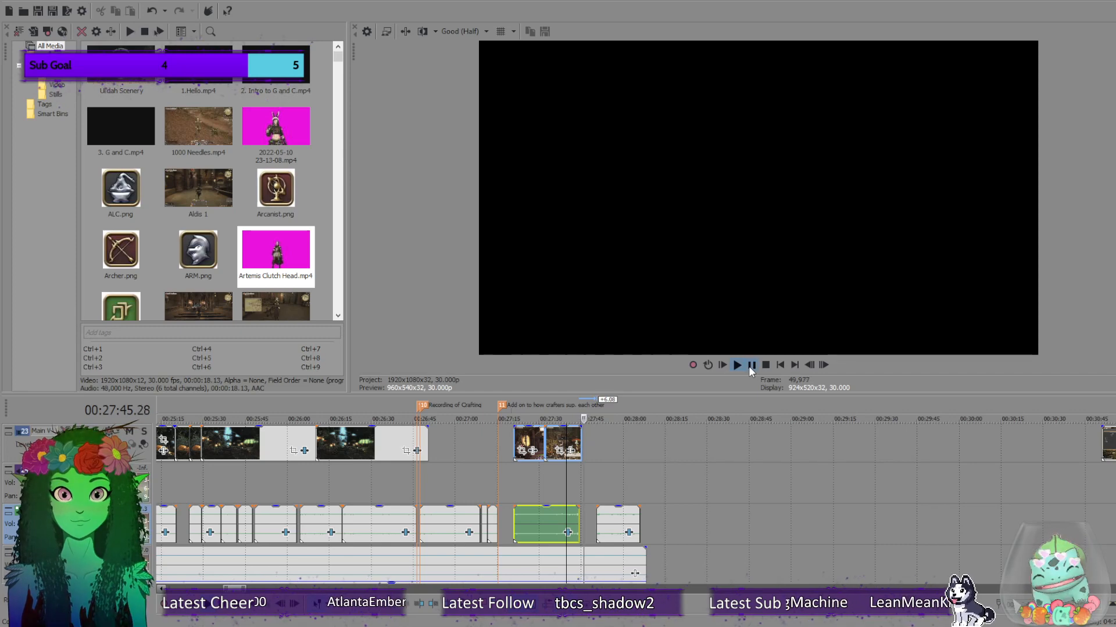
pyautogui.click(750, 366)
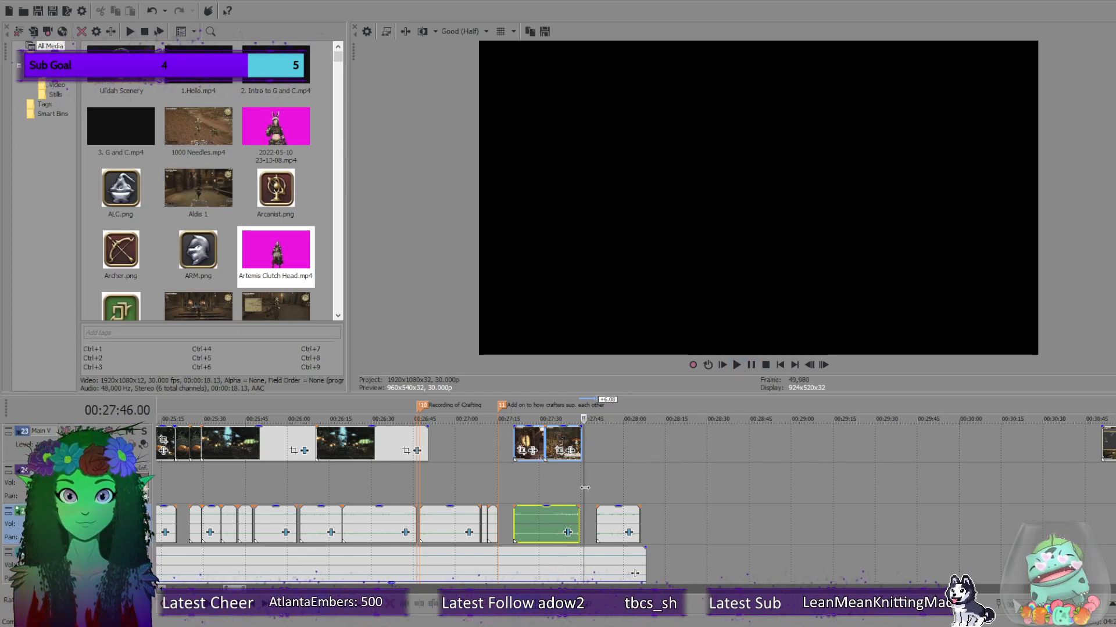
# Move the following voice clip to start at 00:27:46.00 and play it through to its end.
pyautogui.scroll(5, 673, 492)
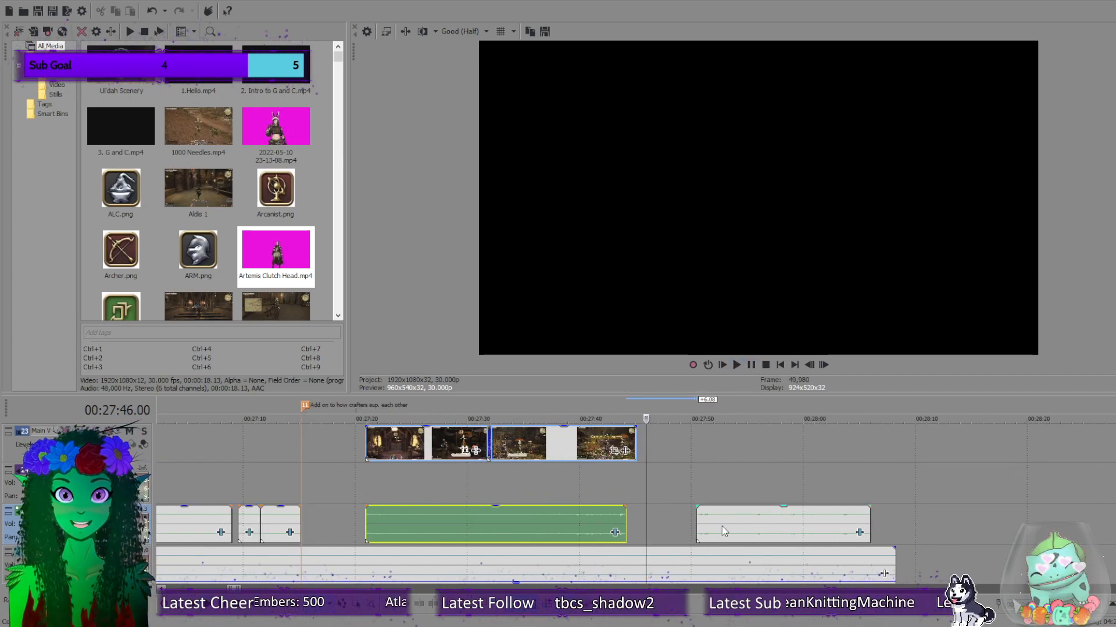
pyautogui.moveTo(722, 525); pyautogui.dragTo(672, 527)
pyautogui.click(736, 365)
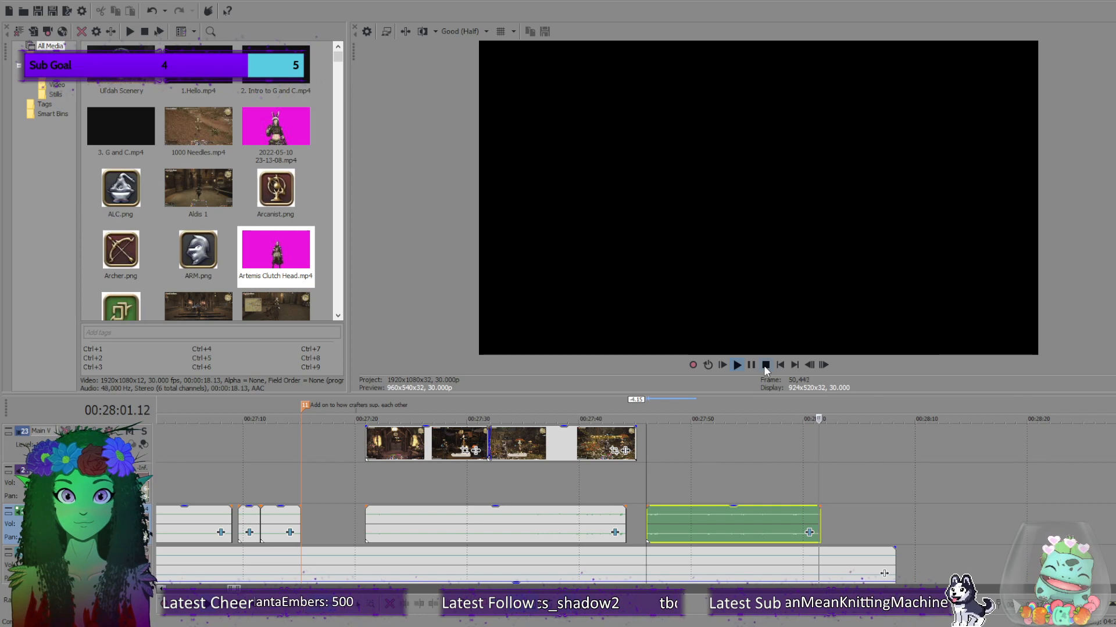
pyautogui.click(765, 365)
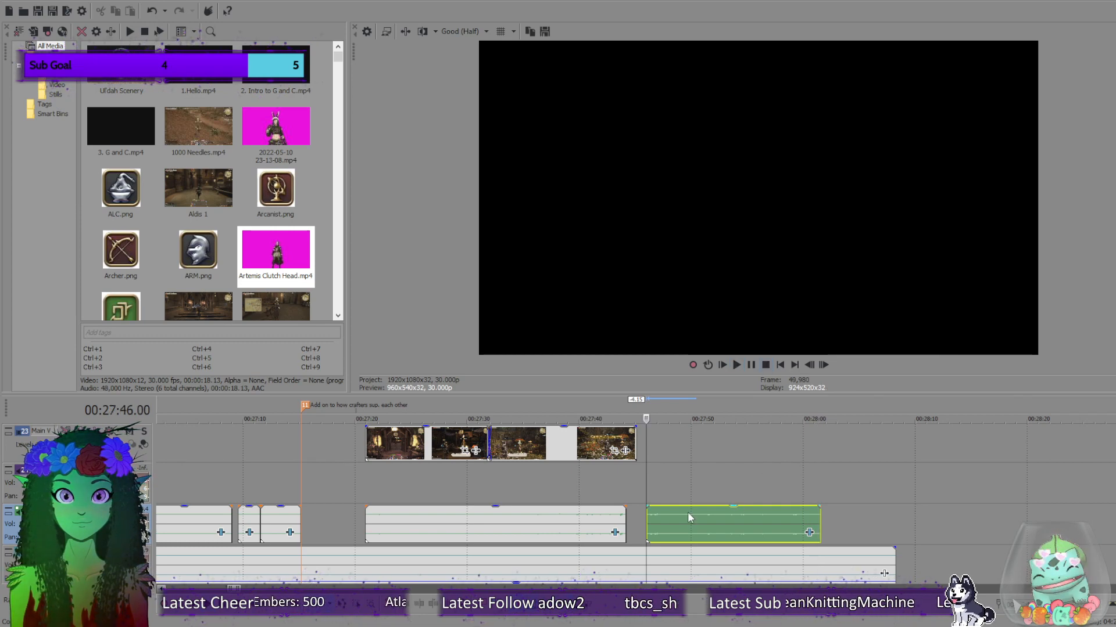
# Set the playhead to 00:27:44.21, shortly after the preceding audio clip ends, and move the selected voice clip to start there.
pyautogui.click(637, 563)
pyautogui.moveTo(639, 562); pyautogui.dragTo(626, 562)
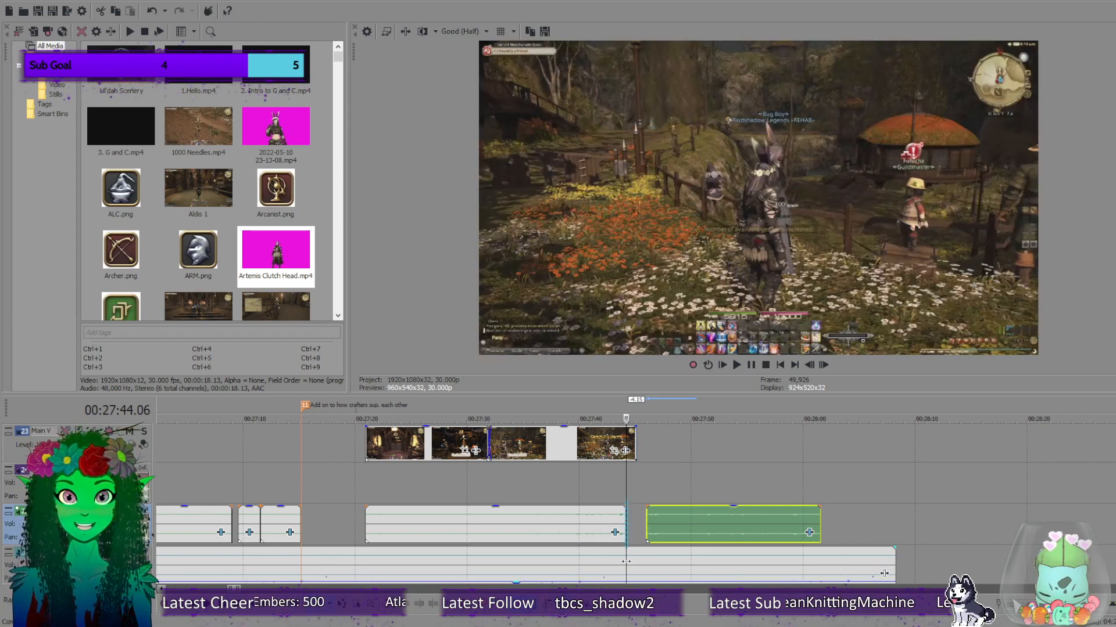
pyautogui.click(632, 489)
pyautogui.moveTo(631, 489); pyautogui.dragTo(636, 491)
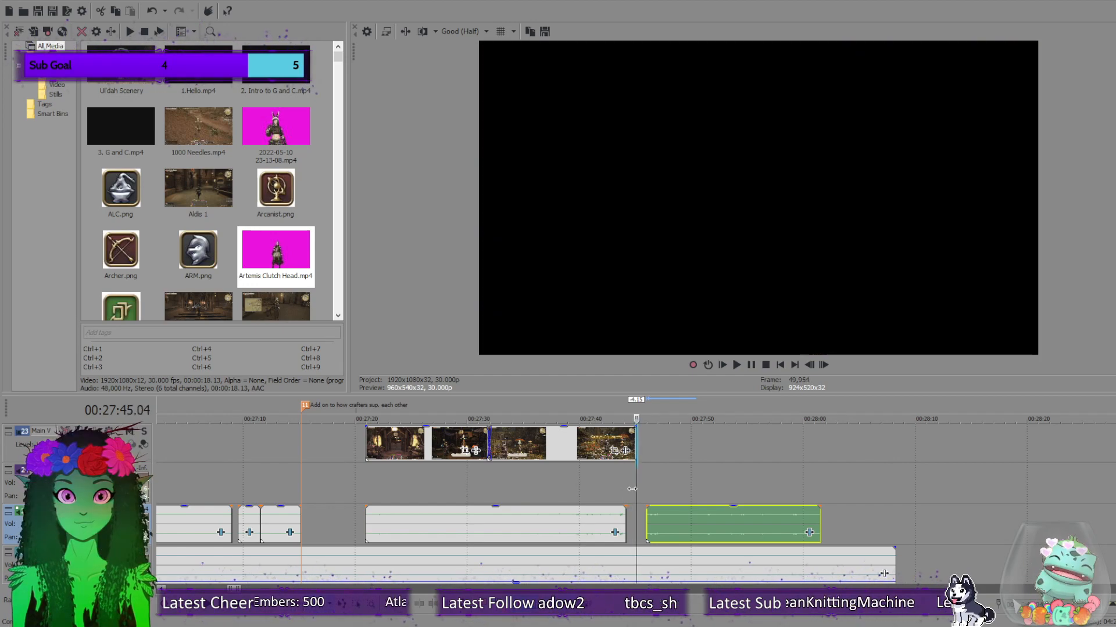
pyautogui.scroll(3, 650, 494)
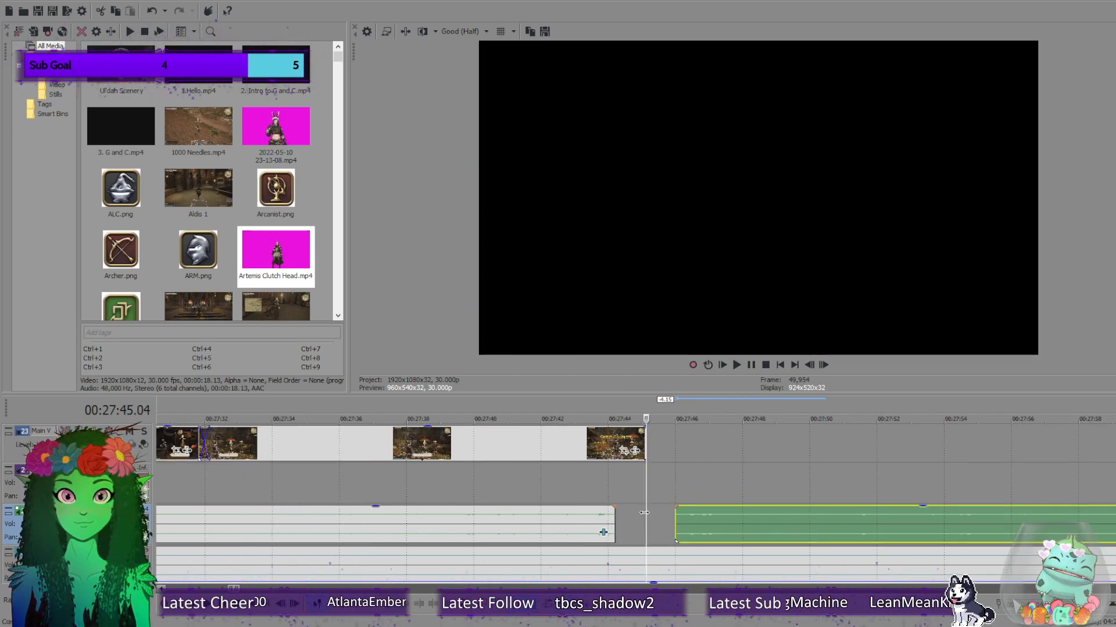
pyautogui.click(640, 517)
pyautogui.click(637, 518)
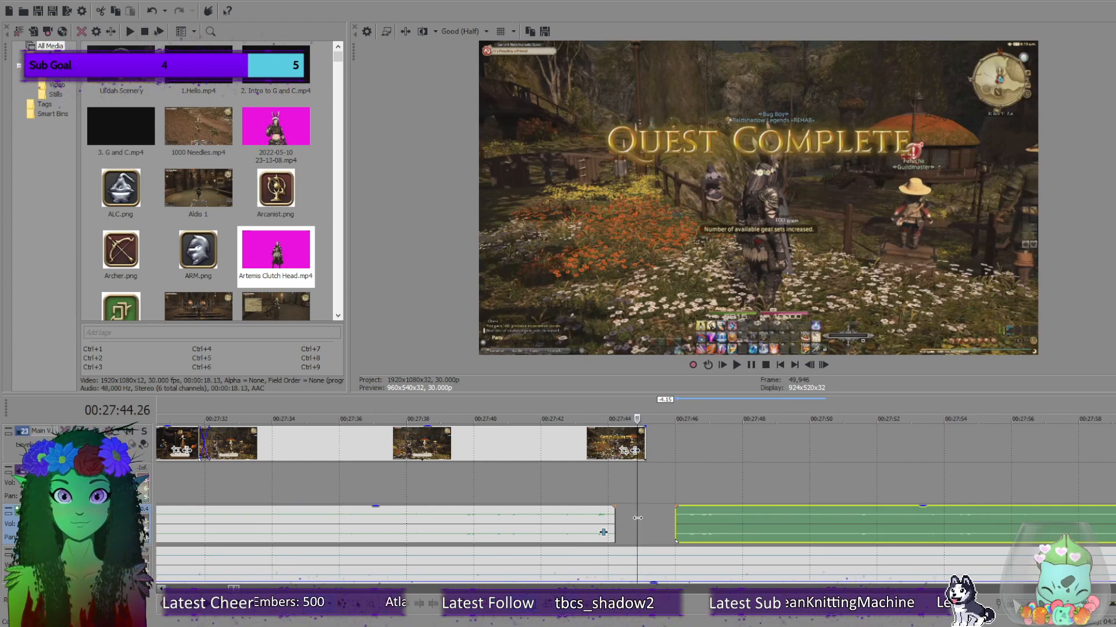
pyautogui.moveTo(637, 518); pyautogui.dragTo(631, 528)
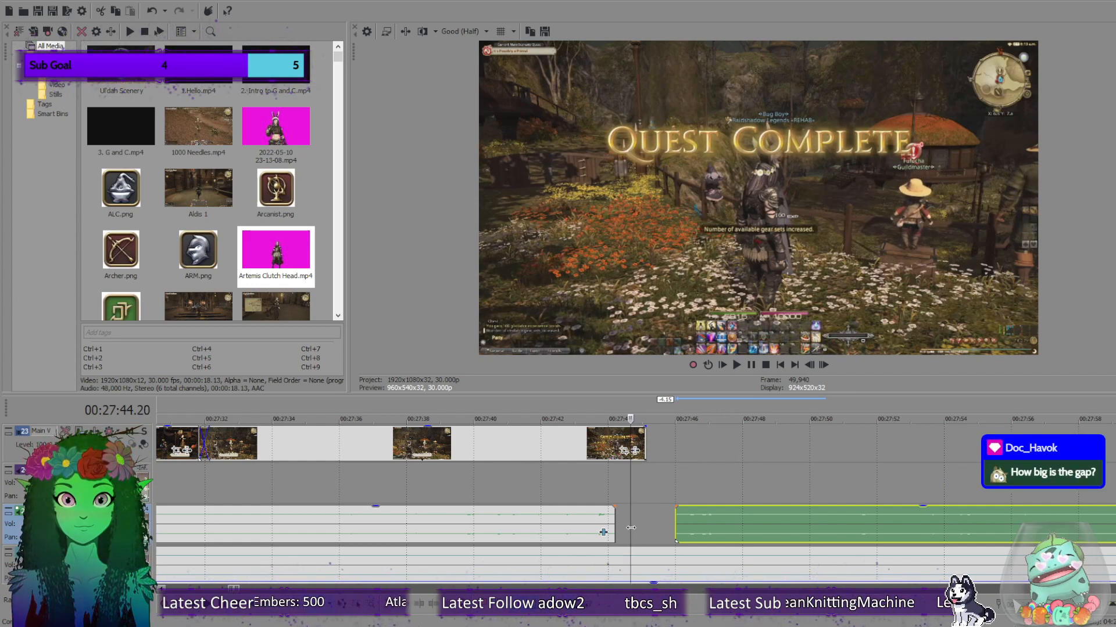
pyautogui.click(822, 366)
pyautogui.moveTo(719, 522); pyautogui.dragTo(656, 531)
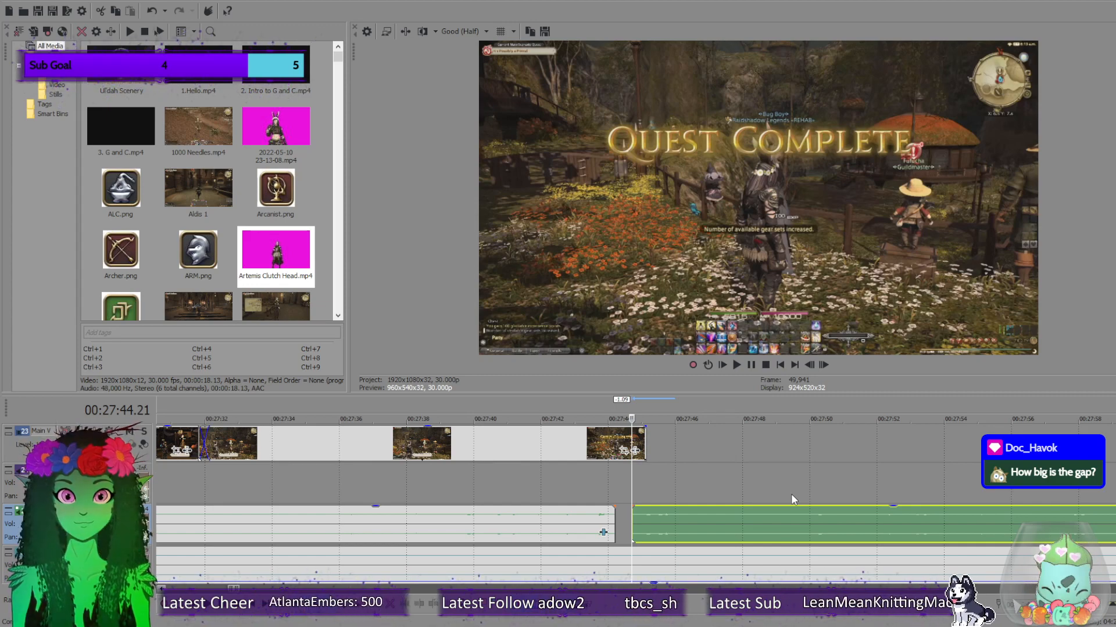
# Examine the whole project timeline and the clip arrangement in its first section, from the intro through the HUD part.
pyautogui.scroll(-6, 803, 462)
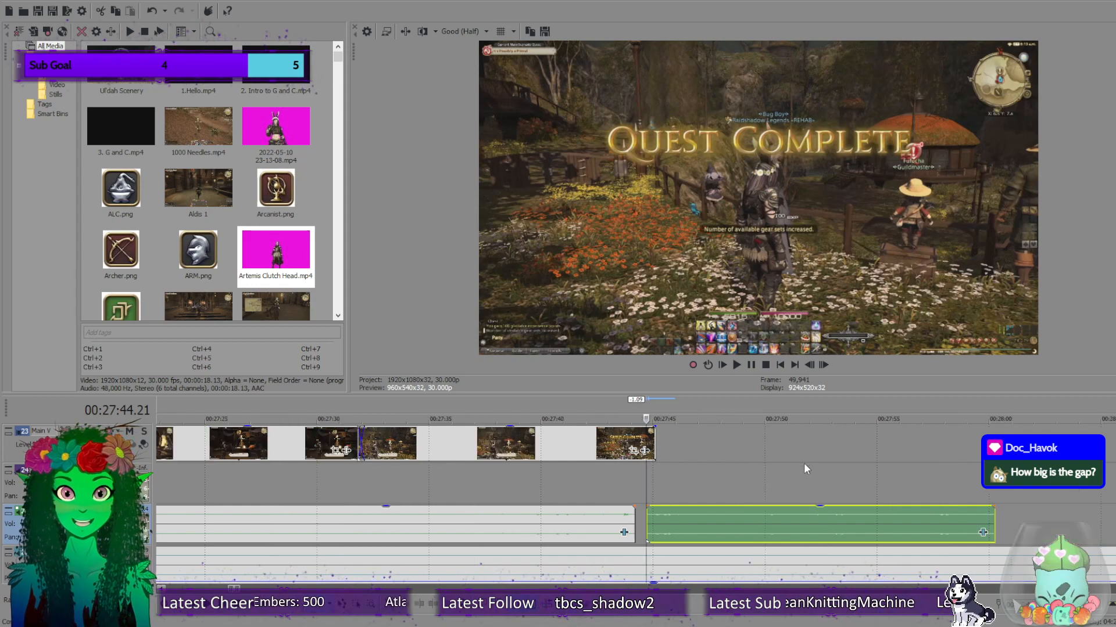
pyautogui.scroll(-2, 782, 474)
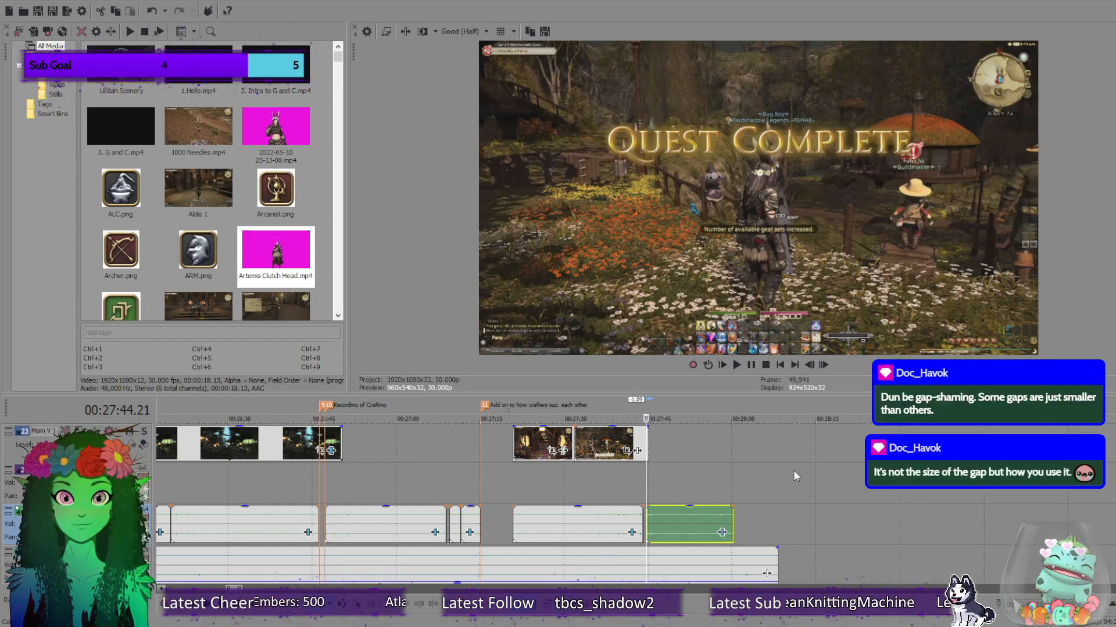
pyautogui.scroll(-8, 795, 472)
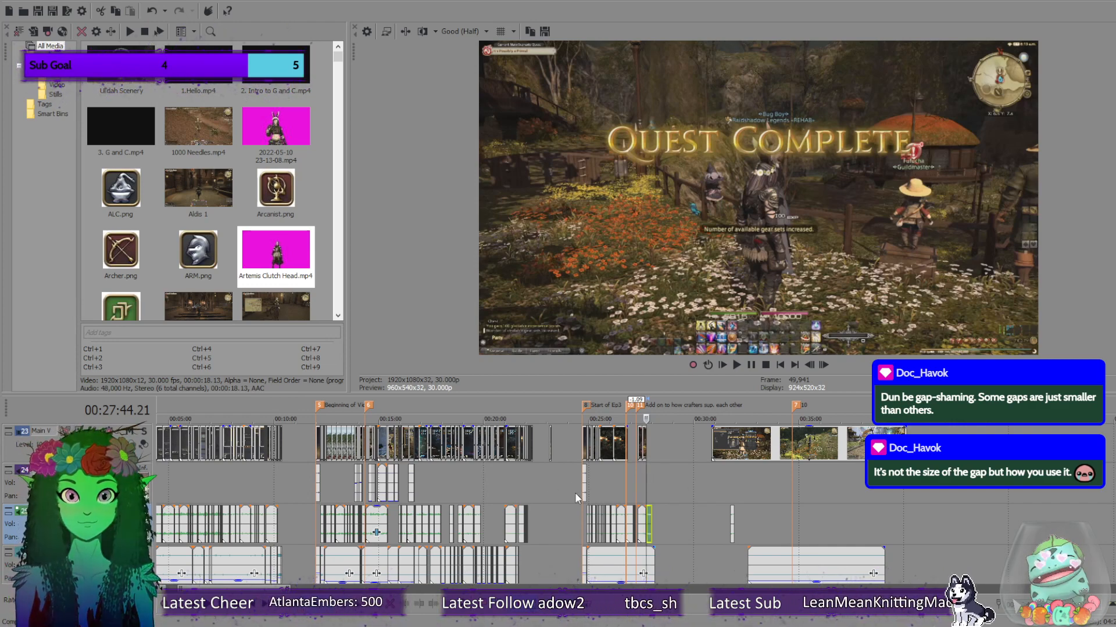
pyautogui.scroll(-3, 230, 523)
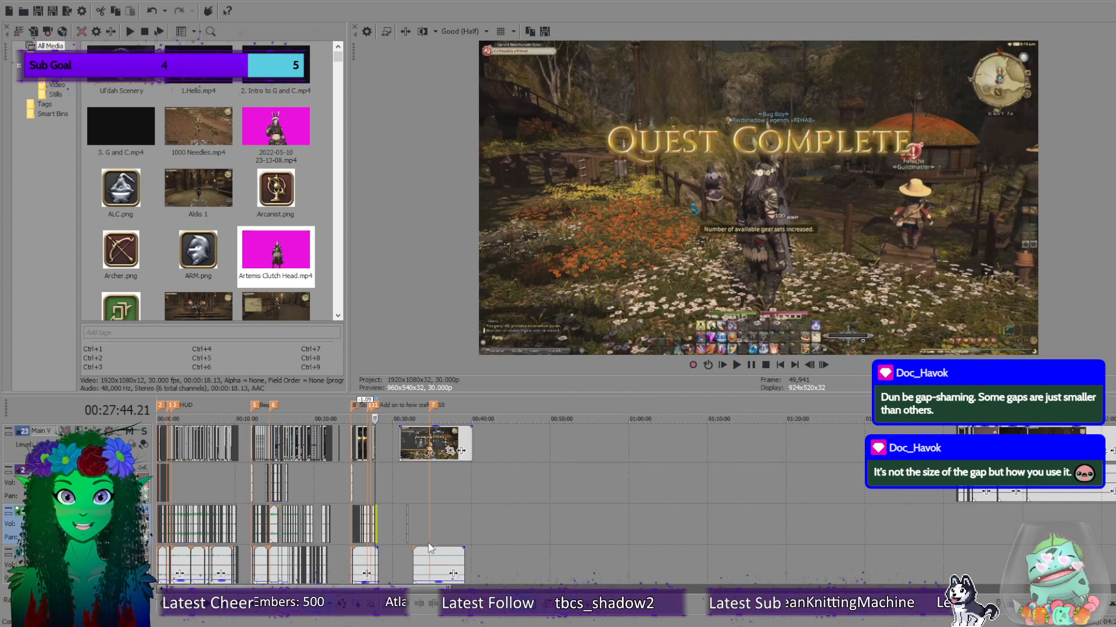
pyautogui.doubleClick(176, 473)
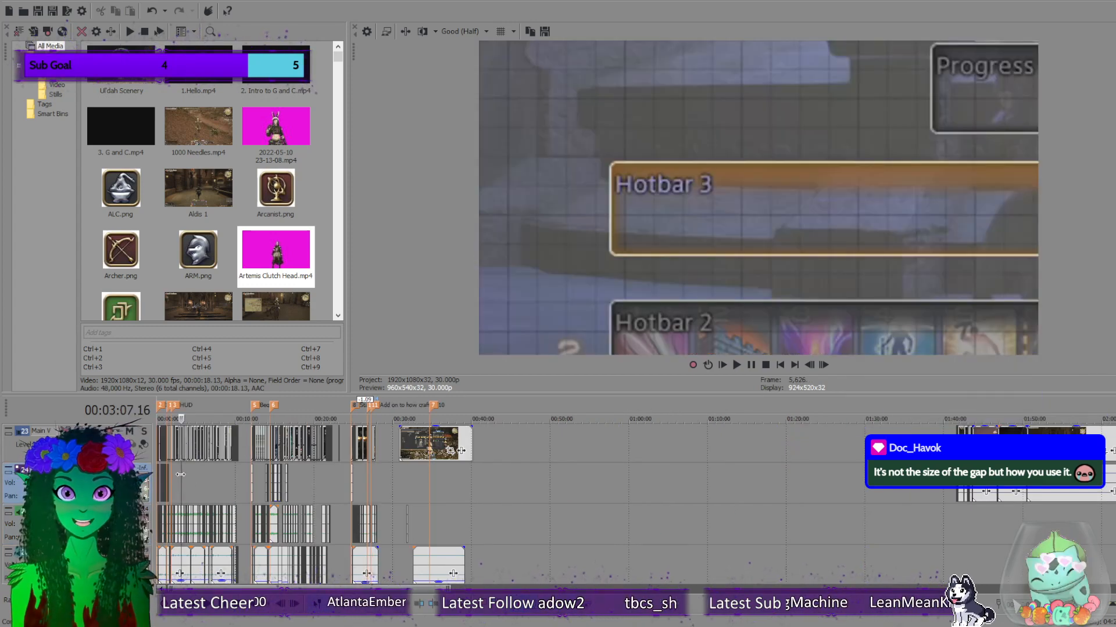
pyautogui.moveTo(139, 408)
pyautogui.mouseDown()
pyautogui.moveTo(204, 409)
pyautogui.moveTo(146, 409)
pyautogui.mouseUp()
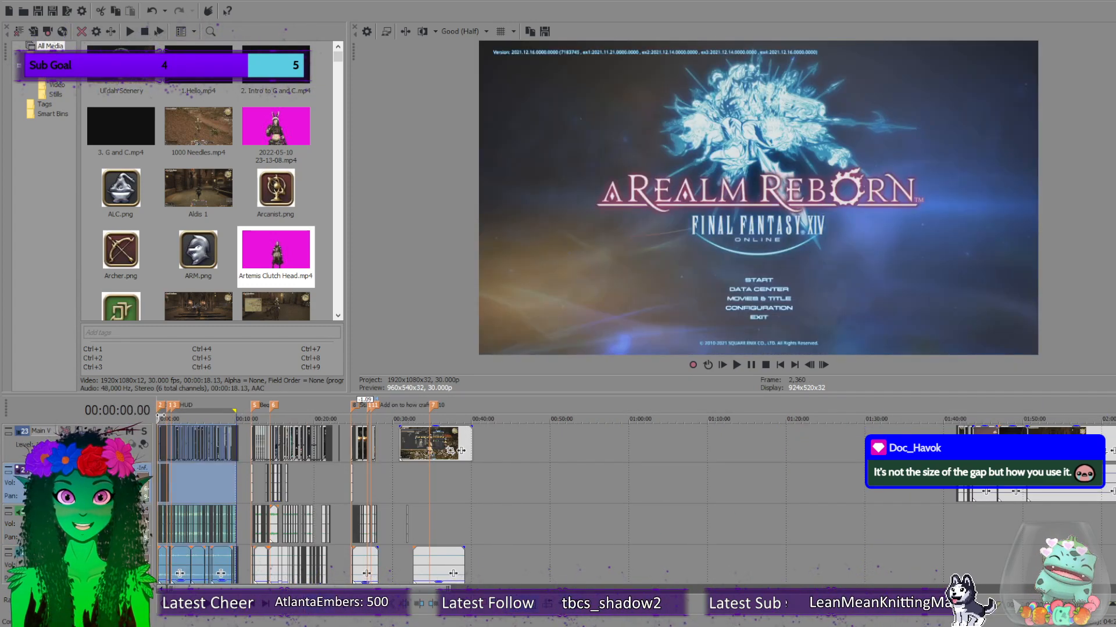
pyautogui.click(190, 491)
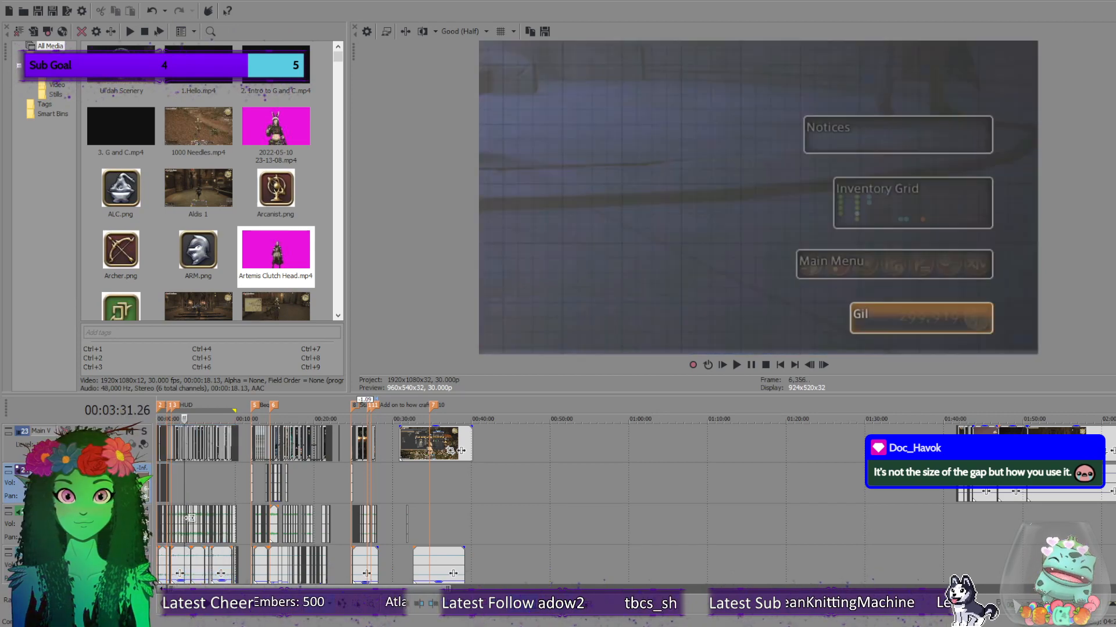
pyautogui.scroll(5, 364, 529)
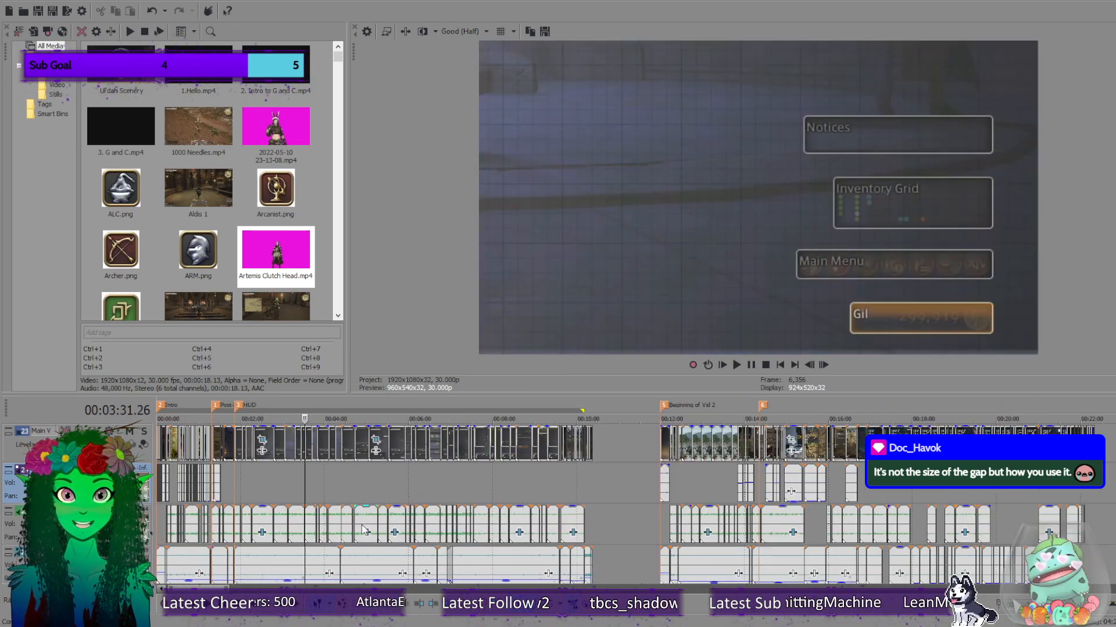
pyautogui.click(159, 527)
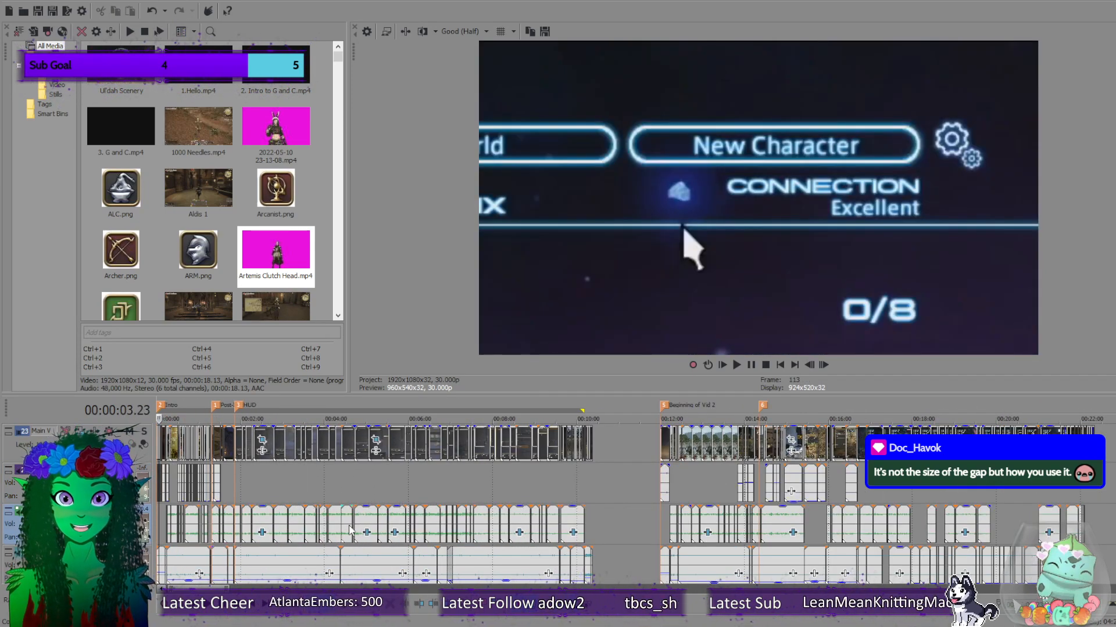
# Scrub through the first video from the start of the HUD section to the empty stretch after its end.
pyautogui.scroll(2, 544, 529)
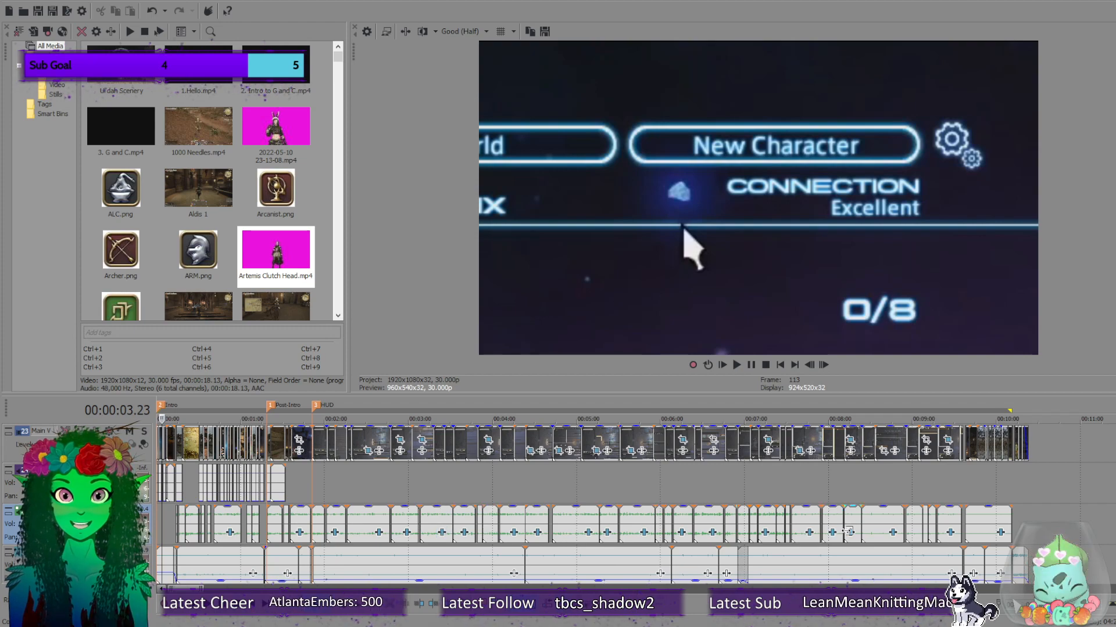
pyautogui.scroll(-3, 873, 540)
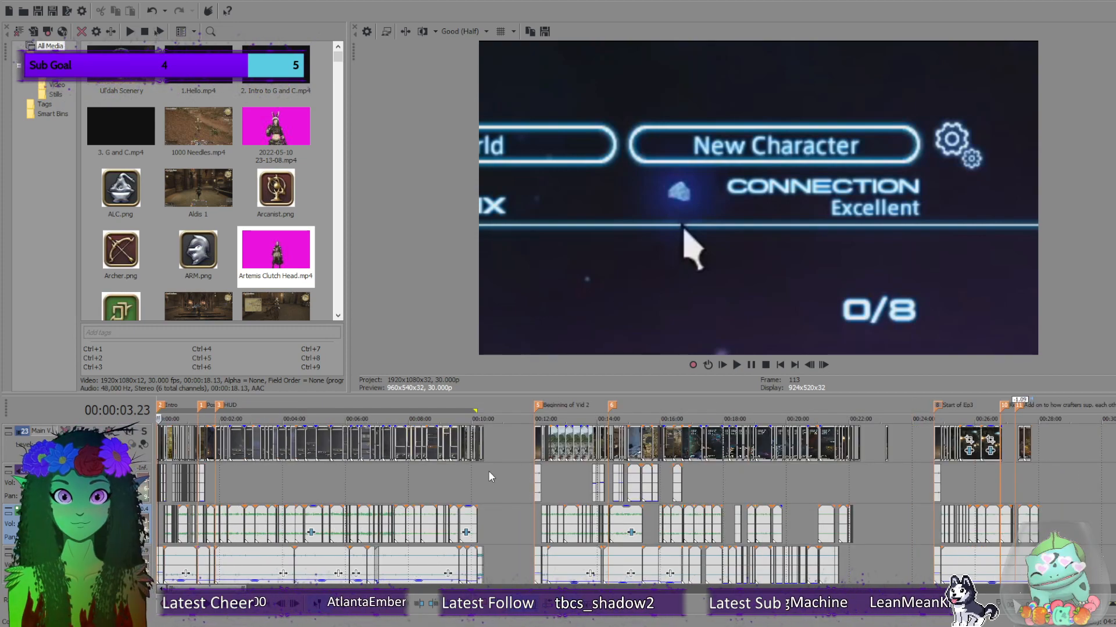
pyautogui.click(215, 481)
pyautogui.click(230, 482)
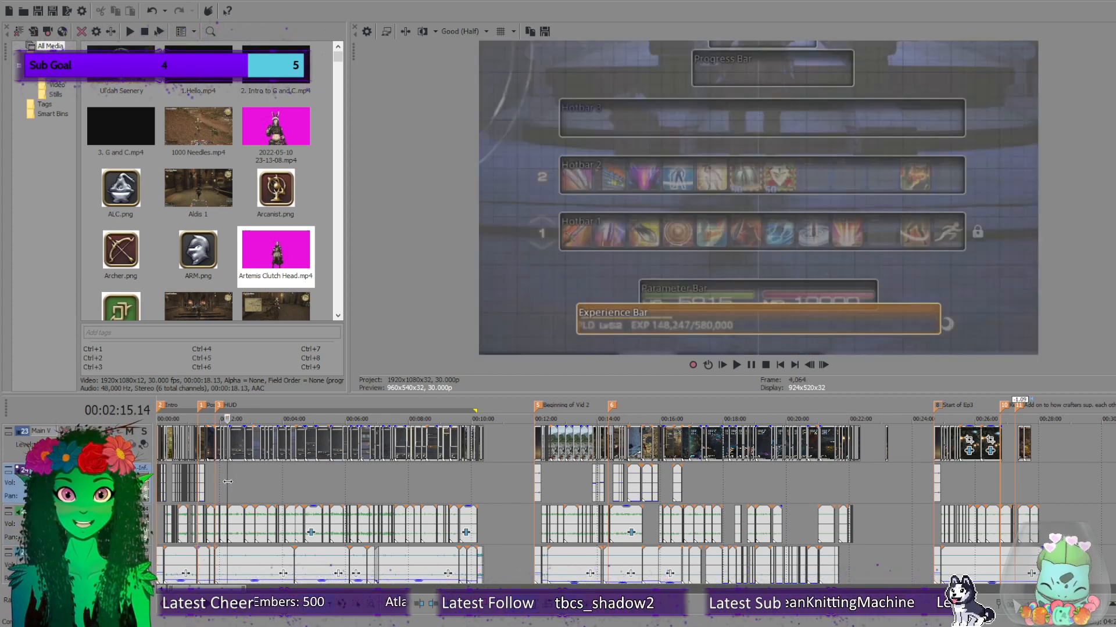
pyautogui.click(243, 483)
pyautogui.click(267, 486)
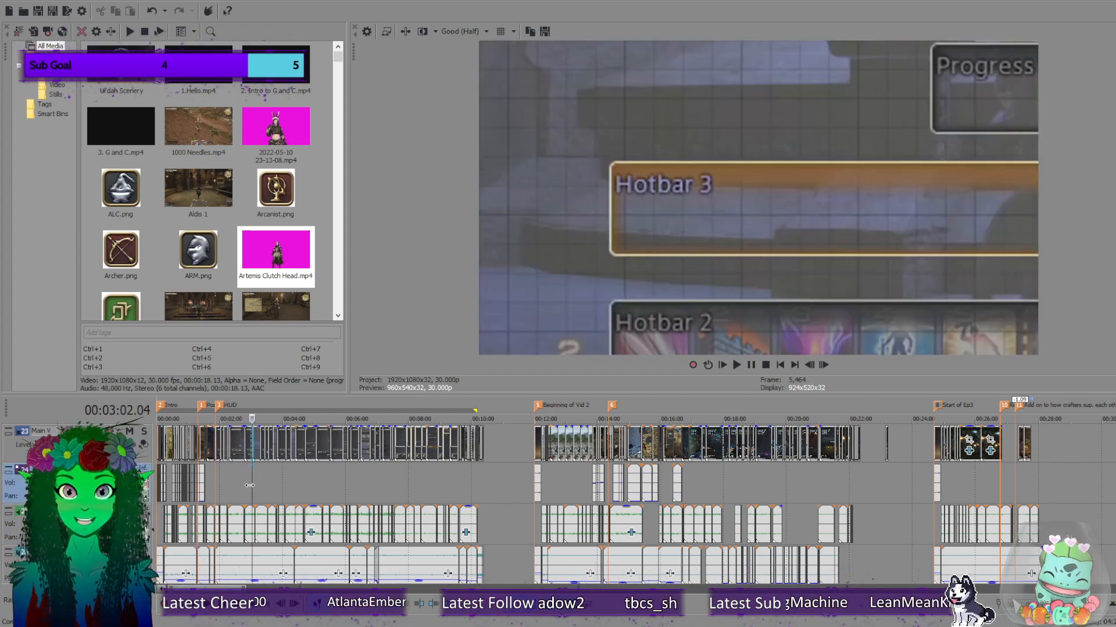
pyautogui.moveTo(297, 488); pyautogui.dragTo(494, 485)
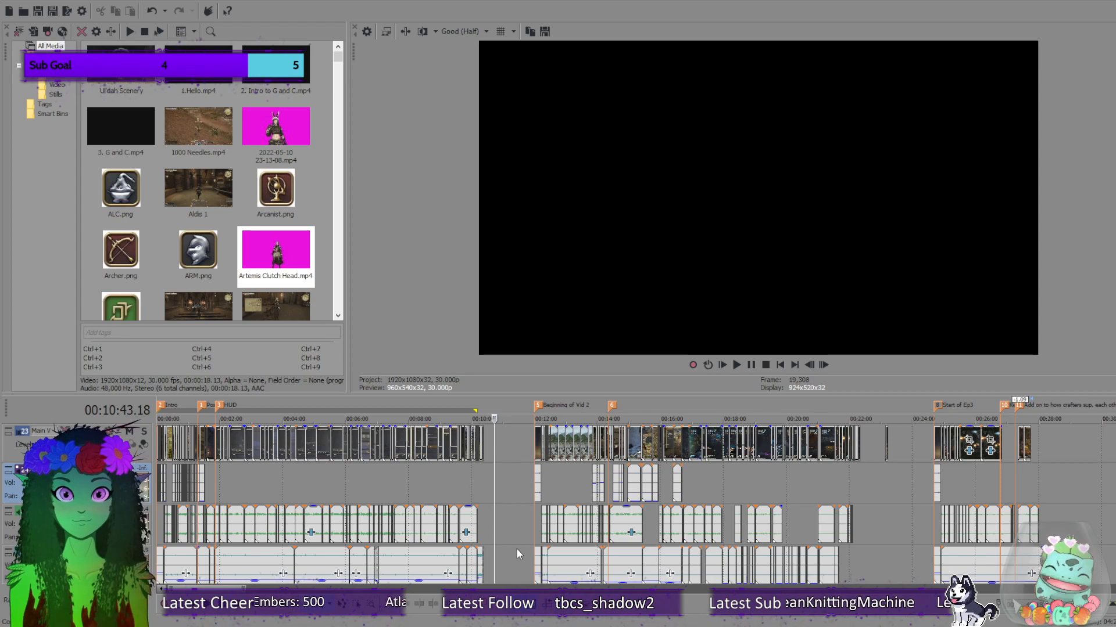
# Skim the second video's opening and examine the captioned battle footage over the narration gap between about 00:15:32 and 00:15:56.
pyautogui.click(562, 469)
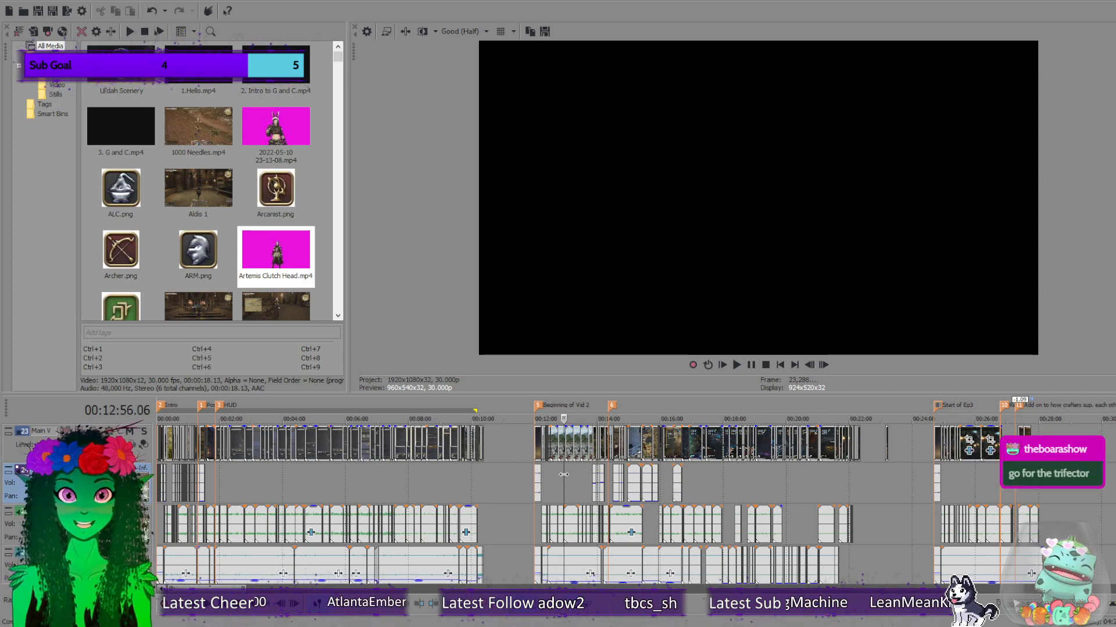
pyautogui.click(633, 473)
pyautogui.moveTo(641, 475); pyautogui.dragTo(651, 513)
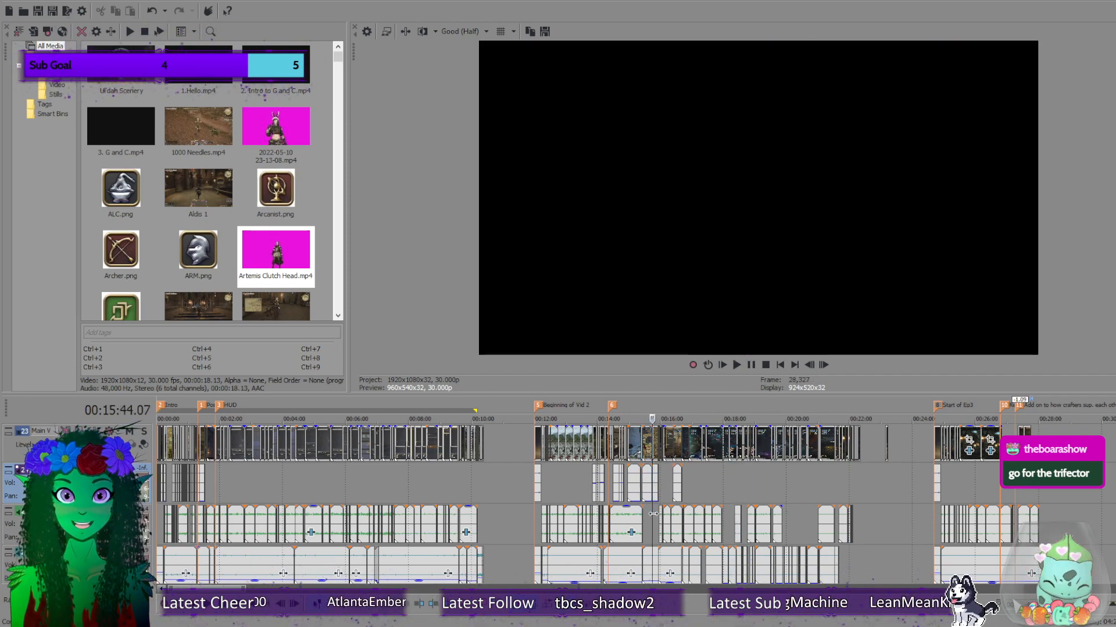
pyautogui.scroll(5, 651, 521)
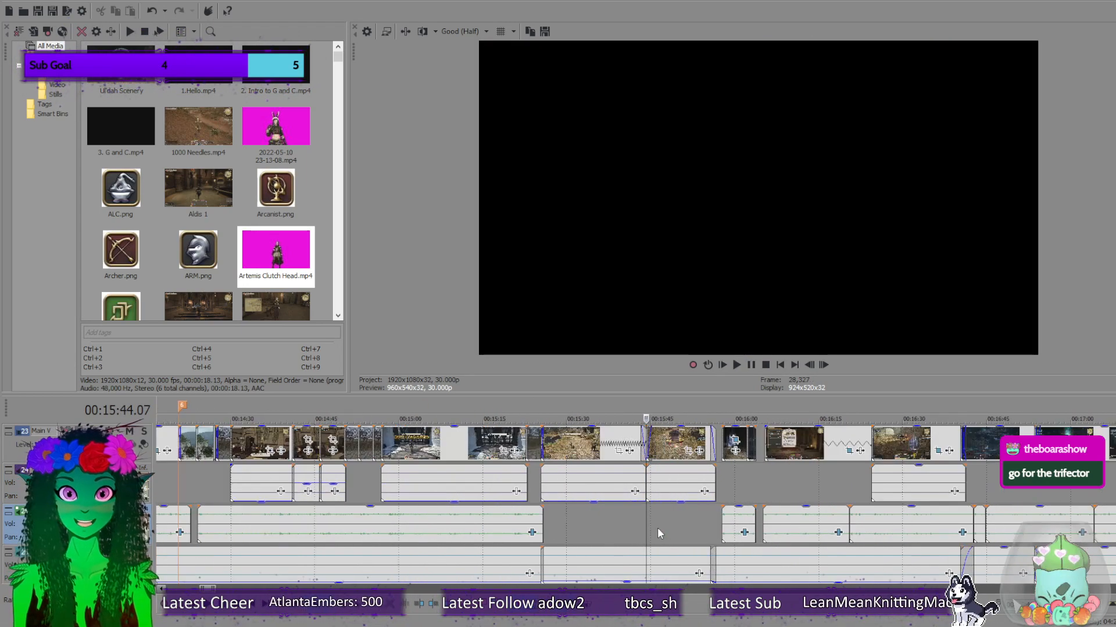
pyautogui.moveTo(643, 522); pyautogui.dragTo(597, 522)
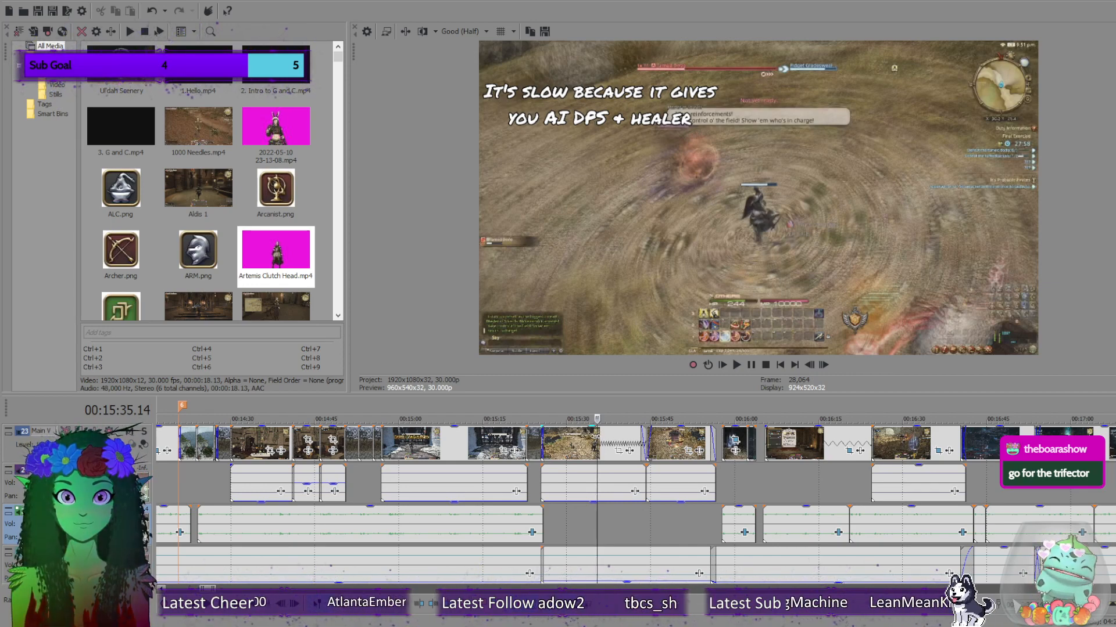
pyautogui.moveTo(597, 441); pyautogui.dragTo(710, 454)
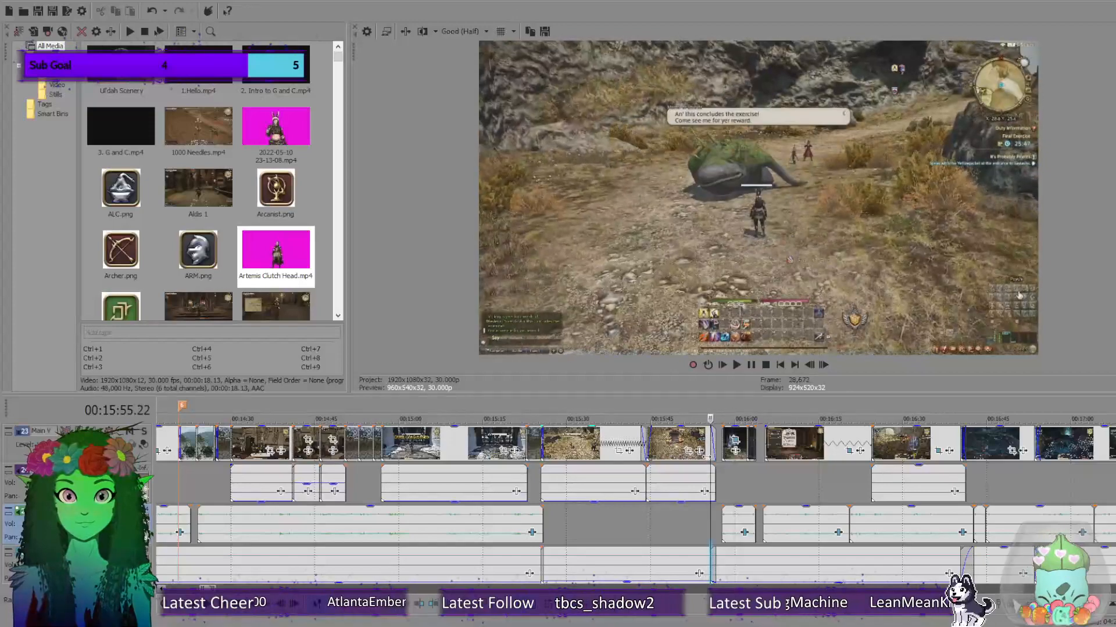
pyautogui.click(580, 529)
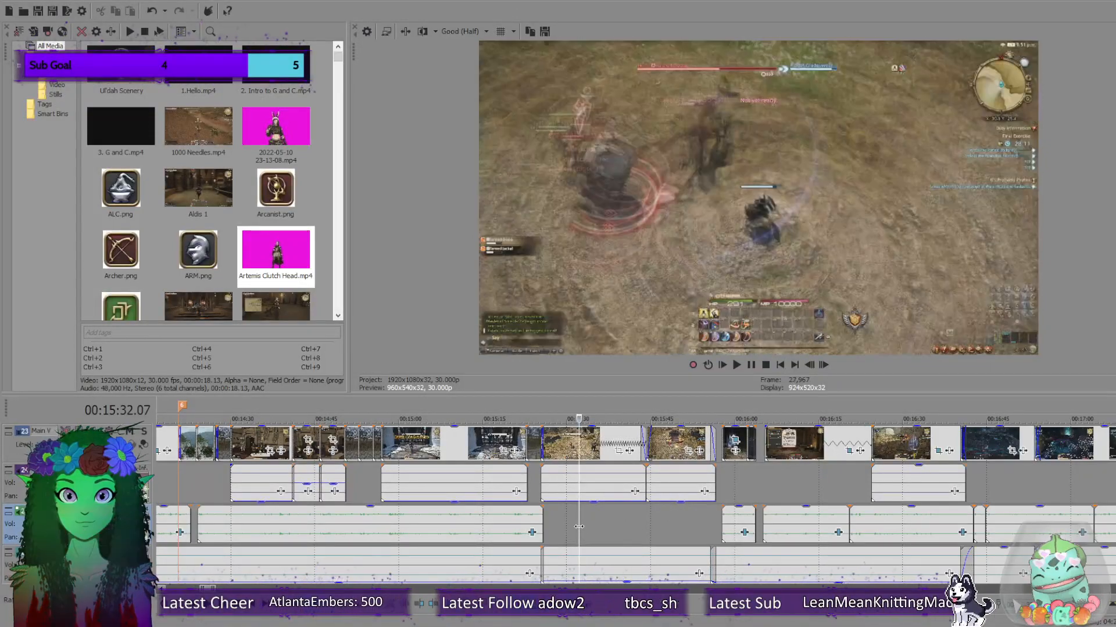
pyautogui.moveTo(584, 528); pyautogui.dragTo(613, 540)
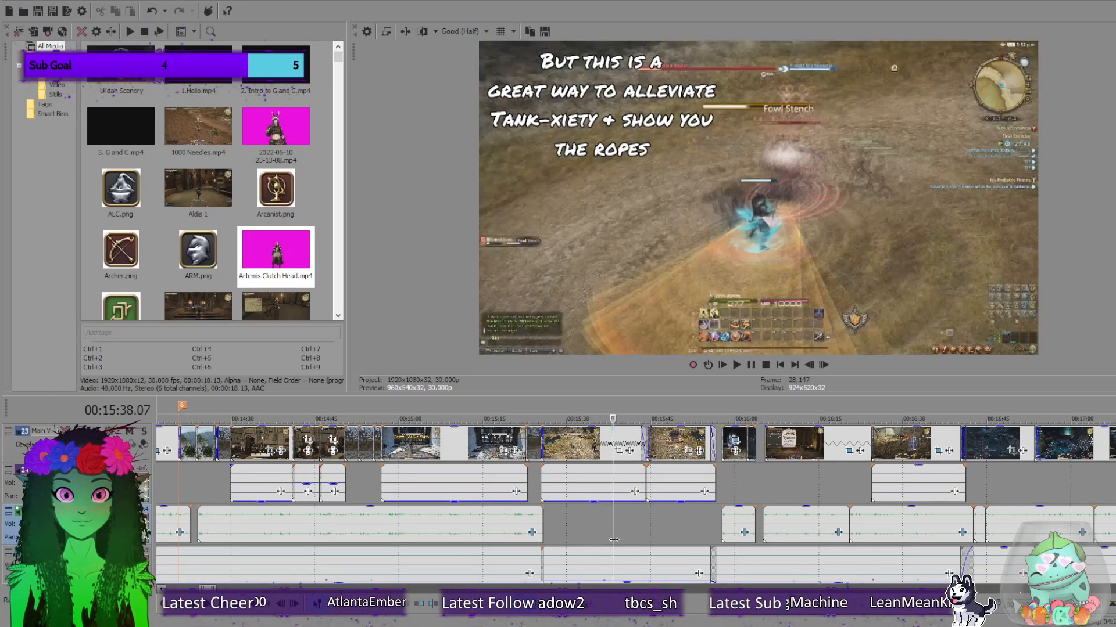
# Check the Duty Finder footage at 00:16:20 and the dungeon footage in the narration gap near 00:18:21.
pyautogui.scroll(-8, 620, 543)
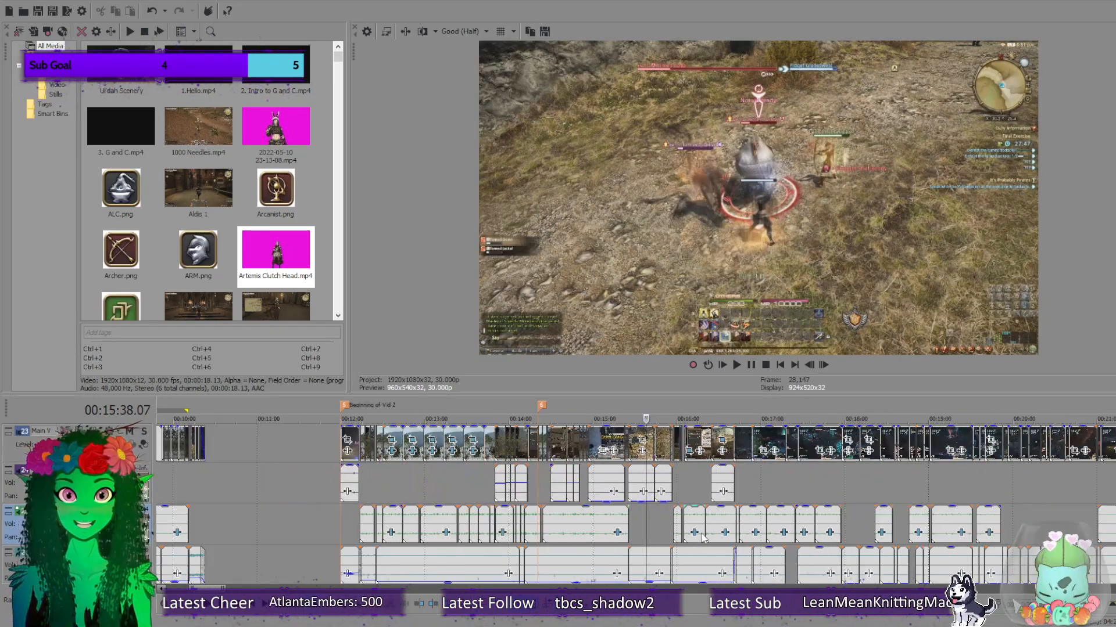
pyautogui.click(674, 475)
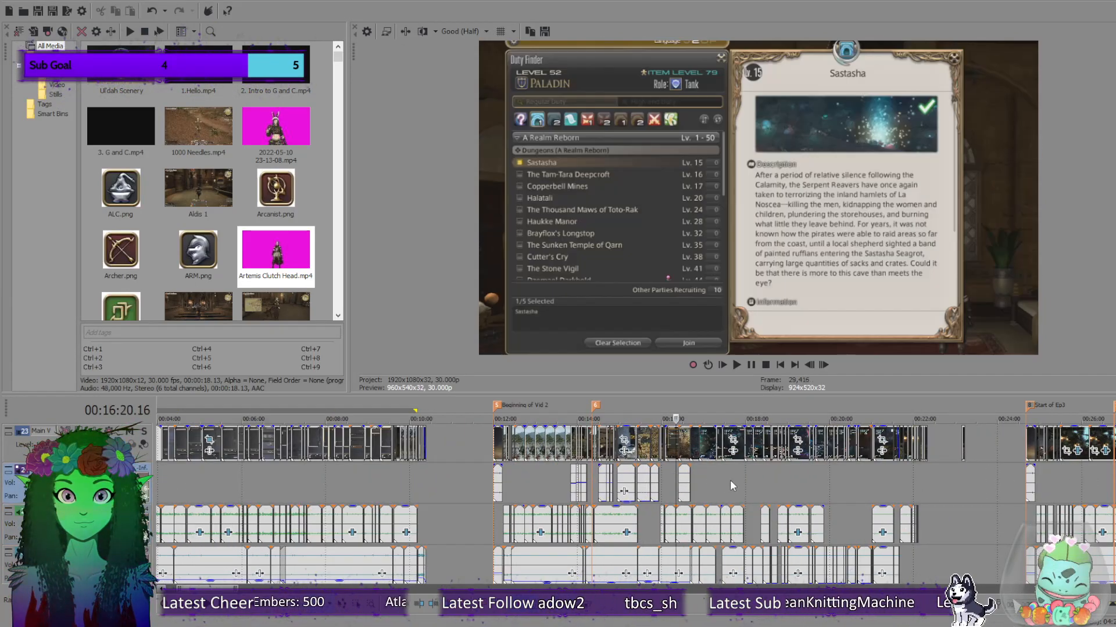
pyautogui.scroll(2, 760, 487)
pyautogui.scroll(-5, 760, 489)
pyautogui.scroll(3, 755, 491)
pyautogui.scroll(2, 773, 490)
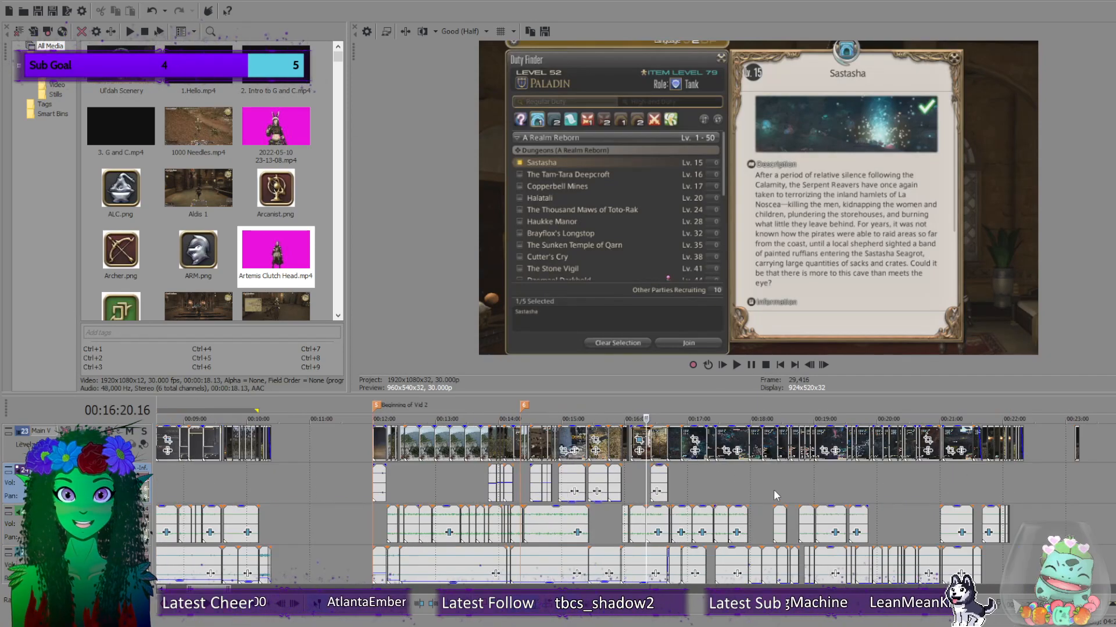
pyautogui.click(762, 488)
pyautogui.moveTo(760, 490)
pyautogui.mouseDown()
pyautogui.moveTo(770, 494)
pyautogui.moveTo(749, 500)
pyautogui.moveTo(773, 501)
pyautogui.mouseUp()
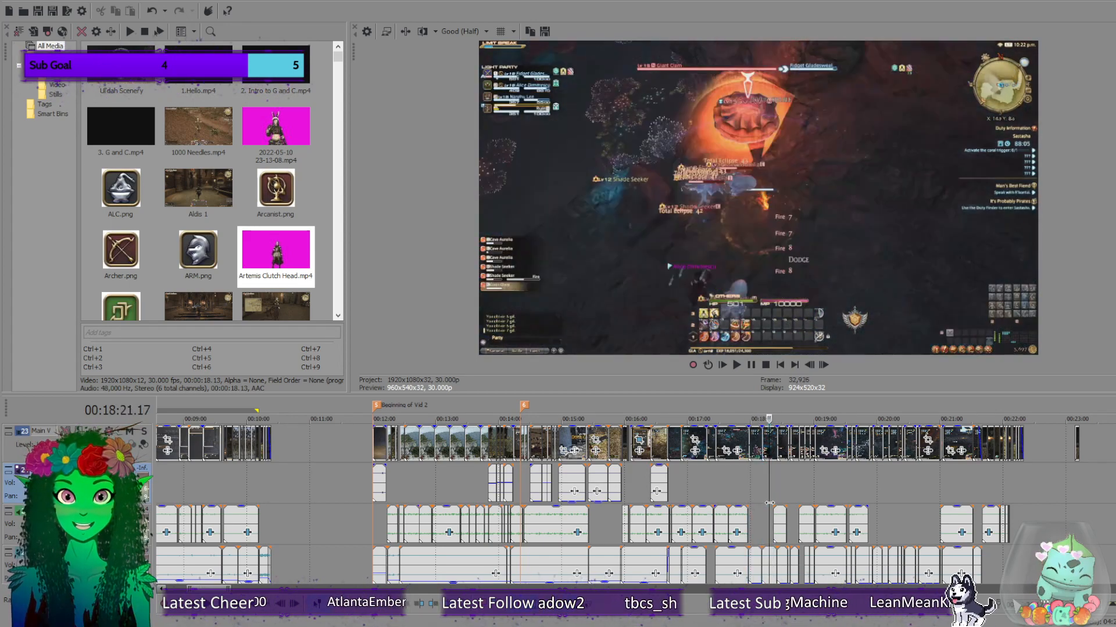
# Scrub through the dungeon footage from about 00:16:48 to 00:17:31, including the captioned Bloody Memo shot.
pyautogui.scroll(2, 670, 494)
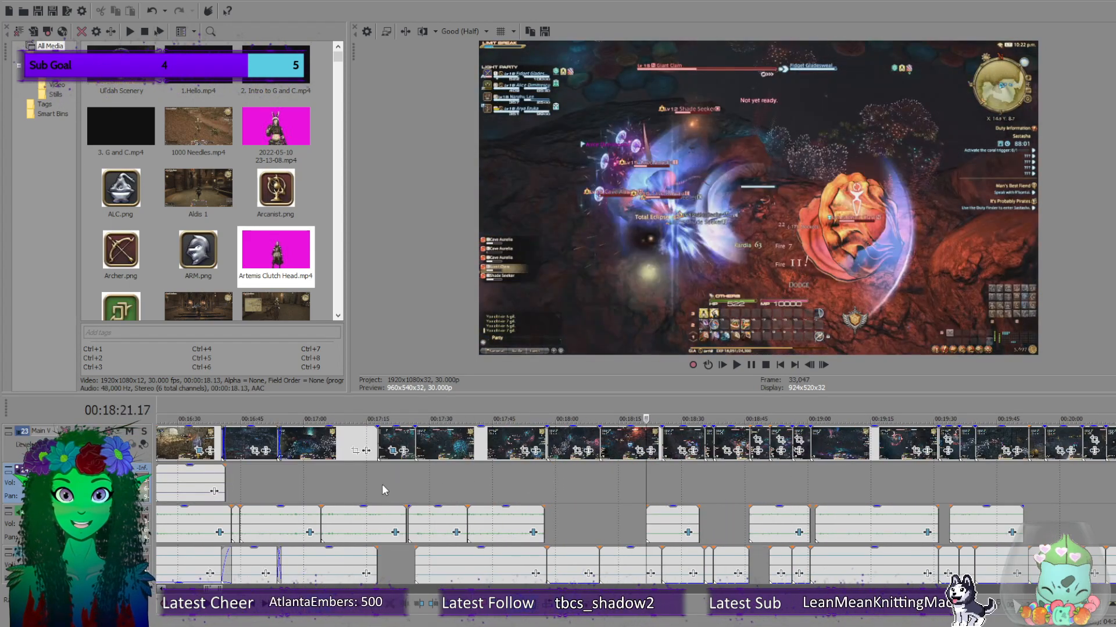
pyautogui.click(256, 477)
pyautogui.moveTo(256, 480); pyautogui.dragTo(309, 492)
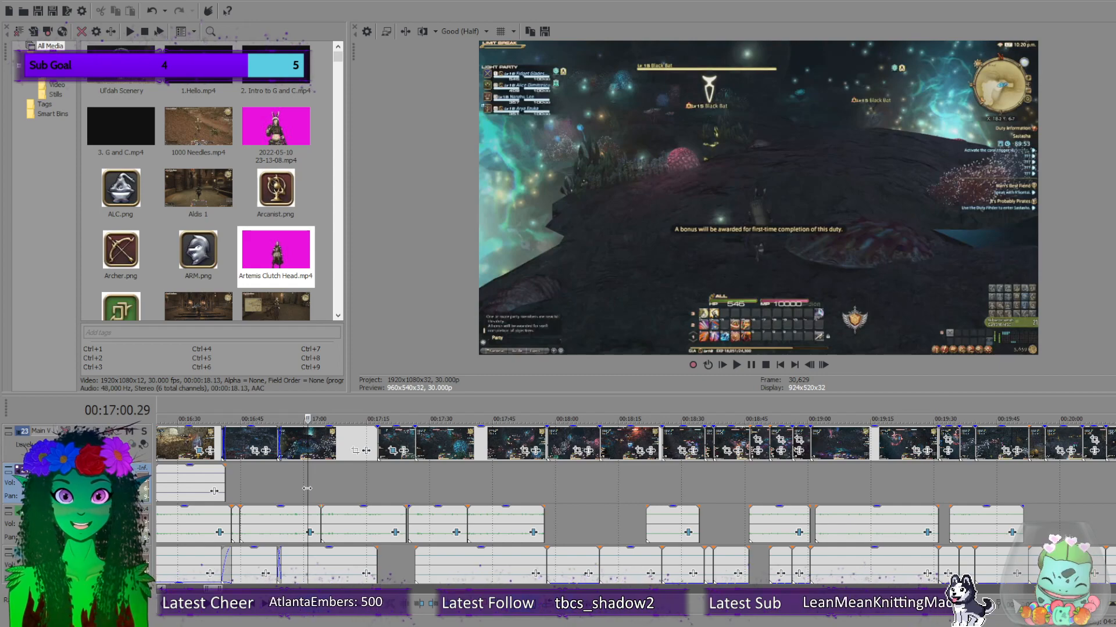
pyautogui.moveTo(310, 489); pyautogui.dragTo(384, 506)
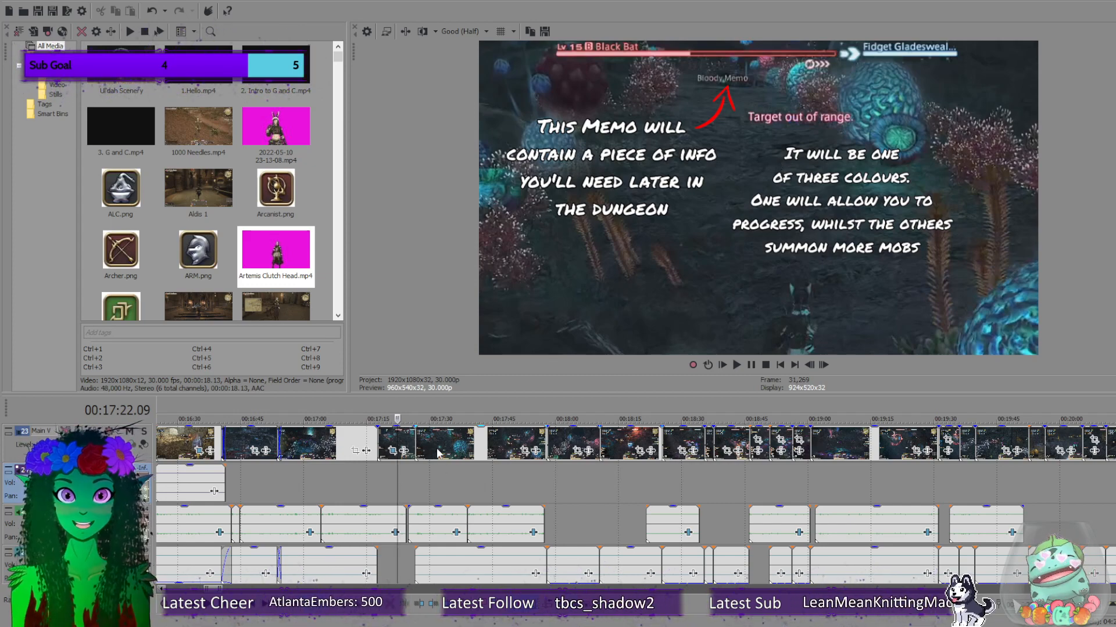
pyautogui.click(400, 478)
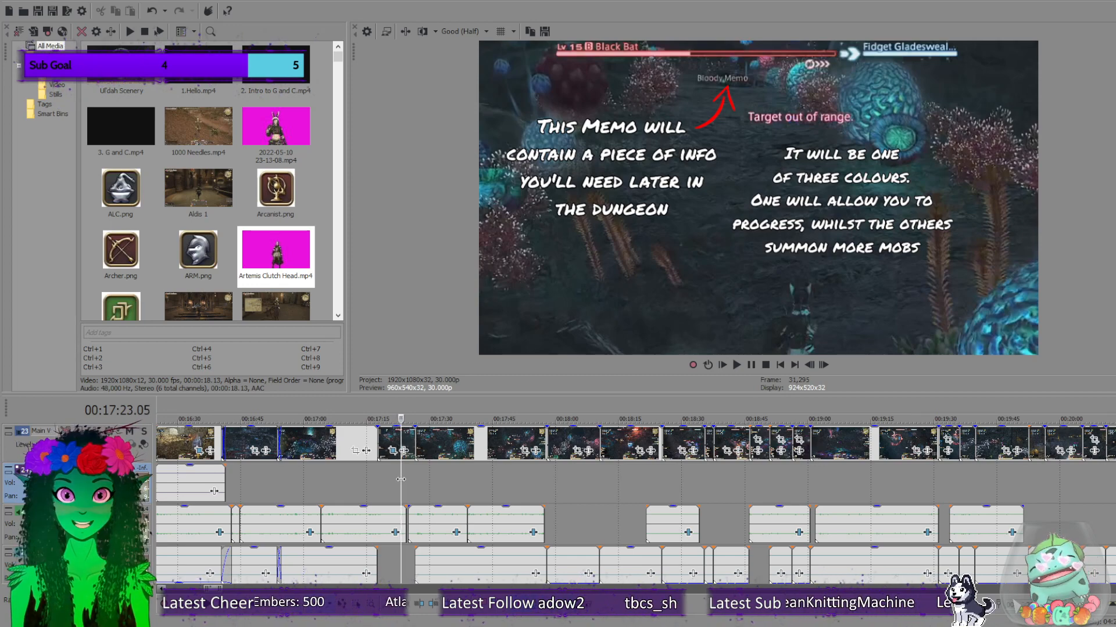
pyautogui.click(413, 482)
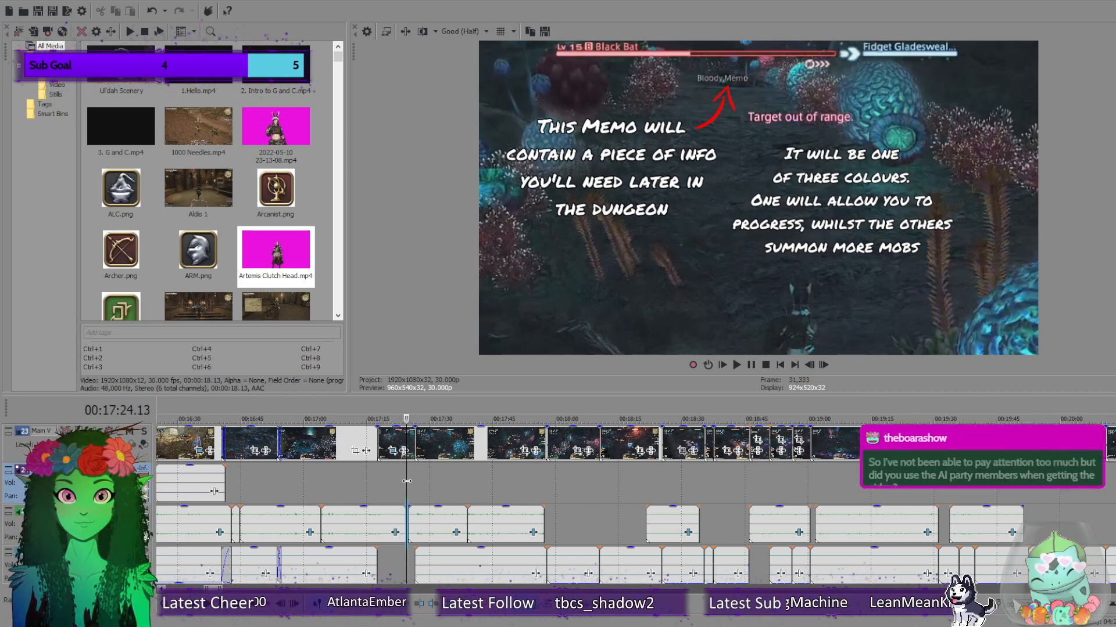
pyautogui.moveTo(413, 482); pyautogui.dragTo(436, 488)
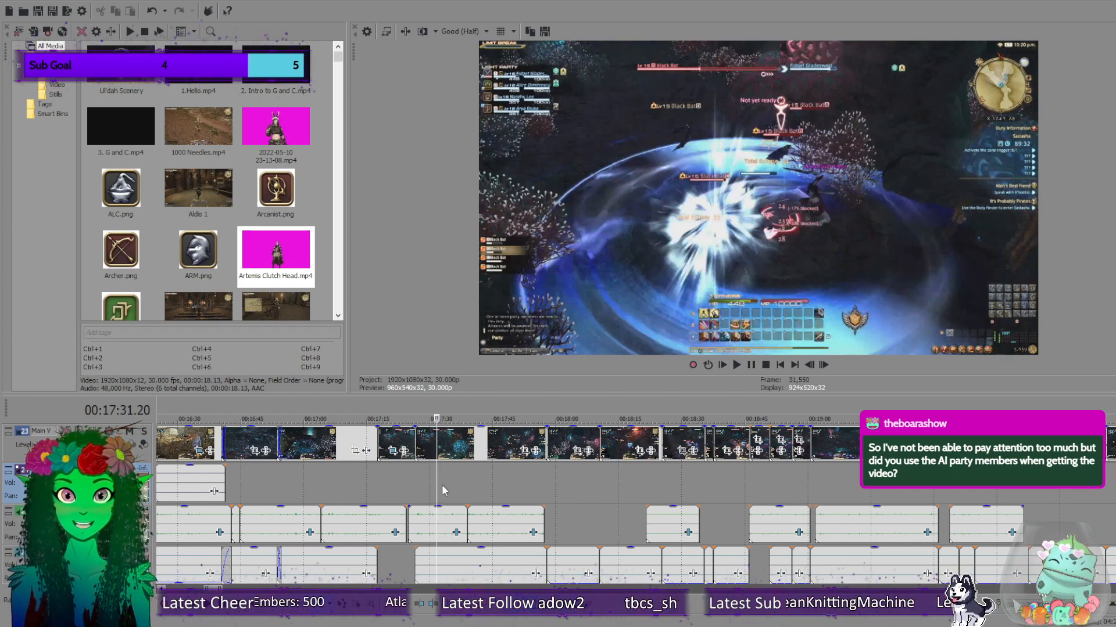
# Return to the battle footage around 00:15:35 and review the caption about AI DPS and healer.
pyautogui.scroll(-2, 442, 491)
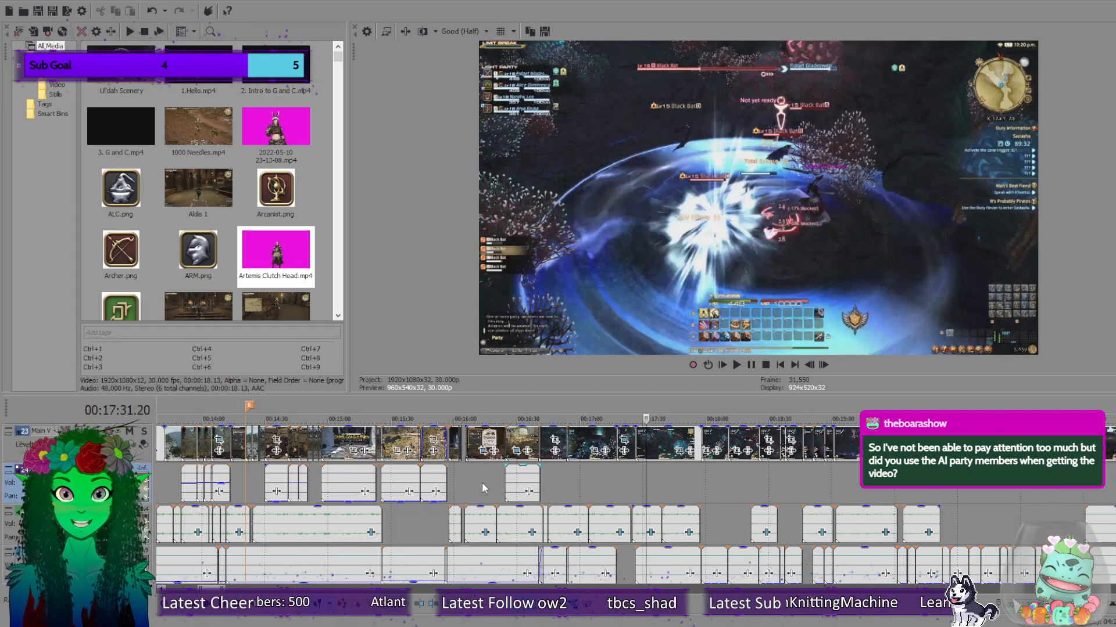
pyautogui.click(399, 510)
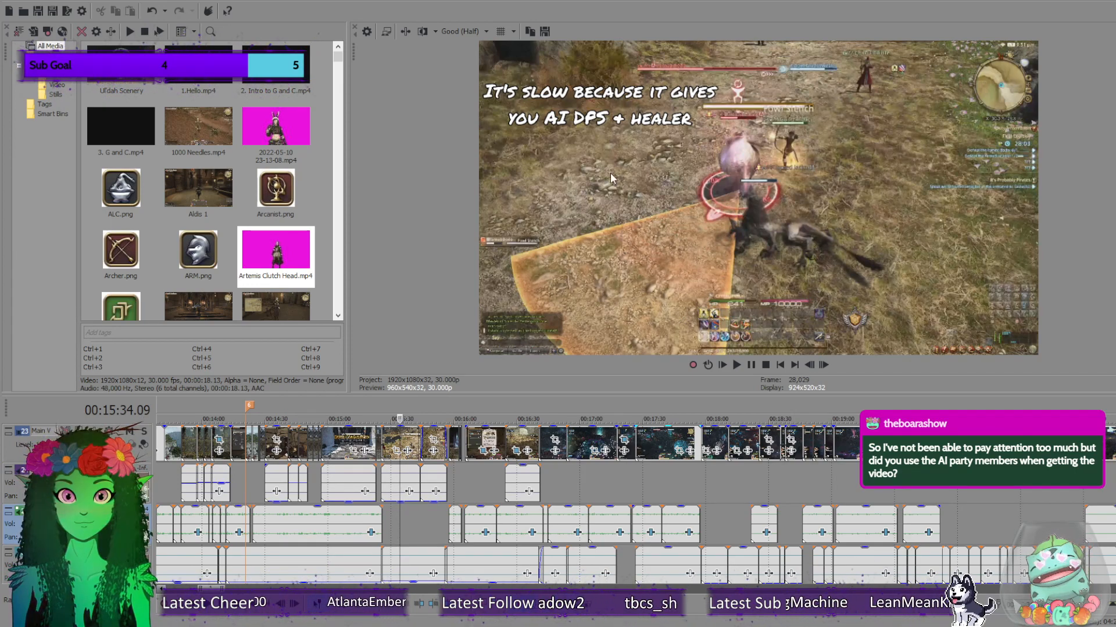
pyautogui.click(393, 482)
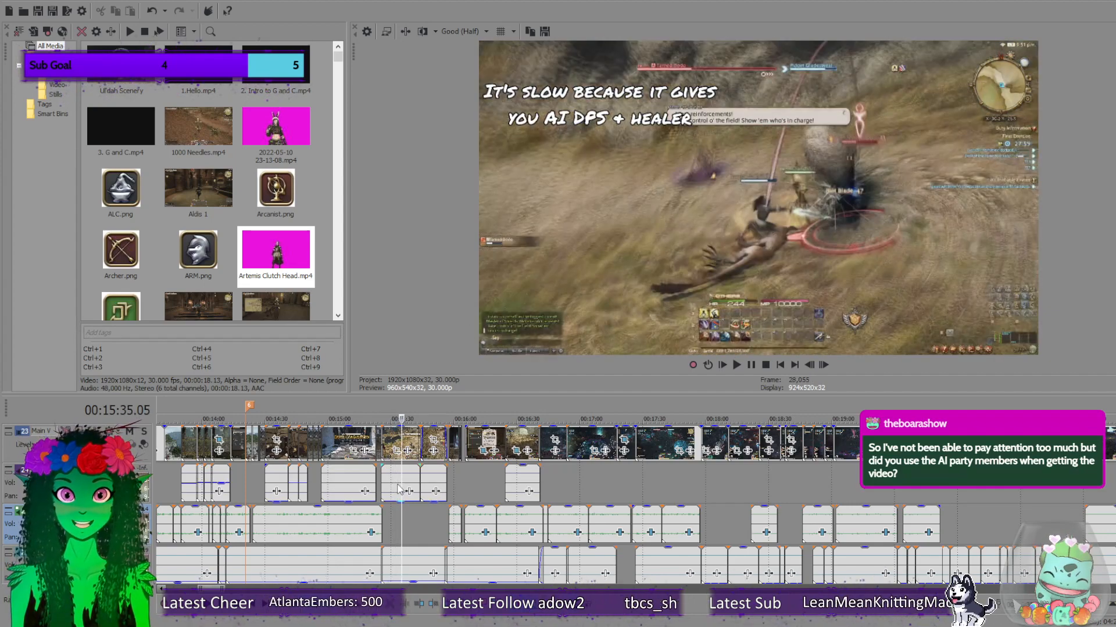
# Review the dungeon run from the Duty Commenced shot near 00:16:57 to the captioned clam room at 00:18:11.
pyautogui.click(588, 480)
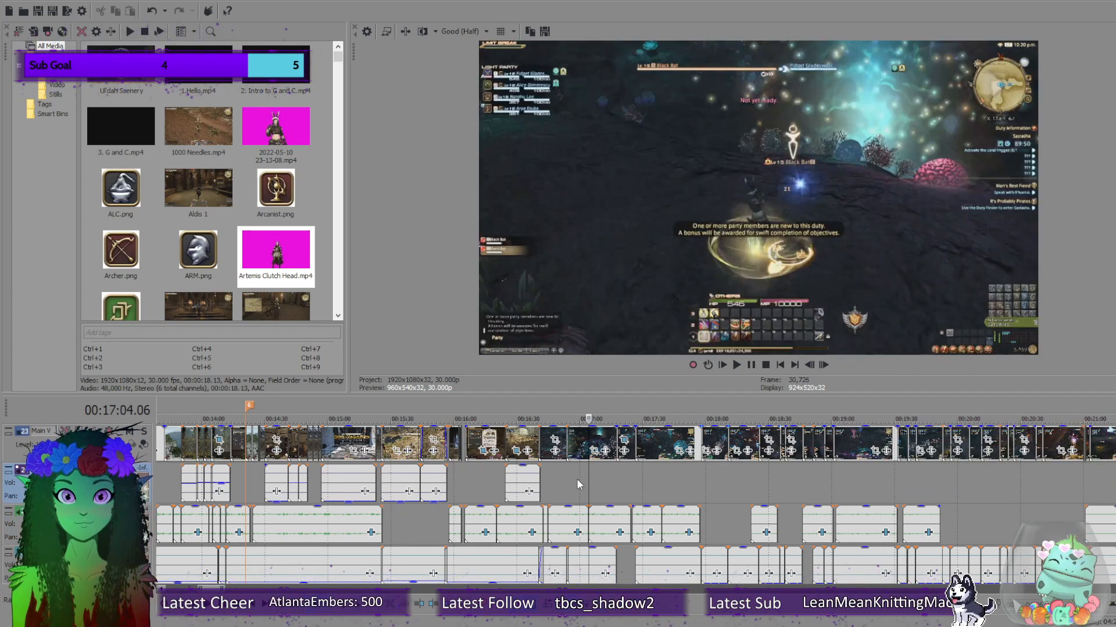
pyautogui.moveTo(585, 480); pyautogui.dragTo(574, 482)
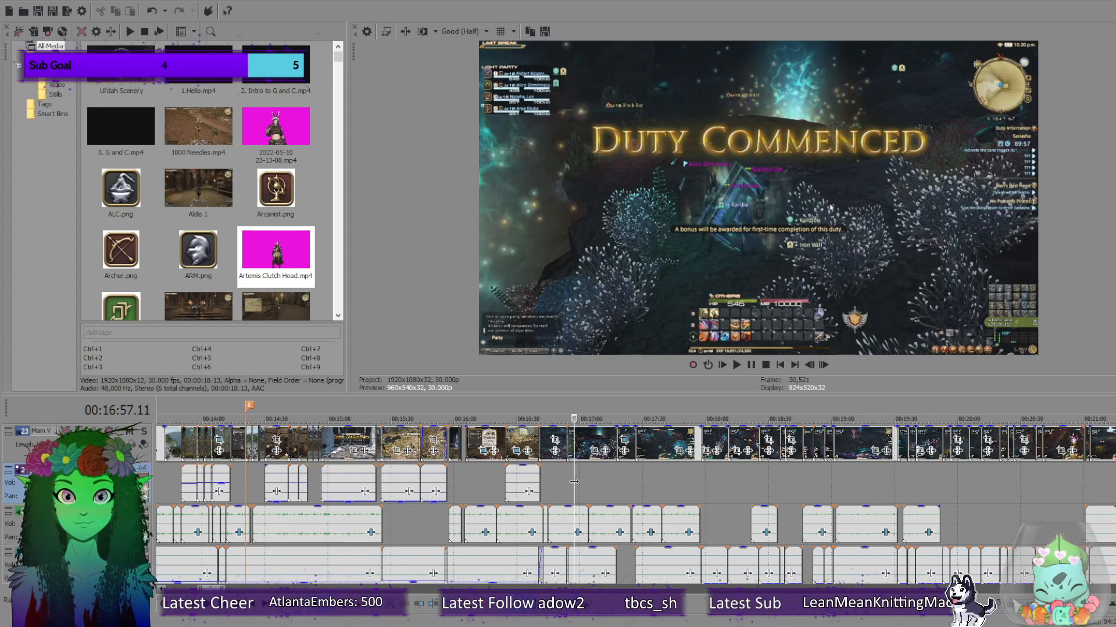
pyautogui.moveTo(574, 481); pyautogui.dragTo(576, 482)
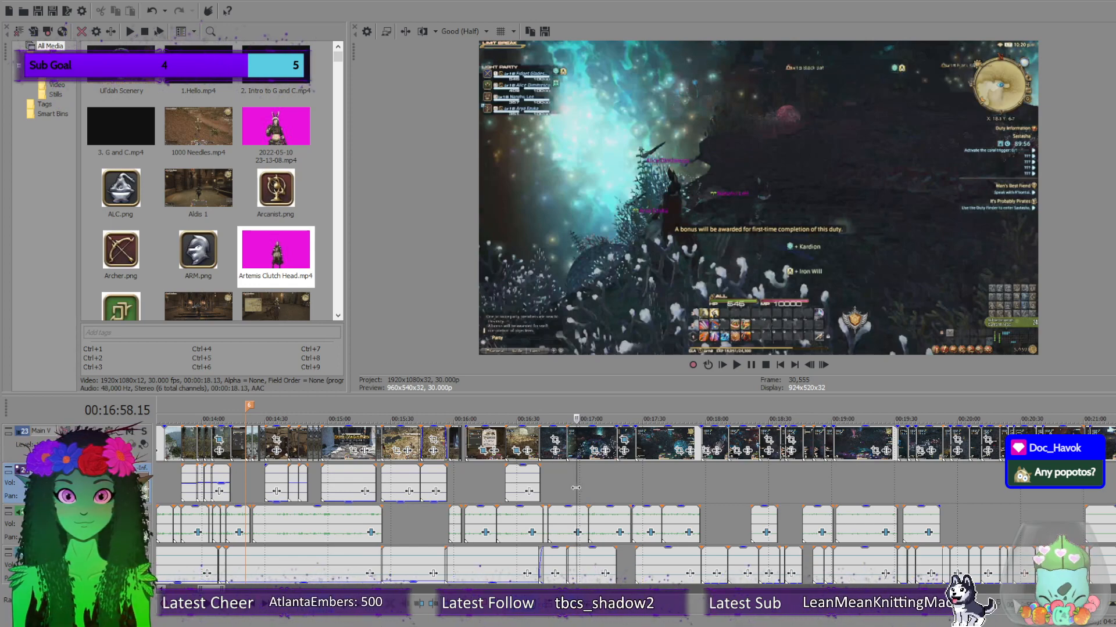
pyautogui.moveTo(576, 488); pyautogui.dragTo(734, 493)
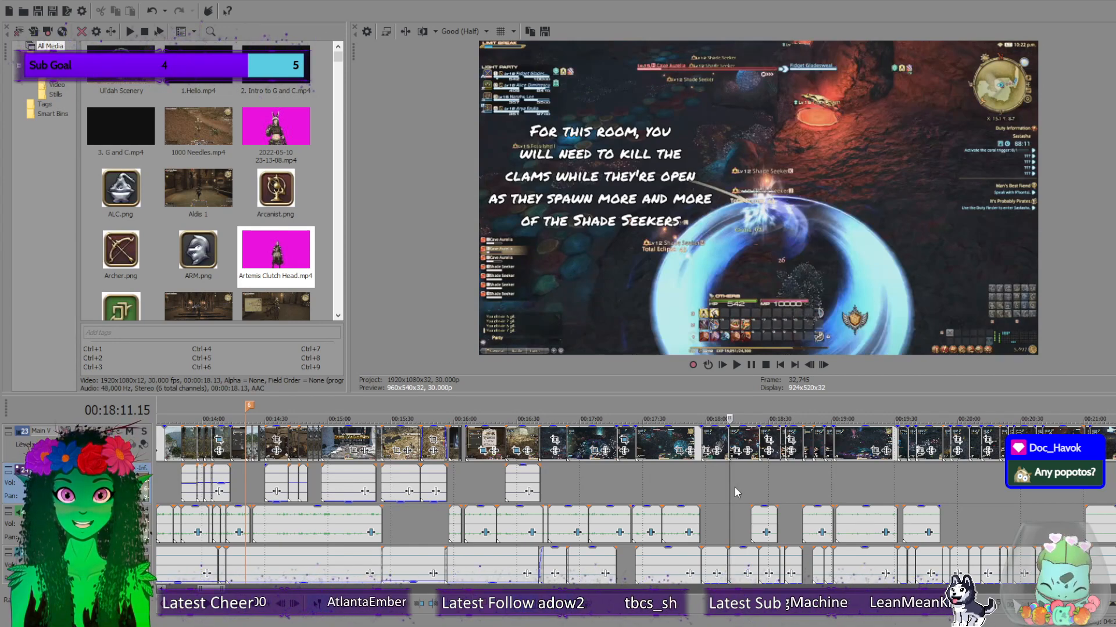
# Survey the whole project timeline and preview the dungeon footage after the Post-SproutSchool marker at 05:56:50 and 05:51:32.
pyautogui.scroll(-5, 760, 485)
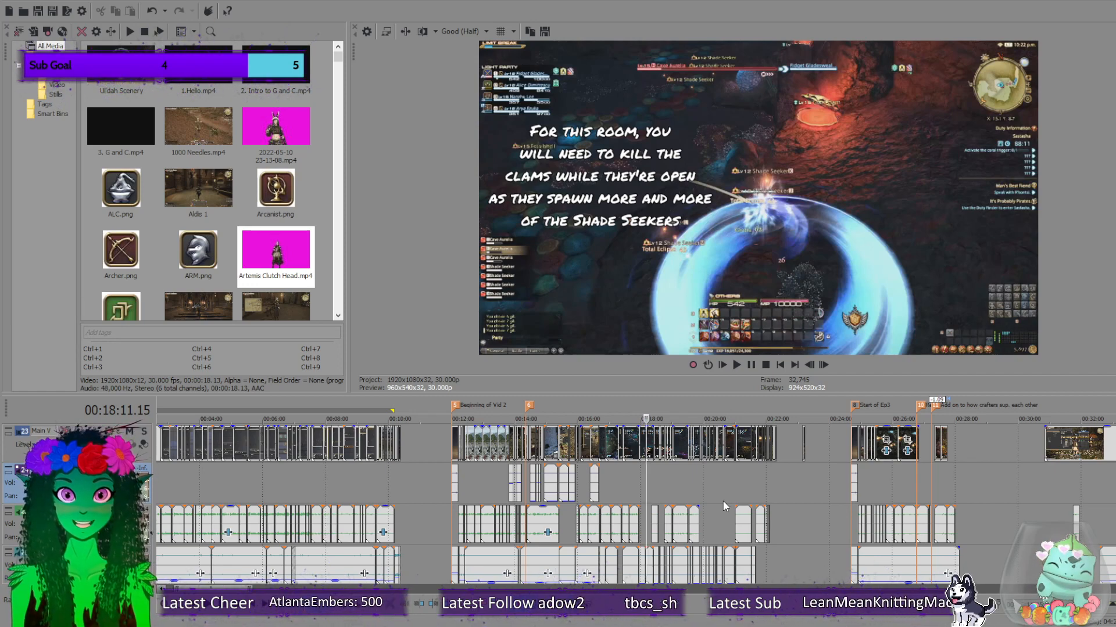
pyautogui.scroll(-5, 862, 455)
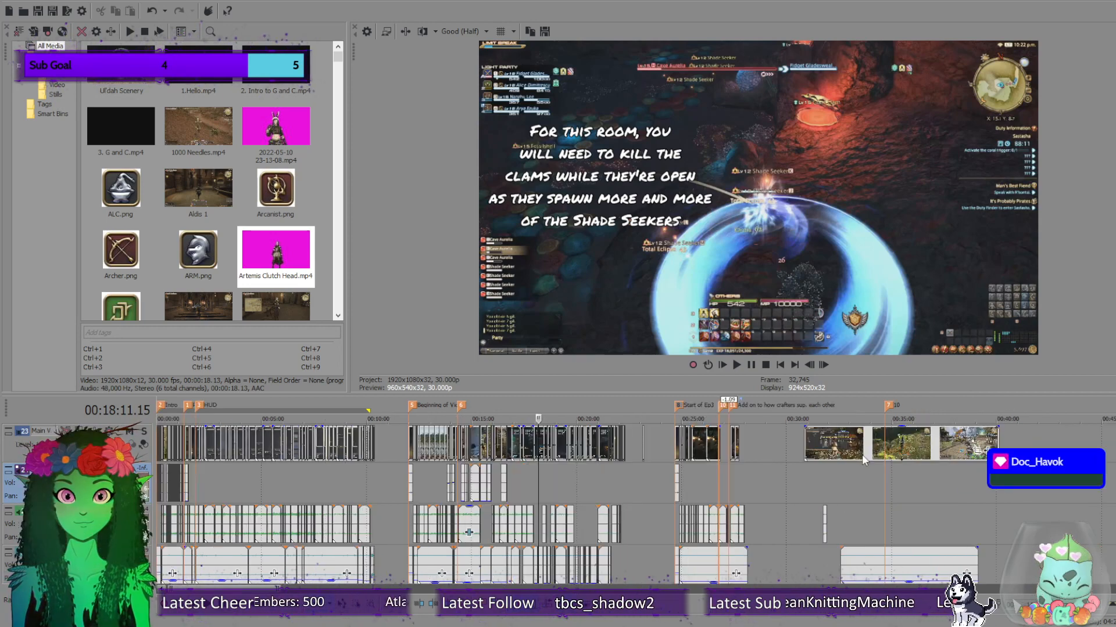
pyautogui.scroll(-3, 859, 456)
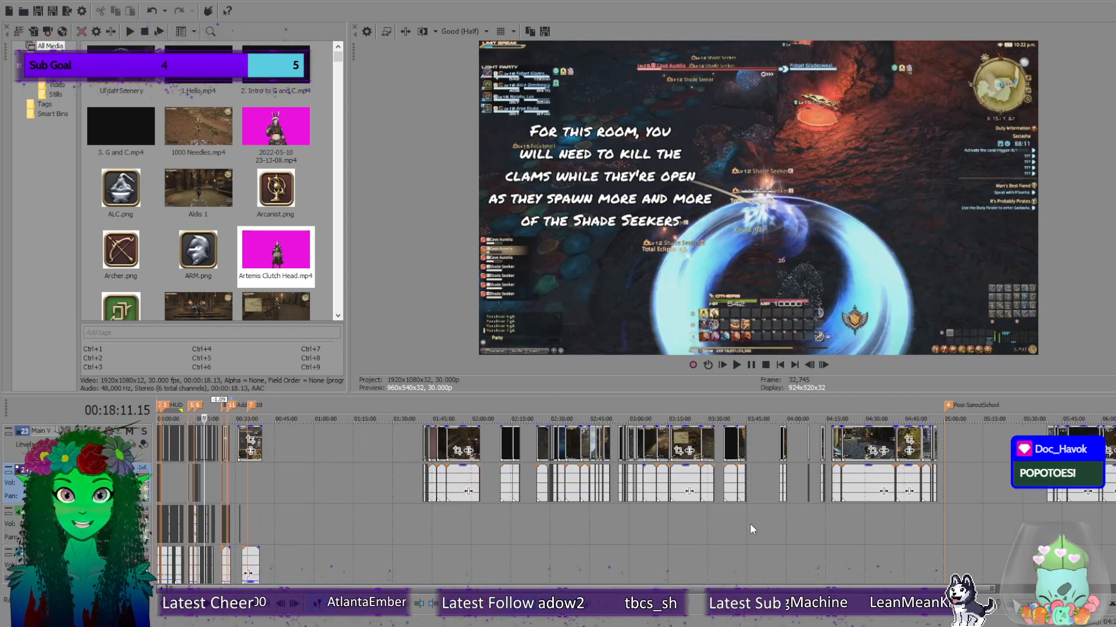
pyautogui.click(972, 533)
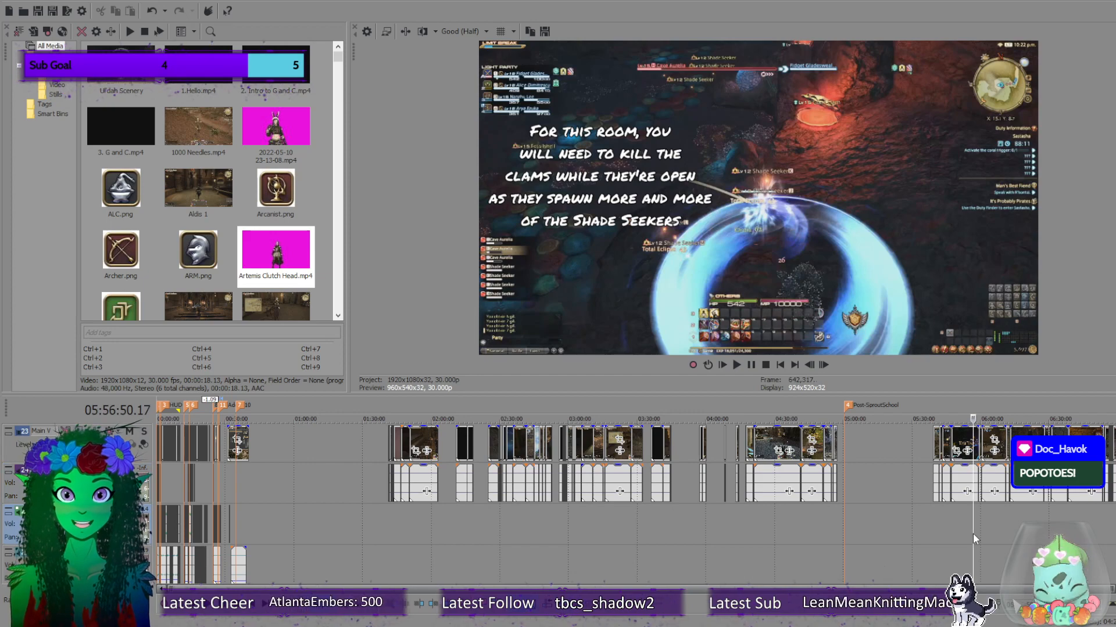
pyautogui.scroll(4, 985, 534)
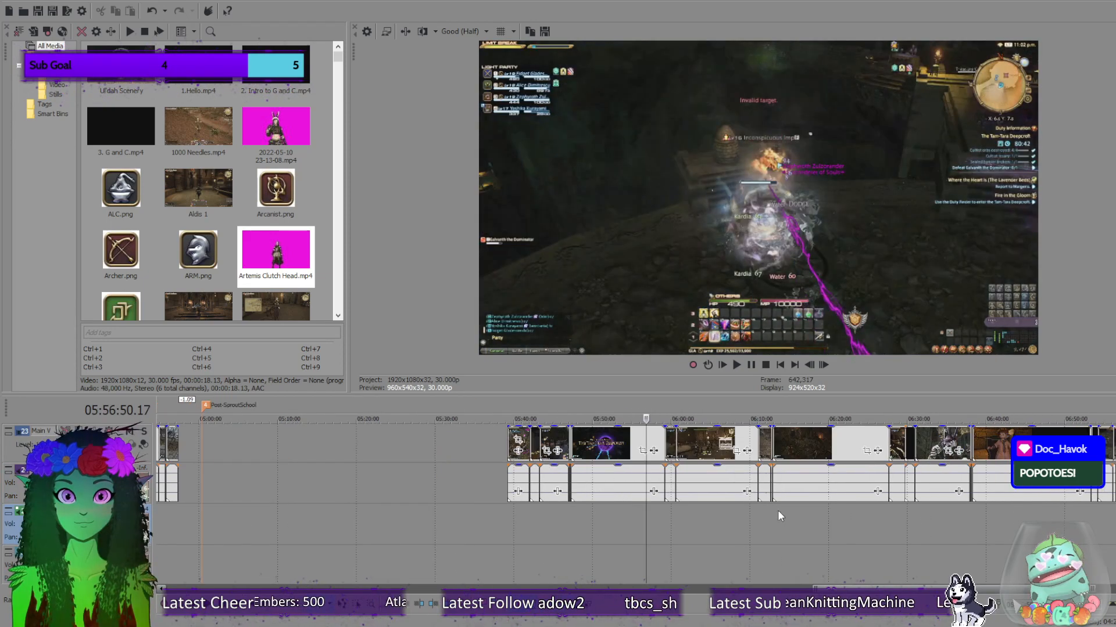
pyautogui.click(605, 523)
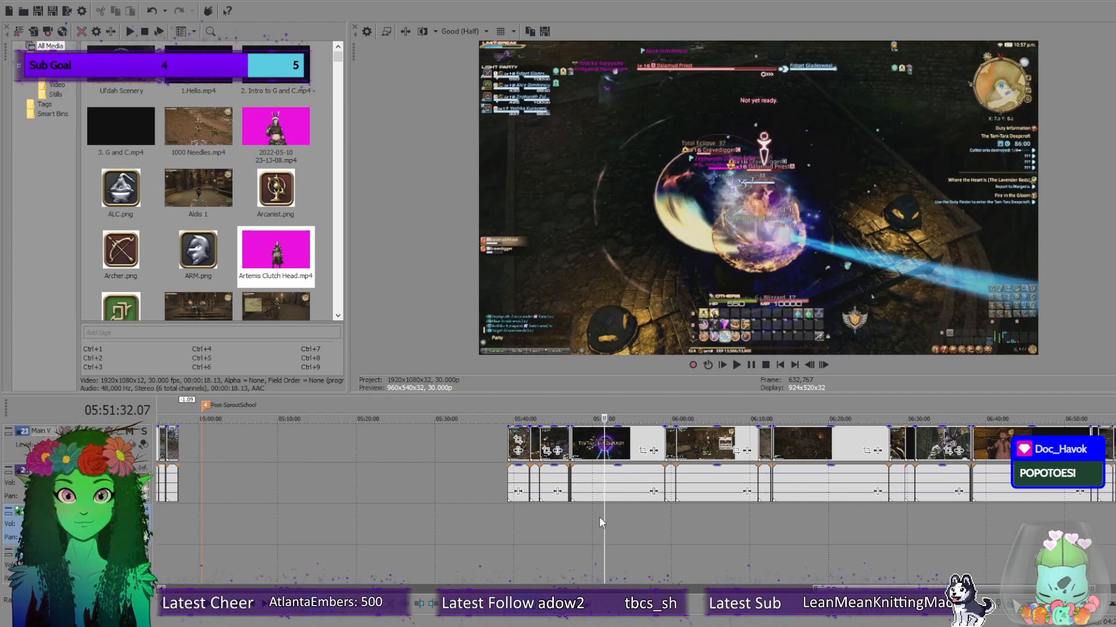
# Preview the Tam-Tara Deepcroft footage from 05:40:41 through the title shot and party start at 05:47:32.
pyautogui.click(518, 515)
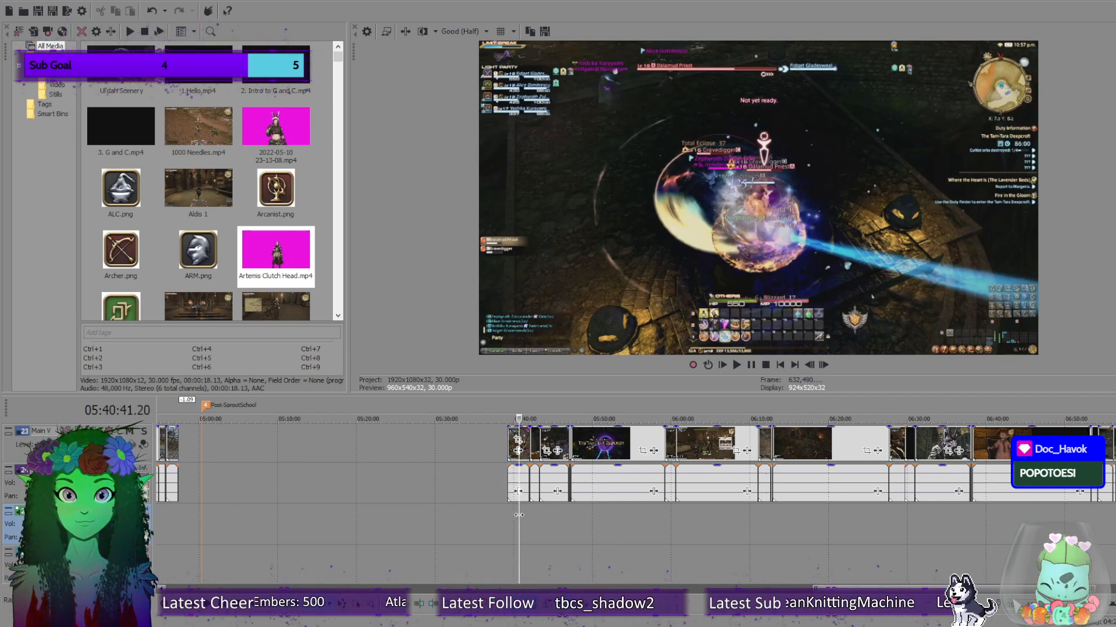
pyautogui.moveTo(519, 514); pyautogui.dragTo(561, 517)
pyautogui.scroll(6, 640, 507)
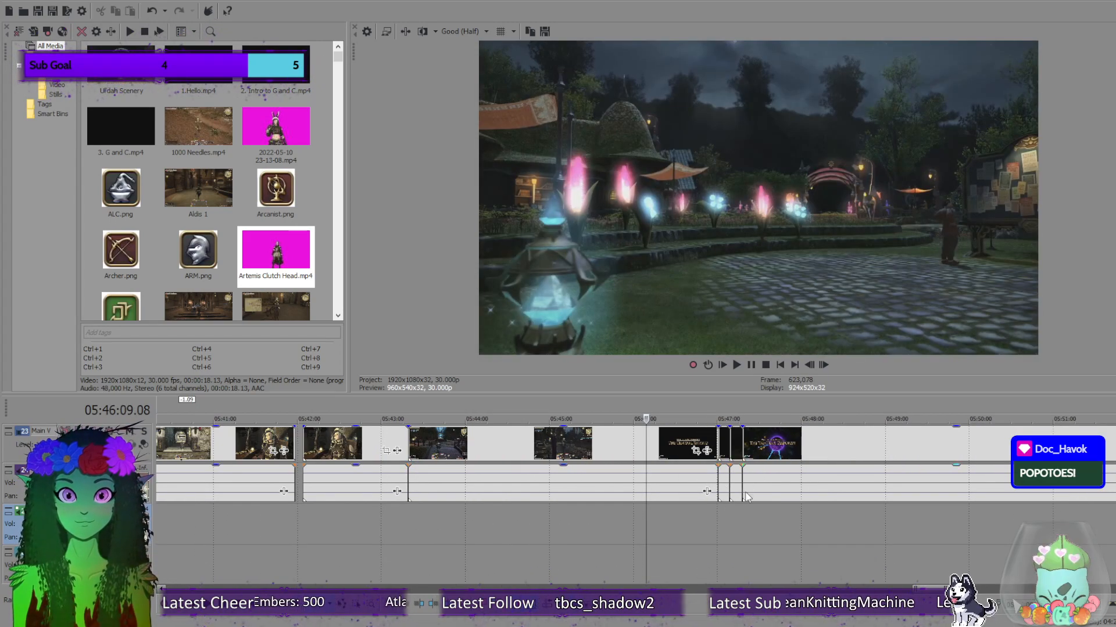
pyautogui.click(740, 510)
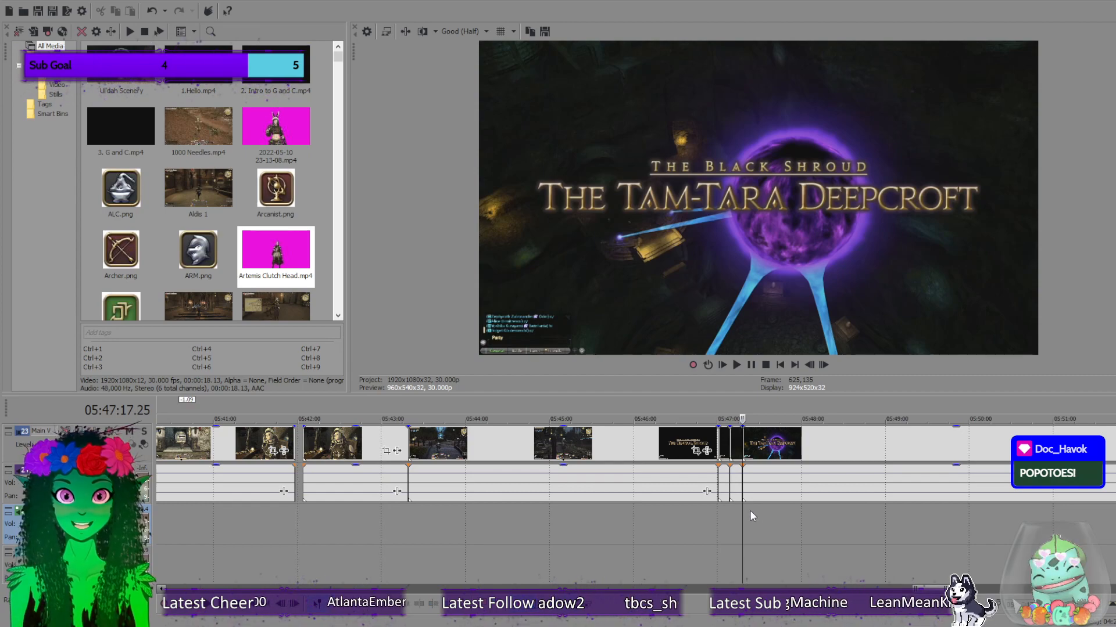
pyautogui.click(750, 510)
pyautogui.click(756, 515)
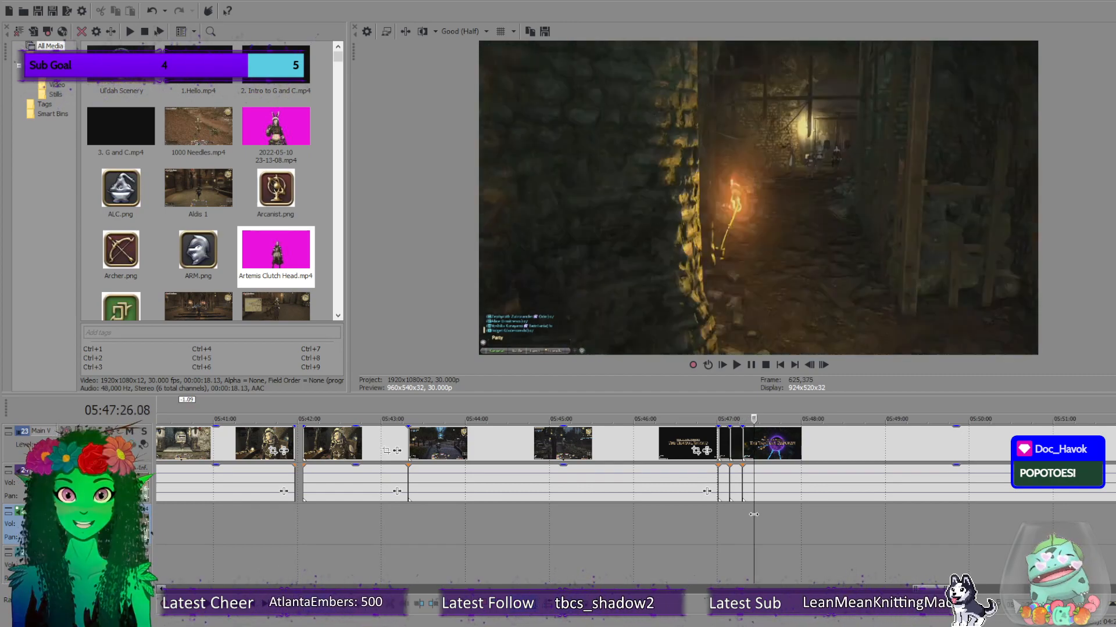
pyautogui.click(625, 537)
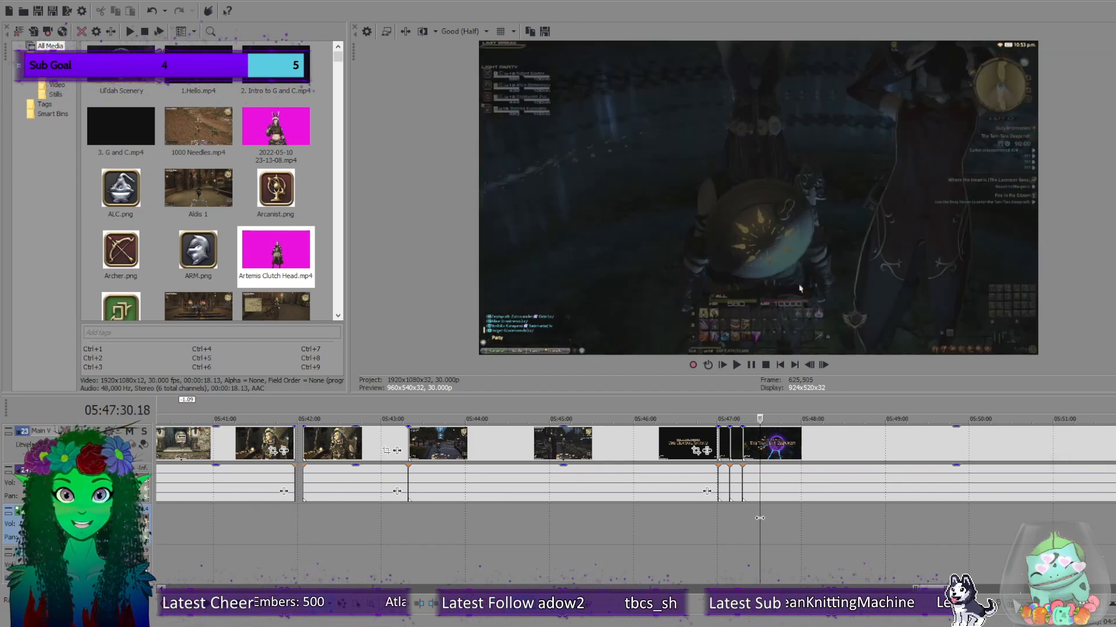
pyautogui.click(665, 534)
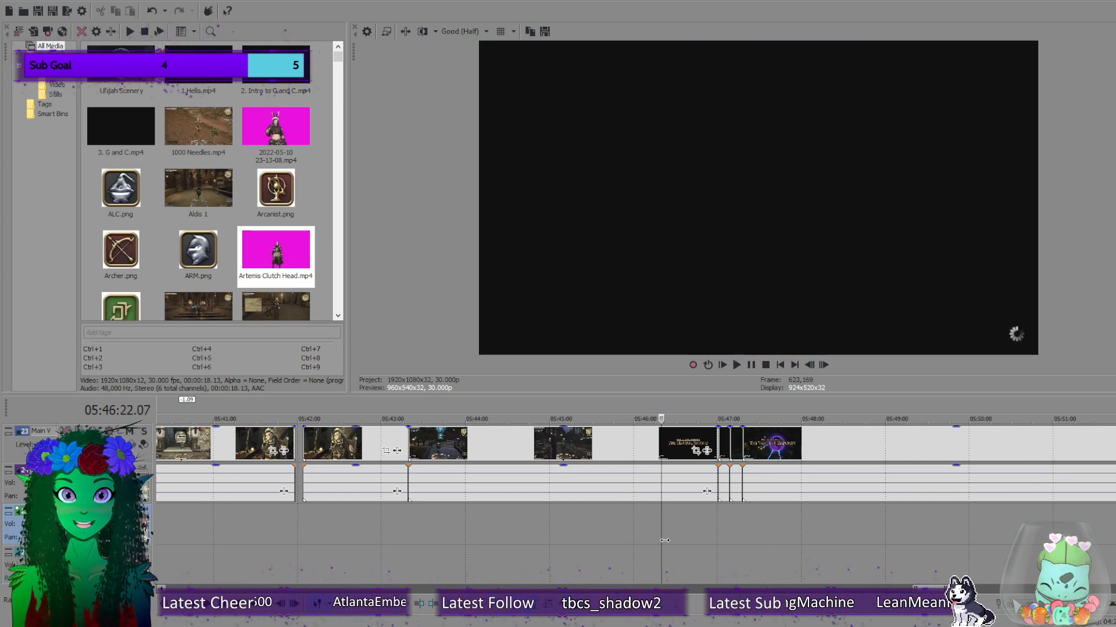
pyautogui.click(736, 533)
pyautogui.moveTo(737, 532); pyautogui.dragTo(762, 533)
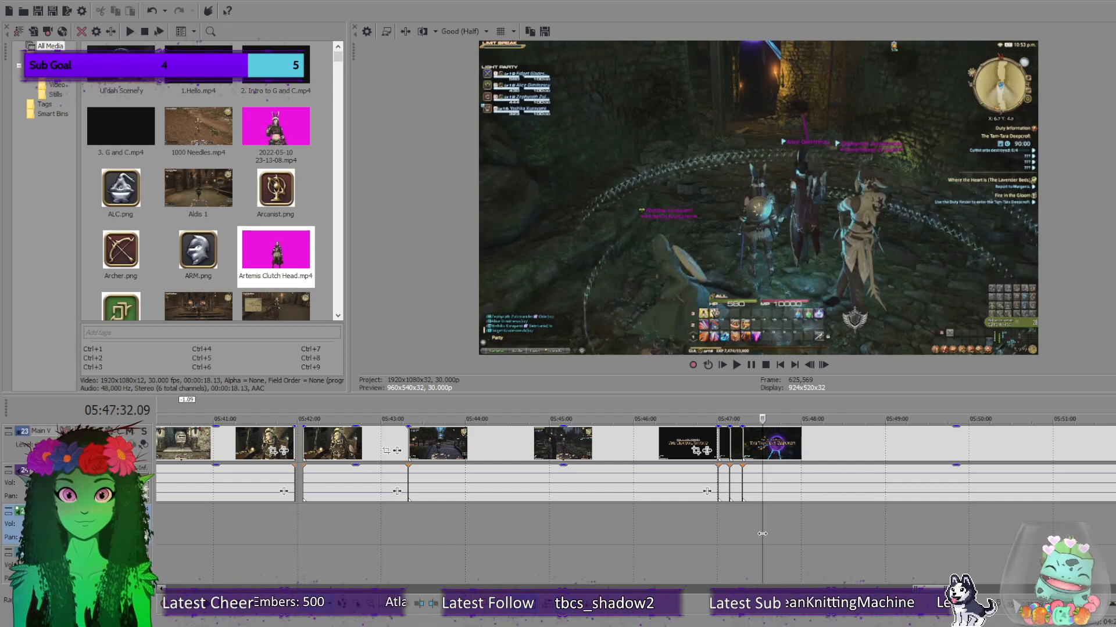
# Preview the end of the Tam-Tara run near 05:58:41 and the Copperbell Mines opening from 06:12:46 to 06:13:19.
pyautogui.scroll(-4, 868, 522)
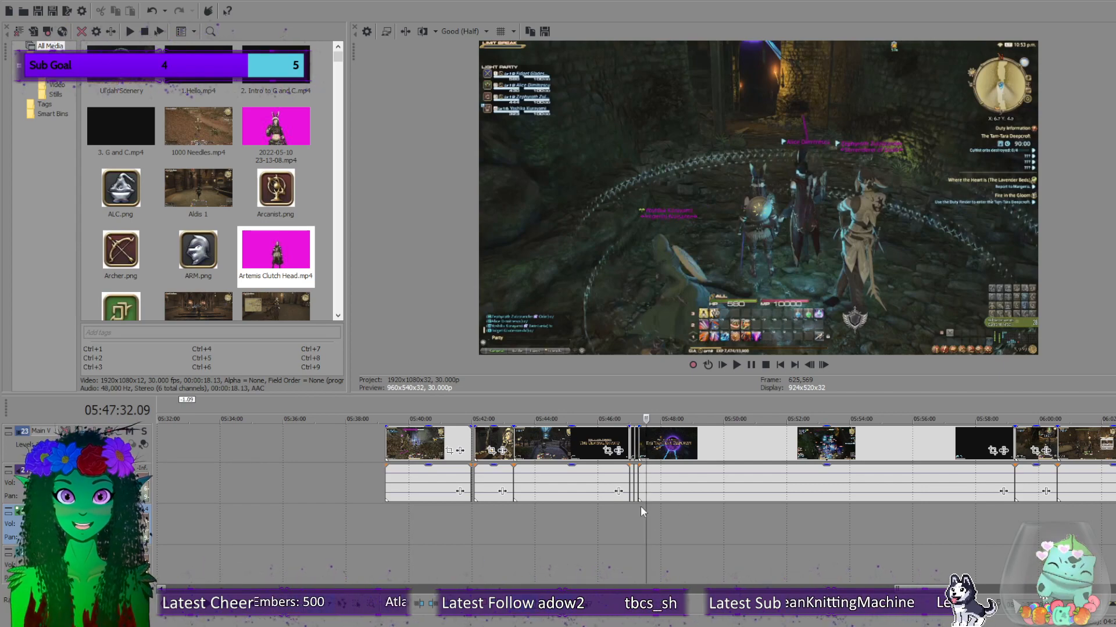
pyautogui.moveTo(643, 509); pyautogui.dragTo(997, 505)
pyautogui.scroll(-3, 997, 506)
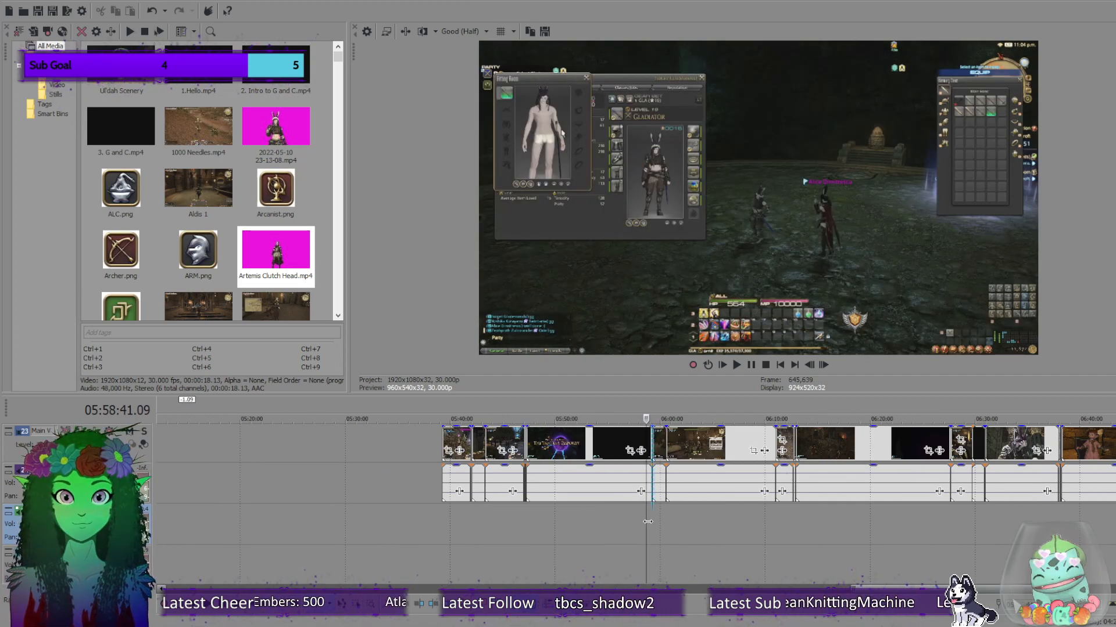
pyautogui.moveTo(646, 522); pyautogui.dragTo(793, 511)
pyautogui.scroll(6, 755, 514)
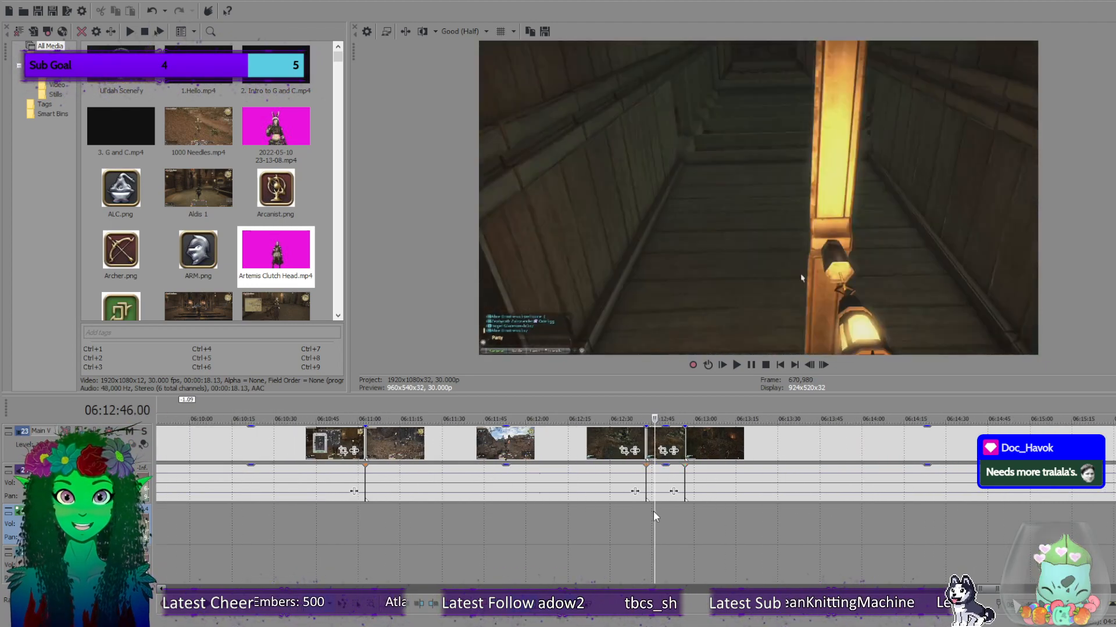
pyautogui.moveTo(656, 511); pyautogui.dragTo(679, 516)
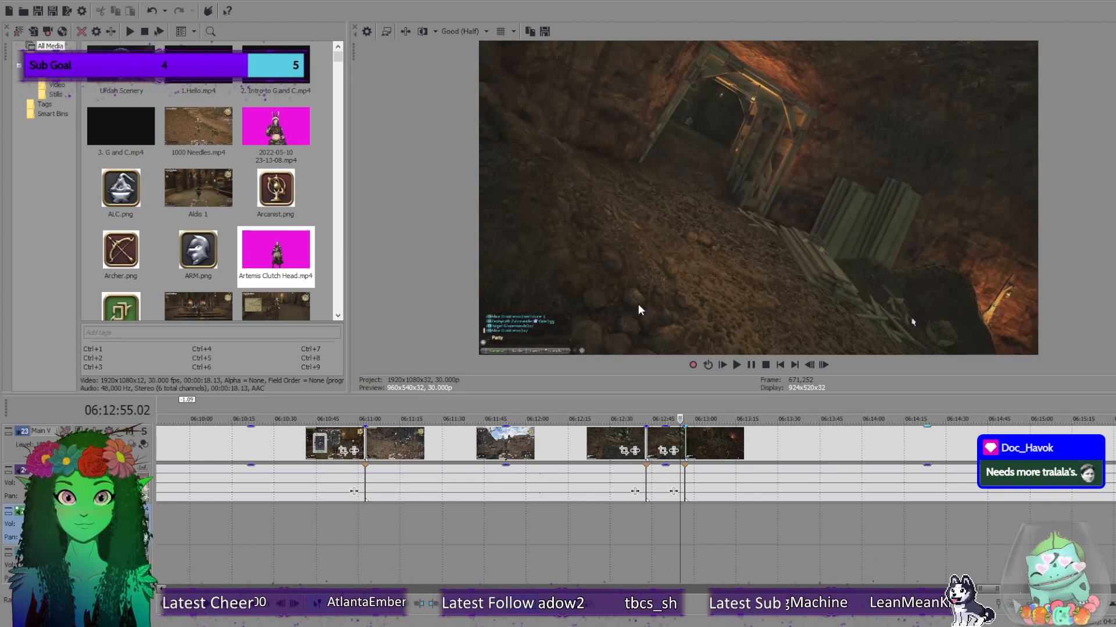
pyautogui.moveTo(683, 533); pyautogui.dragTo(699, 538)
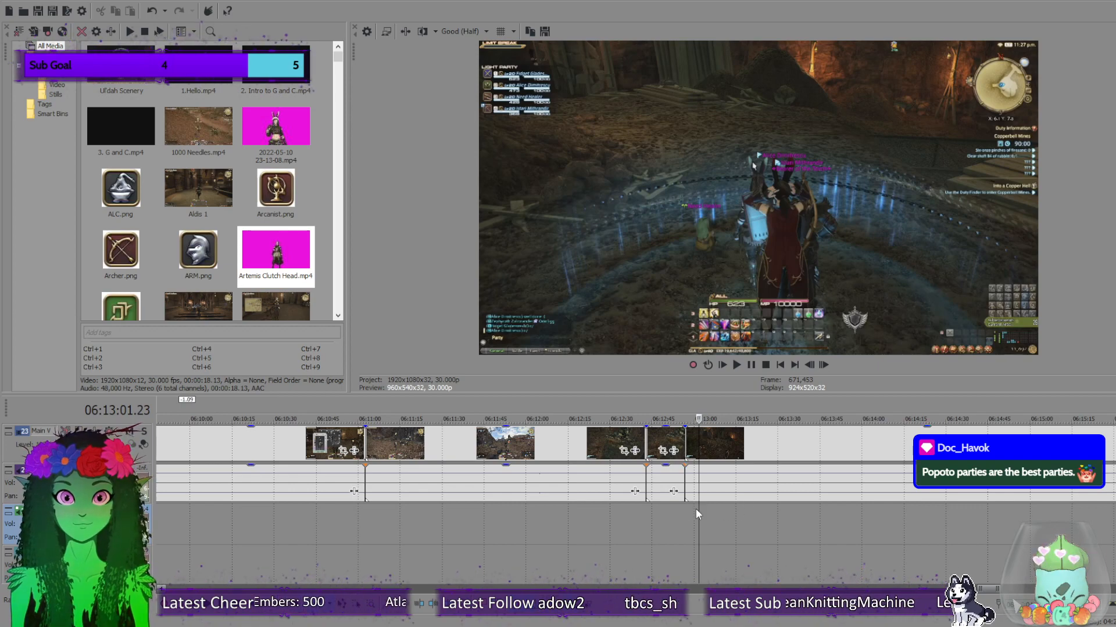
pyautogui.moveTo(698, 510); pyautogui.dragTo(741, 507)
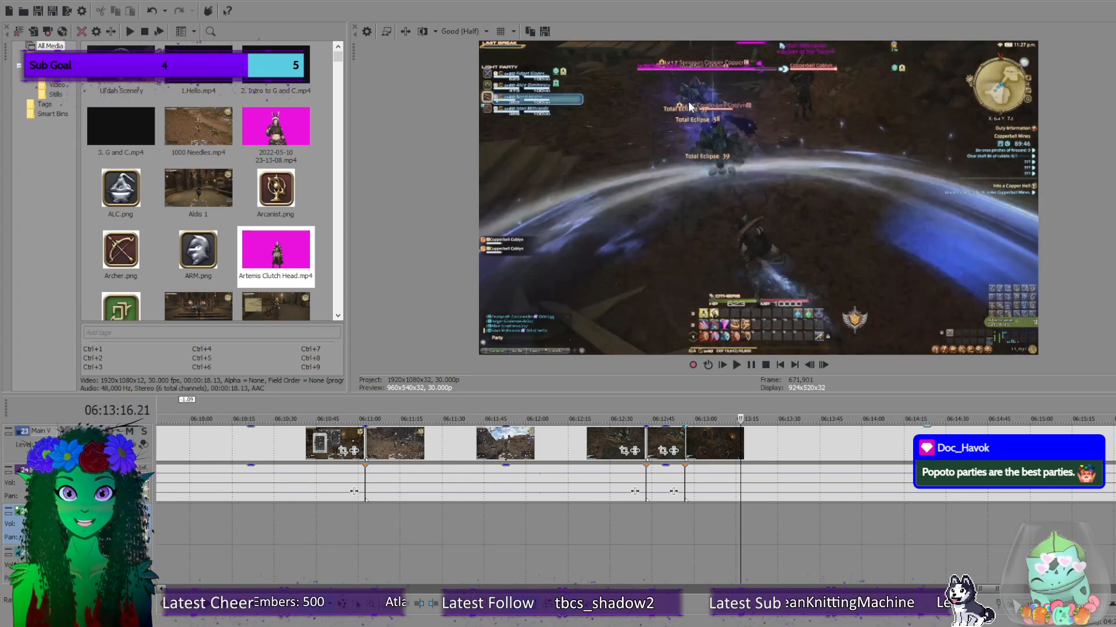
pyautogui.click(749, 477)
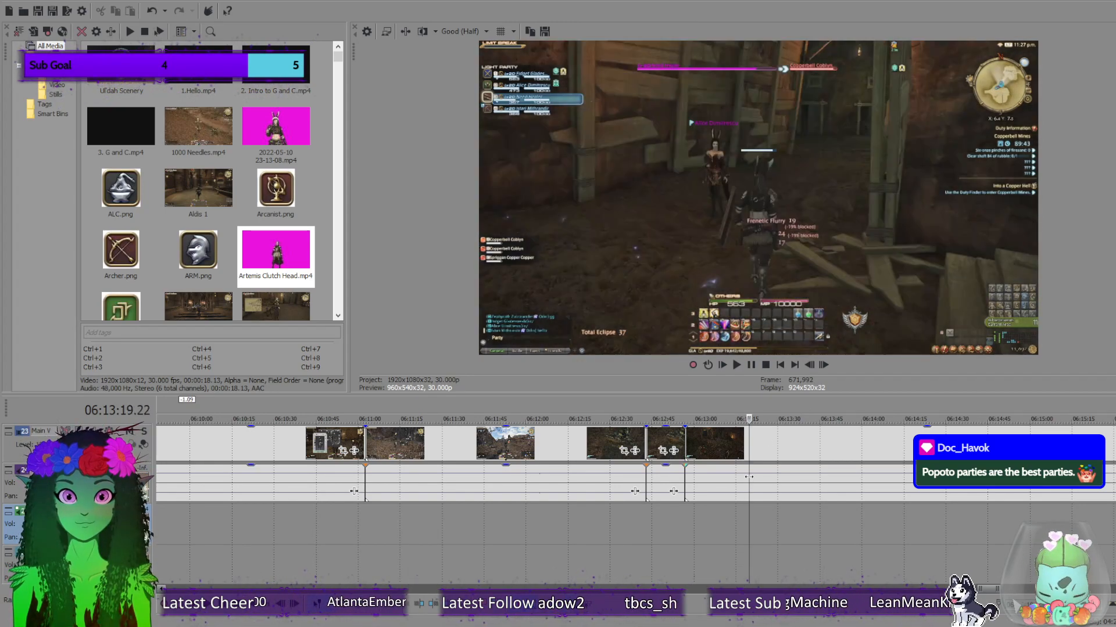
# Survey the project timeline from the Post-SproutSchool footage back to the early sections, previewing the forest path shot at 00:34:41.
pyautogui.scroll(-5, 739, 491)
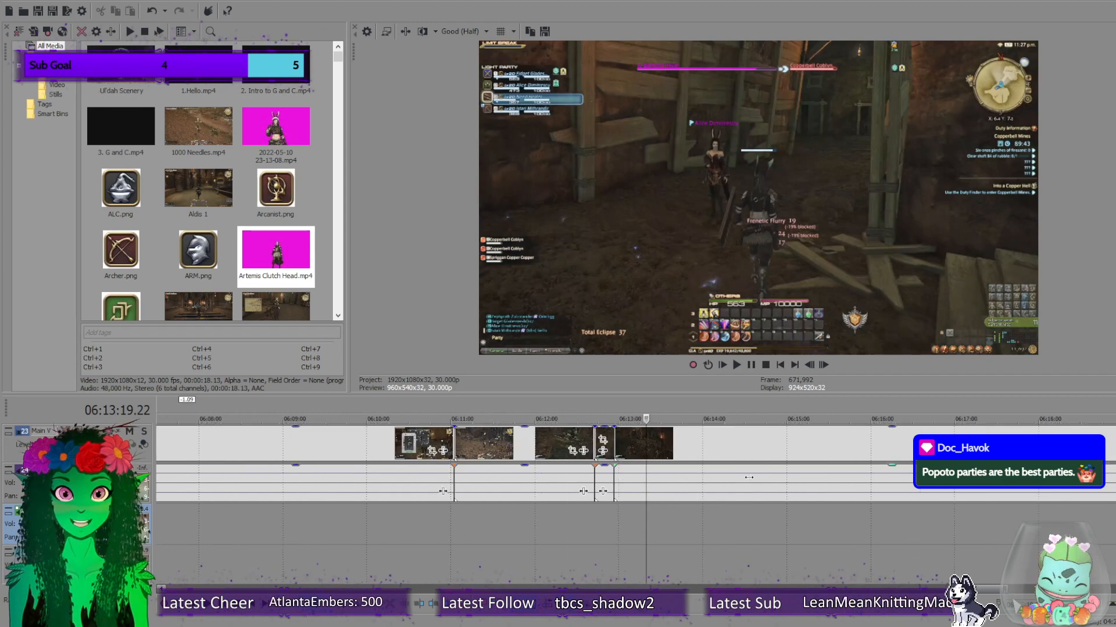
pyautogui.scroll(-5, 737, 485)
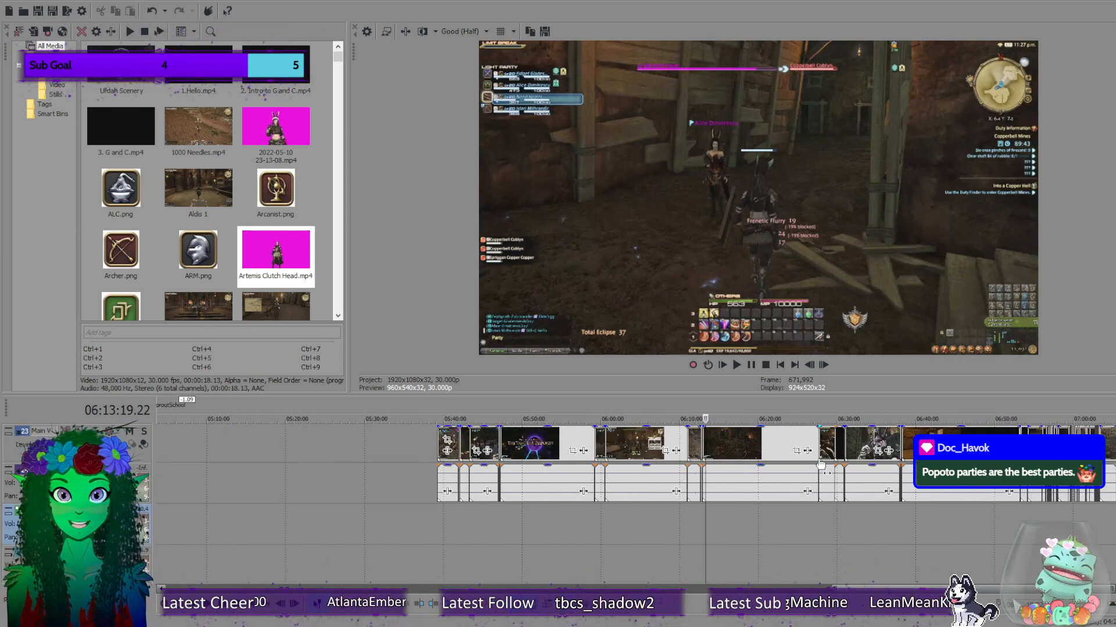
pyautogui.scroll(-3, 714, 520)
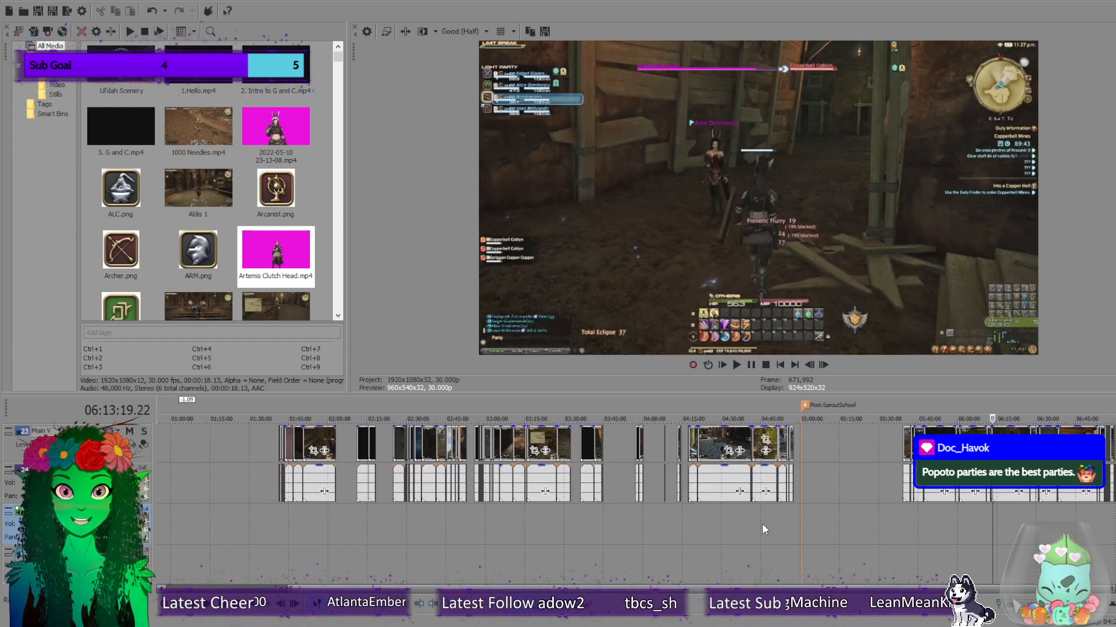
pyautogui.scroll(-1, 434, 530)
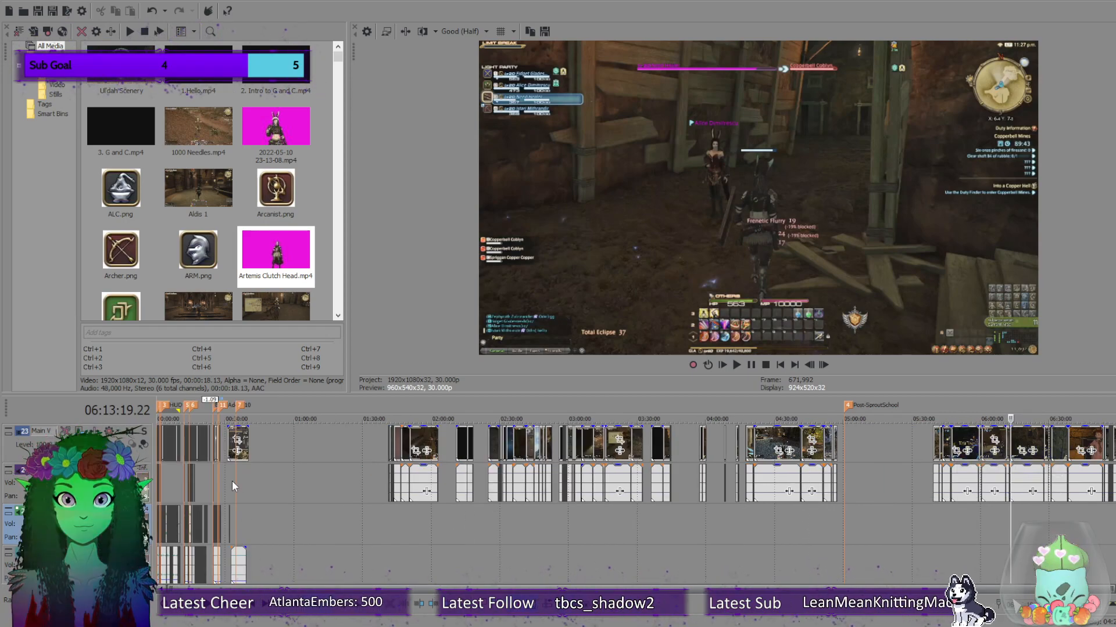
pyautogui.click(233, 479)
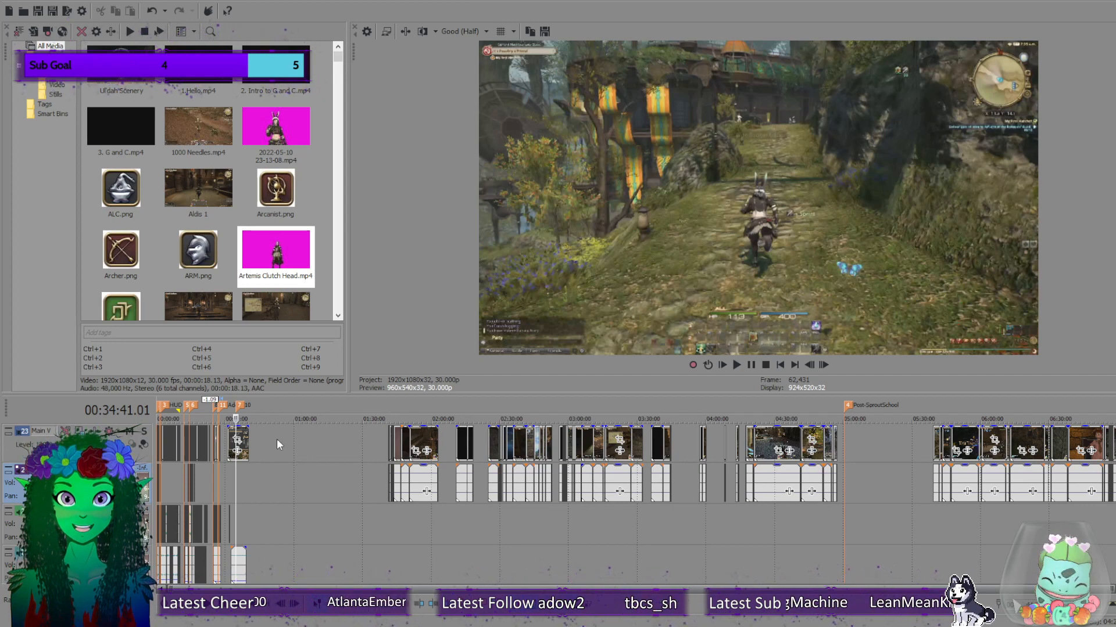
pyautogui.scroll(6, 248, 494)
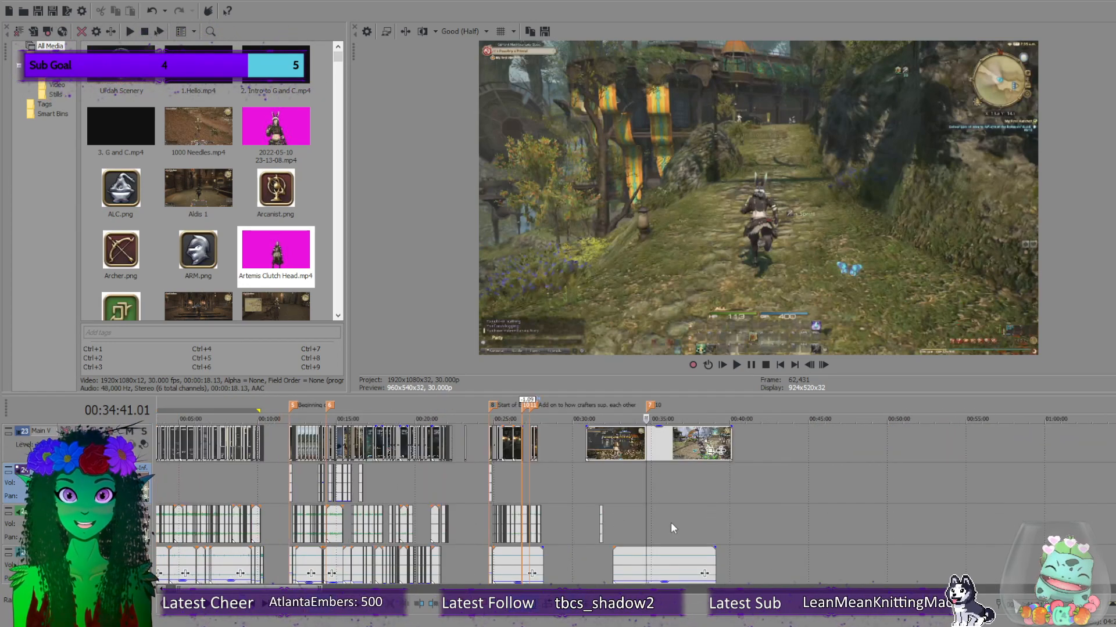
pyautogui.scroll(1, 684, 507)
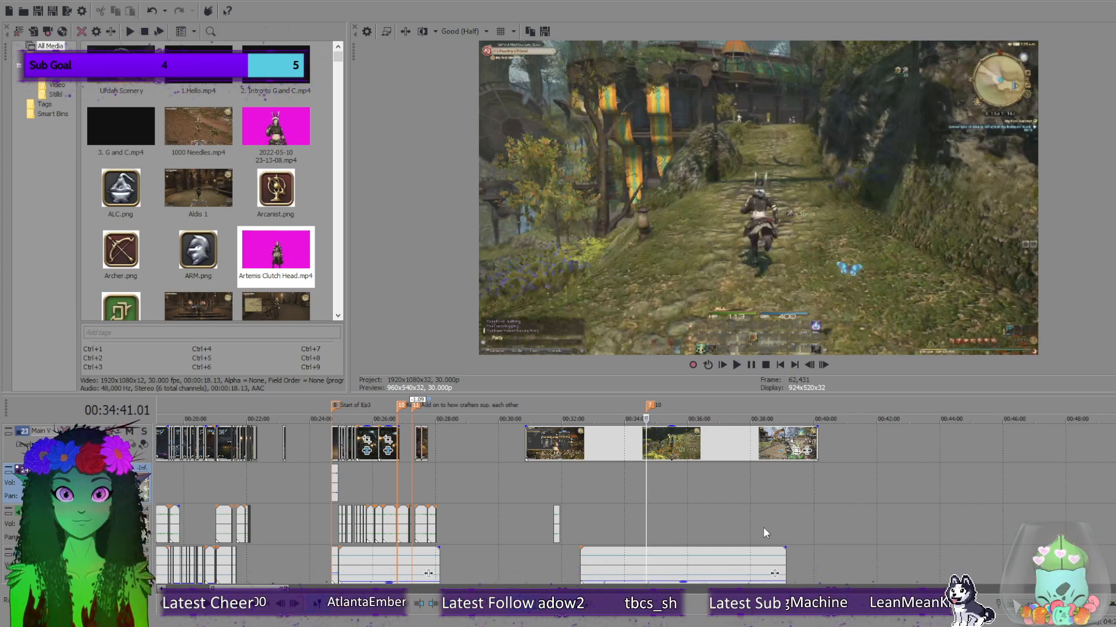
pyautogui.scroll(-3, 686, 507)
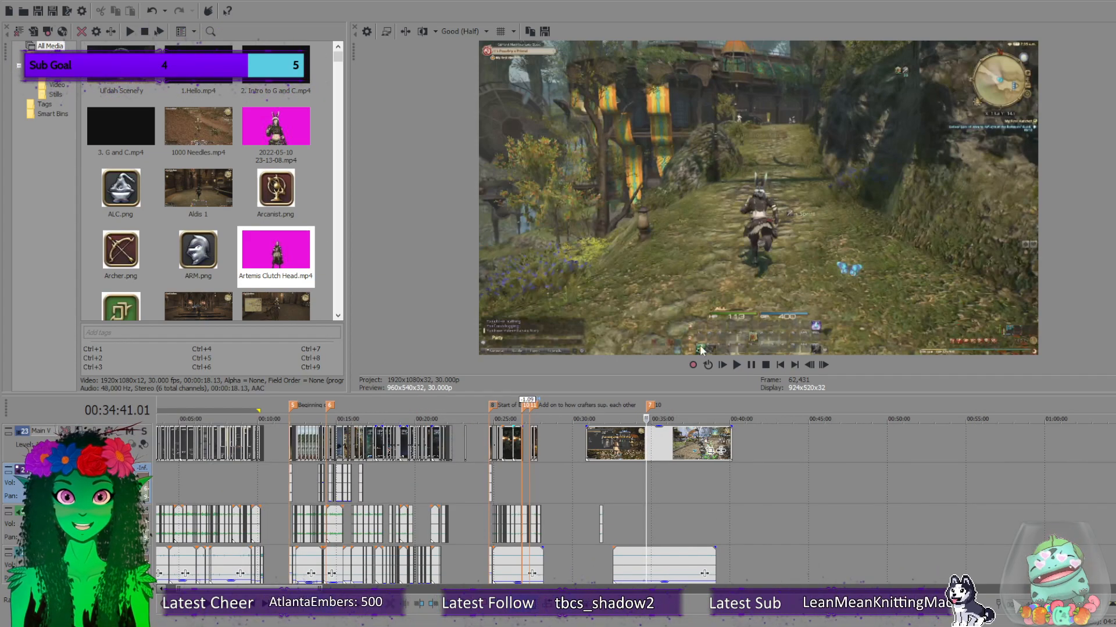
pyautogui.scroll(-3, 817, 472)
pyautogui.scroll(-1, 817, 471)
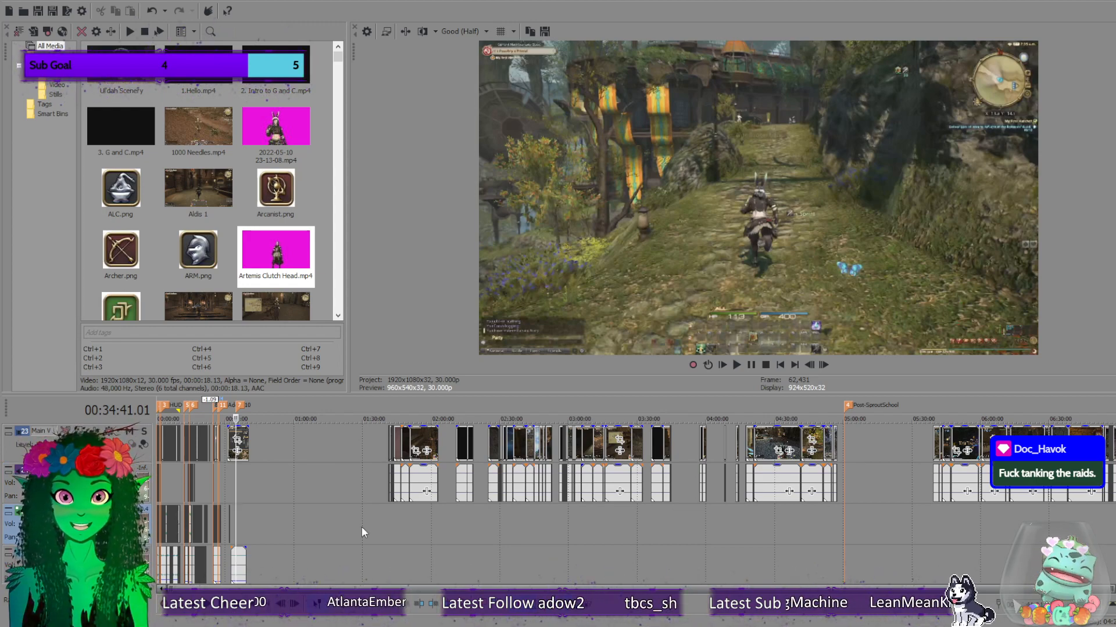
pyautogui.scroll(3, 288, 476)
pyautogui.scroll(5, 288, 476)
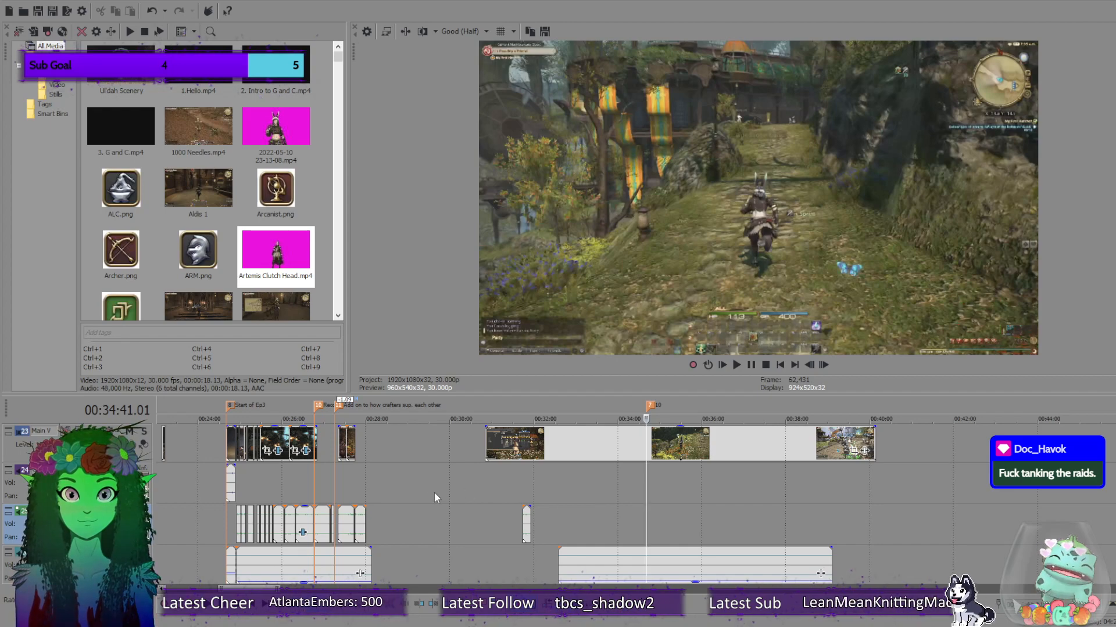
# Check where the Start of Ep3 section ends at 00:28:08 and compare it with the remaining project sections.
pyautogui.click(233, 480)
pyautogui.scroll(-2, 276, 479)
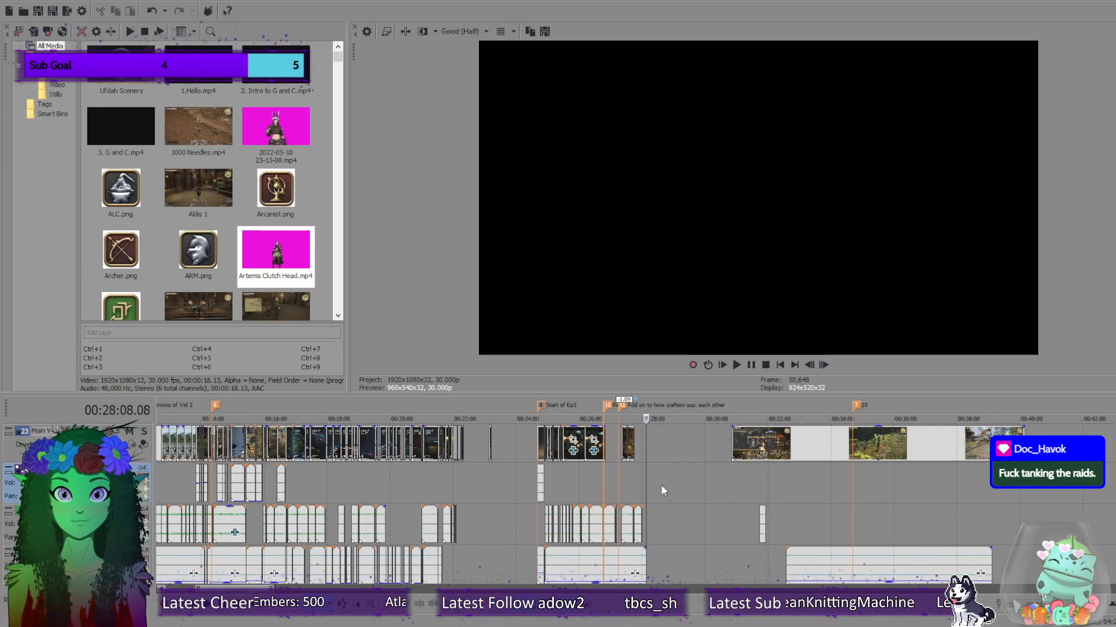
pyautogui.scroll(2, 608, 492)
pyautogui.scroll(-8, 608, 493)
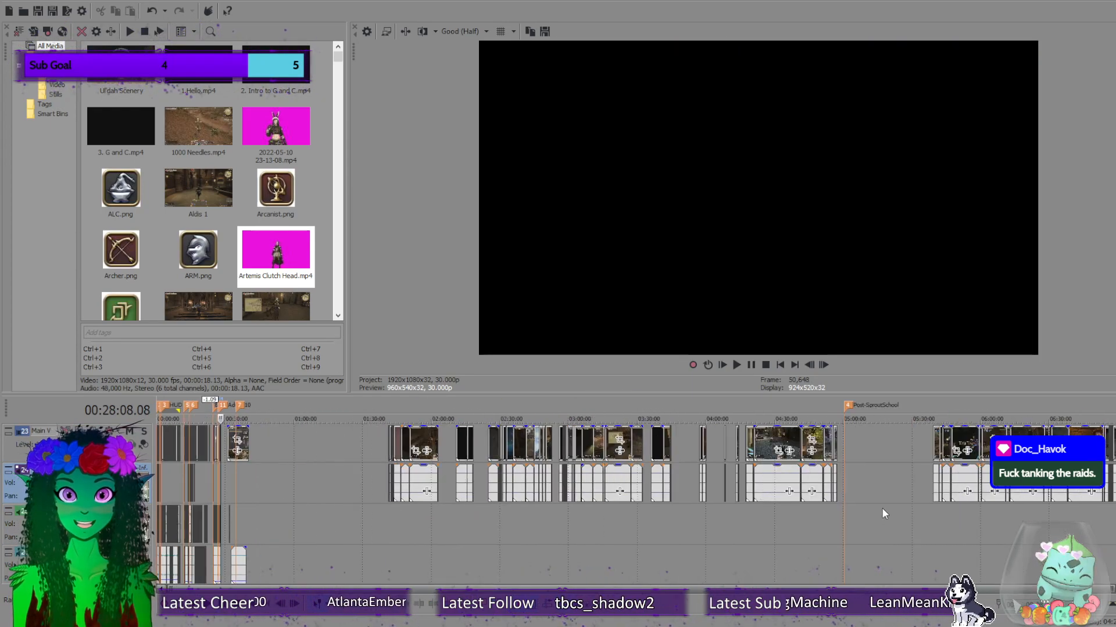
pyautogui.scroll(8, 637, 495)
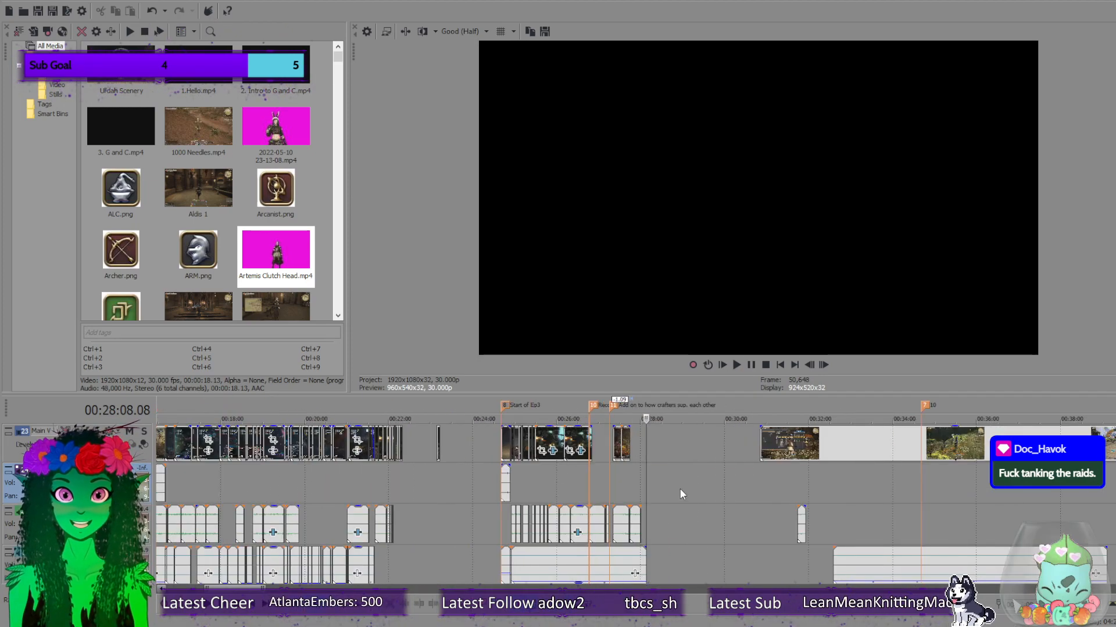
# Preview the botanist guildmaster shot at 00:27:32 and the end of its footage around 00:27:47.
pyautogui.click(618, 472)
pyautogui.scroll(3, 674, 487)
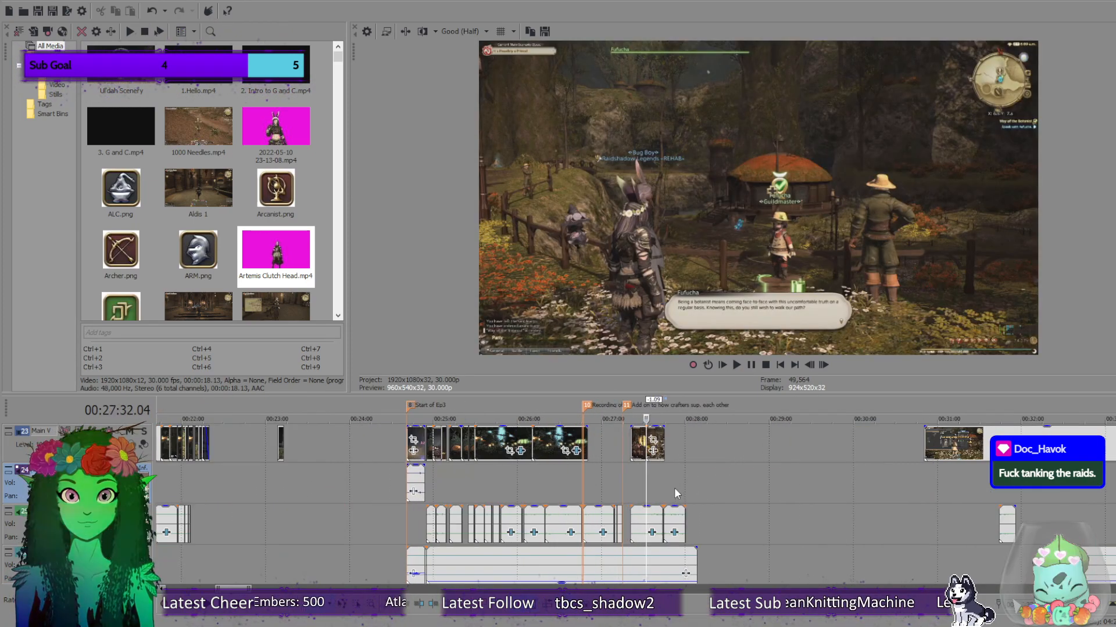
pyautogui.scroll(1, 673, 486)
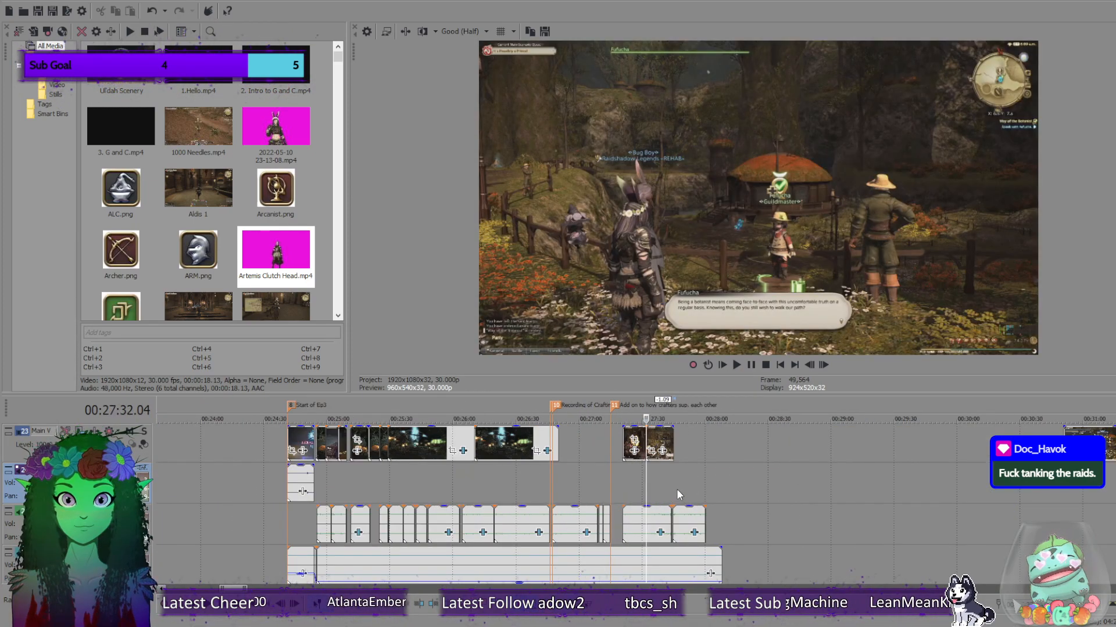
pyautogui.scroll(2, 676, 489)
pyautogui.scroll(1, 681, 490)
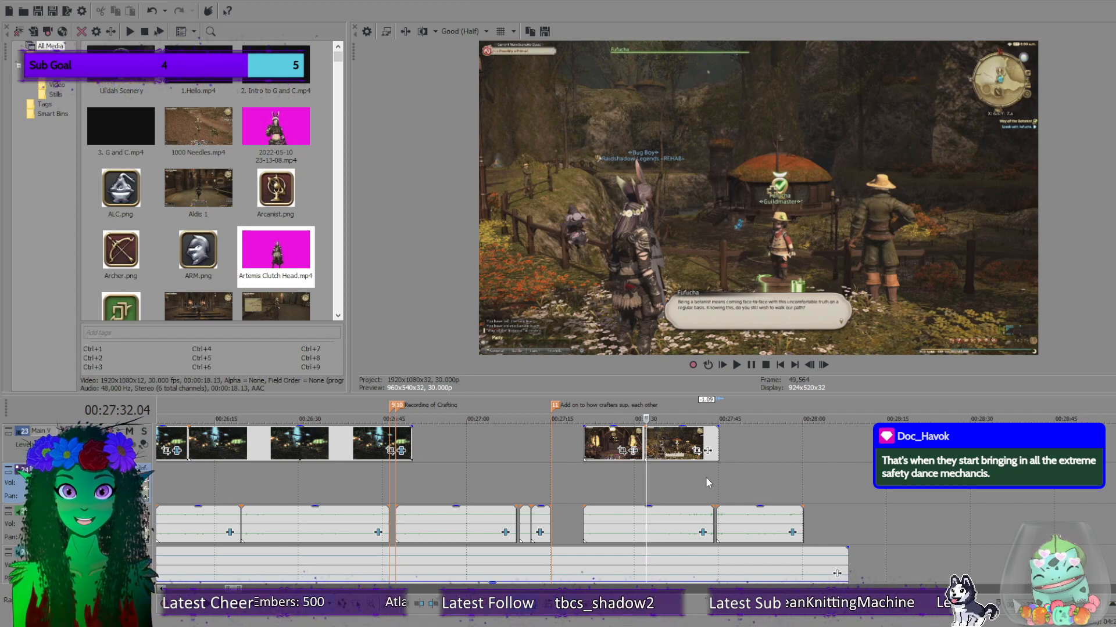
pyautogui.moveTo(646, 481); pyautogui.dragTo(720, 486)
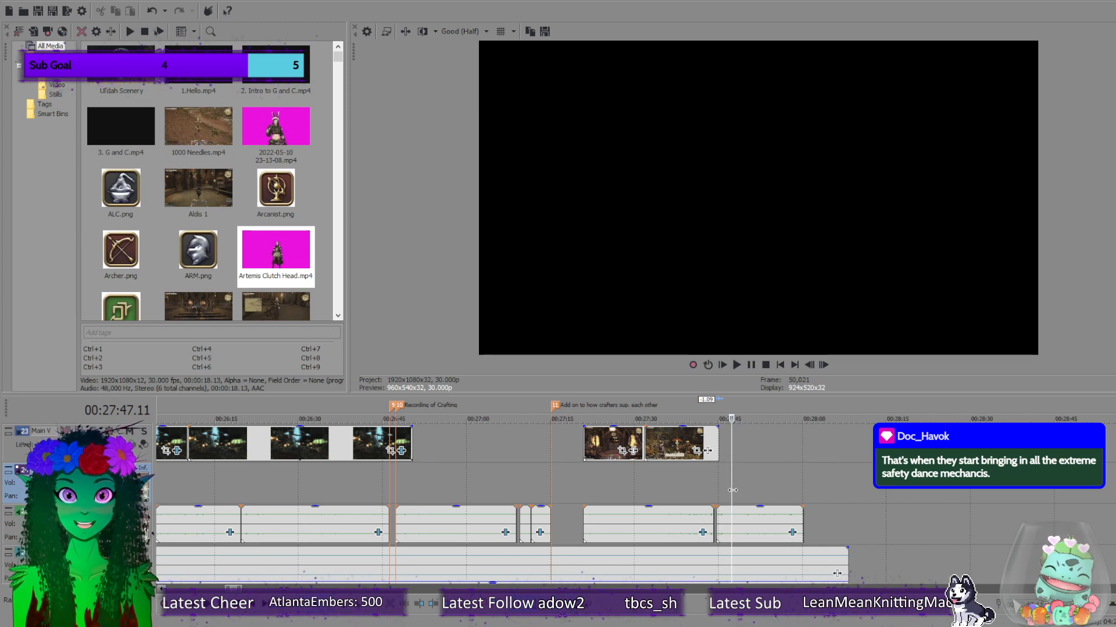
pyautogui.moveTo(738, 486); pyautogui.dragTo(731, 514)
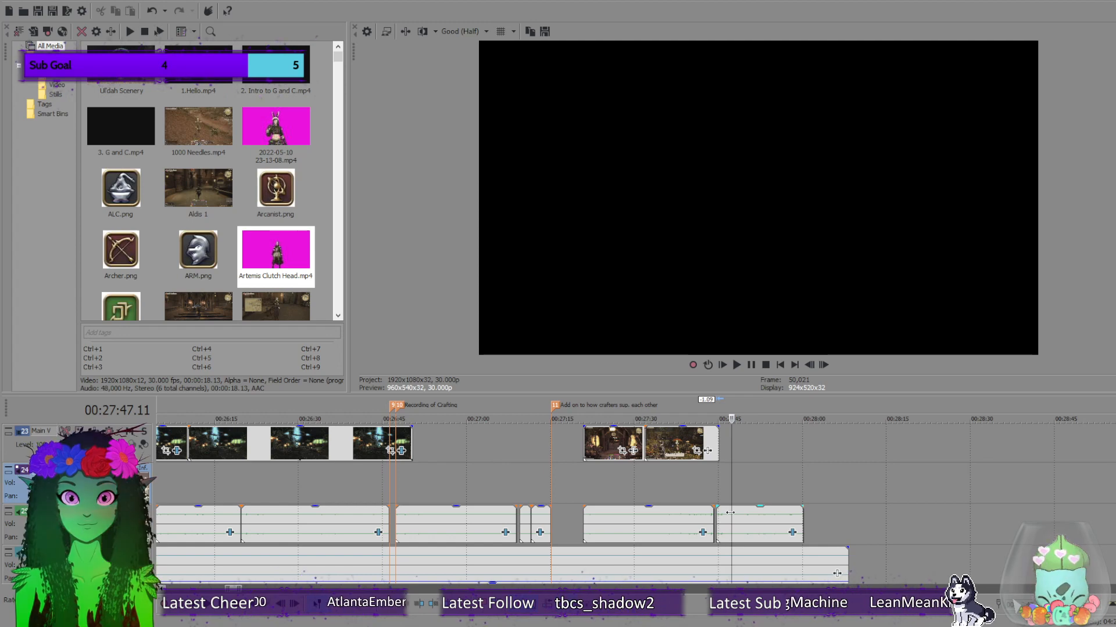
# Group the two footage clips and two narration clips after the crafters add-on marker and shift them about 23 frames earlier.
pyautogui.click(724, 516)
pyautogui.keyDown('ctrl'); pyautogui.click(625, 447); pyautogui.keyUp('ctrl')
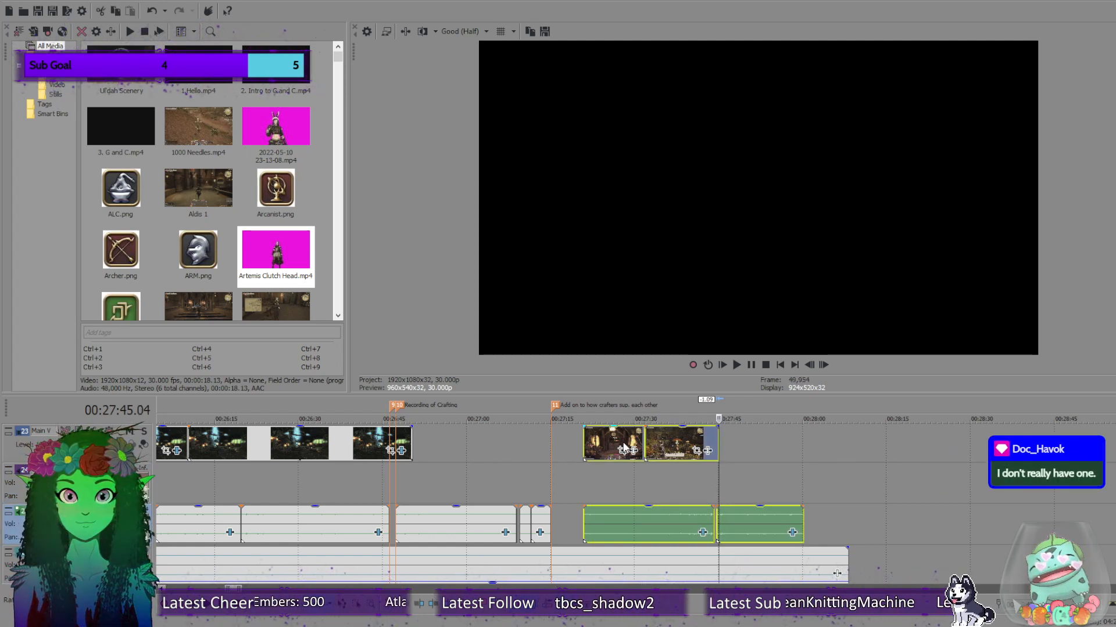
pyautogui.click(815, 449)
pyautogui.click(738, 519)
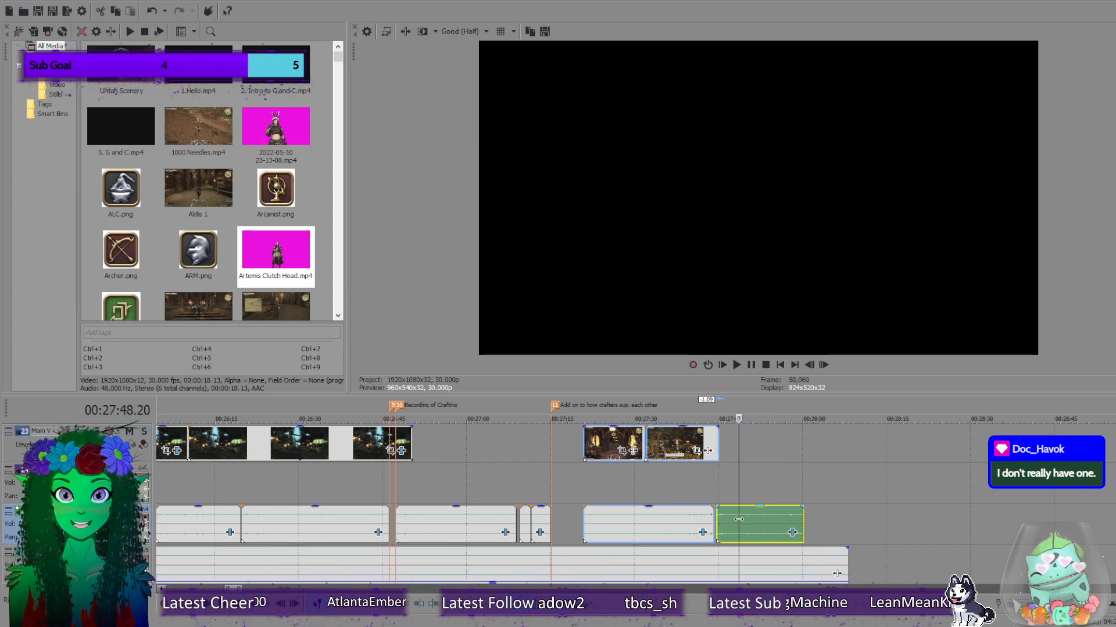
pyautogui.moveTo(685, 521)
pyautogui.mouseDown()
pyautogui.moveTo(696, 522)
pyautogui.moveTo(679, 525)
pyautogui.mouseUp()
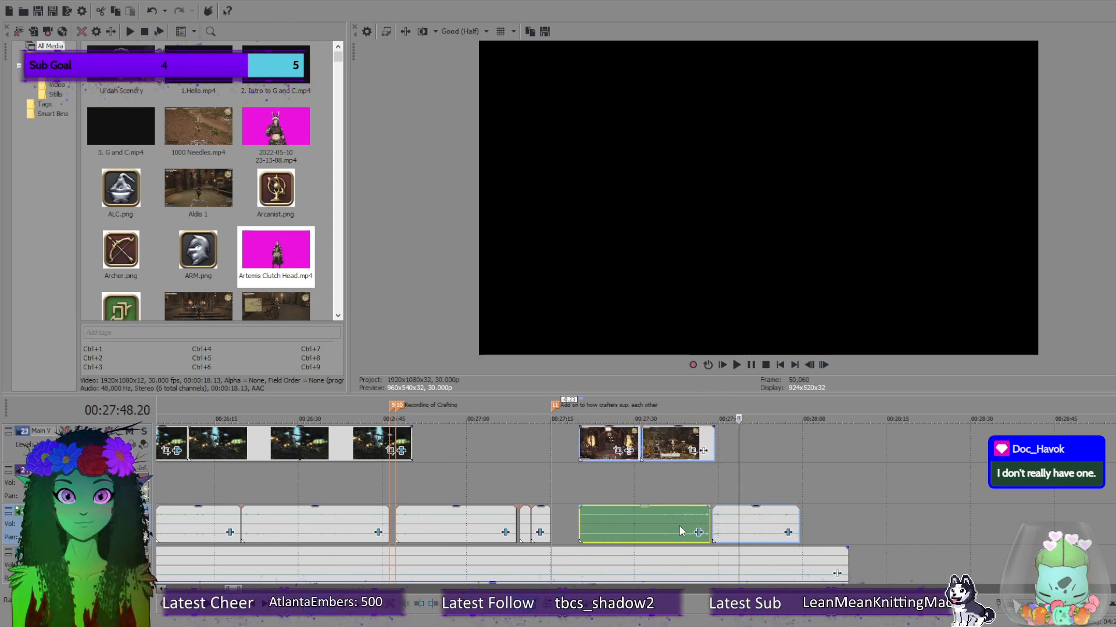
# Undo the last shift of the two footage clips and two narration clips after the crafters add-on marker.
pyautogui.click(769, 476)
pyautogui.hotkey('ctrl', 'z')
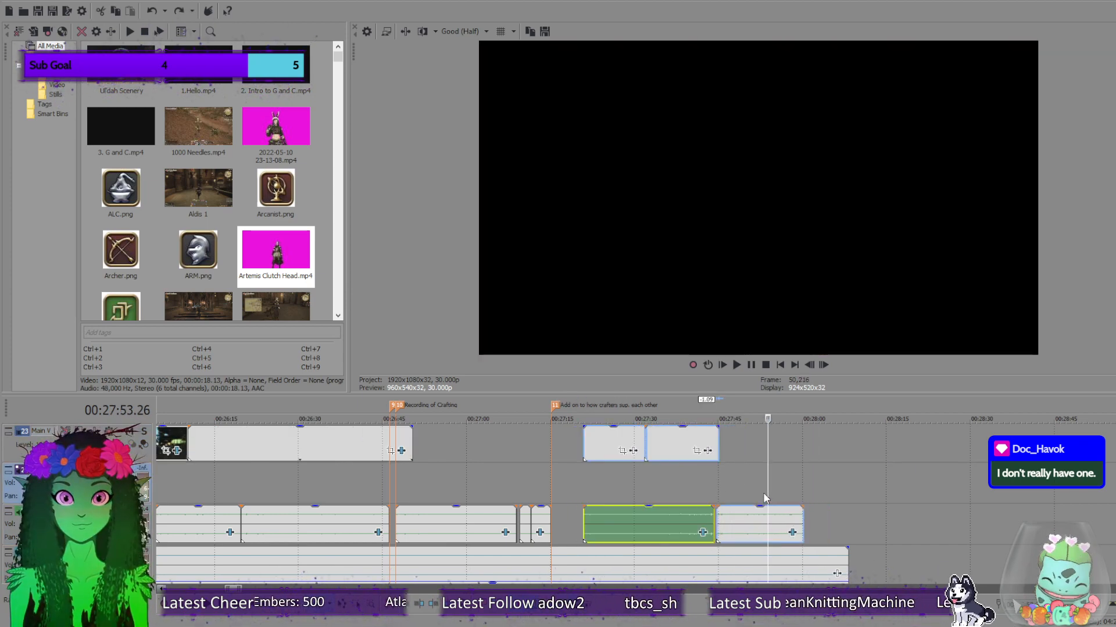
pyautogui.click(796, 475)
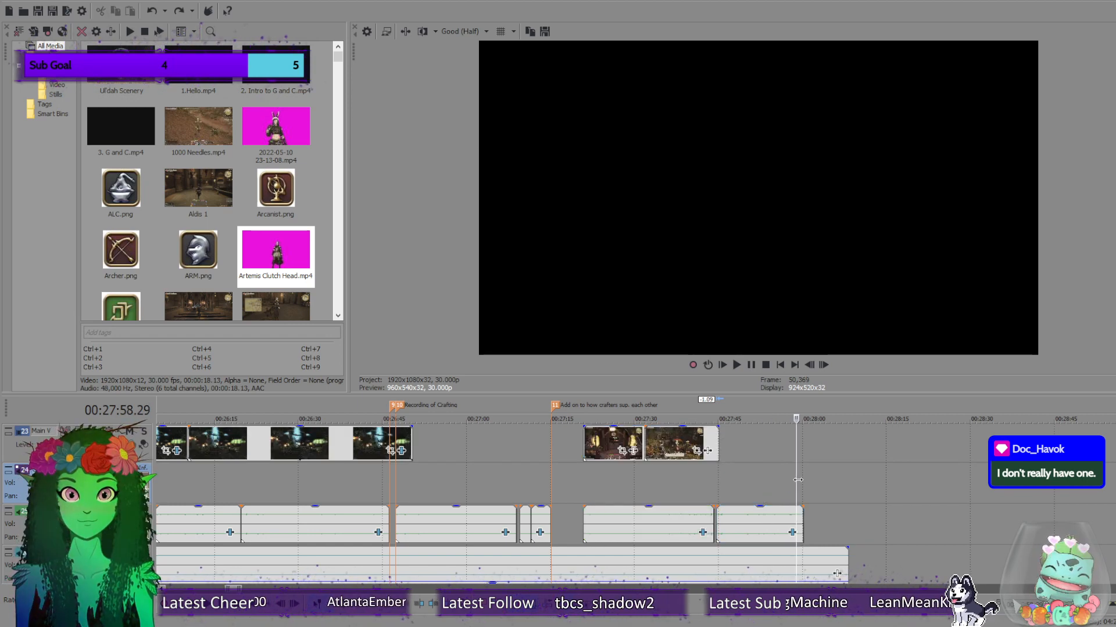
pyautogui.click(813, 479)
pyautogui.click(824, 481)
pyautogui.click(827, 483)
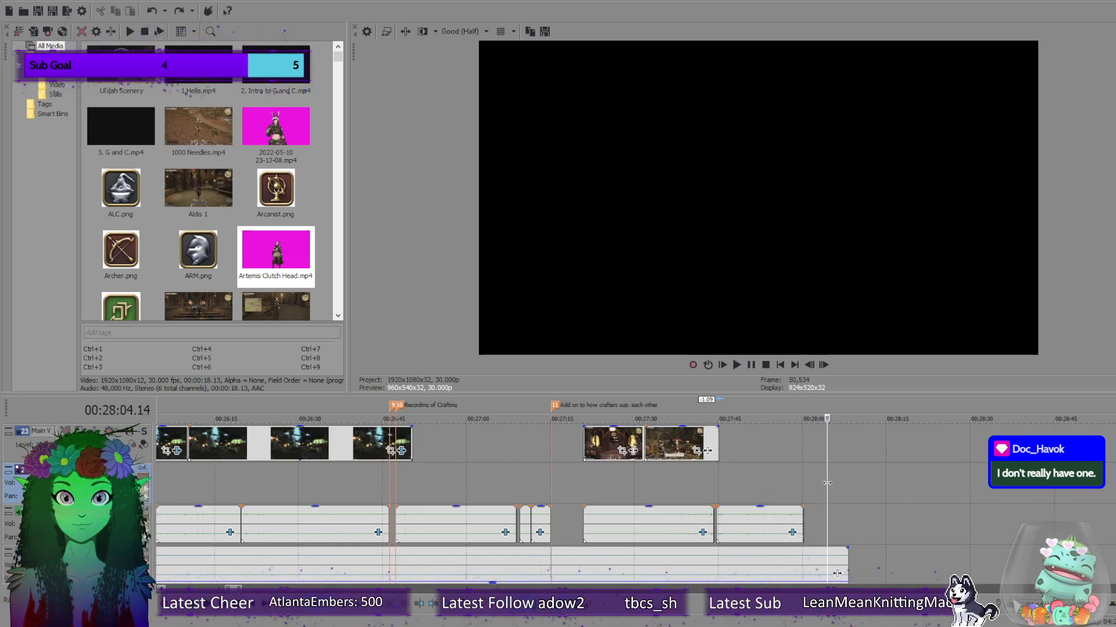
# Move the isolated narration clip near 00:31:44 earlier to about 00:30:35, ahead of the next footage.
pyautogui.scroll(-7, 827, 483)
pyautogui.click(803, 523)
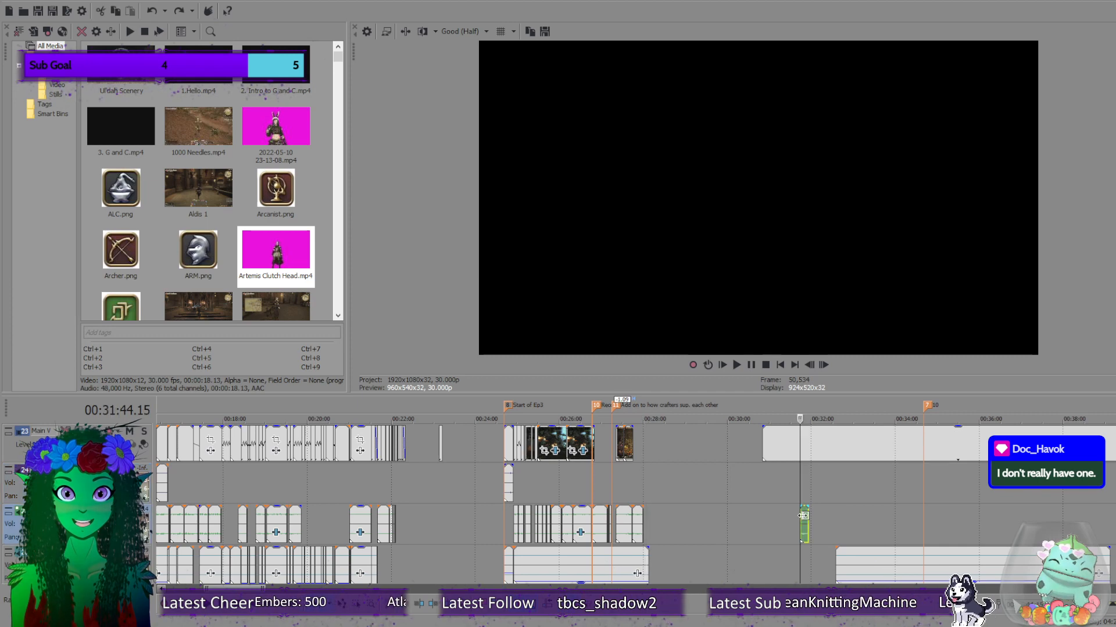
pyautogui.scroll(6, 821, 521)
pyautogui.moveTo(671, 527)
pyautogui.mouseDown()
pyautogui.moveTo(383, 517)
pyautogui.moveTo(409, 526)
pyautogui.moveTo(394, 525)
pyautogui.mouseUp()
pyautogui.scroll(-3, 410, 517)
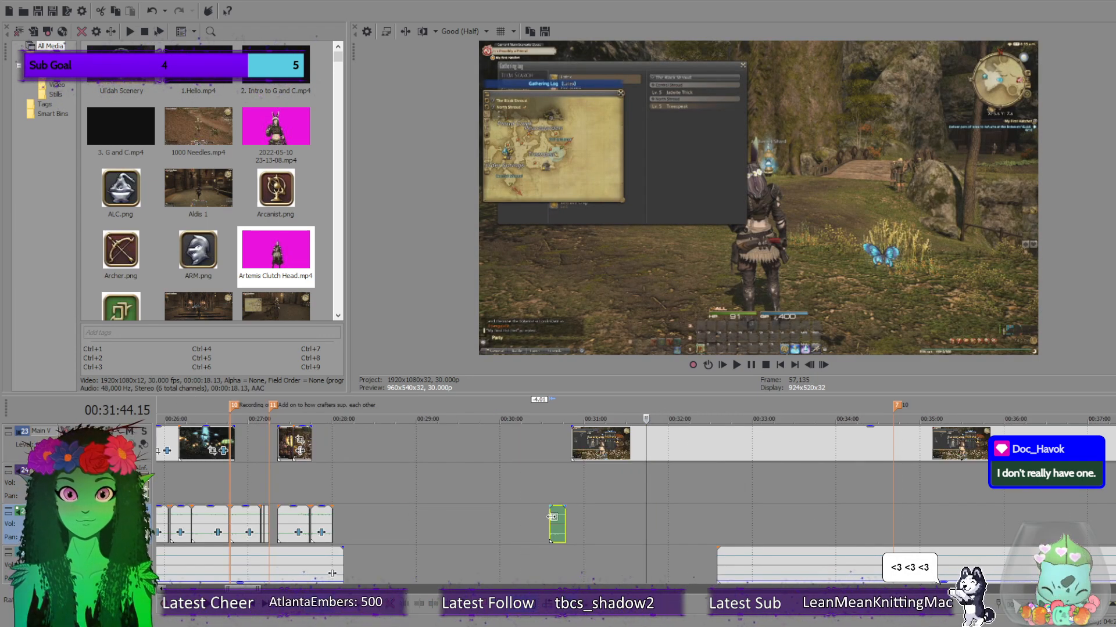
# Play the isolated narration clip from its start at 00:30:35.11 to hear what it covers.
pyautogui.click(552, 526)
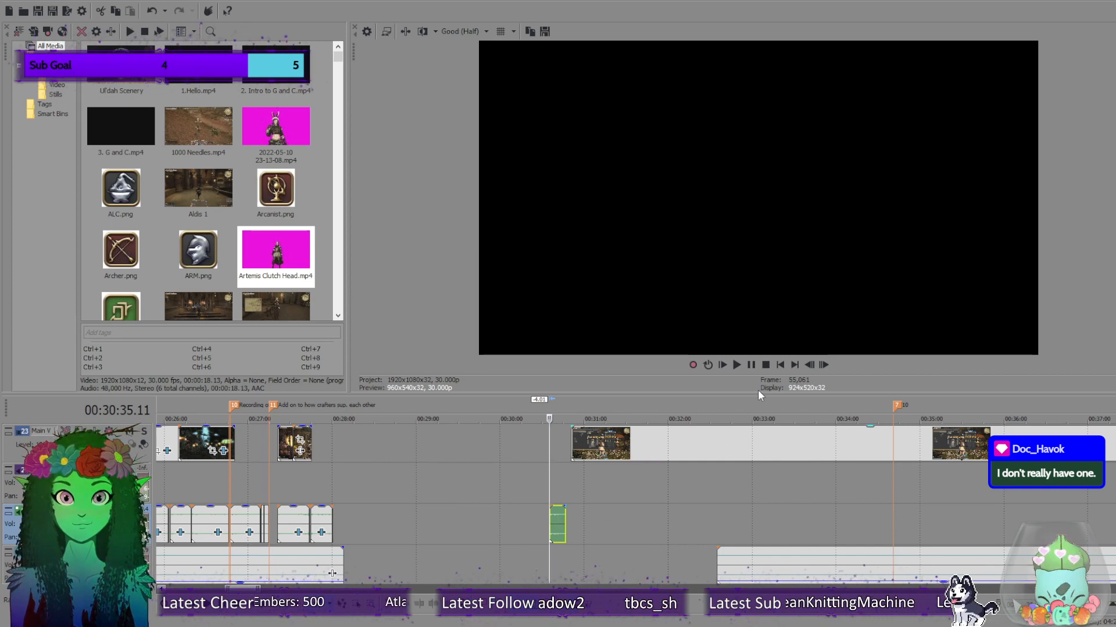
pyautogui.click(738, 366)
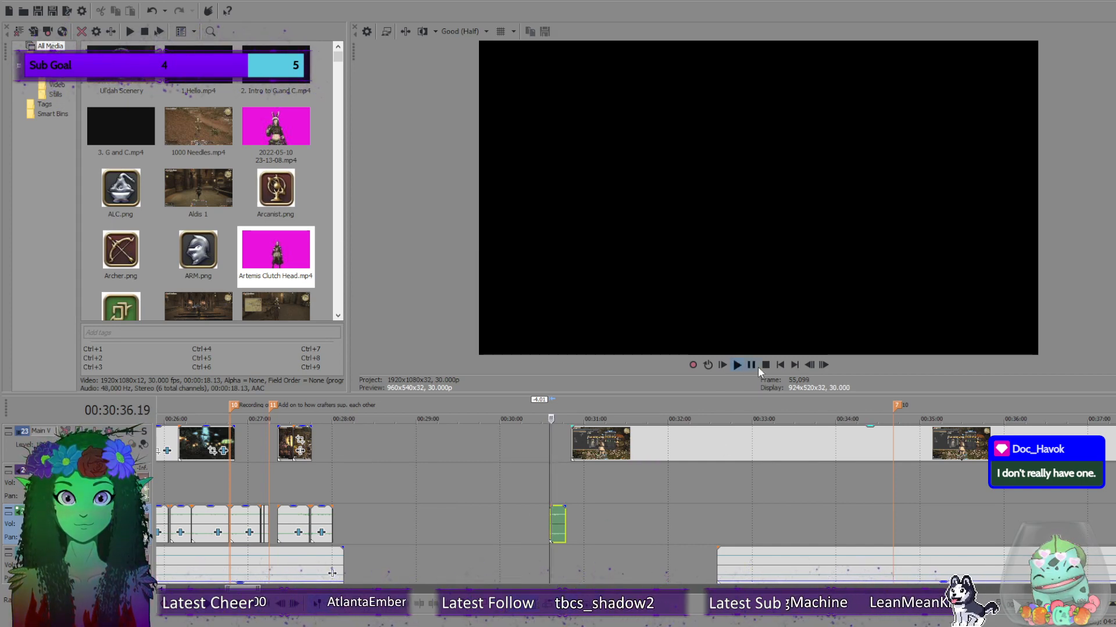
pyautogui.scroll(2, 594, 532)
pyautogui.scroll(2, 594, 532)
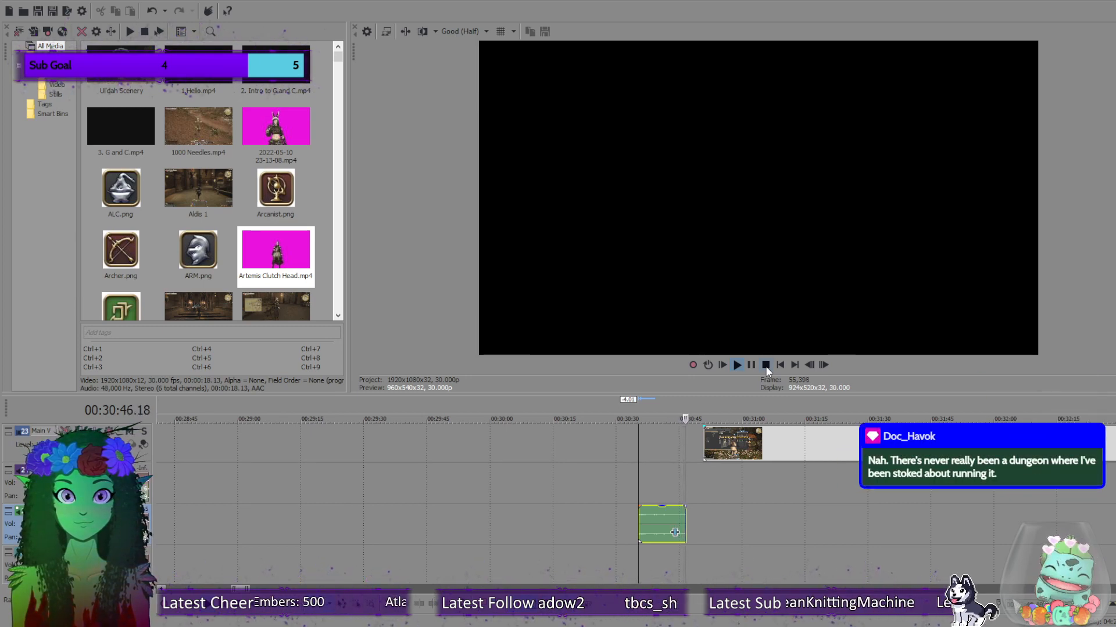
pyautogui.click(765, 365)
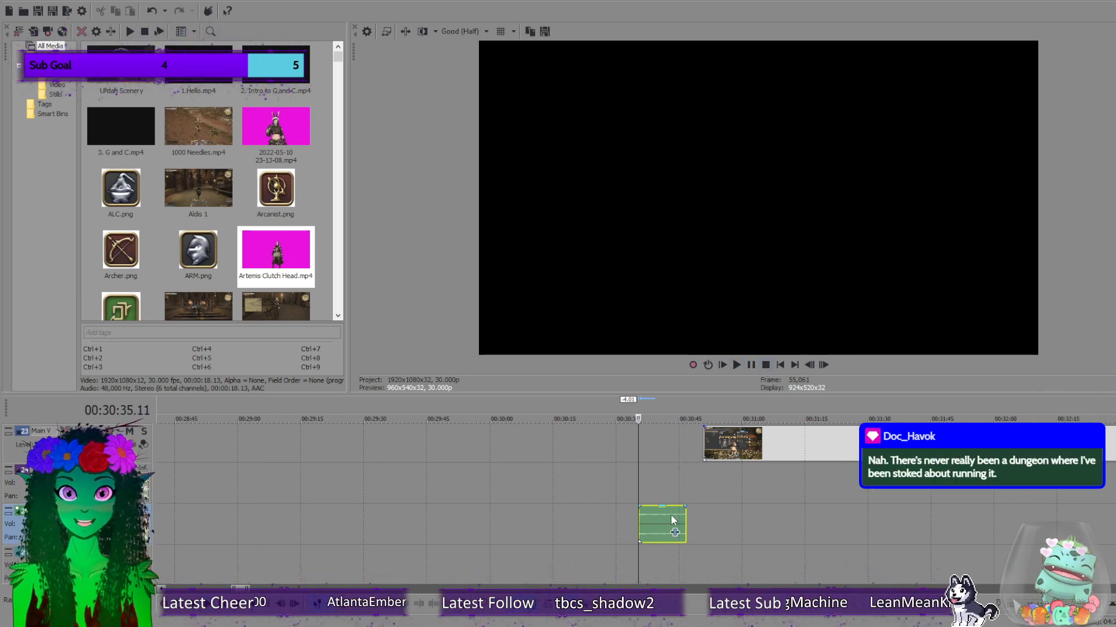
# Move the isolated narration clip back to about 00:28:12, shortly after the last narration of the crafters add-on section.
pyautogui.scroll(-2, 716, 531)
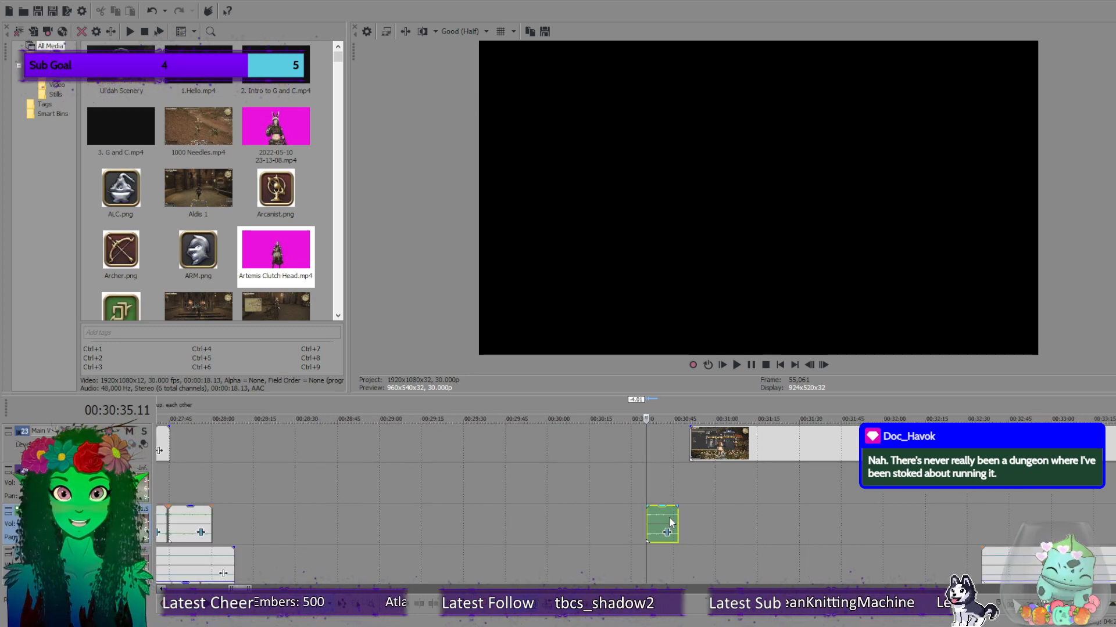
pyautogui.moveTo(666, 519); pyautogui.dragTo(679, 524)
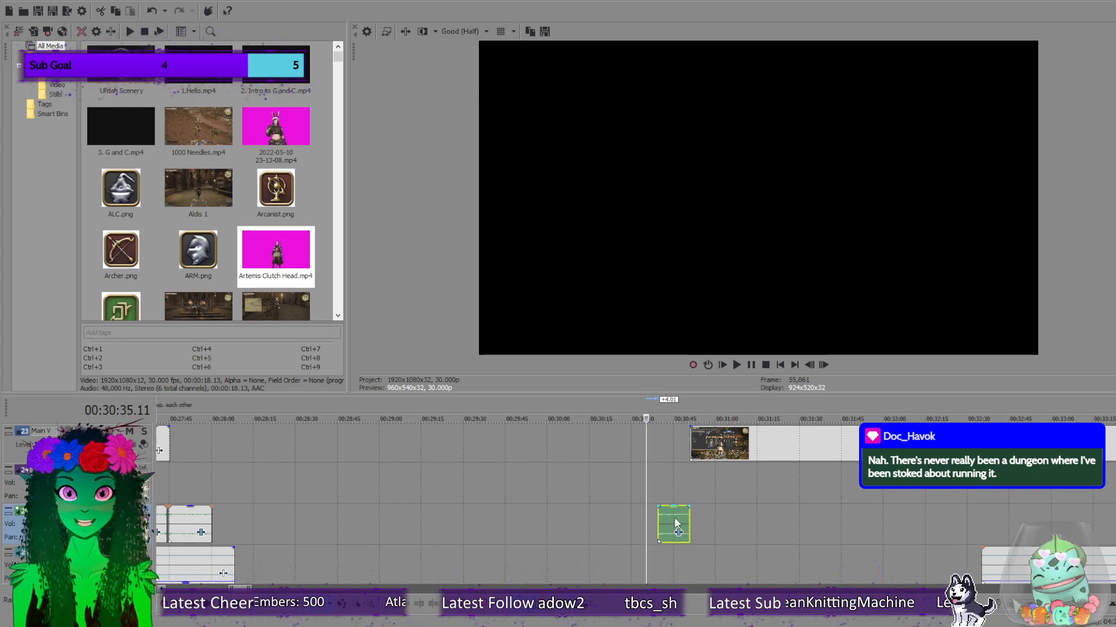
pyautogui.moveTo(674, 517); pyautogui.dragTo(278, 515)
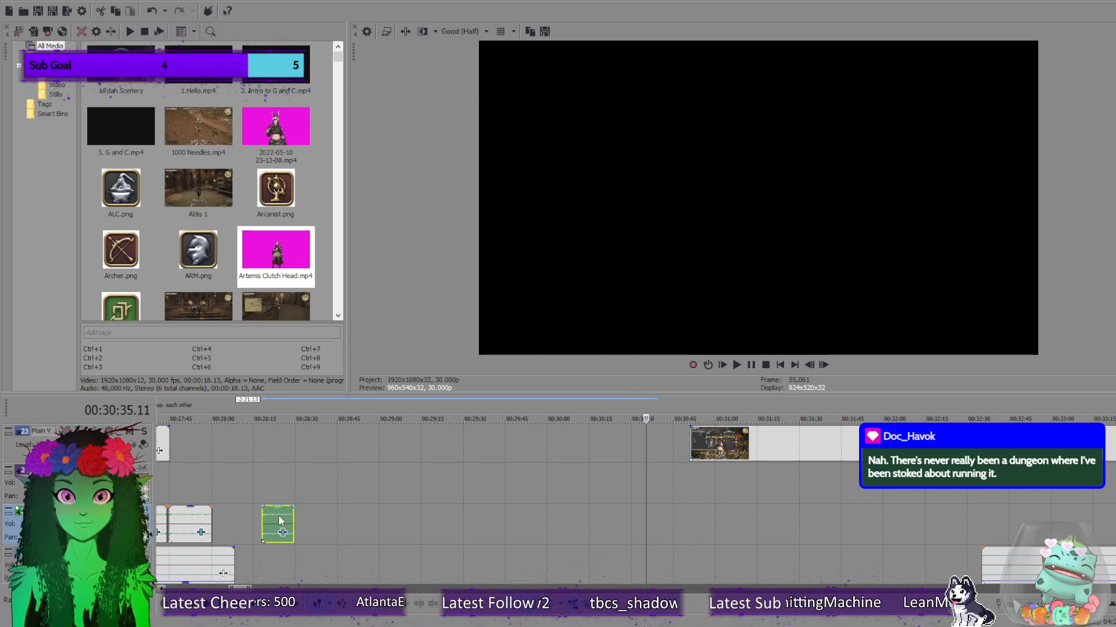
pyautogui.click(210, 521)
pyautogui.scroll(4, 392, 572)
pyautogui.click(813, 514)
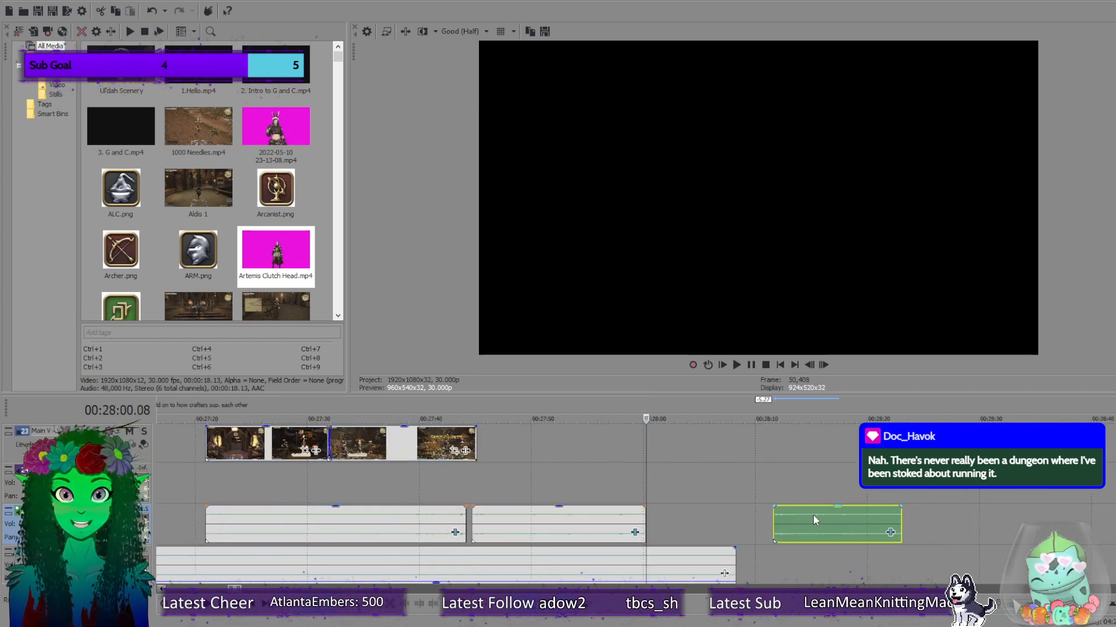
# Move the relocated narration clip to about 00:28:01, playing the end of the preceding narration to judge the pause between them.
pyautogui.click(614, 520)
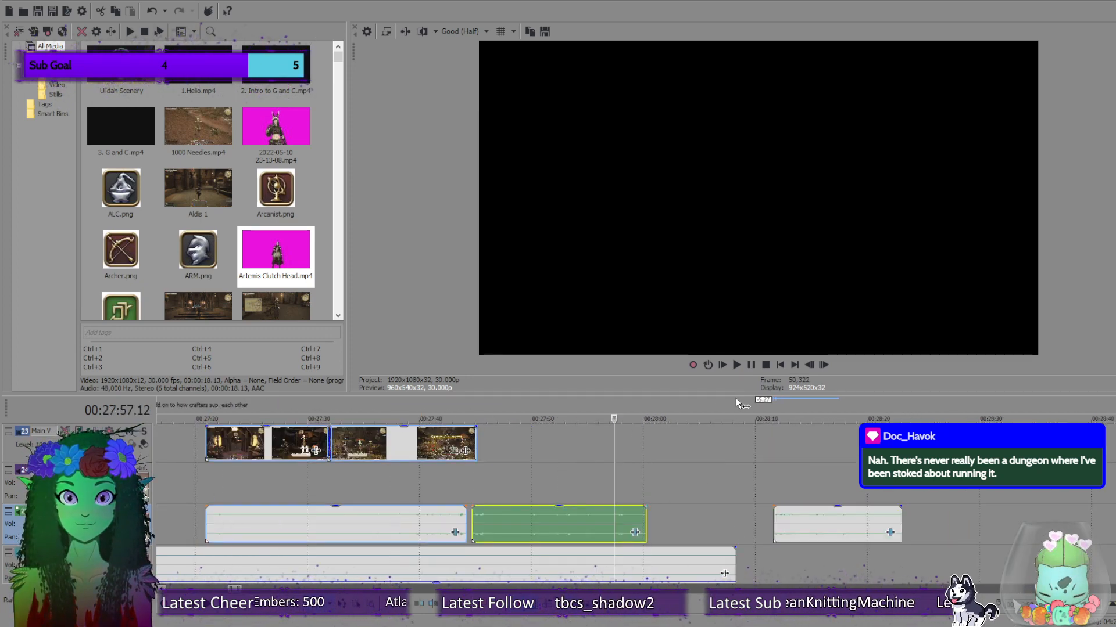
pyautogui.press('space')
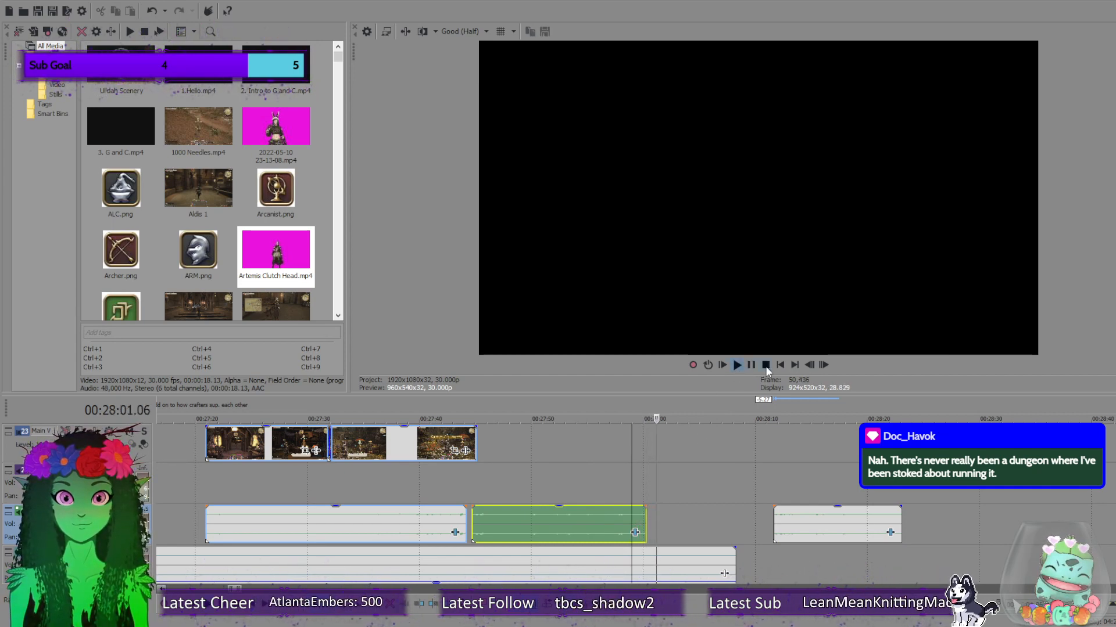
pyautogui.click(765, 366)
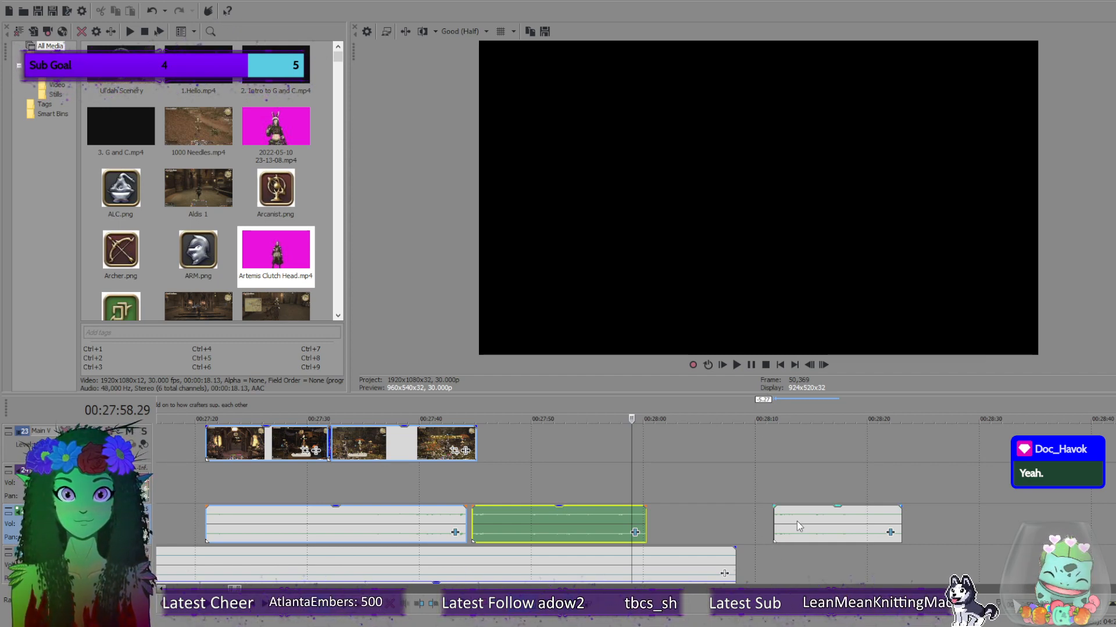
pyautogui.moveTo(795, 521); pyautogui.dragTo(677, 517)
pyautogui.click(639, 516)
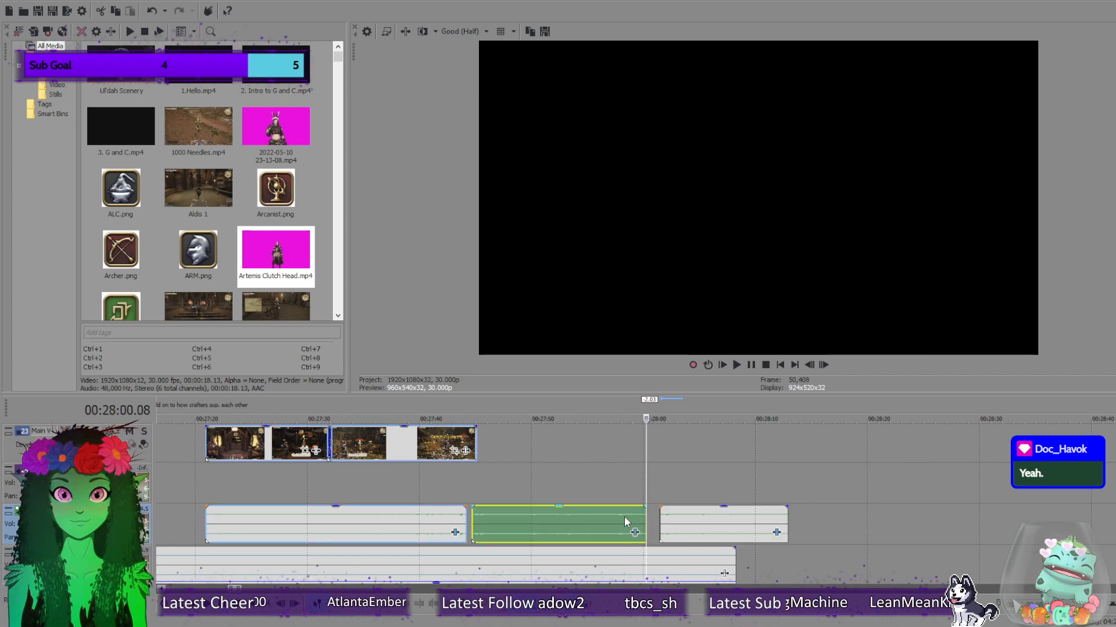
pyautogui.click(736, 365)
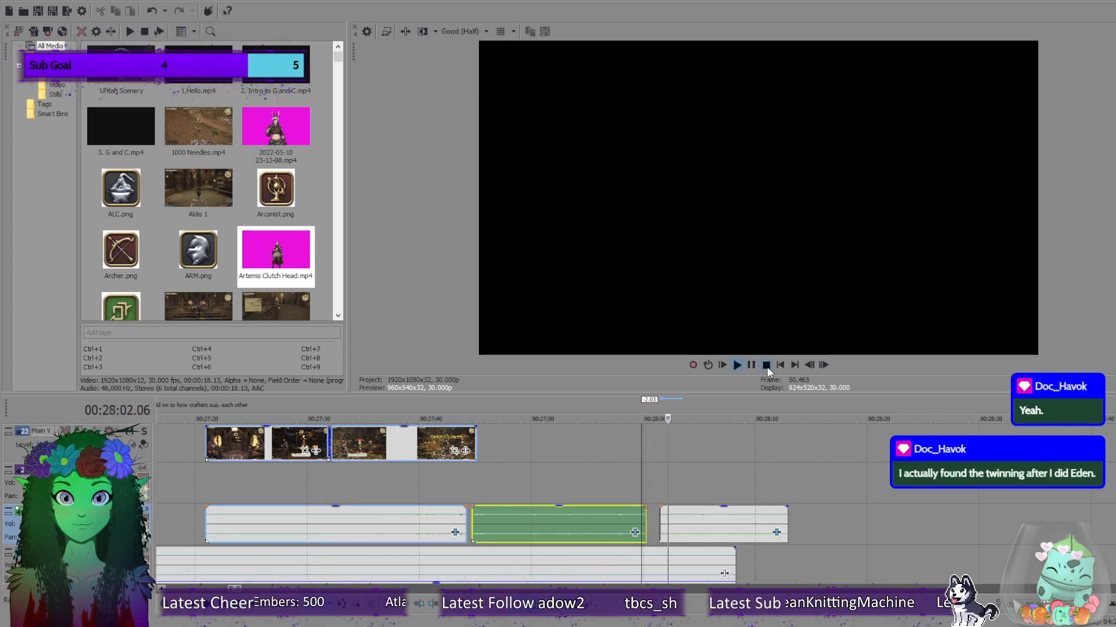
pyautogui.press('space')
# Fine-tune the pause by aligning the relocated narration clip's start to 00:28:01.08.
pyautogui.scroll(3, 650, 516)
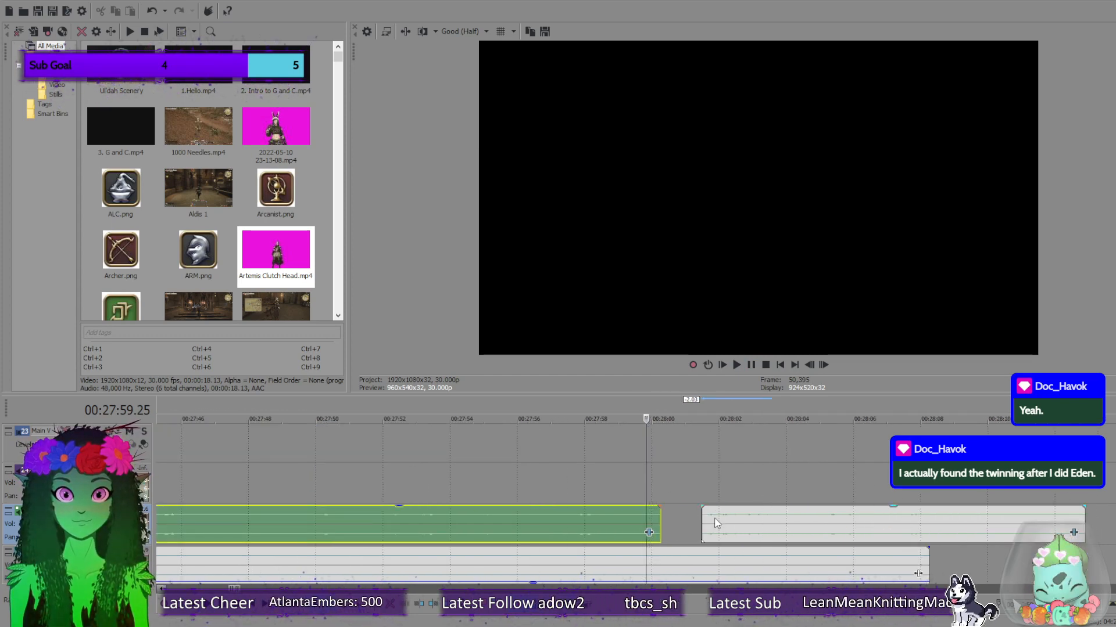
pyautogui.moveTo(715, 522); pyautogui.dragTo(720, 515)
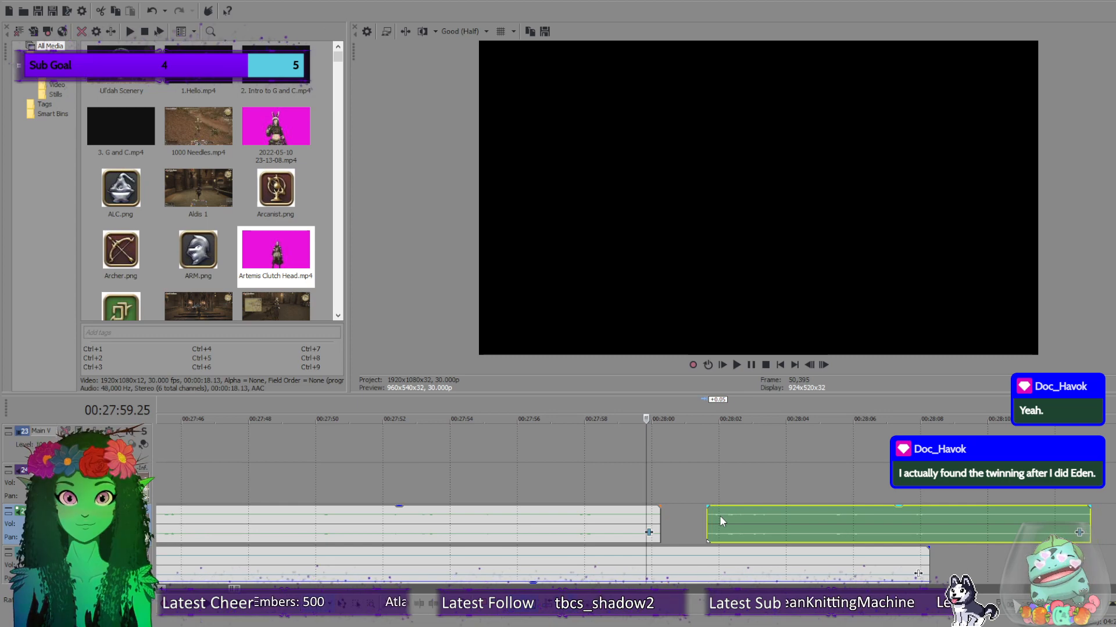
pyautogui.click(658, 515)
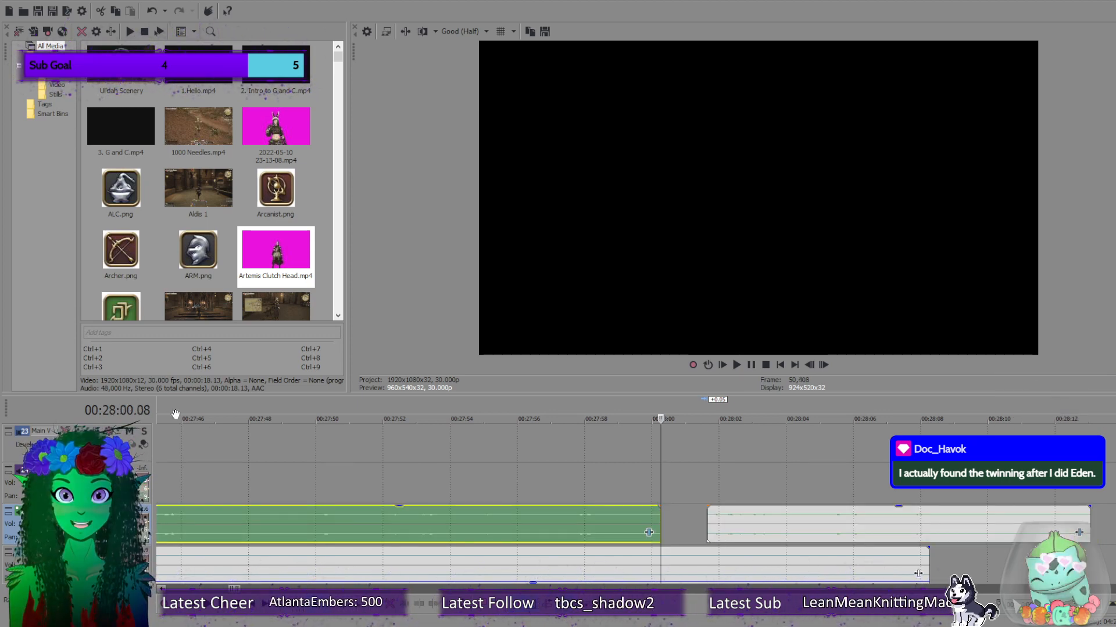
pyautogui.click(667, 522)
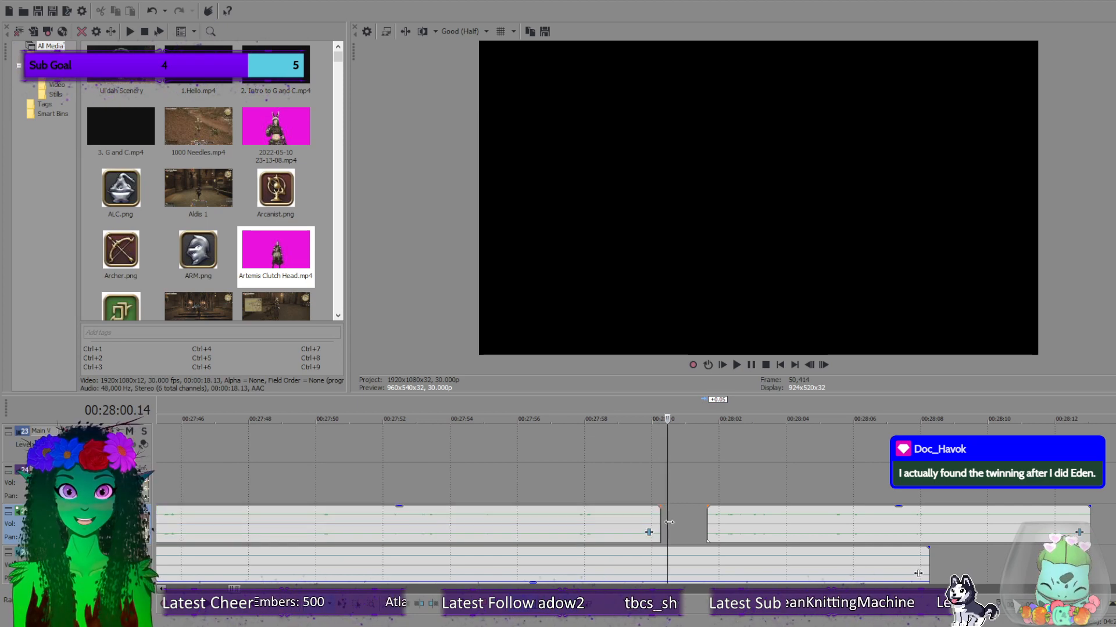
pyautogui.click(673, 524)
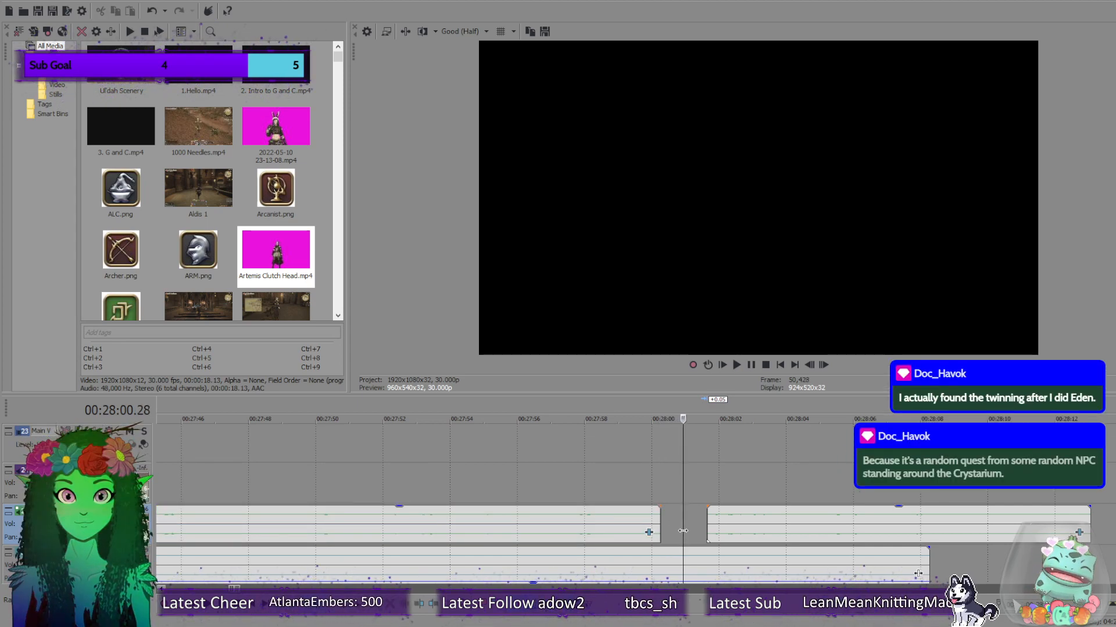
pyautogui.click(669, 533)
pyautogui.click(692, 535)
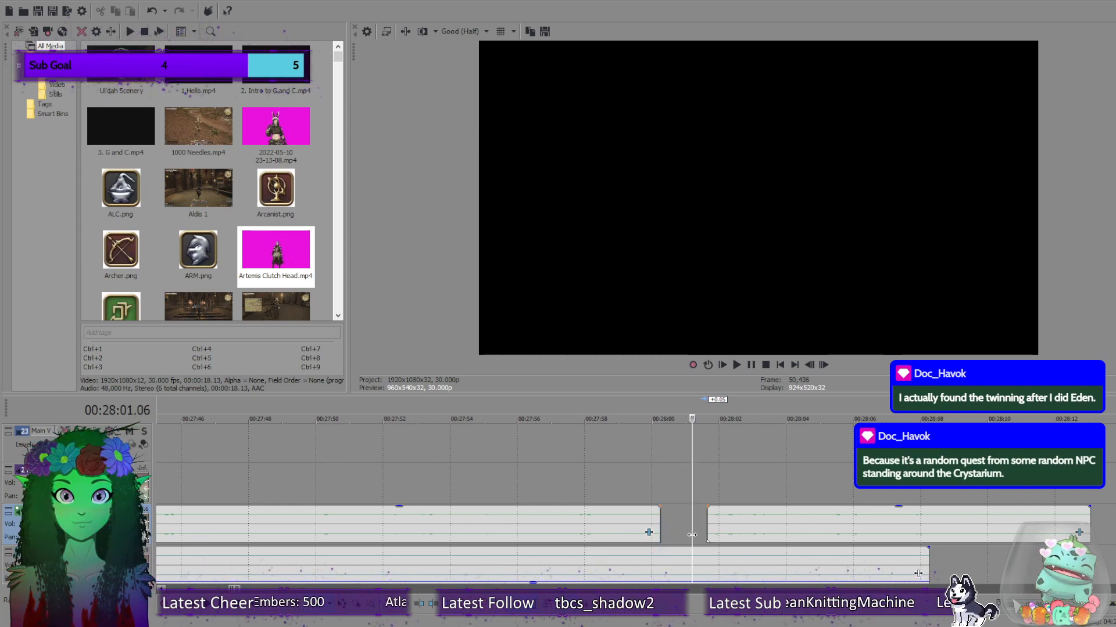
pyautogui.click(825, 367)
pyautogui.click(825, 368)
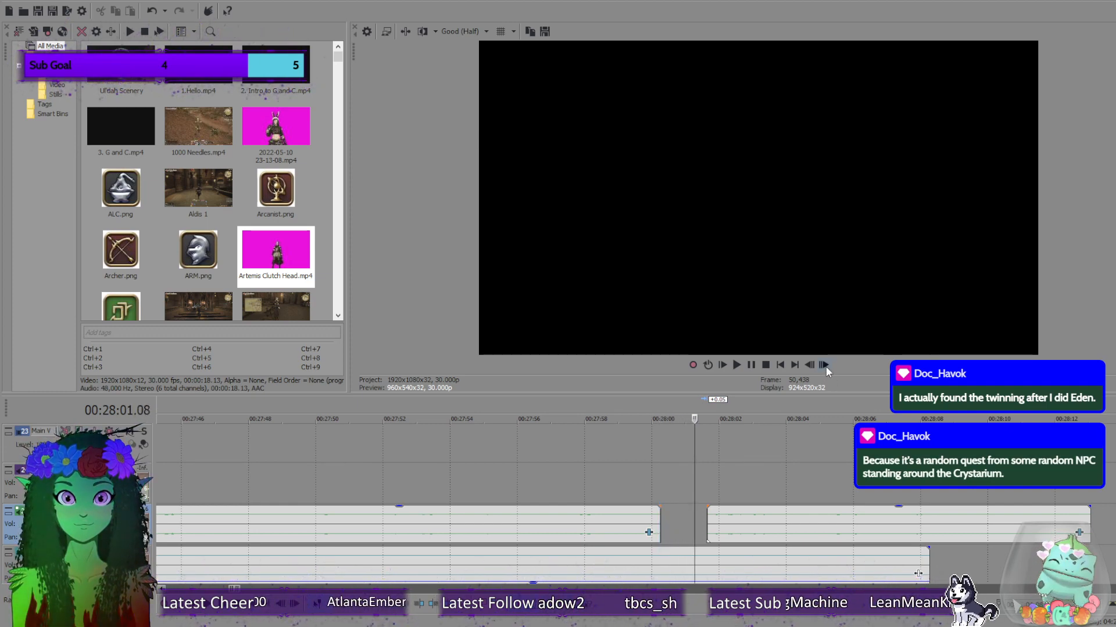
pyautogui.moveTo(755, 520); pyautogui.dragTo(745, 520)
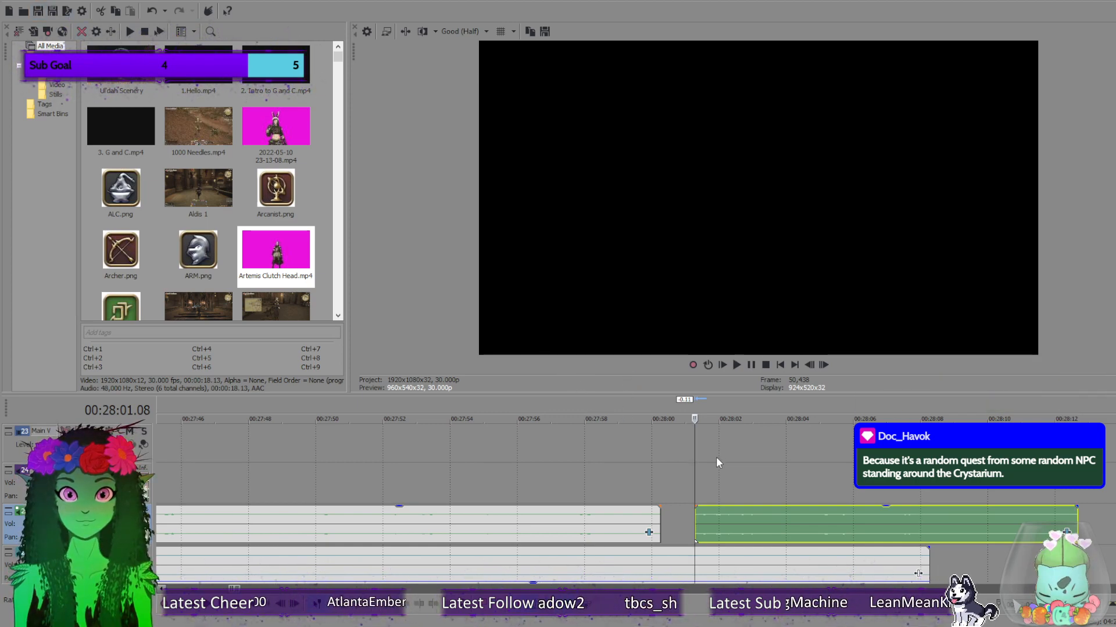
# Play the relocated narration clip and trim its end to 00:28:10.17.
pyautogui.scroll(-8, 753, 488)
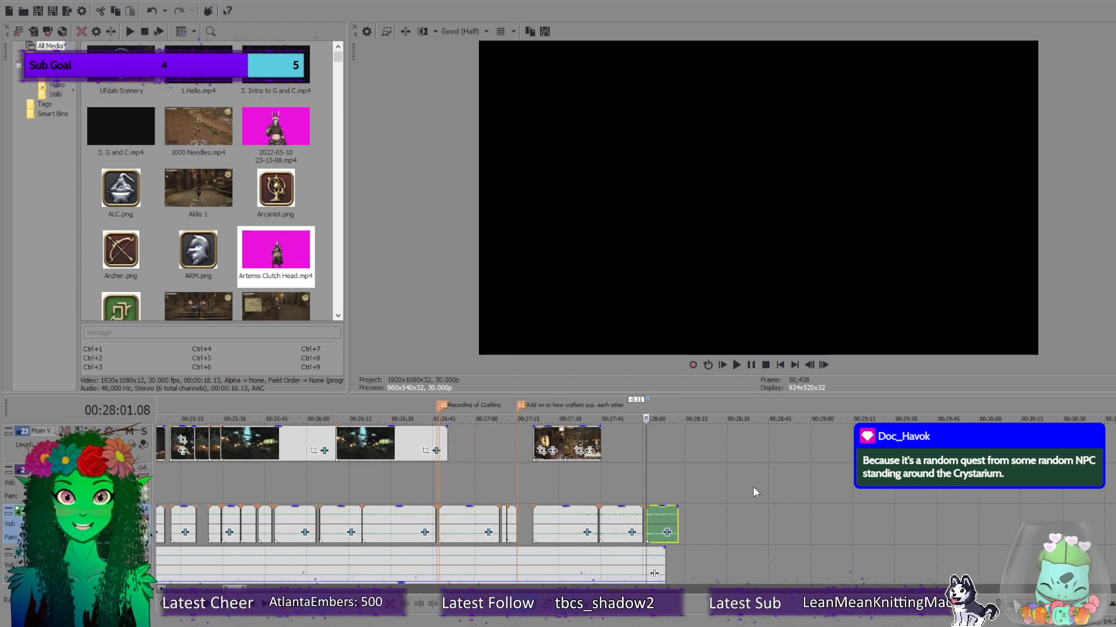
pyautogui.scroll(2, 753, 488)
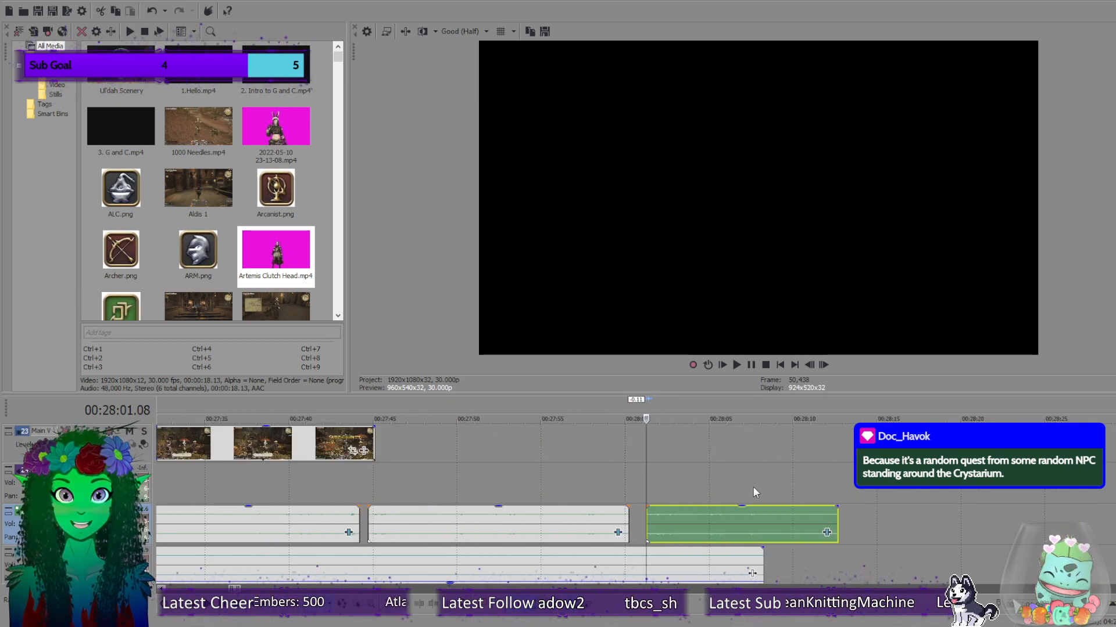
pyautogui.click(737, 365)
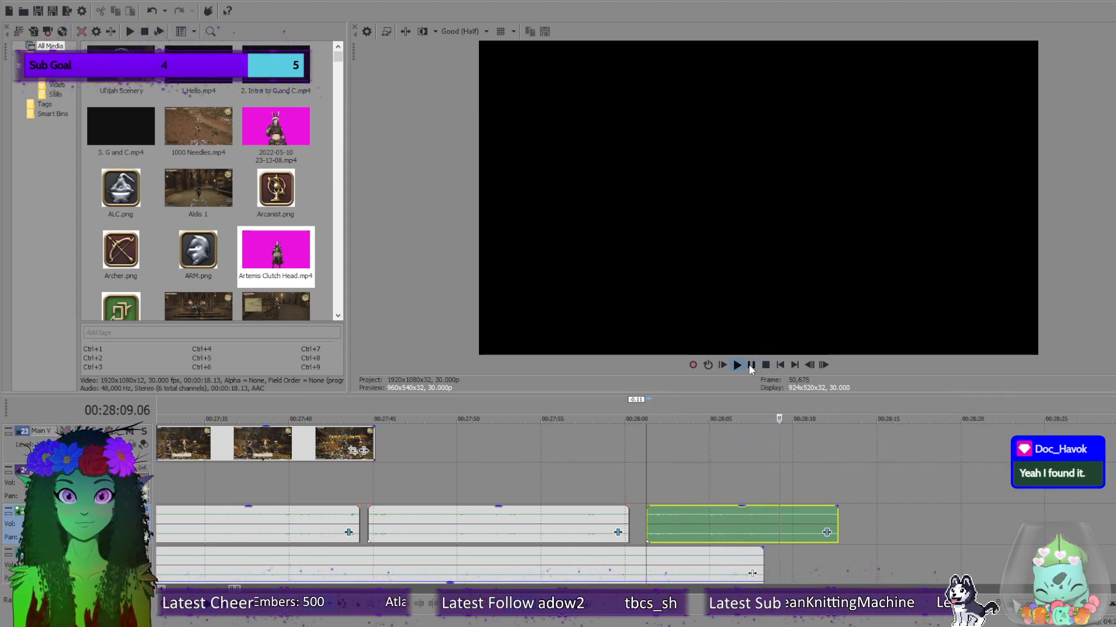
pyautogui.click(750, 365)
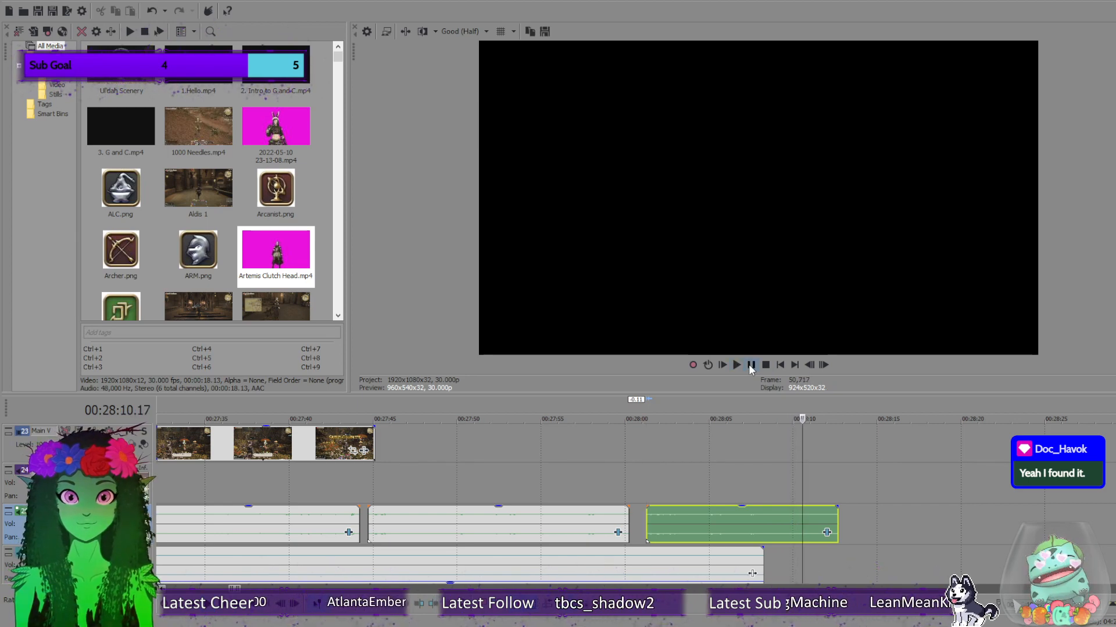
pyautogui.press('s')
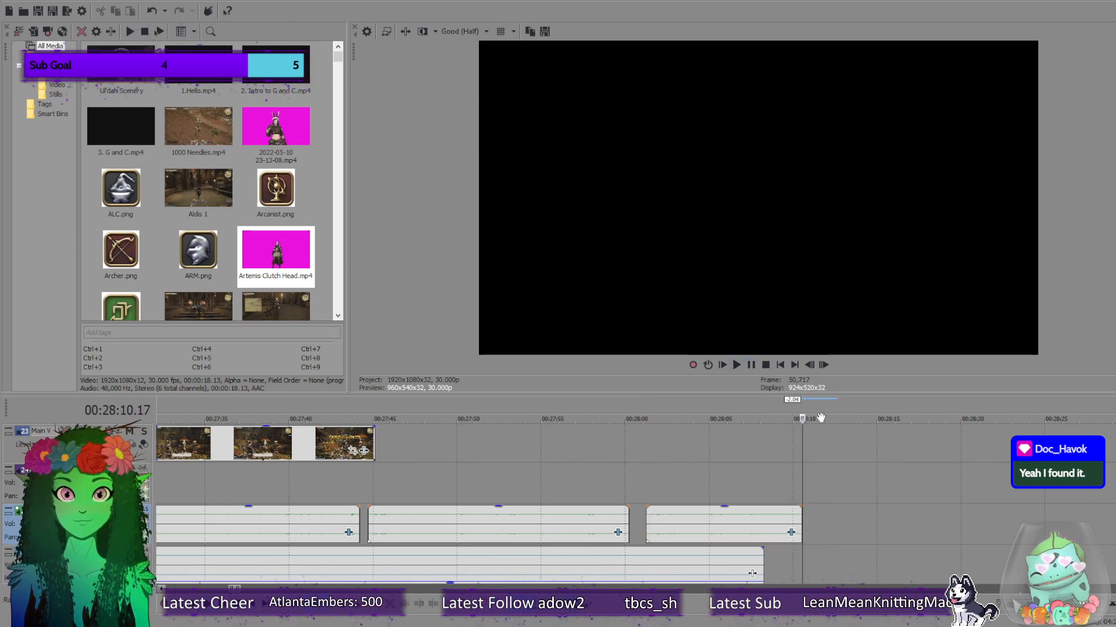
pyautogui.scroll(-3, 805, 418)
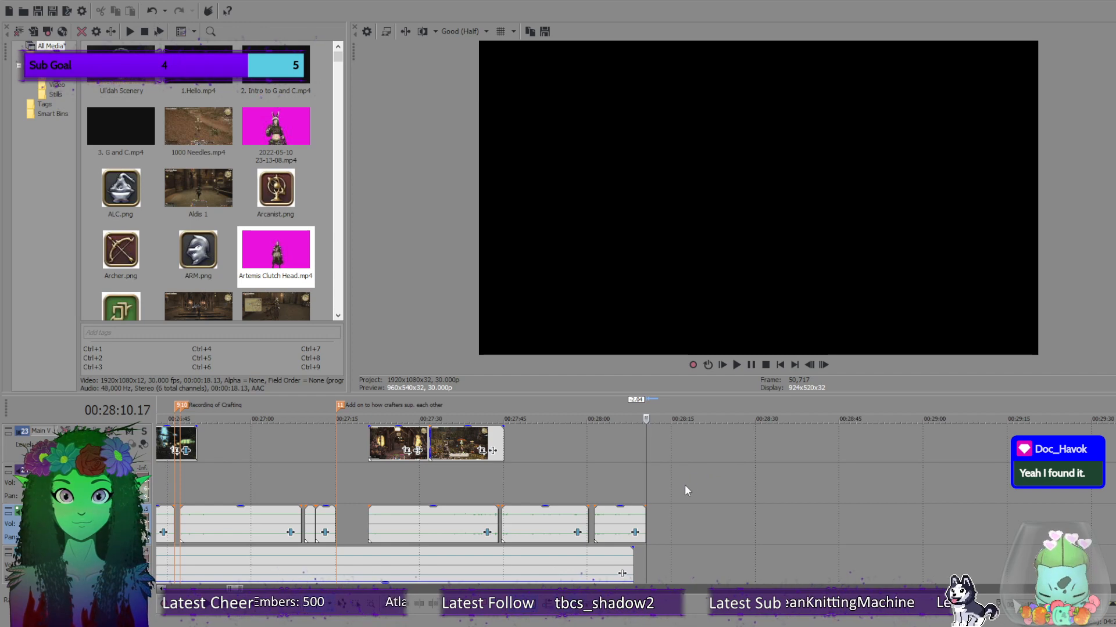
pyautogui.scroll(-5, 683, 486)
pyautogui.scroll(4, 680, 484)
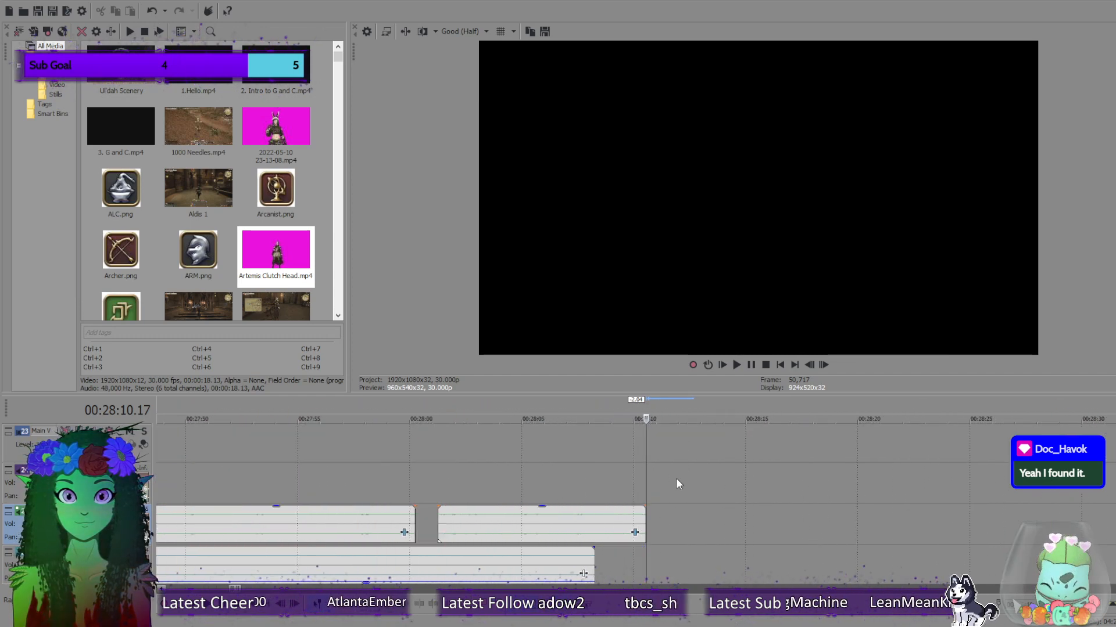
pyautogui.scroll(2, 676, 483)
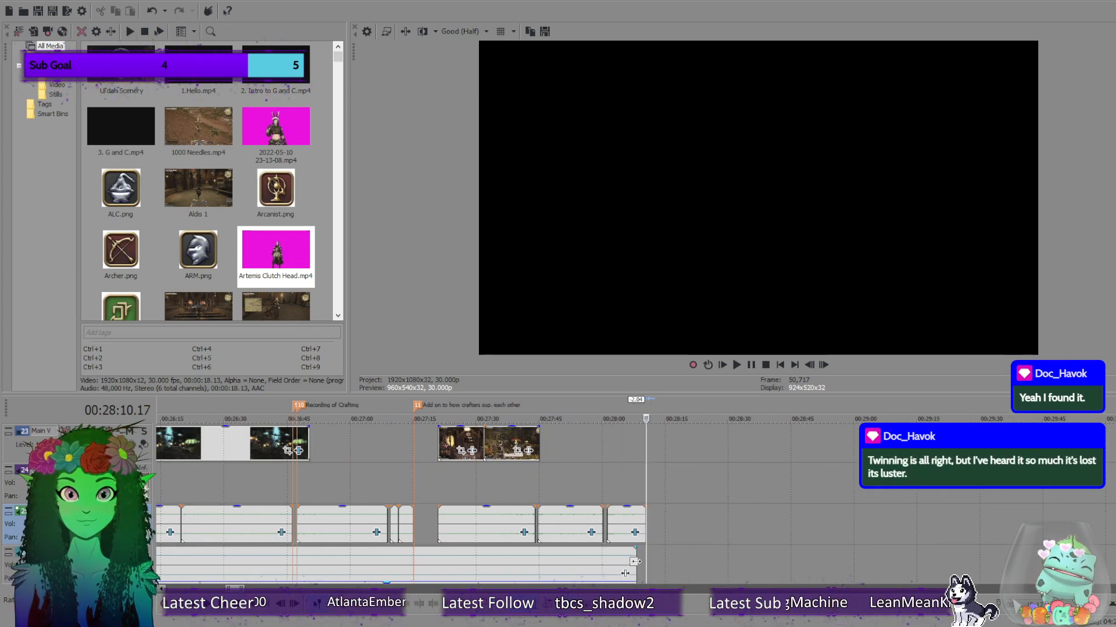
pyautogui.scroll(5, 625, 573)
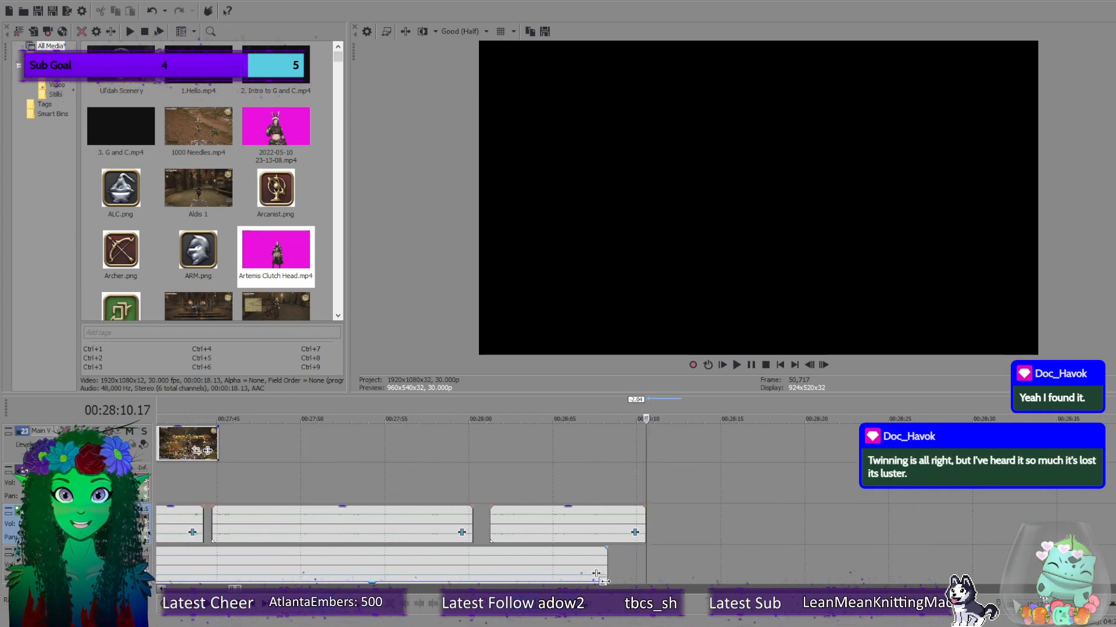
# Play the last narration clip and set the fade-out of the background audio clip ending beneath it to 00:00:00.23.
pyautogui.click(606, 549)
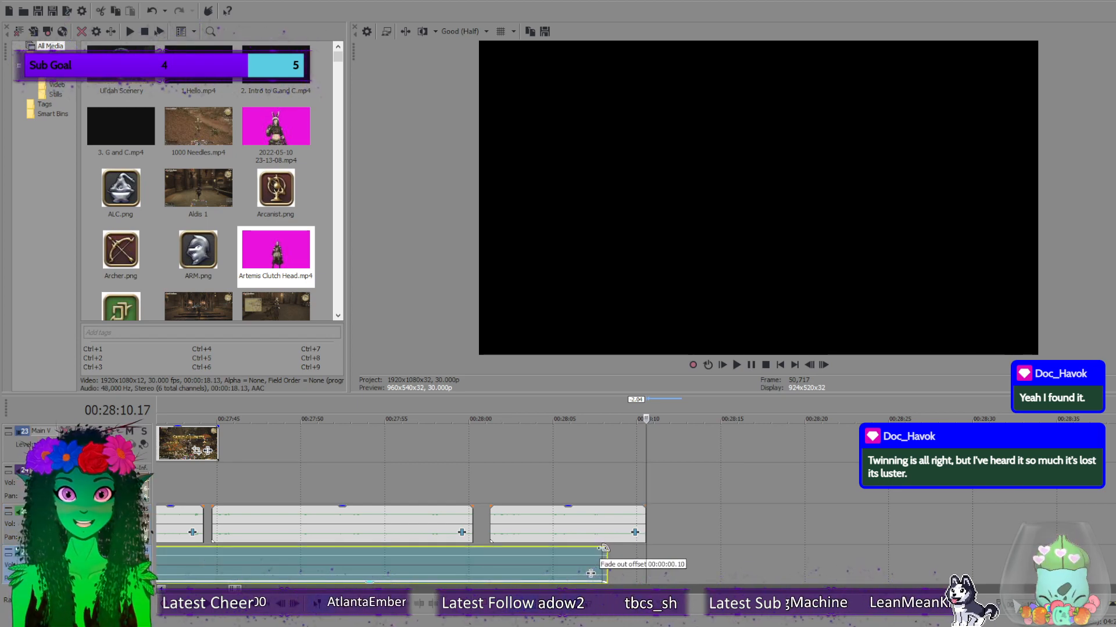
pyautogui.click(503, 520)
pyautogui.click(738, 366)
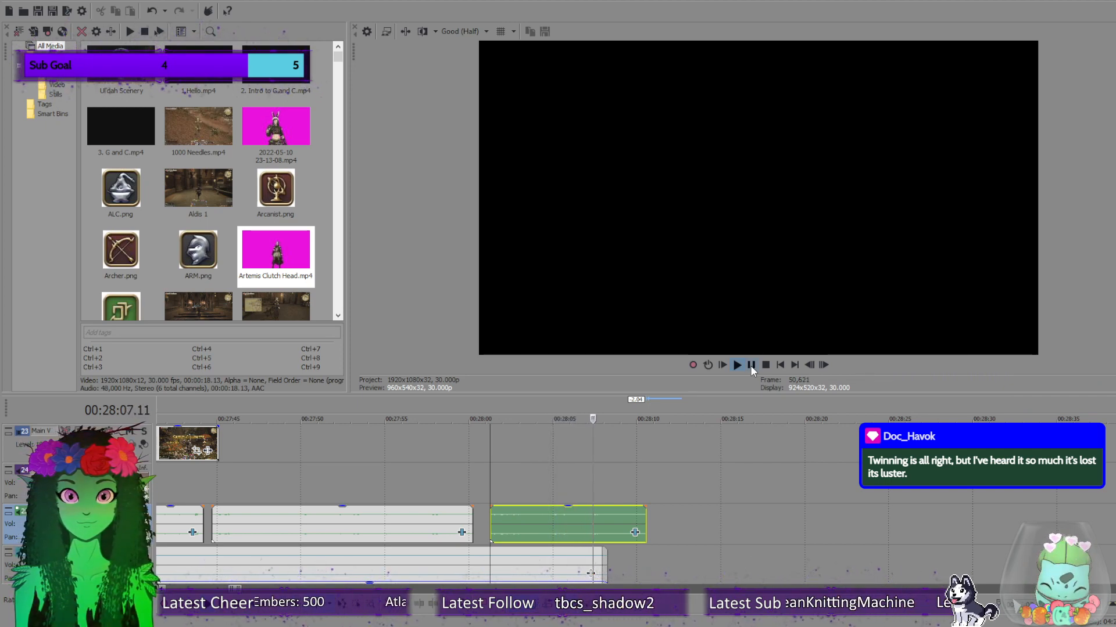
pyautogui.click(751, 365)
pyautogui.click(593, 559)
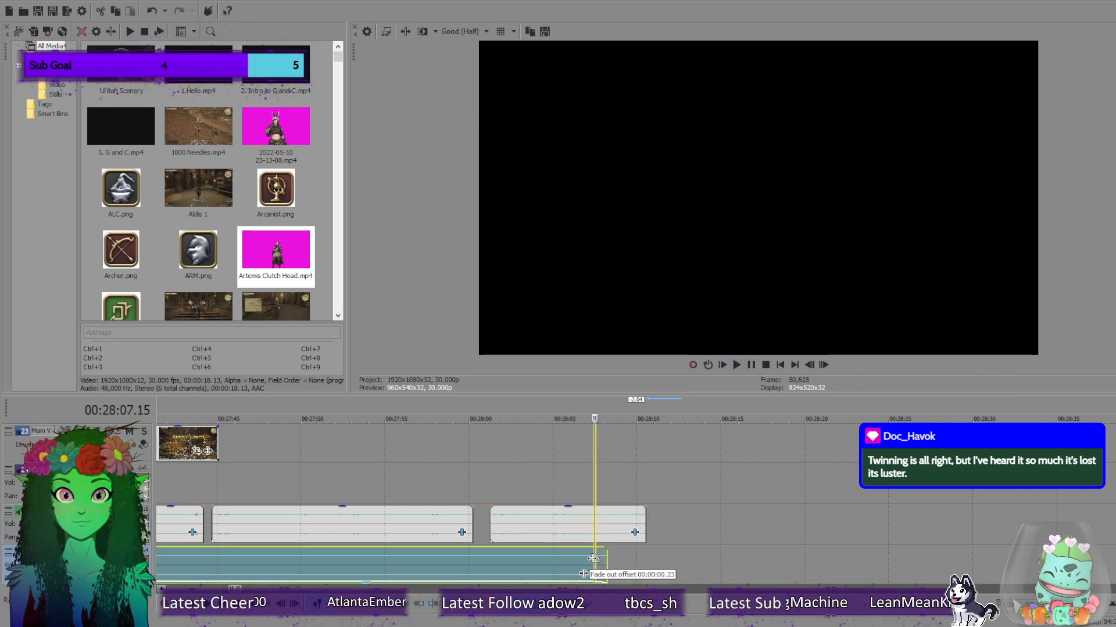
# Move the next background audio clip to start at 00:28:09.08, one second after the end of the previous background clip.
pyautogui.click(731, 530)
pyautogui.scroll(-8, 677, 531)
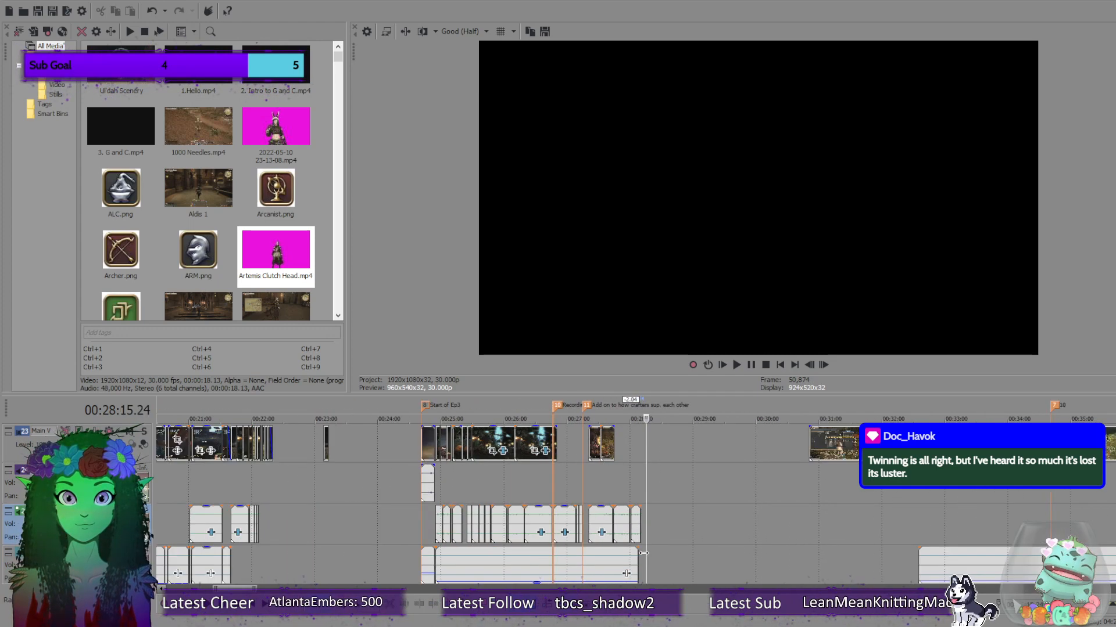
pyautogui.scroll(8, 628, 554)
pyautogui.click(584, 558)
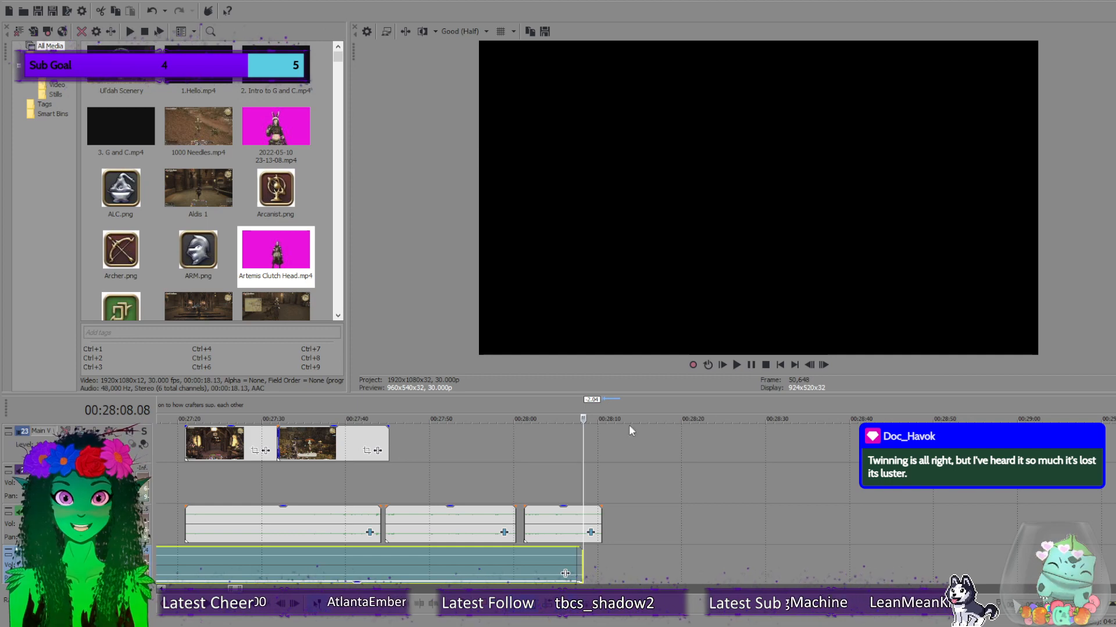
pyautogui.click(824, 365)
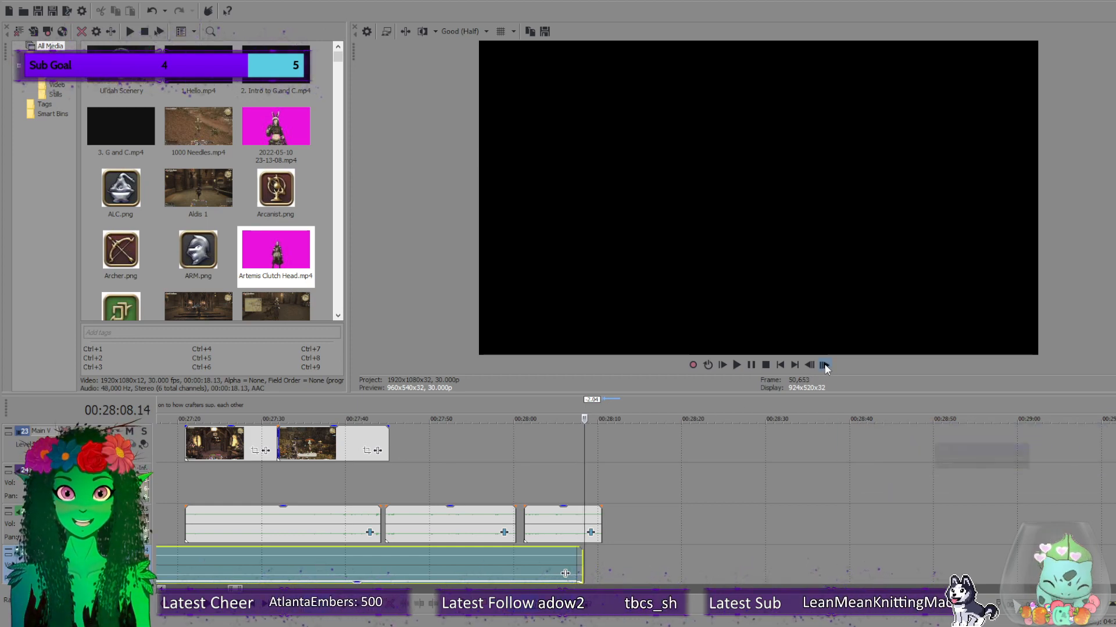
pyautogui.click(825, 366)
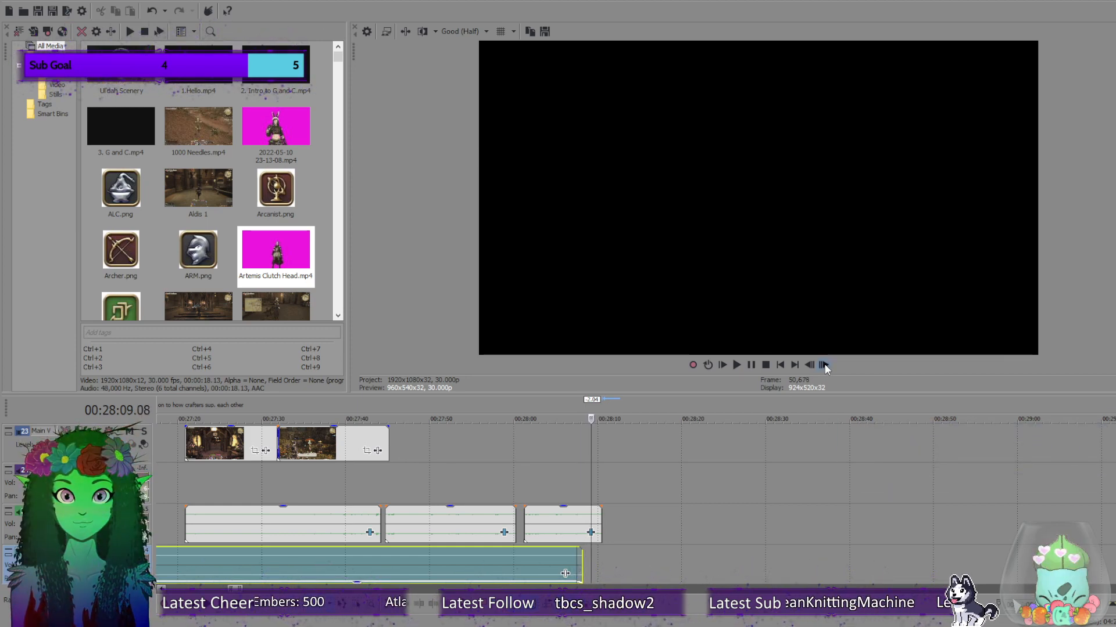
pyautogui.scroll(-6, 761, 532)
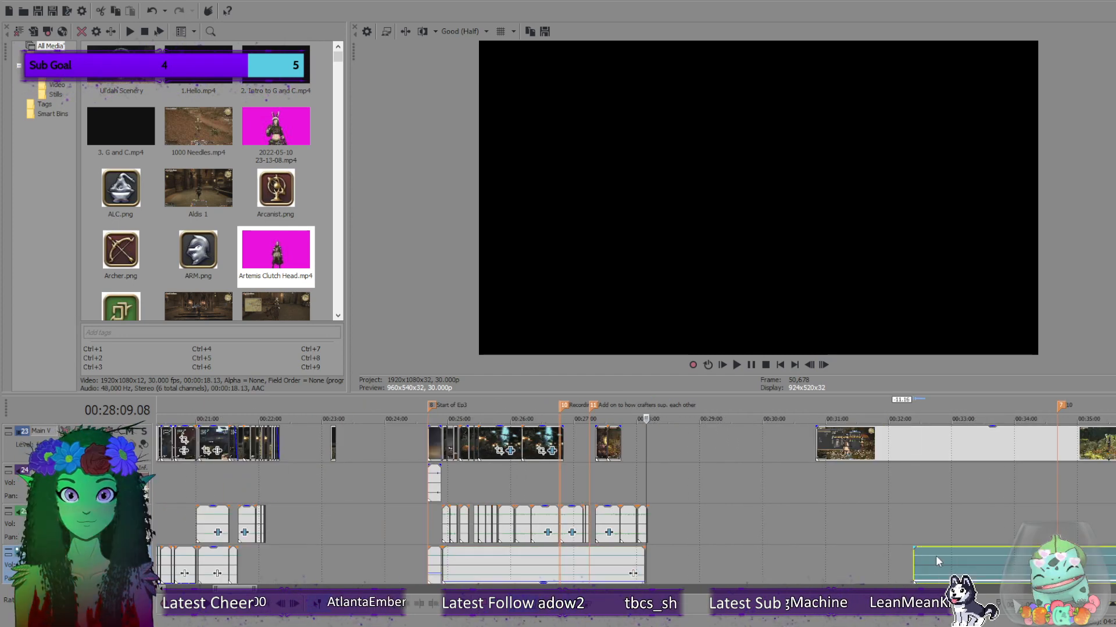
pyautogui.moveTo(935, 555); pyautogui.dragTo(678, 552)
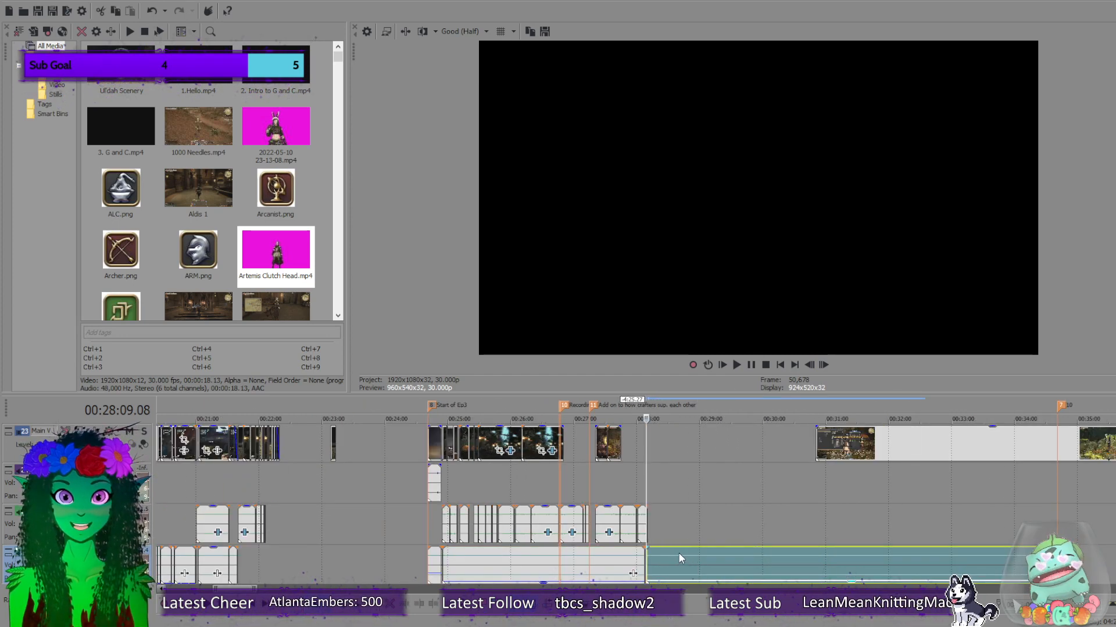
pyautogui.scroll(3, 678, 552)
pyautogui.scroll(3, 680, 538)
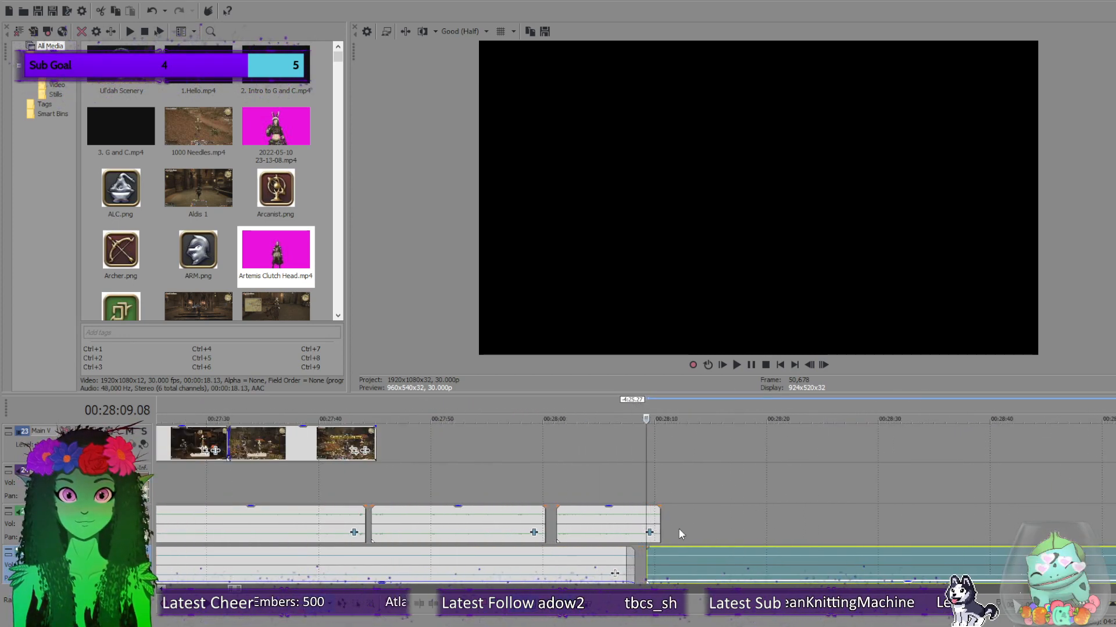
pyautogui.scroll(3, 674, 543)
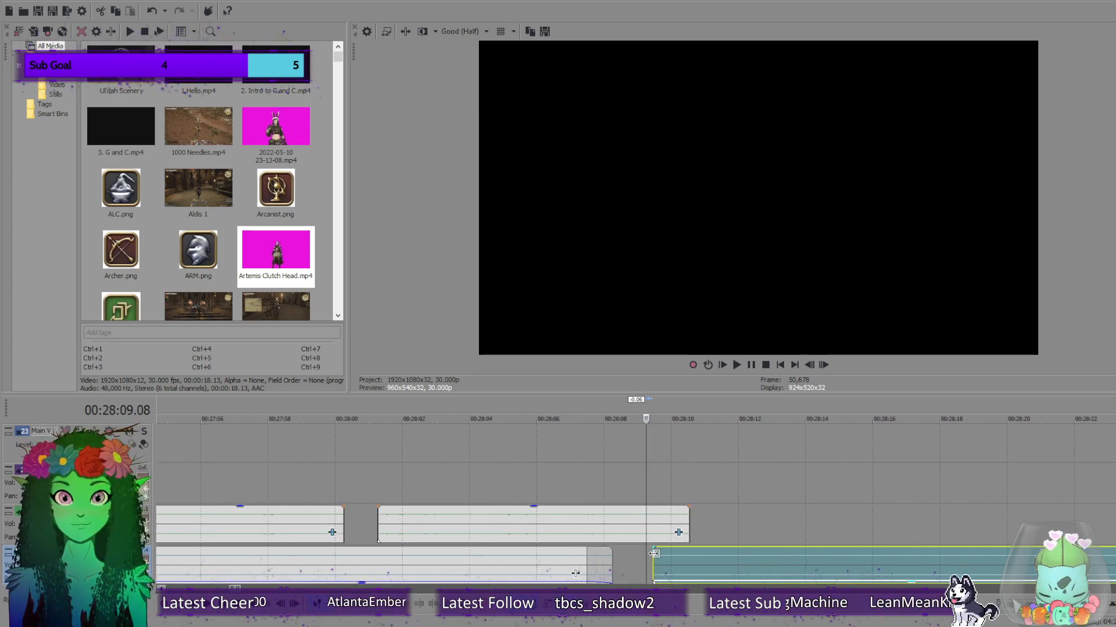
pyautogui.moveTo(654, 553); pyautogui.dragTo(648, 547)
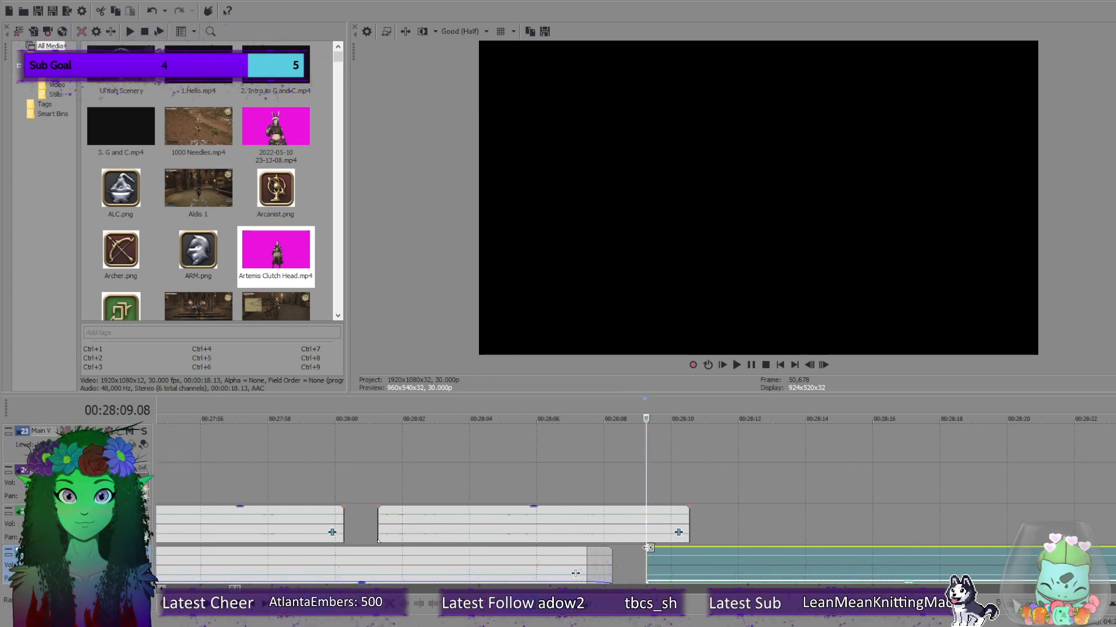
# Add a fade-in to the moved background audio clip that lasts until the narration ends at 00:28:10.17.
pyautogui.click(624, 563)
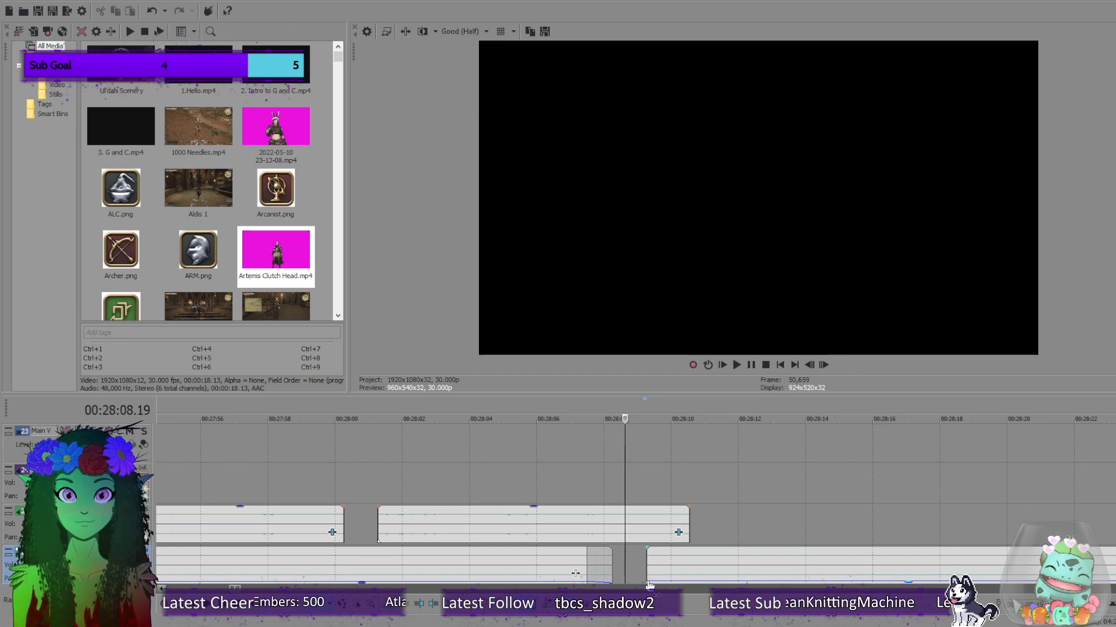
pyautogui.moveTo(643, 580); pyautogui.dragTo(684, 578)
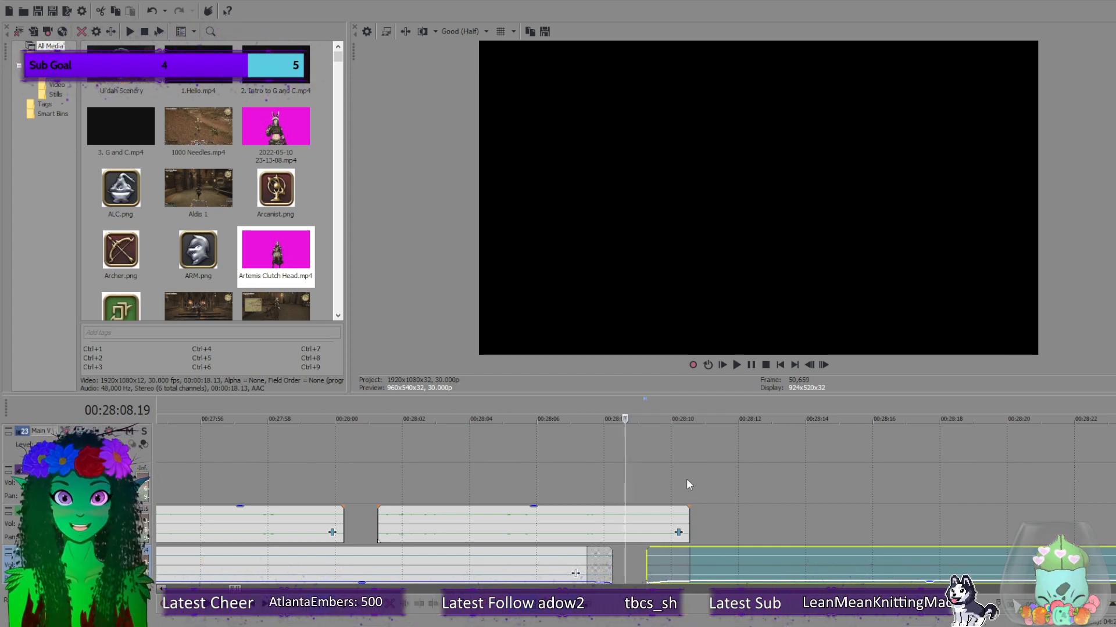
pyautogui.scroll(-5, 686, 479)
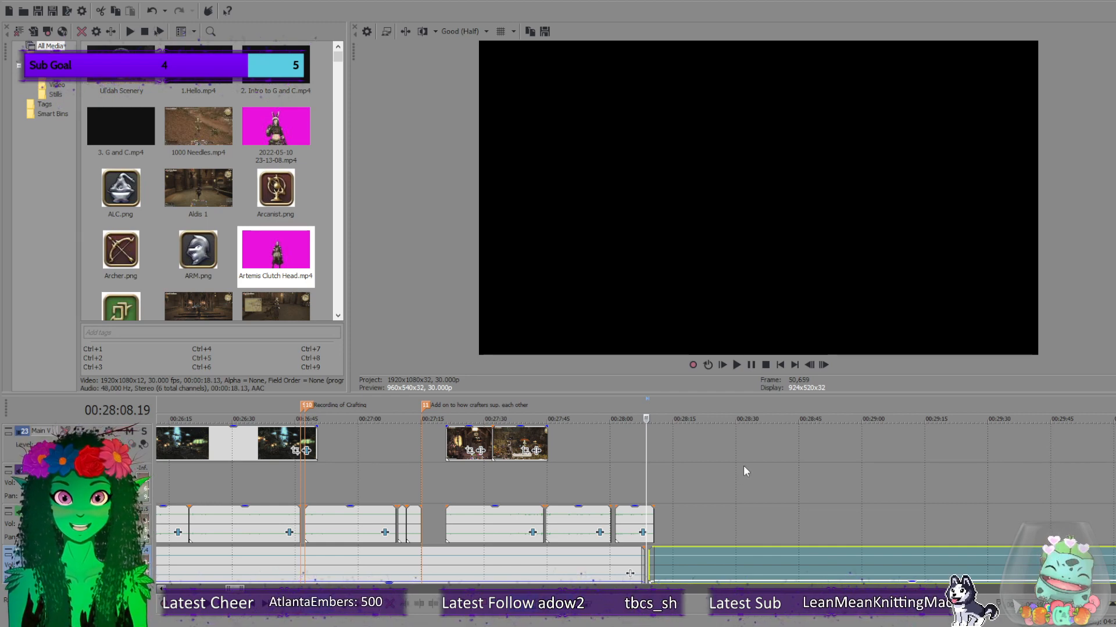
pyautogui.click(735, 366)
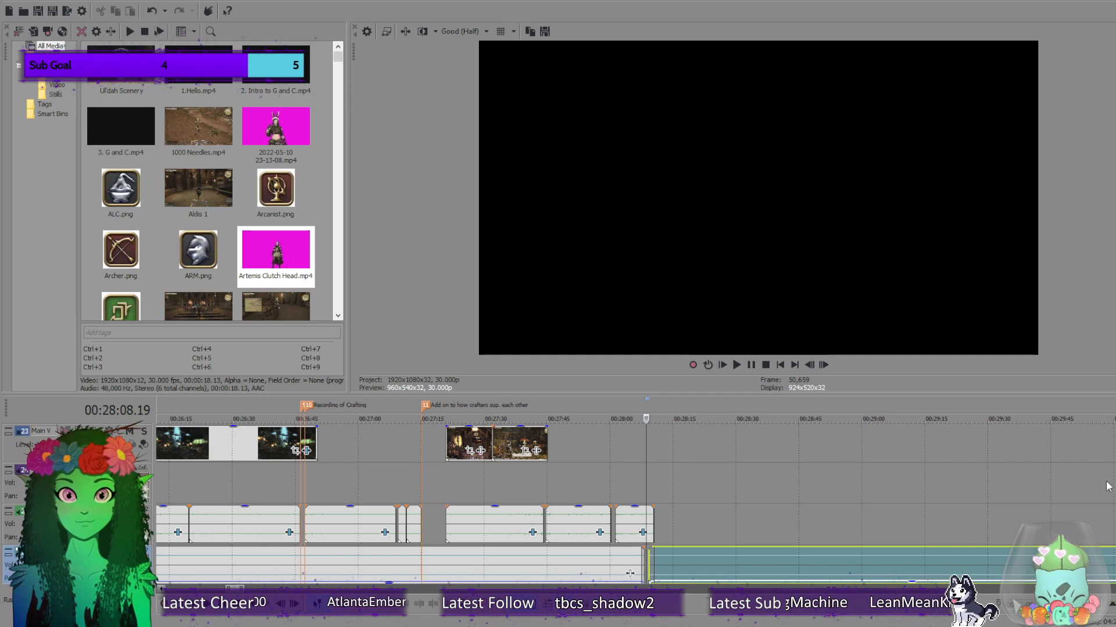
# Delete the isolated long footage clip spanning the 00:32:28 mark on the main video track.
pyautogui.scroll(1, 629, 573)
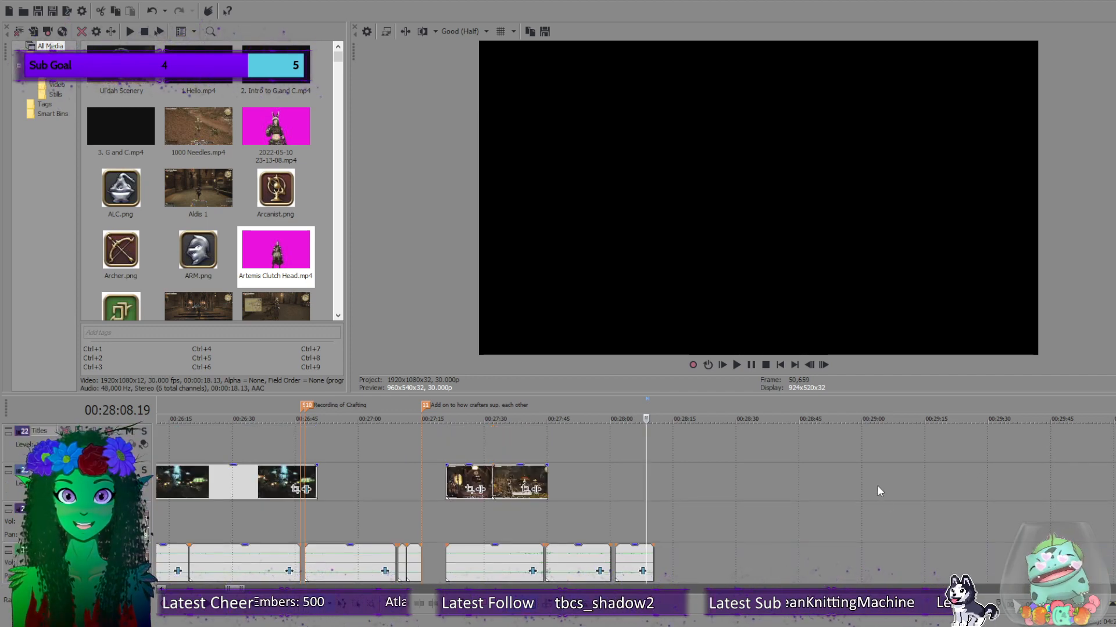
pyautogui.scroll(-8, 877, 486)
pyautogui.click(737, 479)
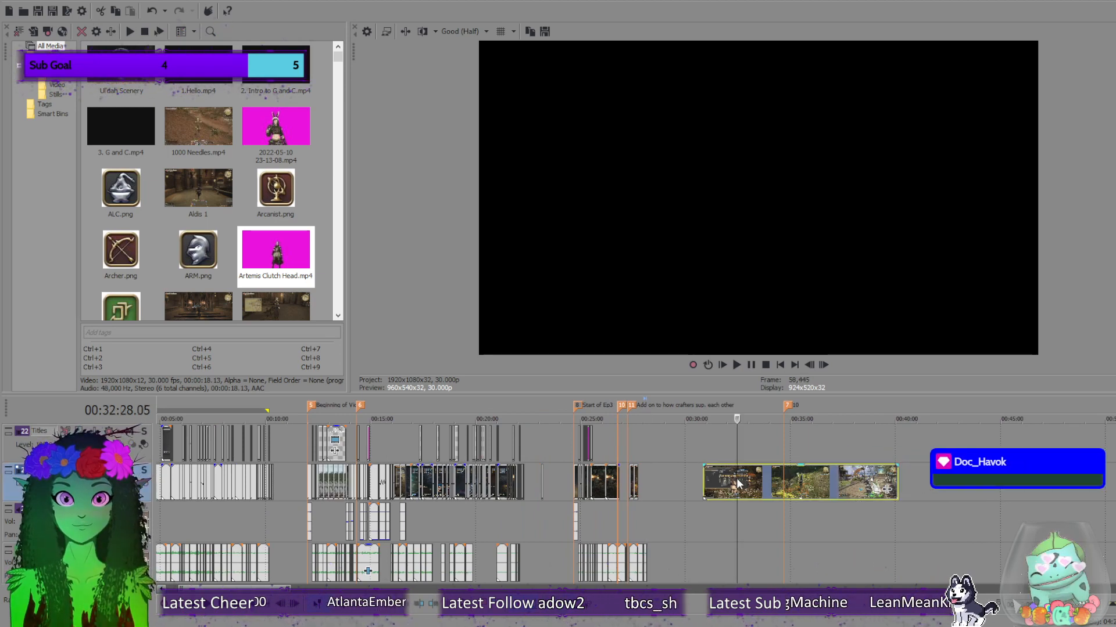
pyautogui.press('Delete')
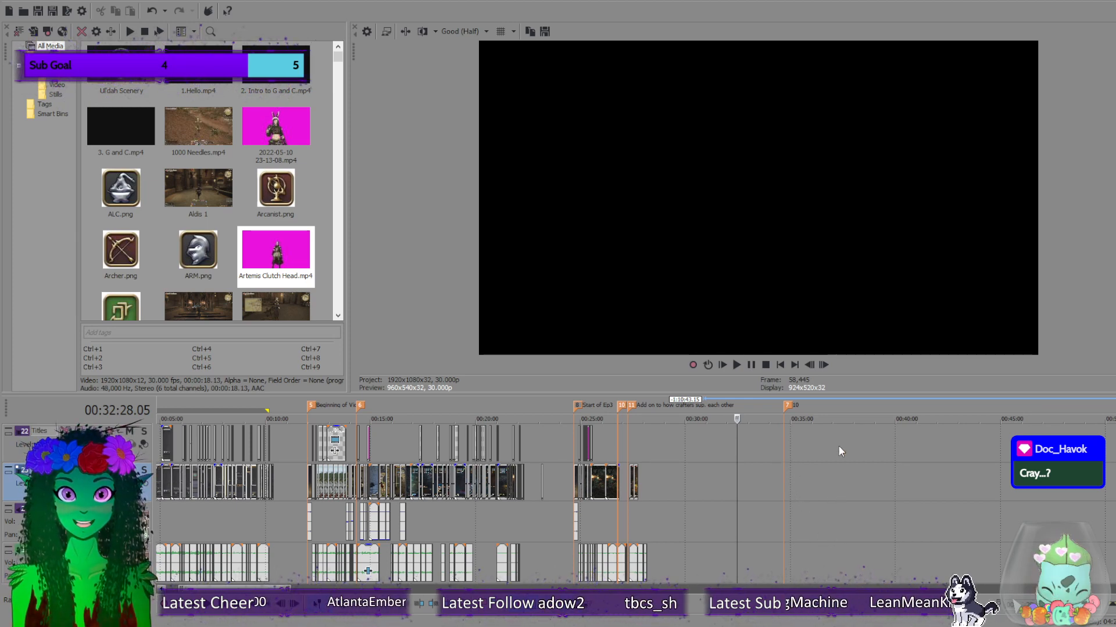
# Examine the leftover footage before the Post-SproutSchool marker, sampling the short clips between about 04:13:00 and 04:14:30.
pyautogui.scroll(-8, 841, 463)
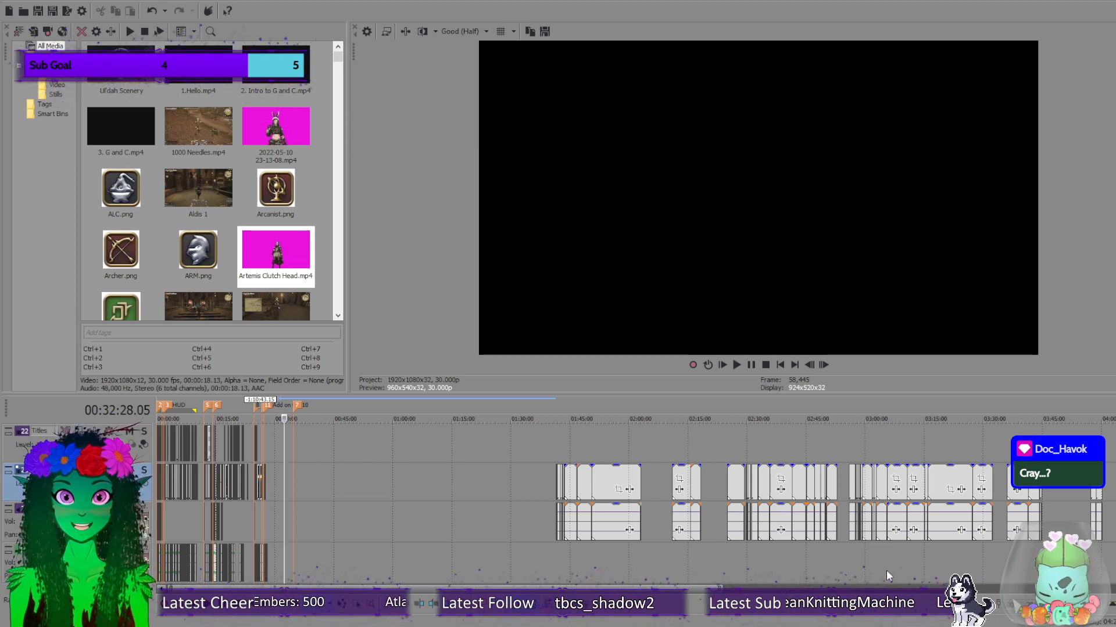
pyautogui.scroll(-3, 731, 552)
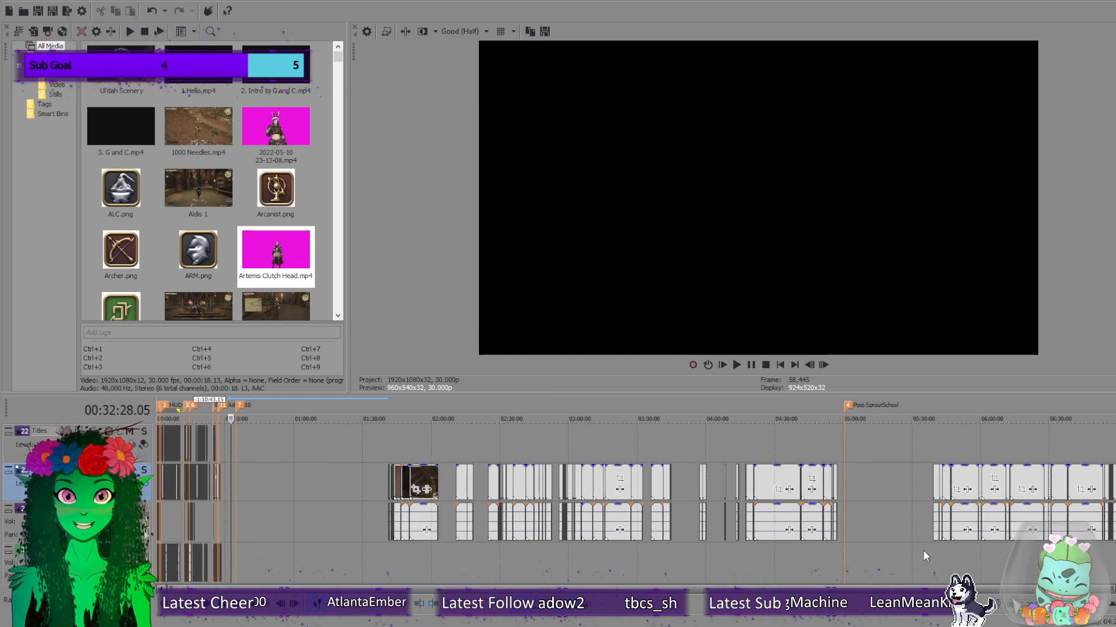
pyautogui.click(775, 554)
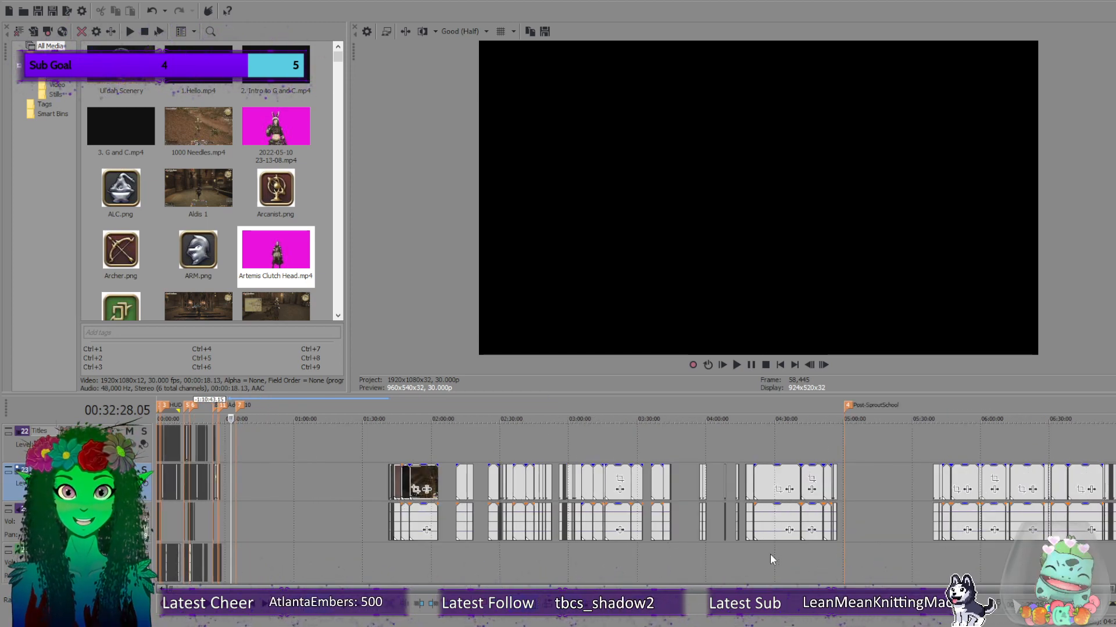
pyautogui.scroll(9, 756, 553)
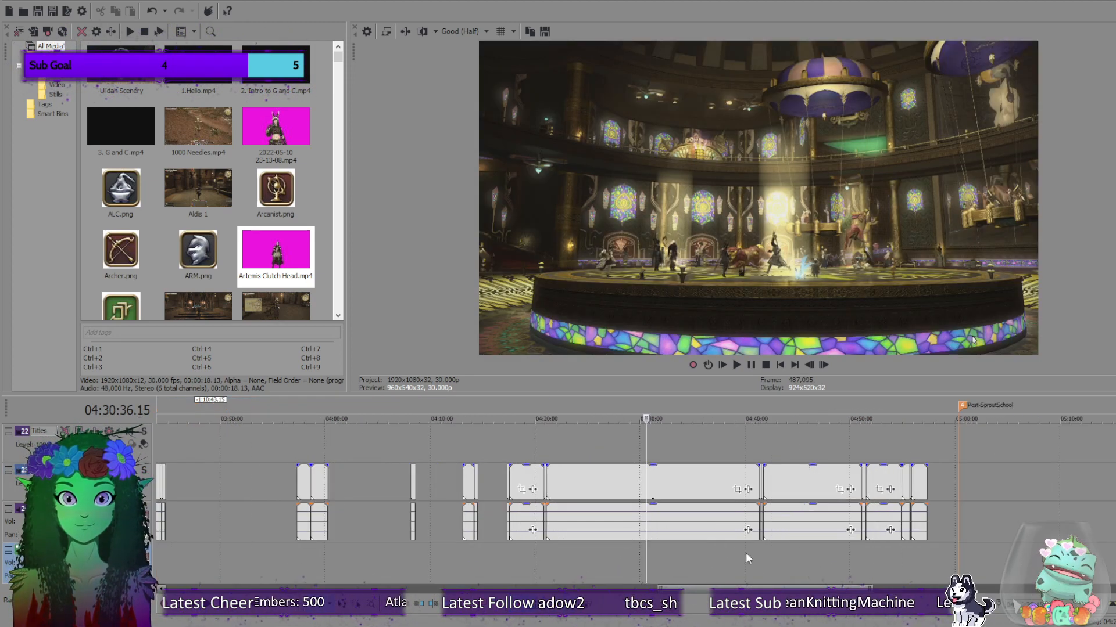
pyautogui.click(463, 557)
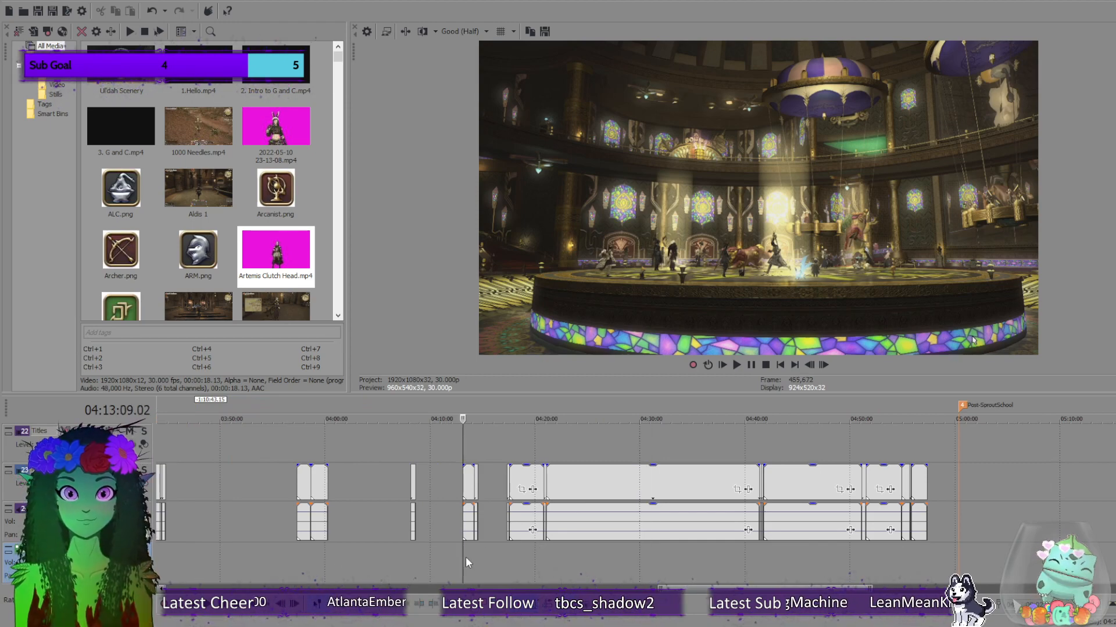
pyautogui.scroll(5, 659, 566)
pyautogui.click(660, 567)
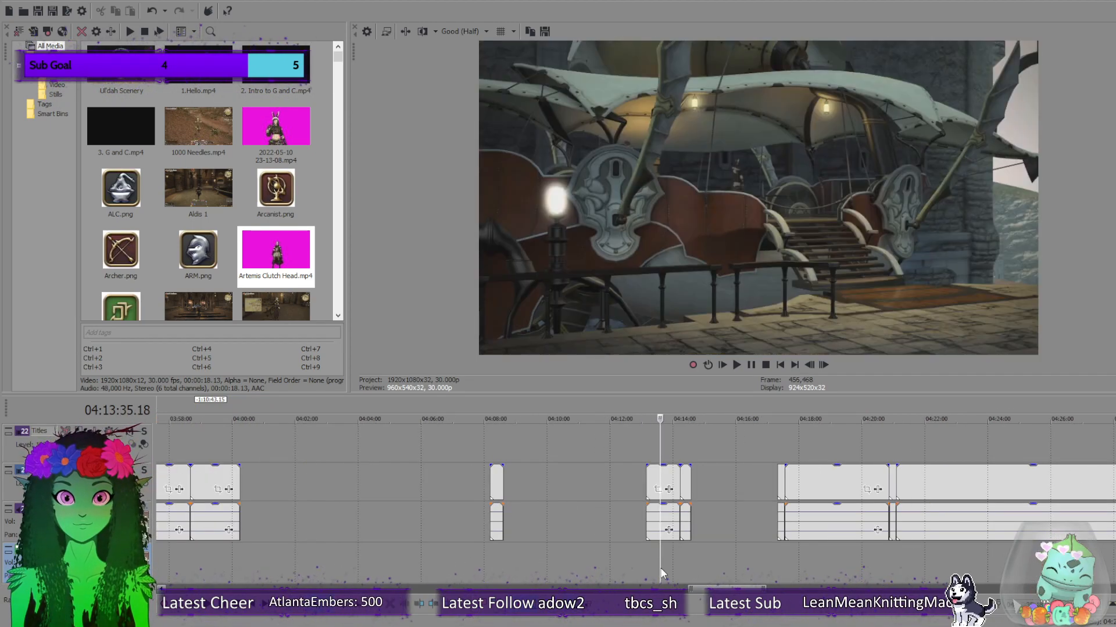
pyautogui.click(669, 560)
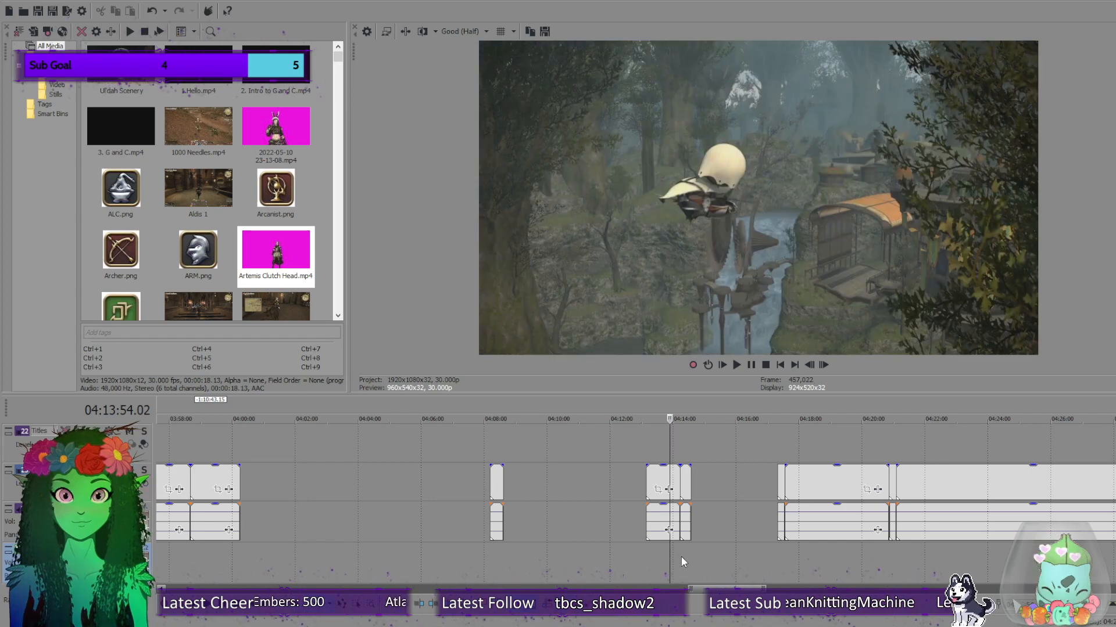
pyautogui.click(681, 556)
pyautogui.click(685, 555)
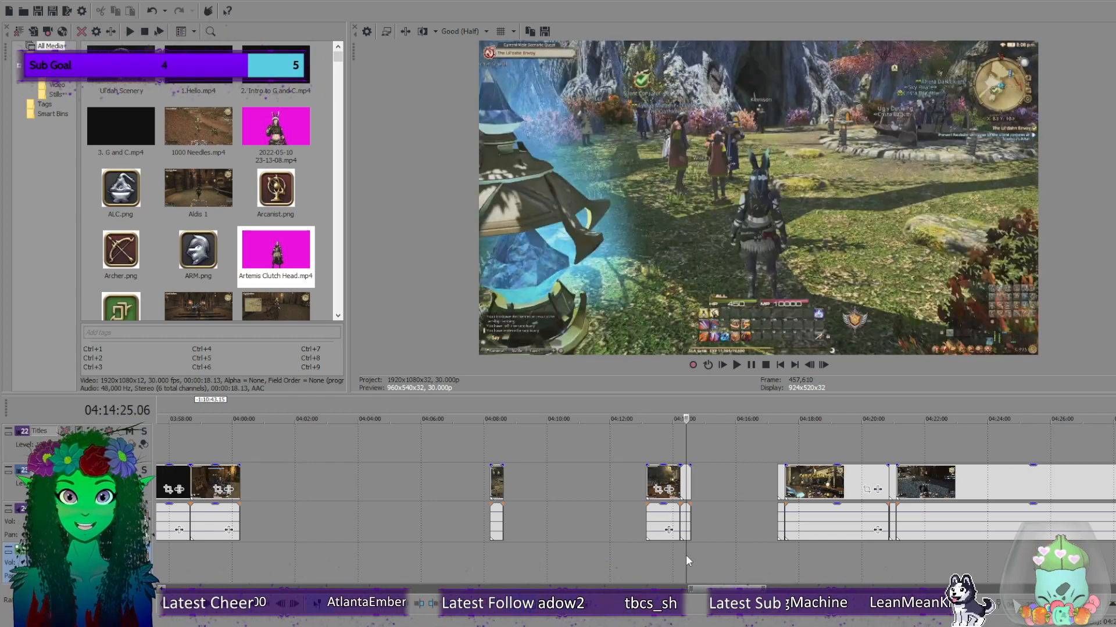
# Skim the leftover footage from about 04:17:19 to 04:22:28, checking the city and guild quest scenes.
pyautogui.click(779, 550)
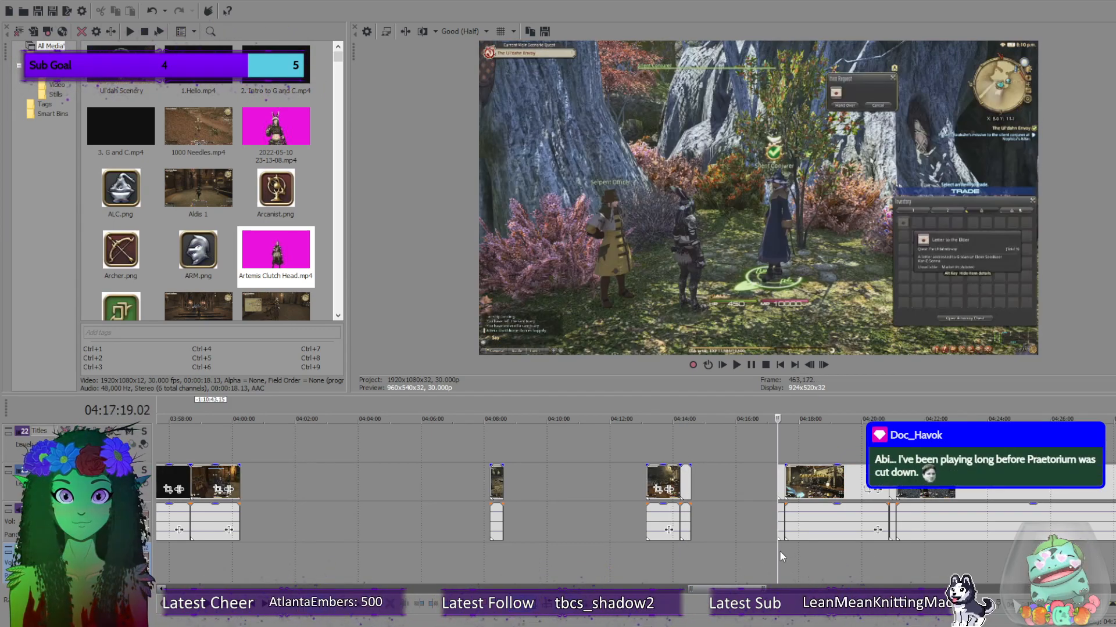
pyautogui.click(808, 551)
pyautogui.click(842, 549)
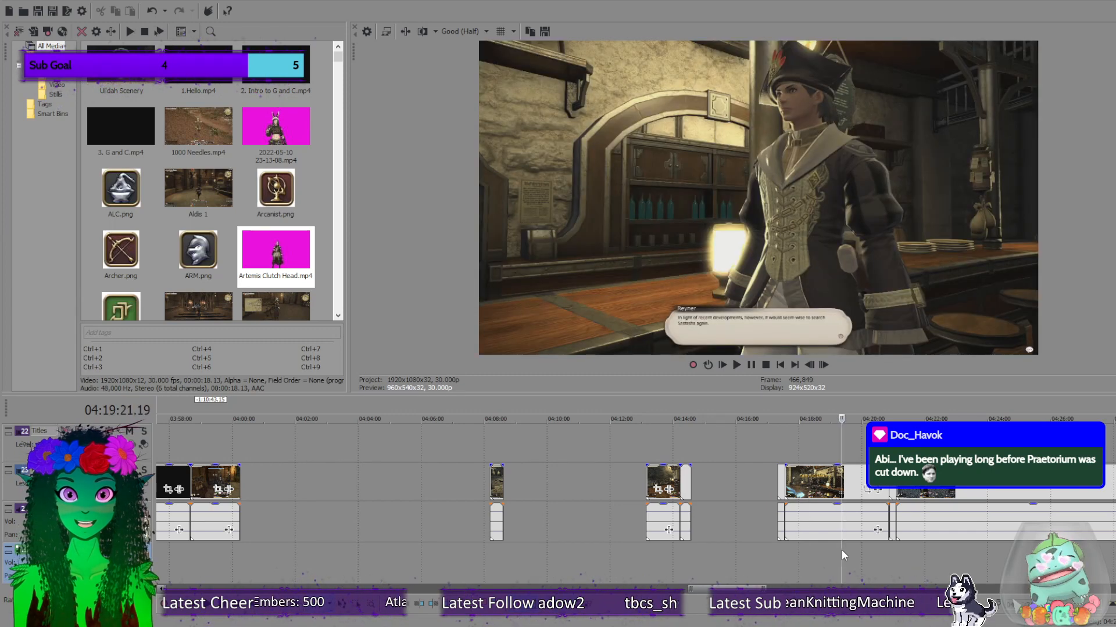
pyautogui.click(870, 549)
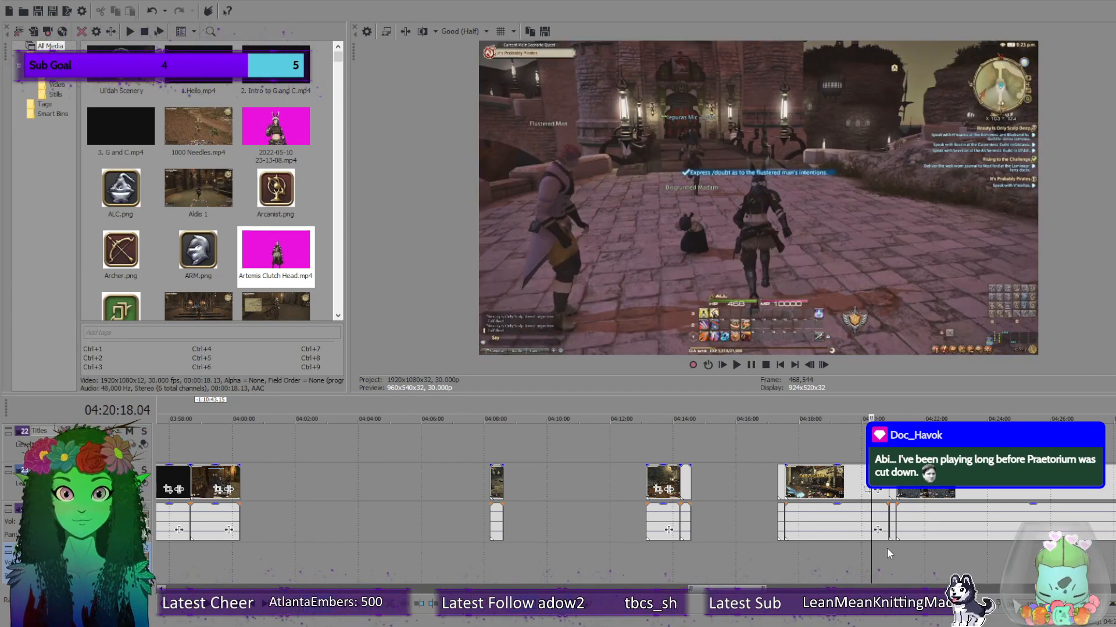
pyautogui.click(887, 548)
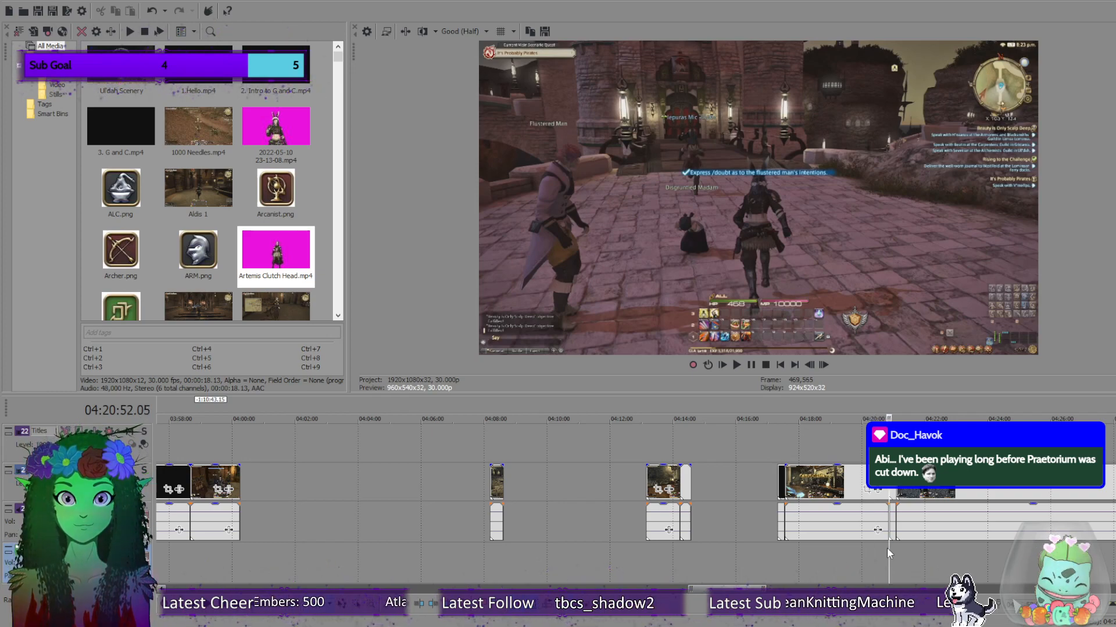
pyautogui.scroll(5, 886, 549)
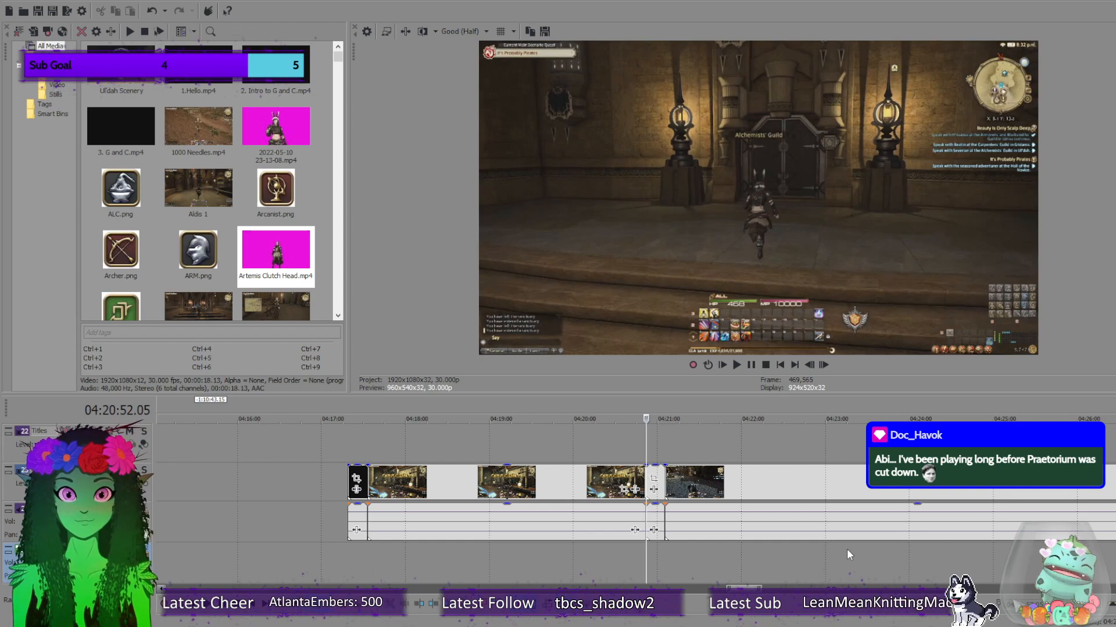
pyautogui.click(657, 550)
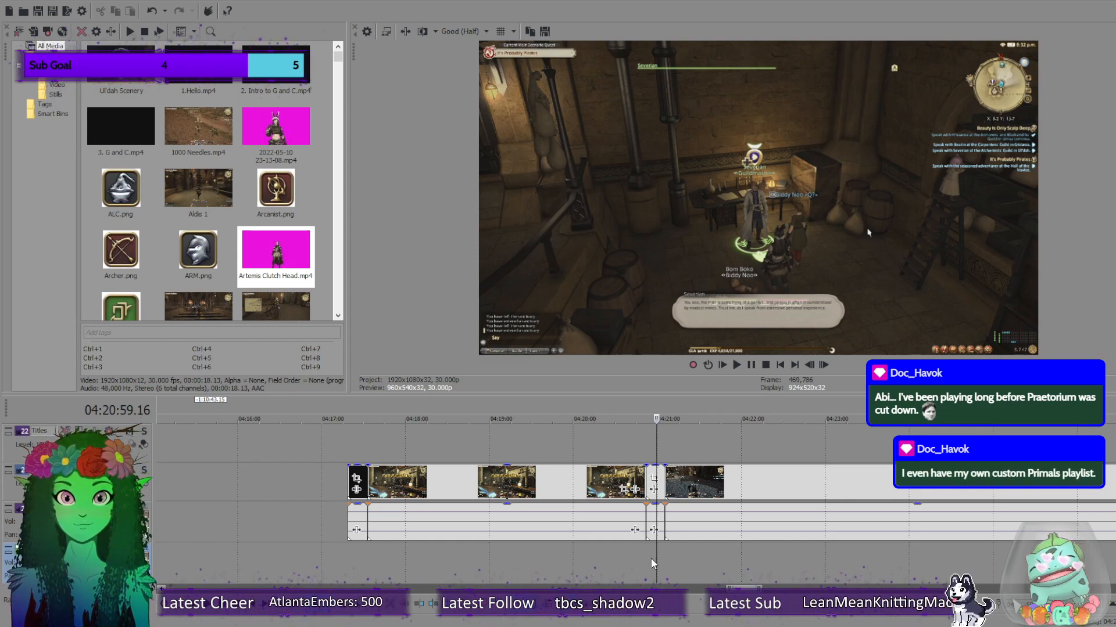
pyautogui.moveTo(654, 559); pyautogui.dragTo(686, 571)
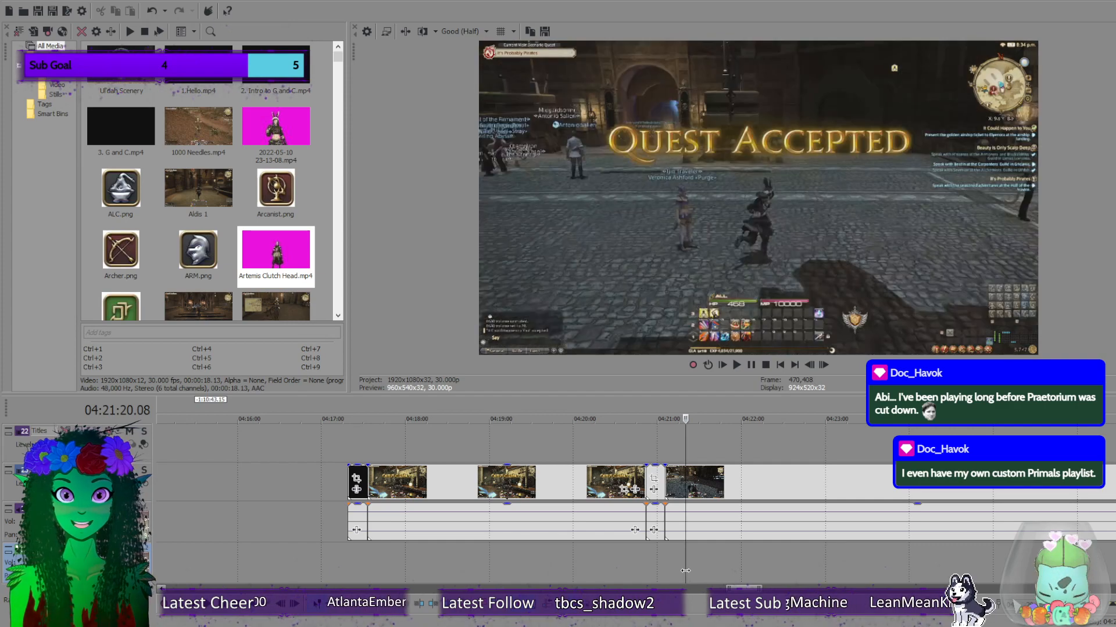
pyautogui.click(780, 483)
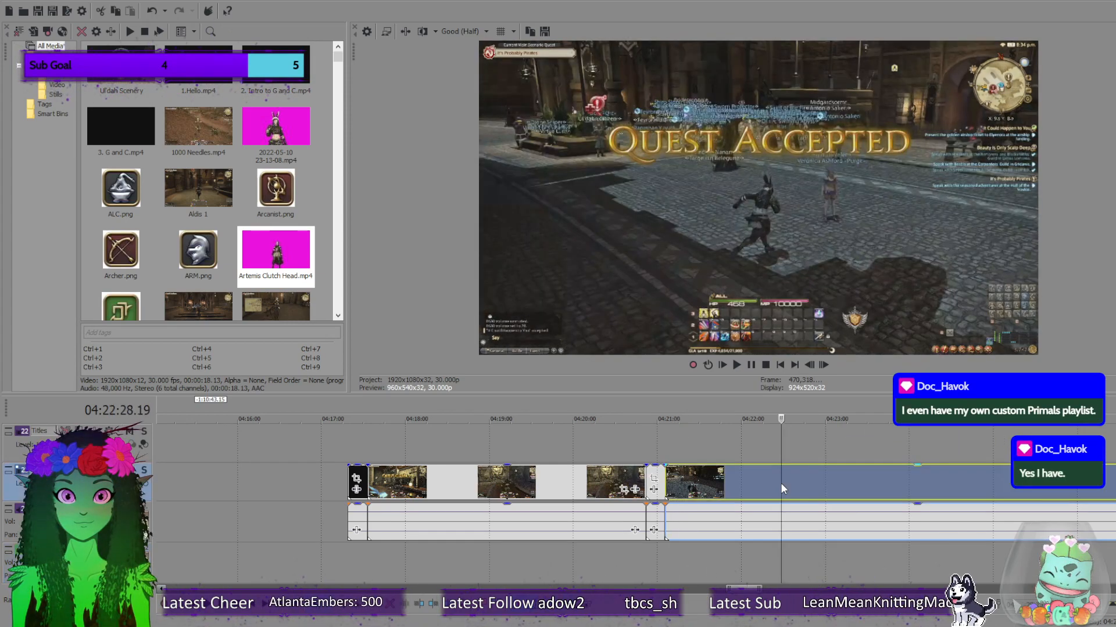
# Skim the leftover footage from about 04:21:05 to 04:42:46, sampling the long quest clip, the GATE segments and the following clip.
pyautogui.click(666, 489)
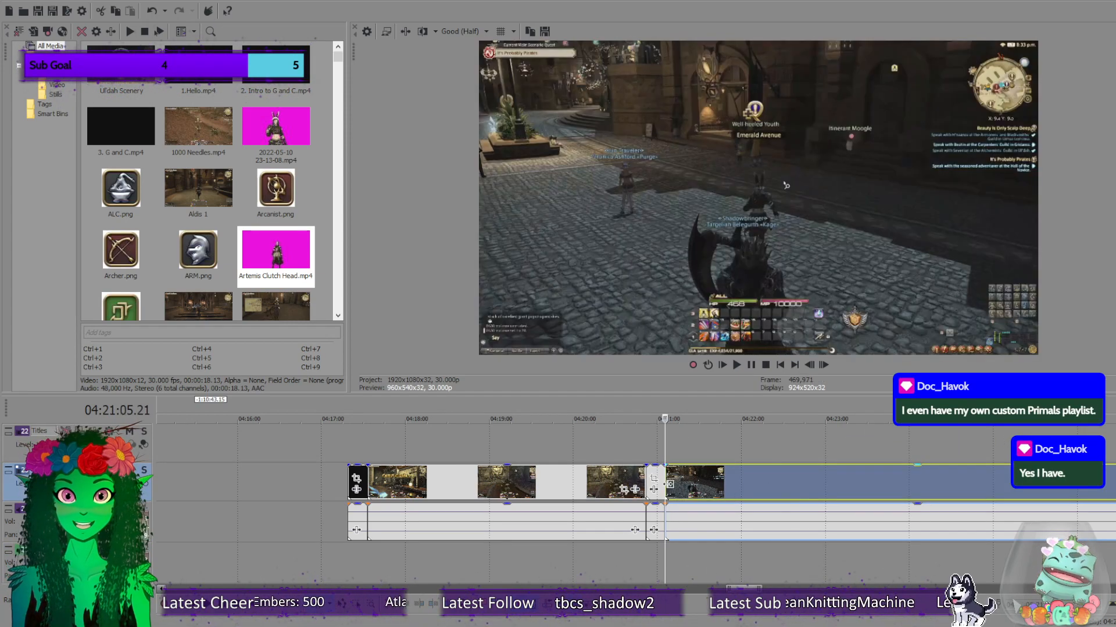
pyautogui.scroll(-8, 699, 485)
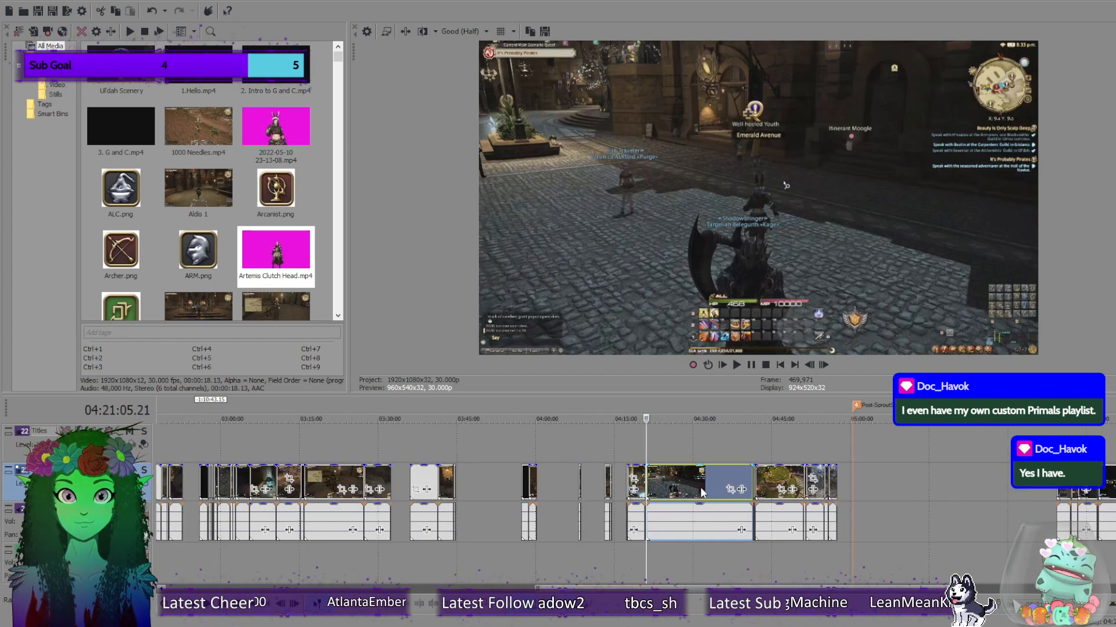
pyautogui.scroll(4, 685, 484)
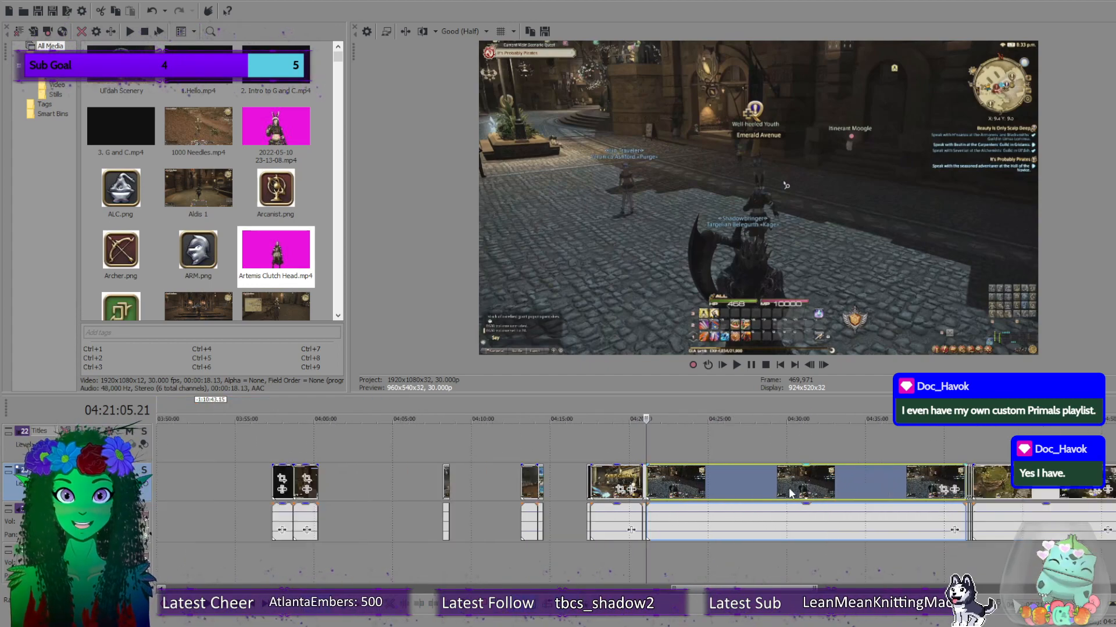
pyautogui.click(963, 545)
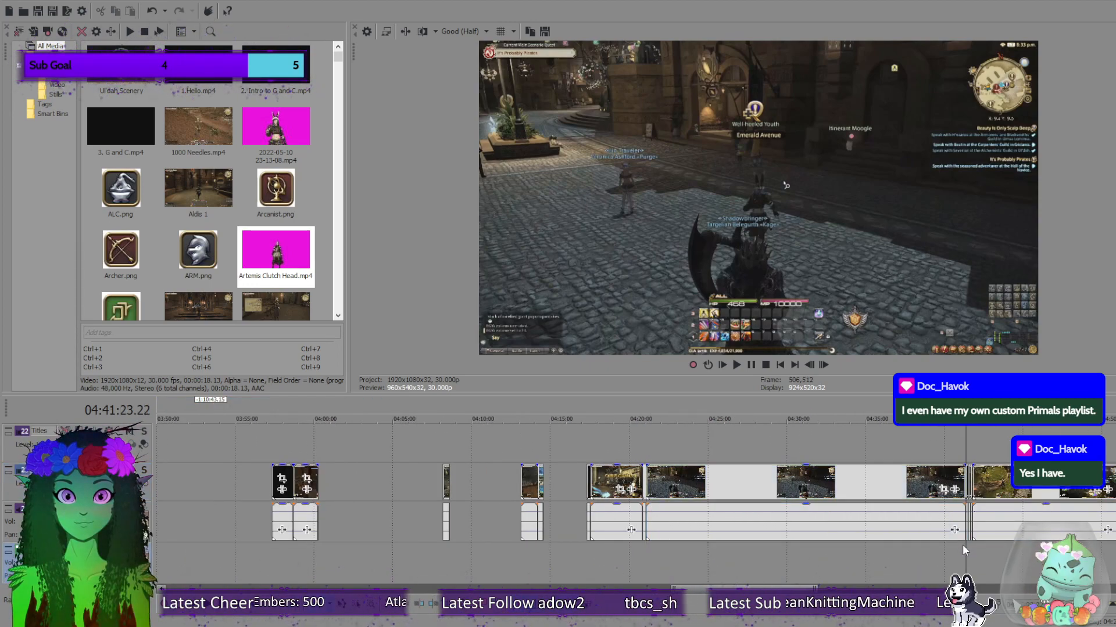
pyautogui.scroll(4, 967, 548)
pyautogui.scroll(3, 746, 560)
pyautogui.click(664, 539)
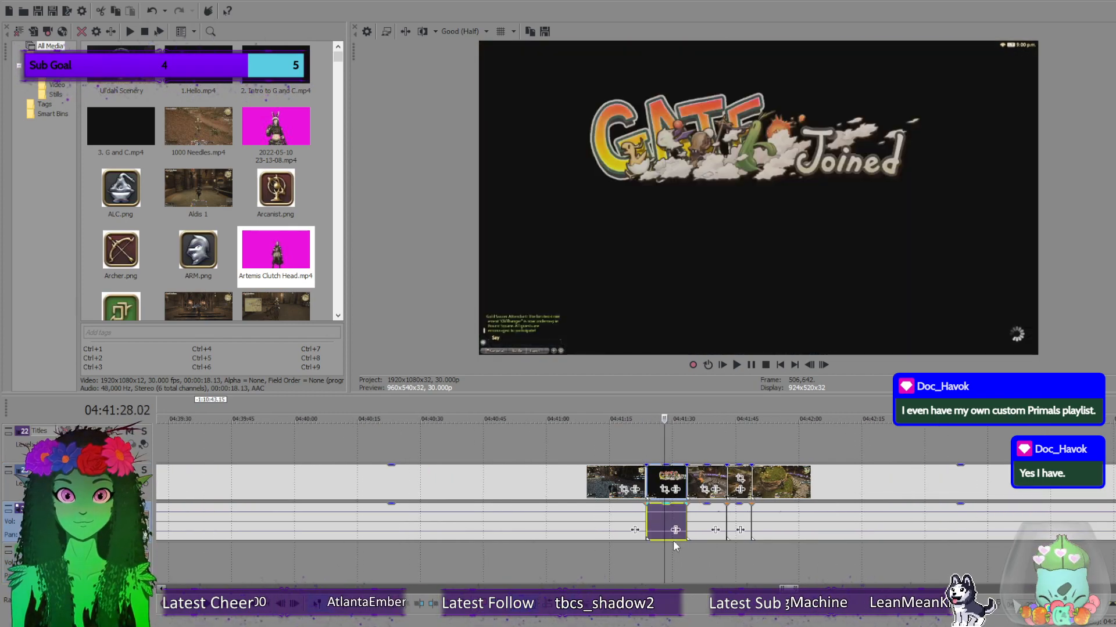
pyautogui.click(703, 542)
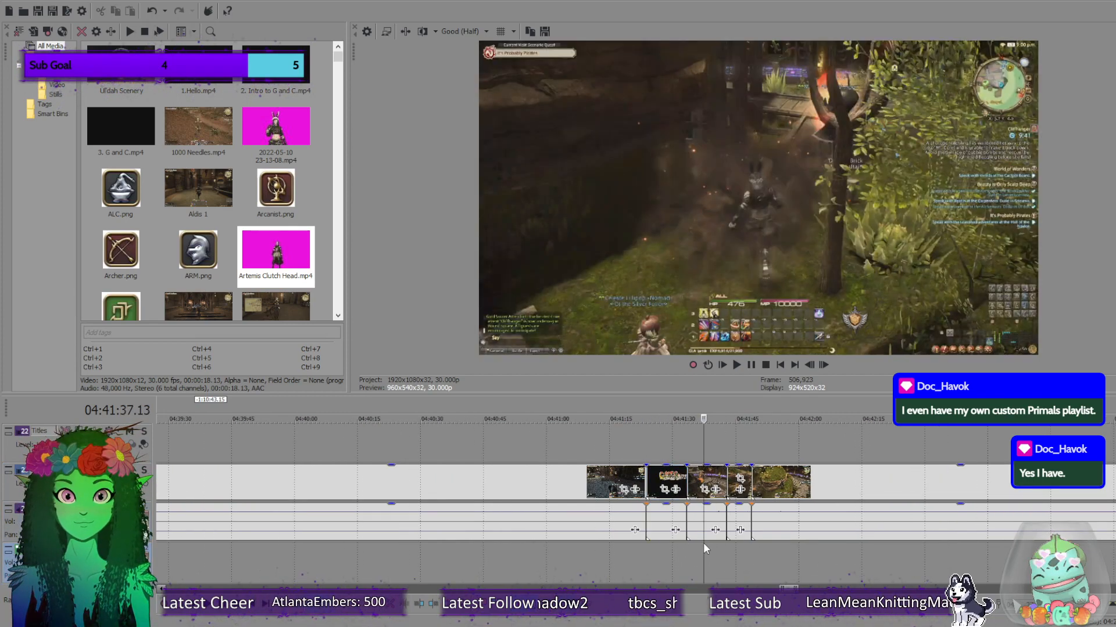
pyautogui.click(740, 549)
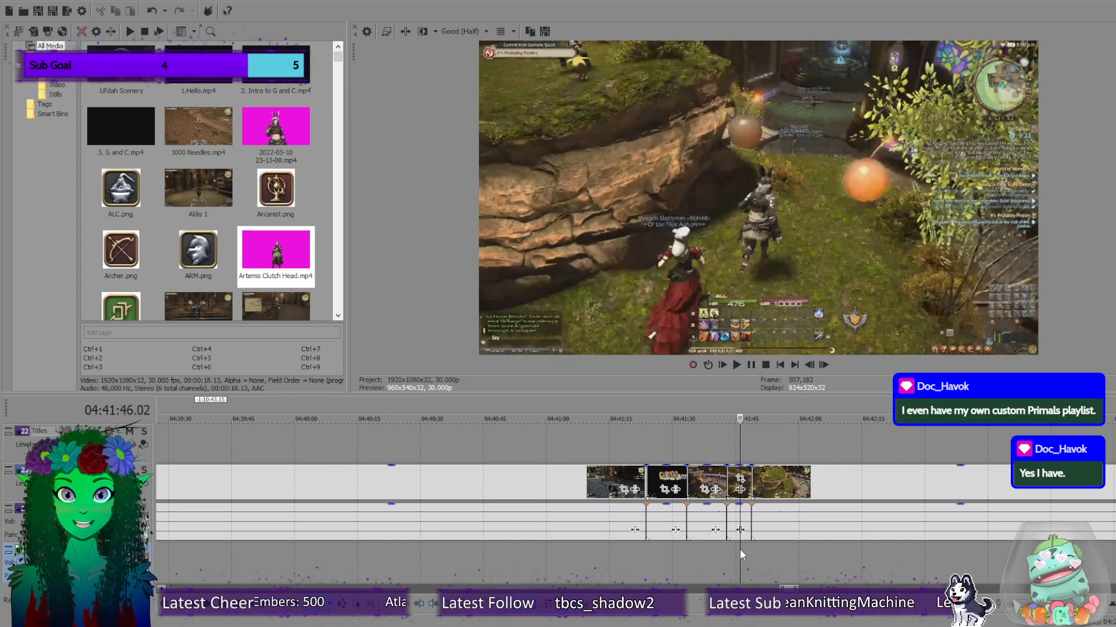
pyautogui.click(769, 549)
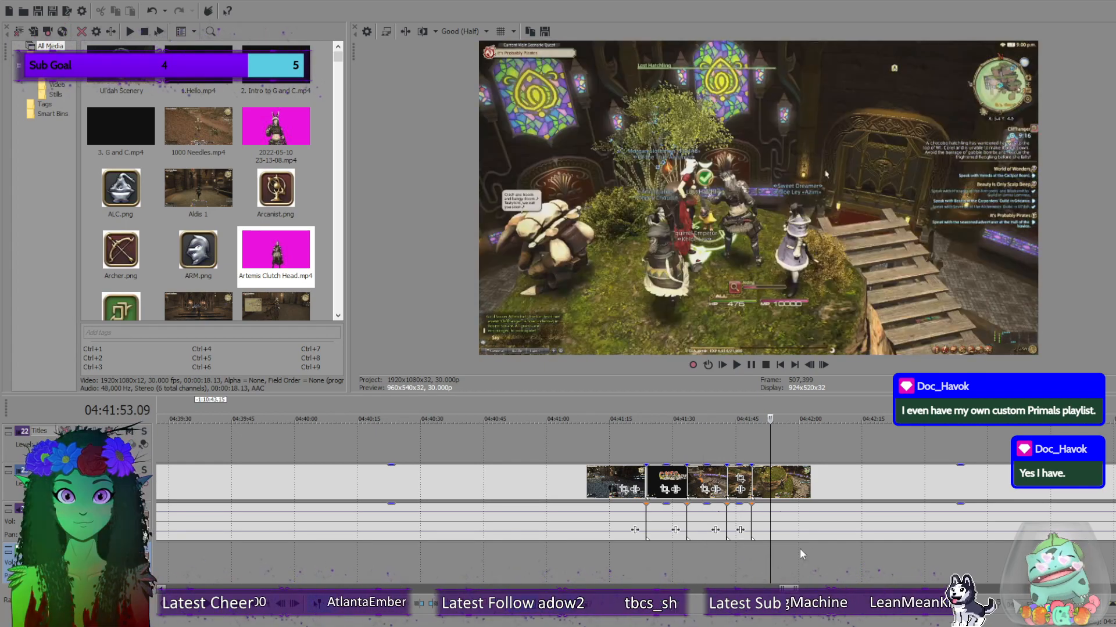
pyautogui.click(856, 549)
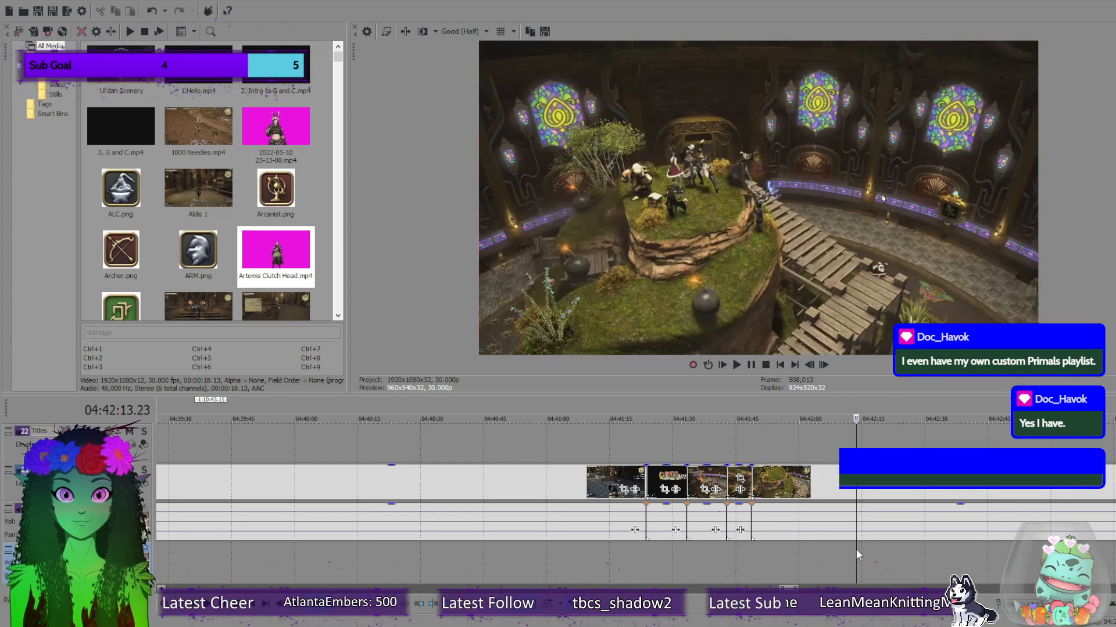
pyautogui.click(932, 543)
pyautogui.click(993, 543)
pyautogui.scroll(-5, 992, 543)
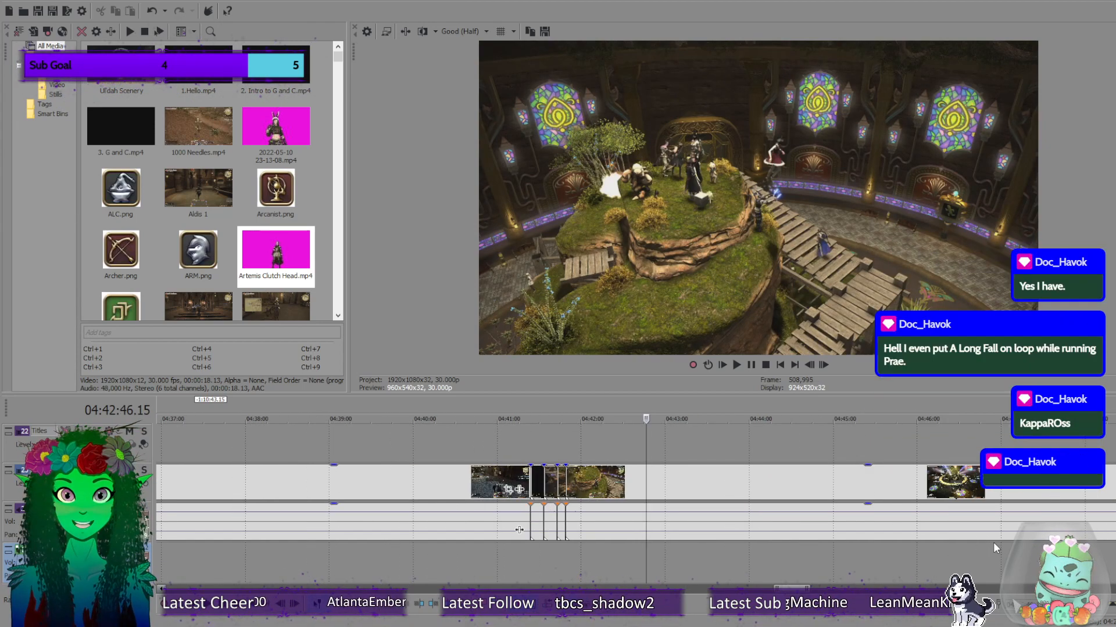
# Sample the remaining Gold Saucer footage from about 04:44:08 to the short clip at 04:51:15.
pyautogui.click(761, 537)
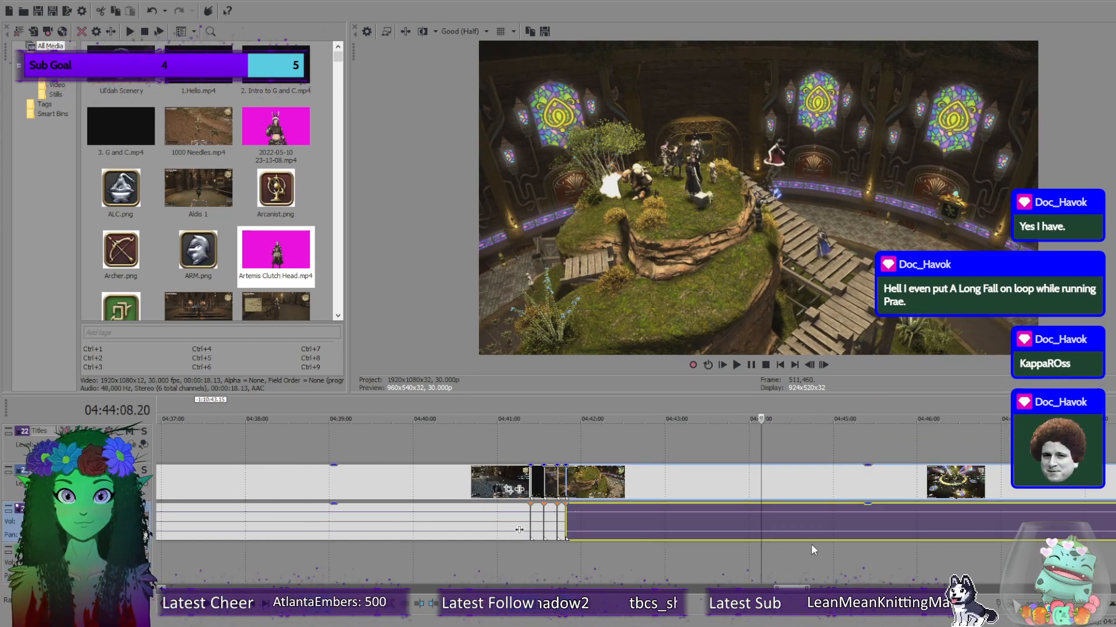
pyautogui.click(828, 552)
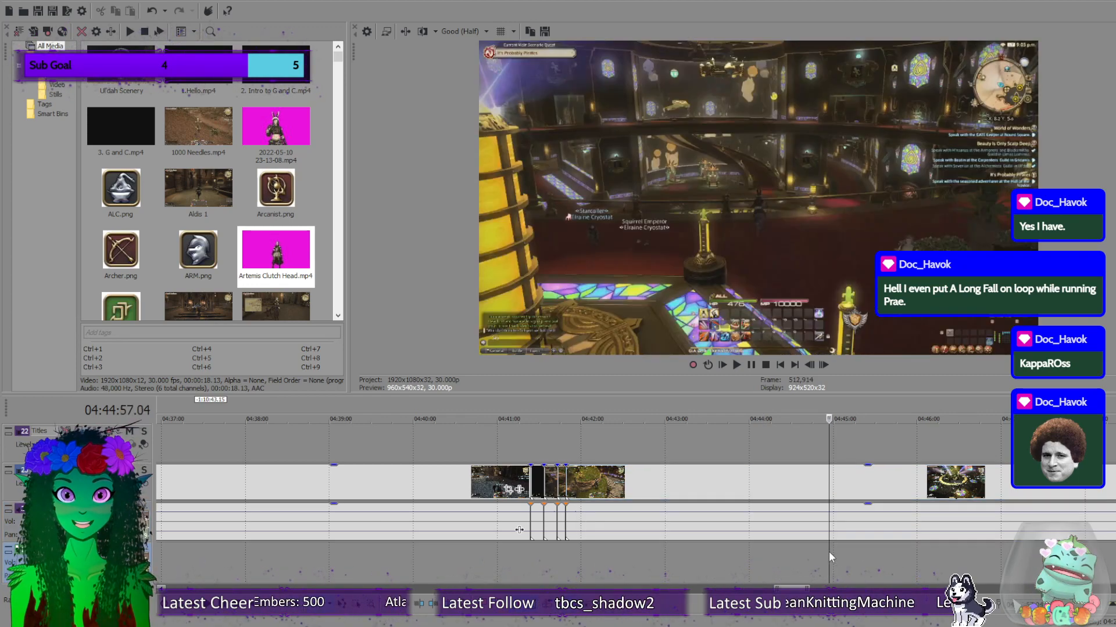
pyautogui.click(897, 545)
pyautogui.scroll(-3, 958, 553)
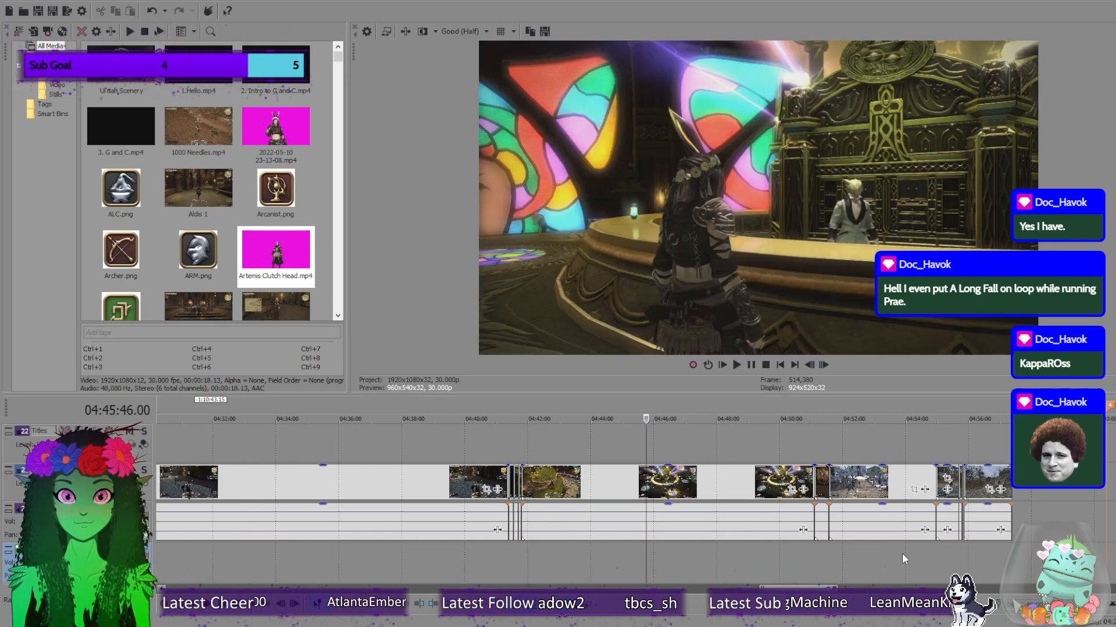
pyautogui.click(779, 555)
pyautogui.click(818, 552)
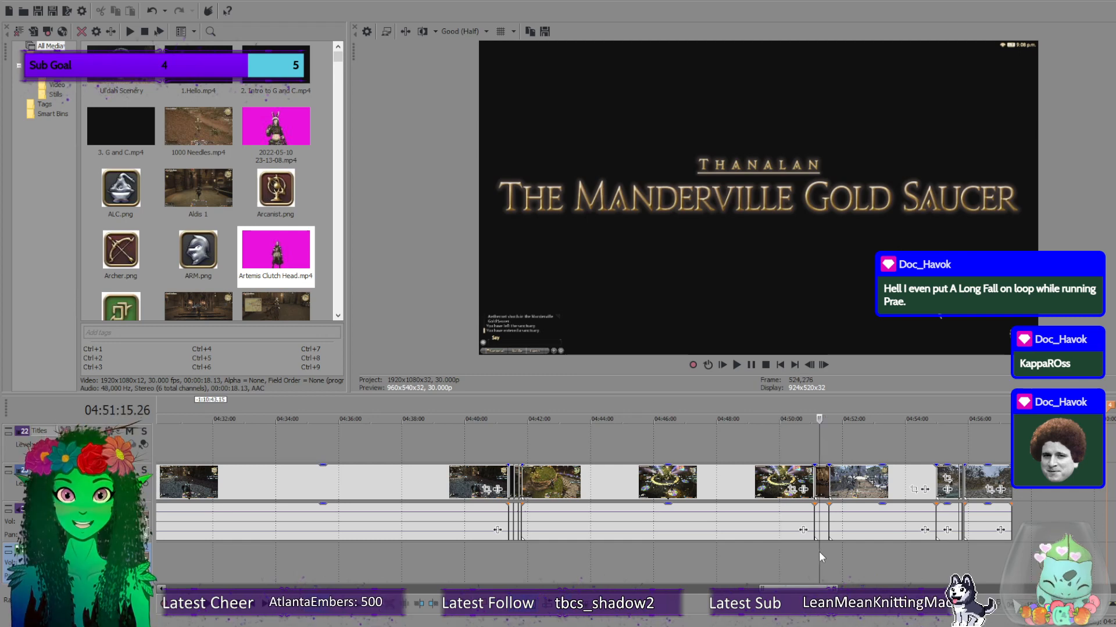
pyautogui.scroll(3, 843, 549)
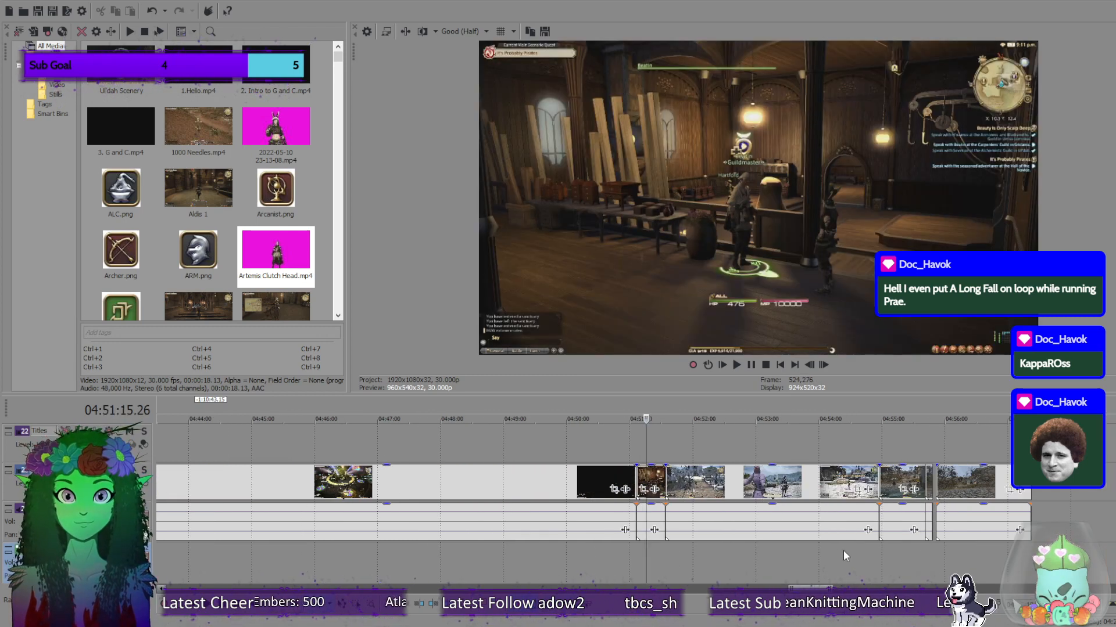
# Cut the run of consecutive clips from the long clip starting at 04:21:05 through the Gold Saucer clip spanning 04:50:50.
pyautogui.click(619, 473)
pyautogui.scroll(-6, 618, 471)
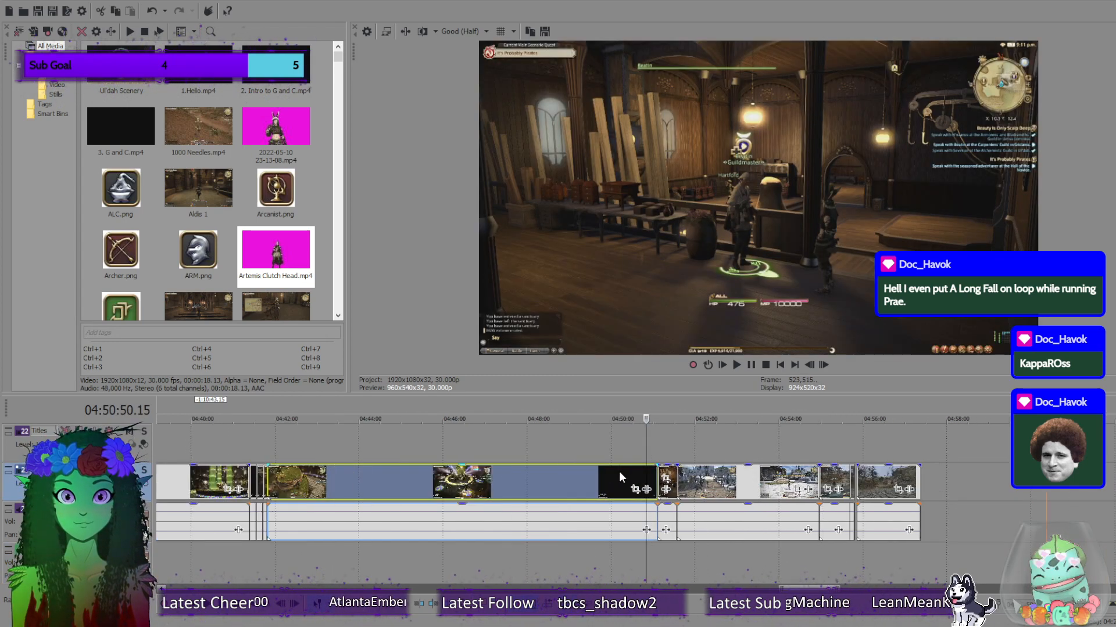
pyautogui.scroll(-1, 640, 473)
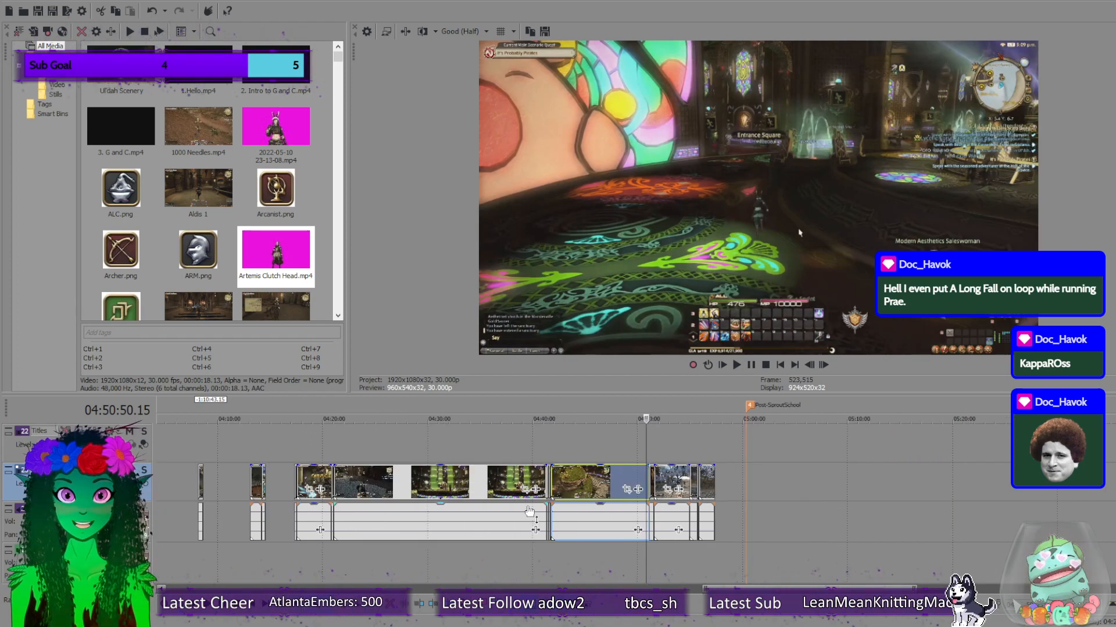
pyautogui.keyDown('shift'); pyautogui.click(347, 486); pyautogui.keyUp('shift')
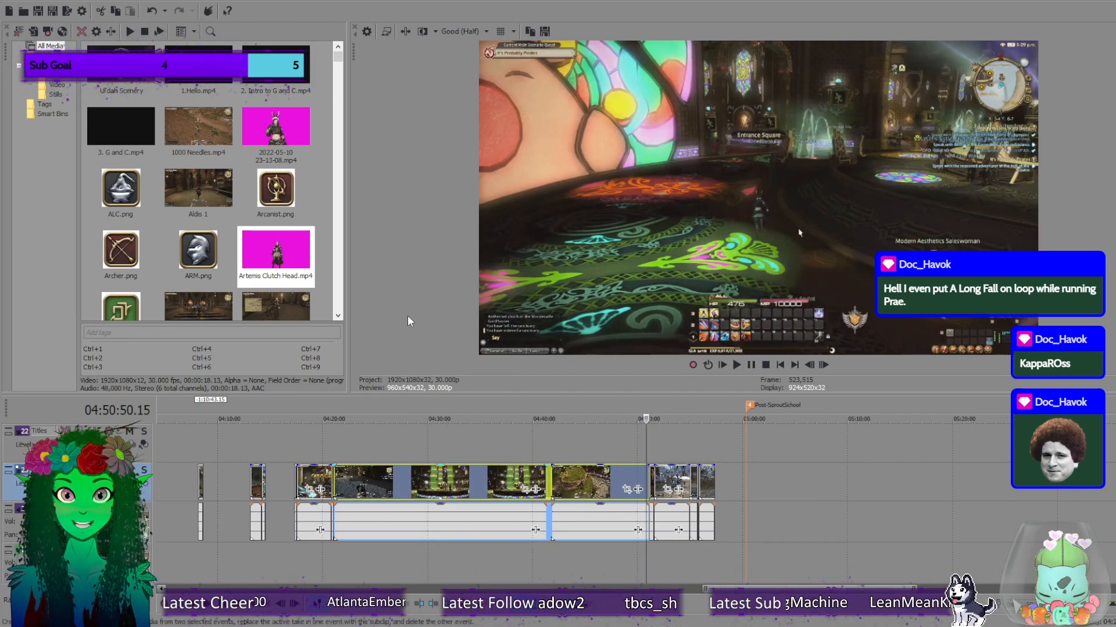
pyautogui.press('Delete')
# Paste the cut clips into the empty timeline area after the numbered markers, starting at 00:40:01.13.
pyautogui.scroll(-4, 494, 514)
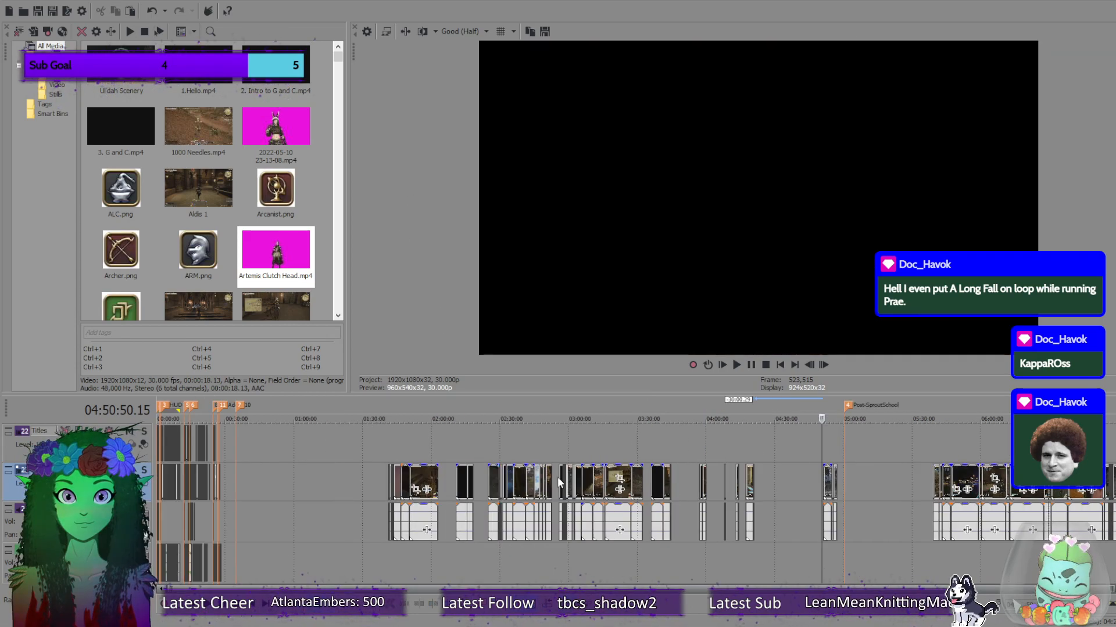
pyautogui.click(251, 483)
pyautogui.scroll(3, 541, 521)
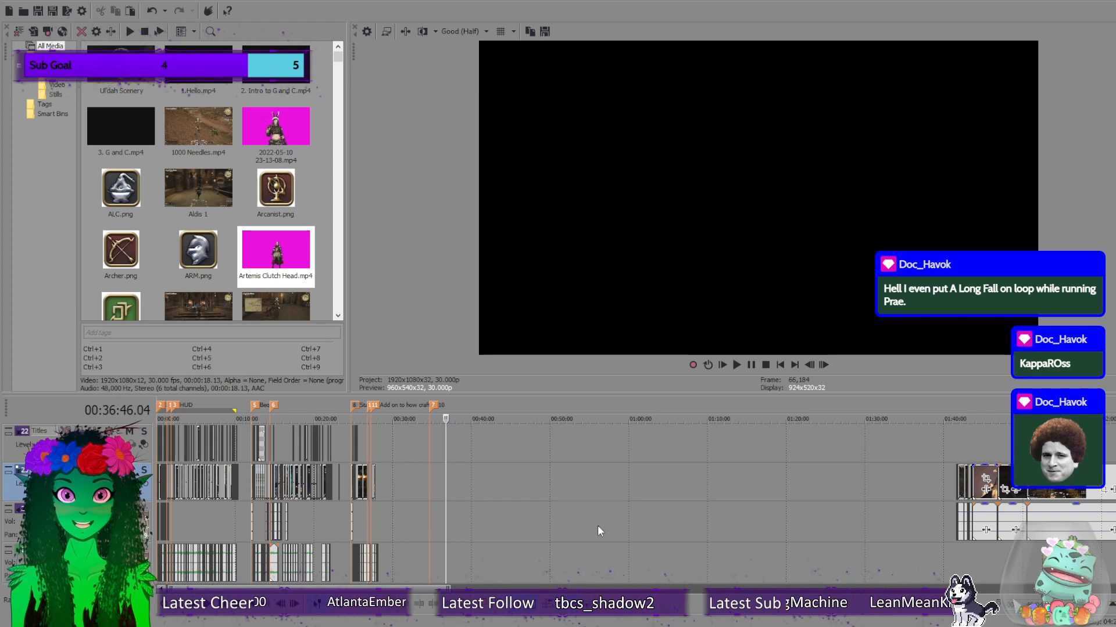
pyautogui.scroll(1, 622, 522)
pyautogui.click(576, 485)
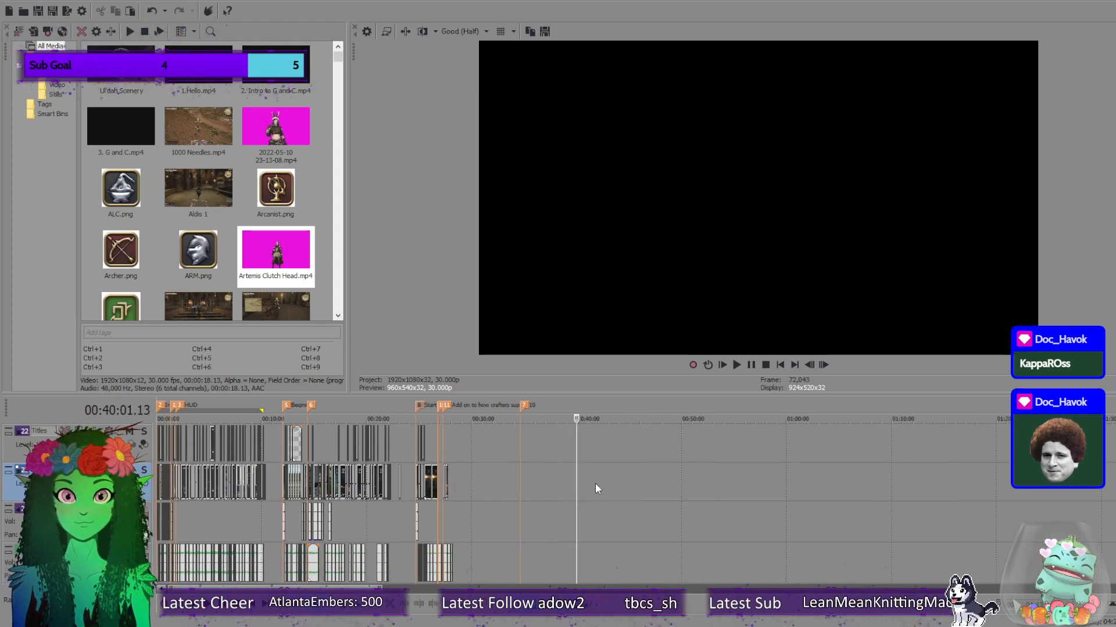
pyautogui.hotkey('ctrl', 'v')
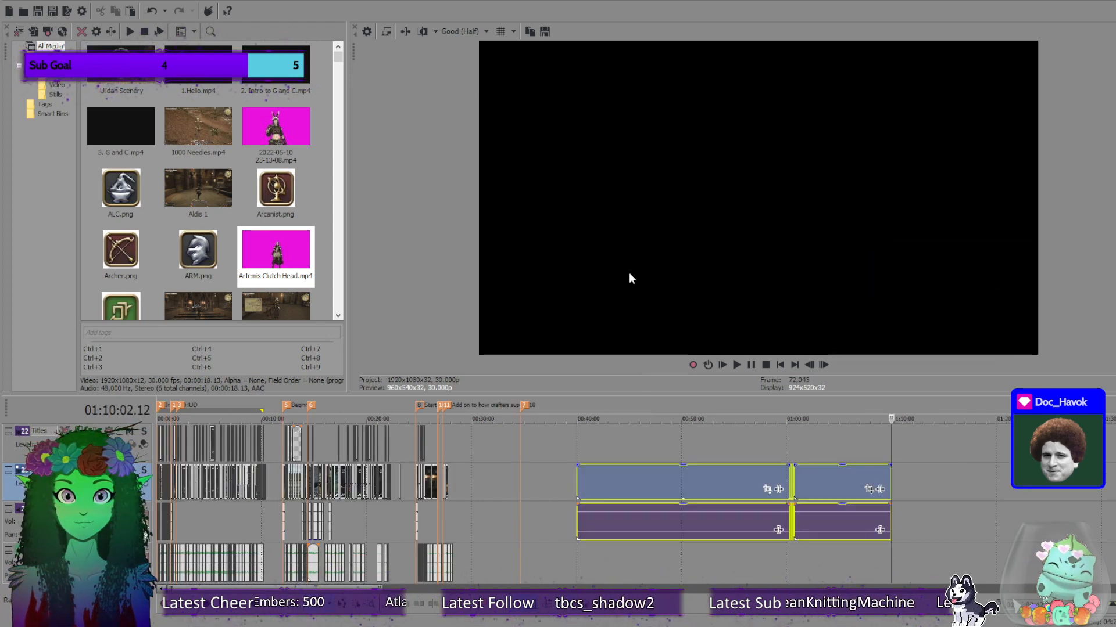
# Scrub through the first pasted clip between its start at 00:40:01.13 and about 00:48:49 to review its scenes.
pyautogui.click(582, 528)
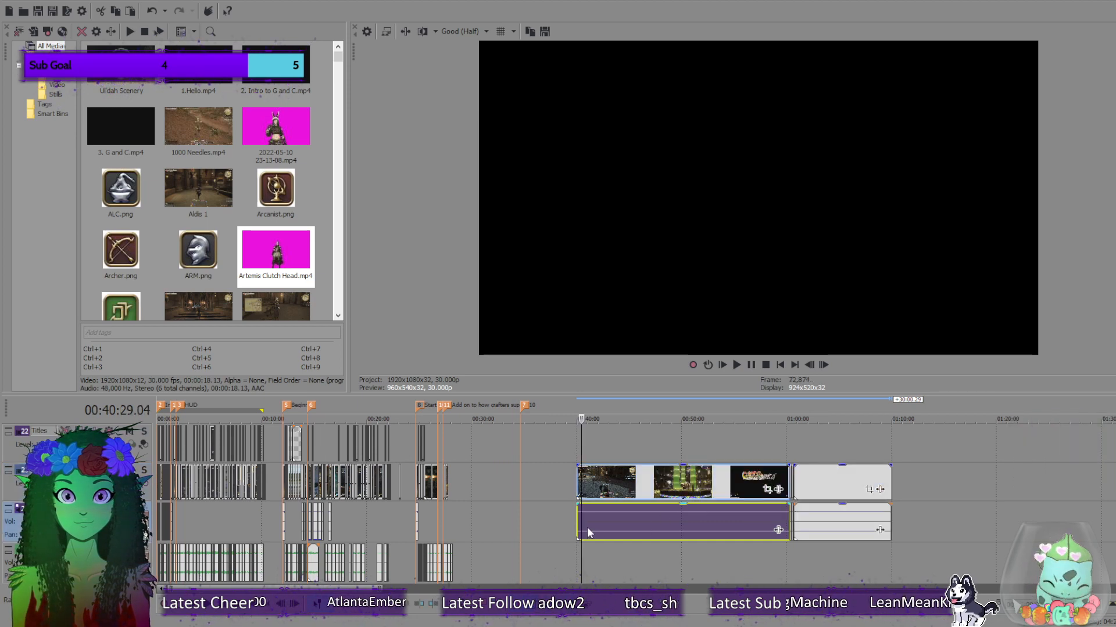
pyautogui.scroll(4, 638, 530)
pyautogui.scroll(-2, 638, 530)
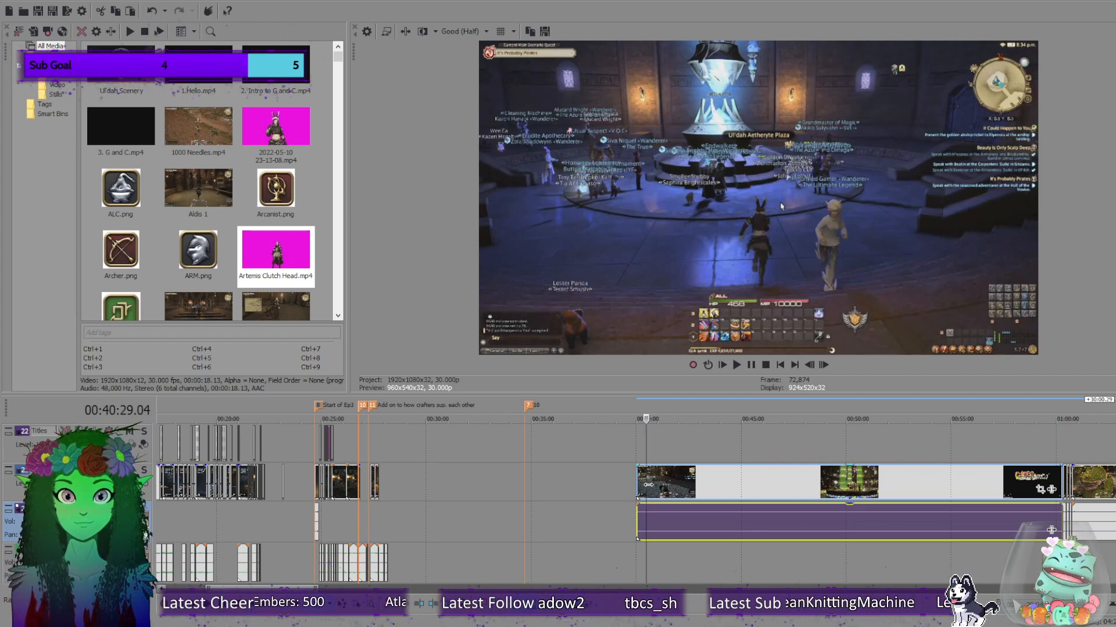
pyautogui.moveTo(634, 489); pyautogui.dragTo(821, 488)
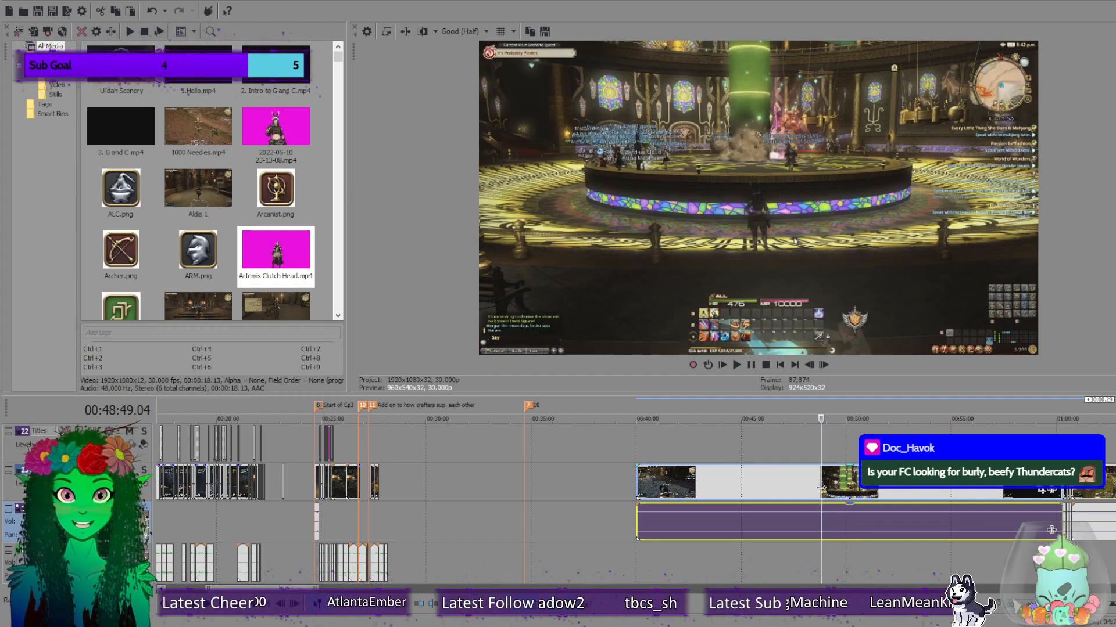
pyautogui.moveTo(821, 488); pyautogui.dragTo(653, 525)
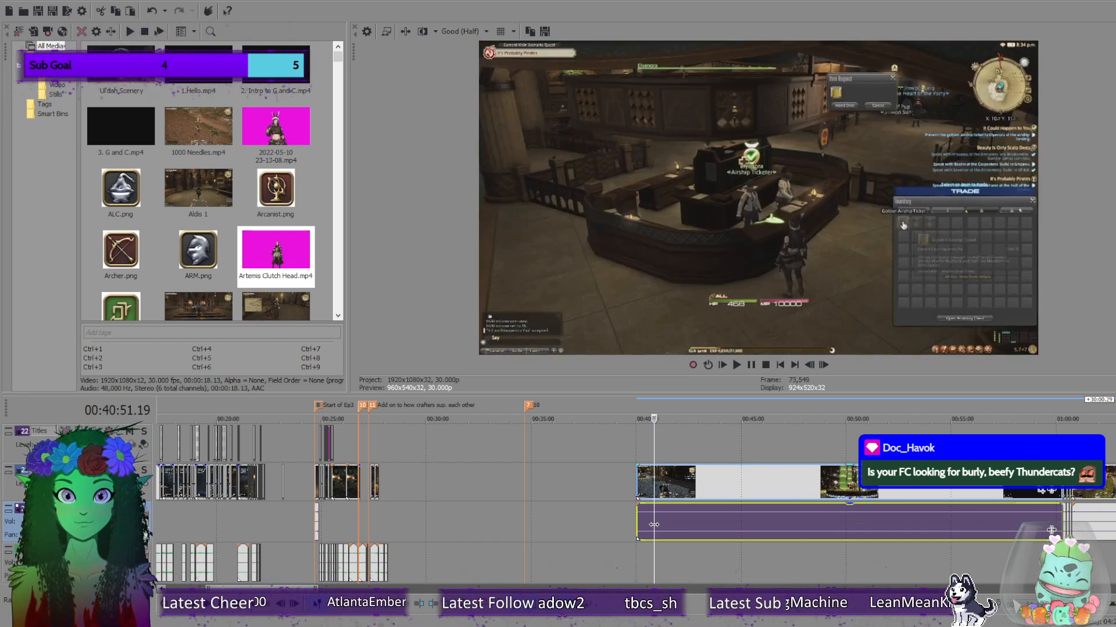
pyautogui.scroll(3, 653, 500)
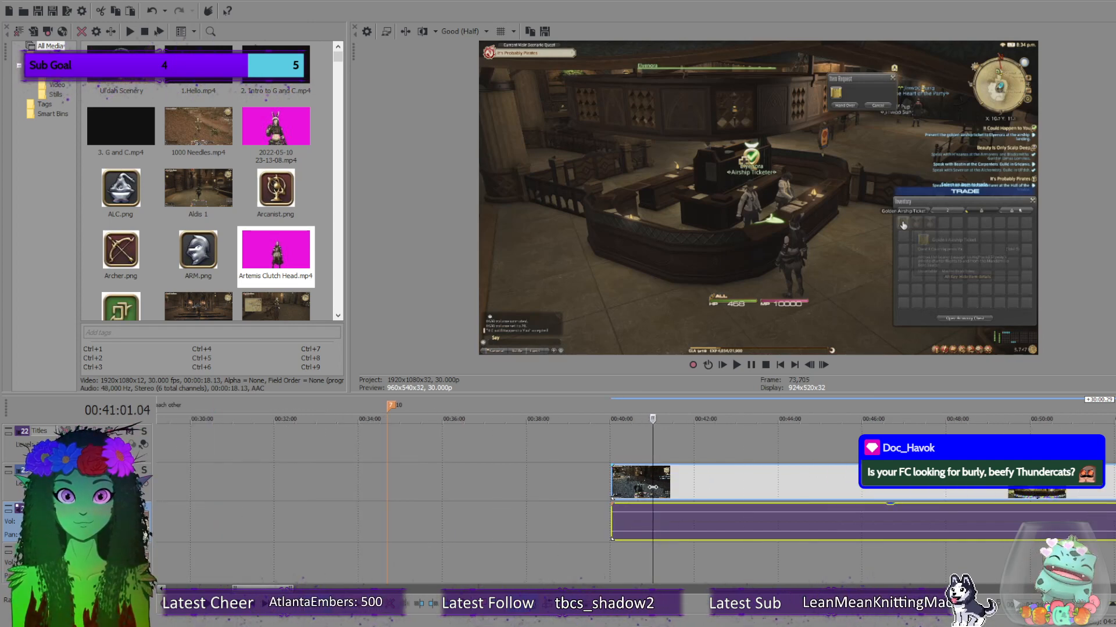
pyautogui.moveTo(653, 487); pyautogui.dragTo(614, 482)
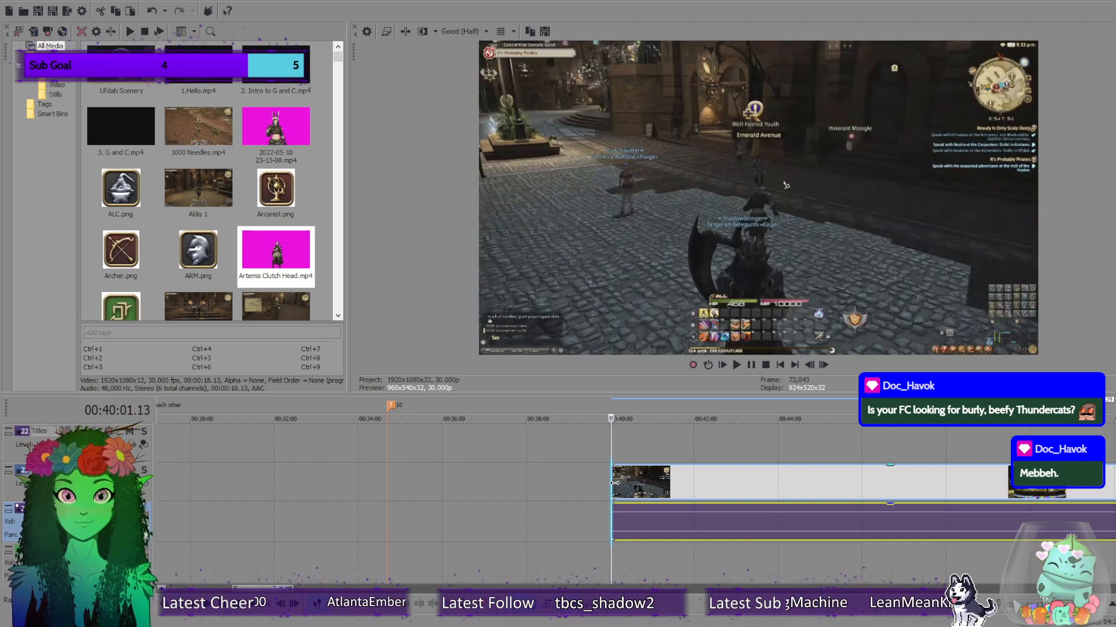
pyautogui.click(622, 483)
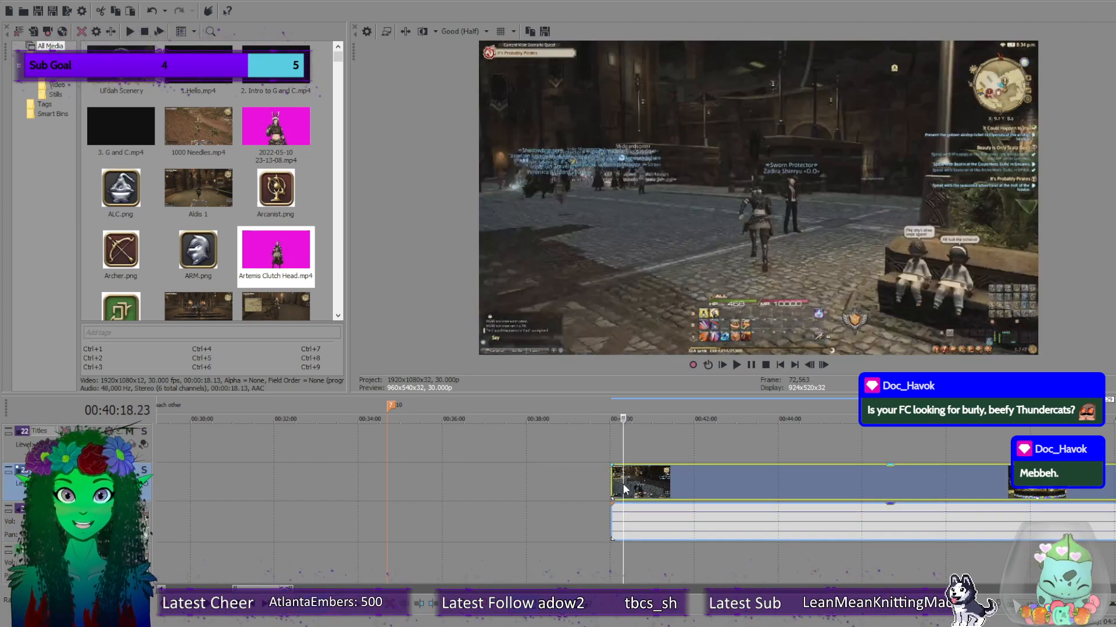
pyautogui.click(613, 485)
pyautogui.scroll(-7, 422, 509)
pyautogui.scroll(2, 393, 512)
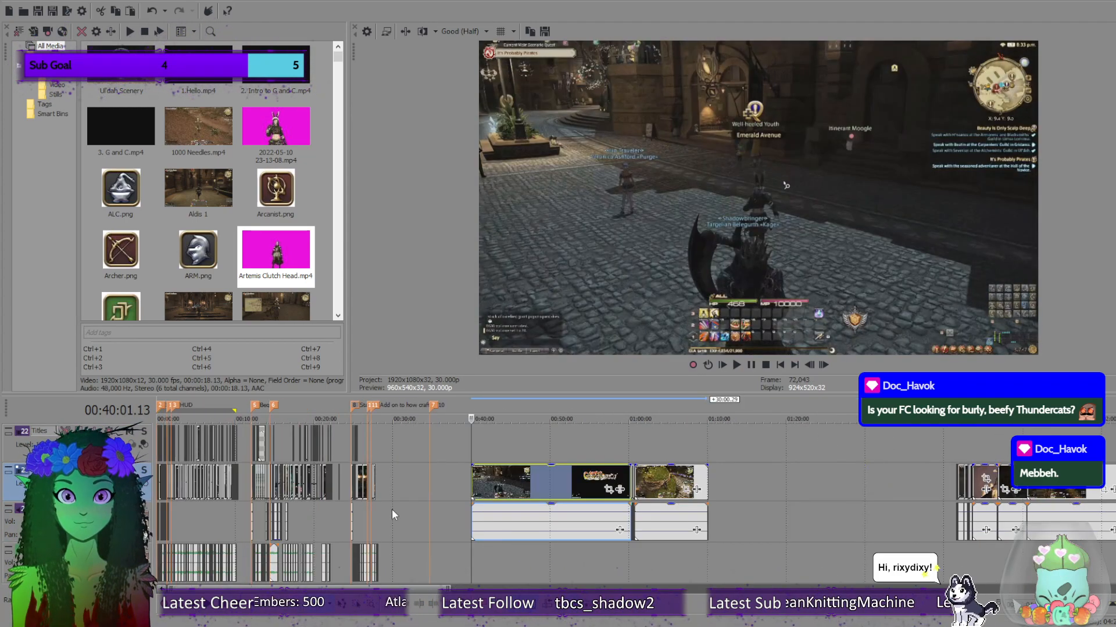
pyautogui.scroll(3, 580, 525)
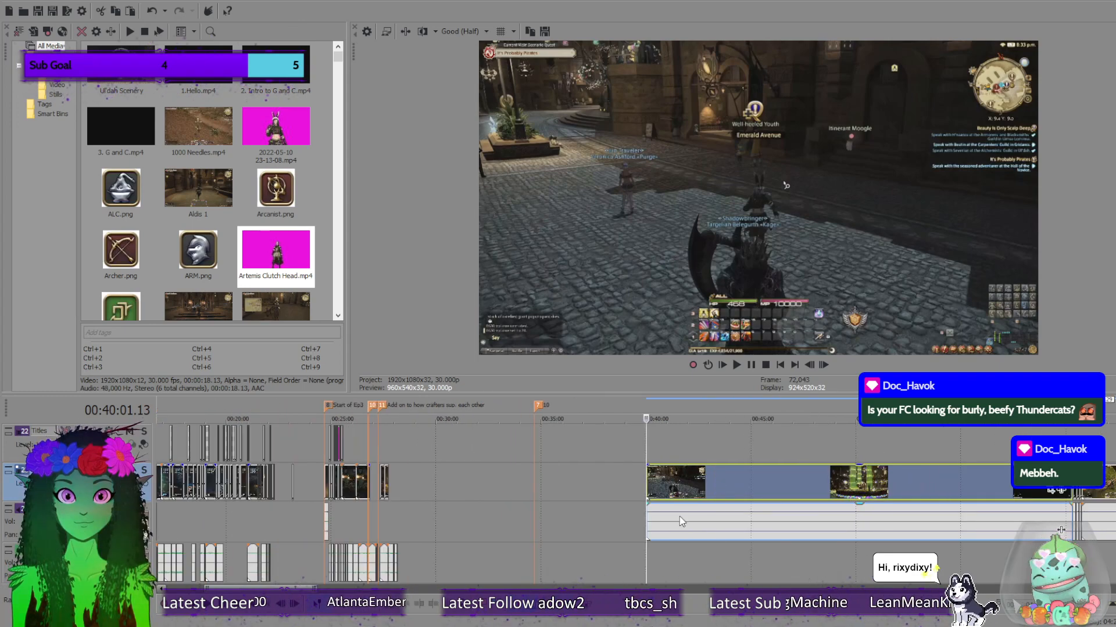
pyautogui.scroll(1, 720, 483)
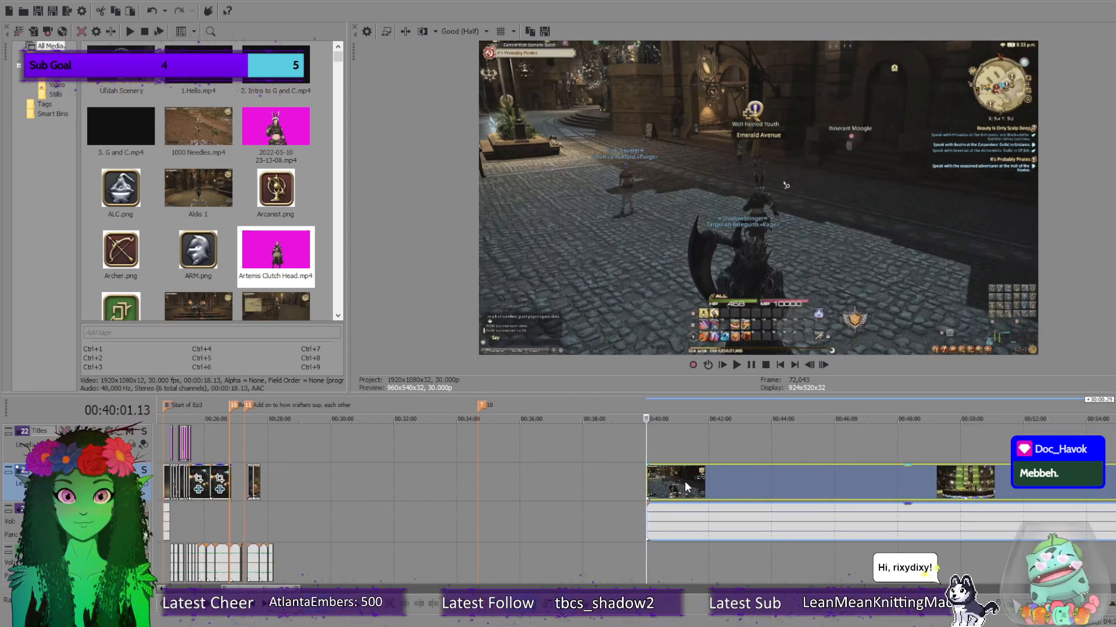
# Split the first pasted clip at about 00:41:07, where the airship shot fades in, and move the part before it about 54 seconds earlier.
pyautogui.click(685, 481)
pyautogui.click(679, 481)
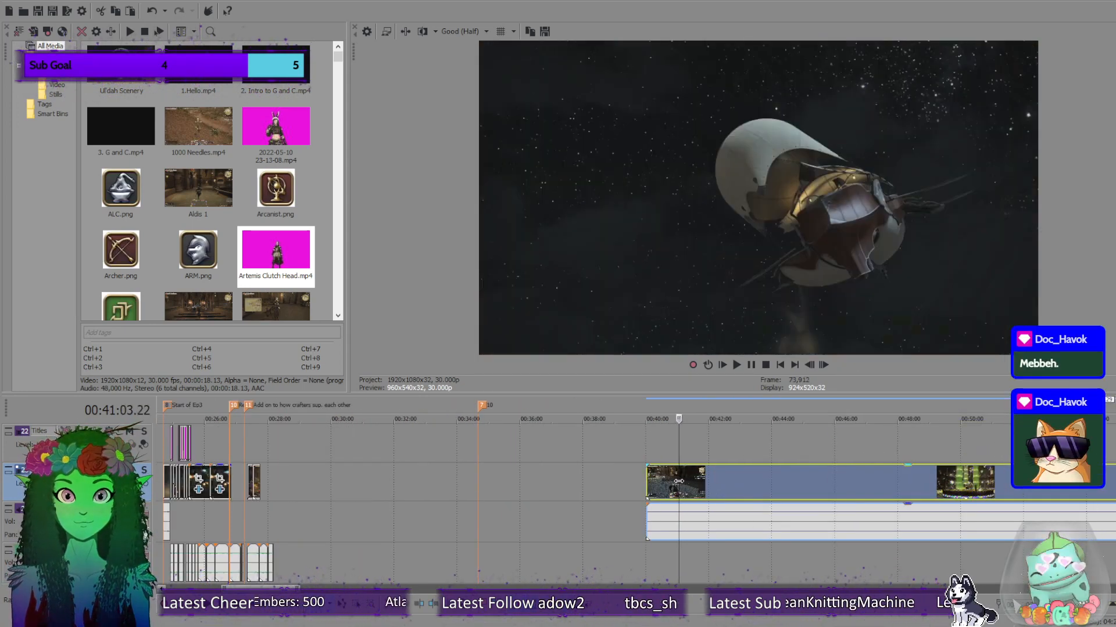
pyautogui.press('space')
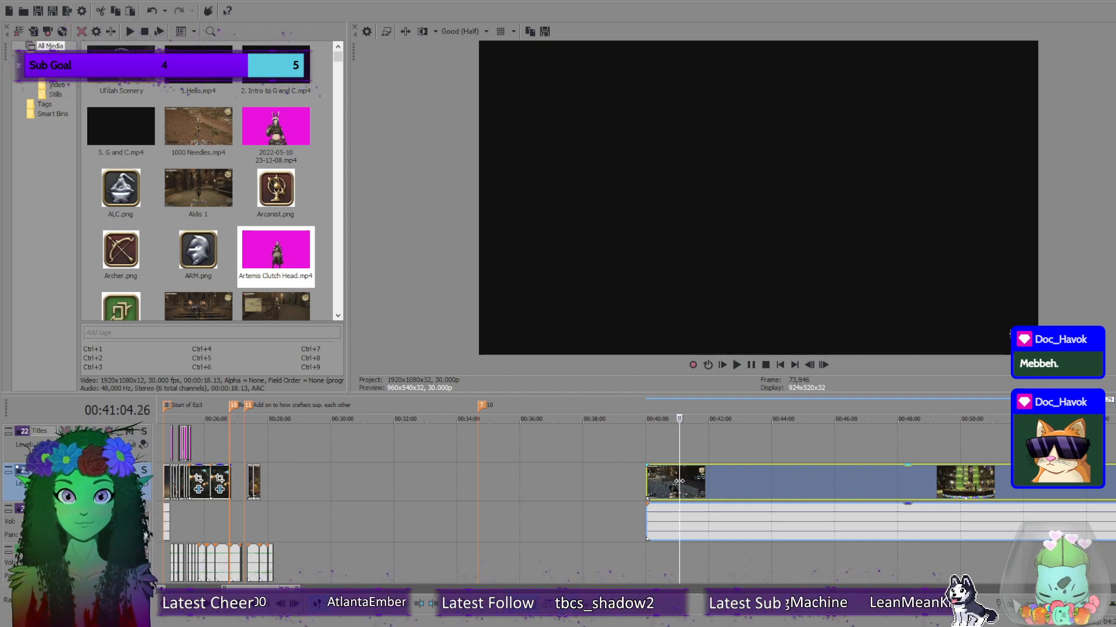
pyautogui.click(825, 368)
pyautogui.click(825, 369)
pyautogui.click(825, 368)
pyautogui.click(825, 368)
pyautogui.click(825, 368)
pyautogui.click(825, 369)
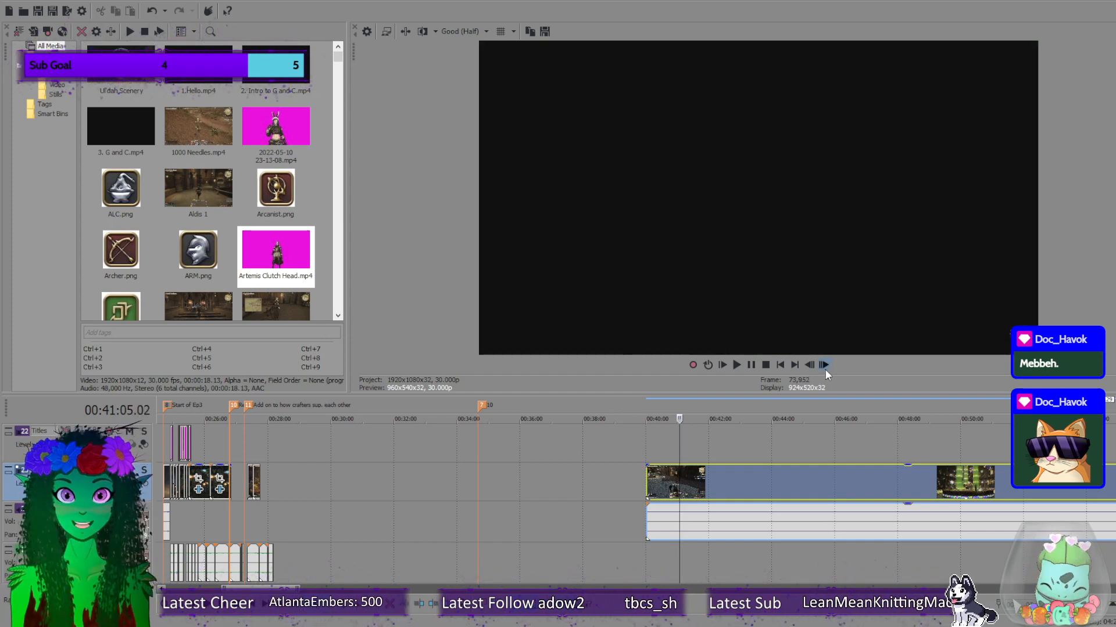
pyautogui.click(825, 369)
pyautogui.click(825, 368)
pyautogui.click(825, 368)
pyautogui.click(825, 369)
pyautogui.click(825, 368)
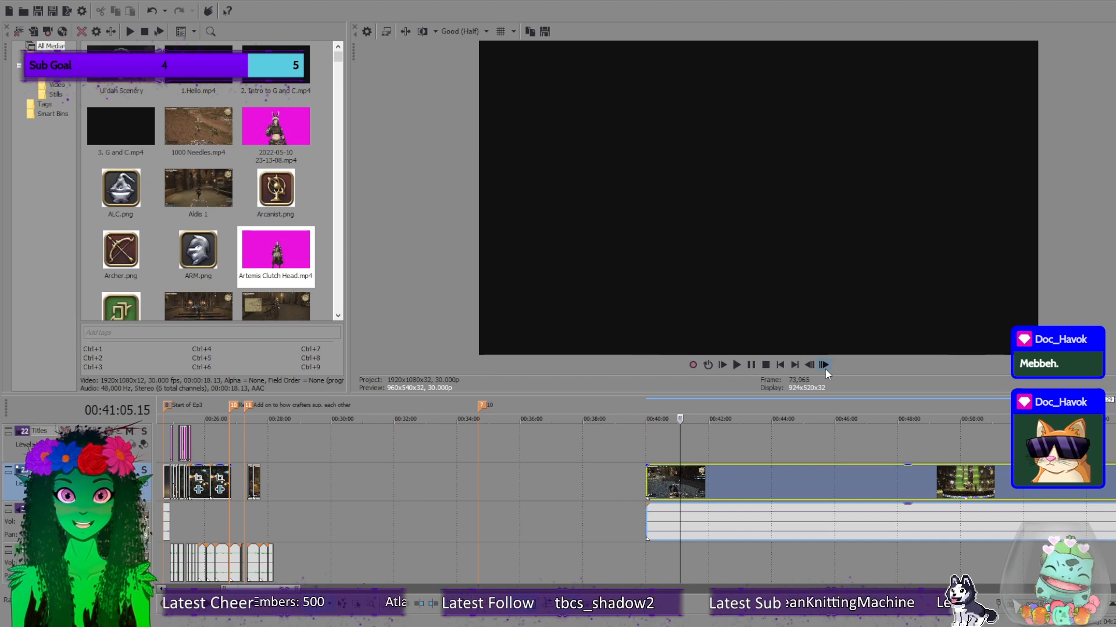
pyautogui.click(825, 369)
pyautogui.click(825, 369)
pyautogui.click(825, 369)
pyautogui.click(825, 369)
pyautogui.click(825, 369)
pyautogui.click(825, 368)
pyautogui.click(825, 369)
pyautogui.click(825, 369)
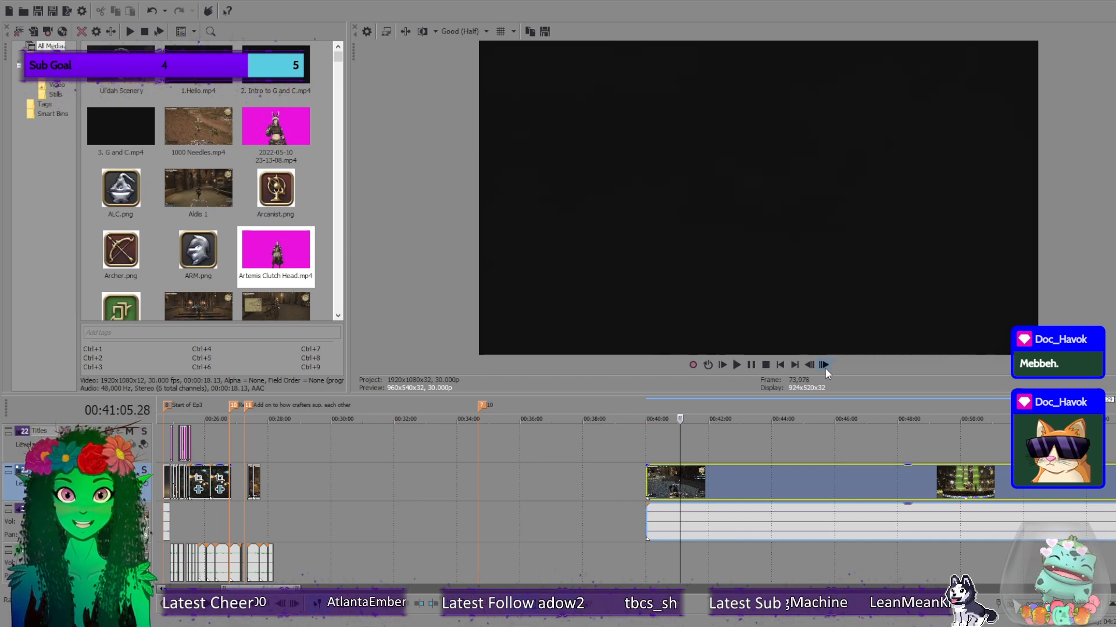
pyautogui.click(825, 368)
pyautogui.click(825, 368)
pyautogui.click(825, 369)
pyautogui.click(825, 368)
pyautogui.click(825, 368)
pyautogui.click(826, 368)
pyautogui.click(825, 368)
pyautogui.click(825, 368)
pyautogui.click(825, 369)
pyautogui.click(825, 368)
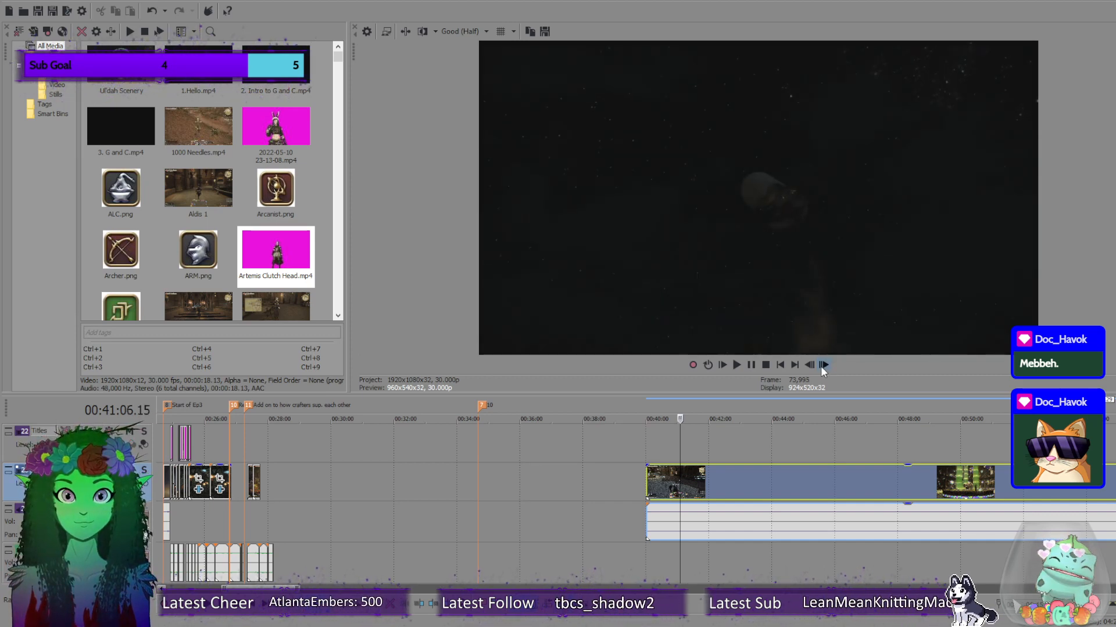
pyautogui.click(821, 369)
pyautogui.click(822, 369)
pyautogui.click(822, 369)
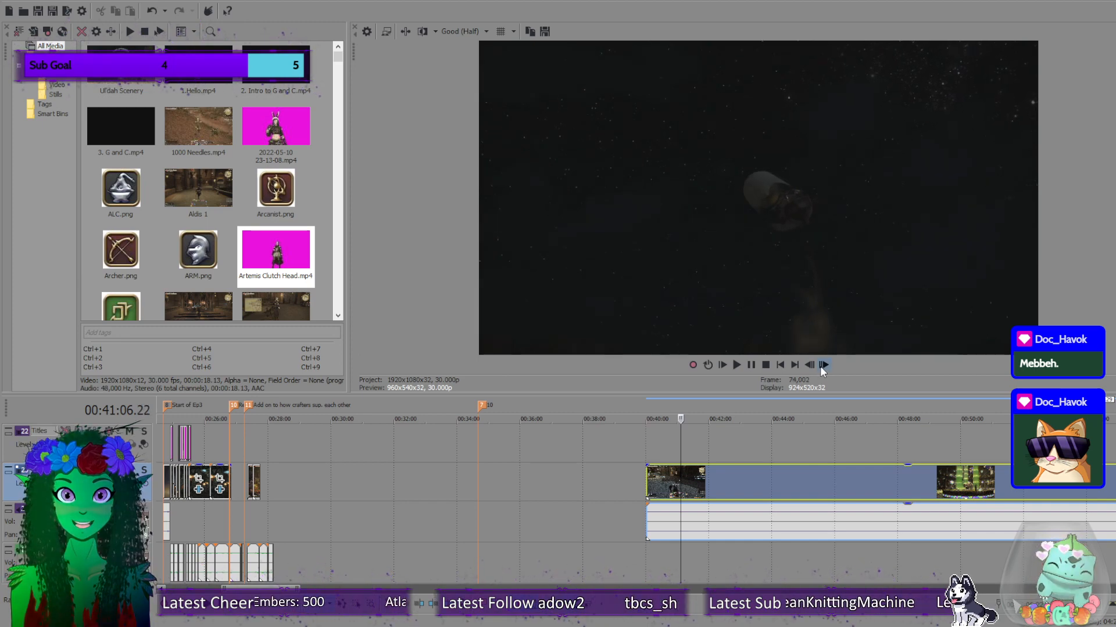
pyautogui.click(821, 367)
pyautogui.click(821, 367)
pyautogui.click(821, 367)
pyautogui.click(821, 367)
pyautogui.click(821, 367)
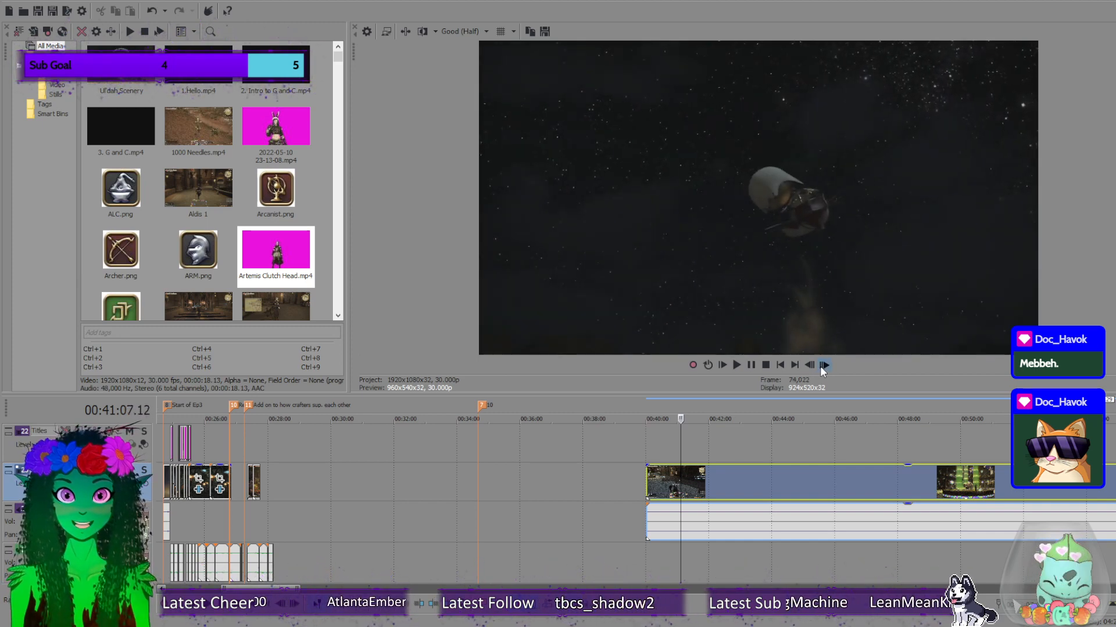
pyautogui.click(821, 367)
pyautogui.click(820, 367)
pyautogui.click(824, 367)
pyautogui.click(823, 368)
pyautogui.click(824, 368)
pyautogui.click(824, 367)
pyautogui.click(824, 367)
pyautogui.click(824, 367)
pyautogui.click(824, 367)
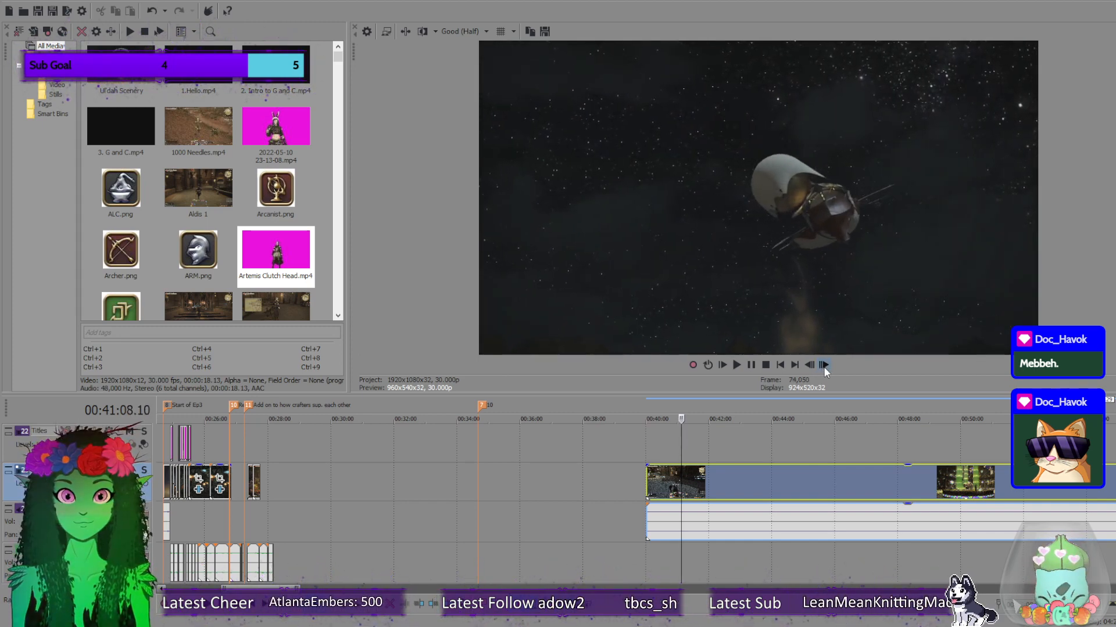
pyautogui.click(824, 368)
pyautogui.click(824, 367)
pyautogui.click(812, 366)
pyautogui.click(813, 367)
pyautogui.click(813, 366)
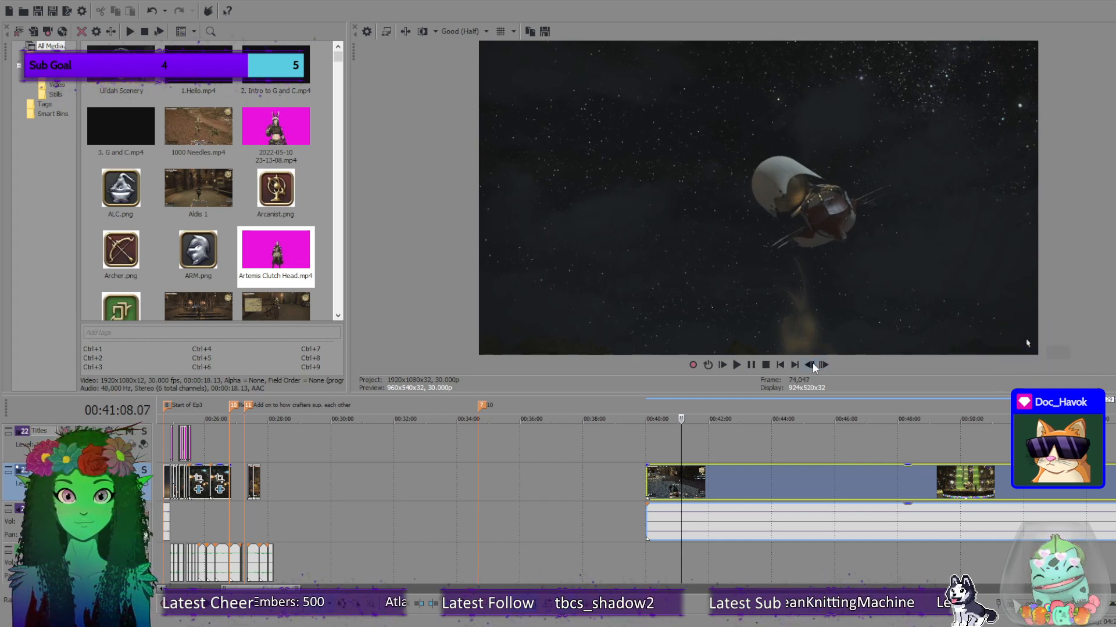
pyautogui.click(812, 366)
pyautogui.click(812, 366)
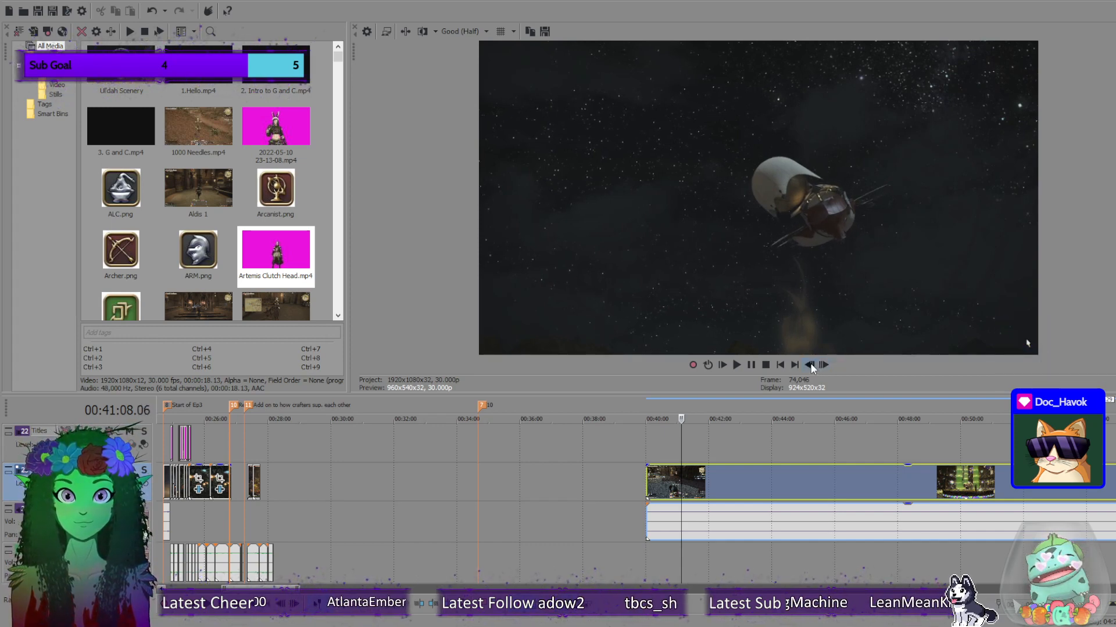
pyautogui.click(812, 366)
pyautogui.click(813, 367)
pyautogui.click(812, 366)
pyautogui.click(811, 366)
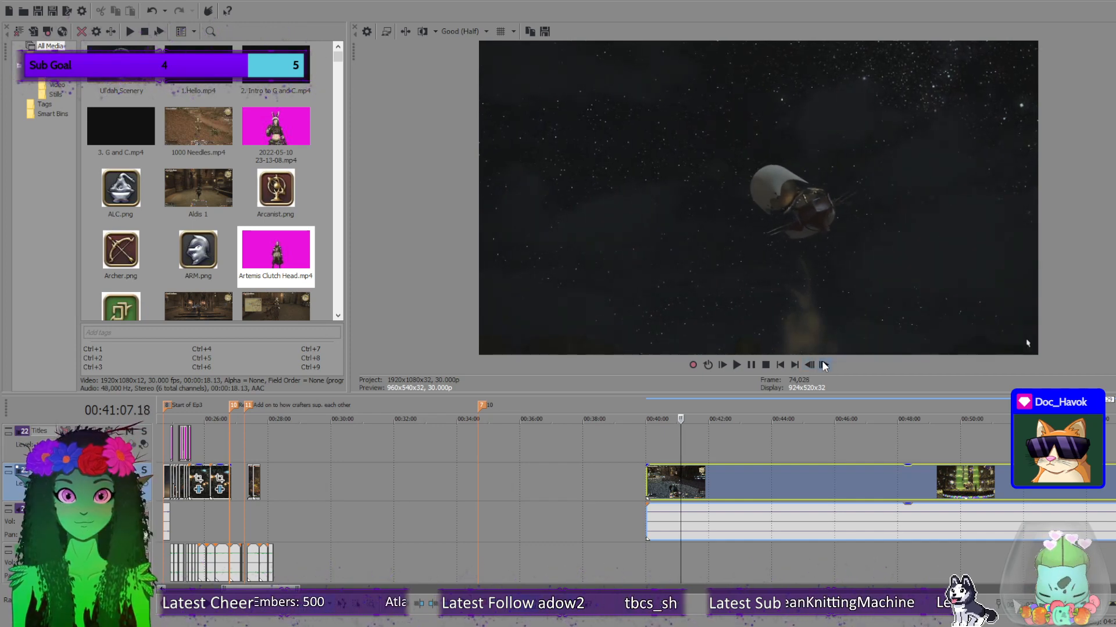
pyautogui.press('s')
pyautogui.moveTo(667, 485); pyautogui.dragTo(639, 487)
# Split the long clip at the Manderville Gold Saucer title at 00:42:59.02 and move the cutscene part before it to about 00:36:44.
pyautogui.click(747, 485)
pyautogui.scroll(-3, 816, 522)
pyautogui.scroll(3, 517, 472)
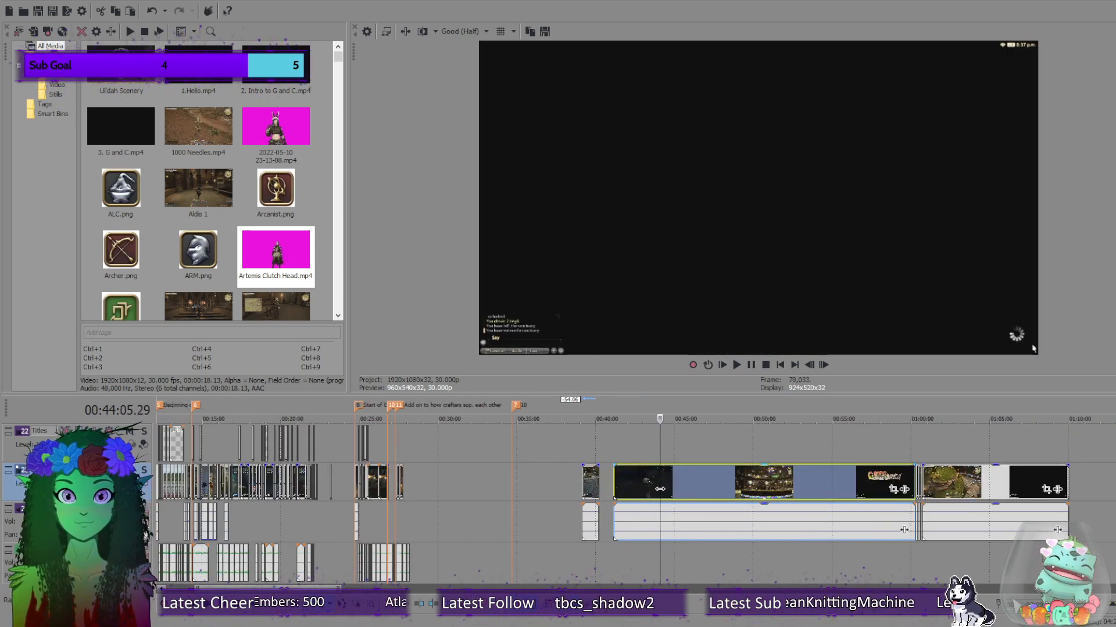
pyautogui.click(664, 489)
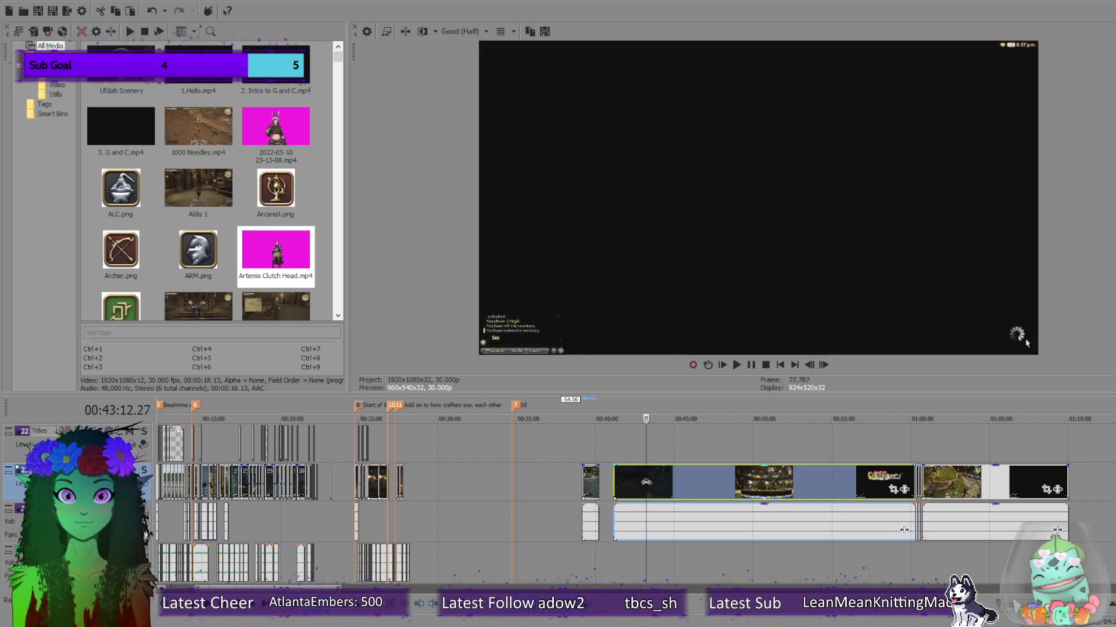
pyautogui.moveTo(645, 482); pyautogui.dragTo(638, 484)
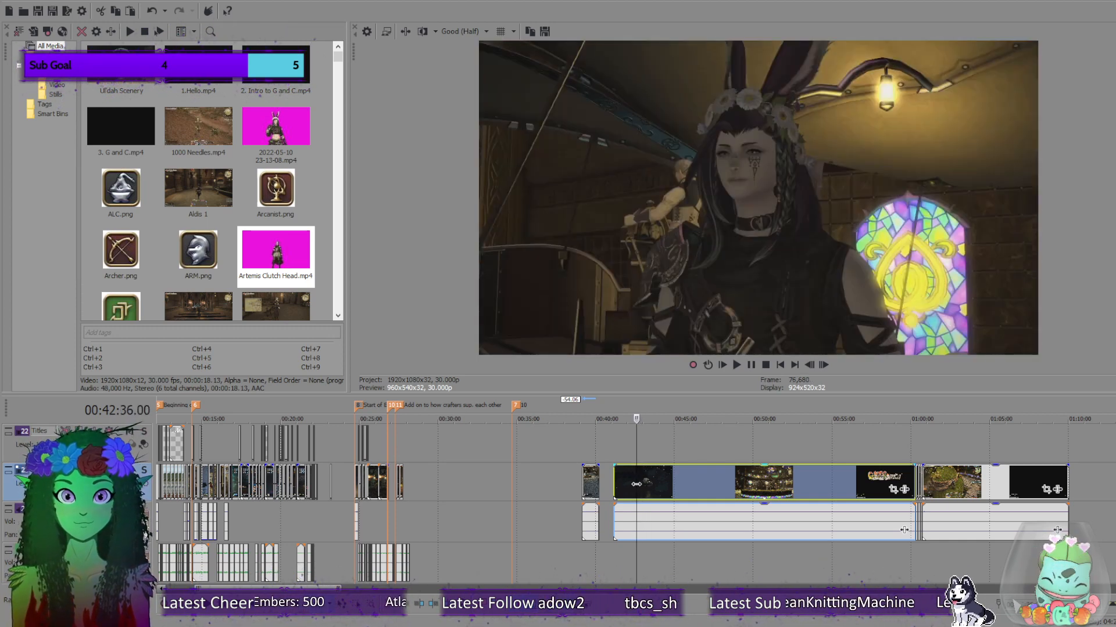
pyautogui.moveTo(636, 484); pyautogui.dragTo(642, 486)
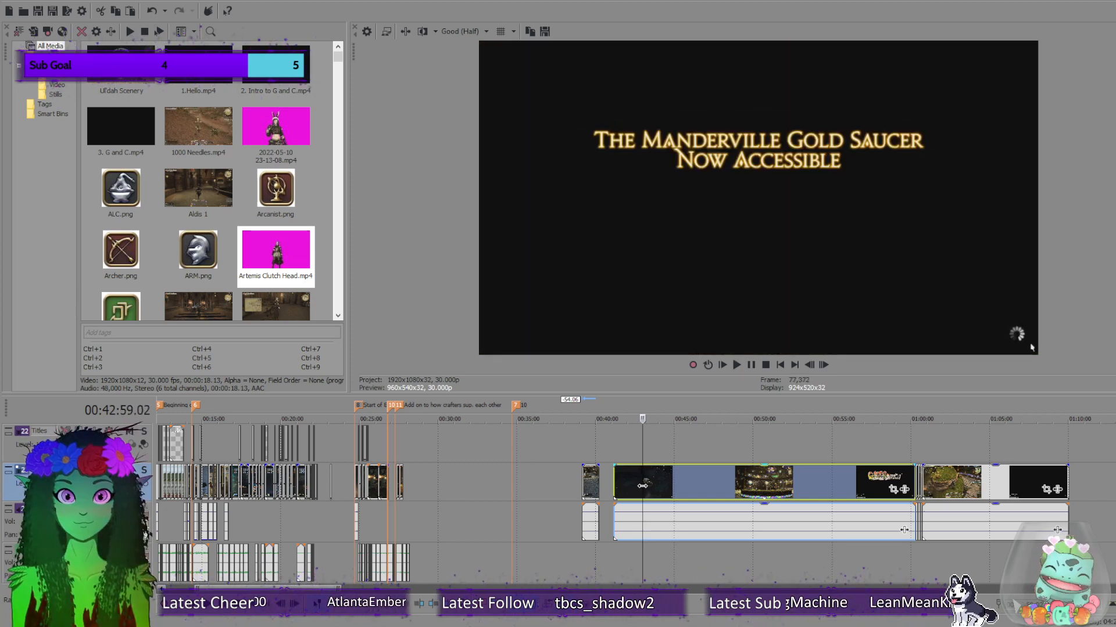
pyautogui.press('s')
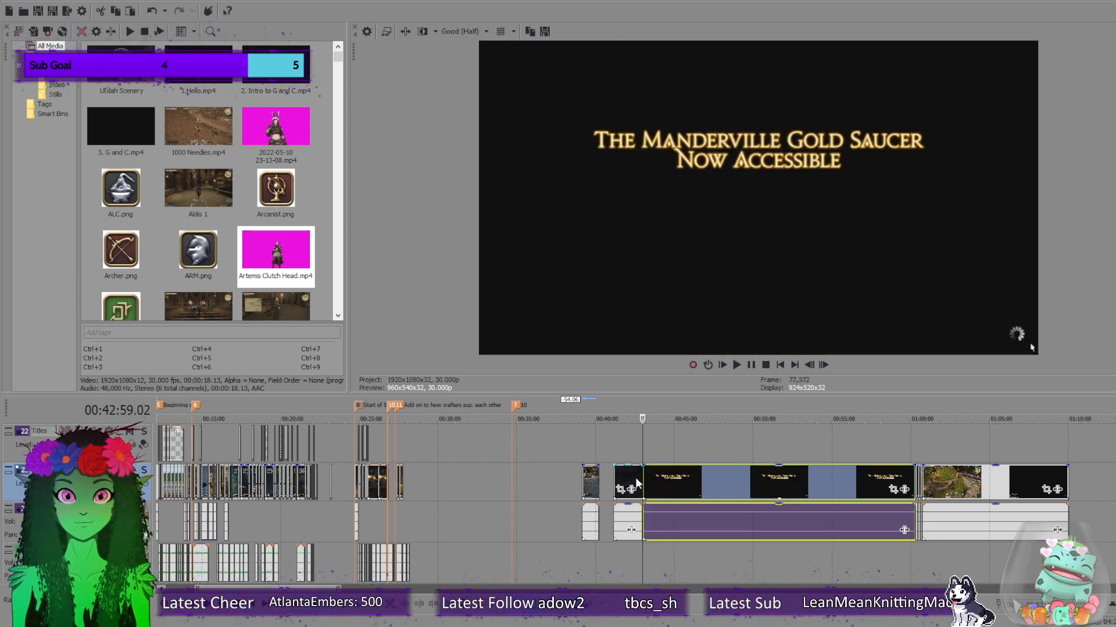
pyautogui.moveTo(631, 471); pyautogui.dragTo(562, 475)
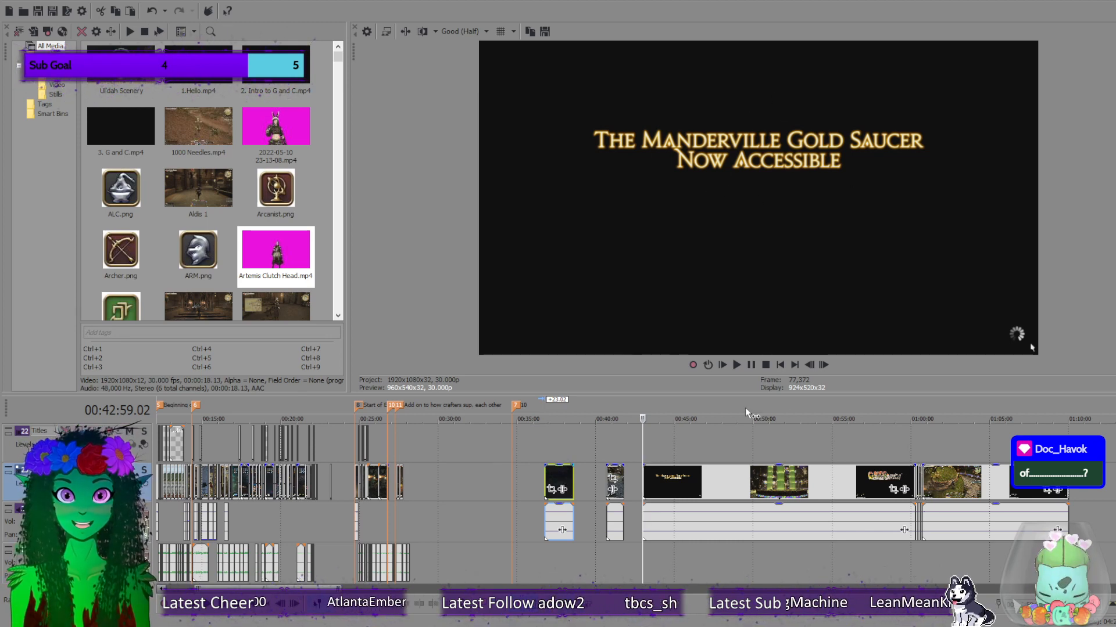
# Split the moved cutscene clip at the fade to black near 00:37:02.14 and move its airship opening to about 00:28:31.
pyautogui.click(546, 477)
pyautogui.scroll(3, 594, 509)
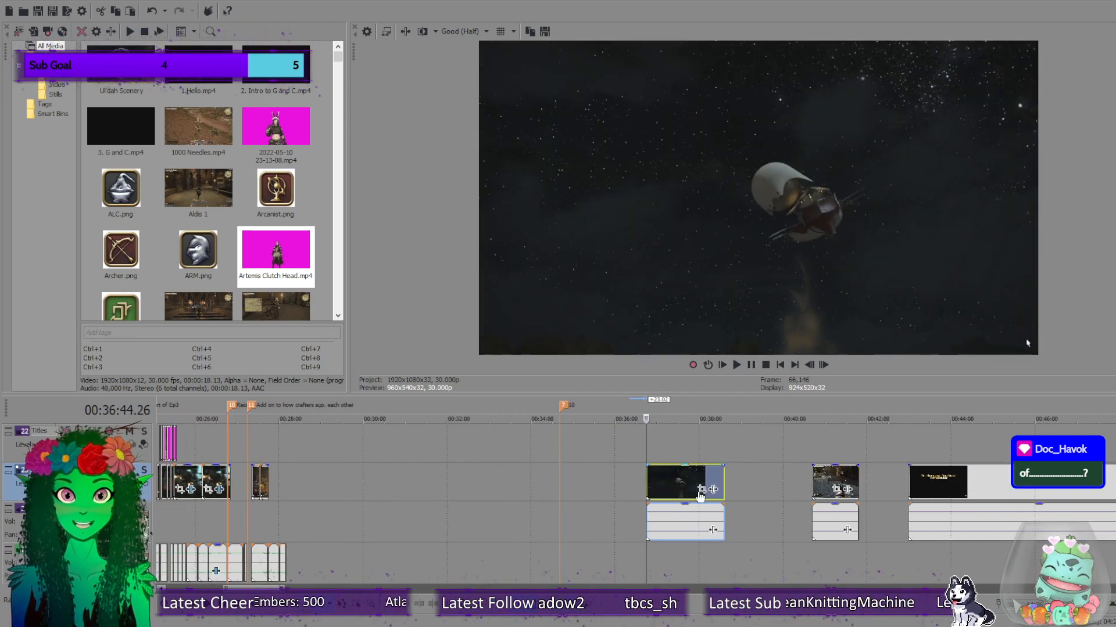
pyautogui.click(676, 481)
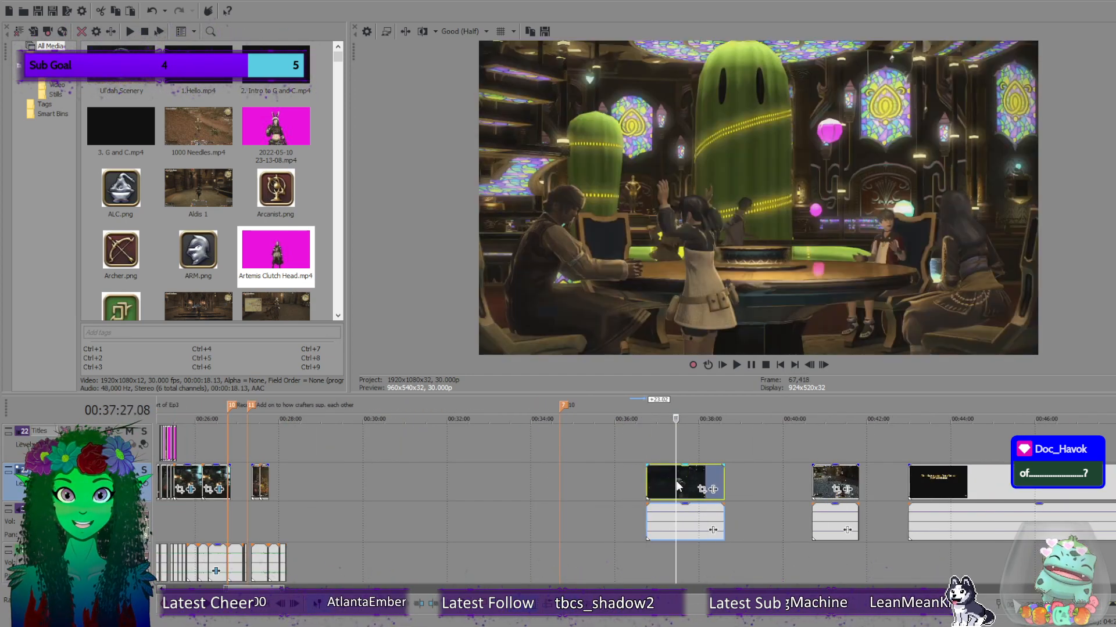
pyautogui.moveTo(677, 481); pyautogui.dragTo(710, 490)
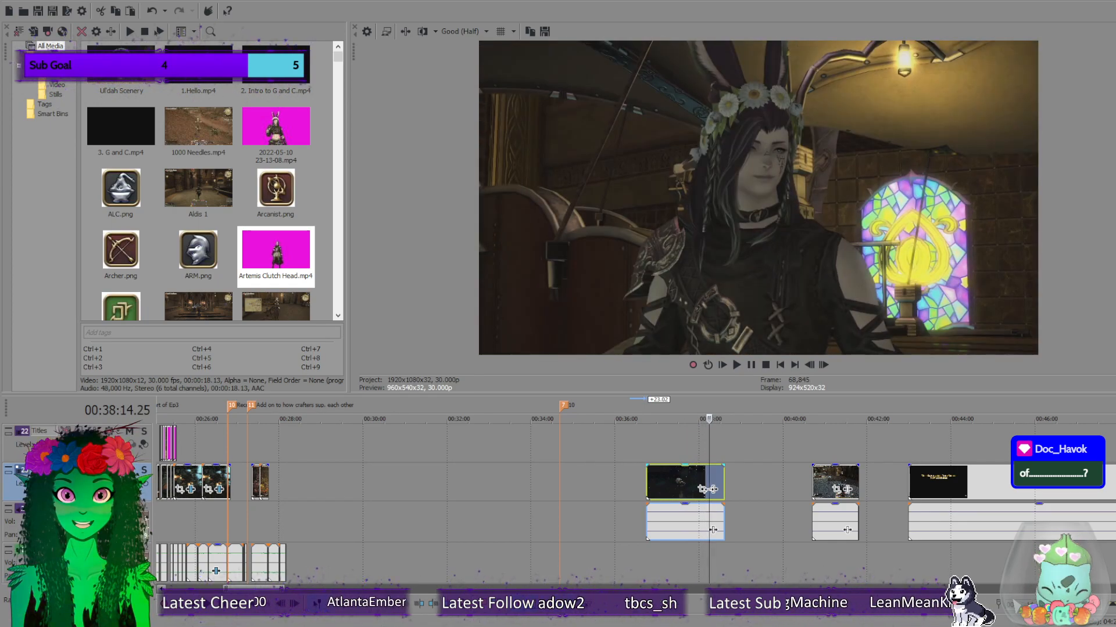
pyautogui.moveTo(705, 489); pyautogui.dragTo(701, 490)
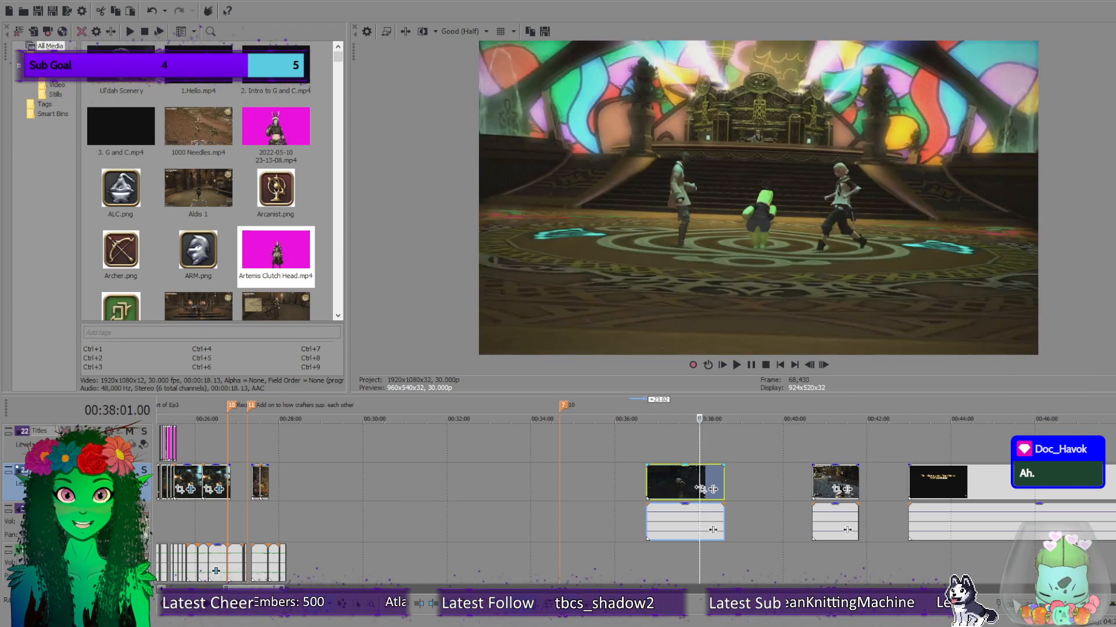
pyautogui.moveTo(683, 487); pyautogui.dragTo(669, 487)
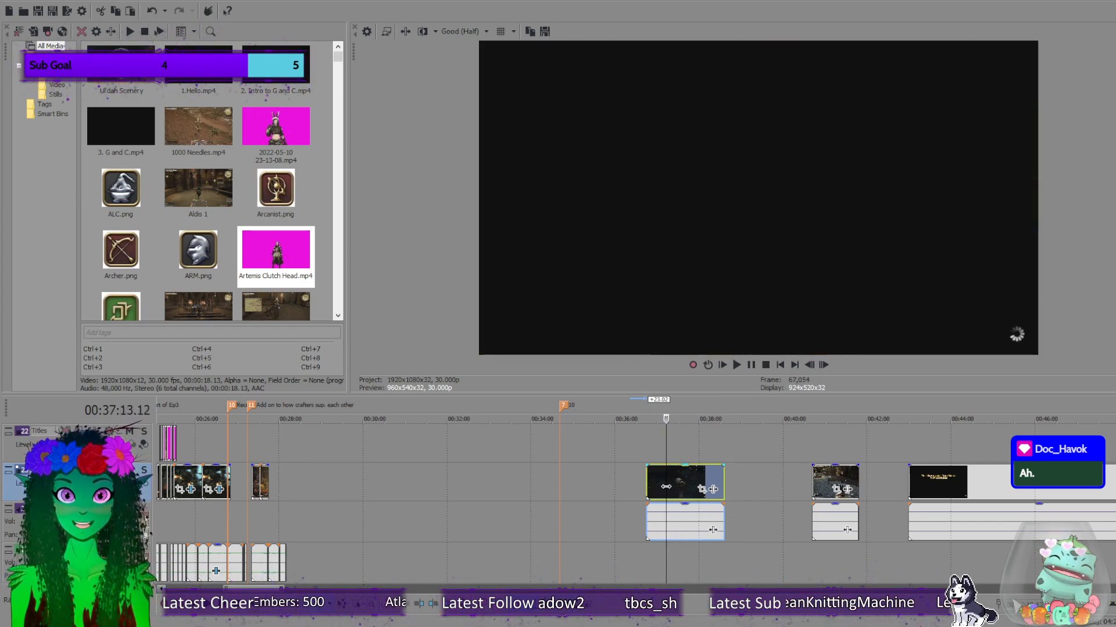
pyautogui.moveTo(651, 480); pyautogui.dragTo(661, 481)
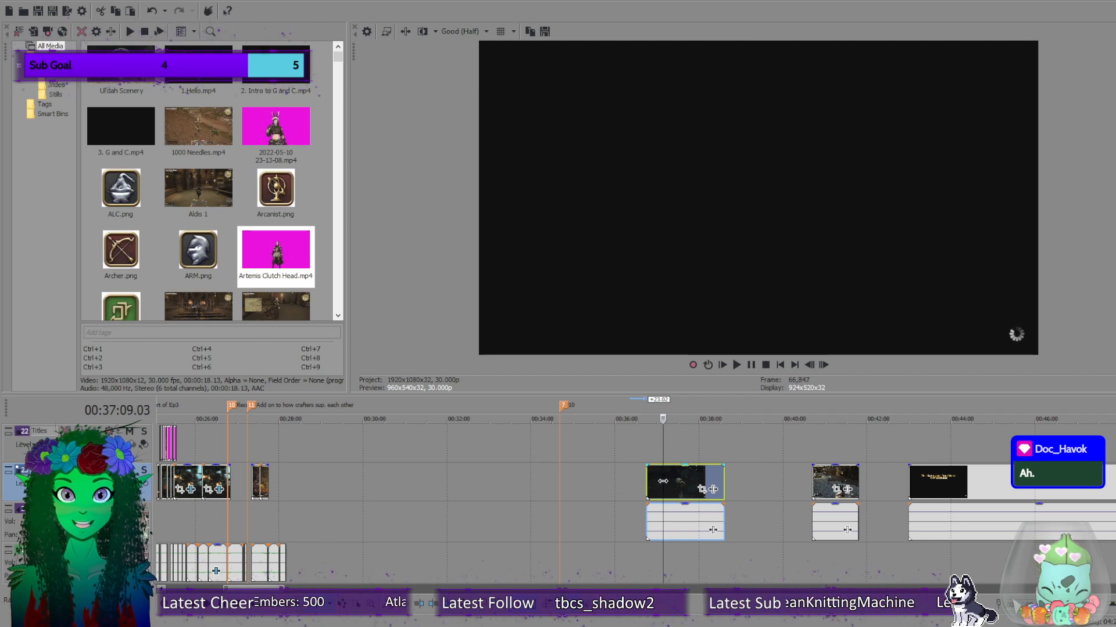
pyautogui.moveTo(669, 482)
pyautogui.mouseDown()
pyautogui.moveTo(716, 489)
pyautogui.moveTo(659, 475)
pyautogui.mouseUp()
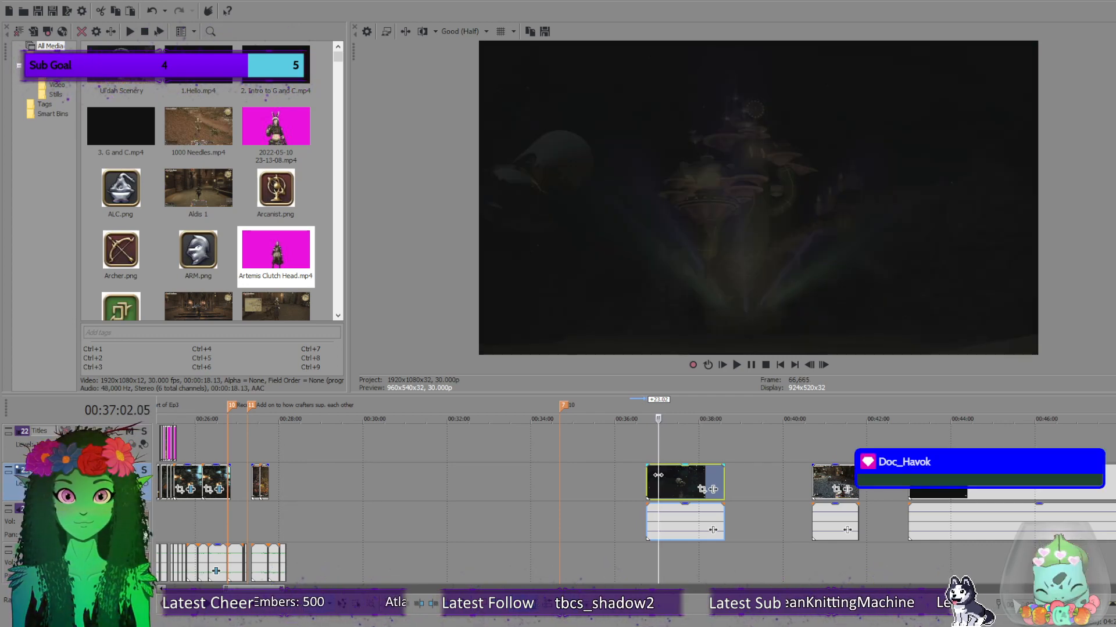
pyautogui.press('space')
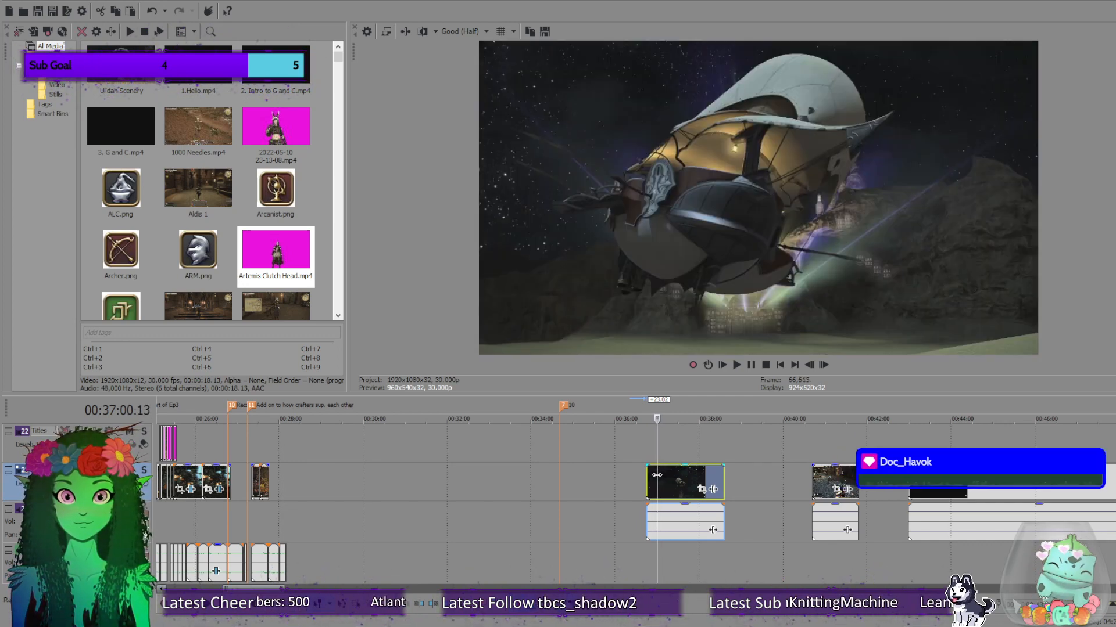
pyautogui.click(823, 366)
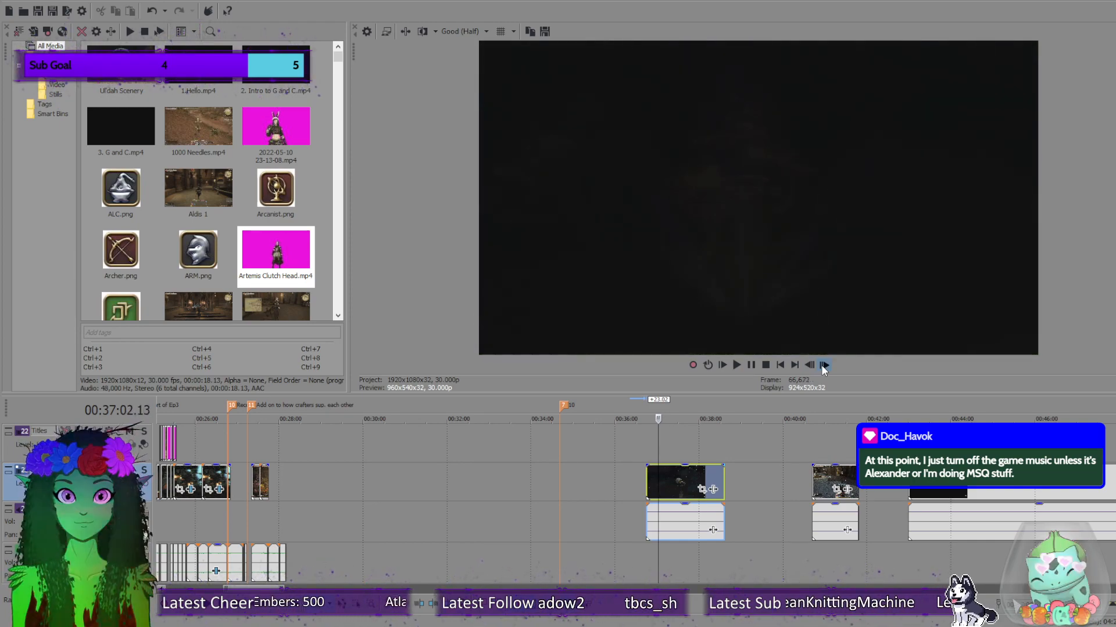
pyautogui.moveTo(653, 495); pyautogui.dragTo(308, 500)
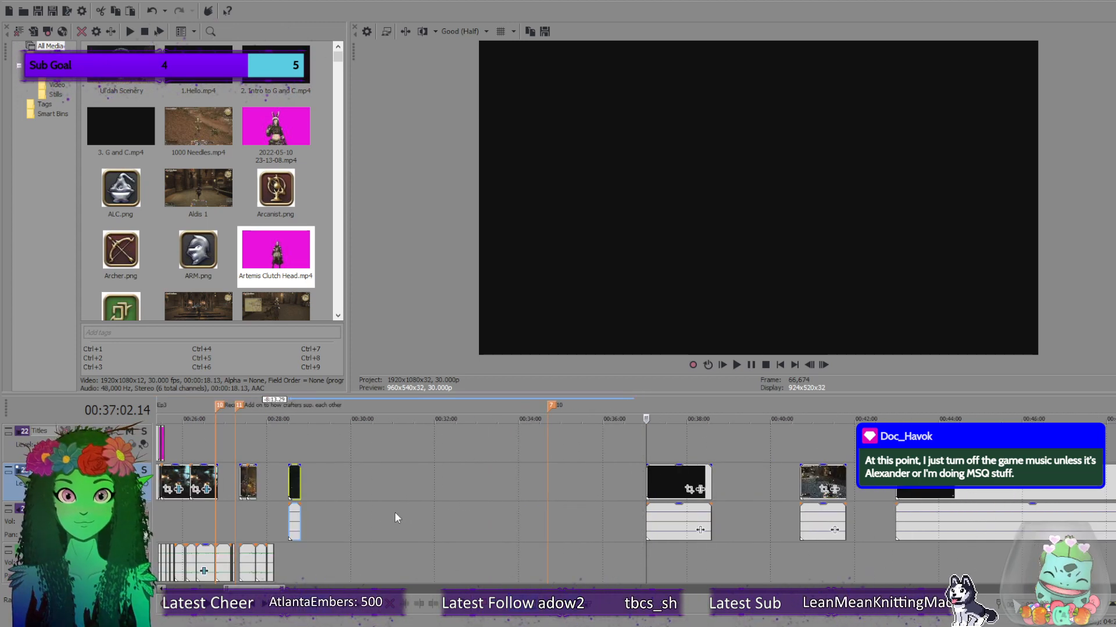
# Play back the short airship clip from its start at 00:28:30.27 to review the approach to the Gold Saucer.
pyautogui.click(291, 486)
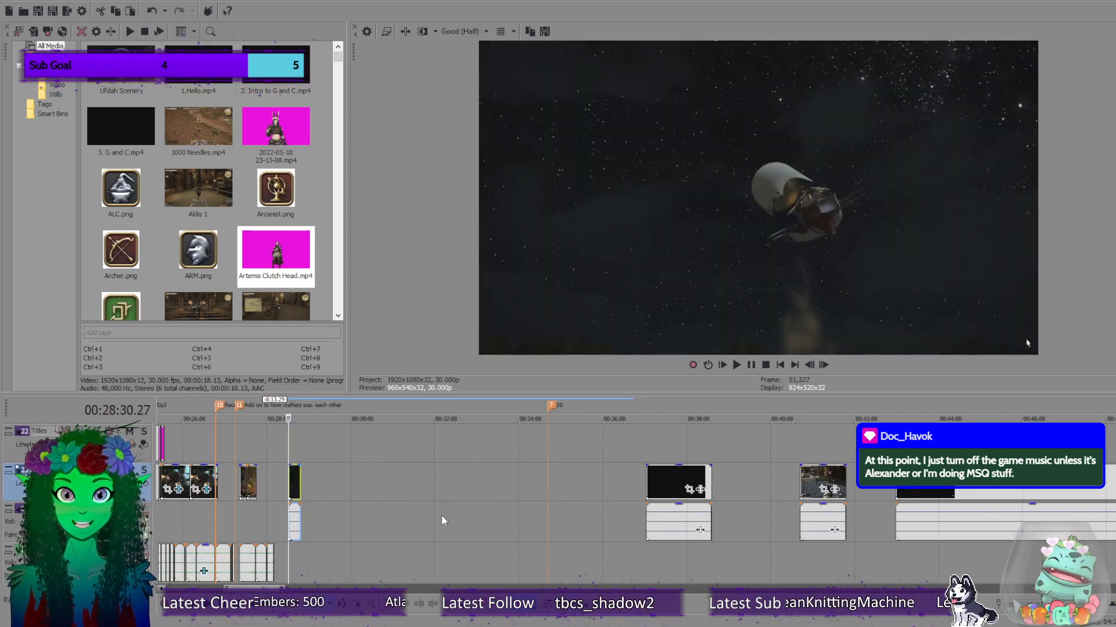
pyautogui.scroll(3, 441, 515)
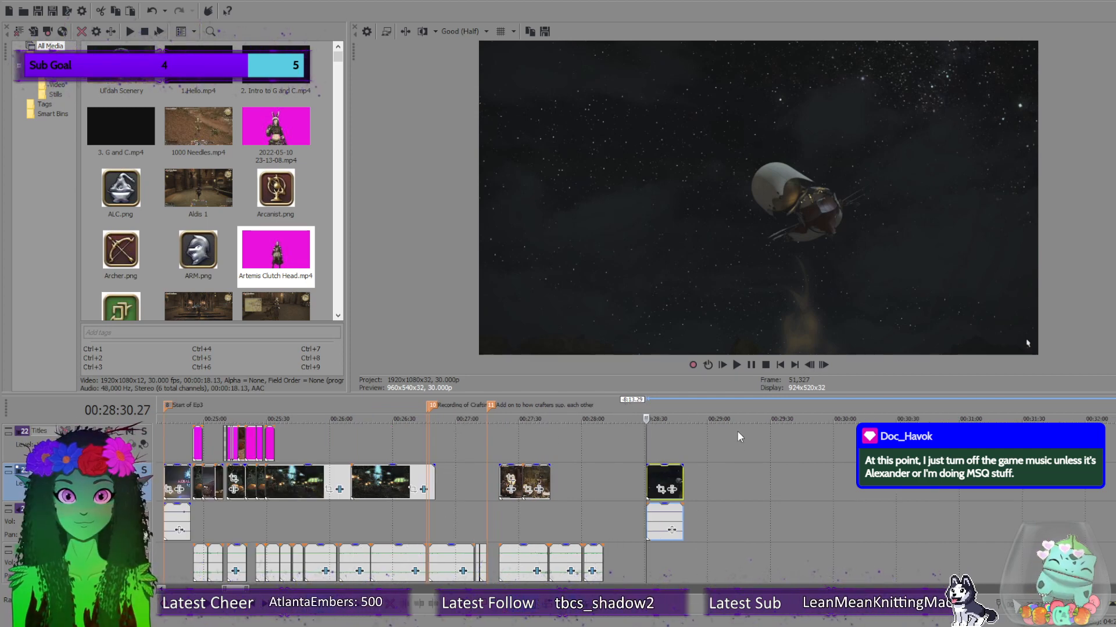
pyautogui.scroll(1, 745, 545)
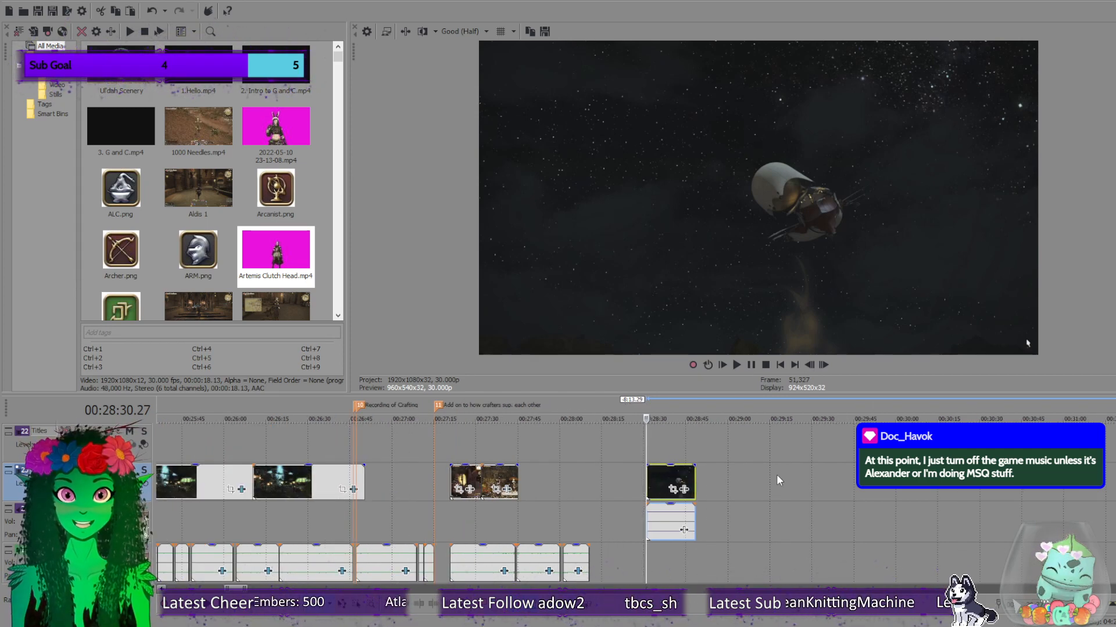
pyautogui.click(736, 365)
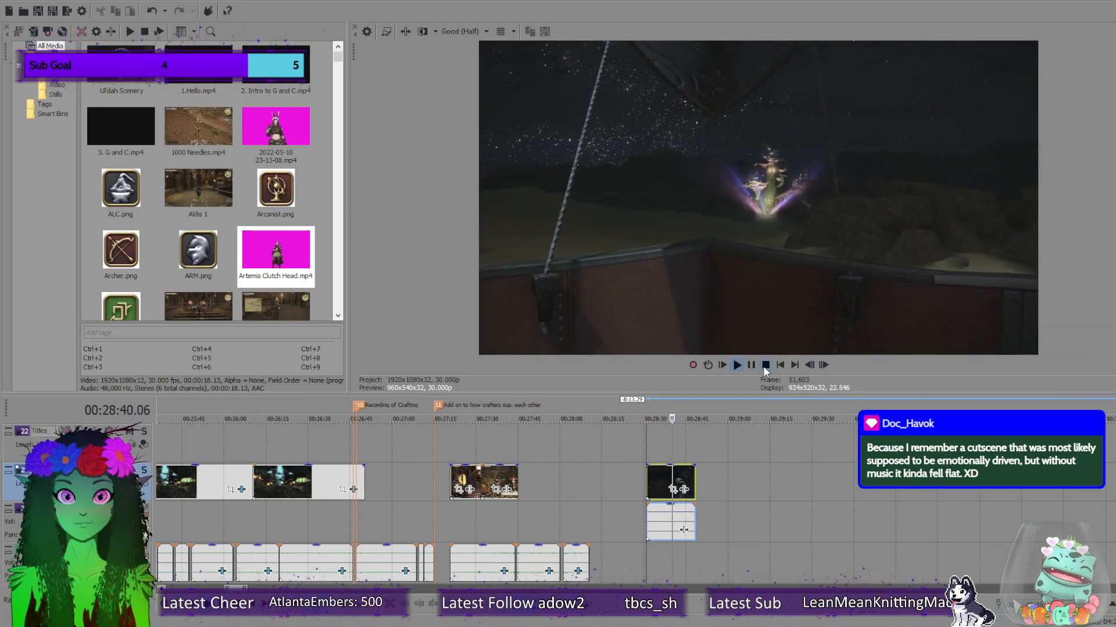
pyautogui.click(764, 366)
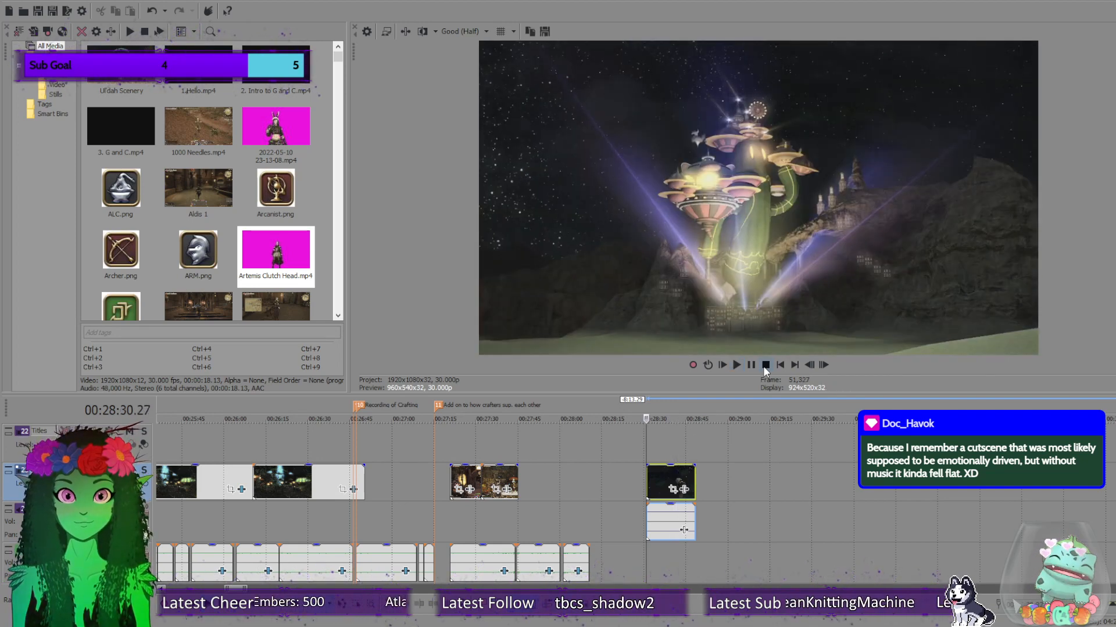
# Move the short airship clip forward by about 6:20 so it starts just after marker 7.
pyautogui.scroll(-8, 723, 471)
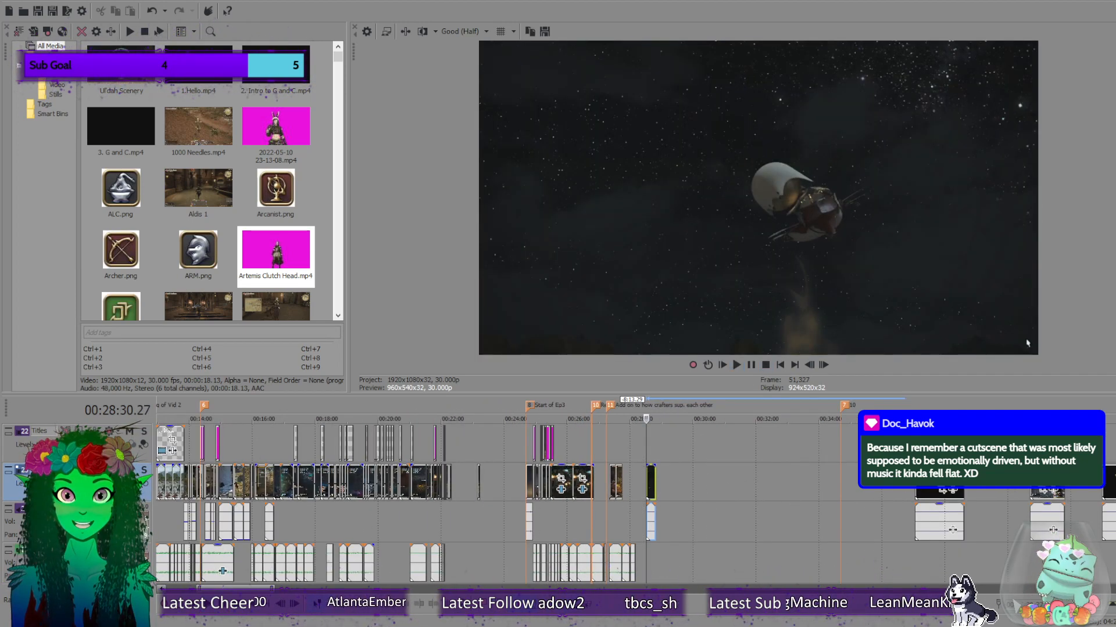
pyautogui.scroll(-1, 652, 441)
pyautogui.moveTo(652, 441); pyautogui.dragTo(852, 456)
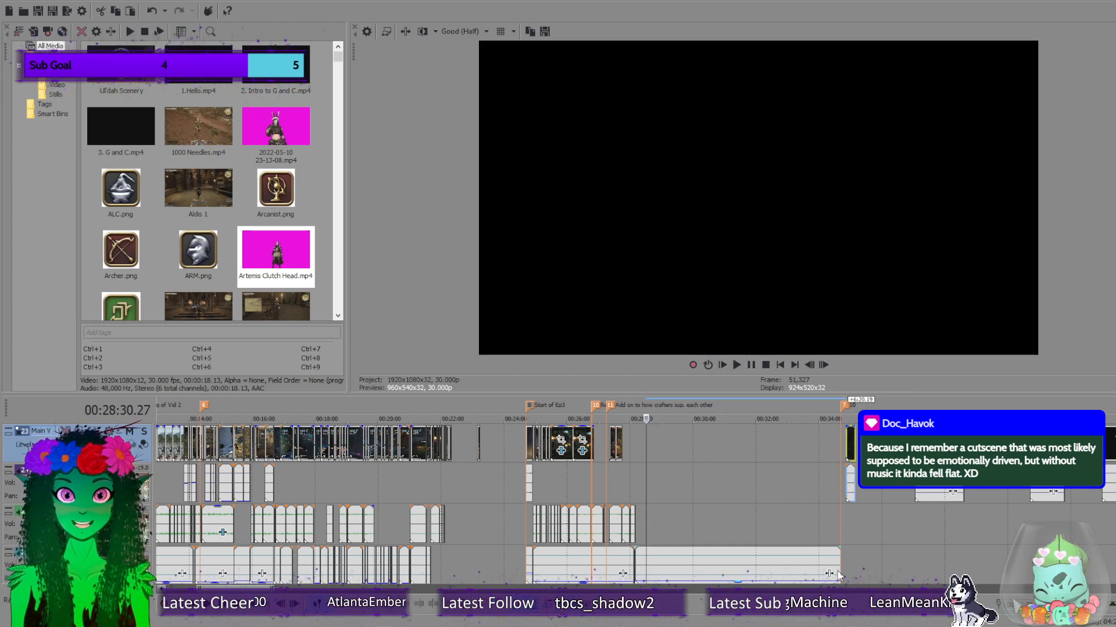
# Play back the short airship clip just after marker 7 from 00:34:51.16 through to its end.
pyautogui.click(847, 450)
pyautogui.scroll(6, 884, 552)
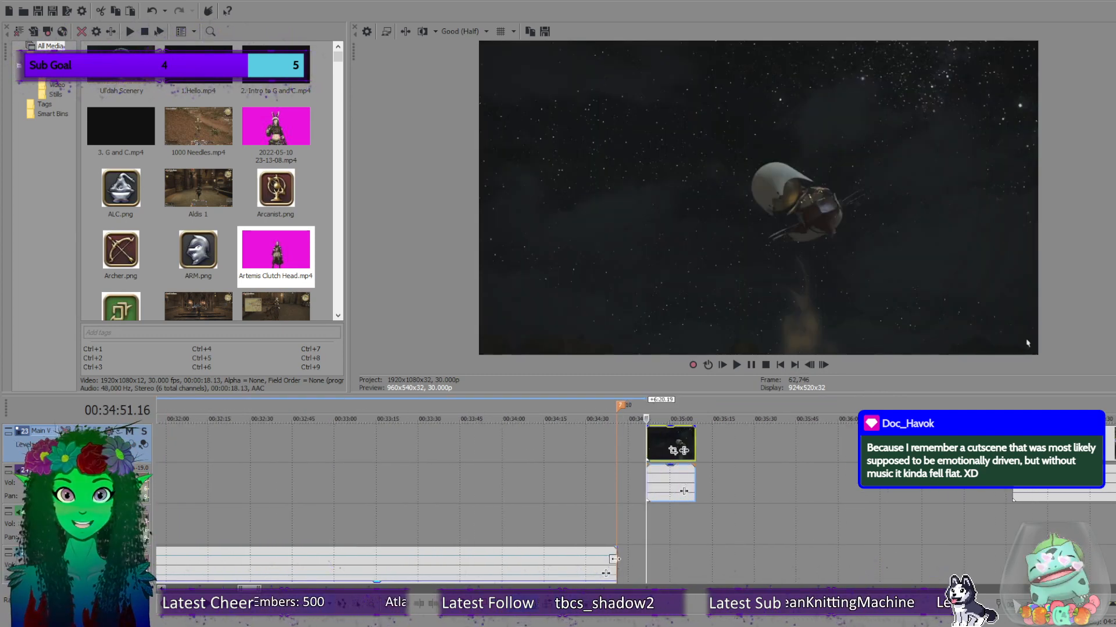
pyautogui.click(740, 365)
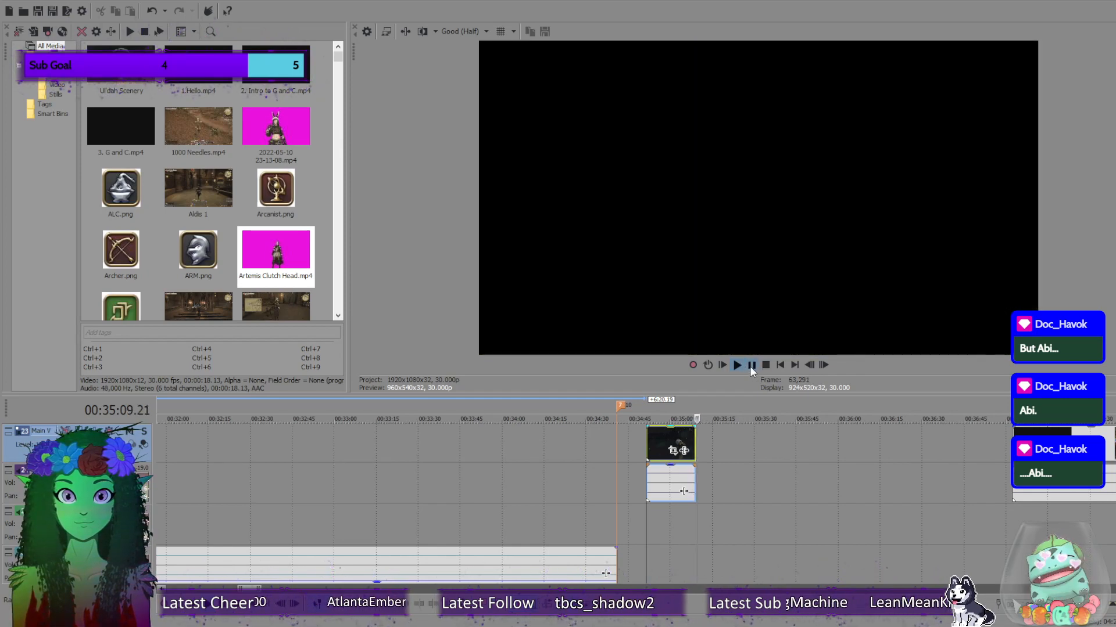
pyautogui.click(751, 365)
pyautogui.scroll(-5, 671, 446)
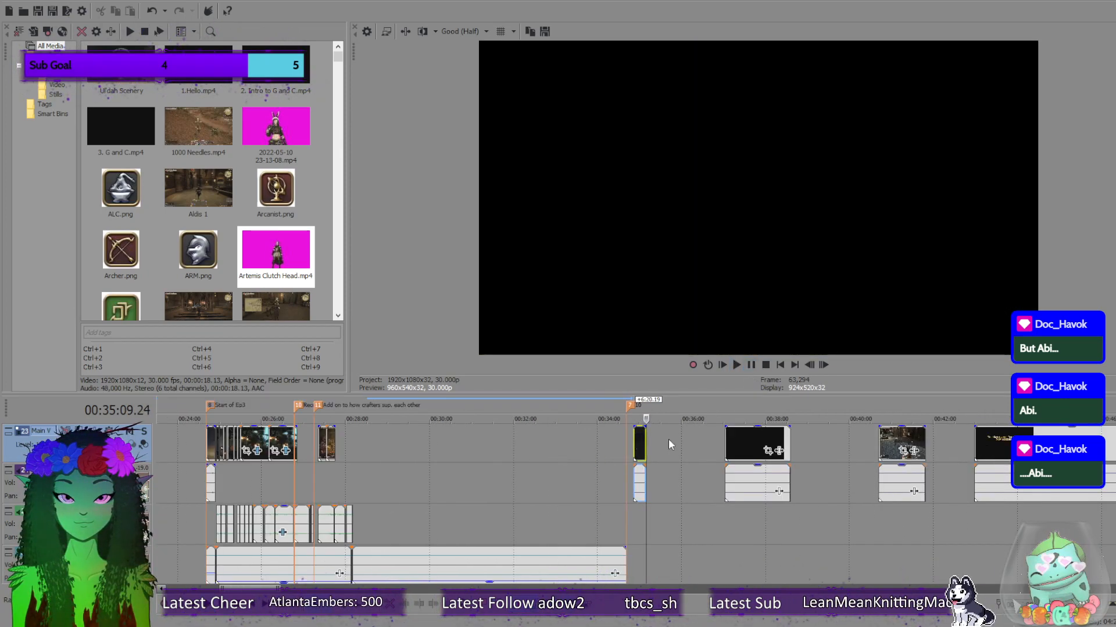
pyautogui.scroll(5, 668, 440)
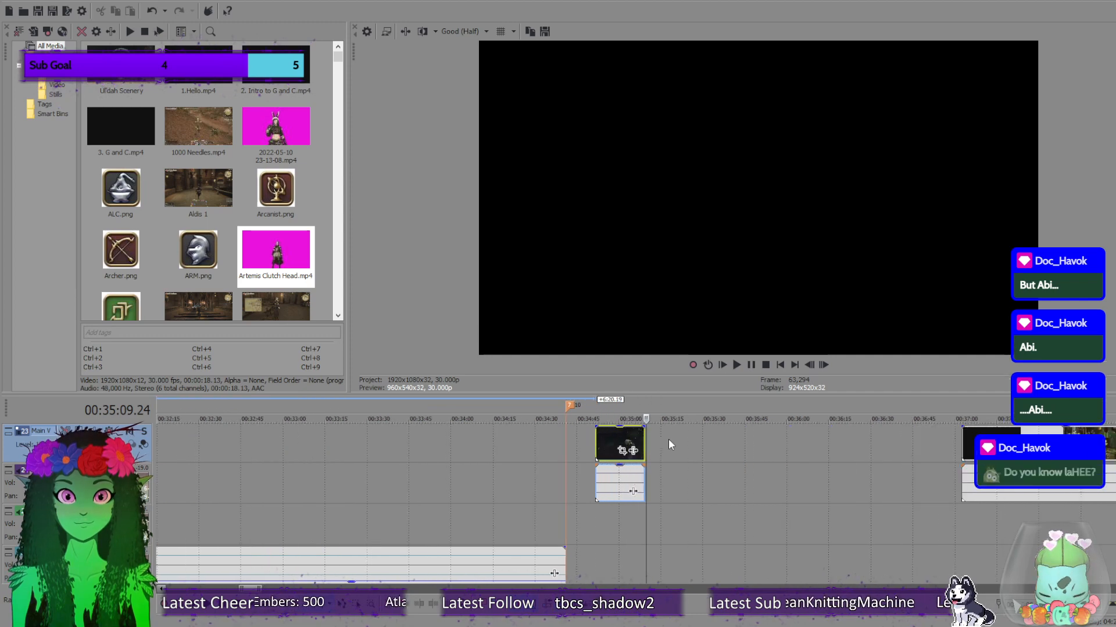
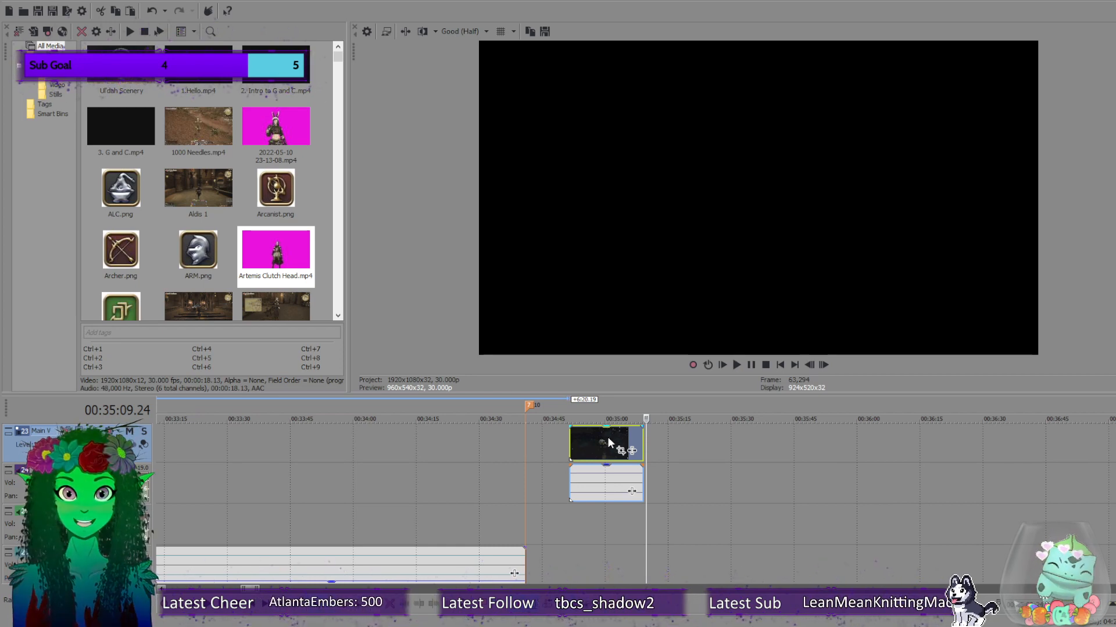
# Move the short airship clip back to about 00:28:45 and delete its audio, keeping only the video.
pyautogui.click(607, 437)
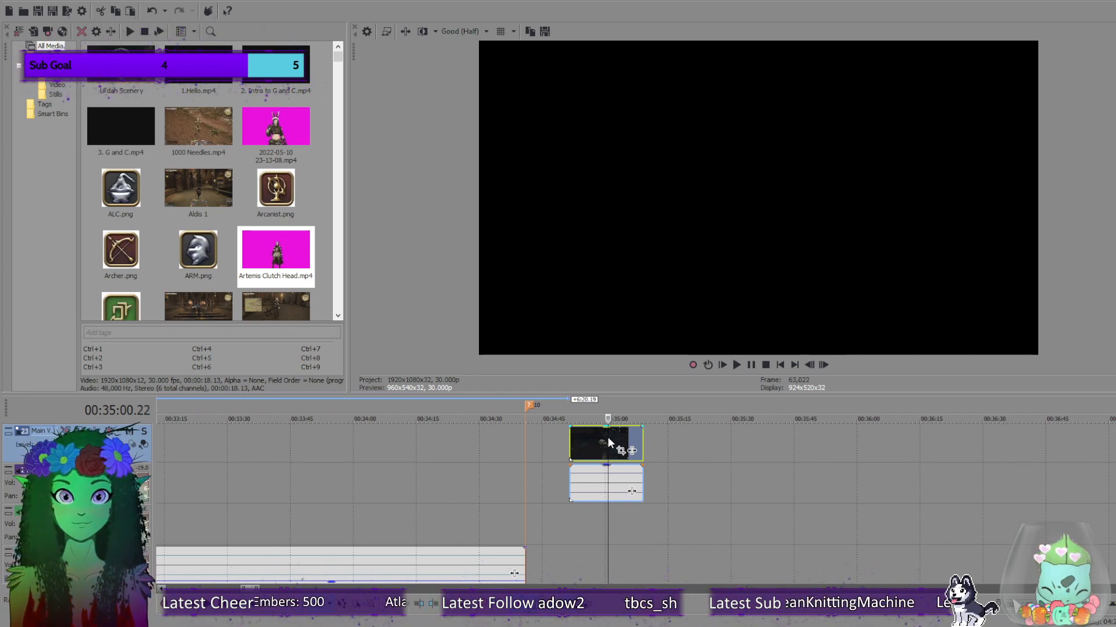
pyautogui.moveTo(607, 452); pyautogui.dragTo(581, 448)
pyautogui.scroll(-1, 538, 456)
pyautogui.scroll(-3, 538, 454)
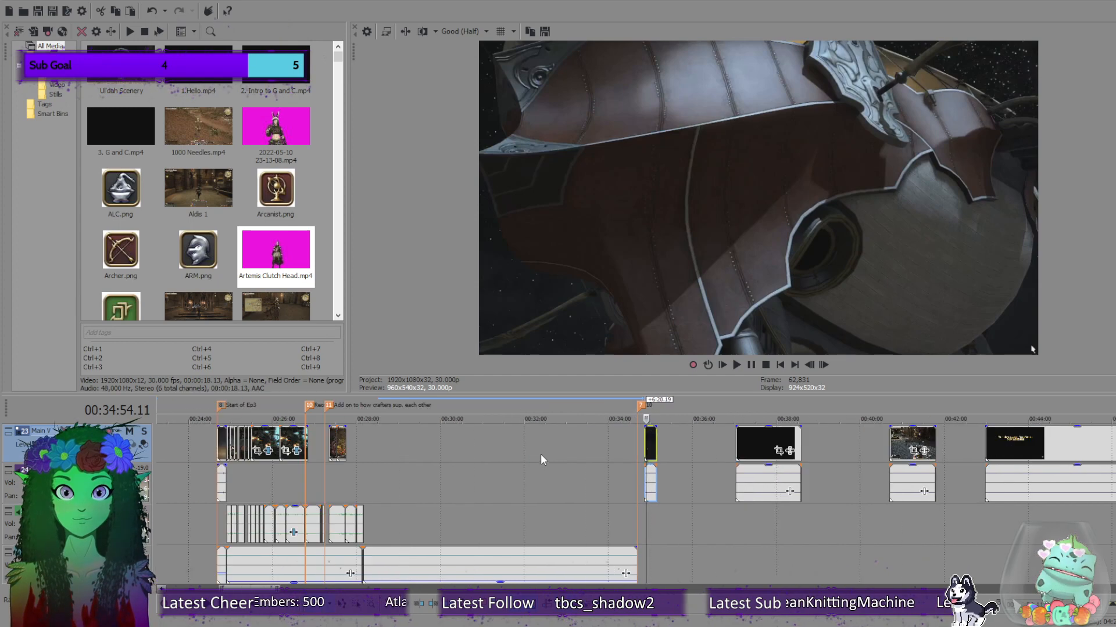
pyautogui.moveTo(651, 447); pyautogui.dragTo(398, 471)
pyautogui.click(395, 474)
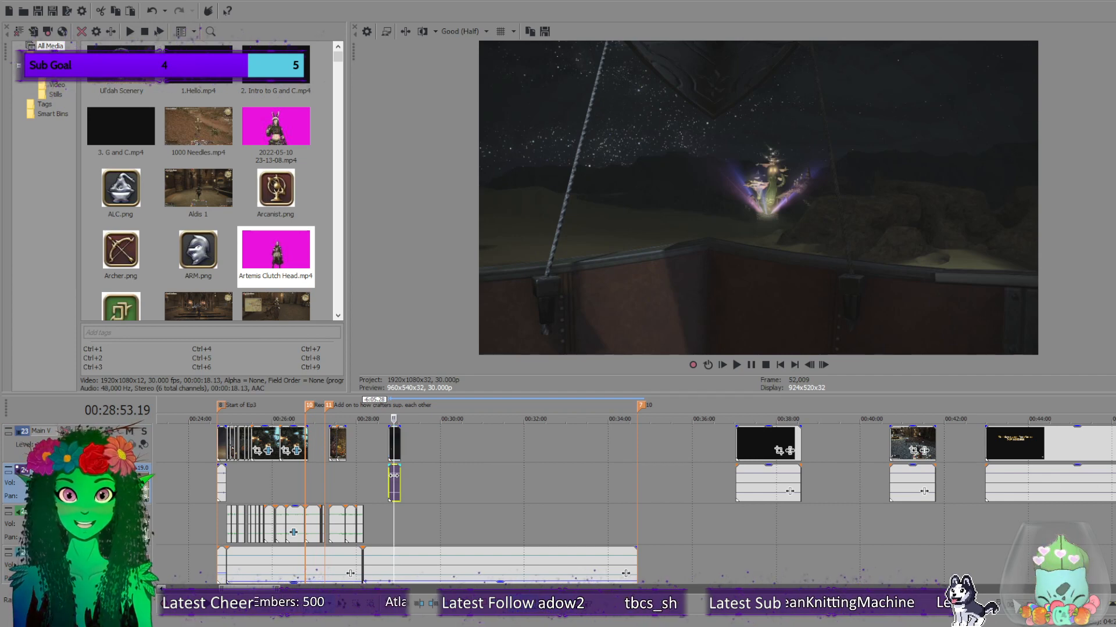
pyautogui.press('Delete')
# Move the silent airship clip earlier to about 00:28:19, closer to the last narration clip.
pyautogui.click(394, 445)
pyautogui.scroll(3, 394, 444)
pyautogui.scroll(2, 393, 442)
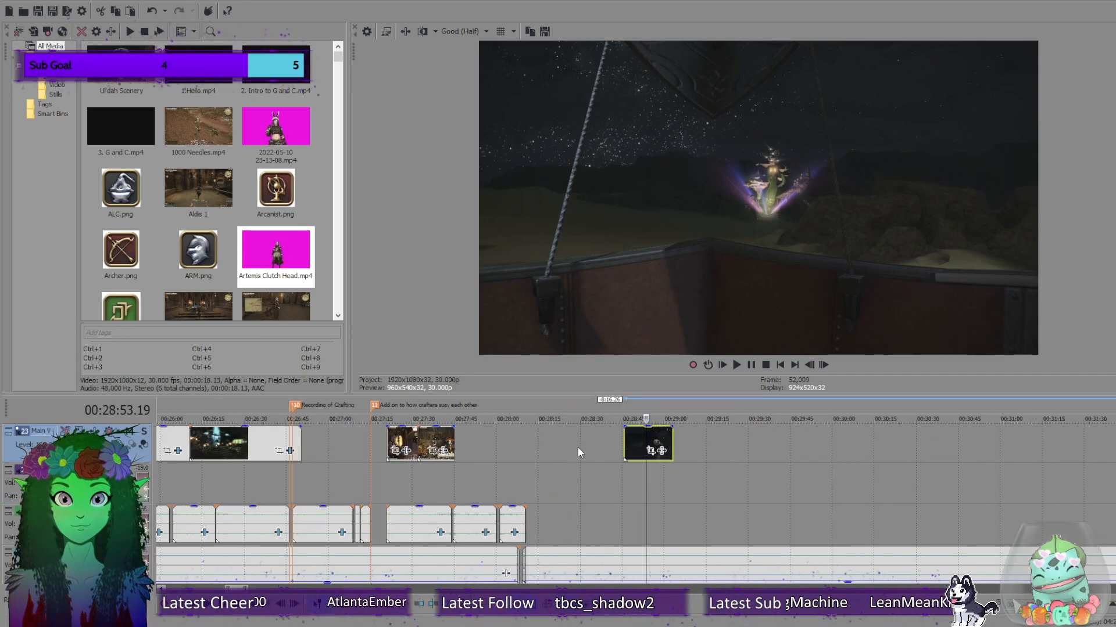
pyautogui.moveTo(635, 444); pyautogui.dragTo(587, 435)
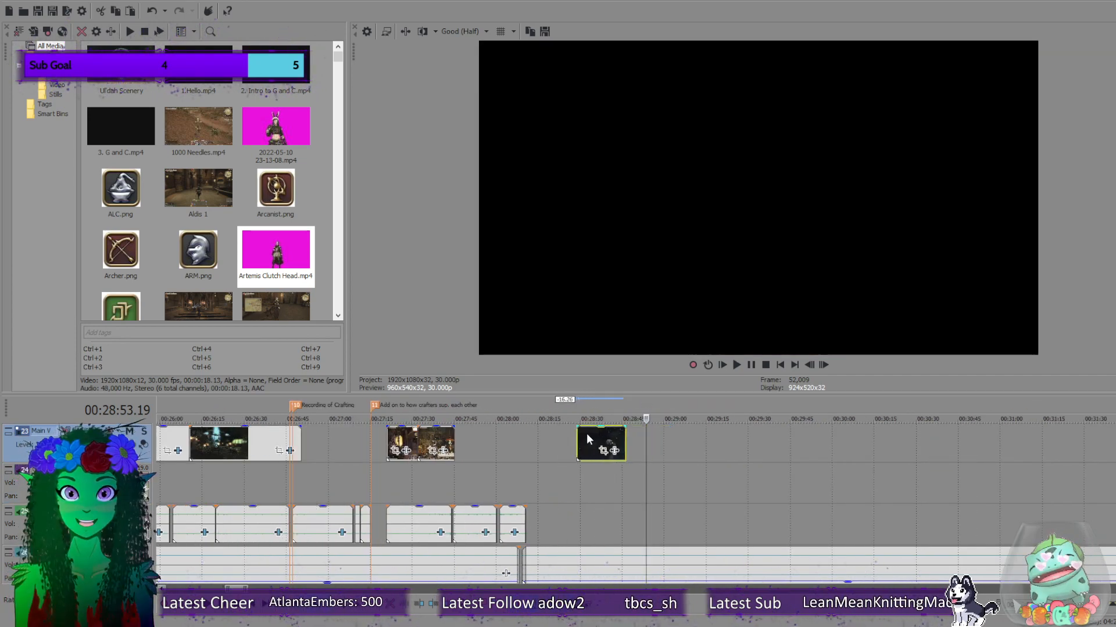
pyautogui.click(497, 480)
pyautogui.click(504, 483)
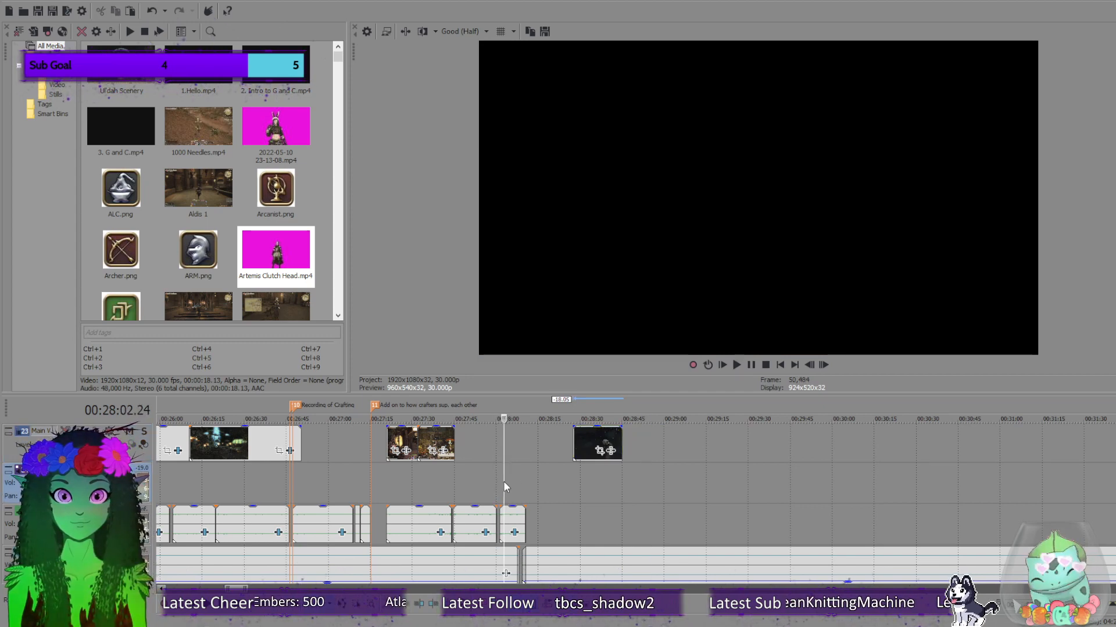
pyautogui.click(497, 483)
pyautogui.scroll(3, 518, 489)
pyautogui.click(656, 481)
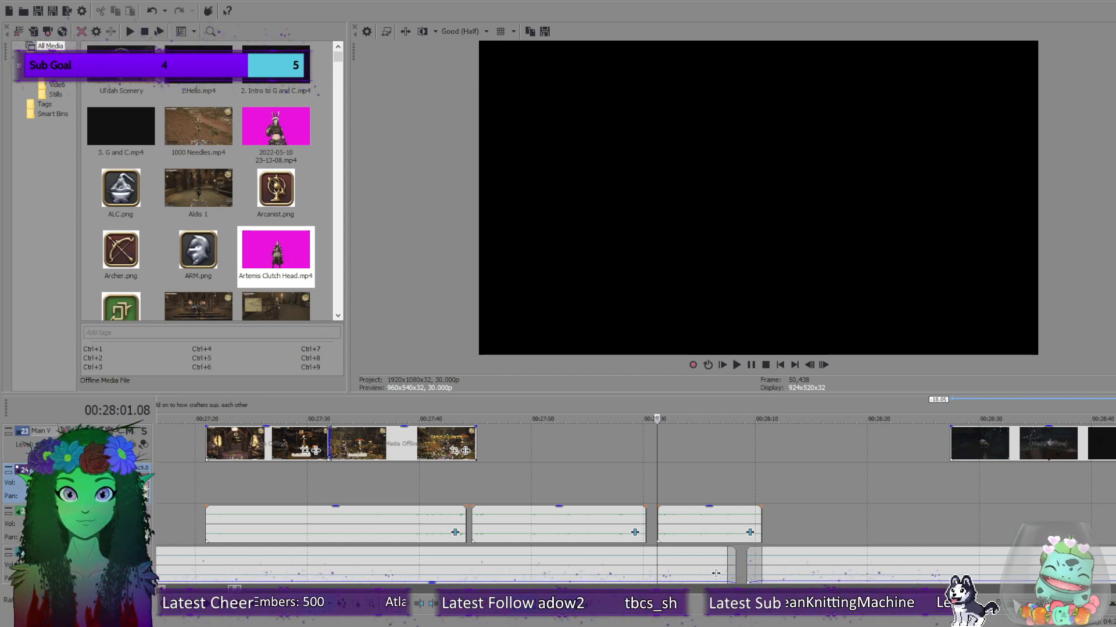
pyautogui.moveTo(993, 444); pyautogui.dragTo(940, 468)
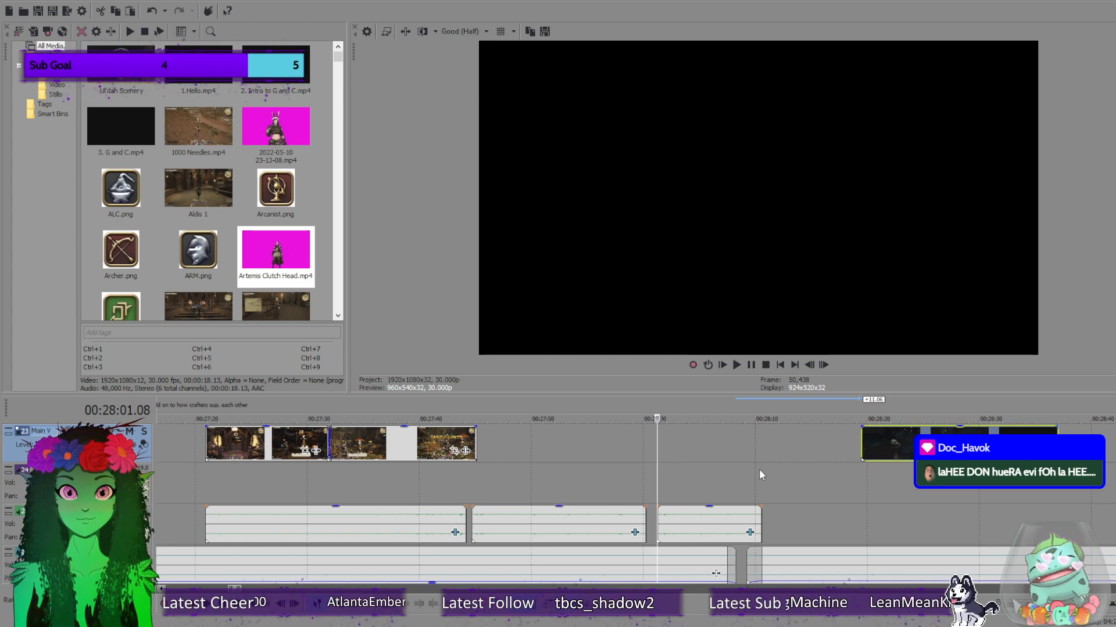
# Check the lower audio track's join near 00:28:08 and move the airship clip so it starts at 00:28:07.15.
pyautogui.click(707, 464)
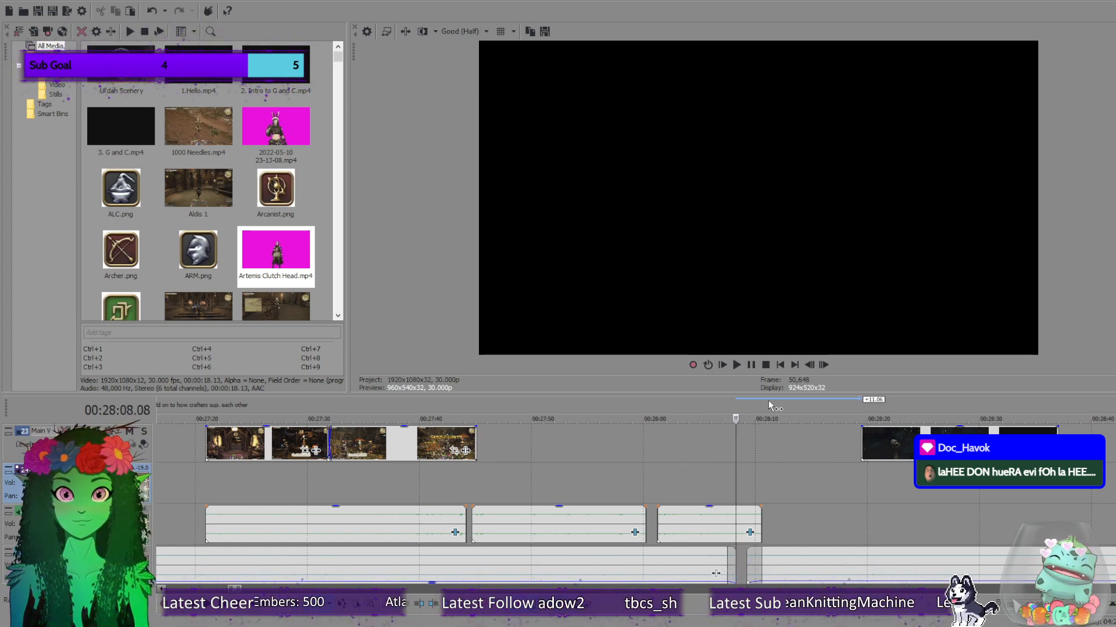
pyautogui.click(765, 366)
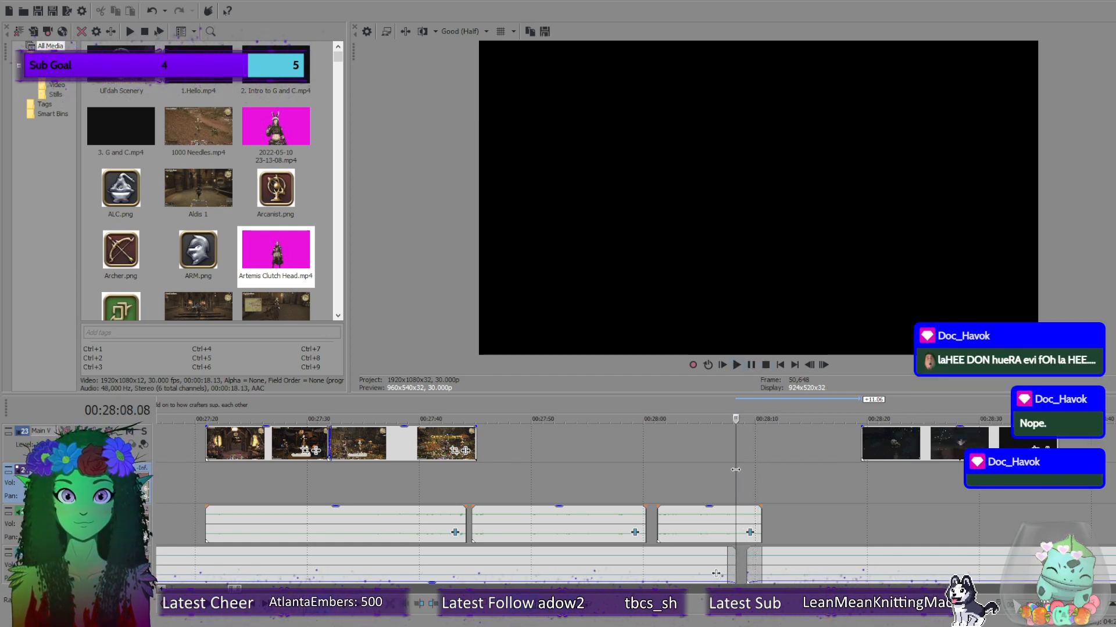
pyautogui.moveTo(736, 470); pyautogui.dragTo(730, 470)
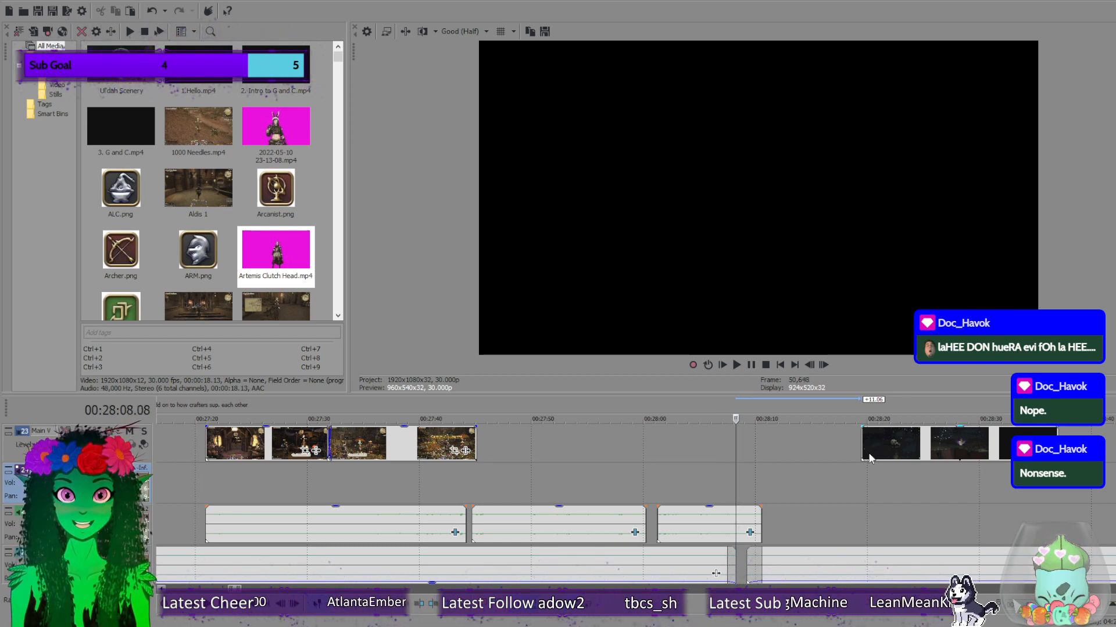
pyautogui.click(727, 552)
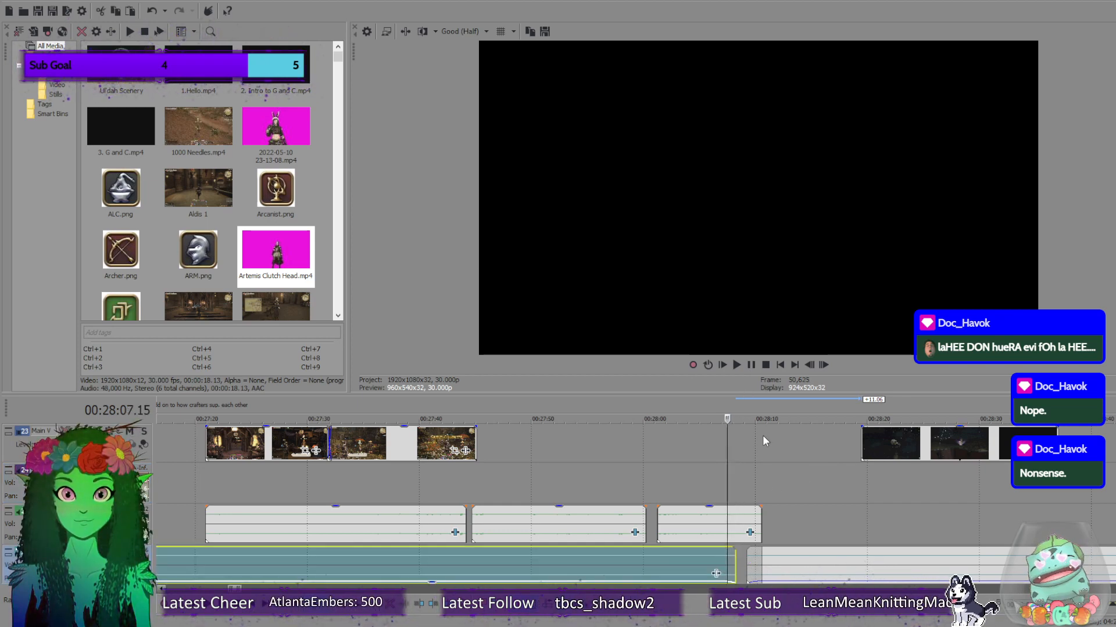
pyautogui.click(737, 365)
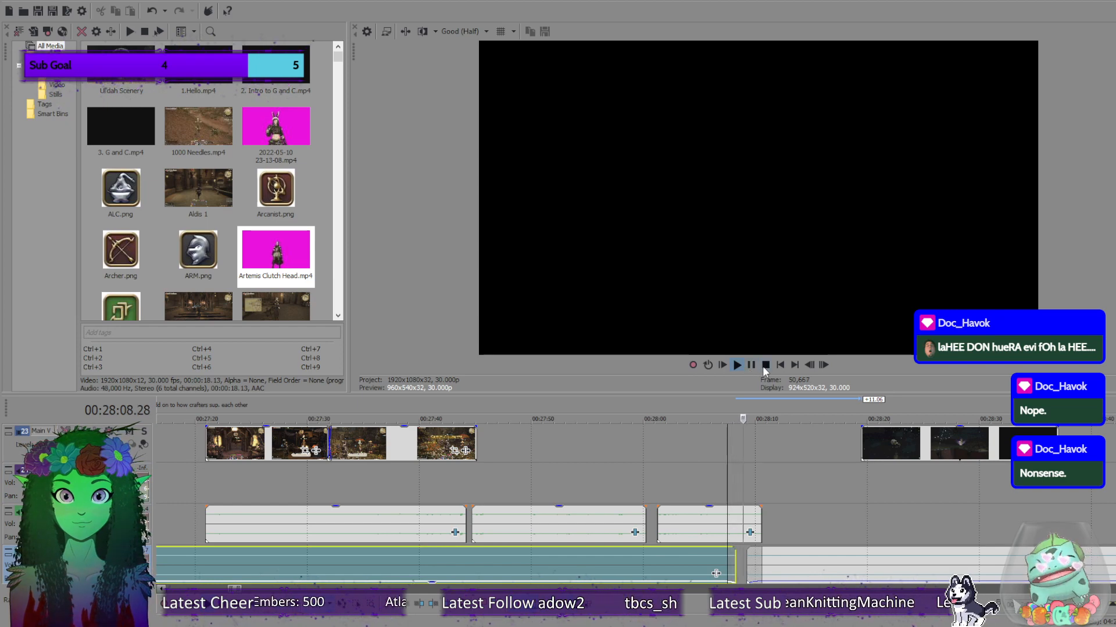
pyautogui.moveTo(891, 457); pyautogui.dragTo(756, 463)
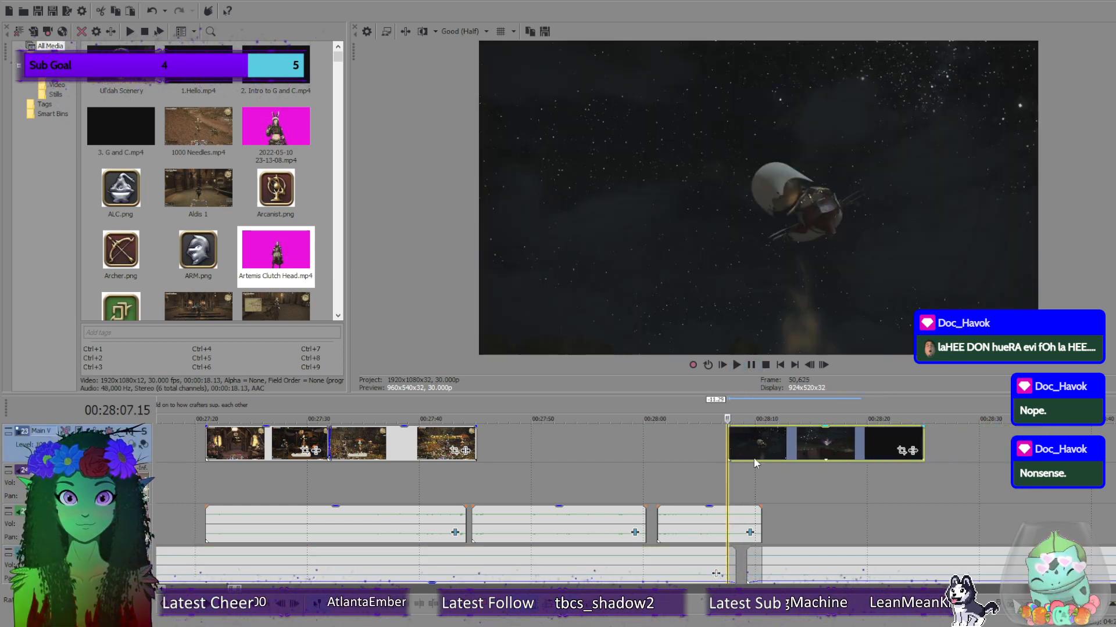
# Preview the airship clip, split it at 00:28:12.05 where the character is shown seated, and delete the part before the cut.
pyautogui.click(736, 366)
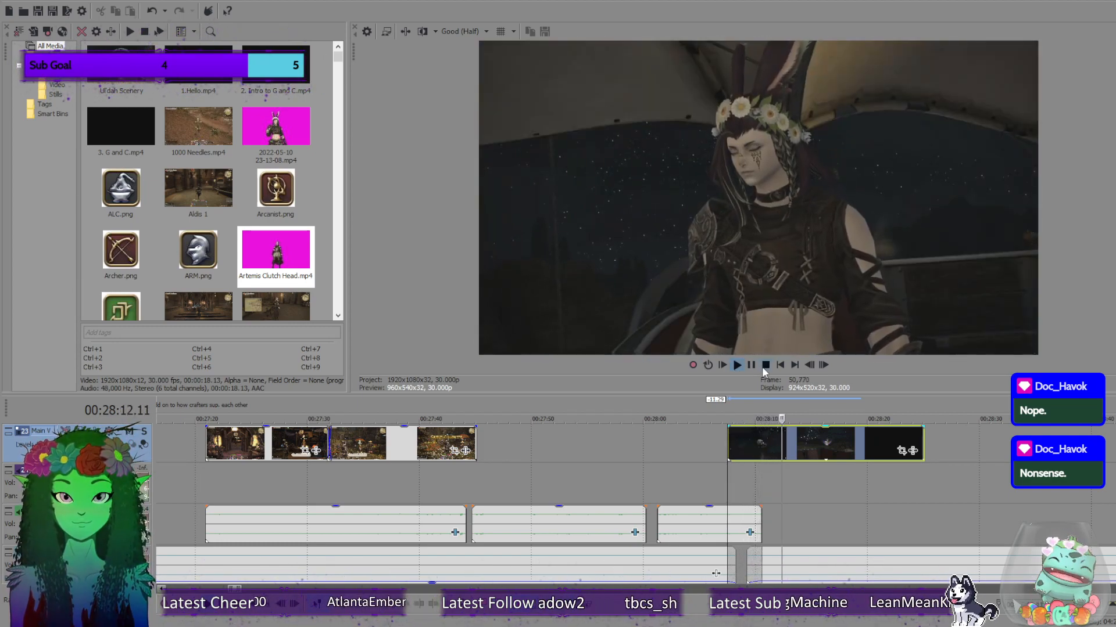
pyautogui.click(763, 368)
pyautogui.click(800, 437)
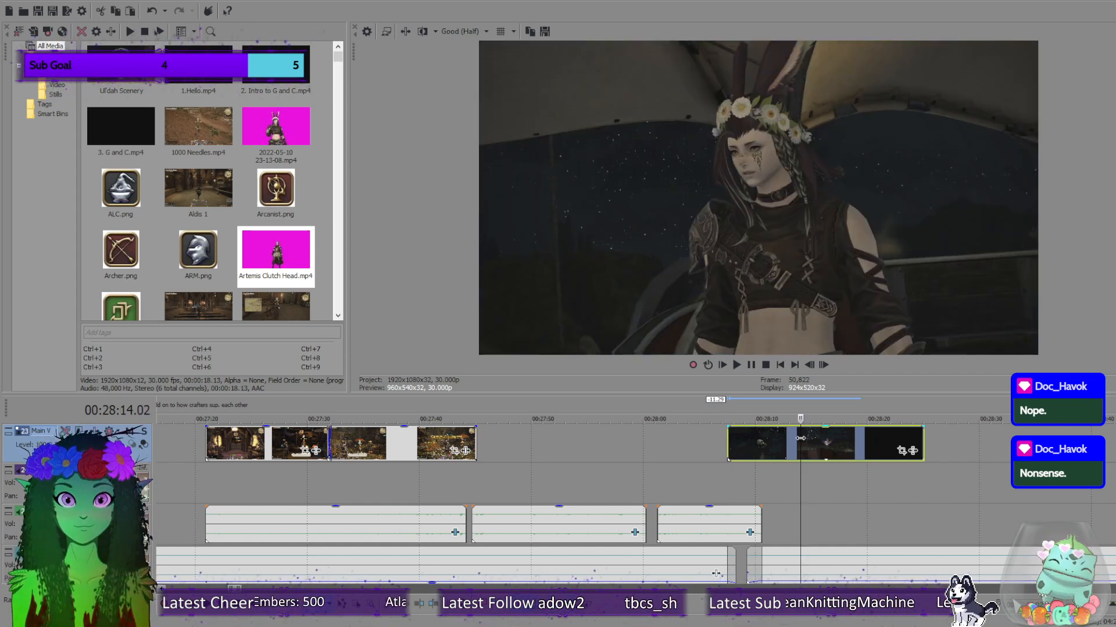
pyautogui.moveTo(797, 439); pyautogui.dragTo(780, 439)
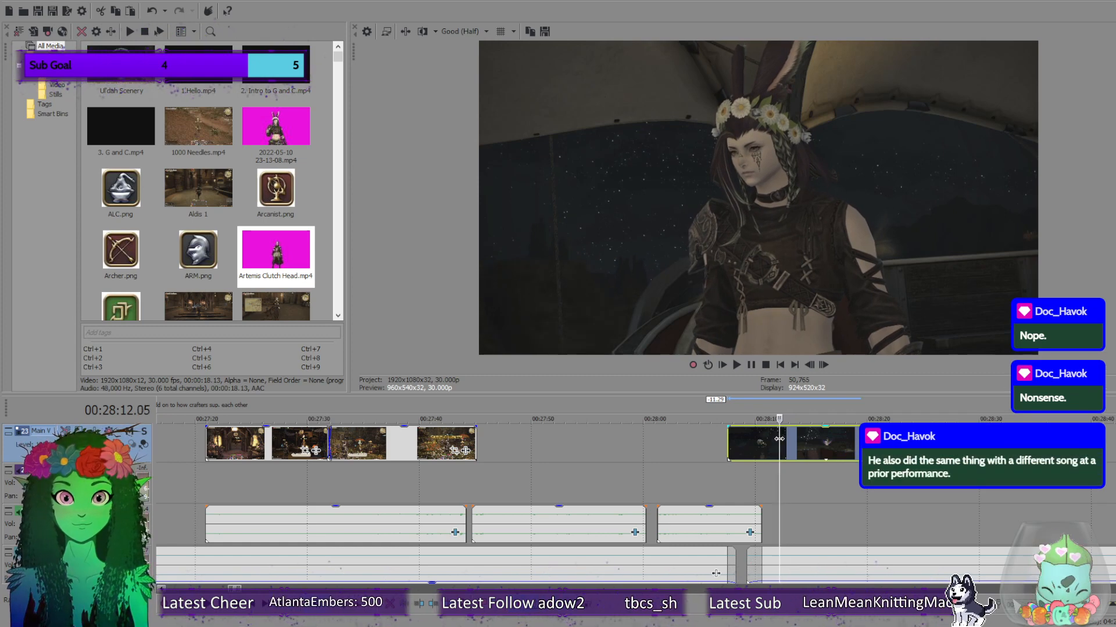
pyautogui.click(761, 442)
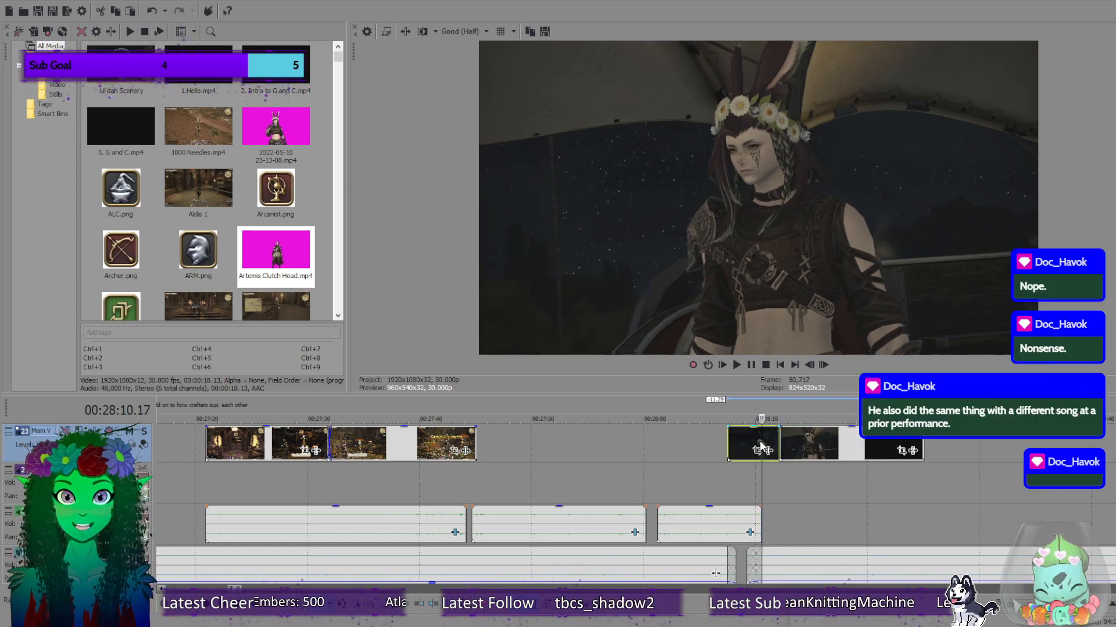
pyautogui.press('Delete')
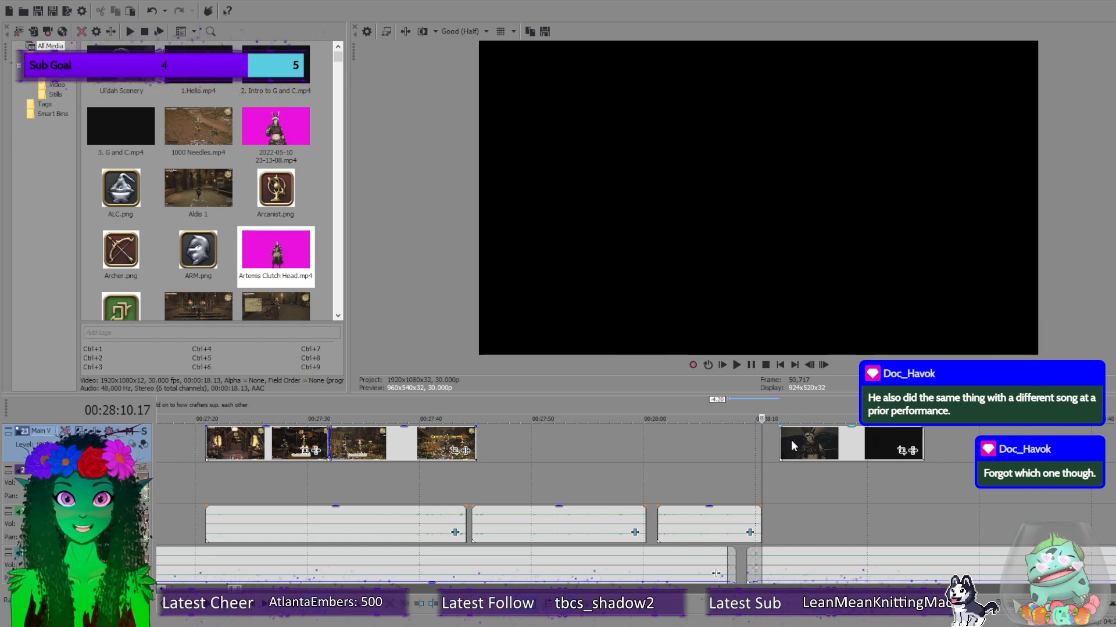
# Move the remaining airship clip back to start at 00:28:07.12 and play it through the Gold Saucer shot.
pyautogui.click(658, 479)
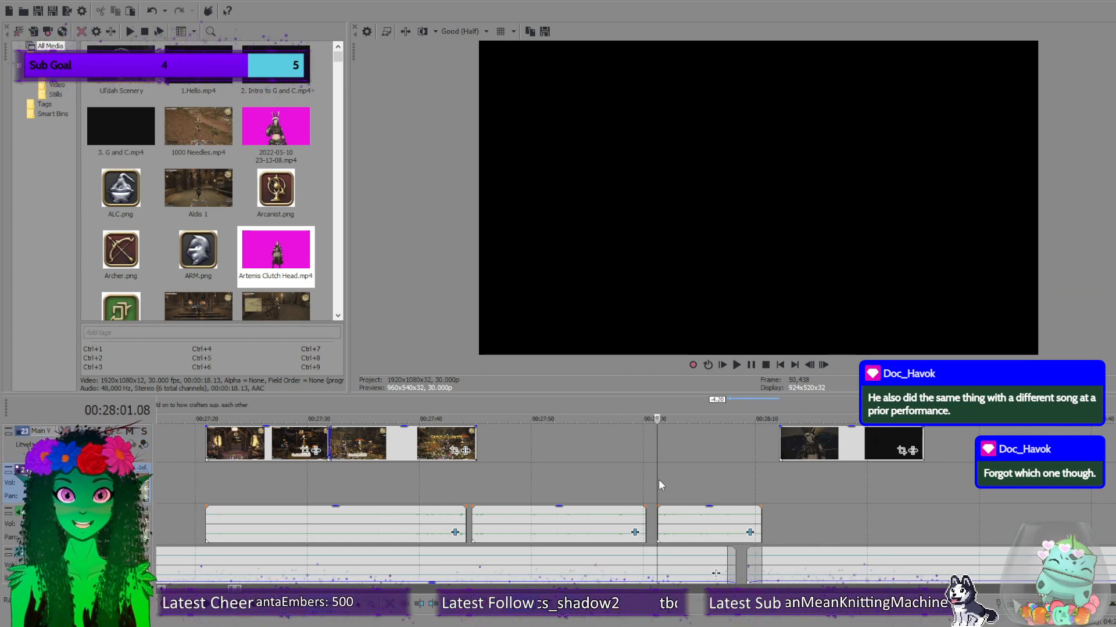
pyautogui.click(725, 479)
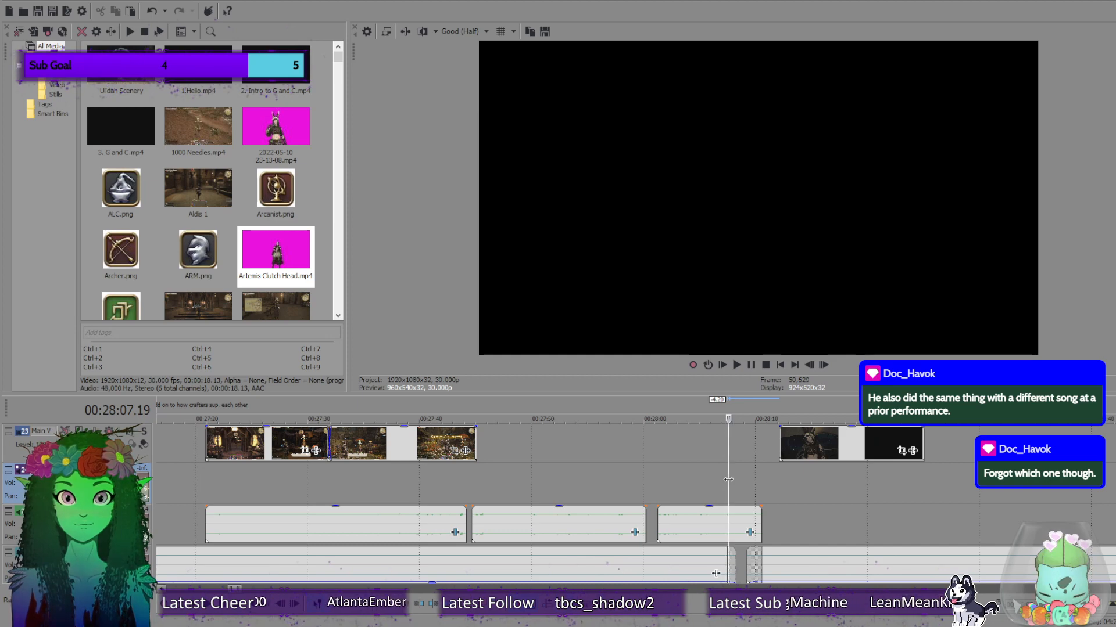
pyautogui.moveTo(825, 445); pyautogui.dragTo(772, 445)
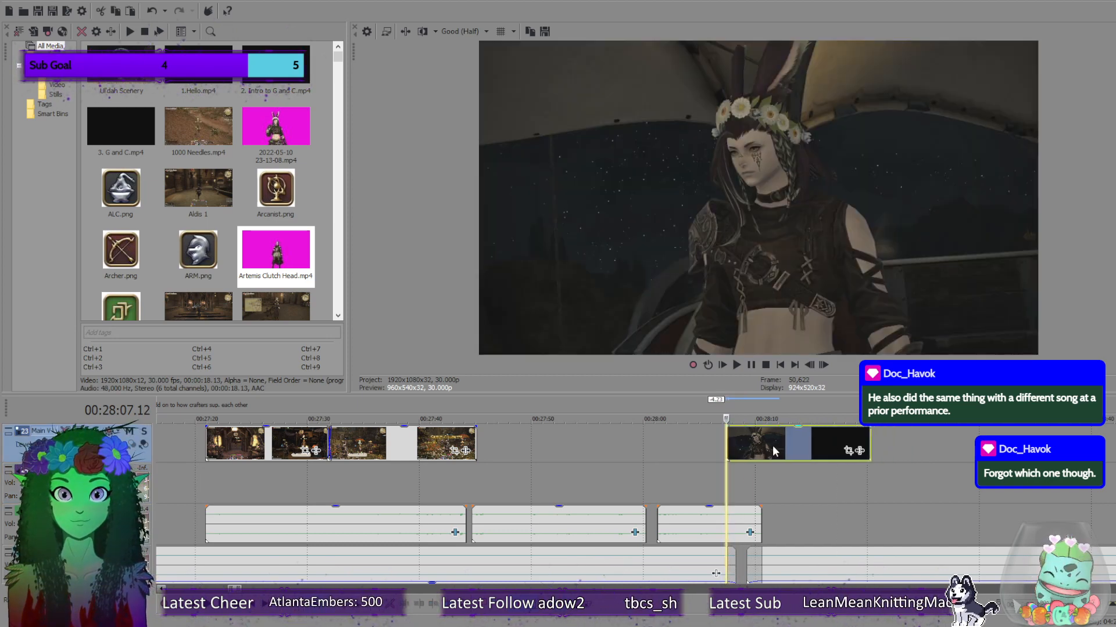
pyautogui.click(731, 364)
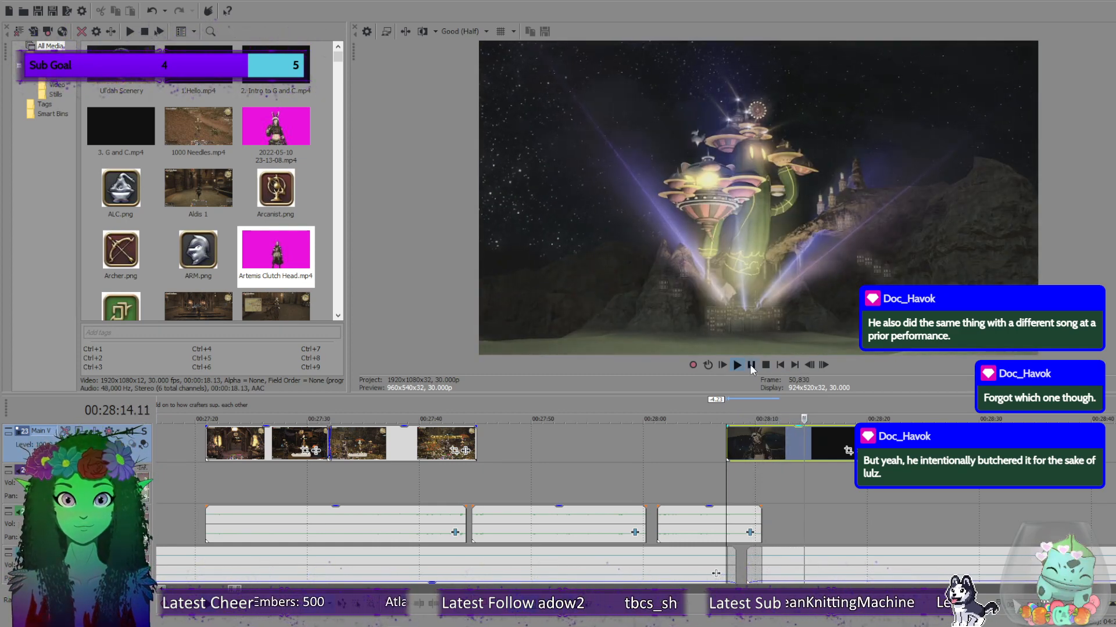
pyautogui.click(764, 366)
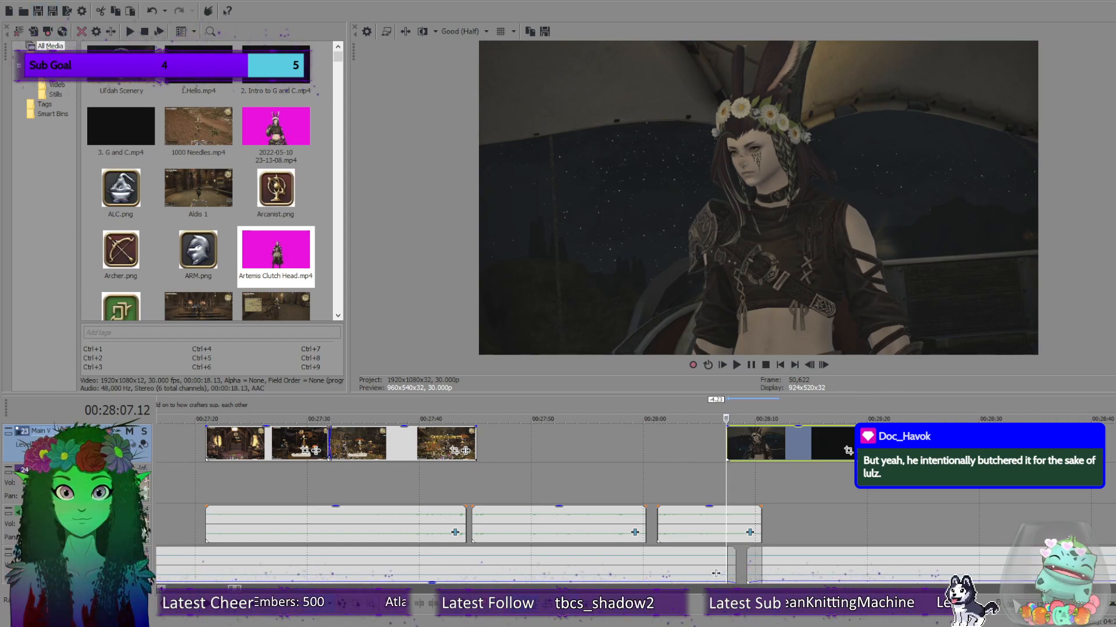
pyautogui.scroll(-10, 639, 493)
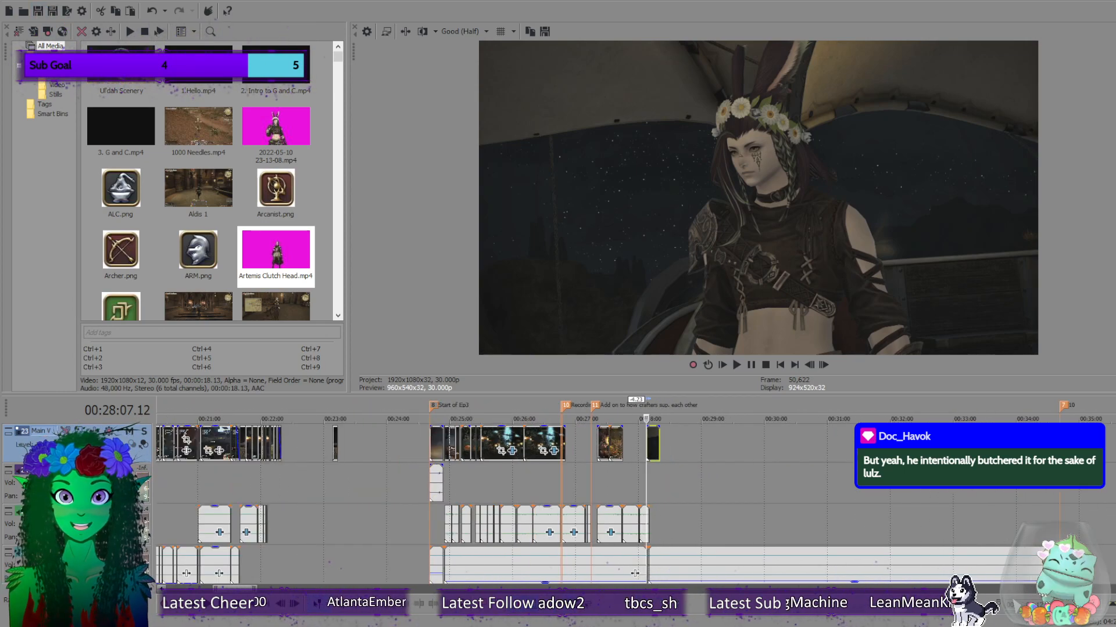
pyautogui.scroll(6, 695, 478)
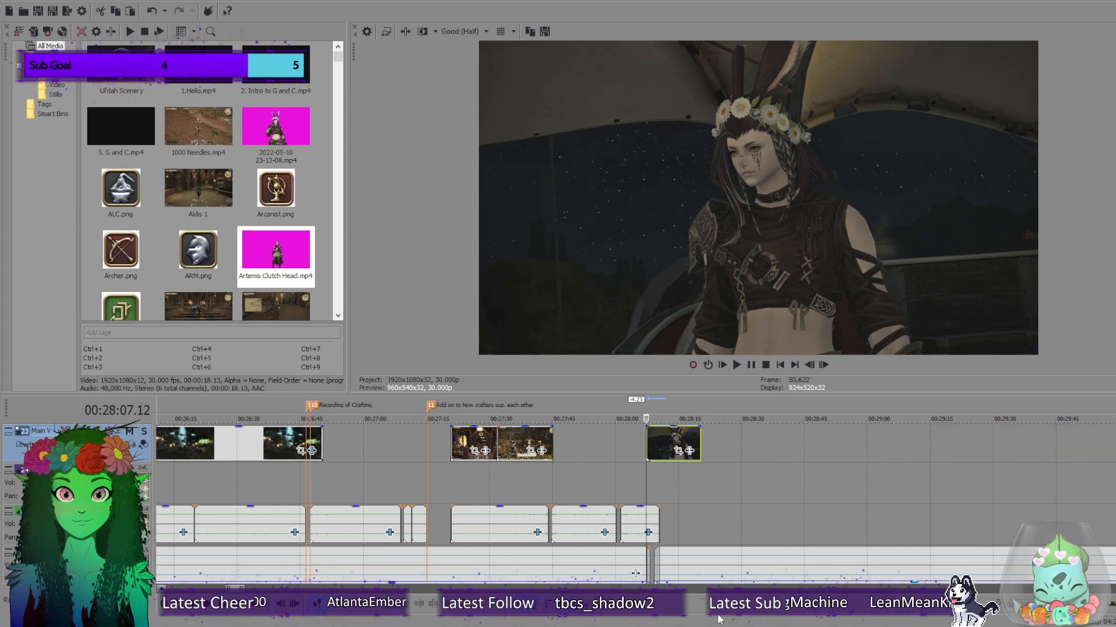
pyautogui.scroll(-8, 686, 524)
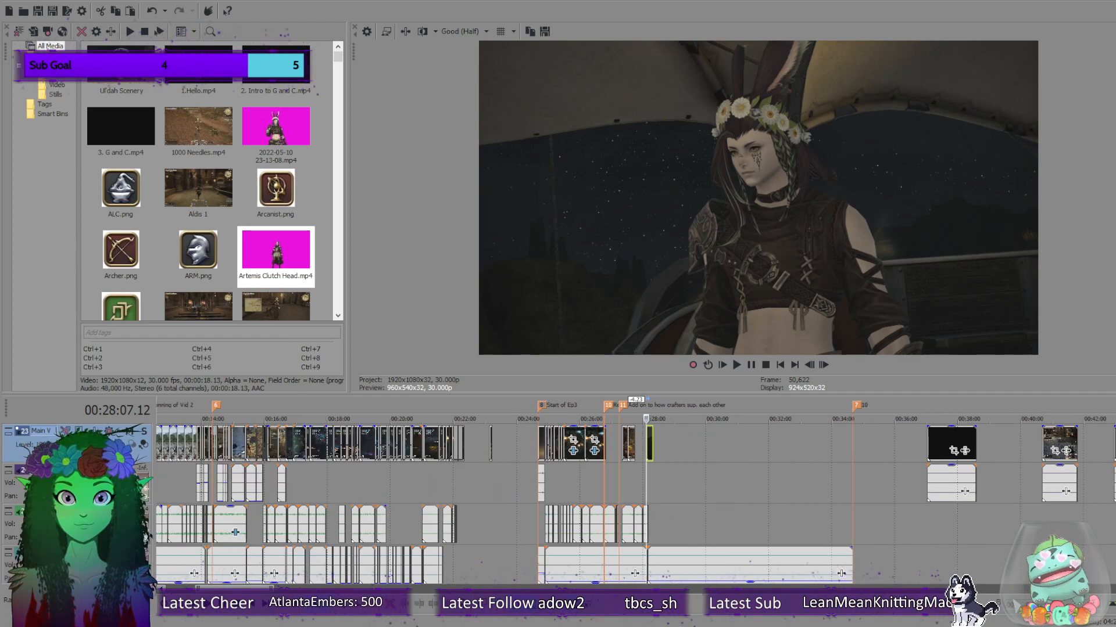
pyautogui.scroll(2, 633, 506)
pyautogui.scroll(10, 633, 505)
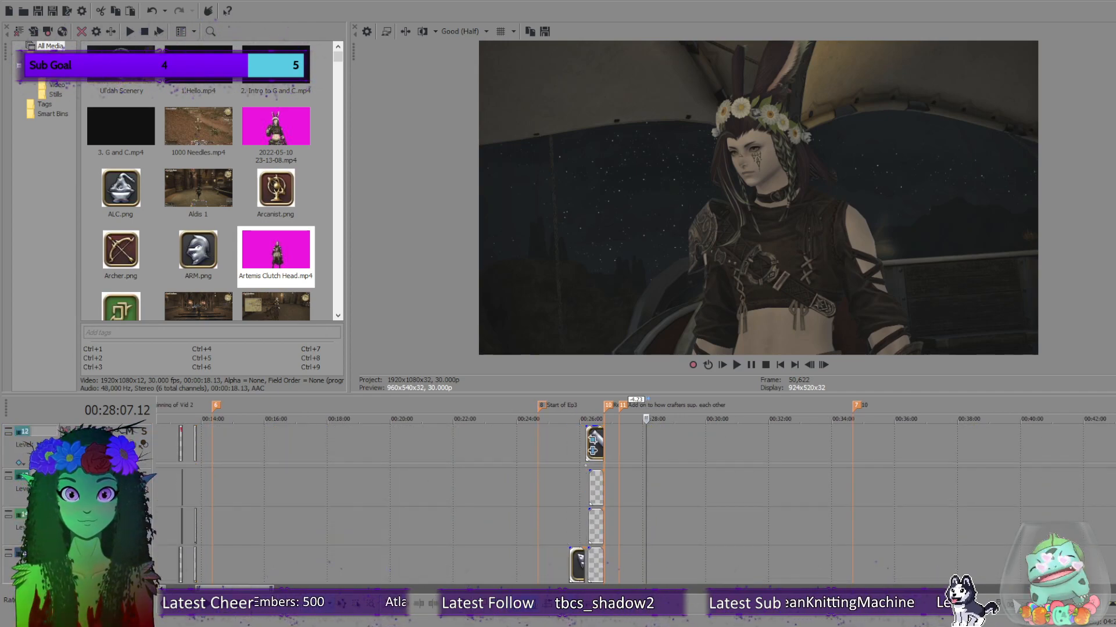
pyautogui.scroll(-6, 634, 506)
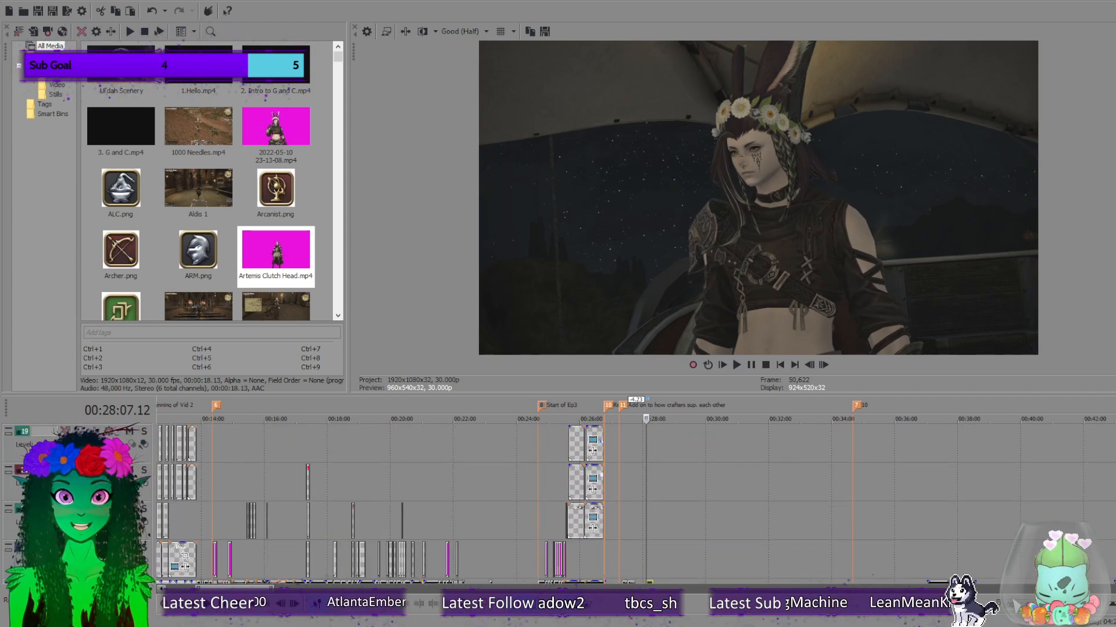
pyautogui.scroll(6, 633, 505)
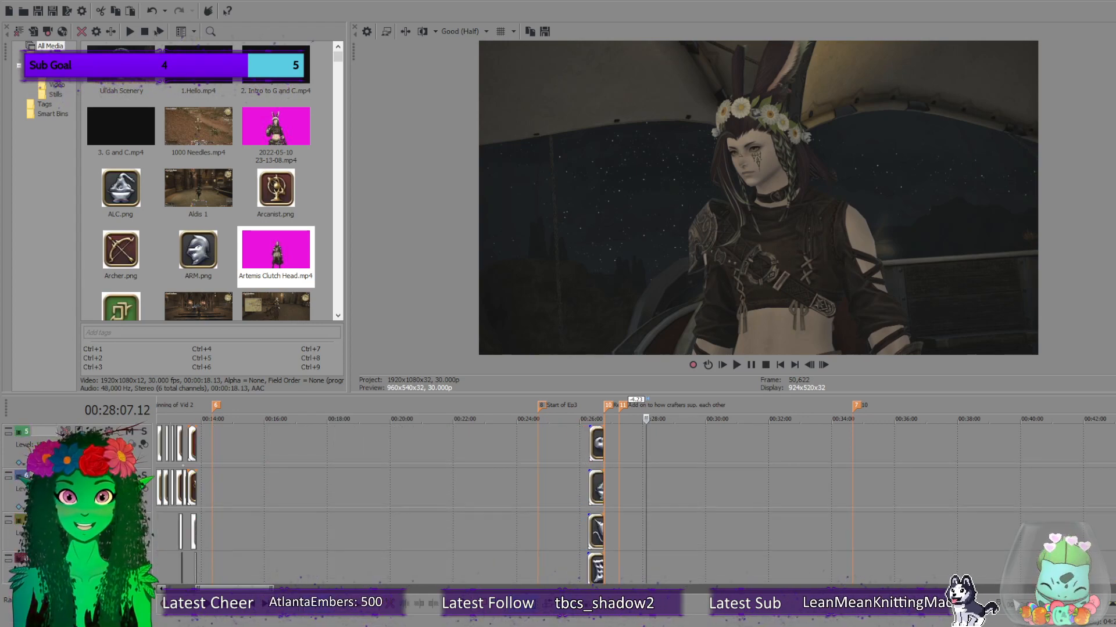
# Examine the tracks of the Episode 3 section, checking the magenta character clips, the crystal footage and the Gatherers titles.
pyautogui.scroll(-4, 633, 505)
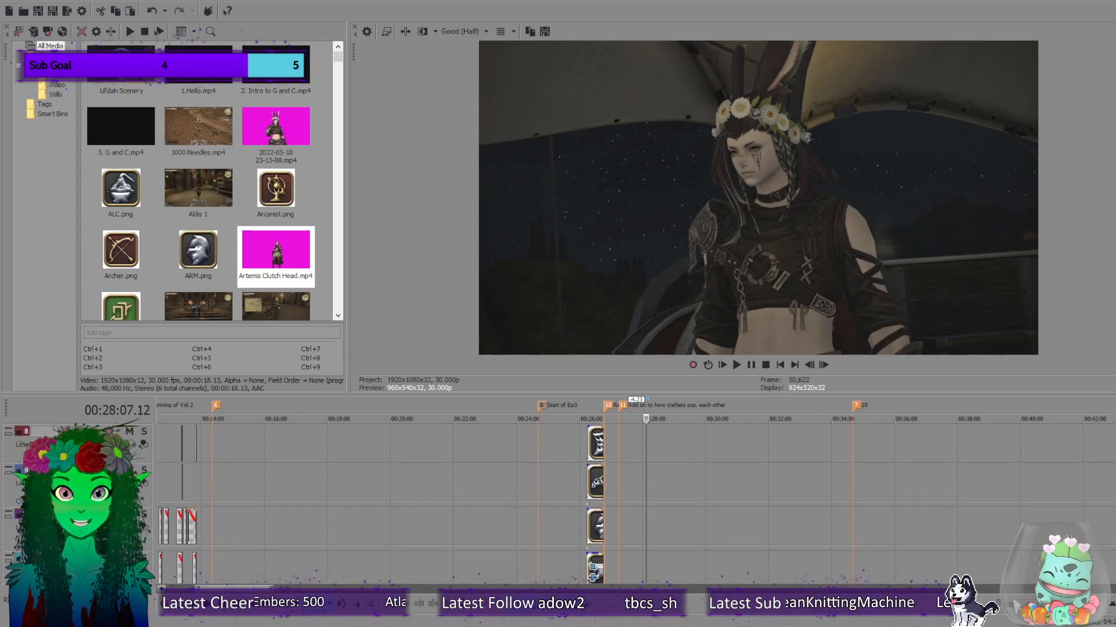
pyautogui.scroll(-4, 633, 506)
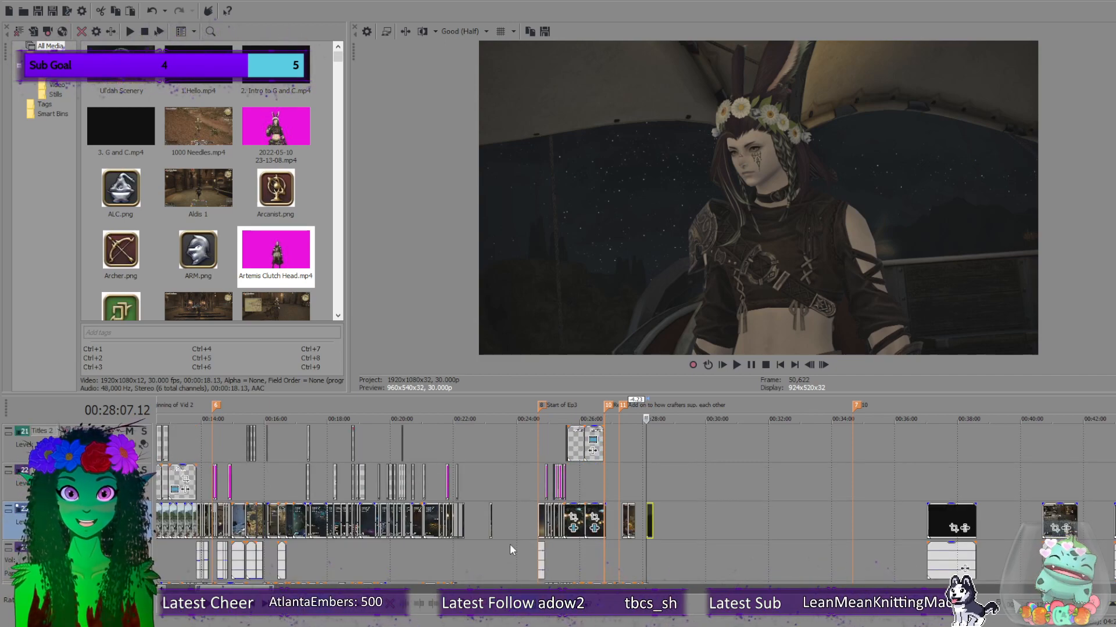
pyautogui.click(573, 491)
pyautogui.scroll(10, 645, 491)
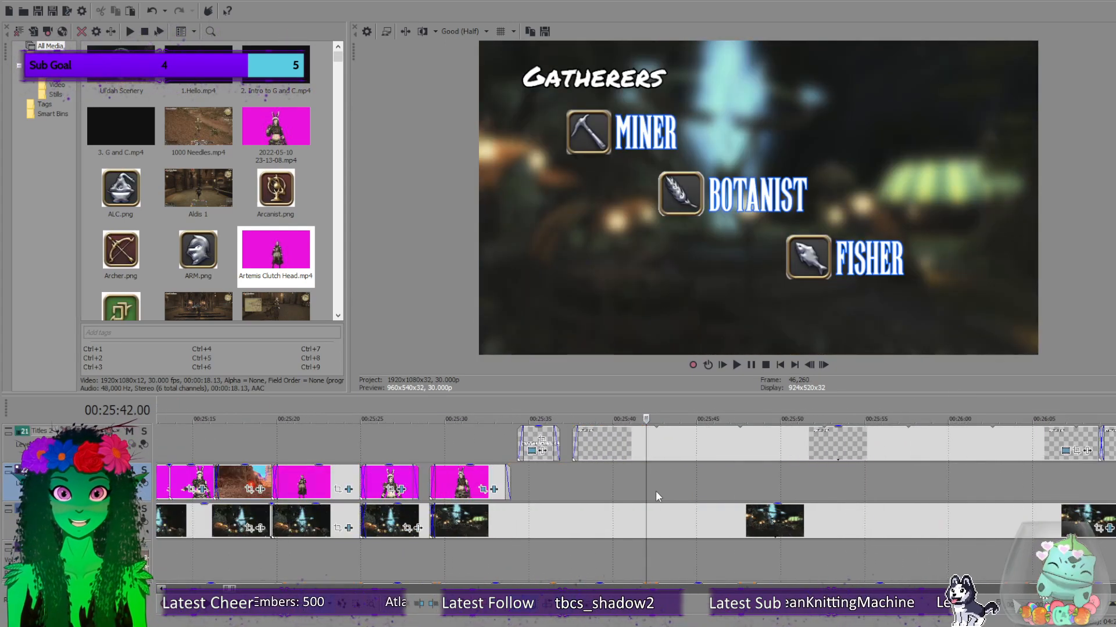
pyautogui.moveTo(646, 487); pyautogui.dragTo(467, 518)
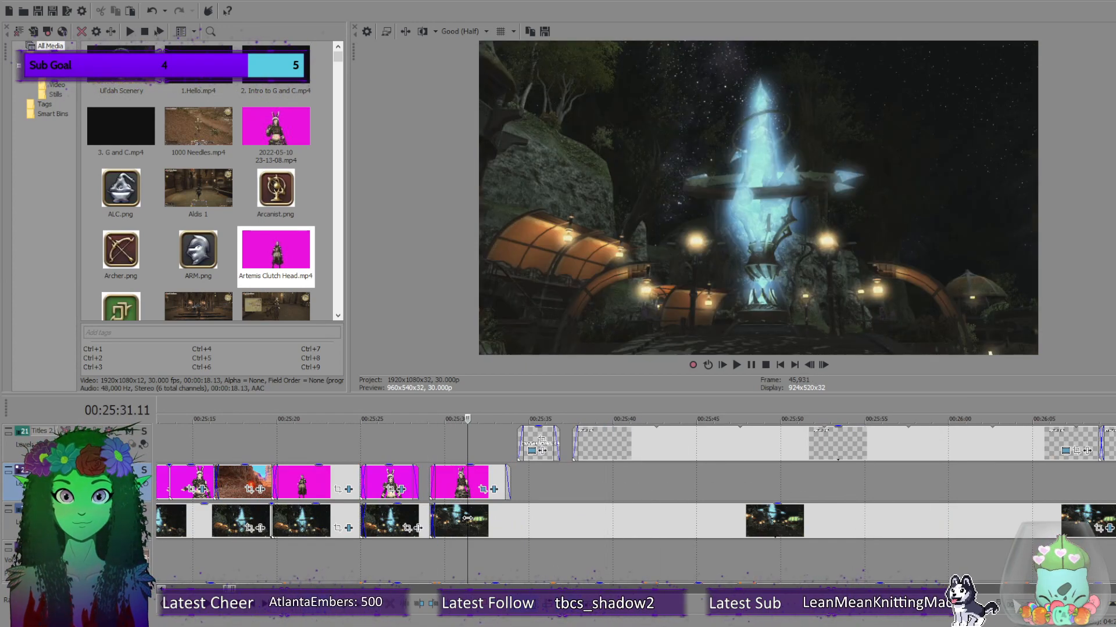
pyautogui.scroll(-3, 467, 518)
pyautogui.click(571, 562)
pyautogui.scroll(-6, 665, 553)
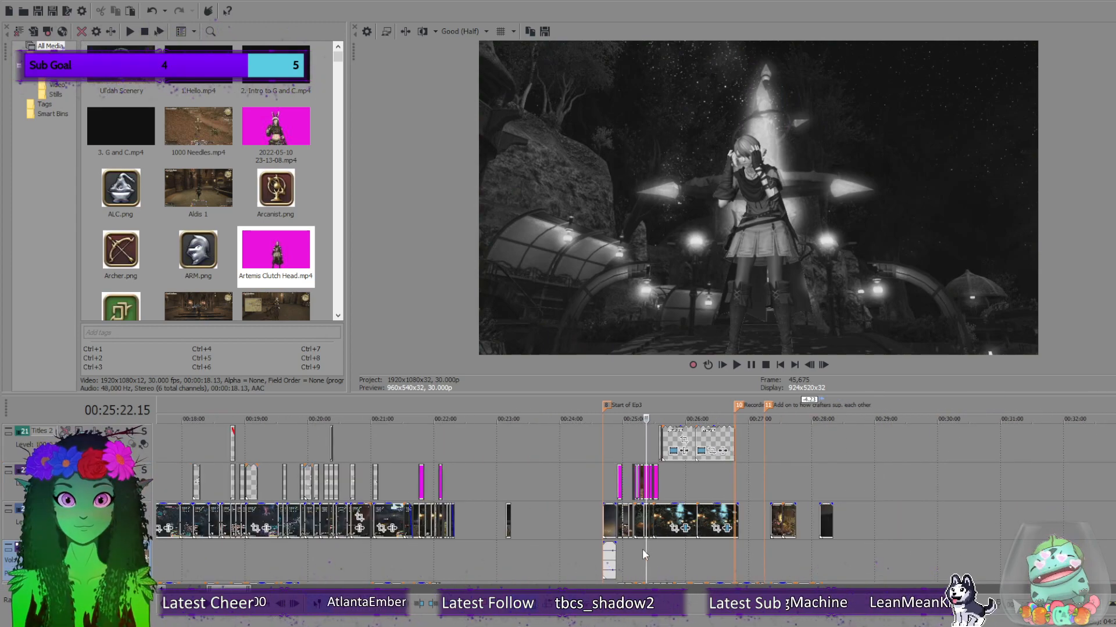
pyautogui.click(643, 437)
pyautogui.scroll(4, 659, 452)
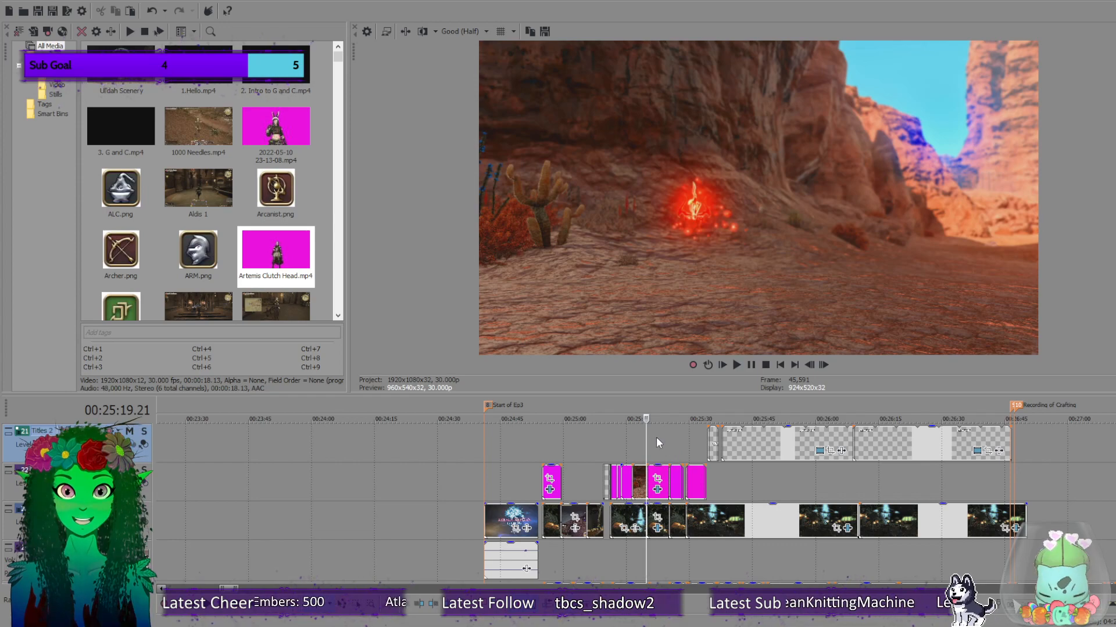
# Mark the time range from about 00:25:22 to 00:26:57.09 in the Episode 3 section and check the tracks it spans.
pyautogui.moveTo(656, 438); pyautogui.dragTo(1056, 465)
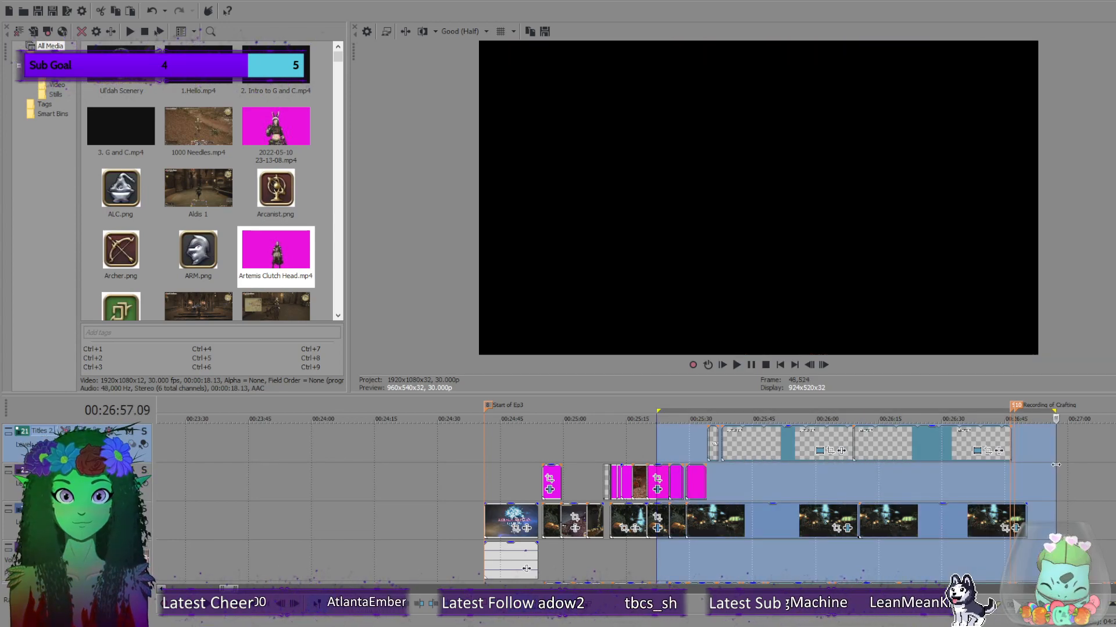
pyautogui.scroll(-3, 1055, 465)
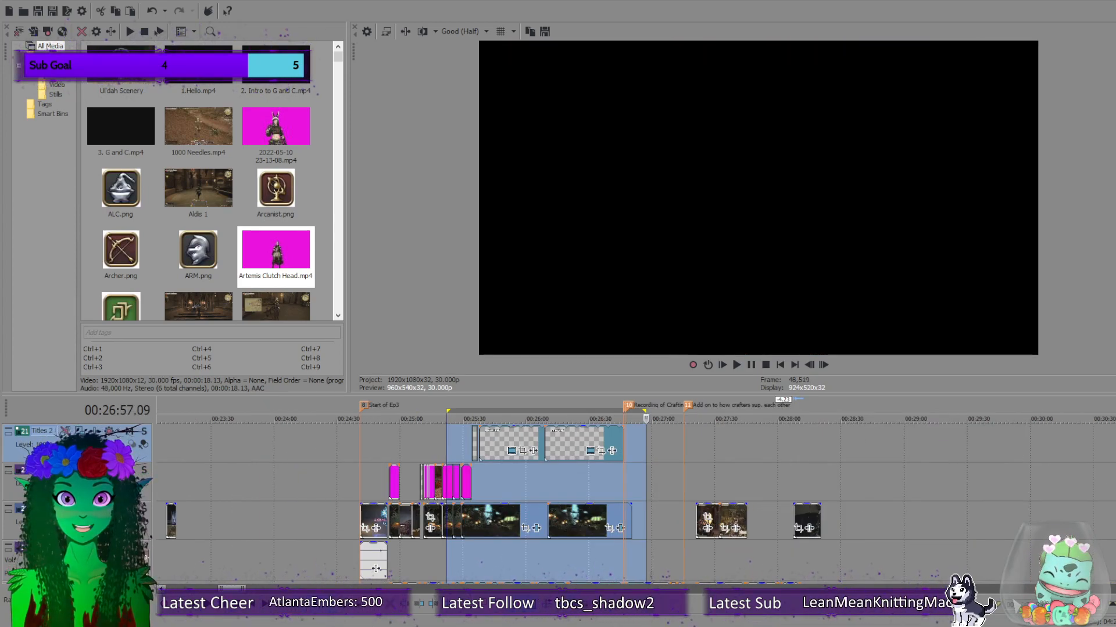
pyautogui.scroll(10, 636, 503)
pyautogui.scroll(-8, 636, 503)
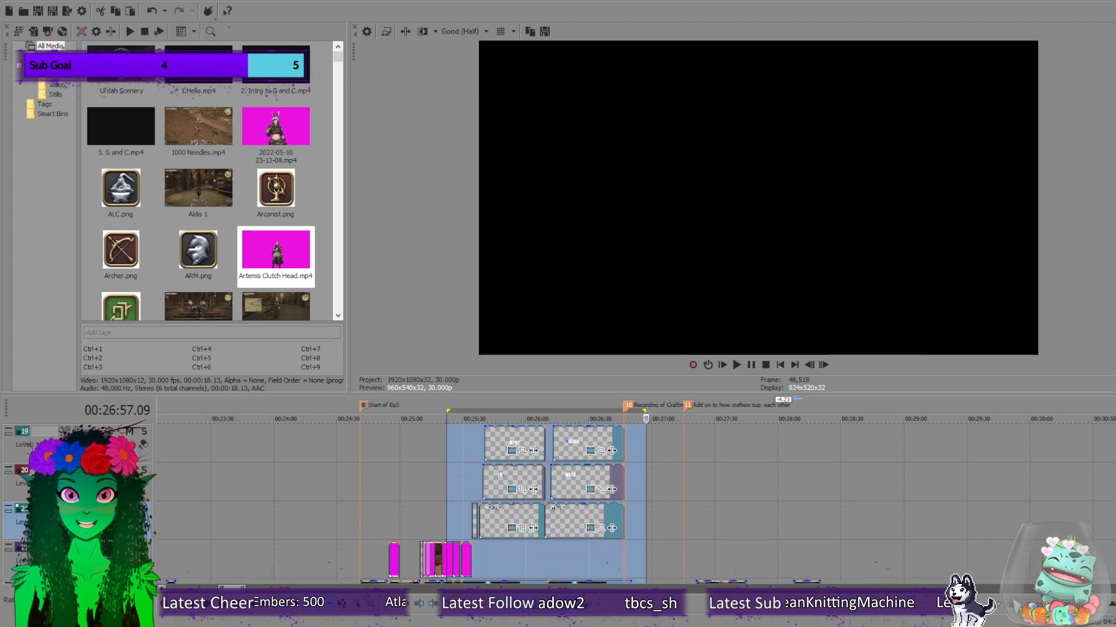
pyautogui.scroll(-3, 636, 503)
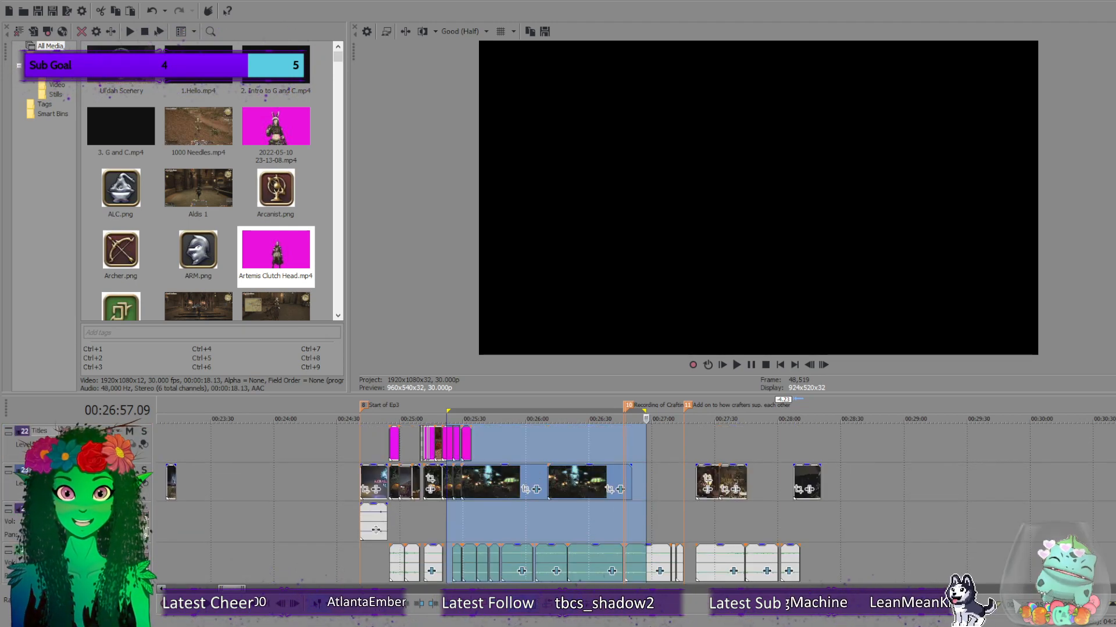
# Extend the marked range to the end of the airship clip and review the whole stretch from 00:25:22.22, then clear the selection.
pyautogui.click(667, 434)
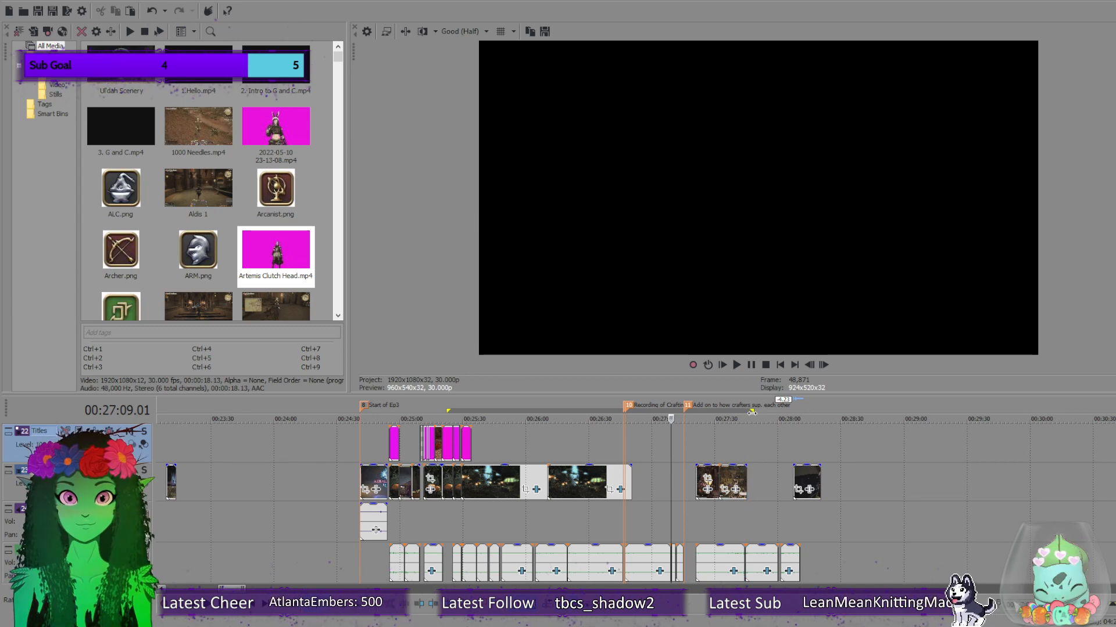
pyautogui.moveTo(797, 418); pyautogui.dragTo(816, 430)
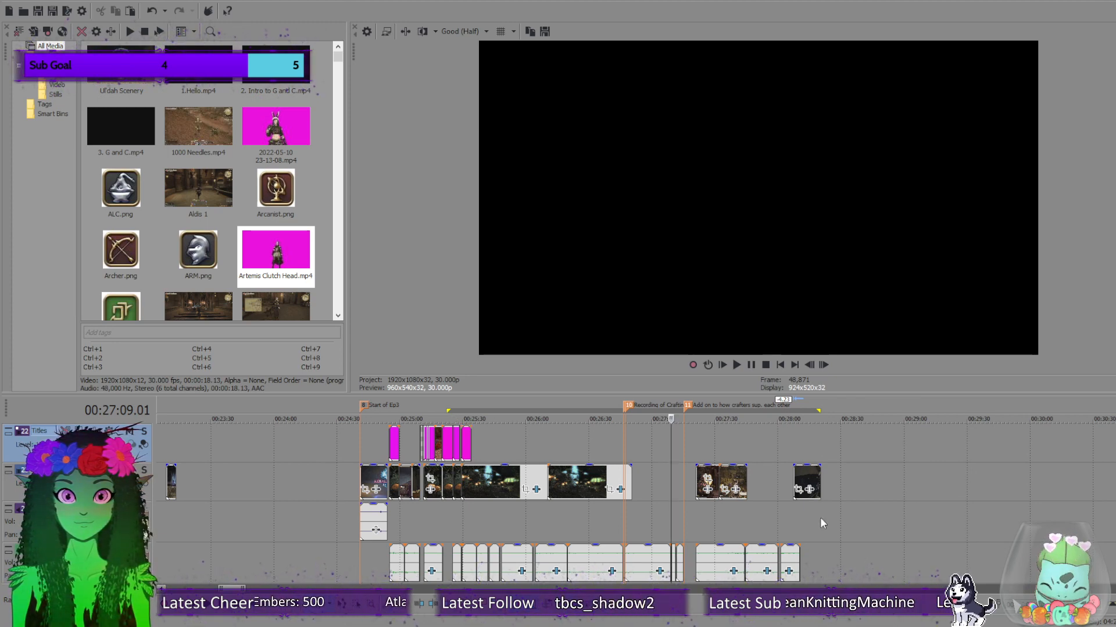
pyautogui.scroll(-2, 921, 523)
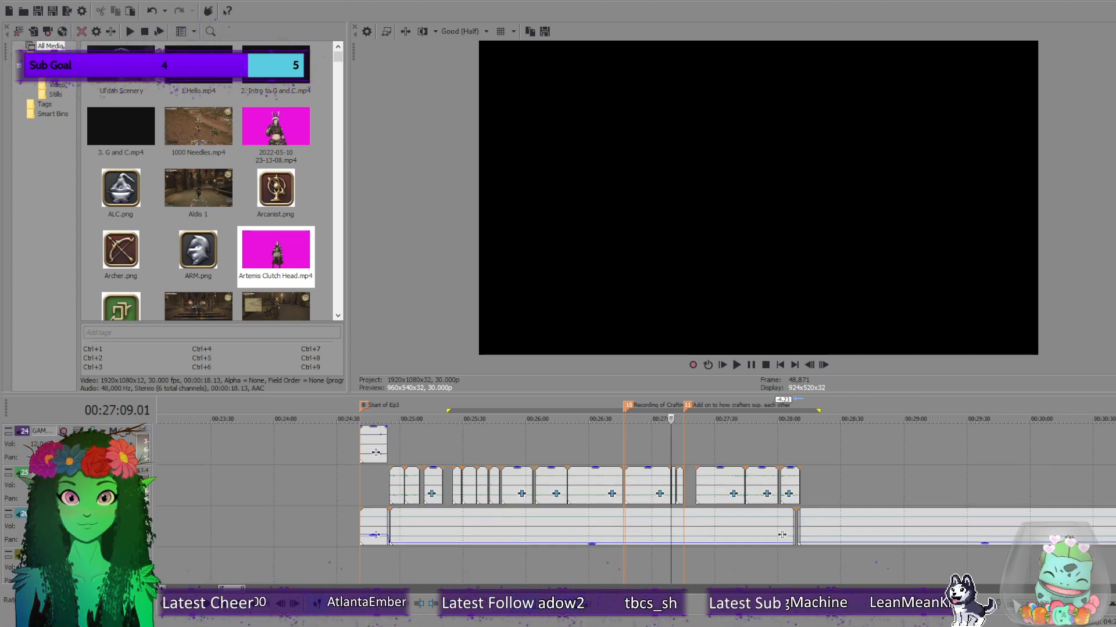
pyautogui.scroll(2, 737, 520)
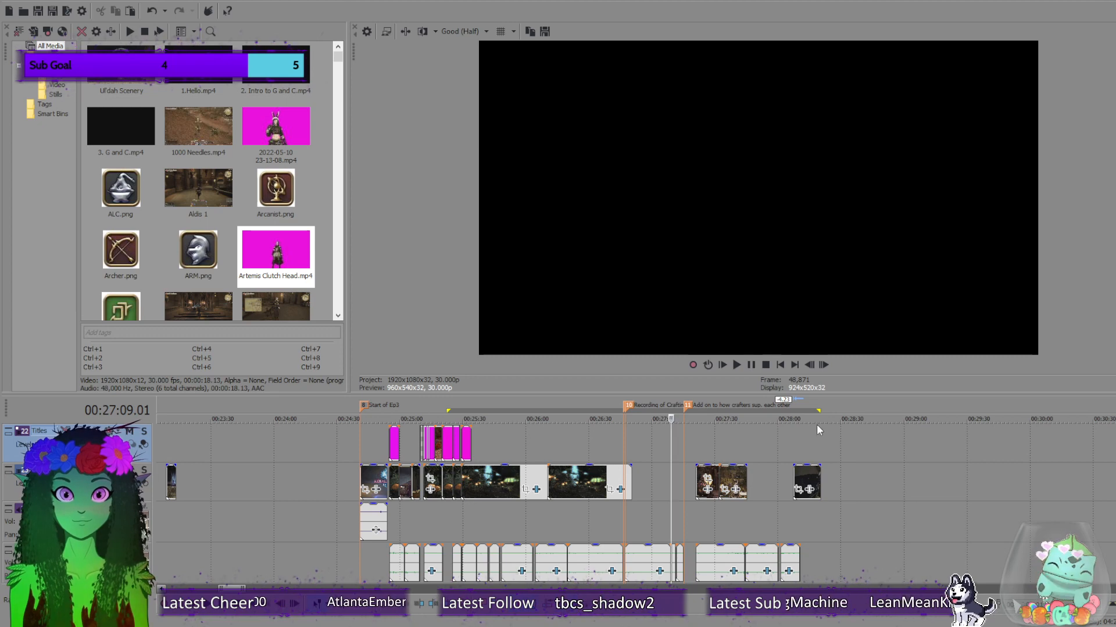
pyautogui.moveTo(819, 433); pyautogui.dragTo(448, 442)
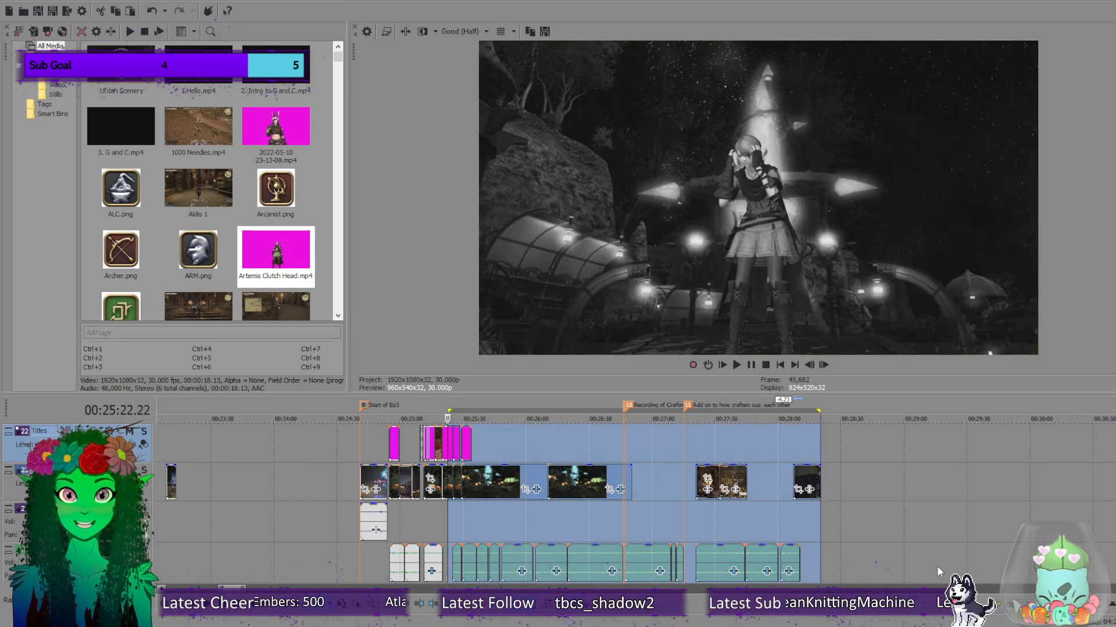
pyautogui.scroll(-5, 1019, 494)
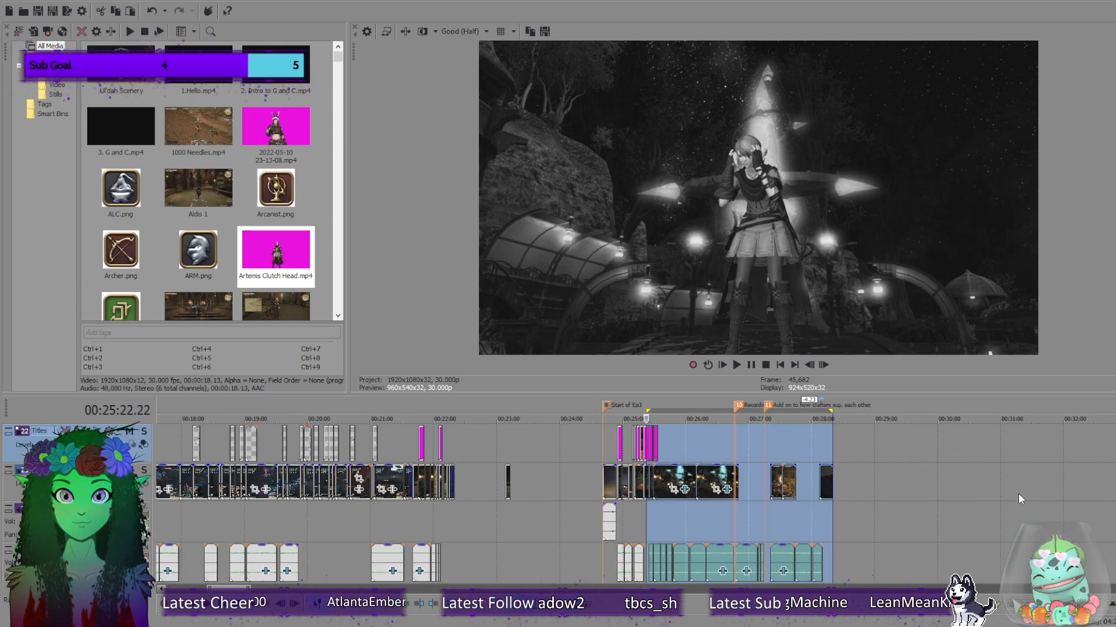
pyautogui.scroll(-2, 942, 498)
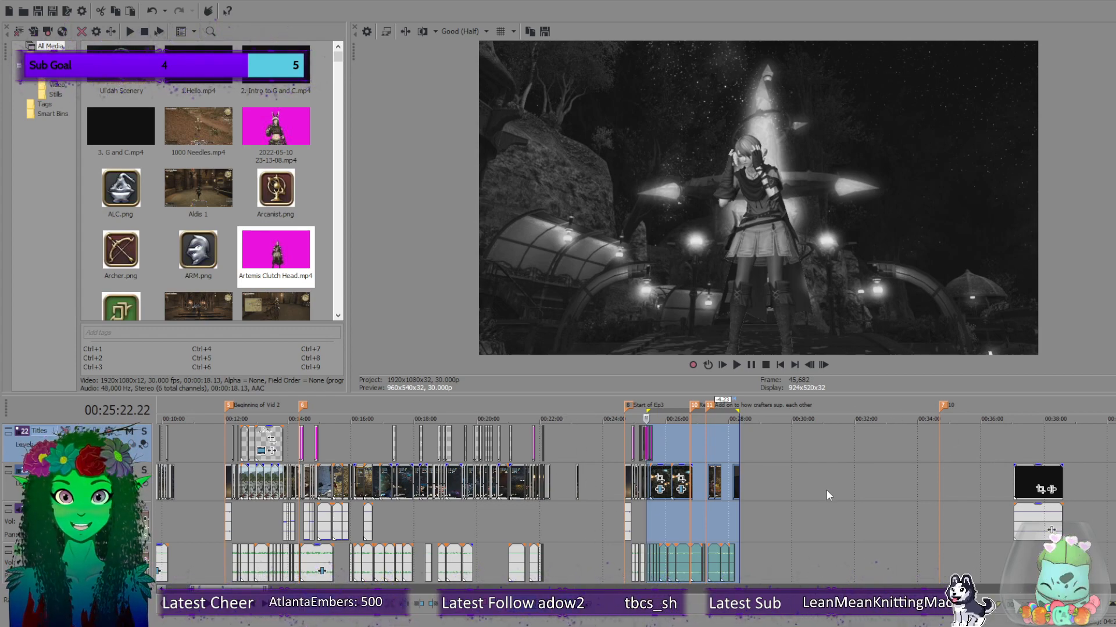
pyautogui.click(786, 474)
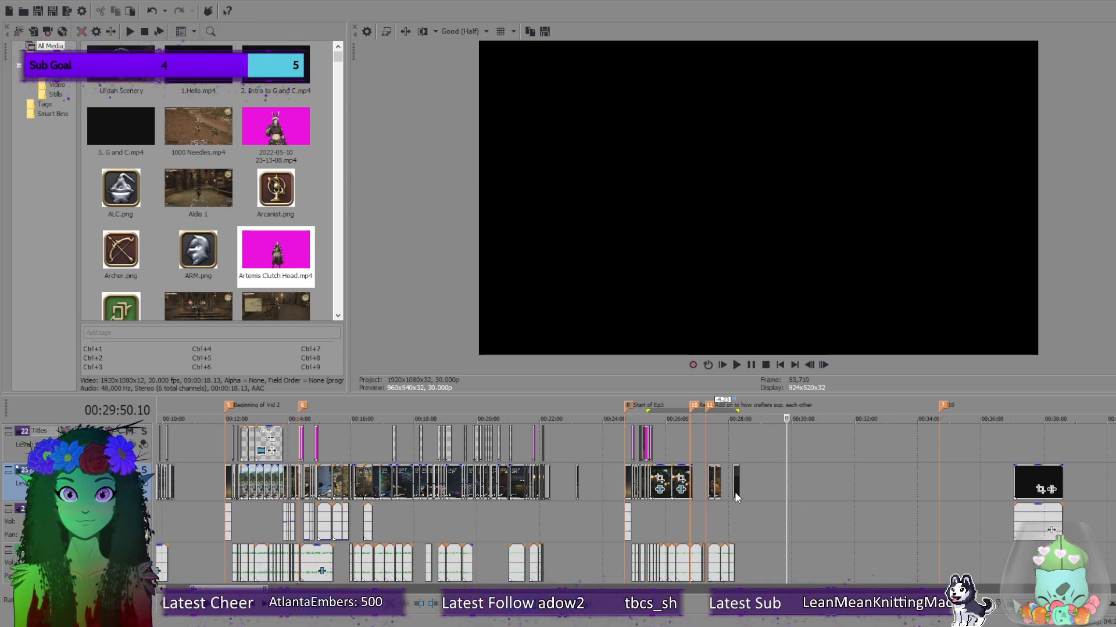
pyautogui.scroll(2, 736, 469)
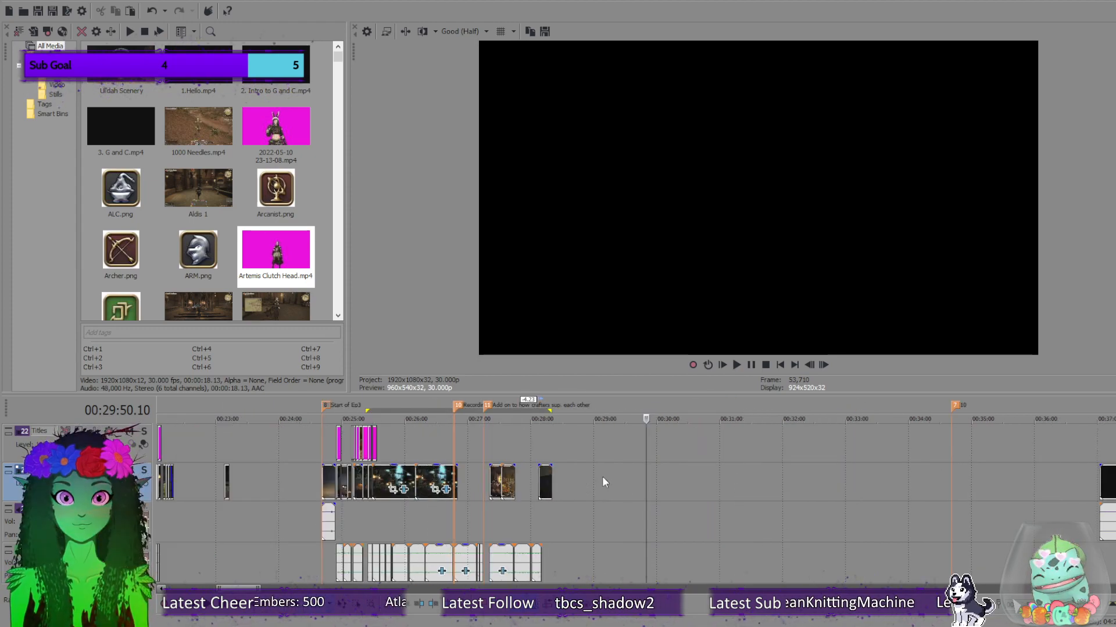